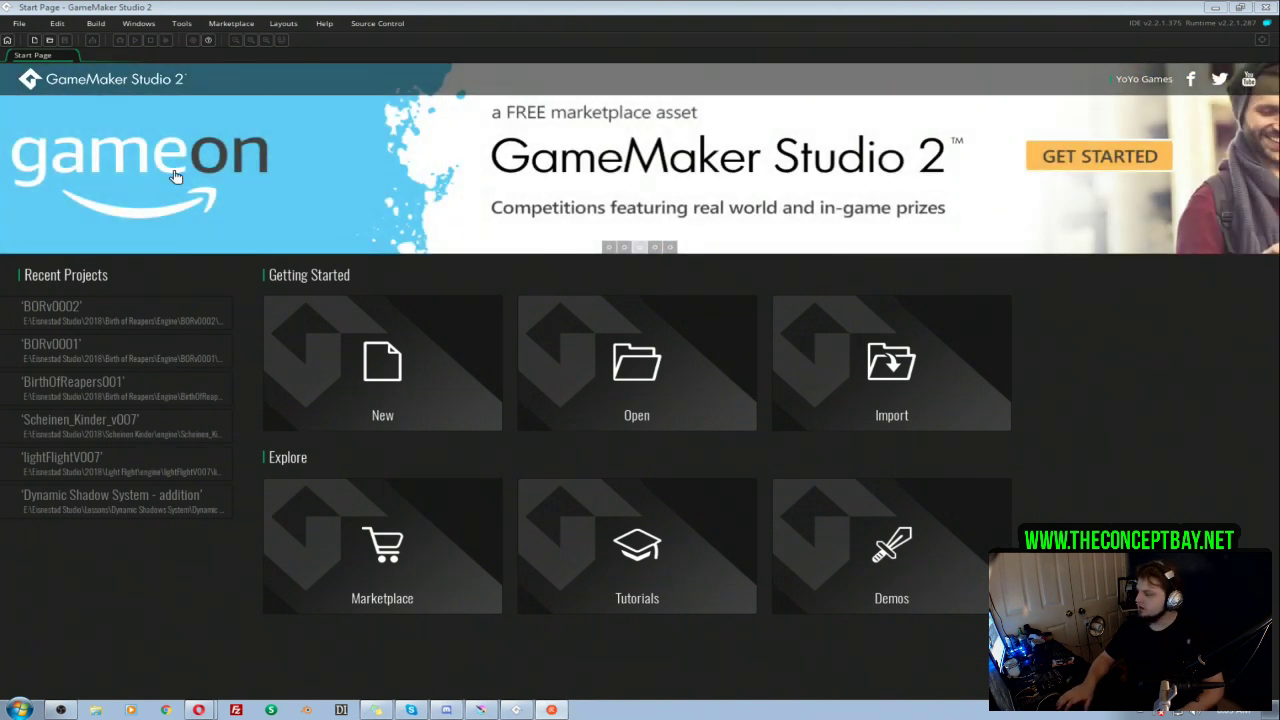
Step: Open the recent GameMaker project BORv0002 and switch to Krita, where dugeon_room_001.kra is open
{"action": "left_click", "coordinate": [101, 316]}
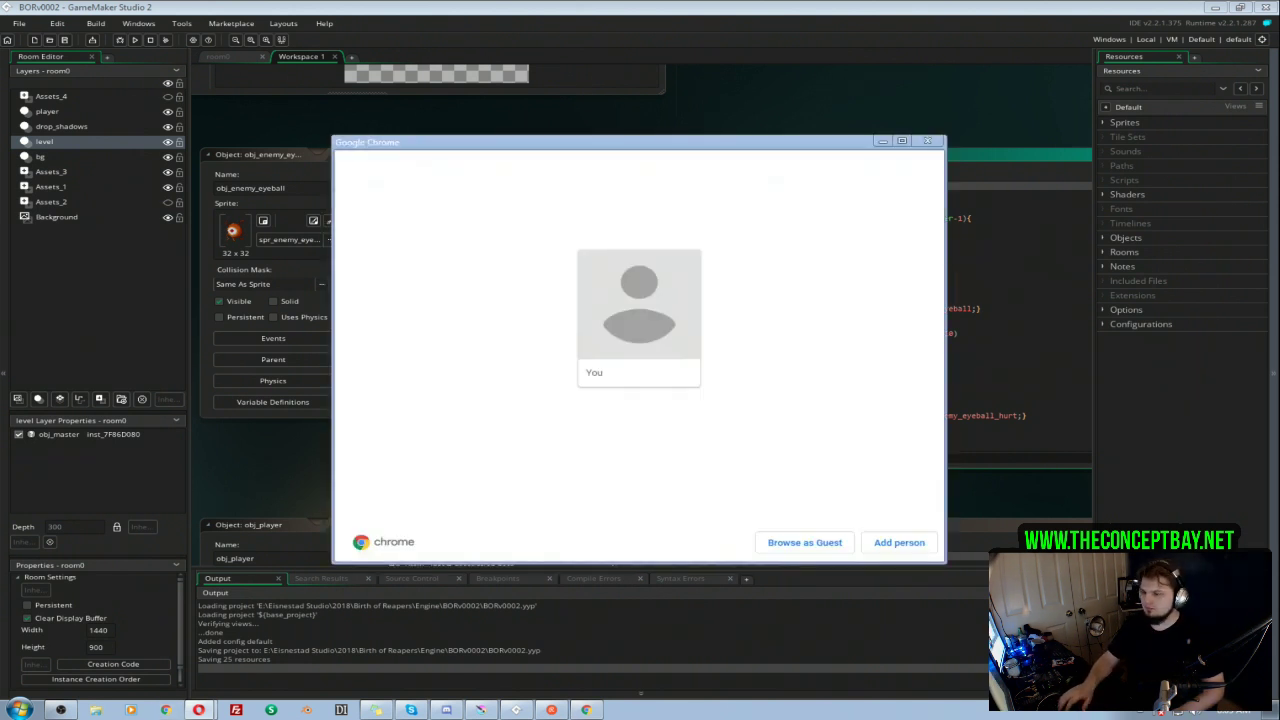
{"action": "left_click", "coordinate": [819, 545]}
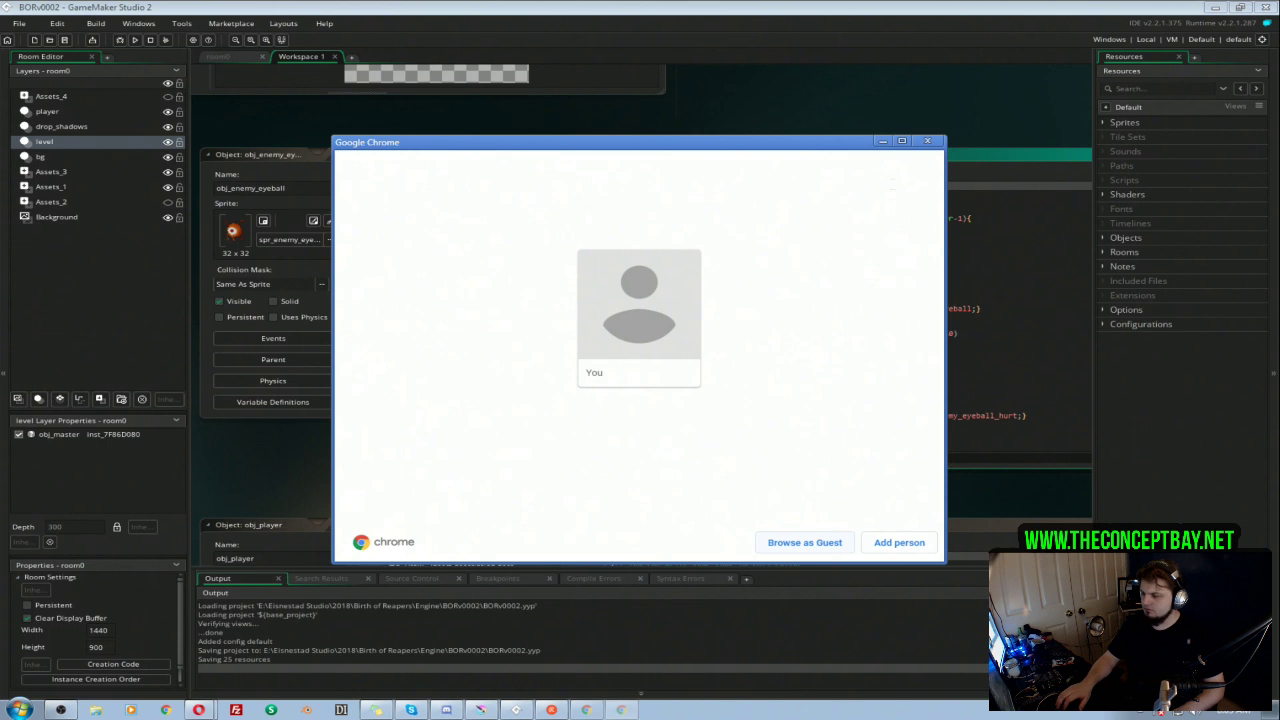
{"action": "left_click", "coordinate": [481, 710]}
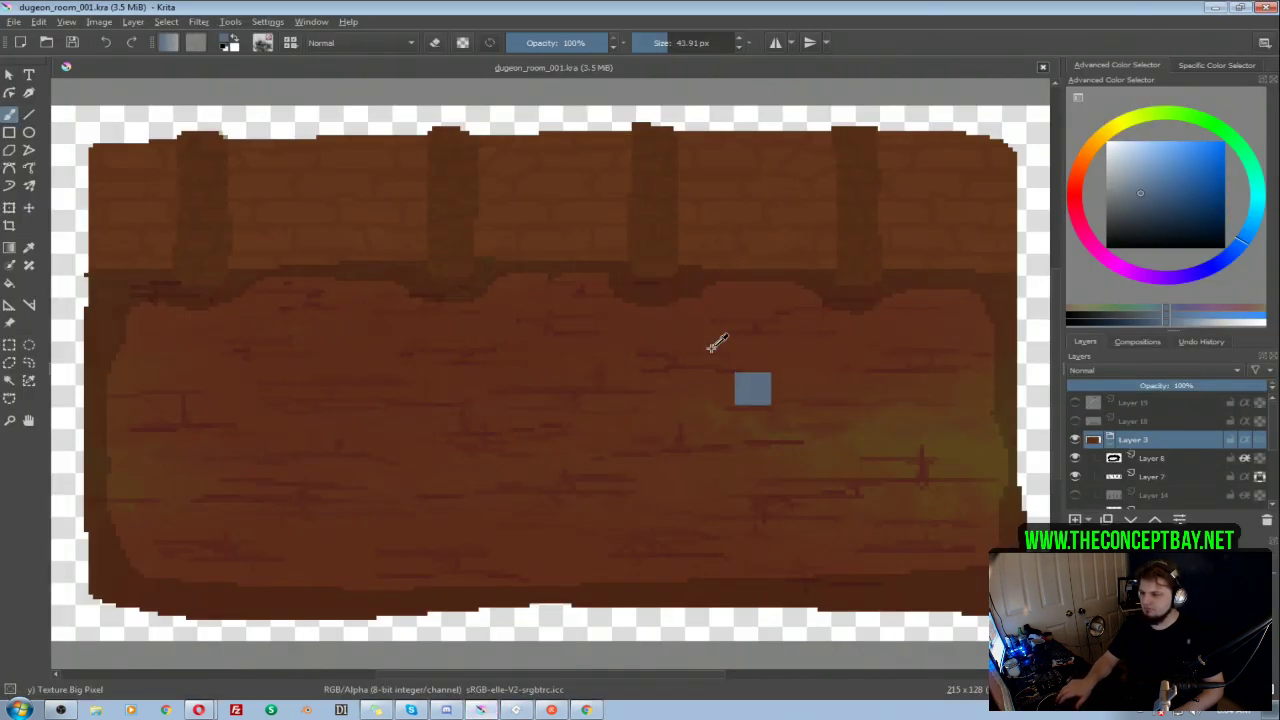
{"action": "scroll", "coordinate": [720, 345], "scroll_direction": "down", "scroll_amount": 2}
{"action": "scroll", "coordinate": [720, 345], "scroll_direction": "up", "scroll_amount": 3}
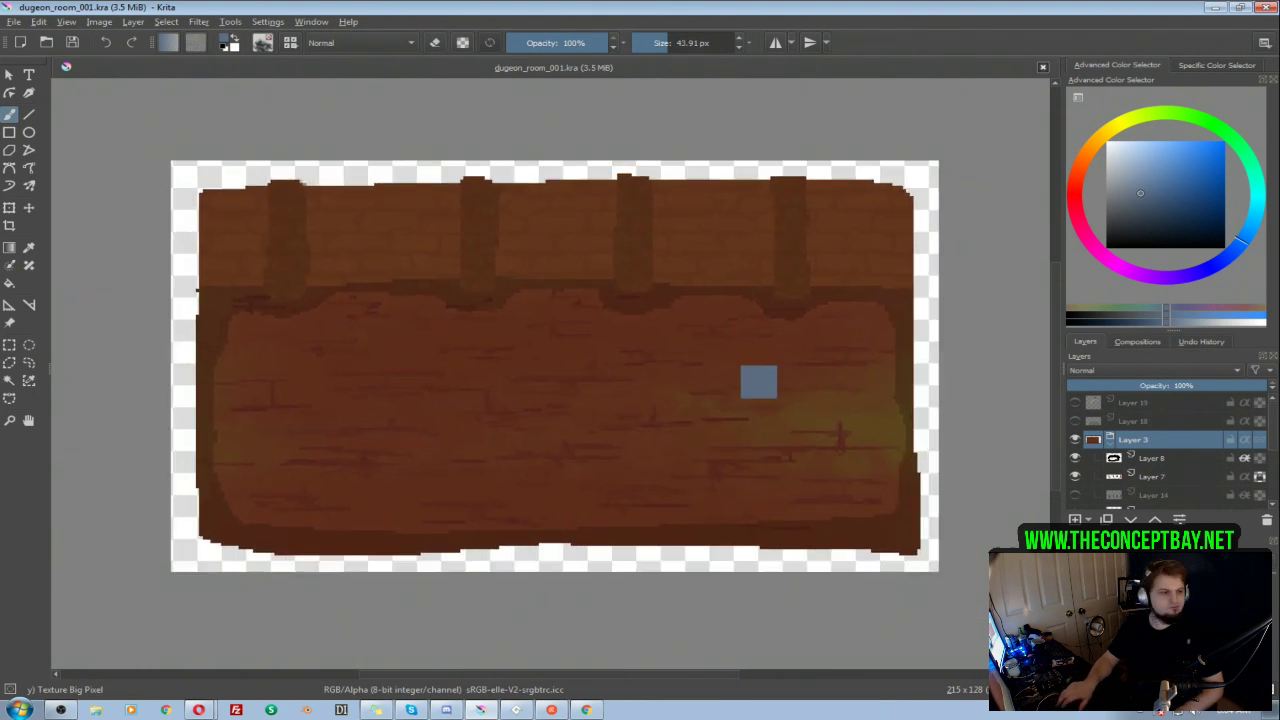
{"action": "scroll", "coordinate": [757, 380], "scroll_direction": "down", "scroll_amount": 1}
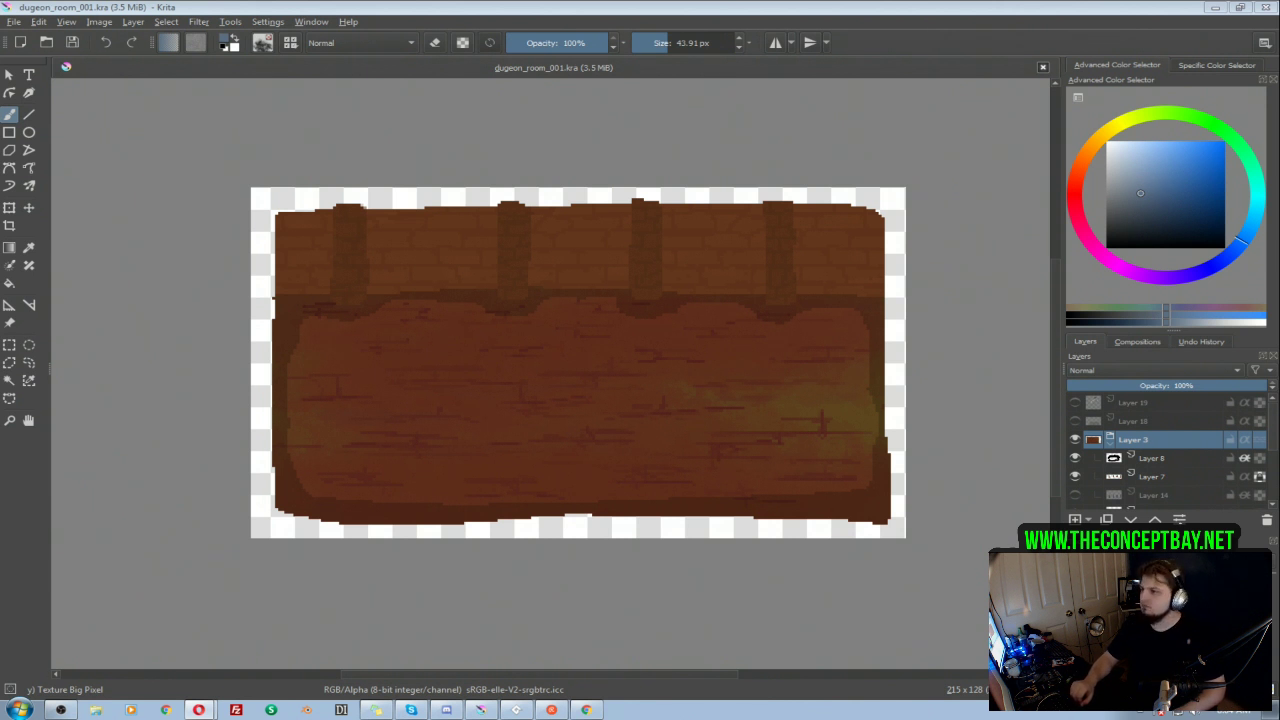
{"action": "left_click", "coordinate": [717, 9]}
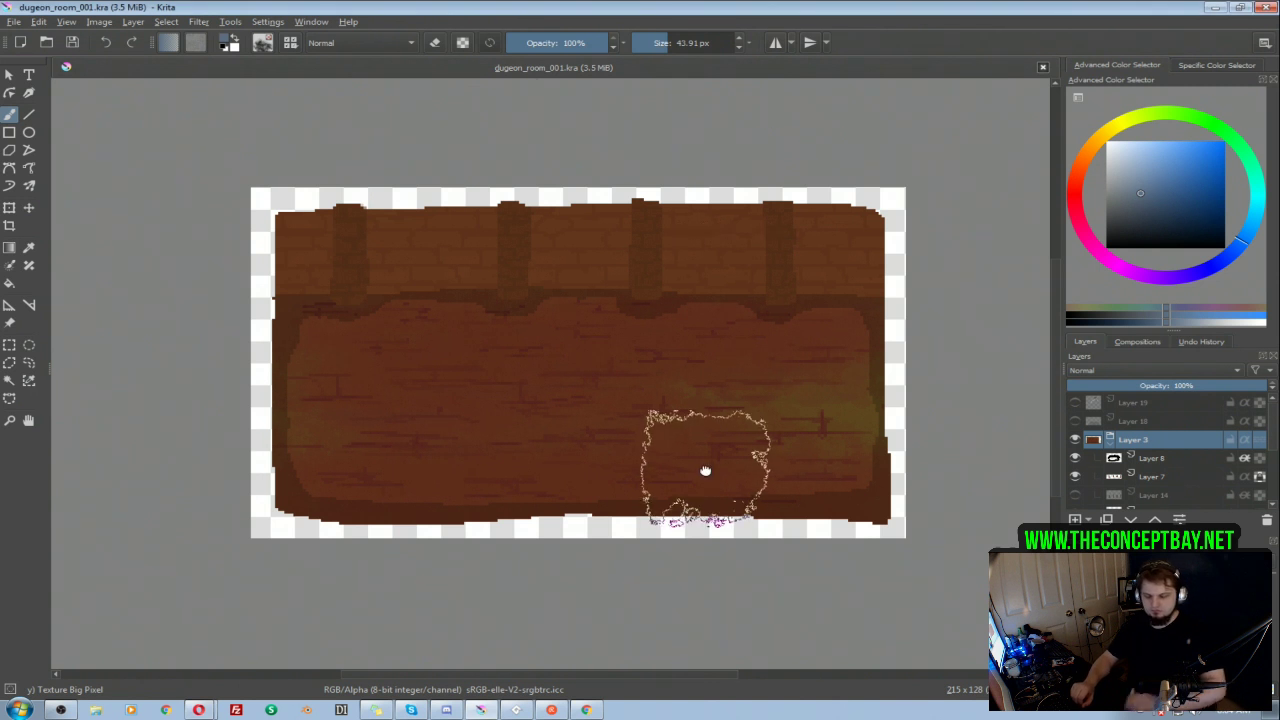
{"action": "left_click_drag", "start_coordinate": [707, 469], "coordinate": [735, 463]}
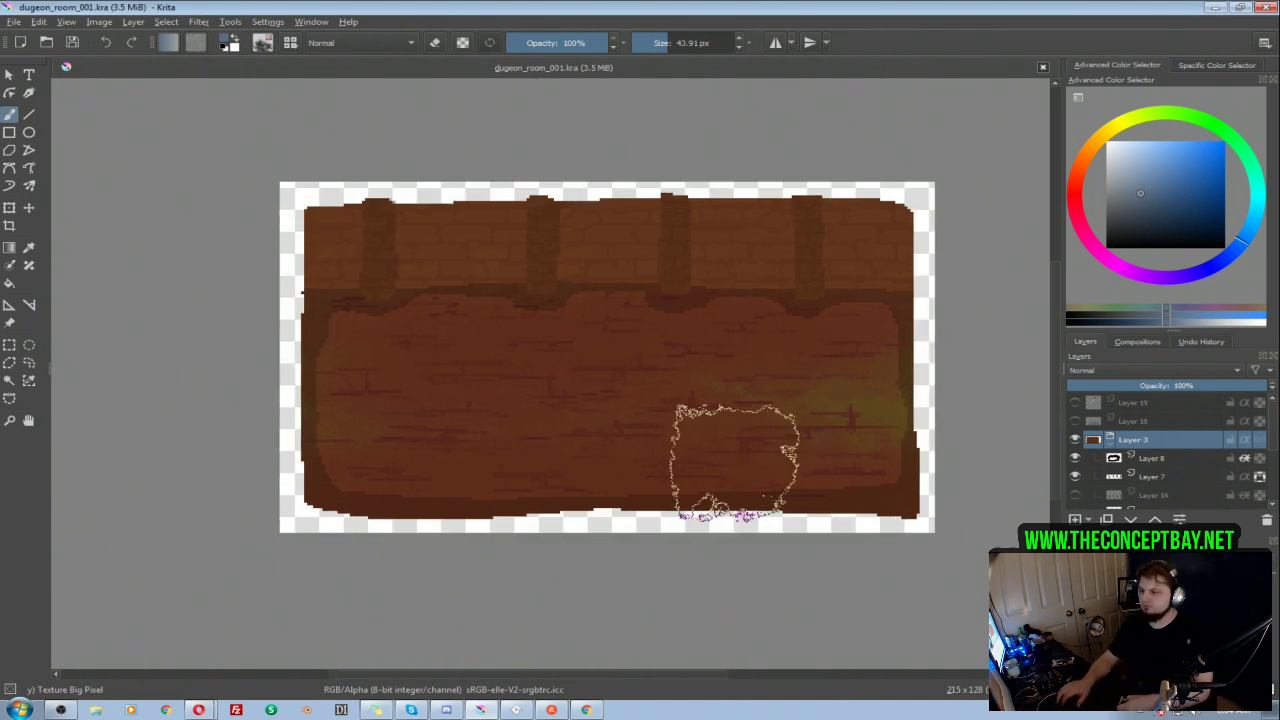
Step: Choose the Pixel Art brush preset for painting, keeping the Layer 3 group shown
{"action": "left_click", "coordinate": [757, 431]}
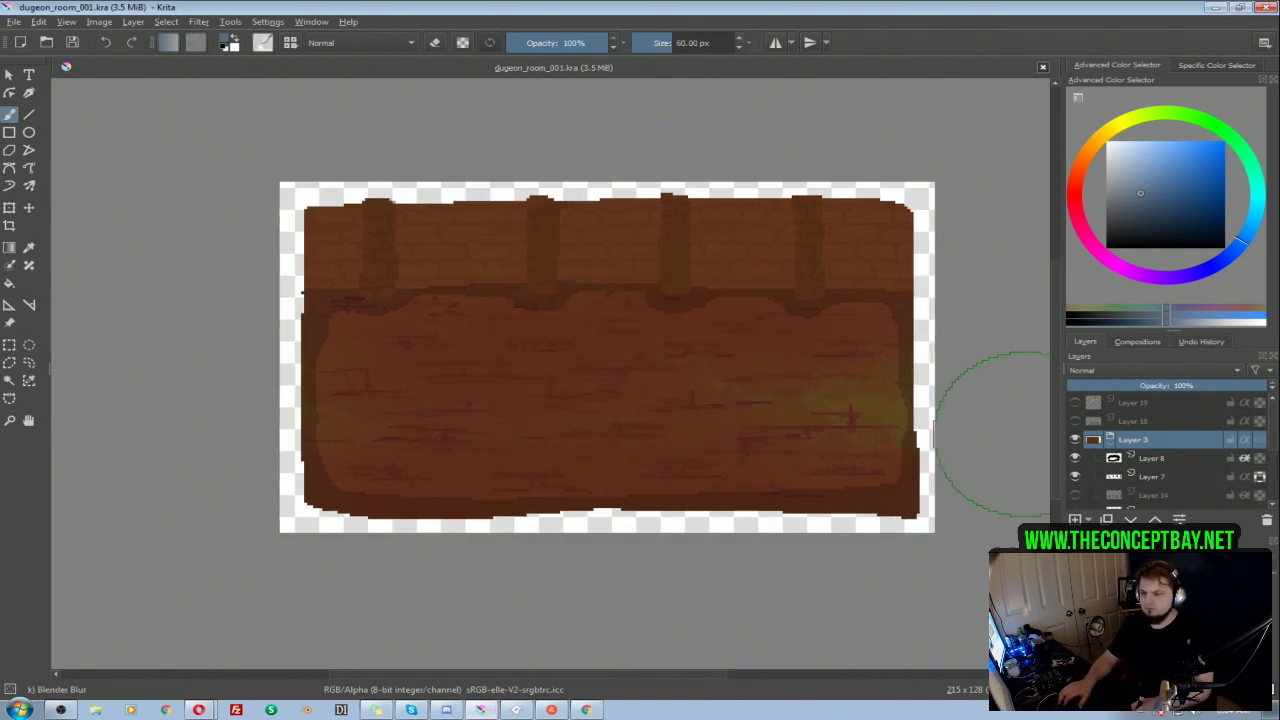
{"action": "left_click", "coordinate": [1075, 440]}
{"action": "left_click_drag", "start_coordinate": [722, 268], "coordinate": [717, 297]}
{"action": "left_click_drag", "start_coordinate": [683, 296], "coordinate": [617, 302]}
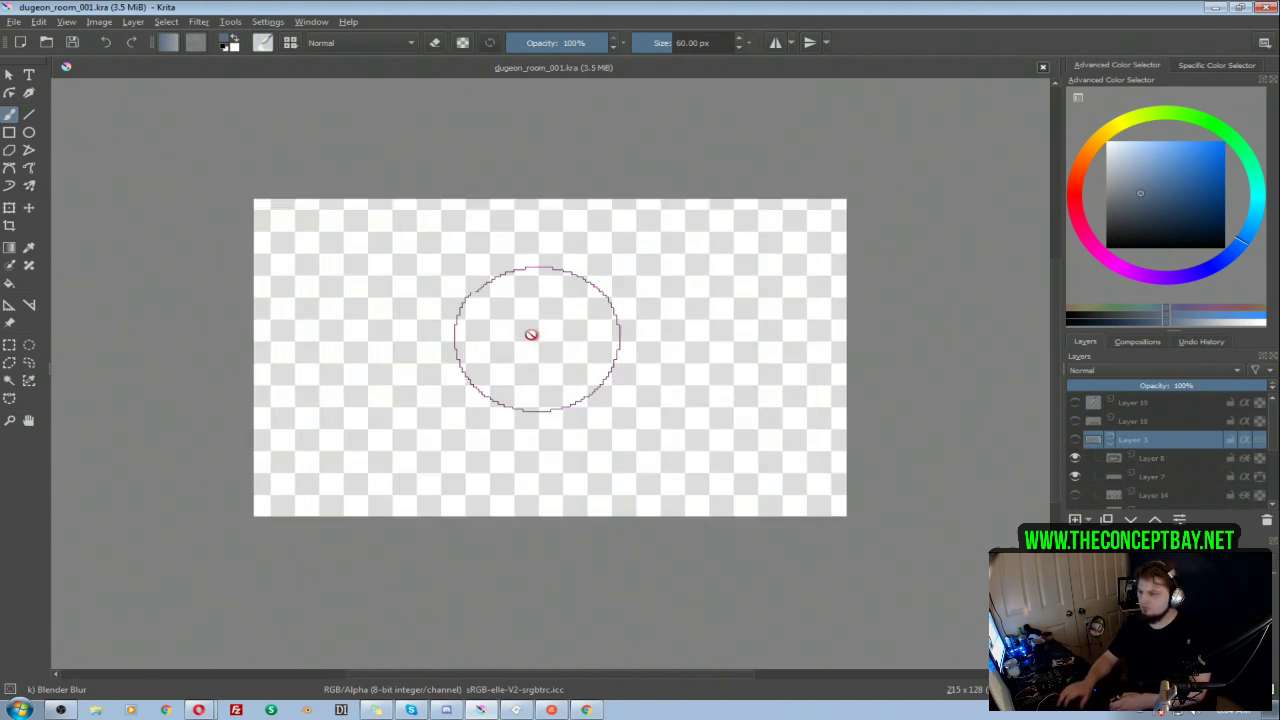
{"action": "right_click", "coordinate": [527, 342]}
{"action": "right_click", "coordinate": [540, 345]}
{"action": "right_click", "coordinate": [559, 310]}
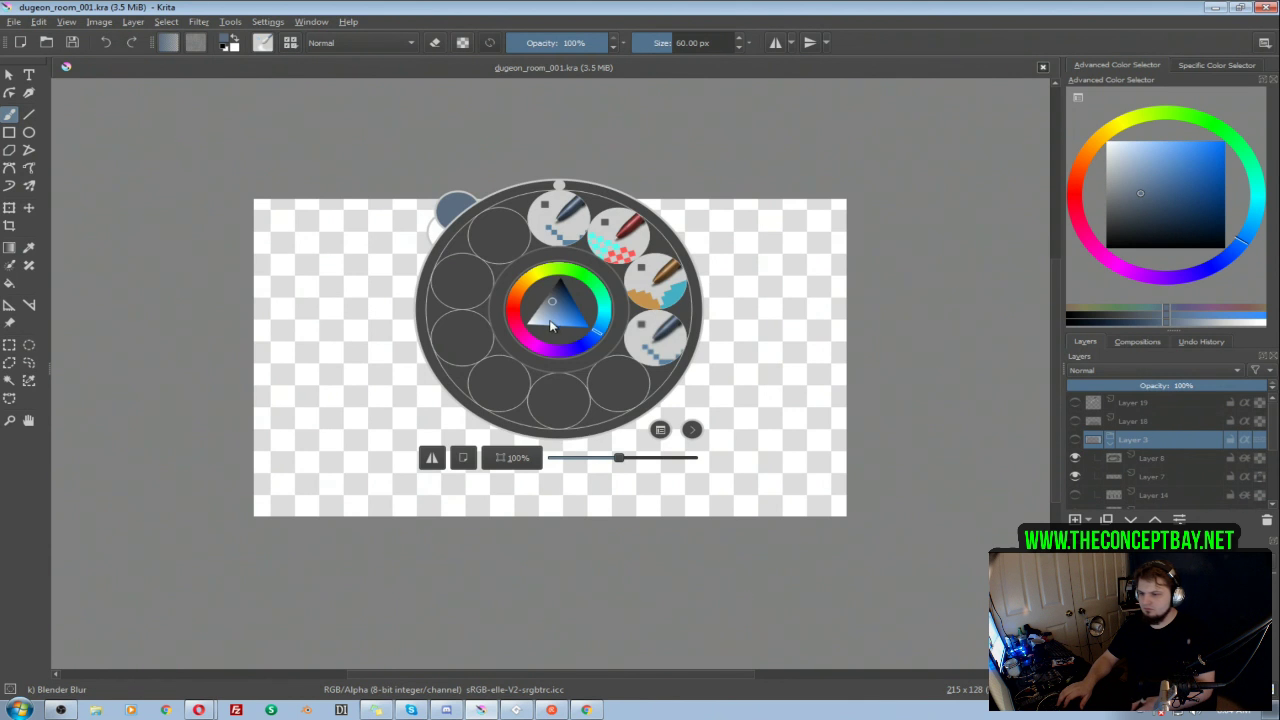
{"action": "left_click", "coordinate": [558, 218]}
{"action": "left_click", "coordinate": [1075, 441]}
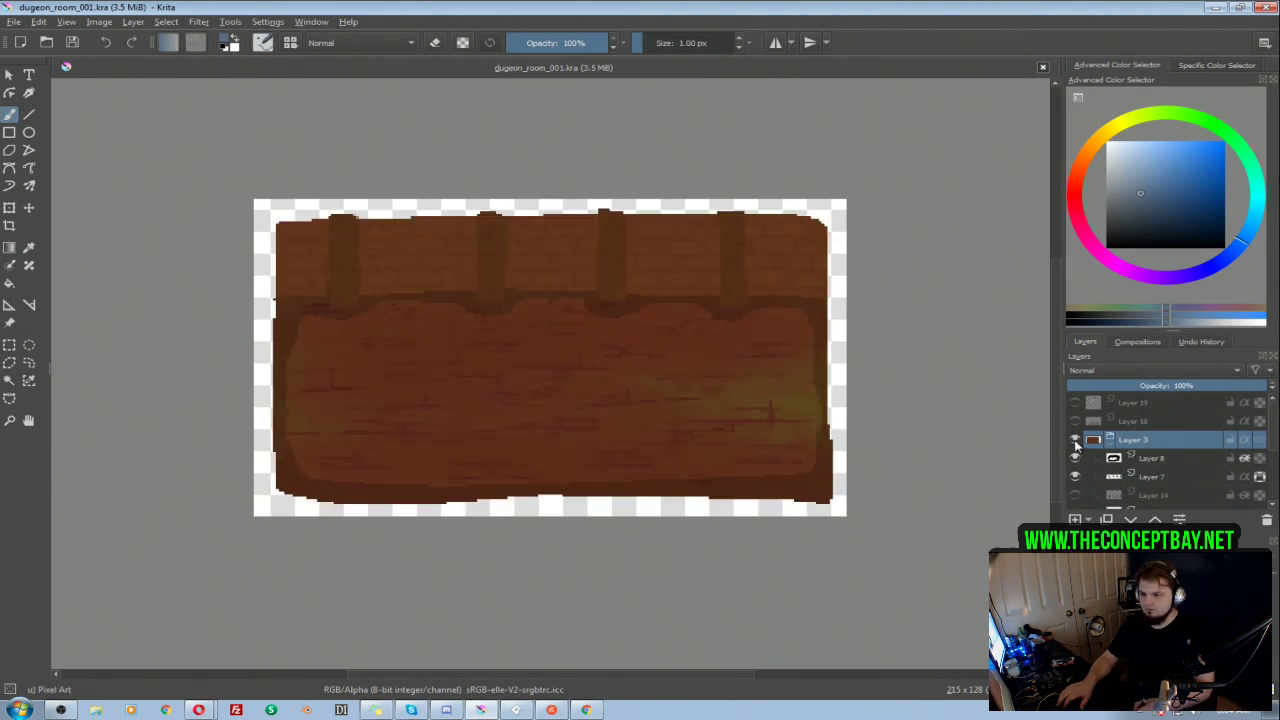
Step: Add a new paint layer above the Layer 3 group, and rename that group 001
{"action": "left_click", "coordinate": [1075, 519]}
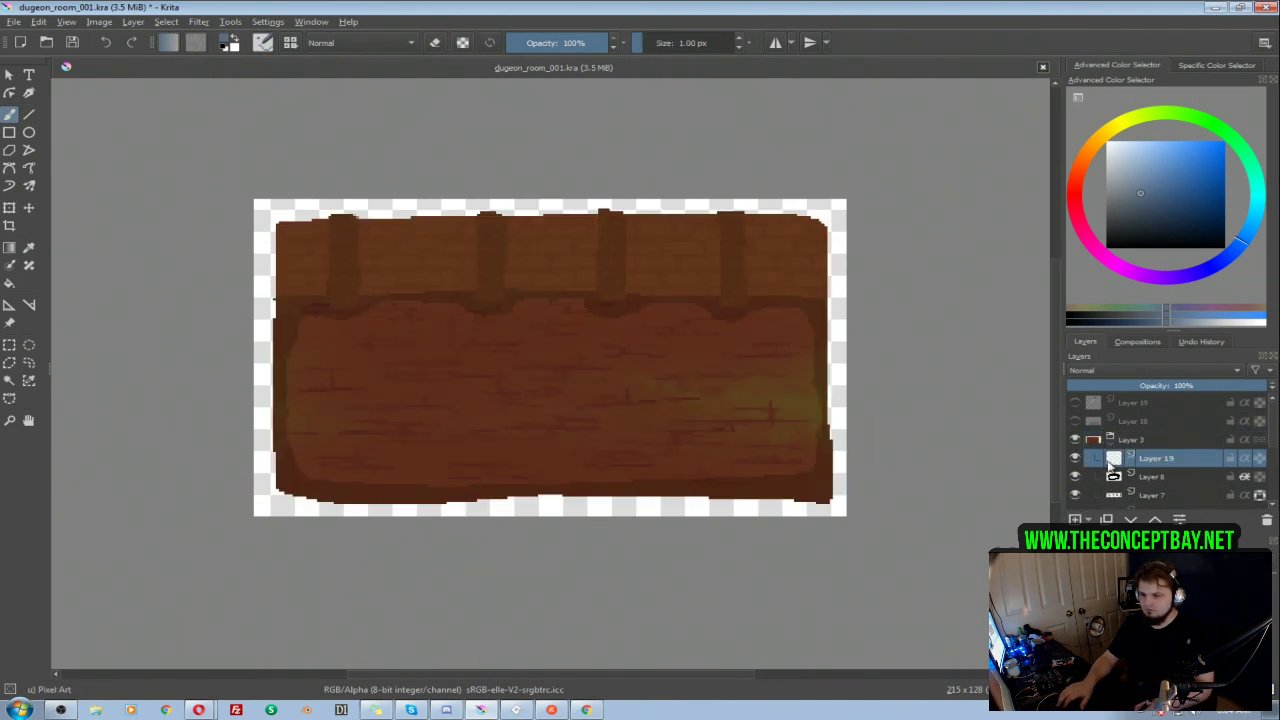
{"action": "double_click", "coordinate": [1131, 458]}
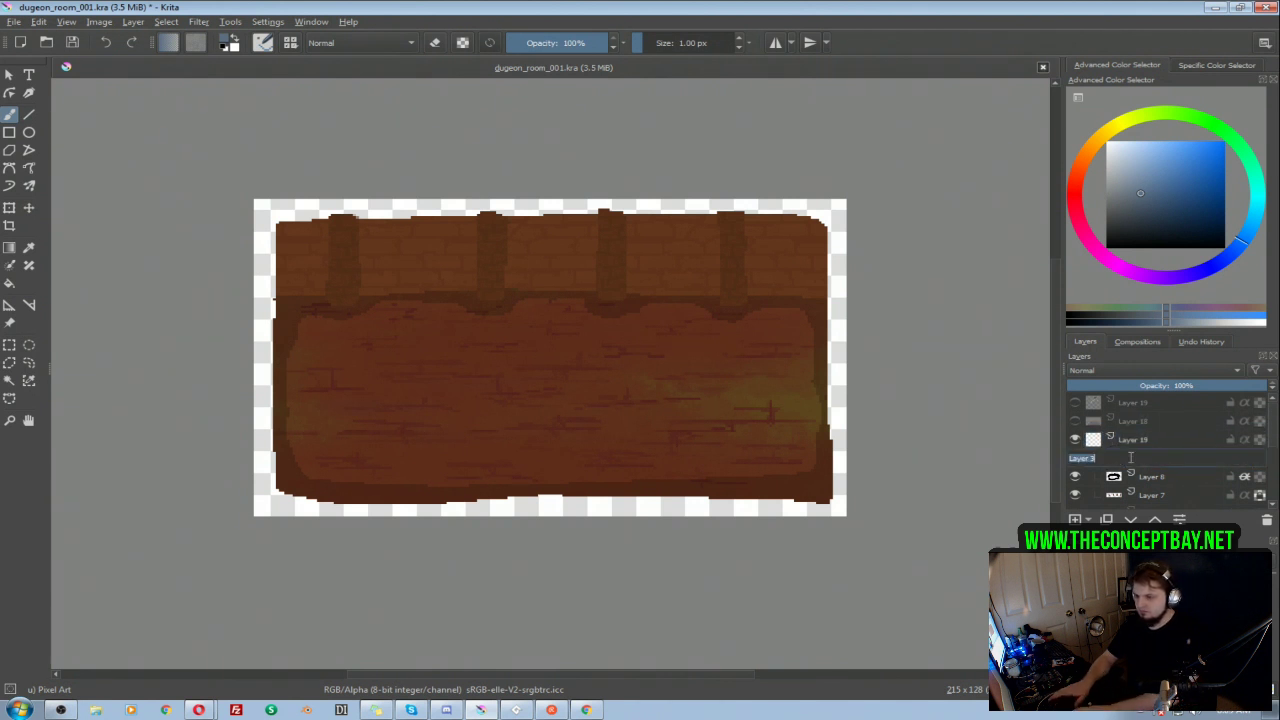
{"action": "type", "text": "001"}
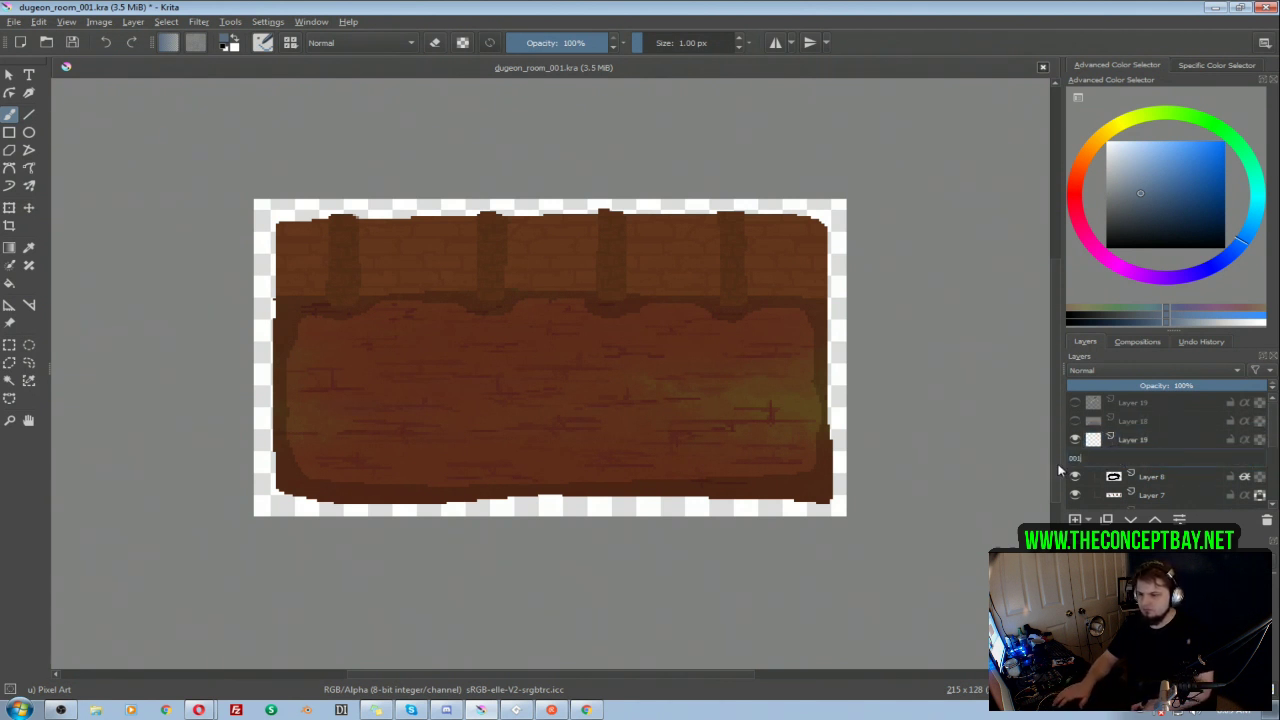
{"action": "key", "text": "Return"}
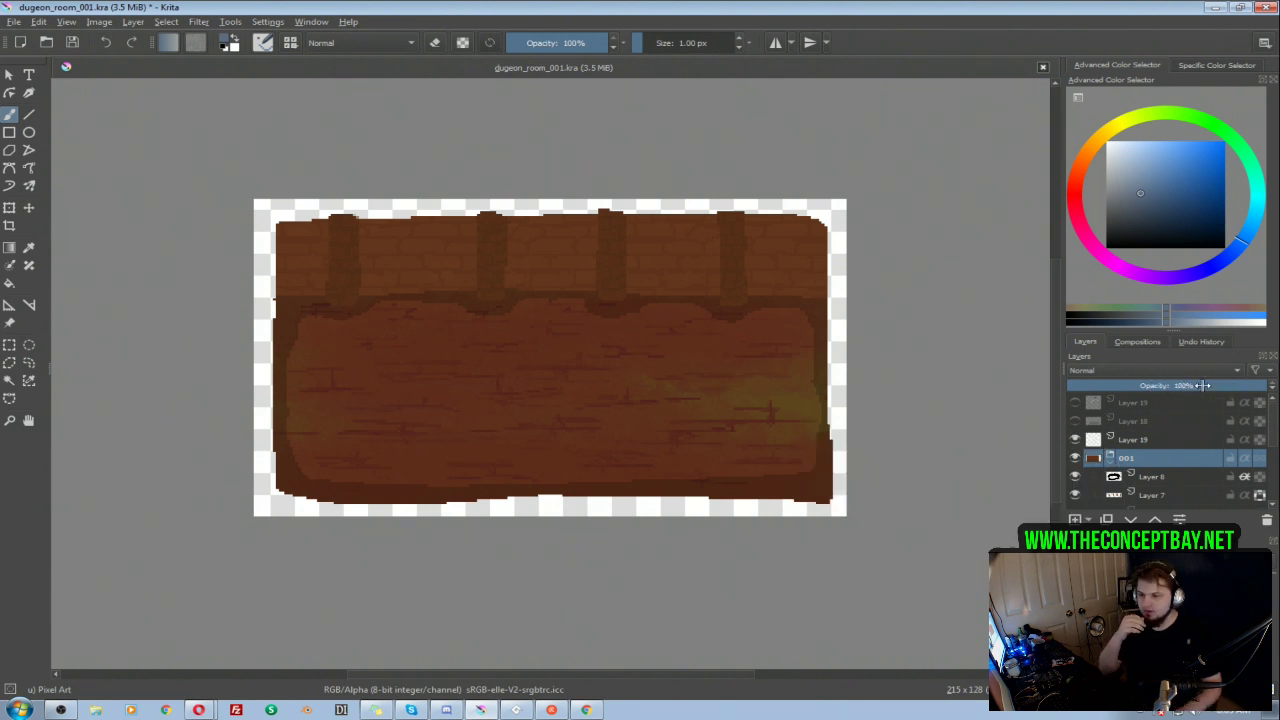
{"action": "left_click", "coordinate": [1110, 462]}
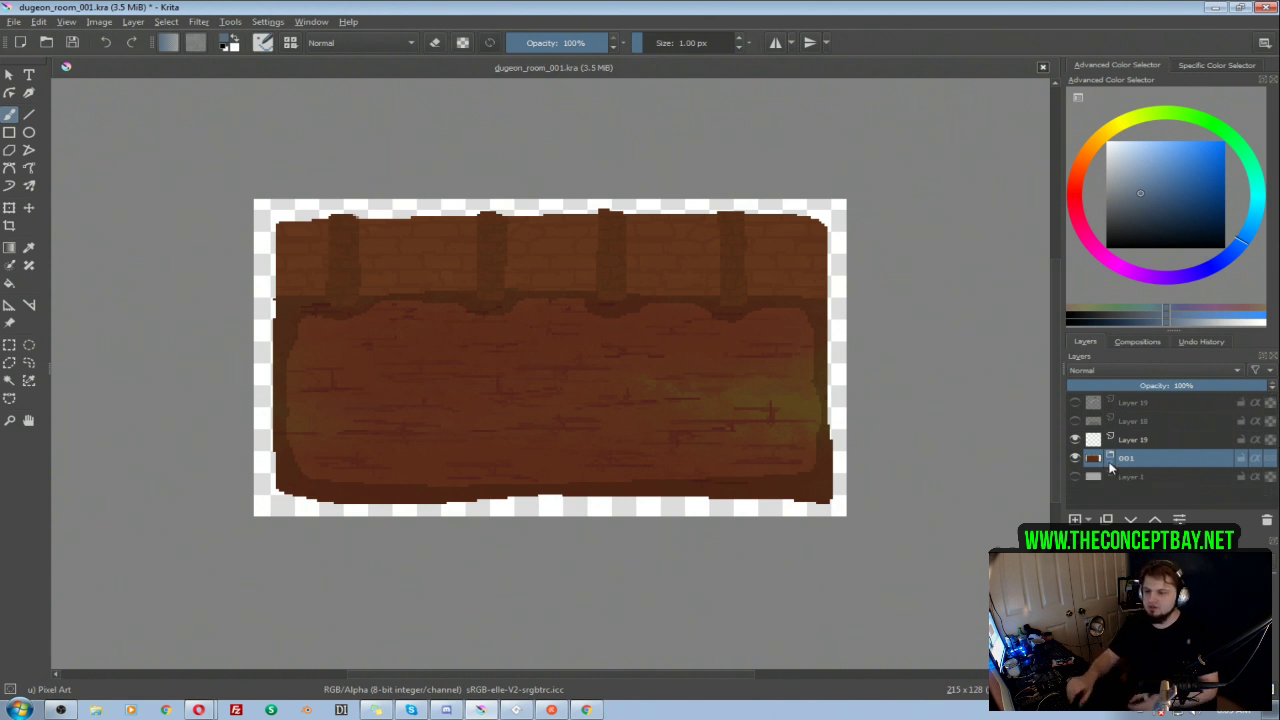
Step: Sample the room's brown base color from the painting, using Layer 2 inside the 001 group
{"action": "left_click", "coordinate": [1124, 445]}
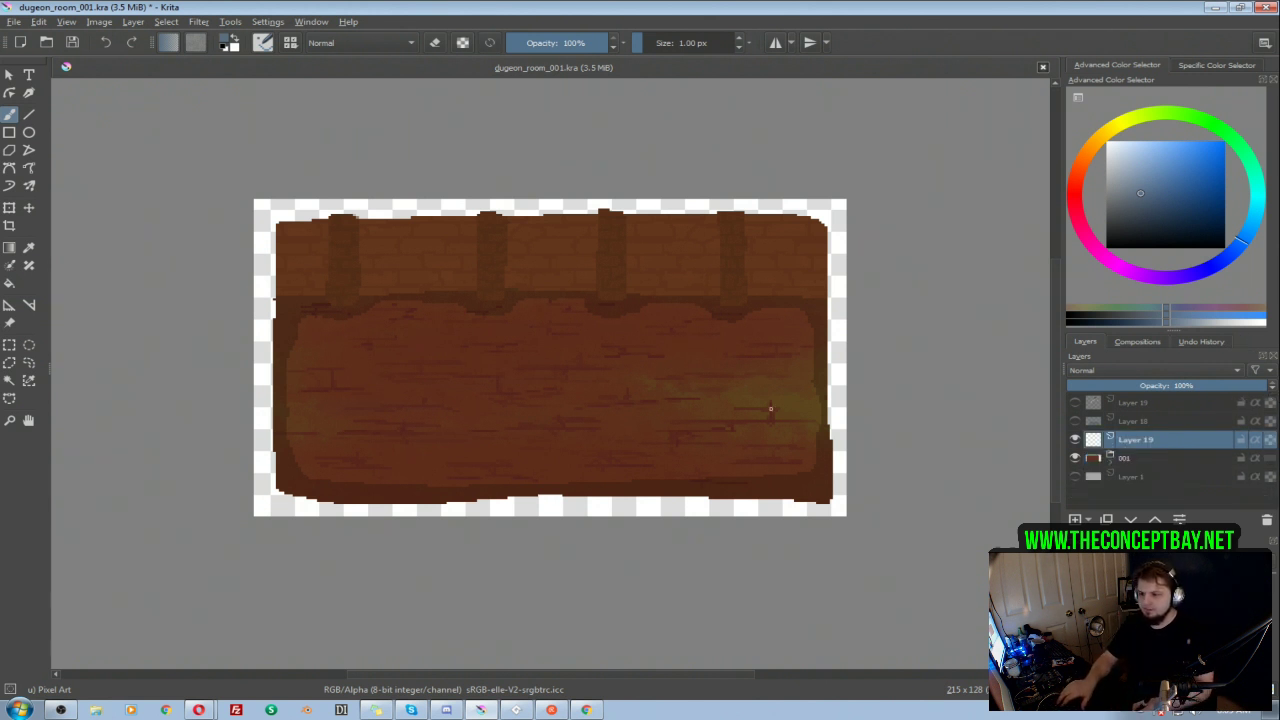
{"action": "left_click", "coordinate": [1076, 458]}
{"action": "left_click", "coordinate": [1076, 458]}
{"action": "left_click", "coordinate": [1109, 457]}
{"action": "left_click_drag", "start_coordinate": [1274, 428], "coordinate": [1273, 481]}
{"action": "left_click", "coordinate": [1153, 479]}
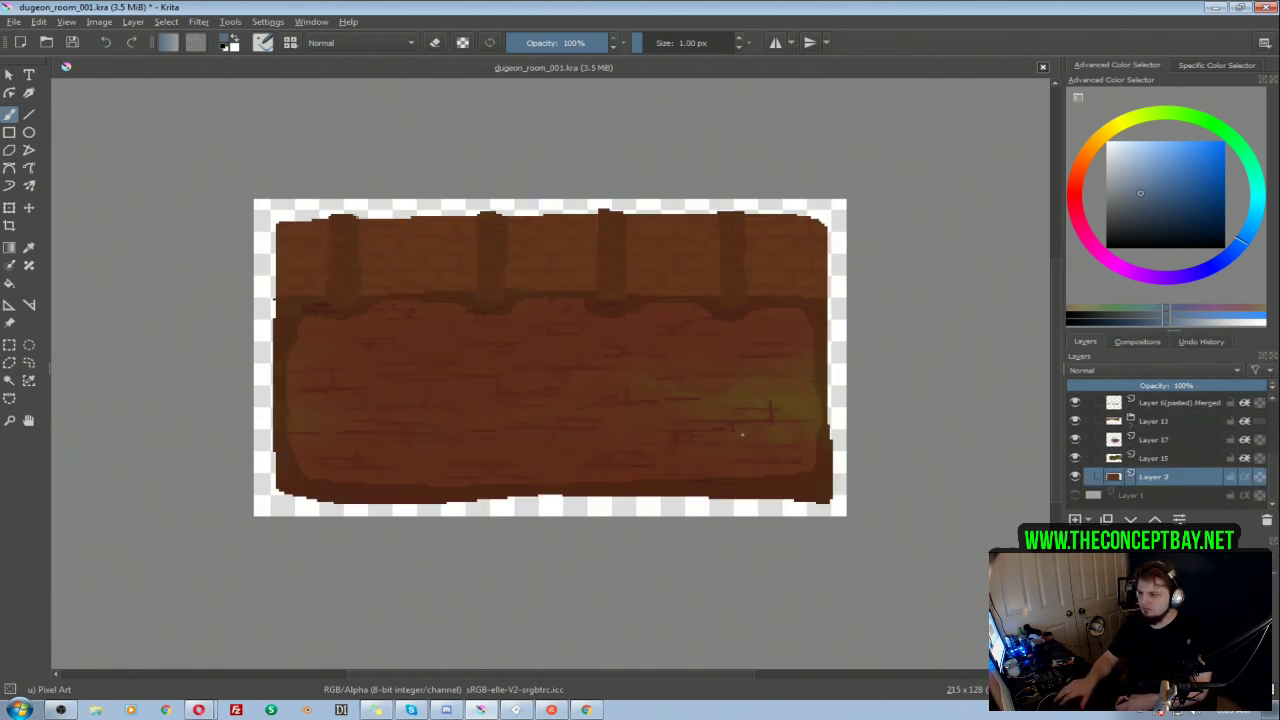
{"action": "left_click", "coordinate": [675, 312], "text": "ctrl"}
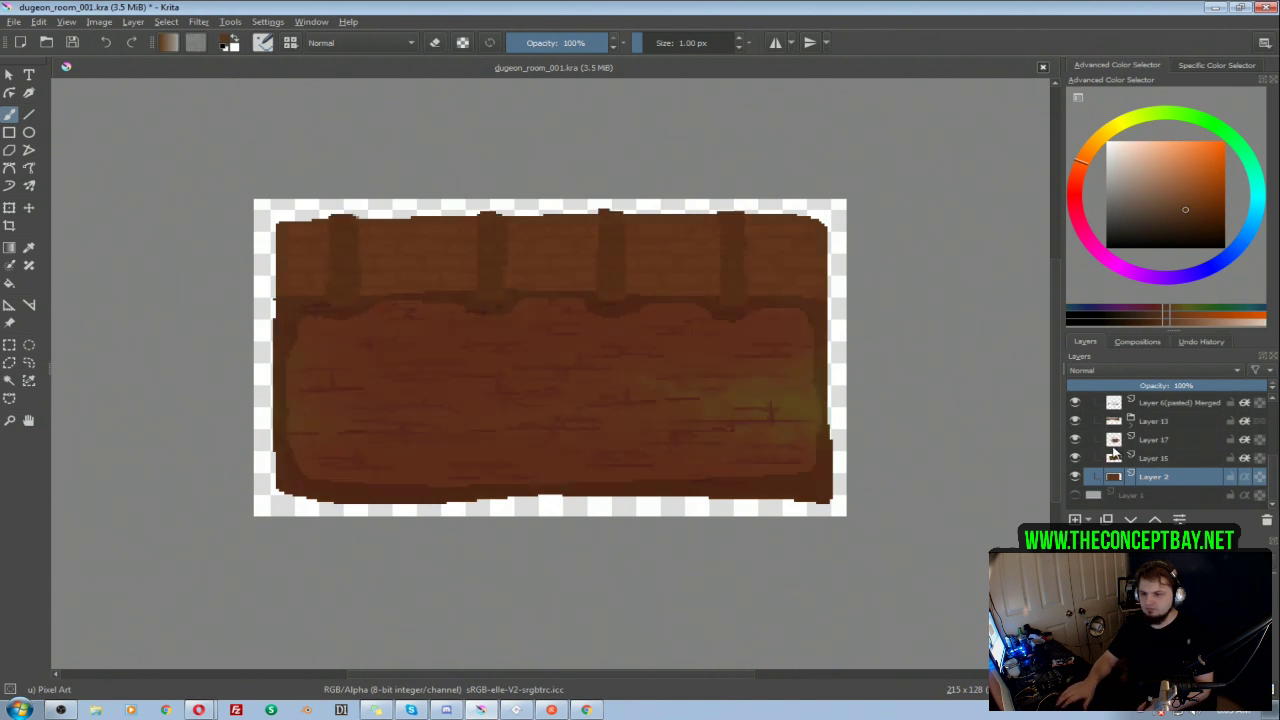
{"action": "scroll", "coordinate": [1272, 478], "scroll_direction": "up", "scroll_amount": 2}
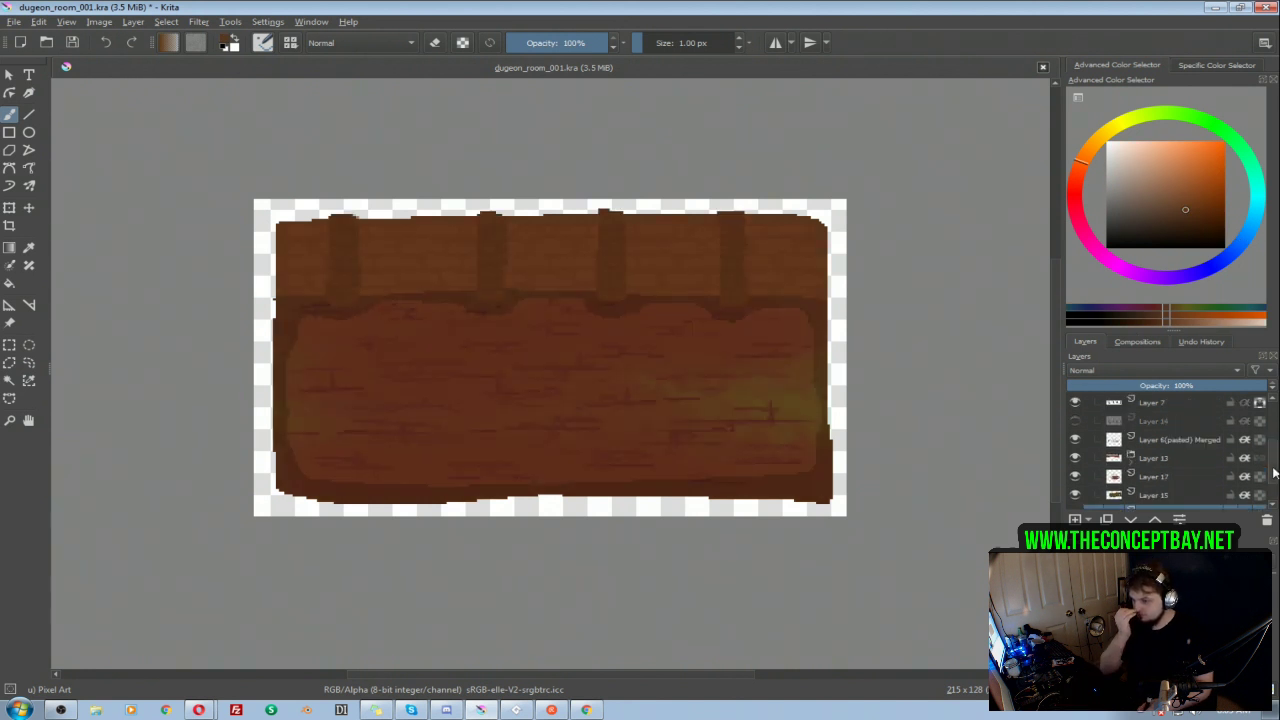
{"action": "scroll", "coordinate": [1268, 462], "scroll_direction": "up", "scroll_amount": 3}
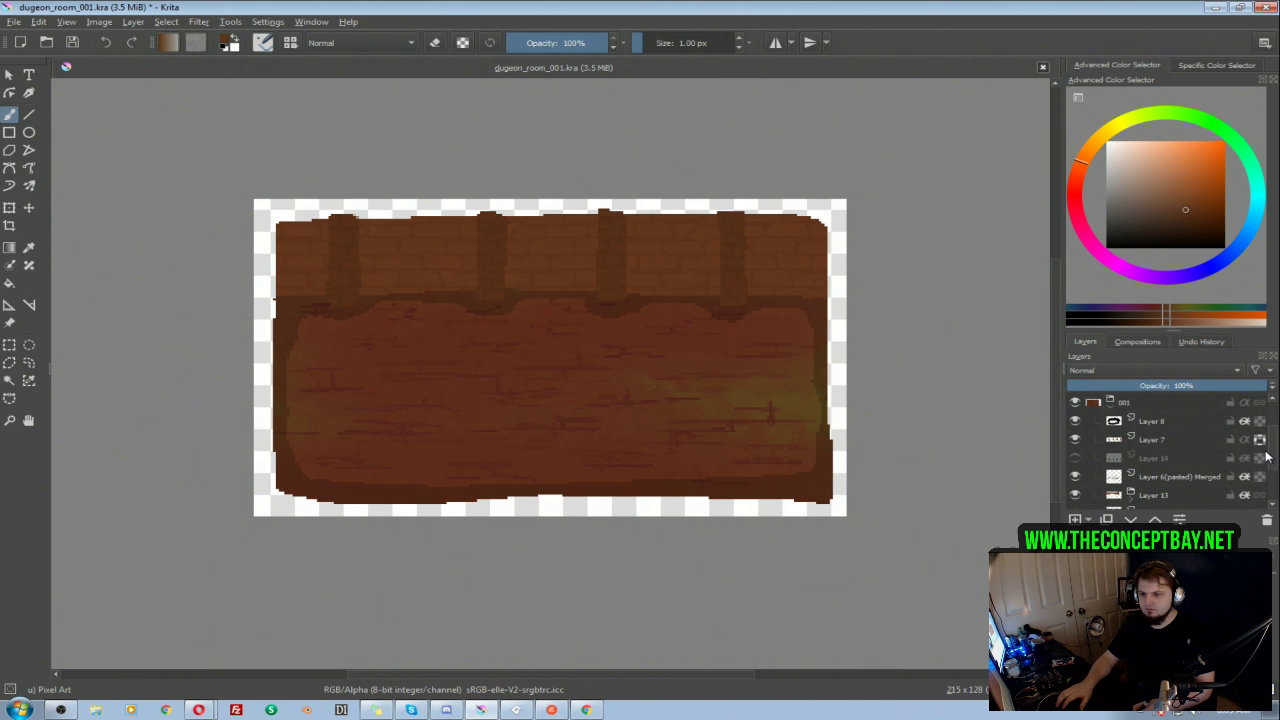
{"action": "left_click", "coordinate": [1111, 426]}
Step: Outline an L-shaped room in brown on Layer 19 with group 001 hidden, and erase the stray line above its upper-left corner
{"action": "left_click", "coordinate": [1133, 440]}
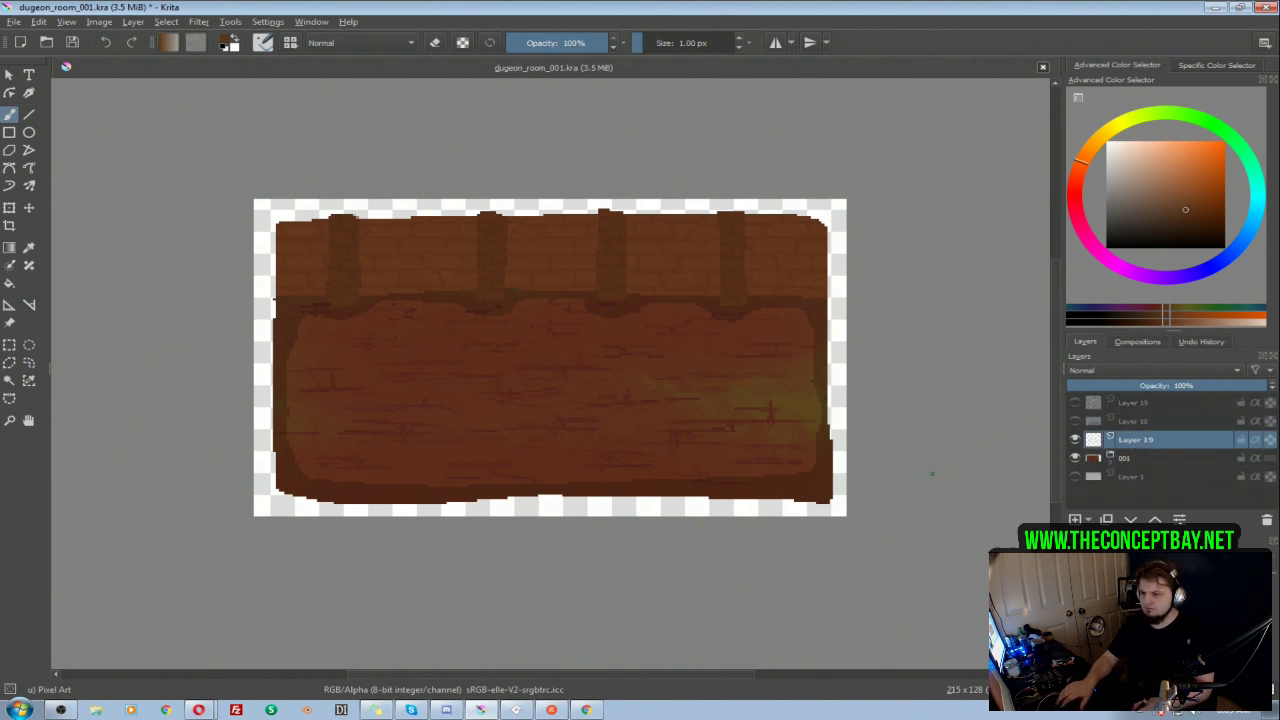
{"action": "left_click", "coordinate": [1075, 458]}
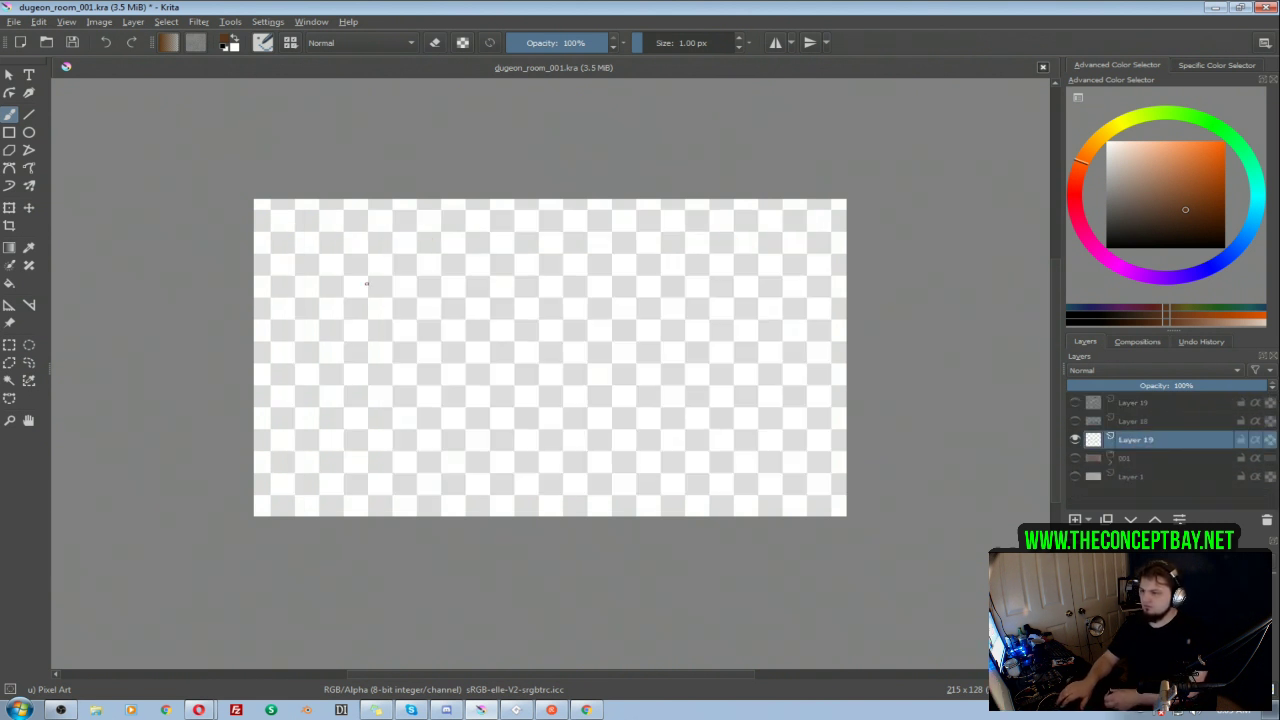
{"action": "mouse_move", "coordinate": [389, 271]}
{"action": "left_mouse_down"}
{"action": "mouse_move", "coordinate": [395, 432]}
{"action": "mouse_move", "coordinate": [420, 447]}
{"action": "mouse_move", "coordinate": [734, 439]}
{"action": "mouse_move", "coordinate": [745, 336]}
{"action": "mouse_move", "coordinate": [725, 224]}
{"action": "mouse_move", "coordinate": [592, 210]}
{"action": "left_mouse_up"}
{"action": "mouse_move", "coordinate": [569, 262]}
{"action": "left_mouse_down"}
{"action": "mouse_move", "coordinate": [492, 288]}
{"action": "mouse_move", "coordinate": [405, 287]}
{"action": "mouse_move", "coordinate": [393, 312]}
{"action": "left_mouse_up"}
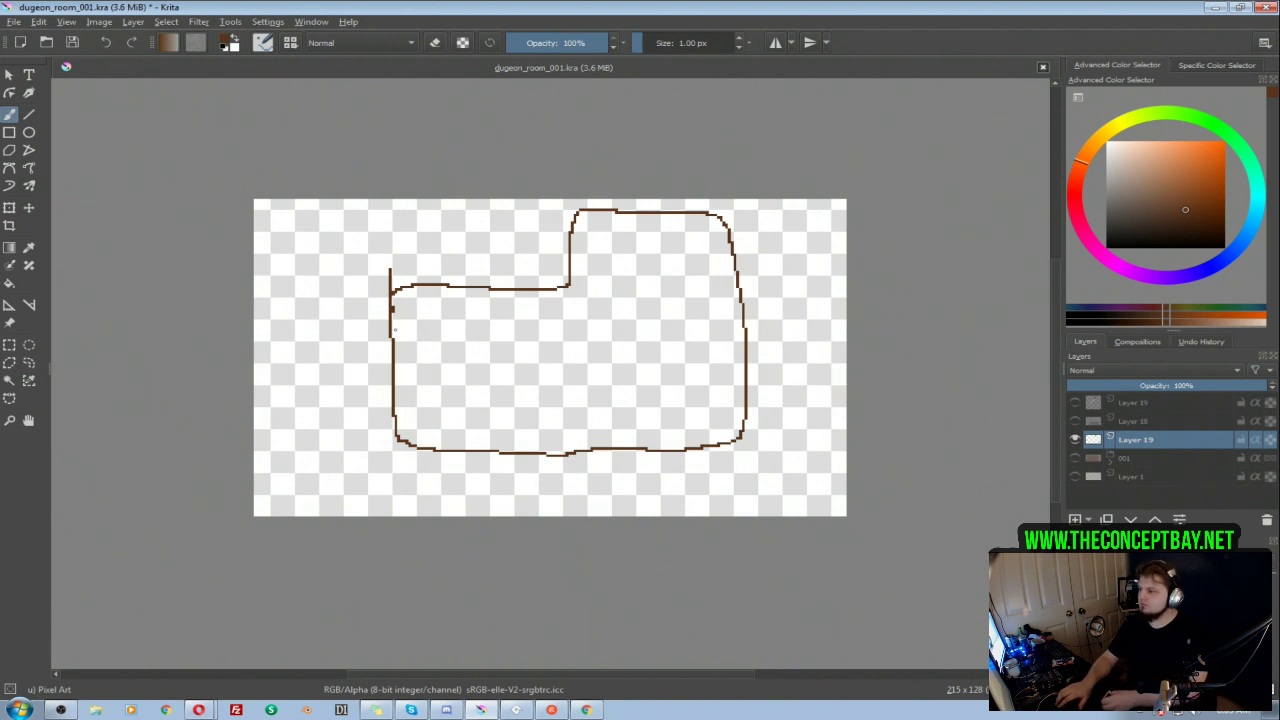
{"action": "key", "text": "e"}
{"action": "left_click_drag", "start_coordinate": [391, 265], "coordinate": [388, 284]}
{"action": "left_click_drag", "start_coordinate": [536, 337], "coordinate": [524, 336]}
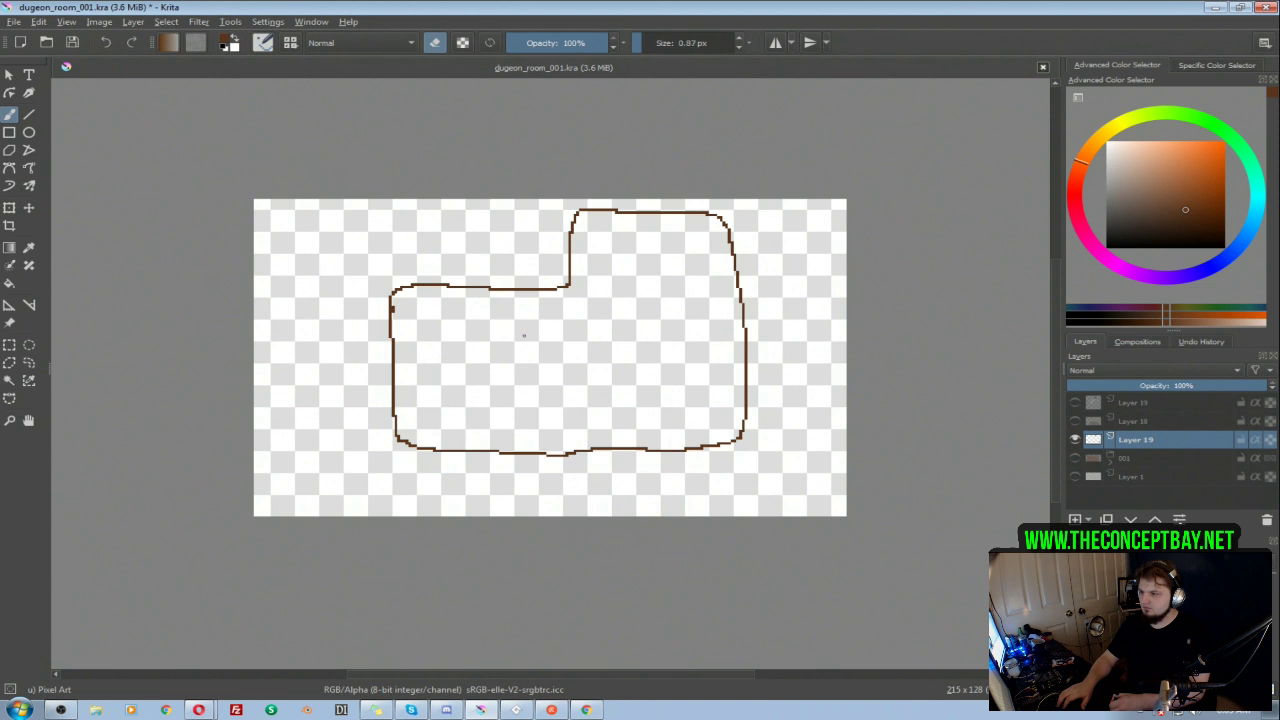
Step: Fill the inside of the L-shaped room outline with the same brown
{"action": "key", "text": "f"}
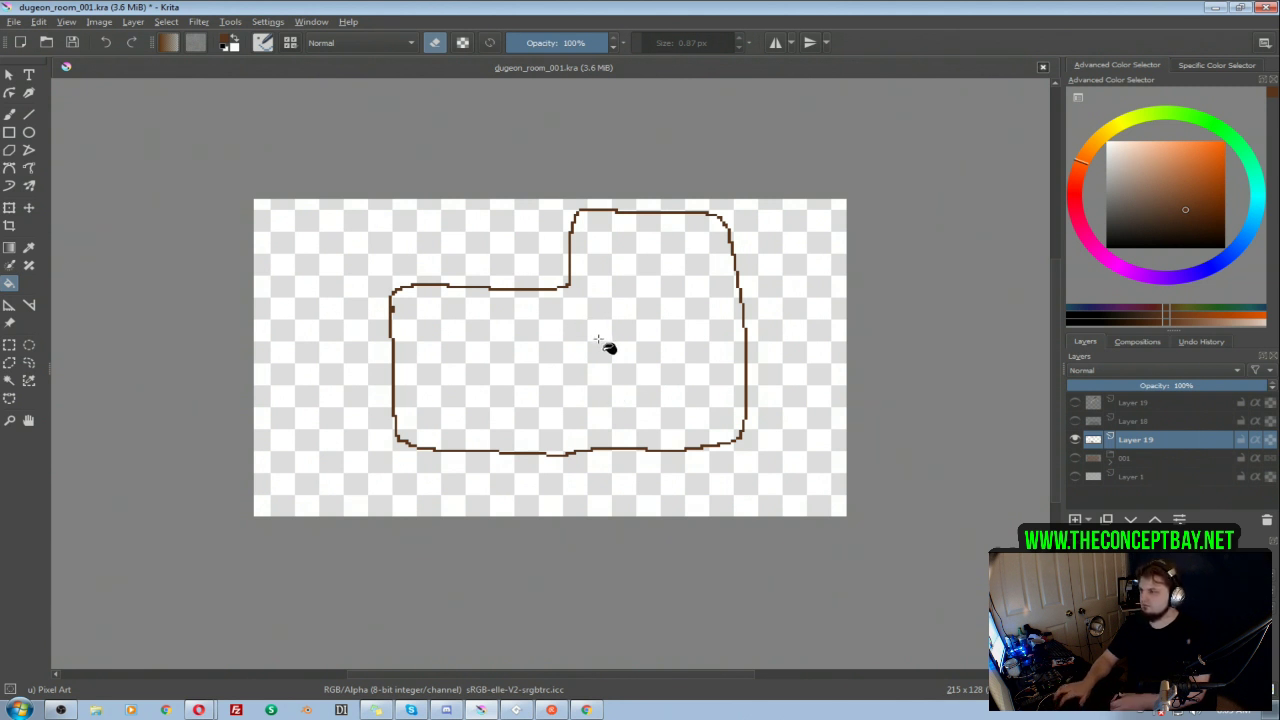
{"action": "left_click", "coordinate": [609, 350]}
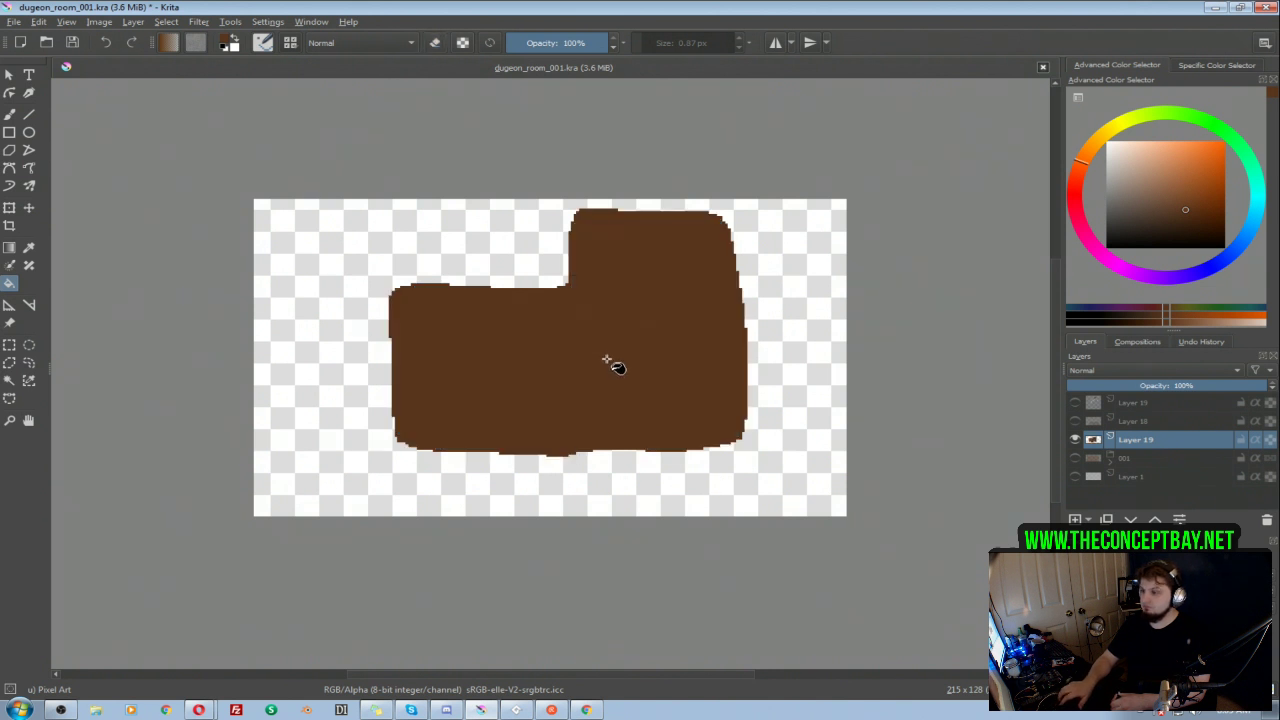
{"action": "key", "text": "Delete"}
{"action": "key", "text": "ctrl+z"}
{"action": "key", "text": "e"}
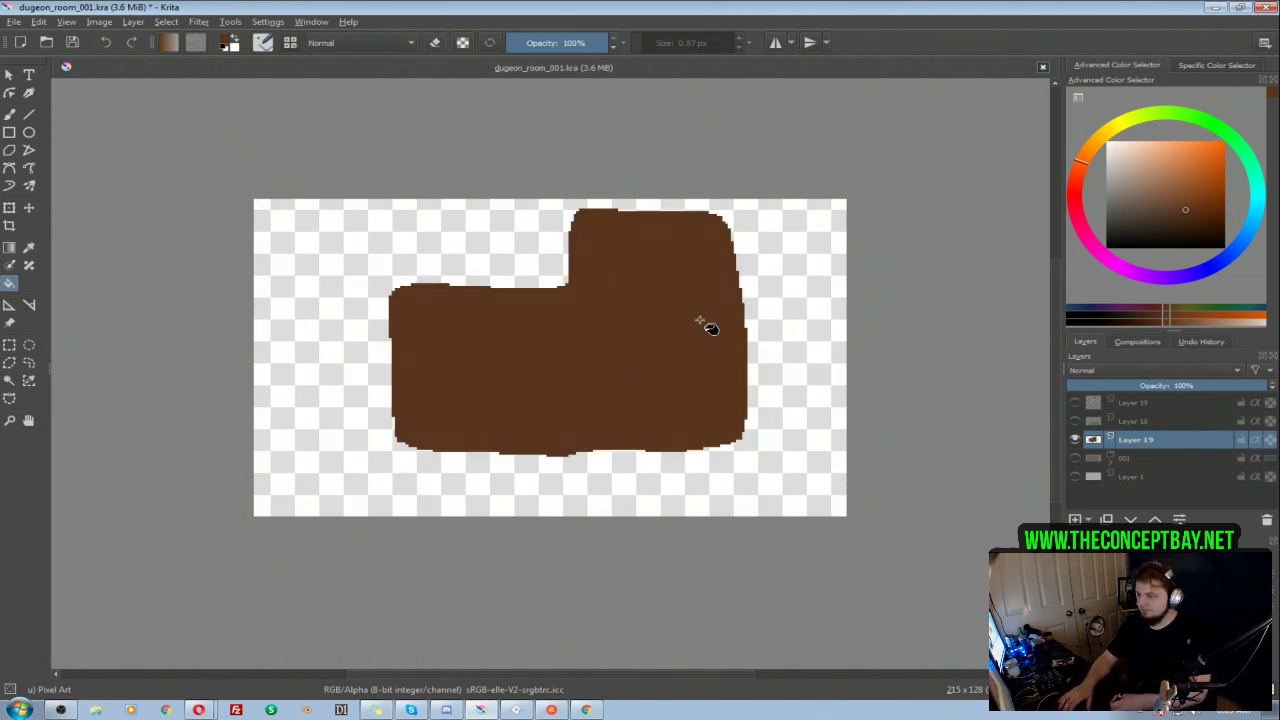
Step: Move the brown L-shaped room down and slightly left so it sits nearer the middle of the canvas
{"action": "key", "text": "t"}
{"action": "left_click_drag", "start_coordinate": [621, 312], "coordinate": [620, 340]}
{"action": "key", "text": "Down"}
{"action": "key", "text": "Down"}
{"action": "key", "text": "Down"}
{"action": "key", "text": "Left"}
{"action": "key", "text": "Up"}
{"action": "key", "text": "Right"}
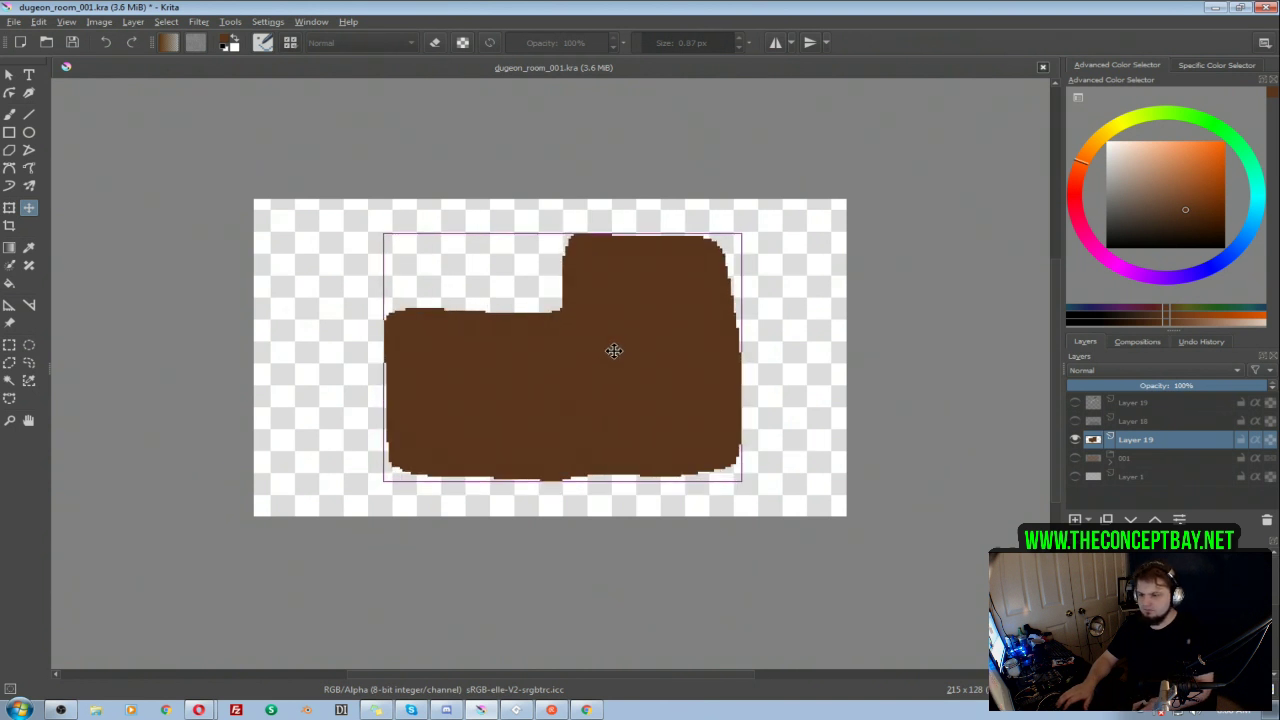
Step: Hide Layer 19, show group 001, and draw a black capped marker spanning the brick wall's height on a new layer above Layer 18
{"action": "left_click", "coordinate": [1075, 440]}
{"action": "left_click", "coordinate": [1076, 458]}
{"action": "left_click", "coordinate": [1126, 426]}
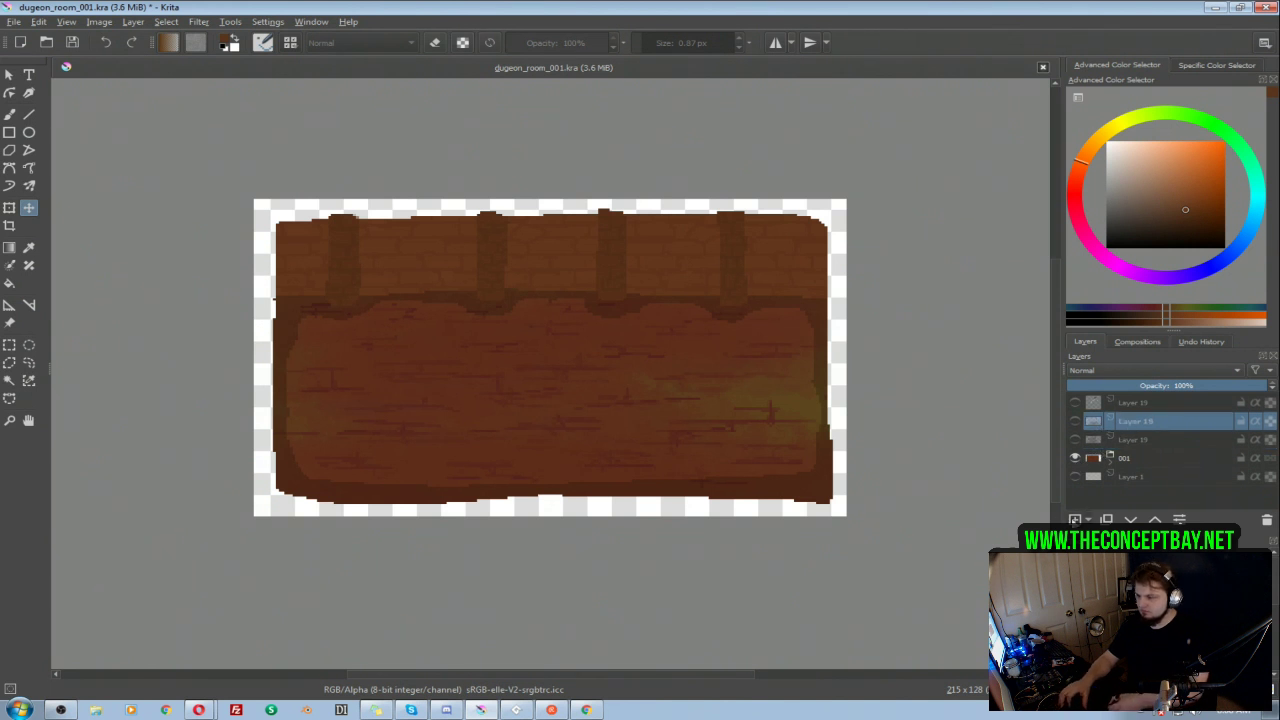
{"action": "left_click", "coordinate": [1076, 519]}
{"action": "key", "text": "b"}
{"action": "key", "text": "d"}
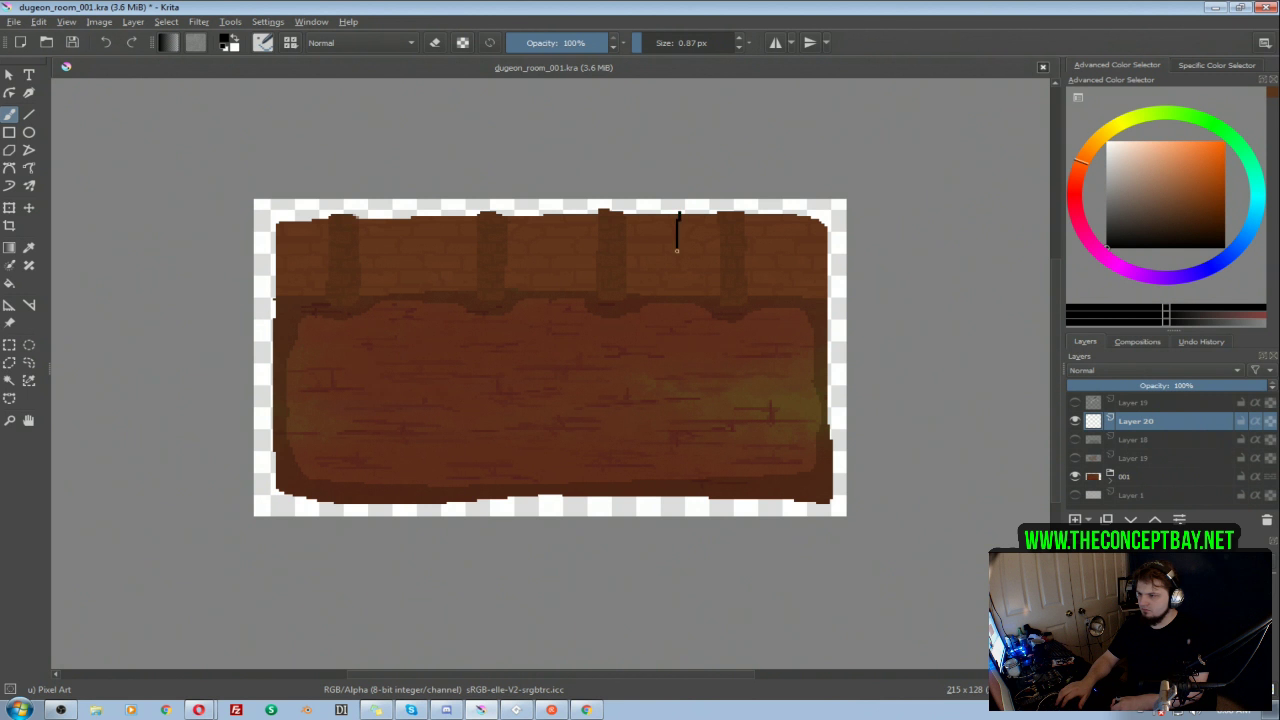
{"action": "left_click_drag", "start_coordinate": [665, 213], "coordinate": [694, 214]}
Step: Position the black height marker over the brick wall just right of the last pillar, and lock the marker layer's alpha
{"action": "key", "text": "t"}
{"action": "mouse_move", "coordinate": [680, 266]}
{"action": "left_mouse_down"}
{"action": "mouse_move", "coordinate": [544, 325]}
{"action": "mouse_move", "coordinate": [546, 391]}
{"action": "left_mouse_up"}
{"action": "left_click", "coordinate": [1241, 421]}
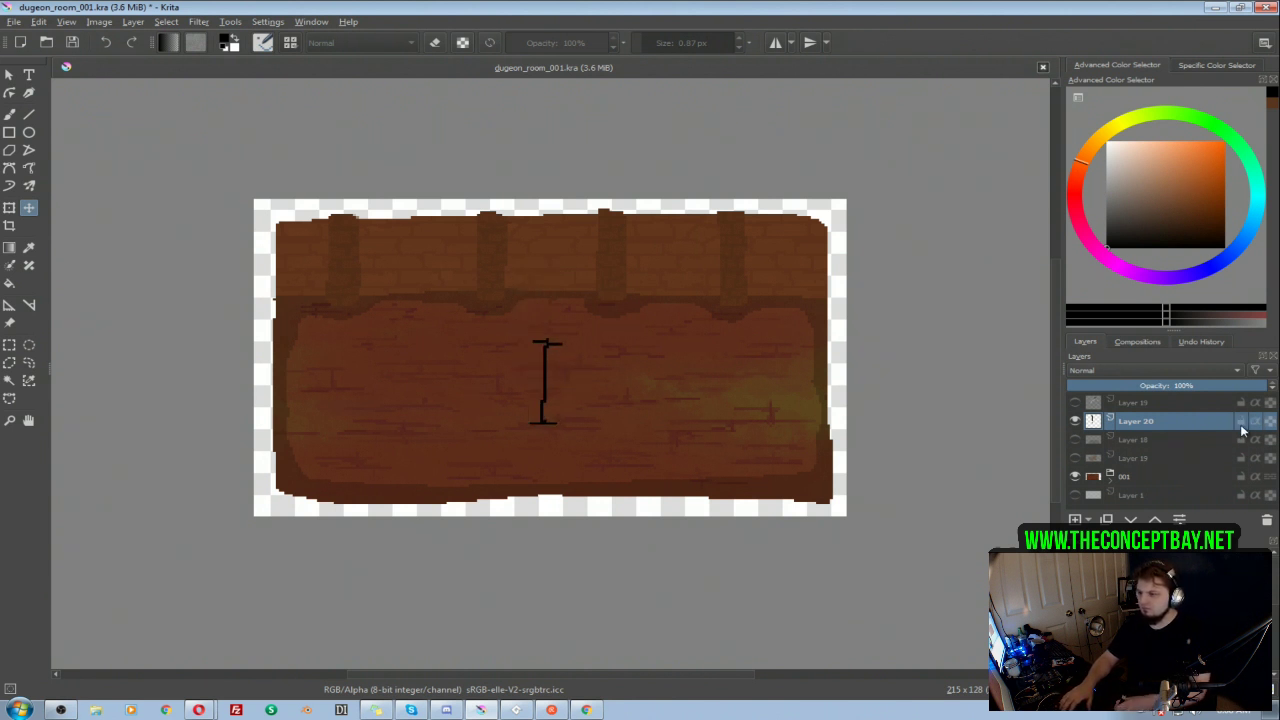
{"action": "mouse_move", "coordinate": [586, 374]}
{"action": "left_mouse_down"}
{"action": "mouse_move", "coordinate": [731, 320]}
{"action": "mouse_move", "coordinate": [788, 256]}
{"action": "left_mouse_up"}
{"action": "mouse_move", "coordinate": [779, 297]}
{"action": "left_mouse_down"}
{"action": "mouse_move", "coordinate": [768, 290]}
{"action": "mouse_move", "coordinate": [776, 300]}
{"action": "left_mouse_up"}
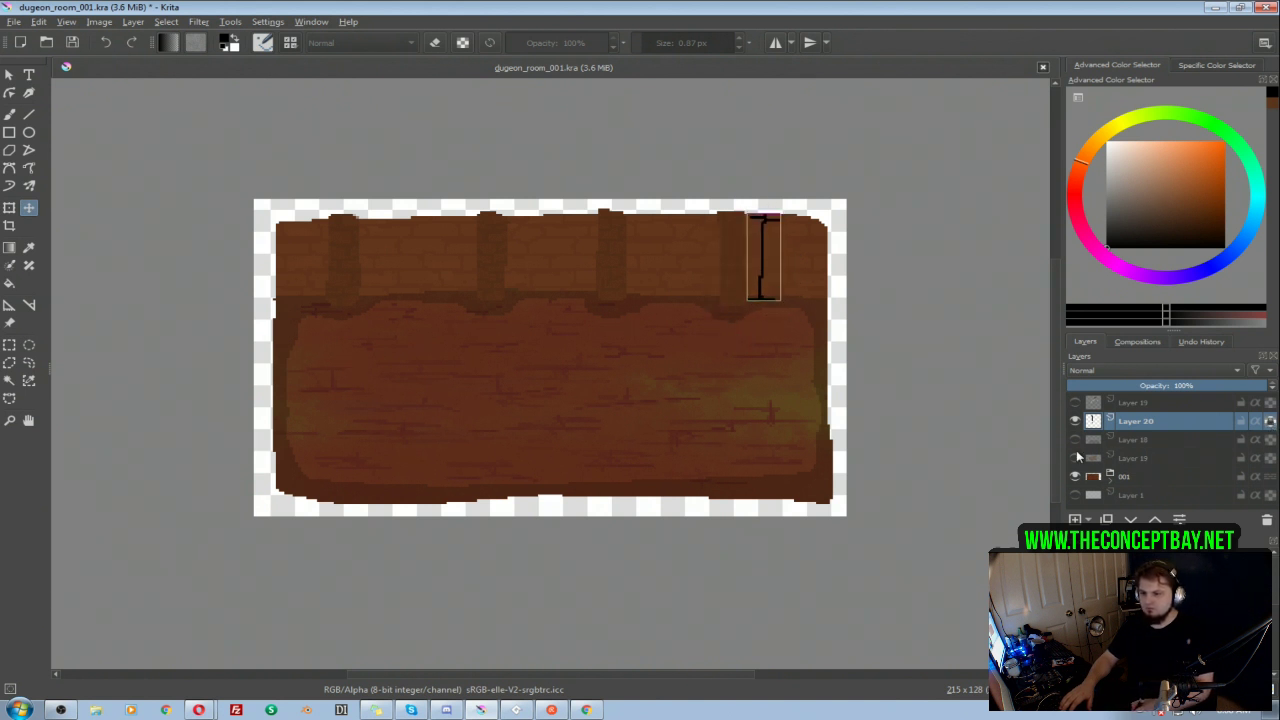
Step: Select Layer 18, hide group 001, and show the brown room shape on Layer 19 beside the height marker
{"action": "left_click", "coordinate": [1126, 446]}
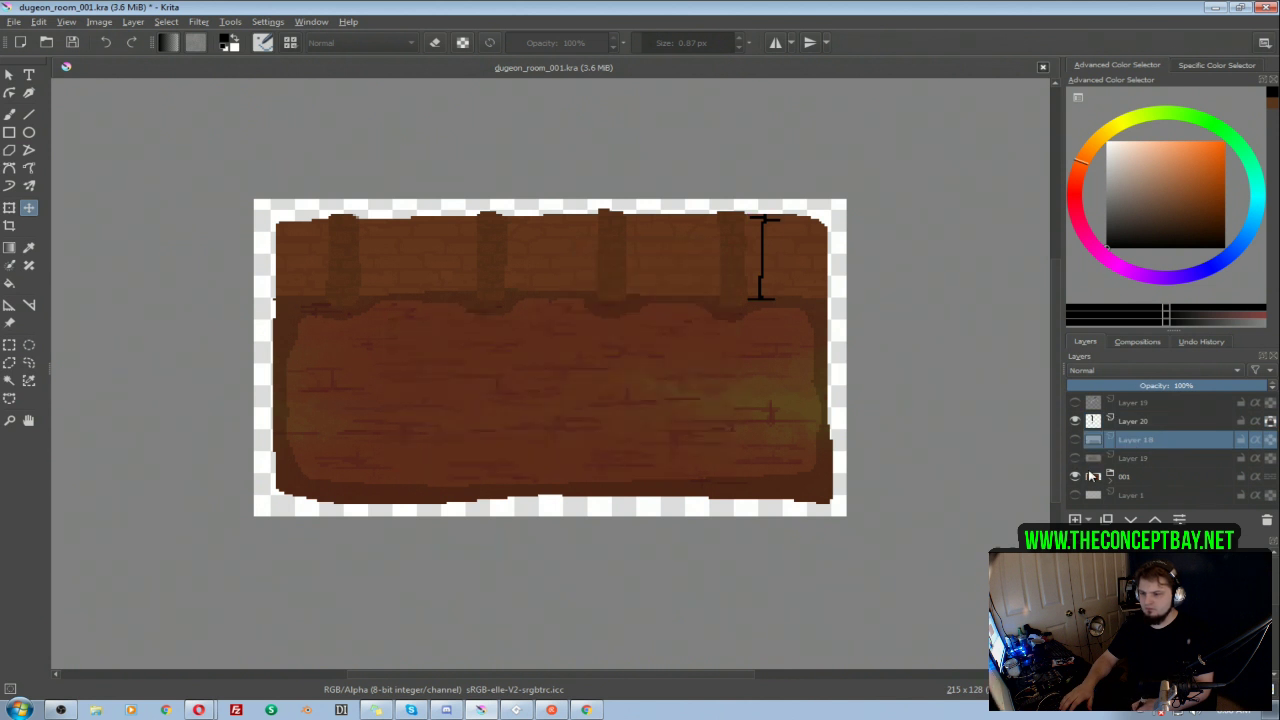
{"action": "left_click", "coordinate": [1075, 476]}
{"action": "left_click", "coordinate": [1075, 458]}
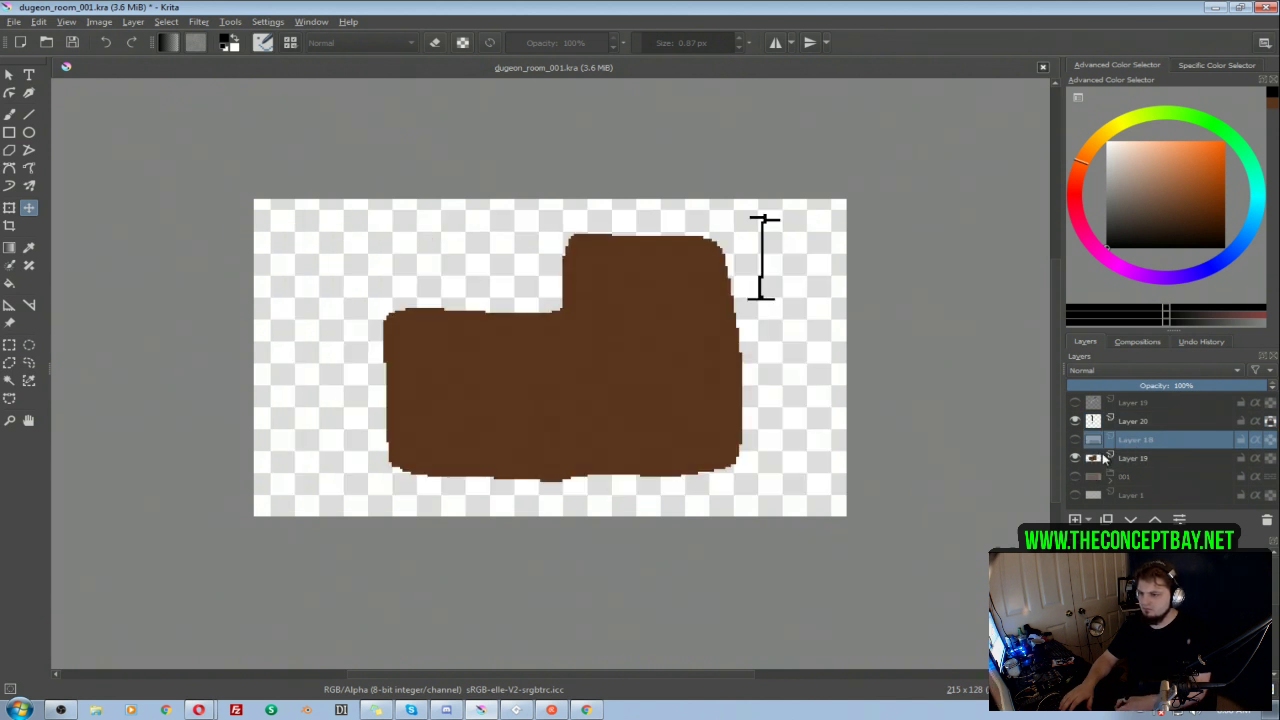
Step: Move the Layer 20 height marker onto the brown room's lower section, just left of the inner corner
{"action": "left_click", "coordinate": [1136, 426]}
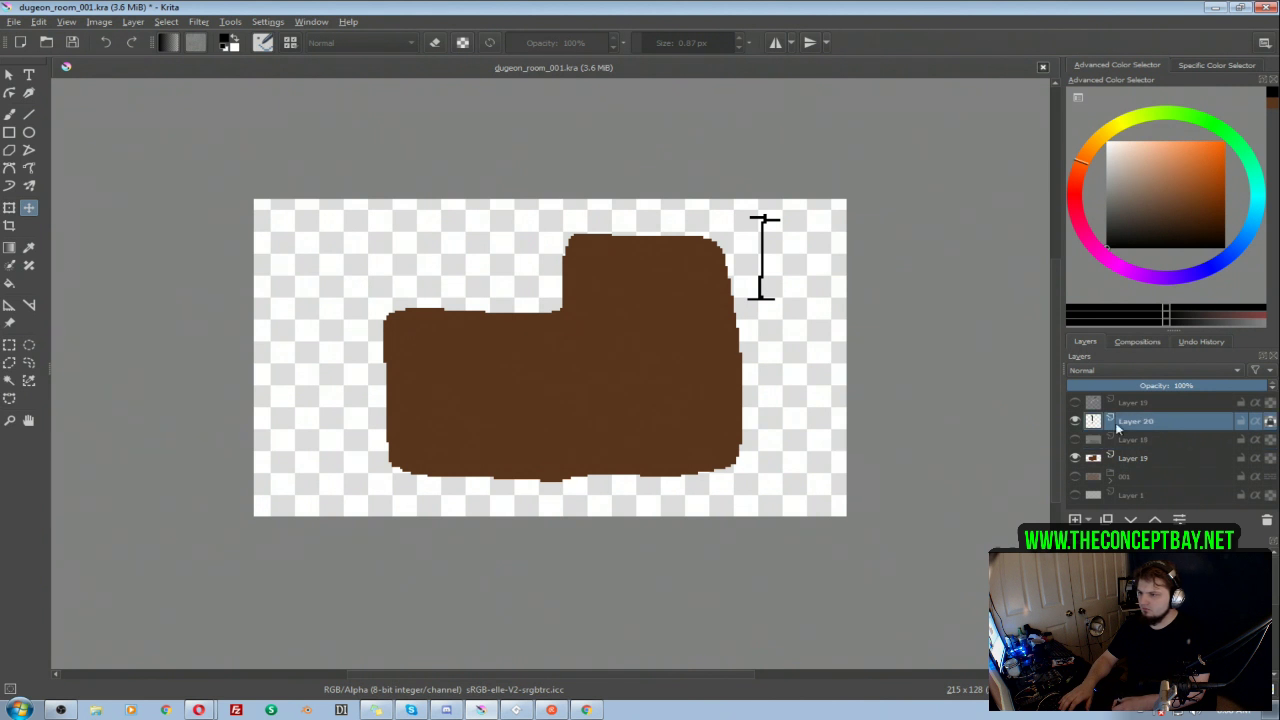
{"action": "mouse_move", "coordinate": [750, 254]}
{"action": "left_mouse_down"}
{"action": "mouse_move", "coordinate": [715, 283]}
{"action": "mouse_move", "coordinate": [688, 276]}
{"action": "mouse_move", "coordinate": [589, 357]}
{"action": "mouse_move", "coordinate": [535, 348]}
{"action": "left_mouse_up"}
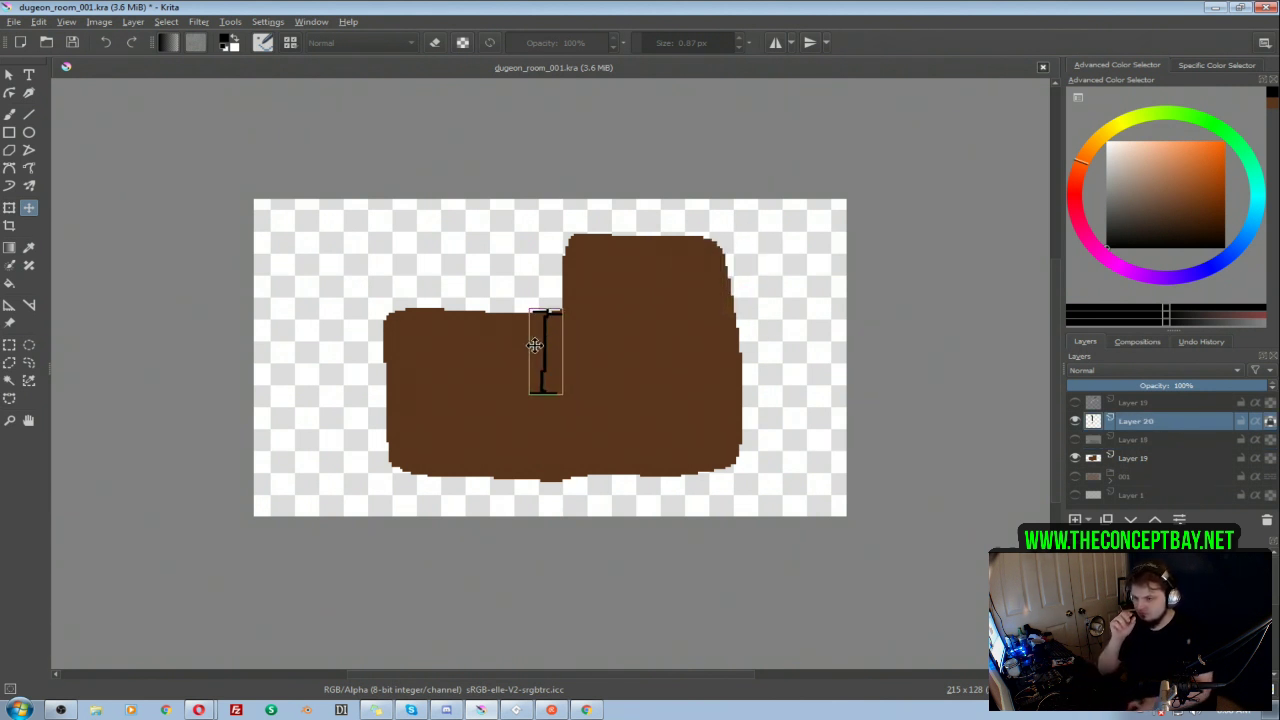
Step: Extend the room on Layer 19 downward and square off its upper-right corner by outlining both areas in the room's brown and filling them
{"action": "left_click", "coordinate": [1135, 458]}
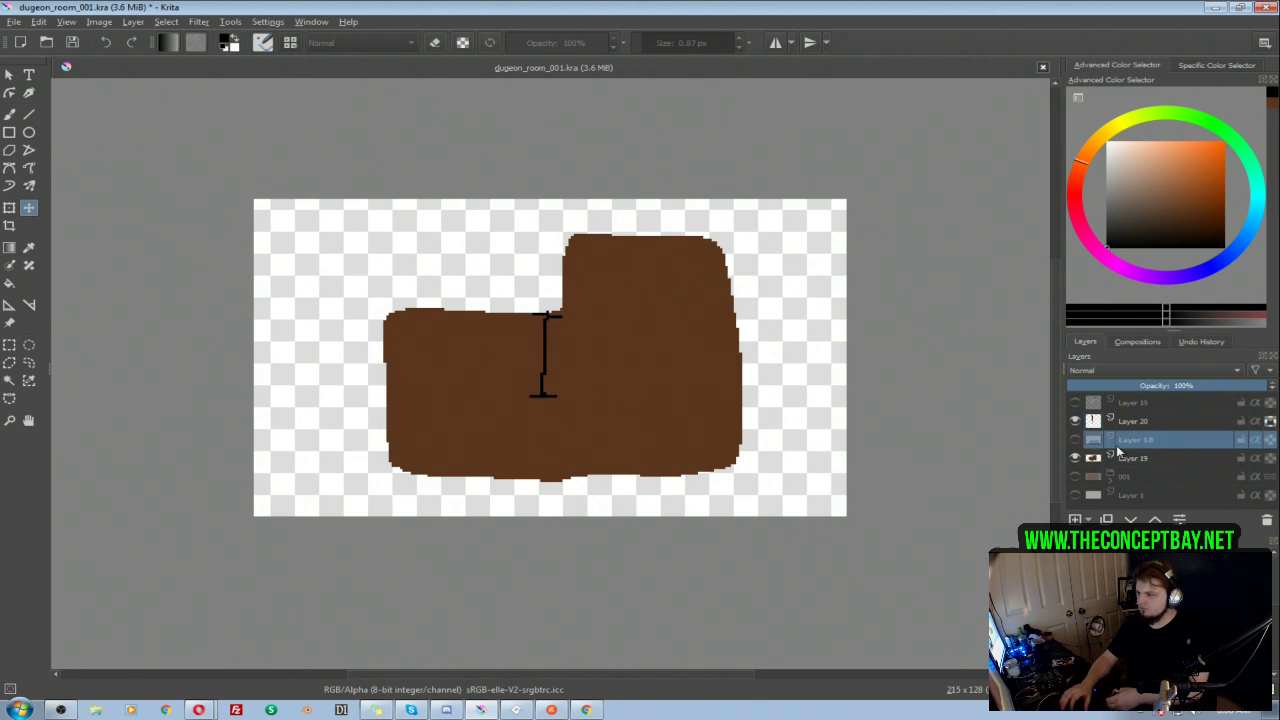
{"action": "key", "text": "b"}
{"action": "left_click", "coordinate": [434, 380], "text": "ctrl"}
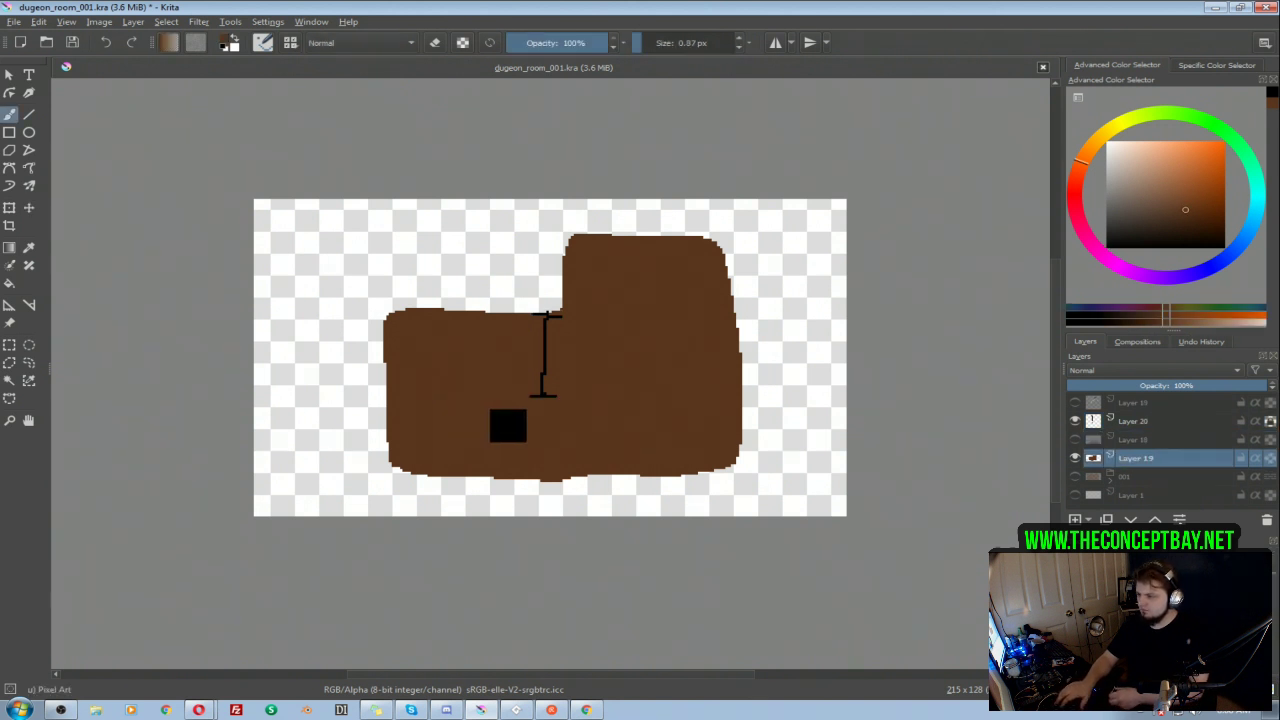
{"action": "left_click_drag", "start_coordinate": [468, 503], "coordinate": [673, 505]}
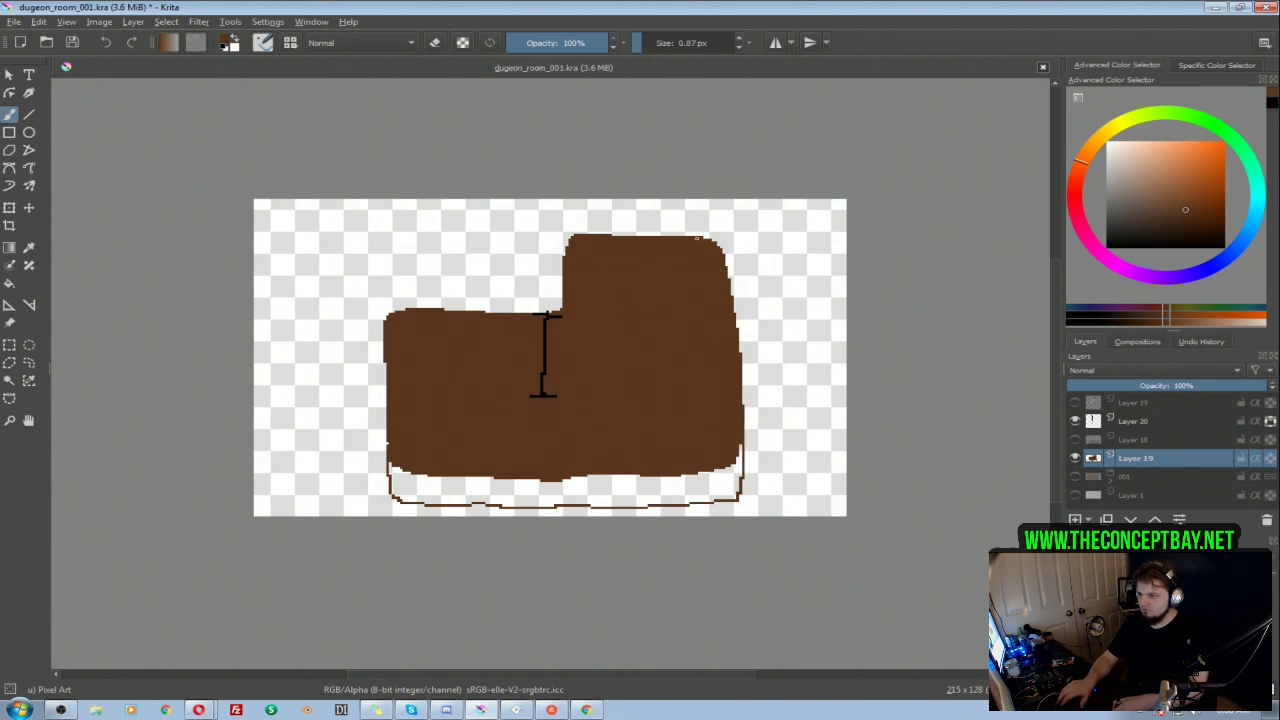
{"action": "left_click_drag", "start_coordinate": [741, 236], "coordinate": [740, 324]}
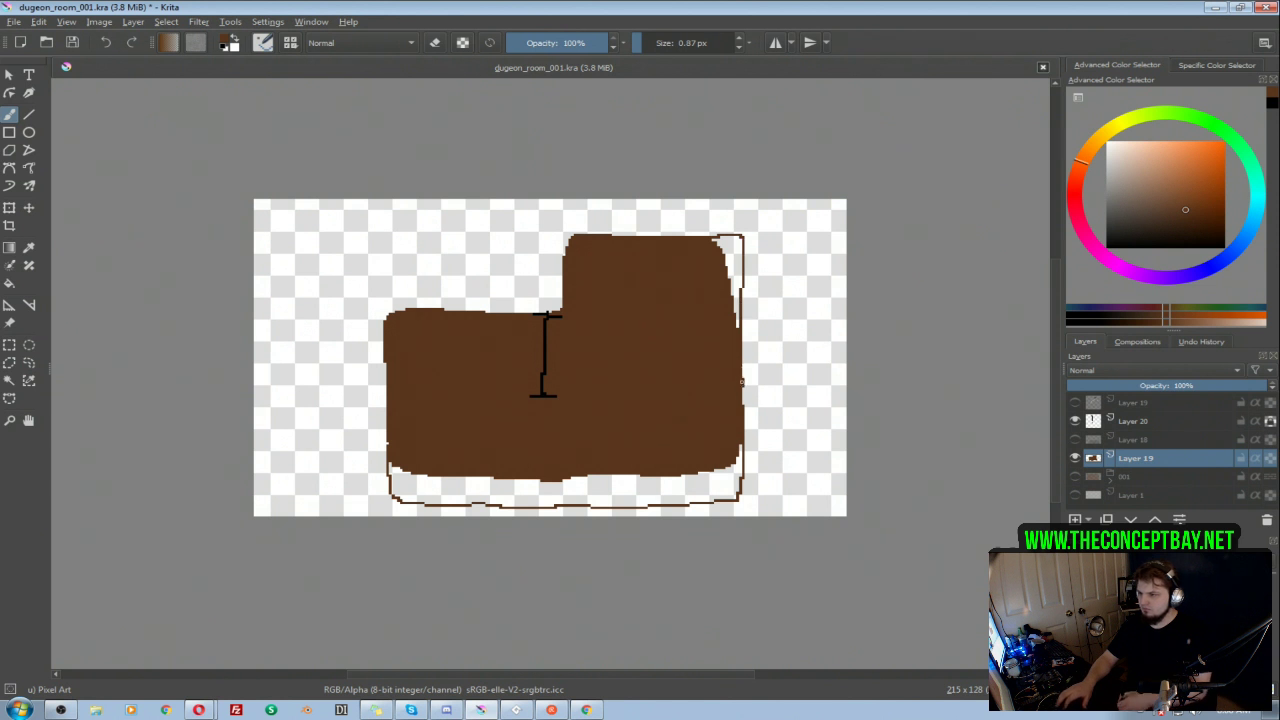
{"action": "key", "text": "f"}
{"action": "left_click", "coordinate": [736, 258]}
{"action": "left_click", "coordinate": [710, 495]}
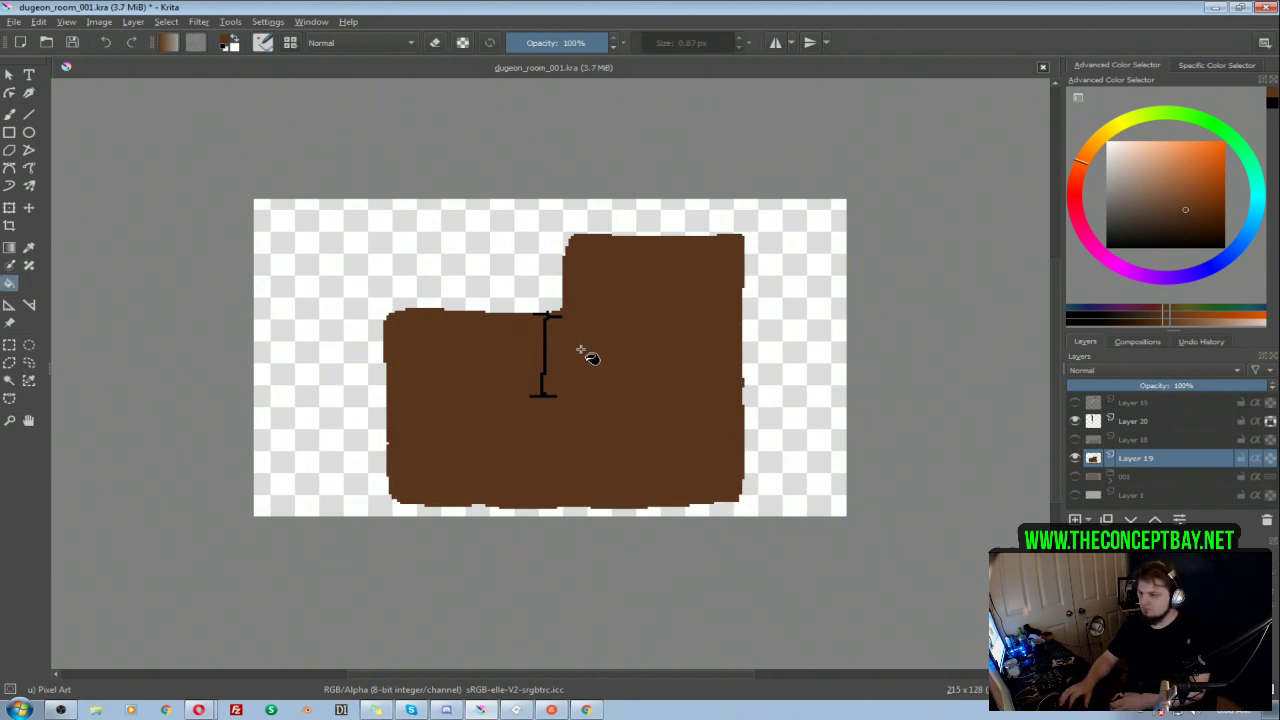
Step: Move the enlarged room slightly up and left, and realign the height marker with the lower section's top edge near the inner corner
{"action": "key", "text": "b"}
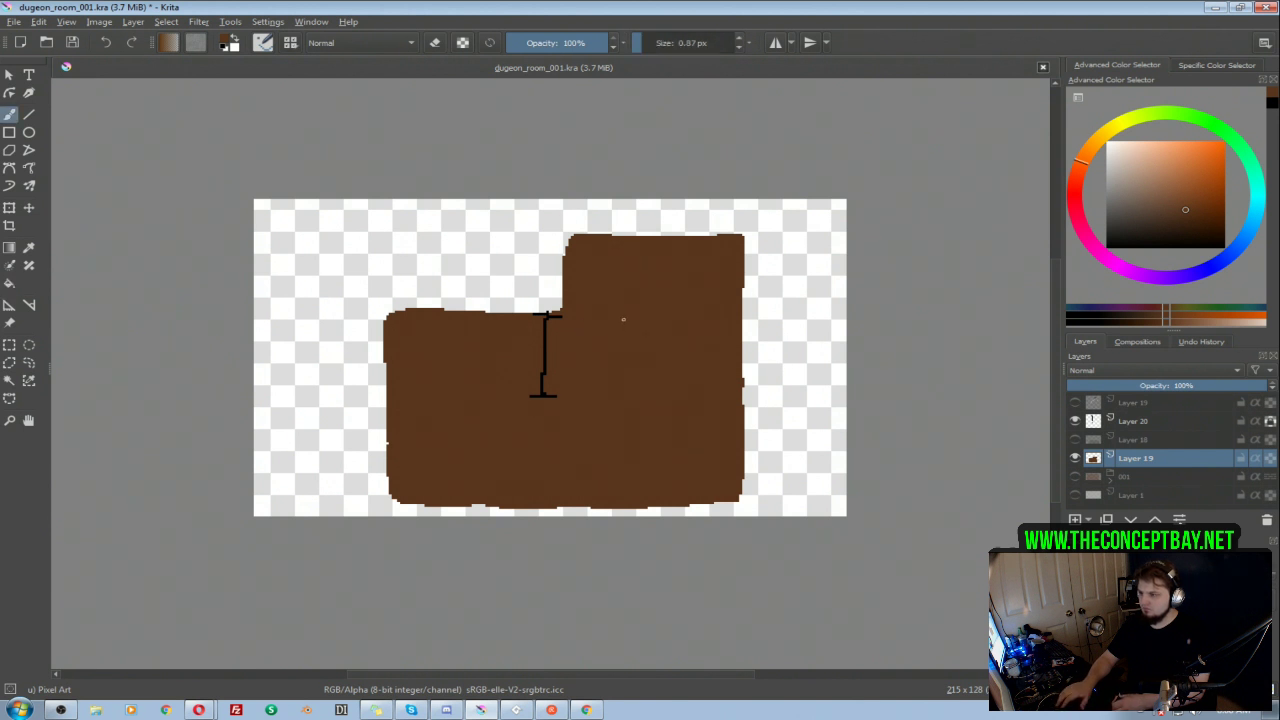
{"action": "key", "text": "t"}
{"action": "left_click_drag", "start_coordinate": [626, 354], "coordinate": [617, 340]}
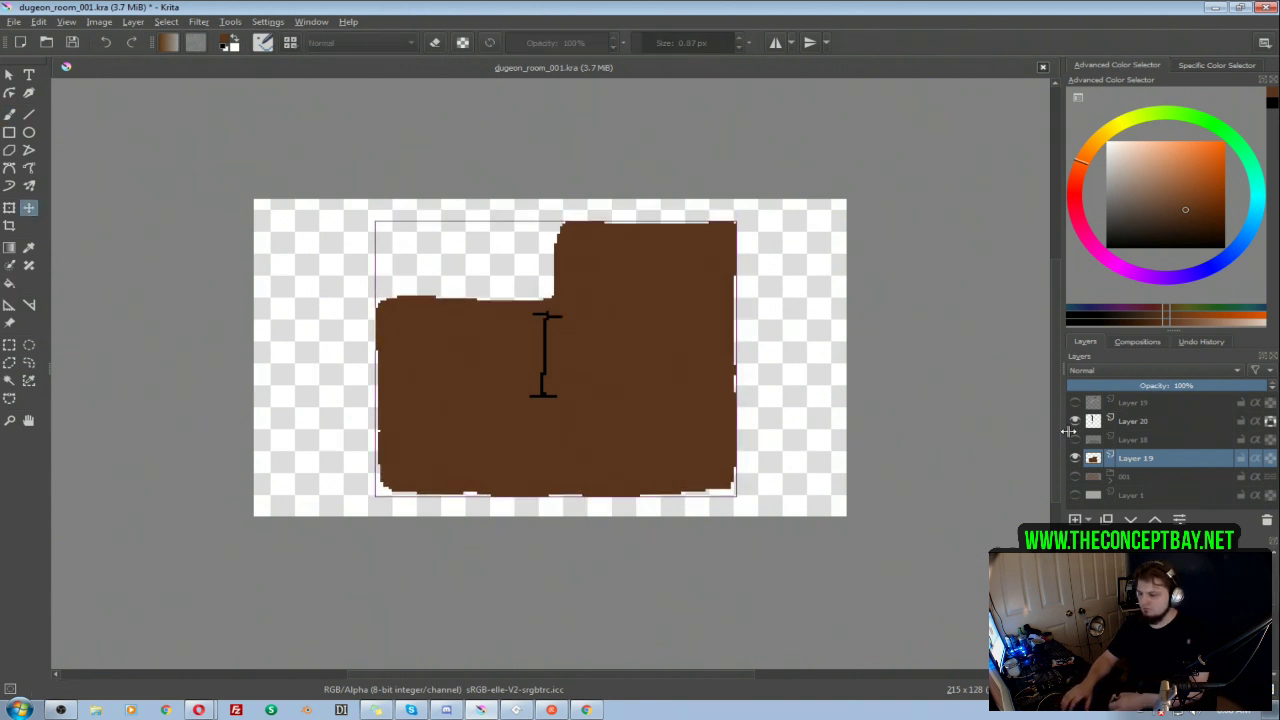
{"action": "left_click", "coordinate": [1143, 423]}
{"action": "left_click_drag", "start_coordinate": [551, 370], "coordinate": [531, 348]}
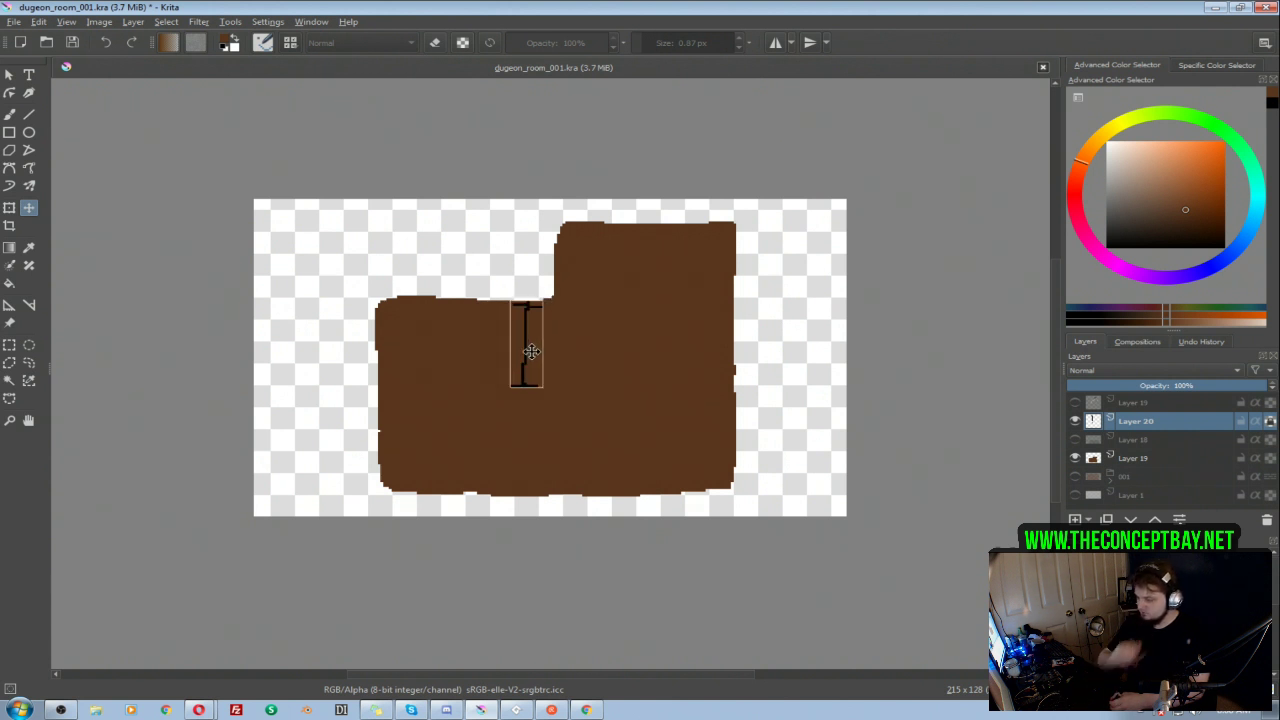
{"action": "key", "text": "b"}
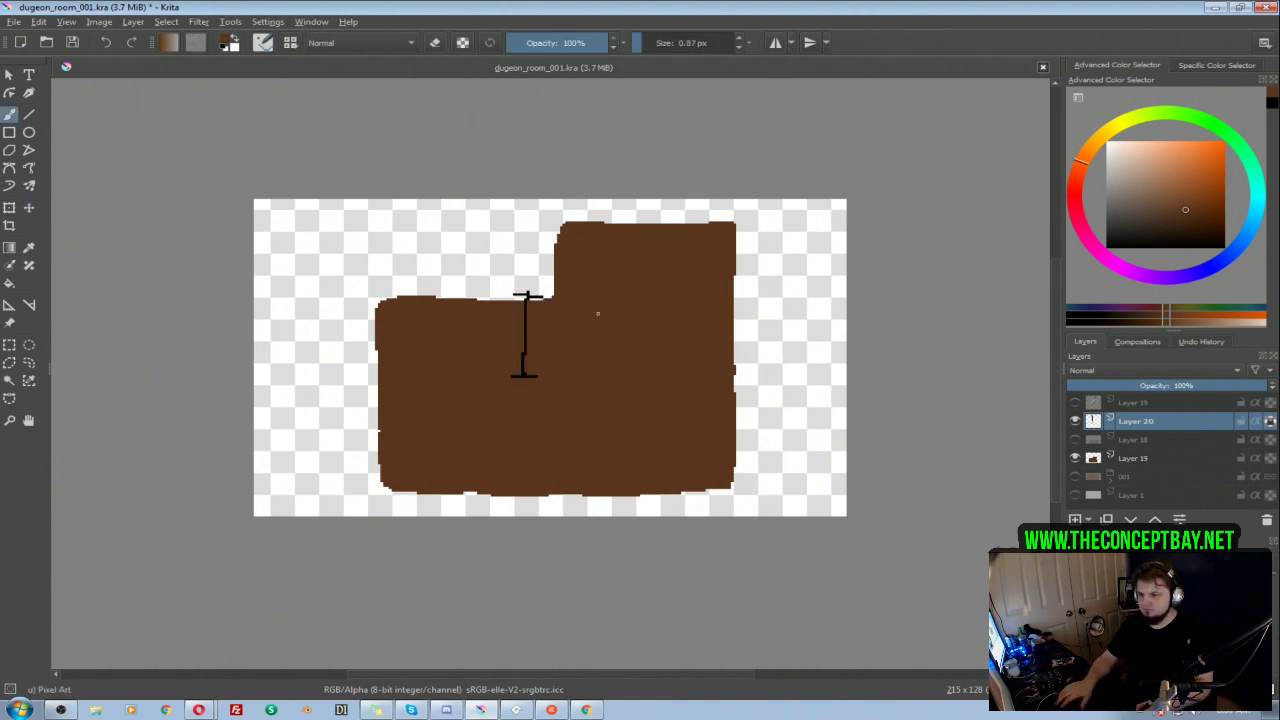
Step: Put Layer 19 in a quick clipping group with a new clipped paint layer above it
{"action": "left_click", "coordinate": [1135, 457]}
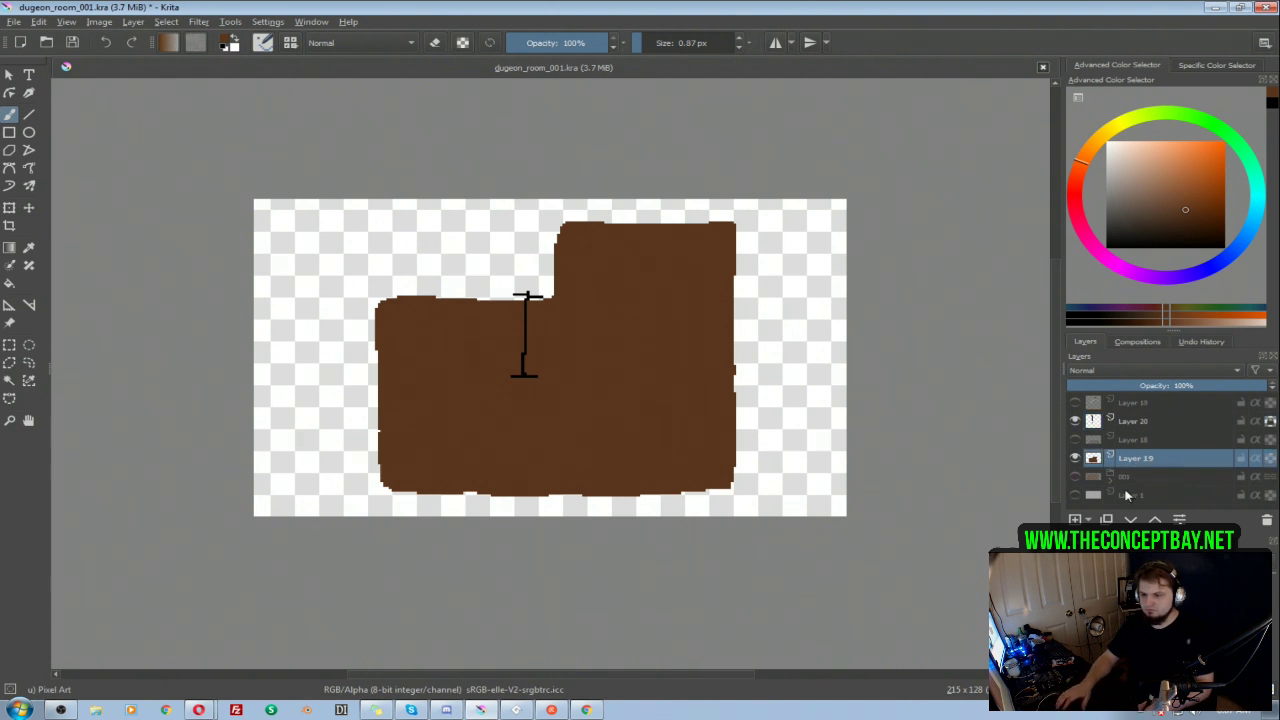
{"action": "key", "text": "ctrl+shift+g"}
{"action": "left_click", "coordinate": [1244, 477]}
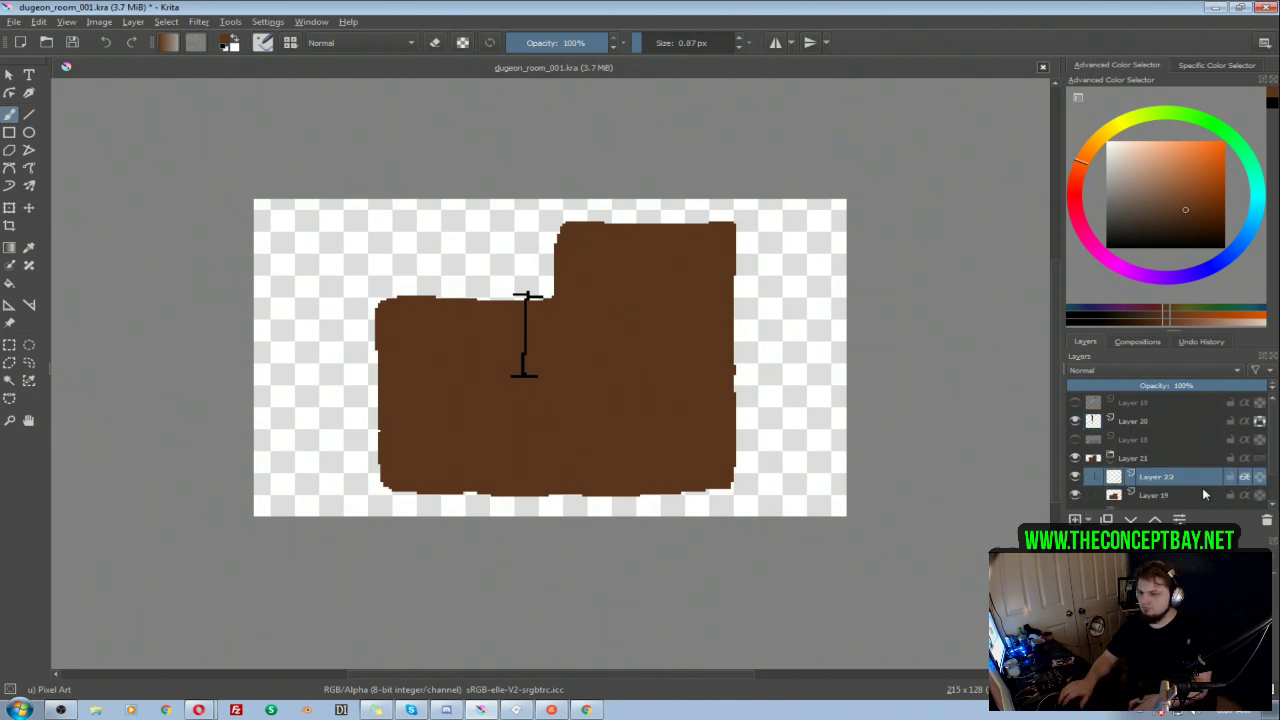
Step: Hide the Layer 21 group, and show and expand group 001
{"action": "left_click", "coordinate": [1074, 458]}
{"action": "left_click_drag", "start_coordinate": [1274, 440], "coordinate": [1274, 462]}
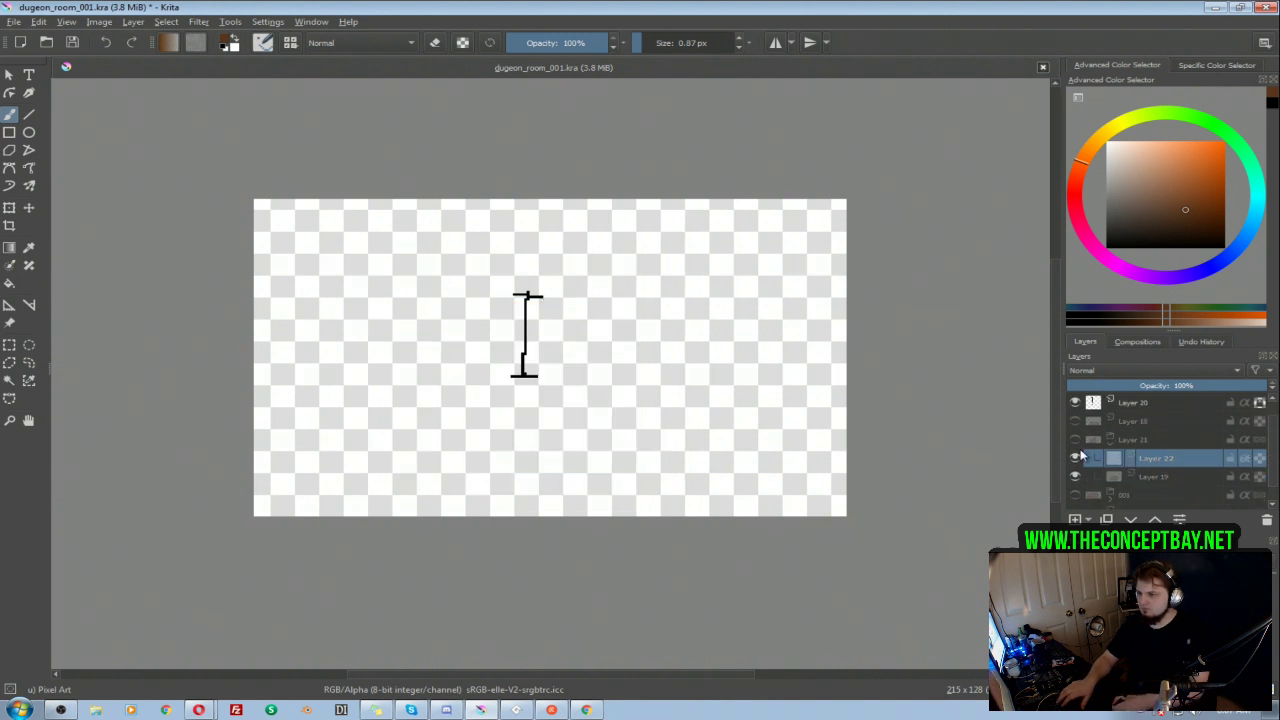
{"action": "left_click", "coordinate": [1075, 496]}
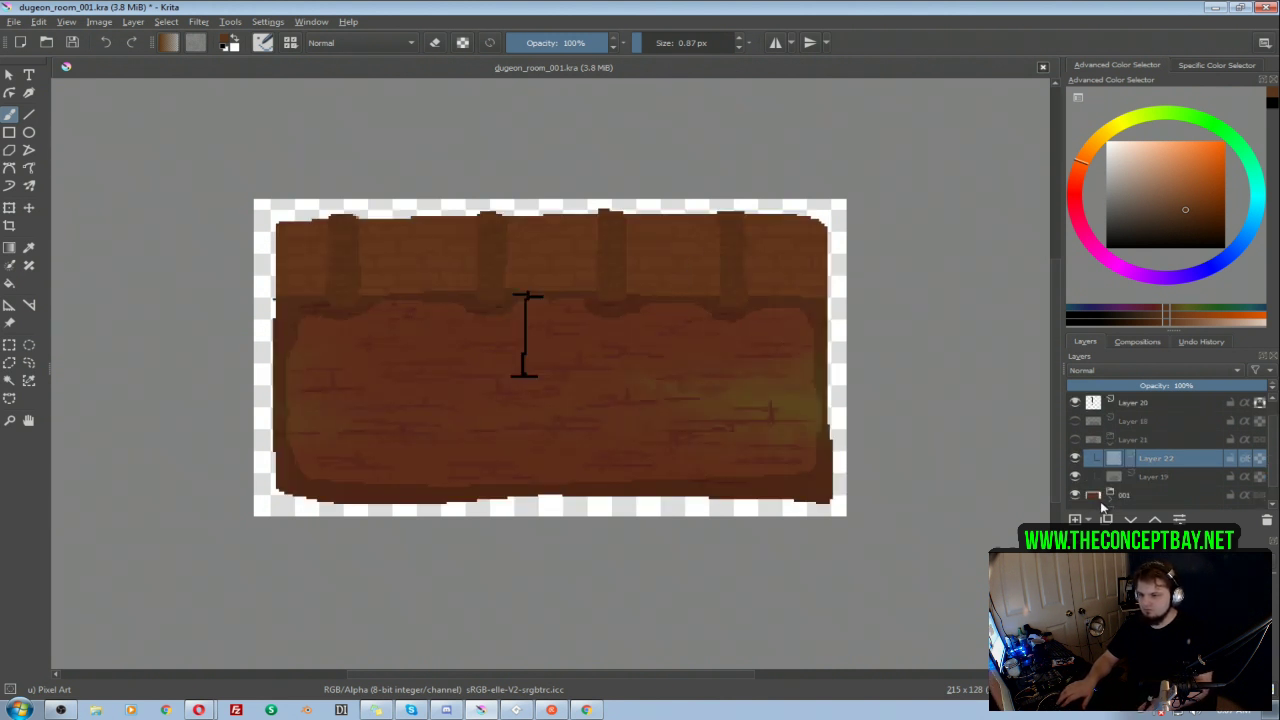
{"action": "left_click_drag", "start_coordinate": [1274, 455], "coordinate": [1265, 485]}
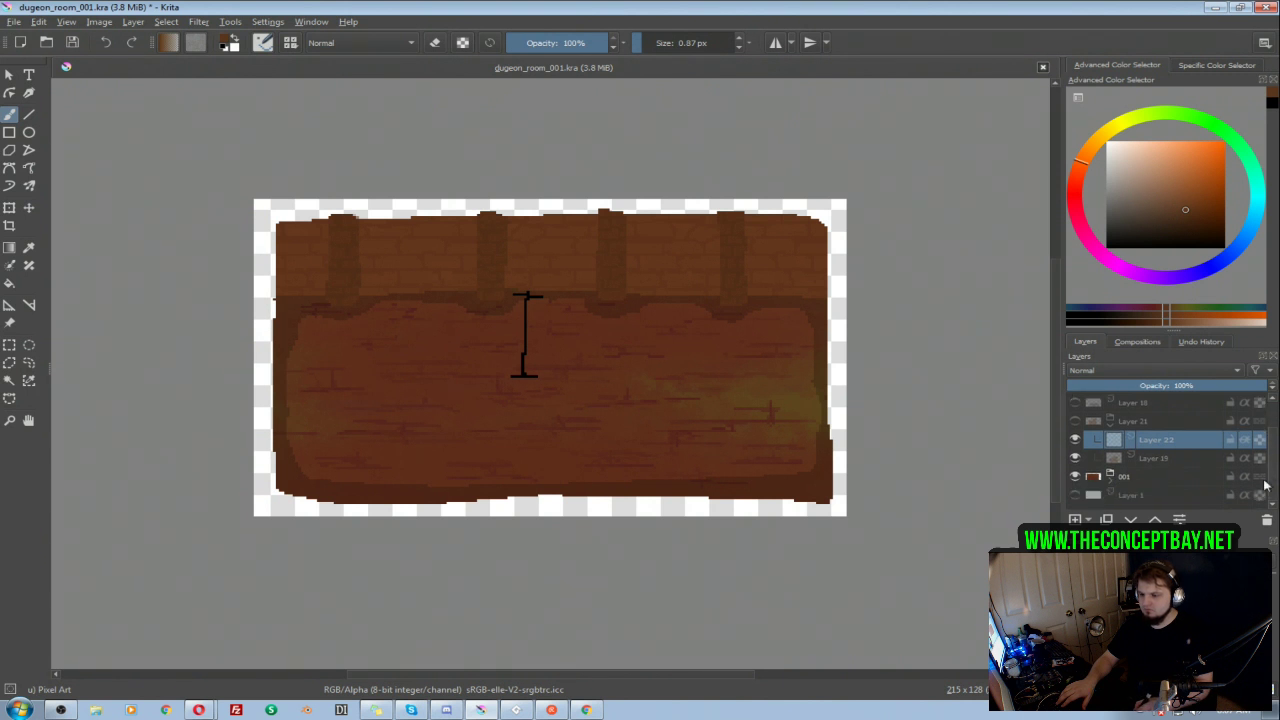
{"action": "left_click", "coordinate": [1111, 479]}
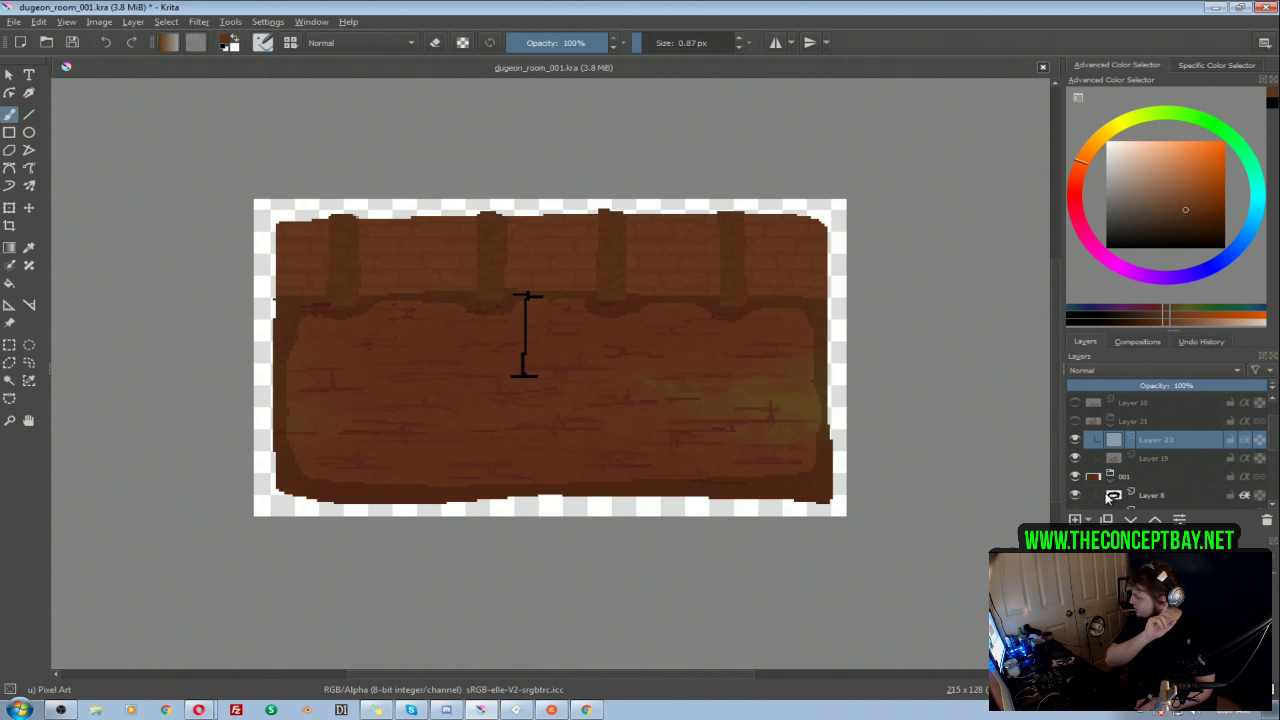
{"action": "mouse_move", "coordinate": [1107, 497]}
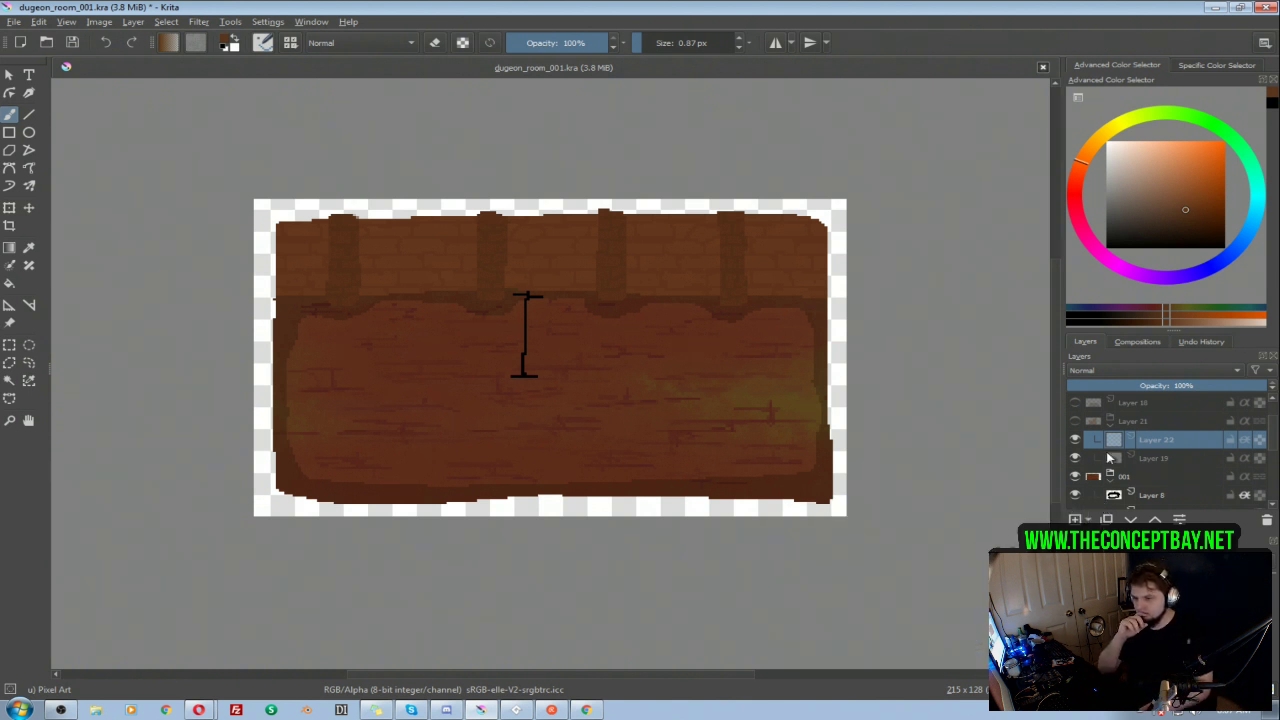
Step: Sample the brick wall's orange-brown from the first room with Layer 8 temporarily hidden
{"action": "scroll", "coordinate": [1167, 427], "scroll_direction": "down", "scroll_amount": 1}
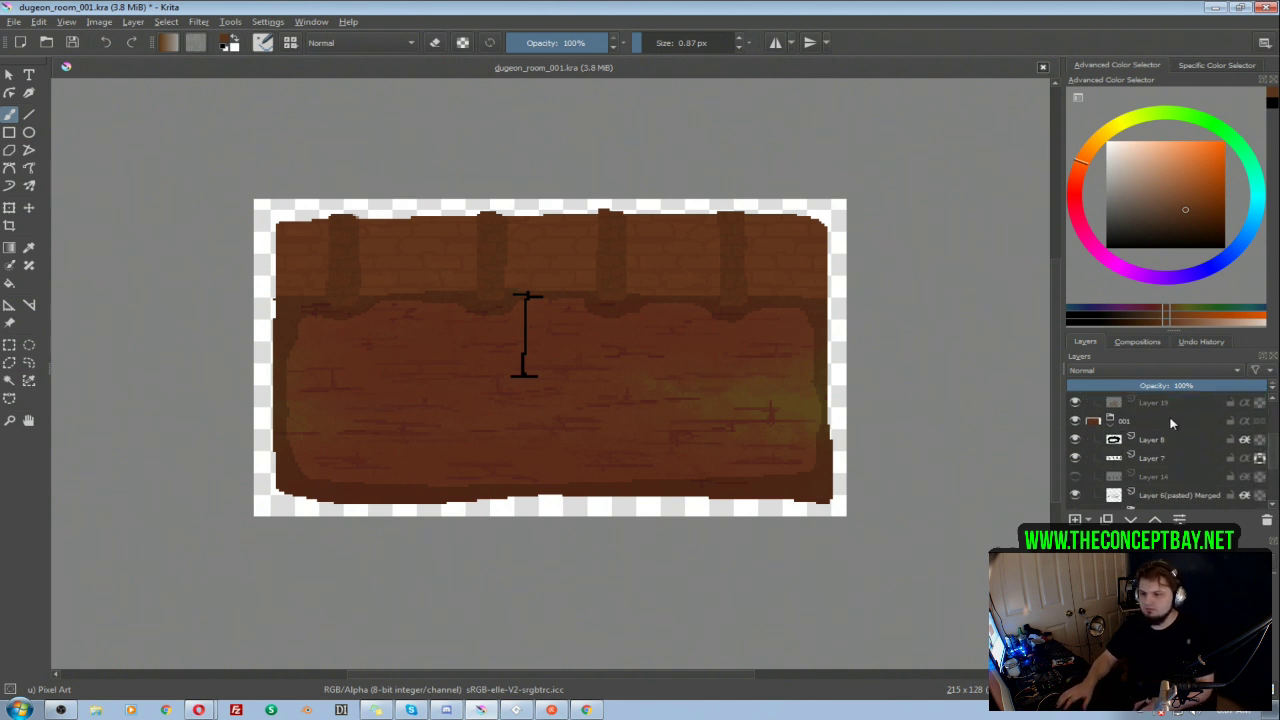
{"action": "left_click", "coordinate": [1075, 440]}
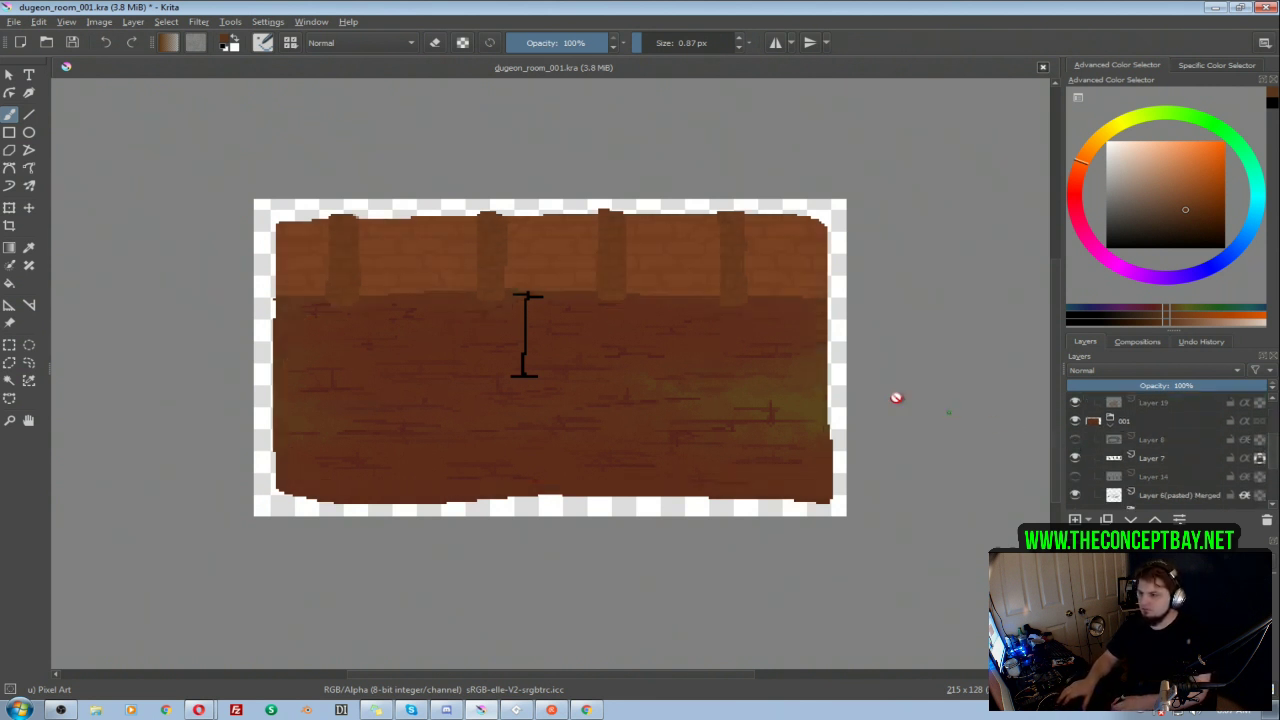
{"action": "left_click", "coordinate": [668, 268], "text": "ctrl"}
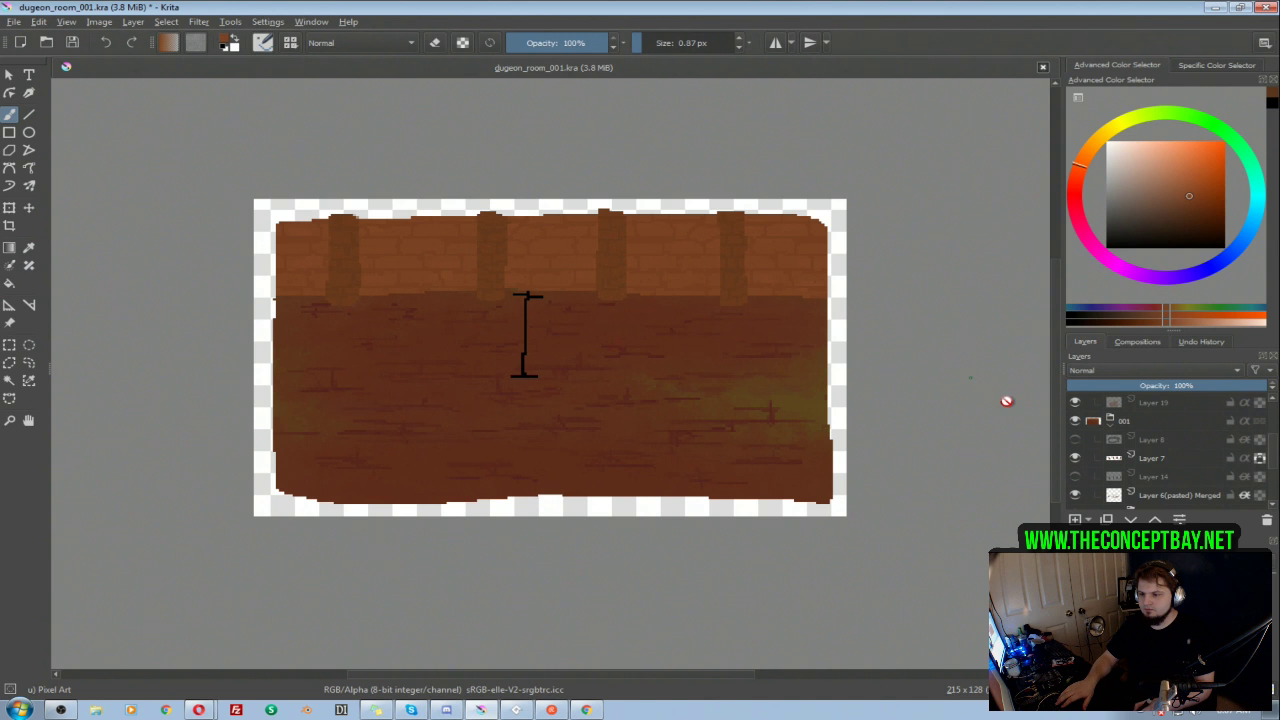
{"action": "left_click", "coordinate": [1075, 440]}
Step: Hide group 001, show the Layer 21 group again, and select Layer 22 inside it
{"action": "scroll", "coordinate": [1100, 450], "scroll_direction": "up", "scroll_amount": 1}
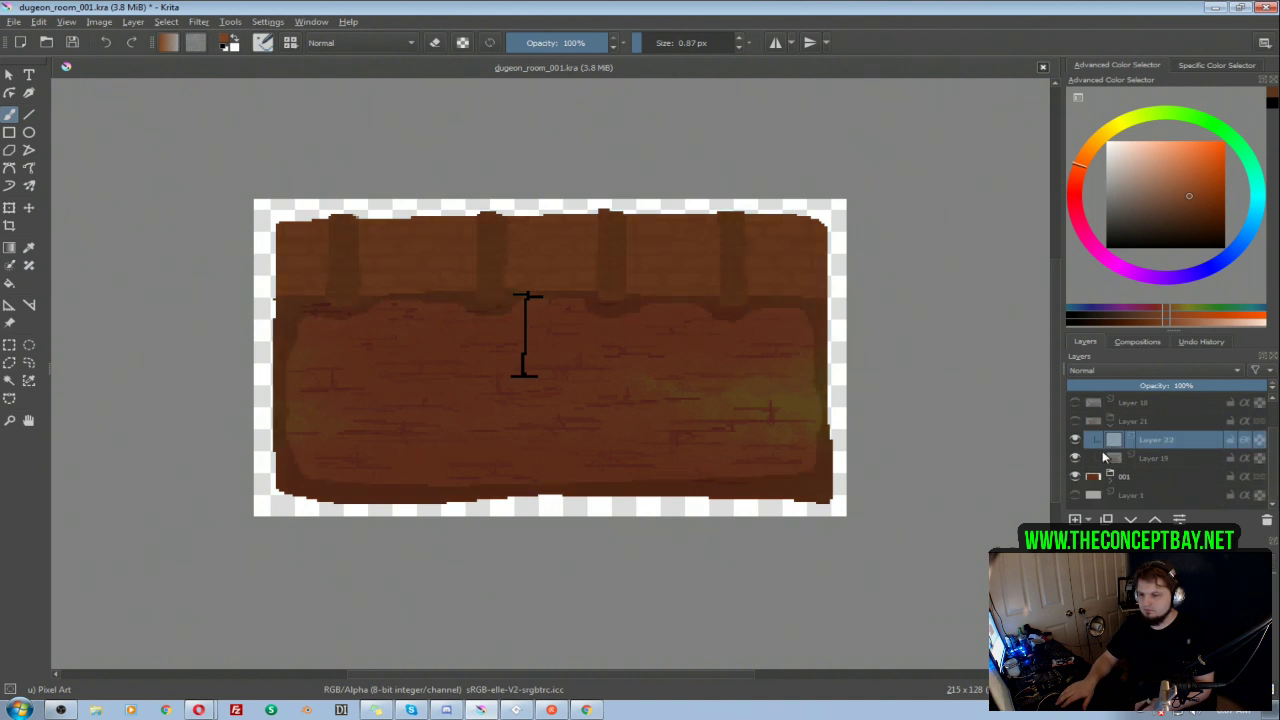
{"action": "left_click", "coordinate": [1076, 477]}
{"action": "left_click", "coordinate": [1145, 460]}
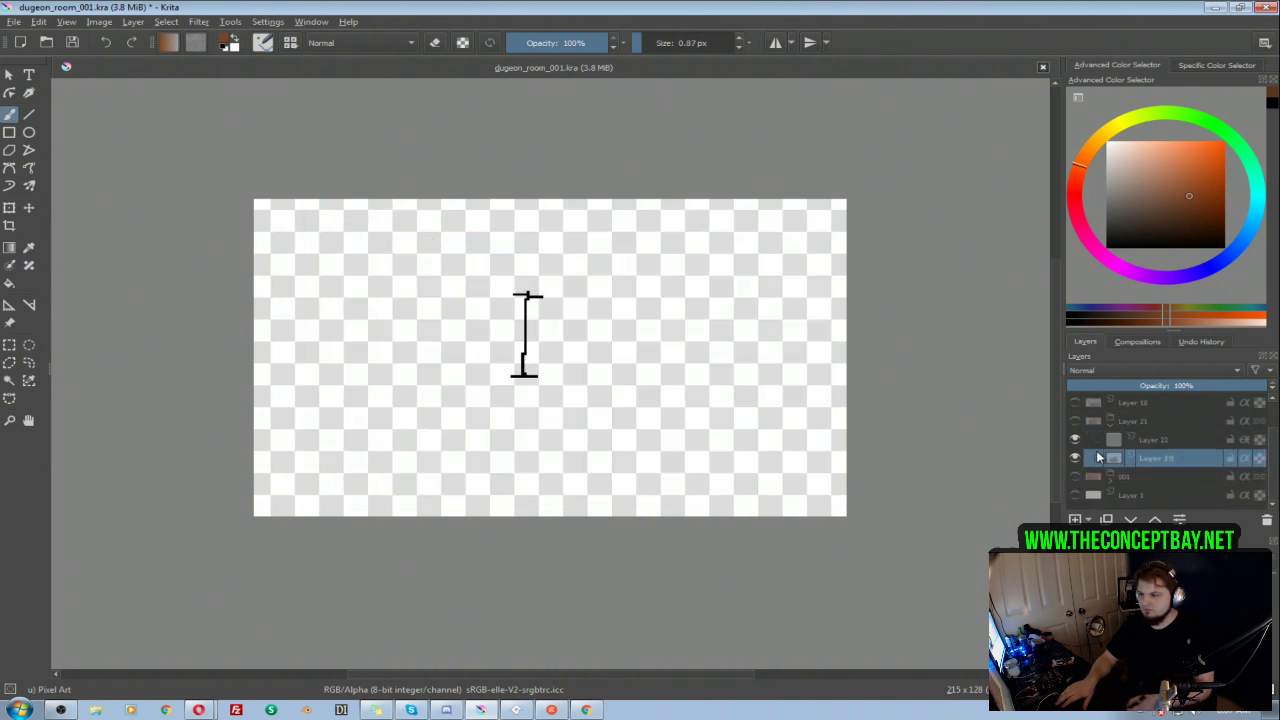
{"action": "left_click", "coordinate": [1075, 421]}
{"action": "left_click", "coordinate": [1150, 440]}
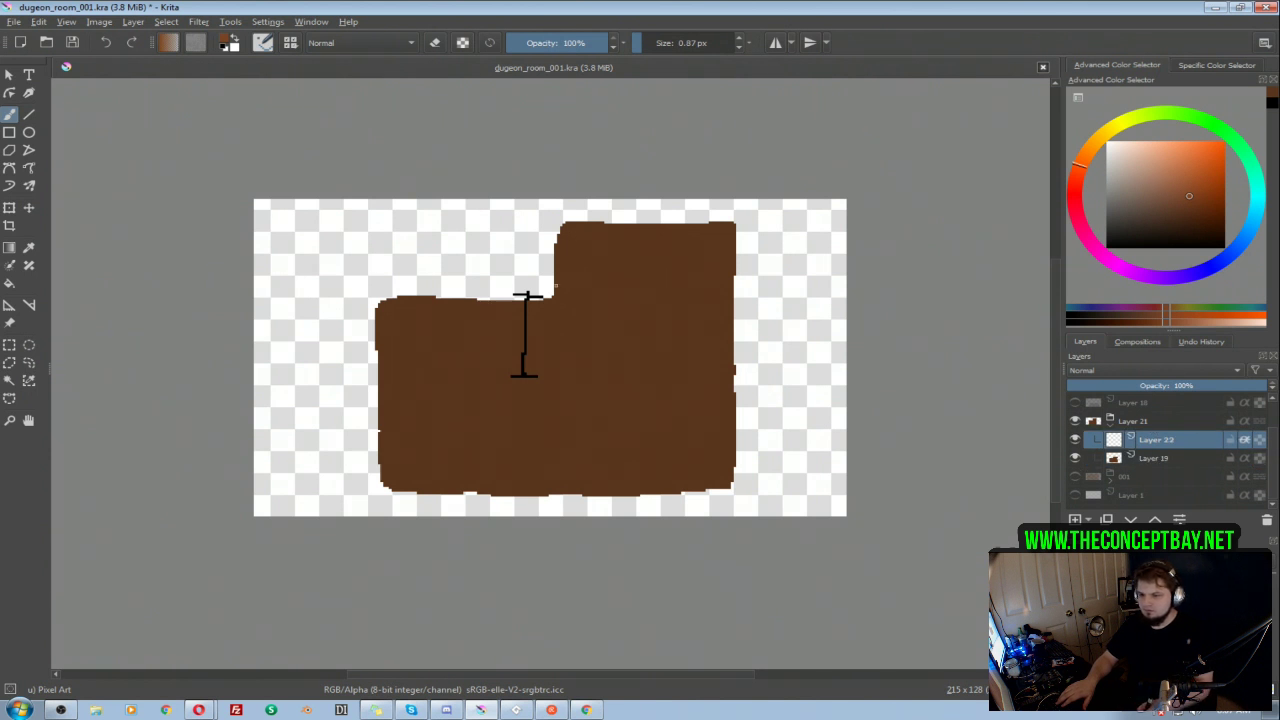
{"action": "scroll", "coordinate": [1273, 427], "scroll_direction": "up", "scroll_amount": 1}
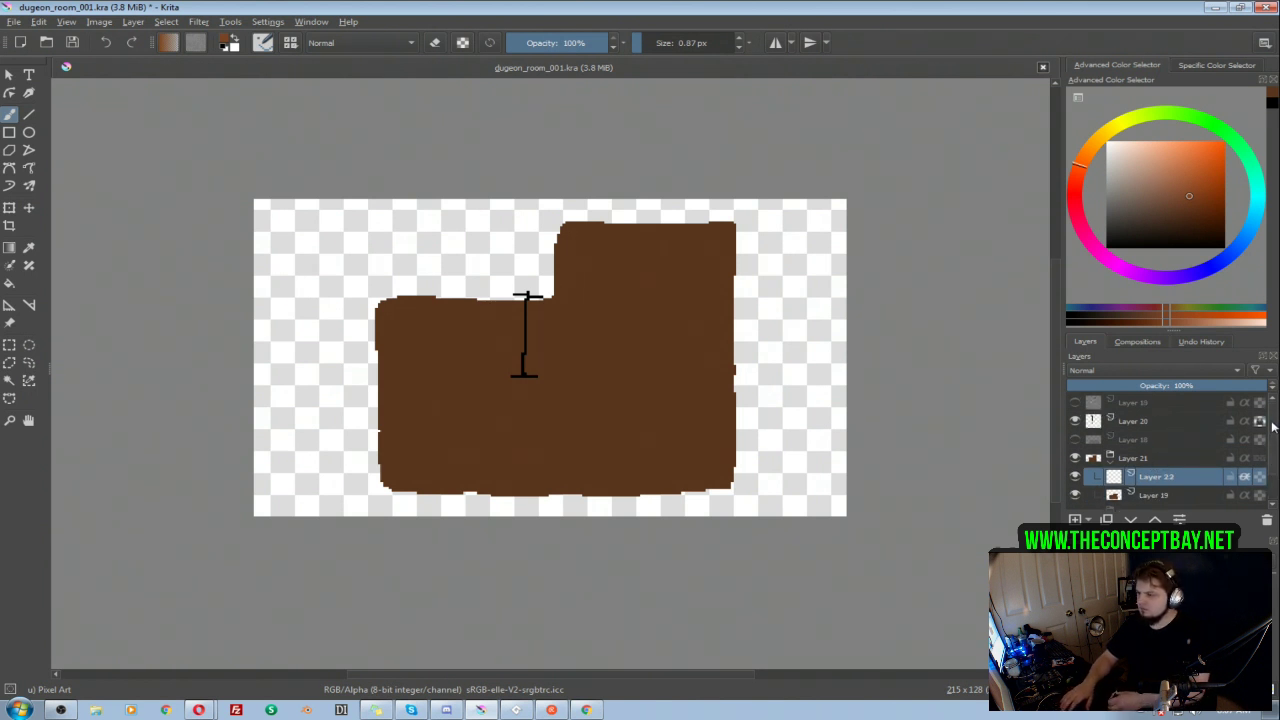
Step: Align the height marker with the upper section's top edge and draw the wall's base line level with its lower cap on Layer 22
{"action": "left_click", "coordinate": [1163, 426]}
{"action": "key", "text": "t"}
{"action": "left_click_drag", "start_coordinate": [525, 339], "coordinate": [643, 266]}
{"action": "left_click", "coordinate": [1153, 476]}
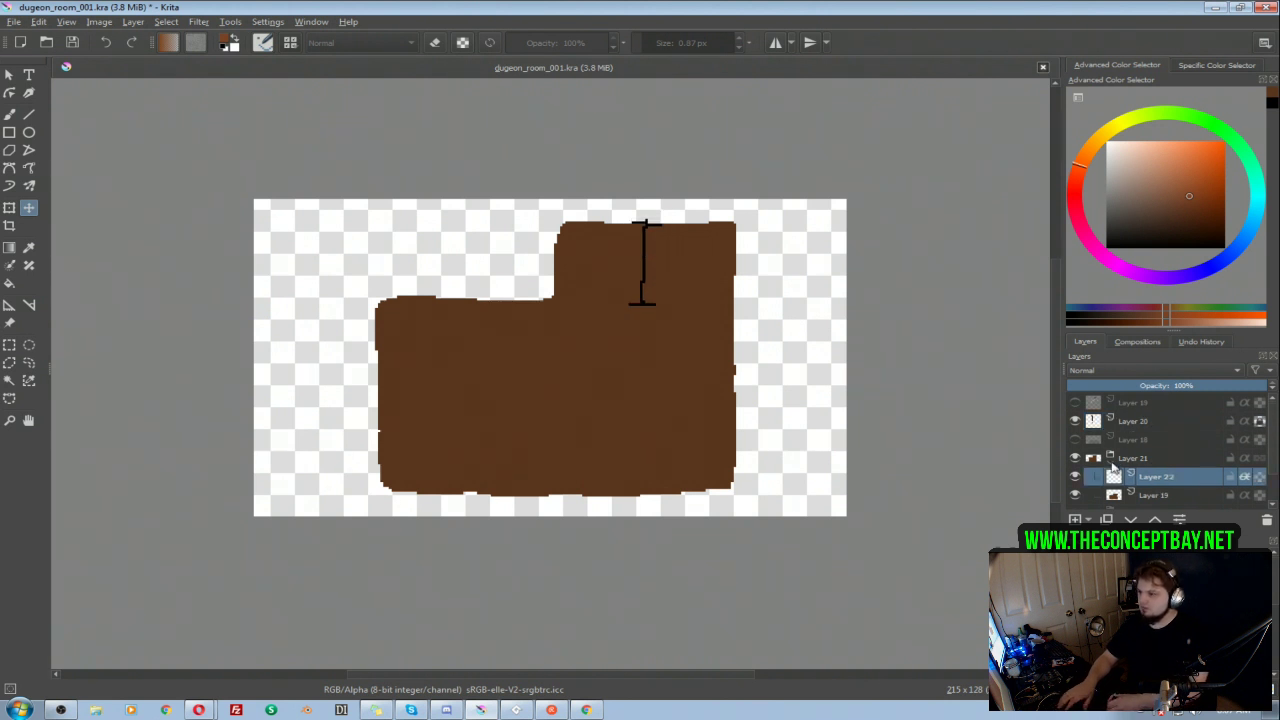
{"action": "key", "text": "b"}
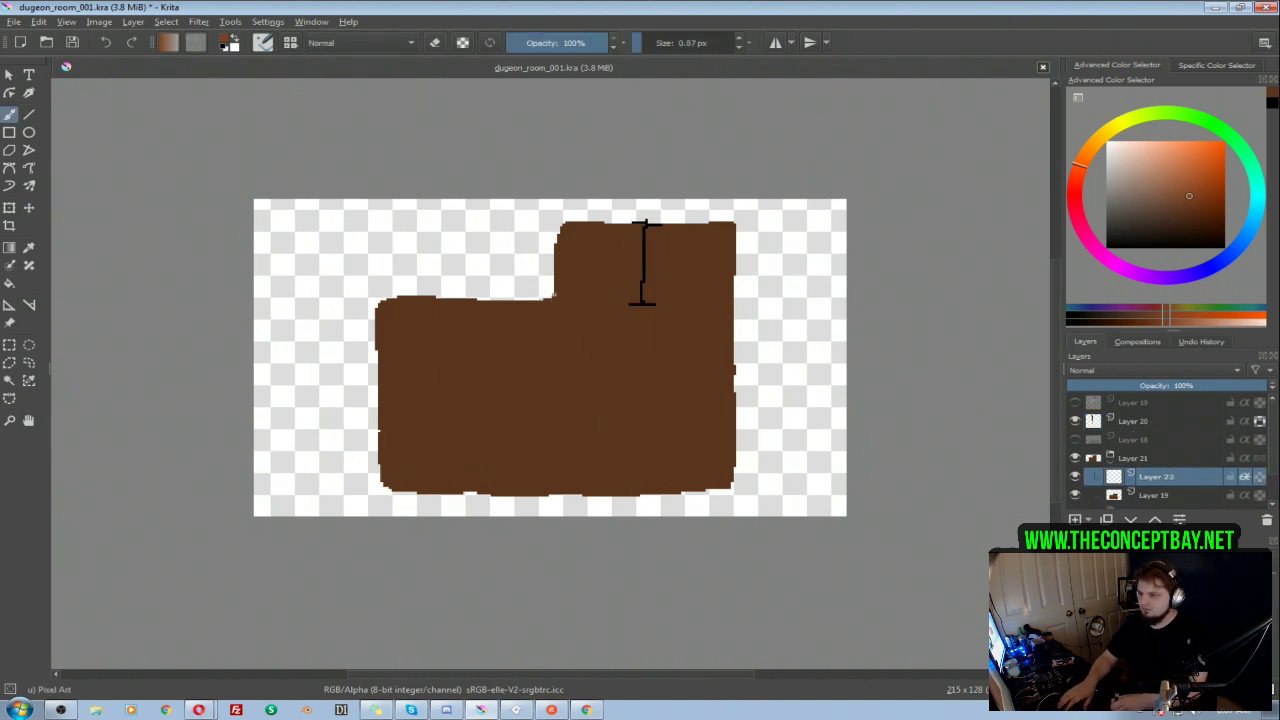
{"action": "left_click_drag", "start_coordinate": [684, 304], "coordinate": [733, 302]}
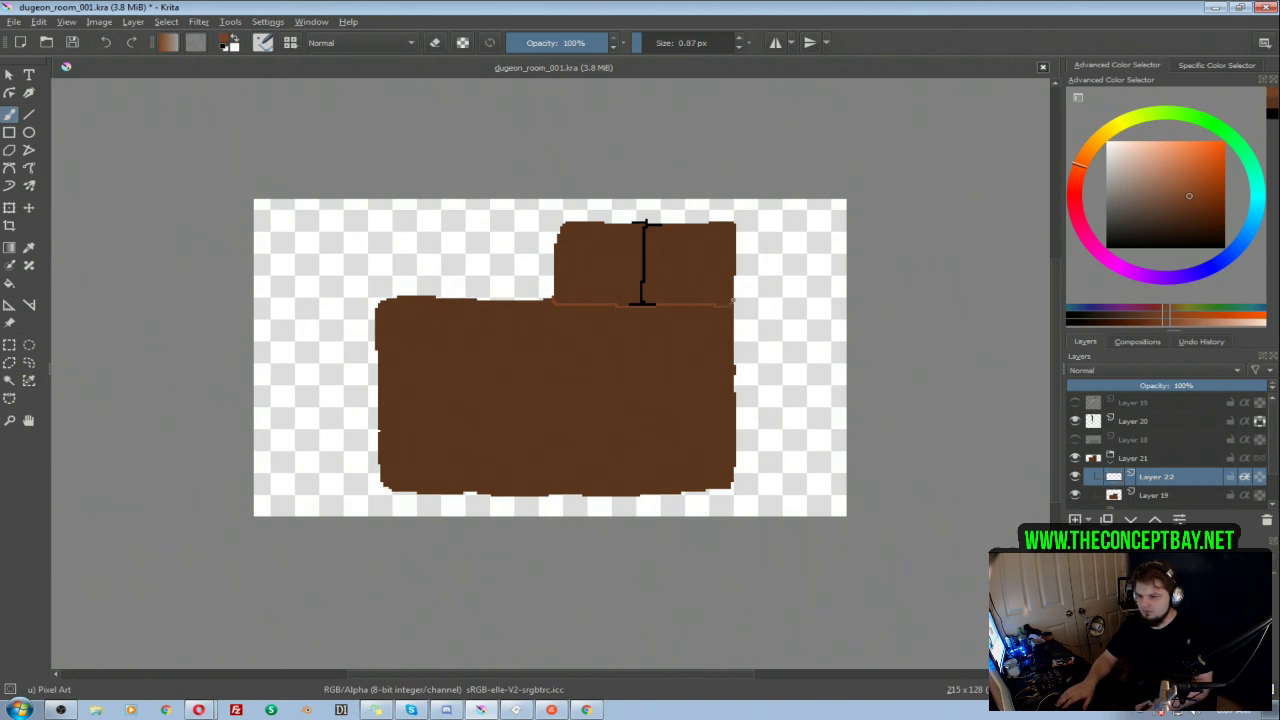
Step: Align the height marker with the lower-left section's top edge, and outline that wall's base and its edge at the inner corner on Layer 22
{"action": "left_click", "coordinate": [1145, 421]}
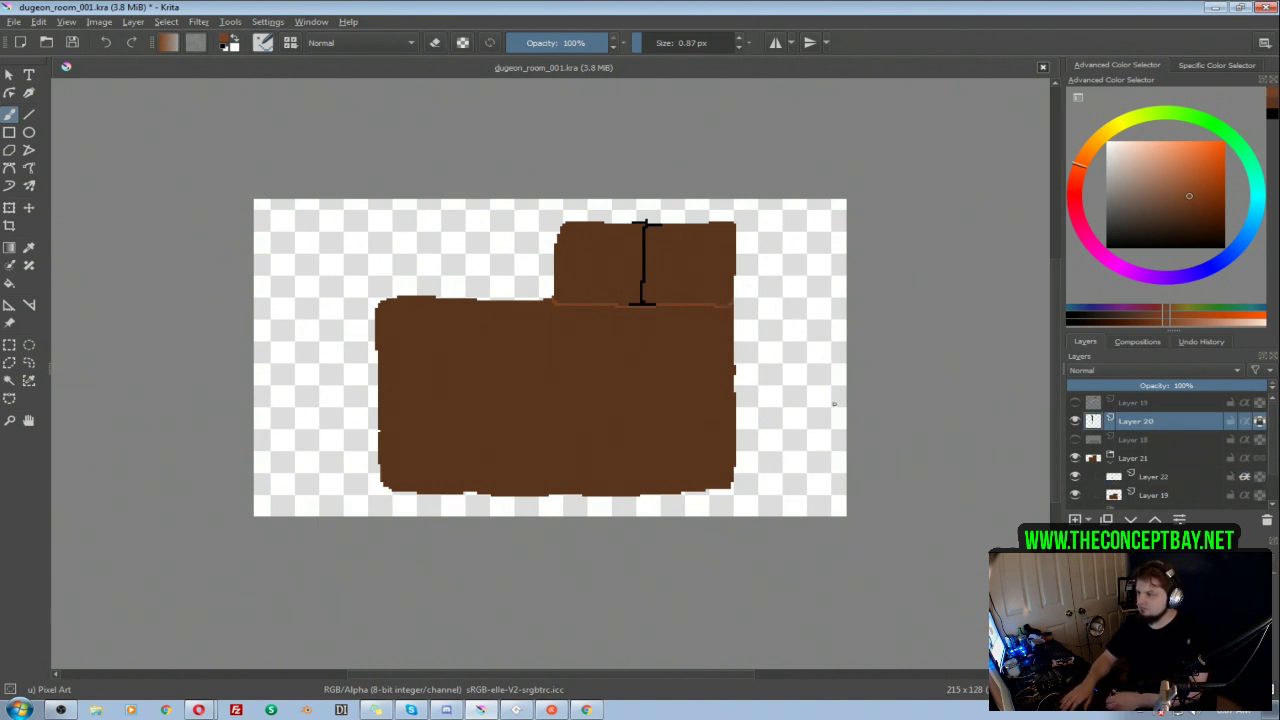
{"action": "key", "text": "t"}
{"action": "left_click_drag", "start_coordinate": [654, 238], "coordinate": [477, 328]}
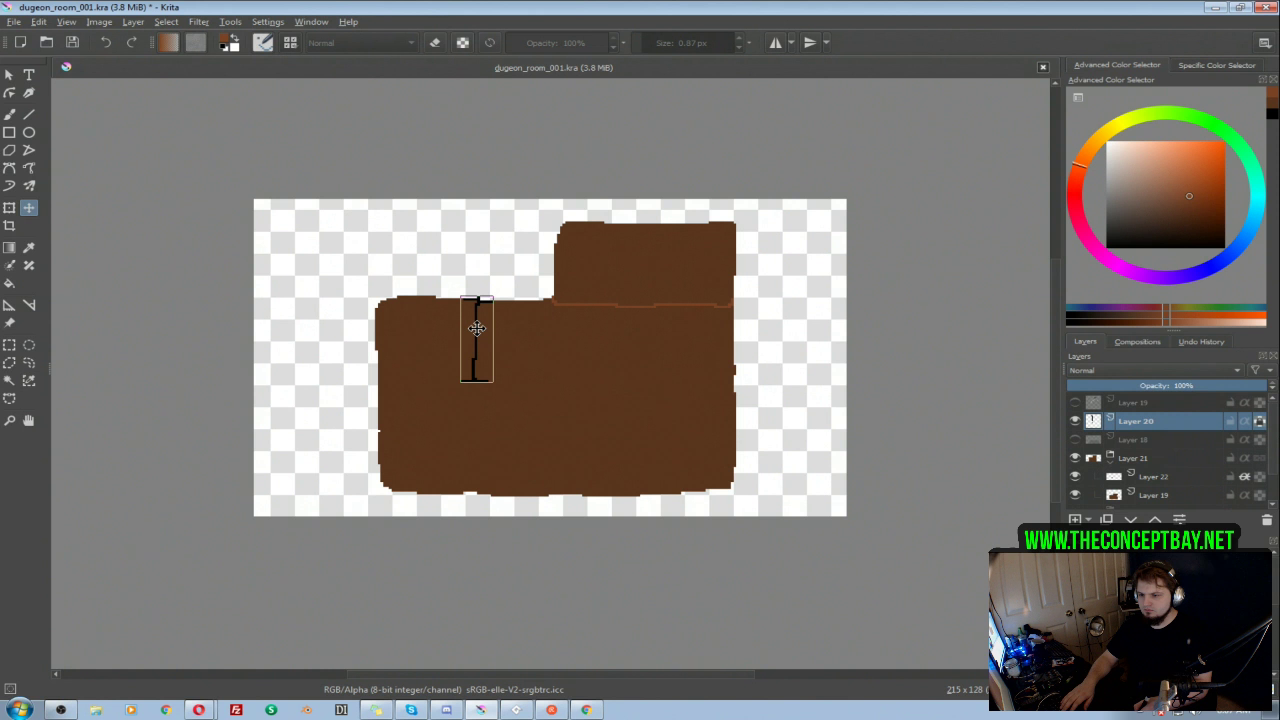
{"action": "left_click", "coordinate": [1152, 479]}
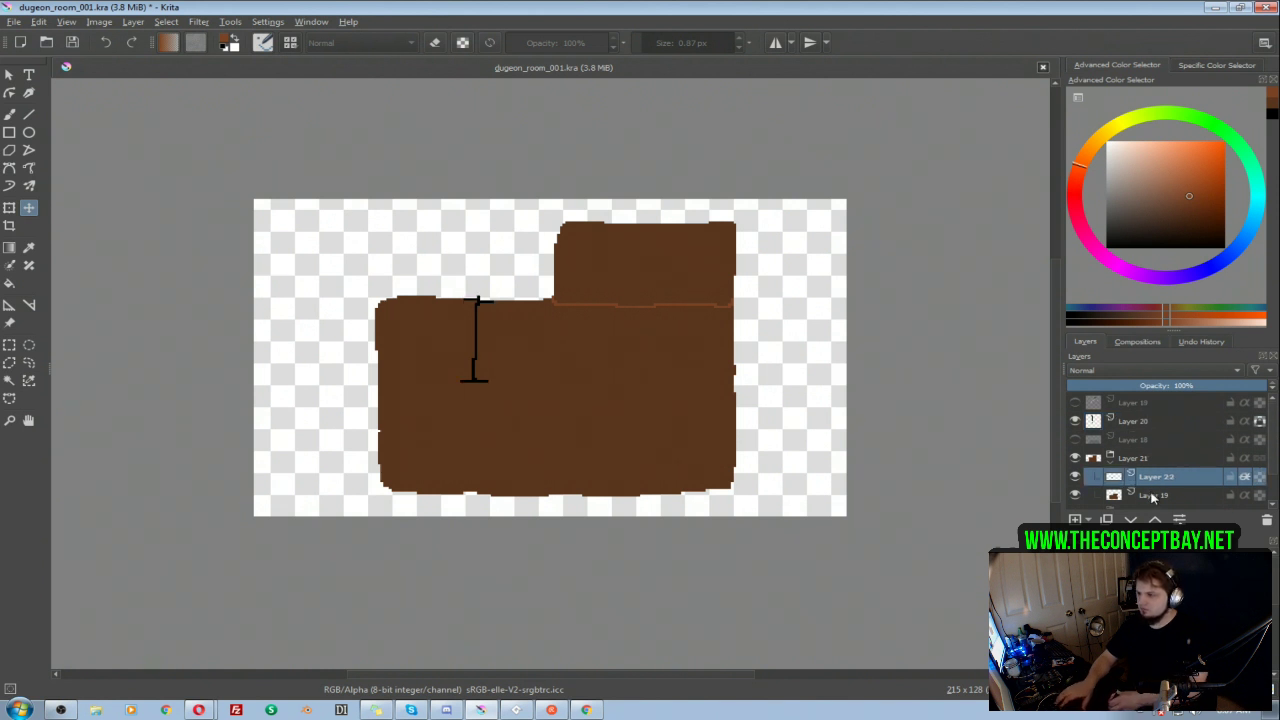
{"action": "key", "text": "b"}
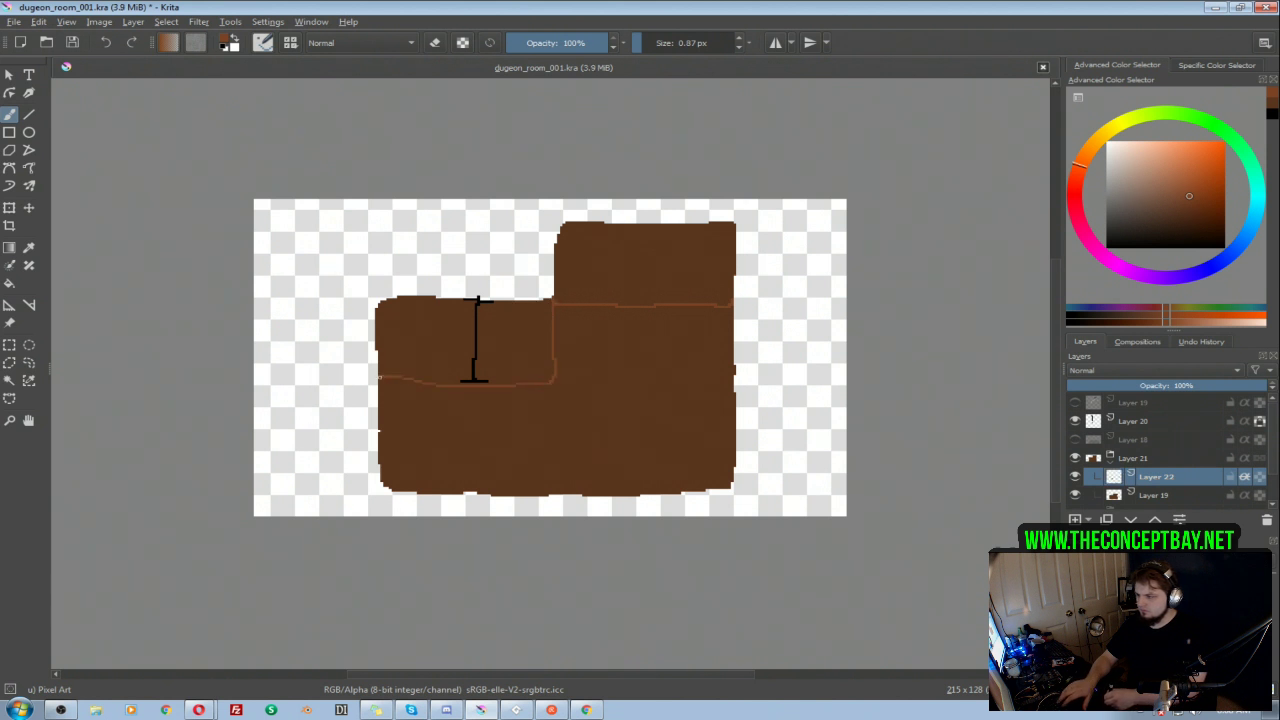
{"action": "left_click_drag", "start_coordinate": [438, 387], "coordinate": [393, 385]}
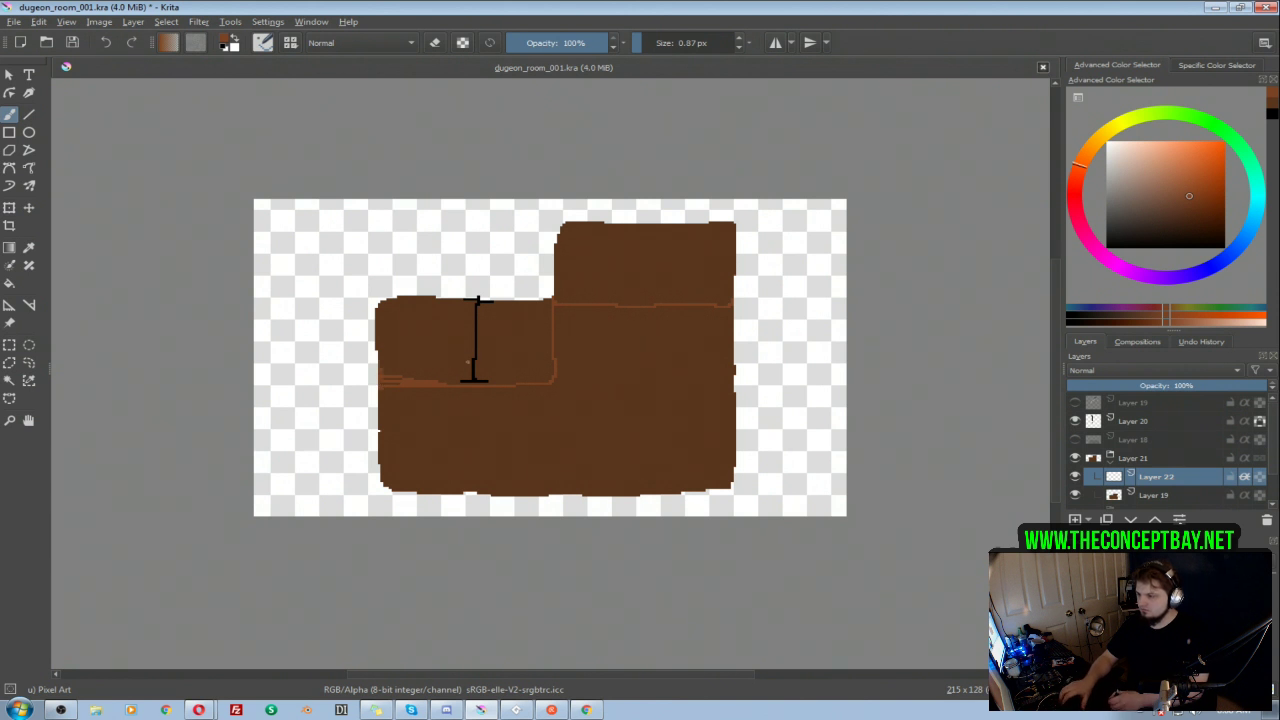
{"action": "key", "text": "f"}
{"action": "left_click", "coordinate": [605, 330]}
{"action": "key", "text": "ctrl+z"}
Step: Paint both outlined wall areas solid orange-brown on Layer 22 with a brush of about 11.56 px
{"action": "key", "text": "b"}
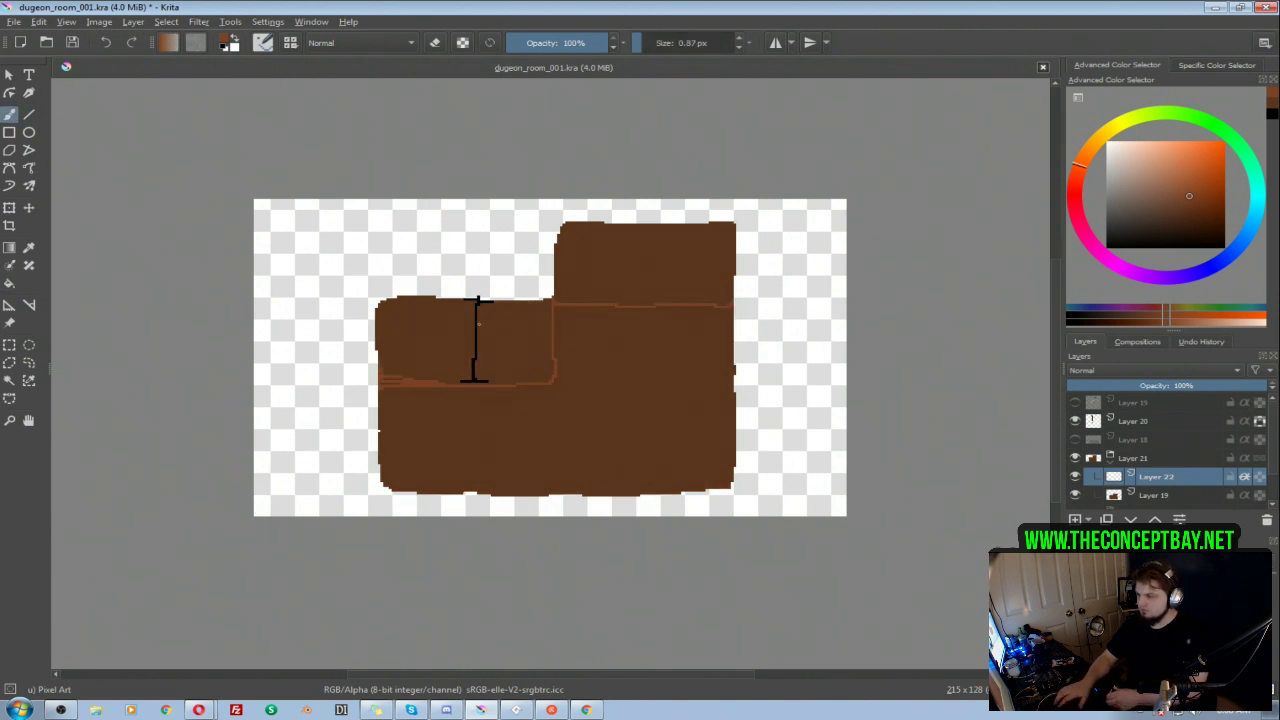
{"action": "mouse_move", "coordinate": [384, 376]}
{"action": "left_mouse_down"}
{"action": "mouse_move", "coordinate": [542, 367]}
{"action": "mouse_move", "coordinate": [533, 296]}
{"action": "mouse_move", "coordinate": [484, 309]}
{"action": "mouse_move", "coordinate": [454, 358]}
{"action": "mouse_move", "coordinate": [433, 305]}
{"action": "mouse_move", "coordinate": [391, 337]}
{"action": "left_mouse_up"}
{"action": "mouse_move", "coordinate": [537, 289]}
{"action": "left_mouse_down"}
{"action": "mouse_move", "coordinate": [754, 286]}
{"action": "mouse_move", "coordinate": [720, 291]}
{"action": "mouse_move", "coordinate": [694, 251]}
{"action": "mouse_move", "coordinate": [660, 240]}
{"action": "mouse_move", "coordinate": [611, 269]}
{"action": "mouse_move", "coordinate": [554, 220]}
{"action": "left_mouse_up"}
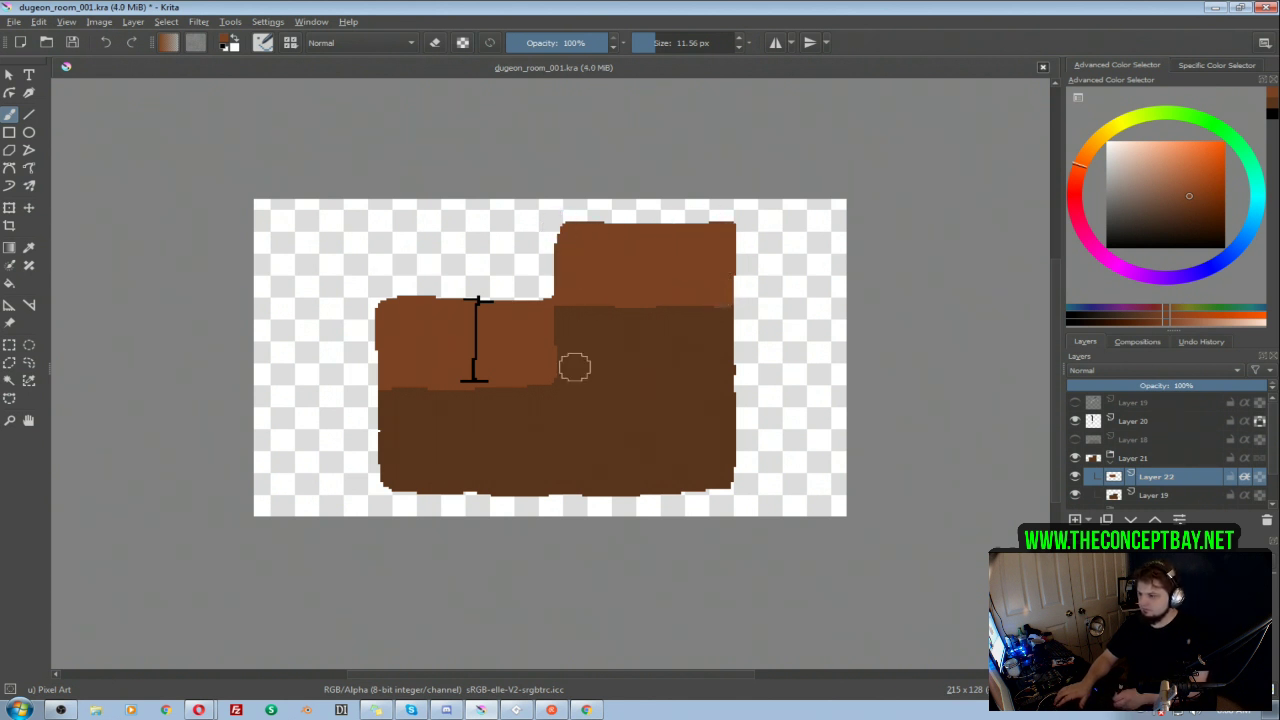
Step: Erase the lower-left wall's overhang along its base on Layer 22 and repaint its bottom edge level with the marker's lower cap
{"action": "key", "text": "e"}
{"action": "left_click_drag", "start_coordinate": [514, 391], "coordinate": [363, 406]}
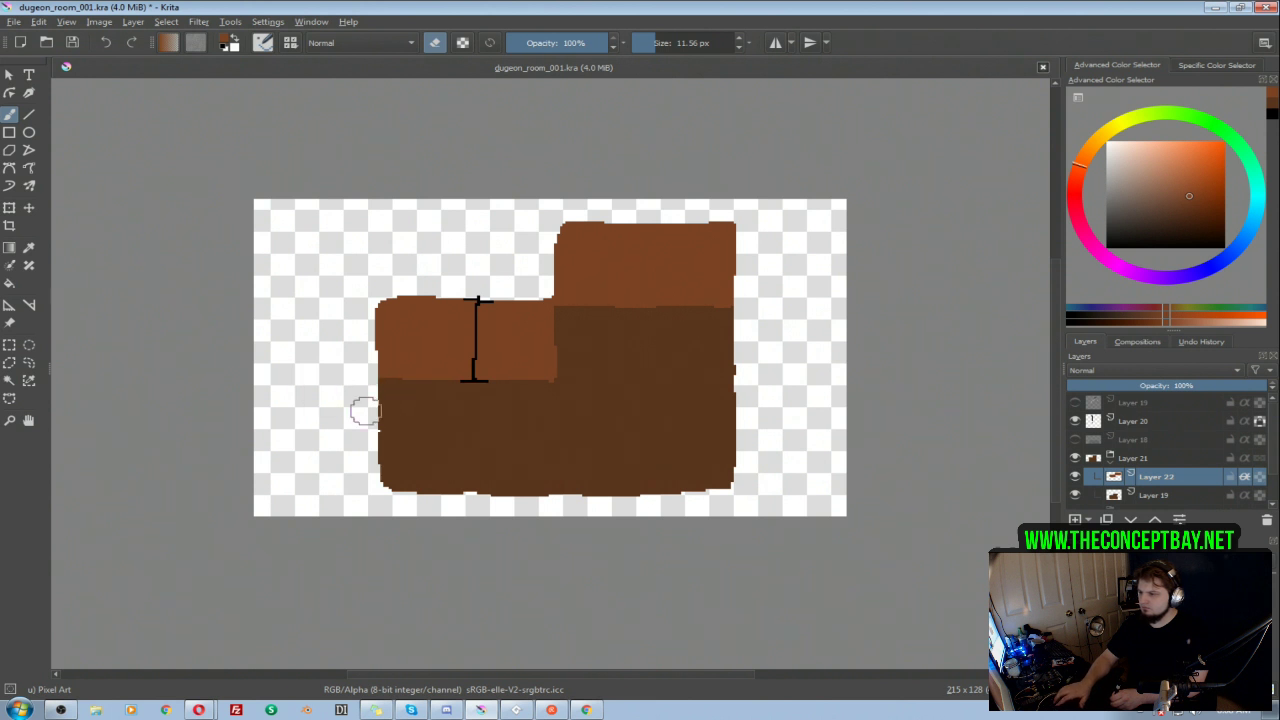
{"action": "key", "text": "e"}
{"action": "left_click_drag", "start_coordinate": [543, 369], "coordinate": [380, 366]}
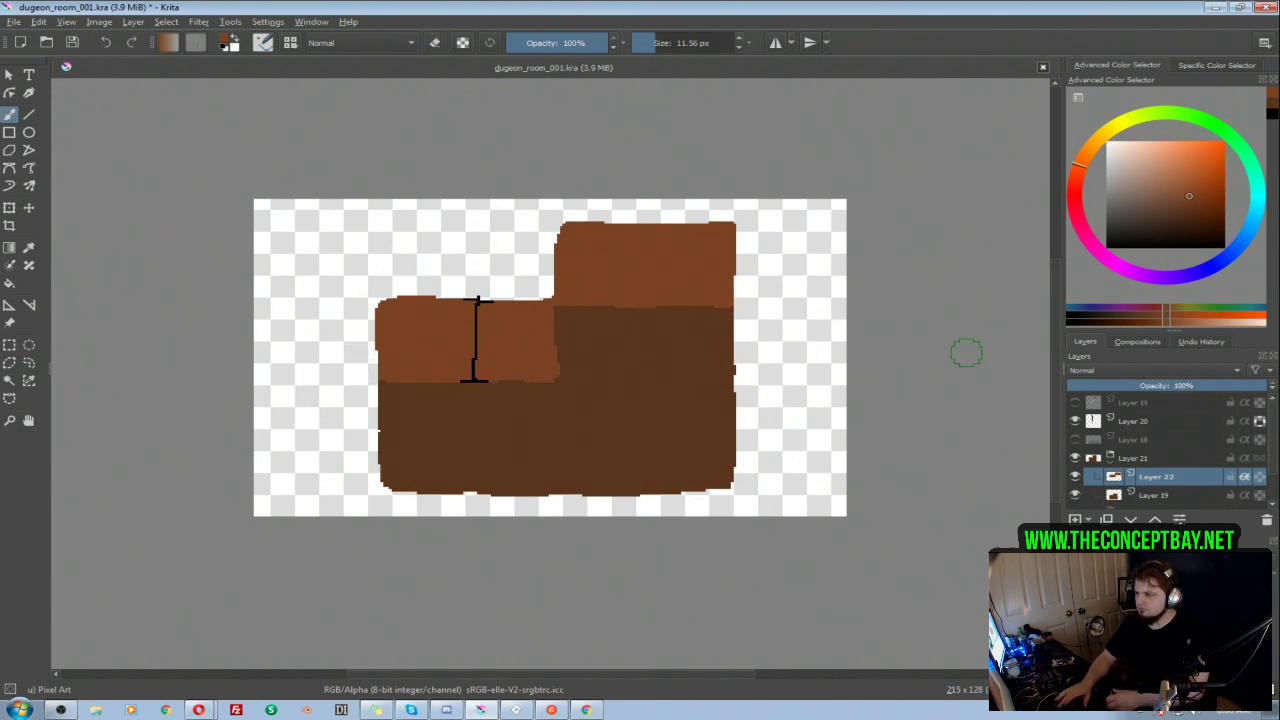
Step: Move the height marker on Layer 20 out of the room, beside the upper wall and level with its top edge
{"action": "left_click", "coordinate": [1138, 421]}
{"action": "key", "text": "t"}
{"action": "left_click_drag", "start_coordinate": [489, 314], "coordinate": [766, 276]}
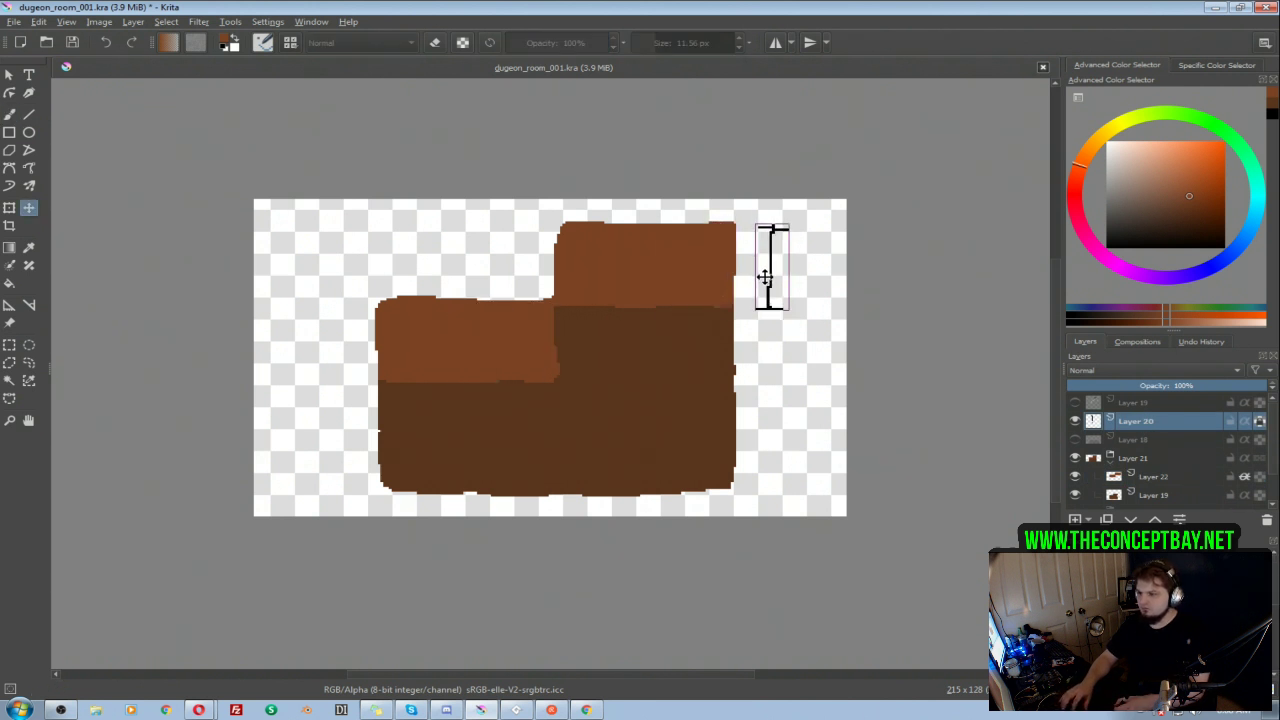
{"action": "key", "text": "b"}
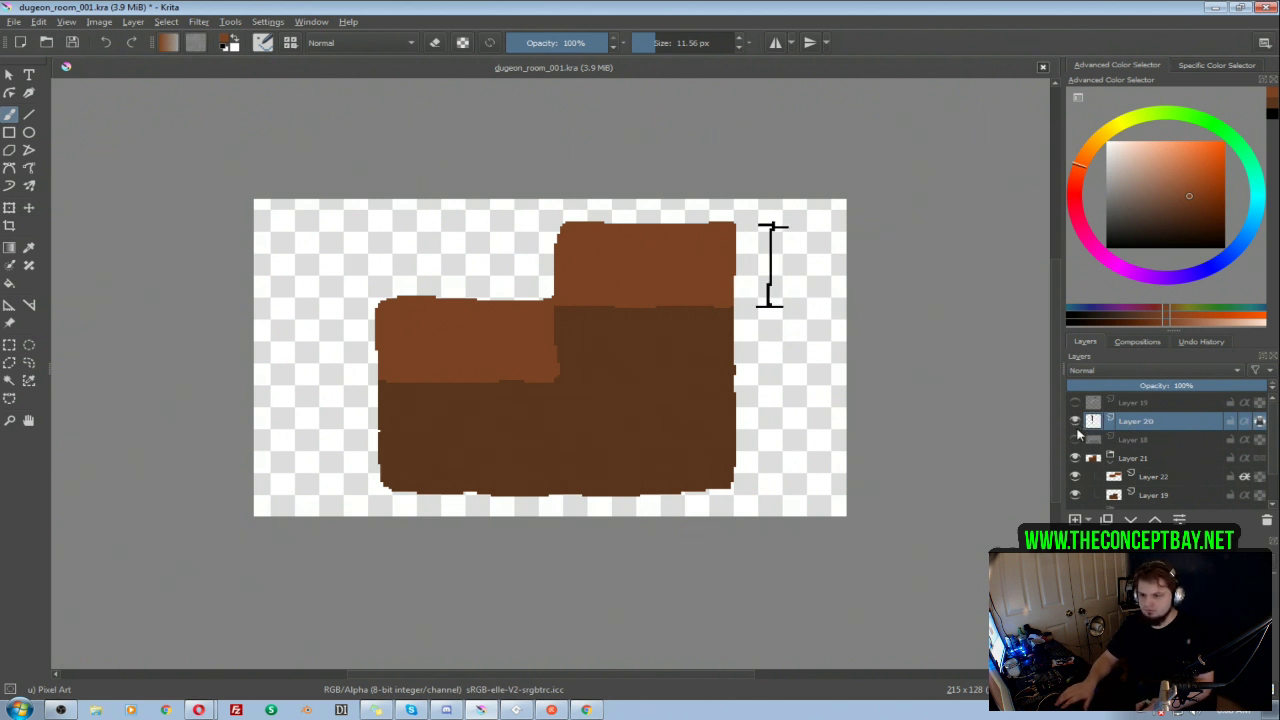
Step: Select Layer 19, sample the floor's brown, and choose a slightly darker shade of it as the paint color
{"action": "left_click", "coordinate": [1146, 476]}
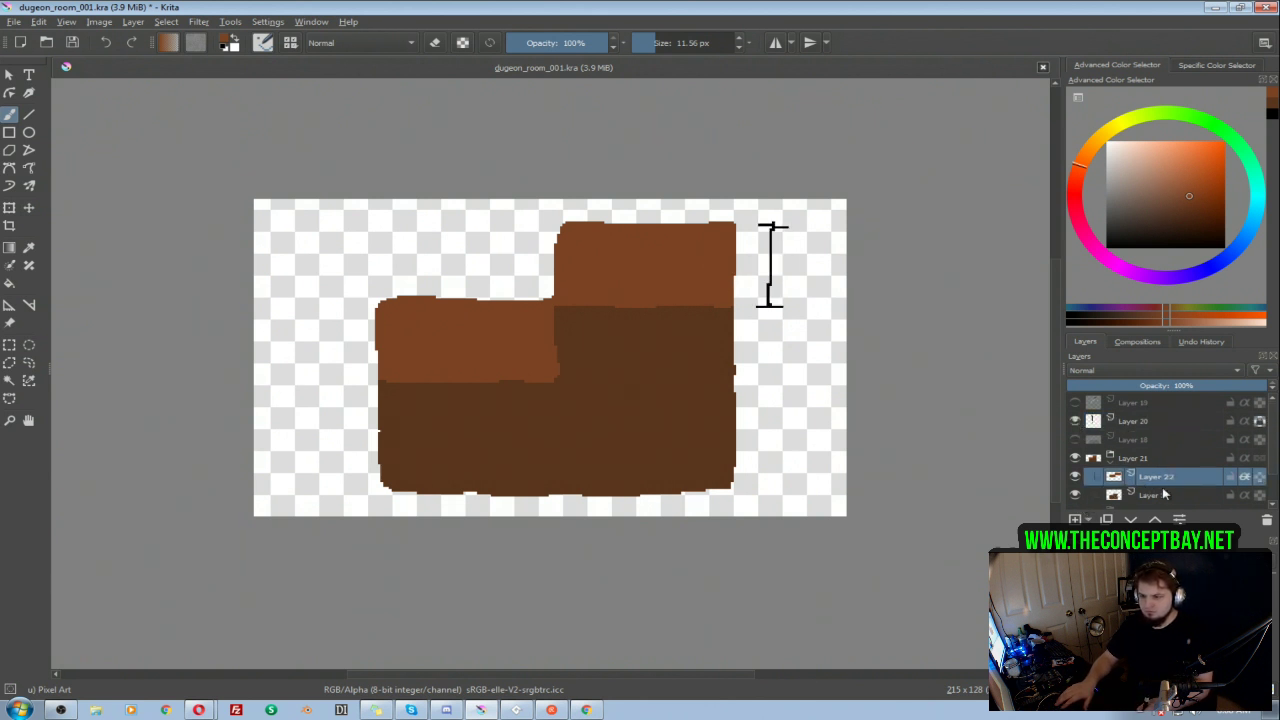
{"action": "scroll", "coordinate": [1266, 455], "scroll_direction": "down", "scroll_amount": 1}
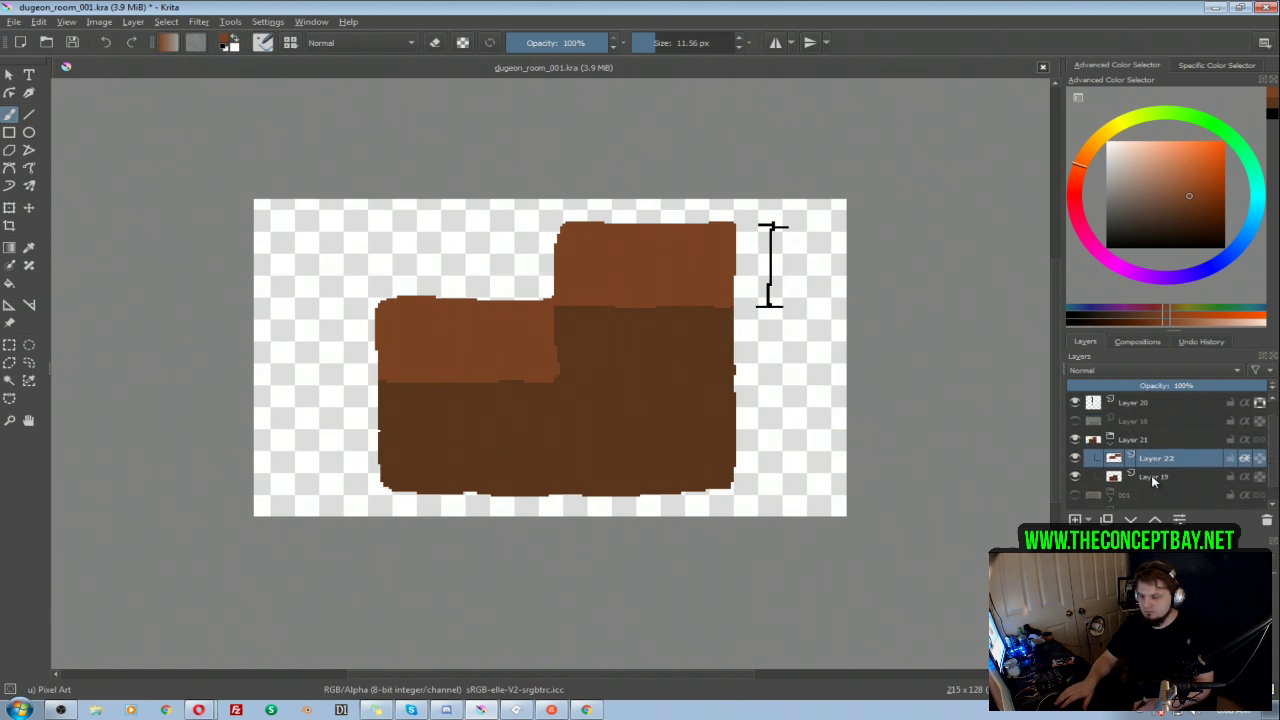
{"action": "left_click", "coordinate": [1152, 479]}
{"action": "left_click", "coordinate": [1075, 441]}
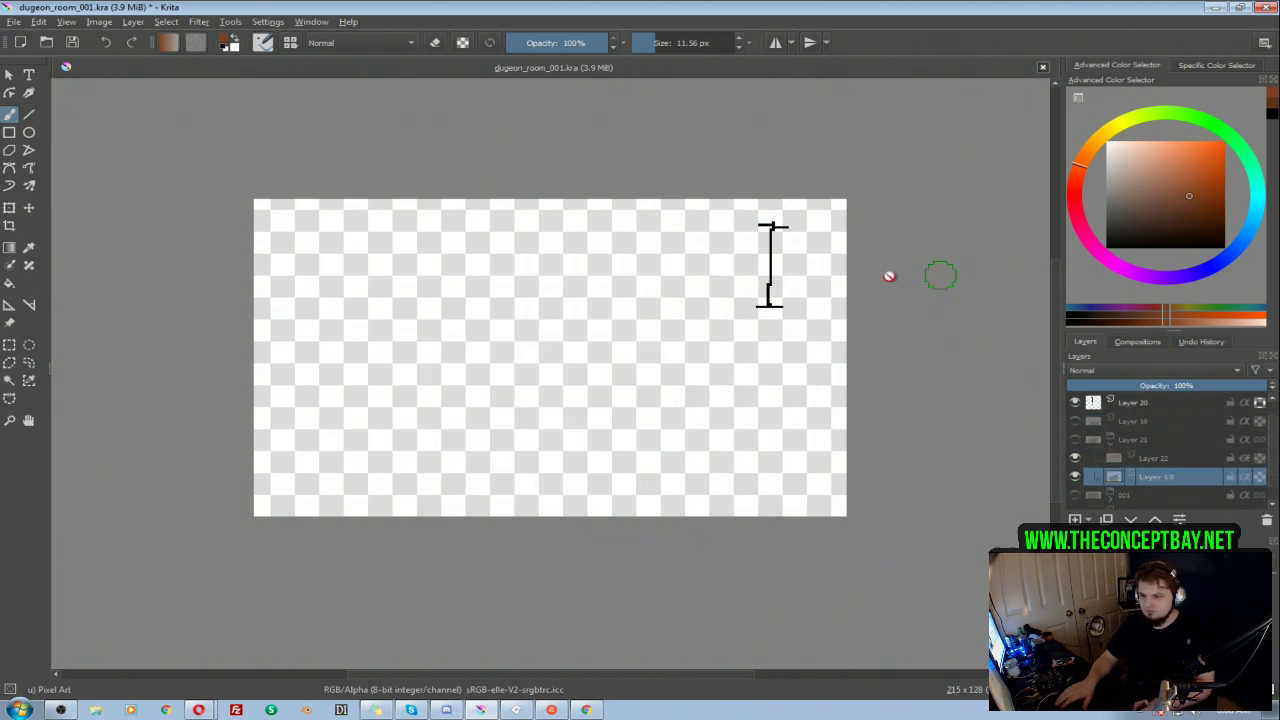
{"action": "left_click", "coordinate": [1075, 478]}
{"action": "left_click", "coordinate": [1075, 441]}
{"action": "left_click", "coordinate": [1075, 479]}
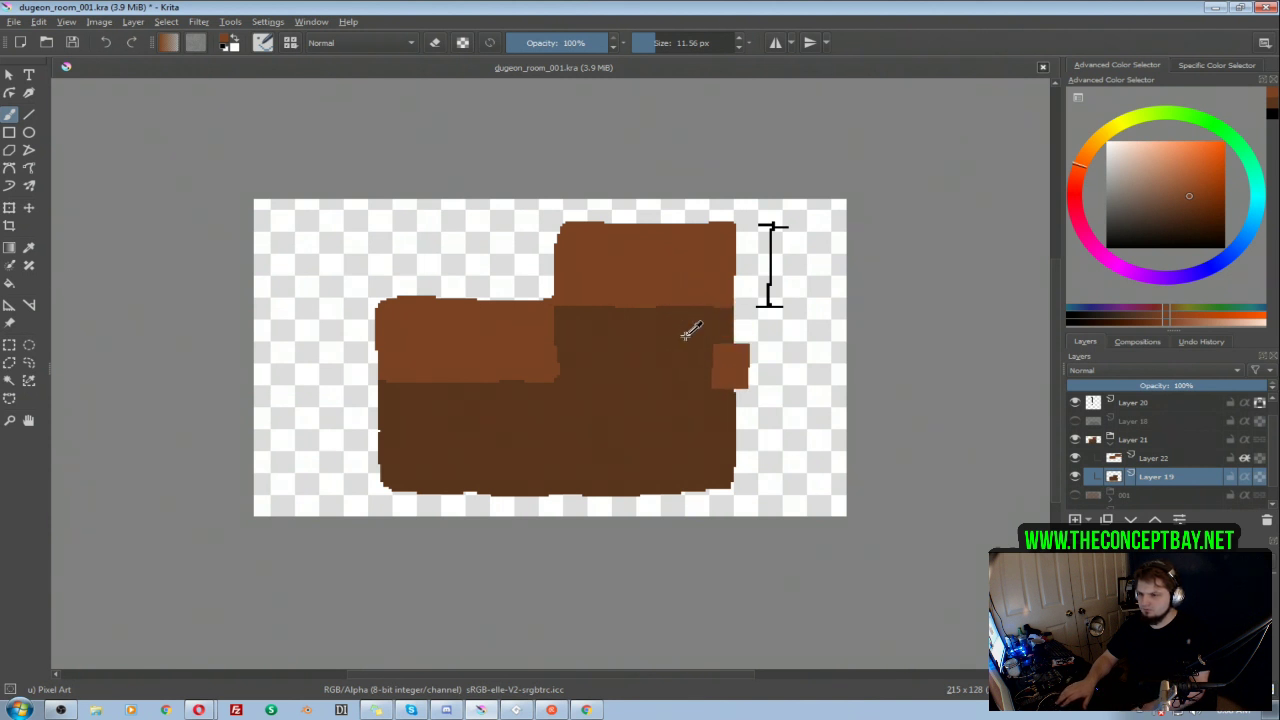
{"action": "left_click", "coordinate": [692, 342], "text": "ctrl"}
{"action": "left_click", "coordinate": [1186, 216]}
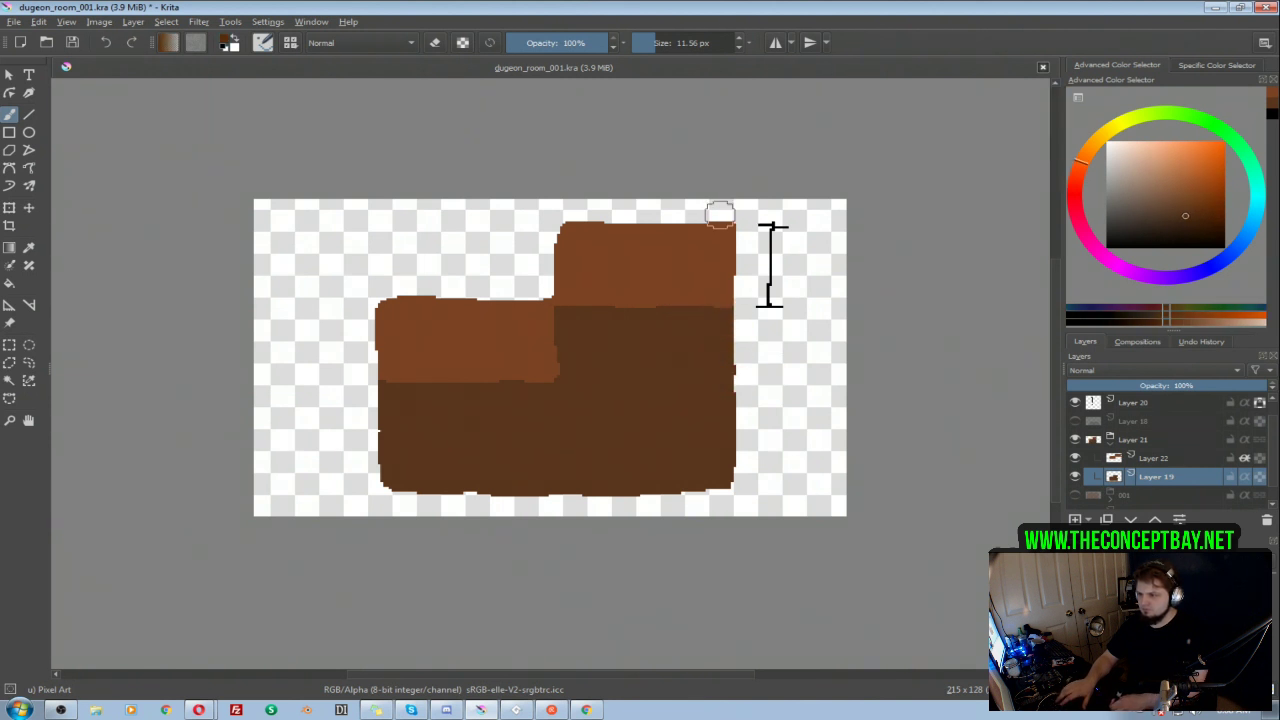
Step: Try to paint a dark brown trim along both walls' top edges on Layer 19, and undo the strokes
{"action": "left_click_drag", "start_coordinate": [720, 222], "coordinate": [558, 216]}
{"action": "left_click_drag", "start_coordinate": [533, 300], "coordinate": [389, 297]}
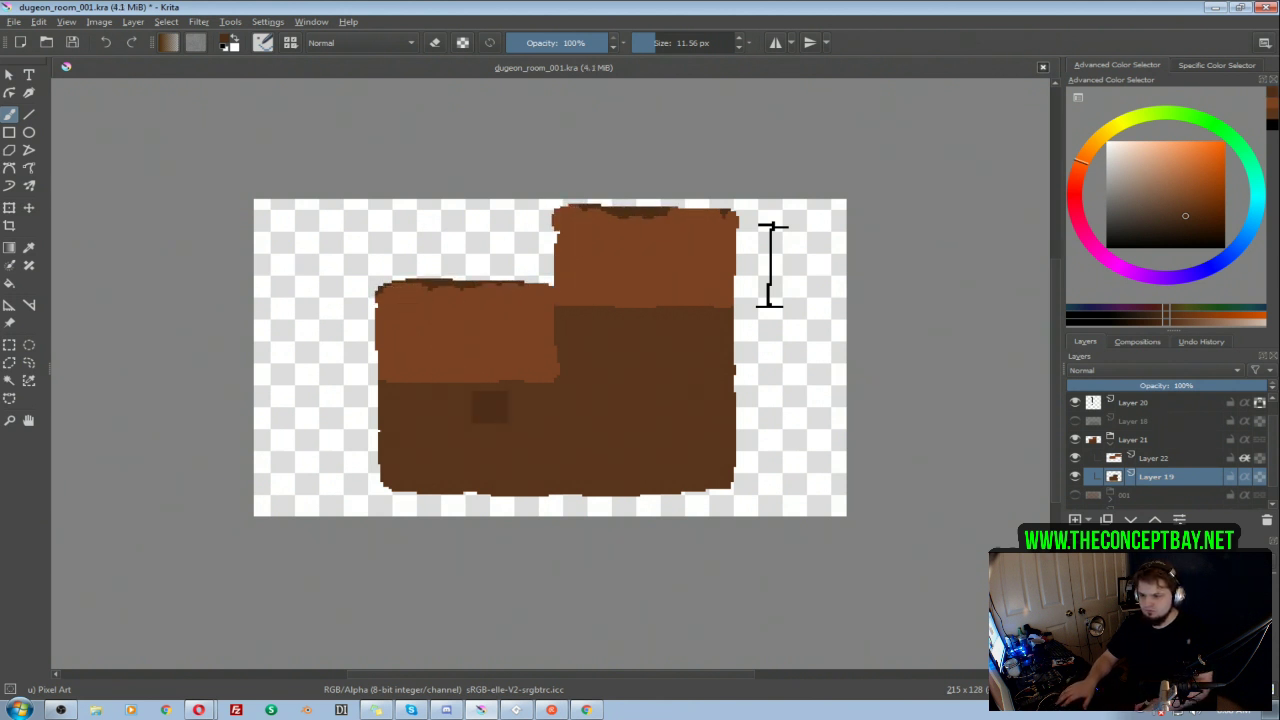
{"action": "key", "text": "ctrl+z"}
{"action": "key", "text": "ctrl+z"}
Step: Group Layer 22 and Layer 19 together inside Layer 21, and add a new paint layer at the top of that group
{"action": "left_click", "coordinate": [1133, 458], "text": "shift"}
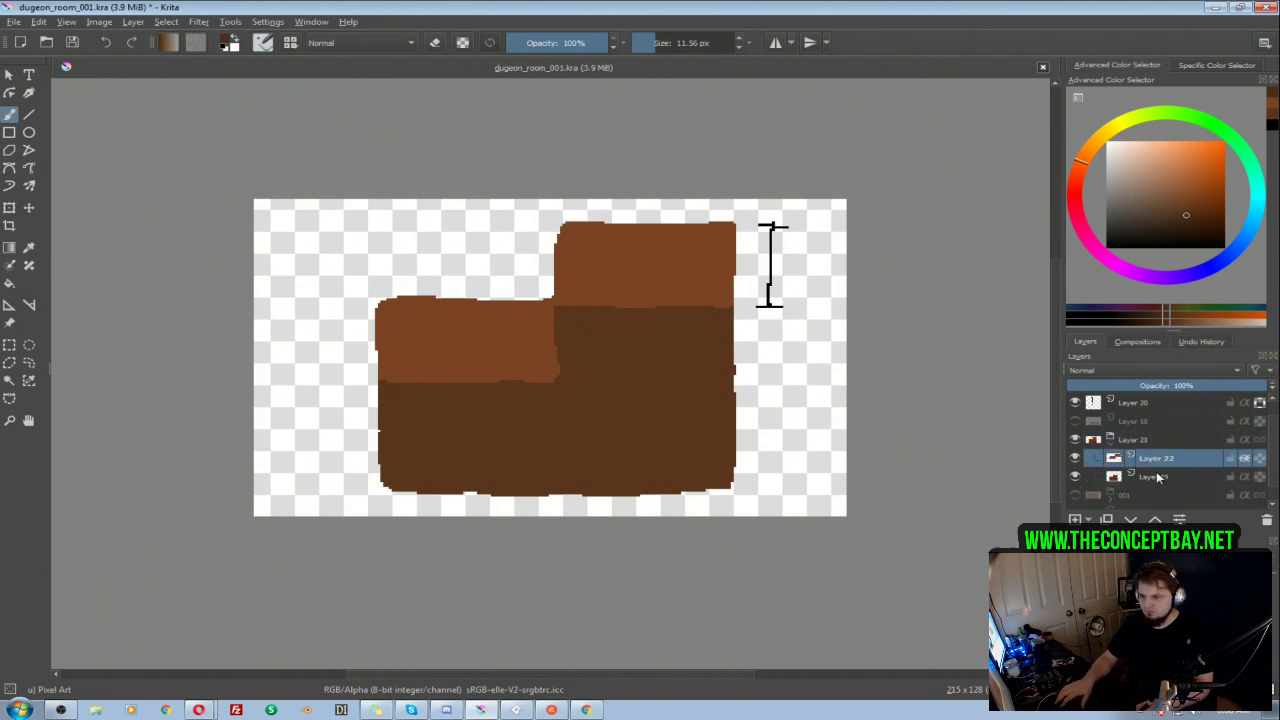
{"action": "key", "text": "ctrl+g"}
{"action": "left_click", "coordinate": [1152, 460]}
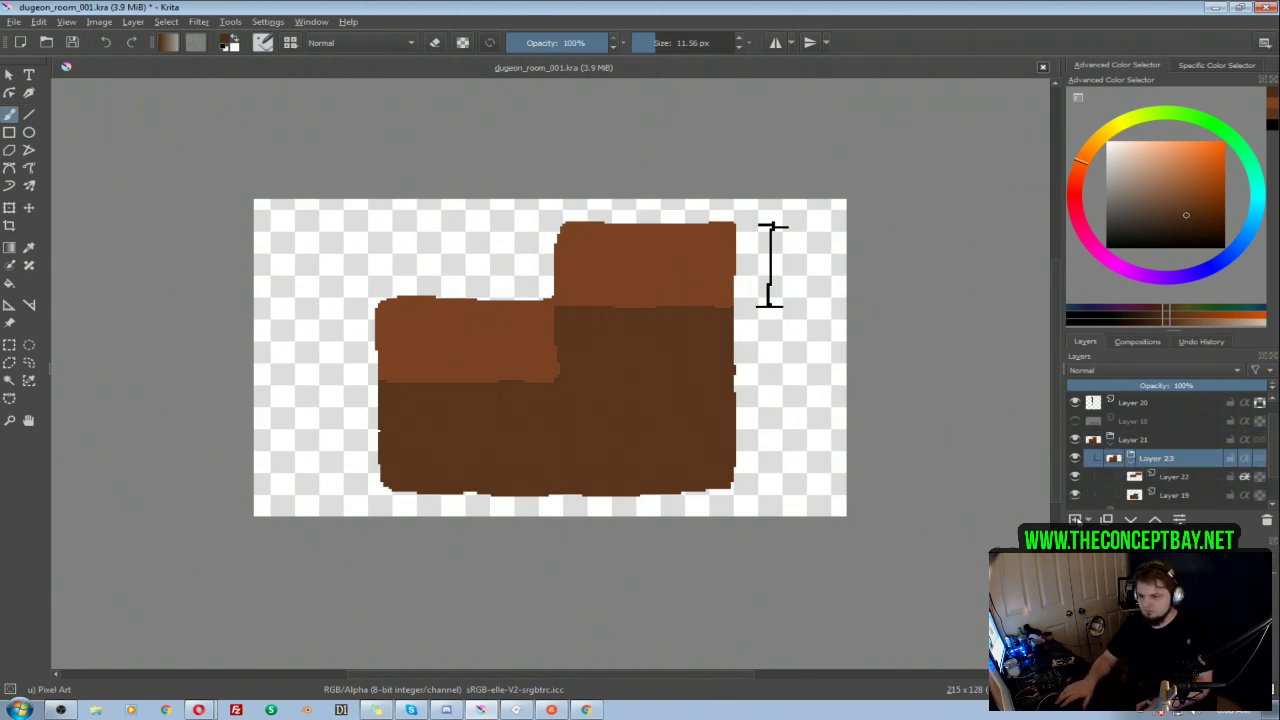
{"action": "left_click", "coordinate": [1075, 519]}
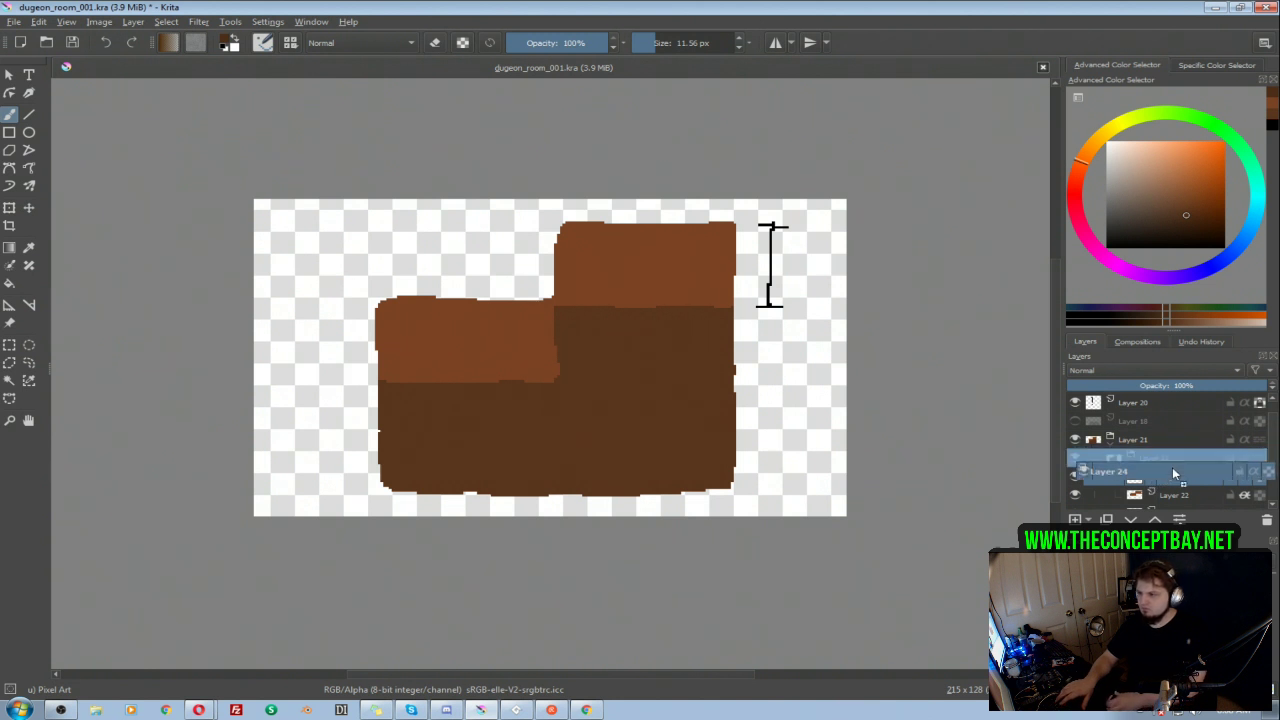
Step: Paint a thin dark brown trim along the top edges of both walls on Layer 24 with a 5.33 px brush
{"action": "mouse_move", "coordinate": [589, 241]}
{"action": "left_mouse_down", "text": "shift"}
{"action": "mouse_move", "coordinate": [562, 223]}
{"action": "mouse_move", "coordinate": [731, 218]}
{"action": "mouse_move", "coordinate": [564, 219]}
{"action": "left_mouse_up", "text": "shift"}
{"action": "left_click_drag", "start_coordinate": [535, 294], "coordinate": [391, 296]}
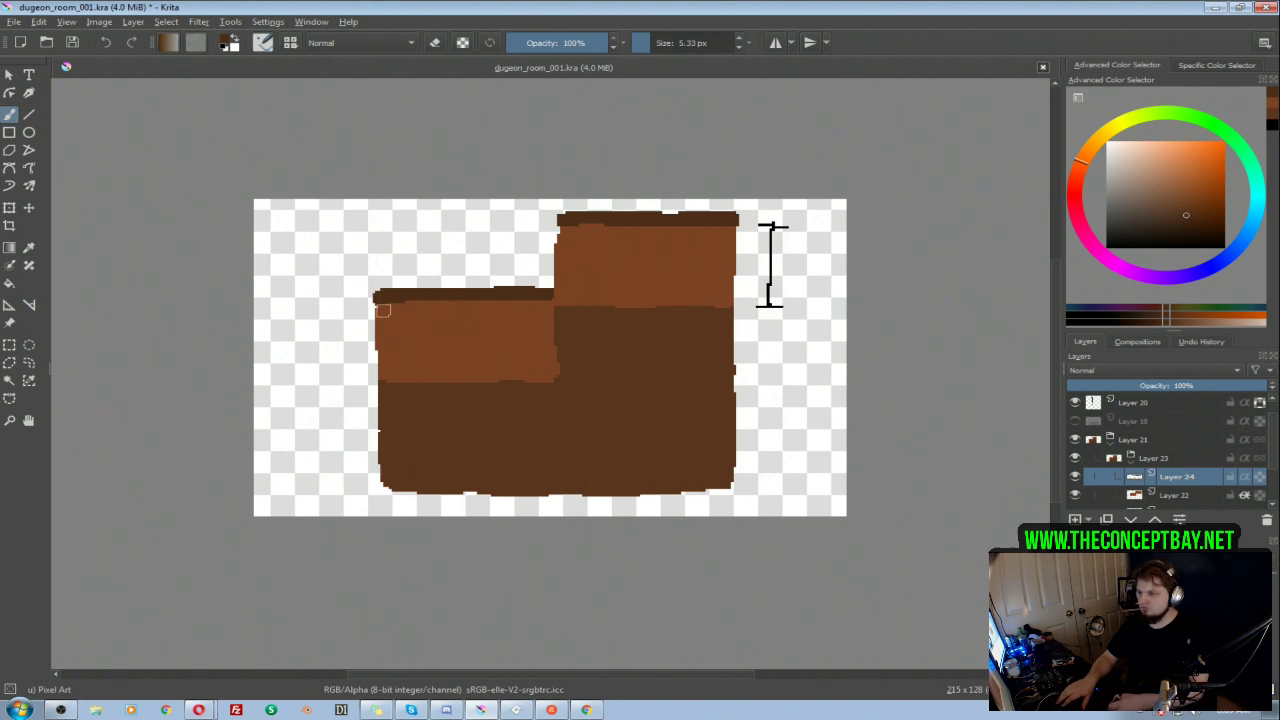
{"action": "left_click_drag", "start_coordinate": [605, 290], "coordinate": [593, 279]}
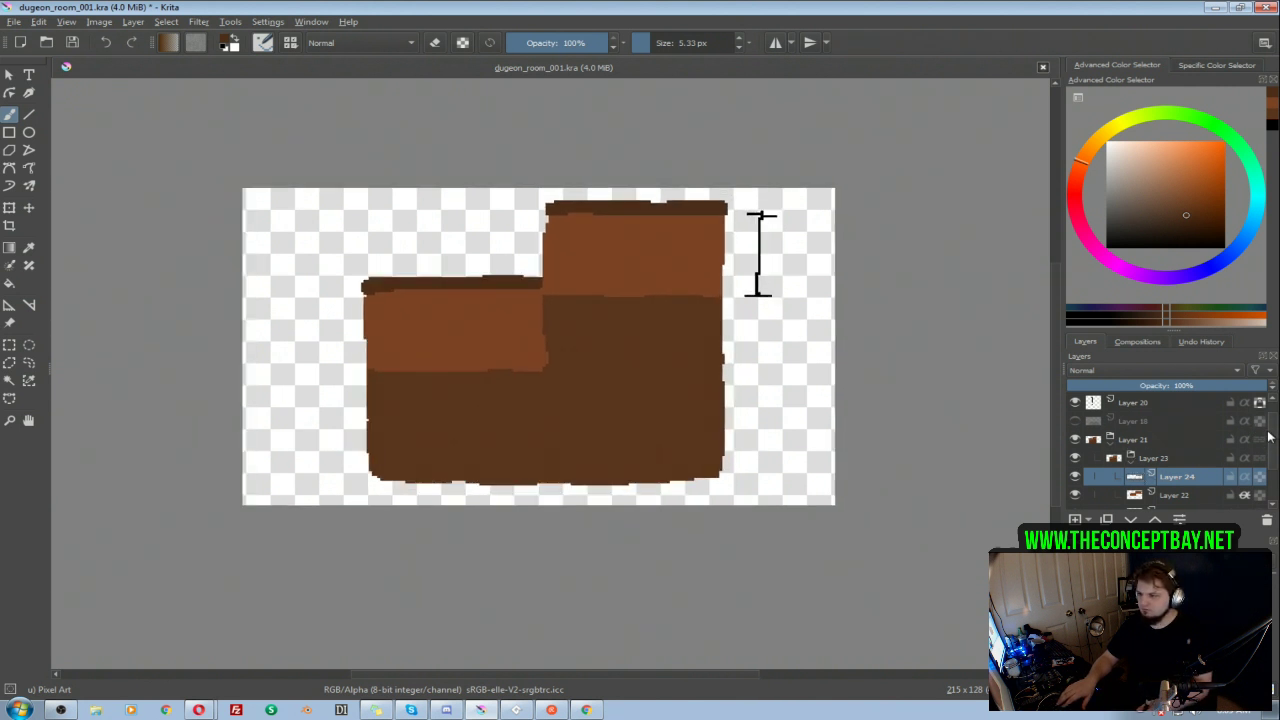
Step: Erase the bit of wall that sticks out past the inner corner on Layer 22, checking it against the trim on Layer 24
{"action": "scroll", "coordinate": [1268, 440], "scroll_direction": "down", "scroll_amount": 2}
{"action": "scroll", "coordinate": [1268, 448], "scroll_direction": "down", "scroll_amount": 1}
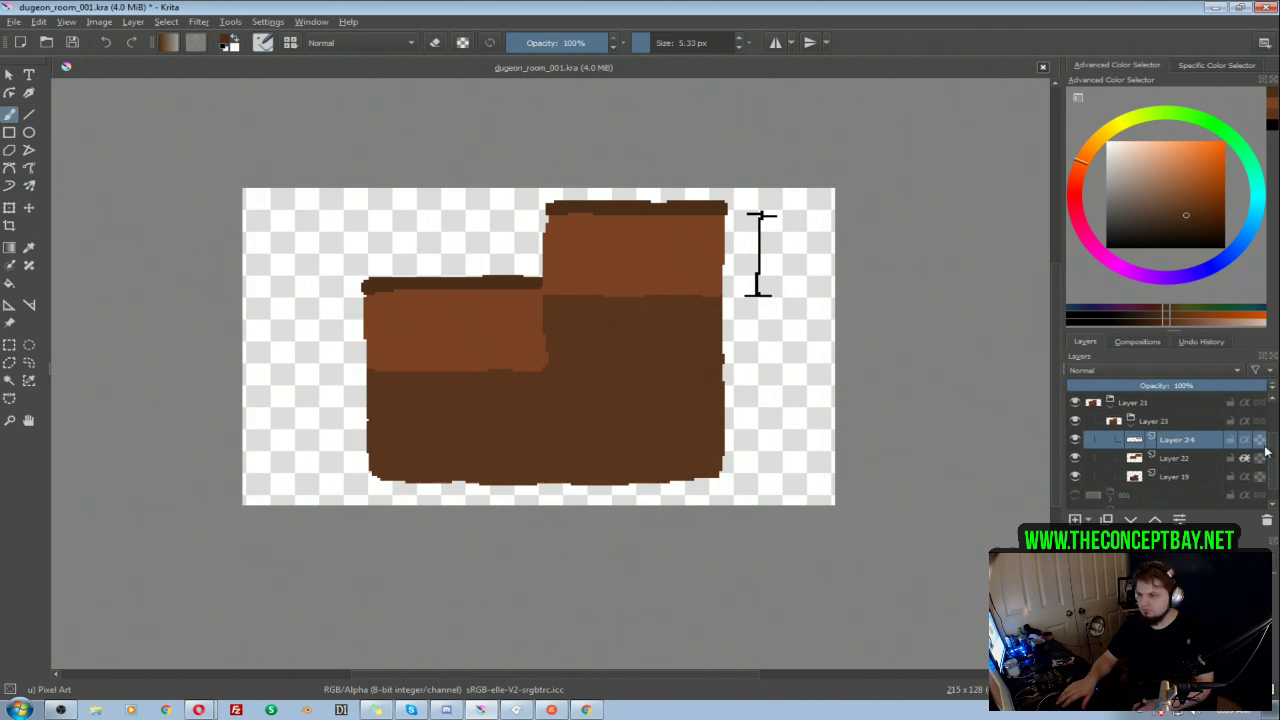
{"action": "left_click", "coordinate": [1076, 440]}
{"action": "left_click", "coordinate": [1076, 440]}
{"action": "left_click", "coordinate": [1076, 459]}
{"action": "left_click", "coordinate": [1076, 459]}
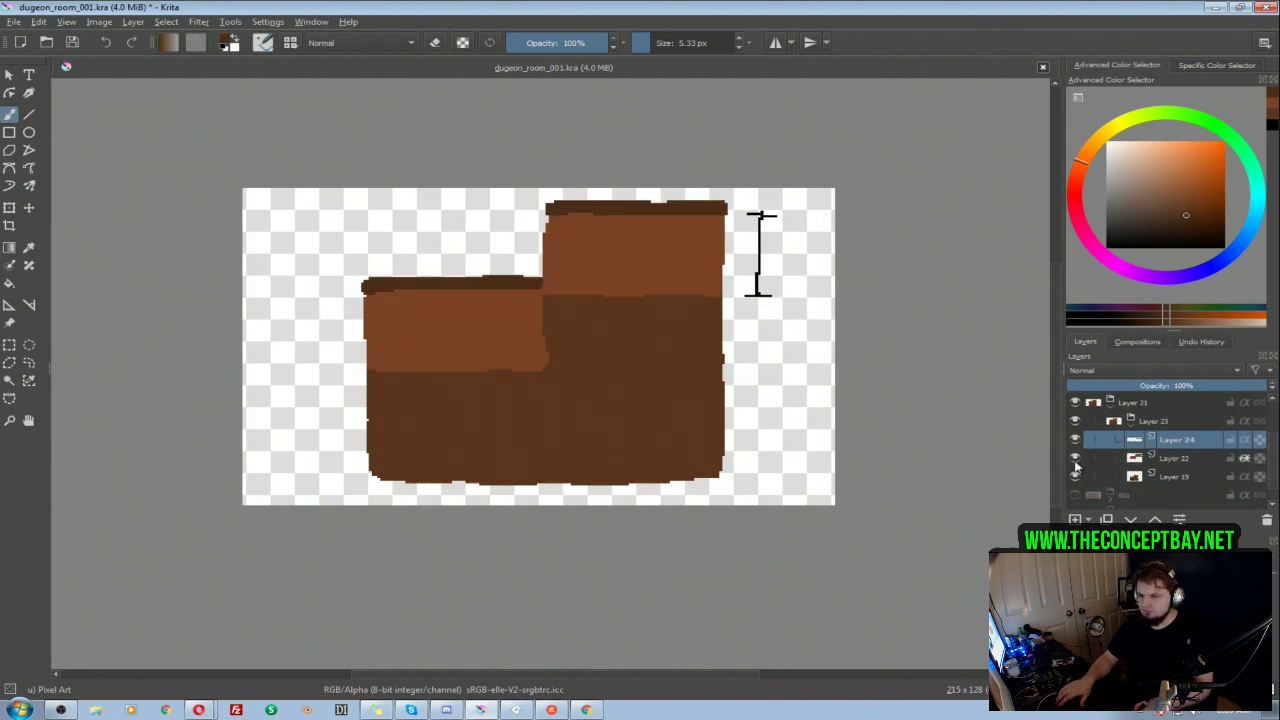
{"action": "left_click", "coordinate": [1168, 460]}
{"action": "key", "text": "e"}
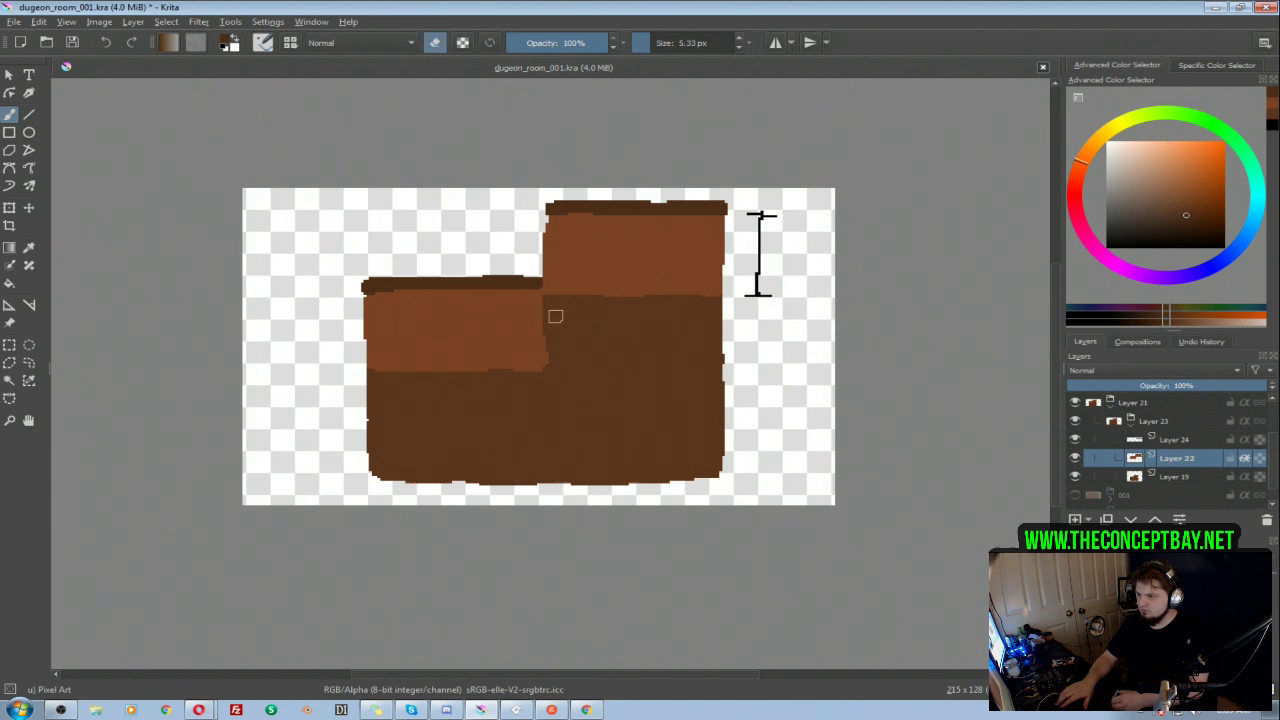
{"action": "left_click", "coordinate": [1076, 440]}
{"action": "left_click", "coordinate": [1076, 440]}
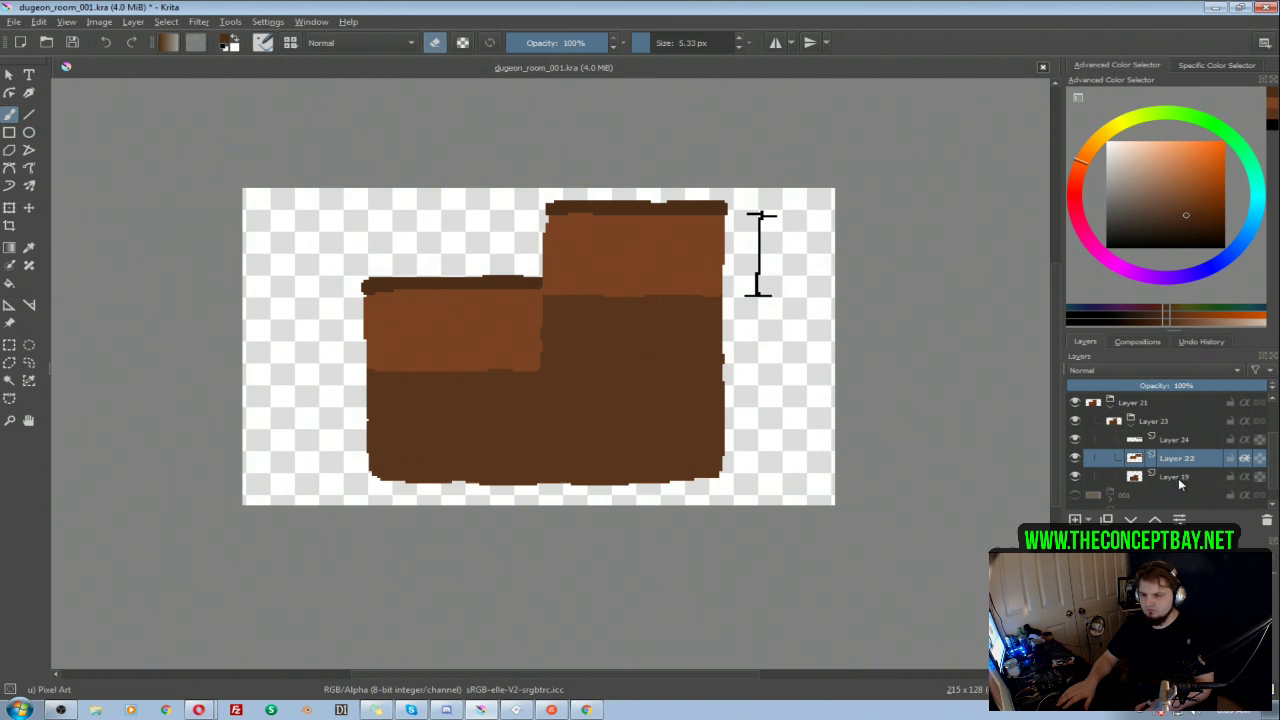
Step: Add a new paint layer and place it inside the Layer 21 group, directly above the Layer 23 group
{"action": "left_click", "coordinate": [1147, 433]}
{"action": "left_click", "coordinate": [1160, 425]}
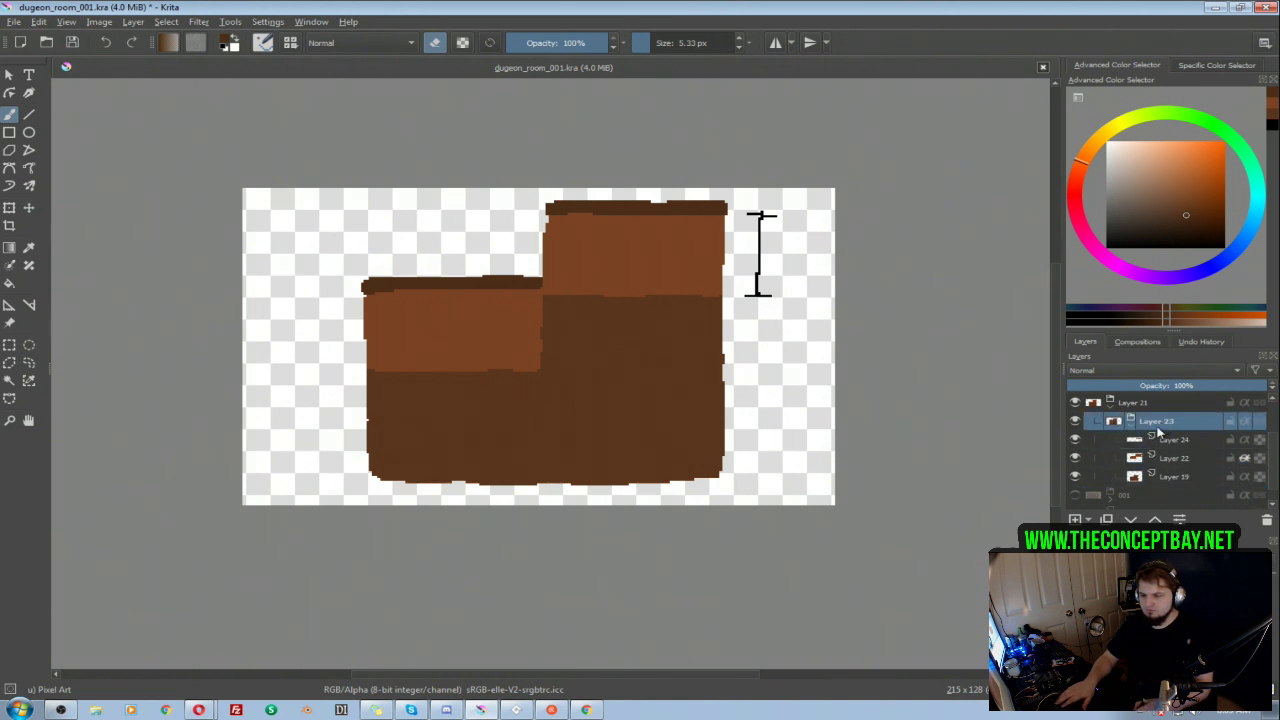
{"action": "left_click", "coordinate": [1075, 519]}
{"action": "left_click_drag", "start_coordinate": [1172, 439], "coordinate": [1182, 420]}
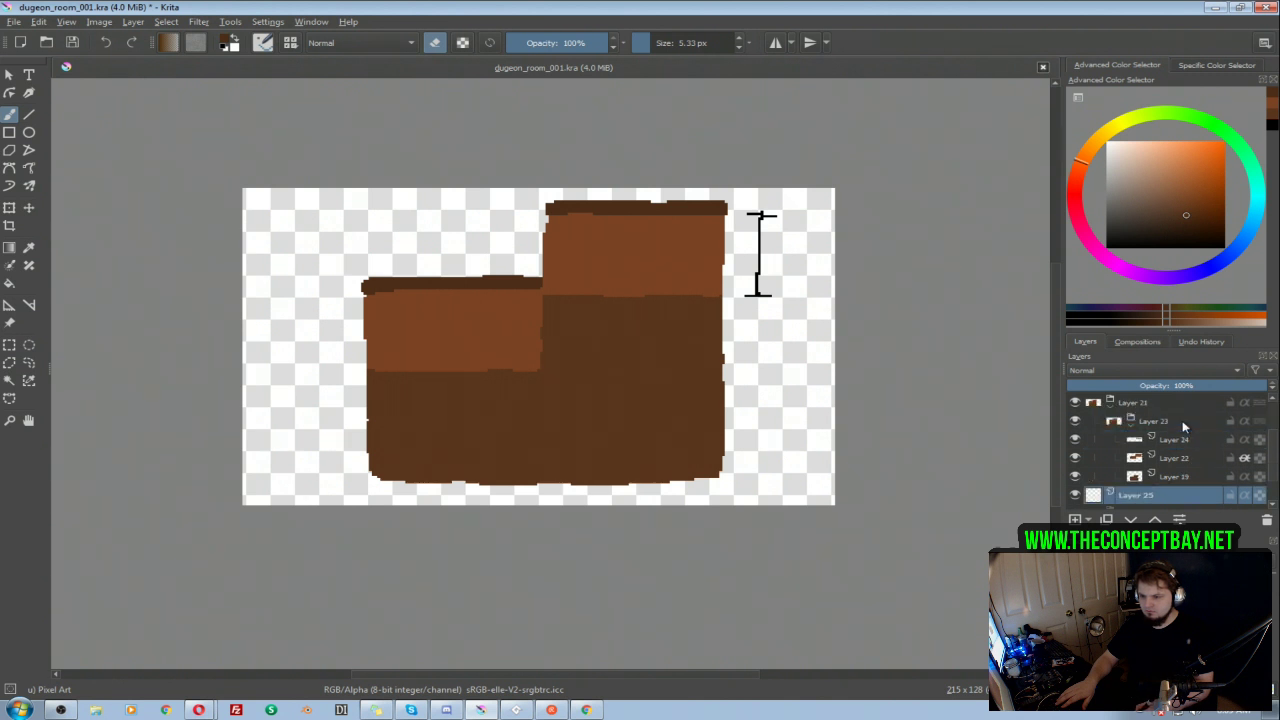
{"action": "left_click", "coordinate": [1132, 425]}
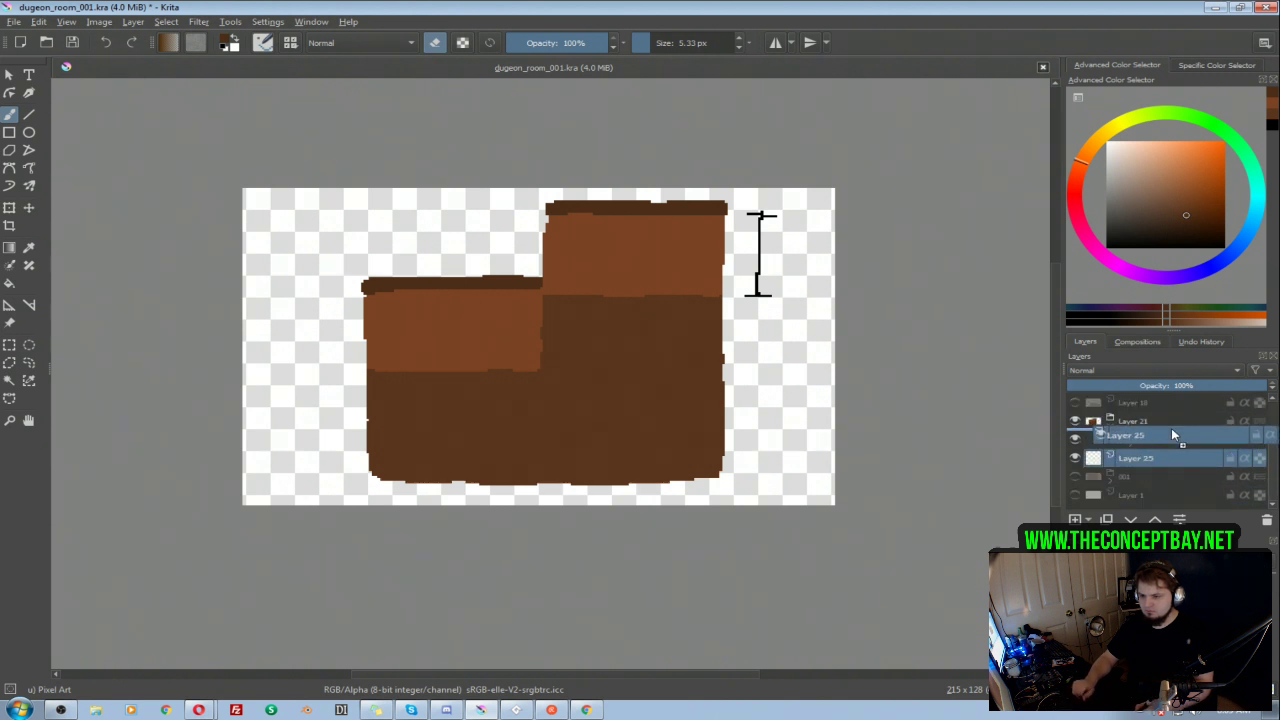
{"action": "left_click_drag", "start_coordinate": [1130, 461], "coordinate": [1171, 428]}
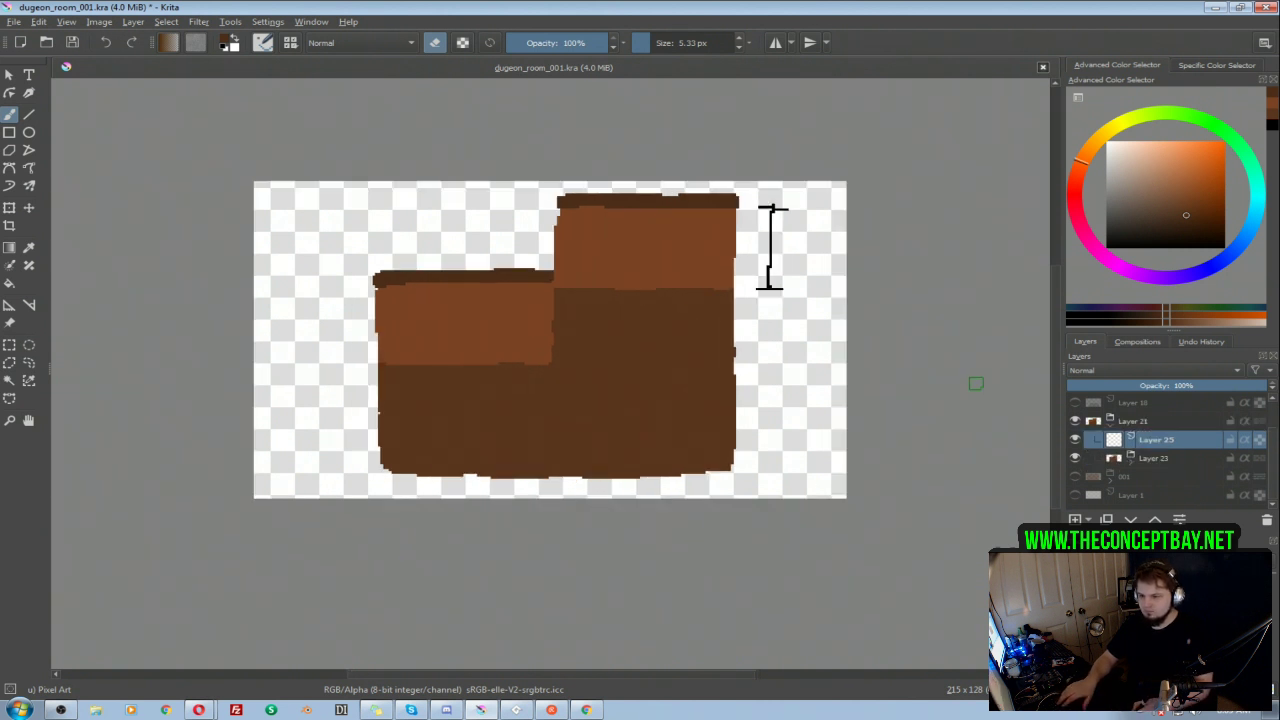
Step: Paint solid black over both walls and in a thick band around the floor's edges on Layer 25 with a 20.90 px brush
{"action": "left_click", "coordinate": [1075, 421]}
{"action": "left_click", "coordinate": [1074, 478]}
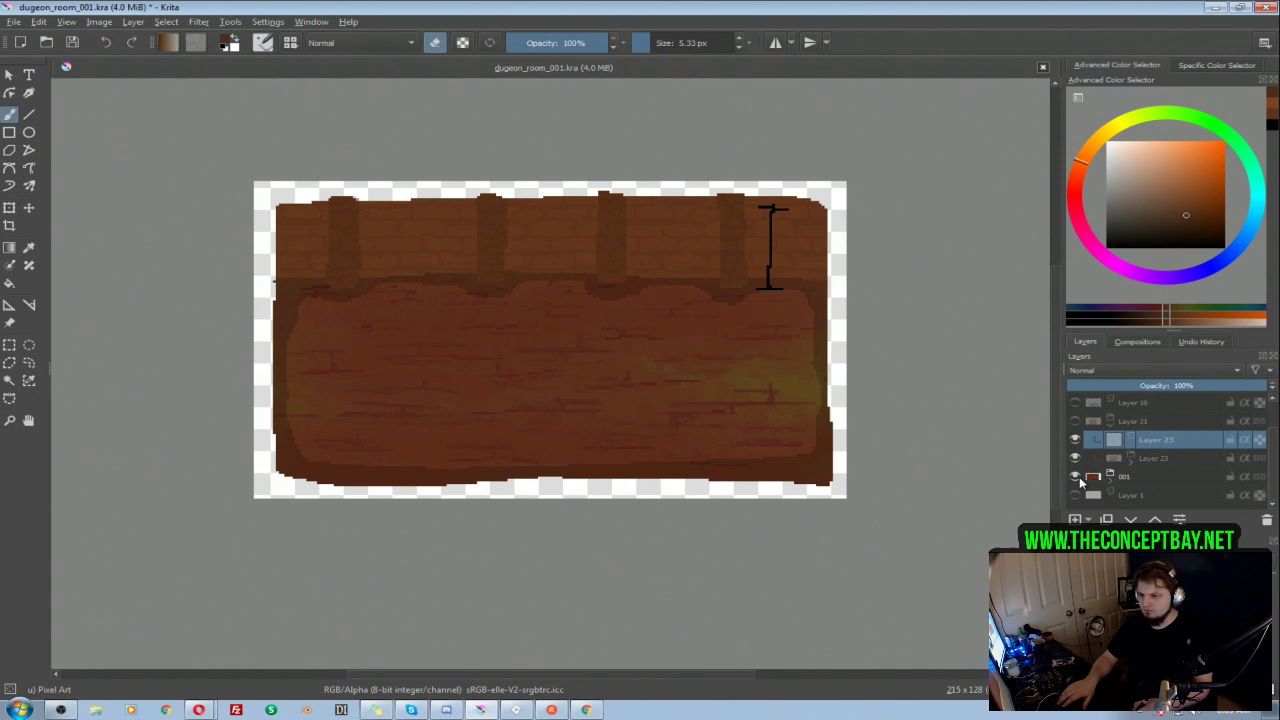
{"action": "left_click", "coordinate": [1075, 421]}
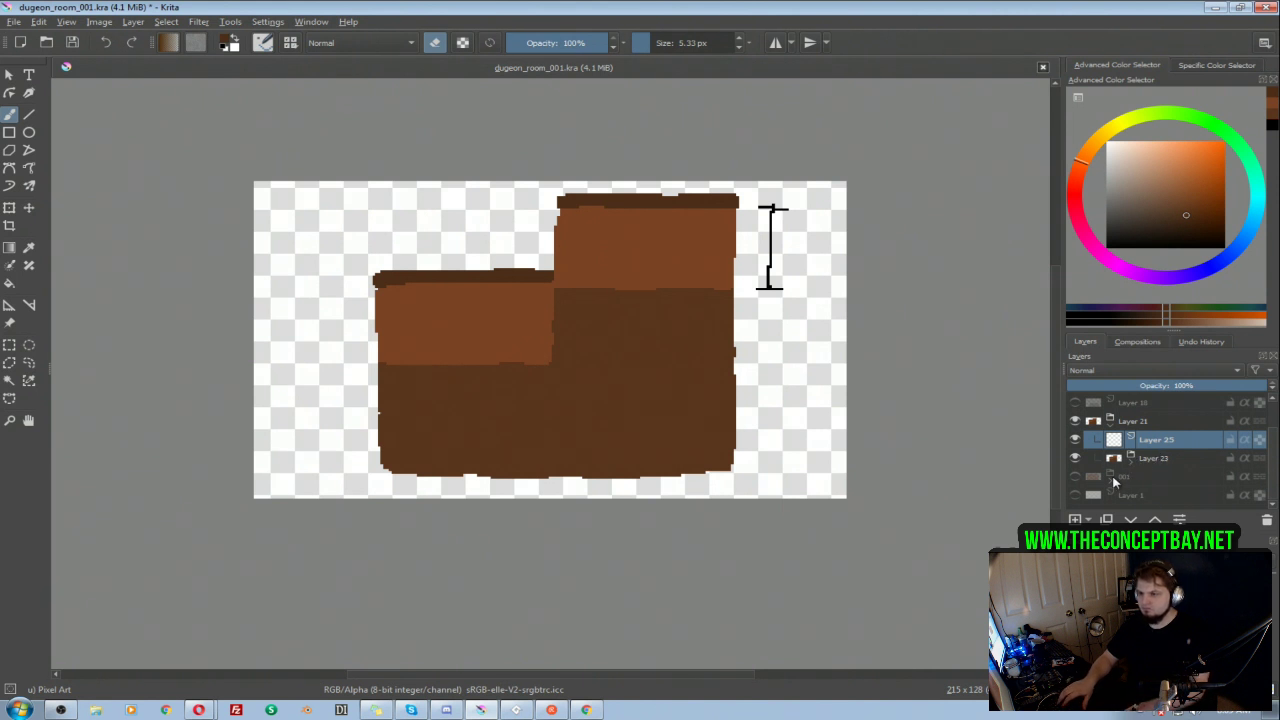
{"action": "left_click_drag", "start_coordinate": [1157, 212], "coordinate": [1098, 254]}
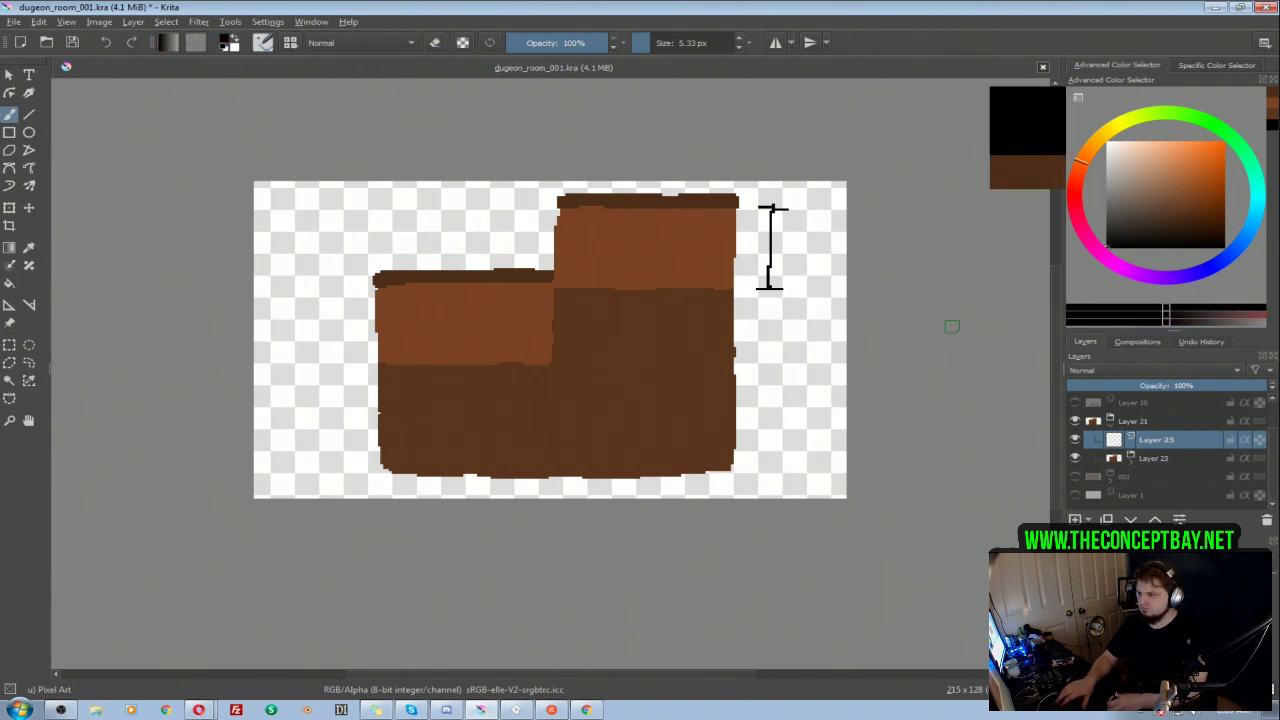
{"action": "left_click_drag", "start_coordinate": [654, 231], "coordinate": [697, 234], "text": "shift"}
{"action": "mouse_move", "coordinate": [576, 224]}
{"action": "left_mouse_down"}
{"action": "mouse_move", "coordinate": [568, 270]}
{"action": "mouse_move", "coordinate": [693, 278]}
{"action": "mouse_move", "coordinate": [748, 316]}
{"action": "mouse_move", "coordinate": [744, 460]}
{"action": "mouse_move", "coordinate": [706, 480]}
{"action": "mouse_move", "coordinate": [638, 486]}
{"action": "mouse_move", "coordinate": [453, 484]}
{"action": "mouse_move", "coordinate": [382, 462]}
{"action": "mouse_move", "coordinate": [370, 374]}
{"action": "mouse_move", "coordinate": [406, 353]}
{"action": "mouse_move", "coordinate": [540, 348]}
{"action": "mouse_move", "coordinate": [544, 319]}
{"action": "mouse_move", "coordinate": [531, 276]}
{"action": "mouse_move", "coordinate": [427, 298]}
{"action": "mouse_move", "coordinate": [387, 276]}
{"action": "mouse_move", "coordinate": [413, 305]}
{"action": "mouse_move", "coordinate": [593, 208]}
{"action": "mouse_move", "coordinate": [595, 221]}
{"action": "mouse_move", "coordinate": [734, 206]}
{"action": "mouse_move", "coordinate": [748, 240]}
{"action": "left_mouse_up"}
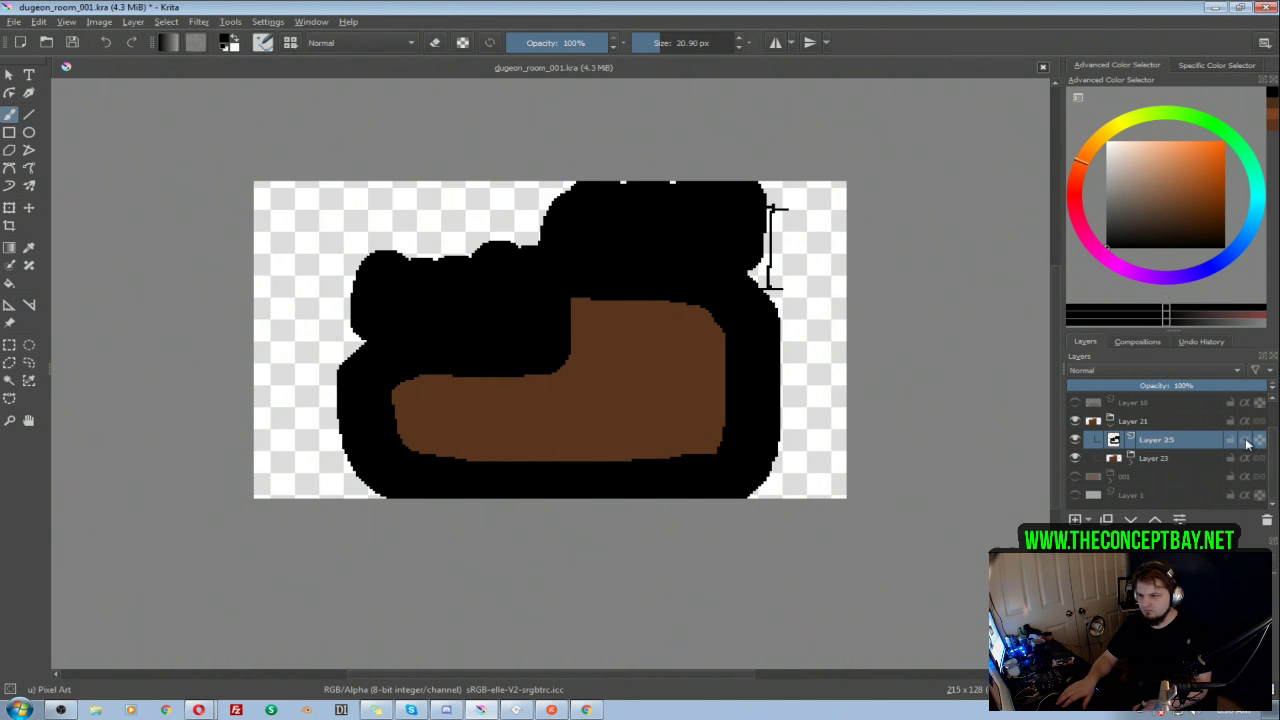
Step: Make Layer 25 inherit alpha so the black is clipped to the room, and lower the layer's opacity
{"action": "left_click", "coordinate": [1245, 440]}
{"action": "left_click", "coordinate": [1117, 385]}
Step: Hide the Layer 21 group, show group 001, and set the opacity of its Layer 8 shadow to 20%
{"action": "left_click", "coordinate": [1075, 421]}
{"action": "left_click", "coordinate": [1075, 476]}
{"action": "left_click", "coordinate": [1160, 497]}
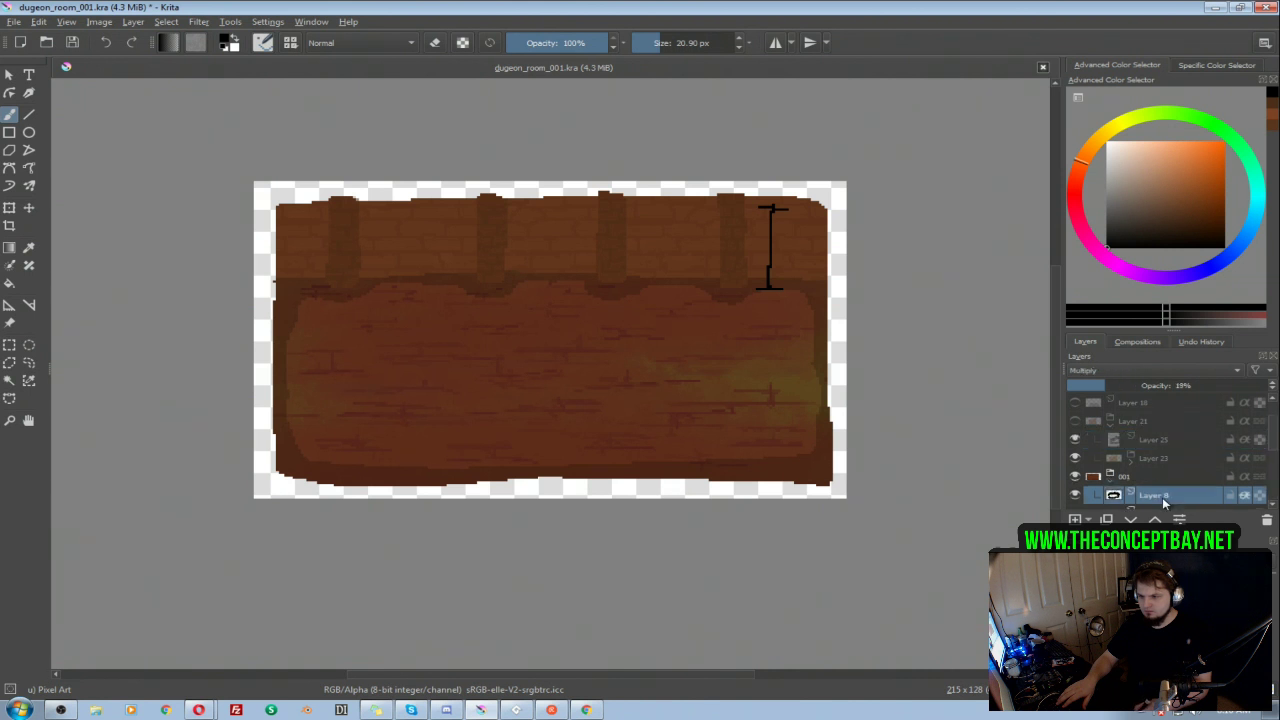
{"action": "left_click", "coordinate": [1176, 385]}
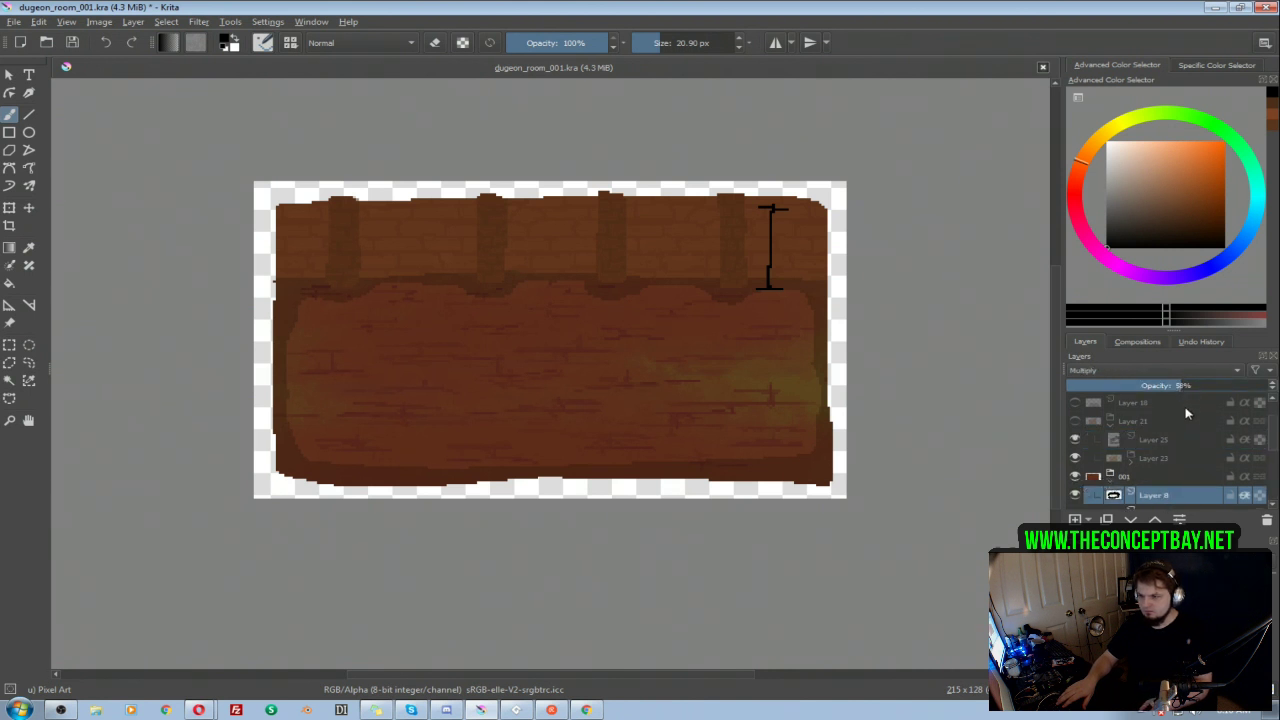
{"action": "type", "text": "28"}
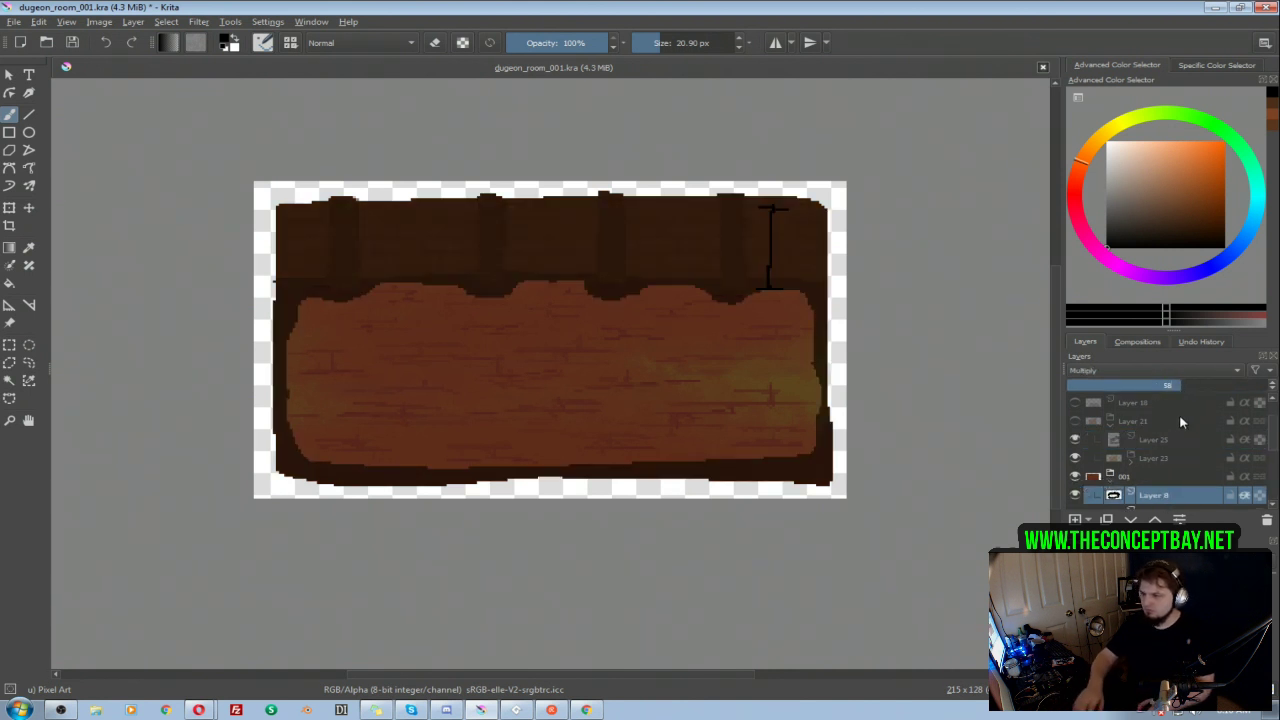
{"action": "key", "text": "Return"}
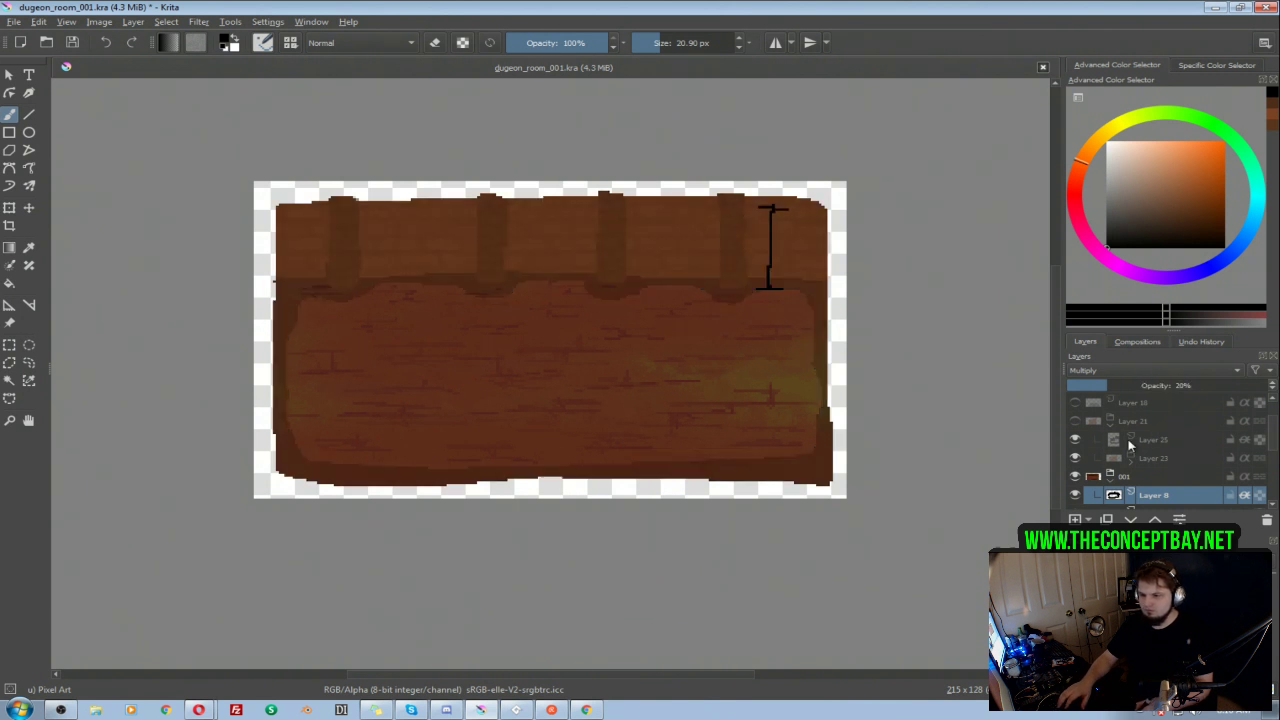
Step: Hide group 001, show the Layer 21 group again, and set Layer 25's opacity to 20%
{"action": "left_click", "coordinate": [1075, 476]}
{"action": "left_click", "coordinate": [1075, 421]}
{"action": "left_click", "coordinate": [1152, 439]}
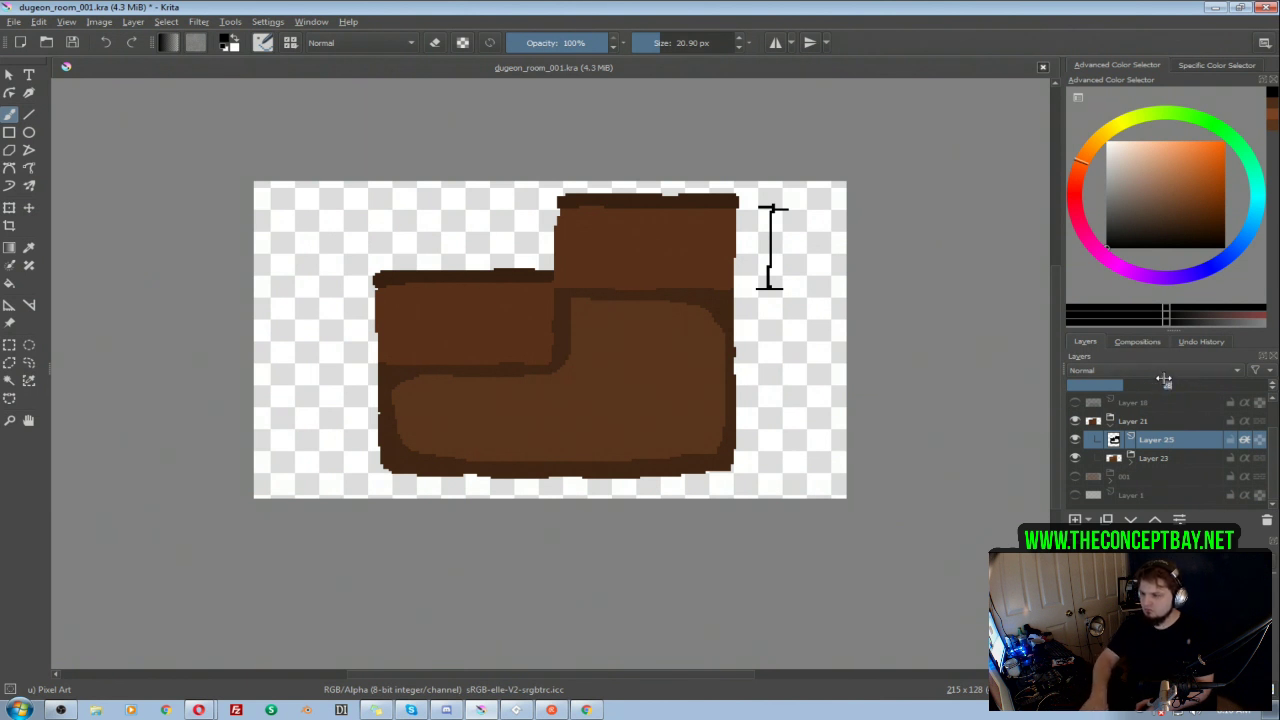
{"action": "type", "text": "20"}
{"action": "key", "text": "Return"}
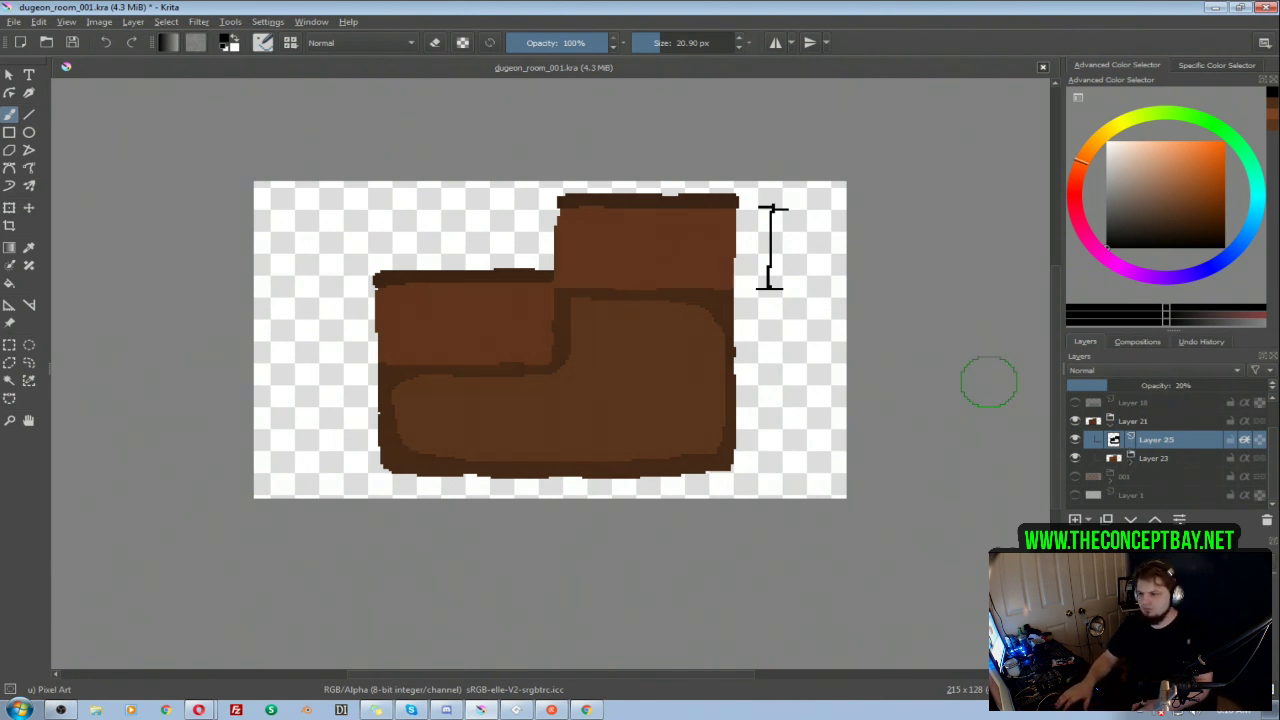
Step: Hide Layer 25, and add a new paint layer directly above Layer 22 inside the Layer 23 group
{"action": "left_click", "coordinate": [1075, 421]}
{"action": "left_click", "coordinate": [1075, 421]}
{"action": "left_click", "coordinate": [1075, 439]}
{"action": "left_click", "coordinate": [1130, 459]}
{"action": "scroll", "coordinate": [1264, 458], "scroll_direction": "down", "scroll_amount": 2}
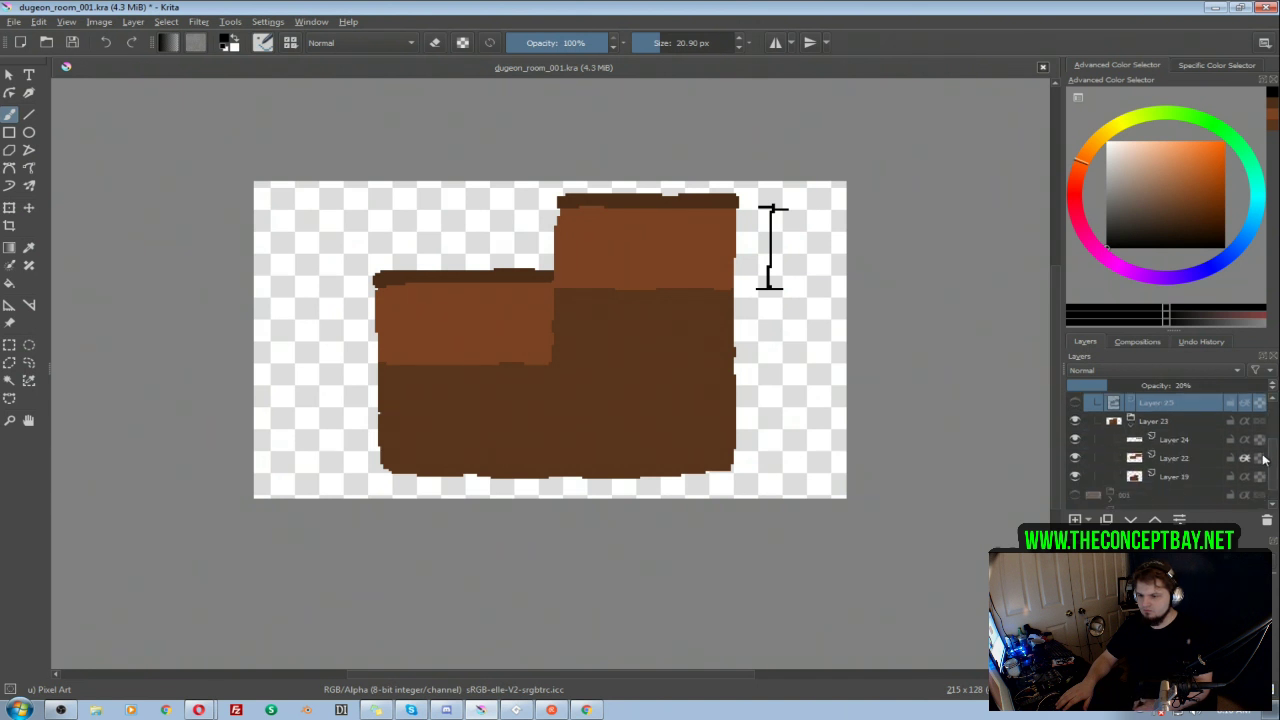
{"action": "left_click", "coordinate": [1176, 458]}
{"action": "left_click", "coordinate": [1077, 518]}
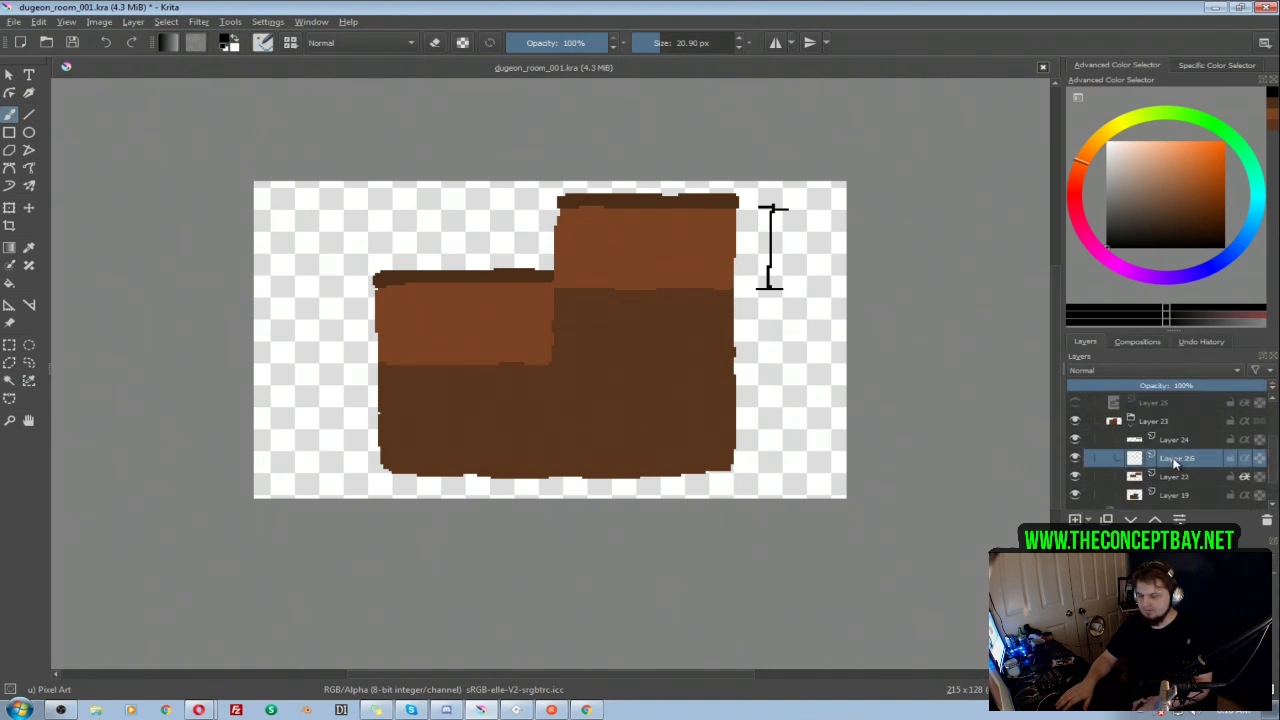
Step: Add a file layer above Layer 26 from wall brick tile.png in the project's assets/artwork/level design/dungeon folder
{"action": "scroll", "coordinate": [1276, 458], "scroll_direction": "down", "scroll_amount": 2}
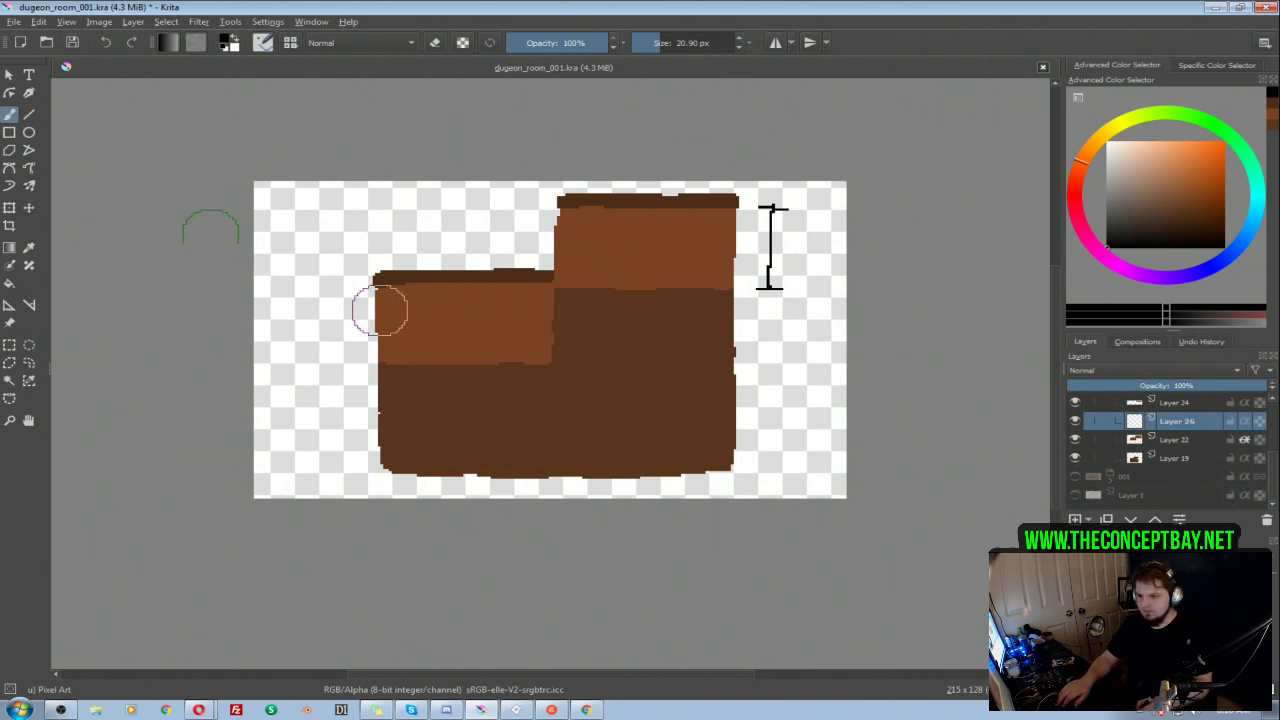
{"action": "left_click", "coordinate": [1089, 519]}
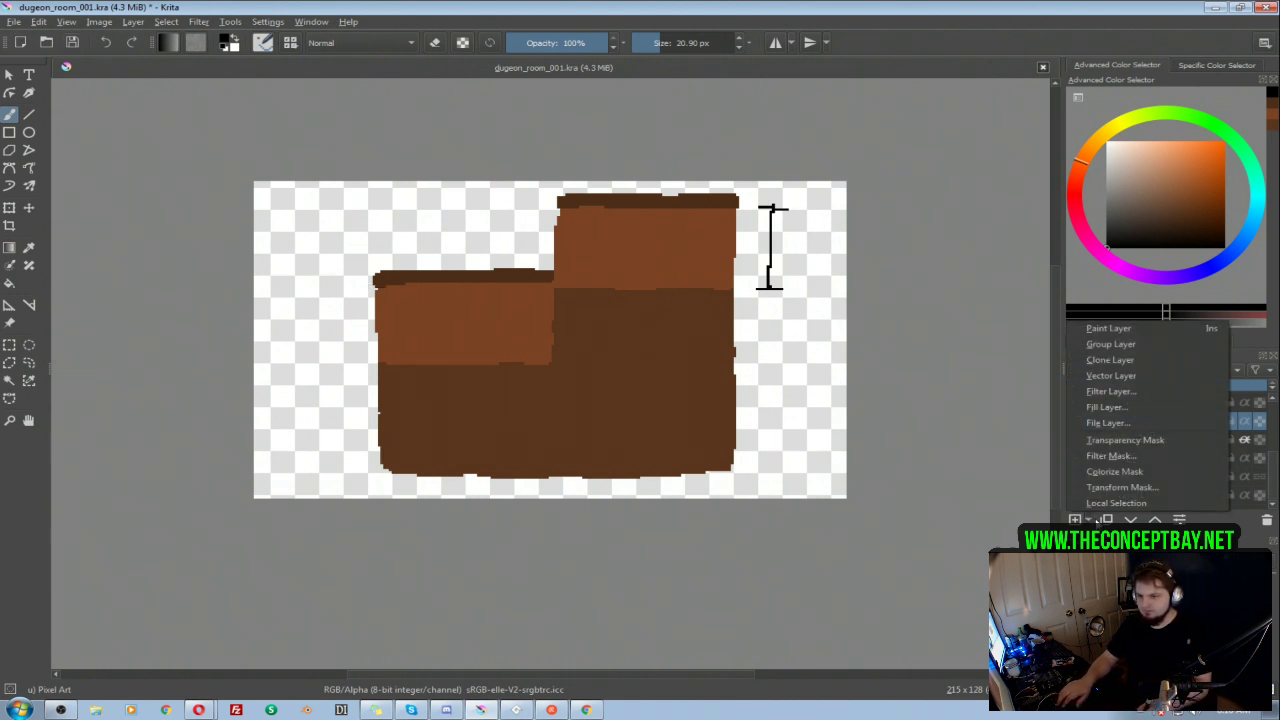
{"action": "left_click", "coordinate": [1277, 472]}
{"action": "scroll", "coordinate": [1276, 463], "scroll_direction": "up", "scroll_amount": 1}
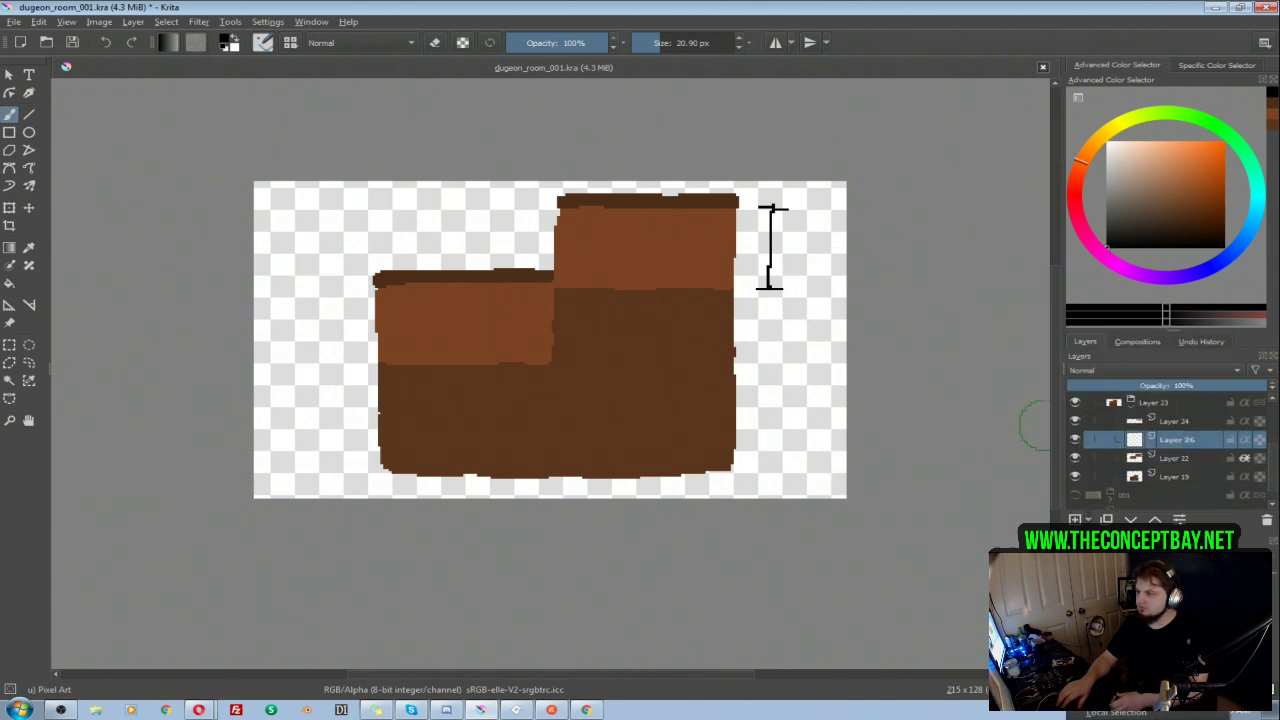
{"action": "left_click", "coordinate": [1110, 629]}
{"action": "left_click", "coordinate": [775, 317]}
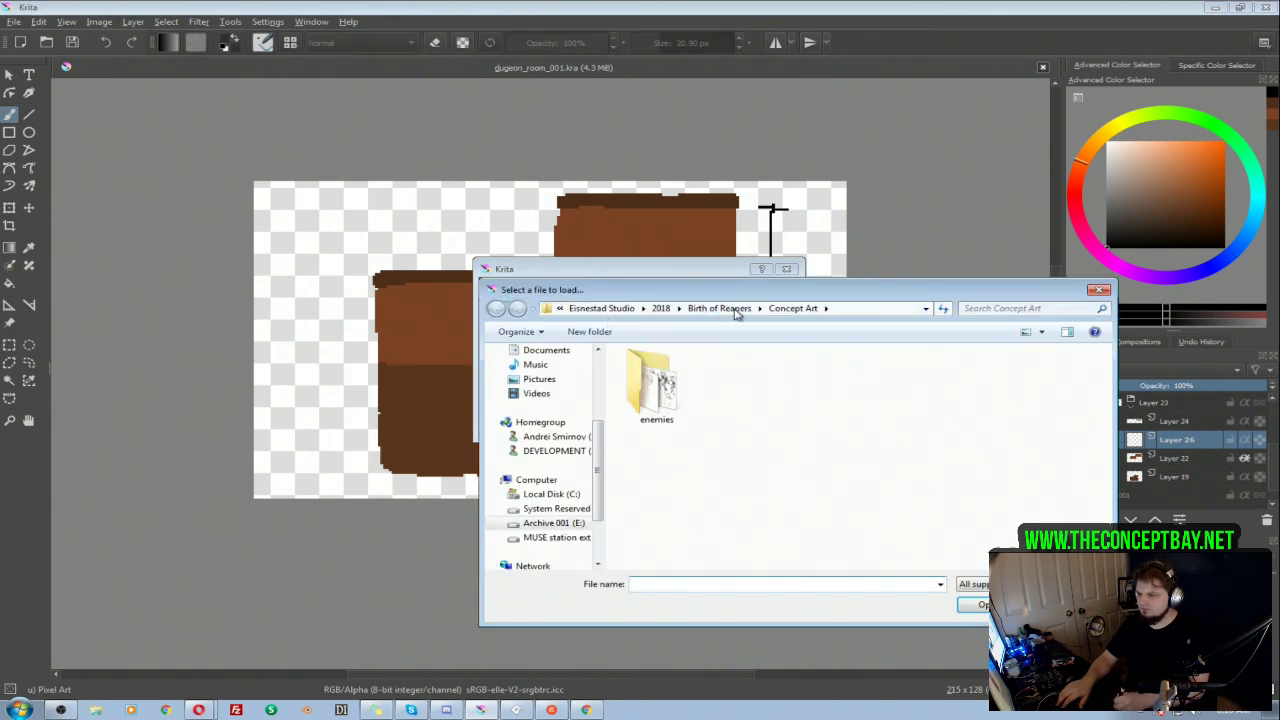
{"action": "left_click", "coordinate": [733, 309]}
{"action": "double_click", "coordinate": [645, 376]}
{"action": "double_click", "coordinate": [650, 376]}
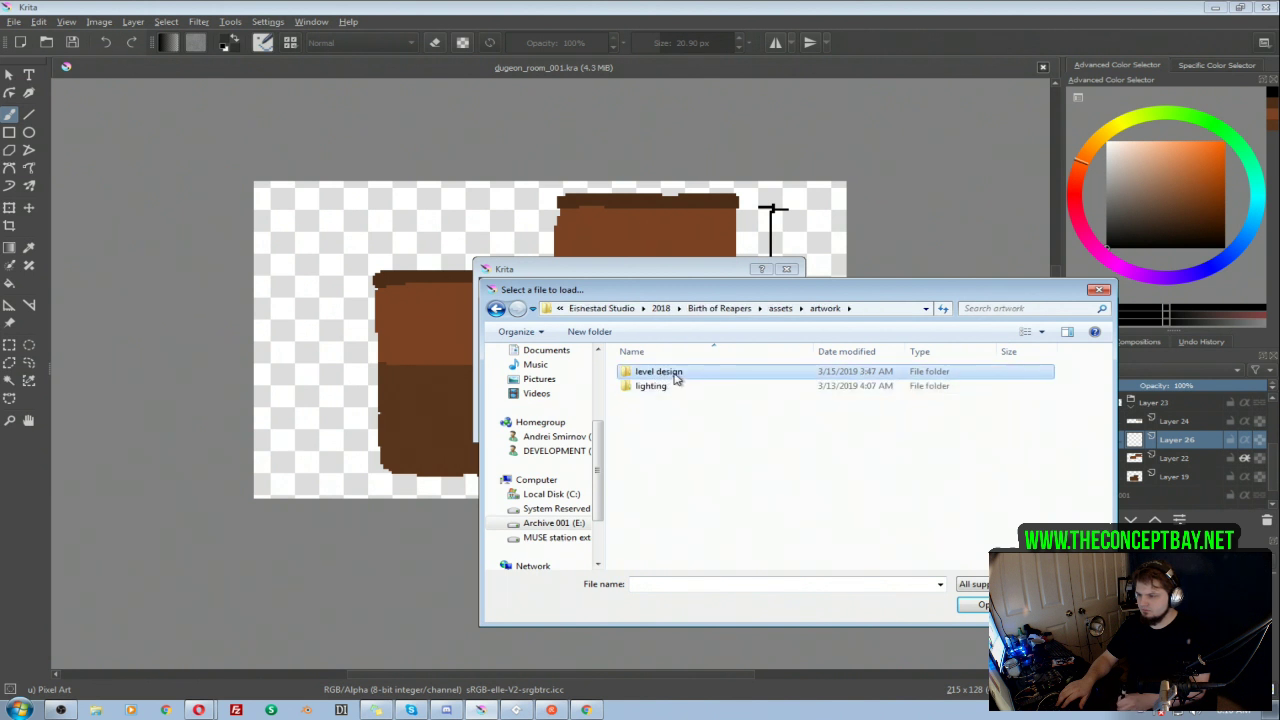
{"action": "double_click", "coordinate": [672, 373]}
{"action": "double_click", "coordinate": [674, 375]}
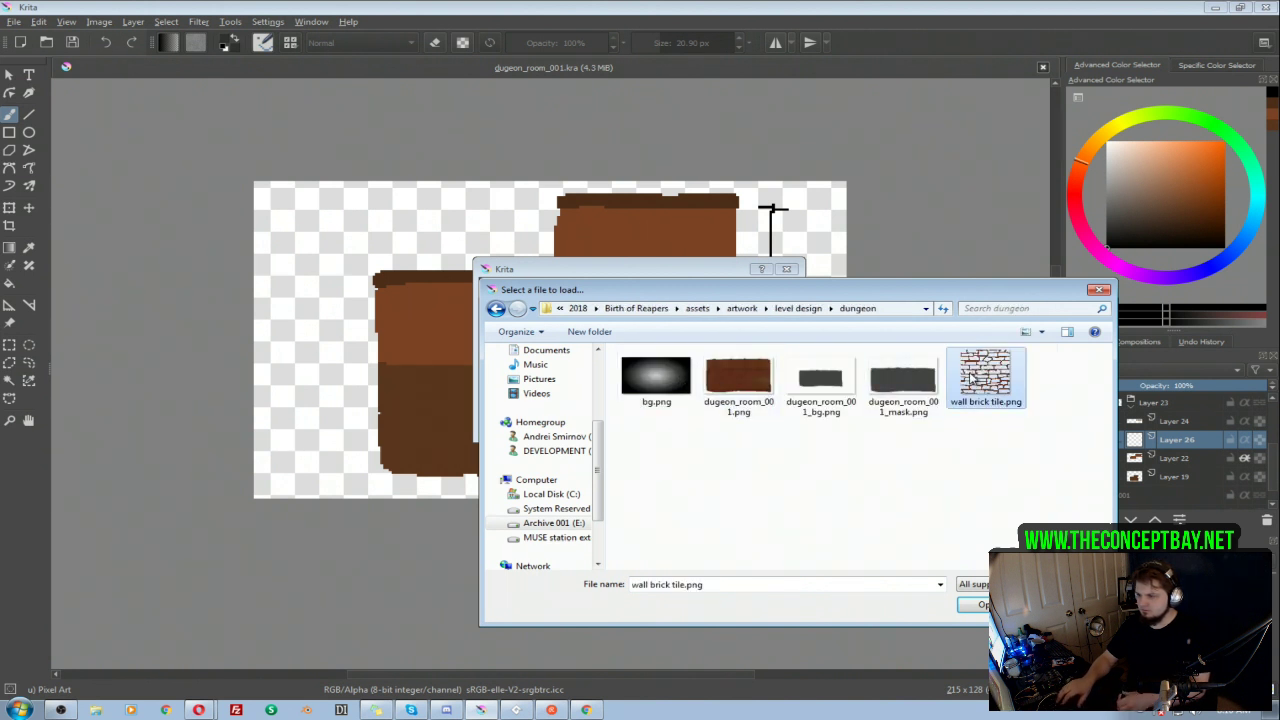
{"action": "double_click", "coordinate": [978, 376]}
{"action": "left_click", "coordinate": [705, 421]}
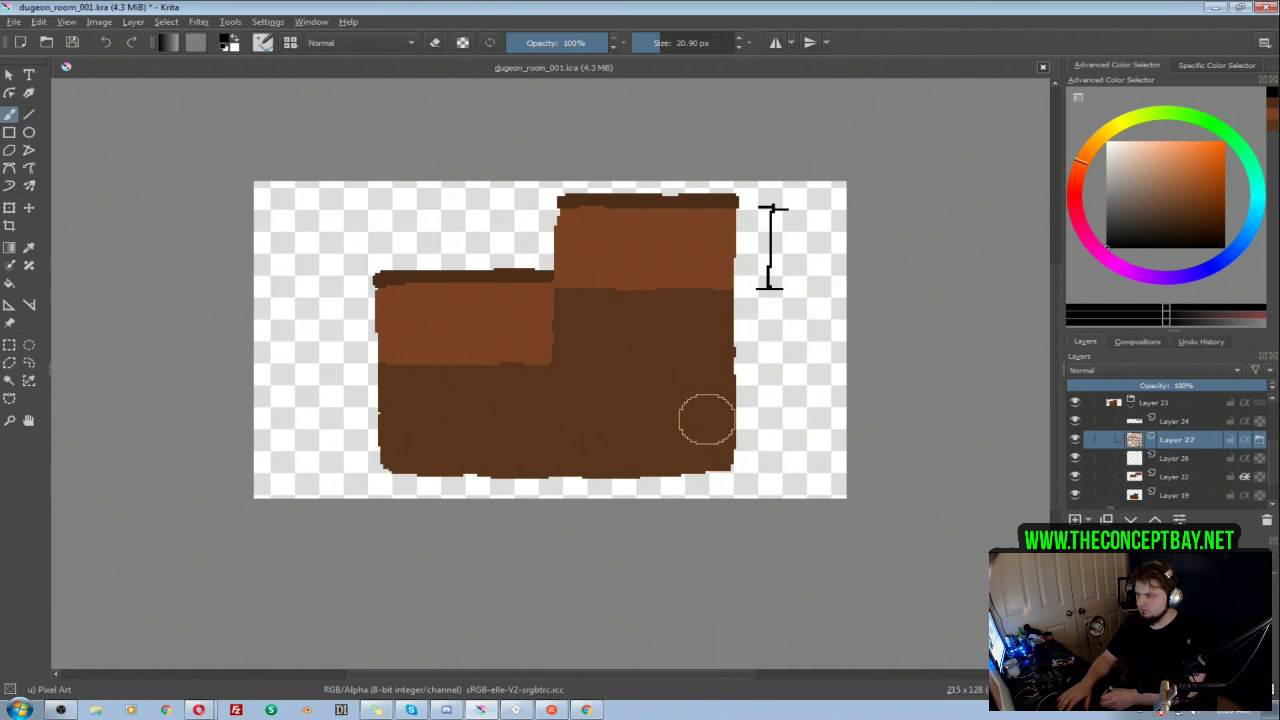
Step: Move the brick tile of Layer 27 so it covers the room's taller wall section
{"action": "key", "text": "t"}
{"action": "left_click_drag", "start_coordinate": [328, 241], "coordinate": [626, 187]}
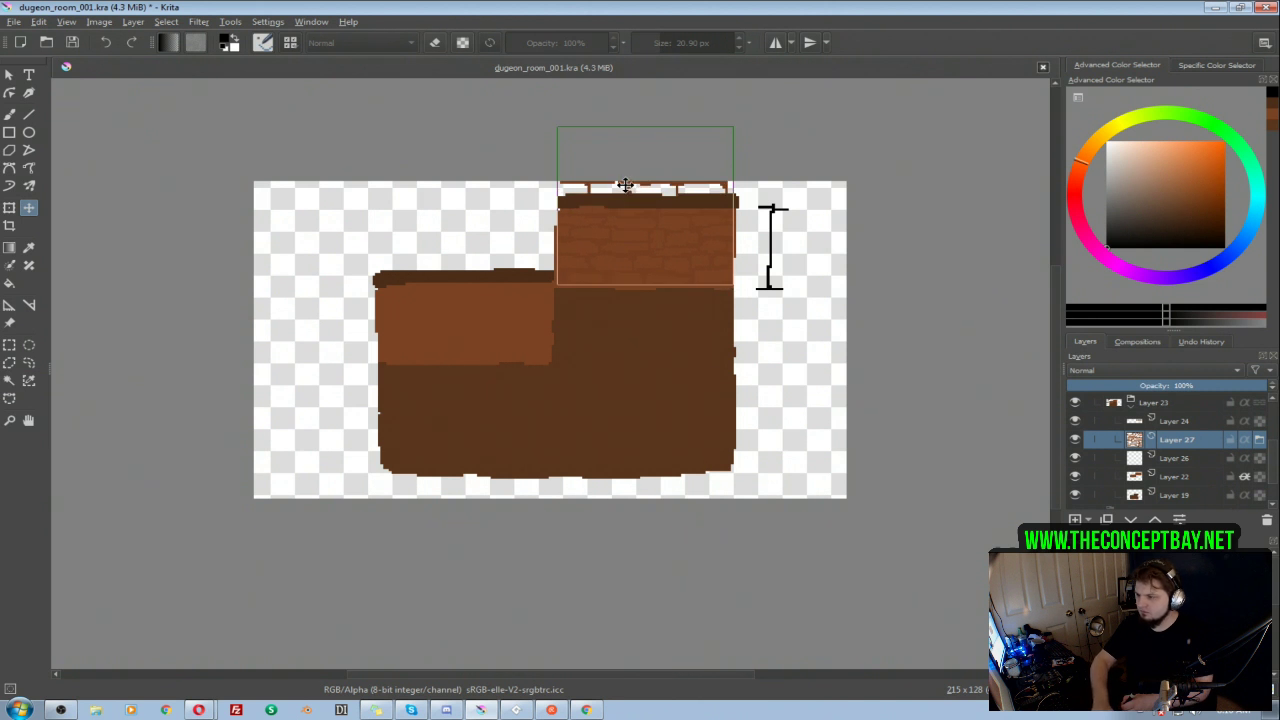
{"action": "key", "text": "Down"}
{"action": "key", "text": "Down"}
{"action": "key", "text": "Up"}
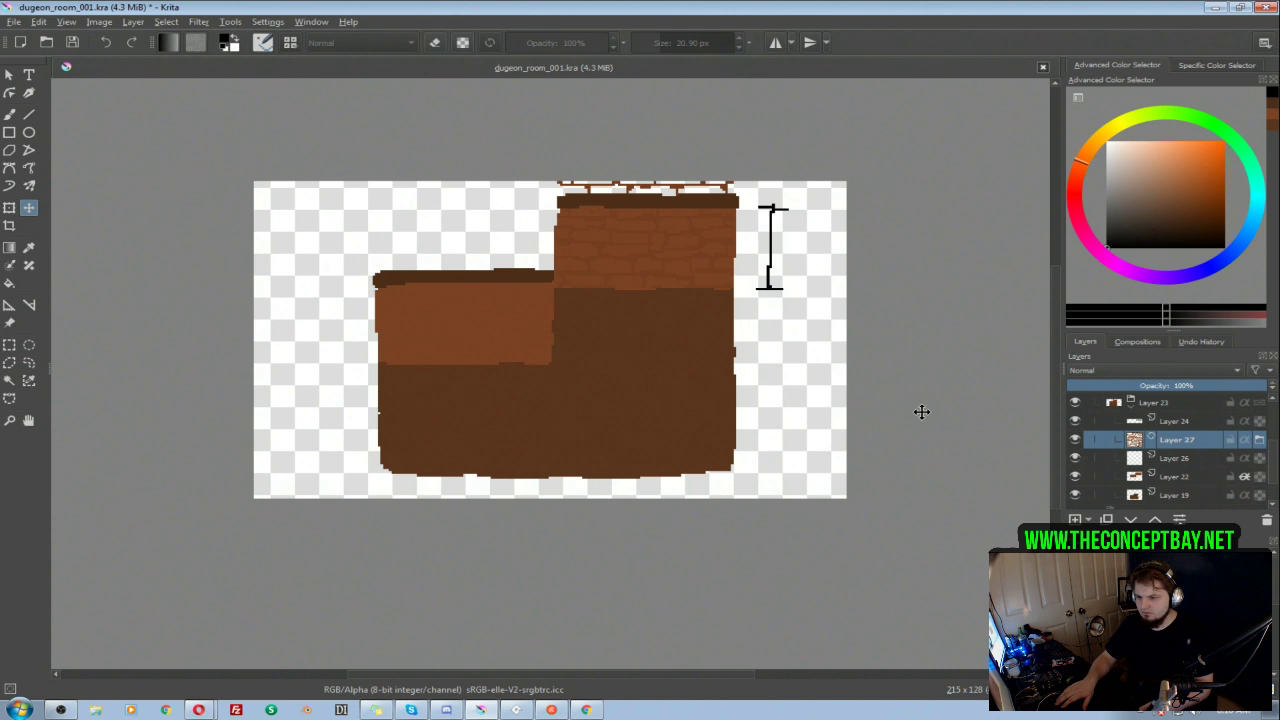
{"action": "left_click", "coordinate": [1257, 442]}
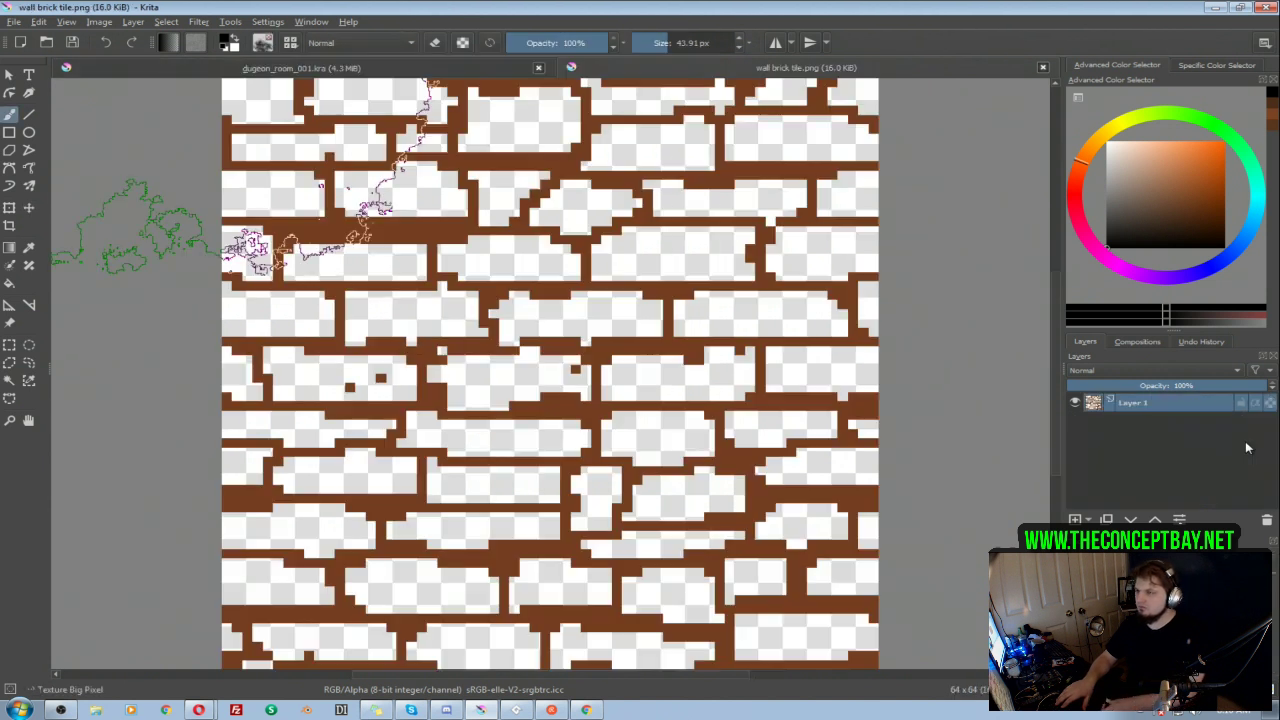
{"action": "left_click", "coordinate": [439, 66]}
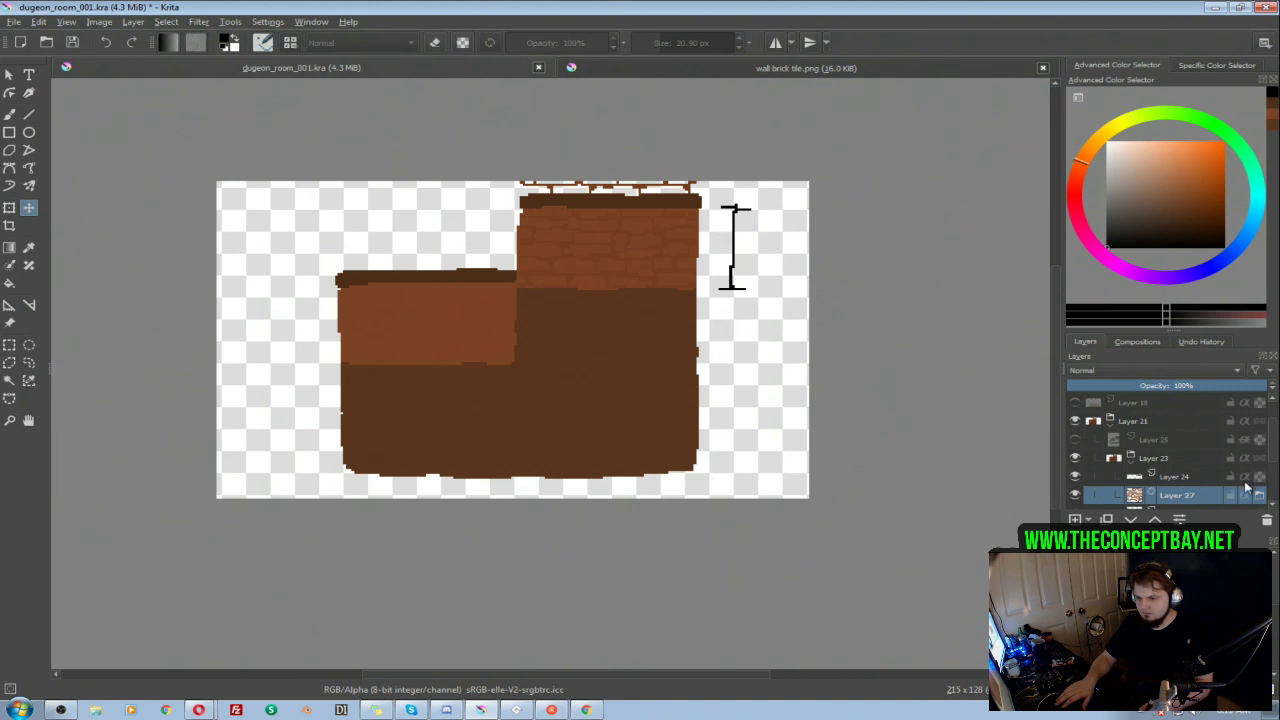
Step: Add a new paint layer directly above the brick tile Layer 27
{"action": "scroll", "coordinate": [1225, 465], "scroll_direction": "down", "scroll_amount": 1}
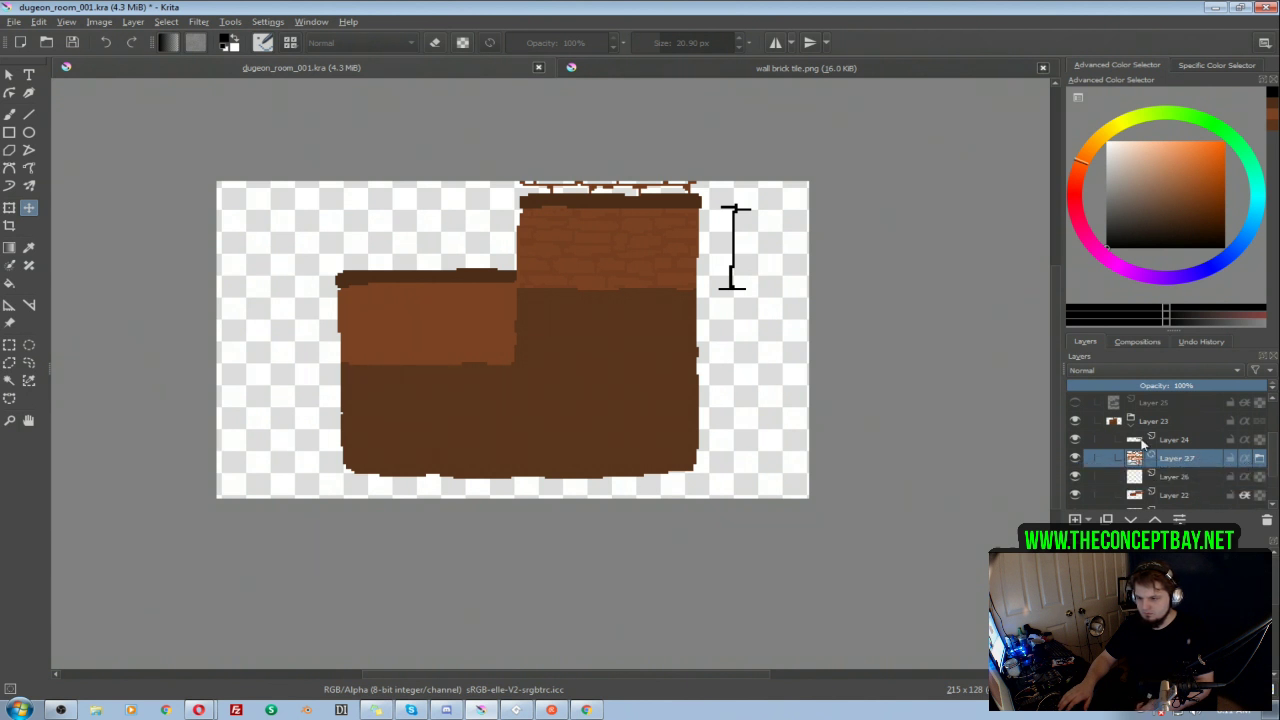
{"action": "scroll", "coordinate": [1238, 443], "scroll_direction": "down", "scroll_amount": 2}
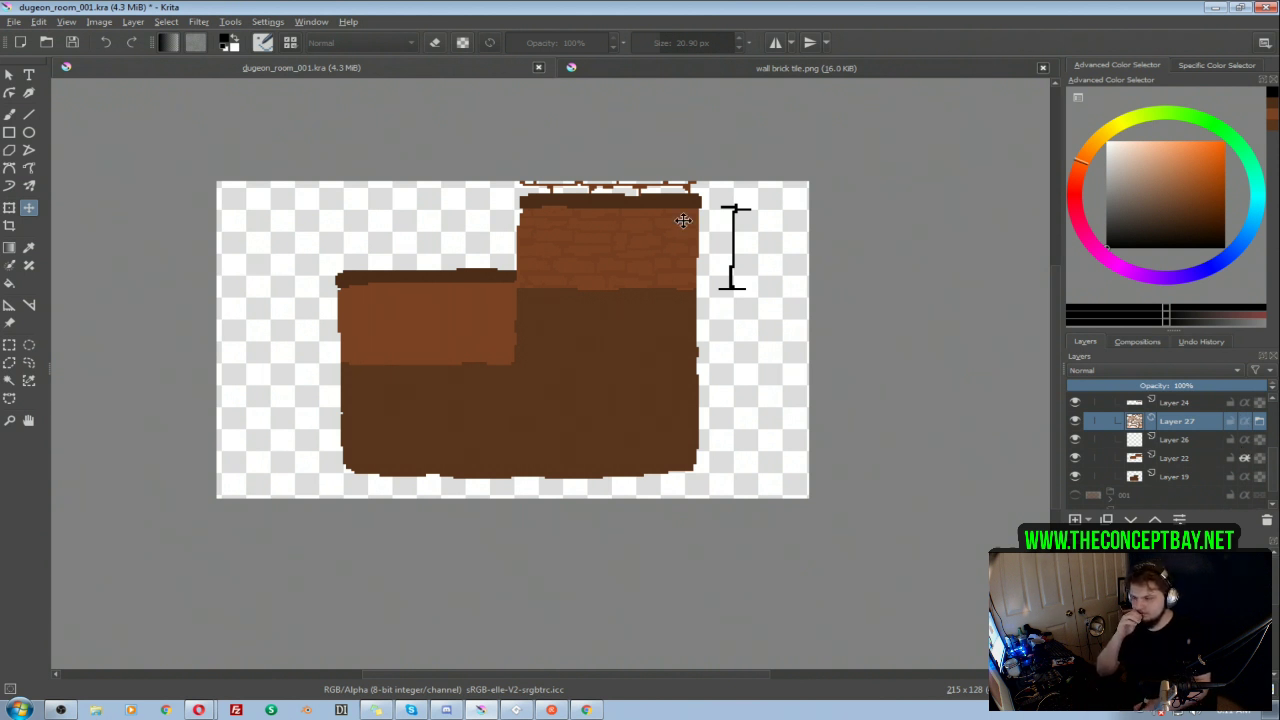
{"action": "right_click", "coordinate": [1150, 430]}
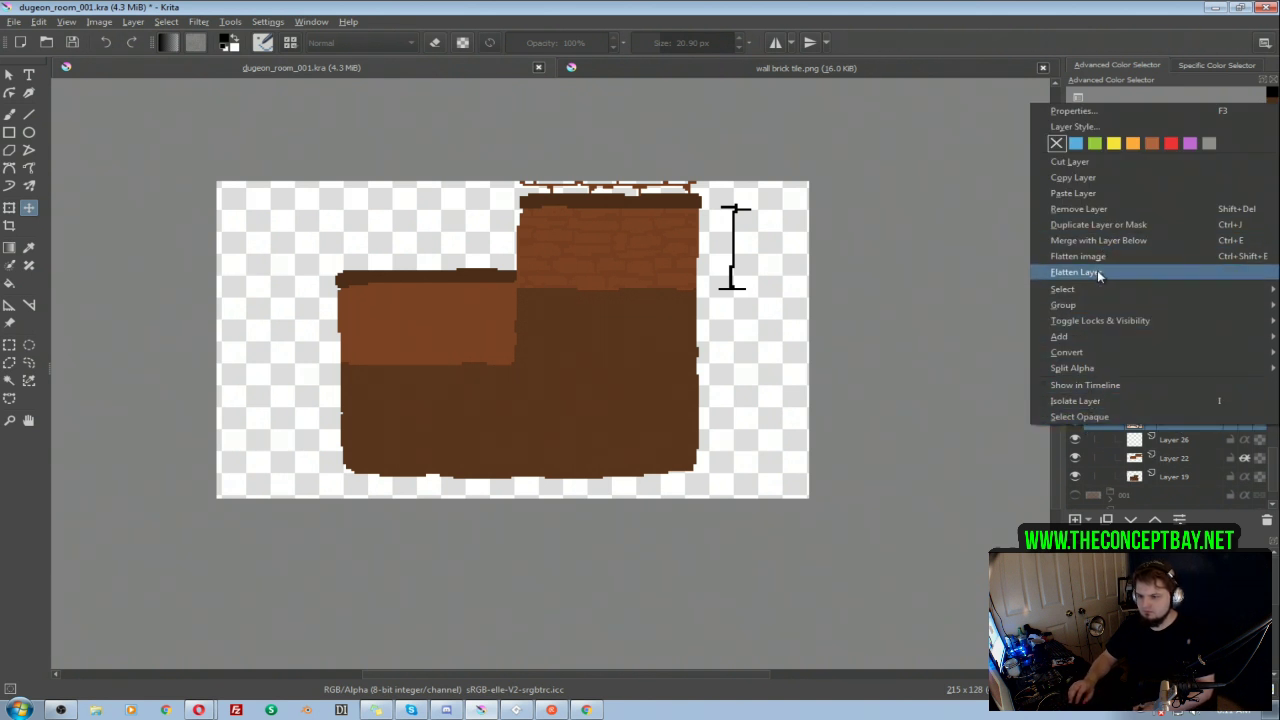
{"action": "left_click", "coordinate": [1153, 457]}
{"action": "left_click", "coordinate": [1168, 427]}
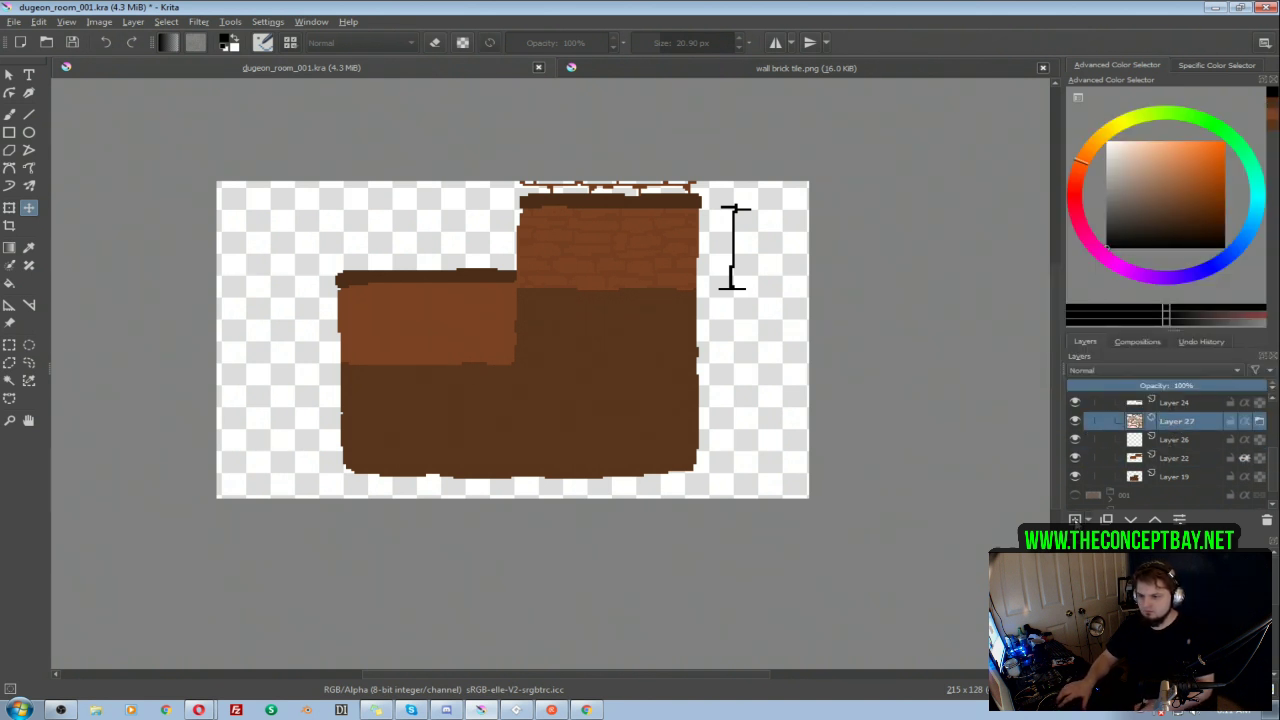
{"action": "left_click", "coordinate": [1075, 520]}
Step: Try merging Layer 27 with the new paint layer and making the result inherit alpha, and undo both changes
{"action": "left_click", "coordinate": [1168, 437], "text": "ctrl"}
{"action": "key", "text": "ctrl+e"}
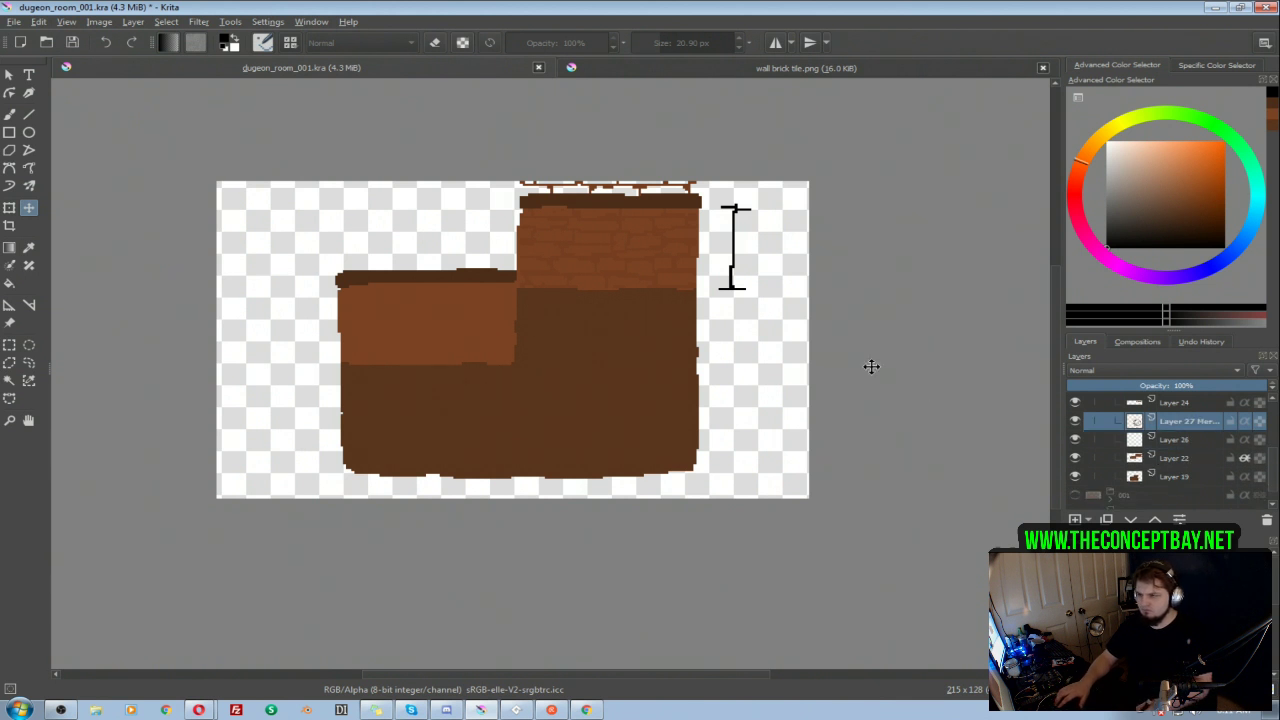
{"action": "left_click", "coordinate": [1245, 421]}
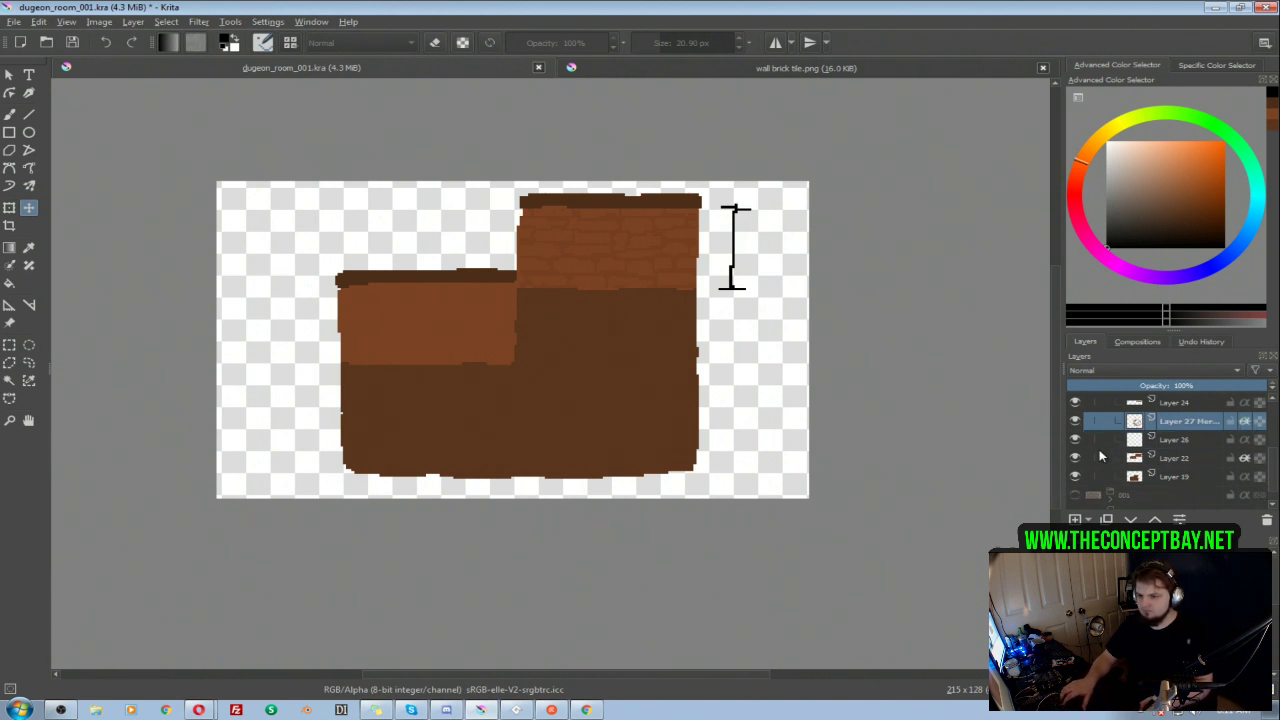
{"action": "key", "text": "ctrl+z"}
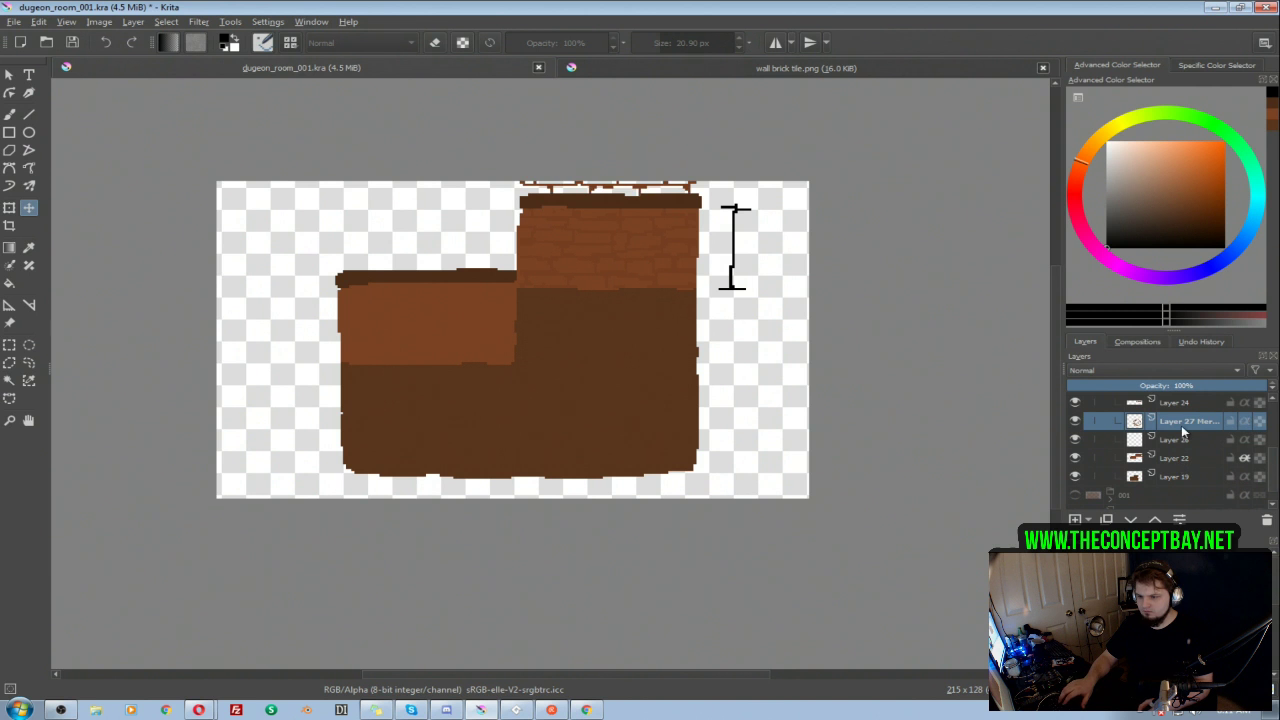
{"action": "key", "text": "ctrl+z"}
Step: Duplicate the brick tile Layer 27 and position the copy over the room's lower wall section
{"action": "right_click", "coordinate": [1178, 426]}
{"action": "left_click", "coordinate": [1175, 438]}
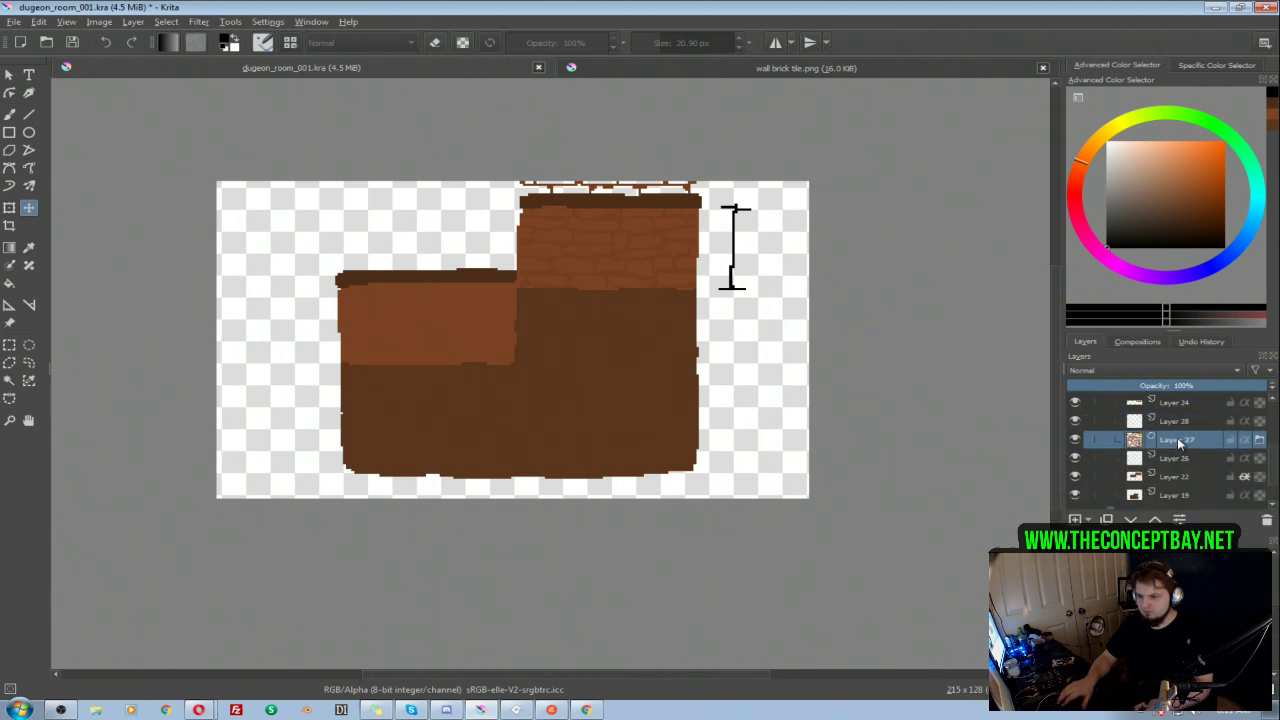
{"action": "right_click", "coordinate": [1168, 440]}
{"action": "key", "text": "Escape"}
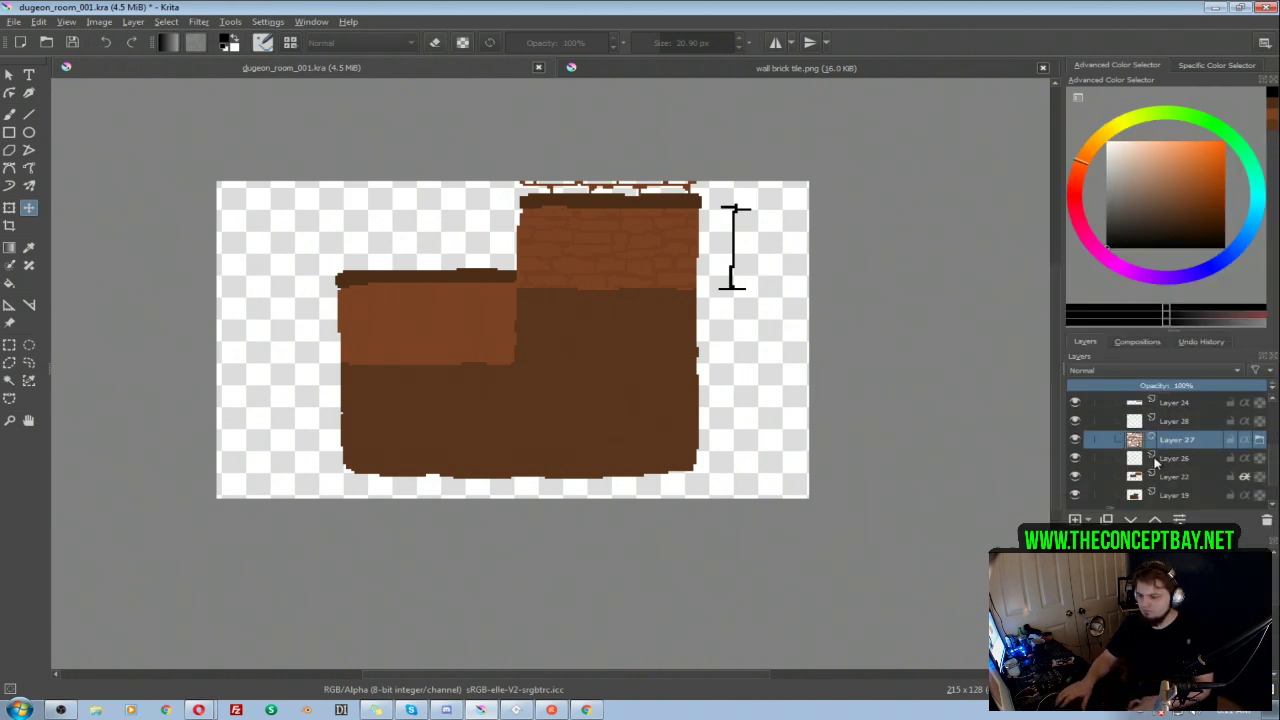
{"action": "key", "text": "ctrl+j"}
{"action": "left_click_drag", "start_coordinate": [648, 200], "coordinate": [467, 278]}
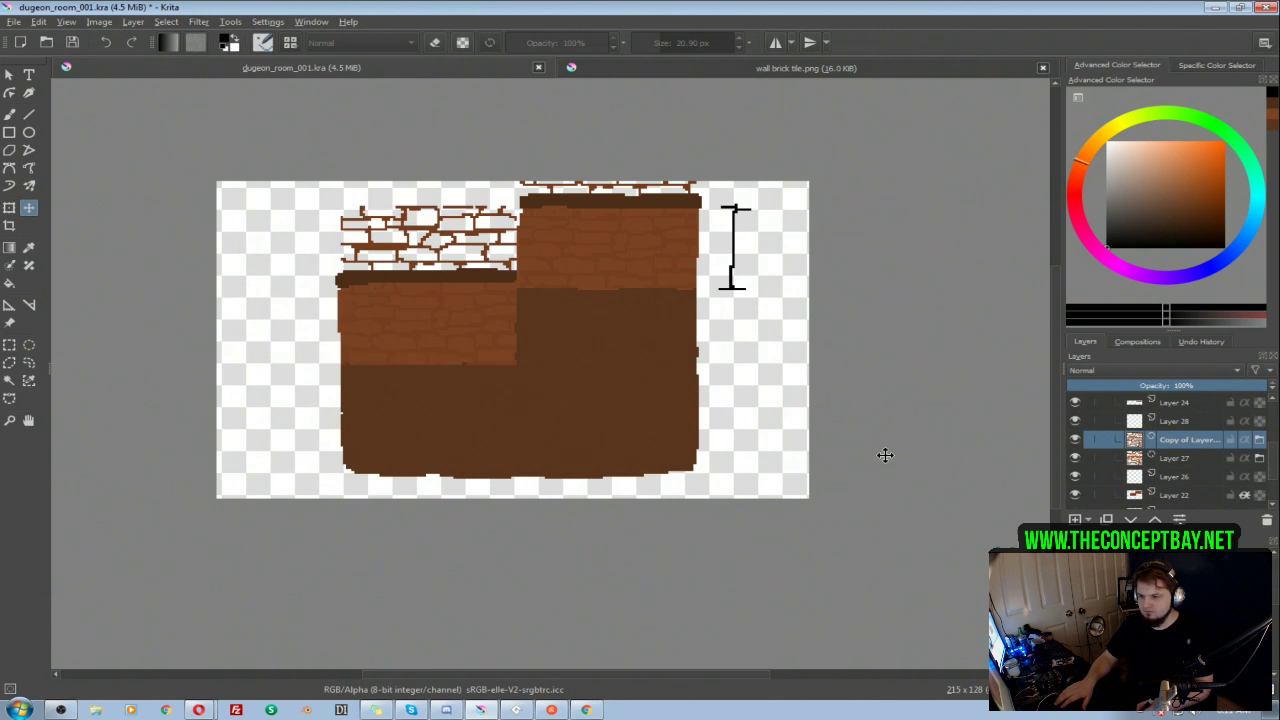
{"action": "left_click_drag", "start_coordinate": [509, 327], "coordinate": [506, 325]}
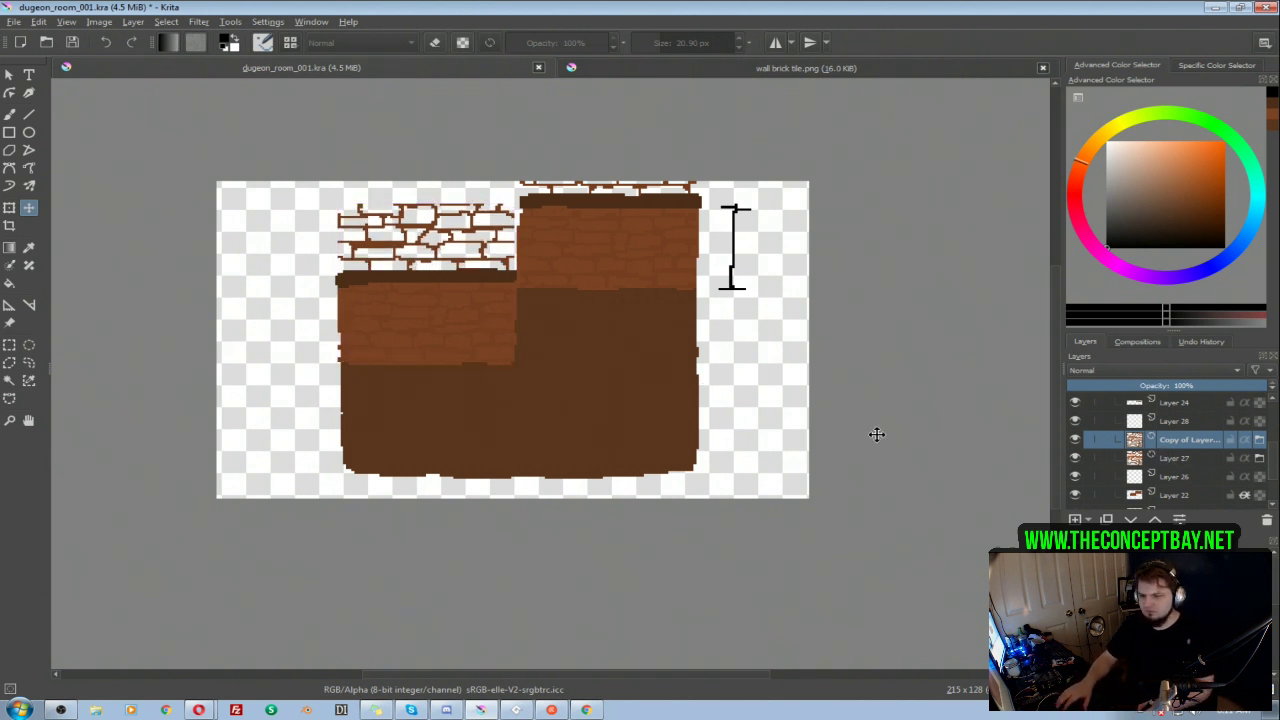
Step: Merge both brick tile layers with the empty Layer 28, and make the merged layer inherit alpha
{"action": "left_click", "coordinate": [1175, 426]}
{"action": "left_click", "coordinate": [1175, 456], "text": "shift"}
{"action": "key", "text": "ctrl+e"}
{"action": "left_click", "coordinate": [1245, 422]}
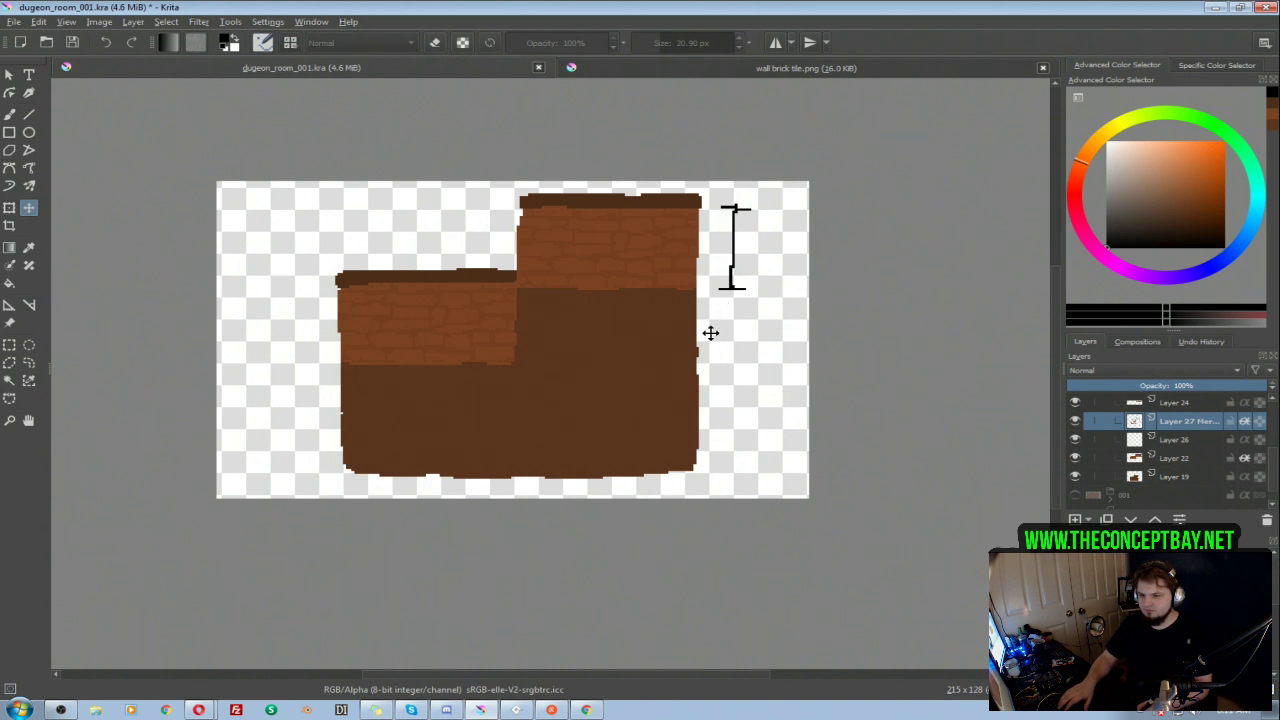
Step: Make Layer 26 inherit alpha, and start painting thin dark brown brick lines across the upper floor with a 1.89 px brush
{"action": "key", "text": "b"}
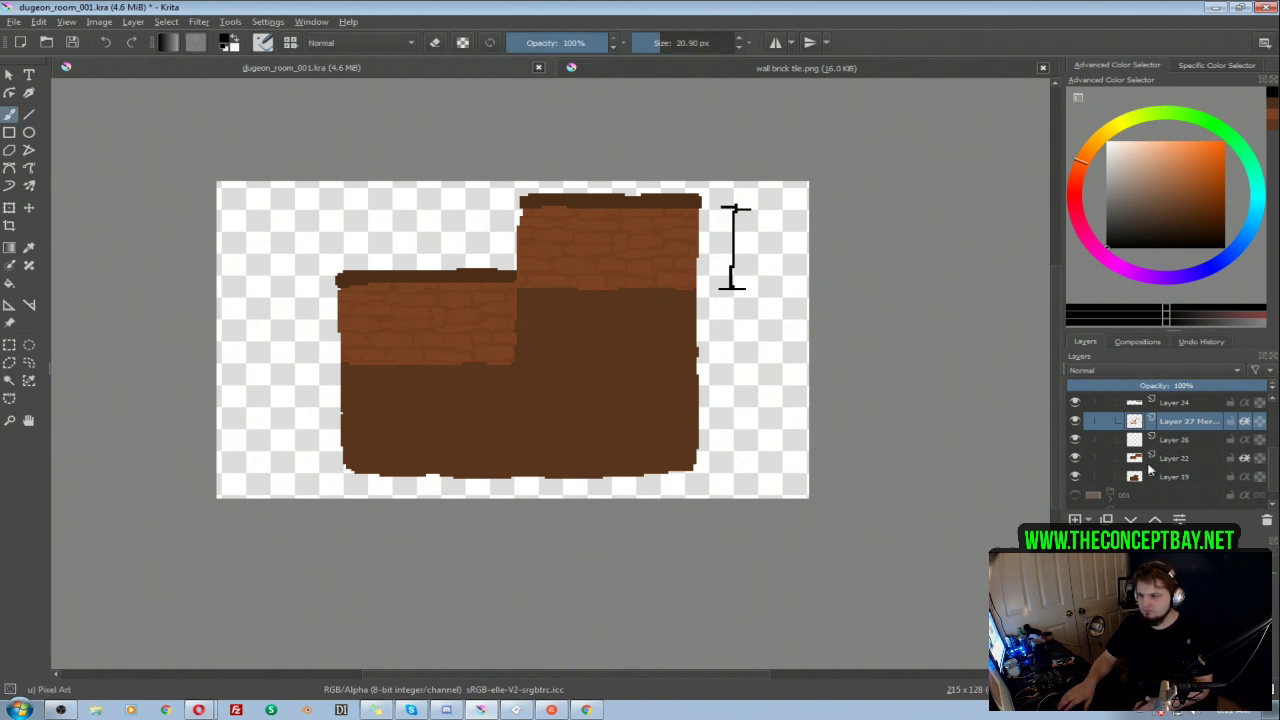
{"action": "left_click", "coordinate": [1175, 440]}
{"action": "left_click", "coordinate": [1075, 440]}
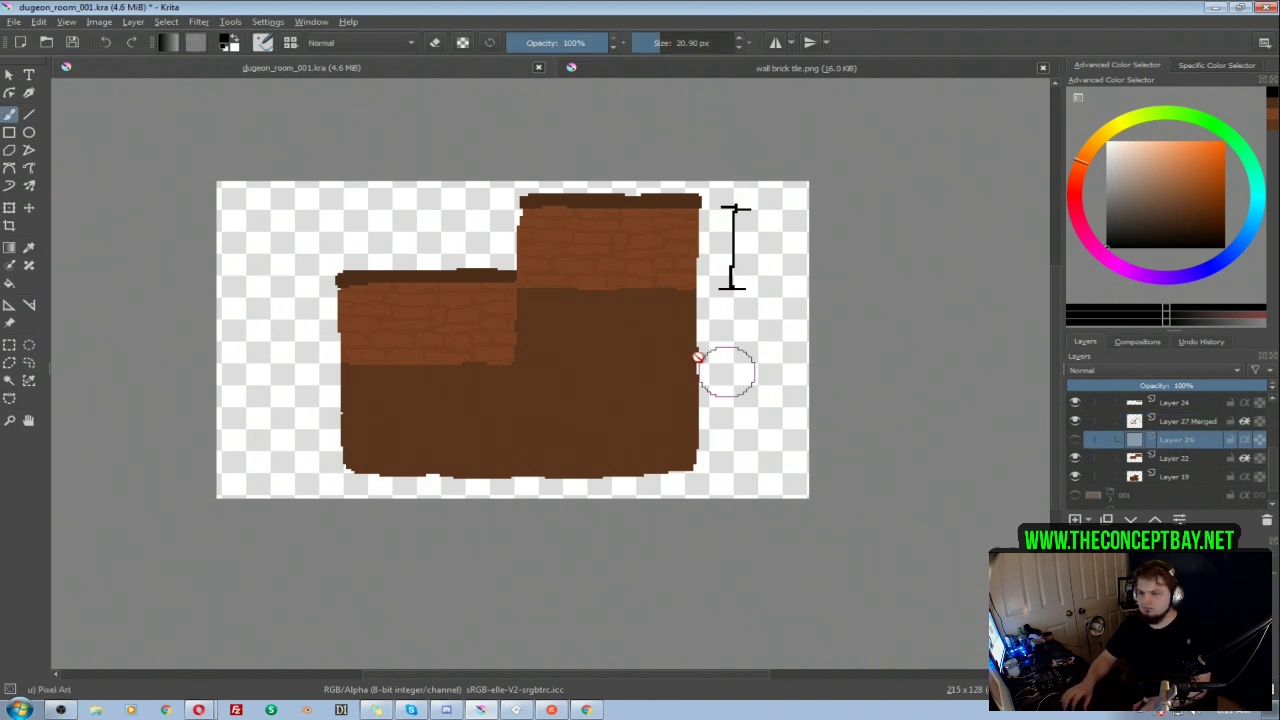
{"action": "left_click", "coordinate": [1075, 440]}
{"action": "left_click", "coordinate": [1077, 442]}
{"action": "left_click", "coordinate": [1078, 441]}
{"action": "mouse_move", "coordinate": [600, 366]}
{"action": "left_mouse_down", "text": "shift"}
{"action": "mouse_move", "coordinate": [559, 356]}
{"action": "mouse_move", "coordinate": [585, 363]}
{"action": "left_mouse_up", "text": "shift"}
{"action": "left_click", "coordinate": [620, 342], "text": "ctrl"}
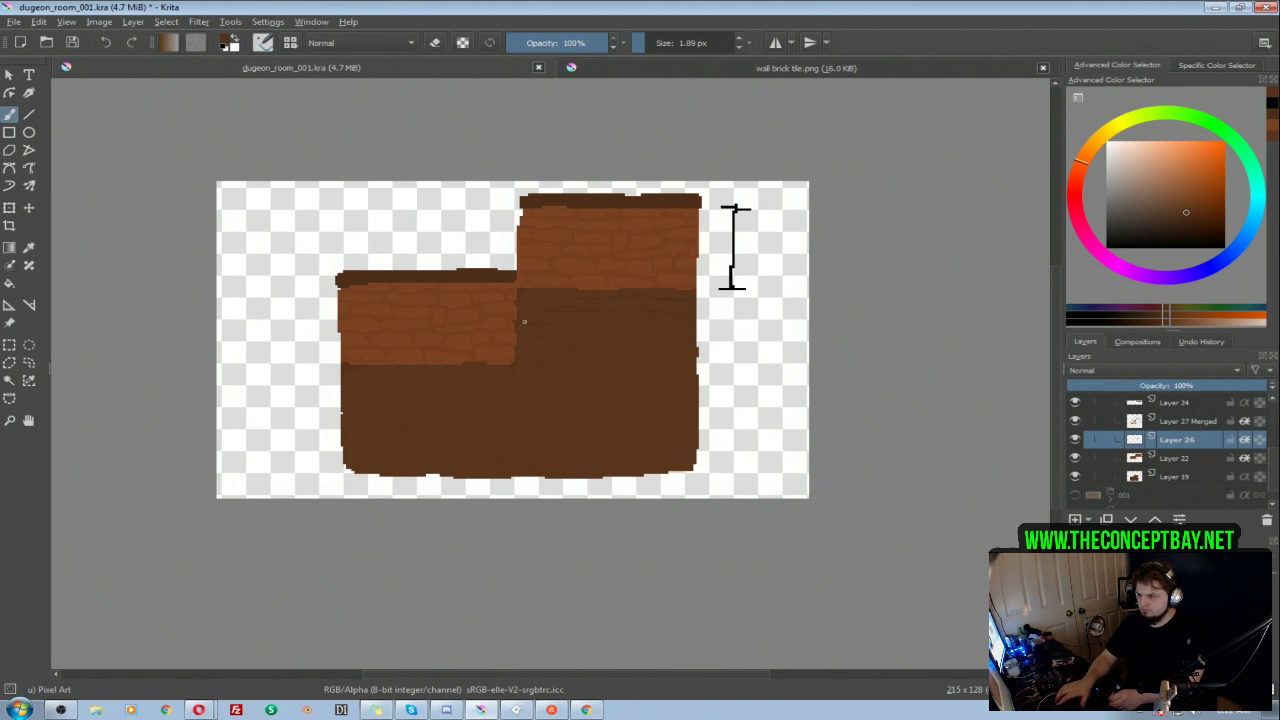
Step: Cover the rest of the floor with thin brick lines on Layer 26, erasing stray pixels as needed
{"action": "key", "text": "e"}
{"action": "key", "text": "e"}
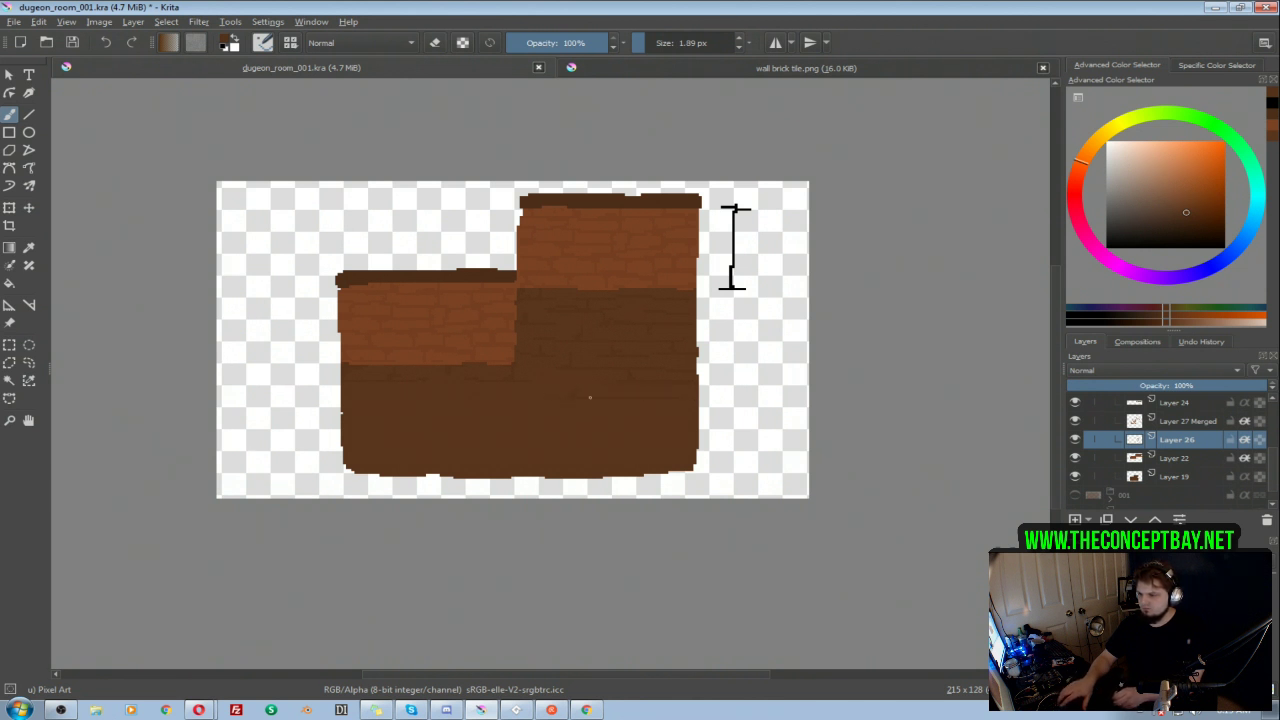
{"action": "key", "text": "e"}
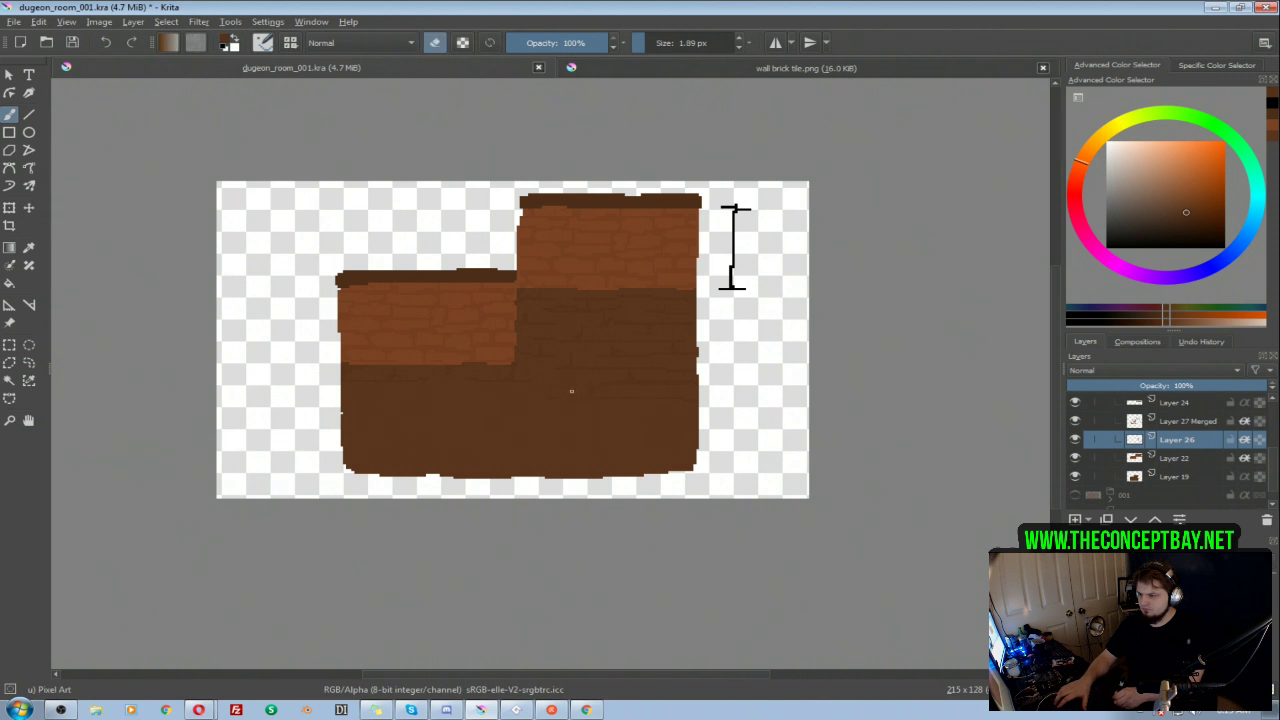
{"action": "key", "text": "e"}
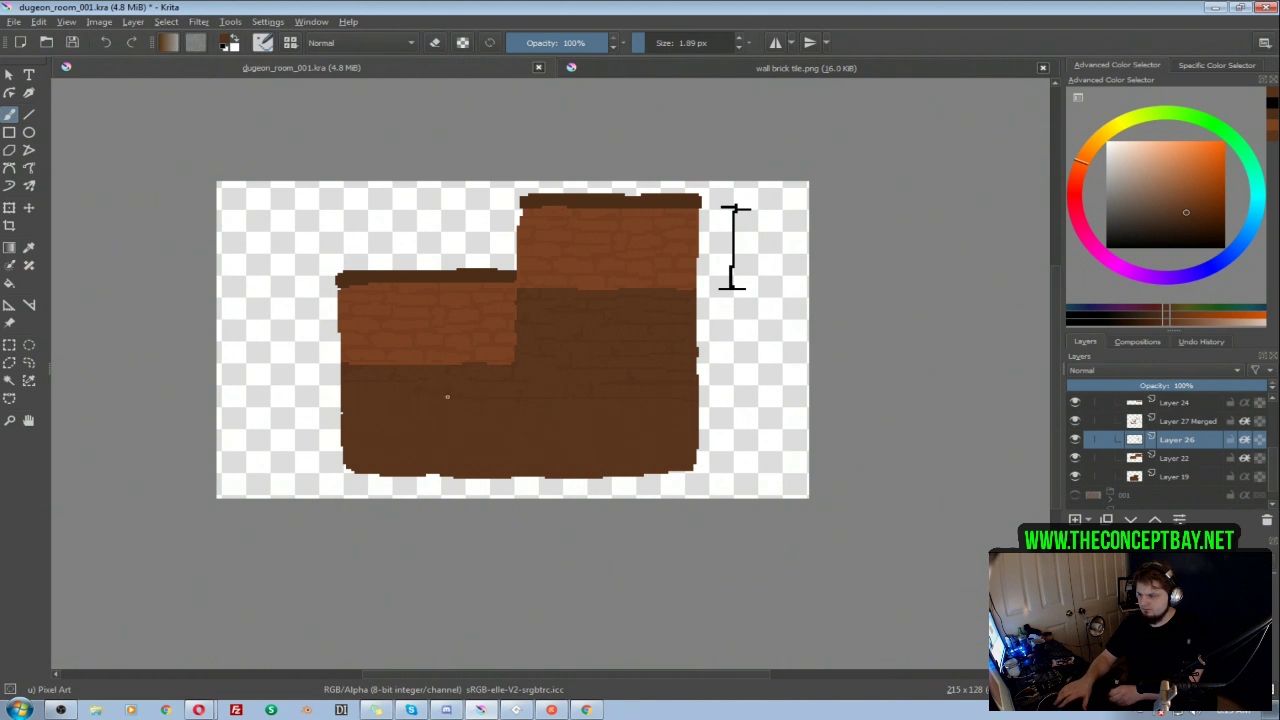
{"action": "key", "text": "e"}
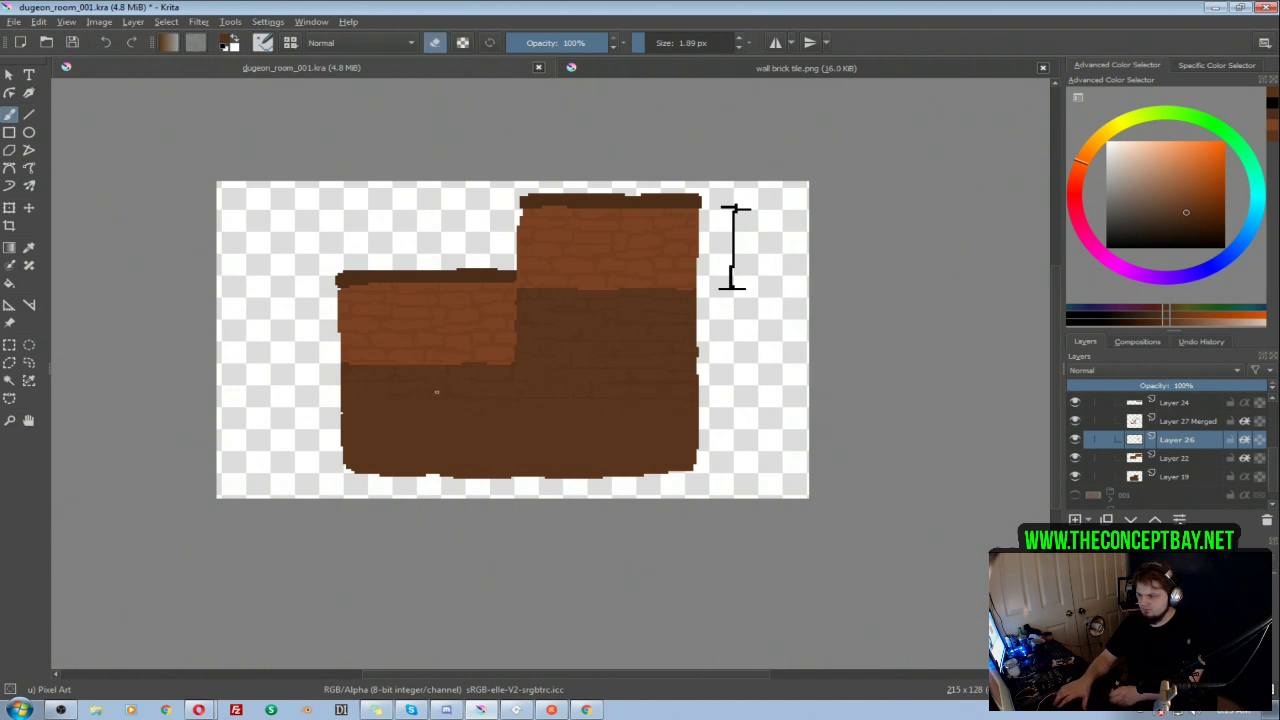
{"action": "key", "text": "e"}
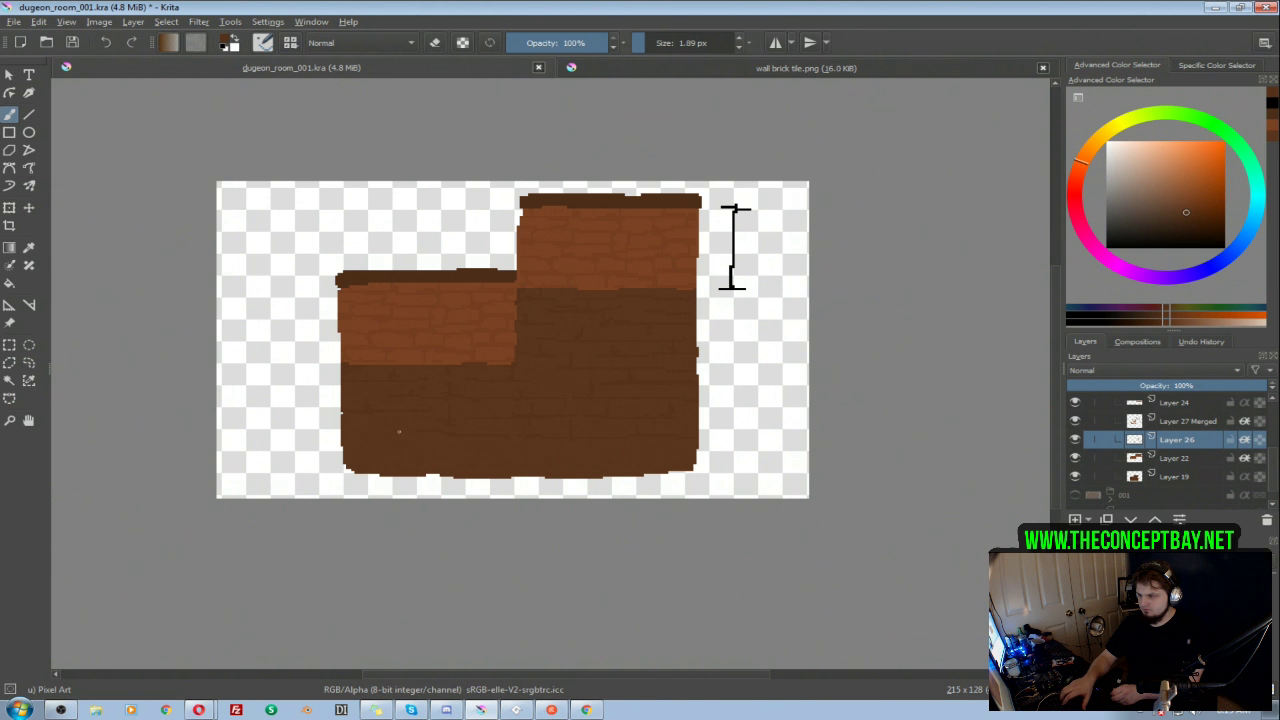
{"action": "key", "text": "e"}
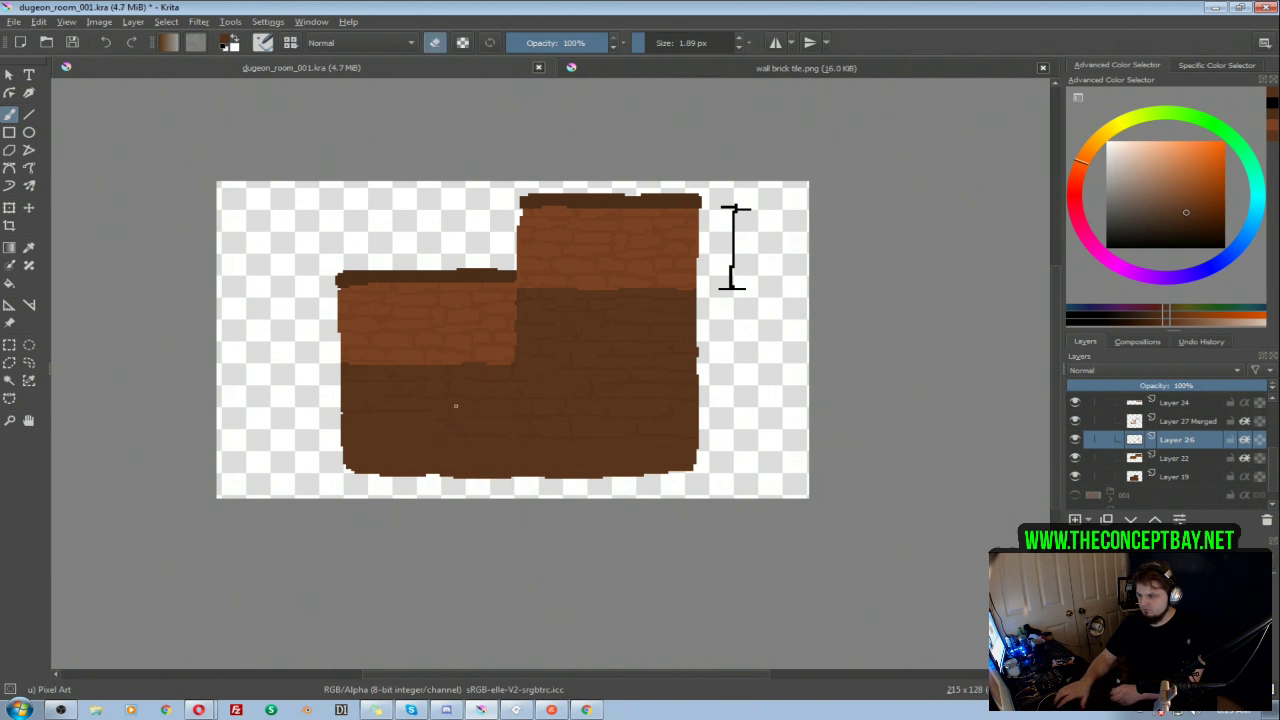
{"action": "key", "text": "e"}
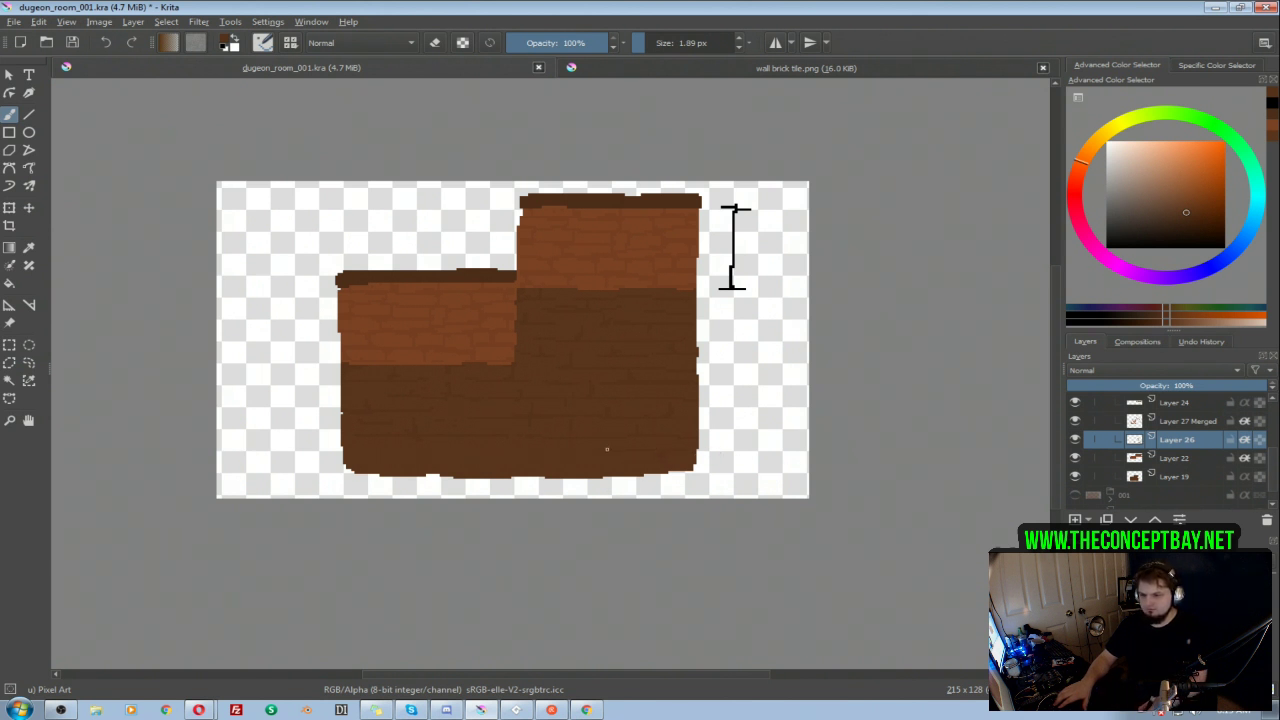
Step: Add a solid black fill layer directly above Layer 1 as the background
{"action": "scroll", "coordinate": [1110, 470], "scroll_direction": "down", "scroll_amount": 1}
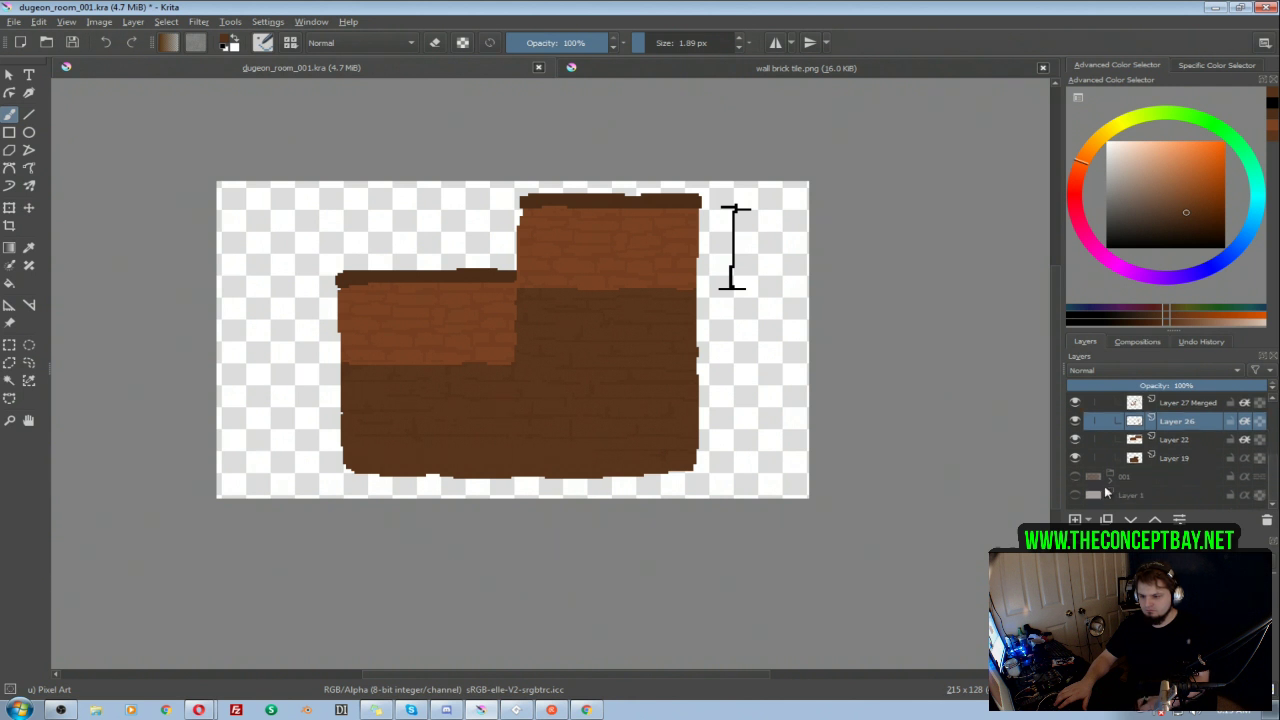
{"action": "left_click", "coordinate": [1140, 497]}
{"action": "left_click", "coordinate": [1088, 520]}
{"action": "left_click", "coordinate": [1112, 613]}
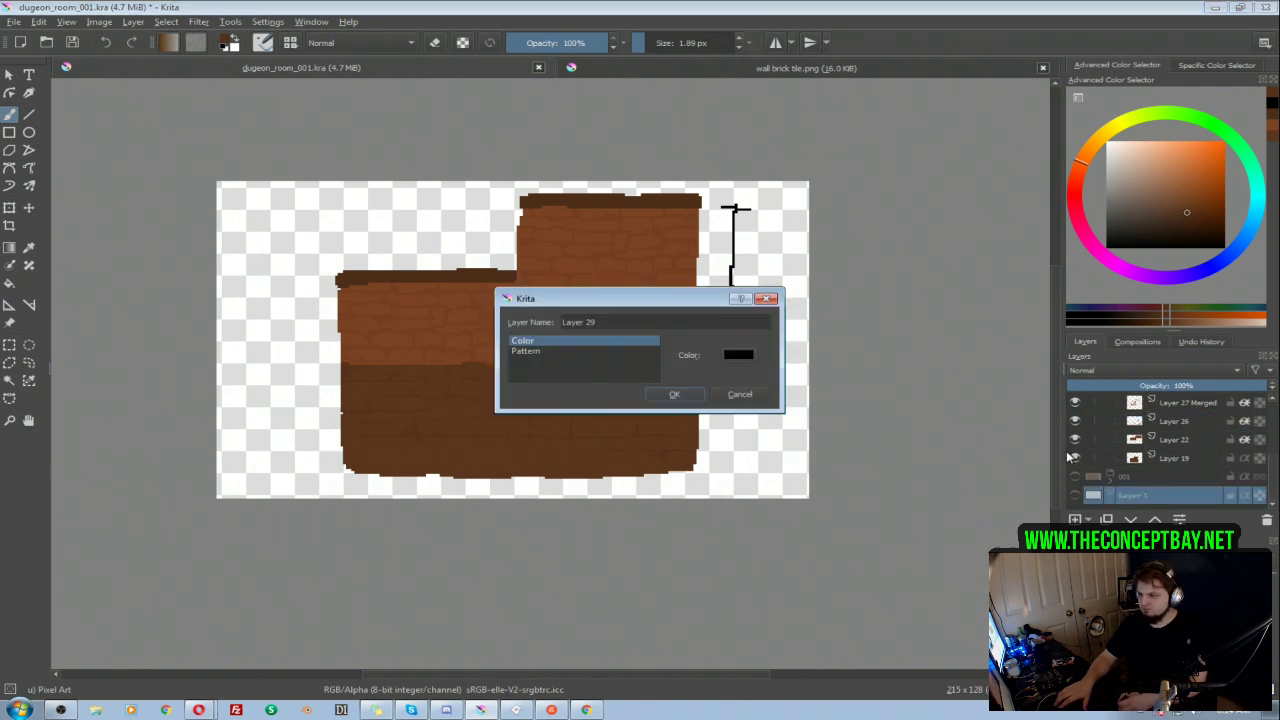
{"action": "left_click", "coordinate": [694, 394]}
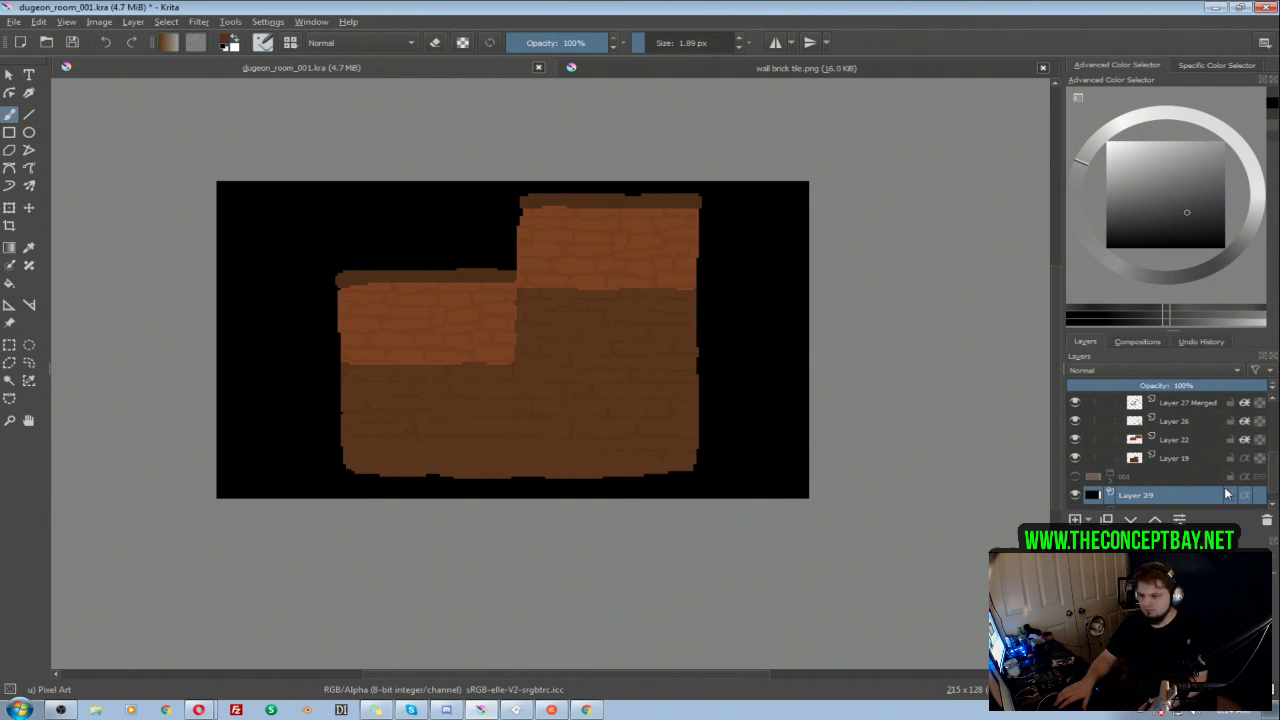
Step: Check the brick line layers inside group Layer 23, selecting Layer 24, Layer 27 Merged and Layer 26 in turn
{"action": "left_click_drag", "start_coordinate": [1273, 478], "coordinate": [1273, 446]}
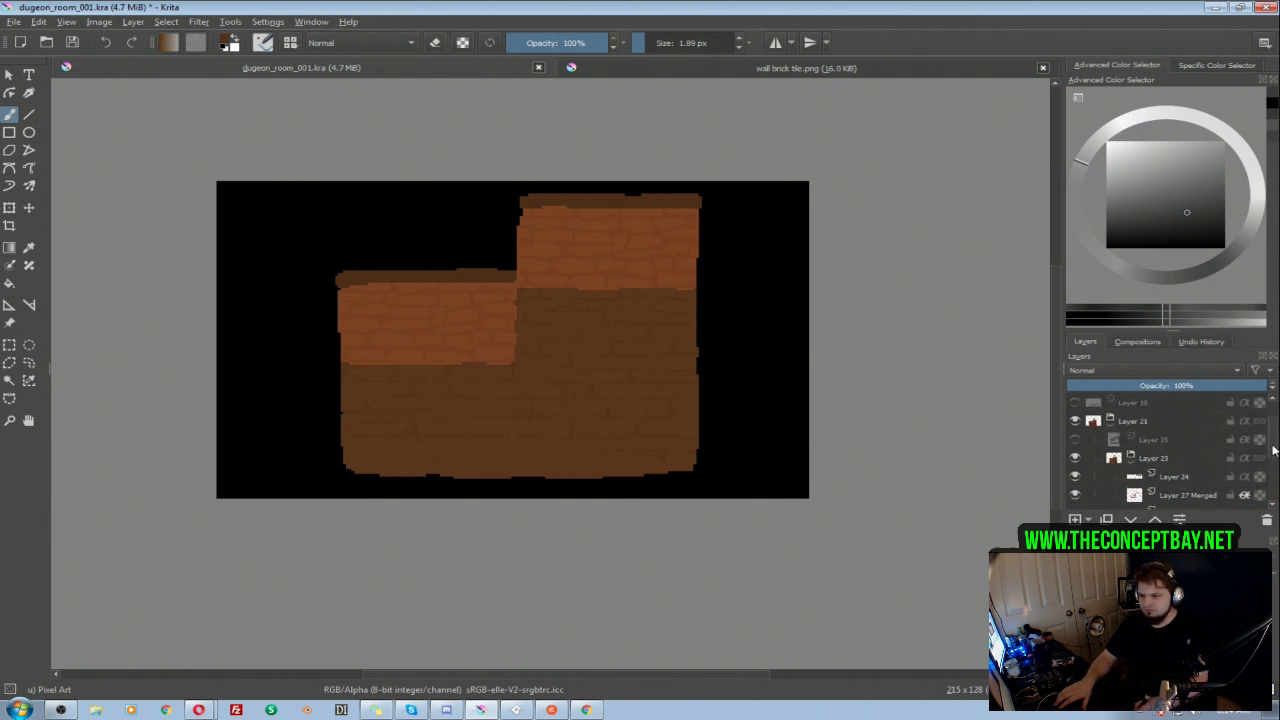
{"action": "left_click", "coordinate": [1160, 458]}
{"action": "left_click", "coordinate": [1175, 478]}
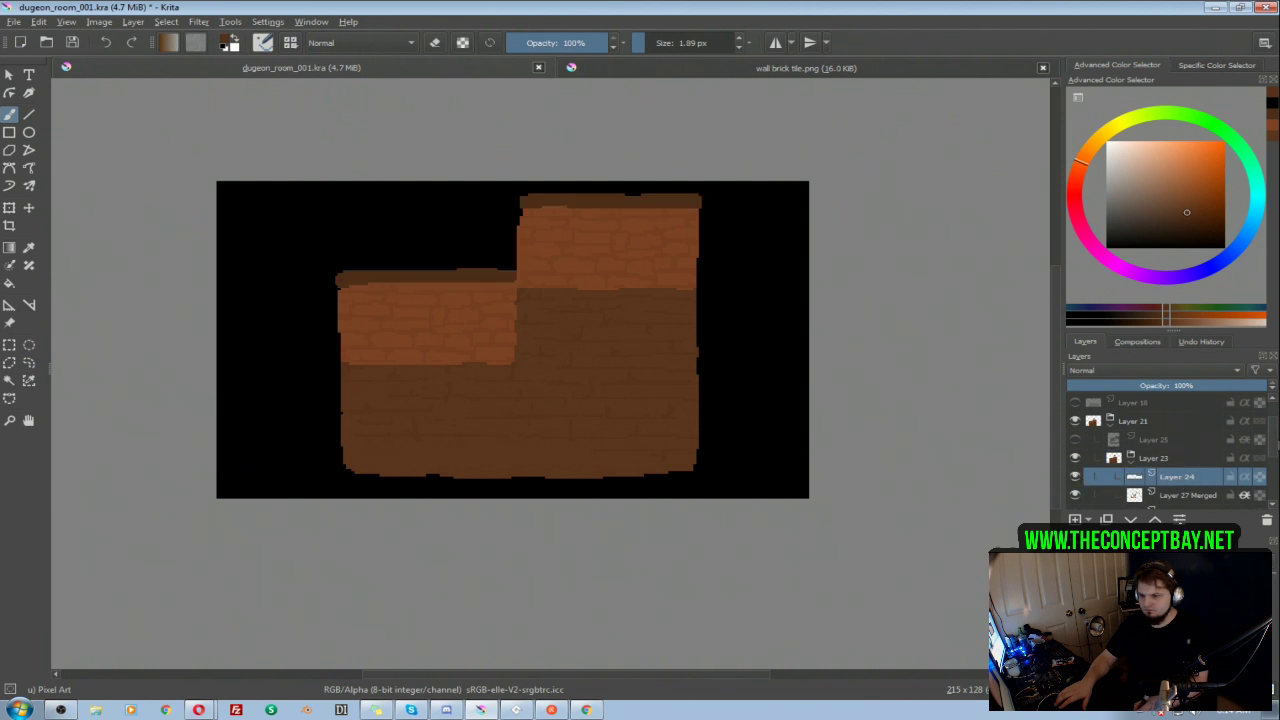
{"action": "scroll", "coordinate": [1080, 470], "scroll_direction": "down", "scroll_amount": 1}
{"action": "left_click", "coordinate": [1085, 443]}
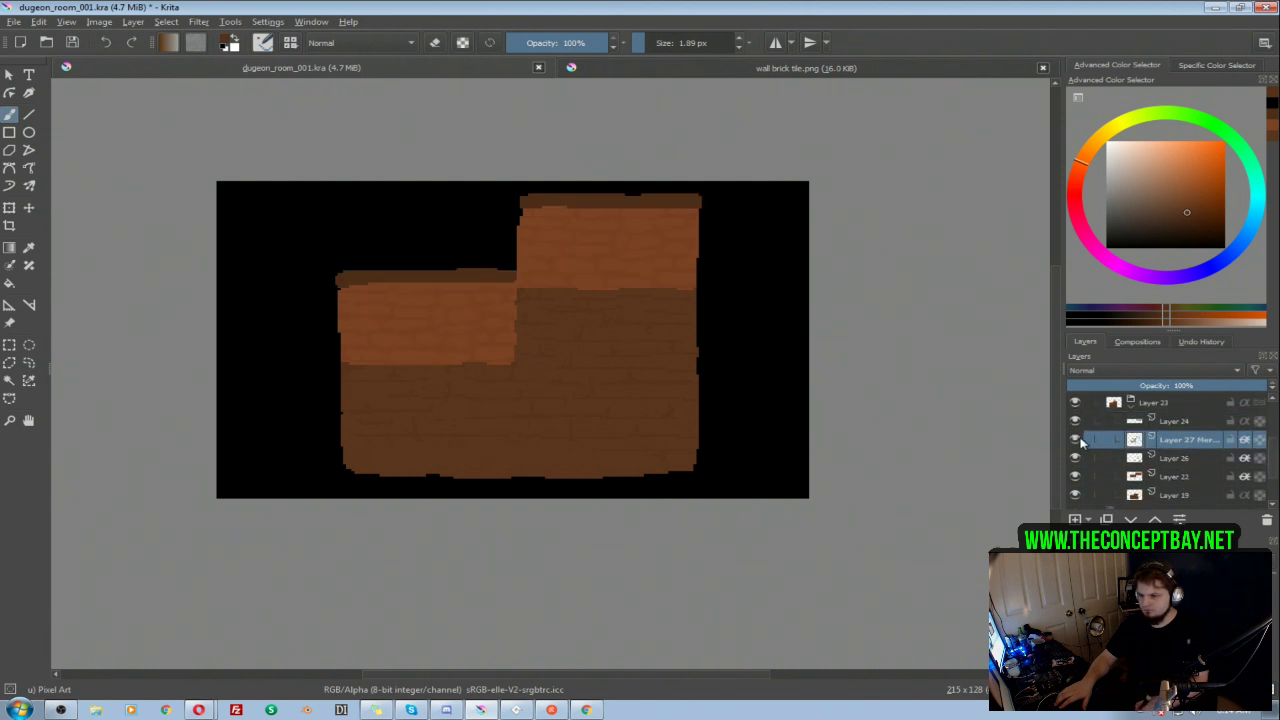
{"action": "left_click", "coordinate": [1177, 460]}
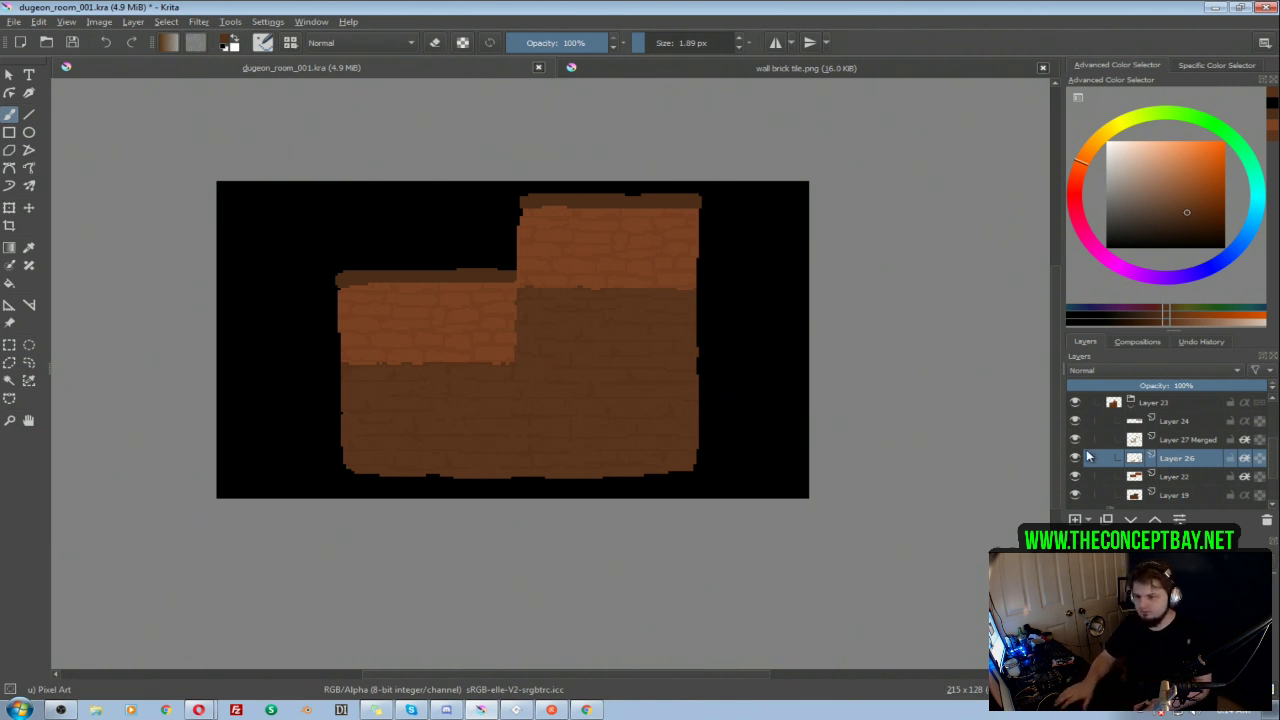
Step: Collapse and hide group Layer 23, toggle Layer 29 and group 001, and hide Layer 21 to isolate the black background
{"action": "left_click", "coordinate": [1076, 402]}
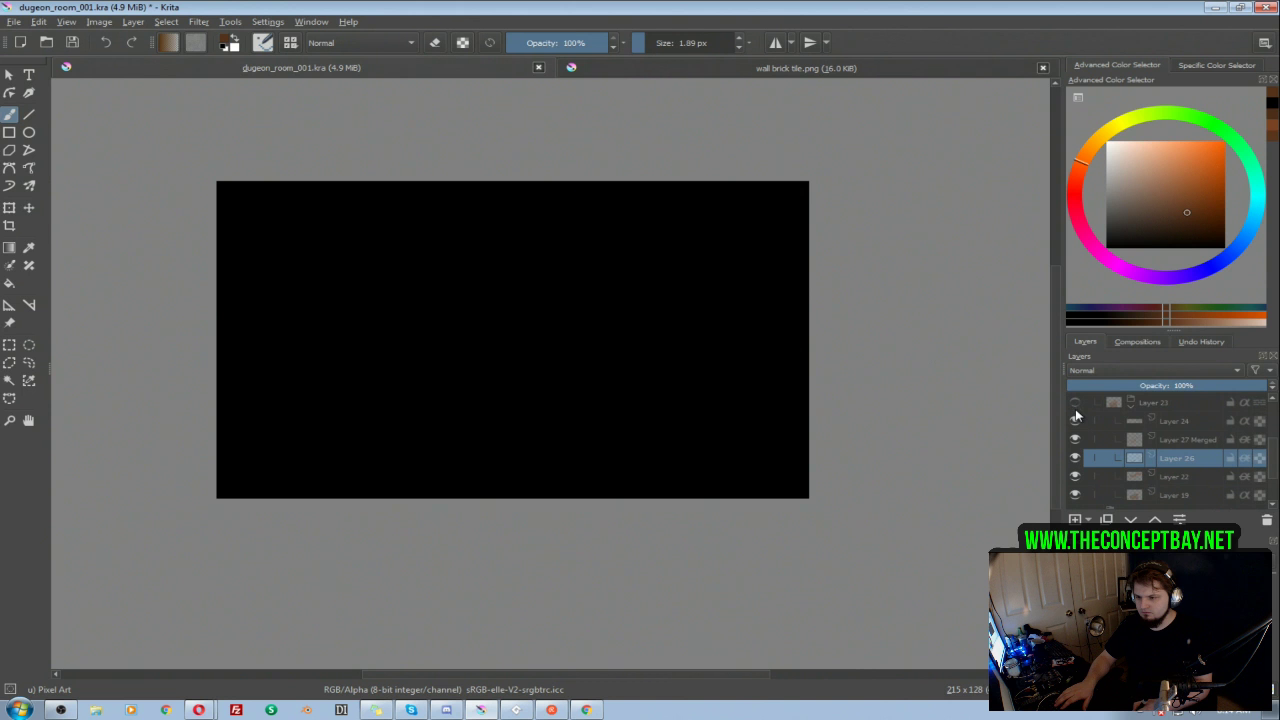
{"action": "left_click", "coordinate": [1130, 407]}
{"action": "left_click", "coordinate": [1075, 477]}
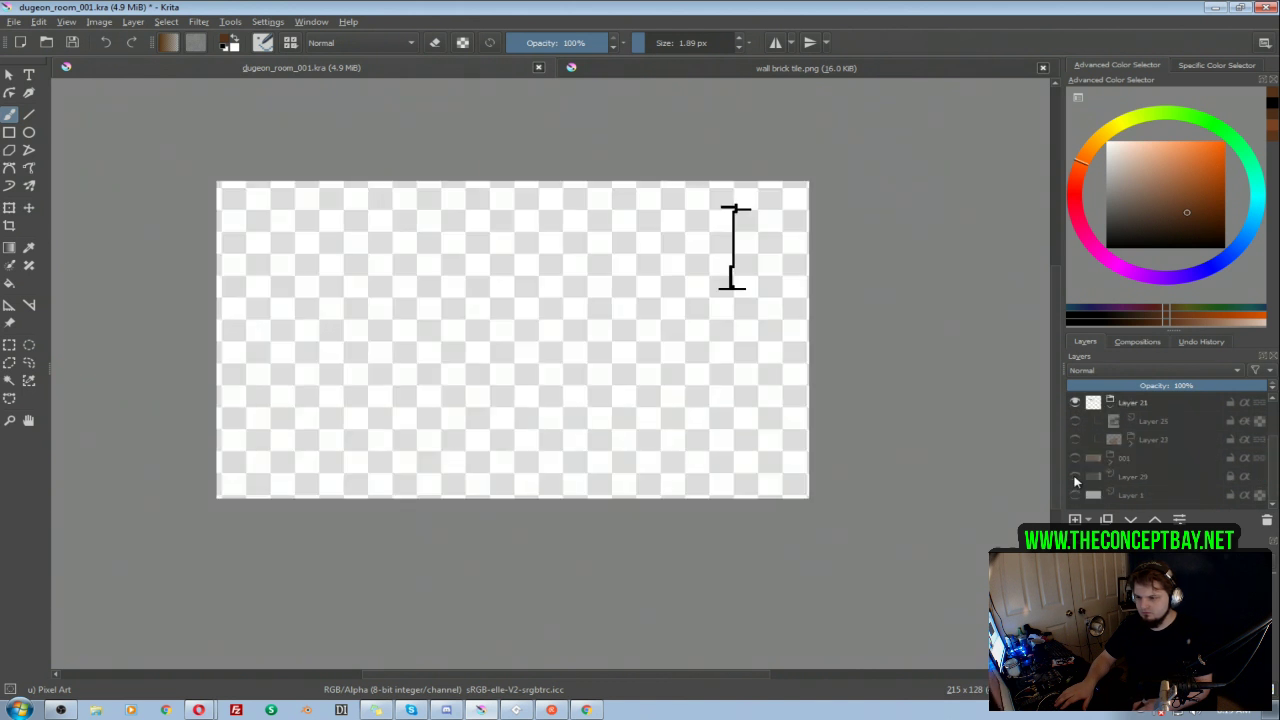
{"action": "left_click", "coordinate": [1075, 477]}
{"action": "left_click", "coordinate": [1075, 458]}
{"action": "left_click", "coordinate": [1075, 458]}
{"action": "left_click", "coordinate": [1075, 477]}
{"action": "left_click", "coordinate": [1075, 476]}
{"action": "left_click", "coordinate": [1075, 402]}
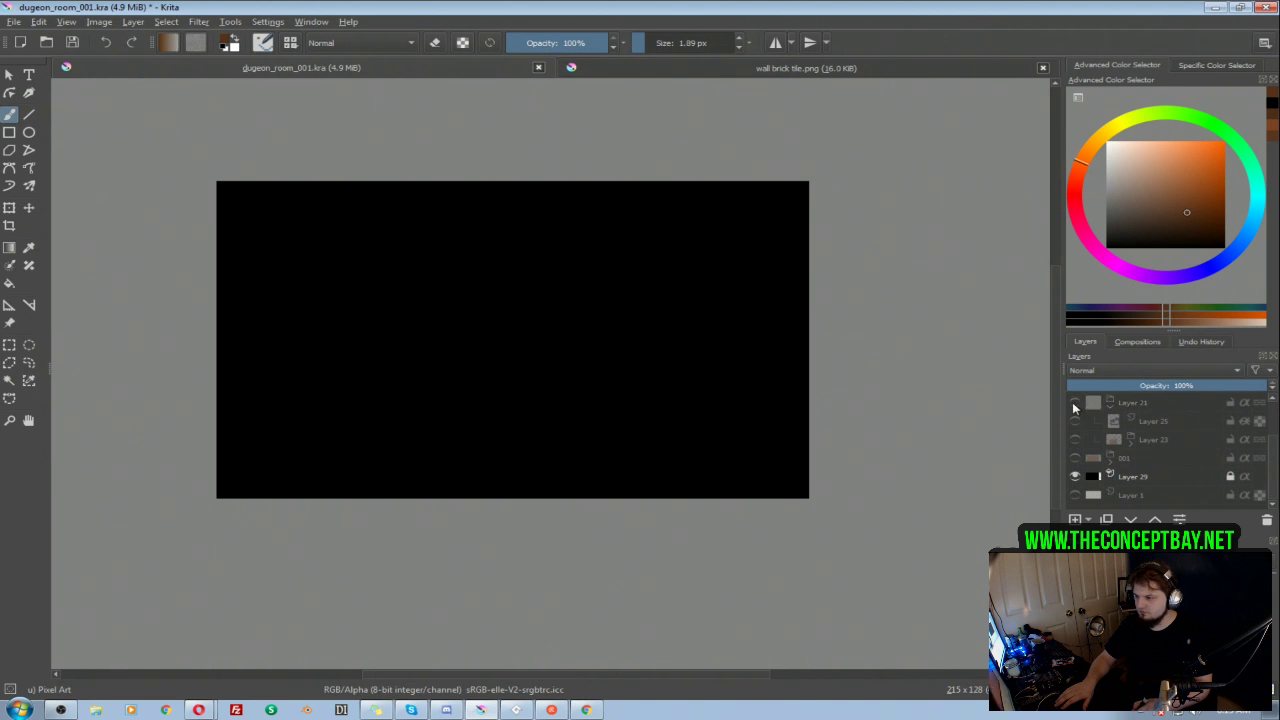
Step: Switch the first room's group 001 on and off to view it alone over the black background
{"action": "left_click", "coordinate": [1075, 458]}
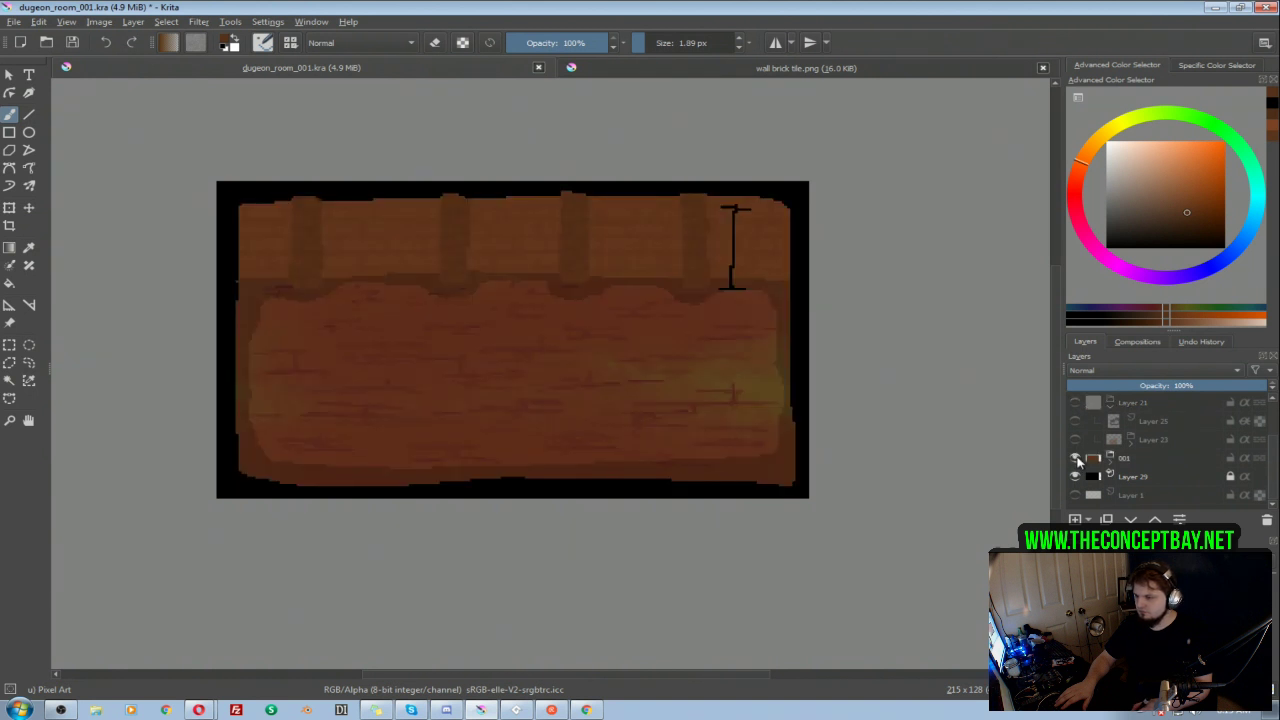
{"action": "left_click", "coordinate": [1075, 458]}
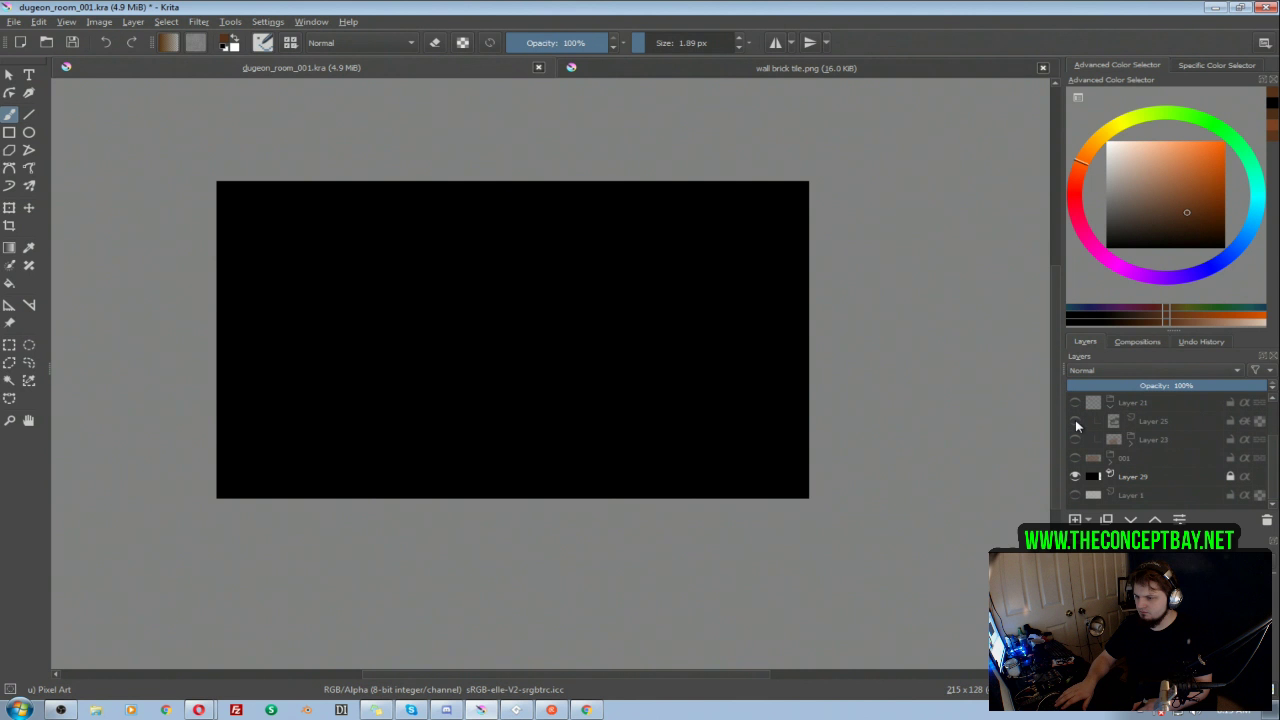
{"action": "left_click", "coordinate": [1075, 458]}
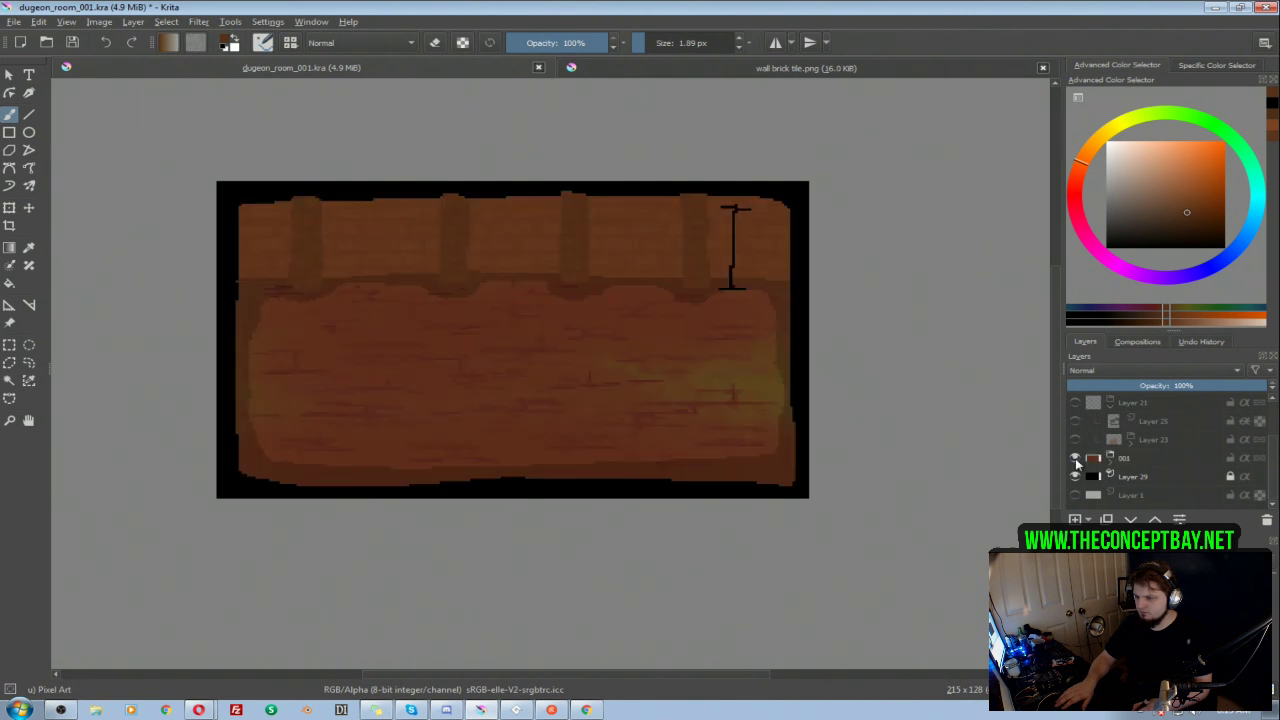
{"action": "left_click", "coordinate": [1075, 458]}
Step: Show Layer 21, its shading Layer 25 and group Layer 23 to display the L-shaped room on black
{"action": "left_click", "coordinate": [1075, 402]}
{"action": "left_click", "coordinate": [1075, 421]}
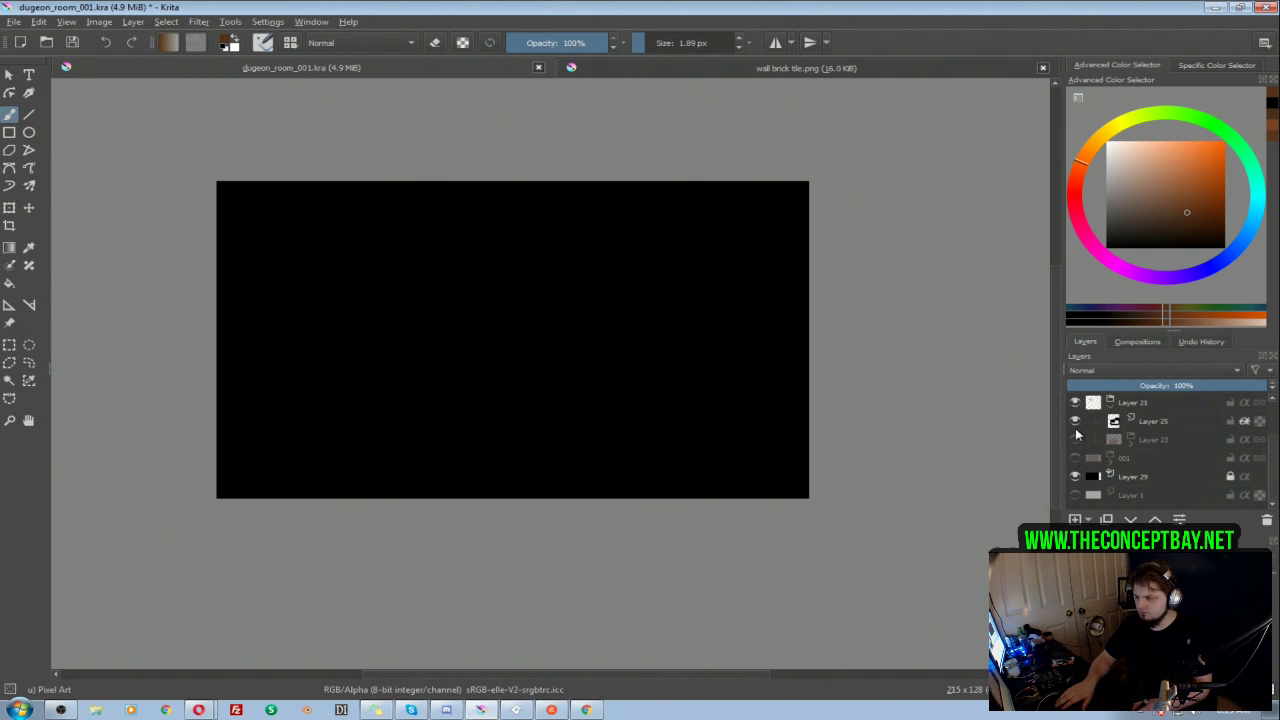
{"action": "left_click", "coordinate": [1075, 439]}
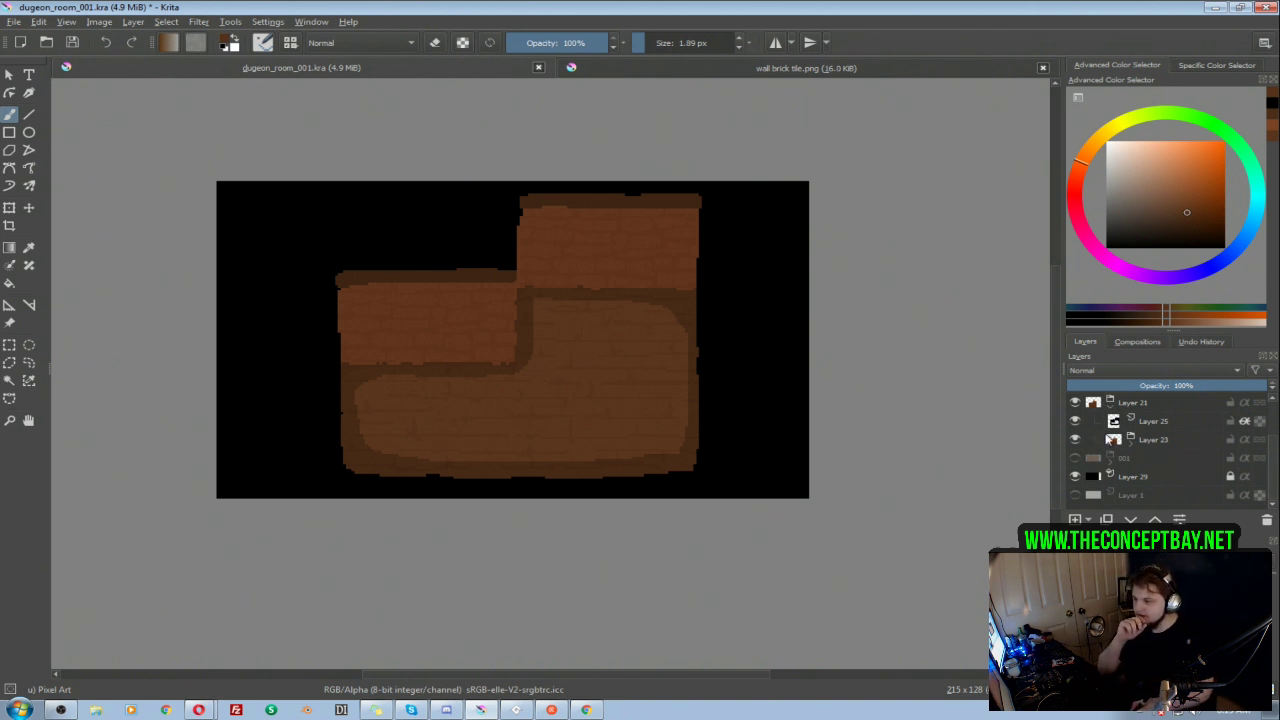
Step: Show the first room's group 001 on its own for comparison, hiding Layer 21, Layer 23 and Layer 25
{"action": "left_click", "coordinate": [1075, 457]}
{"action": "left_click", "coordinate": [1075, 402]}
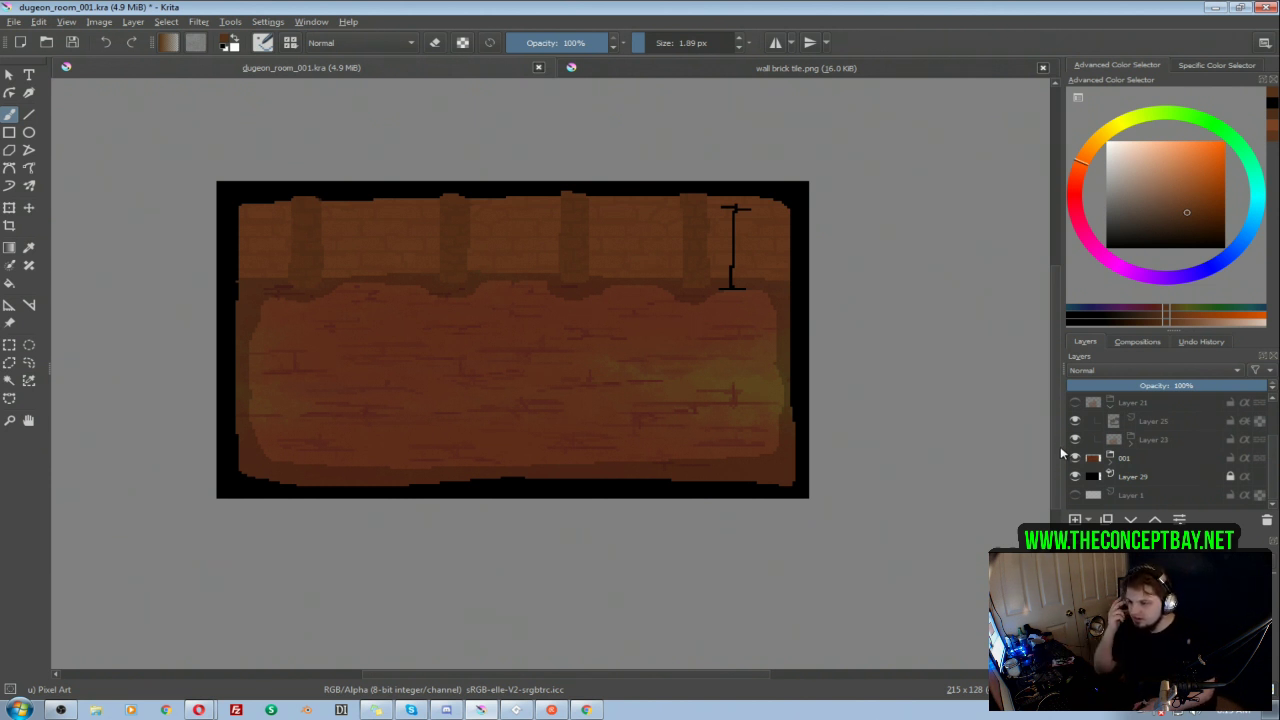
{"action": "left_click", "coordinate": [1075, 458]}
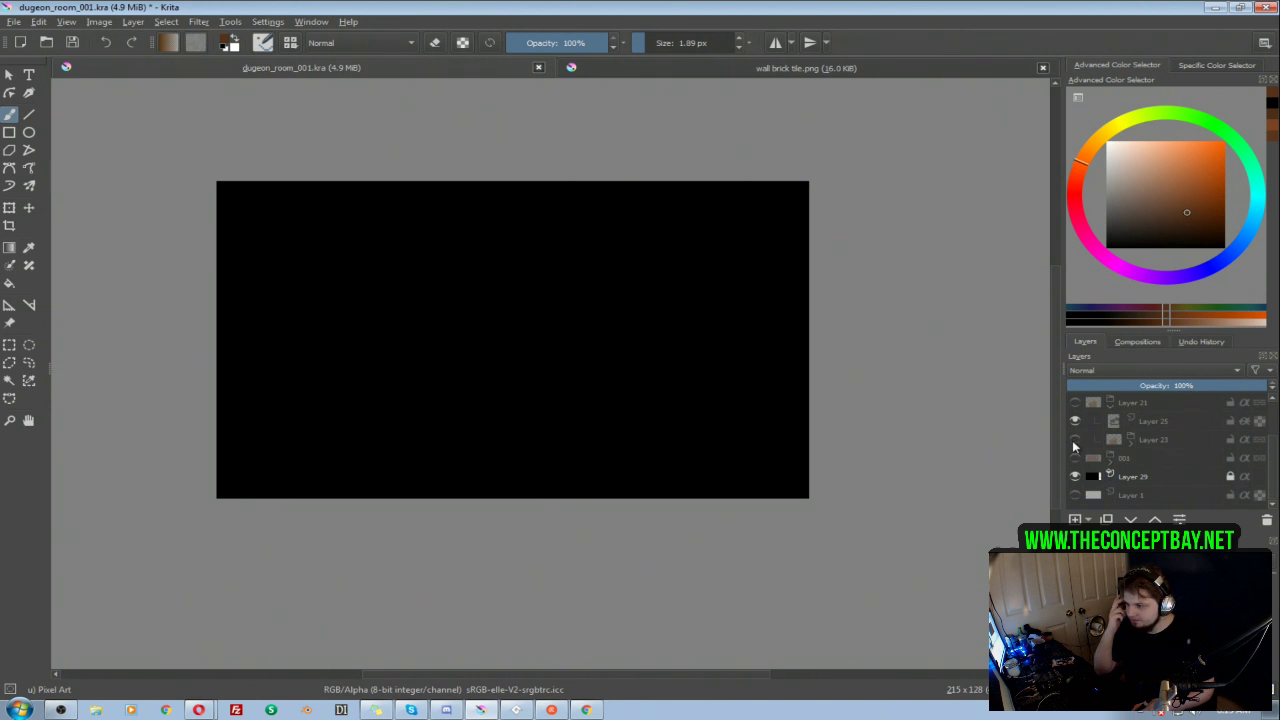
{"action": "left_click", "coordinate": [1075, 458]}
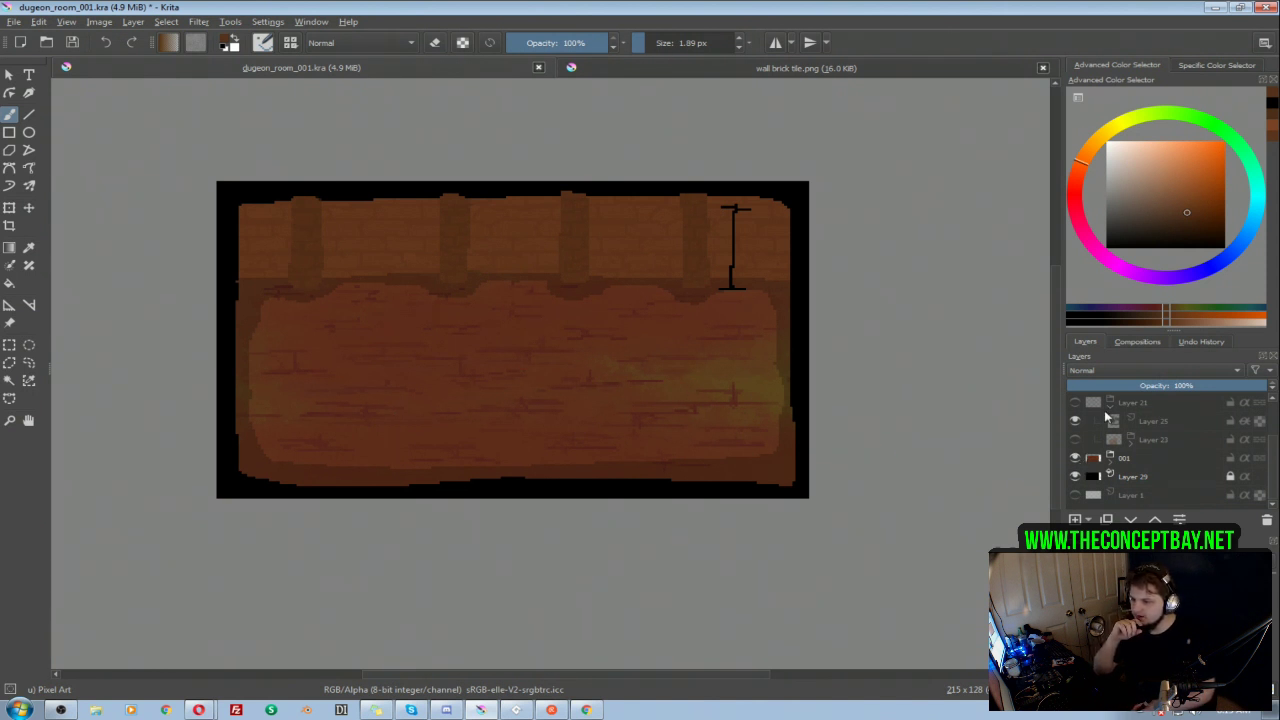
{"action": "left_click", "coordinate": [1075, 421]}
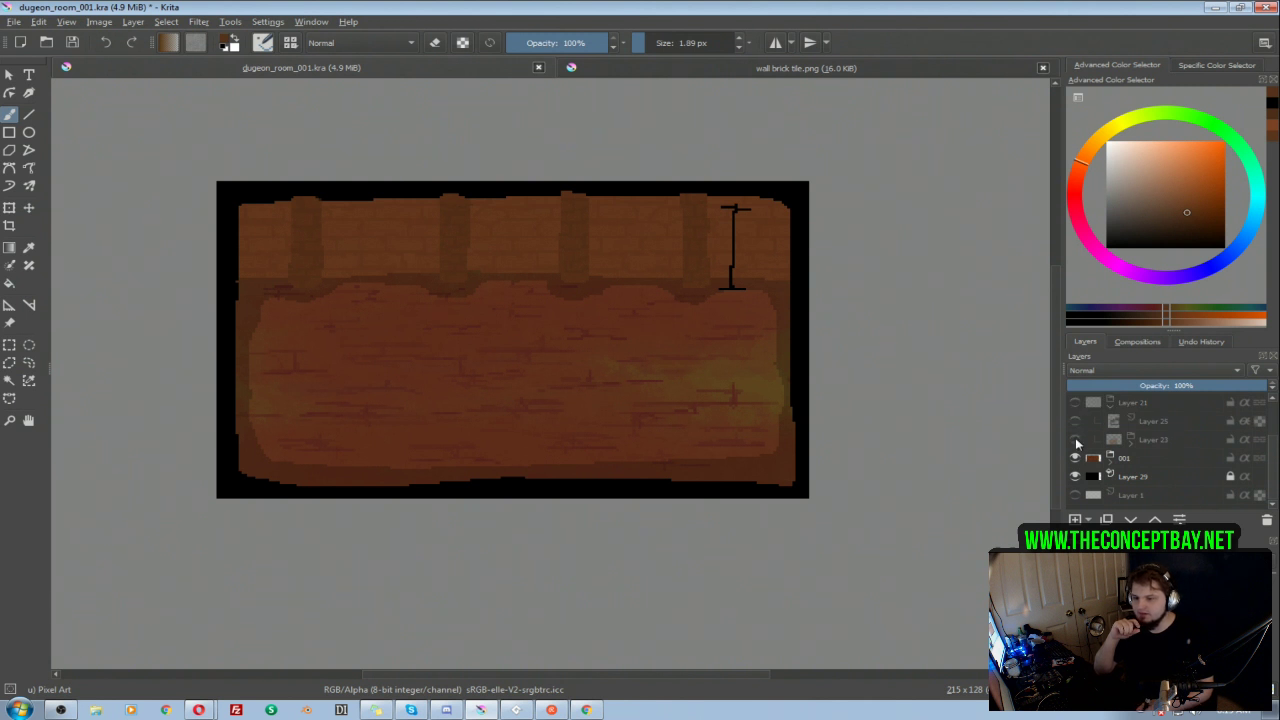
{"action": "scroll", "coordinate": [1095, 460], "scroll_direction": "up", "scroll_amount": 1}
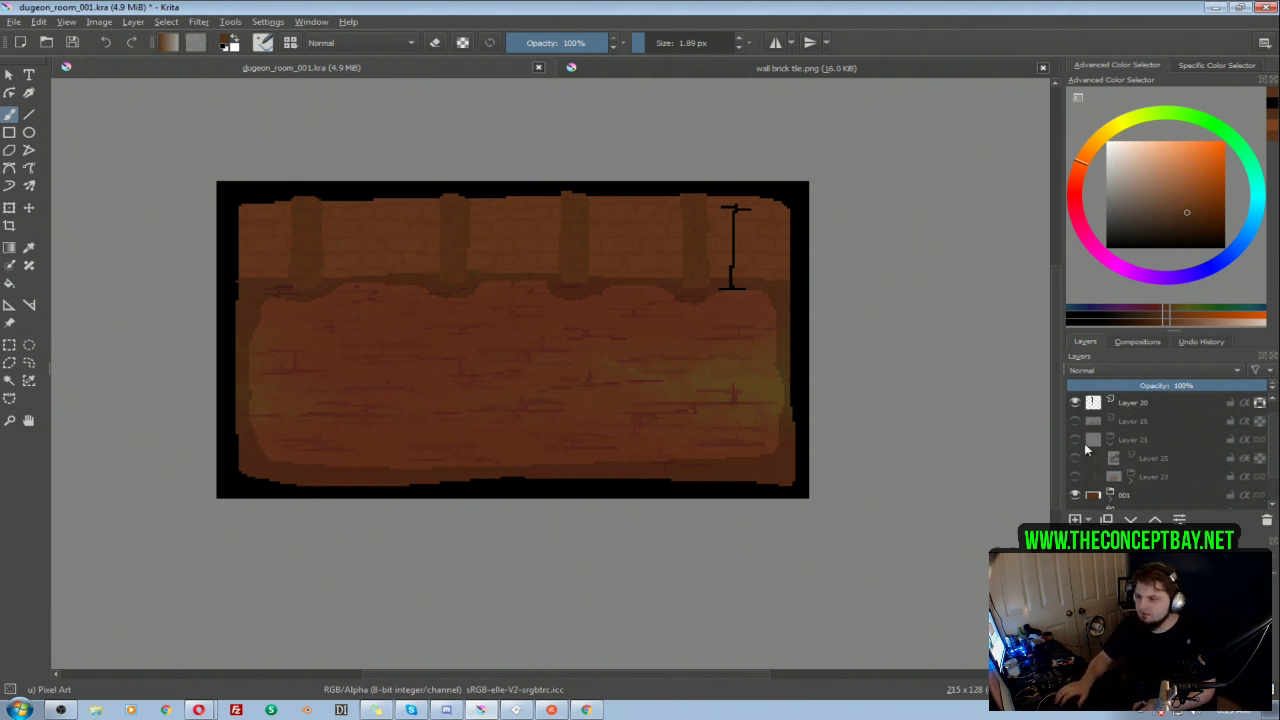
Step: Show Layer 21 with its shading Layer 25 over group 001, toggling the shading and the group to compare both rooms
{"action": "left_click", "coordinate": [1075, 439]}
{"action": "left_click", "coordinate": [1075, 458]}
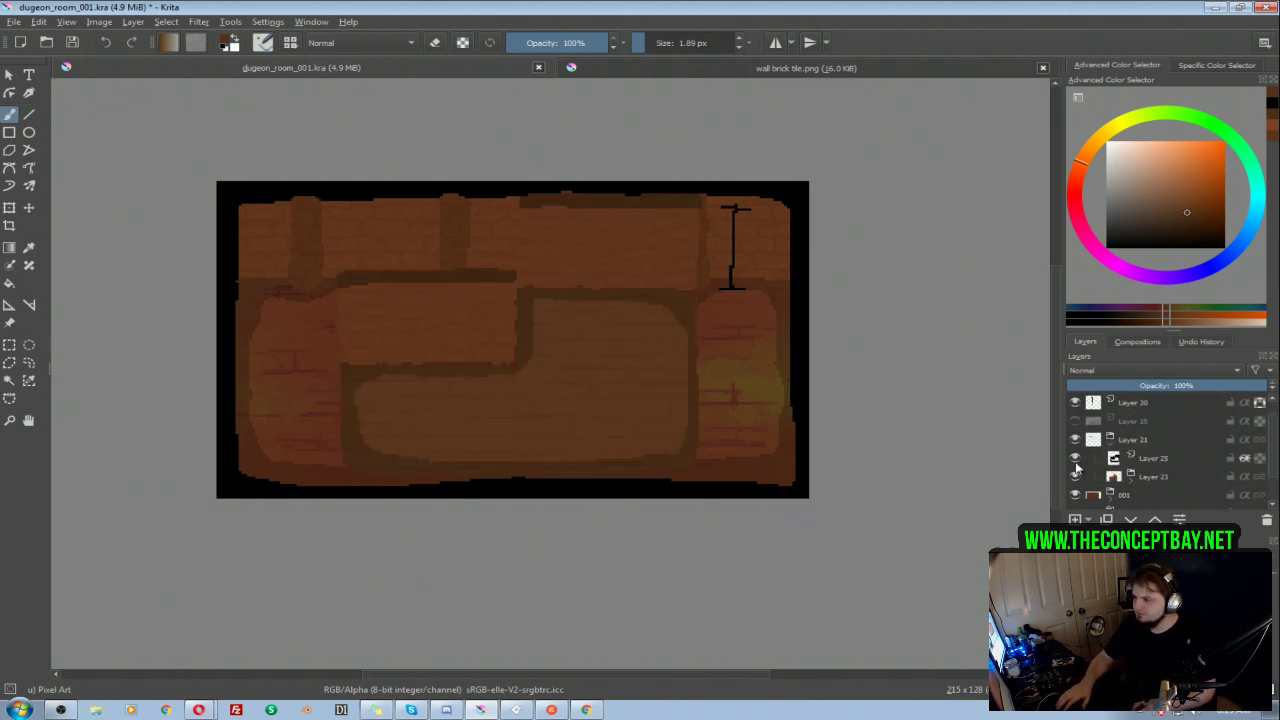
{"action": "left_click", "coordinate": [1075, 458]}
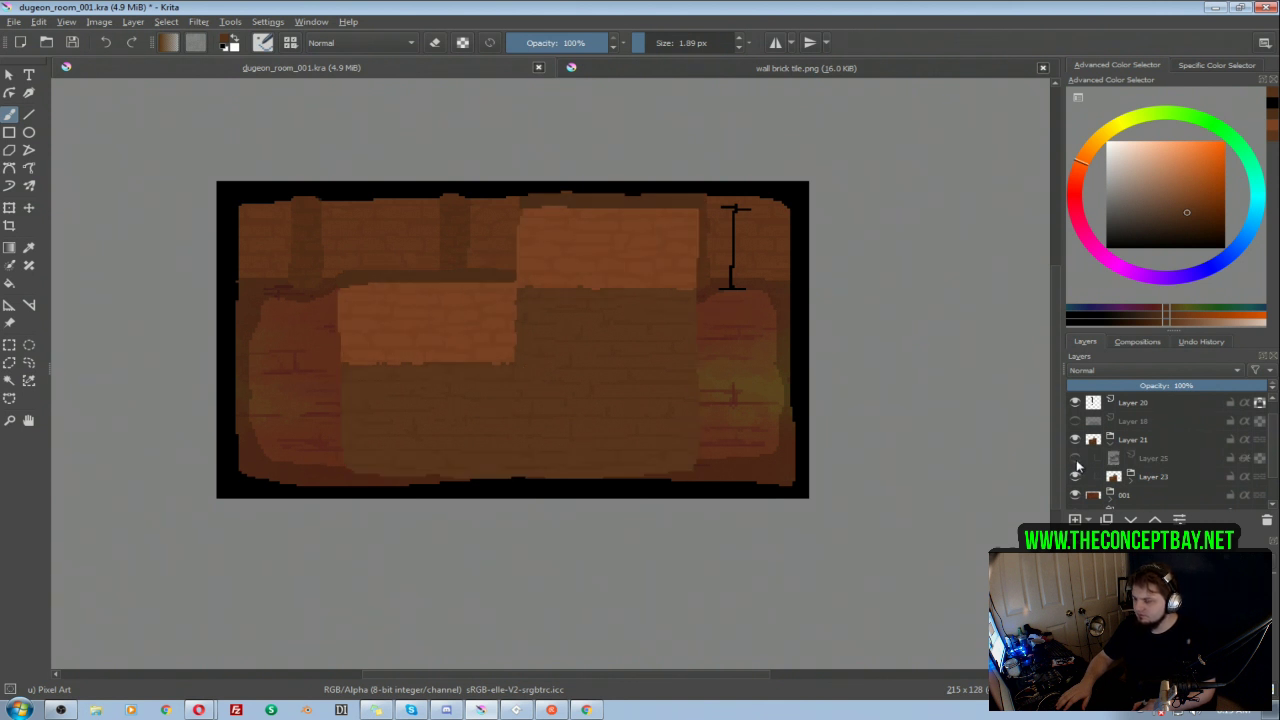
{"action": "left_click", "coordinate": [1076, 460]}
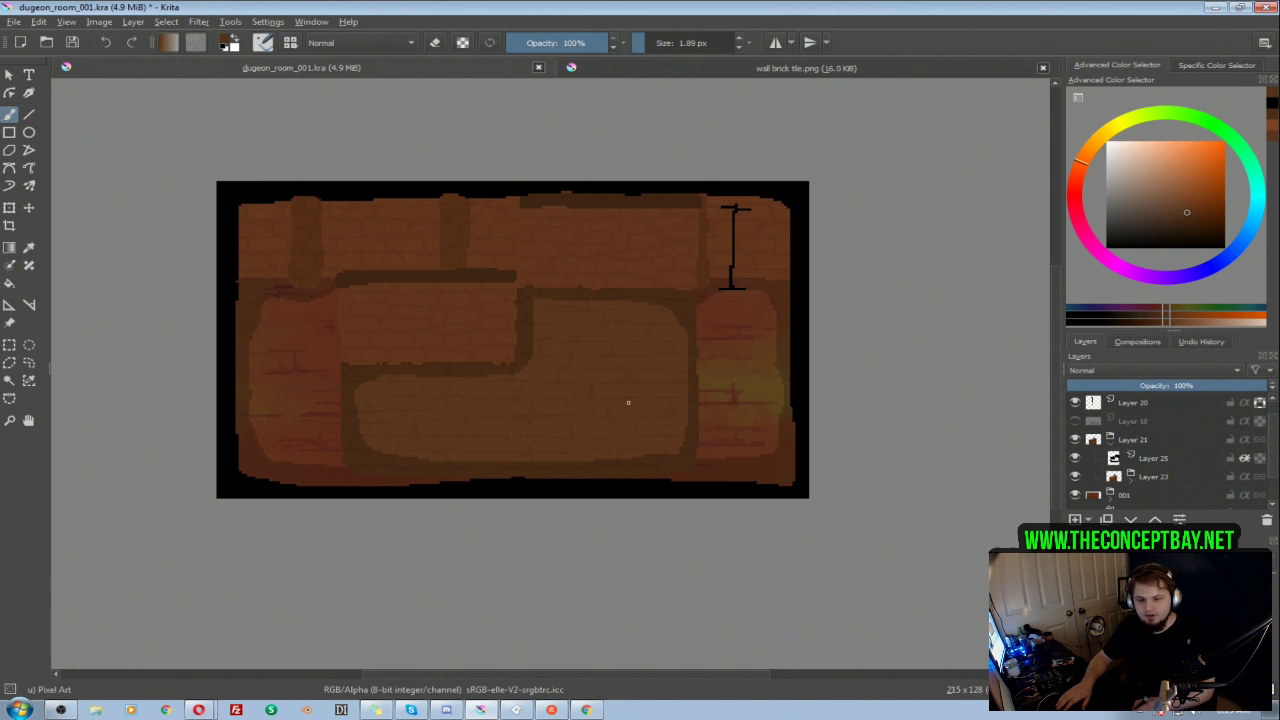
{"action": "left_click", "coordinate": [1075, 440]}
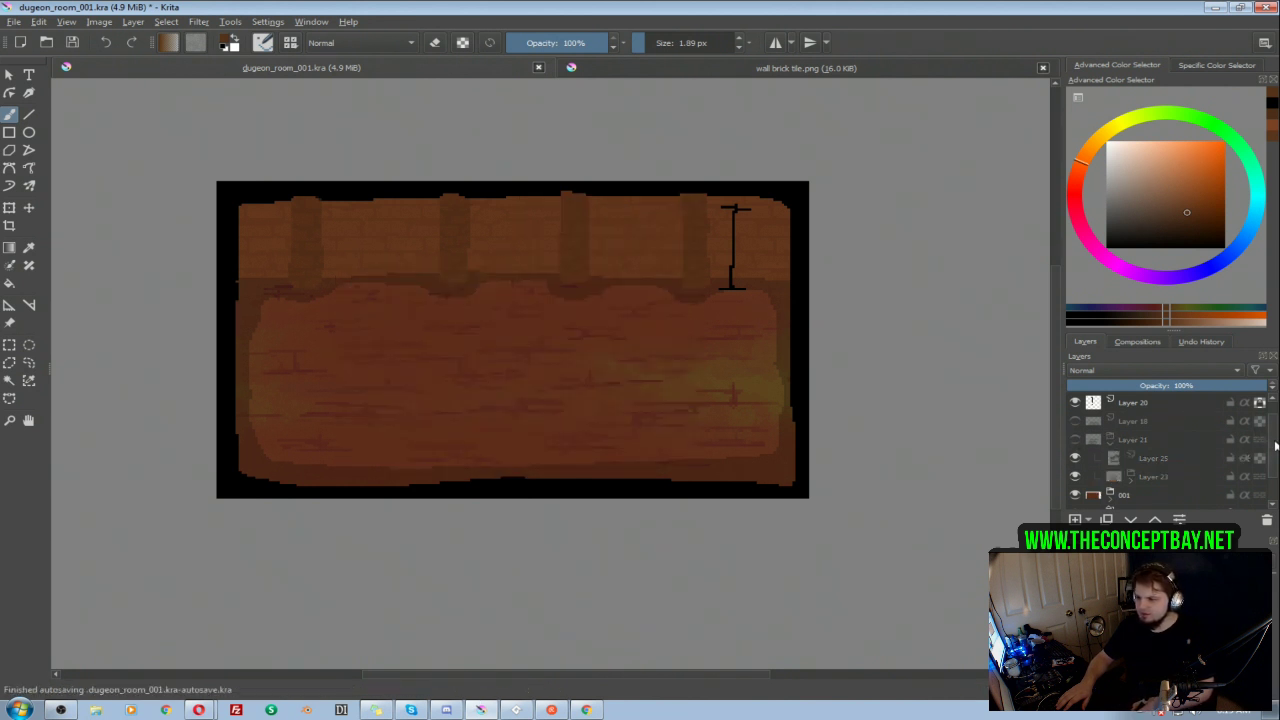
{"action": "scroll", "coordinate": [1262, 436], "scroll_direction": "down", "scroll_amount": 1}
{"action": "left_click", "coordinate": [1075, 424]}
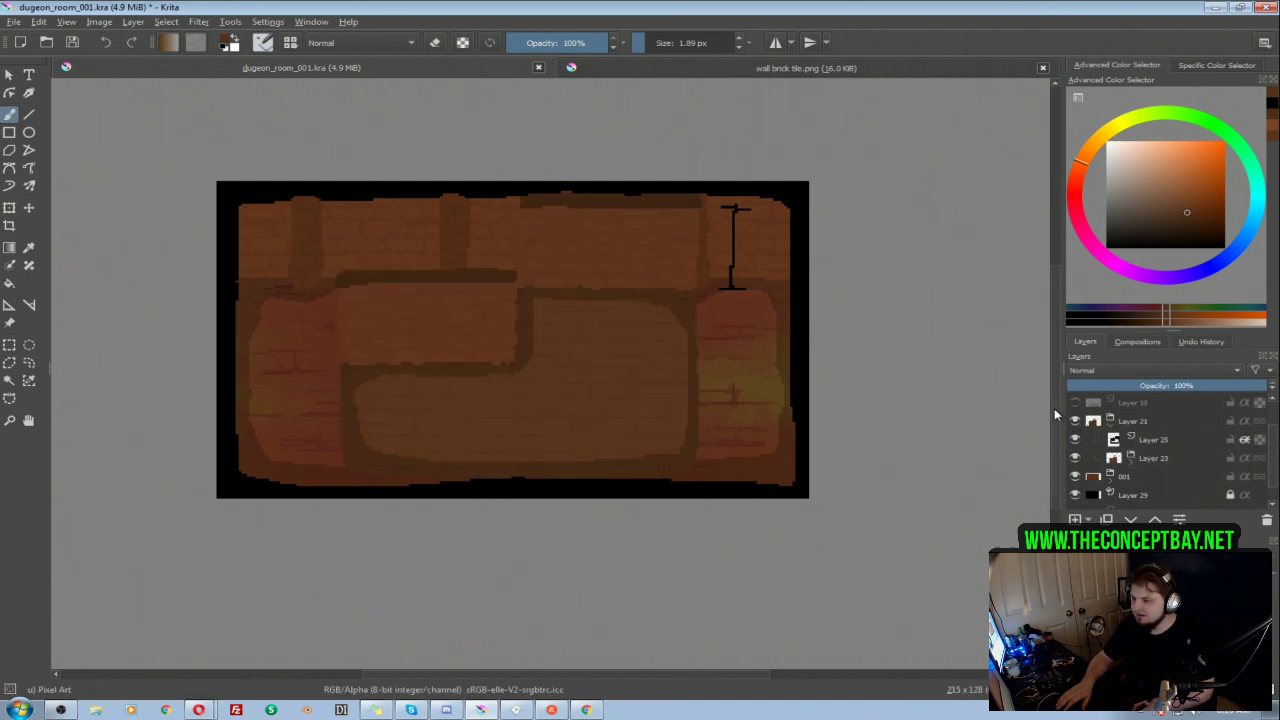
Step: Apply an HSV/HSL adjustment to the floor color on Layer 19 with hue 6 and lightness -6
{"action": "left_click", "coordinate": [1130, 462]}
{"action": "left_click_drag", "start_coordinate": [1272, 451], "coordinate": [1275, 490]}
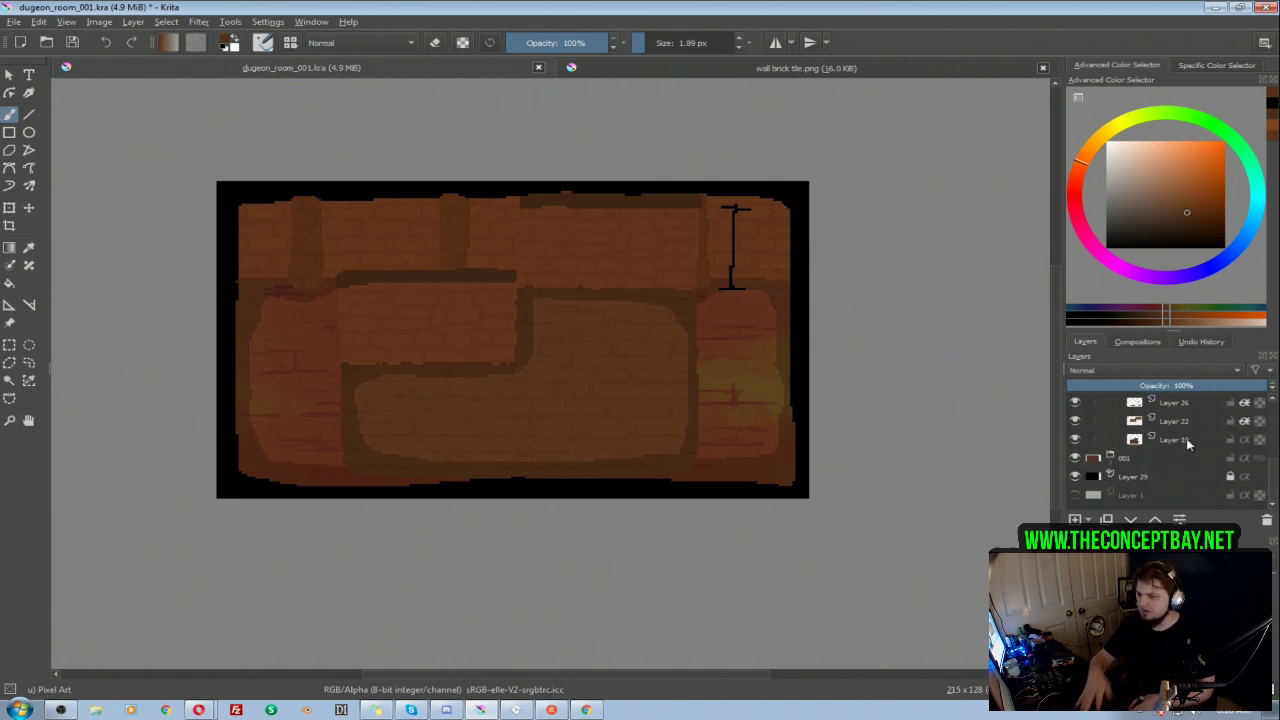
{"action": "left_click", "coordinate": [1186, 442]}
{"action": "key", "text": "ctrl+u"}
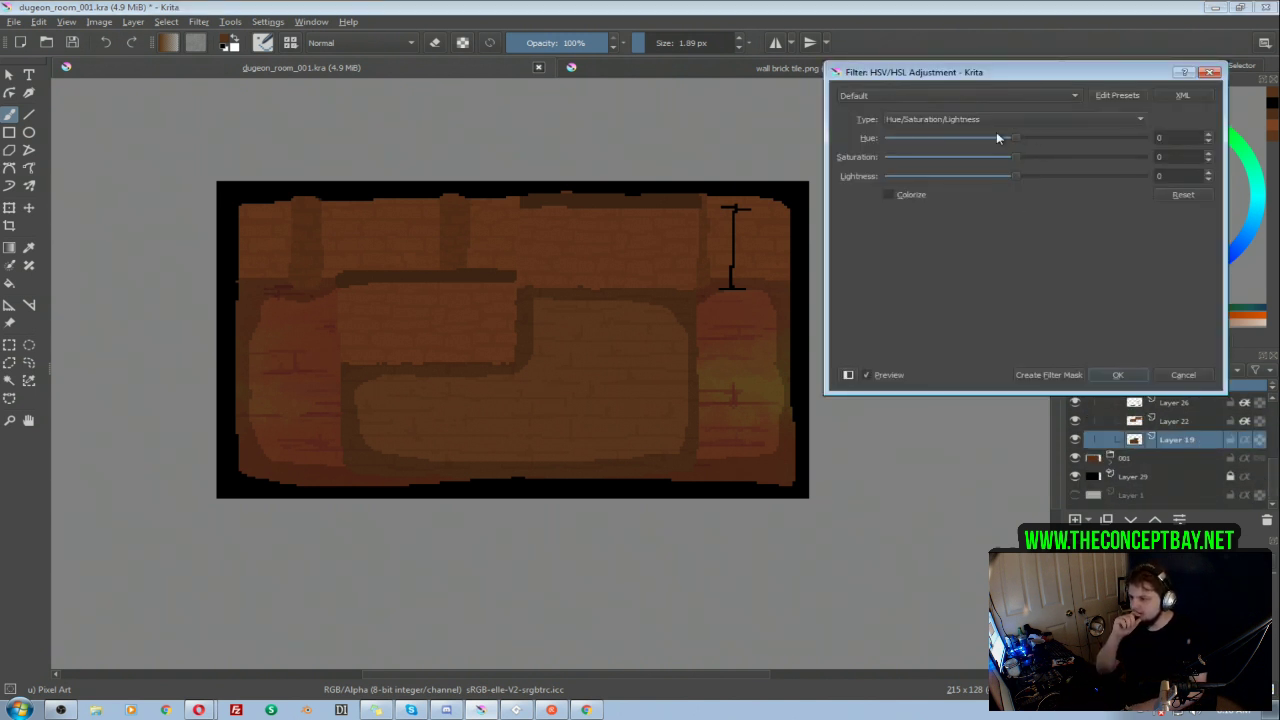
{"action": "left_click_drag", "start_coordinate": [1021, 136], "coordinate": [1020, 137]}
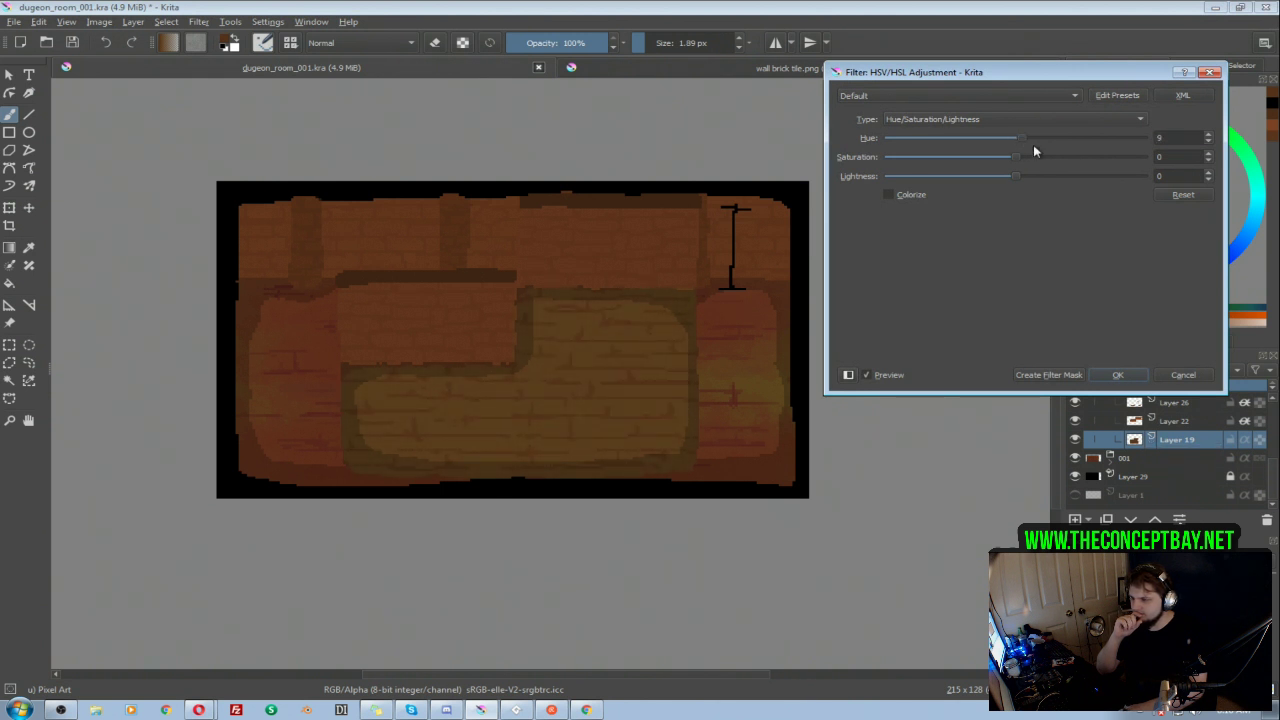
{"action": "left_click_drag", "start_coordinate": [1007, 178], "coordinate": [1008, 180]}
{"action": "left_click_drag", "start_coordinate": [1021, 141], "coordinate": [1016, 141]}
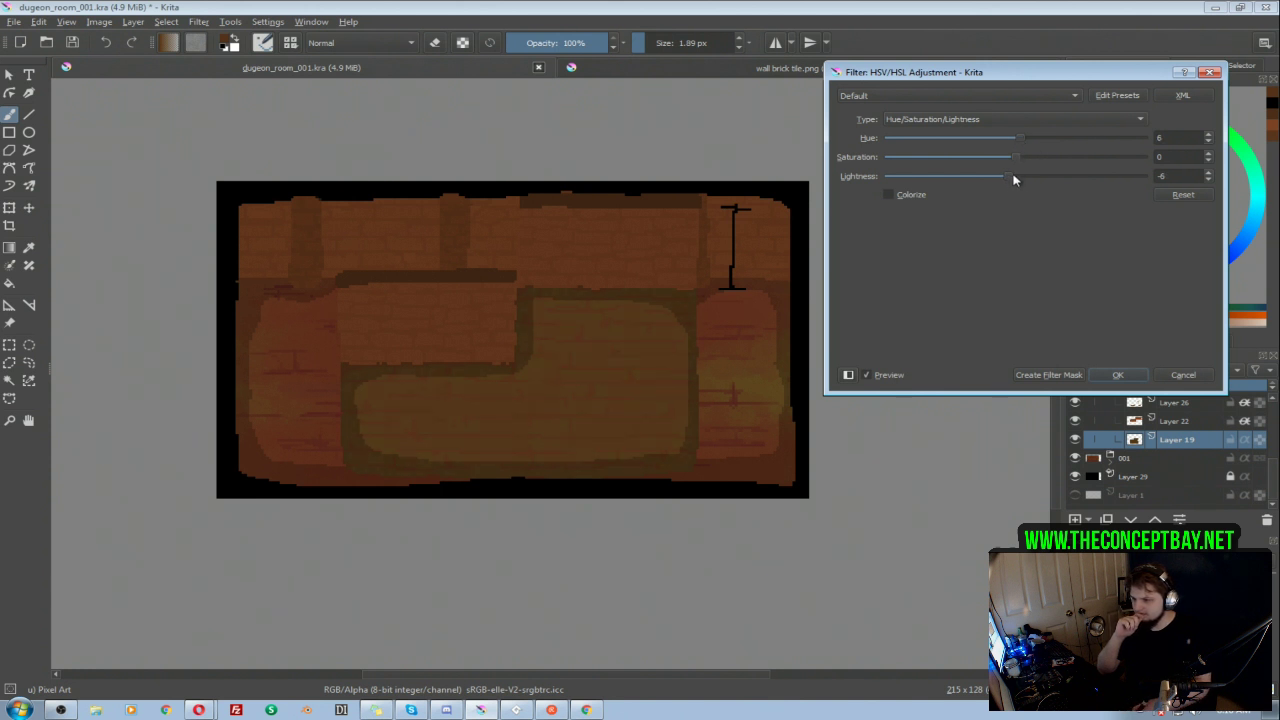
{"action": "left_click", "coordinate": [1118, 375]}
Step: Try an HSV/HSL adjustment with hue 9 on the wall color of Layer 22
{"action": "left_click", "coordinate": [1175, 421]}
{"action": "key", "text": "ctrl+u"}
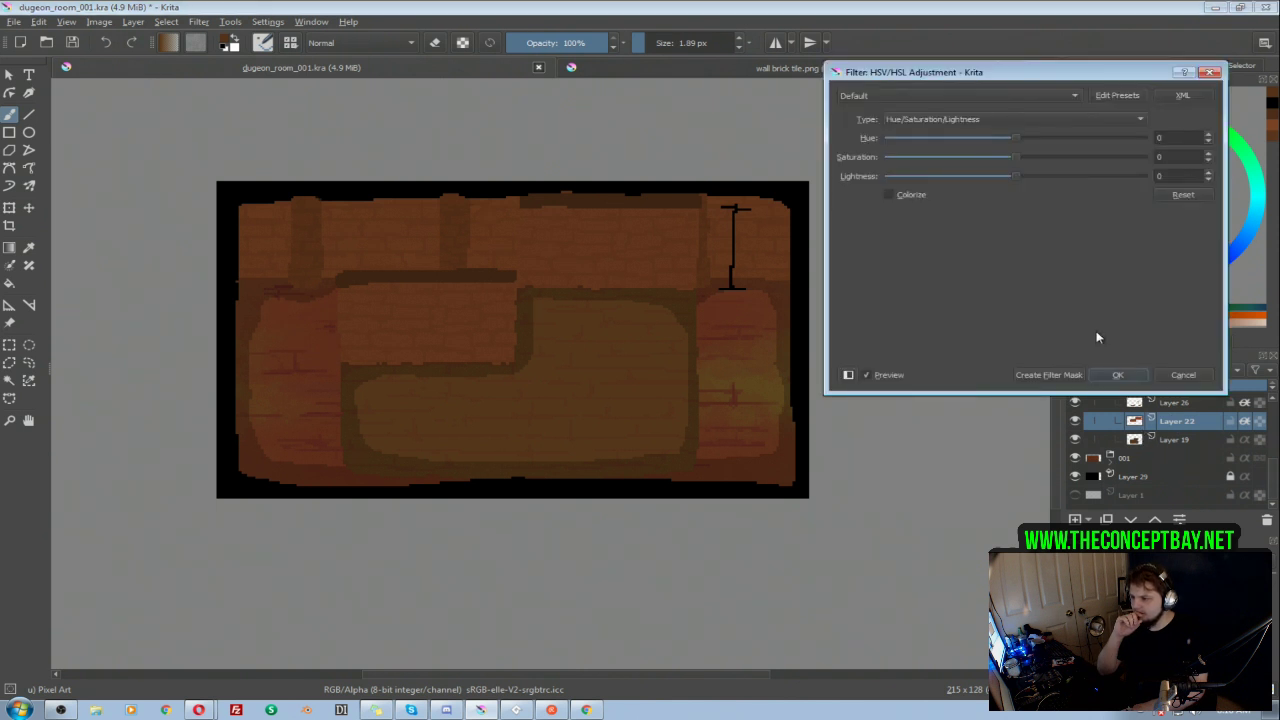
{"action": "left_click", "coordinate": [1021, 141]}
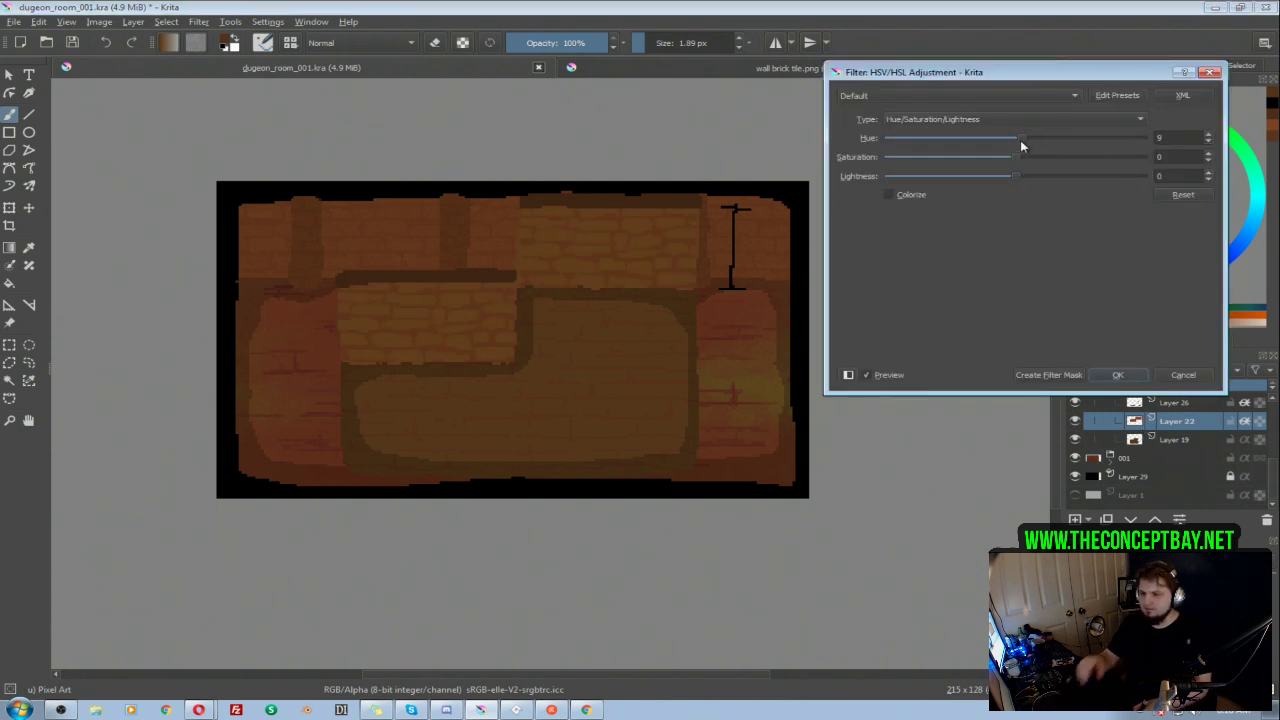
{"action": "left_click", "coordinate": [1117, 375]}
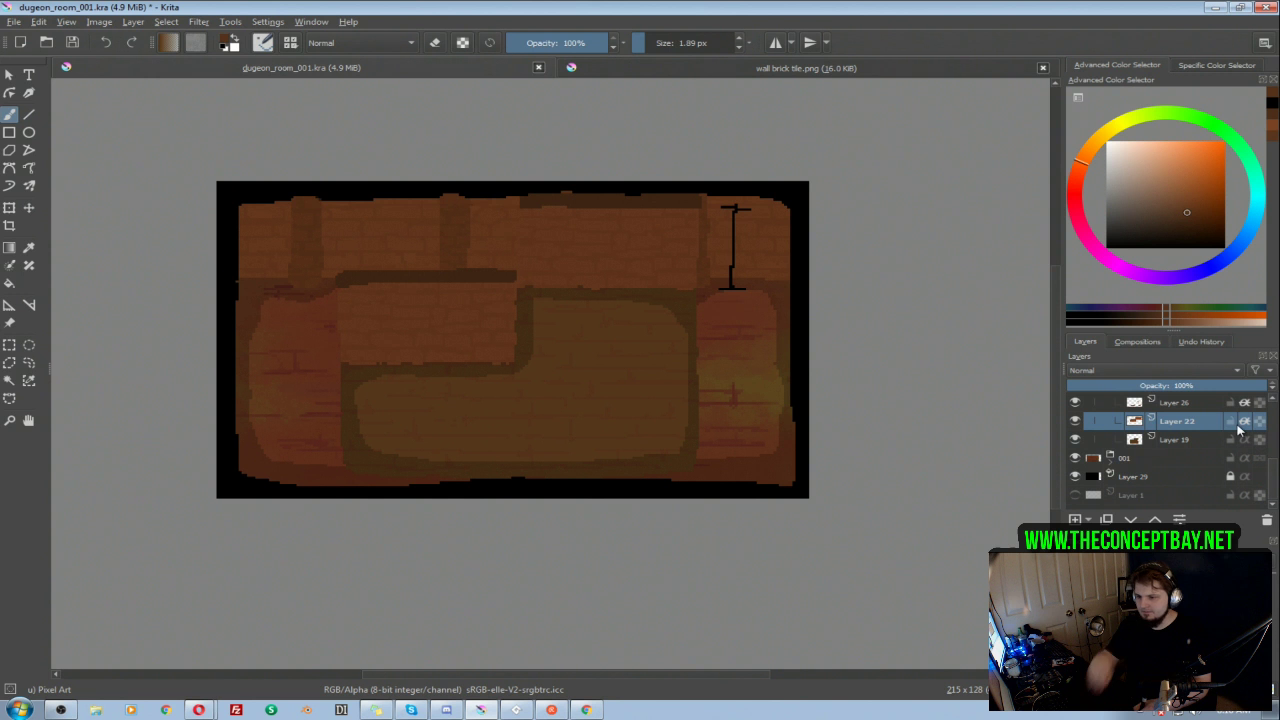
Step: Apply an HSV/HSL adjustment to the floor brick lines on Layer 26 with hue 9 and lightness -17
{"action": "scroll", "coordinate": [1190, 430], "scroll_direction": "up", "scroll_amount": 1}
{"action": "left_click", "coordinate": [1205, 441]}
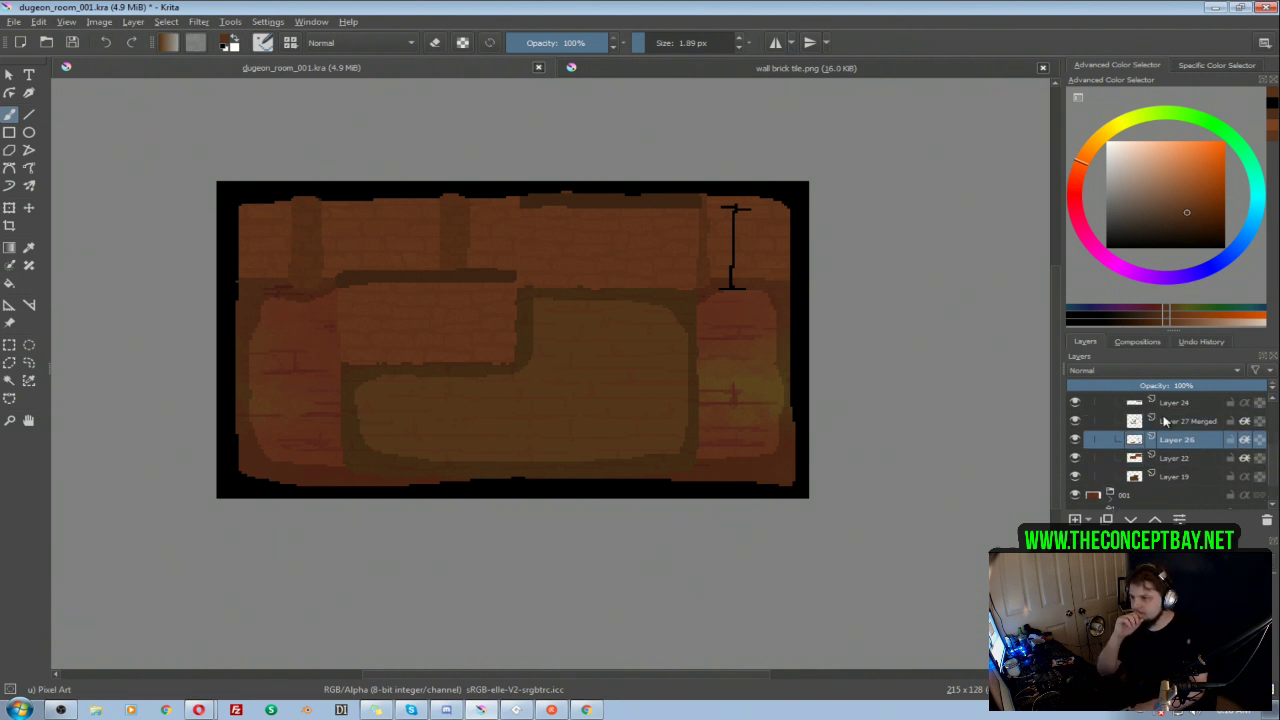
{"action": "key", "text": "ctrl+u"}
{"action": "left_click_drag", "start_coordinate": [1020, 143], "coordinate": [1023, 143]}
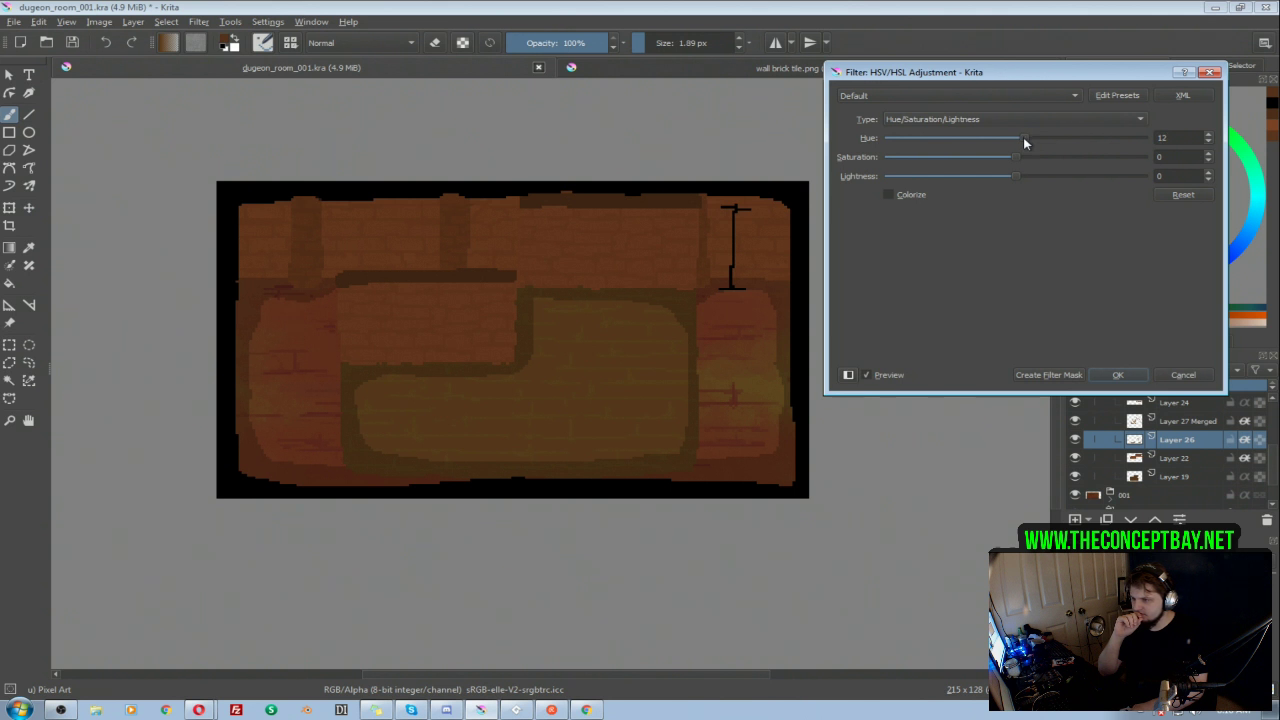
{"action": "left_click_drag", "start_coordinate": [1017, 179], "coordinate": [1004, 179]}
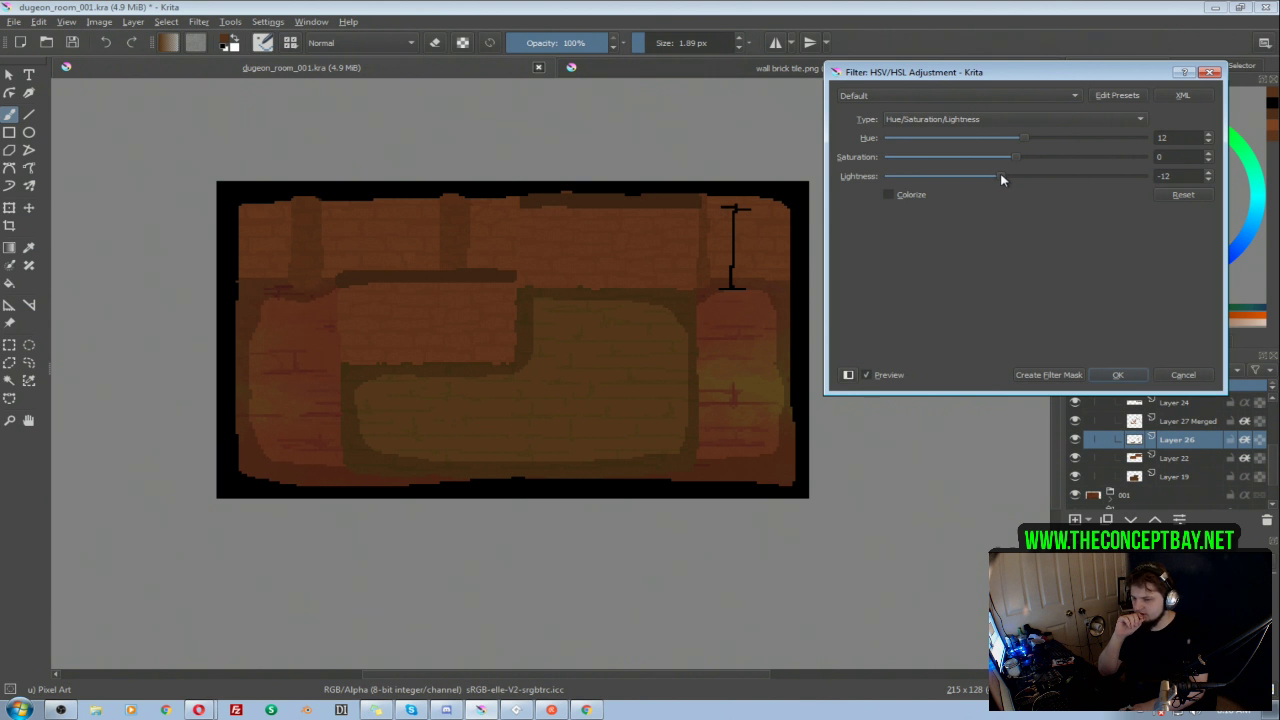
{"action": "left_click_drag", "start_coordinate": [1003, 179], "coordinate": [1020, 143]}
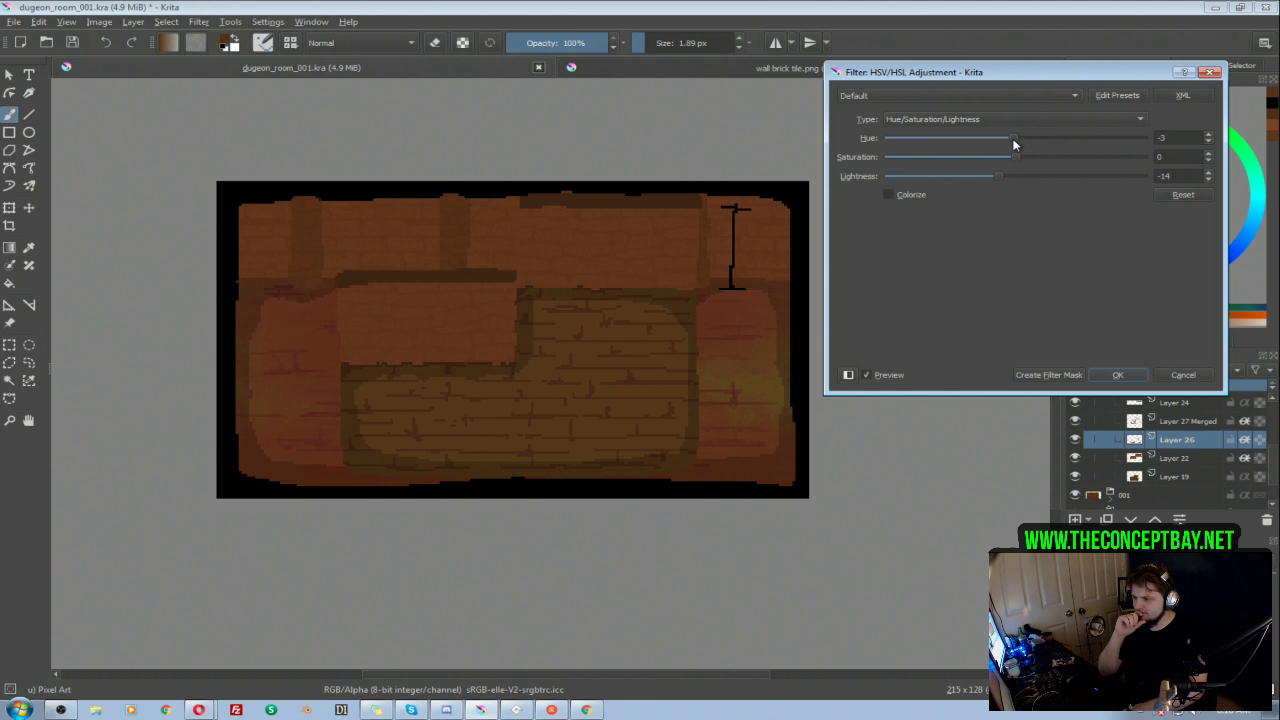
{"action": "left_click_drag", "start_coordinate": [1021, 142], "coordinate": [1024, 143]}
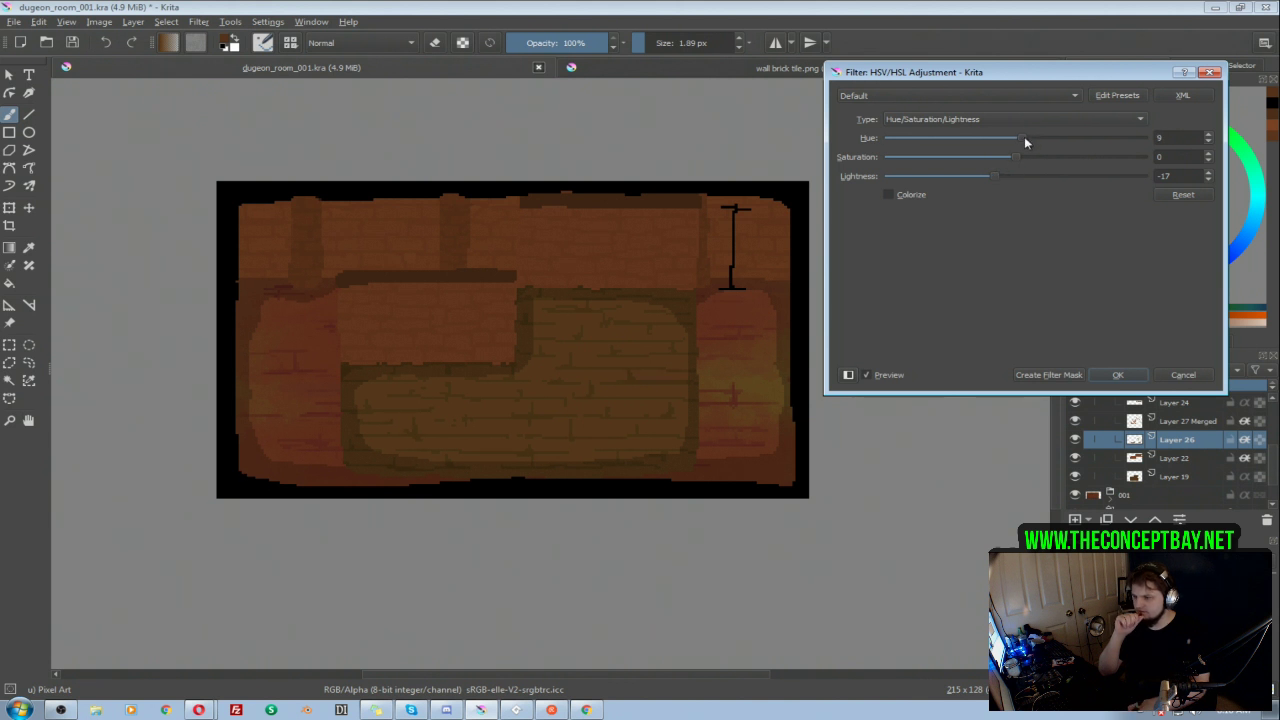
{"action": "left_click", "coordinate": [1116, 375]}
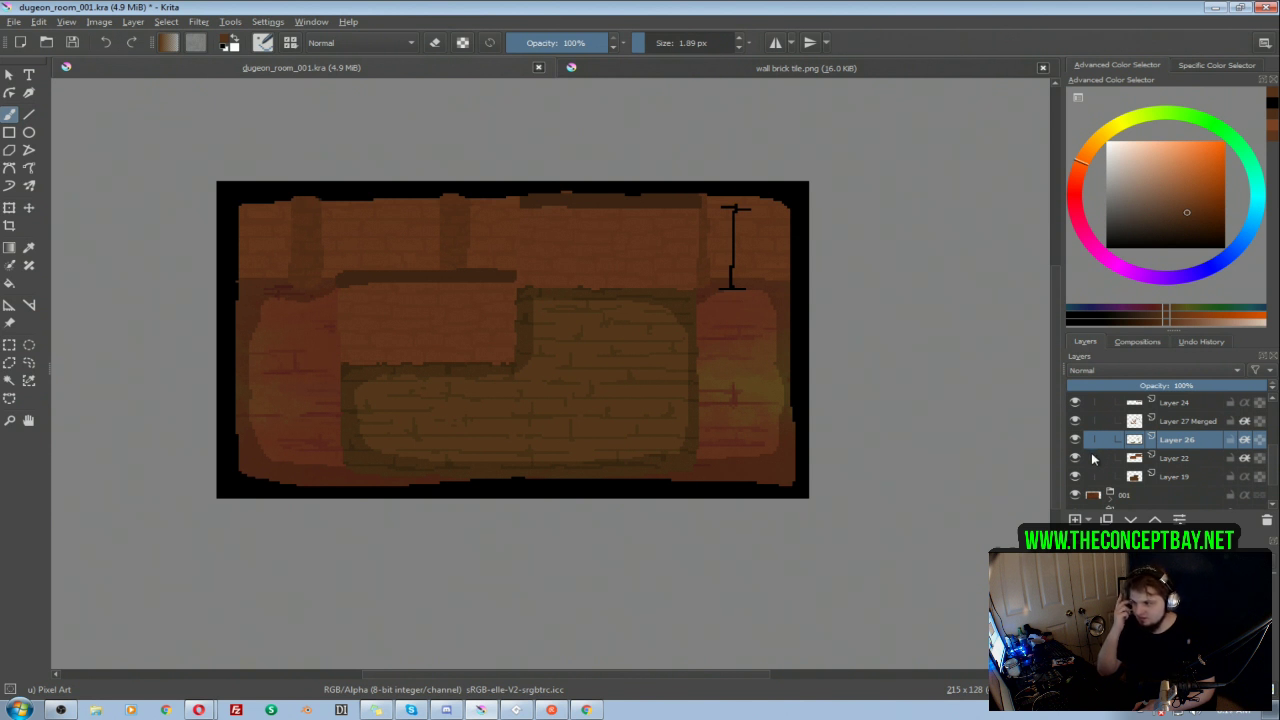
Step: Toggle the Layer 25 shading to check it, and hide group 001 to show the L-shaped room alone
{"action": "mouse_move", "coordinate": [1093, 458]}
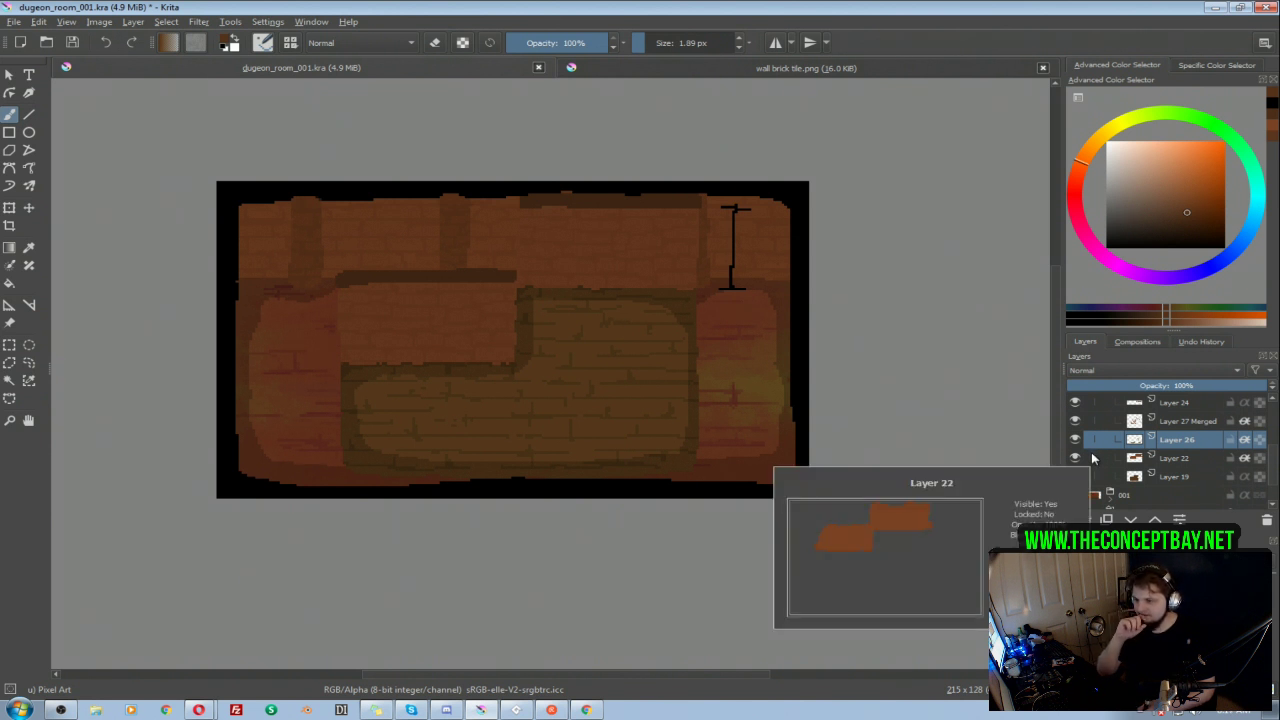
{"action": "scroll", "coordinate": [1262, 457], "scroll_direction": "up", "scroll_amount": 3}
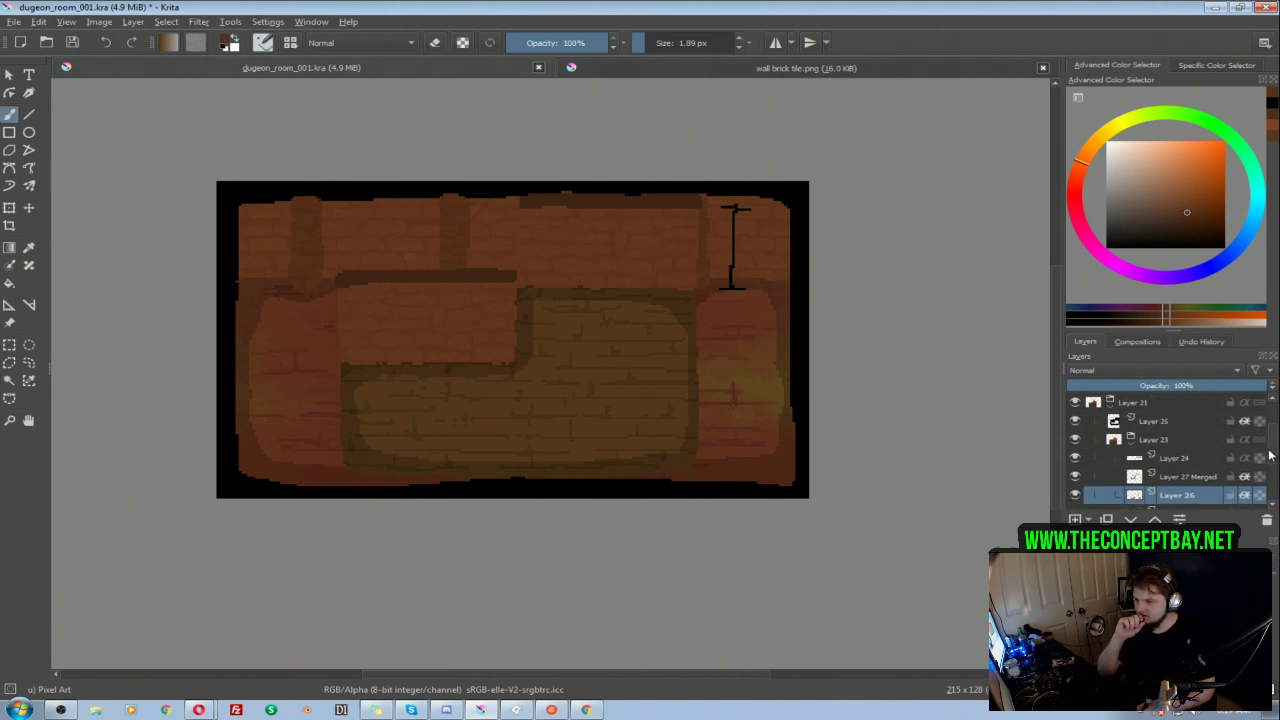
{"action": "scroll", "coordinate": [1270, 455], "scroll_direction": "down", "scroll_amount": 1}
{"action": "left_click", "coordinate": [1076, 422]}
{"action": "left_click", "coordinate": [1076, 422]}
{"action": "scroll", "coordinate": [1256, 452], "scroll_direction": "down", "scroll_amount": 2}
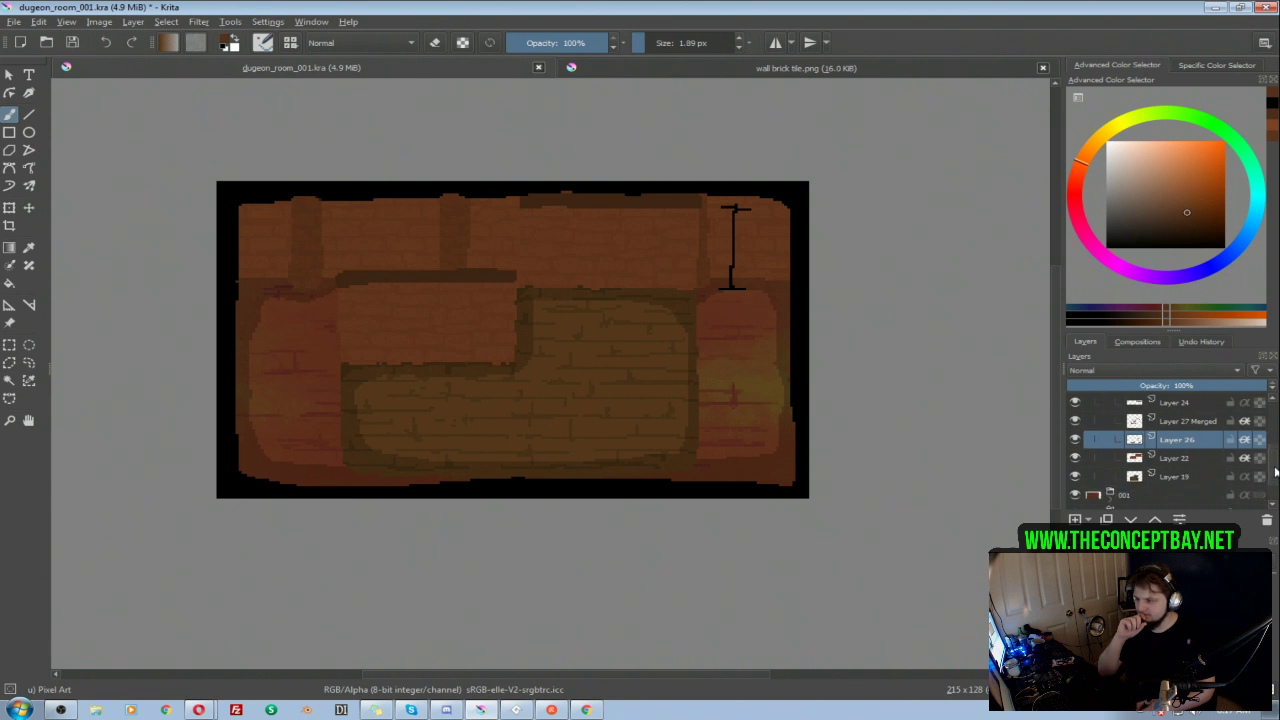
{"action": "left_click", "coordinate": [1078, 496]}
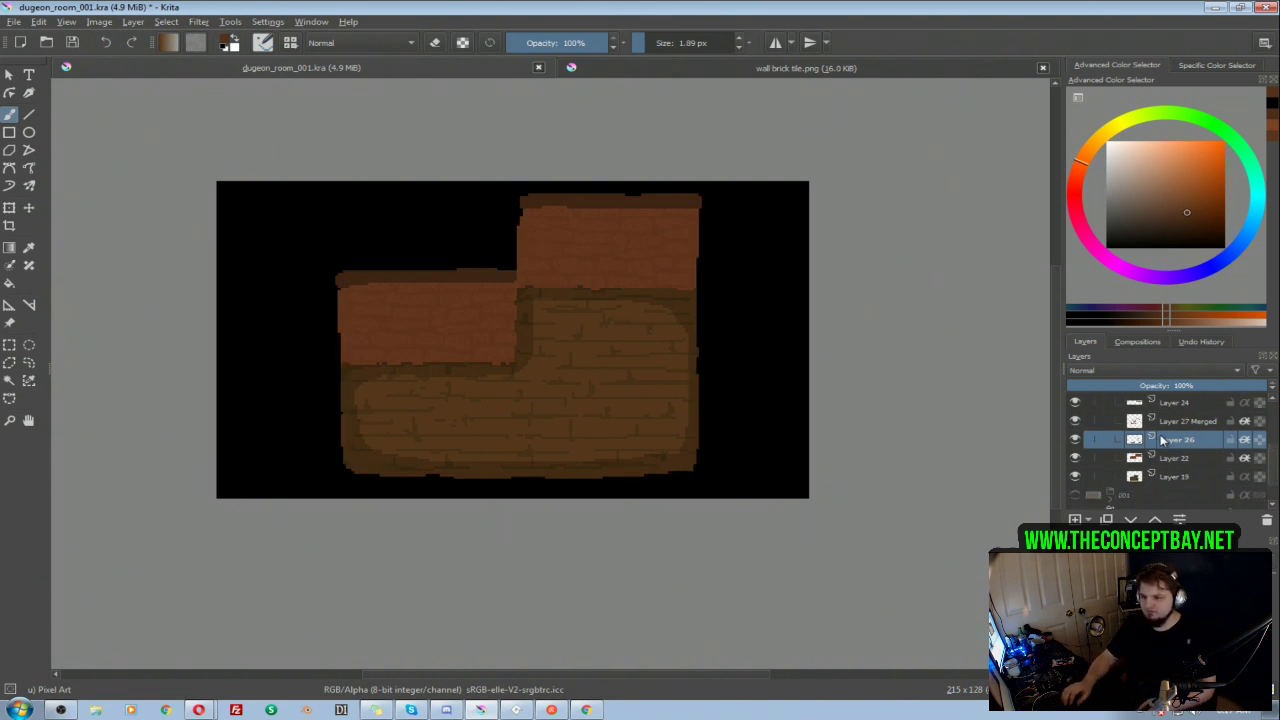
Step: Add an Outer Glow layer style to the Layer 21 group, with its color sampled from the room's brick wall
{"action": "scroll", "coordinate": [1272, 452], "scroll_direction": "up", "scroll_amount": 3}
{"action": "right_click", "coordinate": [1136, 404]}
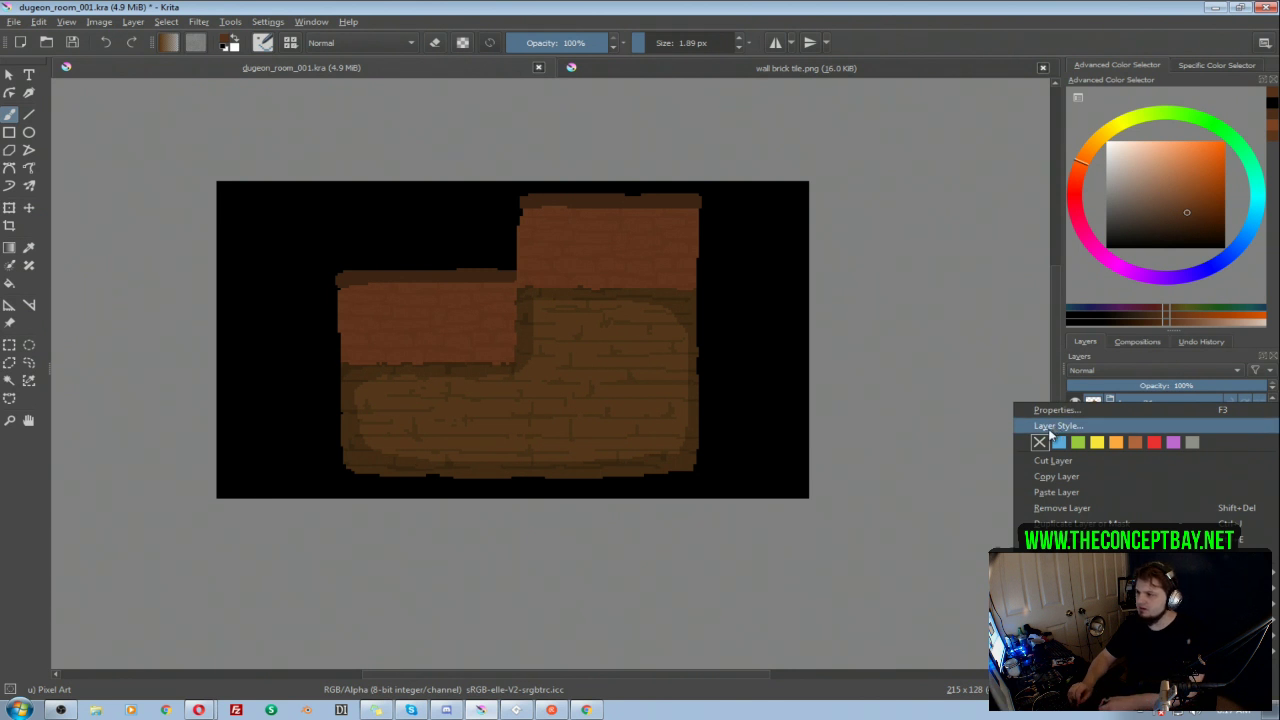
{"action": "left_click", "coordinate": [1056, 427]}
{"action": "left_click_drag", "start_coordinate": [515, 93], "coordinate": [753, 127]}
{"action": "left_click", "coordinate": [604, 215]}
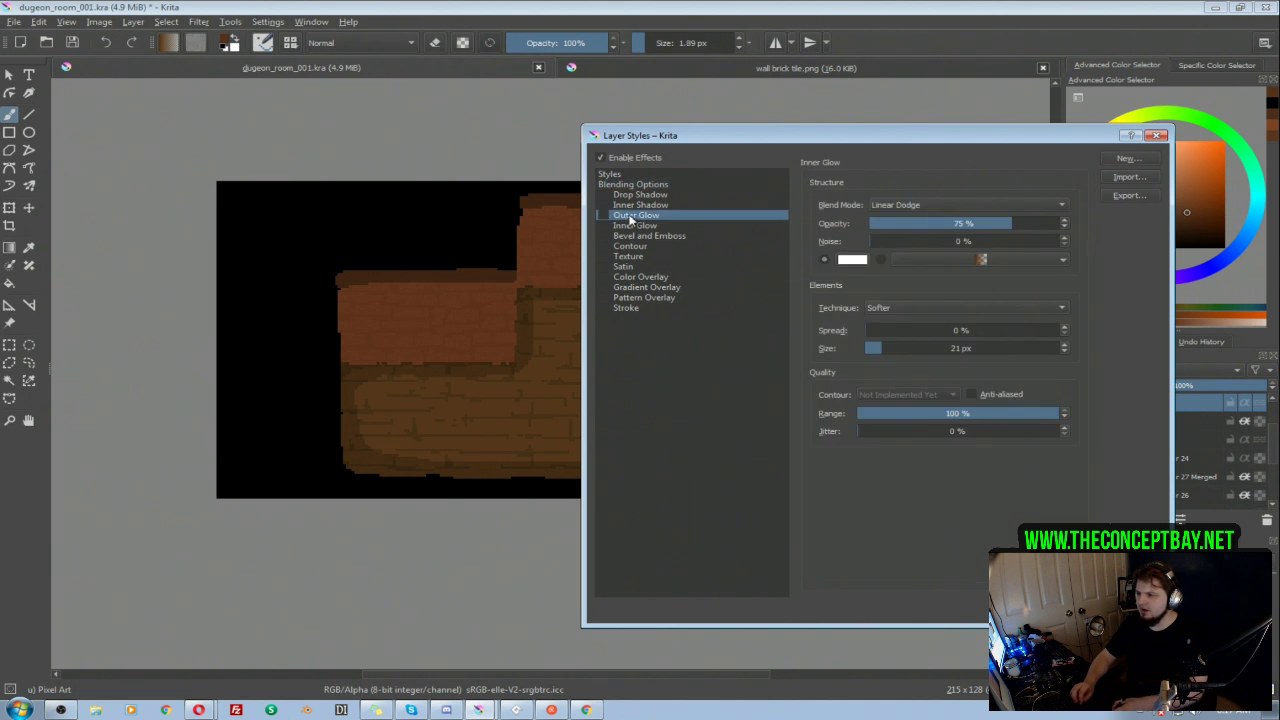
{"action": "left_click", "coordinate": [855, 260]}
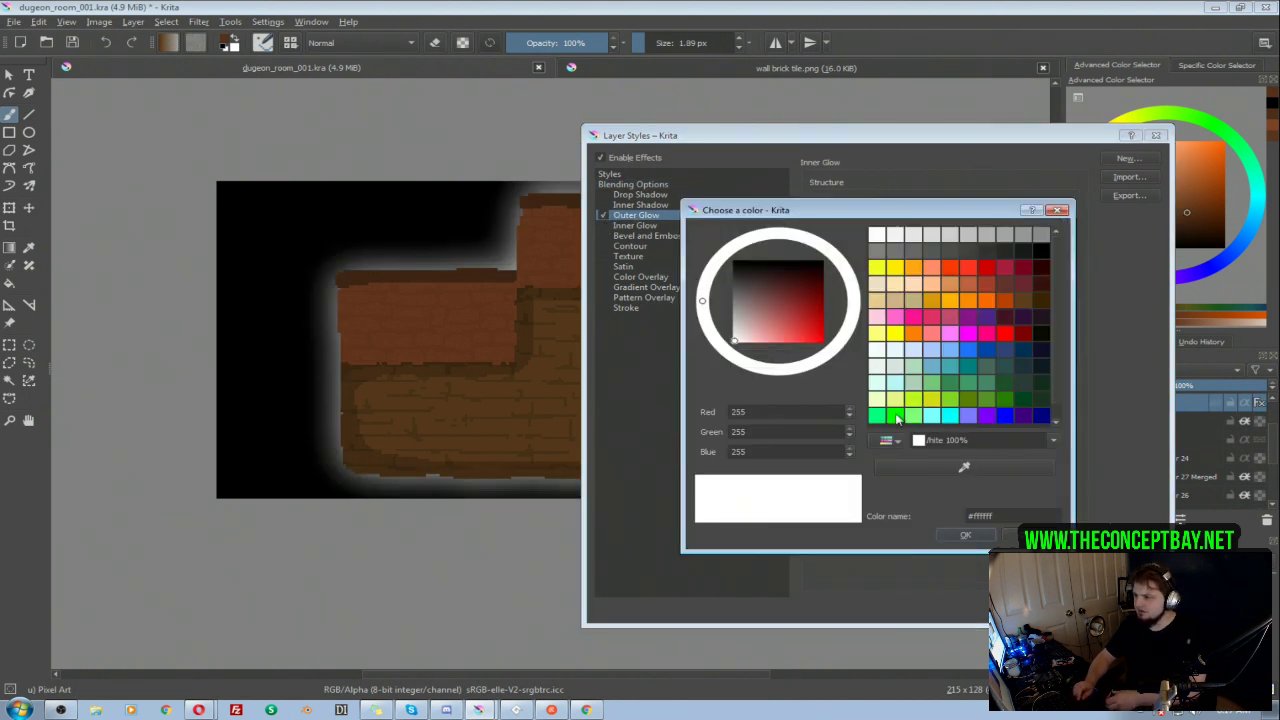
{"action": "left_click", "coordinate": [964, 467]}
{"action": "left_click", "coordinate": [475, 326]}
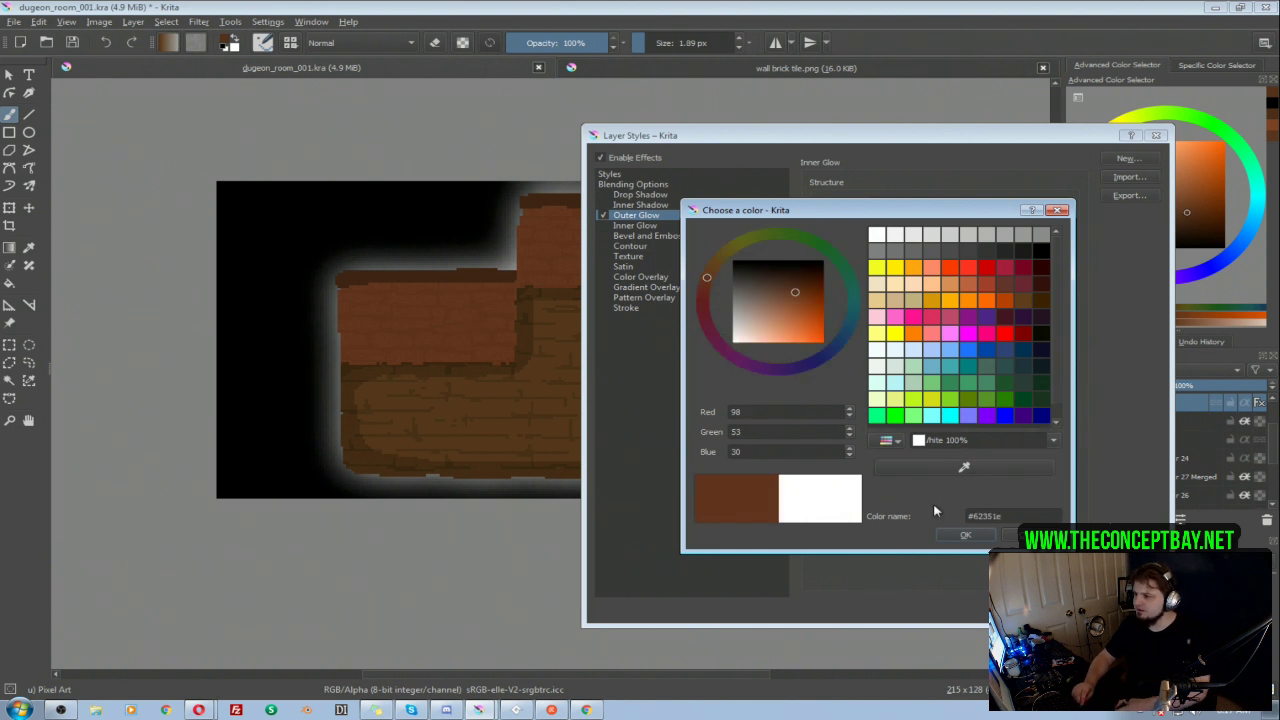
{"action": "left_click", "coordinate": [962, 533]}
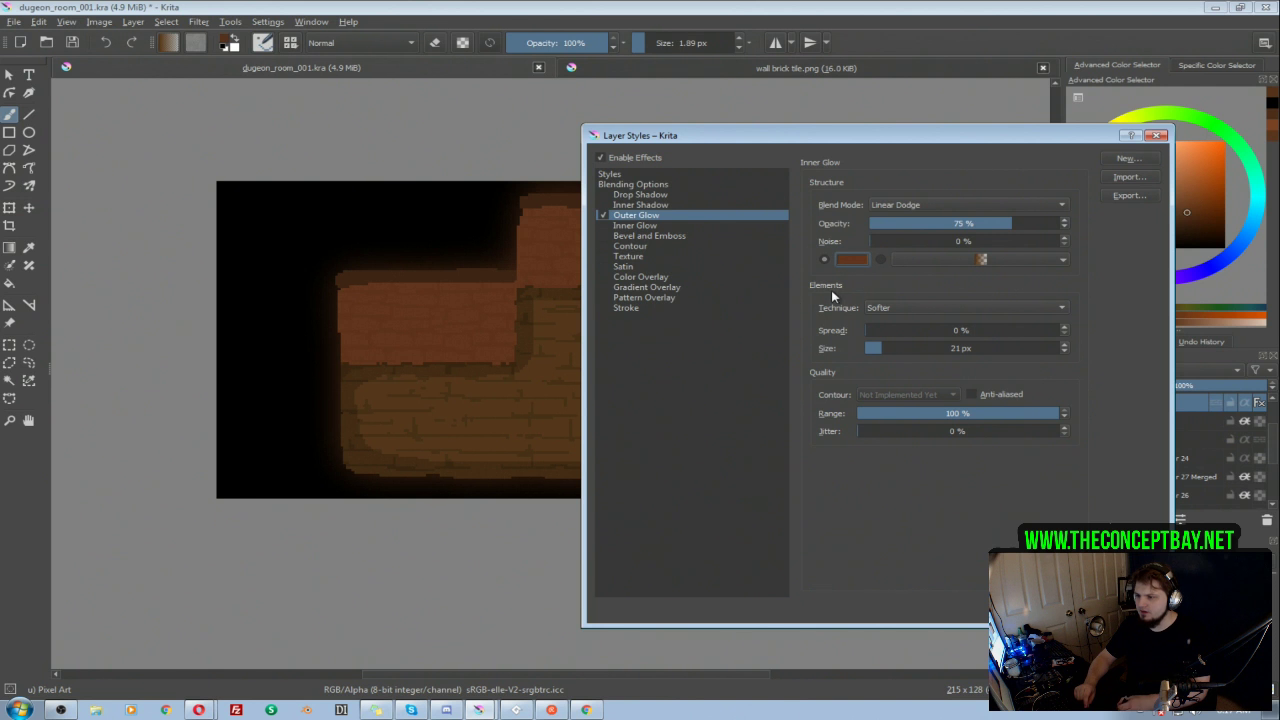
Step: Brighten the outer glow's color to a vivid orange and set its opacity to 28%
{"action": "left_click", "coordinate": [848, 262]}
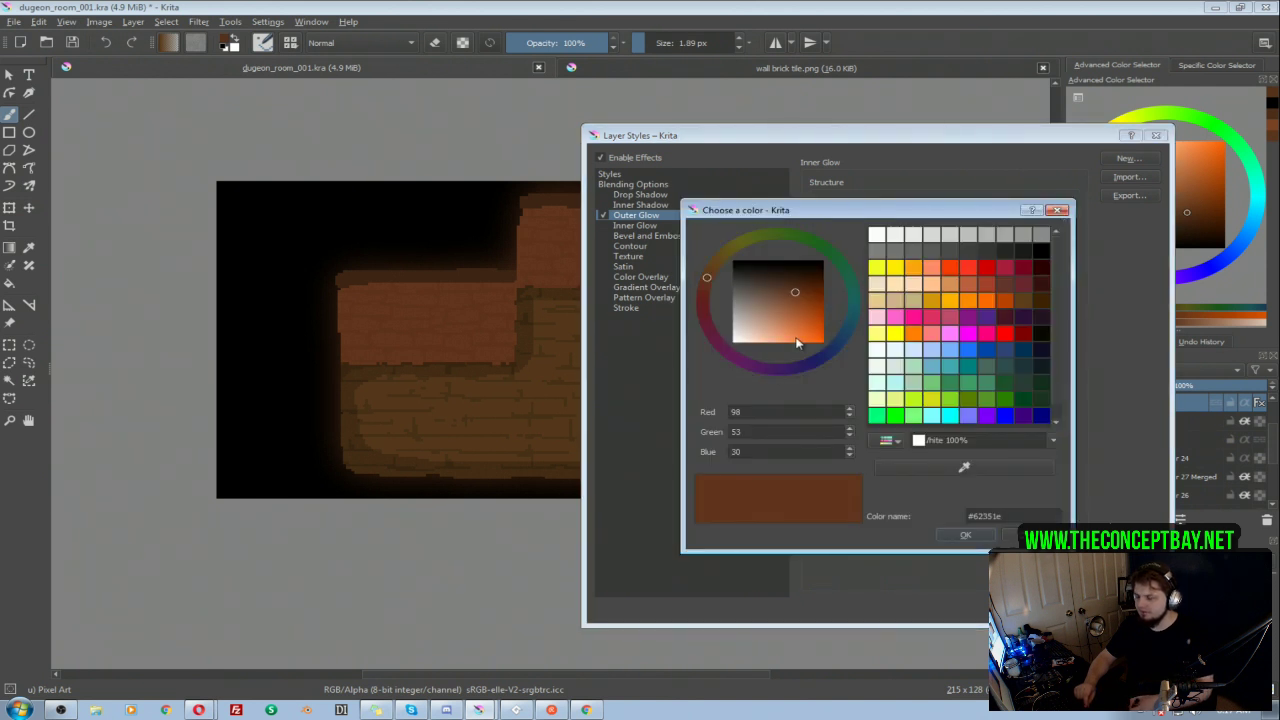
{"action": "left_click", "coordinate": [797, 343]}
{"action": "left_click", "coordinate": [966, 535]}
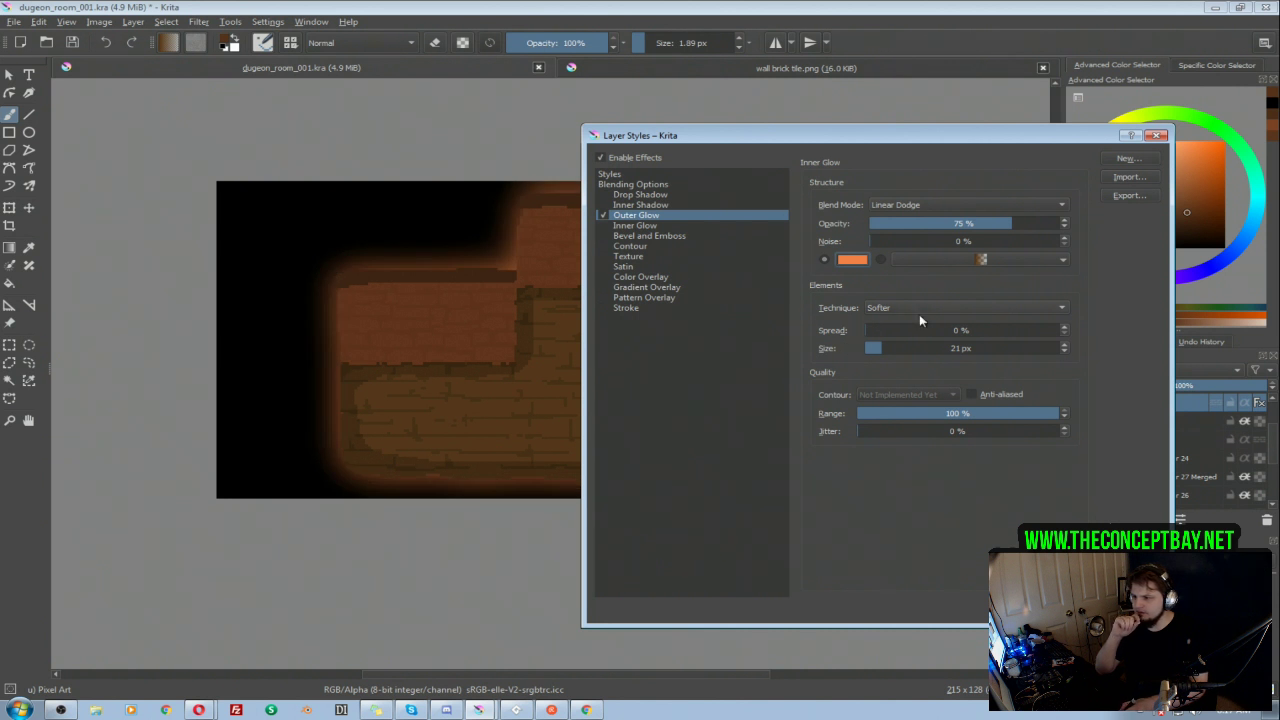
{"action": "left_click", "coordinate": [904, 222]}
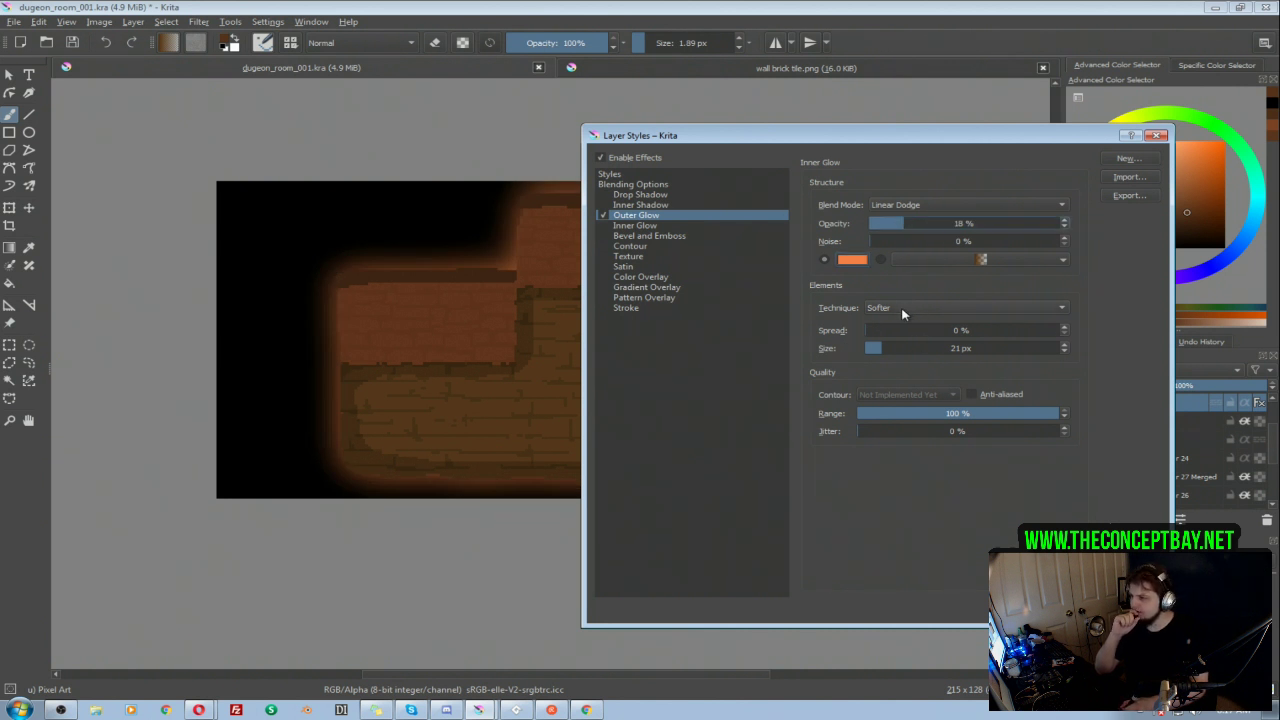
{"action": "left_click", "coordinate": [917, 224]}
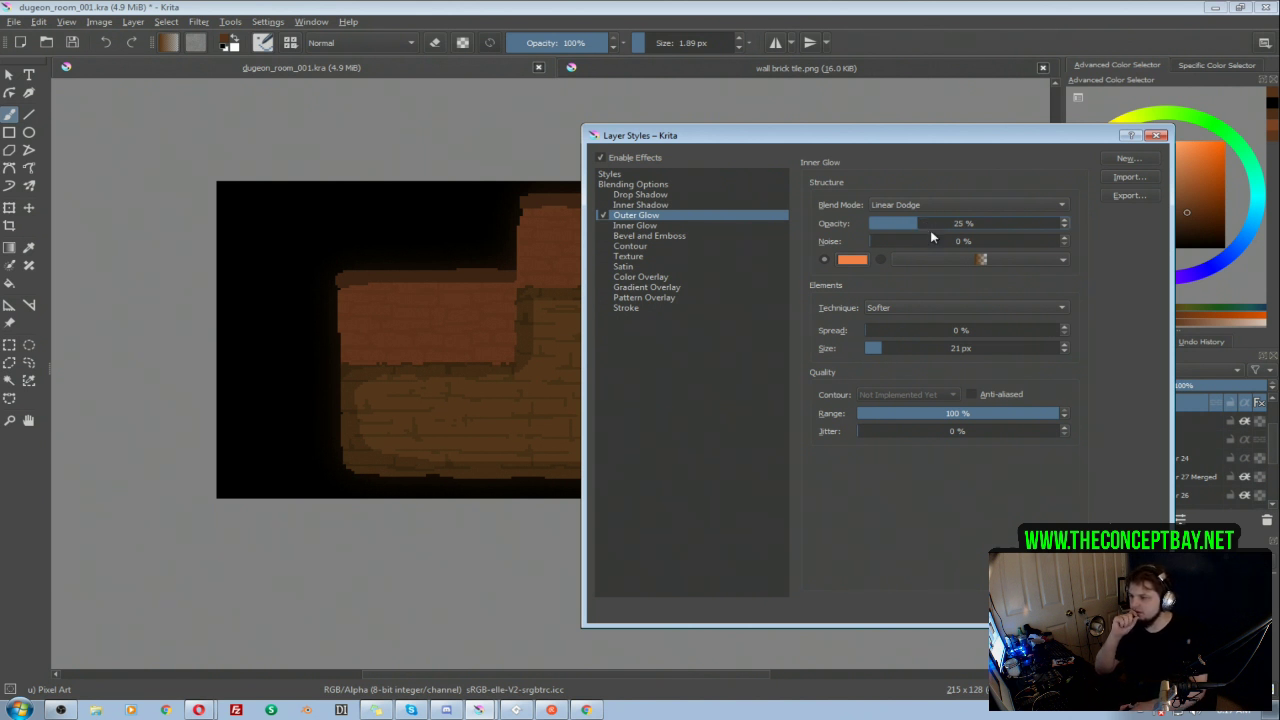
{"action": "left_click", "coordinate": [922, 224]}
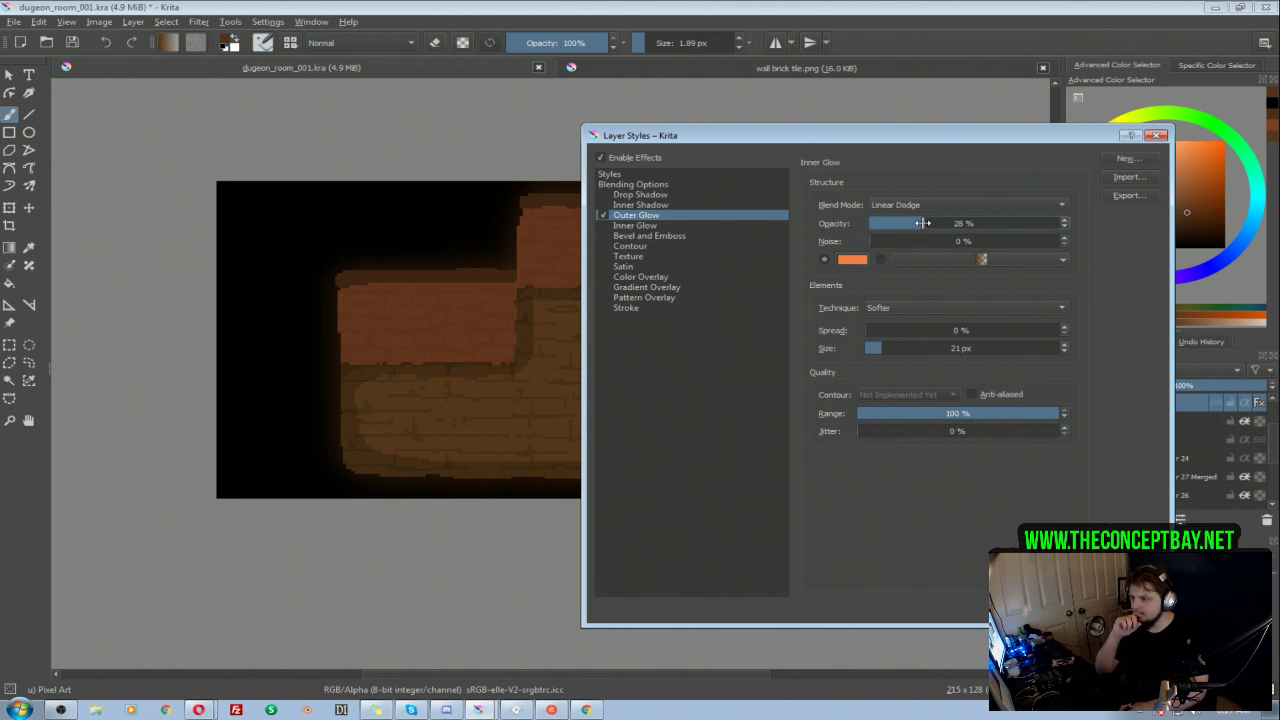
Step: Save the glow settings as a new style named "Prefab Glow" and apply the layer style
{"action": "left_click", "coordinate": [1124, 160]}
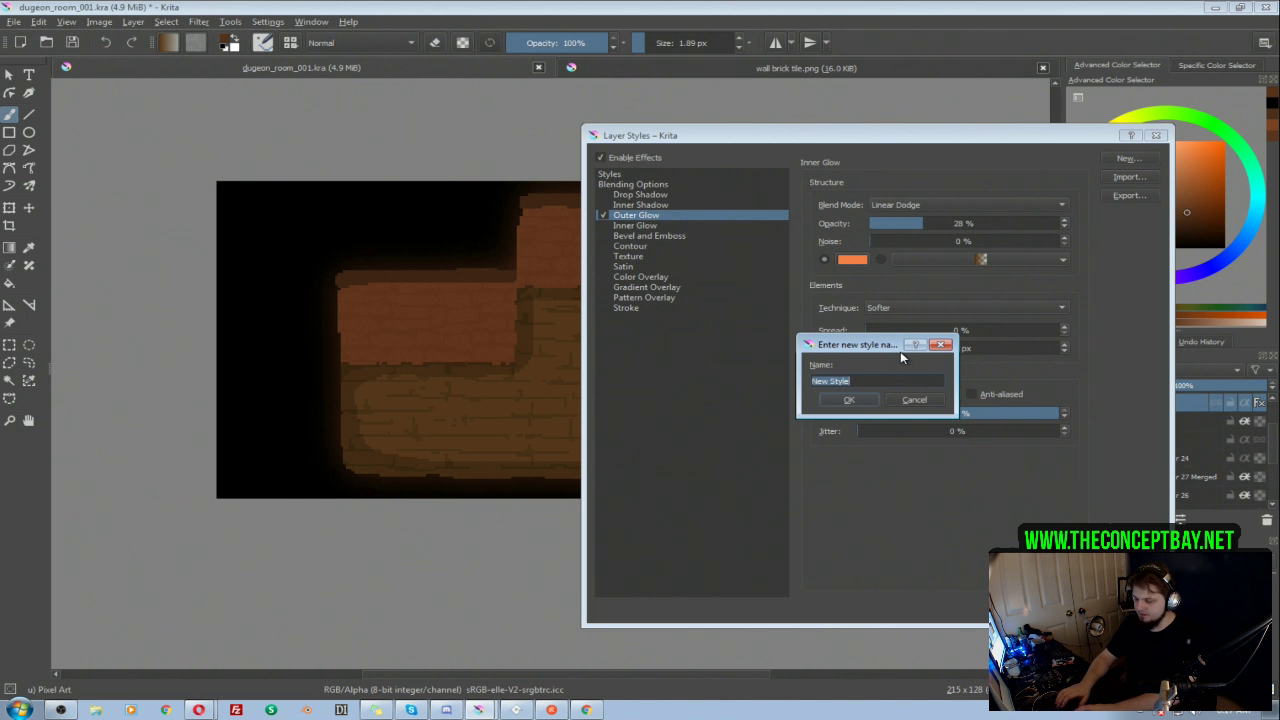
{"action": "type", "text": "Prefab Fl"}
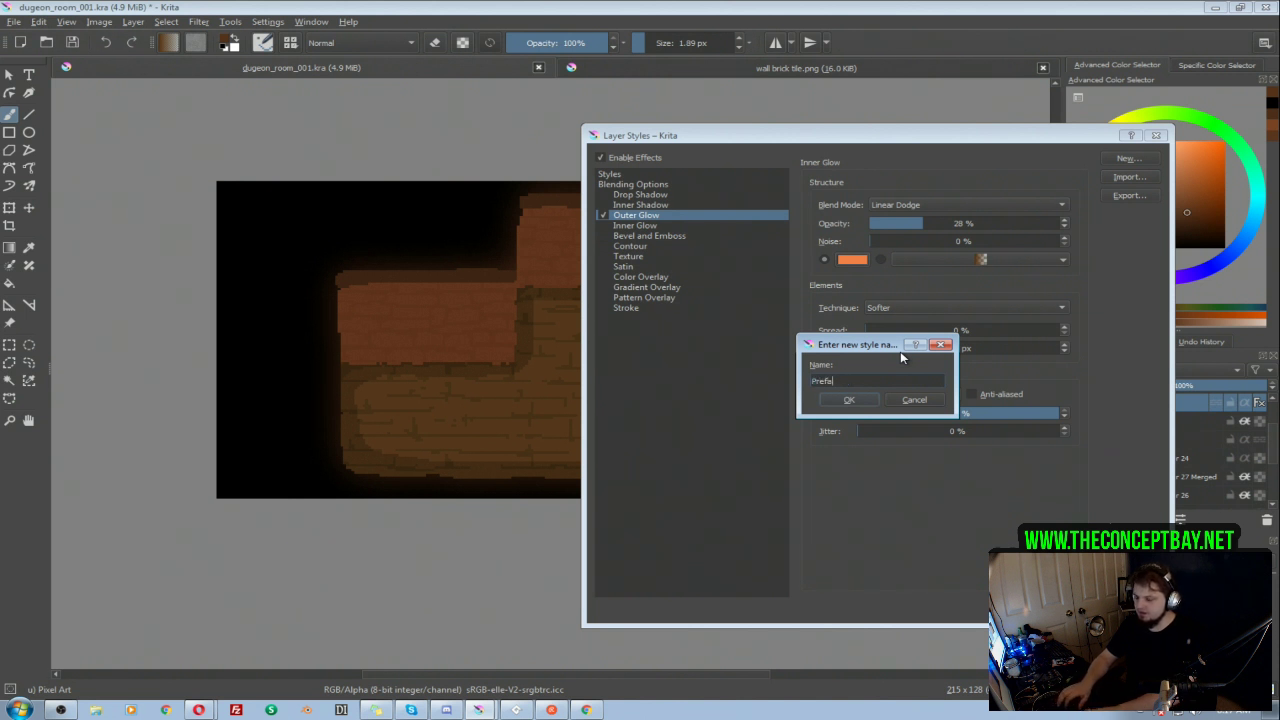
{"action": "key", "text": "BackSpace"}
{"action": "key", "text": "BackSpace"}
{"action": "type", "text": "Glow"}
{"action": "left_click", "coordinate": [849, 400]}
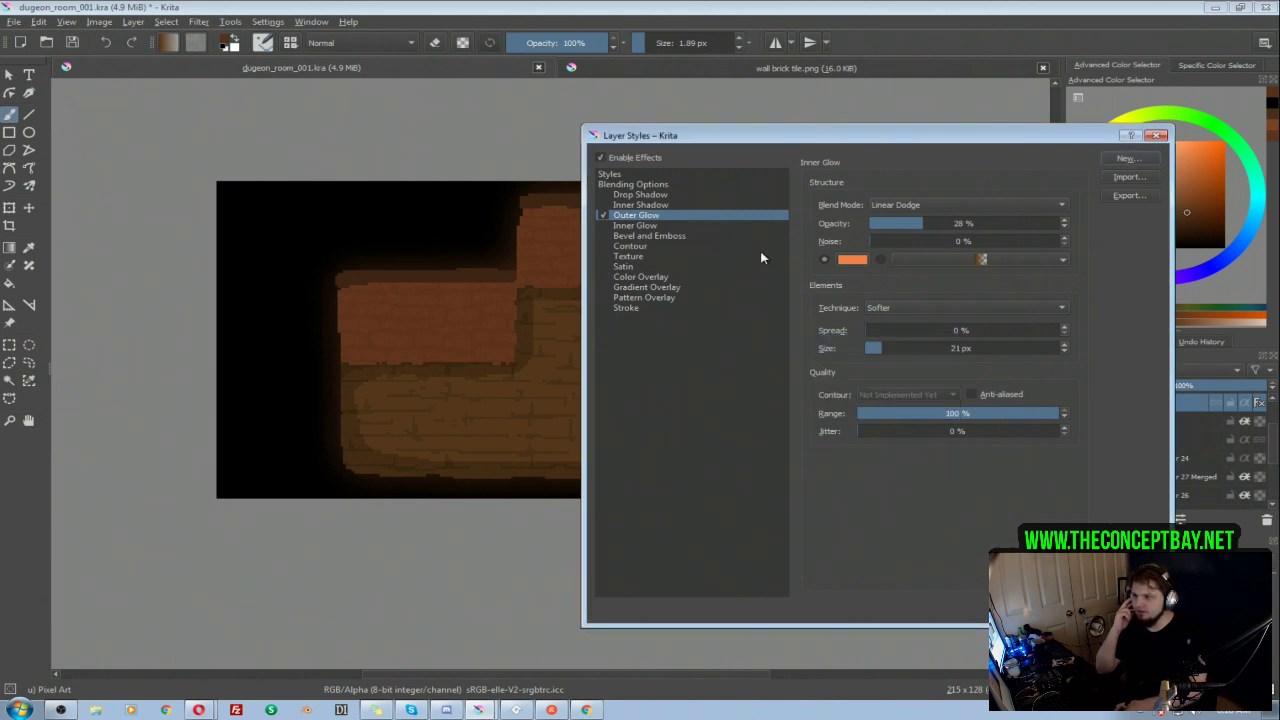
{"action": "left_click", "coordinate": [609, 174]}
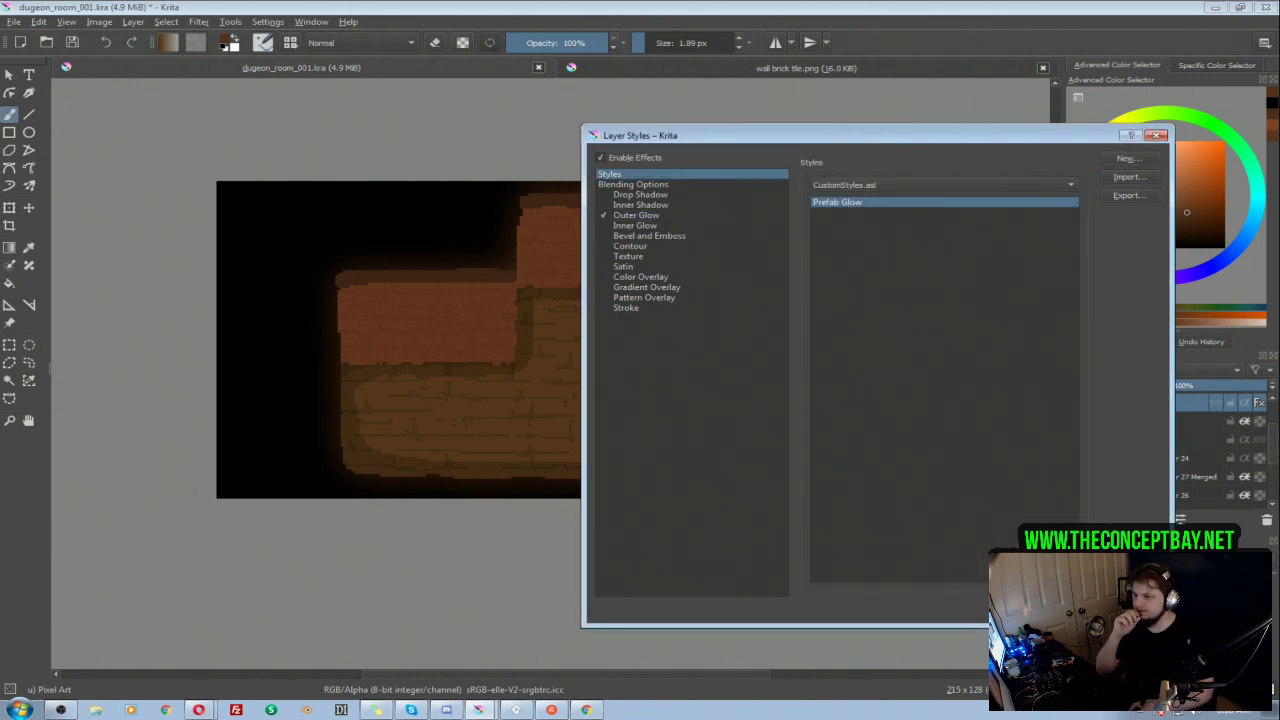
{"action": "left_click", "coordinate": [1068, 611]}
Step: Hide and collapse the Layer 21 group, and show group 001 again as the selected layer
{"action": "left_click", "coordinate": [1075, 403]}
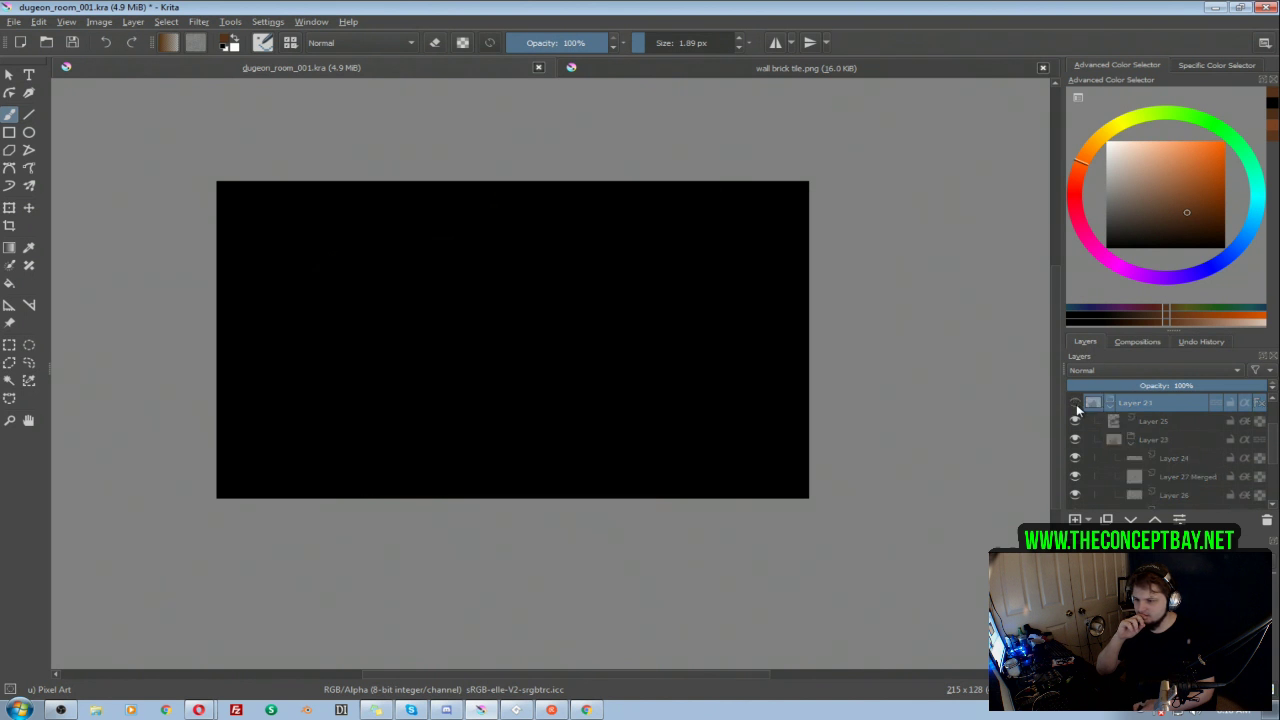
{"action": "left_click", "coordinate": [1111, 406]}
{"action": "left_click", "coordinate": [1125, 458]}
{"action": "left_click", "coordinate": [1075, 458]}
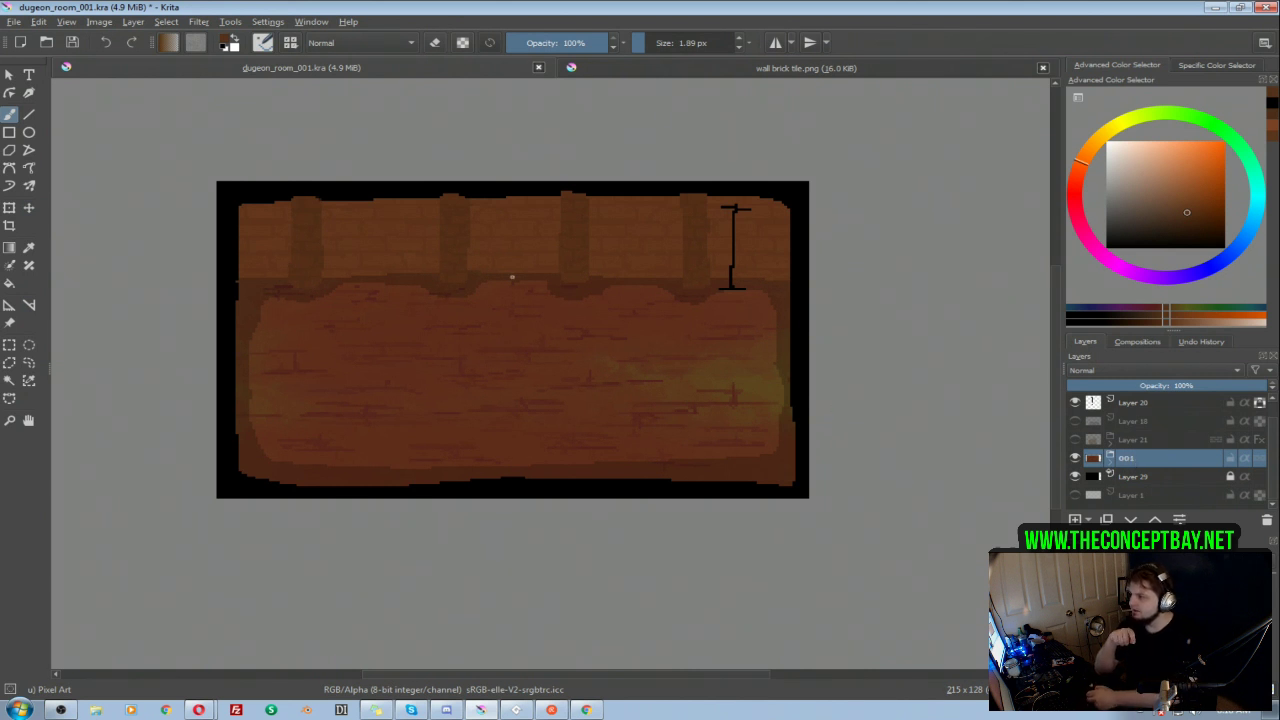
Step: Resize the canvas to 150% width and 150% height, keeping the artwork centered
{"action": "left_click", "coordinate": [99, 21]}
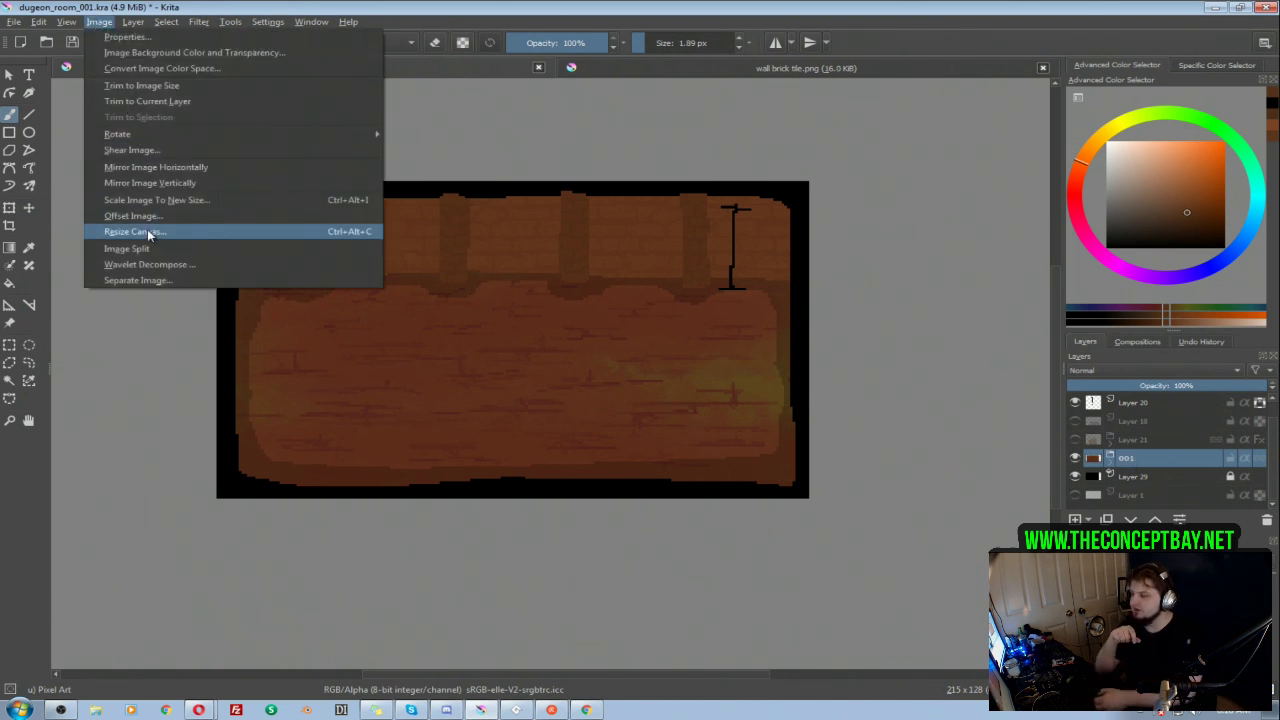
{"action": "left_click", "coordinate": [150, 232]}
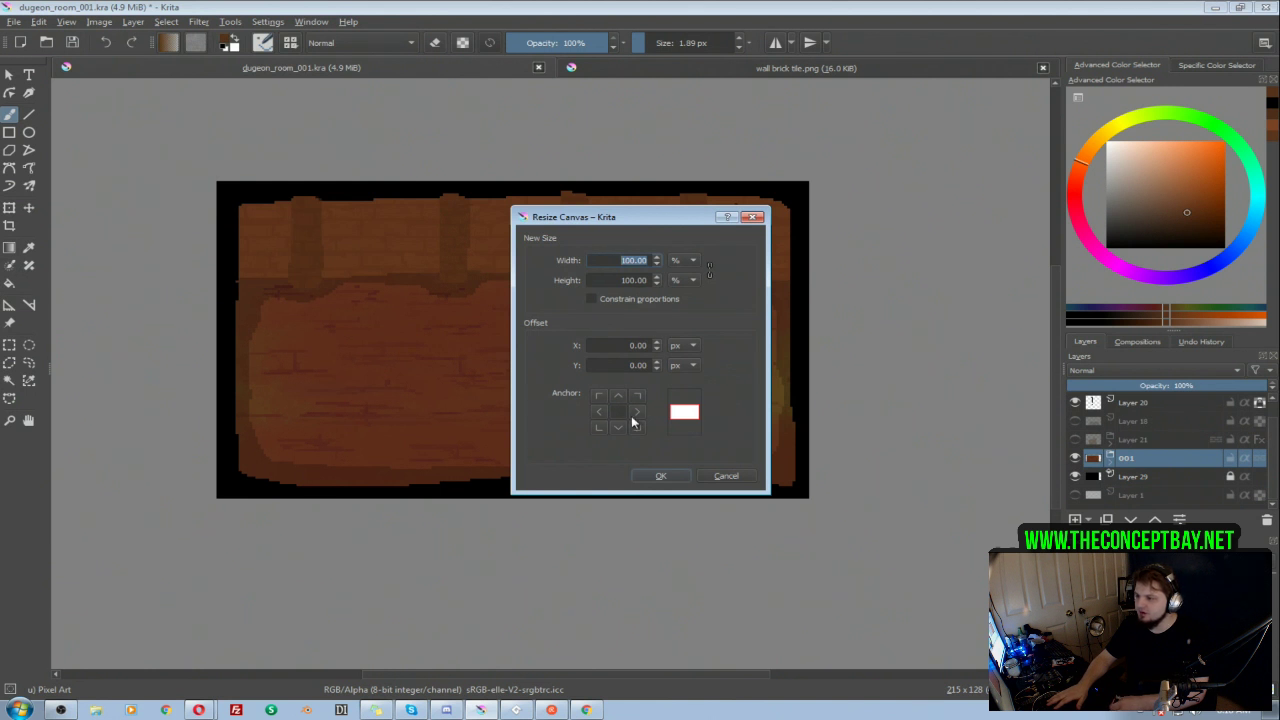
{"action": "type", "text": "150"}
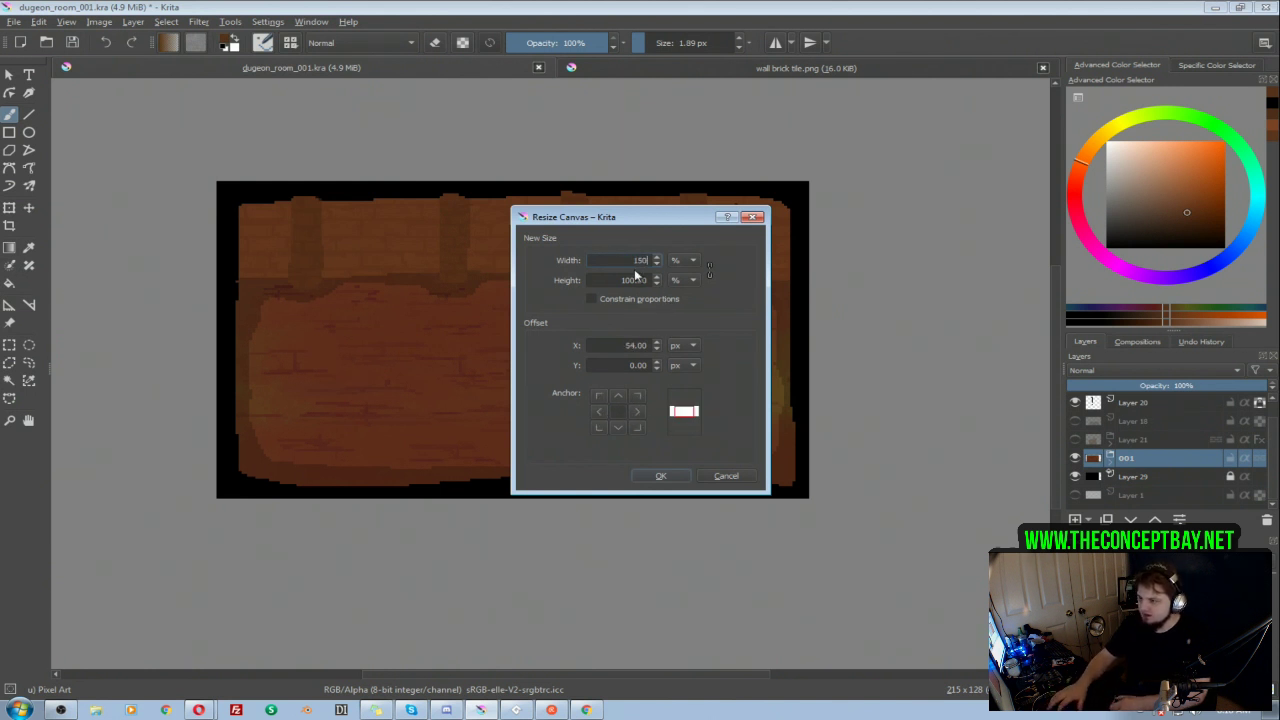
{"action": "key", "text": "Tab"}
{"action": "type", "text": "15"}
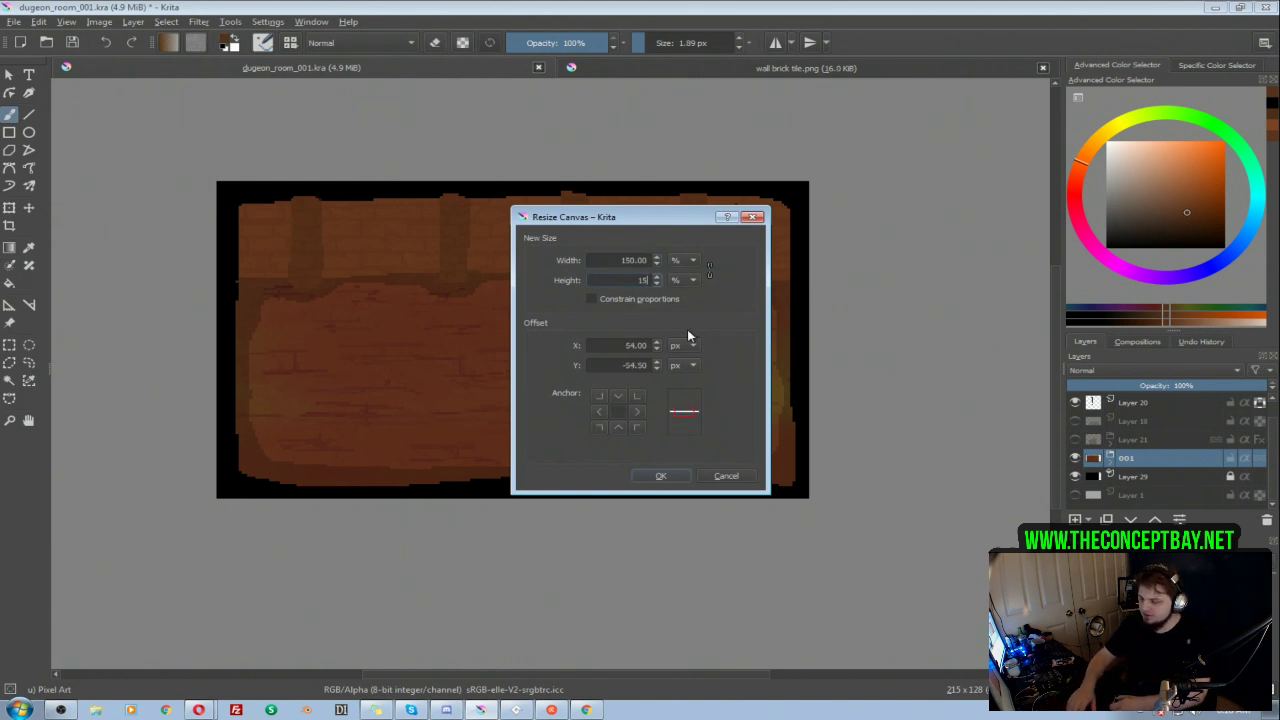
{"action": "type", "text": "0"}
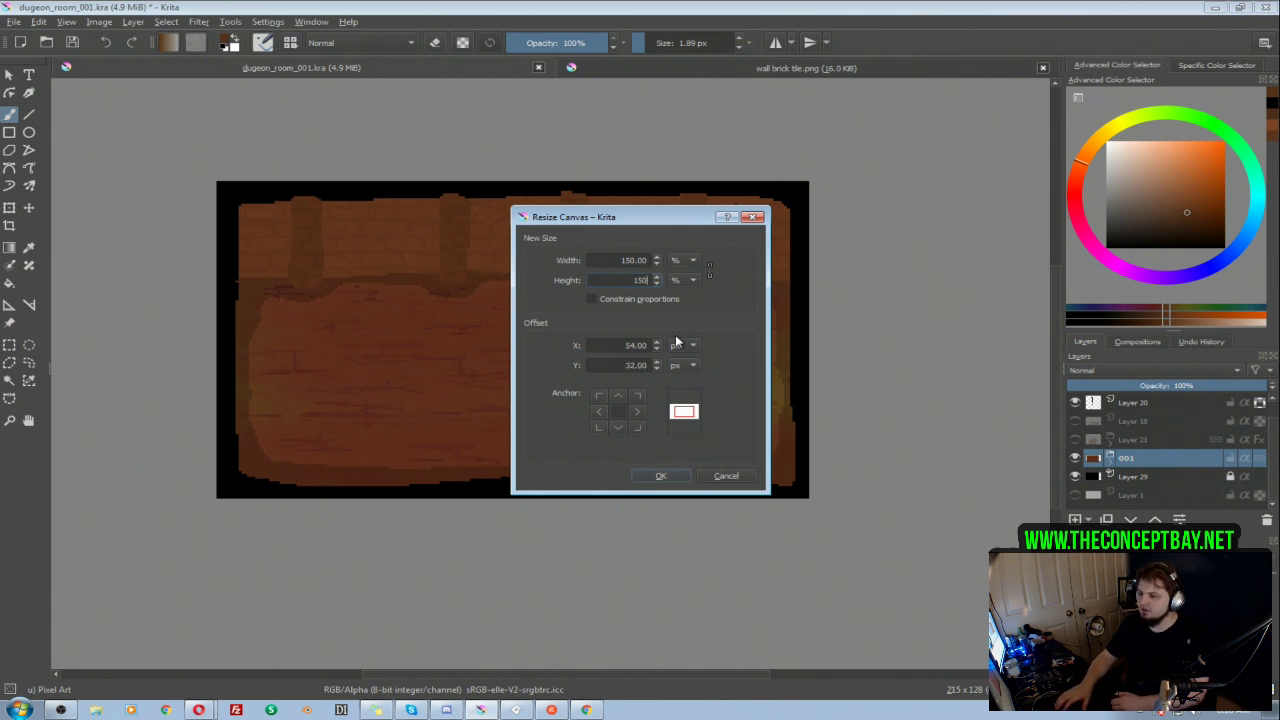
{"action": "key", "text": "Tab"}
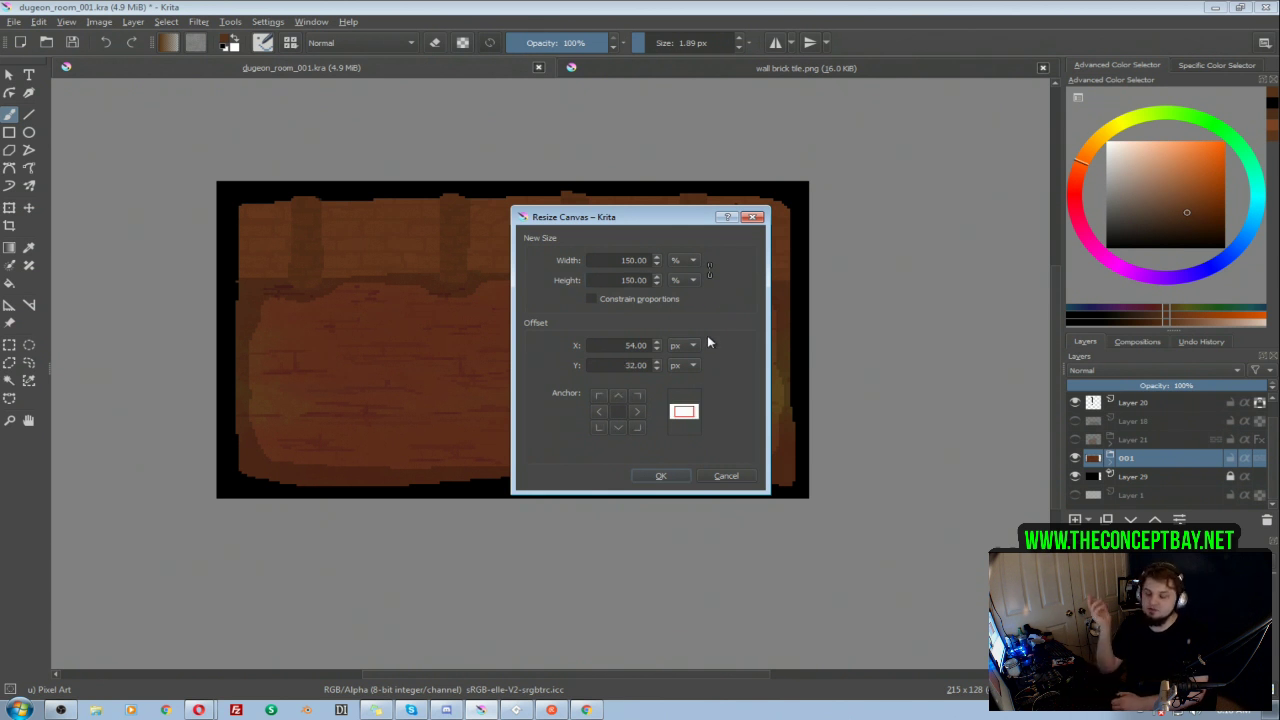
{"action": "left_click", "coordinate": [661, 475]}
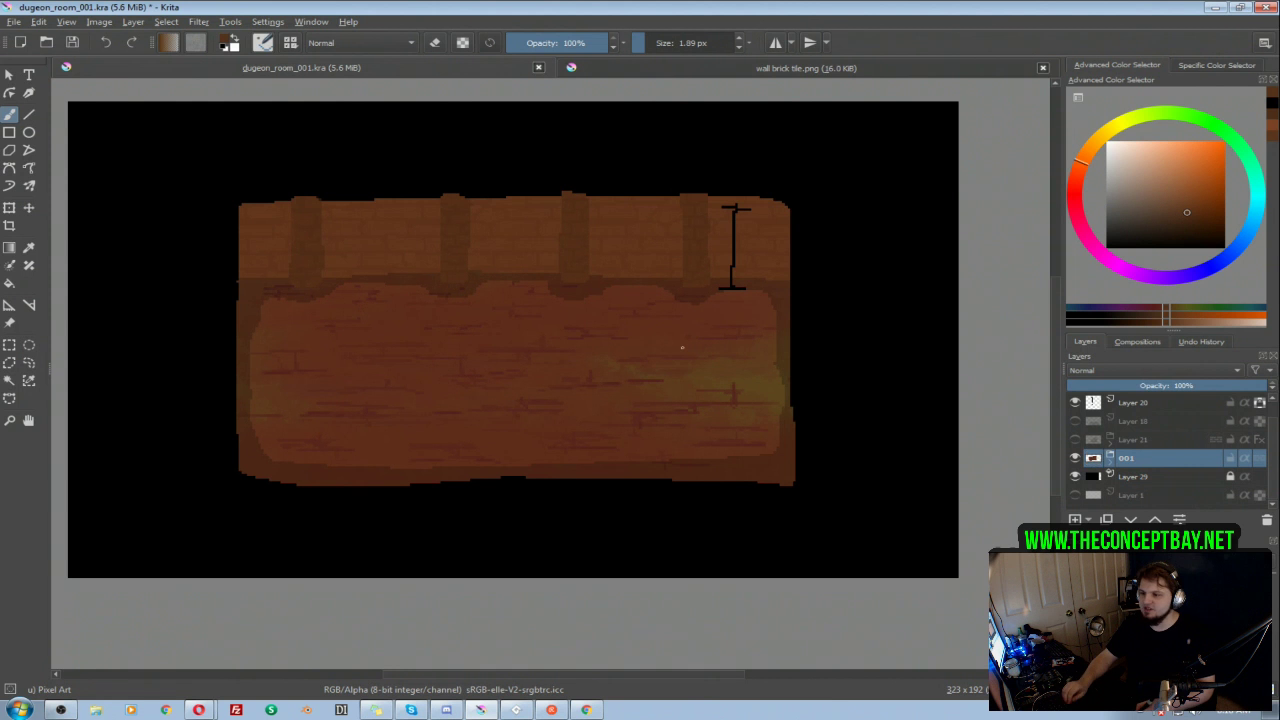
Step: Toggle Layer 21's visibility to check the L-shaped room on the enlarged canvas
{"action": "left_click", "coordinate": [1075, 440]}
{"action": "left_click", "coordinate": [1075, 440]}
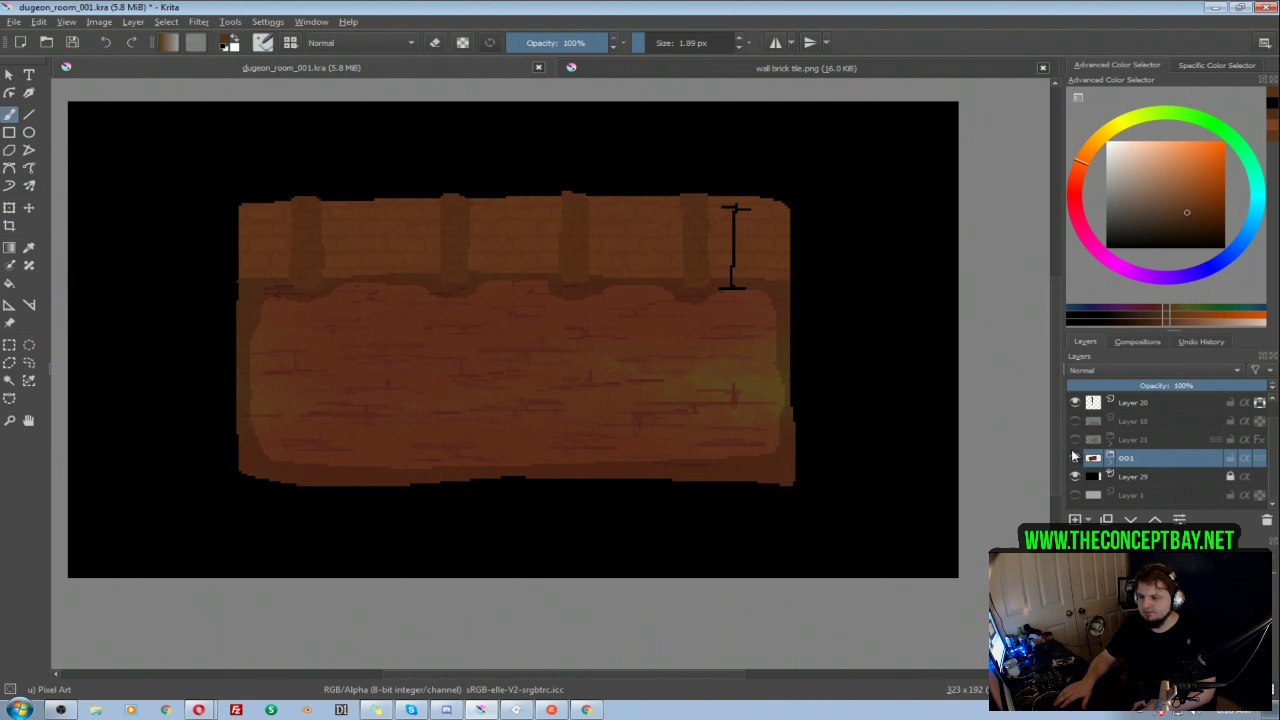
{"action": "mouse_move", "coordinate": [1073, 456]}
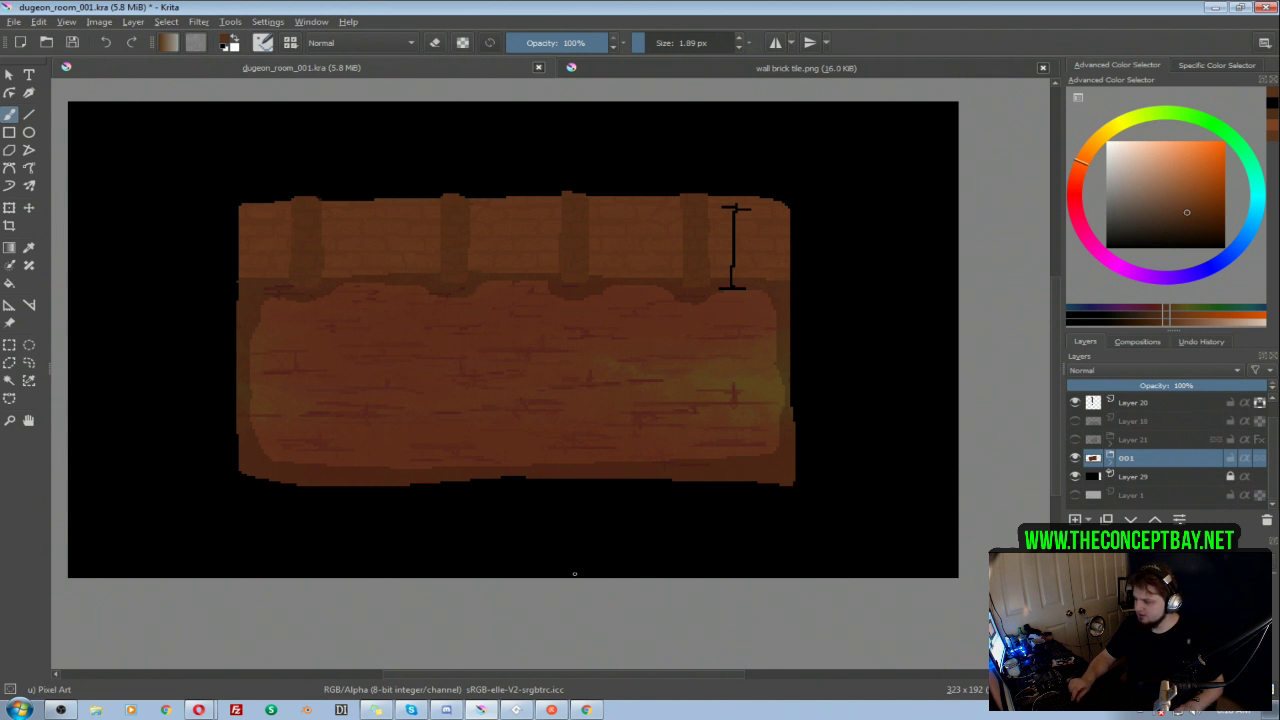
Step: Switch to GameMaker Studio 2 and expand the Shaders resources to view the project's shaders
{"action": "left_click", "coordinate": [513, 710]}
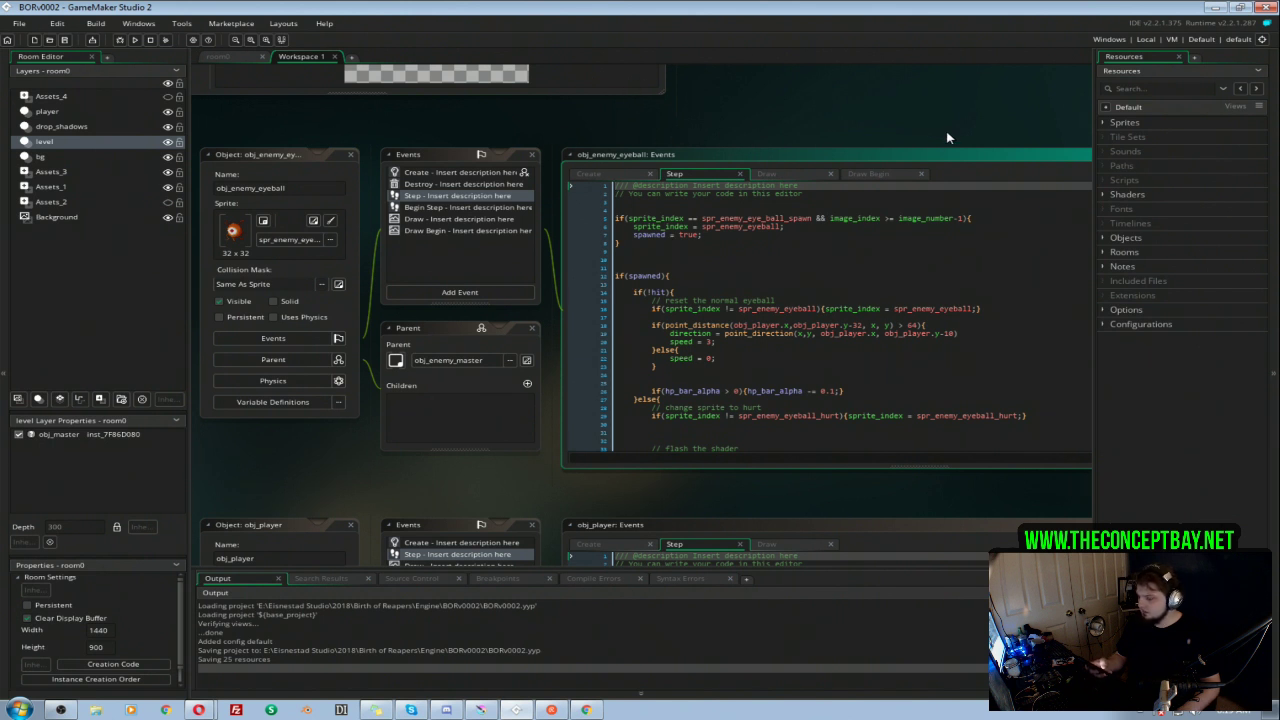
{"action": "left_click", "coordinate": [1104, 197]}
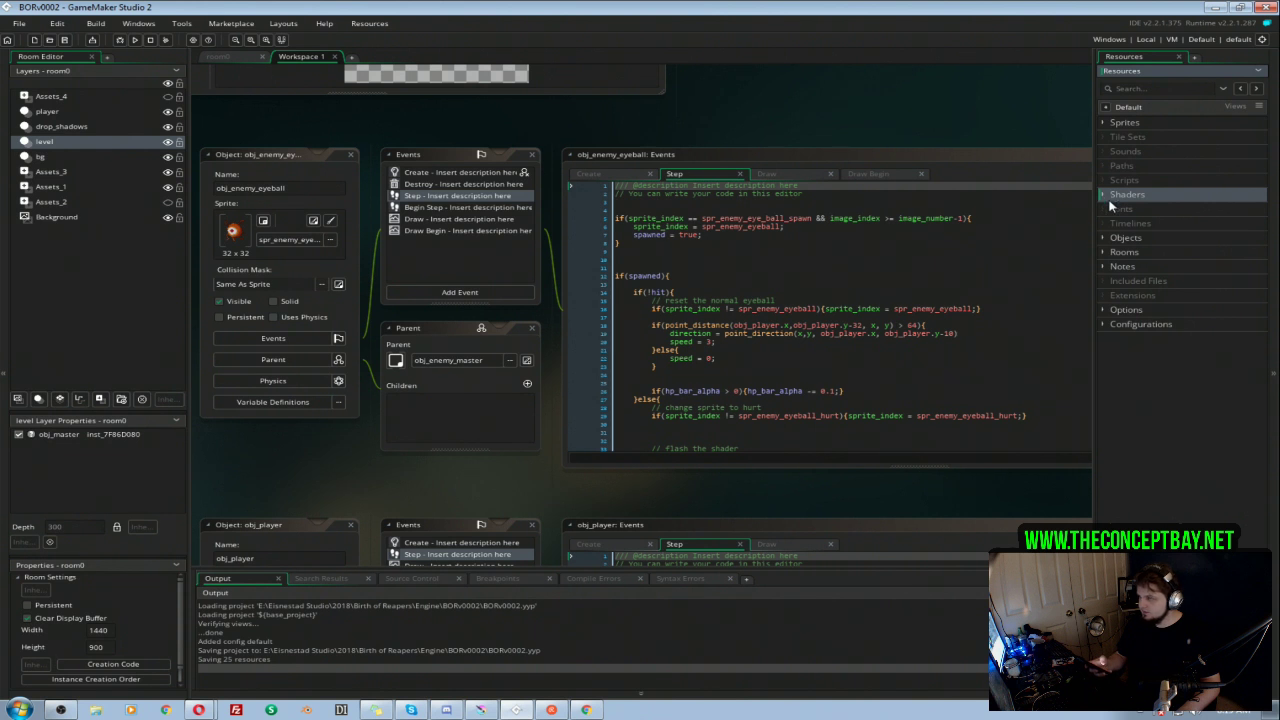
{"action": "left_click", "coordinate": [1103, 197]}
{"action": "left_click", "coordinate": [1103, 197]}
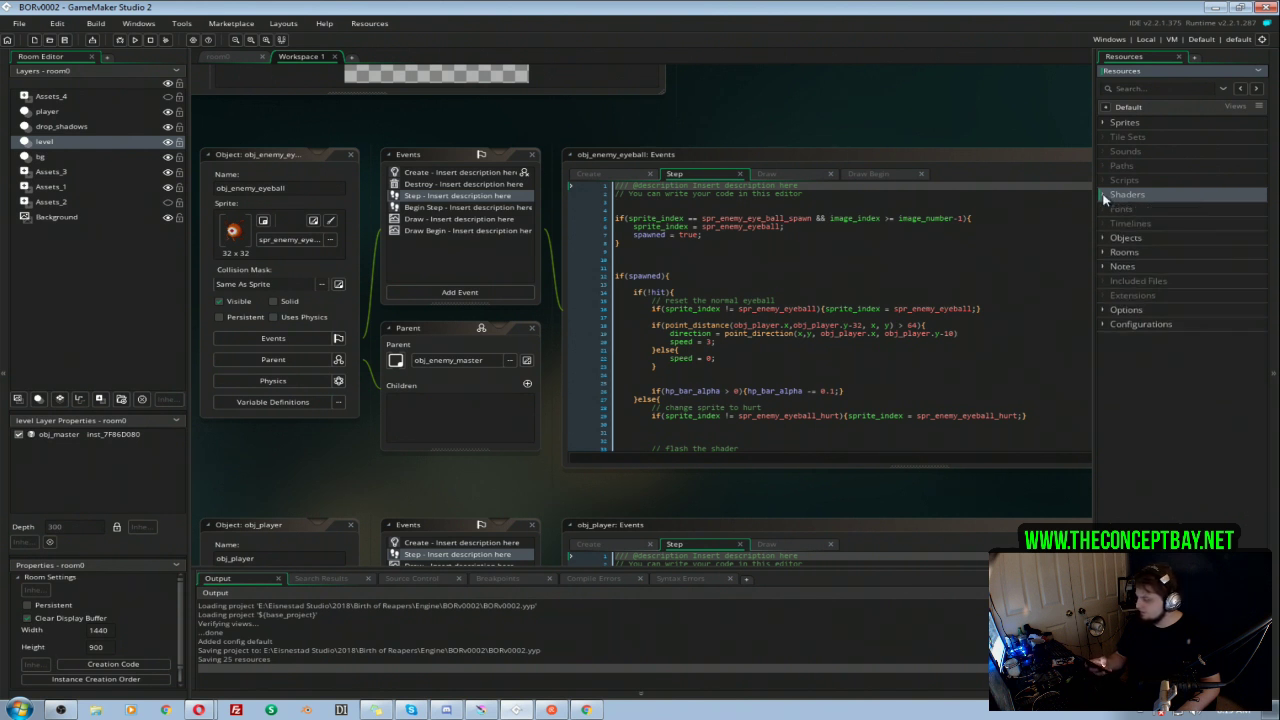
{"action": "left_click", "coordinate": [1103, 197]}
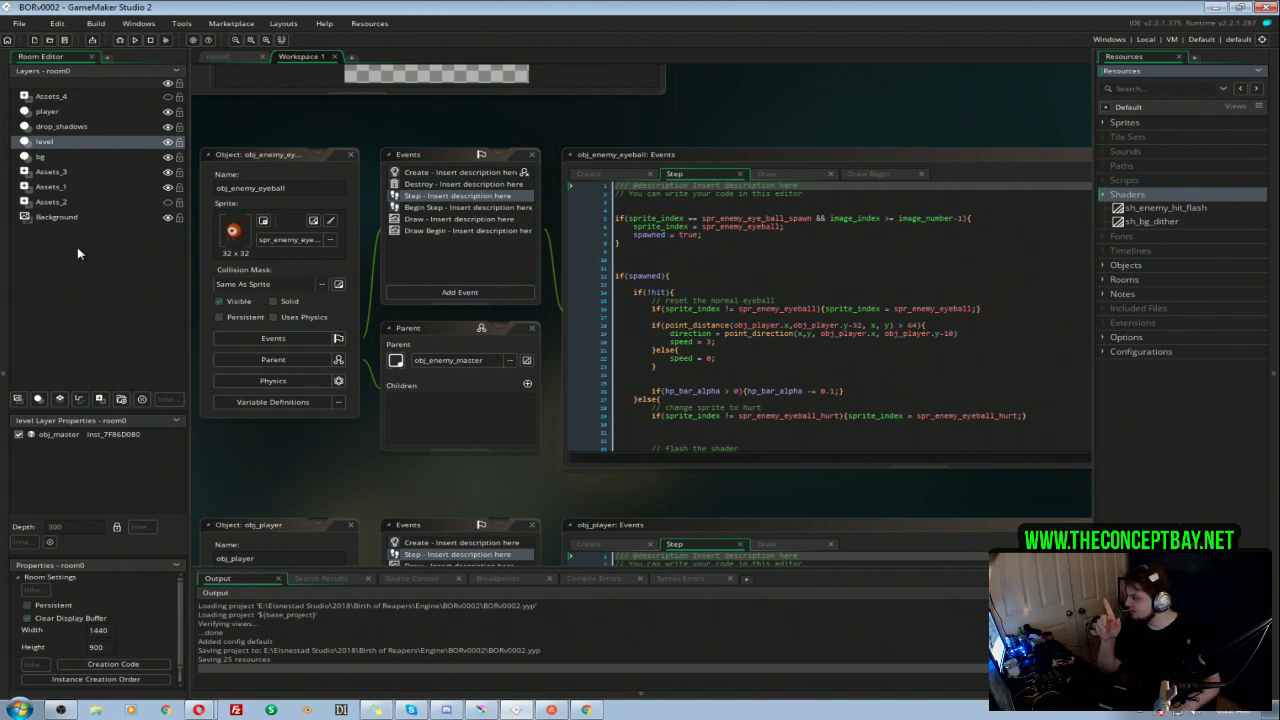
{"action": "left_click", "coordinate": [1102, 195]}
{"action": "left_click", "coordinate": [1102, 195]}
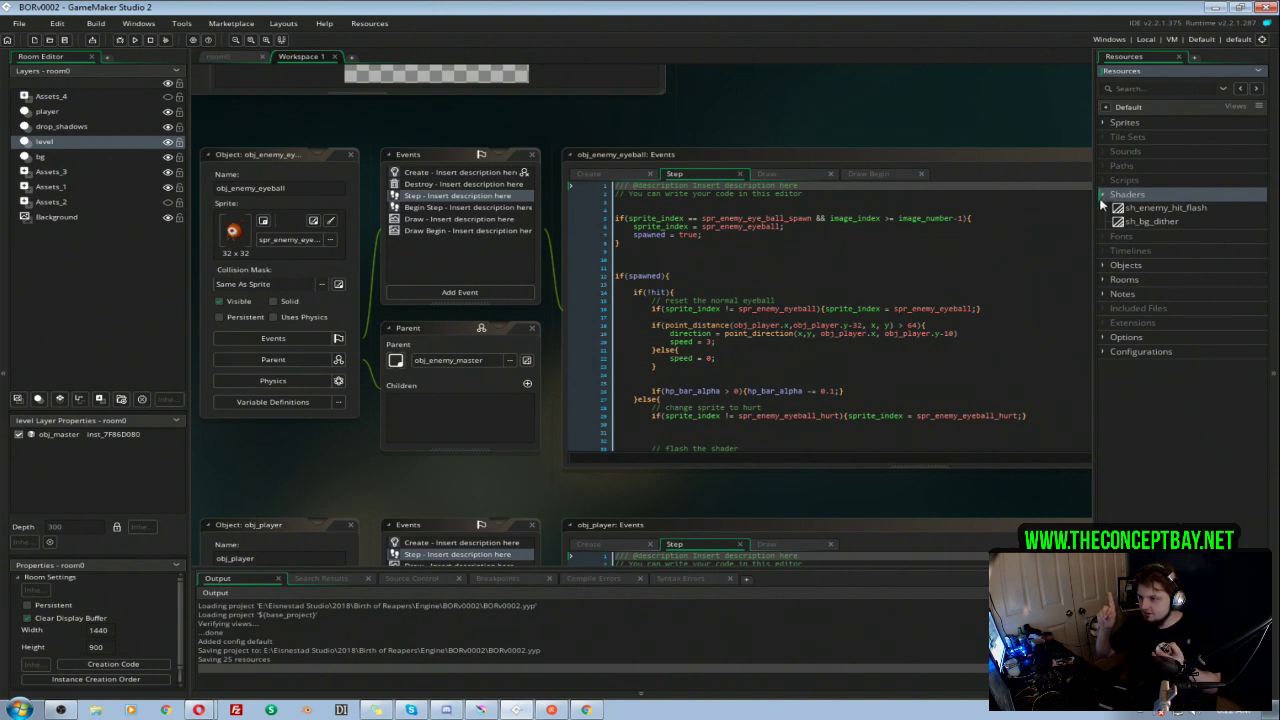
{"action": "left_click", "coordinate": [1104, 194]}
{"action": "left_click", "coordinate": [1104, 194]}
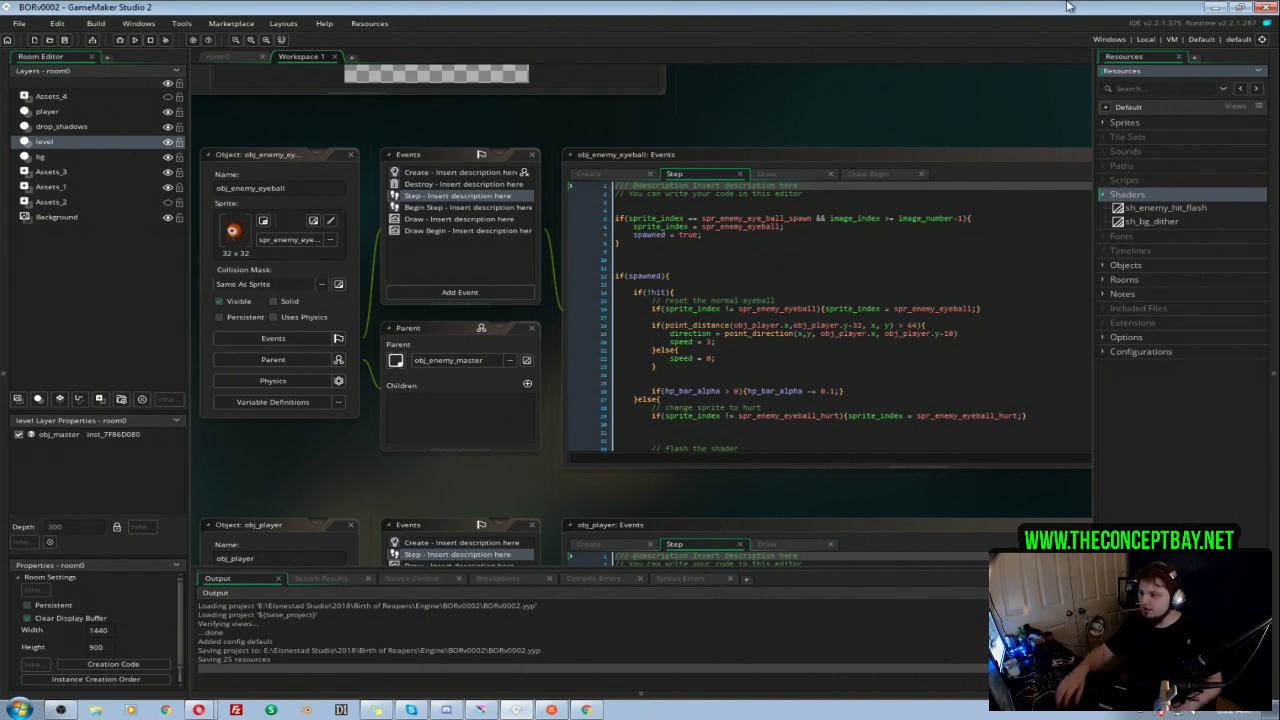
{"action": "left_click", "coordinate": [902, 264]}
{"action": "left_click_drag", "start_coordinate": [828, 94], "coordinate": [855, 98]}
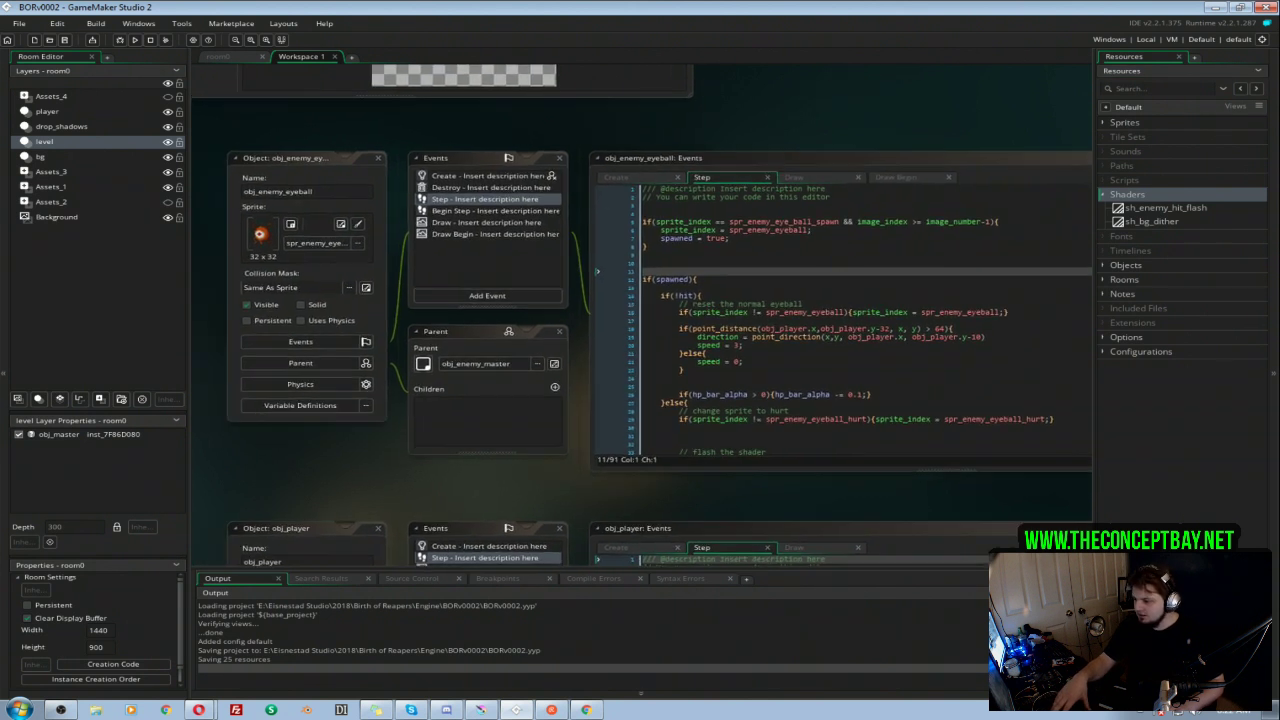
Step: Switch back to Krita and apply the saved Prefab Glow layer style to group 001
{"action": "left_click", "coordinate": [483, 712]}
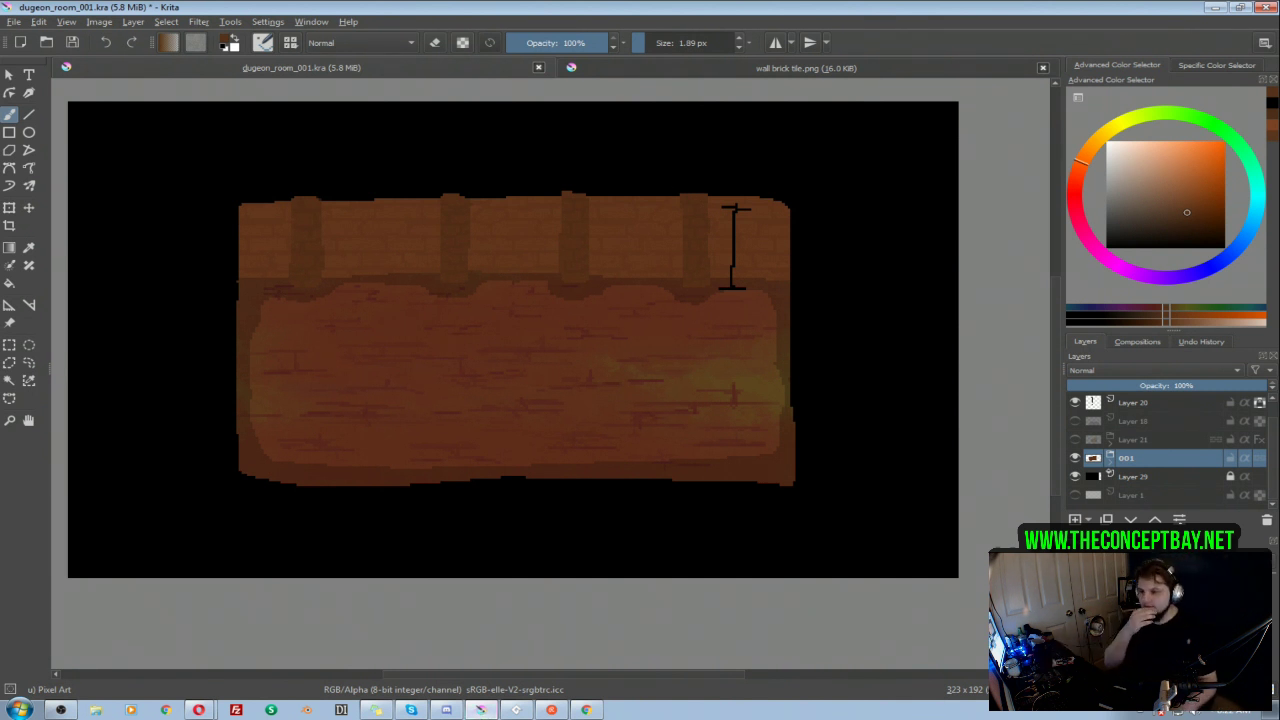
{"action": "right_click", "coordinate": [1173, 462]}
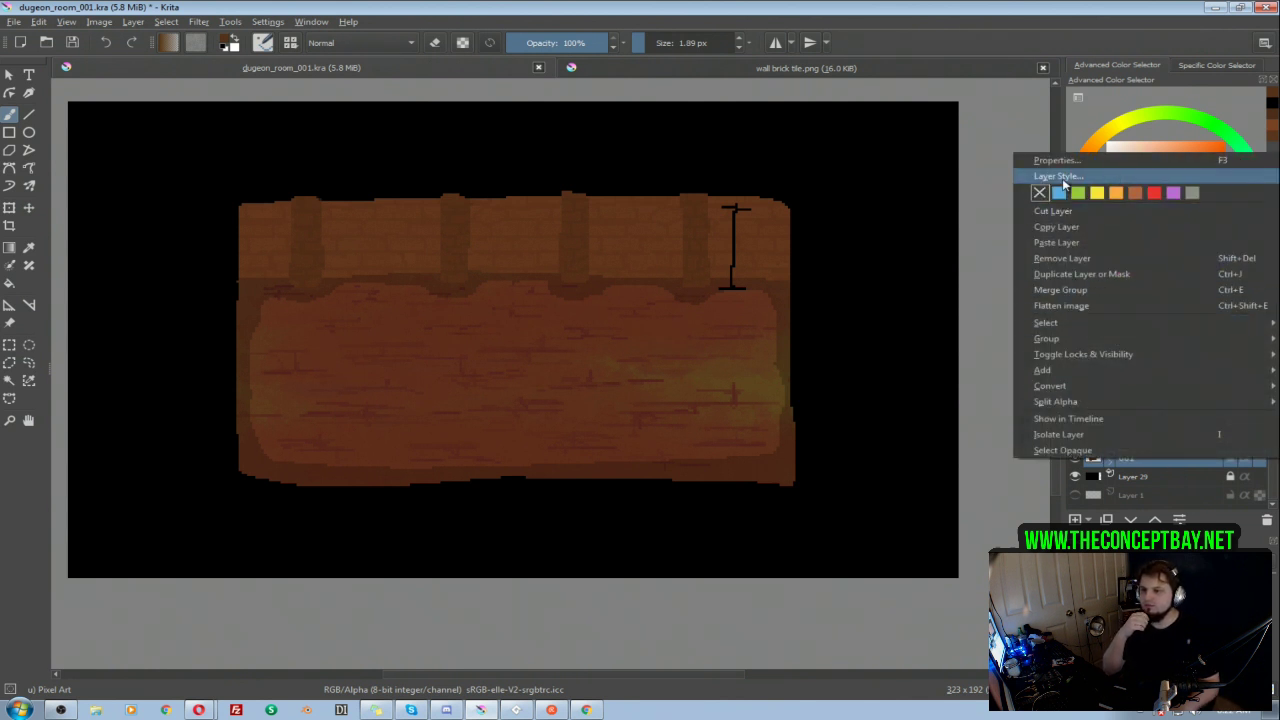
{"action": "left_click", "coordinate": [1058, 174]}
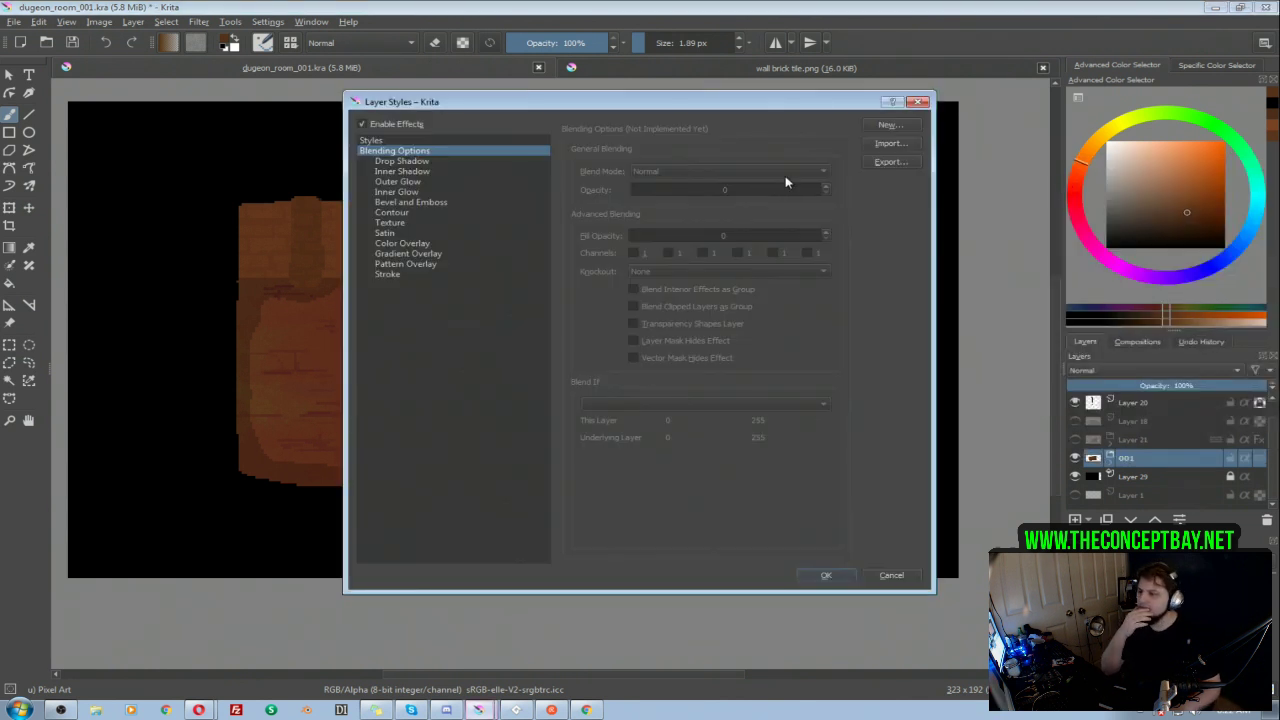
{"action": "left_click", "coordinate": [414, 138]}
{"action": "left_click", "coordinate": [646, 170]}
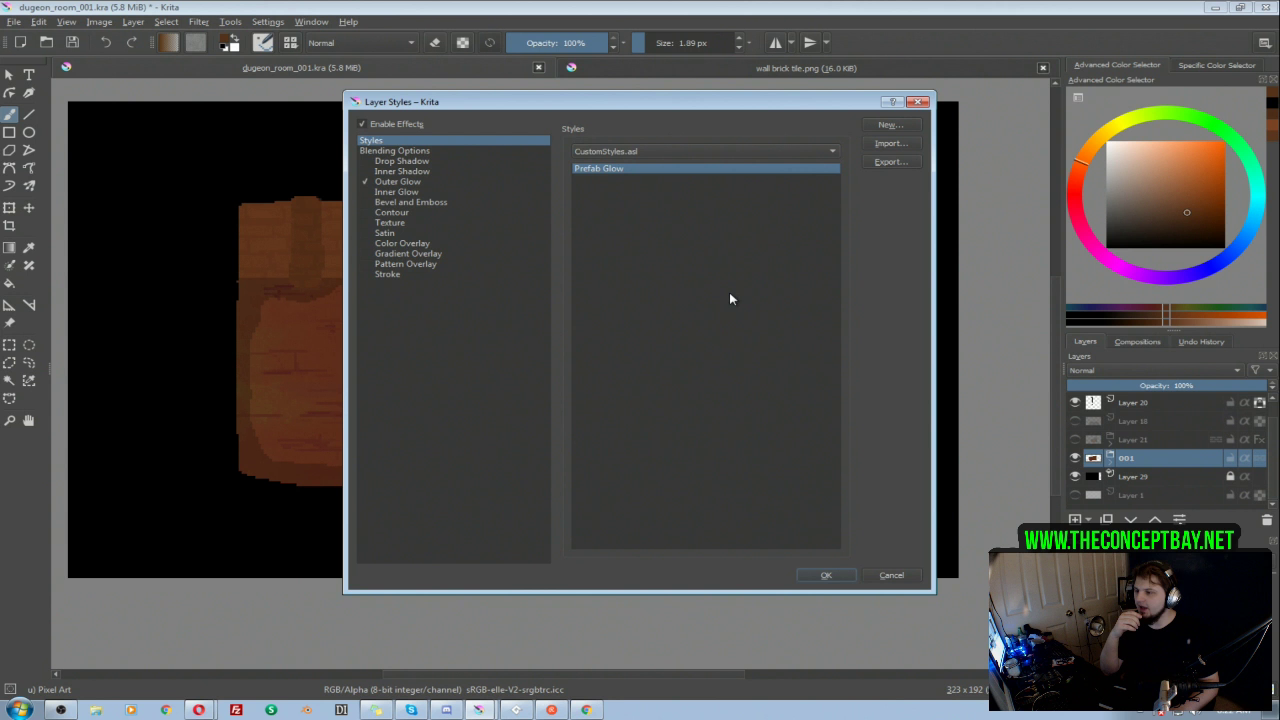
{"action": "left_click", "coordinate": [826, 576]}
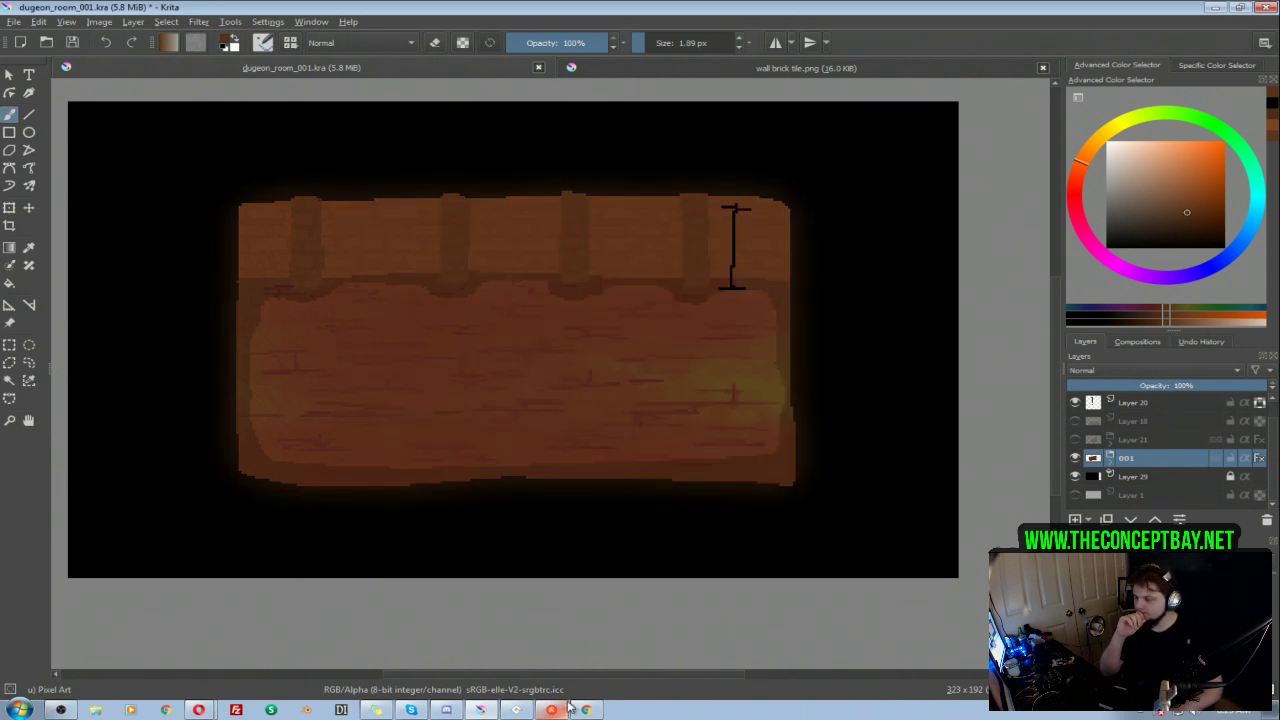
Step: Expand group 001, hide its pasted plank texture layer to check the effect, and delete that layer
{"action": "left_click", "coordinate": [1110, 464]}
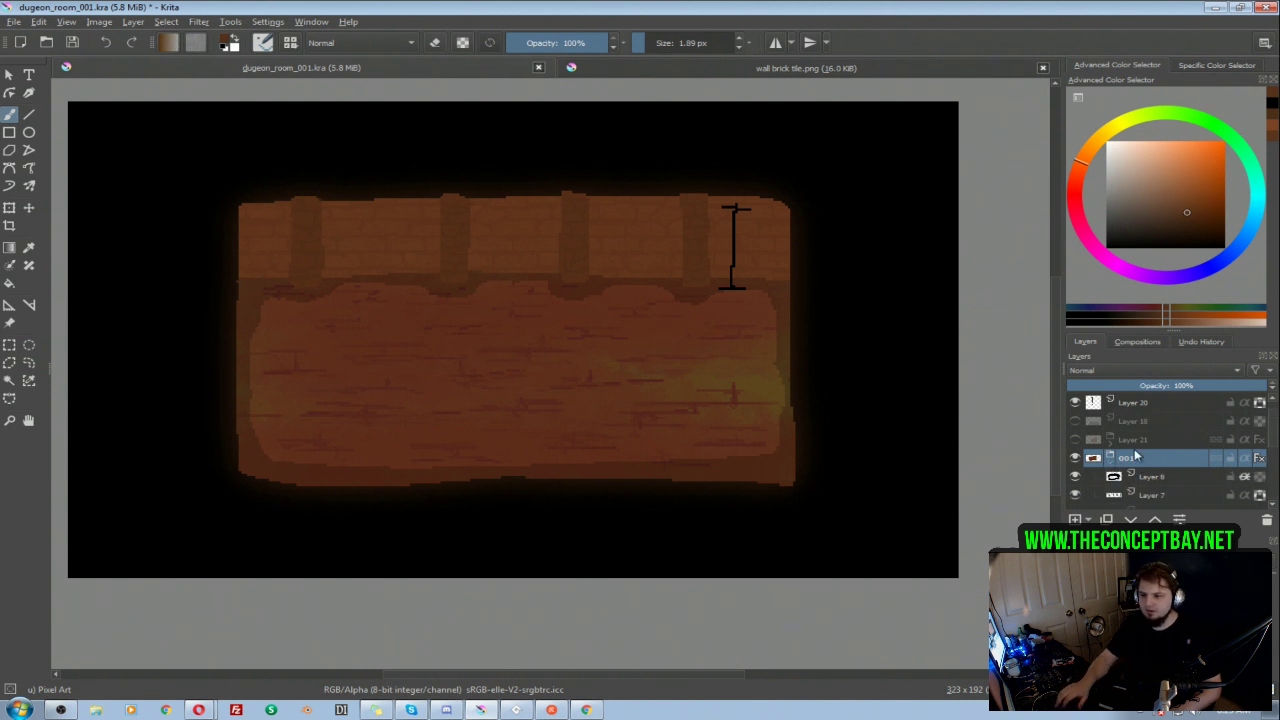
{"action": "scroll", "coordinate": [1136, 456], "scroll_direction": "down", "scroll_amount": 2}
{"action": "left_click", "coordinate": [1076, 424]}
{"action": "left_click", "coordinate": [1076, 424]}
{"action": "left_click", "coordinate": [1076, 424]}
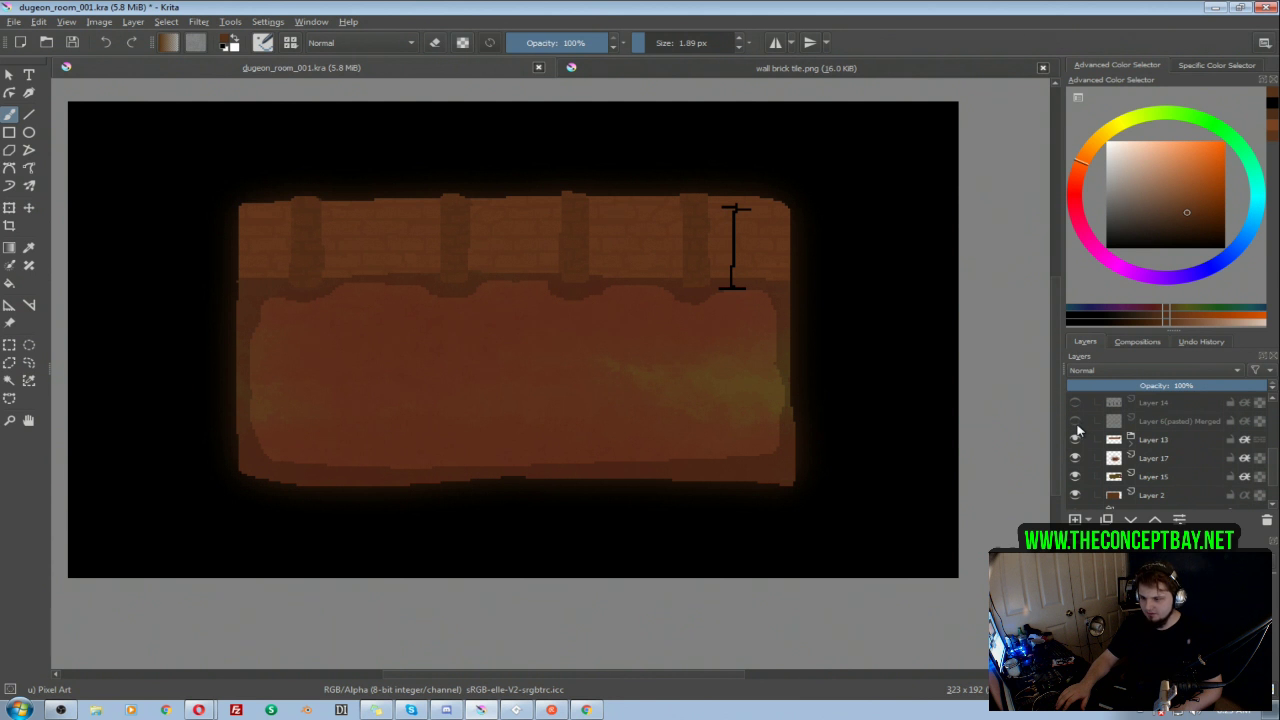
{"action": "left_click", "coordinate": [1077, 424]}
{"action": "left_click", "coordinate": [1077, 425]}
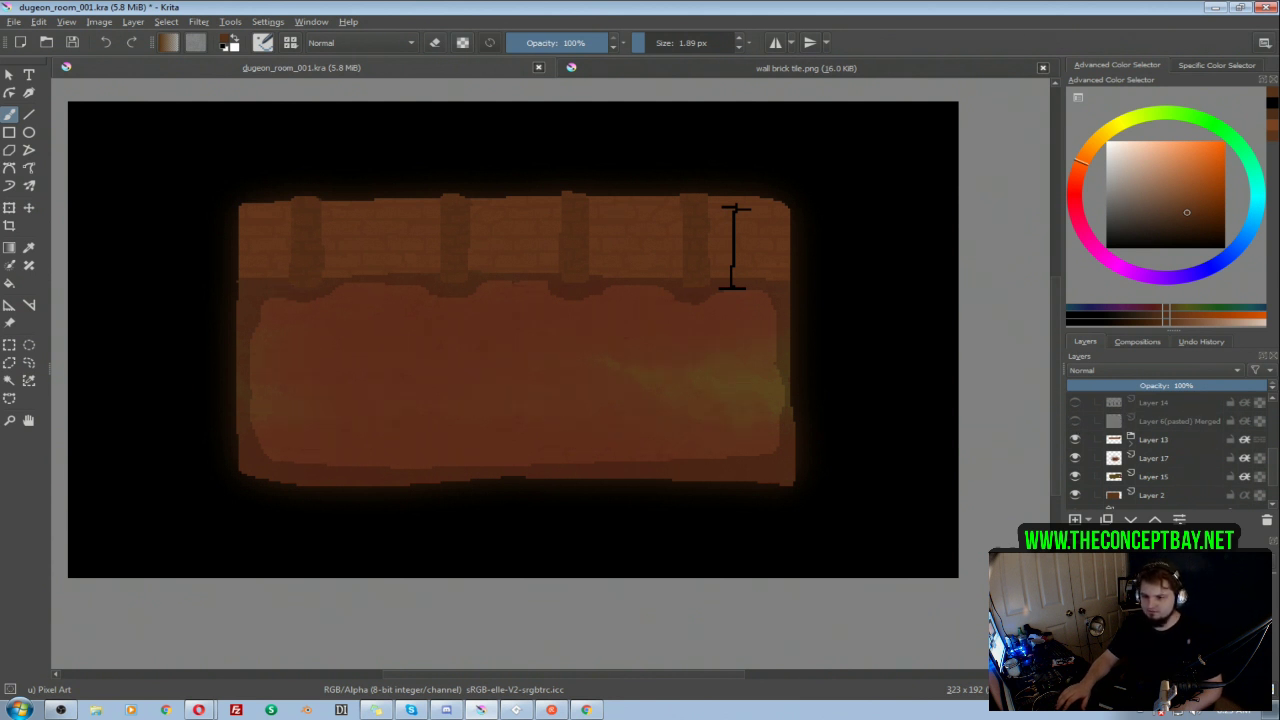
{"action": "left_click_drag", "start_coordinate": [1275, 463], "coordinate": [1272, 452]}
{"action": "left_click", "coordinate": [1145, 442]}
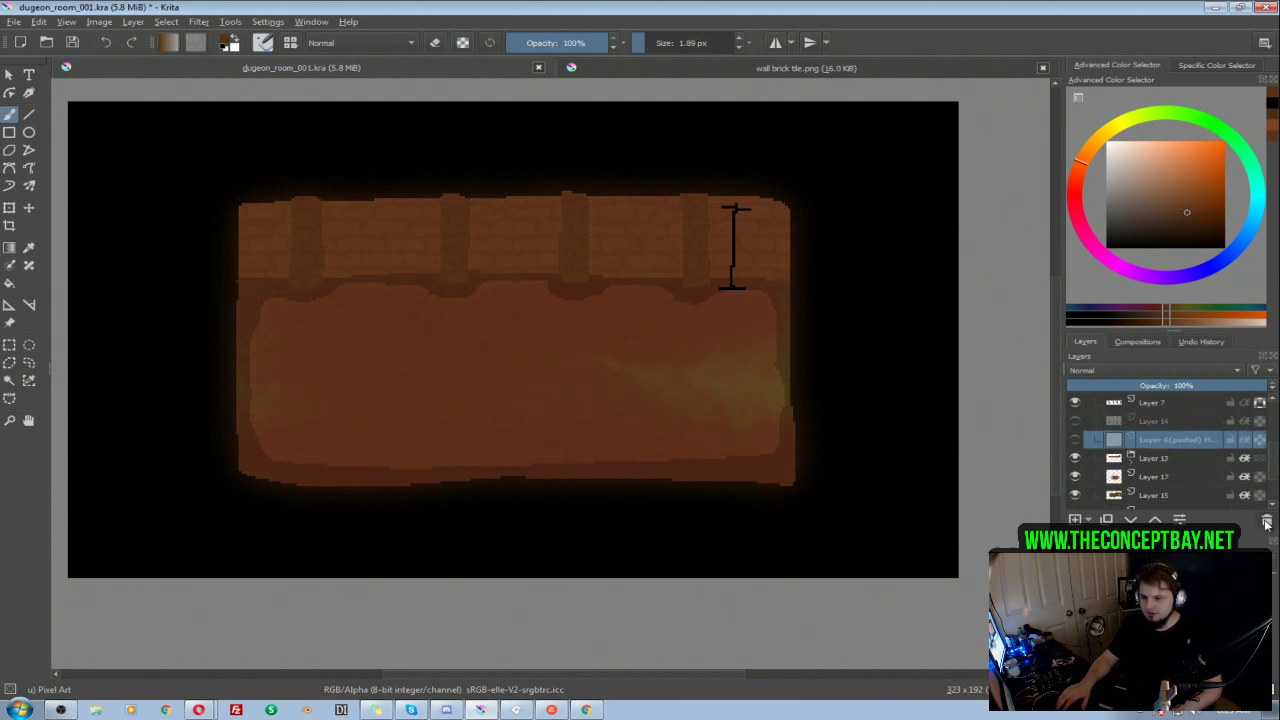
{"action": "left_click", "coordinate": [1266, 520]}
Step: Hide Layer 15, the greenish floor tint in group 001, and delete it
{"action": "left_click", "coordinate": [1075, 458]}
{"action": "left_click", "coordinate": [1075, 458]}
{"action": "left_click", "coordinate": [1076, 477]}
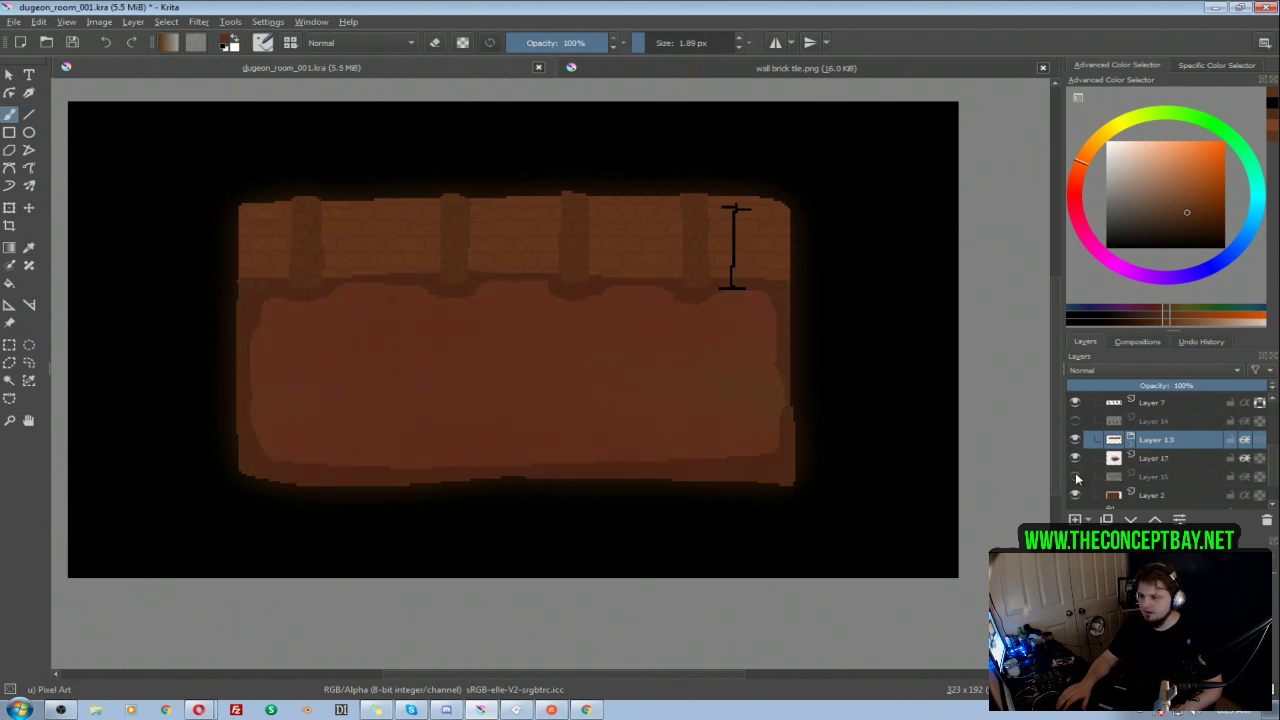
{"action": "left_click", "coordinate": [1170, 480]}
{"action": "left_click", "coordinate": [1267, 521]}
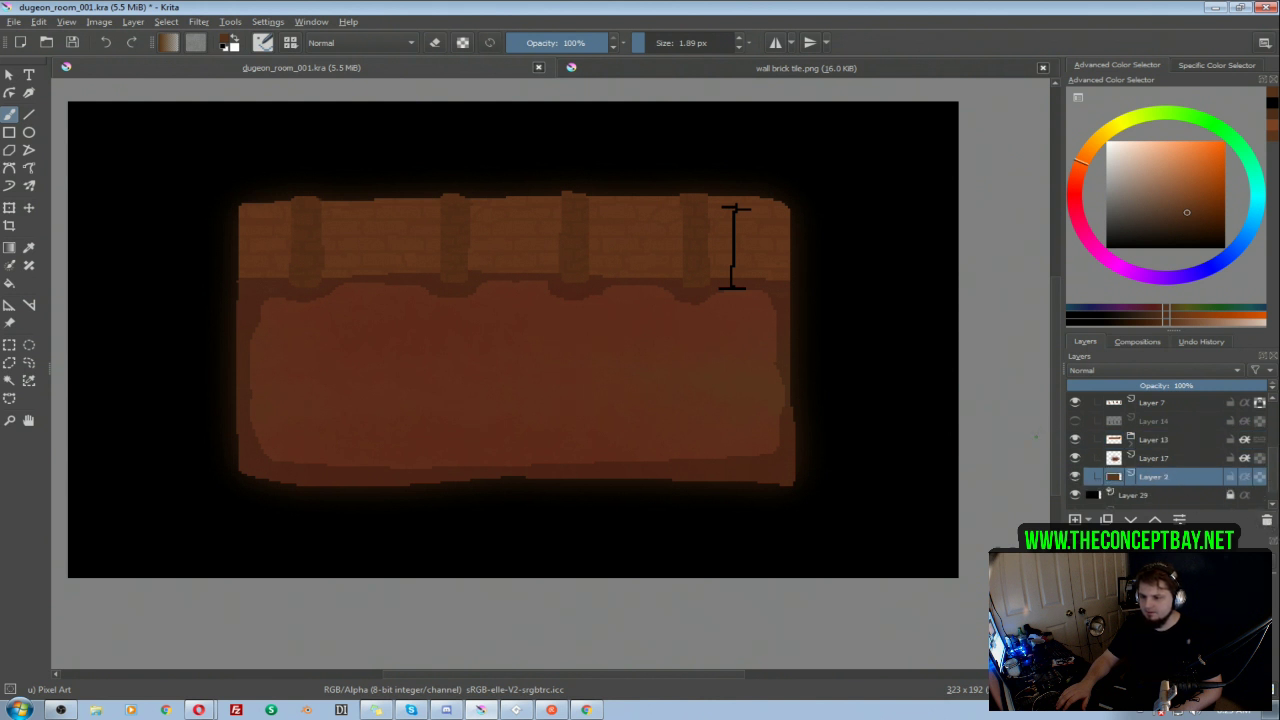
Step: Toggle Layer 13's visibility to check what it adds to the rectangular room
{"action": "left_click", "coordinate": [1189, 463]}
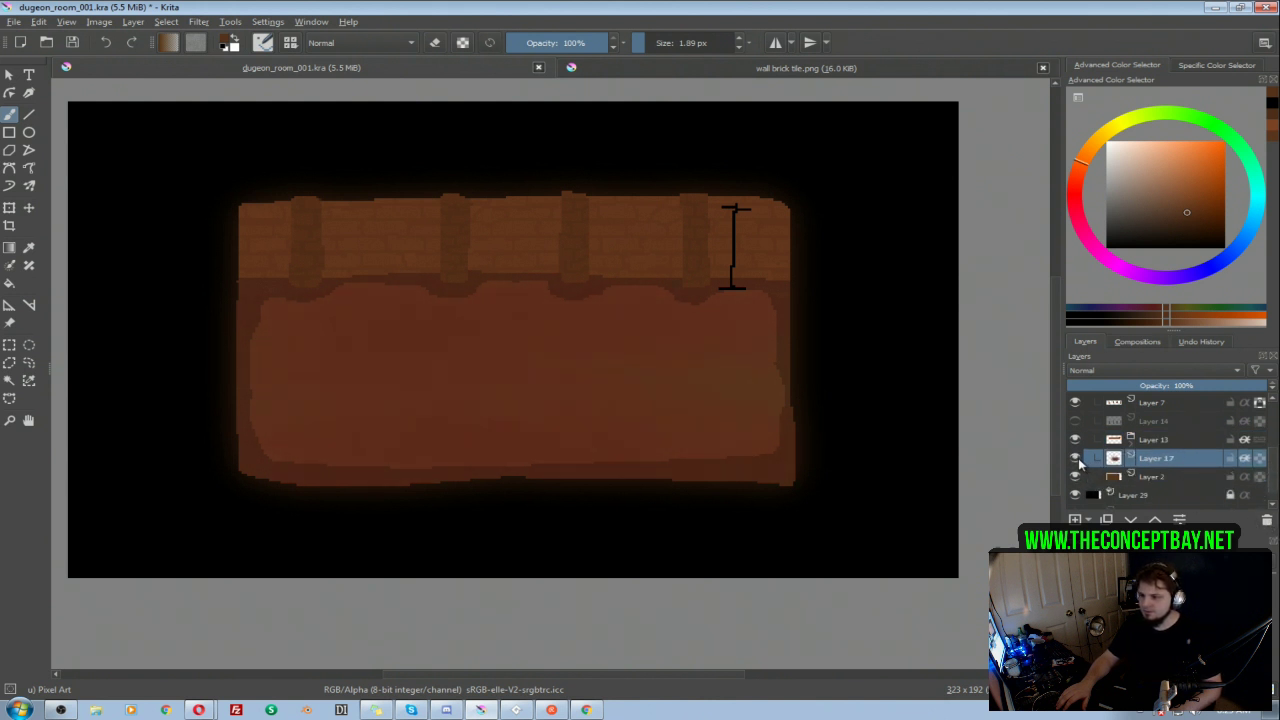
{"action": "left_click", "coordinate": [1076, 440]}
{"action": "left_click", "coordinate": [1076, 440]}
{"action": "left_click", "coordinate": [1155, 440]}
{"action": "left_click", "coordinate": [1076, 440]}
{"action": "left_click", "coordinate": [1076, 440]}
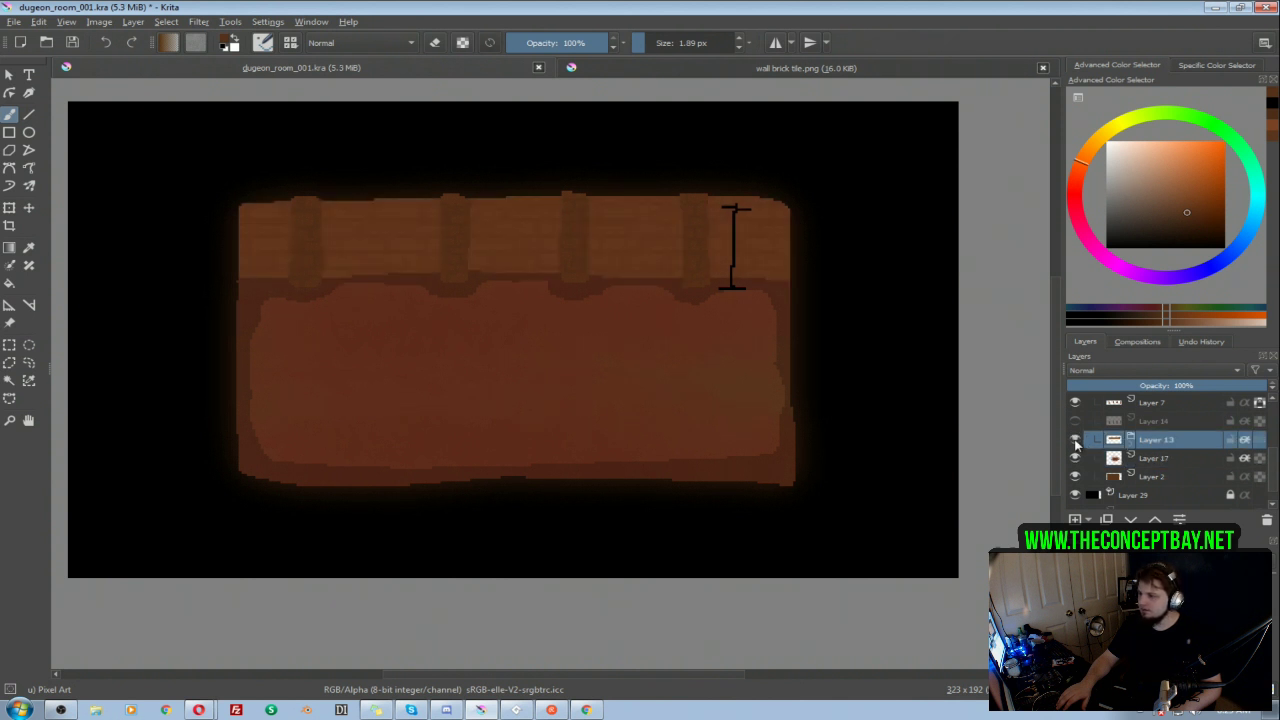
Step: Hide Layer 17, check base Layer 2 in isolation, and delete Layer 17 from group 001
{"action": "scroll", "coordinate": [1165, 470], "scroll_direction": "up", "scroll_amount": 1}
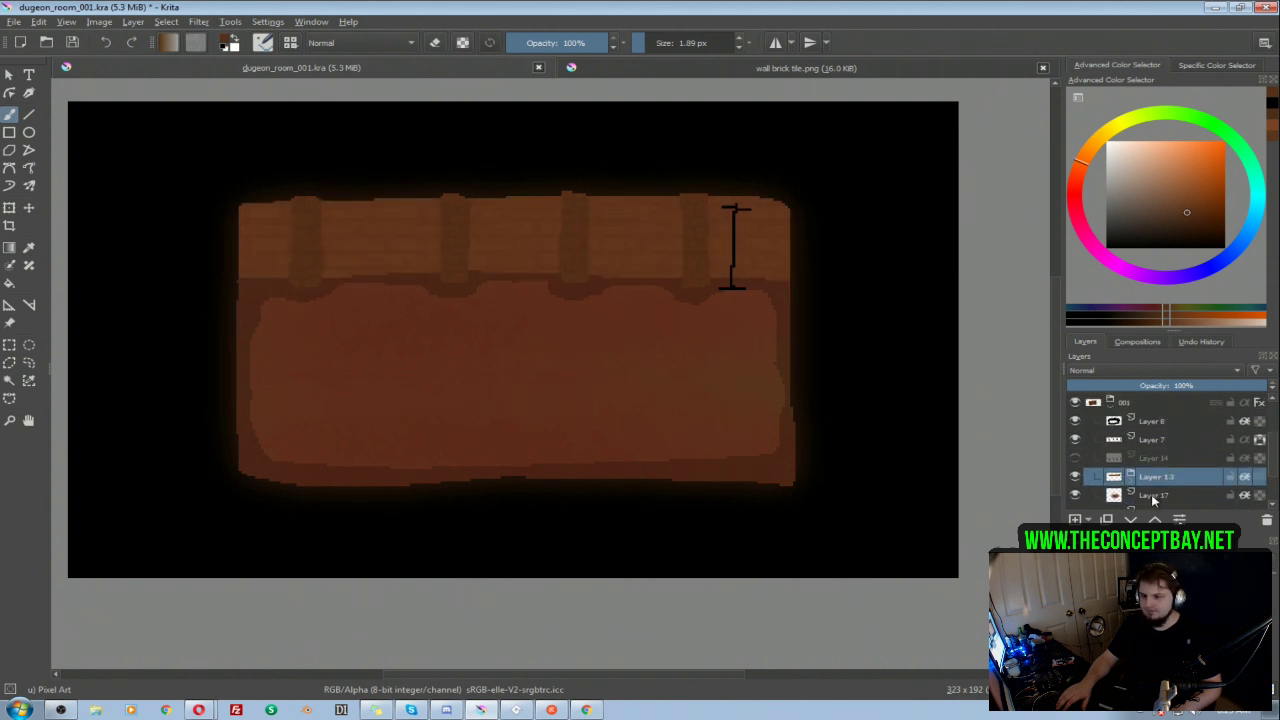
{"action": "left_click", "coordinate": [1156, 495]}
{"action": "left_click", "coordinate": [1075, 496]}
{"action": "scroll", "coordinate": [1146, 500], "scroll_direction": "down", "scroll_amount": 2}
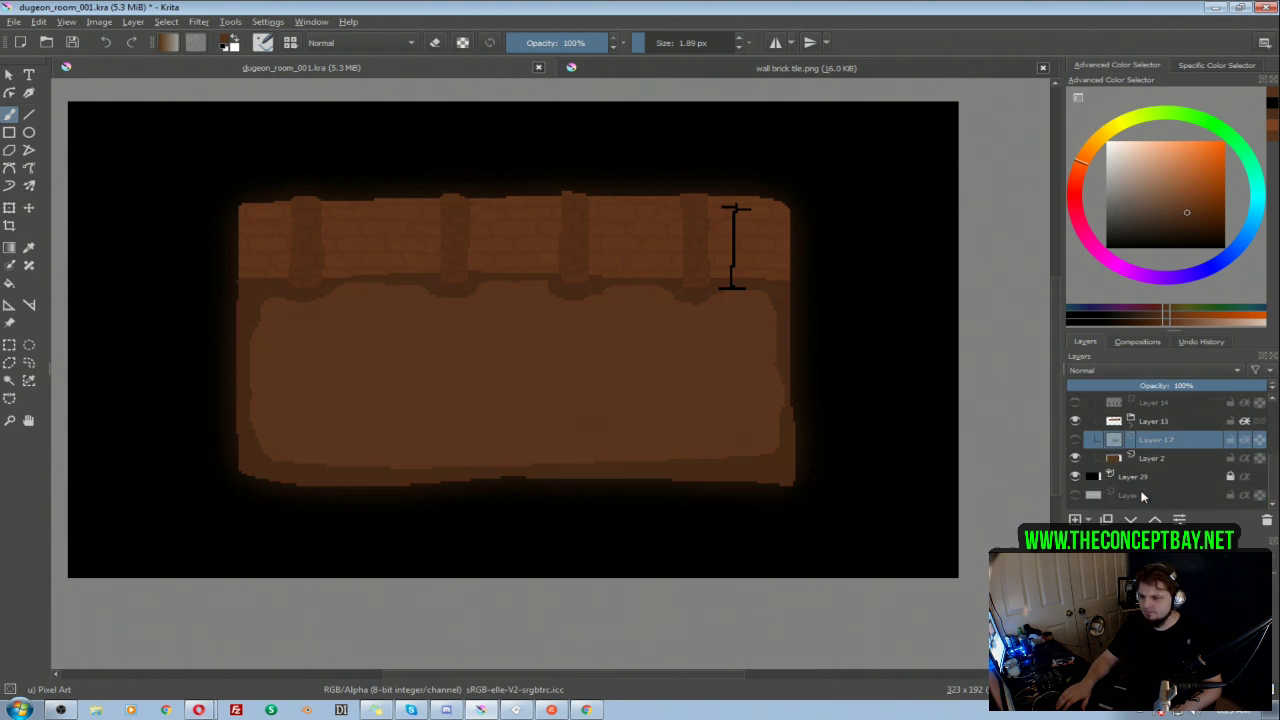
{"action": "left_click", "coordinate": [1140, 460]}
{"action": "left_click", "coordinate": [1139, 459], "text": "alt"}
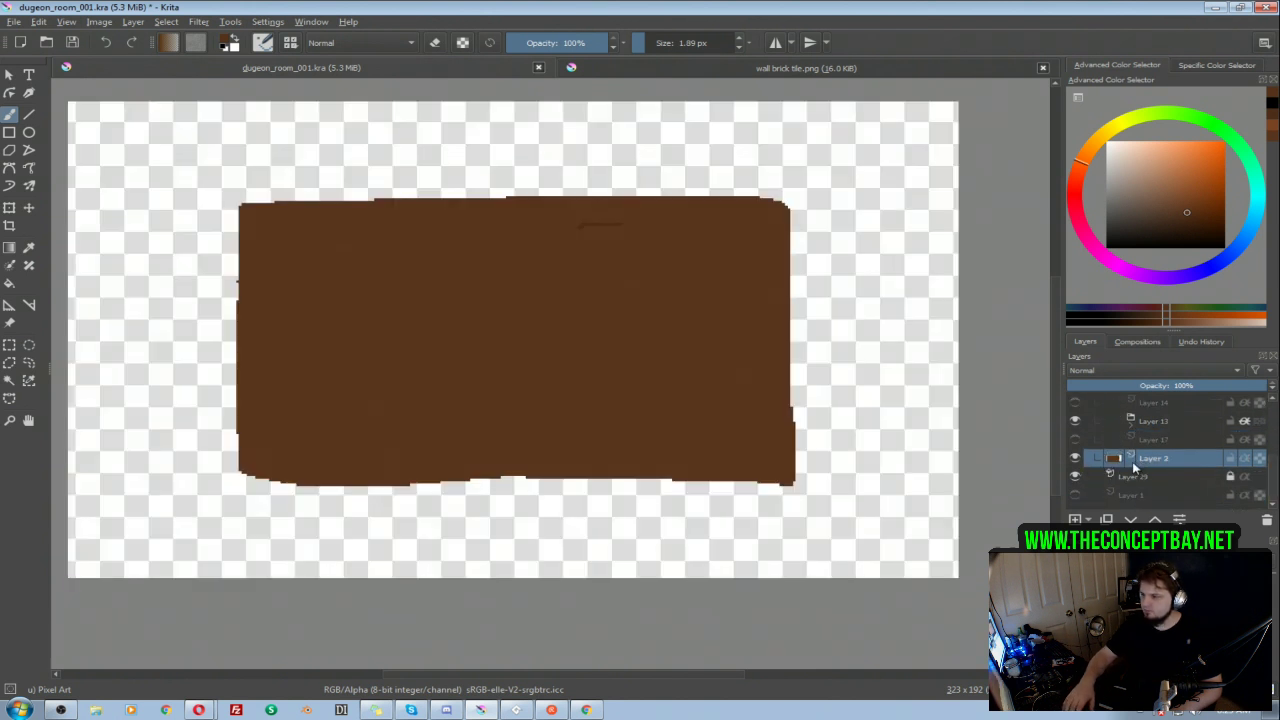
{"action": "left_click", "coordinate": [1135, 461], "text": "alt"}
{"action": "left_click", "coordinate": [1149, 447]}
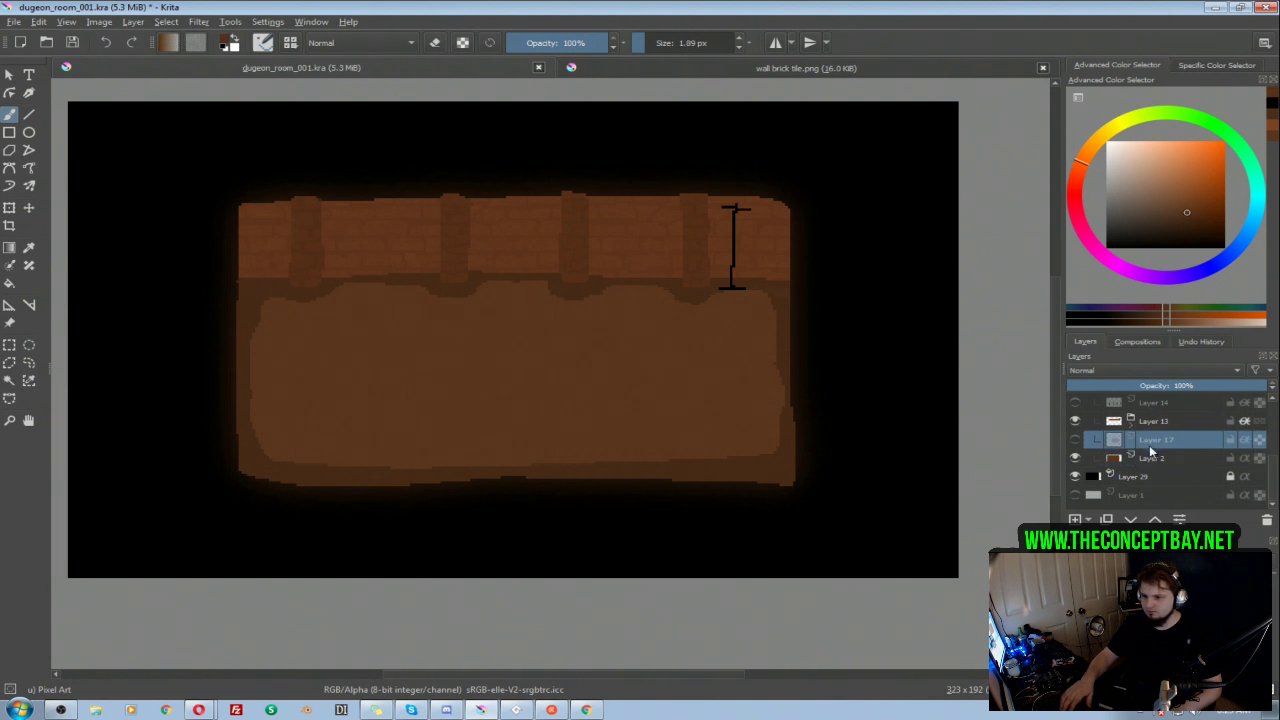
{"action": "left_click", "coordinate": [1267, 520]}
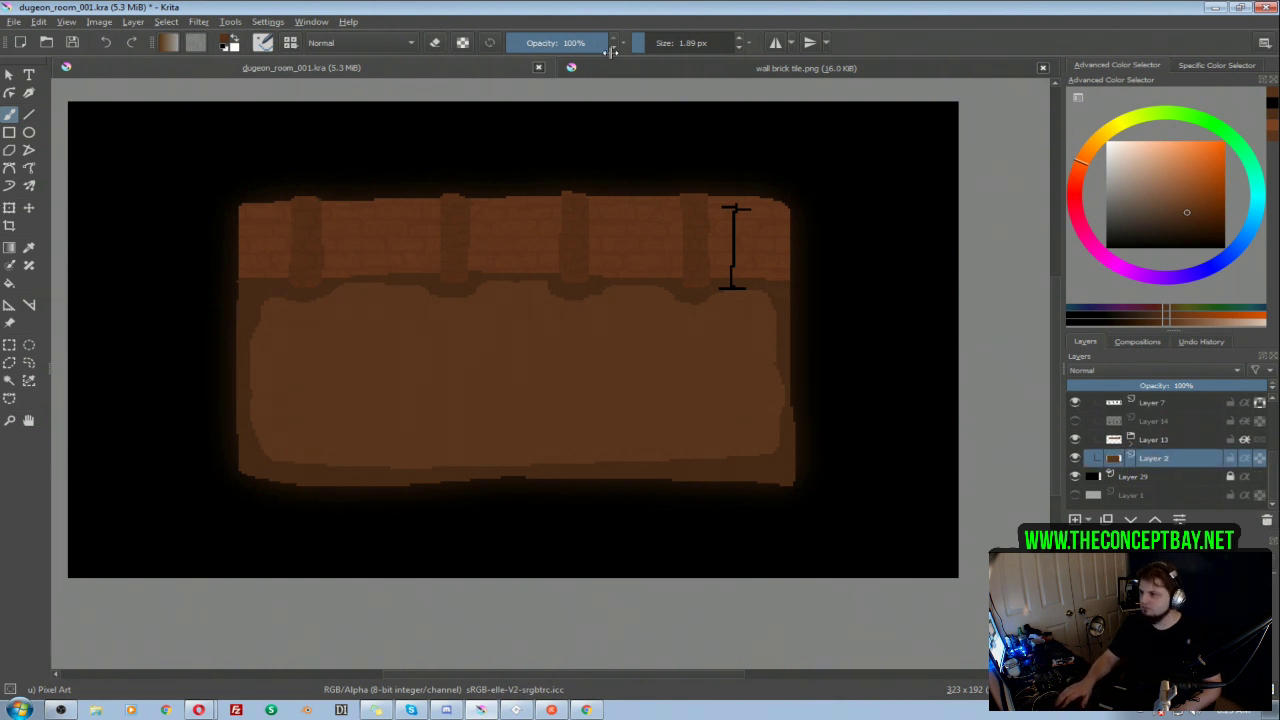
Step: Hide group 001 and show the L-shaped room in Layer 21
{"action": "scroll", "coordinate": [1110, 450], "scroll_direction": "up", "scroll_amount": 2}
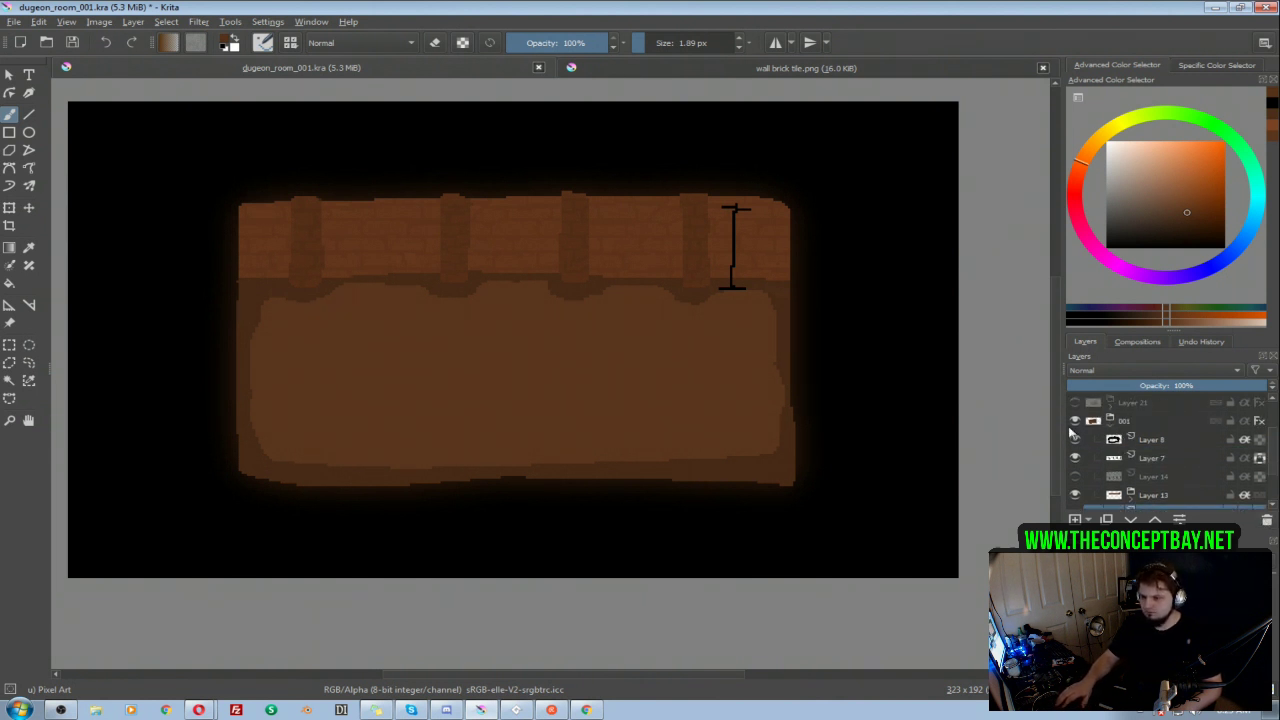
{"action": "left_click", "coordinate": [1075, 420]}
{"action": "left_click", "coordinate": [1075, 402]}
{"action": "left_click", "coordinate": [1075, 403]}
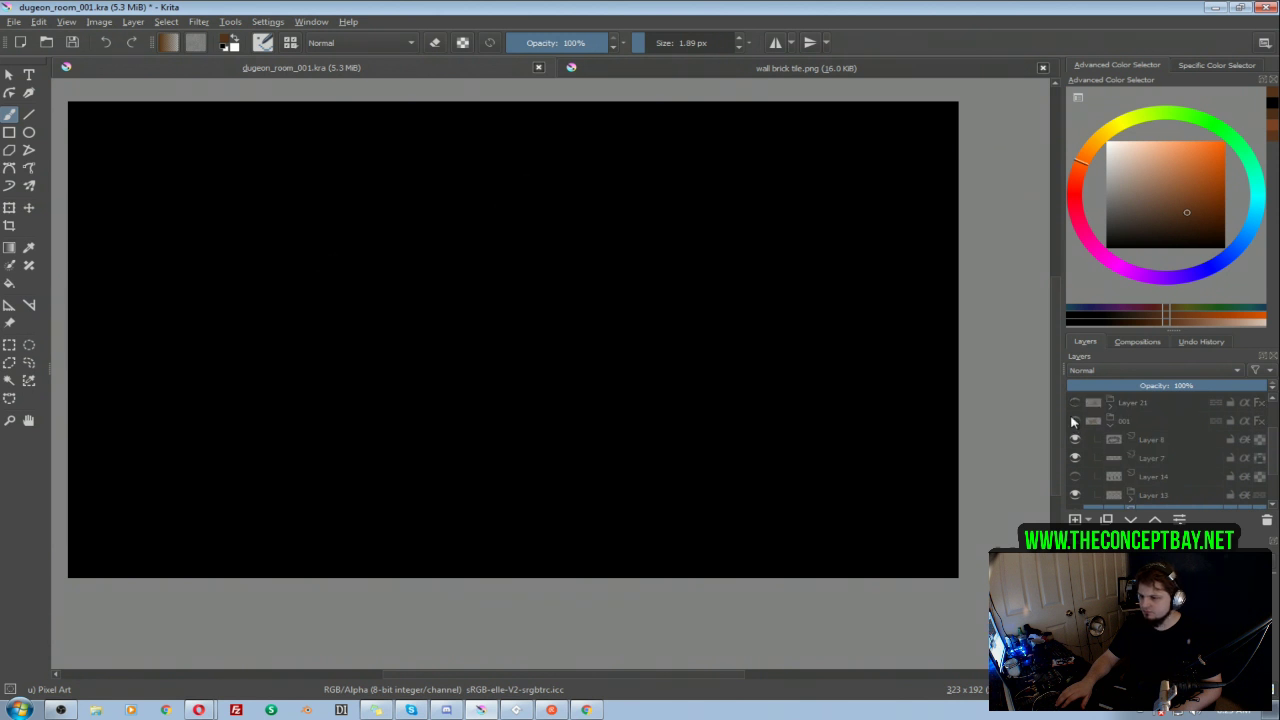
{"action": "left_click", "coordinate": [1075, 420]}
{"action": "left_click", "coordinate": [1074, 420]}
{"action": "left_click", "coordinate": [1076, 402]}
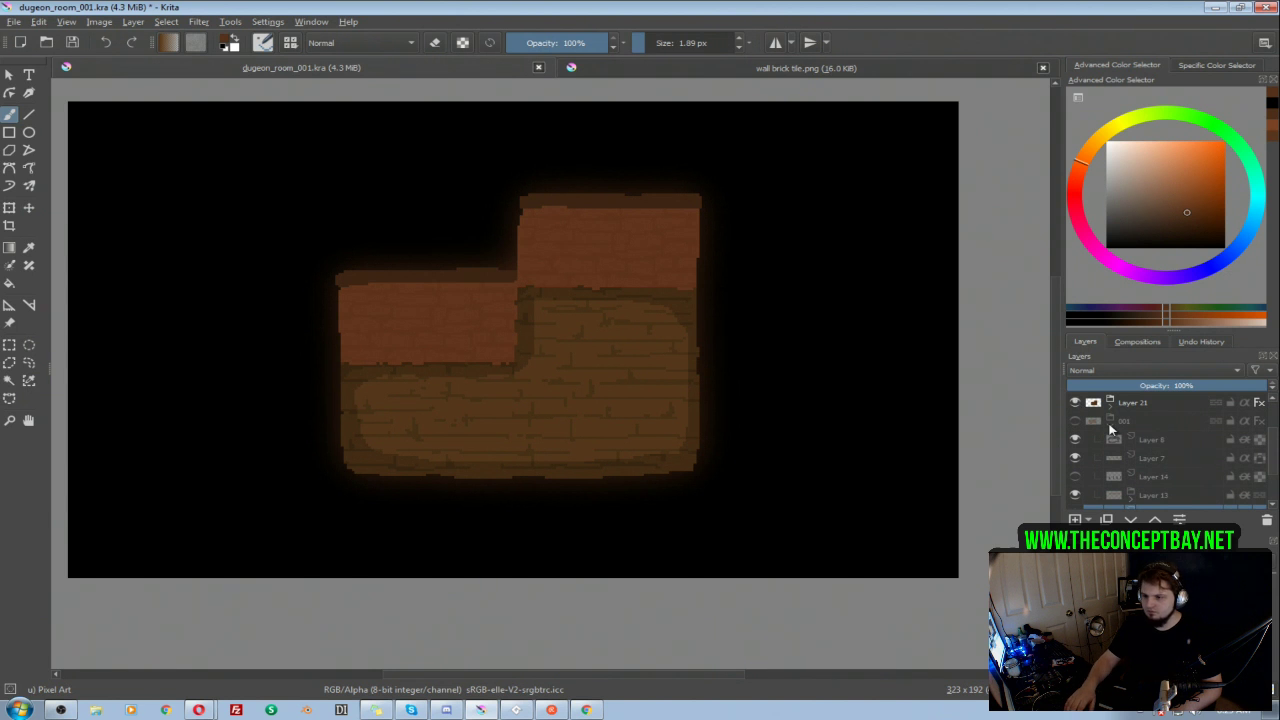
Step: Expand the Layer 21 group and sample the brown base color from its Layer 19 in isolation
{"action": "left_click", "coordinate": [1110, 402]}
{"action": "scroll", "coordinate": [1185, 498], "scroll_direction": "down", "scroll_amount": 3}
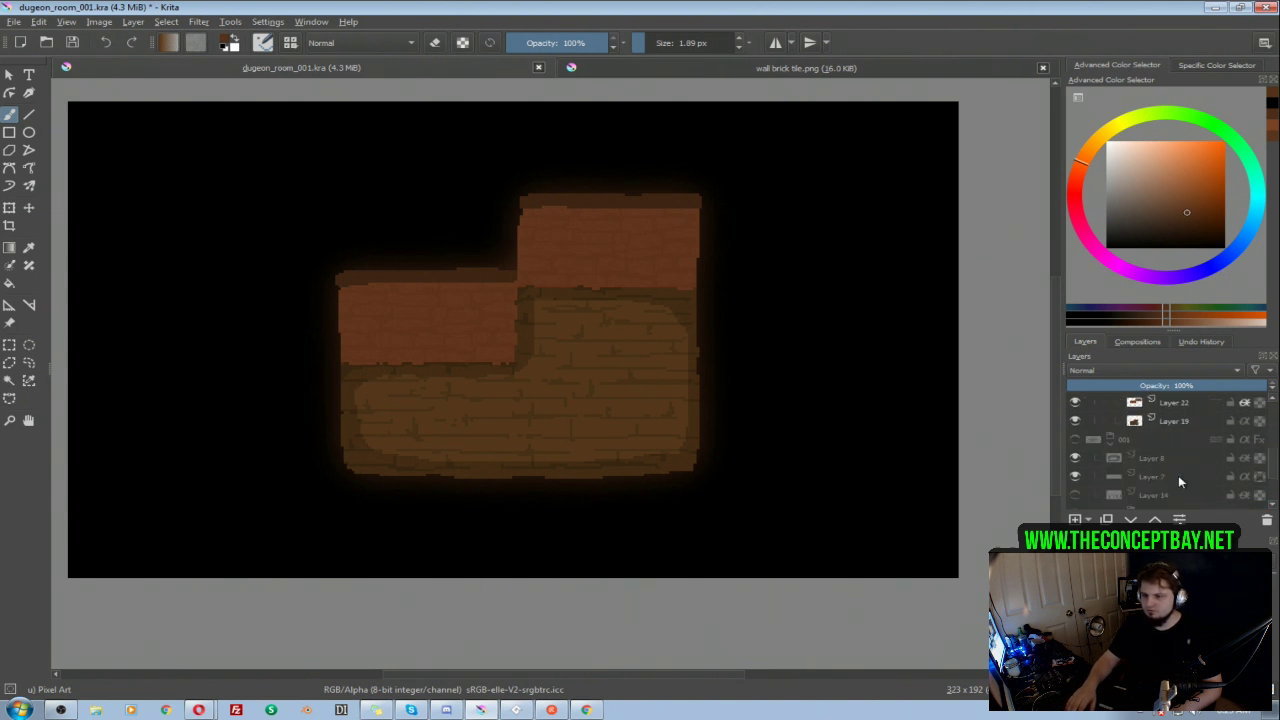
{"action": "left_click", "coordinate": [1174, 425]}
{"action": "key", "text": "i"}
{"action": "left_click", "coordinate": [603, 356], "text": "ctrl"}
{"action": "key", "text": "i"}
{"action": "scroll", "coordinate": [1125, 434], "scroll_direction": "up", "scroll_amount": 3}
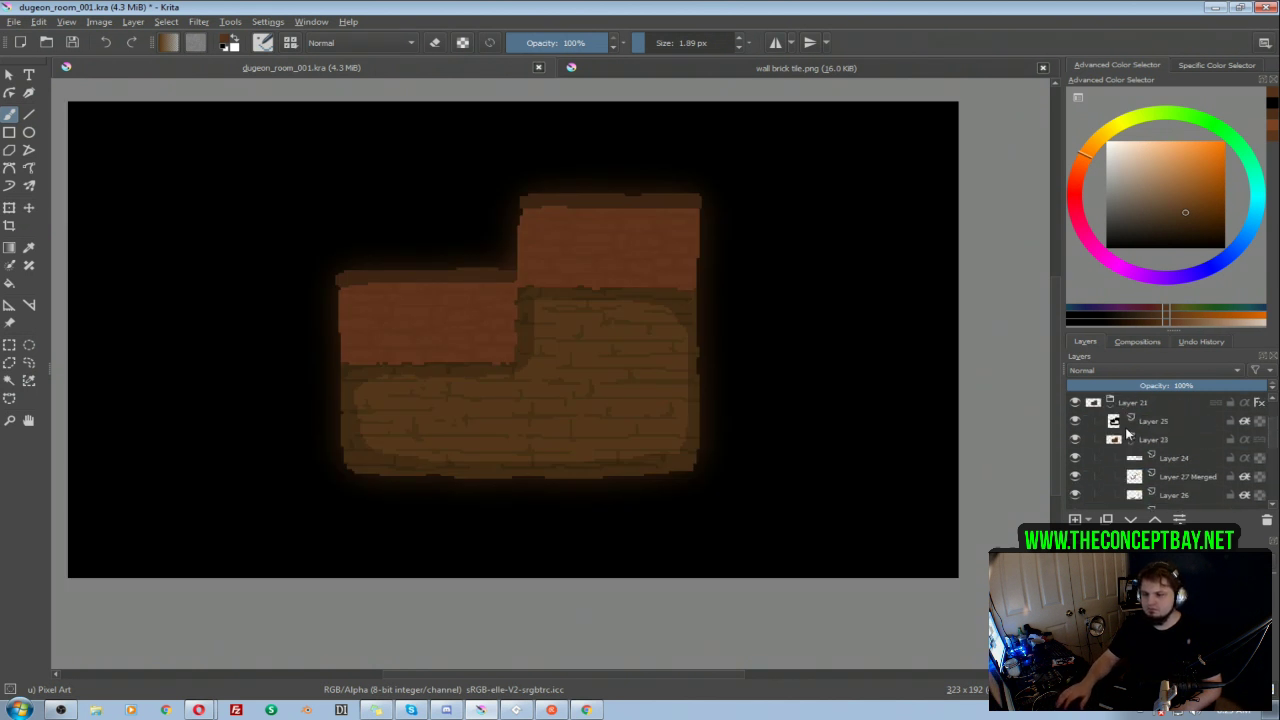
Step: Collapse the Layer 21 group, show group 001 again, and hide Layer 21
{"action": "left_click", "coordinate": [1130, 441]}
{"action": "left_click", "coordinate": [1111, 405]}
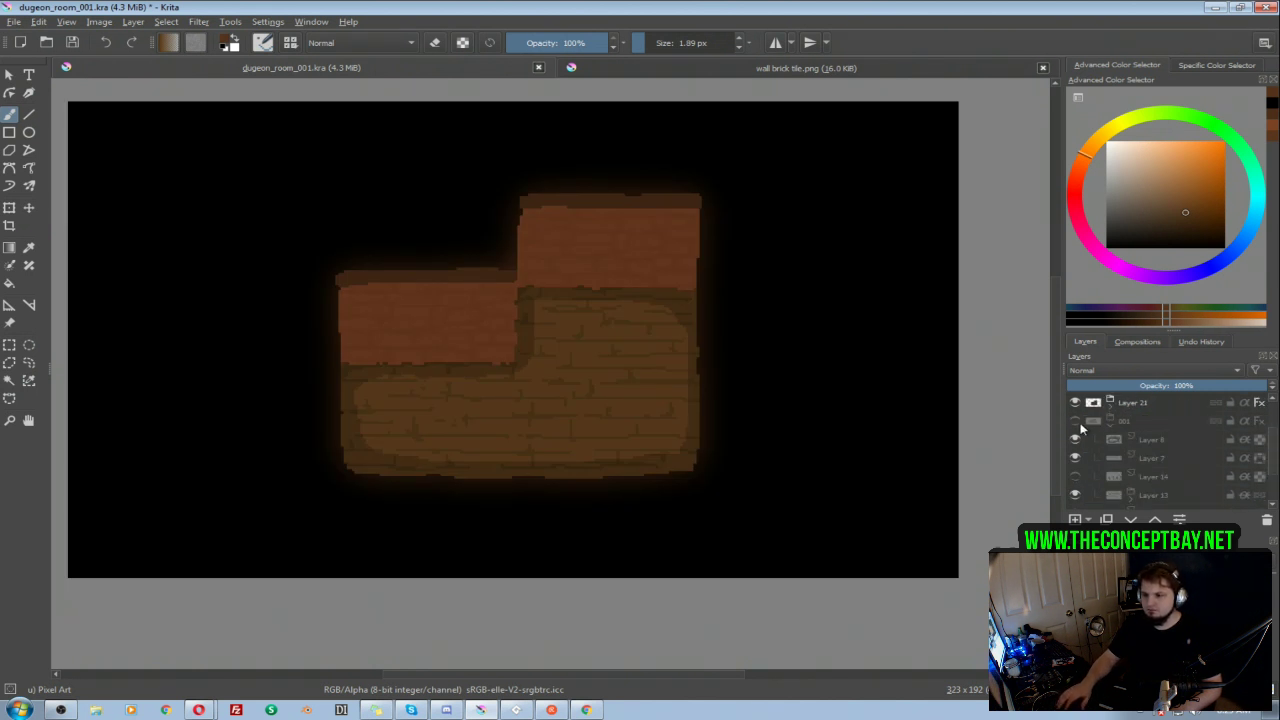
{"action": "left_click", "coordinate": [1077, 422]}
{"action": "scroll", "coordinate": [1148, 461], "scroll_direction": "down", "scroll_amount": 3}
{"action": "scroll", "coordinate": [1148, 461], "scroll_direction": "up", "scroll_amount": 3}
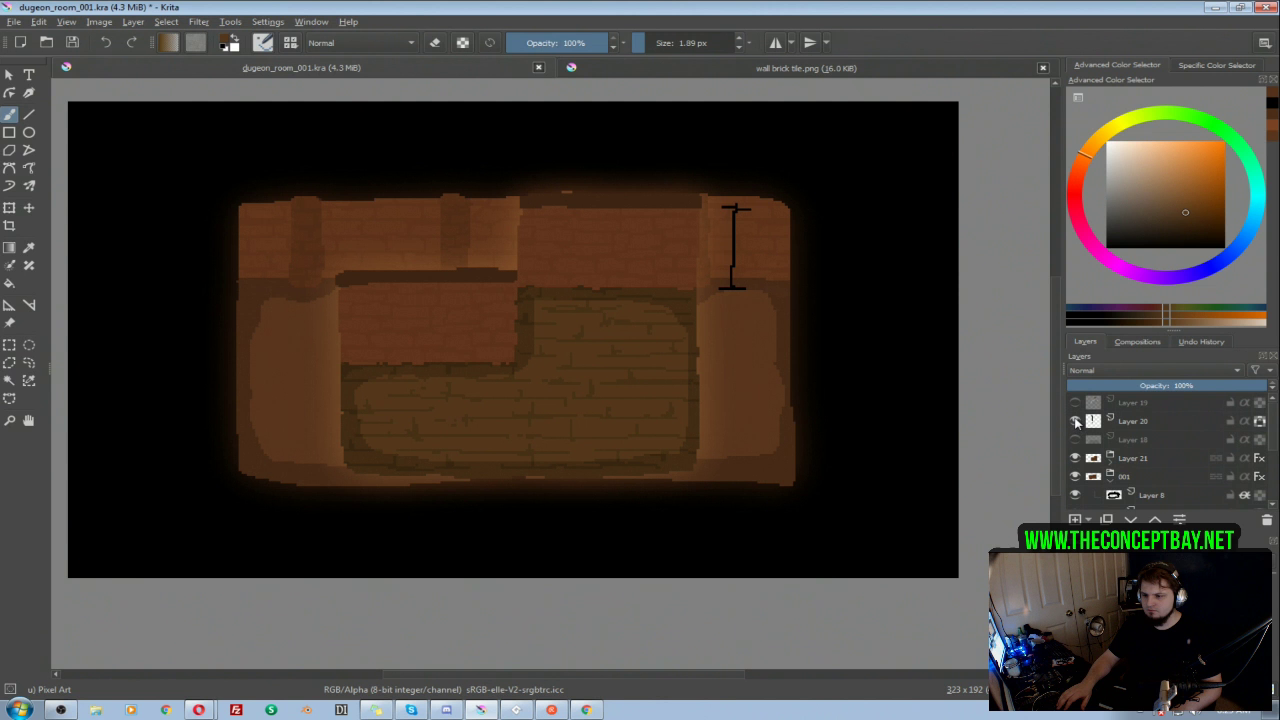
{"action": "left_click", "coordinate": [1076, 458]}
Step: Fill the base Layer 2 of group 001 with the sampled brown in isolation, and add an alpha-inheriting paint layer above it
{"action": "scroll", "coordinate": [1130, 470], "scroll_direction": "down", "scroll_amount": 3}
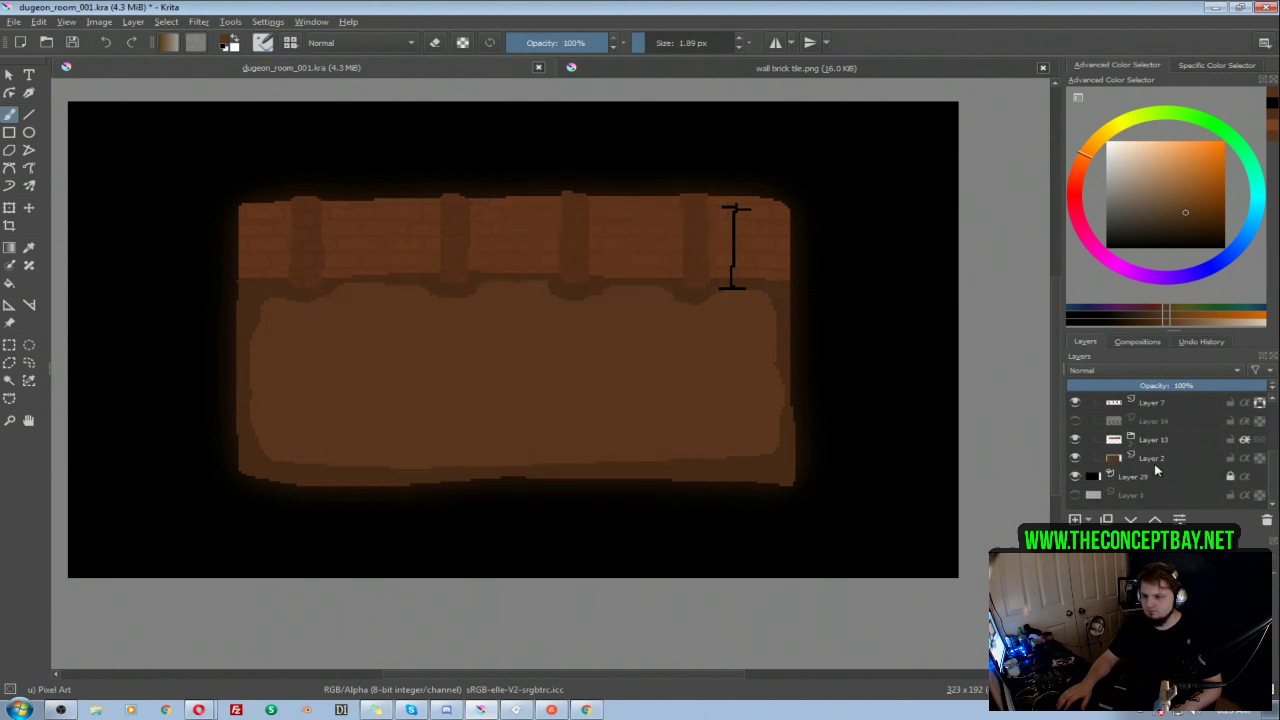
{"action": "left_click", "coordinate": [1155, 461]}
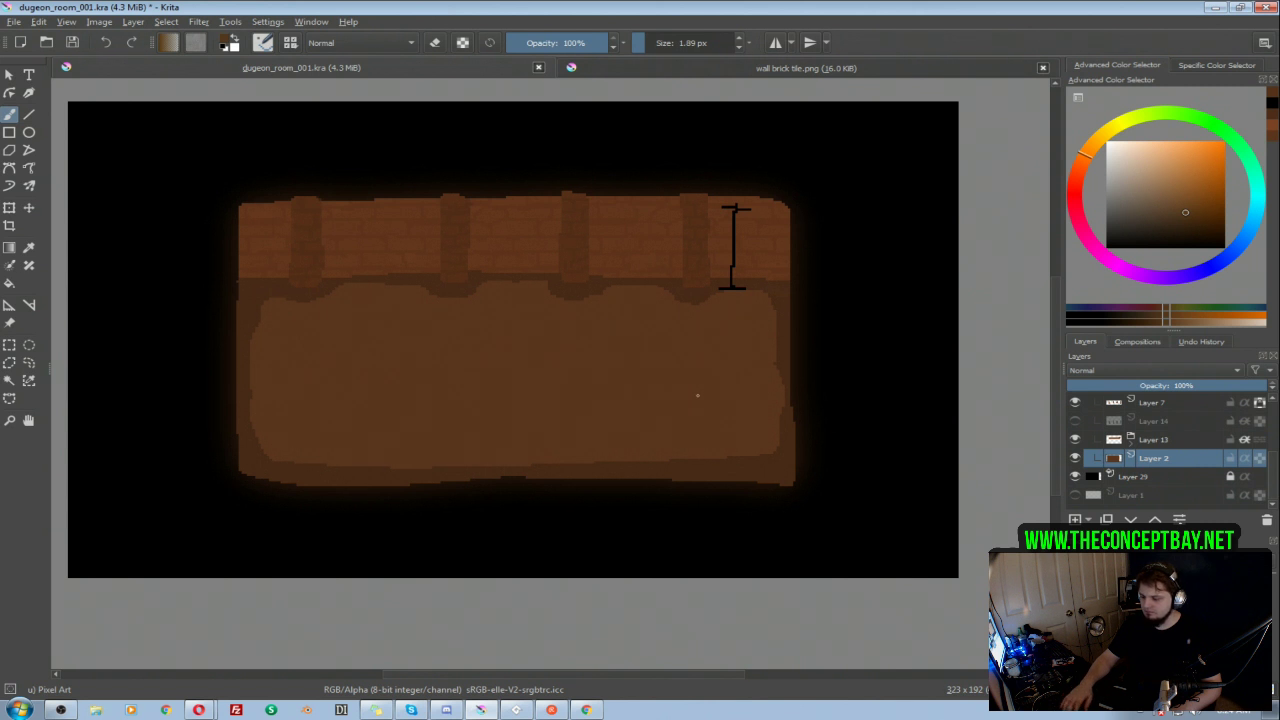
{"action": "key", "text": "shift+i"}
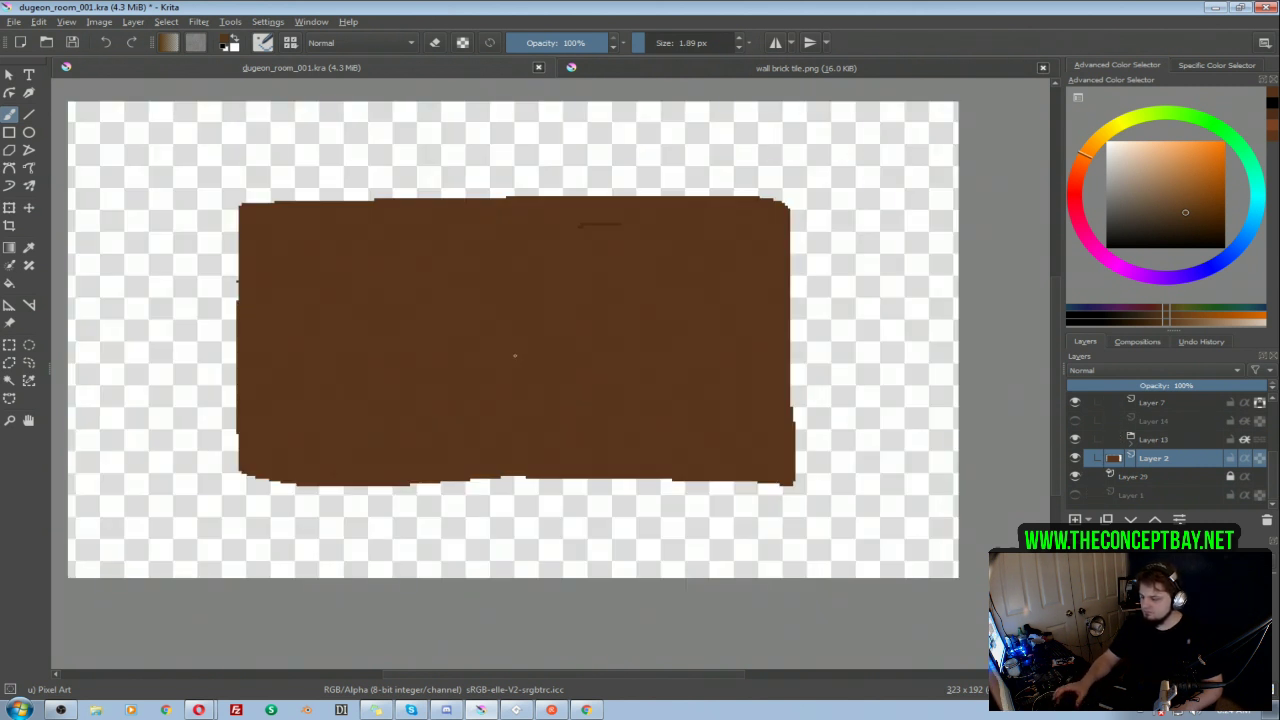
{"action": "key", "text": "f"}
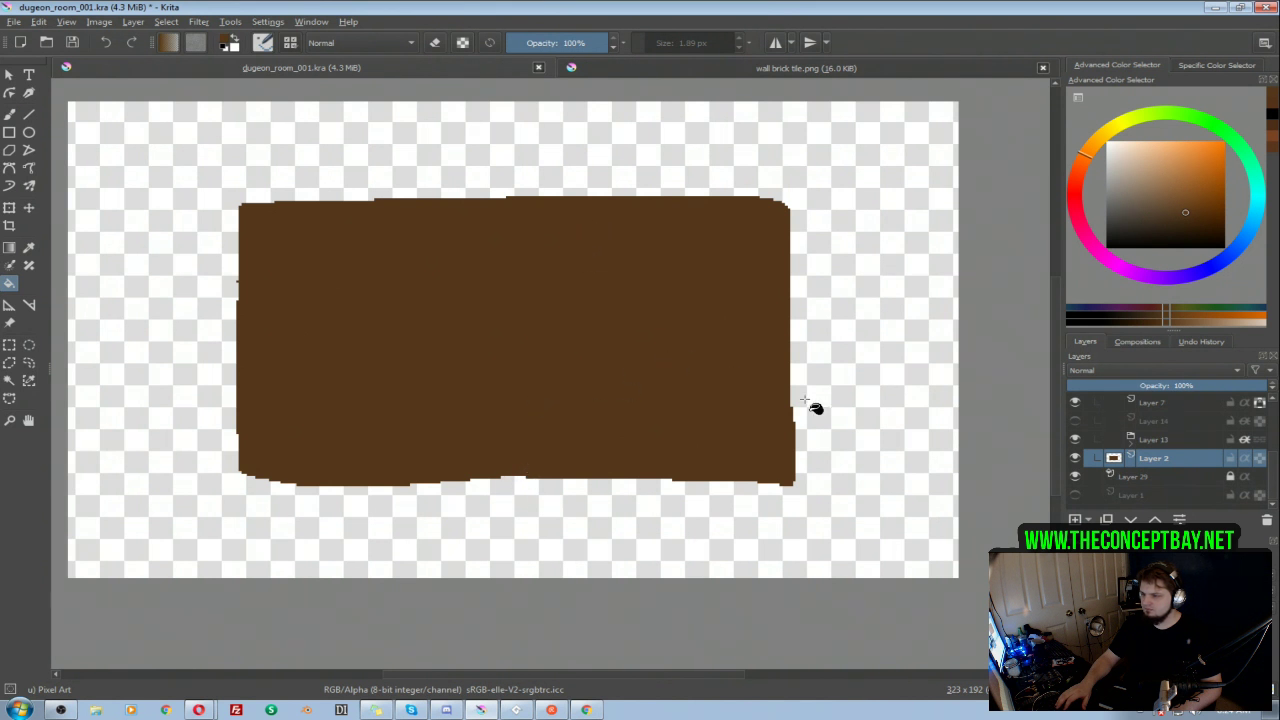
{"action": "key", "text": "shift+i"}
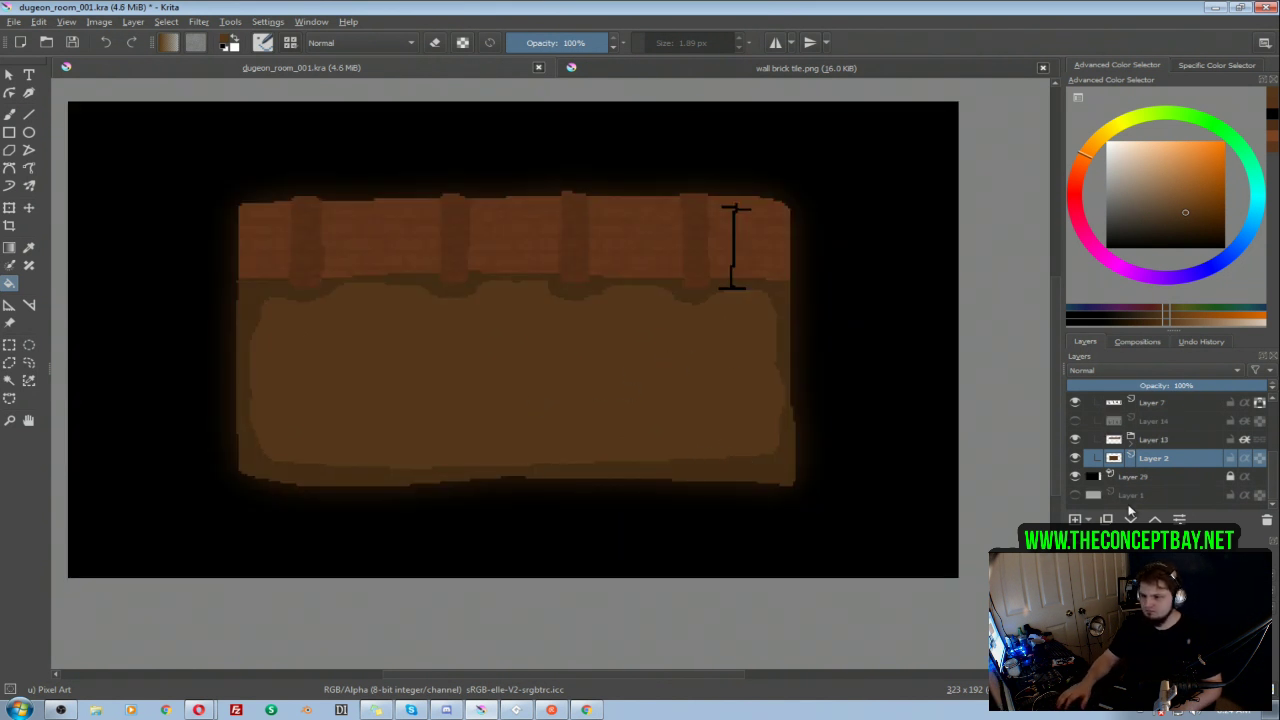
{"action": "left_click", "coordinate": [1075, 519]}
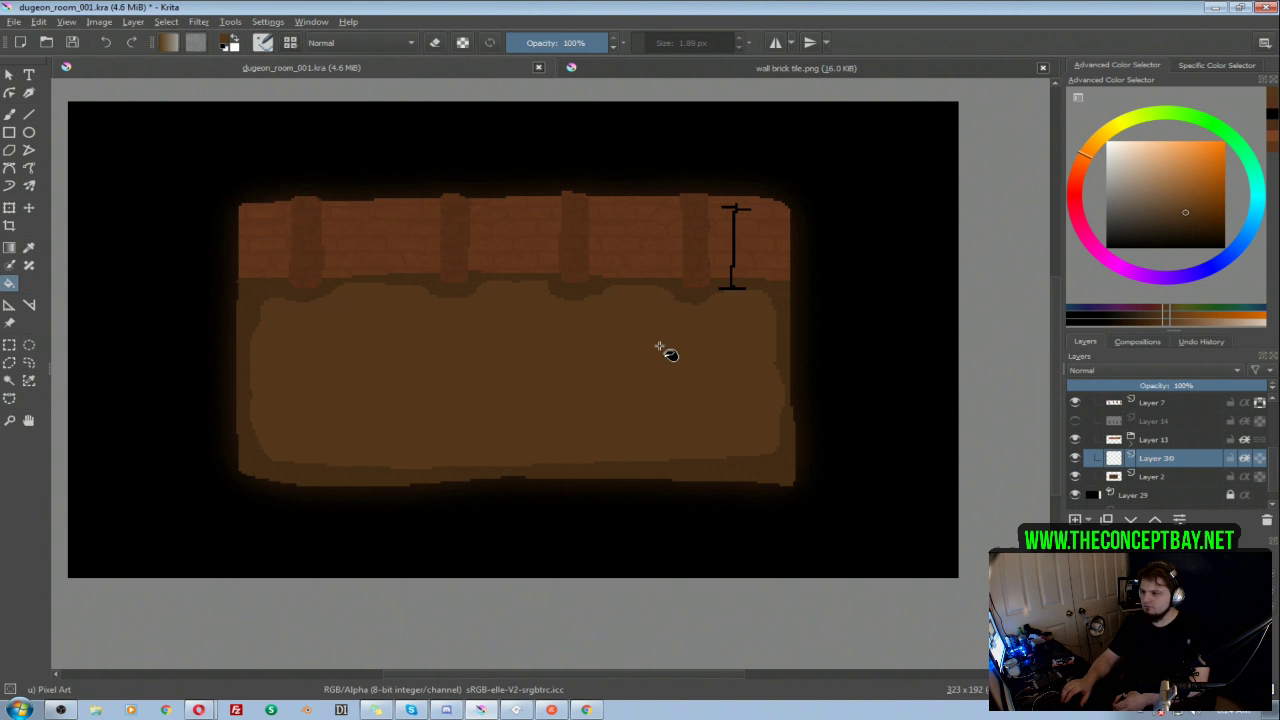
{"action": "key", "text": "b"}
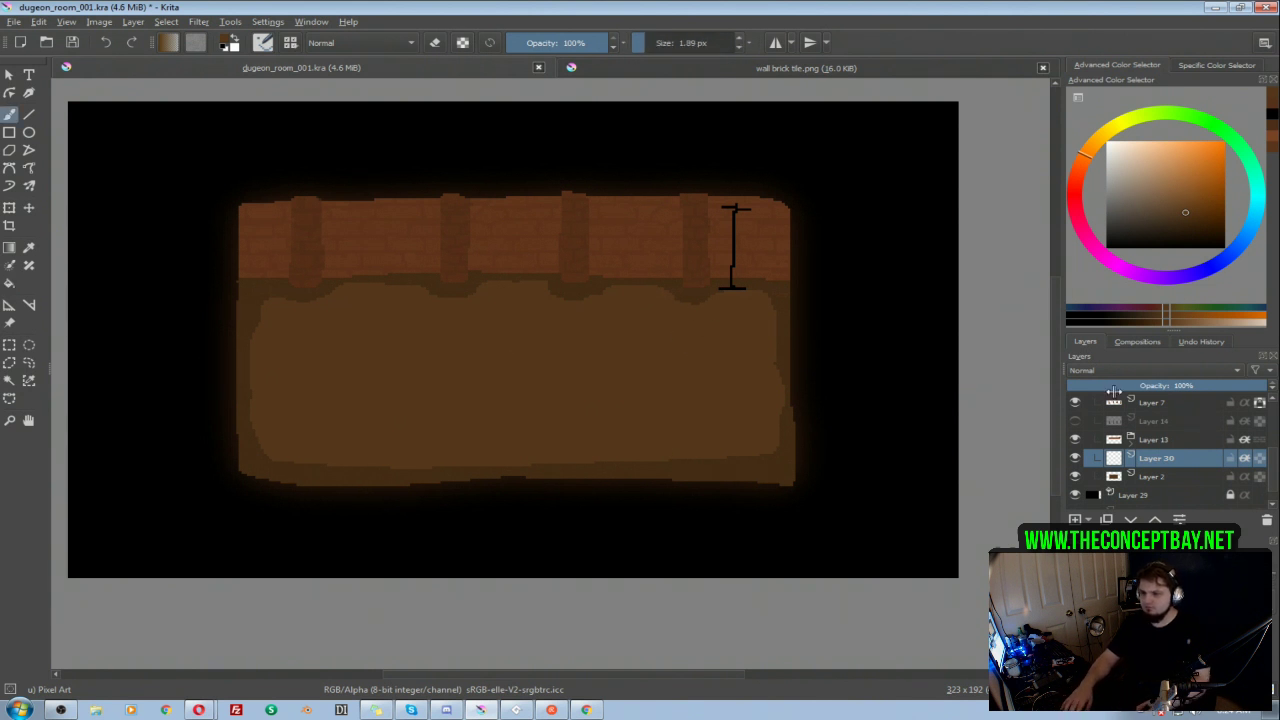
Step: Show Layer 21 temporarily to sample the dark line color from its plank floor, and reopen group 001 with Layer 21 hidden
{"action": "scroll", "coordinate": [1137, 438], "scroll_direction": "up", "scroll_amount": 1}
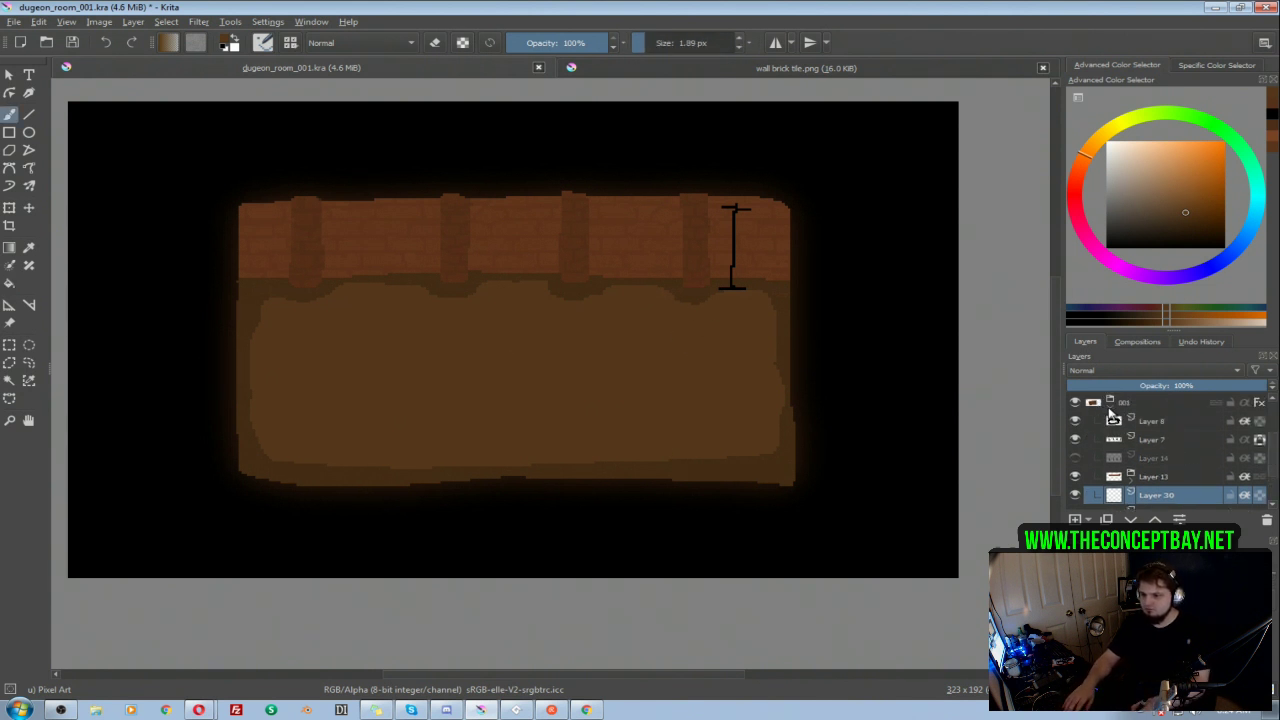
{"action": "left_click", "coordinate": [1109, 408]}
{"action": "left_click", "coordinate": [1077, 441]}
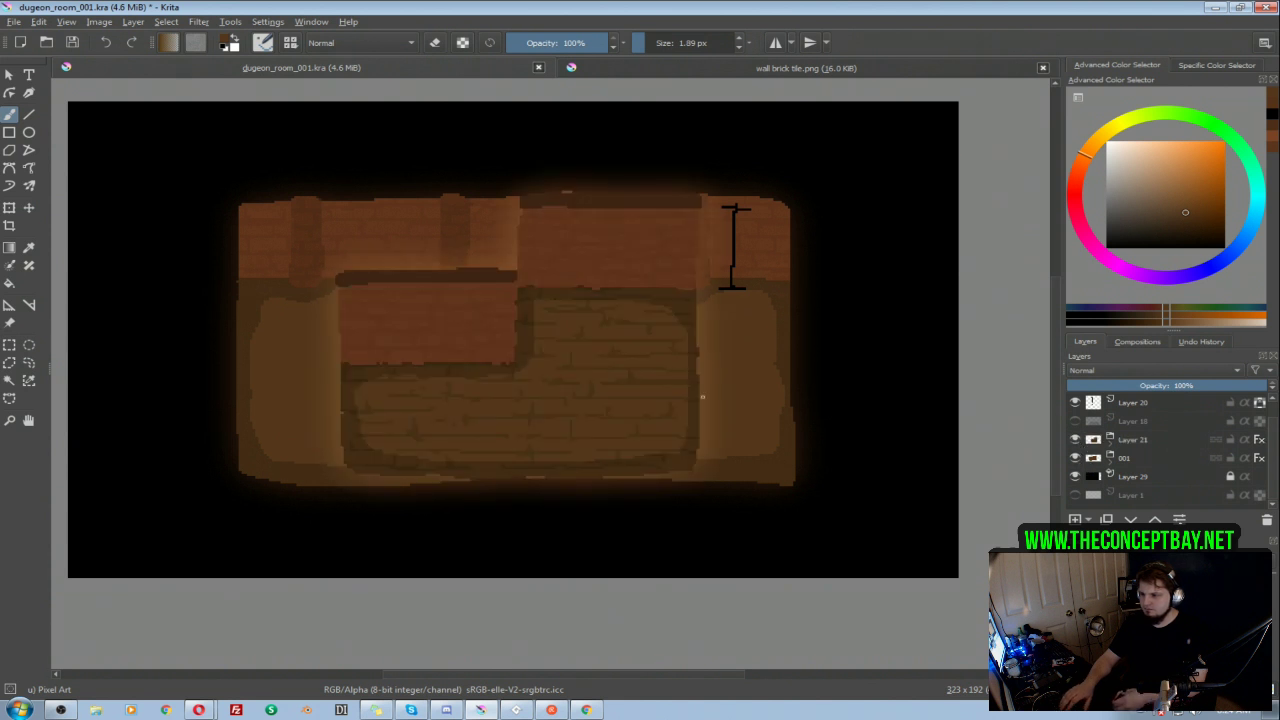
{"action": "left_click", "coordinate": [633, 384], "text": "ctrl"}
{"action": "key", "text": "i"}
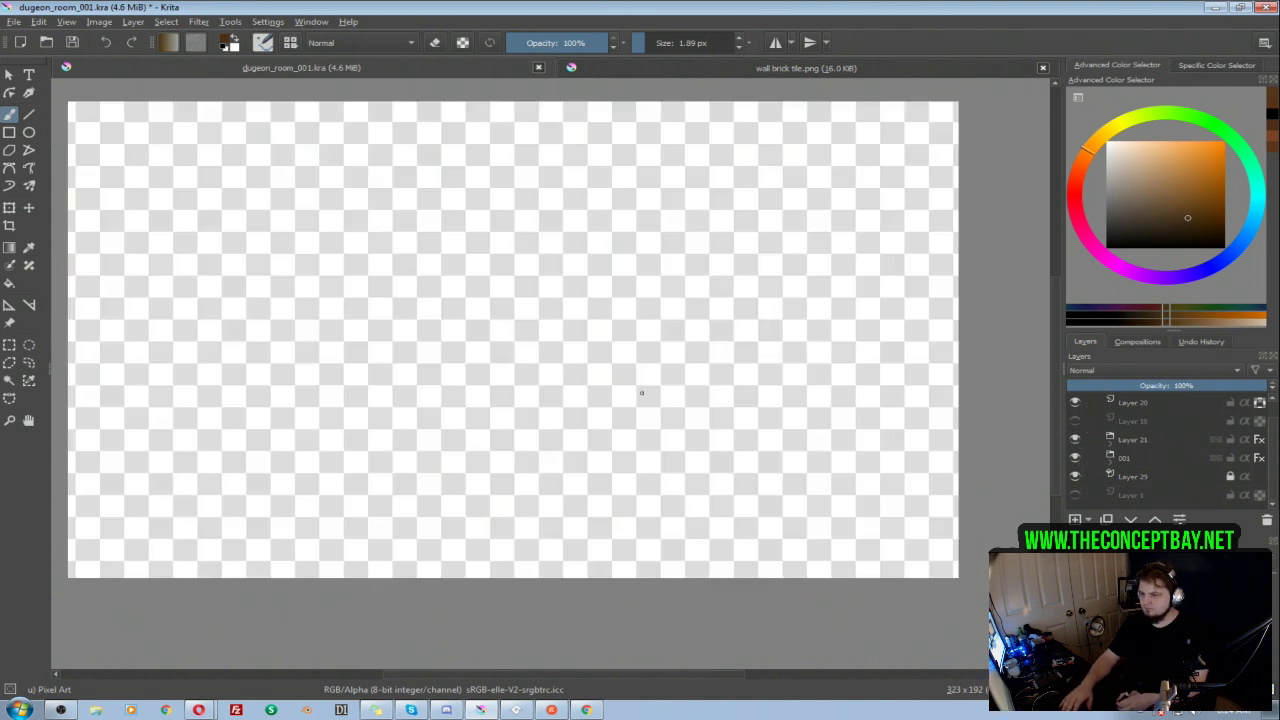
{"action": "key", "text": "i"}
{"action": "left_click", "coordinate": [1077, 441]}
{"action": "left_click", "coordinate": [1110, 463]}
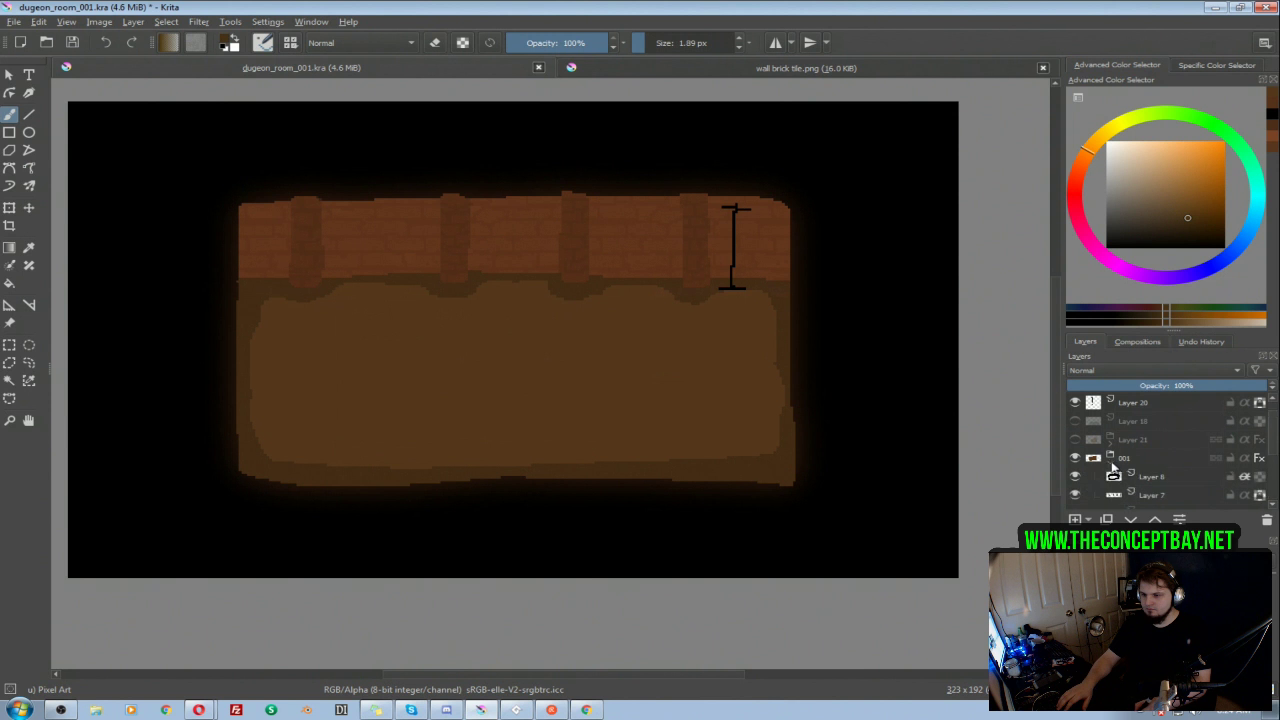
Step: Paint staggered dark plank lines across the floor on the new layer above Layer 2, working down from the wall and undoing stray strokes
{"action": "left_click_drag", "start_coordinate": [1274, 442], "coordinate": [1274, 477]}
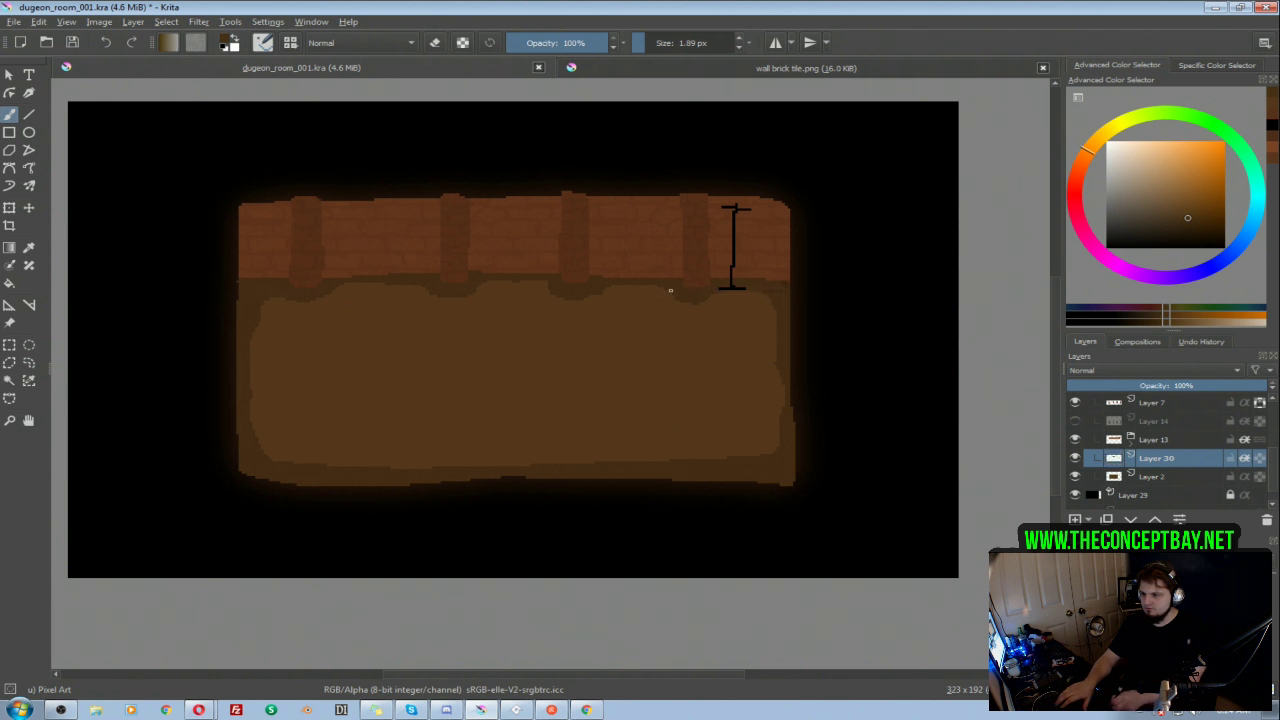
{"action": "left_click_drag", "start_coordinate": [642, 290], "coordinate": [579, 291]}
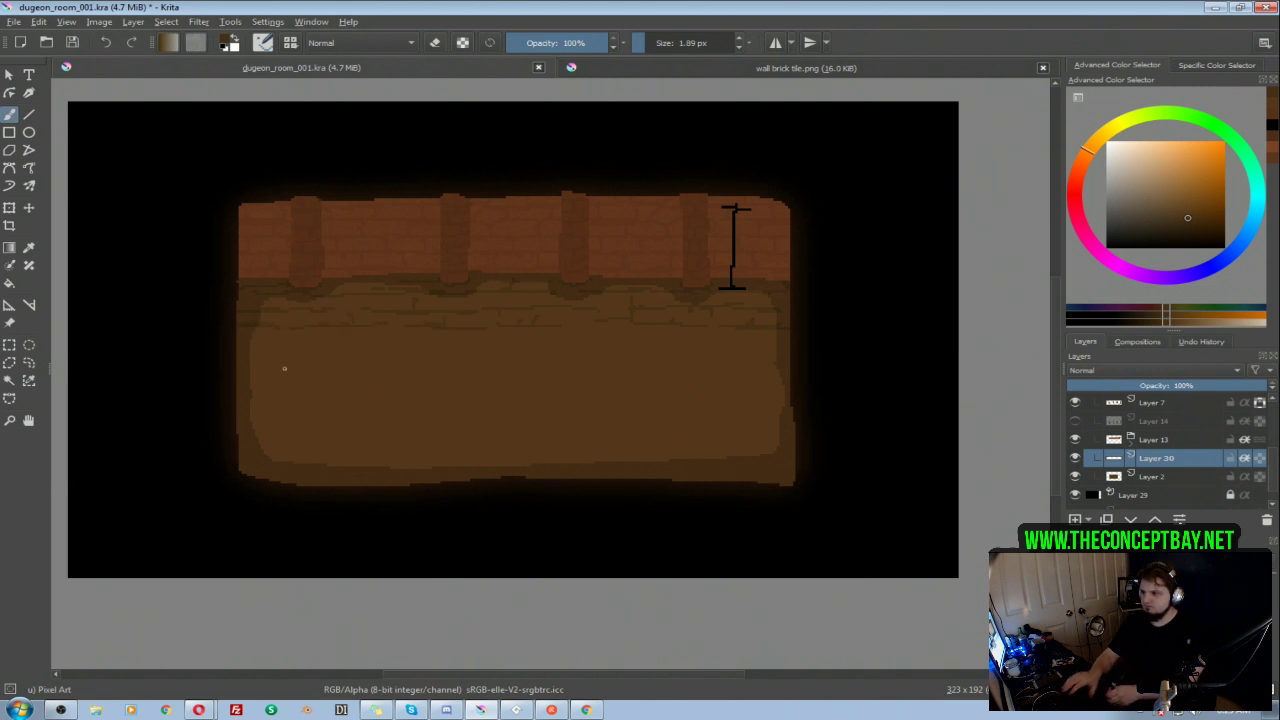
{"action": "left_click_drag", "start_coordinate": [532, 368], "coordinate": [688, 386]}
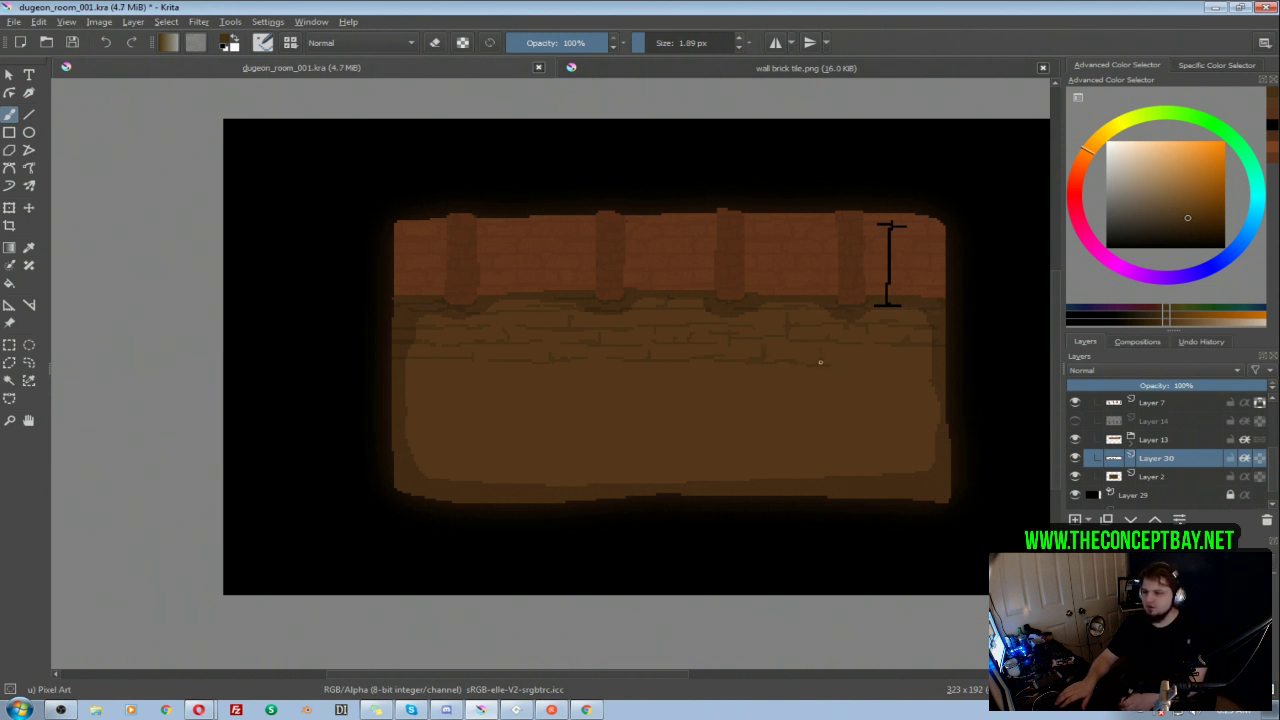
{"action": "key", "text": "e"}
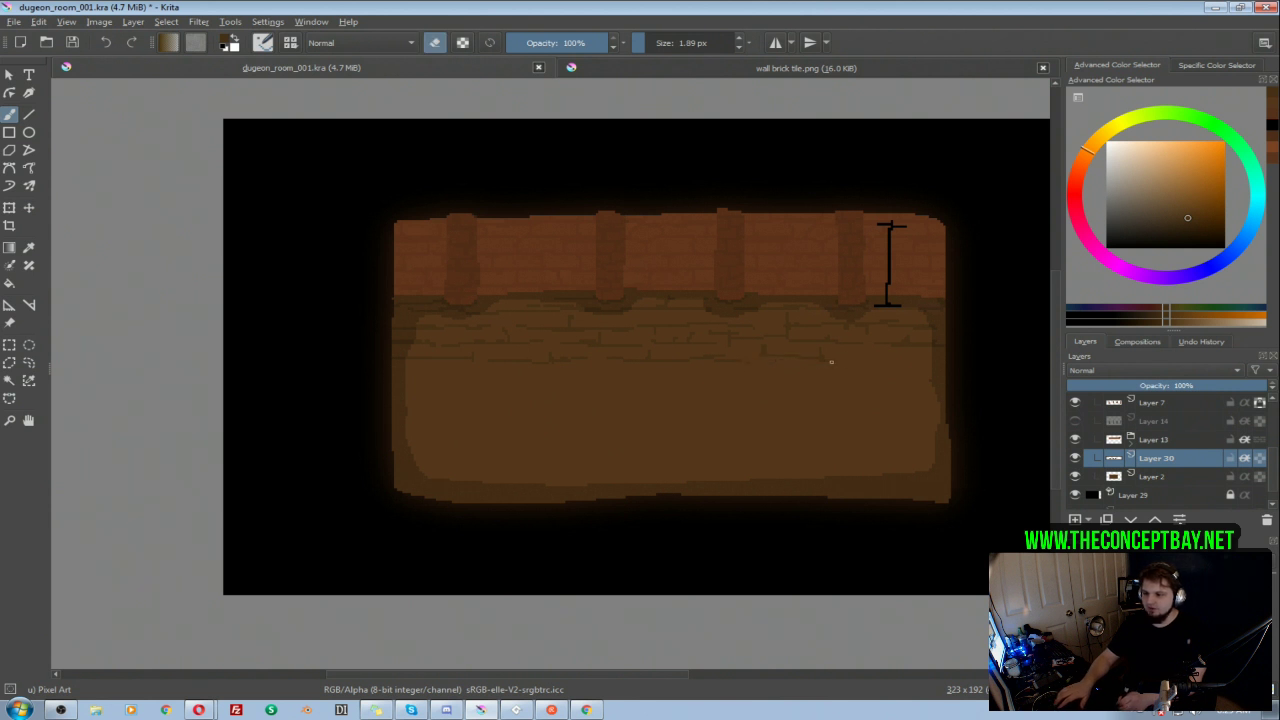
{"action": "key", "text": "e"}
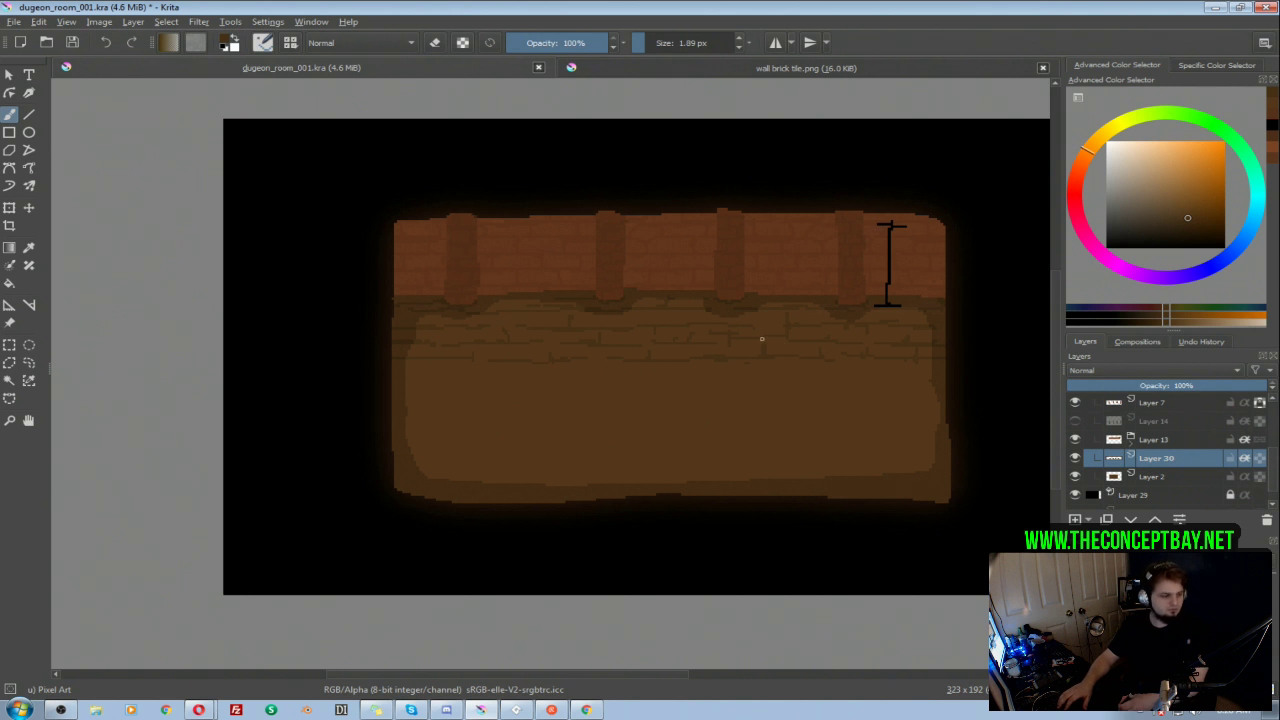
{"action": "left_click_drag", "start_coordinate": [800, 306], "coordinate": [778, 270]}
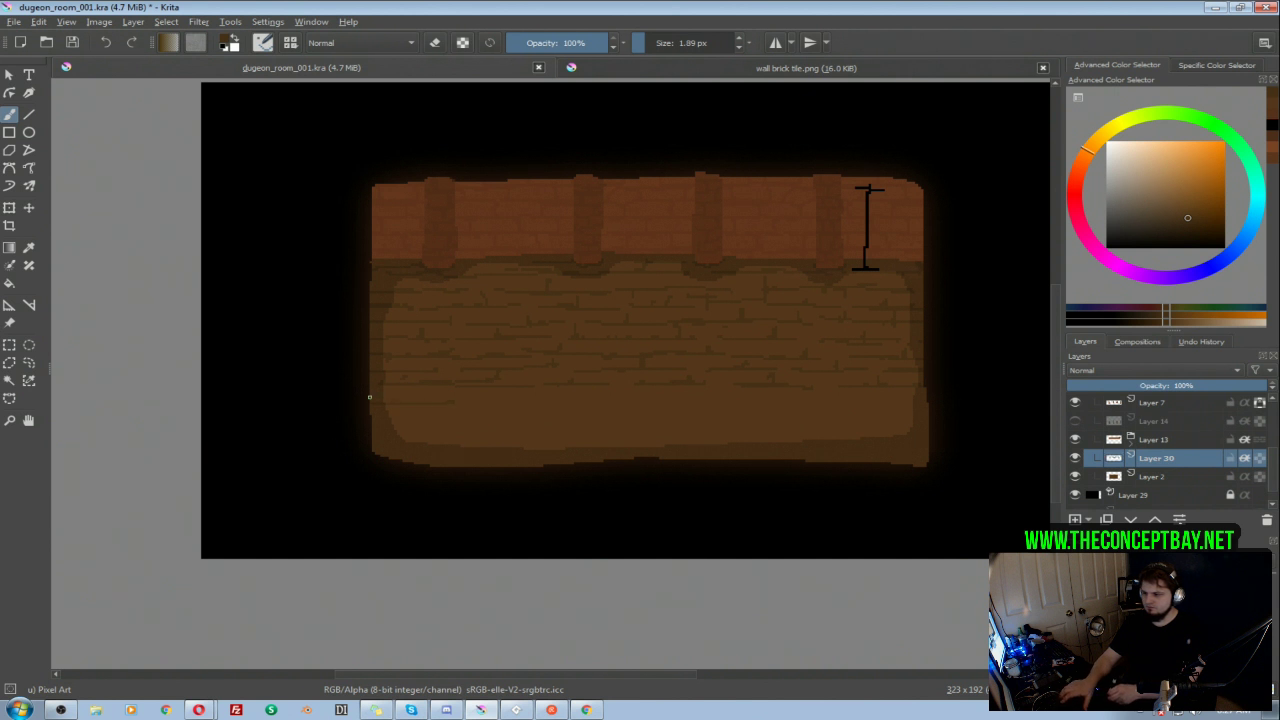
{"action": "key", "text": "ctrl+z"}
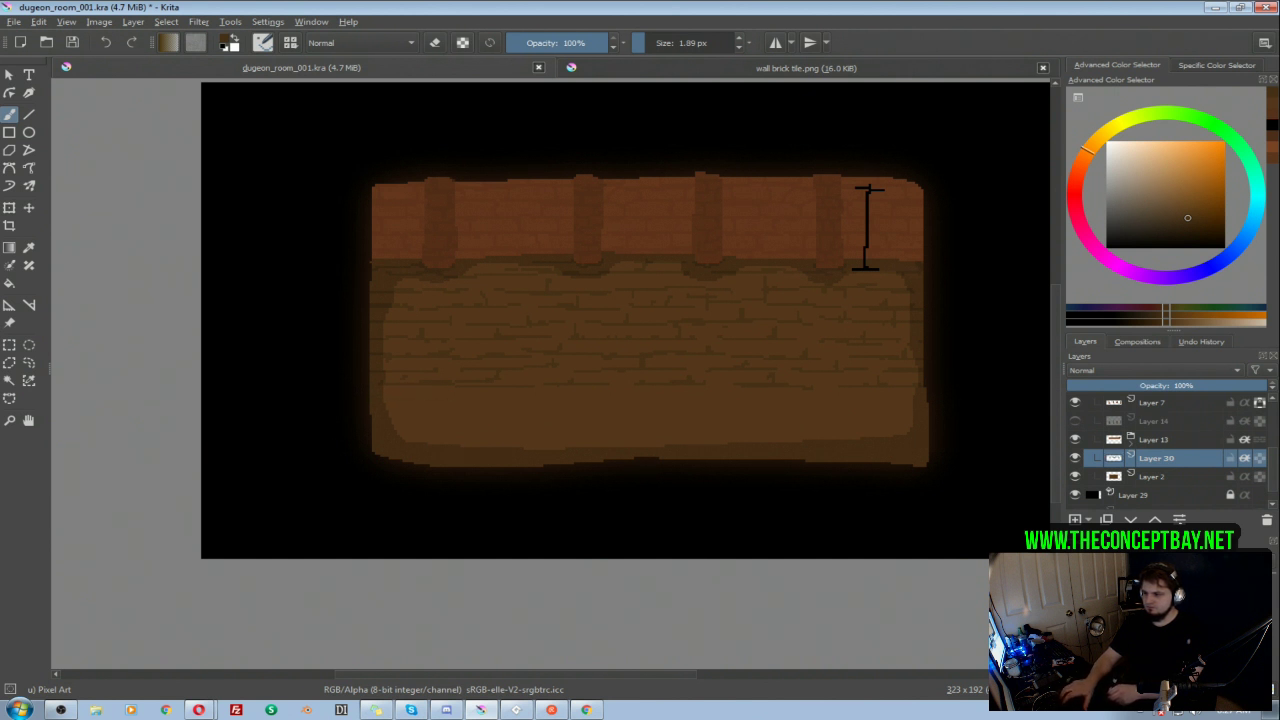
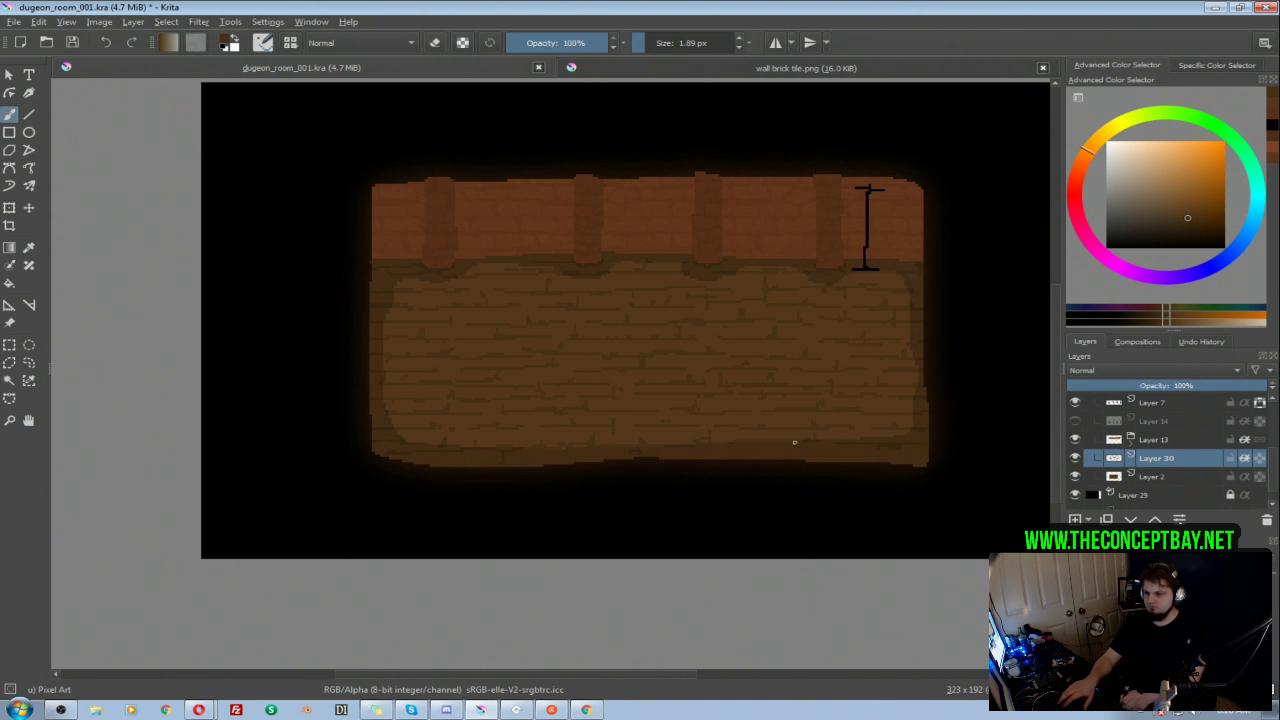
Step: Collapse group 001 and add a new paint layer above Layer 19 at the top of the layer stack
{"action": "left_click_drag", "start_coordinate": [760, 352], "coordinate": [761, 360]}
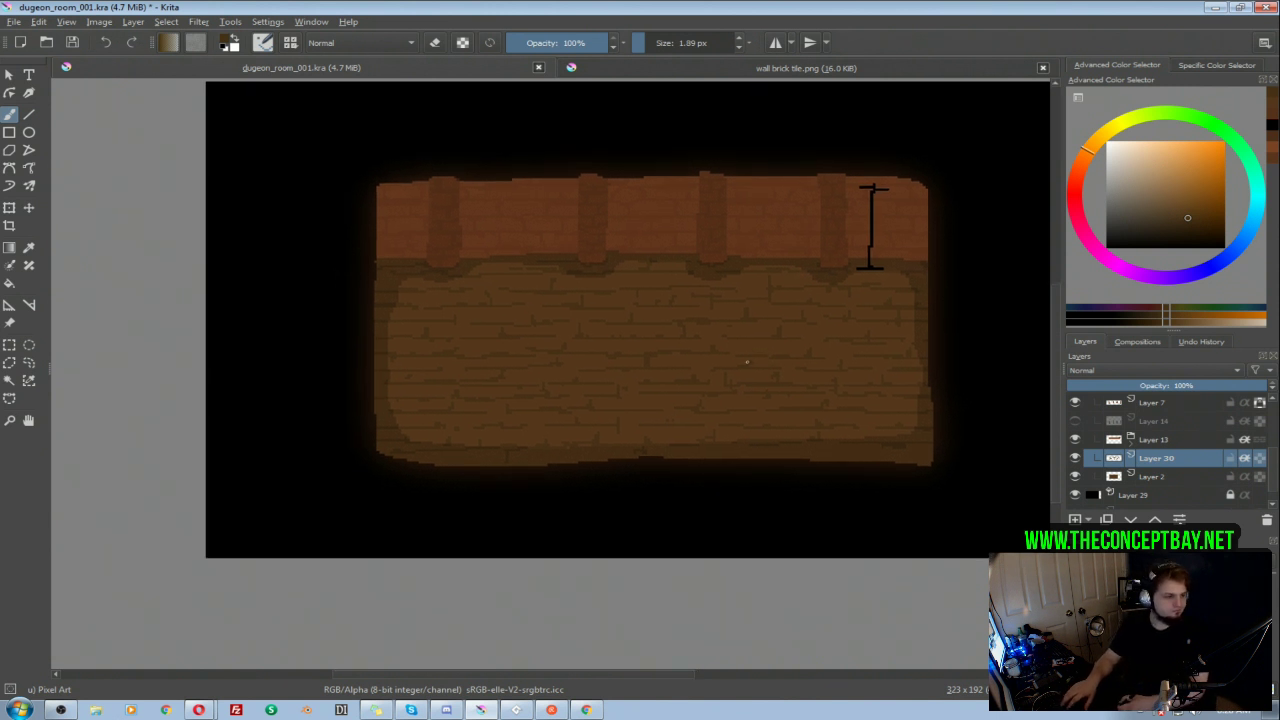
{"action": "left_click_drag", "start_coordinate": [742, 353], "coordinate": [700, 340]}
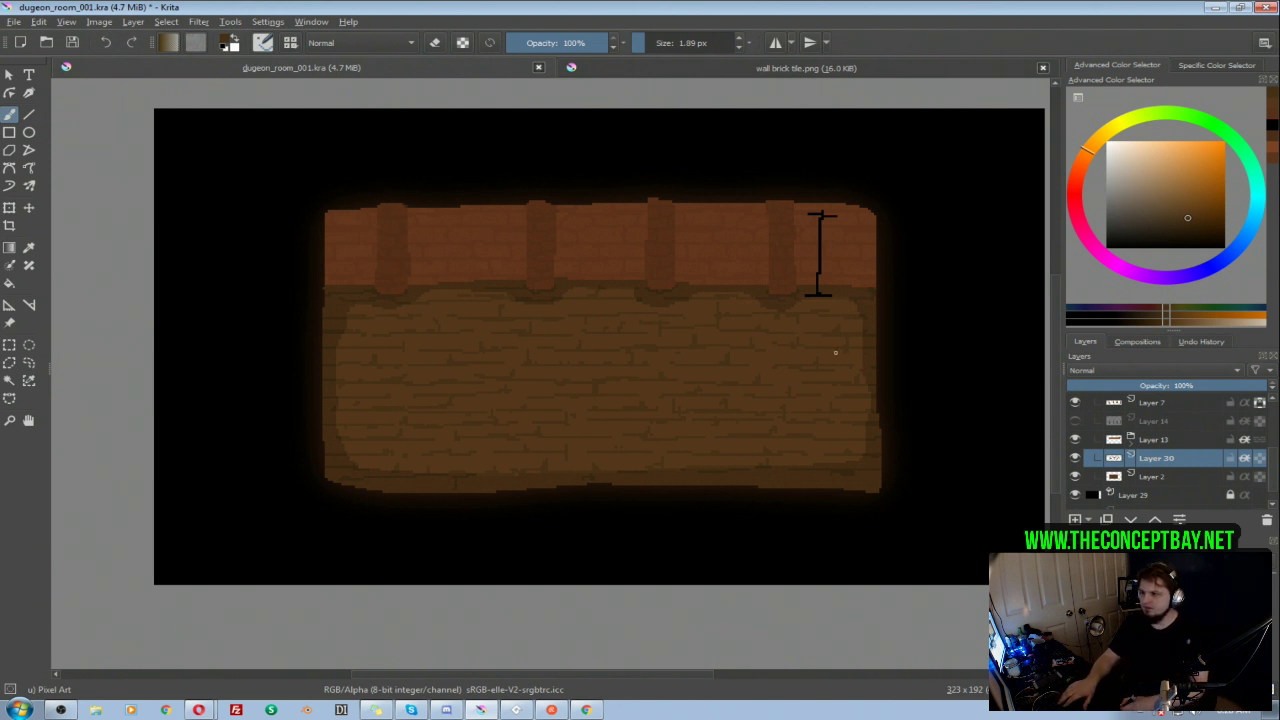
{"action": "scroll", "coordinate": [1106, 432], "scroll_direction": "up", "scroll_amount": 3}
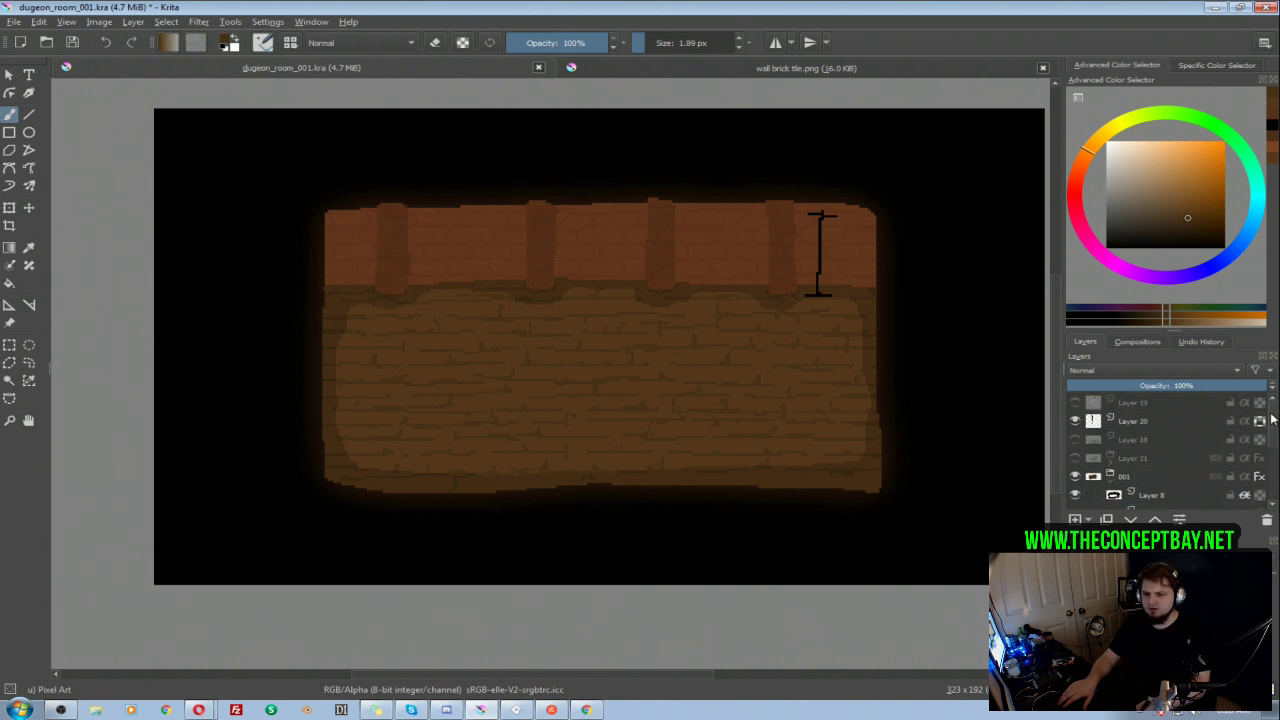
{"action": "left_click", "coordinate": [1110, 479]}
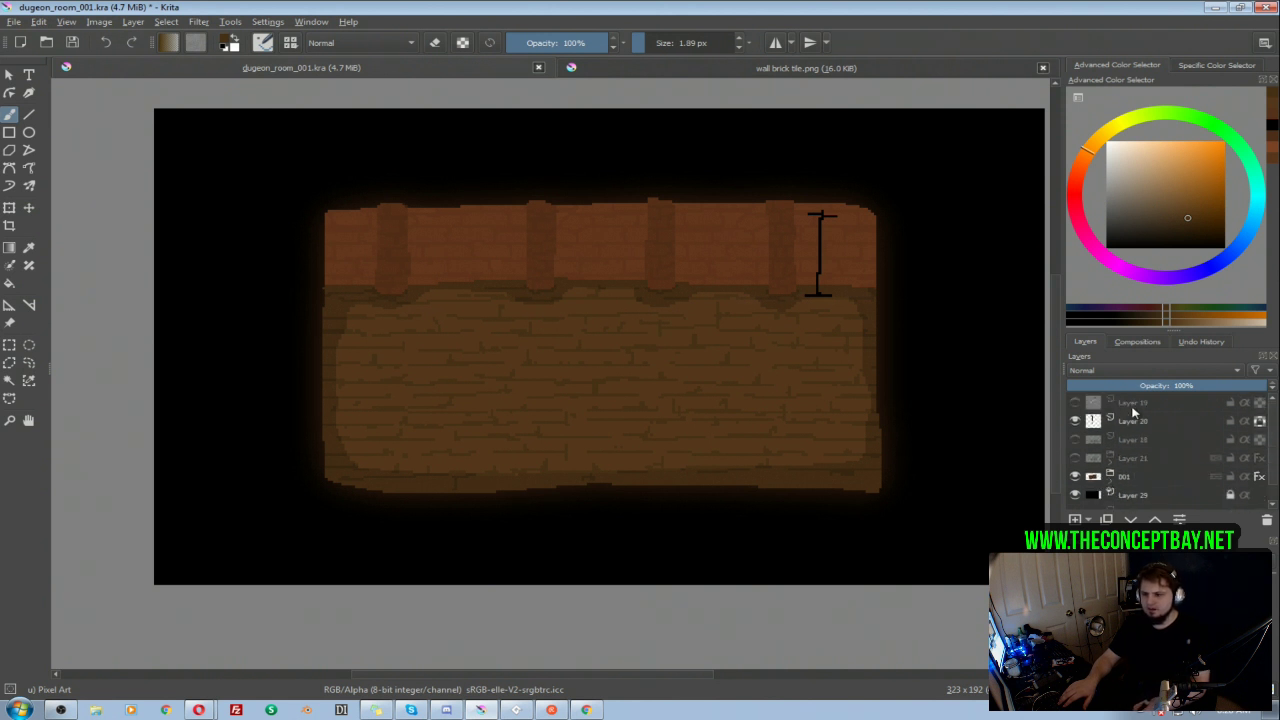
{"action": "left_click", "coordinate": [1112, 406]}
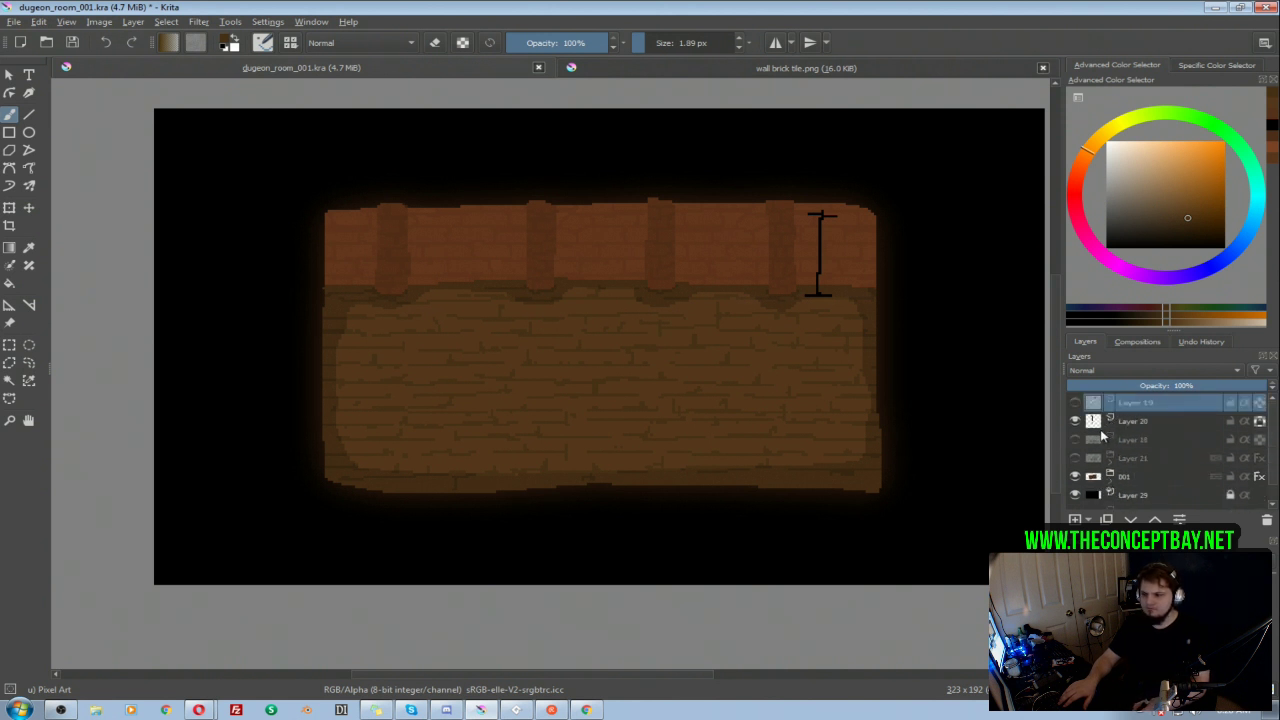
{"action": "left_click", "coordinate": [1075, 520]}
Step: Paint two palette swatches in the canvas's upper-left corner, one in the dark plank line color and one in the sampled floor brown
{"action": "key", "text": "bracketright"}
{"action": "left_click_drag", "start_coordinate": [167, 121], "coordinate": [171, 127]}
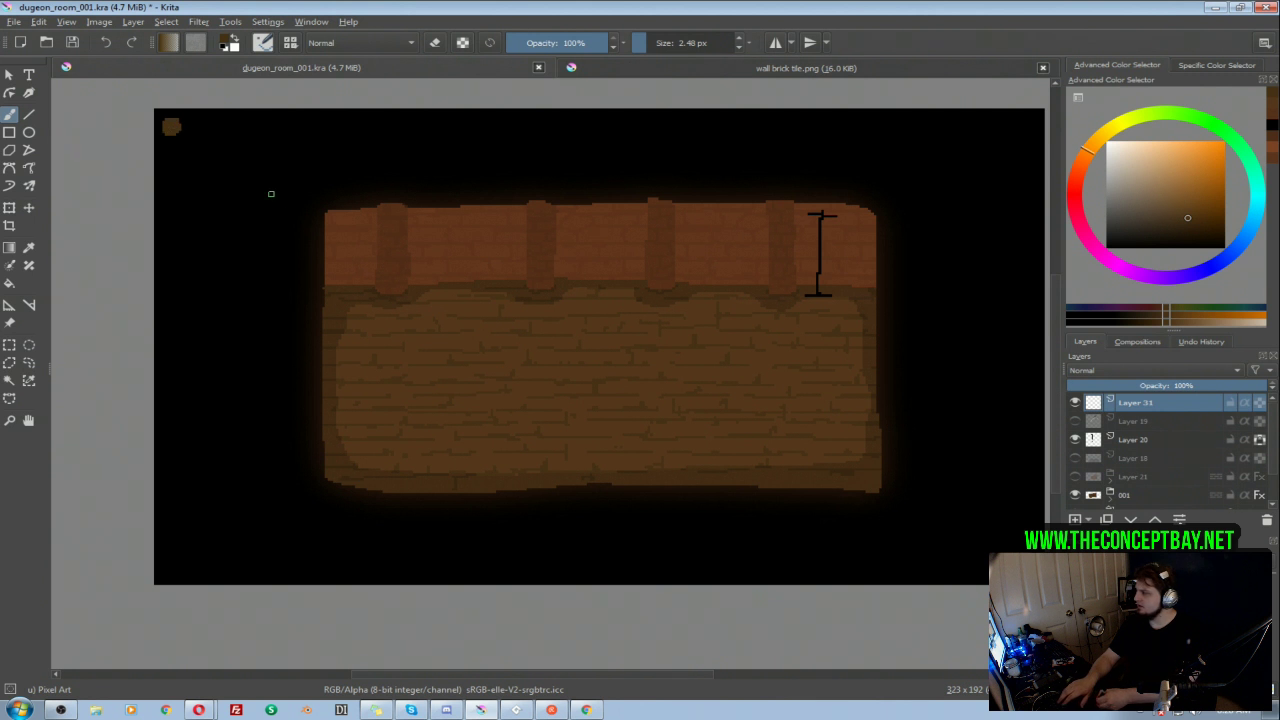
{"action": "left_click", "coordinate": [524, 364], "text": "ctrl"}
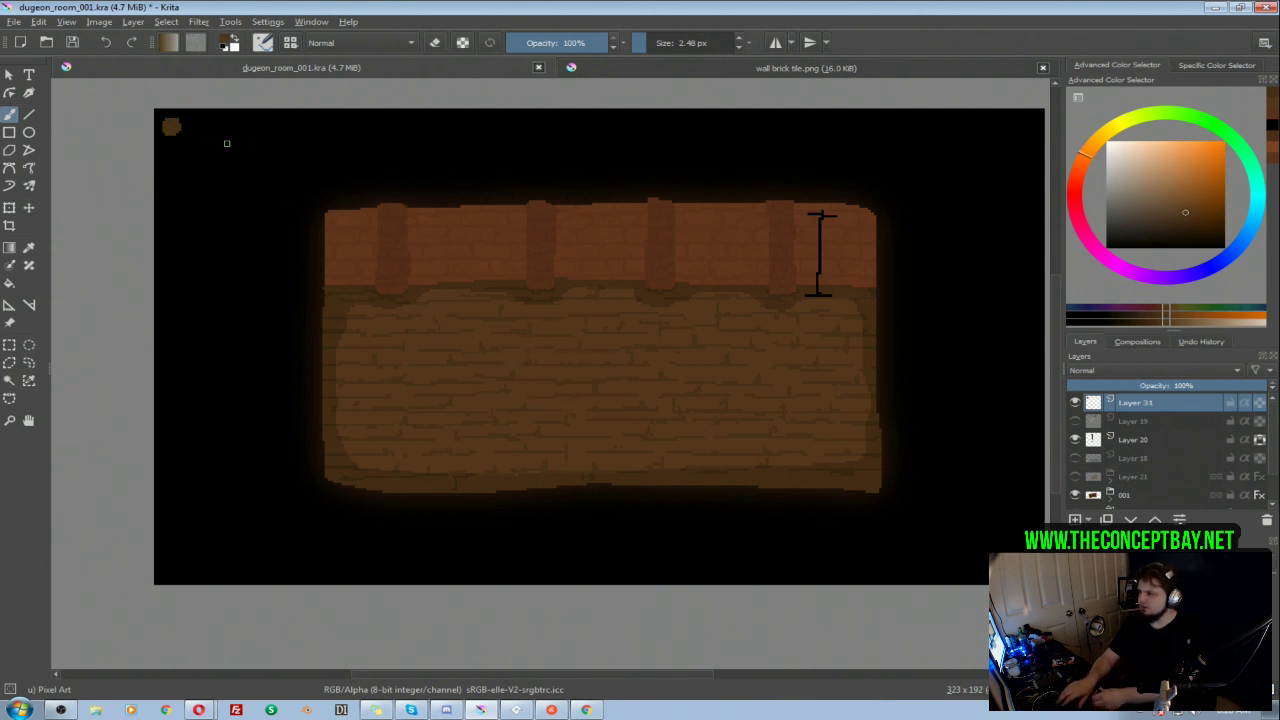
{"action": "left_click_drag", "start_coordinate": [190, 125], "coordinate": [197, 130]}
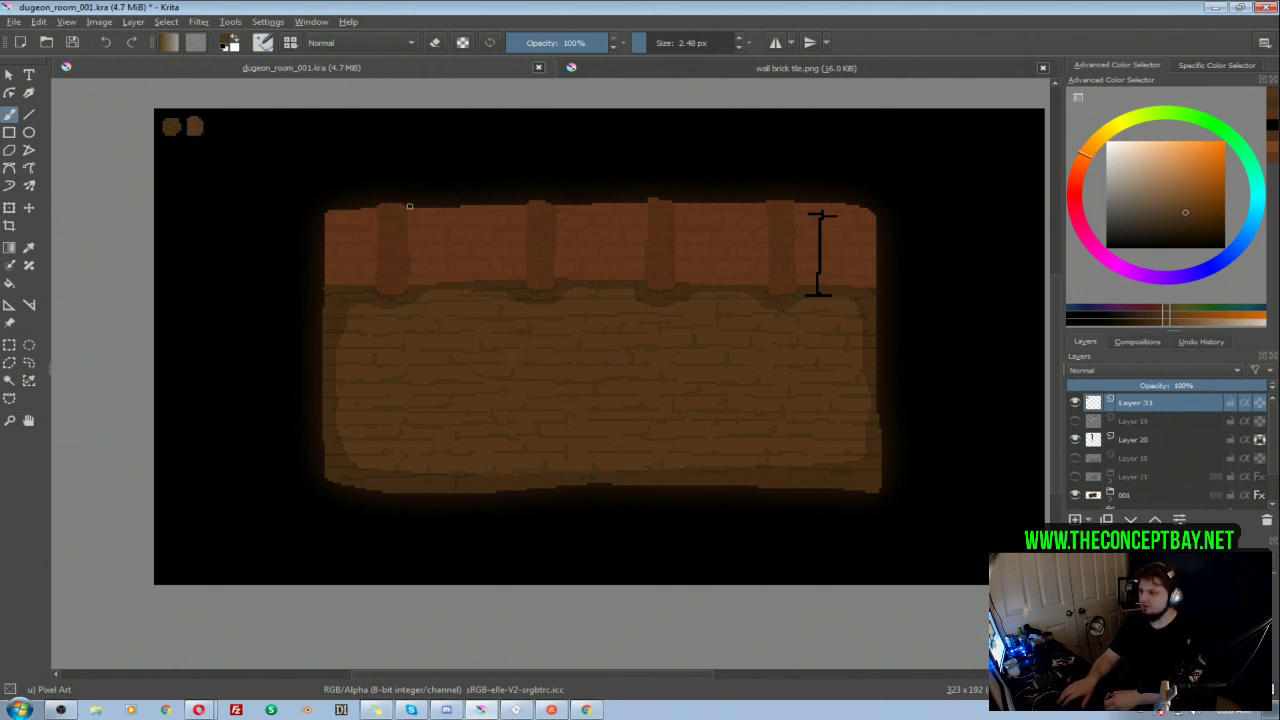
Step: Paint two swatches of sampled brick wall colors beneath the floor swatches, and place the swatch layer in a group
{"action": "left_click", "coordinate": [530, 290], "text": "ctrl"}
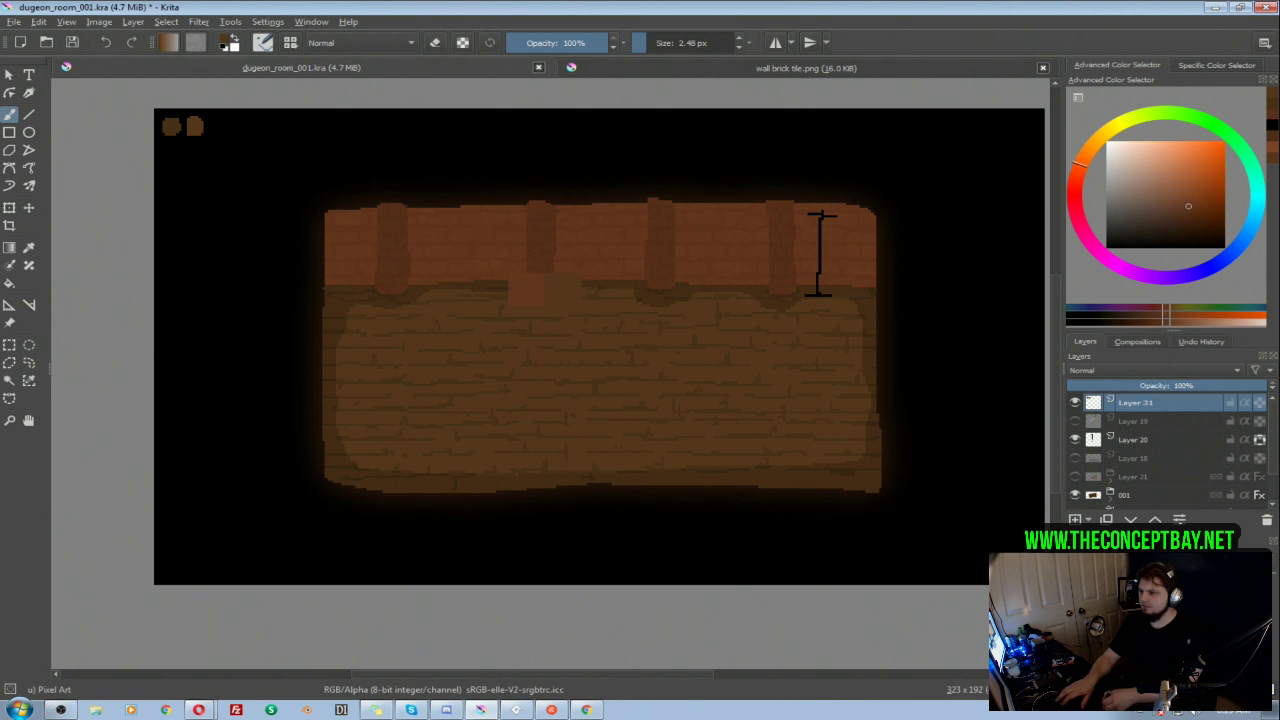
{"action": "left_click", "coordinate": [168, 157]}
{"action": "left_click", "coordinate": [478, 240], "text": "ctrl"}
{"action": "key", "text": "ctrl+z"}
{"action": "left_click_drag", "start_coordinate": [165, 154], "coordinate": [172, 156]}
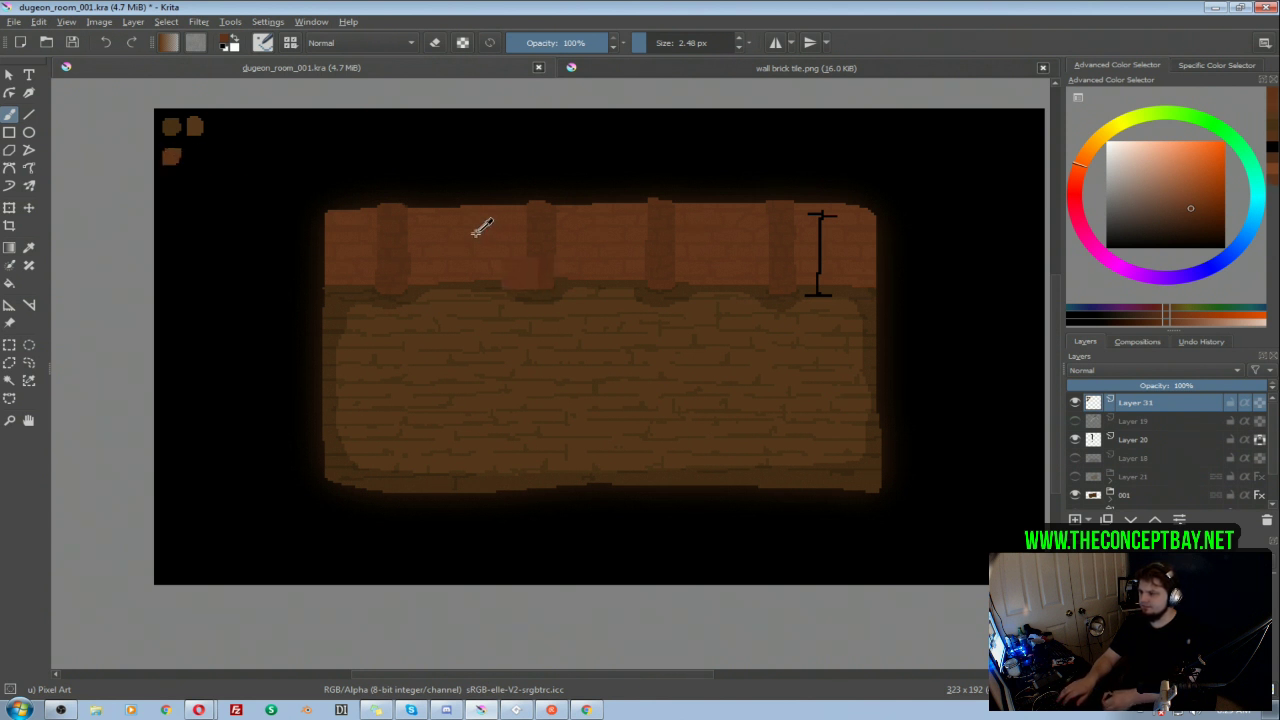
{"action": "left_click_drag", "start_coordinate": [194, 150], "coordinate": [197, 157]}
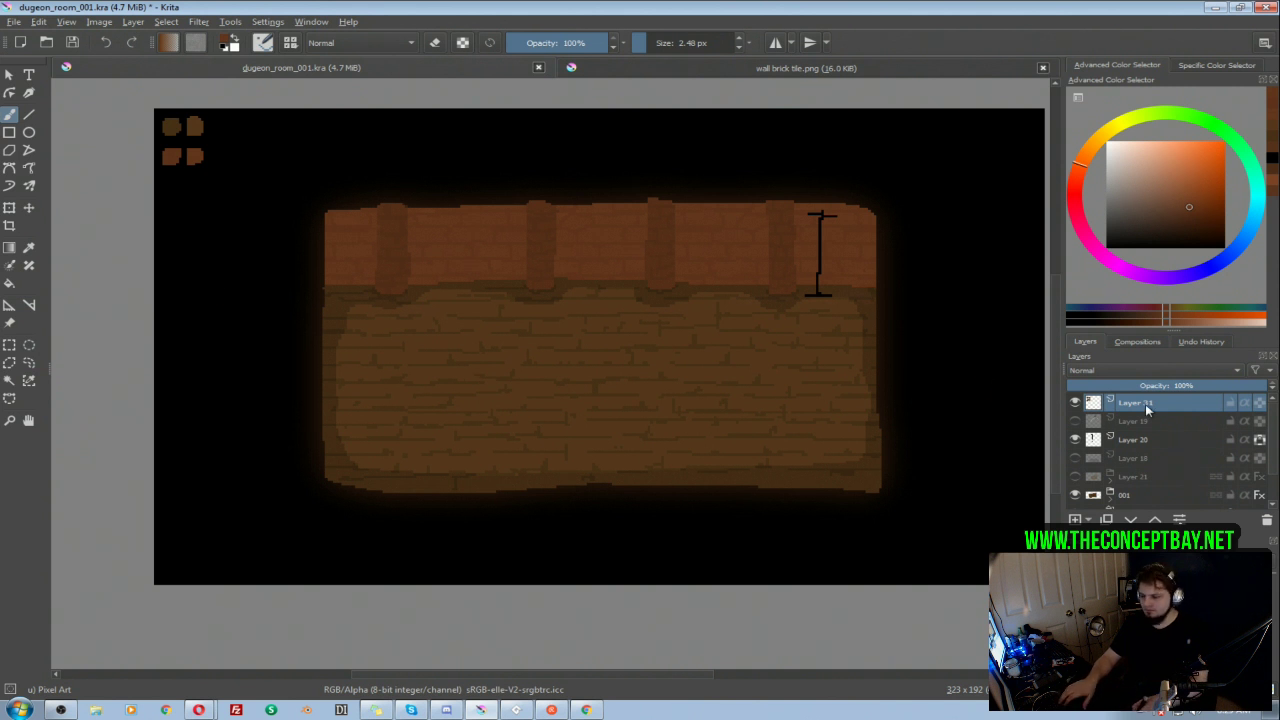
{"action": "key", "text": "ctrl+g"}
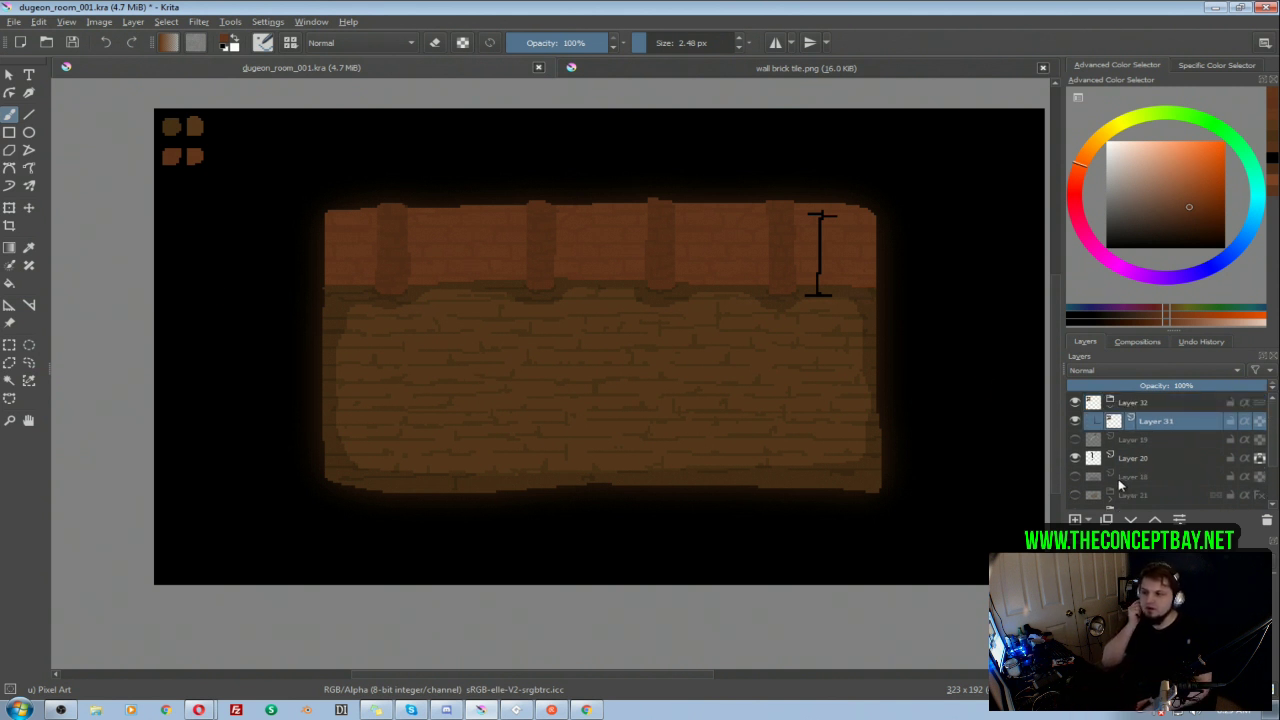
{"action": "mouse_move", "coordinate": [1113, 480]}
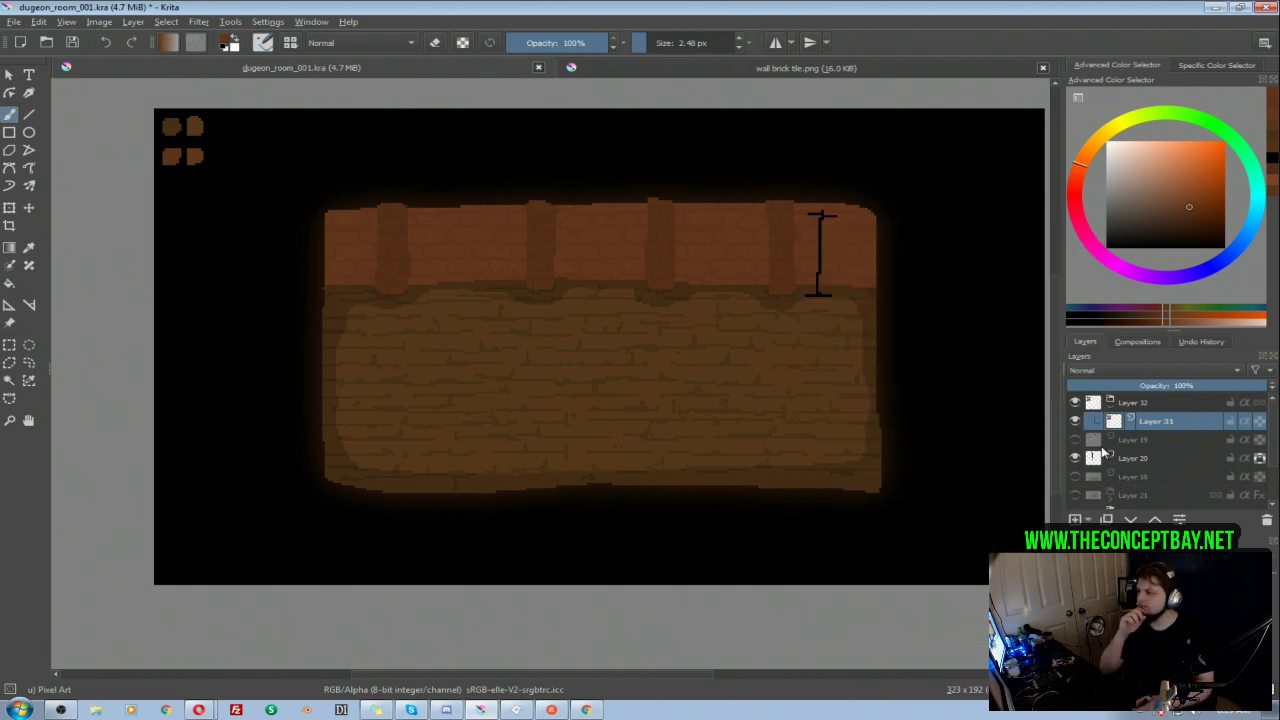
{"action": "mouse_move", "coordinate": [1078, 425]}
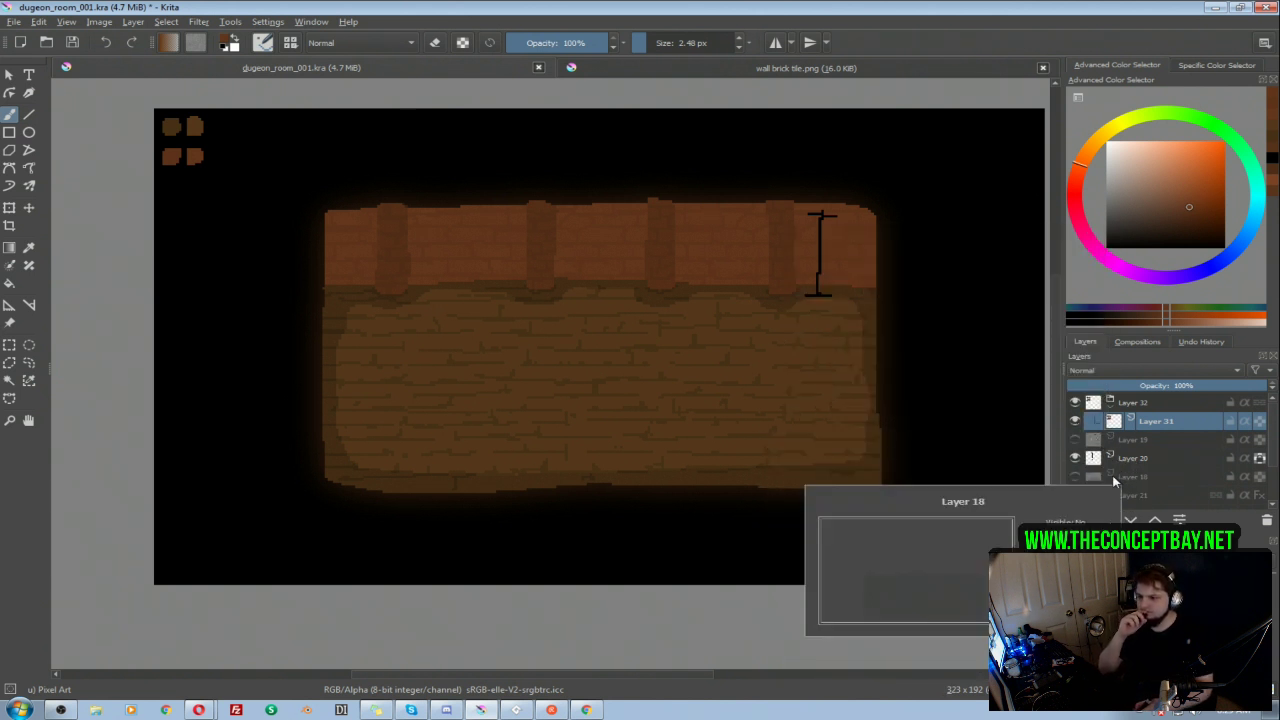
{"action": "left_click_drag", "start_coordinate": [712, 411], "coordinate": [665, 421]}
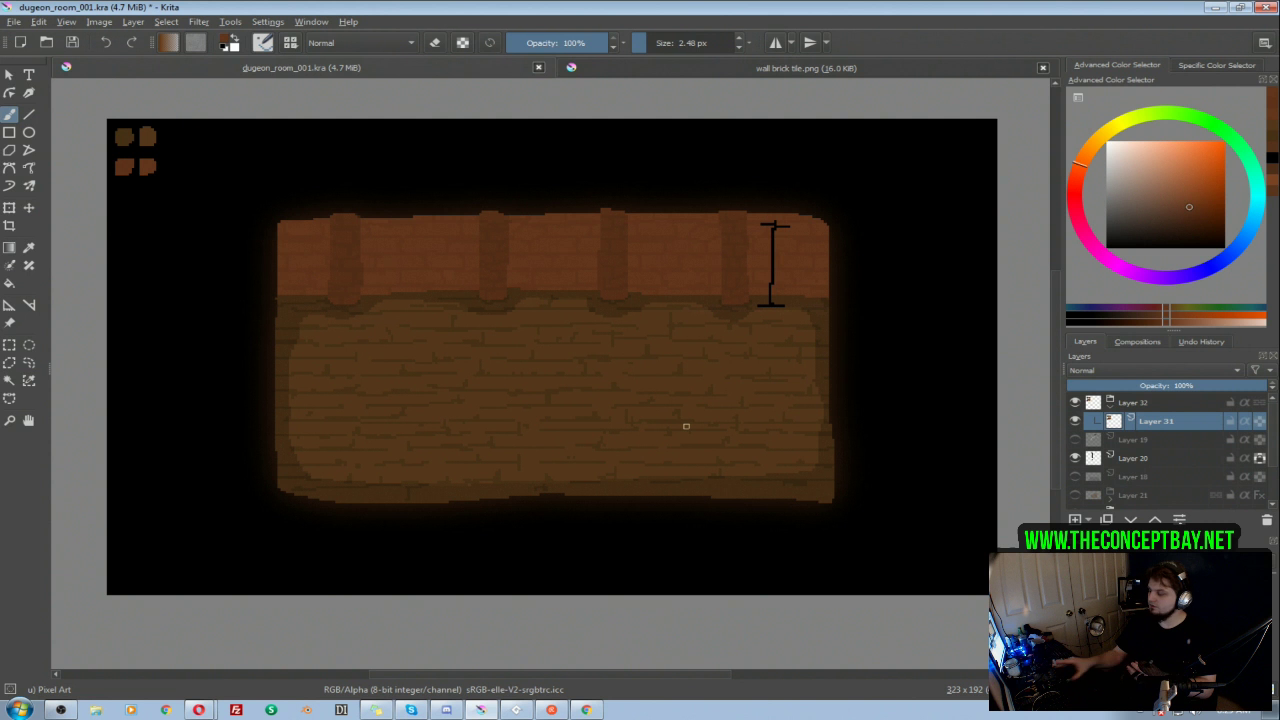
{"action": "left_click_drag", "start_coordinate": [576, 296], "coordinate": [574, 298]}
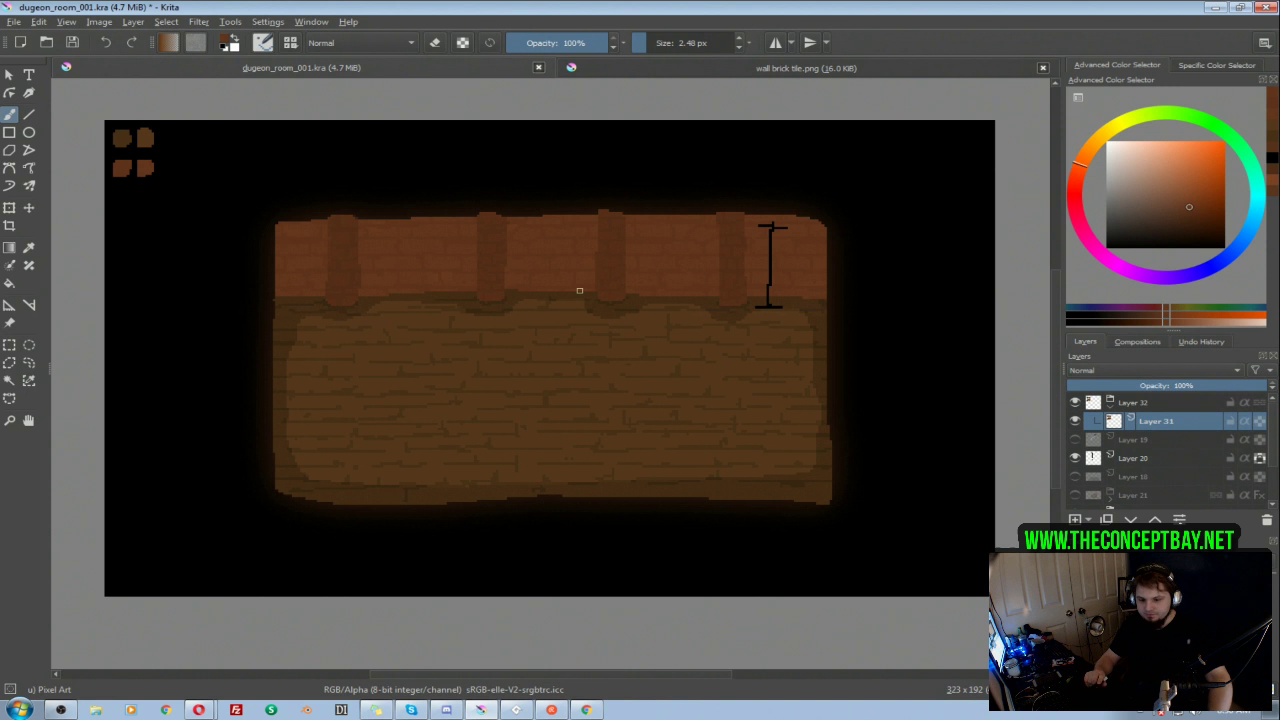
{"action": "left_click_drag", "start_coordinate": [561, 271], "coordinate": [556, 266]}
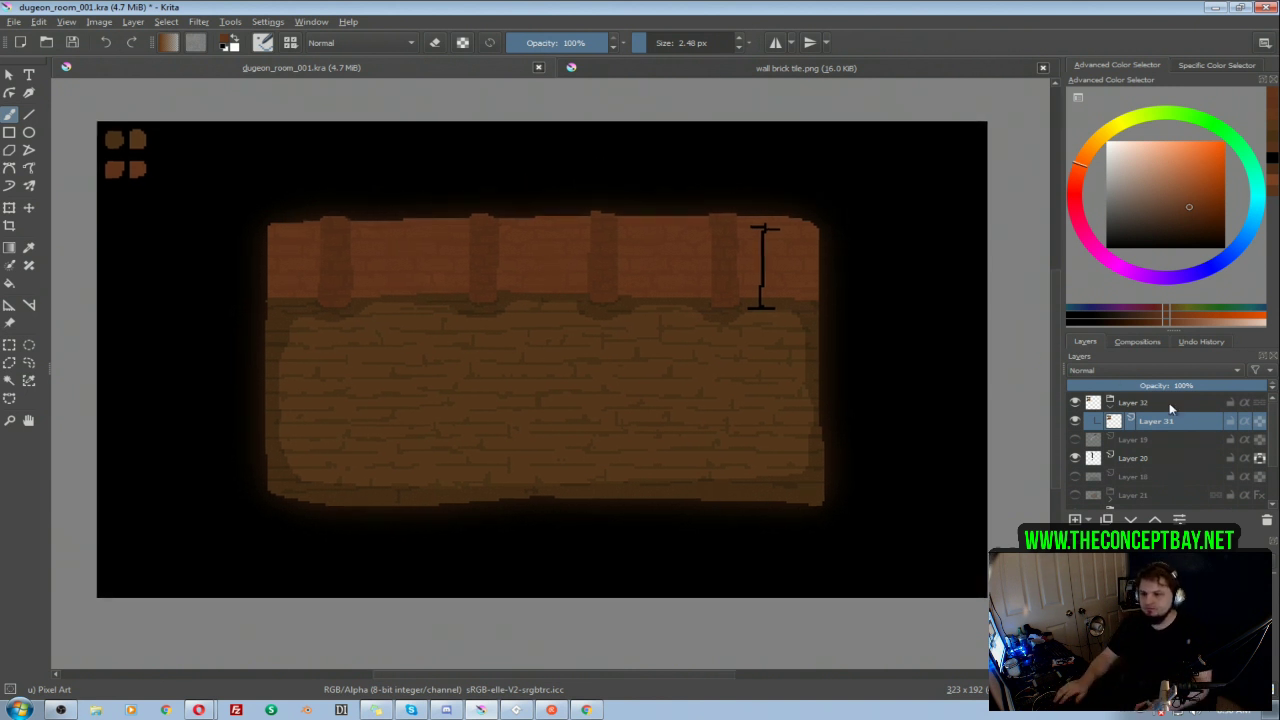
Step: Expand group 001 and select Layer 7, the layer containing the wall pillars
{"action": "mouse_move", "coordinate": [1272, 445]}
{"action": "left_mouse_down"}
{"action": "mouse_move", "coordinate": [1275, 460]}
{"action": "mouse_move", "coordinate": [1275, 440]}
{"action": "left_mouse_up"}
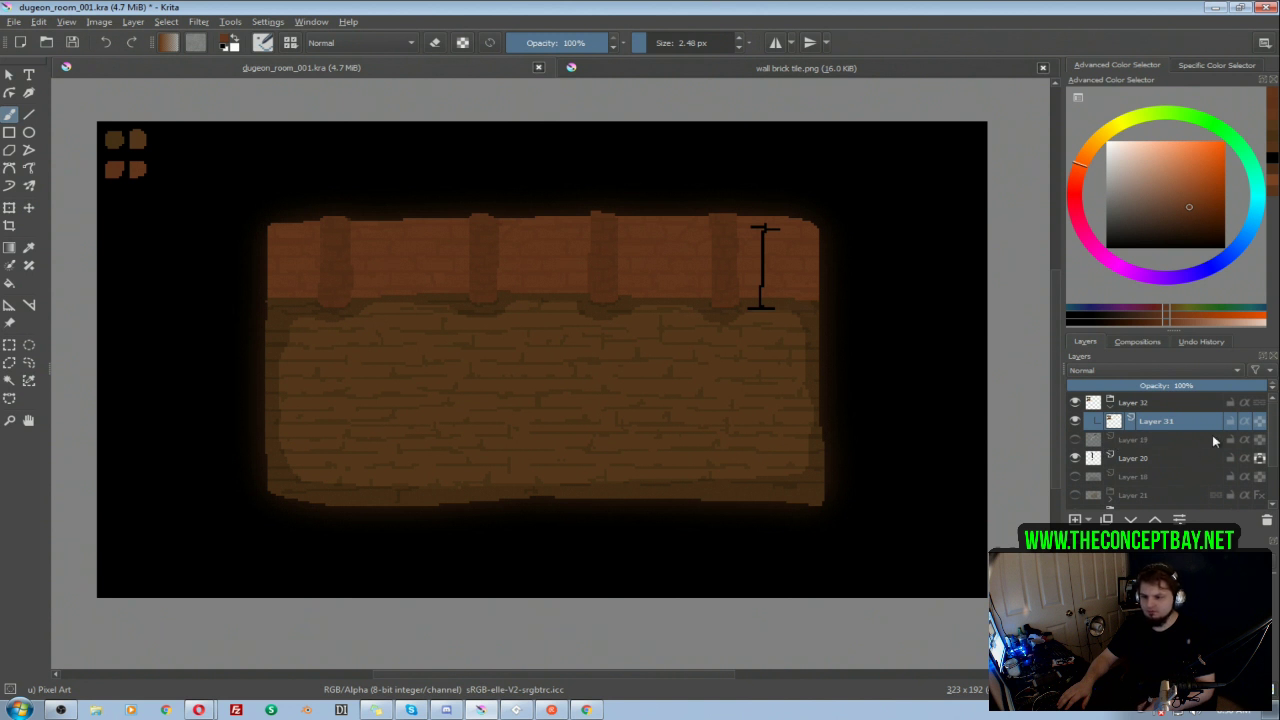
{"action": "scroll", "coordinate": [1208, 475], "scroll_direction": "down", "scroll_amount": 1}
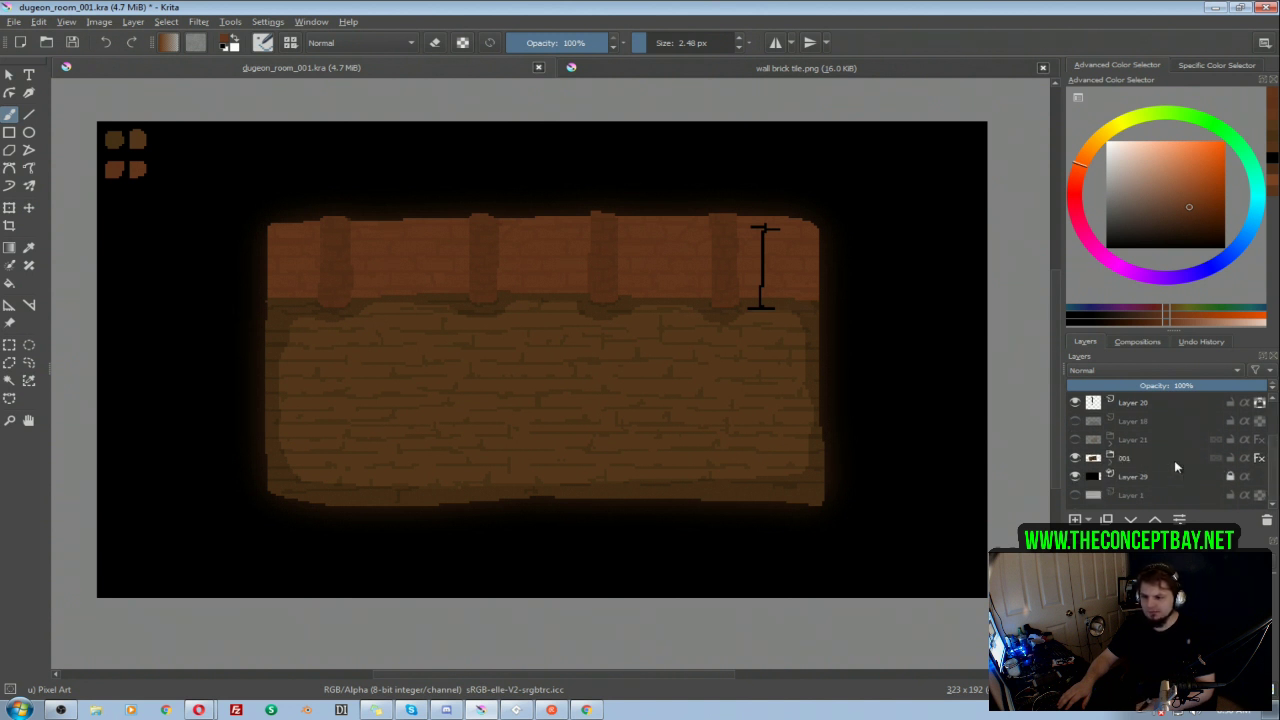
{"action": "left_click", "coordinate": [1109, 457]}
{"action": "left_click", "coordinate": [1140, 478]}
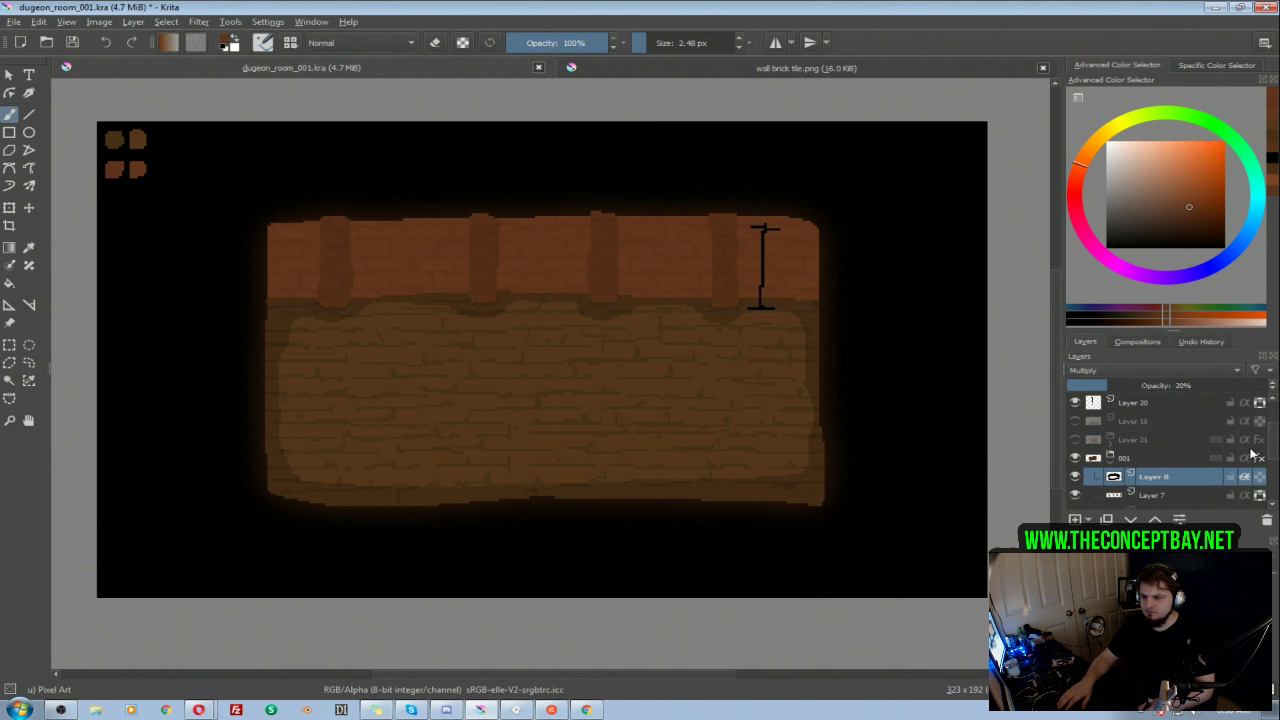
{"action": "scroll", "coordinate": [1272, 458], "scroll_direction": "down", "scroll_amount": 1}
{"action": "scroll", "coordinate": [1274, 458], "scroll_direction": "down", "scroll_amount": 1}
{"action": "left_click", "coordinate": [1160, 421]}
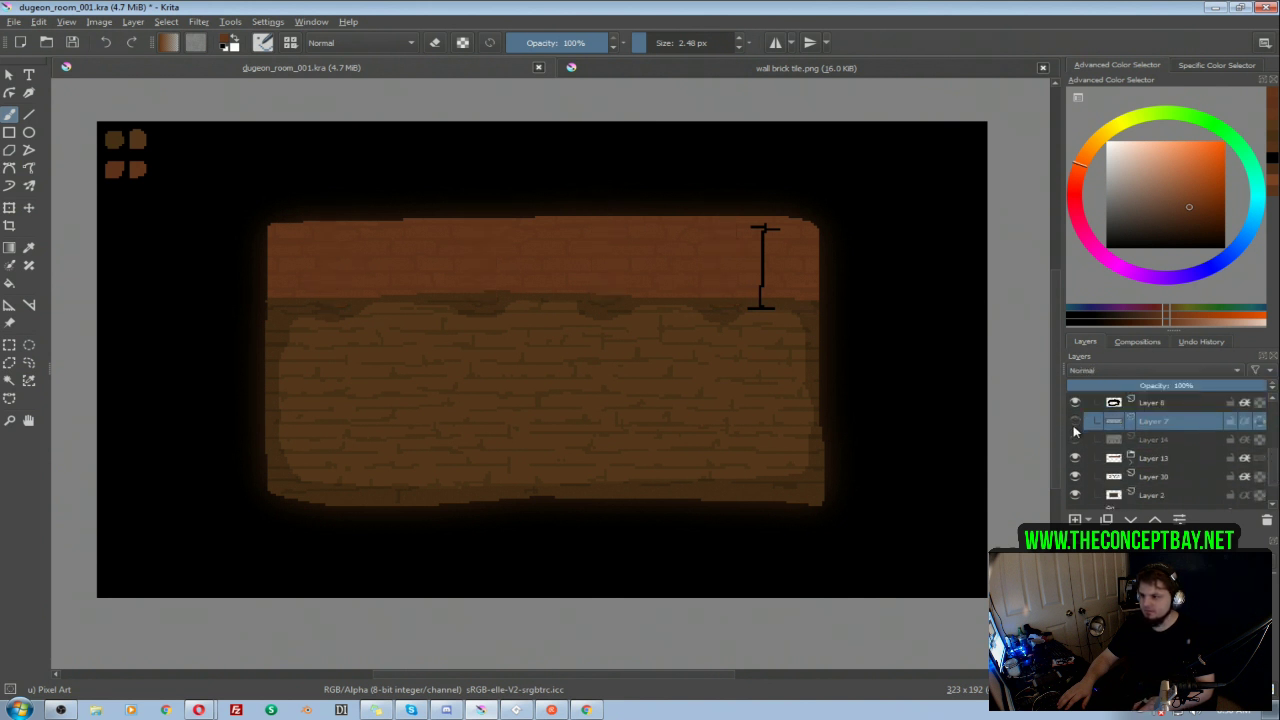
Step: Paint caps above the four wall pillars on Layer 7 in a slightly darker shade of their sampled brown, erasing the leftmost cap's uneven edge
{"action": "left_click", "coordinate": [721, 221], "text": "ctrl"}
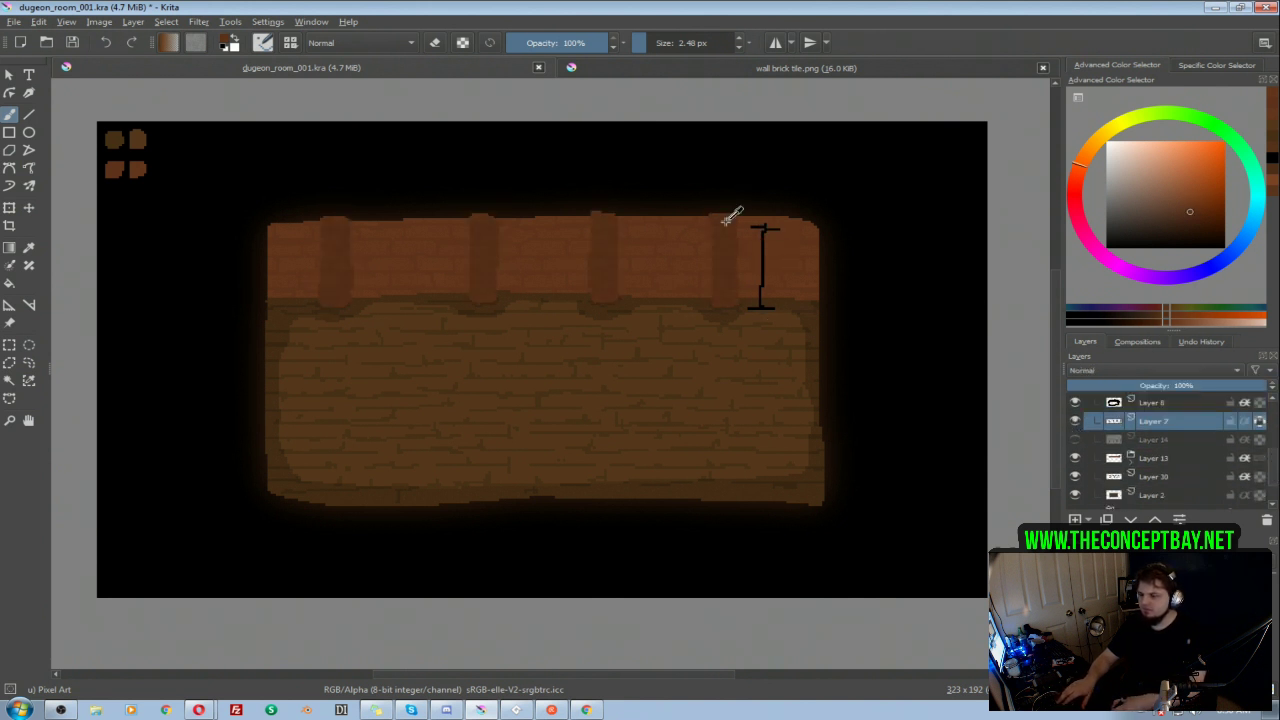
{"action": "left_click", "coordinate": [1190, 216]}
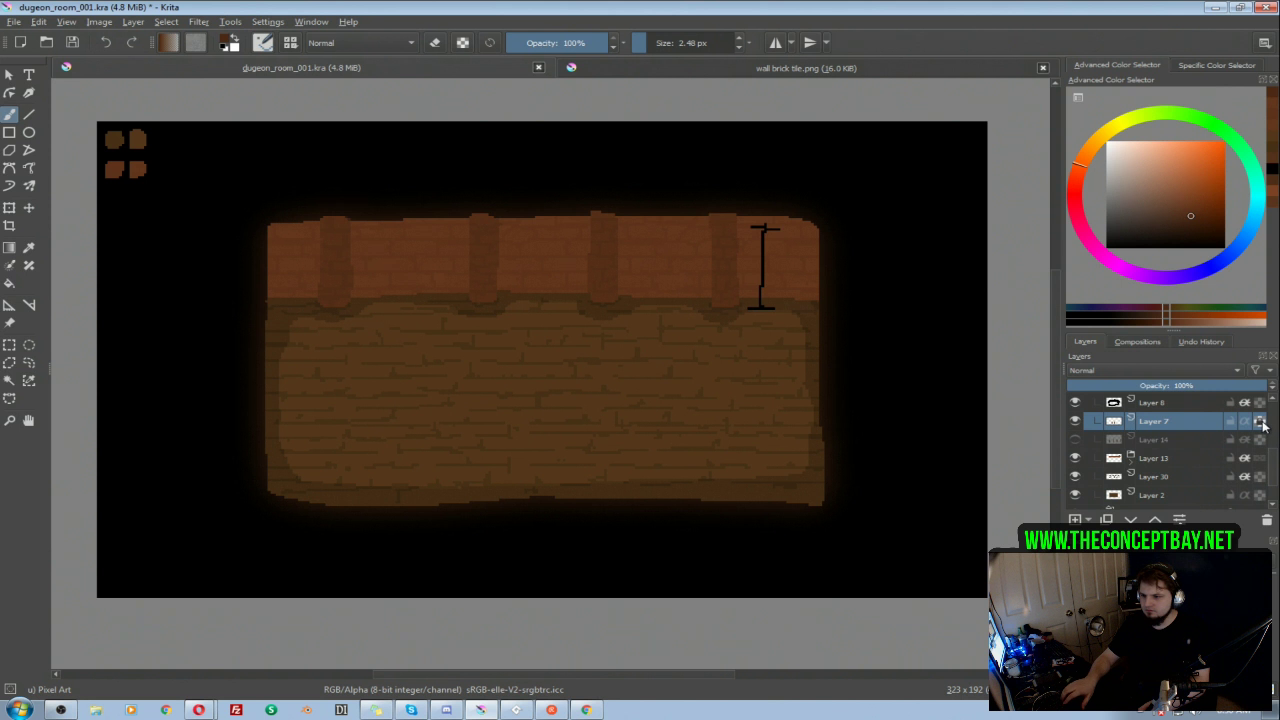
{"action": "left_click_drag", "start_coordinate": [722, 207], "coordinate": [732, 215]}
{"action": "left_click_drag", "start_coordinate": [601, 205], "coordinate": [597, 206]}
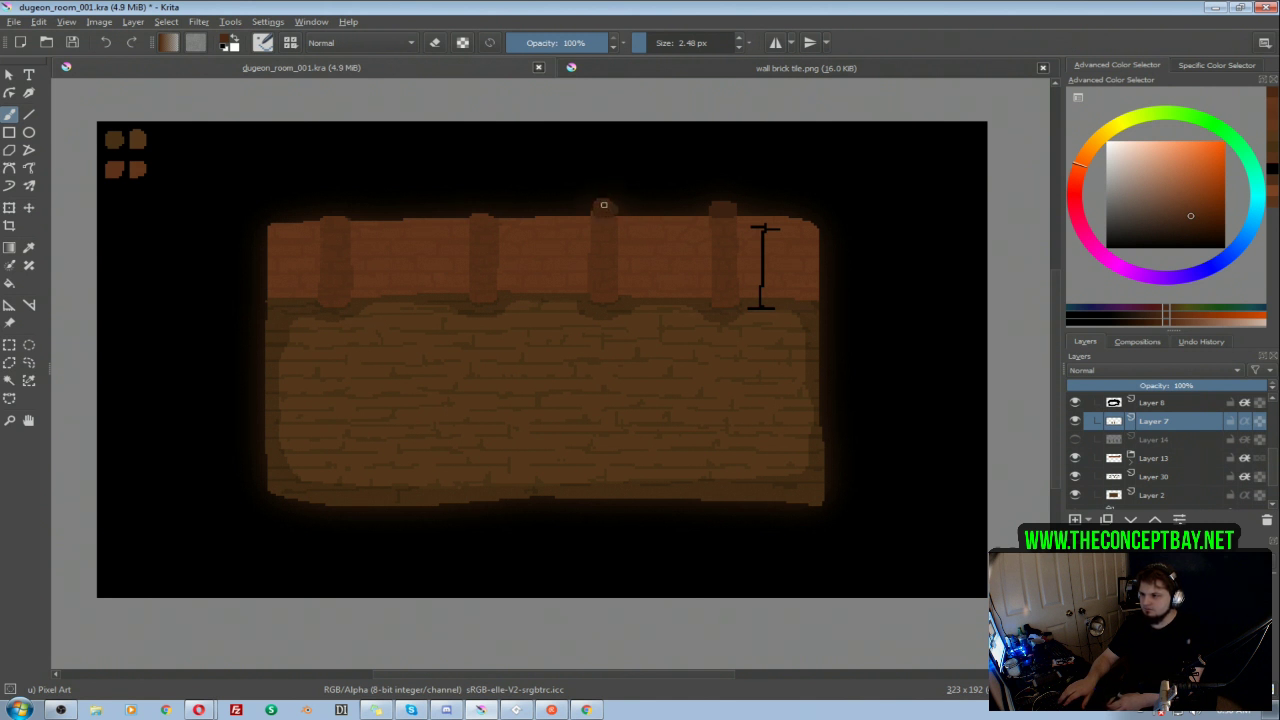
{"action": "left_click_drag", "start_coordinate": [478, 209], "coordinate": [482, 207]}
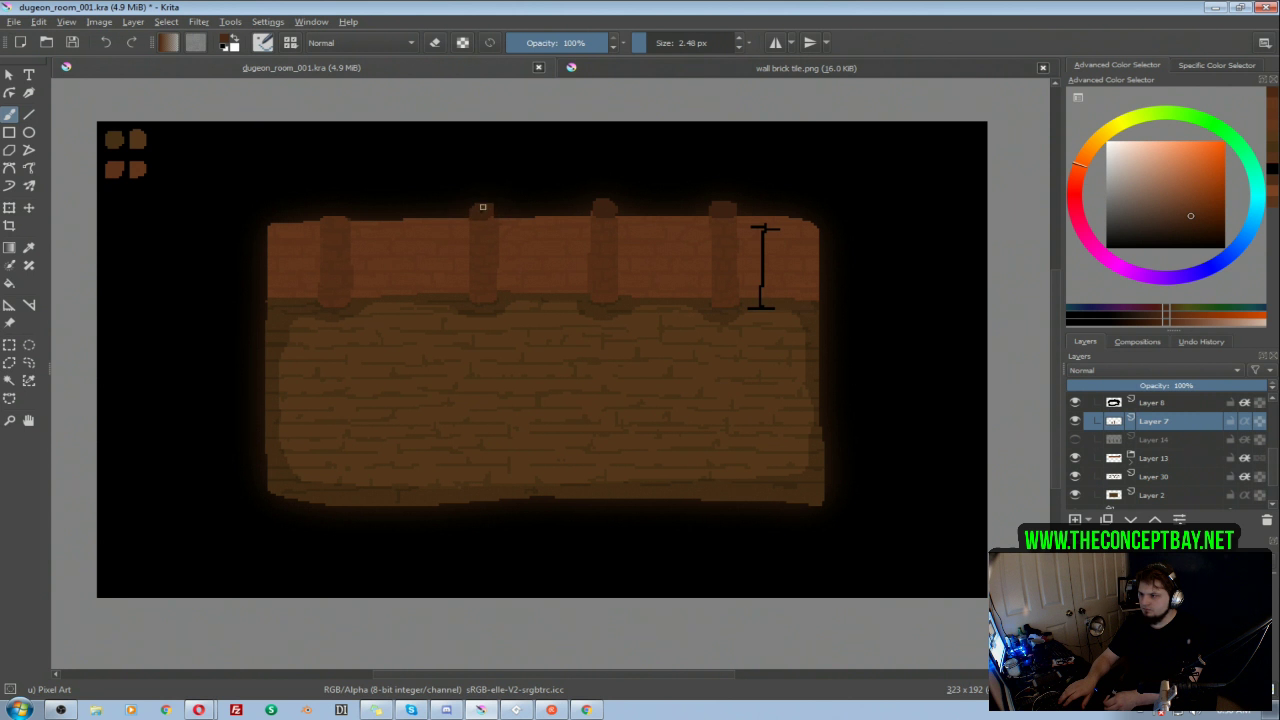
{"action": "left_click_drag", "start_coordinate": [322, 205], "coordinate": [325, 210]}
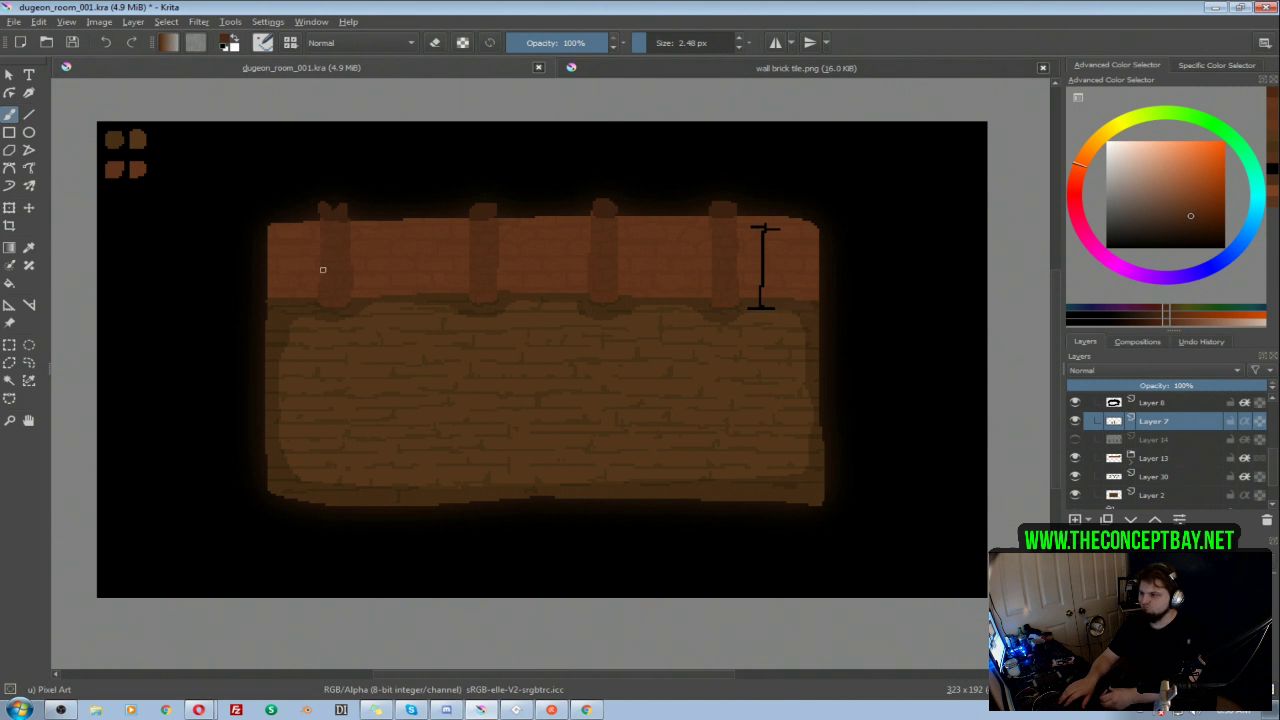
{"action": "key", "text": "e"}
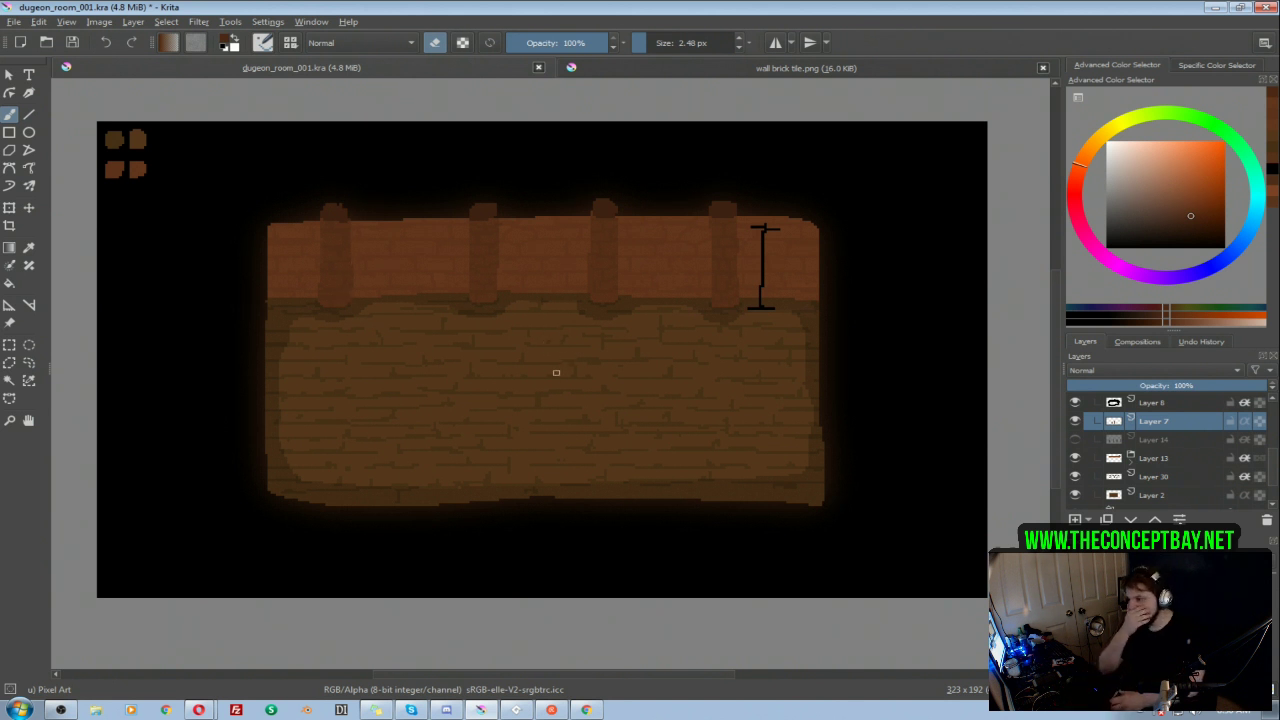
Step: Add a new paint layer above Layer 30 and rename Layer 30 to Floor Darker
{"action": "left_click_drag", "start_coordinate": [570, 372], "coordinate": [575, 370]}
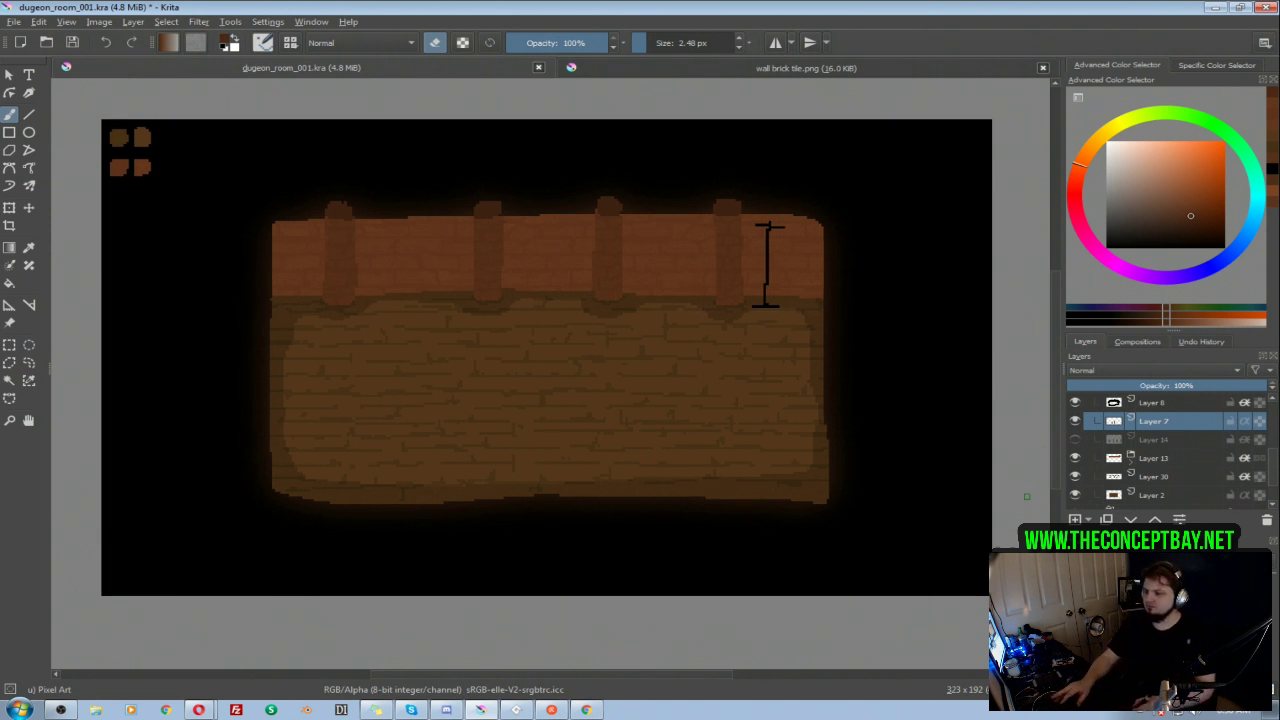
{"action": "scroll", "coordinate": [1260, 470], "scroll_direction": "down", "scroll_amount": 1}
{"action": "left_click", "coordinate": [1146, 440]}
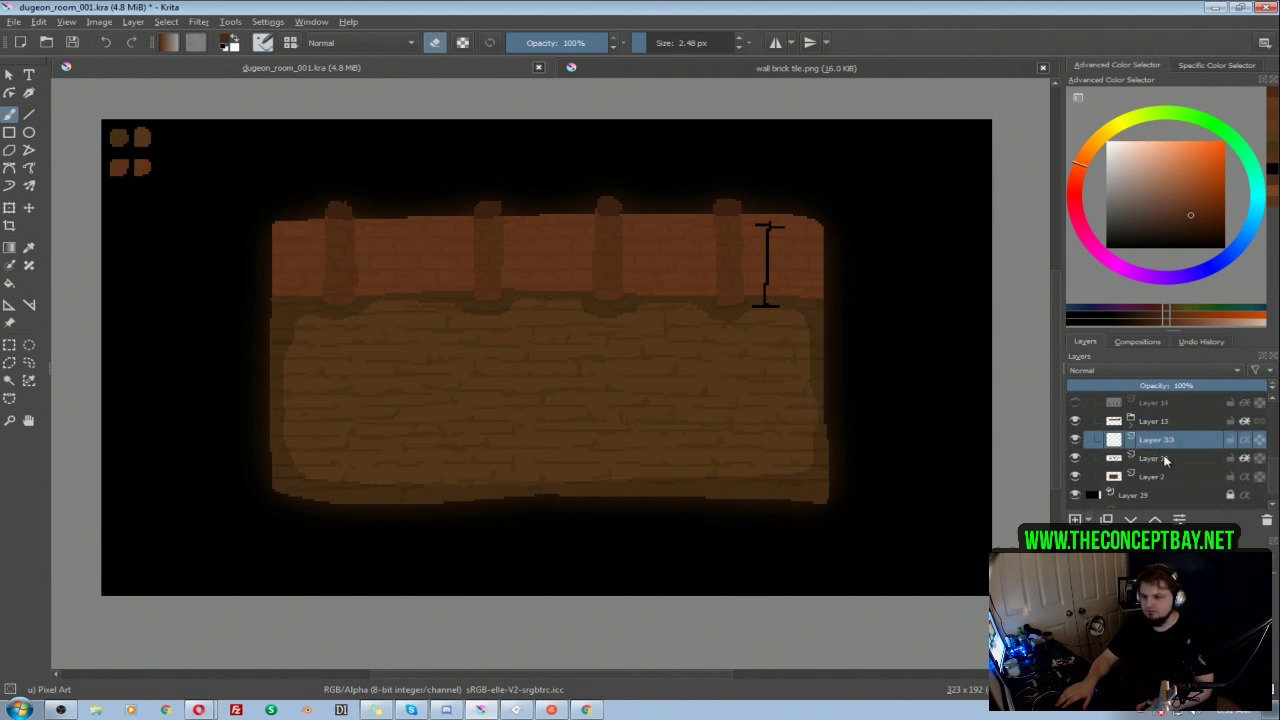
{"action": "key", "text": "Insert"}
{"action": "double_click", "coordinate": [1115, 457]}
{"action": "type", "text": "Floor Darker"}
{"action": "key", "text": "Return"}
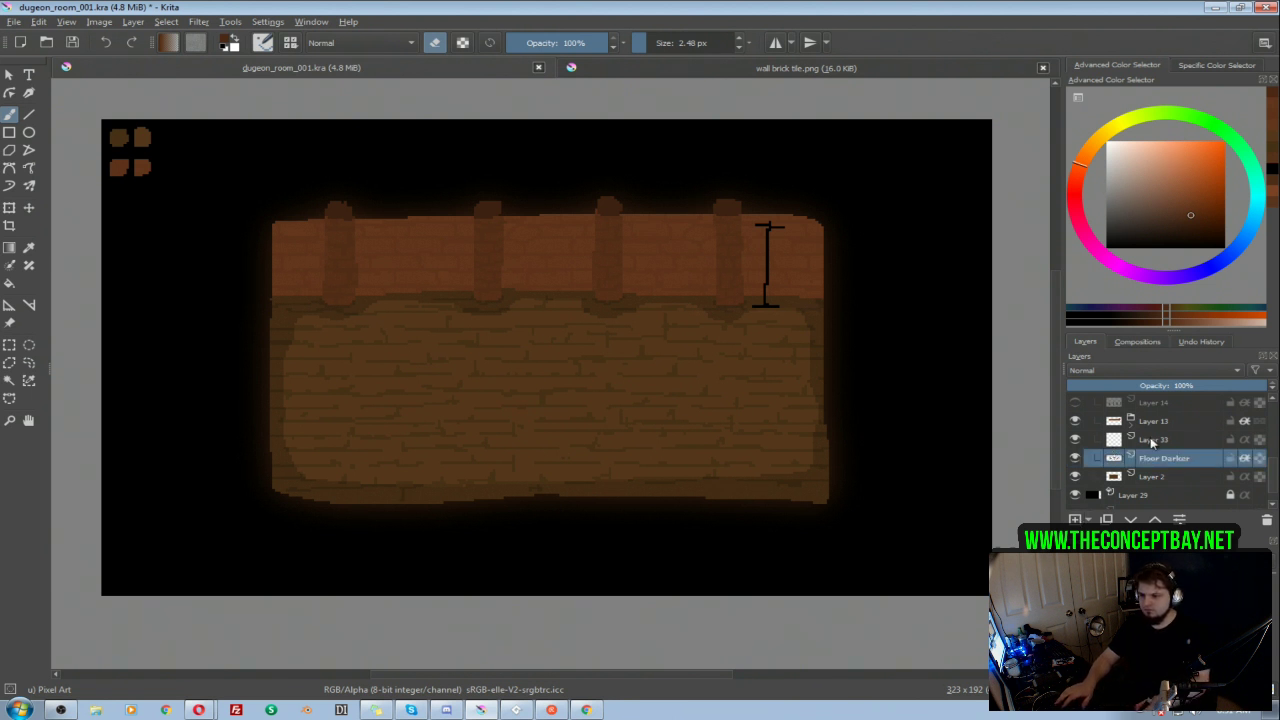
Step: Rename the new layer above Floor Darker to Floor Lighter
{"action": "double_click", "coordinate": [1152, 442]}
{"action": "type", "text": "Floor Lig"}
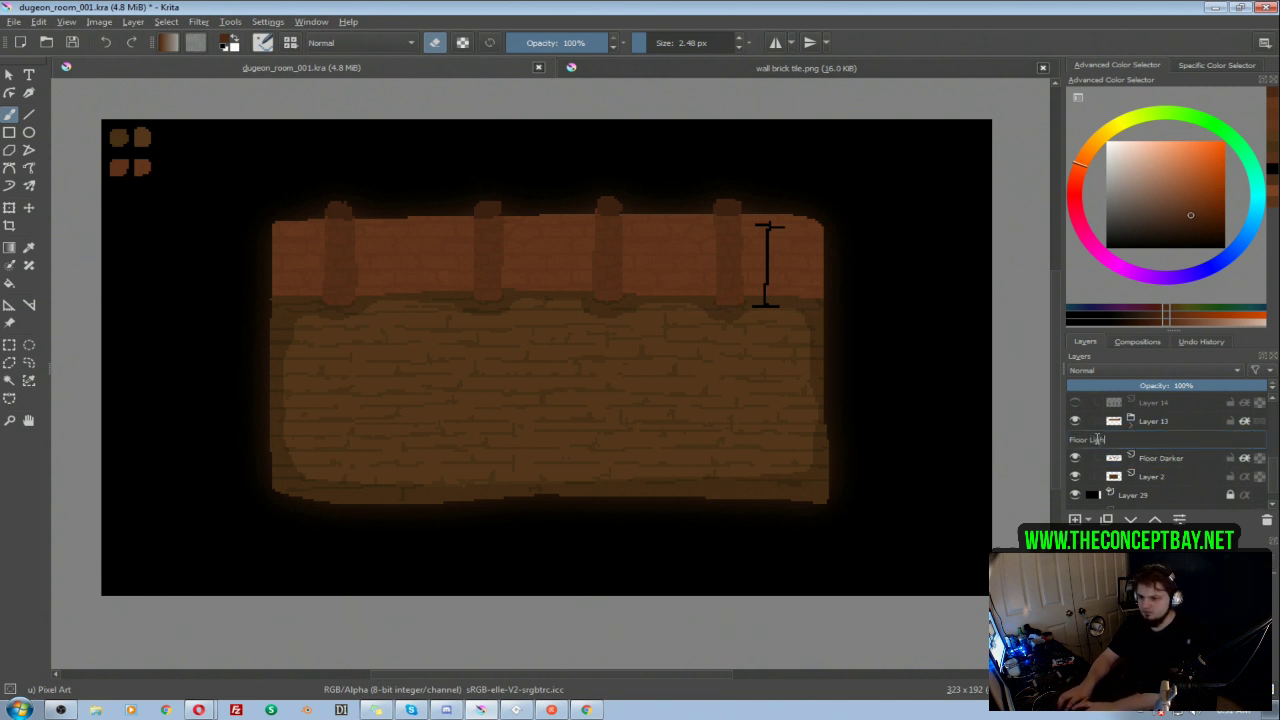
{"action": "type", "text": "hter"}
{"action": "key", "text": "Return"}
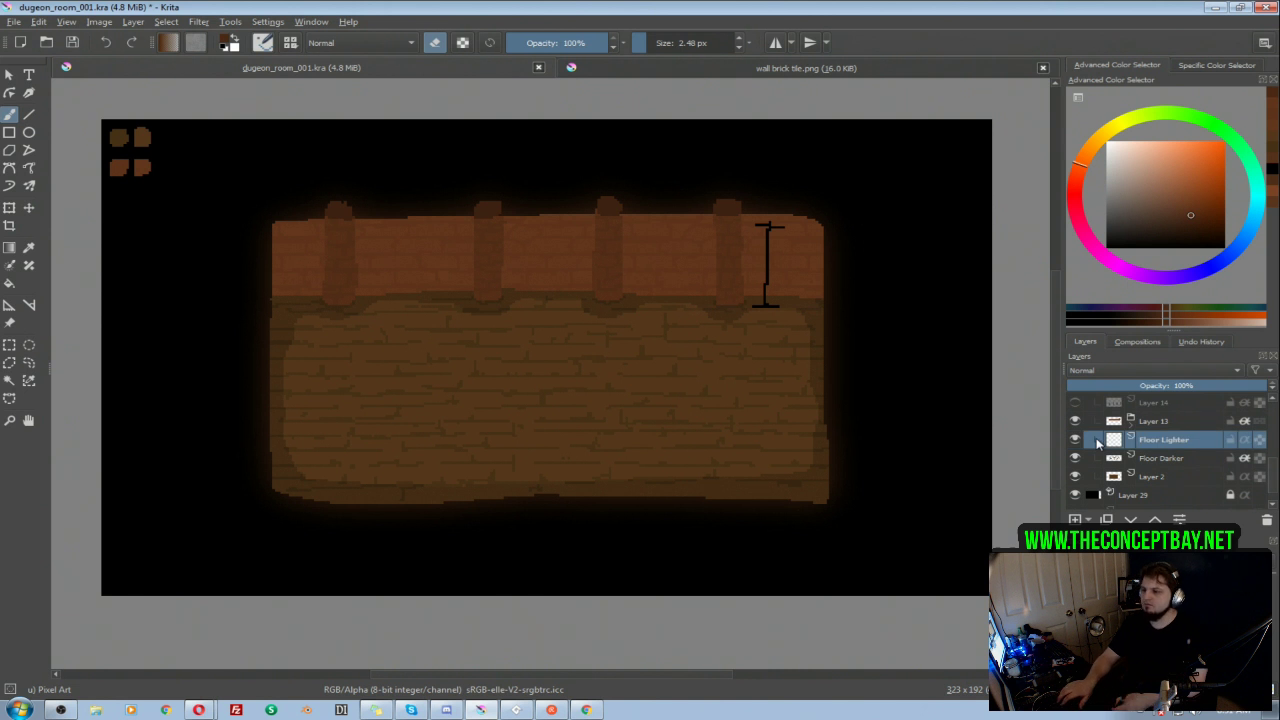
{"action": "left_click", "coordinate": [714, 370], "text": "ctrl"}
{"action": "key", "text": "e"}
{"action": "left_click_drag", "start_coordinate": [1188, 210], "coordinate": [1187, 205]}
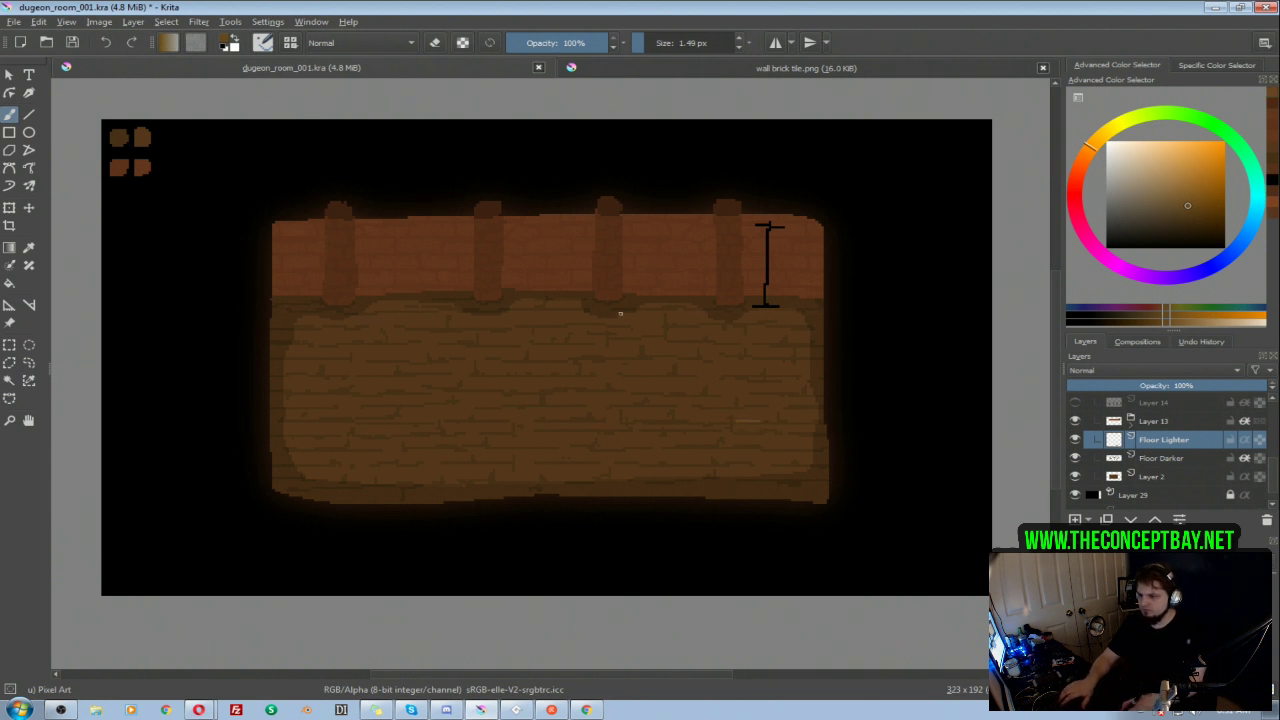
{"action": "left_click", "coordinate": [745, 424], "text": "ctrl"}
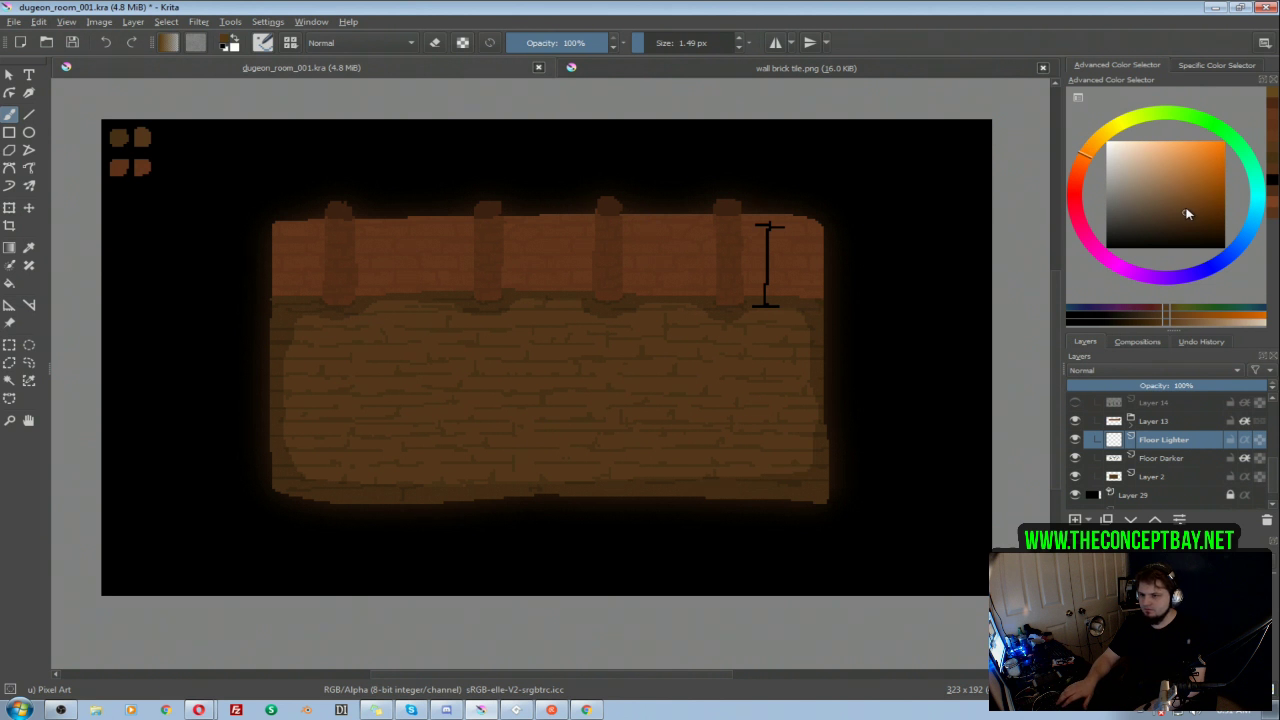
{"action": "left_click", "coordinate": [1186, 208]}
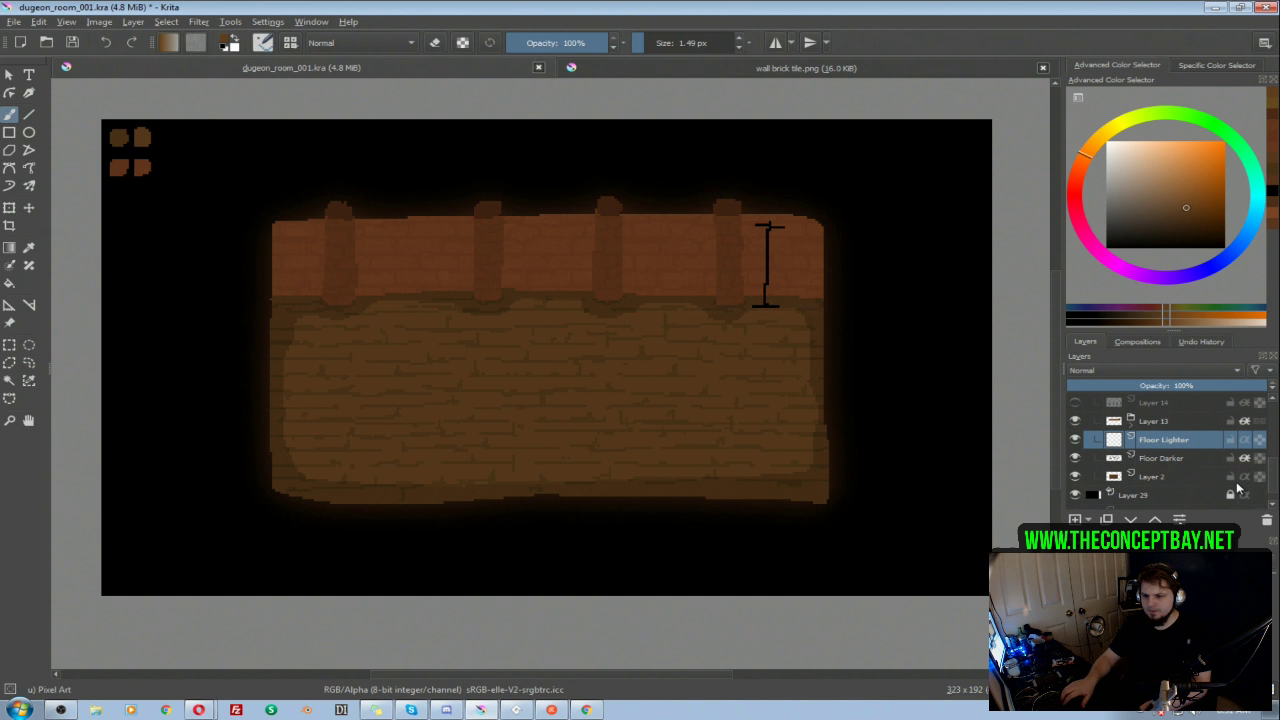
Step: Delete the Floor Lighter layer and duplicate the Floor Darker layer
{"action": "left_click", "coordinate": [1267, 520]}
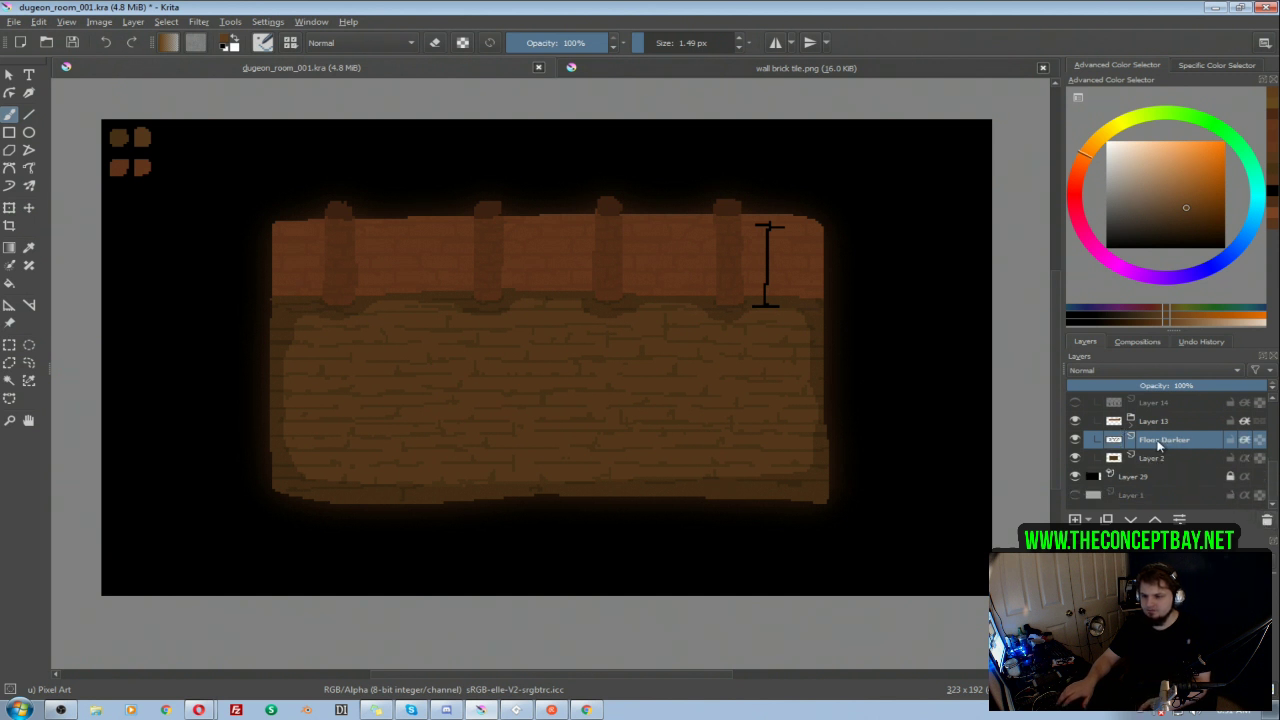
{"action": "right_click", "coordinate": [1161, 446]}
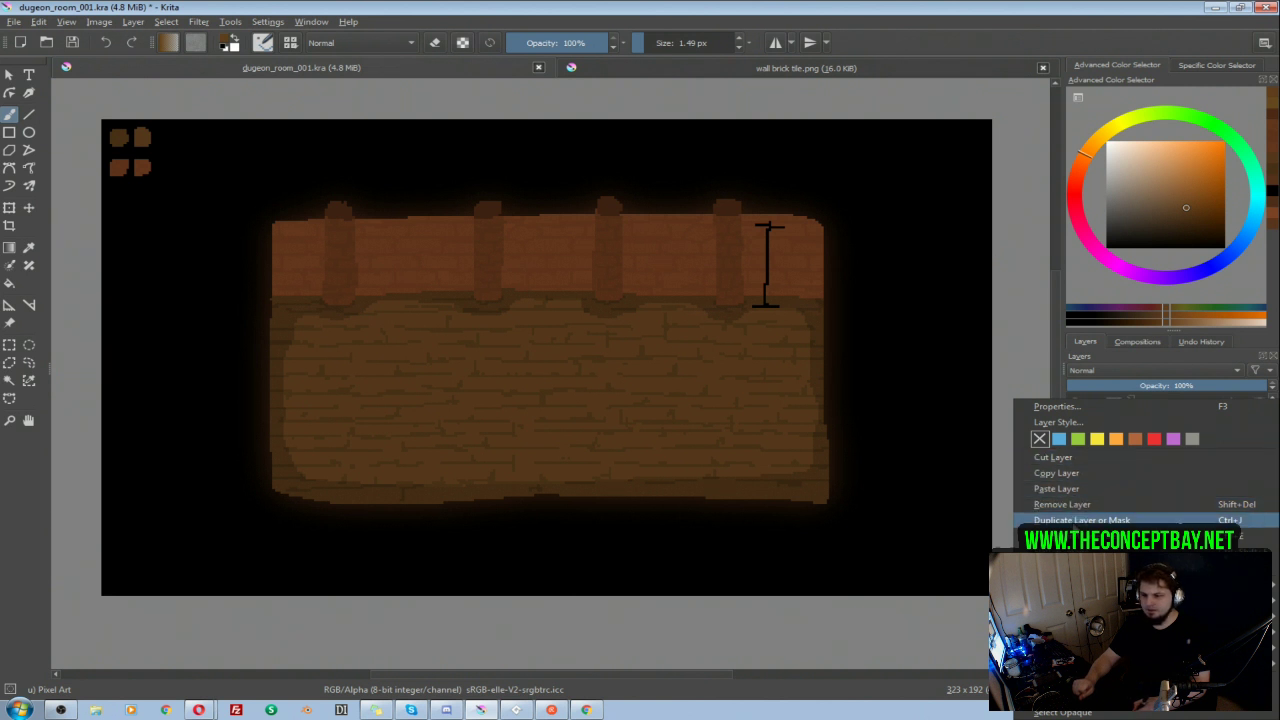
{"action": "left_click", "coordinate": [1077, 522]}
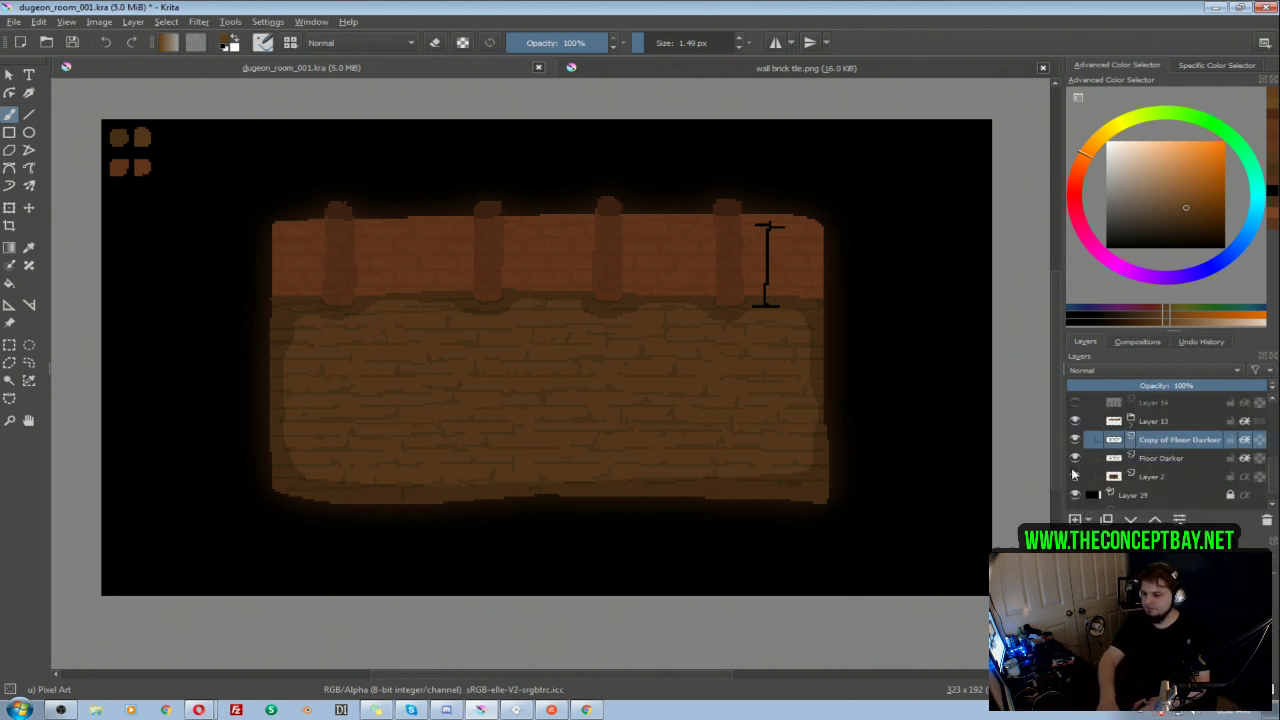
Step: Undo the trial shift of the duplicated layer and reorder Copy of Floor Darker beneath Floor Darker
{"action": "key", "text": "t"}
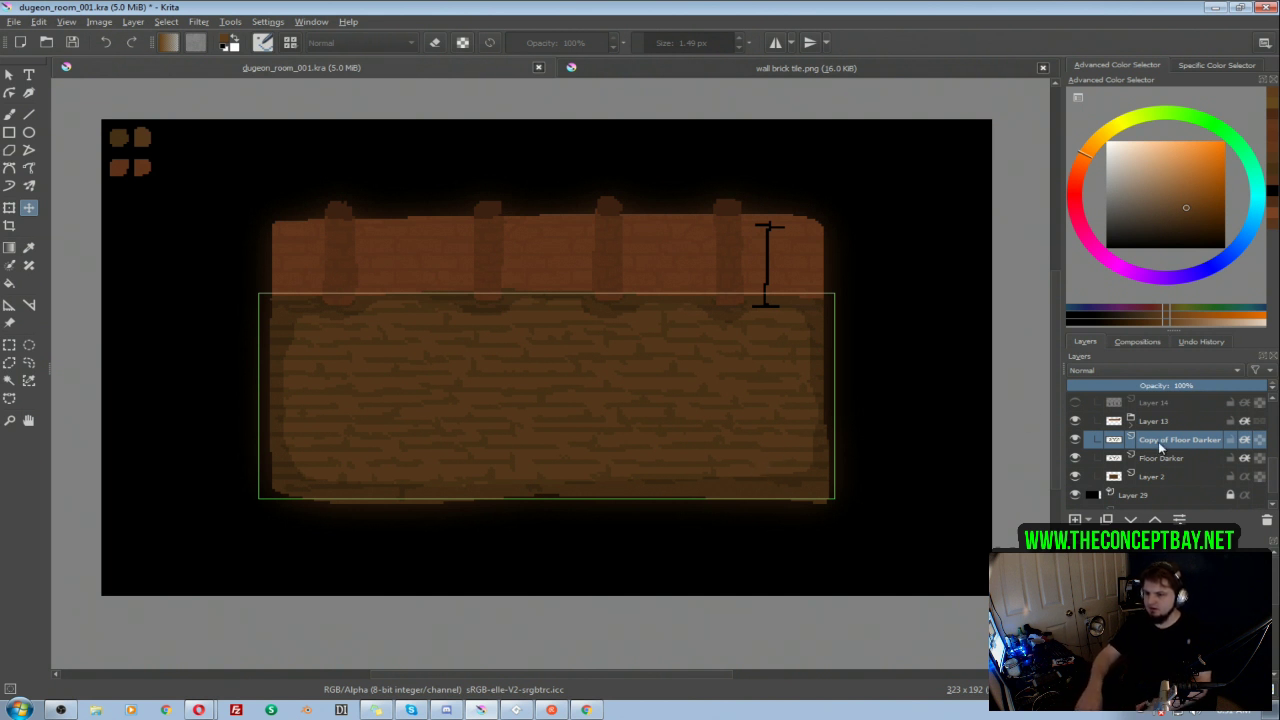
{"action": "key", "text": "ctrl+z"}
{"action": "key", "text": "ctrl+z"}
{"action": "left_click_drag", "start_coordinate": [1167, 441], "coordinate": [1168, 461]}
Step: Apply an HSV/HSL adjustment to Copy of Floor Darker with hue 5 and lightness 3
{"action": "key", "text": "ctrl+u"}
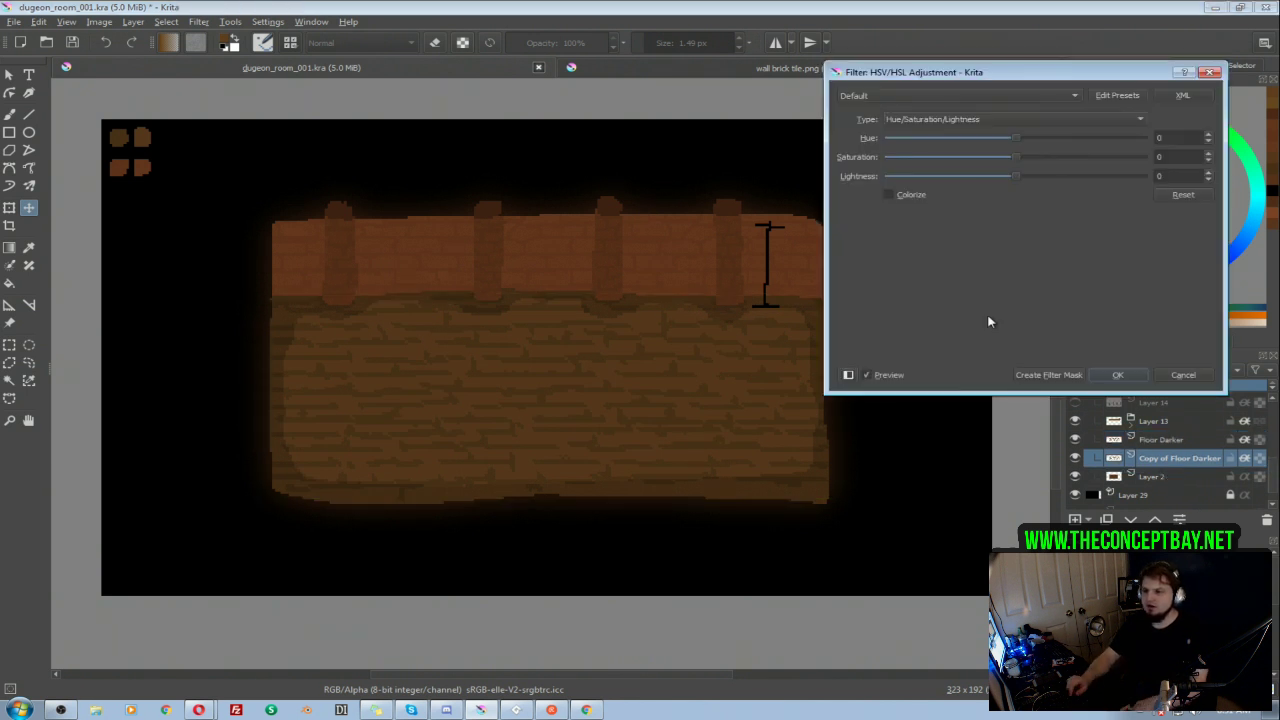
{"action": "left_click_drag", "start_coordinate": [1018, 176], "coordinate": [1024, 182]}
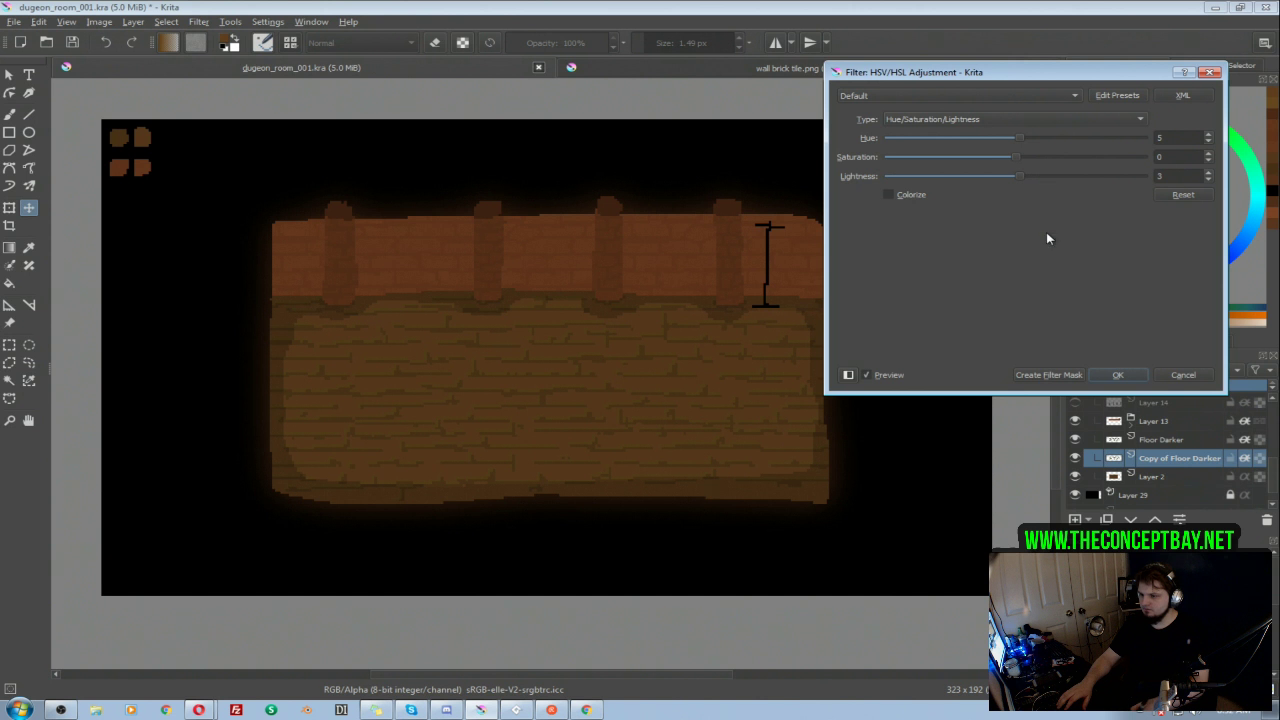
{"action": "left_click", "coordinate": [1117, 374]}
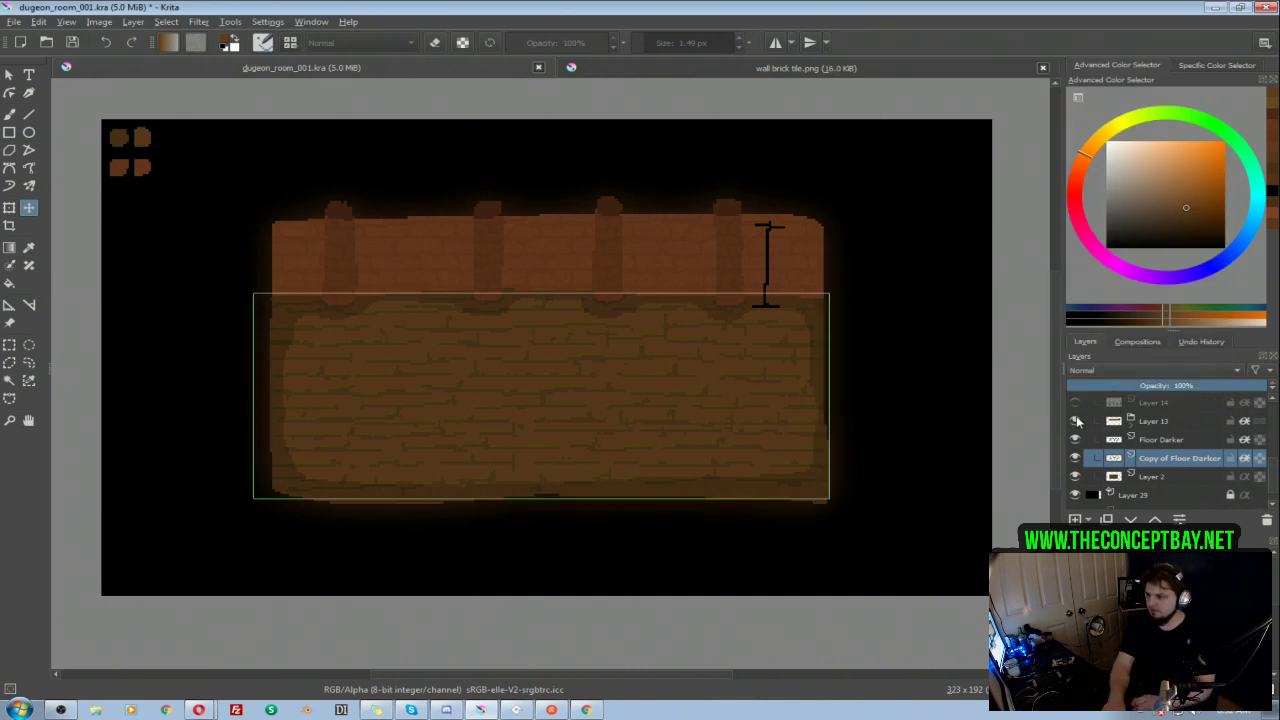
Step: Nudge Copy of Floor Darker horizontally so its brick lines sit slightly offset from the dark ones
{"action": "key", "text": "Left"}
{"action": "key", "text": "Right"}
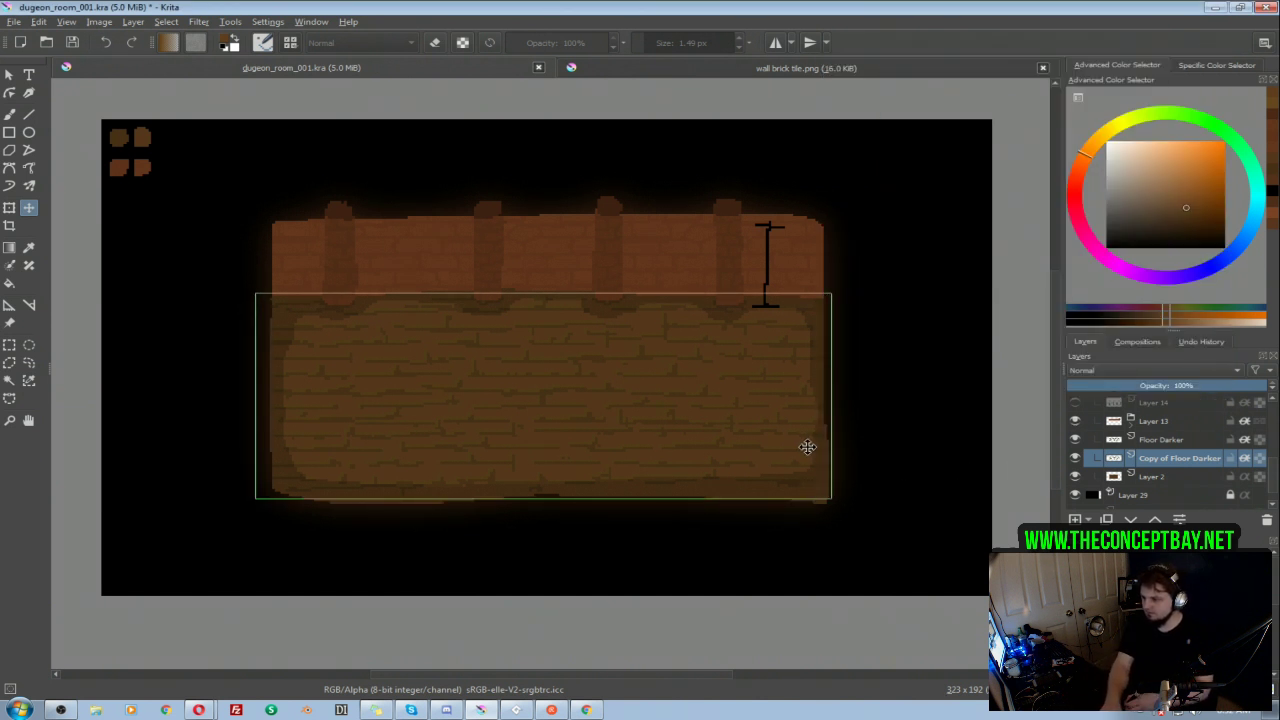
{"action": "key", "text": "Right"}
{"action": "key", "text": "Left"}
{"action": "key", "text": "Right"}
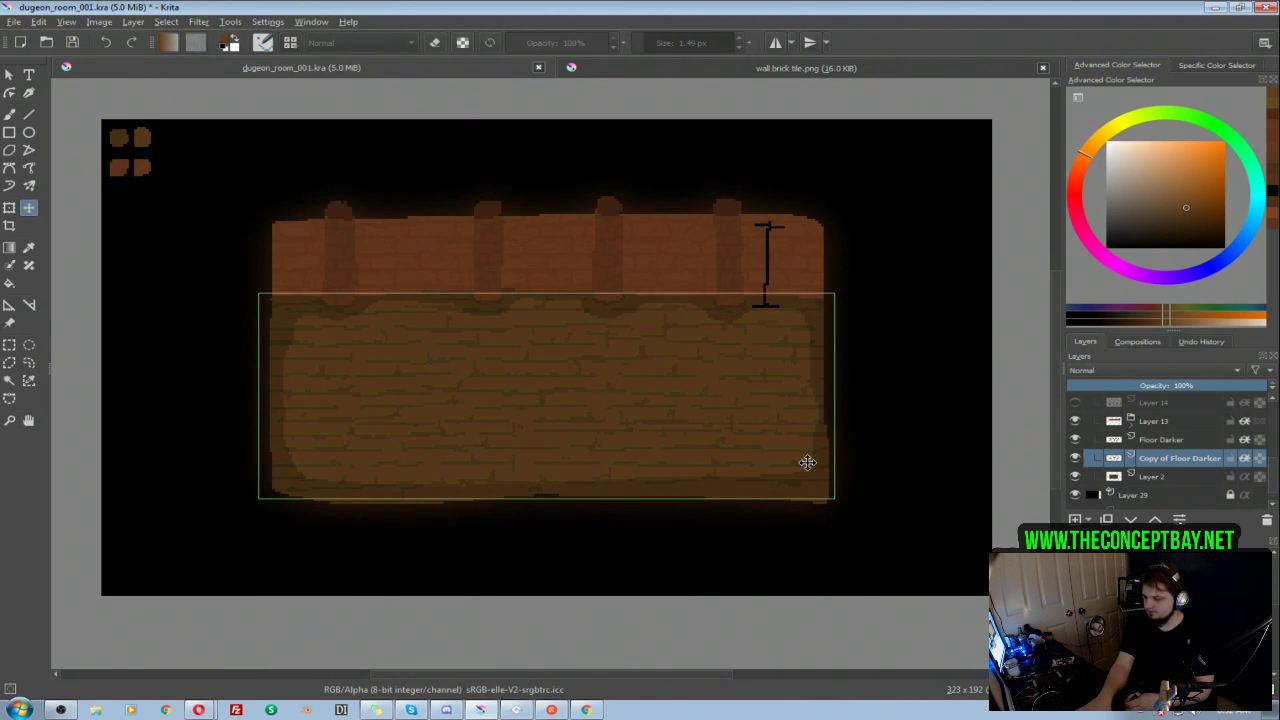
Step: Raise the lightness of Copy of Floor Darker with another HSV/HSL adjustment and fine-tune its offset from the dark brick lines
{"action": "key", "text": "ctrl+u"}
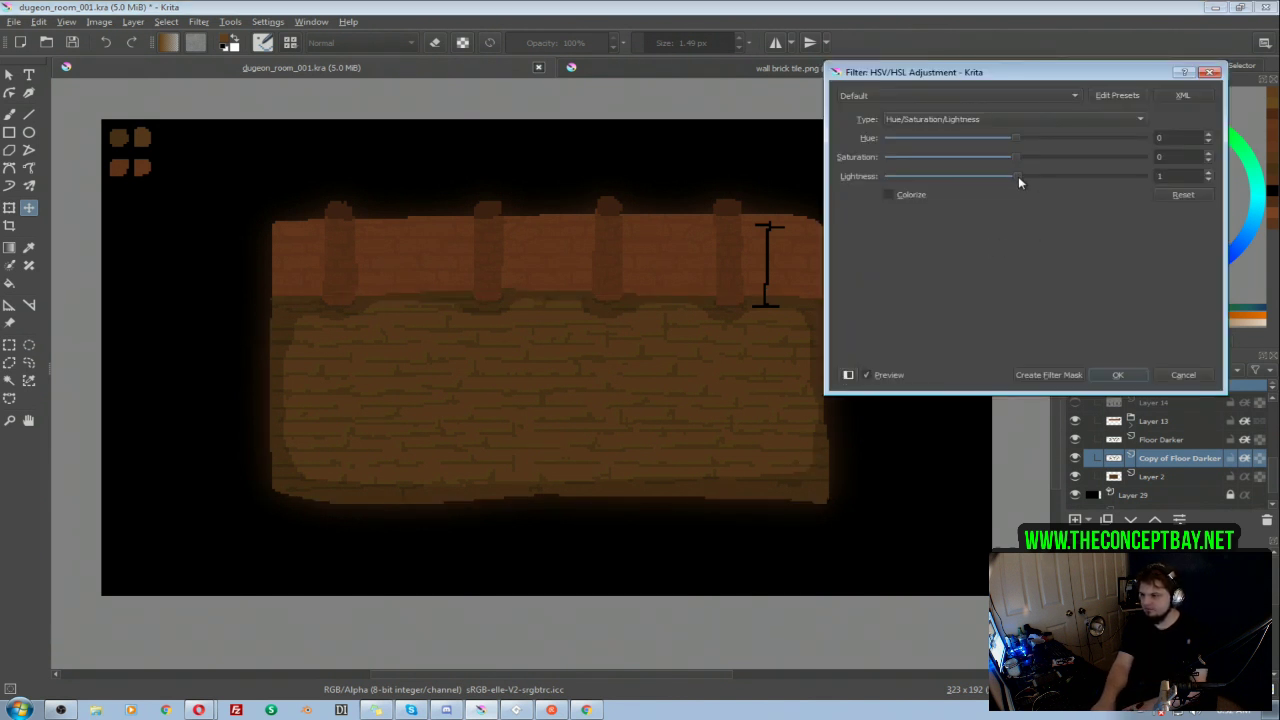
{"action": "key", "text": "Return"}
{"action": "key", "text": "Up"}
{"action": "key", "text": "Down"}
{"action": "key", "text": "Down"}
{"action": "key", "text": "Right"}
{"action": "key", "text": "Right"}
{"action": "key", "text": "Up"}
{"action": "key", "text": "Left"}
{"action": "key", "text": "Down"}
{"action": "key", "text": "Up"}
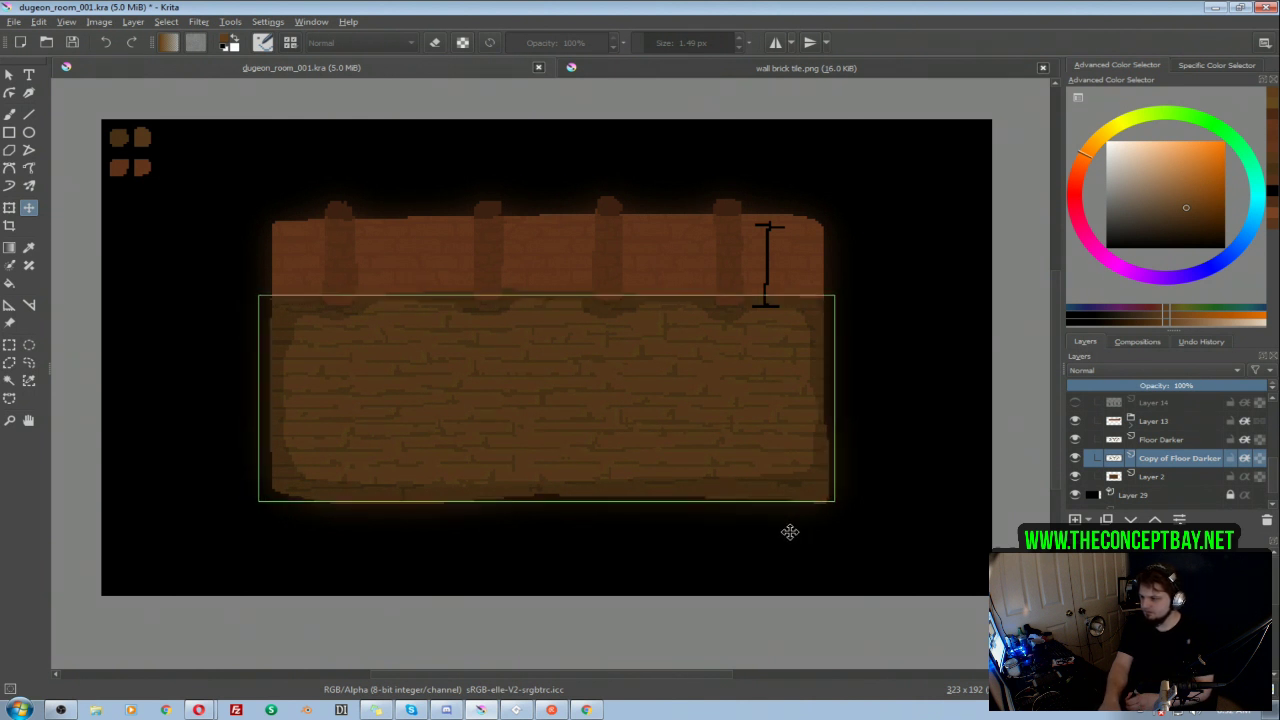
{"action": "key", "text": "Up"}
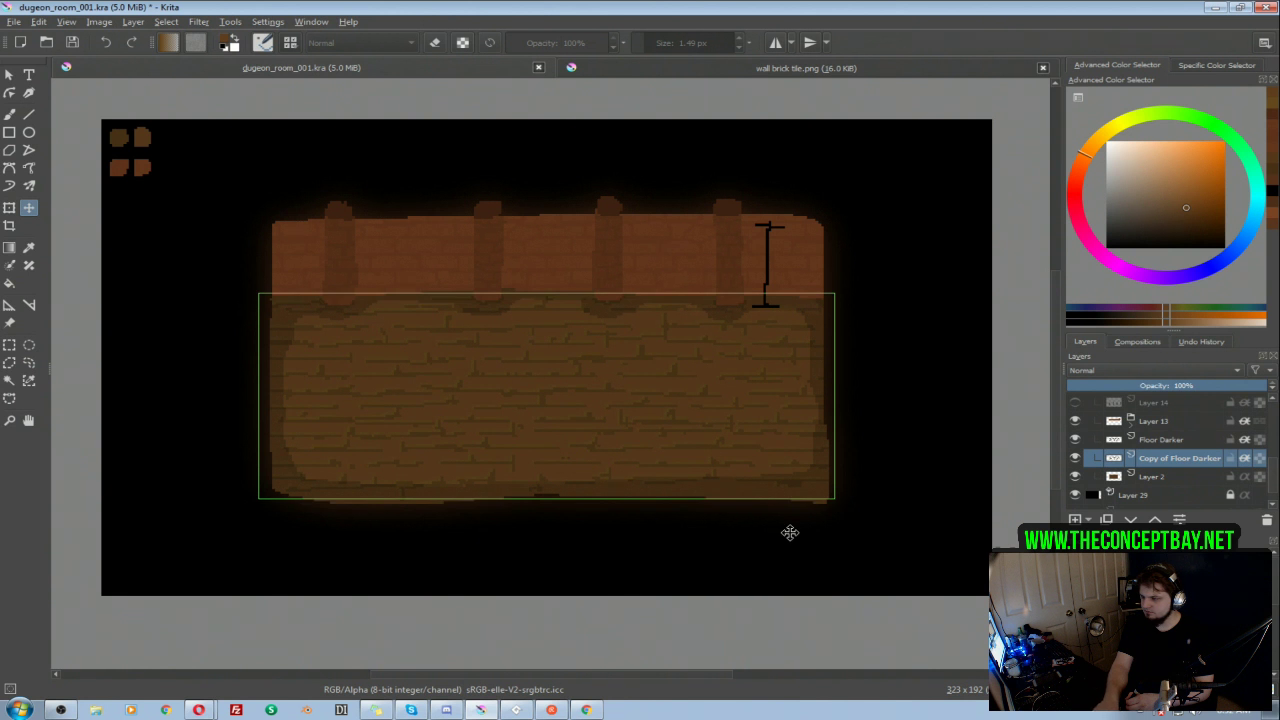
Step: Erase parts of the lighter brick lines on Copy of Floor Darker with a 12.58 px eraser and set the layer's opacity to 50%
{"action": "key", "text": "b"}
{"action": "key", "text": "e"}
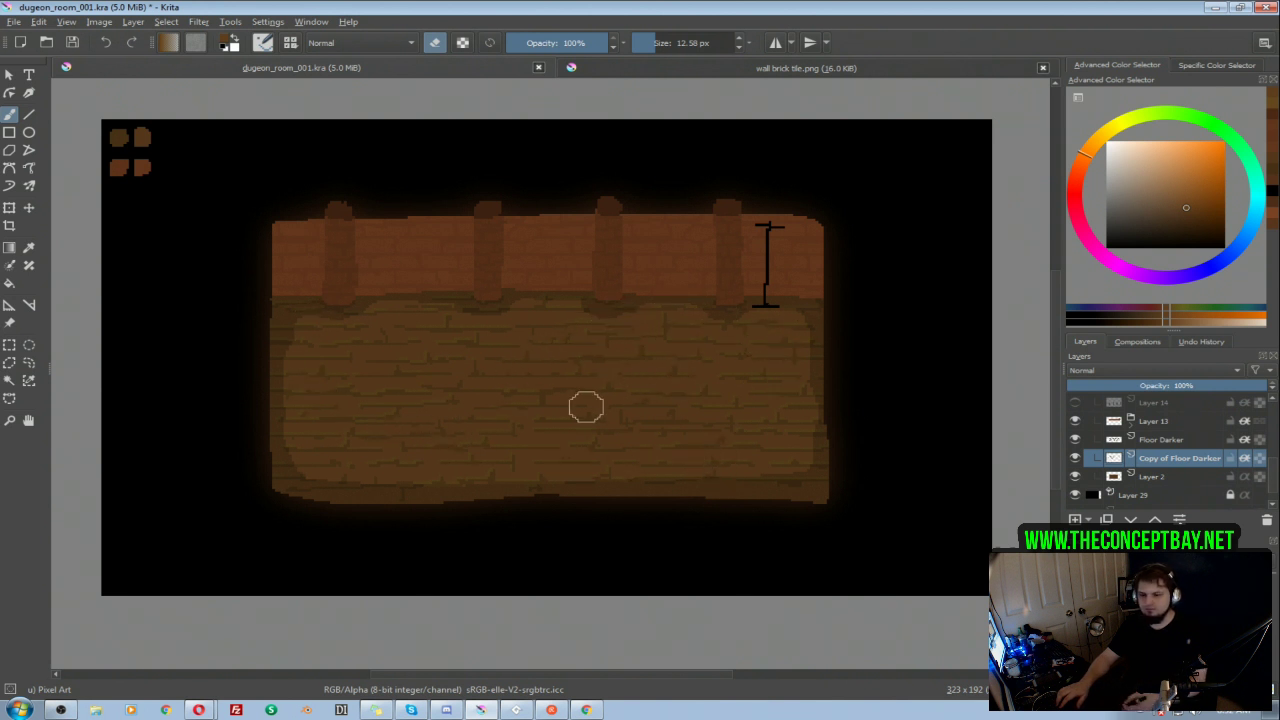
{"action": "left_click", "coordinate": [1159, 385]}
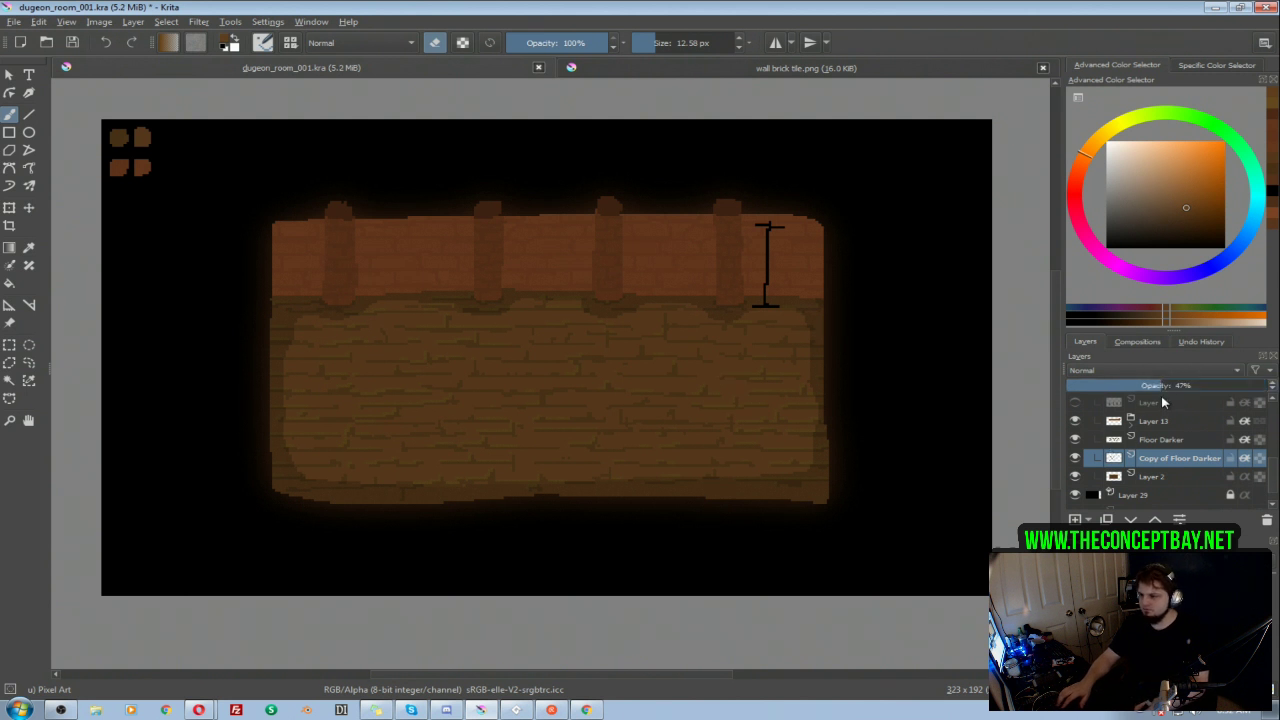
{"action": "left_click_drag", "start_coordinate": [1176, 385], "coordinate": [1181, 386]}
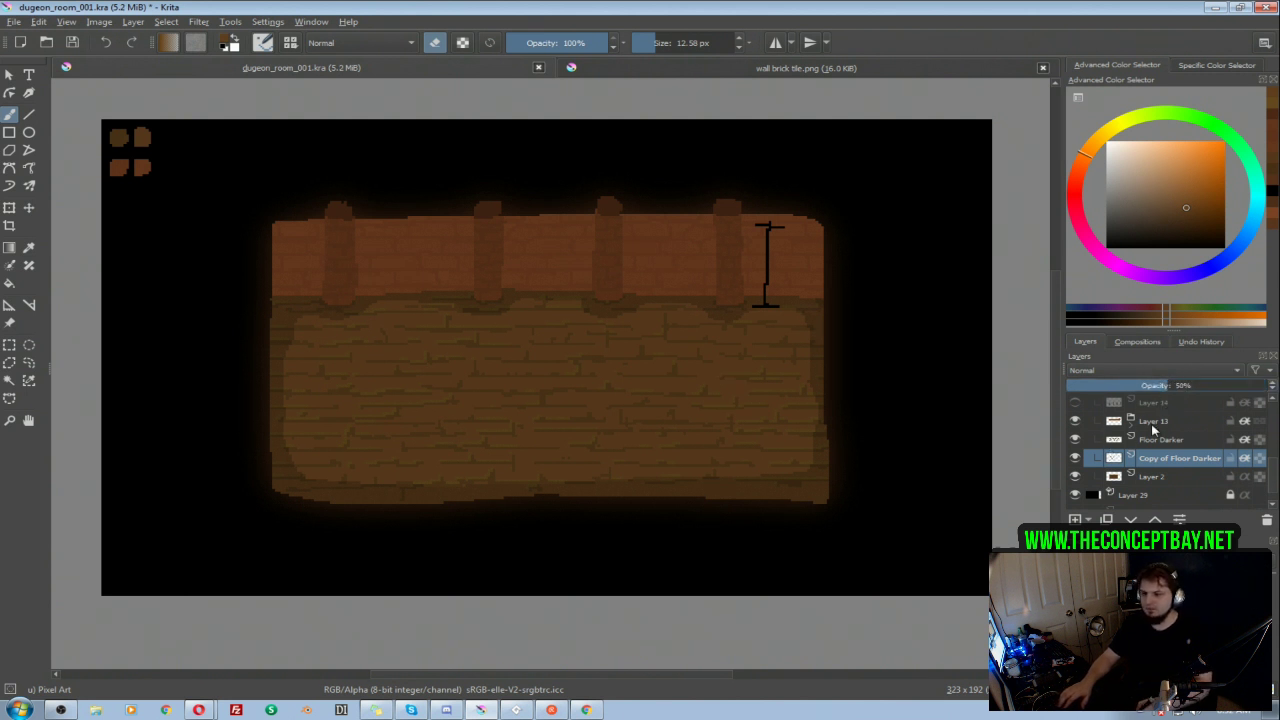
Step: Select Layer 2, show the Brush Presets docker and choose the Texture Big Pixel brush
{"action": "left_click", "coordinate": [1156, 479]}
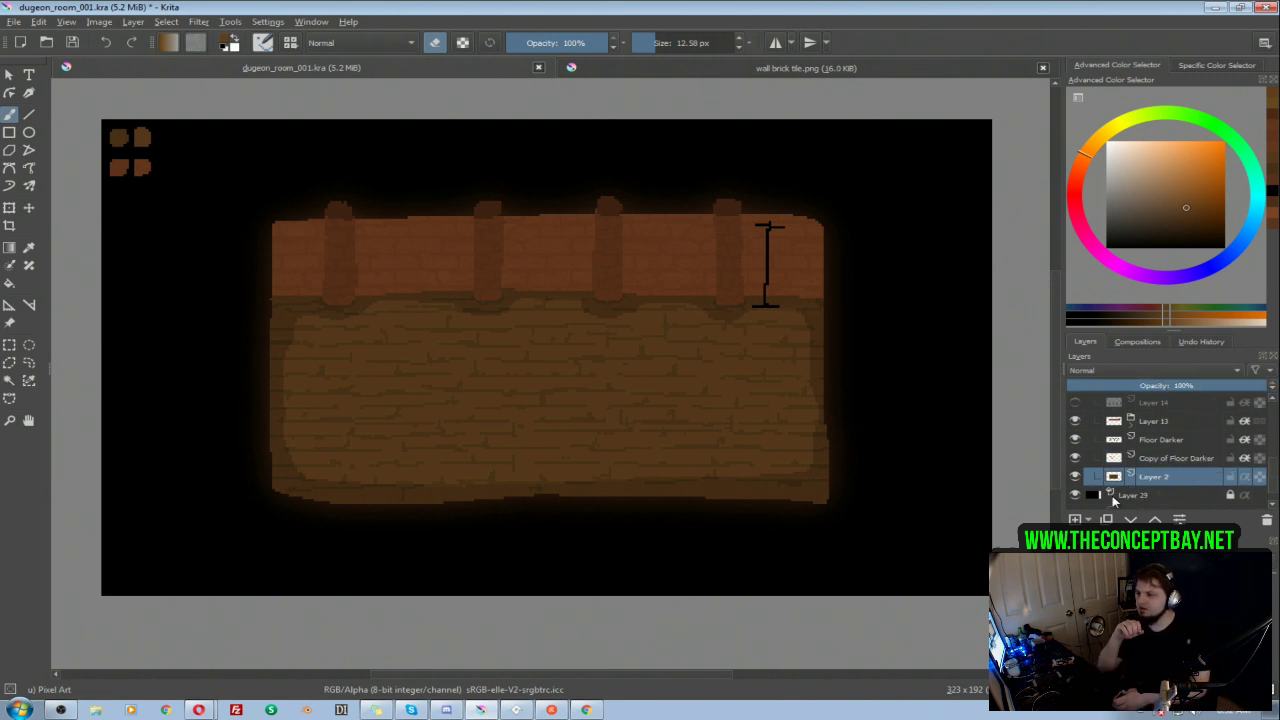
{"action": "right_click", "coordinate": [535, 372]}
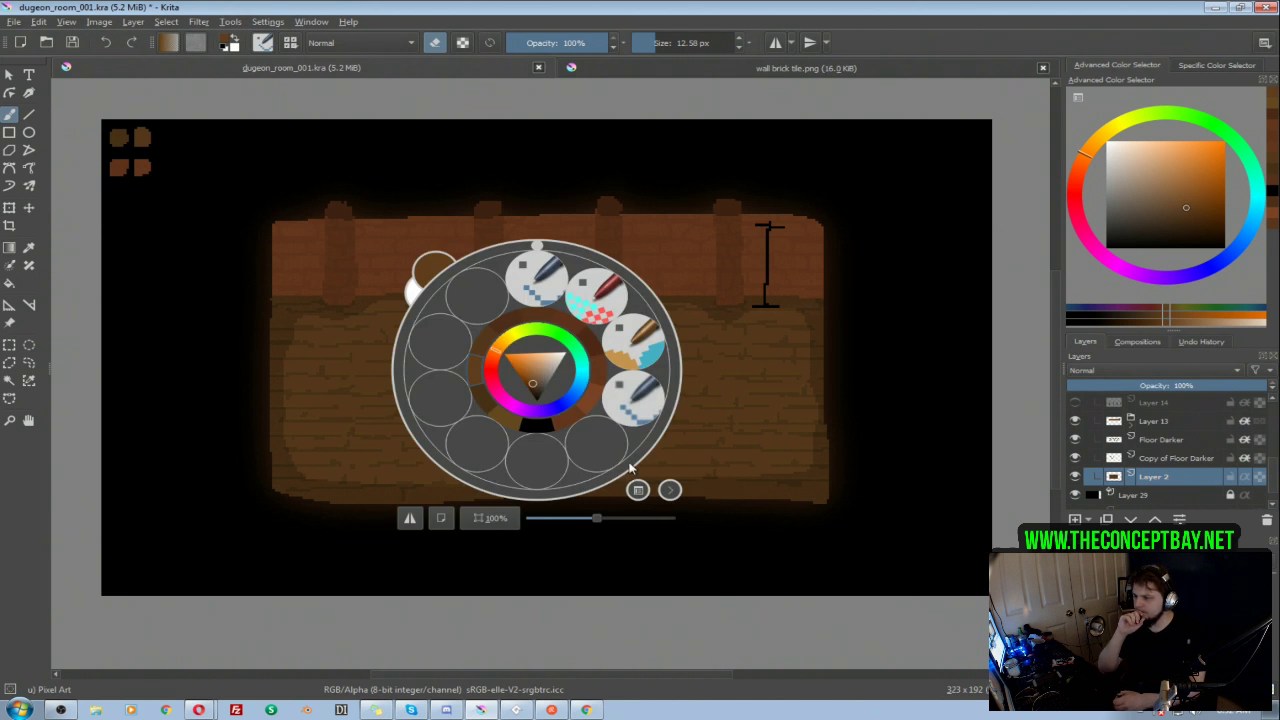
{"action": "left_click", "coordinate": [783, 388]}
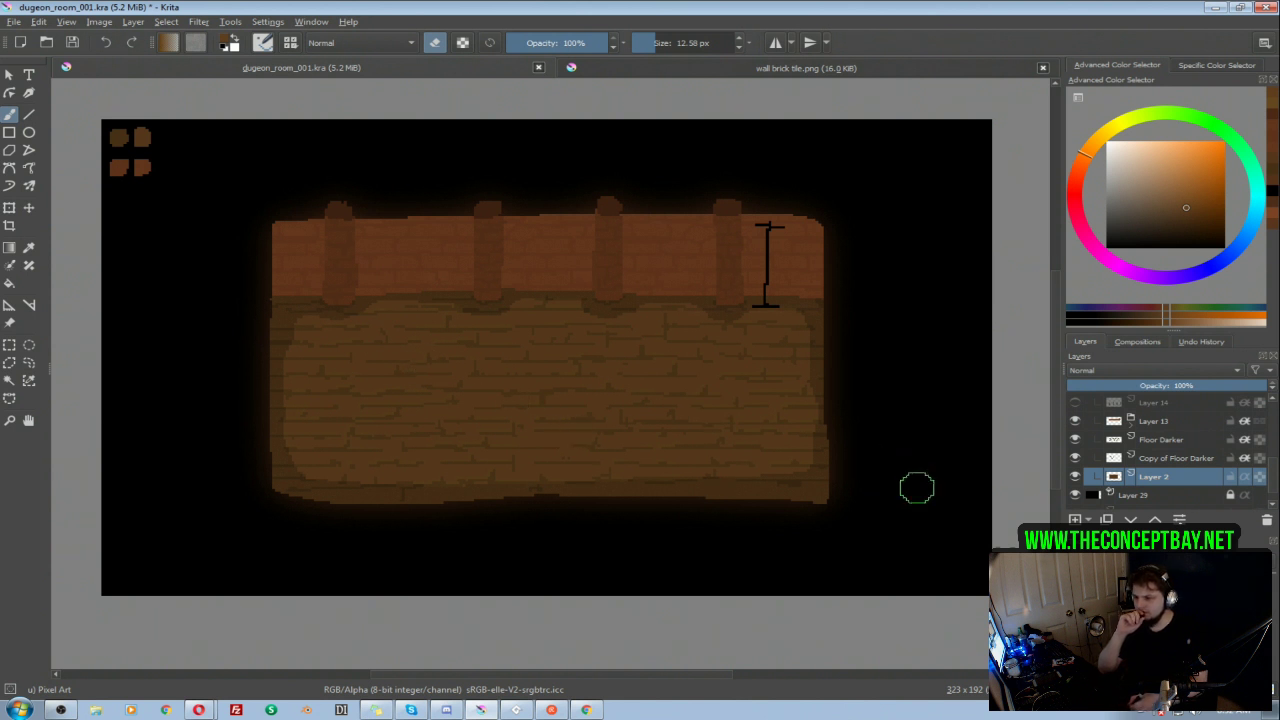
{"action": "right_click", "coordinate": [634, 348]}
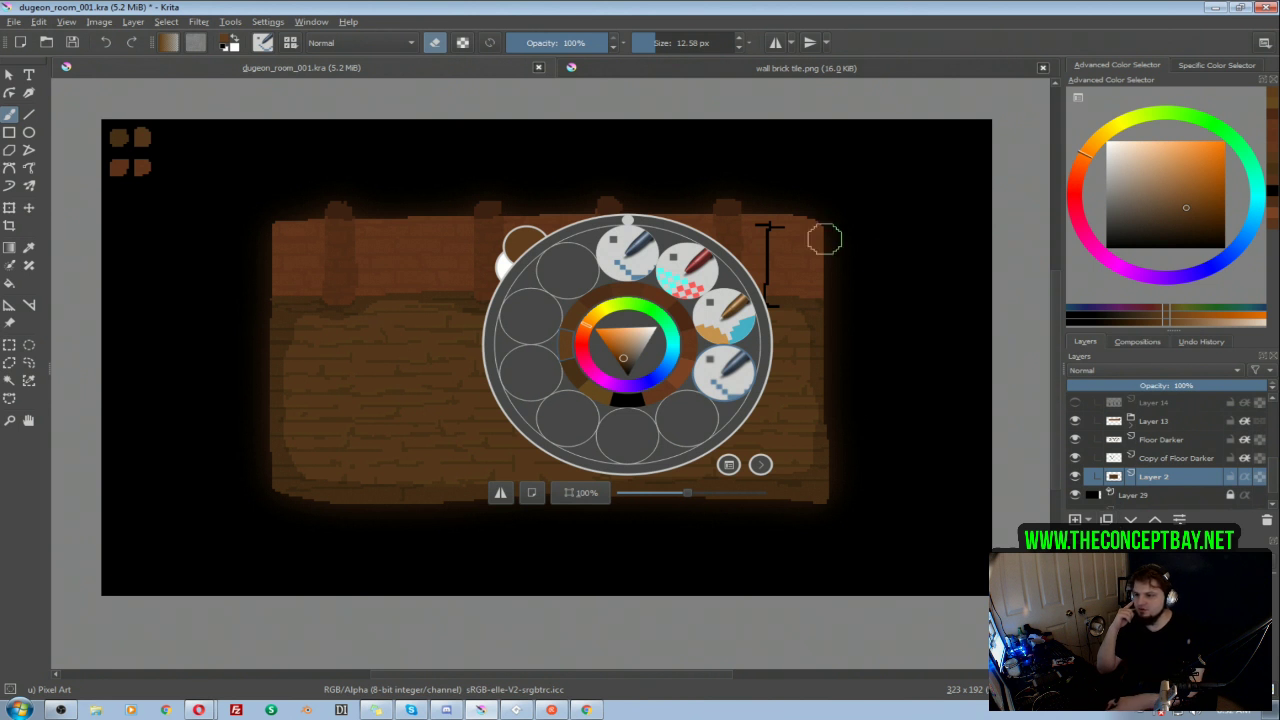
{"action": "left_click", "coordinate": [700, 172]}
{"action": "left_click", "coordinate": [311, 22]}
{"action": "mouse_move", "coordinate": [334, 119]}
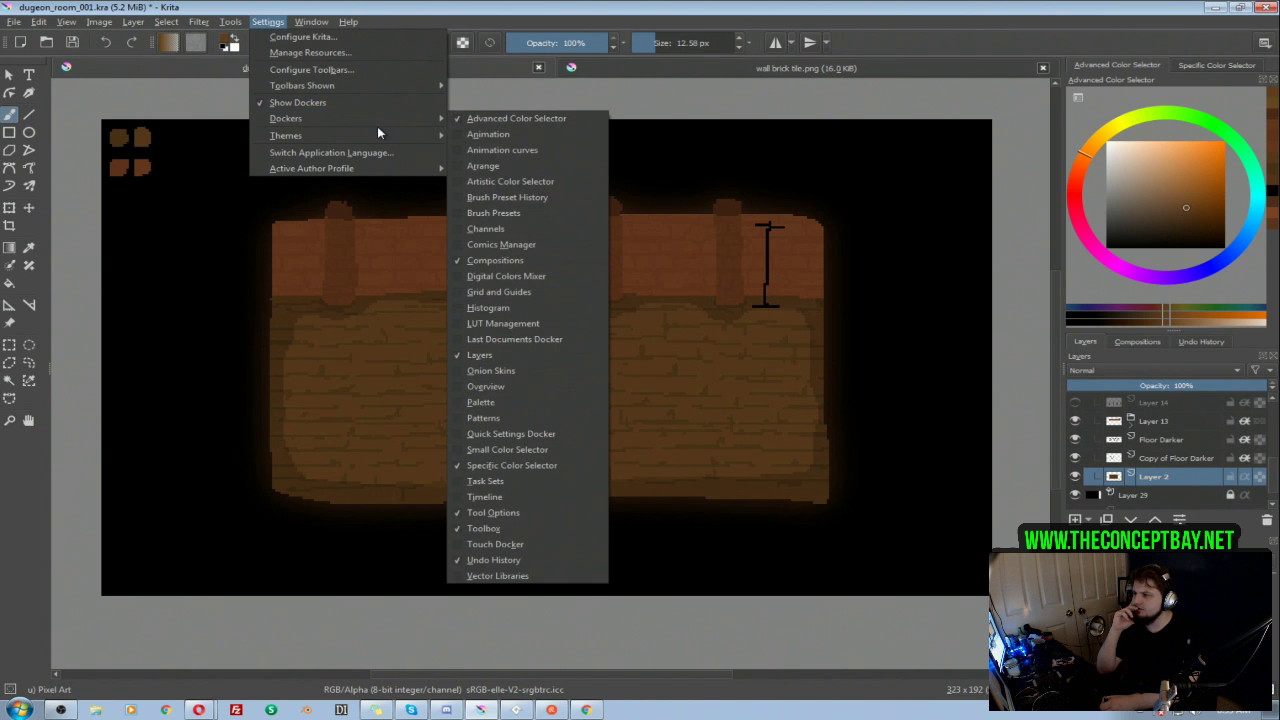
{"action": "left_click", "coordinate": [462, 214]}
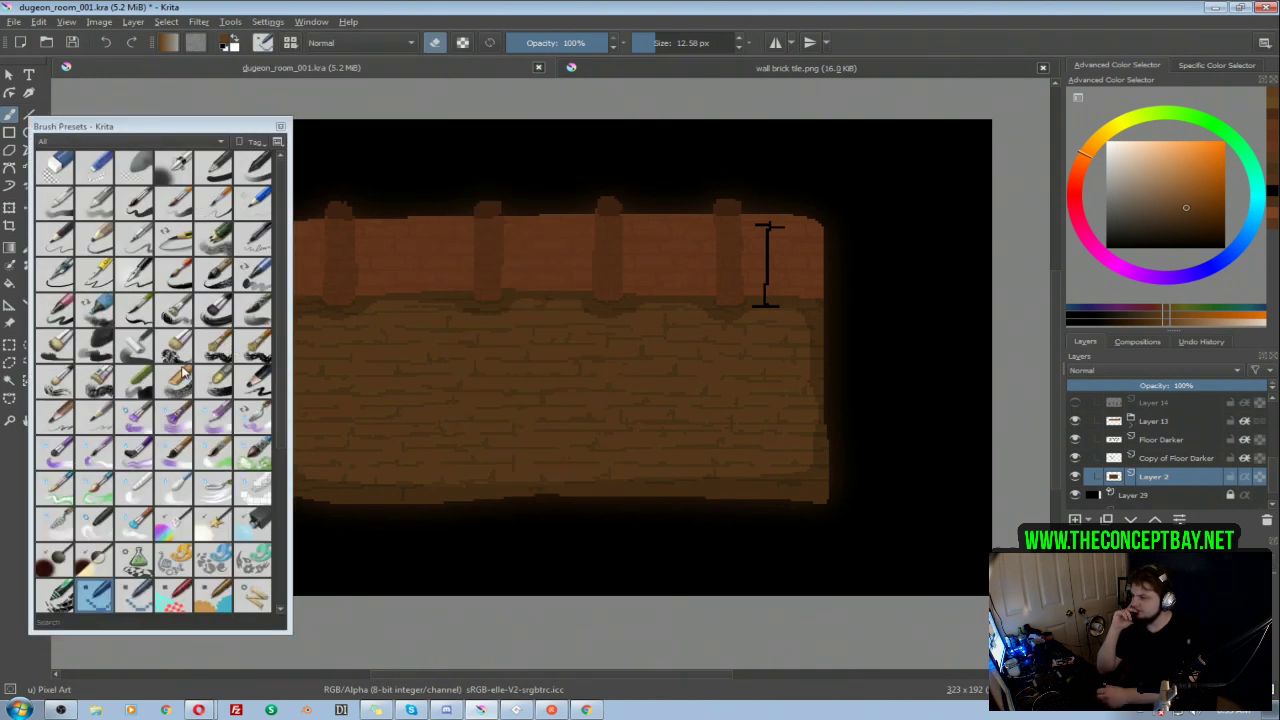
{"action": "left_click_drag", "start_coordinate": [283, 404], "coordinate": [274, 590]}
{"action": "left_click", "coordinate": [215, 455]}
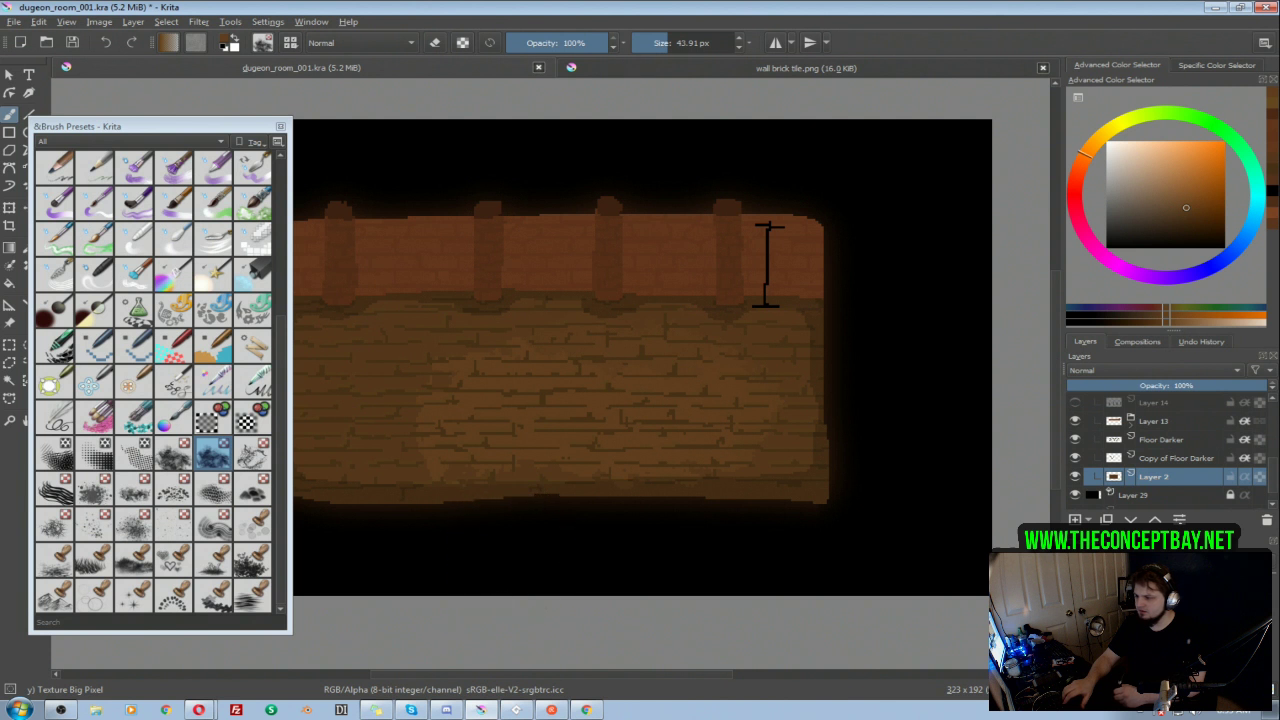
Step: Assign the Texture Big Pixel brush to the Pixel Art tag and close the Brush Presets docker
{"action": "right_click", "coordinate": [216, 456]}
{"action": "mouse_move", "coordinate": [262, 482]}
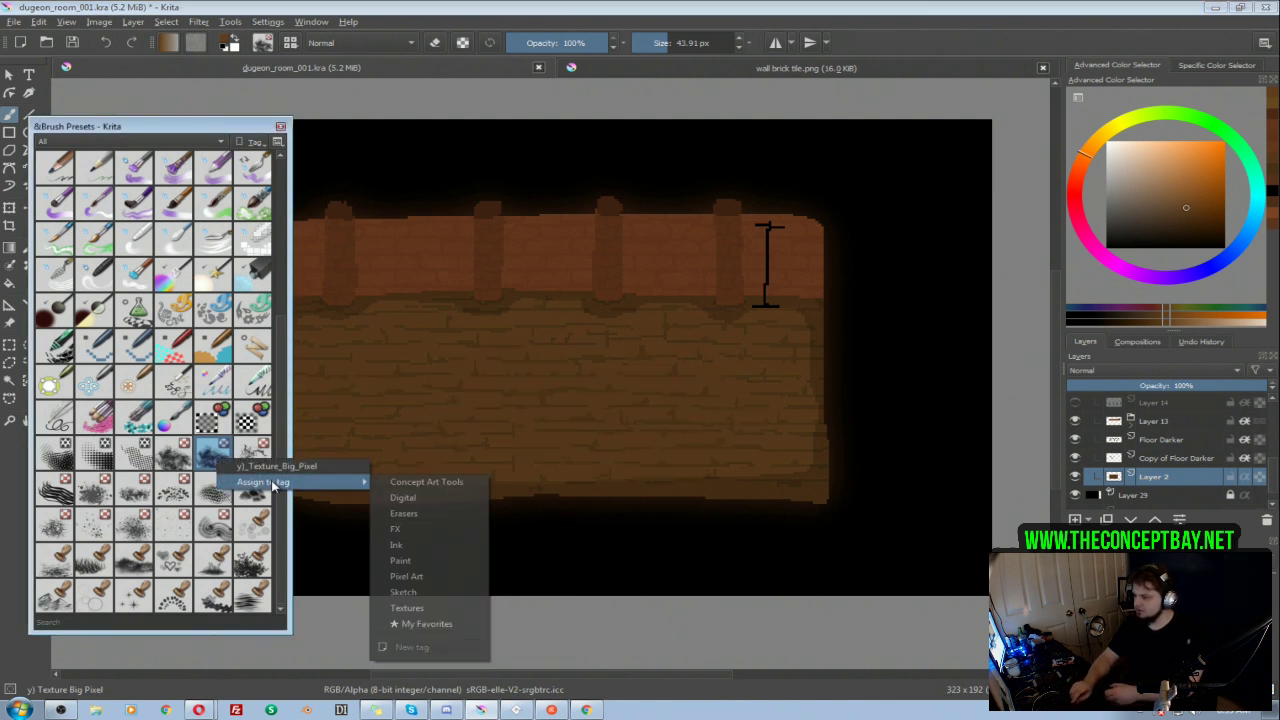
{"action": "left_click", "coordinate": [412, 577]}
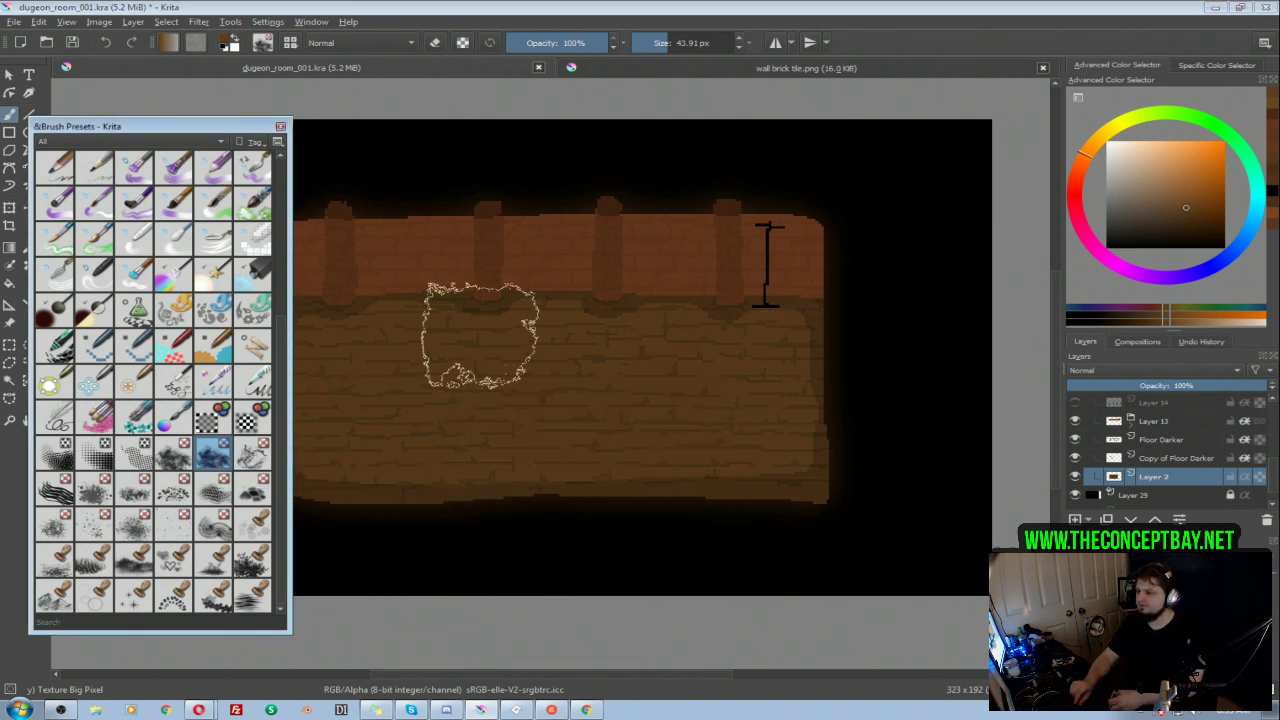
{"action": "left_click", "coordinate": [280, 128]}
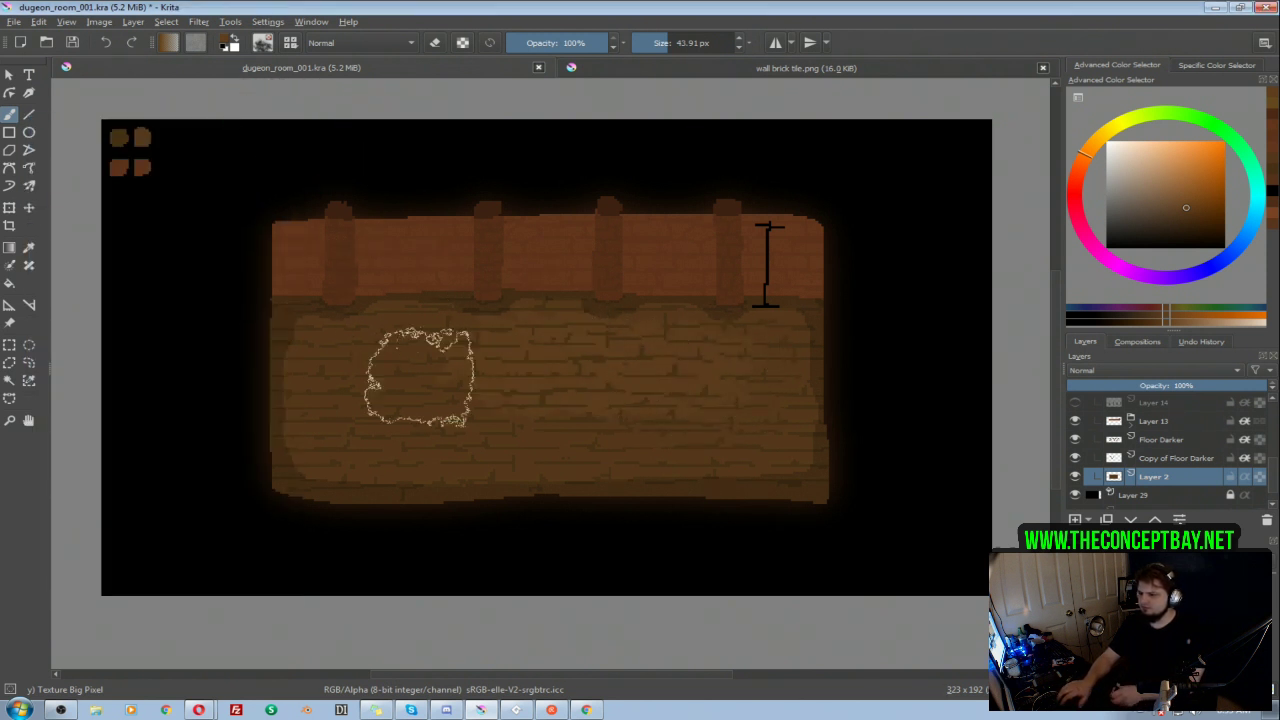
Step: Test the texture brush on the floor, sample the floor's brown and choose a darker shade of it
{"action": "left_click_drag", "start_coordinate": [700, 450], "coordinate": [660, 438], "text": "shift"}
{"action": "left_click", "coordinate": [710, 421], "text": "ctrl"}
{"action": "left_click", "coordinate": [1185, 214]}
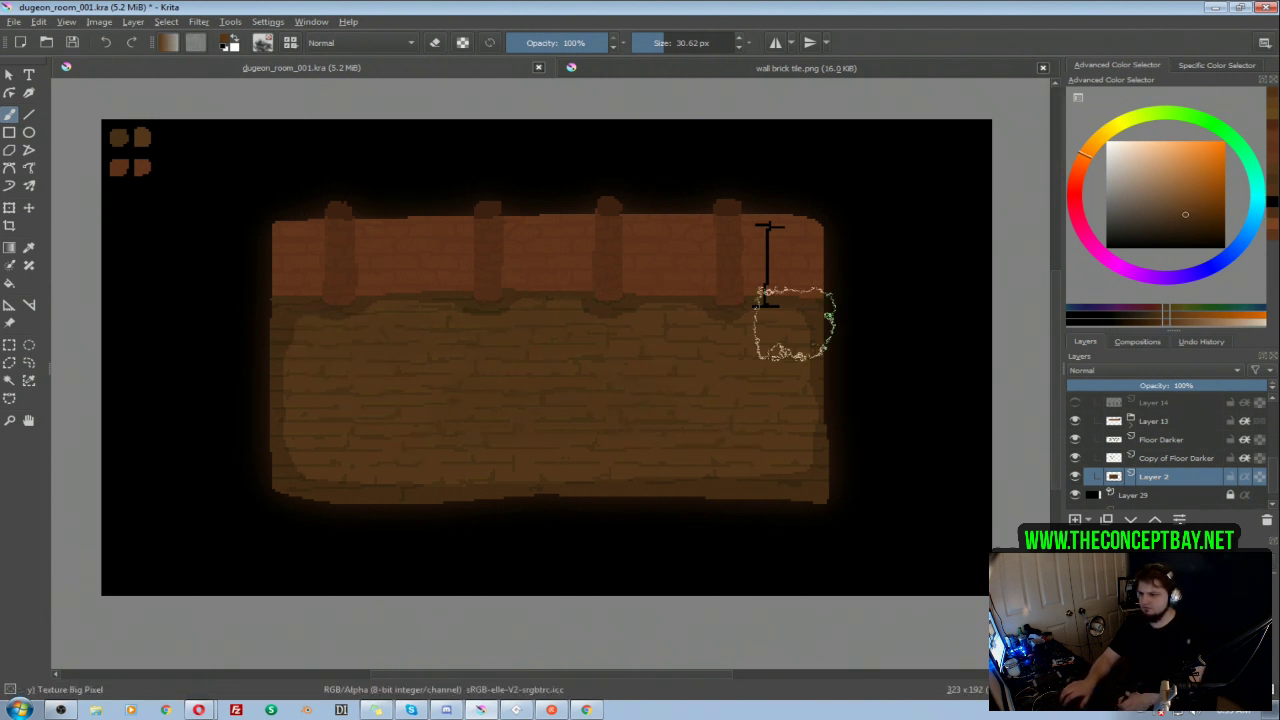
{"action": "left_click", "coordinate": [1187, 220]}
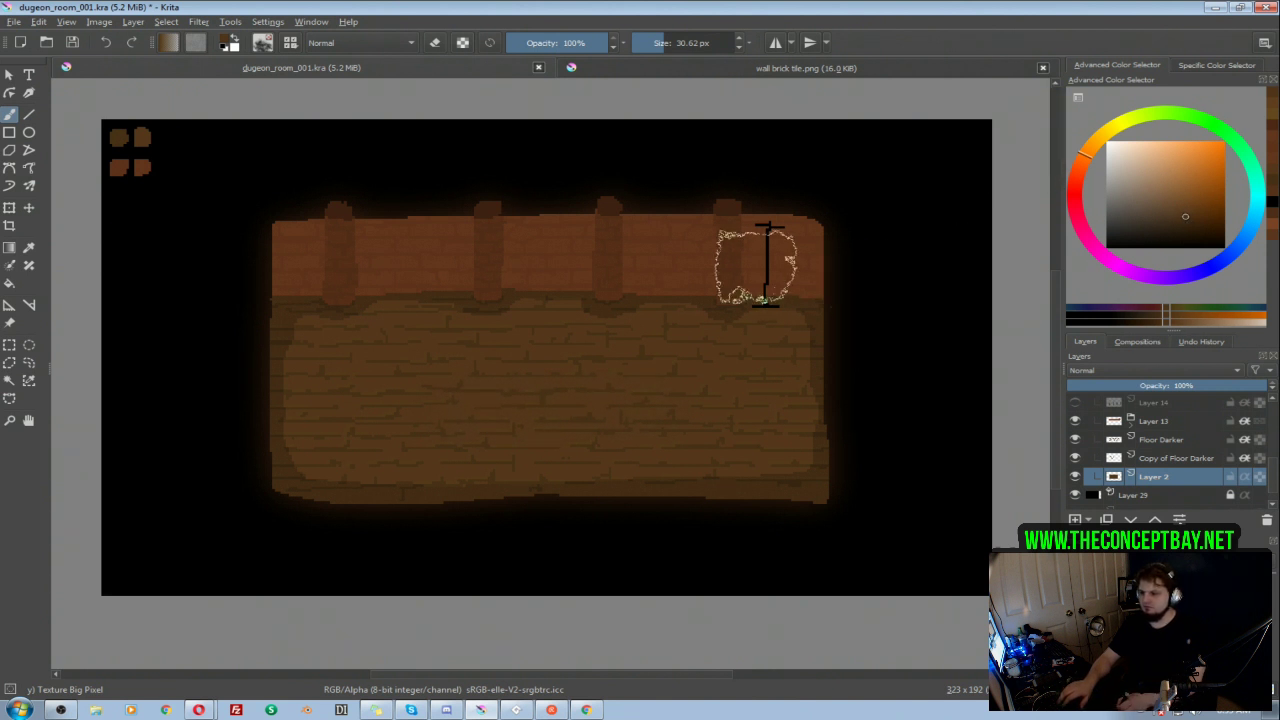
Step: Try to paint darker texture along the floor's edge on Layer 2 with the brush reduced to 16.64 px
{"action": "key", "text": "bracketleft"}
{"action": "key", "text": "bracketleft"}
{"action": "key", "text": "bracketleft"}
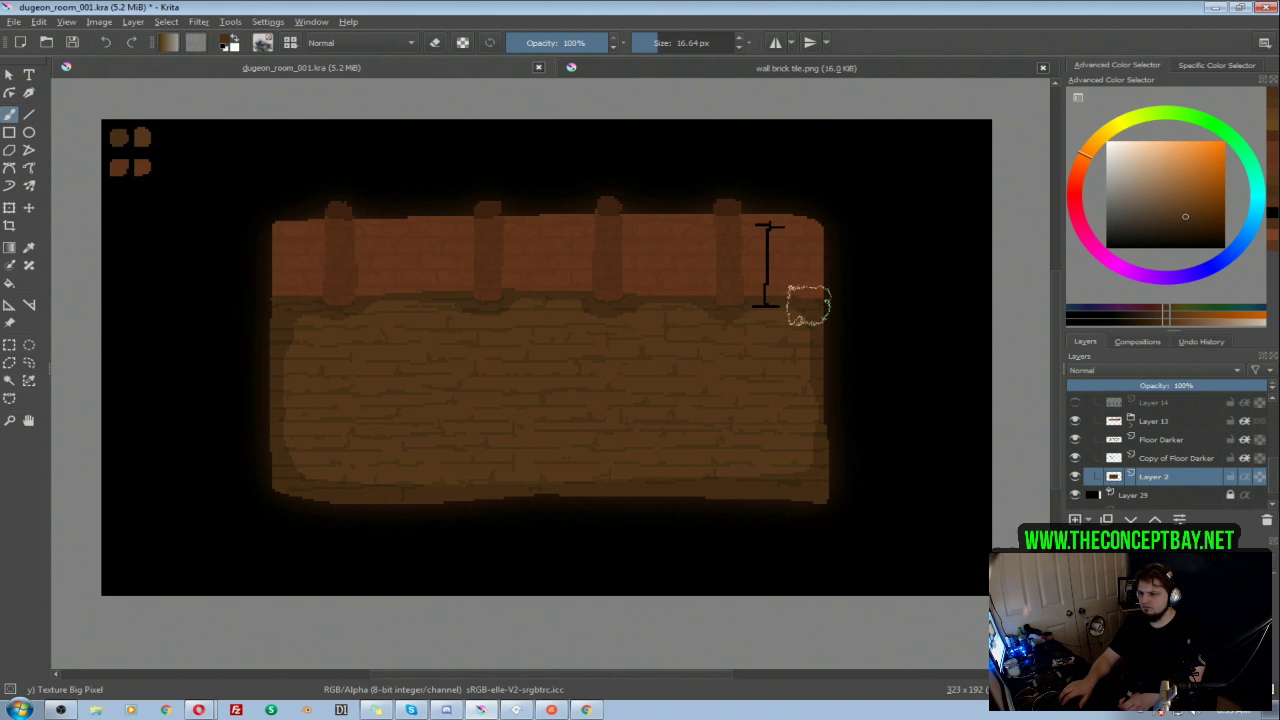
{"action": "mouse_move", "coordinate": [266, 330]}
{"action": "left_mouse_down"}
{"action": "mouse_move", "coordinate": [272, 483]}
{"action": "mouse_move", "coordinate": [291, 503]}
{"action": "mouse_move", "coordinate": [803, 500]}
{"action": "mouse_move", "coordinate": [829, 491]}
{"action": "mouse_move", "coordinate": [817, 300]}
{"action": "left_mouse_up"}
Step: Add a new paint layer with inherit alpha above Layer 2 and paint darker brown texture around the floor's border with an about 30 px brush
{"action": "left_click", "coordinate": [1243, 477]}
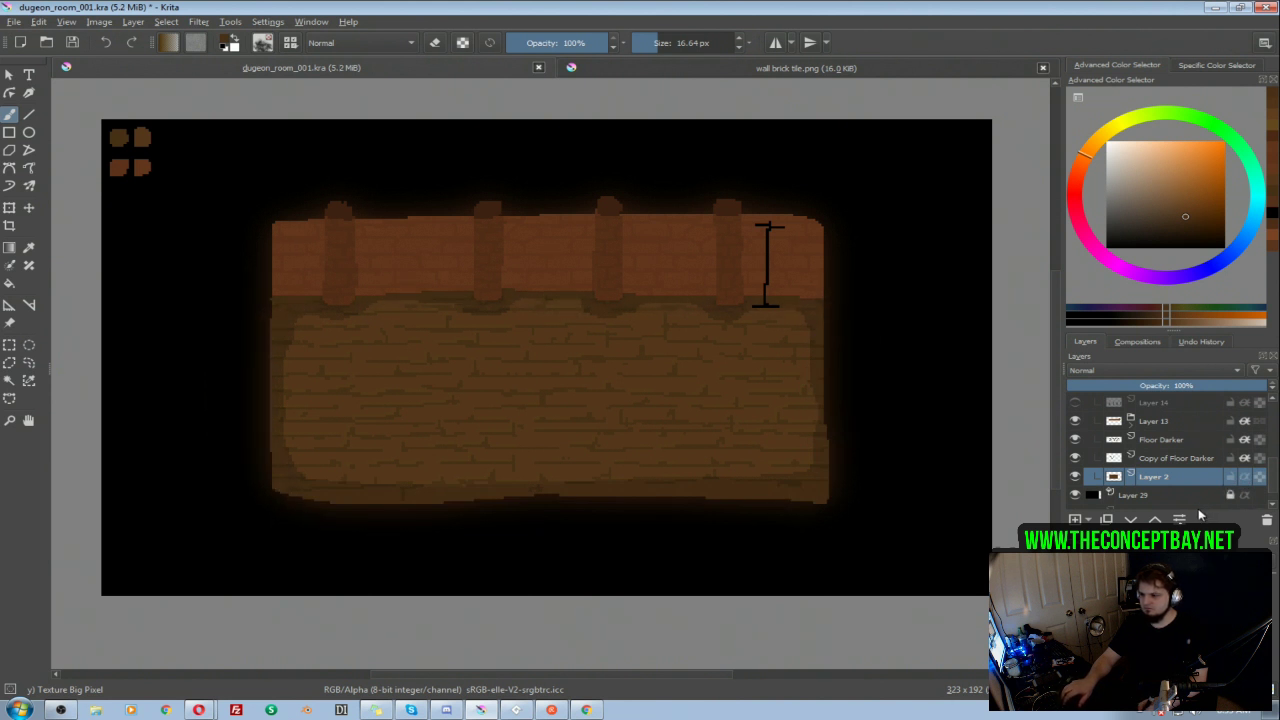
{"action": "left_click", "coordinate": [1075, 519]}
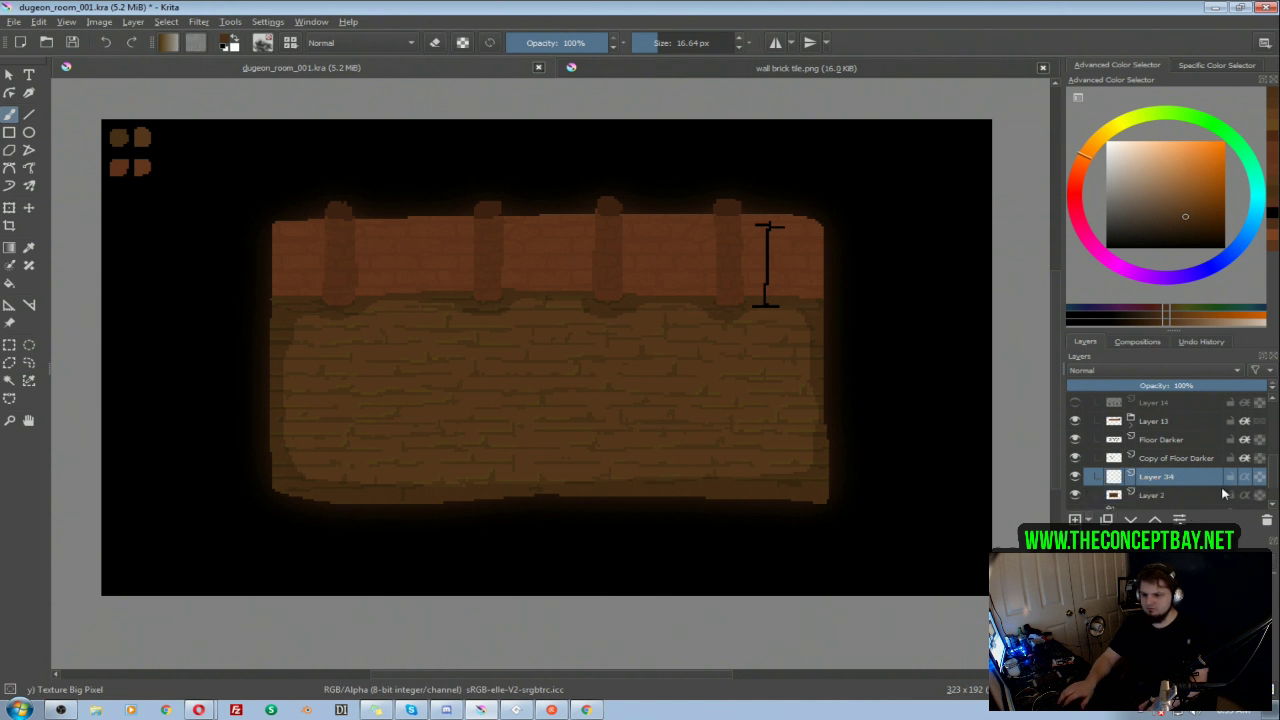
{"action": "left_click_drag", "start_coordinate": [830, 309], "coordinate": [866, 310], "text": "shift"}
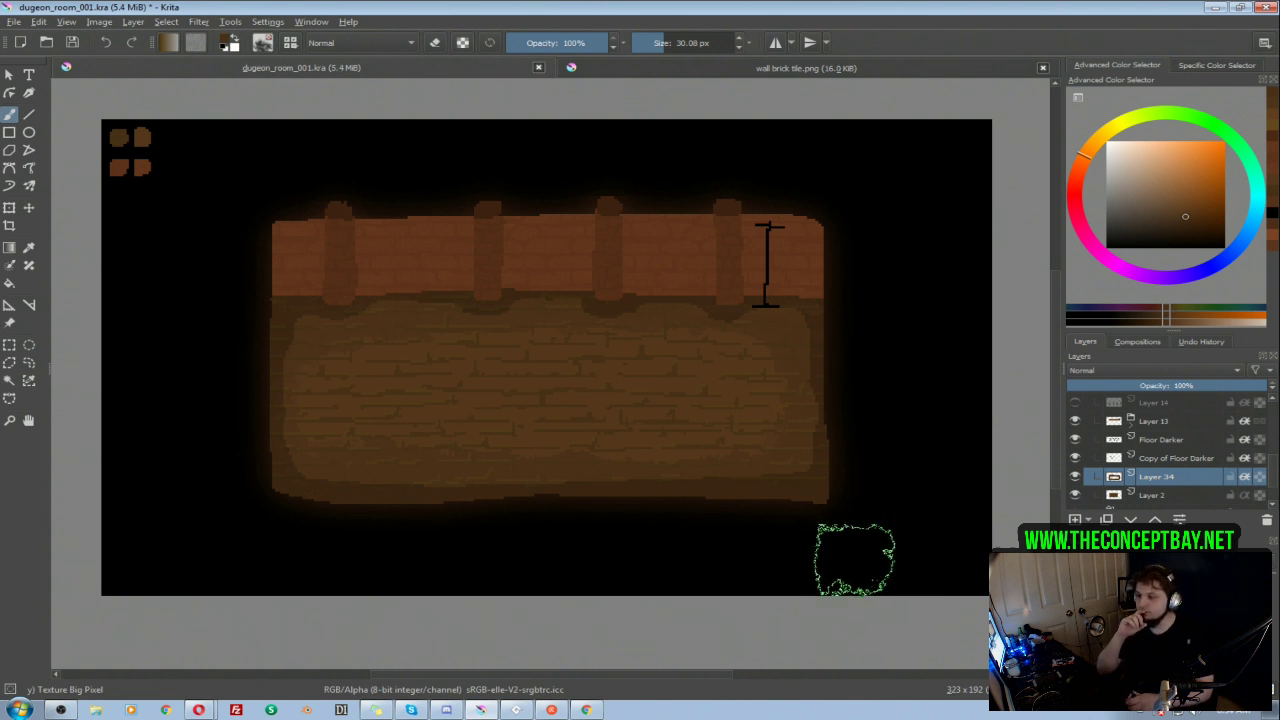
Step: Pick a lighter yellowish brown and paint texture across the middle of the floor on Layer 34 with the 30.18 px brush
{"action": "left_click", "coordinate": [1188, 209]}
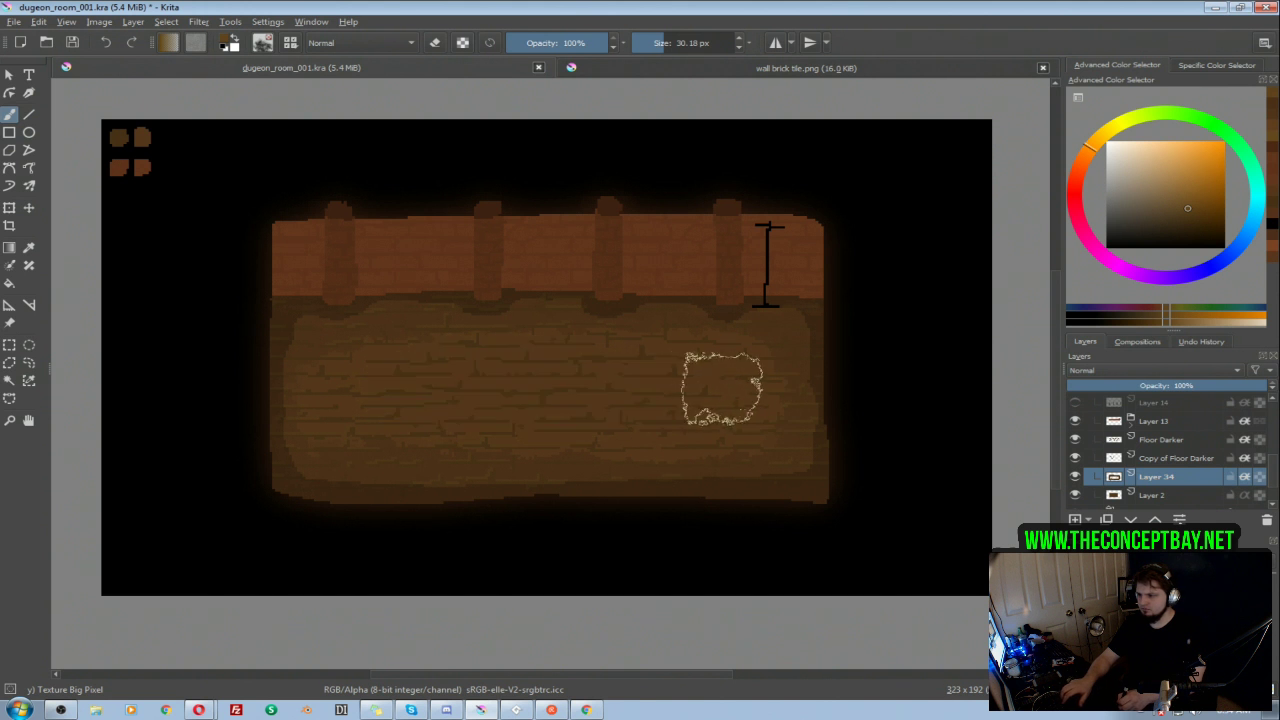
{"action": "mouse_move", "coordinate": [415, 403]}
{"action": "left_mouse_down"}
{"action": "mouse_move", "coordinate": [713, 401]}
{"action": "mouse_move", "coordinate": [426, 394]}
{"action": "mouse_move", "coordinate": [536, 399]}
{"action": "left_mouse_up"}
{"action": "left_click", "coordinate": [474, 407], "text": "ctrl"}
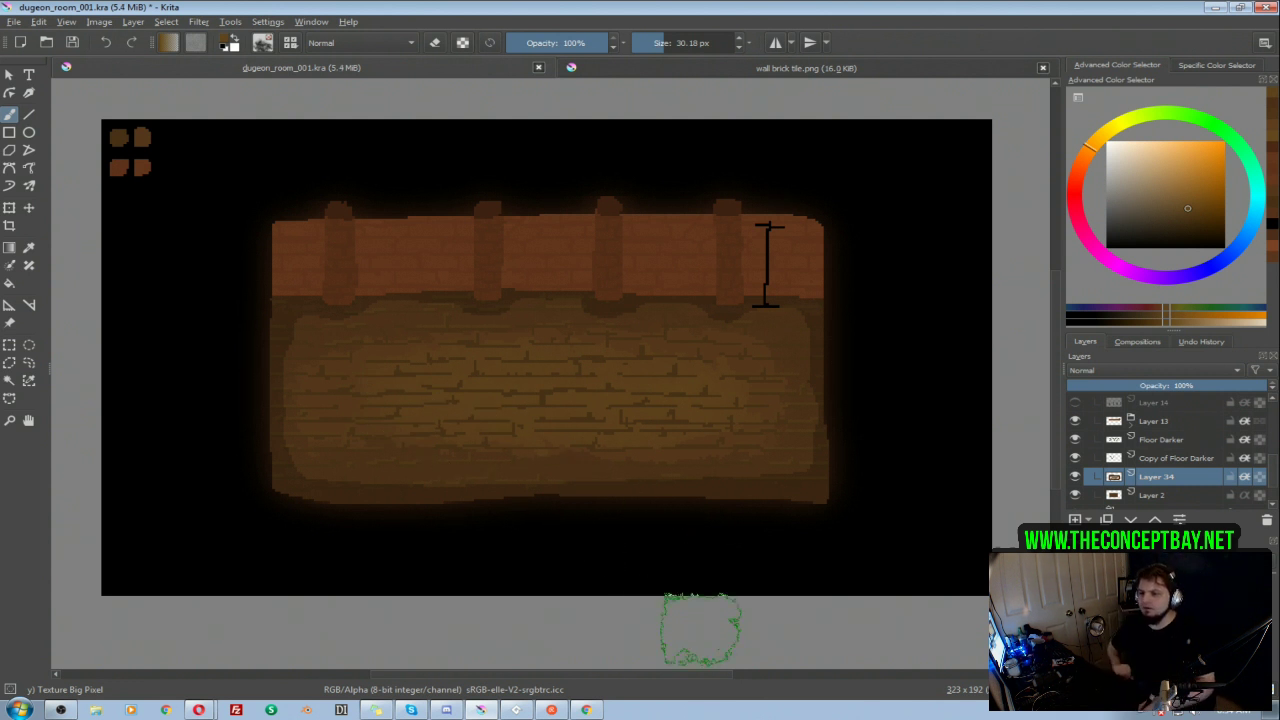
Step: Compare the floor with and without the Floor Darker and Copy of Floor Darker brick lines
{"action": "left_click", "coordinate": [1125, 457]}
{"action": "left_click", "coordinate": [1075, 442]}
{"action": "left_click", "coordinate": [1075, 442]}
{"action": "left_click", "coordinate": [1076, 459]}
{"action": "left_click", "coordinate": [1076, 459]}
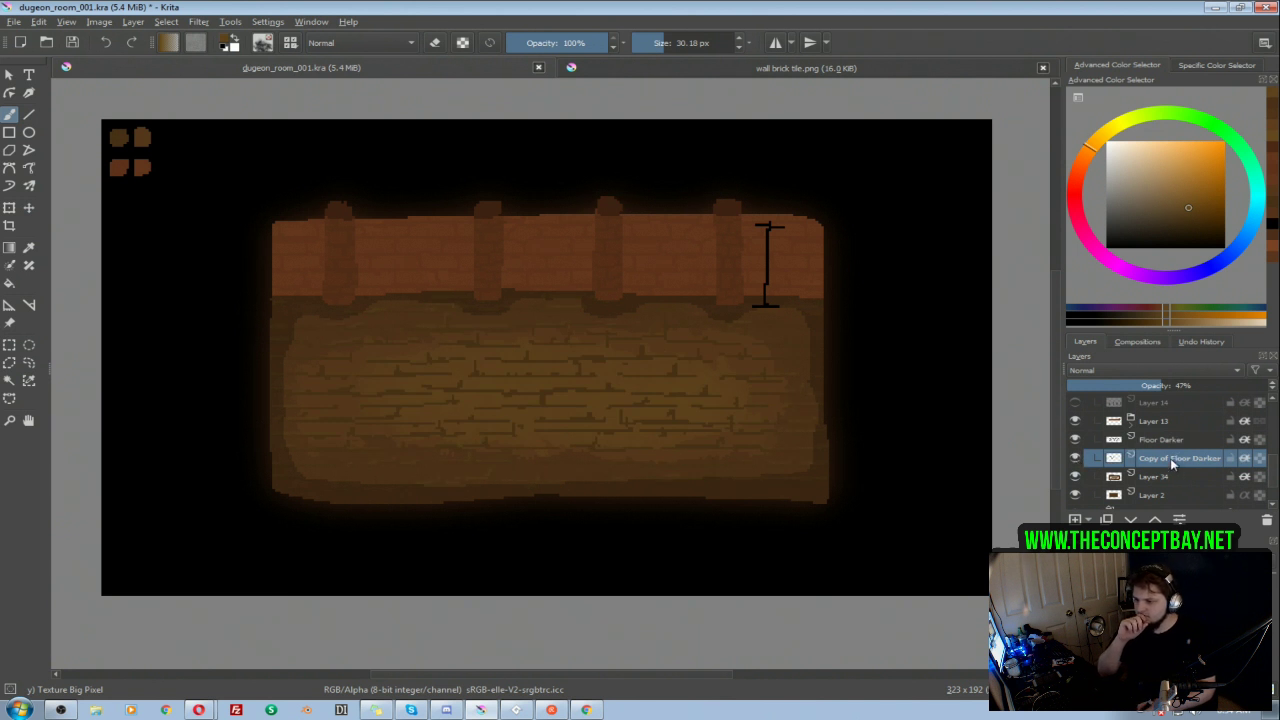
{"action": "left_click", "coordinate": [1075, 440]}
{"action": "left_click", "coordinate": [1075, 441]}
Step: Change the Floor Darker layer's blending mode to Multiply and reduce its opacity to about 15%
{"action": "left_click", "coordinate": [1160, 440]}
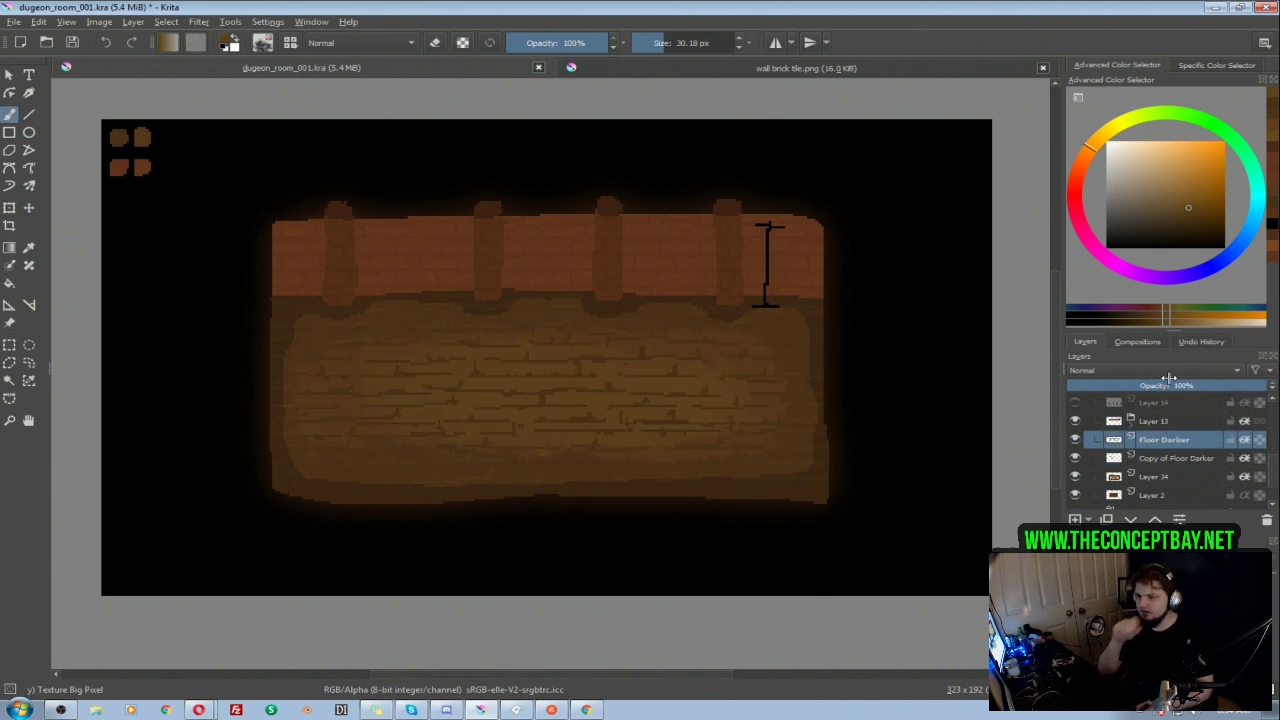
{"action": "left_click", "coordinate": [1158, 370]}
{"action": "left_click", "coordinate": [1103, 460]}
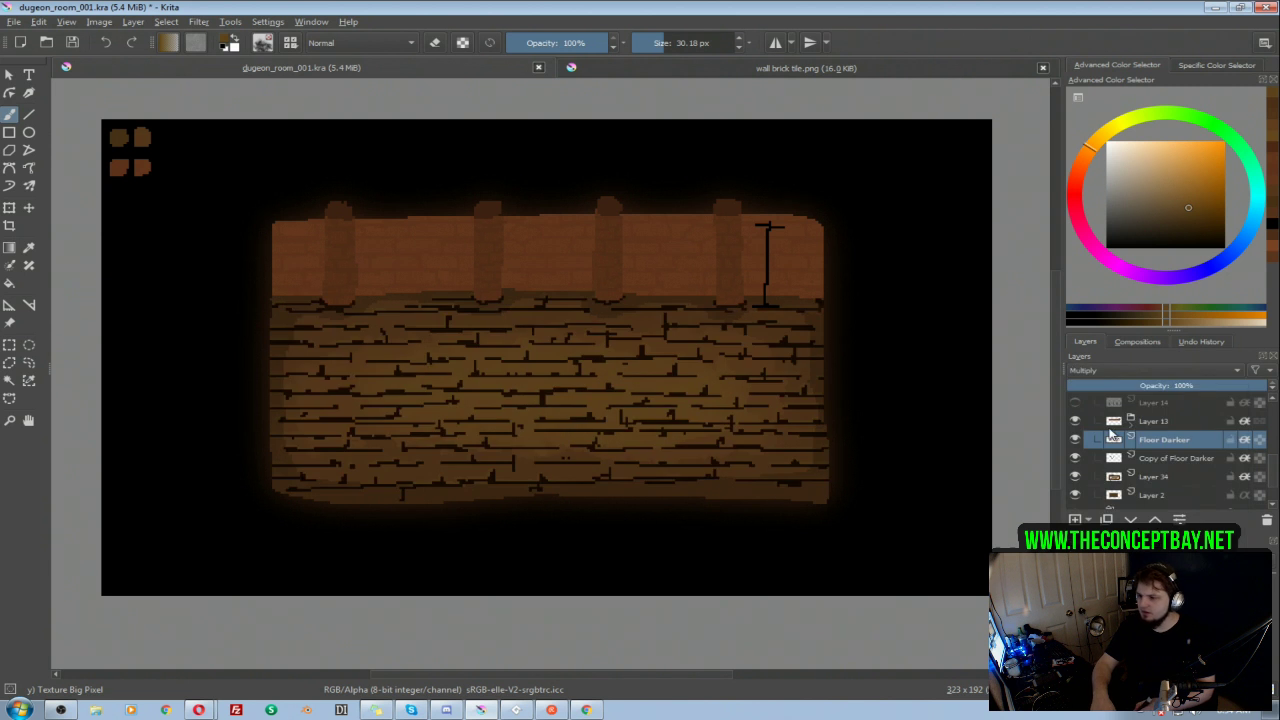
{"action": "left_click_drag", "start_coordinate": [1133, 385], "coordinate": [1104, 388]}
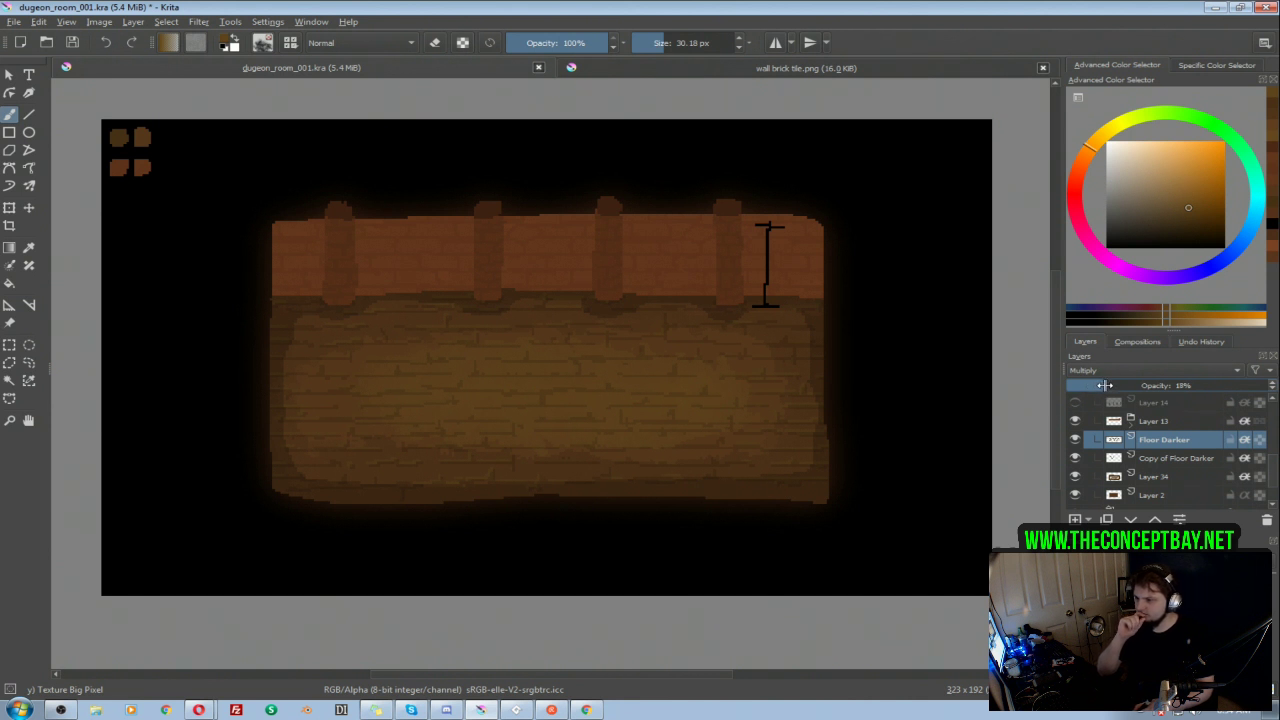
Step: Move Copy of Floor Darker above Floor Darker and set Floor Darker's opacity to 23%
{"action": "left_click", "coordinate": [1156, 458]}
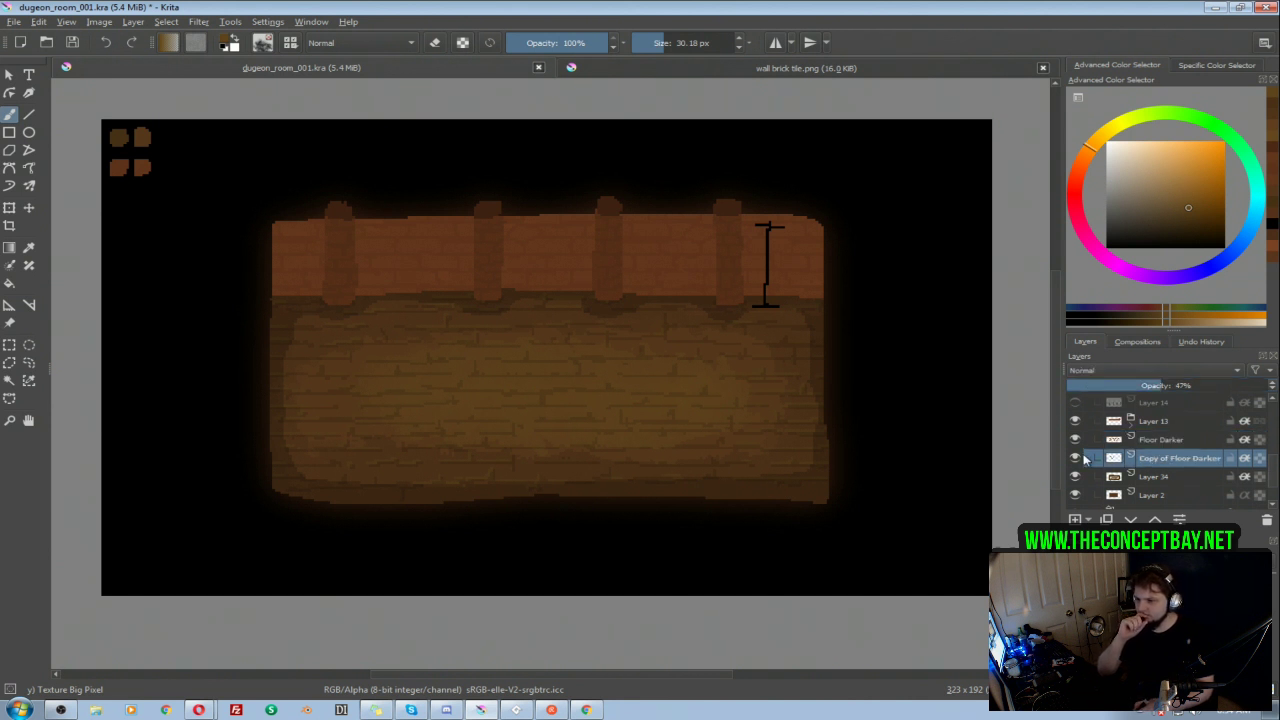
{"action": "left_click_drag", "start_coordinate": [1167, 461], "coordinate": [1164, 445]}
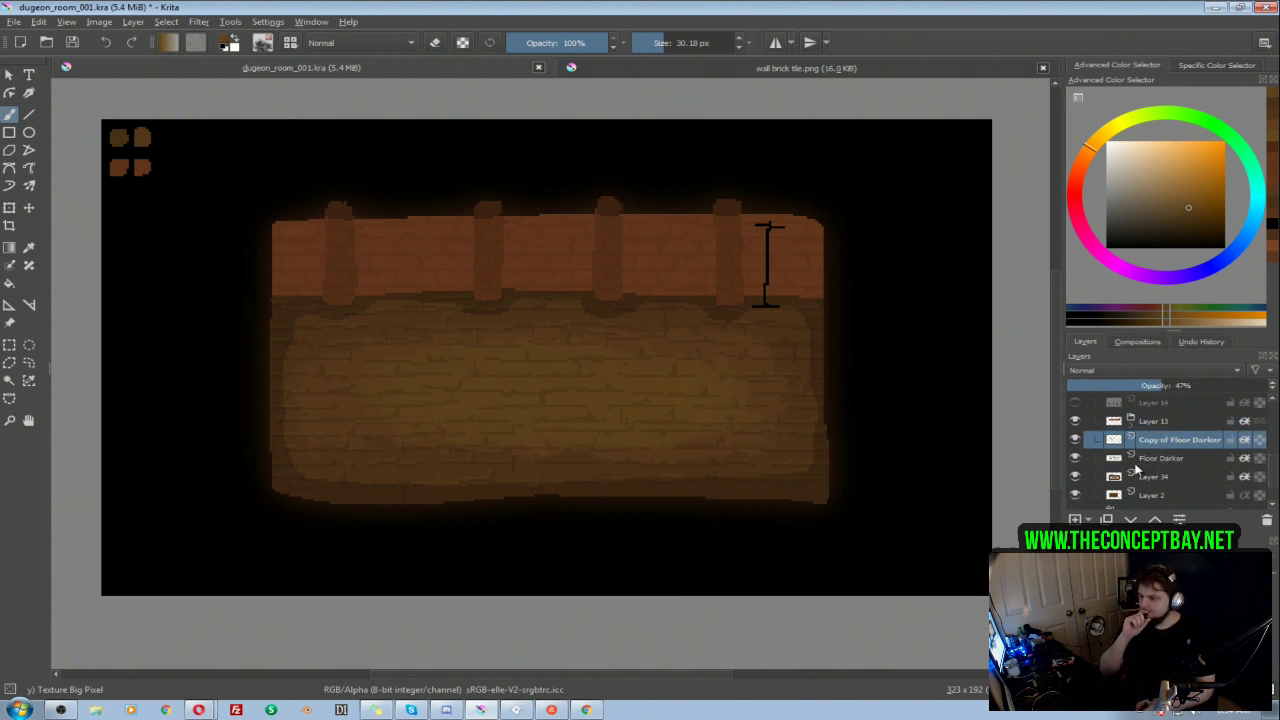
{"action": "left_click", "coordinate": [1158, 460]}
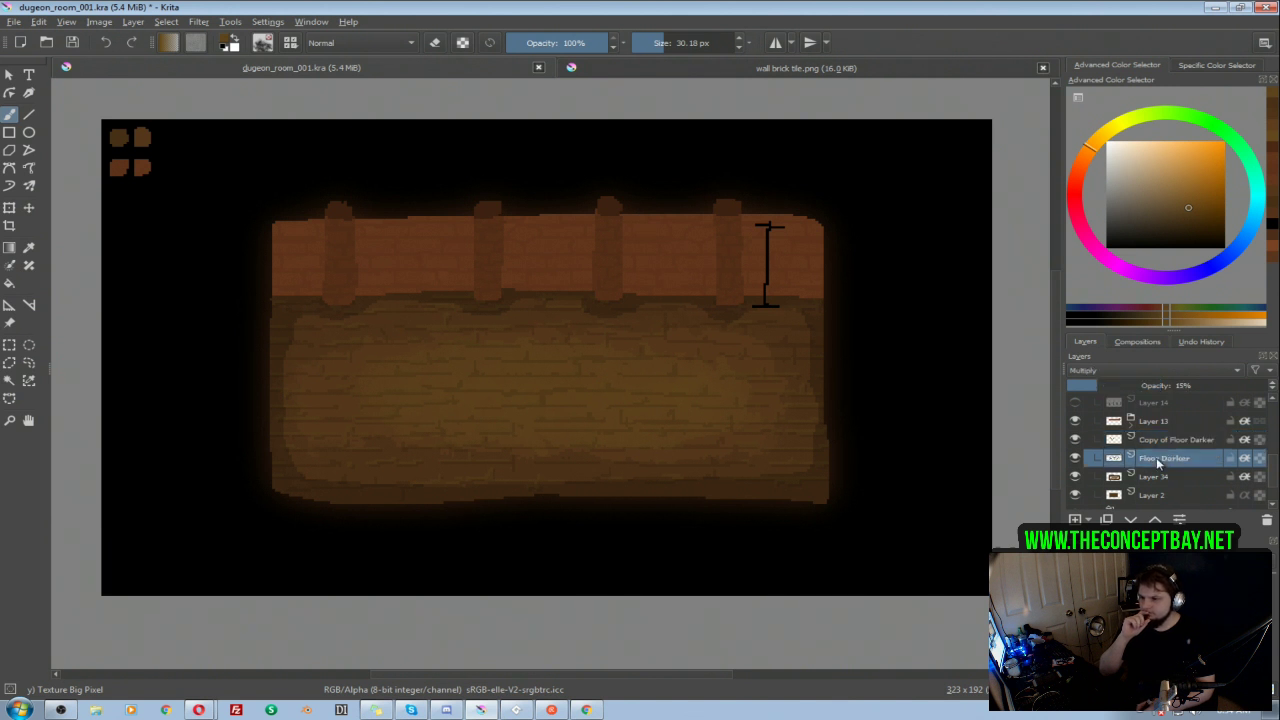
{"action": "left_click_drag", "start_coordinate": [1165, 385], "coordinate": [1137, 385]}
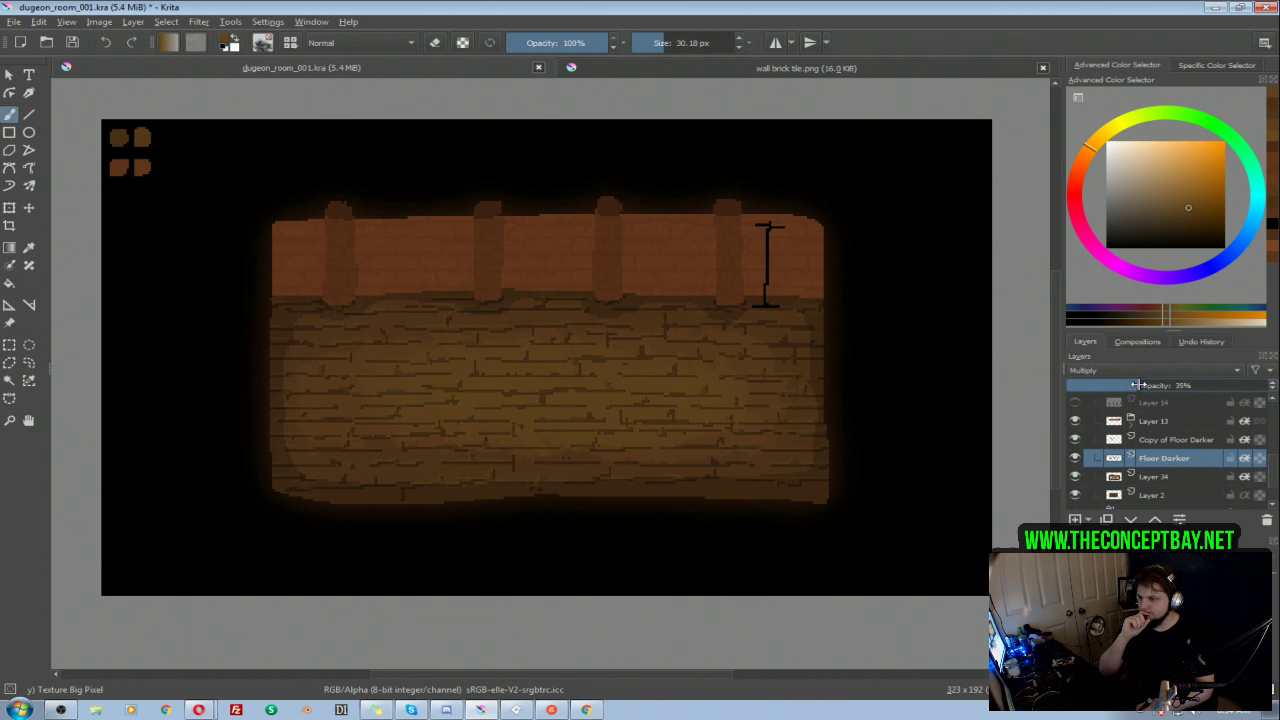
{"action": "left_click_drag", "start_coordinate": [1131, 385], "coordinate": [1112, 386]}
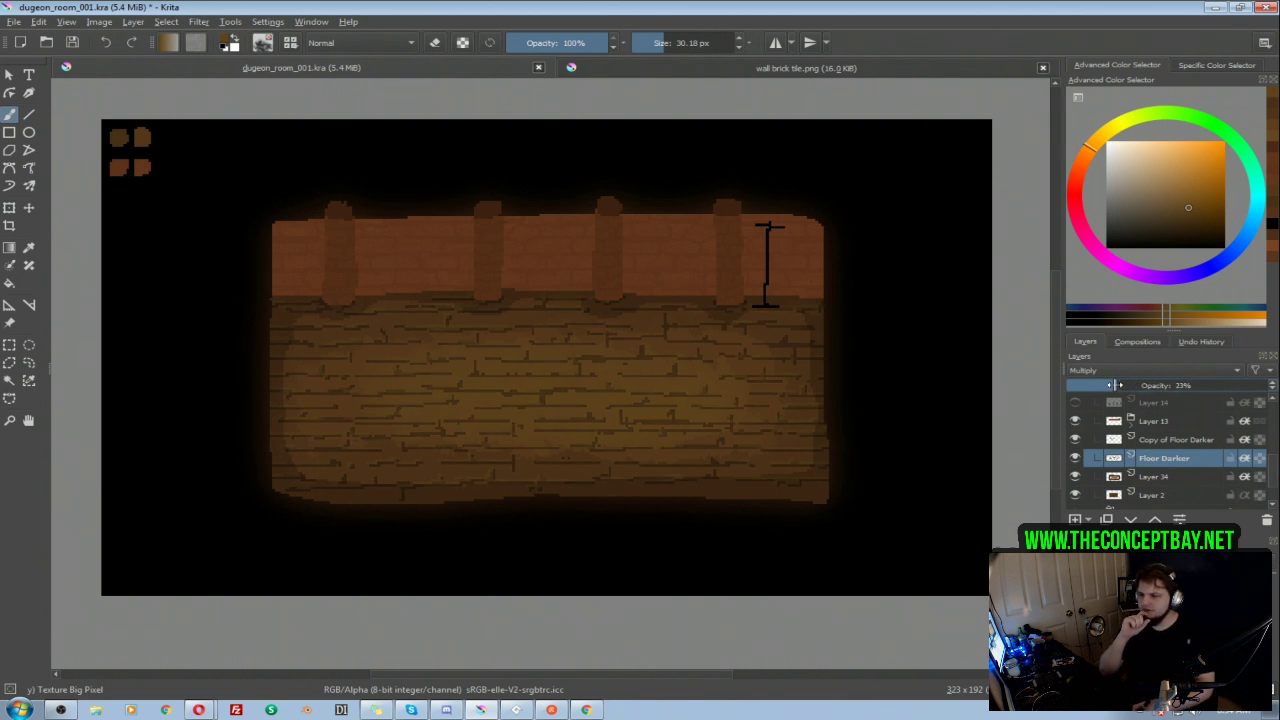
Step: Try raising Copy of Floor Darker to 95% opacity and increasing its lightness by 3 with HSV/HSL Adjustment
{"action": "left_click", "coordinate": [1120, 437]}
{"action": "left_click_drag", "start_coordinate": [1197, 386], "coordinate": [1256, 387]}
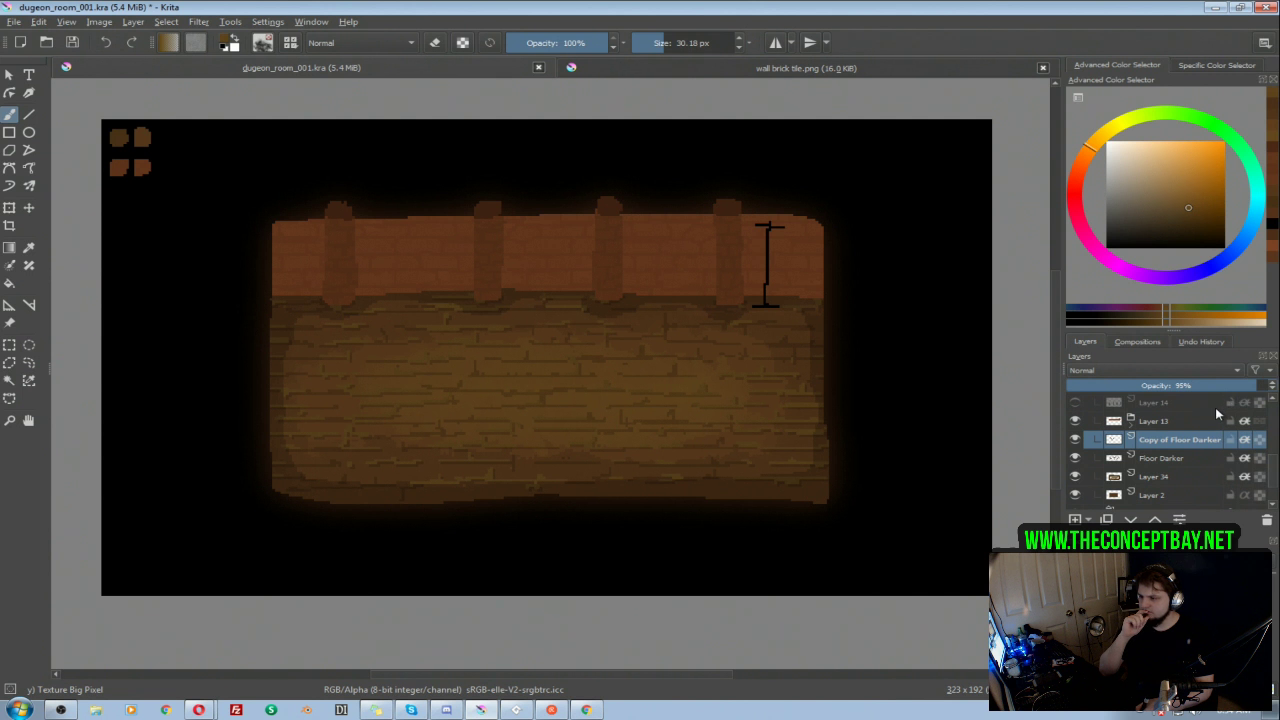
{"action": "key", "text": "ctrl+u"}
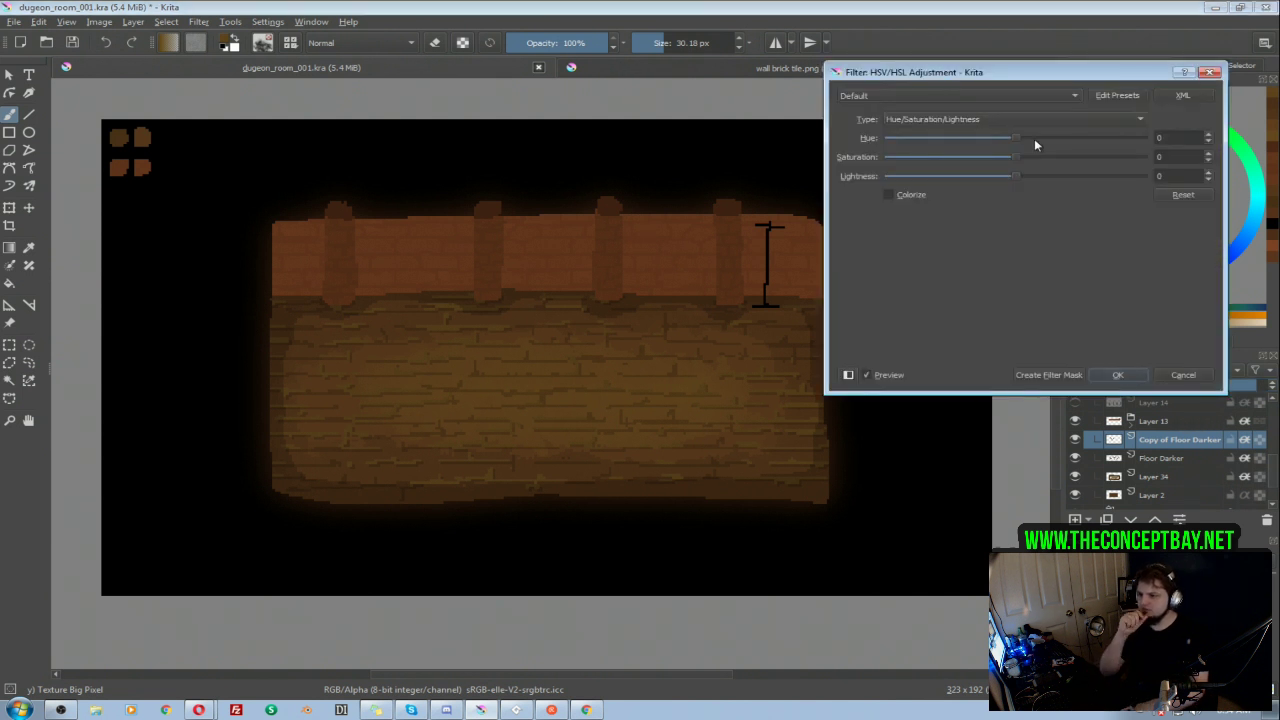
{"action": "left_click_drag", "start_coordinate": [1023, 177], "coordinate": [1022, 177]}
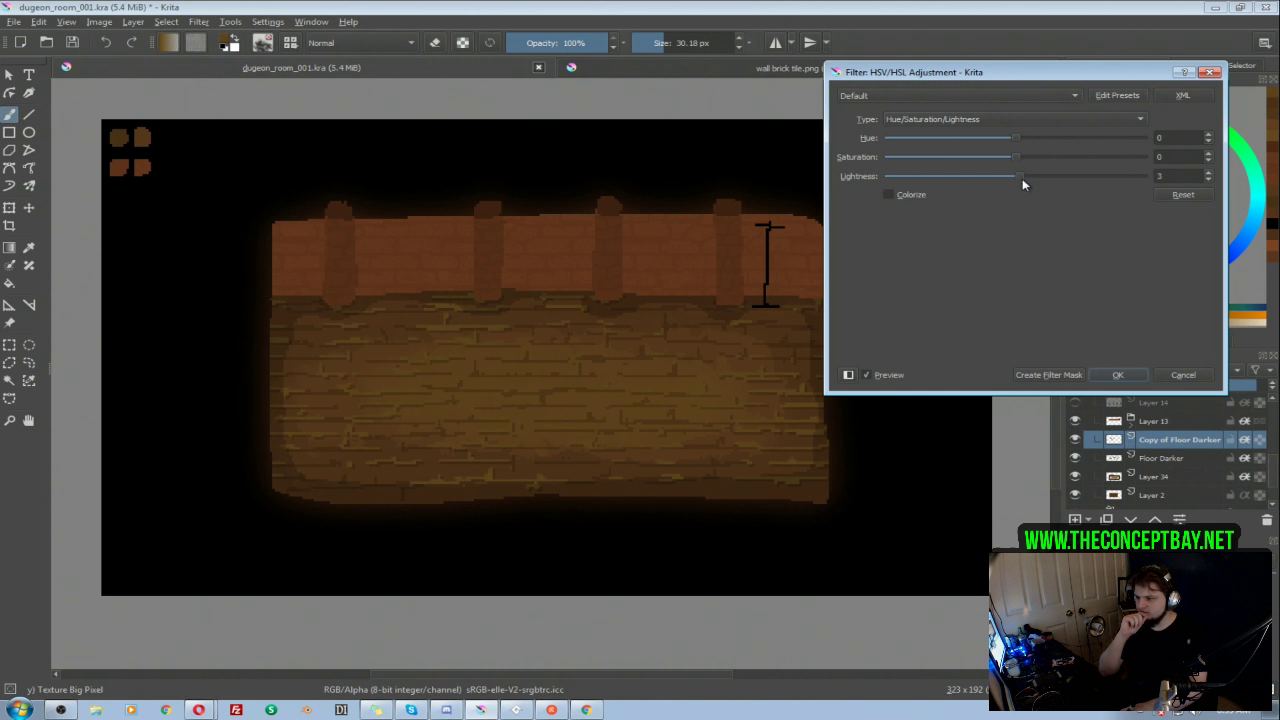
{"action": "left_click", "coordinate": [1177, 376]}
Step: Lock the Copy of Floor Darker layer and set its opacity to 32%
{"action": "left_click", "coordinate": [1245, 447]}
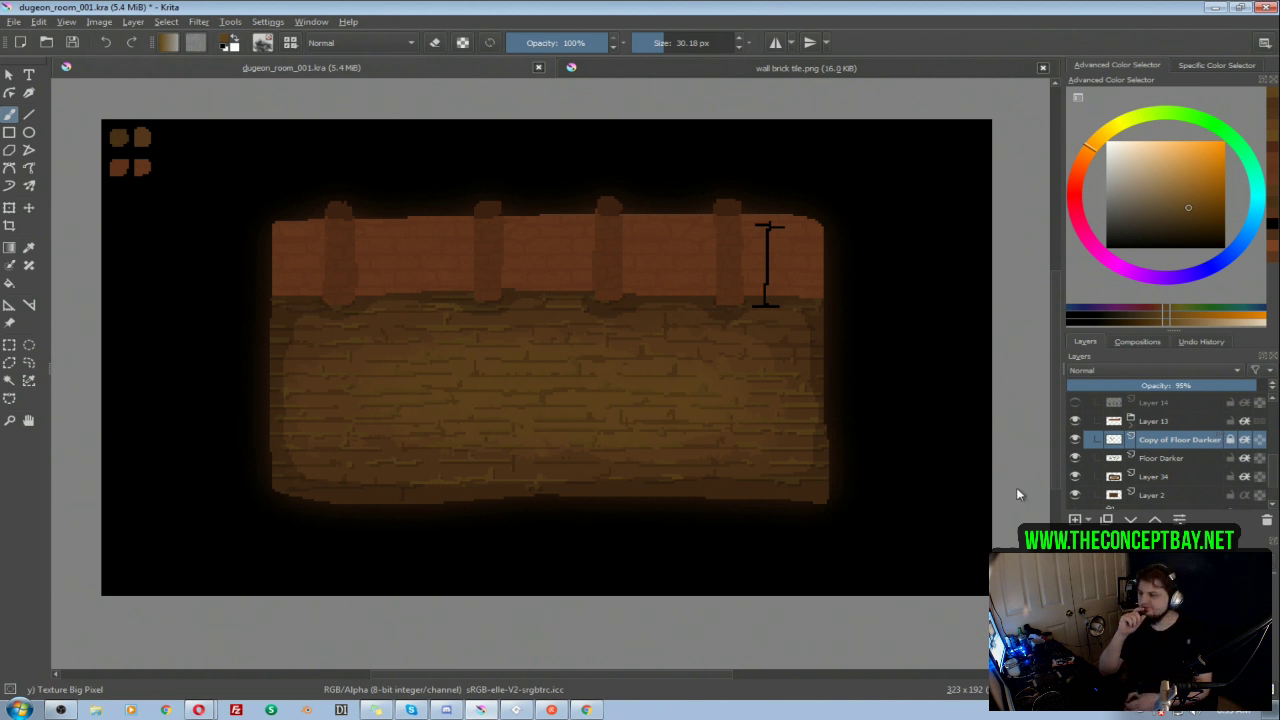
{"action": "left_click_drag", "start_coordinate": [1144, 381], "coordinate": [1167, 388]}
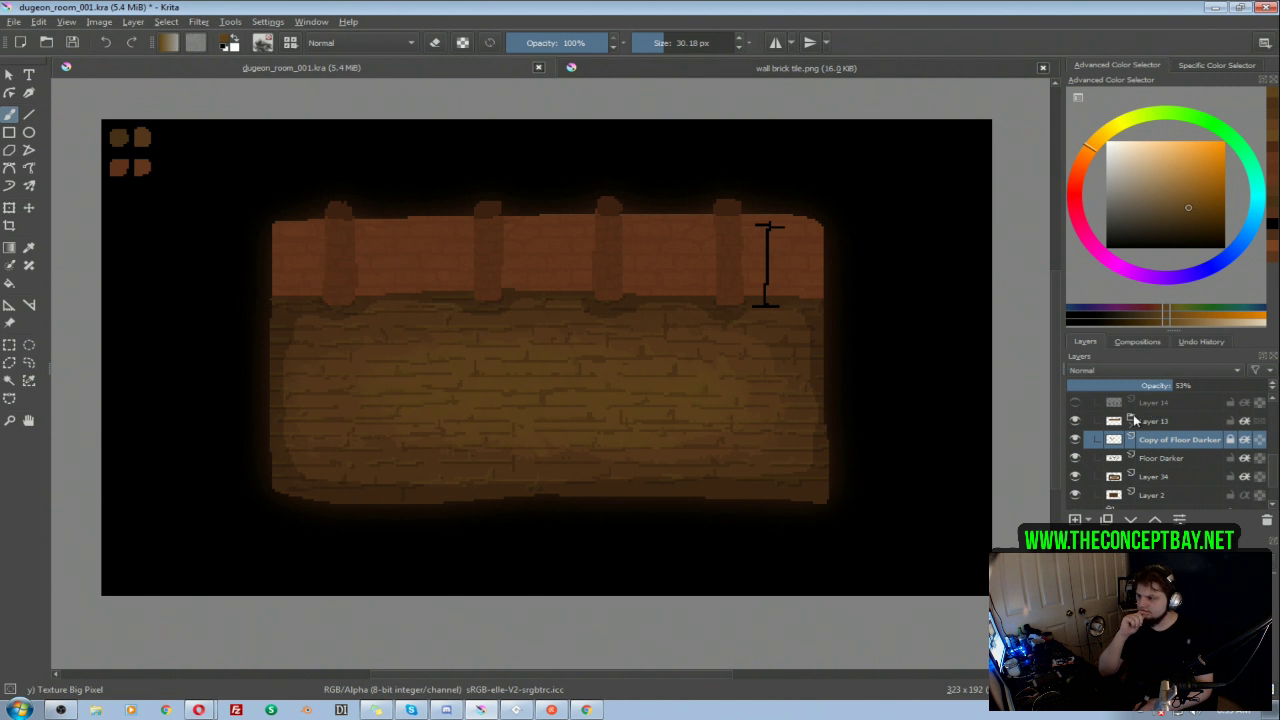
{"action": "mouse_move", "coordinate": [1138, 385]}
{"action": "left_mouse_down"}
{"action": "mouse_move", "coordinate": [1150, 386]}
{"action": "mouse_move", "coordinate": [1085, 385]}
{"action": "mouse_move", "coordinate": [1134, 385]}
{"action": "left_mouse_up"}
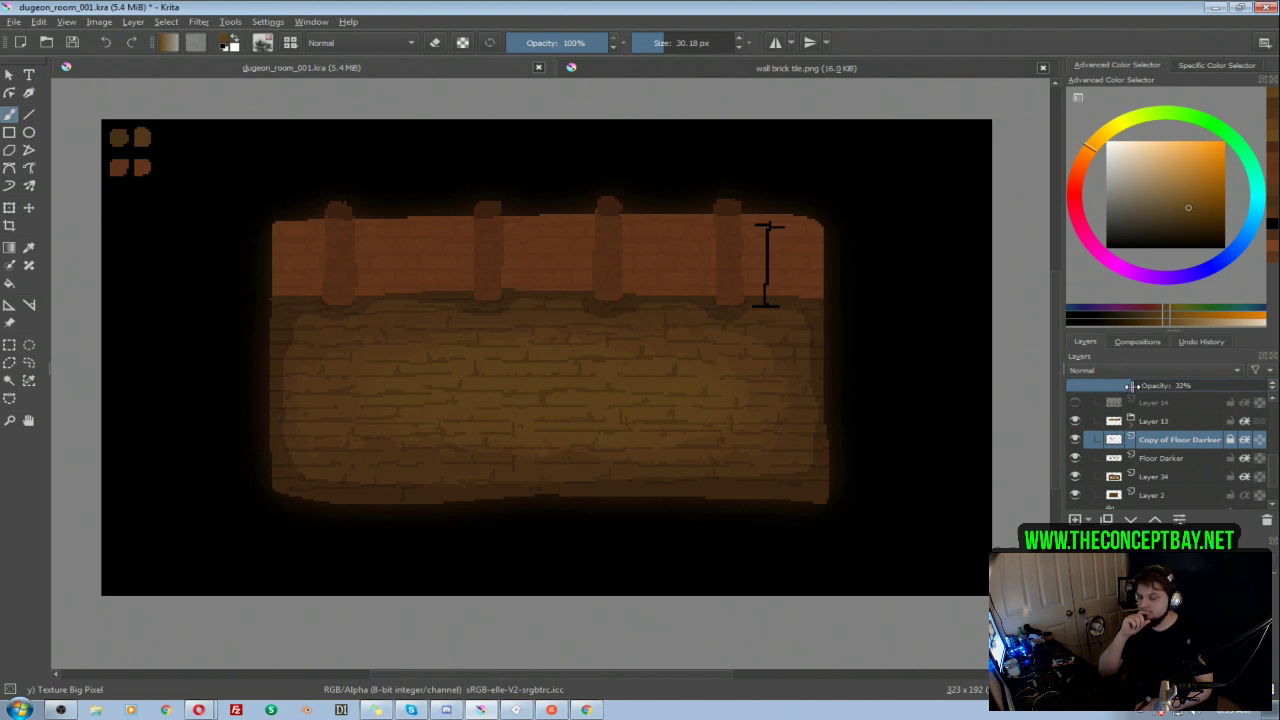
Step: Compare the floor with and without Copy of Floor Darker and leave that layer hidden
{"action": "left_click", "coordinate": [1075, 440]}
{"action": "left_click", "coordinate": [1075, 440]}
{"action": "mouse_move", "coordinate": [1081, 443]}
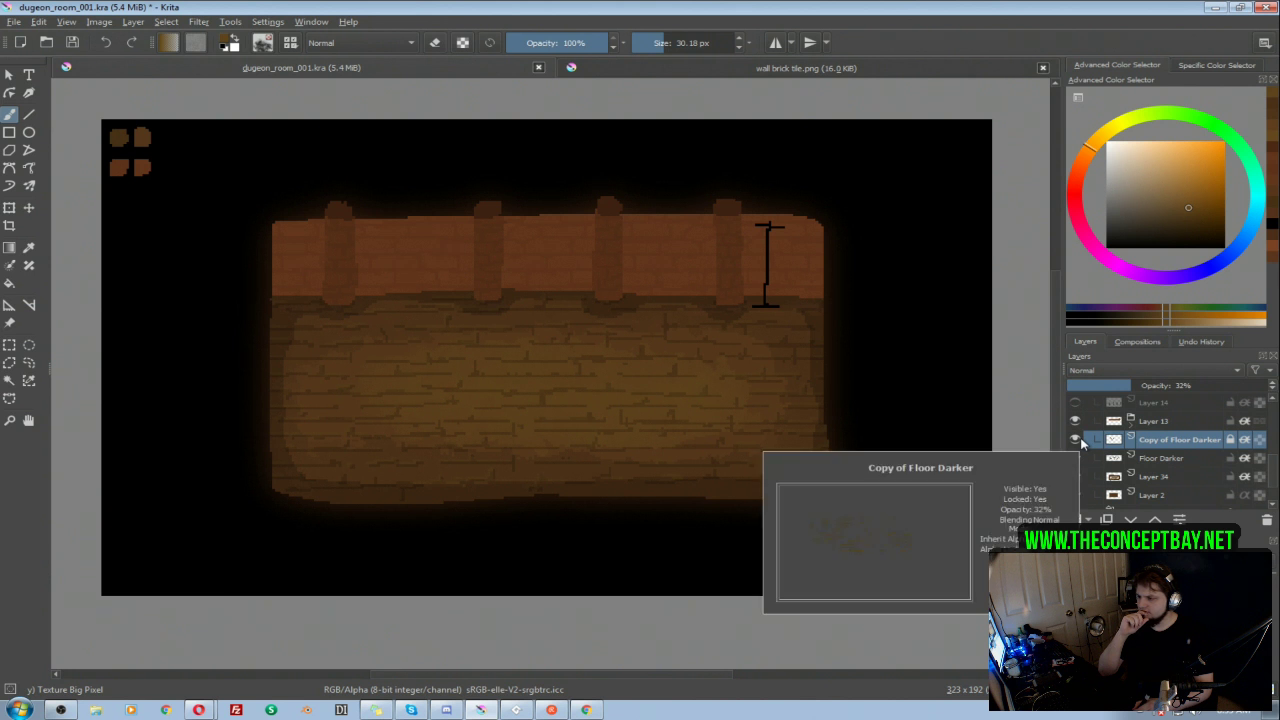
{"action": "left_click", "coordinate": [1076, 441]}
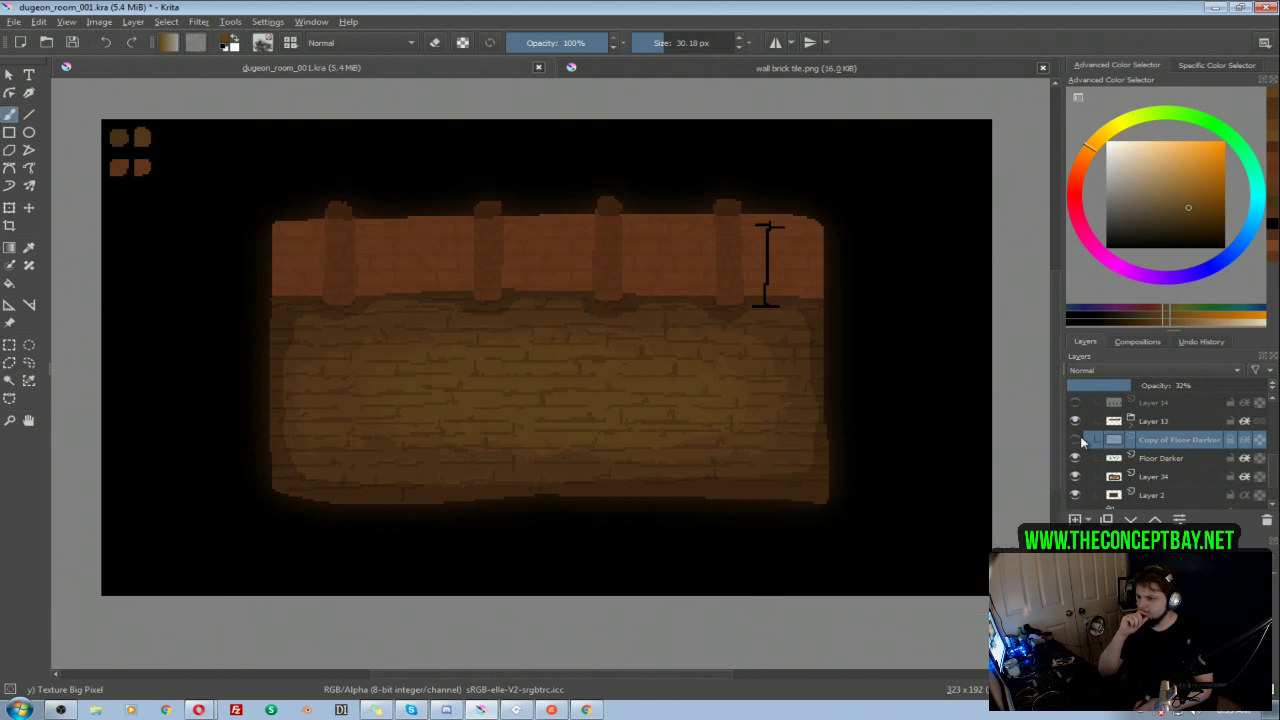
Step: Enable an Outer Glow layer style on the Floor Darker layer with a size of 4 px
{"action": "right_click", "coordinate": [1160, 460]}
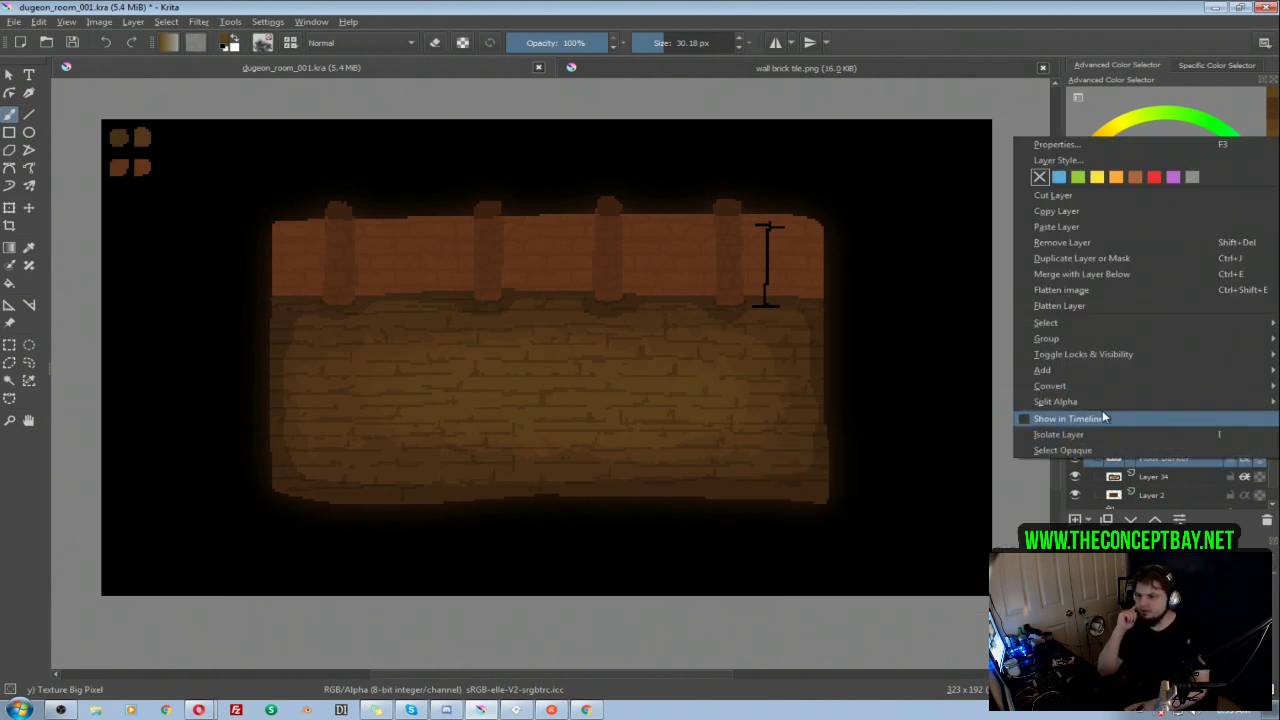
{"action": "left_click", "coordinate": [1068, 160]}
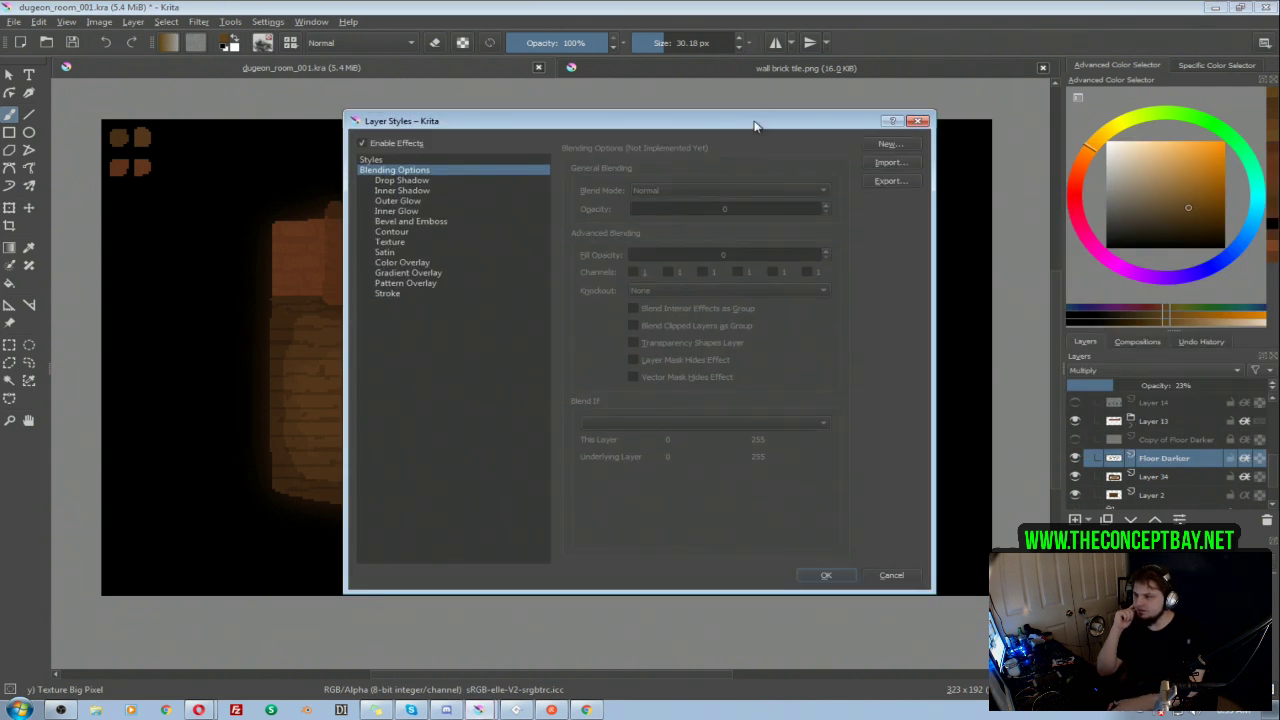
{"action": "left_click_drag", "start_coordinate": [830, 102], "coordinate": [1065, 168]}
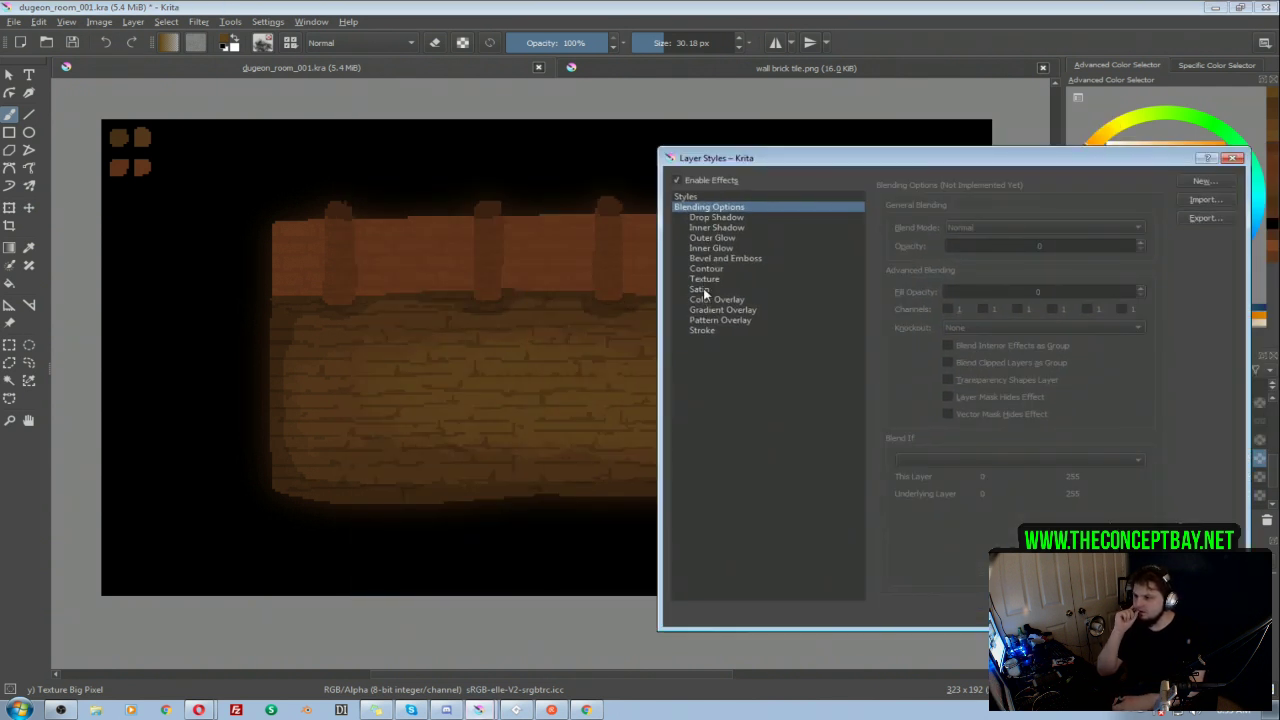
{"action": "left_click", "coordinate": [702, 259]}
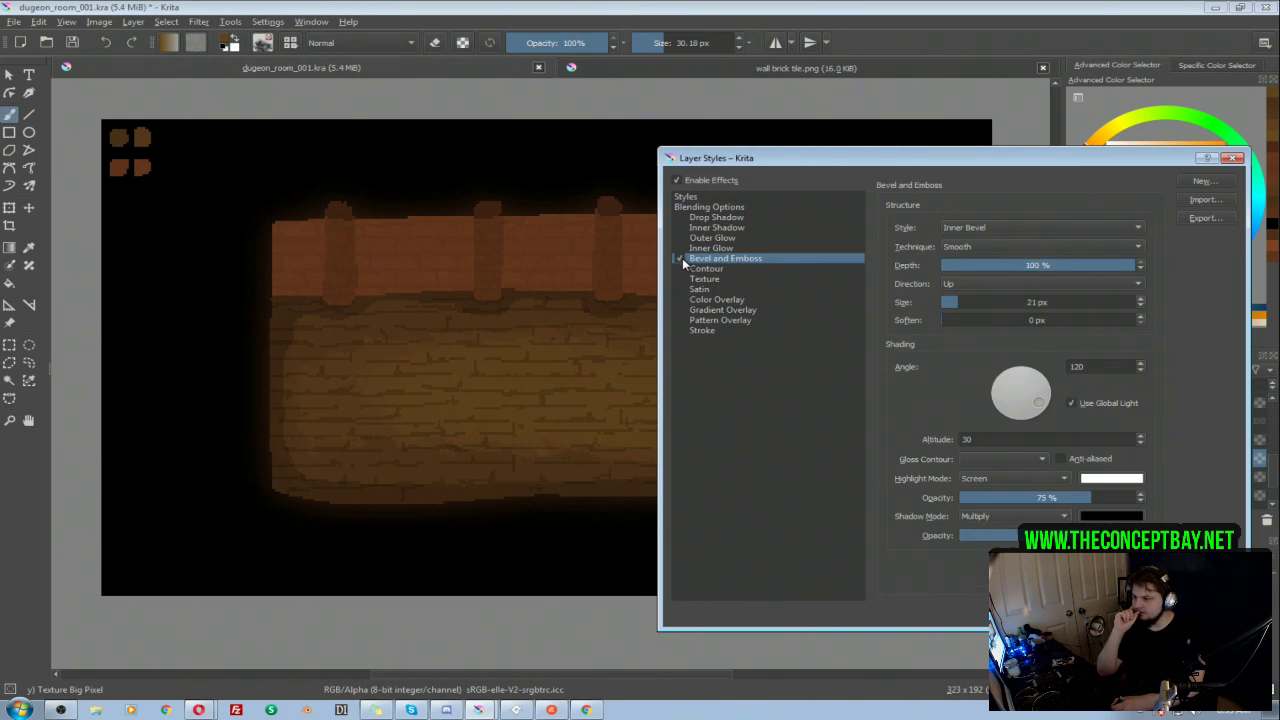
{"action": "left_click", "coordinate": [680, 238]}
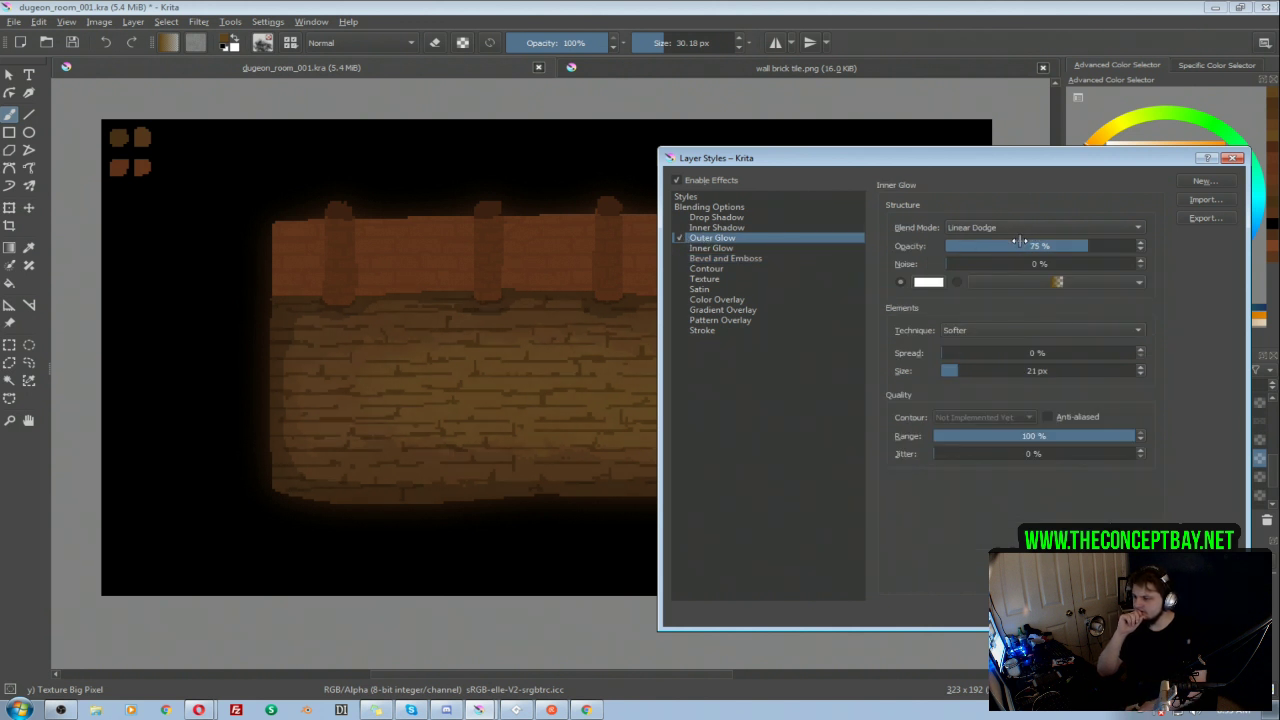
{"action": "left_click_drag", "start_coordinate": [950, 371], "coordinate": [954, 372]}
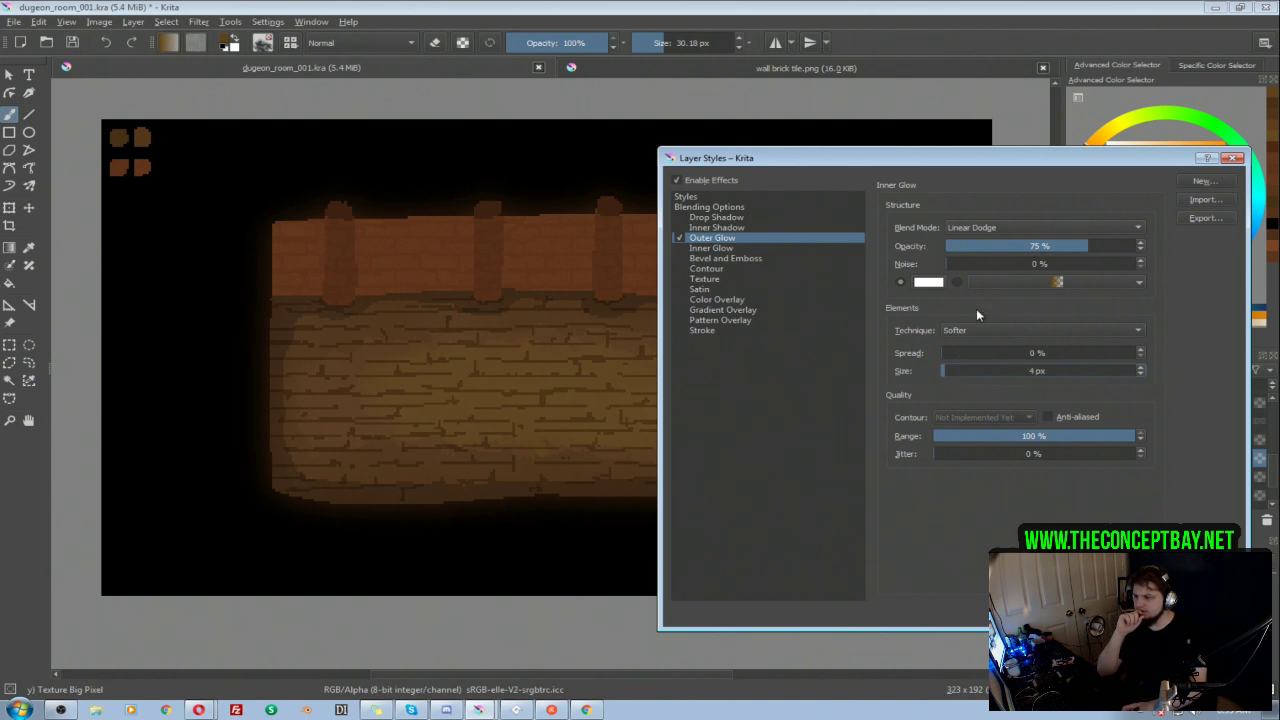
Step: Set the outer glow's color to black and its blend mode to Normal
{"action": "left_click", "coordinate": [930, 283]}
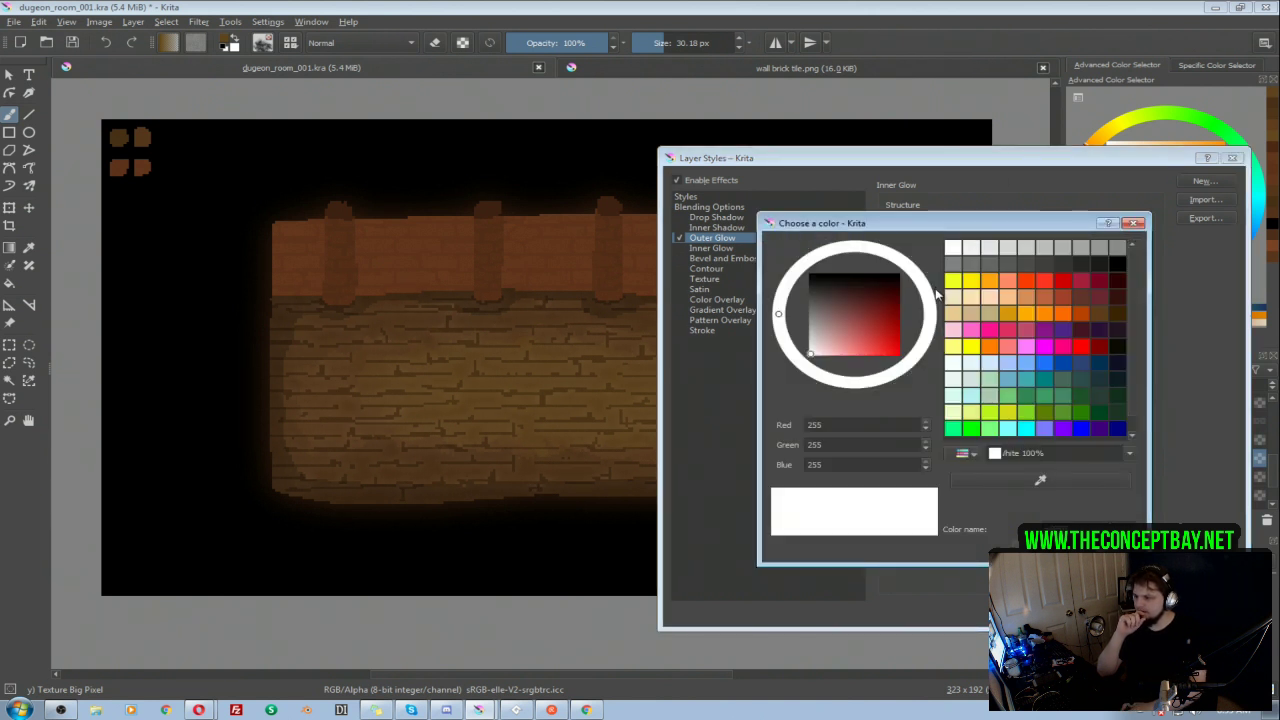
{"action": "left_click", "coordinate": [1120, 266]}
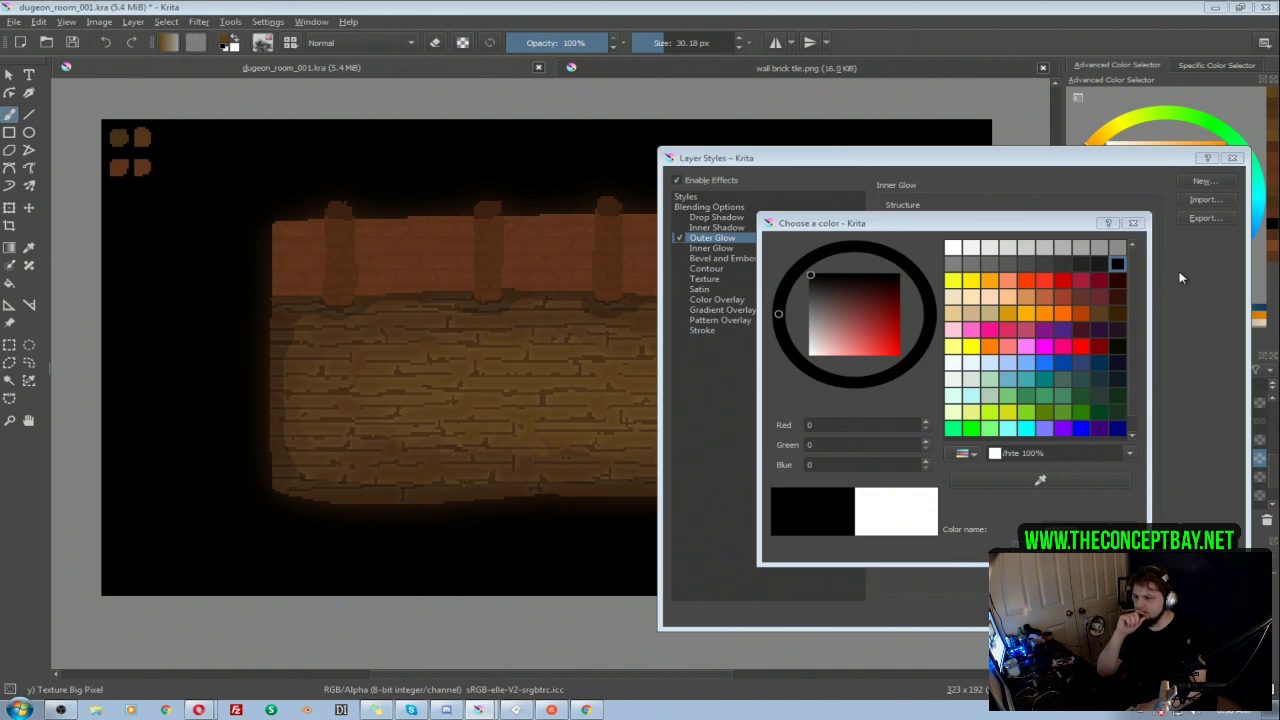
{"action": "key", "text": "Return"}
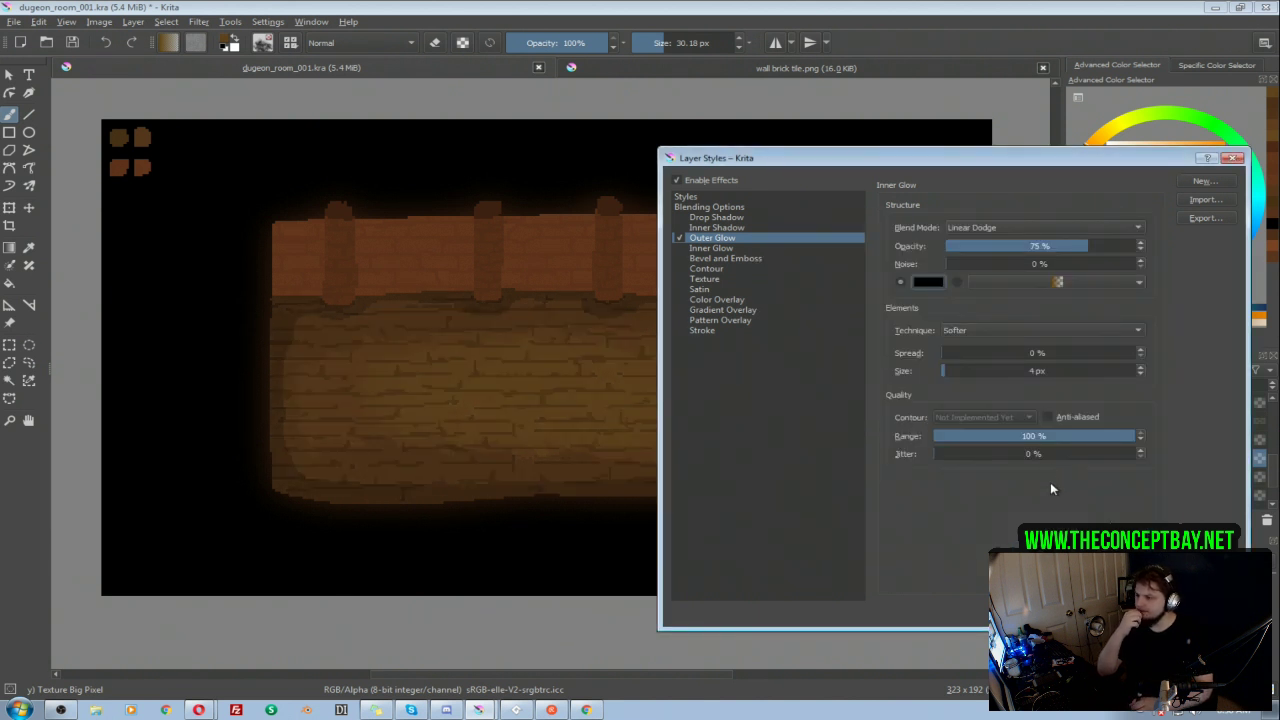
{"action": "left_click", "coordinate": [1001, 236]}
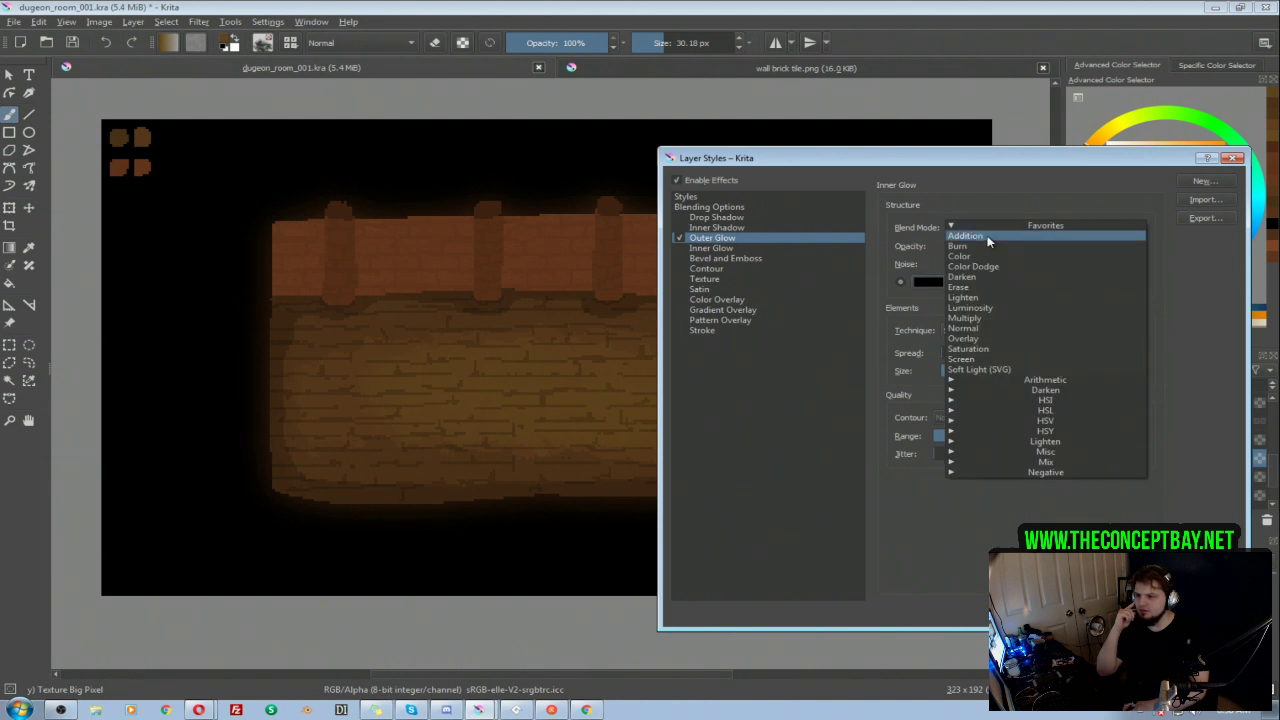
{"action": "left_click", "coordinate": [970, 342]}
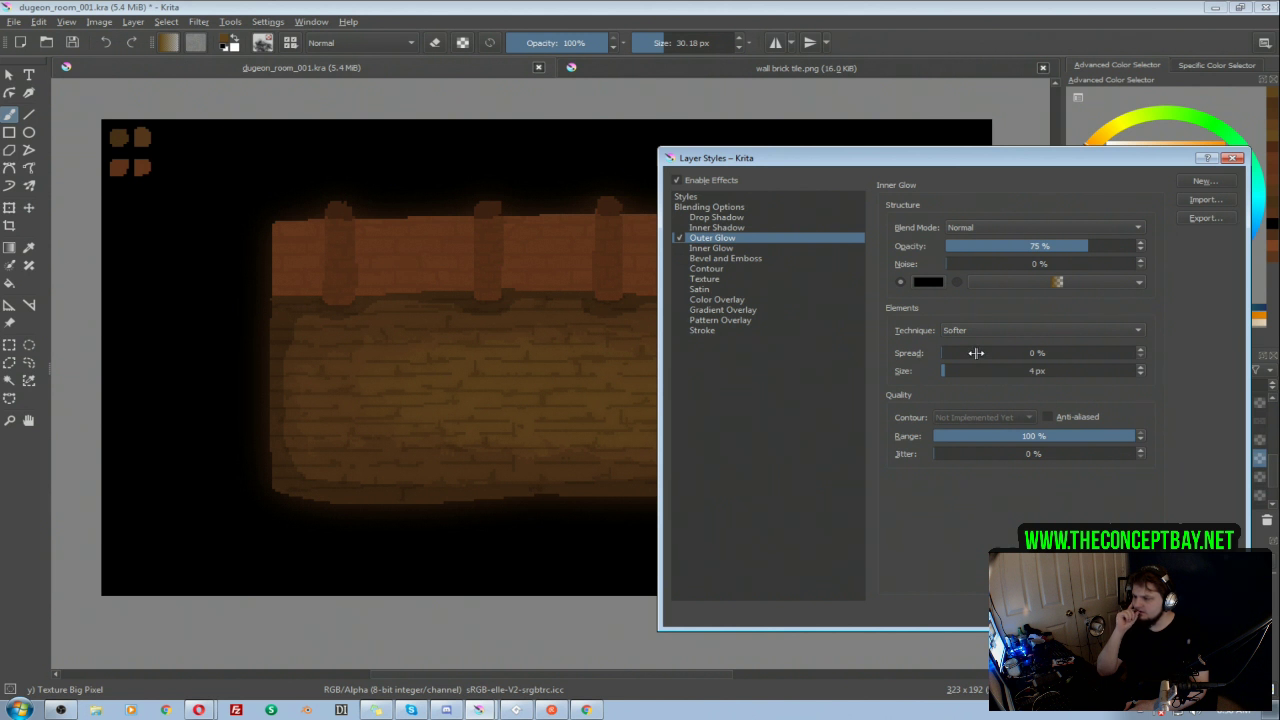
Step: Apply the outer glow with 100% noise and reduce the Floor Darker layer's opacity to 16%
{"action": "left_click_drag", "start_coordinate": [993, 265], "coordinate": [1042, 262]}
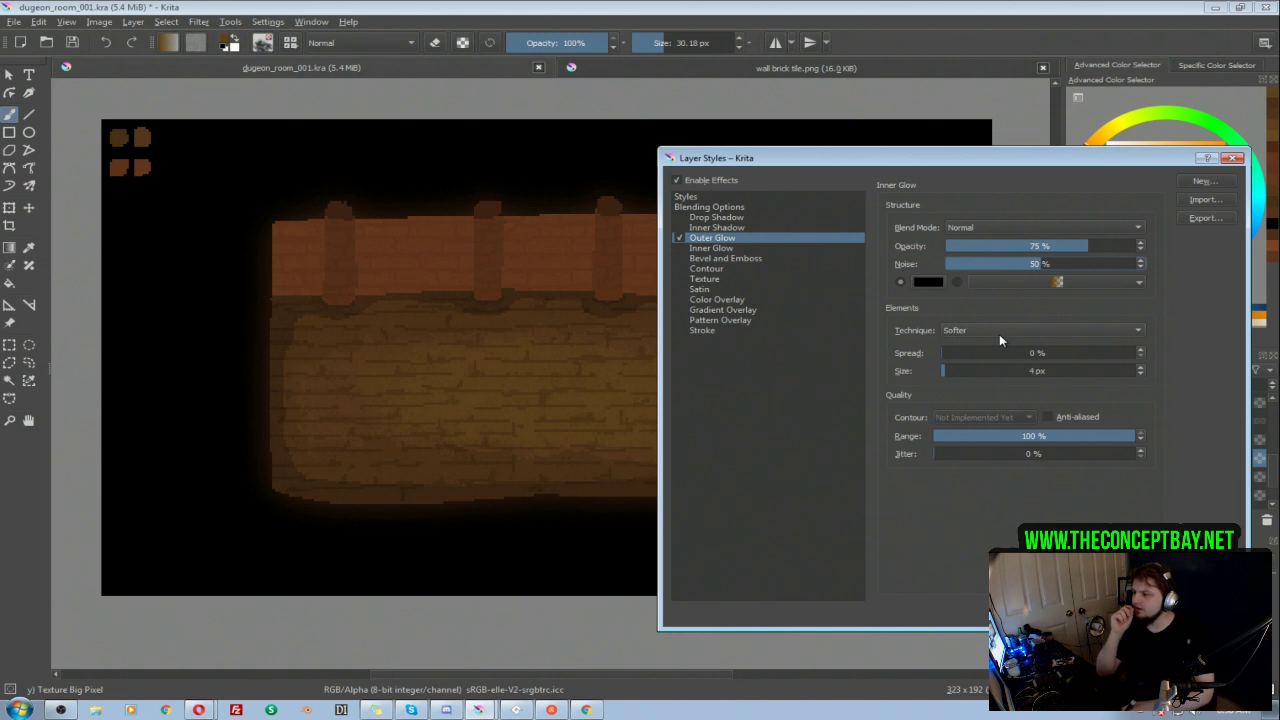
{"action": "left_click_drag", "start_coordinate": [1110, 264], "coordinate": [1170, 261]}
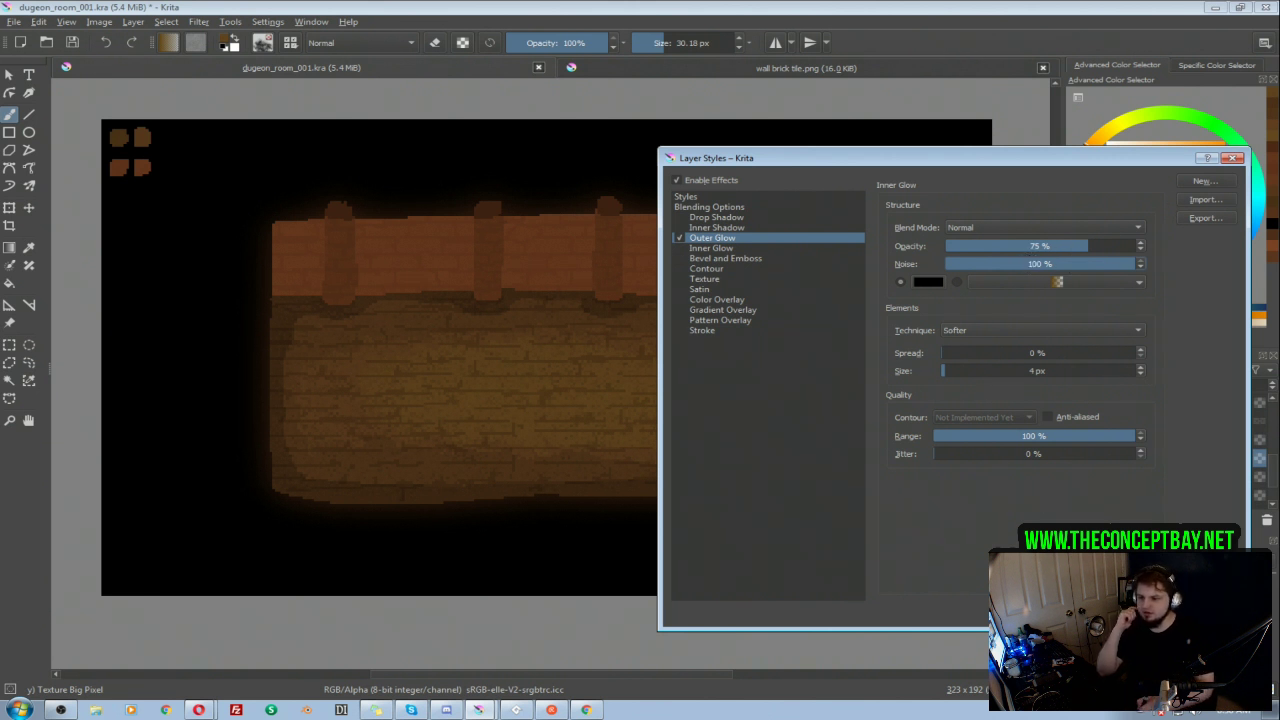
{"action": "left_click", "coordinate": [1138, 613]}
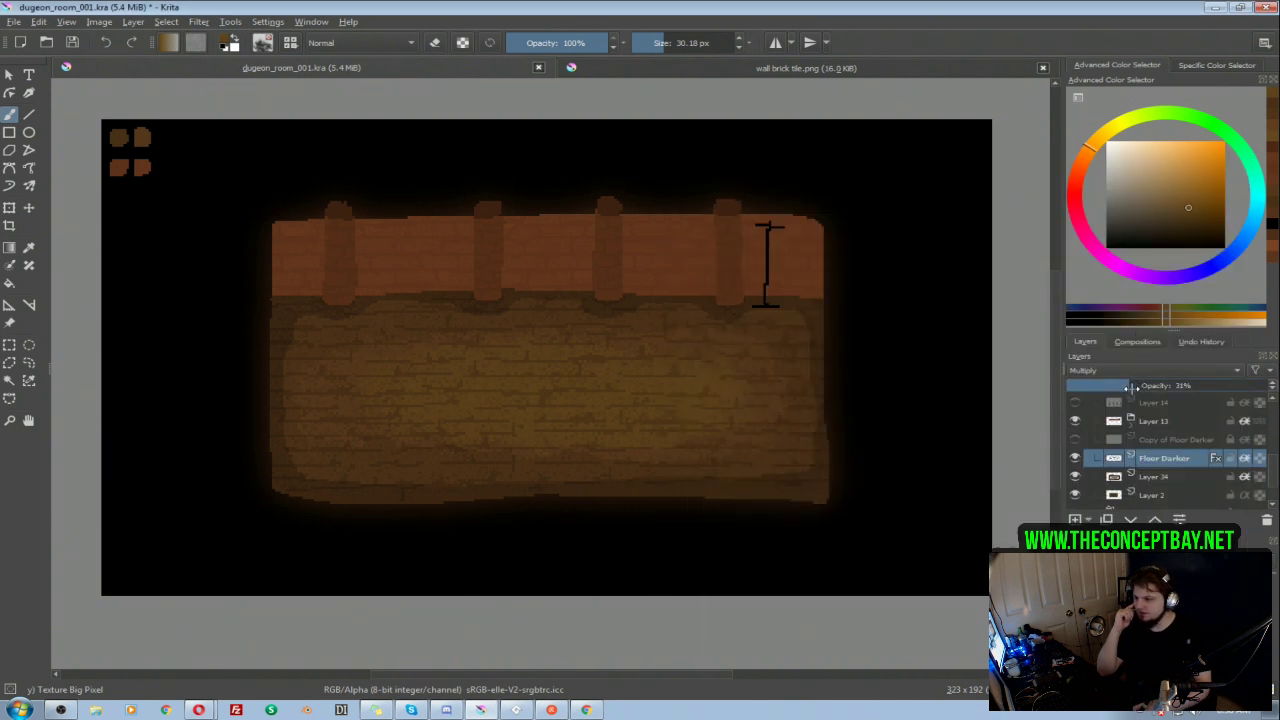
{"action": "left_click_drag", "start_coordinate": [1127, 385], "coordinate": [1117, 385]}
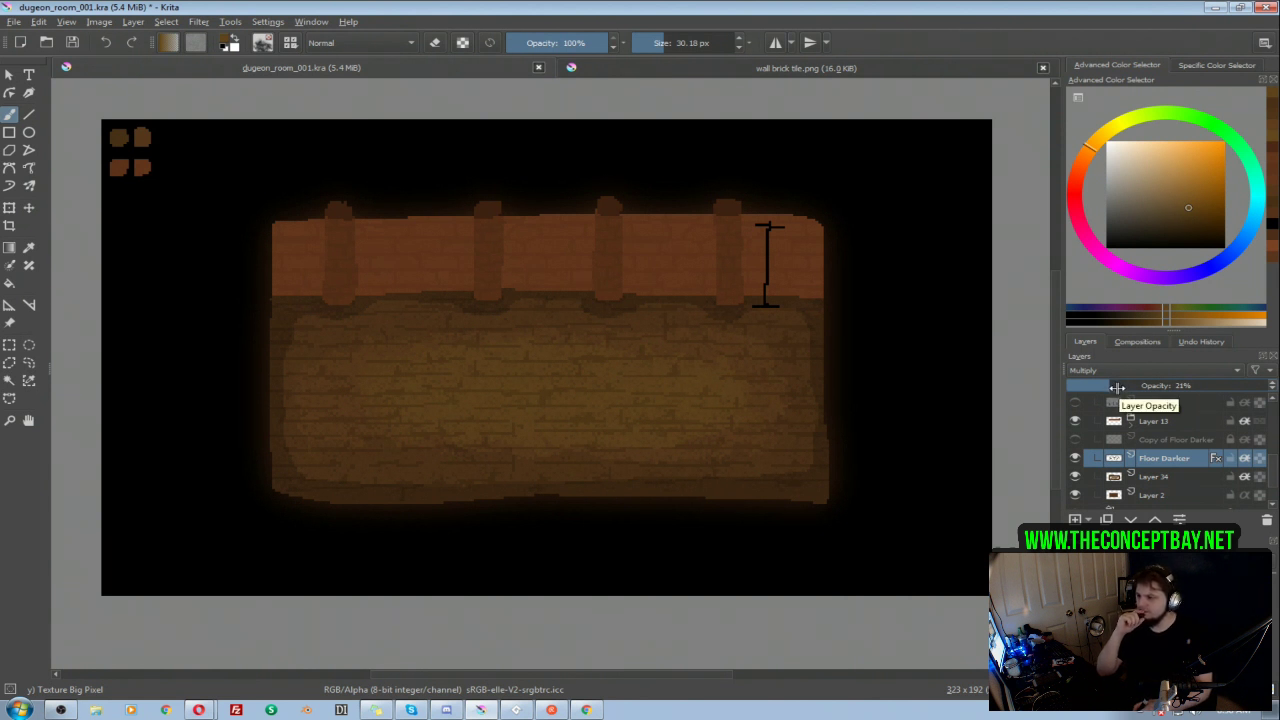
{"action": "left_click_drag", "start_coordinate": [1117, 387], "coordinate": [1098, 385]}
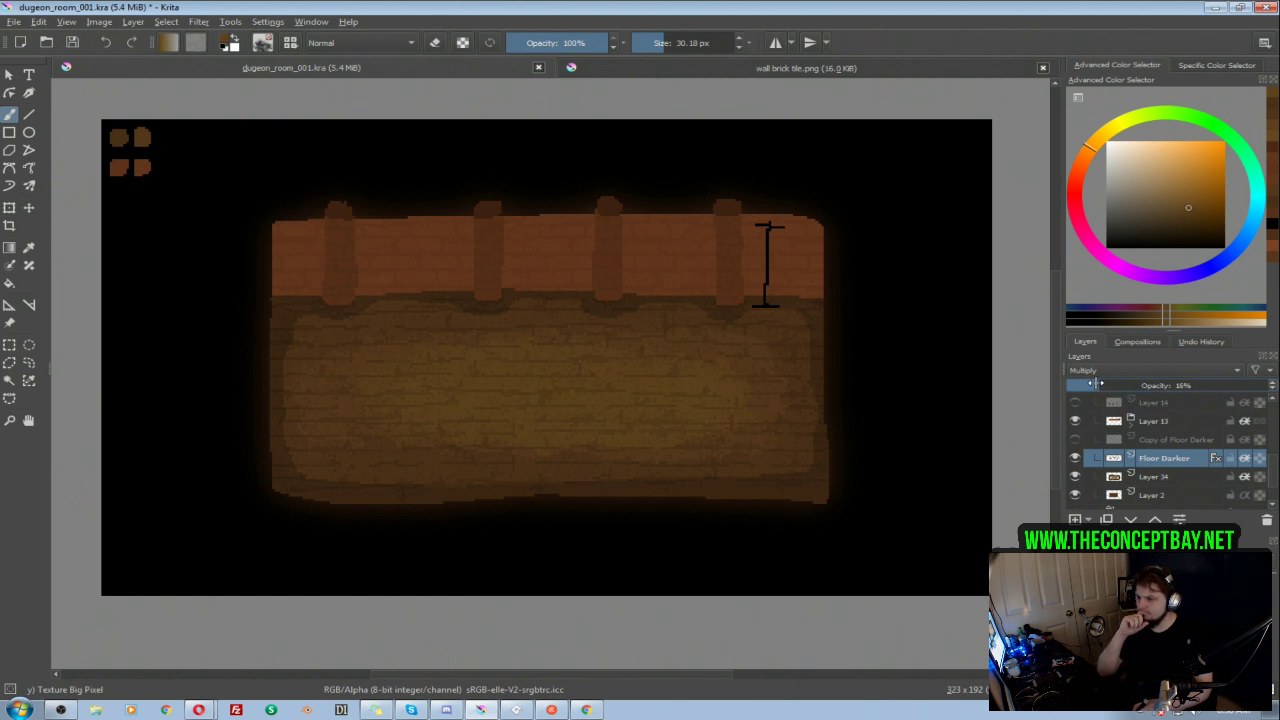
Step: Reduce the Floor Darker layer's opacity to 12% and compare the floor with and without Copy of Floor Darker, leaving it visible
{"action": "left_click_drag", "start_coordinate": [1093, 385], "coordinate": [1095, 385]}
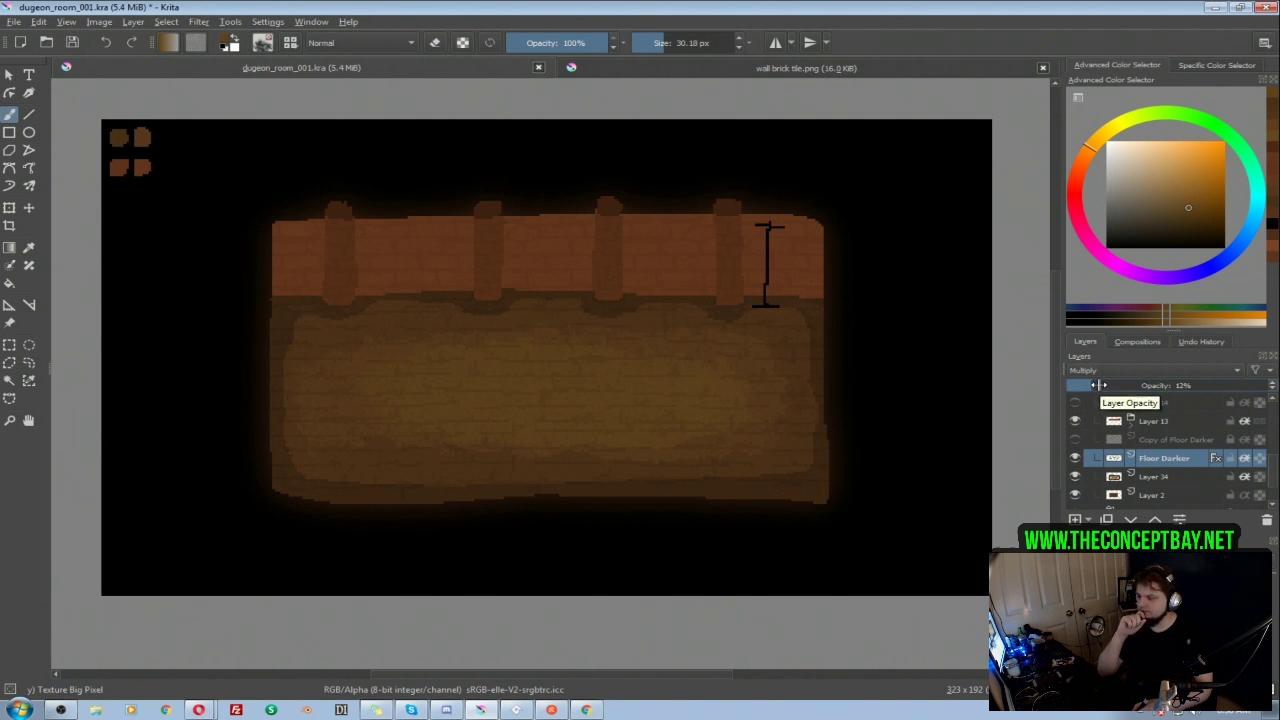
{"action": "left_click", "coordinate": [1075, 440]}
{"action": "left_click", "coordinate": [1075, 440]}
{"action": "left_click", "coordinate": [1075, 440]}
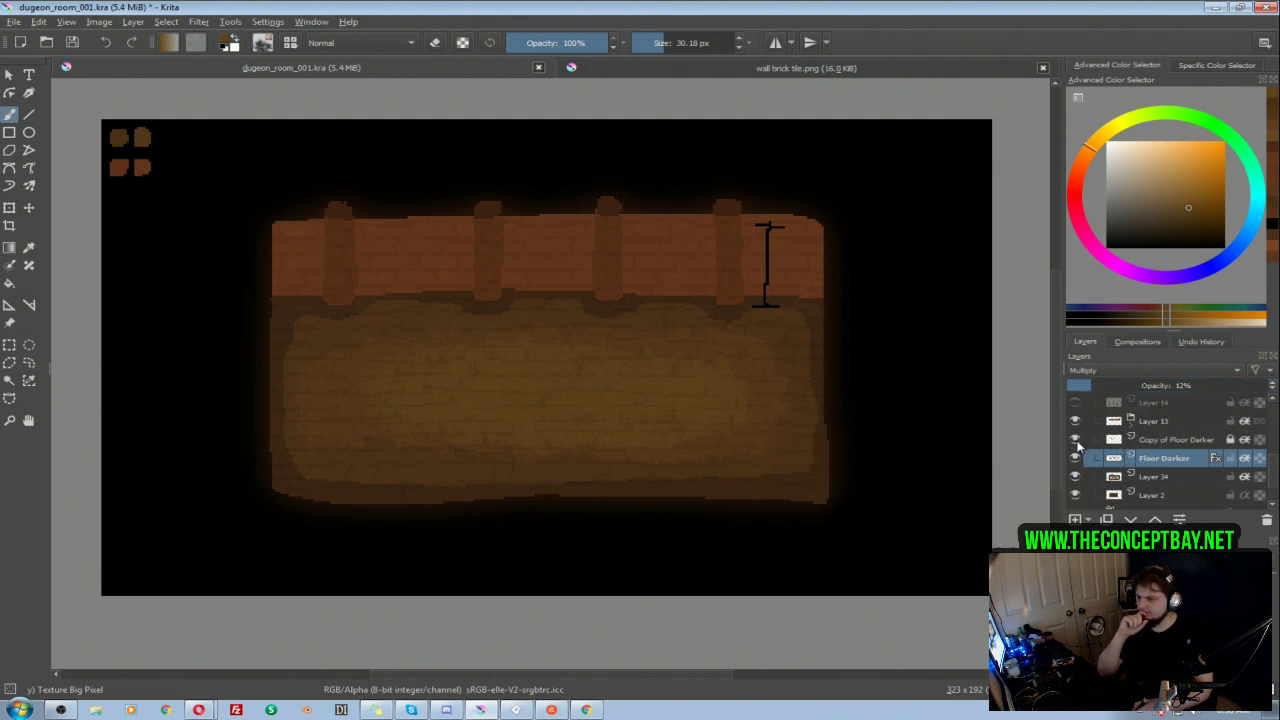
{"action": "left_click", "coordinate": [1075, 440]}
{"action": "left_click", "coordinate": [1075, 440]}
Step: Raise the Copy of Floor Darker layer's opacity to 98%
{"action": "left_click", "coordinate": [1174, 445]}
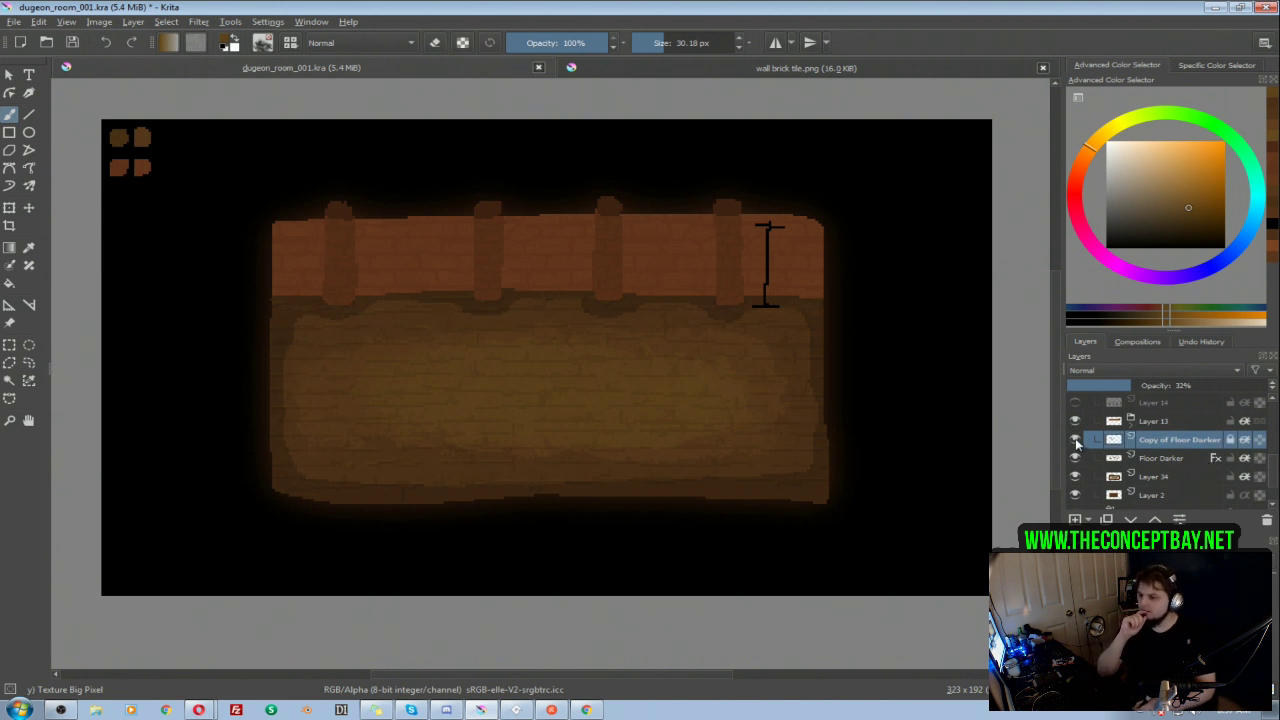
{"action": "left_click", "coordinate": [1171, 386]}
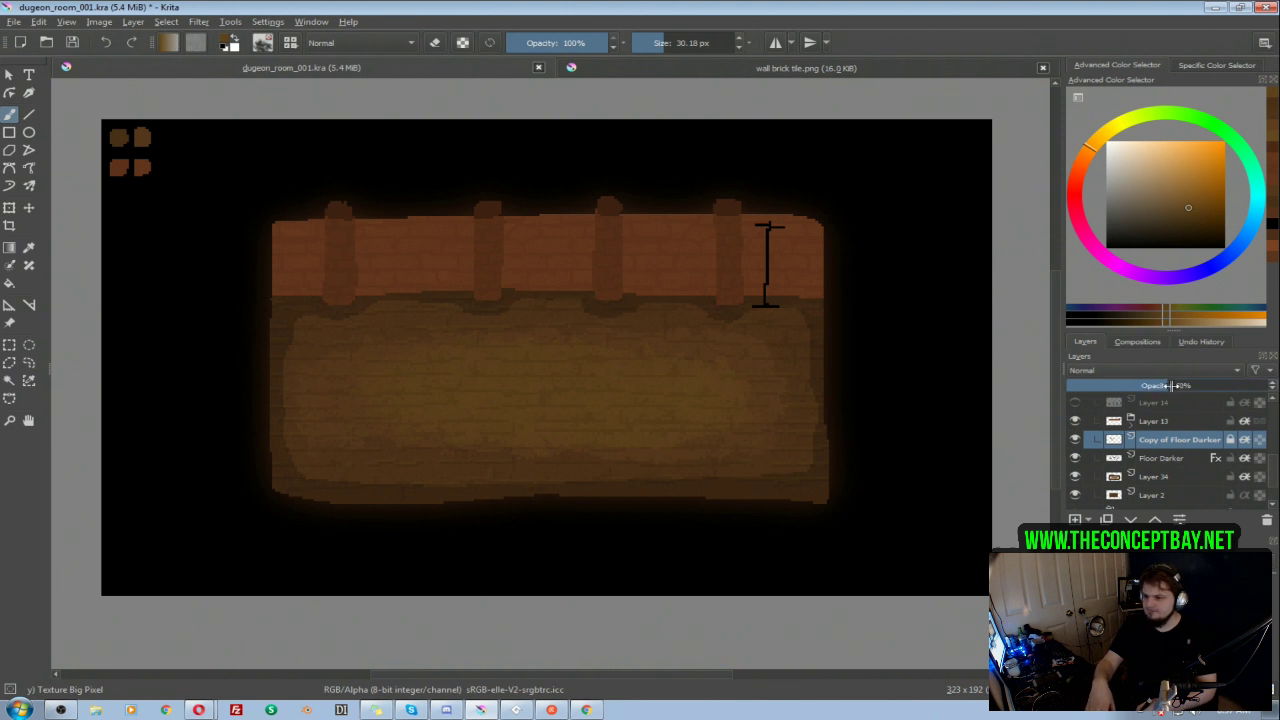
{"action": "left_click_drag", "start_coordinate": [1171, 386], "coordinate": [1264, 388]}
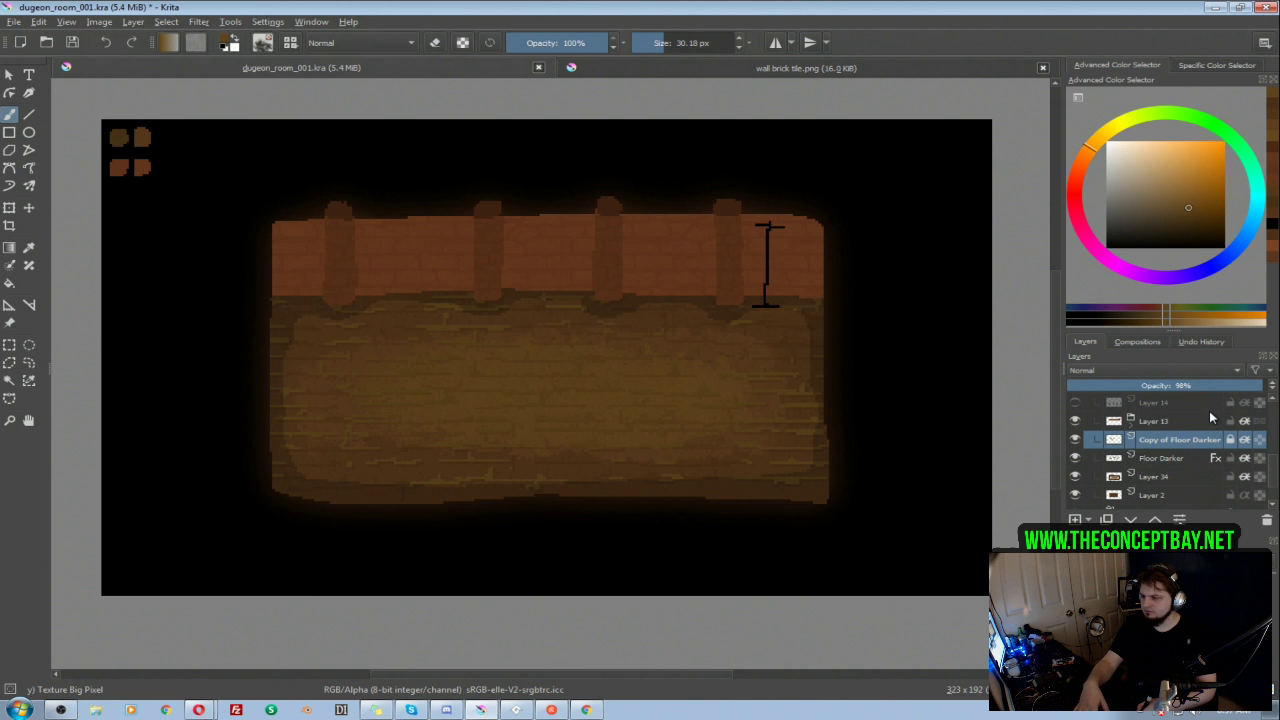
Step: Unlock Copy of Floor Darker and apply an HSV/HSL adjustment with slightly lower lightness and a small hue shift
{"action": "key", "text": "ctrl+u"}
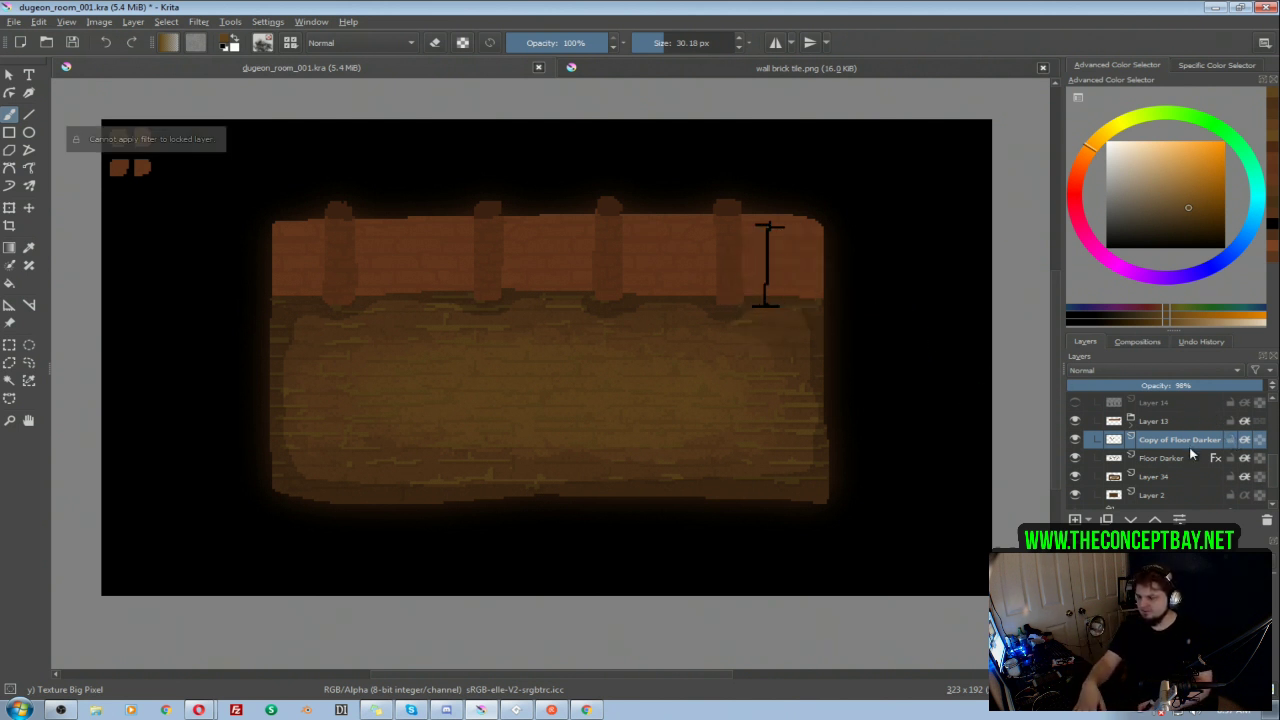
{"action": "key", "text": "ctrl+u"}
{"action": "left_click_drag", "start_coordinate": [1016, 175], "coordinate": [1019, 183]}
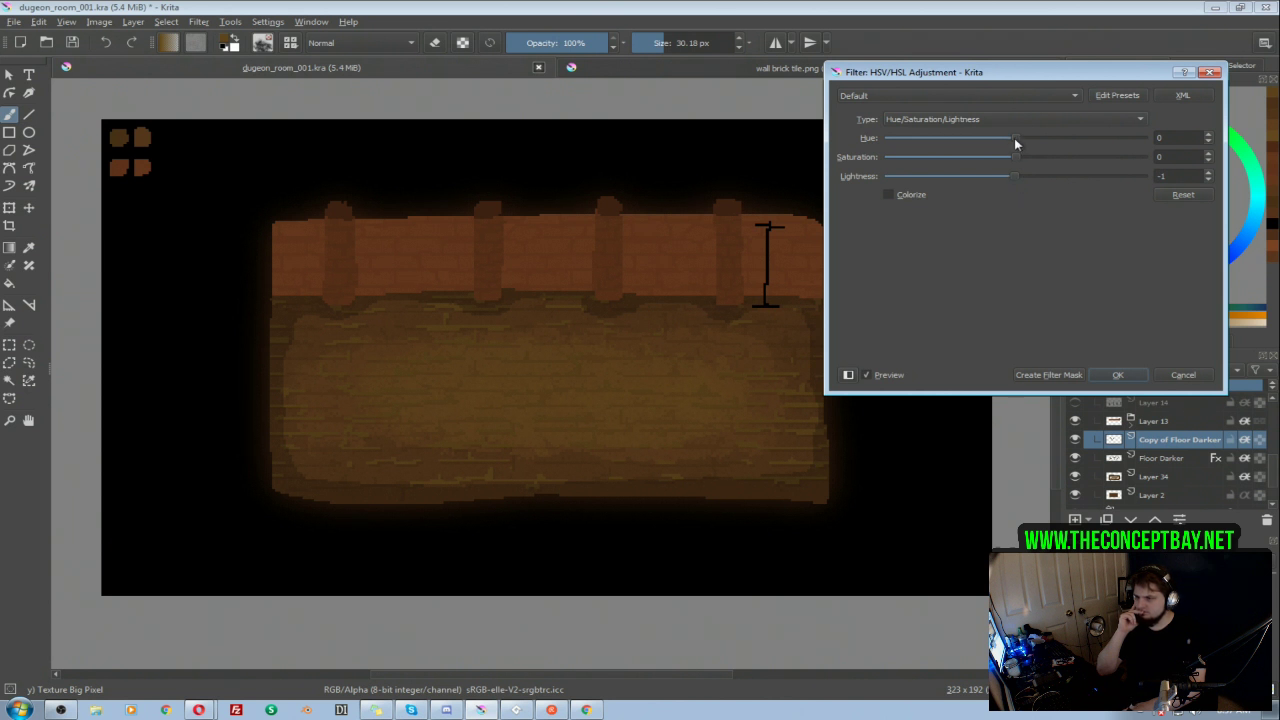
{"action": "left_click_drag", "start_coordinate": [1008, 137], "coordinate": [1009, 138]}
{"action": "left_click", "coordinate": [1118, 376]}
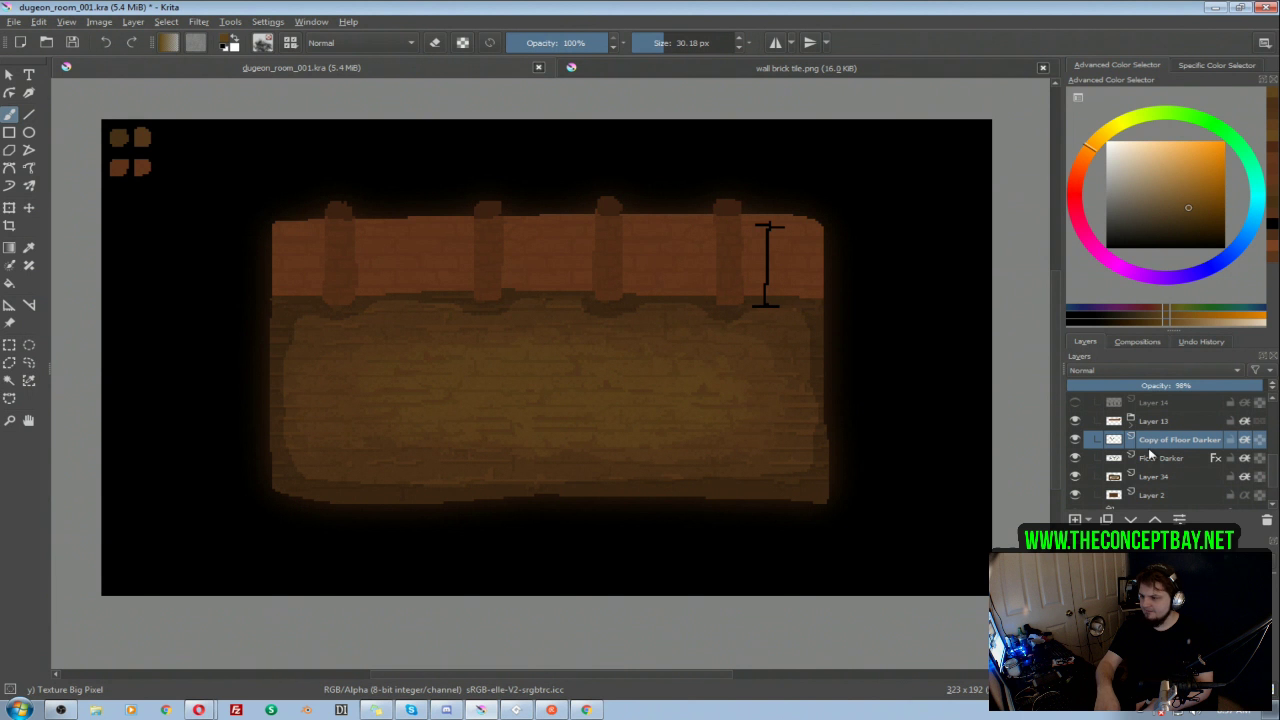
Step: Nudge the Copy of Floor Darker layer up slightly against the brick lines beneath it and commit the move
{"action": "left_click", "coordinate": [1150, 458]}
{"action": "left_click", "coordinate": [1140, 474]}
{"action": "left_click", "coordinate": [1135, 455]}
{"action": "left_click", "coordinate": [1131, 442]}
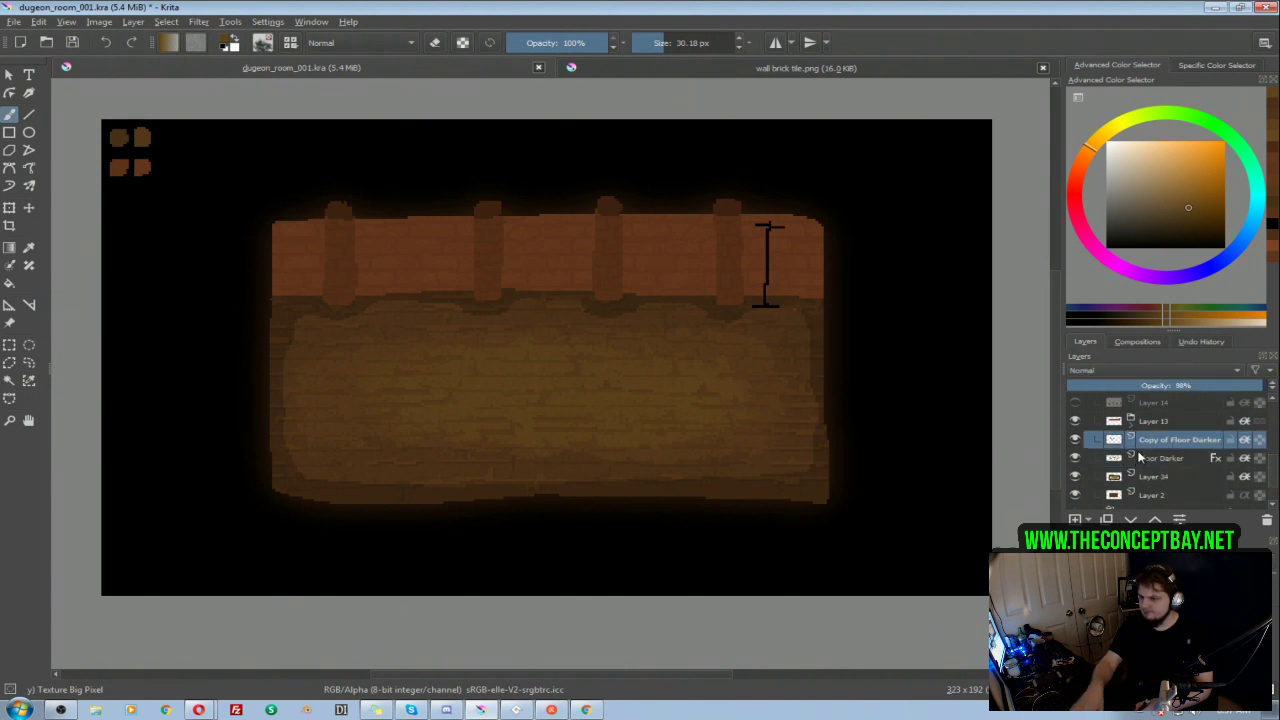
{"action": "key", "text": "t"}
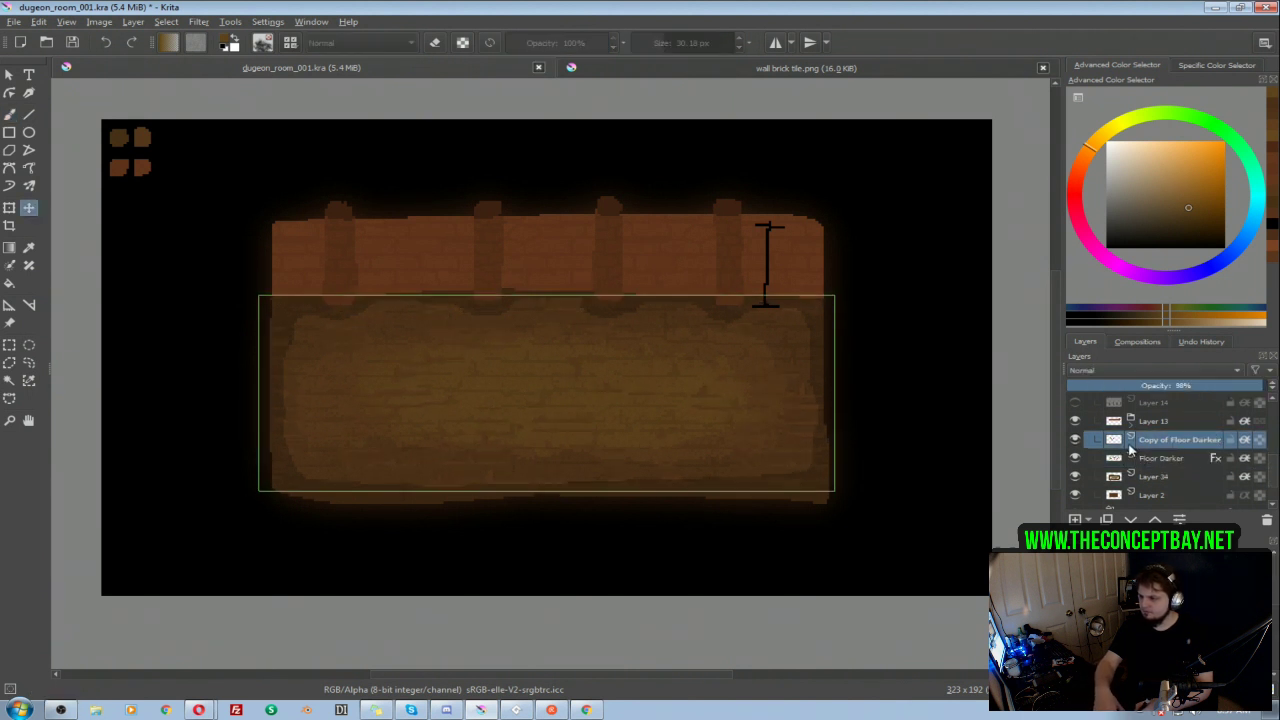
{"action": "key", "text": "Down"}
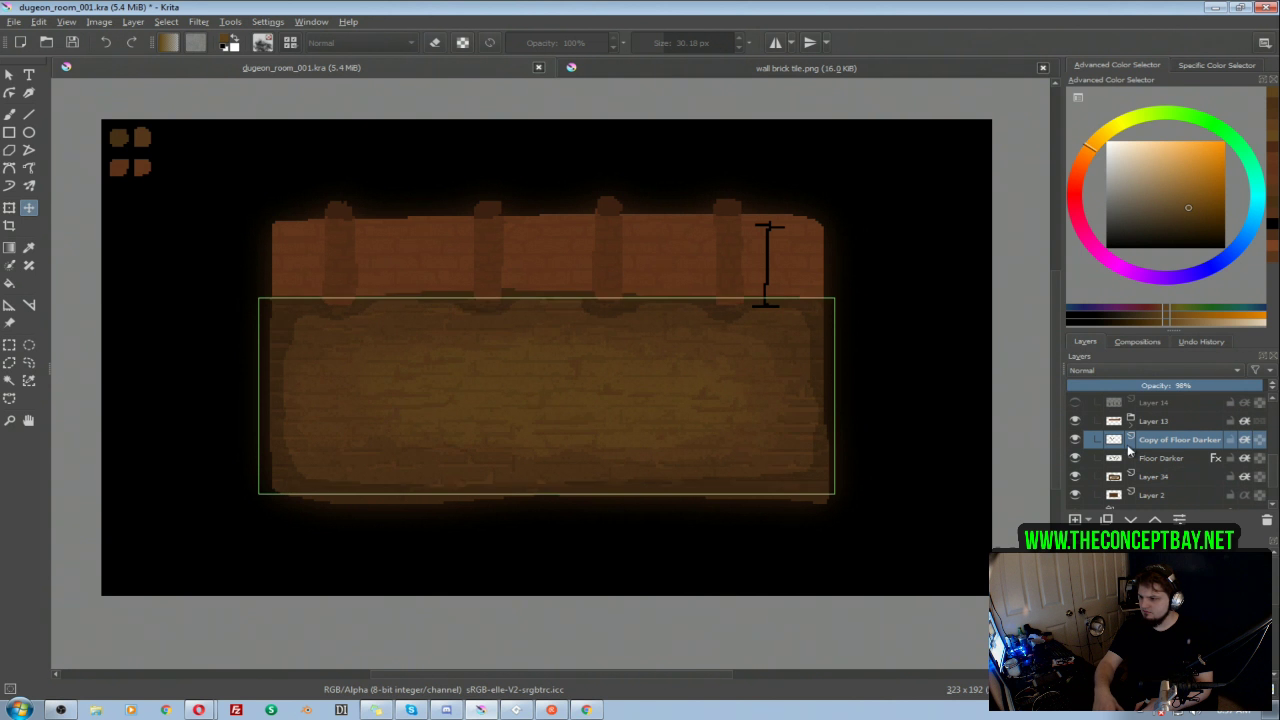
{"action": "key", "text": "Up"}
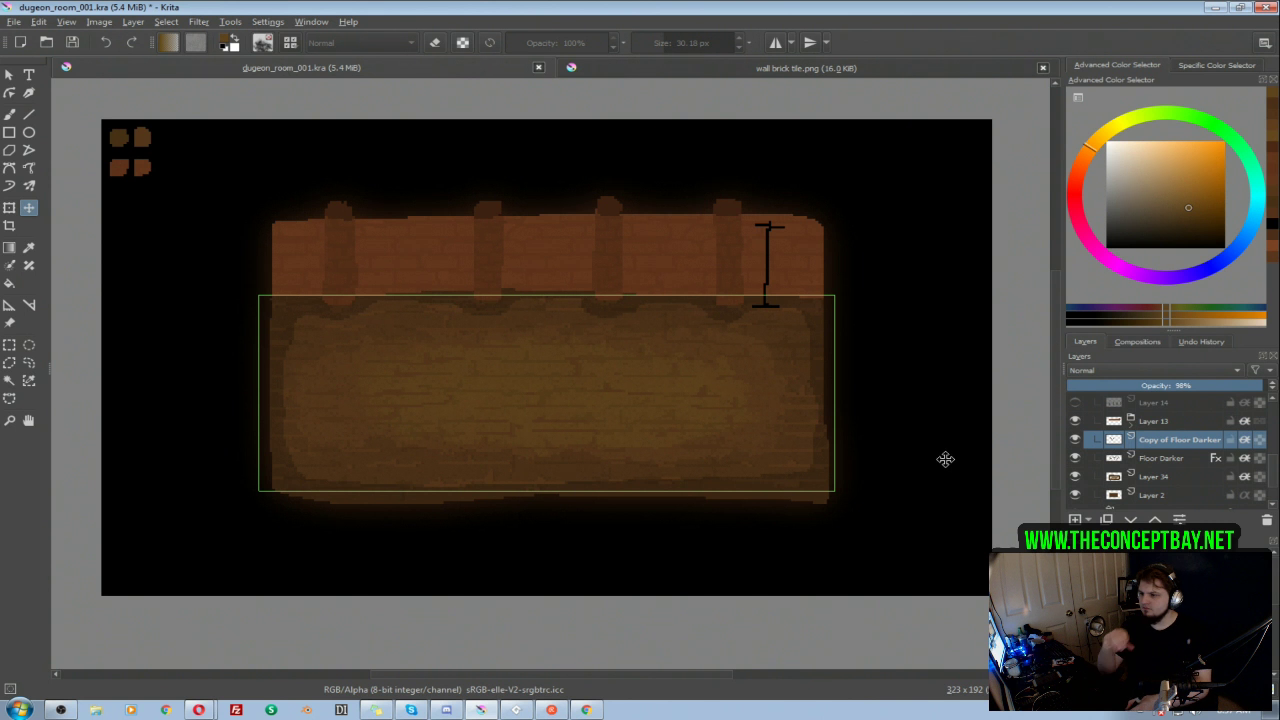
{"action": "key", "text": "Return"}
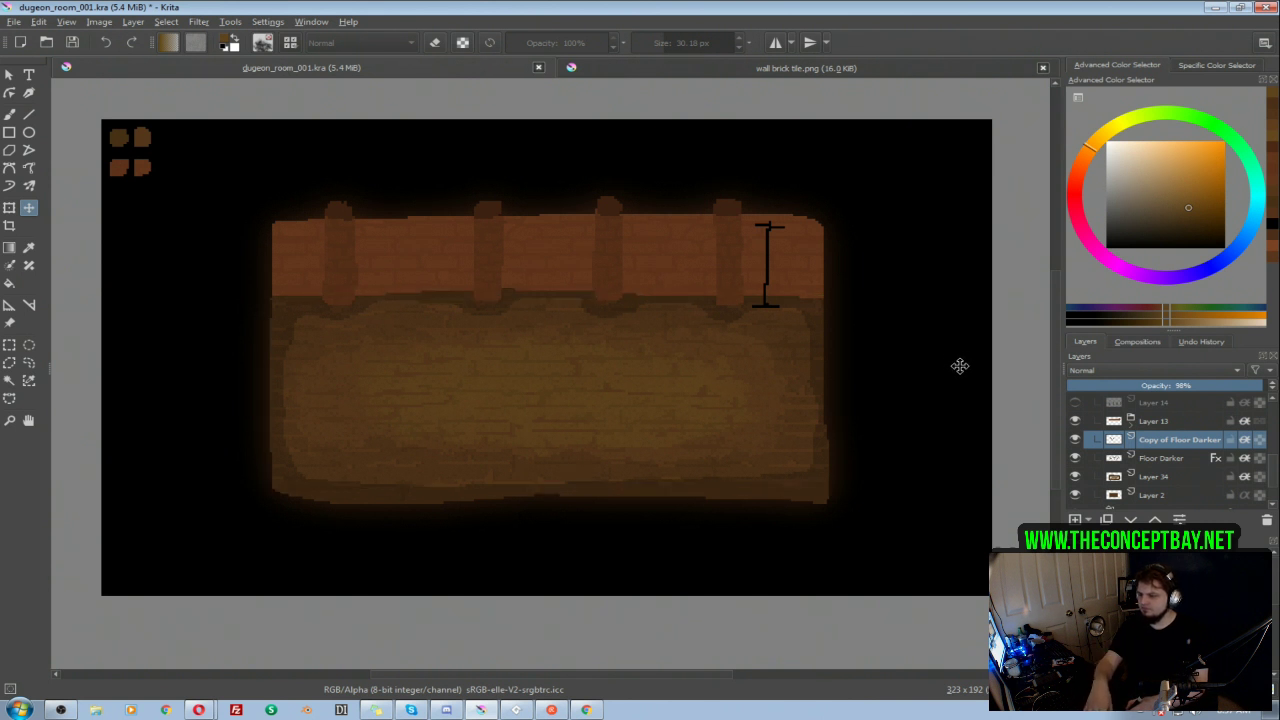
Step: Slightly darken Copy of Floor Darker with an HSV/HSL lightness adjustment and compare the floor with the layer hidden and shown
{"action": "key", "text": "ctrl+u"}
{"action": "left_click_drag", "start_coordinate": [1016, 176], "coordinate": [994, 181]}
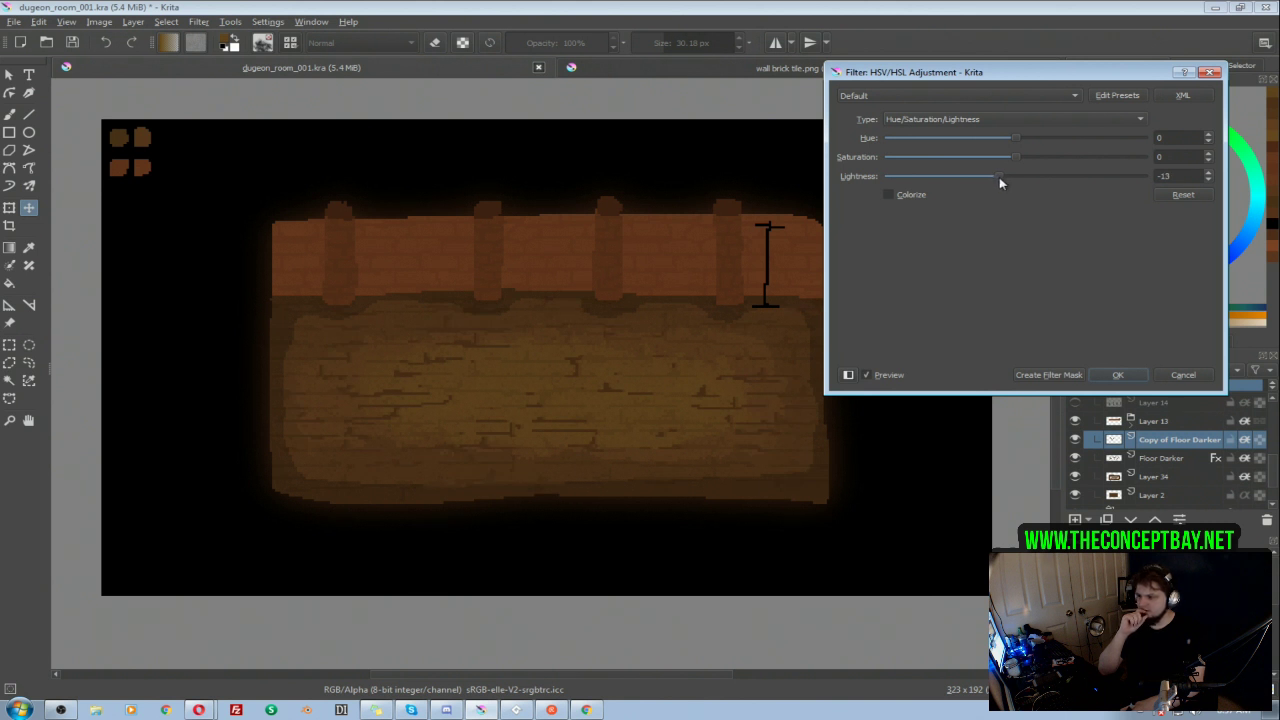
{"action": "mouse_move", "coordinate": [1006, 180]}
{"action": "left_mouse_down"}
{"action": "mouse_move", "coordinate": [1030, 182]}
{"action": "mouse_move", "coordinate": [1019, 183]}
{"action": "left_mouse_up"}
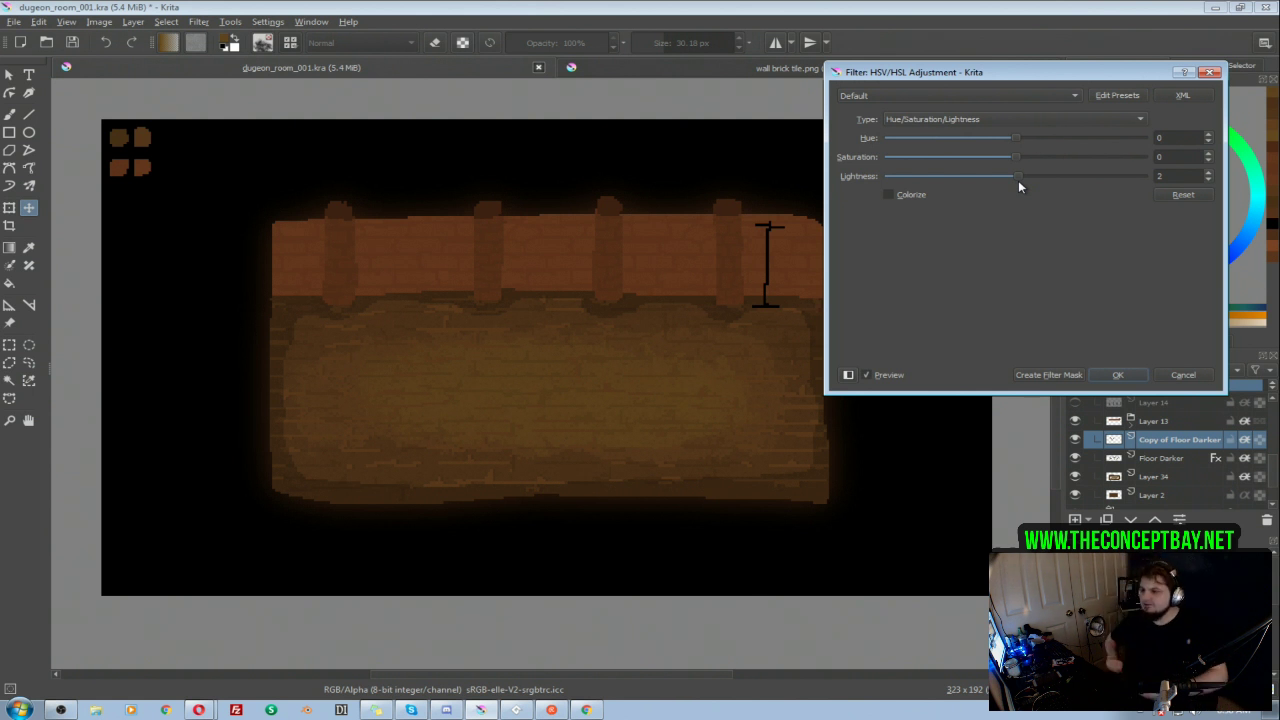
{"action": "left_click_drag", "start_coordinate": [1018, 174], "coordinate": [1004, 175]}
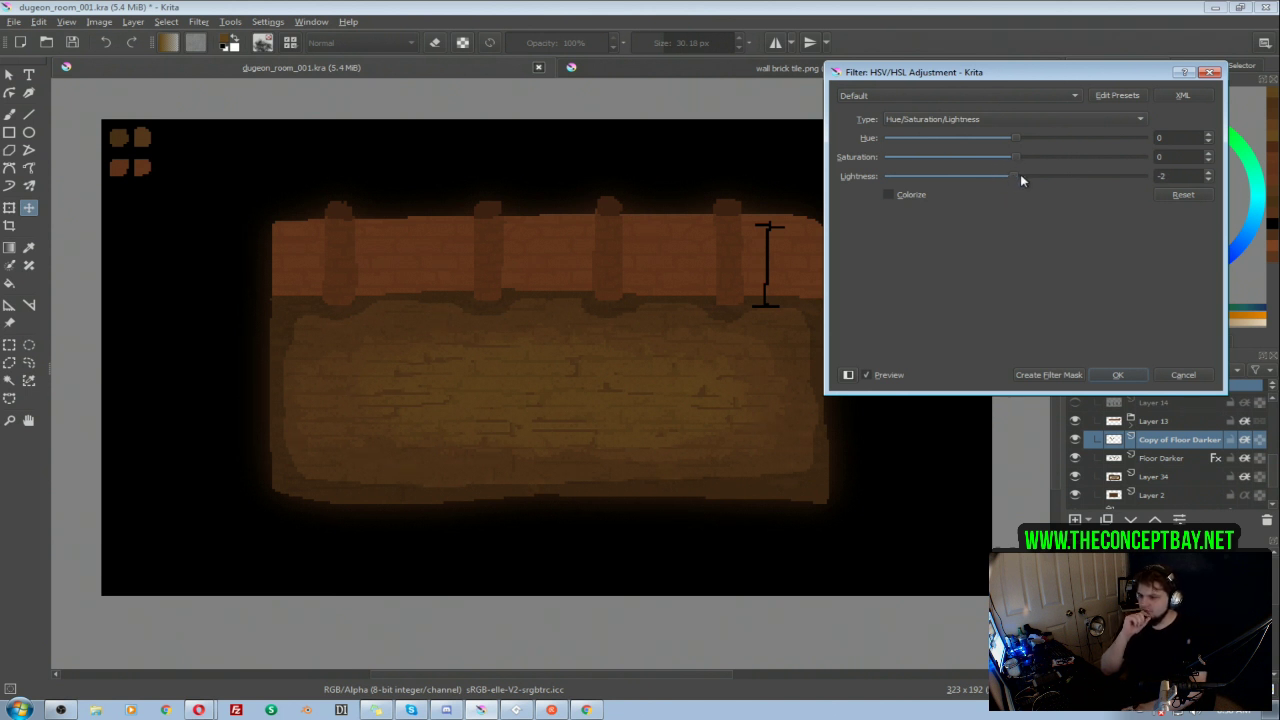
{"action": "left_click", "coordinate": [1117, 374]}
{"action": "left_click", "coordinate": [1075, 440]}
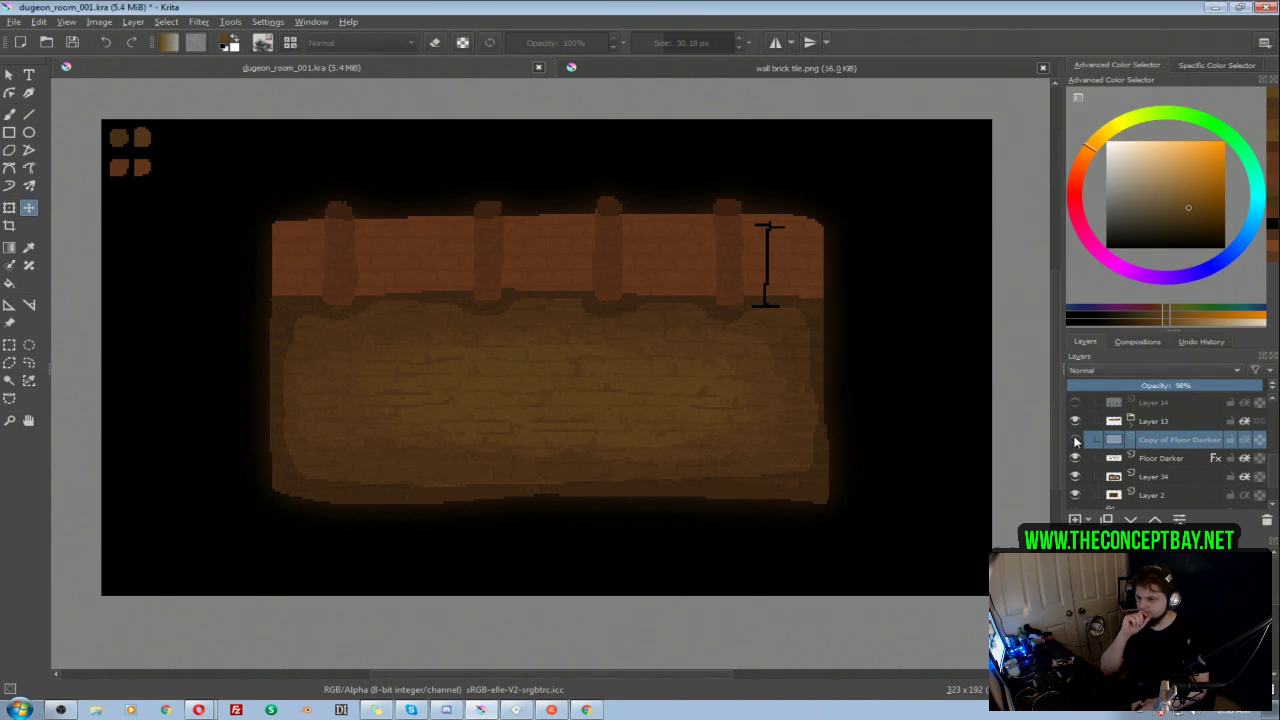
{"action": "left_click", "coordinate": [1075, 440]}
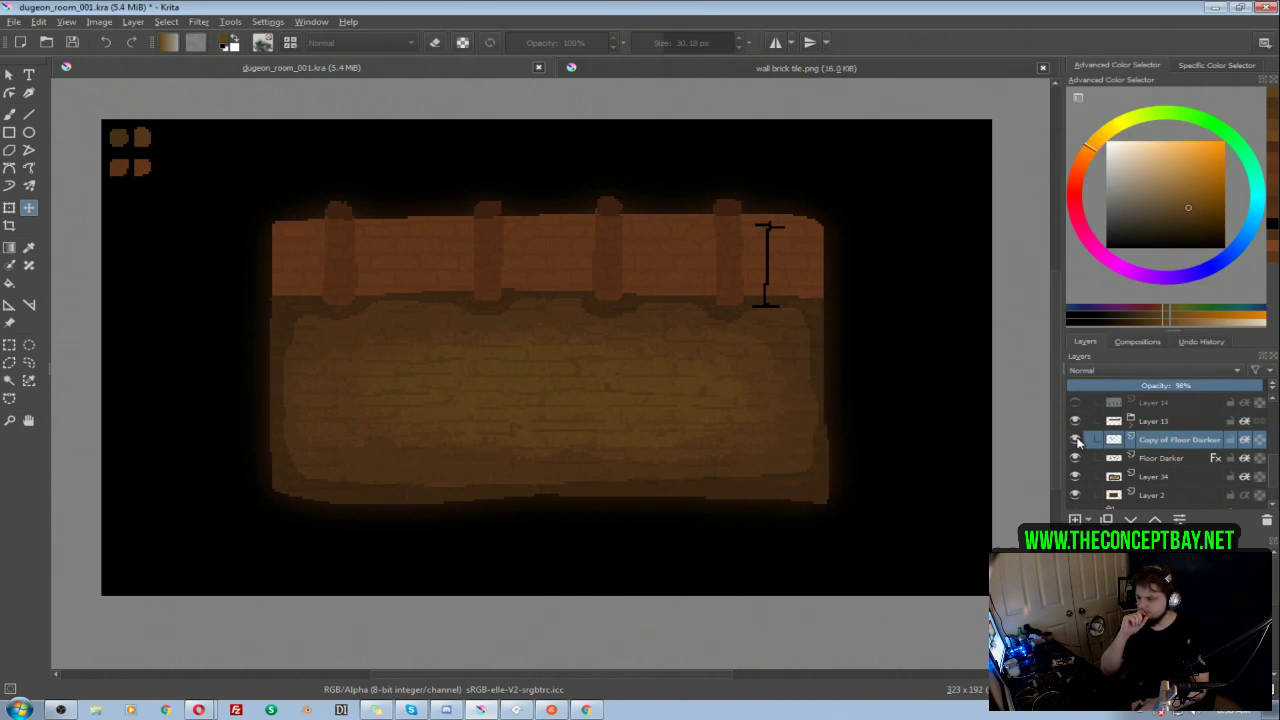
{"action": "left_click", "coordinate": [822, 431]}
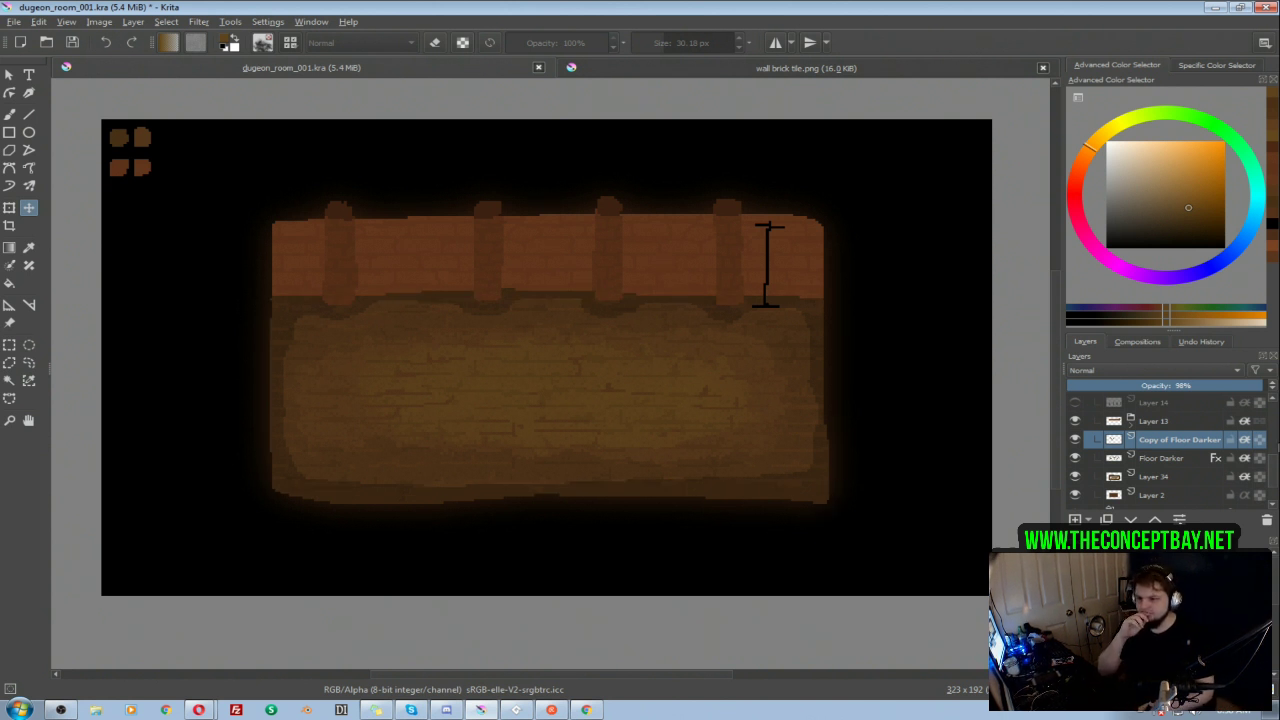
Step: Compare the wall with and without the pillar shading on Layer 14 and leave that layer visible
{"action": "scroll", "coordinate": [1068, 457], "scroll_direction": "up", "scroll_amount": 1}
{"action": "left_click", "coordinate": [1075, 458]}
{"action": "left_click", "coordinate": [1075, 458]}
{"action": "left_click", "coordinate": [1075, 458]}
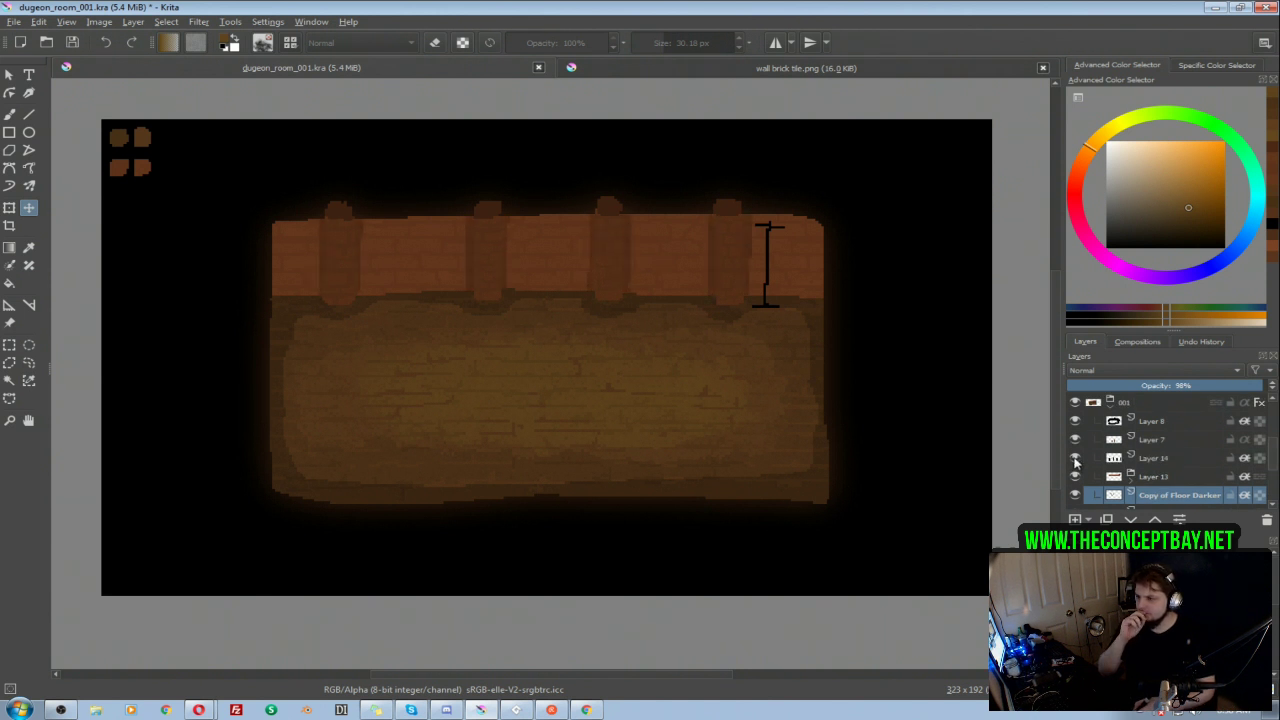
{"action": "left_click", "coordinate": [1076, 460]}
{"action": "left_click", "coordinate": [1076, 460]}
{"action": "left_click", "coordinate": [1076, 460]}
{"action": "left_click", "coordinate": [1076, 460]}
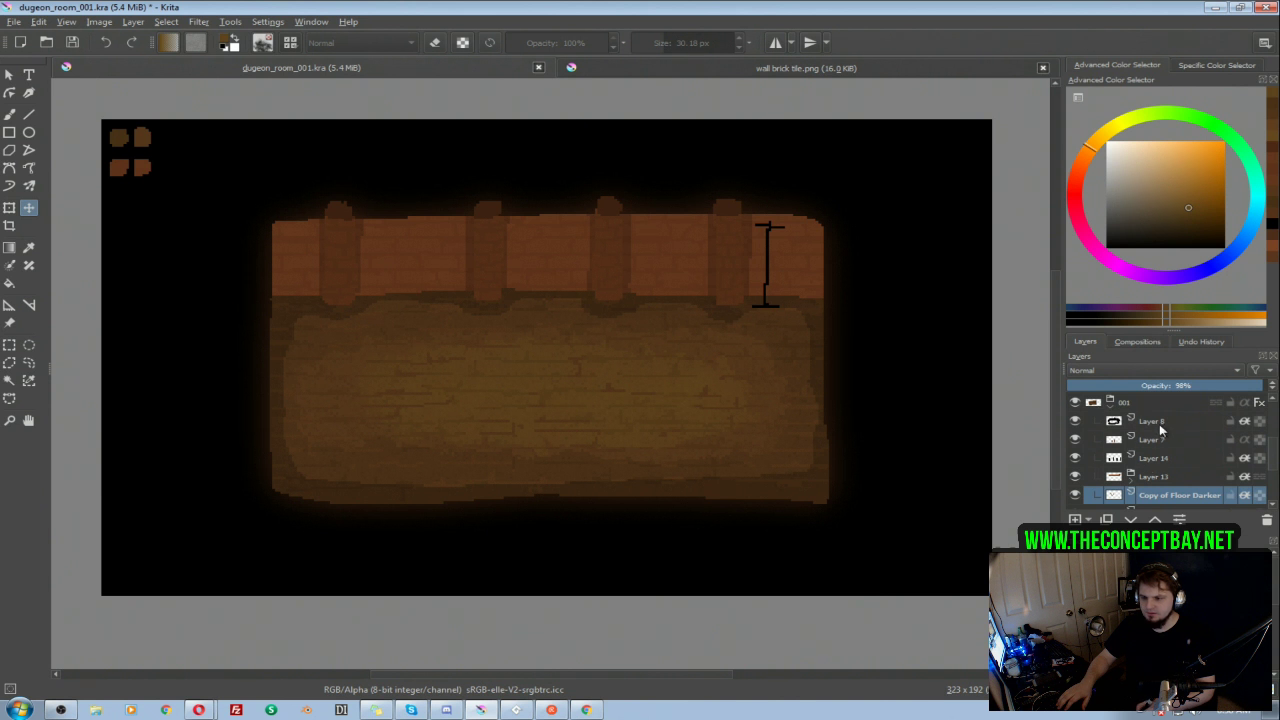
Step: Add a new paint layer to the 001 group and place it between Layer 14 and Layer 13
{"action": "left_click", "coordinate": [1161, 424]}
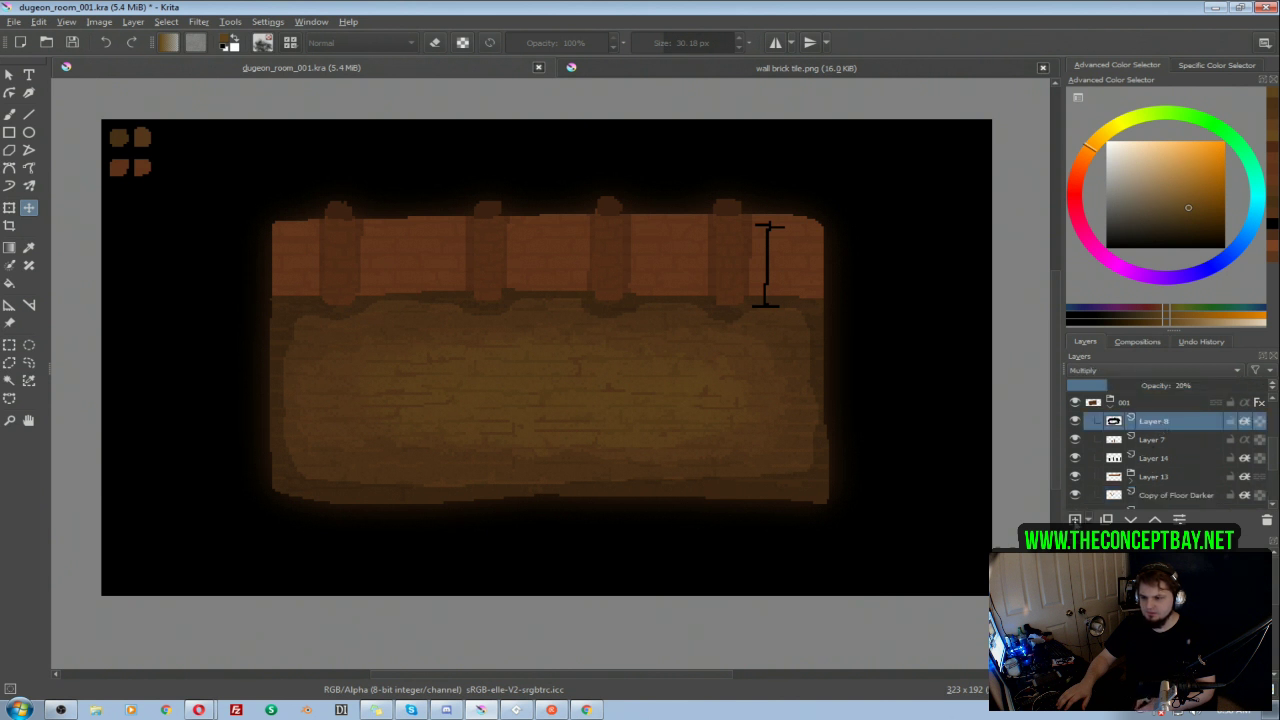
{"action": "left_click", "coordinate": [1076, 521]}
{"action": "left_click_drag", "start_coordinate": [1148, 422], "coordinate": [1162, 487]}
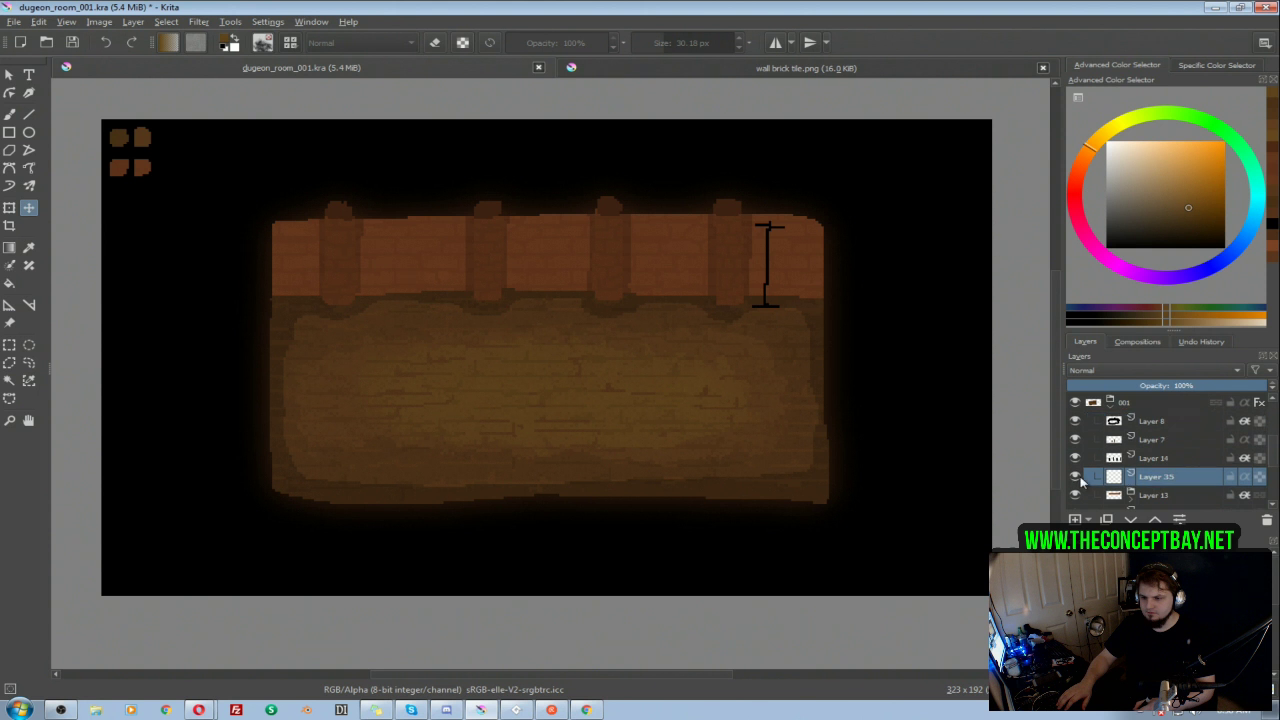
{"action": "left_click", "coordinate": [1075, 440]}
{"action": "left_click", "coordinate": [1075, 440]}
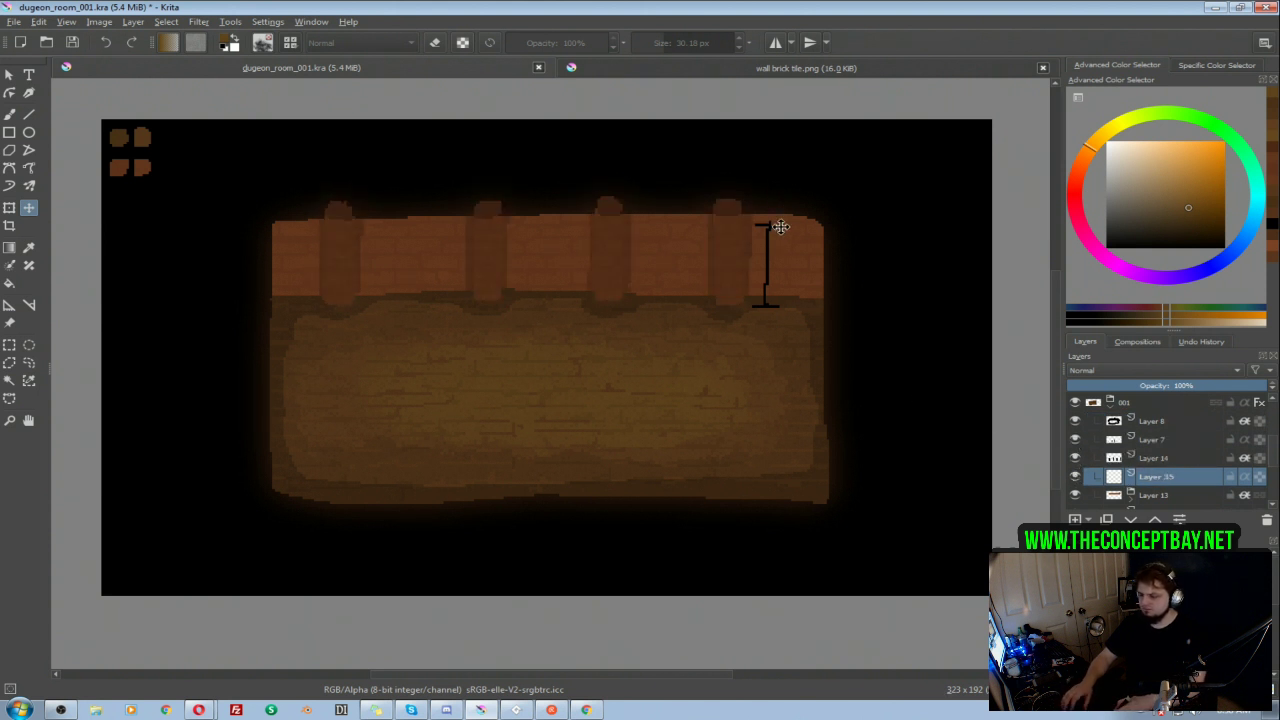
Step: Show the Layer 21 room instead of 001 and sample the dark brown of its wall's top strip as the brush color
{"action": "left_click", "coordinate": [1110, 408]}
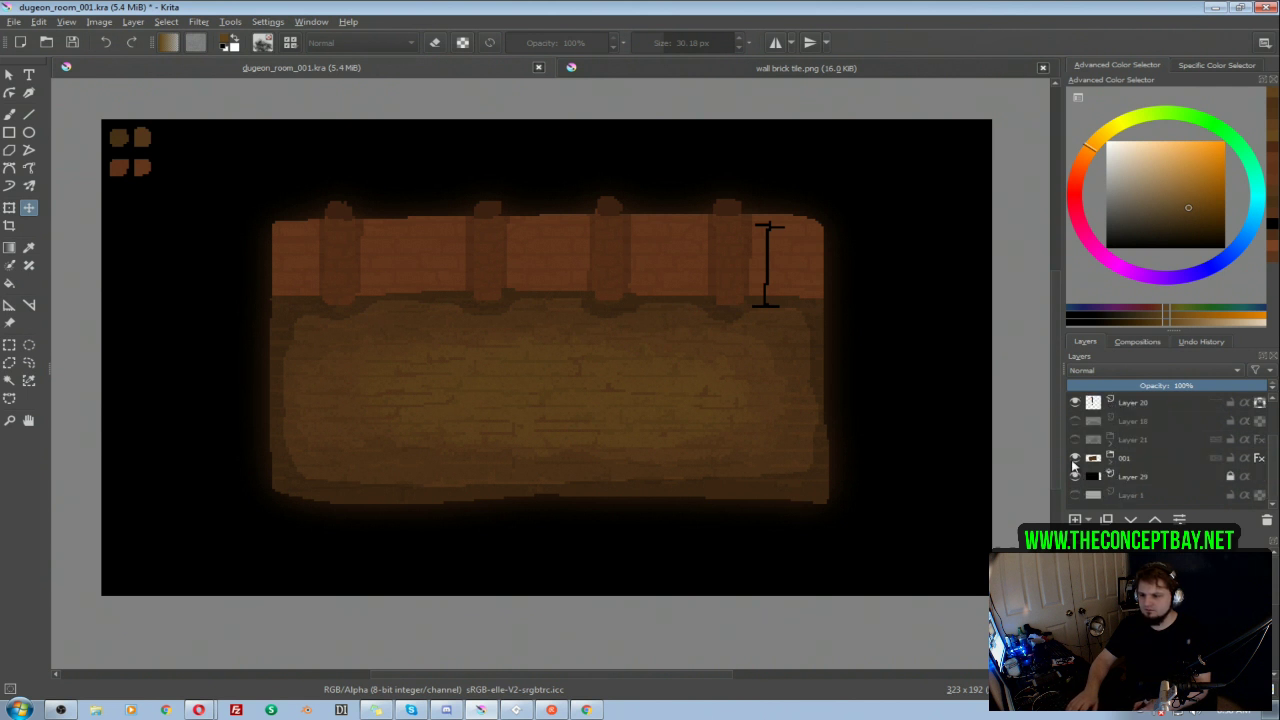
{"action": "left_click", "coordinate": [1076, 459]}
{"action": "left_click", "coordinate": [1075, 440]}
{"action": "left_click", "coordinate": [1112, 443]}
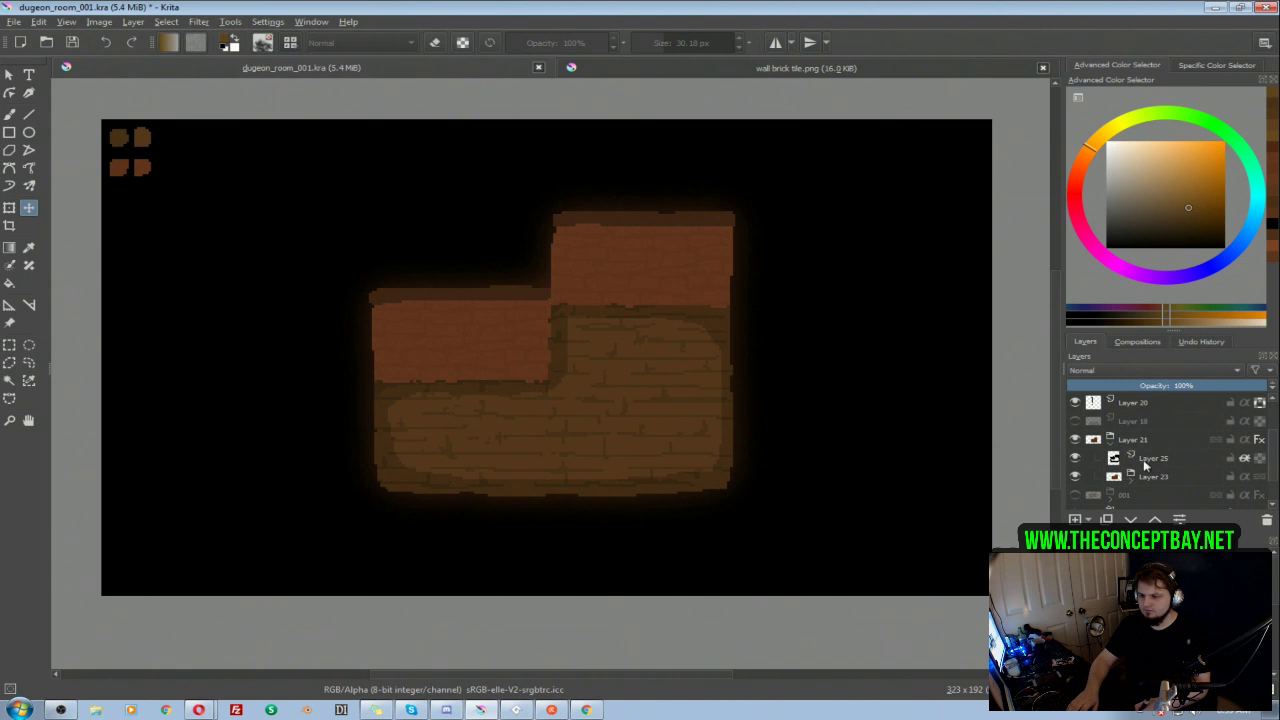
{"action": "left_click", "coordinate": [1146, 466]}
{"action": "left_click", "coordinate": [1131, 477]}
{"action": "left_click", "coordinate": [1174, 494], "text": "alt"}
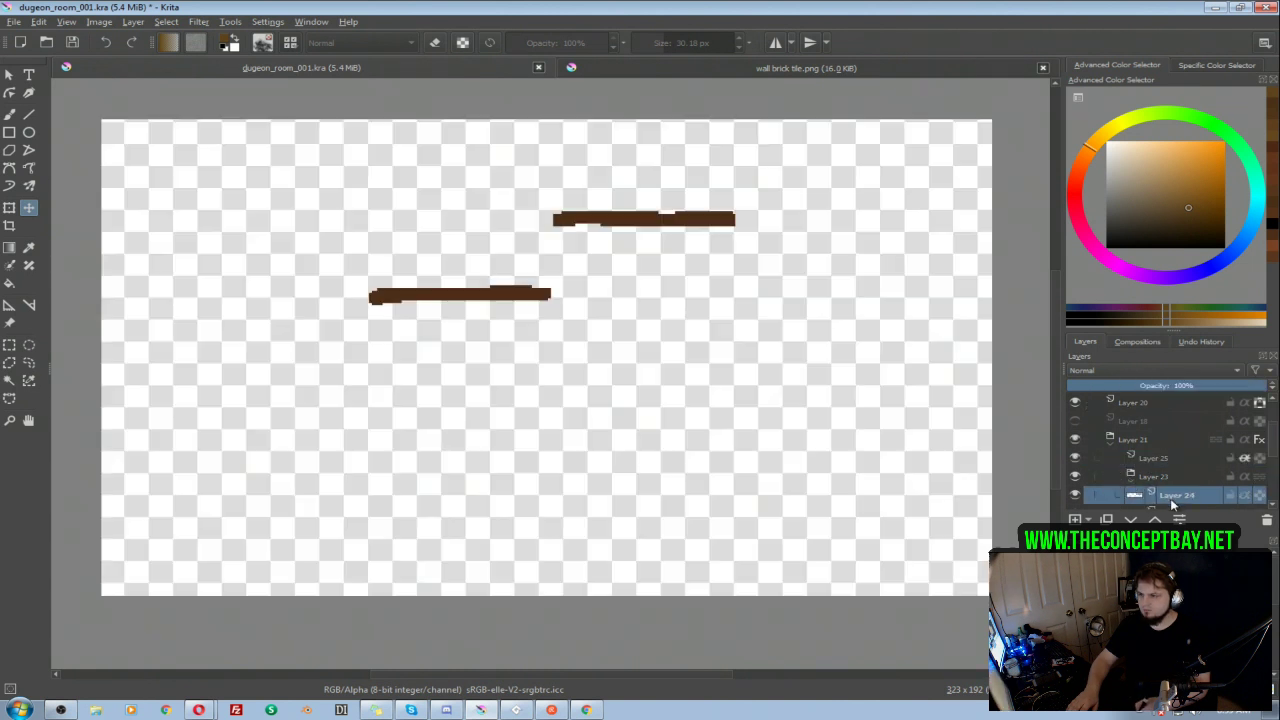
{"action": "key", "text": "b"}
{"action": "left_click", "coordinate": [717, 214], "text": "ctrl"}
{"action": "left_click", "coordinate": [1134, 495], "text": "alt"}
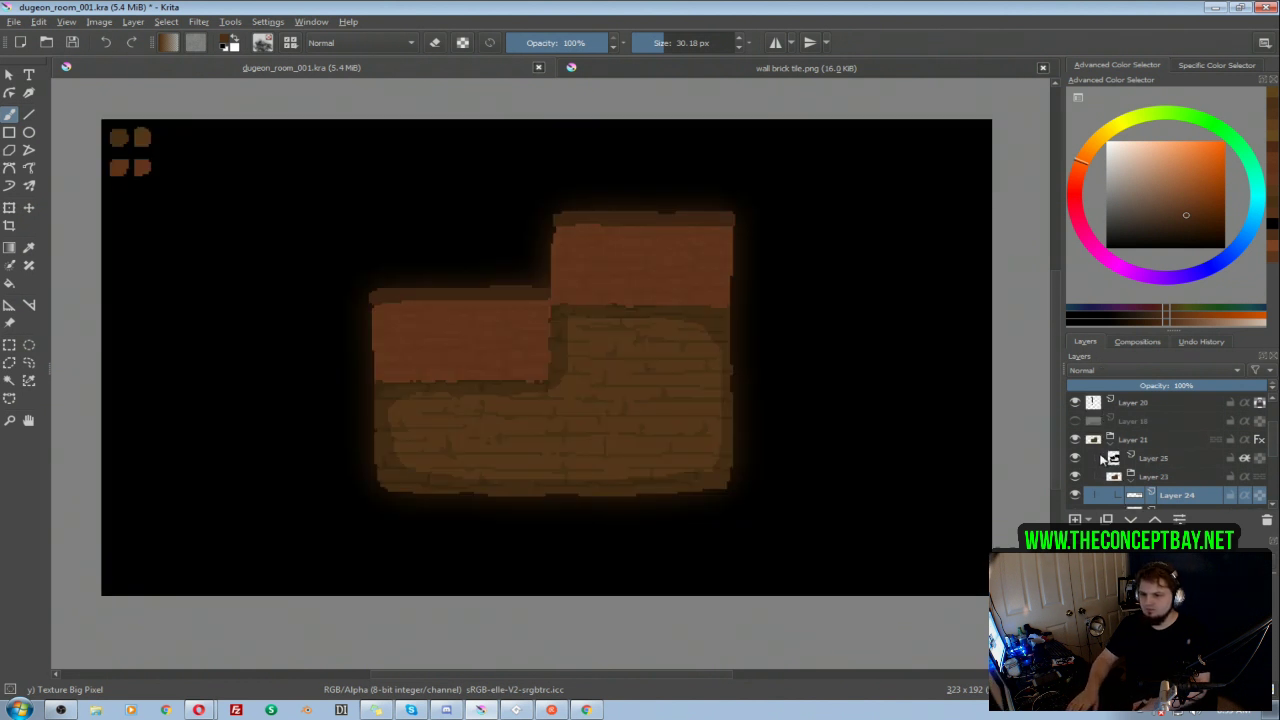
Step: Hide the Layer 21 room, show the 001 group again and select Layer 35 in it
{"action": "left_click", "coordinate": [1074, 440]}
{"action": "left_click", "coordinate": [1110, 442]}
{"action": "left_click", "coordinate": [1074, 459]}
{"action": "left_click", "coordinate": [1110, 458]}
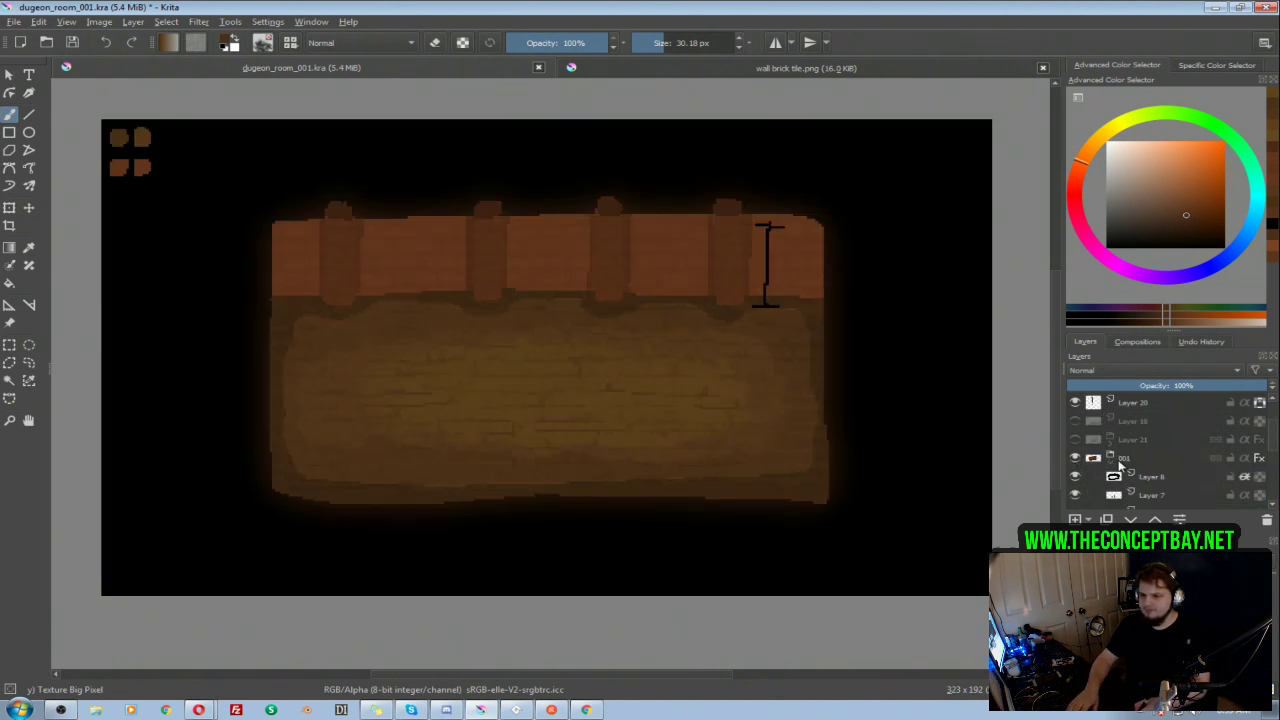
{"action": "left_click_drag", "start_coordinate": [1272, 440], "coordinate": [1274, 459]}
{"action": "left_click", "coordinate": [1171, 461]}
{"action": "left_click", "coordinate": [1076, 459]}
Step: Paint a dark brown strip along the full top edge of the wall with the Pixel Art brush at 5.88 px
{"action": "right_click", "coordinate": [722, 228]}
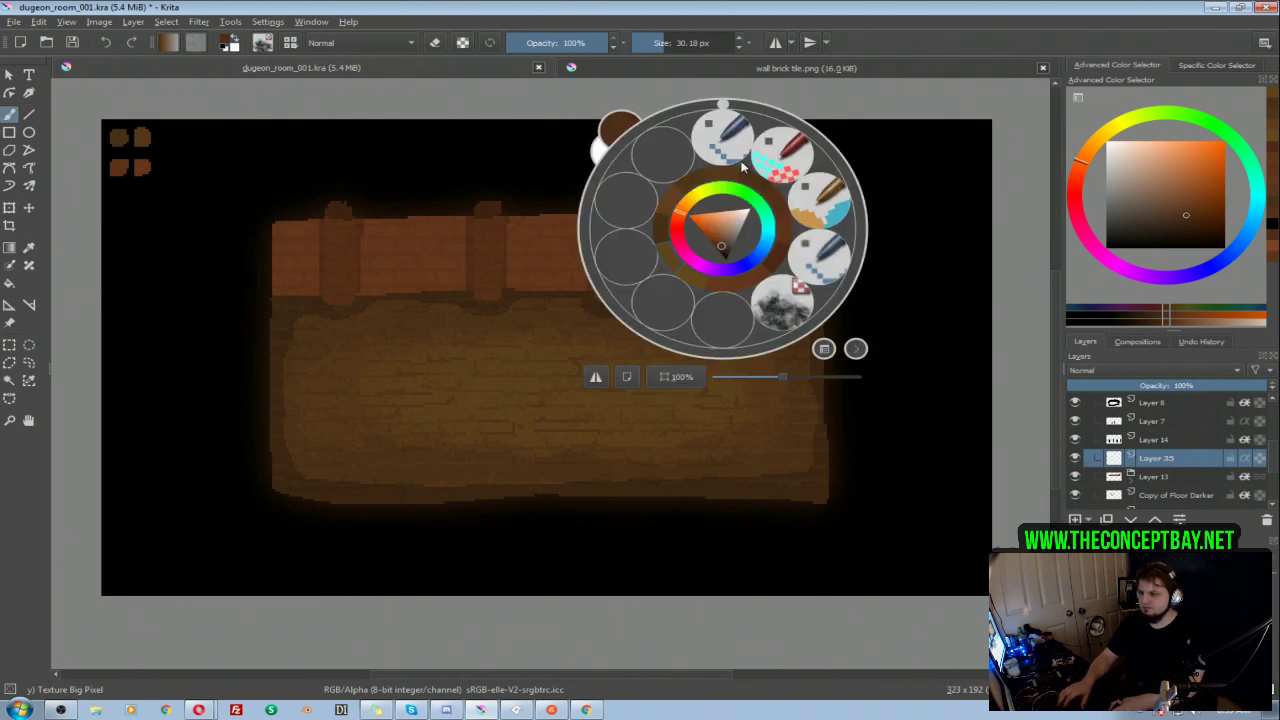
{"action": "left_click", "coordinate": [722, 138]}
{"action": "mouse_move", "coordinate": [797, 217]}
{"action": "left_mouse_down", "text": "shift"}
{"action": "mouse_move", "coordinate": [814, 217]}
{"action": "mouse_move", "coordinate": [771, 211]}
{"action": "mouse_move", "coordinate": [819, 218]}
{"action": "left_mouse_up", "text": "shift"}
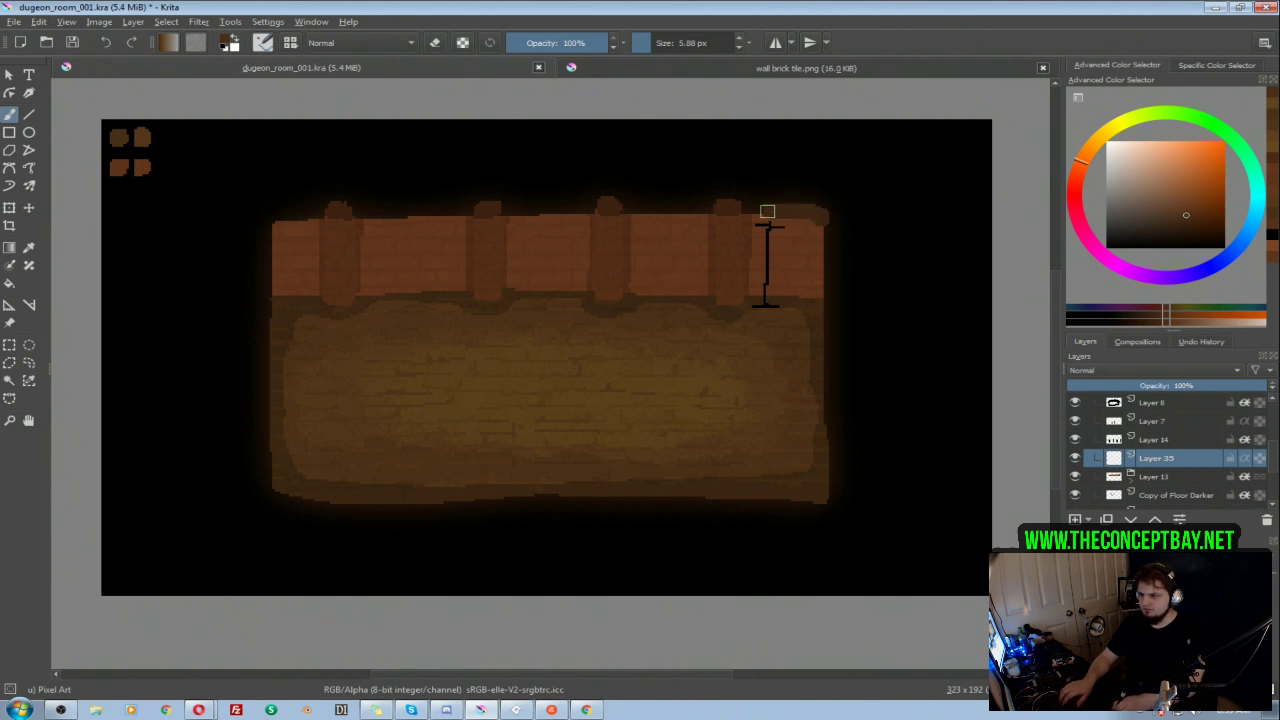
{"action": "mouse_move", "coordinate": [780, 209]}
{"action": "left_mouse_down"}
{"action": "mouse_move", "coordinate": [283, 211]}
{"action": "mouse_move", "coordinate": [274, 234]}
{"action": "left_mouse_up"}
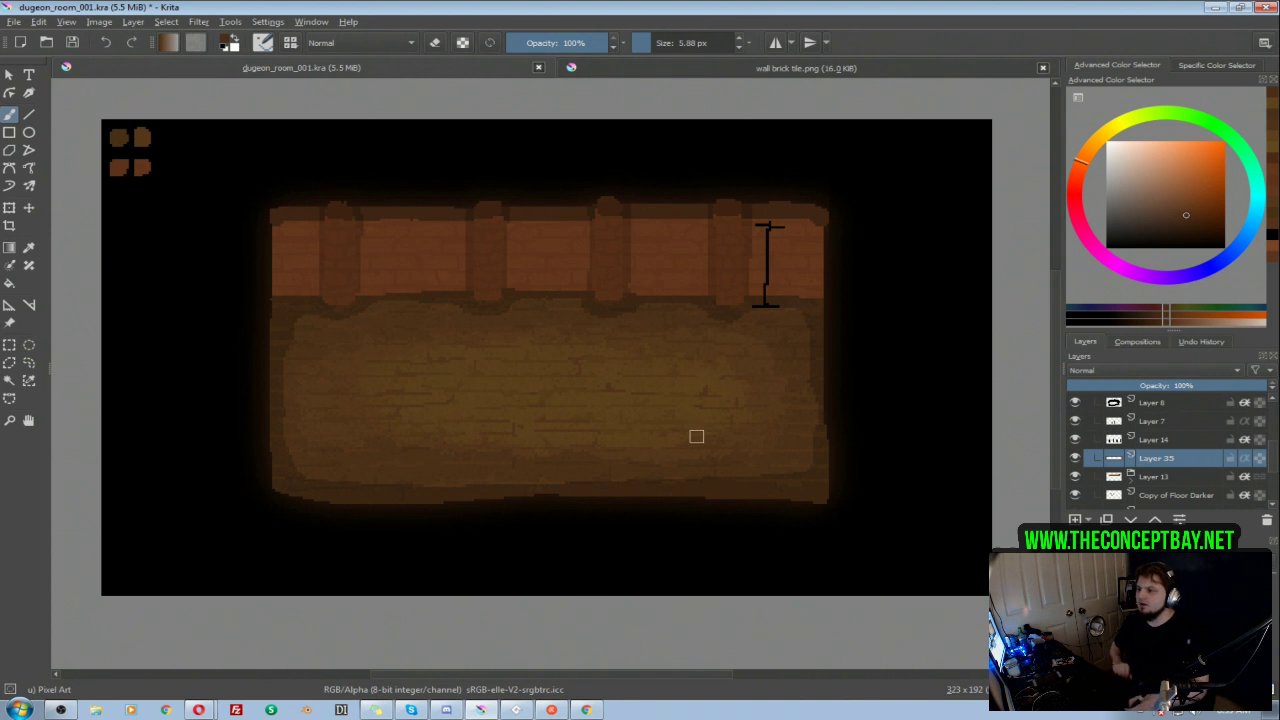
Step: Add an Inner Glow layer style to Layer 35 with its blend mode set to Normal
{"action": "right_click", "coordinate": [1157, 459]}
{"action": "left_click", "coordinate": [1062, 158]}
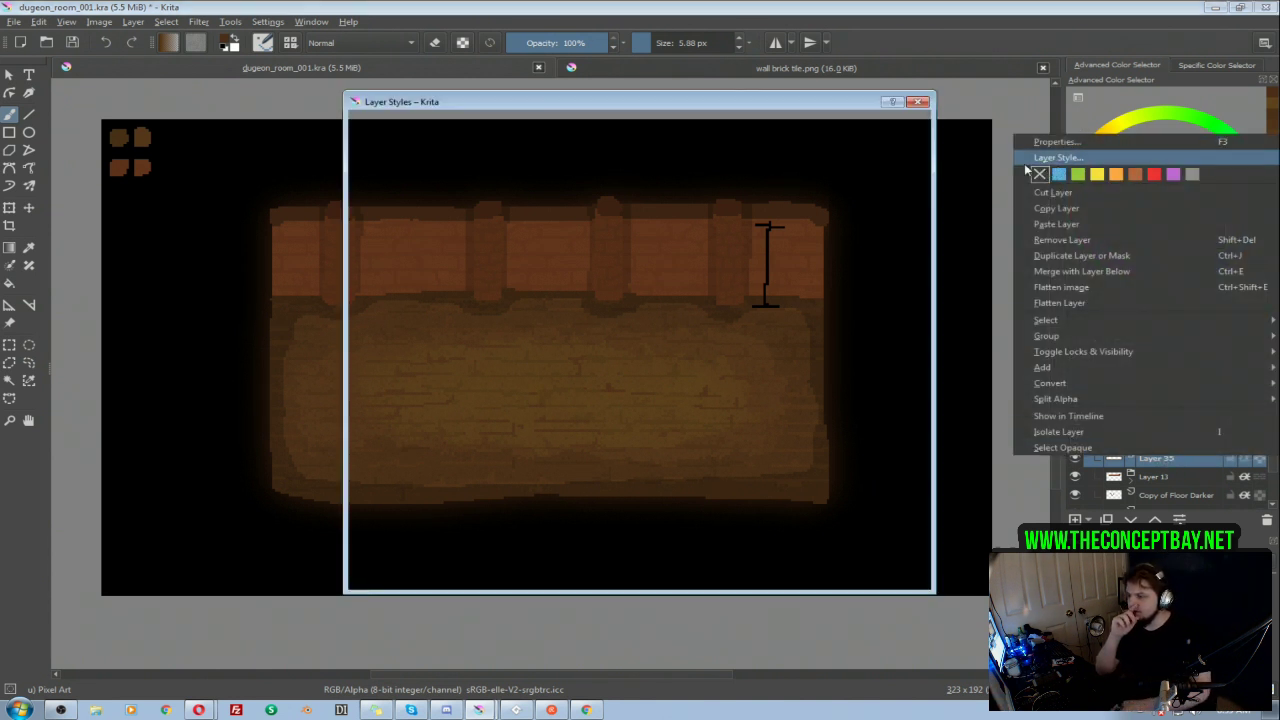
{"action": "left_click_drag", "start_coordinate": [490, 102], "coordinate": [812, 130]}
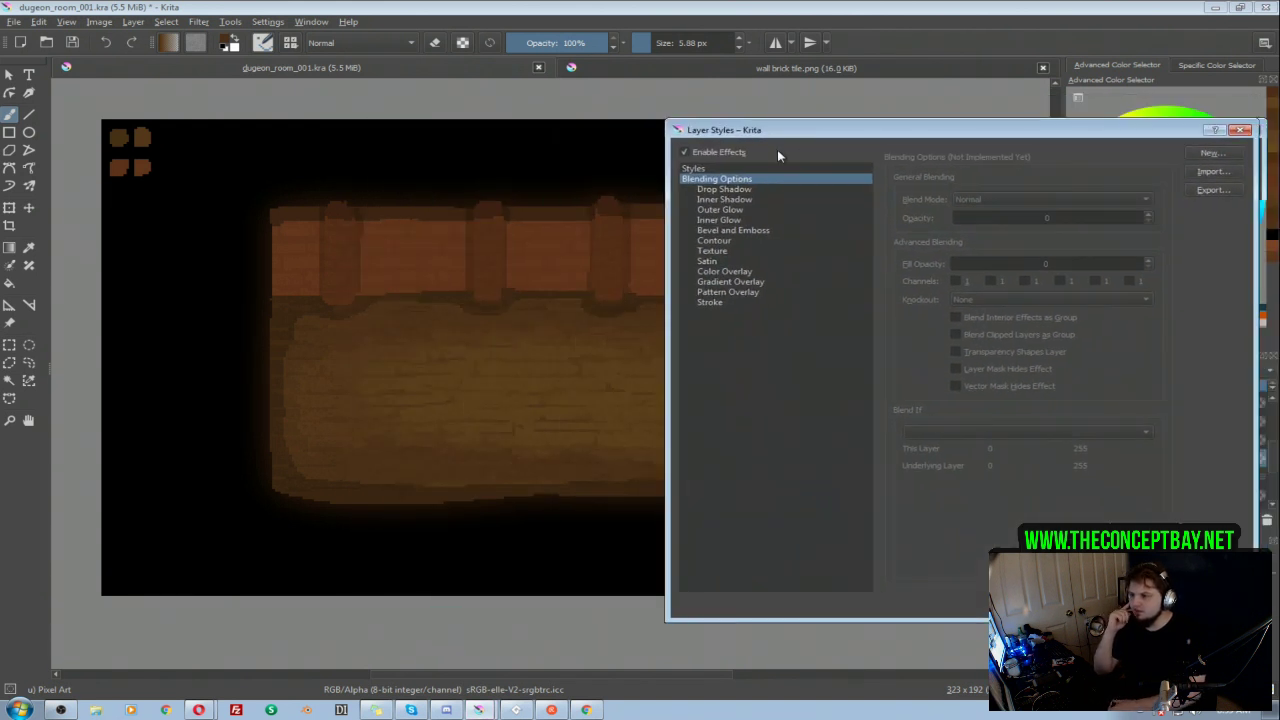
{"action": "left_click", "coordinate": [690, 220]}
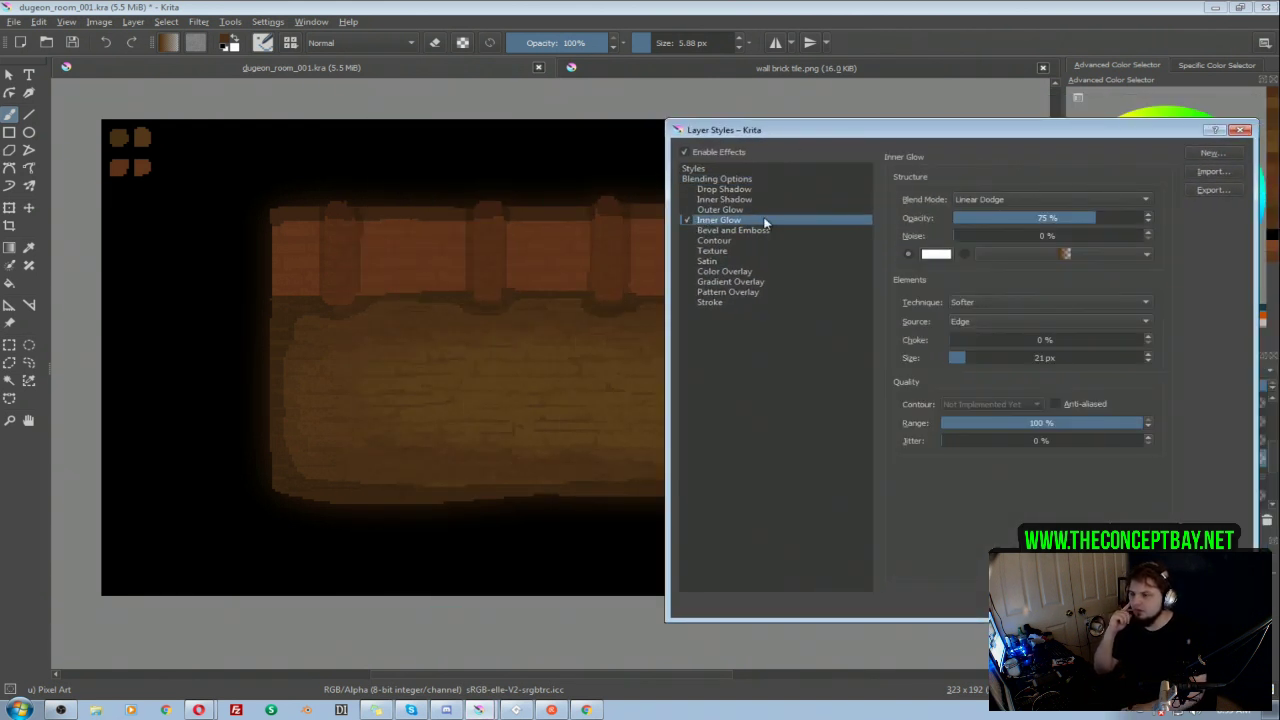
{"action": "left_click", "coordinate": [1010, 199]}
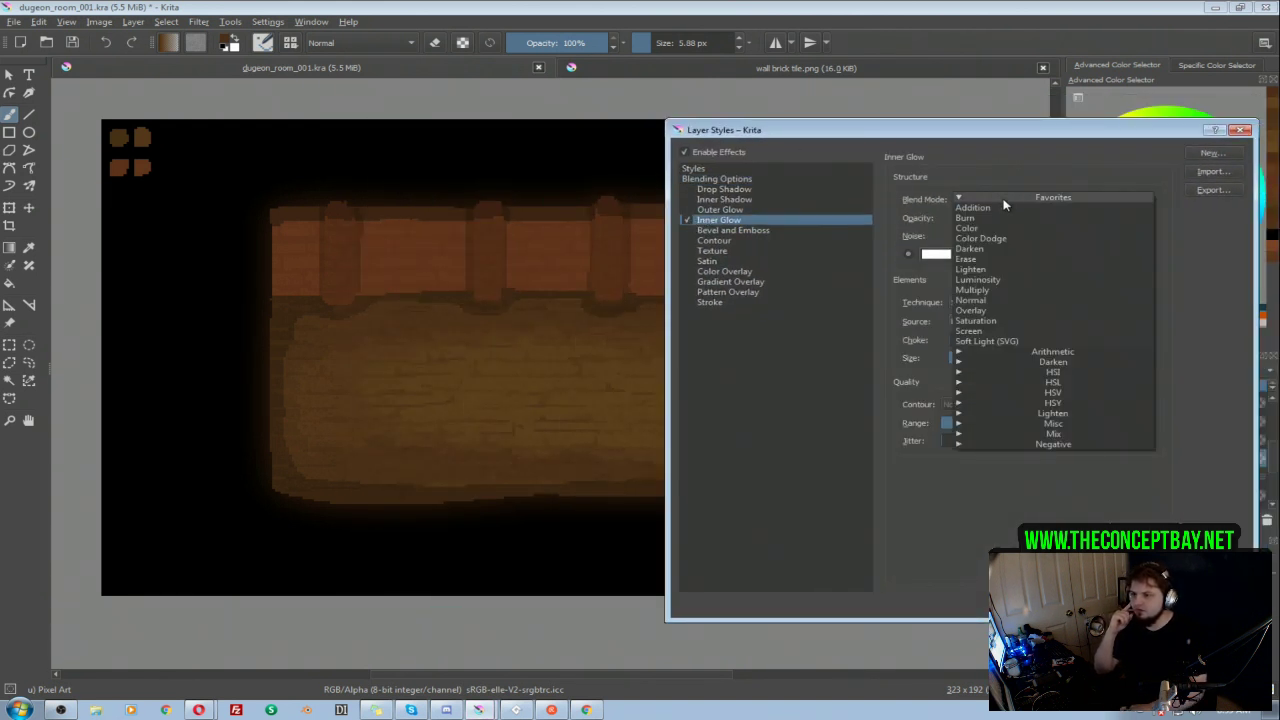
{"action": "left_click", "coordinate": [975, 300]}
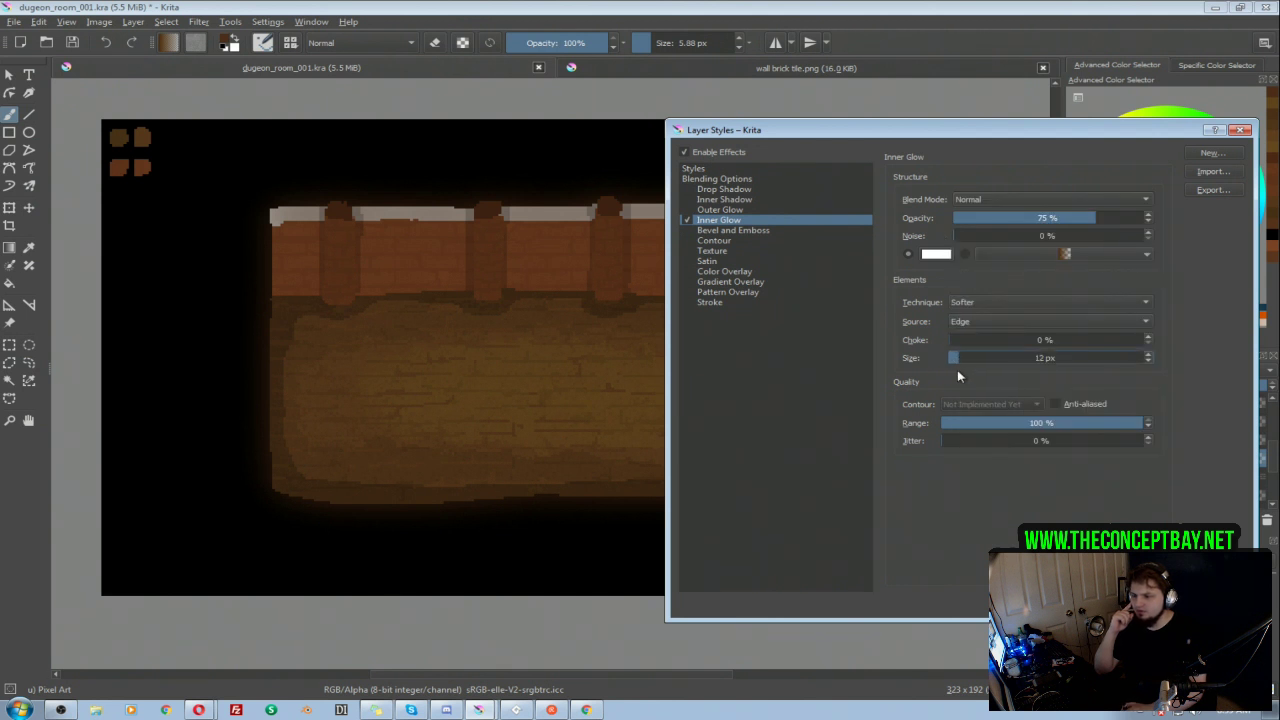
Step: Set the inner glow color to black
{"action": "left_click", "coordinate": [940, 253]}
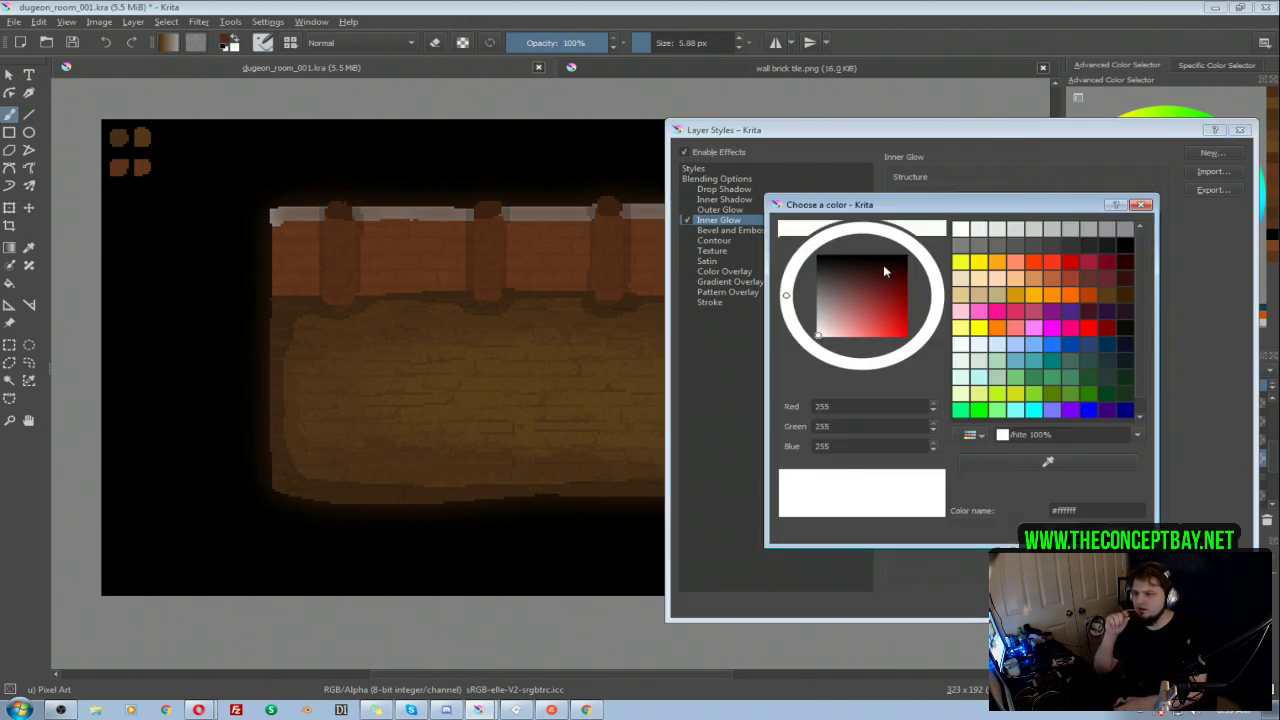
{"action": "left_click", "coordinate": [821, 319]}
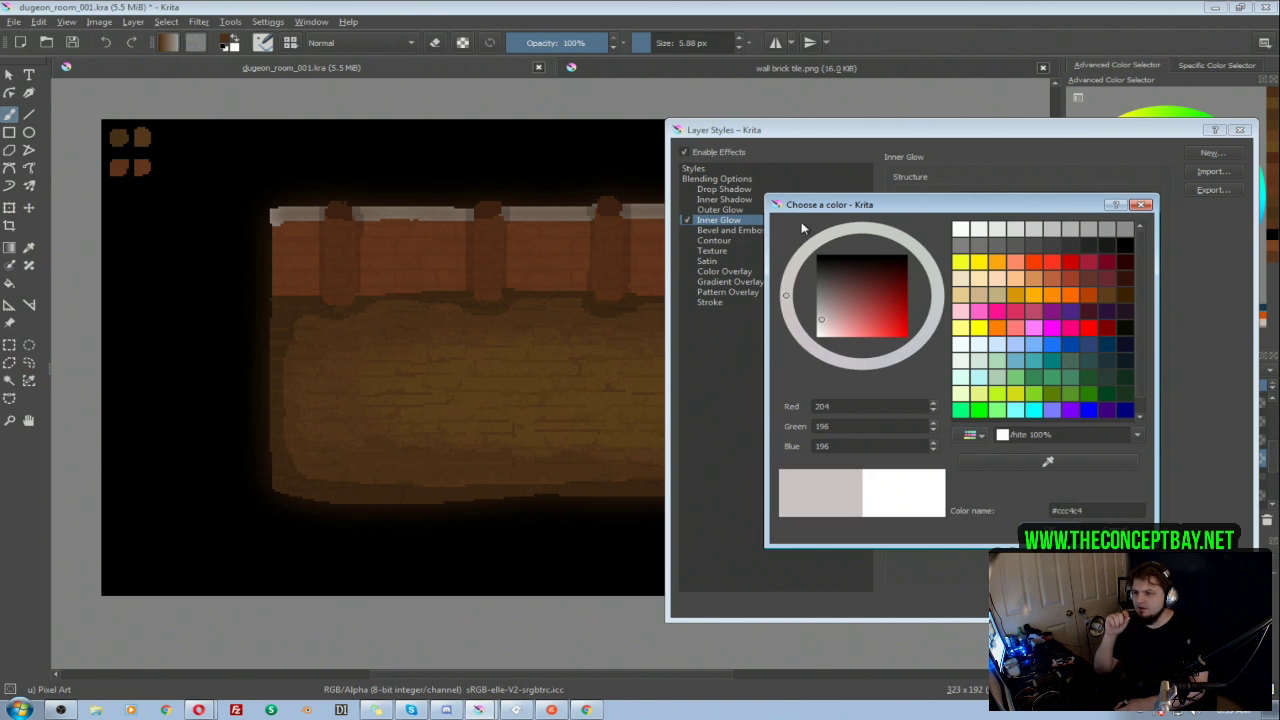
{"action": "left_click", "coordinate": [1126, 246]}
{"action": "left_click", "coordinate": [1060, 530]}
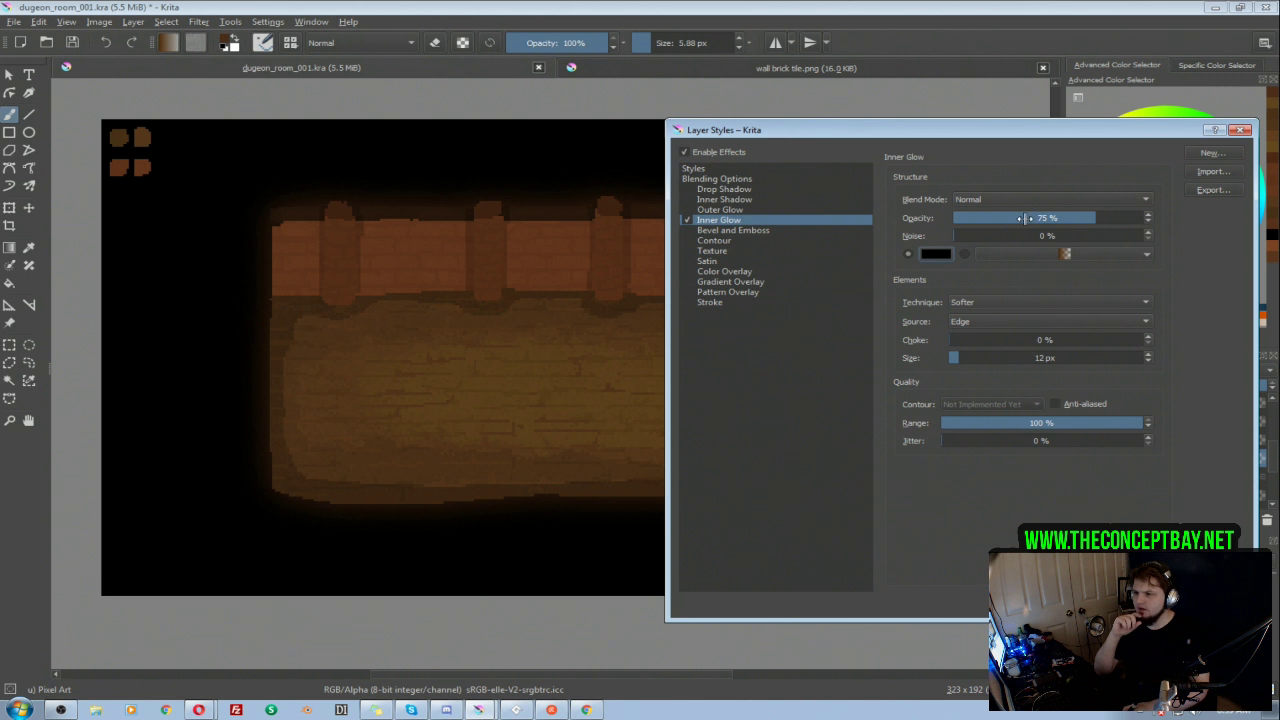
Step: Set the inner glow to 24% noise, 3 px size and 42% opacity
{"action": "left_click_drag", "start_coordinate": [976, 236], "coordinate": [1001, 250]}
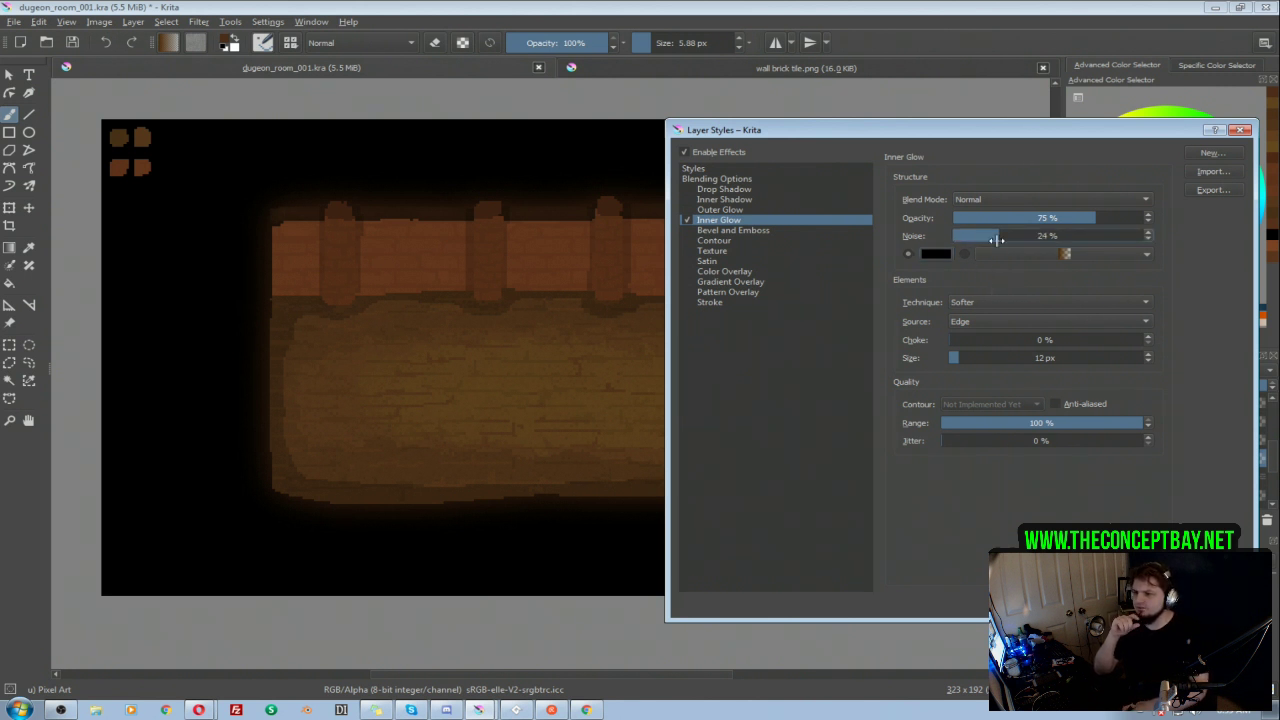
{"action": "left_click_drag", "start_coordinate": [953, 356], "coordinate": [955, 358]}
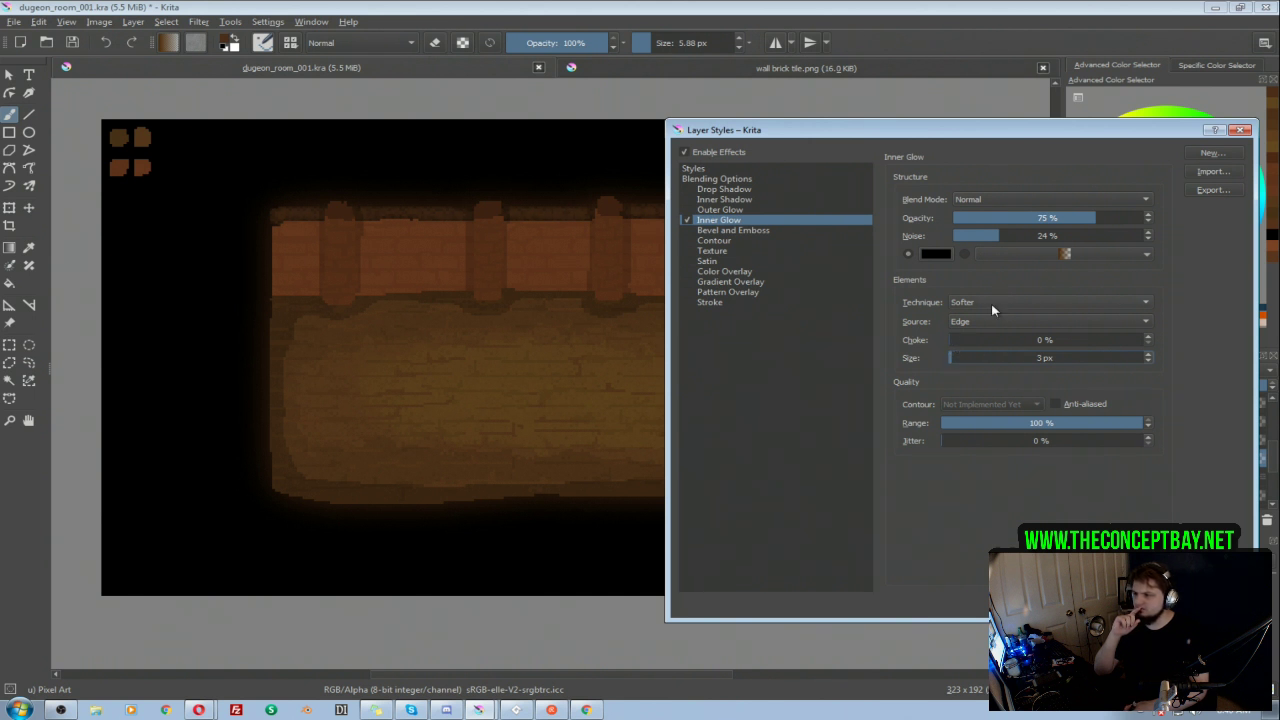
{"action": "left_click_drag", "start_coordinate": [1024, 213], "coordinate": [1050, 218]}
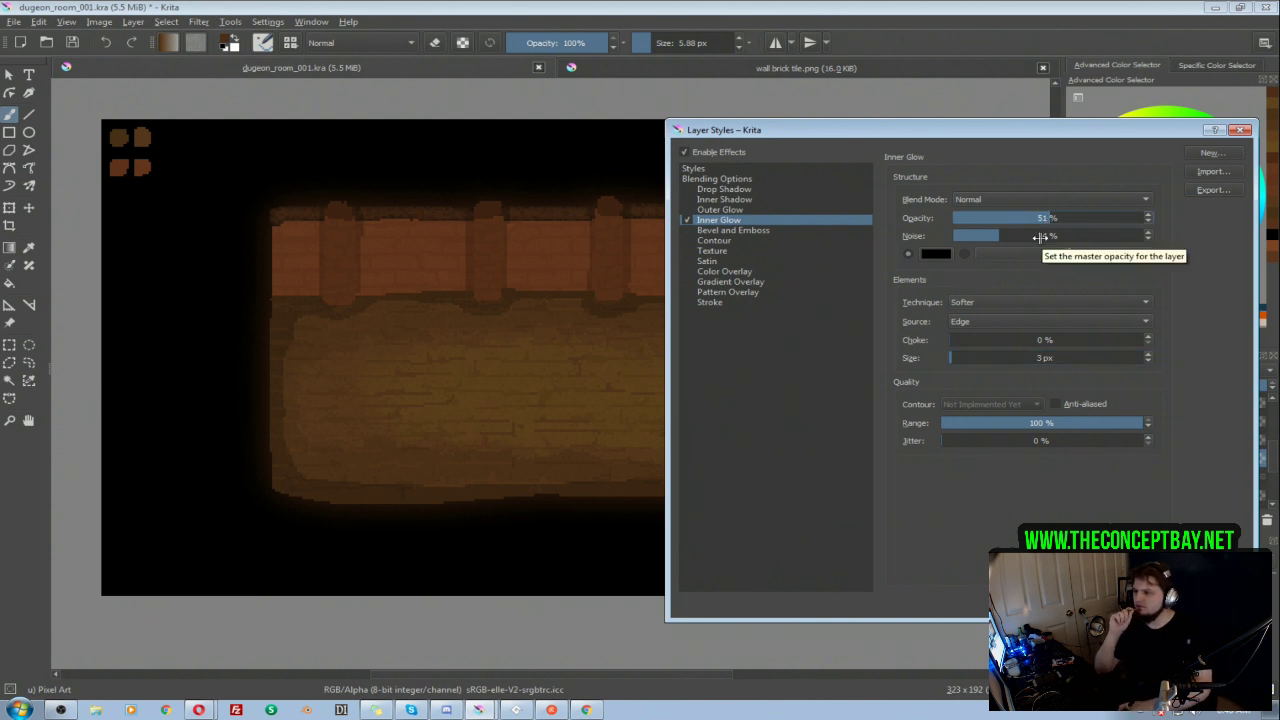
{"action": "left_click", "coordinate": [1027, 216]}
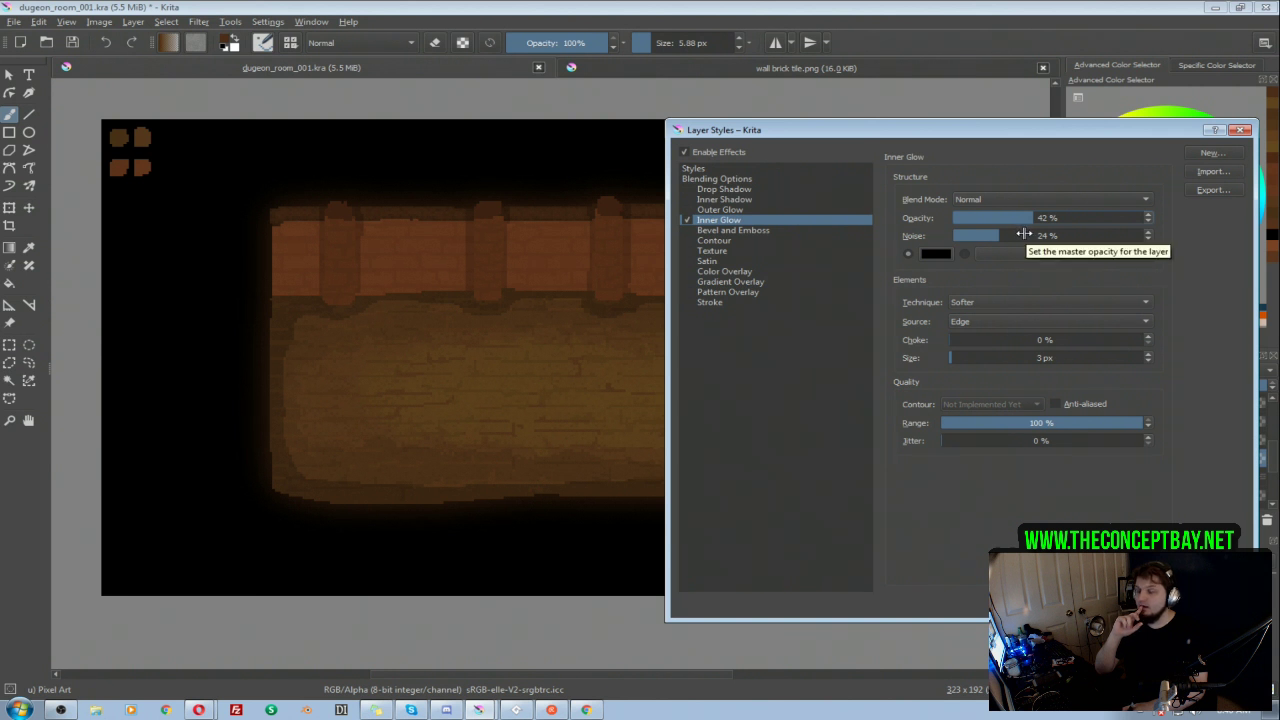
Step: Save the glow settings as a new style named "ledge texture" and apply them to Layer 35
{"action": "left_click", "coordinate": [1207, 155]}
{"action": "type", "text": "ledge"}
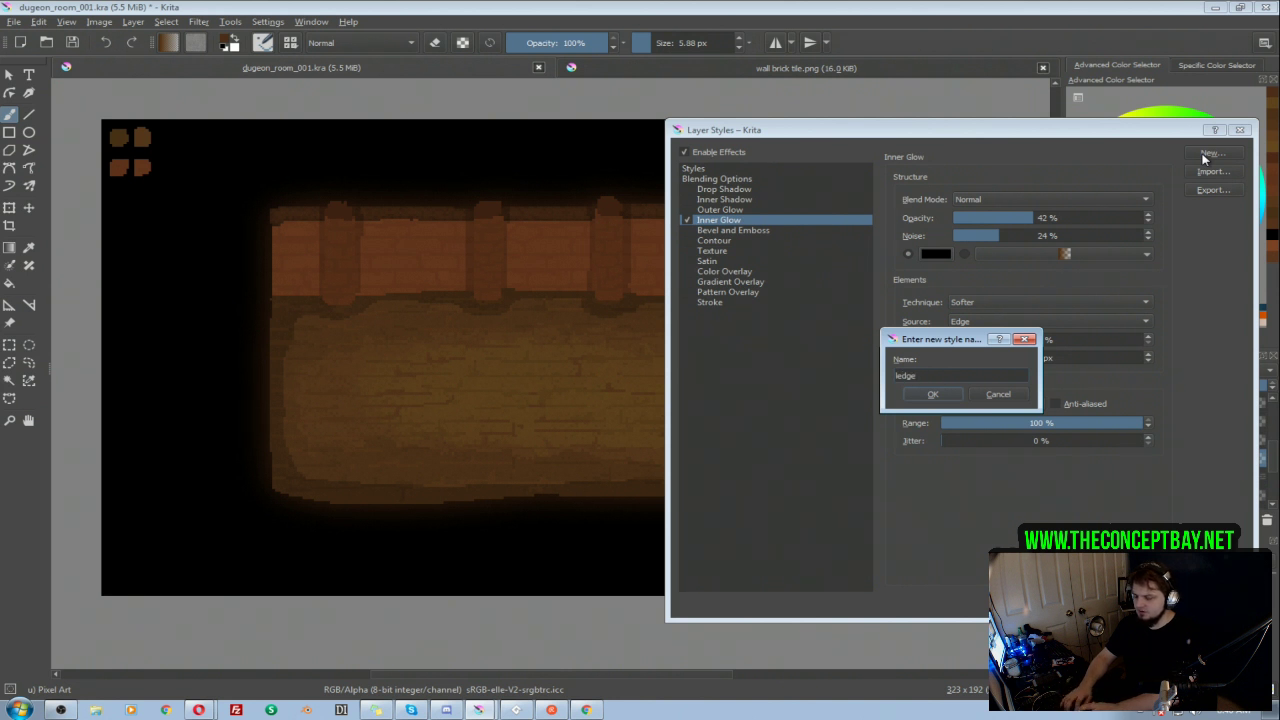
{"action": "type", "text": " texture"}
{"action": "key", "text": "Return"}
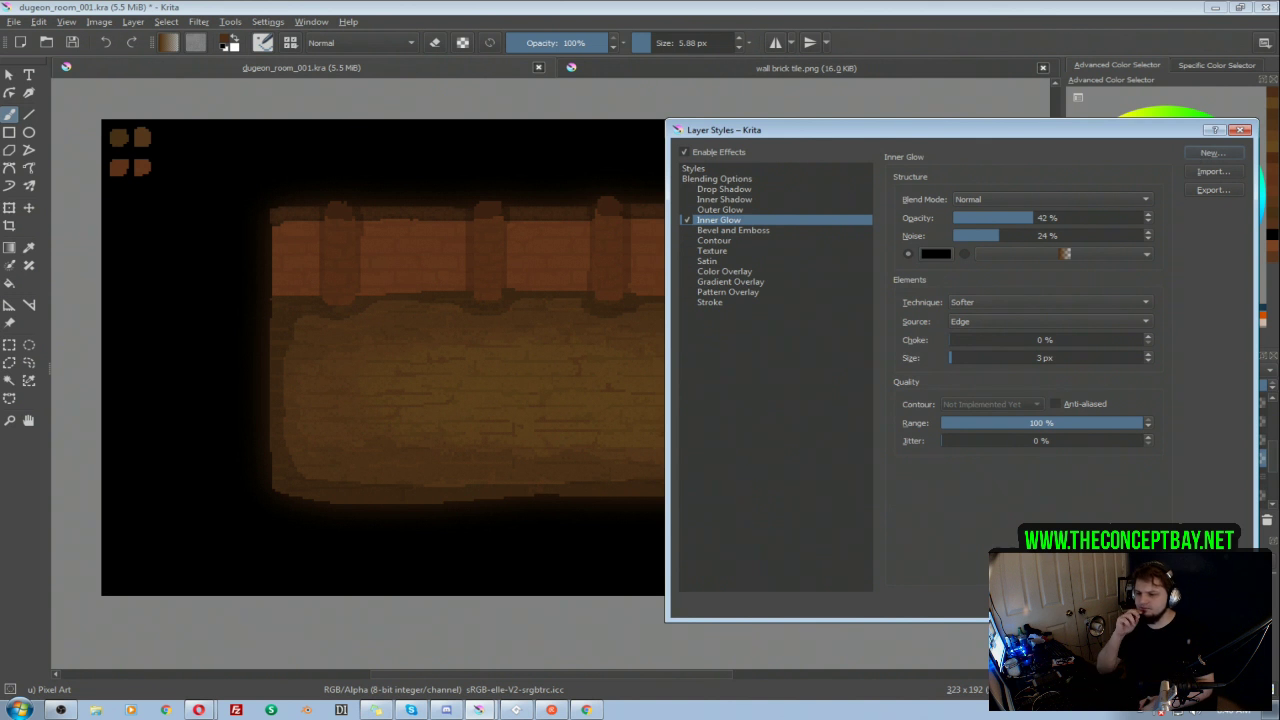
{"action": "key", "text": "Return"}
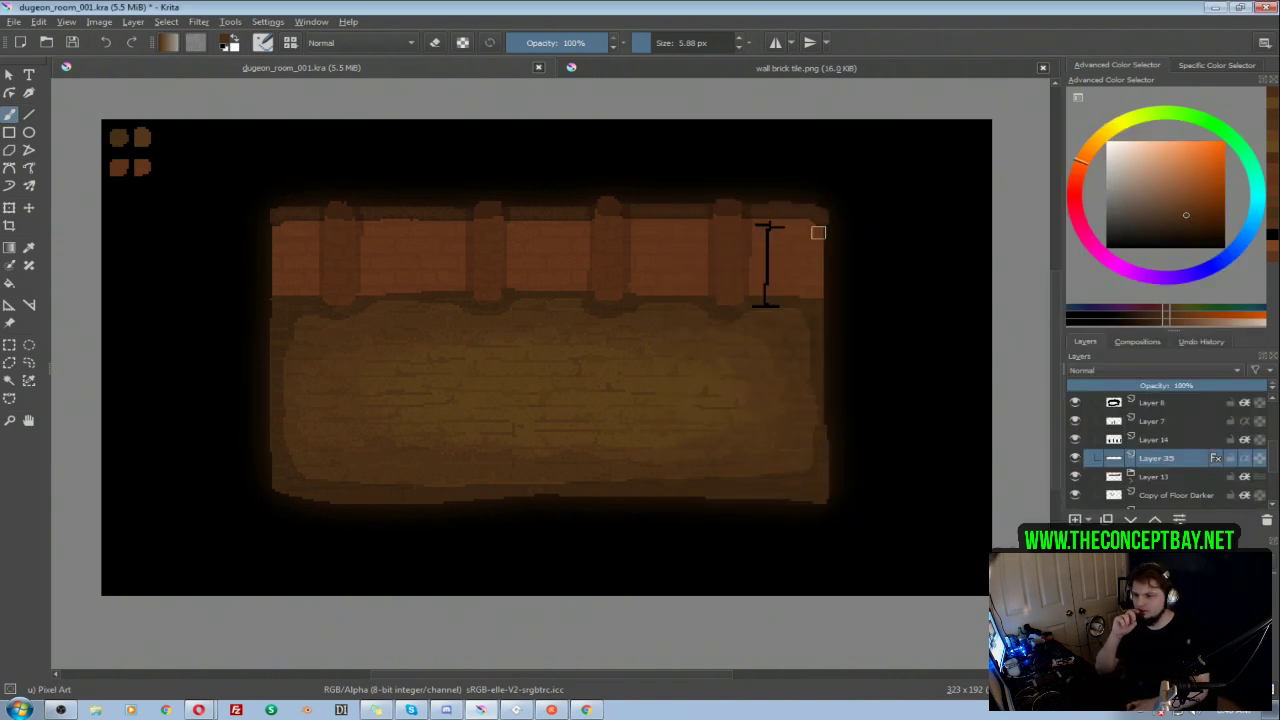
Step: Collapse the 001 group and hide Layer 20, Layer 32 and the black background Layer 29, leaving the 001 room on transparency
{"action": "left_click_drag", "start_coordinate": [1270, 458], "coordinate": [1273, 433]}
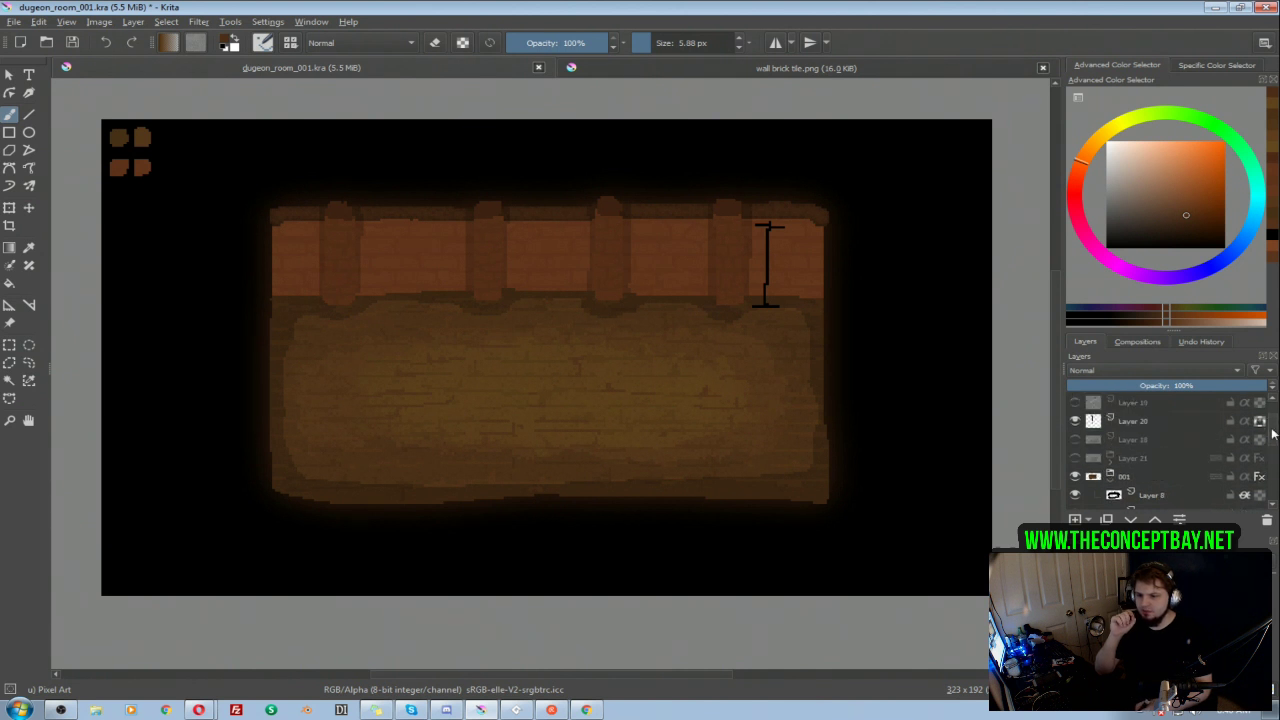
{"action": "left_click", "coordinate": [1110, 476]}
{"action": "left_click", "coordinate": [1075, 402]}
{"action": "left_click", "coordinate": [1075, 402]}
{"action": "left_click", "coordinate": [1075, 421]}
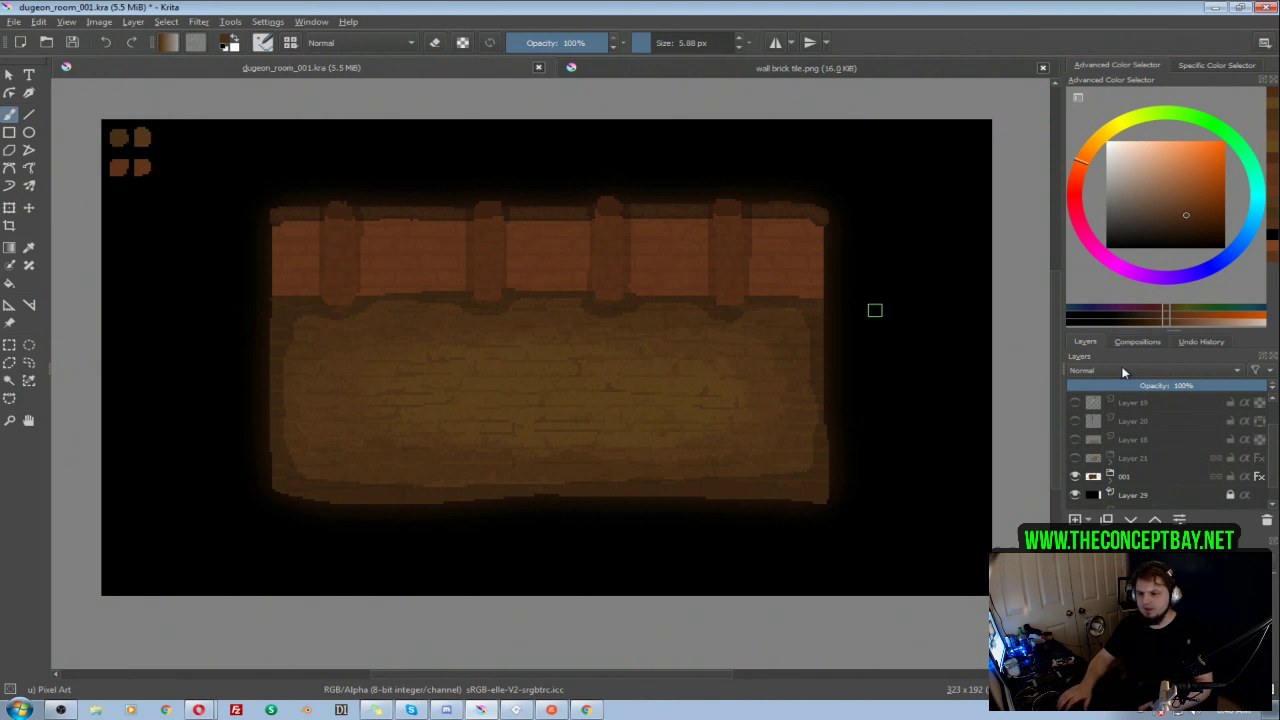
{"action": "scroll", "coordinate": [1083, 403], "scroll_direction": "up", "scroll_amount": 1}
{"action": "left_click", "coordinate": [1077, 402]}
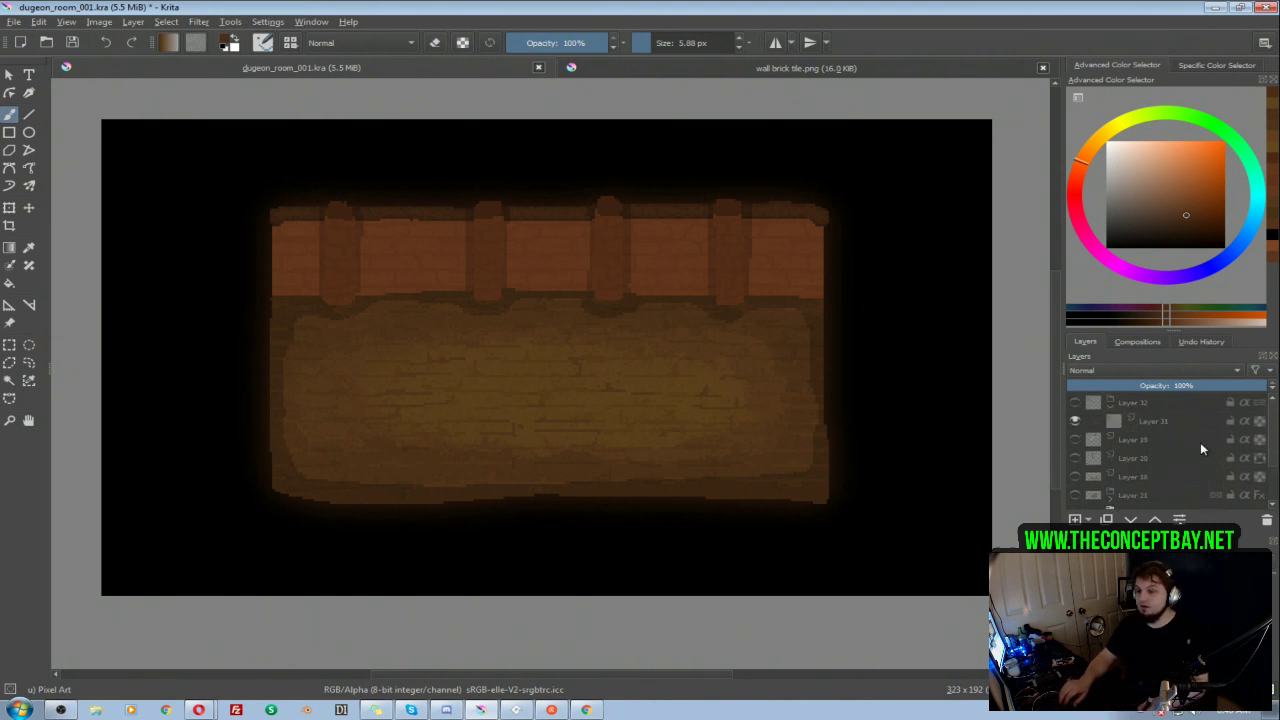
{"action": "scroll", "coordinate": [1150, 445], "scroll_direction": "down", "scroll_amount": 2}
{"action": "left_click", "coordinate": [1076, 477]}
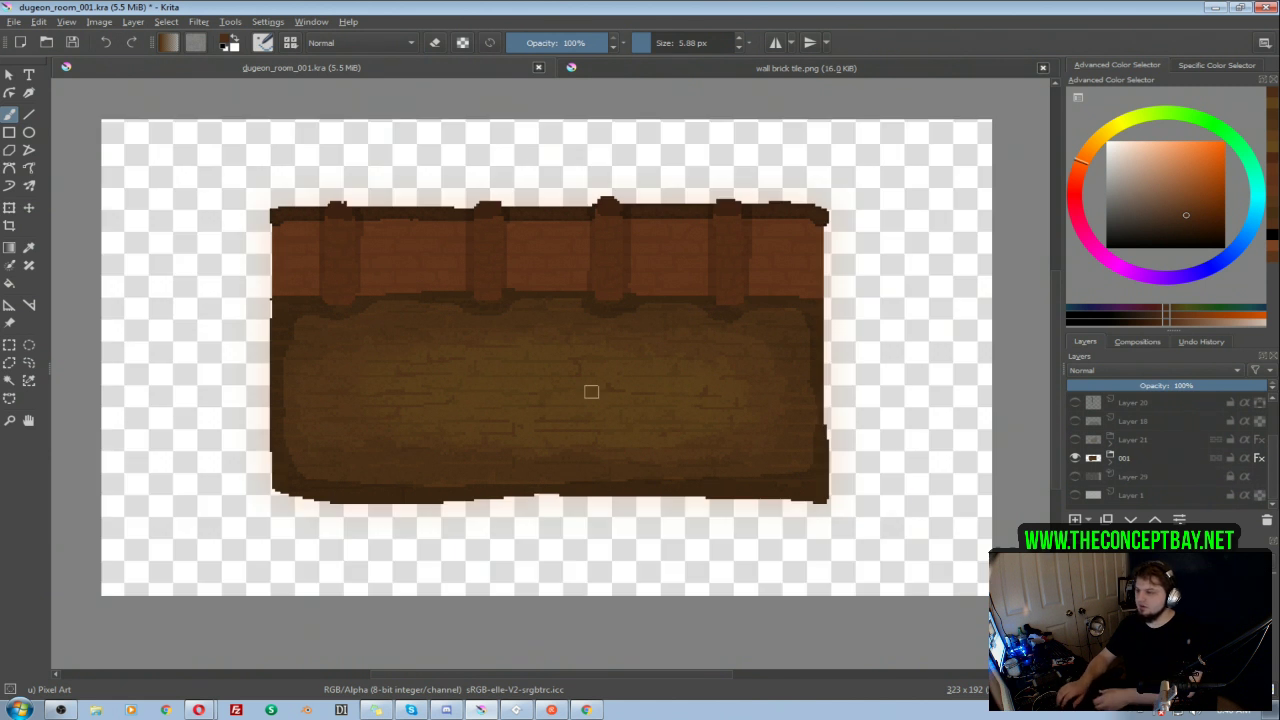
Step: Save the document and export the room as the PNG image dugeon_room_001.png with its alpha channel stored
{"action": "key", "text": "ctrl+s"}
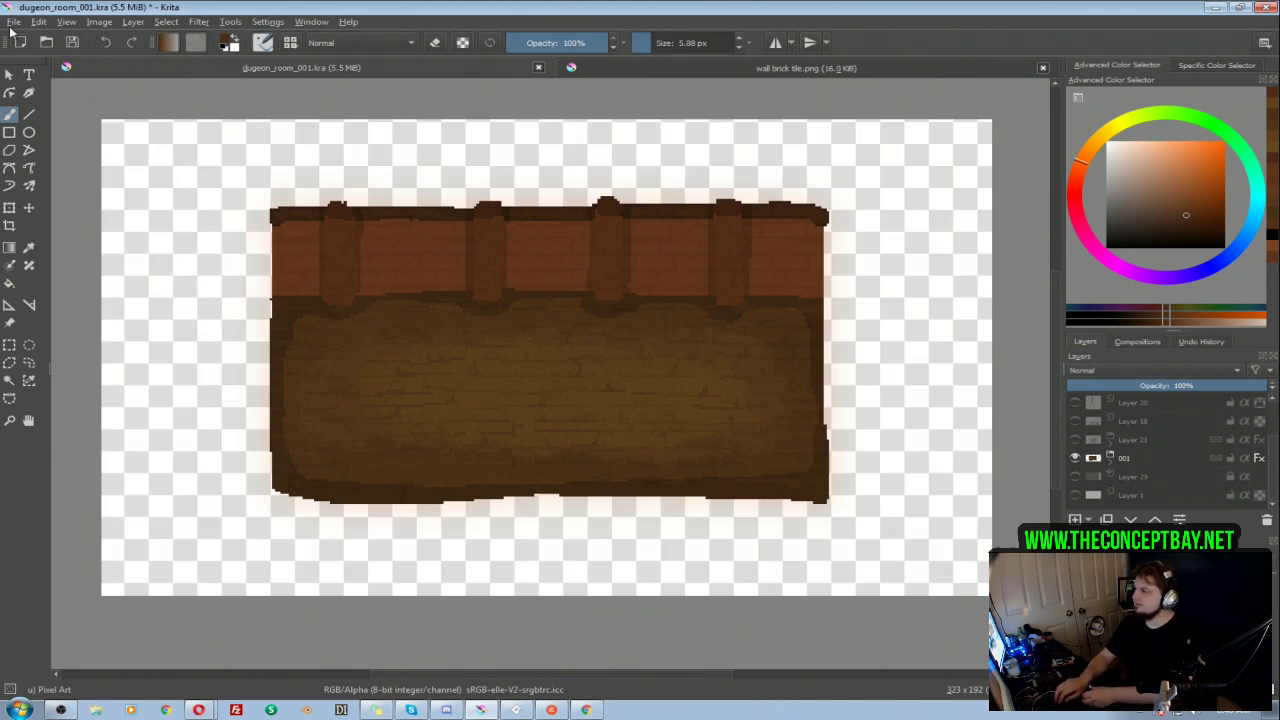
{"action": "left_click", "coordinate": [14, 24]}
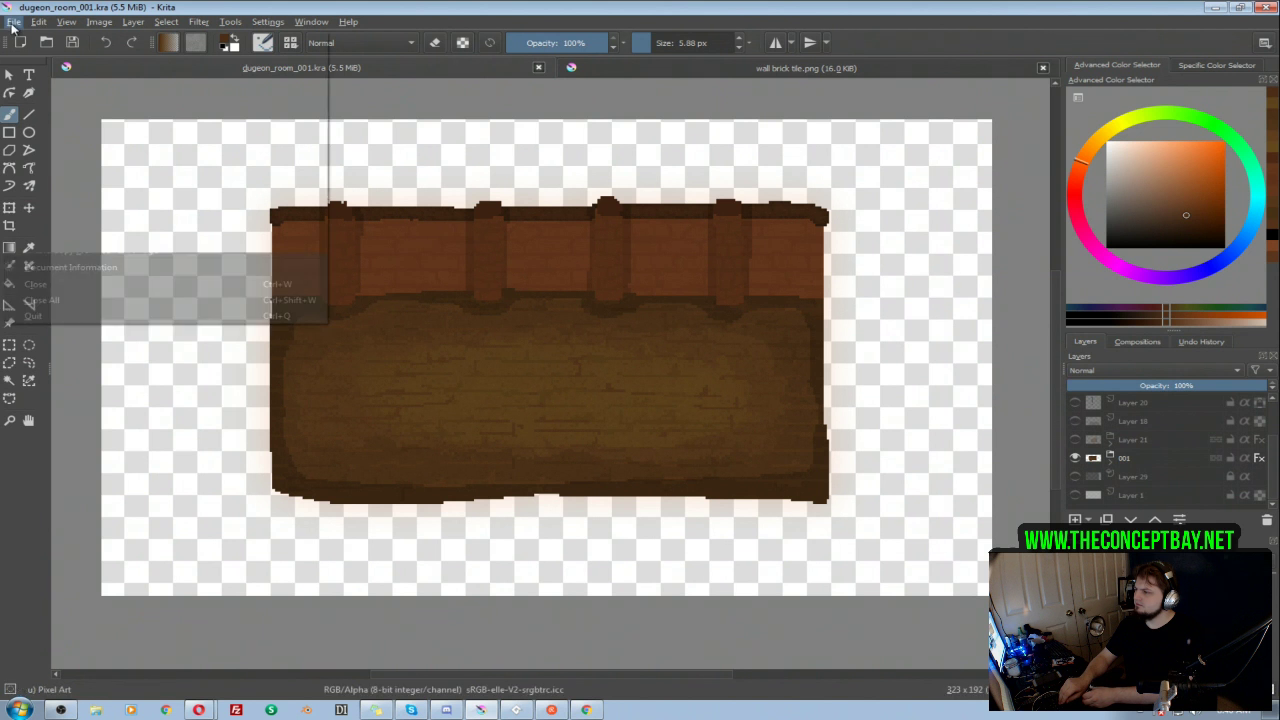
{"action": "left_click", "coordinate": [44, 153]}
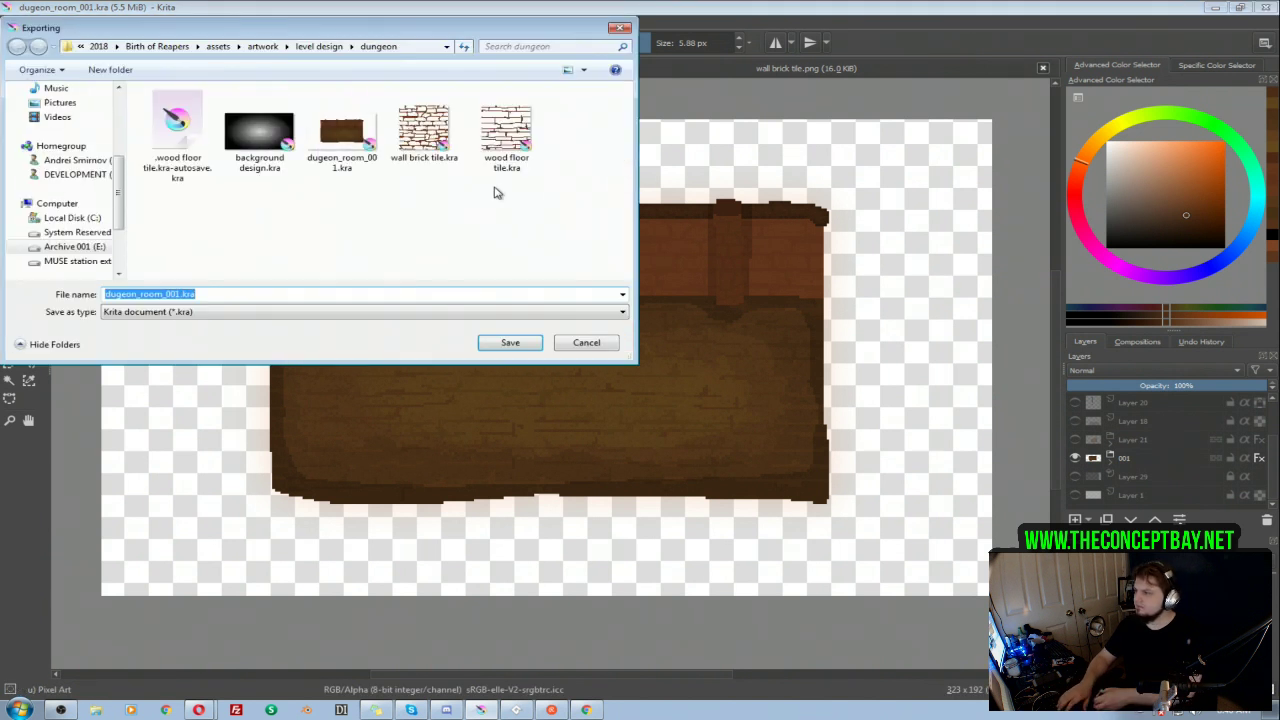
{"action": "left_click", "coordinate": [220, 314]}
{"action": "left_click", "coordinate": [215, 315]}
{"action": "left_click", "coordinate": [216, 315]}
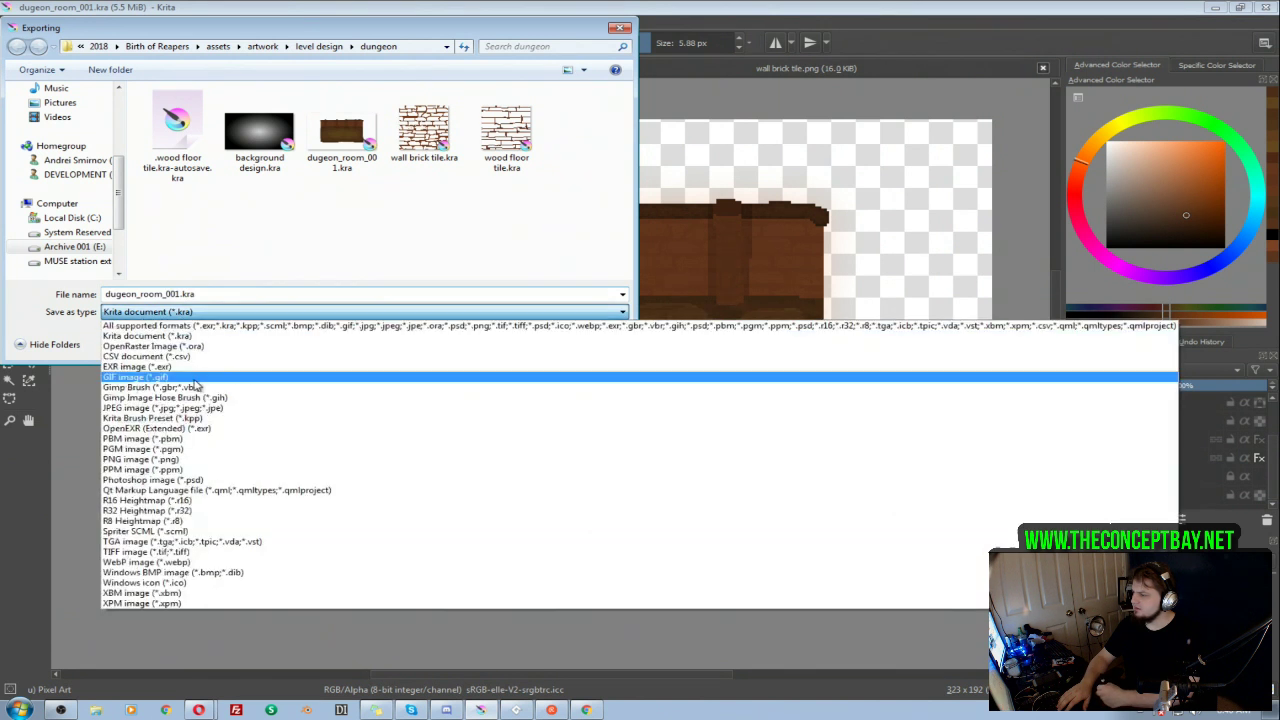
{"action": "left_click", "coordinate": [155, 460]}
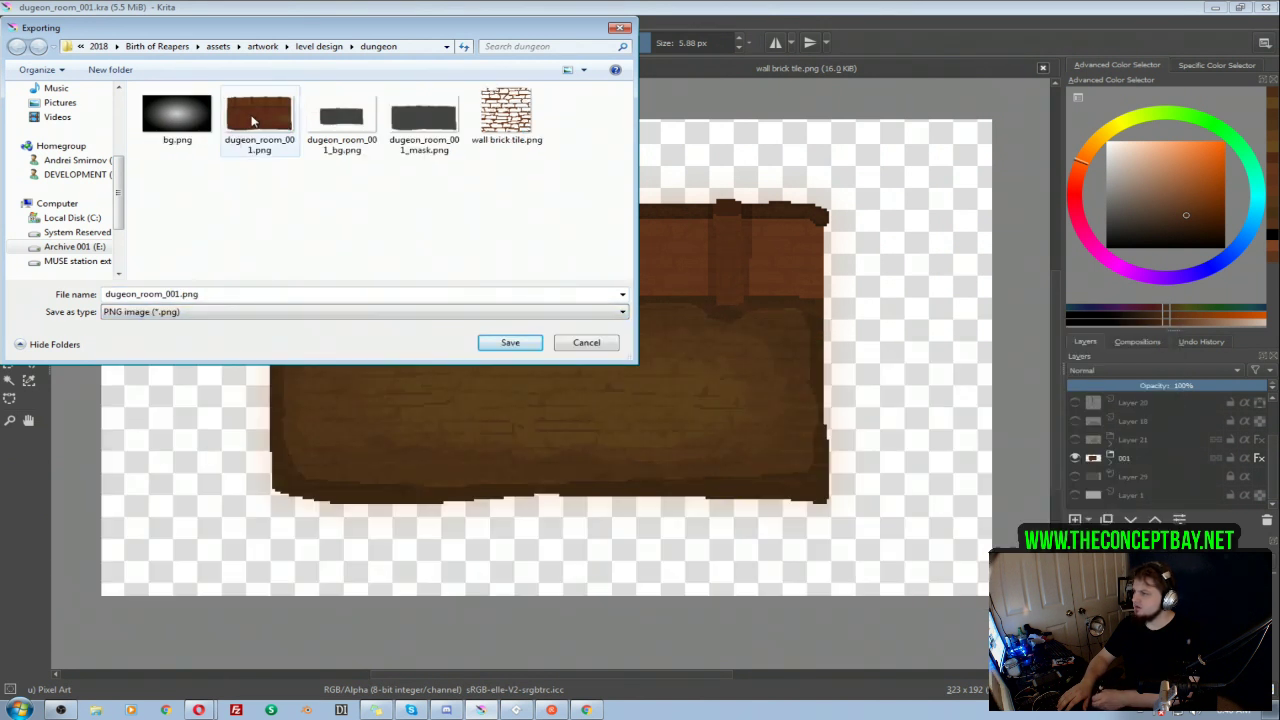
{"action": "left_click", "coordinate": [537, 342]}
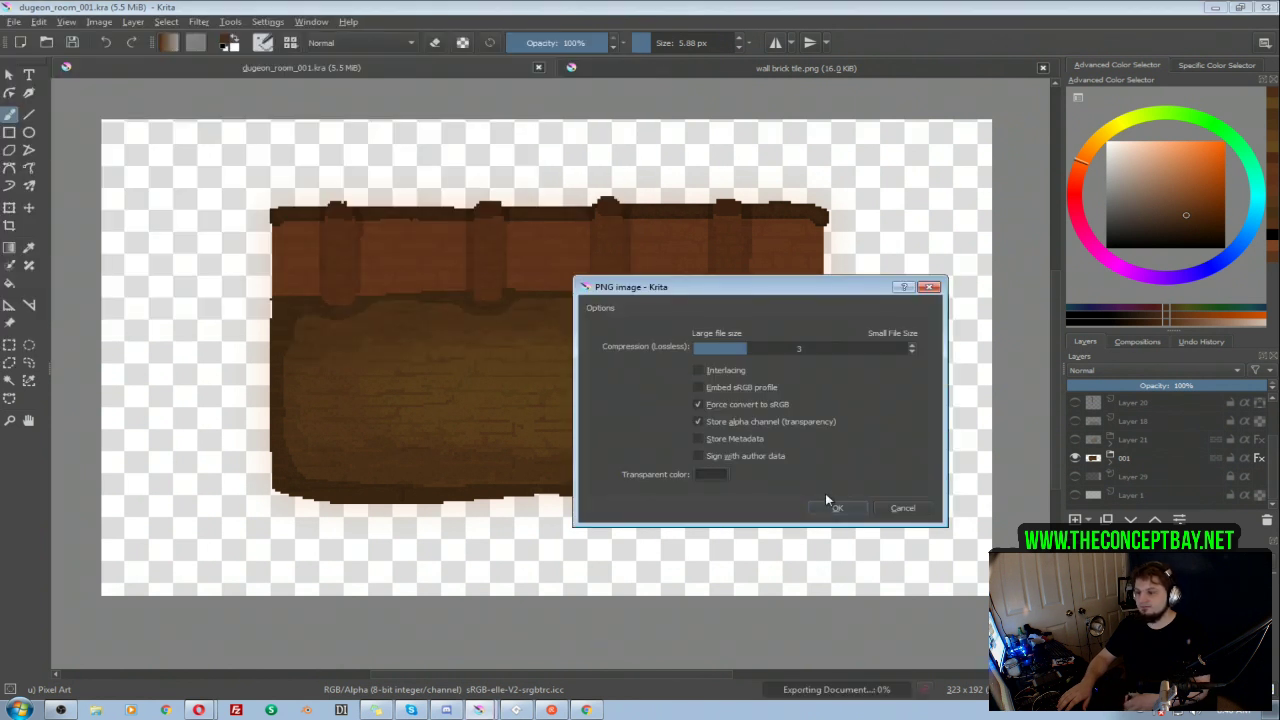
{"action": "left_click", "coordinate": [835, 508]}
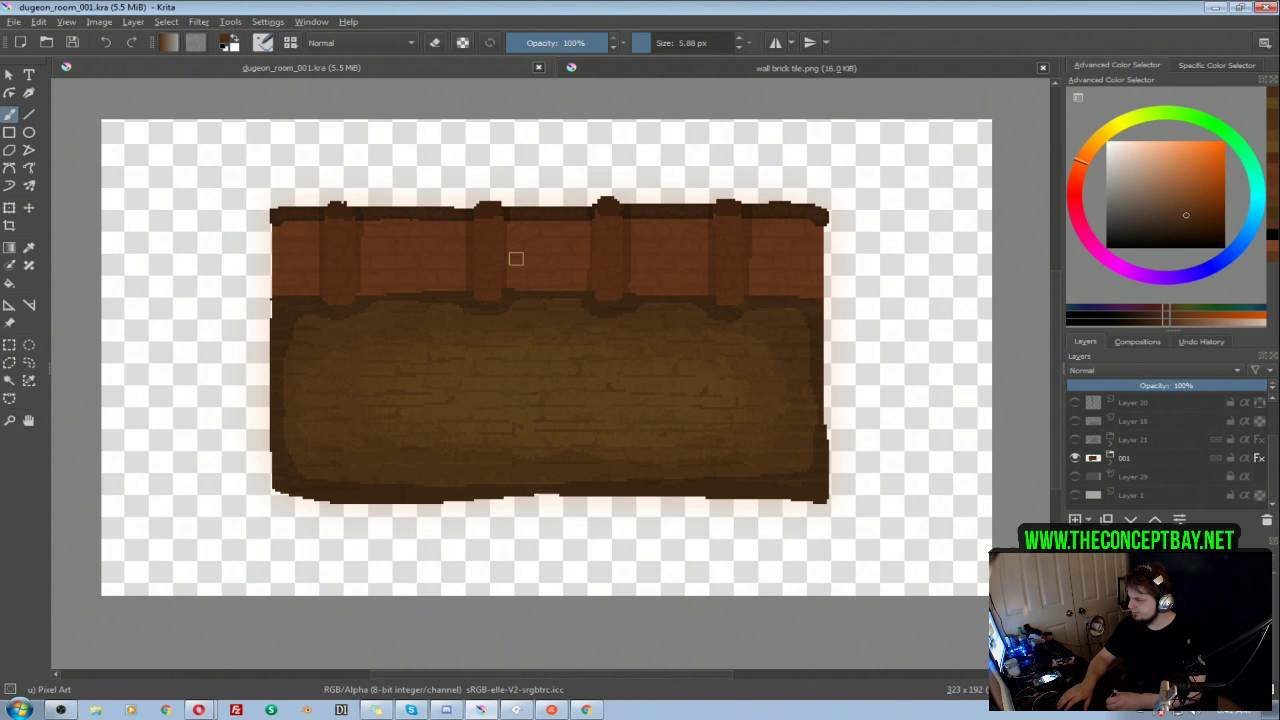
Step: Switch to GameMaker Studio 2, open room0 and close the background object's instance window
{"action": "left_click", "coordinate": [514, 710]}
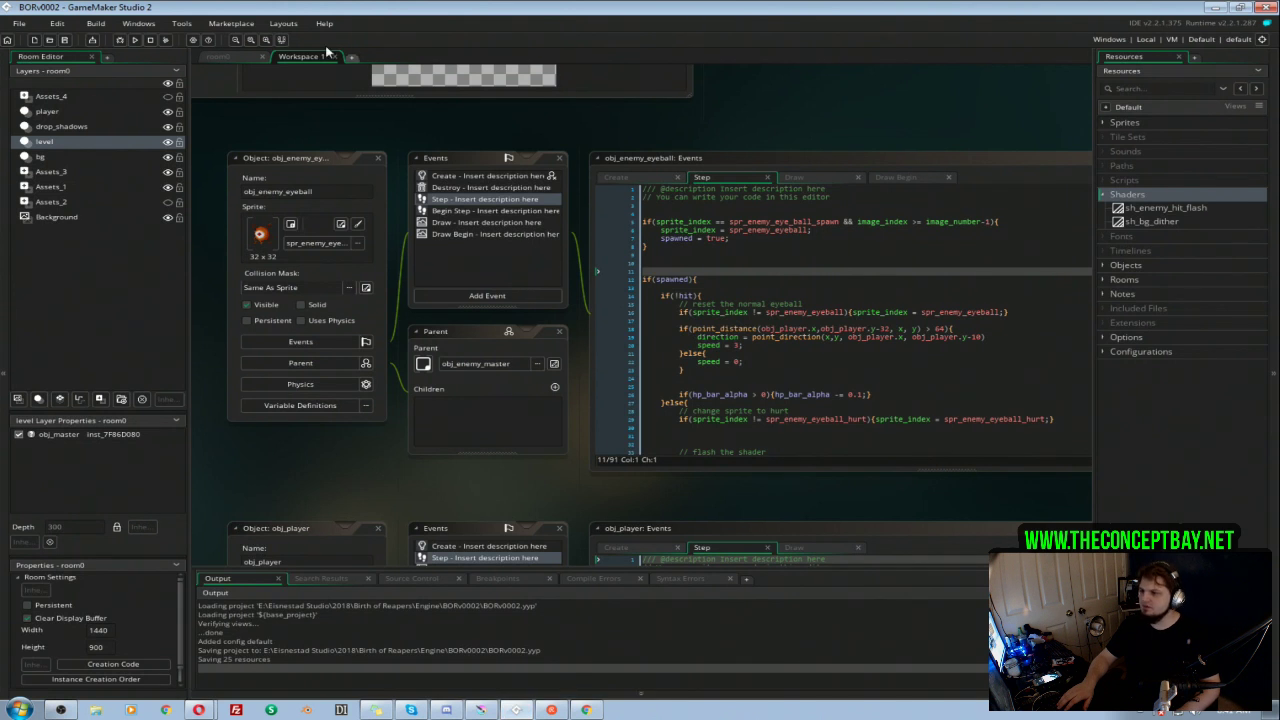
{"action": "left_click", "coordinate": [1104, 281]}
{"action": "left_click", "coordinate": [1146, 292]}
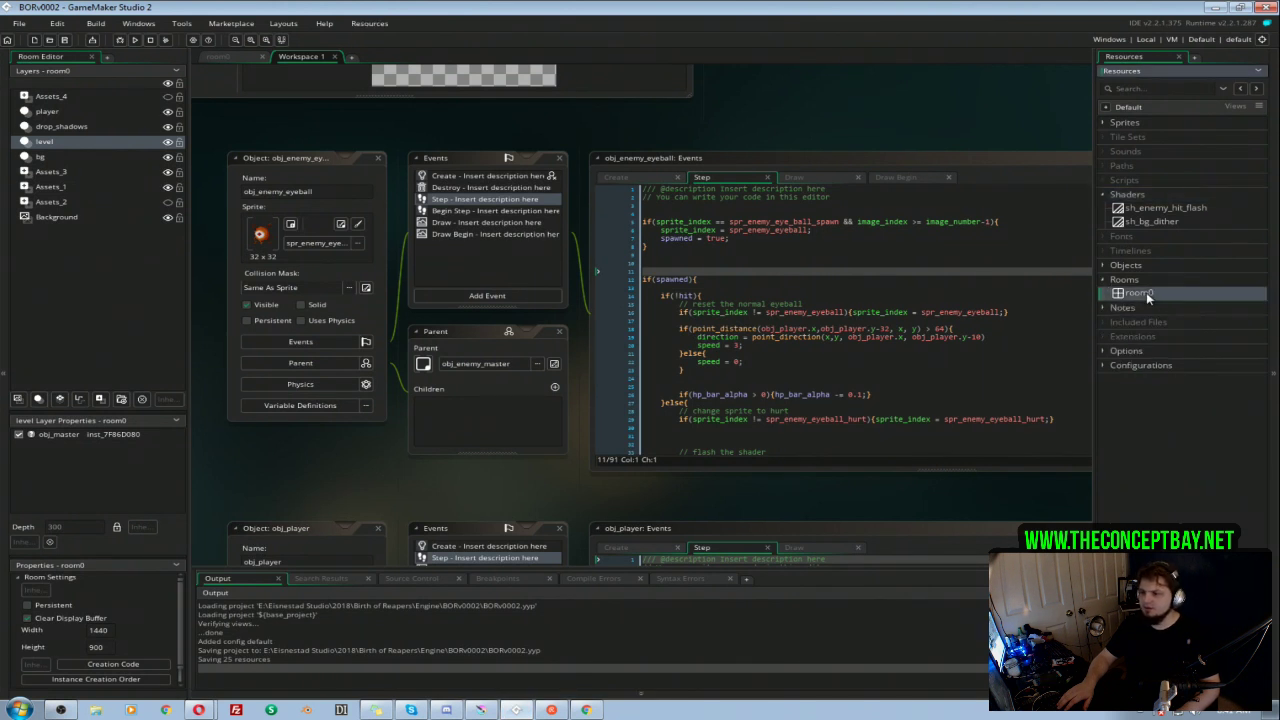
{"action": "double_click", "coordinate": [1146, 292]}
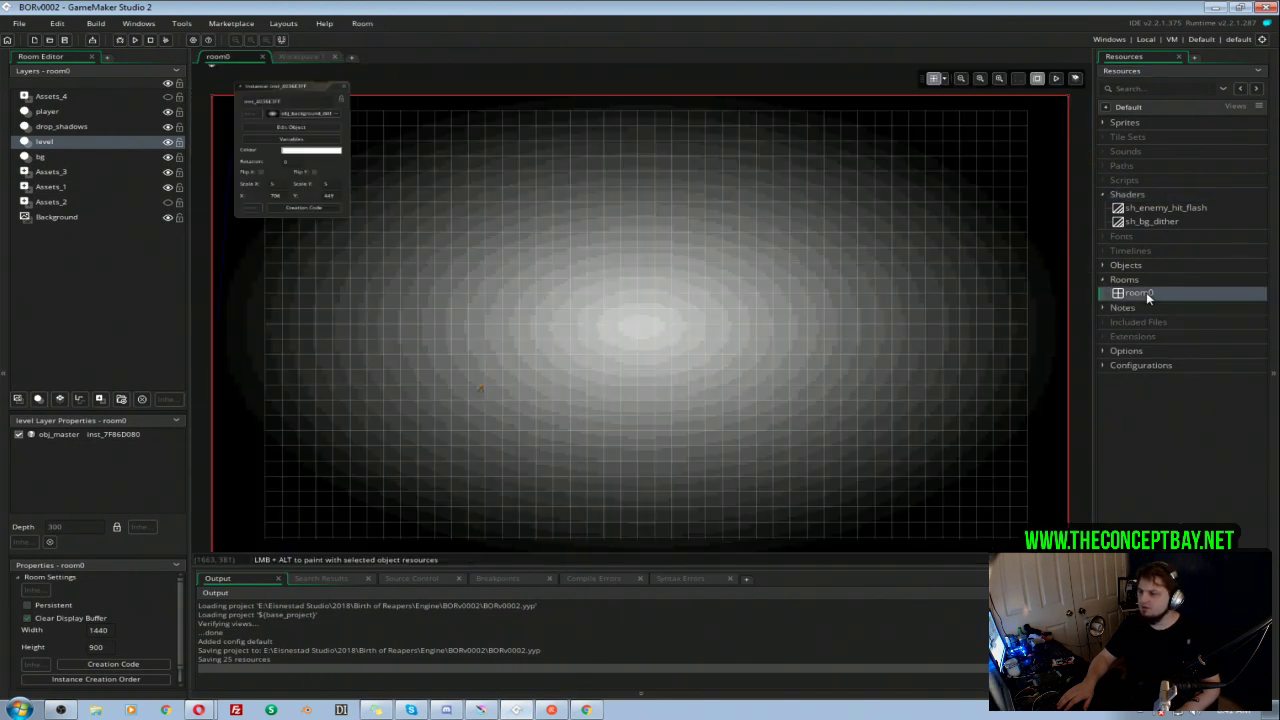
{"action": "left_click", "coordinate": [343, 87]}
Step: Open the dungeon sprite spr_room_dungeon_001 and replace its image by importing dugeon_room_001.png
{"action": "left_click", "coordinate": [1113, 124]}
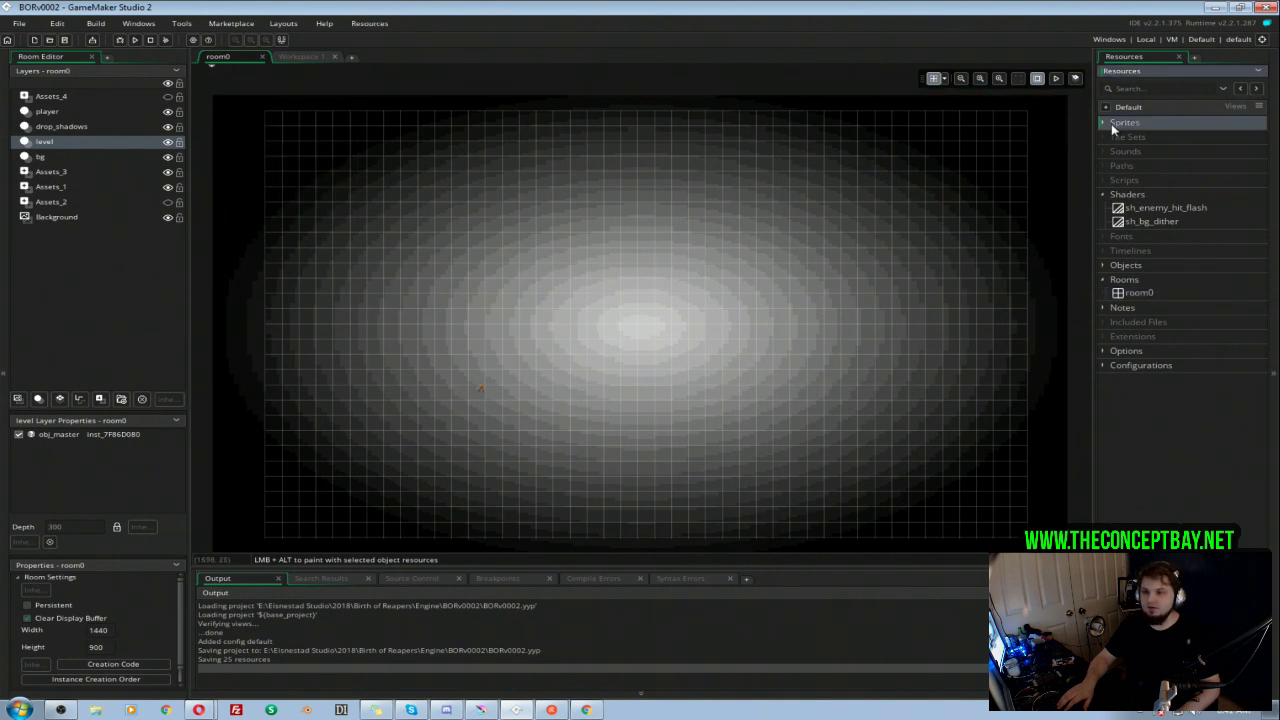
{"action": "left_click", "coordinate": [1104, 123]}
{"action": "left_click", "coordinate": [1118, 136]}
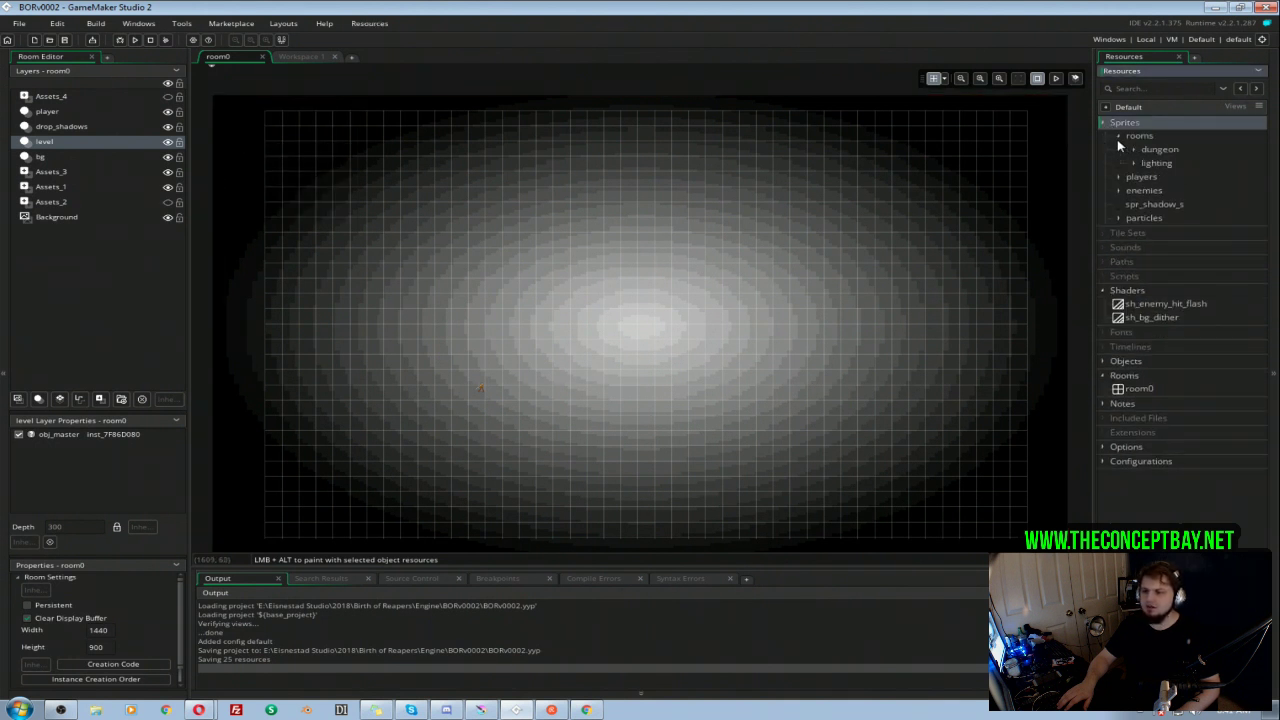
{"action": "left_click", "coordinate": [1133, 149]}
{"action": "double_click", "coordinate": [1191, 164]}
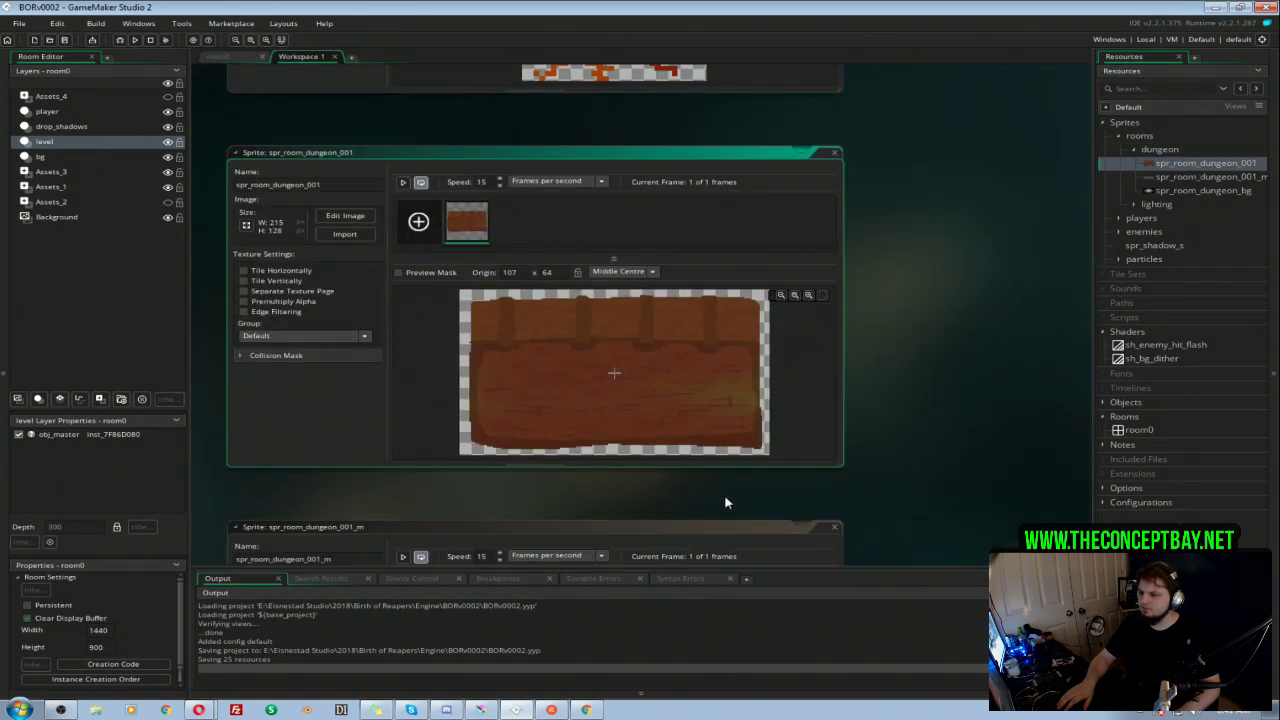
{"action": "left_click", "coordinate": [343, 235]}
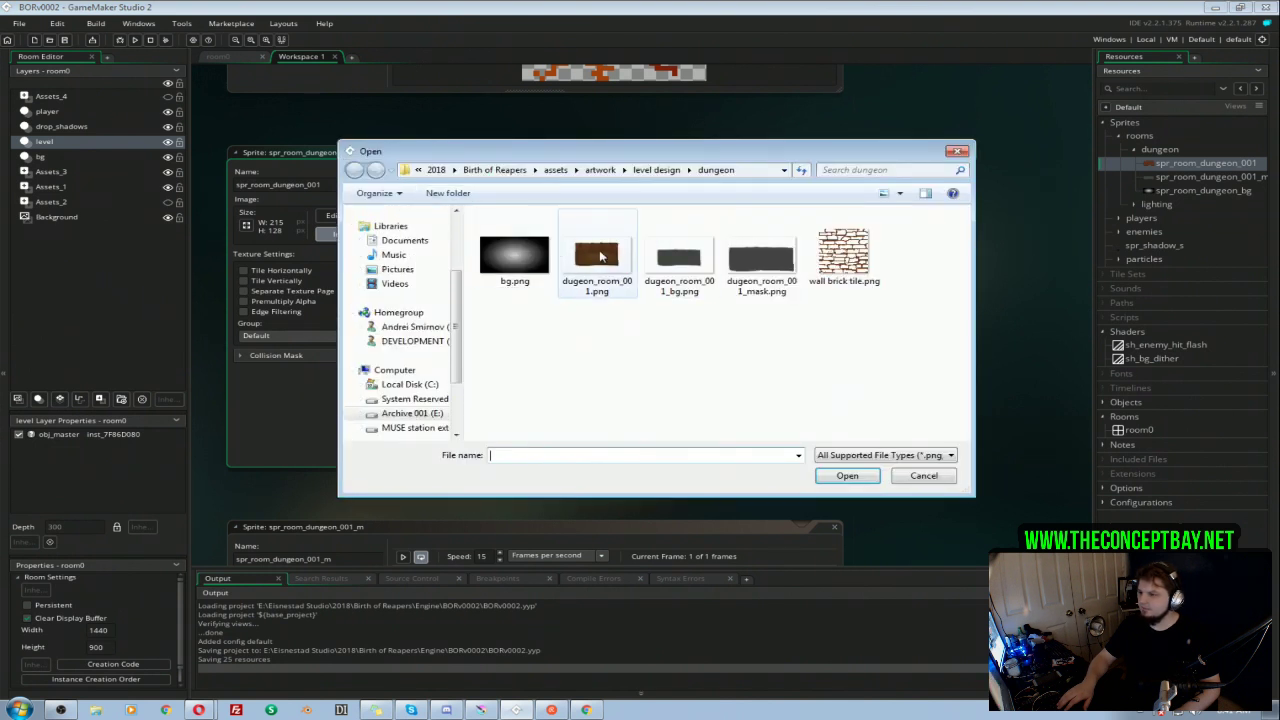
{"action": "double_click", "coordinate": [592, 252]}
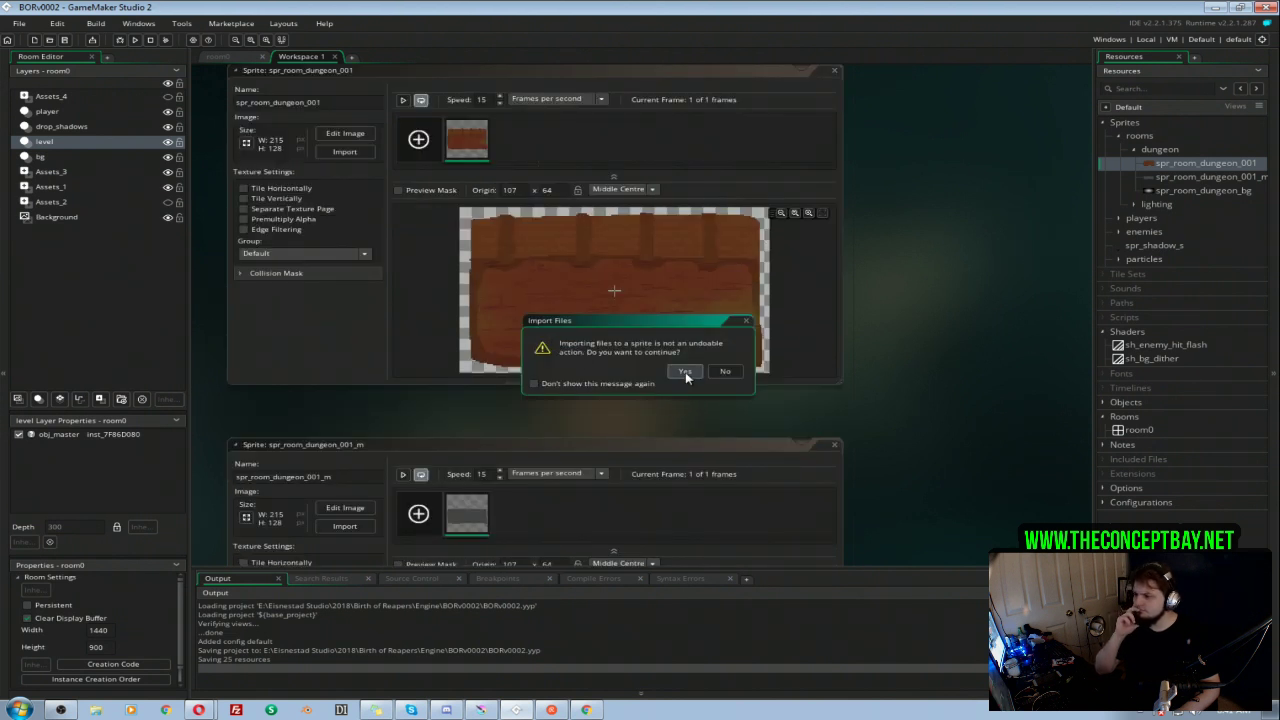
{"action": "left_click", "coordinate": [684, 372]}
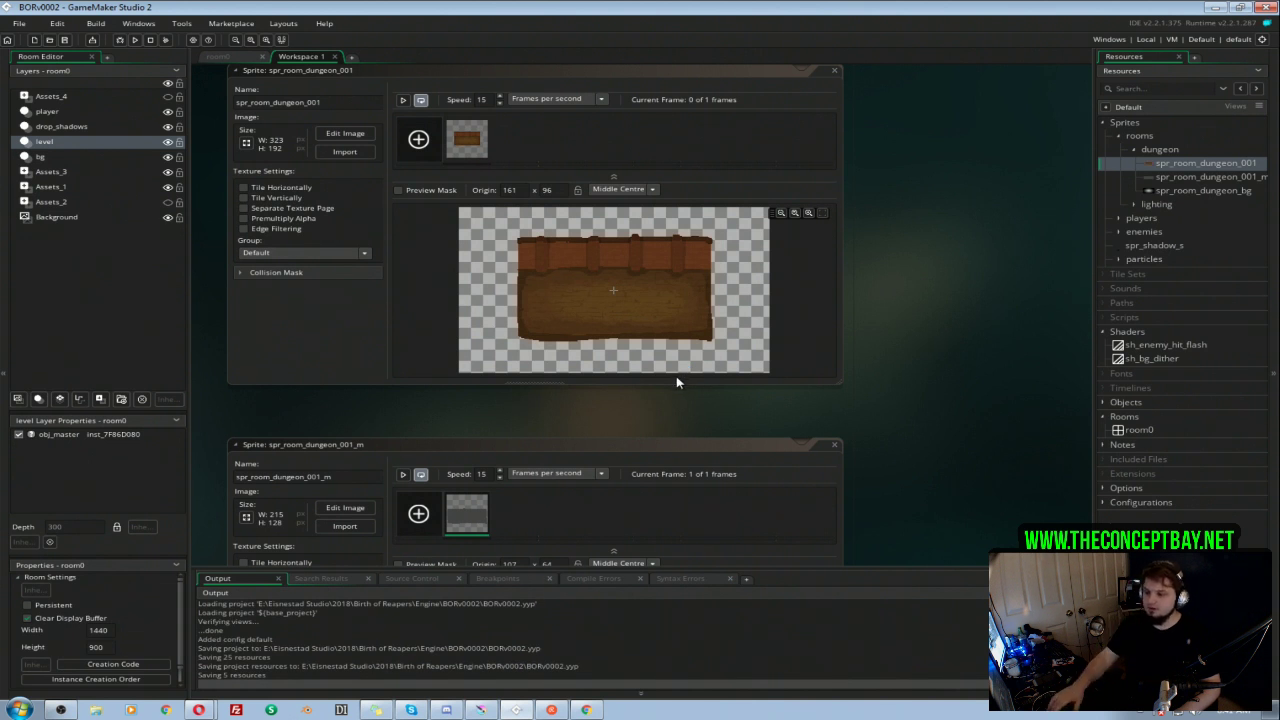
Step: Run the game, test the new dungeon room by moving the player and attacking the eyeball enemies, and close the game window
{"action": "key", "text": "F5"}
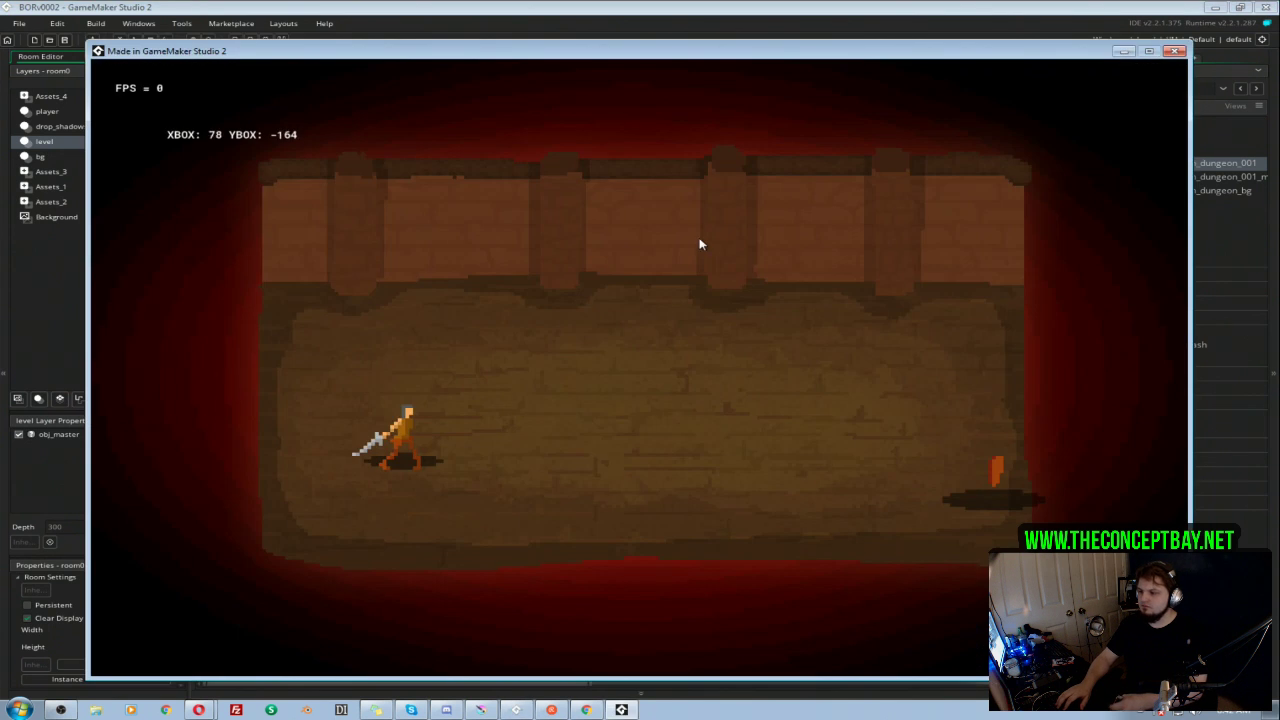
{"action": "key", "text": "d"}
{"action": "key", "text": "s"}
{"action": "key", "text": "d"}
{"action": "left_click", "coordinate": [845, 440]}
{"action": "key", "text": "a"}
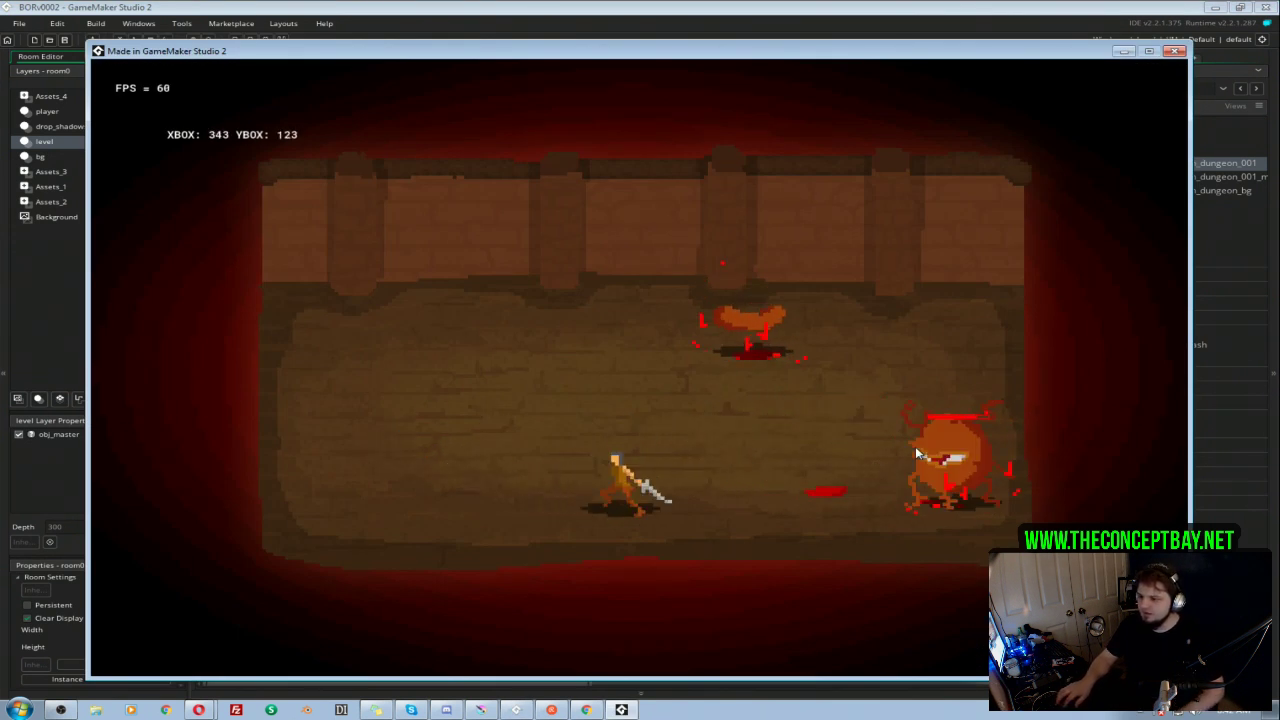
{"action": "left_click", "coordinate": [926, 451]}
{"action": "key", "text": "d"}
{"action": "key", "text": "w"}
{"action": "left_click", "coordinate": [935, 445]}
{"action": "key", "text": "a"}
{"action": "key", "text": "w"}
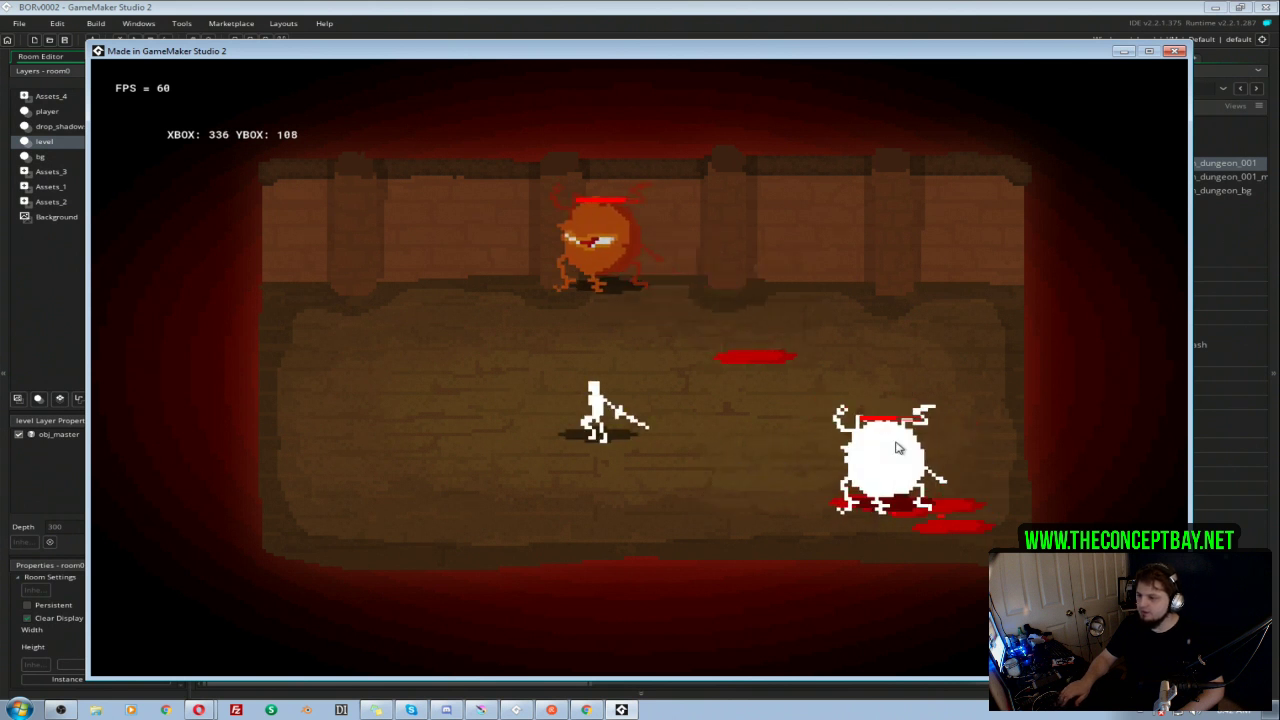
{"action": "key", "text": "s"}
{"action": "key", "text": "d"}
{"action": "key", "text": "s"}
{"action": "left_click", "coordinate": [897, 447]}
{"action": "left_click", "coordinate": [897, 447]}
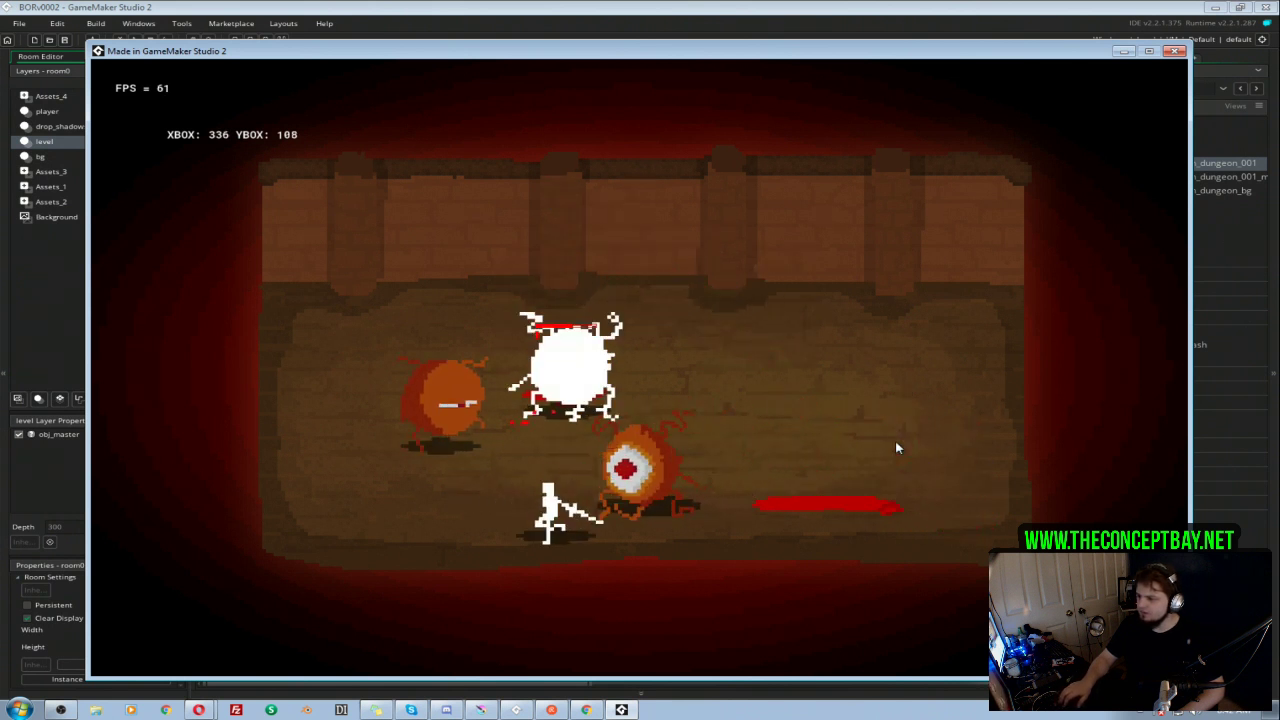
{"action": "key", "text": "a"}
{"action": "key", "text": "w"}
{"action": "key", "text": "d"}
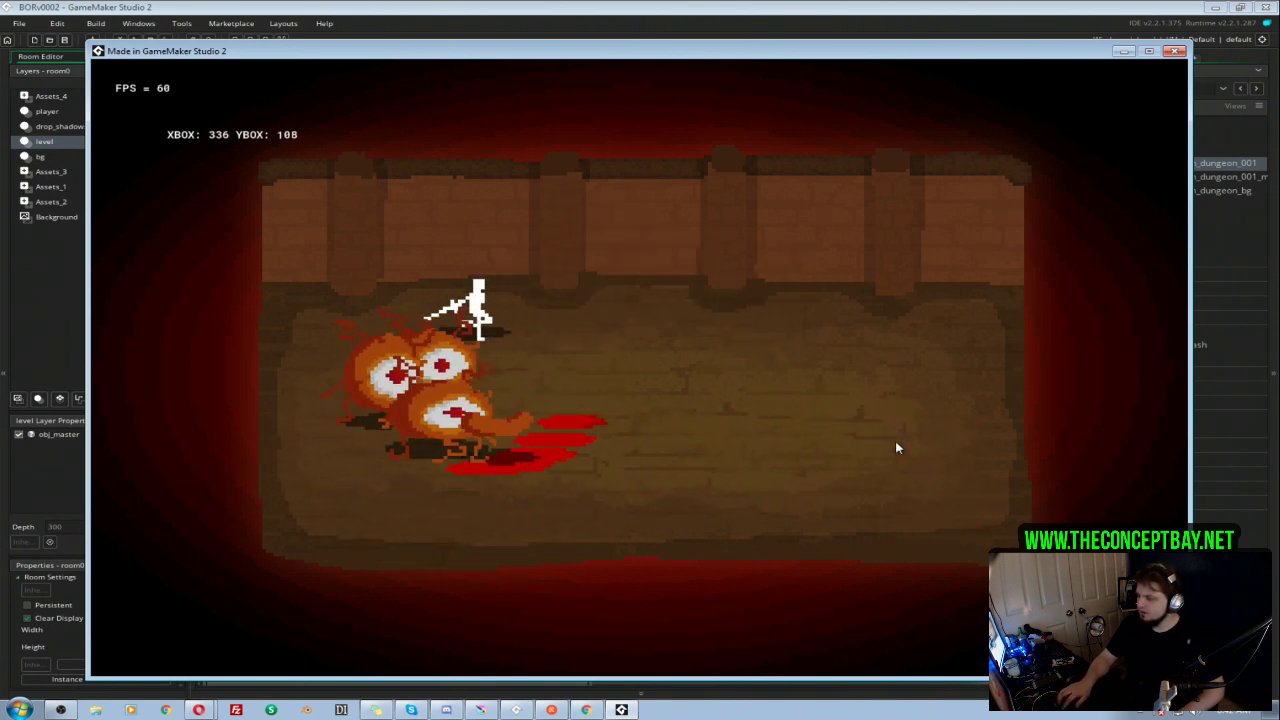
{"action": "key", "text": "s"}
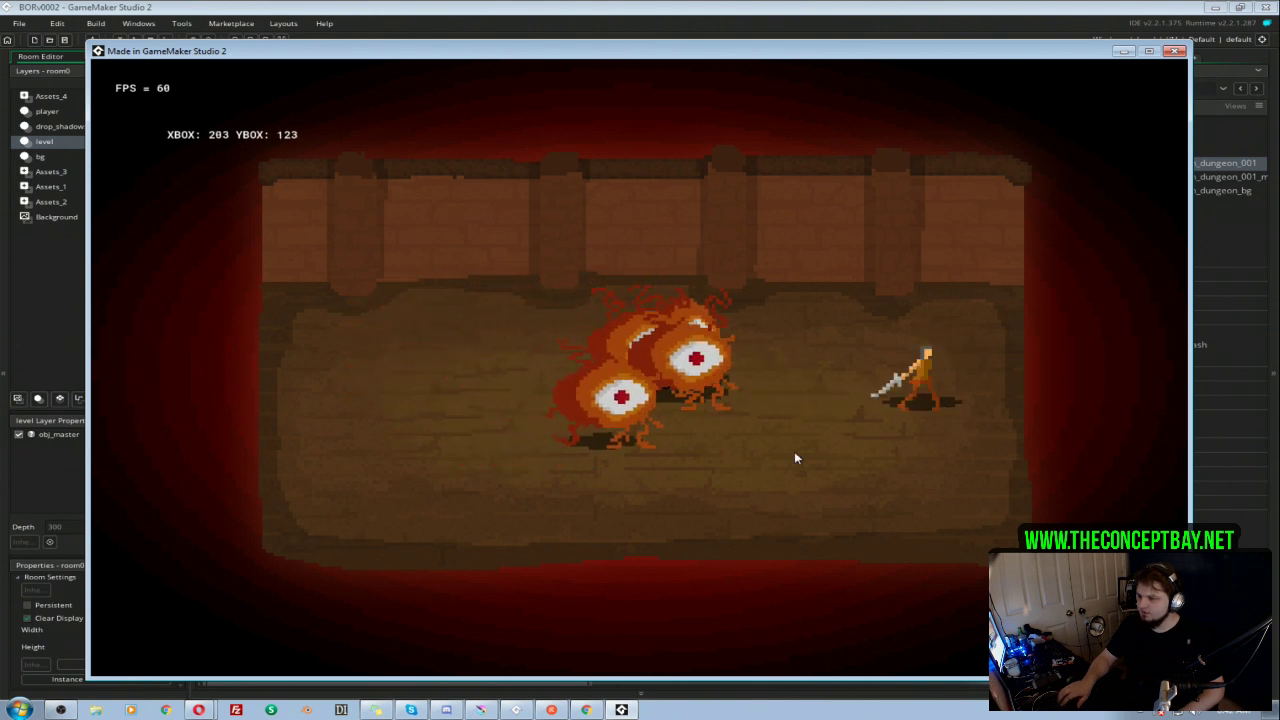
{"action": "left_click", "coordinate": [795, 453]}
{"action": "left_click", "coordinate": [795, 453]}
{"action": "key", "text": "s"}
{"action": "key", "text": "a"}
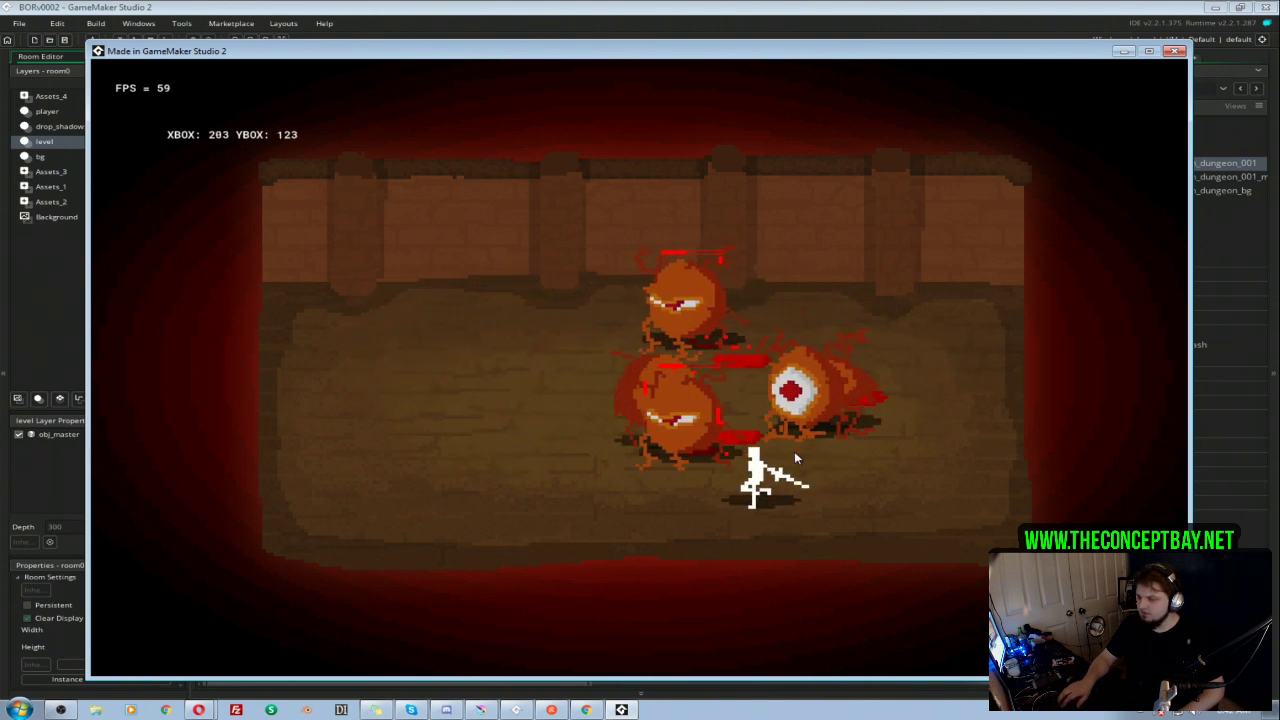
{"action": "left_click", "coordinate": [795, 457]}
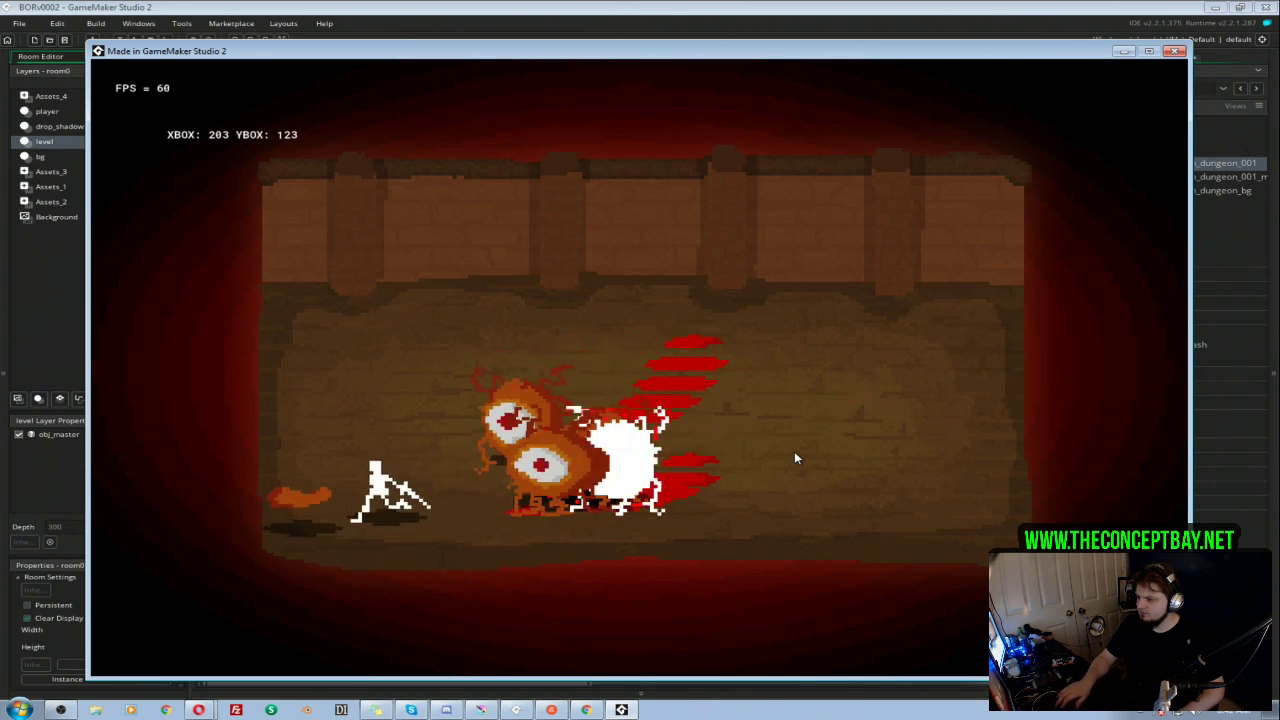
{"action": "key", "text": "w"}
{"action": "key", "text": "d"}
{"action": "left_click", "coordinate": [795, 457]}
{"action": "key", "text": "s"}
{"action": "key", "text": "d"}
{"action": "key", "text": "a"}
{"action": "left_click", "coordinate": [795, 457]}
{"action": "key", "text": "d"}
{"action": "key", "text": "a"}
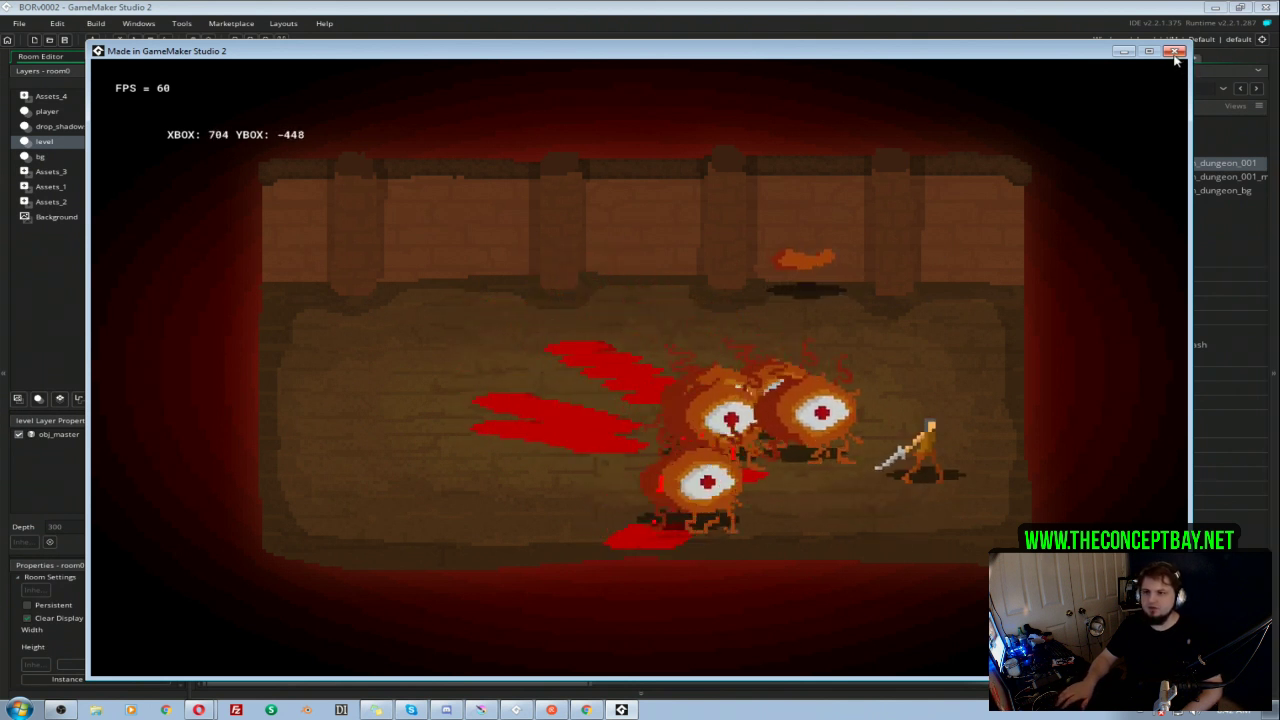
{"action": "left_click", "coordinate": [1175, 52]}
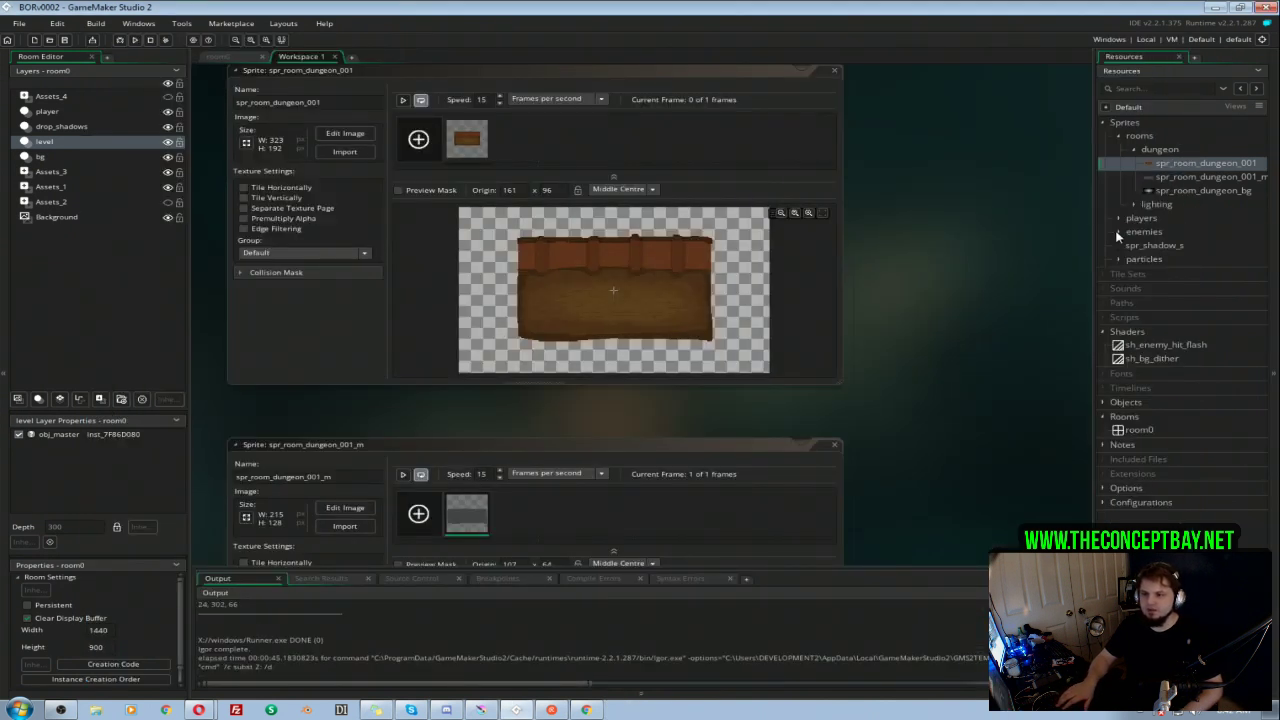
Step: Examine the first four frames of the spr_player_attack_1_m sprite in the image editor and close the editor
{"action": "left_click", "coordinate": [1119, 219]}
{"action": "double_click", "coordinate": [1190, 287]}
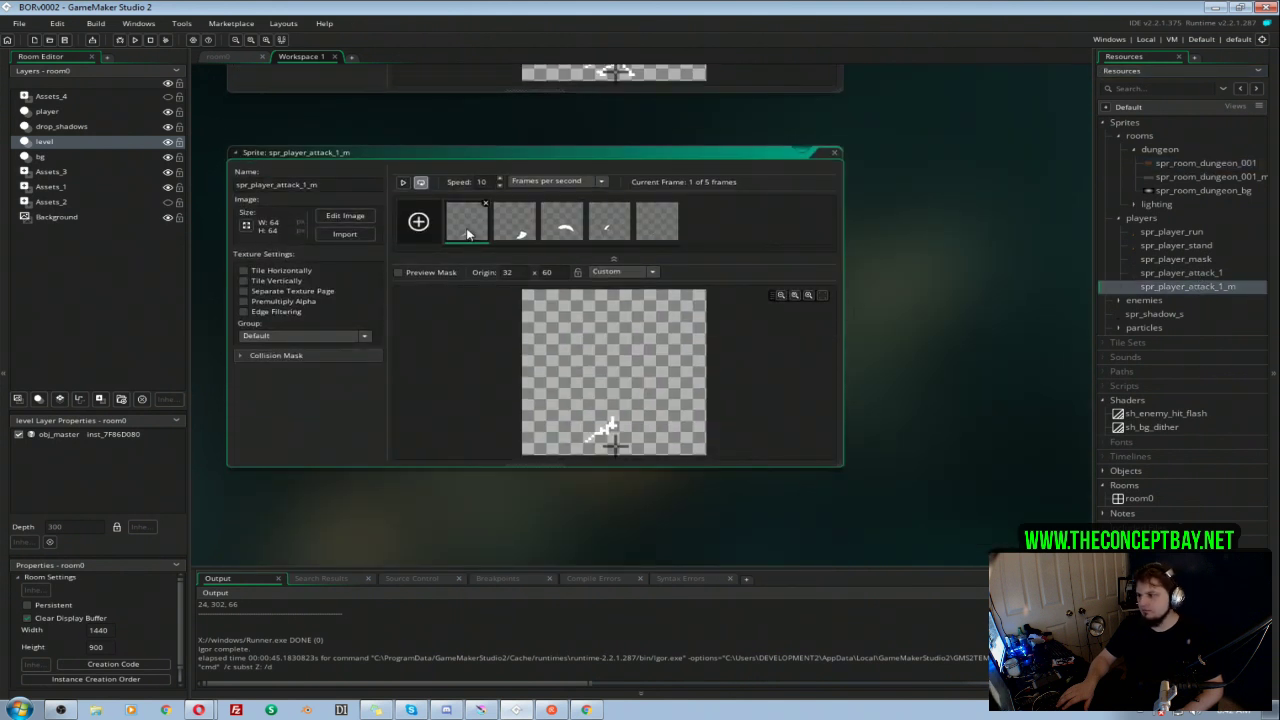
{"action": "double_click", "coordinate": [468, 233]}
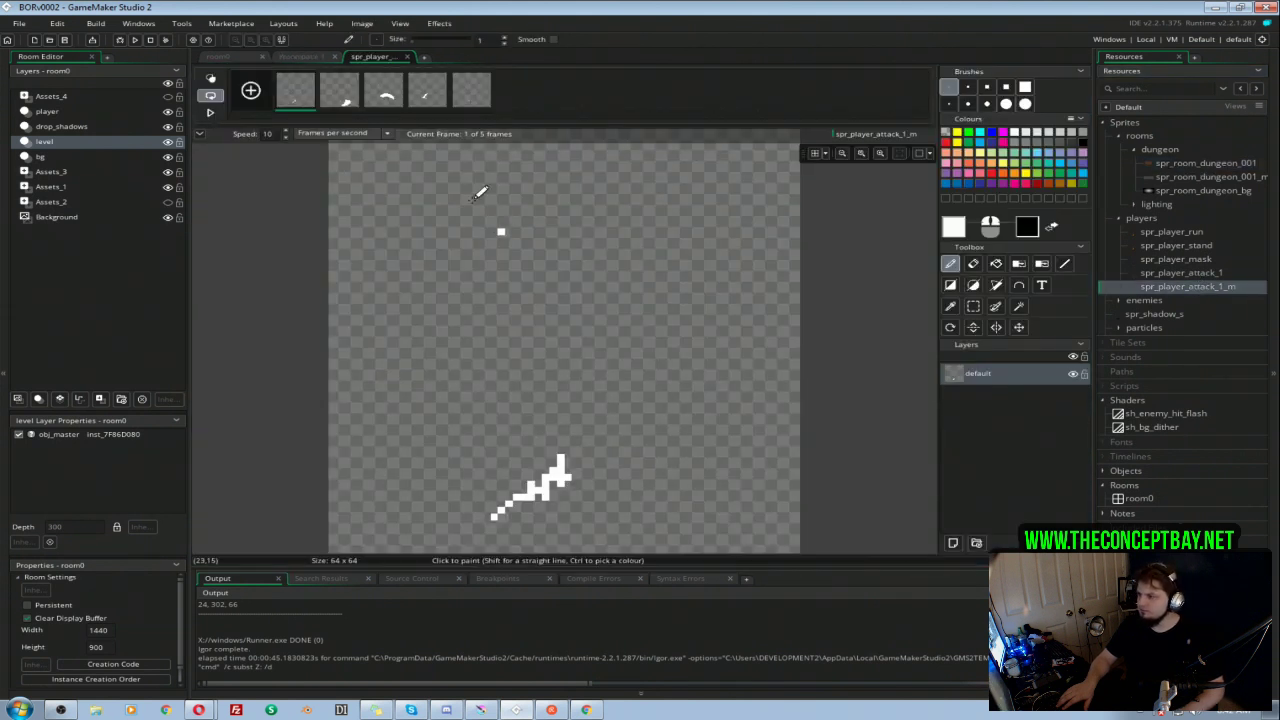
{"action": "left_click", "coordinate": [340, 95]}
{"action": "left_click", "coordinate": [297, 108]}
{"action": "left_click", "coordinate": [346, 106]}
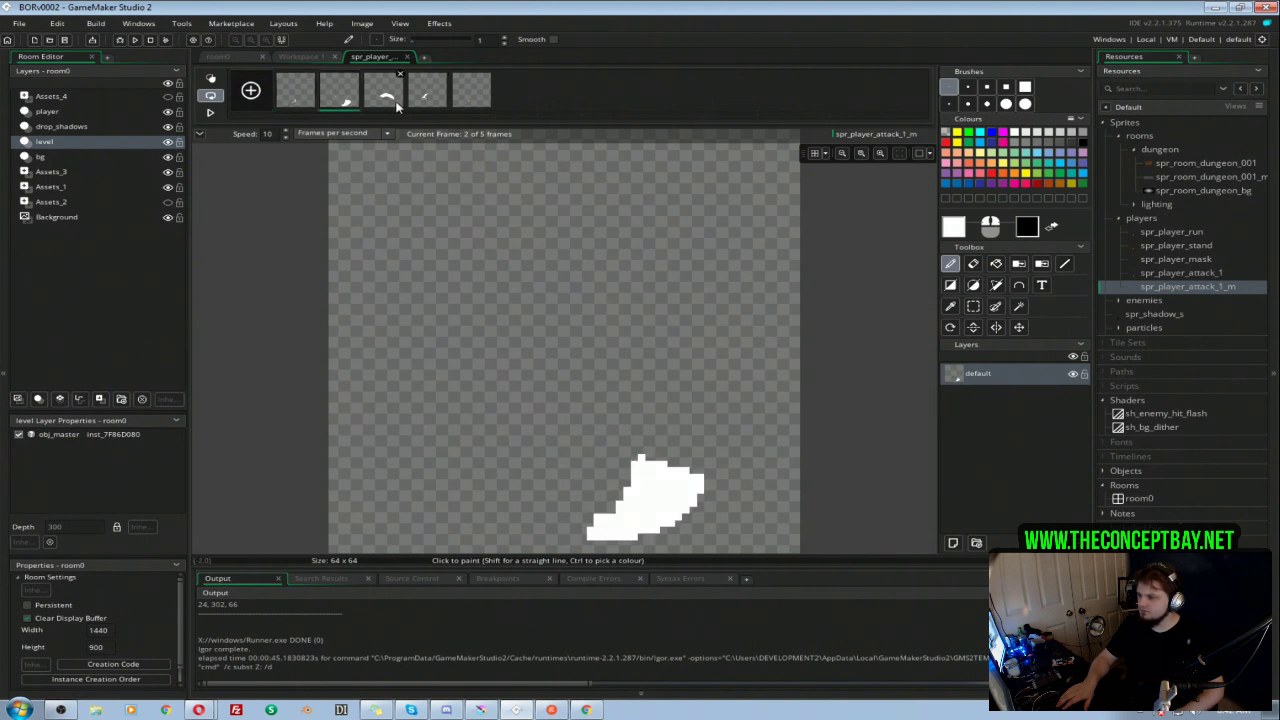
{"action": "left_click", "coordinate": [387, 100]}
{"action": "left_click", "coordinate": [418, 102]}
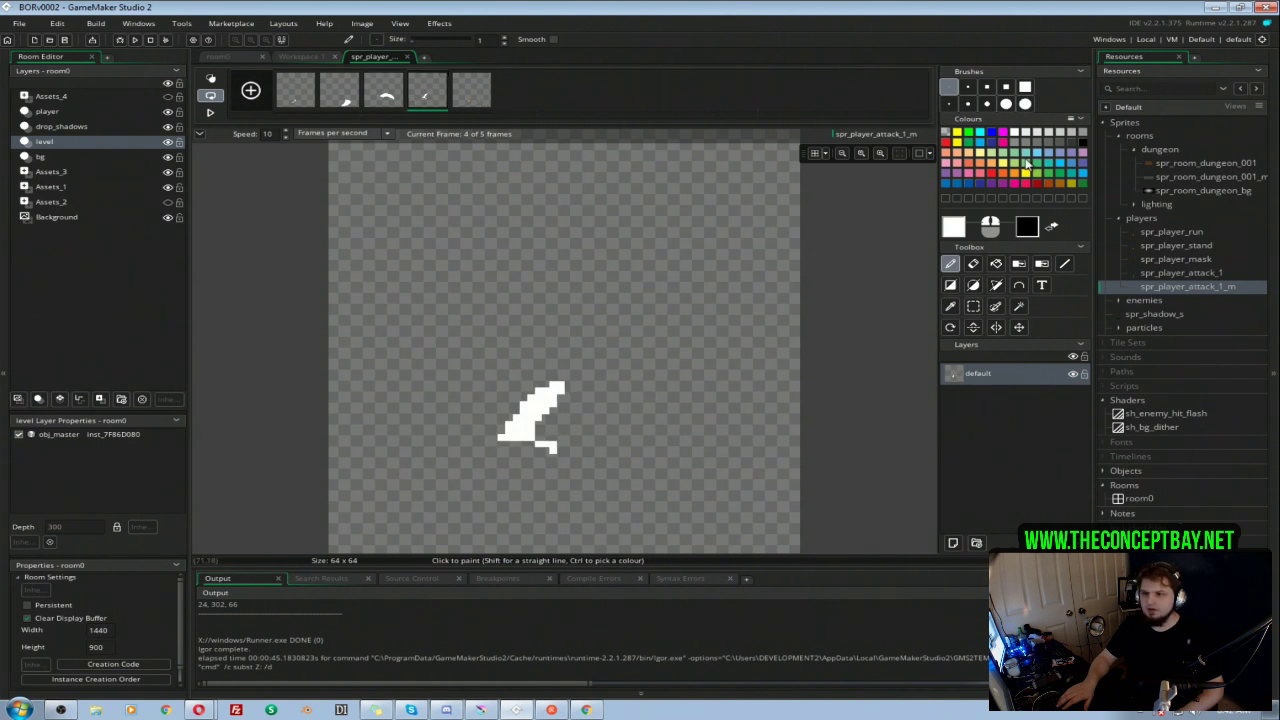
{"action": "left_click", "coordinate": [407, 57]}
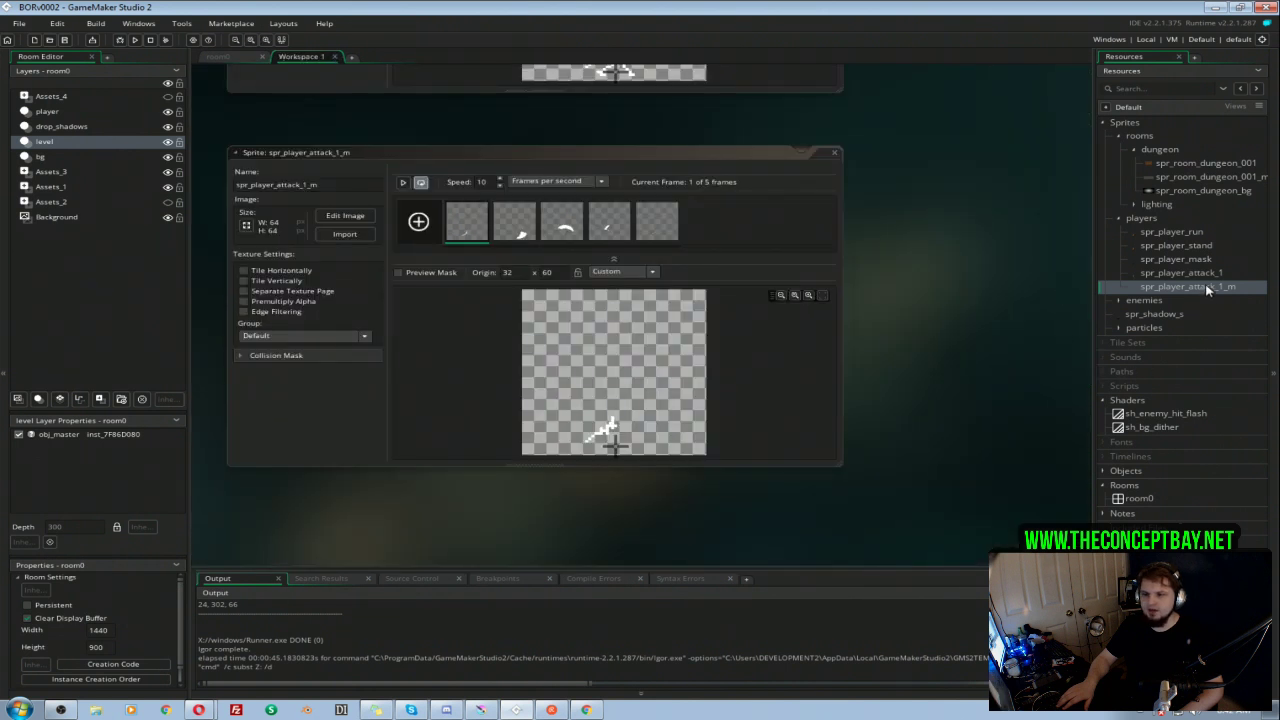
Step: Delete the attack mask sprite spr_player_attack_1_m from the players group
{"action": "right_click", "coordinate": [1206, 289]}
{"action": "left_click", "coordinate": [1219, 275]}
{"action": "key", "text": "F2"}
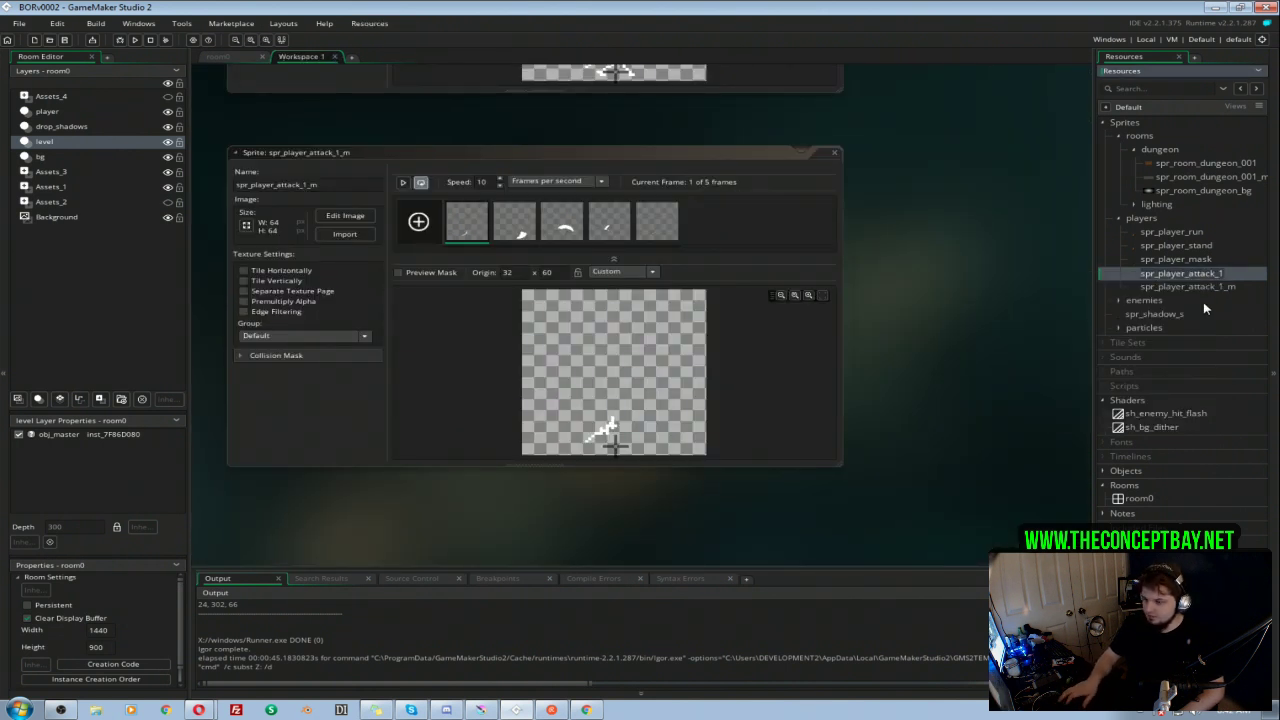
{"action": "right_click", "coordinate": [1210, 287]}
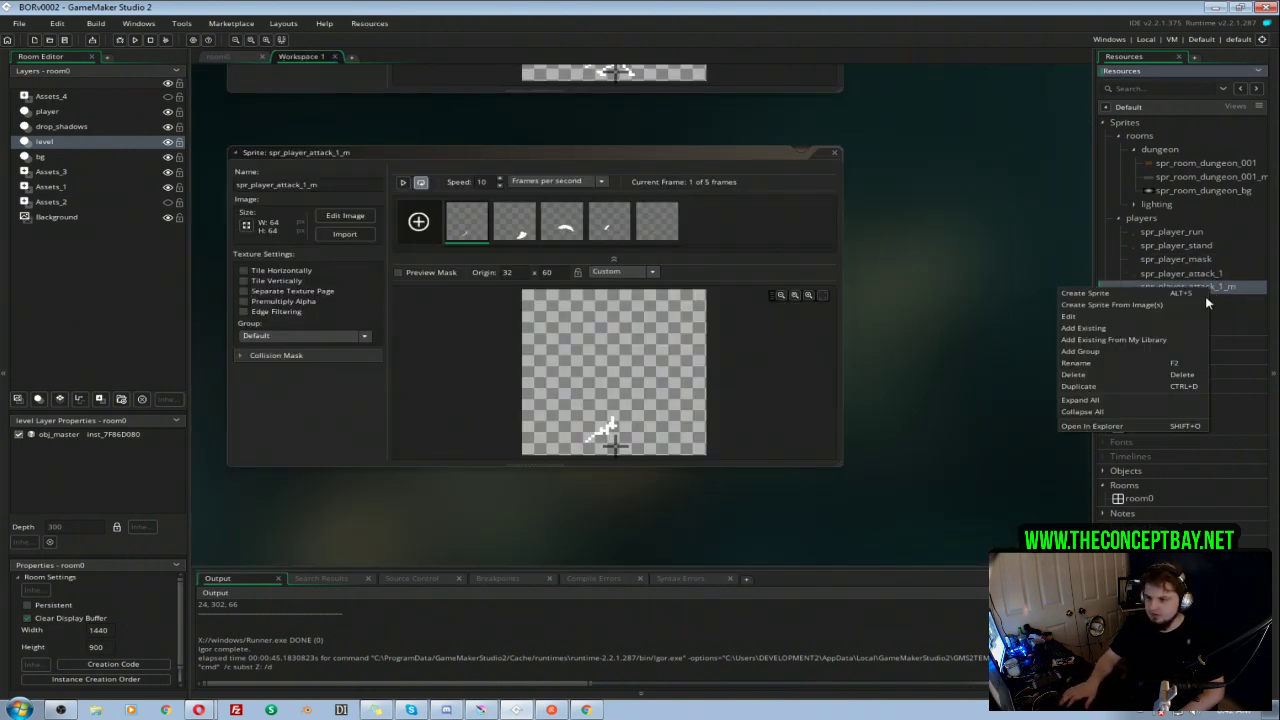
{"action": "left_click", "coordinate": [1084, 376]}
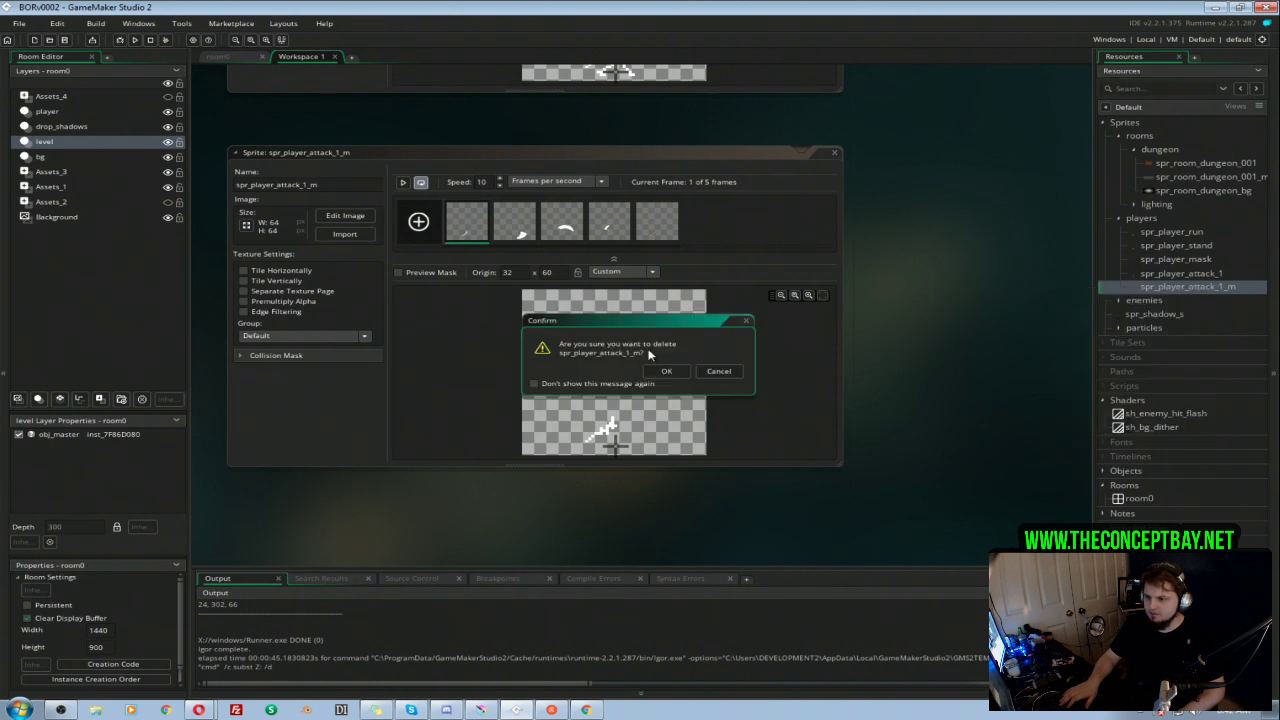
{"action": "left_click", "coordinate": [664, 370]}
Step: Duplicate the sprite spr_player_attack_1 and rename the copy spr_player_attack_1_m
{"action": "right_click", "coordinate": [1187, 280]}
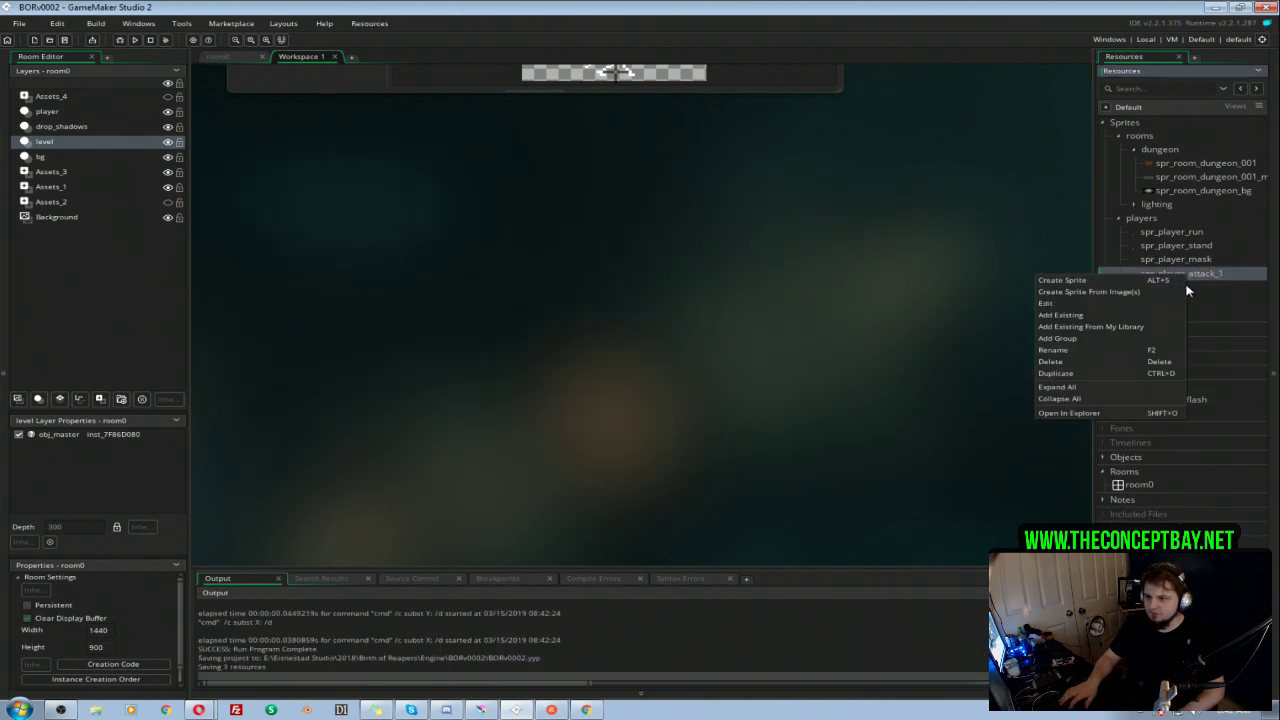
{"action": "left_click", "coordinate": [1063, 372]}
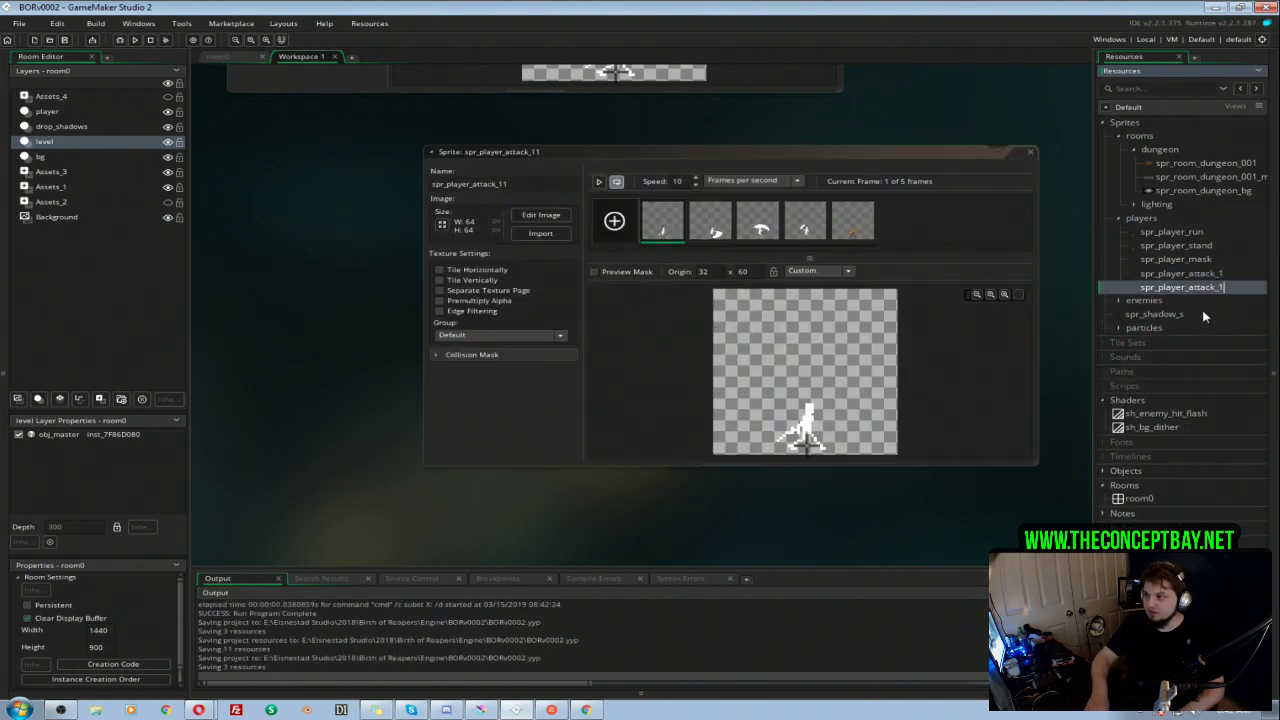
{"action": "key", "text": "F2"}
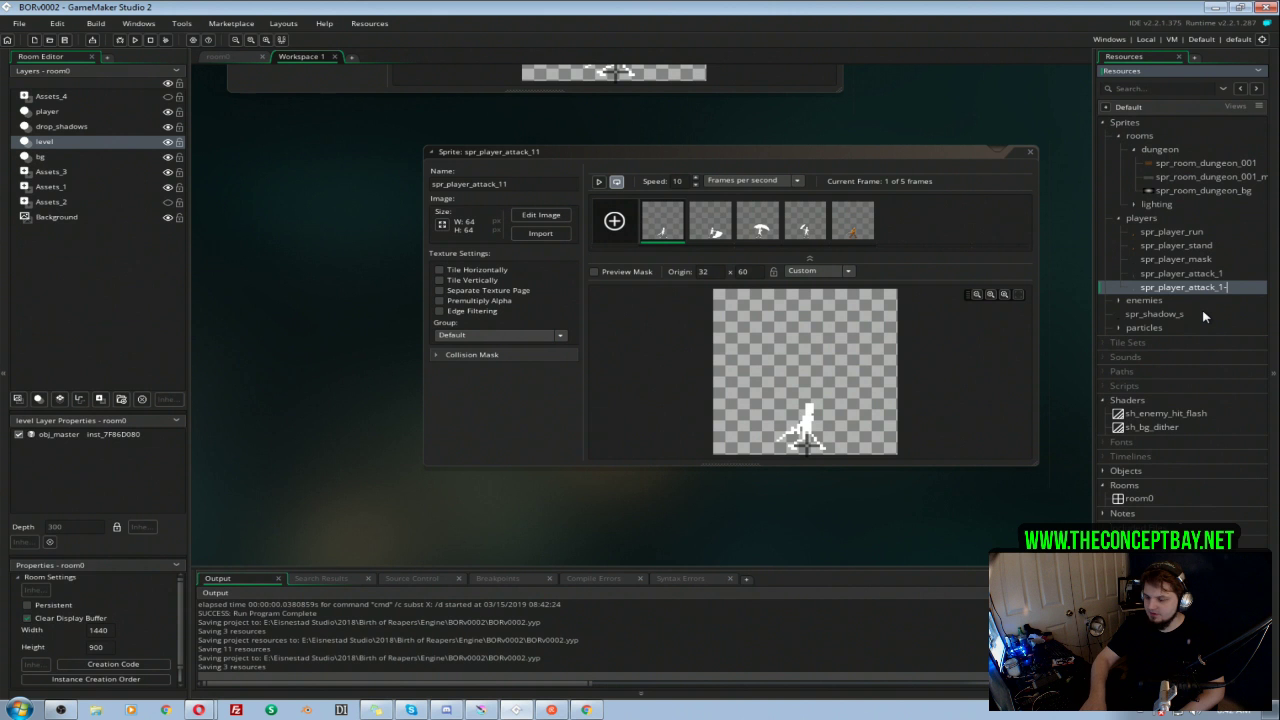
{"action": "type", "text": "_m"}
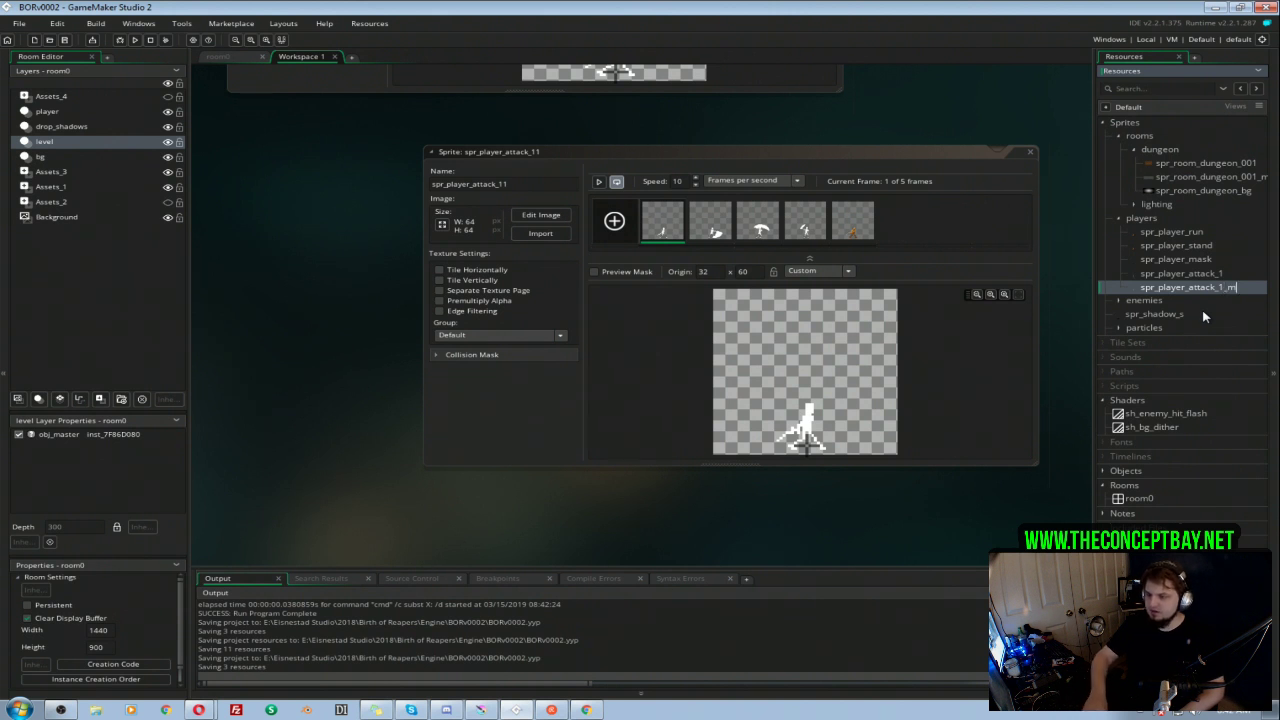
{"action": "key", "text": "Return"}
Step: Save the project as a new version named BORv0003 in the Engine folder of Birth of Reapers
{"action": "left_click", "coordinate": [22, 24]}
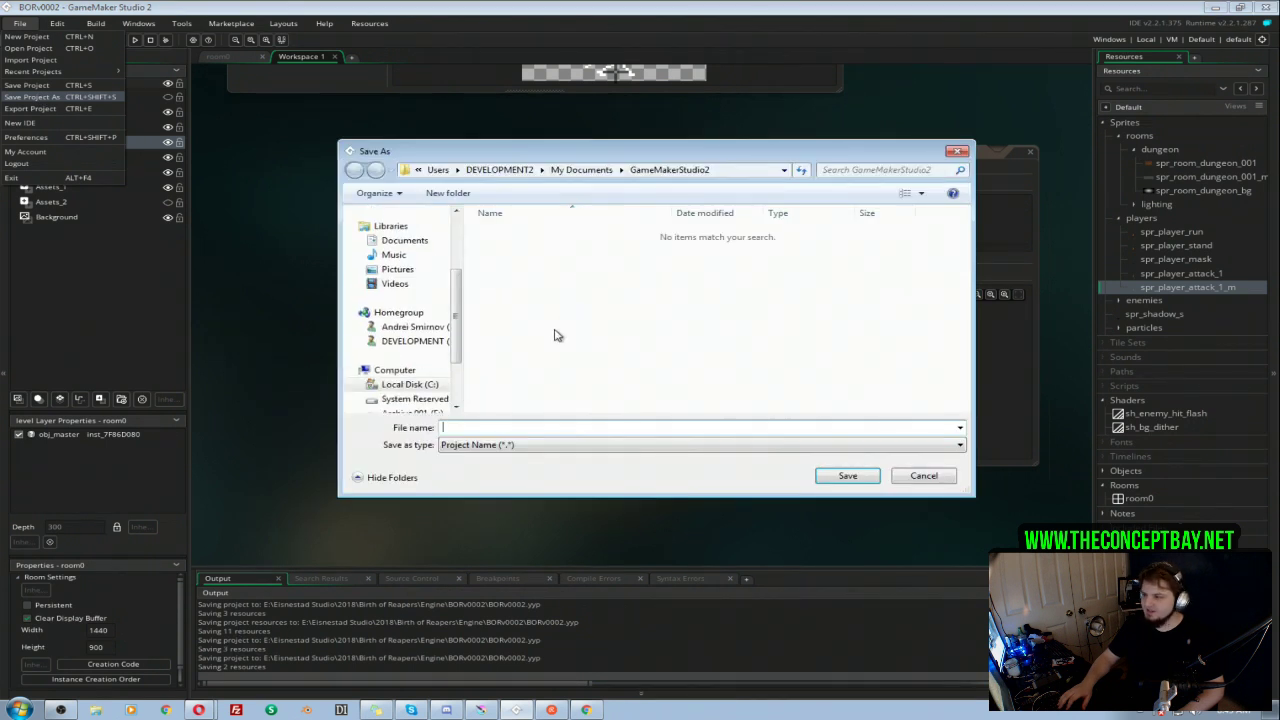
{"action": "scroll", "coordinate": [457, 215], "scroll_direction": "up", "scroll_amount": 3}
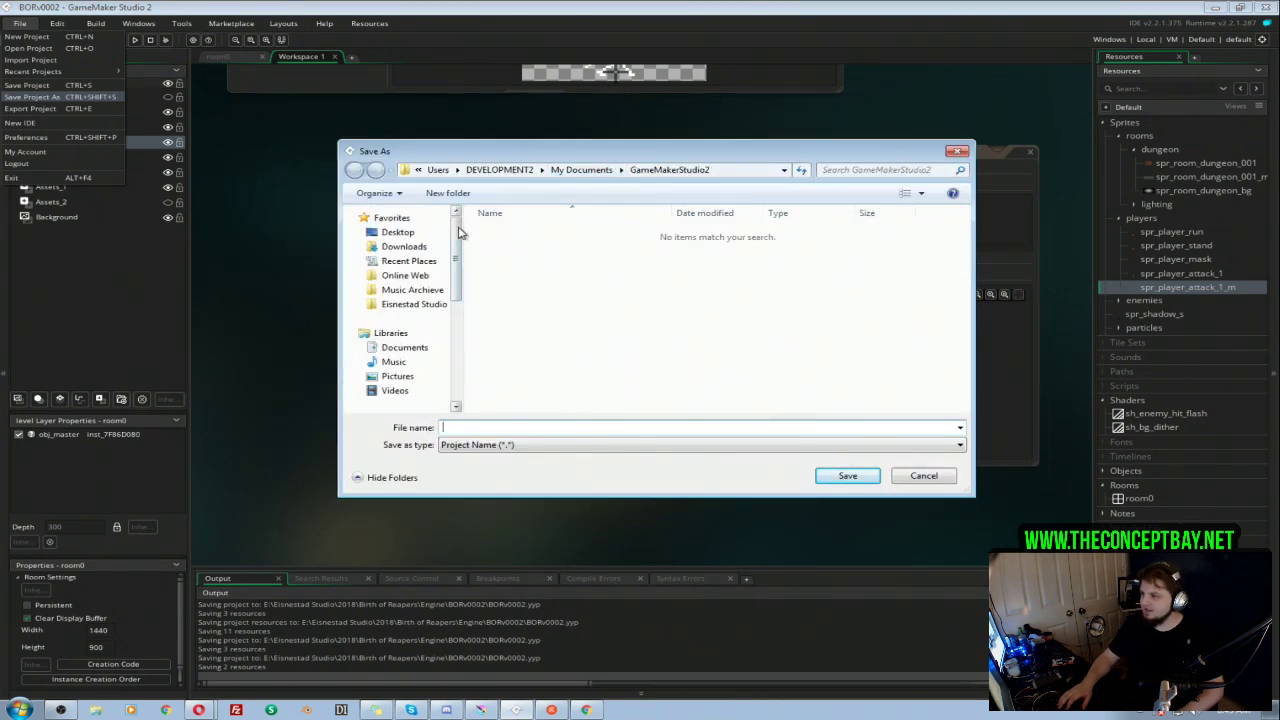
{"action": "left_click", "coordinate": [414, 304]}
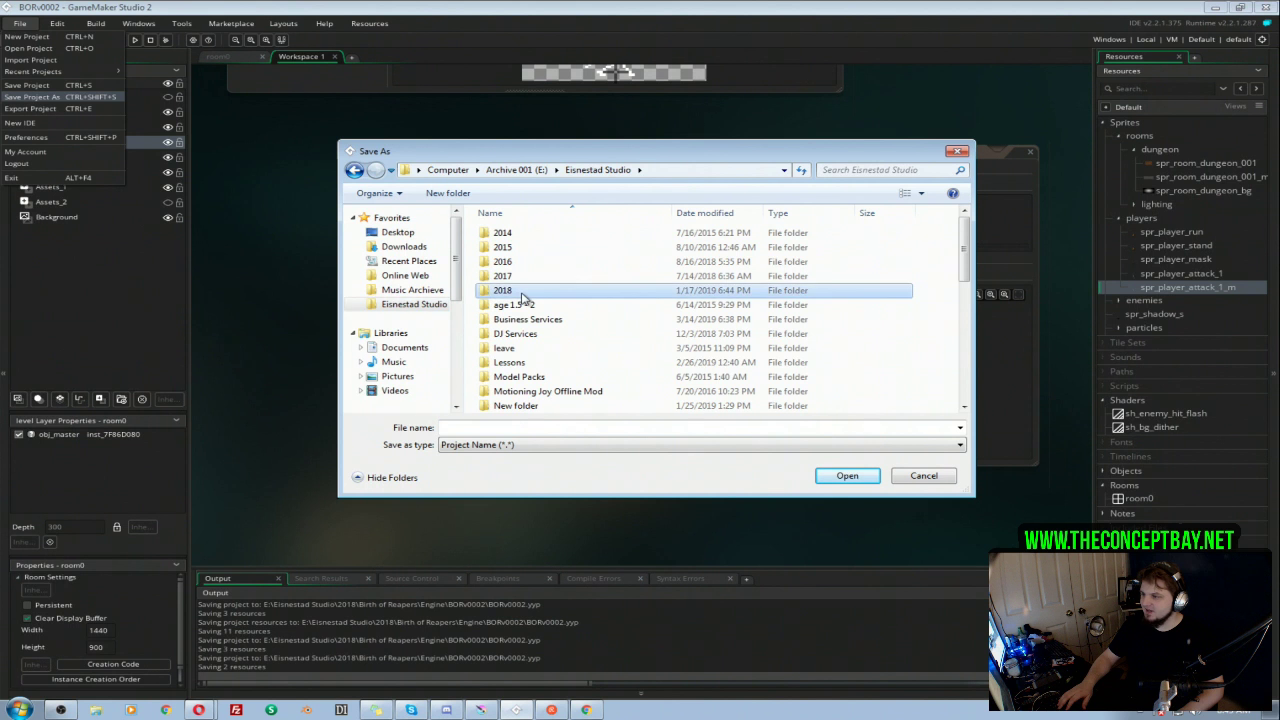
{"action": "double_click", "coordinate": [502, 290]}
{"action": "double_click", "coordinate": [519, 232]}
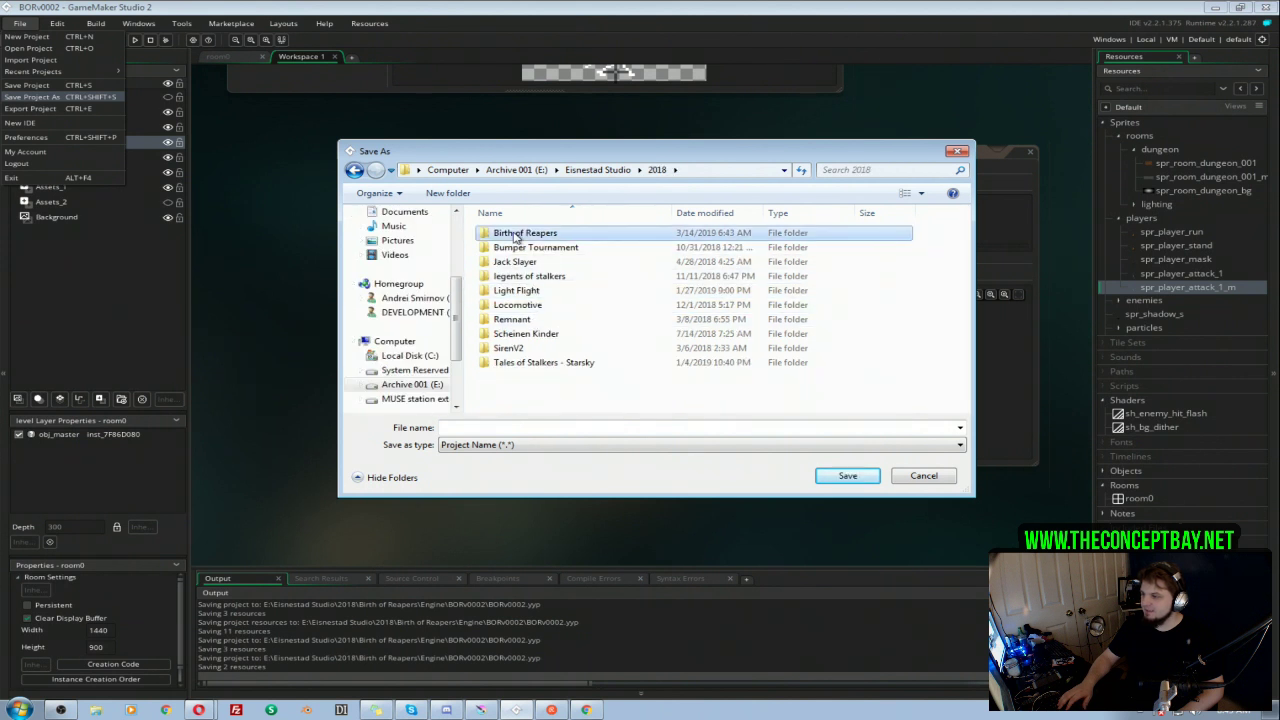
{"action": "double_click", "coordinate": [512, 276]}
{"action": "left_click", "coordinate": [514, 262]}
{"action": "left_click", "coordinate": [514, 262]}
{"action": "left_click", "coordinate": [558, 429]}
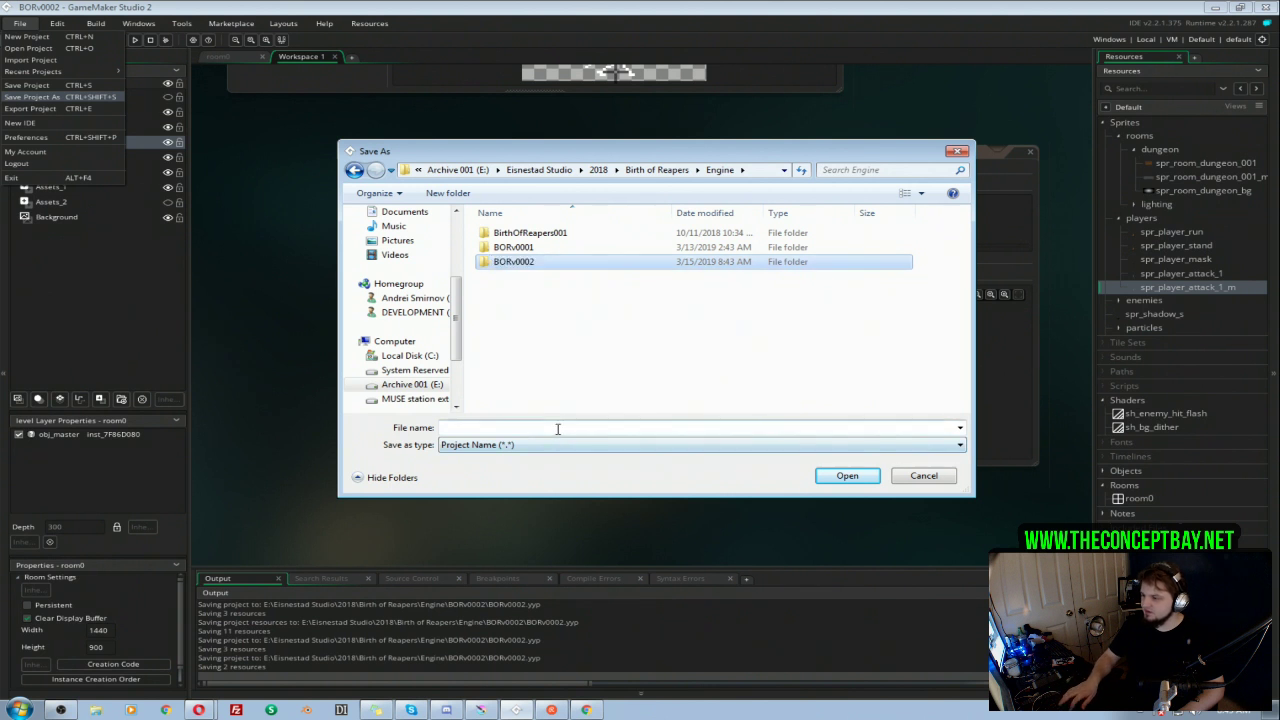
{"action": "left_click", "coordinate": [578, 428]}
{"action": "type", "text": "BORv0002"}
{"action": "key", "text": "BackSpace"}
{"action": "type", "text": "3"}
{"action": "left_click", "coordinate": [831, 481]}
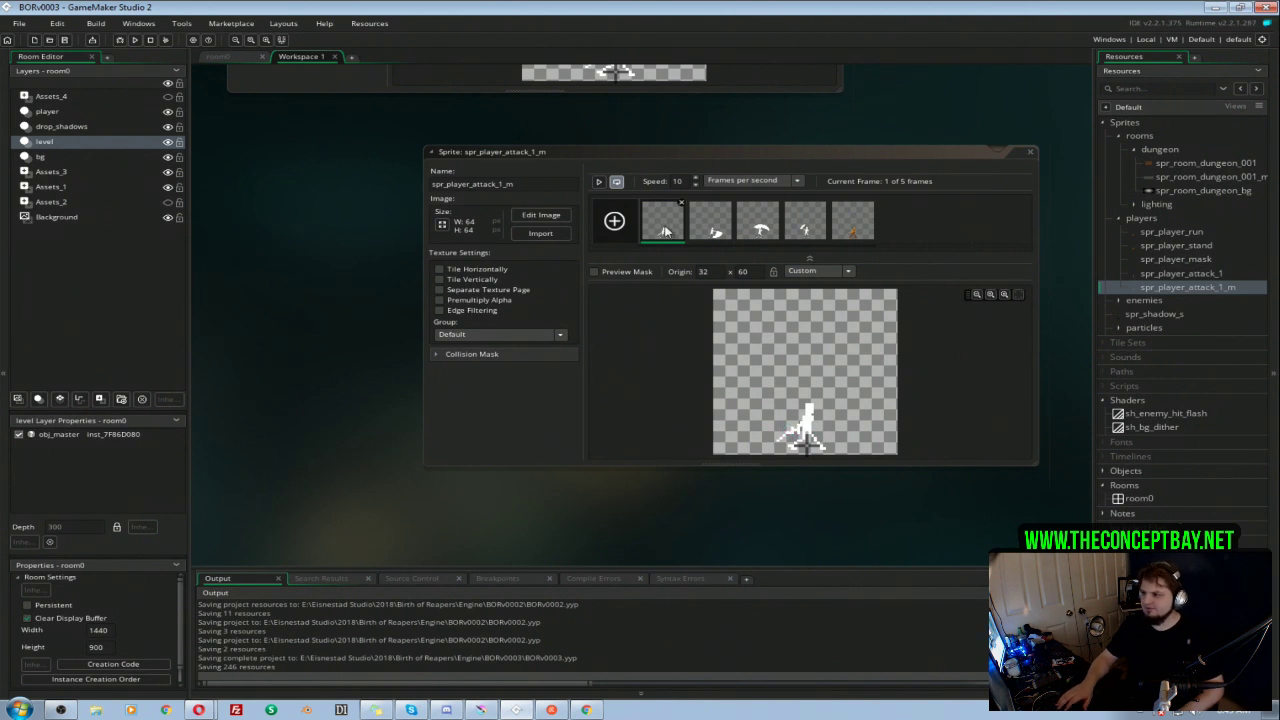
Step: Open the first frame of spr_player_attack_1_m for image editing and add a new layer above the default one
{"action": "left_click", "coordinate": [666, 231]}
{"action": "double_click", "coordinate": [666, 231]}
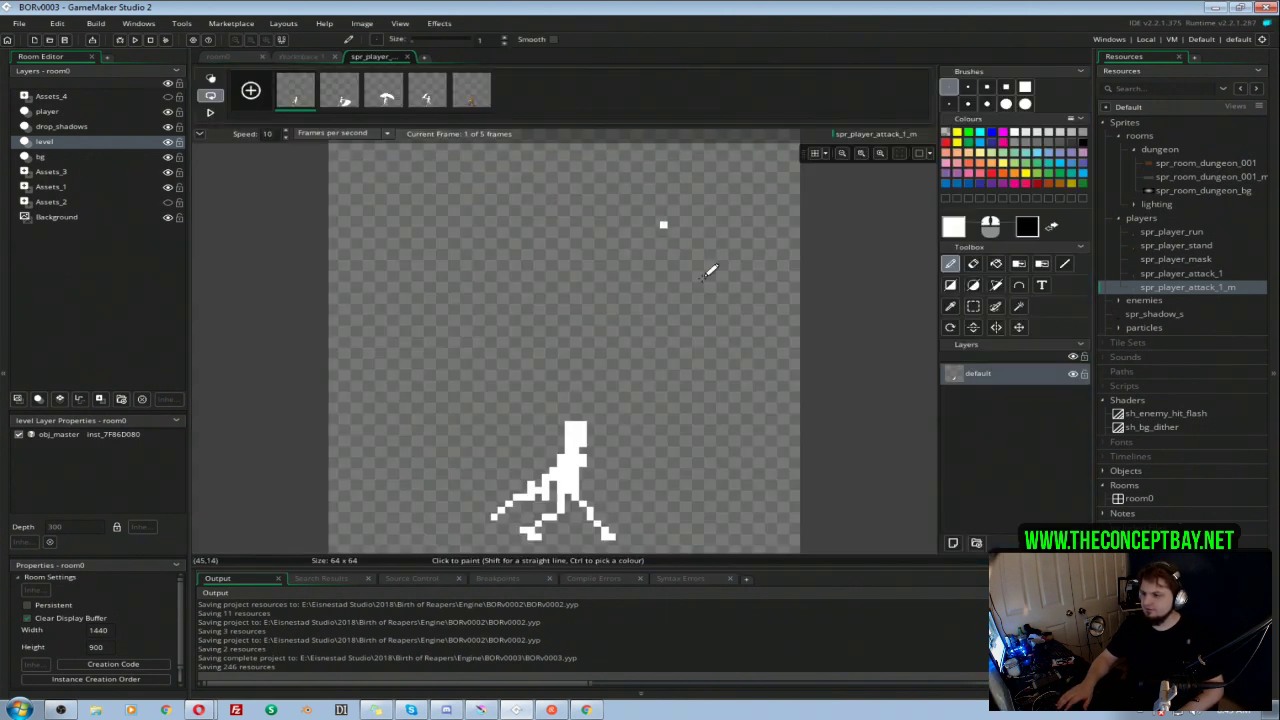
{"action": "left_click", "coordinate": [954, 543]}
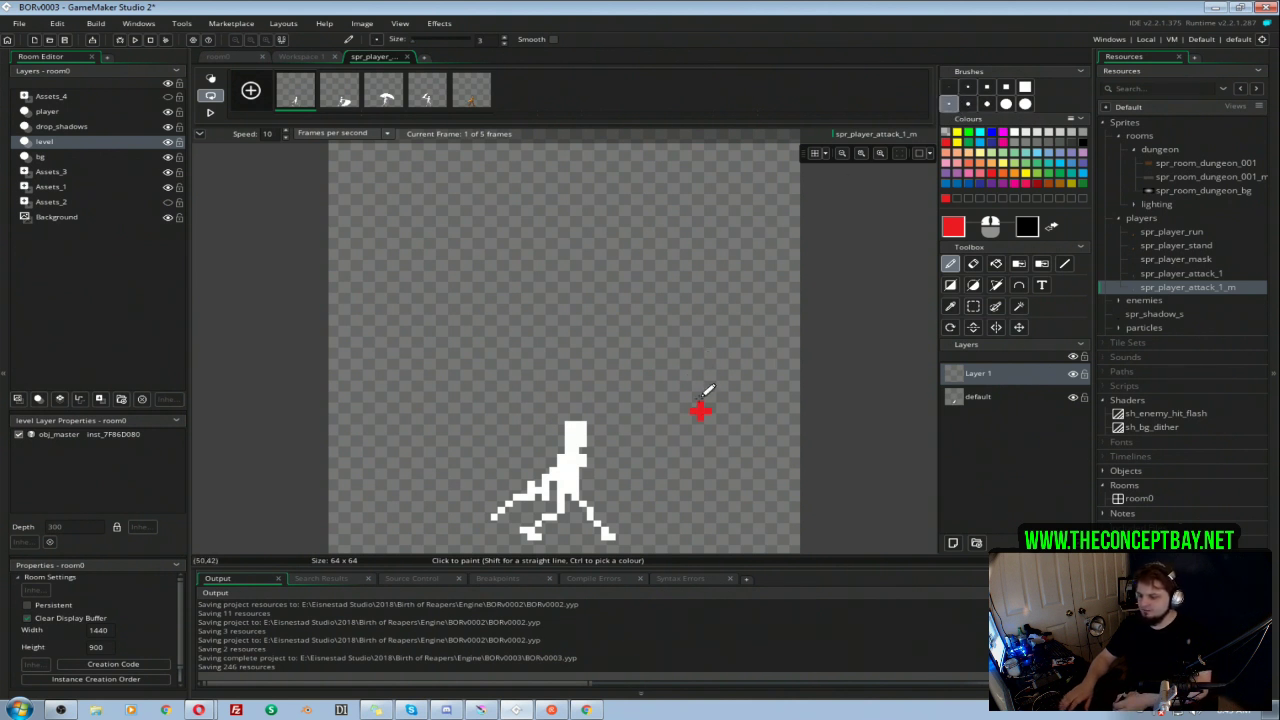
Step: Paint red hit areas over the sword in frame 1 and the swing in frame 2 on Layer 1
{"action": "key", "text": "Right"}
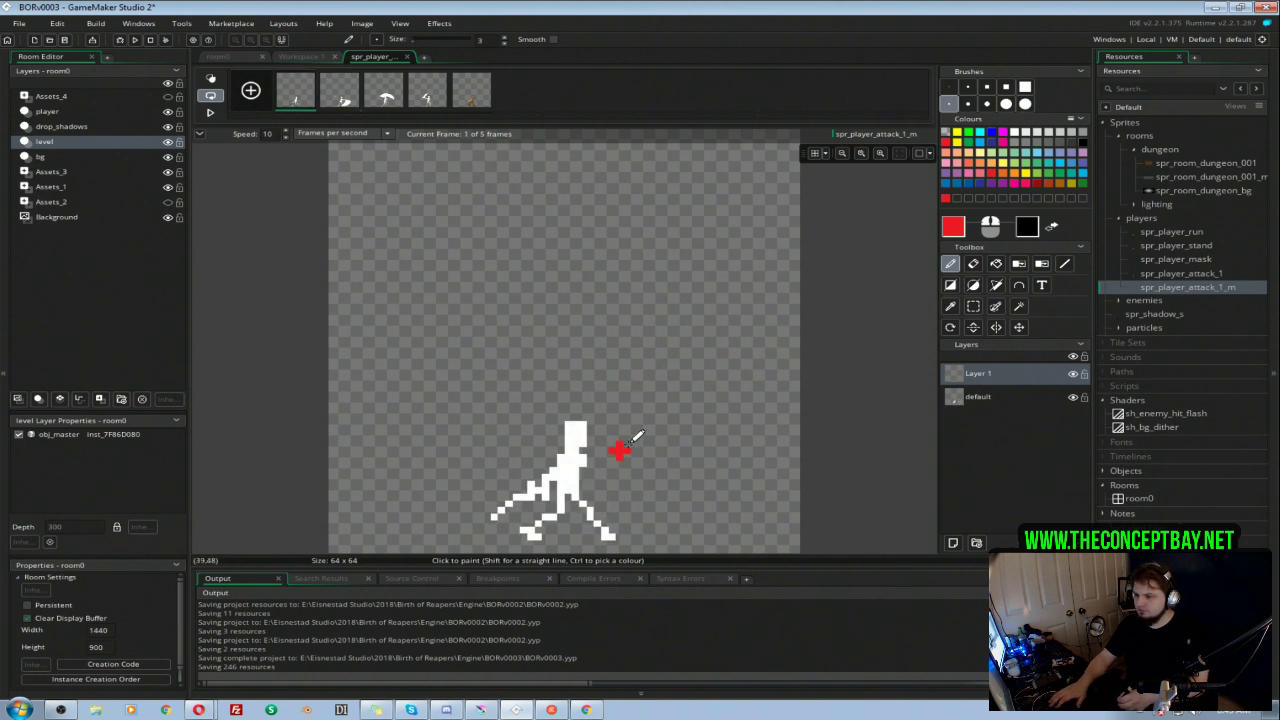
{"action": "key", "text": "Right"}
{"action": "key", "text": "Right"}
{"action": "key", "text": "Left"}
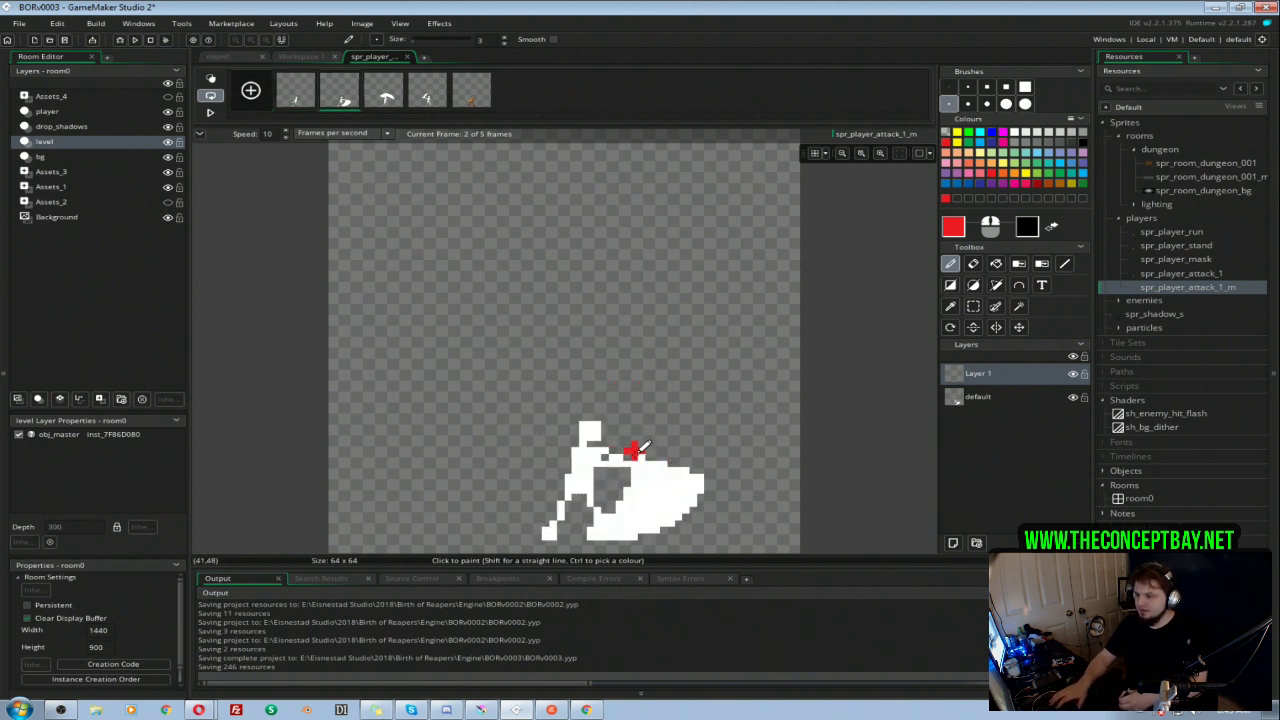
{"action": "mouse_move", "coordinate": [690, 473]}
{"action": "left_mouse_down"}
{"action": "mouse_move", "coordinate": [625, 532]}
{"action": "mouse_move", "coordinate": [599, 532]}
{"action": "mouse_move", "coordinate": [680, 465]}
{"action": "left_mouse_up"}
{"action": "key", "text": "Left"}
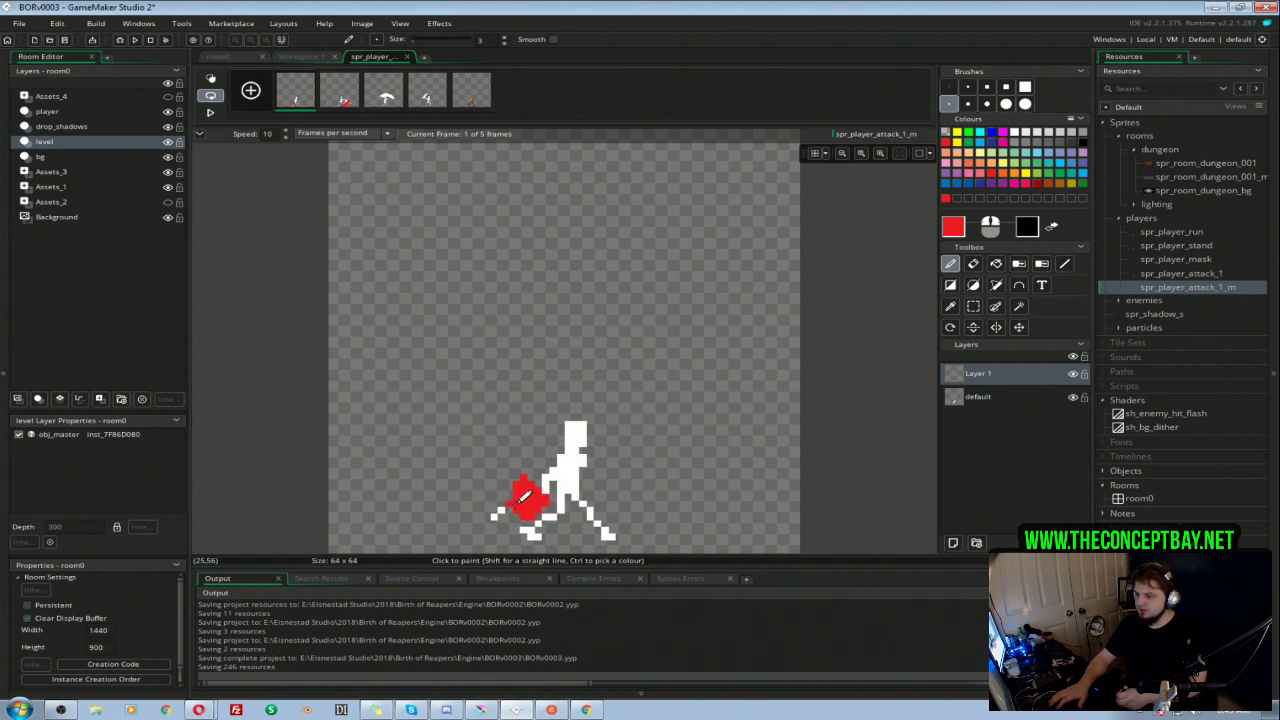
{"action": "key", "text": "Right"}
{"action": "key", "text": "Left"}
{"action": "key", "text": "Right"}
{"action": "key", "text": "Left"}
{"action": "key", "text": "Right"}
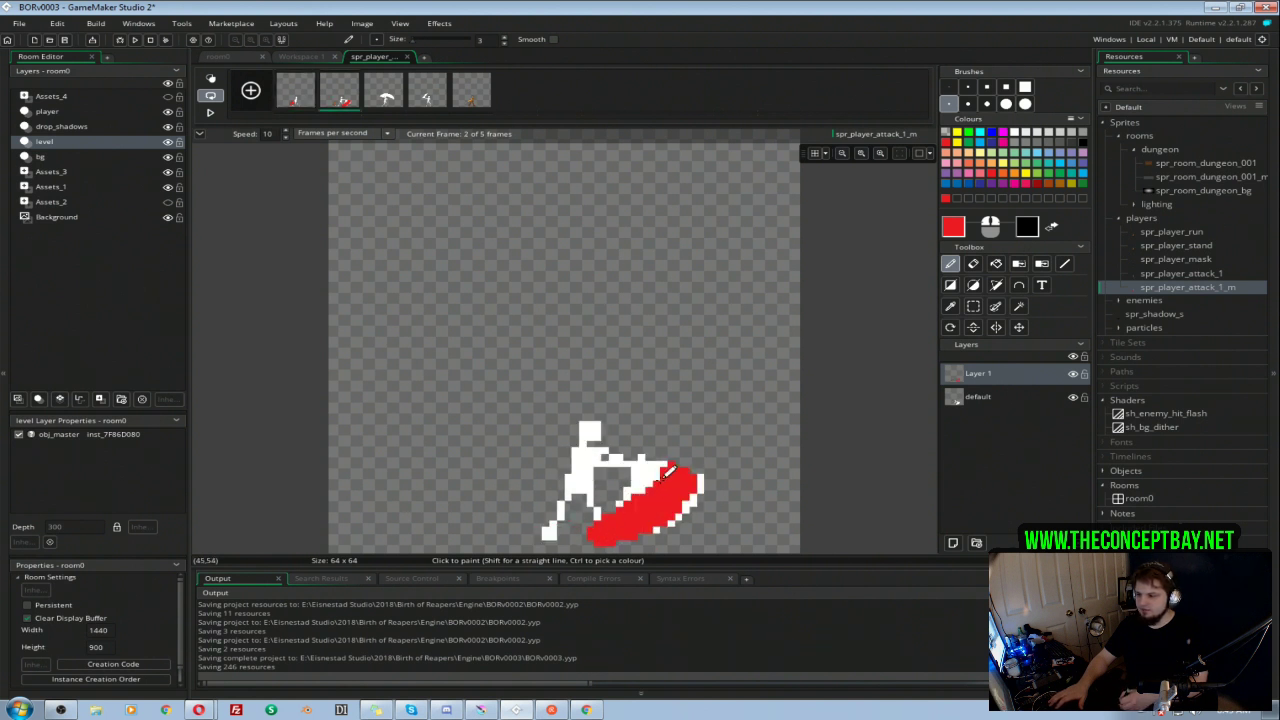
Step: Paint red hit areas over the sword arc in frames 3 and 4 on Layer 1
{"action": "key", "text": "Right"}
{"action": "mouse_move", "coordinate": [549, 403]}
{"action": "left_mouse_down"}
{"action": "mouse_move", "coordinate": [657, 408]}
{"action": "mouse_move", "coordinate": [686, 457]}
{"action": "mouse_move", "coordinate": [583, 410]}
{"action": "left_mouse_up"}
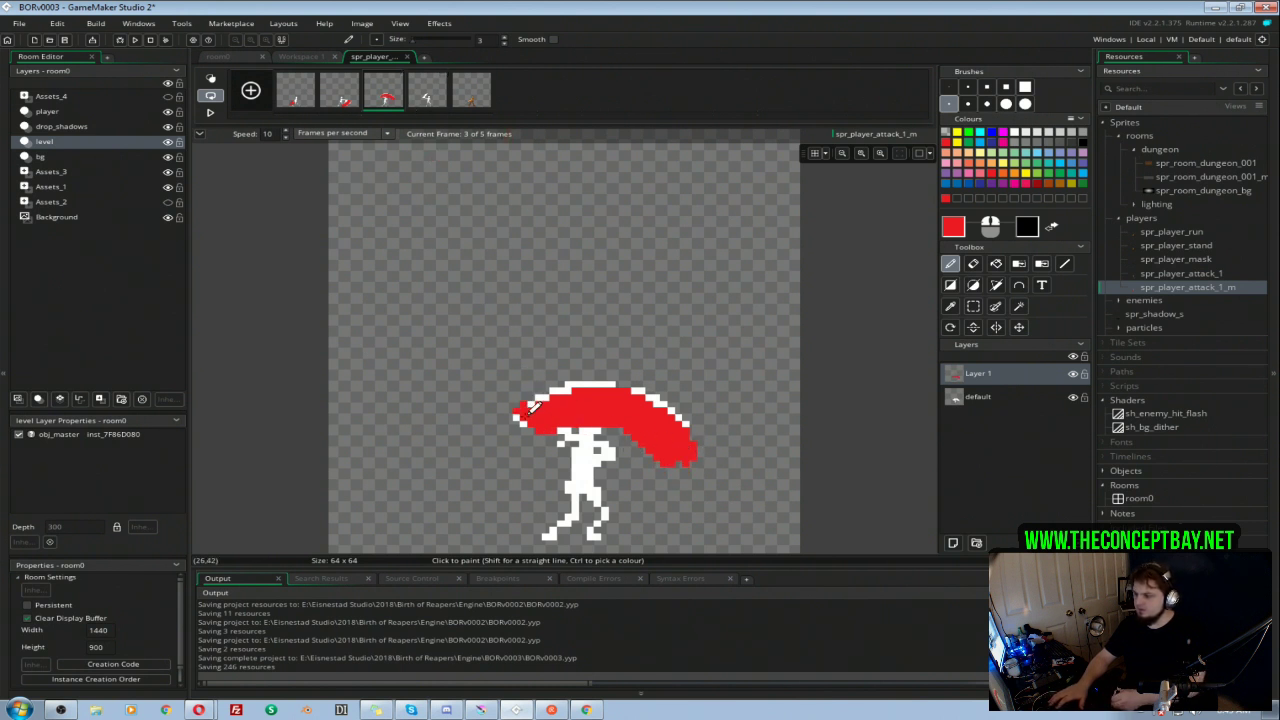
{"action": "left_click", "coordinate": [425, 98]}
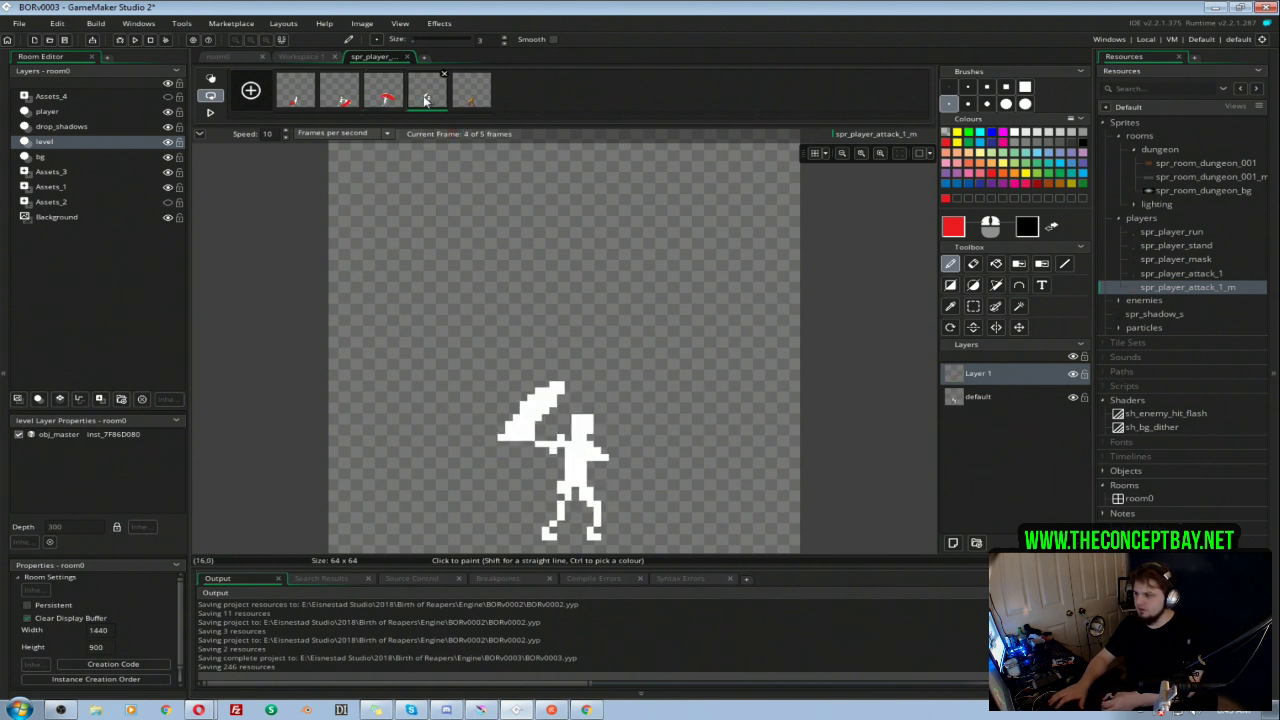
{"action": "left_click_drag", "start_coordinate": [517, 430], "coordinate": [572, 388]}
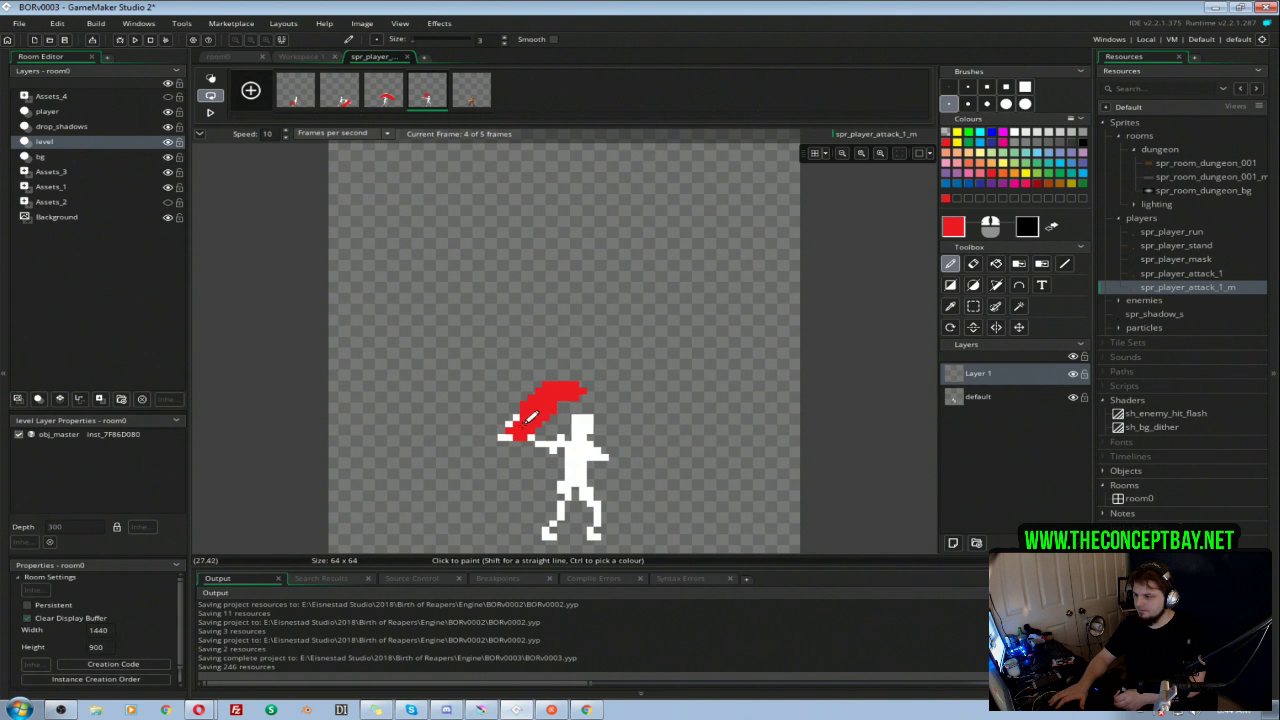
{"action": "key", "text": "ctrl+z"}
{"action": "left_click_drag", "start_coordinate": [550, 394], "coordinate": [533, 420]}
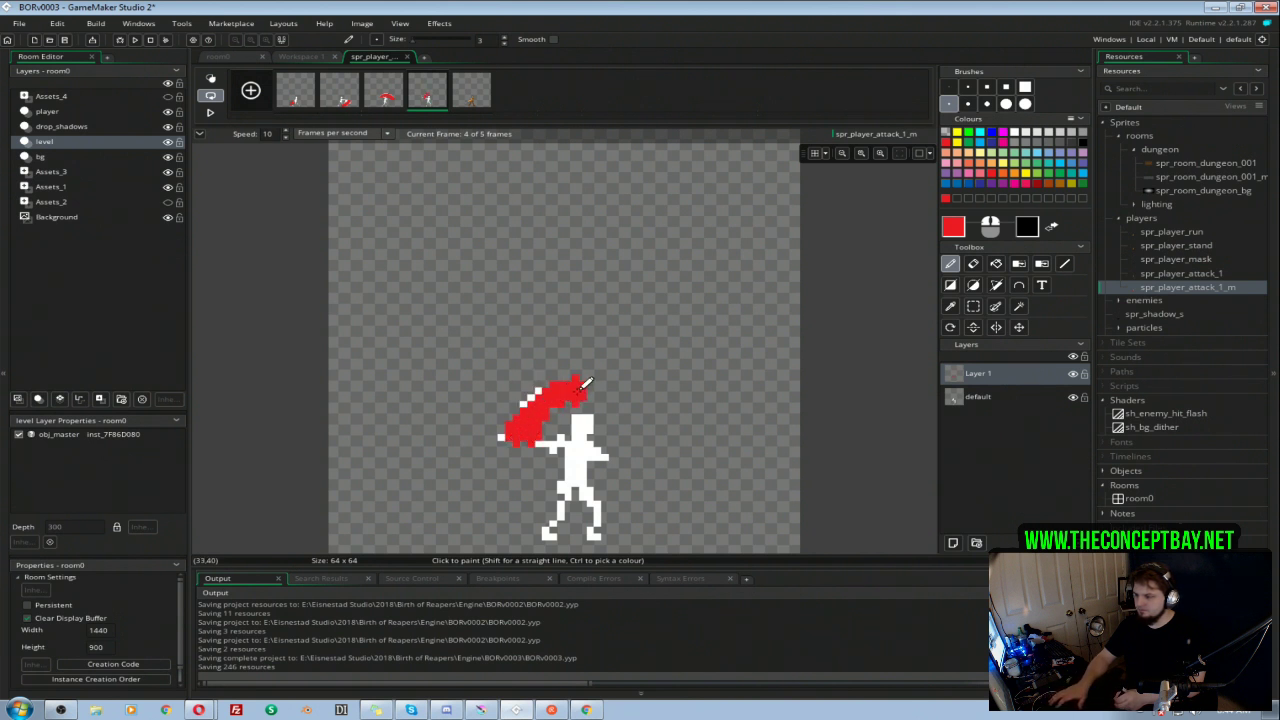
{"action": "key", "text": "Left"}
{"action": "key", "text": "Right"}
{"action": "key", "text": "Right"}
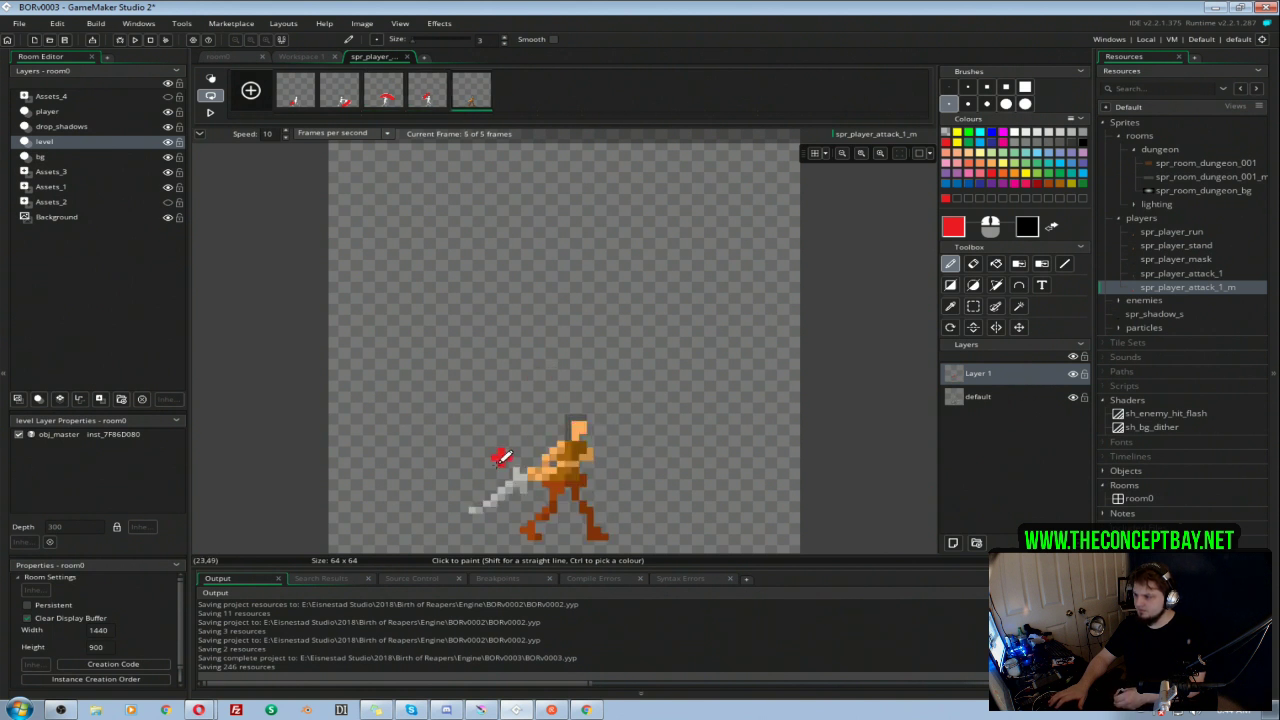
Step: Hide the default layer so only the painted hit areas show, review the frames, and close the image editor
{"action": "key", "text": "Left"}
{"action": "key", "text": "Right"}
{"action": "left_click", "coordinate": [1074, 398]}
{"action": "key", "text": "Left"}
{"action": "key", "text": "Left"}
{"action": "key", "text": "Right"}
{"action": "key", "text": "Right"}
{"action": "key", "text": "Right"}
{"action": "key", "text": "Right"}
{"action": "key", "text": "Right"}
{"action": "key", "text": "Right"}
{"action": "key", "text": "Right"}
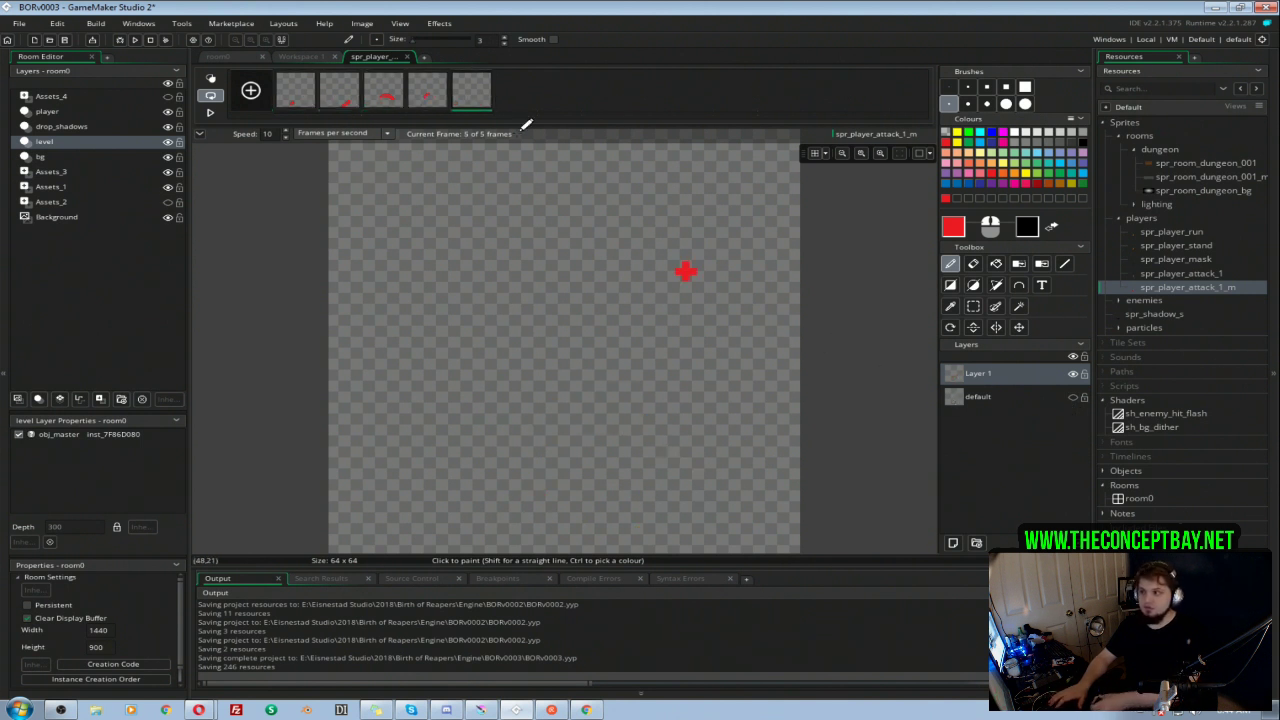
{"action": "left_click", "coordinate": [407, 57]}
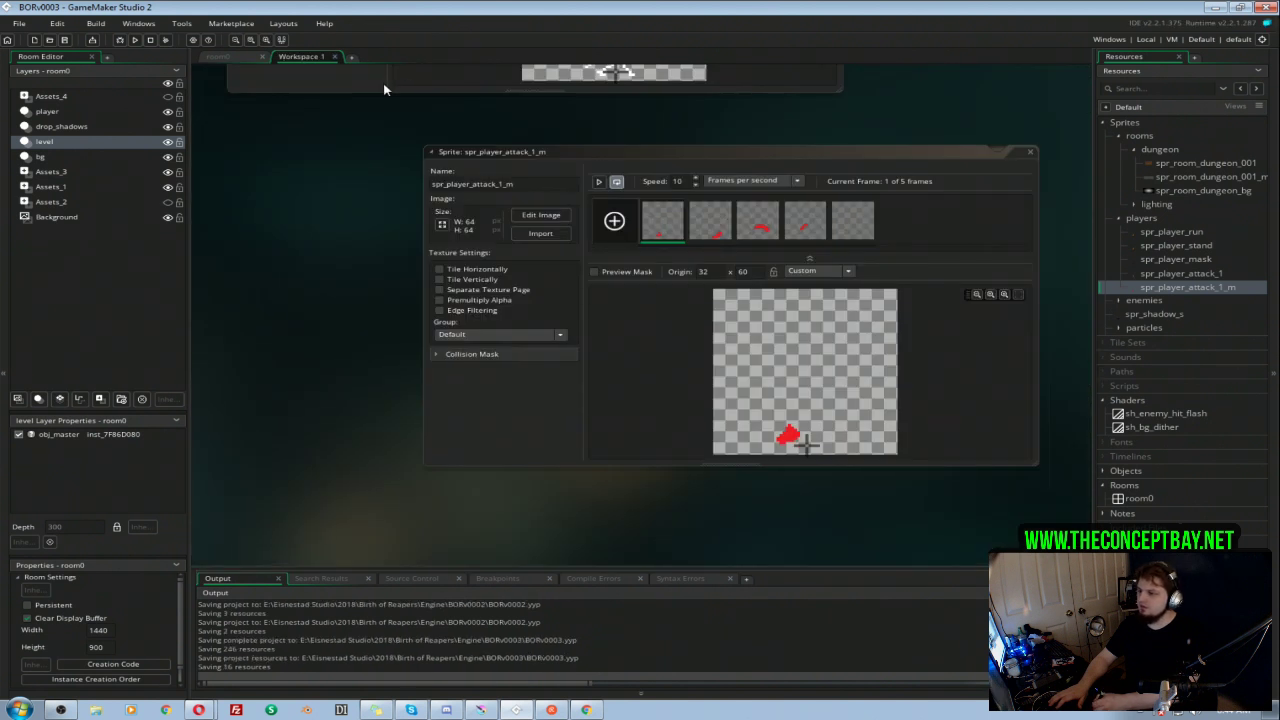
Step: Expand the collision mask settings of spr_player_attack_1_m and examine the mask preview across its frames
{"action": "left_click", "coordinate": [440, 355]}
{"action": "left_click", "coordinate": [714, 230]}
{"action": "left_click", "coordinate": [767, 233]}
{"action": "left_click", "coordinate": [814, 232]}
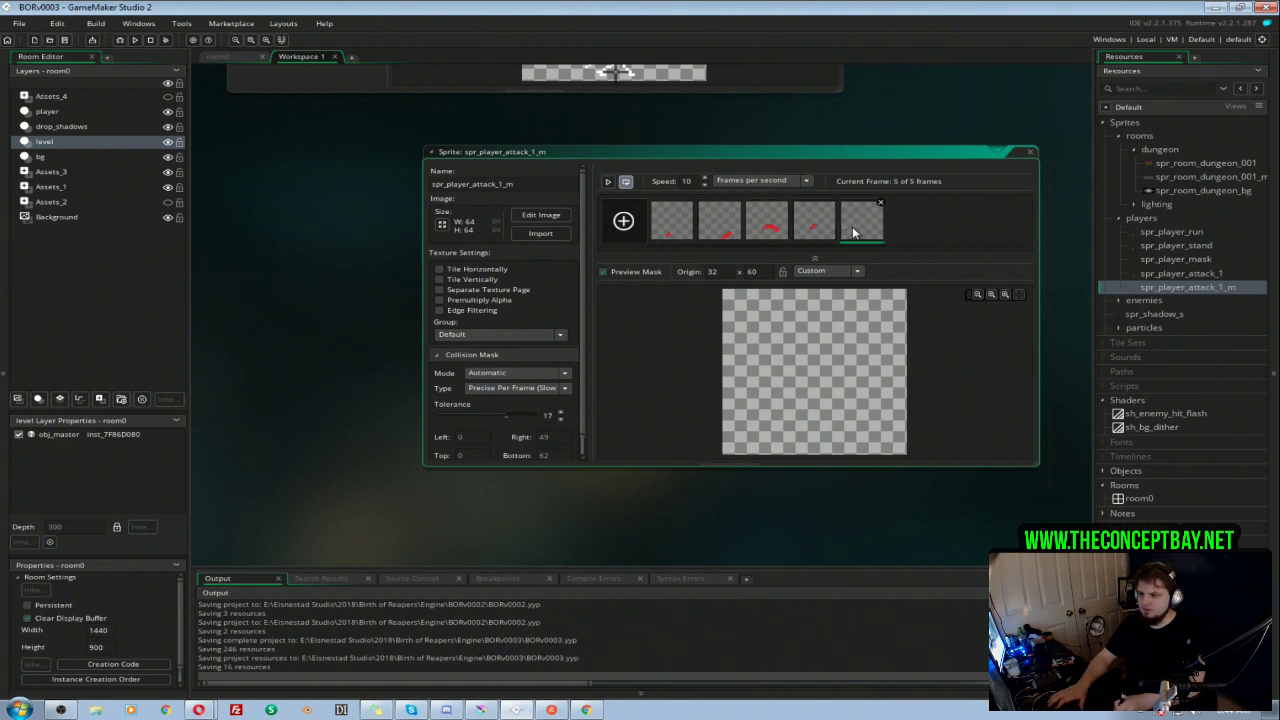
Step: Run the game, test the player's sword attack against the eyeball enemies, and close the game window
{"action": "key", "text": "F5"}
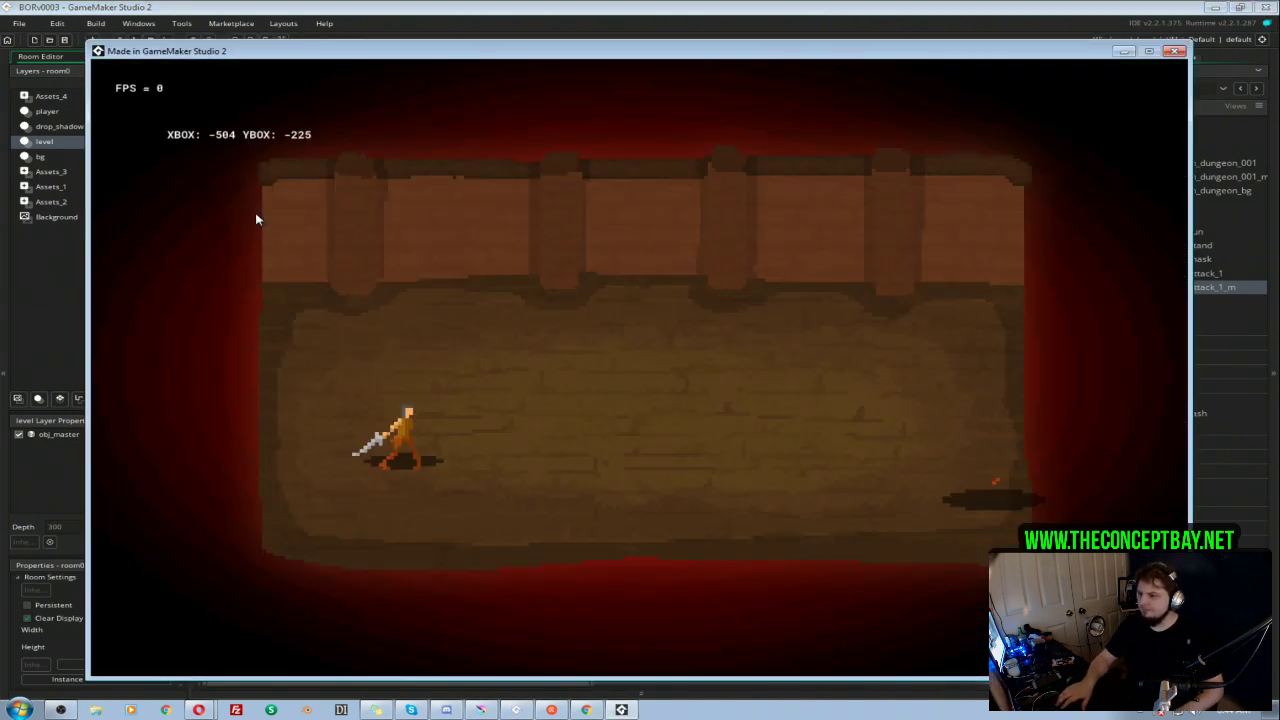
{"action": "key", "text": "d"}
{"action": "key", "text": "s"}
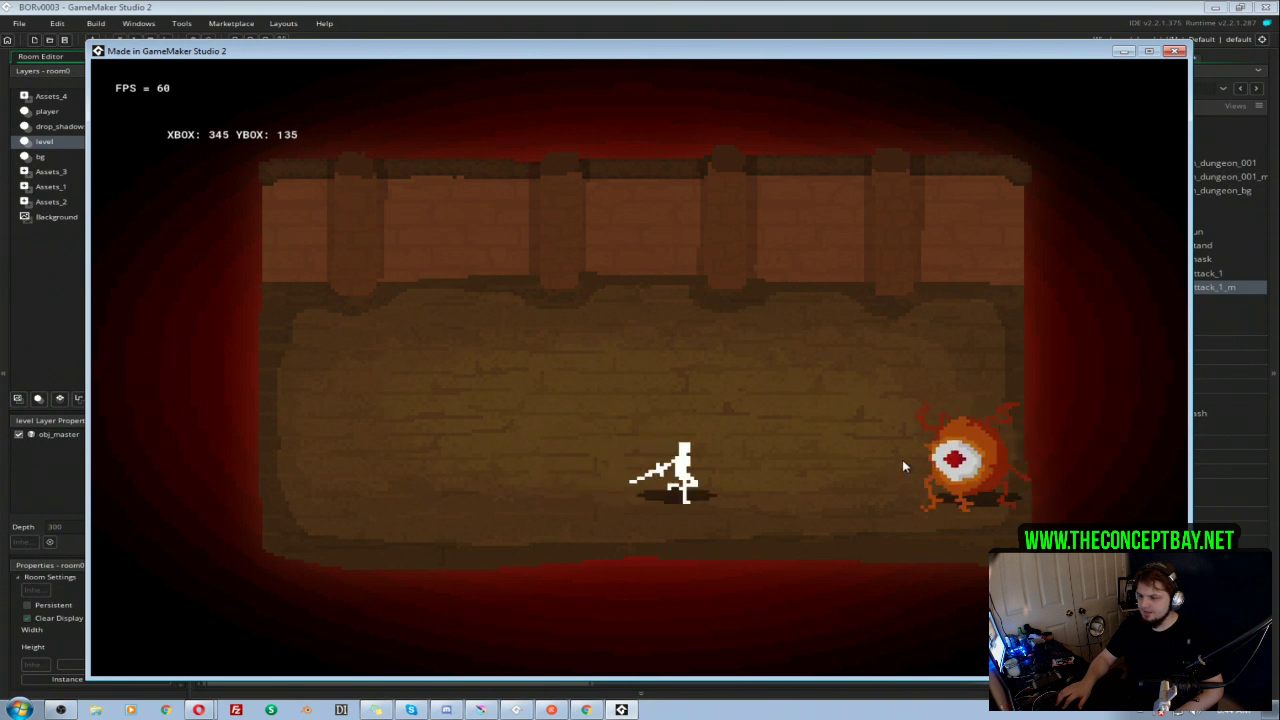
{"action": "key", "text": "a"}
{"action": "left_click", "coordinate": [902, 466]}
{"action": "key", "text": "a"}
{"action": "key", "text": "w"}
{"action": "left_click", "coordinate": [902, 466]}
{"action": "key", "text": "a"}
{"action": "left_click", "coordinate": [902, 466]}
{"action": "key", "text": "a"}
{"action": "left_click", "coordinate": [902, 466]}
{"action": "key", "text": "a"}
{"action": "key", "text": "w"}
{"action": "key", "text": "a"}
{"action": "key", "text": "w"}
{"action": "left_click", "coordinate": [902, 463]}
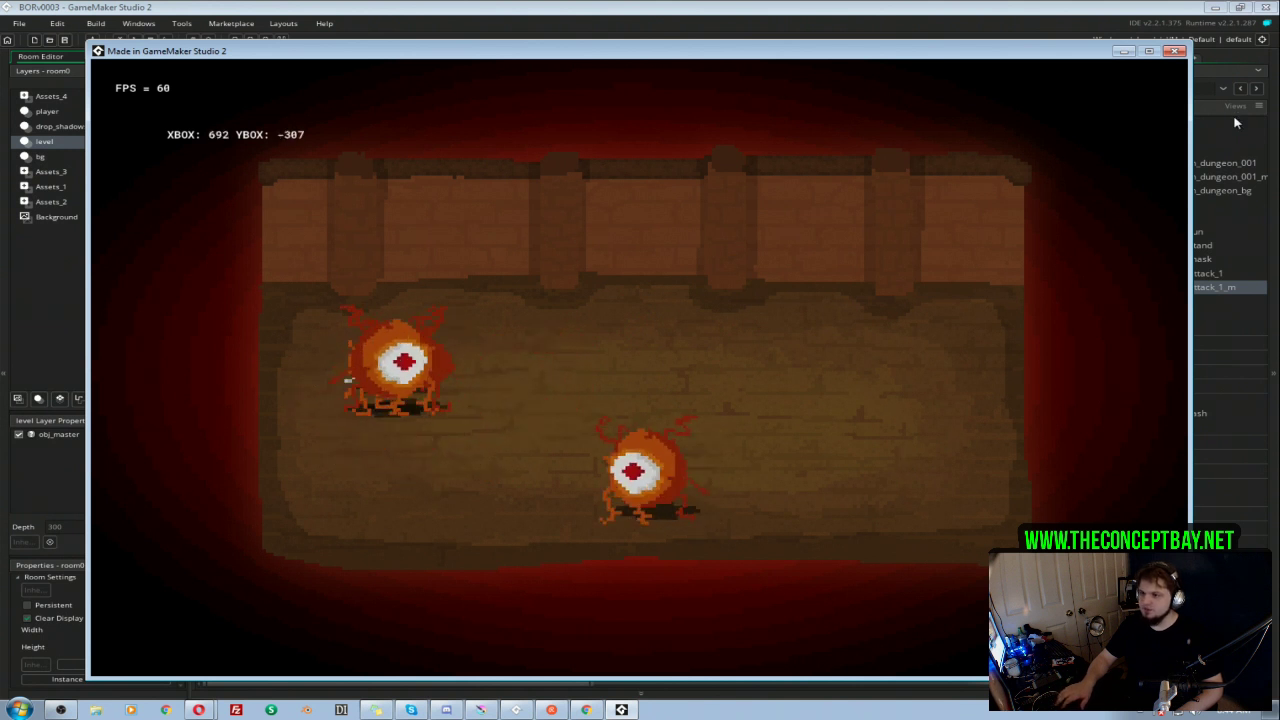
{"action": "left_click", "coordinate": [1177, 50]}
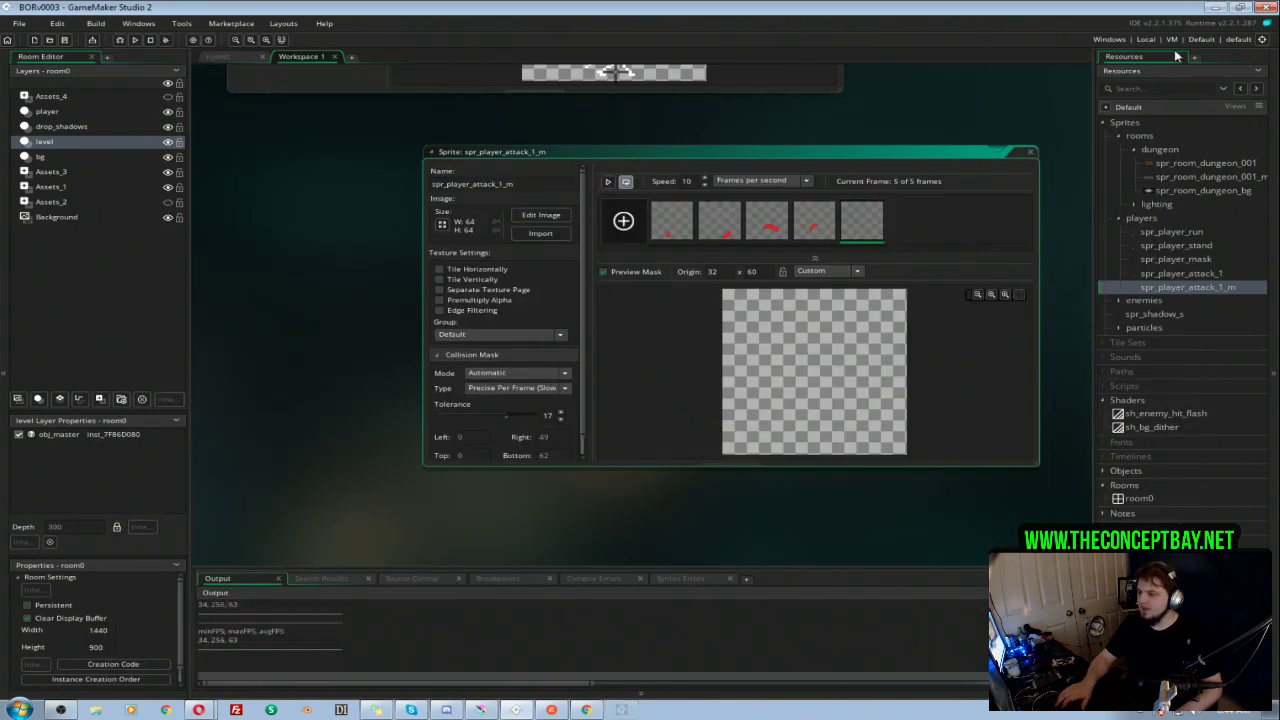
Step: Open obj_player_sword from the player objects group and assign spr_player_attack_1_m as its collision mask
{"action": "left_click", "coordinate": [1181, 287]}
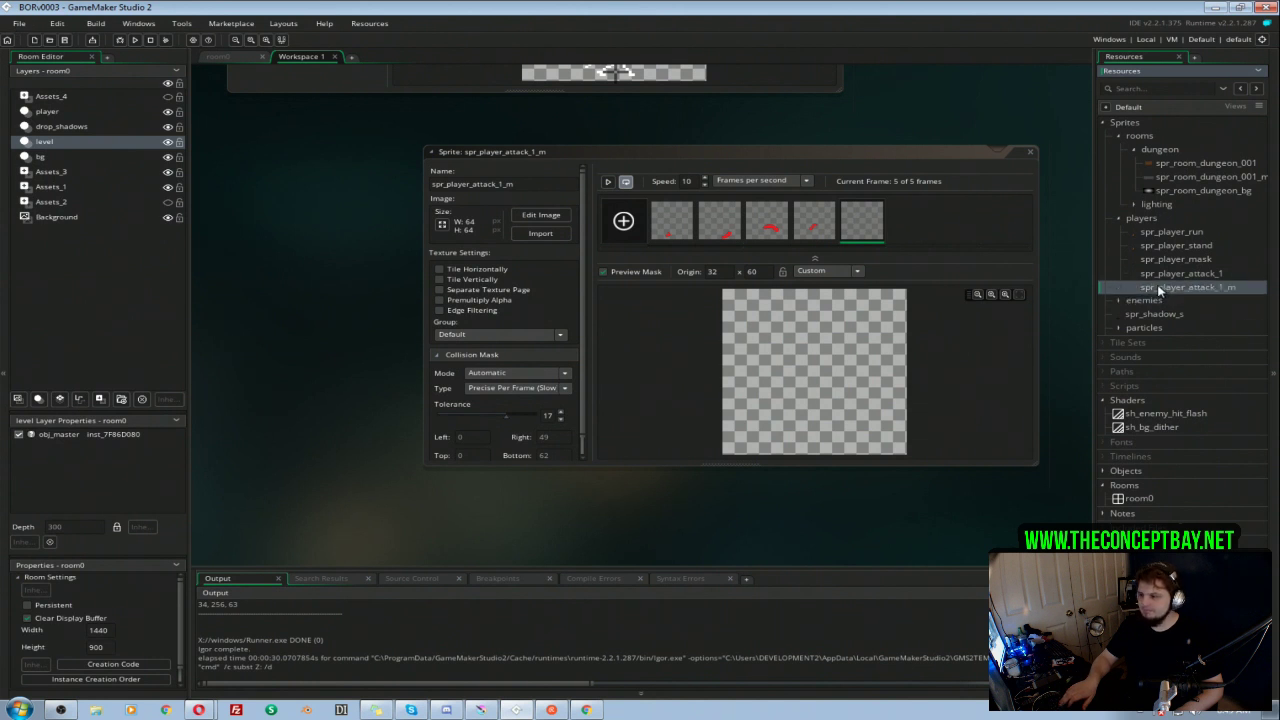
{"action": "left_click", "coordinate": [1103, 472]}
{"action": "left_click", "coordinate": [1121, 487]}
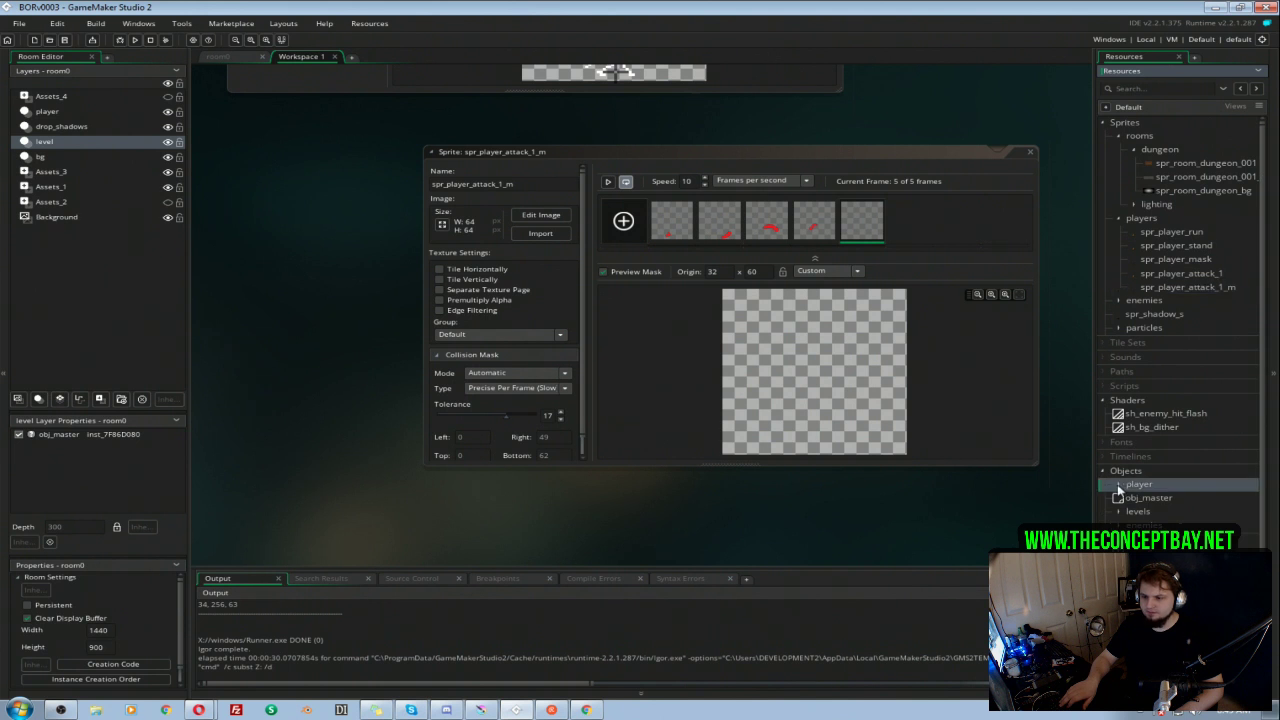
{"action": "left_click", "coordinate": [1119, 486]}
{"action": "double_click", "coordinate": [1170, 511]}
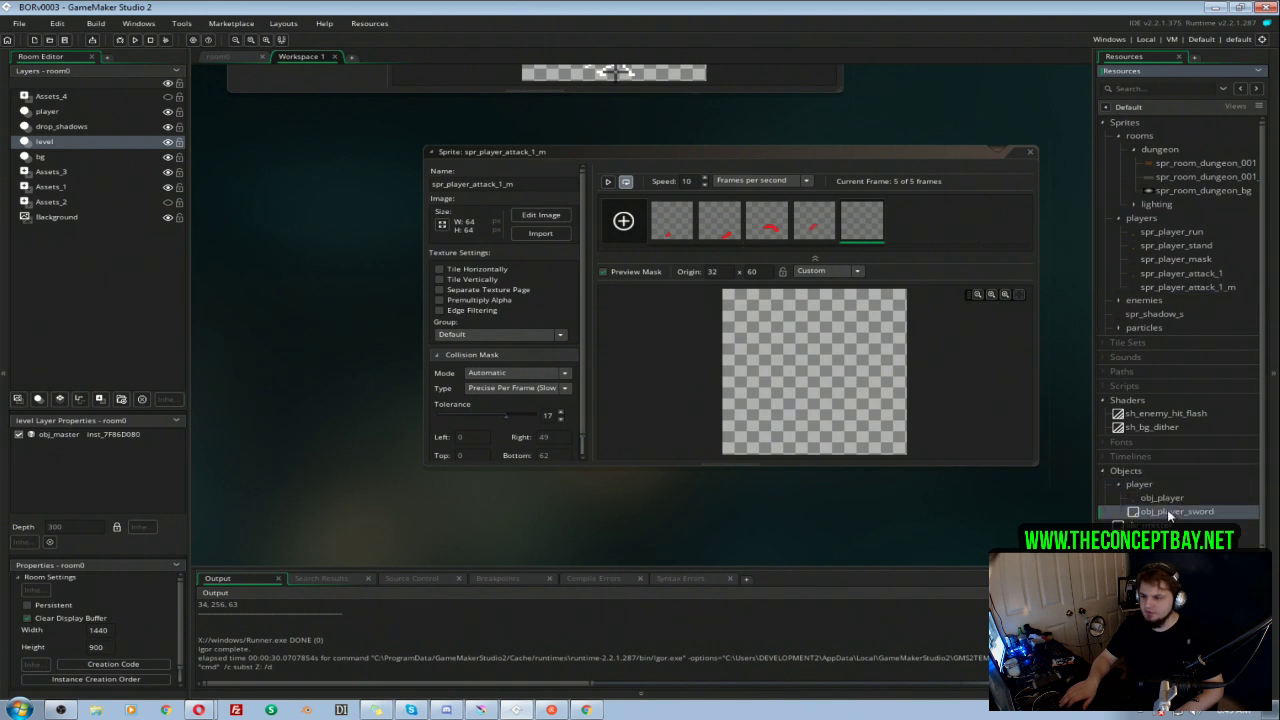
{"action": "left_click_drag", "start_coordinate": [1215, 290], "coordinate": [499, 313]}
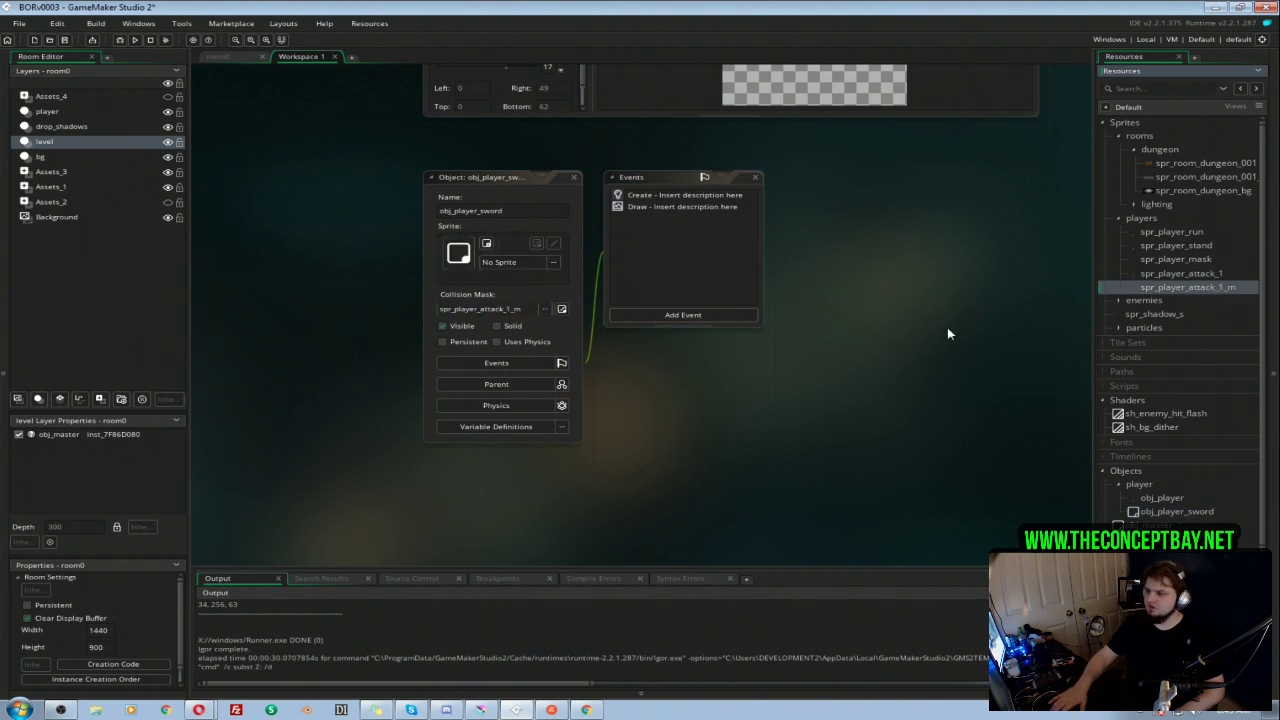
Step: Assign spr_player_attack_1_m as the sprite of obj_player_sword and set its collision mask to Same As Sprite
{"action": "left_click_drag", "start_coordinate": [1141, 293], "coordinate": [496, 256]}
{"action": "left_click", "coordinate": [546, 308]}
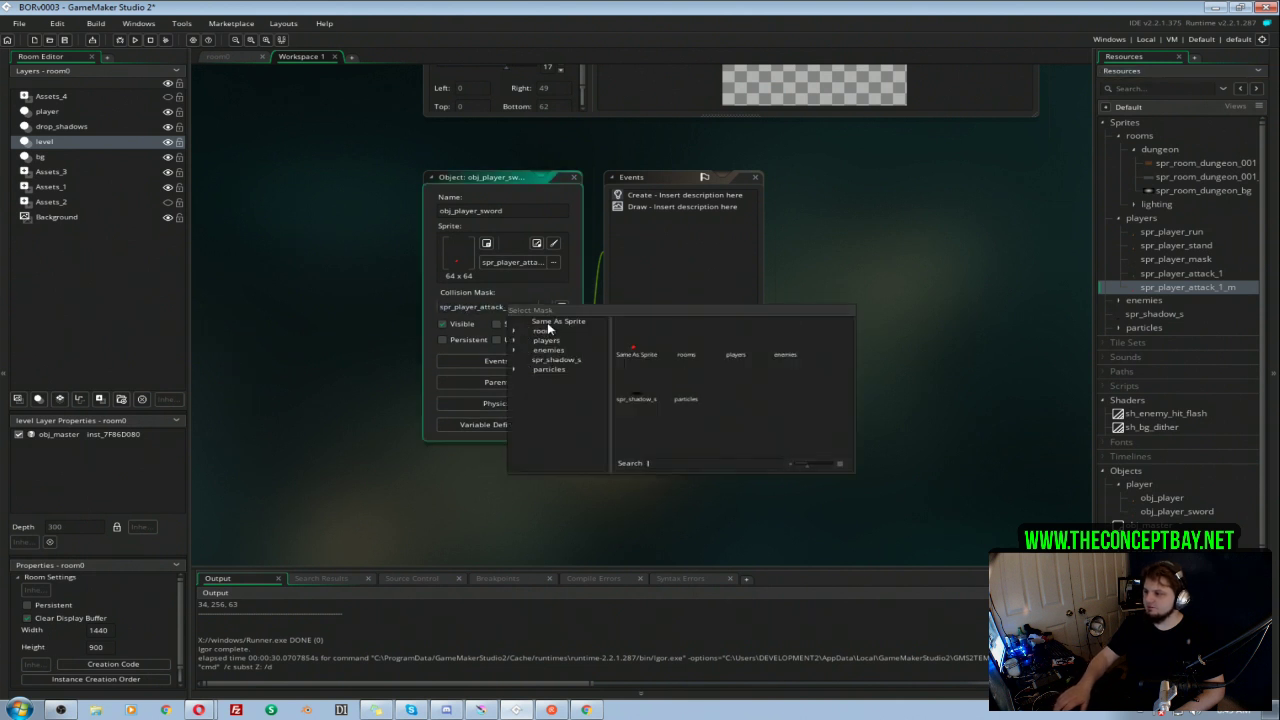
{"action": "double_click", "coordinate": [654, 334]}
{"action": "left_click", "coordinate": [842, 270]}
Step: Run the game and test the player's sword attack from all sides against the eyeball enemies throughout the dungeon room
{"action": "key", "text": "F5"}
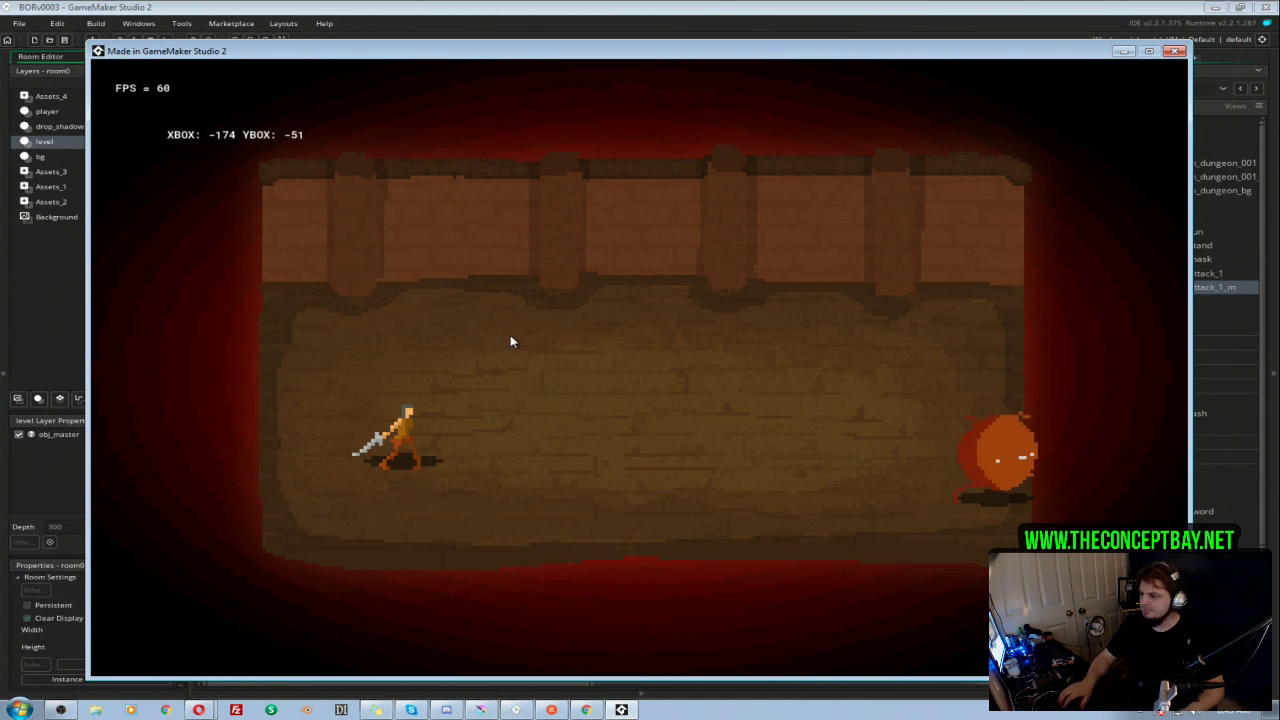
{"action": "key", "text": "d"}
{"action": "left_click", "coordinate": [897, 469]}
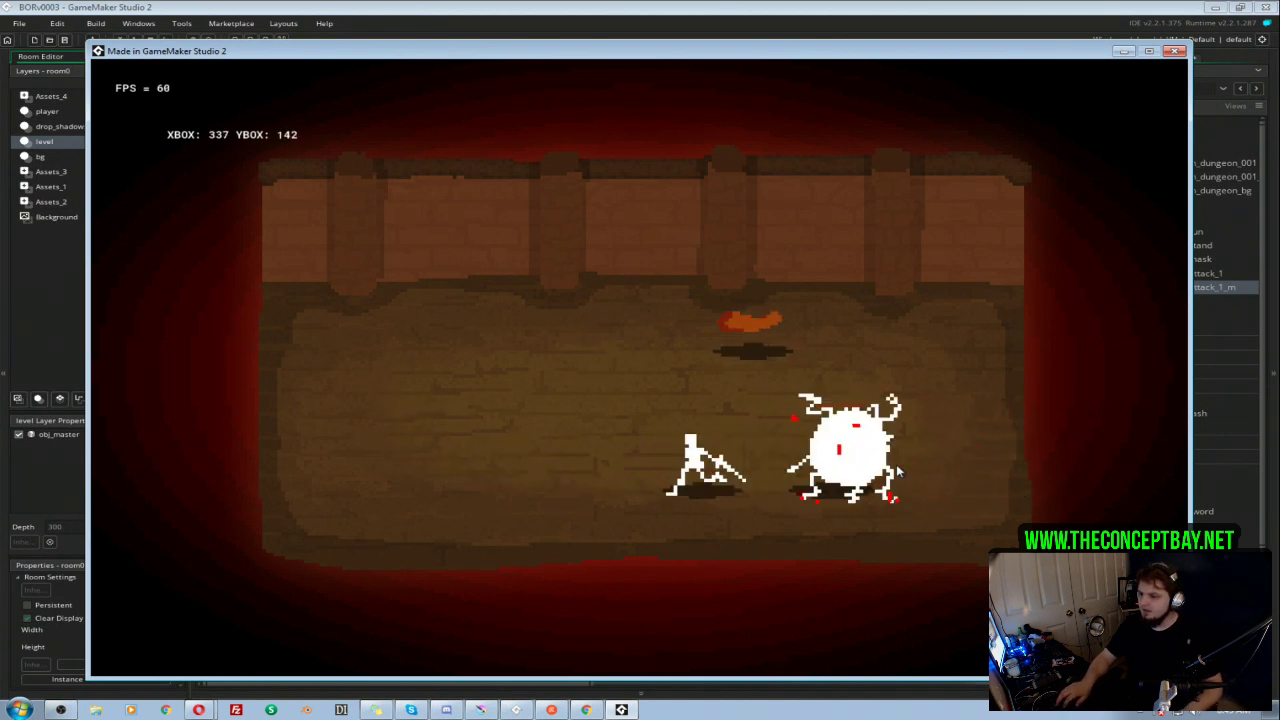
{"action": "key", "text": "d"}
{"action": "left_click", "coordinate": [904, 458]}
{"action": "key", "text": "a"}
{"action": "key", "text": "w"}
{"action": "left_click", "coordinate": [904, 458]}
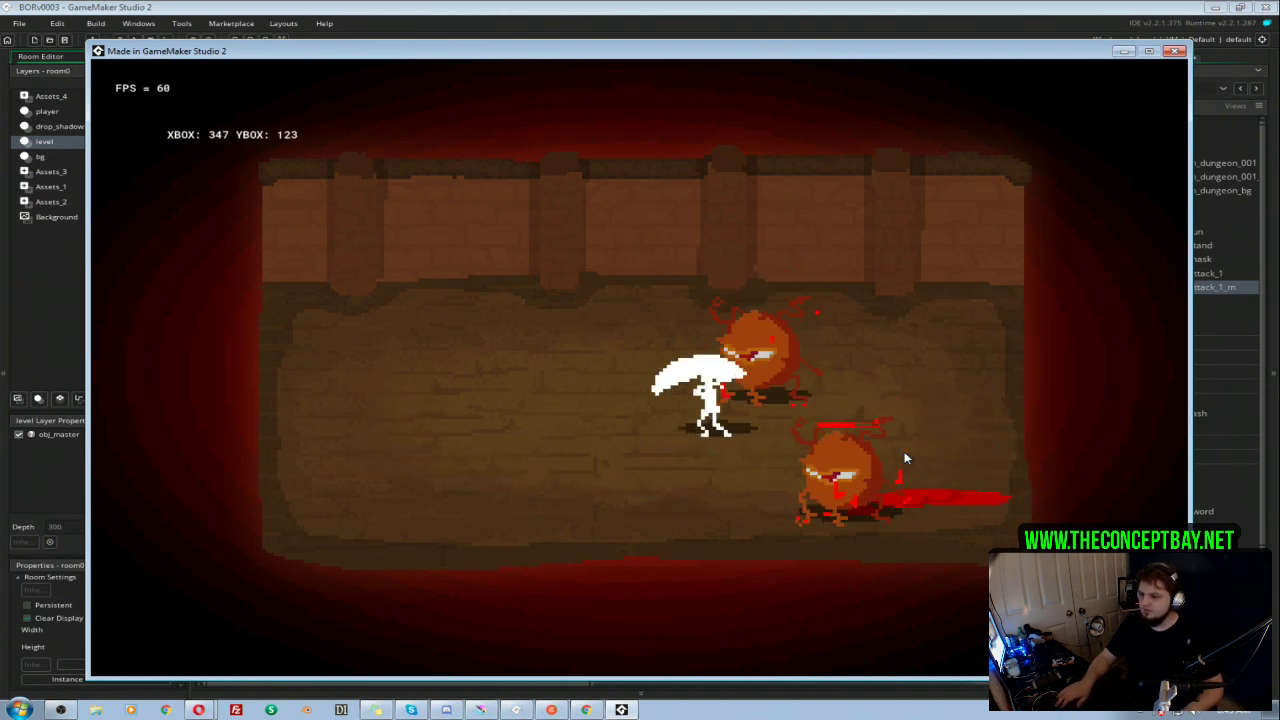
{"action": "key", "text": "a"}
{"action": "key", "text": "s"}
{"action": "key", "text": "d"}
{"action": "left_click", "coordinate": [897, 458]}
{"action": "key", "text": "a"}
{"action": "left_click", "coordinate": [897, 458]}
{"action": "key", "text": "w"}
{"action": "left_click", "coordinate": [896, 458]}
{"action": "key", "text": "d"}
{"action": "key", "text": "s"}
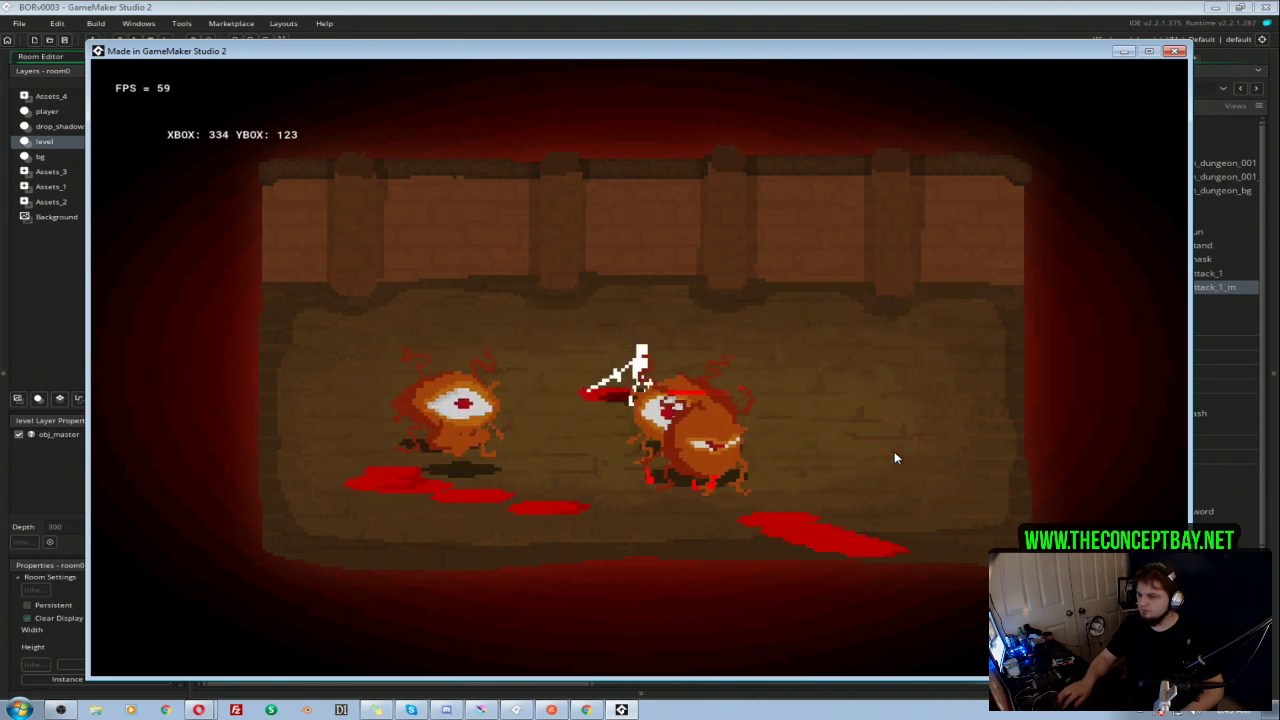
{"action": "left_click", "coordinate": [896, 458]}
{"action": "key", "text": "d"}
{"action": "left_click", "coordinate": [895, 458]}
{"action": "key", "text": "s"}
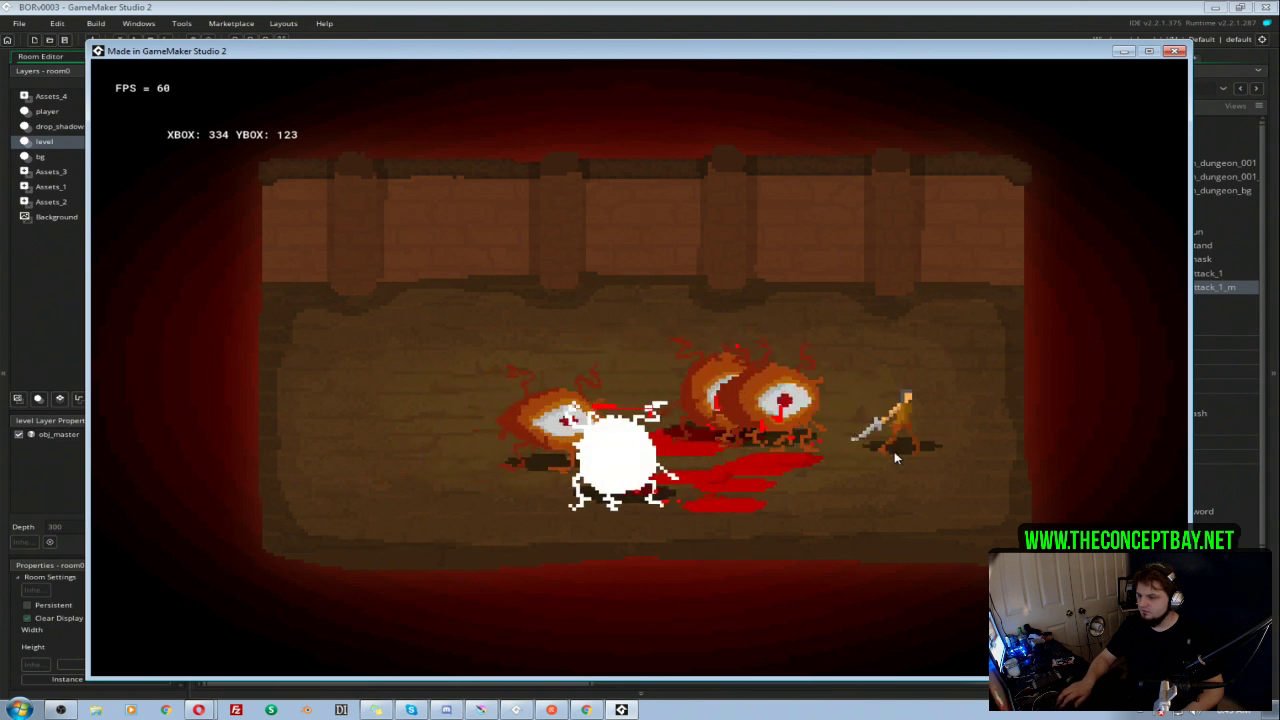
{"action": "key", "text": "a"}
{"action": "left_click", "coordinate": [895, 458]}
{"action": "key", "text": "d"}
{"action": "key", "text": "a"}
{"action": "left_click", "coordinate": [895, 458]}
{"action": "key", "text": "s"}
{"action": "left_click", "coordinate": [895, 458]}
{"action": "key", "text": "d"}
{"action": "key", "text": "a"}
{"action": "left_click", "coordinate": [895, 458]}
{"action": "key", "text": "w"}
{"action": "left_click", "coordinate": [895, 458]}
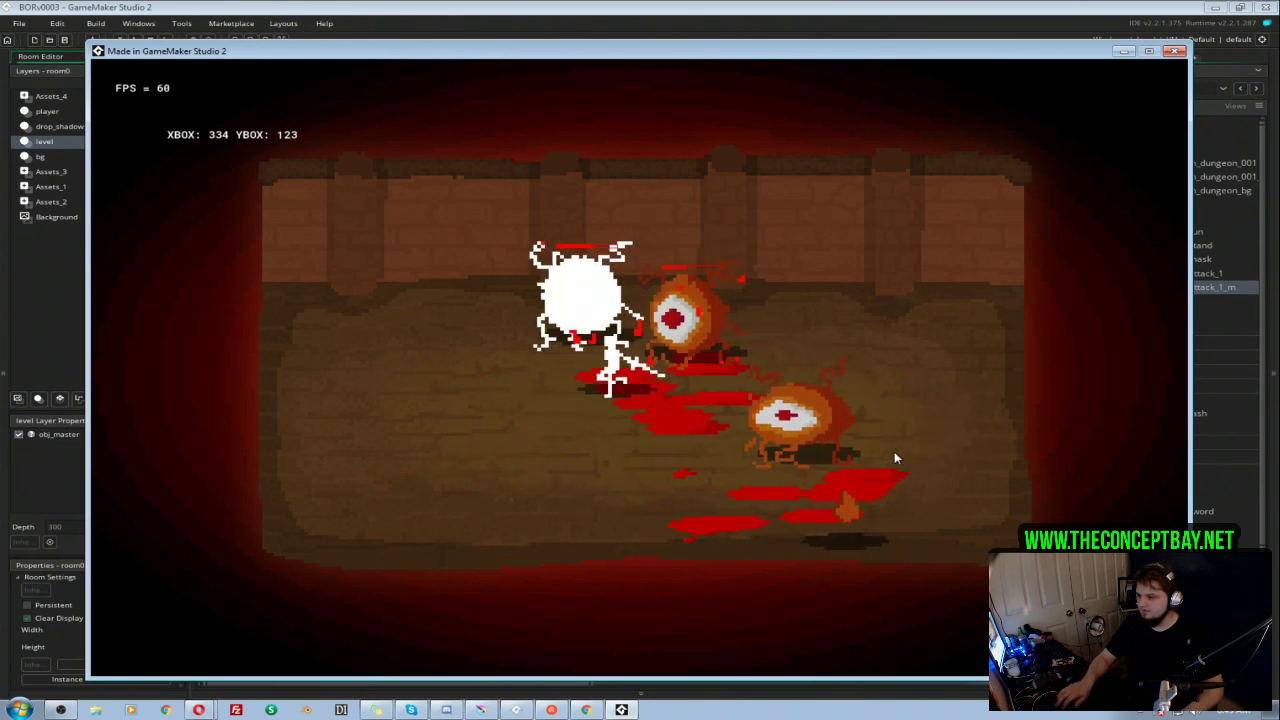
{"action": "left_click", "coordinate": [895, 458]}
{"action": "key", "text": "s"}
{"action": "left_click", "coordinate": [895, 458]}
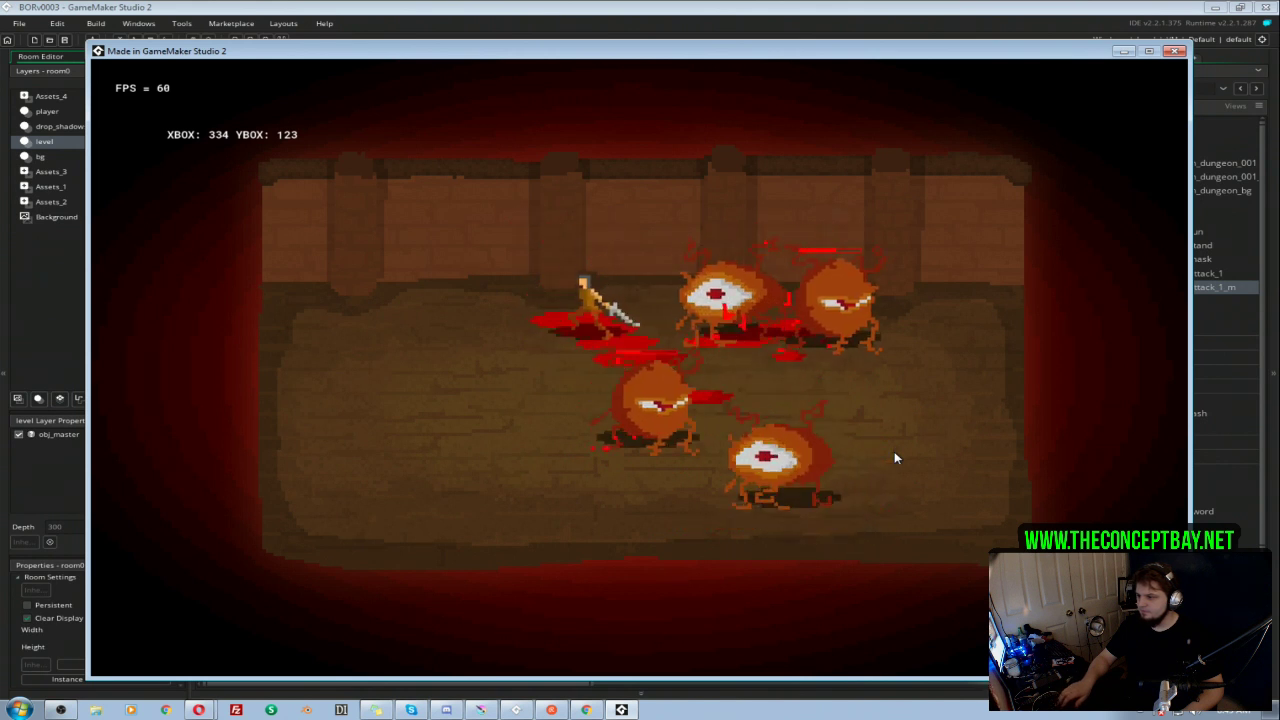
{"action": "key", "text": "a"}
{"action": "key", "text": "d"}
{"action": "left_click", "coordinate": [895, 458]}
{"action": "left_click", "coordinate": [895, 458]}
{"action": "key", "text": "s"}
{"action": "key", "text": "a"}
{"action": "left_click", "coordinate": [895, 452]}
{"action": "left_click", "coordinate": [895, 452]}
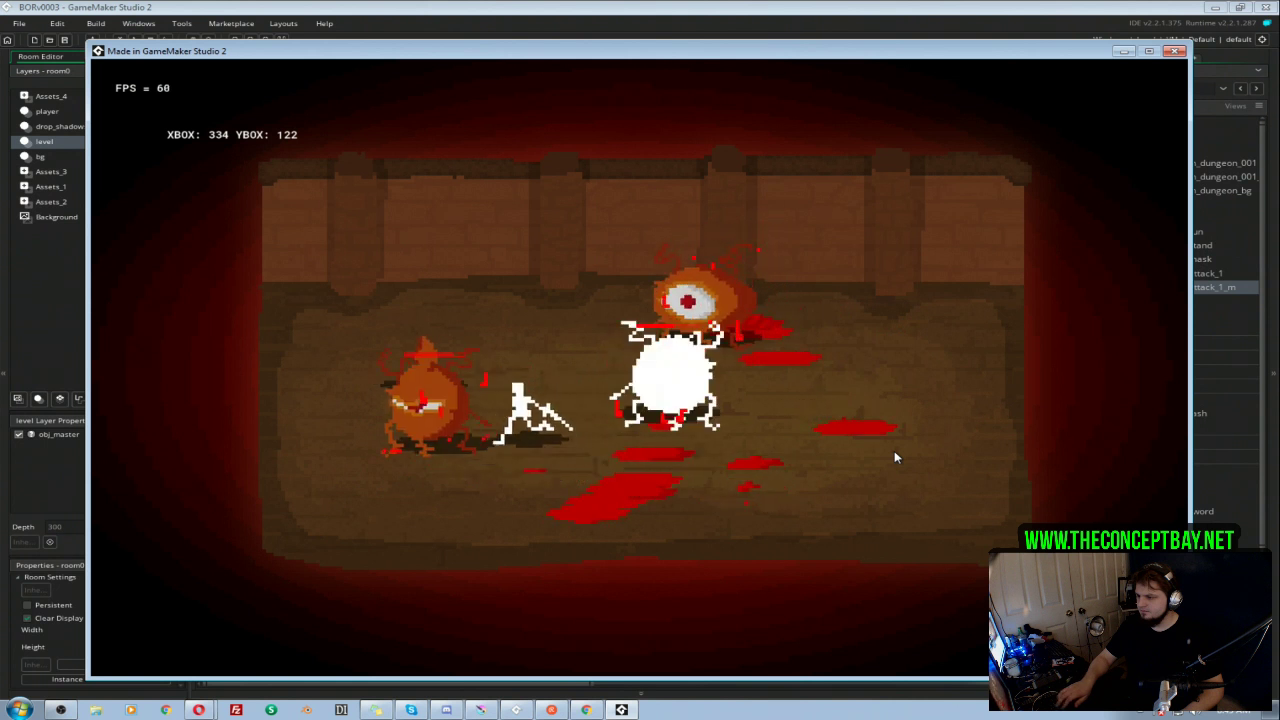
{"action": "key", "text": "w"}
{"action": "left_click", "coordinate": [895, 452]}
{"action": "key", "text": "d"}
{"action": "key", "text": "s"}
{"action": "left_click", "coordinate": [895, 457]}
{"action": "left_click", "coordinate": [895, 457]}
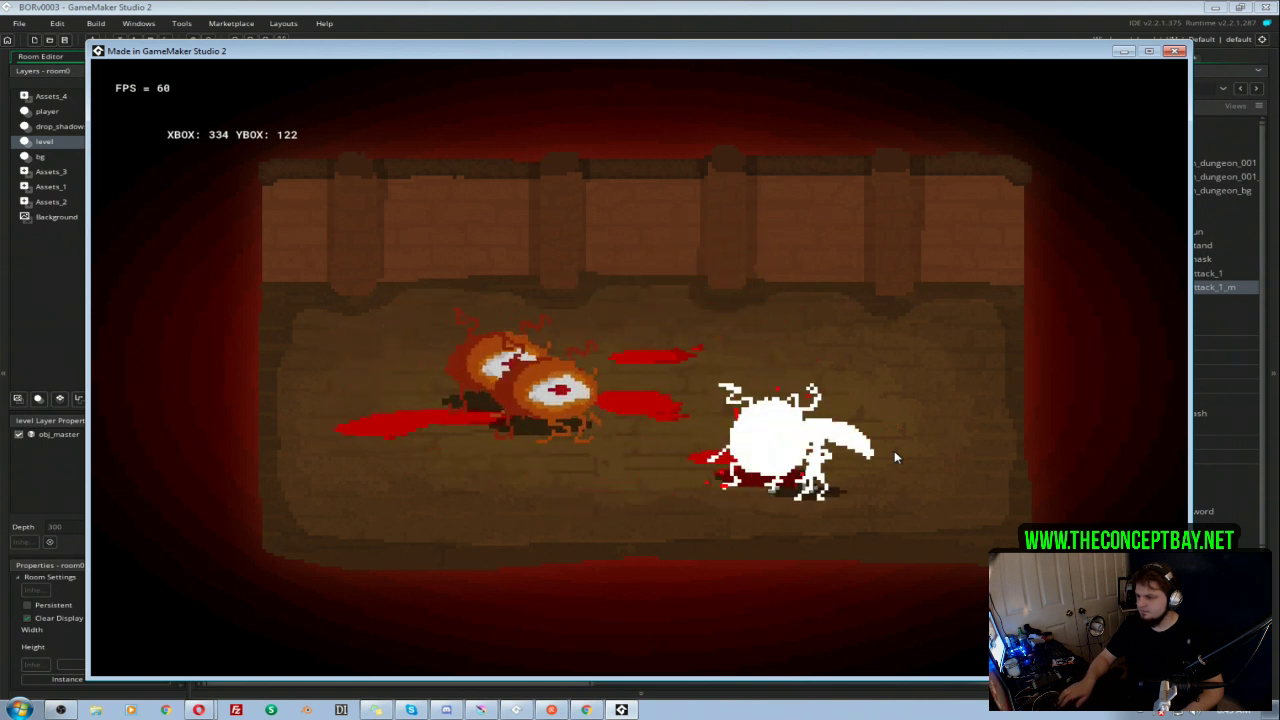
{"action": "key", "text": "a"}
{"action": "left_click", "coordinate": [895, 457]}
{"action": "key", "text": "w"}
{"action": "left_click", "coordinate": [895, 457]}
{"action": "key", "text": "a"}
{"action": "left_click", "coordinate": [895, 457]}
{"action": "key", "text": "a"}
{"action": "left_click", "coordinate": [895, 457]}
{"action": "key", "text": "d"}
{"action": "left_click", "coordinate": [895, 457]}
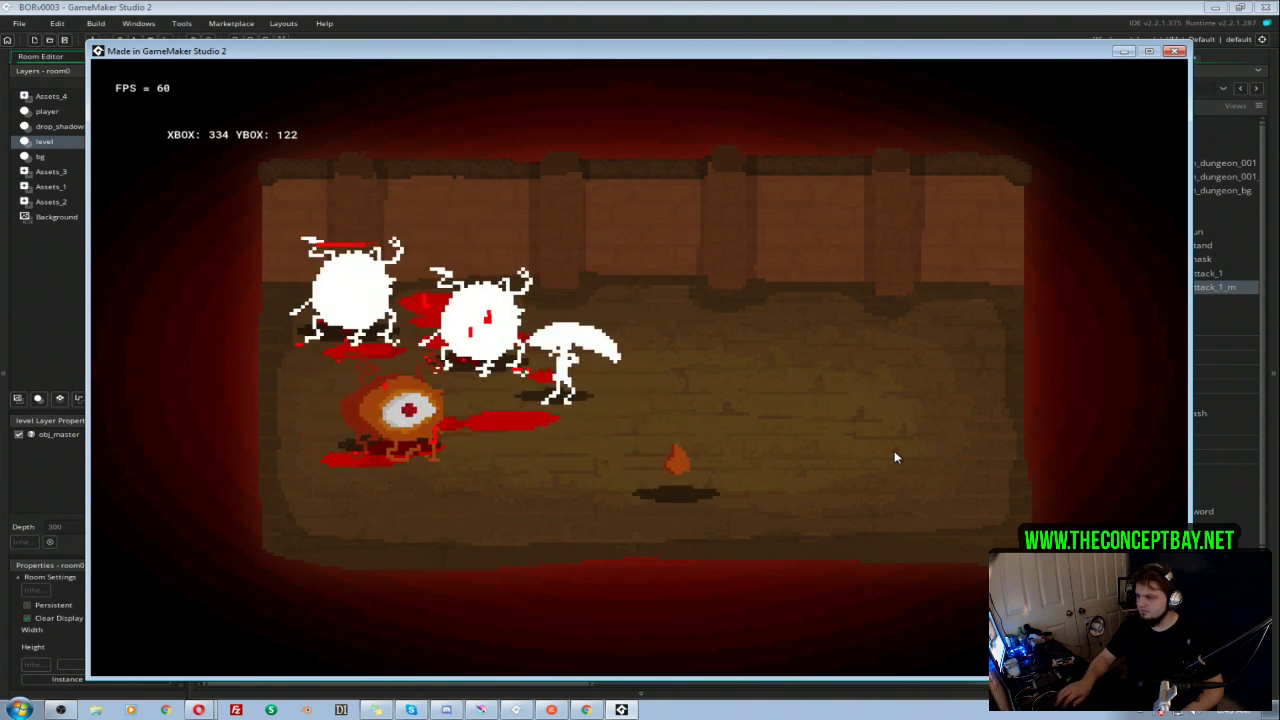
{"action": "key", "text": "s"}
{"action": "key", "text": "a"}
{"action": "left_click", "coordinate": [895, 457]}
{"action": "key", "text": "a"}
{"action": "left_click", "coordinate": [895, 457]}
{"action": "key", "text": "w"}
{"action": "left_click", "coordinate": [895, 457]}
{"action": "key", "text": "d"}
{"action": "left_click", "coordinate": [895, 457]}
{"action": "key", "text": "s"}
{"action": "key", "text": "a"}
{"action": "left_click", "coordinate": [895, 457]}
{"action": "left_click", "coordinate": [895, 457]}
{"action": "key", "text": "d"}
{"action": "key", "text": "a"}
{"action": "left_click", "coordinate": [895, 457]}
{"action": "key", "text": "w"}
{"action": "key", "text": "a"}
{"action": "left_click", "coordinate": [895, 457]}
{"action": "key", "text": "s"}
{"action": "key", "text": "d"}
{"action": "left_click", "coordinate": [895, 457]}
{"action": "key", "text": "d"}
{"action": "key", "text": "w"}
{"action": "left_click", "coordinate": [895, 457]}
{"action": "key", "text": "a"}
{"action": "key", "text": "d"}
{"action": "left_click", "coordinate": [895, 457]}
{"action": "key", "text": "a"}
{"action": "left_click", "coordinate": [895, 457]}
{"action": "key", "text": "w"}
{"action": "left_click", "coordinate": [895, 457]}
{"action": "key", "text": "d"}
{"action": "left_click", "coordinate": [895, 457]}
{"action": "key", "text": "a"}
{"action": "left_click", "coordinate": [895, 457]}
{"action": "key", "text": "a"}
{"action": "left_click", "coordinate": [895, 457]}
{"action": "key", "text": "a"}
{"action": "left_click", "coordinate": [895, 457]}
{"action": "key", "text": "s"}
{"action": "key", "text": "d"}
{"action": "key", "text": "space"}
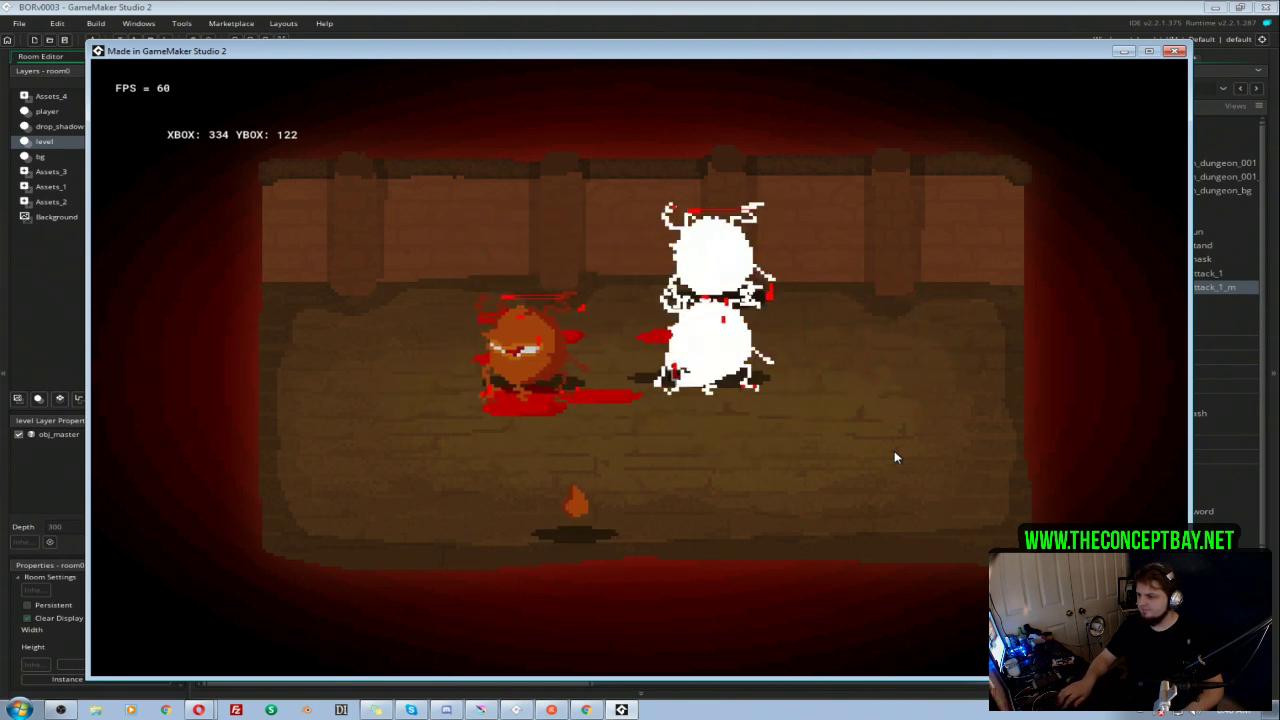
{"action": "key", "text": "d"}
{"action": "key", "text": "s"}
{"action": "key", "text": "space"}
{"action": "key", "text": "Left"}
{"action": "key", "text": "Down"}
{"action": "key", "text": "Right"}
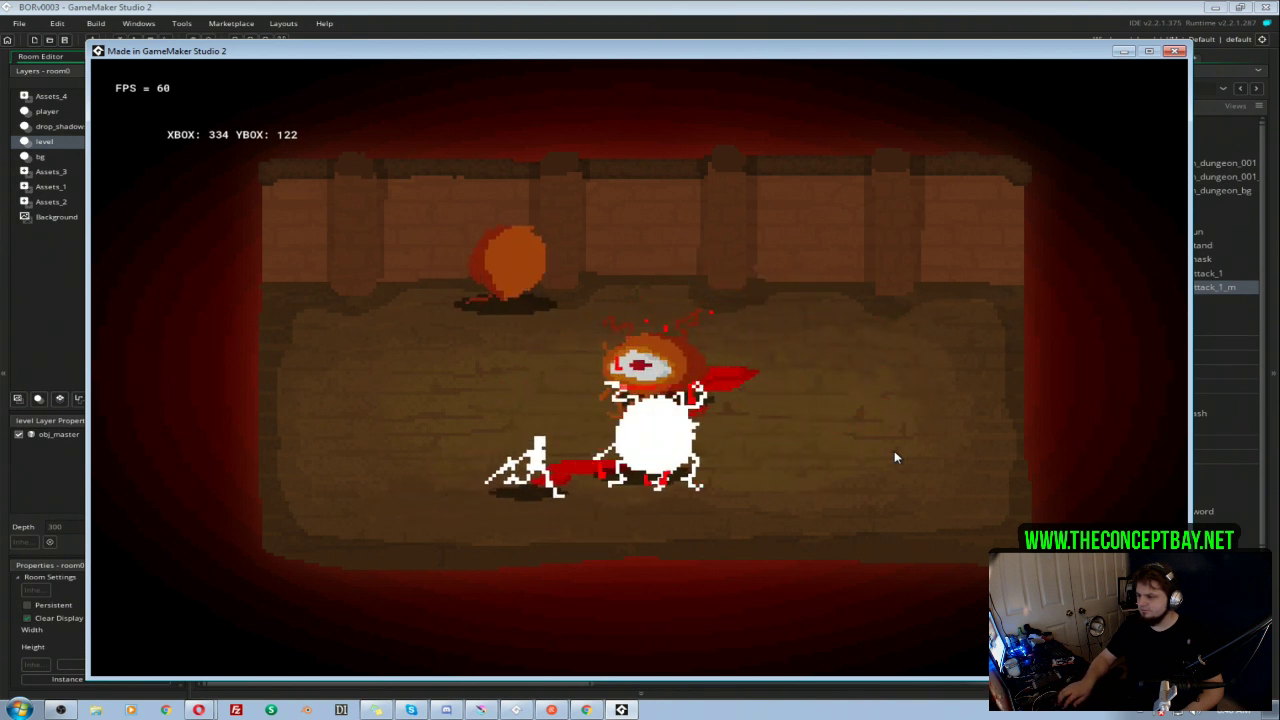
{"action": "key", "text": "Right"}
{"action": "key", "text": "Up"}
{"action": "key", "text": "Left"}
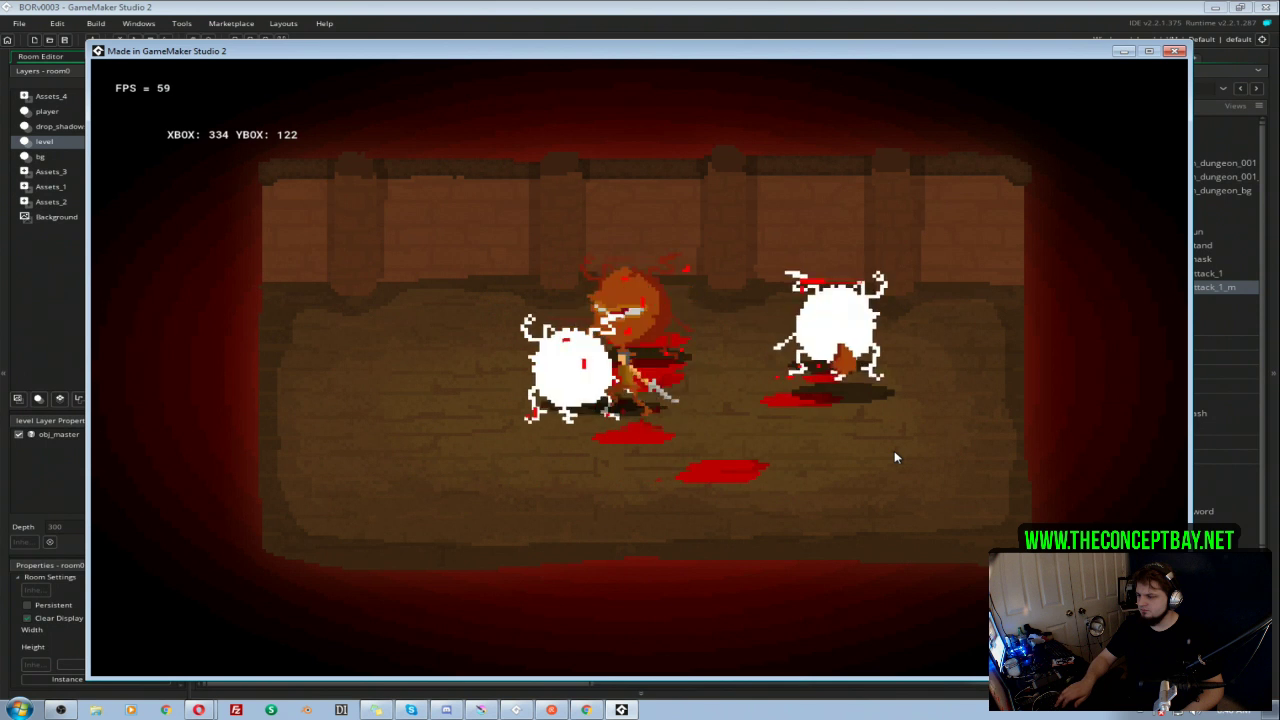
{"action": "key", "text": "Down"}
{"action": "key", "text": "Right"}
{"action": "key", "text": "Up"}
{"action": "key", "text": "Right"}
{"action": "key", "text": "Left"}
{"action": "key", "text": "Up"}
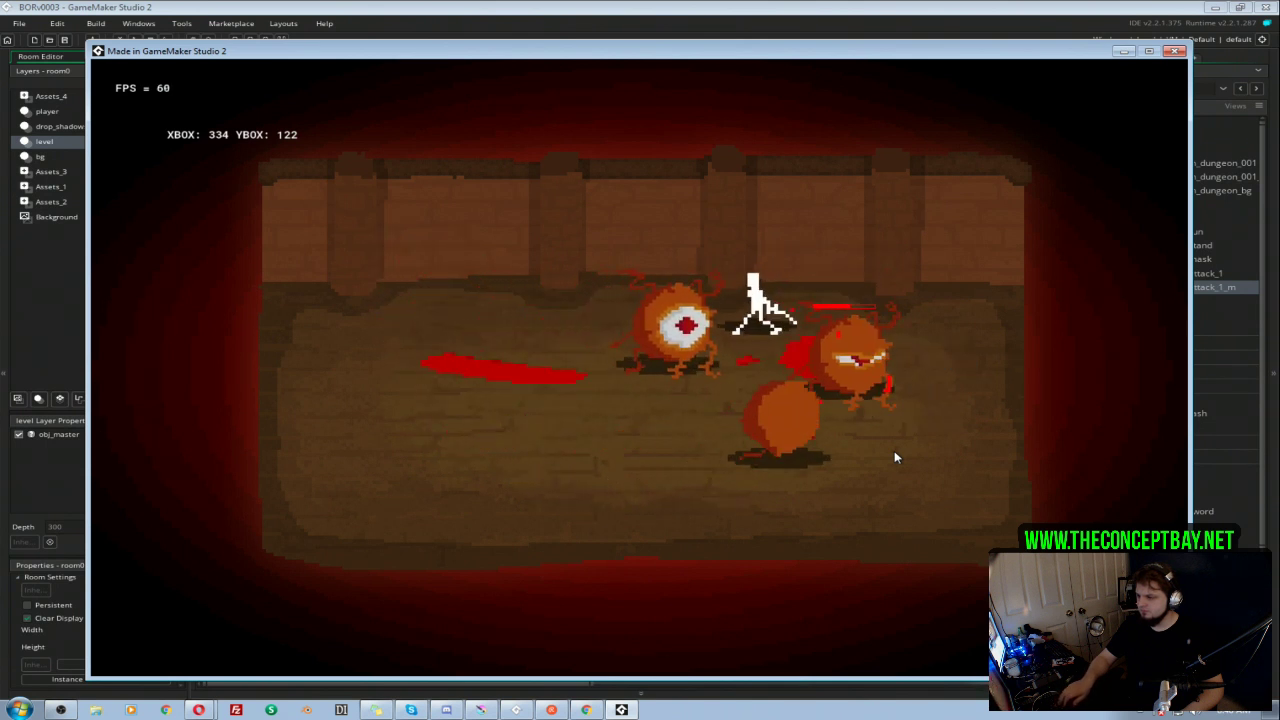
{"action": "key", "text": "Down"}
{"action": "key", "text": "Left"}
{"action": "key", "text": "Down"}
{"action": "key", "text": "Up"}
{"action": "key", "text": "Right"}
{"action": "key", "text": "Down"}
{"action": "key", "text": "Down"}
{"action": "key", "text": "Right"}
{"action": "key", "text": "Up"}
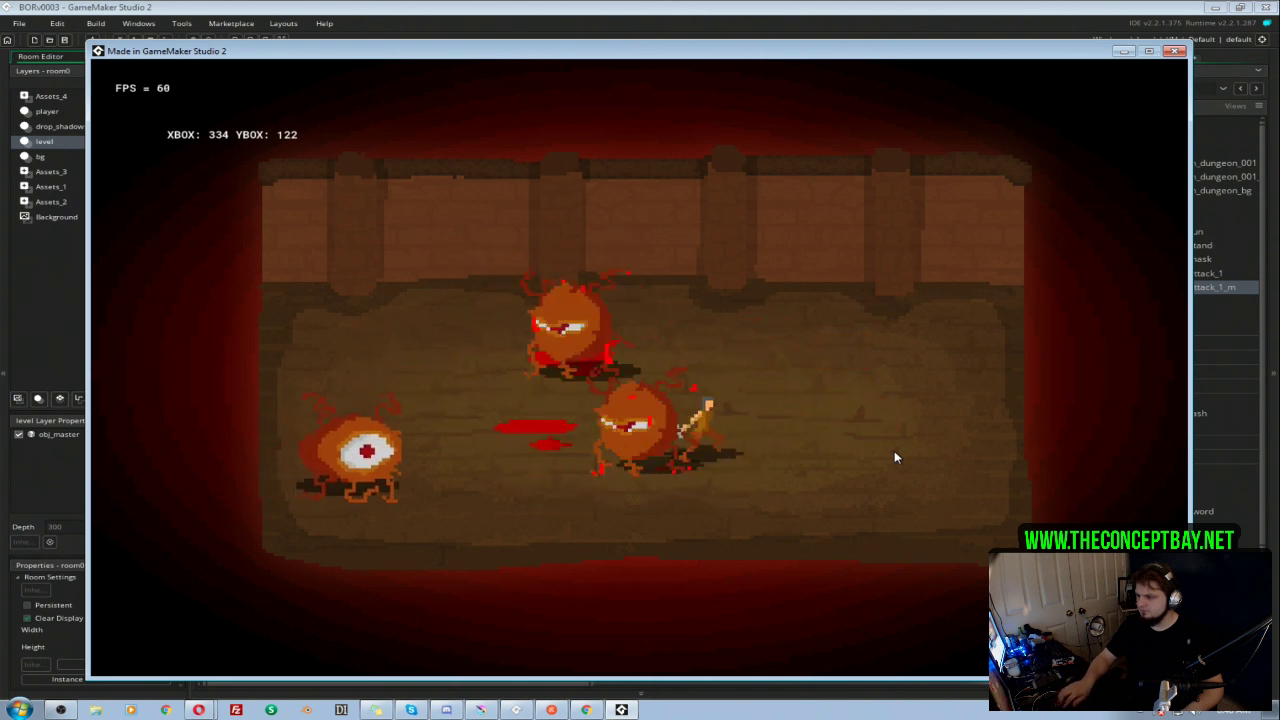
{"action": "key", "text": "Right"}
{"action": "key", "text": "Left"}
{"action": "key", "text": "Up"}
{"action": "key", "text": "Right"}
{"action": "key", "text": "Down"}
{"action": "key", "text": "Up"}
{"action": "key", "text": "Left"}
{"action": "key", "text": "Down"}
{"action": "key", "text": "Right"}
{"action": "key", "text": "Up"}
{"action": "key", "text": "Left"}
{"action": "key", "text": "Right"}
{"action": "key", "text": "Up"}
{"action": "key", "text": "Left"}
{"action": "key", "text": "Right"}
{"action": "key", "text": "Up"}
{"action": "key", "text": "Down"}
{"action": "key", "text": "Left"}
{"action": "key", "text": "Left"}
{"action": "key", "text": "Up"}
Step: Continue fighting the eyeball enemies with the sword across the dungeon room, and close the game window
{"action": "key", "text": "Left"}
{"action": "key", "text": "Down"}
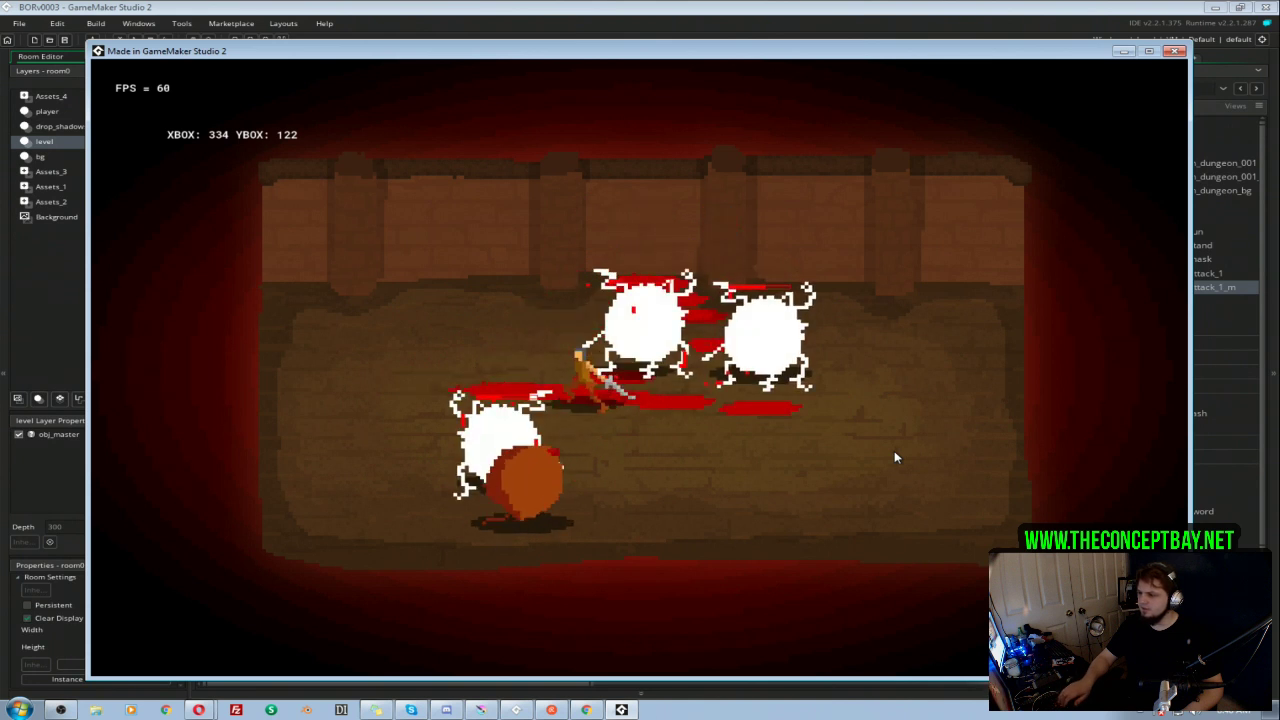
{"action": "key", "text": "Right"}
{"action": "key", "text": "Up"}
{"action": "key", "text": "Right"}
{"action": "key", "text": "Down"}
{"action": "key", "text": "Left"}
{"action": "key", "text": "Up"}
{"action": "key", "text": "Down"}
{"action": "key", "text": "Left"}
{"action": "key", "text": "Left"}
{"action": "key", "text": "Down"}
{"action": "key", "text": "Right"}
{"action": "key", "text": "Left"}
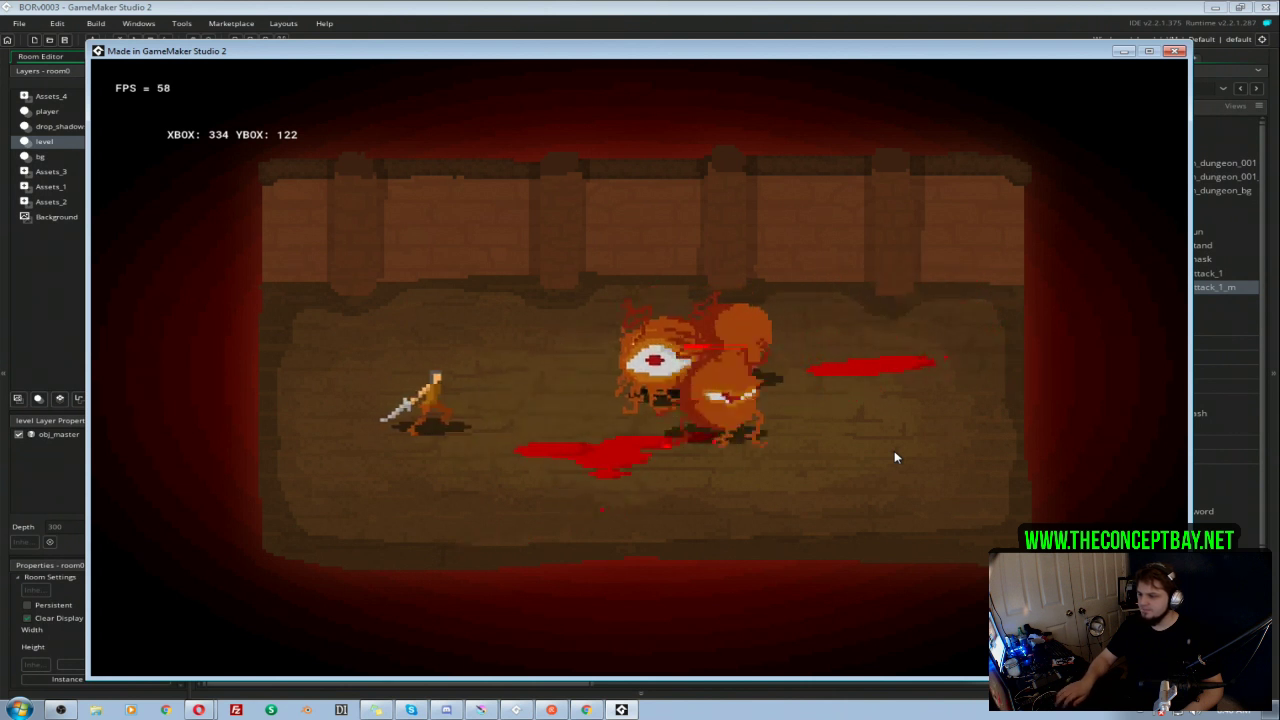
{"action": "key", "text": "Right"}
{"action": "key", "text": "Right"}
{"action": "key", "text": "Left"}
{"action": "key", "text": "Down"}
{"action": "key", "text": "Right"}
{"action": "key", "text": "Left"}
{"action": "key", "text": "Up"}
{"action": "key", "text": "Right"}
{"action": "key", "text": "Down"}
{"action": "key", "text": "Right"}
{"action": "key", "text": "Left"}
{"action": "key", "text": "Up"}
{"action": "key", "text": "Right"}
{"action": "key", "text": "Up"}
{"action": "key", "text": "Down"}
{"action": "key", "text": "Left"}
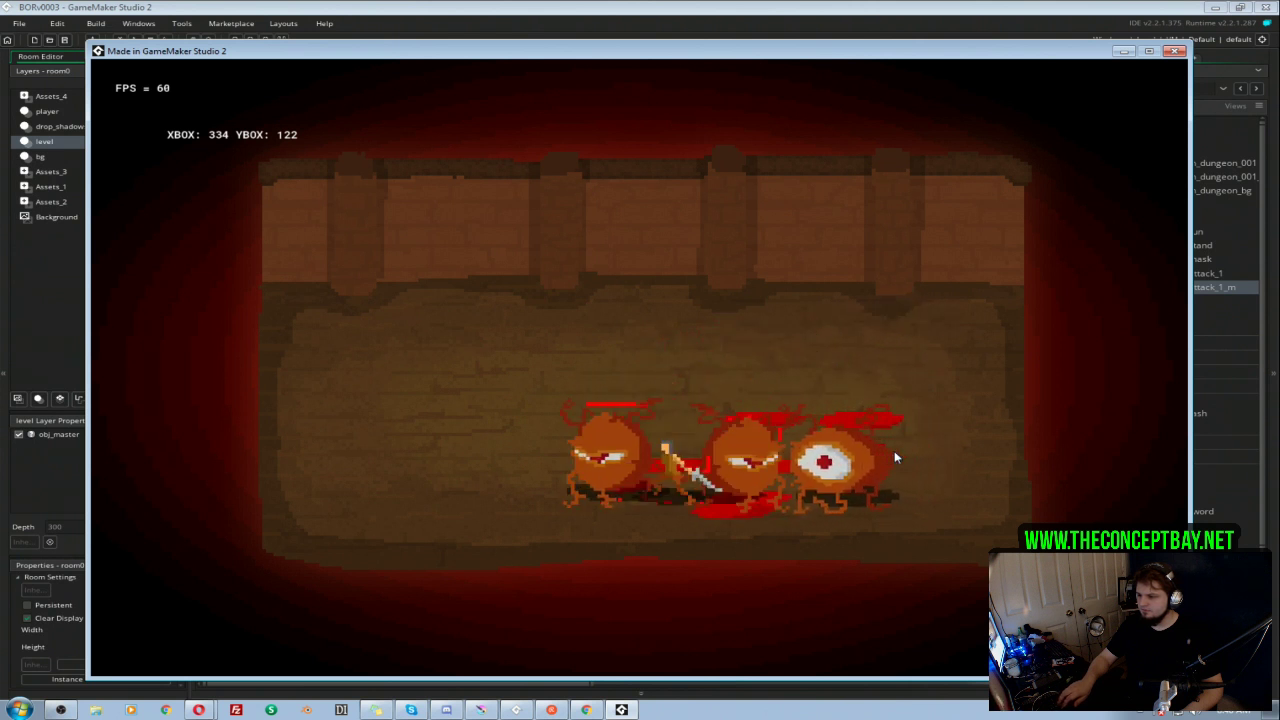
{"action": "key", "text": "Right"}
{"action": "key", "text": "Up"}
{"action": "key", "text": "Left"}
{"action": "key", "text": "Left"}
{"action": "key", "text": "Right"}
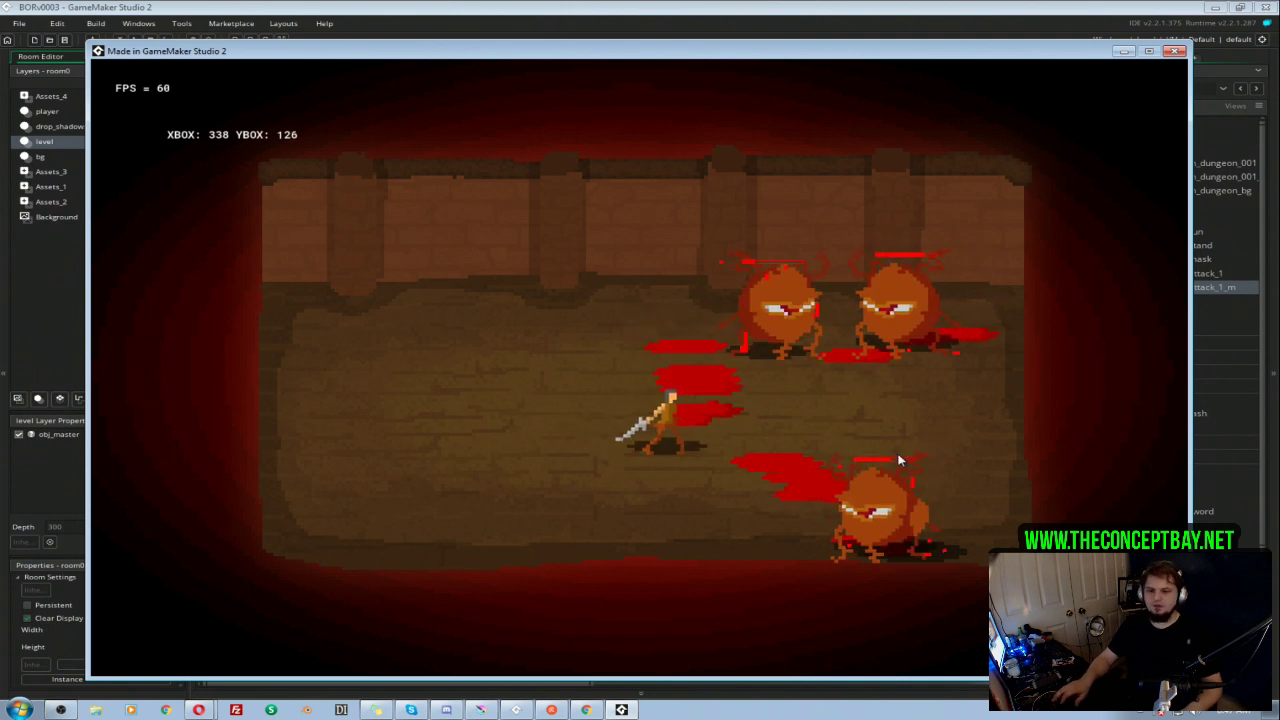
{"action": "left_click", "coordinate": [1175, 51]}
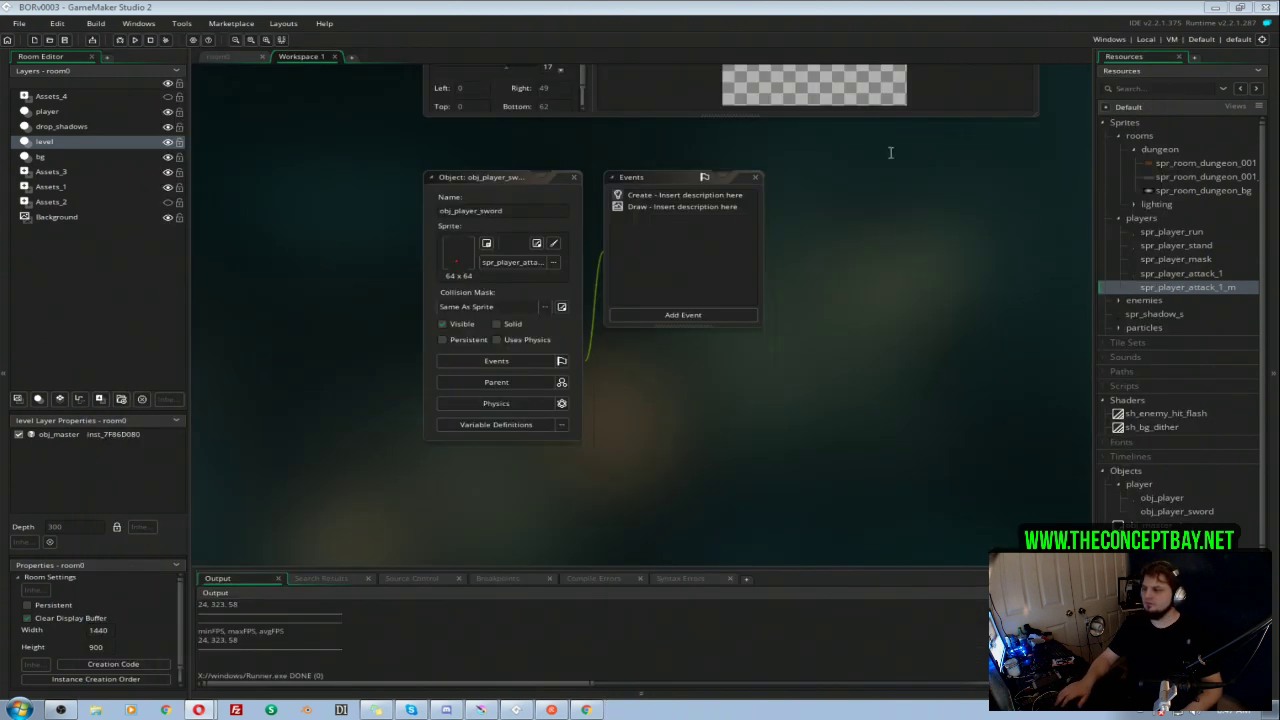
Step: Switch to dugeon_room_001.kra in Krita and toggle the 001 and Layer 21 groups, leaving only the 001 room shown
{"action": "left_click", "coordinate": [481, 710]}
{"action": "left_click", "coordinate": [1075, 457]}
{"action": "left_click", "coordinate": [1071, 439]}
{"action": "left_click", "coordinate": [1071, 439]}
{"action": "left_click", "coordinate": [1075, 458]}
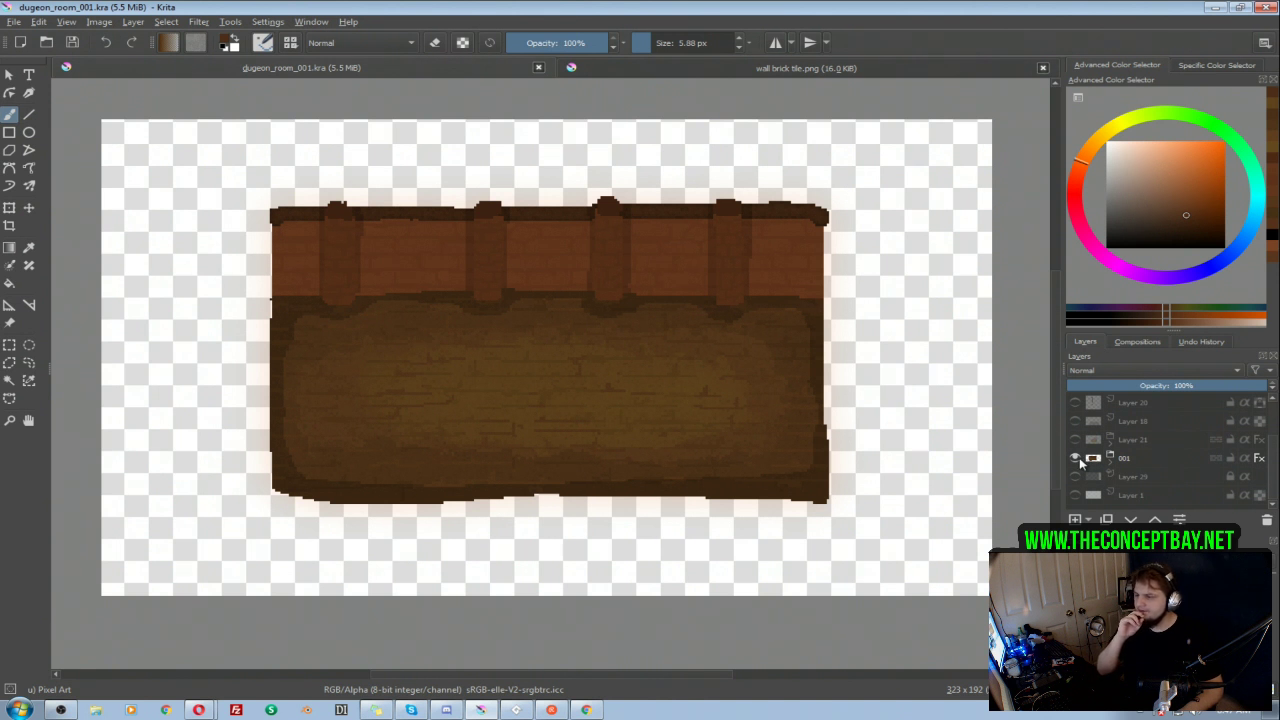
{"action": "mouse_move", "coordinate": [1079, 457]}
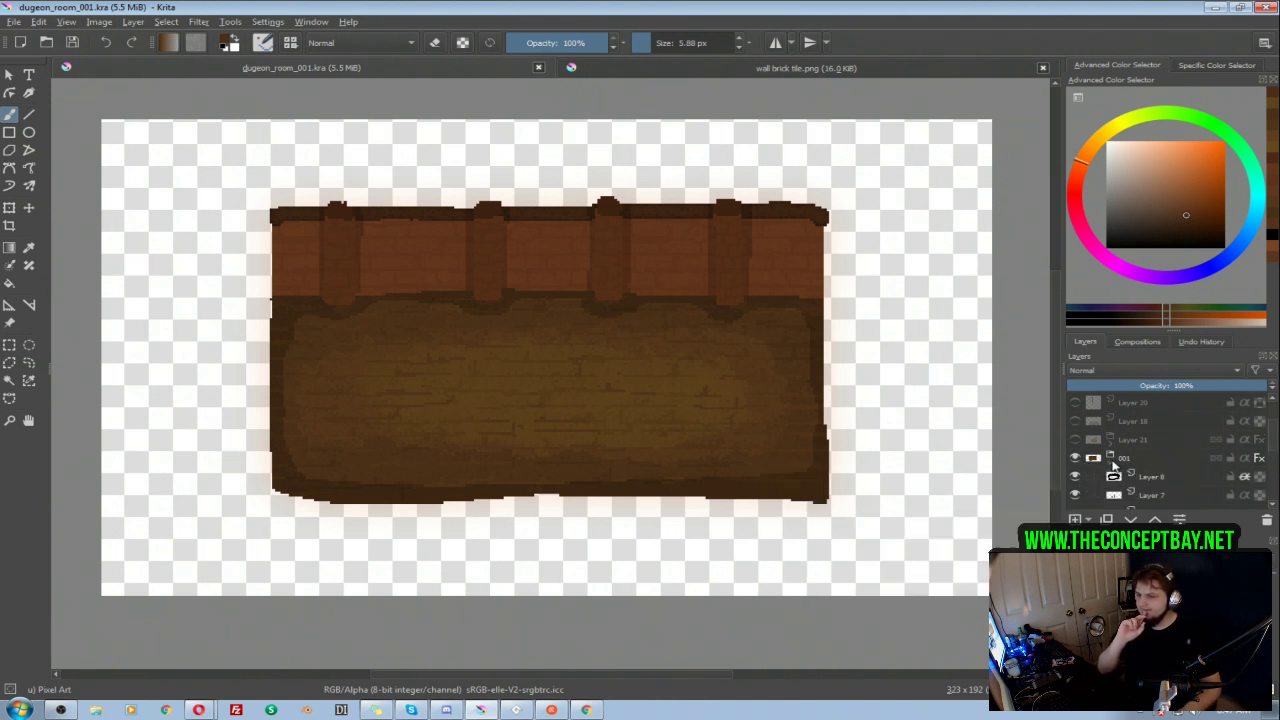
Step: Duplicate Layer 34 in the 001 group and move the copy out of the group, above Layer 21
{"action": "left_click", "coordinate": [1110, 458]}
{"action": "scroll", "coordinate": [1115, 474], "scroll_direction": "down", "scroll_amount": 1}
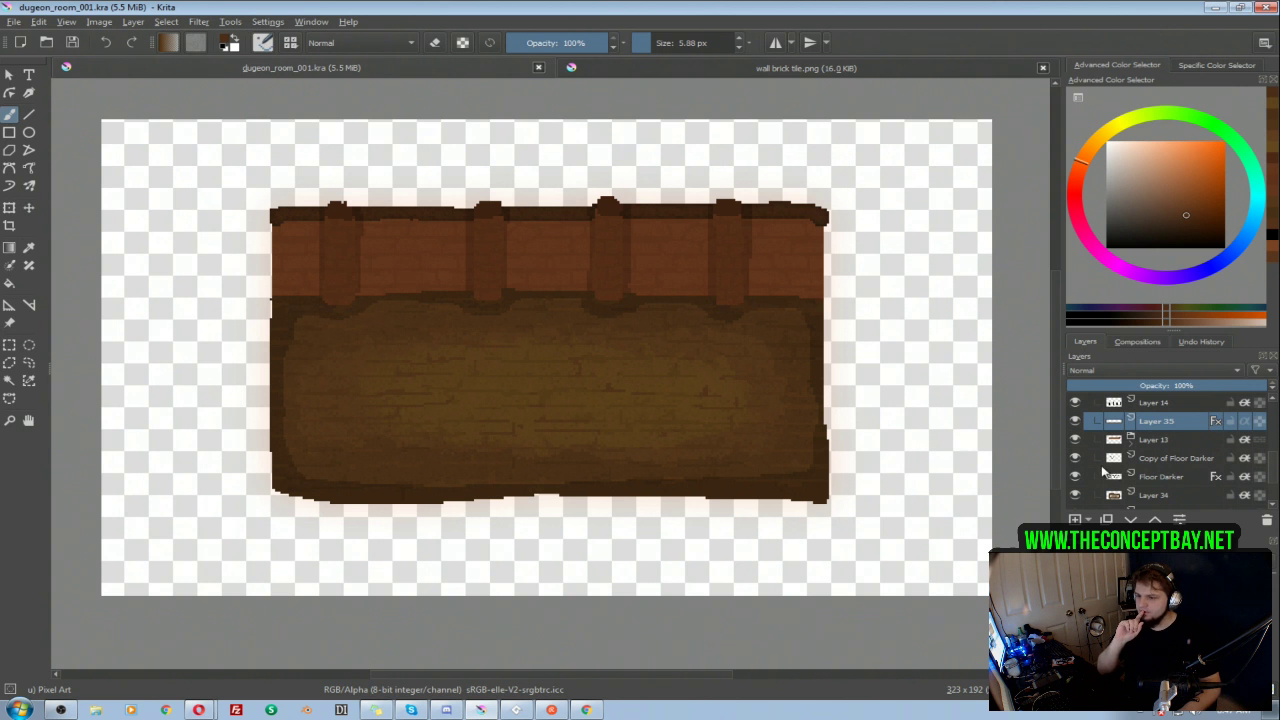
{"action": "scroll", "coordinate": [1100, 478], "scroll_direction": "down", "scroll_amount": 1}
{"action": "left_click", "coordinate": [1075, 440]}
{"action": "left_click", "coordinate": [1075, 441]}
{"action": "left_click", "coordinate": [1149, 439]}
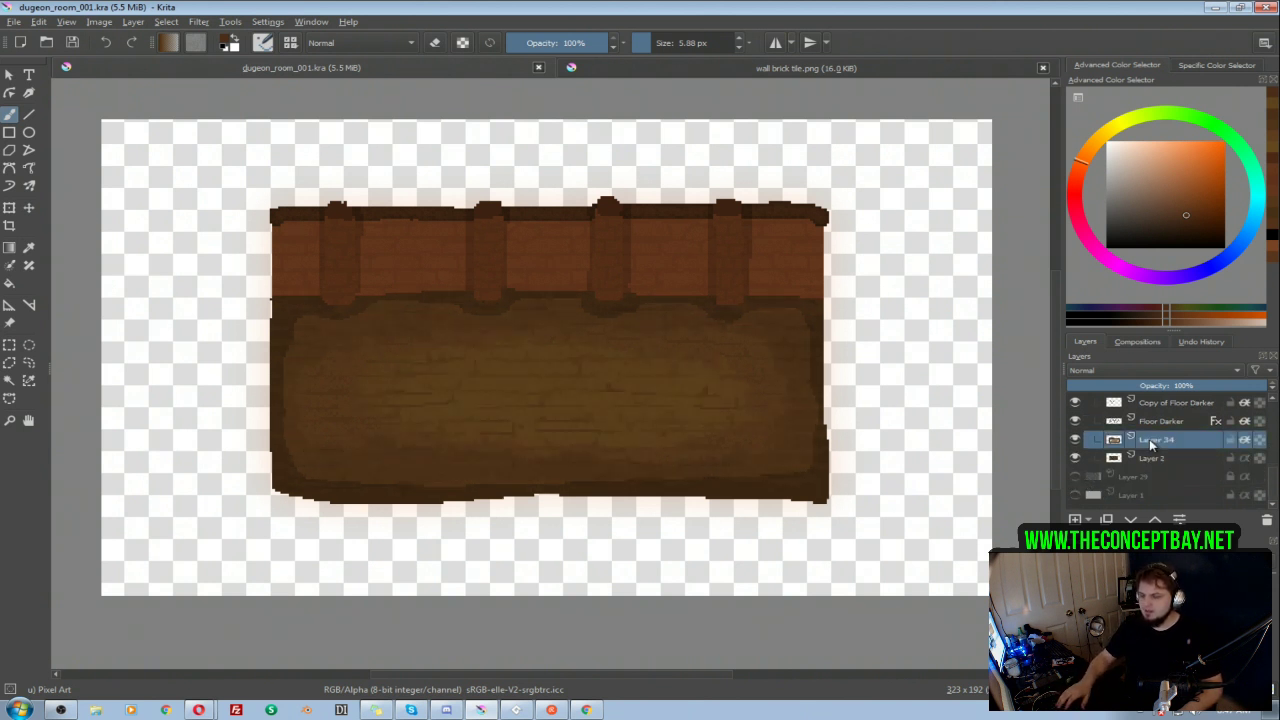
{"action": "key", "text": "ctrl+j"}
{"action": "scroll", "coordinate": [1160, 448], "scroll_direction": "up", "scroll_amount": 1}
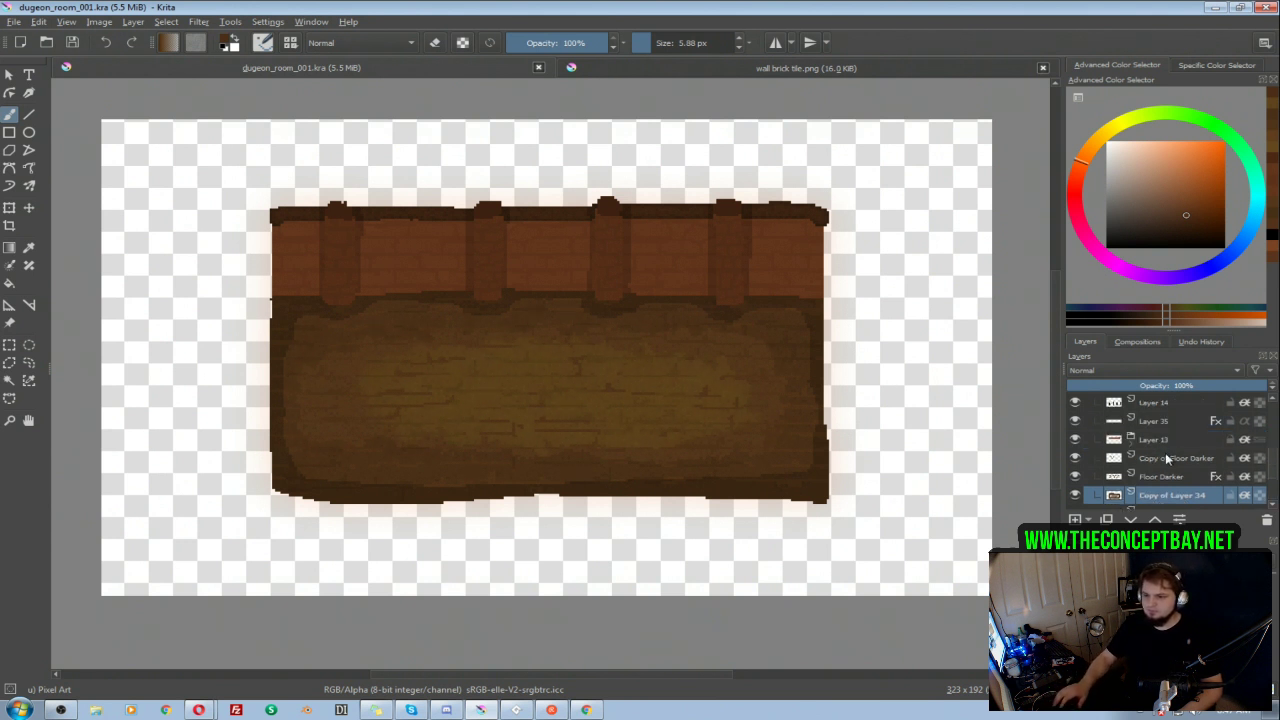
{"action": "left_click_drag", "start_coordinate": [1160, 494], "coordinate": [1194, 456]}
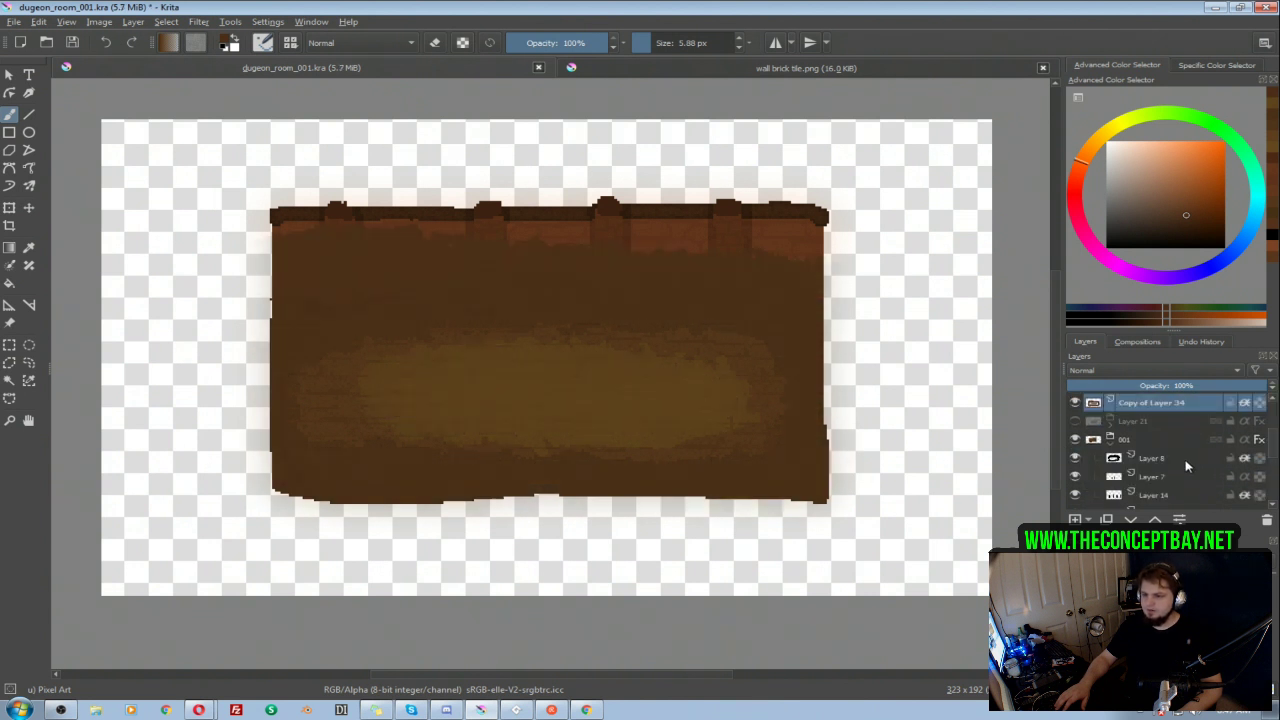
Step: Hide the copy of Layer 34 and place it at the top inside the Layer 21 group
{"action": "scroll", "coordinate": [1097, 443], "scroll_direction": "up", "scroll_amount": 2}
{"action": "left_click", "coordinate": [1077, 495]}
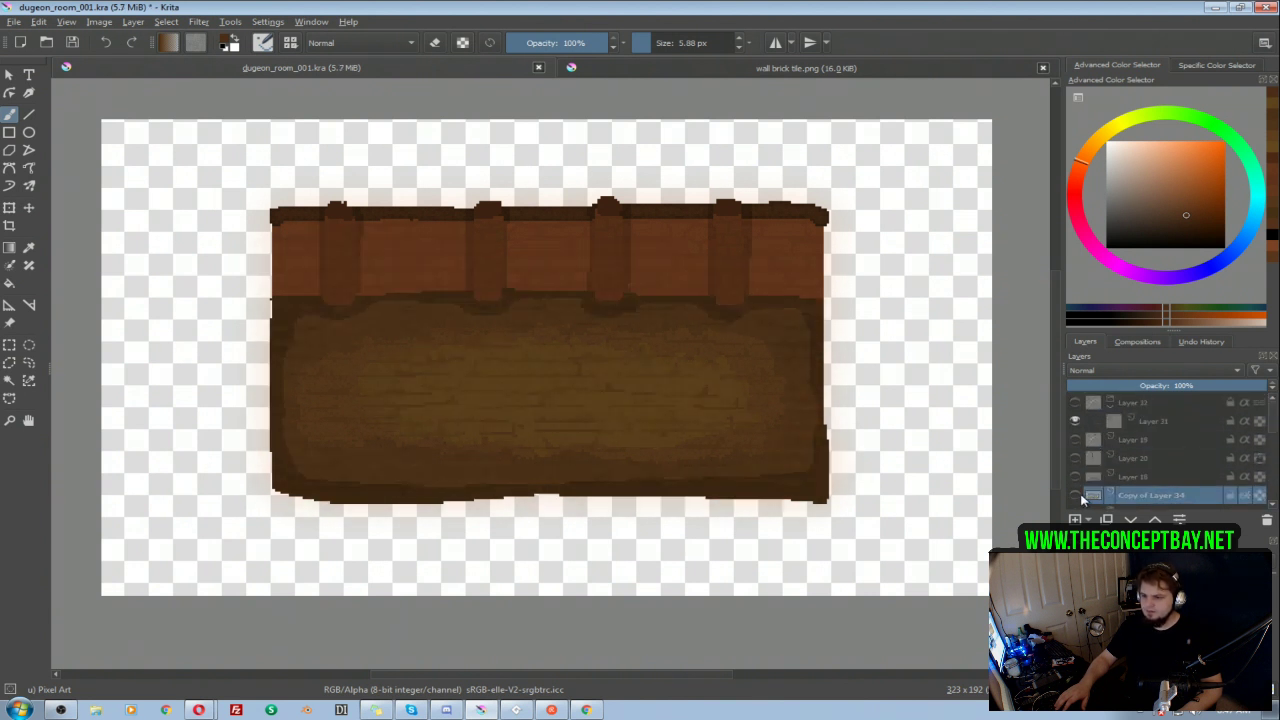
{"action": "left_click_drag", "start_coordinate": [1129, 496], "coordinate": [1144, 461]}
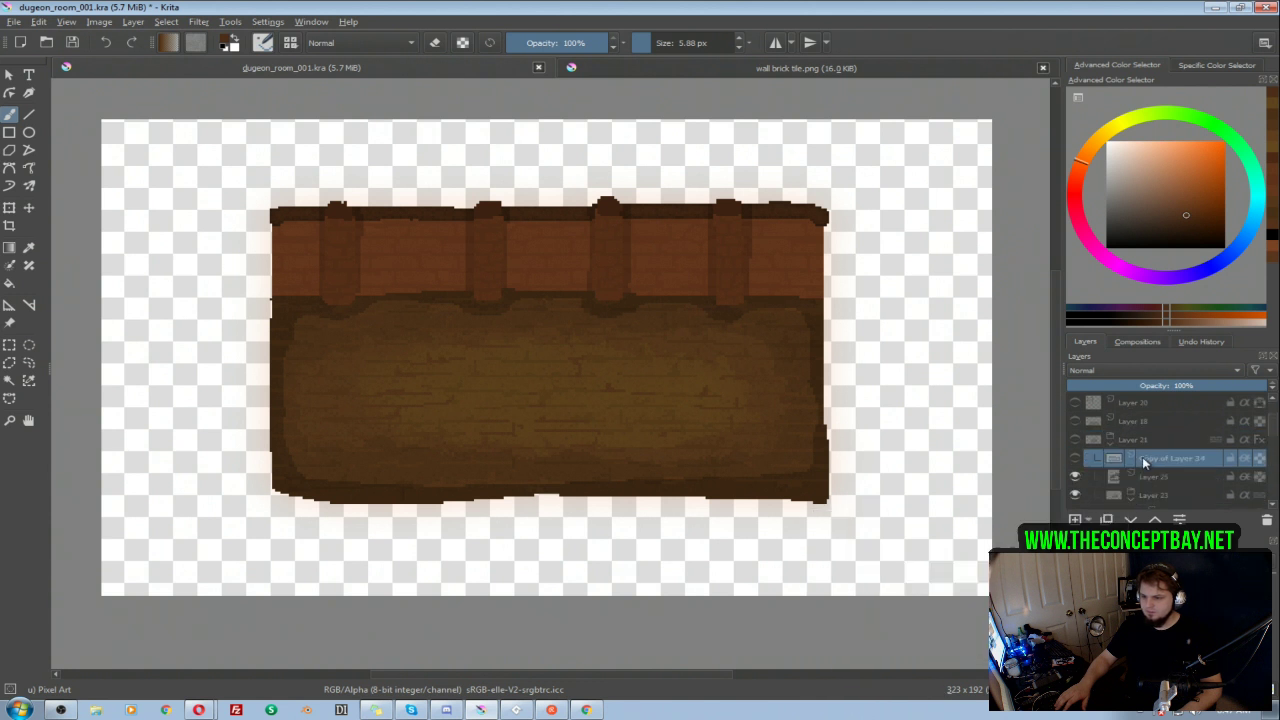
{"action": "left_click", "coordinate": [1111, 444]}
Step: Hide the 001 group and show the Layer 21 group together with its copy of Layer 34
{"action": "left_click", "coordinate": [1075, 458]}
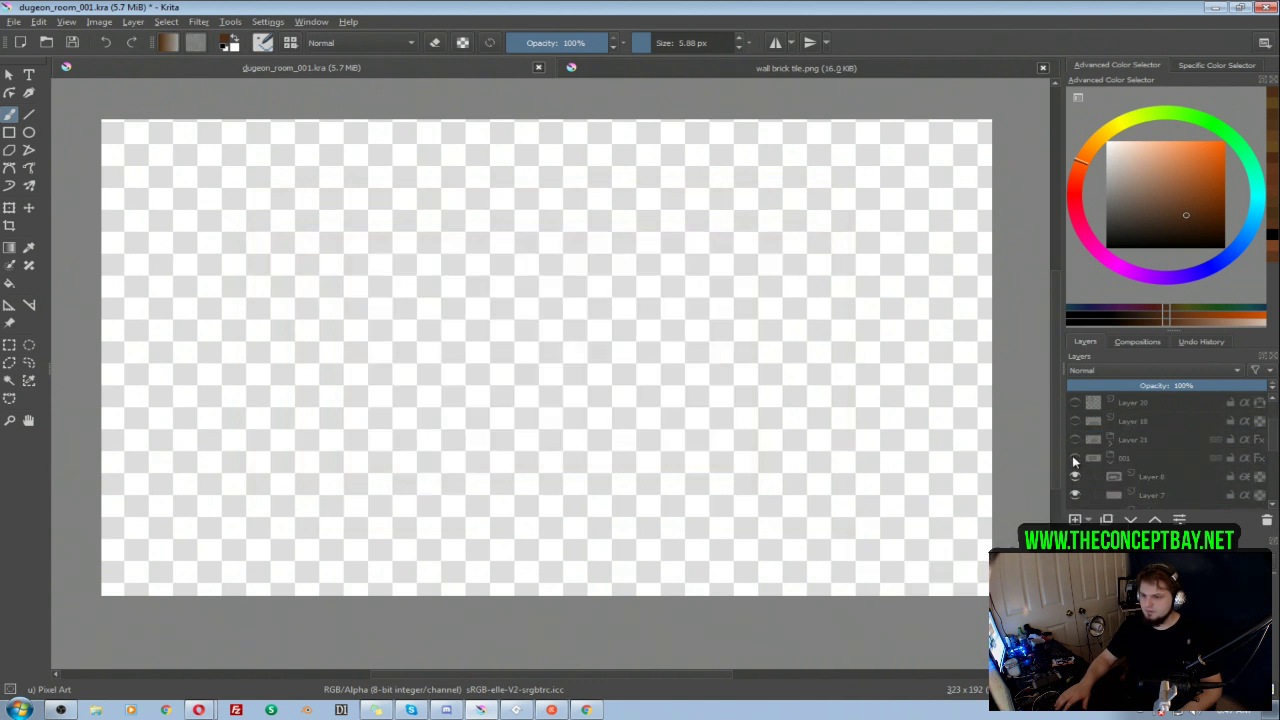
{"action": "left_click", "coordinate": [1074, 440]}
{"action": "left_click", "coordinate": [1111, 441]}
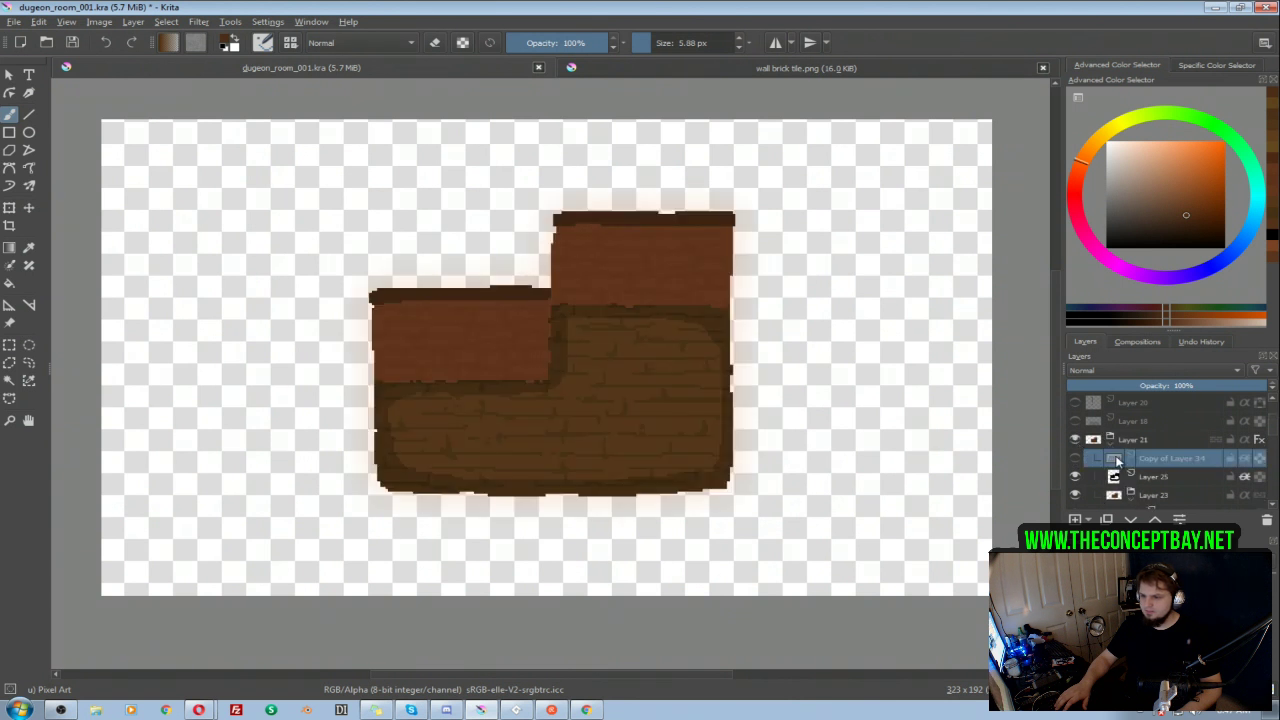
{"action": "left_click", "coordinate": [1075, 458]}
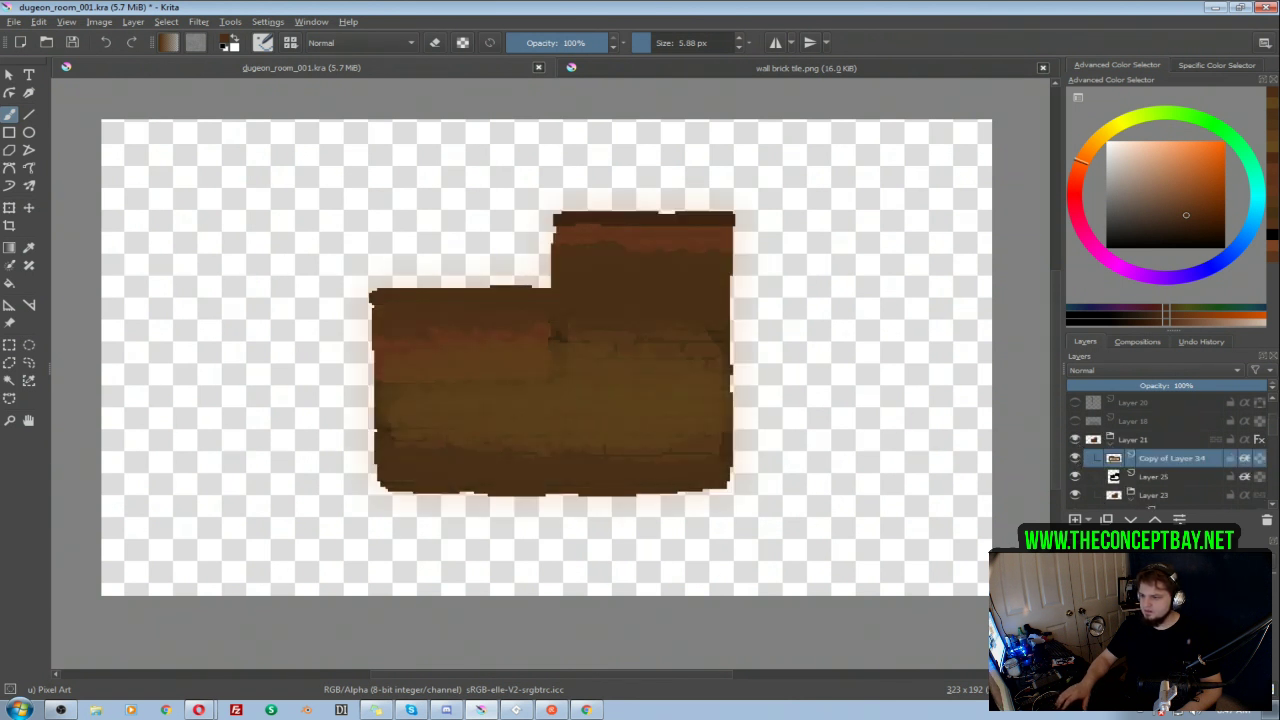
Step: Shift the copied shading down over the L-shaped room's floor and reorder its layer between Layer 22 and Layer 19
{"action": "key", "text": "t"}
{"action": "left_click_drag", "start_coordinate": [691, 337], "coordinate": [697, 368]}
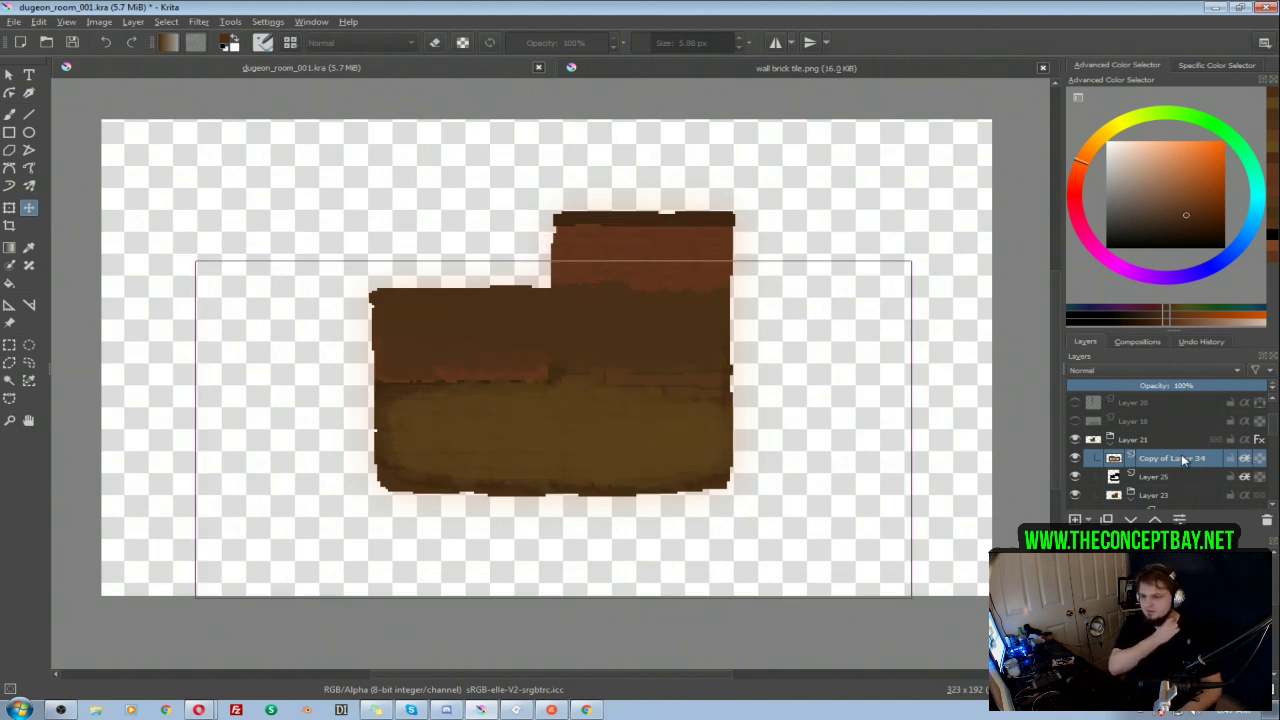
{"action": "scroll", "coordinate": [1183, 459], "scroll_direction": "down", "scroll_amount": 1}
{"action": "left_click_drag", "start_coordinate": [1170, 402], "coordinate": [1182, 466]}
{"action": "scroll", "coordinate": [1182, 467], "scroll_direction": "down", "scroll_amount": 1}
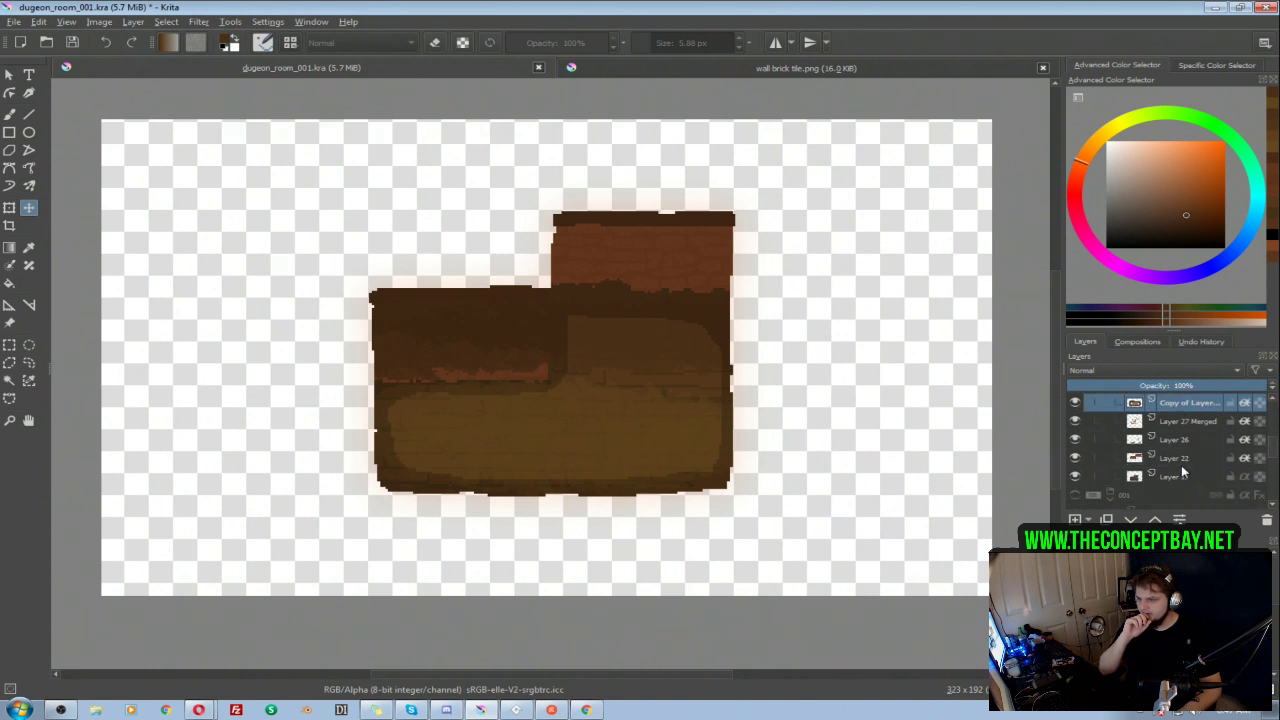
{"action": "left_click_drag", "start_coordinate": [1146, 400], "coordinate": [1189, 476]}
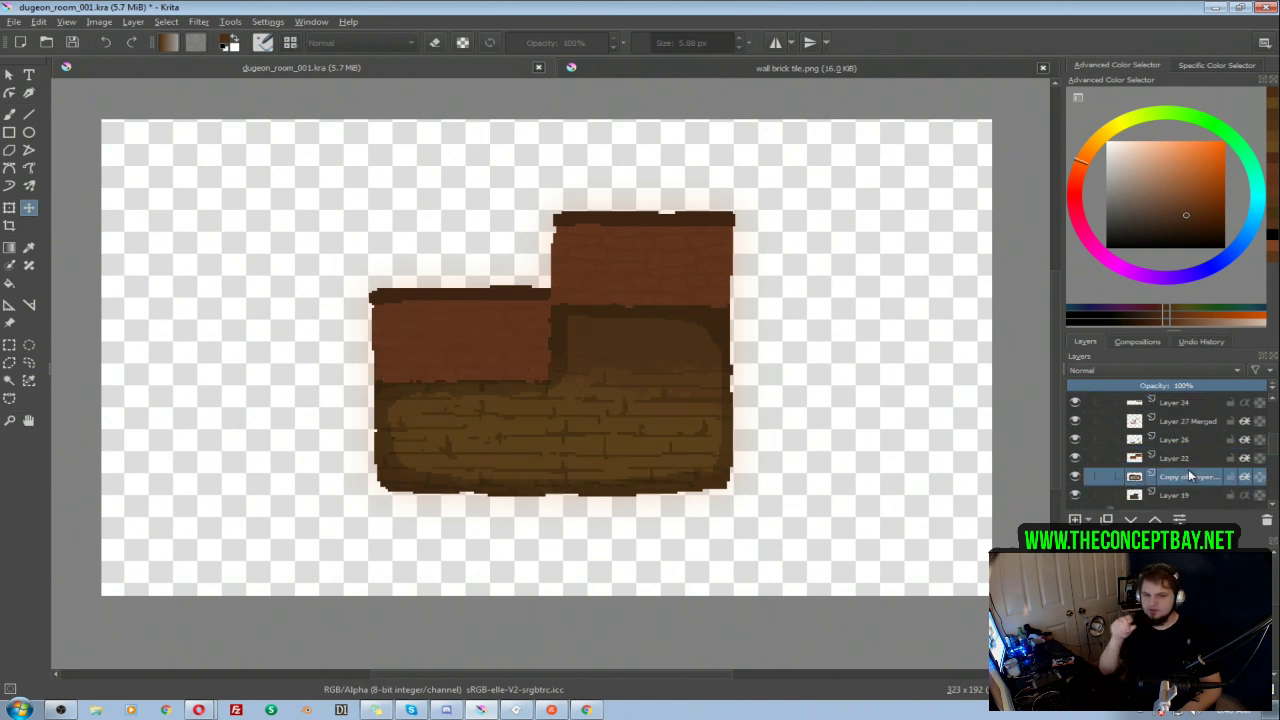
Step: Sample the lighter brown from the copied shading's centre and paint it on the upper floor with the Texture Big Pixel brush at 43.91 px
{"action": "left_click", "coordinate": [1187, 476], "text": "alt"}
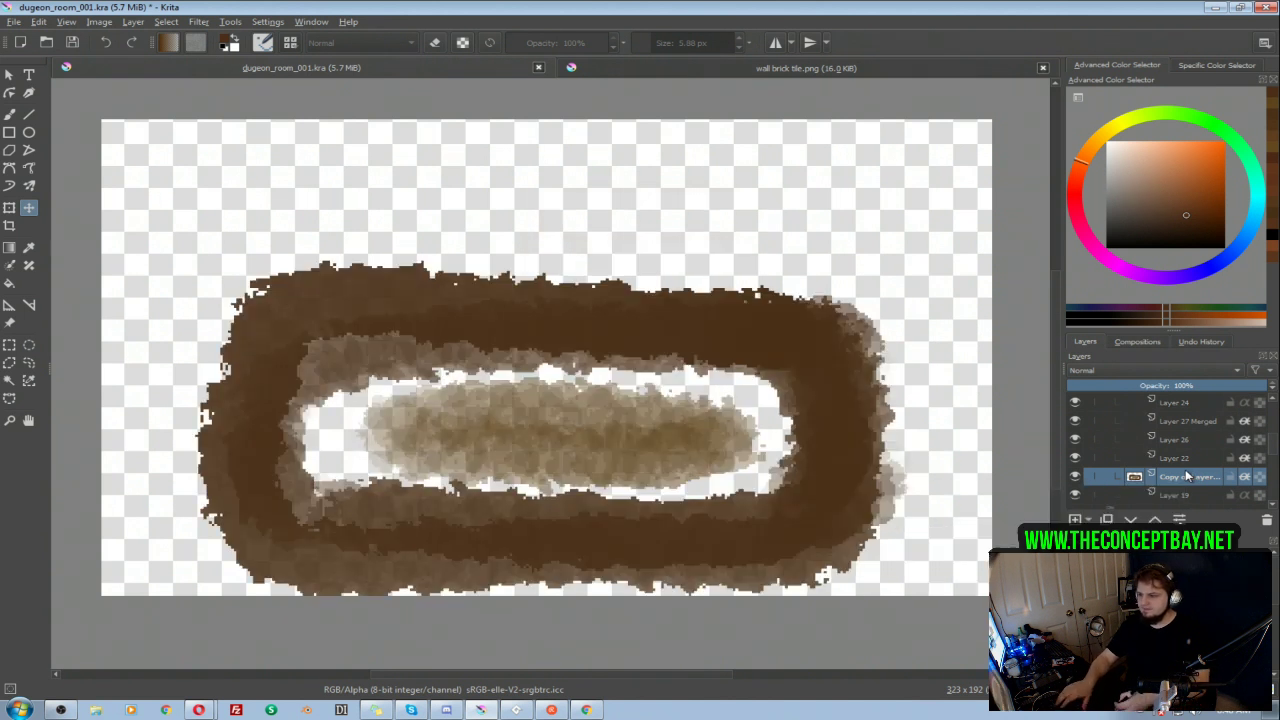
{"action": "key", "text": "b"}
{"action": "right_click", "coordinate": [651, 412]}
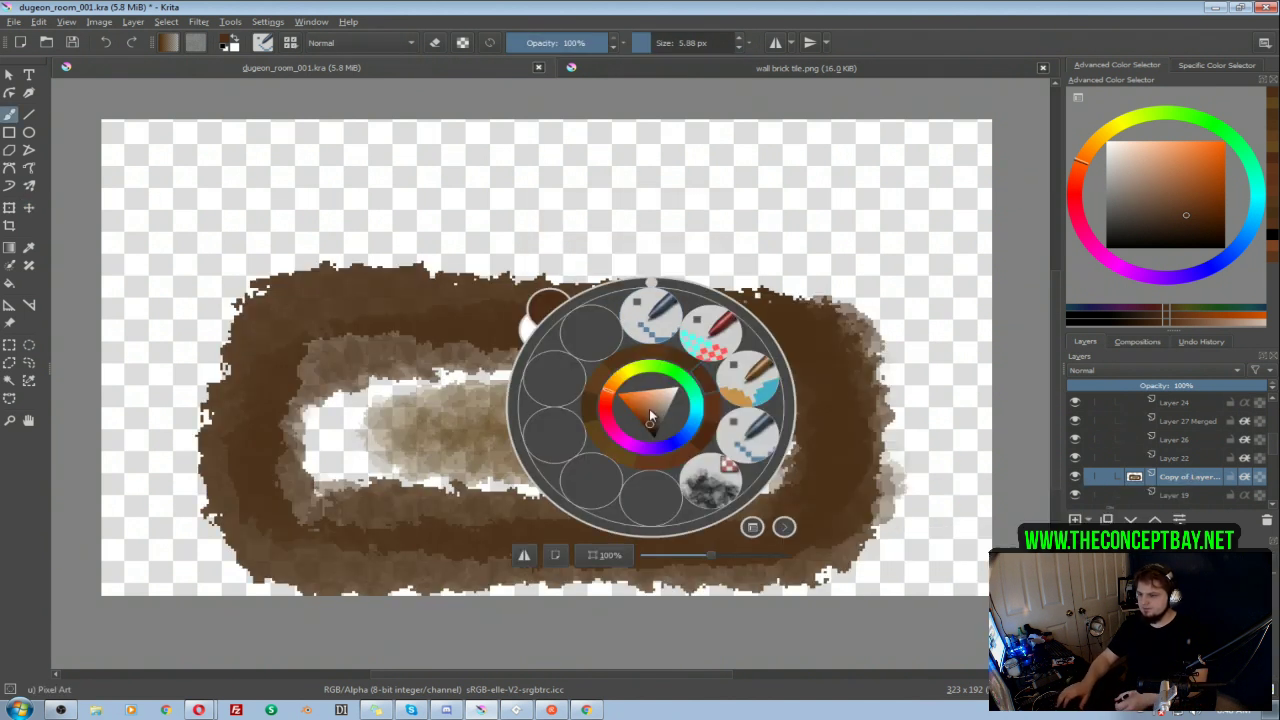
{"action": "left_click", "coordinate": [708, 487]}
{"action": "left_click_drag", "start_coordinate": [687, 370], "coordinate": [632, 377]}
{"action": "key", "text": "ctrl+z"}
{"action": "key", "text": "alt+i"}
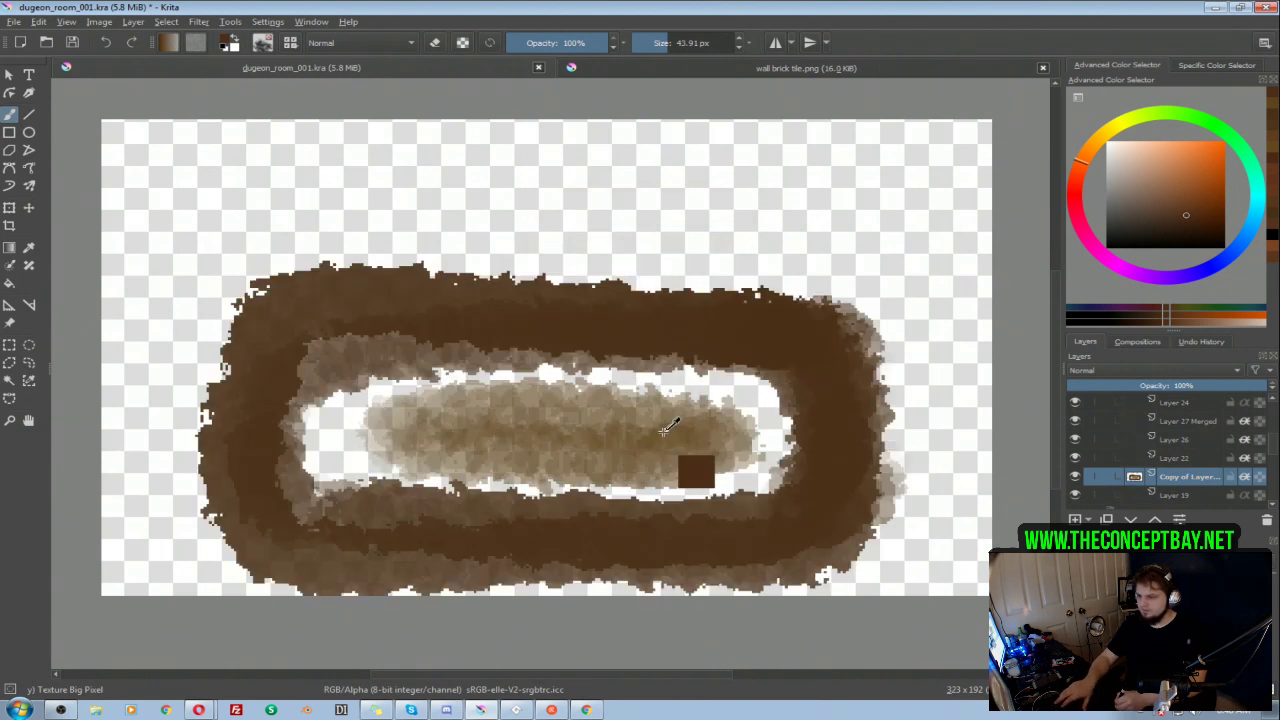
{"action": "left_click", "coordinate": [661, 437], "text": "ctrl"}
{"action": "key", "text": "alt+i"}
{"action": "mouse_move", "coordinate": [666, 370]}
{"action": "left_mouse_down"}
{"action": "mouse_move", "coordinate": [615, 358]}
{"action": "mouse_move", "coordinate": [692, 370]}
{"action": "mouse_move", "coordinate": [701, 395]}
{"action": "mouse_move", "coordinate": [632, 368]}
{"action": "mouse_move", "coordinate": [677, 371]}
{"action": "left_mouse_up"}
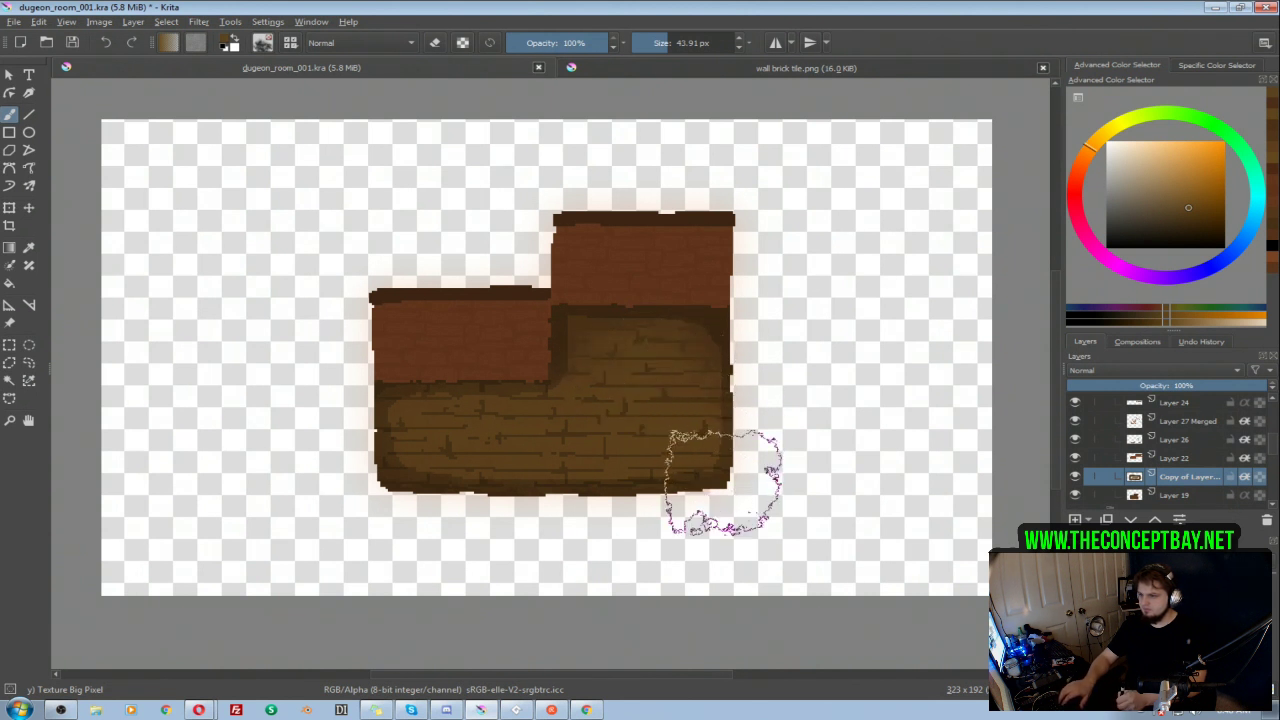
Step: Erase part of the copied shading near the floor's right edge with the Texture Big Pixel brush
{"action": "key", "text": "e"}
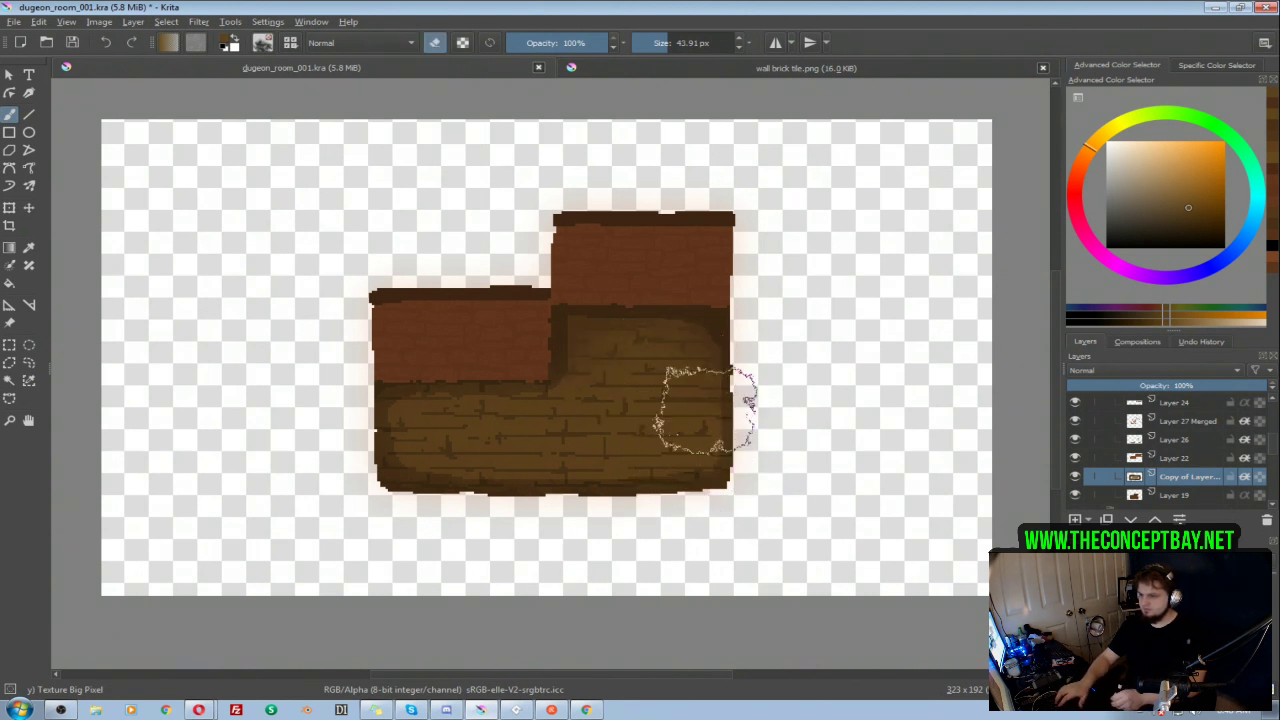
{"action": "left_click_drag", "start_coordinate": [710, 435], "coordinate": [670, 435], "text": "shift"}
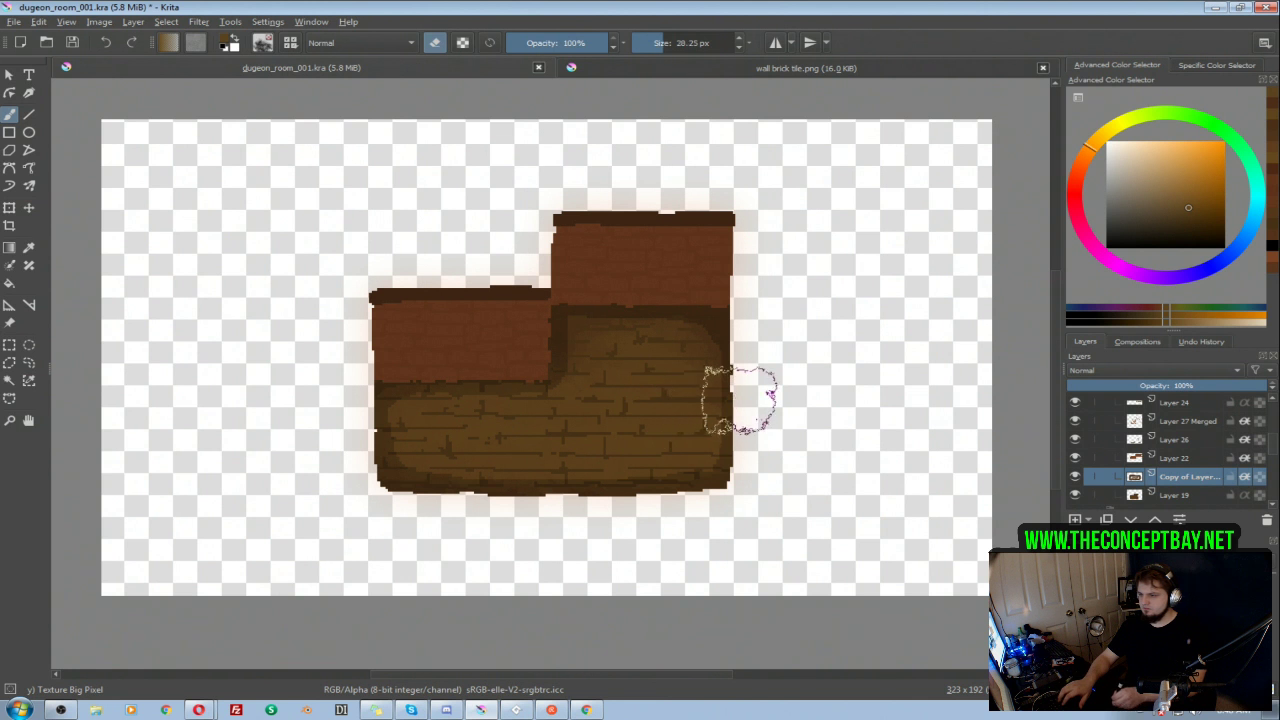
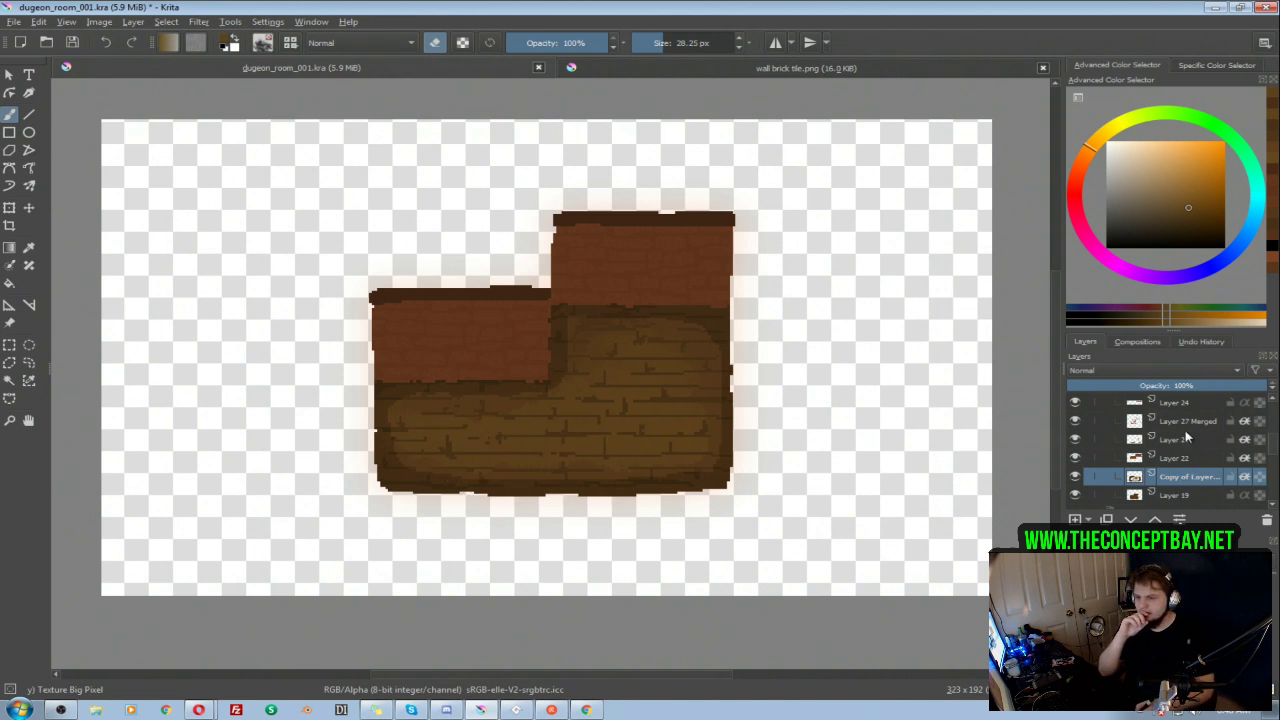
{"action": "left_click", "coordinate": [1076, 440]}
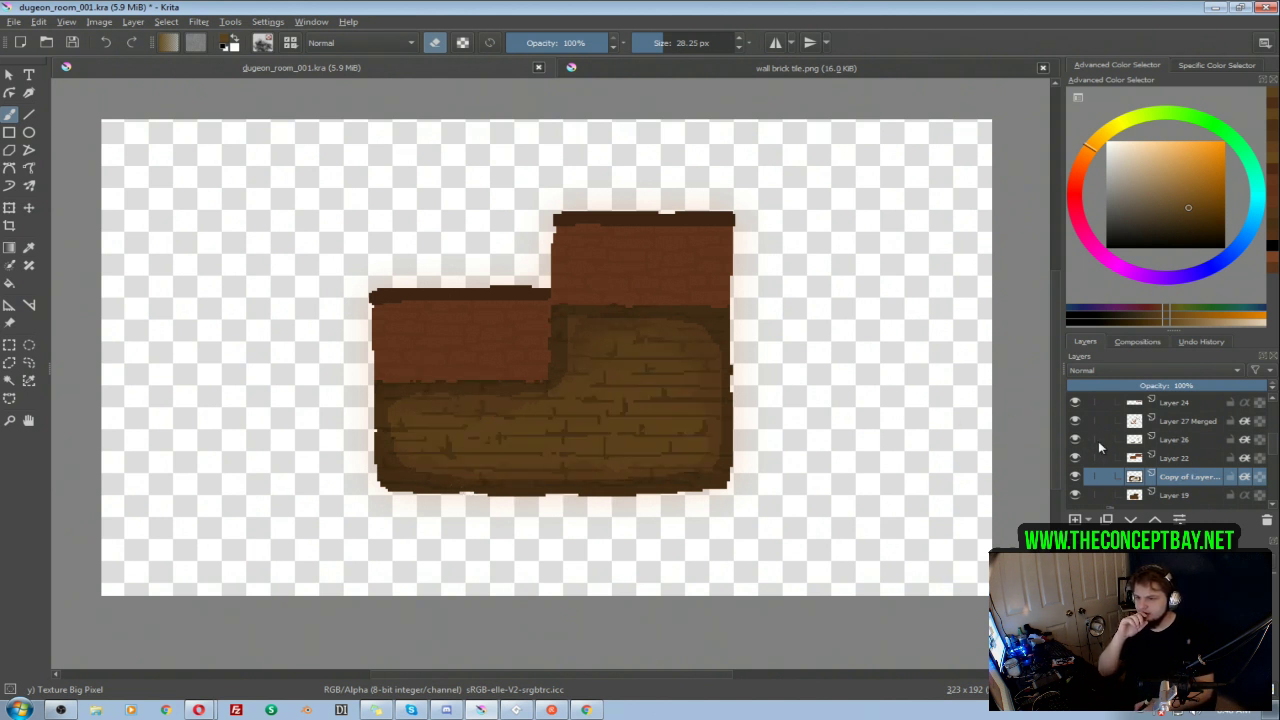
{"action": "right_click", "coordinate": [1168, 441]}
{"action": "left_click", "coordinate": [1045, 143]}
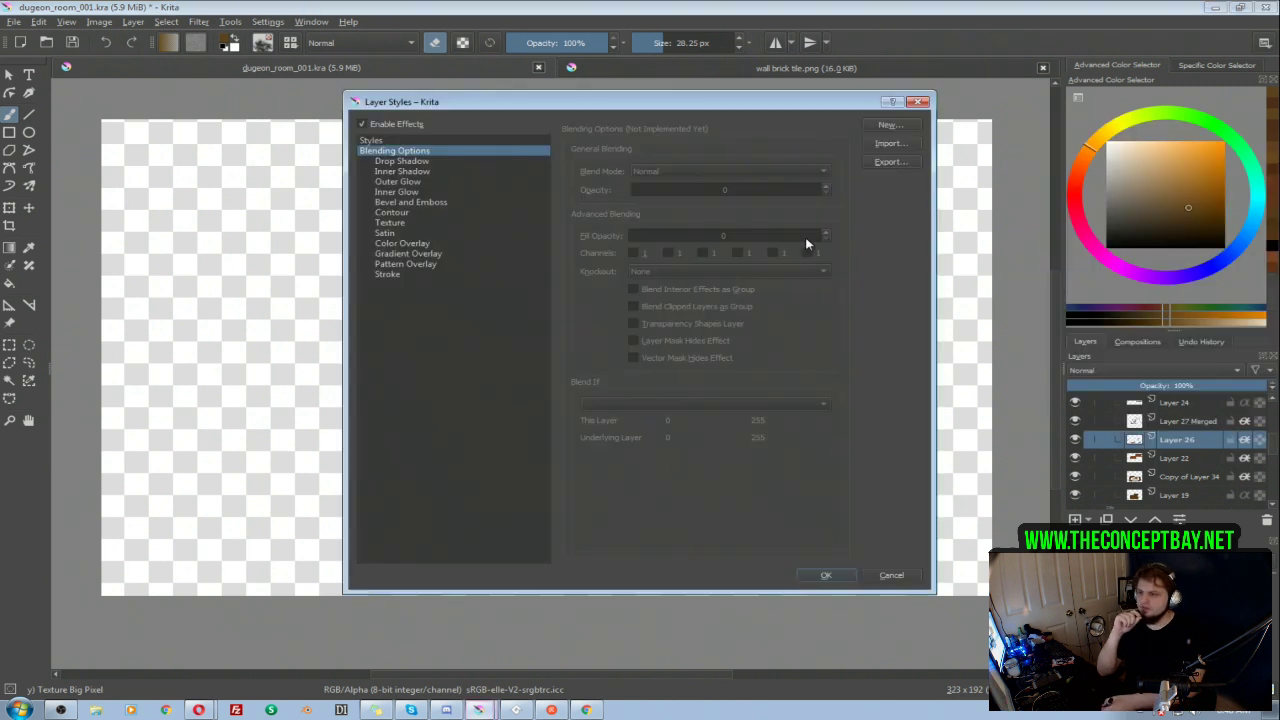
{"action": "left_click", "coordinate": [888, 161]}
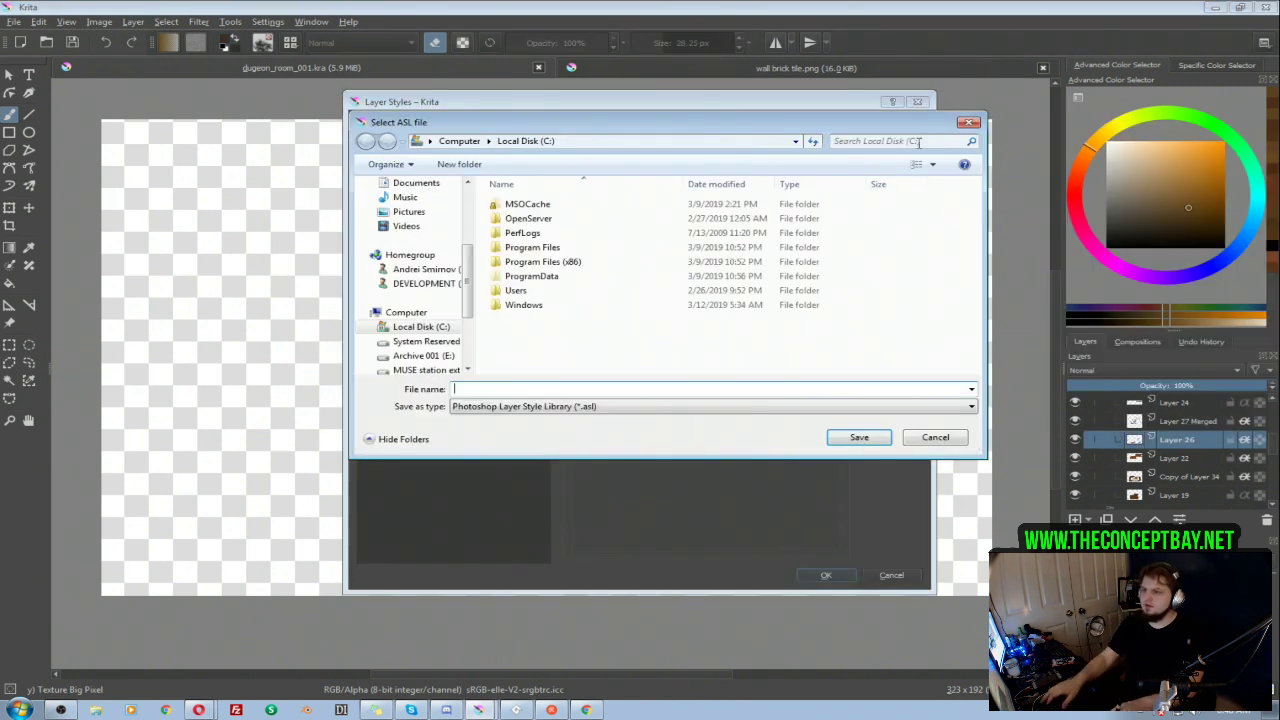
{"action": "left_click", "coordinate": [972, 122]}
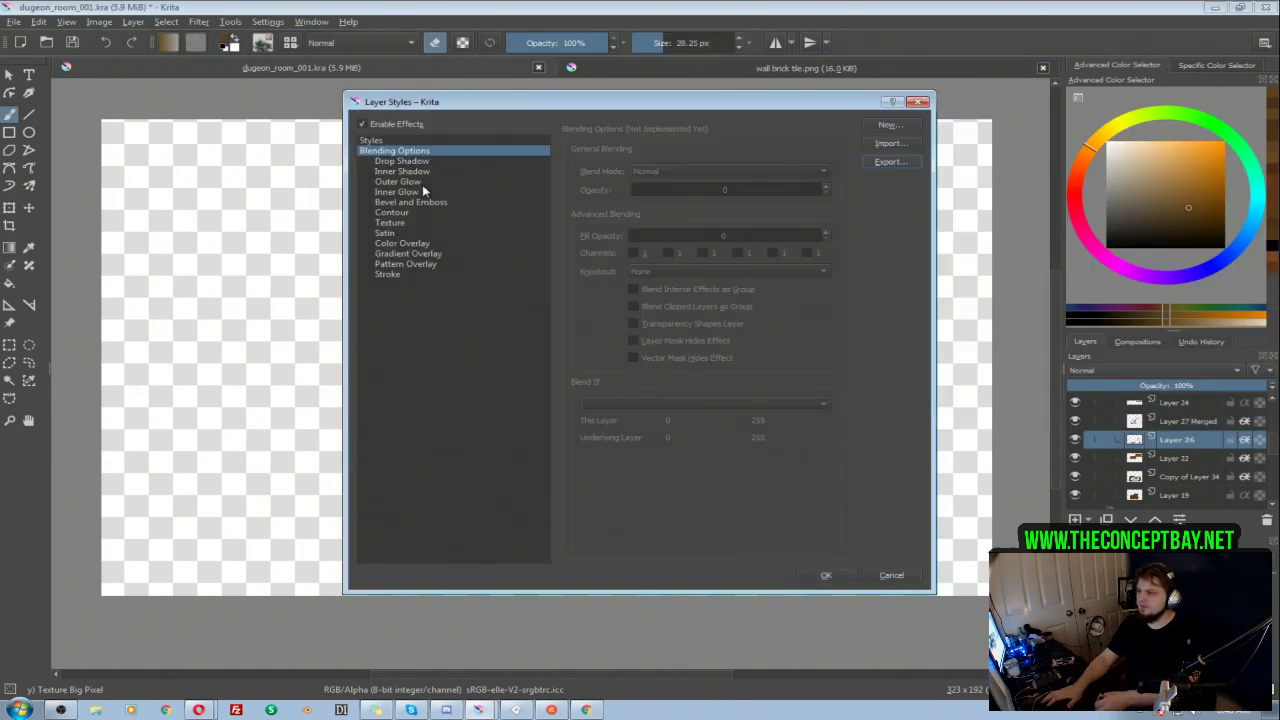
{"action": "left_click", "coordinate": [405, 141]}
{"action": "left_click", "coordinate": [603, 169]}
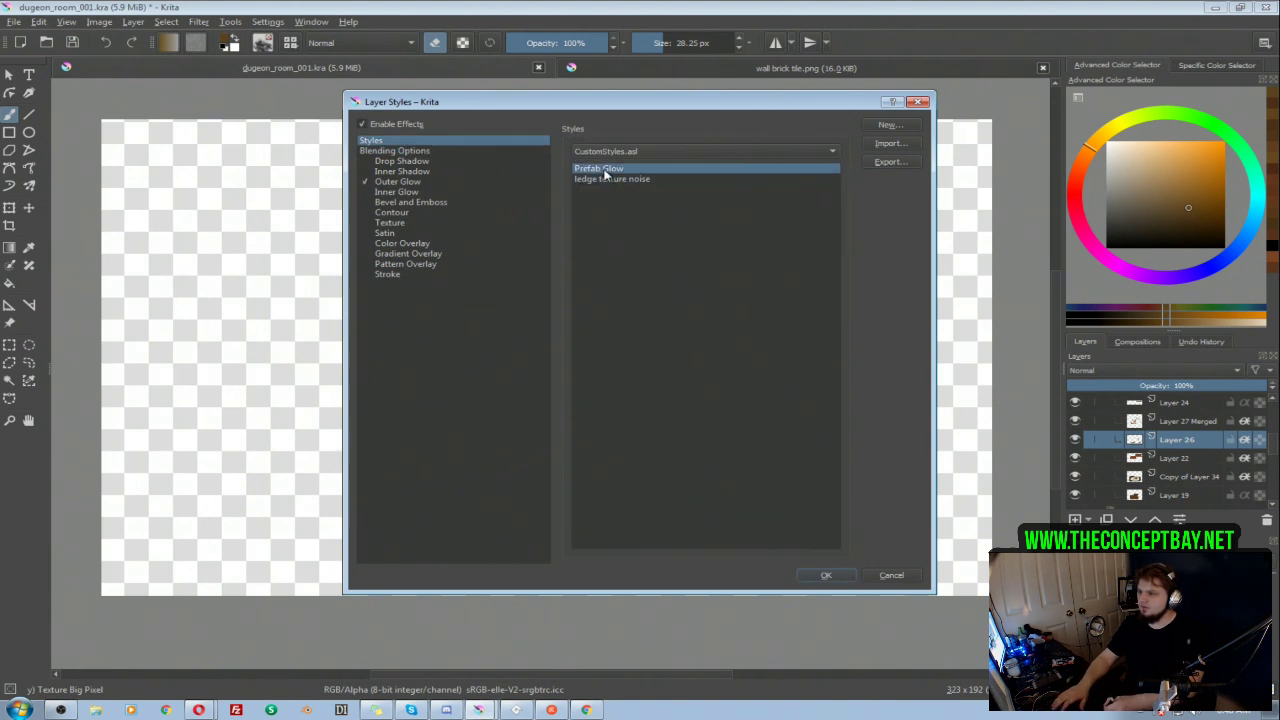
{"action": "left_click", "coordinate": [892, 574]}
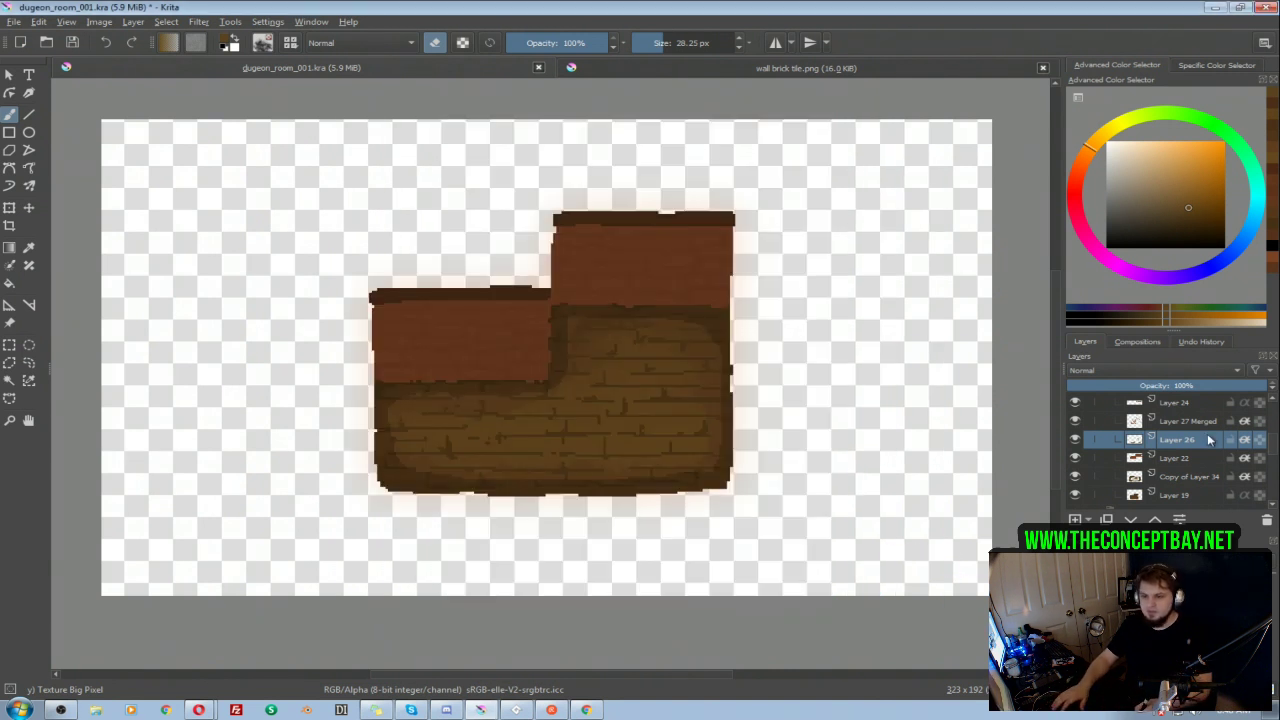
Step: Save the Floor Darker layer's style as a new custom style named wood_floor_texture
{"action": "scroll", "coordinate": [1127, 470], "scroll_direction": "down", "scroll_amount": 5}
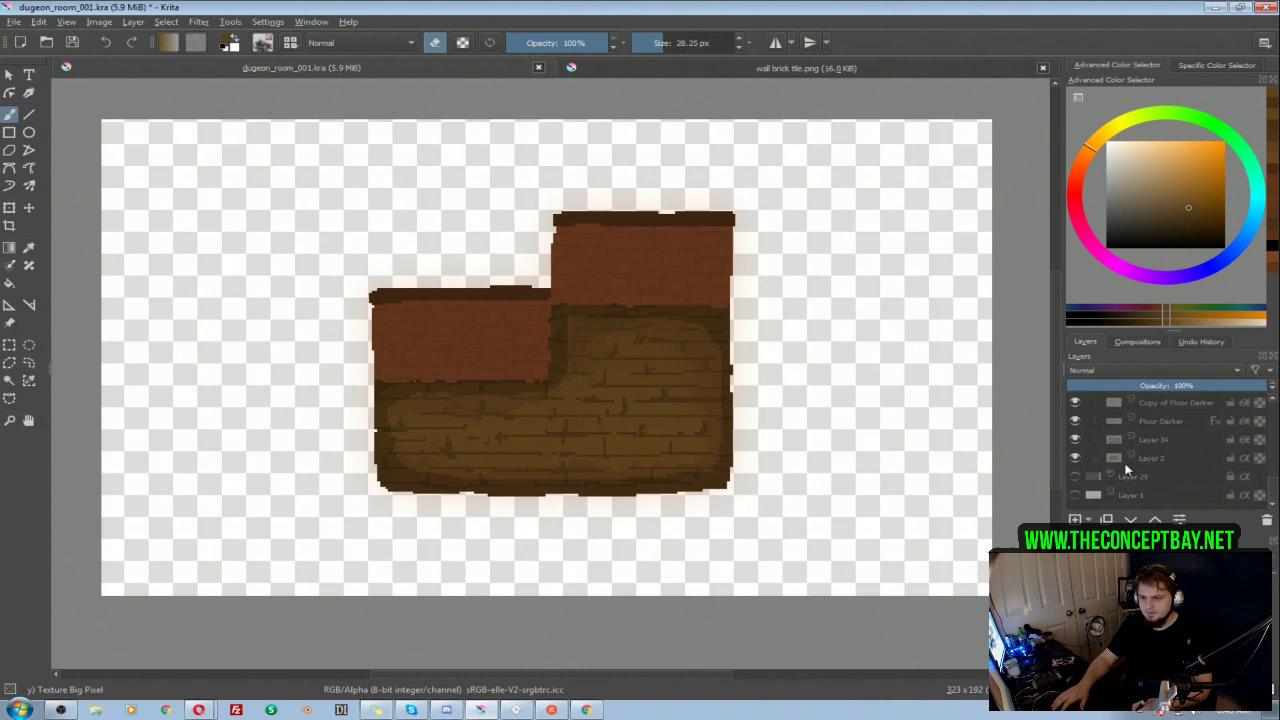
{"action": "left_click", "coordinate": [1184, 425]}
{"action": "right_click", "coordinate": [1190, 428]}
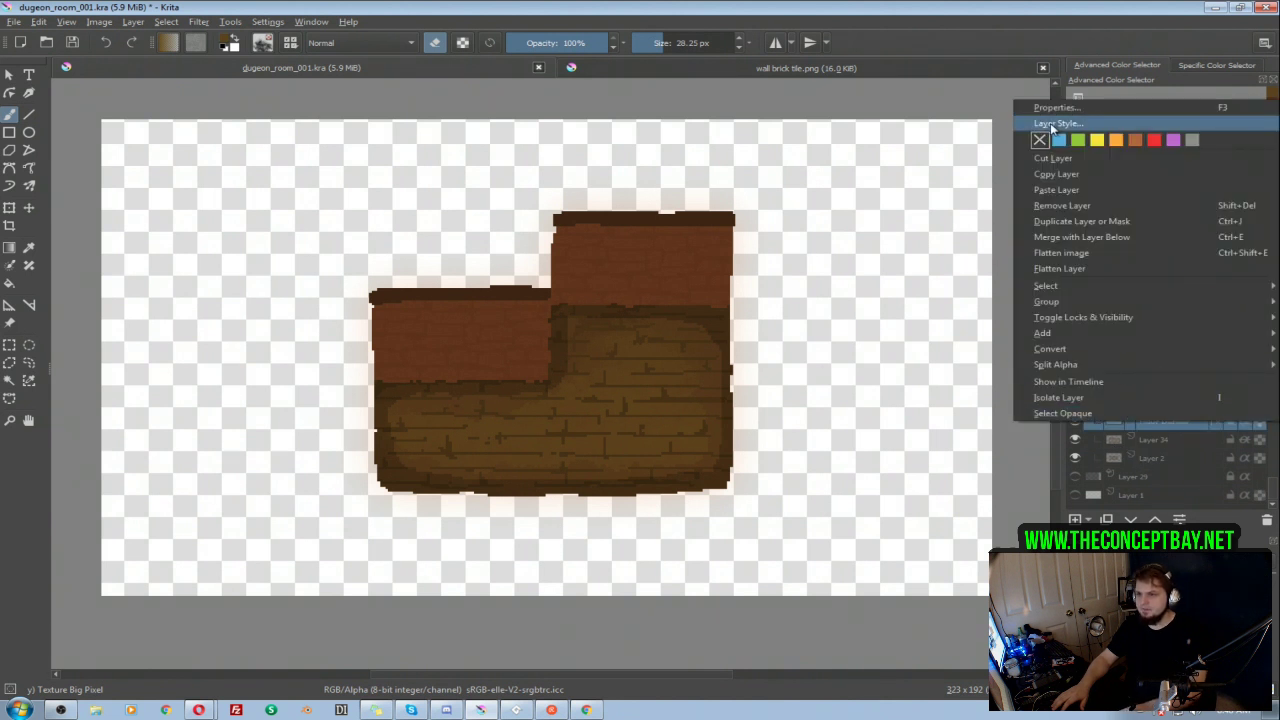
{"action": "left_click", "coordinate": [1052, 128]}
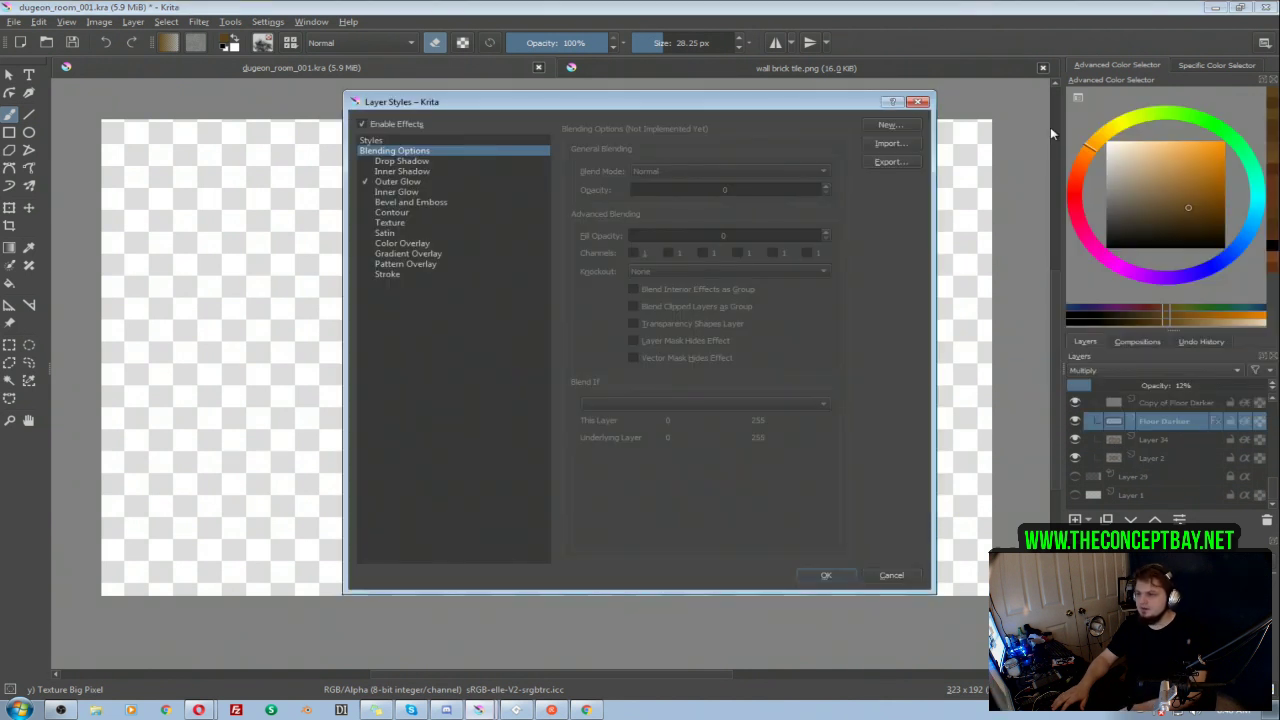
{"action": "left_click", "coordinate": [885, 126]}
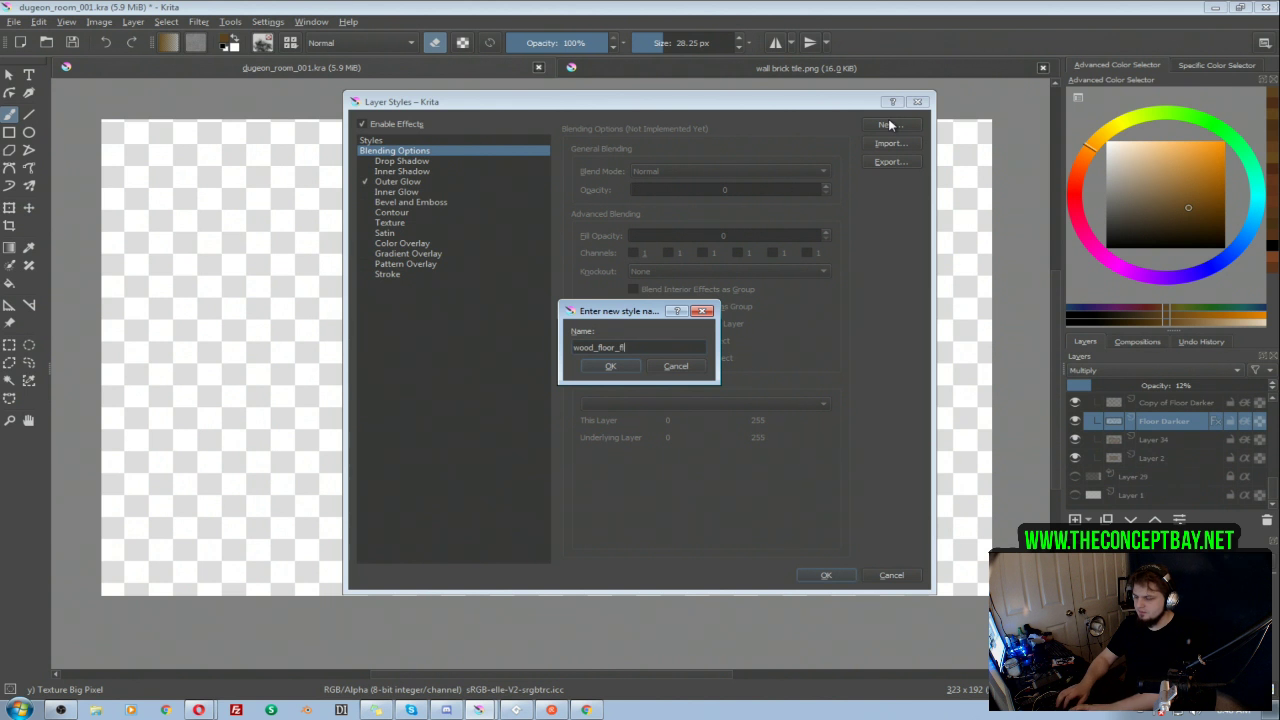
{"action": "key", "text": "Return"}
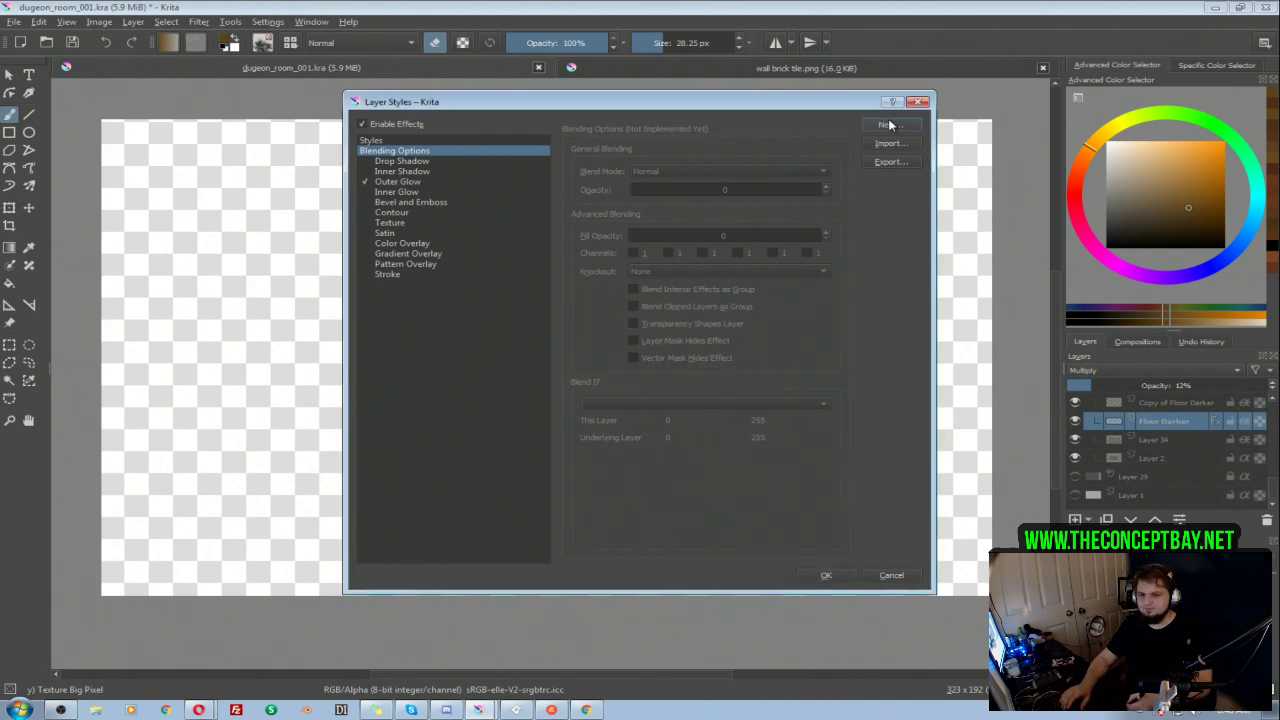
{"action": "left_click", "coordinate": [827, 575]}
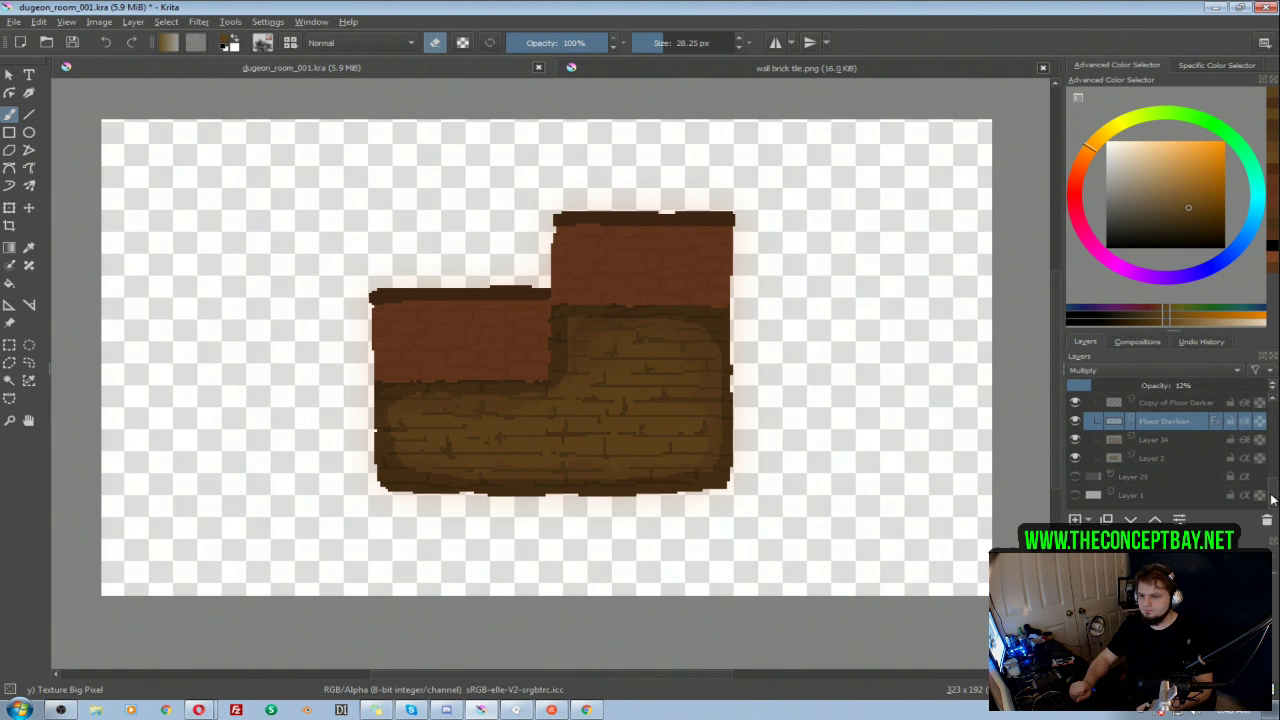
Step: Apply the wood_floor_texture style to Layer 26 and lower that layer's opacity to 23%
{"action": "scroll", "coordinate": [1247, 461], "scroll_direction": "up", "scroll_amount": 5}
{"action": "scroll", "coordinate": [1220, 451], "scroll_direction": "up", "scroll_amount": 4}
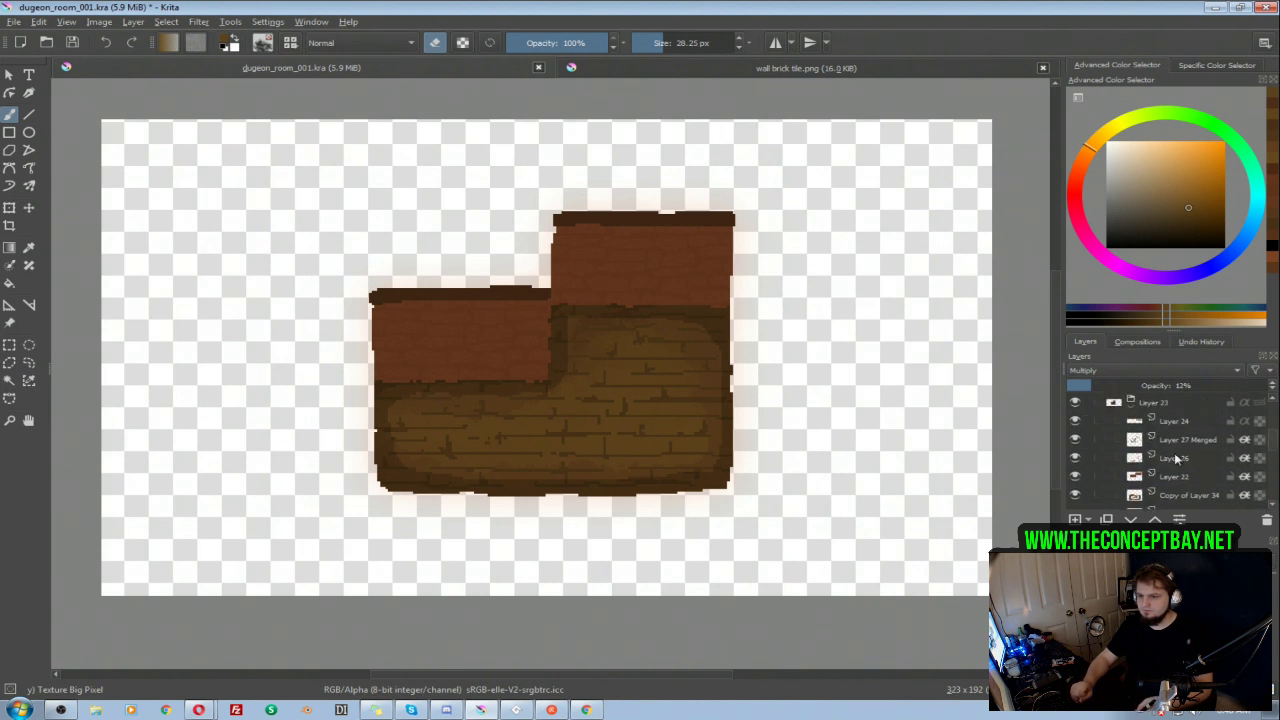
{"action": "left_click", "coordinate": [1178, 458]}
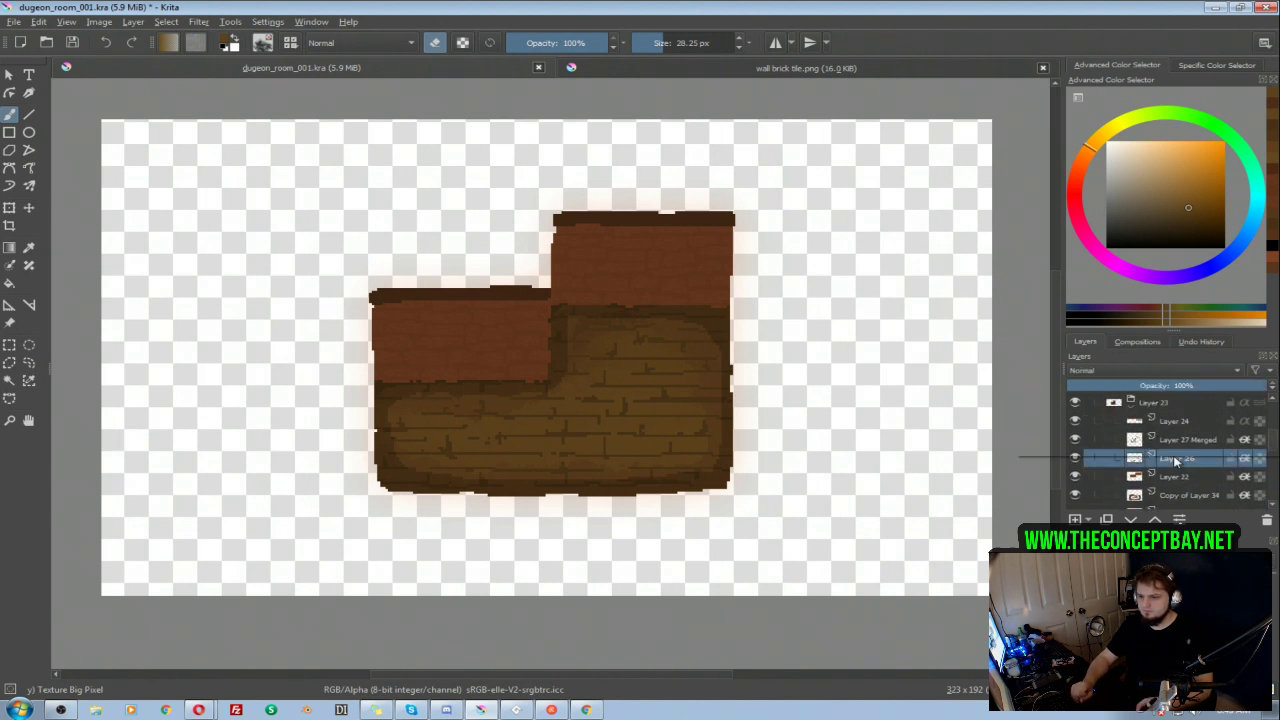
{"action": "right_click", "coordinate": [1178, 458]}
{"action": "left_click", "coordinate": [1050, 162]}
{"action": "left_click", "coordinate": [448, 141]}
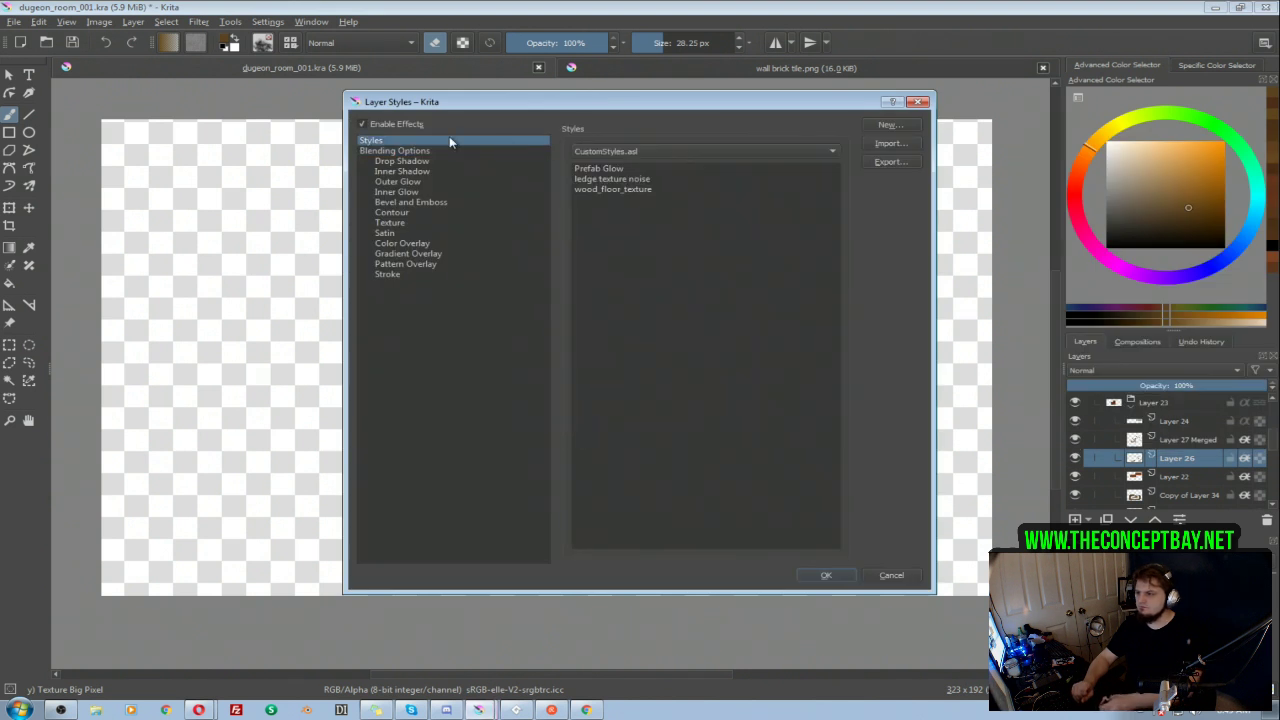
{"action": "left_click", "coordinate": [602, 190]}
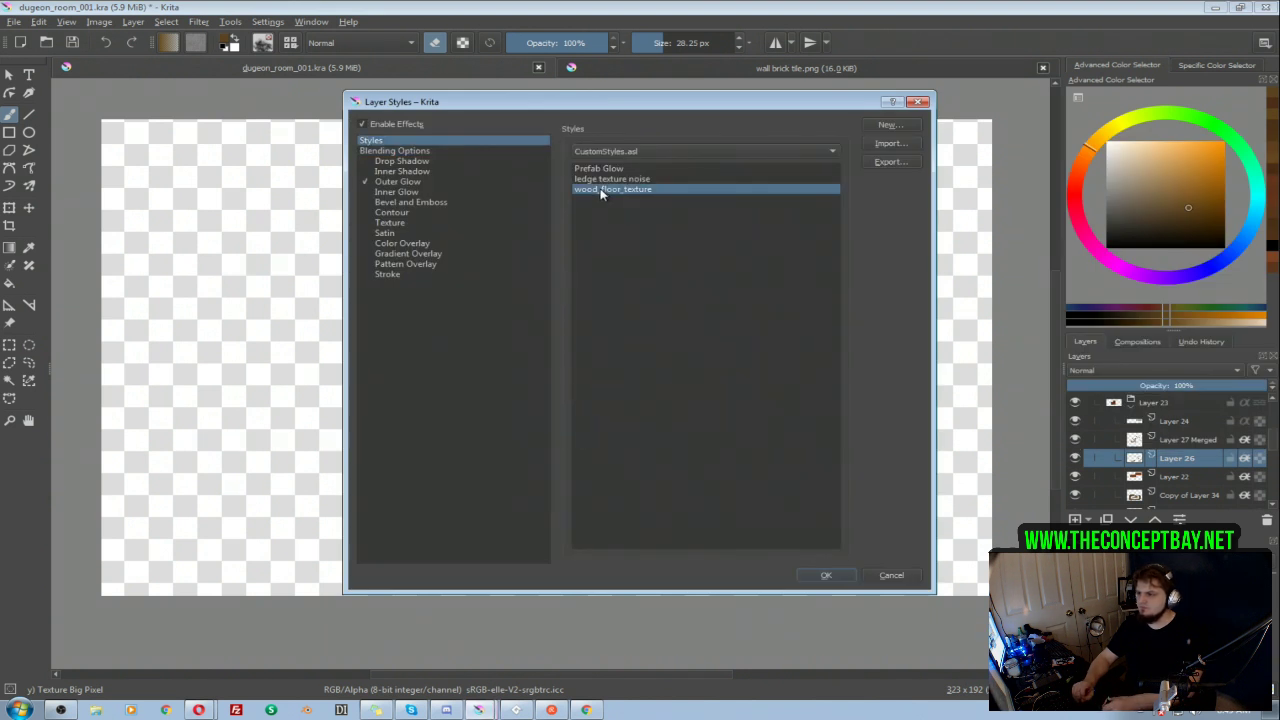
{"action": "left_click", "coordinate": [827, 576]}
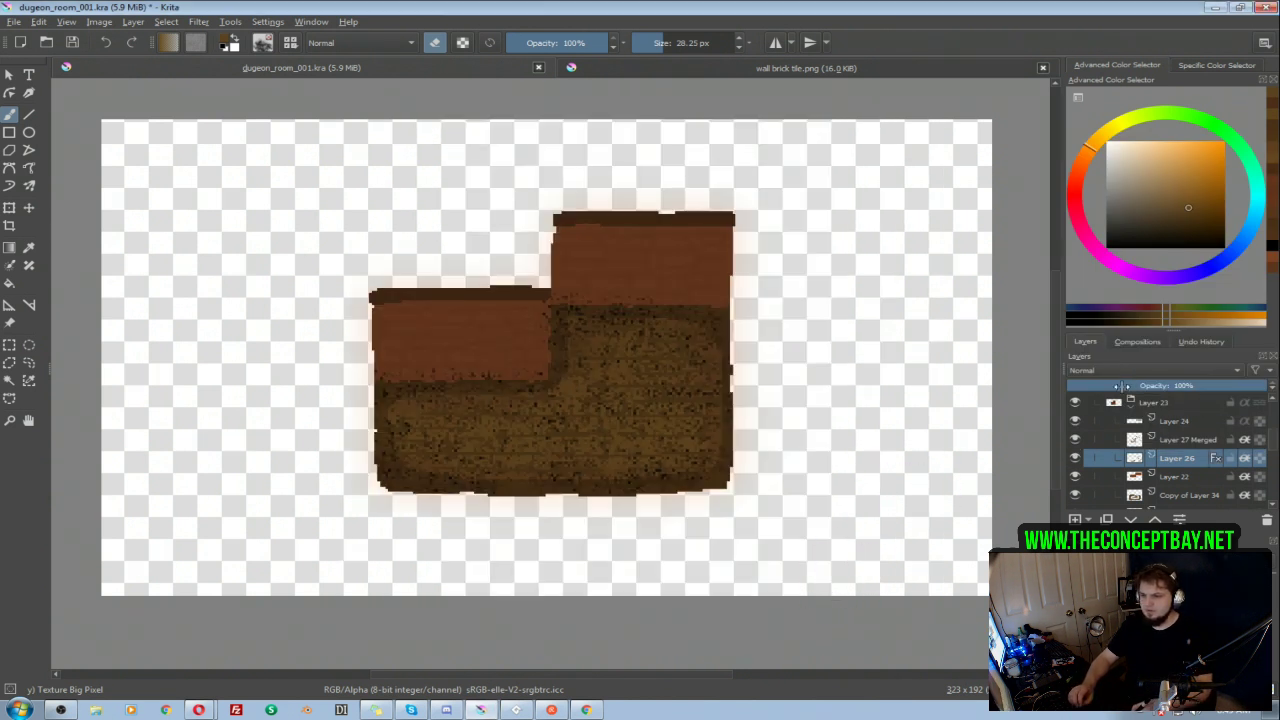
{"action": "left_click_drag", "start_coordinate": [1125, 386], "coordinate": [1117, 389]}
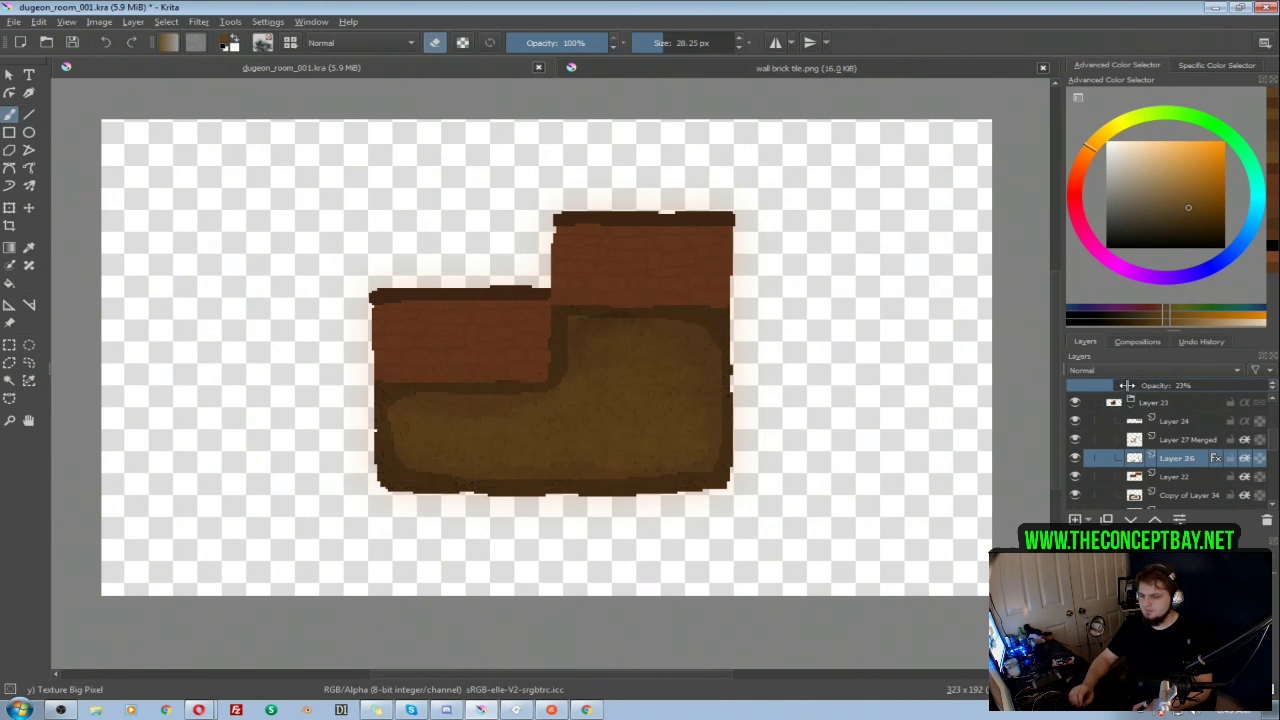
{"action": "key", "text": "ctrl+u"}
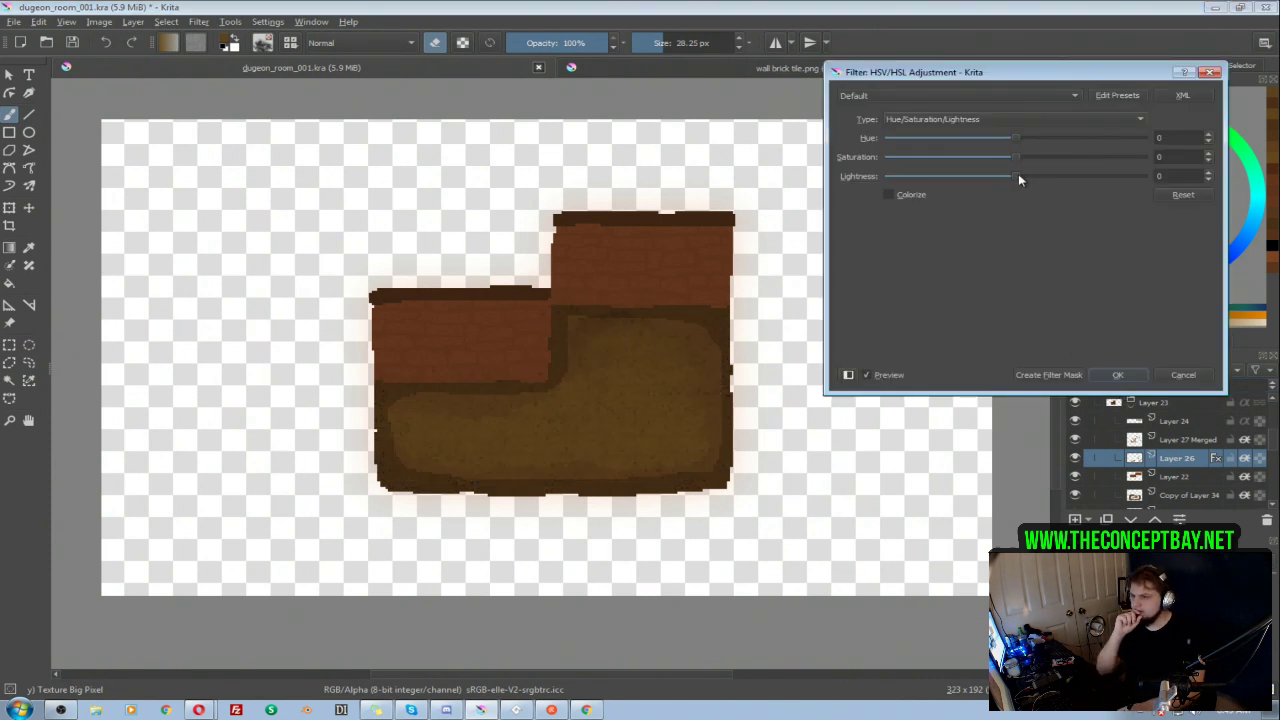
{"action": "left_click_drag", "start_coordinate": [1008, 176], "coordinate": [994, 176]}
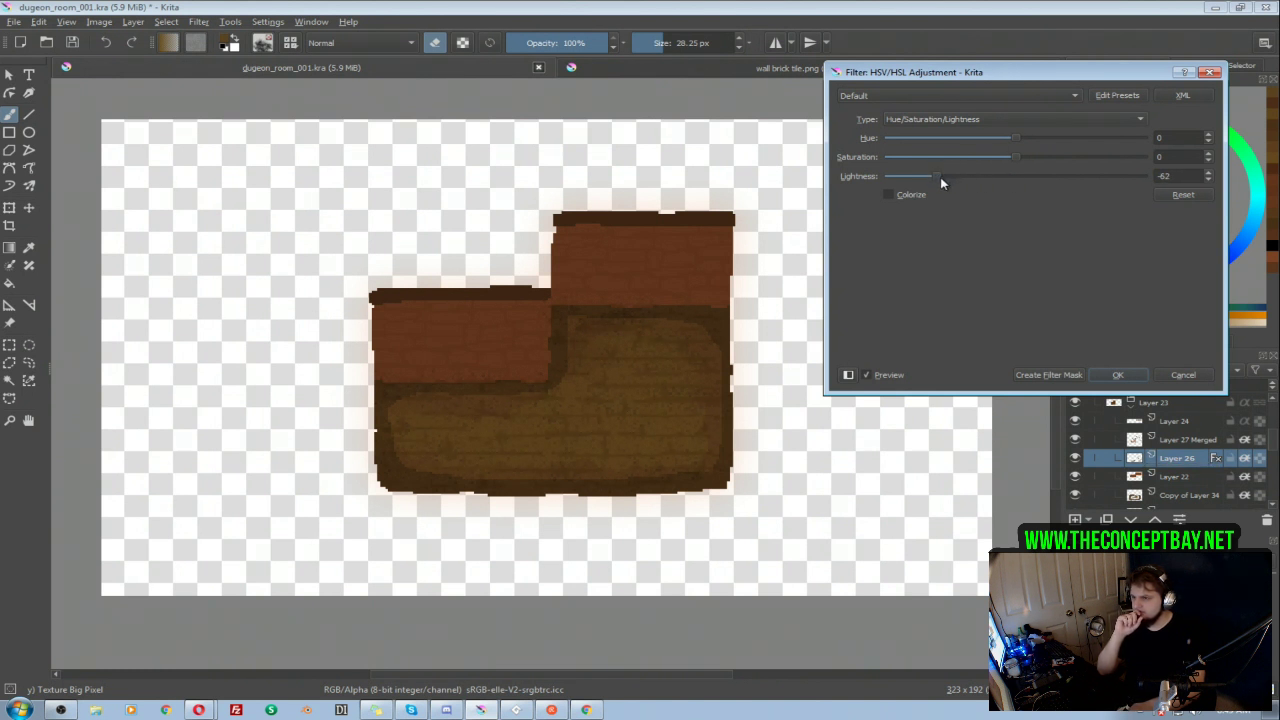
{"action": "left_click_drag", "start_coordinate": [1016, 138], "coordinate": [1022, 143]}
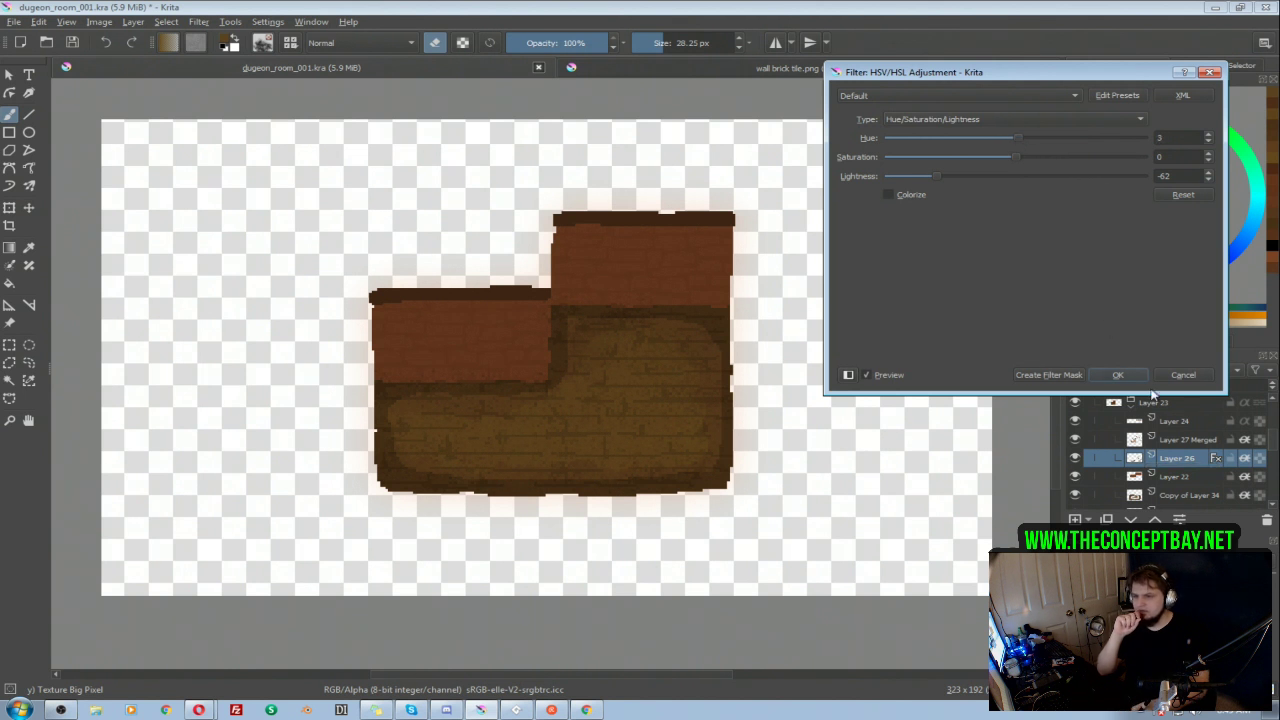
{"action": "left_click", "coordinate": [1122, 376]}
Step: Set Layer 26's blending mode to Multiply
{"action": "left_click", "coordinate": [1176, 372]}
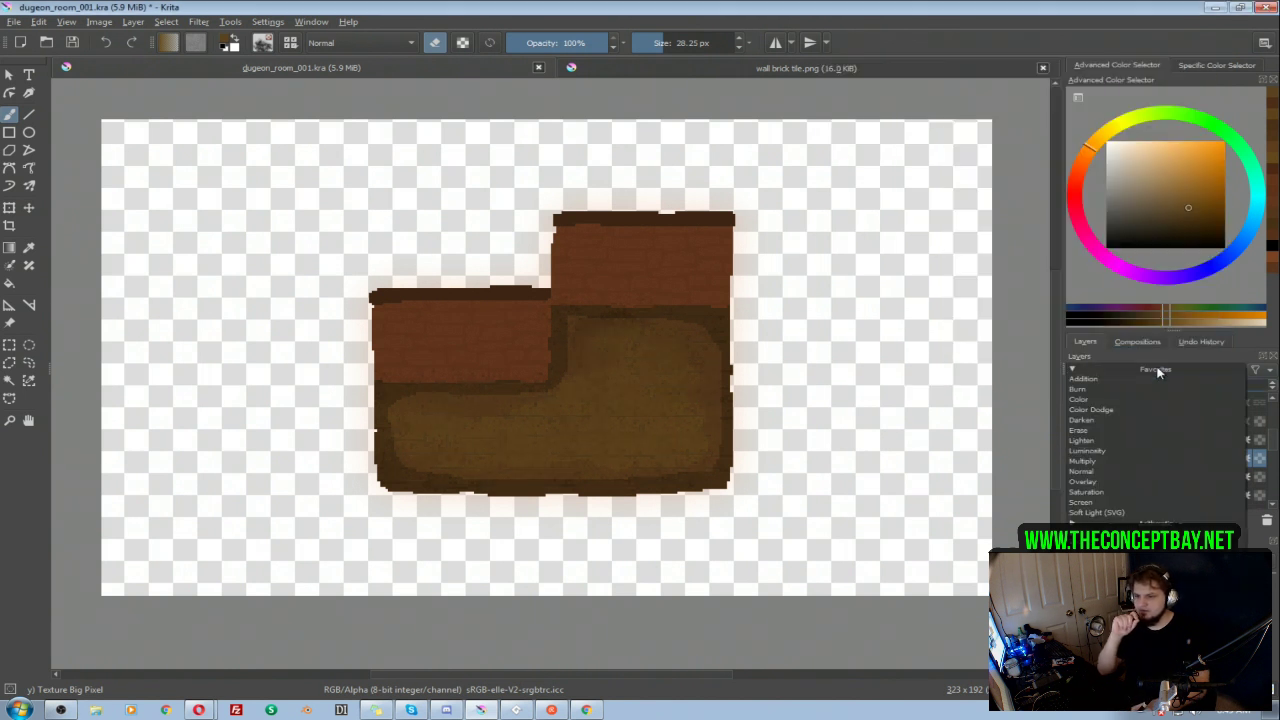
{"action": "left_click", "coordinate": [1107, 461]}
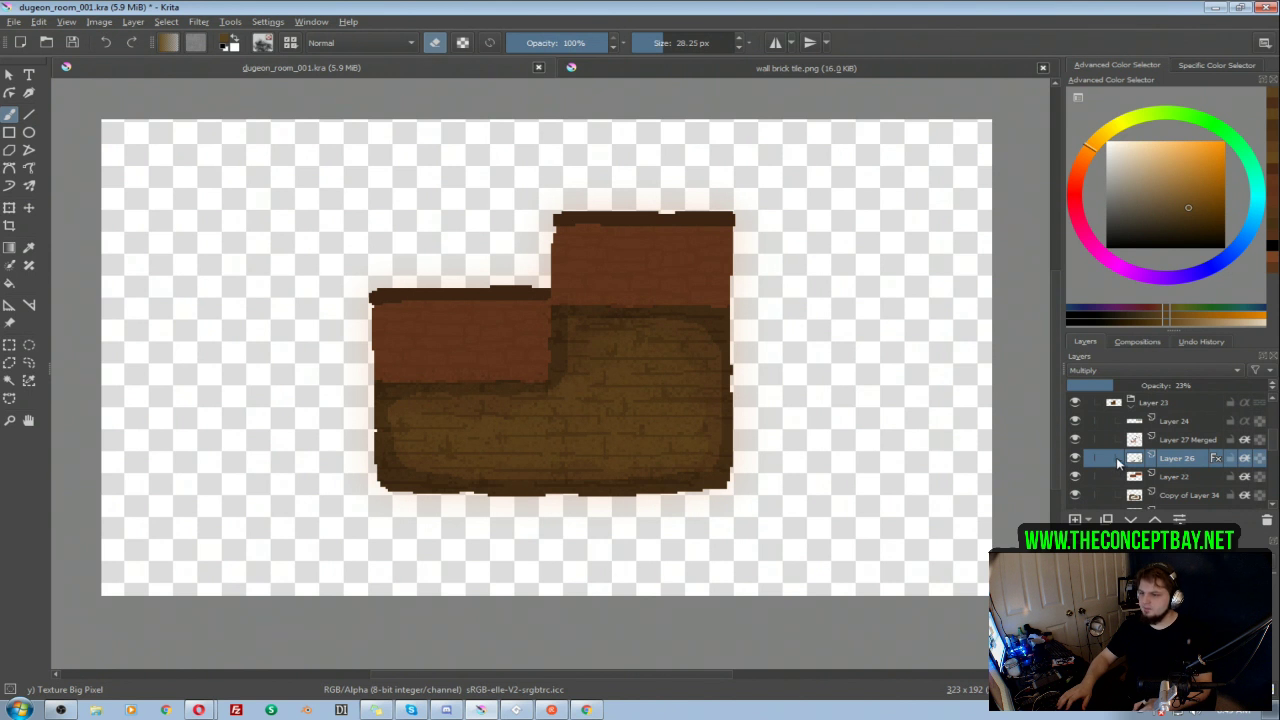
Step: Compare the first room with the L-shaped room by toggling the visibility of the 001 and Layer 21 groups
{"action": "scroll", "coordinate": [1155, 447], "scroll_direction": "up", "scroll_amount": 1}
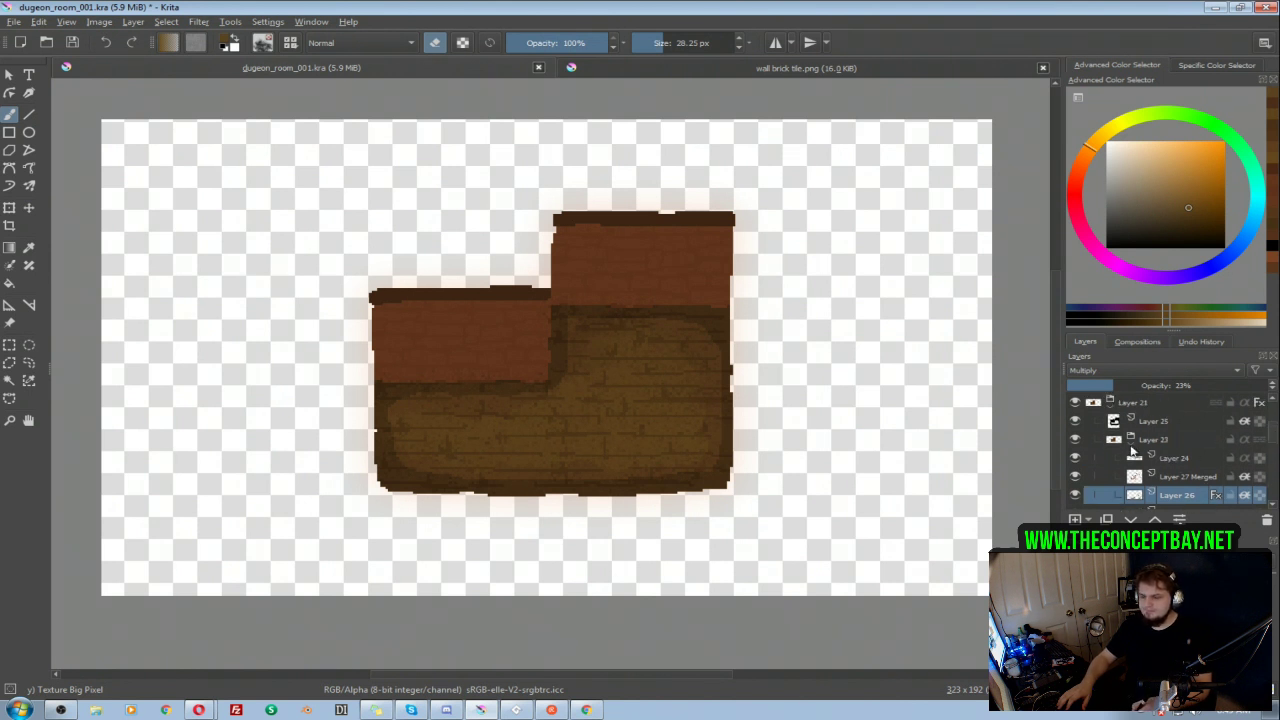
{"action": "left_click", "coordinate": [1110, 404]}
{"action": "left_click", "coordinate": [1076, 440]}
{"action": "left_click", "coordinate": [1075, 457]}
{"action": "left_click", "coordinate": [1074, 459]}
{"action": "left_click", "coordinate": [1077, 441]}
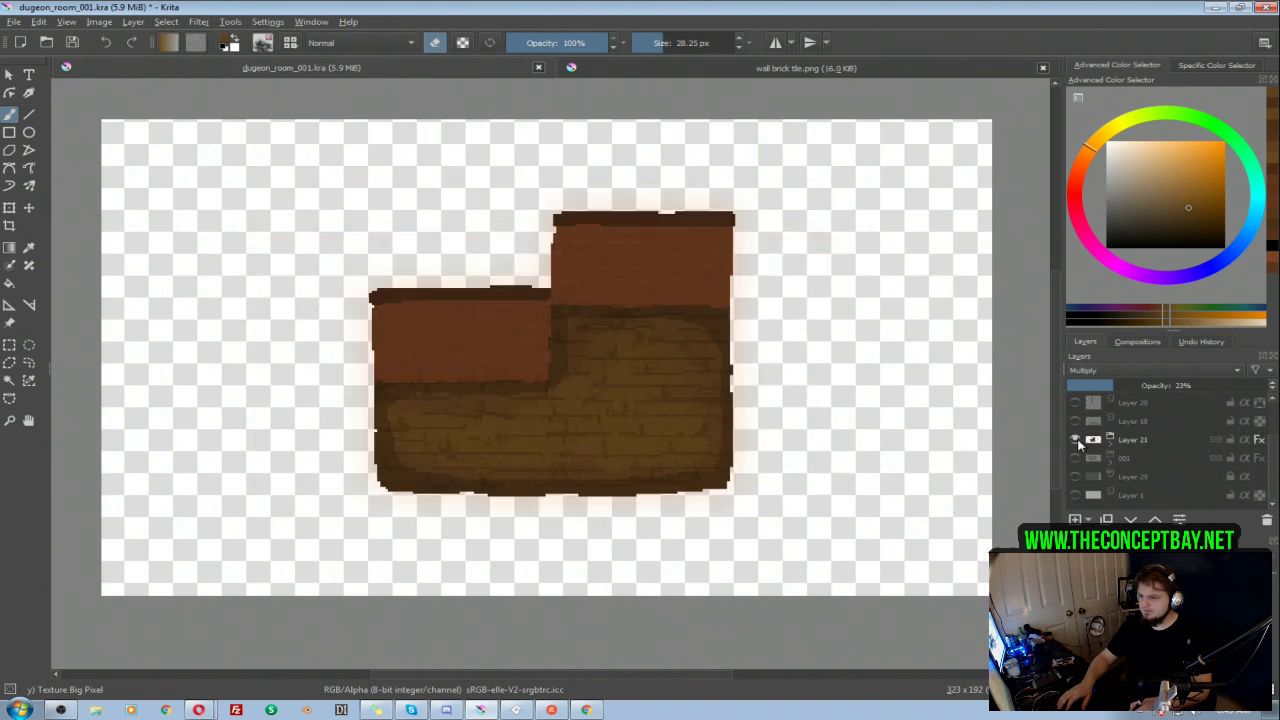
{"action": "left_click", "coordinate": [1077, 441]}
{"action": "left_click", "coordinate": [1076, 458]}
{"action": "left_click", "coordinate": [1076, 460]}
{"action": "left_click", "coordinate": [1076, 440]}
Step: Check the blending mode and opacity of the Floor Darker layer in the 001 group
{"action": "left_click", "coordinate": [1110, 440]}
{"action": "left_click", "coordinate": [1155, 460]}
{"action": "left_click", "coordinate": [1110, 442]}
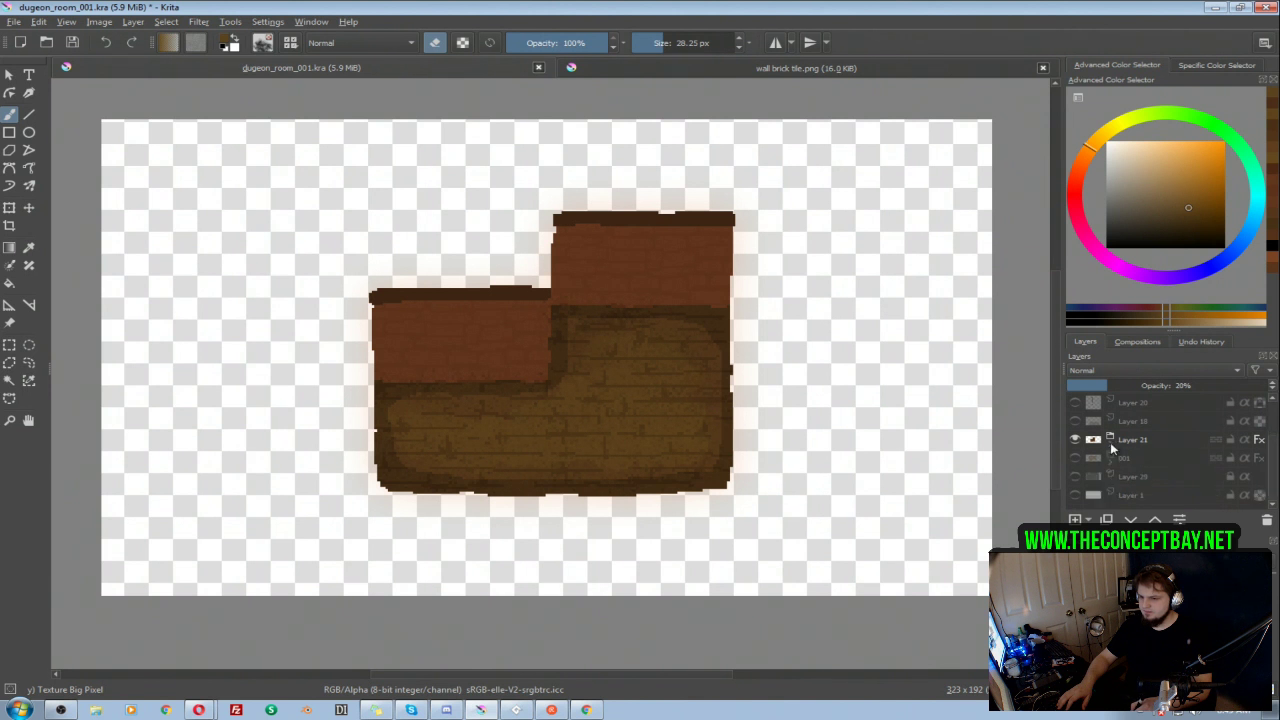
{"action": "left_click_drag", "start_coordinate": [1276, 440], "coordinate": [1256, 484]}
{"action": "left_click", "coordinate": [1160, 421]}
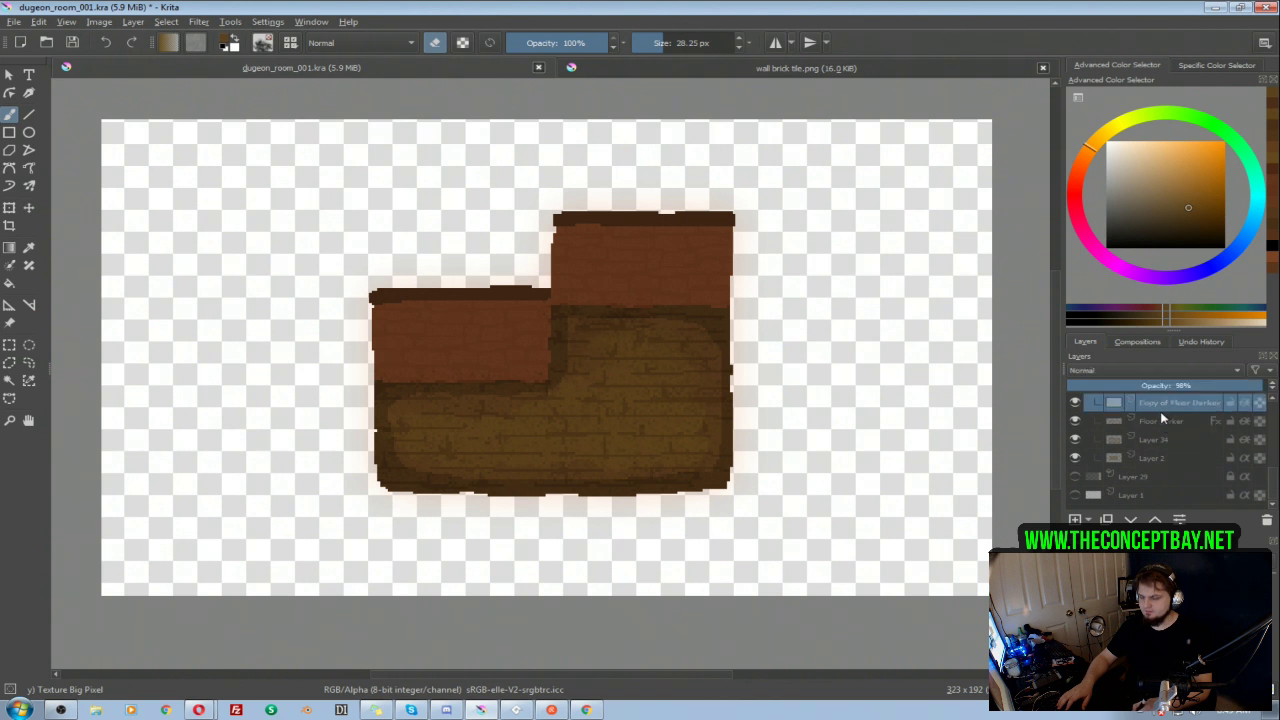
{"action": "left_click_drag", "start_coordinate": [1268, 463], "coordinate": [1258, 438]}
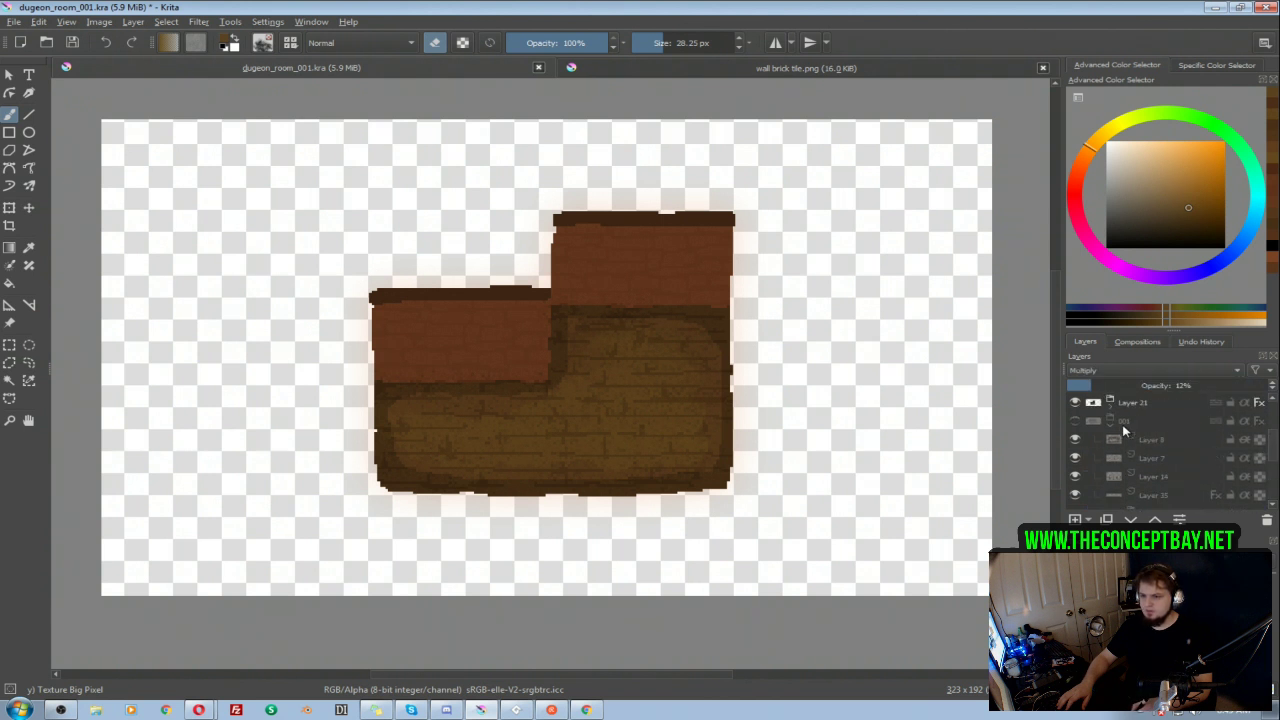
Step: Reopen the Layer 21 and Layer 23 groups and set Layer 26's opacity to 12%
{"action": "left_click", "coordinate": [1112, 426]}
{"action": "left_click", "coordinate": [1111, 442]}
{"action": "left_click", "coordinate": [1155, 462]}
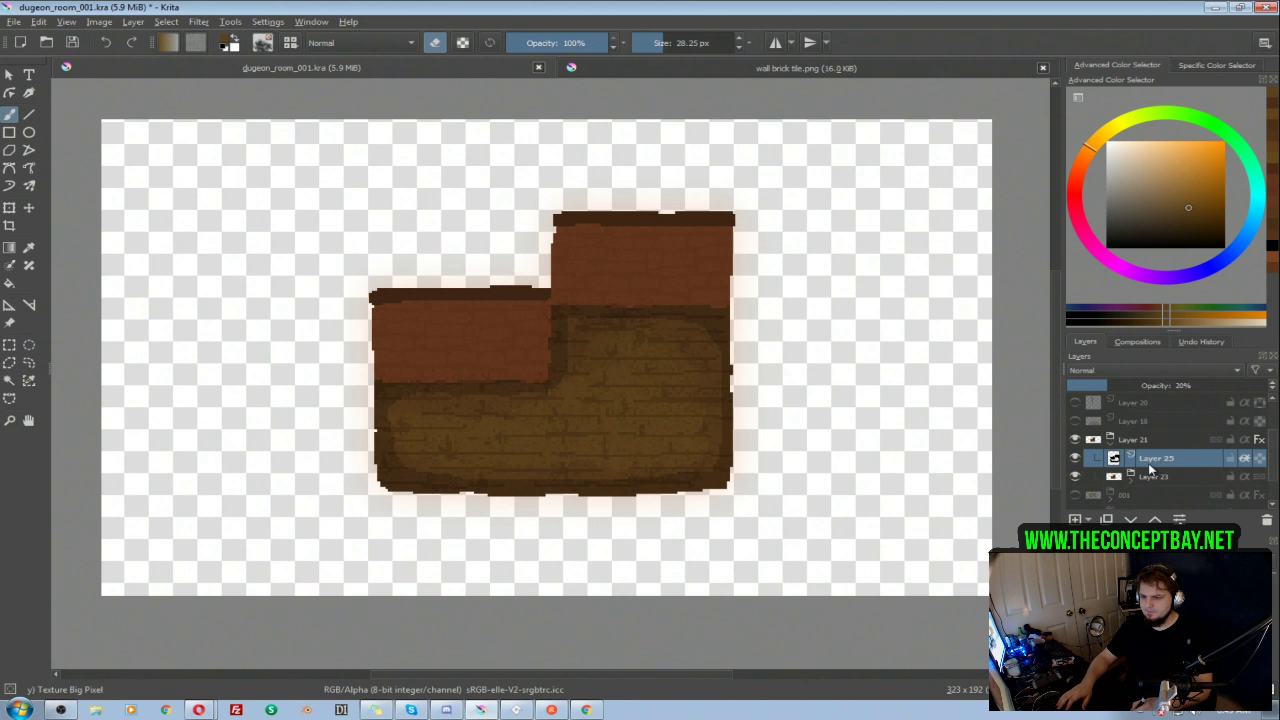
{"action": "left_click", "coordinate": [1133, 477]}
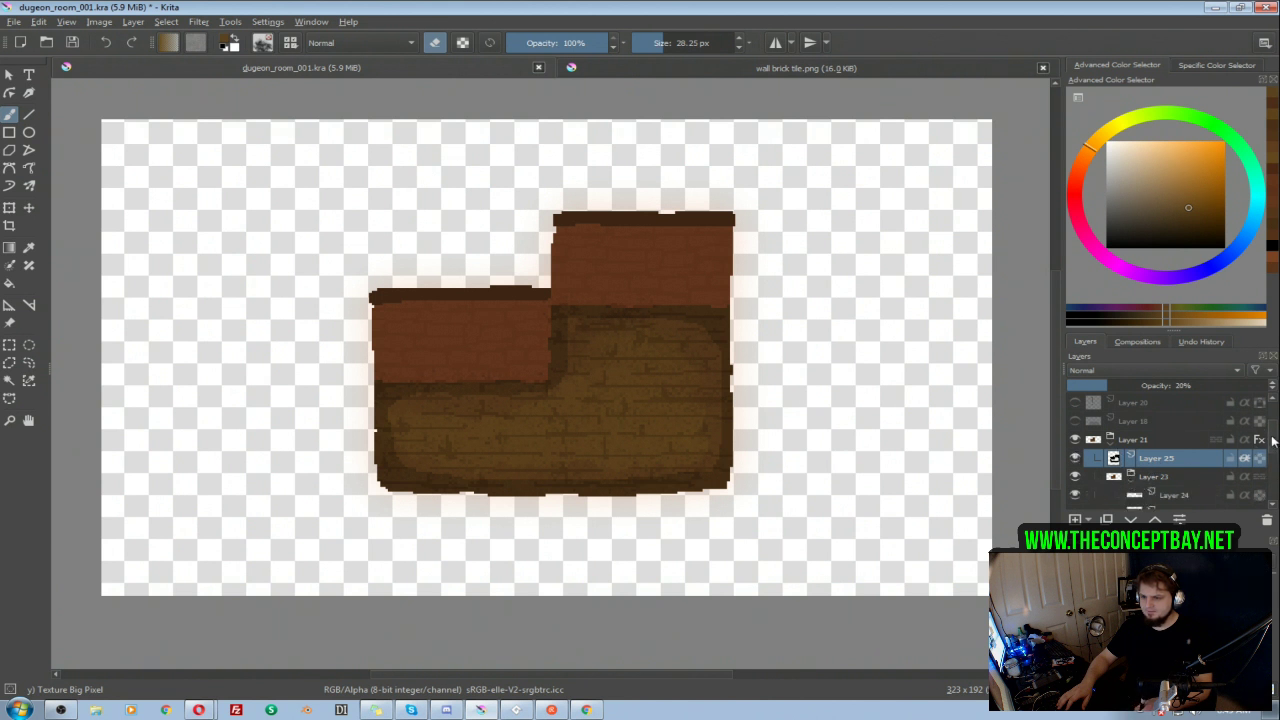
{"action": "scroll", "coordinate": [1138, 487], "scroll_direction": "down", "scroll_amount": 2}
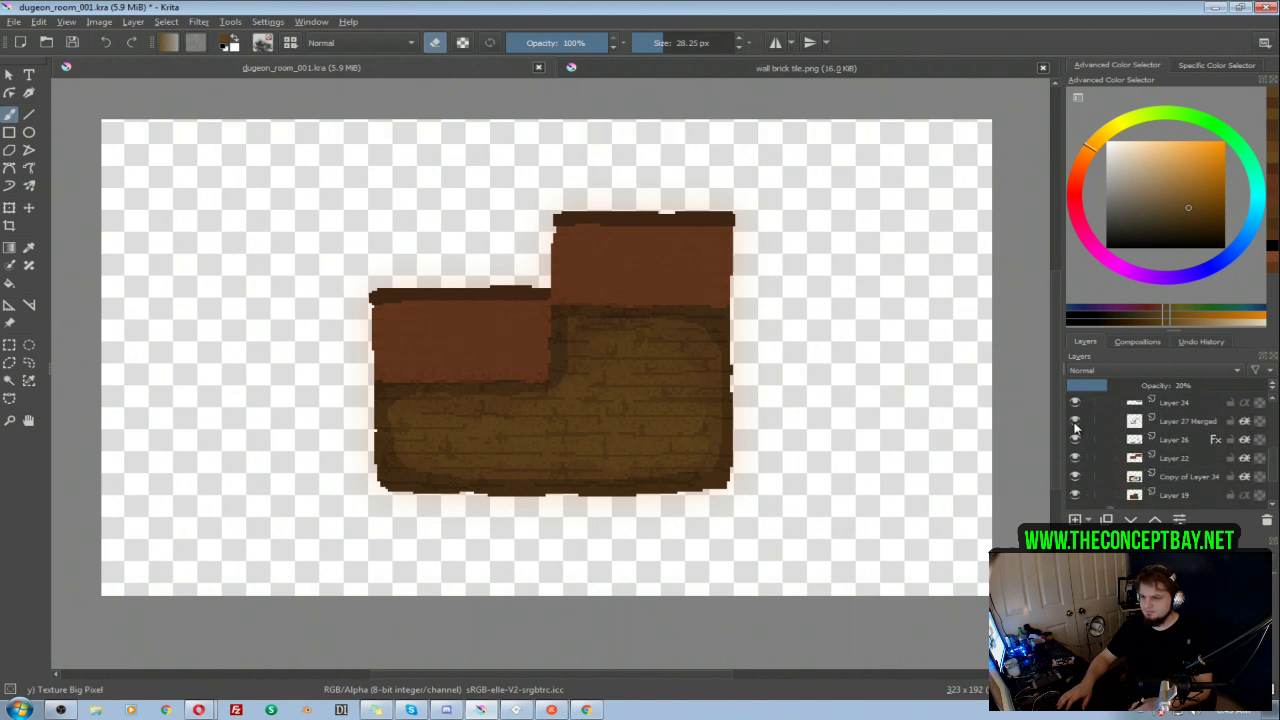
{"action": "left_click", "coordinate": [1075, 440]}
{"action": "left_click", "coordinate": [1075, 440]}
{"action": "left_click", "coordinate": [1100, 440]}
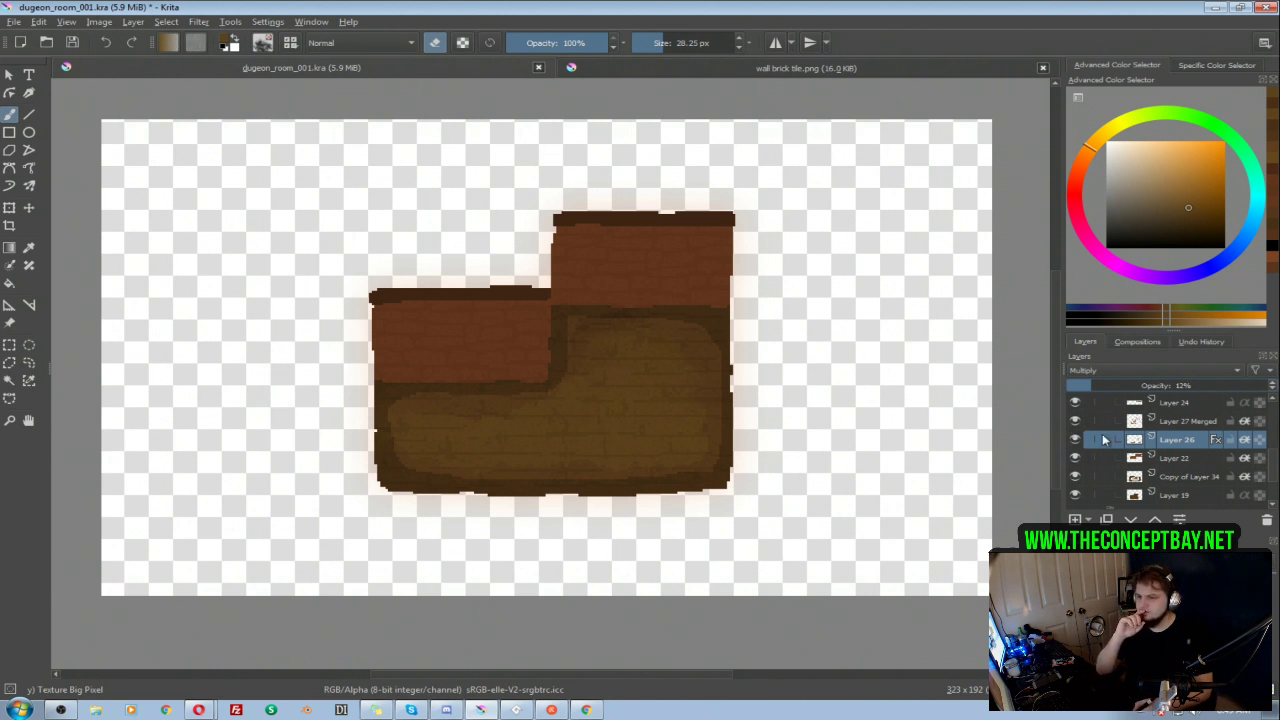
Step: Duplicate Layer 26 and set the copy to 100% opacity with Normal blending mode
{"action": "right_click", "coordinate": [1165, 440]}
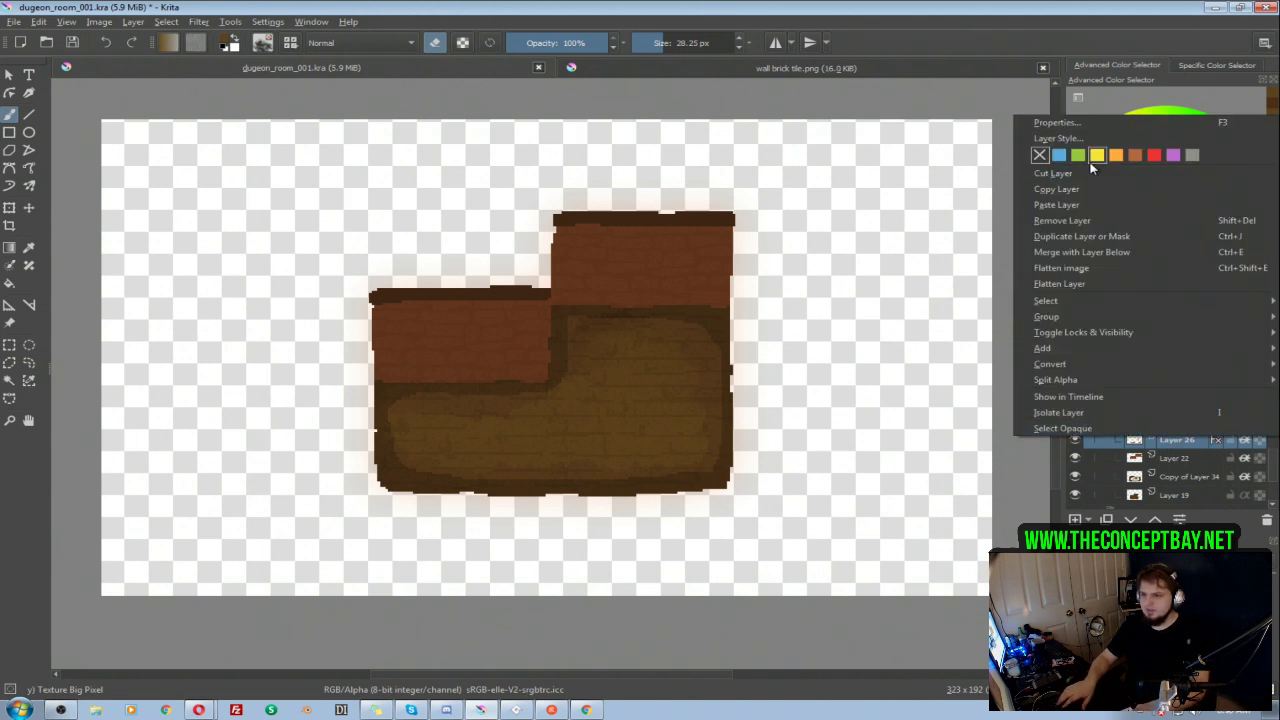
{"action": "left_click", "coordinate": [1171, 459]}
{"action": "key", "text": "ctrl+j"}
{"action": "left_click_drag", "start_coordinate": [1108, 385], "coordinate": [1266, 385]}
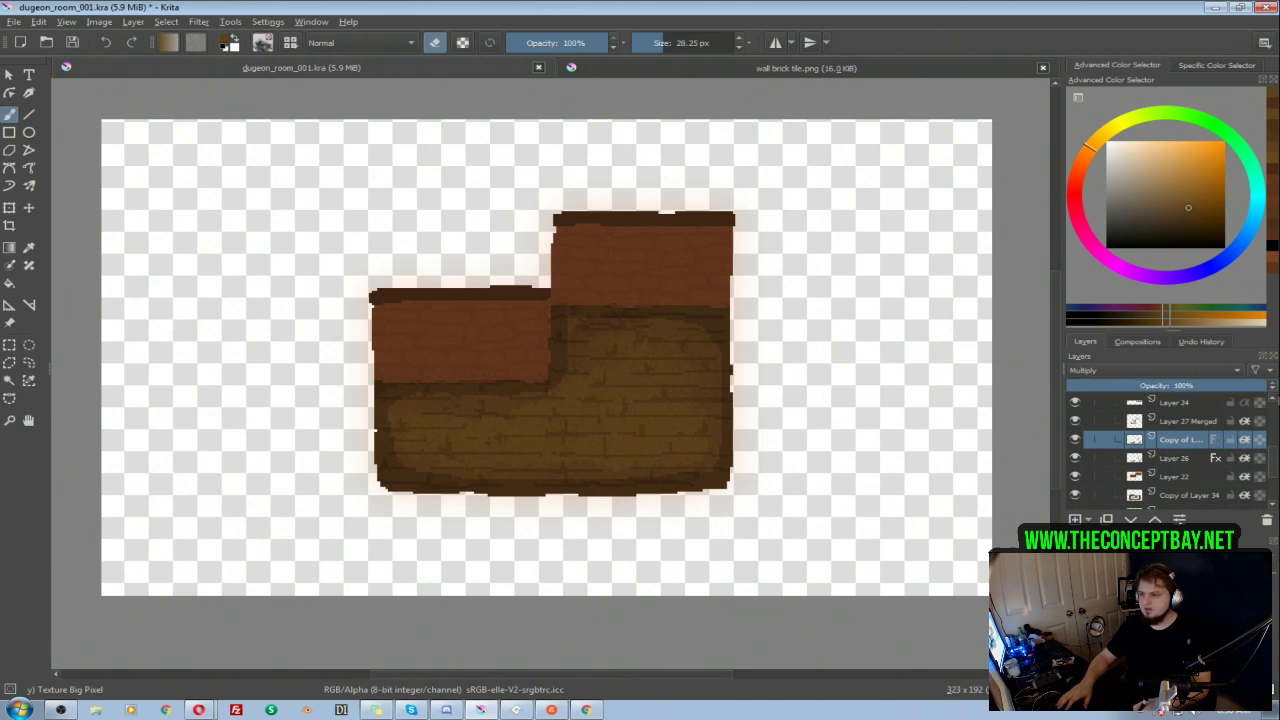
{"action": "left_click", "coordinate": [1138, 371]}
{"action": "left_click", "coordinate": [1097, 471]}
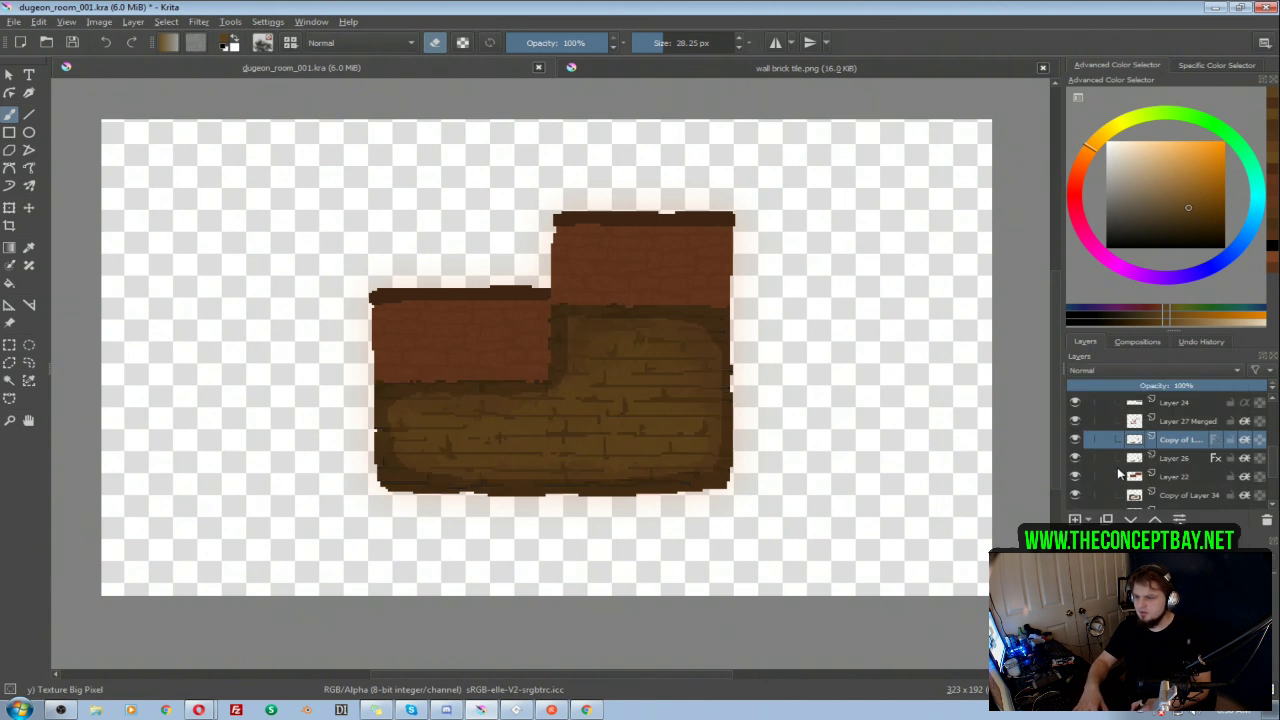
Step: Set the Layer 26 copy's lightness to 5 with a slight hue shift, and erase its strokes along the floor's lower edge
{"action": "key", "text": "ctrl+u"}
{"action": "left_click", "coordinate": [1023, 177]}
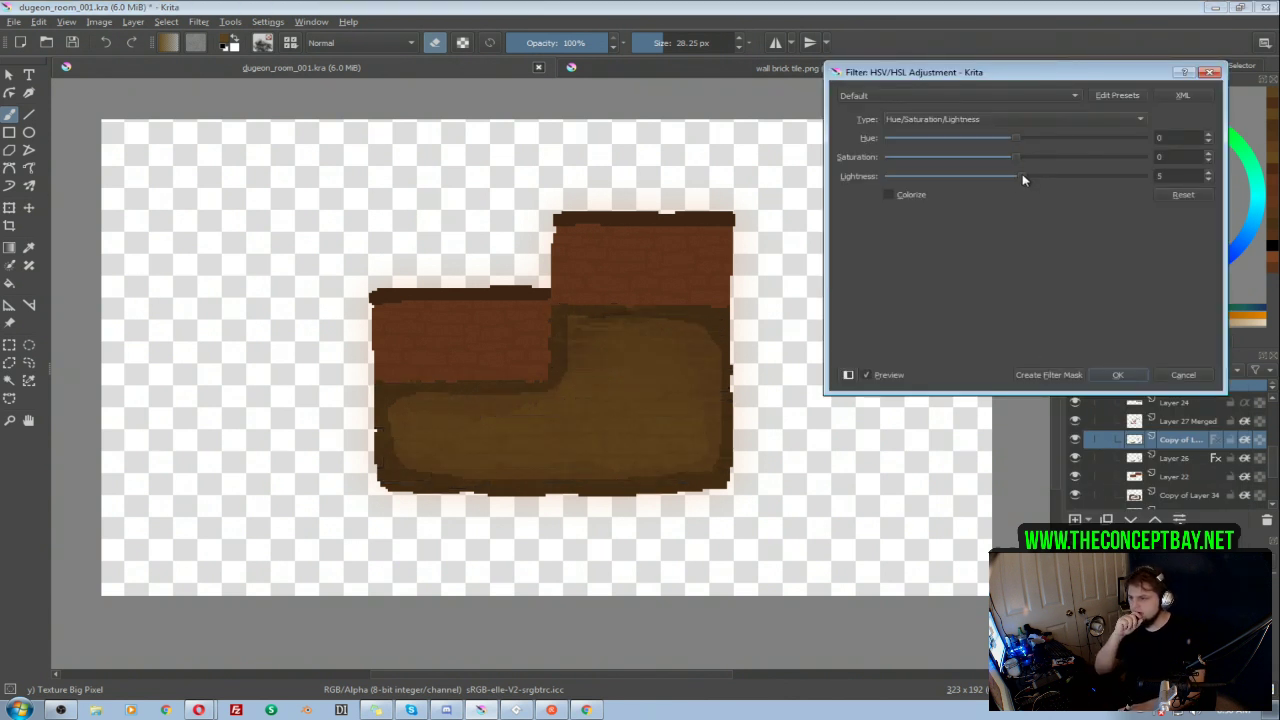
{"action": "left_click_drag", "start_coordinate": [1016, 138], "coordinate": [1019, 140]}
{"action": "left_click", "coordinate": [1112, 376]}
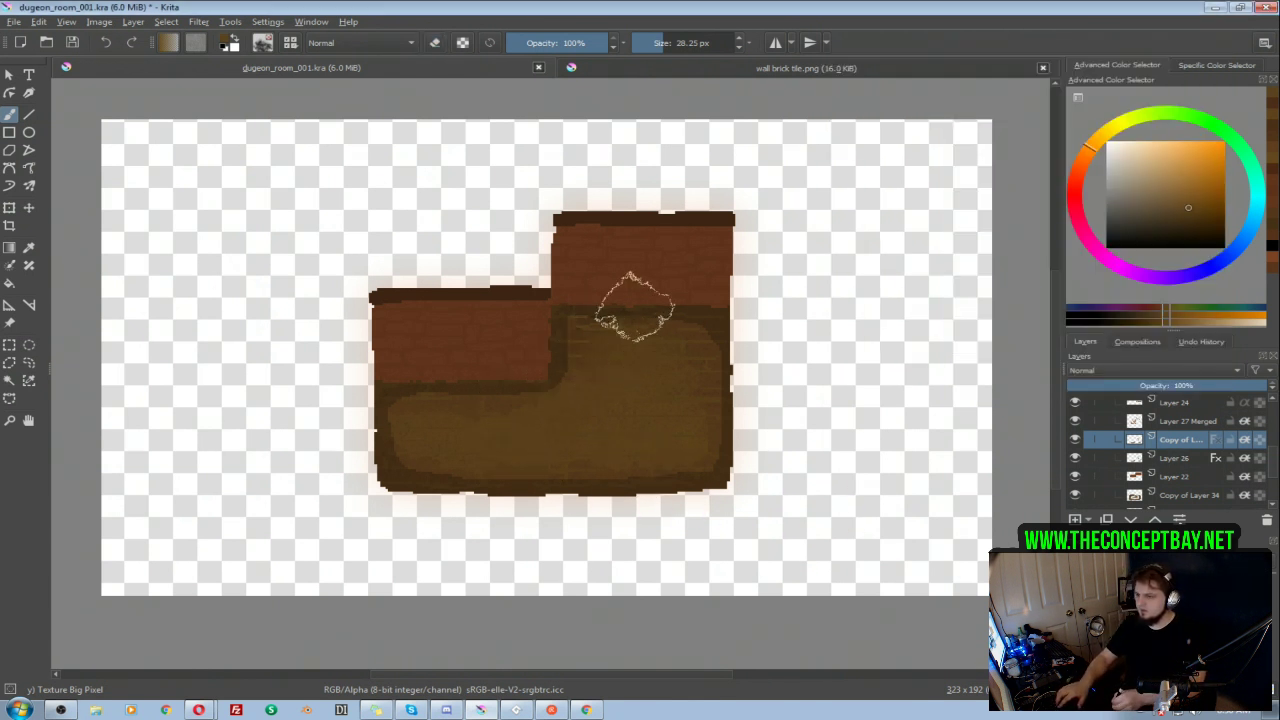
{"action": "key", "text": "e"}
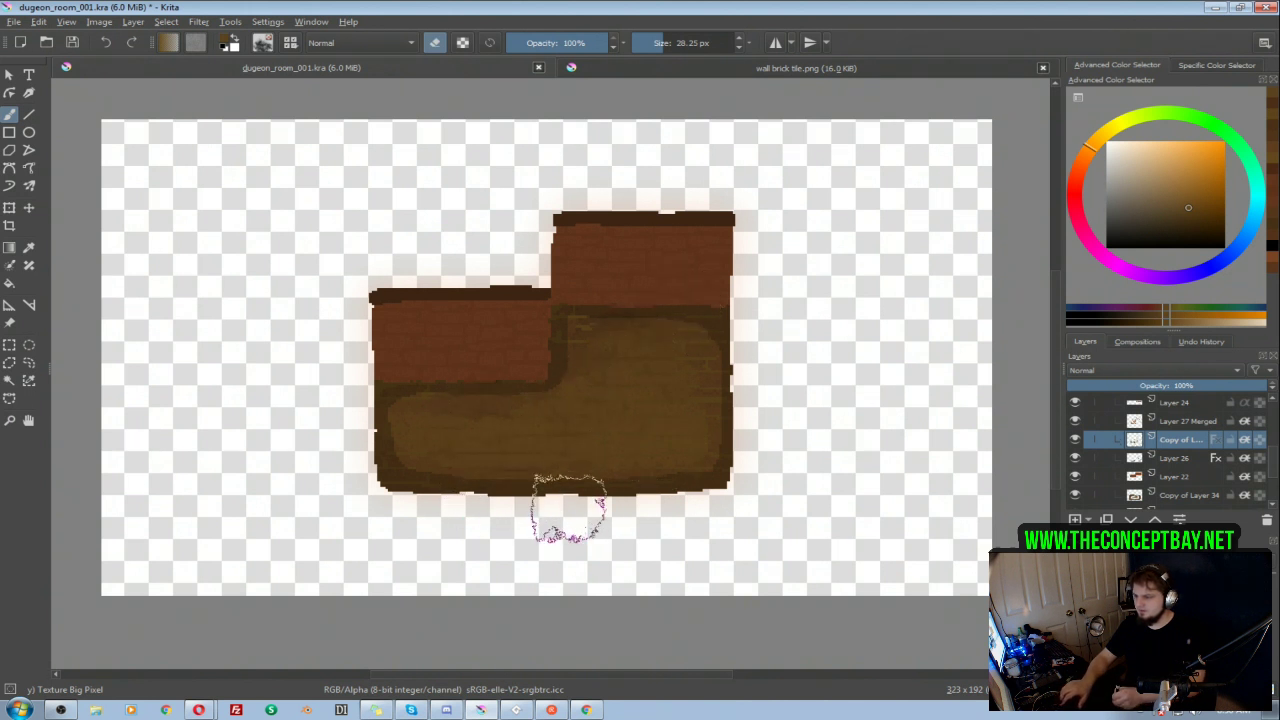
{"action": "left_click", "coordinate": [568, 500], "text": "ctrl"}
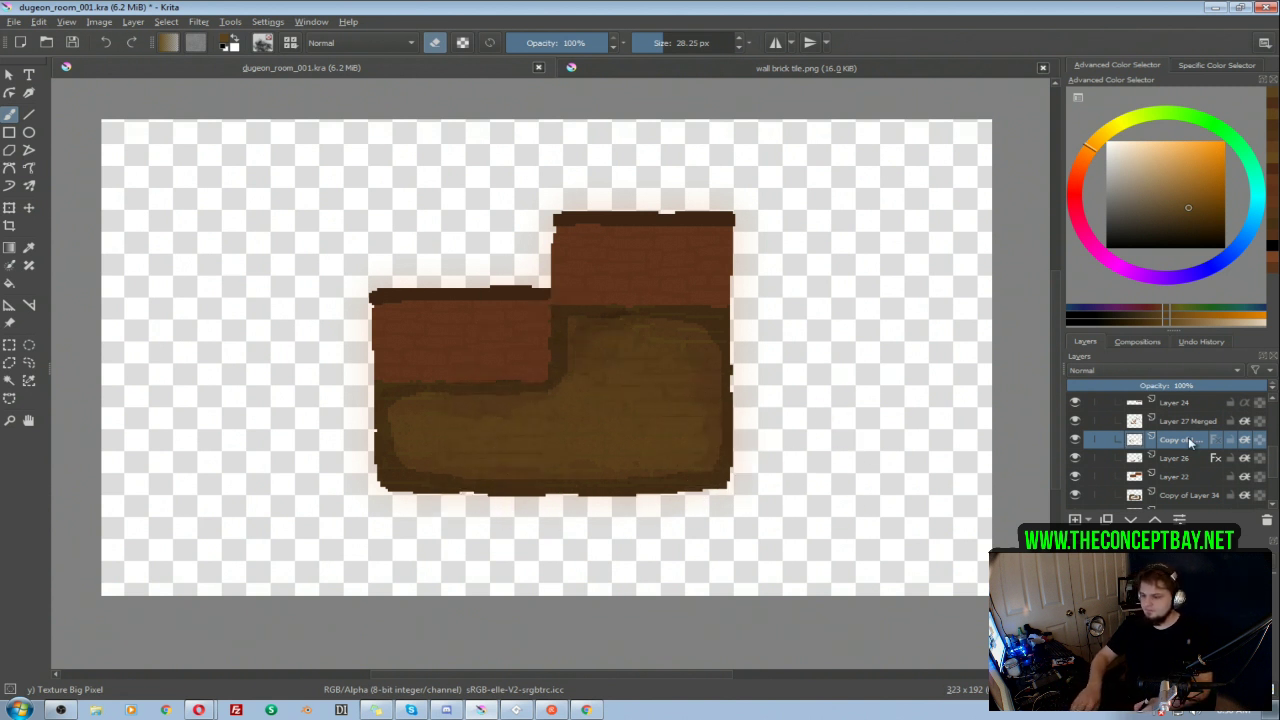
Step: Nudge the Layer 26 copy in small increments to offset it from the original brick lines, and try 55% opacity
{"action": "key", "text": "t"}
{"action": "key", "text": "Up"}
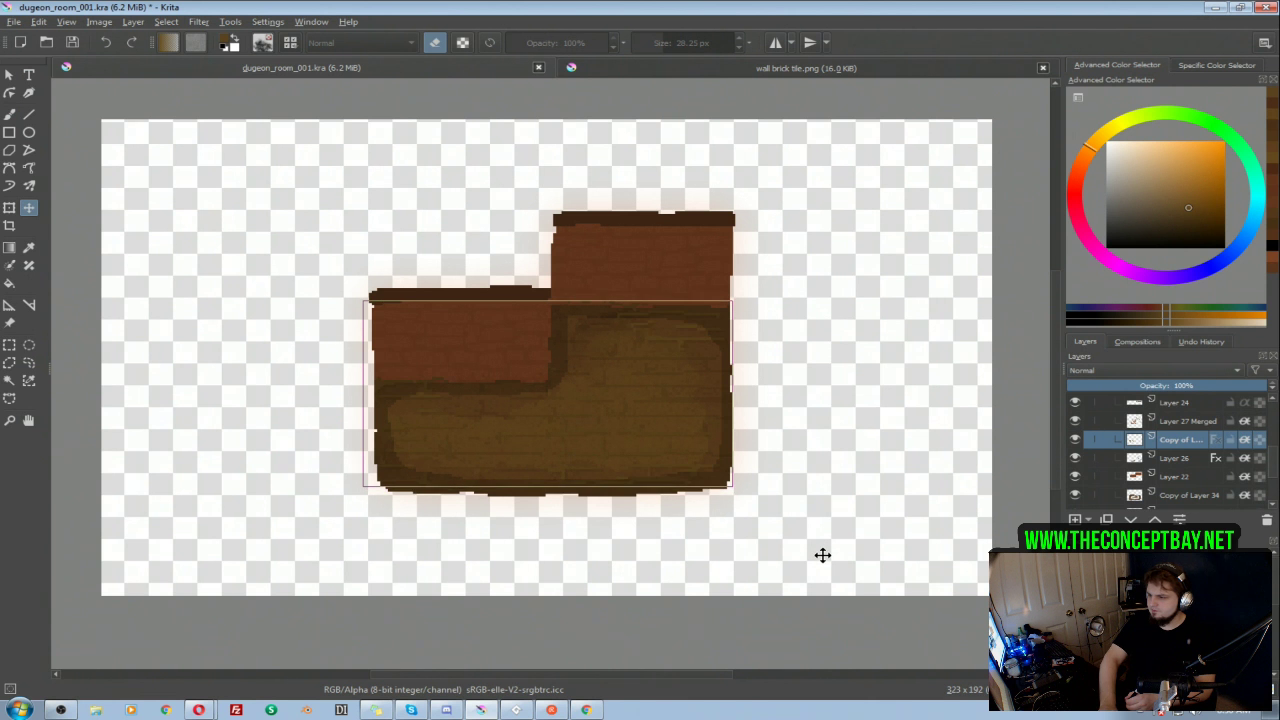
{"action": "key", "text": "Down"}
{"action": "key", "text": "Down"}
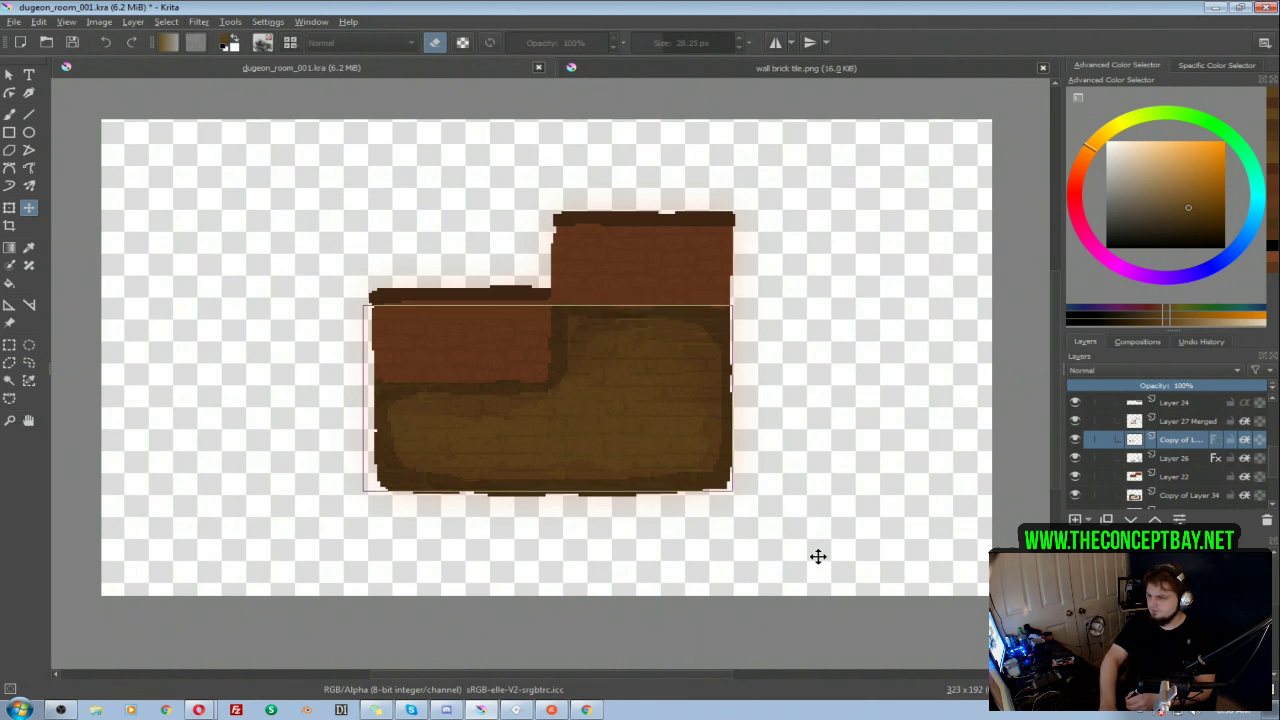
{"action": "key", "text": "Up"}
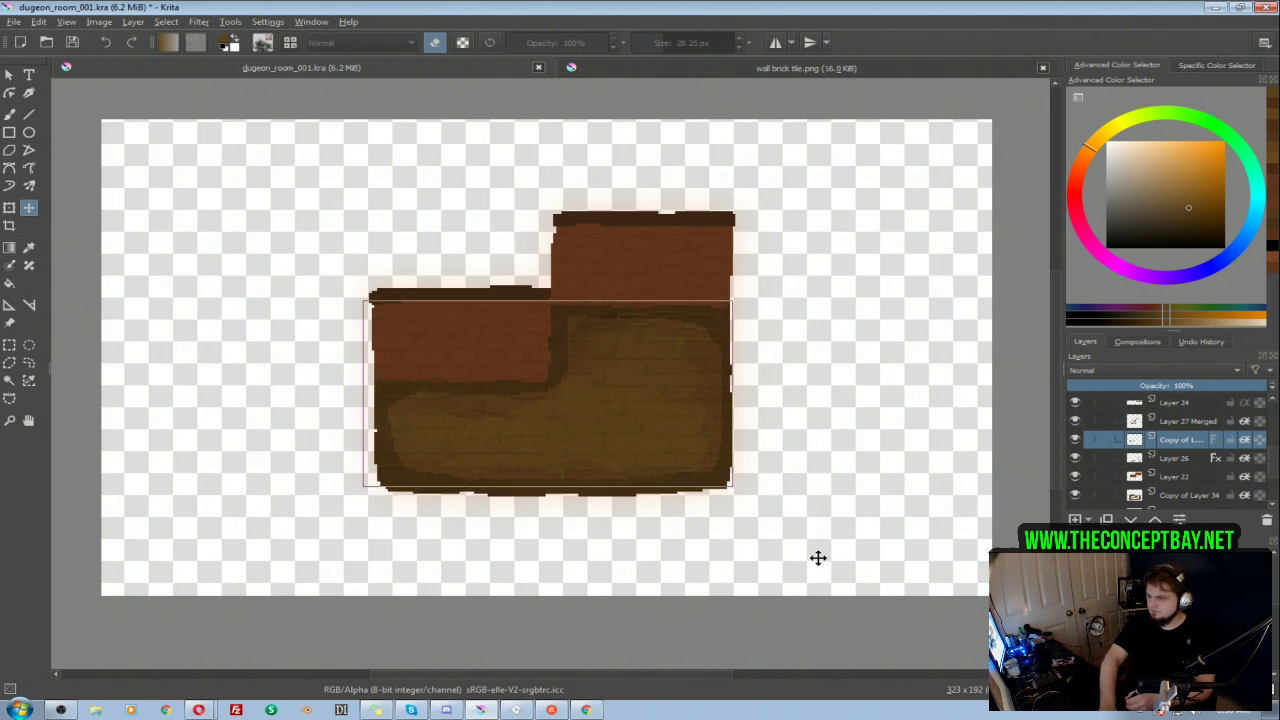
{"action": "key", "text": "Down"}
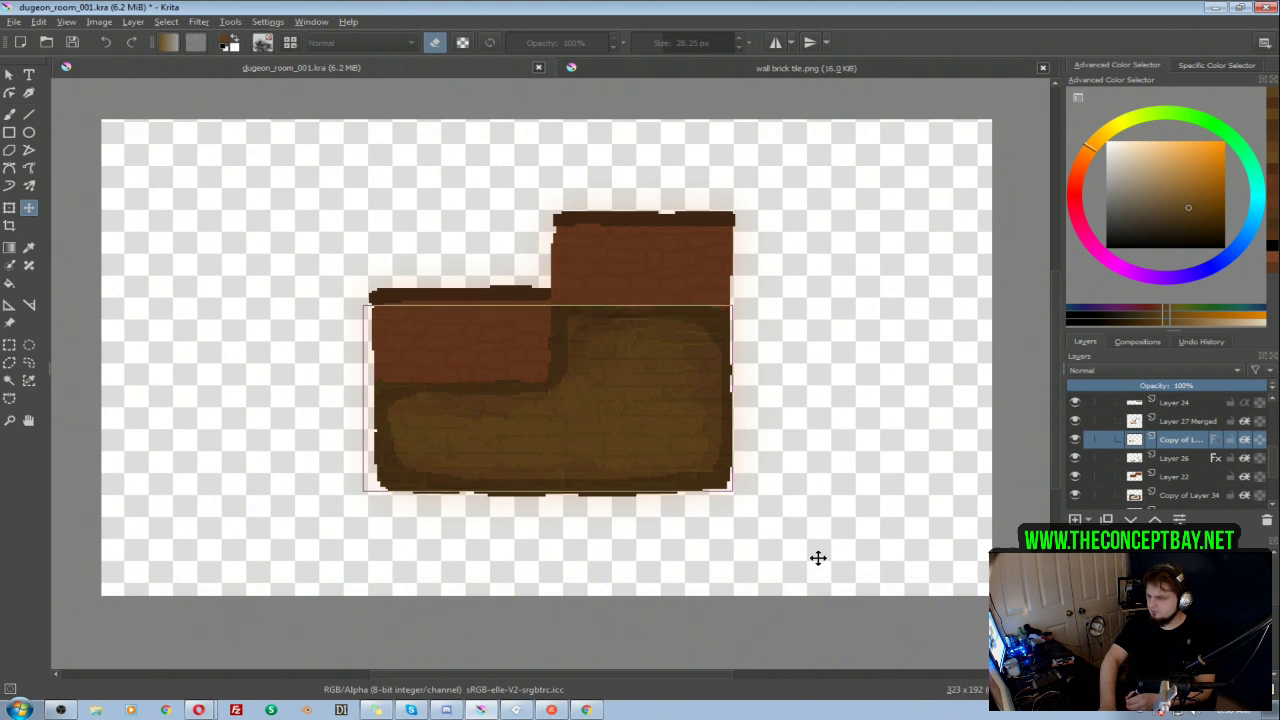
{"action": "key", "text": "Right"}
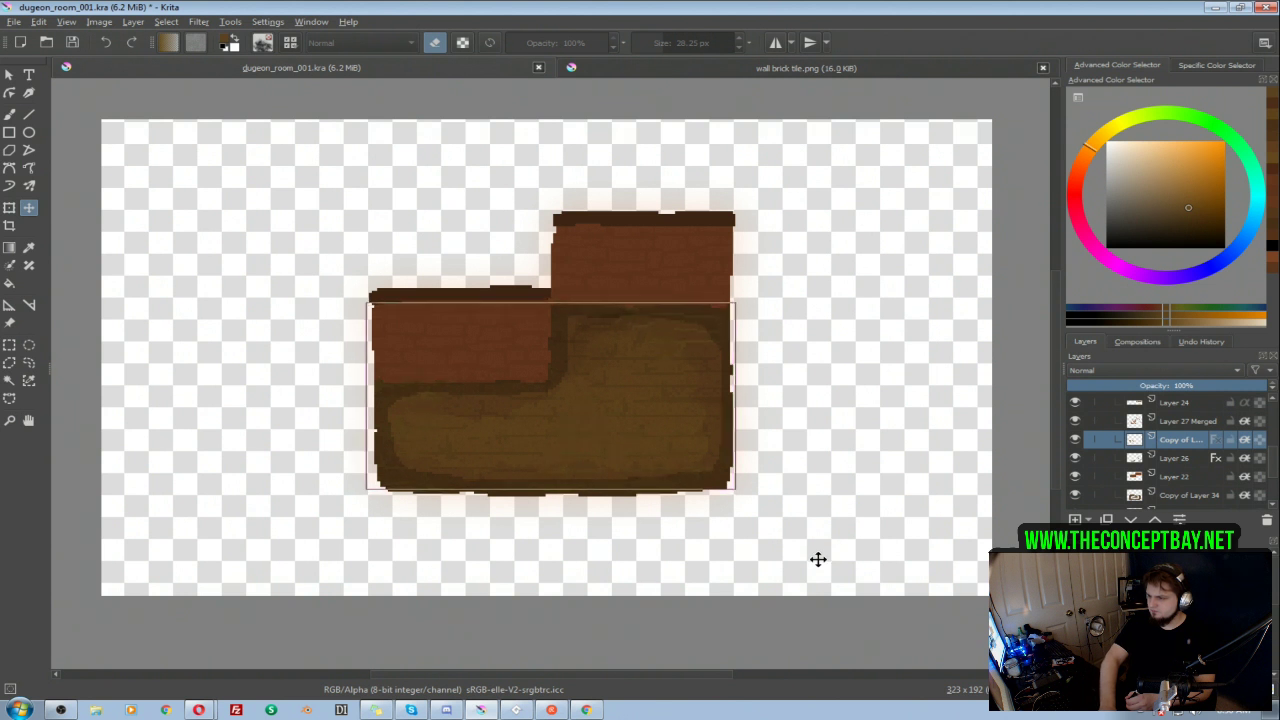
{"action": "left_click", "coordinate": [1172, 385]}
{"action": "left_click_drag", "start_coordinate": [1172, 384], "coordinate": [1177, 384]}
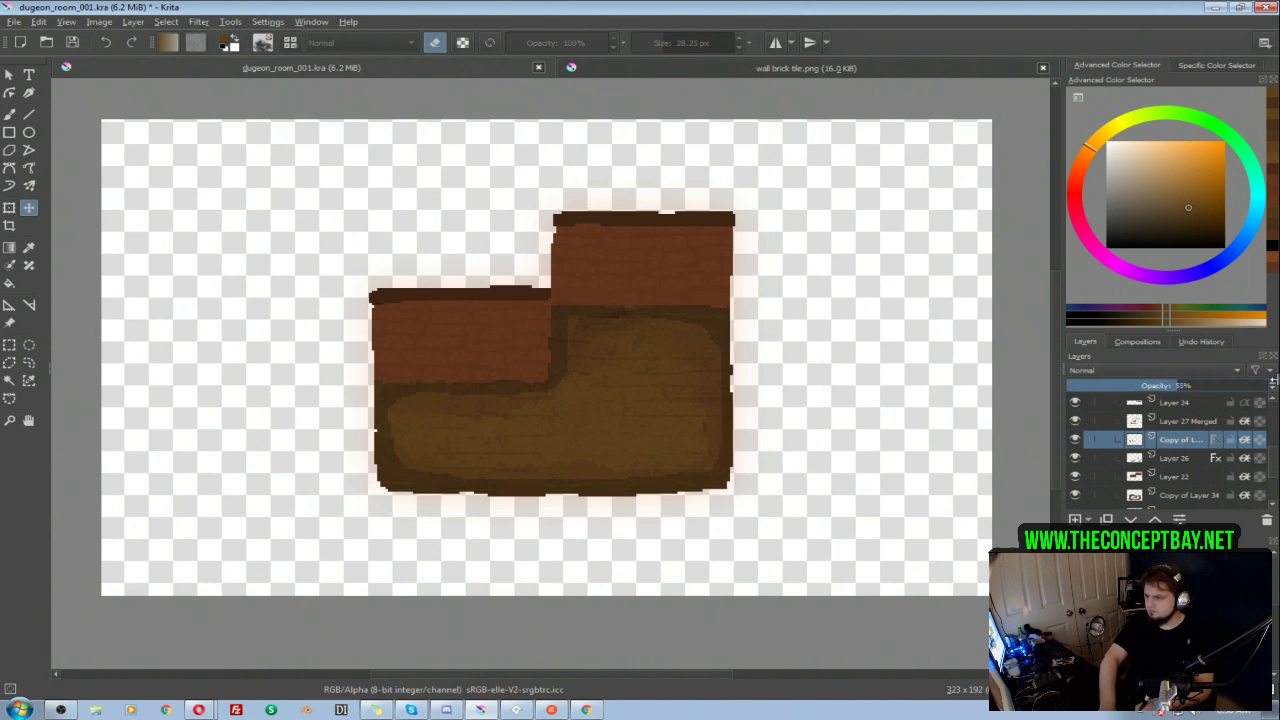
Step: Darken the Layer 26 copy and shift its hue slightly downward with an HSV/HSL adjustment
{"action": "key", "text": "ctrl+u"}
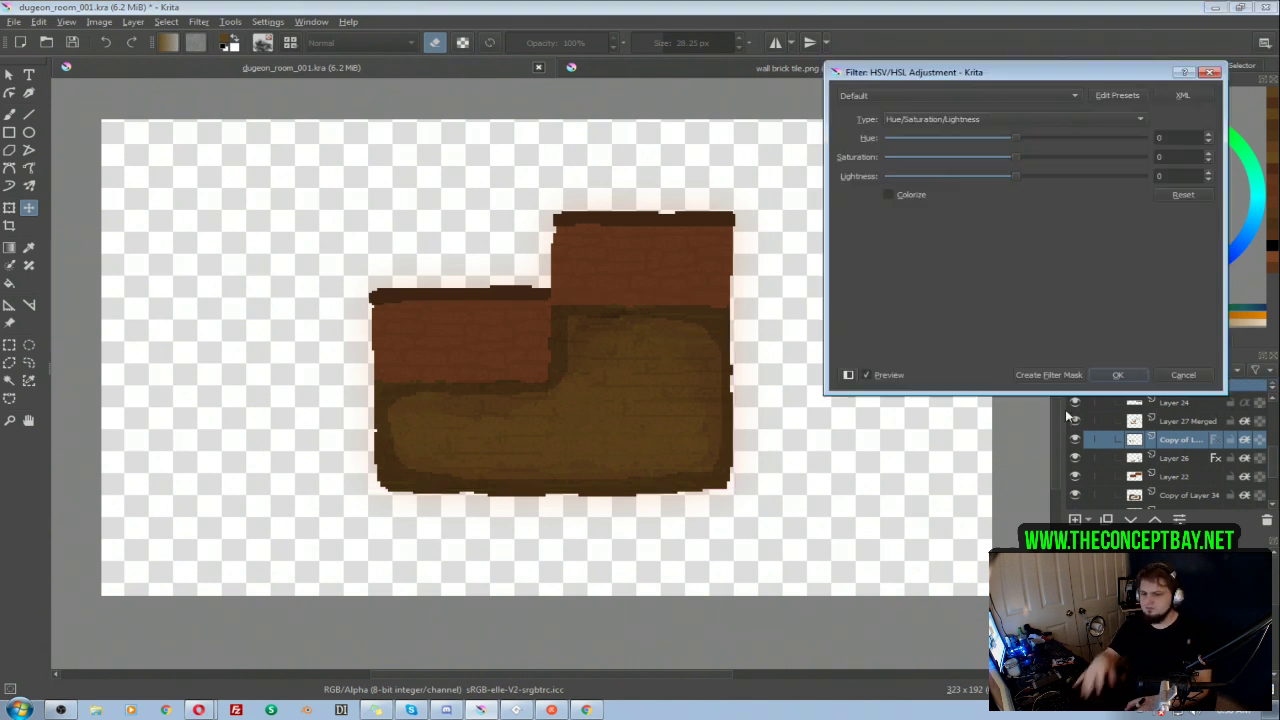
{"action": "left_click", "coordinate": [1017, 177]}
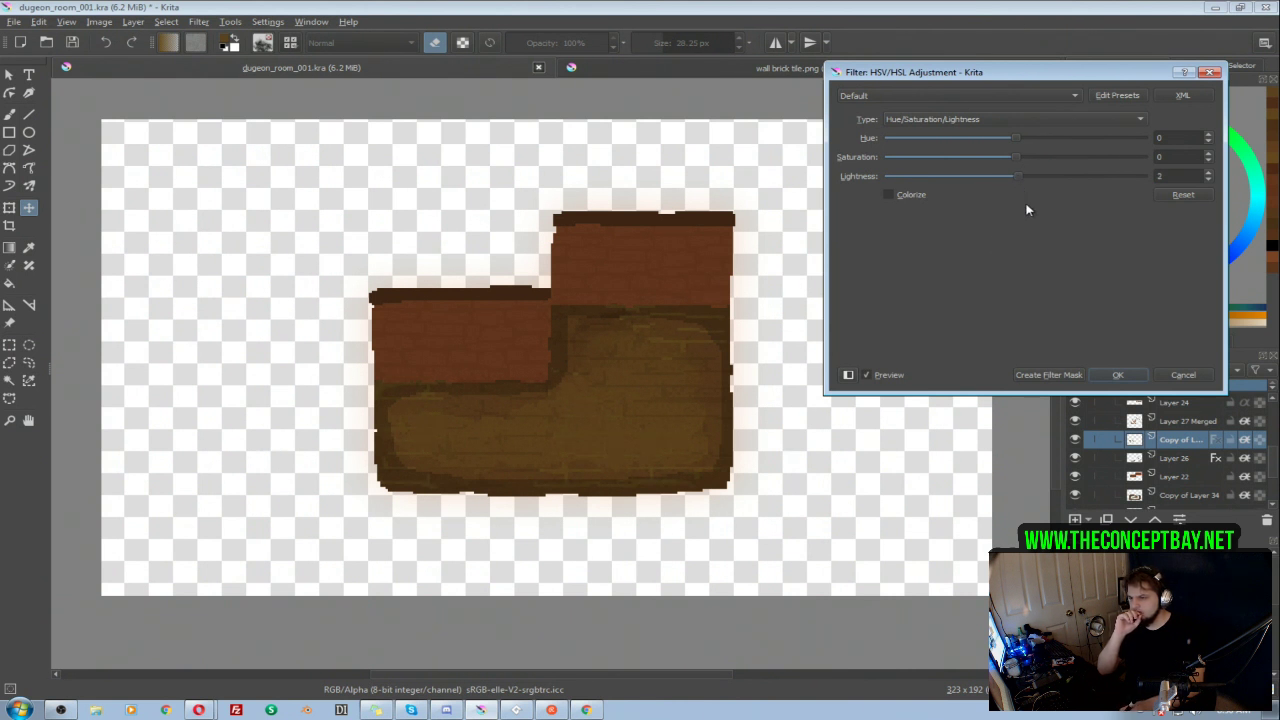
{"action": "left_click_drag", "start_coordinate": [1003, 178], "coordinate": [995, 178]}
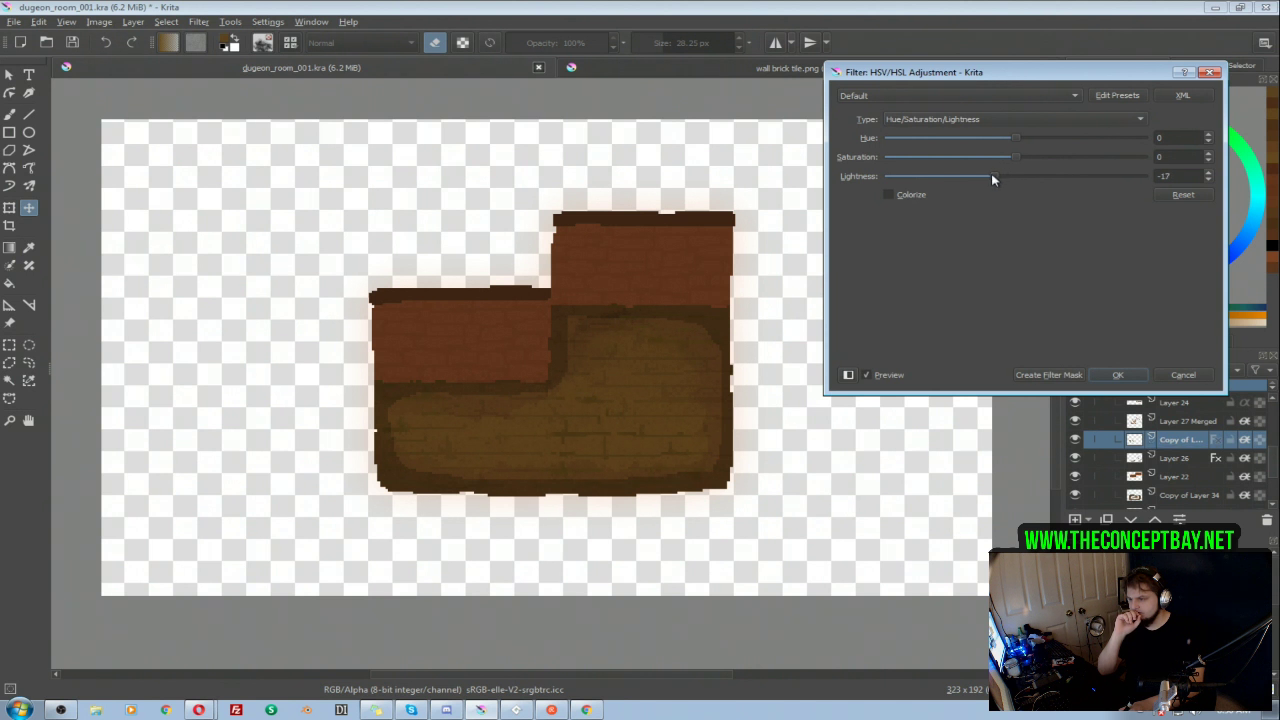
{"action": "left_click_drag", "start_coordinate": [1015, 137], "coordinate": [1010, 139]}
{"action": "left_click_drag", "start_coordinate": [999, 178], "coordinate": [1000, 178]}
{"action": "left_click", "coordinate": [1118, 376]}
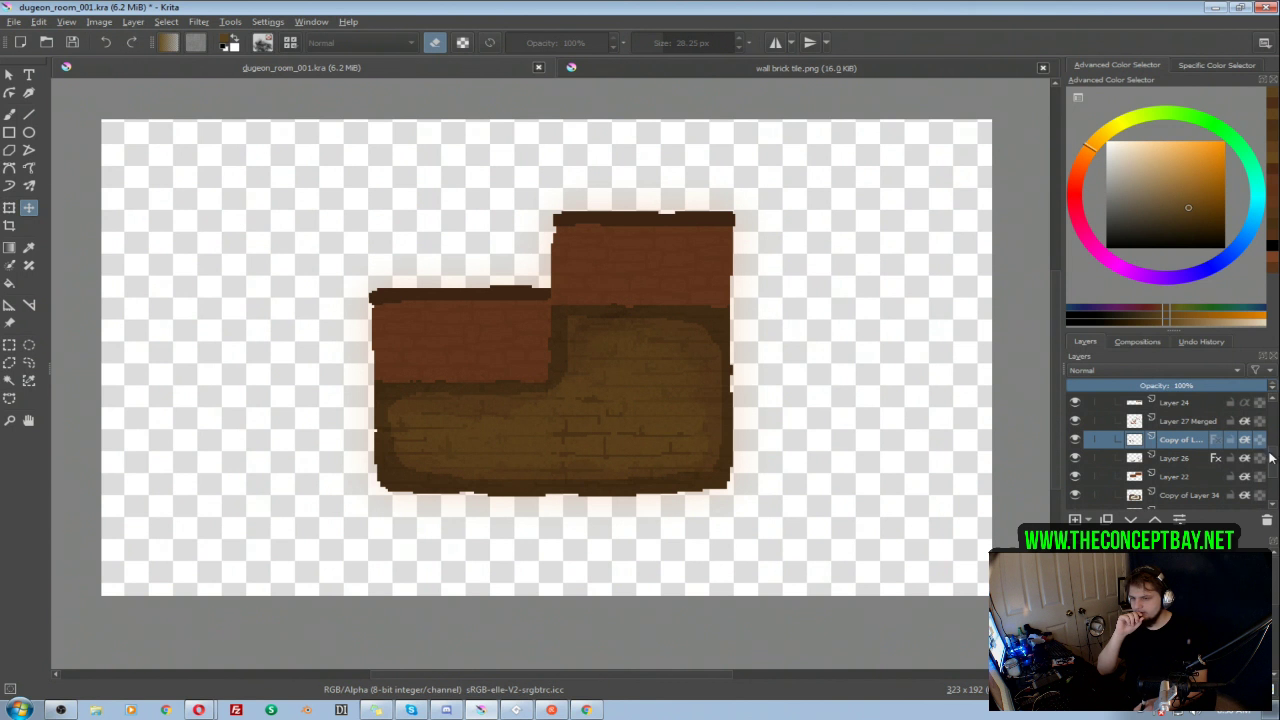
Step: Collapse the Layer 23 and Layer 21 groups and compare both rooms by toggling the visibility of Layer 21 and 001
{"action": "scroll", "coordinate": [1140, 440], "scroll_direction": "up", "scroll_amount": 1}
{"action": "left_click", "coordinate": [1131, 443]}
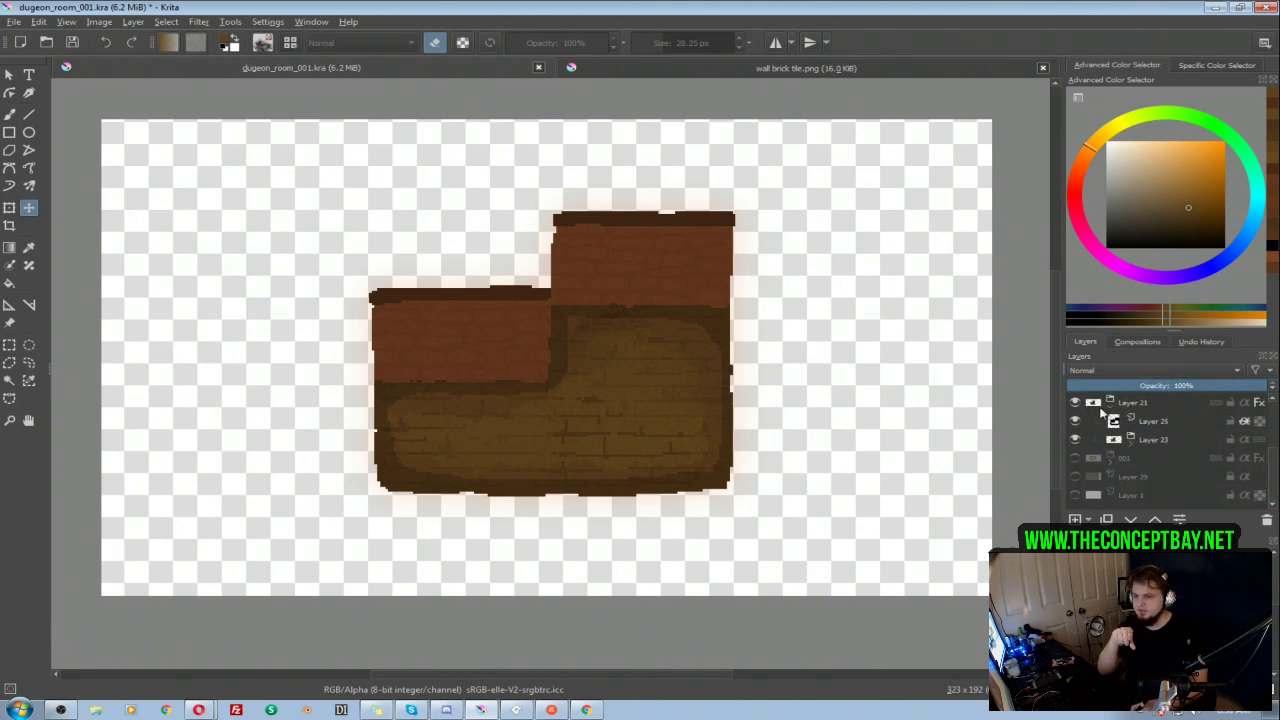
{"action": "left_click", "coordinate": [1110, 408]}
{"action": "left_click", "coordinate": [1075, 439]}
{"action": "left_click", "coordinate": [1075, 458]}
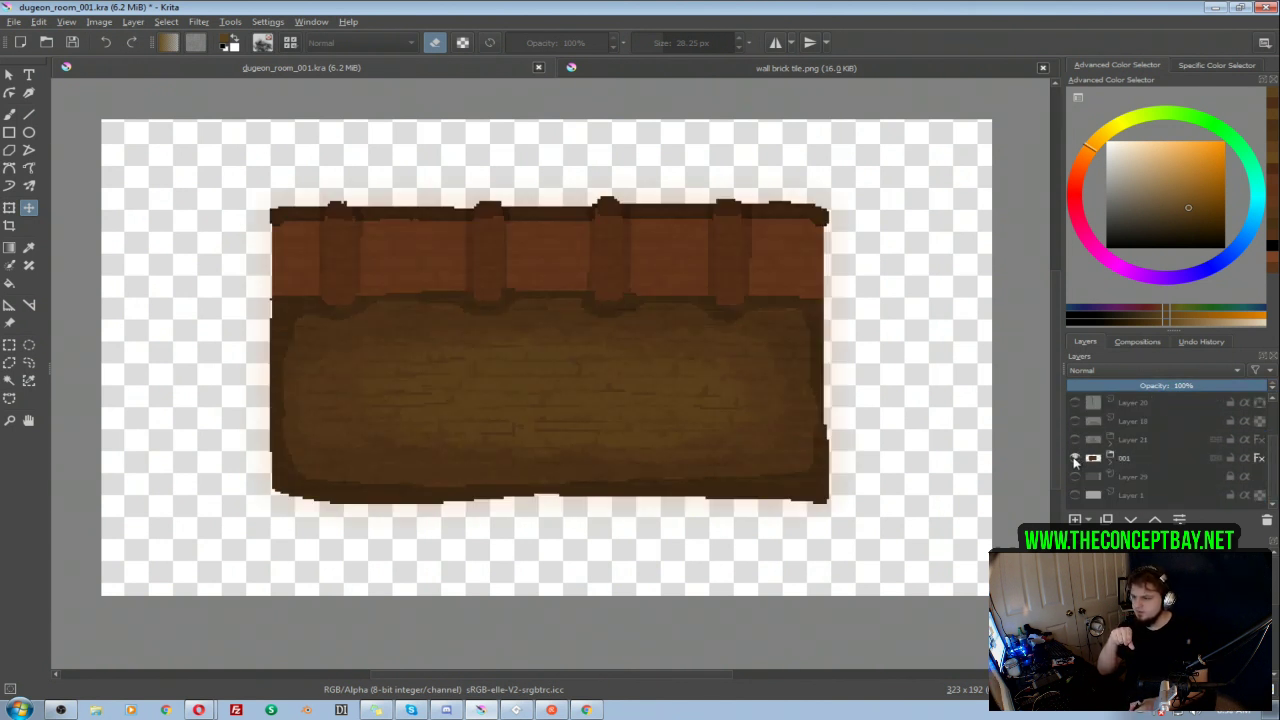
{"action": "left_click", "coordinate": [1075, 458]}
{"action": "left_click", "coordinate": [1074, 439]}
{"action": "left_click", "coordinate": [1074, 439]}
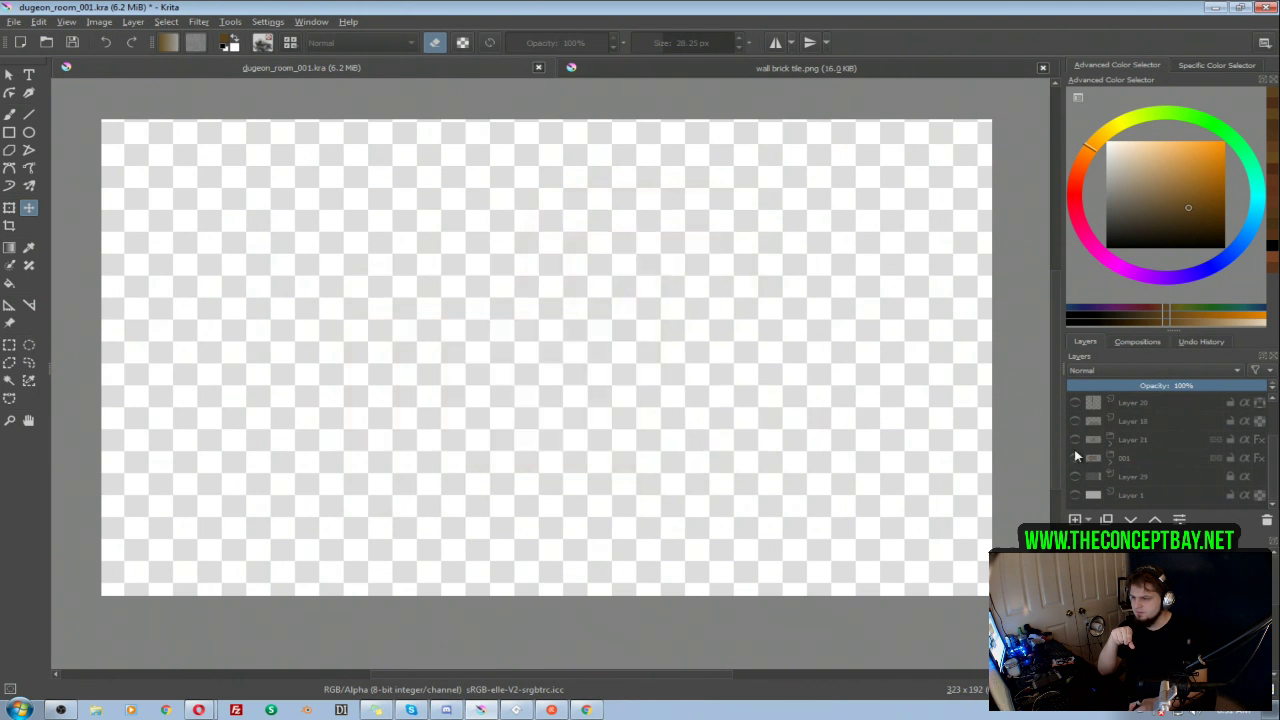
{"action": "left_click", "coordinate": [1075, 458]}
{"action": "left_click", "coordinate": [1075, 458]}
{"action": "left_click", "coordinate": [1075, 439]}
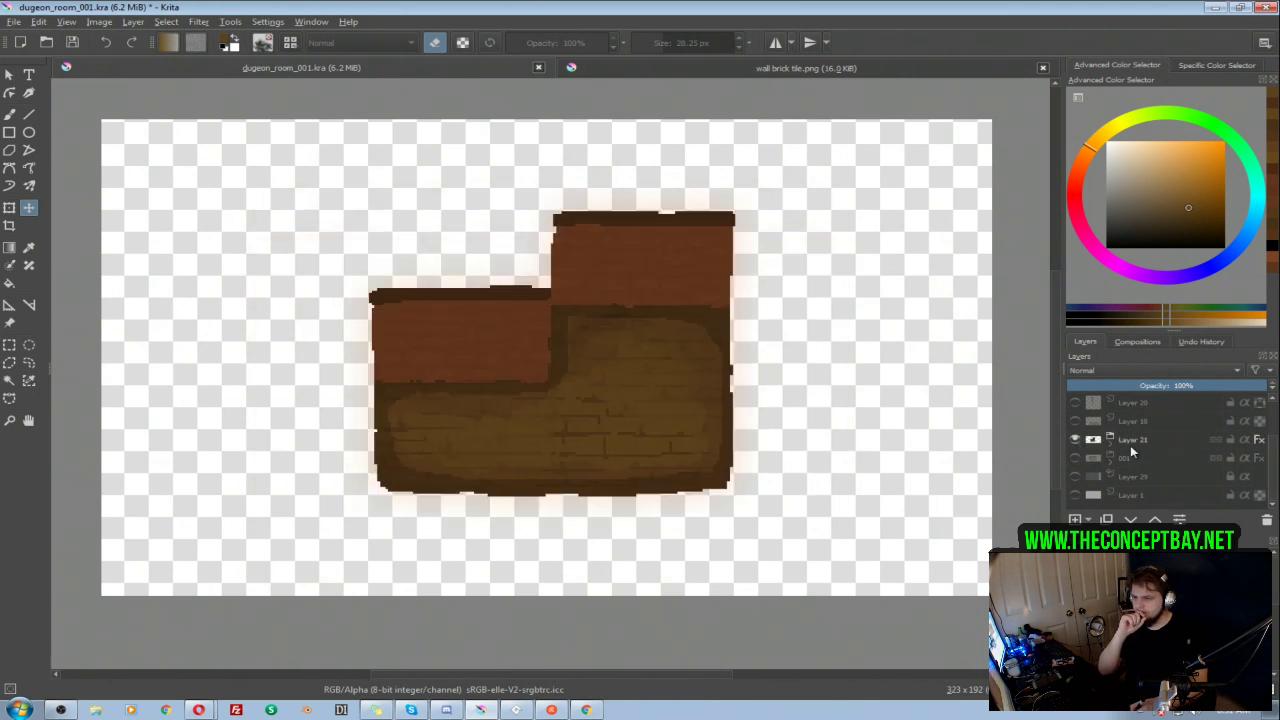
Step: Reopen the Layer 21 and Layer 23 groups and adjust the Layer 26 copy's hue to -3 and lightness to 1
{"action": "left_click", "coordinate": [1109, 440]}
{"action": "left_click", "coordinate": [1131, 476]}
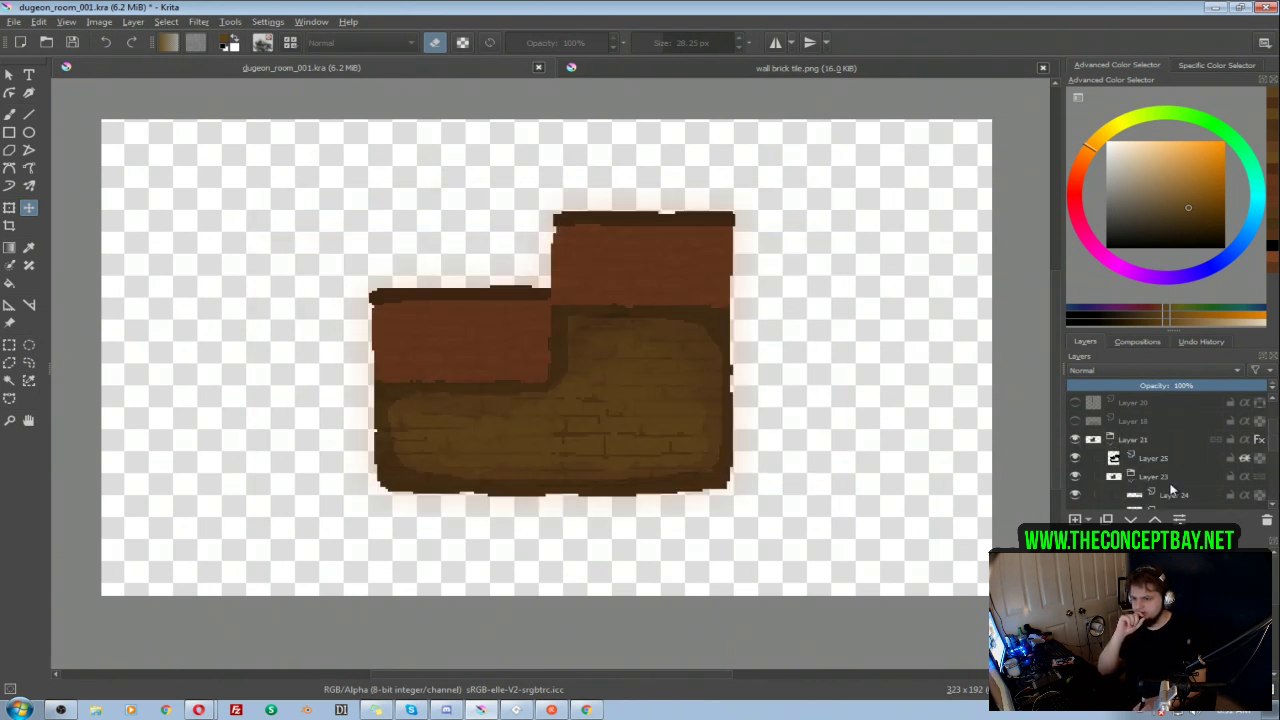
{"action": "scroll", "coordinate": [1170, 458], "scroll_direction": "down", "scroll_amount": 2}
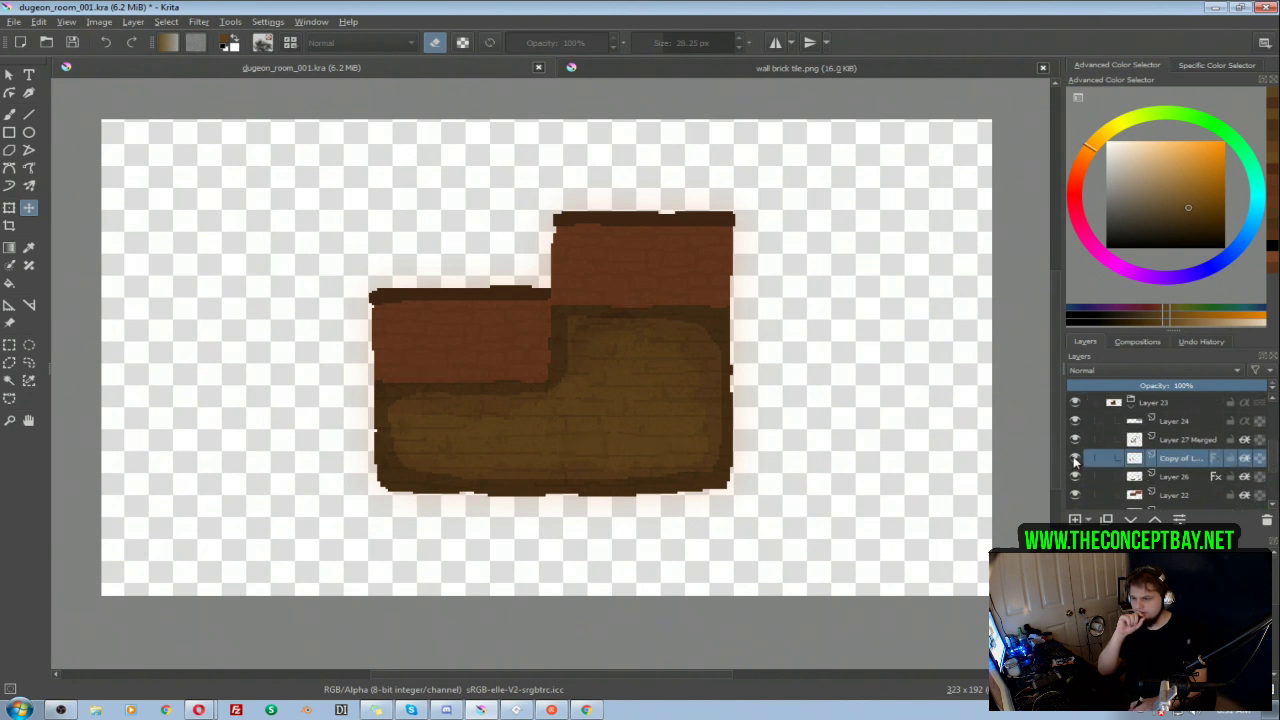
{"action": "key", "text": "ctrl+u"}
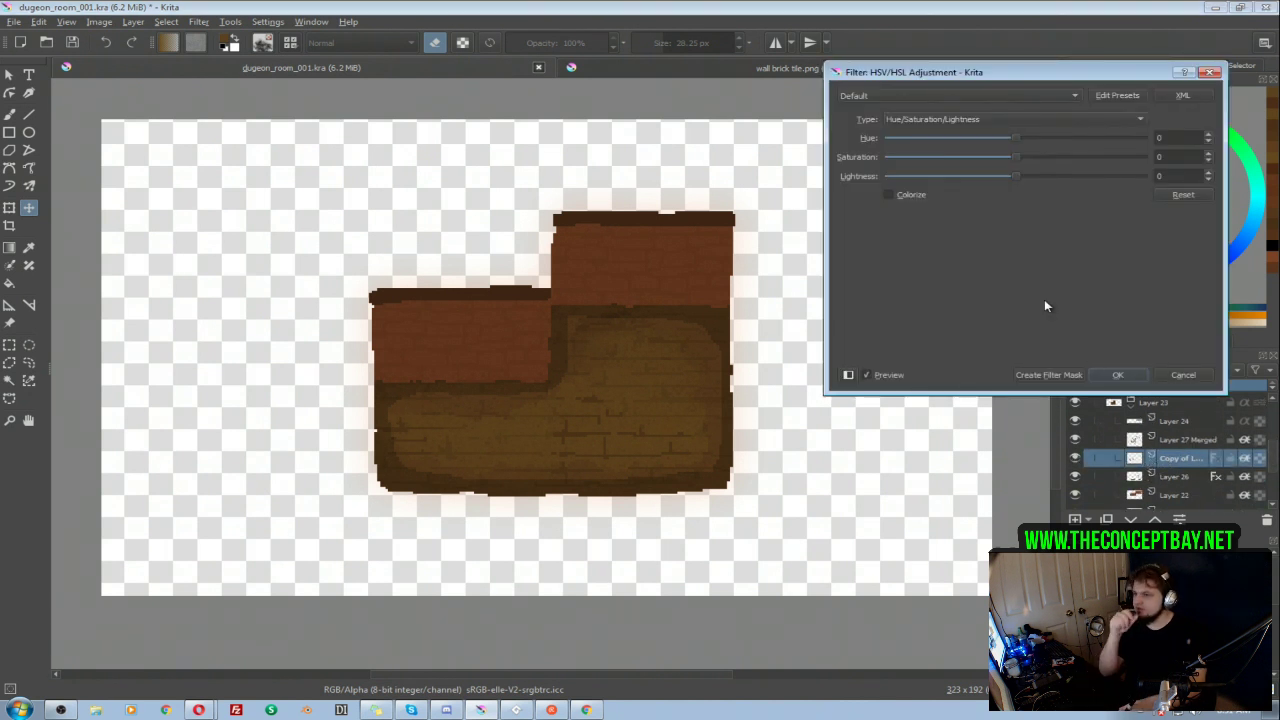
{"action": "left_click_drag", "start_coordinate": [1019, 140], "coordinate": [1016, 143]}
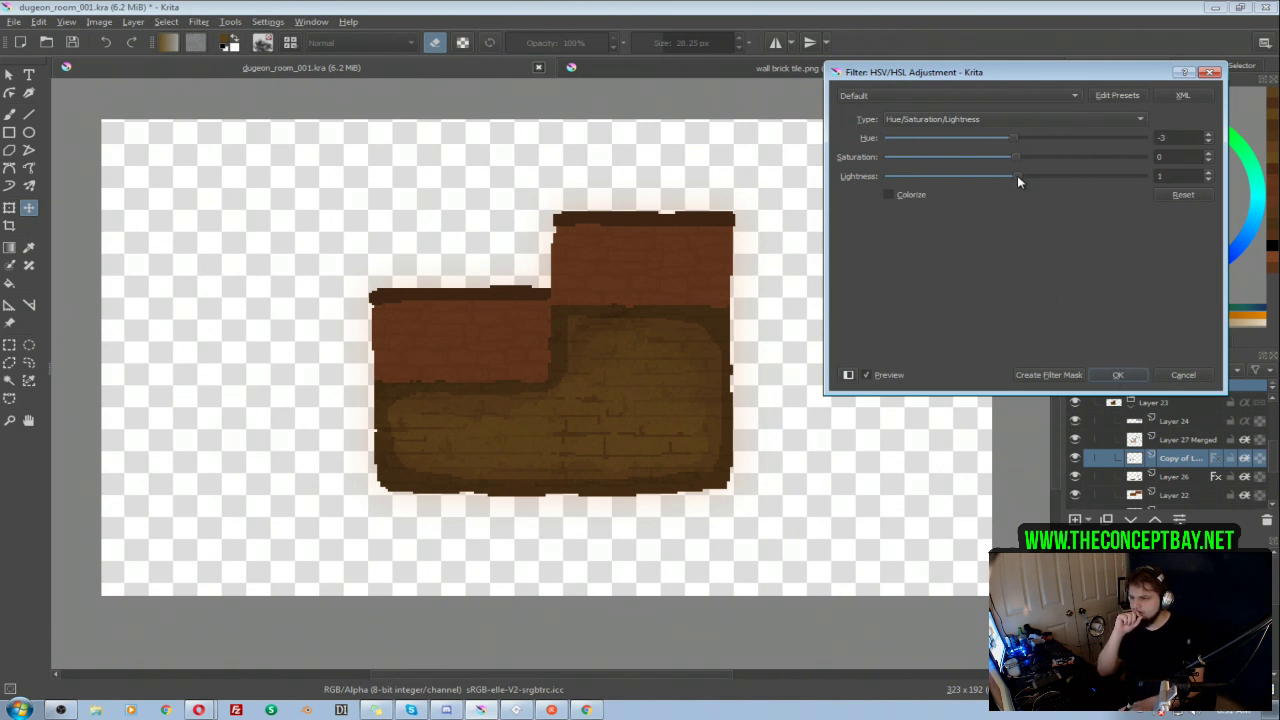
{"action": "left_click", "coordinate": [1118, 374]}
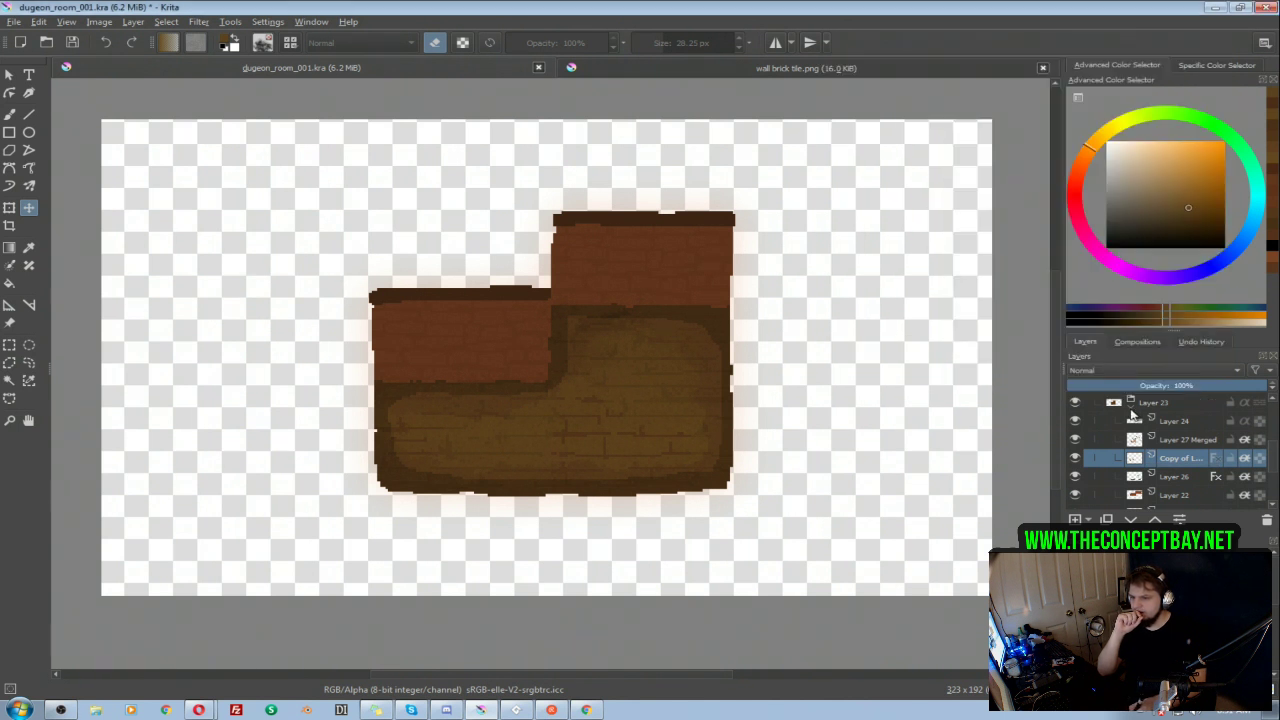
Step: Compare the L-shaped room with the first room again by alternating the Layer 21 and 001 groups, leaving only 001 shown
{"action": "scroll", "coordinate": [1133, 415], "scroll_direction": "down", "scroll_amount": 3}
{"action": "left_click", "coordinate": [1075, 458]}
{"action": "left_click", "coordinate": [1110, 405]}
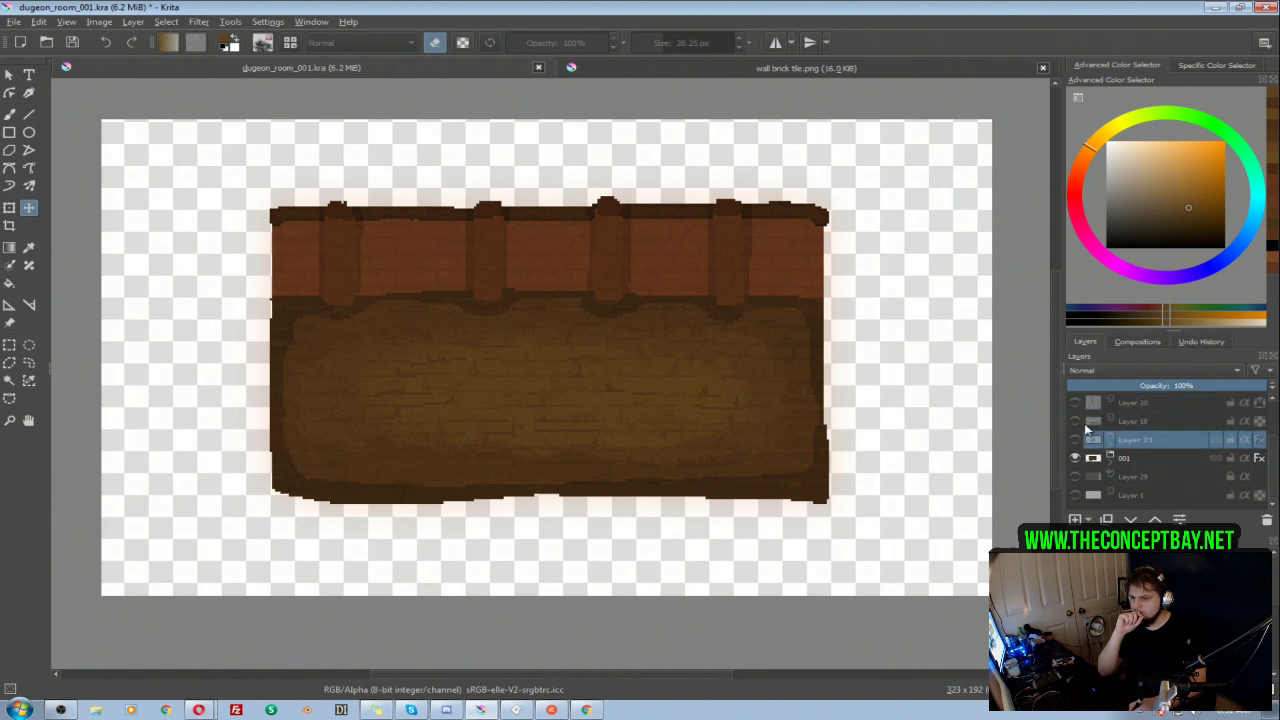
{"action": "left_click", "coordinate": [1075, 457]}
{"action": "left_click", "coordinate": [1076, 441]}
{"action": "left_click", "coordinate": [1076, 441]}
{"action": "left_click", "coordinate": [1076, 458]}
{"action": "left_click", "coordinate": [1077, 458]}
{"action": "left_click", "coordinate": [1076, 441]}
{"action": "left_click", "coordinate": [1076, 441]}
{"action": "left_click", "coordinate": [1076, 458]}
{"action": "left_click", "coordinate": [1077, 458]}
{"action": "left_click", "coordinate": [1076, 441]}
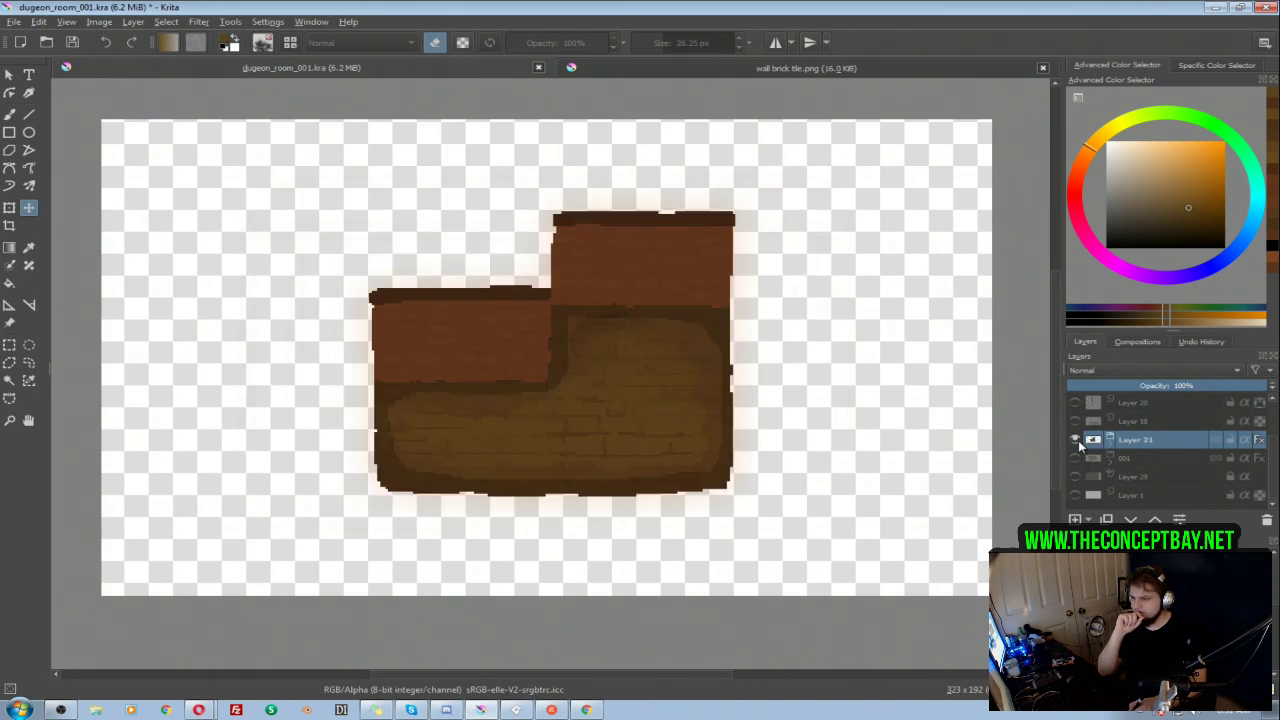
{"action": "left_click", "coordinate": [1076, 441]}
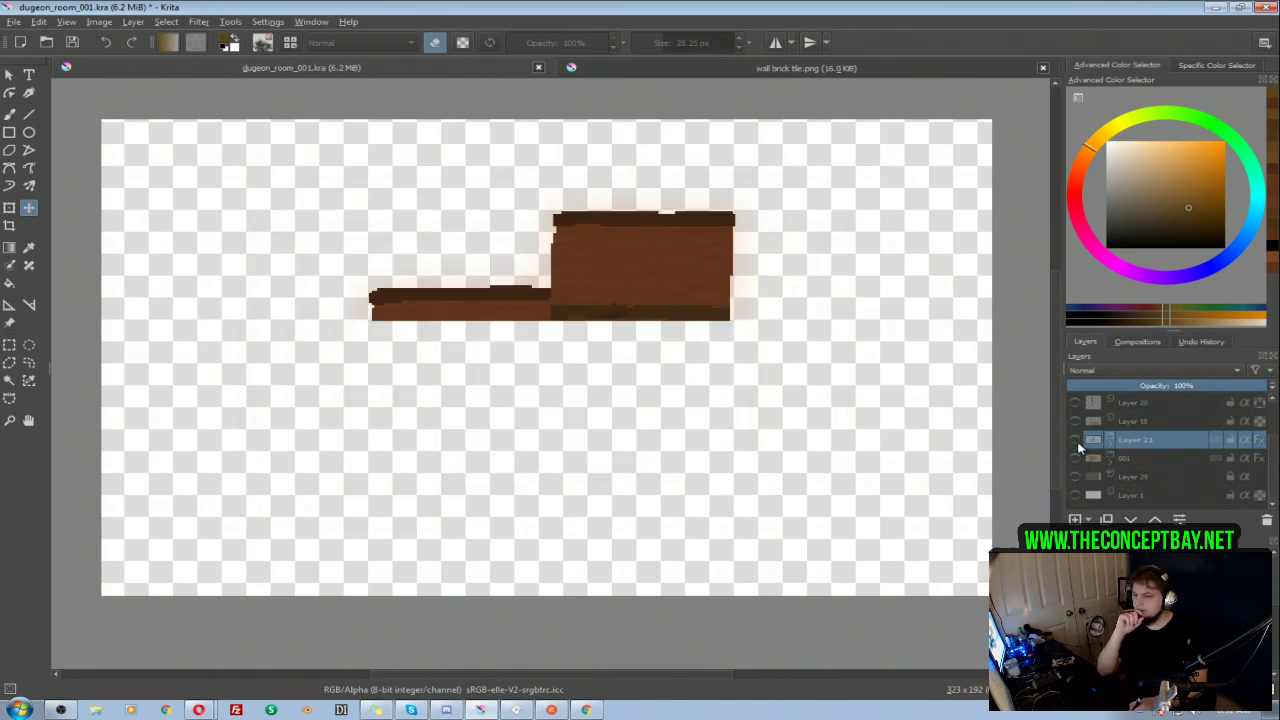
{"action": "left_click", "coordinate": [1076, 458]}
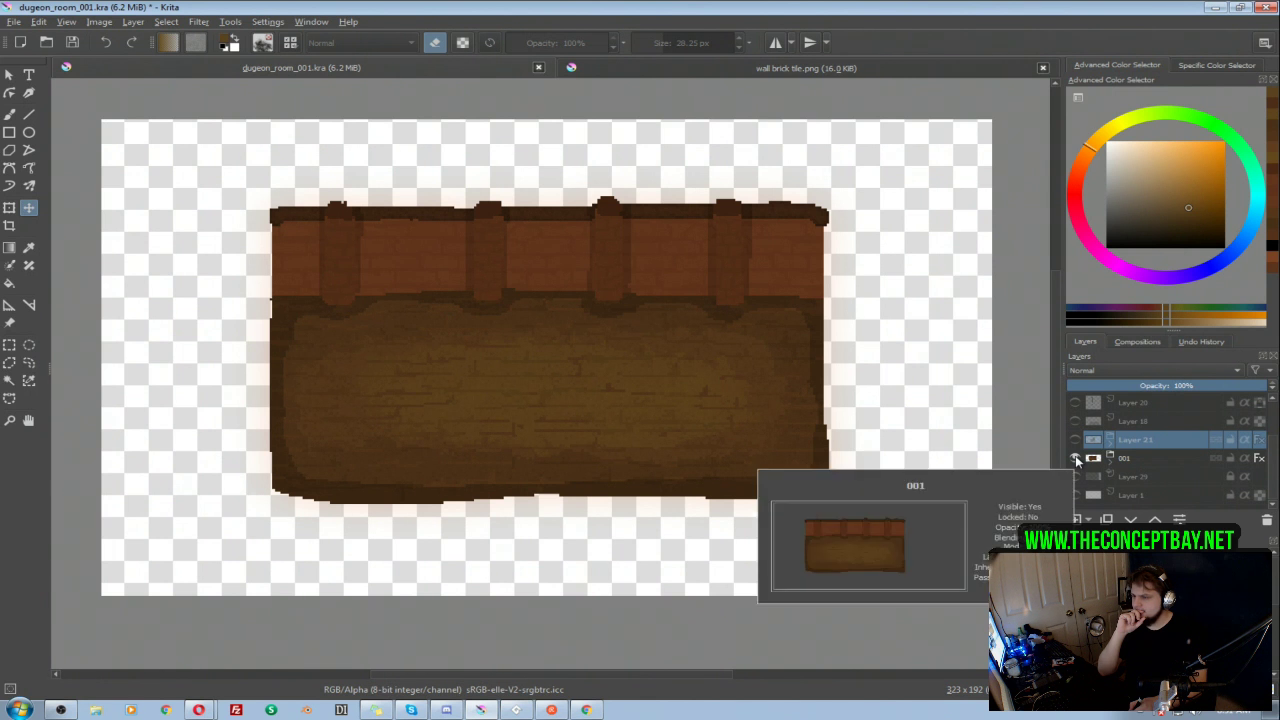
{"action": "left_click", "coordinate": [1076, 458]}
{"action": "left_click", "coordinate": [1076, 441]}
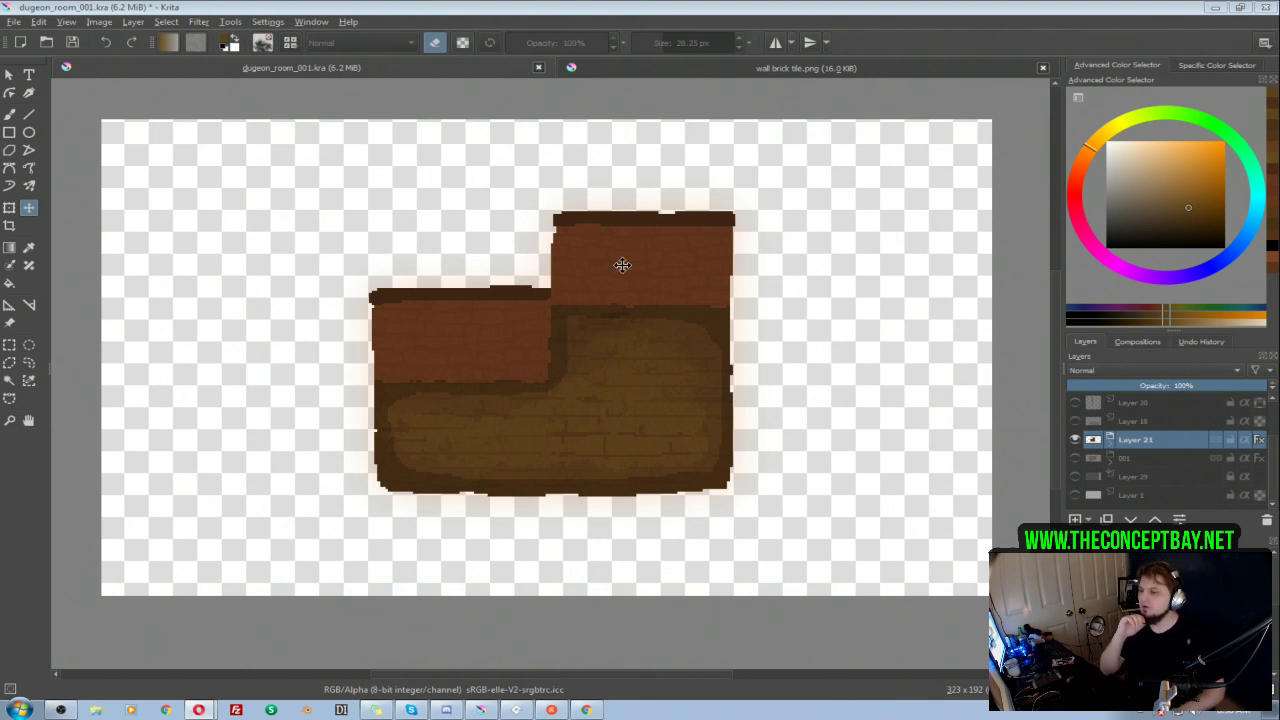
{"action": "left_click", "coordinate": [1075, 457]}
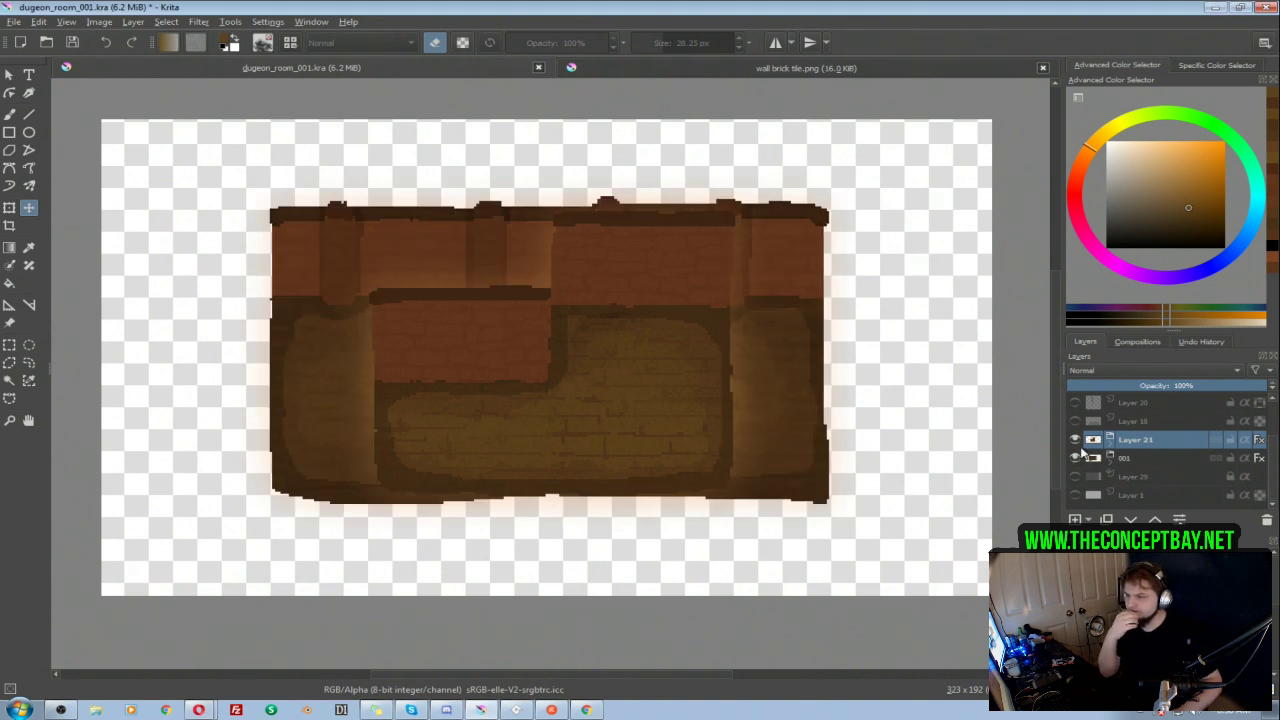
{"action": "left_click", "coordinate": [1075, 439]}
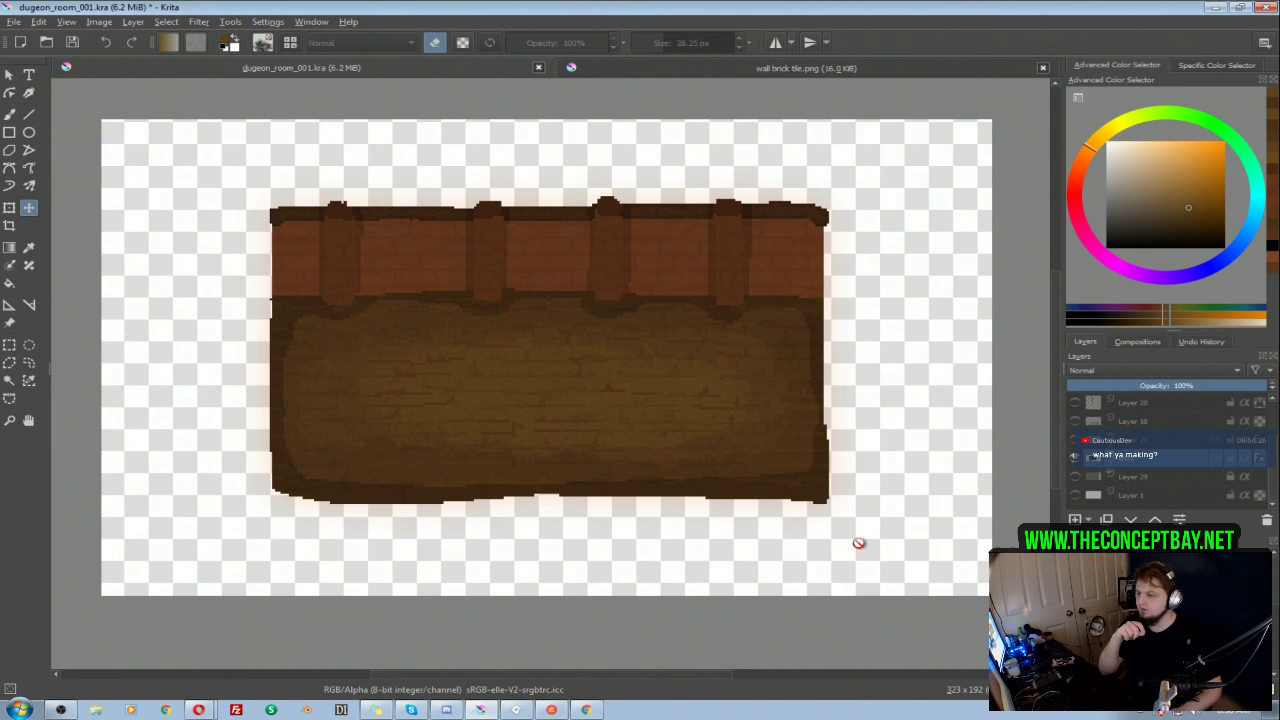
Step: Switch to GameMaker Studio 2, run the game, play-test fighting the eyeball enemies in the first dungeon room, and close the game window
{"action": "left_click", "coordinate": [517, 711]}
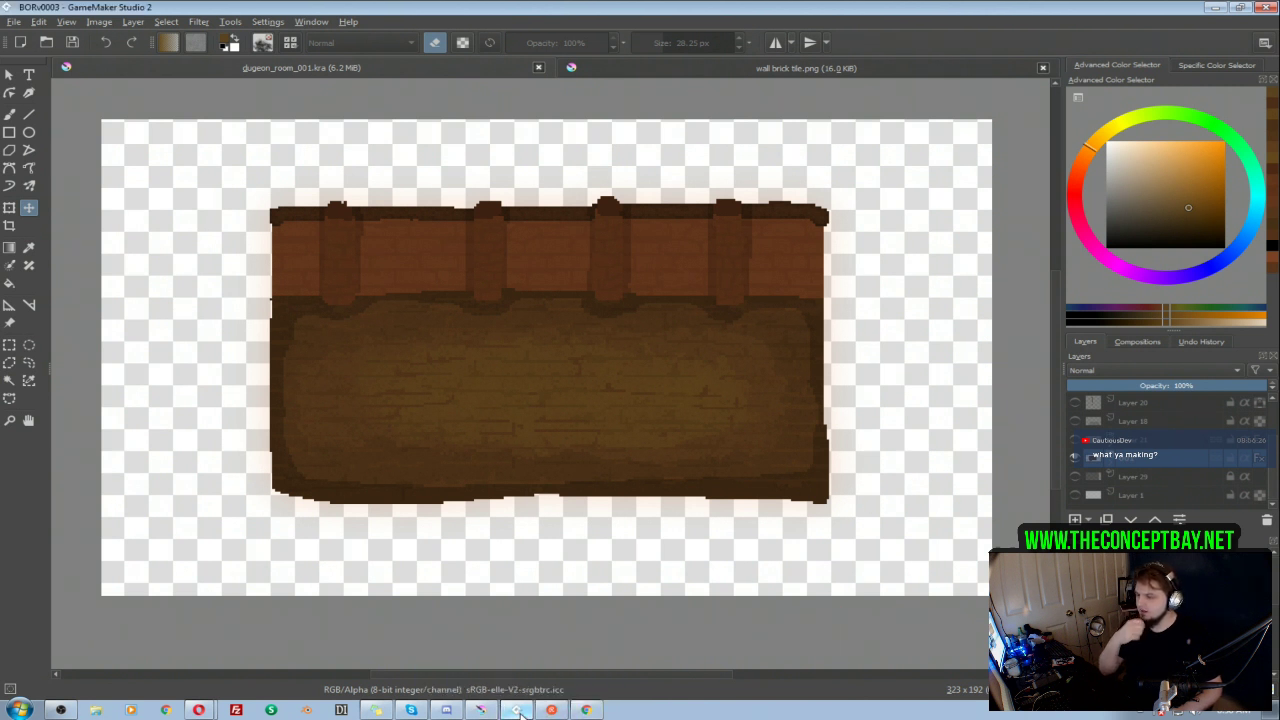
{"action": "key", "text": "F5"}
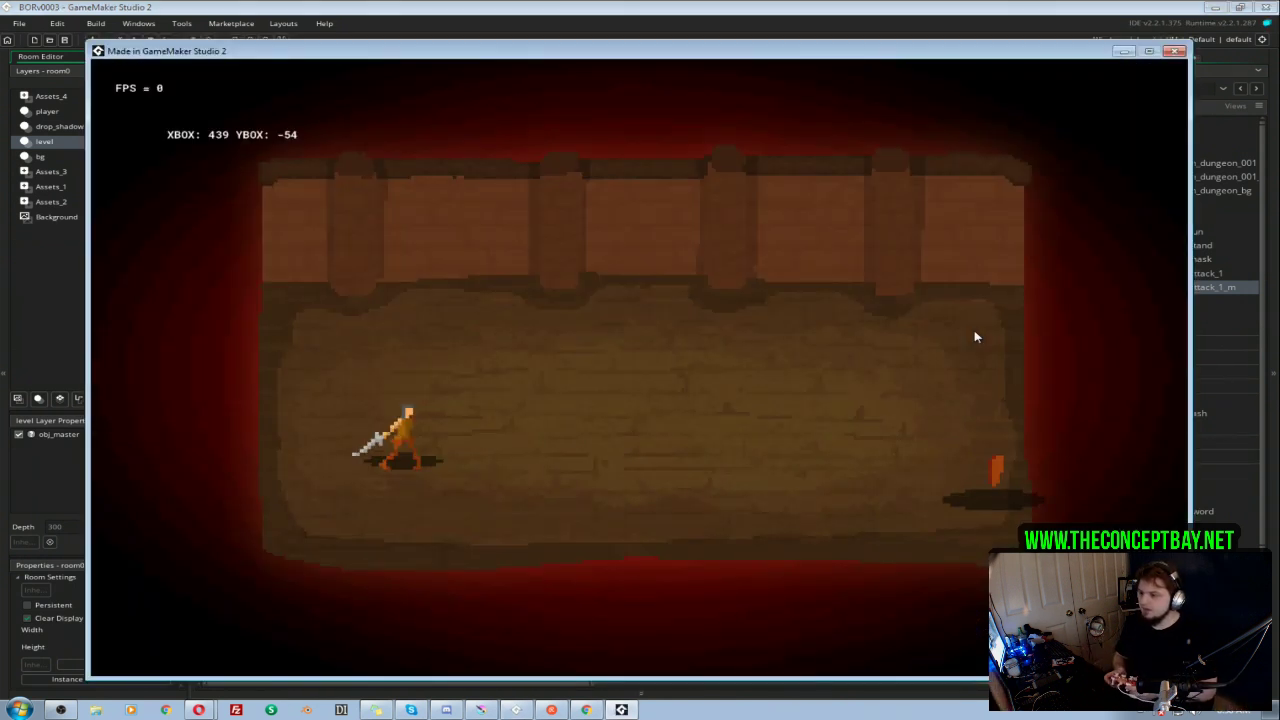
{"action": "key", "text": "Right"}
{"action": "key", "text": "Down"}
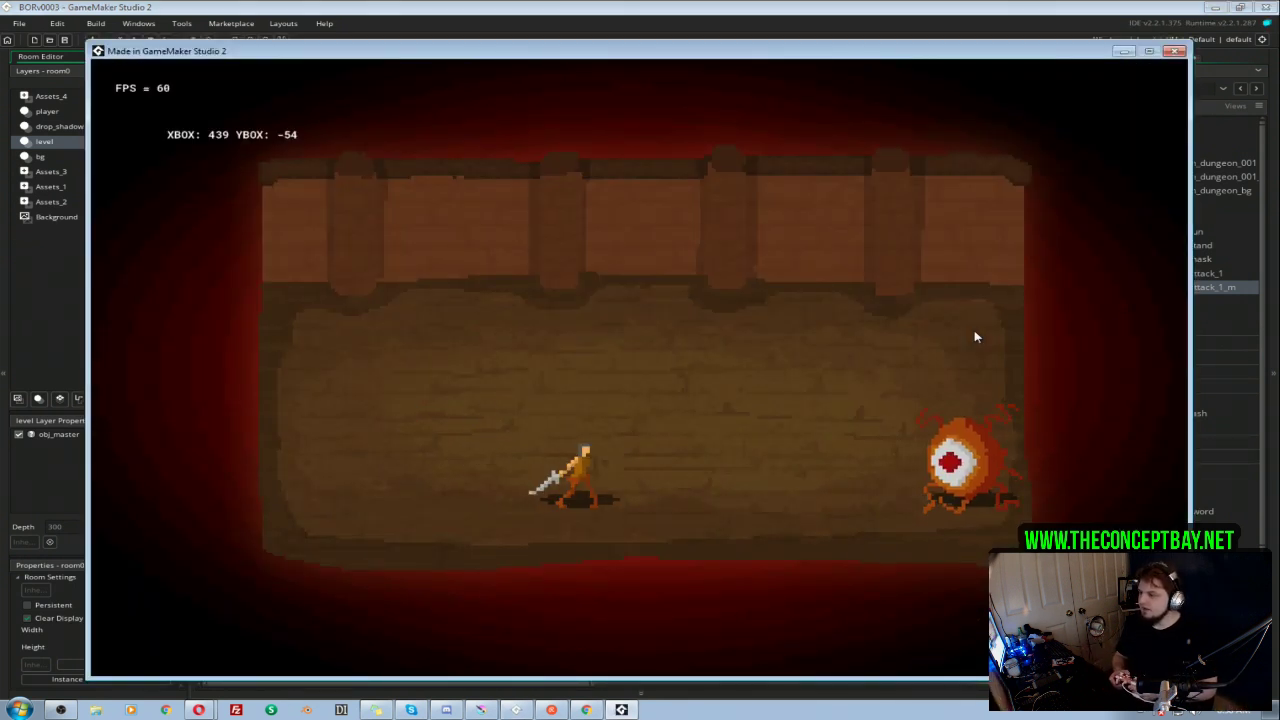
{"action": "key", "text": "space"}
{"action": "key", "text": "space"}
{"action": "key", "text": "Left"}
{"action": "key", "text": "Up"}
{"action": "key", "text": "space"}
{"action": "key", "text": "Left"}
{"action": "key", "text": "Down"}
{"action": "key", "text": "space"}
{"action": "key", "text": "space"}
{"action": "key", "text": "Left"}
{"action": "key", "text": "Up"}
{"action": "key", "text": "Right"}
{"action": "key", "text": "space"}
{"action": "key", "text": "Down"}
{"action": "key", "text": "Left"}
{"action": "key", "text": "space"}
{"action": "key", "text": "Down"}
{"action": "key", "text": "space"}
{"action": "key", "text": "Left"}
{"action": "key", "text": "Right"}
{"action": "key", "text": "space"}
{"action": "key", "text": "Left"}
{"action": "key", "text": "Right"}
{"action": "key", "text": "Up"}
{"action": "key", "text": "Left"}
{"action": "key", "text": "Down"}
{"action": "key", "text": "Right"}
{"action": "key", "text": "space"}
{"action": "key", "text": "Left"}
{"action": "key", "text": "Up"}
{"action": "key", "text": "space"}
{"action": "key", "text": "Right"}
{"action": "key", "text": "space"}
{"action": "key", "text": "Left"}
{"action": "key", "text": "Down"}
{"action": "key", "text": "Up"}
{"action": "key", "text": "Right"}
{"action": "key", "text": "space"}
{"action": "key", "text": "Left"}
{"action": "key", "text": "Down"}
{"action": "key", "text": "Right"}
{"action": "key", "text": "space"}
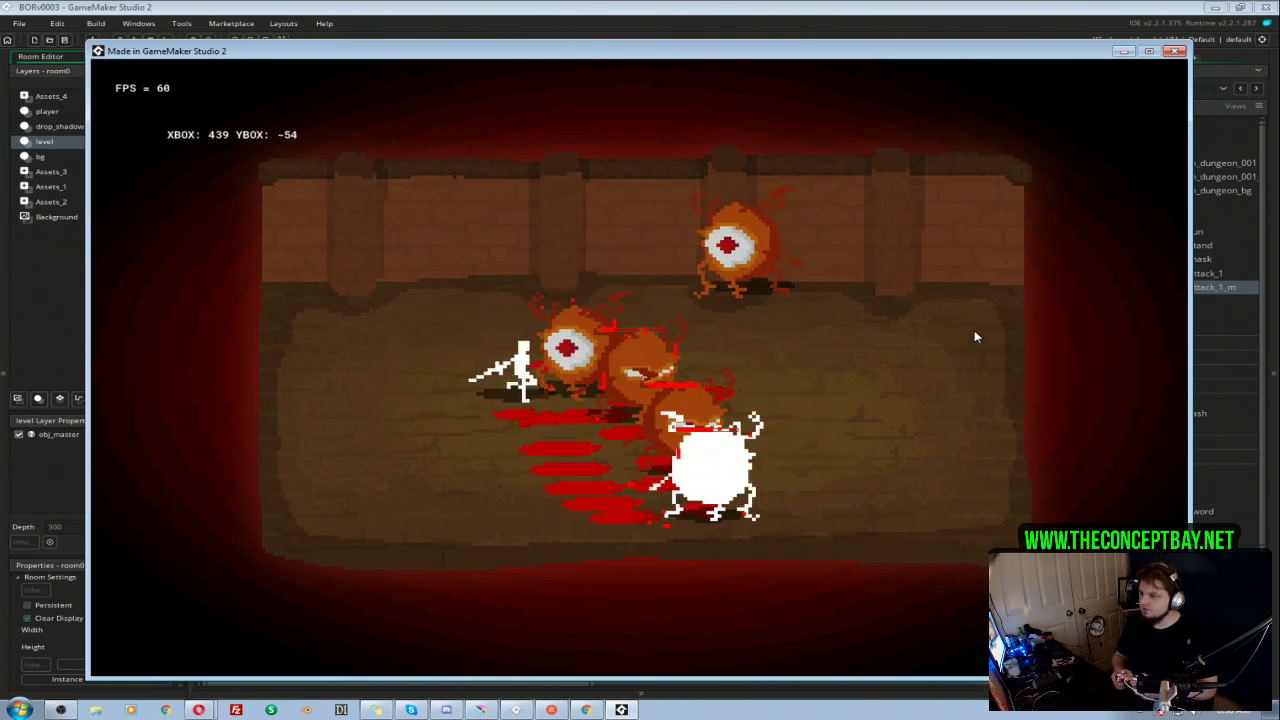
{"action": "key", "text": "Up"}
{"action": "key", "text": "space"}
{"action": "key", "text": "Left"}
{"action": "key", "text": "Down"}
{"action": "key", "text": "Right"}
{"action": "key", "text": "space"}
{"action": "key", "text": "Up"}
{"action": "key", "text": "Right"}
{"action": "key", "text": "space"}
{"action": "key", "text": "Down"}
{"action": "key", "text": "Left"}
{"action": "key", "text": "space"}
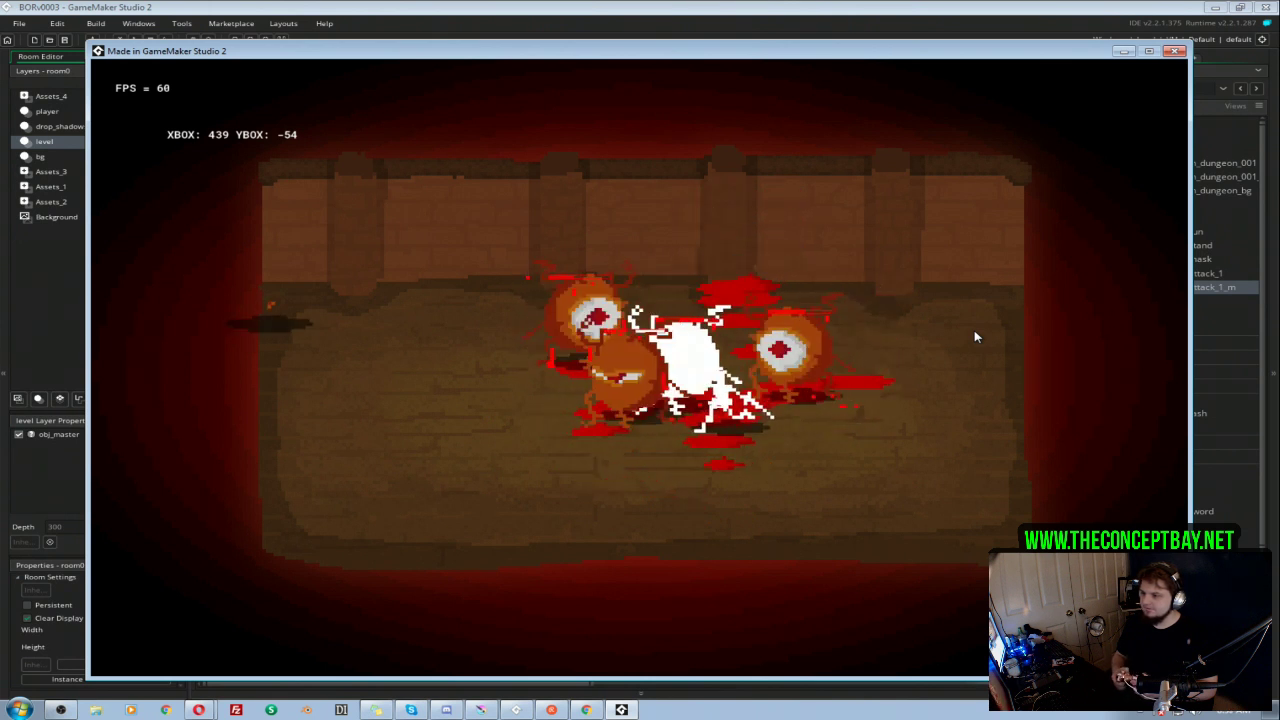
{"action": "key", "text": "Left"}
{"action": "key", "text": "space"}
{"action": "key", "text": "Down"}
{"action": "key", "text": "Right"}
{"action": "key", "text": "space"}
{"action": "key", "text": "space"}
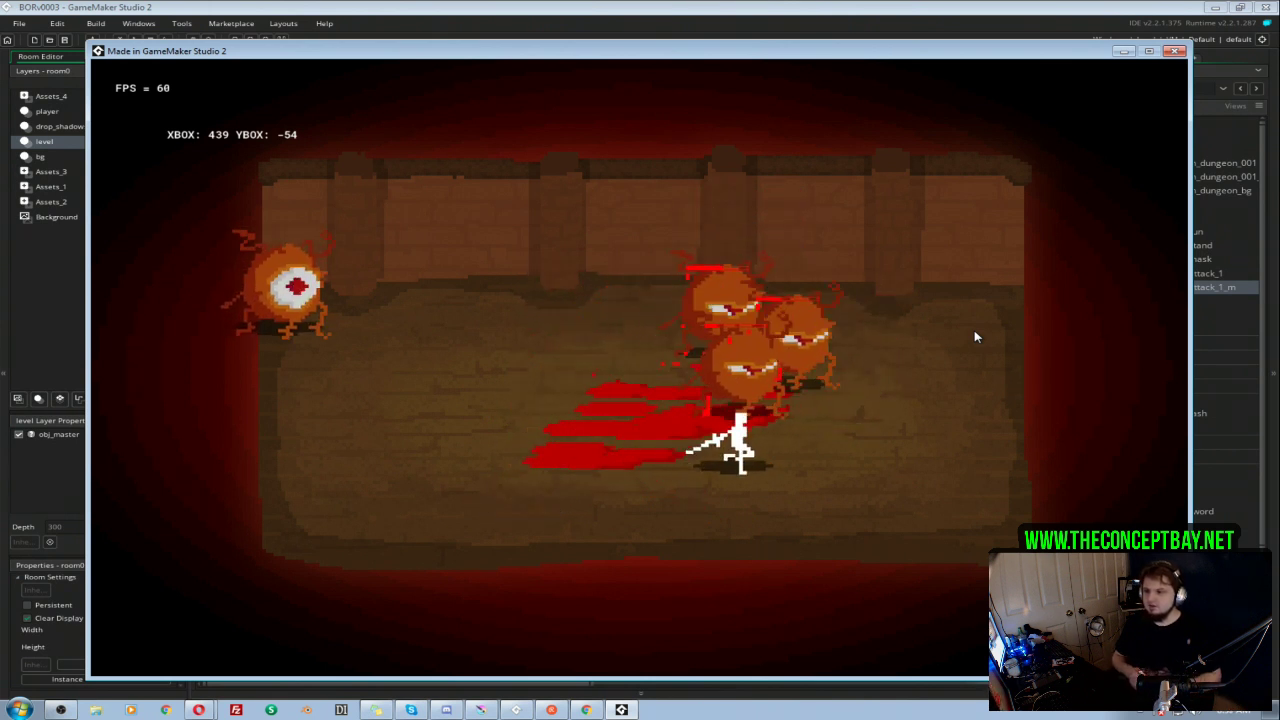
{"action": "key", "text": "Right"}
{"action": "key", "text": "Up"}
{"action": "key", "text": "Left"}
{"action": "key", "text": "space"}
{"action": "key", "text": "space"}
{"action": "key", "text": "Left"}
{"action": "key", "text": "space"}
{"action": "key", "text": "Left"}
{"action": "key", "text": "space"}
{"action": "key", "text": "Right"}
{"action": "key", "text": "Down"}
{"action": "key", "text": "space"}
{"action": "key", "text": "Up"}
{"action": "key", "text": "space"}
{"action": "key", "text": "Right"}
{"action": "key", "text": "Up"}
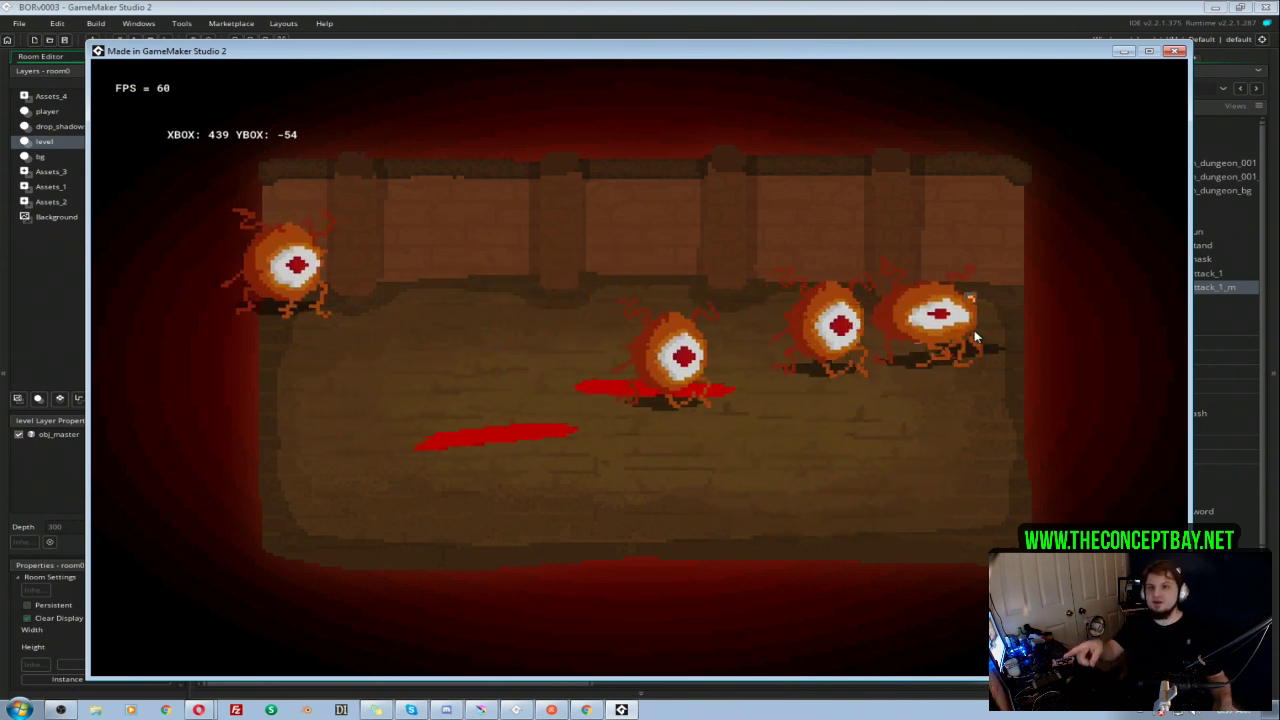
{"action": "left_click", "coordinate": [1177, 51]}
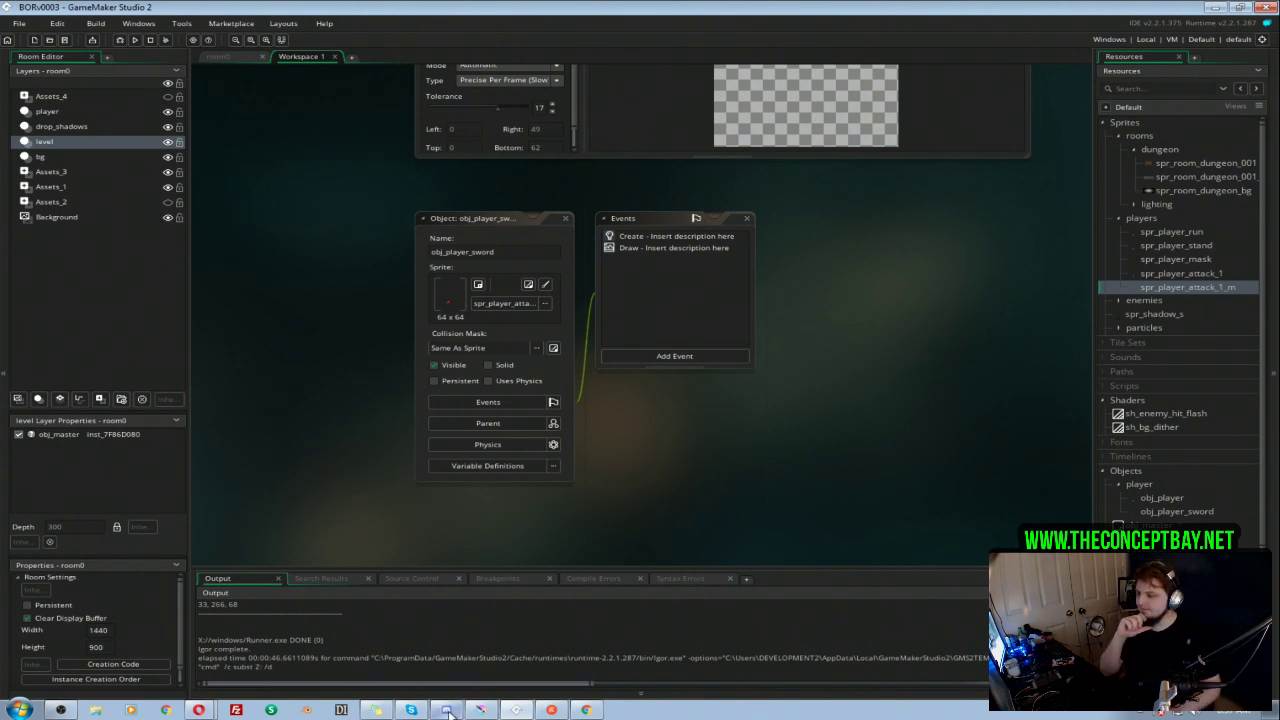
Step: Switch back to Krita, hide the 001 group and show the Layer 21 group with the L-shaped room
{"action": "left_click", "coordinate": [482, 709]}
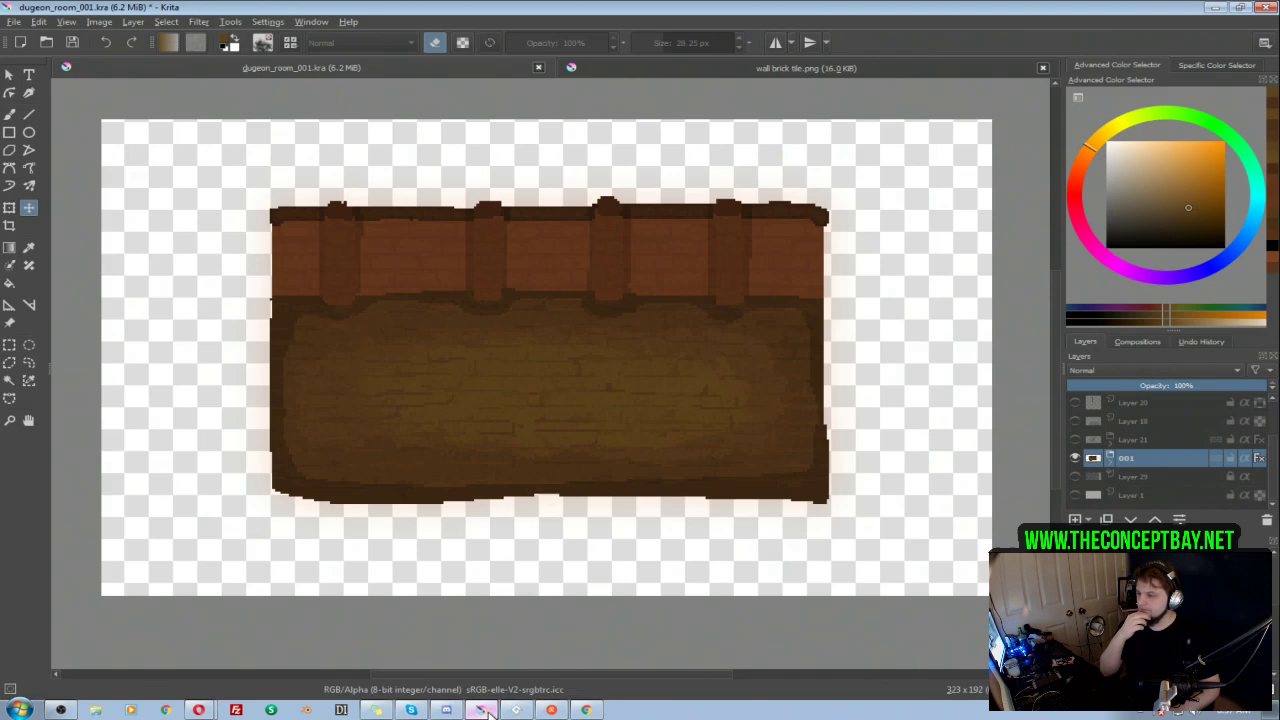
{"action": "left_click", "coordinate": [1075, 457]}
{"action": "left_click", "coordinate": [1074, 440]}
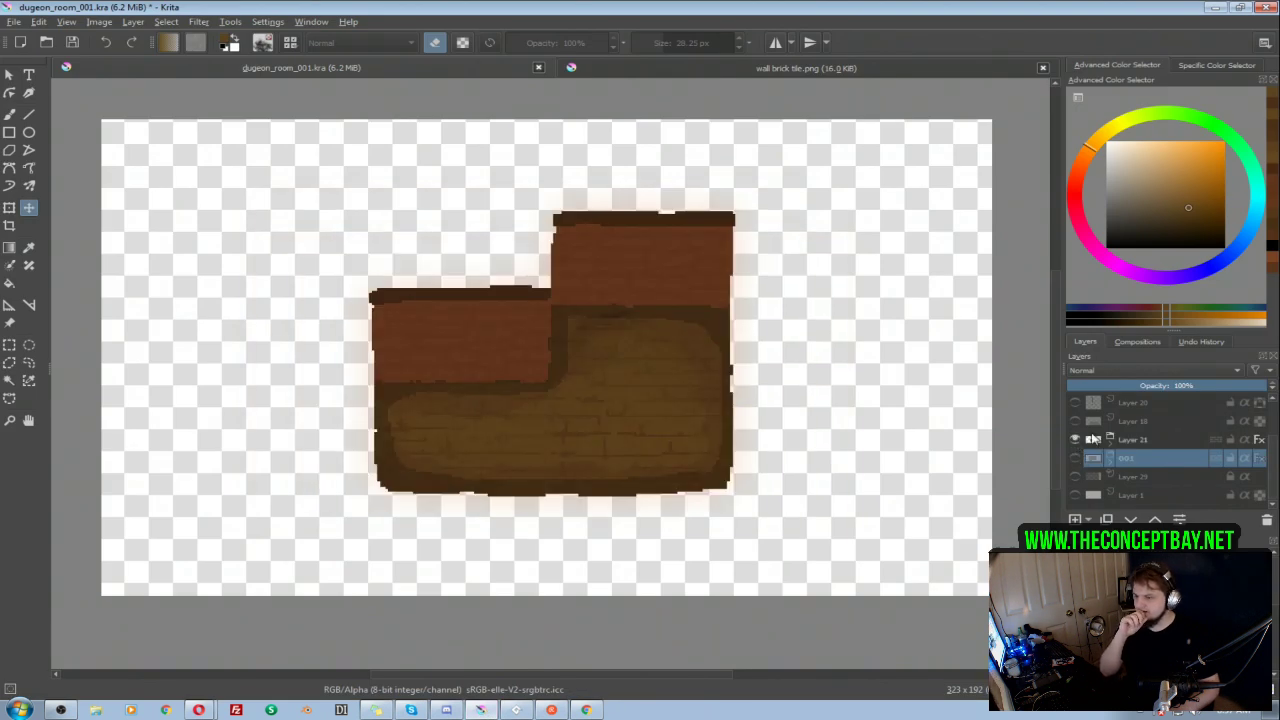
{"action": "left_click", "coordinate": [1141, 421]}
{"action": "left_click", "coordinate": [1076, 439]}
{"action": "left_click", "coordinate": [1076, 439]}
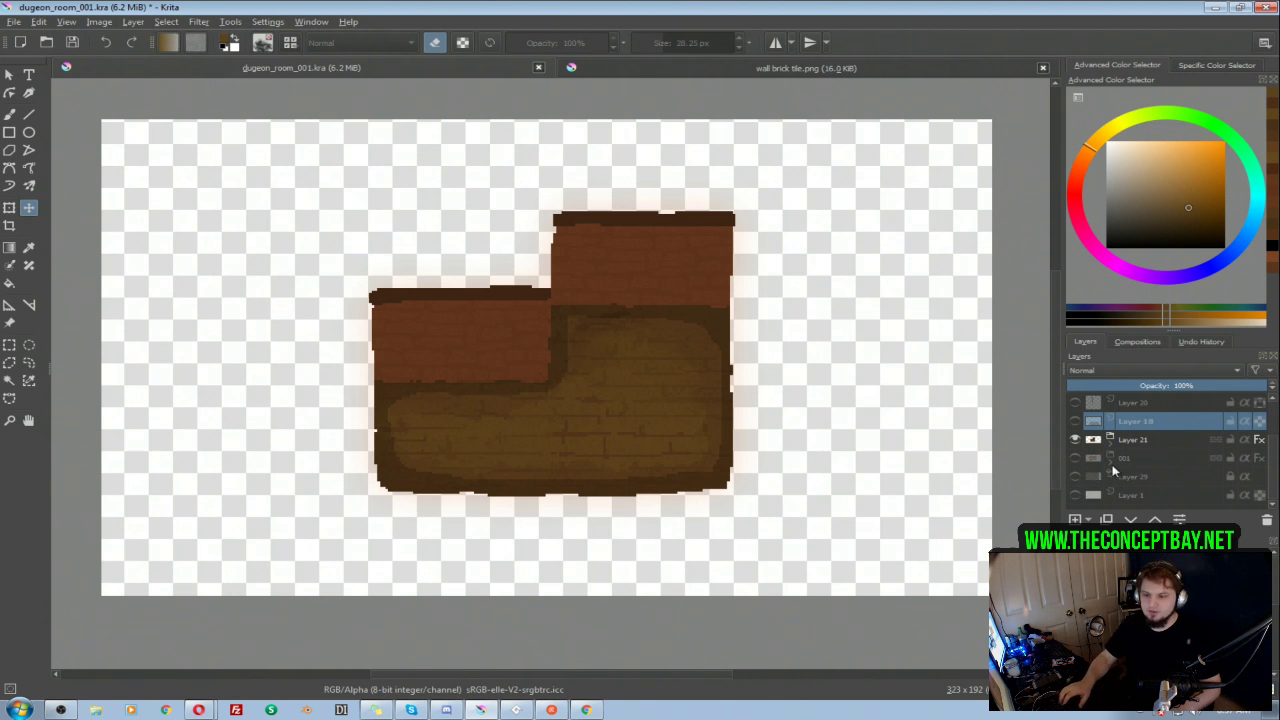
Step: Move Layer 18 below the Layer 21 group, directly above 001, and rename it "001 Mask"
{"action": "left_click_drag", "start_coordinate": [1122, 427], "coordinate": [1139, 447]}
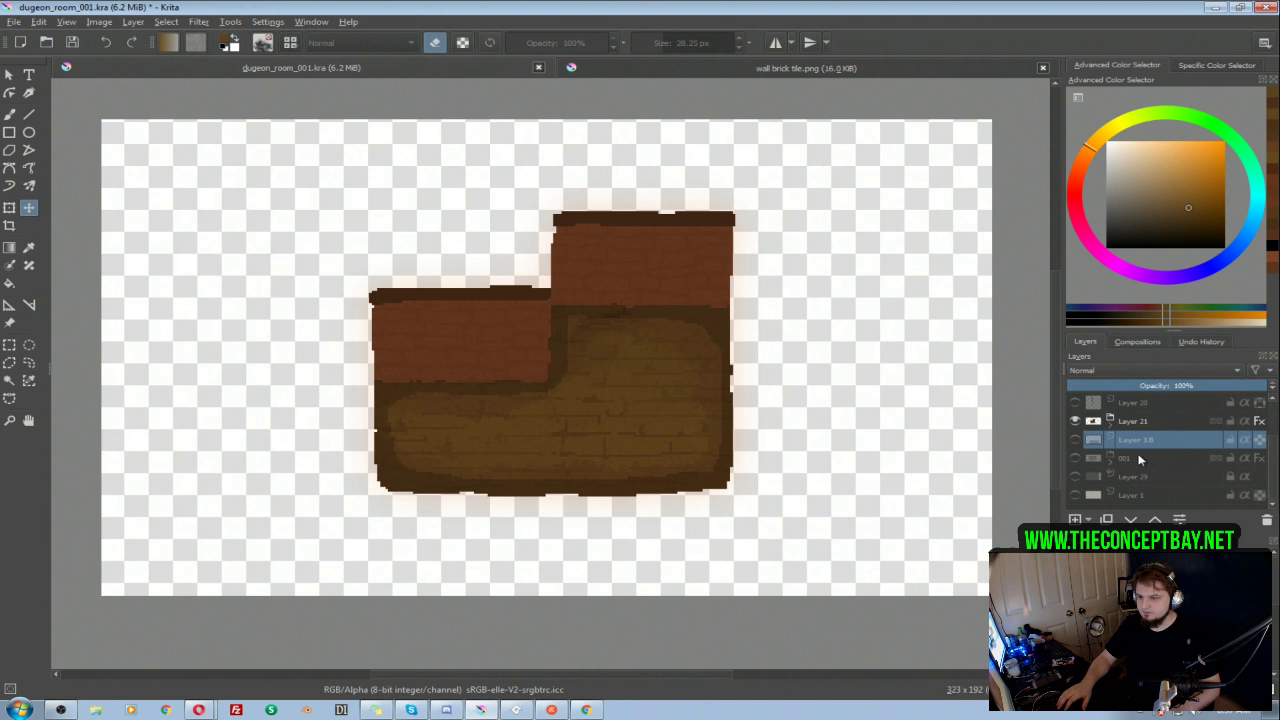
{"action": "double_click", "coordinate": [1135, 441]}
{"action": "type", "text": "d01 Mask"}
{"action": "key", "text": "Return"}
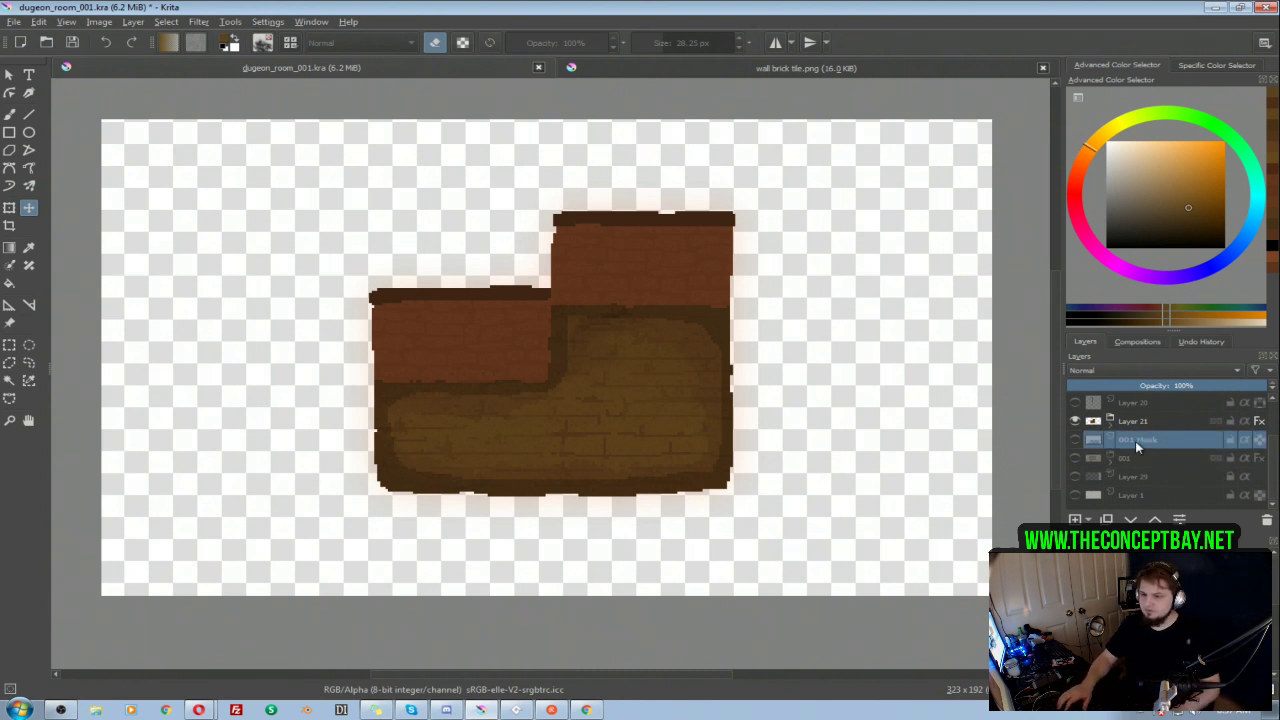
Step: Rename the Layer 21 group to "002"
{"action": "double_click", "coordinate": [1138, 421]}
{"action": "type", "text": "002"}
{"action": "key", "text": "Return"}
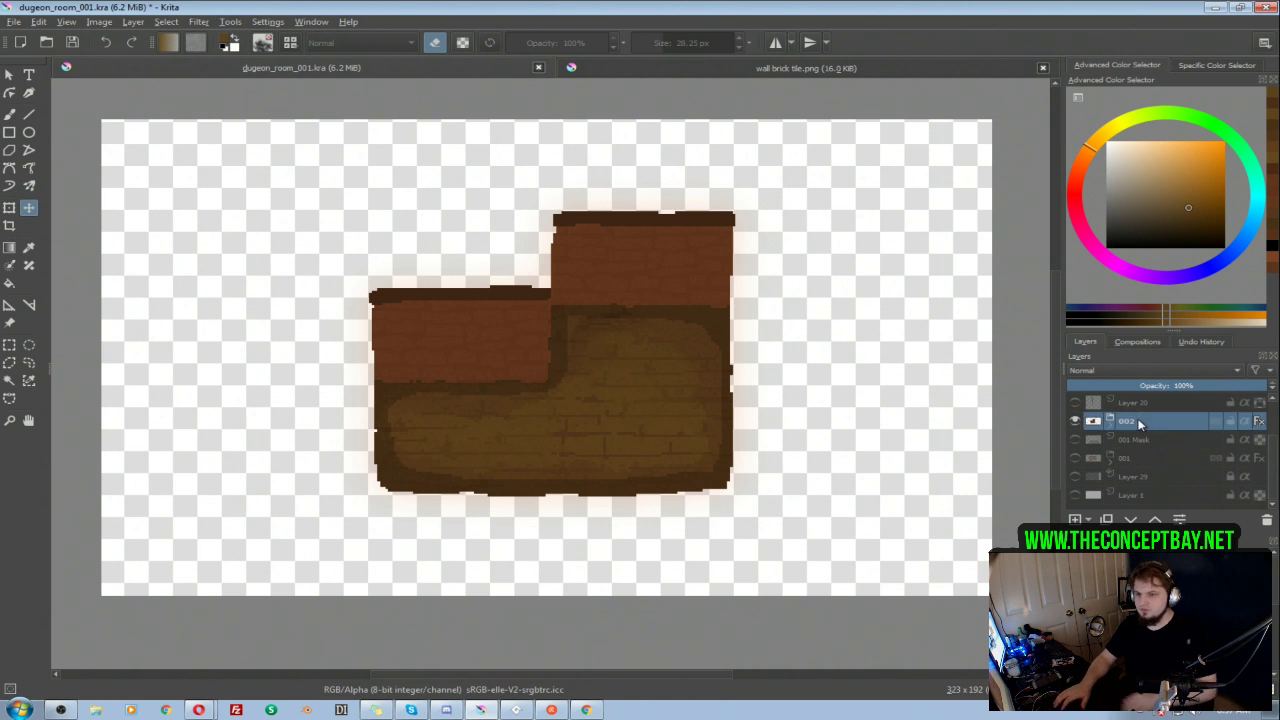
Step: Add a new paint layer directly above the 002 group
{"action": "left_click", "coordinate": [1143, 403]}
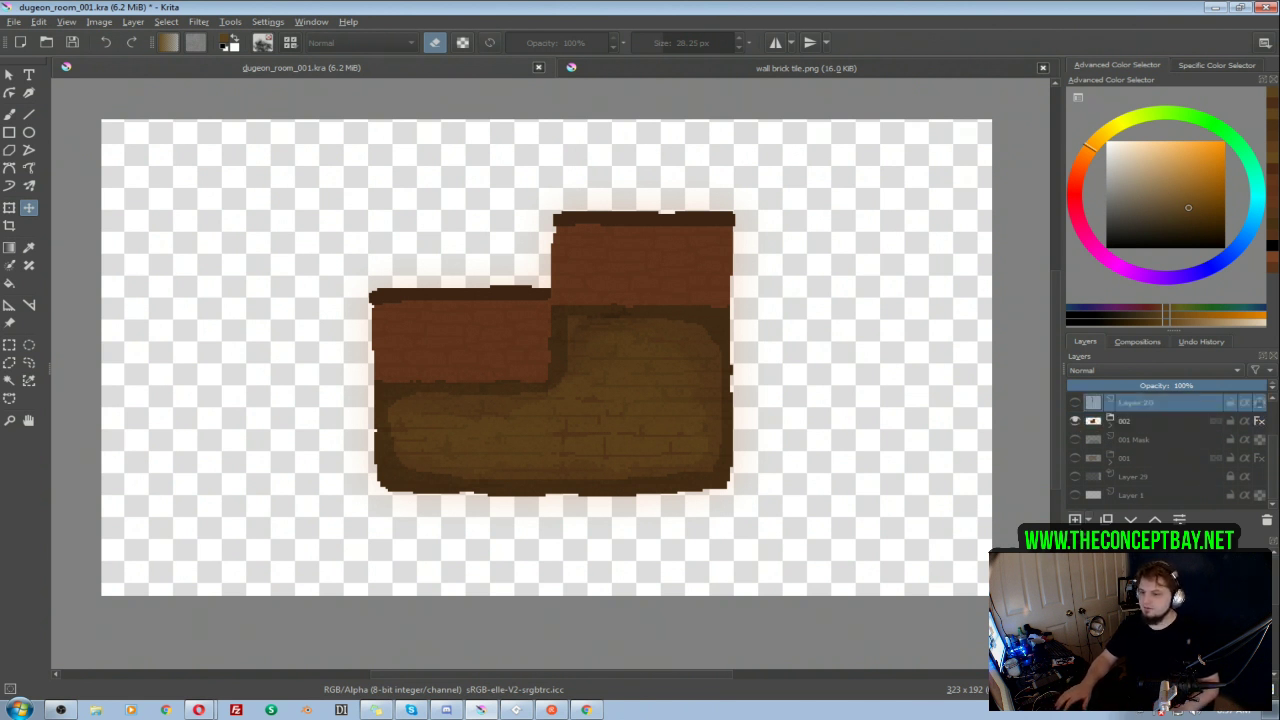
{"action": "left_click", "coordinate": [1076, 519]}
{"action": "key", "text": "ctrl+Page_Down"}
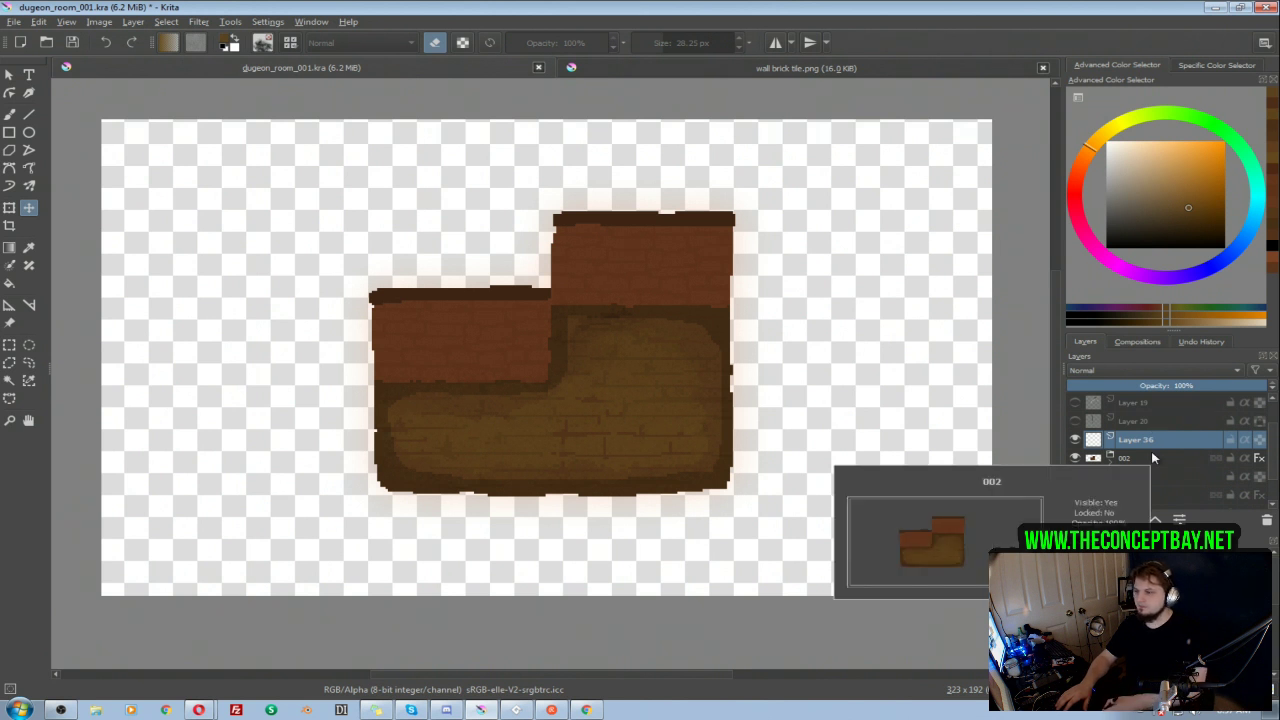
Step: Outline the L-shaped floor on the new layer with the Pixel Art brush, using the dark grey sampled from 001 Mask
{"action": "key", "text": "b"}
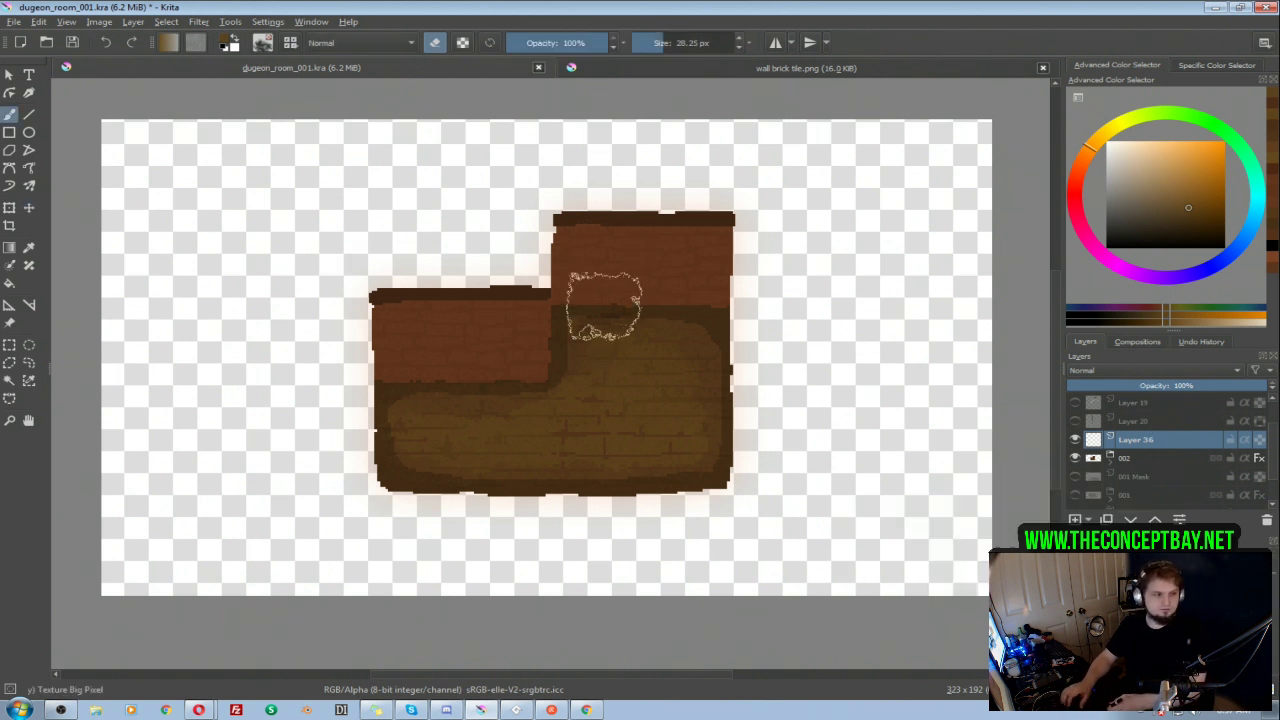
{"action": "right_click", "coordinate": [625, 264]}
{"action": "left_click", "coordinate": [642, 192]}
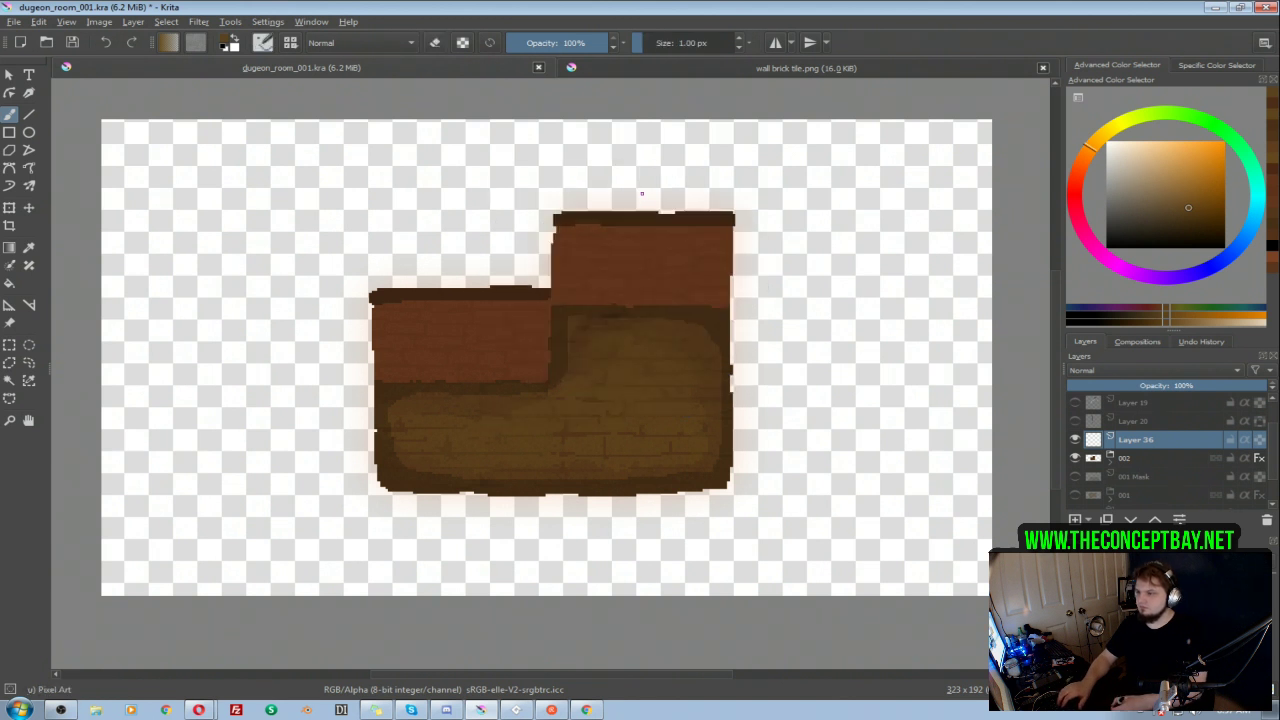
{"action": "left_click", "coordinate": [1110, 477], "text": "alt"}
{"action": "left_click", "coordinate": [615, 367], "text": "ctrl"}
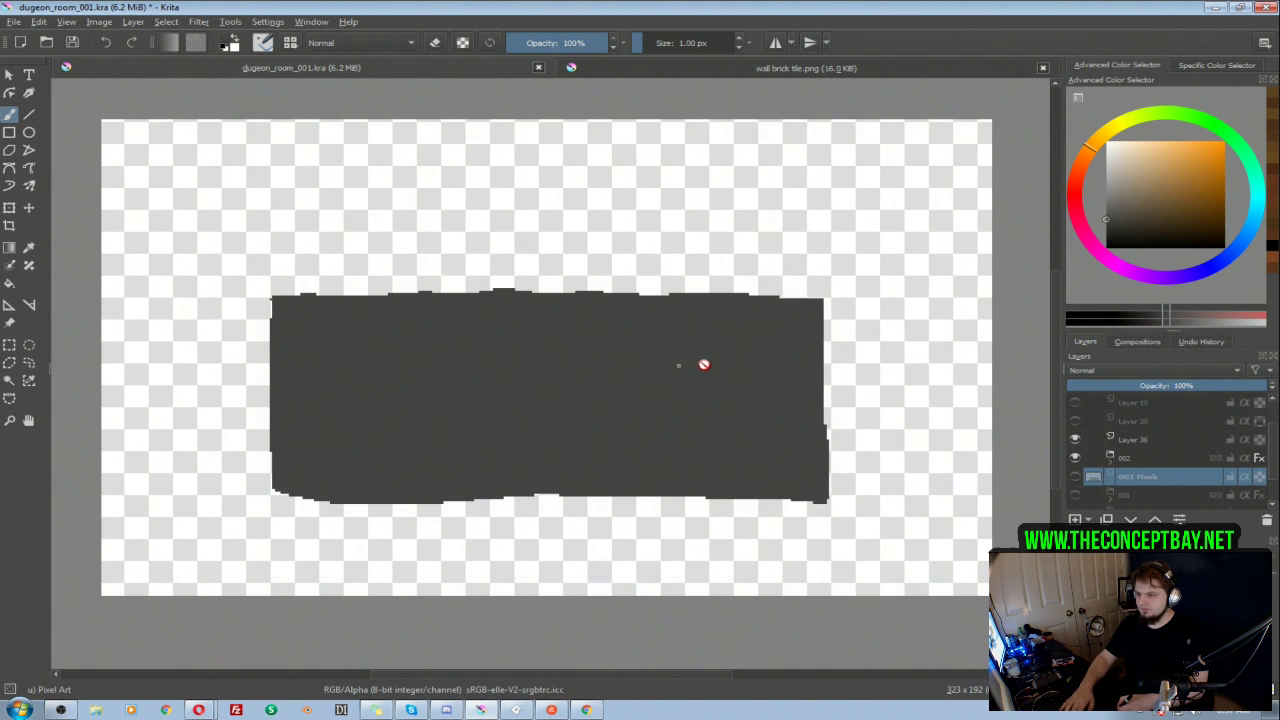
{"action": "left_click", "coordinate": [1143, 441]}
{"action": "mouse_move", "coordinate": [586, 322]}
{"action": "left_mouse_down", "text": "shift"}
{"action": "mouse_move", "coordinate": [563, 371]}
{"action": "mouse_move", "coordinate": [568, 313]}
{"action": "mouse_move", "coordinate": [715, 319]}
{"action": "mouse_move", "coordinate": [727, 431]}
{"action": "mouse_move", "coordinate": [716, 483]}
{"action": "mouse_move", "coordinate": [432, 484]}
{"action": "mouse_move", "coordinate": [392, 479]}
{"action": "mouse_move", "coordinate": [383, 462]}
{"action": "mouse_move", "coordinate": [388, 388]}
{"action": "mouse_move", "coordinate": [563, 386]}
{"action": "left_mouse_up", "text": "shift"}
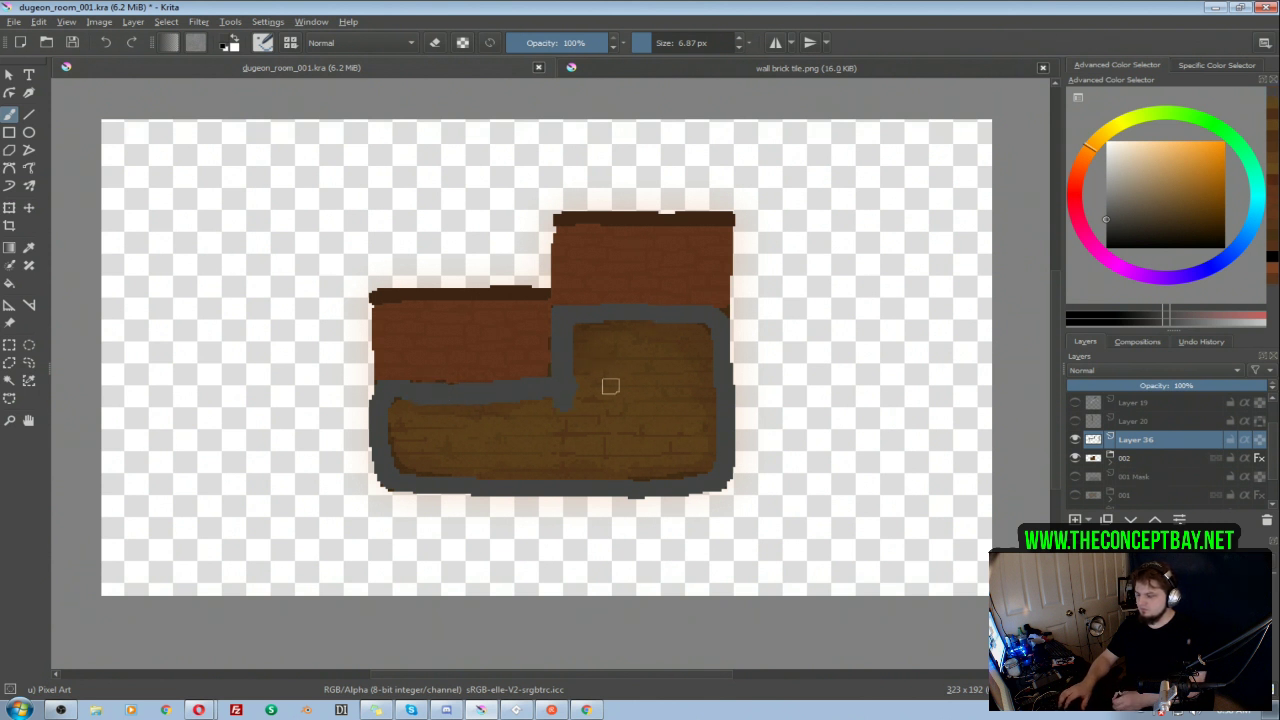
Step: Try to bucket-fill the floor outline with dark grey, first with the room shown and again with the layer isolated
{"action": "key", "text": "f"}
{"action": "left_click", "coordinate": [623, 374]}
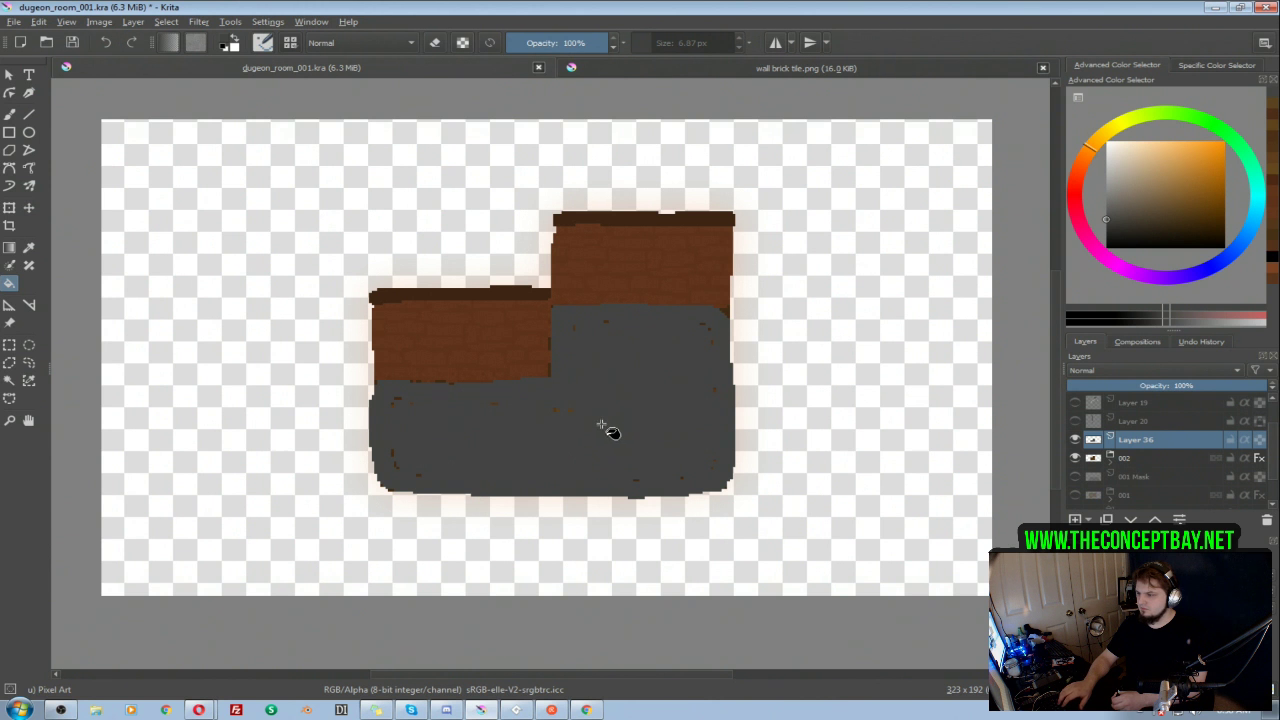
{"action": "key", "text": "ctrl+z"}
{"action": "key", "text": "alt+i"}
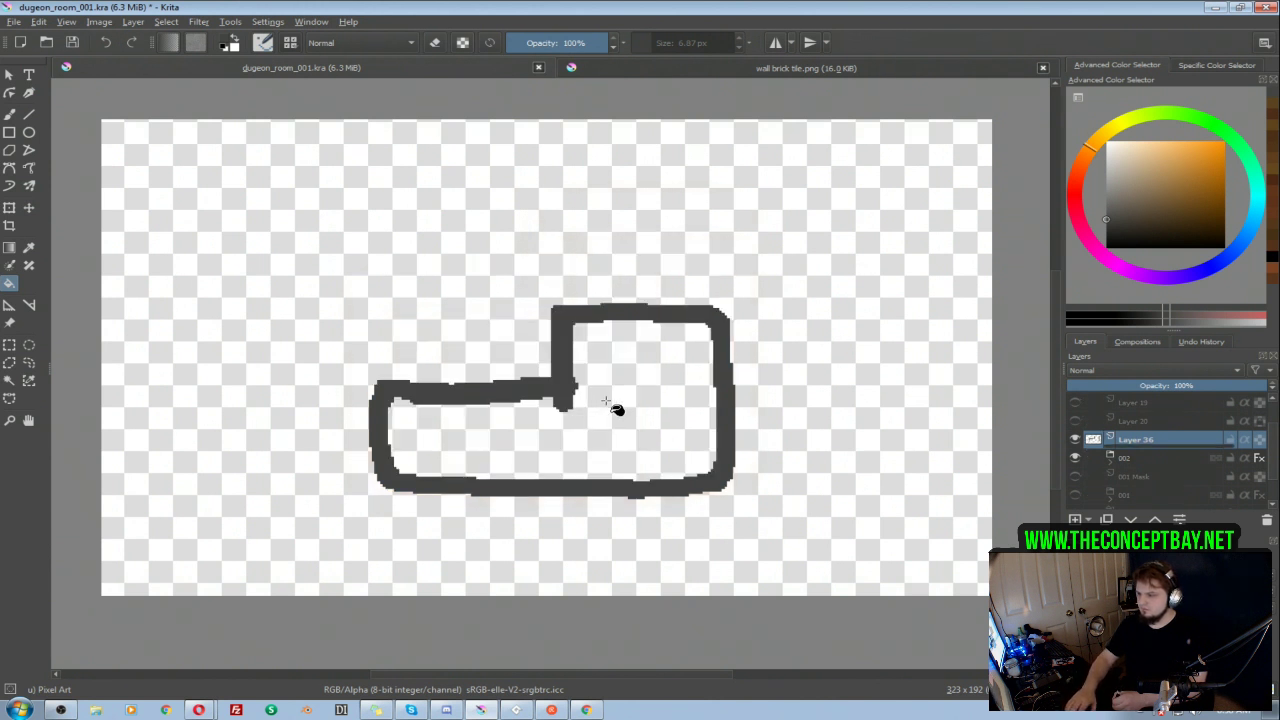
{"action": "left_click", "coordinate": [607, 413]}
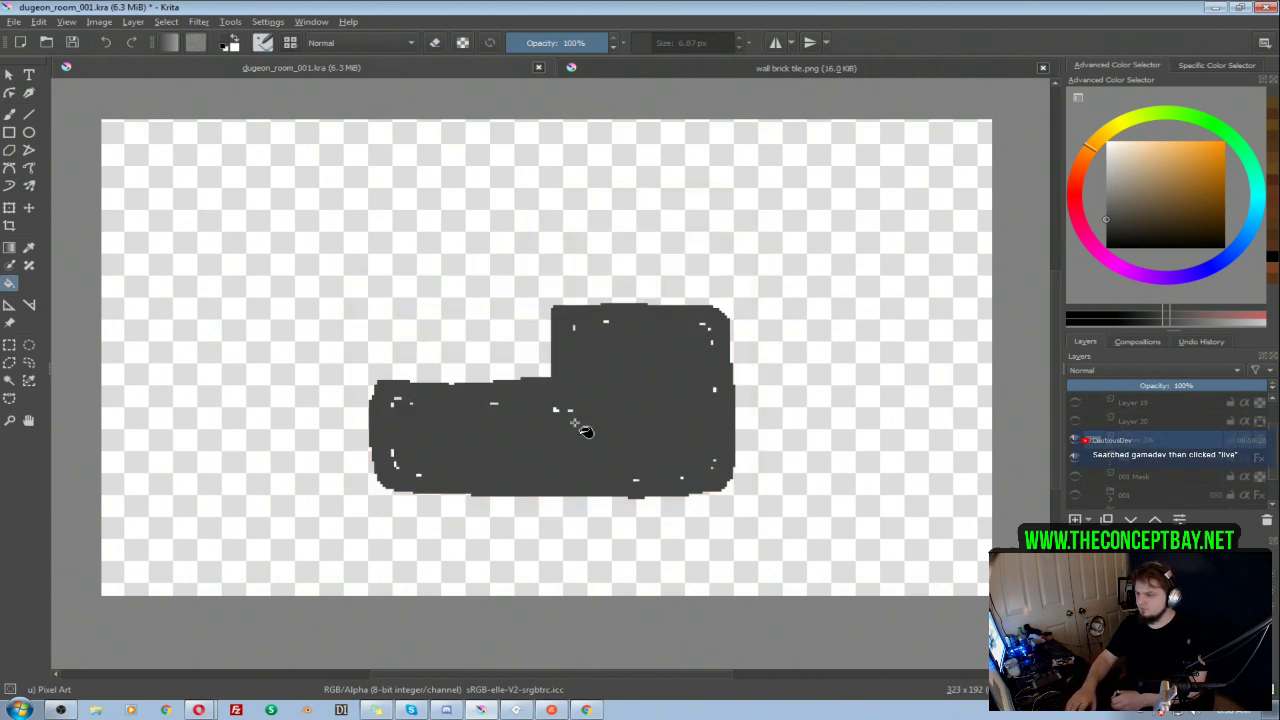
{"action": "key", "text": "ctrl+z"}
Step: Select the whole L-shaped floor by selecting the empty area outside the outline and inverting the selection
{"action": "key", "text": "w"}
{"action": "left_click", "coordinate": [773, 385]}
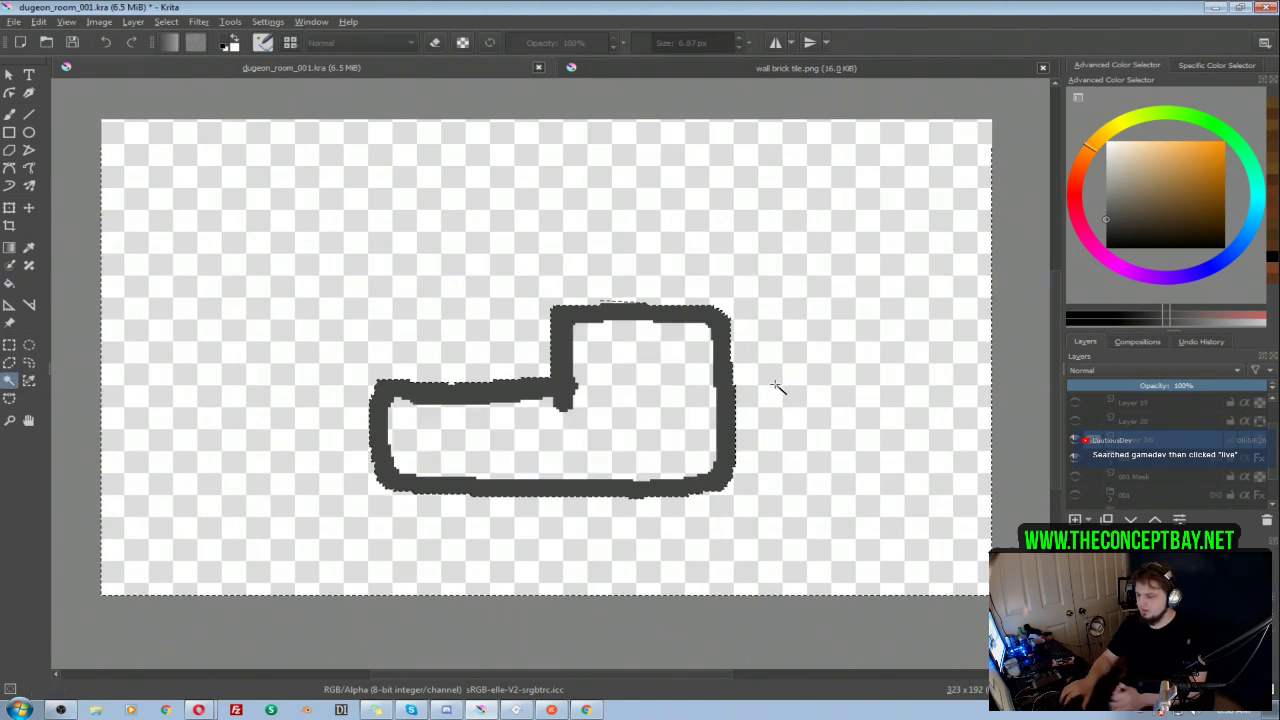
{"action": "key", "text": "ctrl+shift+i"}
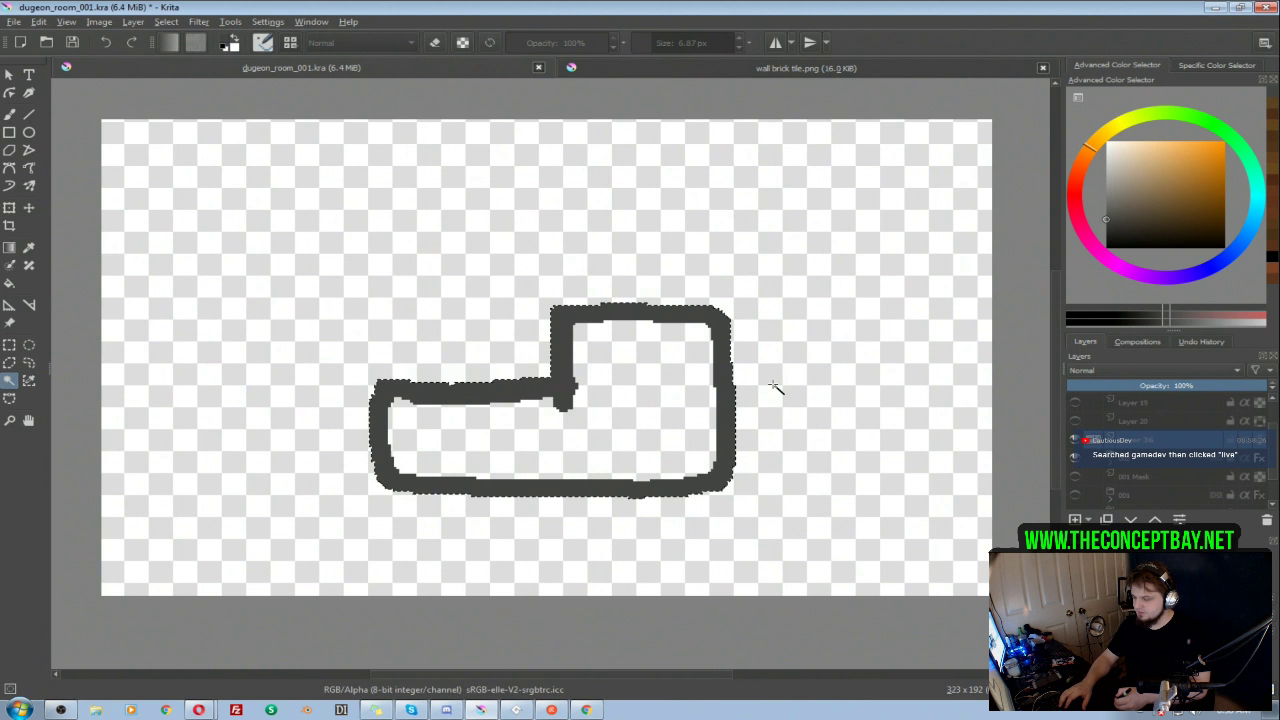
Step: Try a bucket fill inside the floor selection and undo it
{"action": "key", "text": "f"}
{"action": "left_click", "coordinate": [623, 411]}
{"action": "key", "text": "ctrl+z"}
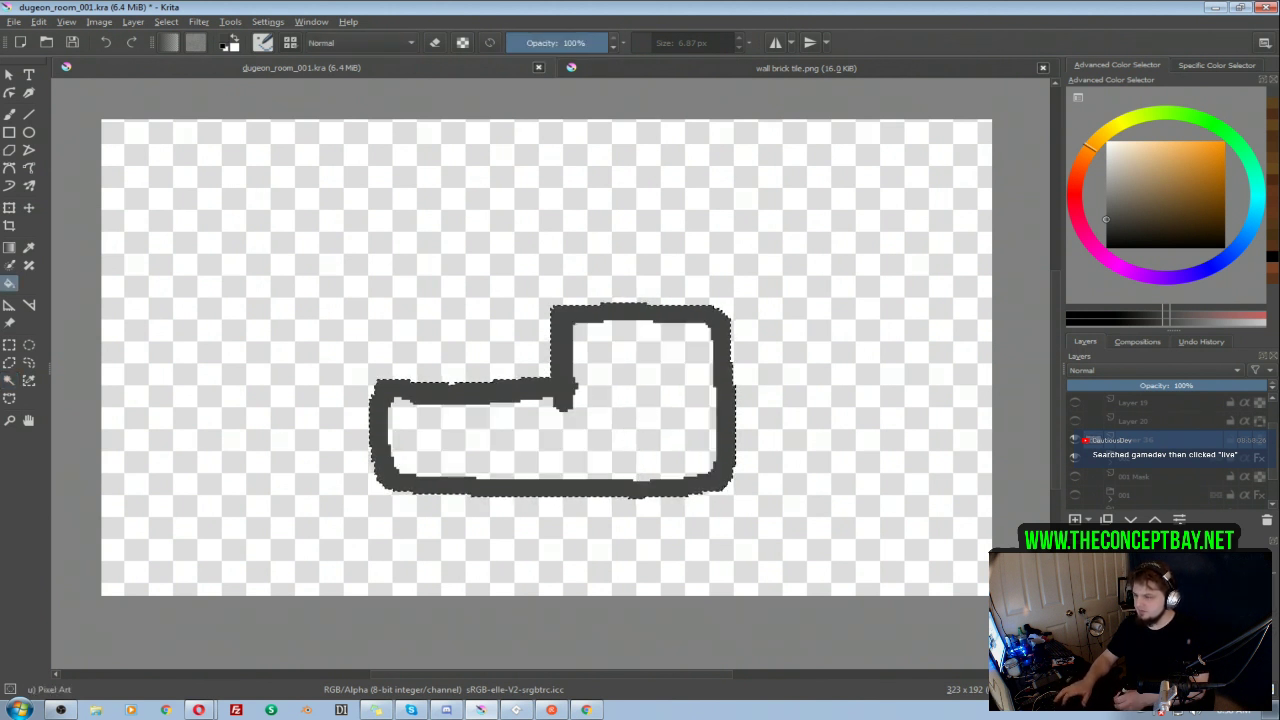
Step: Paint the selected floor area solid dark grey with a brush of about 67 px and end the layer isolation
{"action": "key", "text": "b"}
{"action": "mouse_move", "coordinate": [773, 381]}
{"action": "left_mouse_down"}
{"action": "mouse_move", "coordinate": [673, 443]}
{"action": "mouse_move", "coordinate": [571, 425]}
{"action": "mouse_move", "coordinate": [443, 443]}
{"action": "left_mouse_up"}
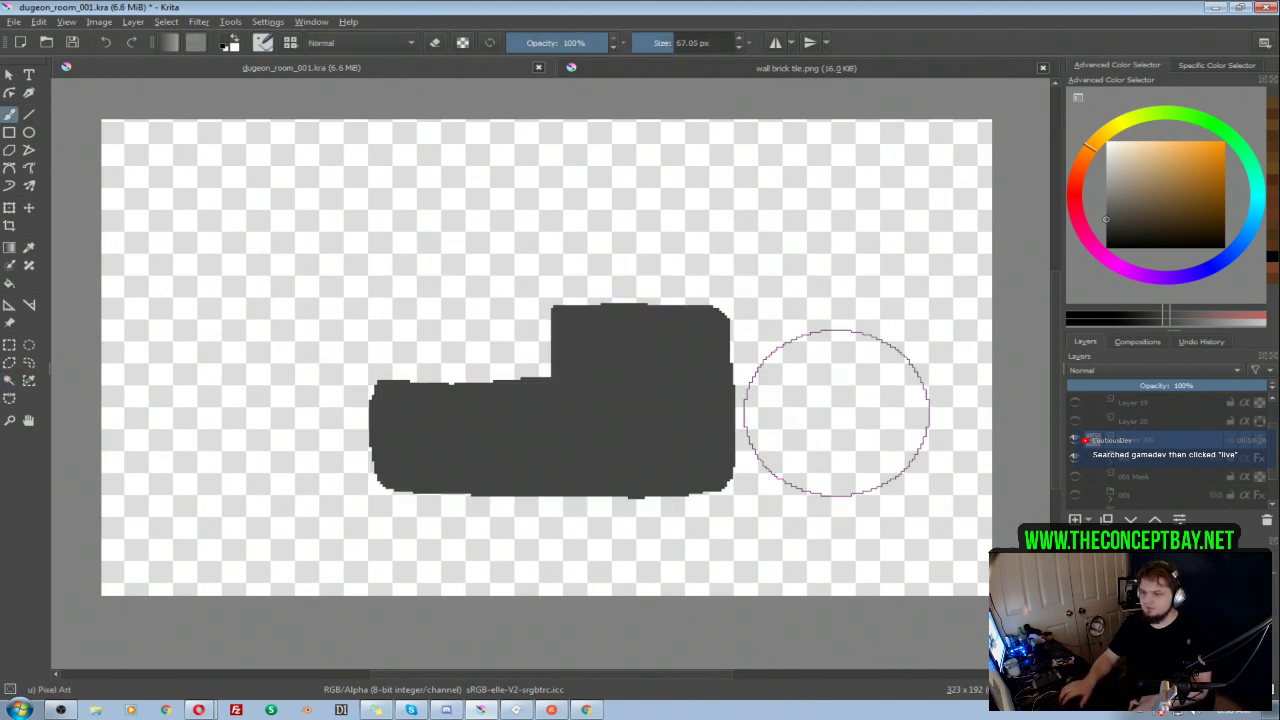
{"action": "left_click", "coordinate": [1114, 448], "text": "alt"}
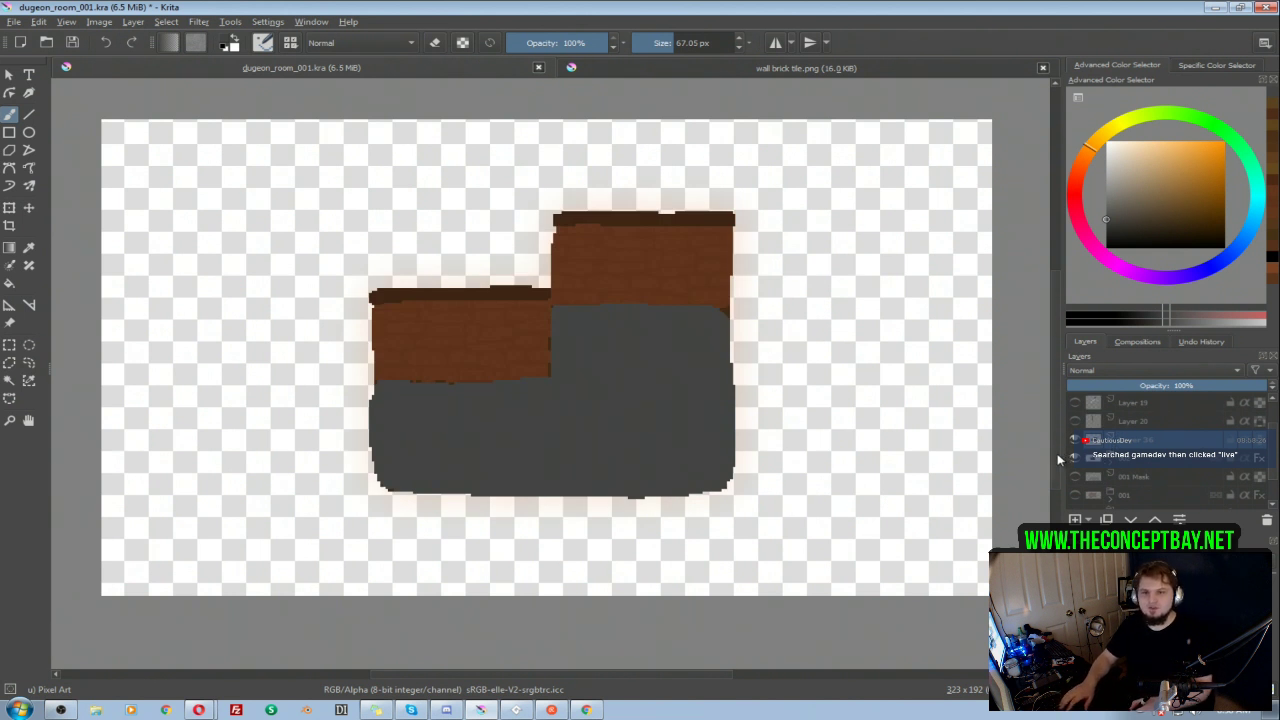
Step: Reduce the brush size to 5.57 px and rename the grey floor layer to "002 Mask"
{"action": "left_click_drag", "start_coordinate": [632, 402], "coordinate": [657, 406]}
{"action": "left_click_drag", "start_coordinate": [863, 343], "coordinate": [718, 316], "text": "shift"}
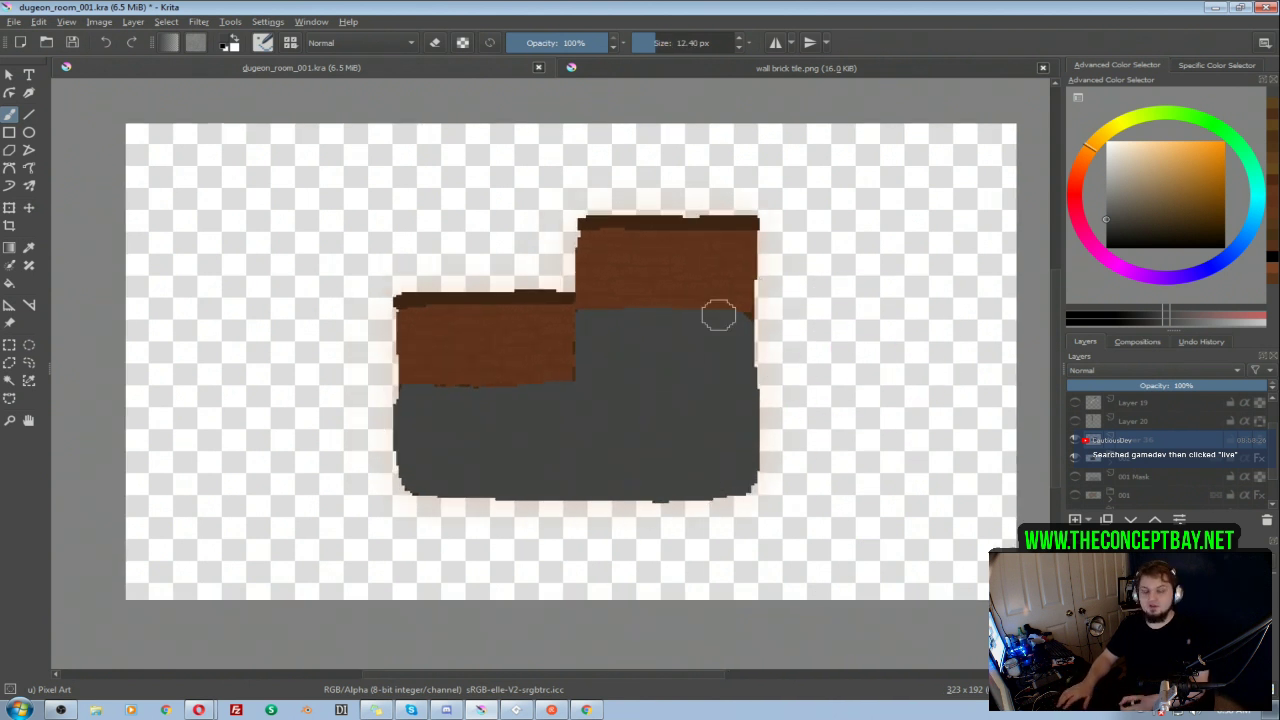
{"action": "left_click_drag", "start_coordinate": [880, 367], "coordinate": [874, 385], "text": "shift"}
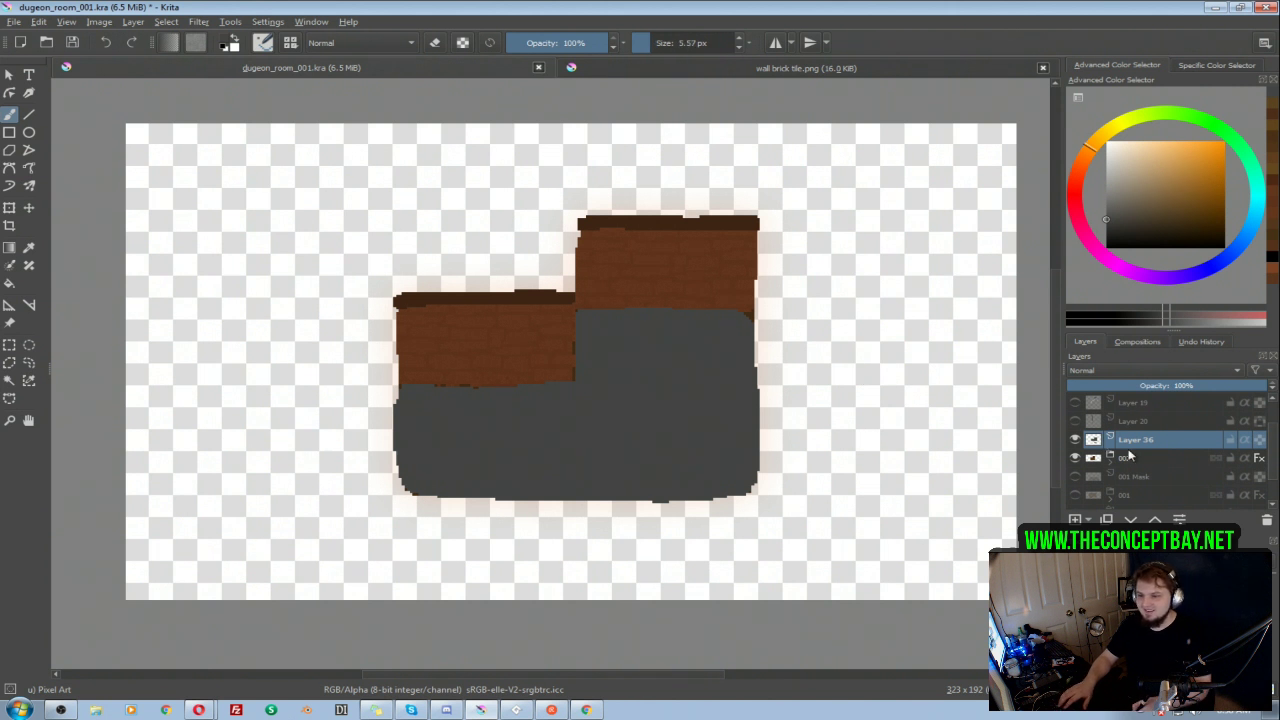
{"action": "double_click", "coordinate": [1140, 440]}
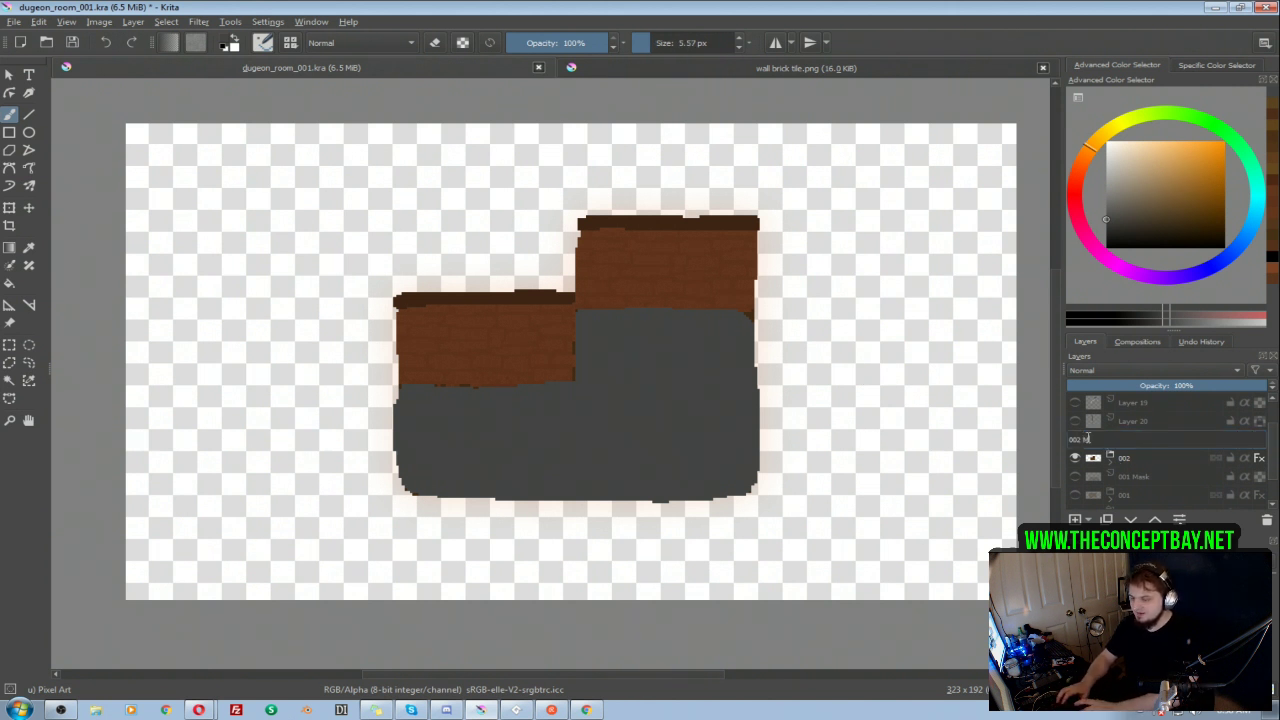
{"action": "key", "text": "Return"}
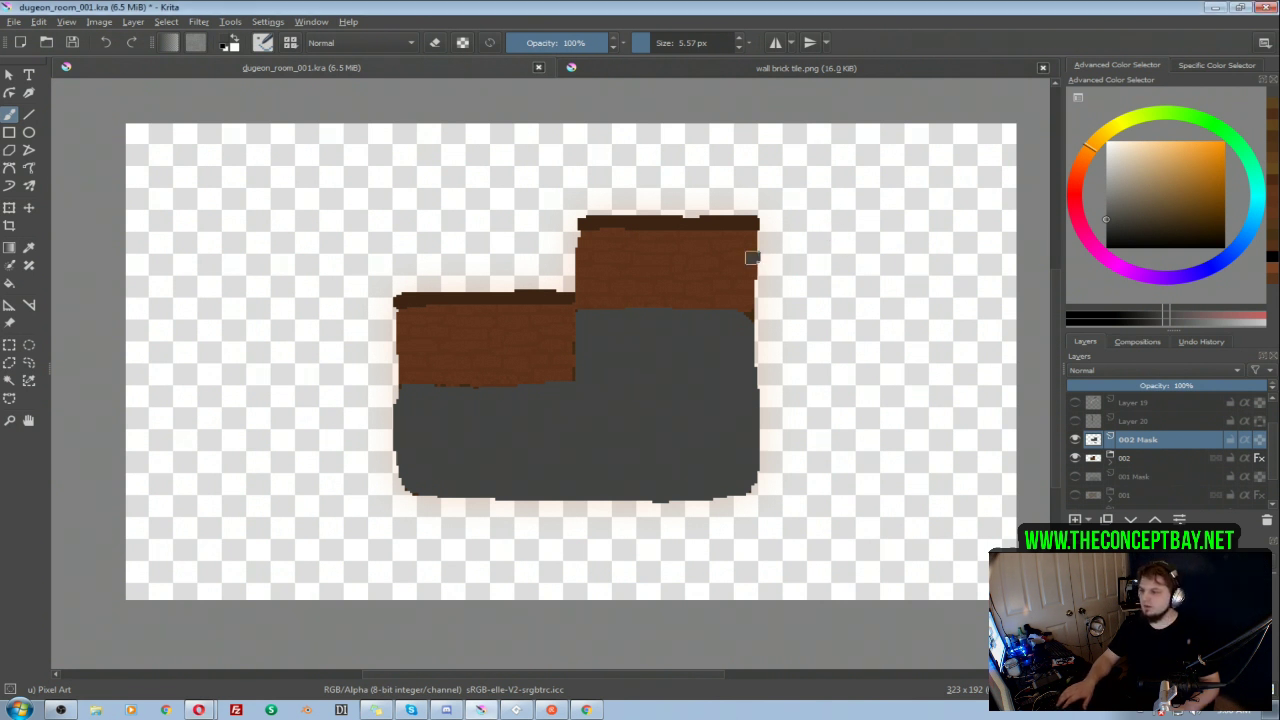
Step: Erase a thin border from the 002 Mask along the L-shaped floor's edges with the 5.57 px brush
{"action": "left_click", "coordinate": [1076, 458]}
{"action": "left_click", "coordinate": [1076, 458]}
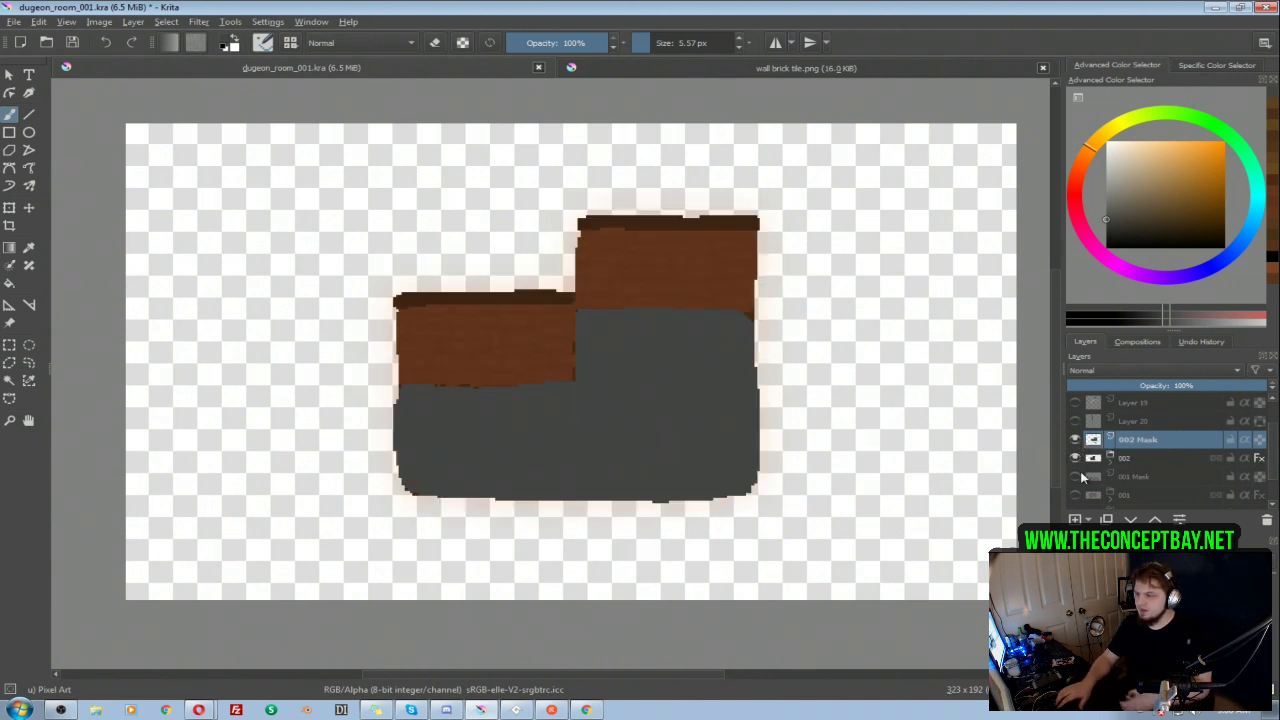
{"action": "key", "text": "e"}
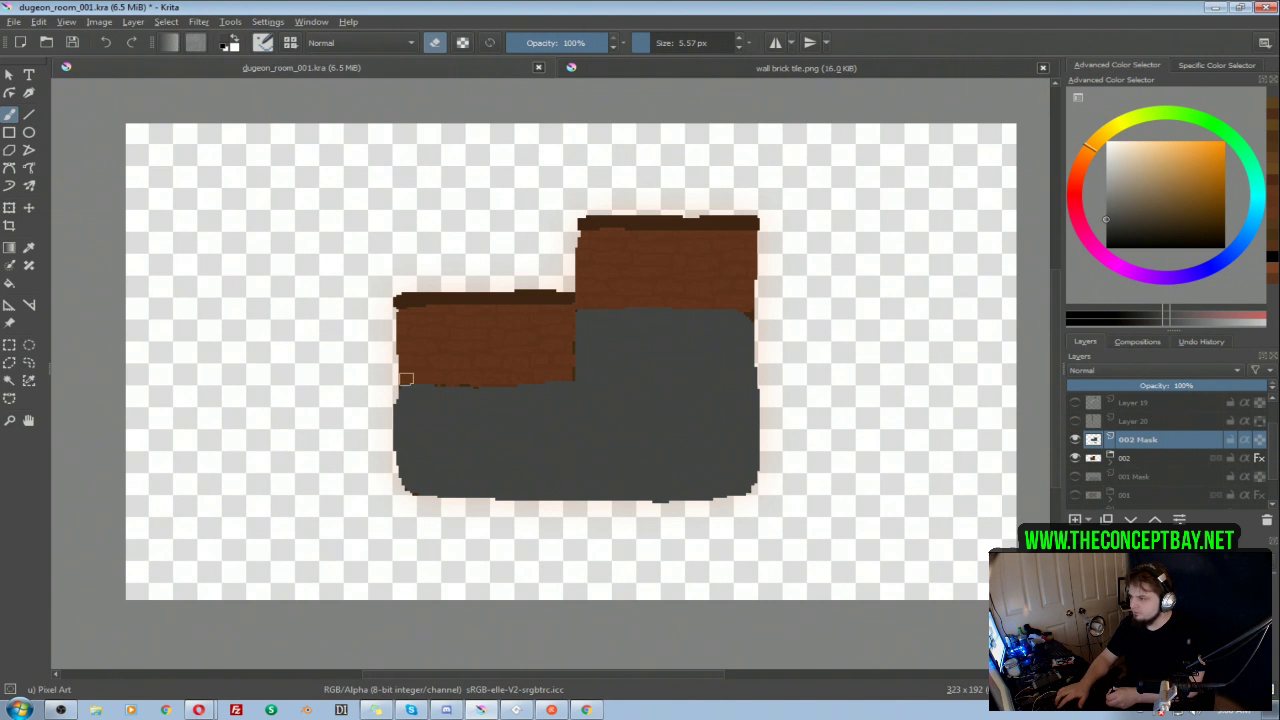
{"action": "mouse_move", "coordinate": [407, 377]}
{"action": "left_mouse_down"}
{"action": "mouse_move", "coordinate": [393, 458]}
{"action": "mouse_move", "coordinate": [415, 511]}
{"action": "left_mouse_up"}
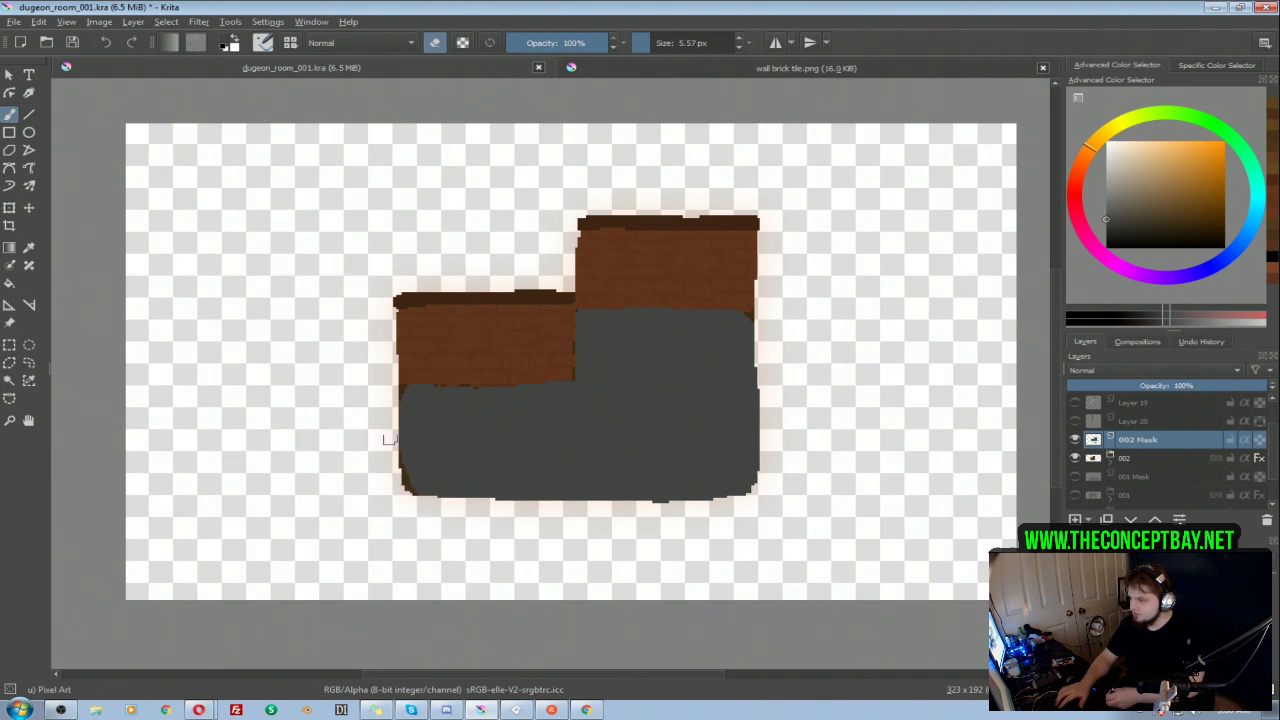
{"action": "mouse_move", "coordinate": [398, 386]}
{"action": "left_mouse_down"}
{"action": "mouse_move", "coordinate": [412, 493]}
{"action": "mouse_move", "coordinate": [584, 500]}
{"action": "mouse_move", "coordinate": [762, 475]}
{"action": "mouse_move", "coordinate": [751, 310]}
{"action": "mouse_move", "coordinate": [756, 319]}
{"action": "mouse_move", "coordinate": [665, 303]}
{"action": "mouse_move", "coordinate": [561, 317]}
{"action": "left_mouse_up"}
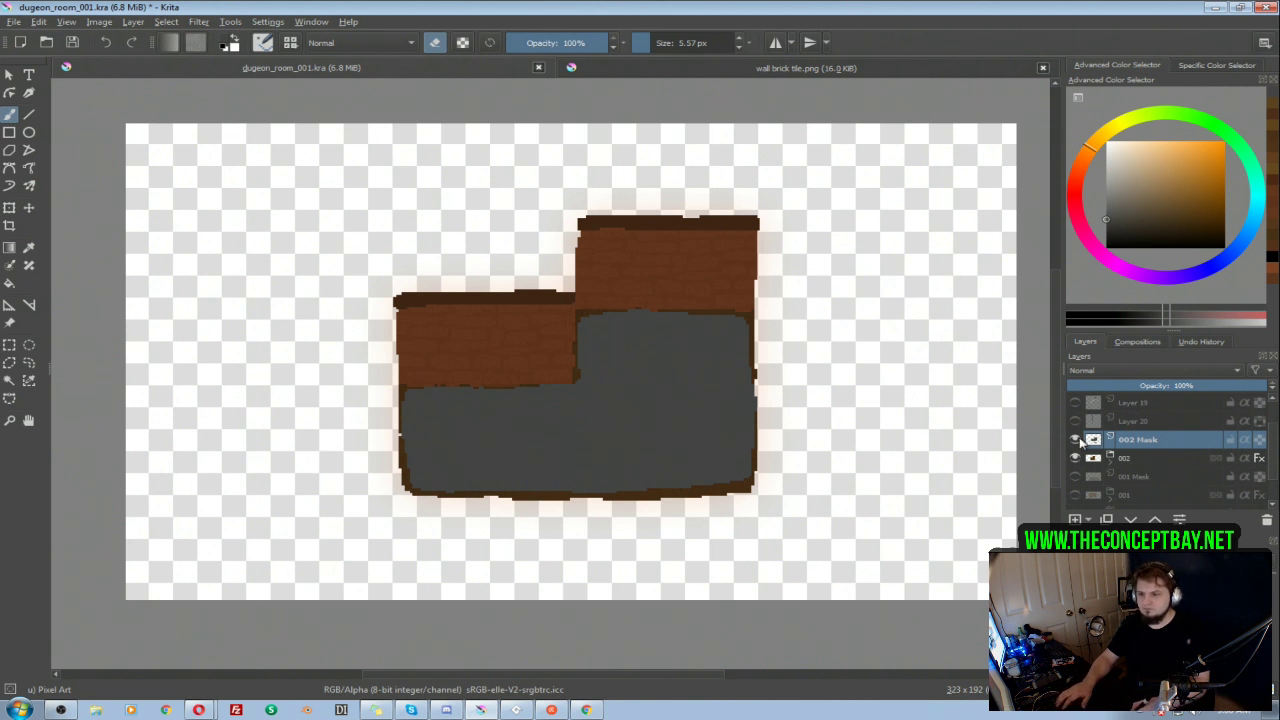
Step: Add a new paint layer above 002 Mask and hide the mask
{"action": "left_click", "coordinate": [1076, 520]}
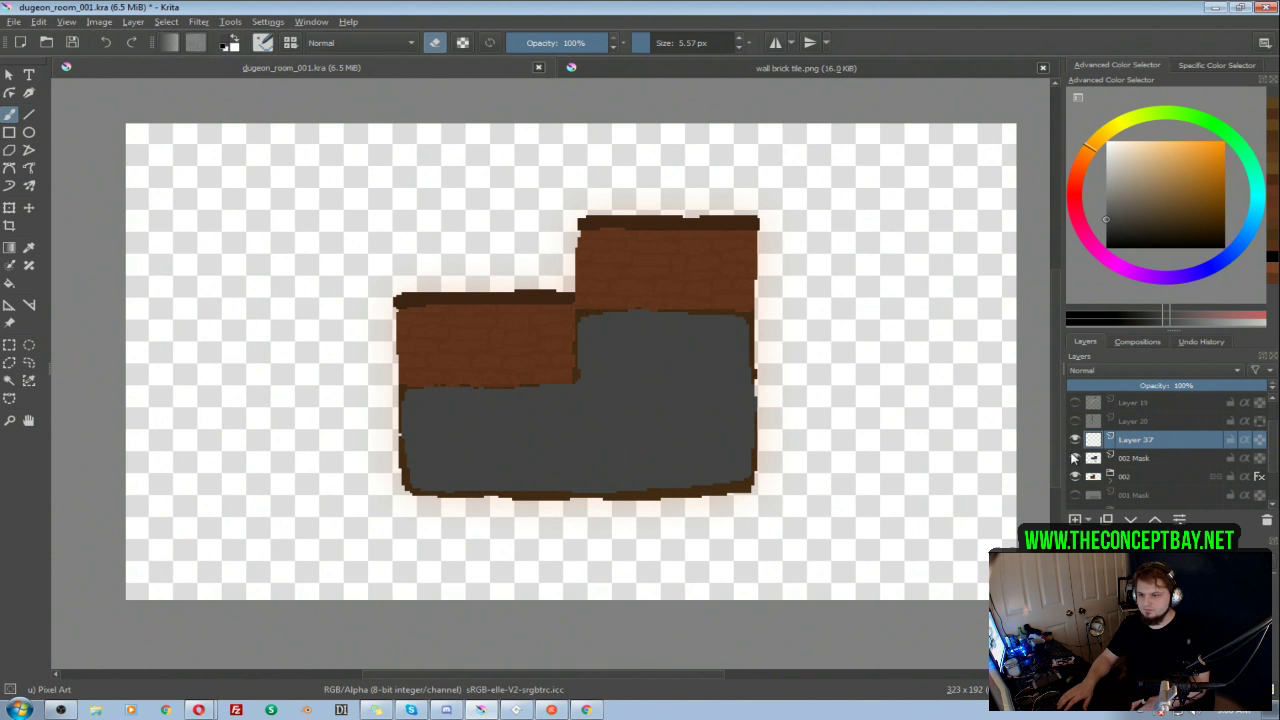
{"action": "left_click", "coordinate": [1075, 458]}
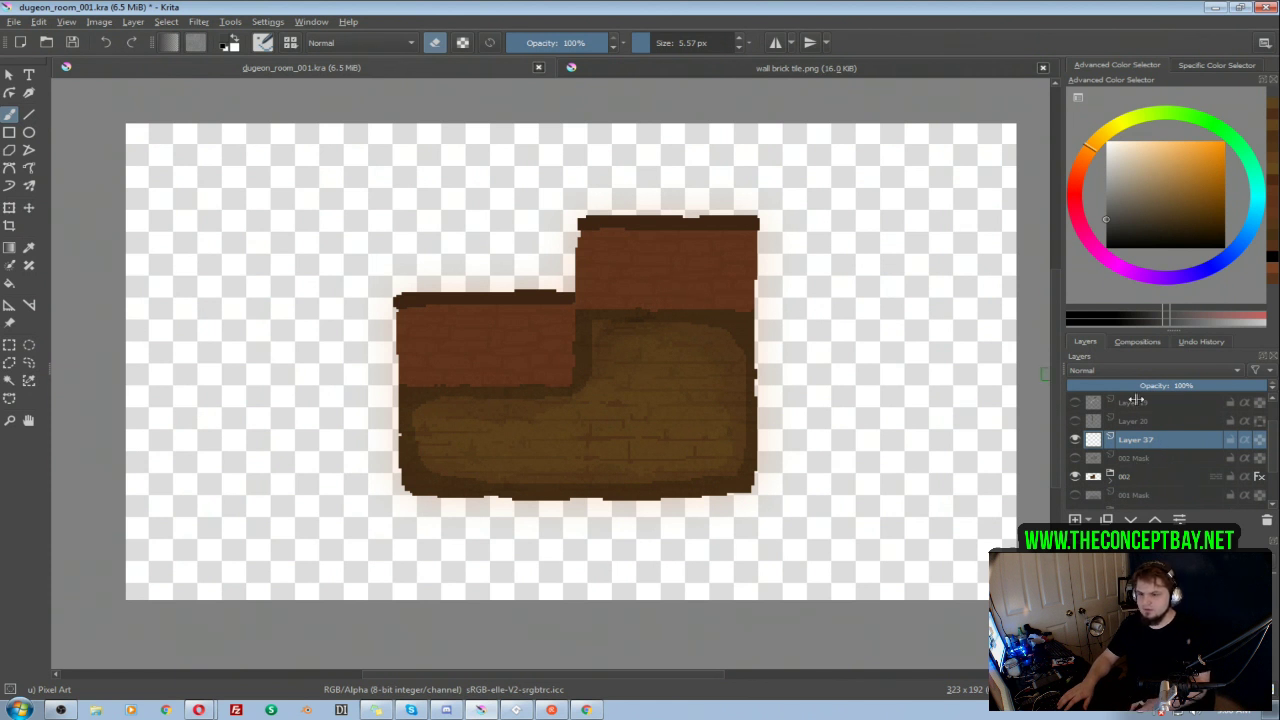
{"action": "left_click_drag", "start_coordinate": [786, 276], "coordinate": [786, 300]}
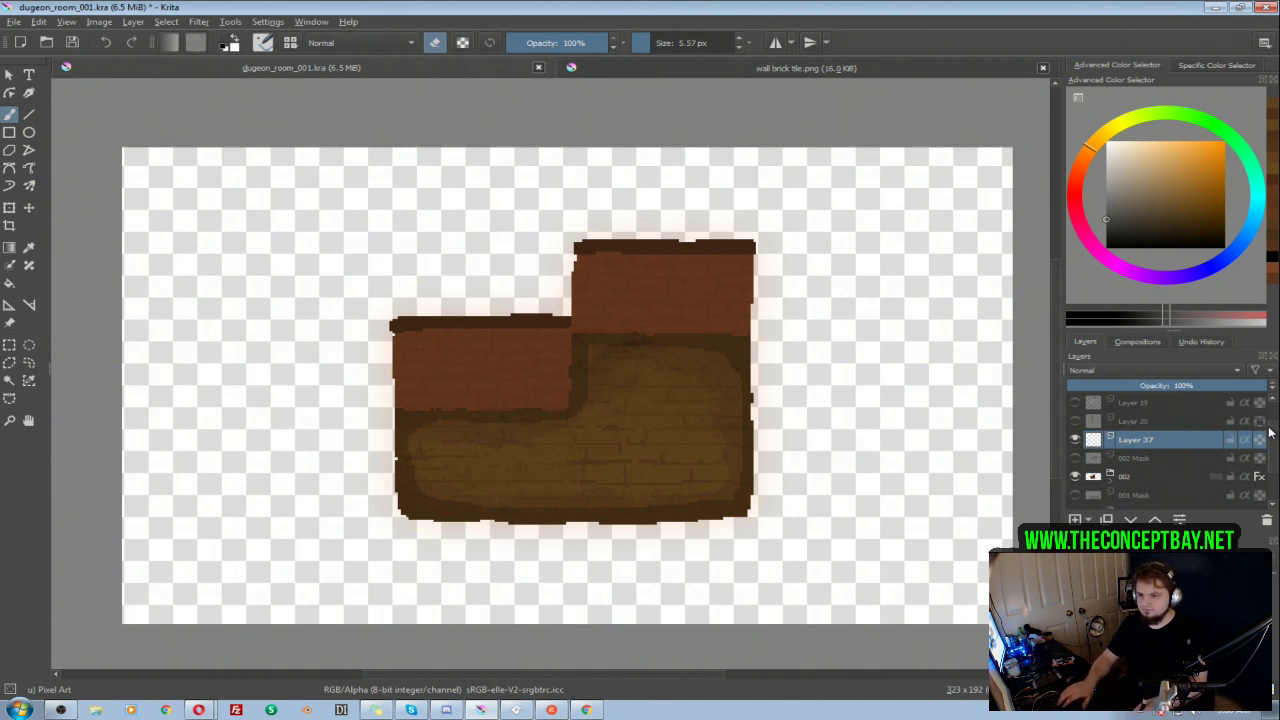
Step: Show the colour swatch group Layer 32 and delete the top-level Layer 19 containing the diagonal streaks
{"action": "scroll", "coordinate": [1165, 403], "scroll_direction": "up", "scroll_amount": 1}
{"action": "left_click", "coordinate": [1075, 403]}
{"action": "left_click", "coordinate": [1075, 440]}
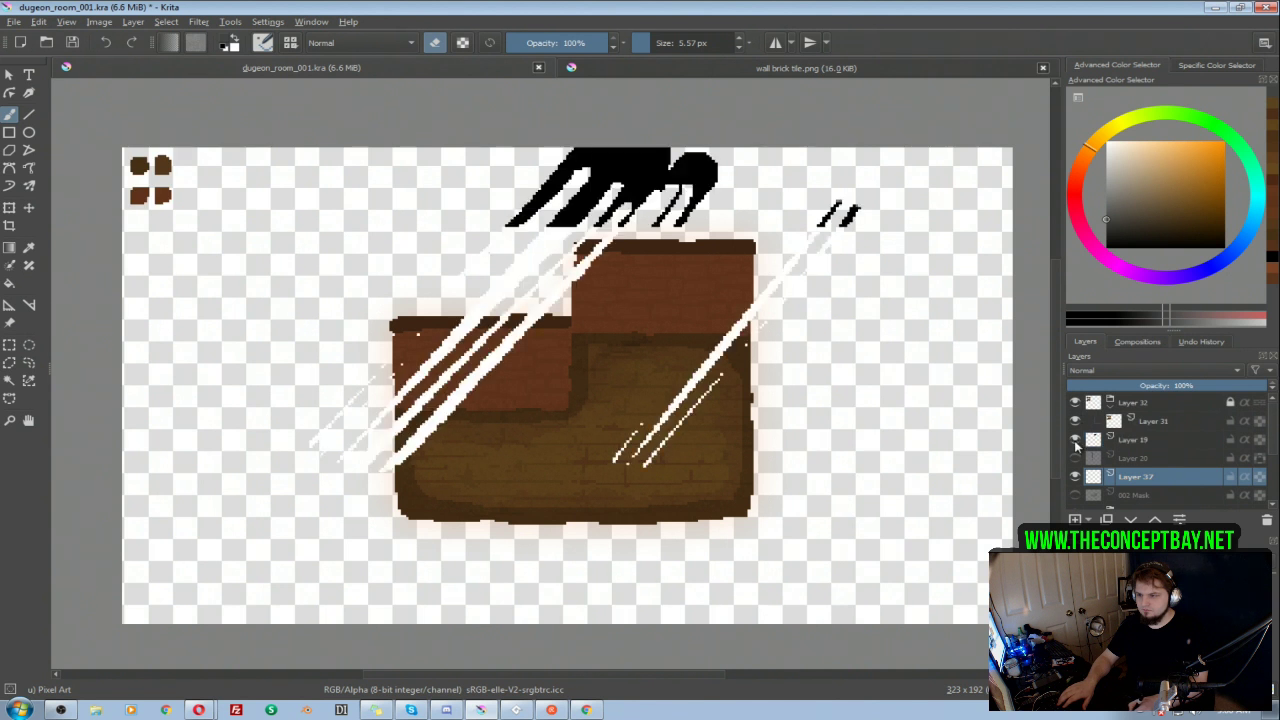
{"action": "left_click", "coordinate": [1075, 440]}
{"action": "left_click", "coordinate": [1075, 440]}
{"action": "left_click", "coordinate": [1150, 441]}
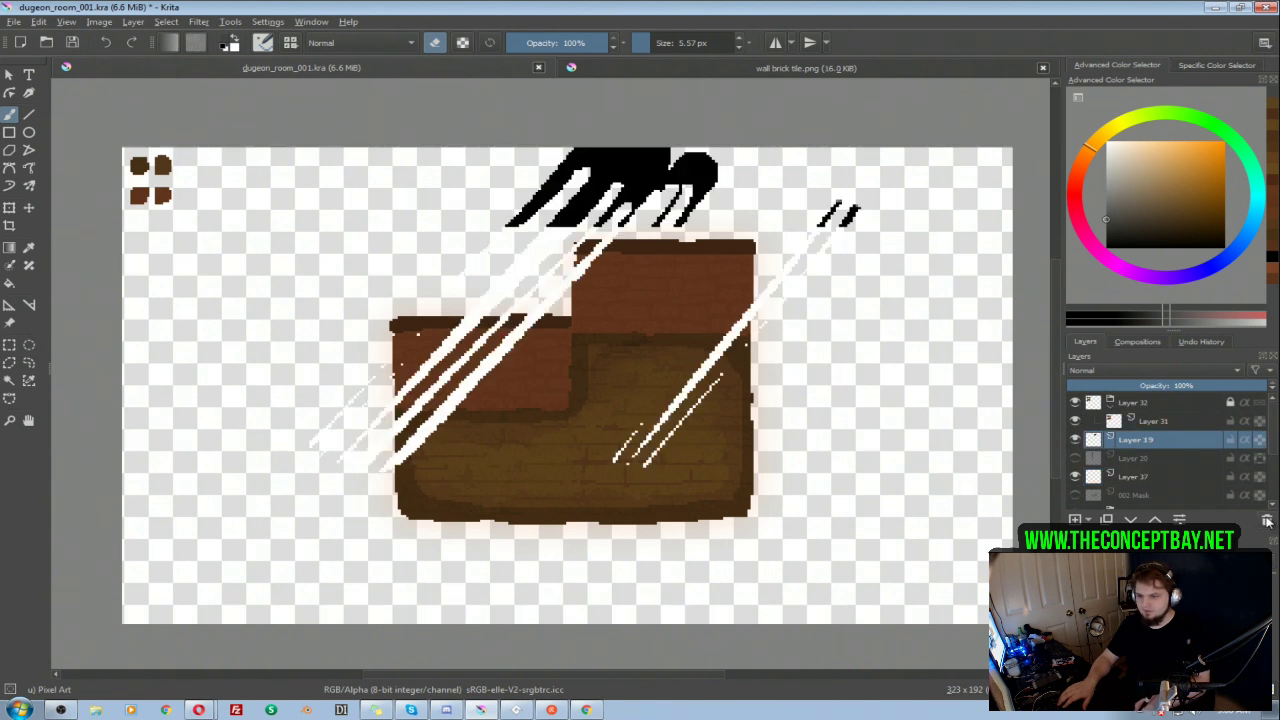
{"action": "left_click", "coordinate": [1267, 521]}
Step: Rename the wall-height marker layer, Layer 20, to "Height" and make it visible
{"action": "left_click", "coordinate": [1075, 441]}
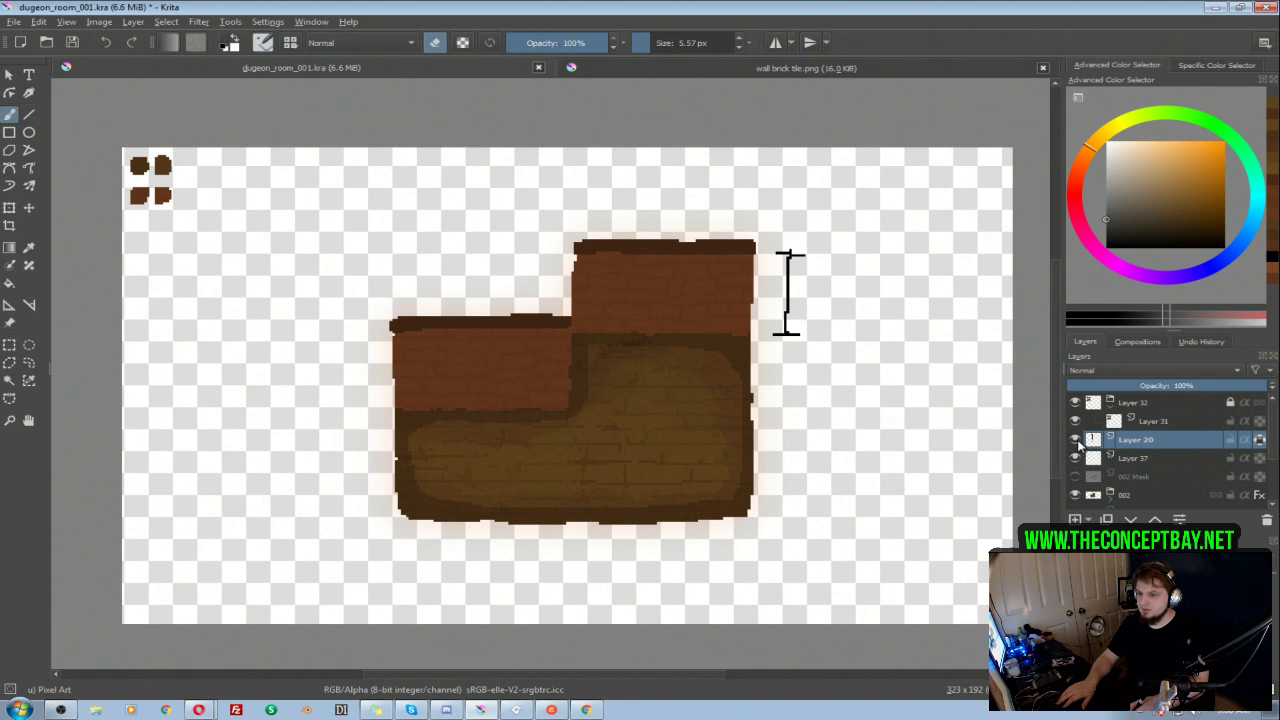
{"action": "left_click", "coordinate": [1075, 441]}
{"action": "double_click", "coordinate": [1120, 445]}
{"action": "type", "text": "Height"}
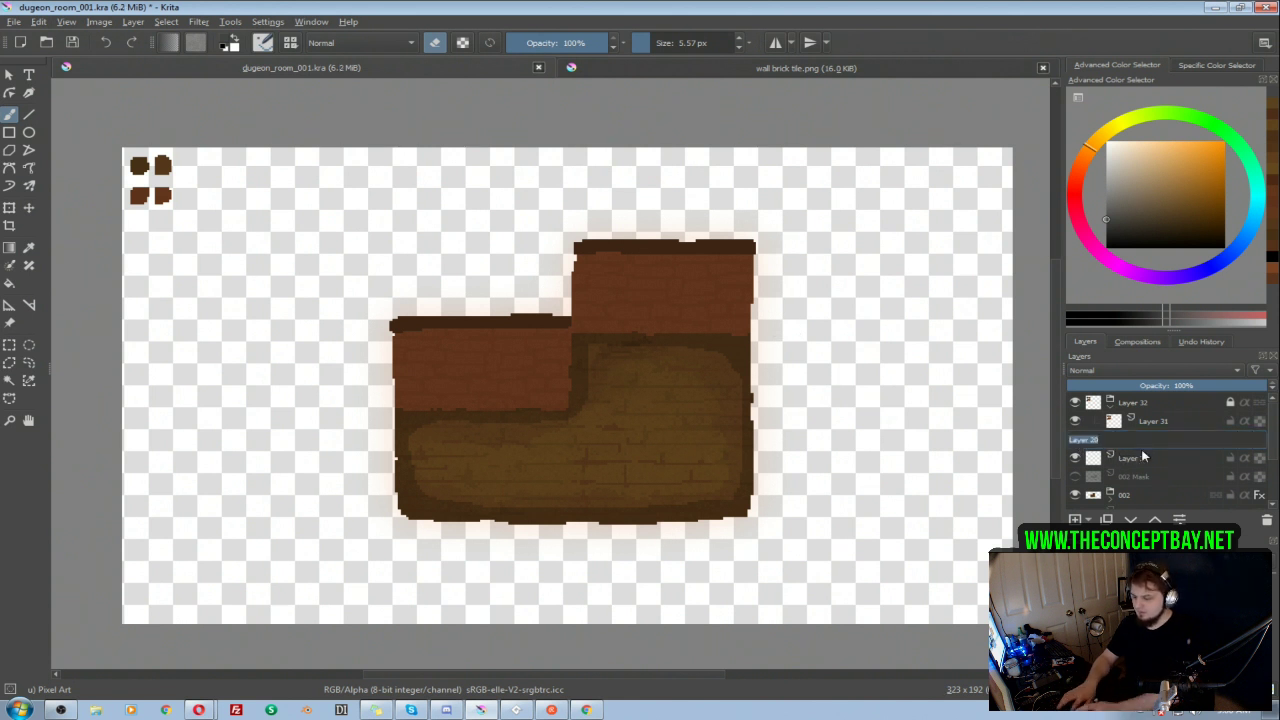
{"action": "key", "text": "Return"}
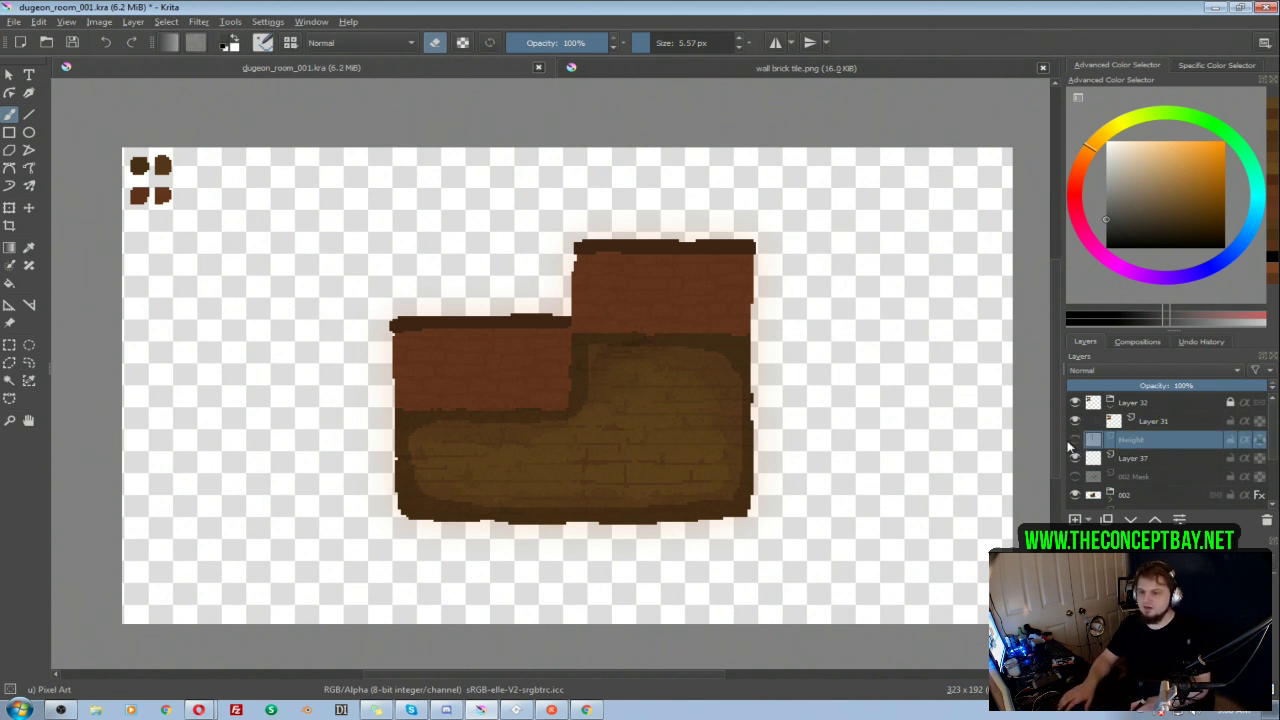
{"action": "left_click", "coordinate": [1076, 442]}
Step: Activate Layer 37, switch the brush out of eraser mode, and undo a trial stroke
{"action": "left_click", "coordinate": [1143, 461]}
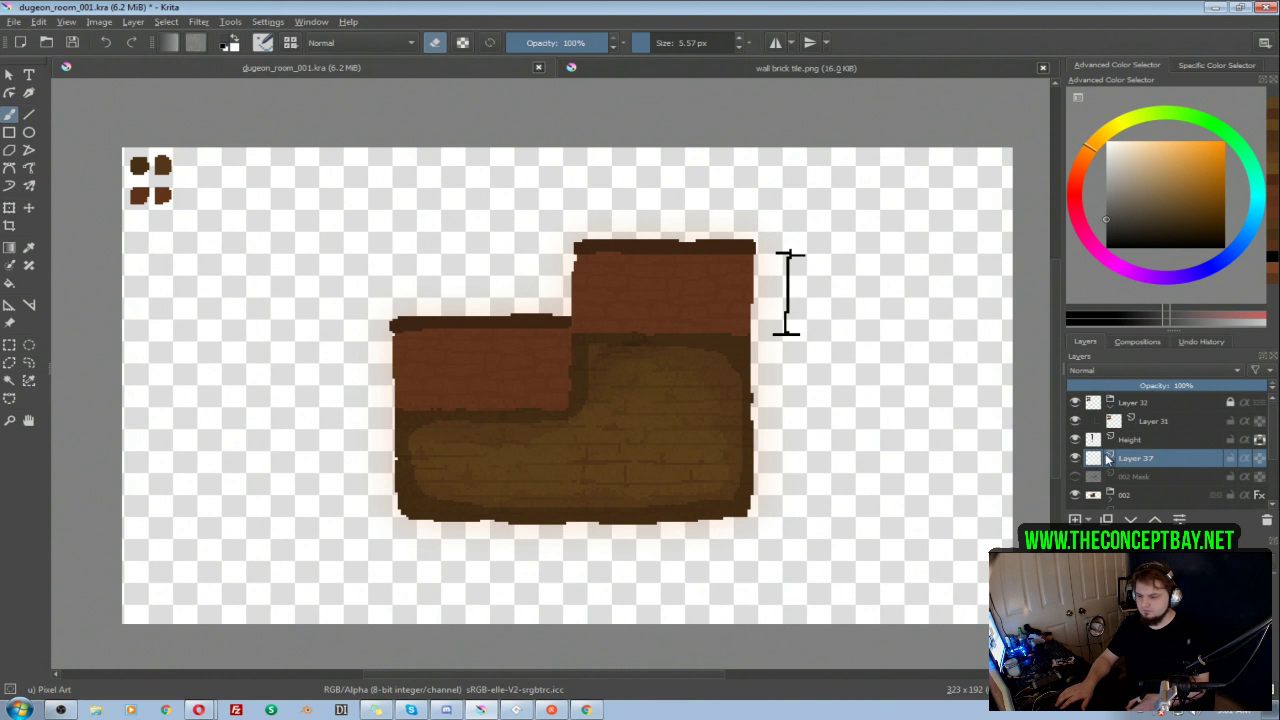
{"action": "key", "text": "e"}
{"action": "mouse_move", "coordinate": [466, 220]}
{"action": "left_mouse_down"}
{"action": "mouse_move", "coordinate": [422, 197]}
{"action": "mouse_move", "coordinate": [271, 300]}
{"action": "left_mouse_up"}
{"action": "key", "text": "ctrl+z"}
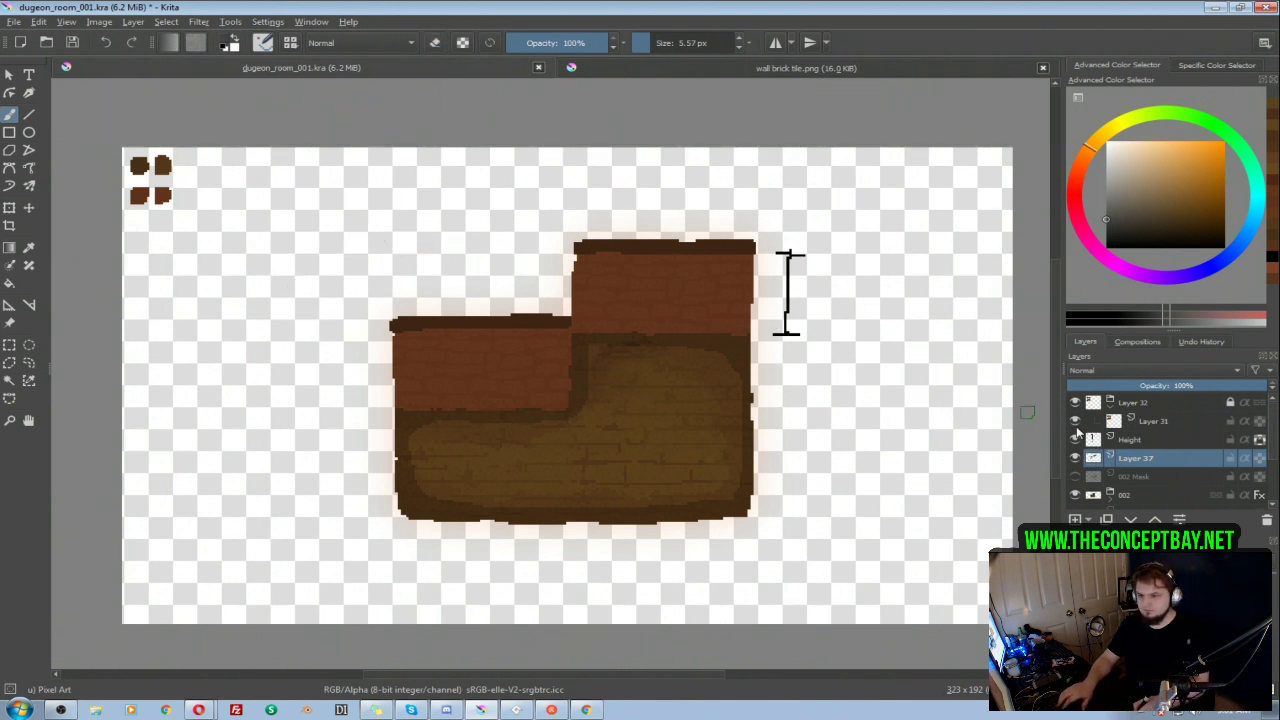
Step: Expand the 002 group down to its bottom Layer 19 and sample that layer's brown floor colour for the brush
{"action": "scroll", "coordinate": [1180, 452], "scroll_direction": "down", "scroll_amount": 3}
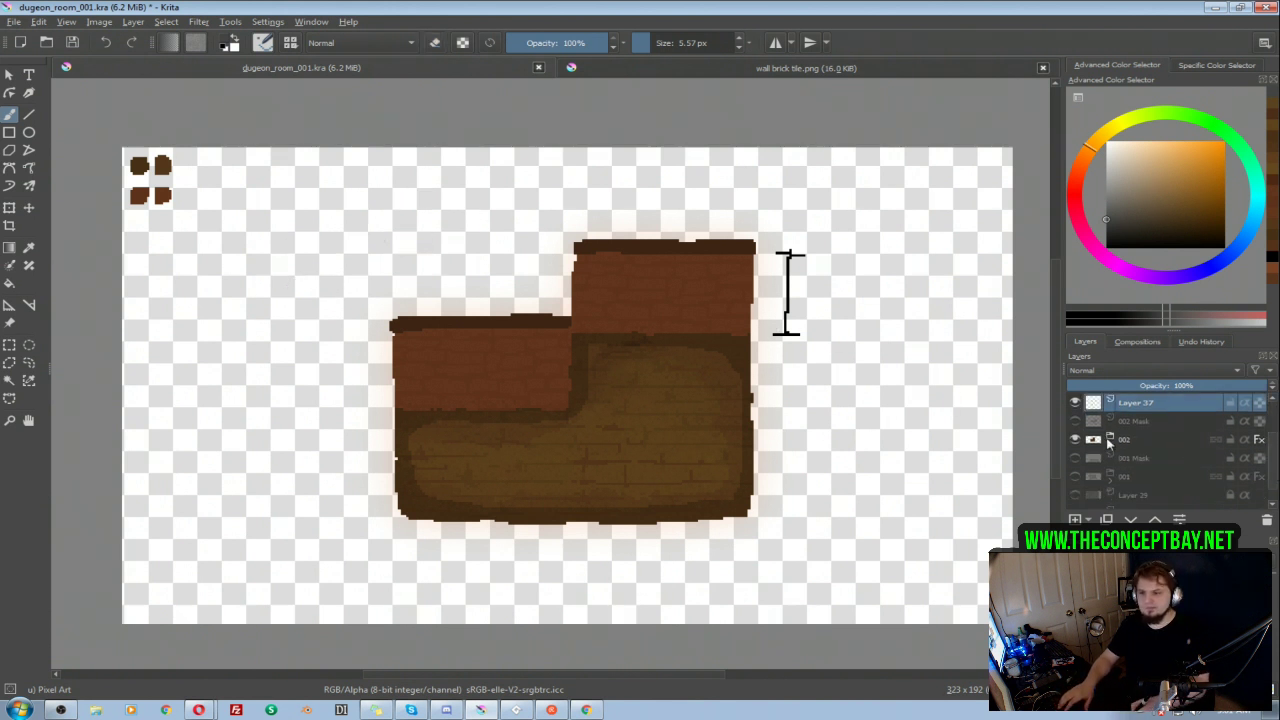
{"action": "left_click", "coordinate": [1110, 443]}
{"action": "left_click_drag", "start_coordinate": [1274, 446], "coordinate": [1275, 480]}
{"action": "left_click", "coordinate": [1129, 461]}
{"action": "left_click", "coordinate": [1131, 462]}
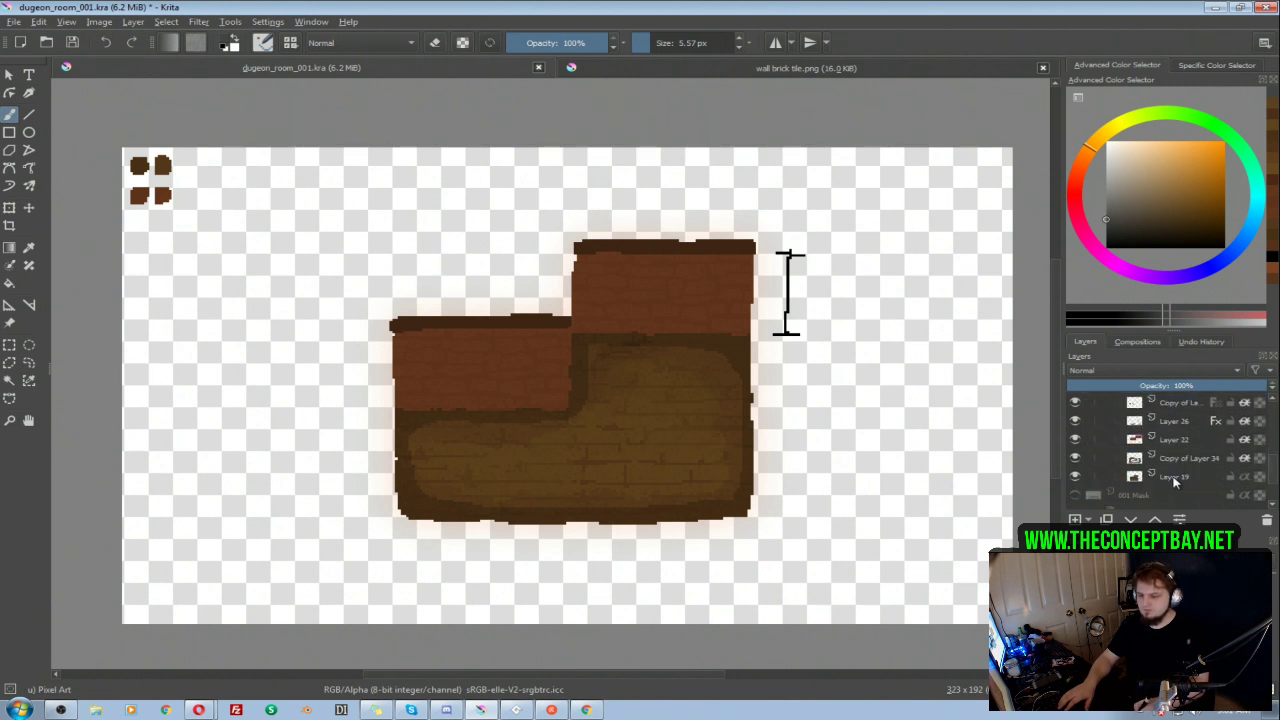
{"action": "left_click", "coordinate": [1175, 479]}
{"action": "key", "text": "i"}
{"action": "left_click", "coordinate": [630, 377], "text": "ctrl"}
{"action": "key", "text": "i"}
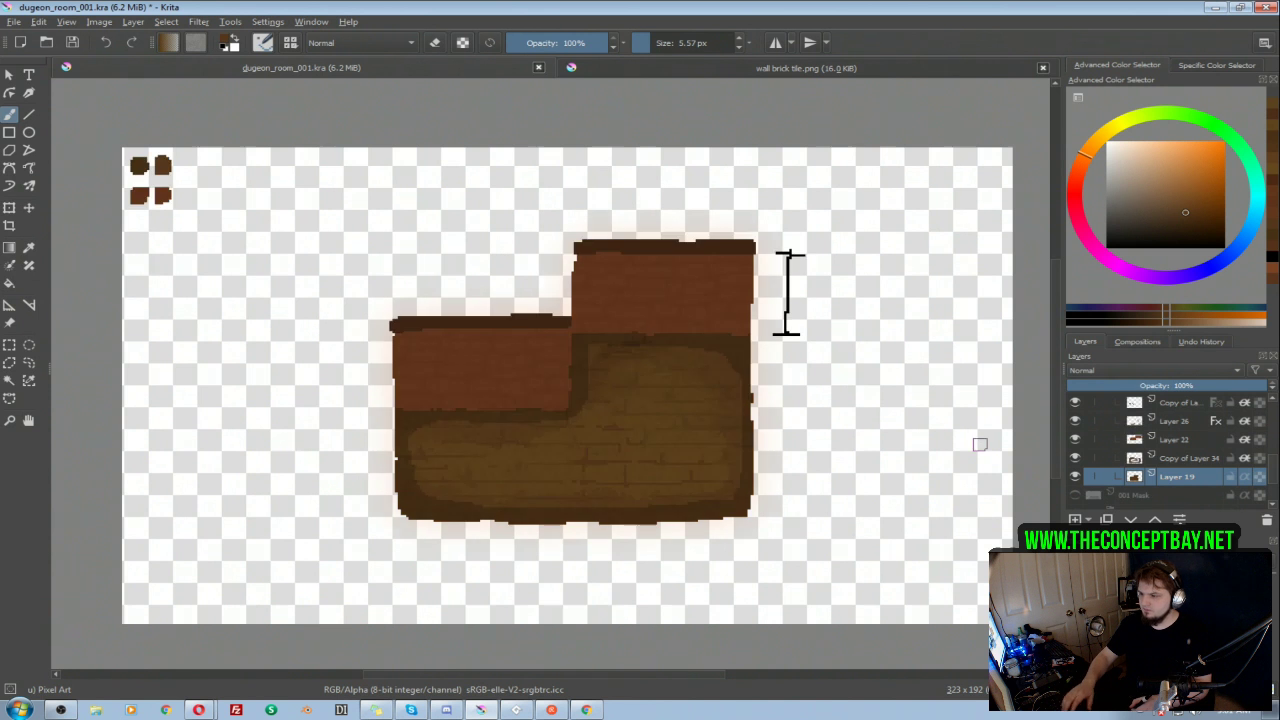
Step: Collapse the Layer 23 group inside 002 and make Layer 37 active again
{"action": "left_click_drag", "start_coordinate": [1274, 477], "coordinate": [1274, 451]}
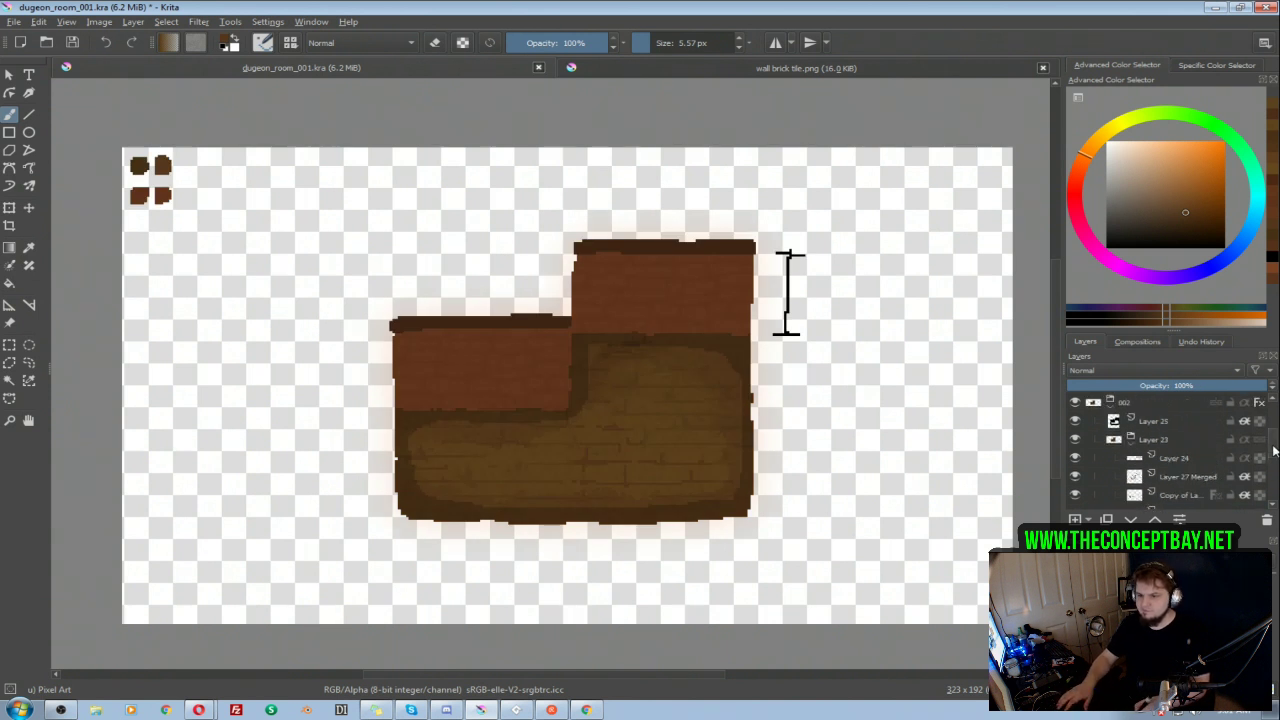
{"action": "left_click", "coordinate": [1131, 440]}
{"action": "left_click", "coordinate": [1131, 409]}
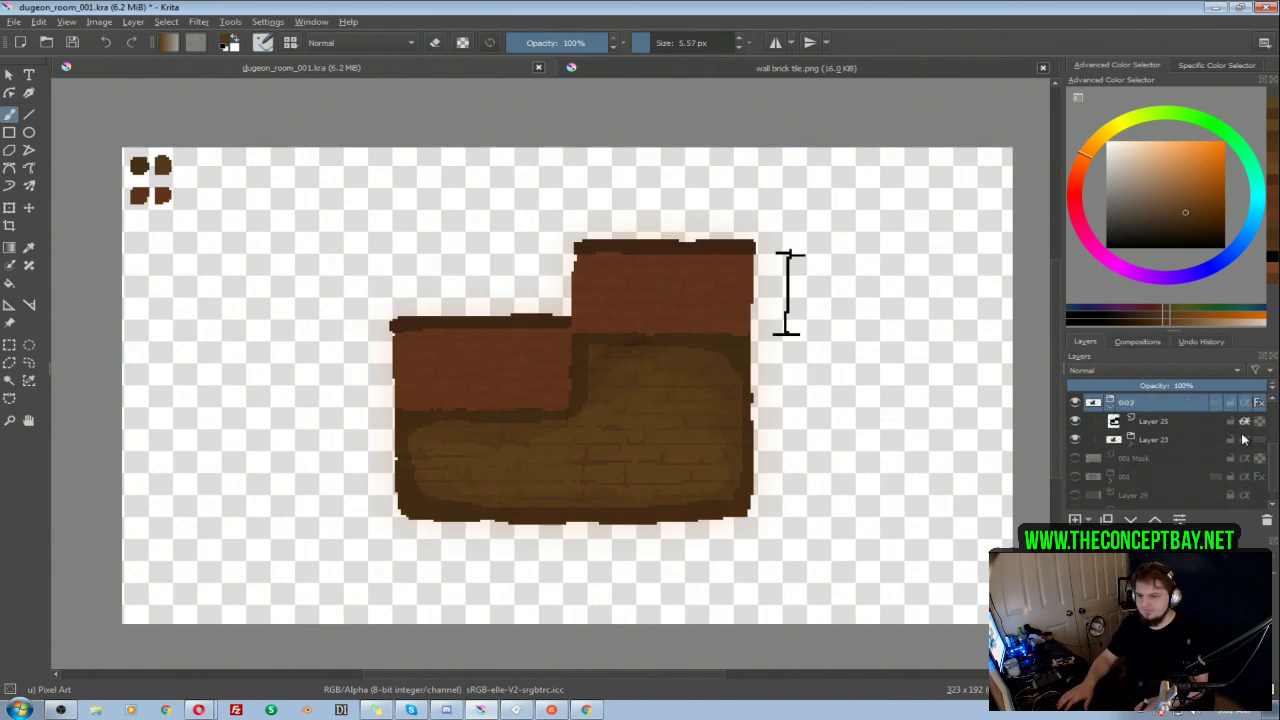
{"action": "left_click_drag", "start_coordinate": [1275, 460], "coordinate": [1272, 411]}
{"action": "left_click", "coordinate": [1138, 458]}
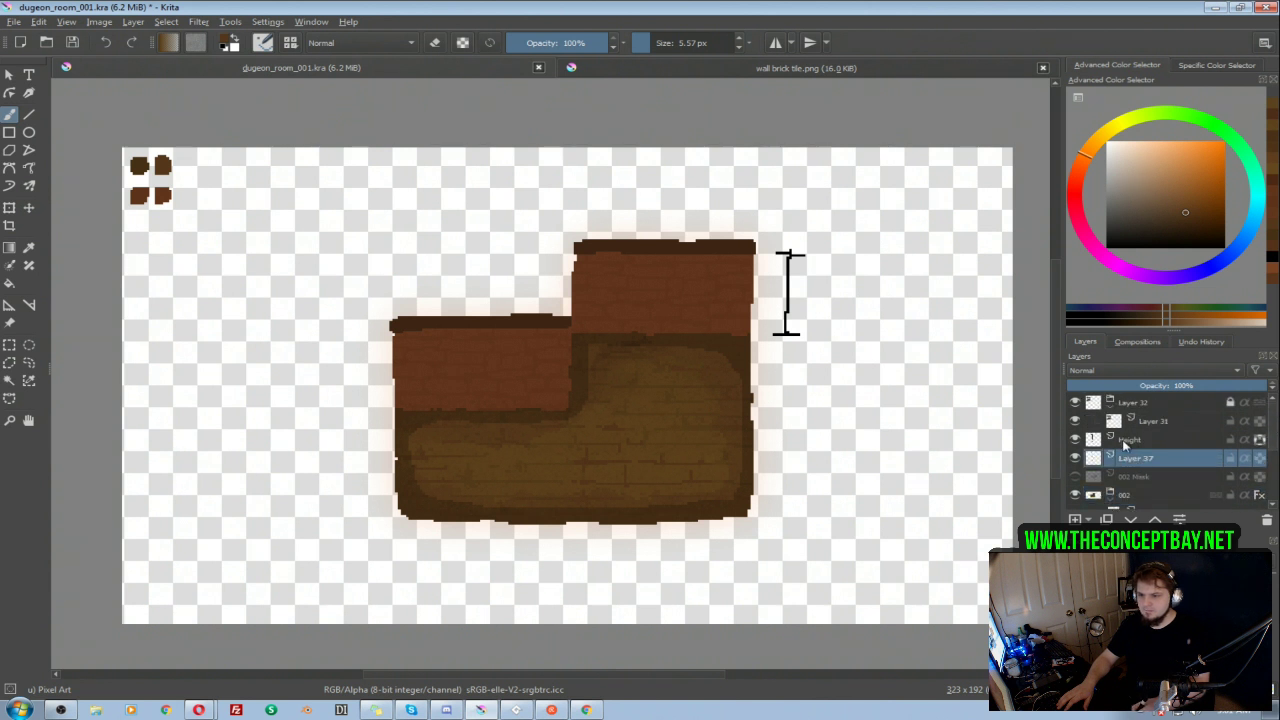
Step: Check what Layer 31 contains by toggling its visibility, reselect Layer 37, and collapse the Layer 32 group
{"action": "left_click", "coordinate": [1141, 426]}
{"action": "left_click", "coordinate": [1075, 422]}
{"action": "left_click", "coordinate": [1075, 422]}
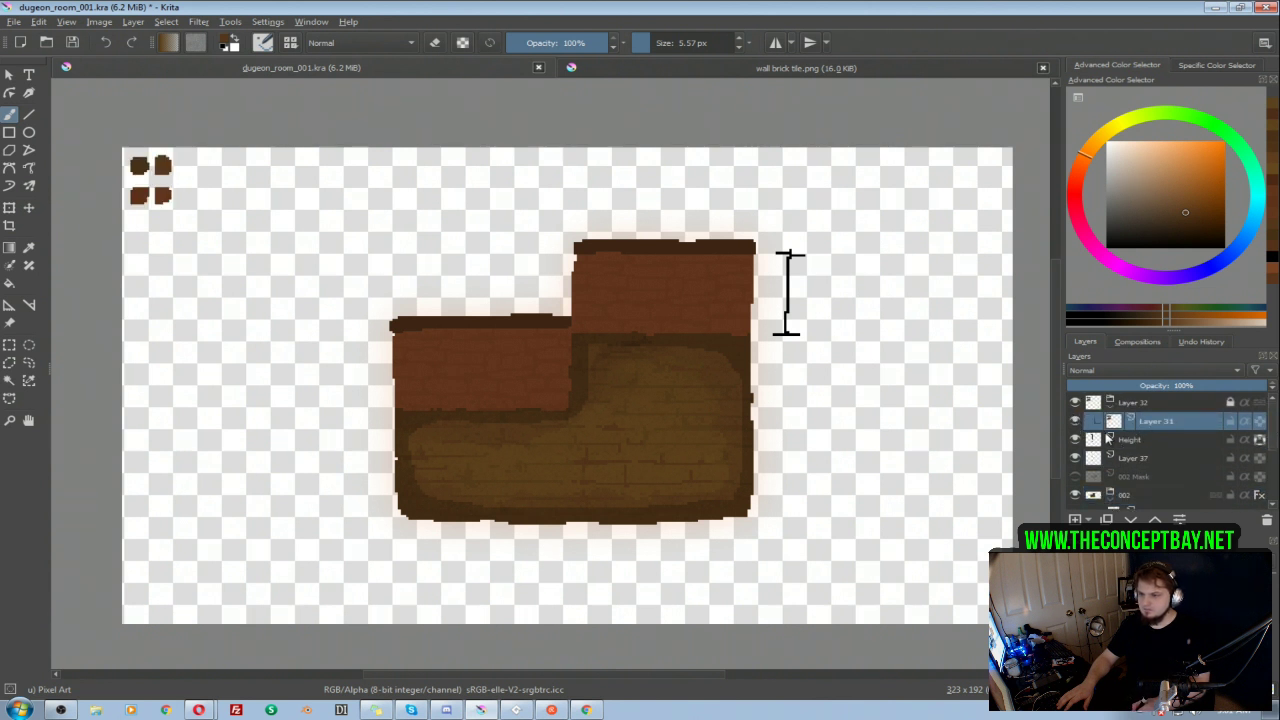
{"action": "left_click", "coordinate": [1138, 462]}
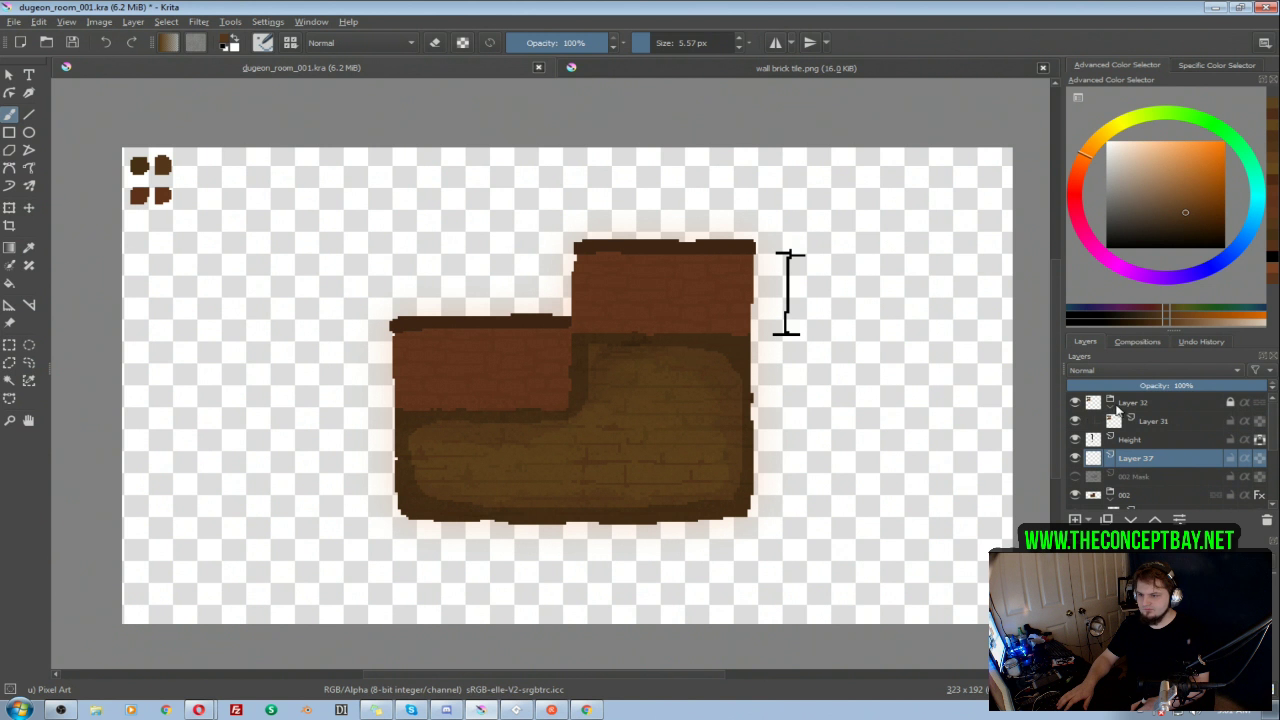
{"action": "left_click", "coordinate": [1110, 403]}
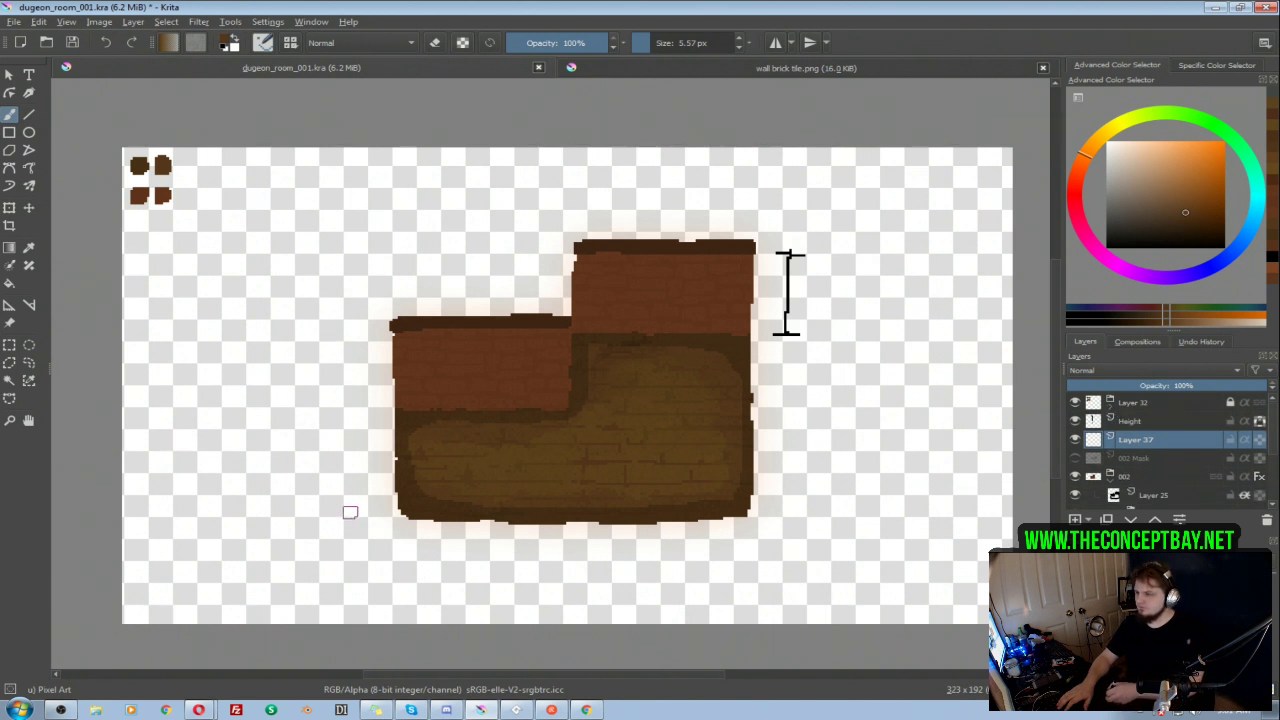
{"action": "mouse_move", "coordinate": [270, 274]}
{"action": "left_mouse_down"}
{"action": "mouse_move", "coordinate": [307, 224]}
{"action": "mouse_move", "coordinate": [451, 215]}
{"action": "mouse_move", "coordinate": [489, 246]}
{"action": "mouse_move", "coordinate": [491, 360]}
{"action": "mouse_move", "coordinate": [565, 402]}
{"action": "left_mouse_up"}
{"action": "mouse_move", "coordinate": [665, 343]}
{"action": "left_mouse_down"}
{"action": "mouse_move", "coordinate": [690, 212]}
{"action": "mouse_move", "coordinate": [870, 222]}
{"action": "mouse_move", "coordinate": [882, 432]}
{"action": "mouse_move", "coordinate": [855, 558]}
{"action": "mouse_move", "coordinate": [357, 591]}
{"action": "left_mouse_up"}
{"action": "key", "text": "Delete"}
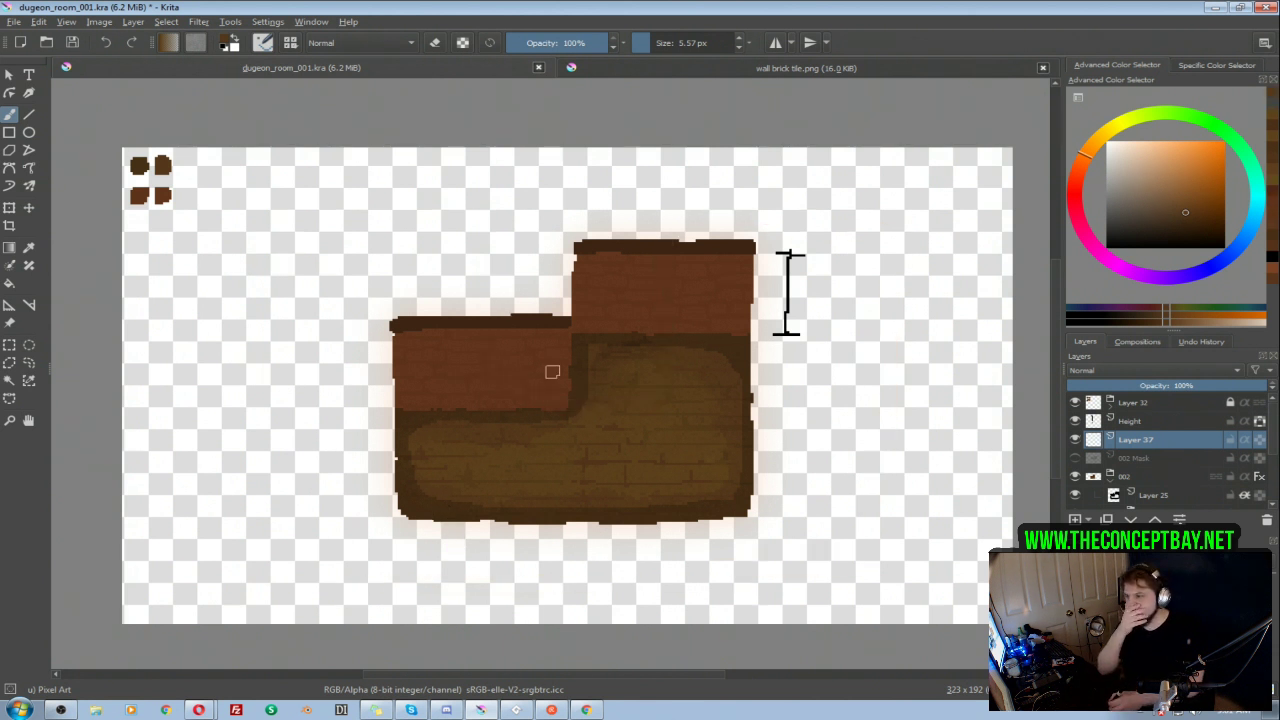
Step: Sketch a brown outline of a new room on Layer 37, with a wide left wing and a taller right block
{"action": "mouse_move", "coordinate": [600, 260]}
{"action": "left_mouse_down"}
{"action": "mouse_move", "coordinate": [606, 506]}
{"action": "mouse_move", "coordinate": [776, 520]}
{"action": "mouse_move", "coordinate": [845, 516]}
{"action": "mouse_move", "coordinate": [846, 241]}
{"action": "mouse_move", "coordinate": [729, 225]}
{"action": "mouse_move", "coordinate": [578, 238]}
{"action": "mouse_move", "coordinate": [596, 575]}
{"action": "mouse_move", "coordinate": [619, 593]}
{"action": "mouse_move", "coordinate": [846, 596]}
{"action": "mouse_move", "coordinate": [852, 474]}
{"action": "left_mouse_up"}
{"action": "mouse_move", "coordinate": [585, 315]}
{"action": "left_mouse_down"}
{"action": "mouse_move", "coordinate": [184, 316]}
{"action": "mouse_move", "coordinate": [165, 335]}
{"action": "mouse_move", "coordinate": [179, 540]}
{"action": "mouse_move", "coordinate": [383, 554]}
{"action": "mouse_move", "coordinate": [604, 540]}
{"action": "left_mouse_up"}
{"action": "mouse_move", "coordinate": [180, 317]}
{"action": "left_mouse_down"}
{"action": "mouse_move", "coordinate": [160, 348]}
{"action": "mouse_move", "coordinate": [171, 546]}
{"action": "mouse_move", "coordinate": [300, 557]}
{"action": "left_mouse_up"}
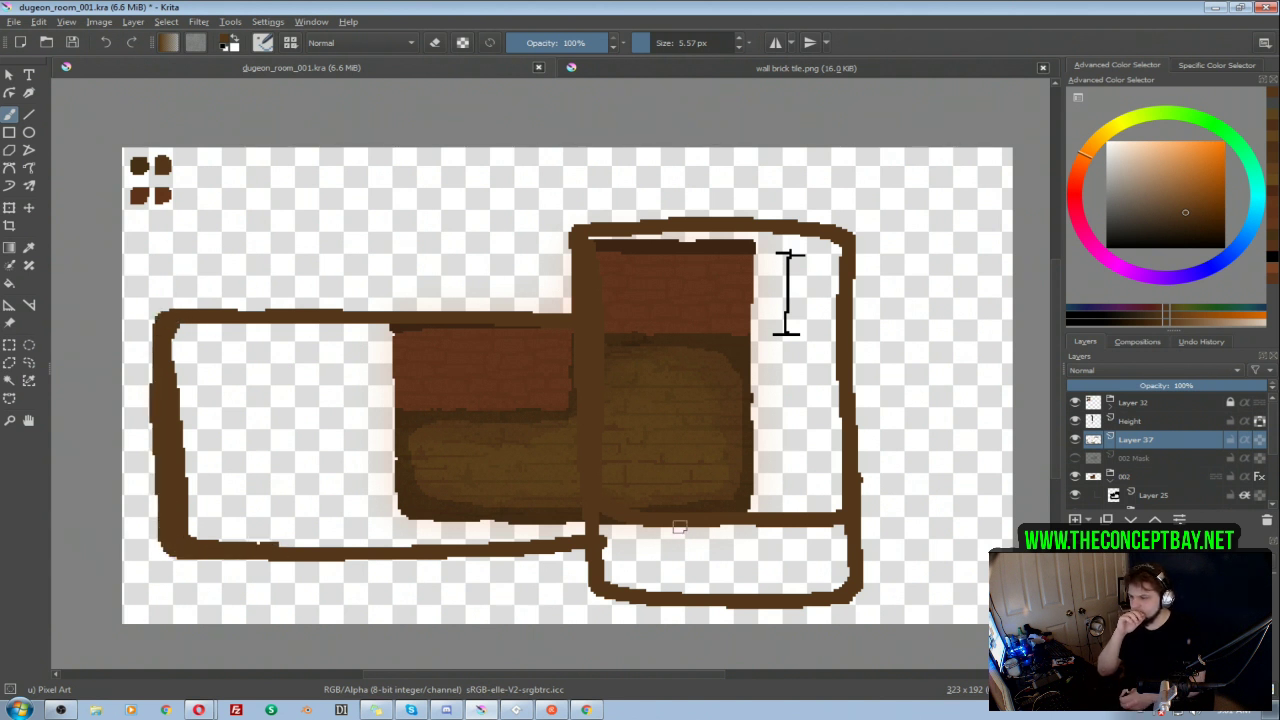
Step: Try bucket-filling the lower right and left areas of the new room outline and undo both fills
{"action": "key", "text": "f"}
{"action": "left_click", "coordinate": [685, 555]}
{"action": "left_click", "coordinate": [308, 474]}
{"action": "key", "text": "ctrl+z"}
{"action": "key", "text": "ctrl+z"}
Step: Paint the whole area inside the room outline solid brown with a 37.41 px brush and shift the shape up and right
{"action": "key", "text": "w"}
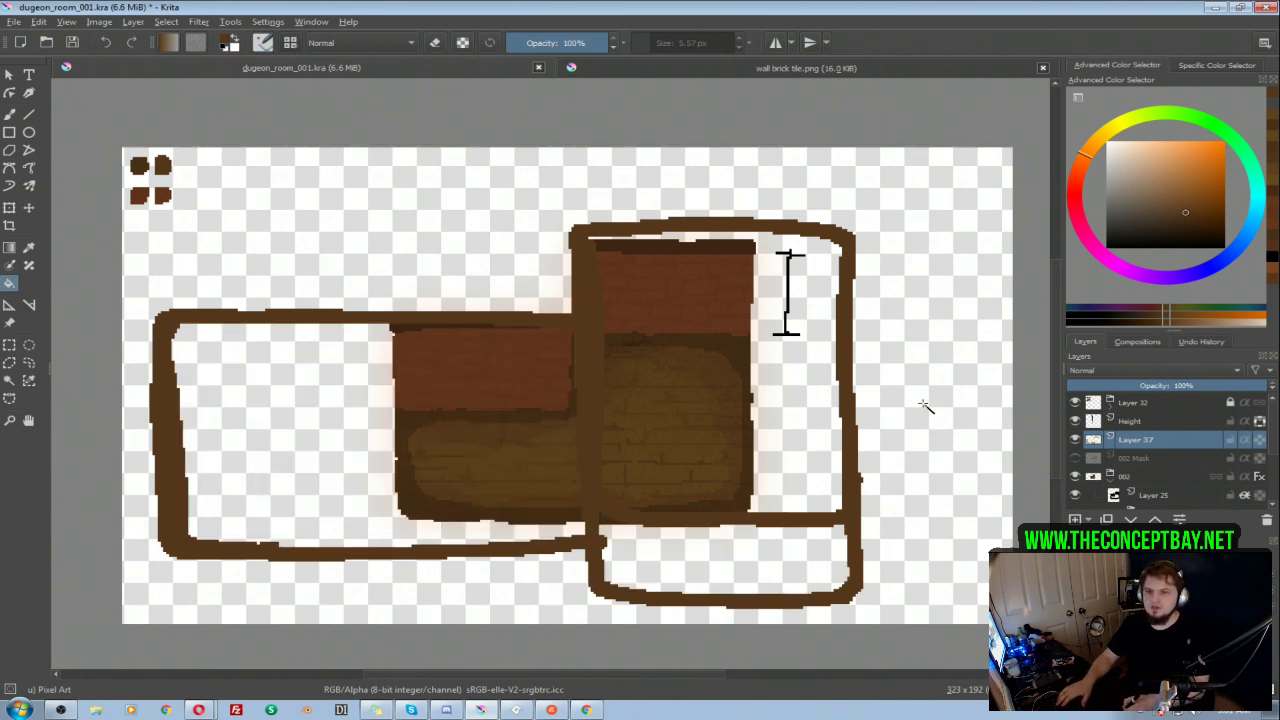
{"action": "left_click", "coordinate": [928, 446]}
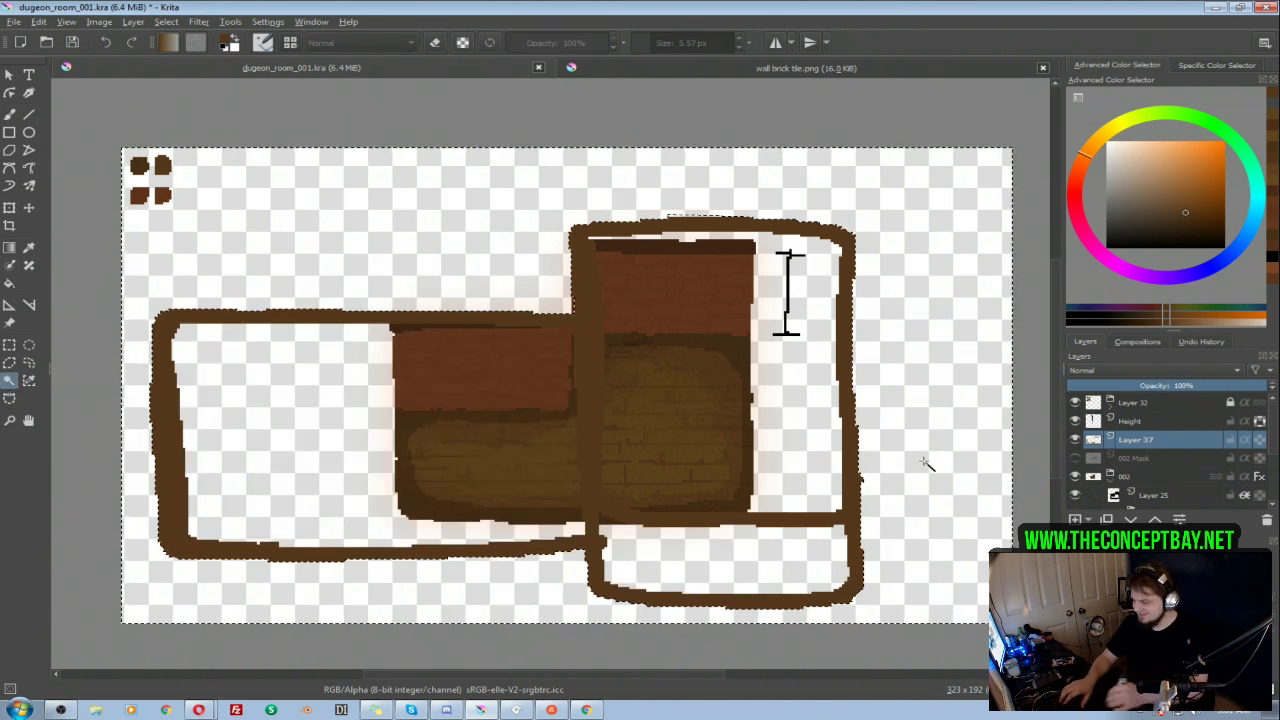
{"action": "key", "text": "b"}
{"action": "mouse_move", "coordinate": [785, 570]}
{"action": "left_mouse_down"}
{"action": "mouse_move", "coordinate": [862, 477]}
{"action": "mouse_move", "coordinate": [843, 271]}
{"action": "mouse_move", "coordinate": [591, 449]}
{"action": "mouse_move", "coordinate": [523, 380]}
{"action": "mouse_move", "coordinate": [402, 573]}
{"action": "mouse_move", "coordinate": [257, 297]}
{"action": "mouse_move", "coordinate": [175, 330]}
{"action": "left_mouse_up"}
{"action": "key", "text": "t"}
{"action": "mouse_move", "coordinate": [704, 389]}
{"action": "left_mouse_down"}
{"action": "mouse_move", "coordinate": [771, 365]}
{"action": "mouse_move", "coordinate": [777, 385]}
{"action": "left_mouse_up"}
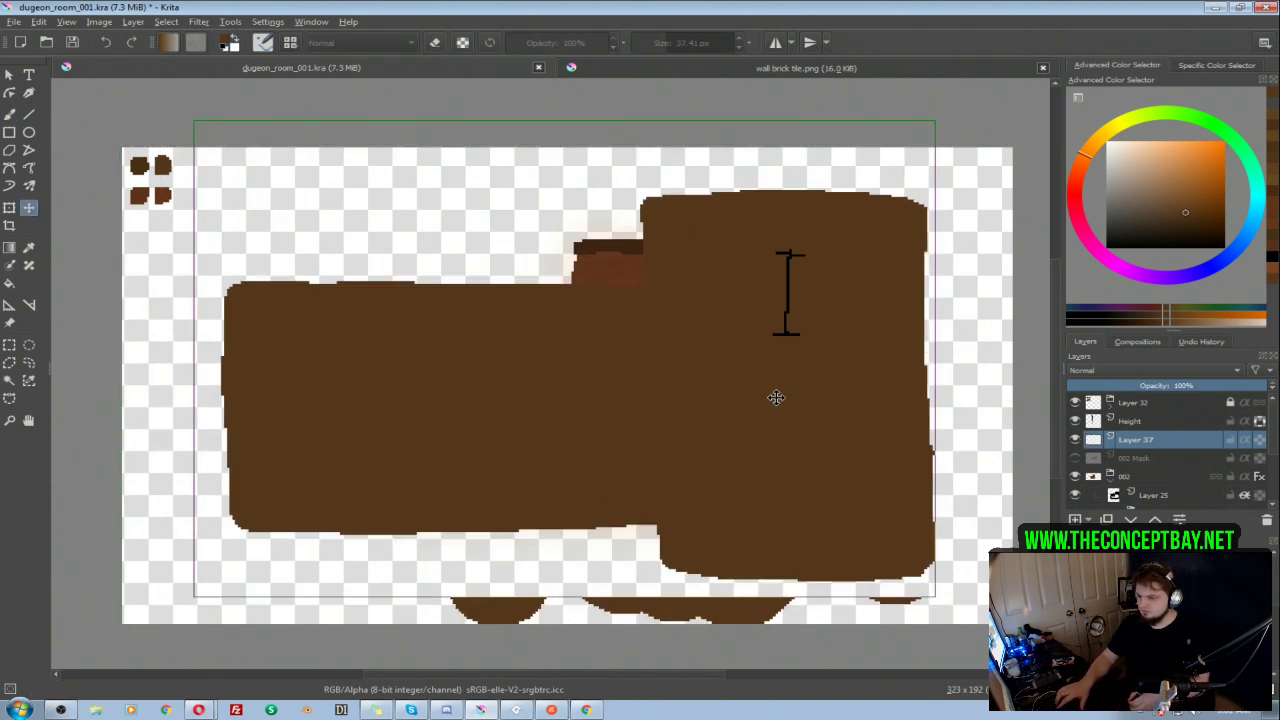
Step: Clear the selection and erase the stray brown pieces below the room and the left wing's uneven bottom edge
{"action": "key", "text": "e"}
{"action": "key", "text": "b"}
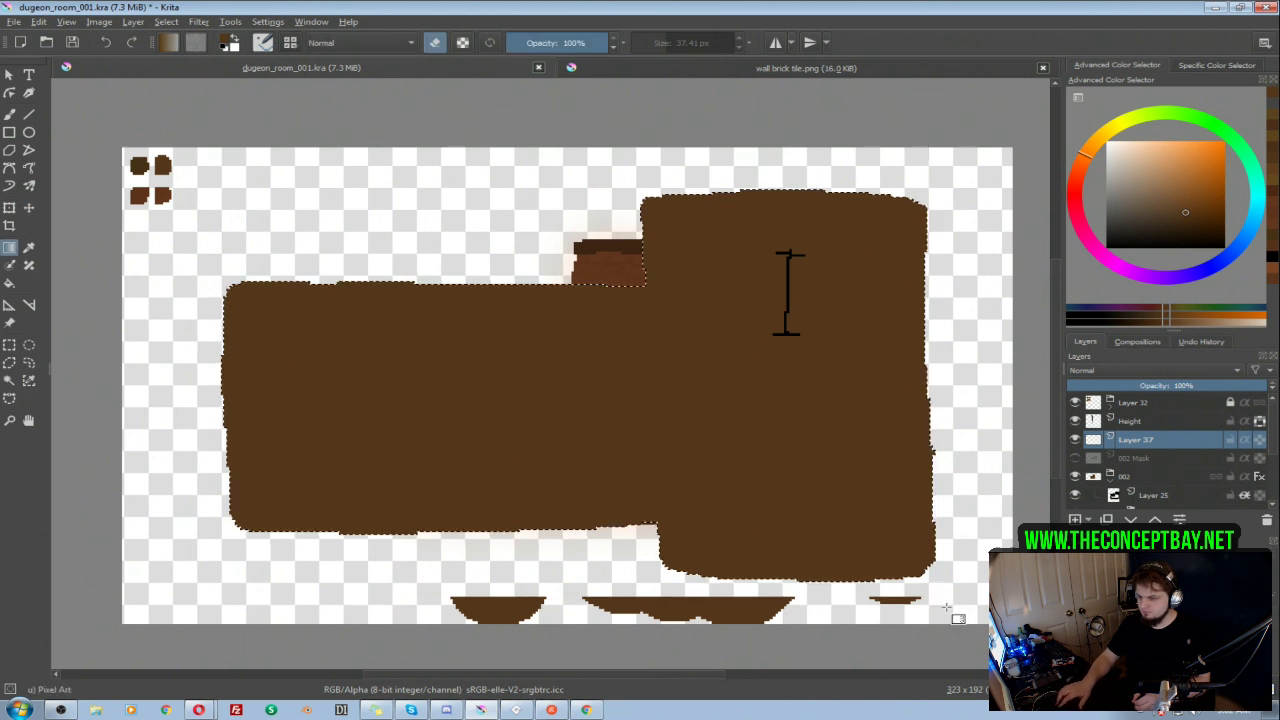
{"action": "key", "text": "ctrl+shift+a"}
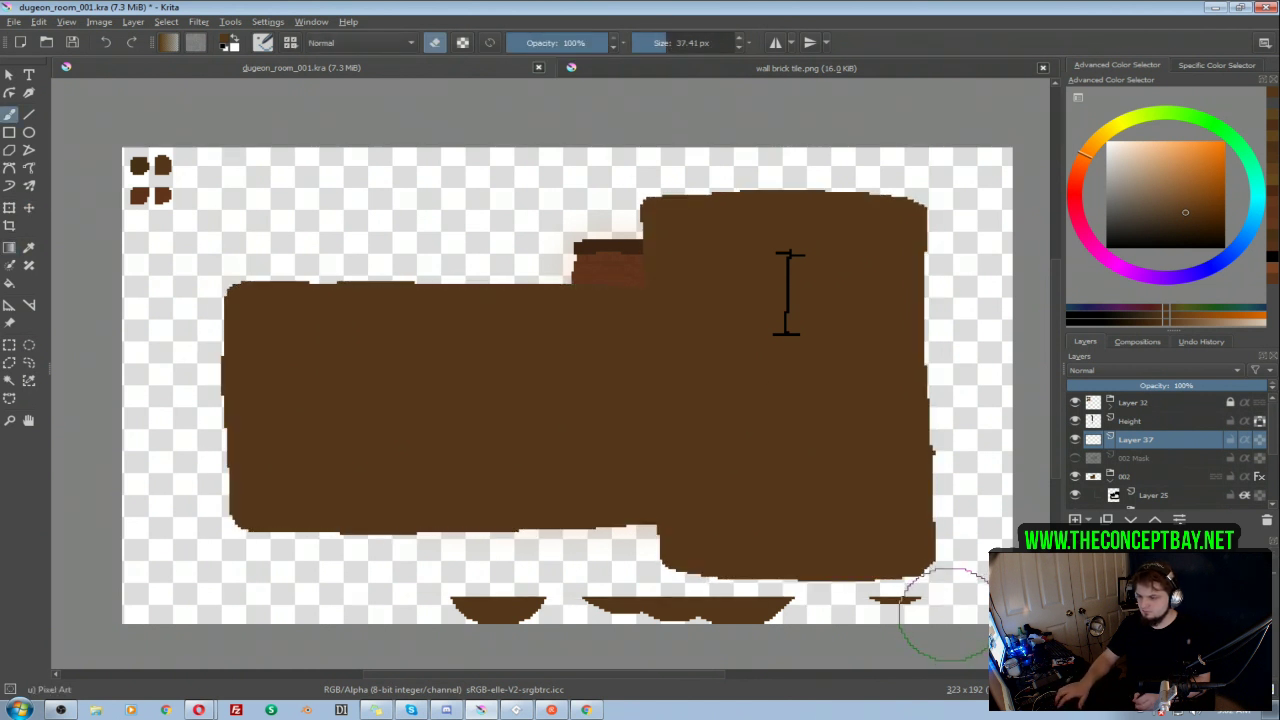
{"action": "left_click_drag", "start_coordinate": [945, 622], "coordinate": [423, 600]}
{"action": "mouse_move", "coordinate": [587, 567]}
{"action": "left_mouse_down"}
{"action": "mouse_move", "coordinate": [190, 578]}
{"action": "mouse_move", "coordinate": [290, 589]}
{"action": "mouse_move", "coordinate": [460, 564]}
{"action": "mouse_move", "coordinate": [364, 564]}
{"action": "mouse_move", "coordinate": [280, 590]}
{"action": "left_mouse_up"}
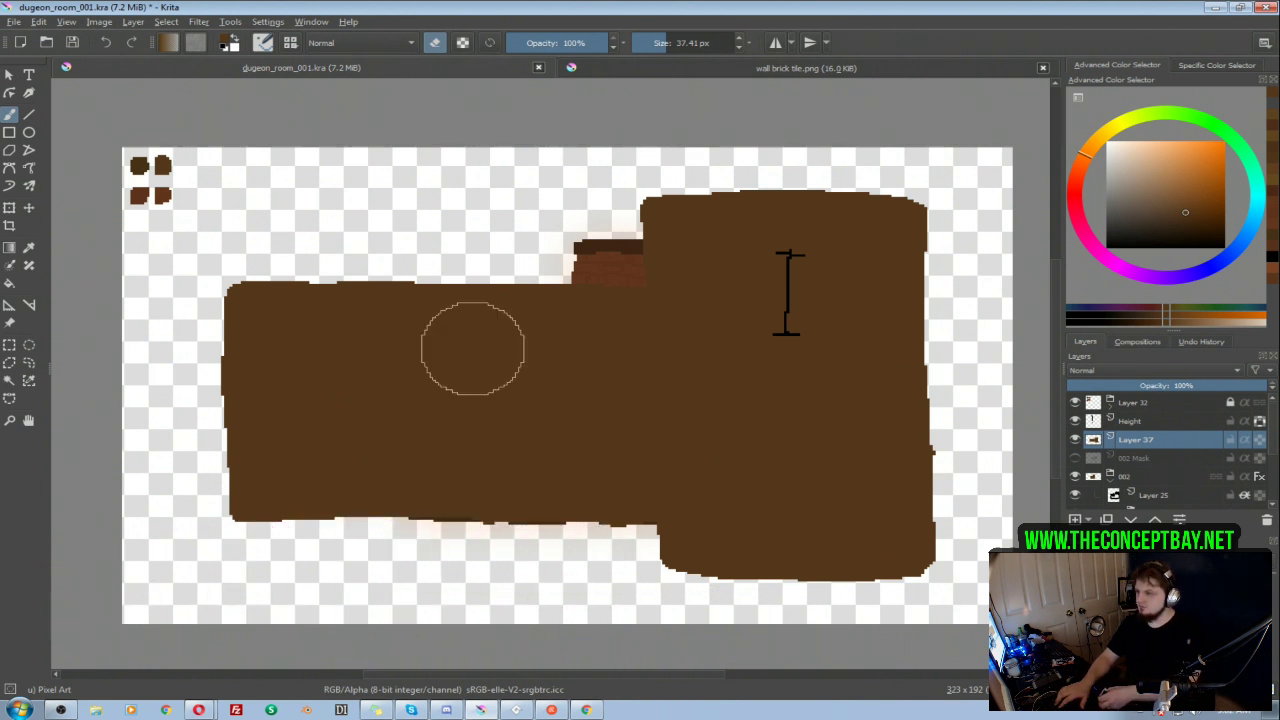
Step: Trim the right block's upper right edge and upper left side with a 25.60 px eraser
{"action": "left_click_drag", "start_coordinate": [983, 301], "coordinate": [951, 299], "text": "shift"}
{"action": "left_click_drag", "start_coordinate": [943, 197], "coordinate": [961, 275]}
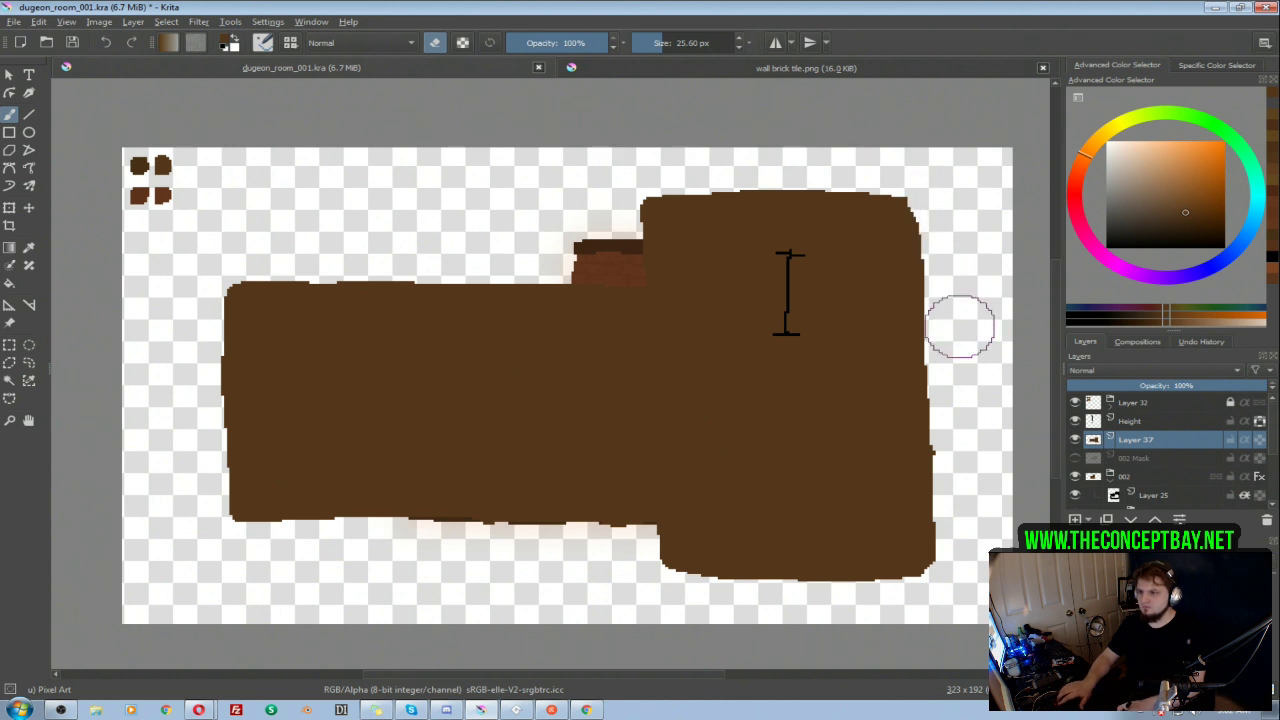
{"action": "left_click_drag", "start_coordinate": [621, 183], "coordinate": [614, 249]}
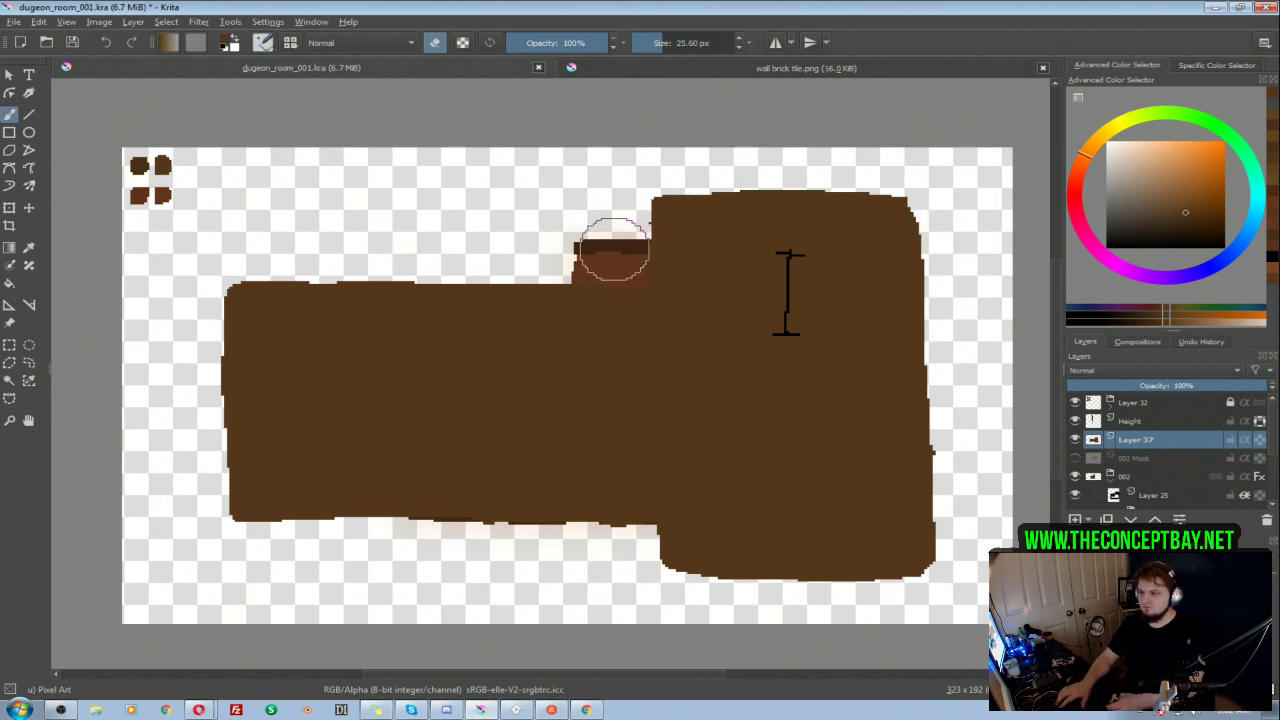
Step: Extend and even out the right block's bottom edge in brown with a 10.06 px brush
{"action": "key", "text": "e"}
{"action": "mouse_move", "coordinate": [728, 543]}
{"action": "left_mouse_down", "text": "shift"}
{"action": "mouse_move", "coordinate": [671, 551]}
{"action": "mouse_move", "coordinate": [674, 568]}
{"action": "mouse_move", "coordinate": [916, 563]}
{"action": "left_mouse_up", "text": "shift"}
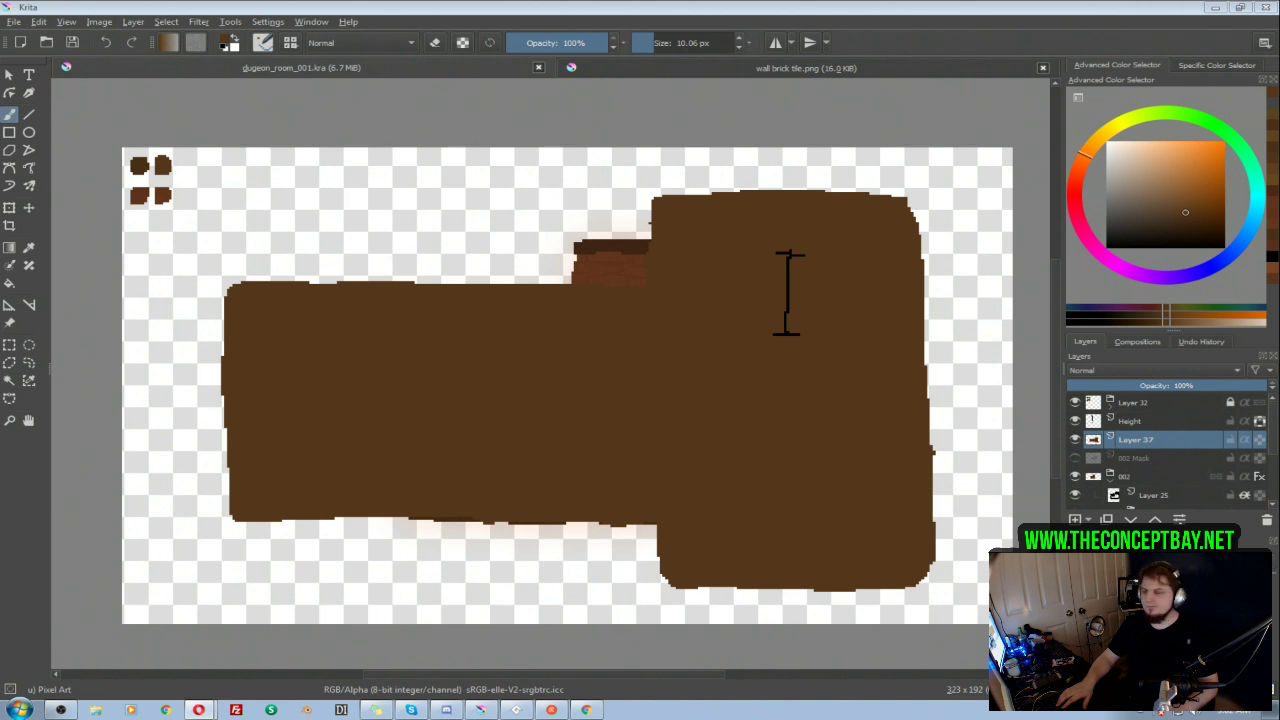
{"action": "left_click_drag", "start_coordinate": [874, 191], "coordinate": [882, 158]}
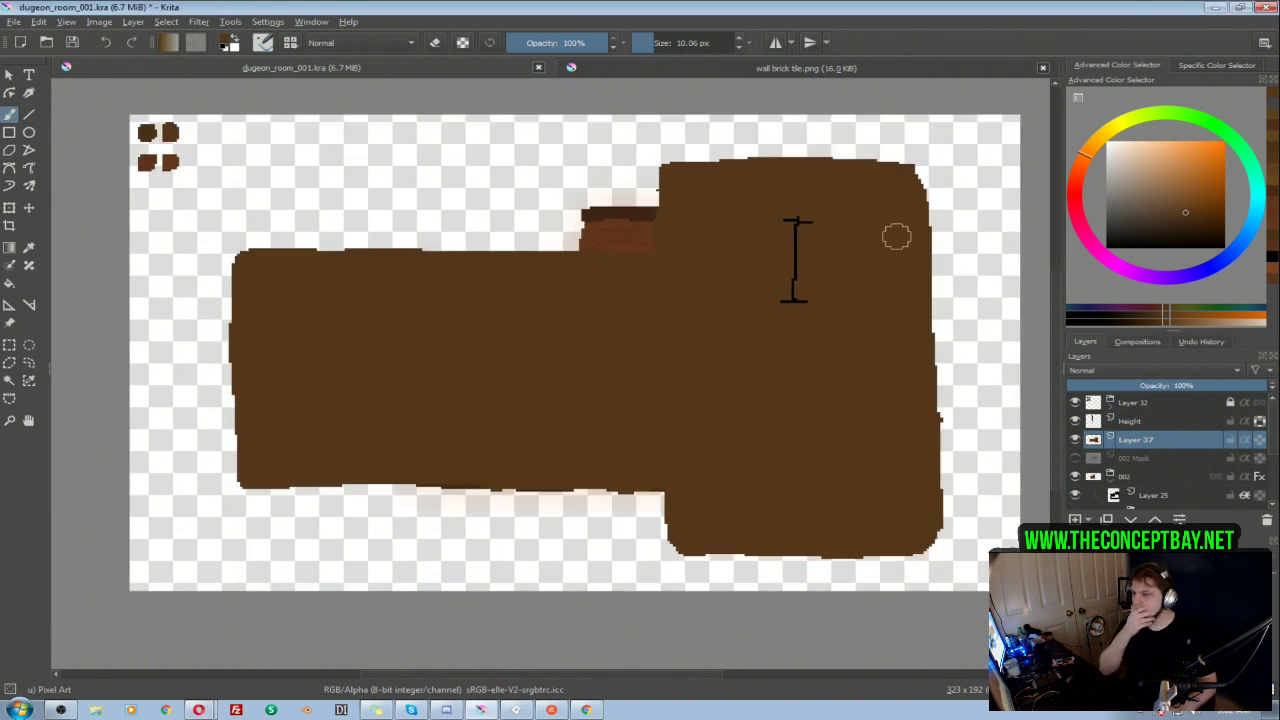
Step: Move the wall height marker up to the right block's top edge, on the Height layer
{"action": "left_click", "coordinate": [1135, 421]}
{"action": "key", "text": "t"}
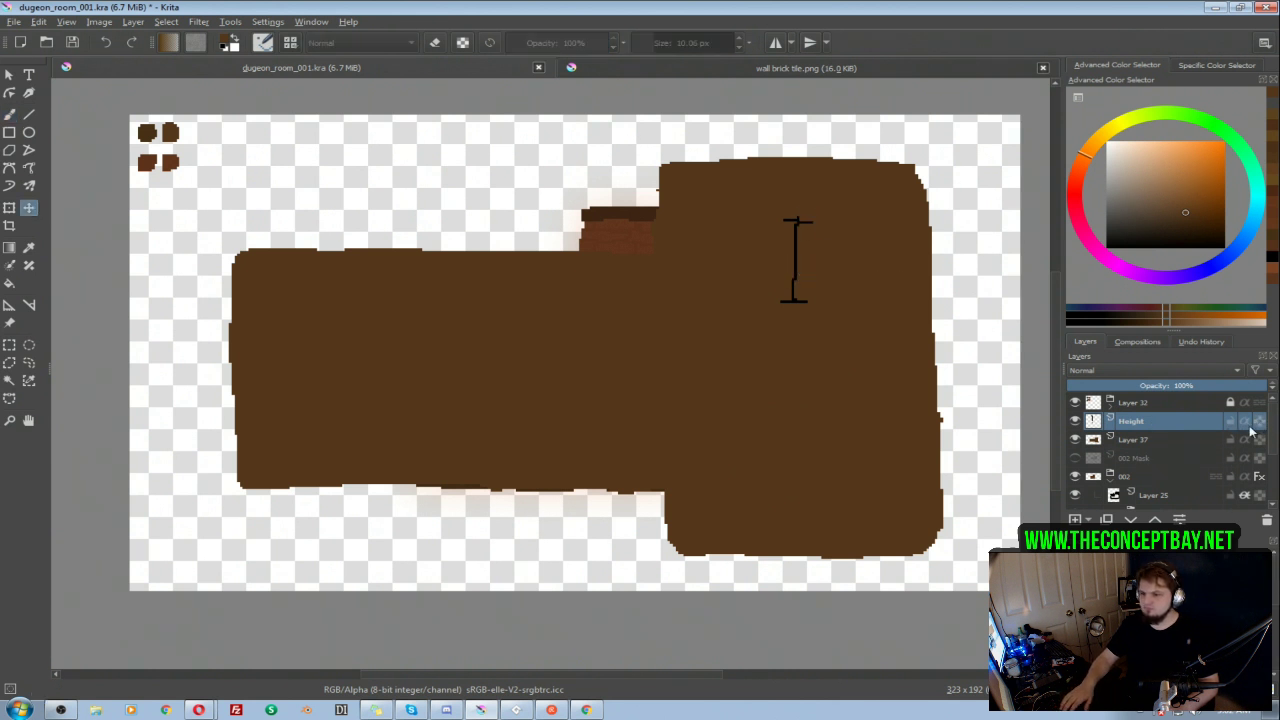
{"action": "left_click_drag", "start_coordinate": [791, 266], "coordinate": [812, 202]}
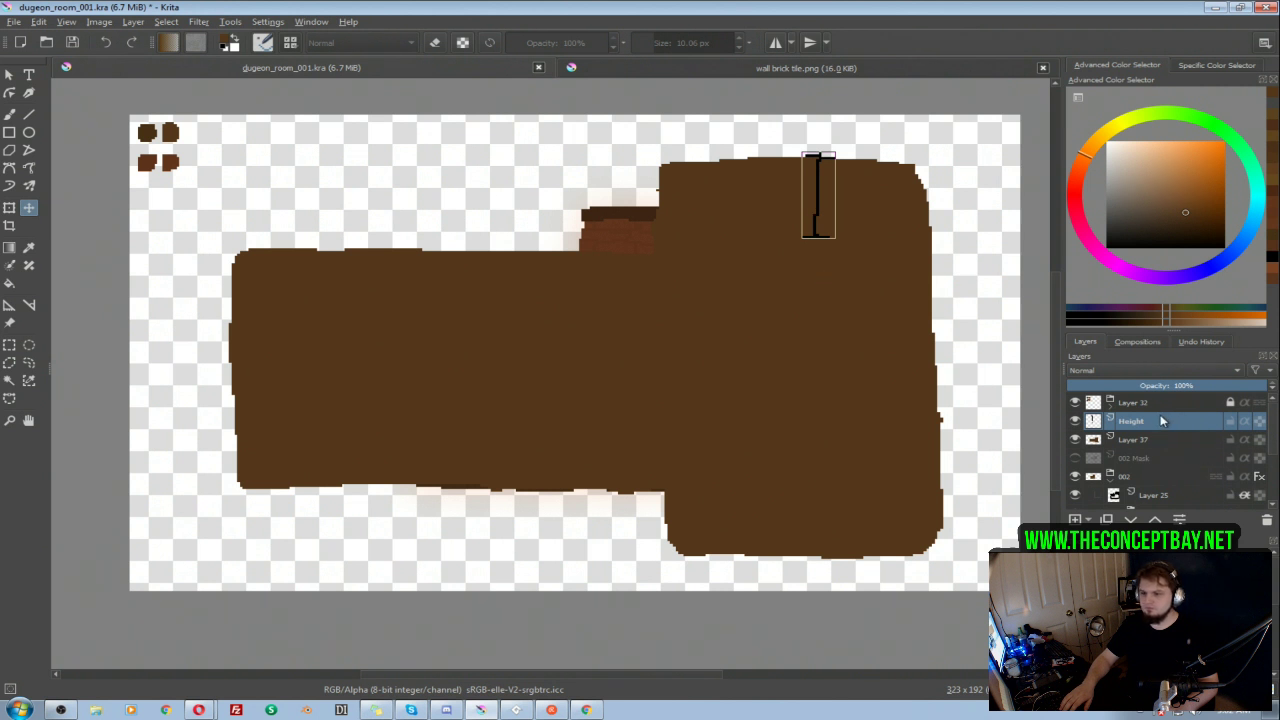
{"action": "left_click", "coordinate": [1075, 421]}
{"action": "left_click", "coordinate": [1075, 421]}
Step: Put the room shape Layer 37 into a new group and add an empty alpha-inheriting paint layer above it
{"action": "left_click", "coordinate": [1145, 440]}
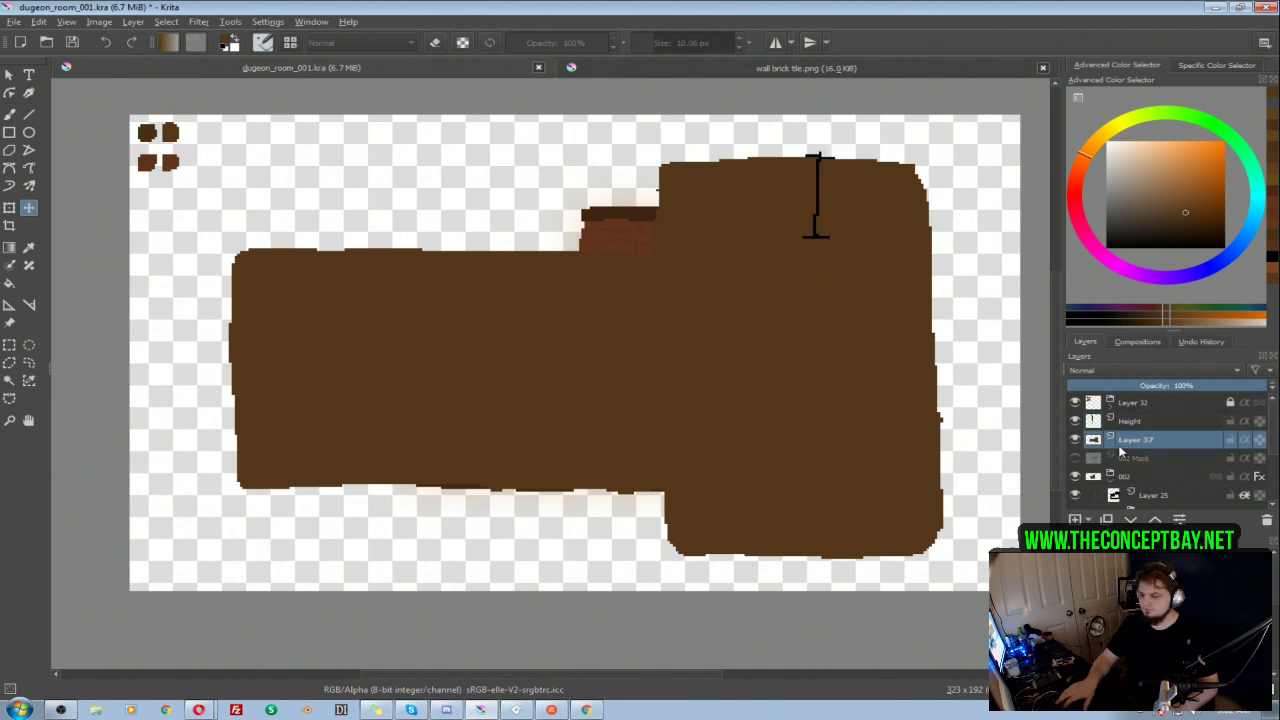
{"action": "key", "text": "ctrl+g"}
{"action": "left_click", "coordinate": [1075, 519]}
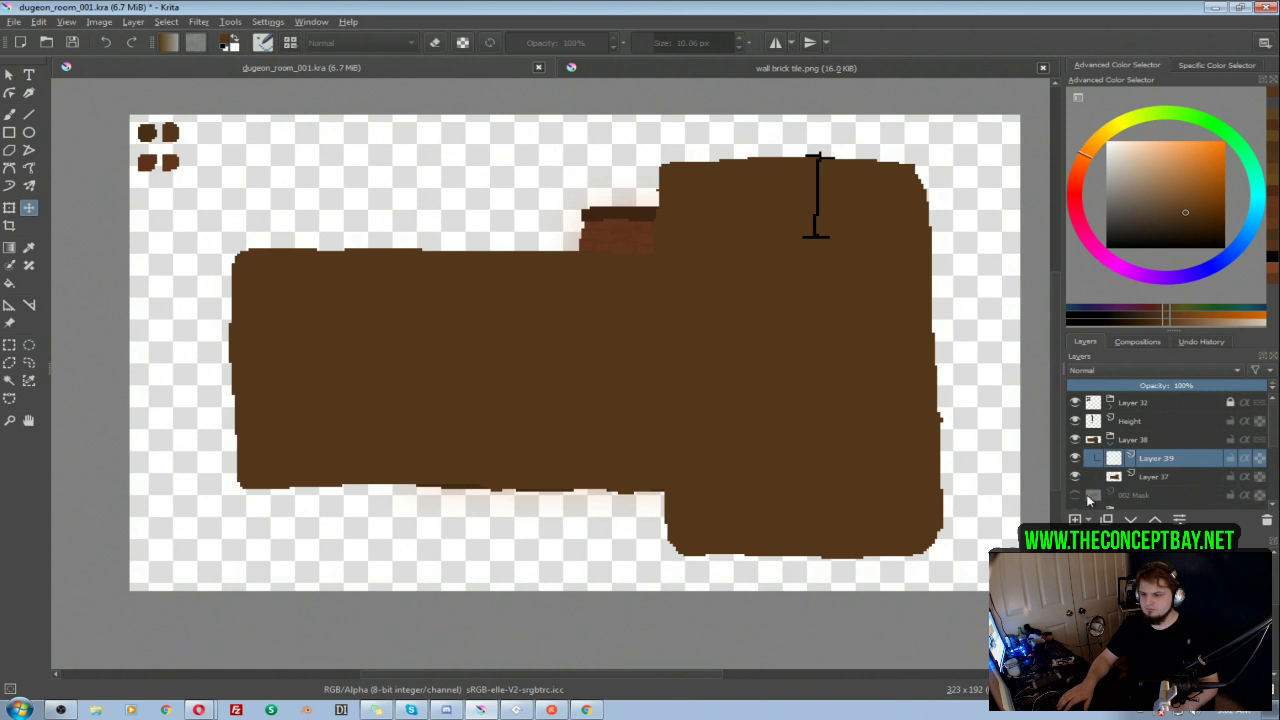
Step: Look through the layers of room 002 for its wall shape and sample the brown of Layer 22
{"action": "left_click_drag", "start_coordinate": [1274, 428], "coordinate": [1274, 453]}
{"action": "left_click", "coordinate": [1148, 476]}
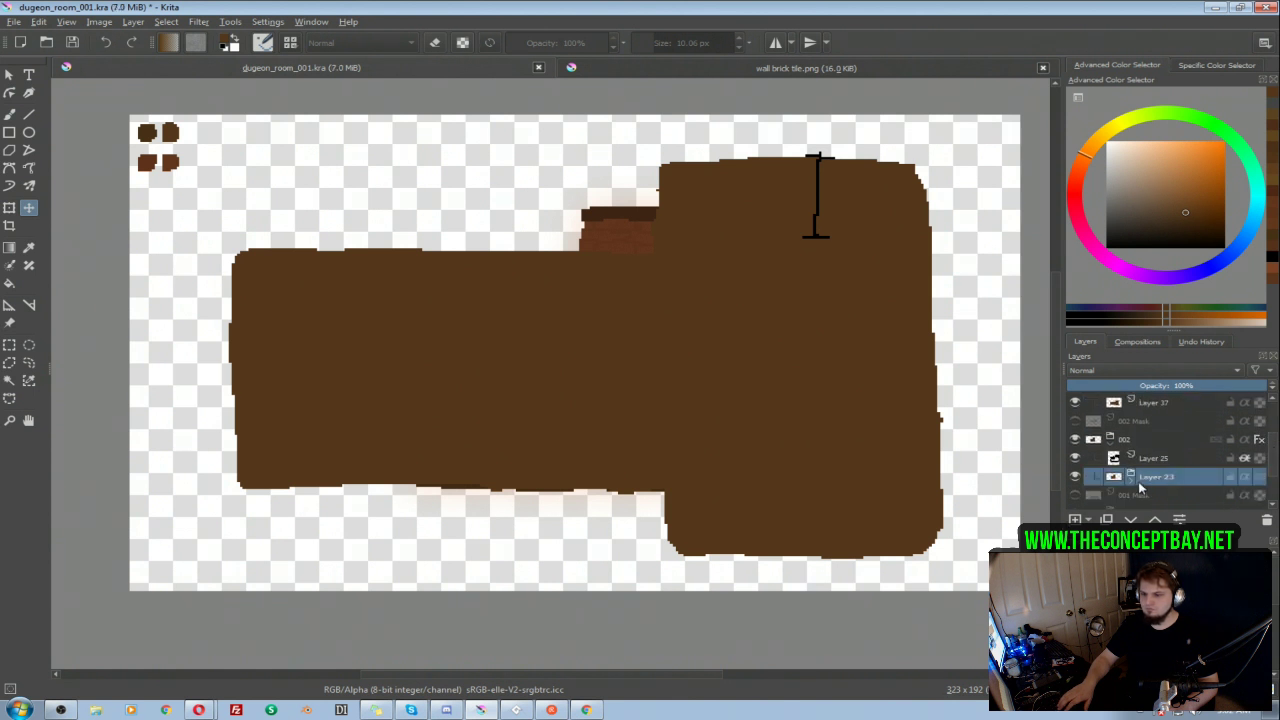
{"action": "scroll", "coordinate": [1170, 477], "scroll_direction": "down", "scroll_amount": 1}
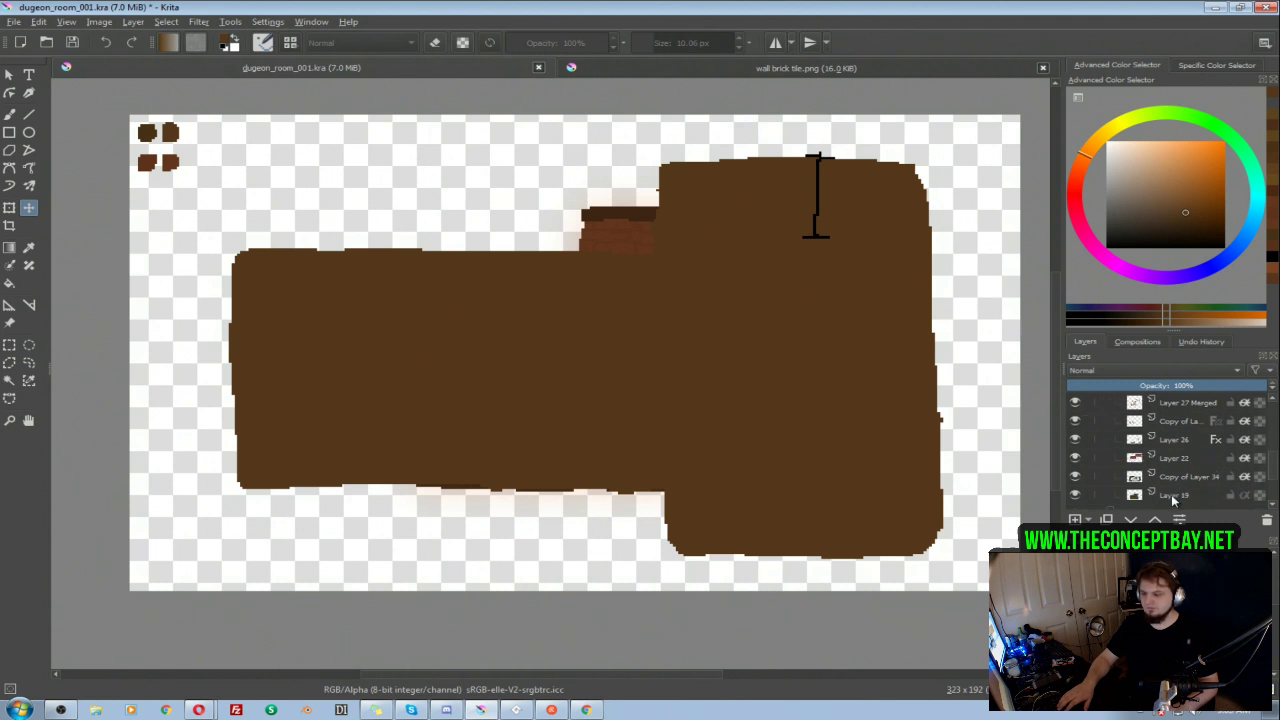
{"action": "left_click", "coordinate": [1173, 498], "text": "alt"}
{"action": "left_click", "coordinate": [1186, 480], "text": "alt"}
{"action": "left_click", "coordinate": [1183, 460], "text": "alt"}
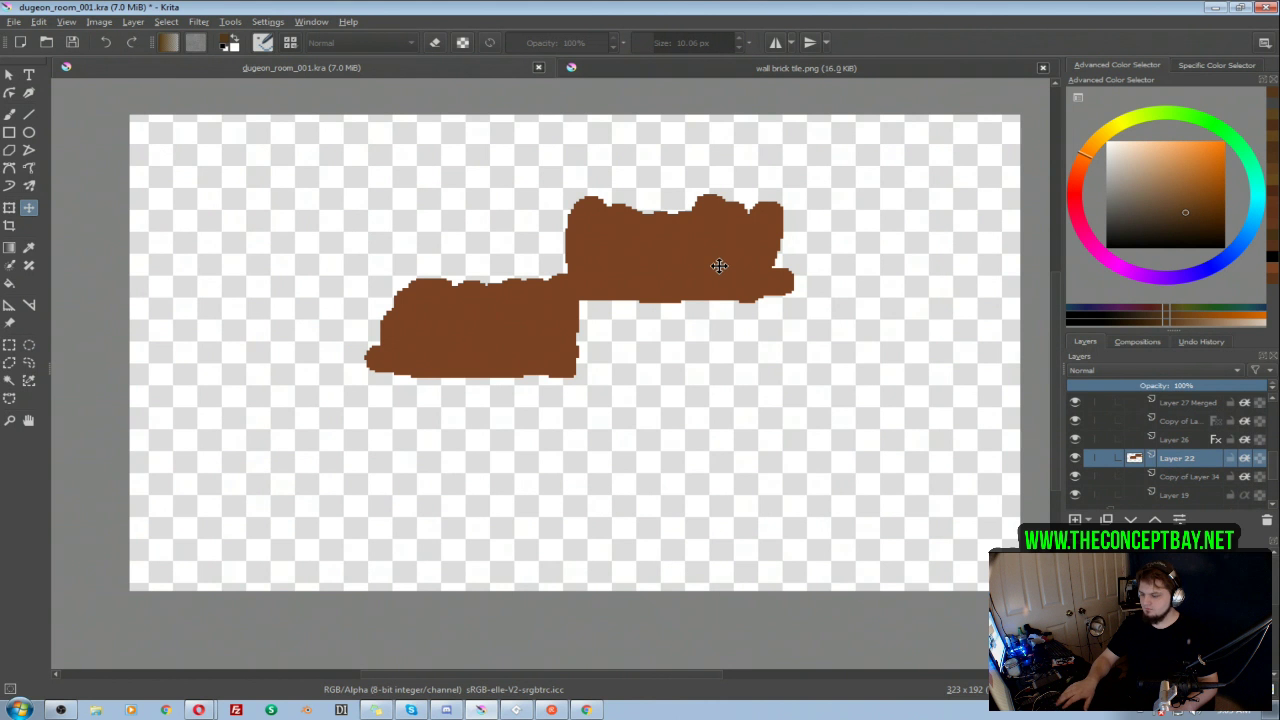
{"action": "key", "text": "b"}
{"action": "left_click", "coordinate": [710, 257], "text": "ctrl"}
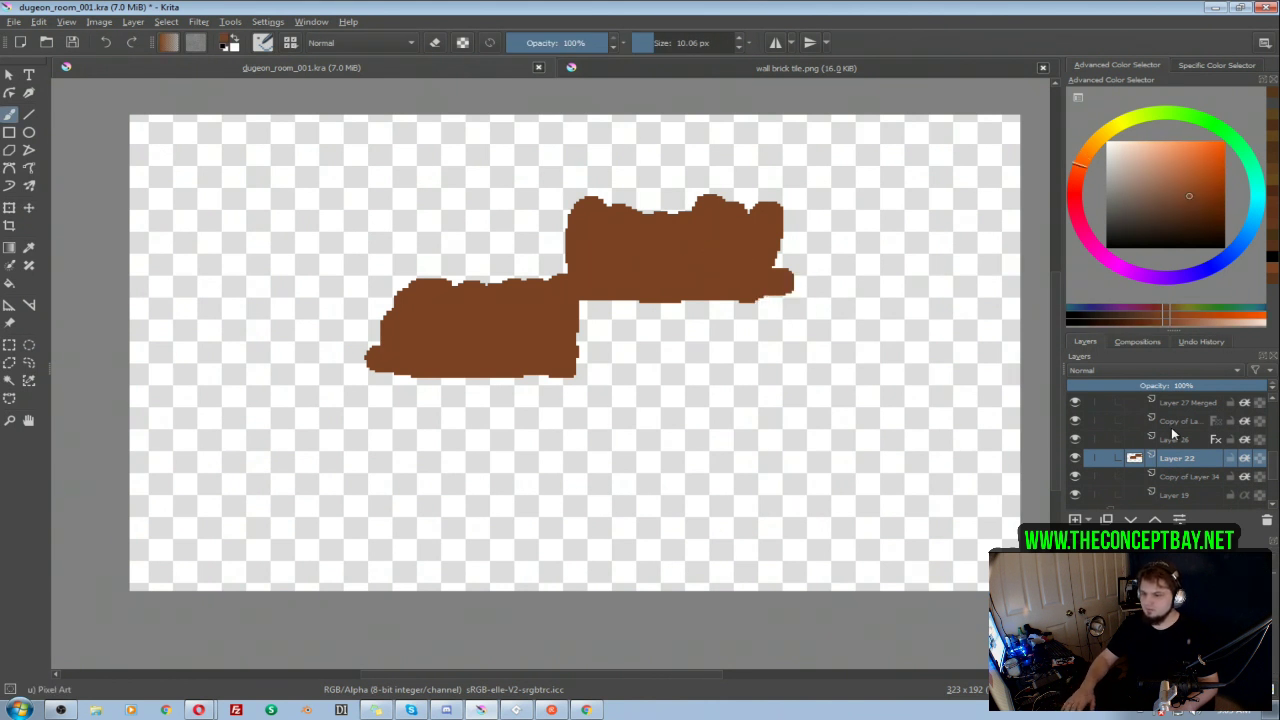
{"action": "left_click", "coordinate": [1172, 430], "text": "alt"}
{"action": "scroll", "coordinate": [1274, 455], "scroll_direction": "up", "scroll_amount": 2}
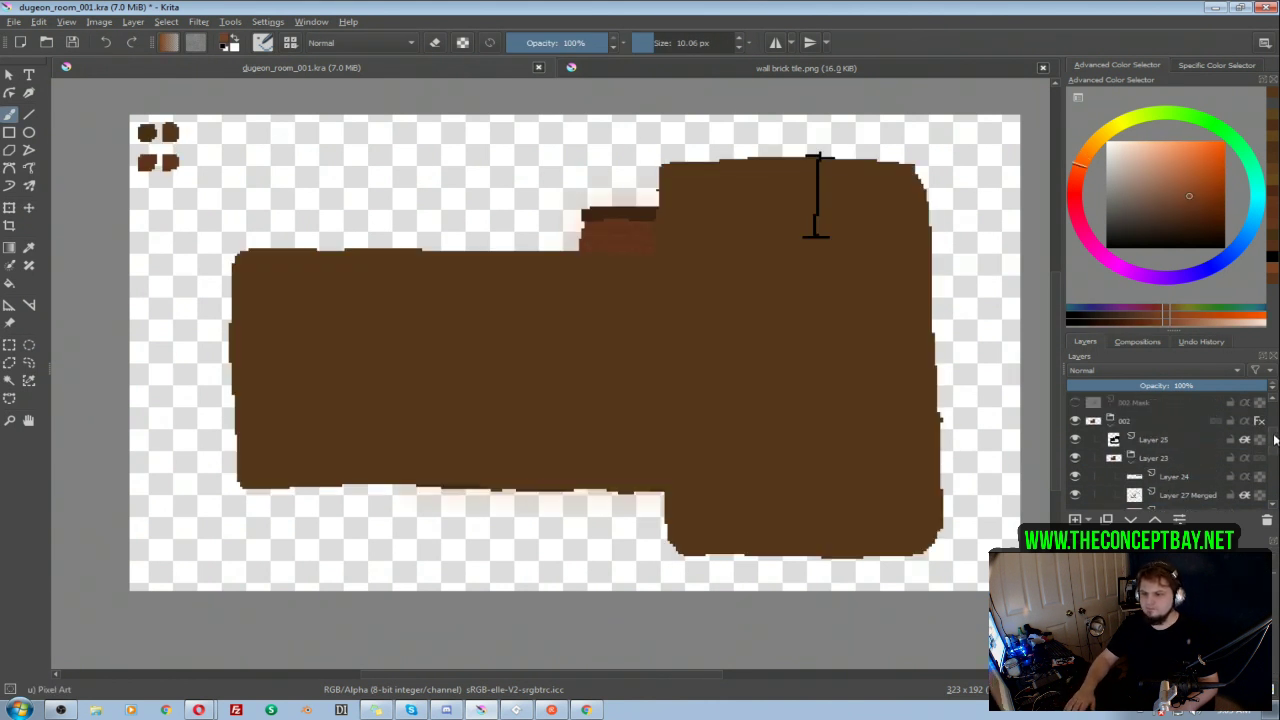
Step: Collapse the Layer 23 group and the room 002 group
{"action": "left_click", "coordinate": [1136, 458]}
{"action": "left_click", "coordinate": [1132, 460]}
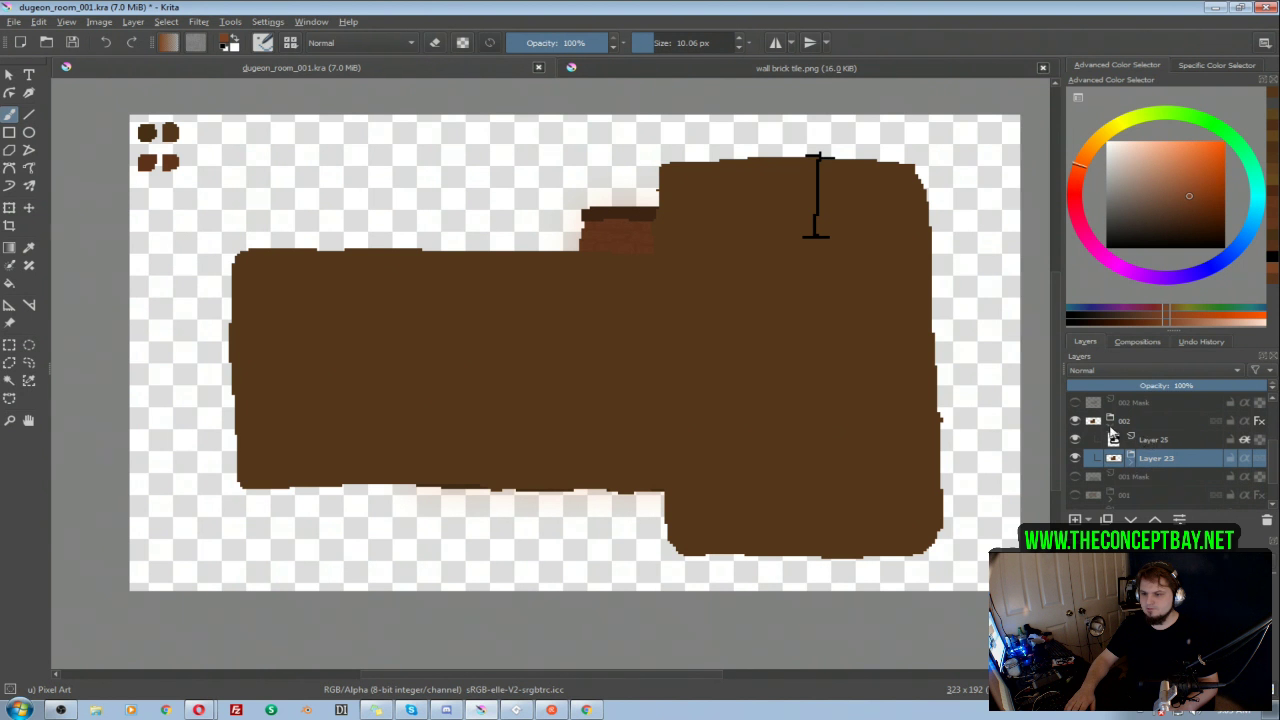
{"action": "left_click", "coordinate": [1110, 421]}
{"action": "scroll", "coordinate": [1274, 460], "scroll_direction": "up", "scroll_amount": 3}
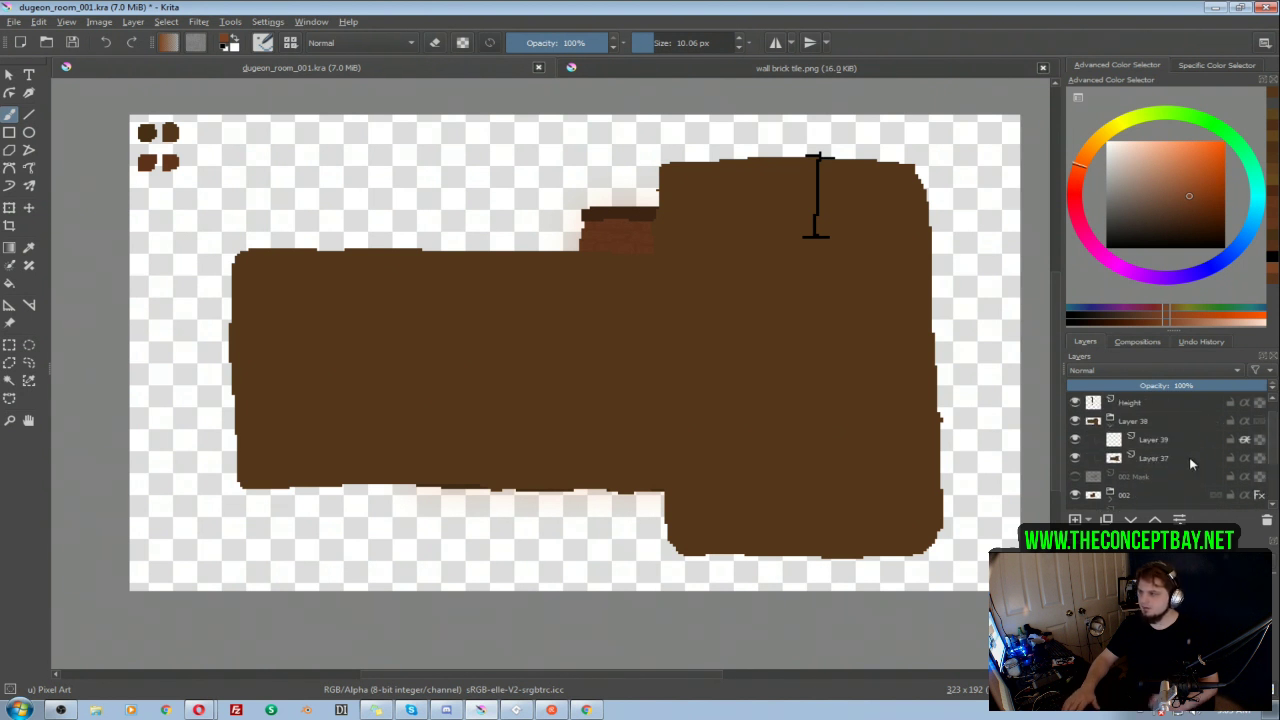
Step: Try the upper two brown swatches with test strokes over the left wing on Layer 39, undoing the last stroke
{"action": "left_click", "coordinate": [1174, 439]}
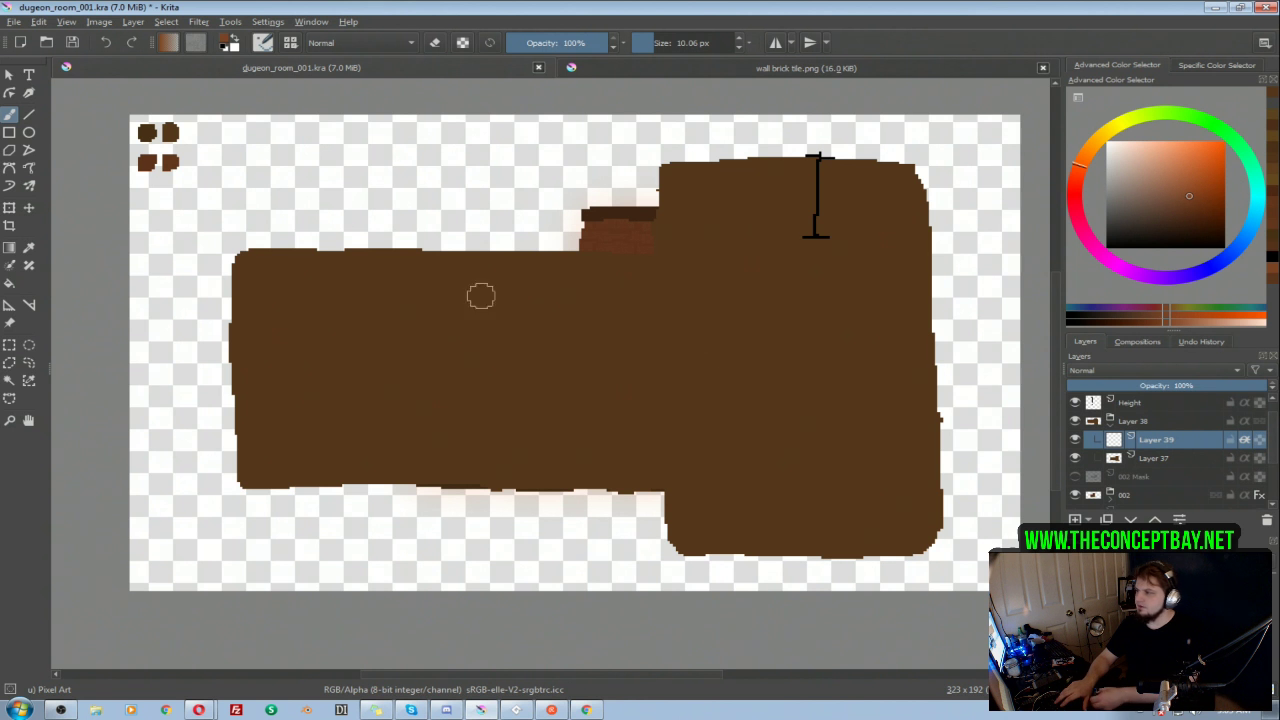
{"action": "left_click", "coordinate": [171, 135], "text": "ctrl"}
{"action": "mouse_move", "coordinate": [378, 314]}
{"action": "left_mouse_down"}
{"action": "mouse_move", "coordinate": [406, 301]}
{"action": "mouse_move", "coordinate": [443, 364]}
{"action": "left_mouse_up"}
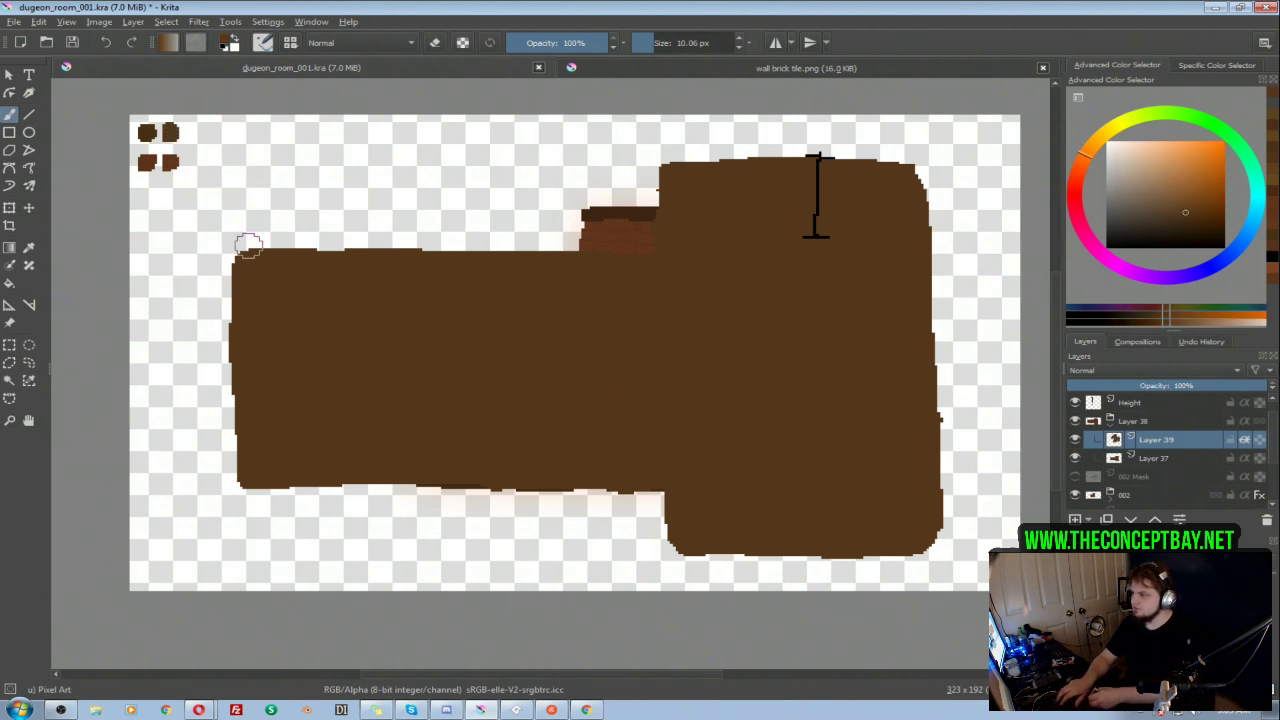
{"action": "left_click", "coordinate": [145, 132], "text": "ctrl"}
{"action": "left_click_drag", "start_coordinate": [334, 348], "coordinate": [485, 398]}
{"action": "key", "text": "ctrl+z"}
Step: Paint the right block's back wall in the reddish-brown swatch on Layer 39, down to the foot of the height marker
{"action": "left_click", "coordinate": [175, 132], "text": "ctrl"}
{"action": "left_click", "coordinate": [172, 164], "text": "ctrl"}
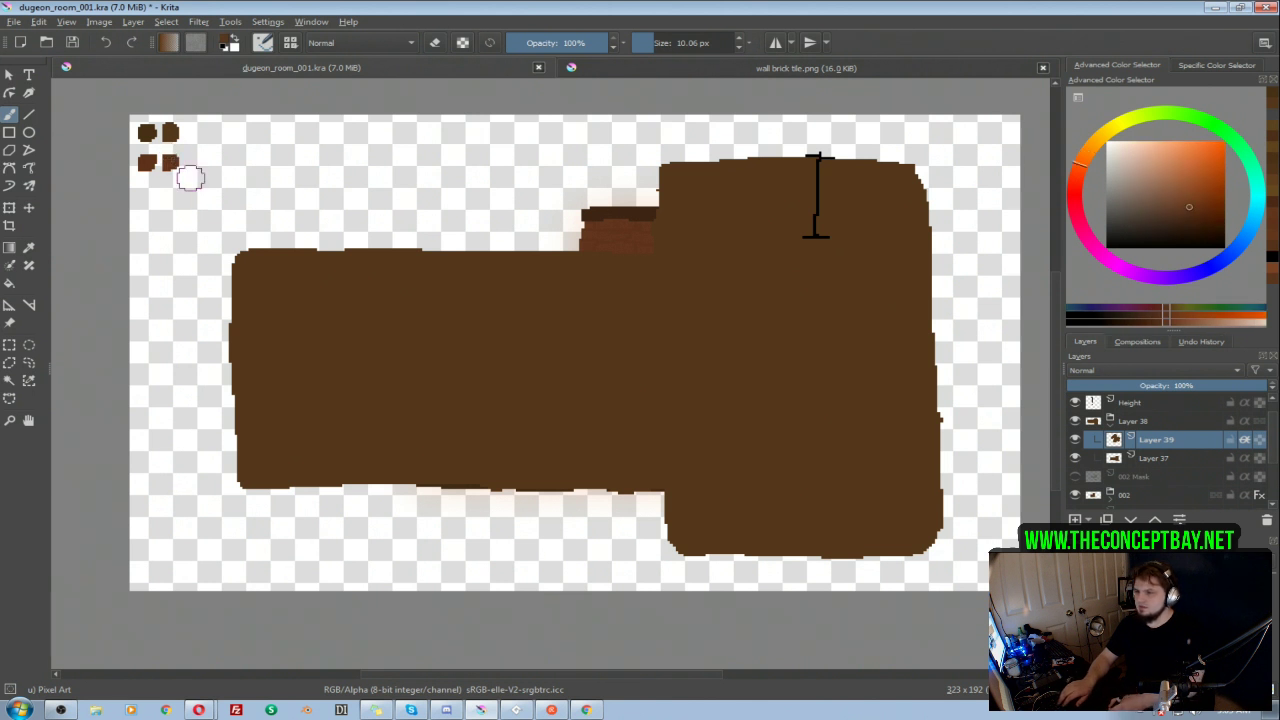
{"action": "mouse_move", "coordinate": [919, 160]}
{"action": "left_mouse_down"}
{"action": "mouse_move", "coordinate": [923, 226]}
{"action": "mouse_move", "coordinate": [858, 225]}
{"action": "left_mouse_up"}
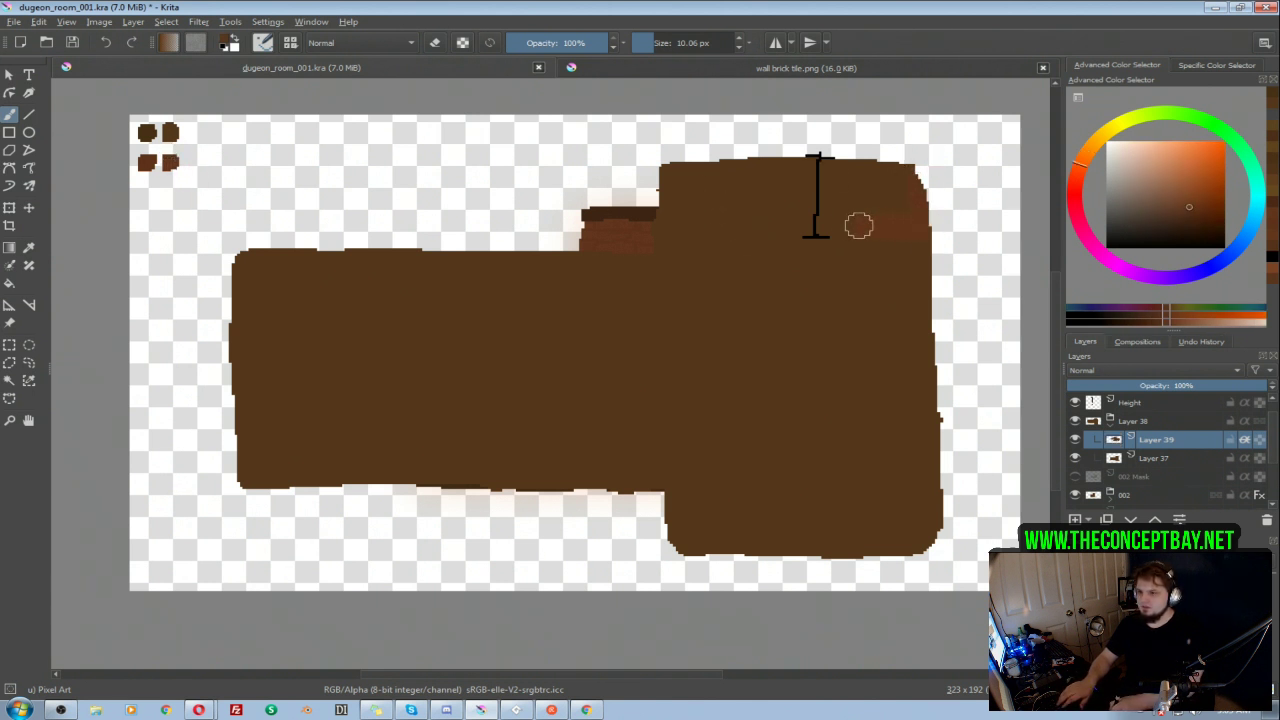
{"action": "mouse_move", "coordinate": [631, 221]}
{"action": "left_mouse_down"}
{"action": "mouse_move", "coordinate": [883, 214]}
{"action": "mouse_move", "coordinate": [894, 186]}
{"action": "mouse_move", "coordinate": [703, 166]}
{"action": "mouse_move", "coordinate": [798, 183]}
{"action": "left_mouse_up"}
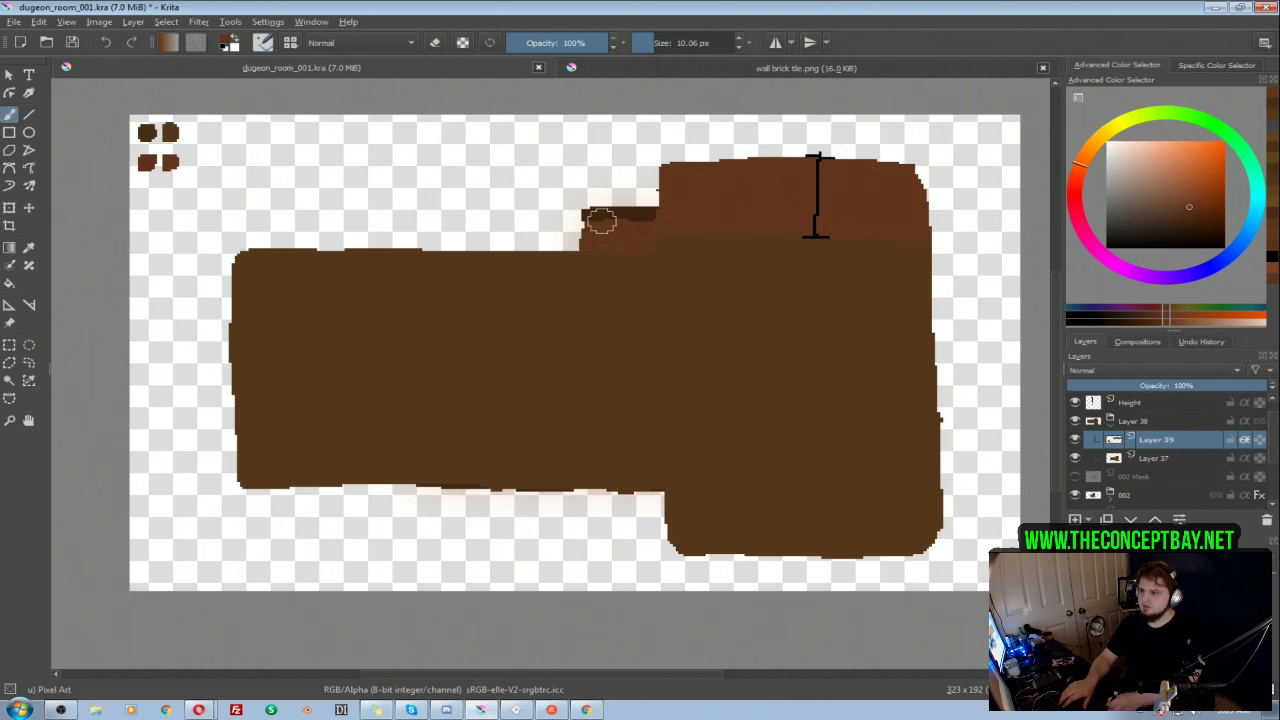
{"action": "key", "text": "e"}
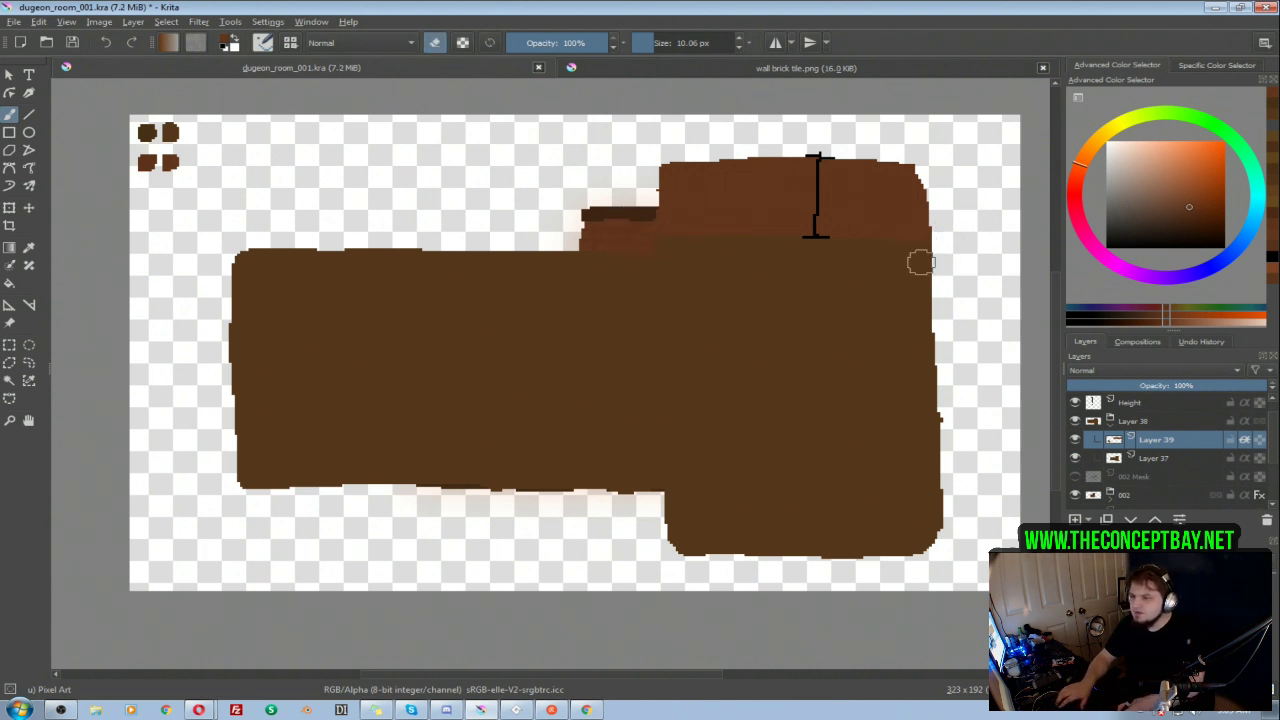
Step: Square off the right block's upper corners on Layer 37 with an 8.35 px brush
{"action": "key", "text": "Page_Down"}
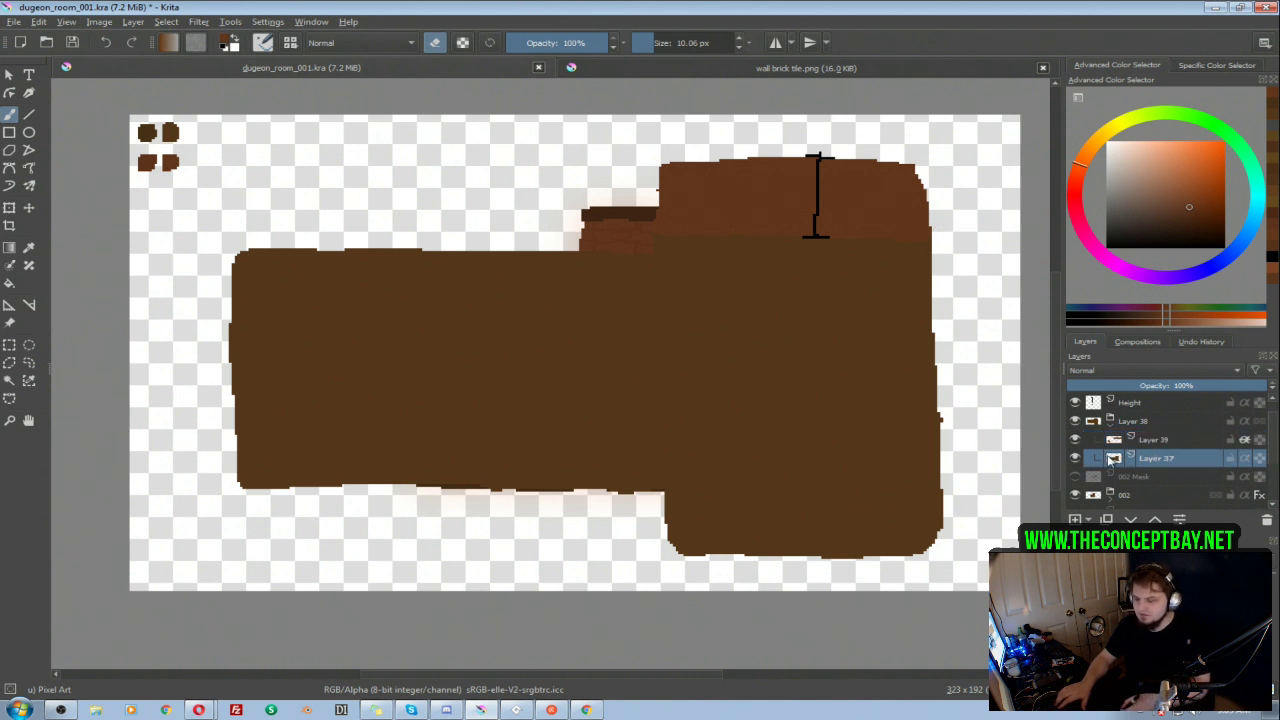
{"action": "key", "text": "i"}
{"action": "left_click", "coordinate": [830, 174], "text": "ctrl"}
{"action": "key", "text": "i"}
{"action": "key", "text": "e"}
{"action": "left_click_drag", "start_coordinate": [904, 175], "coordinate": [916, 189]}
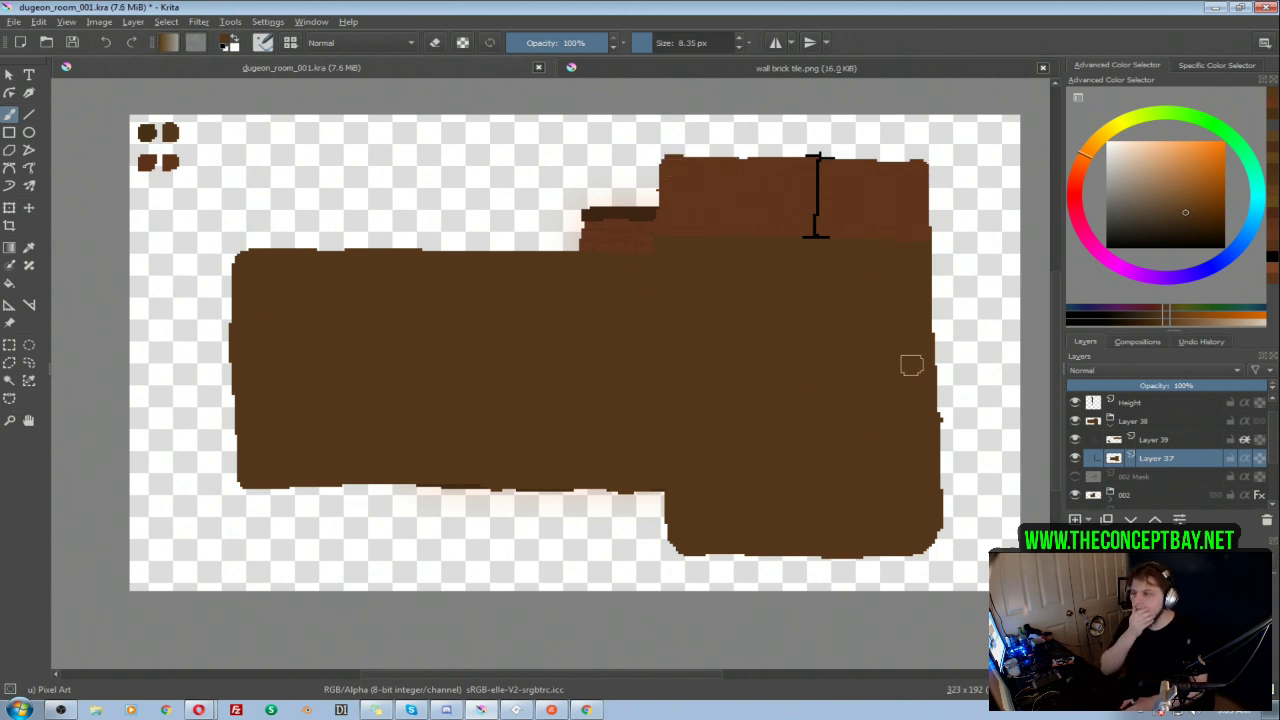
Step: Compare the canvas with the Layer 38 group hidden and shown, and reopen the group at Layer 39
{"action": "left_click", "coordinate": [1100, 421]}
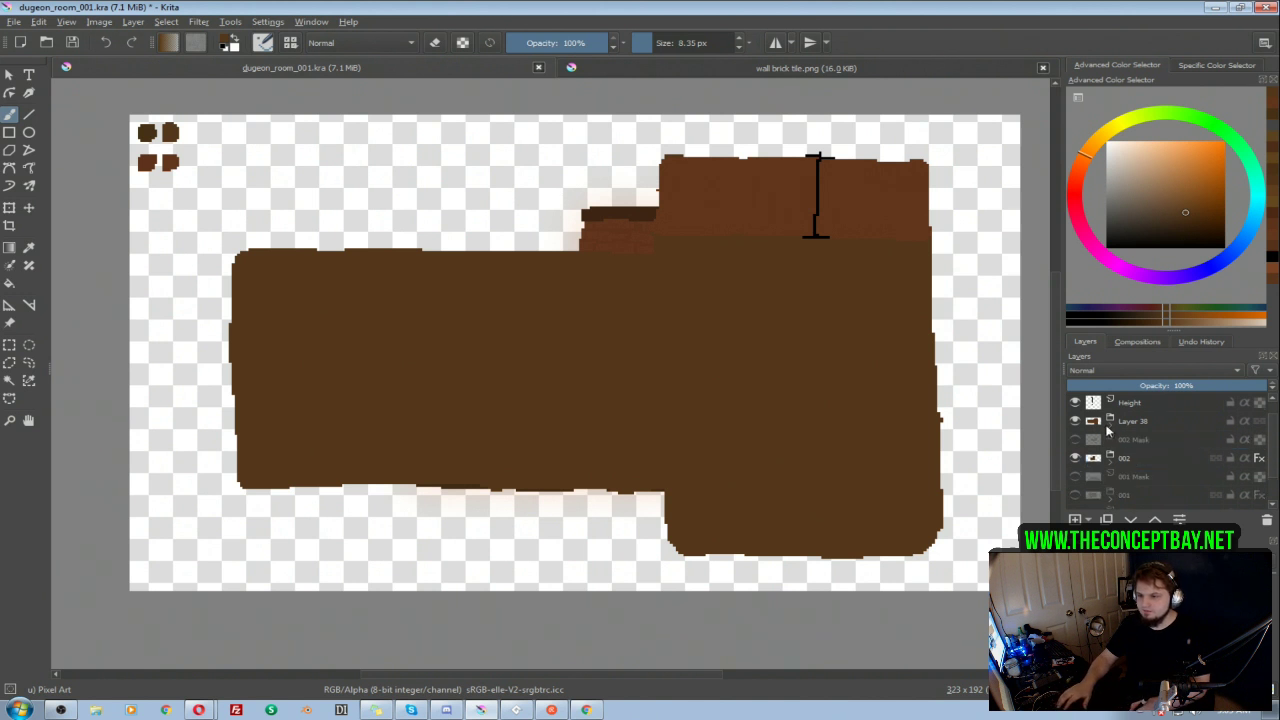
{"action": "left_click", "coordinate": [1076, 421]}
{"action": "left_click", "coordinate": [1076, 421]}
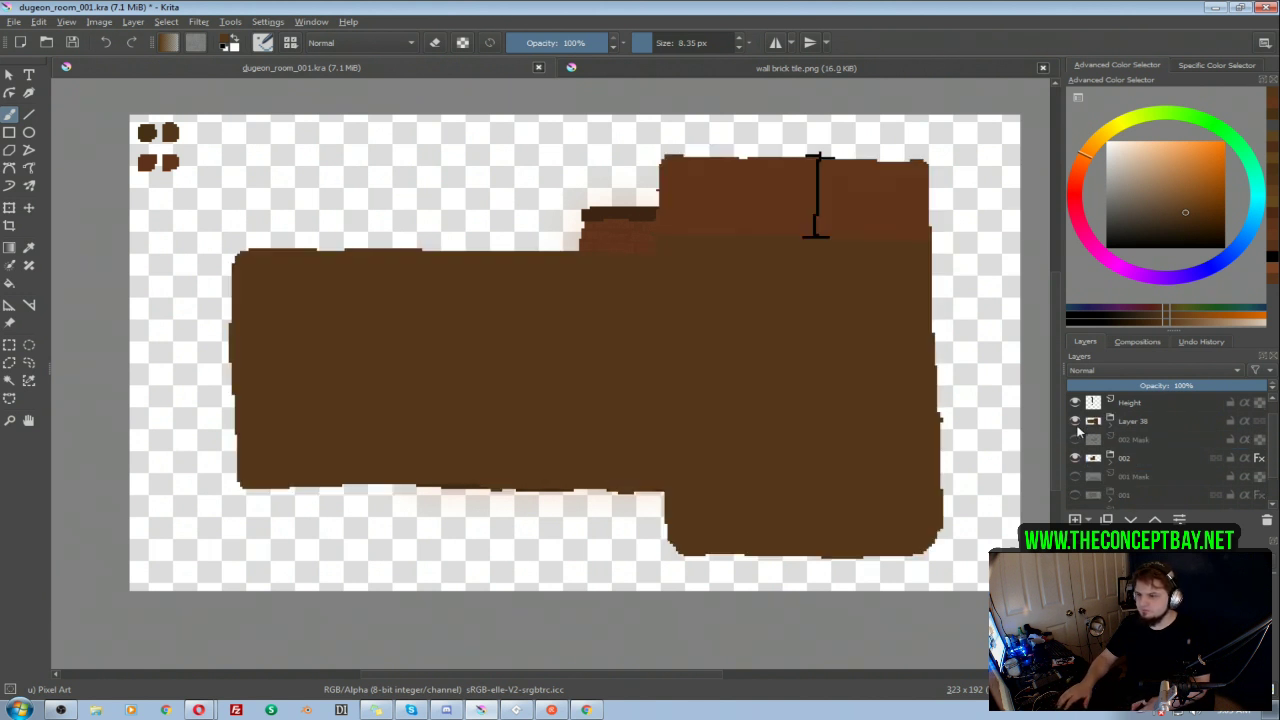
{"action": "left_click", "coordinate": [1110, 428]}
{"action": "left_click", "coordinate": [1155, 441]}
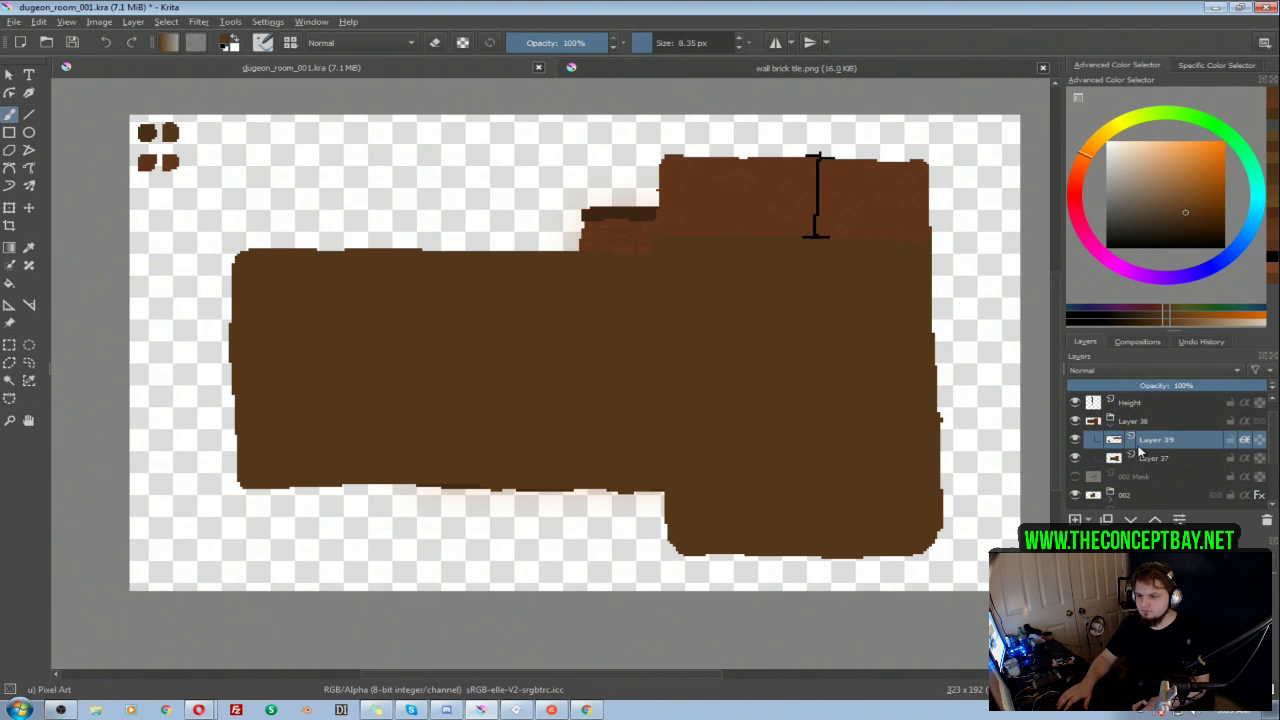
Step: Move the height marker down to the left wing's upper edge, beside the right block
{"action": "left_click", "coordinate": [1135, 402]}
{"action": "key", "text": "t"}
{"action": "left_click_drag", "start_coordinate": [811, 194], "coordinate": [628, 285]}
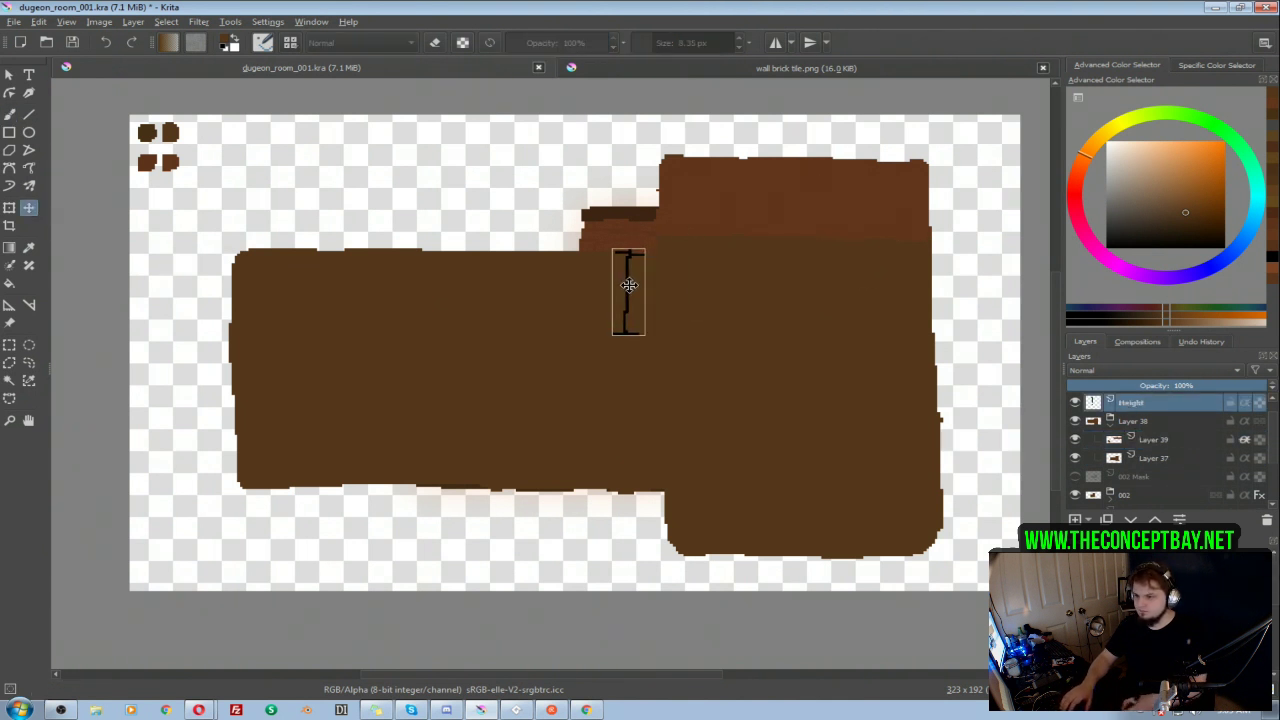
Step: Draw a straight horizontal brown guide line across the left wing near the marker's foot on Layer 39
{"action": "left_click", "coordinate": [1161, 447]}
{"action": "key", "text": "b"}
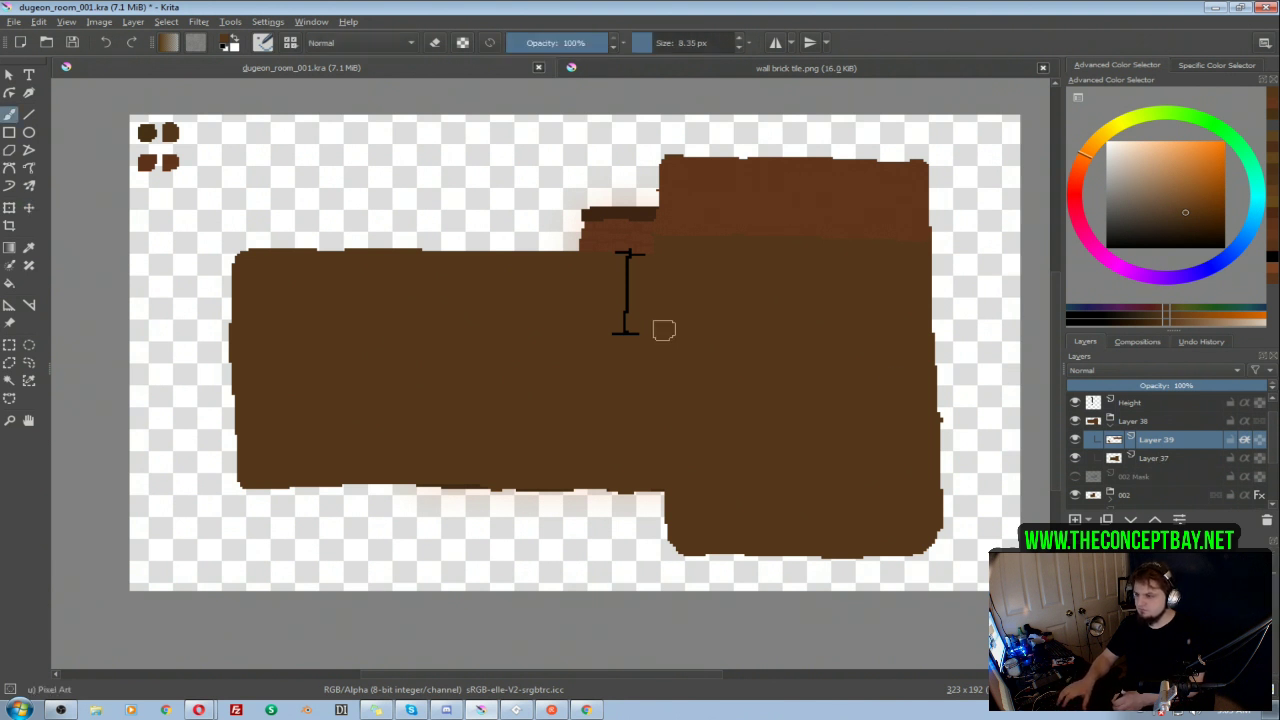
{"action": "key", "text": "v"}
{"action": "left_click_drag", "start_coordinate": [651, 321], "coordinate": [190, 321]}
{"action": "key", "text": "b"}
{"action": "key", "text": "e"}
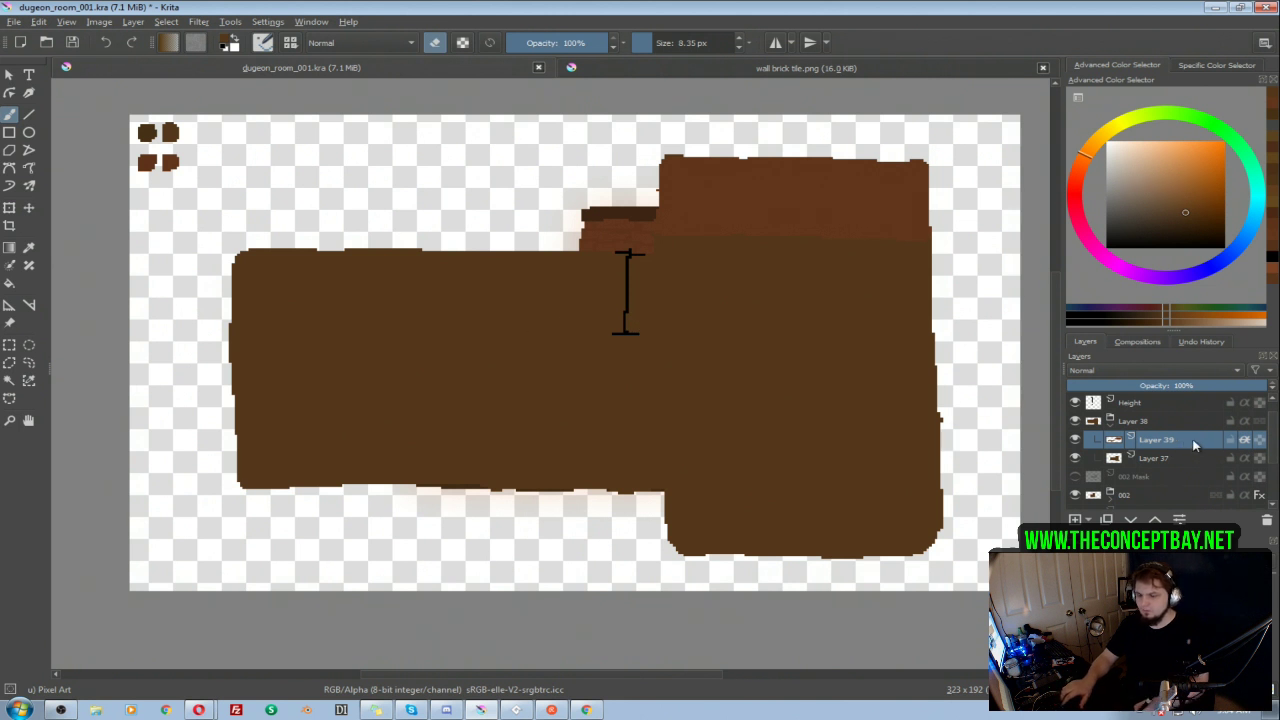
Step: Compare Layer 39 with alpha inheritance off and on, and with the layer and its group hidden and shown
{"action": "left_click", "coordinate": [1245, 441]}
{"action": "left_click", "coordinate": [1245, 443]}
{"action": "left_click", "coordinate": [1245, 442]}
{"action": "left_click", "coordinate": [1245, 442]}
{"action": "left_click", "coordinate": [1245, 442]}
{"action": "left_click", "coordinate": [1245, 442]}
{"action": "left_click", "coordinate": [1077, 421]}
{"action": "left_click", "coordinate": [1077, 421]}
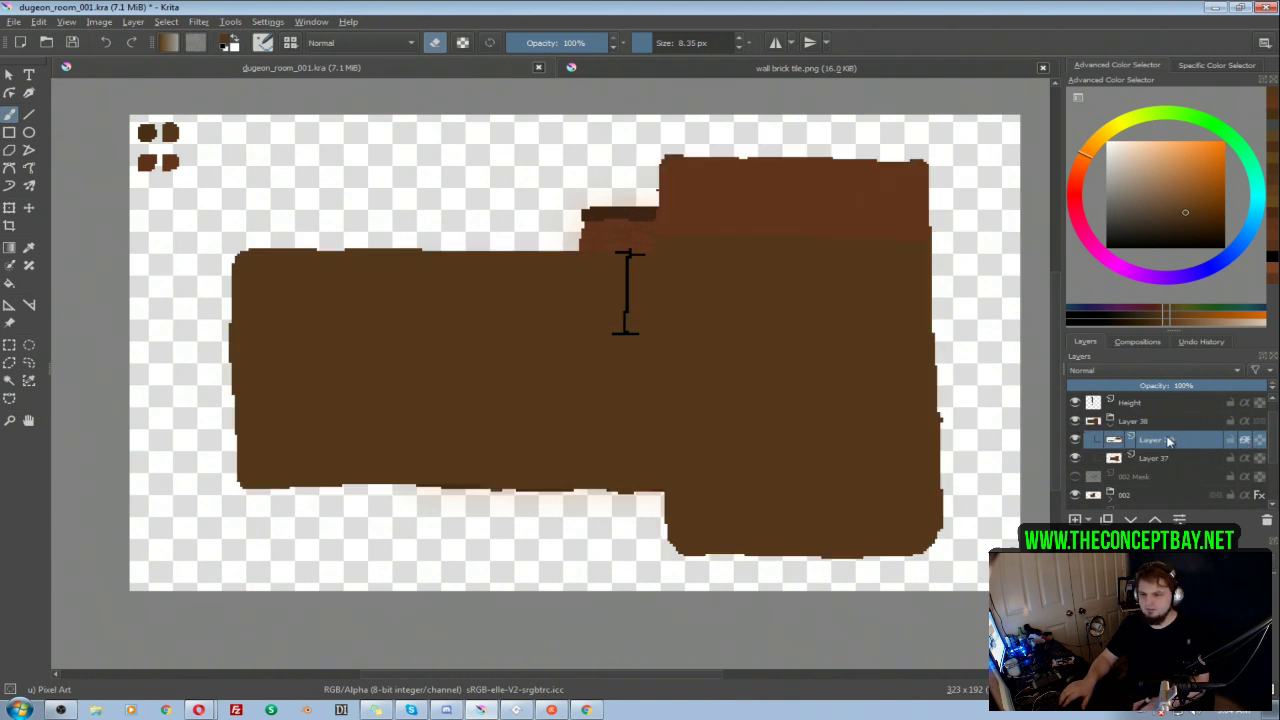
{"action": "left_click", "coordinate": [1073, 440]}
{"action": "left_click", "coordinate": [1073, 443]}
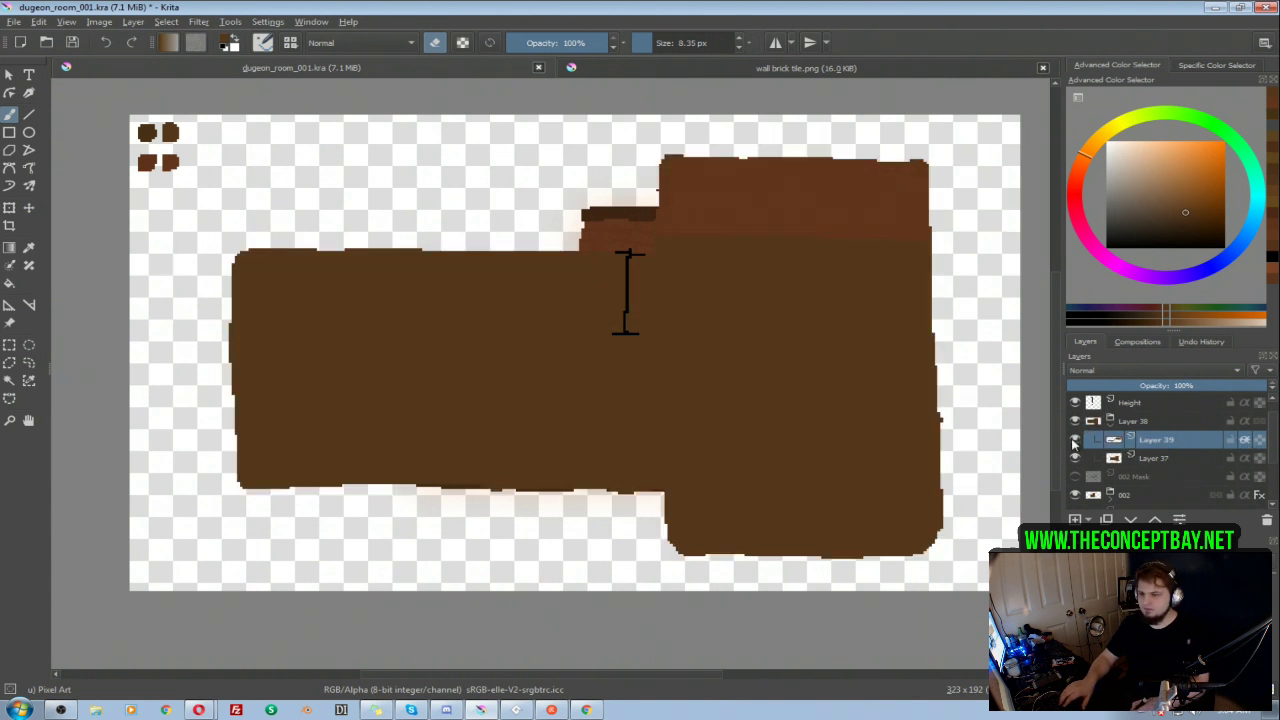
{"action": "left_click", "coordinate": [1245, 442]}
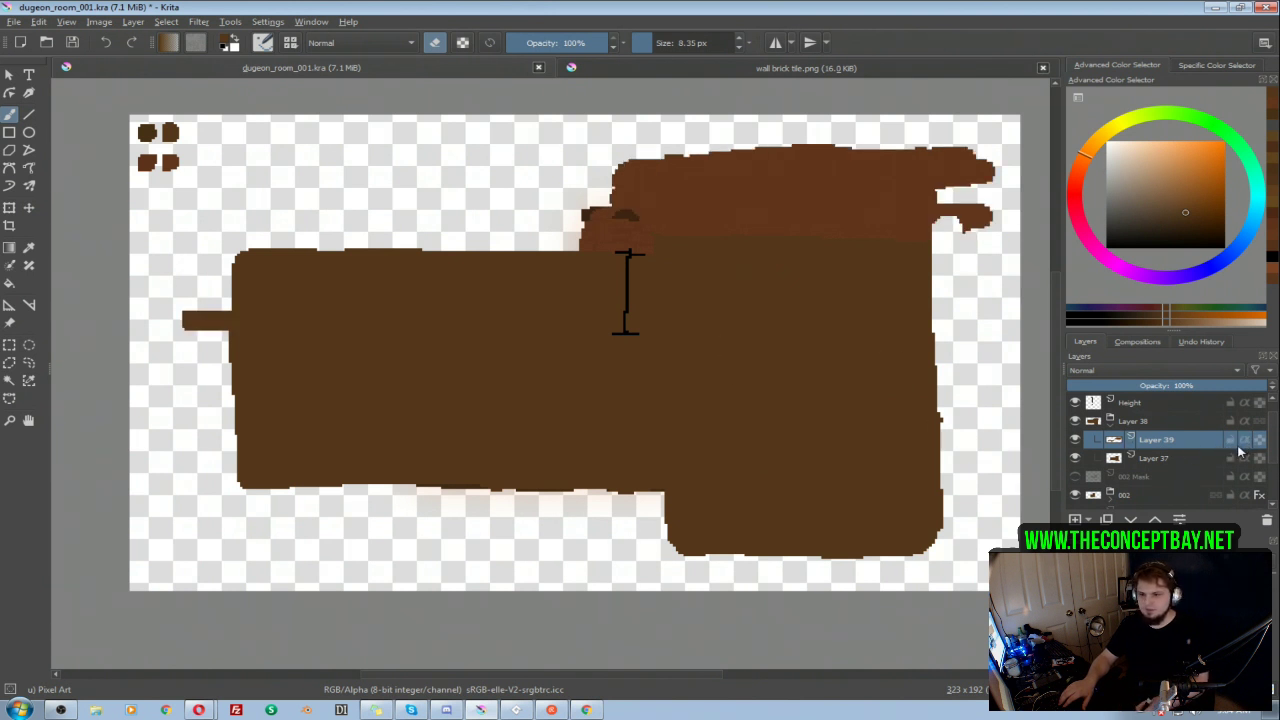
{"action": "left_click", "coordinate": [1245, 441]}
Step: Select the area around the stray brown strokes on the left wing and delete them from Layer 39
{"action": "key", "text": "e"}
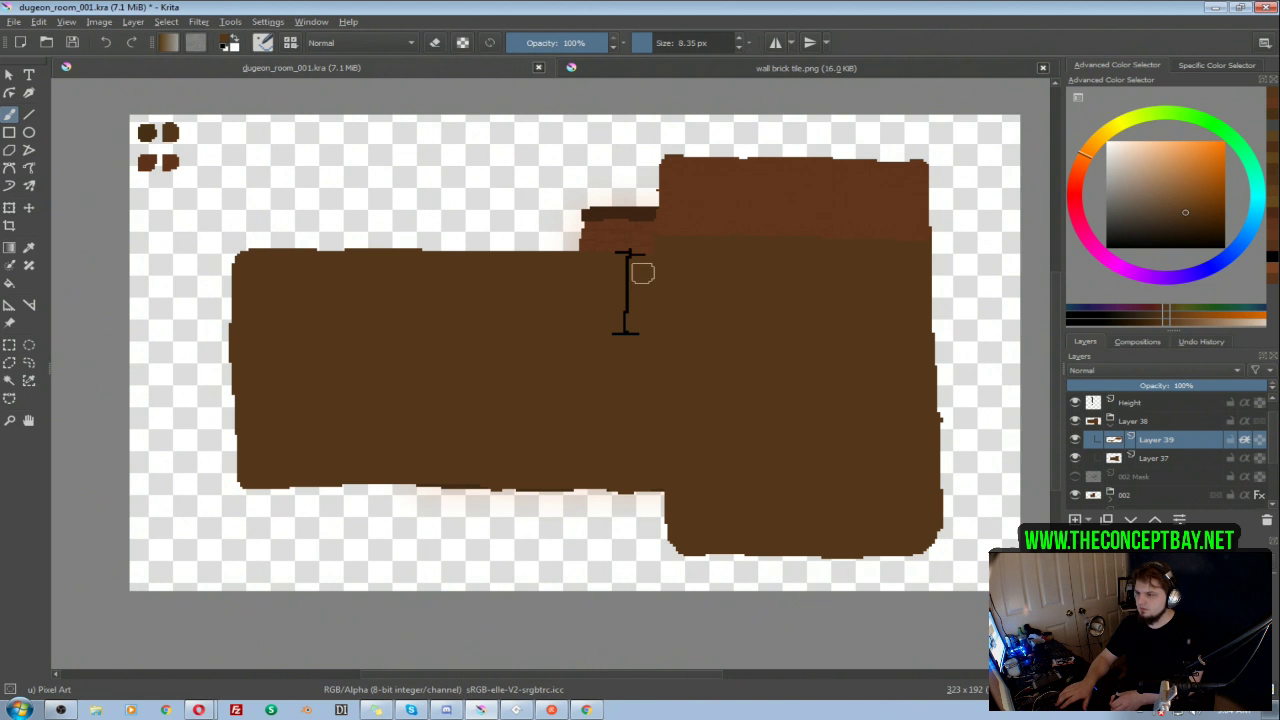
{"action": "key", "text": "e"}
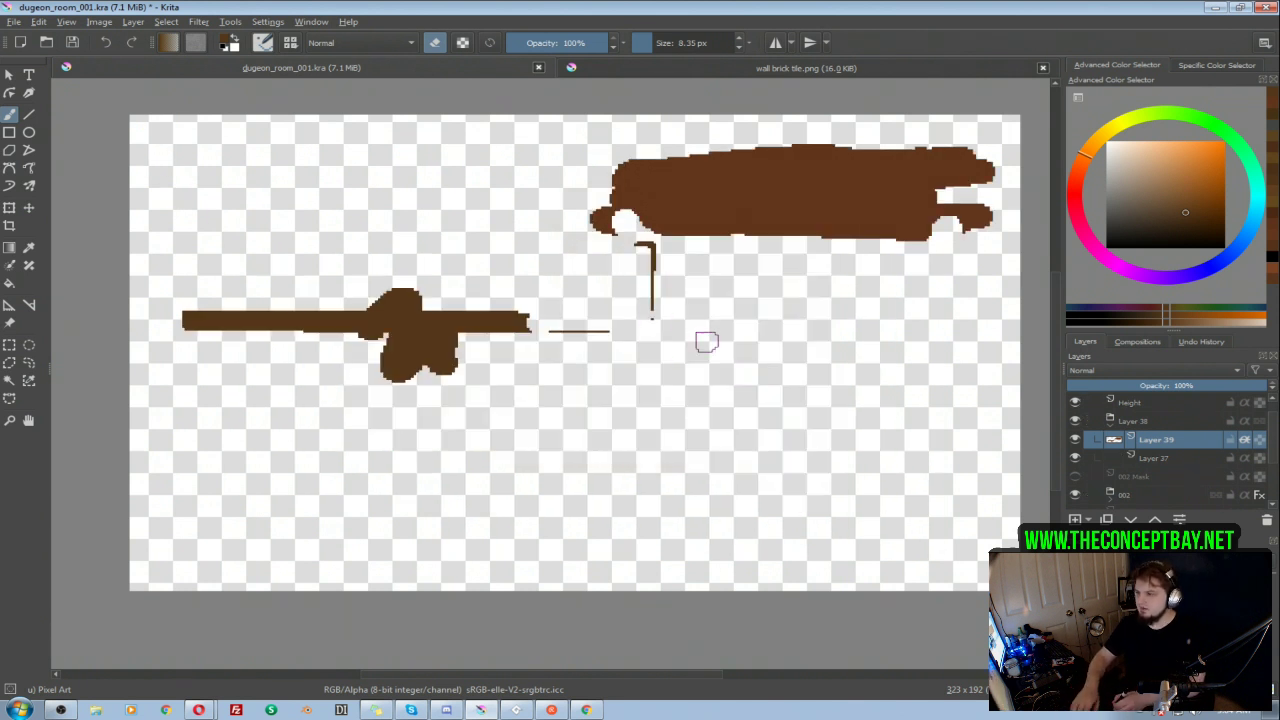
{"action": "mouse_move", "coordinate": [652, 238]}
{"action": "left_mouse_down"}
{"action": "mouse_move", "coordinate": [593, 282]}
{"action": "mouse_move", "coordinate": [367, 239]}
{"action": "mouse_move", "coordinate": [86, 303]}
{"action": "mouse_move", "coordinate": [445, 499]}
{"action": "mouse_move", "coordinate": [743, 353]}
{"action": "mouse_move", "coordinate": [710, 325]}
{"action": "left_mouse_up"}
{"action": "key", "text": "Delete"}
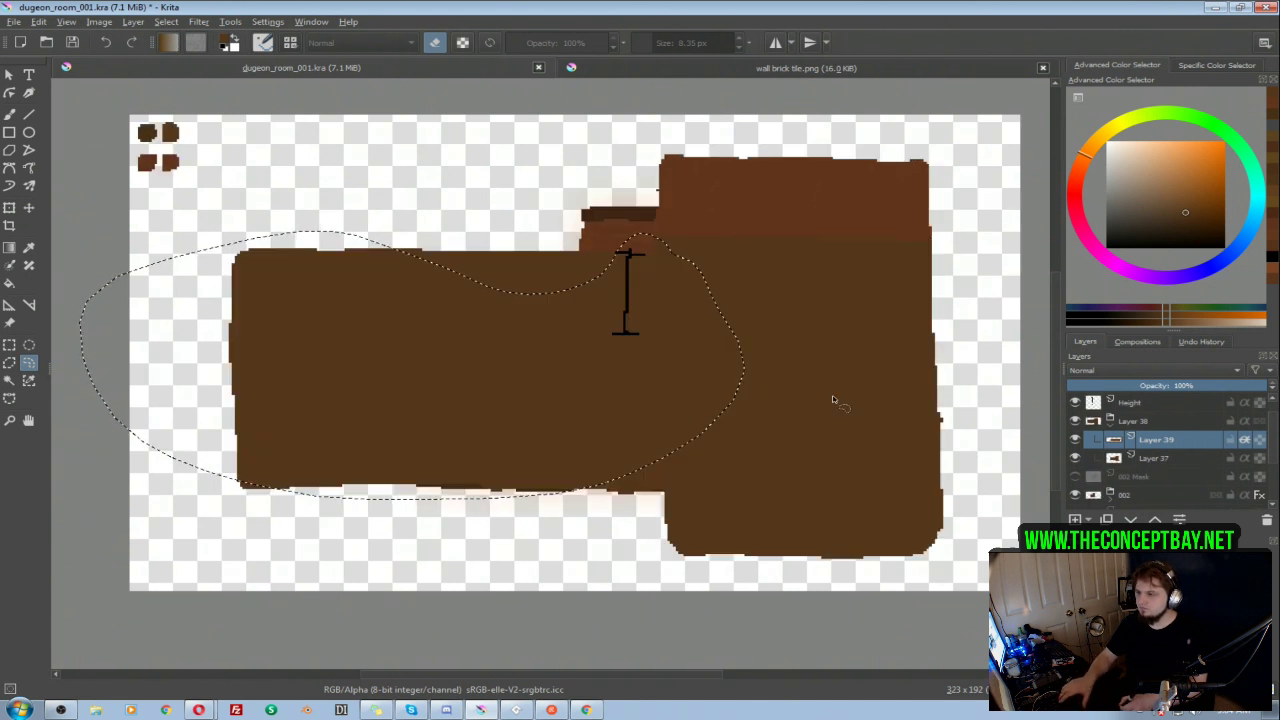
Step: Paint the left wing's back wall reddish brown down to the marker's foot and even out its lower edge with a 15.72 px eraser
{"action": "key", "text": "b"}
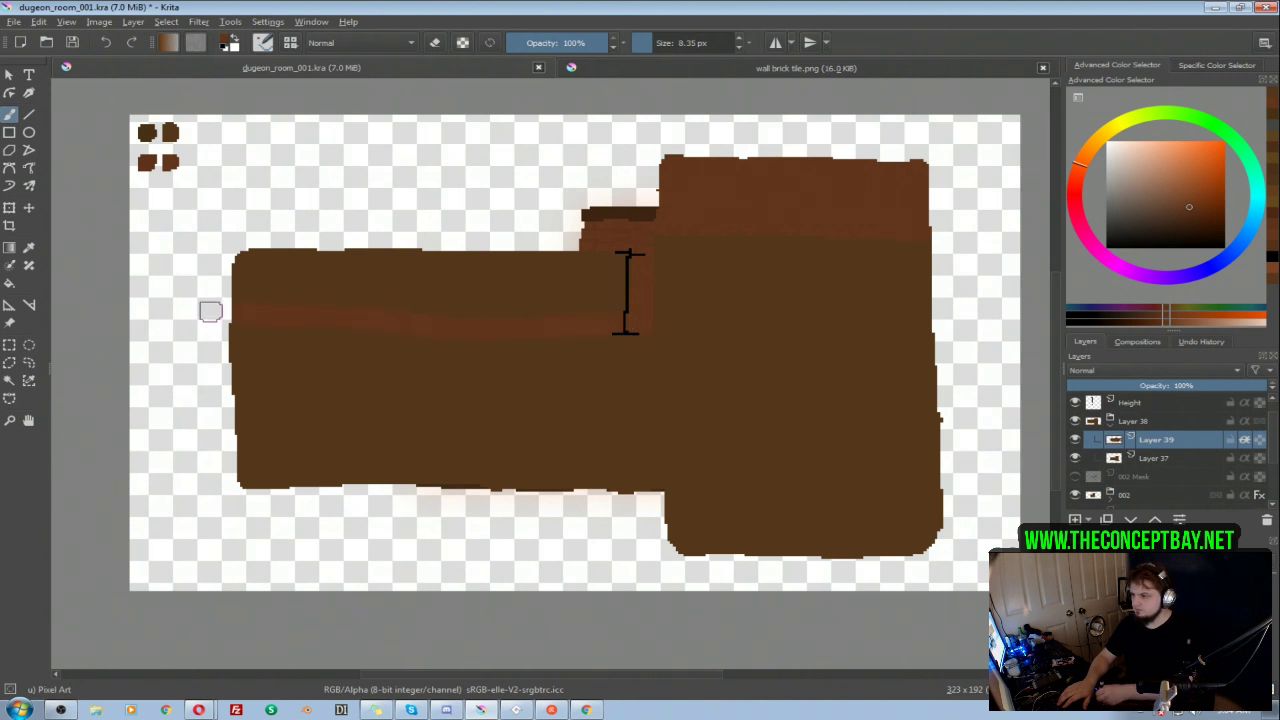
{"action": "mouse_move", "coordinate": [616, 262]}
{"action": "left_mouse_down", "text": "shift"}
{"action": "mouse_move", "coordinate": [634, 260]}
{"action": "mouse_move", "coordinate": [561, 298]}
{"action": "mouse_move", "coordinate": [346, 266]}
{"action": "mouse_move", "coordinate": [266, 300]}
{"action": "mouse_move", "coordinate": [327, 300]}
{"action": "left_mouse_up", "text": "shift"}
{"action": "key", "text": "e"}
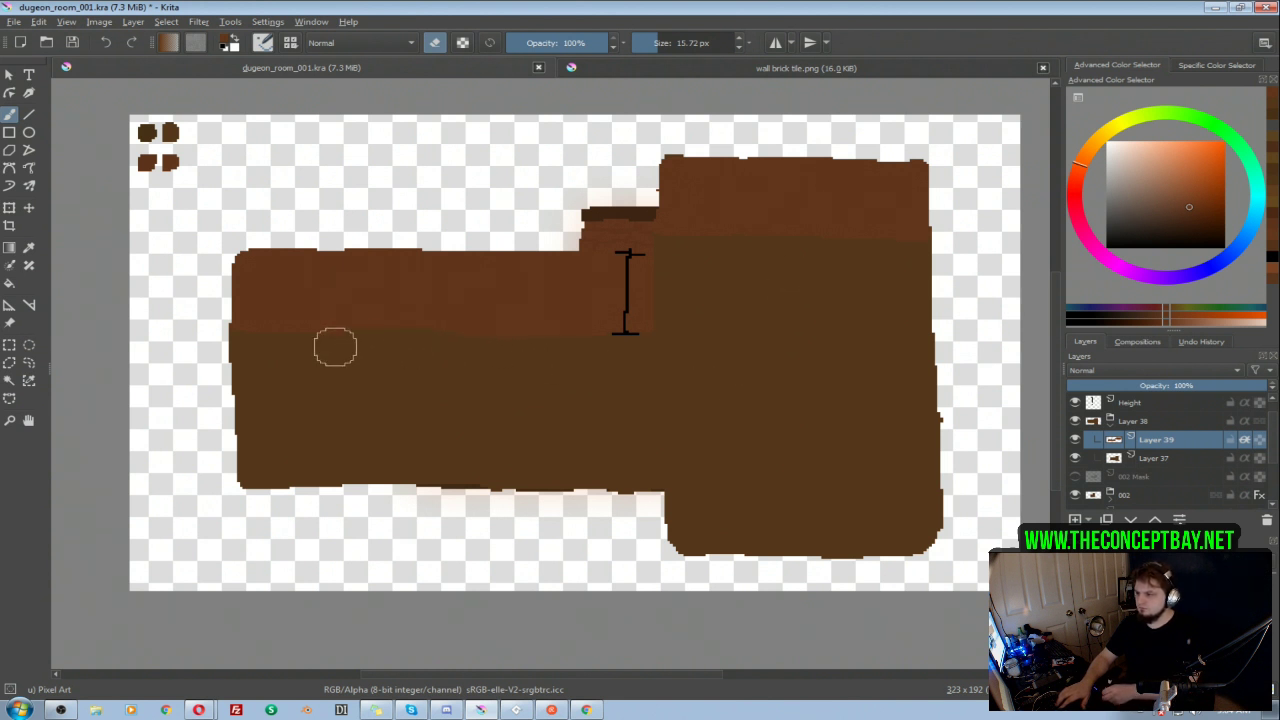
{"action": "key", "text": "e"}
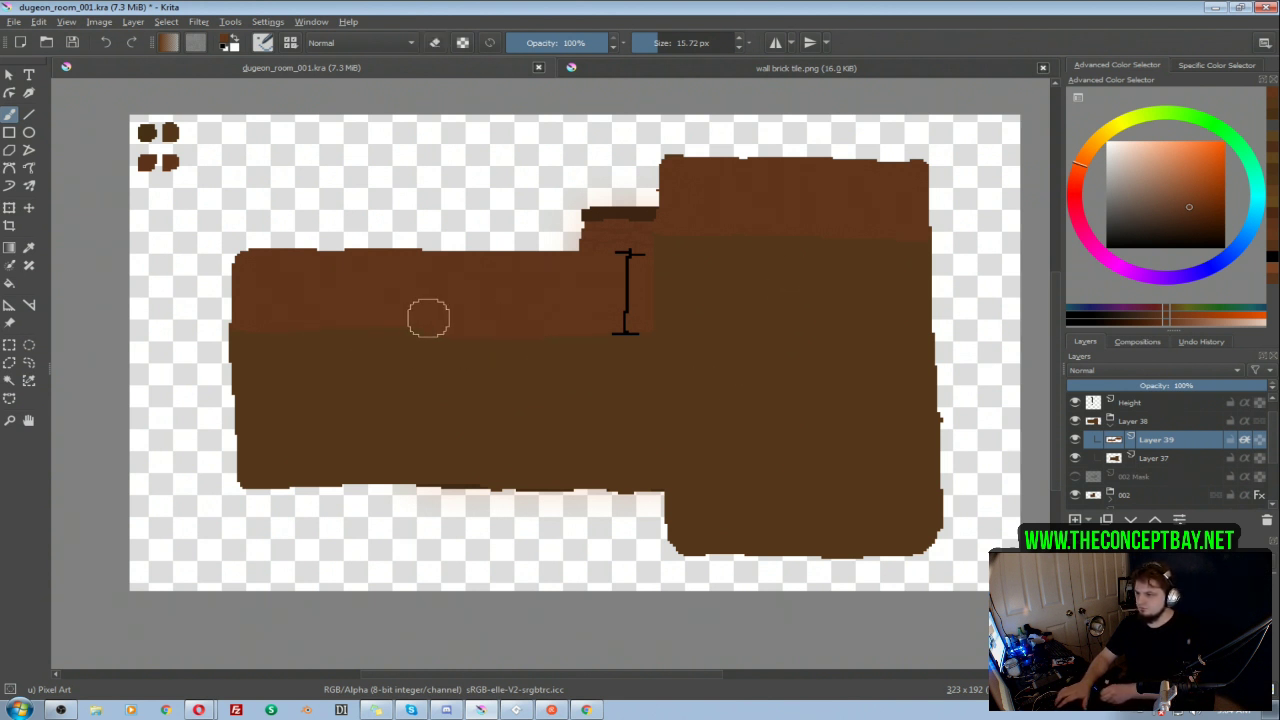
{"action": "key", "text": "e"}
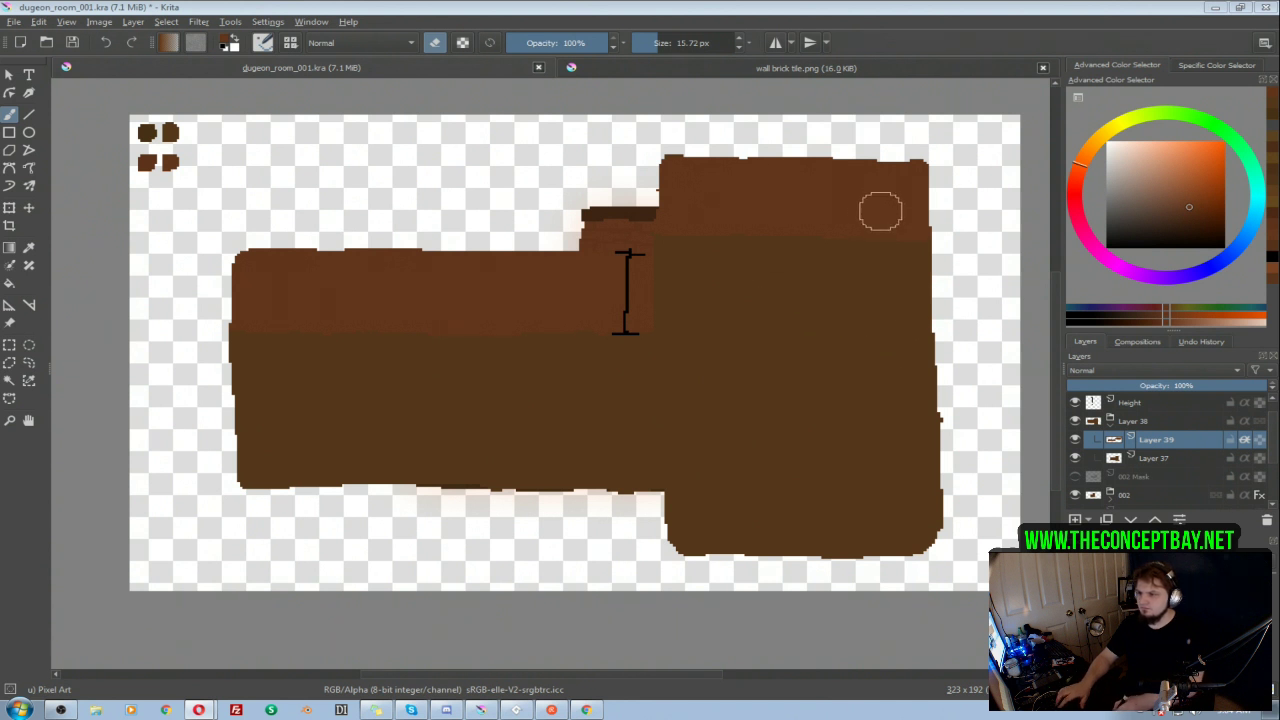
{"action": "mouse_move", "coordinate": [811, 214]}
{"action": "left_mouse_down"}
{"action": "mouse_move", "coordinate": [660, 217]}
{"action": "mouse_move", "coordinate": [826, 219]}
{"action": "left_mouse_up"}
{"action": "key", "text": "e"}
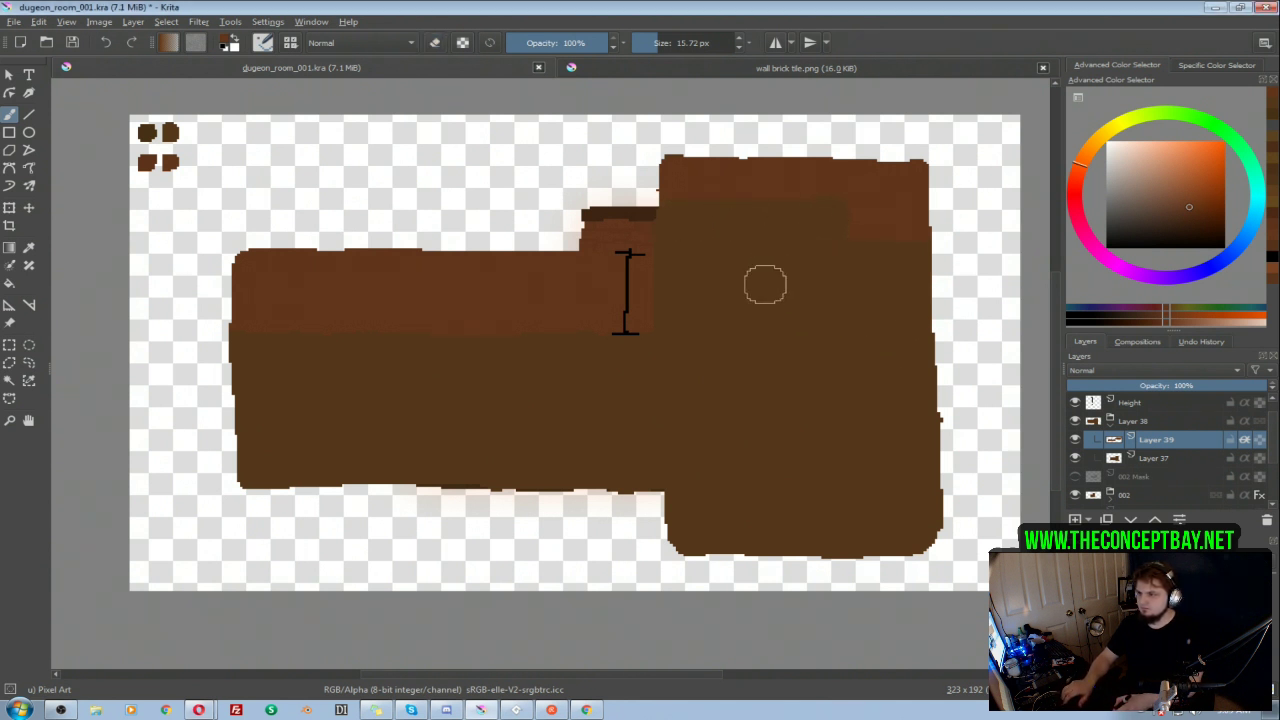
{"action": "key", "text": "ctrl+z"}
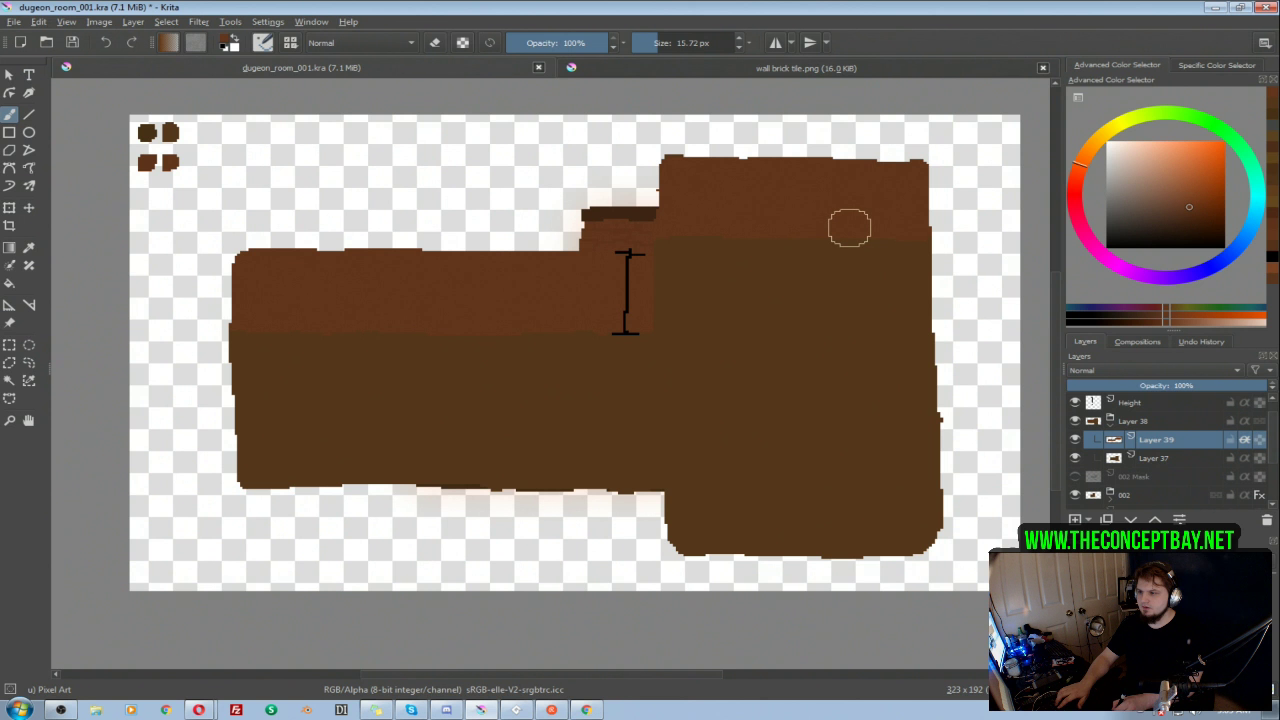
Step: Hide the Height layer and add wall brick tile.png as a file layer with no scaling
{"action": "left_click", "coordinate": [1077, 402]}
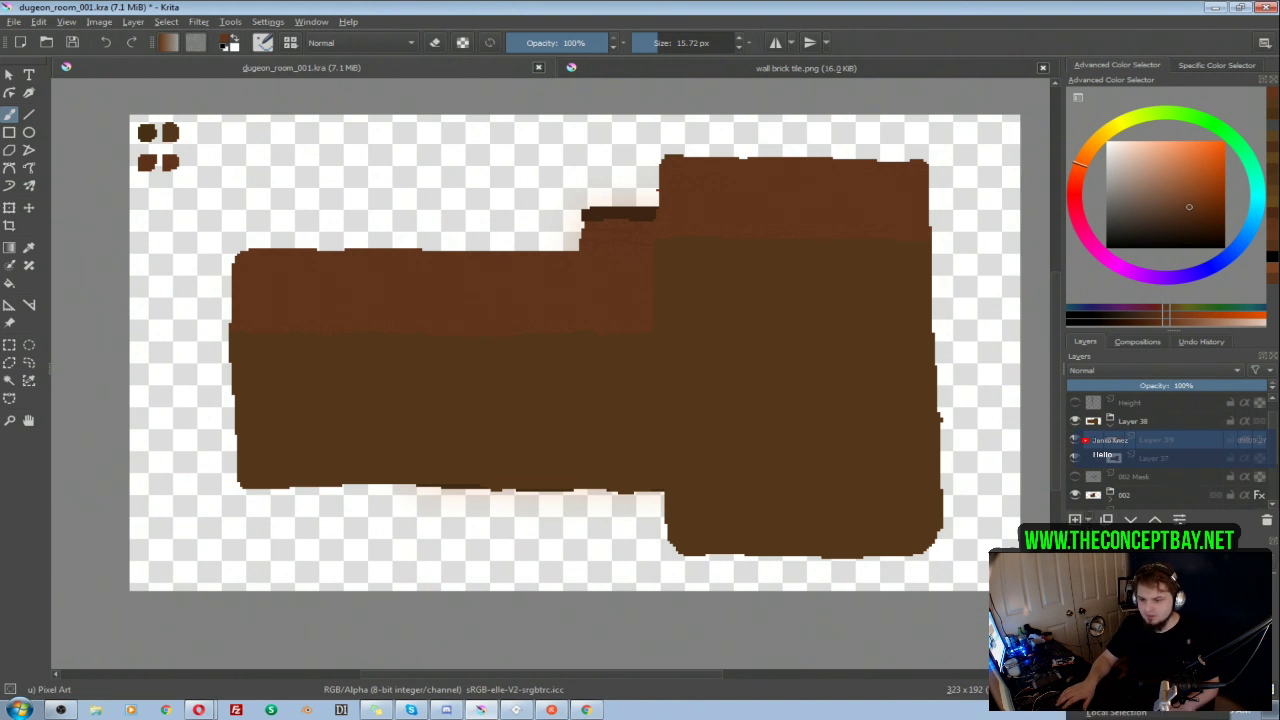
{"action": "left_click", "coordinate": [1108, 627]}
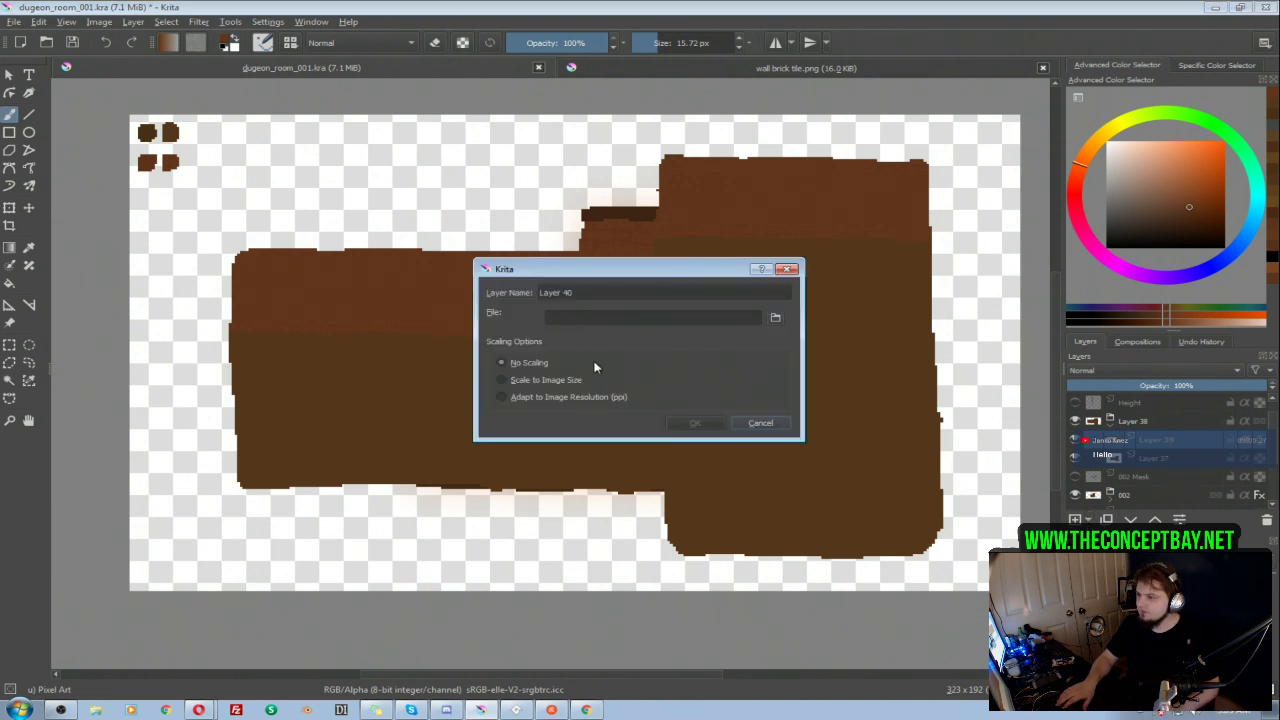
{"action": "left_click", "coordinate": [767, 318]}
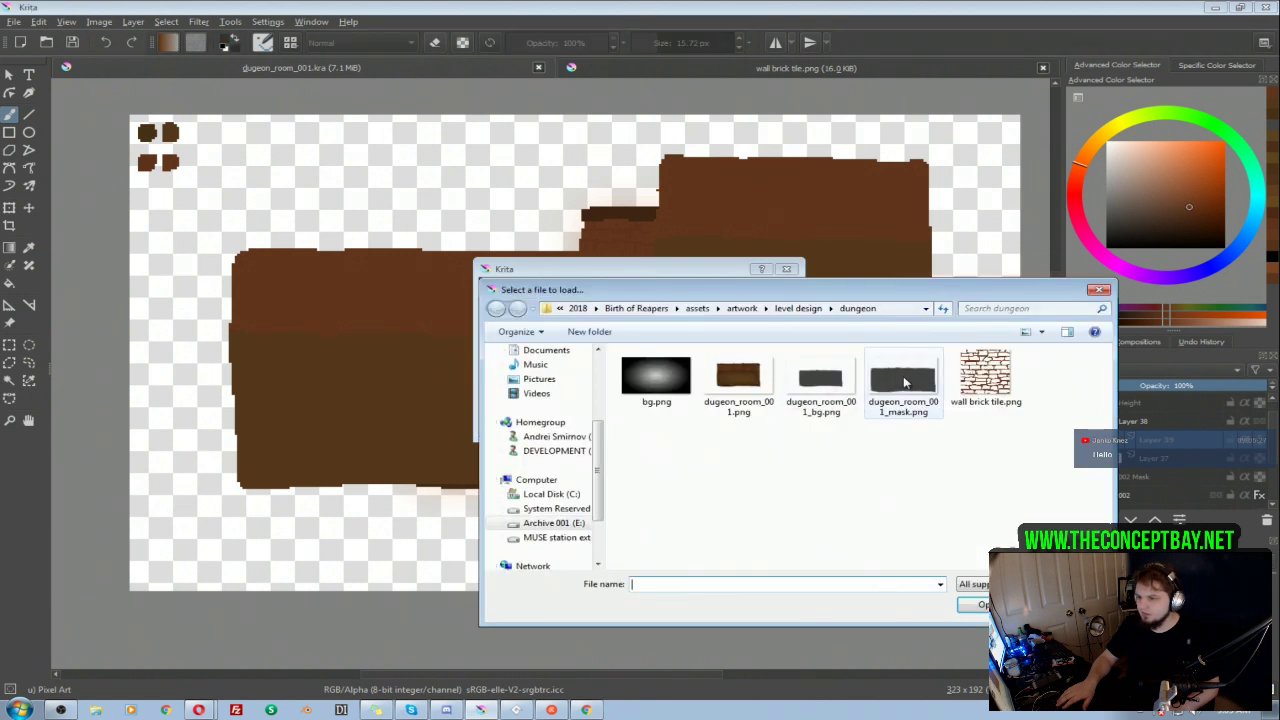
{"action": "double_click", "coordinate": [985, 375]}
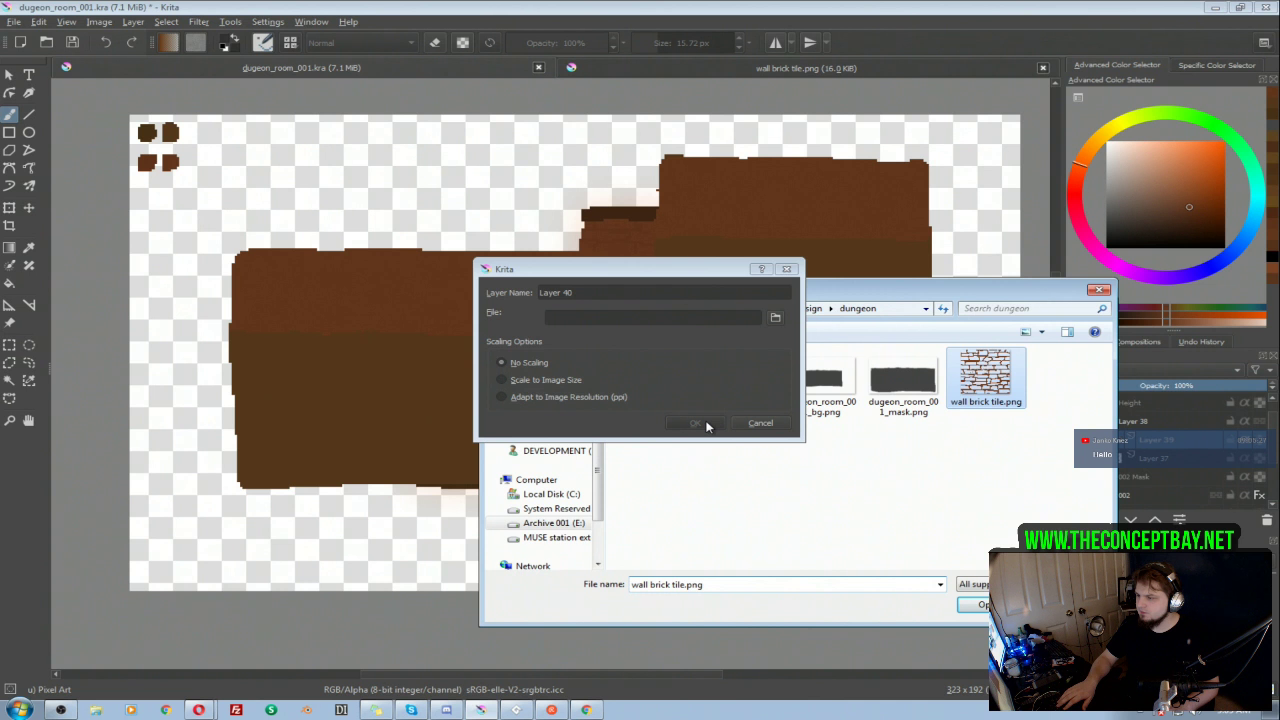
{"action": "left_click", "coordinate": [695, 423]}
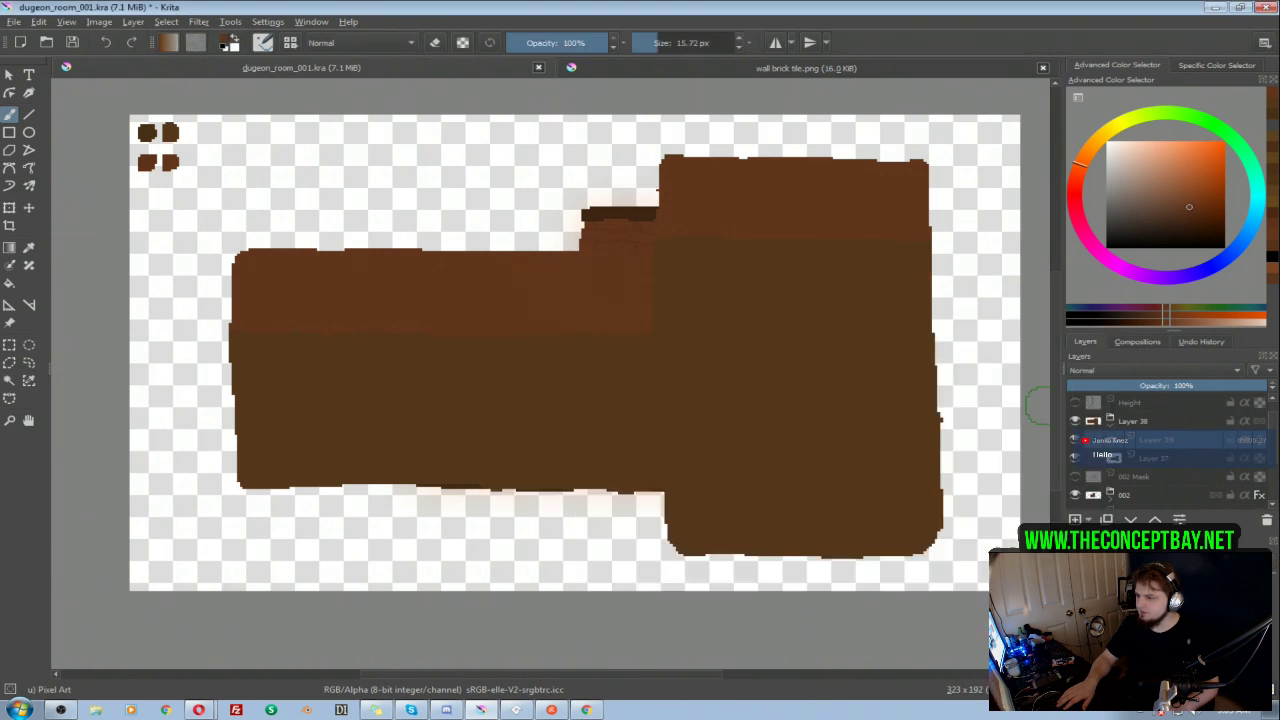
Step: Move the brick tile over the right end of the right wing's back wall and place a duplicate beside it to cover the rest
{"action": "key", "text": "t"}
{"action": "mouse_move", "coordinate": [210, 212]}
{"action": "left_mouse_down"}
{"action": "mouse_move", "coordinate": [549, 217]}
{"action": "mouse_move", "coordinate": [866, 186]}
{"action": "mouse_move", "coordinate": [833, 179]}
{"action": "left_mouse_up"}
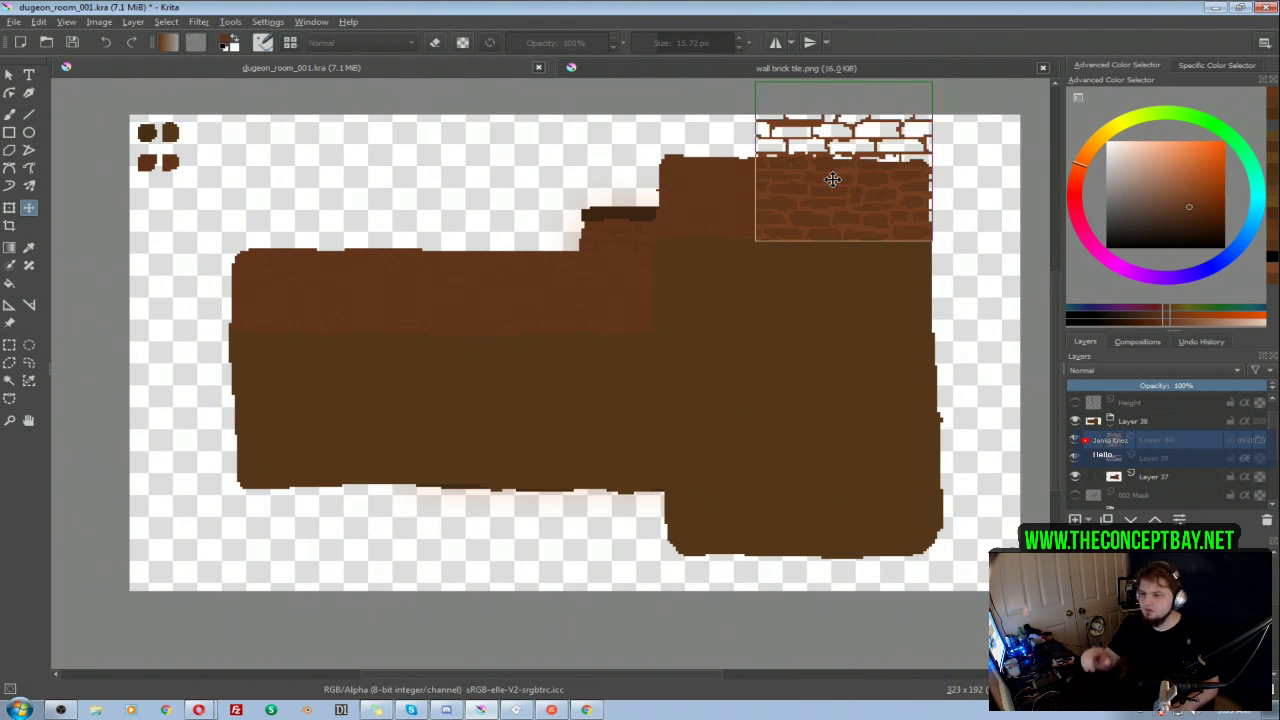
{"action": "left_click", "coordinate": [1156, 461], "text": "ctrl"}
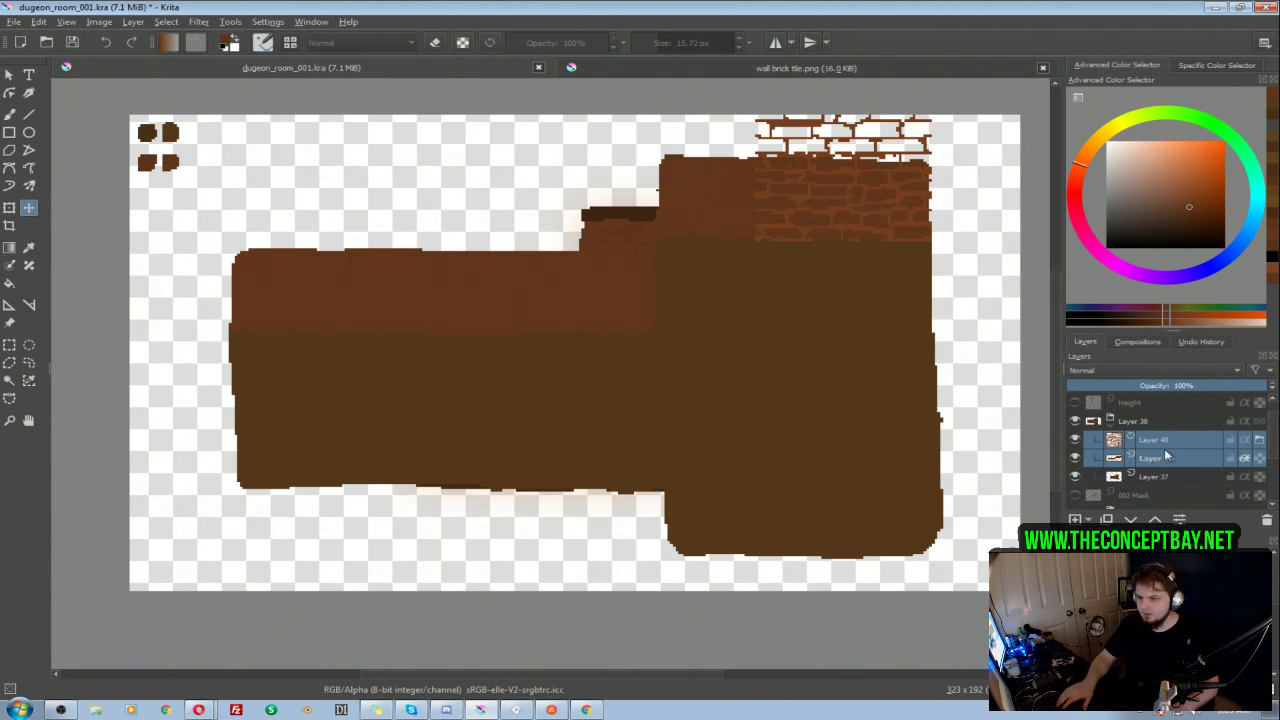
{"action": "left_click", "coordinate": [1165, 458], "text": "ctrl"}
{"action": "key", "text": "ctrl+j"}
{"action": "left_click_drag", "start_coordinate": [791, 163], "coordinate": [724, 196]}
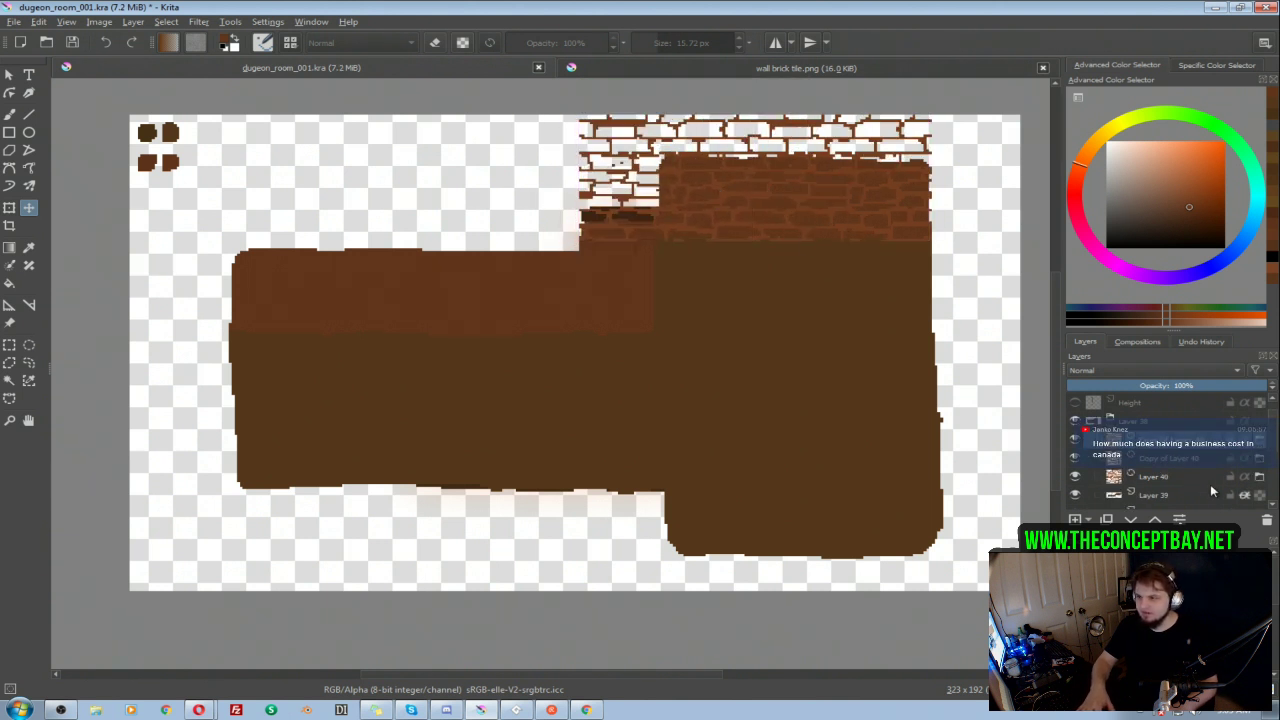
Step: Cover the left wing's back wall with three more duplicates of the brick tile, placed side by side
{"action": "left_click_drag", "start_coordinate": [627, 215], "coordinate": [278, 307]}
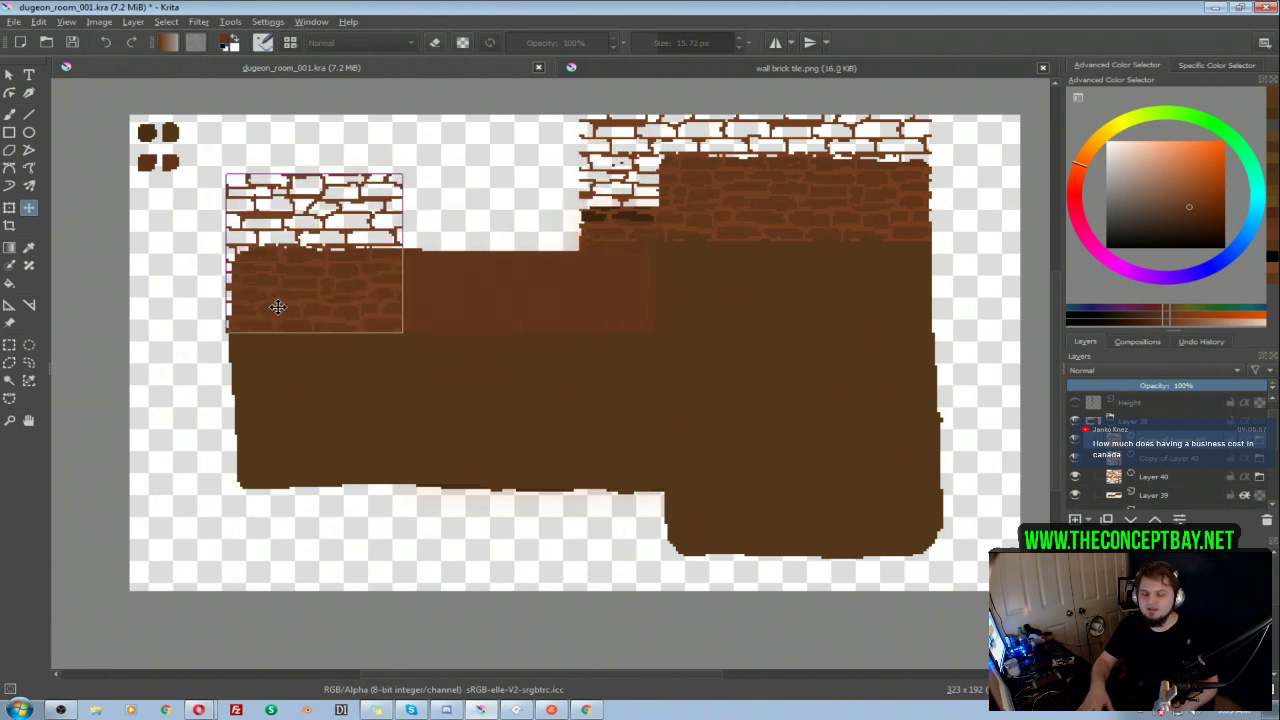
{"action": "key", "text": "ctrl+j"}
{"action": "left_click_drag", "start_coordinate": [323, 306], "coordinate": [583, 307]}
{"action": "key", "text": "Left"}
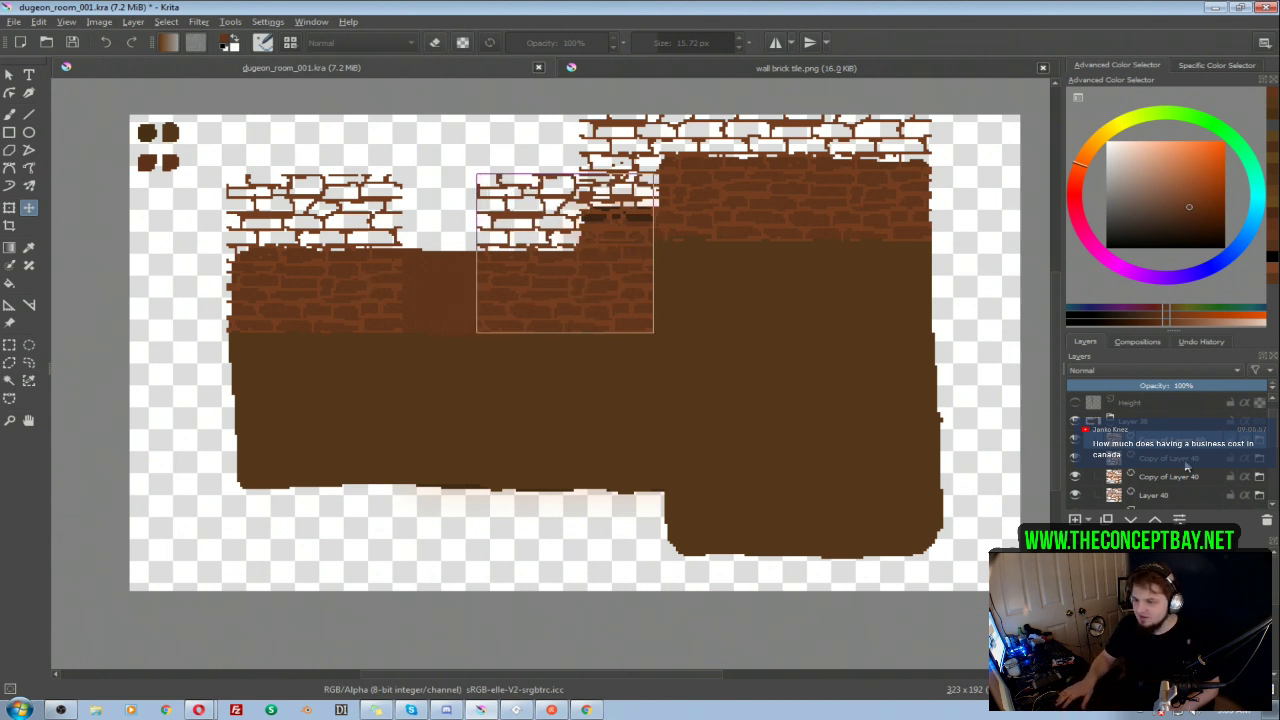
{"action": "left_click_drag", "start_coordinate": [340, 222], "coordinate": [422, 225]}
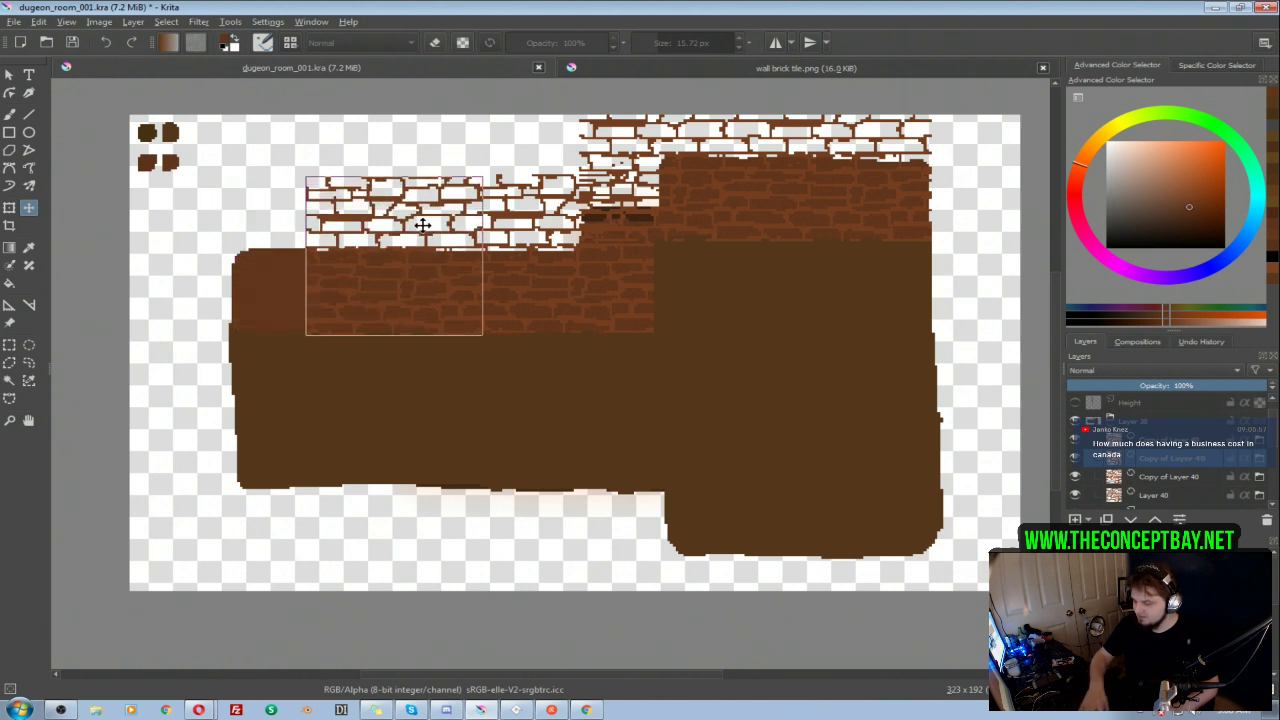
{"action": "key", "text": "ctrl+j"}
{"action": "left_click_drag", "start_coordinate": [411, 261], "coordinate": [246, 266]}
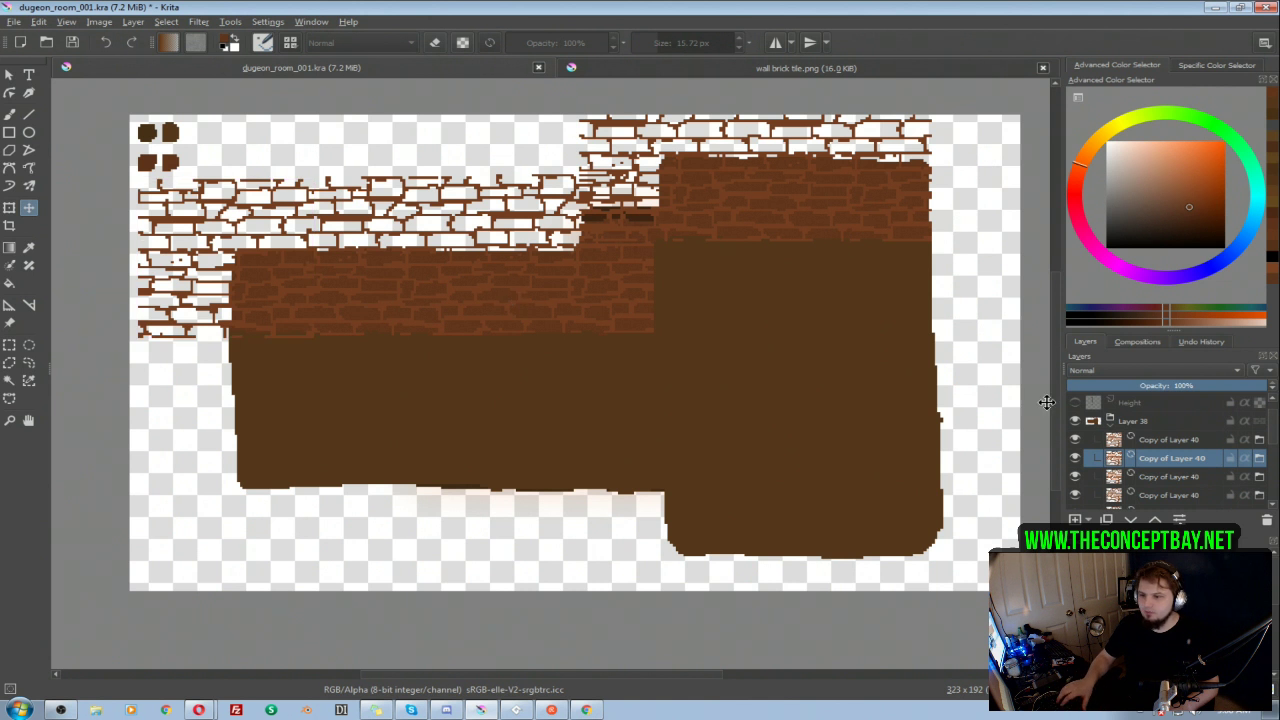
Step: Group all five brick tile layers and turn on alpha inheritance for the new group
{"action": "left_click", "coordinate": [1160, 441]}
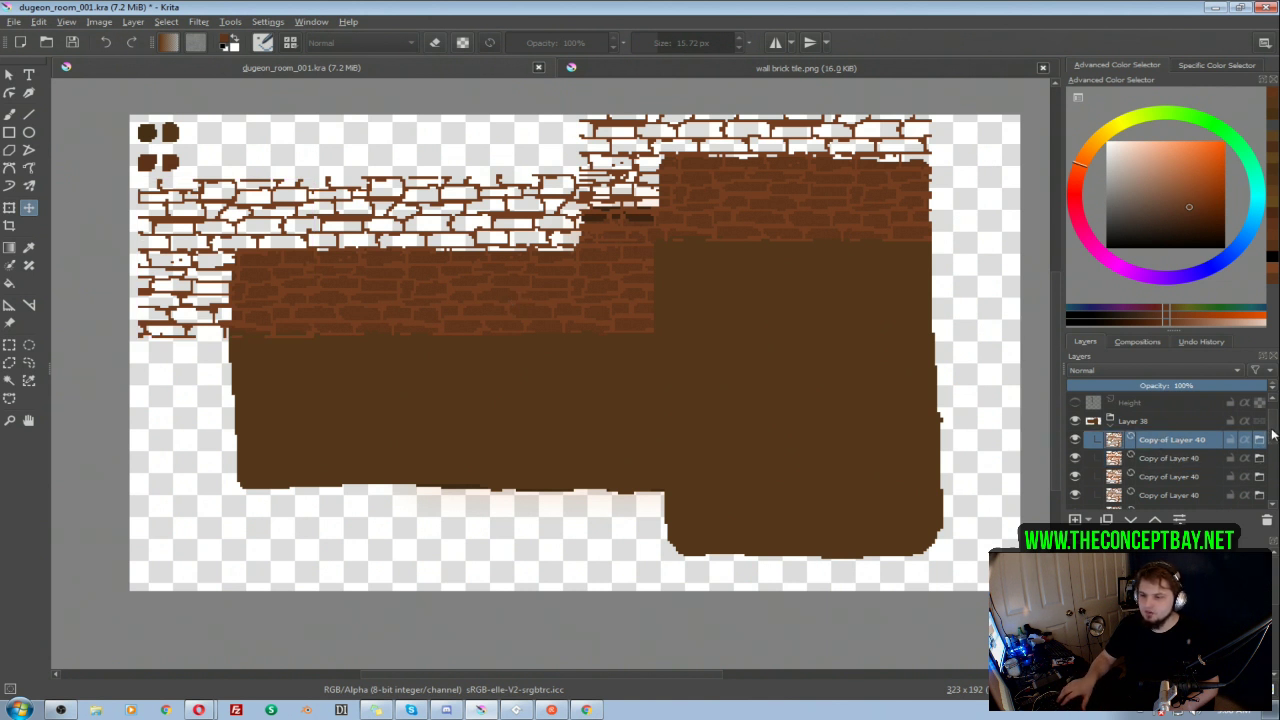
{"action": "left_click_drag", "start_coordinate": [1273, 435], "coordinate": [1276, 452]}
{"action": "left_click", "coordinate": [1158, 459], "text": "shift"}
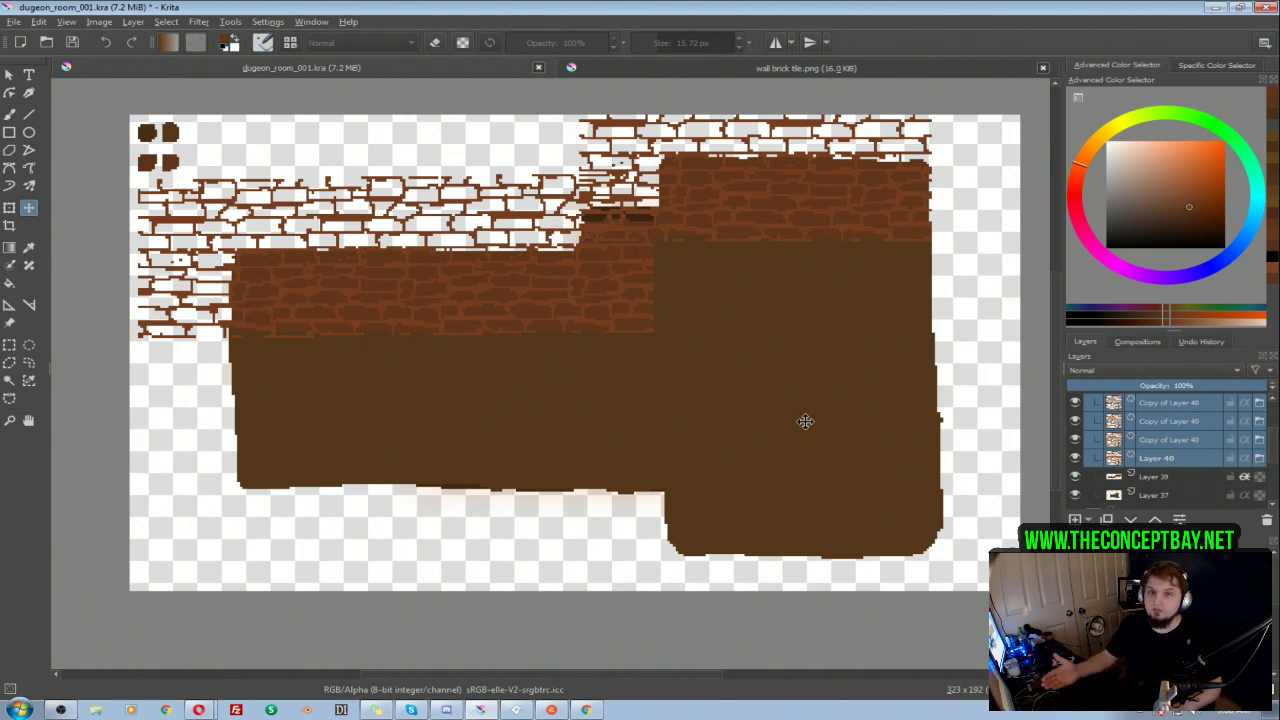
{"action": "key", "text": "ctrl+g"}
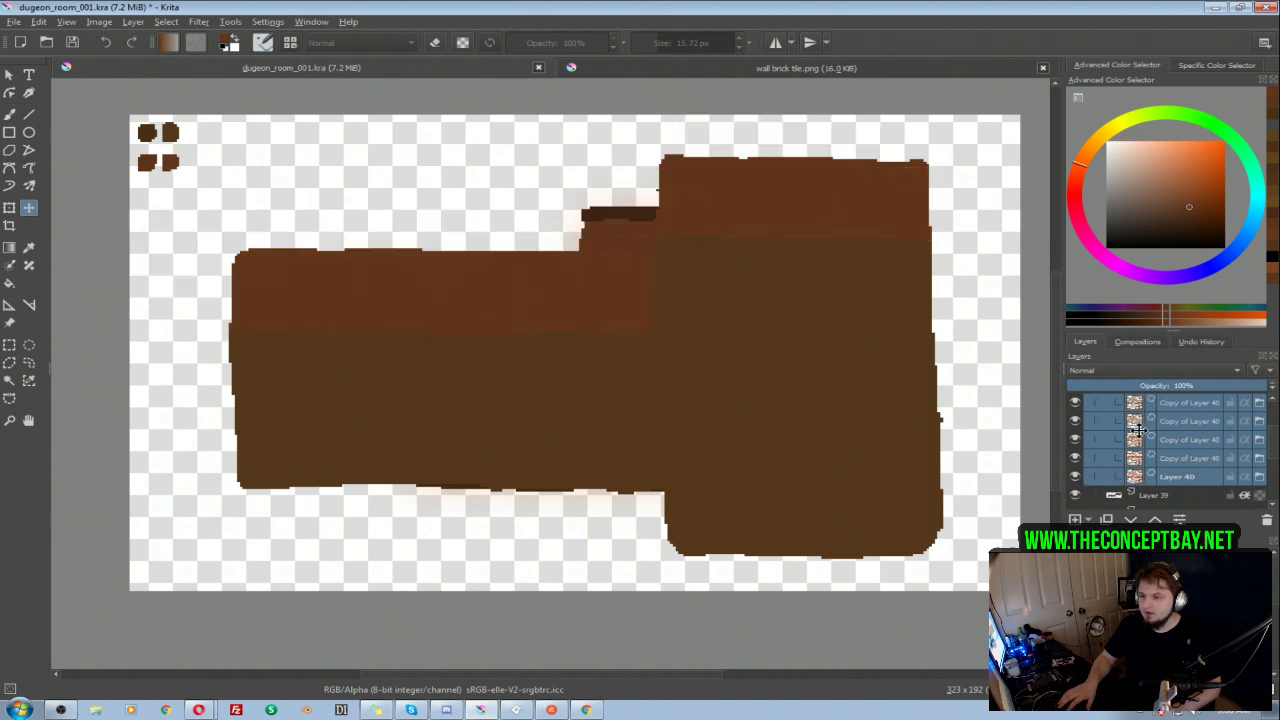
{"action": "left_click", "coordinate": [1245, 421]}
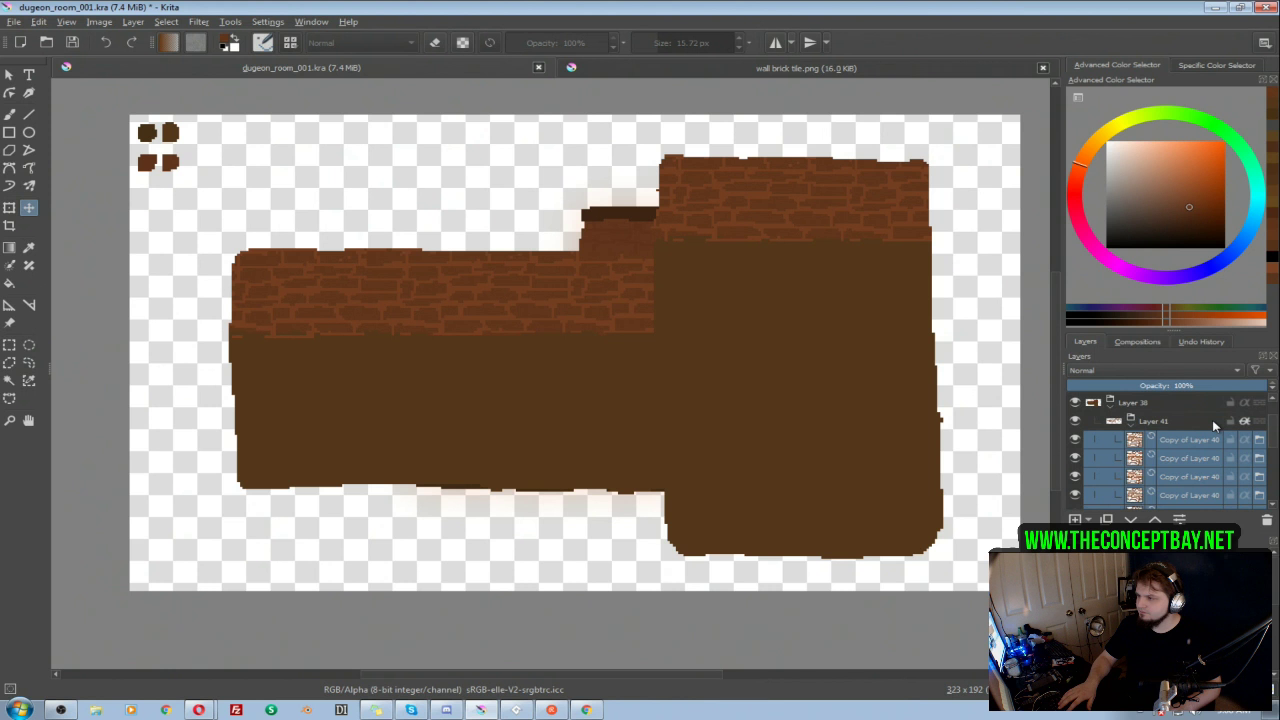
Step: Add an empty paint layer to the Layer 41 group and merge it with all the brick tile layers into one layer
{"action": "mouse_move", "coordinate": [1214, 427]}
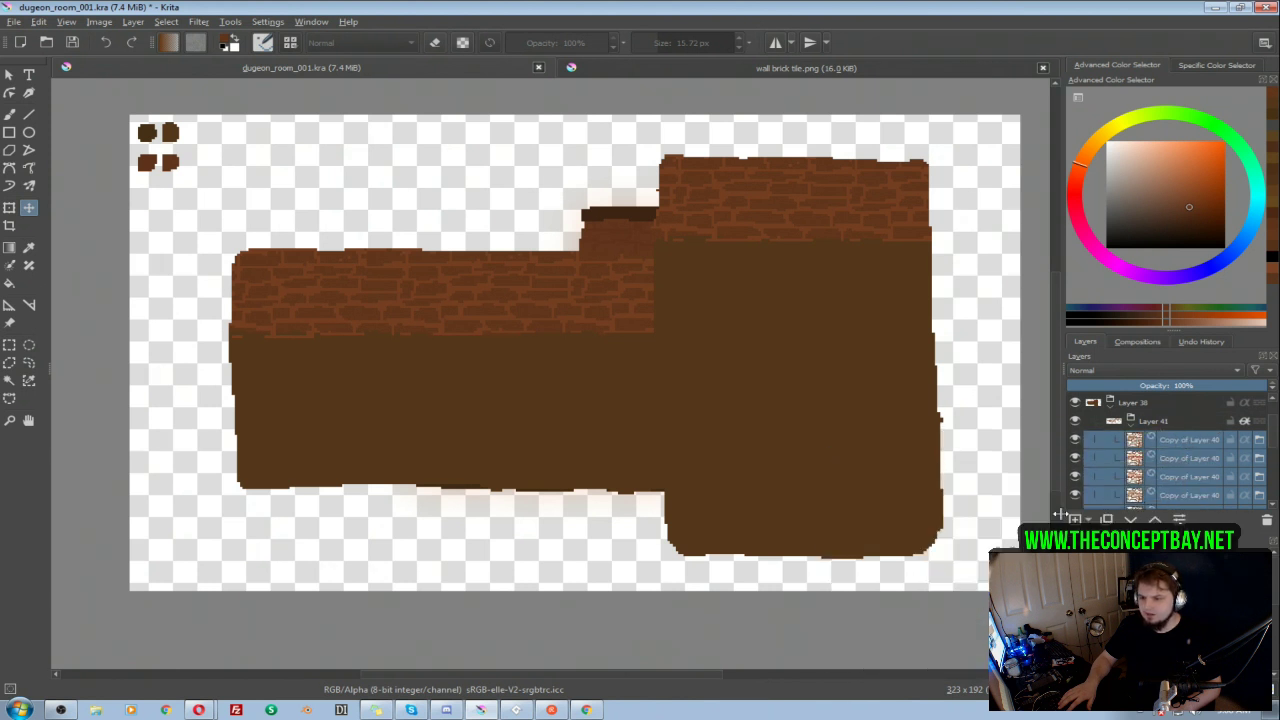
{"action": "key", "text": "ctrl+g"}
{"action": "left_click", "coordinate": [1191, 428]}
{"action": "left_click_drag", "start_coordinate": [1273, 441], "coordinate": [1272, 442]}
{"action": "key", "text": "ctrl+z"}
{"action": "left_click", "coordinate": [1204, 459]}
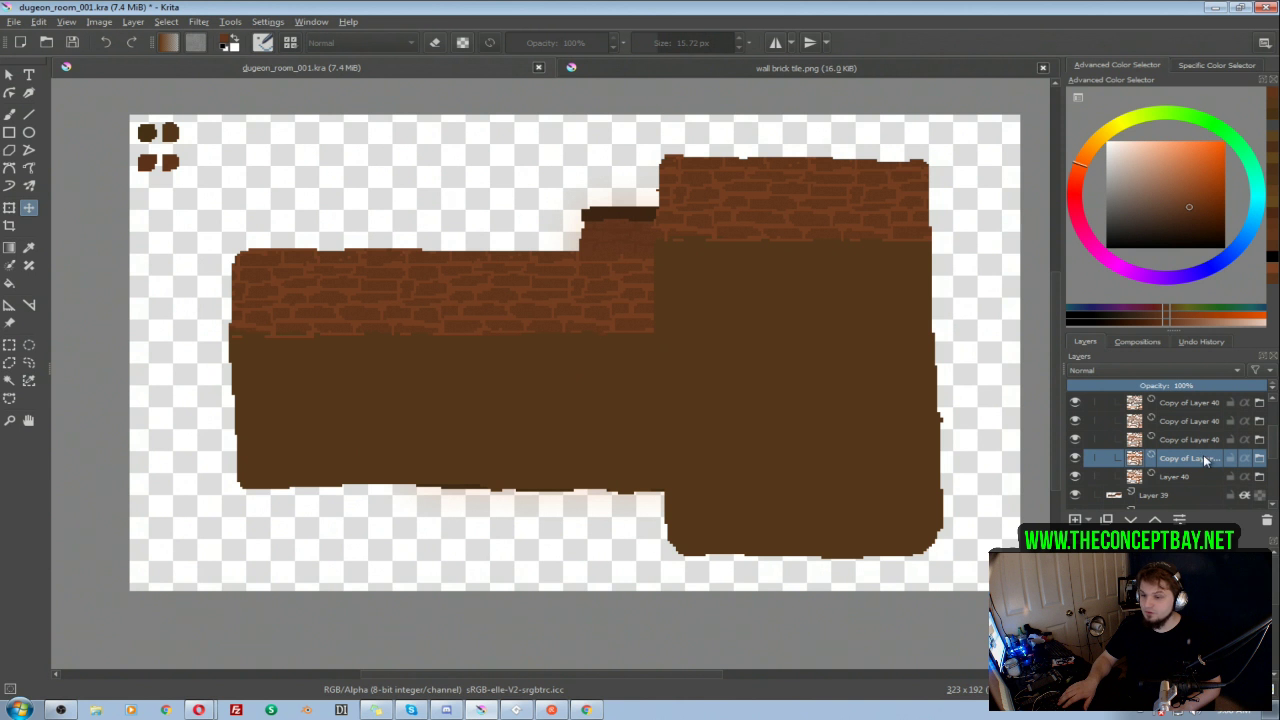
{"action": "scroll", "coordinate": [1204, 460], "scroll_direction": "up", "scroll_amount": 3}
{"action": "left_click", "coordinate": [1190, 478]}
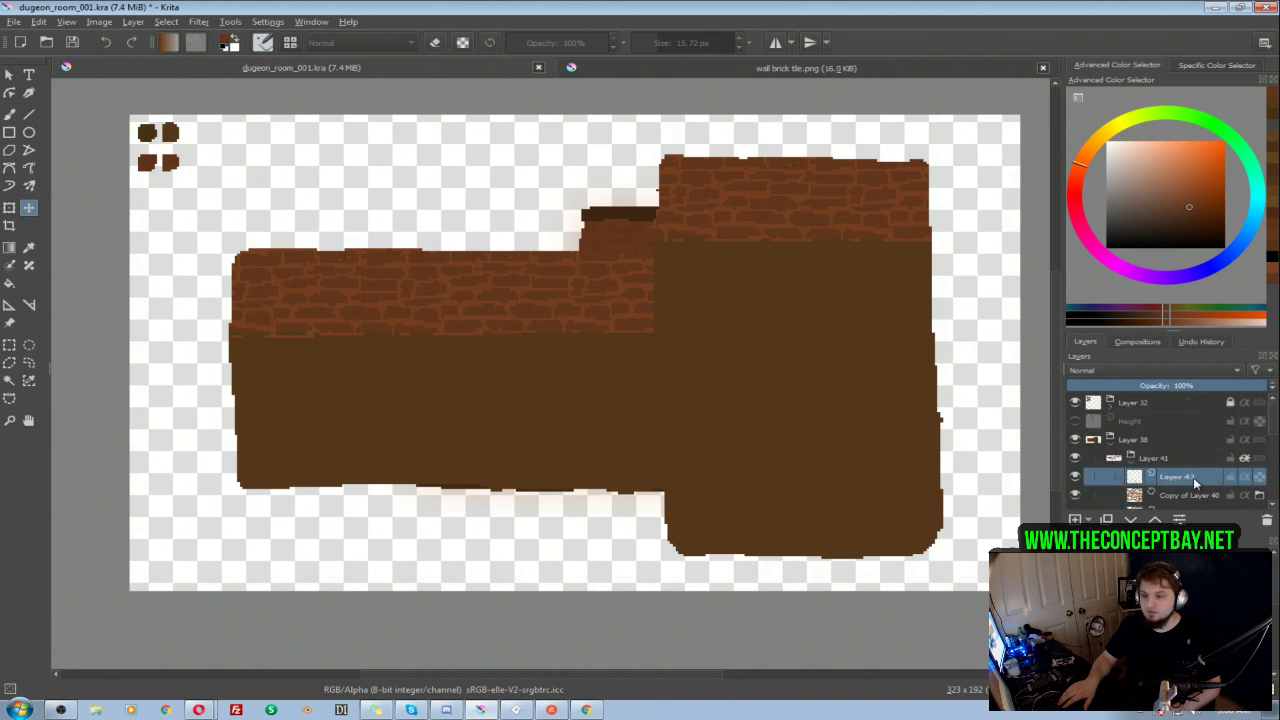
{"action": "scroll", "coordinate": [1195, 470], "scroll_direction": "down", "scroll_amount": 2}
{"action": "left_click", "coordinate": [1197, 408], "text": "shift"}
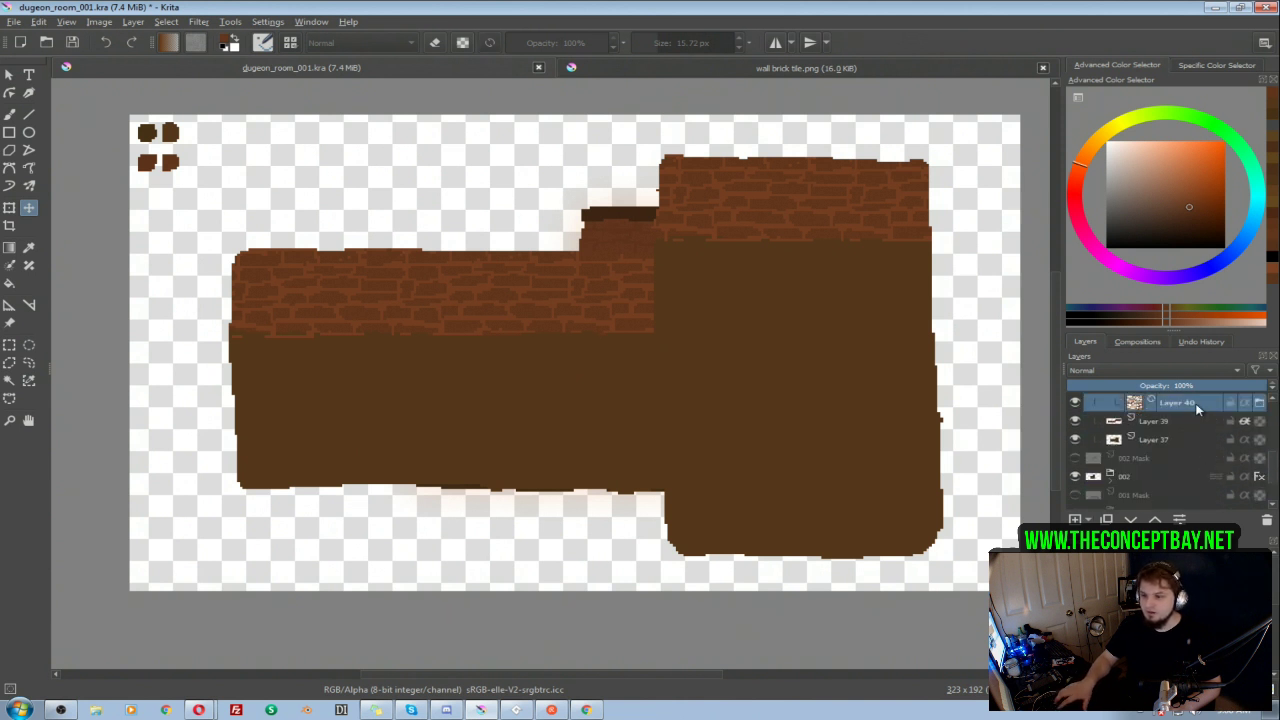
{"action": "key", "text": "ctrl+e"}
{"action": "scroll", "coordinate": [1193, 460], "scroll_direction": "up", "scroll_amount": 2}
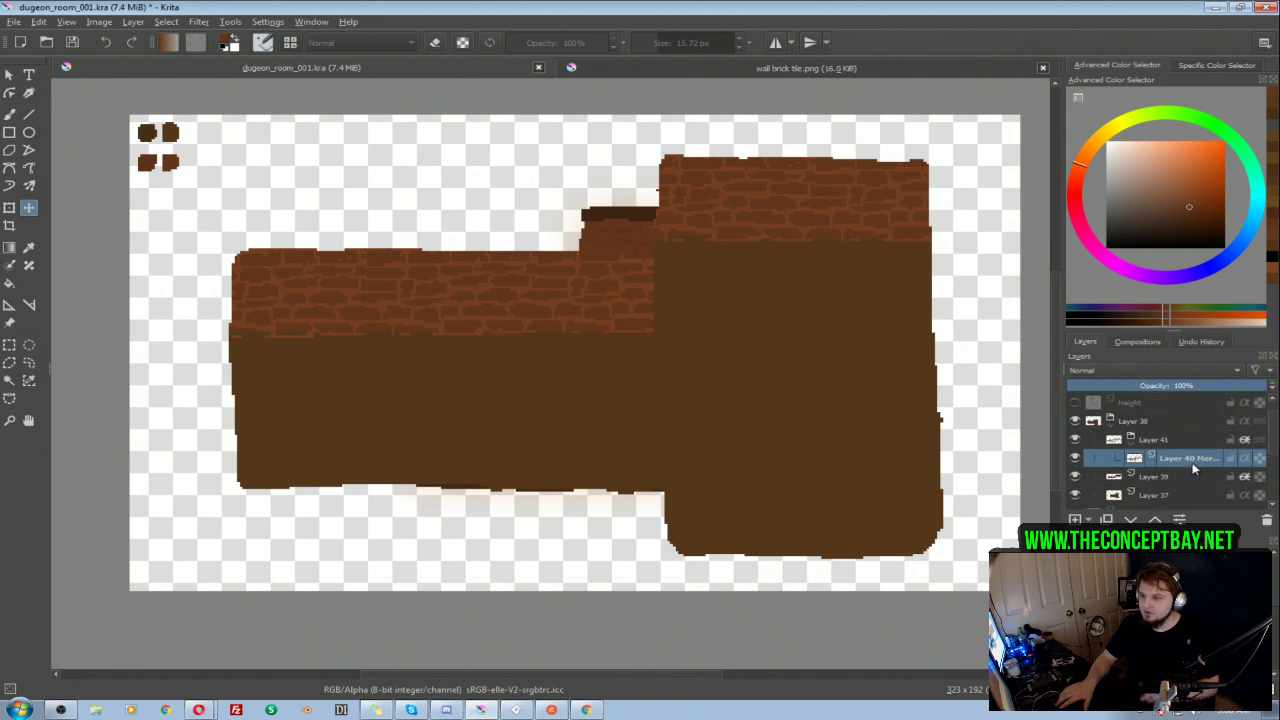
Step: Erase the brick overhang along the lower edge of the left wing's wall with a 15.72 px eraser and collapse the Layer 41 group
{"action": "key", "text": "b"}
{"action": "key", "text": "e"}
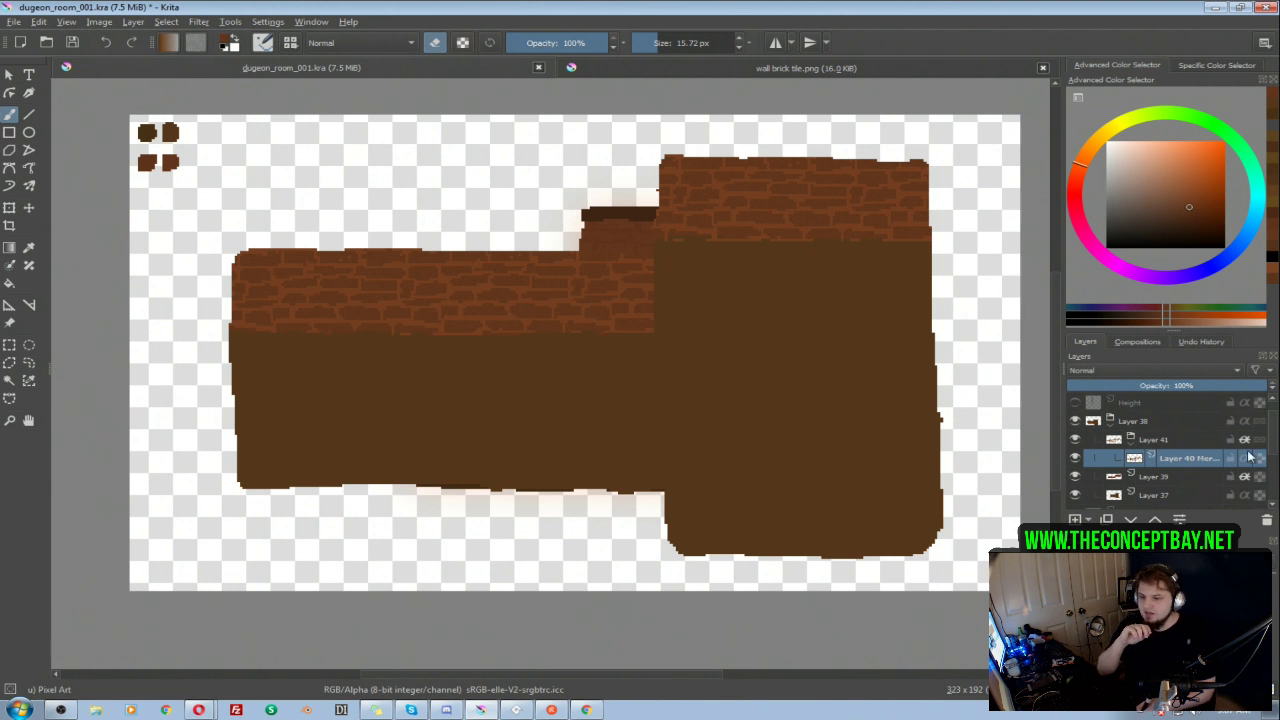
{"action": "left_click_drag", "start_coordinate": [1274, 447], "coordinate": [1274, 447]}
{"action": "left_click", "coordinate": [1130, 447]}
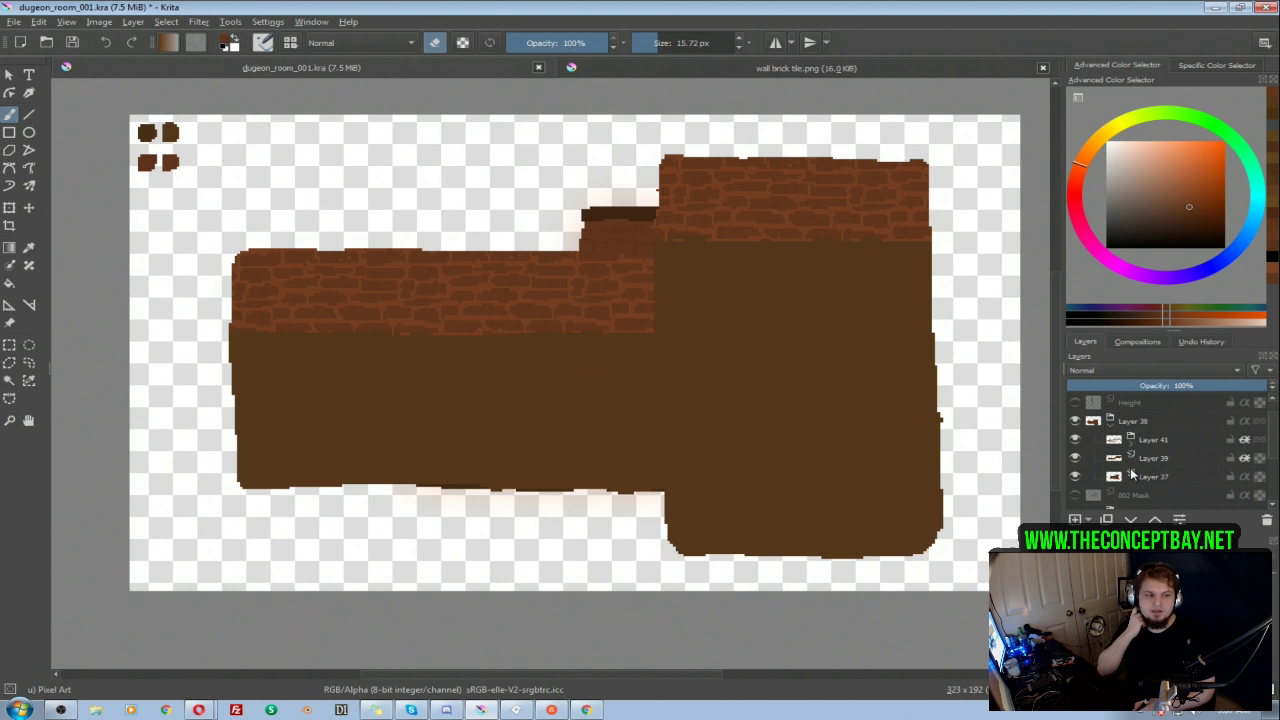
Step: Inspect the room by toggling the visibility of the Layer 38 group and of its sublayers
{"action": "mouse_move", "coordinate": [1133, 476]}
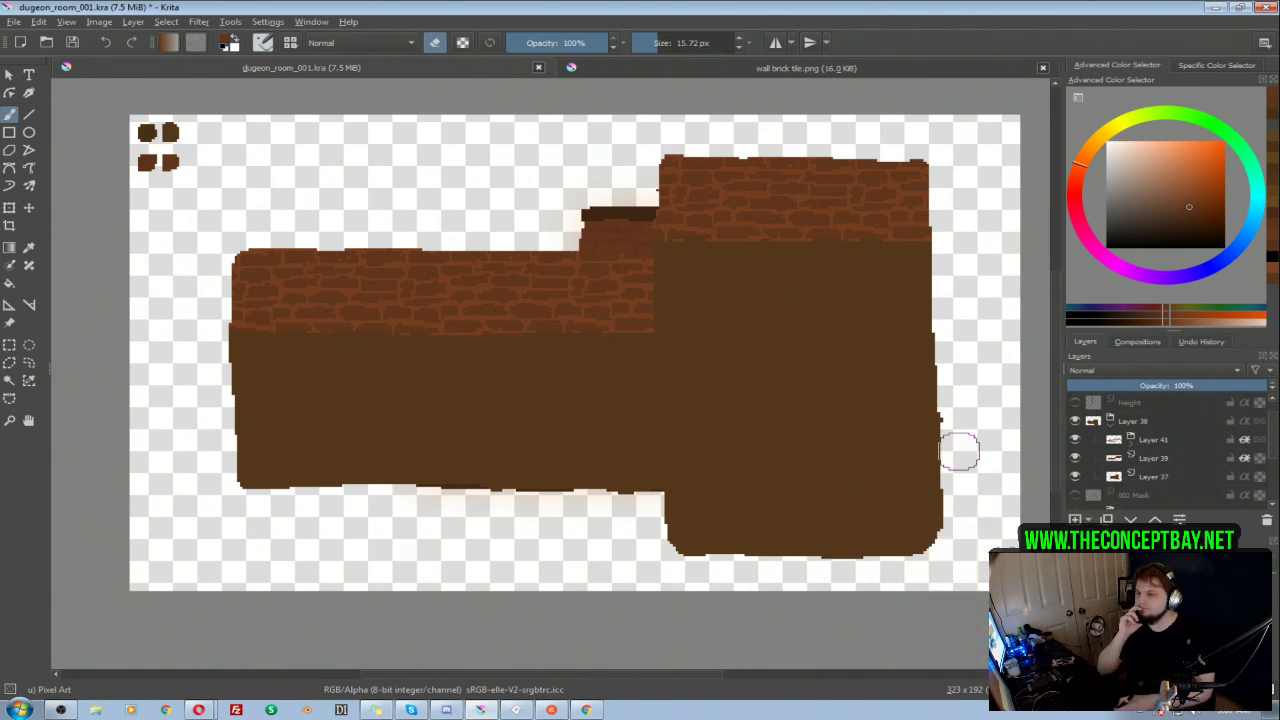
{"action": "mouse_move", "coordinate": [651, 297]}
{"action": "left_mouse_down"}
{"action": "mouse_move", "coordinate": [620, 295]}
{"action": "mouse_move", "coordinate": [643, 320]}
{"action": "left_mouse_up"}
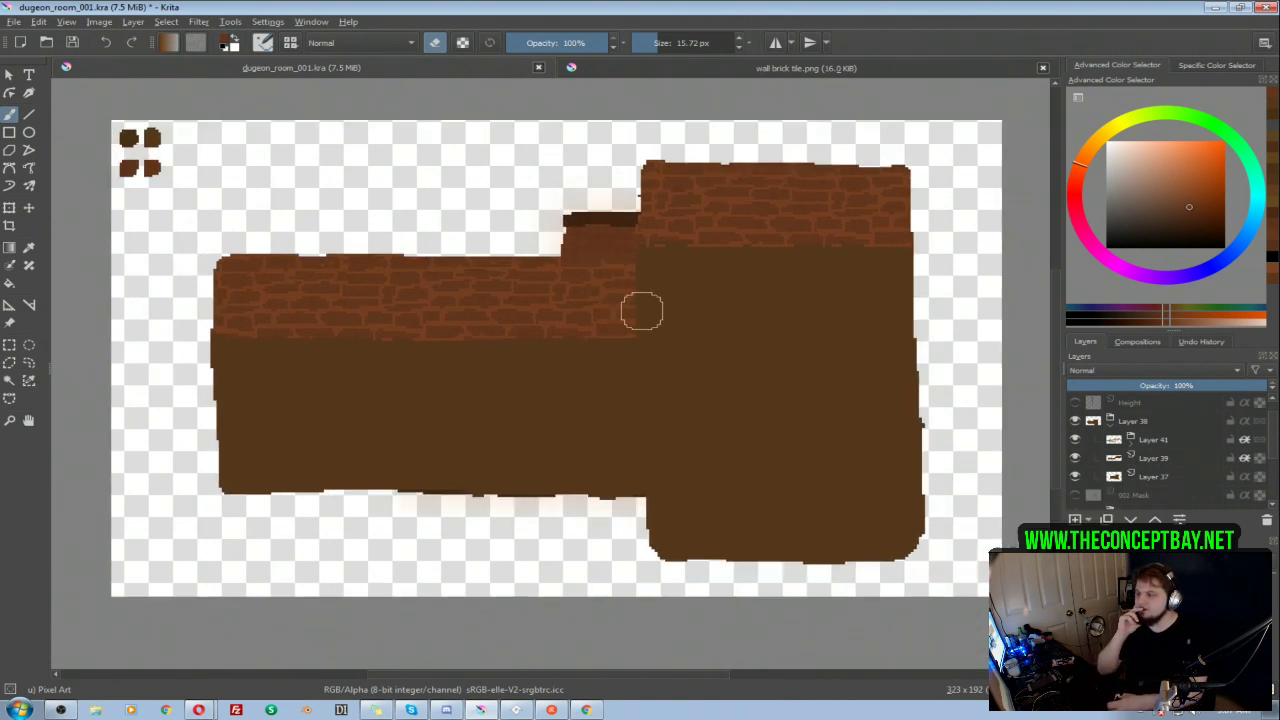
{"action": "left_click_drag", "start_coordinate": [640, 330], "coordinate": [645, 326]}
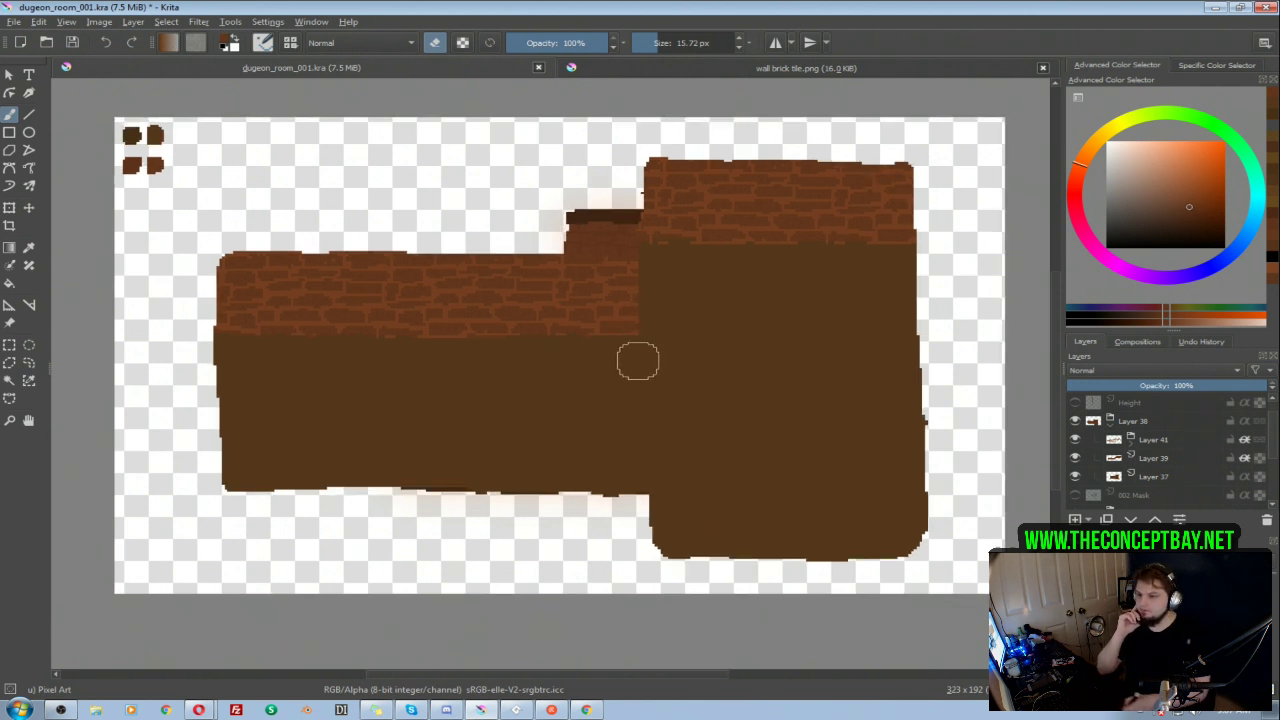
{"action": "left_click", "coordinate": [1075, 422]}
{"action": "left_click", "coordinate": [1075, 422]}
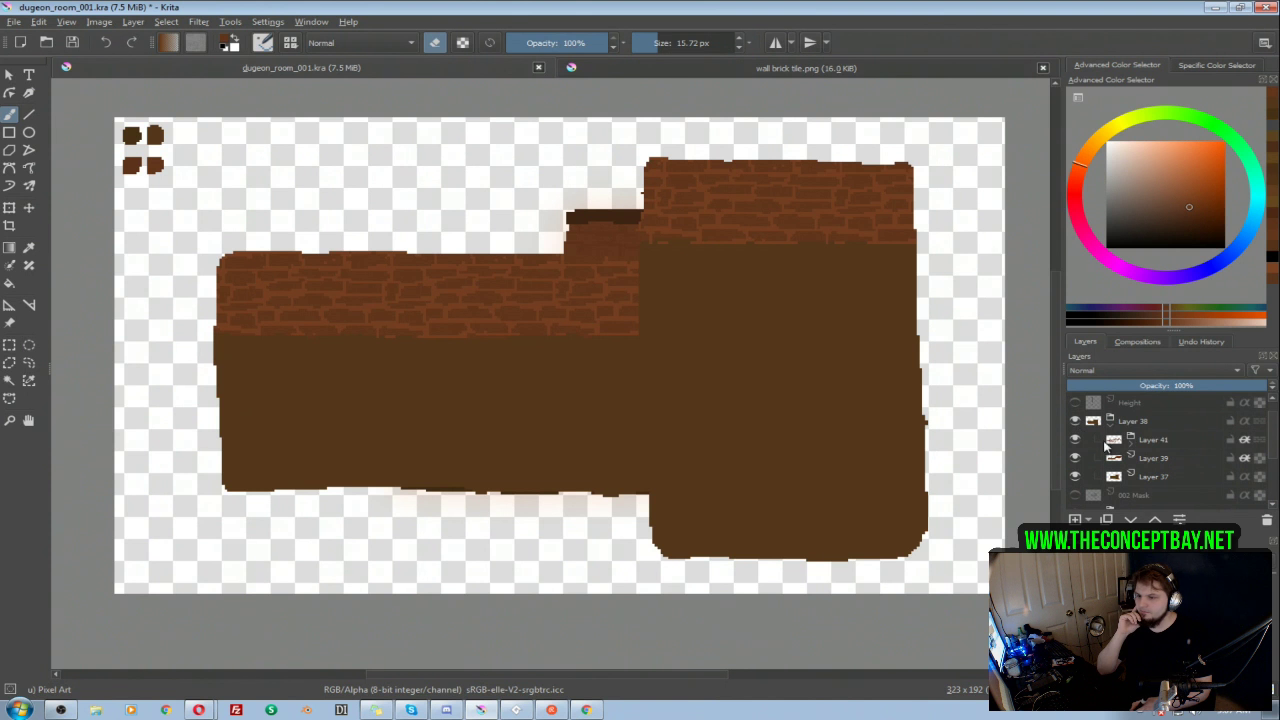
{"action": "left_click", "coordinate": [1075, 440]}
{"action": "left_click", "coordinate": [1075, 440]}
{"action": "left_click", "coordinate": [1075, 477]}
{"action": "left_click", "coordinate": [1075, 477]}
Step: Collapse the Layer 38 group, hide the 002 group, and check the room with Layer 38 off and on
{"action": "left_click", "coordinate": [1108, 422]}
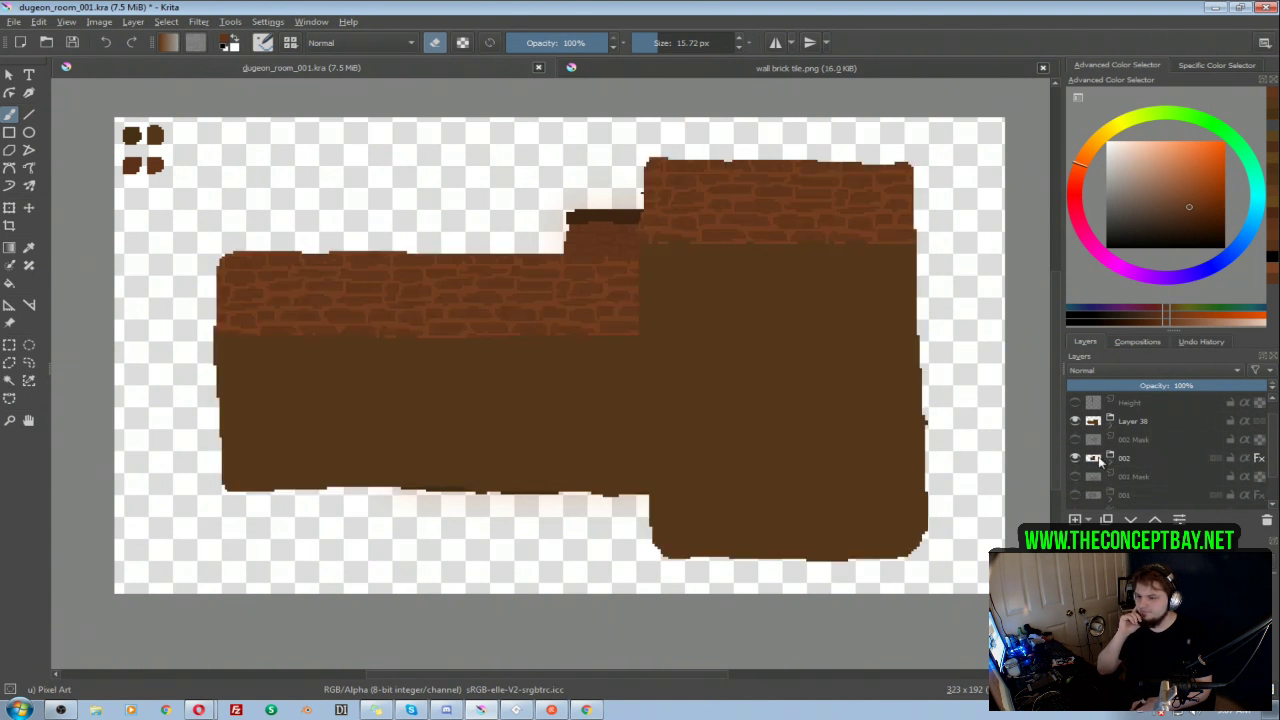
{"action": "left_click", "coordinate": [1075, 459]}
{"action": "left_click", "coordinate": [1075, 459]}
{"action": "left_click", "coordinate": [1075, 459]}
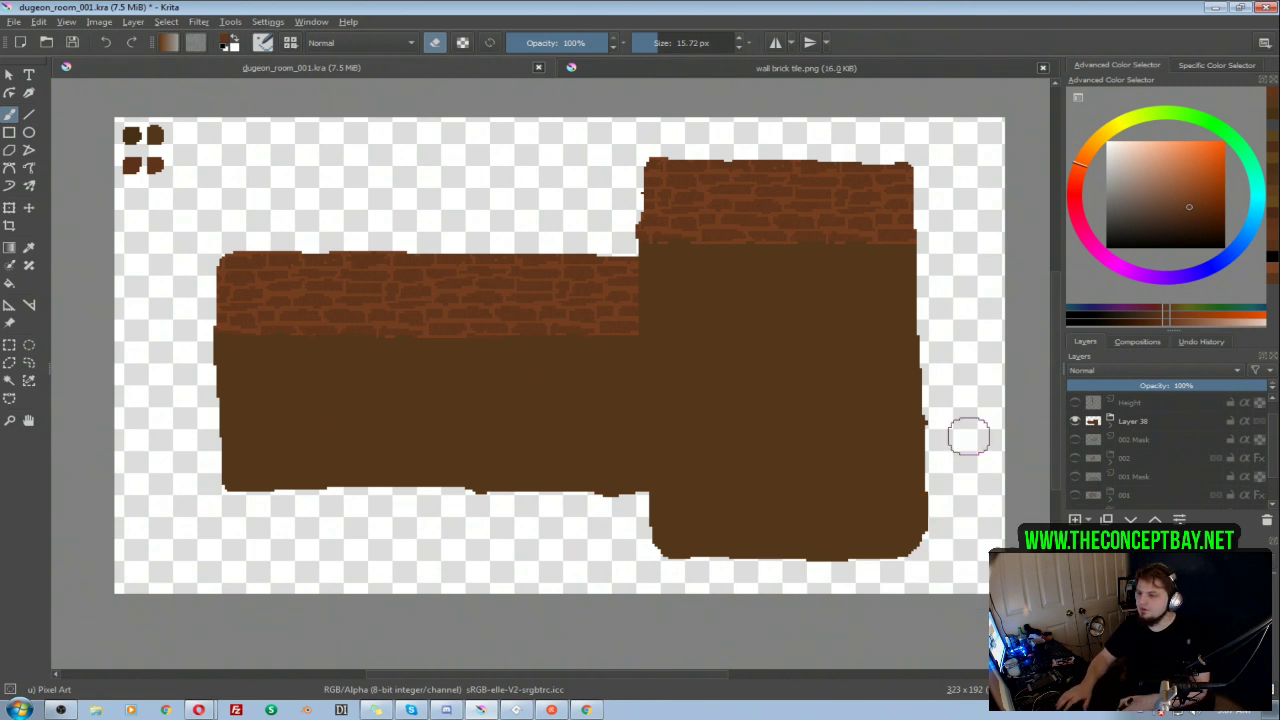
{"action": "left_click", "coordinate": [1076, 420]}
{"action": "left_click", "coordinate": [1076, 421]}
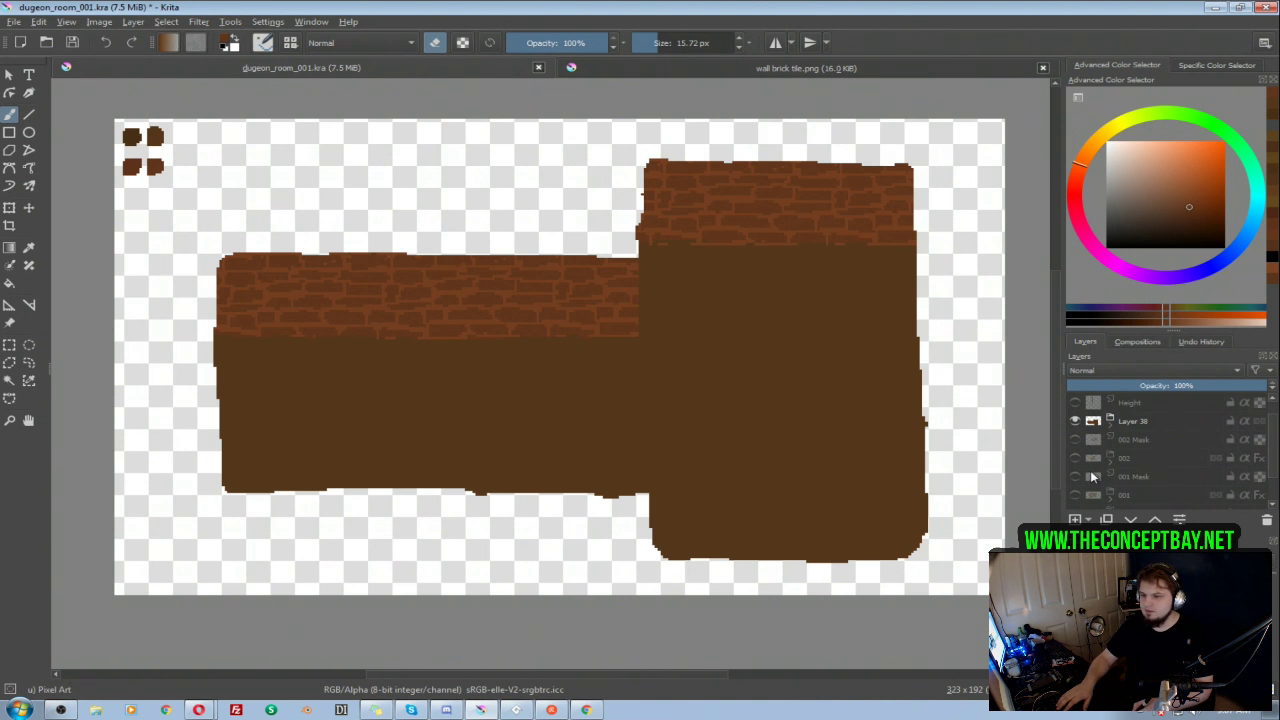
Step: Take the merged brick layer out of Layer 41, delete the emptied group, and turn on alpha inheritance for the brick layer
{"action": "left_click", "coordinate": [1110, 431]}
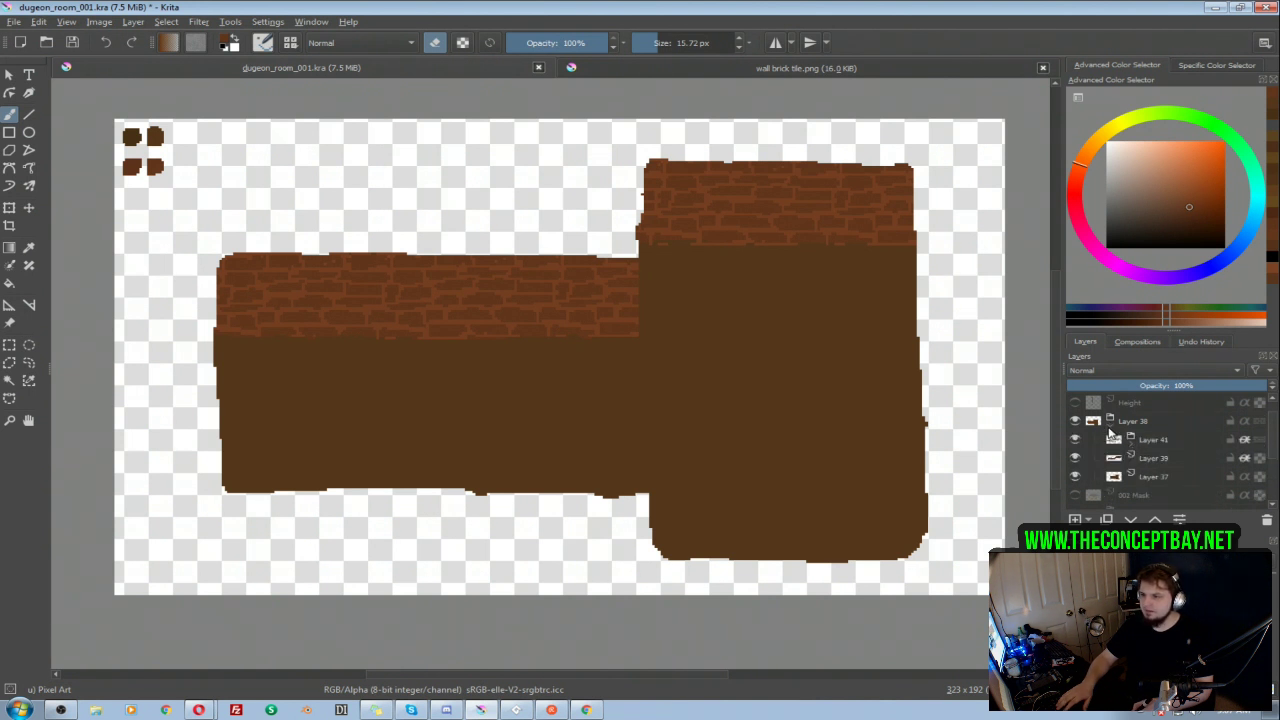
{"action": "mouse_move", "coordinate": [1111, 431]}
{"action": "left_click", "coordinate": [1157, 442]}
{"action": "left_click", "coordinate": [1131, 449]}
{"action": "left_click", "coordinate": [1168, 461]}
{"action": "left_click_drag", "start_coordinate": [1180, 457], "coordinate": [1182, 433]}
{"action": "left_click", "coordinate": [1172, 458]}
{"action": "key", "text": "shift+Delete"}
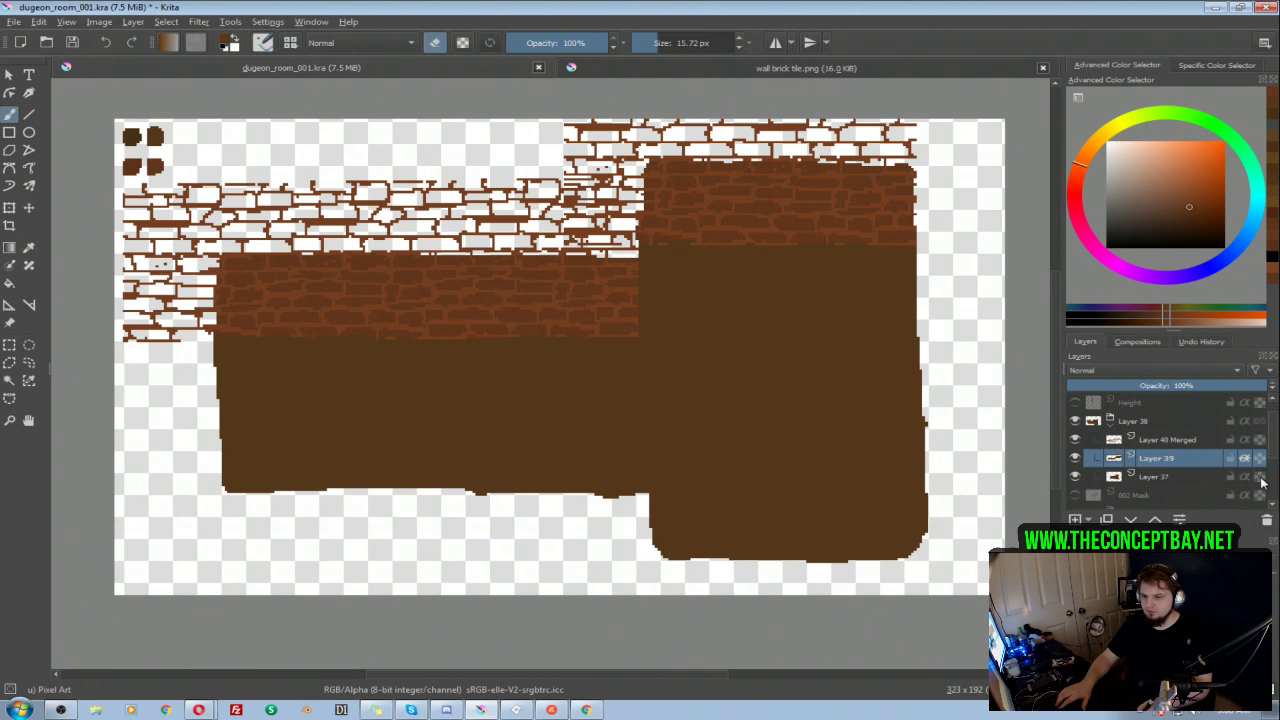
{"action": "left_click", "coordinate": [1244, 441]}
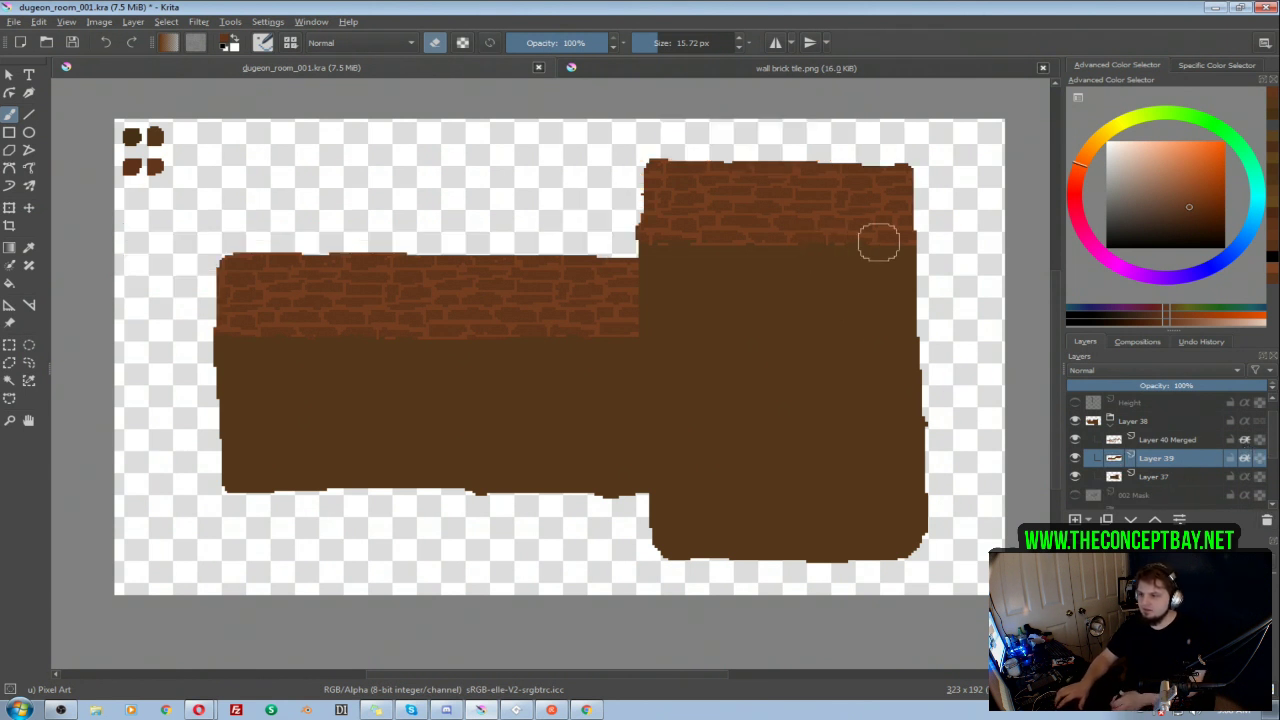
Step: Reduce the eraser size to 11.95 px and make the merged brick layer, Layer 40 Merged, the active layer
{"action": "key", "text": "bracketleft"}
{"action": "key", "text": "e"}
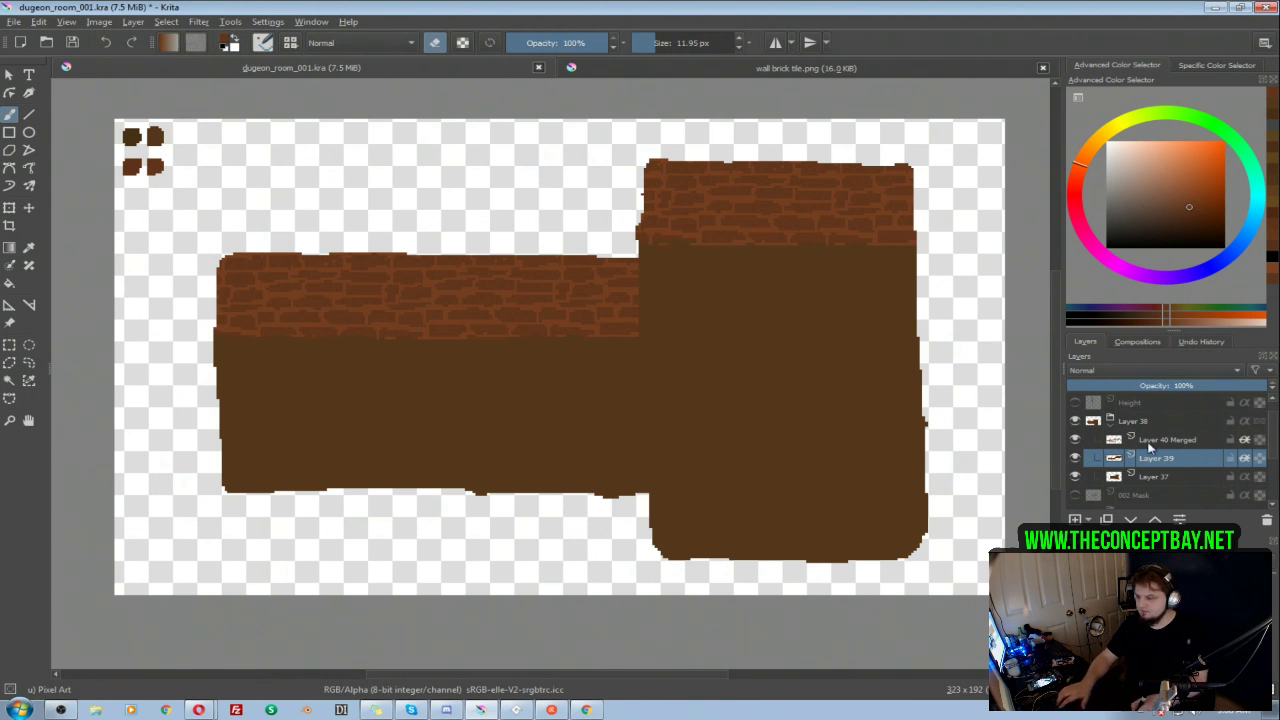
{"action": "key", "text": "Page_Up"}
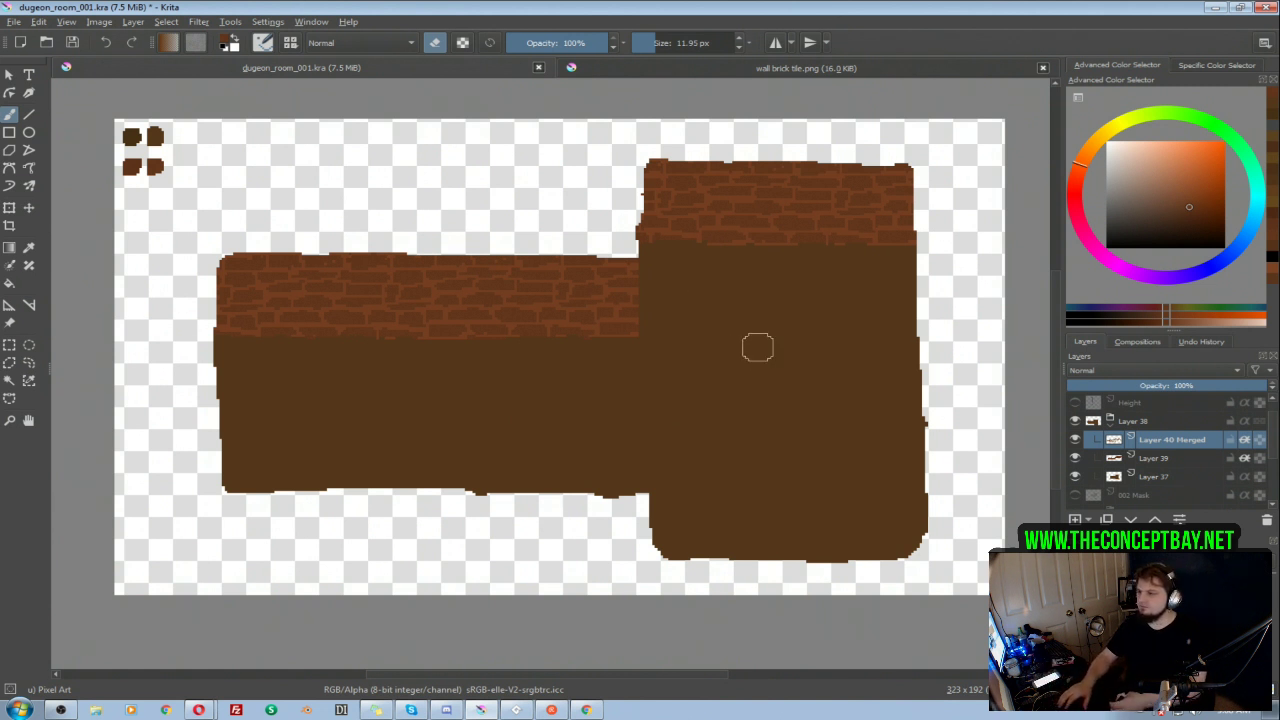
{"action": "mouse_move", "coordinate": [577, 327]}
{"action": "left_mouse_down"}
{"action": "mouse_move", "coordinate": [562, 344]}
{"action": "mouse_move", "coordinate": [595, 327]}
{"action": "left_mouse_up"}
{"action": "left_click_drag", "start_coordinate": [799, 332], "coordinate": [797, 345]}
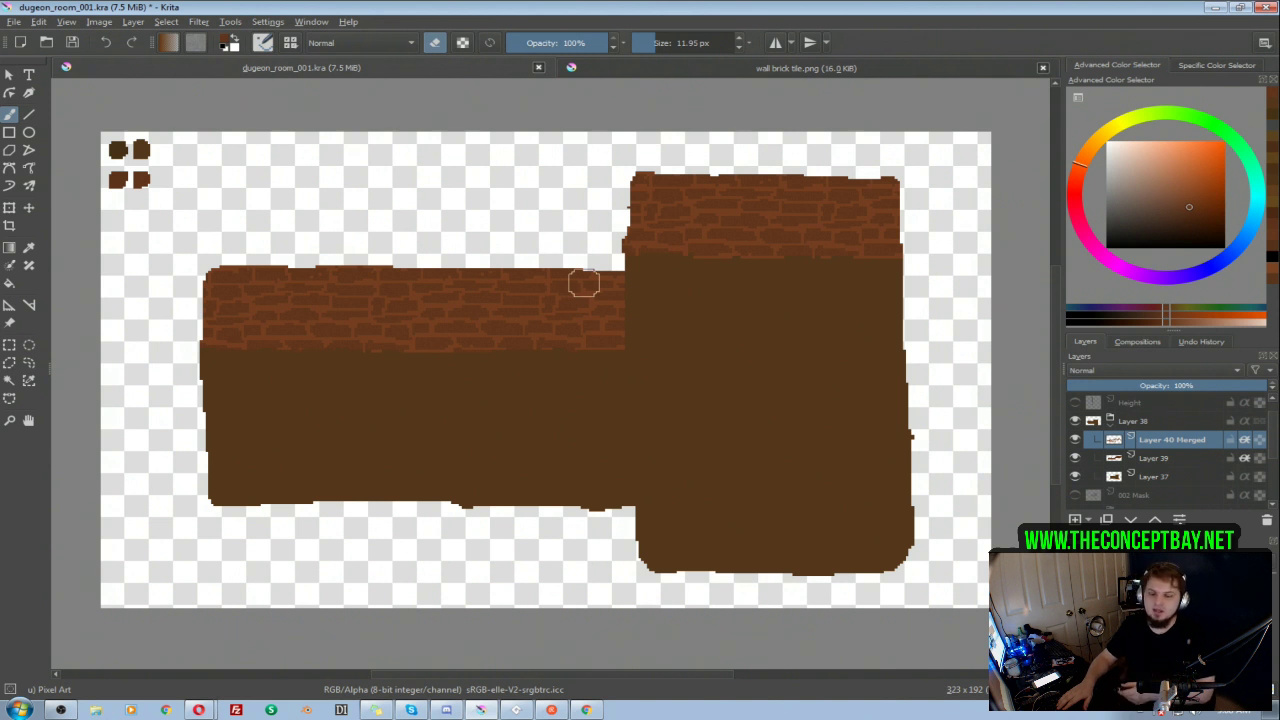
{"action": "mouse_move", "coordinate": [713, 446]}
{"action": "left_mouse_down"}
{"action": "mouse_move", "coordinate": [701, 461]}
{"action": "mouse_move", "coordinate": [755, 435]}
{"action": "mouse_move", "coordinate": [765, 458]}
{"action": "mouse_move", "coordinate": [740, 423]}
{"action": "mouse_move", "coordinate": [748, 442]}
{"action": "left_mouse_up"}
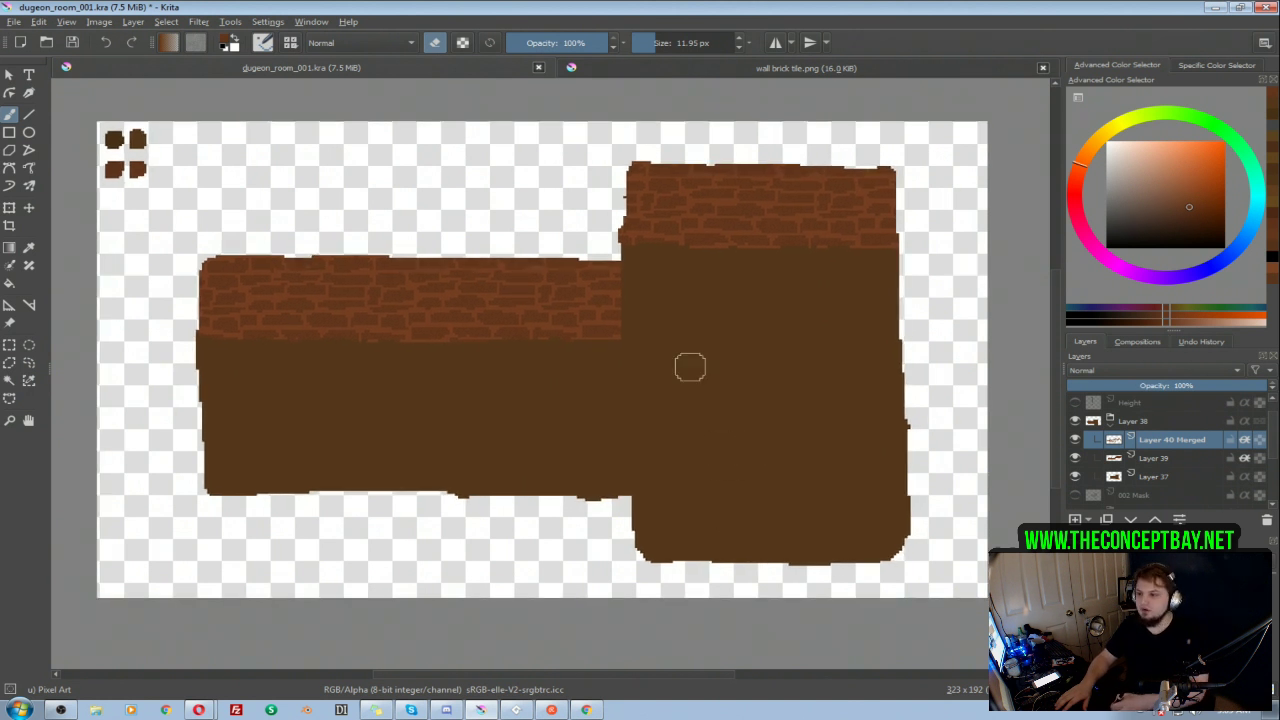
{"action": "mouse_move", "coordinate": [671, 346]}
{"action": "left_mouse_down"}
{"action": "mouse_move", "coordinate": [741, 339]}
{"action": "mouse_move", "coordinate": [750, 354]}
{"action": "left_mouse_up"}
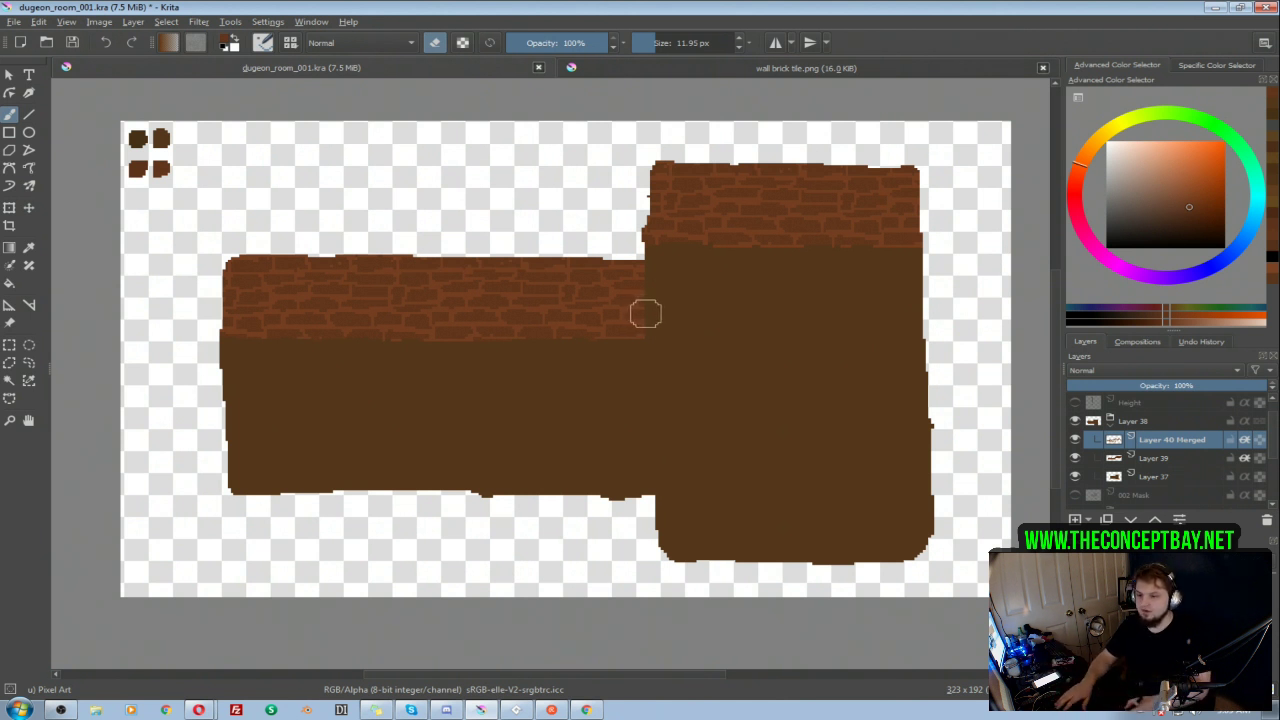
Step: Collapse and hide the Layer 38 group, inspect the 002 room's layers, and hide the 002 group again
{"action": "left_click", "coordinate": [1119, 431]}
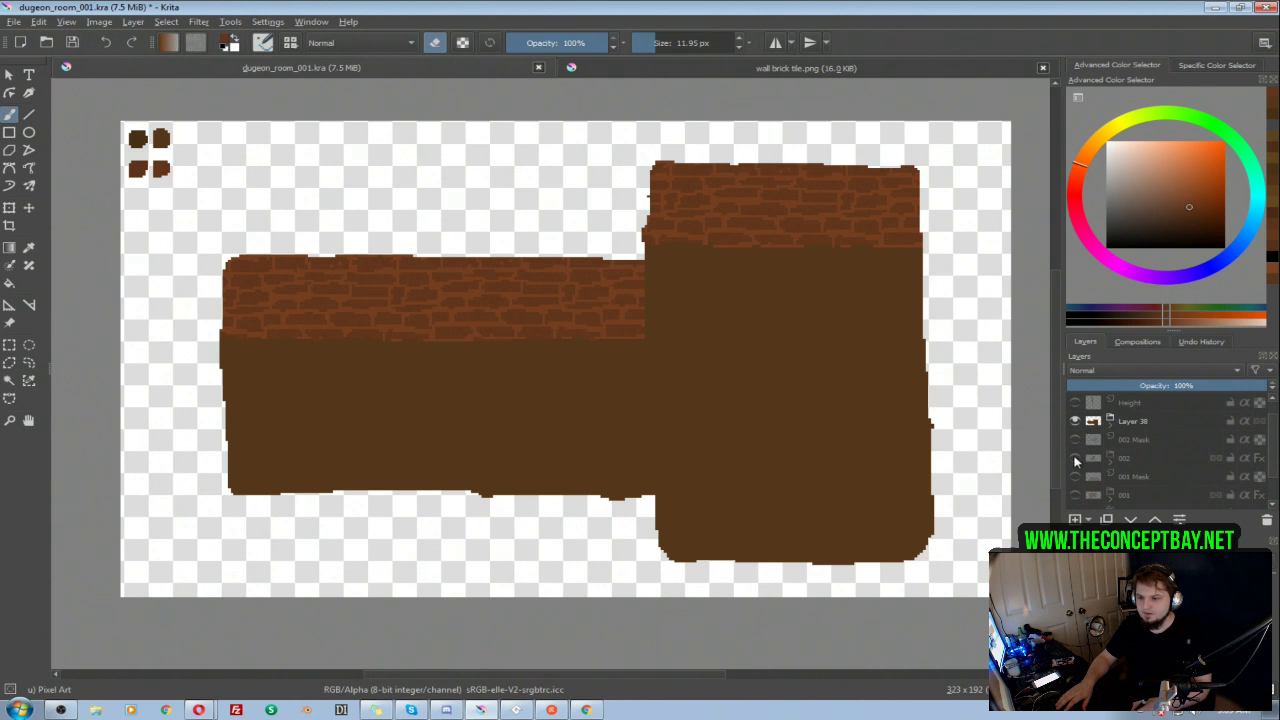
{"action": "left_click", "coordinate": [1075, 458]}
{"action": "left_click", "coordinate": [1075, 458]}
{"action": "left_click", "coordinate": [1075, 421]}
{"action": "left_click", "coordinate": [1075, 458]}
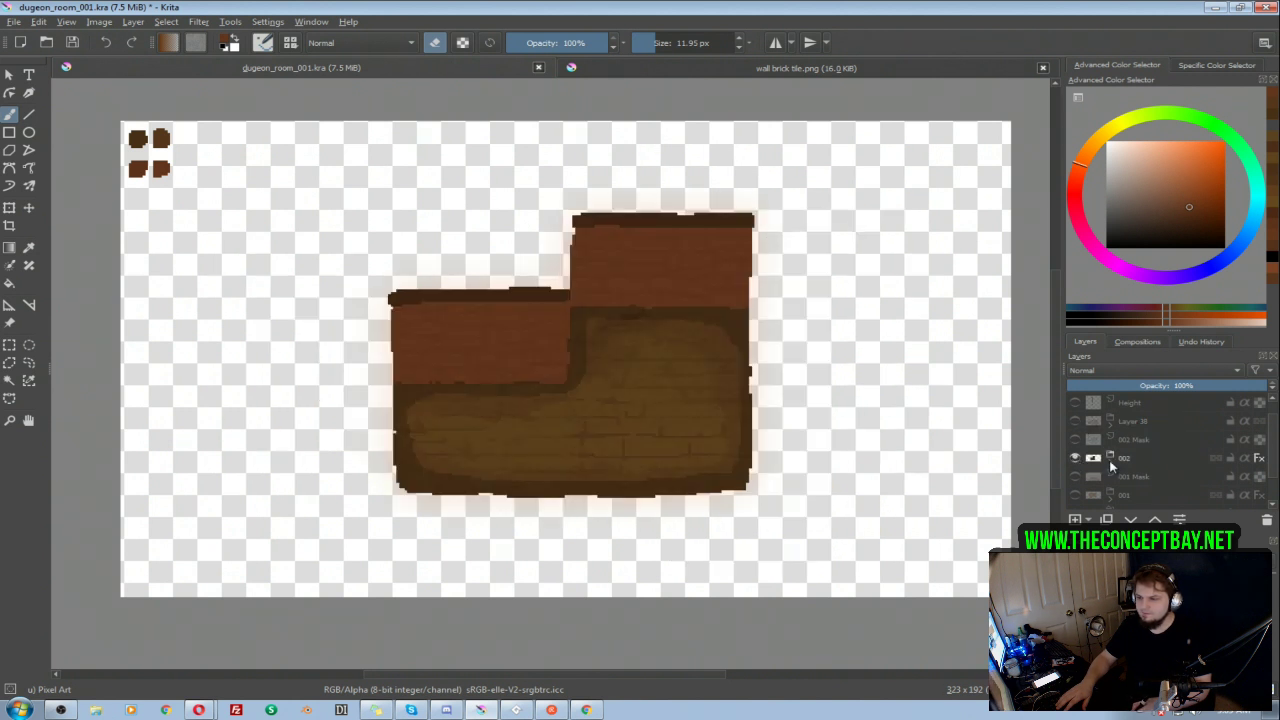
{"action": "left_click", "coordinate": [1110, 466]}
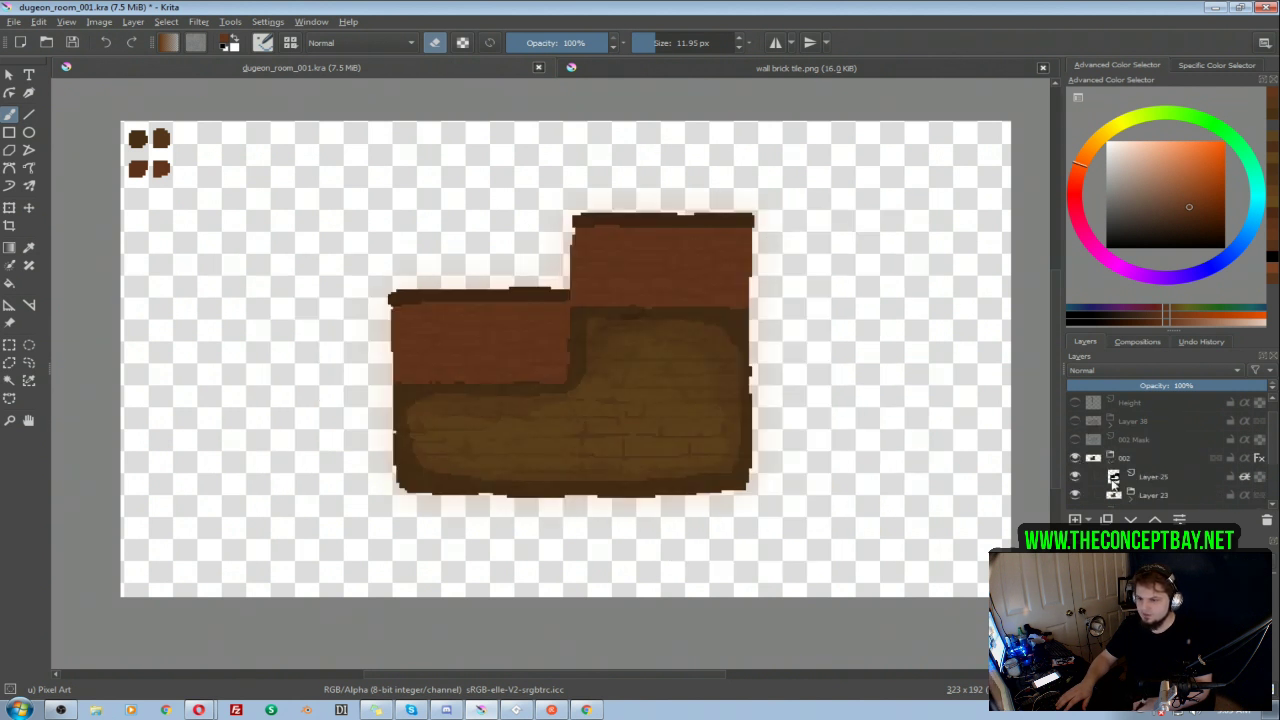
{"action": "scroll", "coordinate": [1150, 440], "scroll_direction": "down", "scroll_amount": 3}
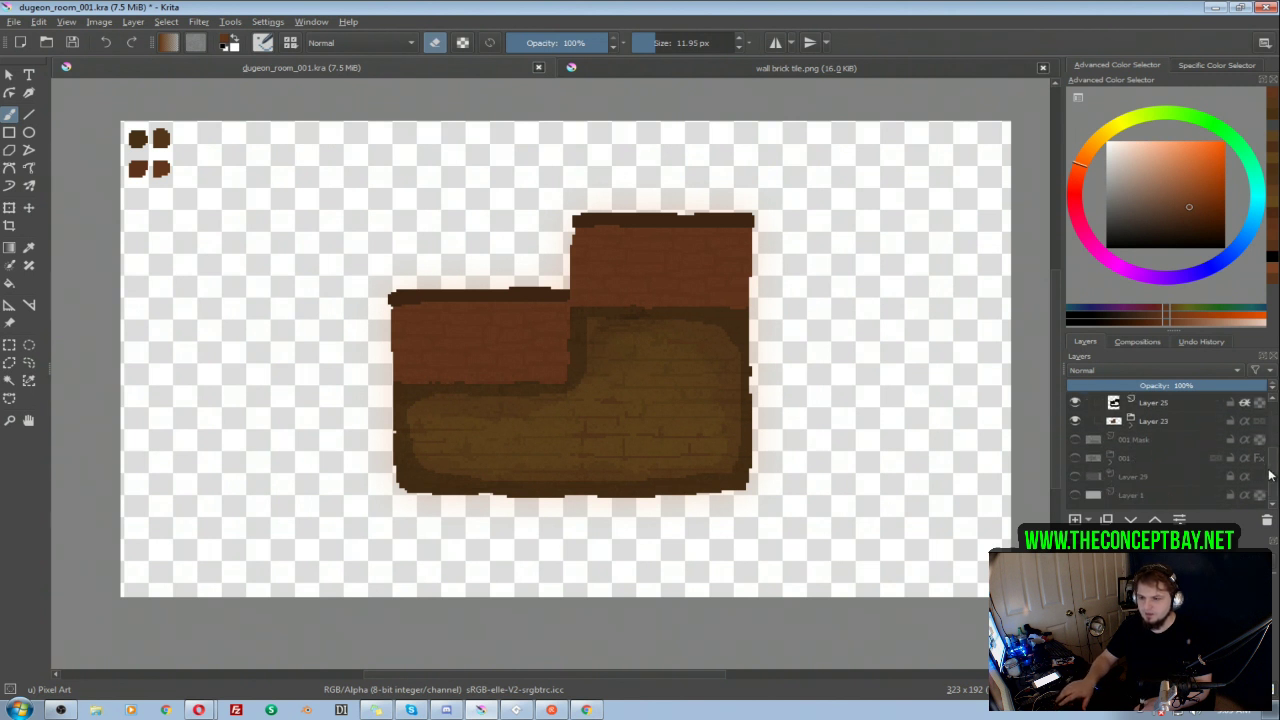
{"action": "left_click", "coordinate": [1110, 402]}
{"action": "left_click", "coordinate": [1075, 420]}
Step: Show and expand the 001 group, and duplicate its Floor Darker and Copy of Floor Darker layers together
{"action": "left_click", "coordinate": [1075, 458]}
{"action": "left_click", "coordinate": [1111, 460]}
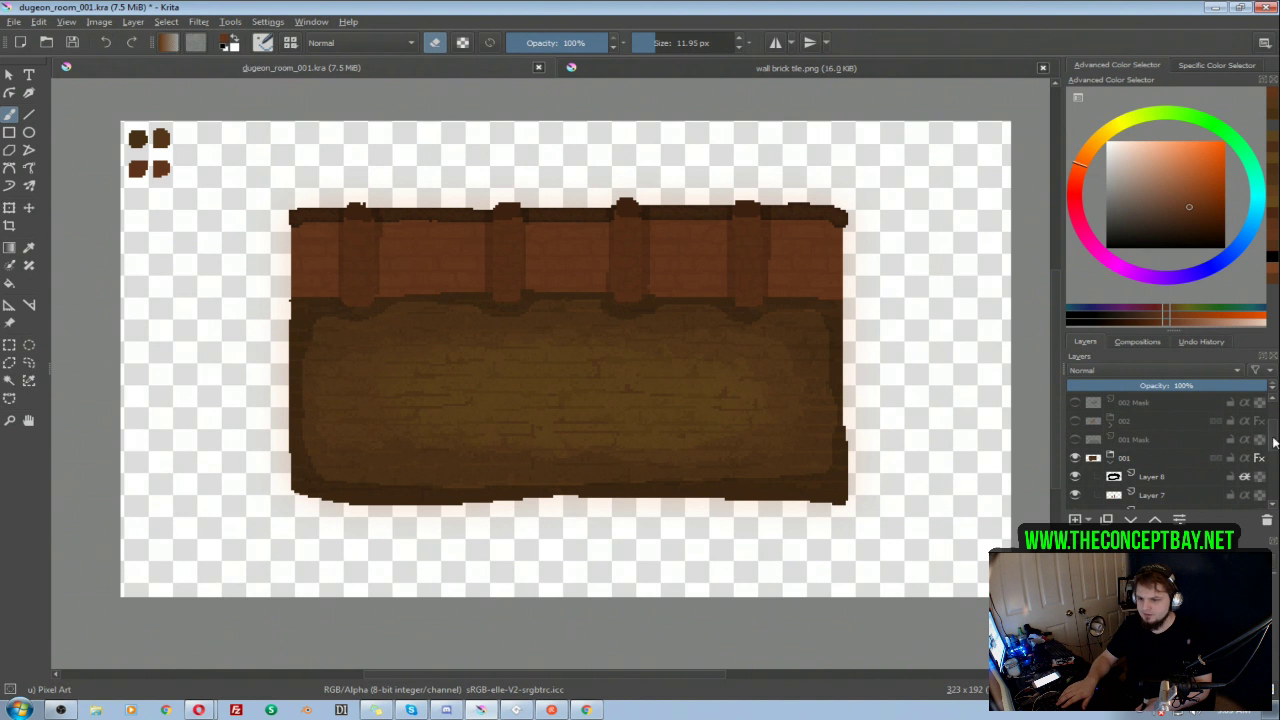
{"action": "scroll", "coordinate": [1272, 441], "scroll_direction": "down", "scroll_amount": 5}
{"action": "left_click", "coordinate": [1166, 437]}
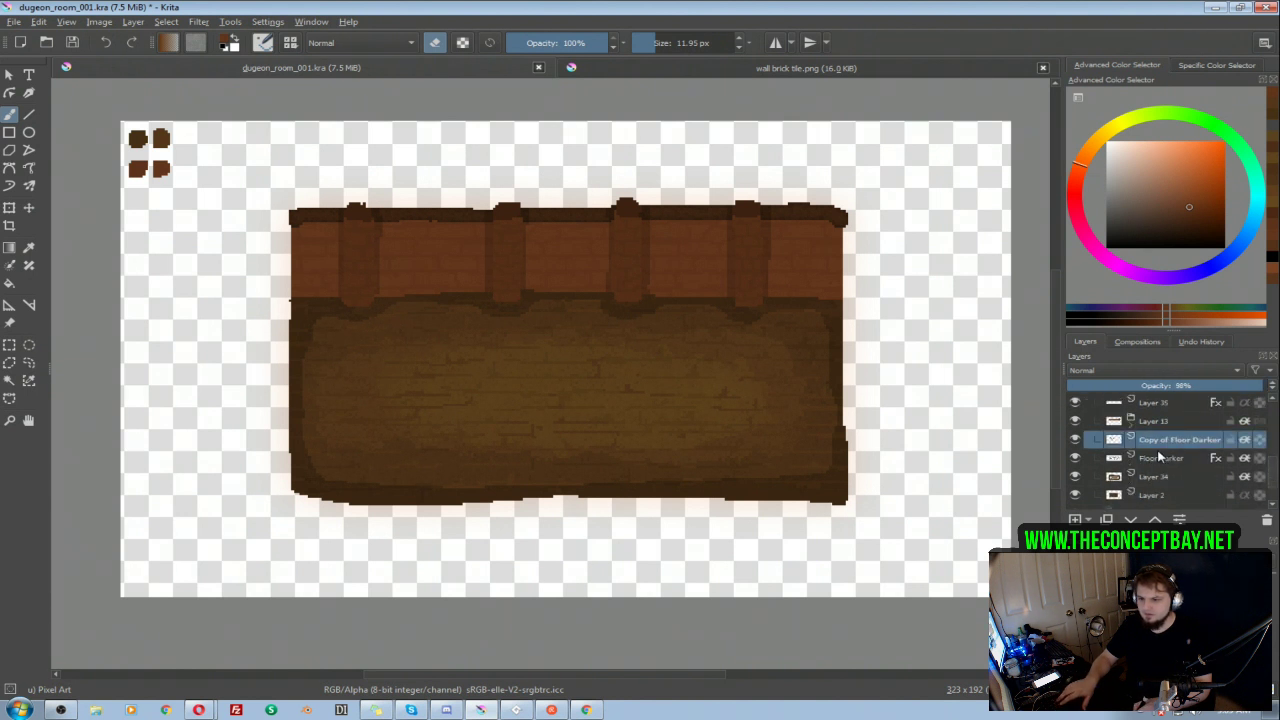
{"action": "left_click", "coordinate": [1160, 457], "text": "shift"}
{"action": "key", "text": "ctrl+j"}
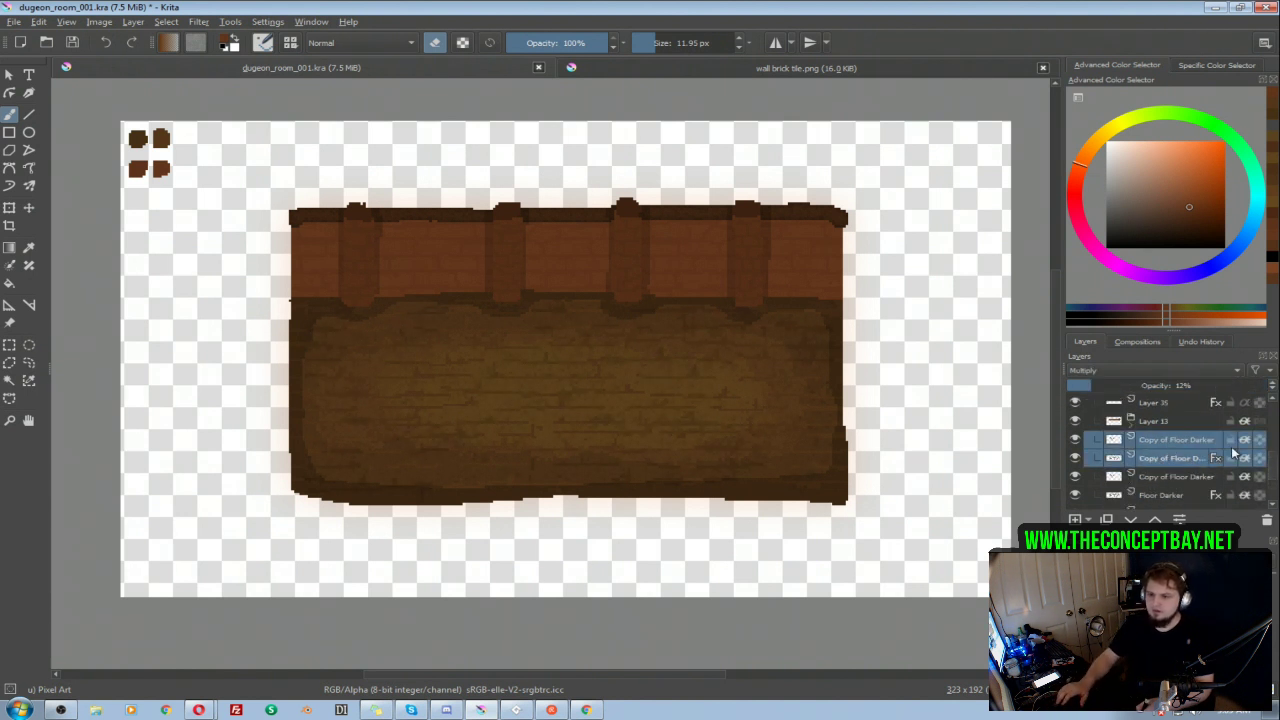
Step: Move both duplicated floor layers into the top of the Layer 38 group, hide the 001 group, and show Layer 38
{"action": "scroll", "coordinate": [1200, 475], "scroll_direction": "up", "scroll_amount": 1}
{"action": "left_click_drag", "start_coordinate": [1185, 480], "coordinate": [1166, 398]}
{"action": "left_click_drag", "start_coordinate": [1166, 398], "coordinate": [1181, 457]}
{"action": "scroll", "coordinate": [1200, 450], "scroll_direction": "down", "scroll_amount": 5}
{"action": "left_click", "coordinate": [1078, 460]}
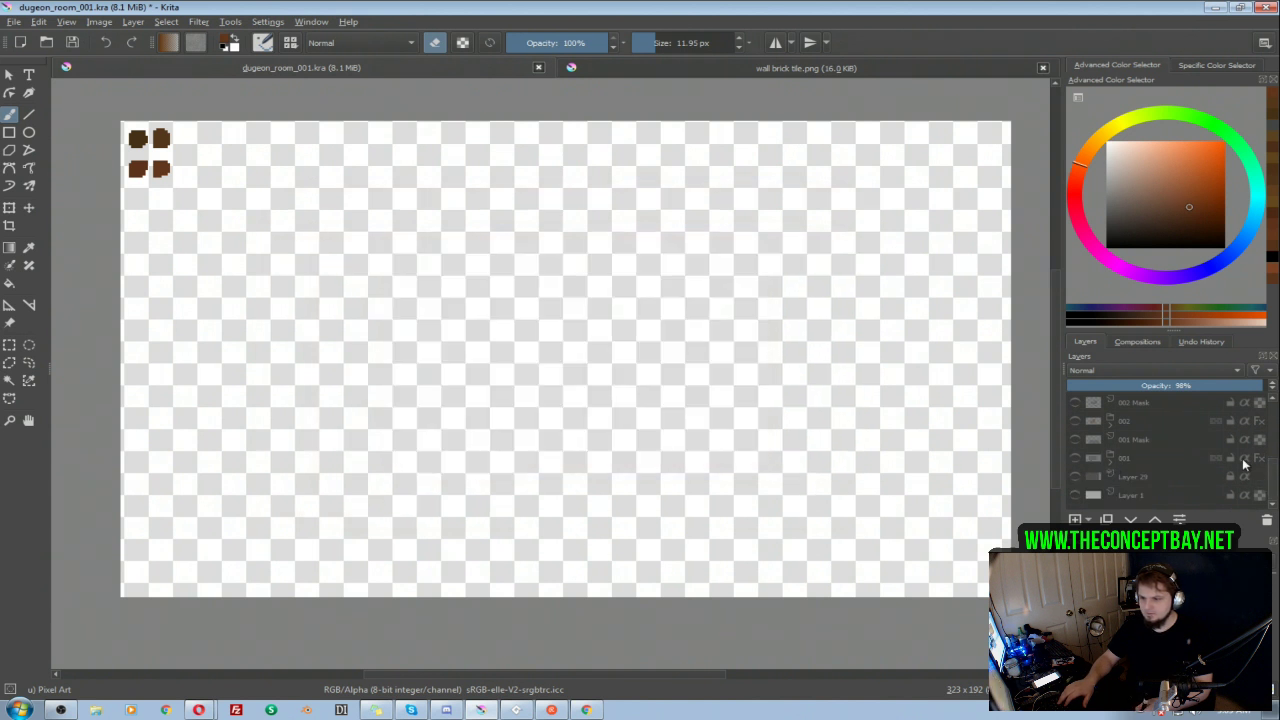
{"action": "scroll", "coordinate": [1180, 450], "scroll_direction": "up", "scroll_amount": 5}
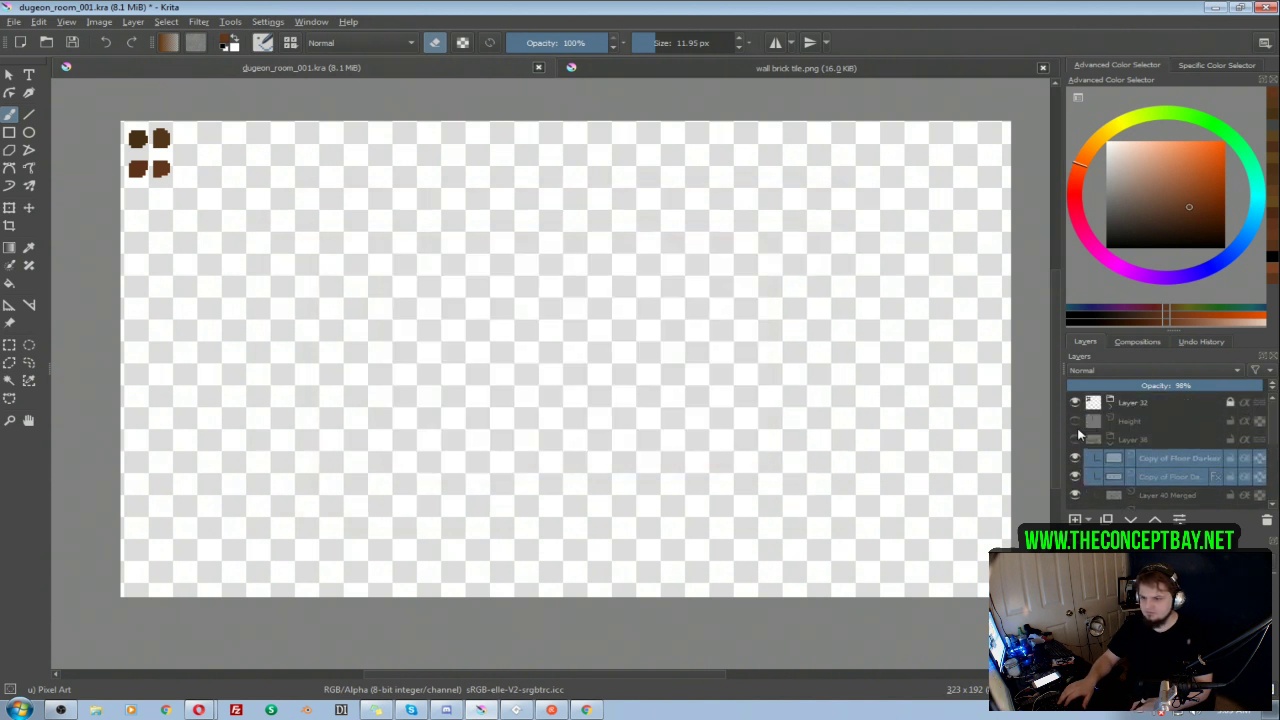
{"action": "left_click", "coordinate": [1076, 445]}
Step: Select both floor texture copies and move them down over the left wing's floor, just below its brick wall
{"action": "left_click", "coordinate": [1159, 459]}
{"action": "left_click", "coordinate": [1155, 479]}
{"action": "left_click", "coordinate": [1157, 464], "text": "shift"}
{"action": "key", "text": "t"}
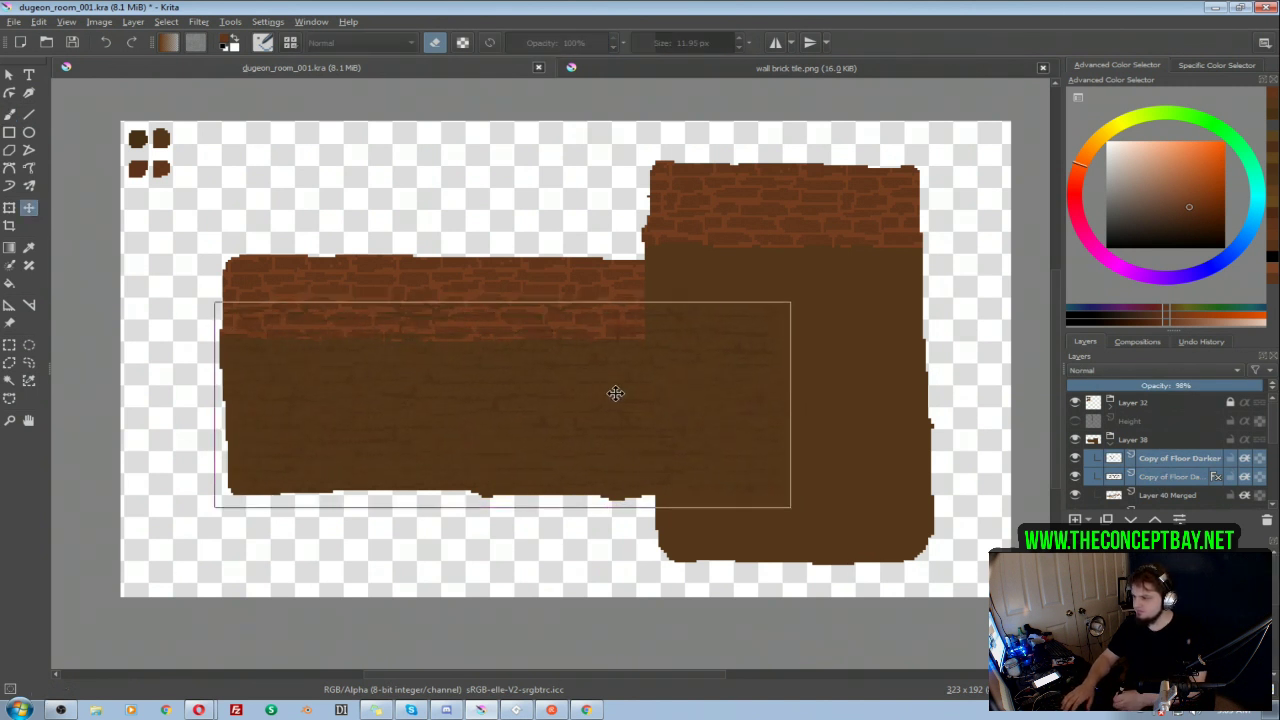
{"action": "left_click_drag", "start_coordinate": [615, 394], "coordinate": [611, 431]}
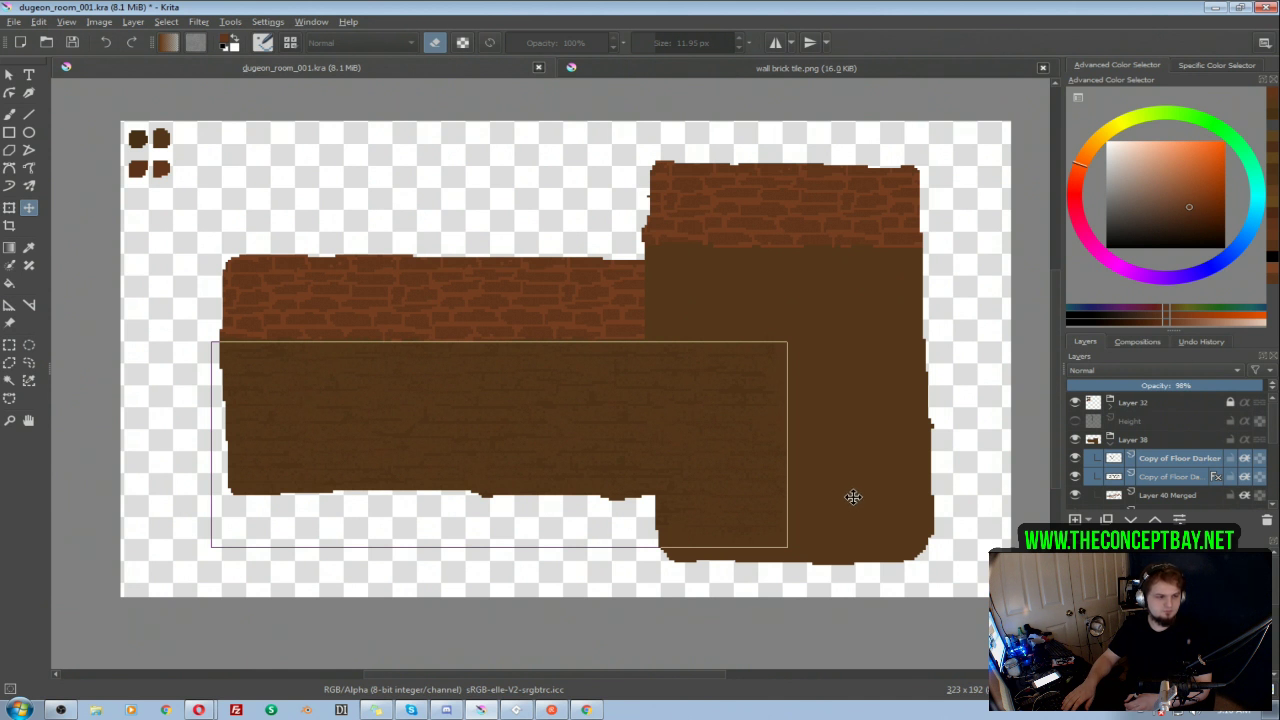
Step: Try grouping the two floor texture copies with alpha inheritance on the group, and check each sublayer's effect
{"action": "left_click", "coordinate": [1168, 463]}
{"action": "left_click", "coordinate": [1161, 481], "text": "ctrl"}
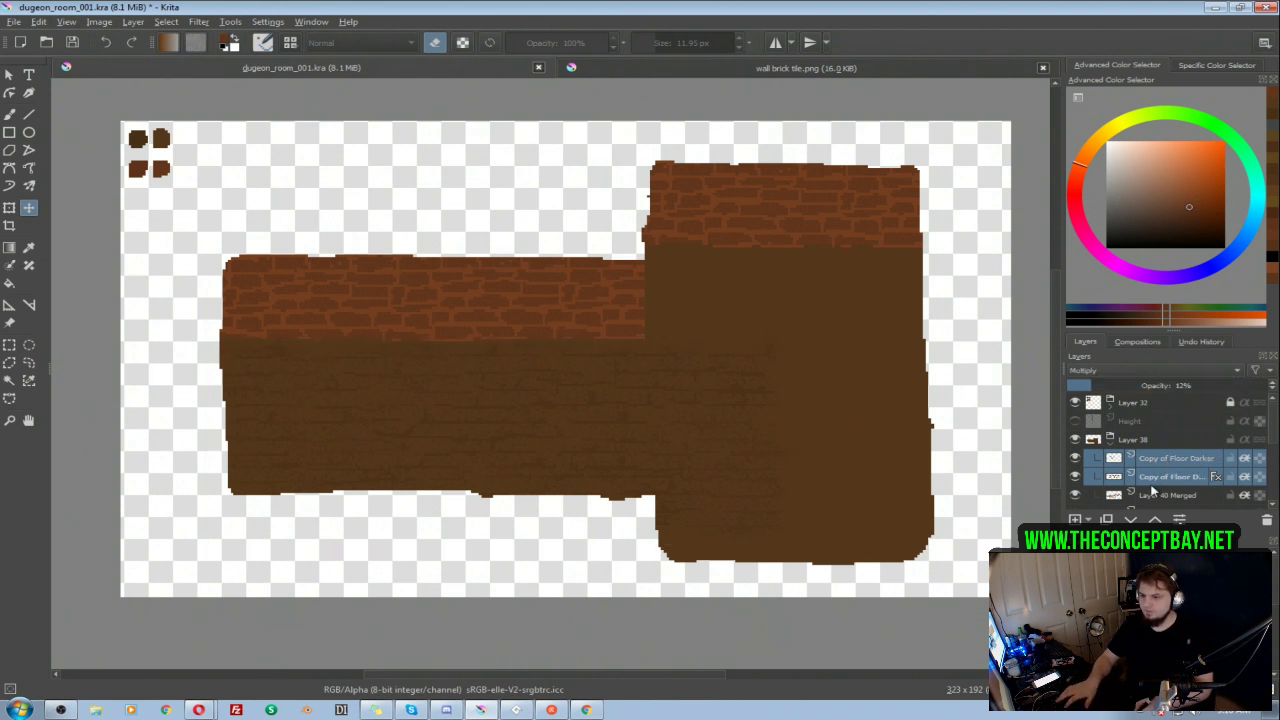
{"action": "key", "text": "ctrl+g"}
{"action": "left_click", "coordinate": [1171, 463]}
{"action": "left_click", "coordinate": [1167, 477], "text": "ctrl"}
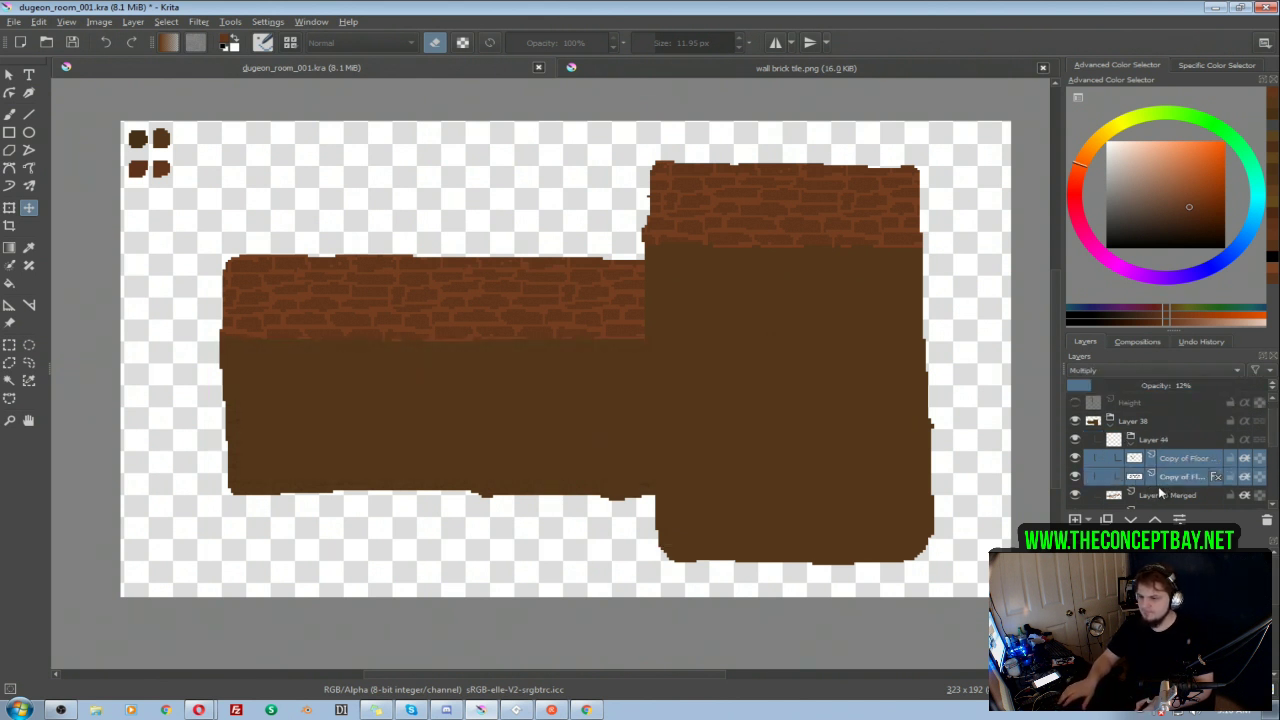
{"action": "left_click", "coordinate": [1244, 439]}
{"action": "left_click", "coordinate": [1172, 457]}
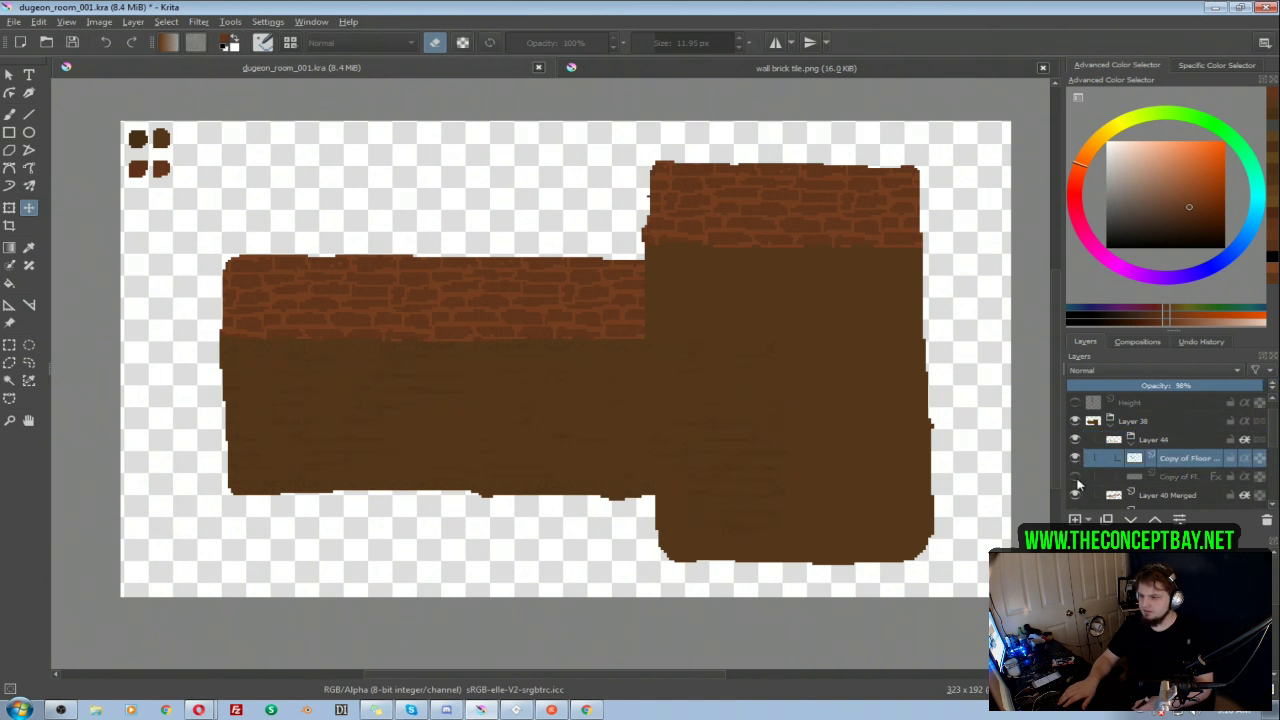
{"action": "left_click", "coordinate": [1216, 477]}
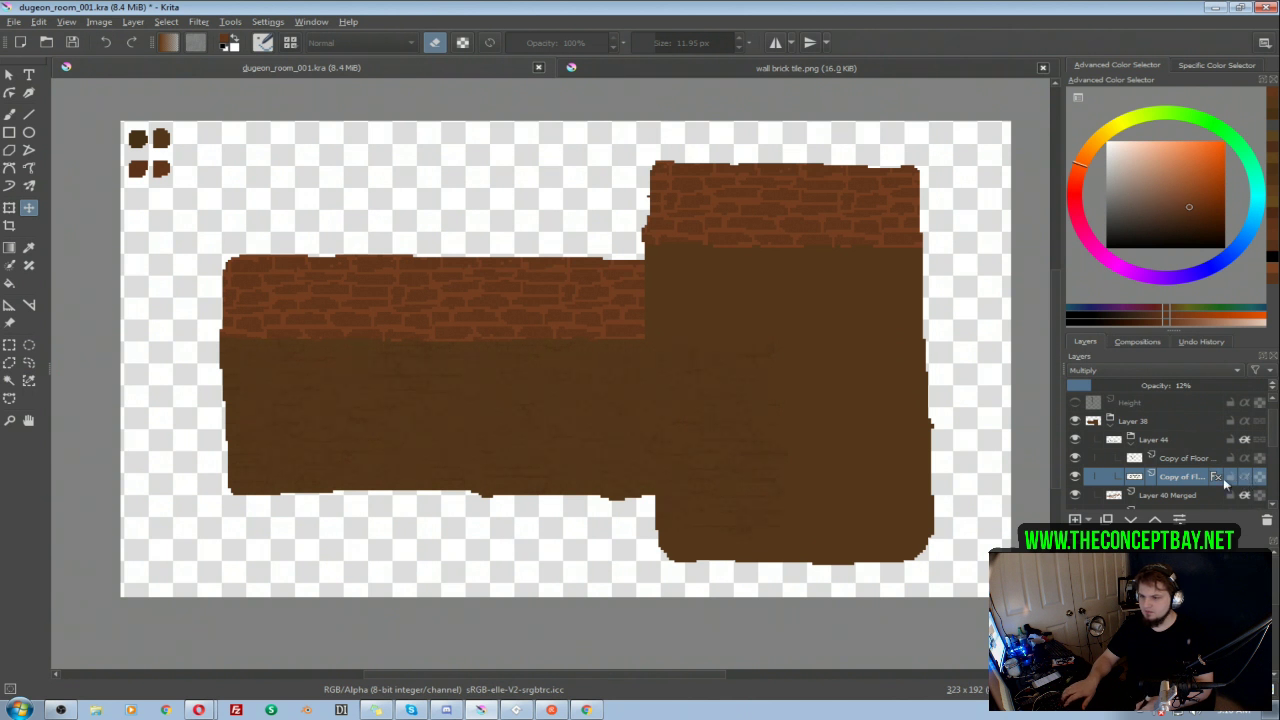
{"action": "double_click", "coordinate": [1180, 458]}
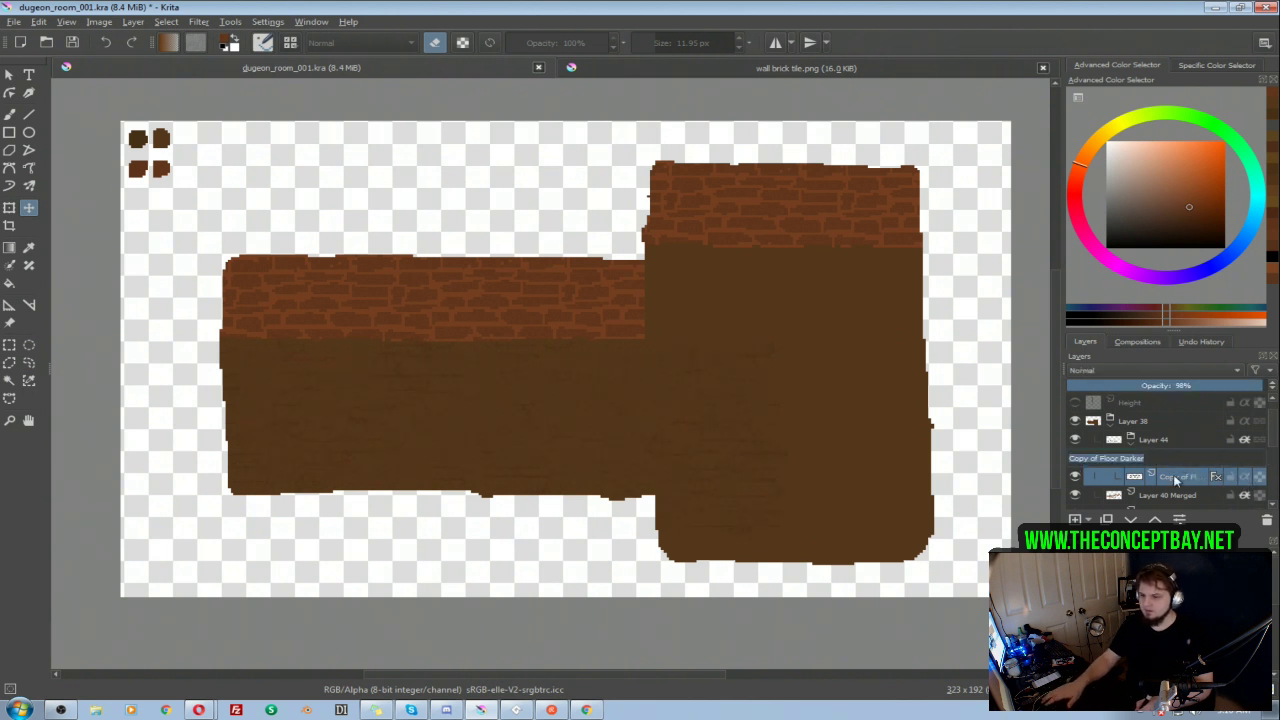
{"action": "left_click", "coordinate": [1173, 476]}
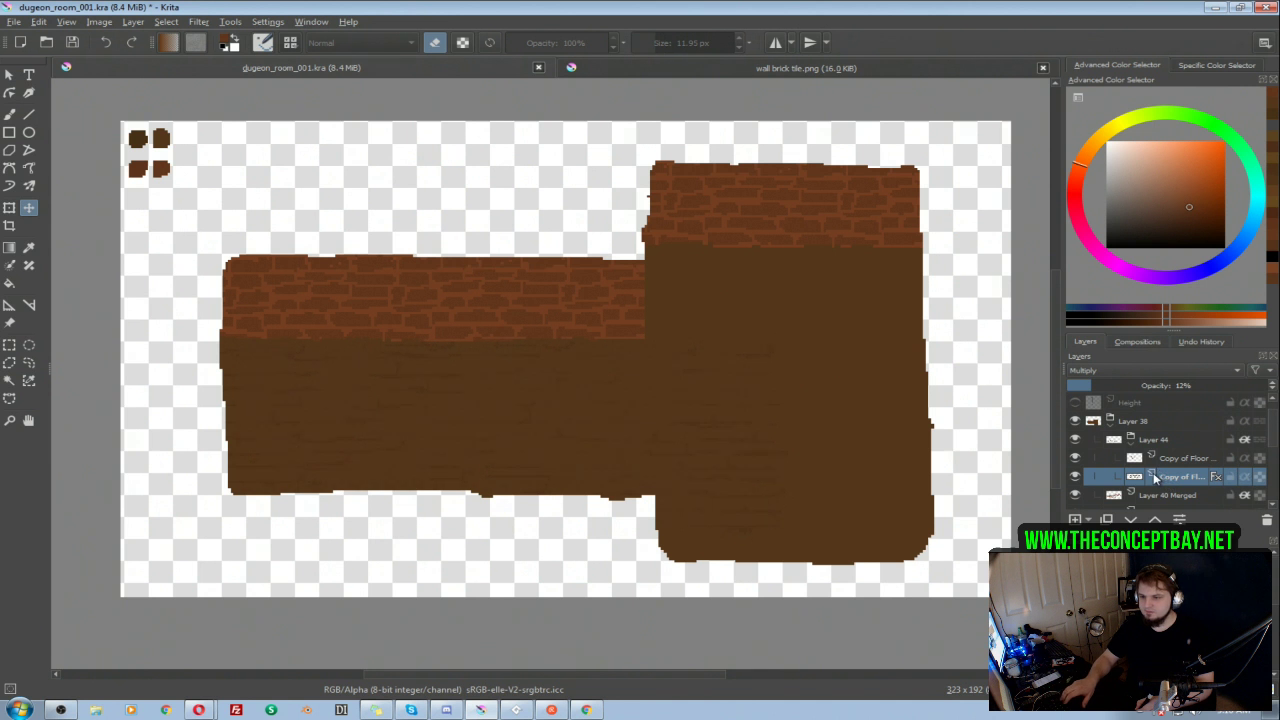
Step: Undo the grouping and alpha inheritance changes to the two floor texture copies
{"action": "key", "text": "ctrl+z"}
{"action": "key", "text": "ctrl+z"}
{"action": "key", "text": "ctrl+z"}
{"action": "key", "text": "ctrl+z"}
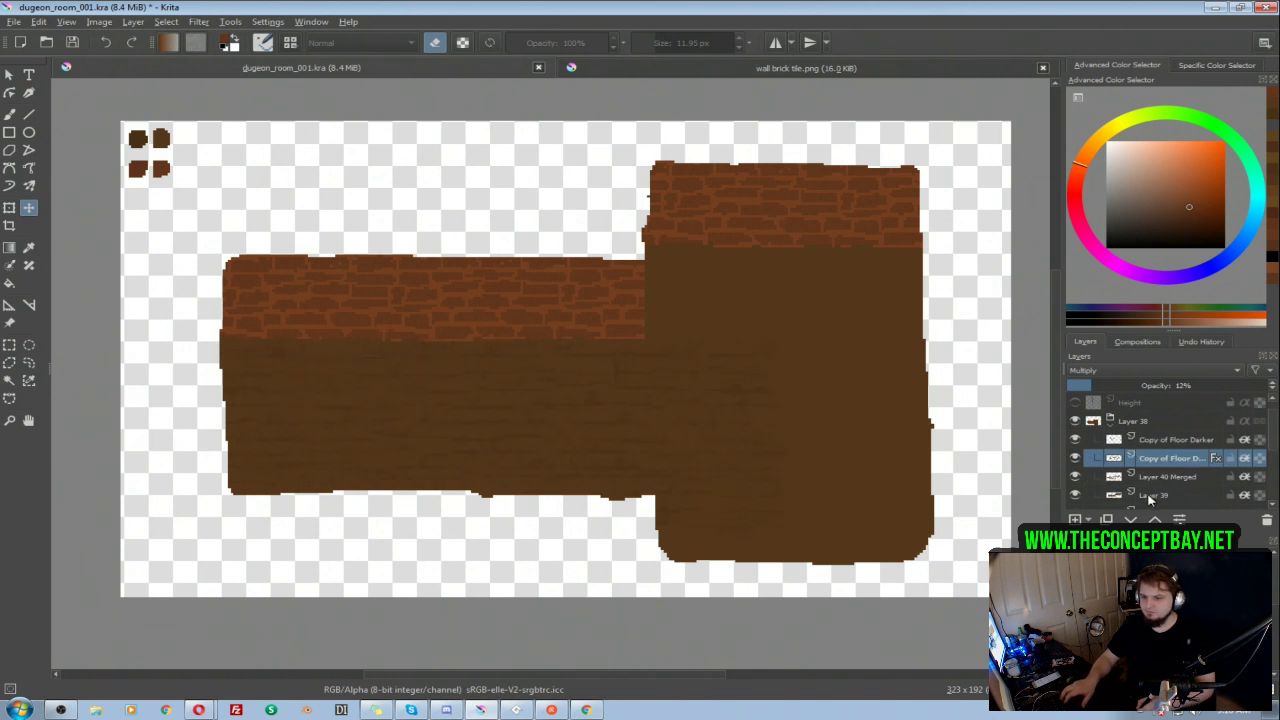
Step: Duplicate the pair of floor texture layers twice, placing one pair over the right wing's upper floor and the other over its lower floor
{"action": "left_click", "coordinate": [1170, 440], "text": "ctrl"}
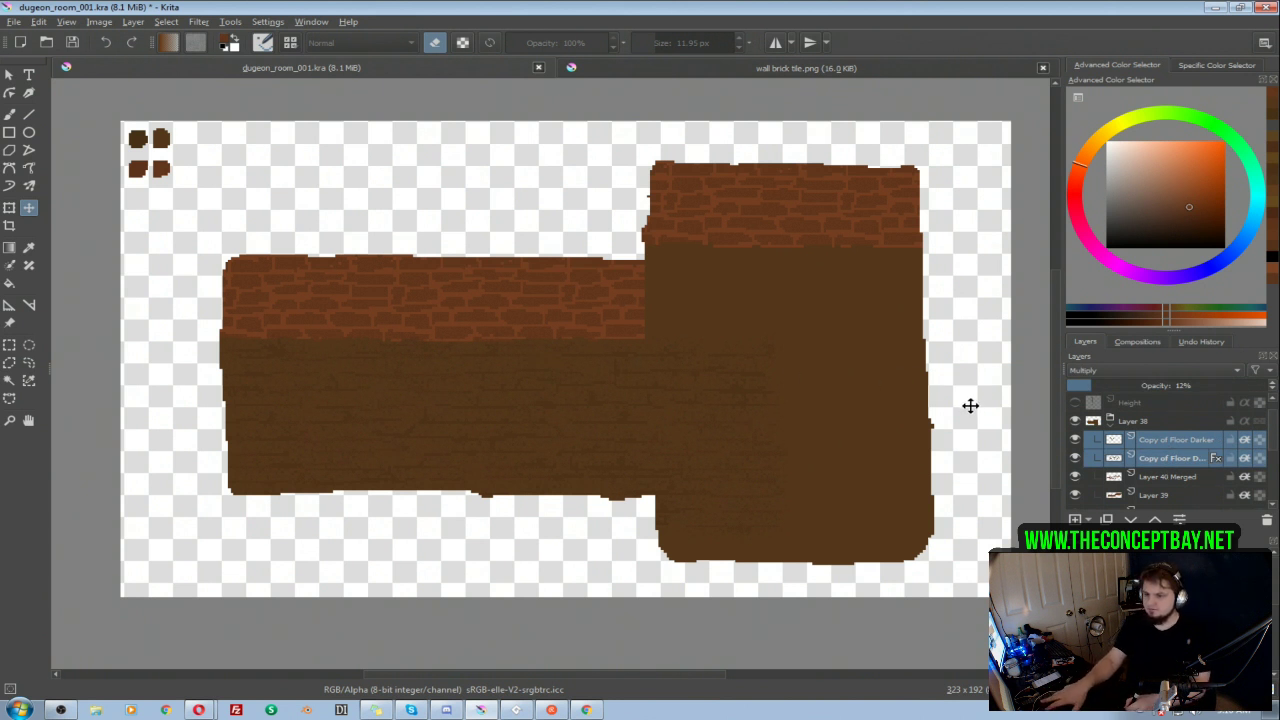
{"action": "key", "text": "ctrl+j"}
{"action": "left_click_drag", "start_coordinate": [337, 400], "coordinate": [880, 462]}
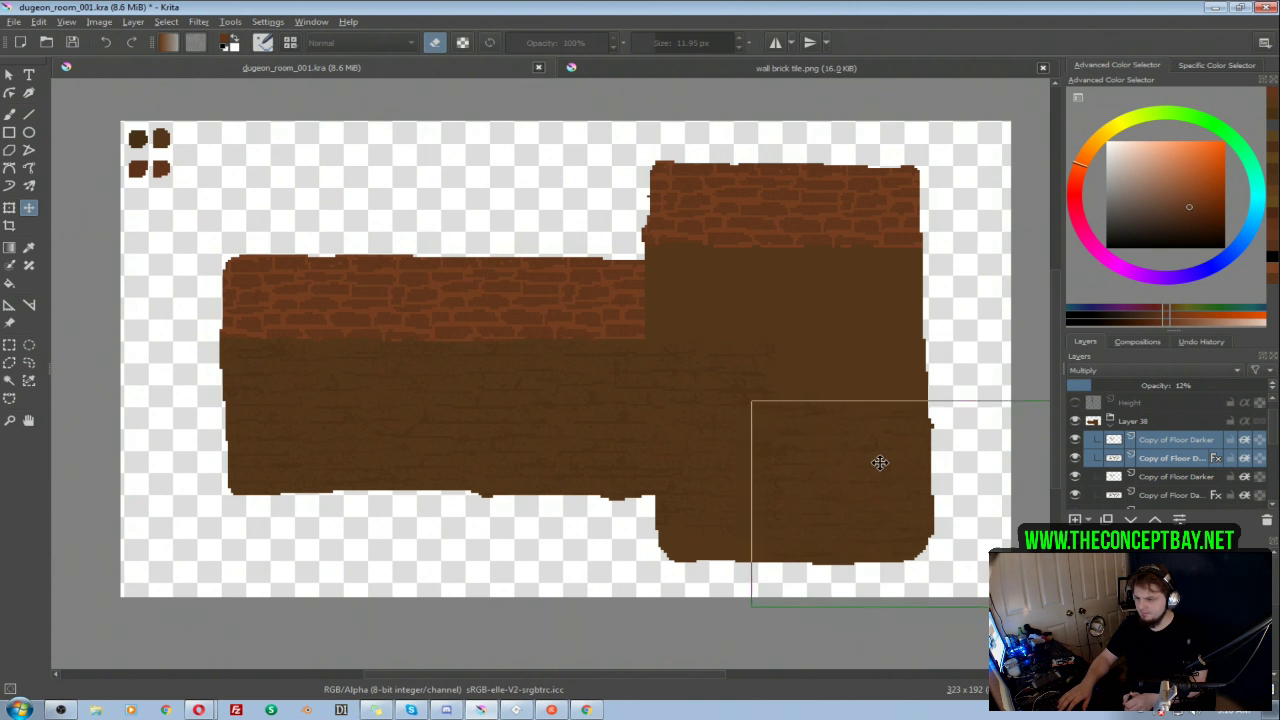
{"action": "left_click_drag", "start_coordinate": [872, 489], "coordinate": [632, 239]}
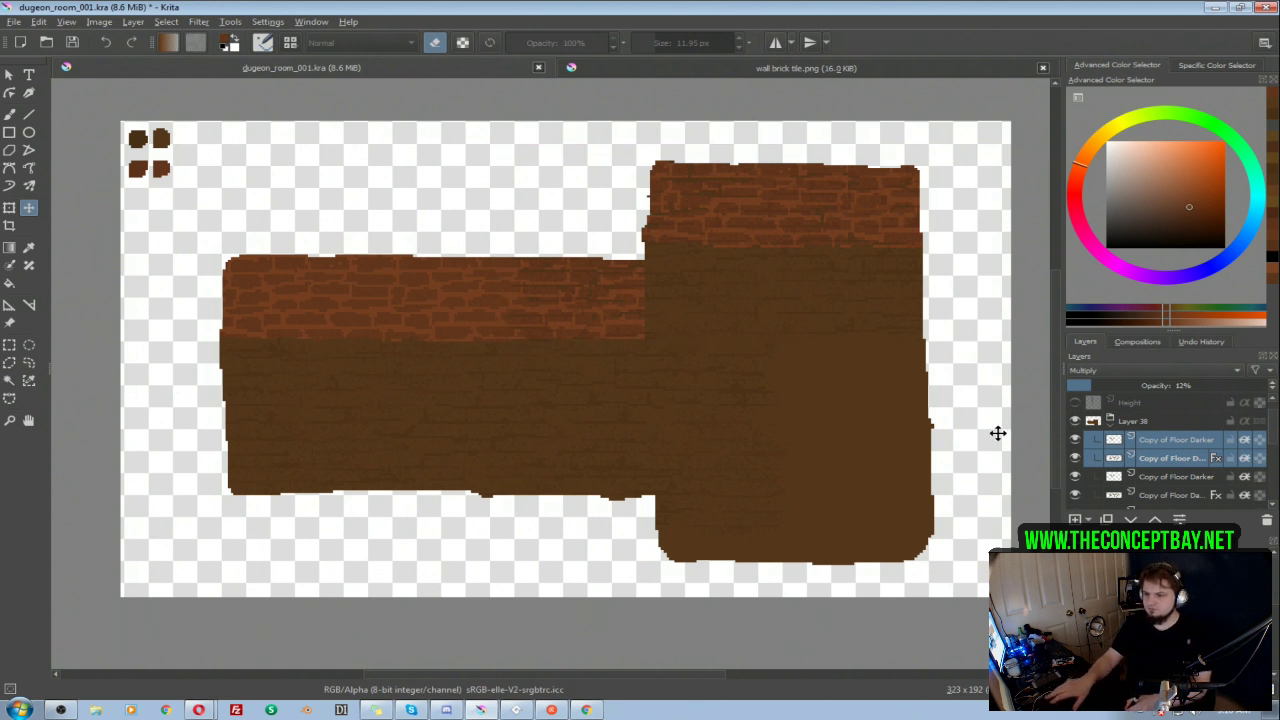
{"action": "left_click_drag", "start_coordinate": [760, 286], "coordinate": [915, 459]}
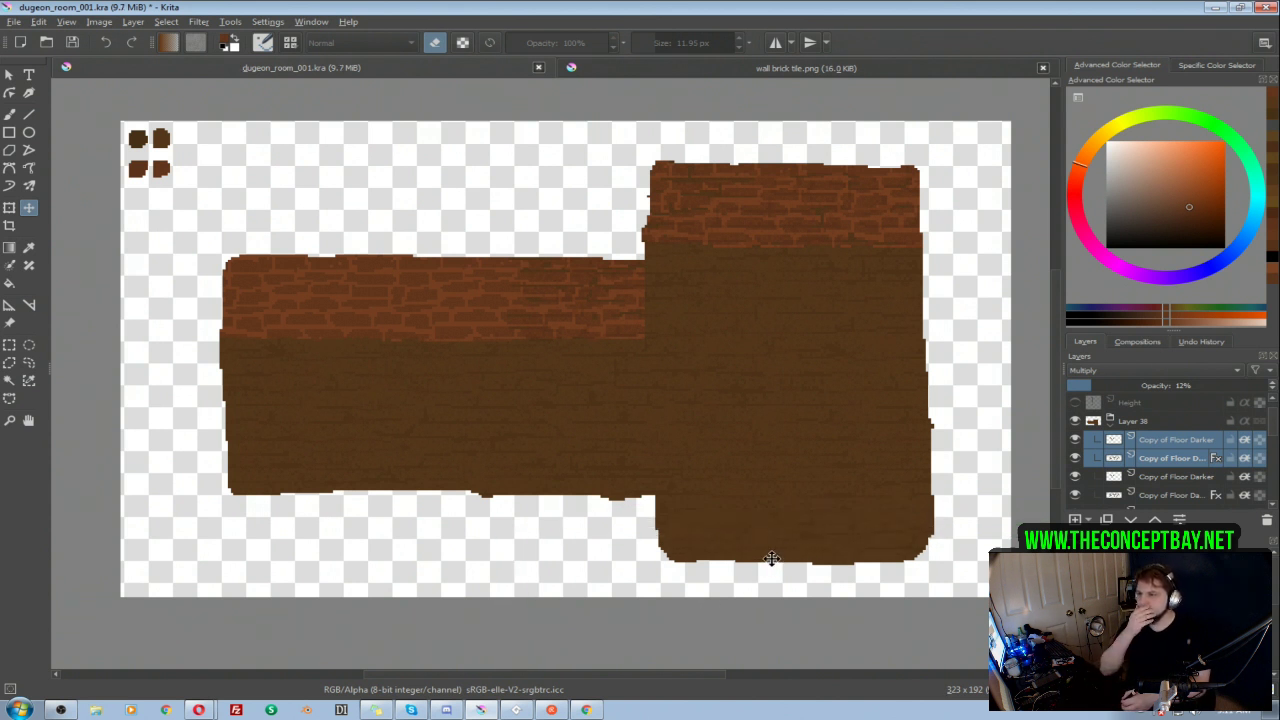
Step: Toggle the visibility of the individual floor texture copies to identify which ones overlap the brick walls
{"action": "left_click", "coordinate": [1160, 438]}
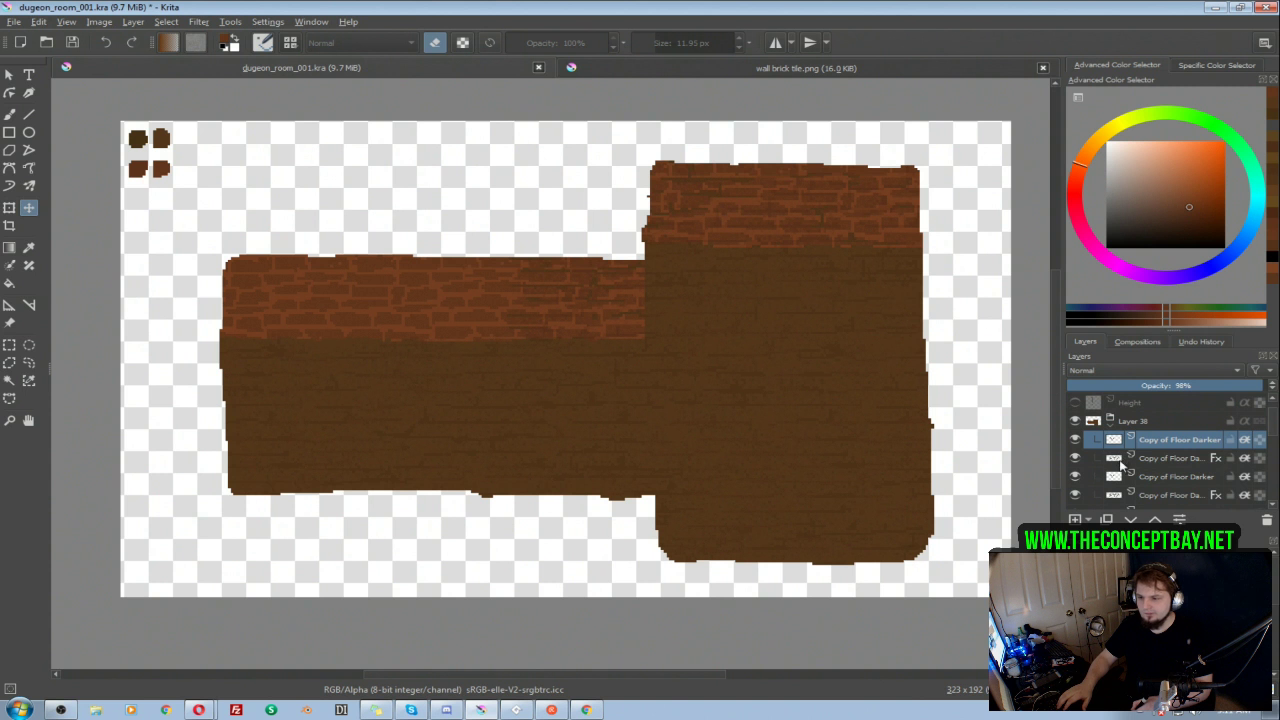
{"action": "scroll", "coordinate": [1273, 440], "scroll_direction": "down", "scroll_amount": 1}
{"action": "scroll", "coordinate": [1273, 440], "scroll_direction": "down", "scroll_amount": 1}
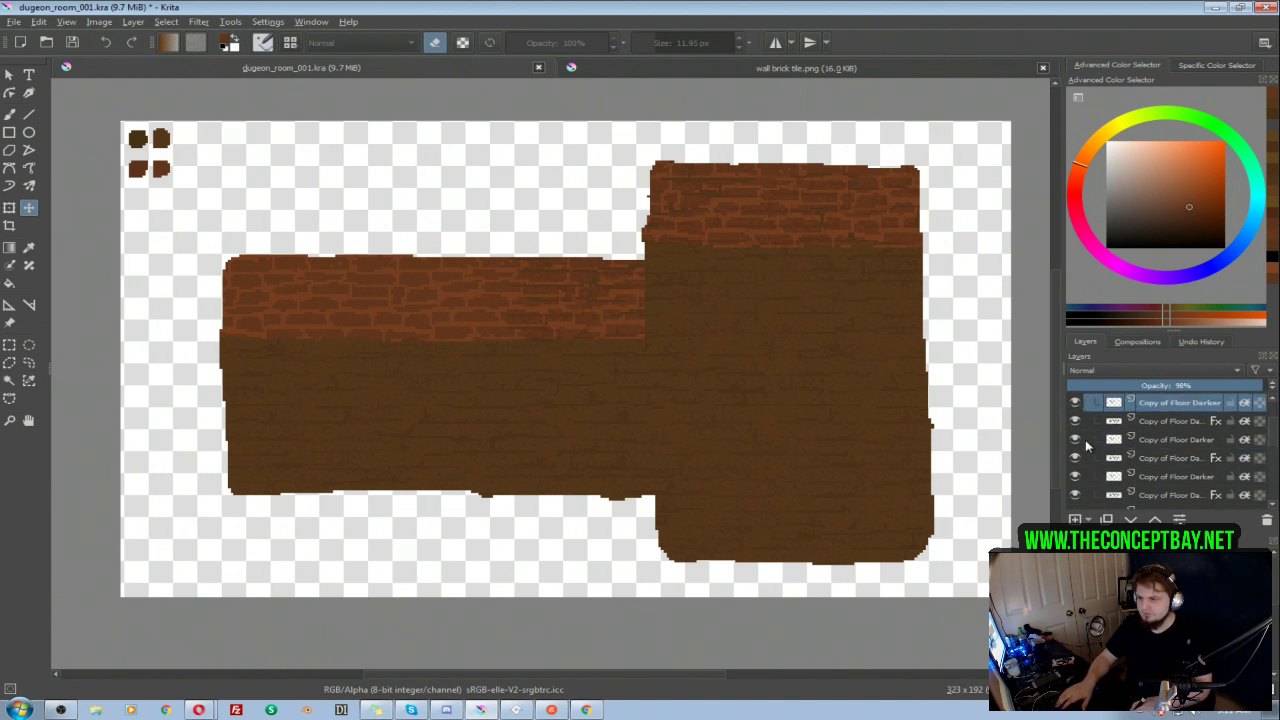
{"action": "left_click", "coordinate": [1075, 459]}
{"action": "left_click", "coordinate": [1076, 459]}
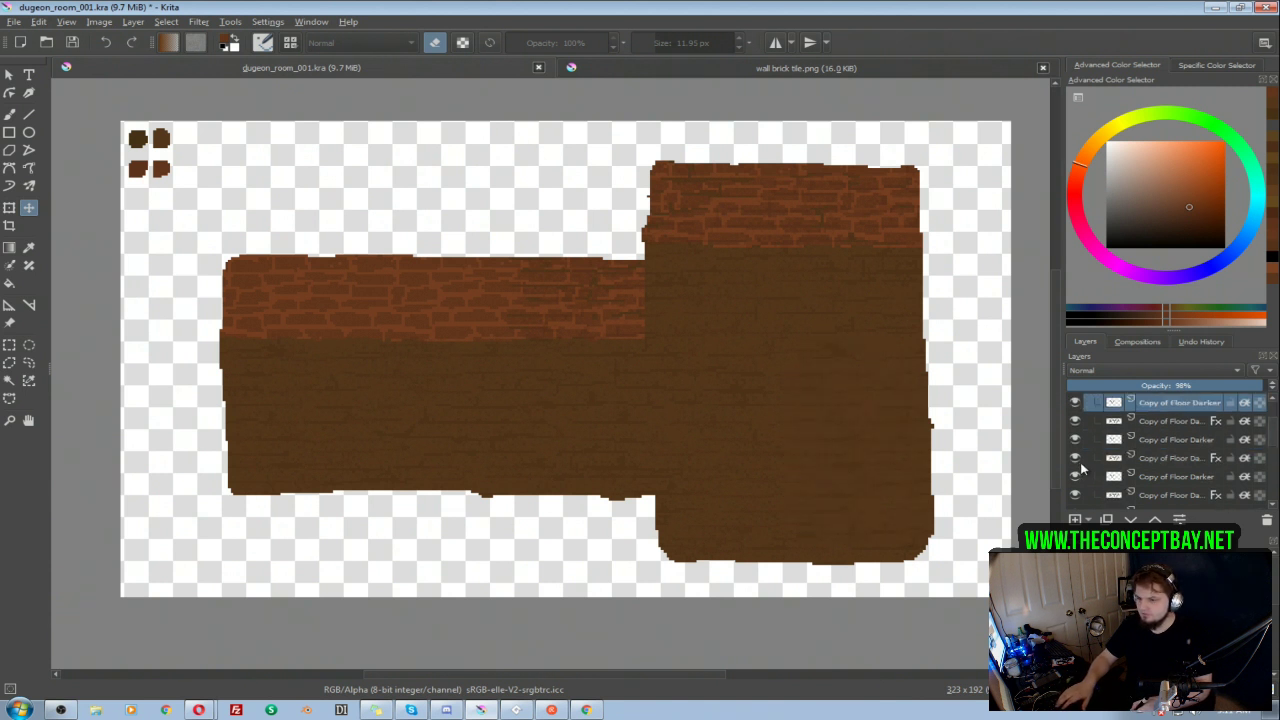
{"action": "left_click", "coordinate": [1075, 440]}
{"action": "left_click", "coordinate": [1076, 458]}
{"action": "left_click", "coordinate": [1076, 458]}
{"action": "left_click", "coordinate": [1075, 440]}
{"action": "scroll", "coordinate": [1273, 440], "scroll_direction": "down", "scroll_amount": 1}
{"action": "scroll", "coordinate": [1275, 441], "scroll_direction": "down", "scroll_amount": 1}
{"action": "left_click", "coordinate": [1075, 458]}
{"action": "left_click", "coordinate": [1075, 458]}
{"action": "left_click", "coordinate": [1075, 440]}
{"action": "left_click", "coordinate": [1075, 442]}
{"action": "left_click", "coordinate": [1075, 458]}
{"action": "left_click", "coordinate": [1075, 458]}
{"action": "left_click", "coordinate": [1075, 458]}
{"action": "left_click", "coordinate": [1075, 458]}
{"action": "left_click", "coordinate": [1076, 422]}
{"action": "left_click", "coordinate": [1075, 422]}
Step: Erase the overlapping texture from the brick walls on the middle Multiply floor copy with a 24.54 px eraser
{"action": "left_click", "coordinate": [1162, 438]}
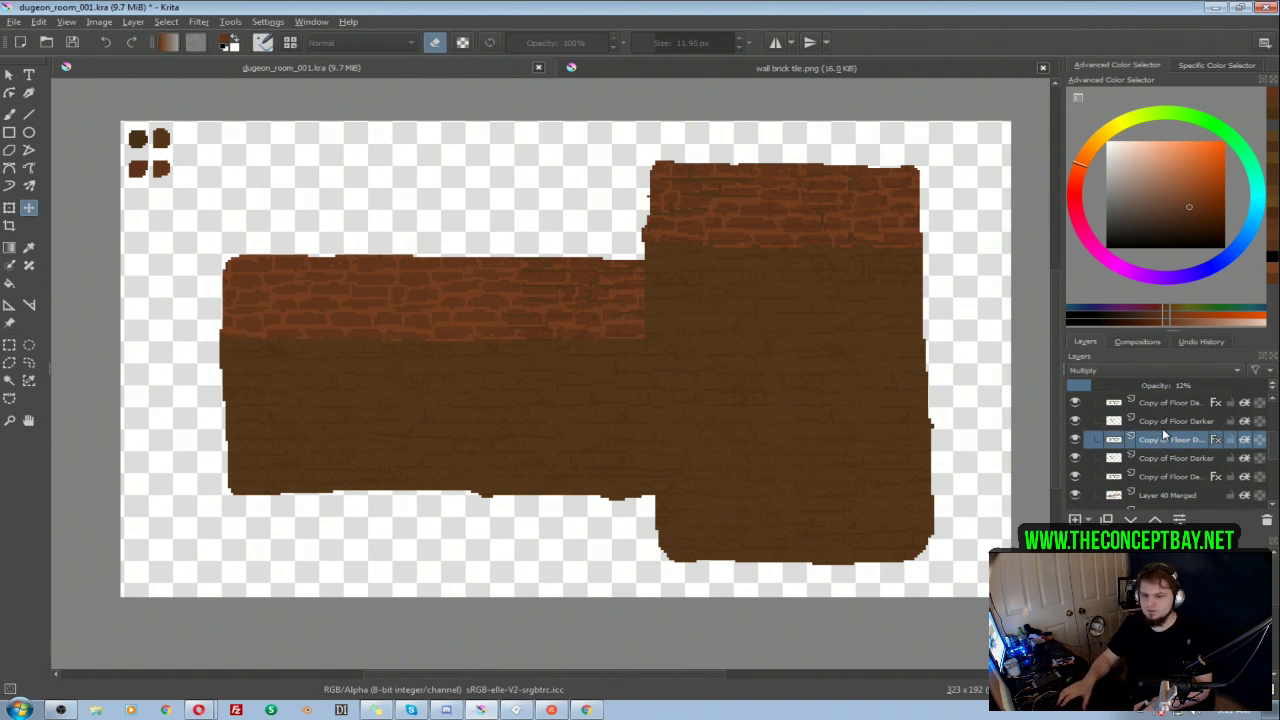
{"action": "key", "text": "b"}
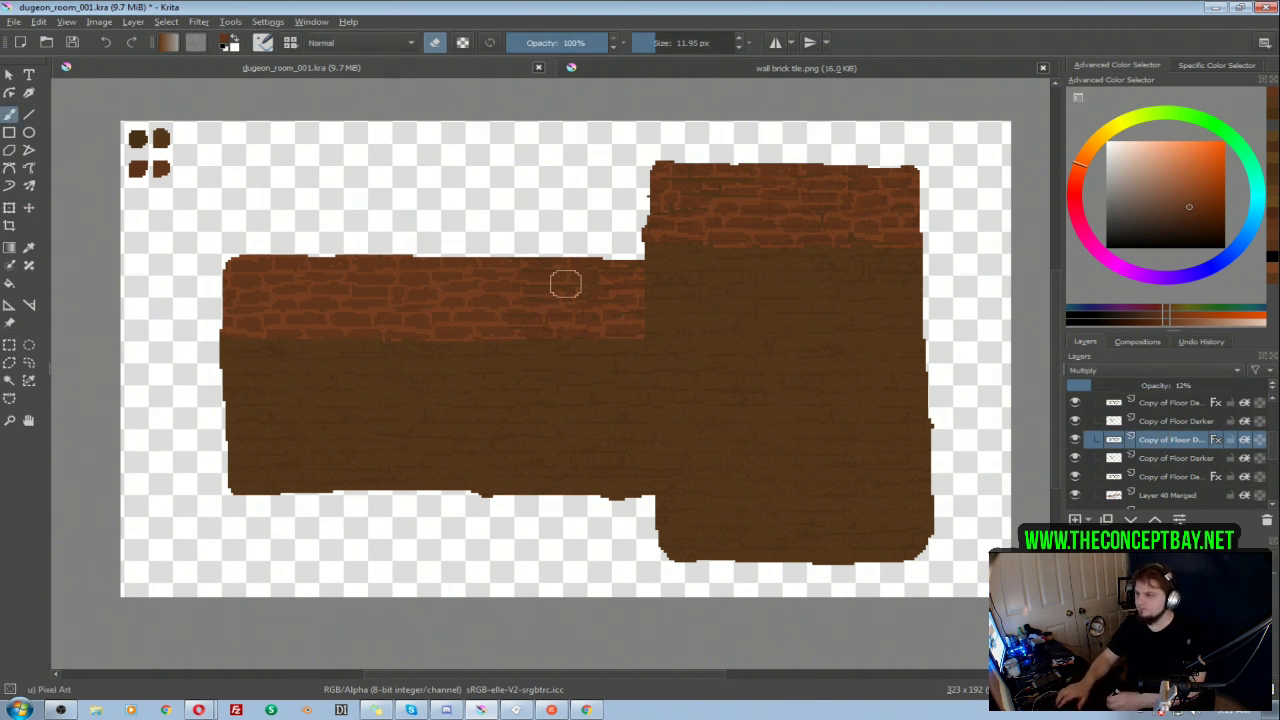
{"action": "key", "text": "e"}
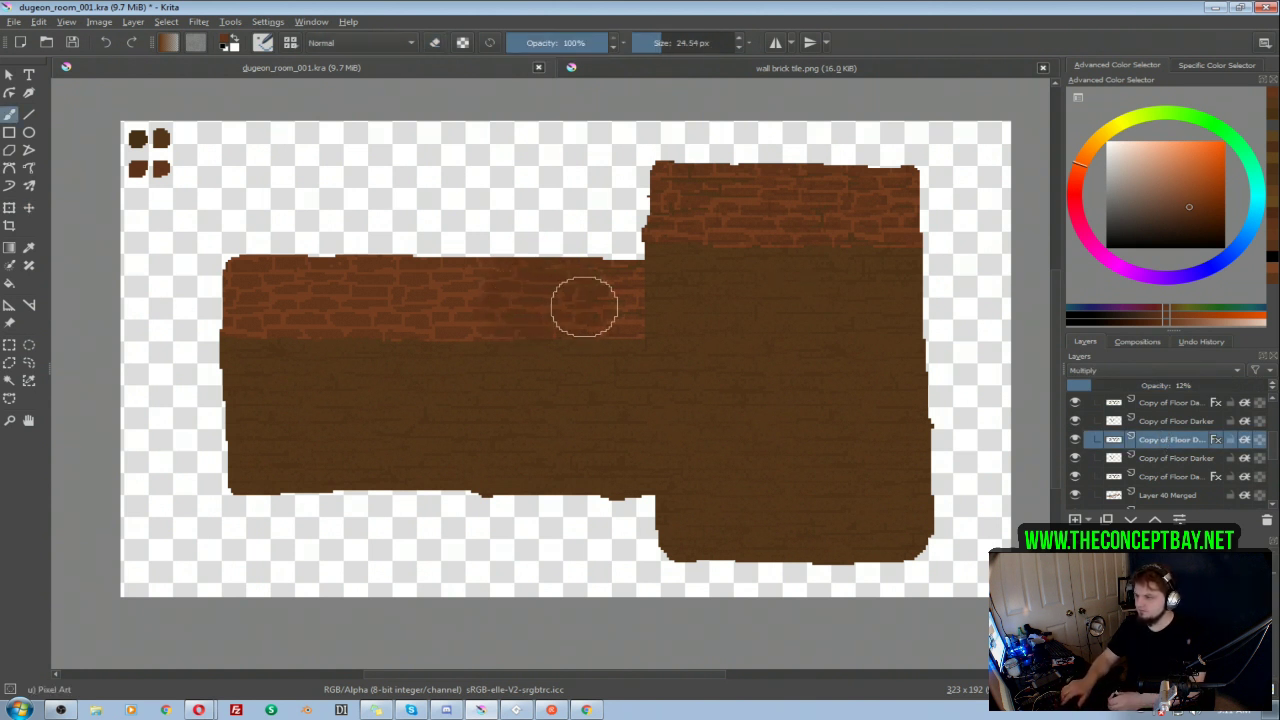
{"action": "key", "text": "e"}
{"action": "mouse_move", "coordinate": [563, 314]}
{"action": "left_mouse_down"}
{"action": "mouse_move", "coordinate": [543, 271]}
{"action": "mouse_move", "coordinate": [526, 311]}
{"action": "mouse_move", "coordinate": [612, 309]}
{"action": "mouse_move", "coordinate": [620, 214]}
{"action": "mouse_move", "coordinate": [818, 214]}
{"action": "mouse_move", "coordinate": [885, 187]}
{"action": "mouse_move", "coordinate": [732, 189]}
{"action": "left_mouse_up"}
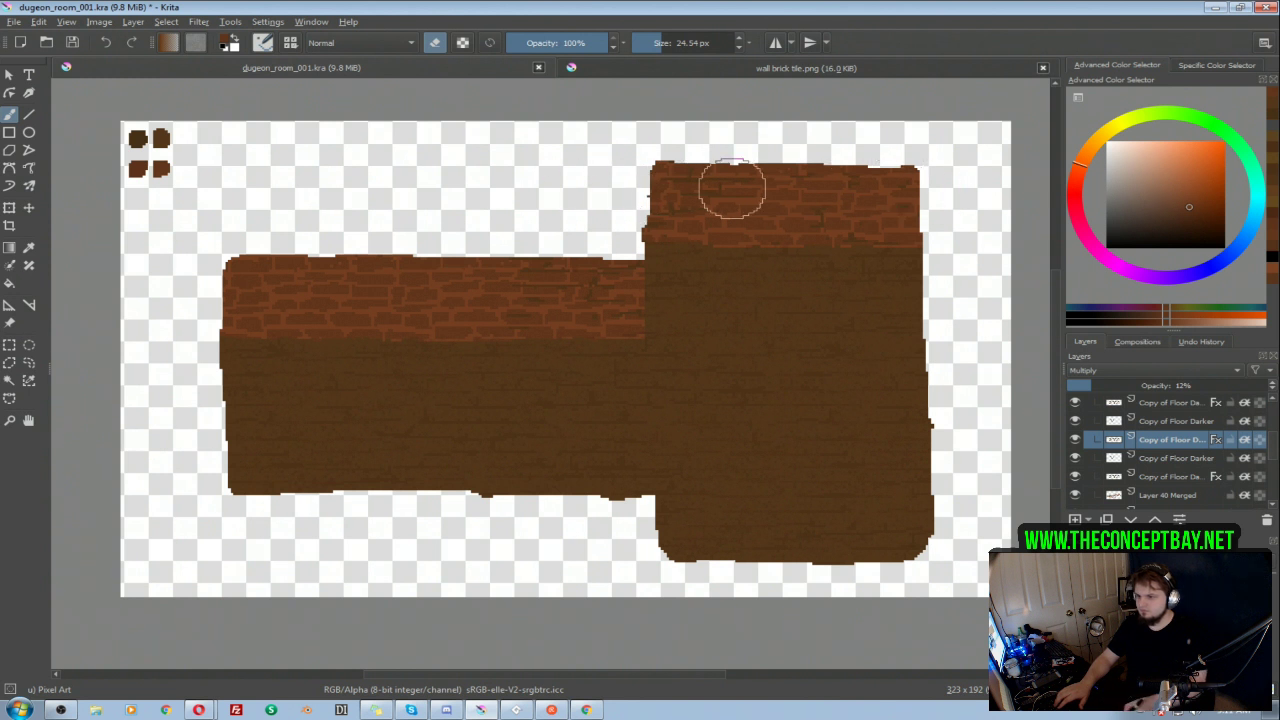
Step: Erase the remaining floor texture over both brick walls on the Normal-mode floor copy directly above it
{"action": "left_click", "coordinate": [1172, 426]}
{"action": "mouse_move", "coordinate": [504, 260]}
{"action": "left_mouse_down"}
{"action": "mouse_move", "coordinate": [518, 304]}
{"action": "mouse_move", "coordinate": [613, 308]}
{"action": "mouse_move", "coordinate": [608, 244]}
{"action": "mouse_move", "coordinate": [624, 195]}
{"action": "mouse_move", "coordinate": [737, 184]}
{"action": "mouse_move", "coordinate": [632, 212]}
{"action": "mouse_move", "coordinate": [884, 200]}
{"action": "mouse_move", "coordinate": [755, 208]}
{"action": "mouse_move", "coordinate": [952, 212]}
{"action": "mouse_move", "coordinate": [817, 190]}
{"action": "mouse_move", "coordinate": [948, 194]}
{"action": "mouse_move", "coordinate": [874, 216]}
{"action": "left_mouse_up"}
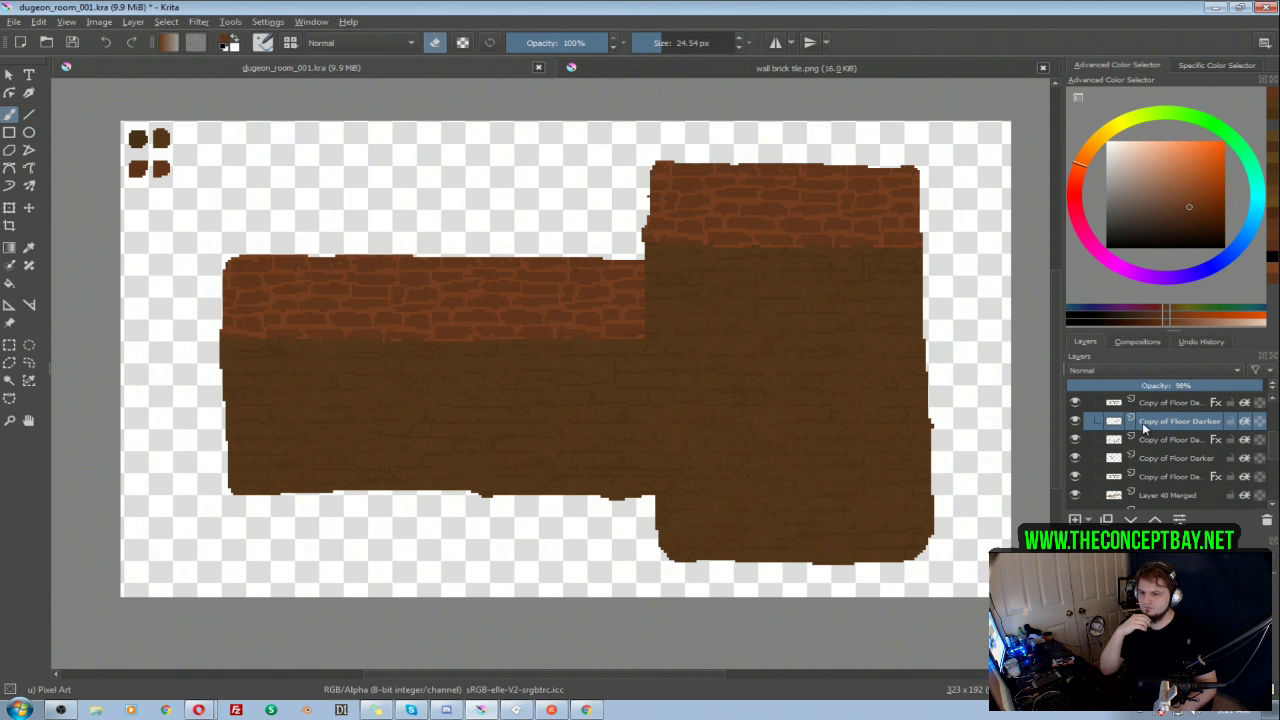
{"action": "left_click_drag", "start_coordinate": [959, 302], "coordinate": [954, 296]}
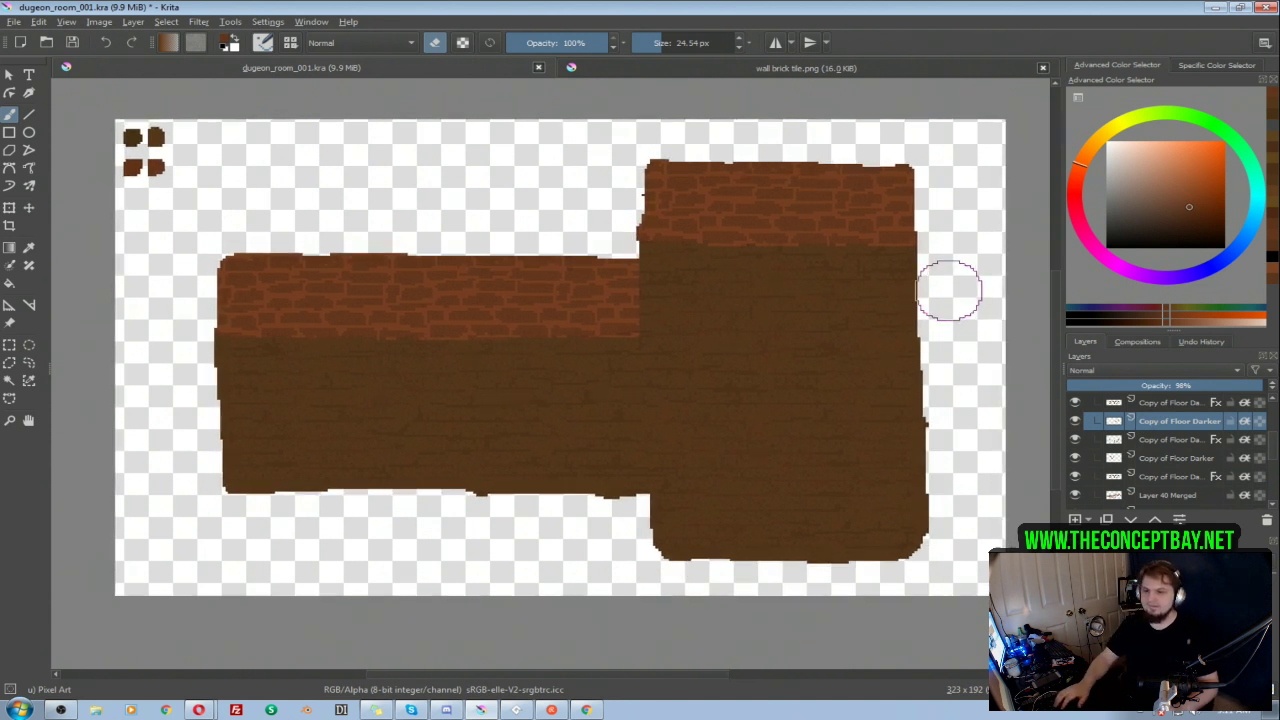
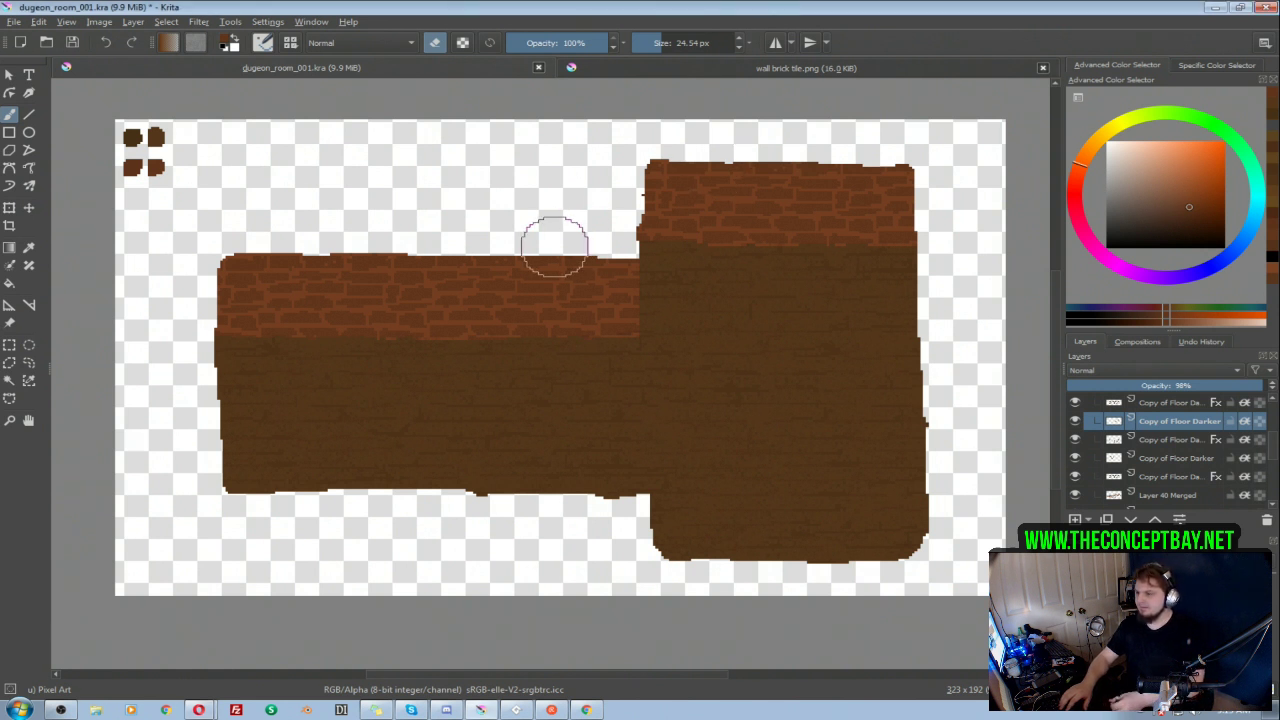
Step: Add a paint layer above the topmost floor texture copy and paint black over the brick walls and the room's edges, with inherit alpha on
{"action": "left_click_drag", "start_coordinate": [660, 320], "coordinate": [640, 309]}
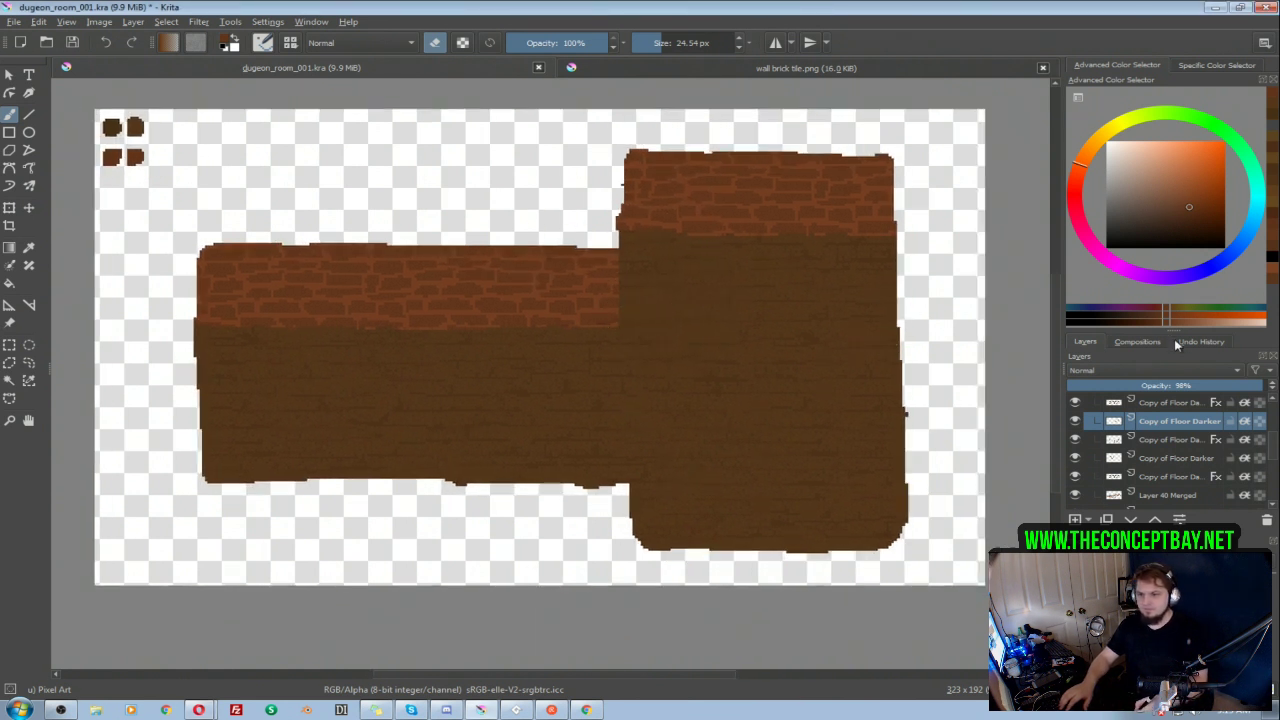
{"action": "scroll", "coordinate": [1275, 452], "scroll_direction": "up", "scroll_amount": 3}
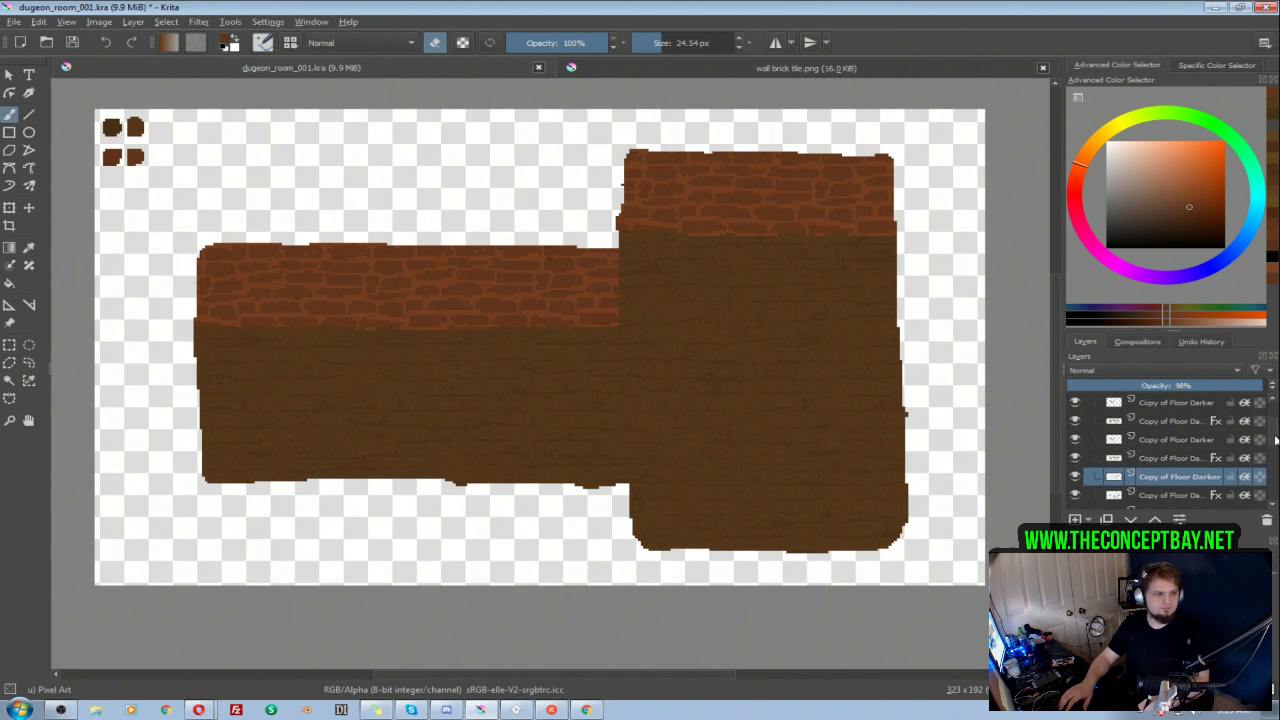
{"action": "scroll", "coordinate": [1275, 436], "scroll_direction": "up", "scroll_amount": 1}
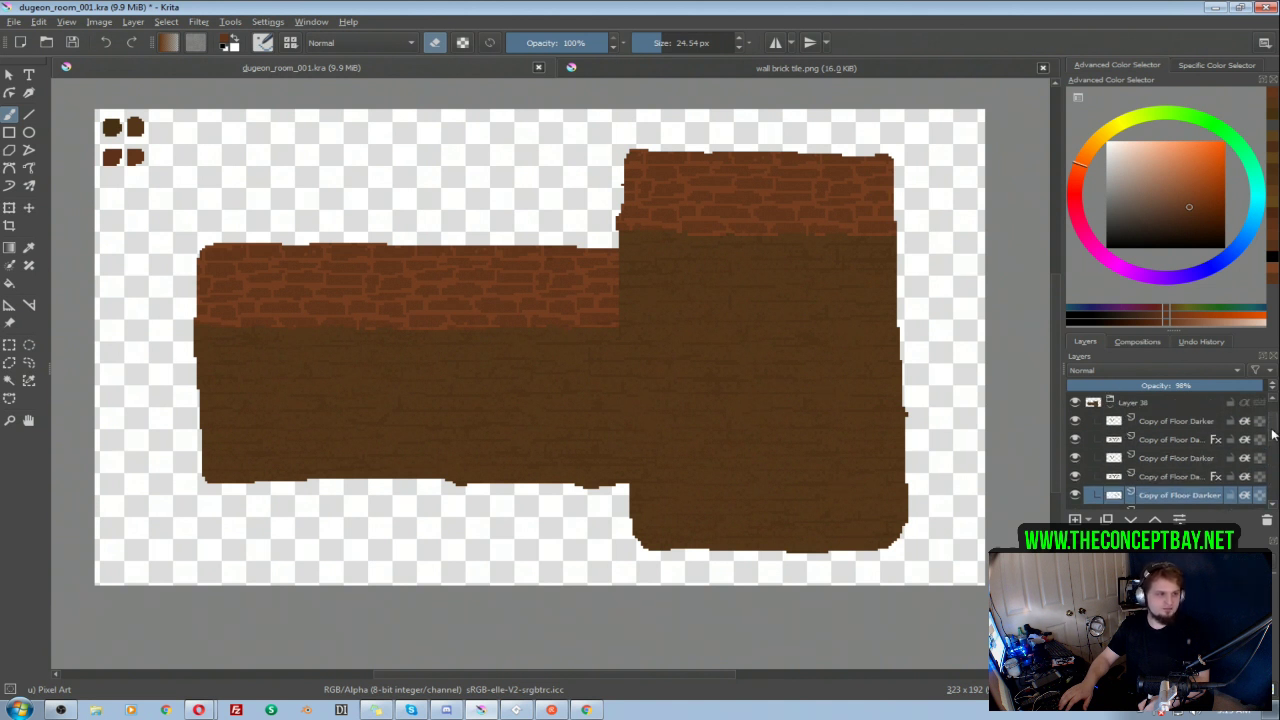
{"action": "scroll", "coordinate": [1273, 430], "scroll_direction": "up", "scroll_amount": 1}
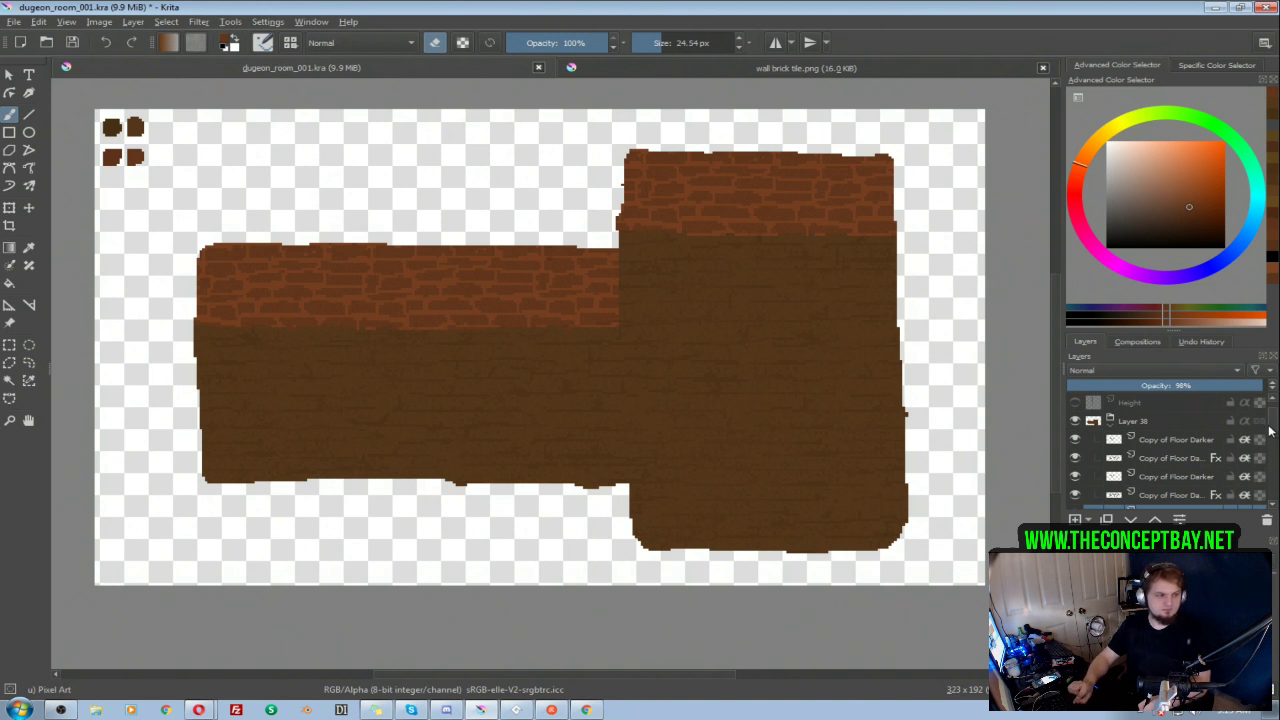
{"action": "left_click_drag", "start_coordinate": [1271, 431], "coordinate": [1270, 433]}
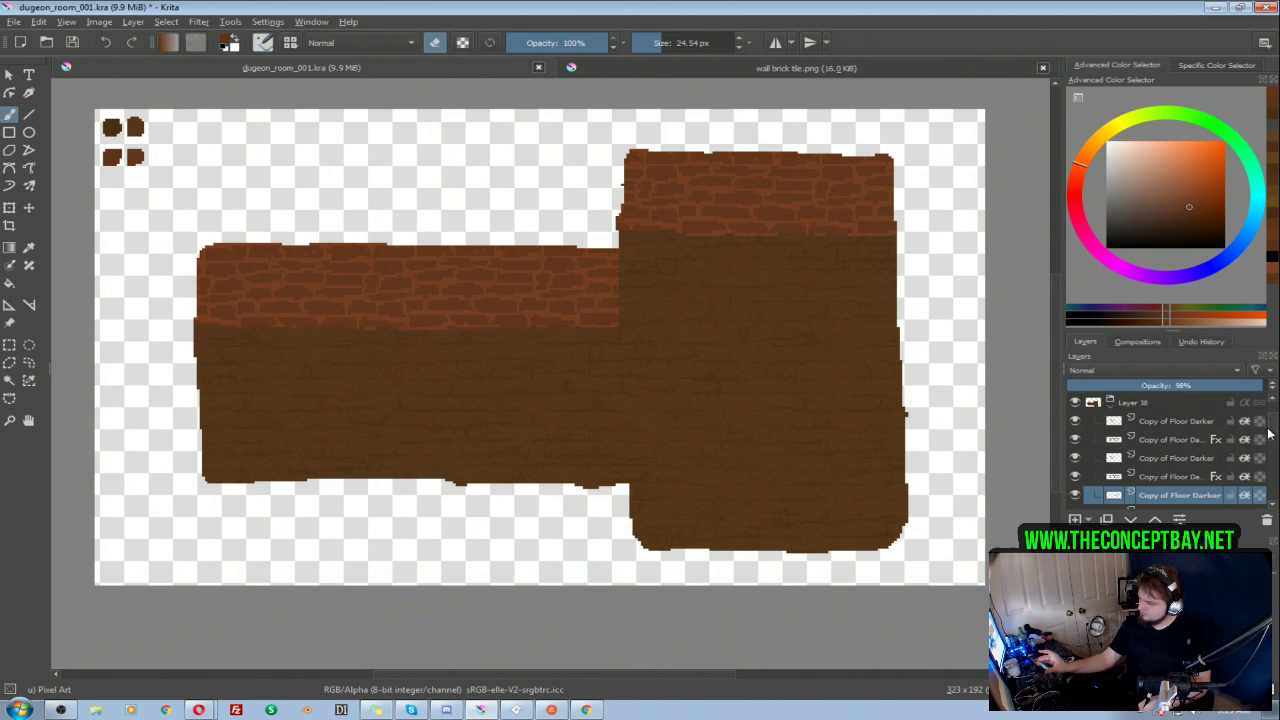
{"action": "mouse_move", "coordinate": [1266, 432]}
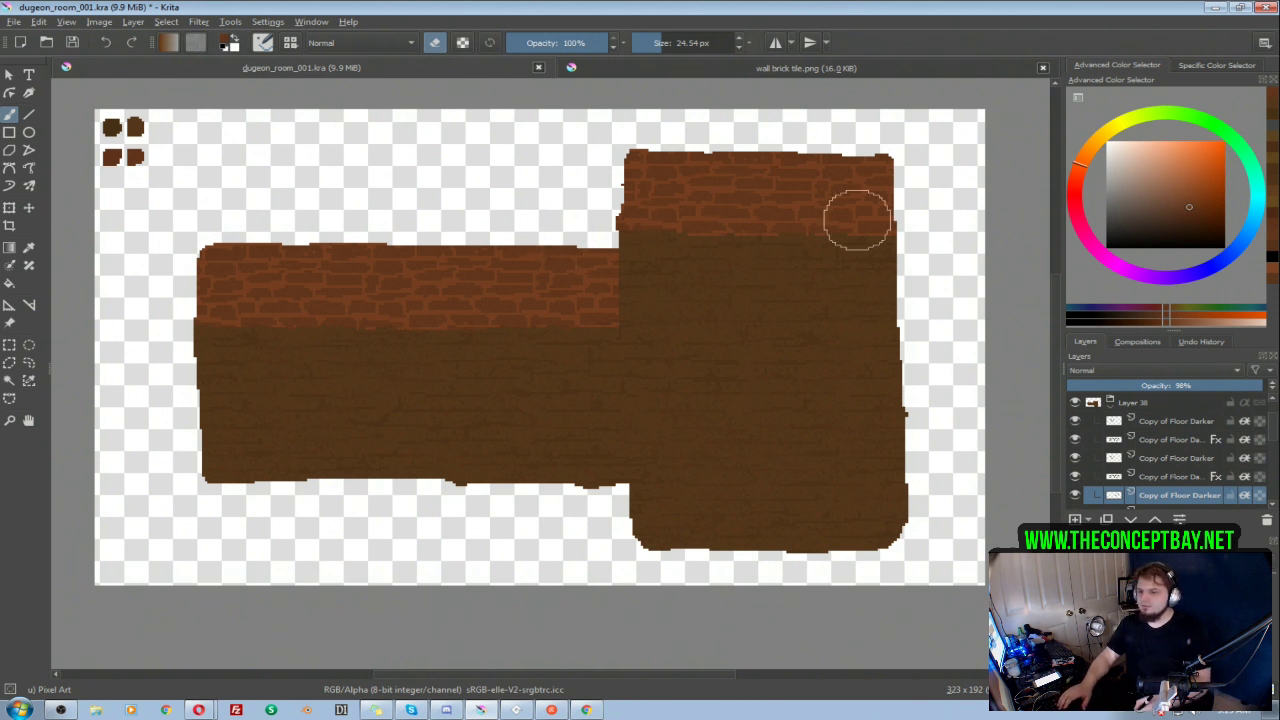
{"action": "left_click", "coordinate": [1165, 423]}
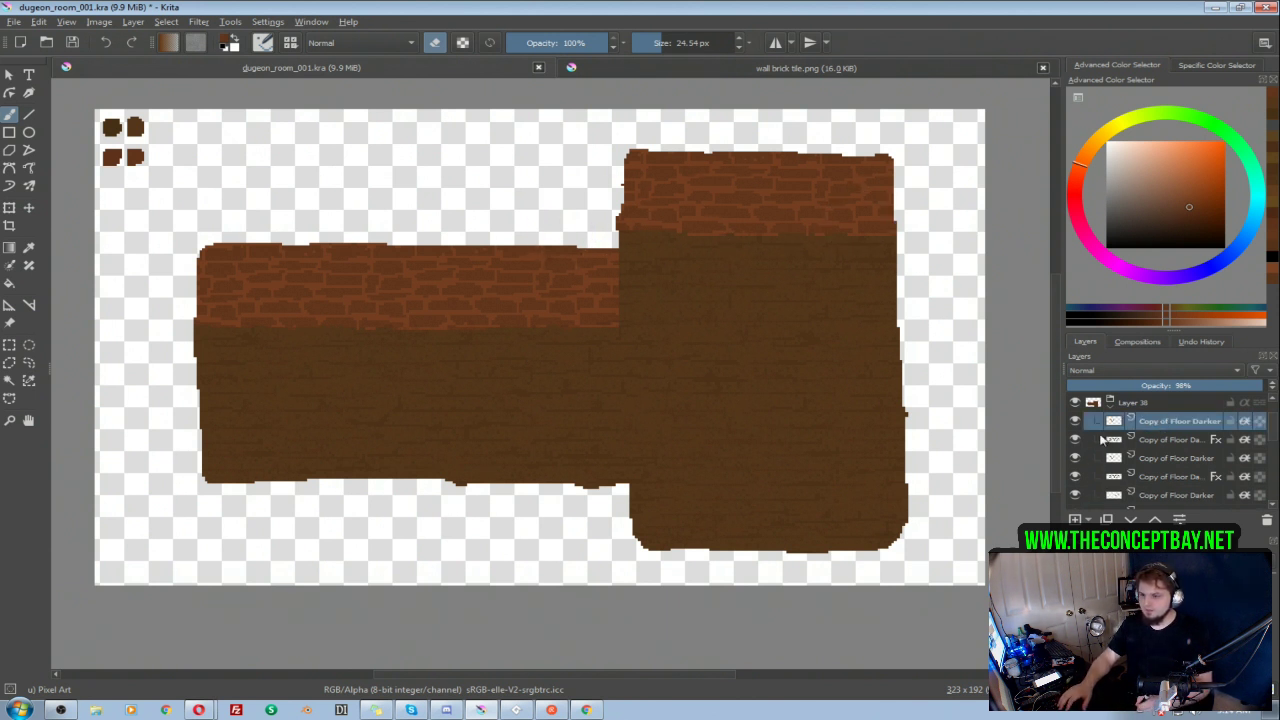
{"action": "key", "text": "Insert"}
{"action": "key", "text": "d"}
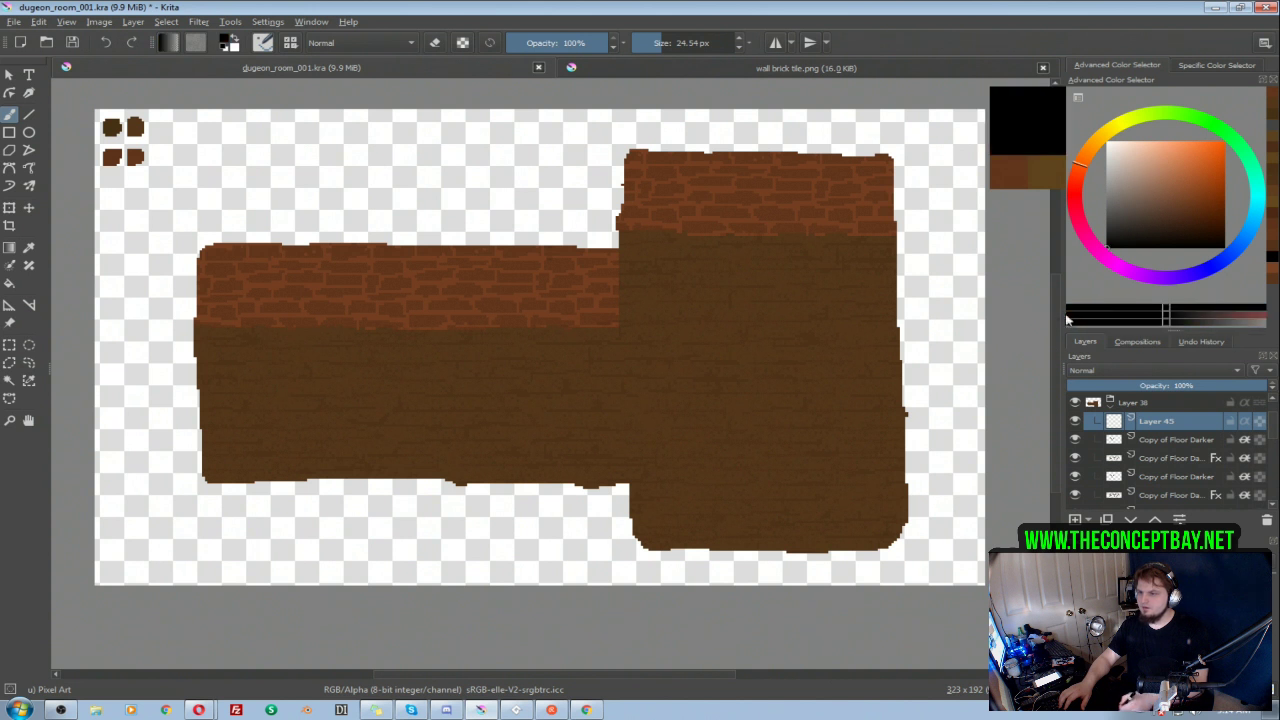
{"action": "mouse_move", "coordinate": [628, 165]}
{"action": "left_mouse_down"}
{"action": "mouse_move", "coordinate": [626, 217]}
{"action": "mouse_move", "coordinate": [777, 204]}
{"action": "mouse_move", "coordinate": [846, 207]}
{"action": "mouse_move", "coordinate": [674, 216]}
{"action": "mouse_move", "coordinate": [844, 219]}
{"action": "mouse_move", "coordinate": [901, 204]}
{"action": "mouse_move", "coordinate": [867, 164]}
{"action": "mouse_move", "coordinate": [640, 159]}
{"action": "mouse_move", "coordinate": [640, 217]}
{"action": "mouse_move", "coordinate": [898, 232]}
{"action": "mouse_move", "coordinate": [886, 233]}
{"action": "mouse_move", "coordinate": [916, 322]}
{"action": "mouse_move", "coordinate": [921, 449]}
{"action": "mouse_move", "coordinate": [912, 515]}
{"action": "mouse_move", "coordinate": [880, 553]}
{"action": "mouse_move", "coordinate": [694, 563]}
{"action": "mouse_move", "coordinate": [615, 524]}
{"action": "mouse_move", "coordinate": [611, 496]}
{"action": "mouse_move", "coordinate": [275, 495]}
{"action": "mouse_move", "coordinate": [213, 481]}
{"action": "mouse_move", "coordinate": [178, 432]}
{"action": "mouse_move", "coordinate": [181, 317]}
{"action": "mouse_move", "coordinate": [342, 295]}
{"action": "mouse_move", "coordinate": [250, 310]}
{"action": "mouse_move", "coordinate": [606, 304]}
{"action": "mouse_move", "coordinate": [598, 264]}
{"action": "mouse_move", "coordinate": [564, 275]}
{"action": "mouse_move", "coordinate": [190, 278]}
{"action": "left_mouse_up"}
{"action": "left_click", "coordinate": [1244, 421]}
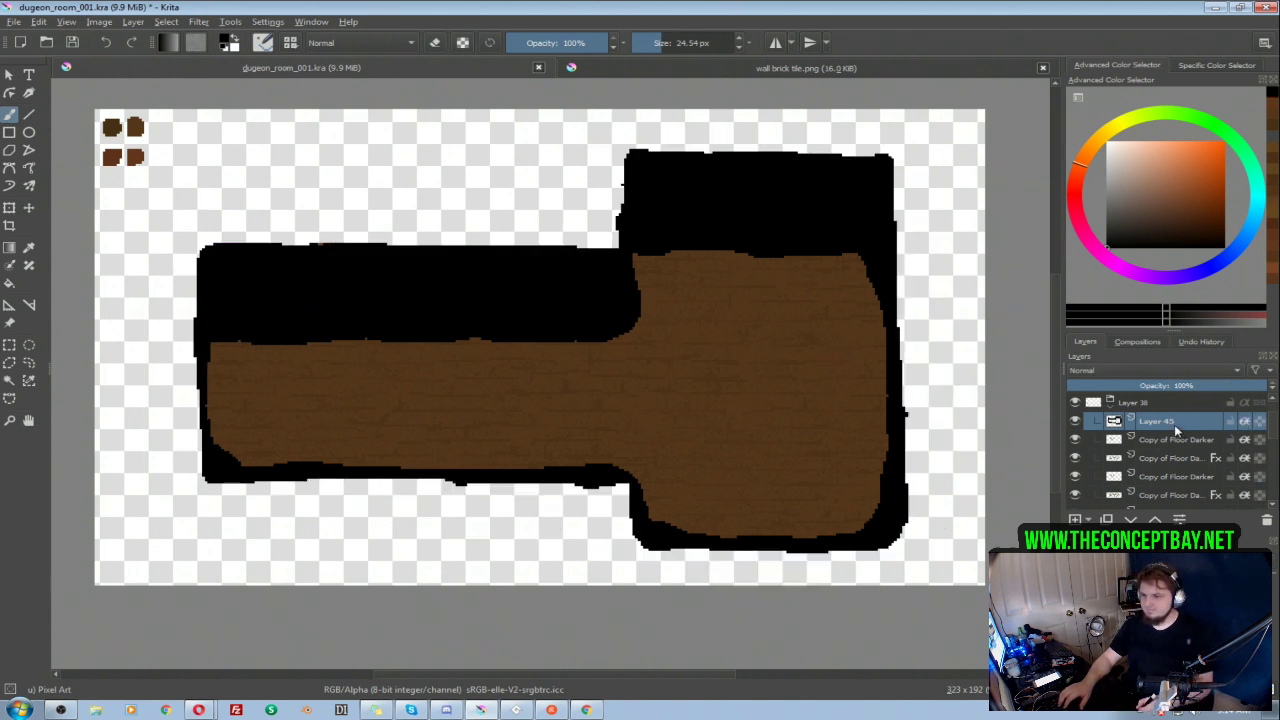
Step: Check the opacity of the first room's shading layer in group 001 and set the new black shading layer's opacity to 20%
{"action": "left_click_drag", "start_coordinate": [1101, 385], "coordinate": [1089, 386]}
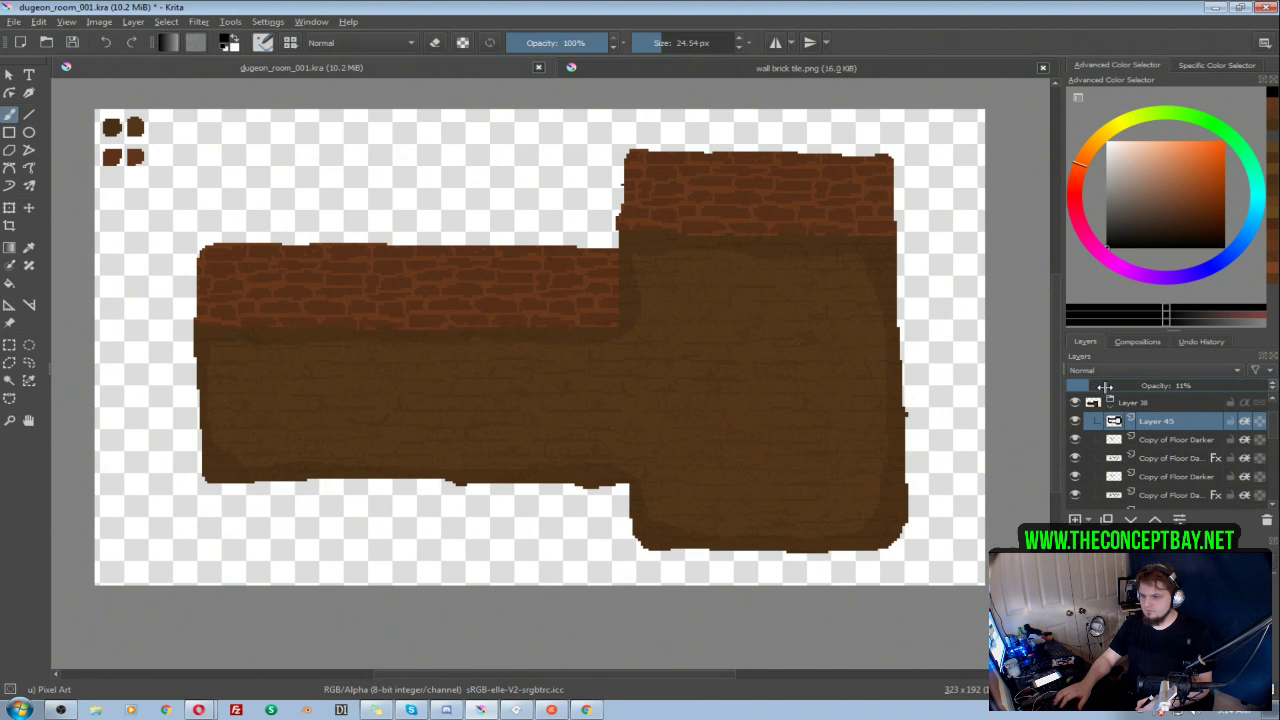
{"action": "left_click", "coordinate": [1109, 408]}
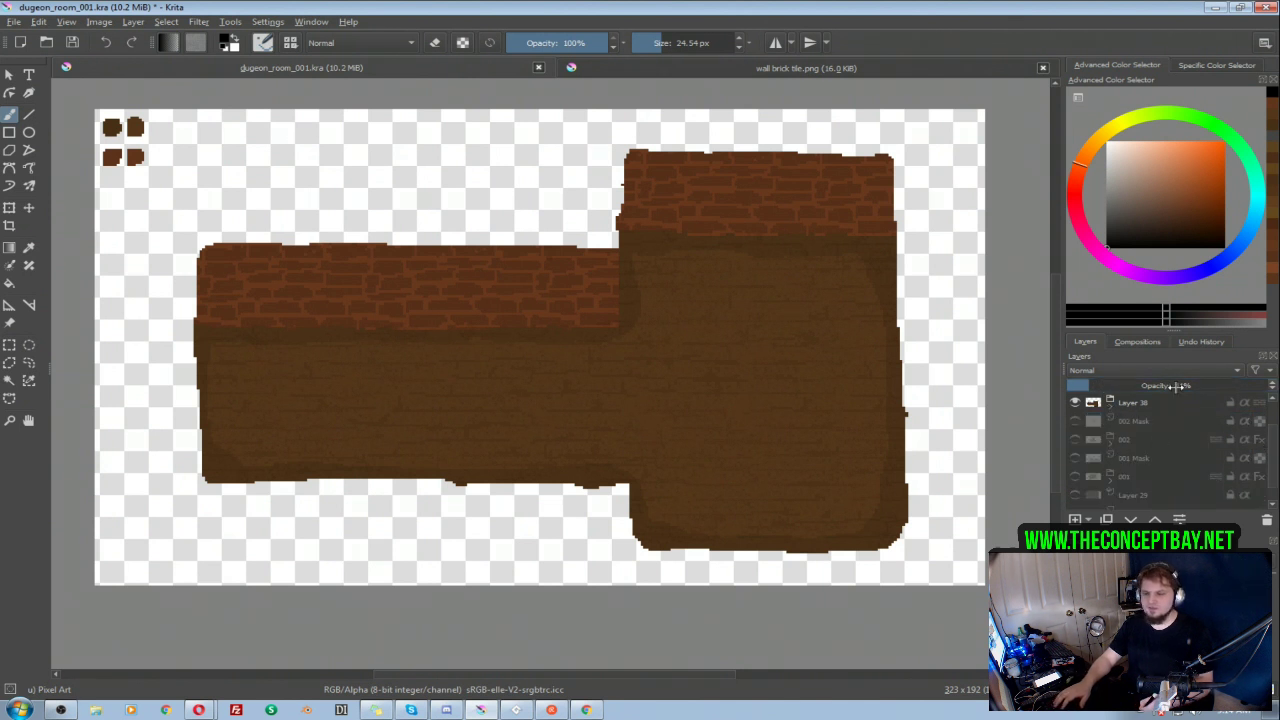
{"action": "scroll", "coordinate": [1274, 460], "scroll_direction": "down", "scroll_amount": 1}
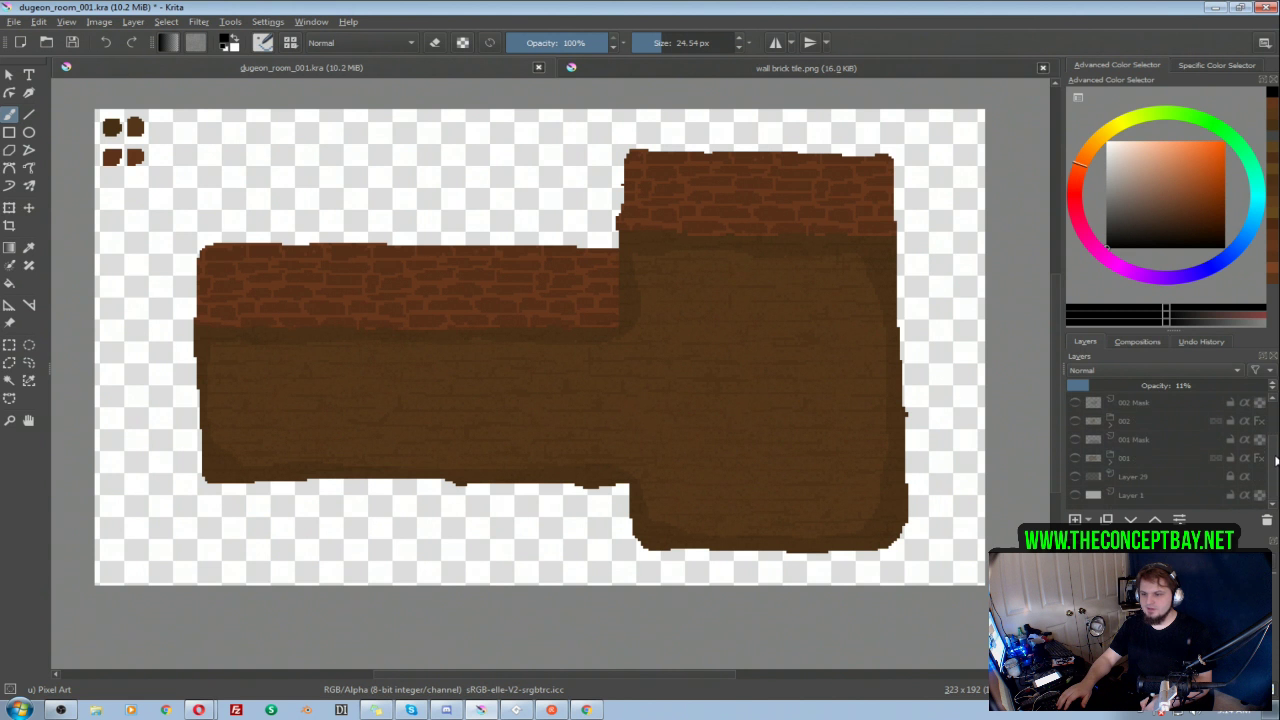
{"action": "left_click", "coordinate": [1153, 478]}
{"action": "left_click", "coordinate": [1110, 462]}
{"action": "scroll", "coordinate": [1220, 432], "scroll_direction": "up", "scroll_amount": 3}
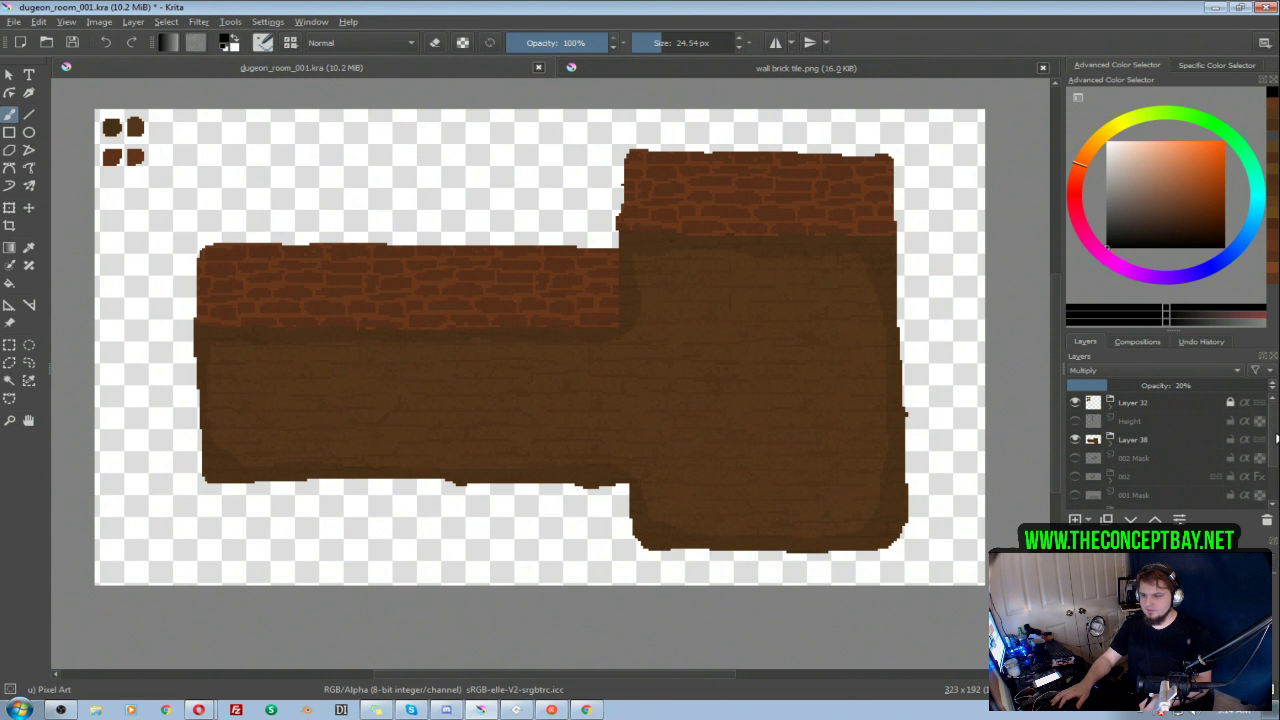
{"action": "left_click", "coordinate": [1111, 442]}
{"action": "left_click", "coordinate": [1154, 460]}
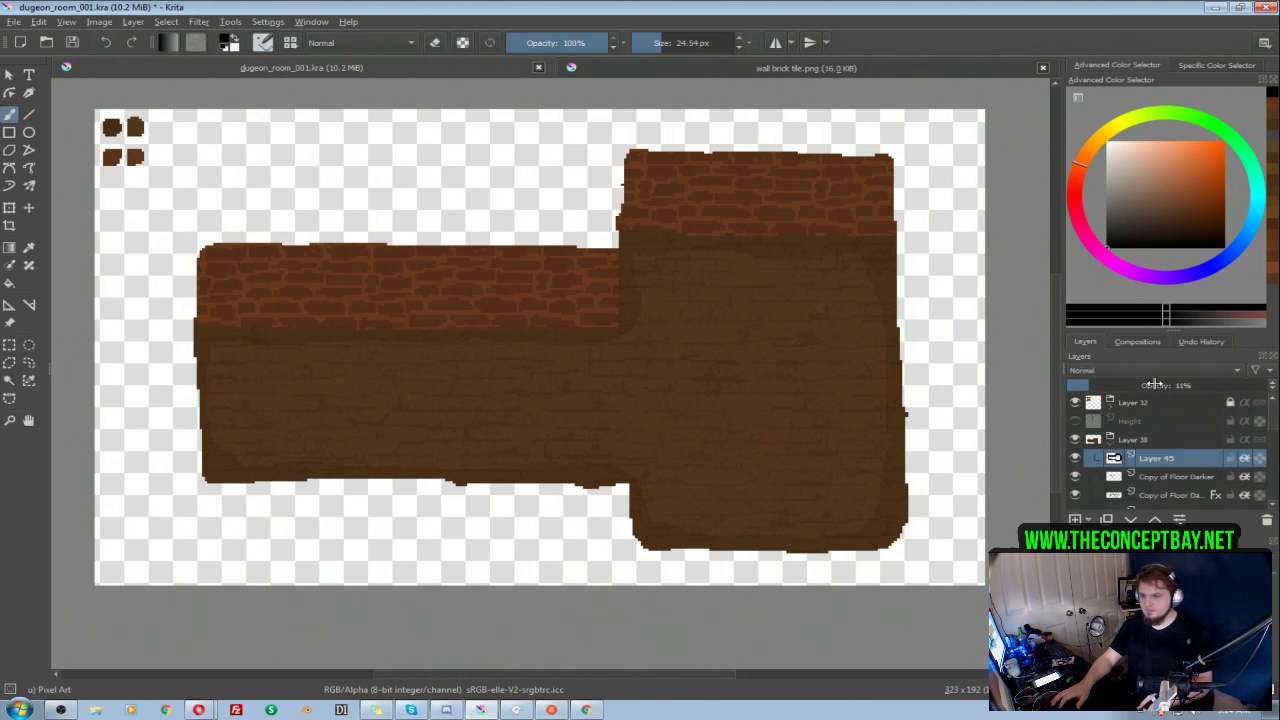
{"action": "left_click", "coordinate": [1105, 385]}
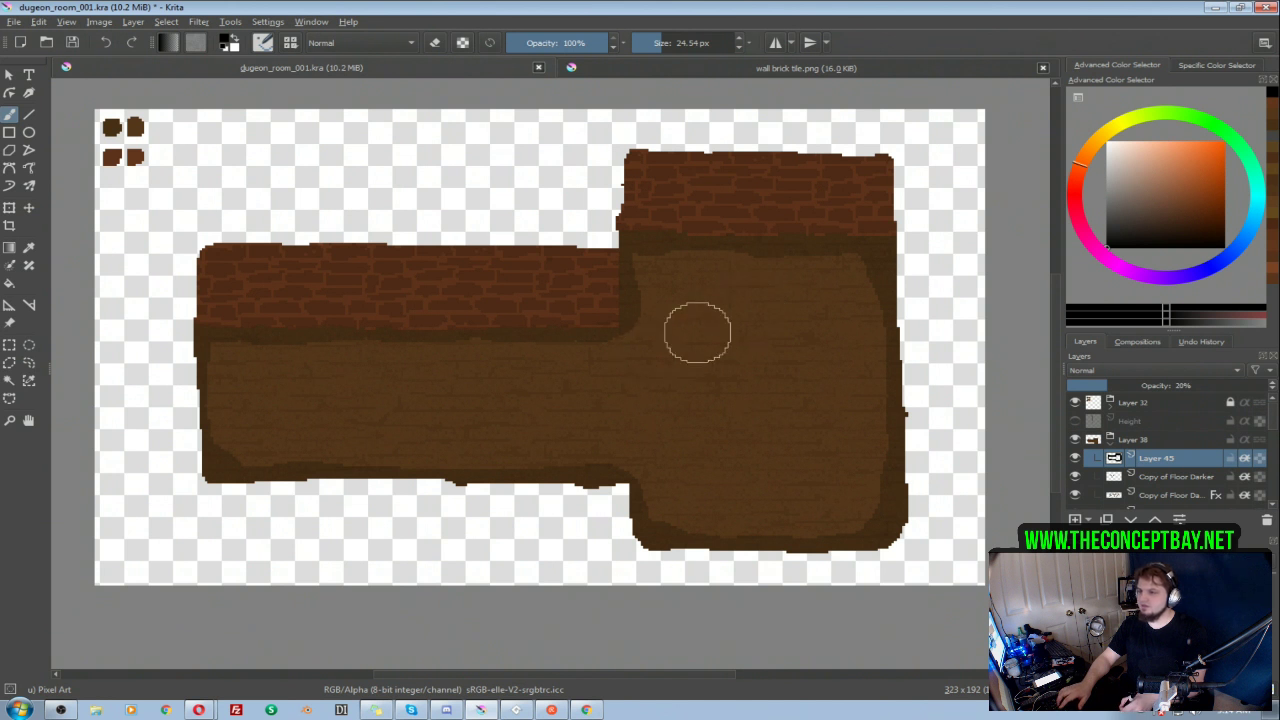
Step: Refine the shading's inner border and corners around the floor, alternating brush and eraser at 9 px
{"action": "key", "text": "e"}
{"action": "key", "text": "e"}
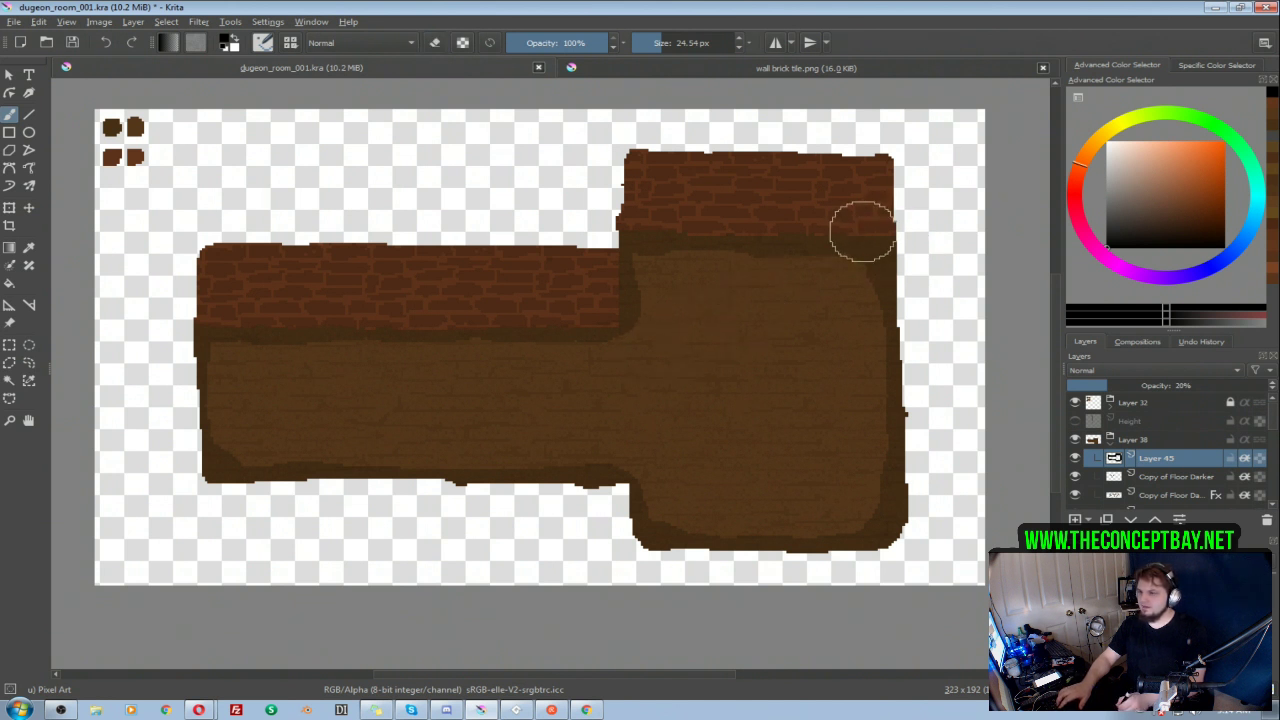
{"action": "mouse_move", "coordinate": [620, 247]}
{"action": "left_mouse_down"}
{"action": "mouse_move", "coordinate": [600, 315]}
{"action": "mouse_move", "coordinate": [270, 305]}
{"action": "mouse_move", "coordinate": [226, 314]}
{"action": "mouse_move", "coordinate": [178, 362]}
{"action": "mouse_move", "coordinate": [188, 454]}
{"action": "mouse_move", "coordinate": [224, 487]}
{"action": "mouse_move", "coordinate": [371, 519]}
{"action": "mouse_move", "coordinate": [645, 497]}
{"action": "mouse_move", "coordinate": [584, 504]}
{"action": "mouse_move", "coordinate": [618, 496]}
{"action": "mouse_move", "coordinate": [636, 527]}
{"action": "mouse_move", "coordinate": [596, 494]}
{"action": "left_mouse_up"}
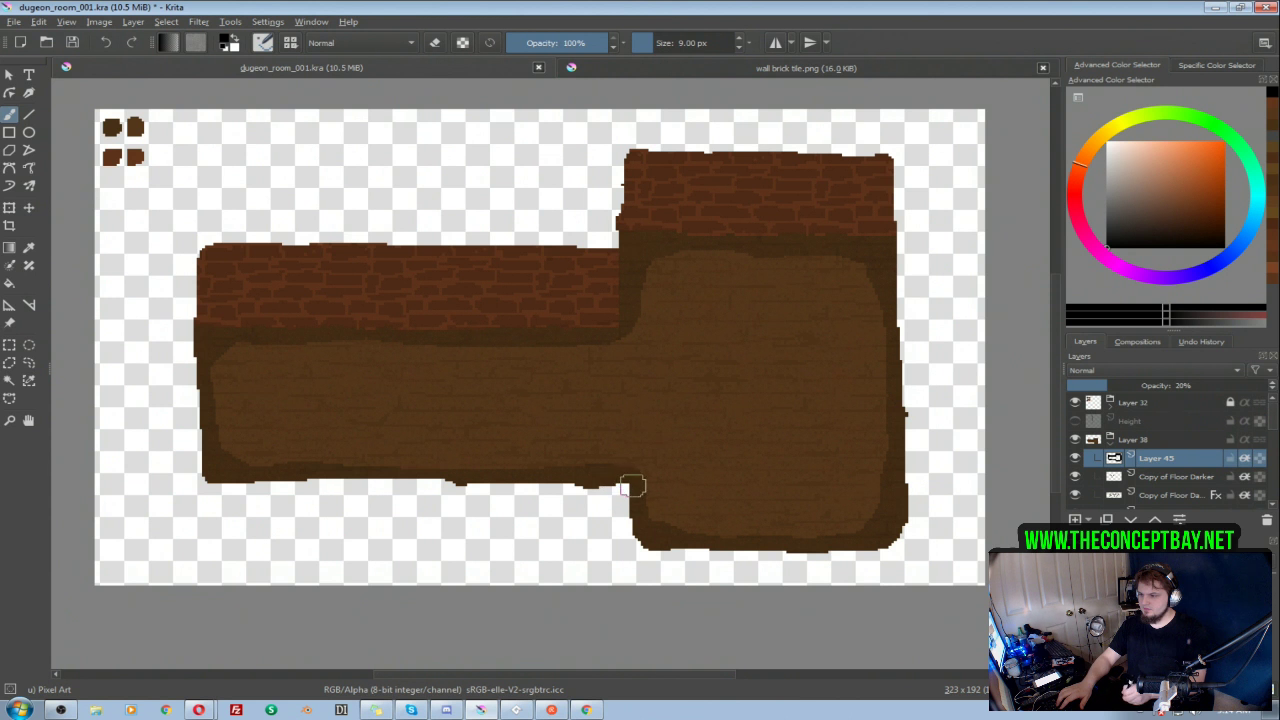
{"action": "key", "text": "e"}
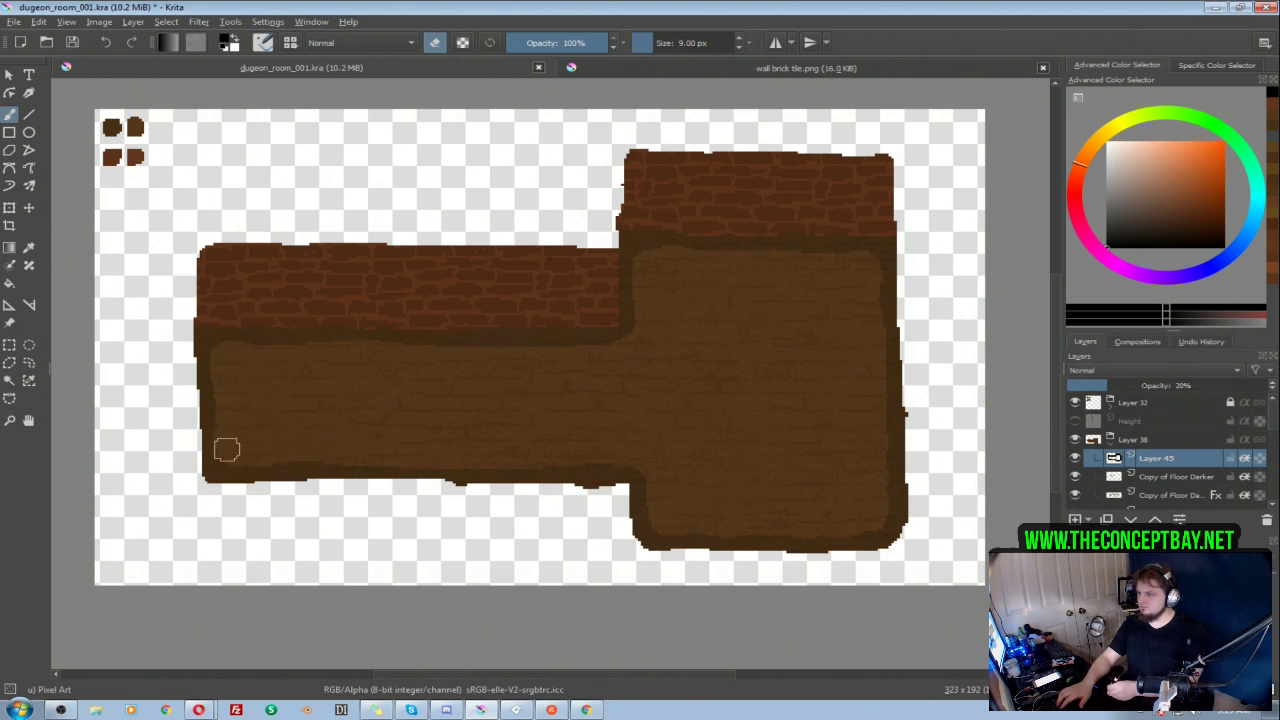
{"action": "key", "text": "e"}
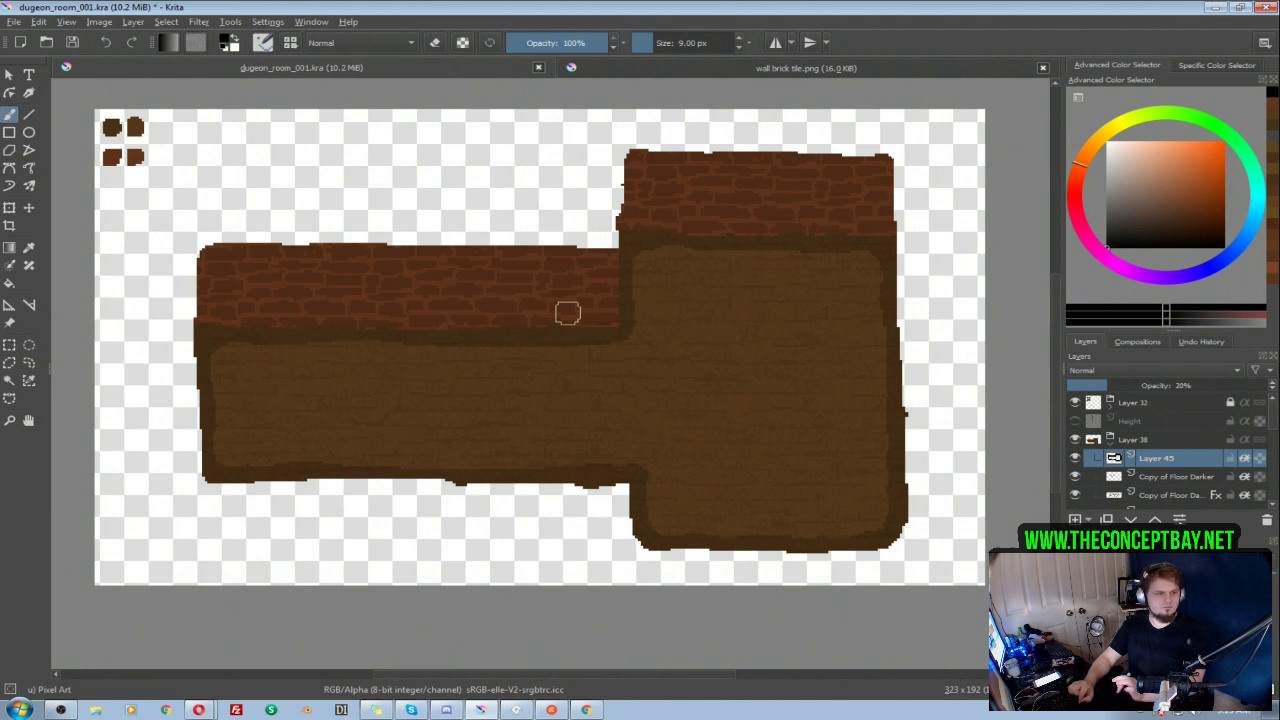
{"action": "mouse_move", "coordinate": [611, 249]}
{"action": "left_mouse_down"}
{"action": "mouse_move", "coordinate": [645, 245]}
{"action": "mouse_move", "coordinate": [634, 265]}
{"action": "left_mouse_up"}
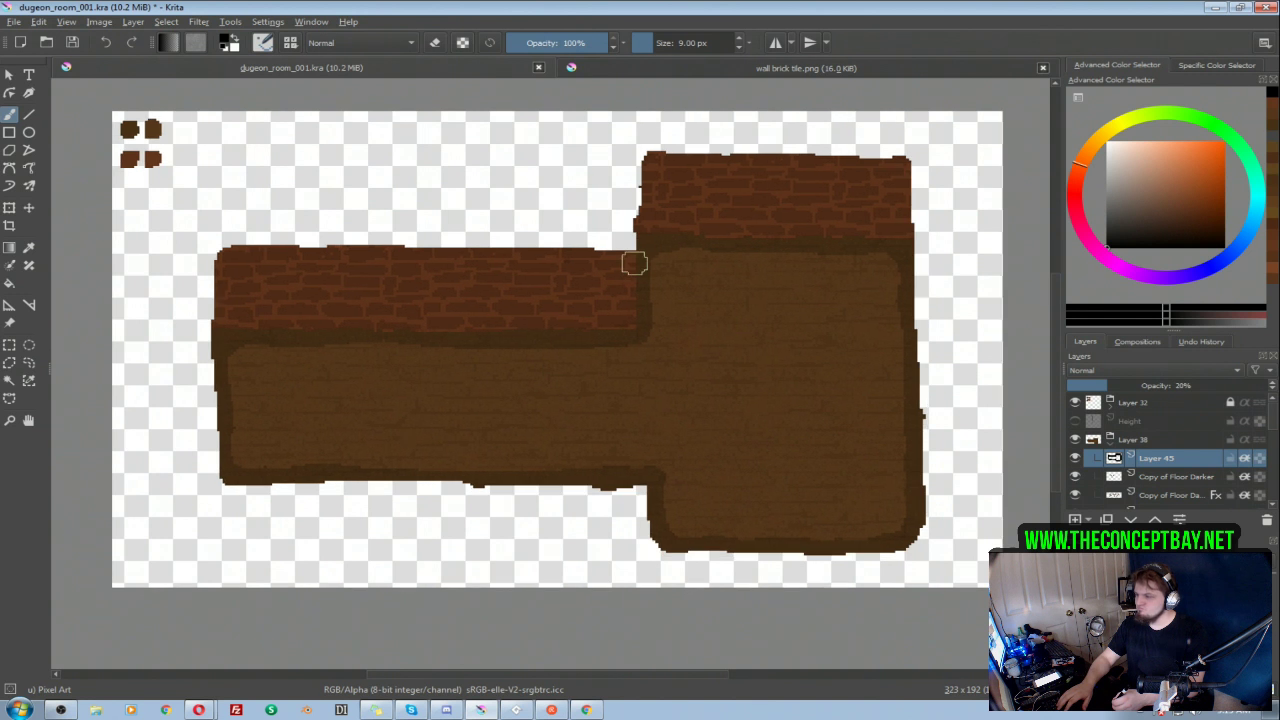
{"action": "left_click_drag", "start_coordinate": [640, 277], "coordinate": [603, 271]}
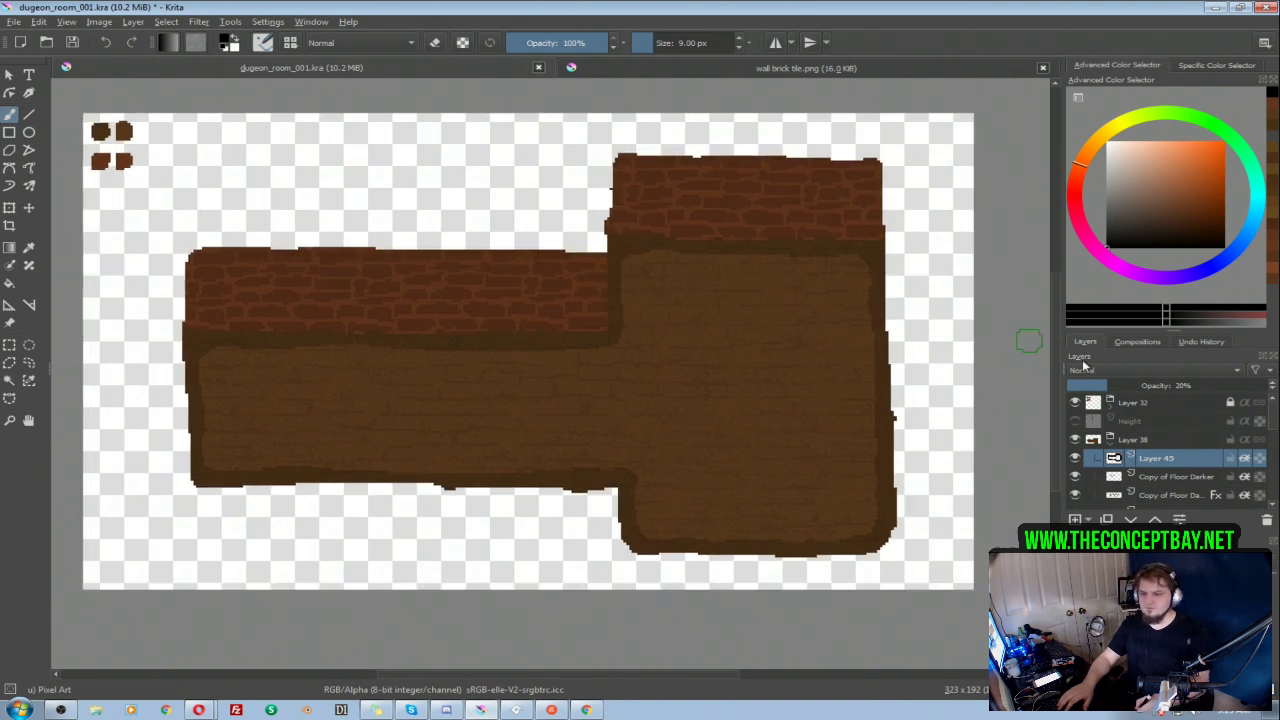
Step: Collapse the Layer 38 group, then expand group 001 and make the first room visible
{"action": "left_click", "coordinate": [1112, 448]}
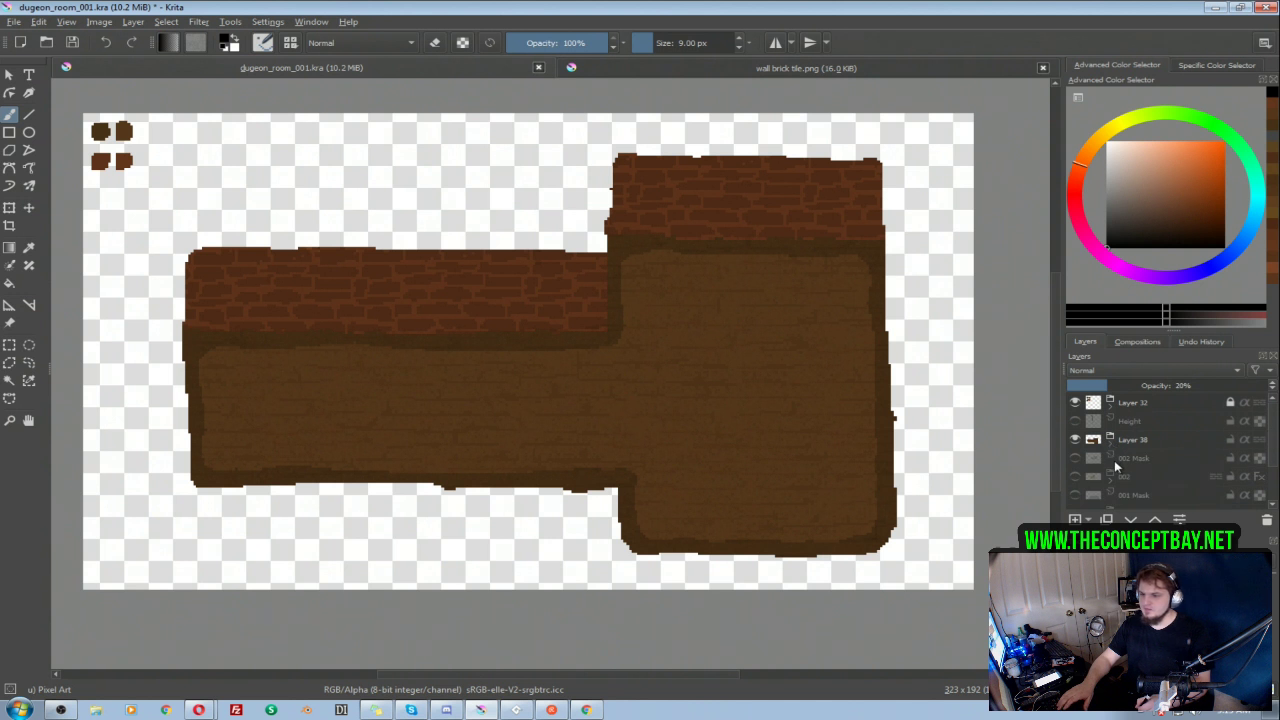
{"action": "left_click", "coordinate": [1114, 447]}
{"action": "left_click", "coordinate": [1112, 447]}
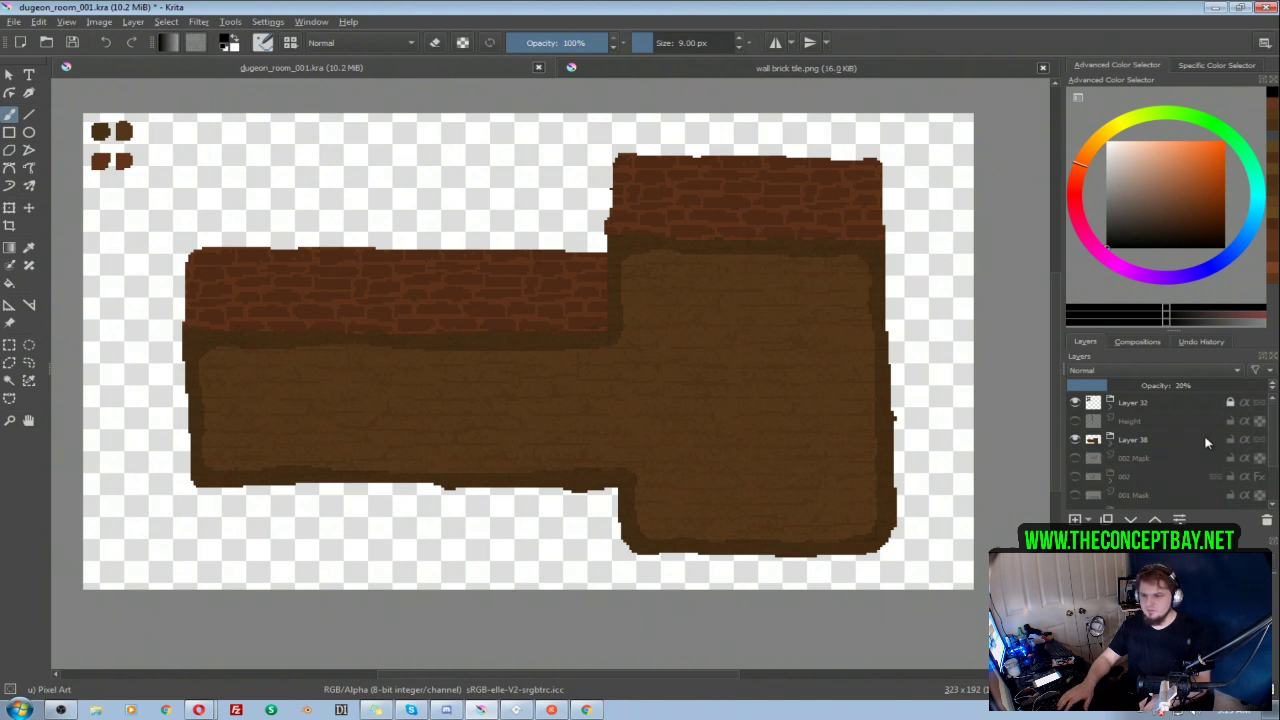
{"action": "scroll", "coordinate": [1232, 462], "scroll_direction": "down", "scroll_amount": 1}
{"action": "left_click", "coordinate": [1111, 458]}
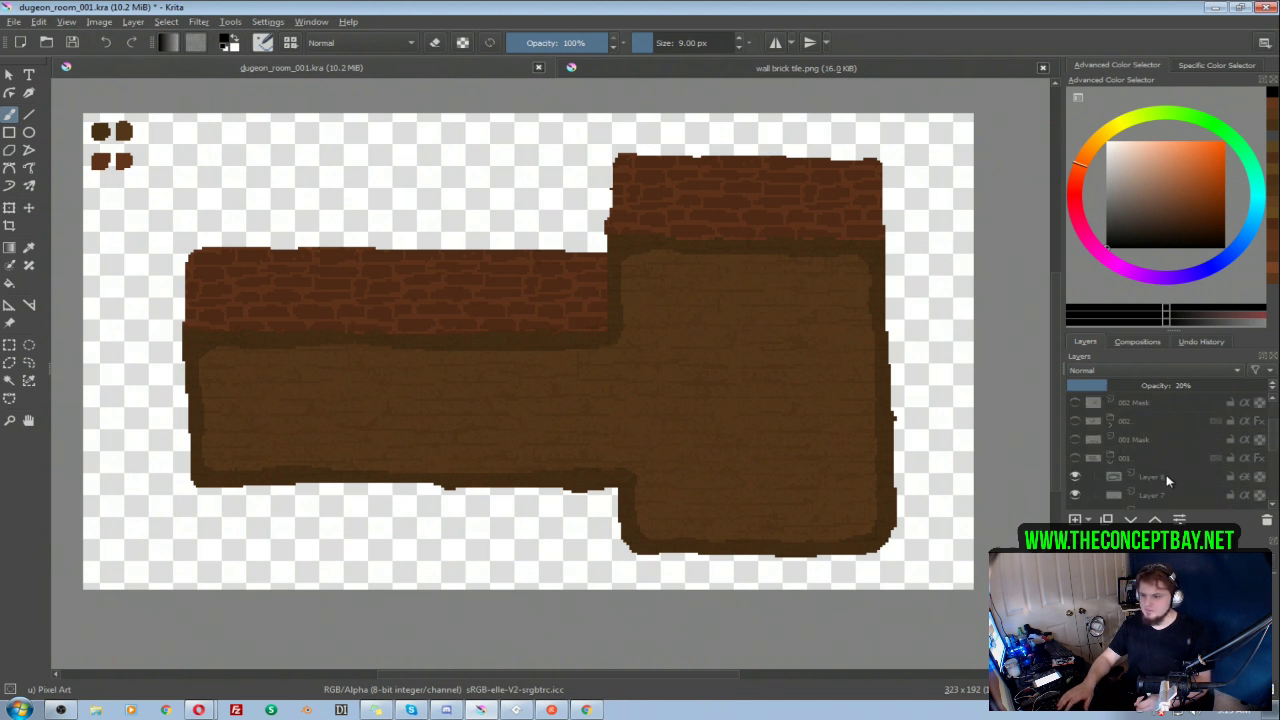
{"action": "left_click", "coordinate": [1080, 476]}
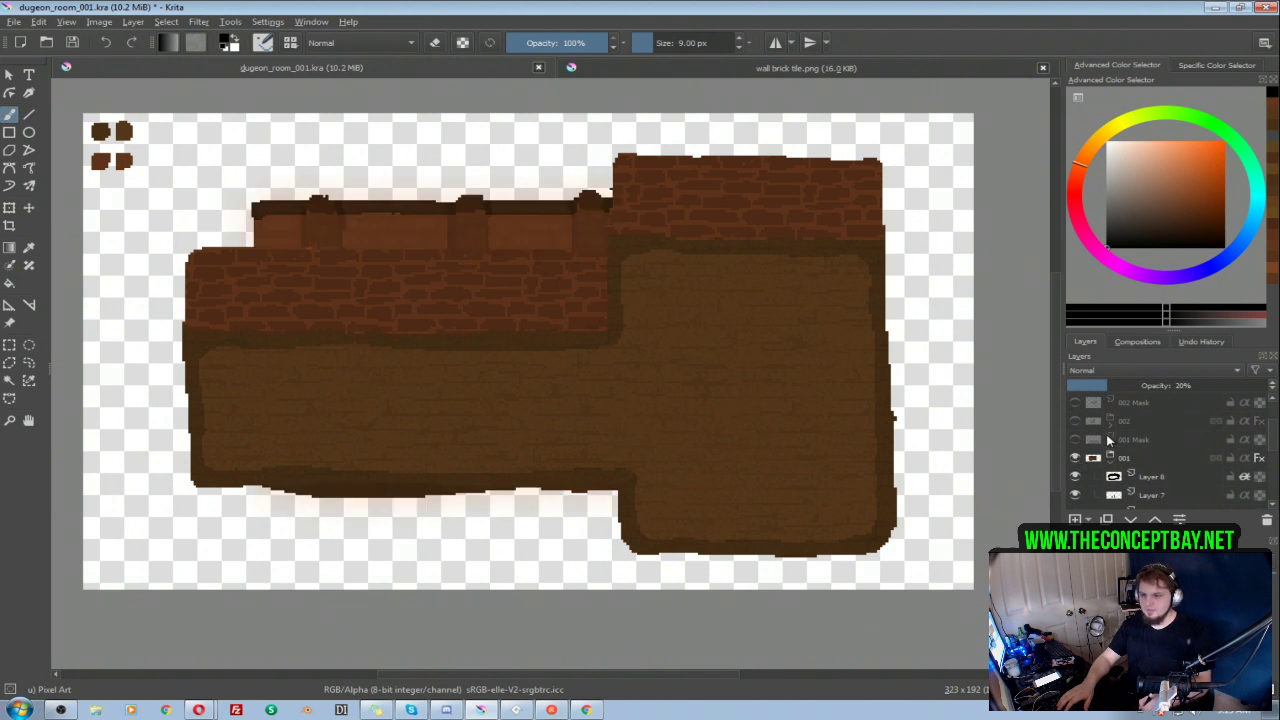
Step: Look through the layers of group 001 for the one holding the dark trim along the wall's top
{"action": "scroll", "coordinate": [1272, 450], "scroll_direction": "down", "scroll_amount": 2}
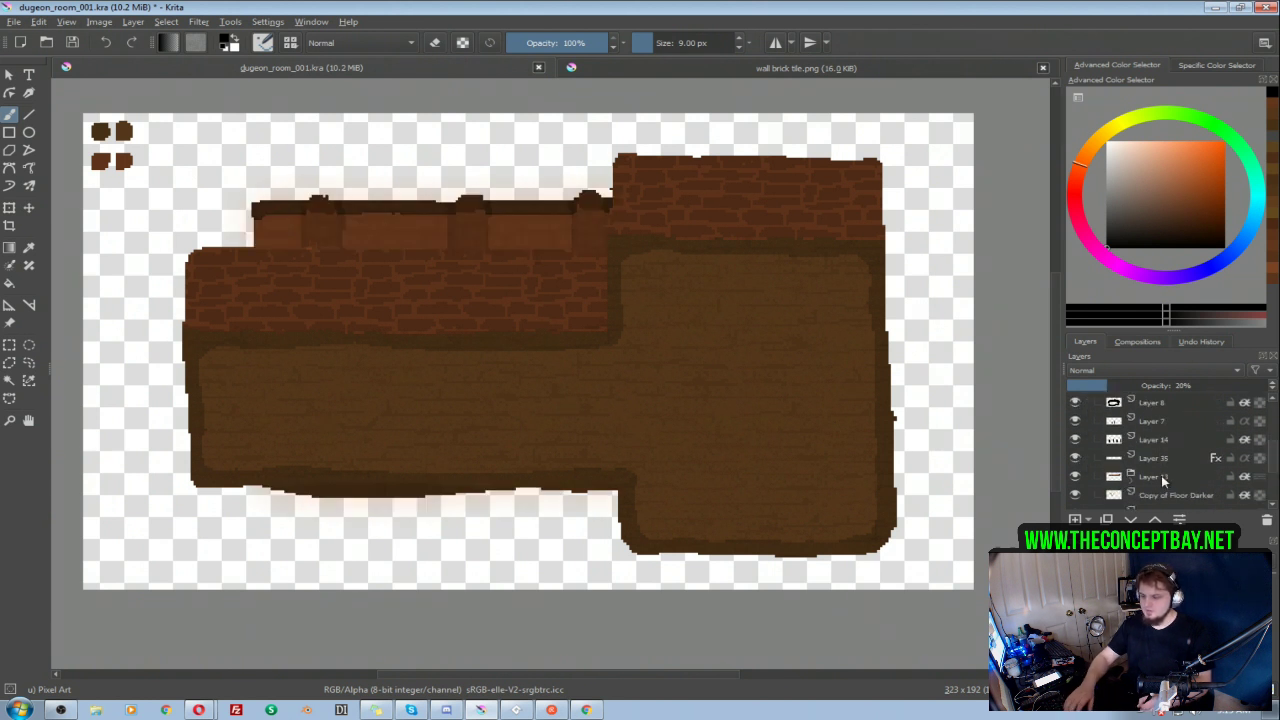
{"action": "left_click", "coordinate": [1162, 476]}
{"action": "left_click", "coordinate": [1156, 483], "text": "alt"}
{"action": "left_click", "coordinate": [1150, 480], "text": "alt"}
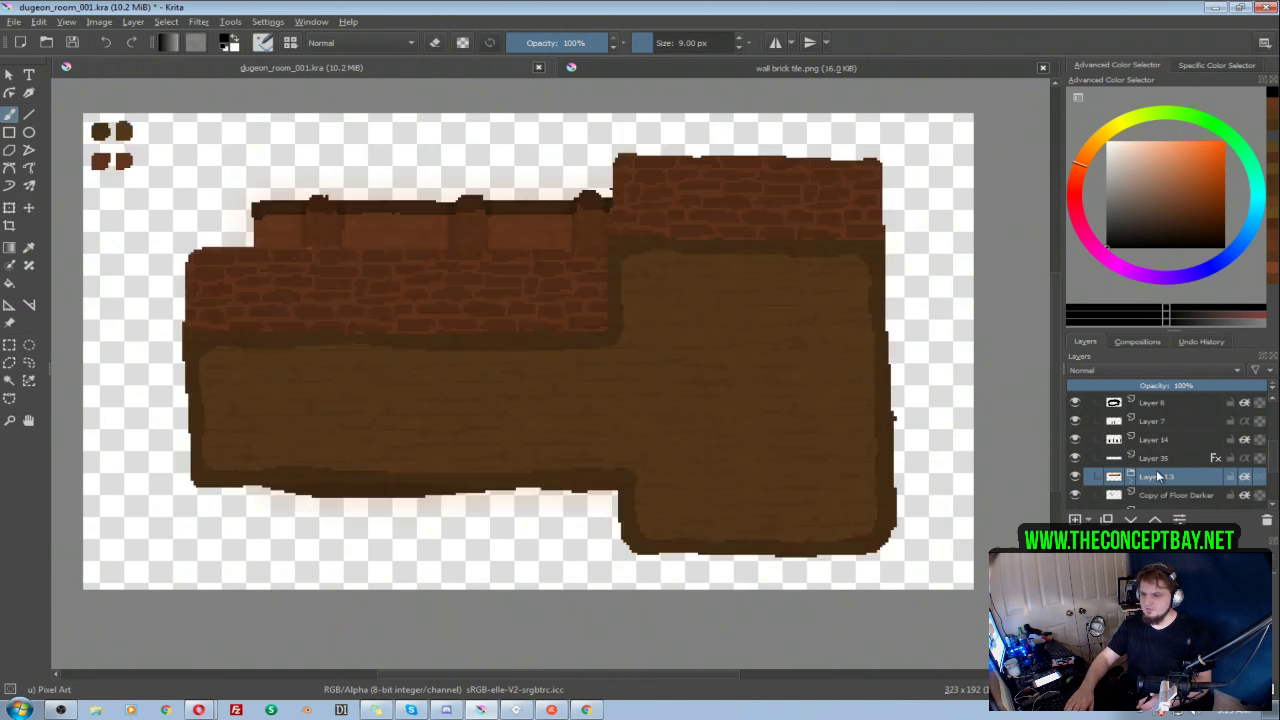
{"action": "scroll", "coordinate": [1258, 468], "scroll_direction": "down", "scroll_amount": 2}
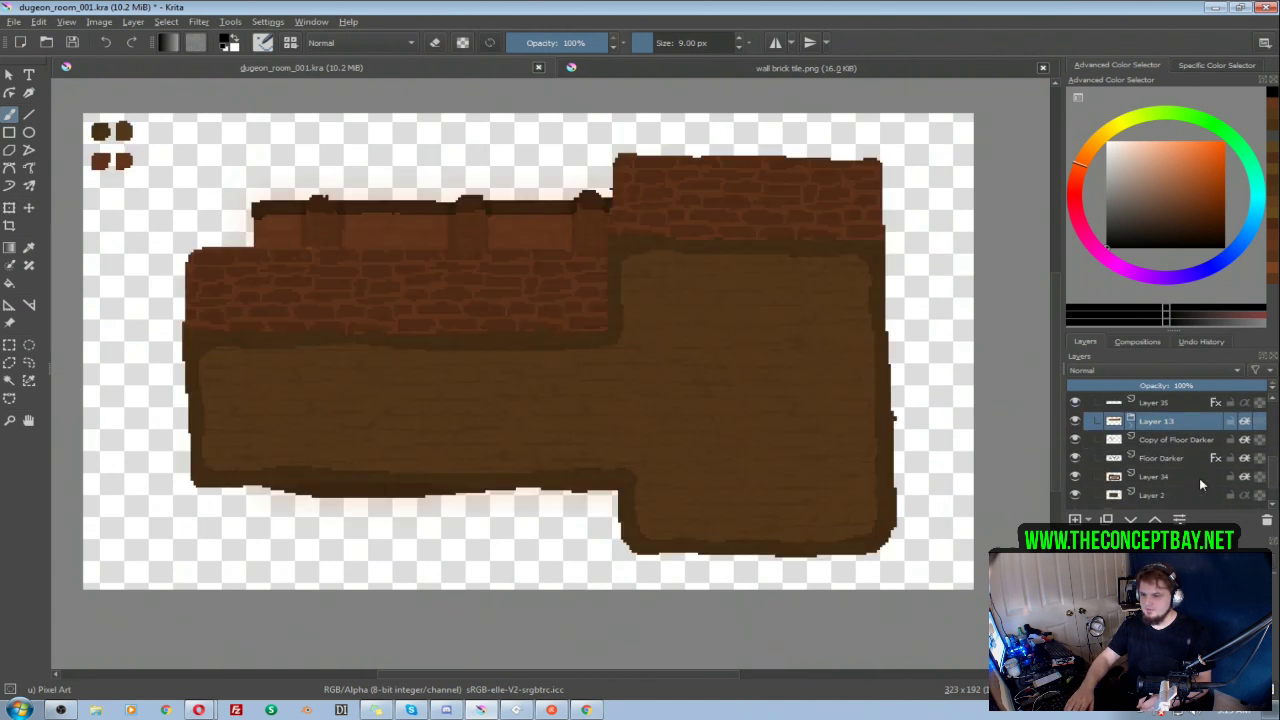
{"action": "left_click", "coordinate": [1166, 478]}
{"action": "left_click", "coordinate": [1180, 460]}
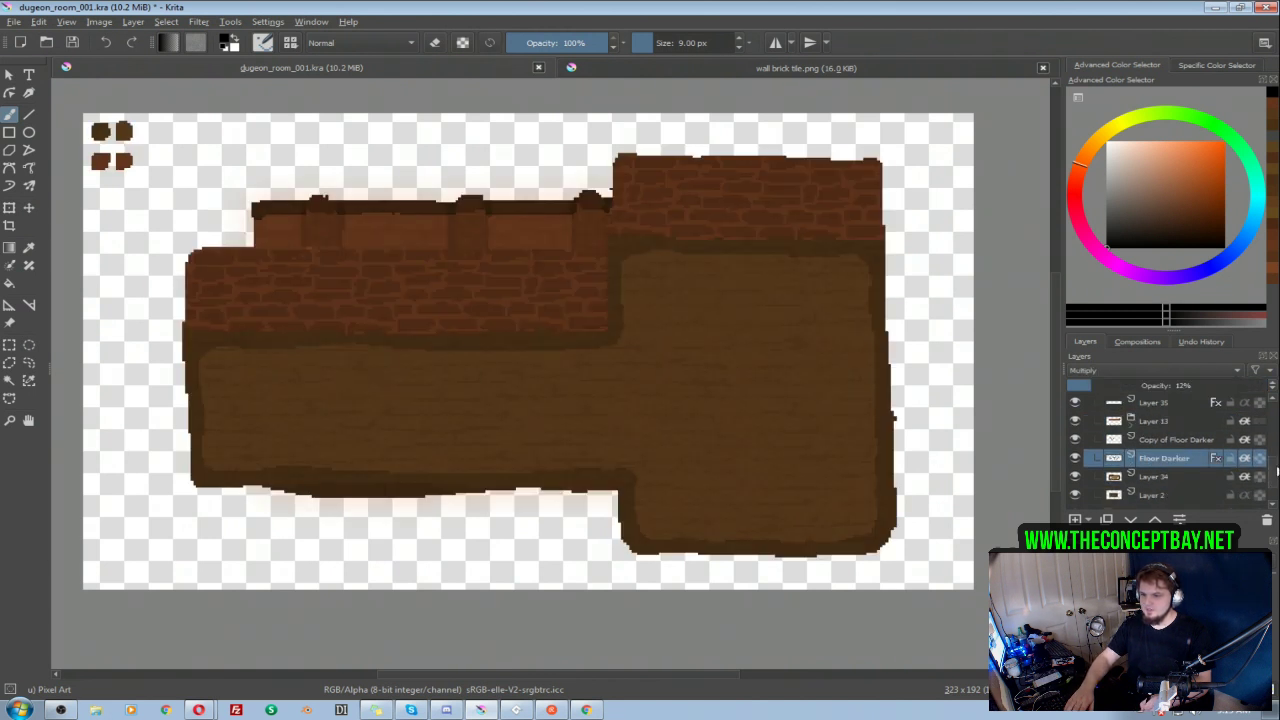
{"action": "scroll", "coordinate": [1229, 483], "scroll_direction": "down", "scroll_amount": 1}
{"action": "scroll", "coordinate": [1228, 468], "scroll_direction": "up", "scroll_amount": 2}
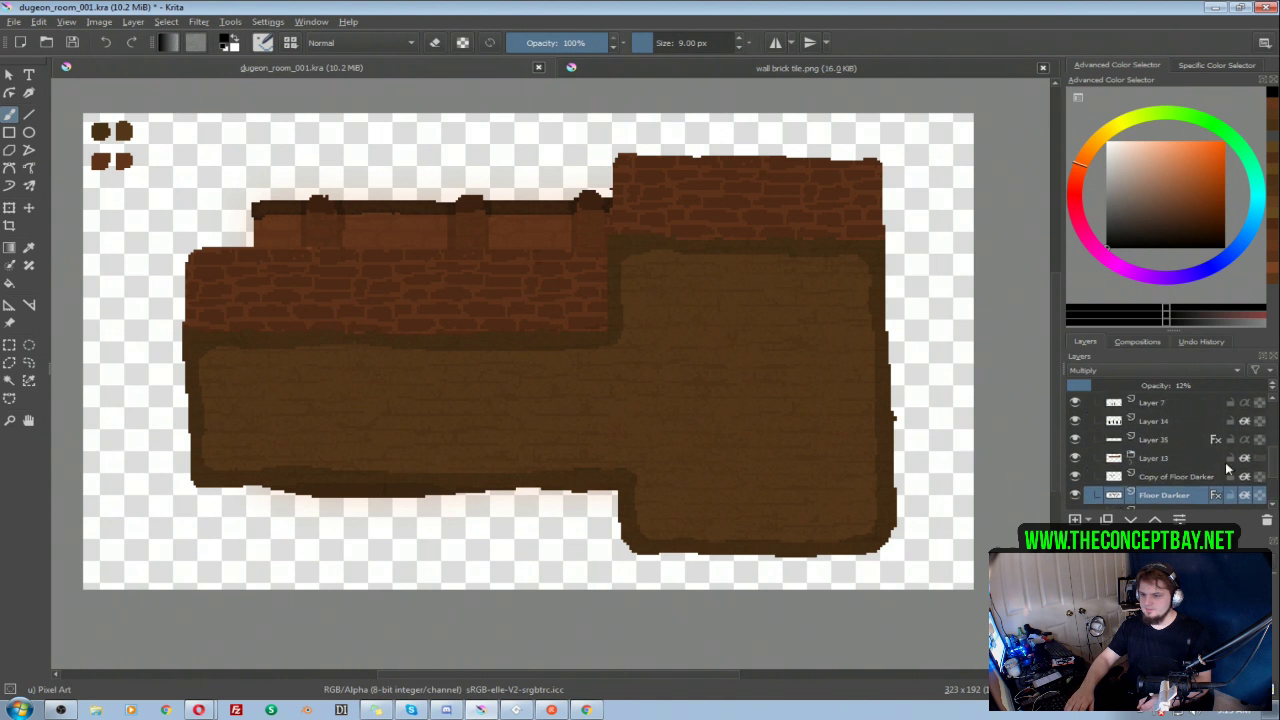
{"action": "left_click", "coordinate": [1165, 480], "text": "alt"}
{"action": "left_click", "coordinate": [1165, 480], "text": "alt"}
Step: Isolate Layer 35 and sample the dark brown of its wall-top trim as the painting colour
{"action": "left_click", "coordinate": [1153, 444], "text": "alt"}
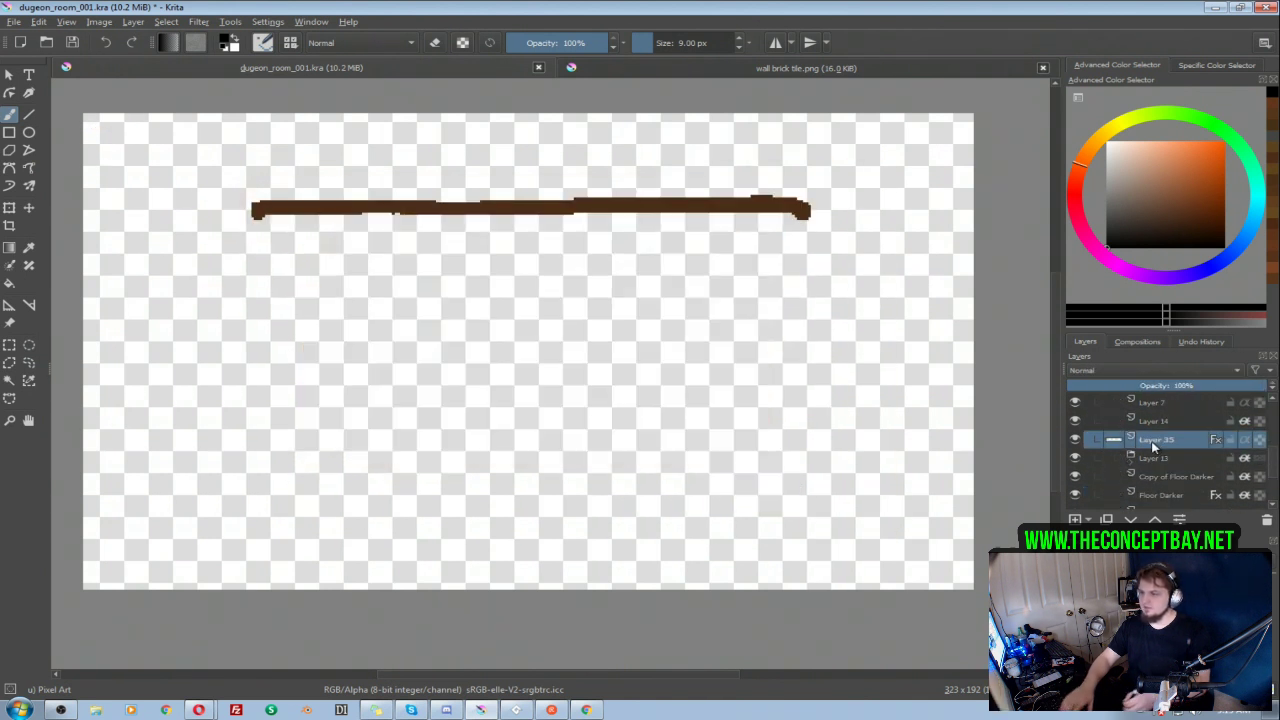
{"action": "left_click", "coordinate": [710, 208], "text": "ctrl"}
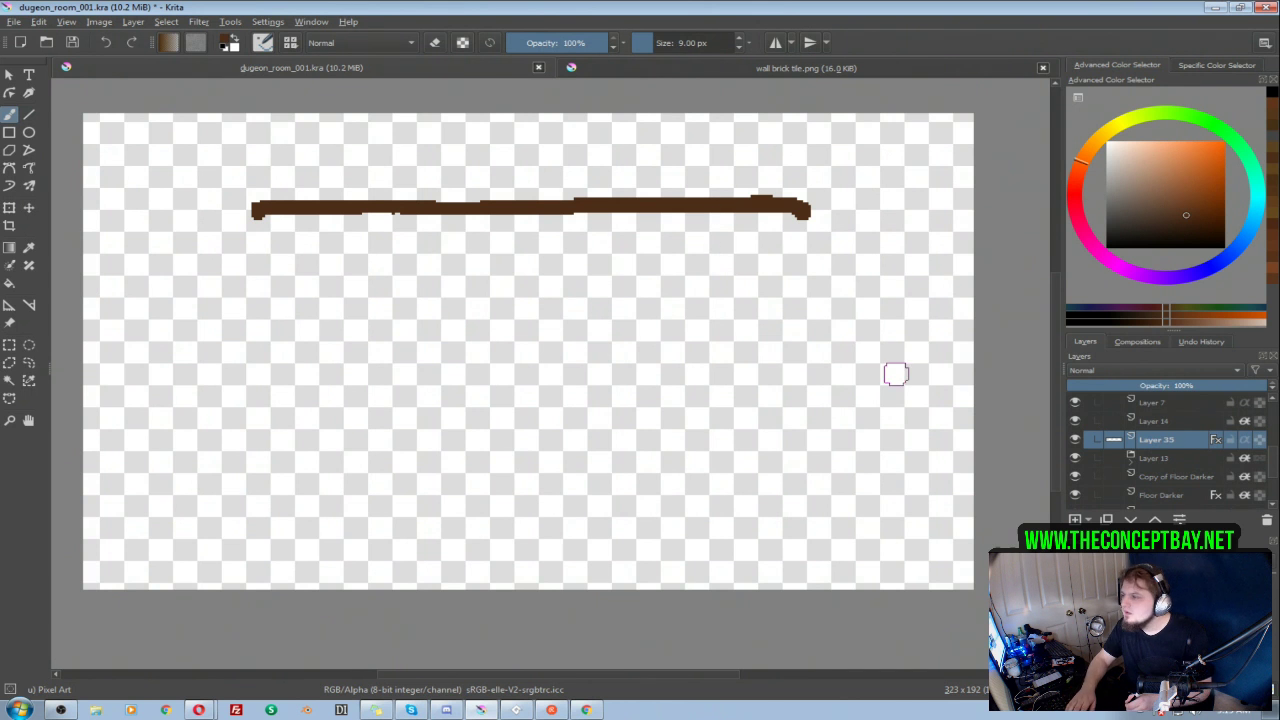
{"action": "key", "text": "Escape"}
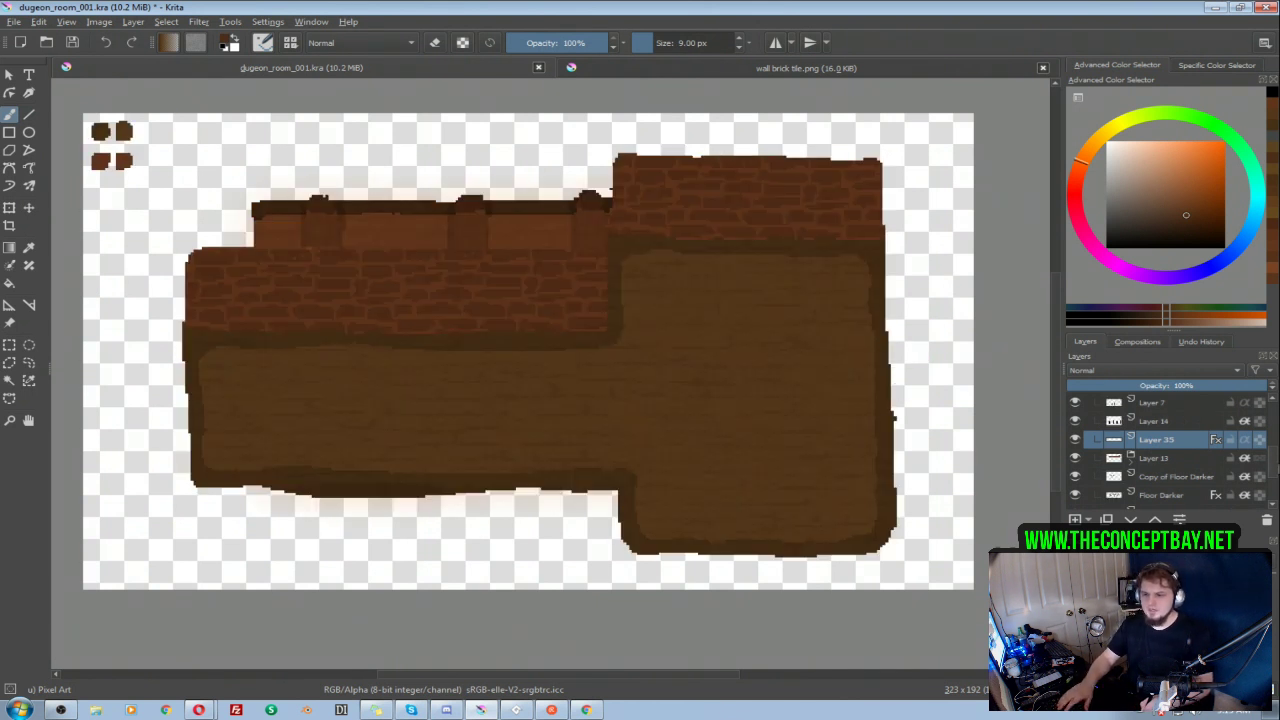
Step: Collapse and hide group 001, and return to the Layer 38 group in the layer stack
{"action": "scroll", "coordinate": [1118, 455], "scroll_direction": "up", "scroll_amount": 4}
{"action": "left_click", "coordinate": [1111, 444]}
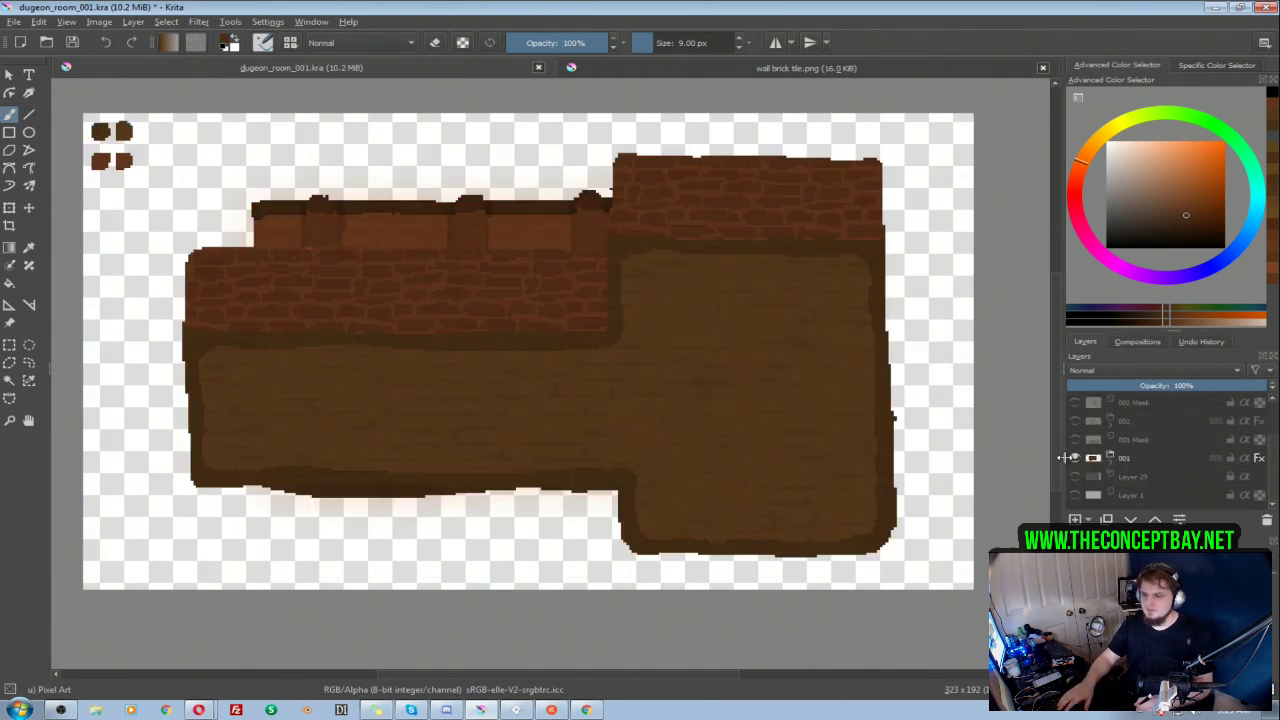
{"action": "left_click", "coordinate": [1075, 458]}
{"action": "left_click_drag", "start_coordinate": [1276, 470], "coordinate": [1279, 442]}
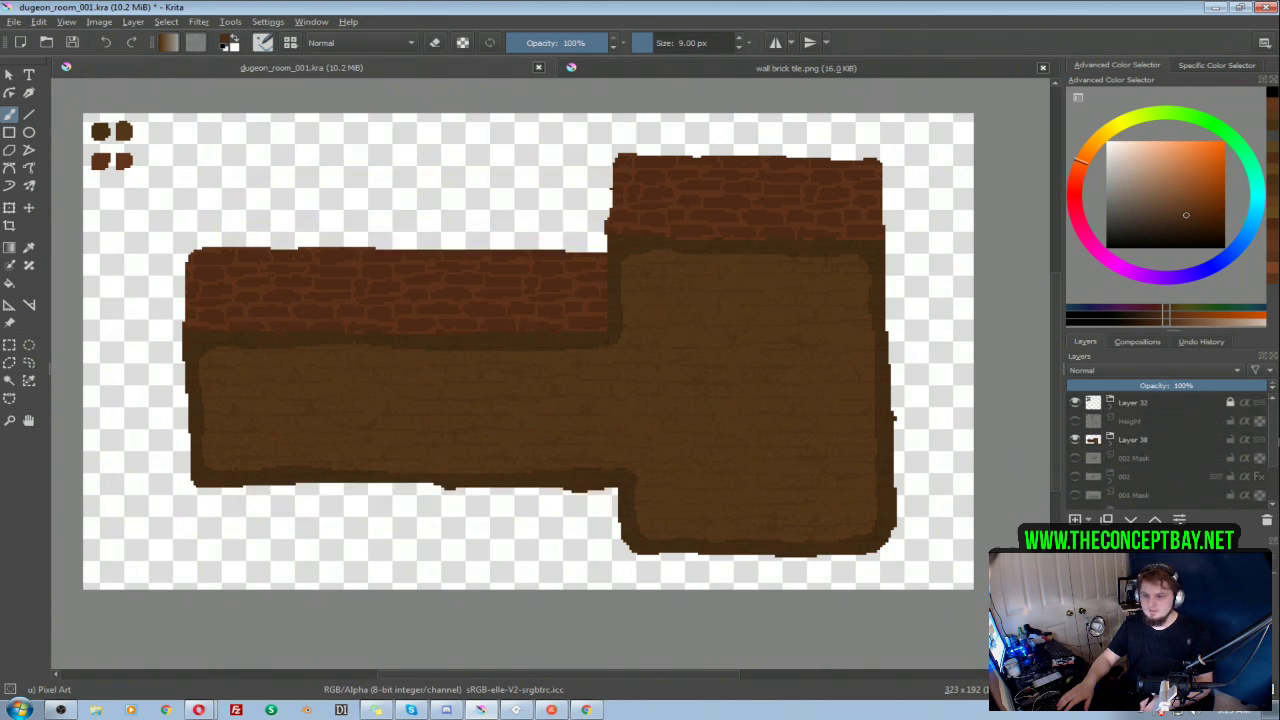
Step: Add a new layer above Layer 45 in the Layer 38 group and paint a dark brown trim along both wall tops
{"action": "left_click", "coordinate": [1110, 442]}
{"action": "left_click", "coordinate": [1170, 462]}
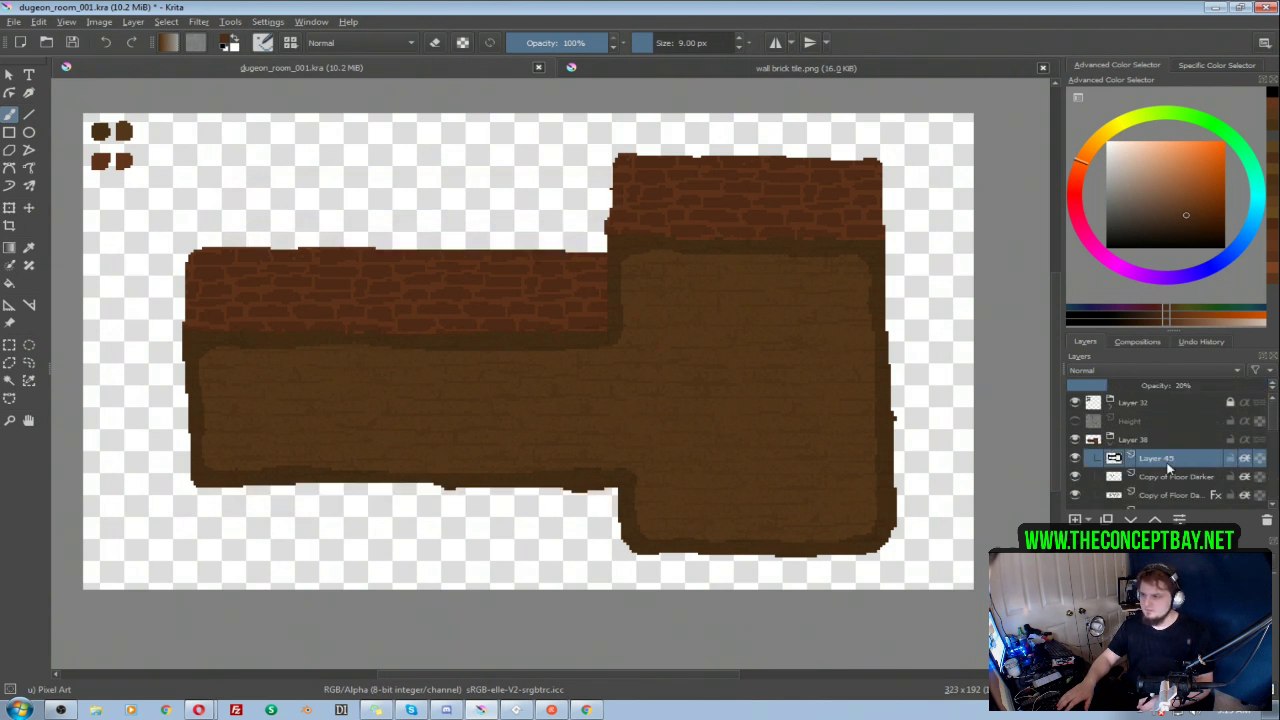
{"action": "key", "text": "Insert"}
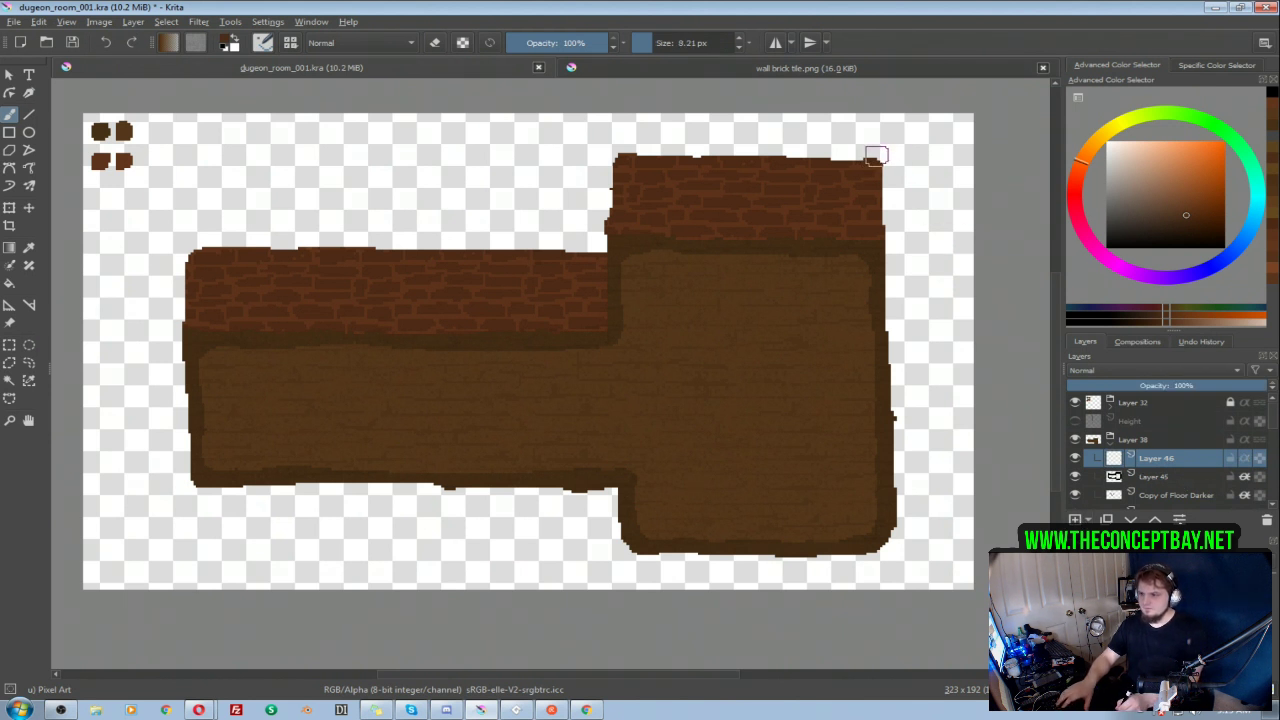
{"action": "mouse_move", "coordinate": [876, 156]}
{"action": "left_mouse_down"}
{"action": "mouse_move", "coordinate": [669, 150]}
{"action": "mouse_move", "coordinate": [876, 151]}
{"action": "mouse_move", "coordinate": [609, 147]}
{"action": "left_mouse_up"}
{"action": "key", "text": "ctrl+z"}
{"action": "left_click_drag", "start_coordinate": [597, 249], "coordinate": [186, 241]}
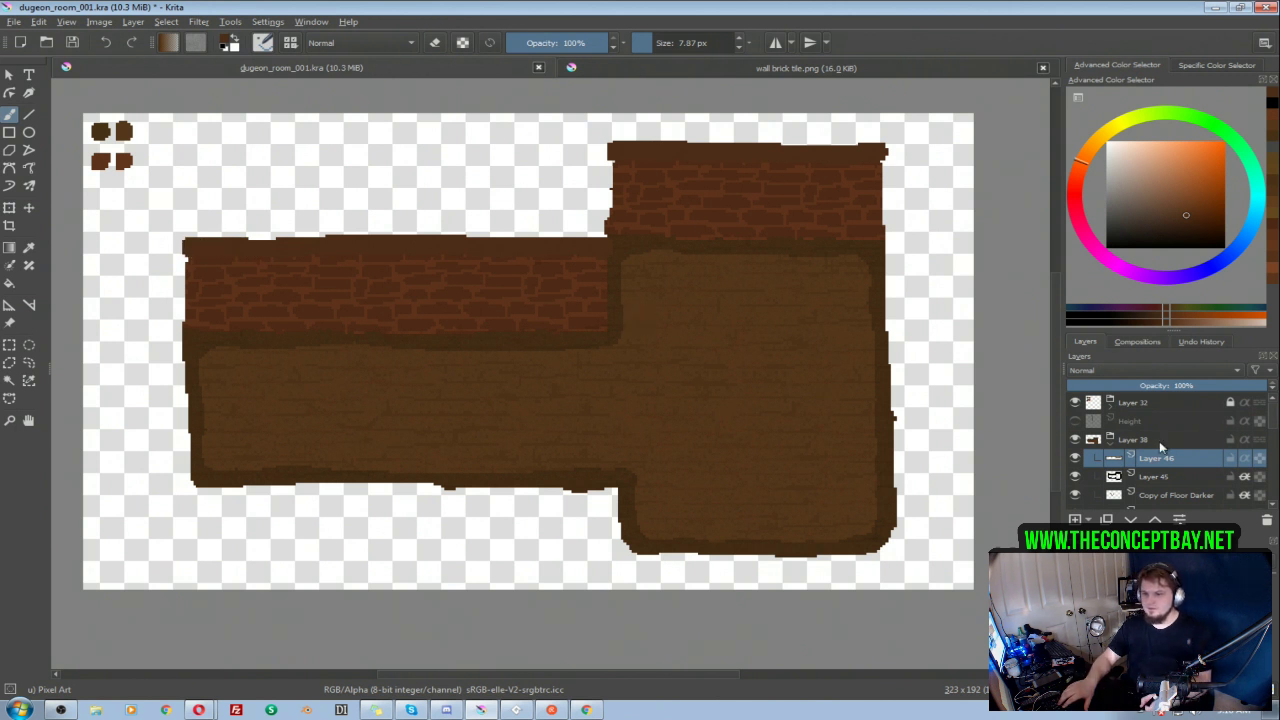
Step: Apply the custom layer style "ledge texture noise" to the new wall-top trim layer
{"action": "right_click", "coordinate": [1162, 468]}
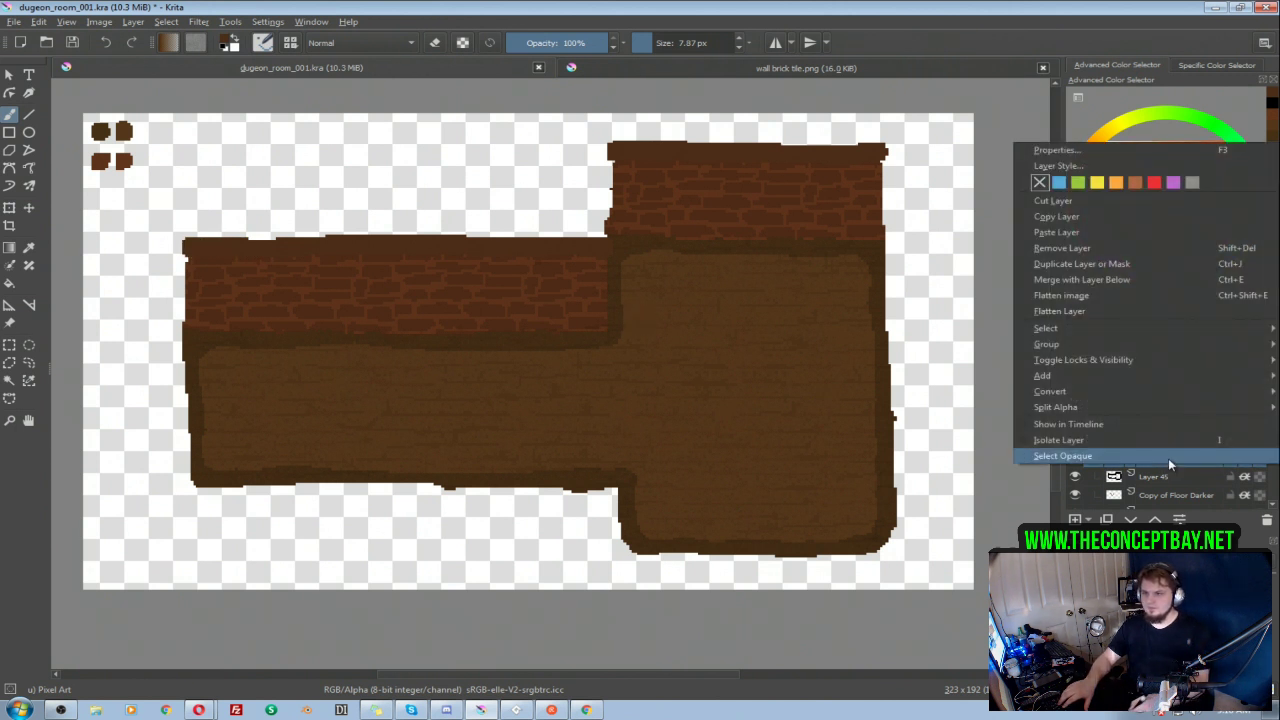
{"action": "left_click", "coordinate": [1063, 167]}
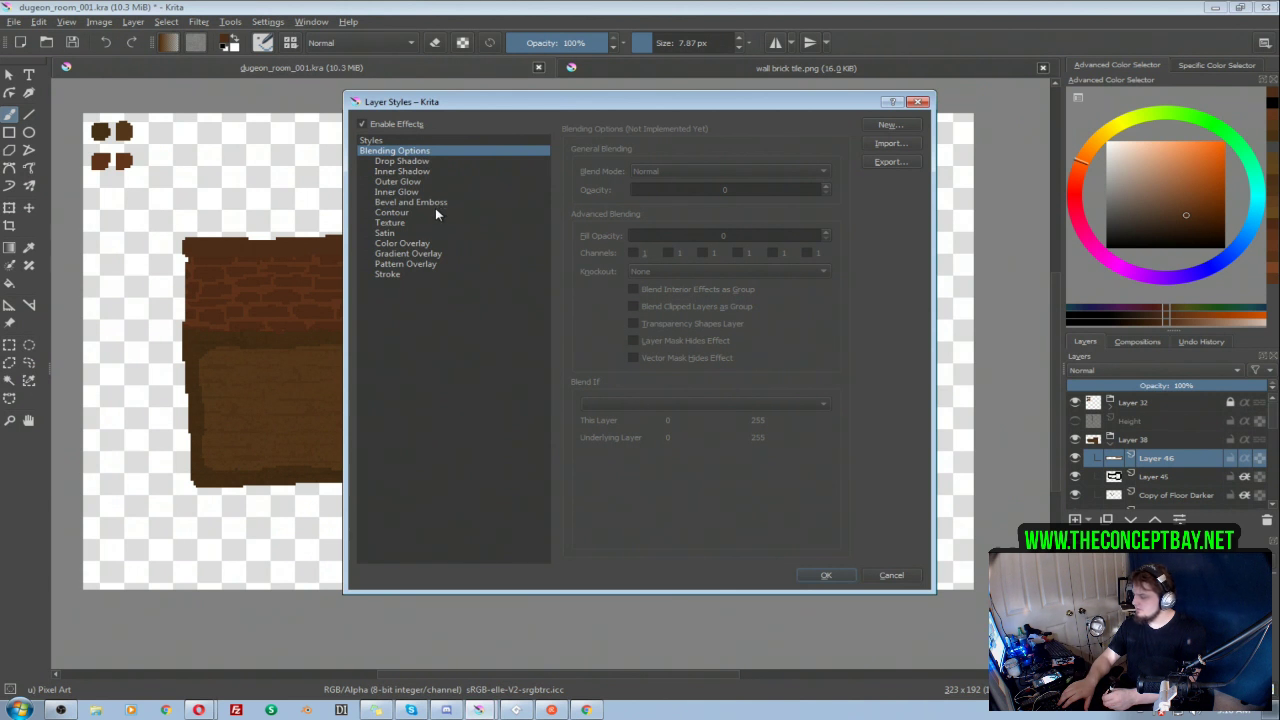
{"action": "left_click", "coordinate": [405, 140]}
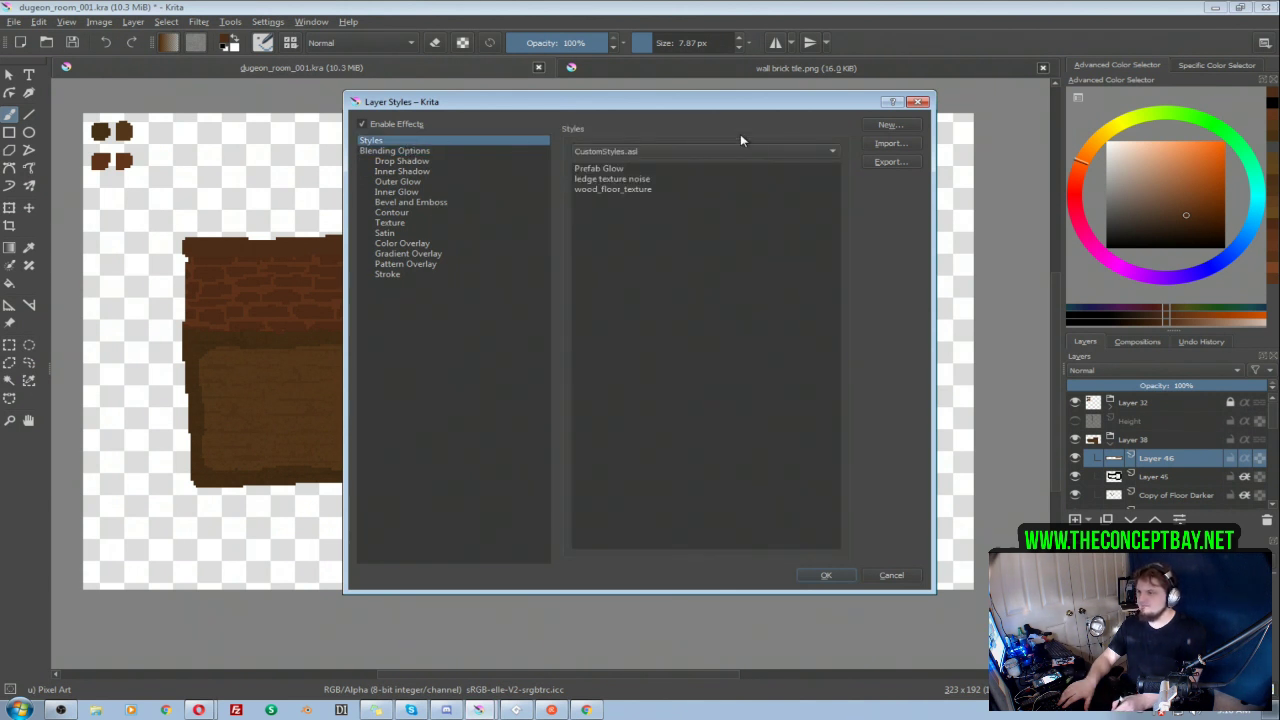
{"action": "left_click", "coordinate": [601, 180]}
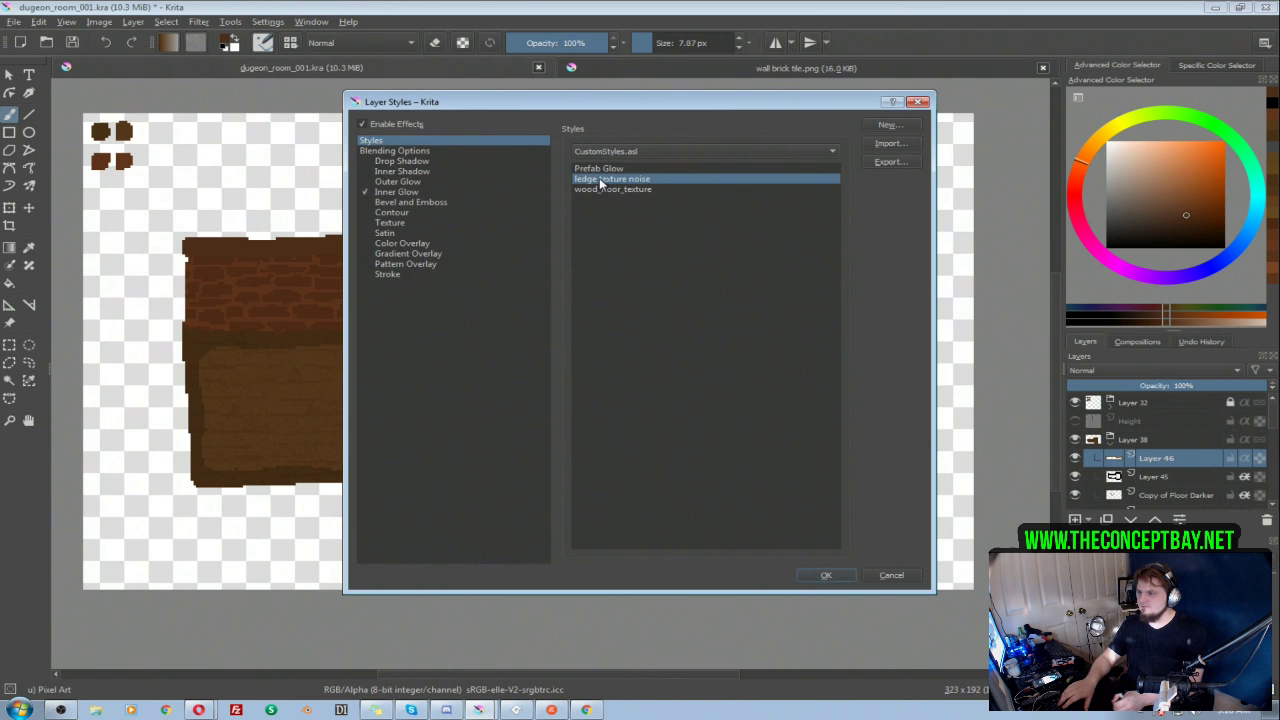
{"action": "left_click", "coordinate": [836, 575]}
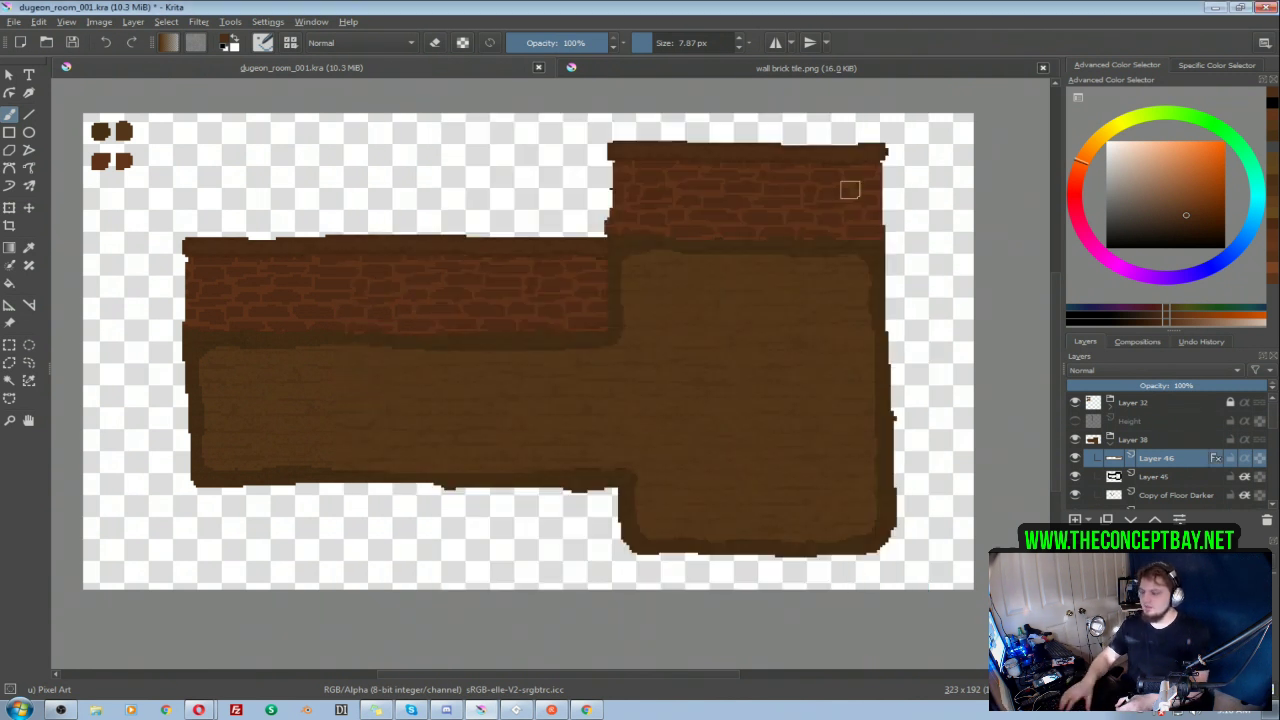
Step: Shift the trim slightly upward and erase its overhanging ends to round the outer wall corners
{"action": "key", "text": "t"}
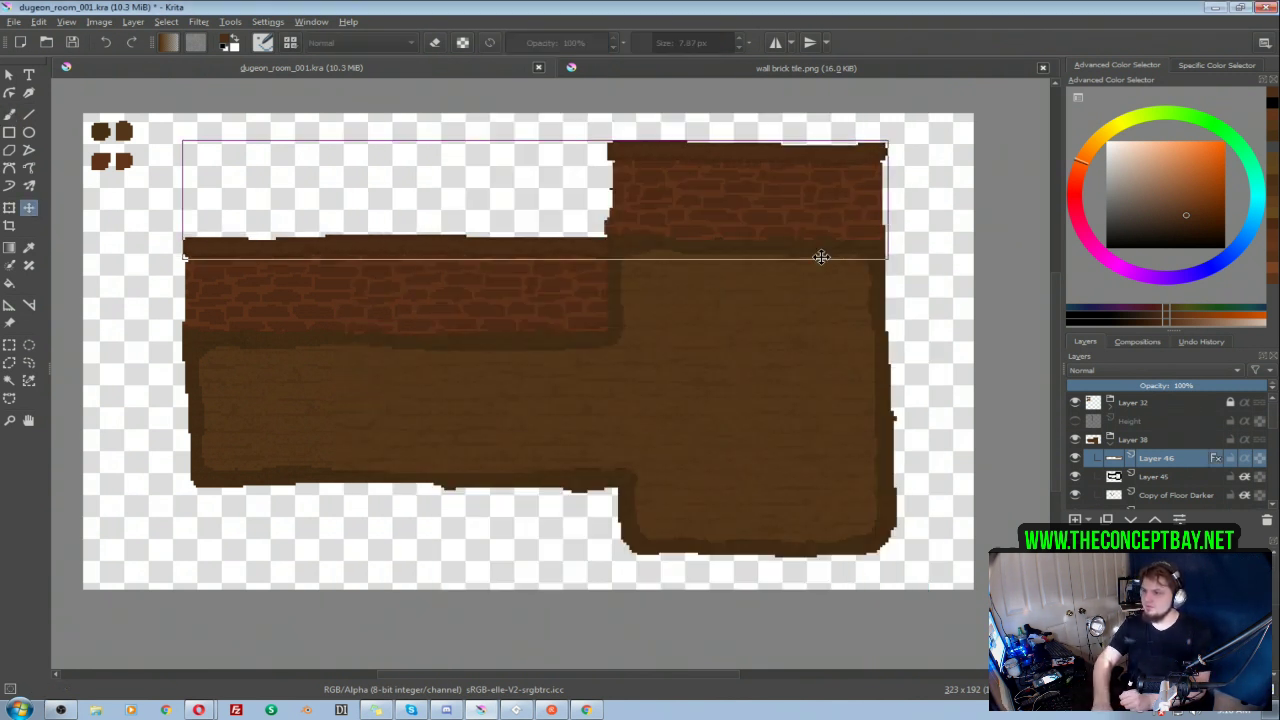
{"action": "key", "text": "b"}
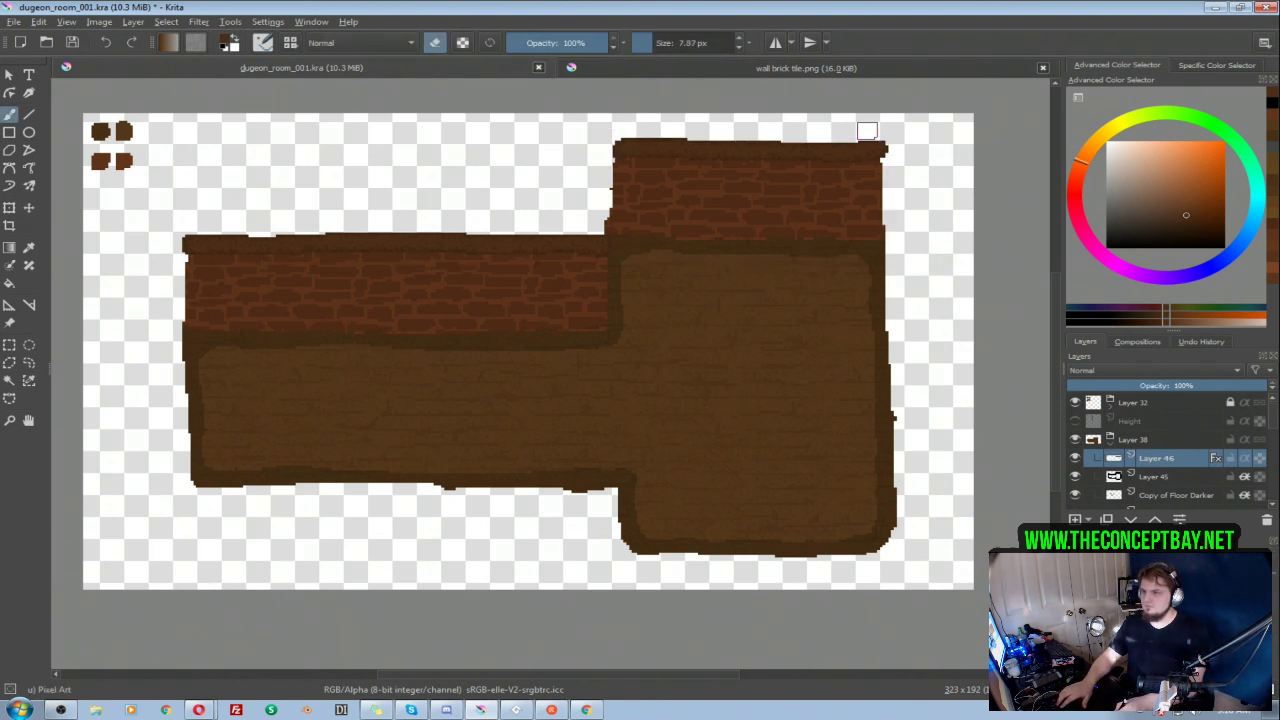
{"action": "left_click_drag", "start_coordinate": [894, 155], "coordinate": [875, 132]}
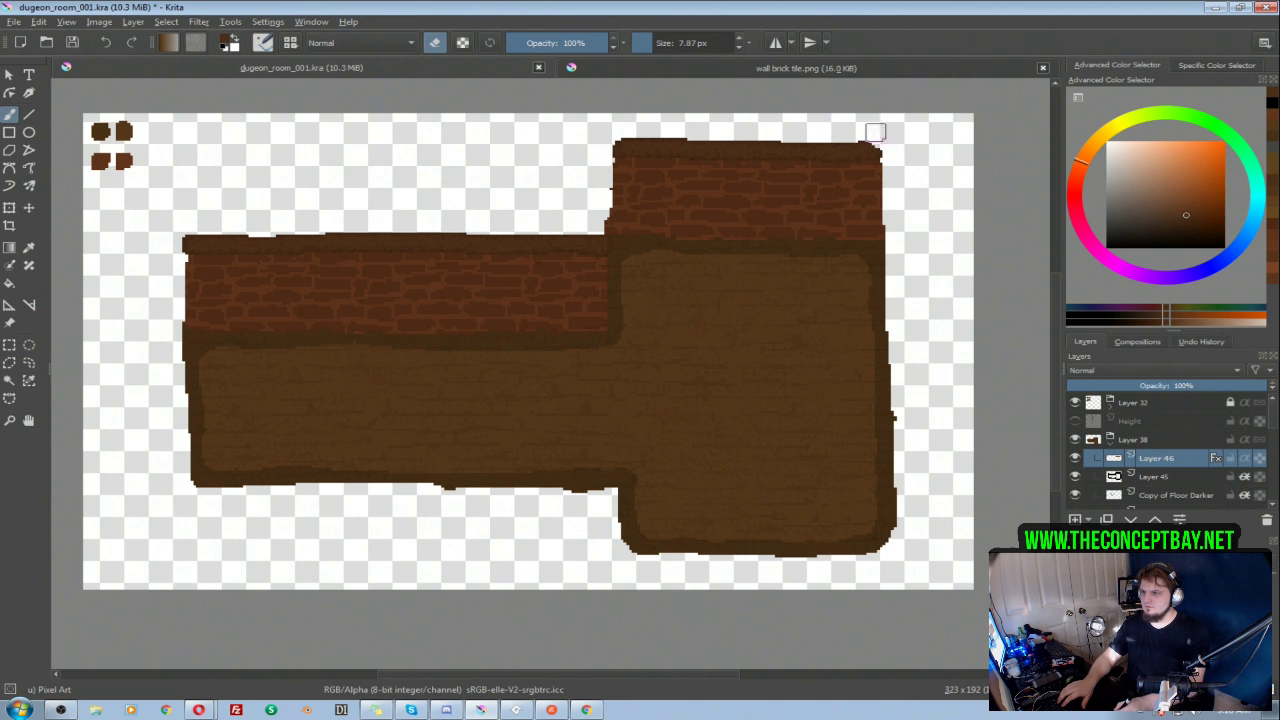
{"action": "left_click_drag", "start_coordinate": [184, 224], "coordinate": [177, 243]}
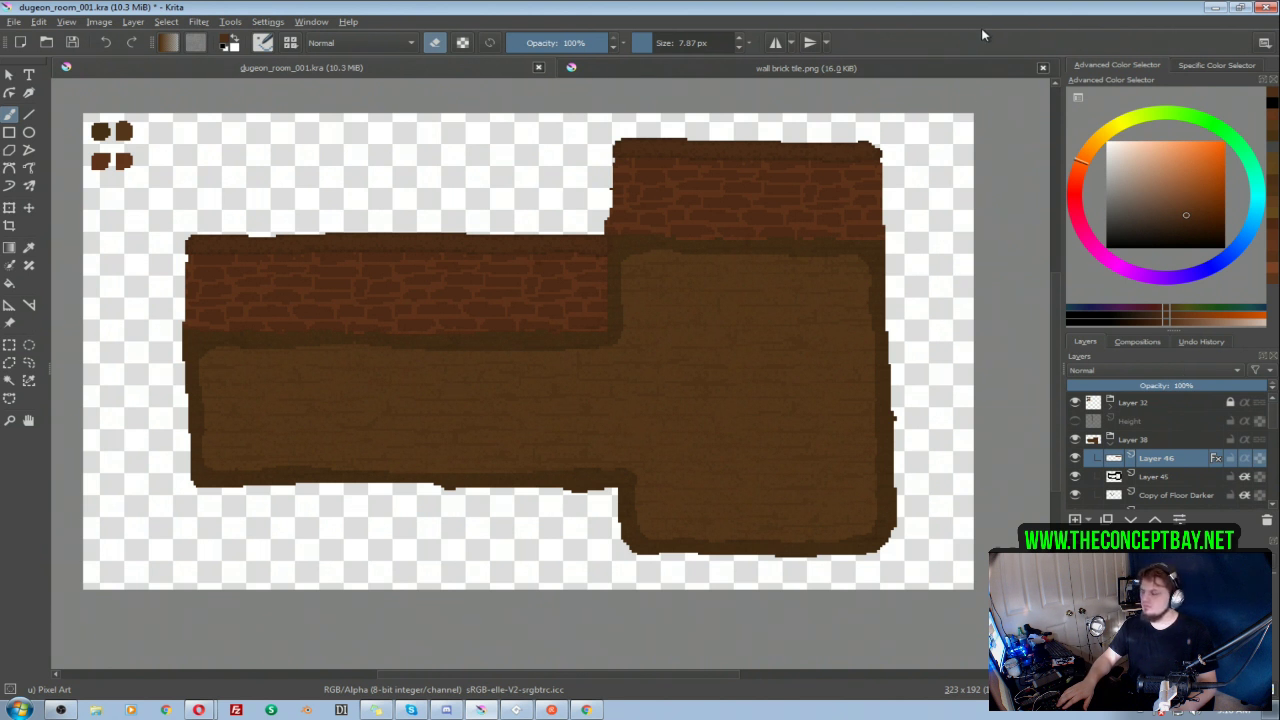
{"action": "left_click_drag", "start_coordinate": [734, 371], "coordinate": [732, 365]}
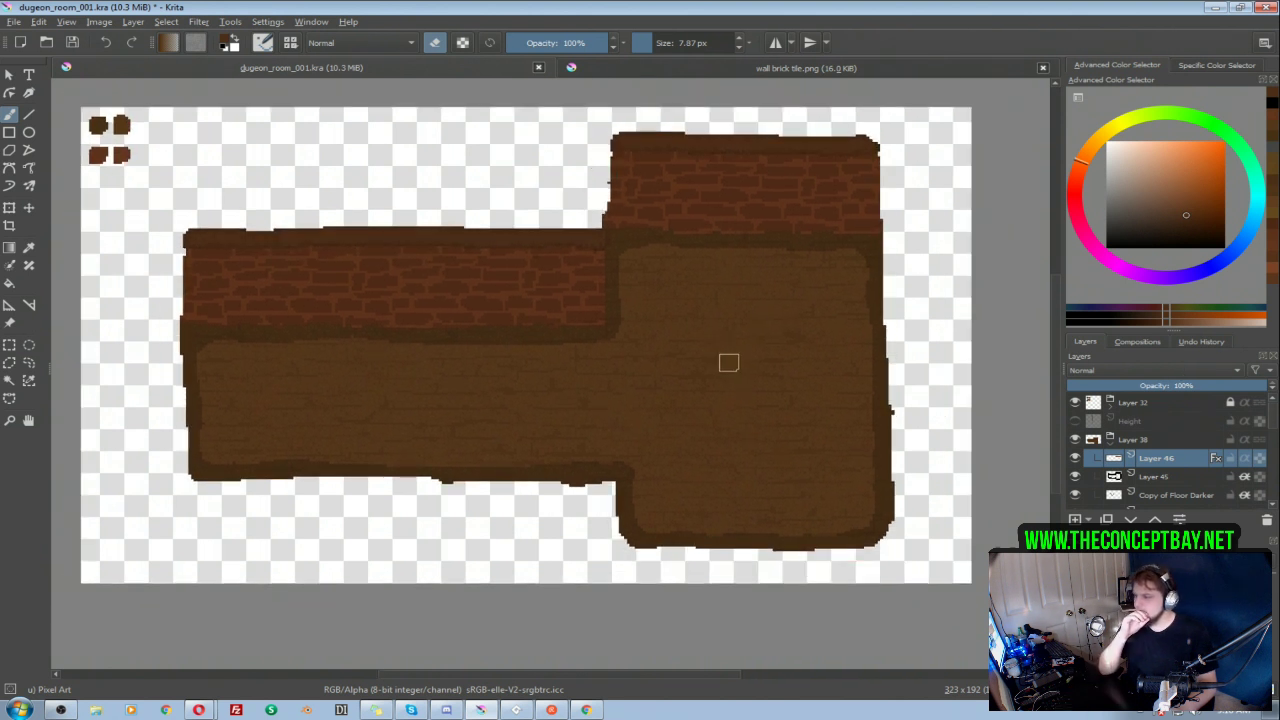
Step: Collapse the Layer 38 group and apply the "Prefab Glow" custom layer style to it
{"action": "left_click", "coordinate": [1110, 441]}
{"action": "right_click", "coordinate": [1123, 443]}
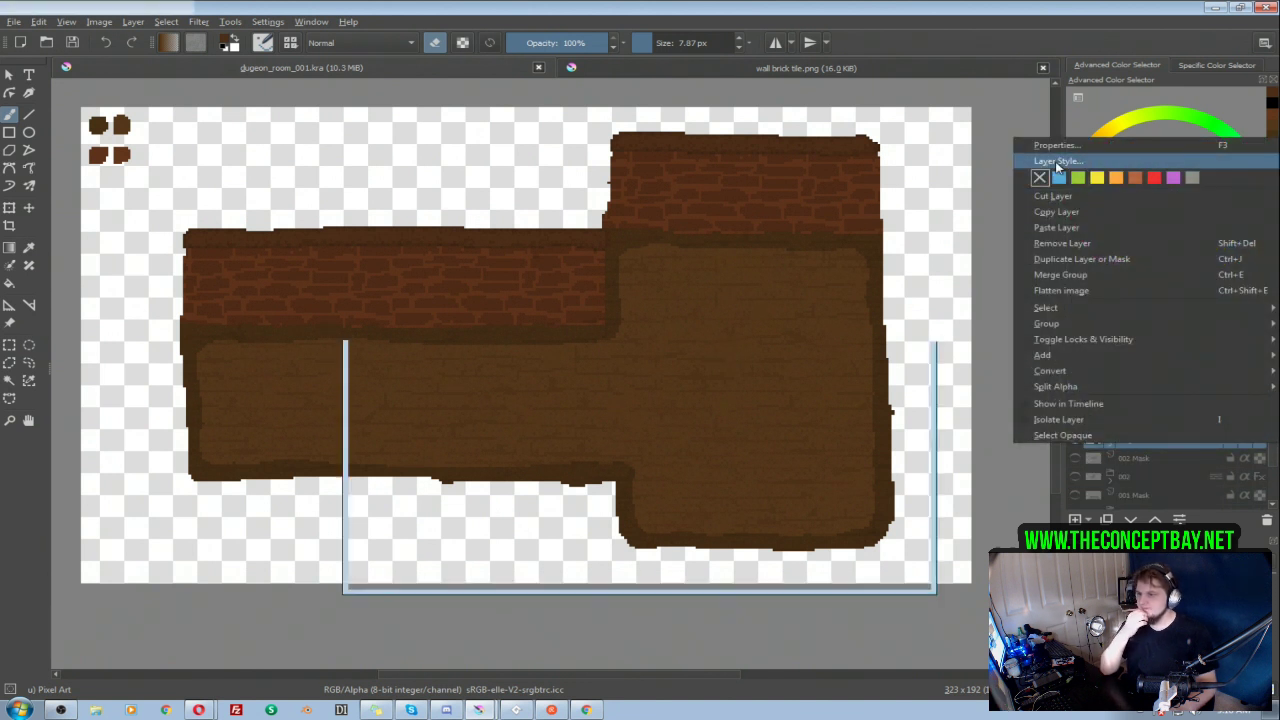
{"action": "left_click", "coordinate": [1058, 162]}
{"action": "left_click", "coordinate": [382, 142]}
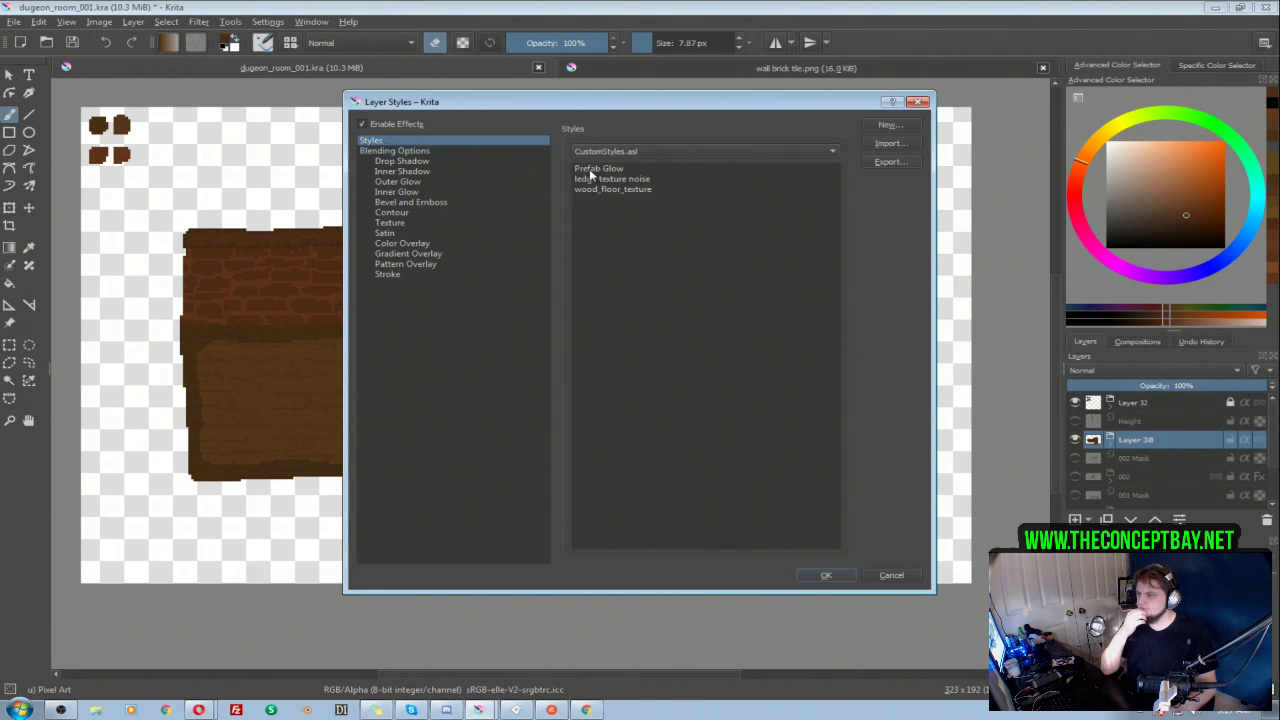
{"action": "left_click", "coordinate": [596, 169]}
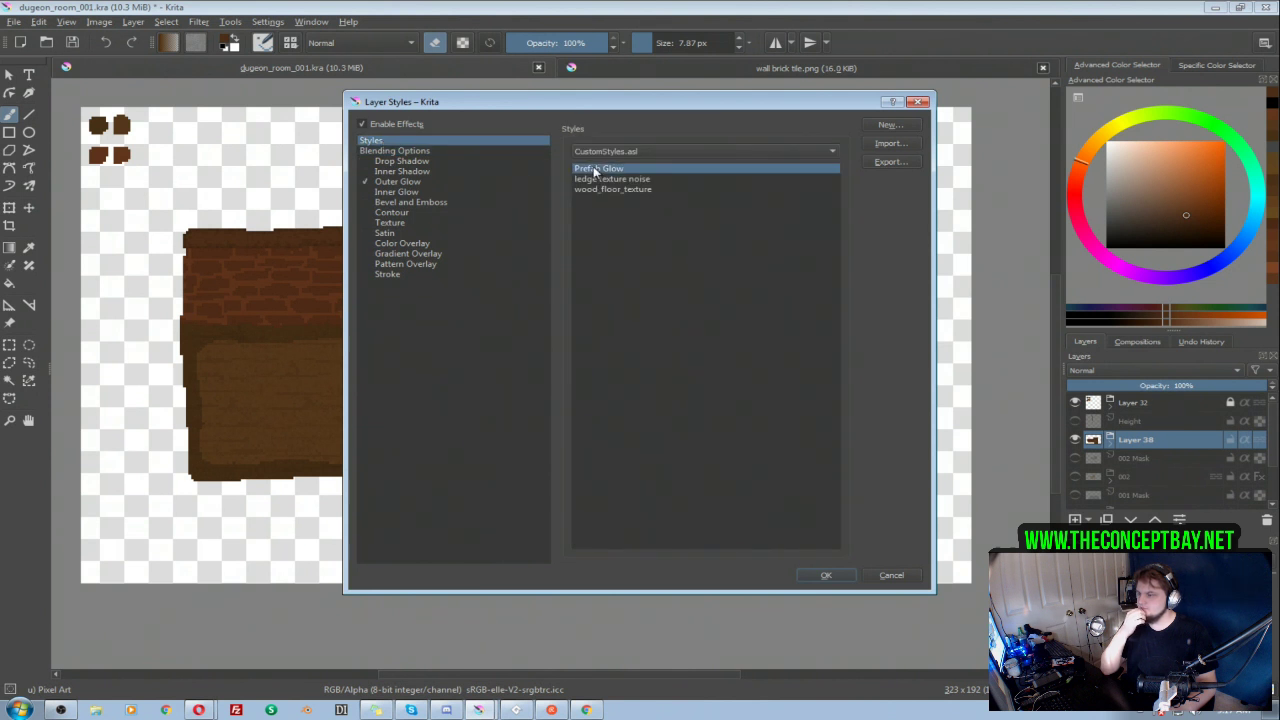
{"action": "left_click", "coordinate": [825, 575]}
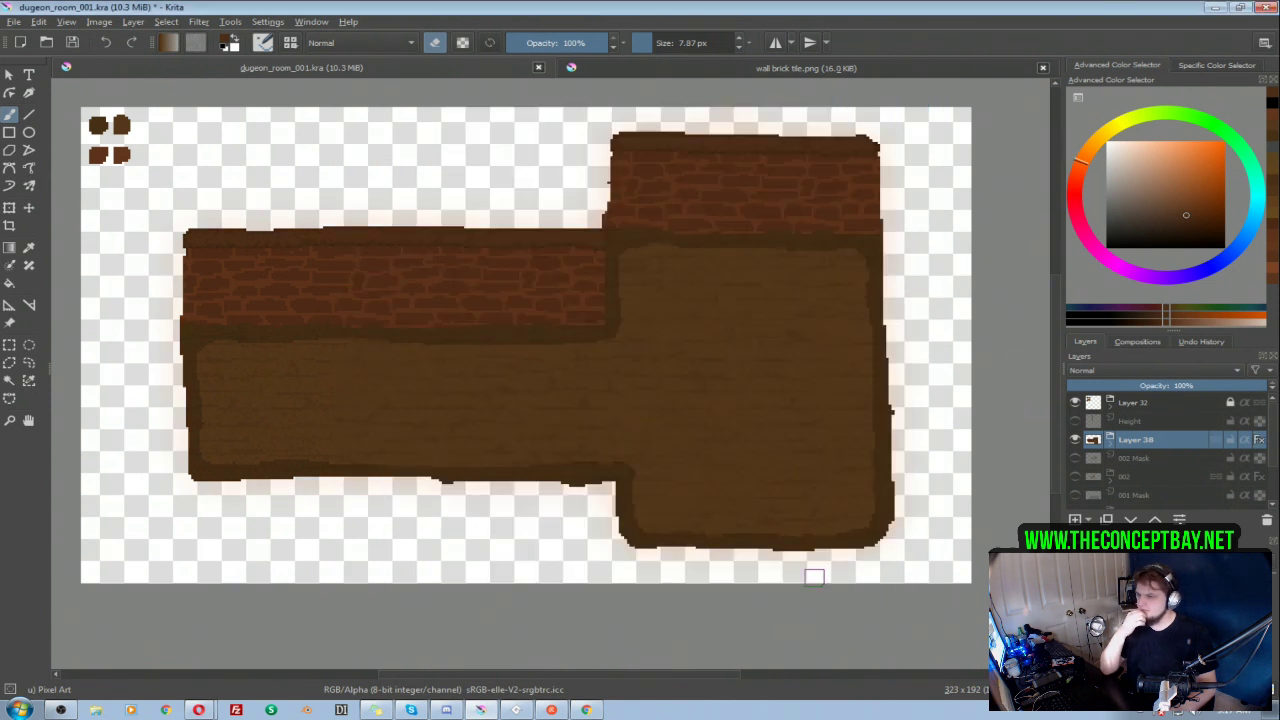
Step: Make the black background on Layer 29 visible behind the room
{"action": "scroll", "coordinate": [1162, 489], "scroll_direction": "down", "scroll_amount": 1}
{"action": "left_click", "coordinate": [1075, 477]}
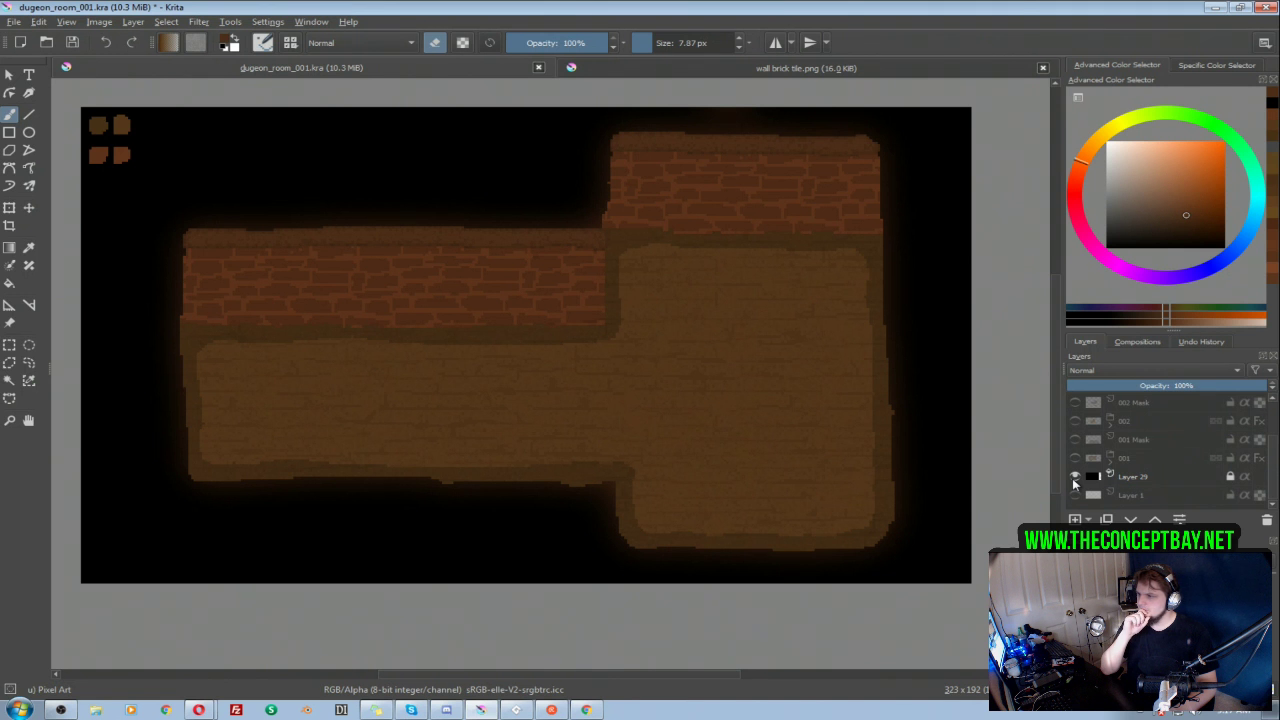
{"action": "scroll", "coordinate": [1188, 469], "scroll_direction": "up", "scroll_amount": 1}
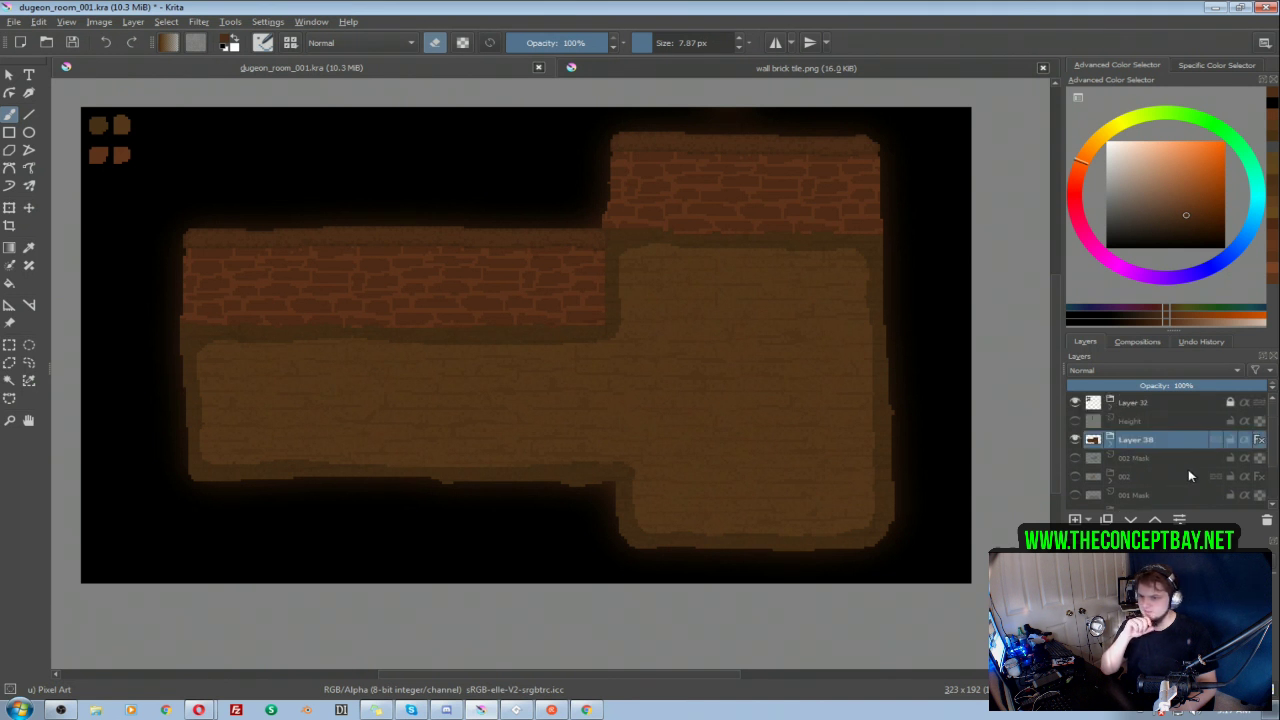
Step: Hide the Layer 38 group and view the 002 mask and room 002 on their own against the black background
{"action": "left_click", "coordinate": [1100, 447]}
{"action": "left_click", "coordinate": [1075, 441]}
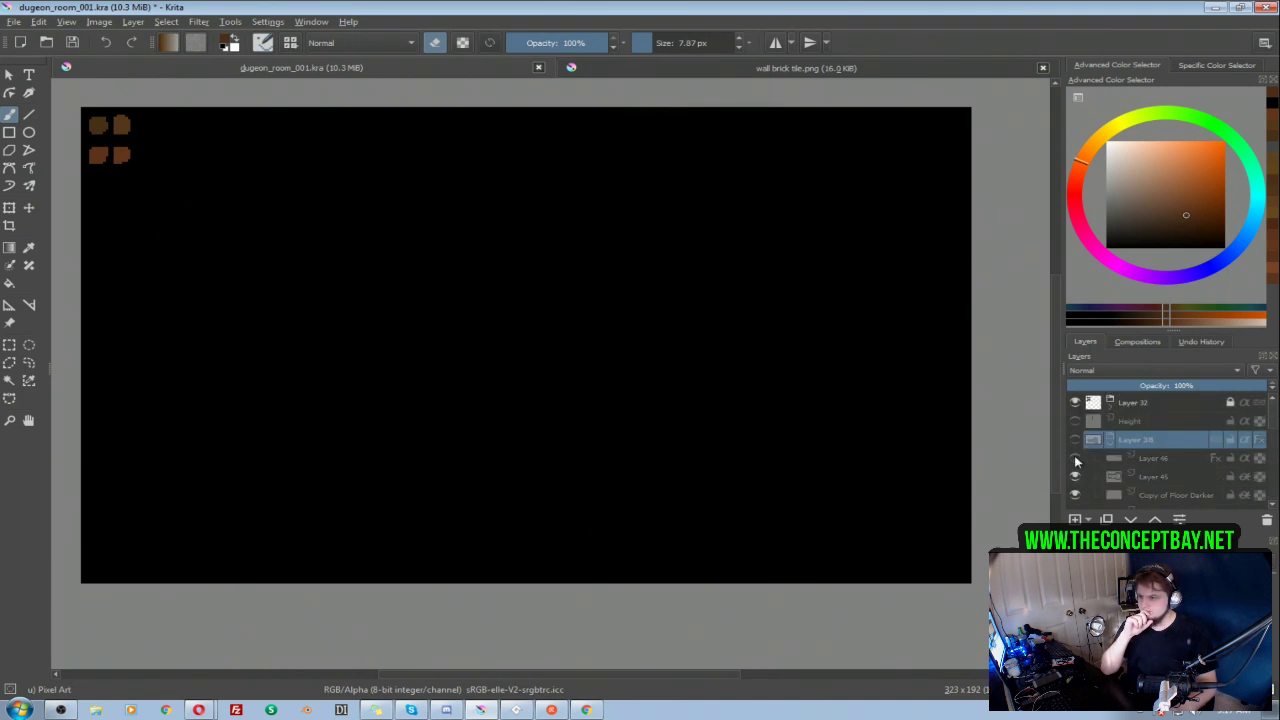
{"action": "left_click", "coordinate": [1076, 459]}
{"action": "left_click", "coordinate": [1075, 441]}
{"action": "left_click", "coordinate": [1112, 449]}
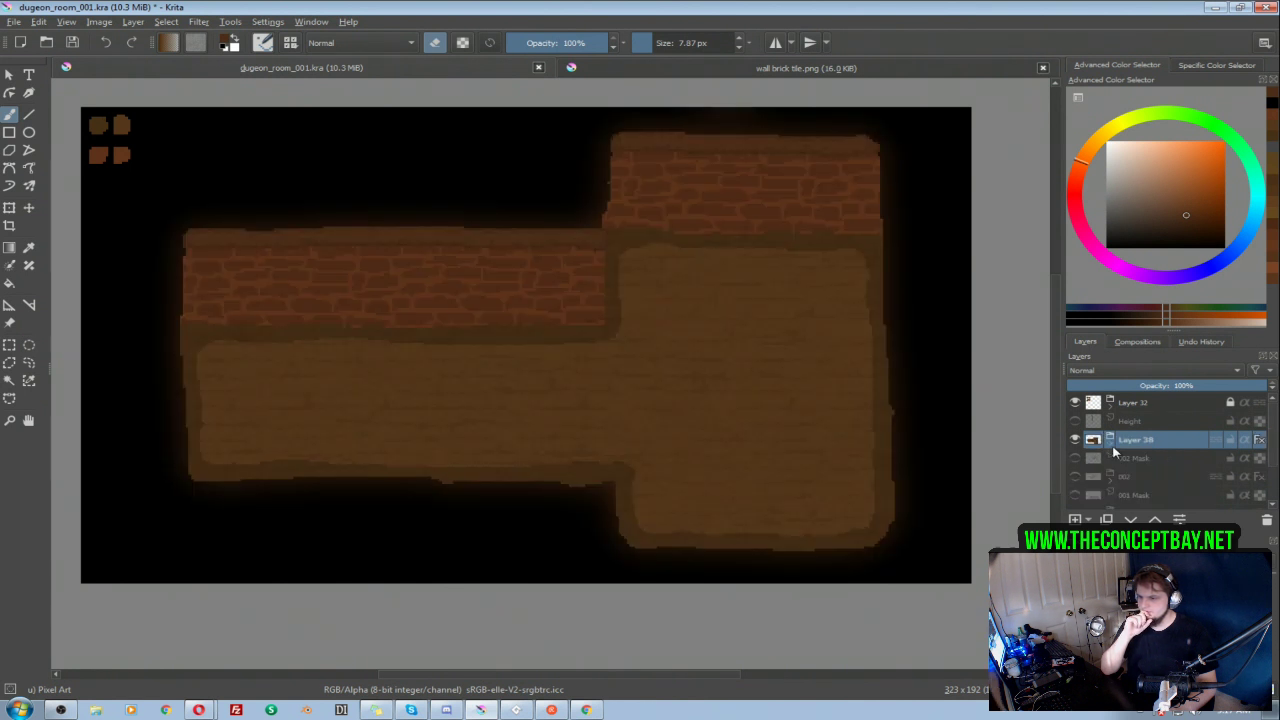
{"action": "left_click", "coordinate": [1075, 441]}
{"action": "left_click", "coordinate": [1076, 459]}
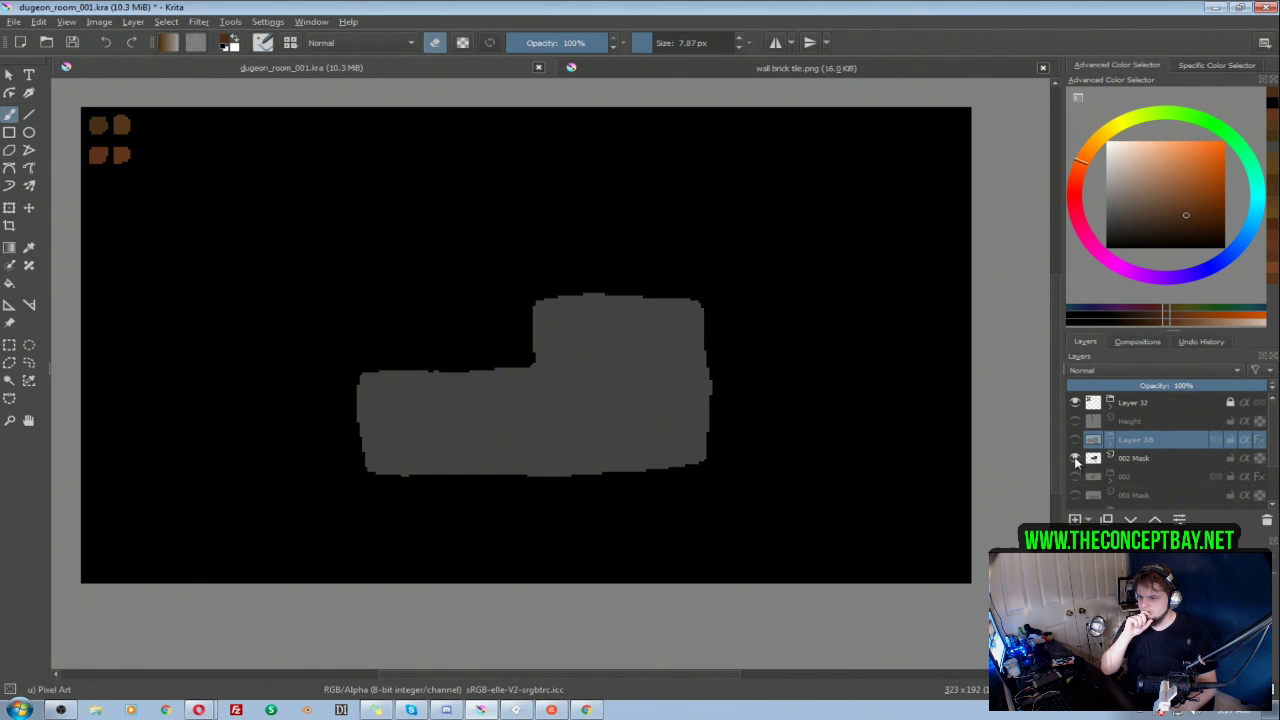
{"action": "left_click", "coordinate": [1076, 459]}
{"action": "left_click", "coordinate": [1076, 477]}
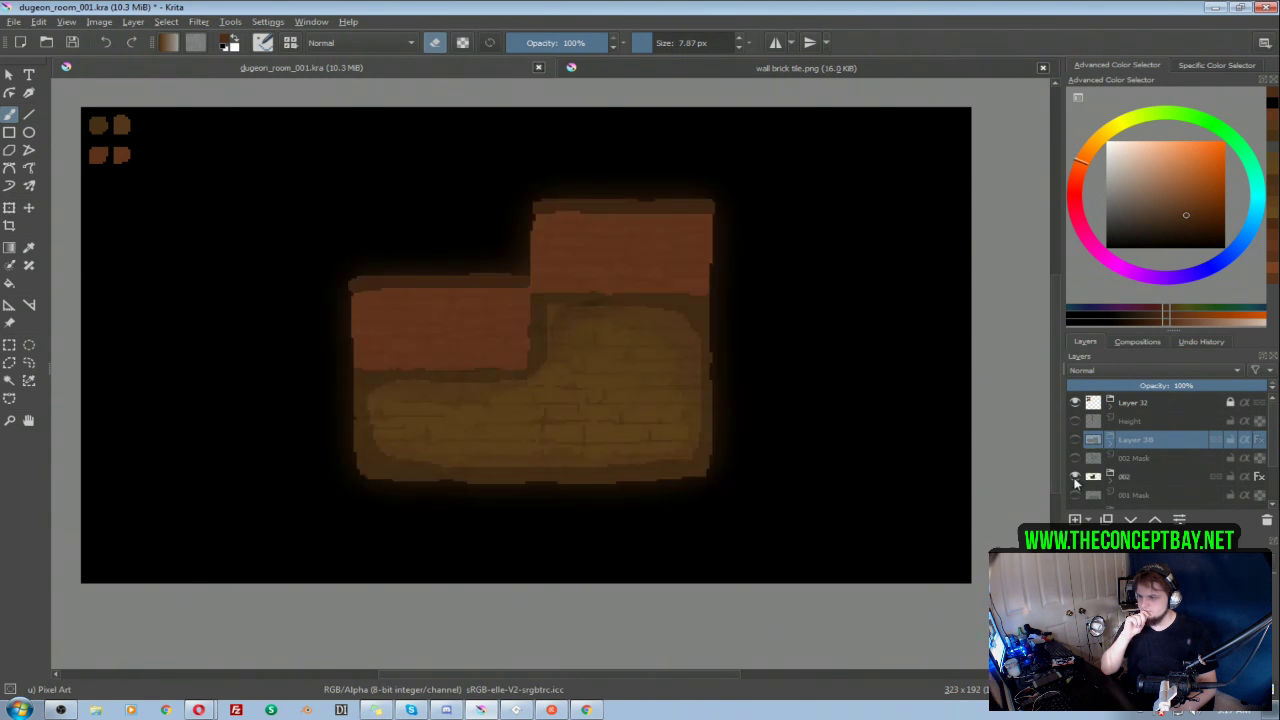
{"action": "left_click", "coordinate": [1076, 477]}
Step: Show room 001, room 002 and the new Layer 38 room in turn to compare their glow, floor and wall colours
{"action": "left_click_drag", "start_coordinate": [1275, 436], "coordinate": [1274, 459]}
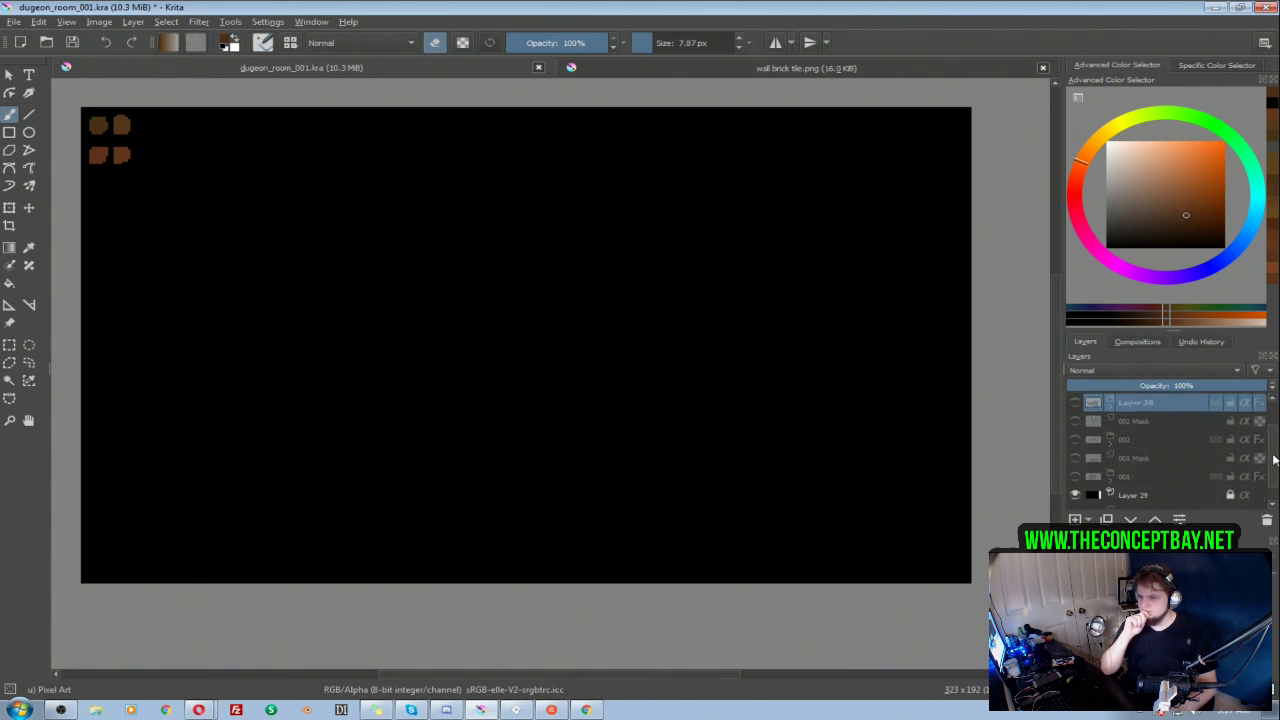
{"action": "left_click", "coordinate": [1075, 477]}
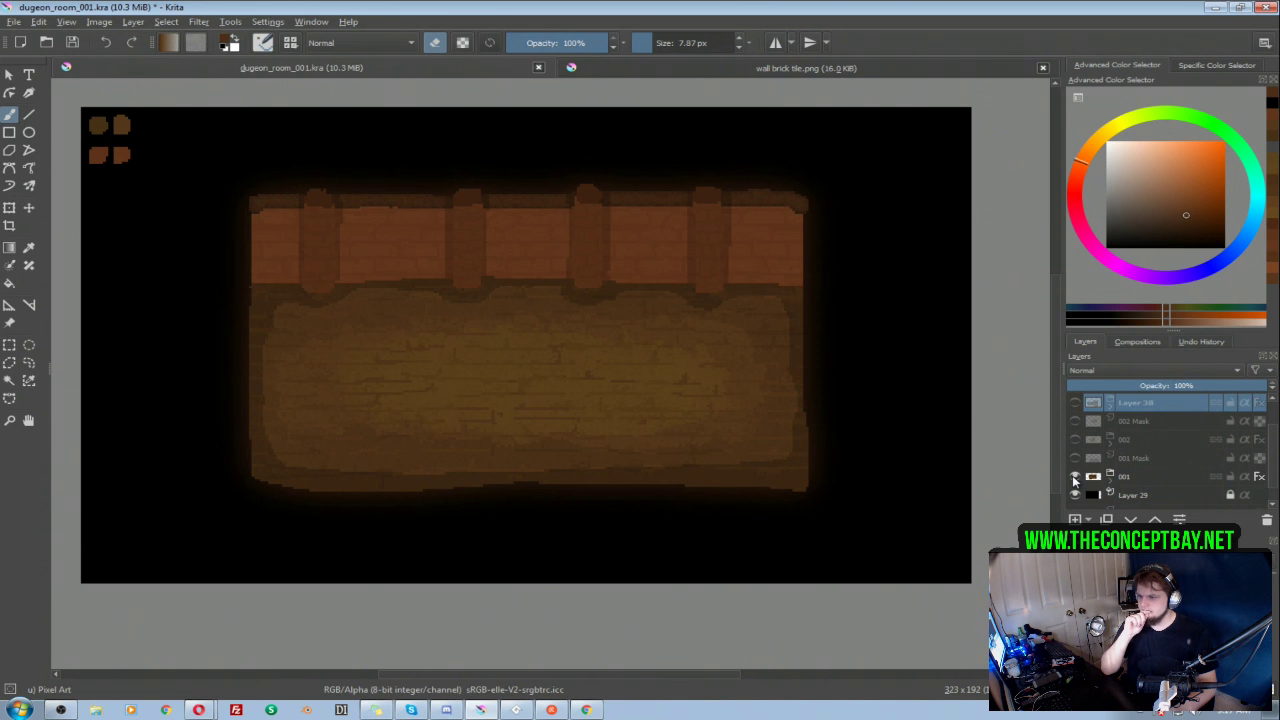
{"action": "left_click", "coordinate": [1075, 477]}
{"action": "left_click", "coordinate": [1075, 439]}
{"action": "left_click", "coordinate": [1075, 439]}
{"action": "left_click", "coordinate": [1075, 477]}
{"action": "left_click", "coordinate": [1075, 477]}
{"action": "left_click", "coordinate": [1075, 439]}
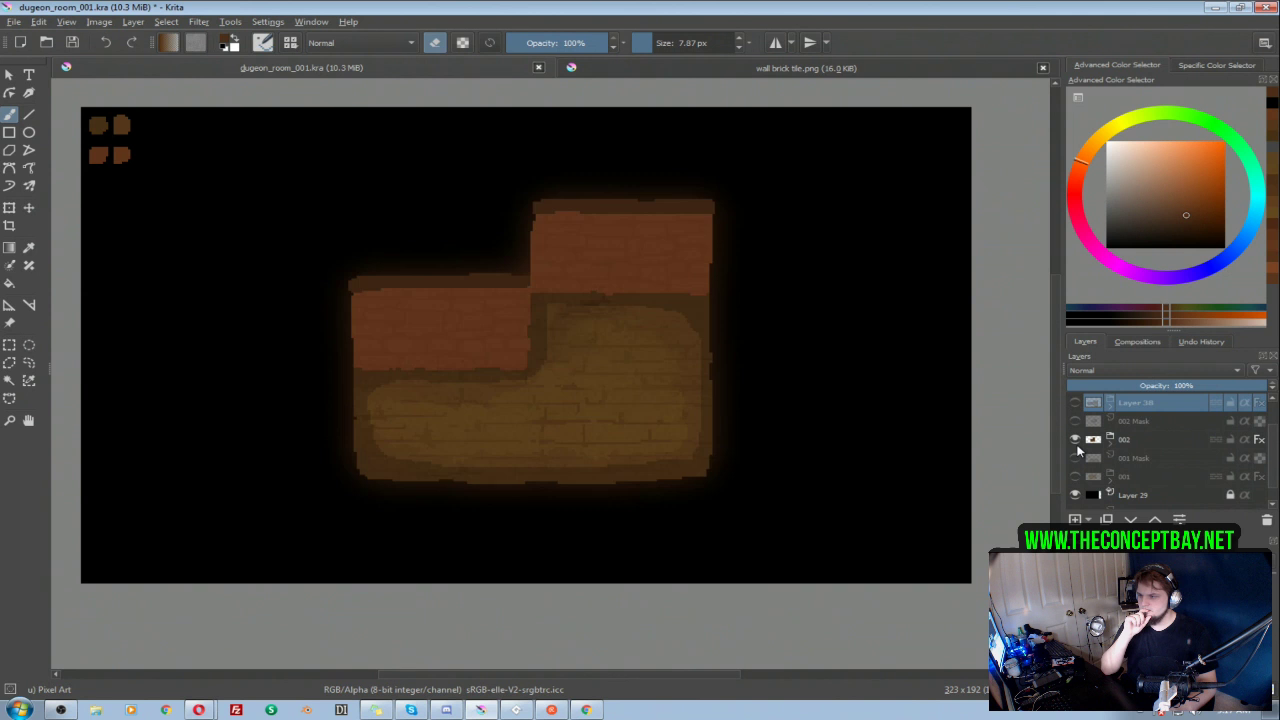
{"action": "left_click", "coordinate": [1075, 439]}
{"action": "left_click", "coordinate": [1077, 402]}
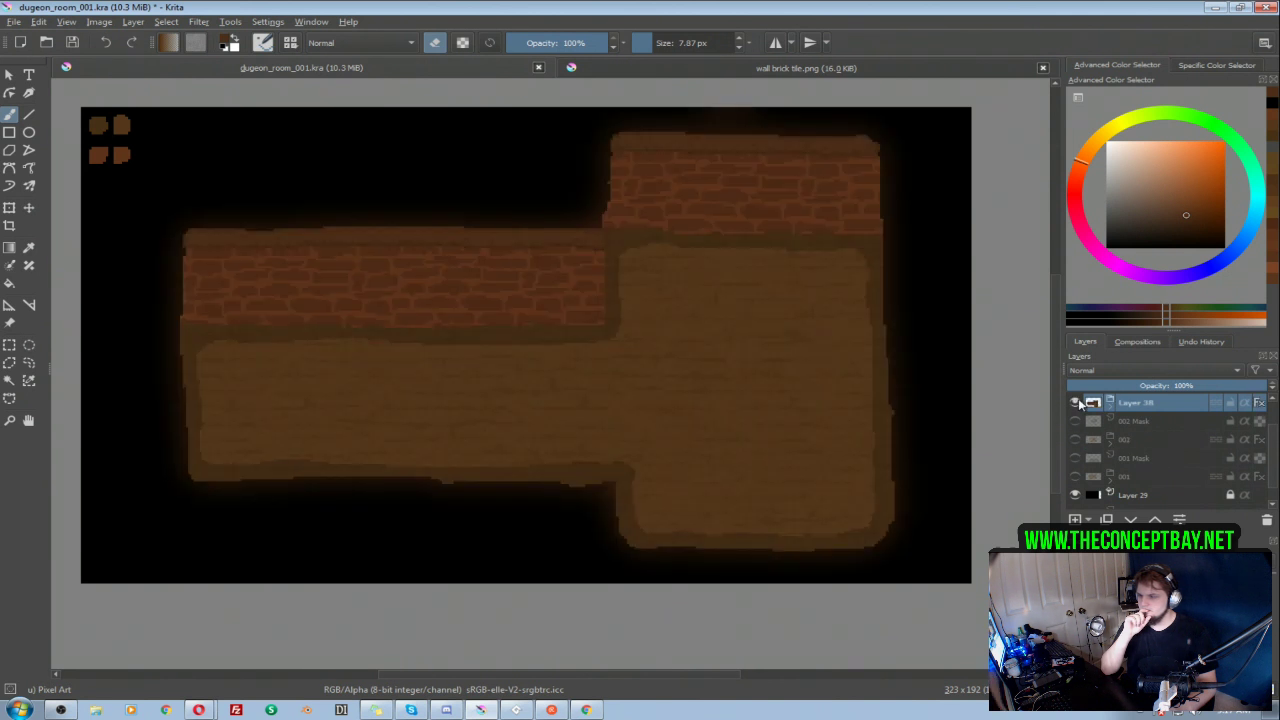
{"action": "left_click", "coordinate": [1078, 402]}
{"action": "left_click", "coordinate": [1078, 402]}
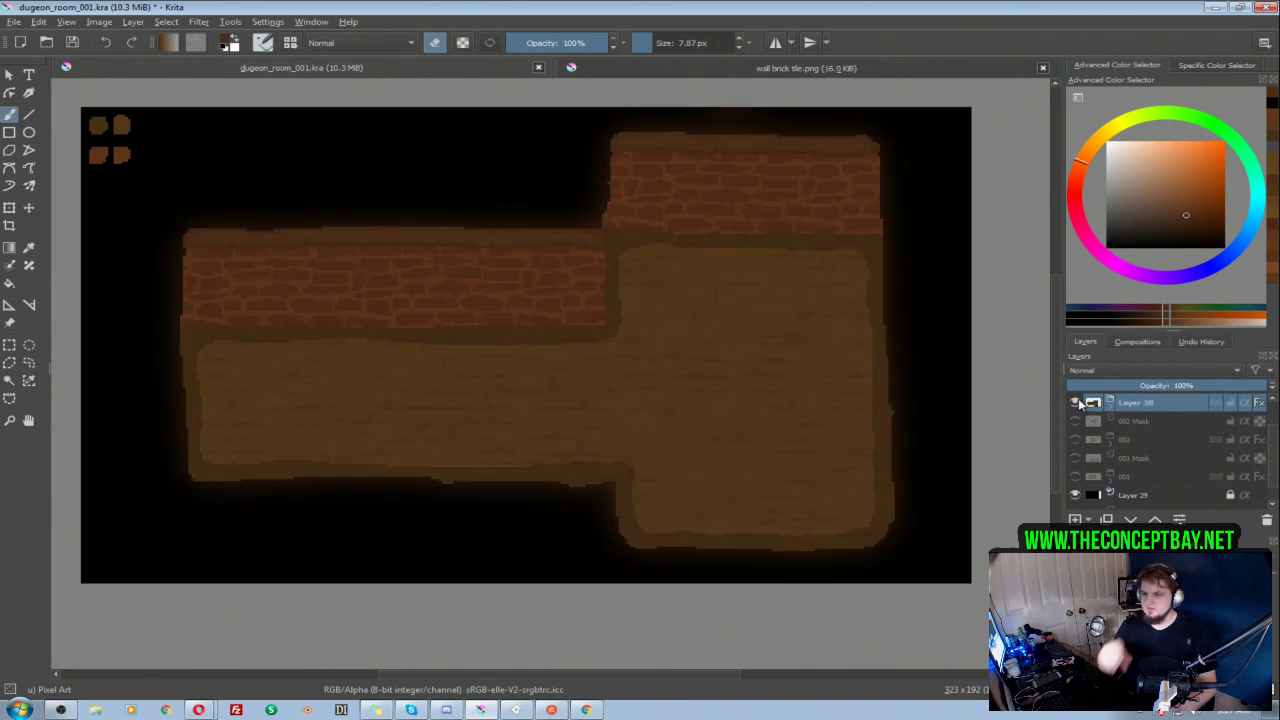
Step: Expand the Layer 38 group and toggle its floor detail layers to examine what each one contributes
{"action": "left_click", "coordinate": [1109, 405]}
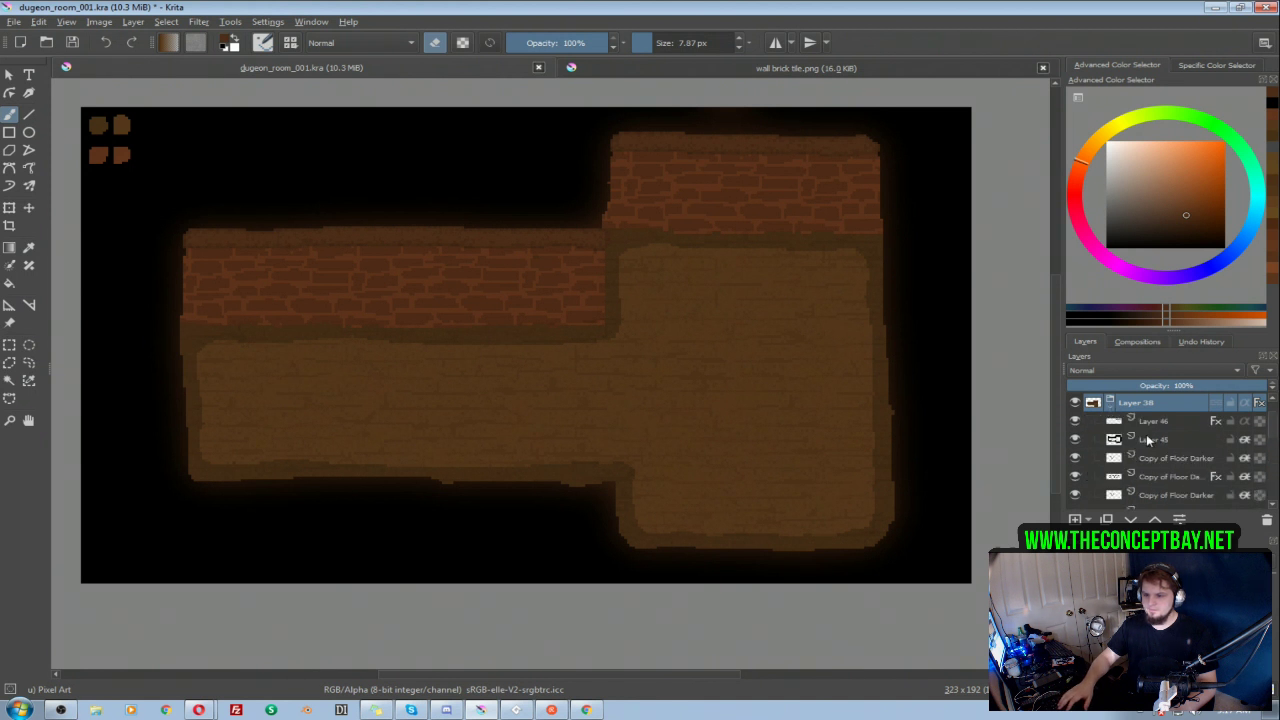
{"action": "left_click", "coordinate": [1148, 444]}
{"action": "left_click", "coordinate": [1140, 458]}
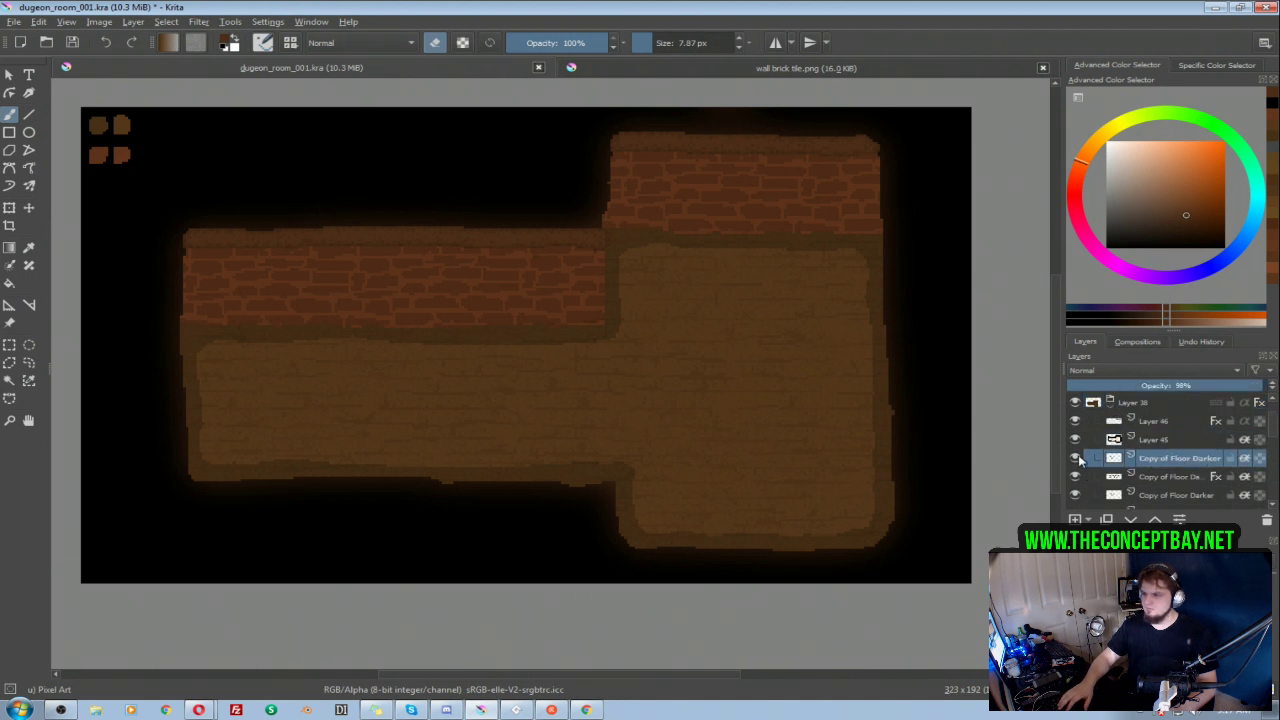
{"action": "left_click", "coordinate": [1076, 458]}
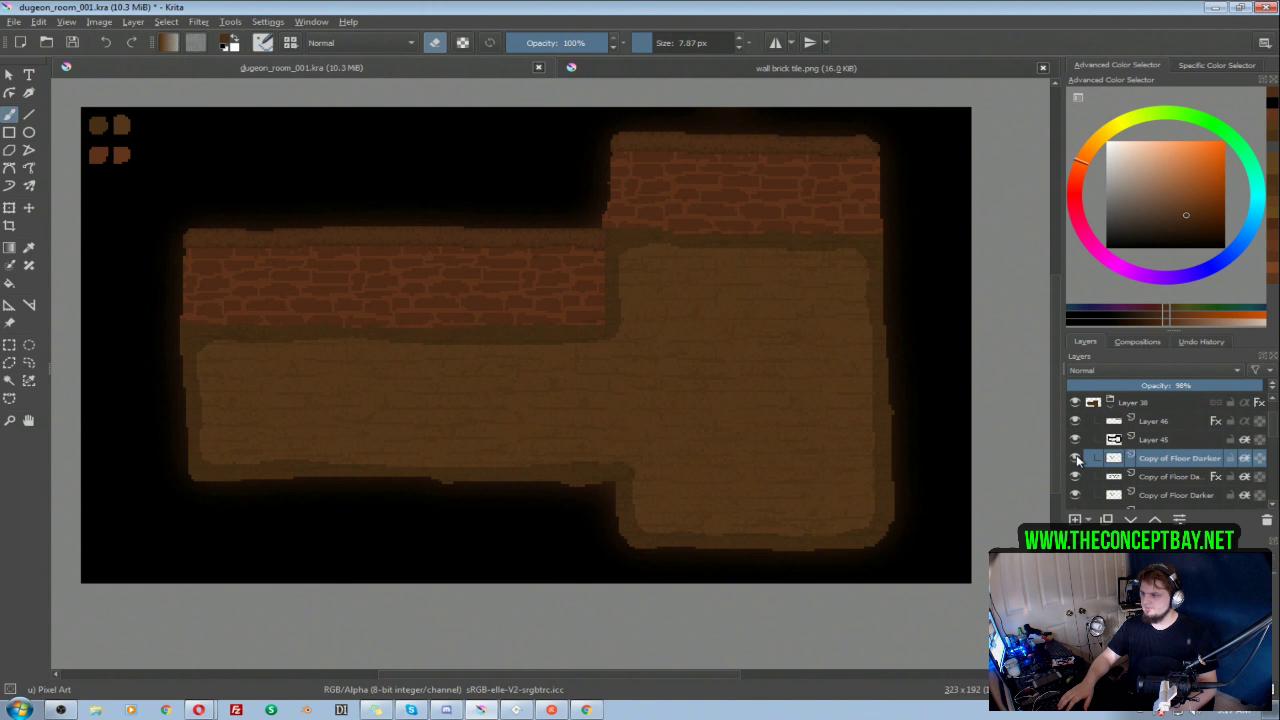
{"action": "left_click", "coordinate": [1074, 459]}
{"action": "left_click", "coordinate": [1076, 477]}
{"action": "left_click", "coordinate": [1076, 477]}
{"action": "left_click", "coordinate": [1076, 495]}
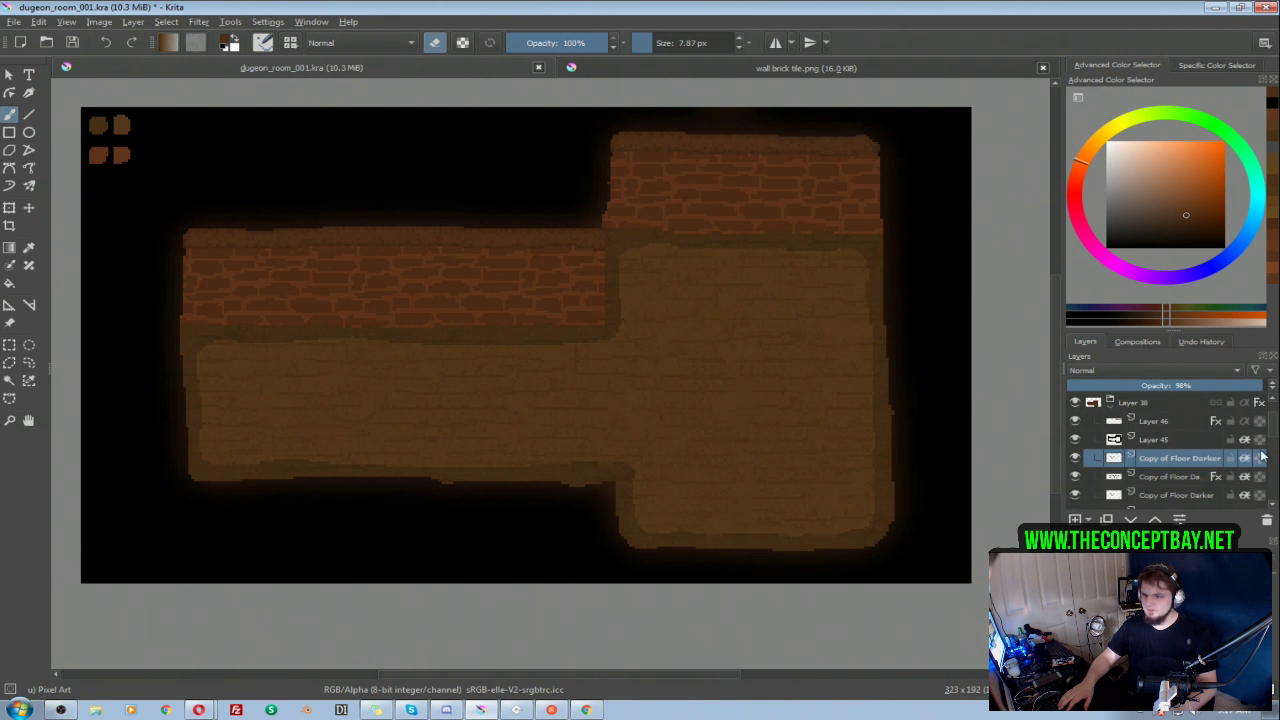
Step: Toggle Layer 40 Merged, Layer 39, 001 Mask and group 002 to examine what each one contributes to the picture
{"action": "scroll", "coordinate": [1085, 488], "scroll_direction": "down", "scroll_amount": 3}
{"action": "scroll", "coordinate": [1273, 455], "scroll_direction": "down", "scroll_amount": 3}
{"action": "left_click", "coordinate": [1075, 440]}
{"action": "left_click", "coordinate": [1075, 440]}
{"action": "left_click", "coordinate": [1076, 458]}
{"action": "left_click", "coordinate": [1076, 458]}
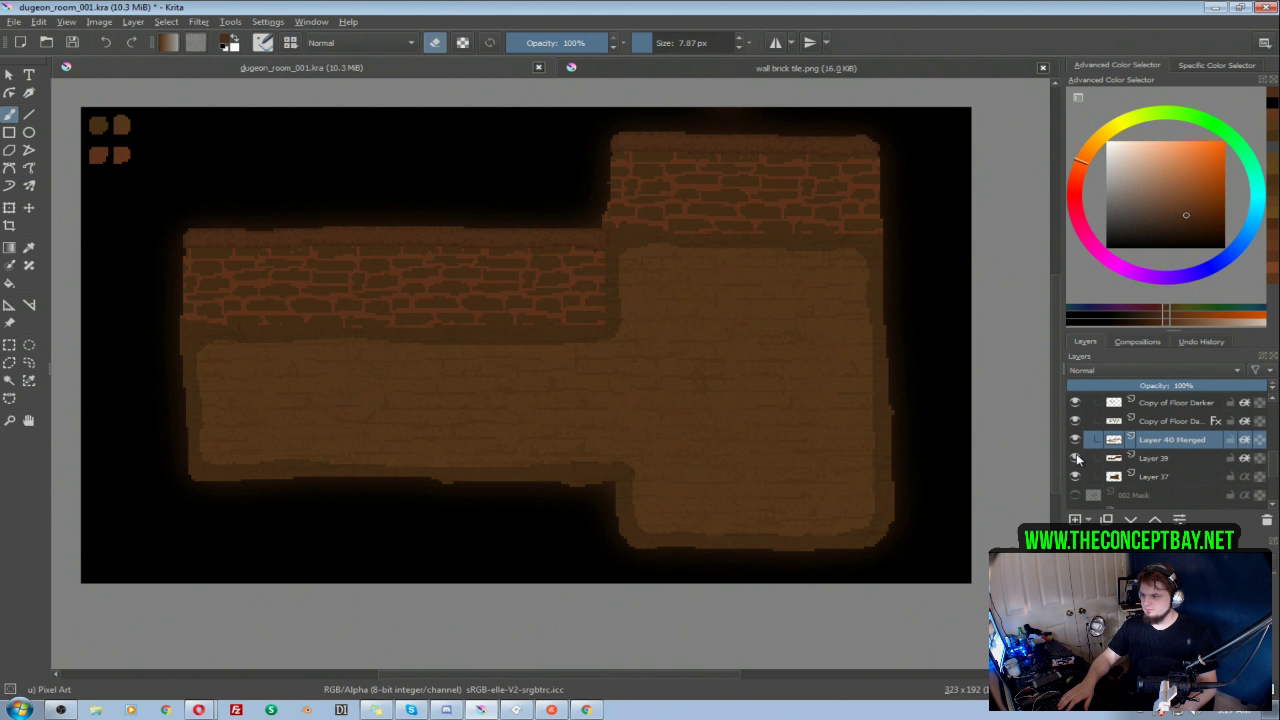
{"action": "left_click", "coordinate": [1075, 440]}
{"action": "left_click", "coordinate": [1075, 440]}
{"action": "scroll", "coordinate": [1105, 470], "scroll_direction": "down", "scroll_amount": 1}
{"action": "left_click", "coordinate": [1075, 477]}
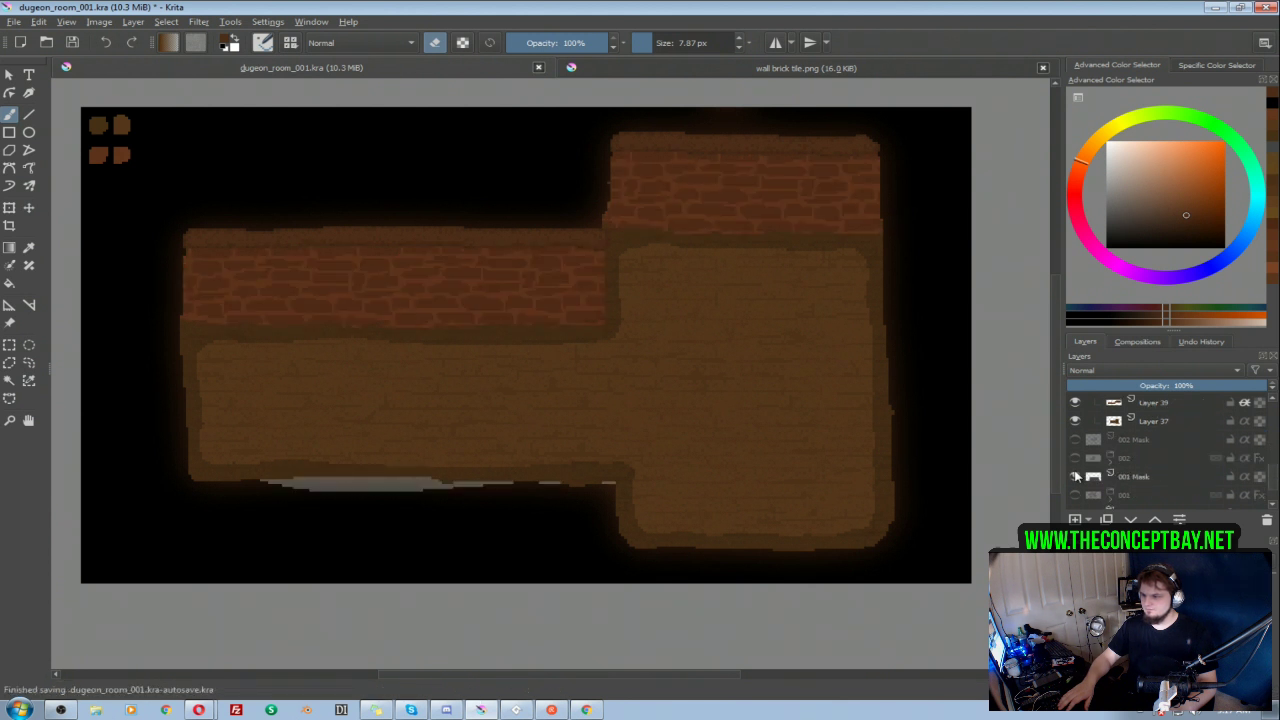
{"action": "left_click", "coordinate": [1075, 477]}
{"action": "left_click", "coordinate": [1075, 458]}
{"action": "left_click", "coordinate": [1075, 458]}
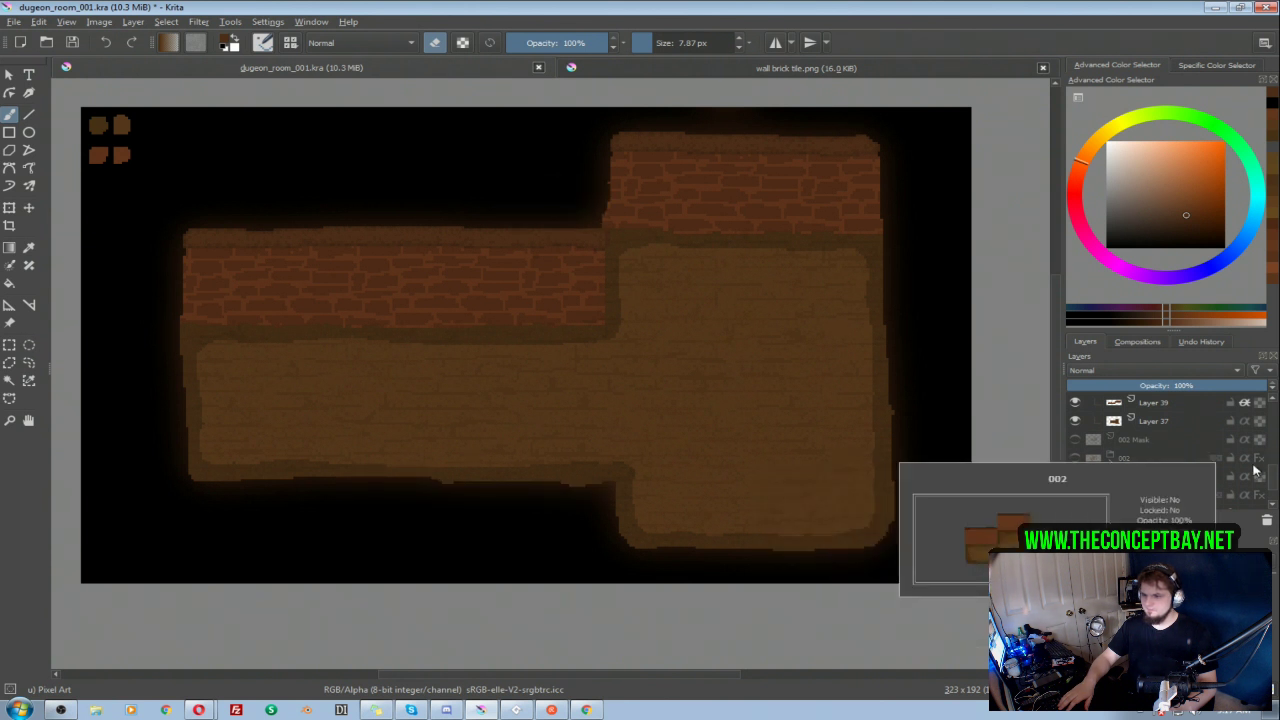
Step: Lighten the wall base on Layer 39 with an HSV/HSL adjustment, setting the lightness to 6
{"action": "scroll", "coordinate": [1273, 477], "scroll_direction": "up", "scroll_amount": 1}
{"action": "left_click", "coordinate": [1145, 440]}
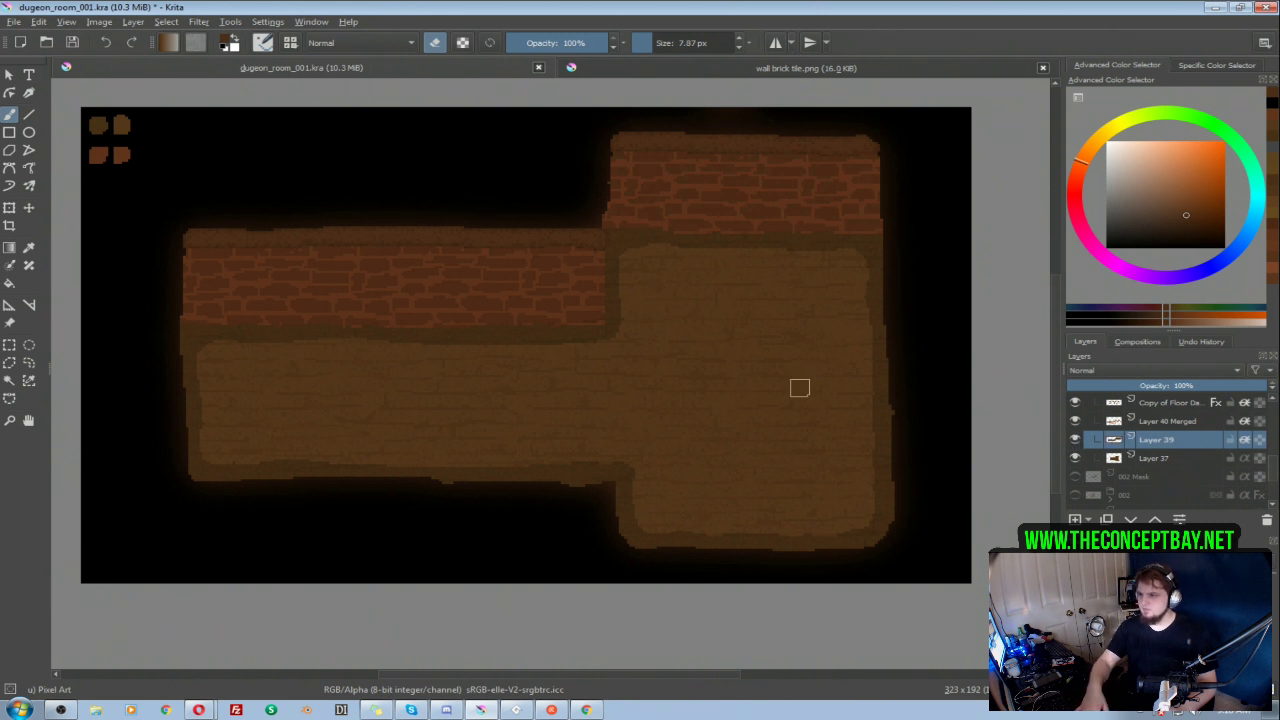
{"action": "key", "text": "ctrl+u"}
{"action": "left_click_drag", "start_coordinate": [1016, 176], "coordinate": [1024, 176]}
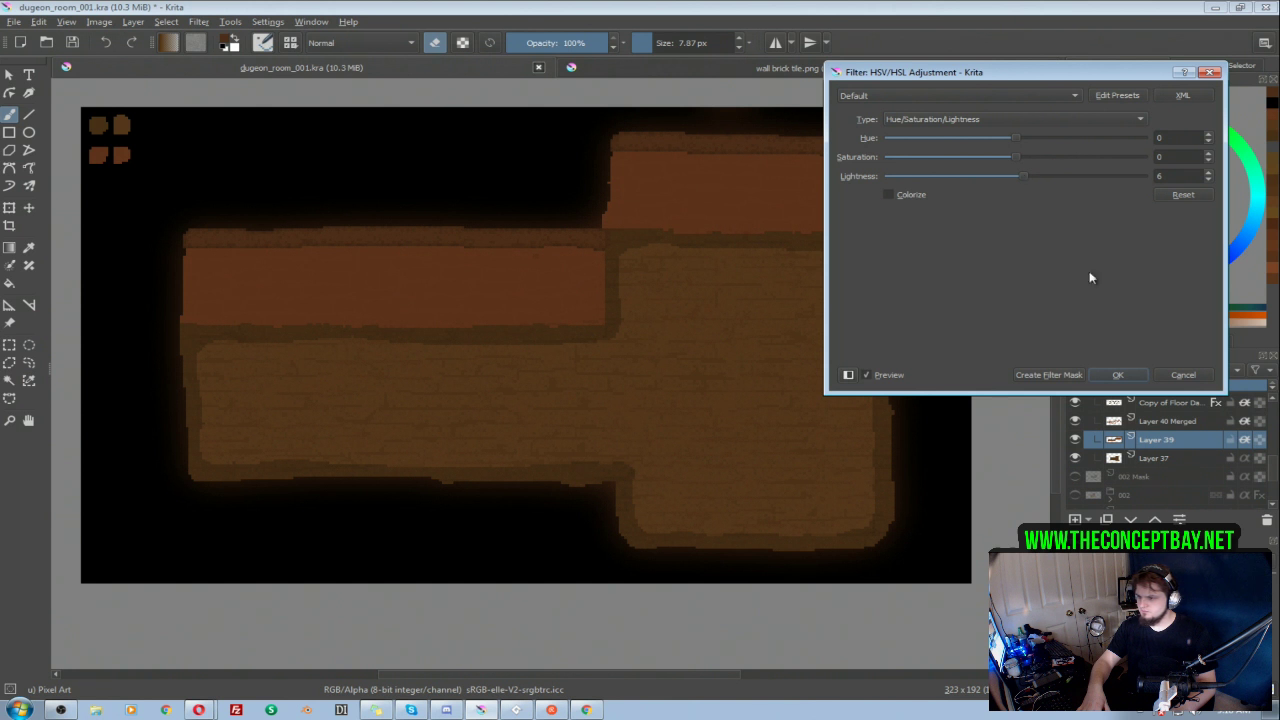
{"action": "left_click", "coordinate": [1118, 375]}
Step: Darken the brick detail on Layer 40 Merged by lowering its lightness with an HSV/HSL adjustment
{"action": "left_click", "coordinate": [1152, 421]}
{"action": "key", "text": "ctrl+u"}
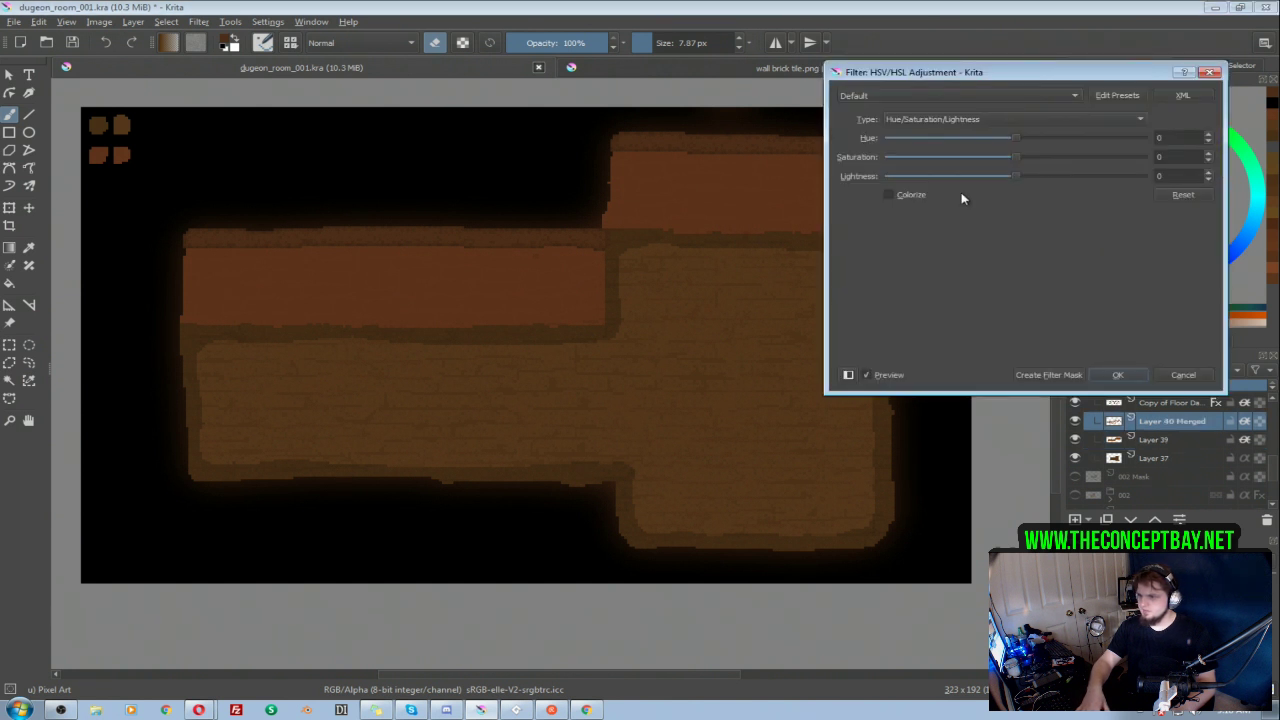
{"action": "left_click_drag", "start_coordinate": [1011, 176], "coordinate": [1001, 177]}
{"action": "left_click", "coordinate": [1110, 372]}
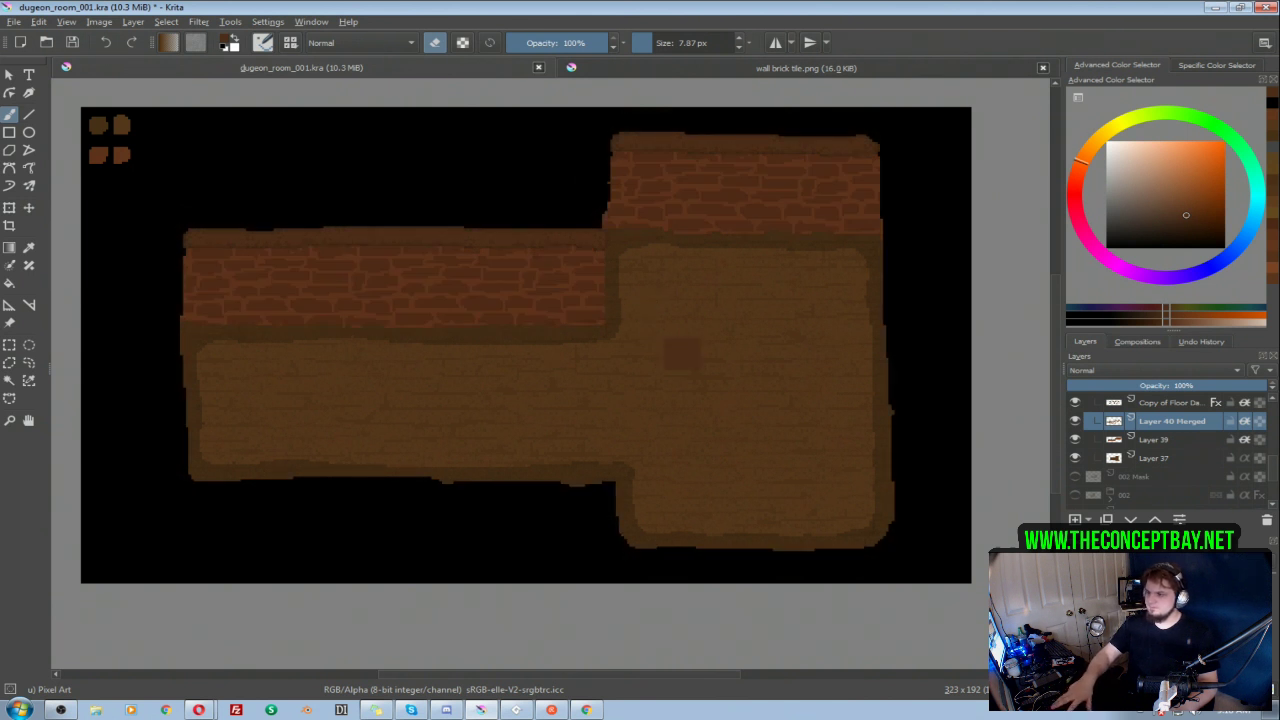
Step: Undo and redo the wall lightness adjustments repeatedly to compare both versions, leaving the adjusted walls applied
{"action": "key", "text": "ctrl+y"}
{"action": "key", "text": "ctrl+y"}
{"action": "key", "text": "ctrl+y"}
{"action": "key", "text": "ctrl+y"}
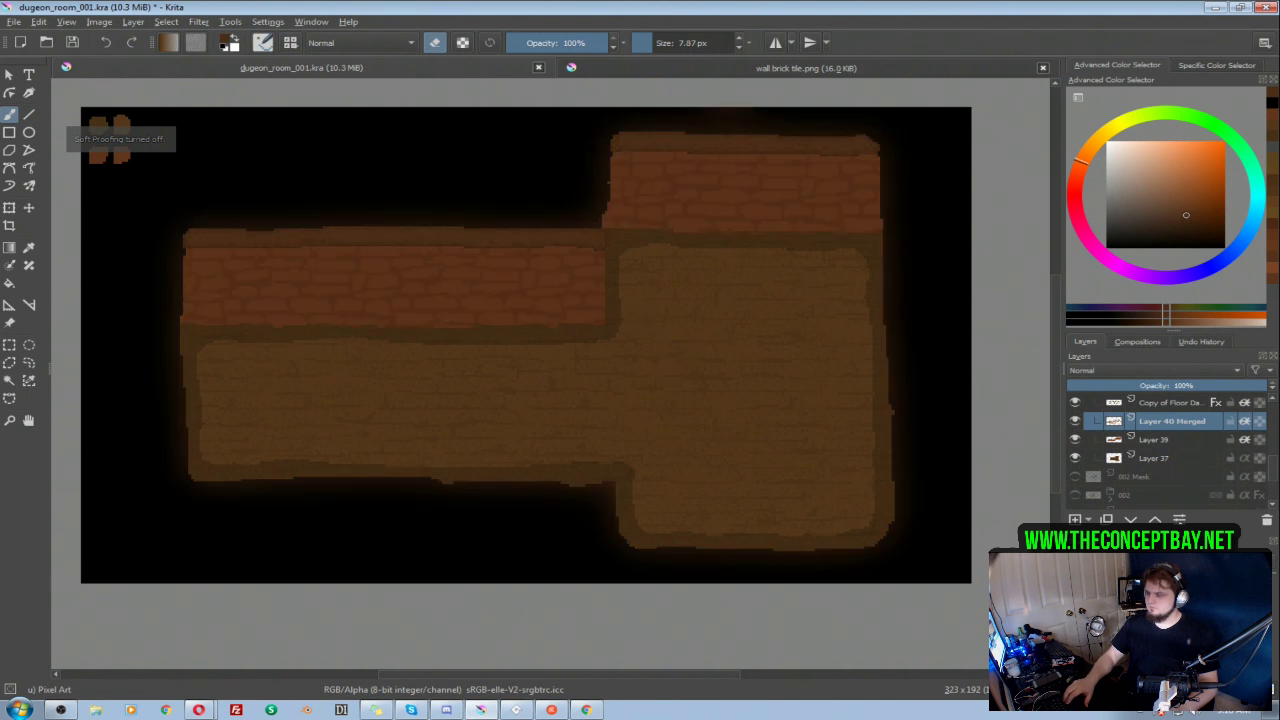
{"action": "key", "text": "ctrl+z"}
{"action": "key", "text": "ctrl+z"}
{"action": "key", "text": "ctrl+shift+z"}
{"action": "key", "text": "ctrl+shift+z"}
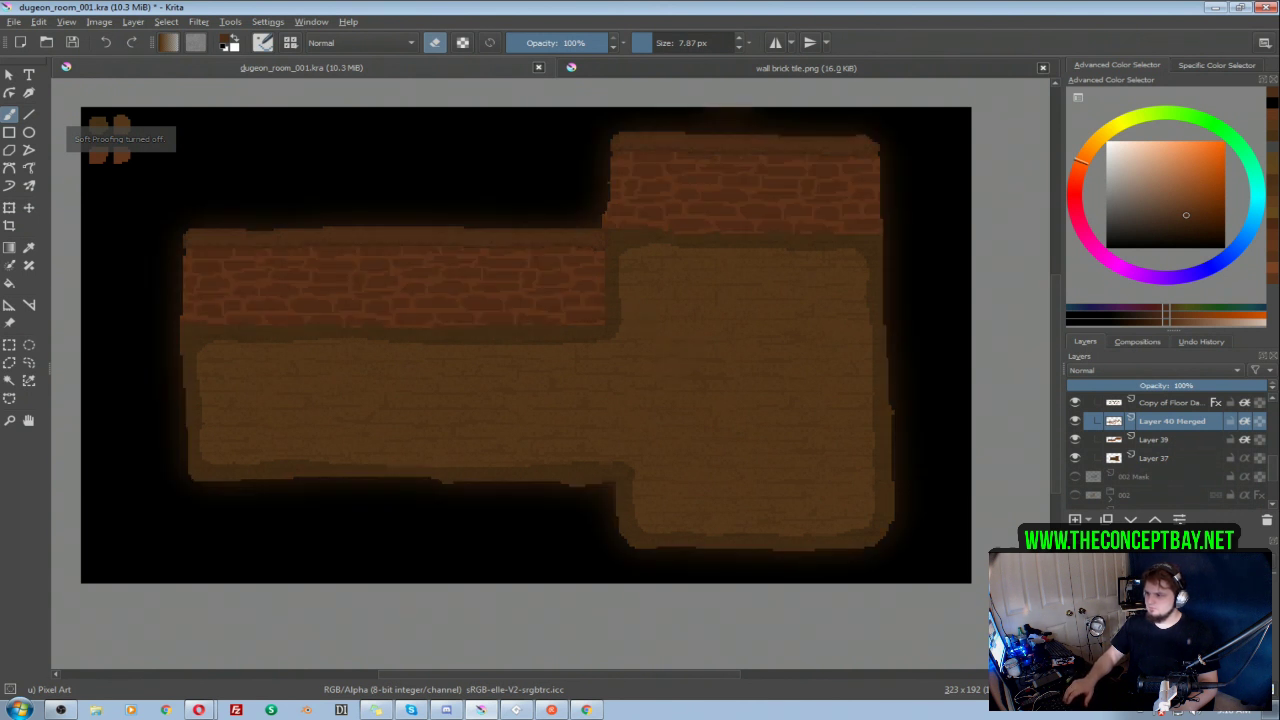
{"action": "key", "text": "ctrl+z"}
{"action": "key", "text": "ctrl+shift+z"}
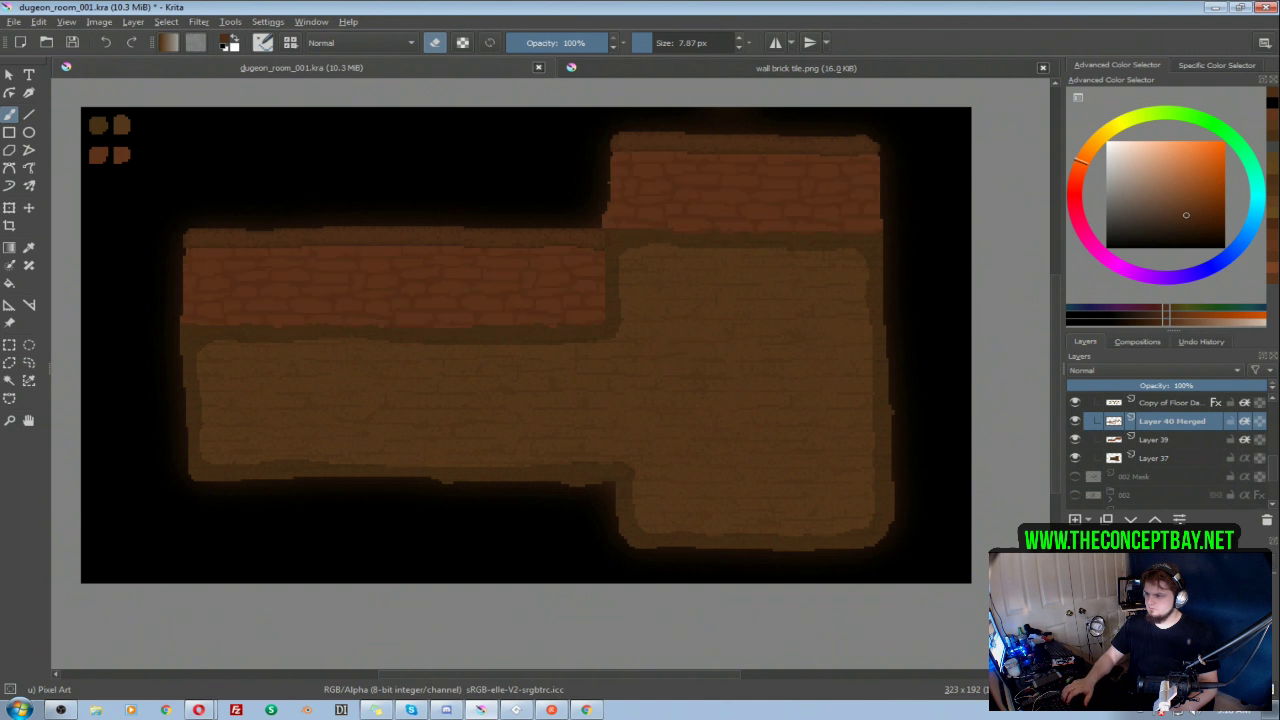
{"action": "key", "text": "ctrl+z"}
{"action": "key", "text": "ctrl+shift+z"}
{"action": "key", "text": "ctrl+z"}
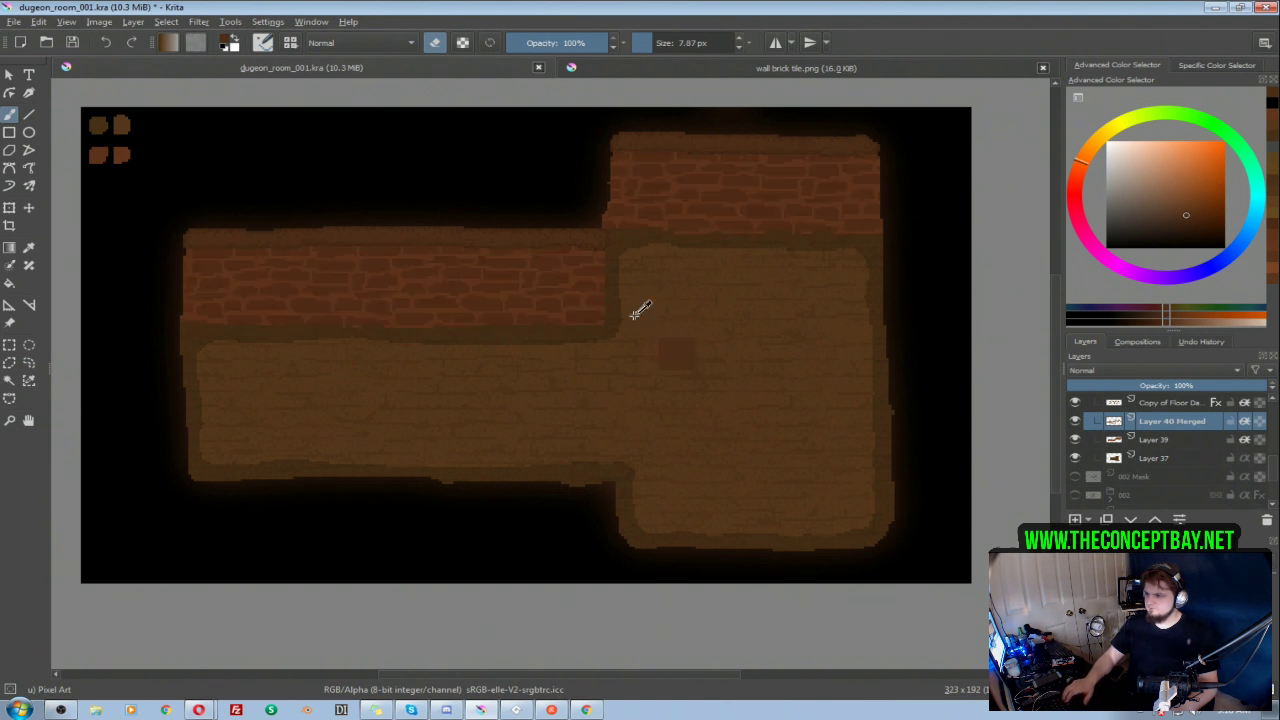
{"action": "key", "text": "ctrl+shift+z"}
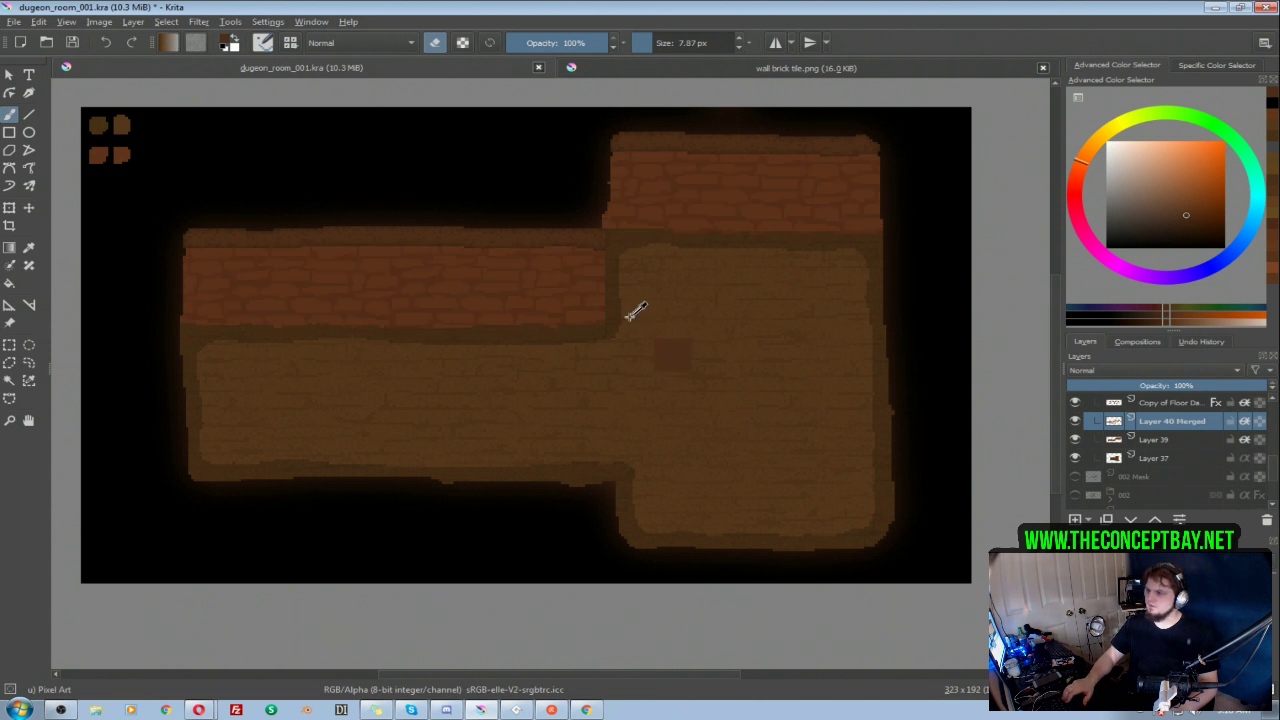
{"action": "key", "text": "ctrl+z"}
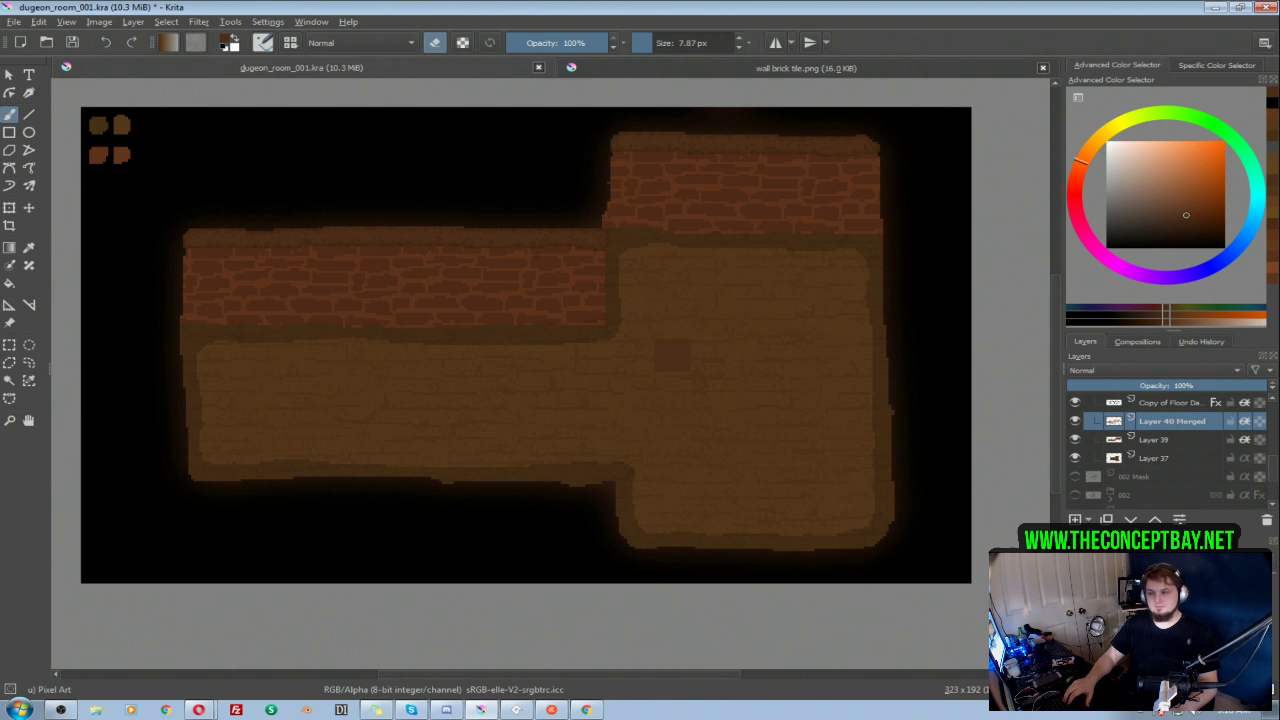
{"action": "key", "text": "ctrl+shift+z"}
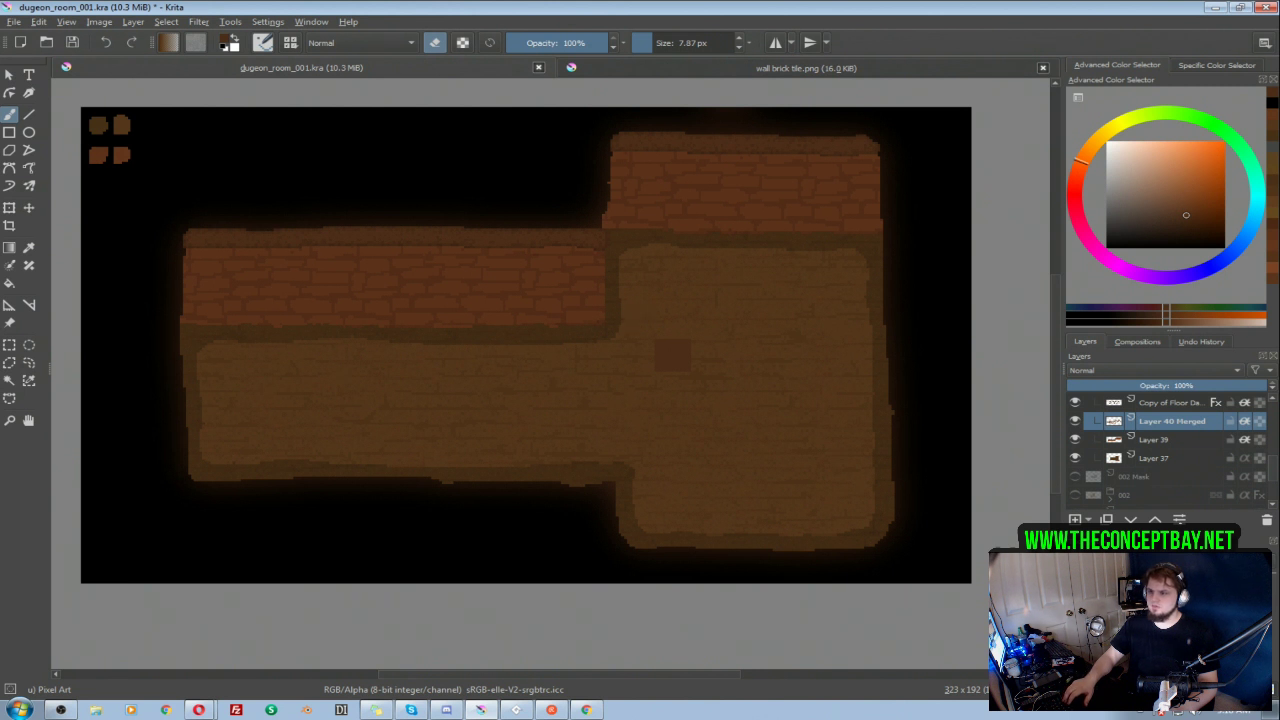
{"action": "key", "text": "Delete"}
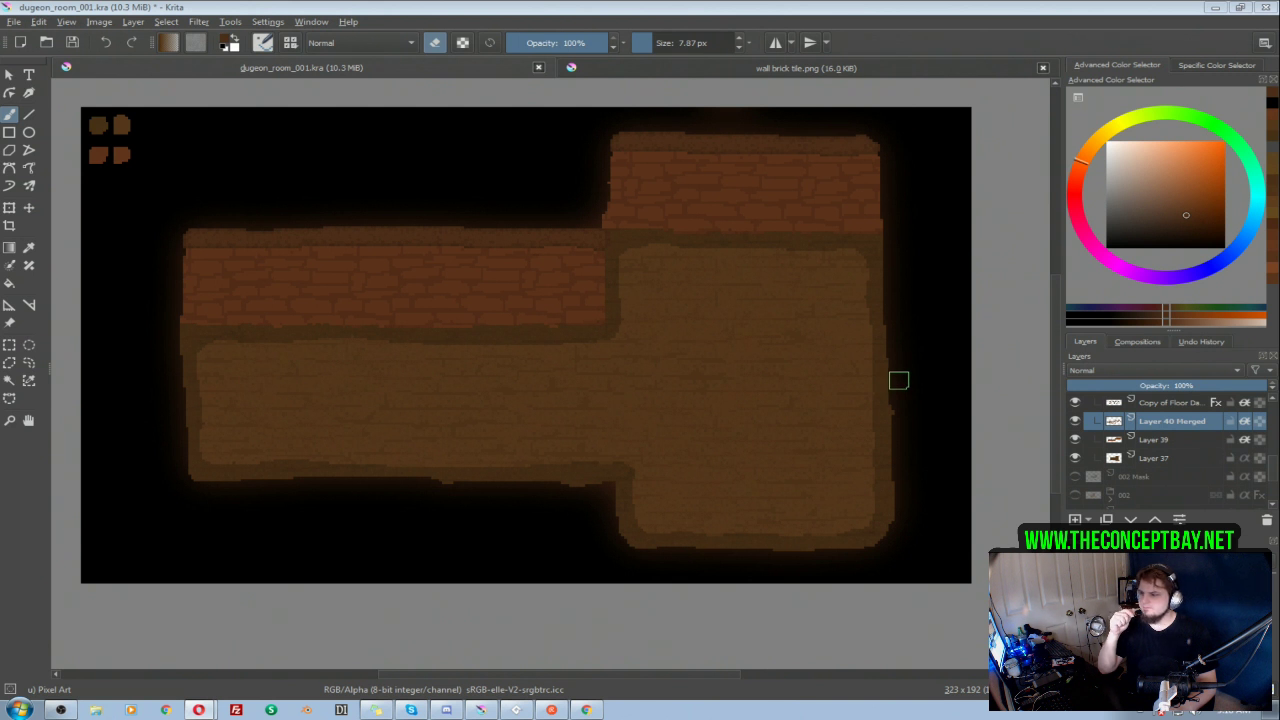
Step: Show room 002 and toggle the Layer 38 room to compare their walls, leaving only room 002 displayed
{"action": "scroll", "coordinate": [1184, 438], "scroll_direction": "up", "scroll_amount": 3}
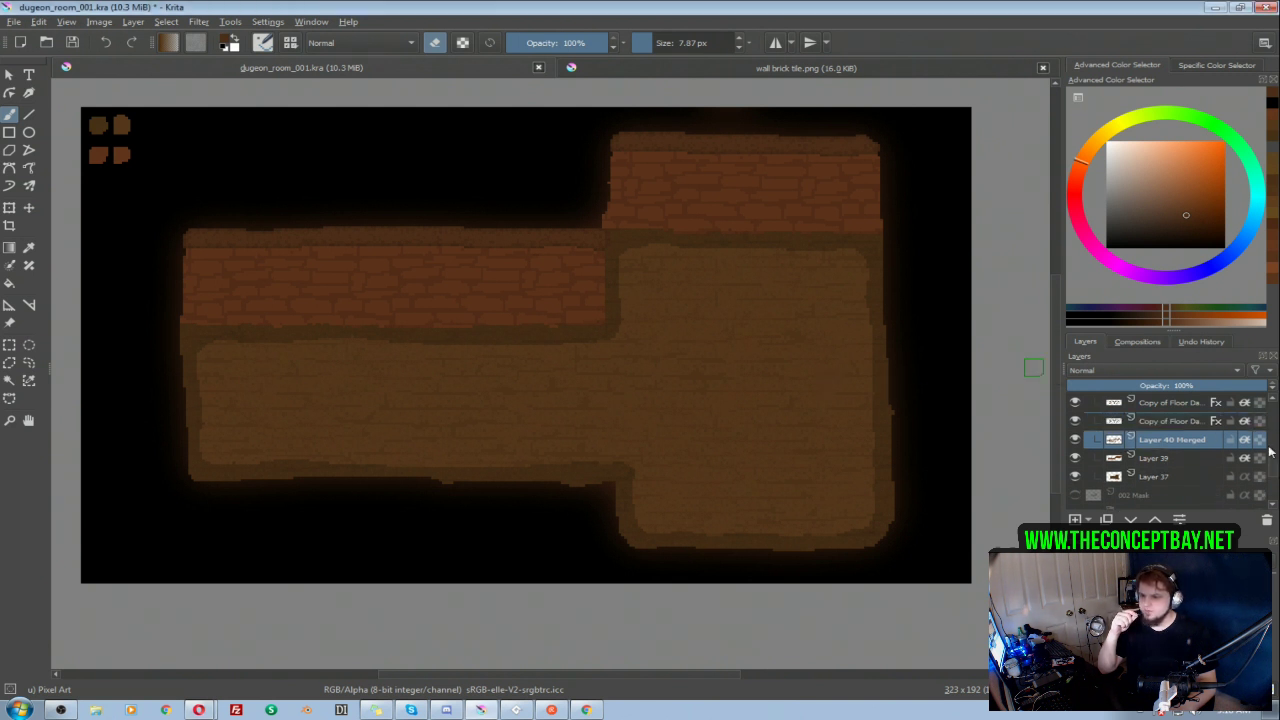
{"action": "scroll", "coordinate": [1184, 438], "scroll_direction": "up", "scroll_amount": 5}
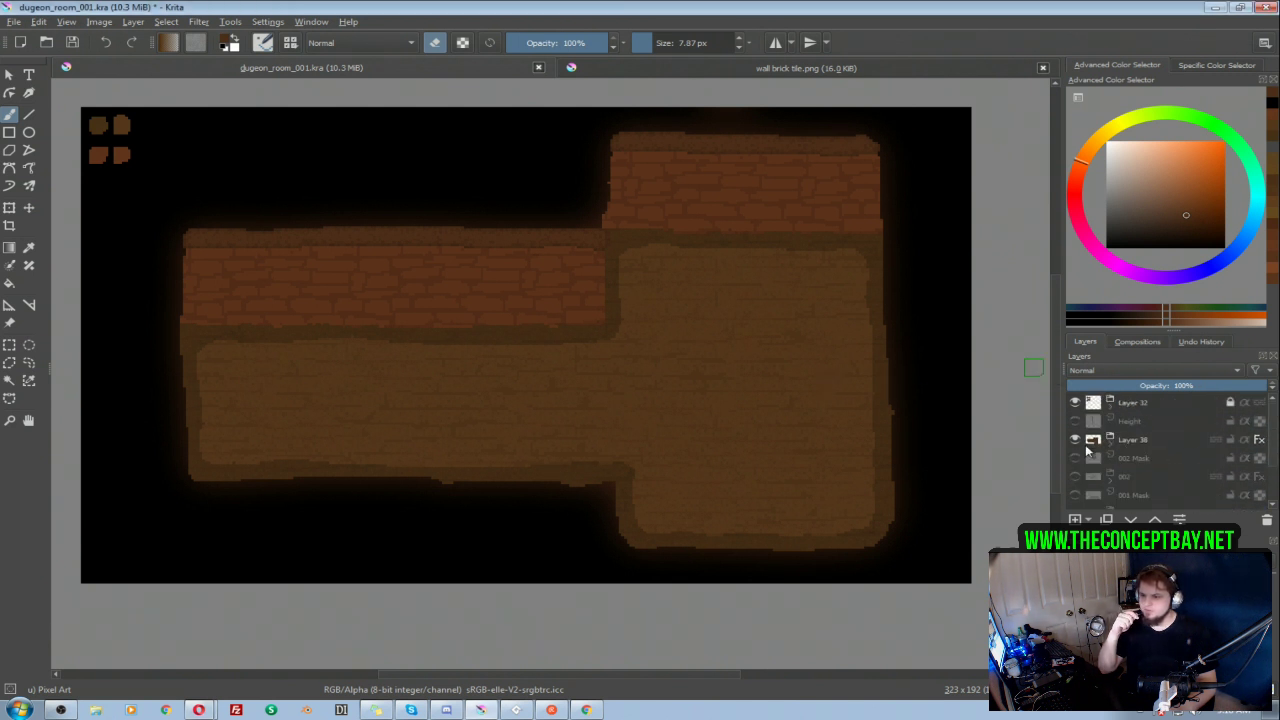
{"action": "left_click", "coordinate": [1075, 440]}
{"action": "left_click", "coordinate": [1075, 476]}
{"action": "left_click", "coordinate": [1075, 440]}
{"action": "left_click", "coordinate": [1075, 440]}
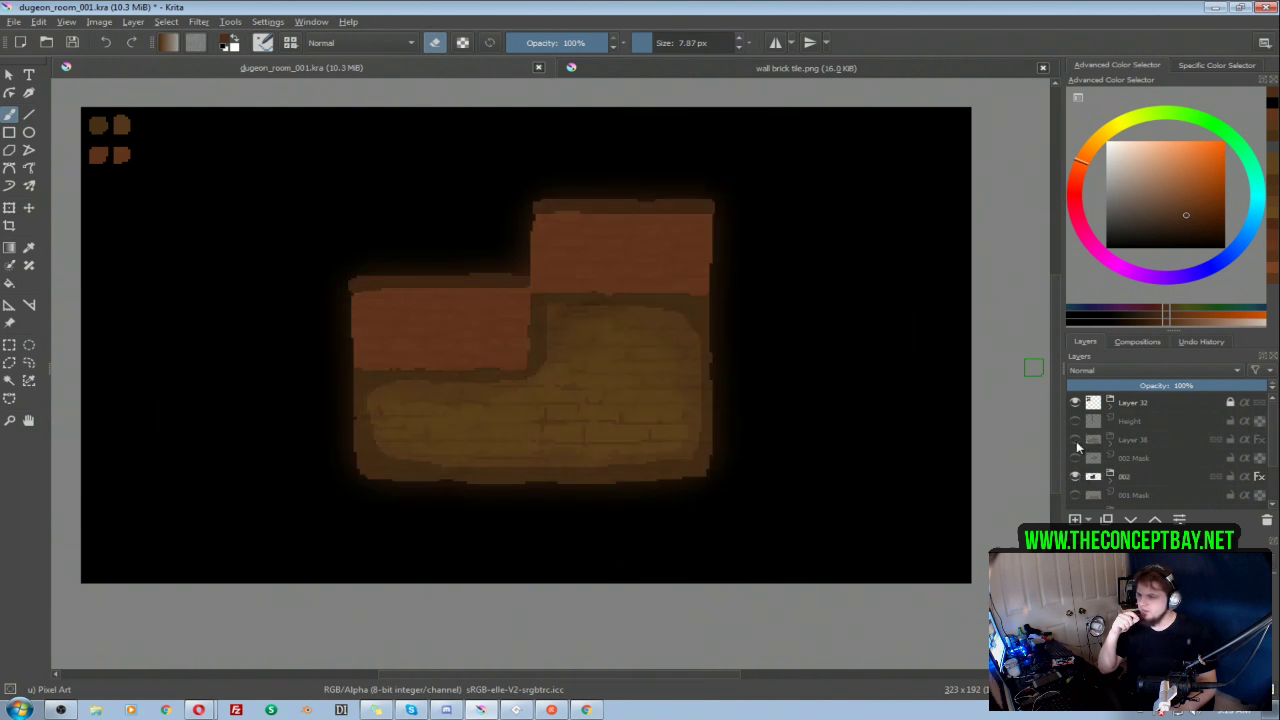
{"action": "left_click", "coordinate": [1075, 440]}
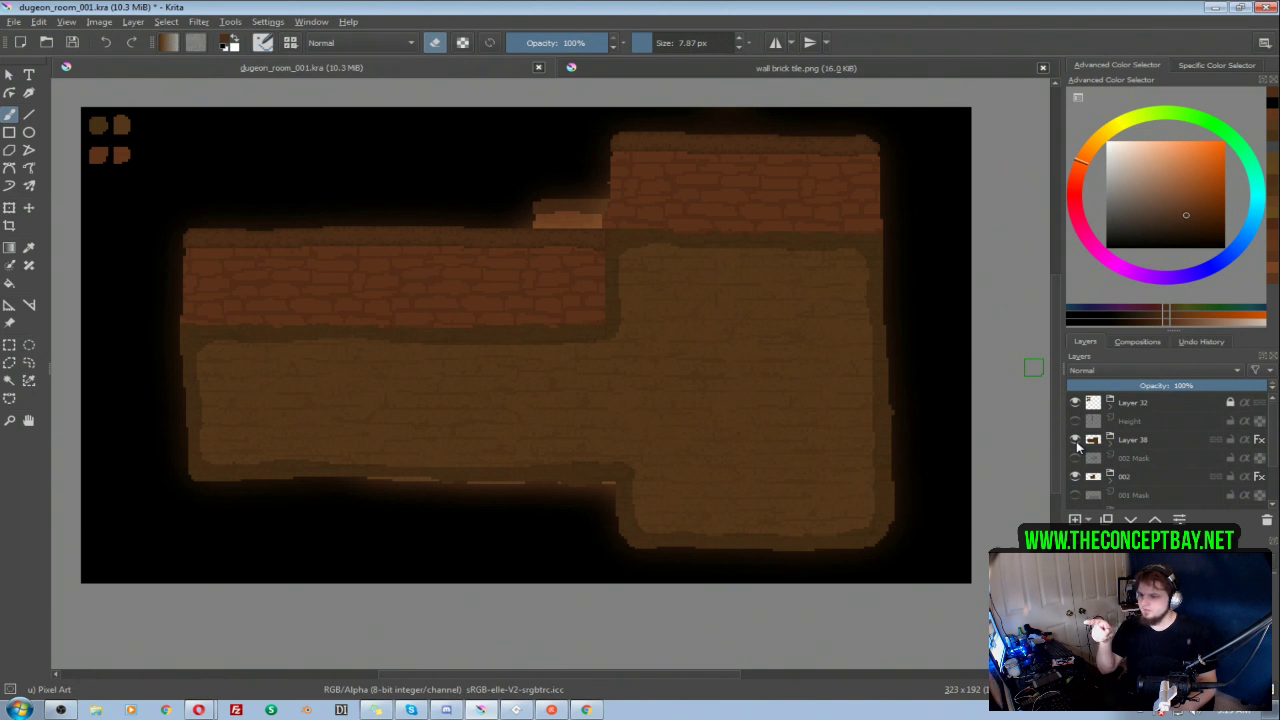
{"action": "left_click", "coordinate": [1075, 440]}
Step: Darken the wall brick detail on Layer 27 Merged in group 002 by setting its lightness to -11
{"action": "left_click", "coordinate": [1110, 478]}
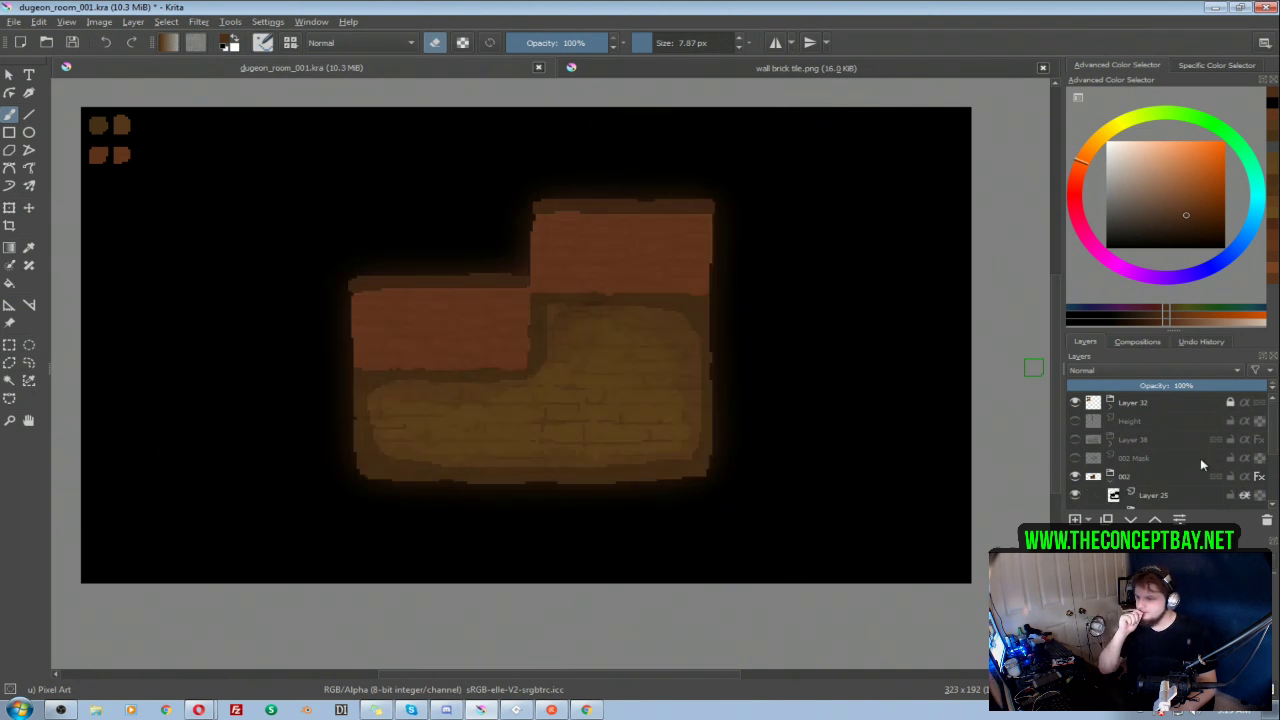
{"action": "scroll", "coordinate": [1200, 461], "scroll_direction": "down", "scroll_amount": 1}
{"action": "left_click", "coordinate": [1131, 465]}
{"action": "scroll", "coordinate": [1133, 470], "scroll_direction": "down", "scroll_amount": 1}
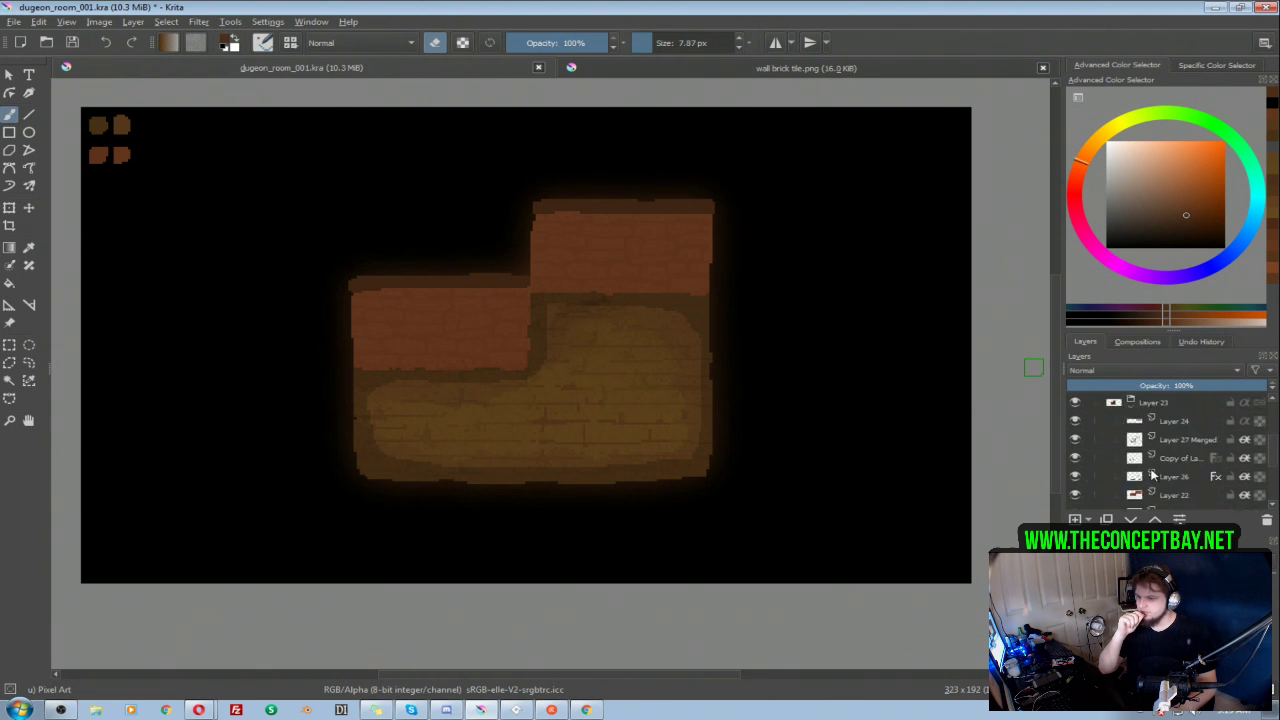
{"action": "left_click", "coordinate": [1160, 442]}
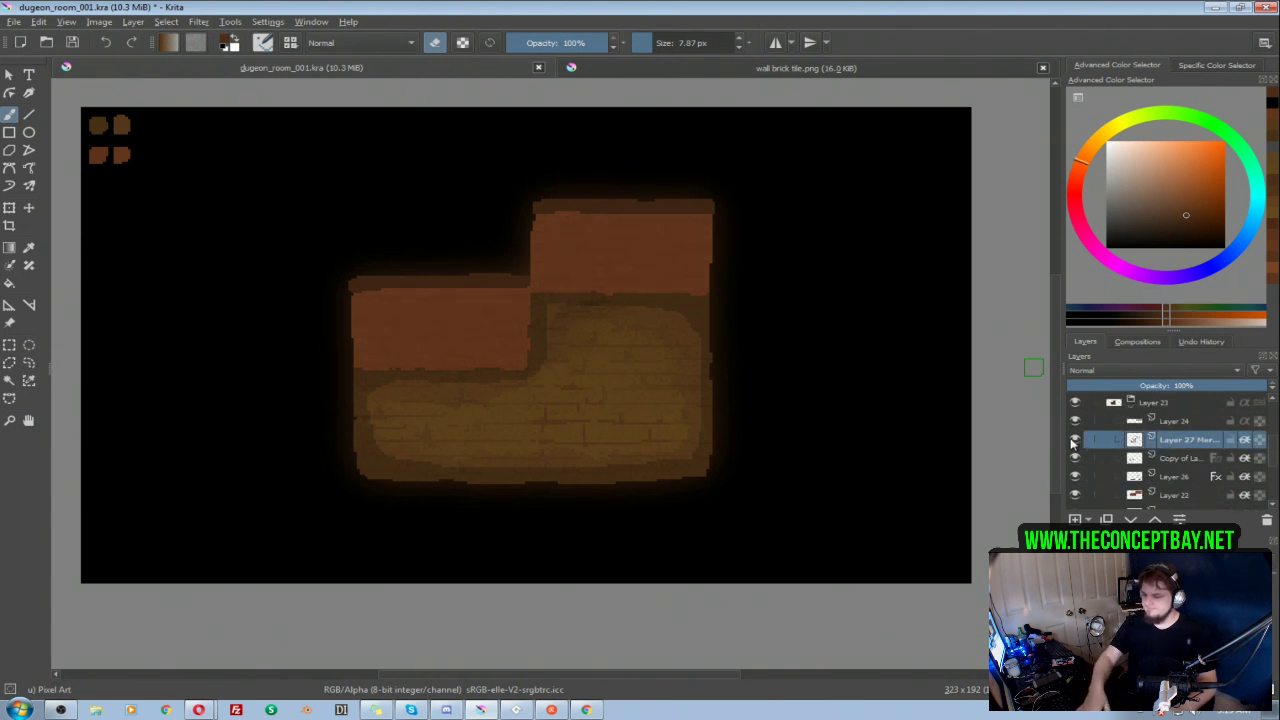
{"action": "key", "text": "ctrl+u"}
{"action": "left_click_drag", "start_coordinate": [1014, 175], "coordinate": [1005, 183]}
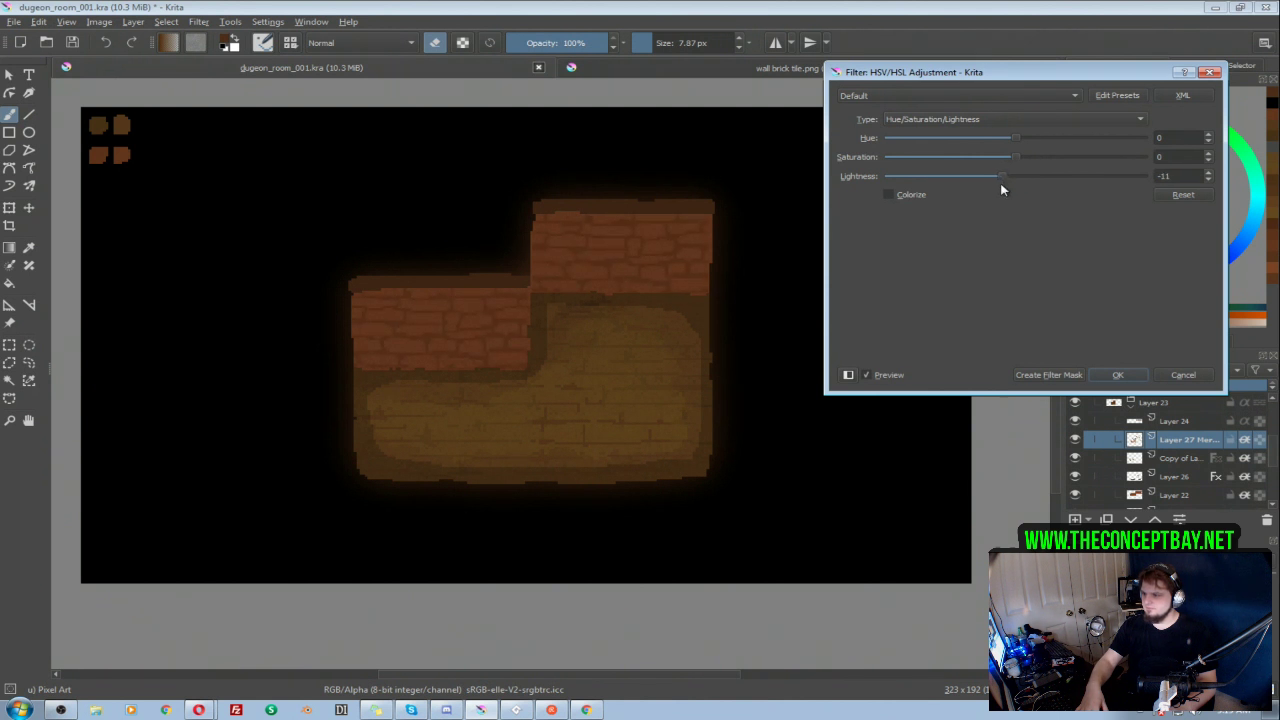
{"action": "left_click", "coordinate": [1118, 375]}
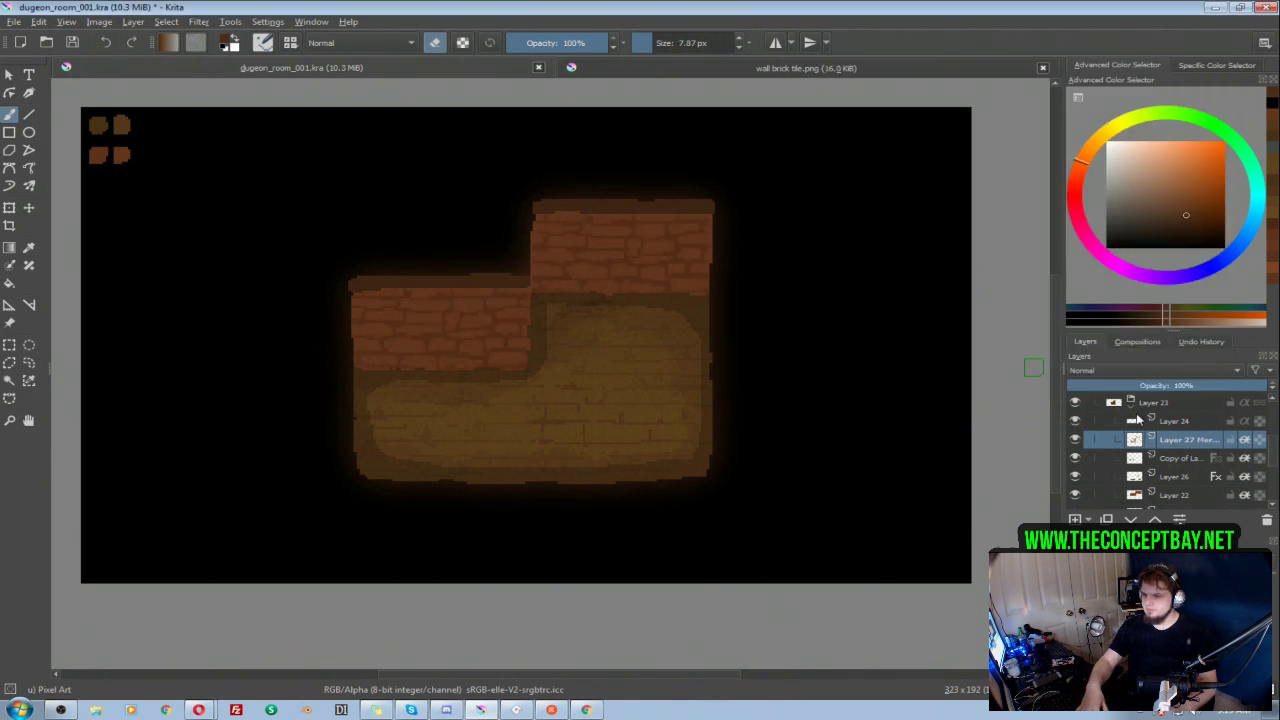
Step: Toggle the room masks and the Layer 38 room to compare the new room's walls with room 002
{"action": "scroll", "coordinate": [1135, 418], "scroll_direction": "up", "scroll_amount": 2}
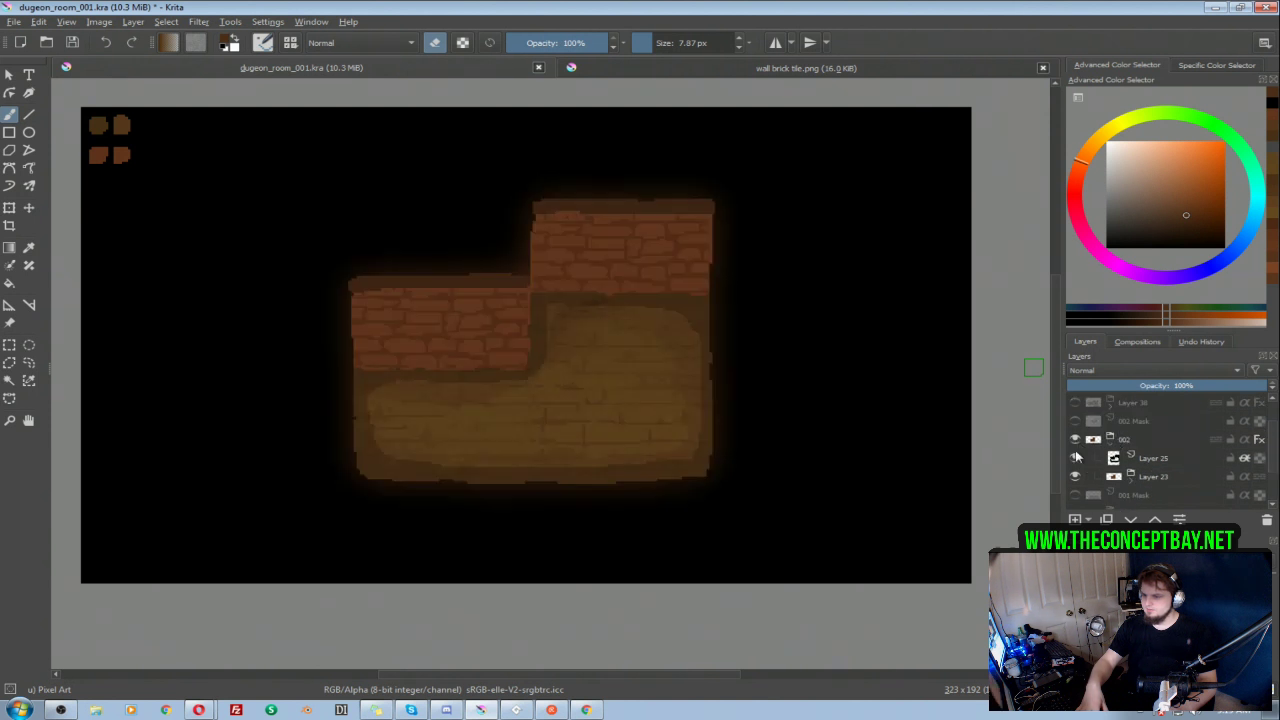
{"action": "left_click", "coordinate": [1076, 495]}
{"action": "left_click", "coordinate": [1076, 495]}
{"action": "left_click", "coordinate": [1075, 421]}
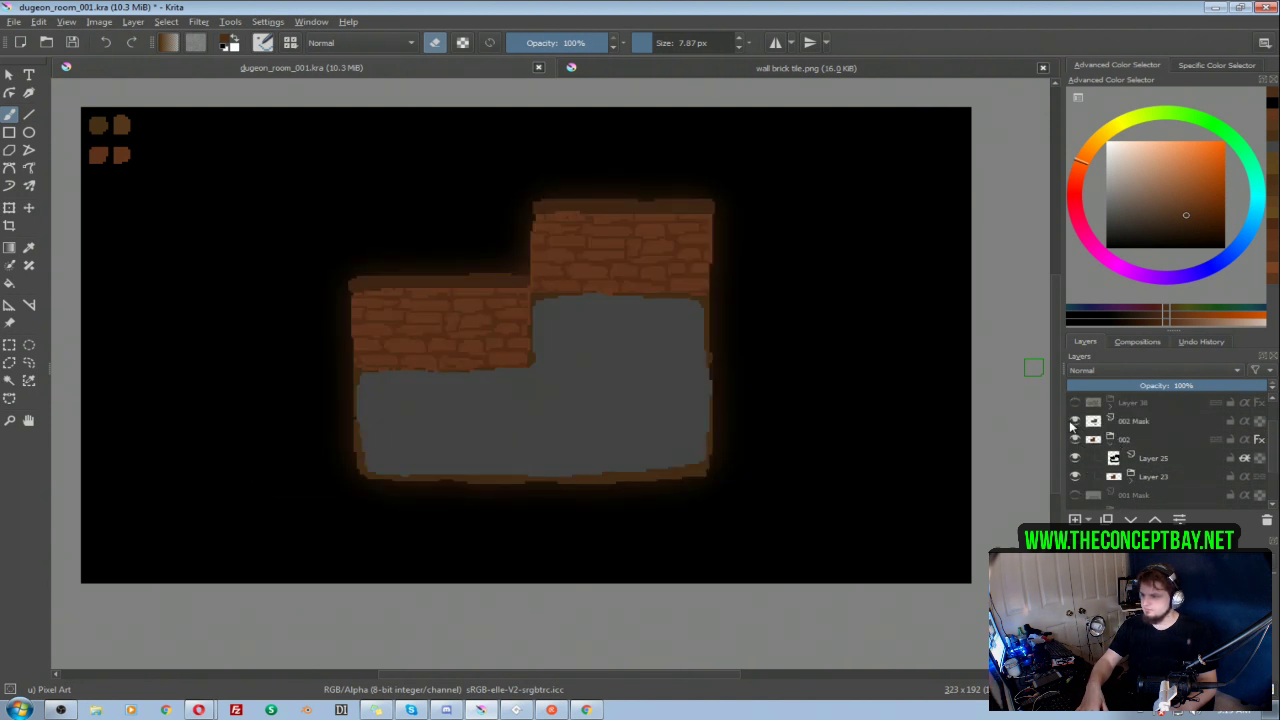
{"action": "left_click", "coordinate": [1075, 421]}
{"action": "left_click", "coordinate": [1074, 403]}
{"action": "left_click", "coordinate": [1074, 403]}
{"action": "left_click", "coordinate": [1074, 403]}
{"action": "left_click", "coordinate": [1074, 403]}
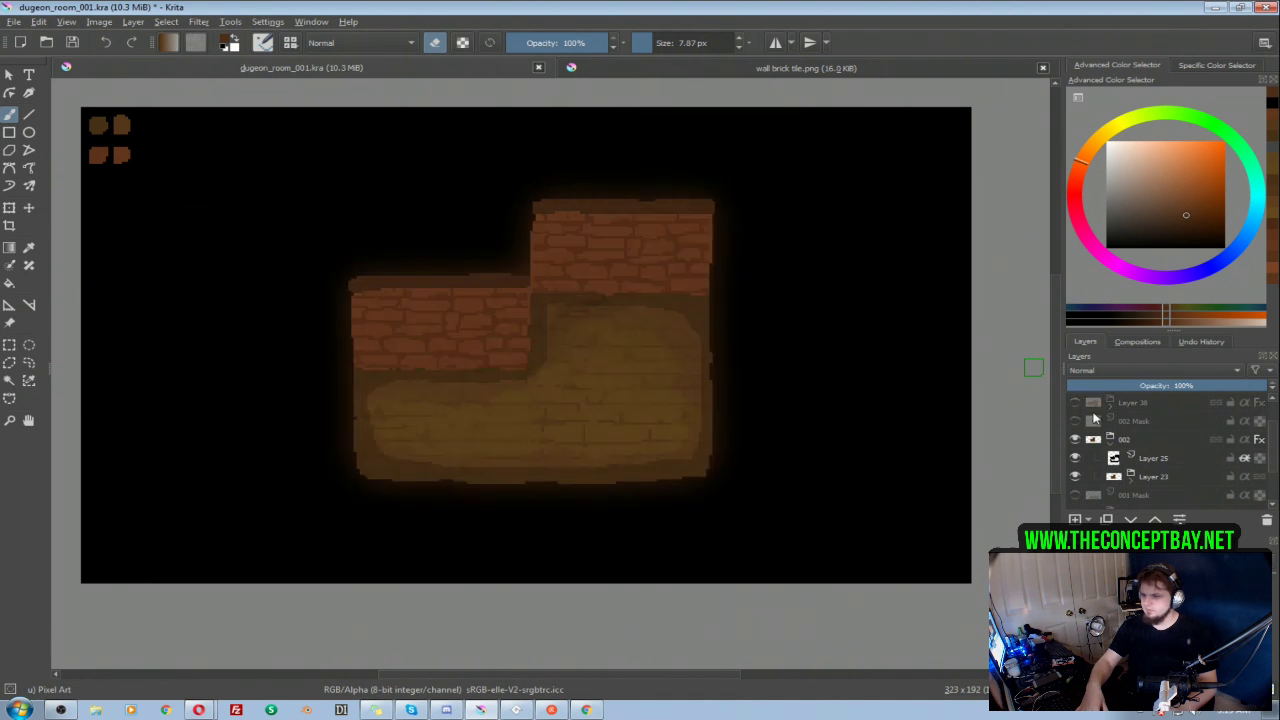
Step: Collapse and hide group 002, check the 001 mask, and show room 001 on its own
{"action": "left_click", "coordinate": [1110, 444]}
{"action": "scroll", "coordinate": [1110, 444], "scroll_direction": "down", "scroll_amount": 1}
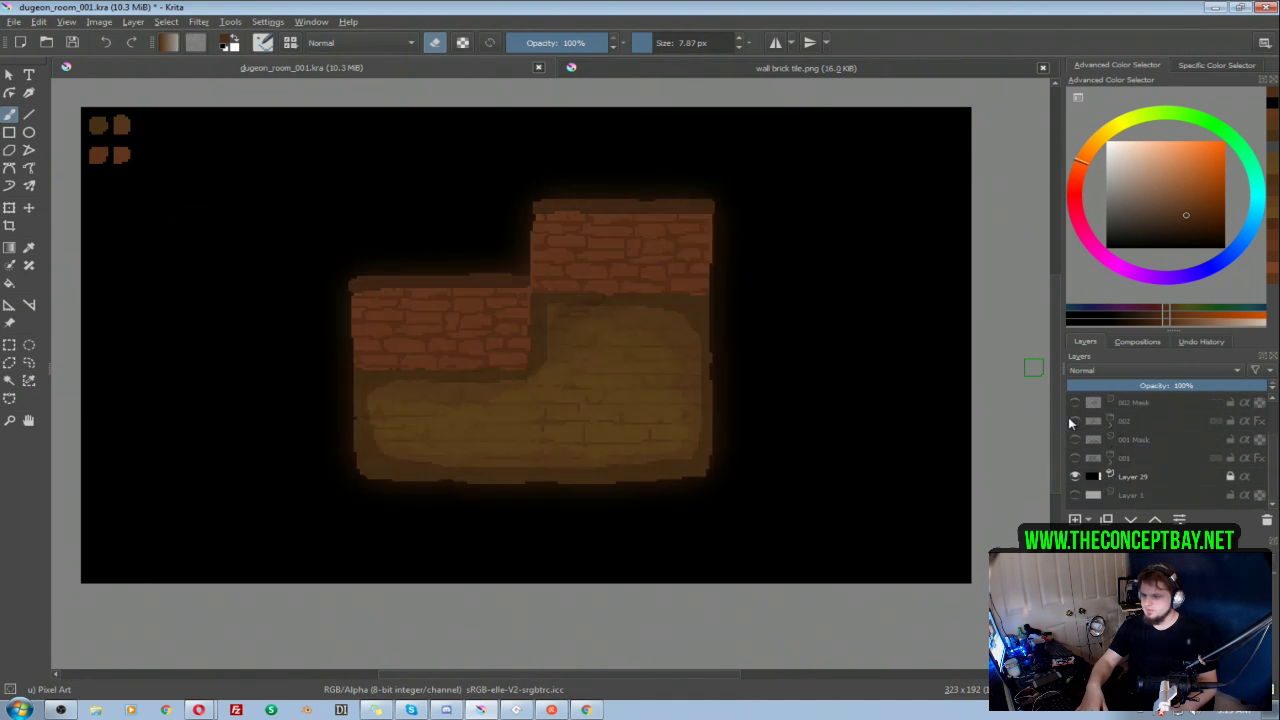
{"action": "left_click", "coordinate": [1075, 421]}
{"action": "left_click", "coordinate": [1075, 440]}
{"action": "left_click", "coordinate": [1075, 440]}
{"action": "left_click", "coordinate": [1075, 458]}
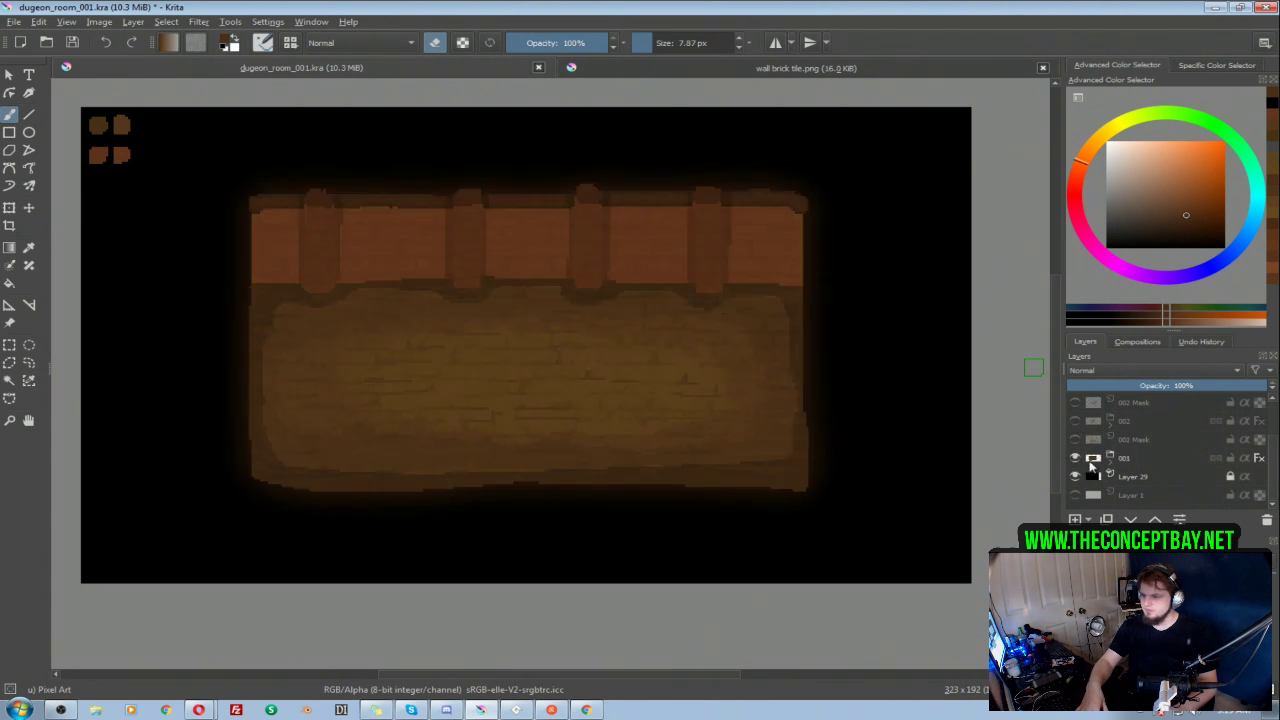
Step: Expand group 001 and toggle its layers to locate the ones holding the wall brick detail
{"action": "left_click", "coordinate": [1110, 463]}
{"action": "scroll", "coordinate": [1114, 468], "scroll_direction": "down", "scroll_amount": 3}
{"action": "left_click", "coordinate": [1152, 476]}
{"action": "scroll", "coordinate": [1146, 477], "scroll_direction": "up", "scroll_amount": 3}
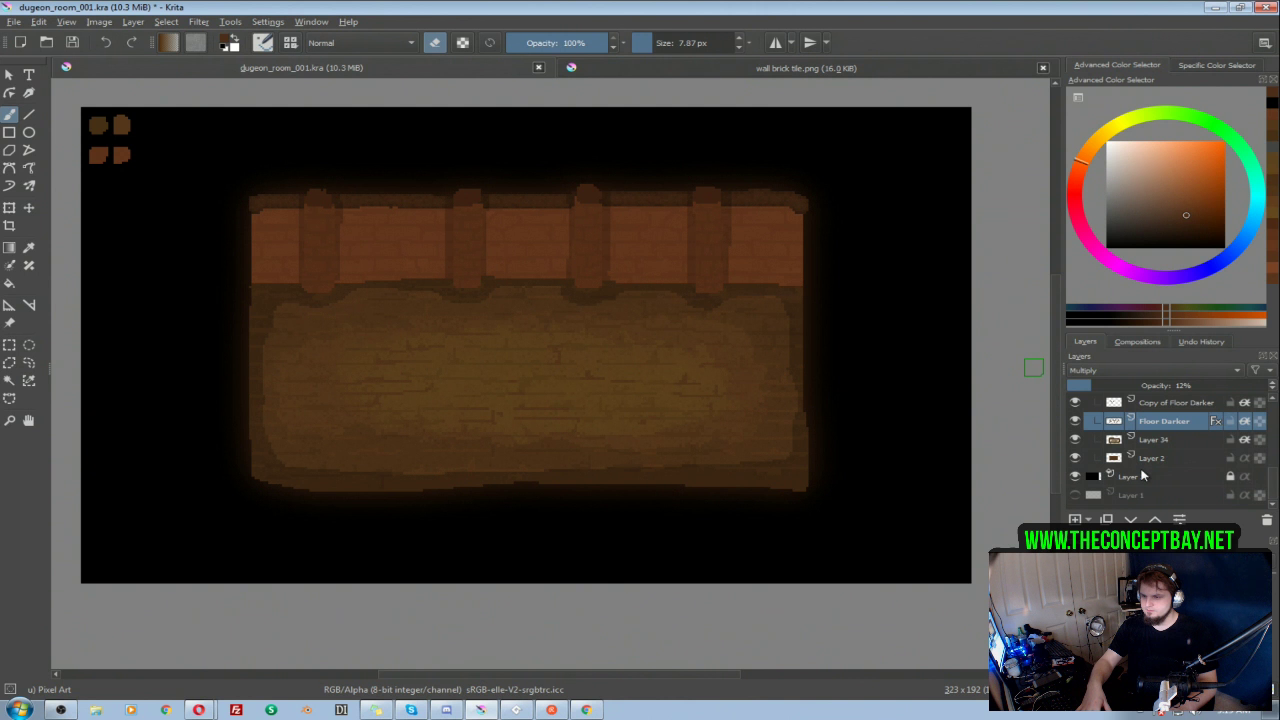
{"action": "left_click", "coordinate": [1075, 477]}
{"action": "left_click", "coordinate": [1075, 477]}
{"action": "left_click", "coordinate": [1076, 496]}
{"action": "left_click", "coordinate": [1076, 496]}
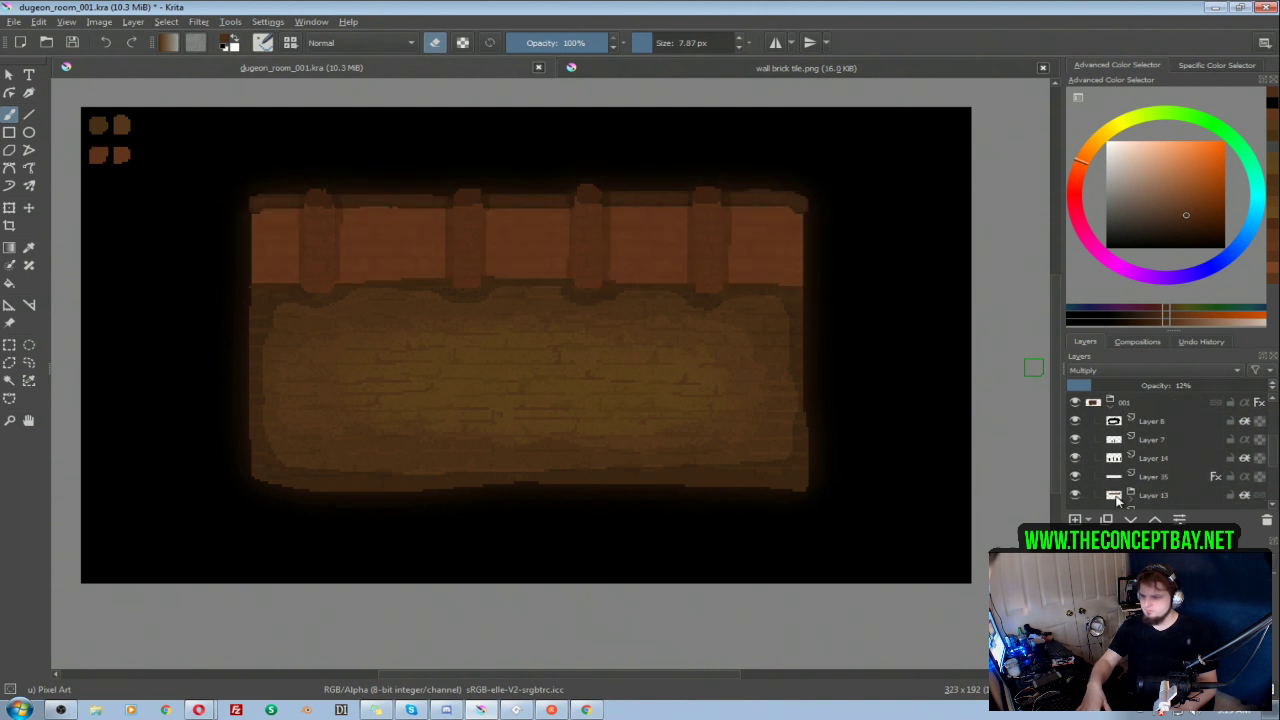
{"action": "scroll", "coordinate": [1136, 502], "scroll_direction": "down", "scroll_amount": 3}
{"action": "scroll", "coordinate": [1193, 477], "scroll_direction": "up", "scroll_amount": 1}
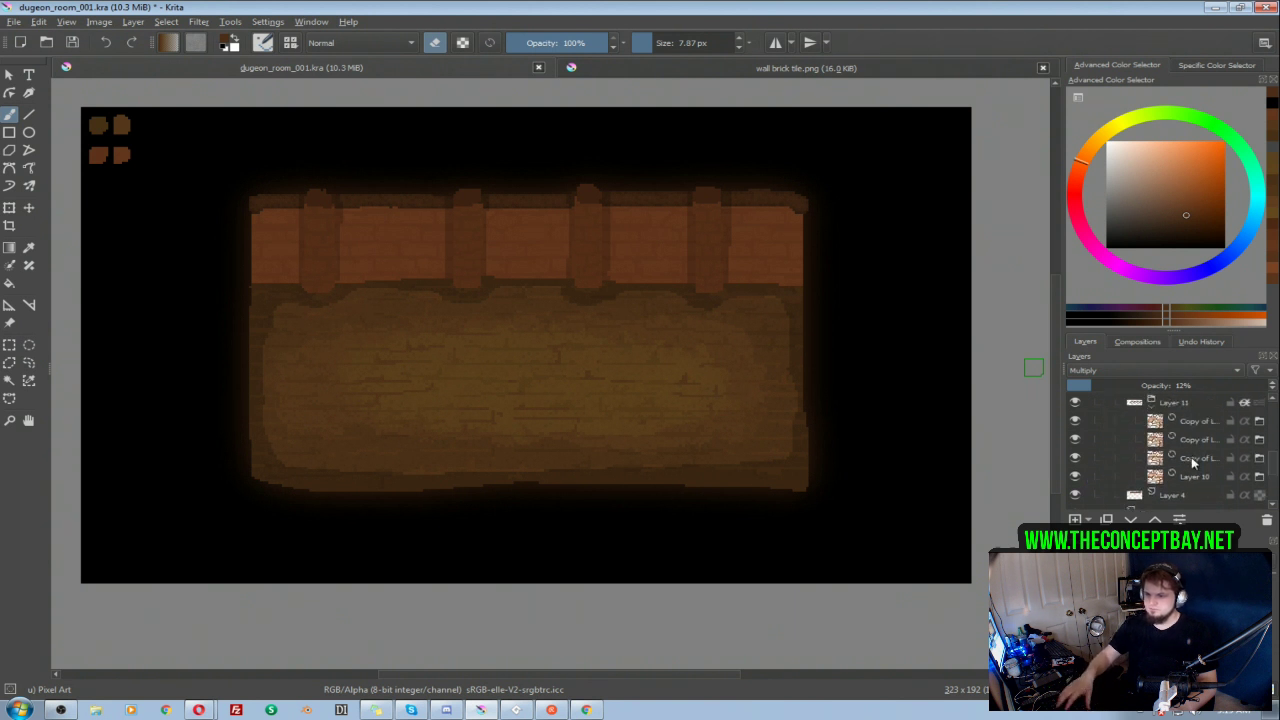
Step: Add a paint layer inside the Layer 11 group and merge the group's brick layers into one layer
{"action": "left_click", "coordinate": [1198, 426]}
{"action": "left_click", "coordinate": [1076, 521]}
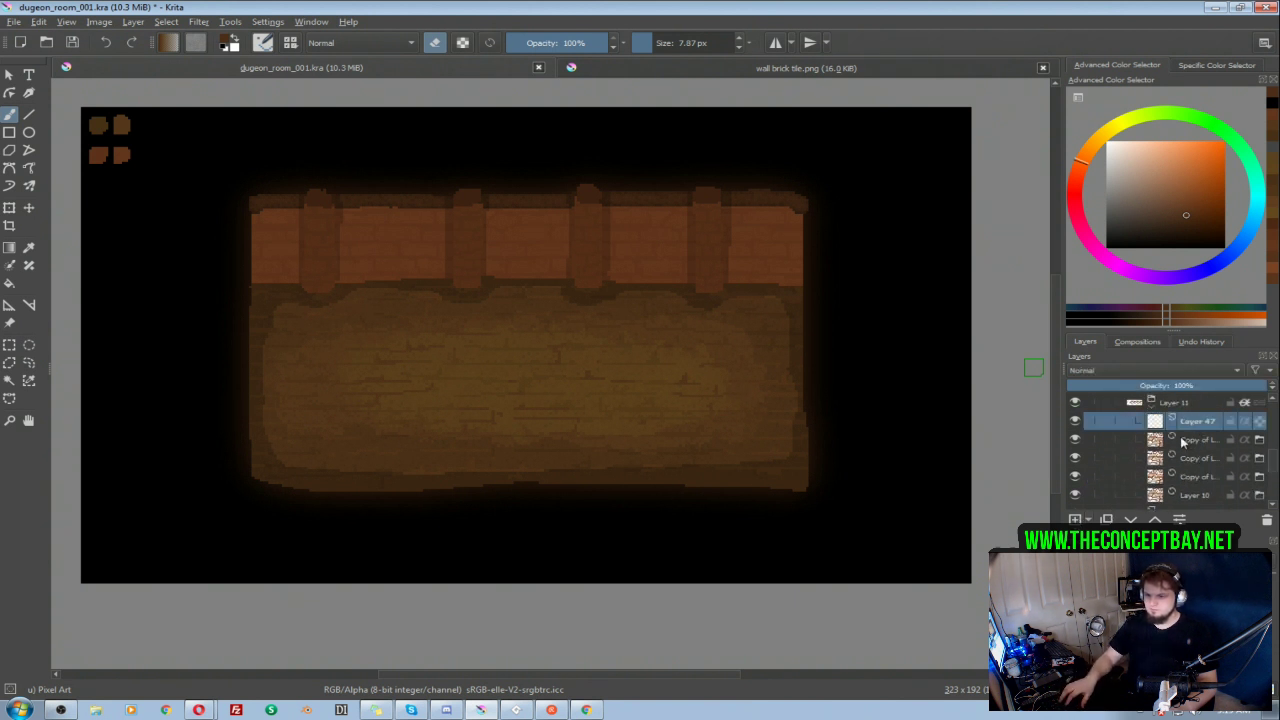
{"action": "left_click", "coordinate": [1182, 440]}
{"action": "left_click", "coordinate": [1194, 494]}
{"action": "left_click", "coordinate": [1189, 425], "text": "shift"}
{"action": "key", "text": "ctrl+e"}
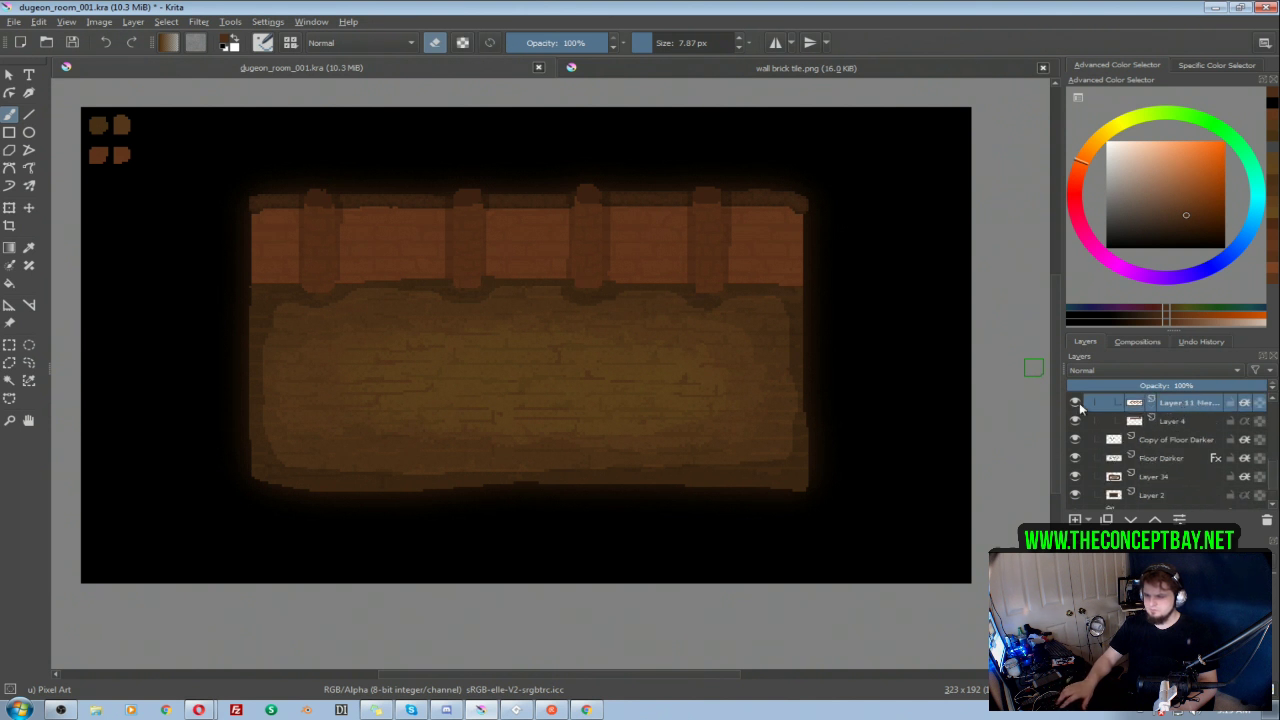
Step: Darken the merged Layer 11 brick detail in room 001 by setting its lightness to -9
{"action": "key", "text": "ctrl+u"}
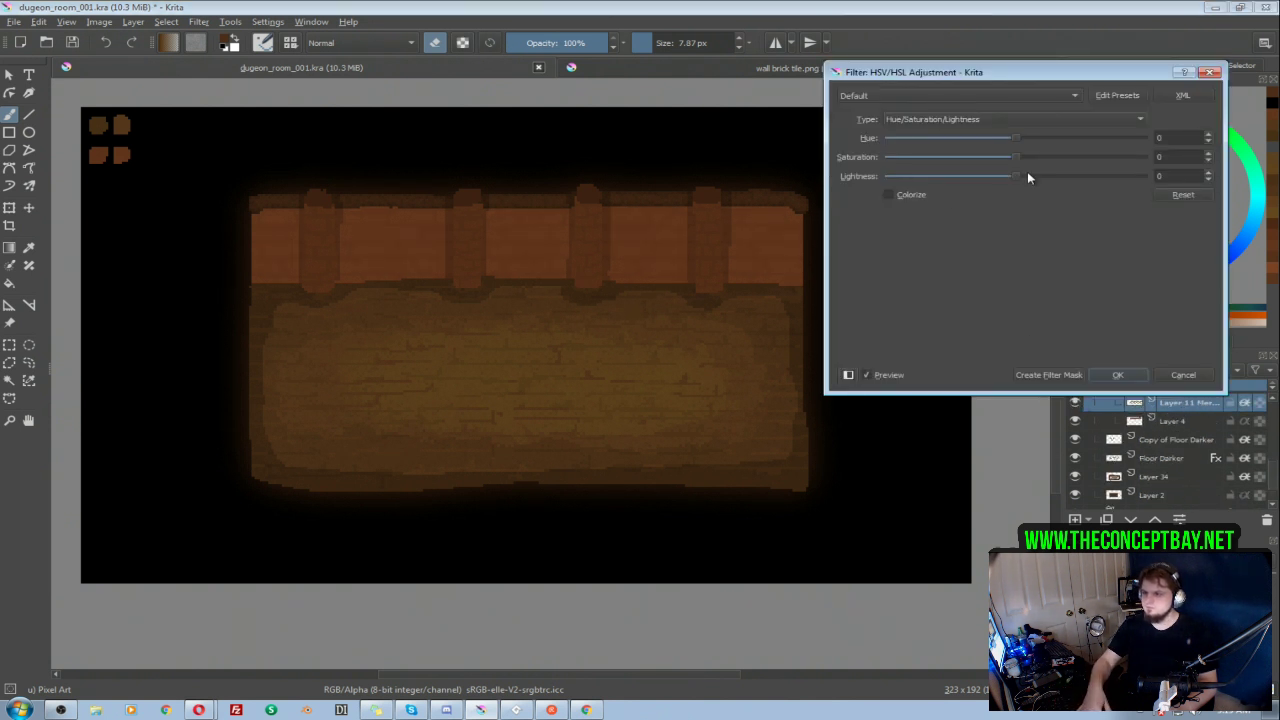
{"action": "left_click_drag", "start_coordinate": [1017, 177], "coordinate": [1010, 178]}
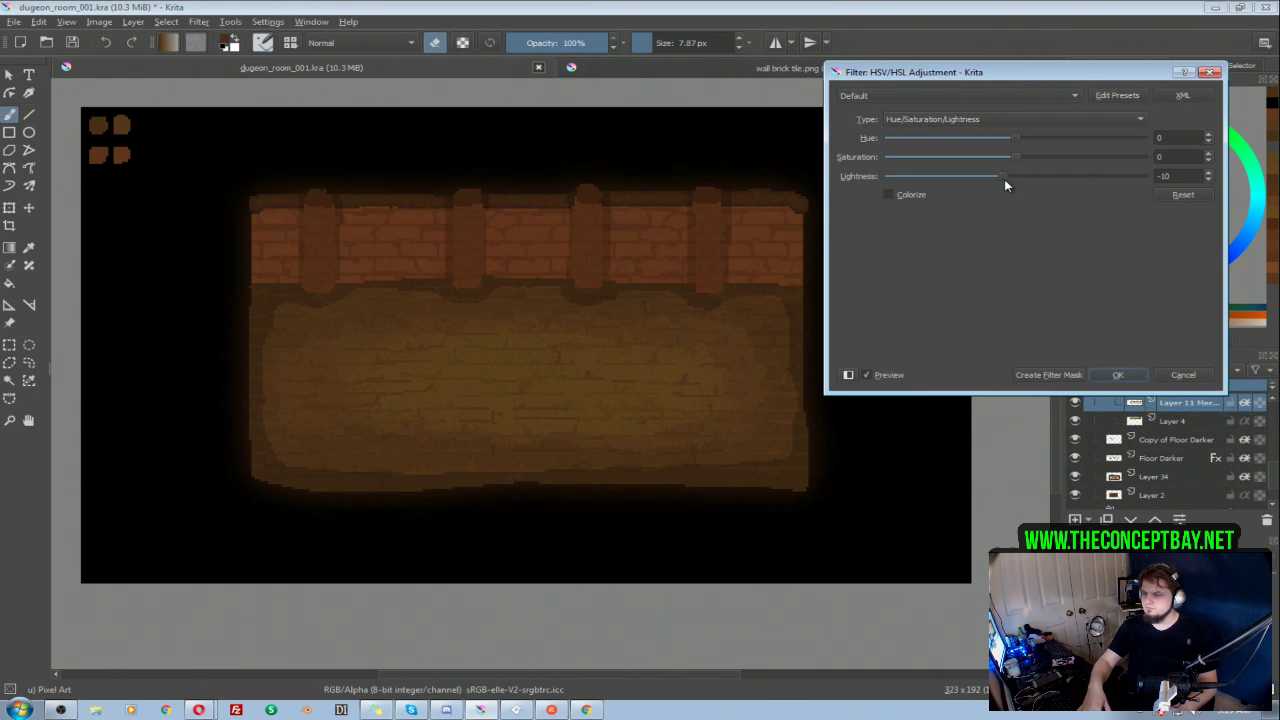
{"action": "left_click_drag", "start_coordinate": [1002, 182], "coordinate": [1006, 182]}
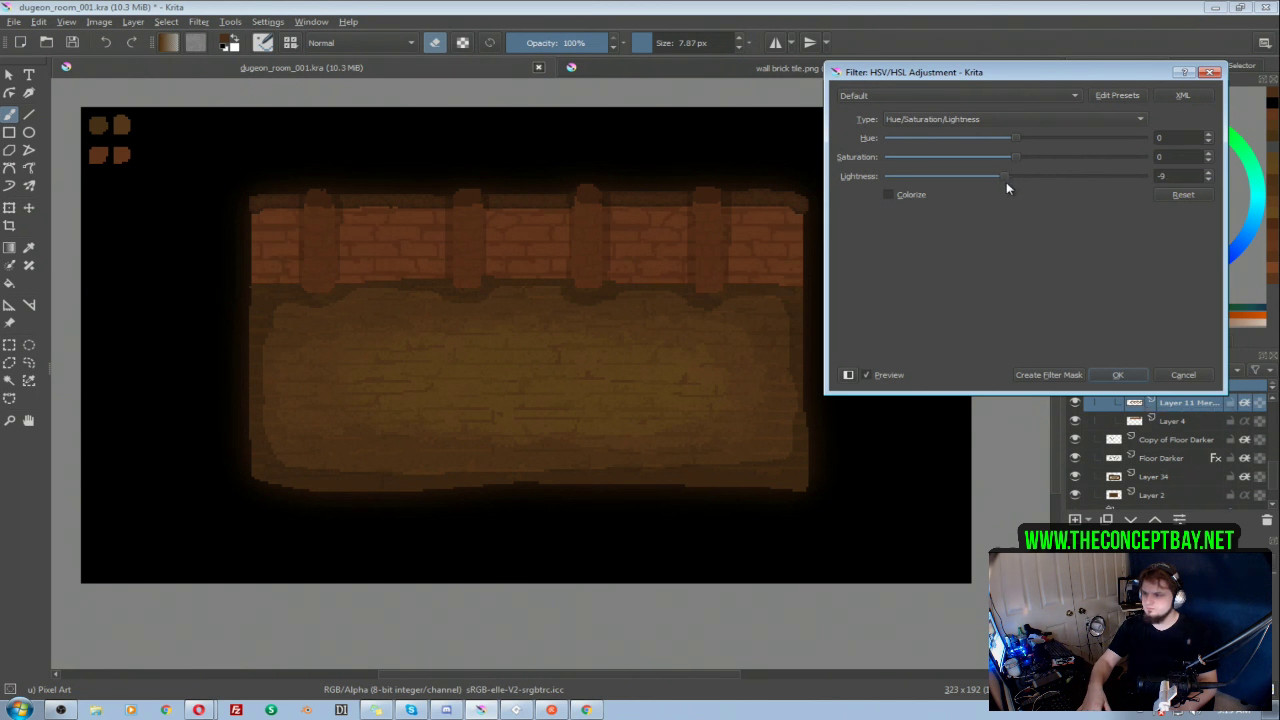
{"action": "left_click", "coordinate": [1118, 374]}
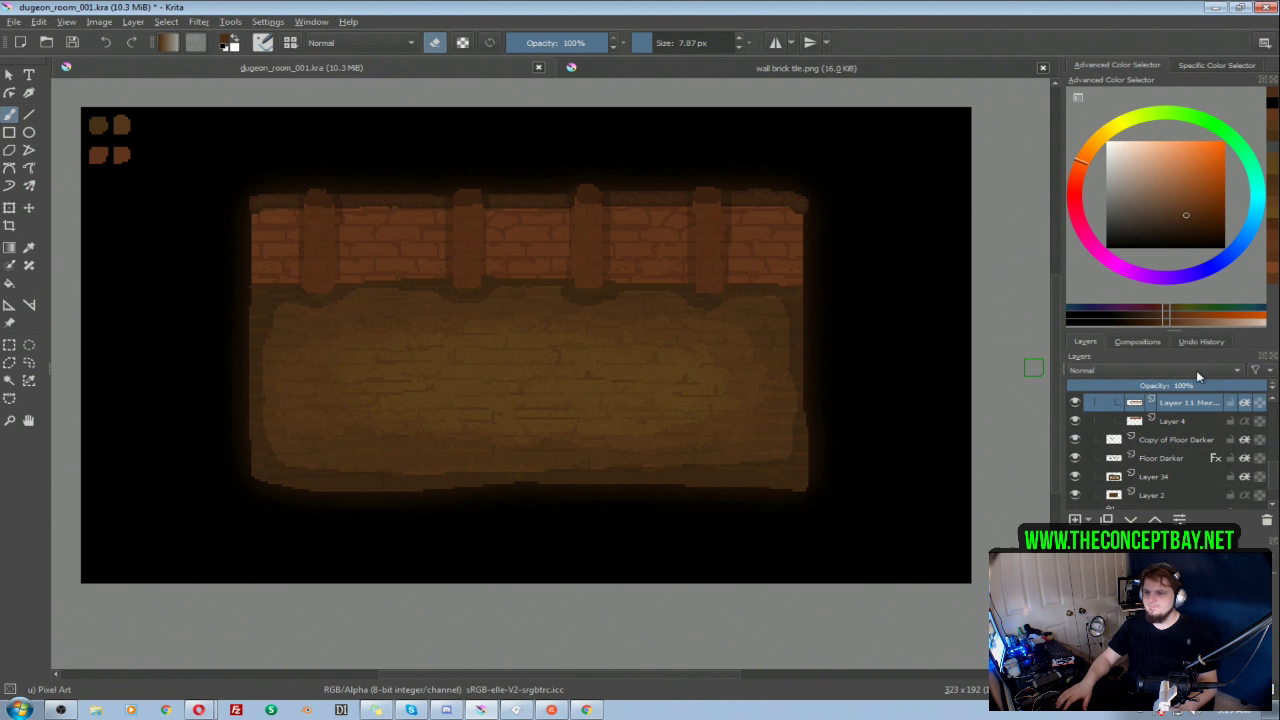
Step: Collapse and hide group 001, and show room 002 on its own to check its wall brick contrast
{"action": "scroll", "coordinate": [1114, 441], "scroll_direction": "up", "scroll_amount": 1}
{"action": "scroll", "coordinate": [1128, 450], "scroll_direction": "up", "scroll_amount": 2}
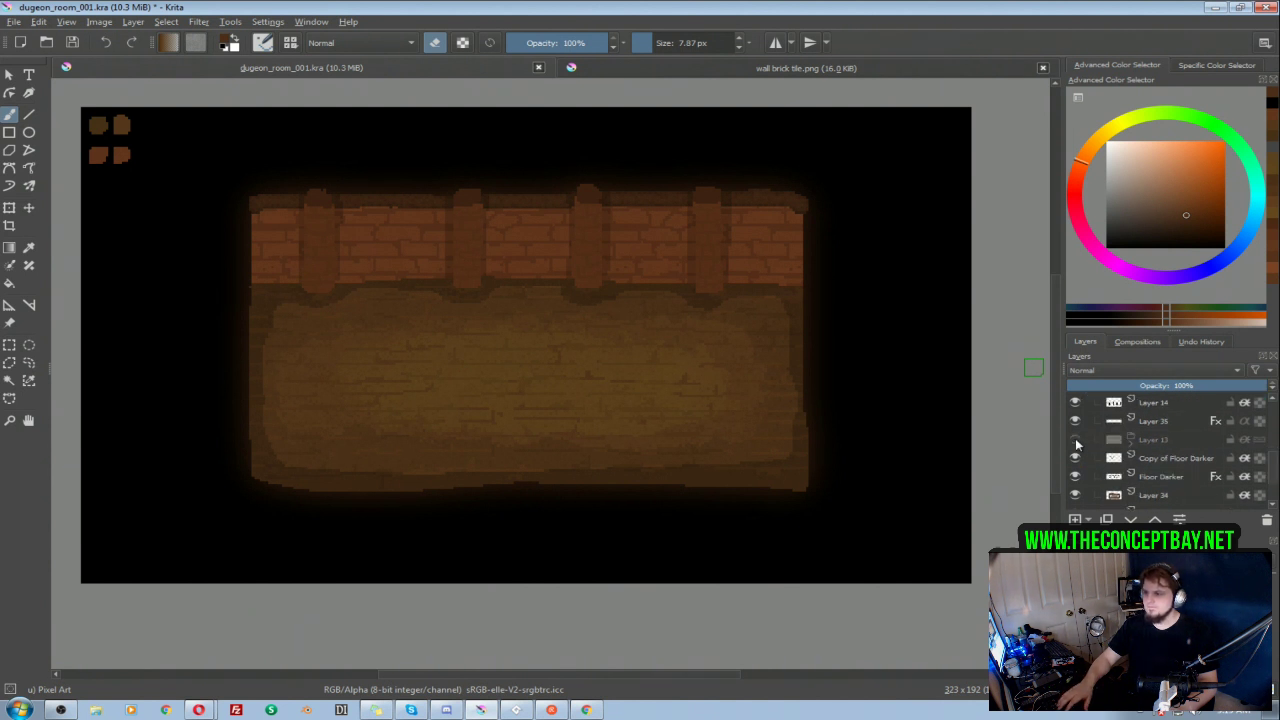
{"action": "left_click", "coordinate": [1105, 405]}
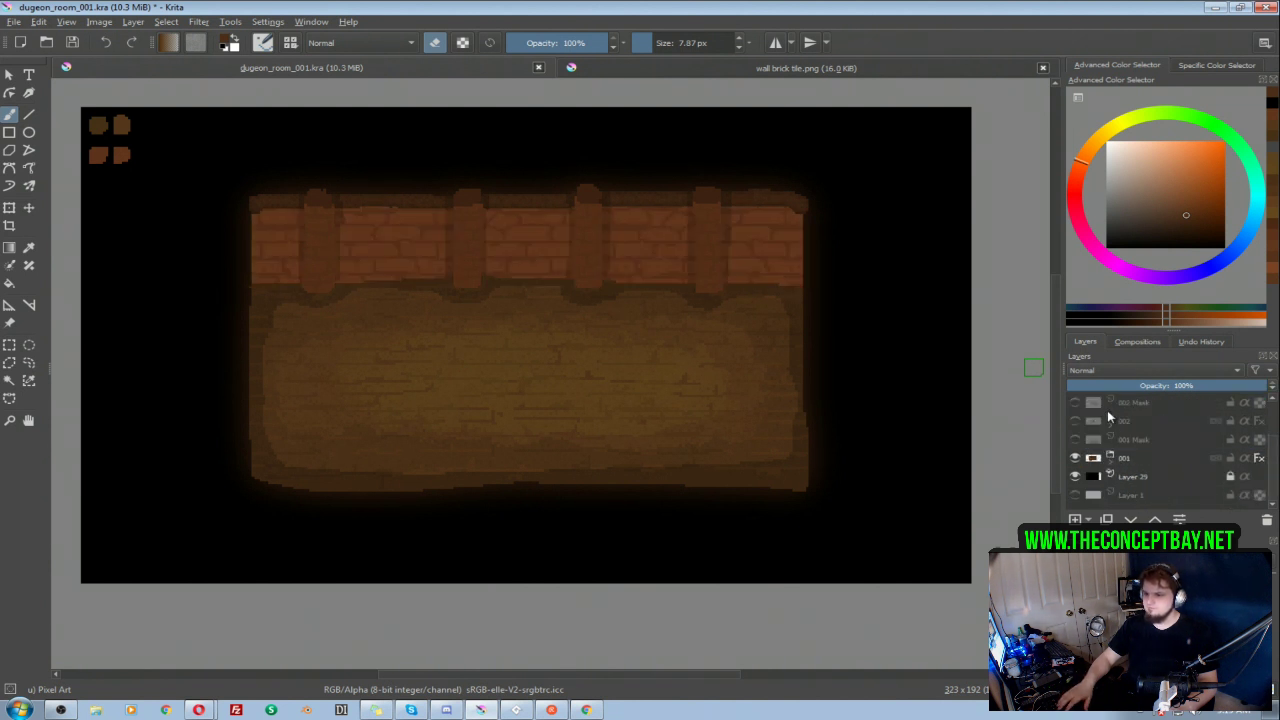
{"action": "left_click", "coordinate": [1075, 458]}
{"action": "left_click", "coordinate": [1074, 421]}
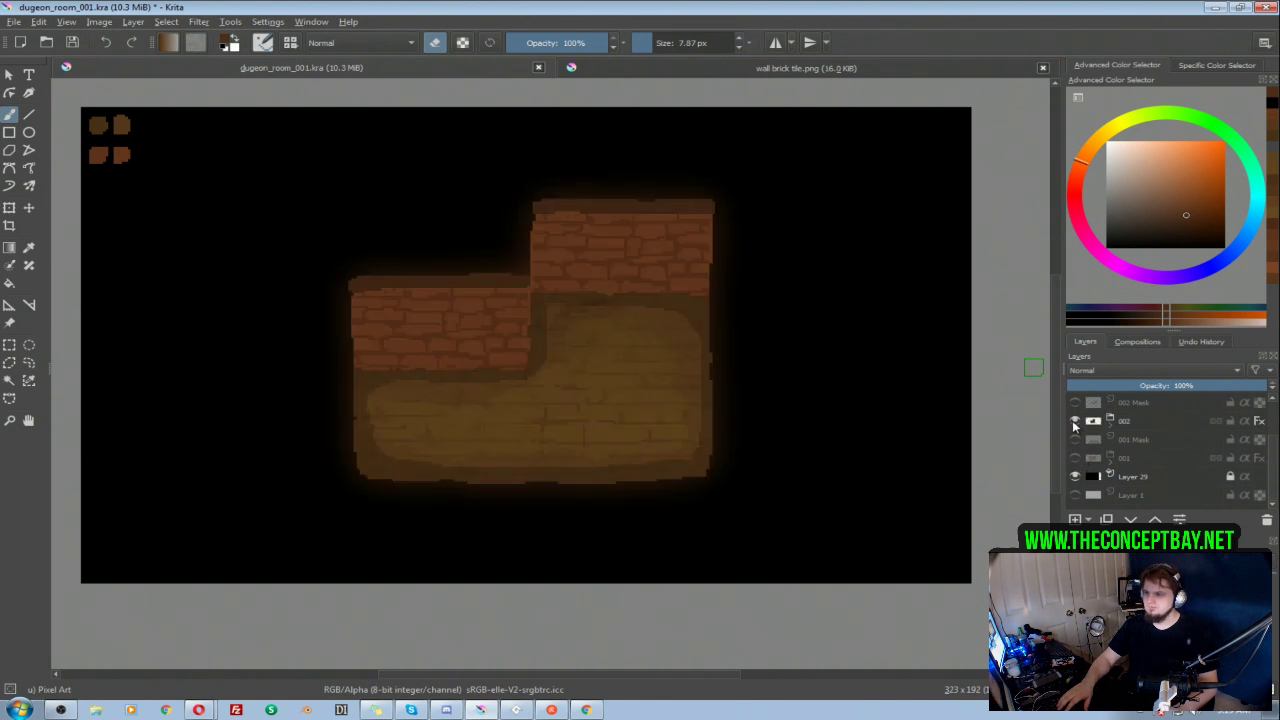
{"action": "scroll", "coordinate": [1082, 455], "scroll_direction": "up", "scroll_amount": 1}
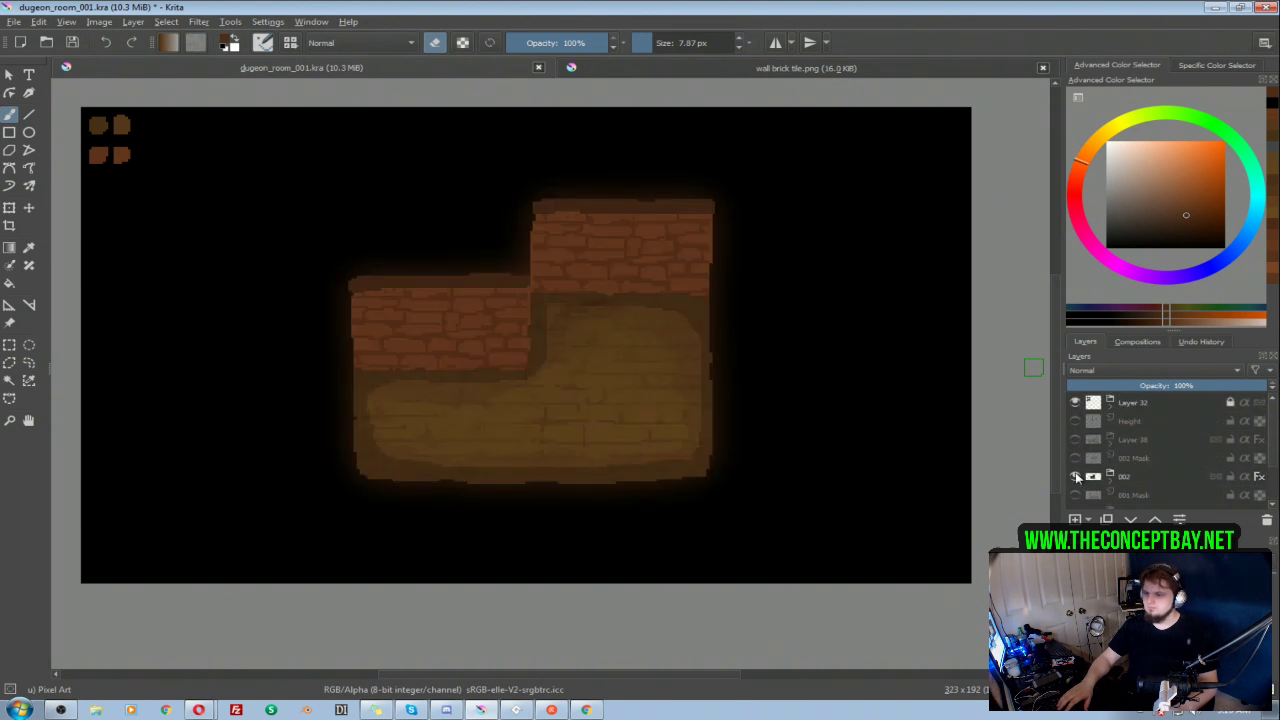
Step: Hide group 002, show the Layer 38 room group and rename it 003, toggling its visibility to check it
{"action": "left_click", "coordinate": [1075, 477]}
{"action": "left_click", "coordinate": [1075, 440]}
{"action": "left_click", "coordinate": [1075, 440]}
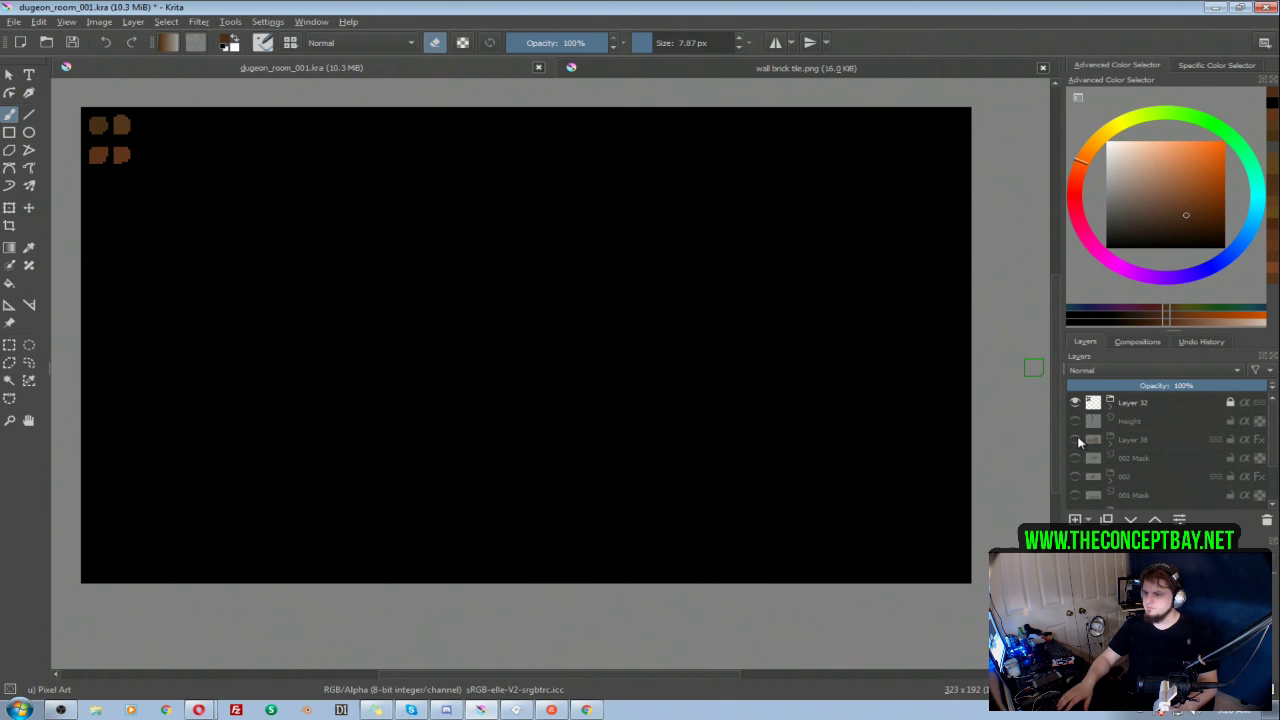
{"action": "left_click", "coordinate": [1075, 440]}
{"action": "double_click", "coordinate": [1128, 440]}
{"action": "type", "text": "003"}
{"action": "key", "text": "Return"}
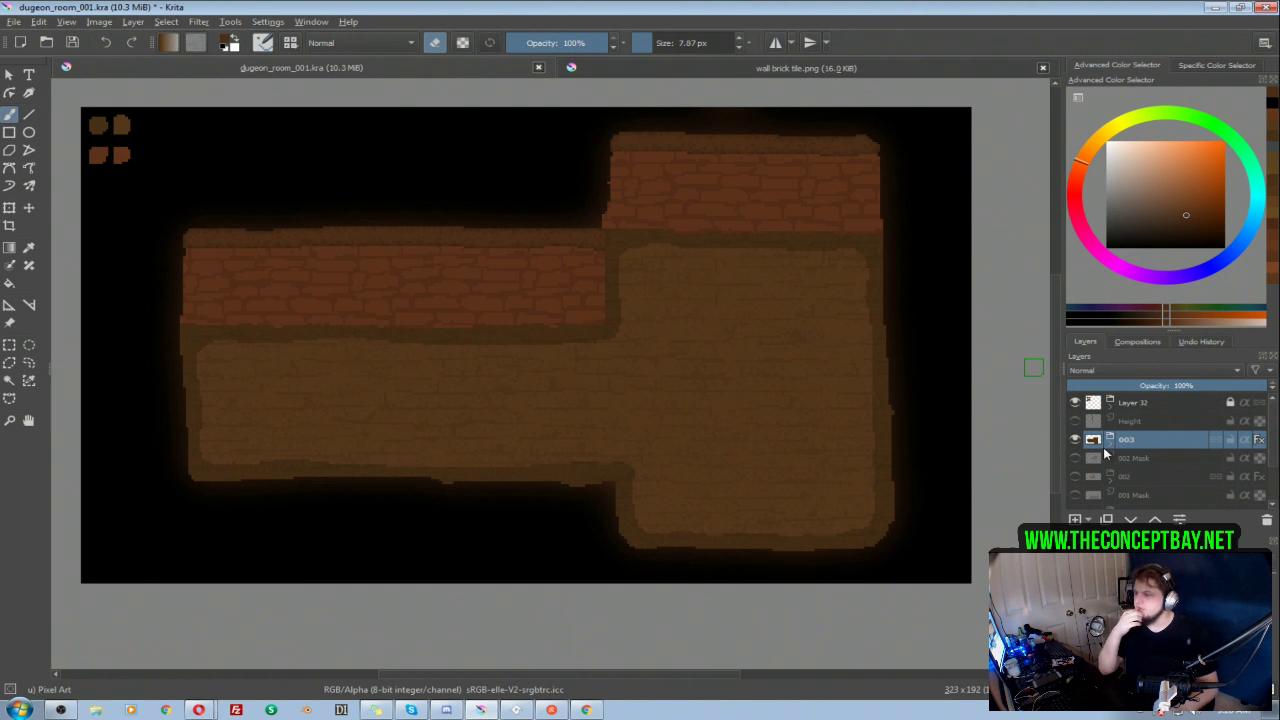
{"action": "mouse_move", "coordinate": [1104, 448]}
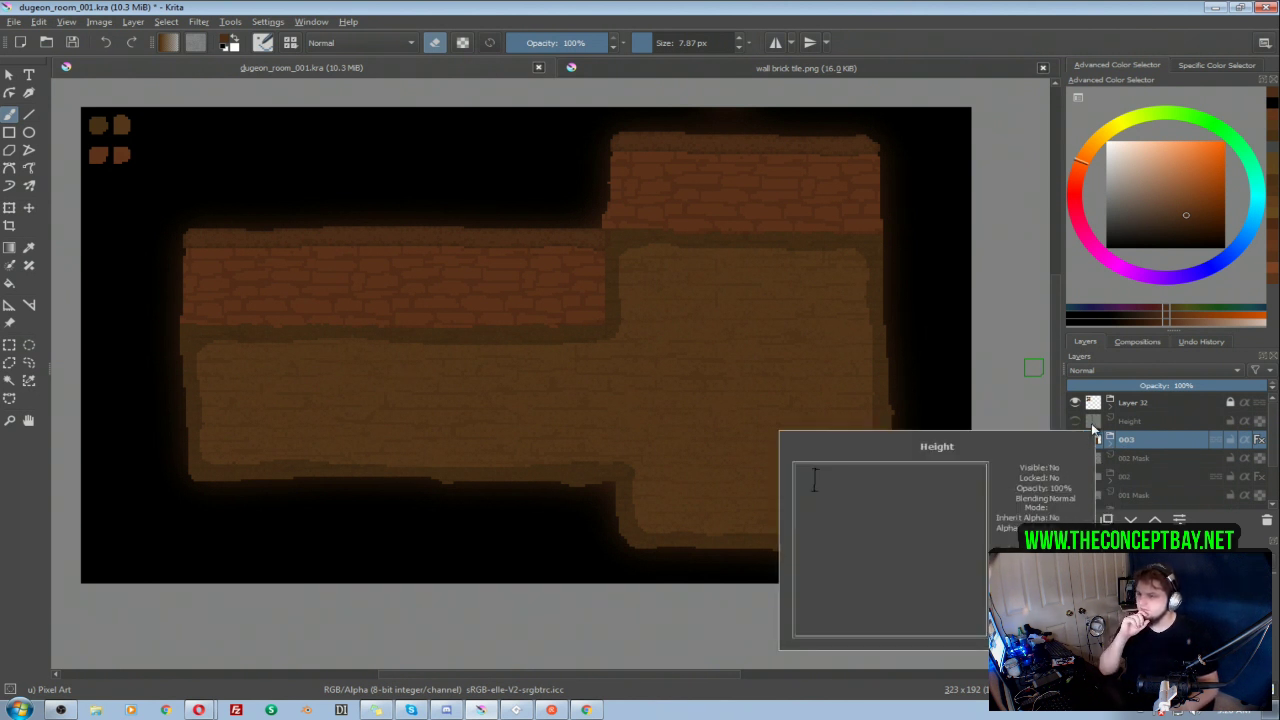
{"action": "left_click", "coordinate": [1075, 440]}
{"action": "left_click", "coordinate": [1075, 440]}
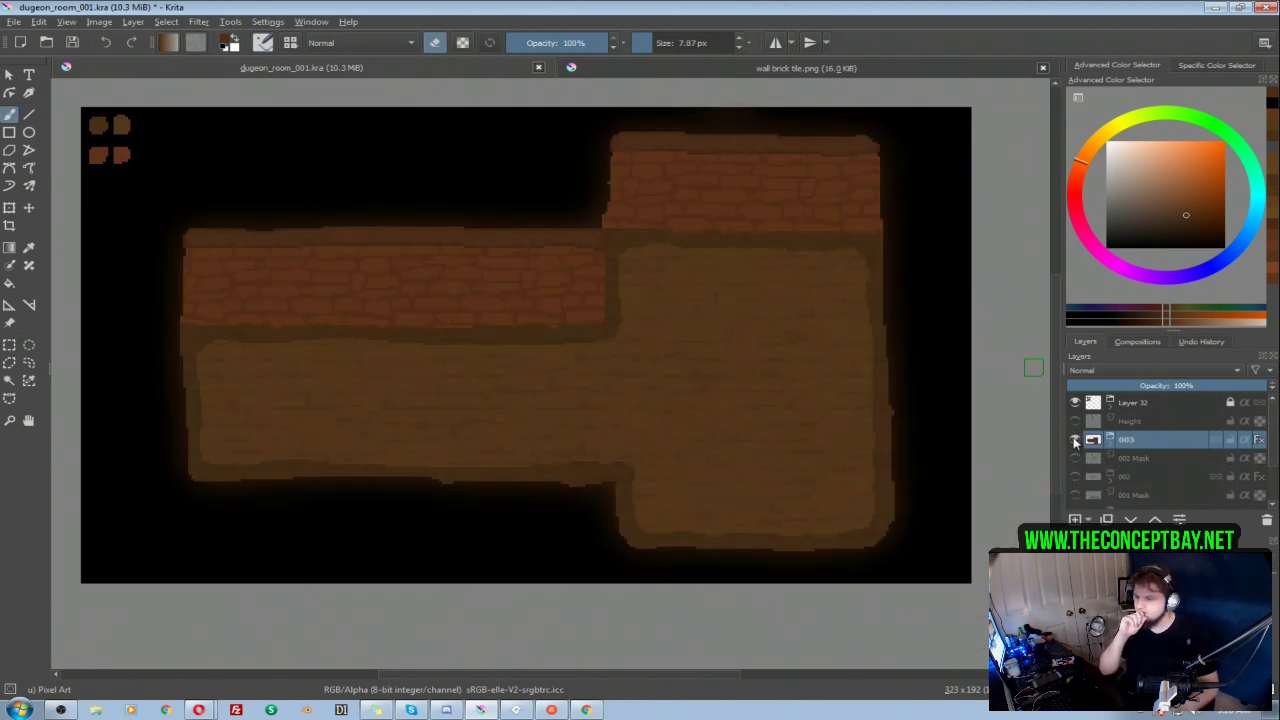
{"action": "left_click", "coordinate": [1075, 440]}
{"action": "left_click", "coordinate": [1075, 440]}
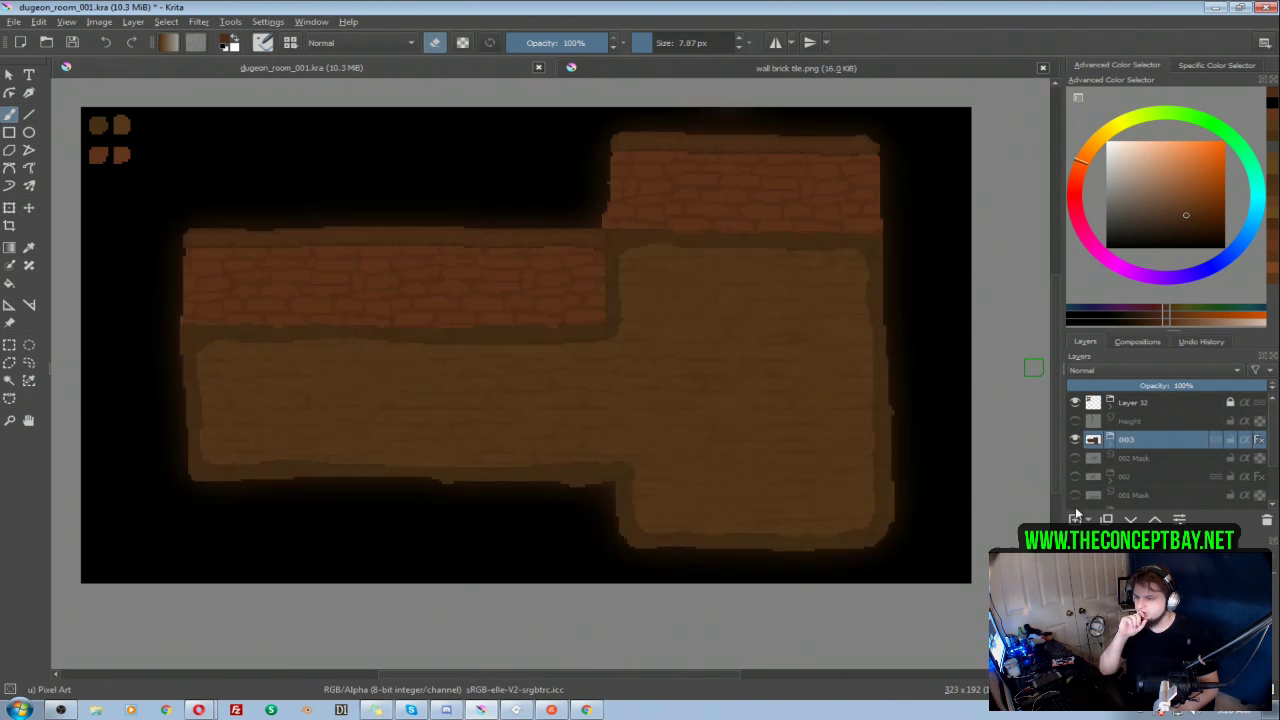
Step: Add a paint layer above group 003 and outline the room's whole floor area on it in grey
{"action": "left_click", "coordinate": [1075, 519]}
{"action": "left_click_drag", "start_coordinate": [1135, 421], "coordinate": [1140, 446]}
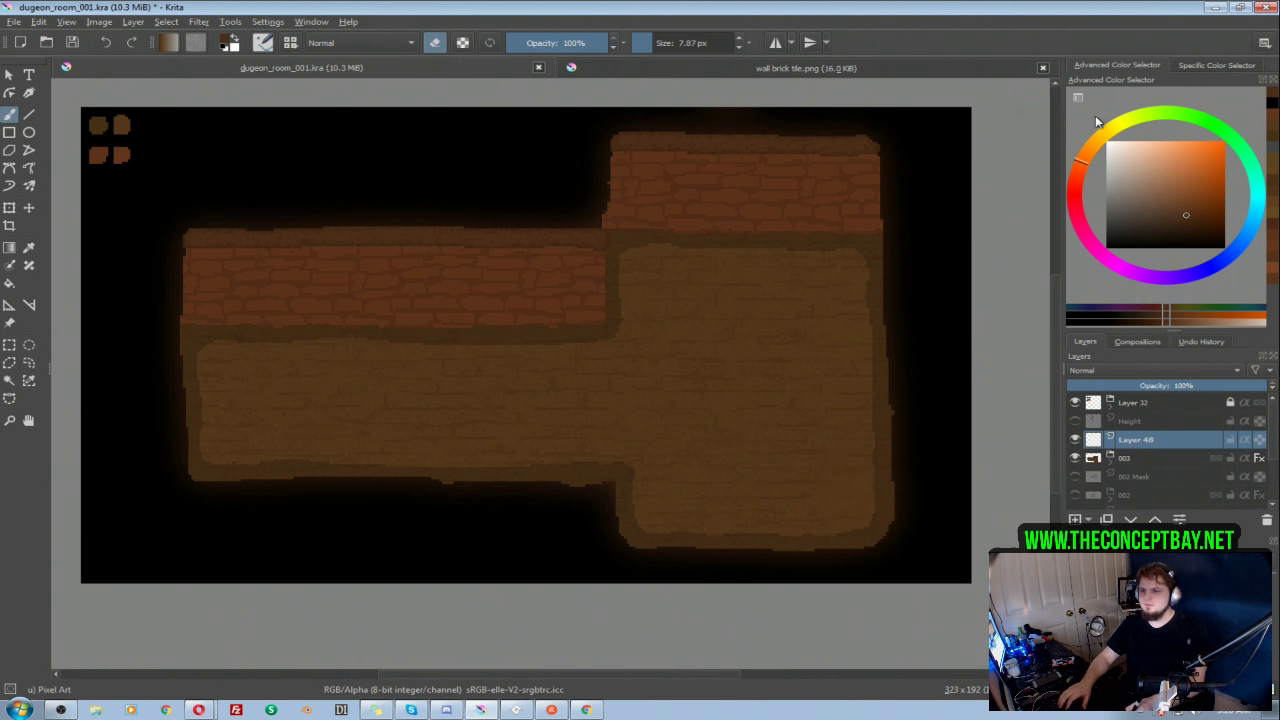
{"action": "left_click", "coordinate": [1106, 215]}
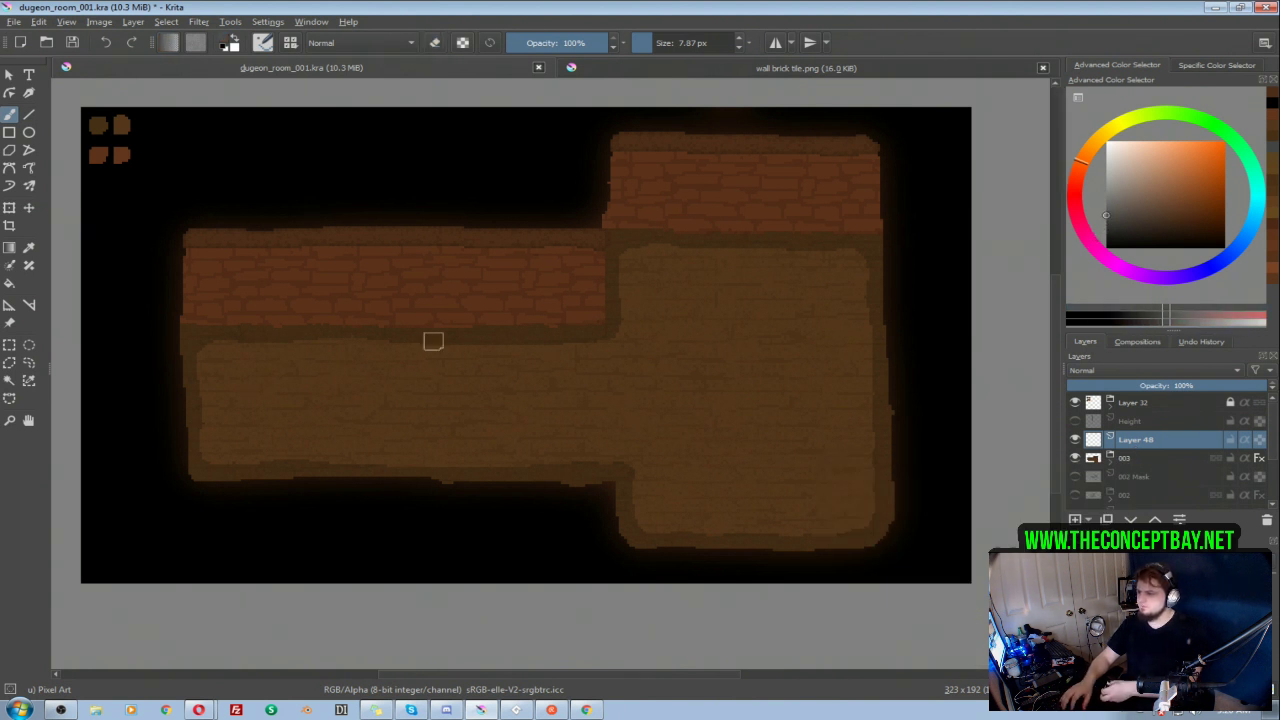
{"action": "mouse_move", "coordinate": [200, 338]}
{"action": "left_mouse_down"}
{"action": "mouse_move", "coordinate": [617, 329]}
{"action": "mouse_move", "coordinate": [621, 239]}
{"action": "mouse_move", "coordinate": [872, 242]}
{"action": "mouse_move", "coordinate": [871, 518]}
{"action": "mouse_move", "coordinate": [803, 537]}
{"action": "mouse_move", "coordinate": [684, 536]}
{"action": "mouse_move", "coordinate": [640, 529]}
{"action": "mouse_move", "coordinate": [627, 465]}
{"action": "mouse_move", "coordinate": [222, 463]}
{"action": "mouse_move", "coordinate": [203, 450]}
{"action": "mouse_move", "coordinate": [199, 361]}
{"action": "left_mouse_up"}
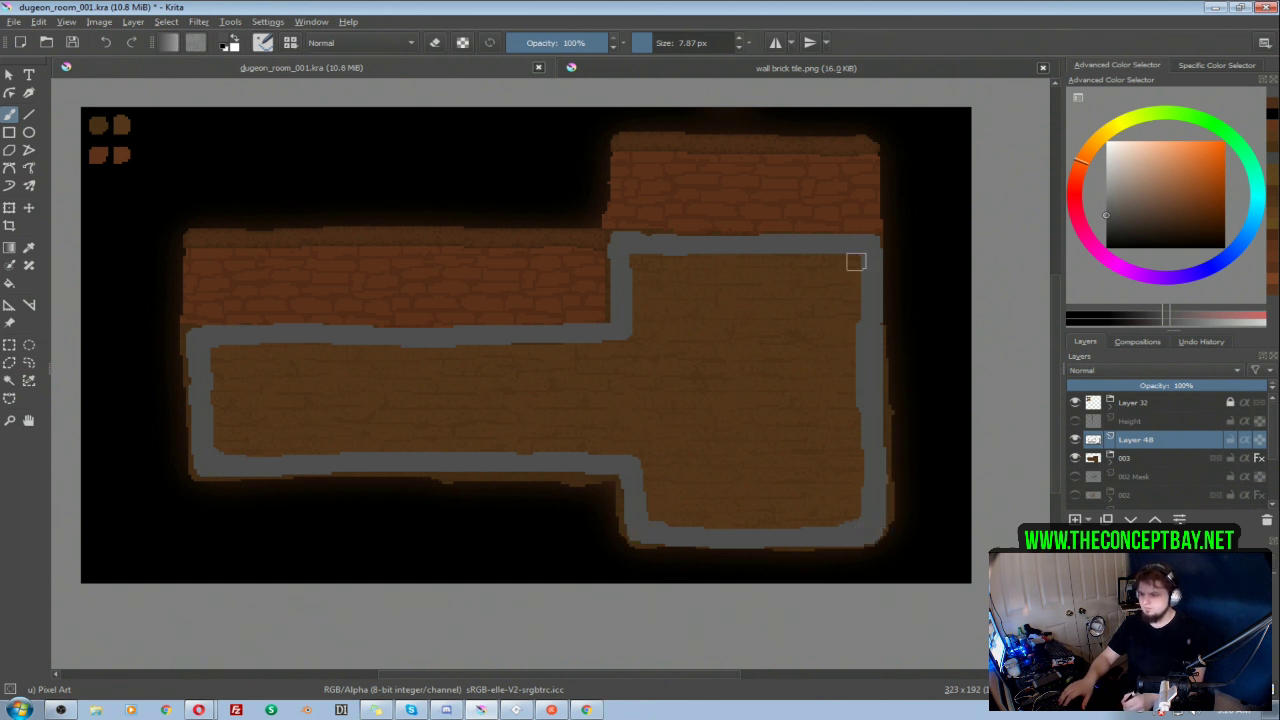
{"action": "key", "text": "f"}
{"action": "left_click", "coordinate": [748, 378]}
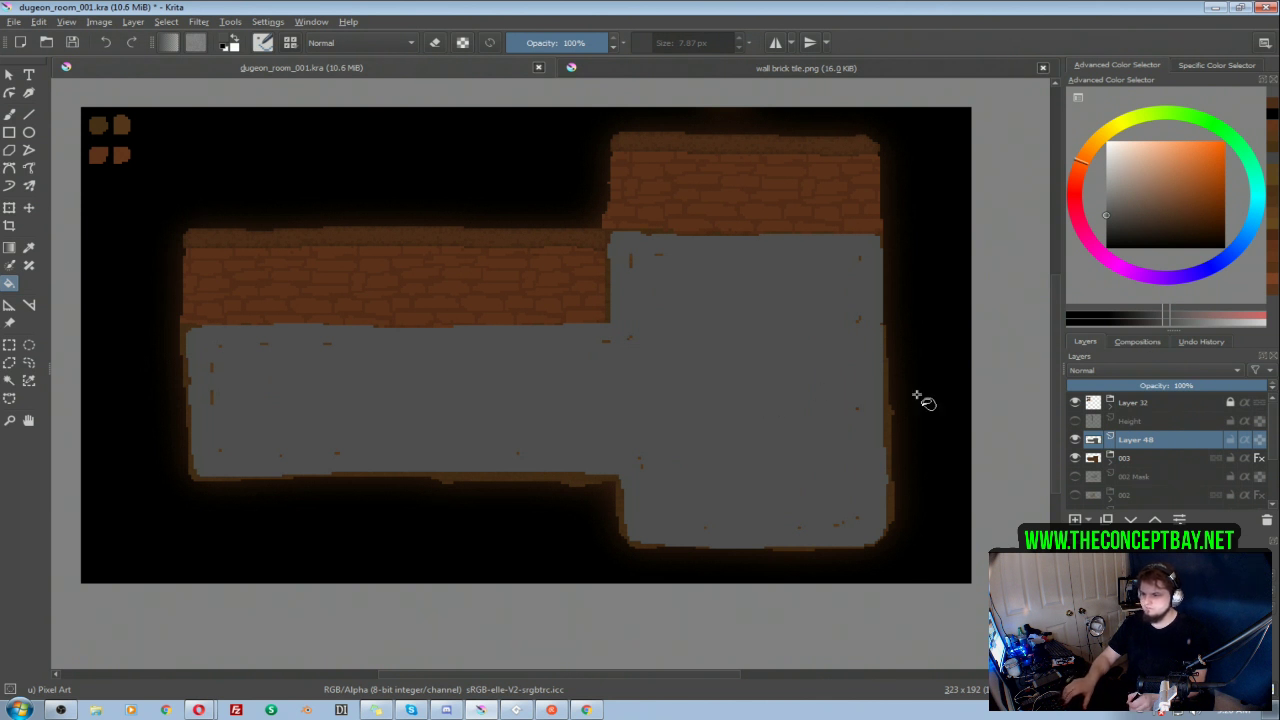
{"action": "key", "text": "ctrl+z"}
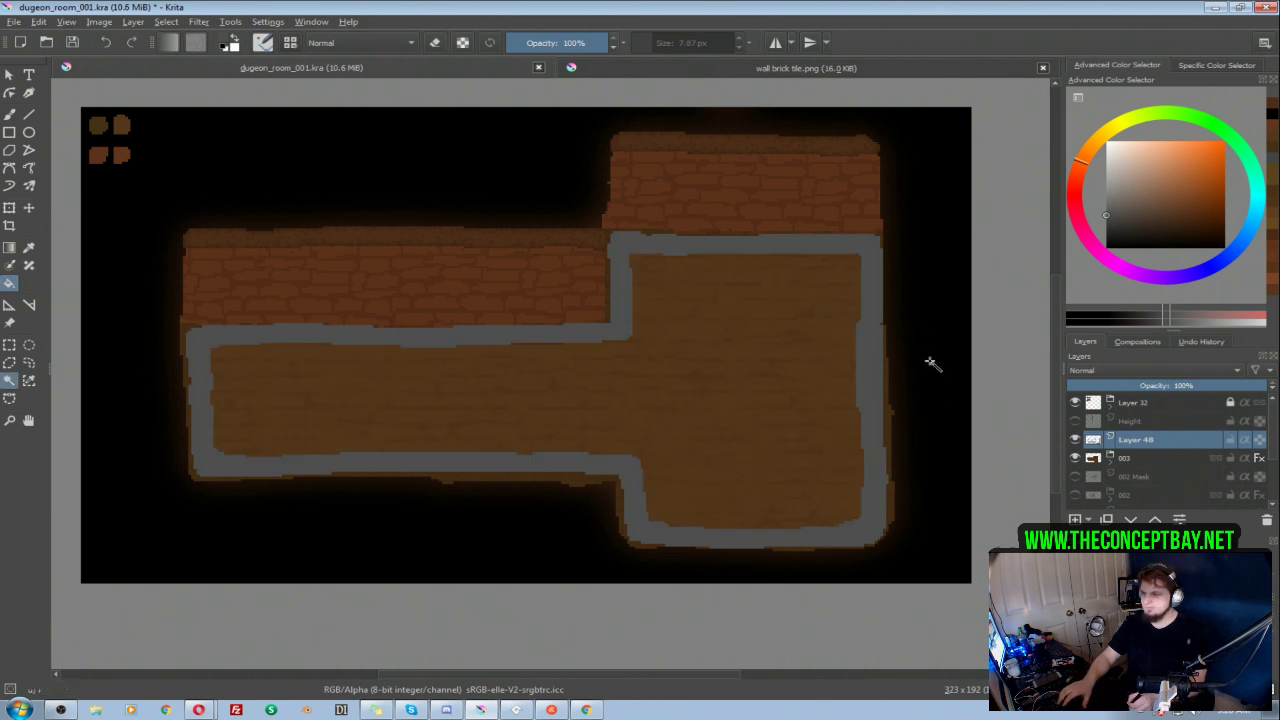
Step: Select the area outside the grey outline, invert the selection and paint the floor shape solid grey with a larger brush
{"action": "key", "text": "w"}
{"action": "left_click", "coordinate": [928, 381]}
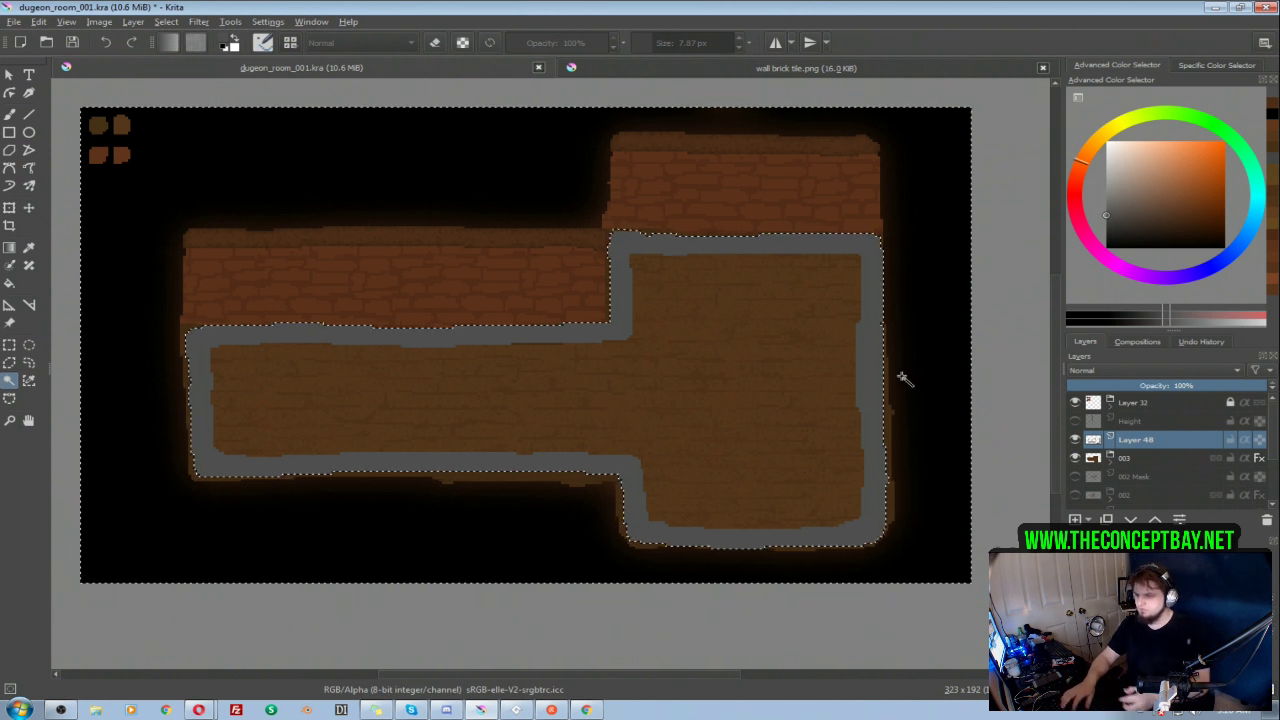
{"action": "key", "text": "ctrl+shift+i"}
{"action": "key", "text": "b"}
{"action": "left_click_drag", "start_coordinate": [855, 500], "coordinate": [902, 496], "text": "shift"}
{"action": "mouse_move", "coordinate": [882, 458]}
{"action": "left_mouse_down"}
{"action": "mouse_move", "coordinate": [818, 508]}
{"action": "mouse_move", "coordinate": [837, 392]}
{"action": "mouse_move", "coordinate": [814, 334]}
{"action": "mouse_move", "coordinate": [702, 403]}
{"action": "mouse_move", "coordinate": [620, 537]}
{"action": "mouse_move", "coordinate": [598, 444]}
{"action": "mouse_move", "coordinate": [604, 356]}
{"action": "mouse_move", "coordinate": [560, 359]}
{"action": "mouse_move", "coordinate": [484, 336]}
{"action": "mouse_move", "coordinate": [390, 449]}
{"action": "mouse_move", "coordinate": [359, 355]}
{"action": "mouse_move", "coordinate": [271, 424]}
{"action": "mouse_move", "coordinate": [211, 414]}
{"action": "mouse_move", "coordinate": [334, 466]}
{"action": "left_mouse_up"}
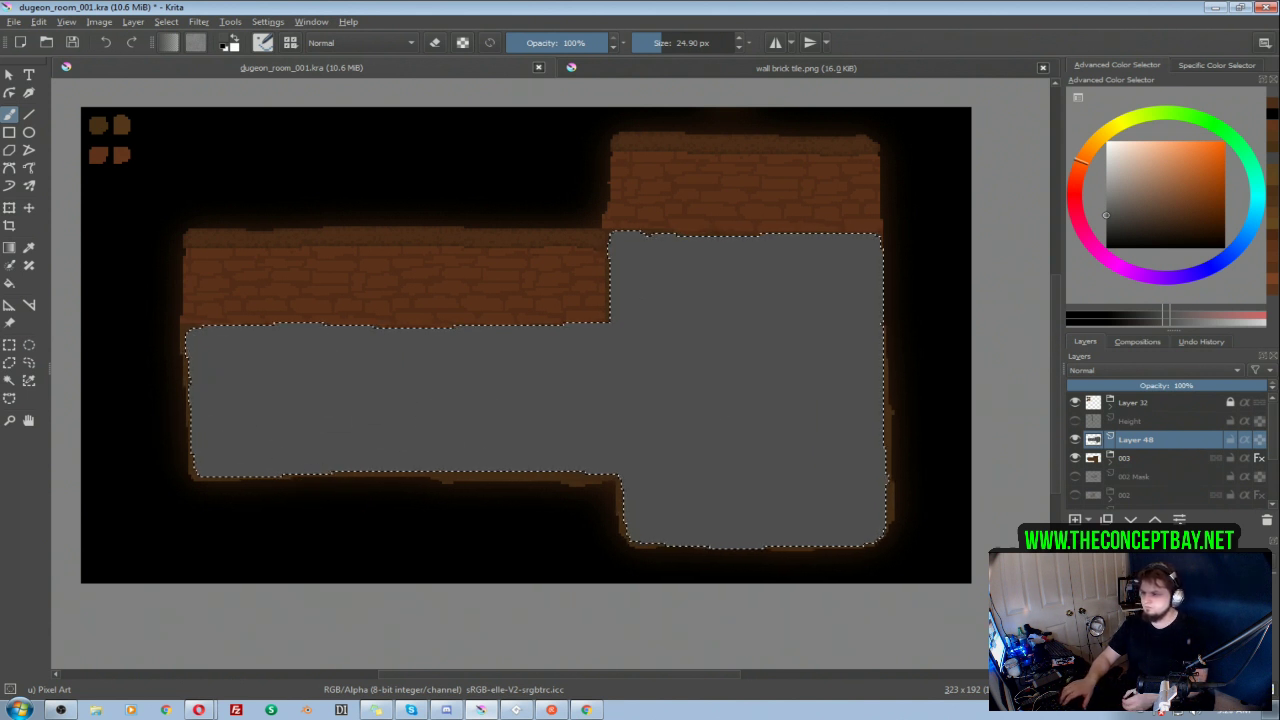
Step: Toggle the grey floor layer to check it against the room and rename it 003 Mask
{"action": "left_click", "coordinate": [1075, 440]}
{"action": "left_click", "coordinate": [1075, 441]}
{"action": "left_click", "coordinate": [1075, 441]}
{"action": "left_click", "coordinate": [1075, 441]}
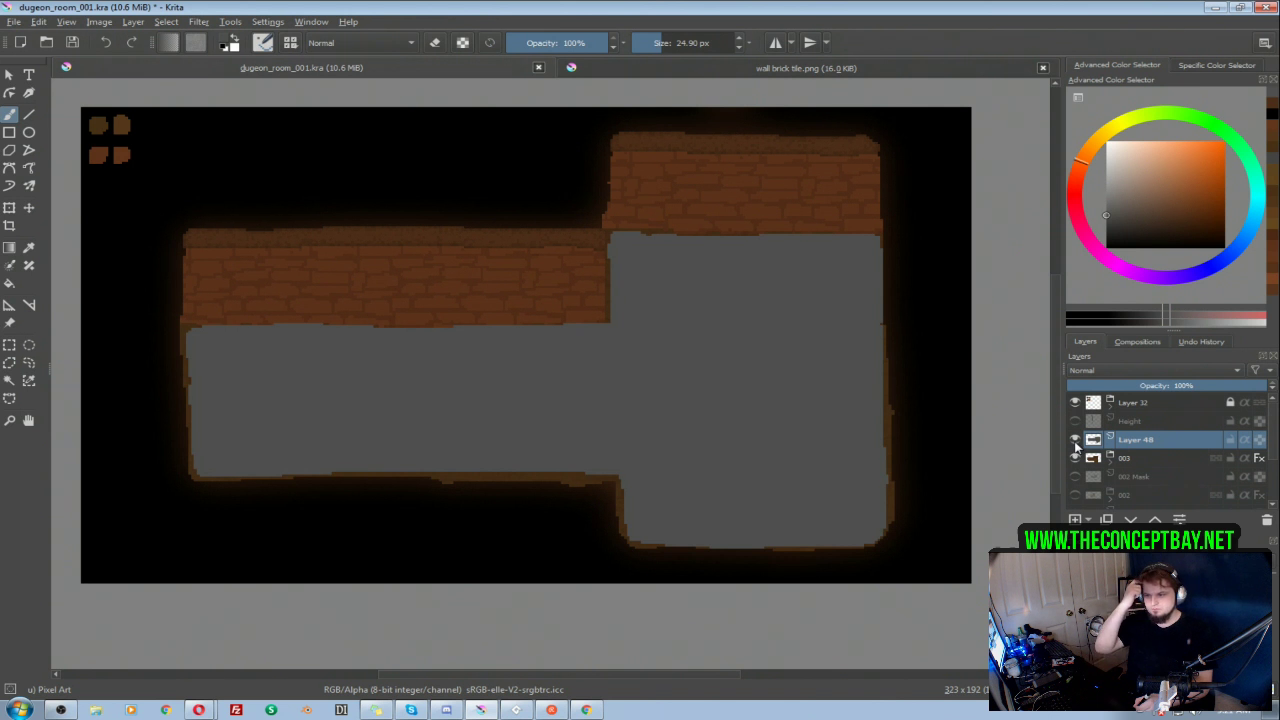
{"action": "left_click", "coordinate": [1075, 442]}
{"action": "left_click", "coordinate": [1075, 442]}
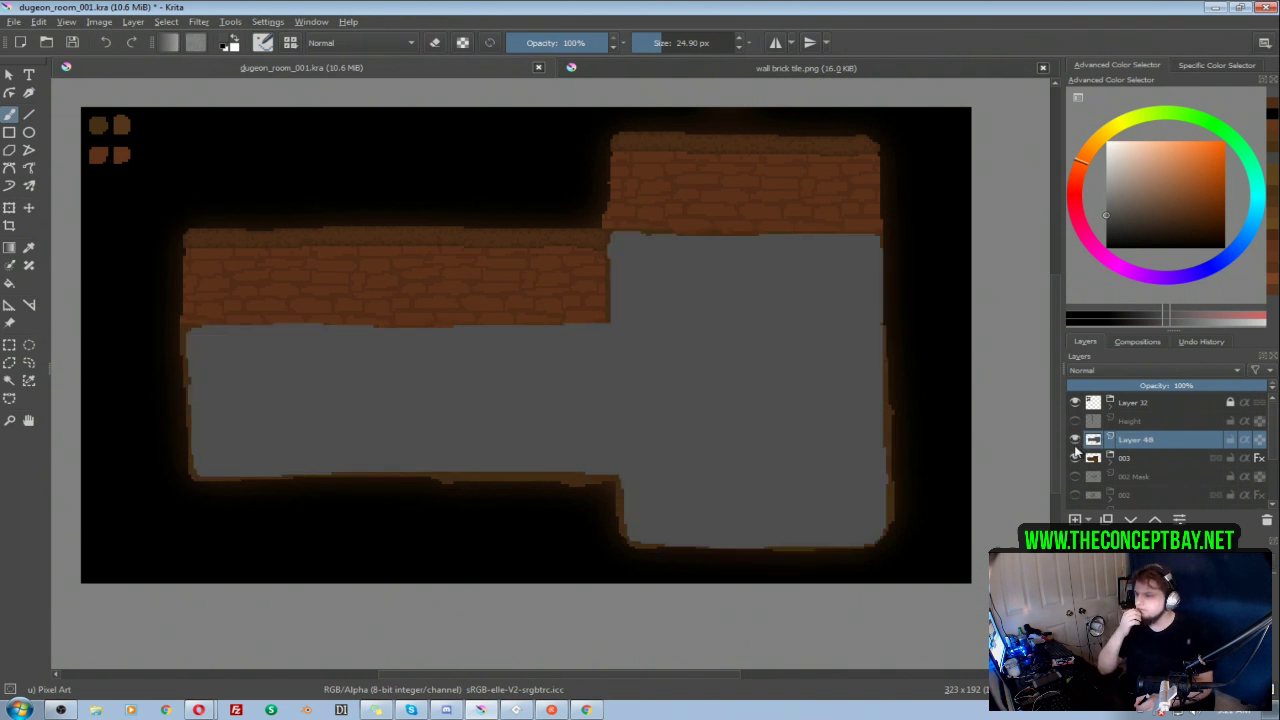
{"action": "double_click", "coordinate": [1135, 442]}
{"action": "type", "text": "003 Mask"}
{"action": "key", "text": "Return"}
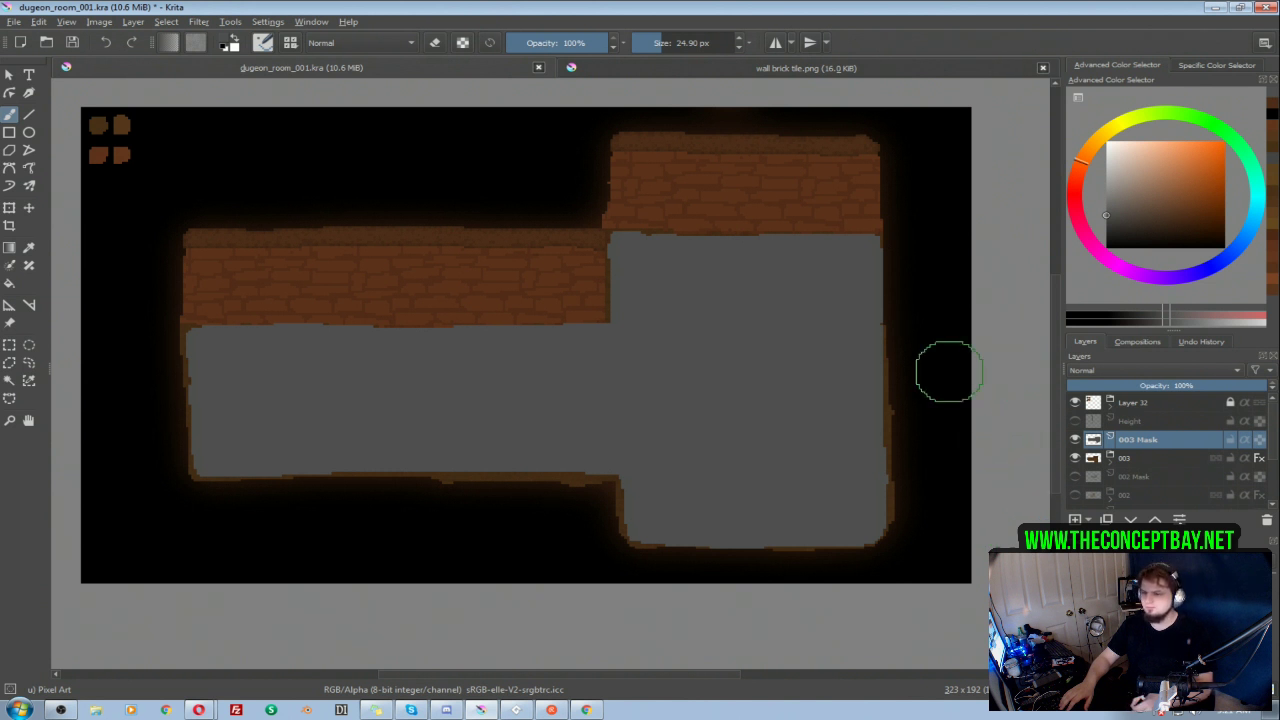
Step: View the 003 mask on its own, hide it and show room 003 again
{"action": "left_click", "coordinate": [1075, 457]}
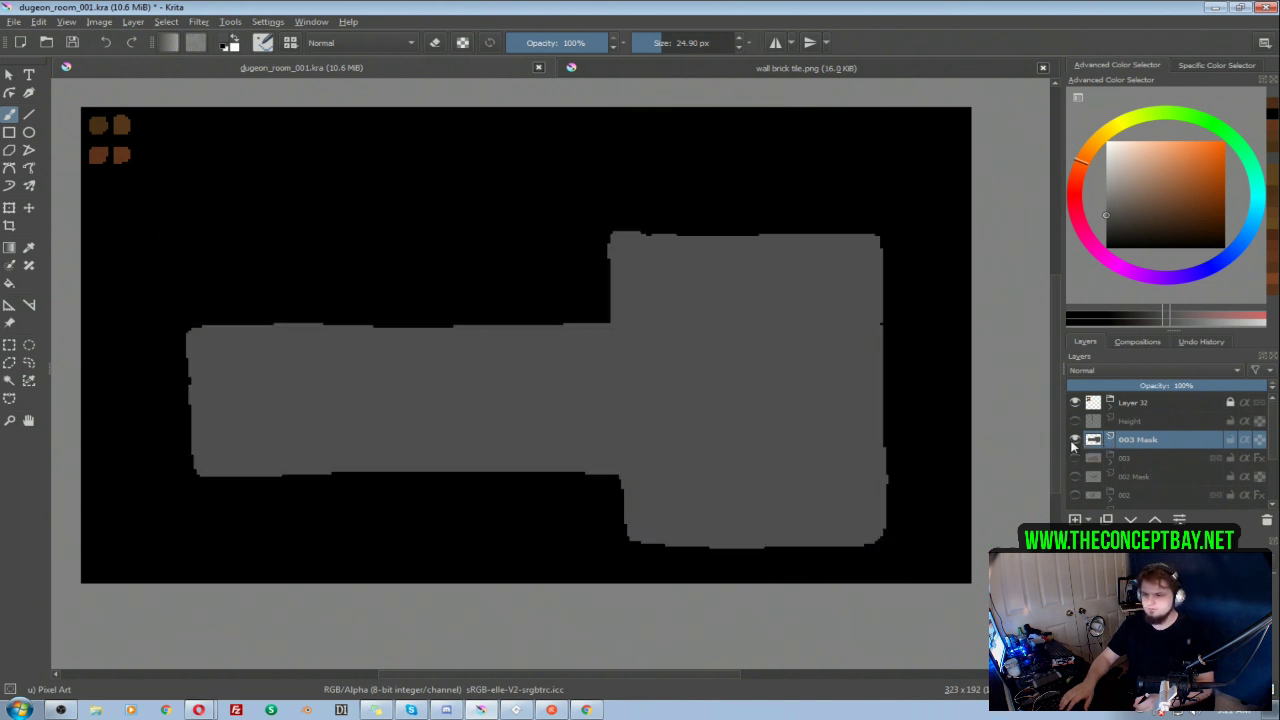
{"action": "left_click", "coordinate": [1075, 440]}
{"action": "left_click", "coordinate": [1075, 440]}
{"action": "left_click", "coordinate": [1075, 440]}
{"action": "left_click", "coordinate": [1075, 458]}
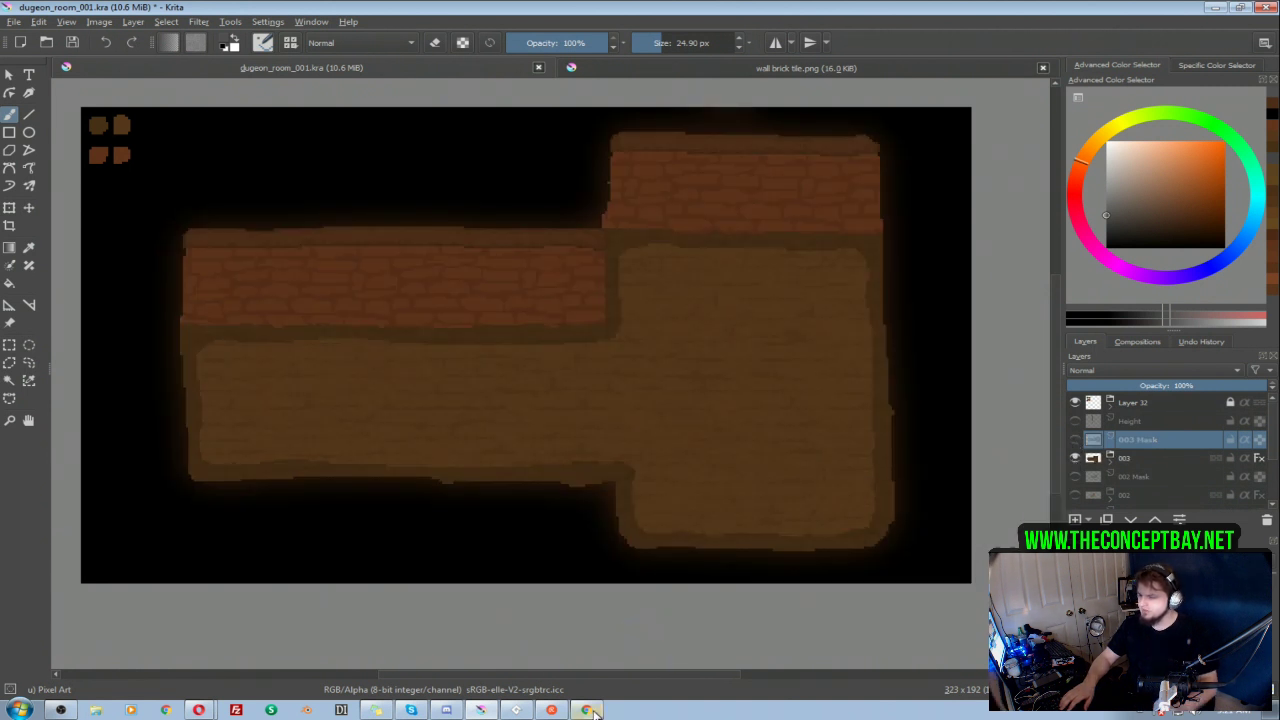
Step: Switch to Chrome and search Google Images for "crawl game"
{"action": "left_click", "coordinate": [586, 710]}
{"action": "type", "text": "cr"}
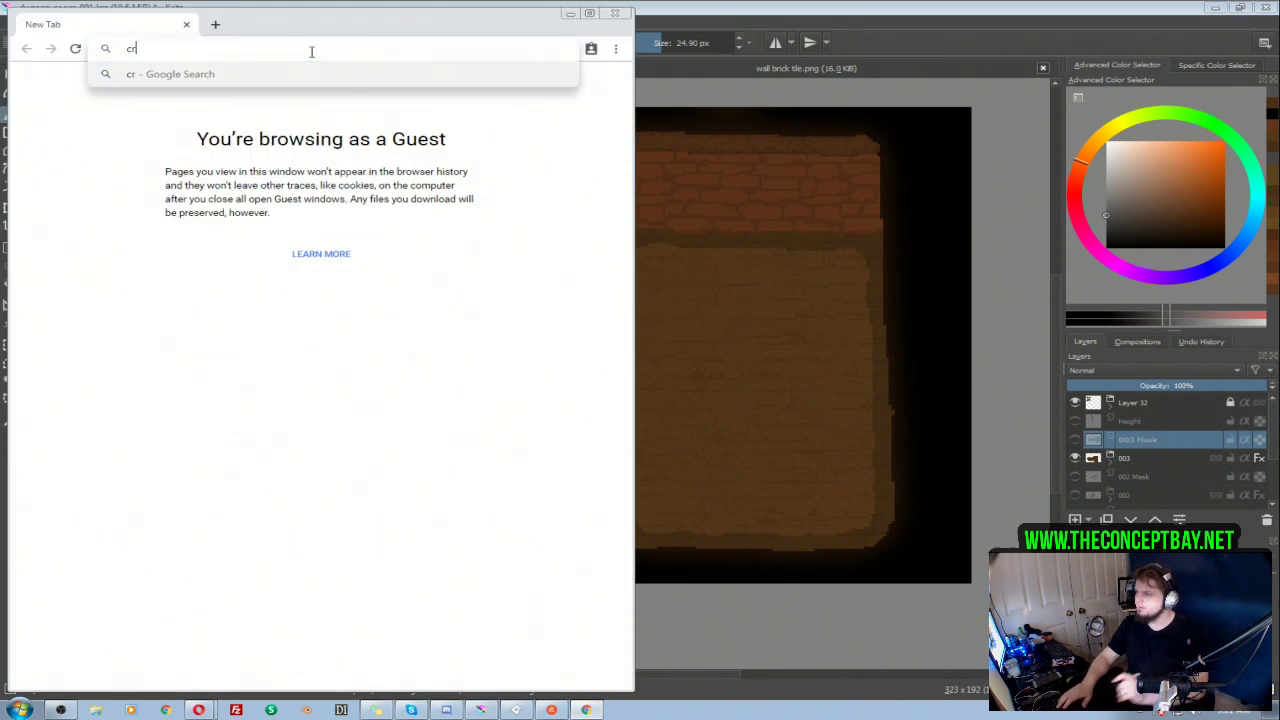
{"action": "type", "text": "awl game"}
{"action": "key", "text": "Return"}
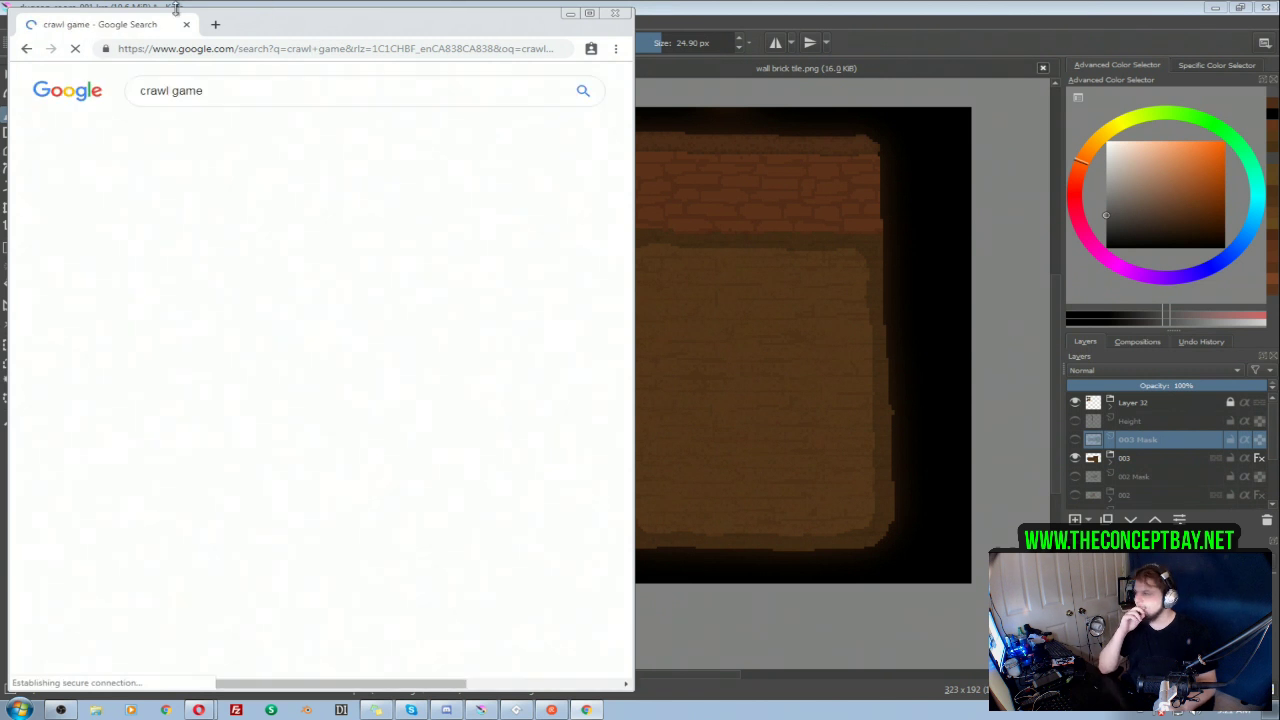
{"action": "left_click", "coordinate": [195, 133]}
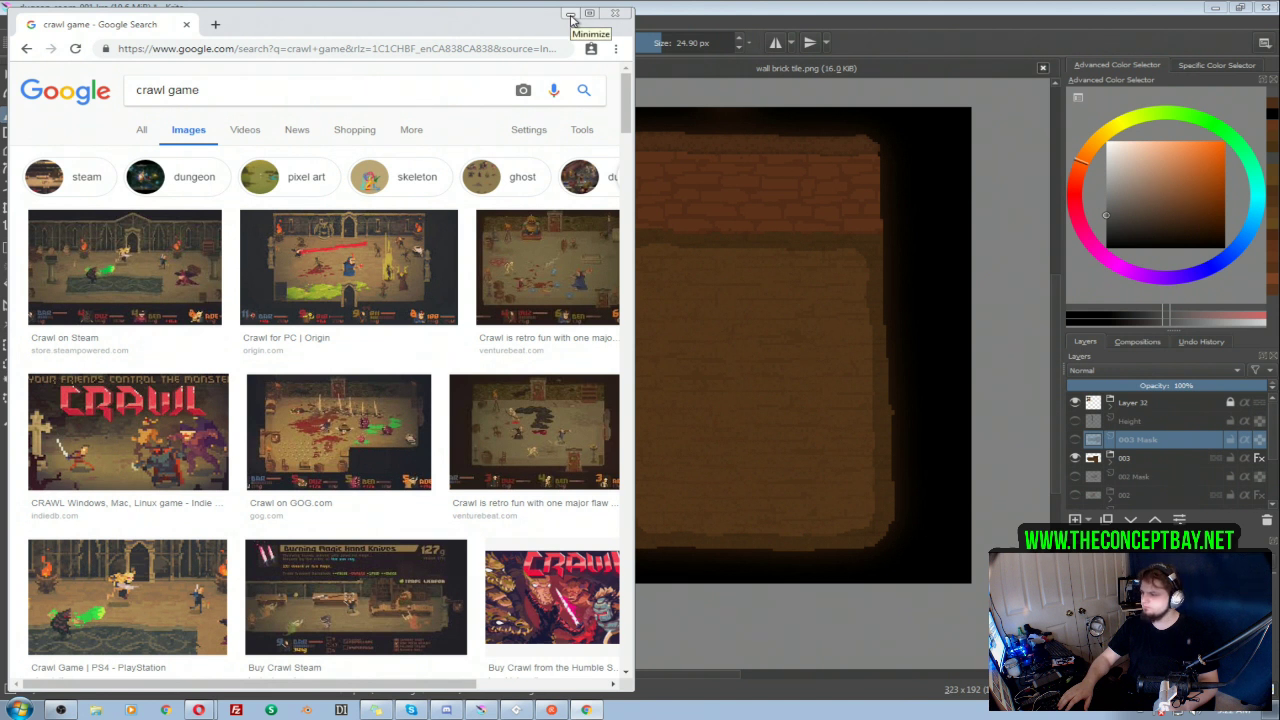
Step: Browse the Crawl screenshots to study their dungeon room and floor colours, and return to Krita
{"action": "scroll", "coordinate": [452, 412], "scroll_direction": "down", "scroll_amount": 3}
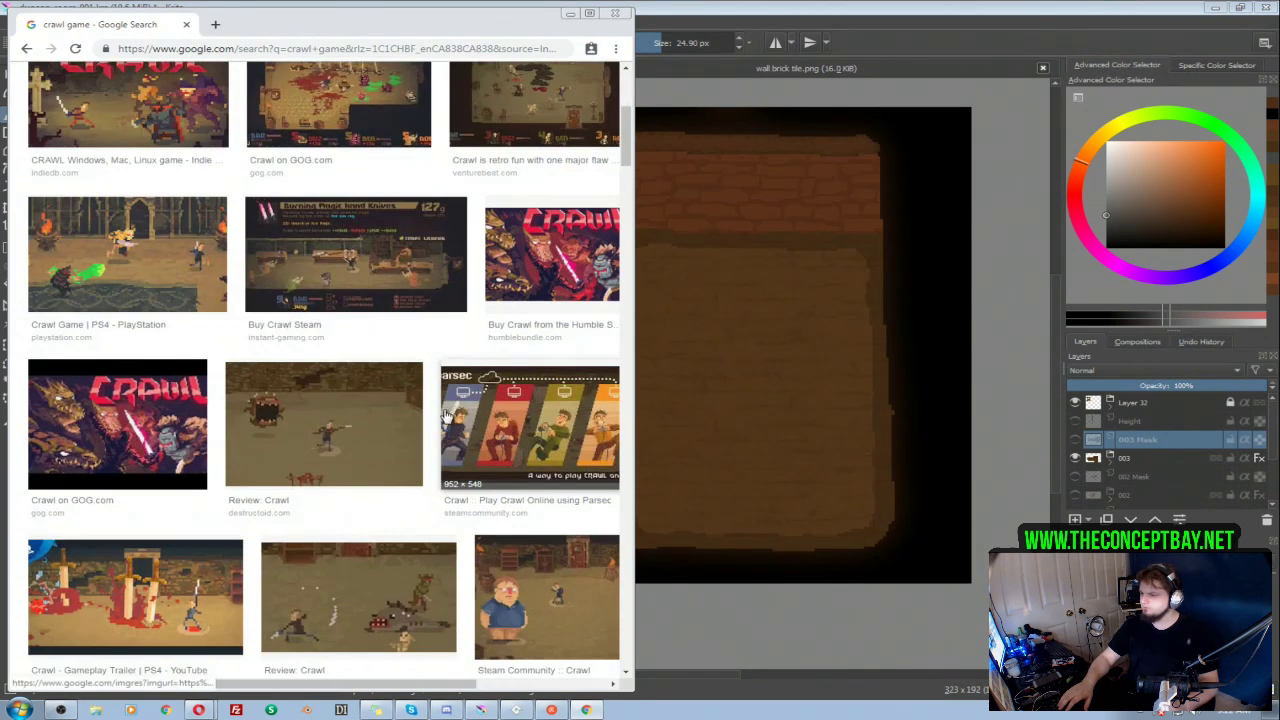
{"action": "scroll", "coordinate": [450, 420], "scroll_direction": "down", "scroll_amount": 1}
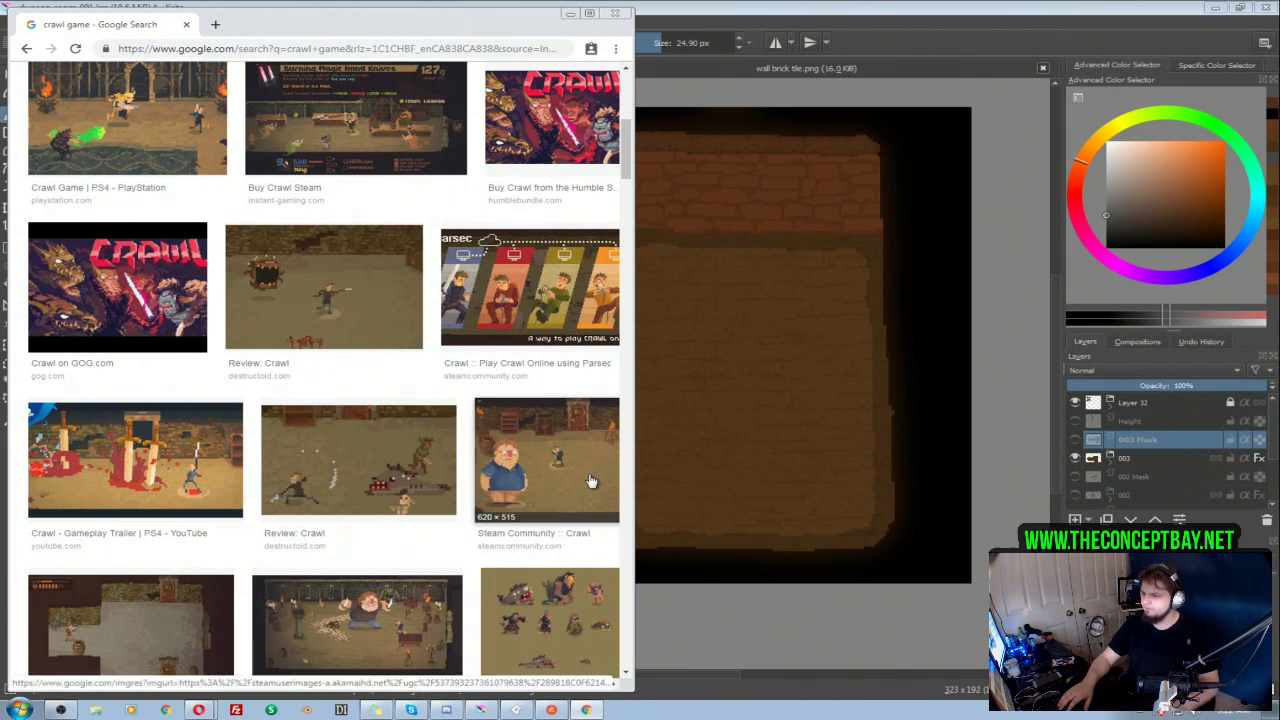
{"action": "scroll", "coordinate": [580, 490], "scroll_direction": "down", "scroll_amount": 1}
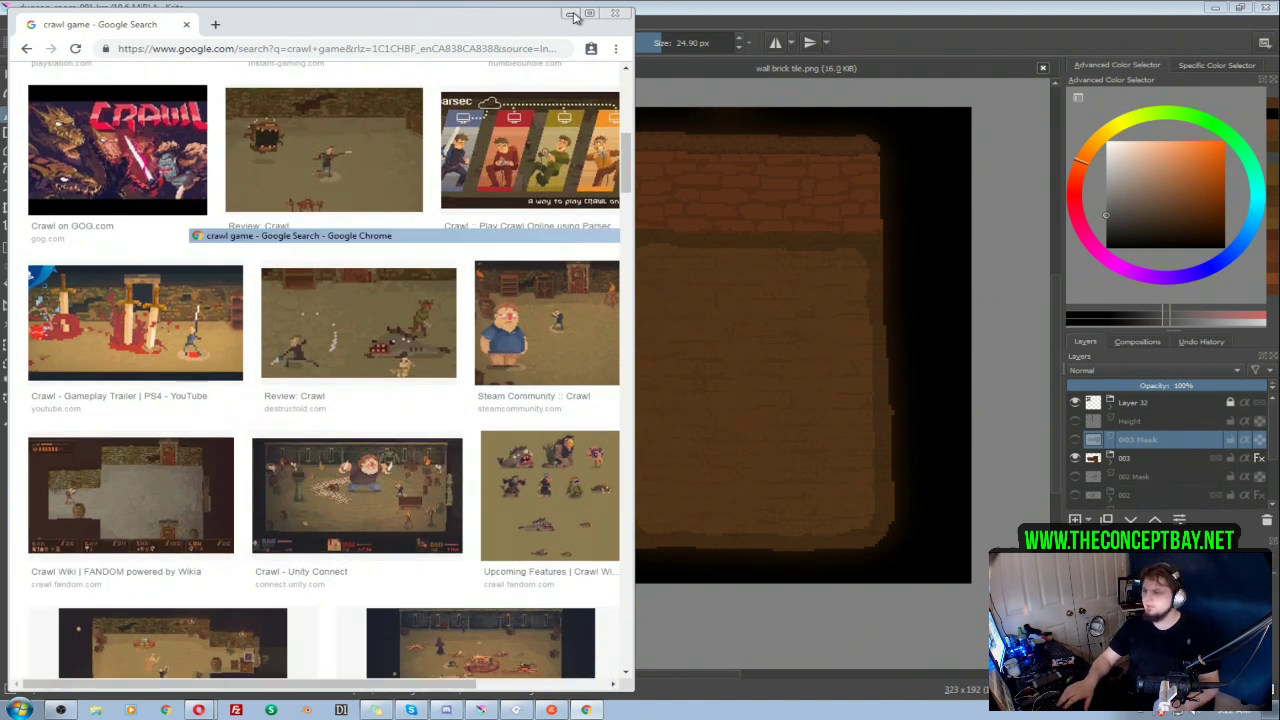
{"action": "left_click", "coordinate": [570, 13]}
{"action": "scroll", "coordinate": [620, 388], "scroll_direction": "down", "scroll_amount": 1}
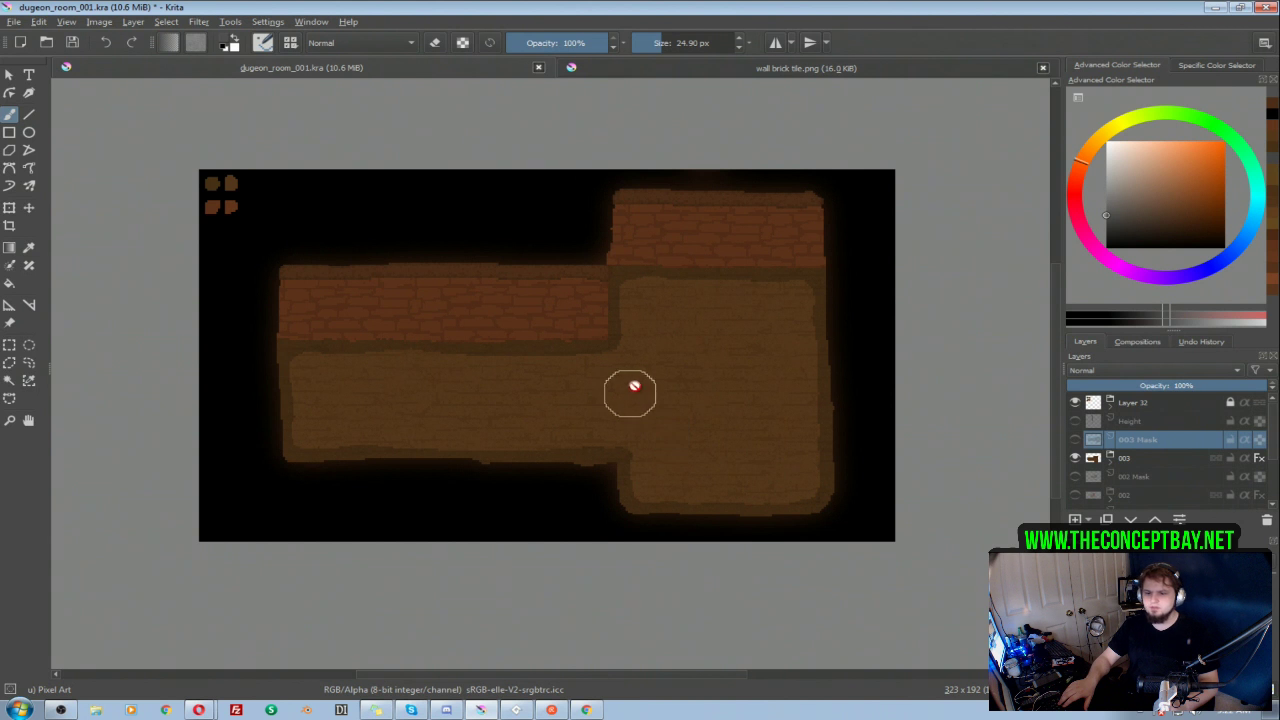
{"action": "scroll", "coordinate": [640, 380], "scroll_direction": "up", "scroll_amount": 2}
{"action": "scroll", "coordinate": [640, 380], "scroll_direction": "down", "scroll_amount": 2}
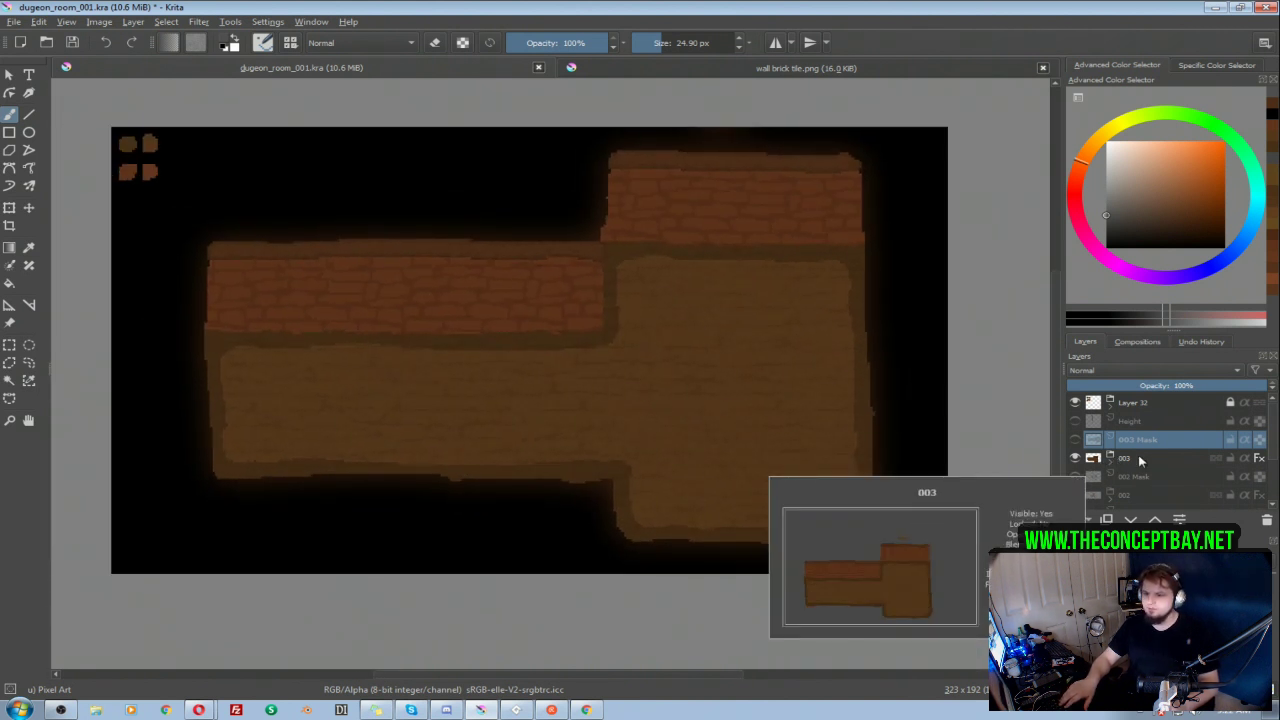
{"action": "scroll", "coordinate": [1190, 457], "scroll_direction": "down", "scroll_amount": 1}
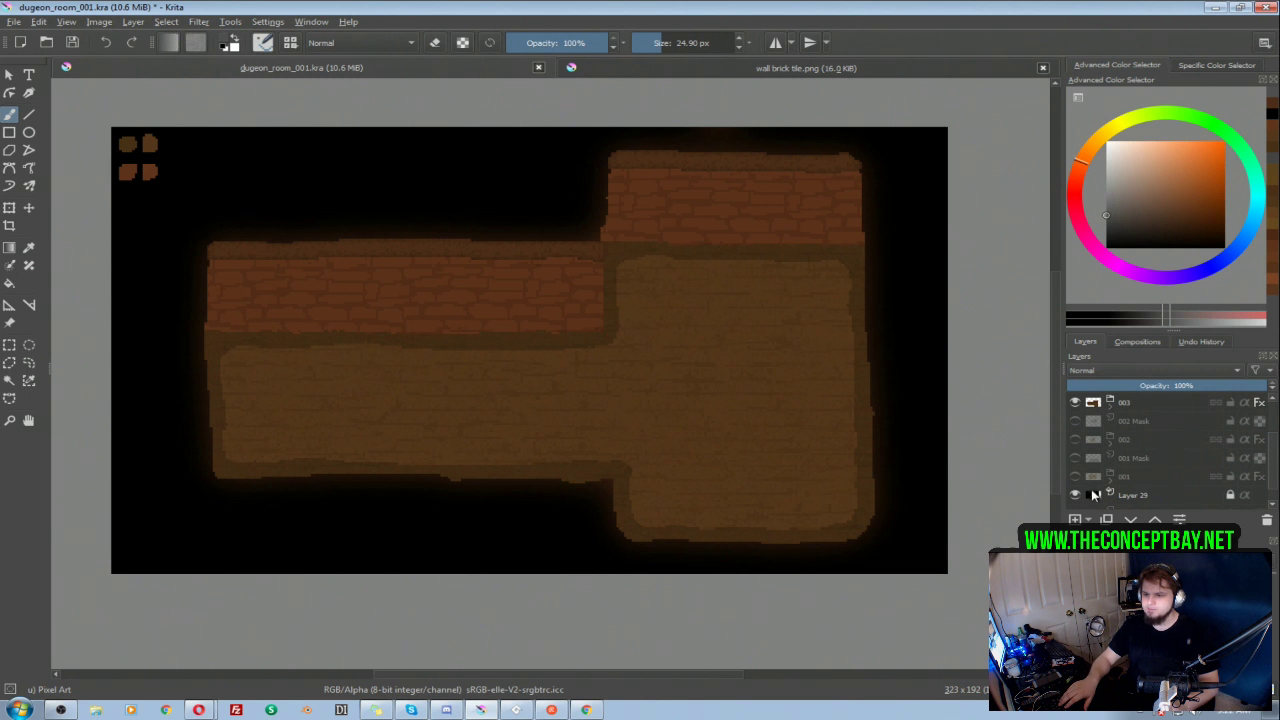
{"action": "scroll", "coordinate": [1135, 480], "scroll_direction": "up", "scroll_amount": 1}
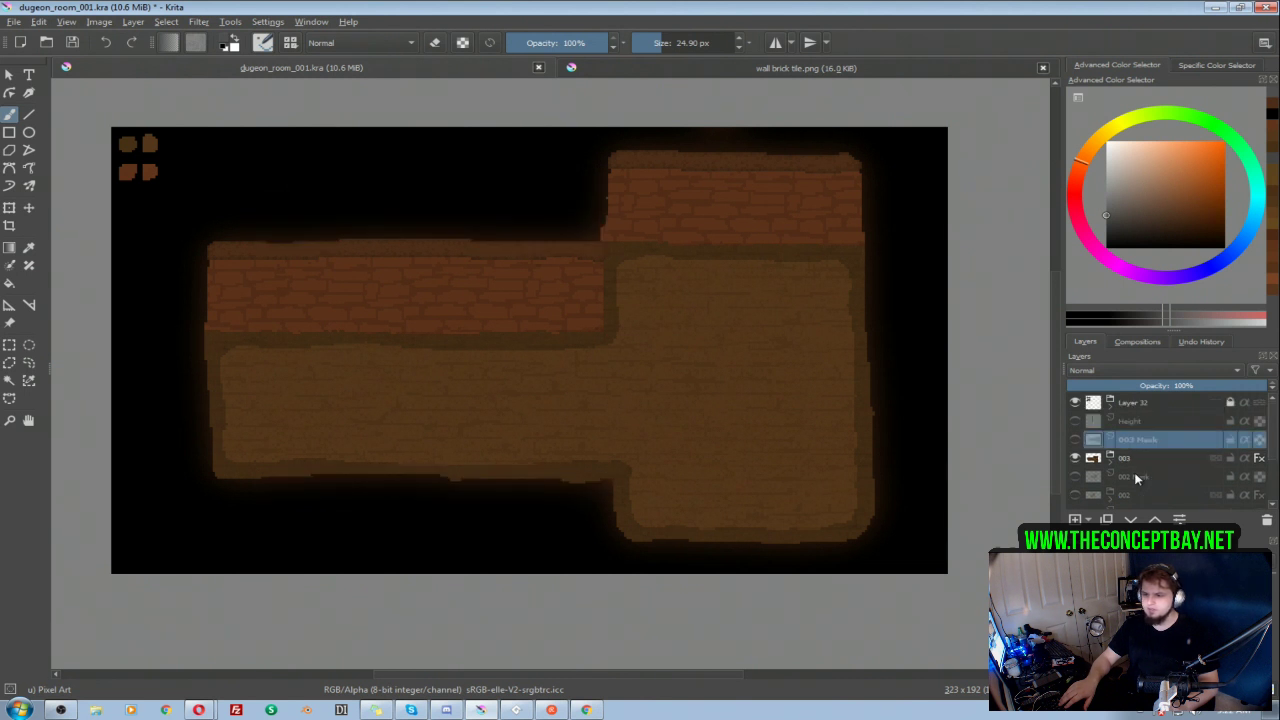
Step: Try brightening the floor layer, Layer 37 in group 003, with Lightness 11 and compare it using the preview
{"action": "mouse_move", "coordinate": [1114, 468]}
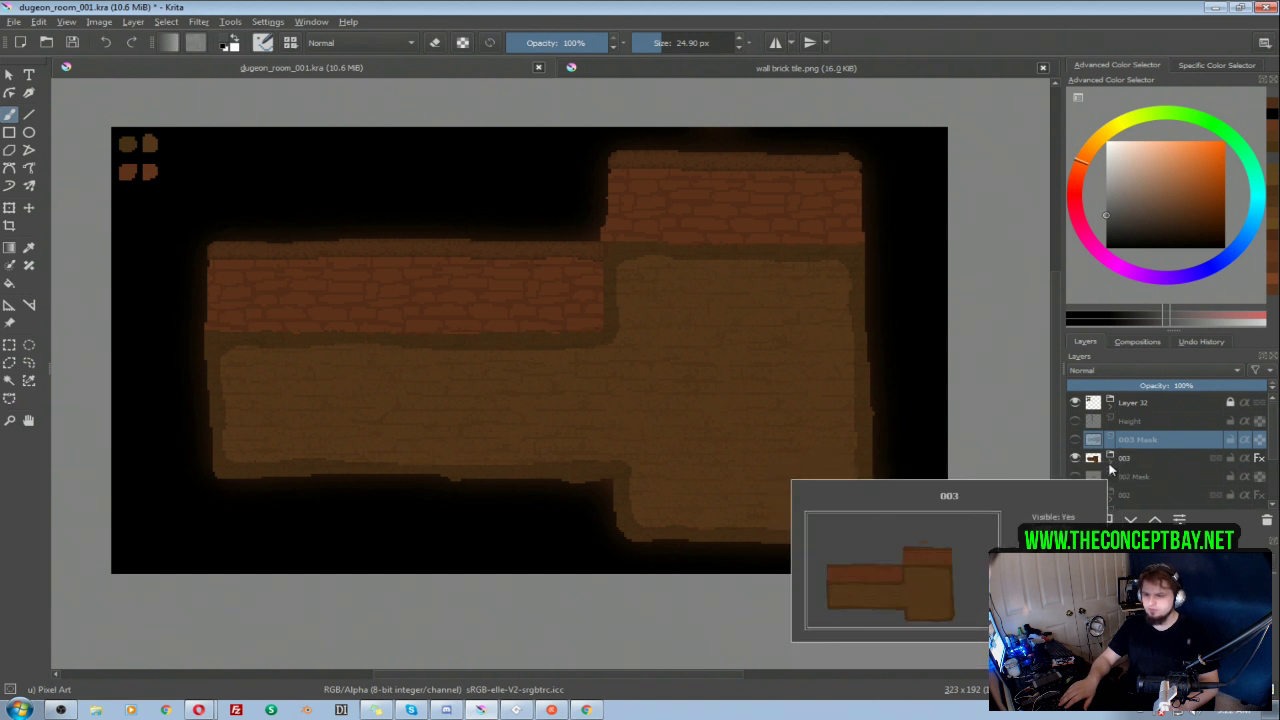
{"action": "scroll", "coordinate": [1148, 478], "scroll_direction": "up", "scroll_amount": 3}
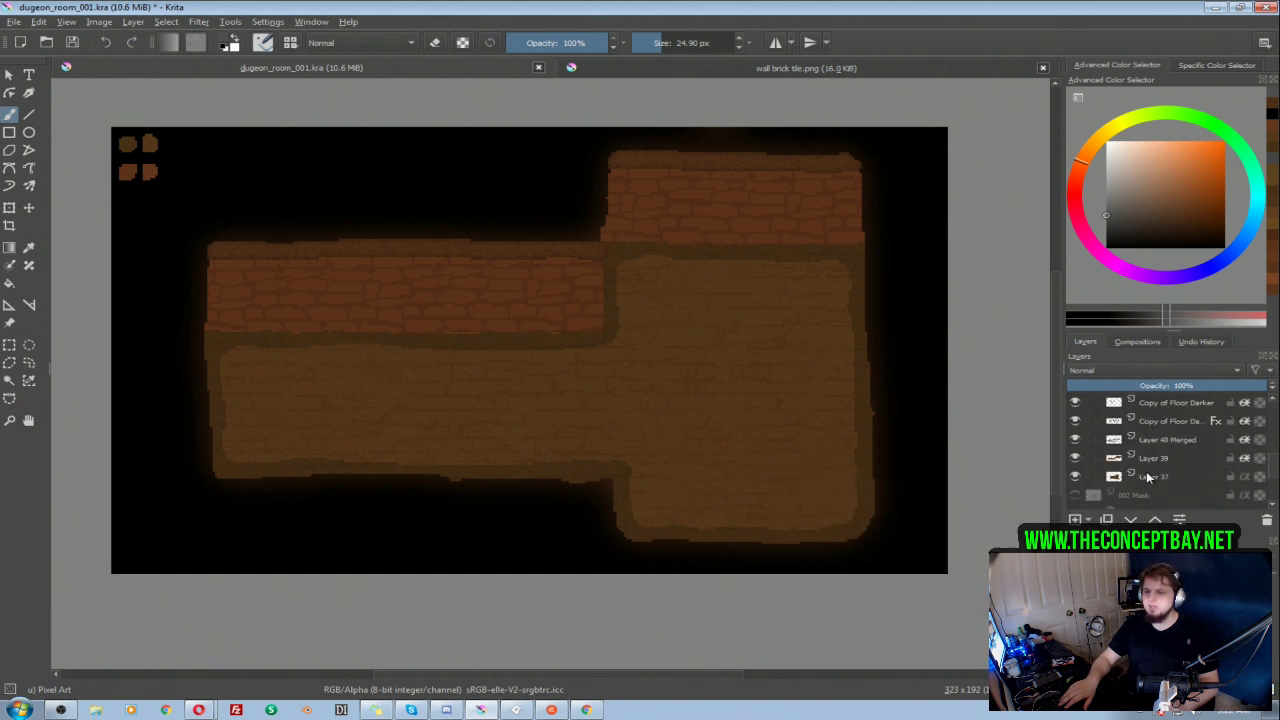
{"action": "left_click", "coordinate": [1157, 484]}
{"action": "left_click", "coordinate": [1076, 478]}
{"action": "left_click", "coordinate": [1076, 478]}
{"action": "key", "text": "ctrl+u"}
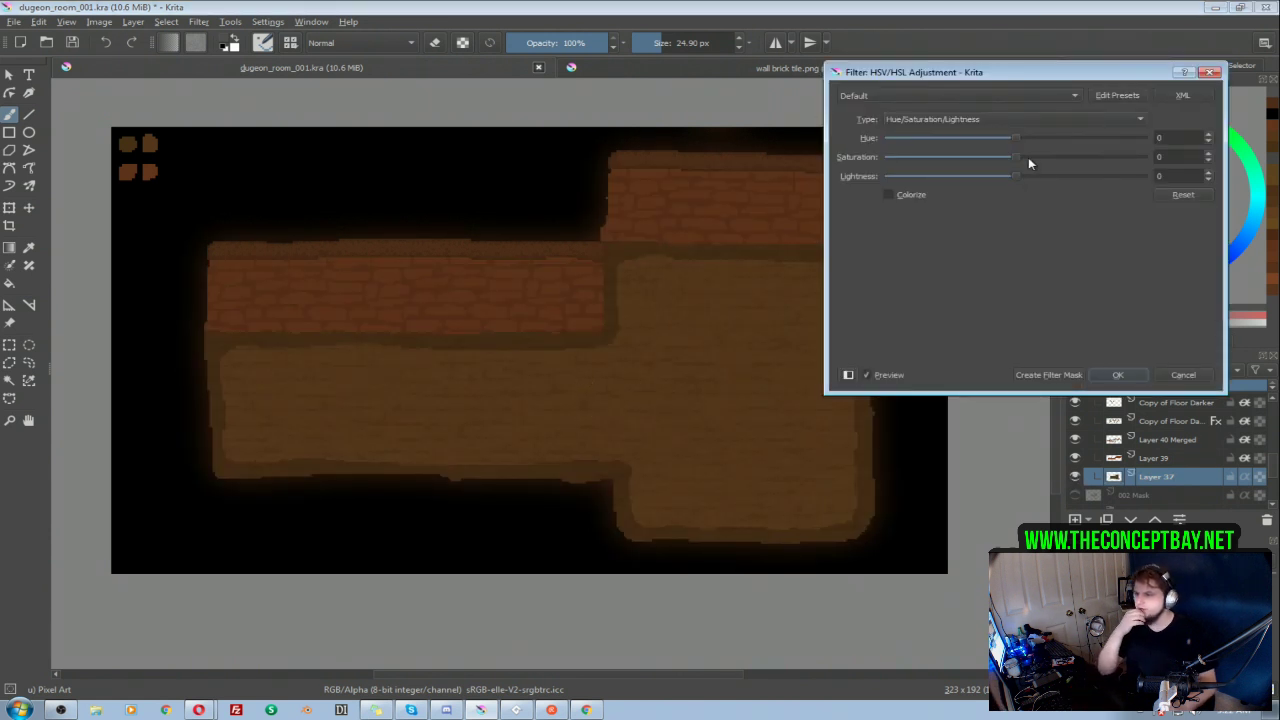
{"action": "left_click_drag", "start_coordinate": [1021, 178], "coordinate": [1034, 180]}
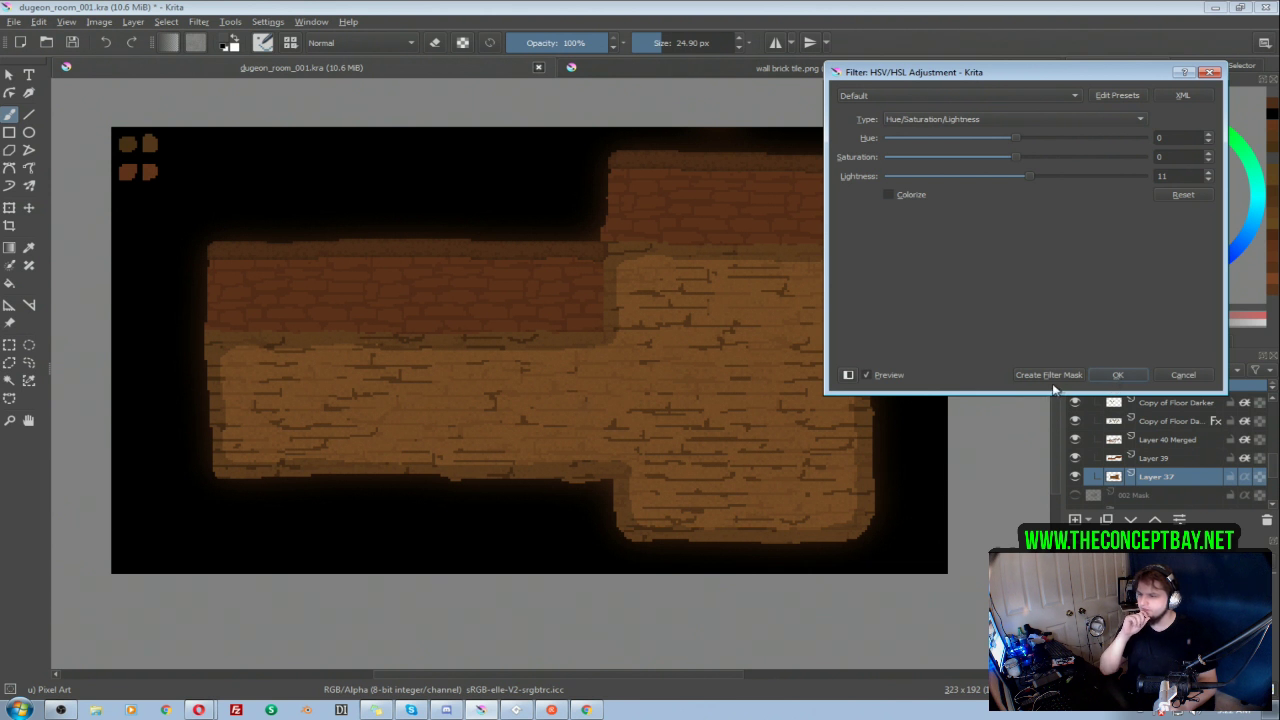
{"action": "left_click", "coordinate": [867, 377]}
{"action": "left_click", "coordinate": [867, 377]}
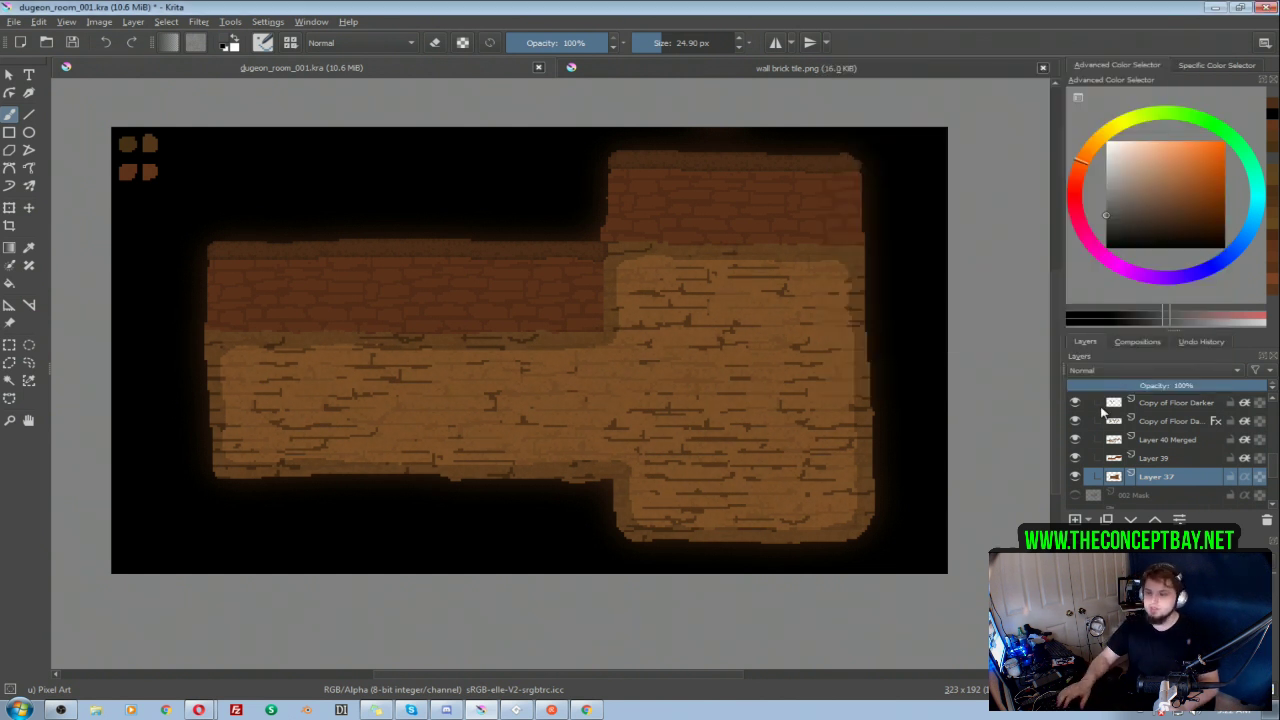
Step: Undo the floor brightening and try Lightness 17 on the merged wall brick layer of room 003
{"action": "left_click", "coordinate": [1152, 440]}
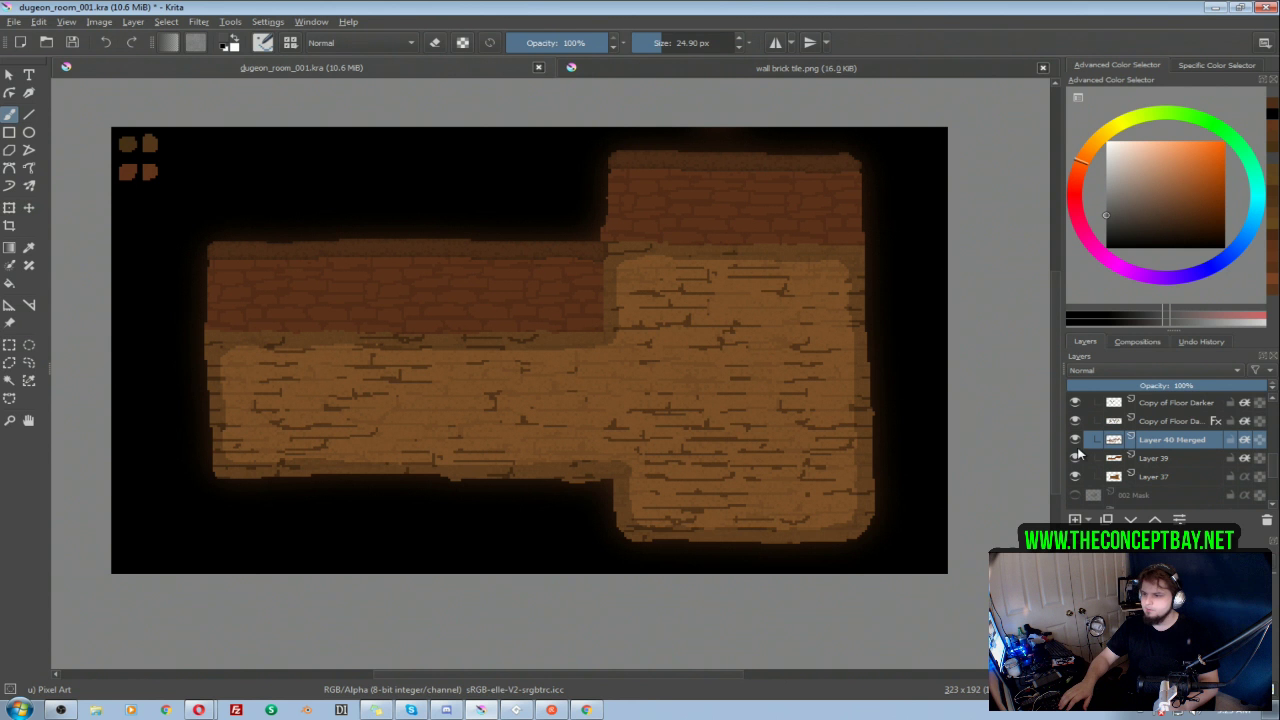
{"action": "key", "text": "ctrl+e"}
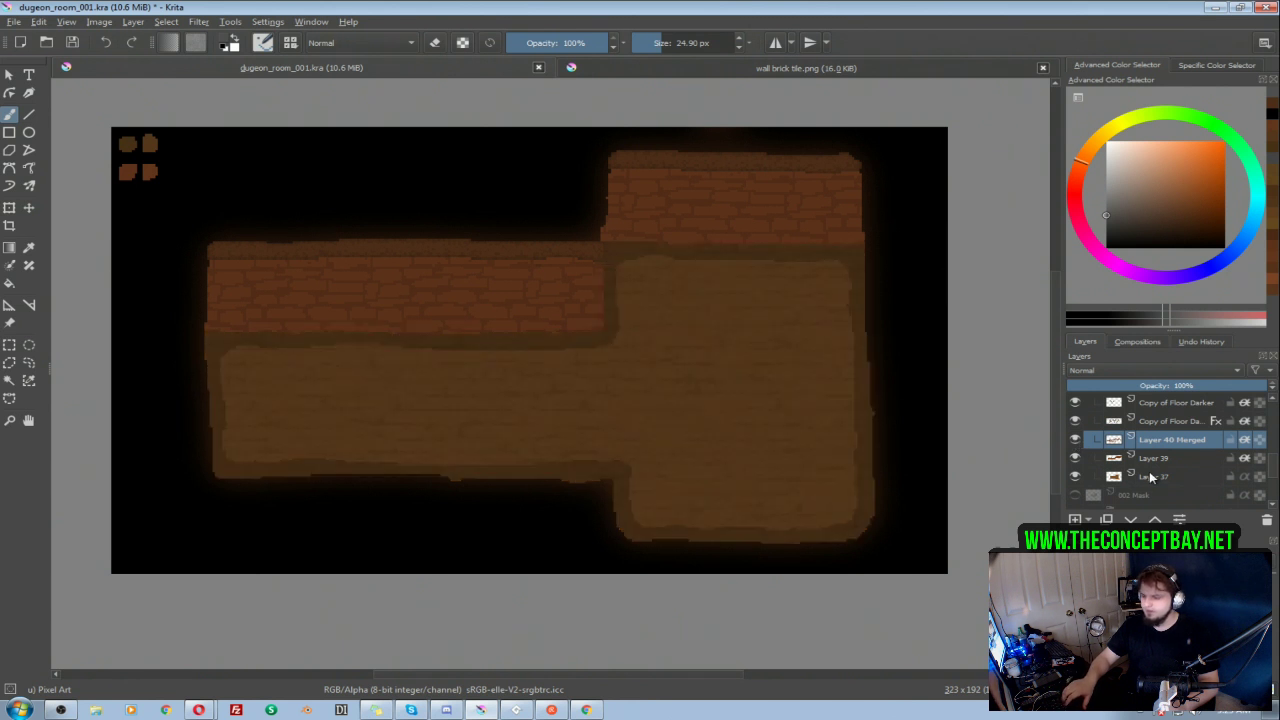
{"action": "key", "text": "ctrl+u"}
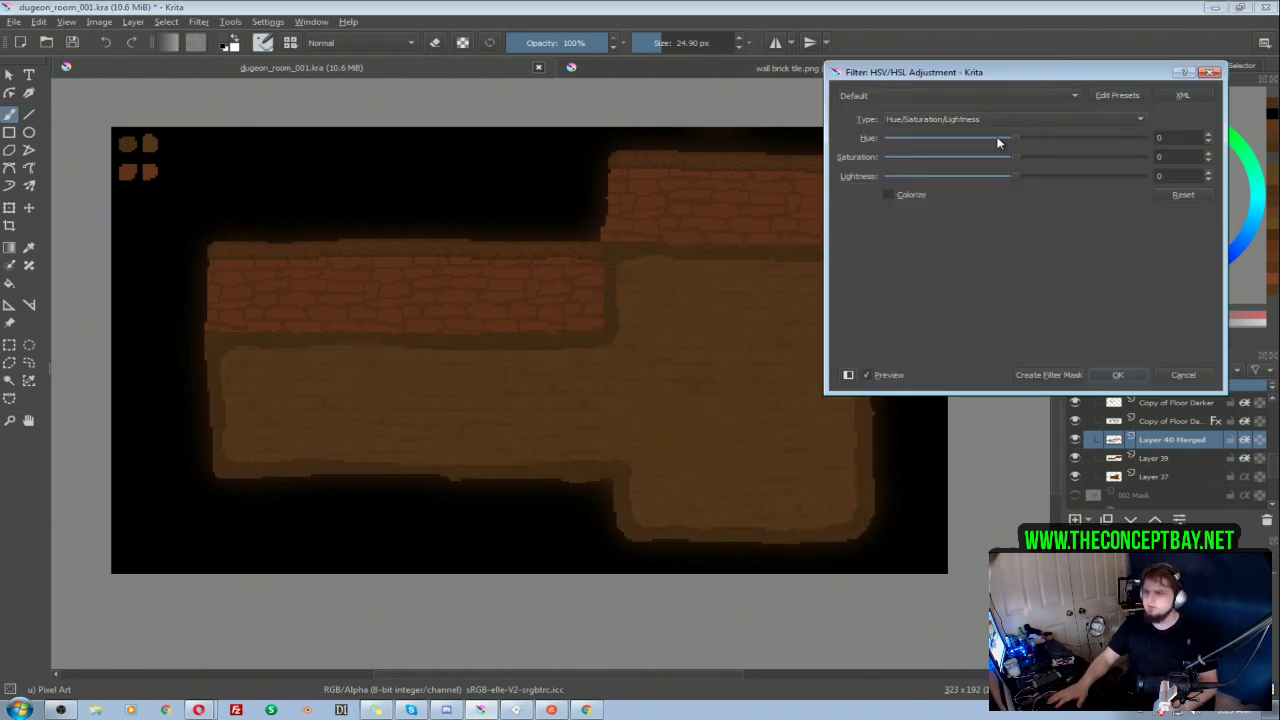
{"action": "left_click_drag", "start_coordinate": [1034, 177], "coordinate": [1037, 179]}
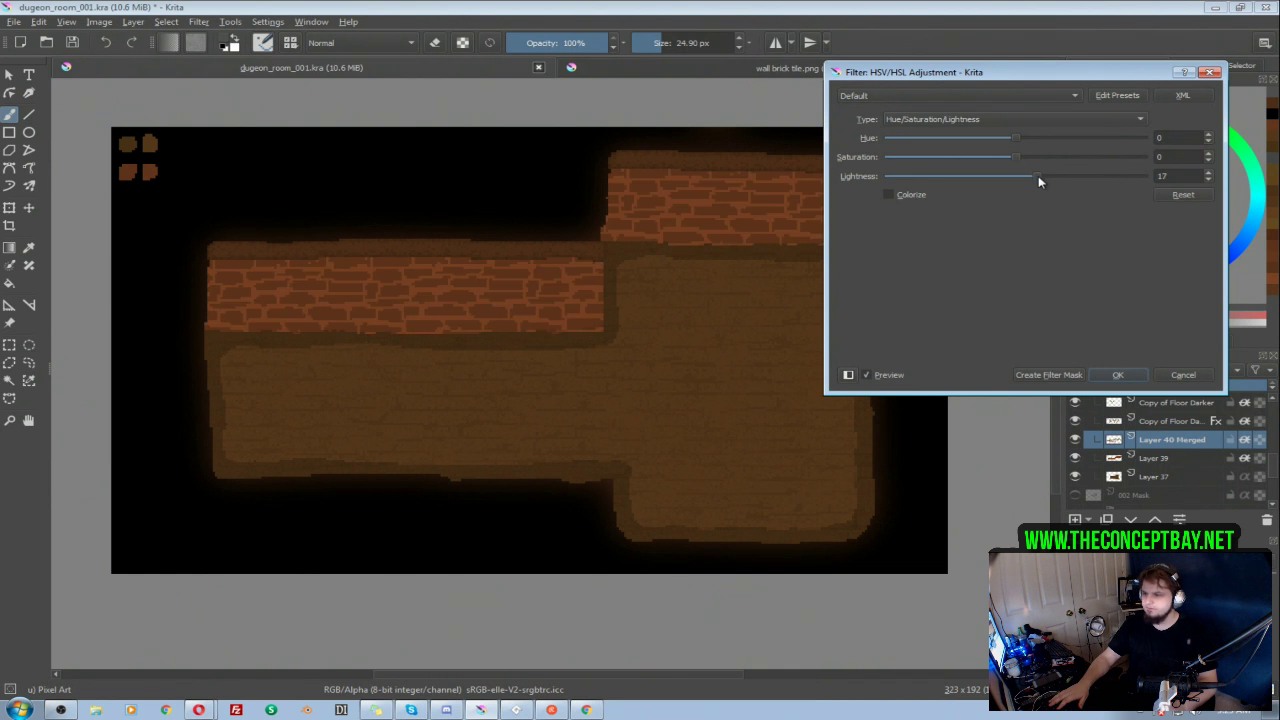
{"action": "left_click", "coordinate": [1183, 374]}
Step: Brighten Layer 37, the floor of room 003, with an HSV/HSL Lightness of 15
{"action": "left_click", "coordinate": [1157, 477]}
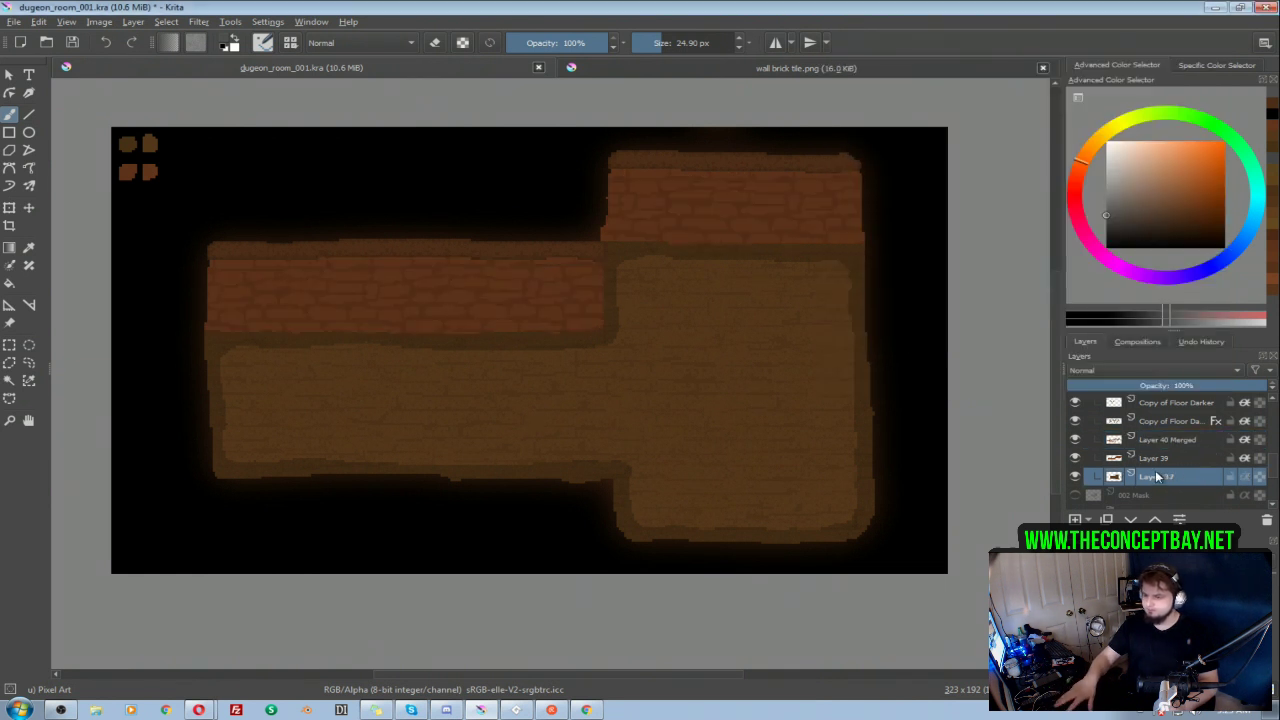
{"action": "key", "text": "ctrl+u"}
{"action": "left_click_drag", "start_coordinate": [1017, 176], "coordinate": [1038, 178]}
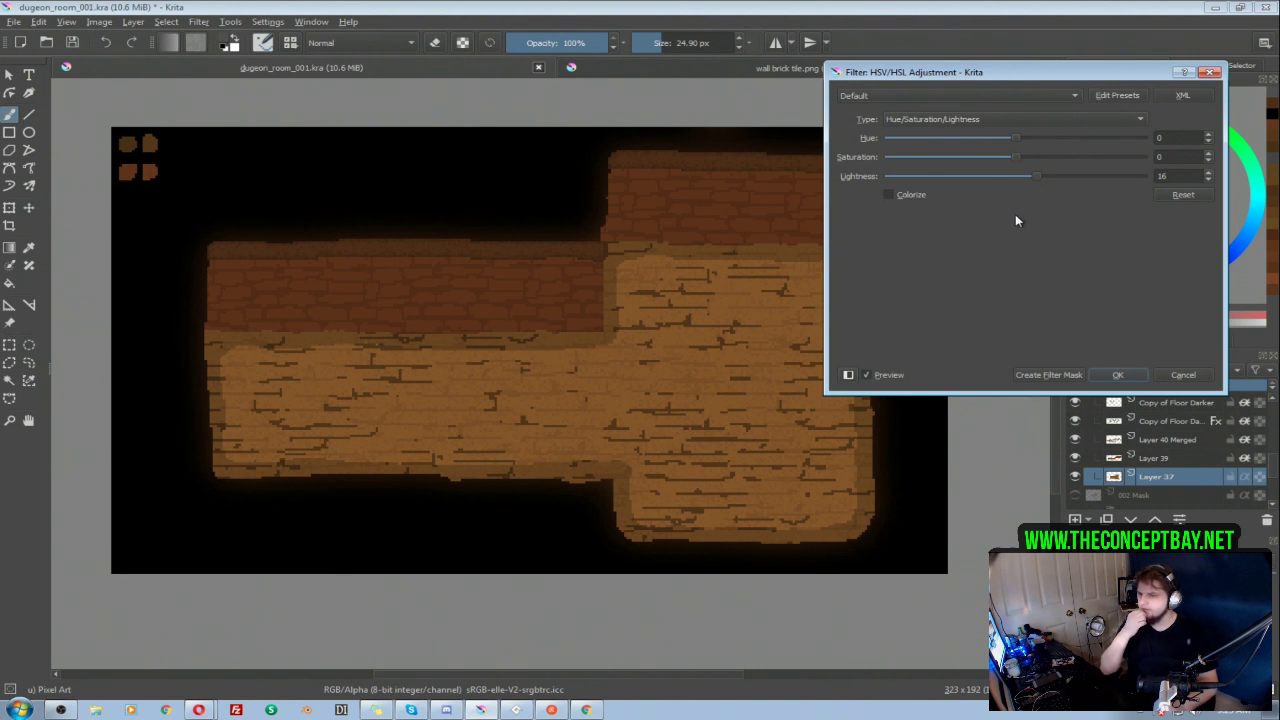
{"action": "left_click_drag", "start_coordinate": [1172, 177], "coordinate": [982, 186]}
{"action": "type", "text": "15"}
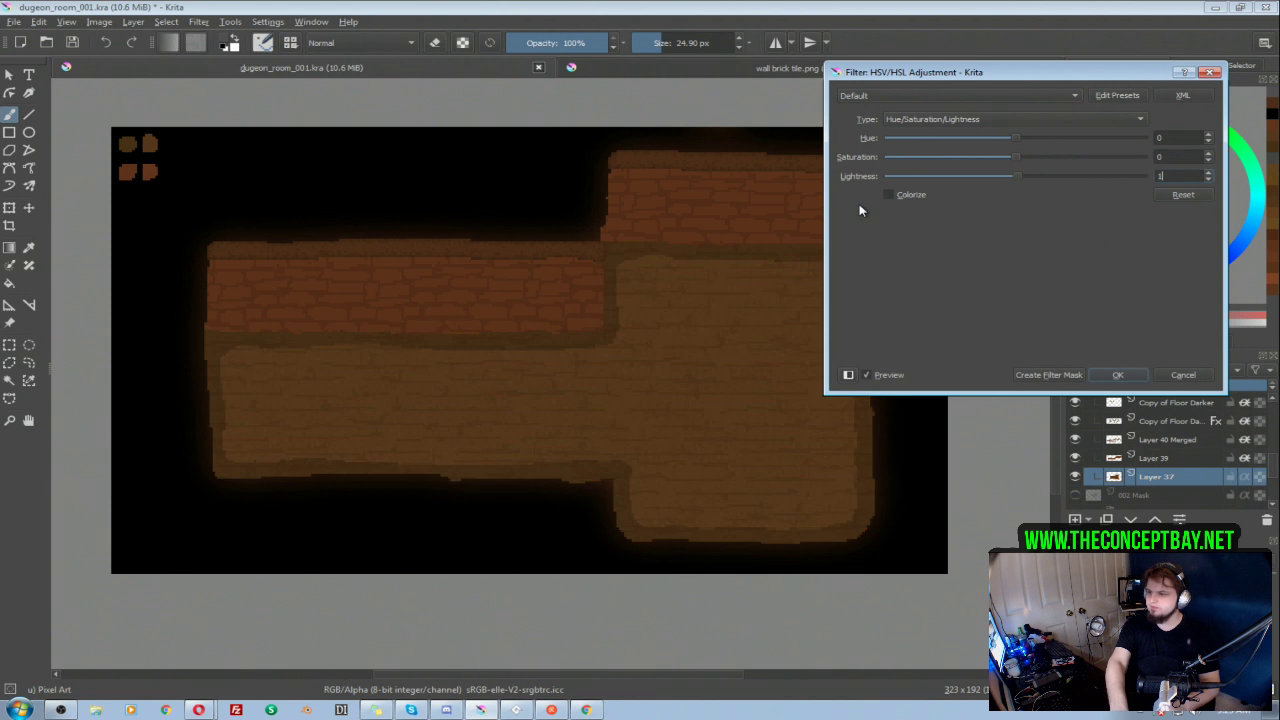
{"action": "left_click", "coordinate": [1135, 378]}
Step: Collapse and hide group 003, and show group 002 with its layers expanded
{"action": "scroll", "coordinate": [1130, 430], "scroll_direction": "up", "scroll_amount": 3}
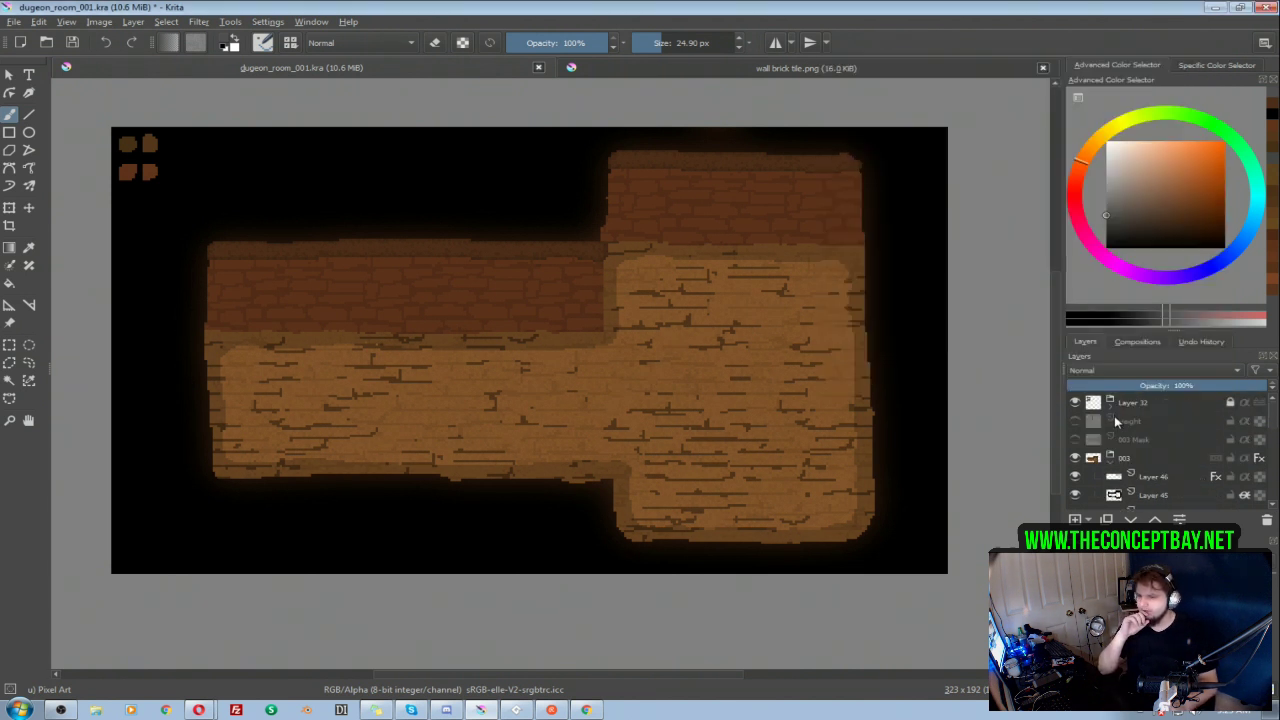
{"action": "left_click", "coordinate": [1109, 459]}
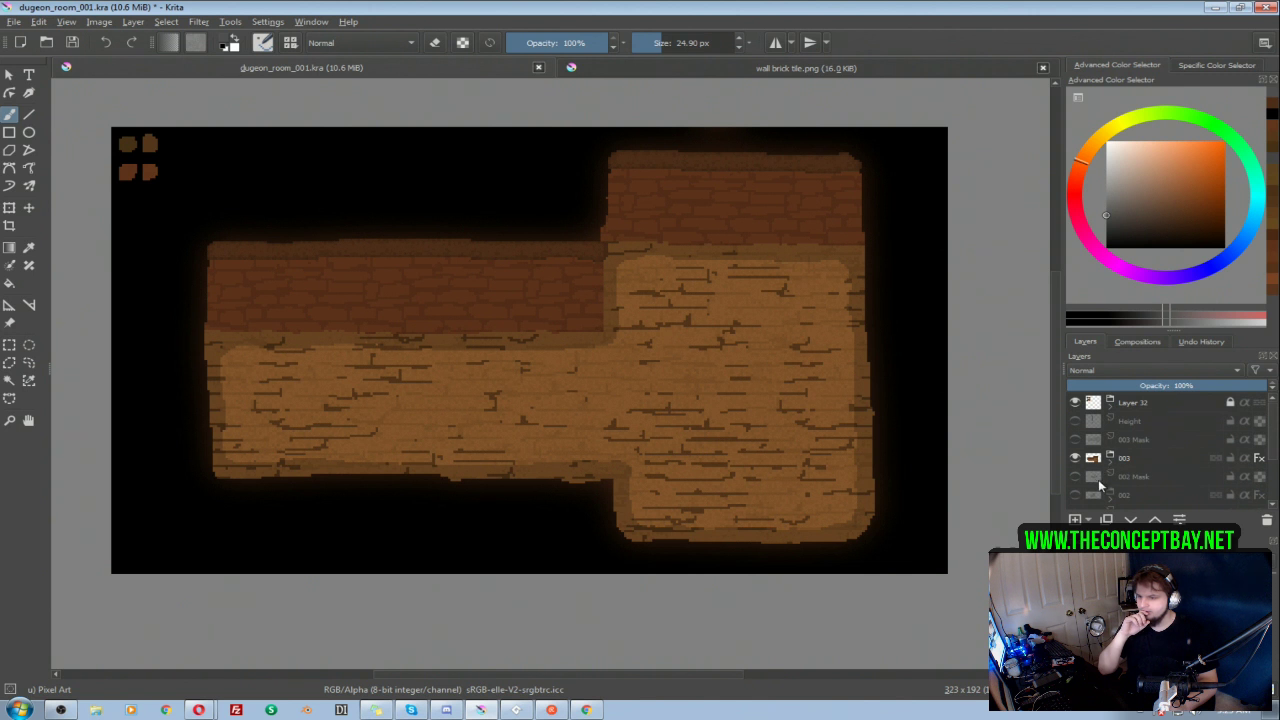
{"action": "left_click", "coordinate": [1075, 458]}
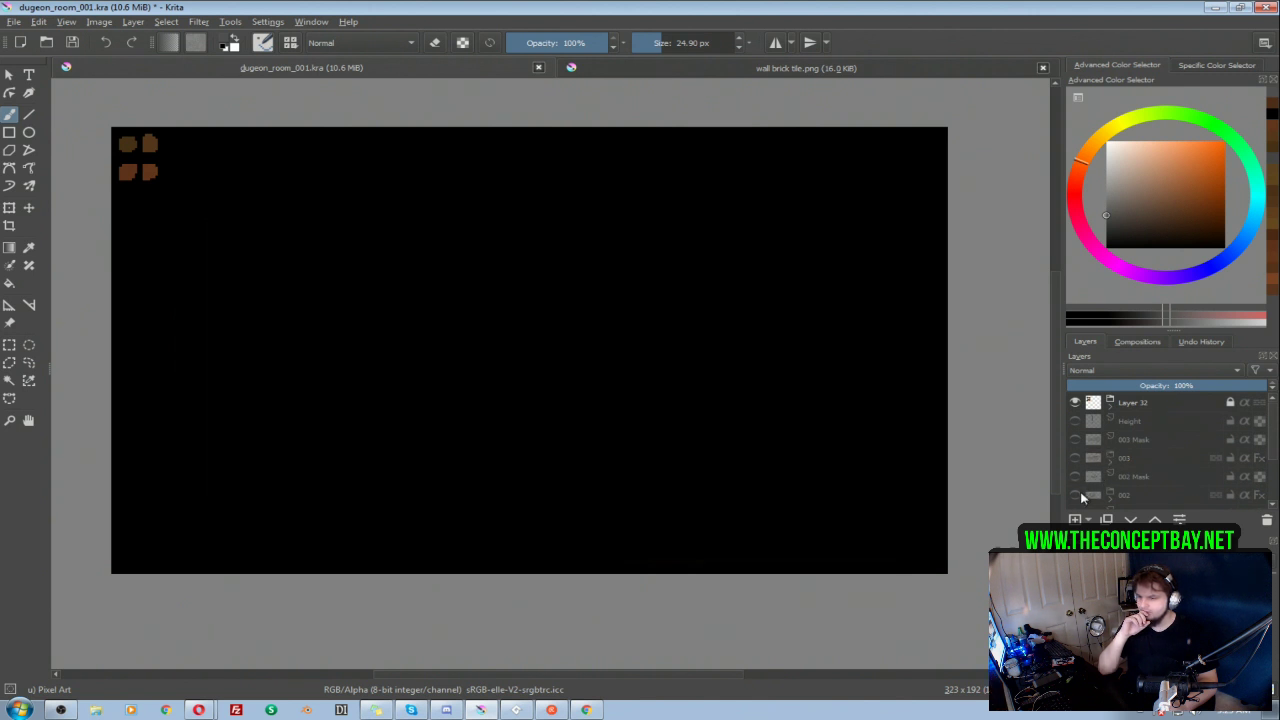
{"action": "left_click", "coordinate": [1075, 495]}
{"action": "left_click", "coordinate": [1111, 498]}
{"action": "scroll", "coordinate": [1125, 460], "scroll_direction": "down", "scroll_amount": 3}
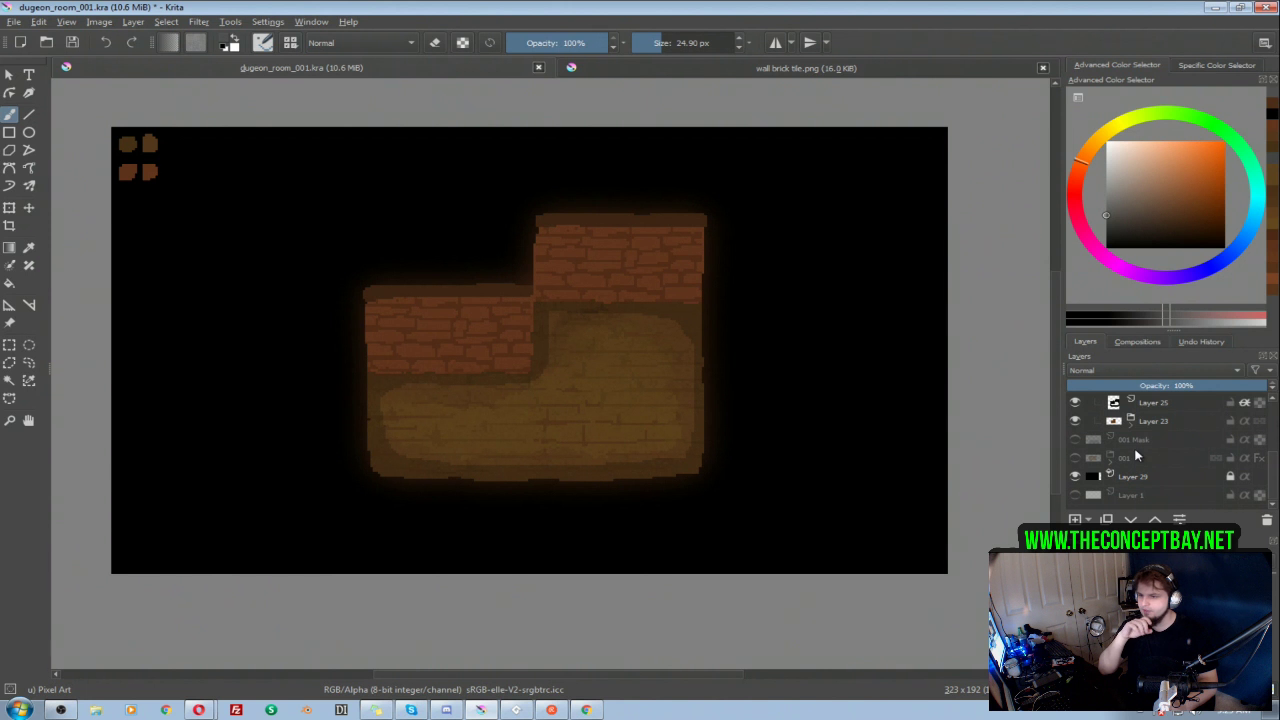
Step: Brighten Layer 19, the floor inside the Layer 23 group of room 002, with a Lightness of 15
{"action": "left_click", "coordinate": [1131, 424]}
{"action": "scroll", "coordinate": [1186, 428], "scroll_direction": "down", "scroll_amount": 4}
{"action": "left_click", "coordinate": [1187, 427]}
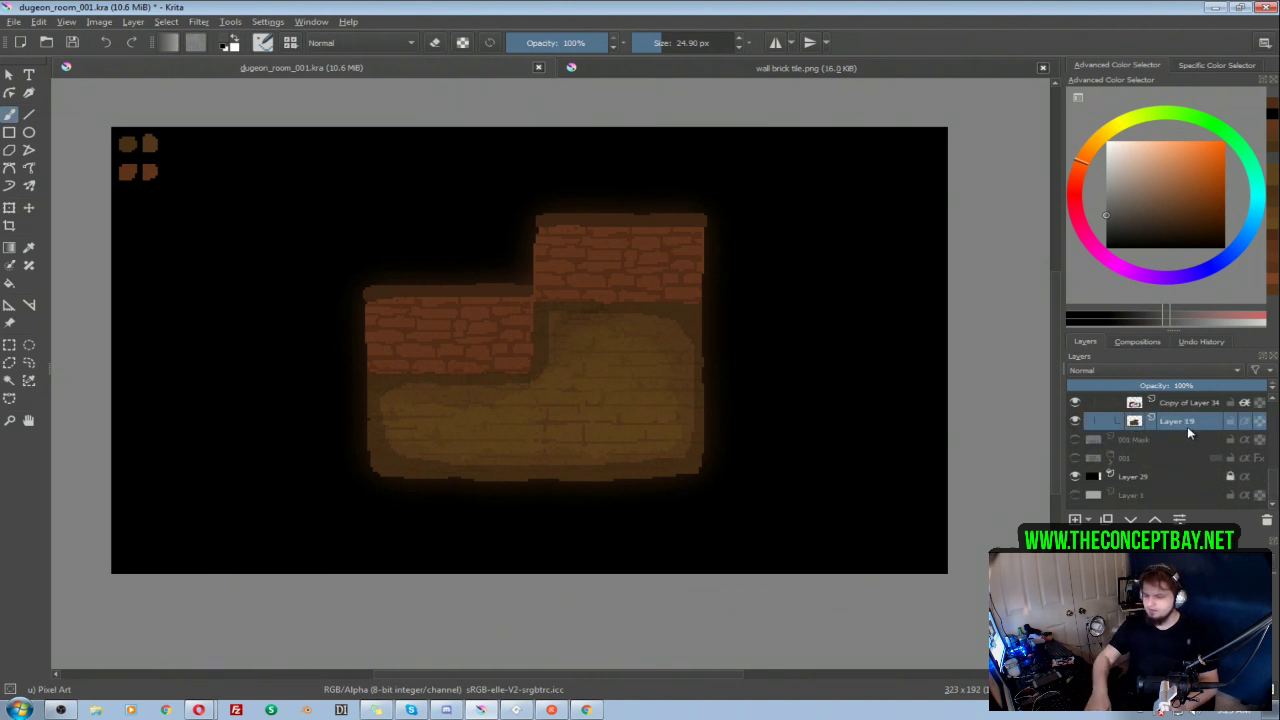
{"action": "key", "text": "ctrl+u"}
{"action": "type", "text": "15"}
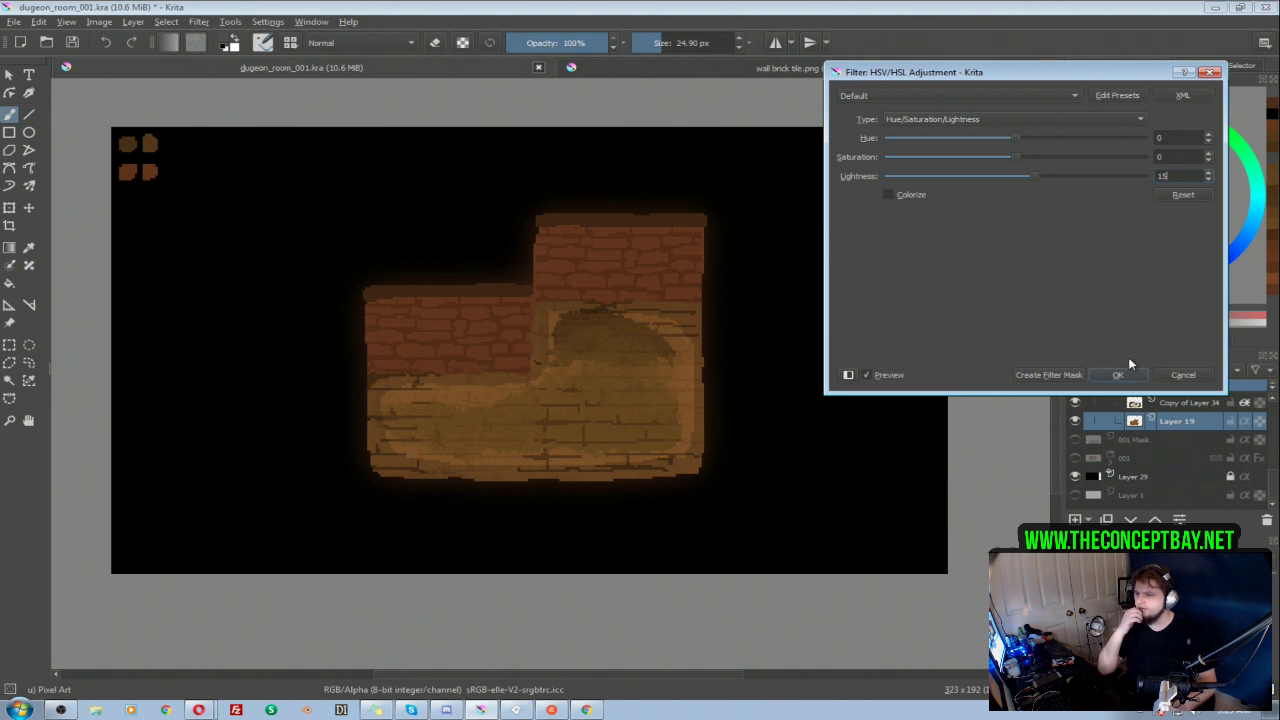
{"action": "left_click", "coordinate": [1123, 369]}
Step: Compare room 002 with and without the Copy of Layer 34 shading and leave that layer hidden
{"action": "left_click", "coordinate": [1178, 404]}
{"action": "left_click", "coordinate": [1076, 403]}
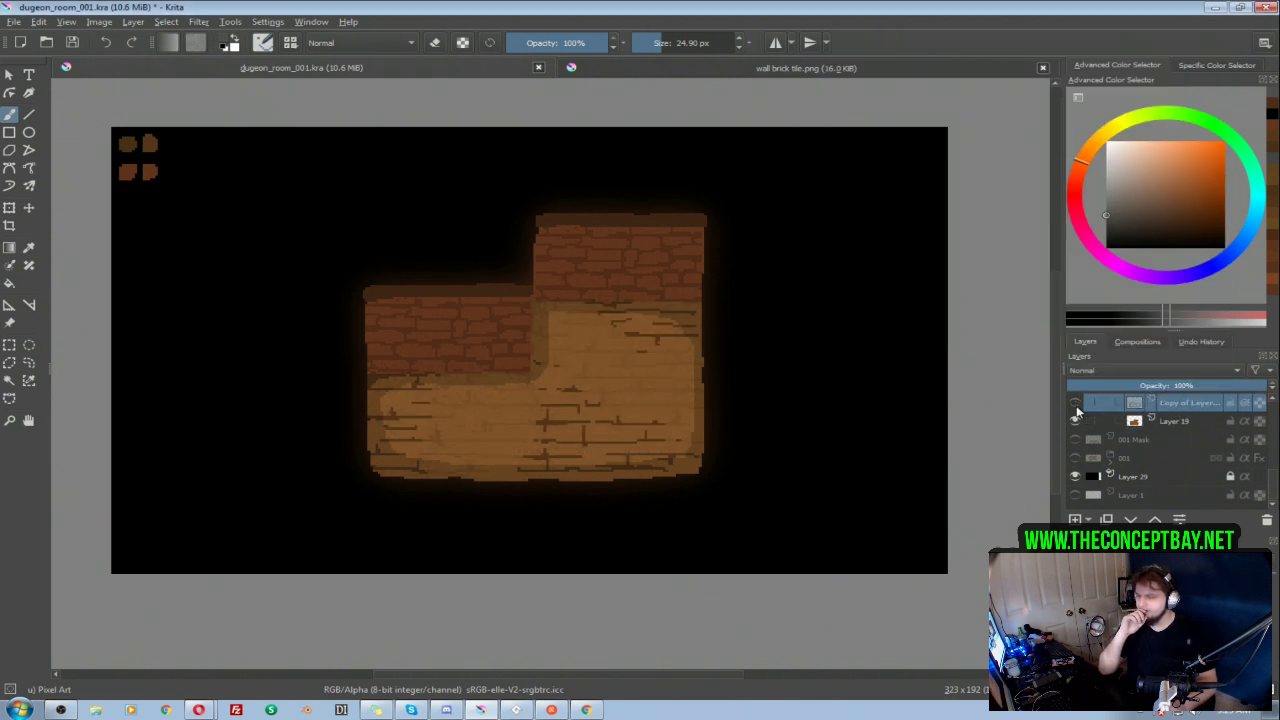
{"action": "left_click", "coordinate": [1076, 403]}
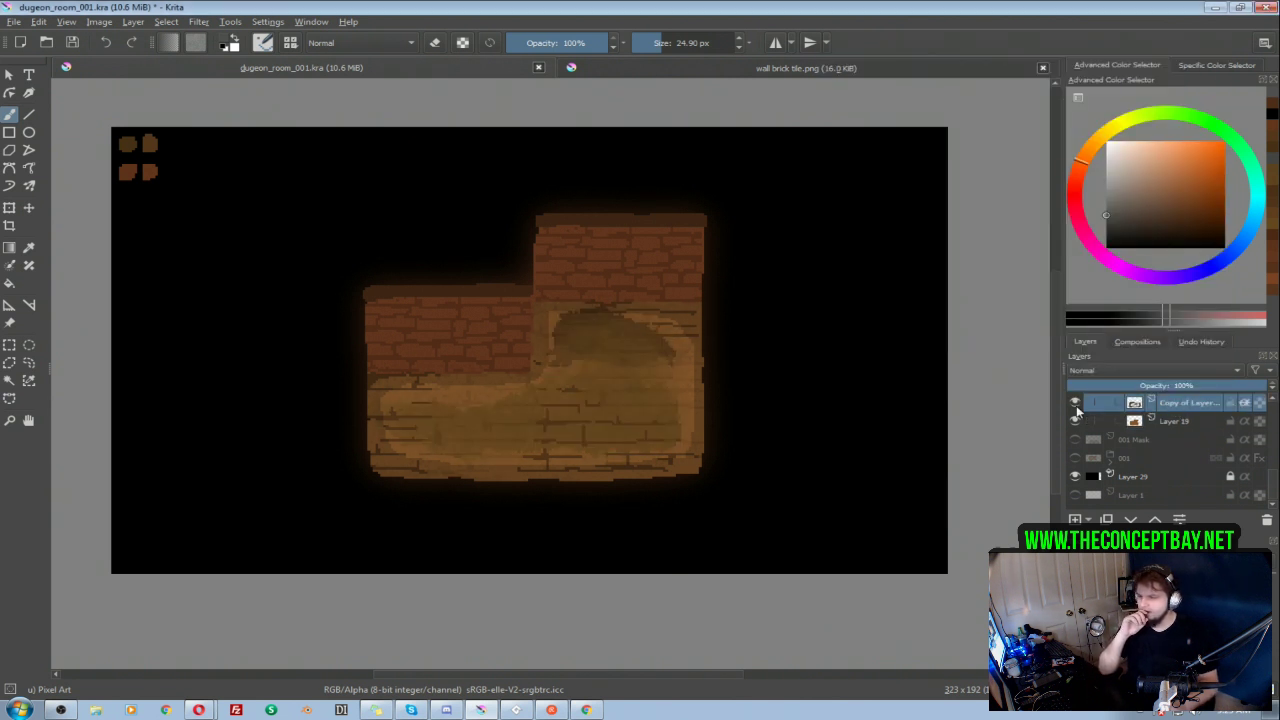
{"action": "left_click", "coordinate": [1076, 403]}
Step: Collapse and hide group 002, and show group 001 with its layers expanded
{"action": "scroll", "coordinate": [1127, 431], "scroll_direction": "up", "scroll_amount": 2}
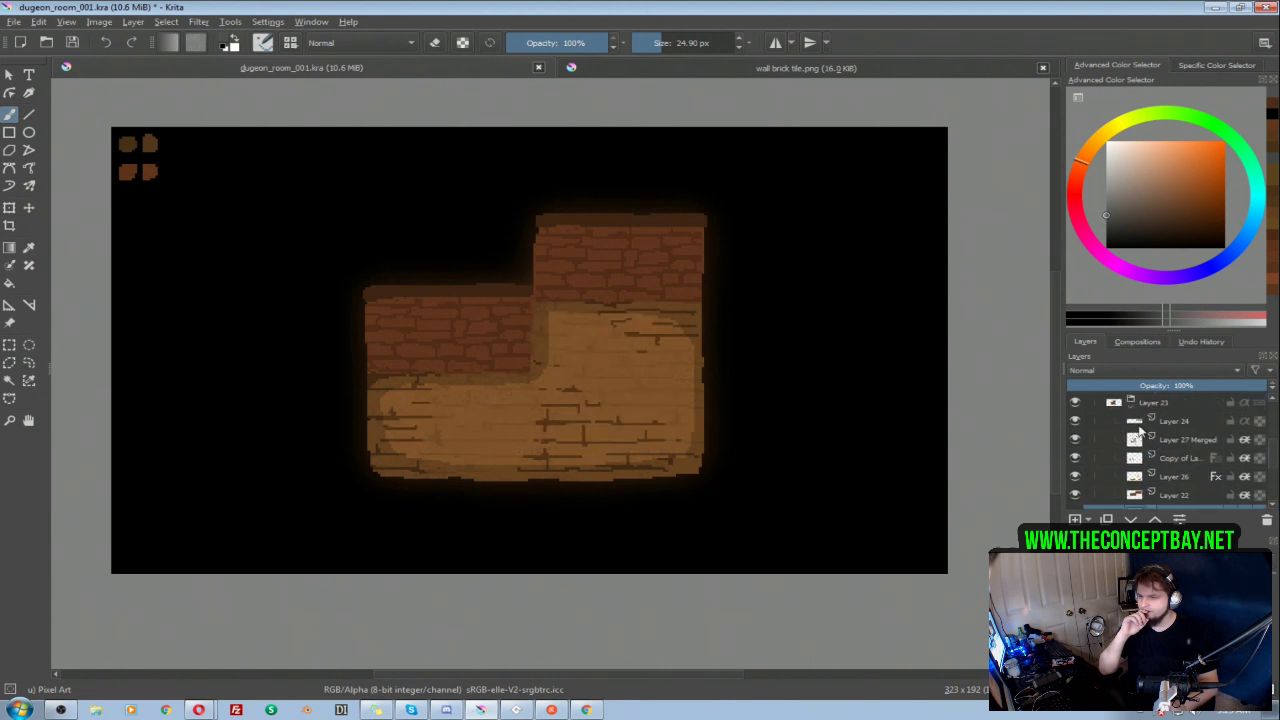
{"action": "left_click", "coordinate": [1130, 407]}
{"action": "scroll", "coordinate": [1130, 435], "scroll_direction": "up", "scroll_amount": 1}
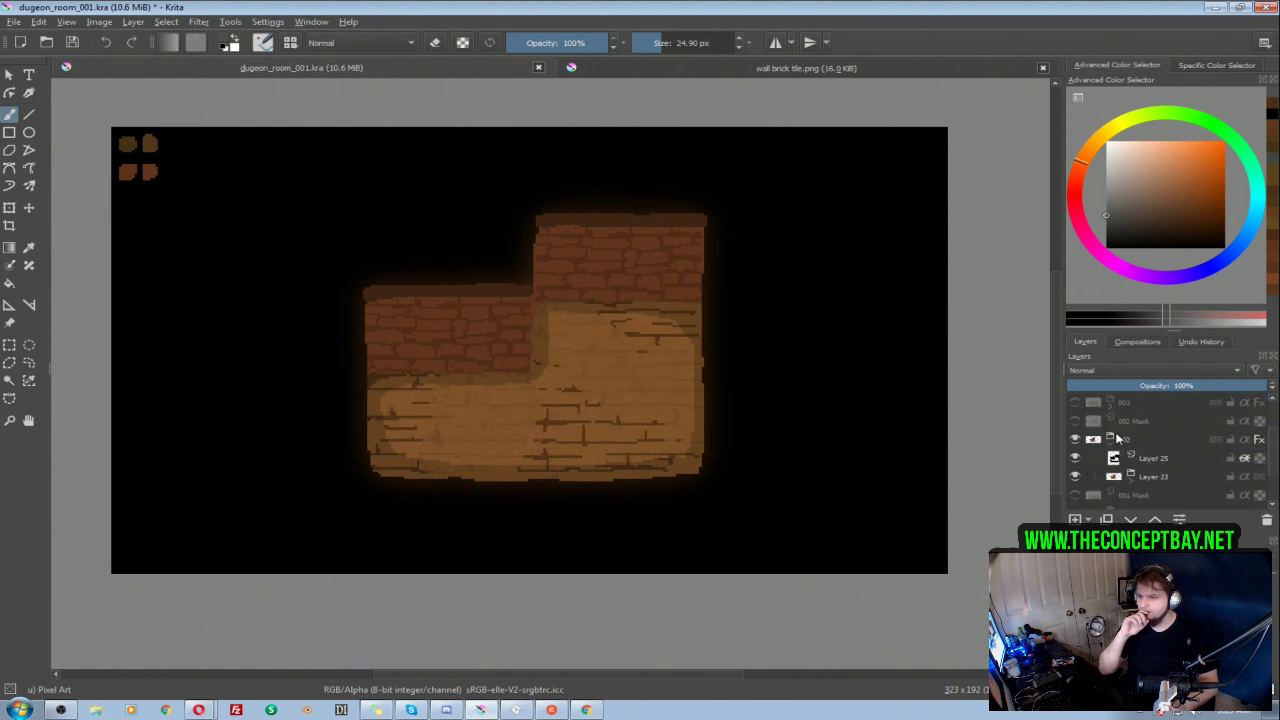
{"action": "left_click", "coordinate": [1108, 441]}
{"action": "left_click", "coordinate": [1075, 440]}
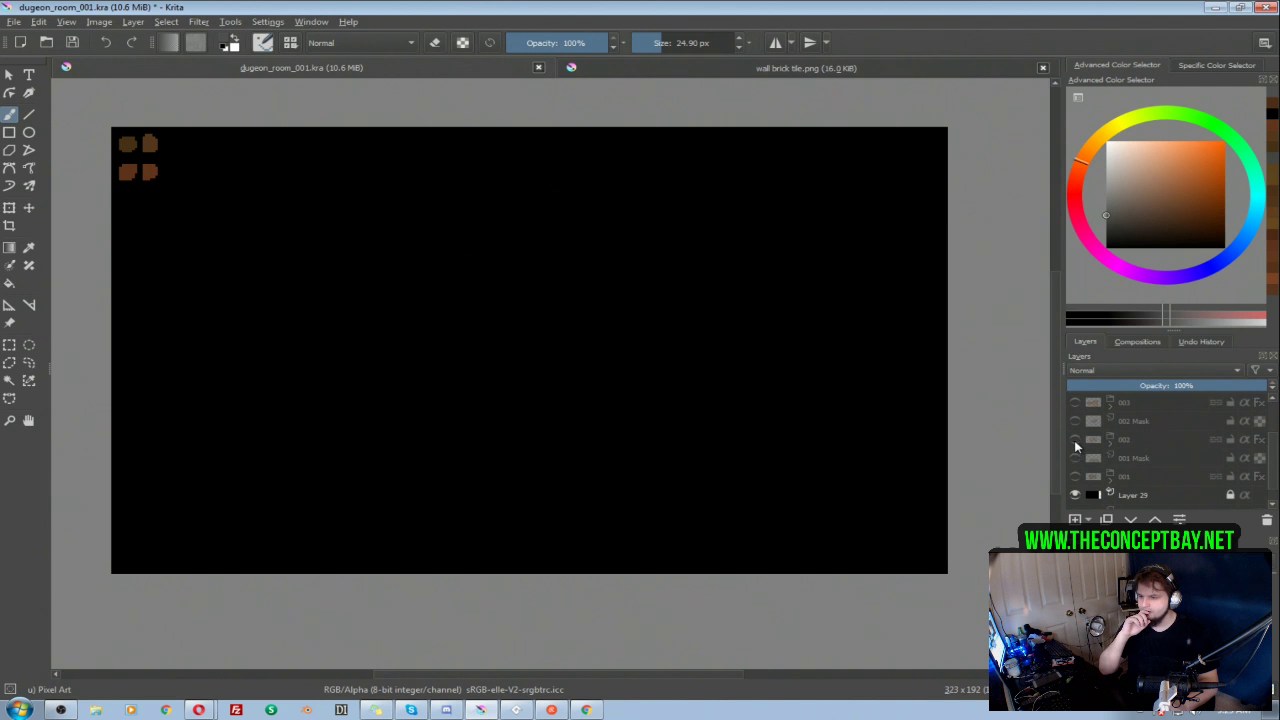
{"action": "left_click", "coordinate": [1075, 477]}
{"action": "left_click", "coordinate": [1109, 476]}
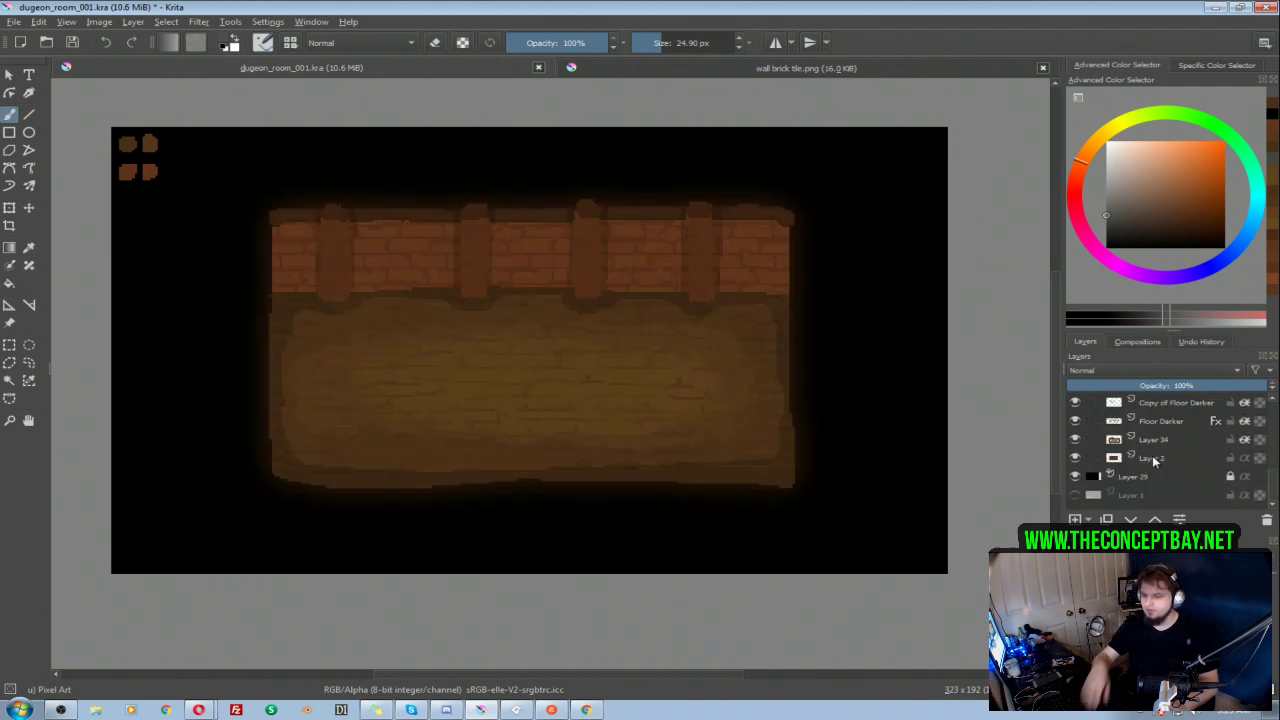
Step: Brighten Layer 2, the floor of room 001, with a Lightness of 15 and hide Layer 34
{"action": "left_click", "coordinate": [1162, 459]}
{"action": "key", "text": "ctrl+u"}
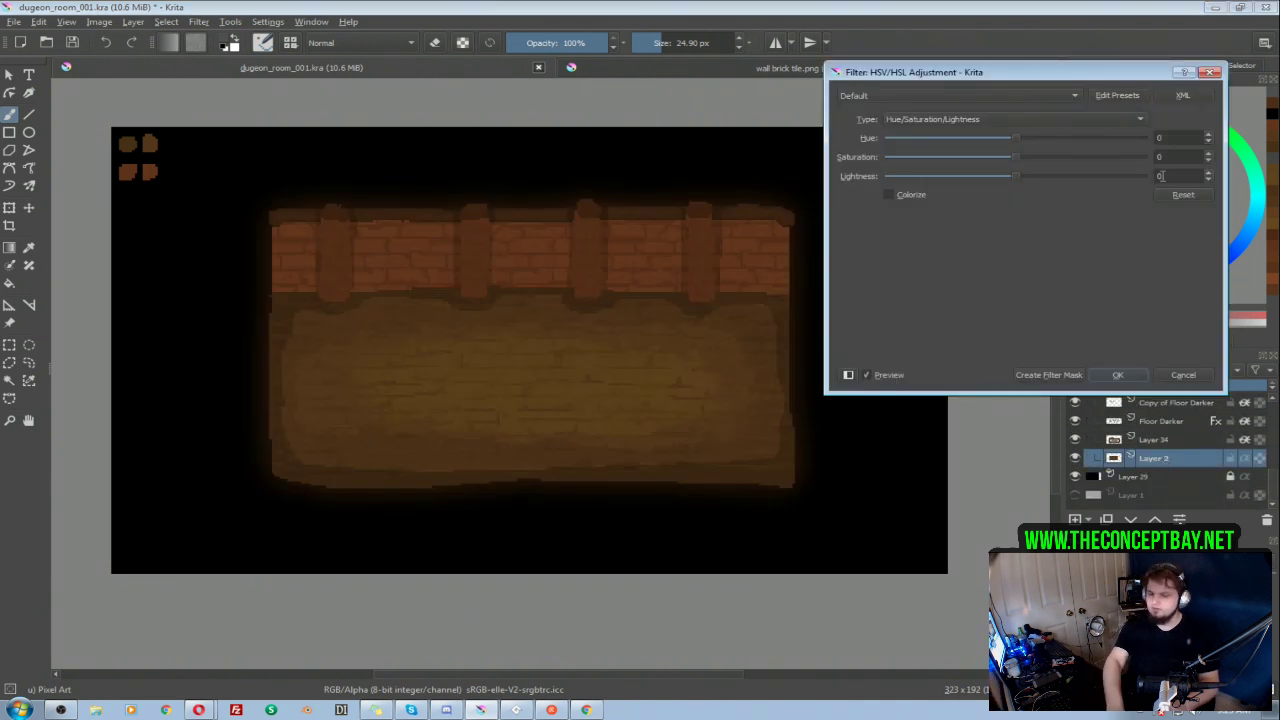
{"action": "left_click_drag", "start_coordinate": [1167, 176], "coordinate": [1038, 217]}
{"action": "type", "text": "15"}
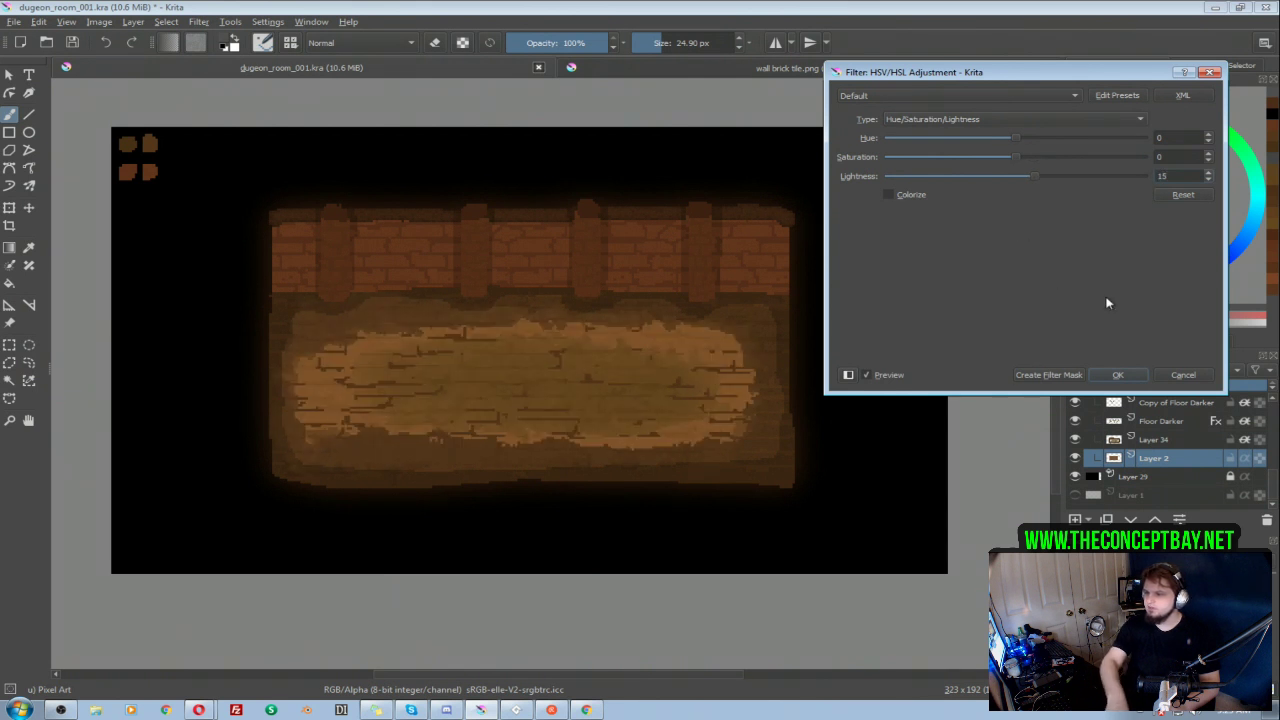
{"action": "left_click", "coordinate": [1116, 377]}
{"action": "left_click", "coordinate": [1076, 438]}
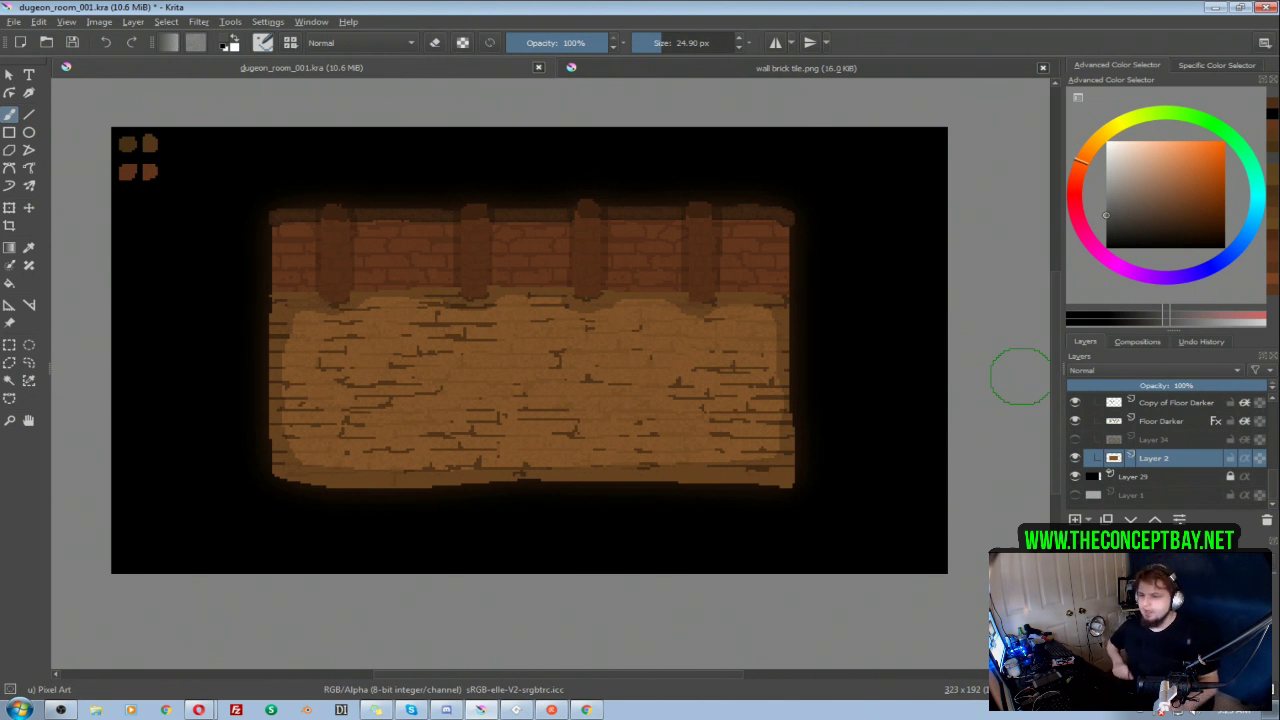
Step: Brighten the Copy of Floor Darker crack lines of room 001 with a Lightness of 19
{"action": "left_click", "coordinate": [1170, 420]}
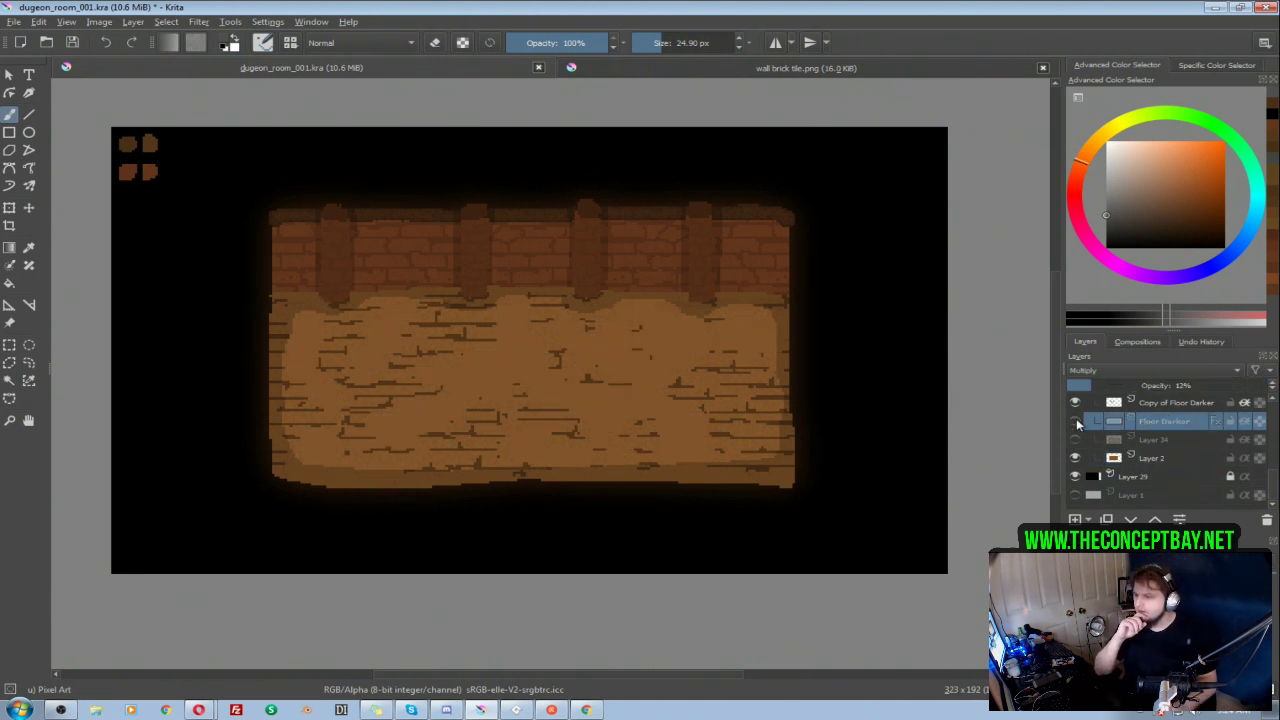
{"action": "left_click", "coordinate": [1166, 401]}
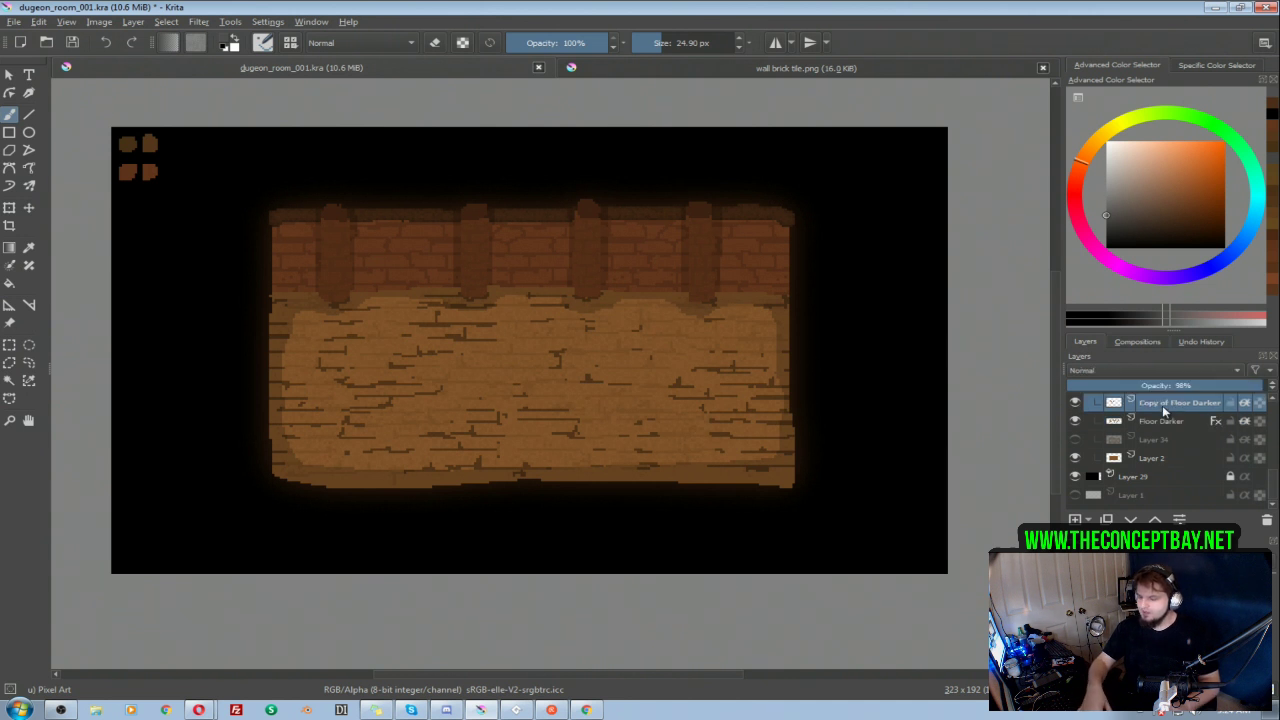
{"action": "key", "text": "ctrl+u"}
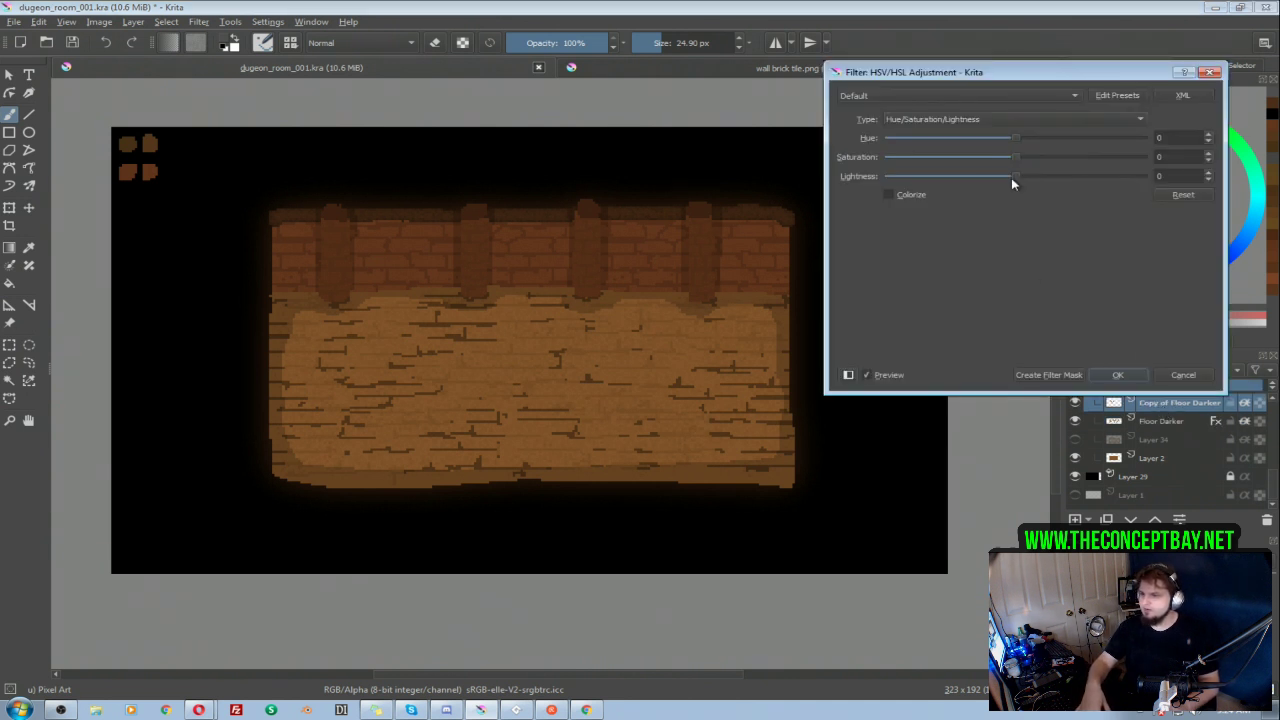
{"action": "left_click_drag", "start_coordinate": [1015, 178], "coordinate": [1040, 179]}
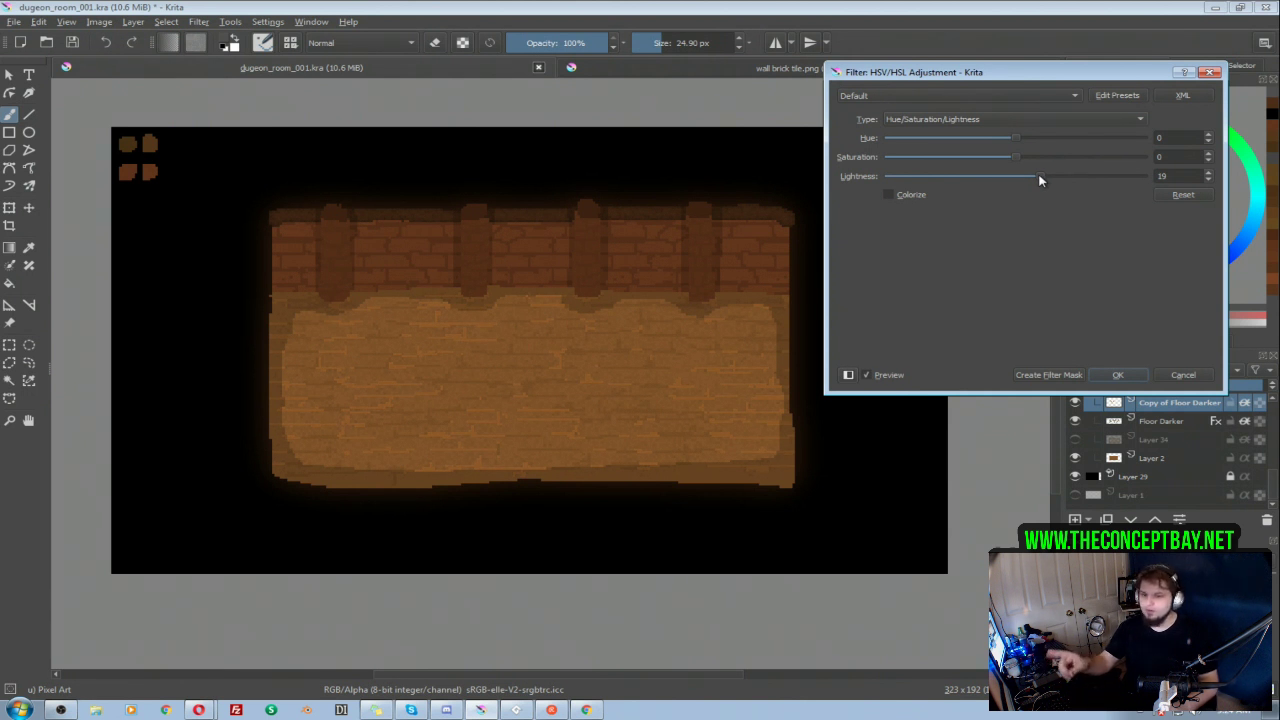
{"action": "left_click_drag", "start_coordinate": [1036, 180], "coordinate": [1041, 179]}
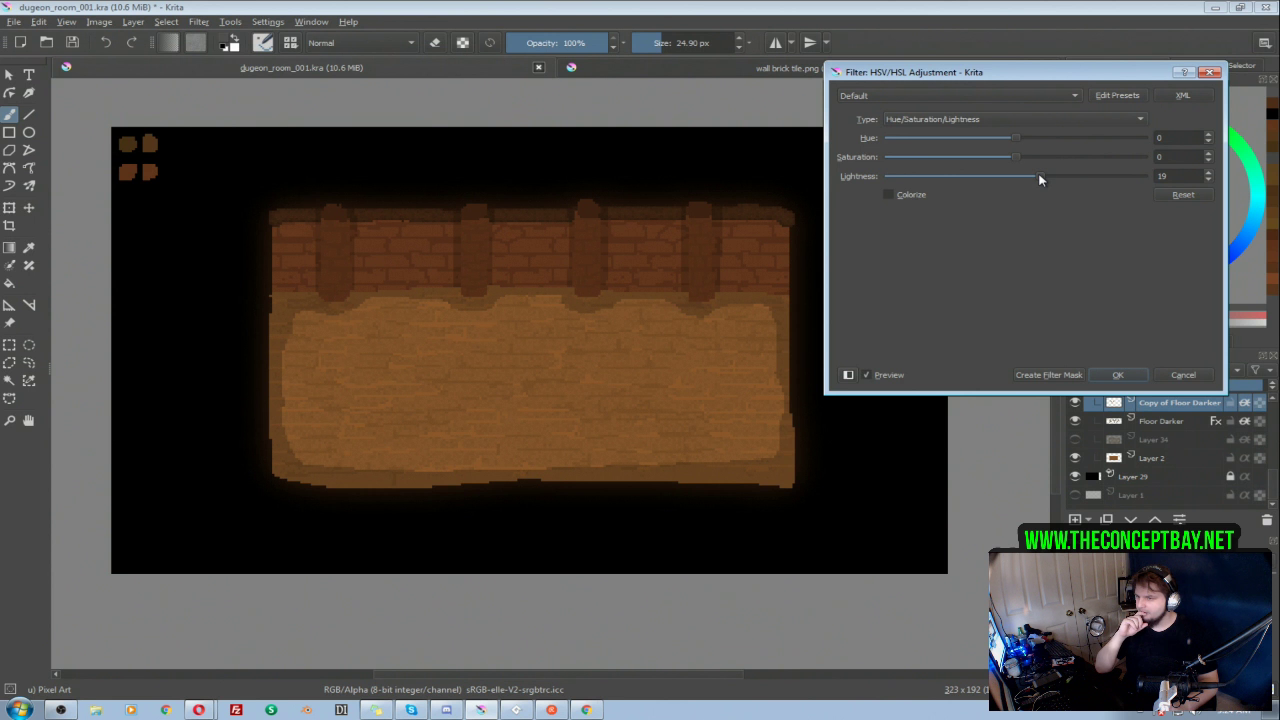
{"action": "left_click", "coordinate": [1128, 377]}
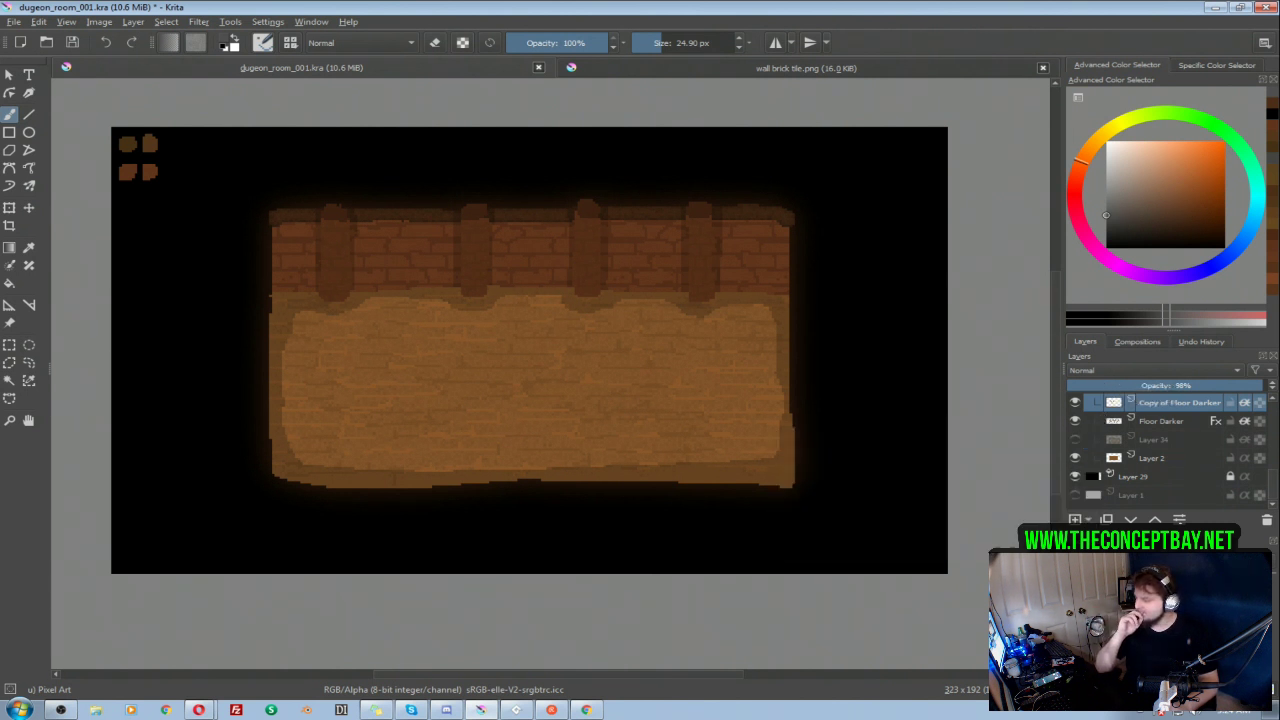
Step: Collapse and hide group 001, and show group 002 with its Layer 23 subgroup expanded
{"action": "scroll", "coordinate": [1139, 417], "scroll_direction": "up", "scroll_amount": 1}
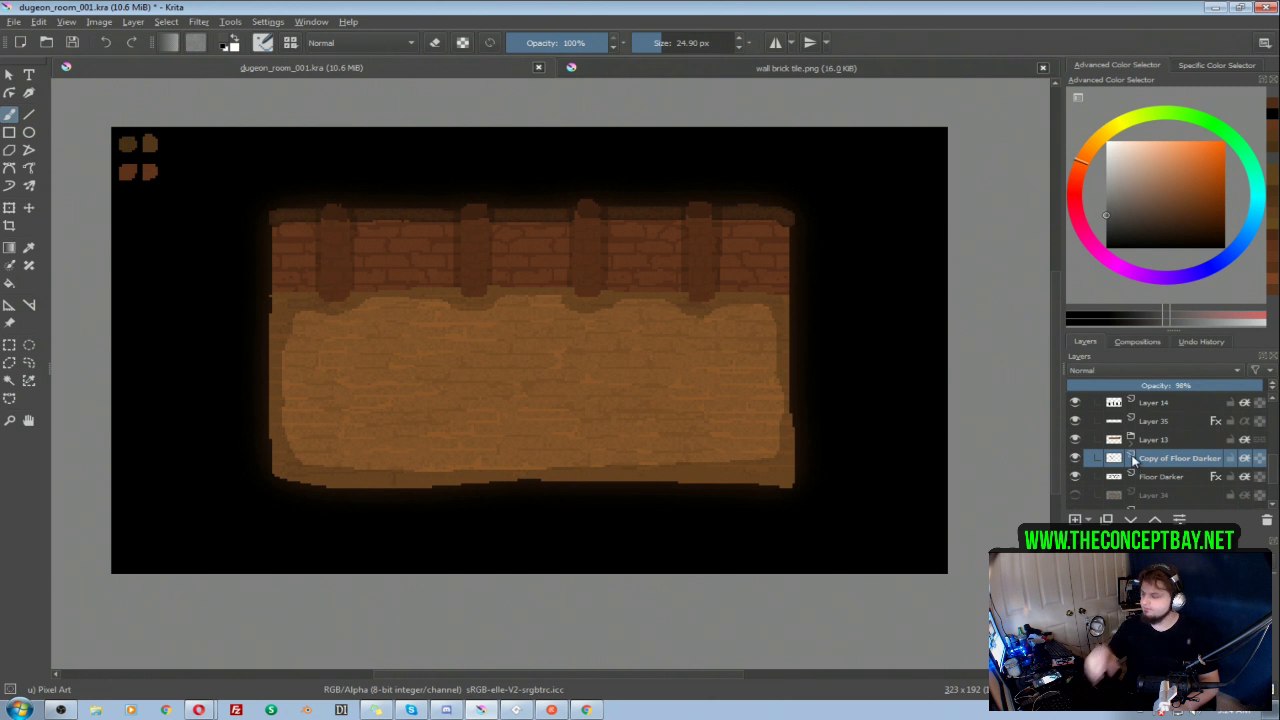
{"action": "mouse_move", "coordinate": [1130, 458]}
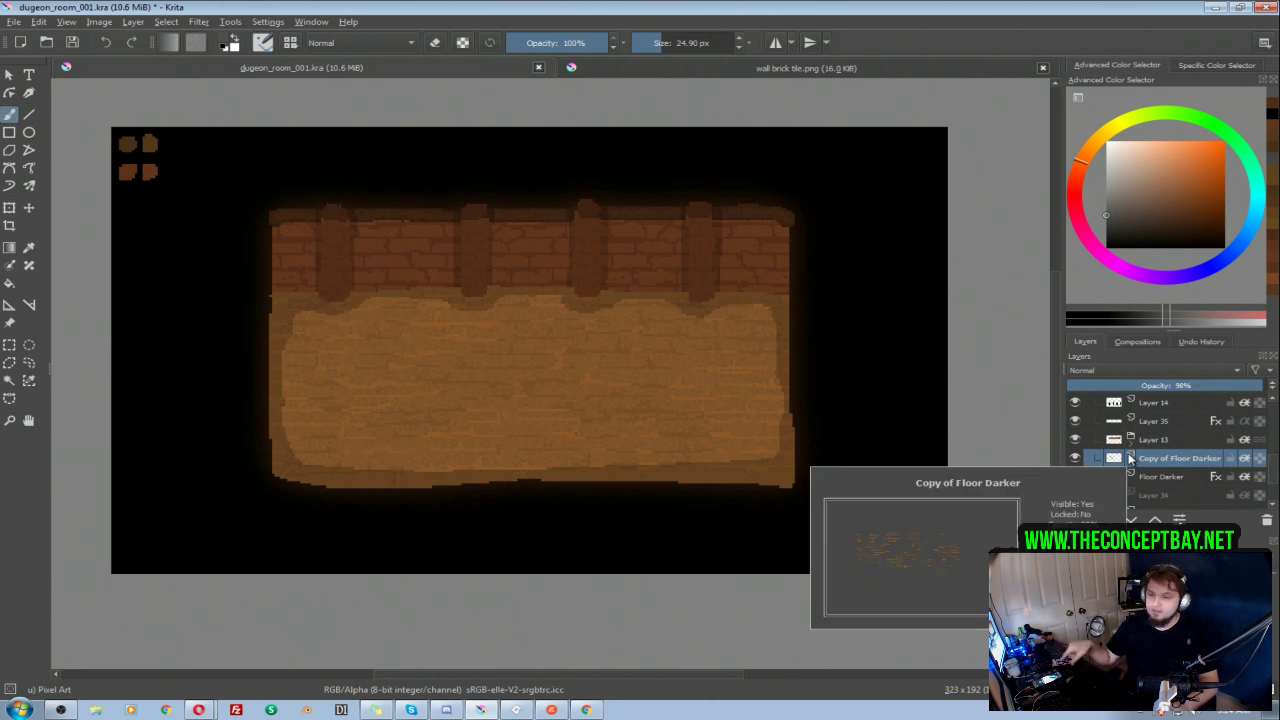
{"action": "scroll", "coordinate": [1116, 458], "scroll_direction": "up", "scroll_amount": 1}
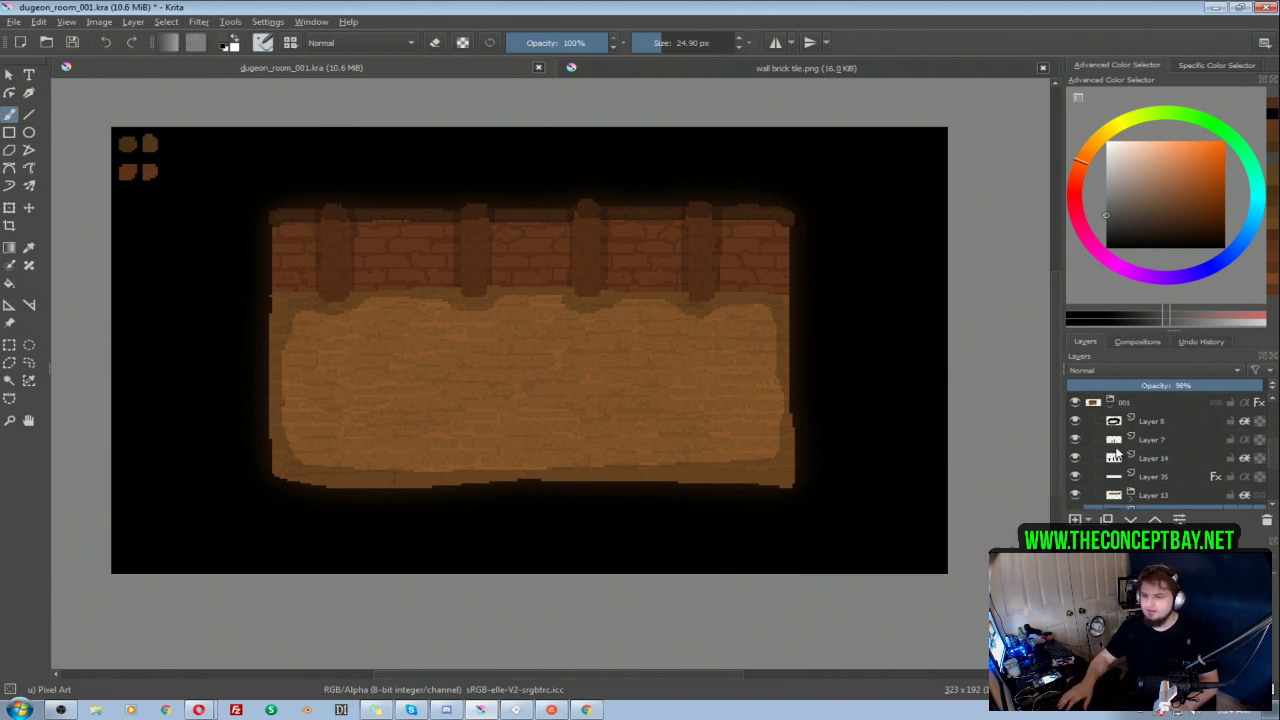
{"action": "left_click", "coordinate": [1112, 406]}
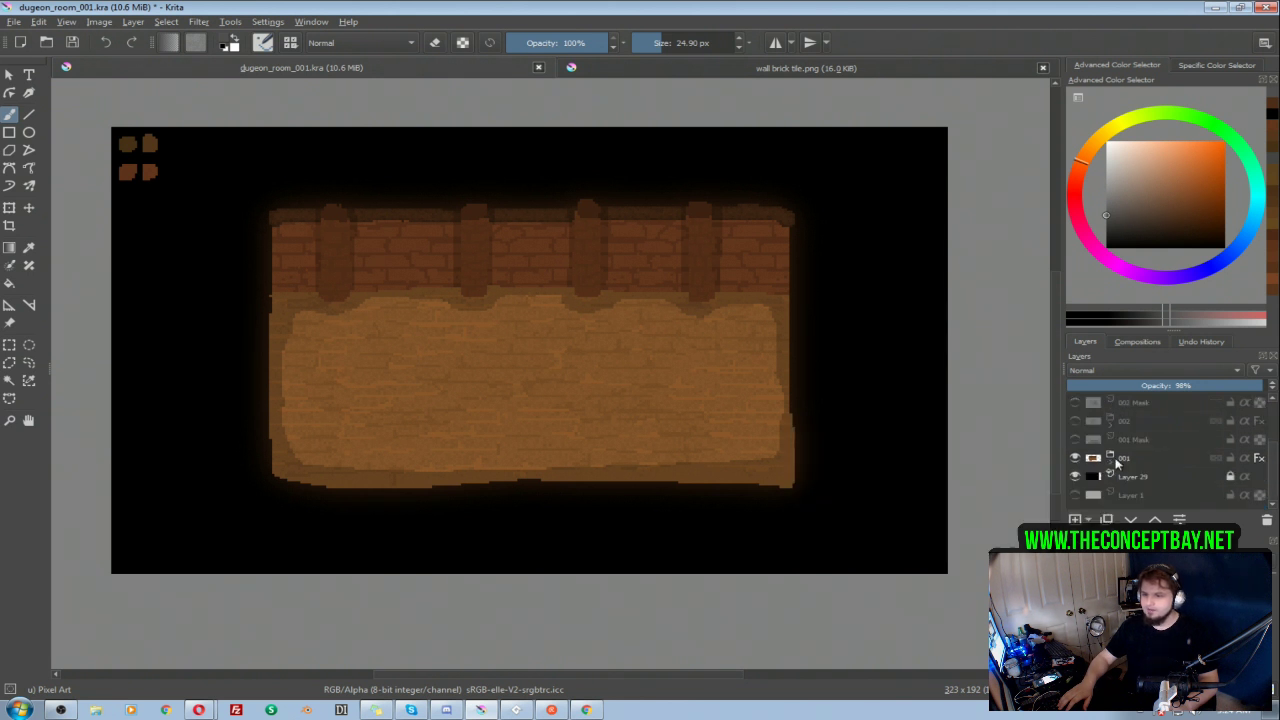
{"action": "left_click", "coordinate": [1075, 458]}
{"action": "left_click", "coordinate": [1075, 421]}
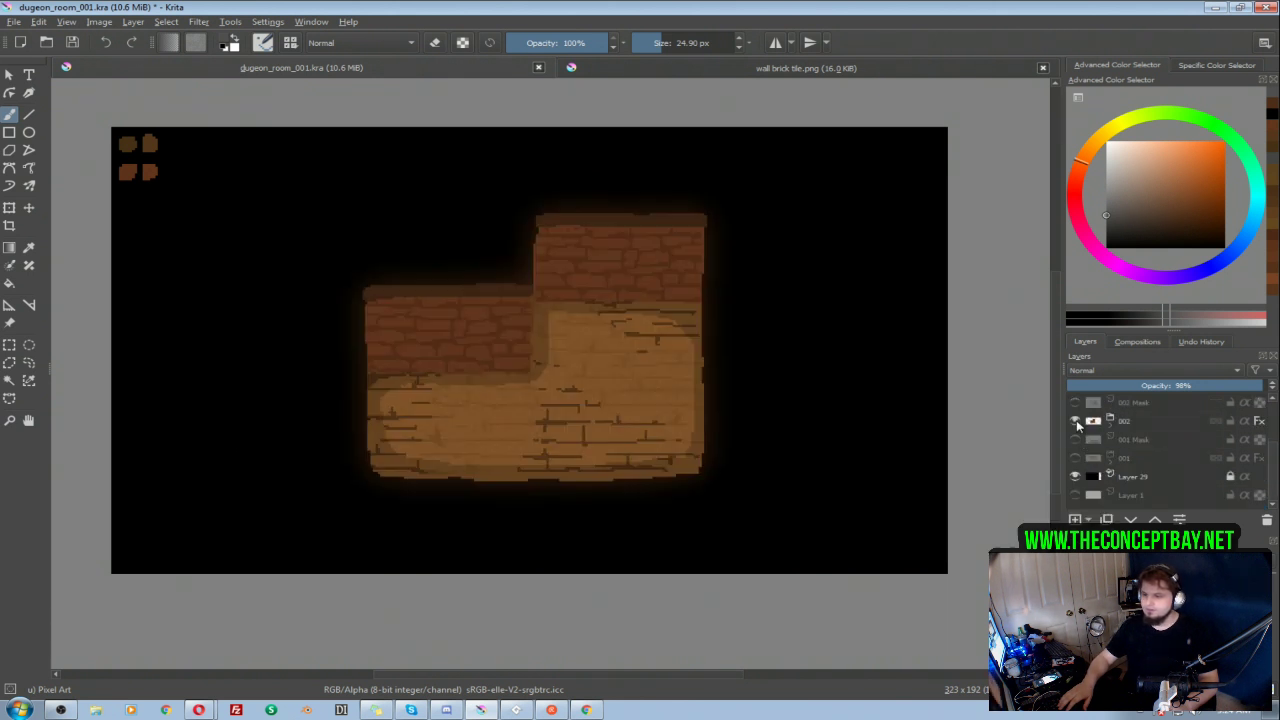
{"action": "left_click", "coordinate": [1110, 421]}
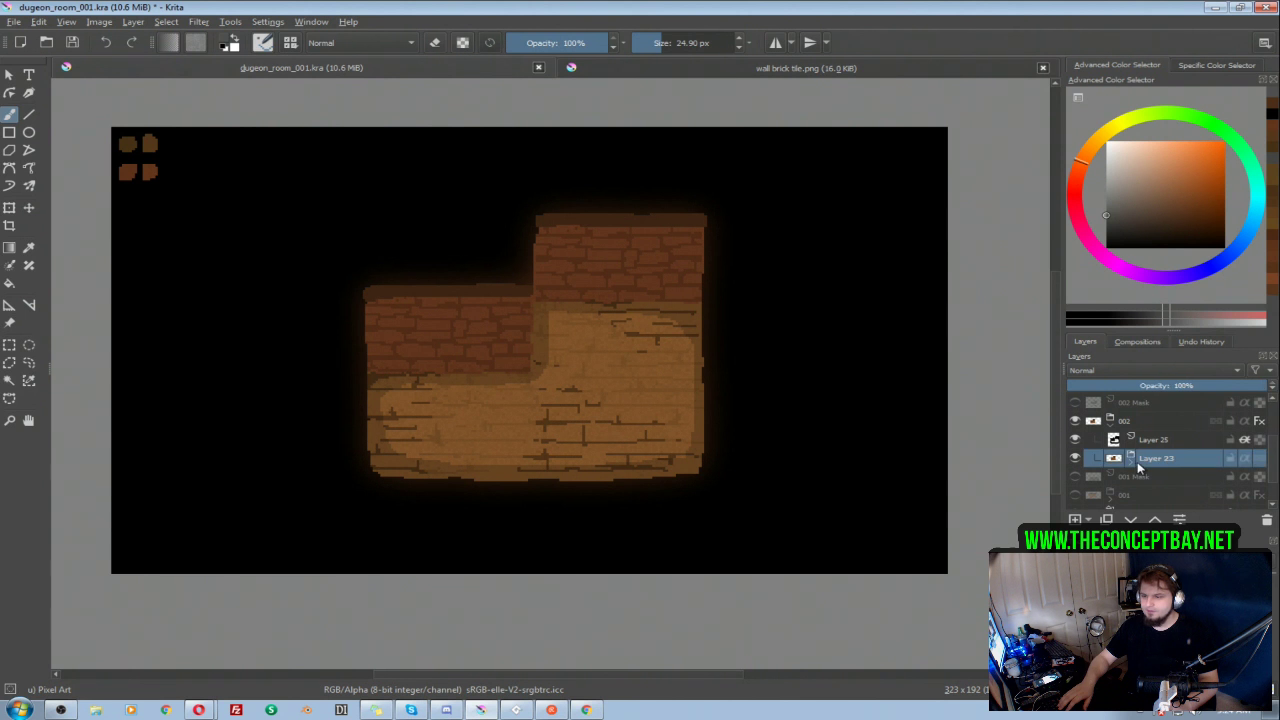
{"action": "left_click", "coordinate": [1131, 458]}
{"action": "left_click", "coordinate": [1162, 460]}
{"action": "scroll", "coordinate": [1168, 470], "scroll_direction": "down", "scroll_amount": 1}
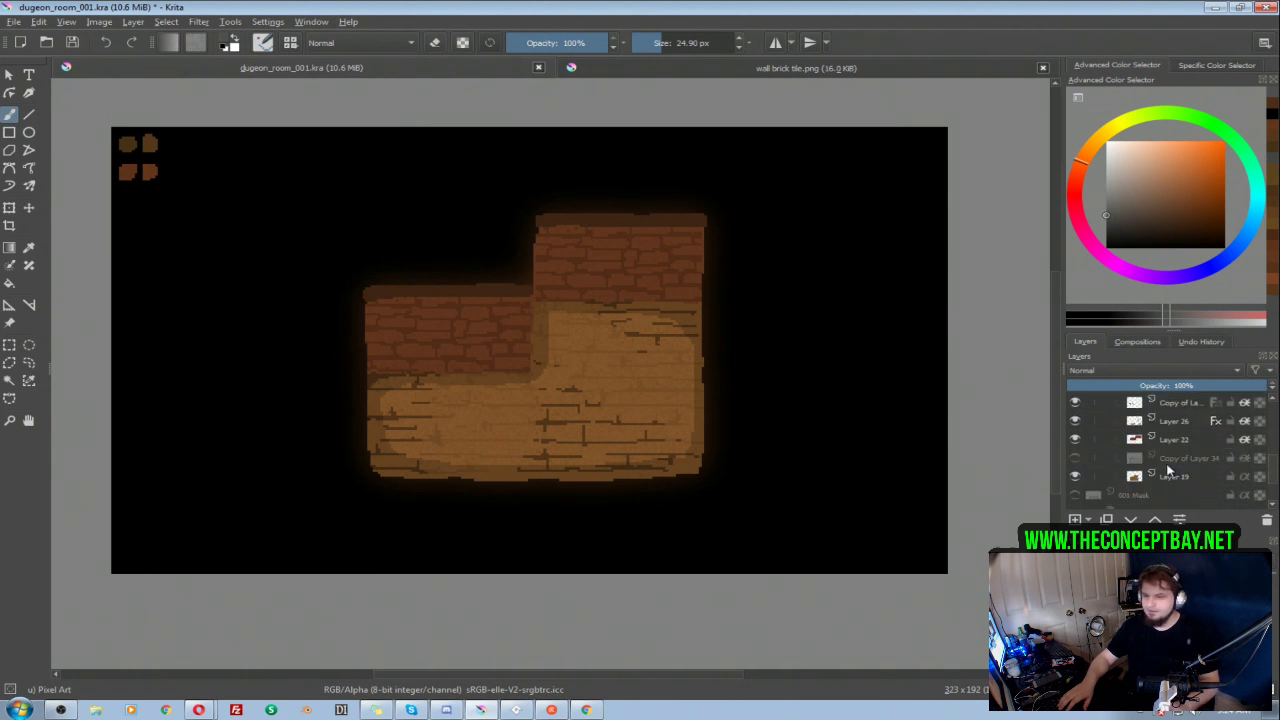
Step: Brighten the copied crack-line layer directly above Layer 26 in room 002 with a Lightness of 20
{"action": "left_click", "coordinate": [1075, 422]}
{"action": "left_click", "coordinate": [1076, 403]}
{"action": "left_click", "coordinate": [1076, 403]}
{"action": "left_click", "coordinate": [1189, 402]}
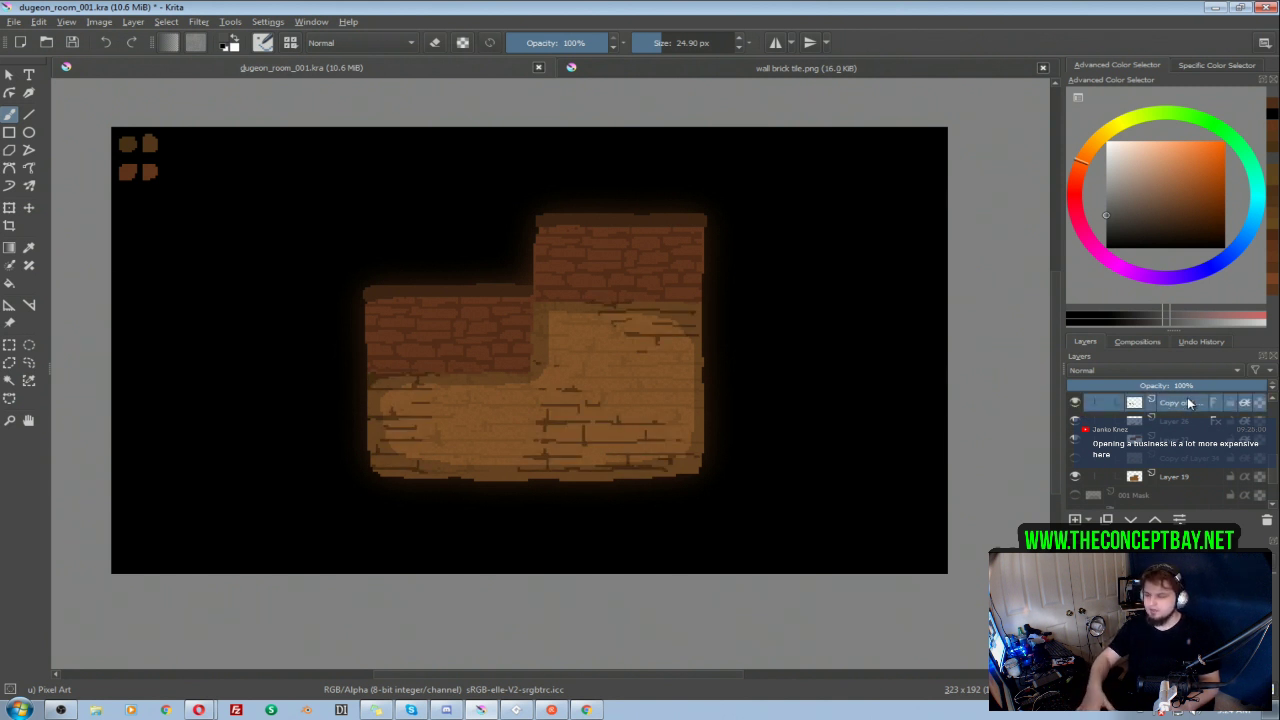
{"action": "key", "text": "ctrl+u"}
{"action": "left_click_drag", "start_coordinate": [1018, 176], "coordinate": [1043, 186]}
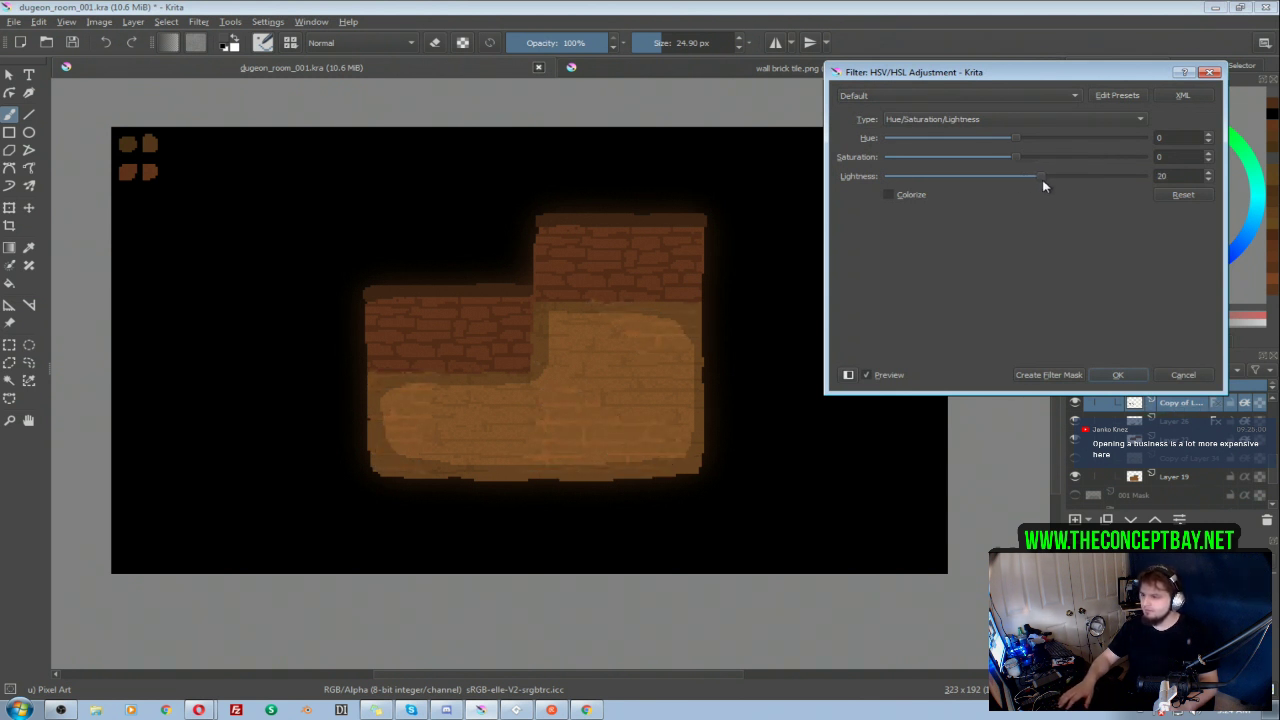
{"action": "left_click", "coordinate": [1118, 375]}
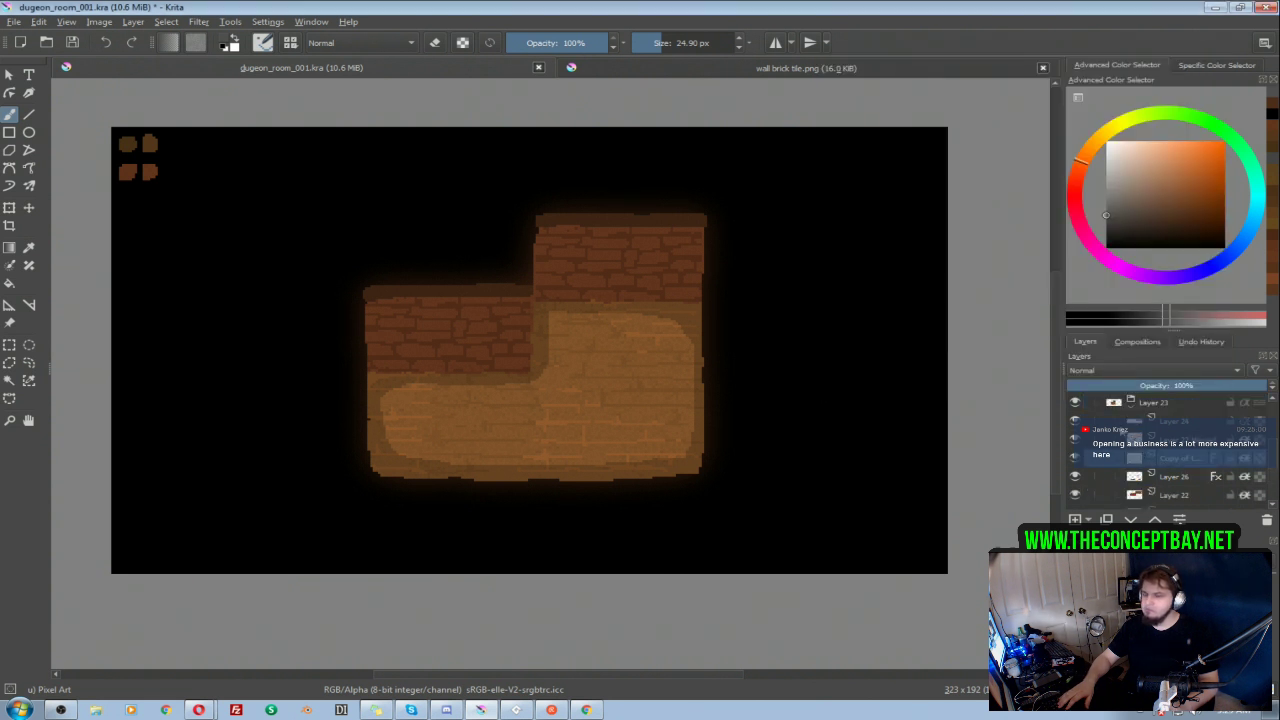
Step: Erase parts of the brightened crack lines in the middle of room 002's floor with a 5.34 px eraser
{"action": "mouse_move", "coordinate": [1143, 425]}
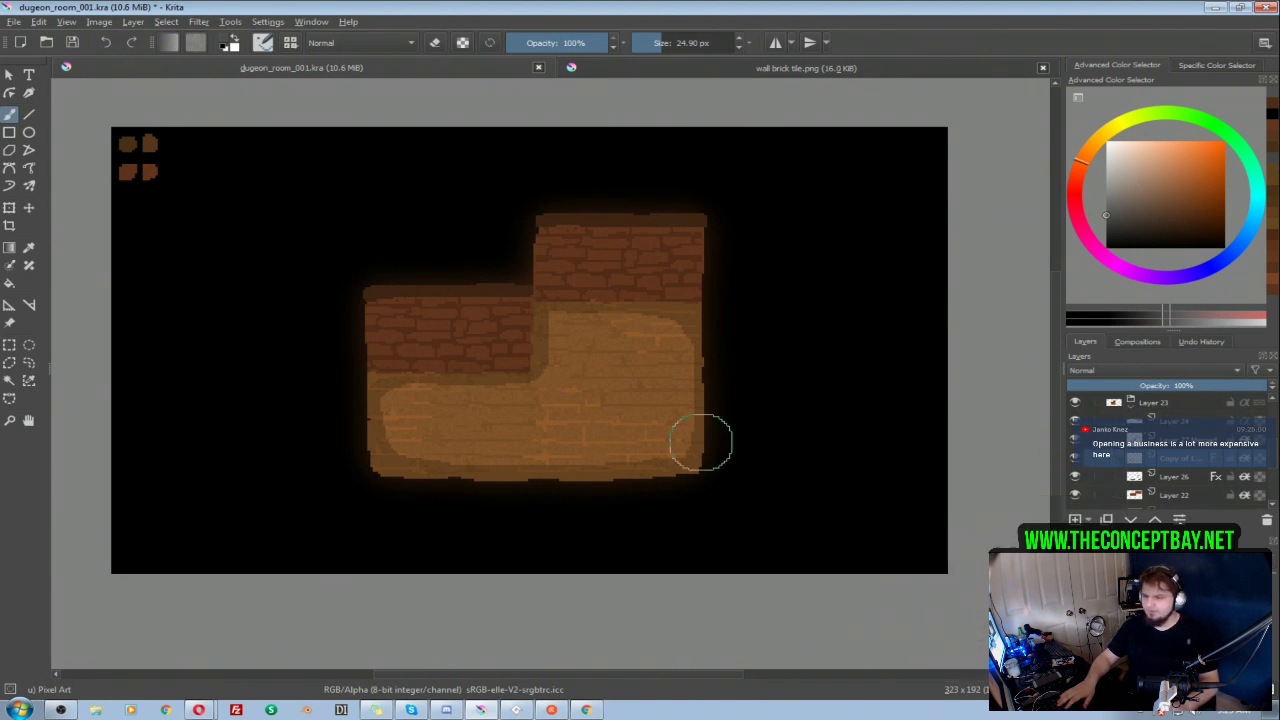
{"action": "key", "text": "e"}
{"action": "left_click_drag", "start_coordinate": [612, 398], "coordinate": [594, 396], "text": "shift"}
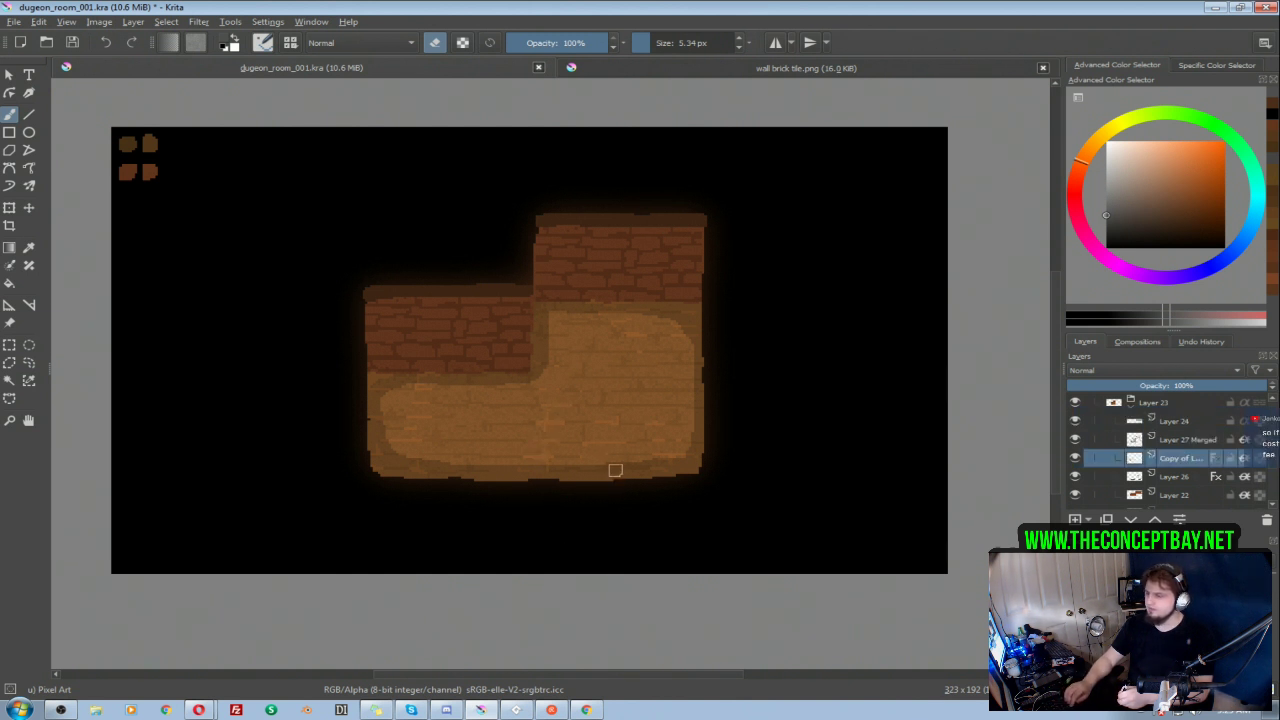
{"action": "key", "text": "ctrl"}
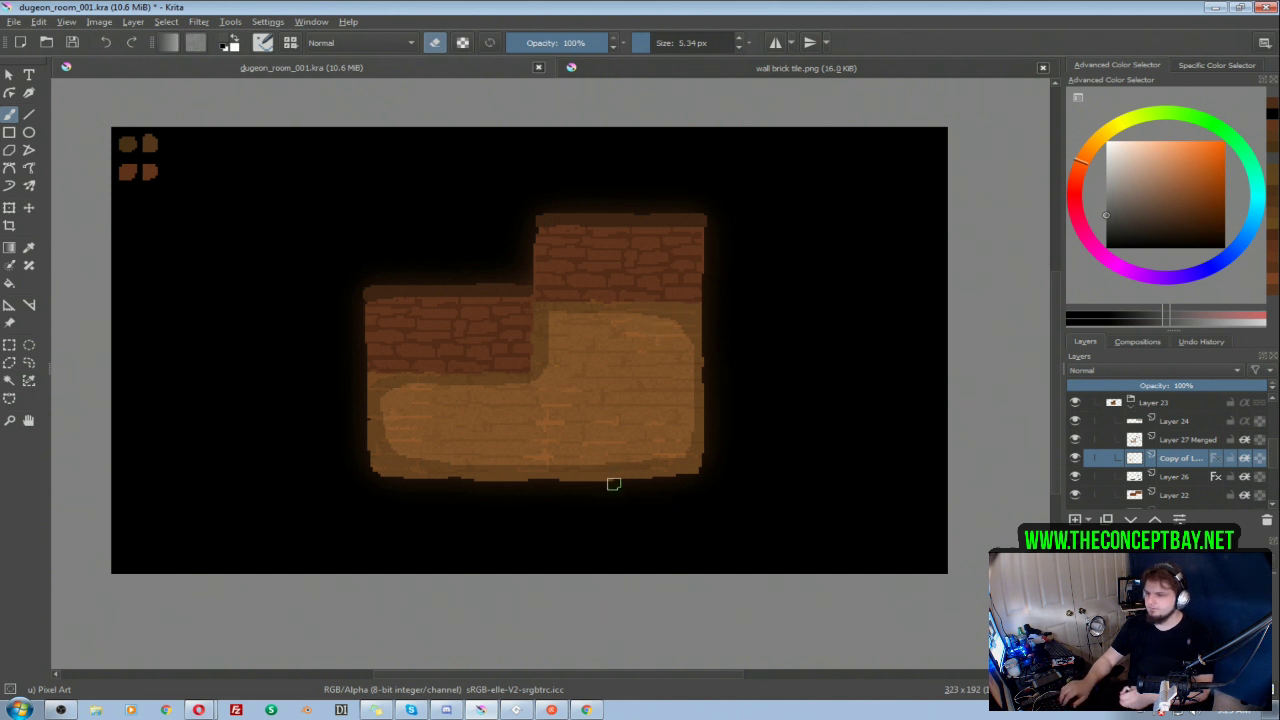
Step: Collapse group 002 and compare its floor with that of room 001
{"action": "left_click", "coordinate": [1131, 402]}
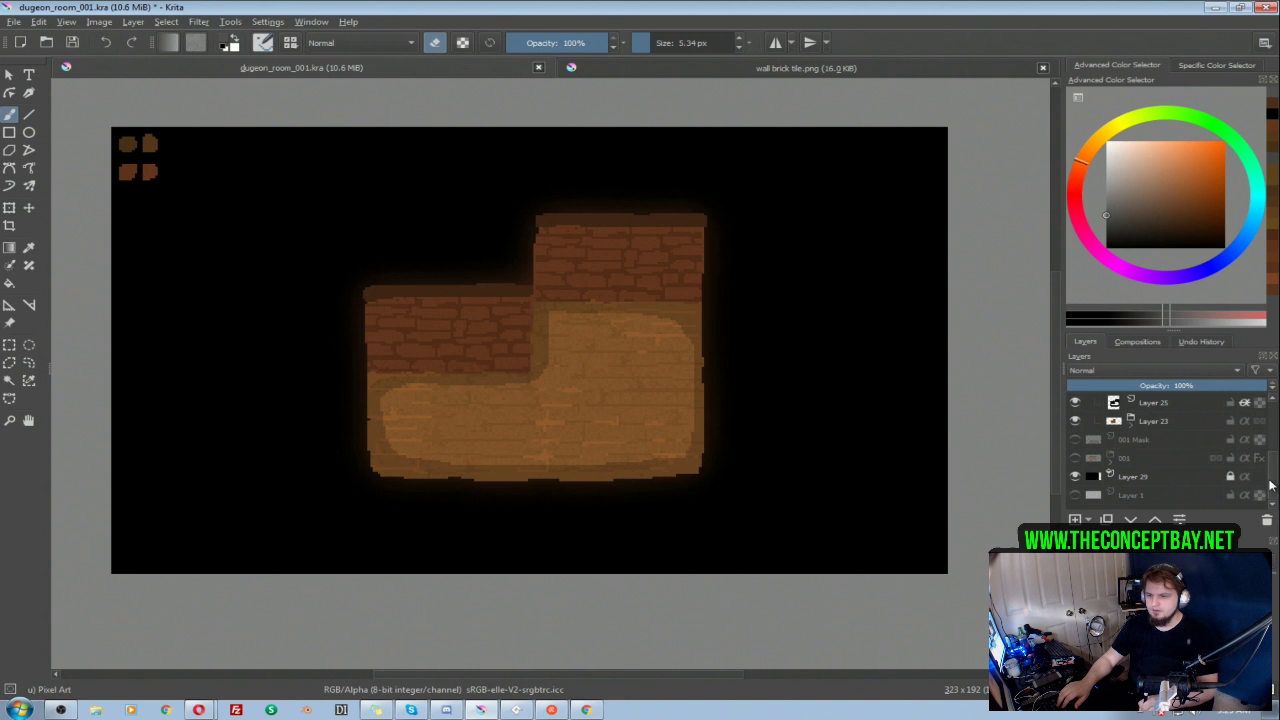
{"action": "left_click_drag", "start_coordinate": [1273, 486], "coordinate": [1274, 460]}
{"action": "left_click", "coordinate": [1110, 440]}
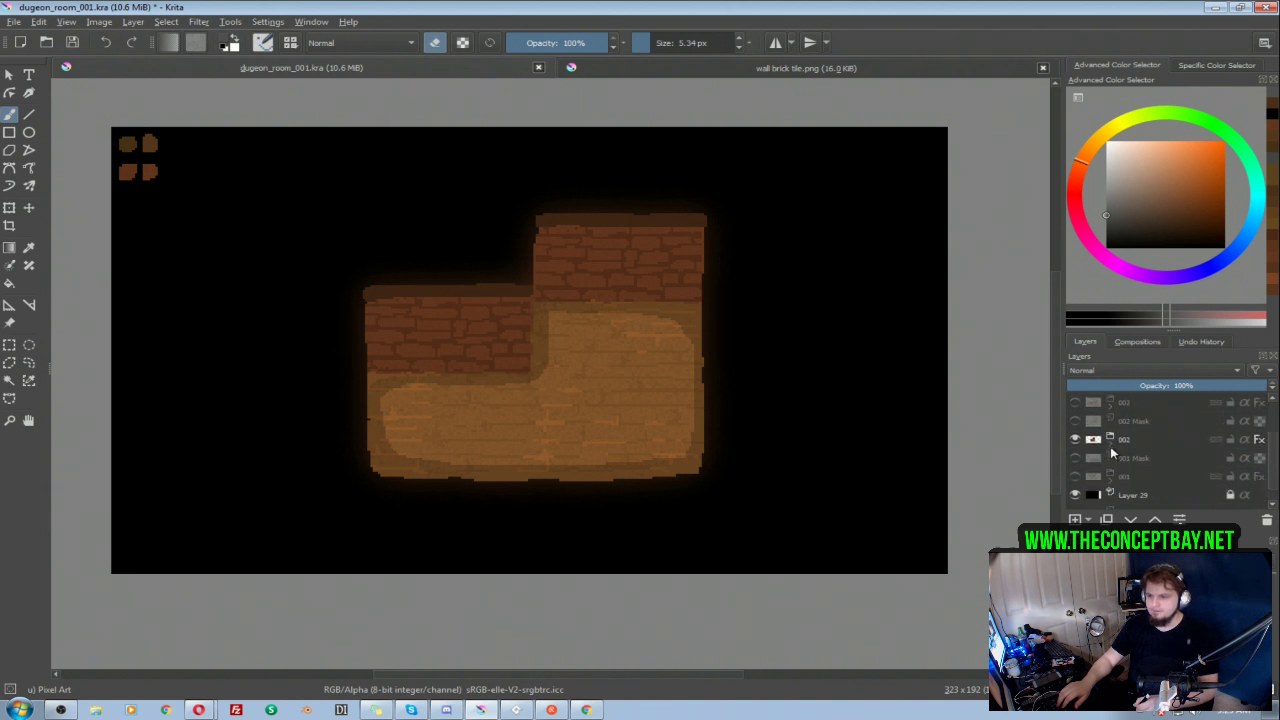
{"action": "left_click", "coordinate": [1075, 439]}
{"action": "left_click", "coordinate": [1076, 477]}
{"action": "left_click", "coordinate": [1076, 477]}
{"action": "left_click", "coordinate": [1075, 440]}
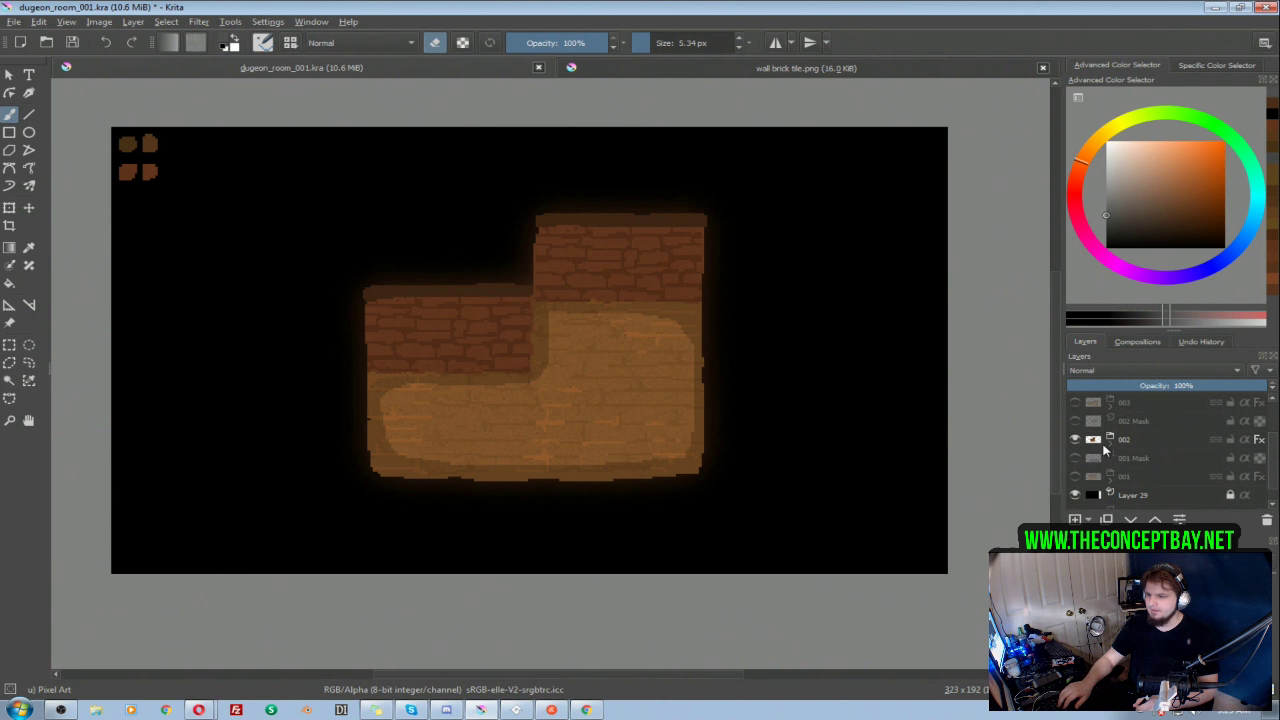
Step: Hide group 002 and show group 003 with its layers expanded
{"action": "left_click", "coordinate": [1076, 440]}
{"action": "left_click", "coordinate": [1075, 402]}
{"action": "left_click", "coordinate": [1110, 402]}
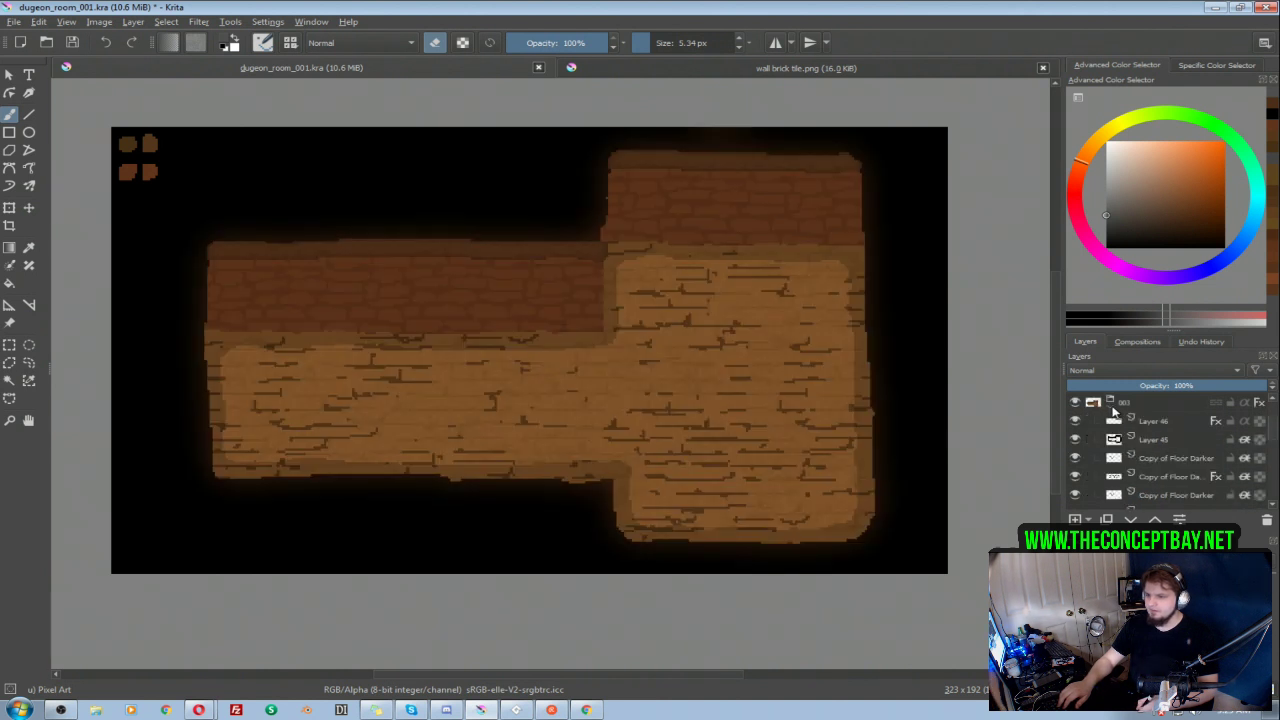
{"action": "left_click", "coordinate": [1173, 477]}
{"action": "left_click", "coordinate": [1075, 477]}
{"action": "left_click", "coordinate": [1076, 477]}
{"action": "left_click", "coordinate": [1076, 477]}
{"action": "left_click", "coordinate": [1075, 477]}
{"action": "left_click", "coordinate": [1075, 477]}
{"action": "left_click", "coordinate": [1075, 496]}
{"action": "left_click", "coordinate": [1075, 496]}
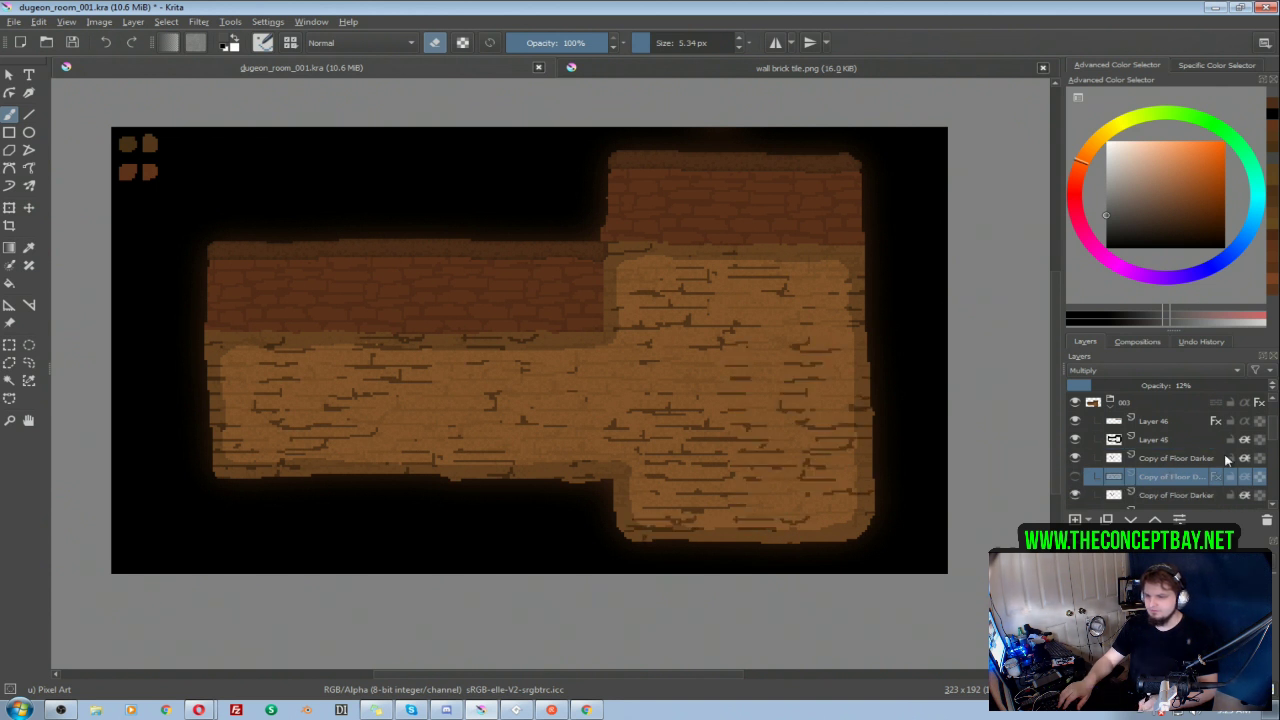
{"action": "scroll", "coordinate": [1170, 440], "scroll_direction": "down", "scroll_amount": 3}
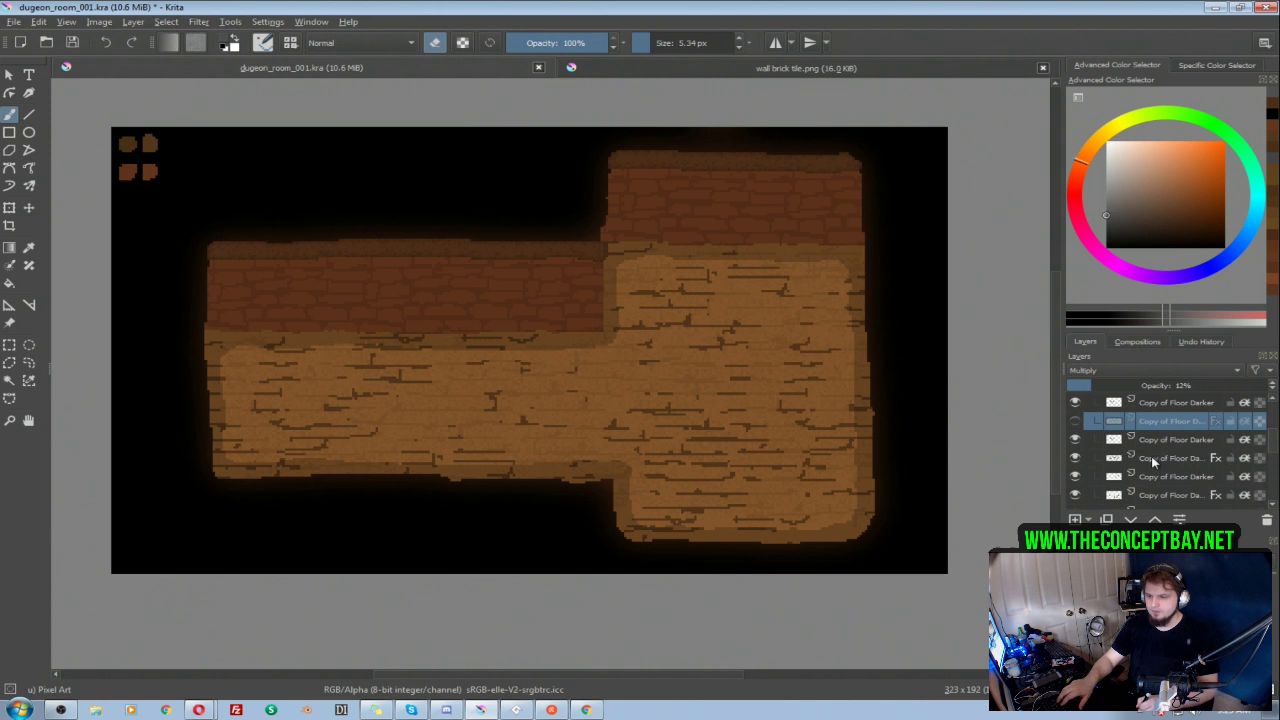
{"action": "left_click", "coordinate": [1151, 458], "text": "ctrl"}
{"action": "left_click", "coordinate": [1112, 496], "text": "ctrl"}
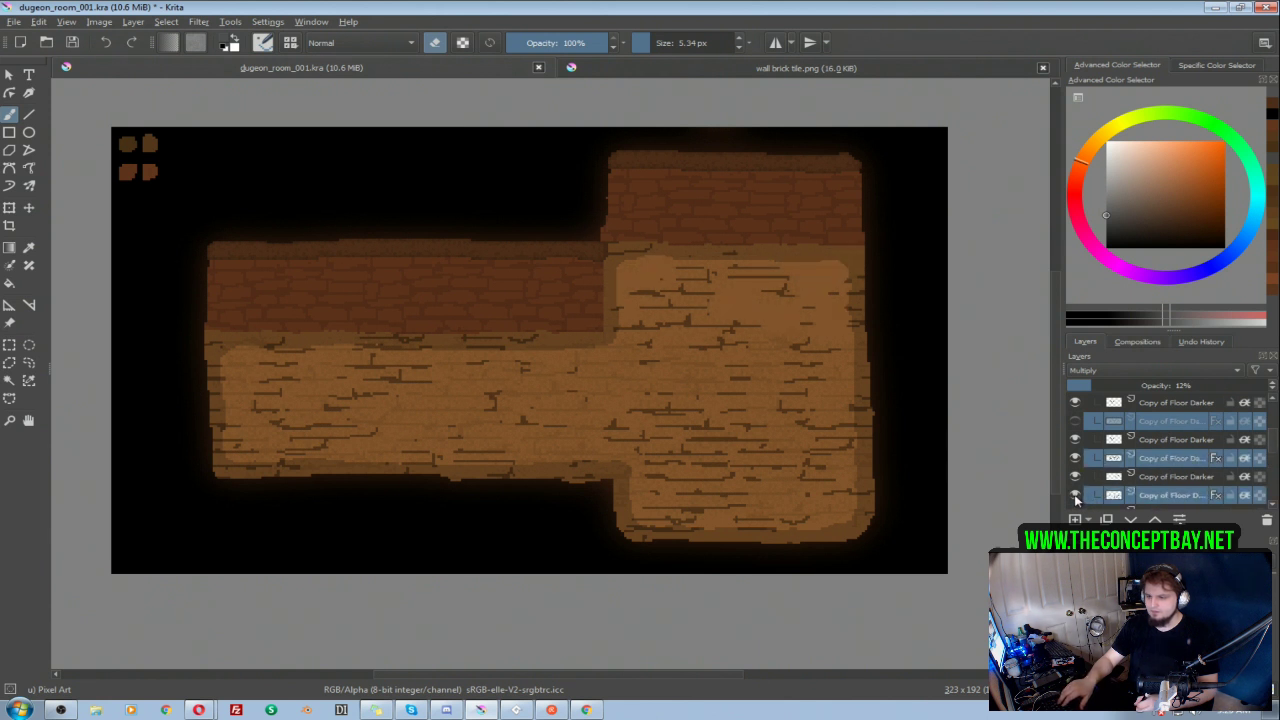
{"action": "left_click", "coordinate": [1146, 480]}
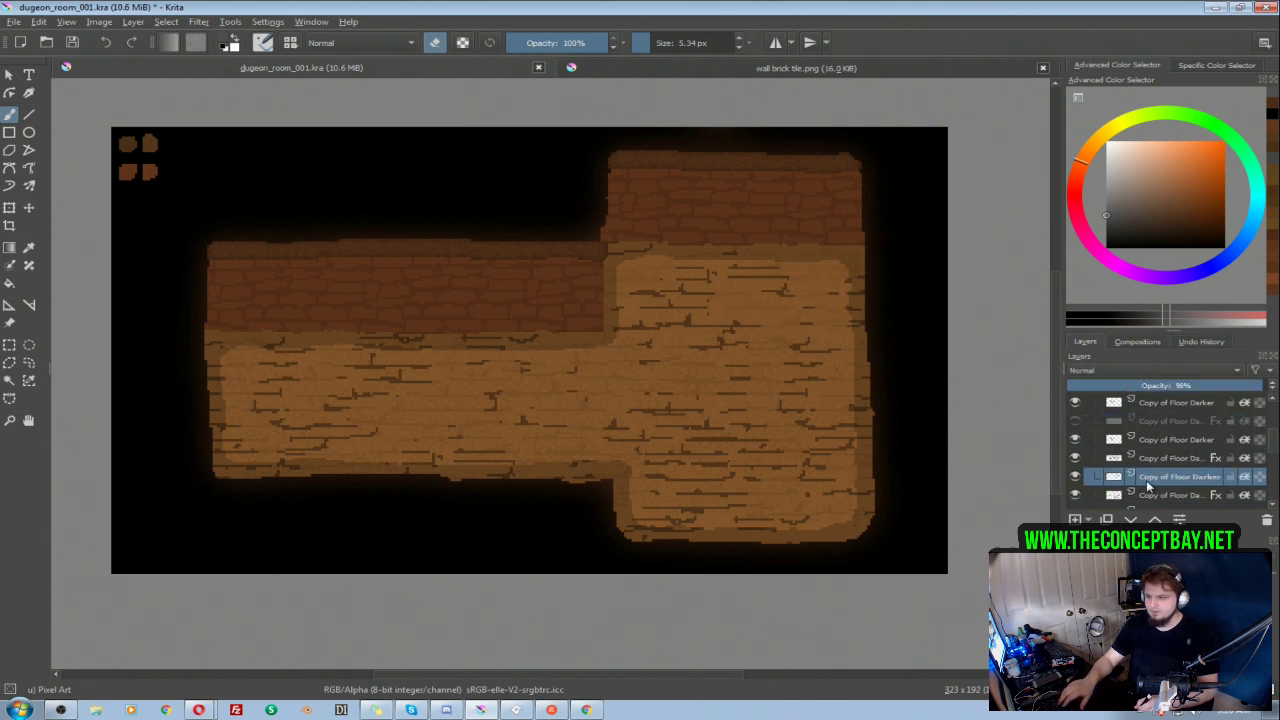
{"action": "left_click", "coordinate": [1149, 421]}
{"action": "left_click", "coordinate": [1075, 423]}
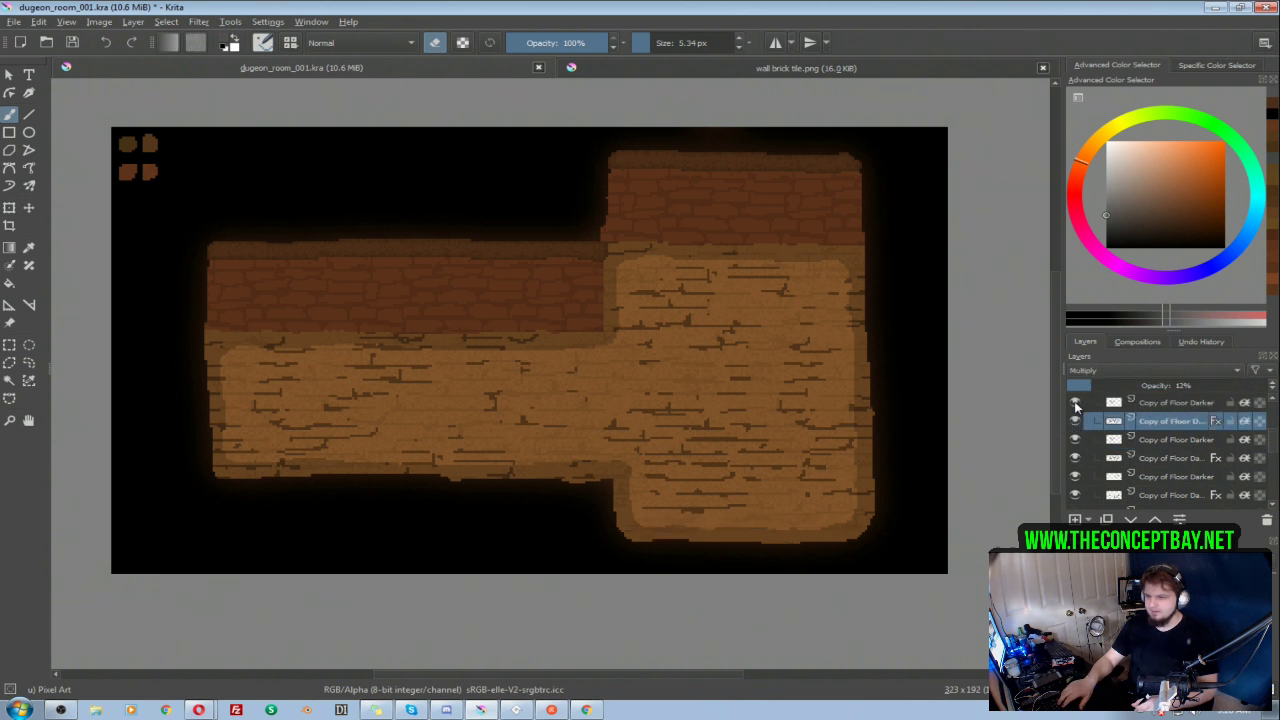
Step: Select the four Copy of Floor Darker crack layers without effects in room 003 and merge them into one layer
{"action": "left_click", "coordinate": [1161, 404]}
{"action": "left_click", "coordinate": [1165, 440], "text": "ctrl"}
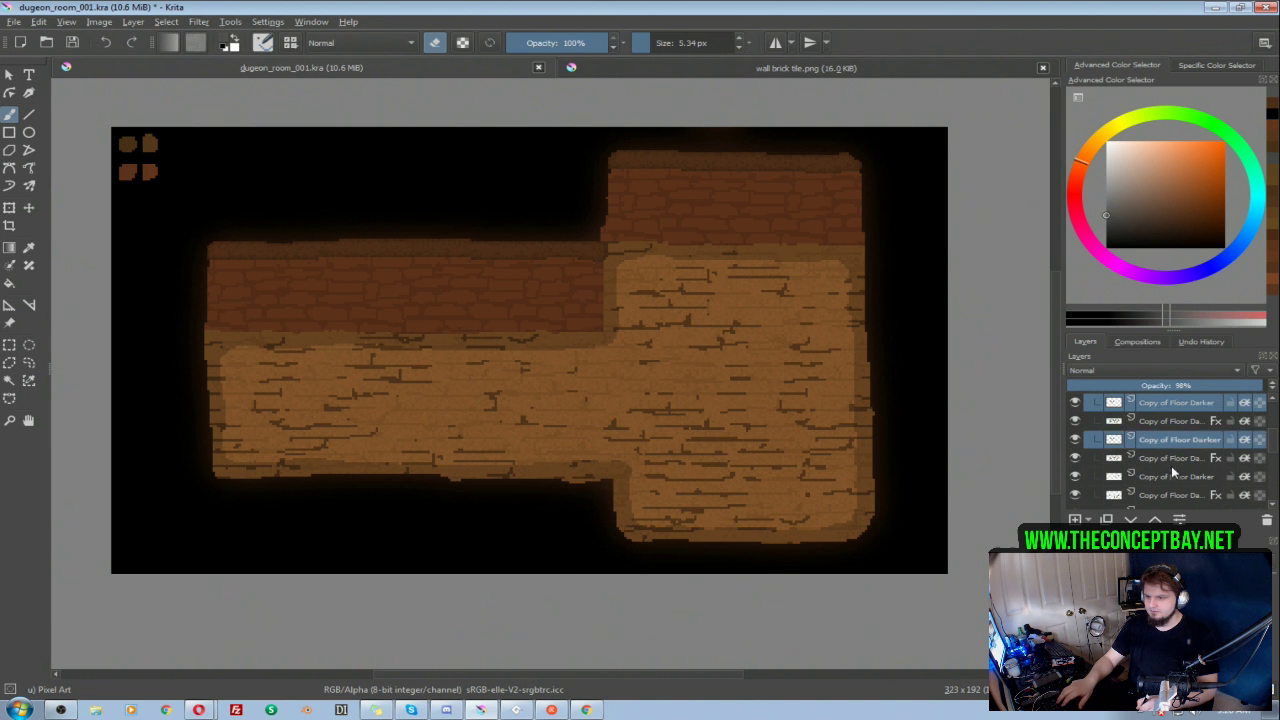
{"action": "left_click", "coordinate": [1170, 476], "text": "ctrl"}
{"action": "left_click", "coordinate": [1075, 478]}
{"action": "left_click", "coordinate": [1075, 479]}
{"action": "left_click", "coordinate": [1075, 403]}
{"action": "left_click", "coordinate": [1075, 403]}
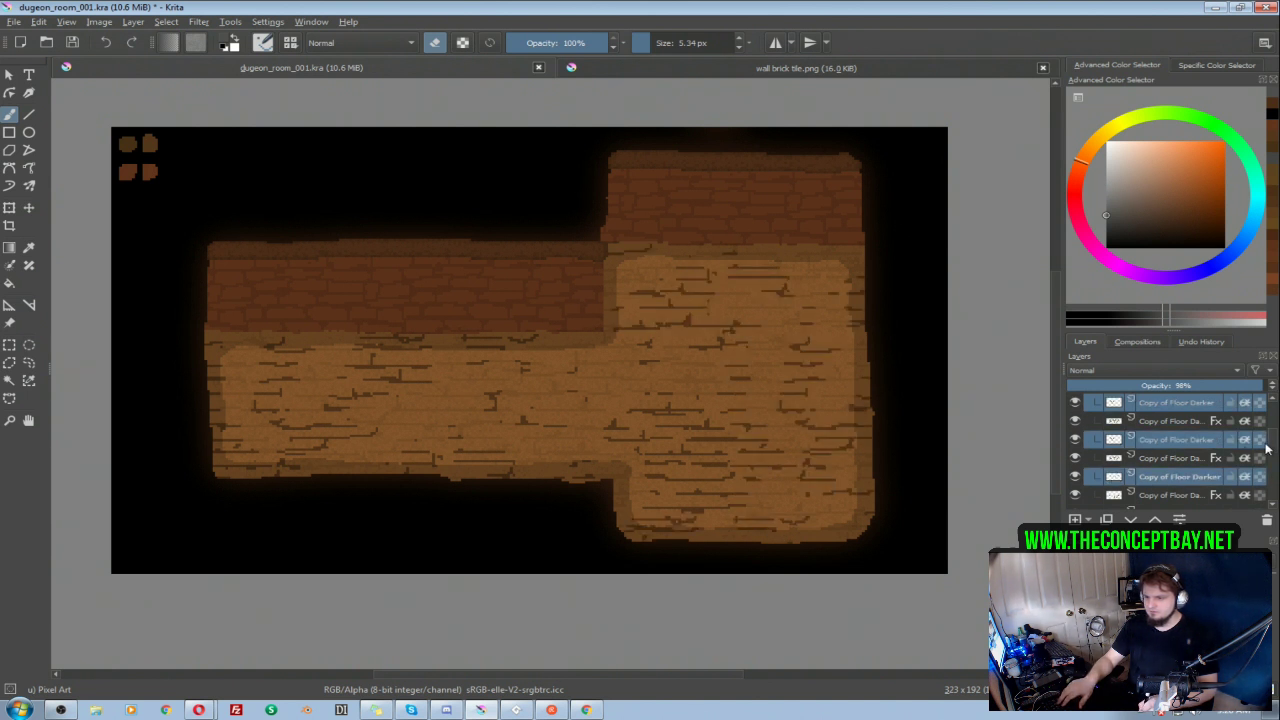
{"action": "left_click_drag", "start_coordinate": [1271, 444], "coordinate": [1272, 454]}
{"action": "left_click", "coordinate": [1159, 456], "text": "ctrl"}
{"action": "left_click", "coordinate": [1075, 458]}
{"action": "left_click", "coordinate": [1075, 458]}
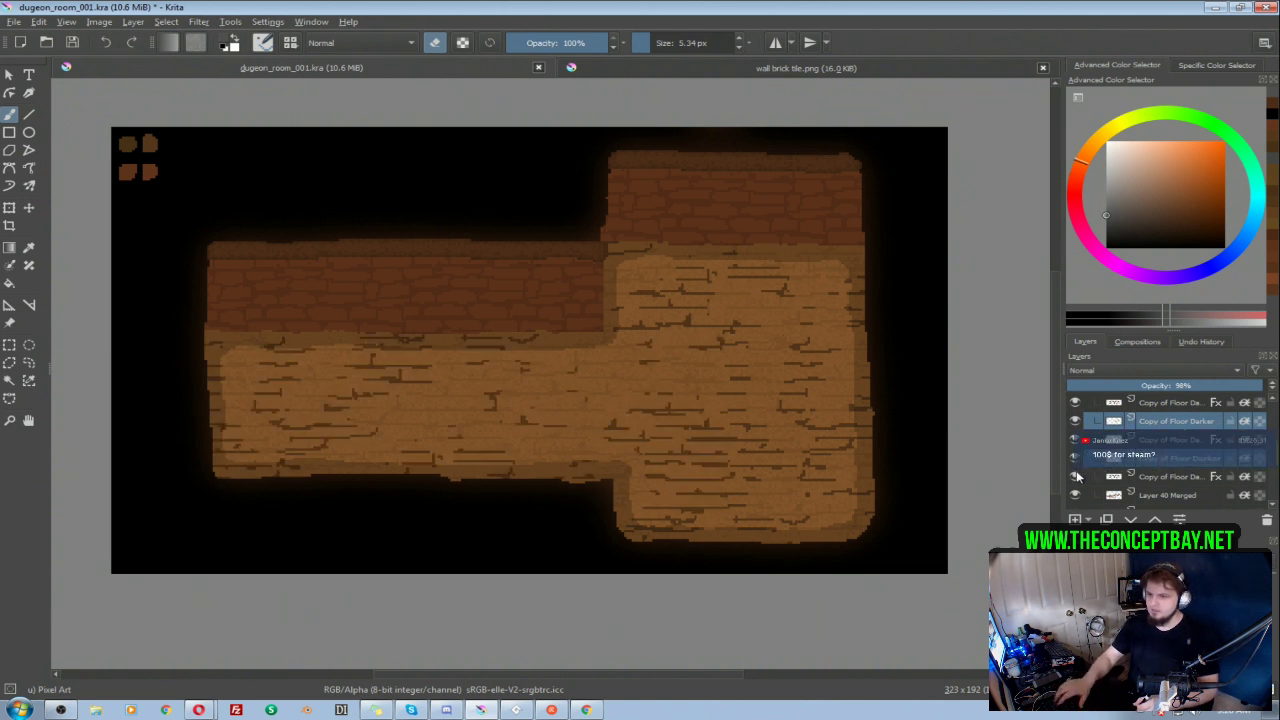
{"action": "key", "text": "ctrl+e"}
Step: Apply an HSV/HSL adjustment with lightness 22 to the merged crack layer in room 003
{"action": "scroll", "coordinate": [1273, 470], "scroll_direction": "up", "scroll_amount": 3}
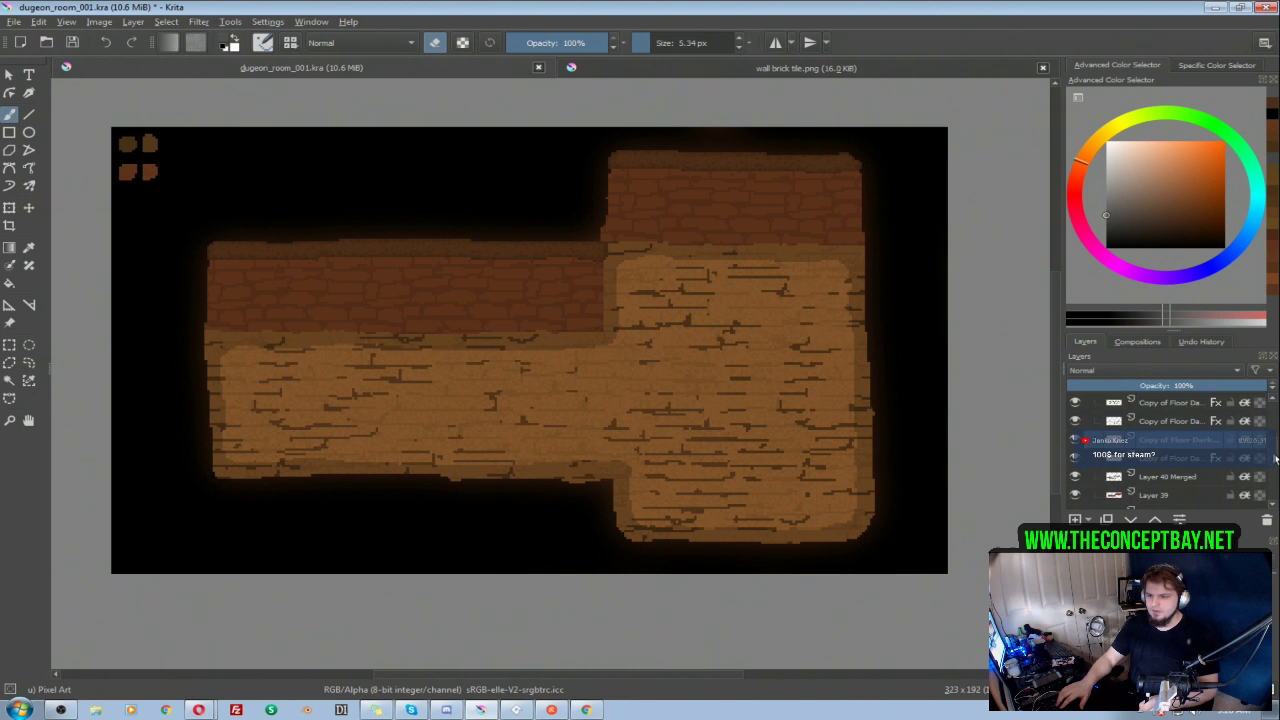
{"action": "left_click", "coordinate": [1075, 403]}
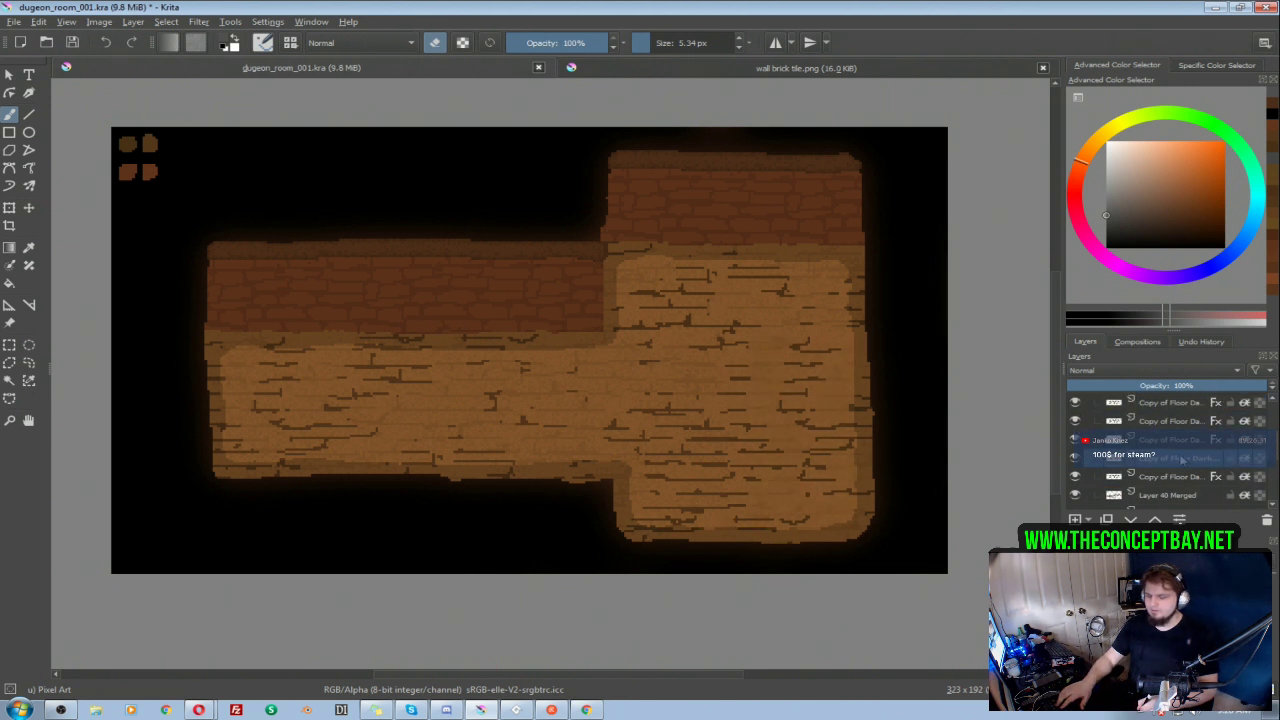
{"action": "scroll", "coordinate": [1270, 462], "scroll_direction": "down", "scroll_amount": 2}
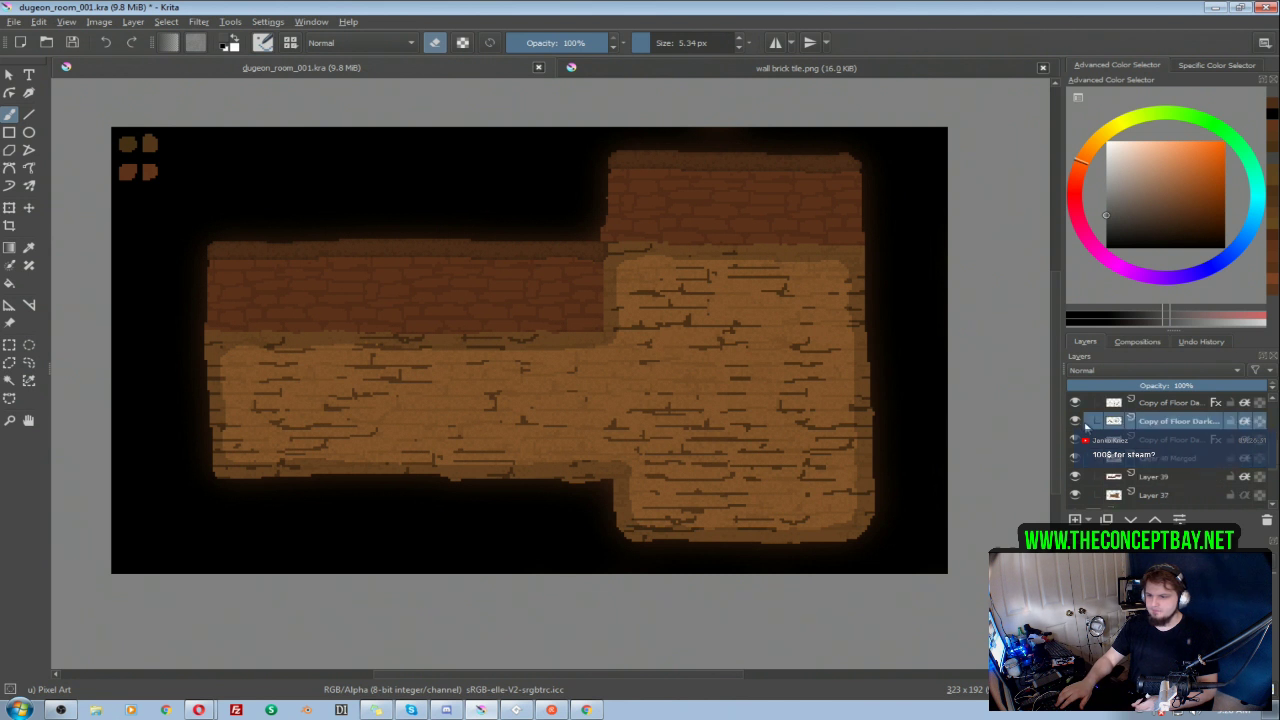
{"action": "key", "text": "ctrl+u"}
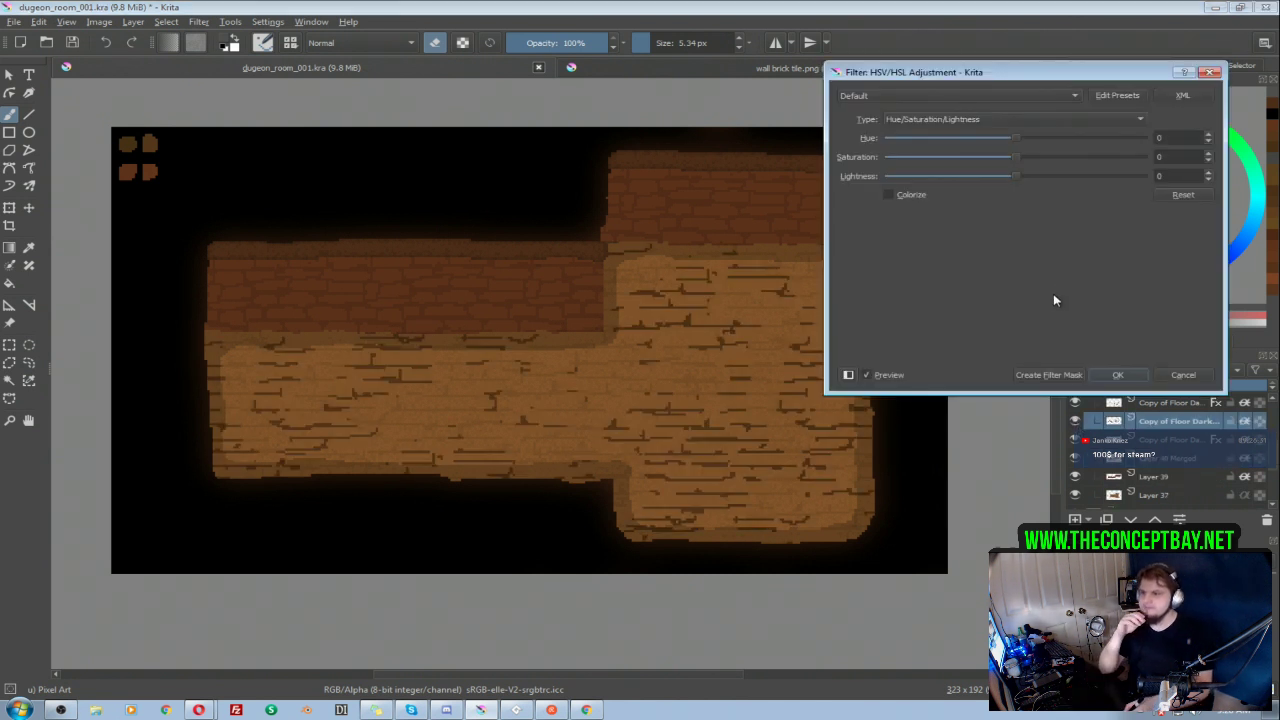
{"action": "left_click_drag", "start_coordinate": [1027, 180], "coordinate": [1043, 181]}
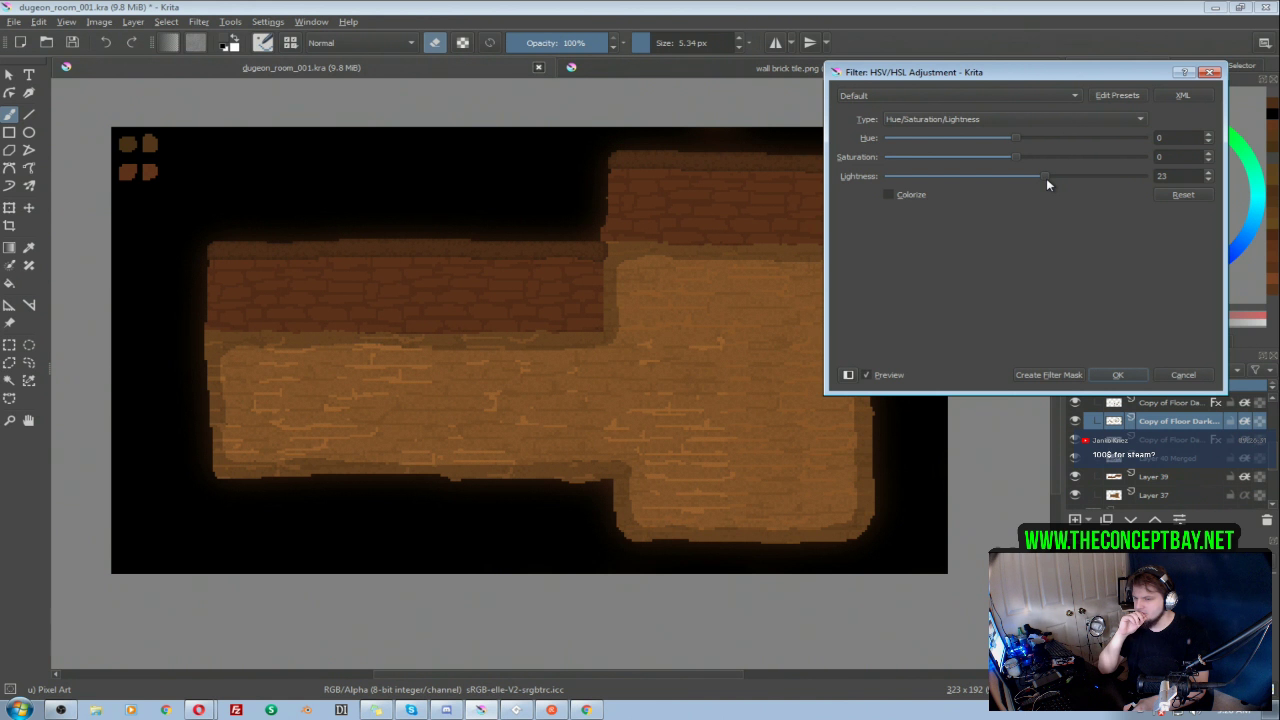
{"action": "left_click_drag", "start_coordinate": [1046, 179], "coordinate": [1043, 179]}
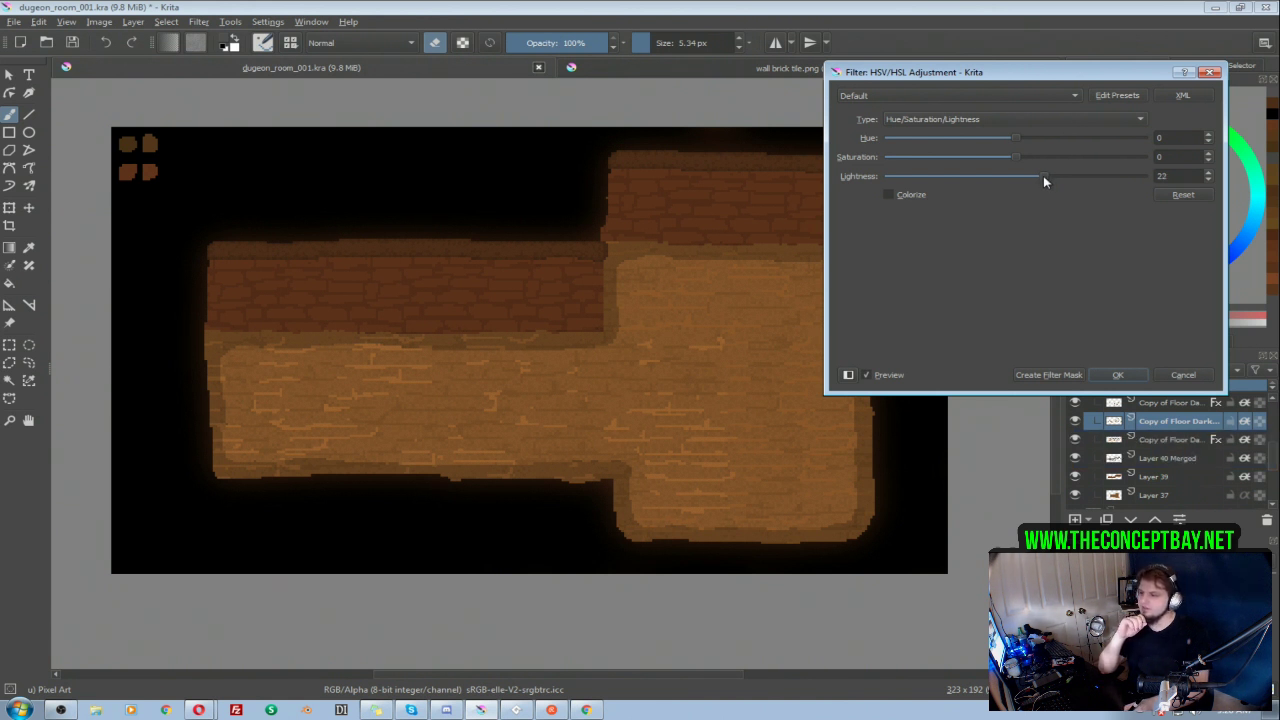
{"action": "left_click", "coordinate": [1118, 374]}
Step: Toggle the visibility of the merged crack layer and the layers below it to check their effect on room 003's floor
{"action": "scroll", "coordinate": [1146, 452], "scroll_direction": "up", "scroll_amount": 1}
{"action": "left_click", "coordinate": [1077, 460]}
{"action": "left_click", "coordinate": [1077, 460]}
{"action": "left_click", "coordinate": [1075, 460]}
{"action": "left_click", "coordinate": [1075, 460]}
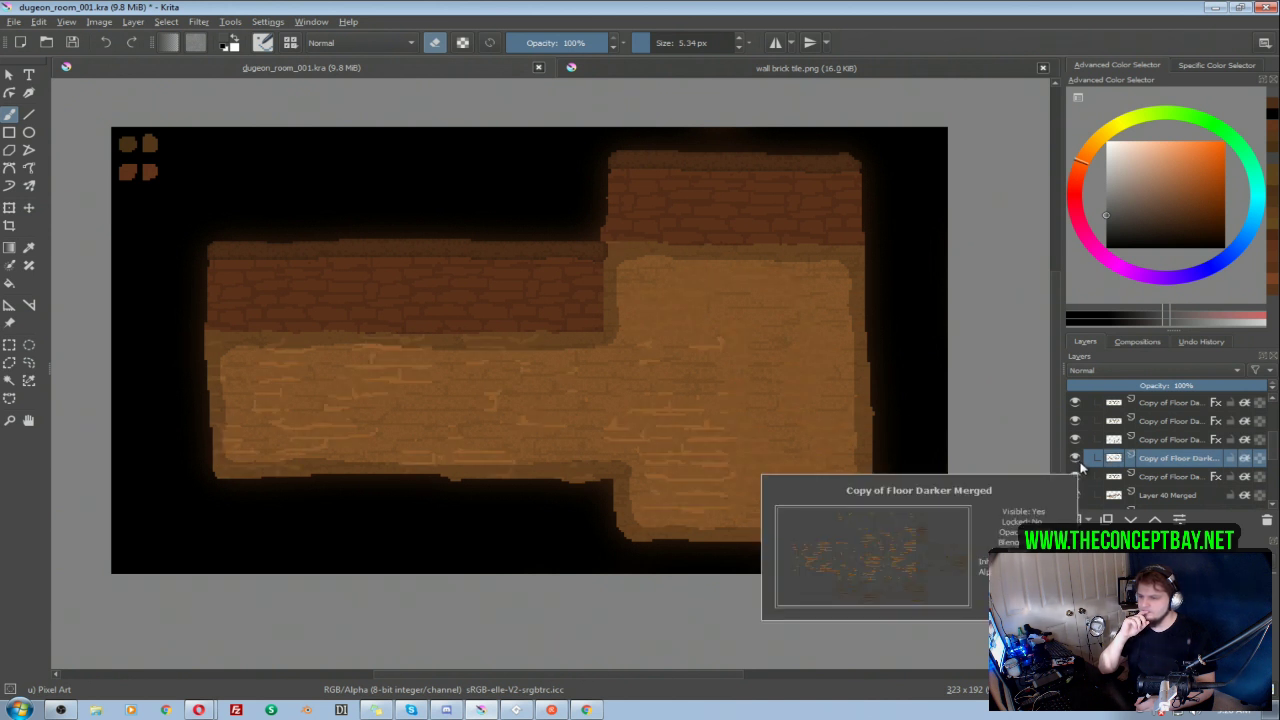
{"action": "left_click", "coordinate": [1075, 477]}
{"action": "left_click", "coordinate": [1075, 477]}
{"action": "left_click", "coordinate": [1075, 477]}
{"action": "left_click", "coordinate": [1075, 477]}
{"action": "left_click", "coordinate": [1075, 495]}
{"action": "left_click", "coordinate": [1075, 495]}
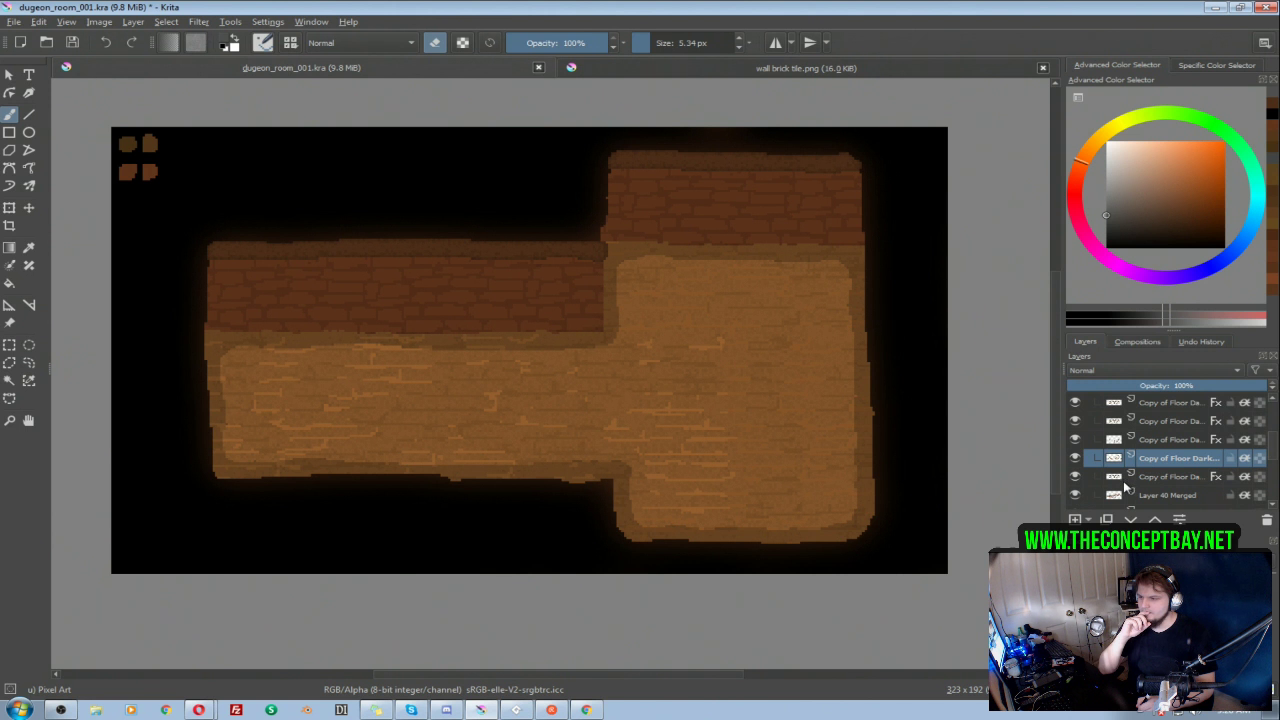
Step: Collapse group 003 and compare its floor with that of room 002 by switching the groups' visibility
{"action": "left_click_drag", "start_coordinate": [1272, 449], "coordinate": [1272, 429]}
{"action": "left_click", "coordinate": [1110, 428]}
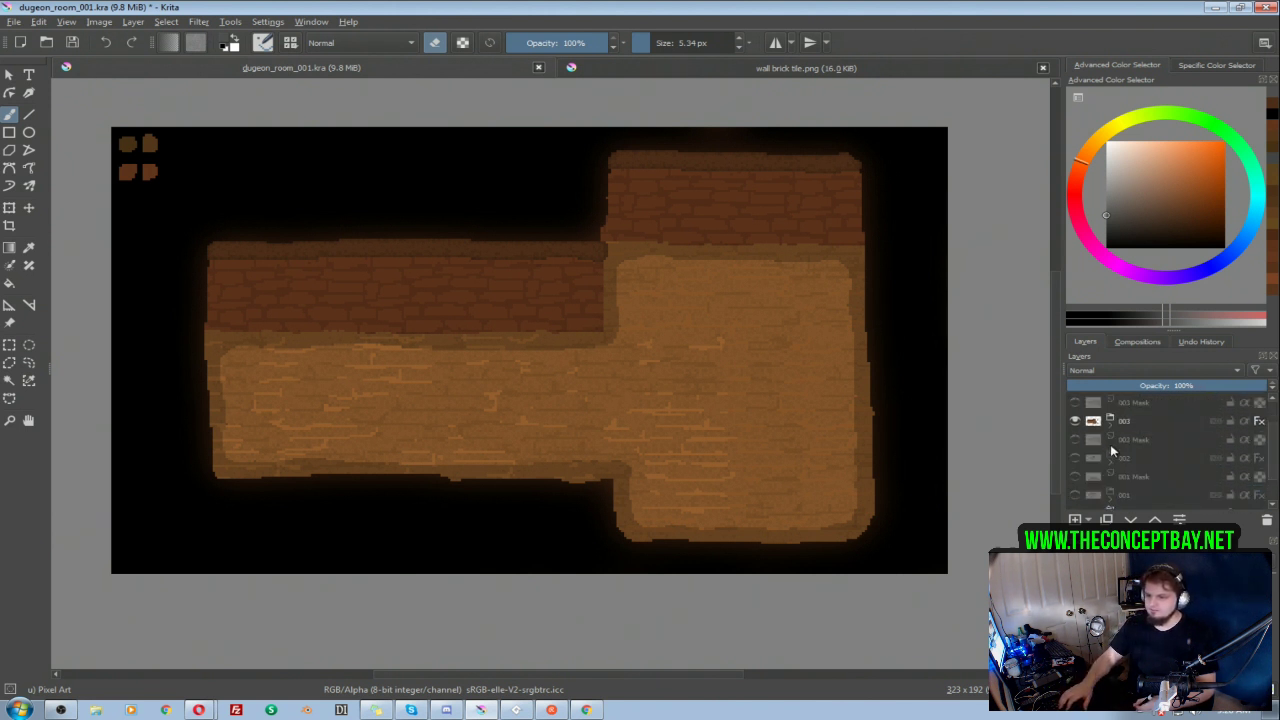
{"action": "left_click", "coordinate": [1075, 421]}
{"action": "left_click", "coordinate": [1075, 421]}
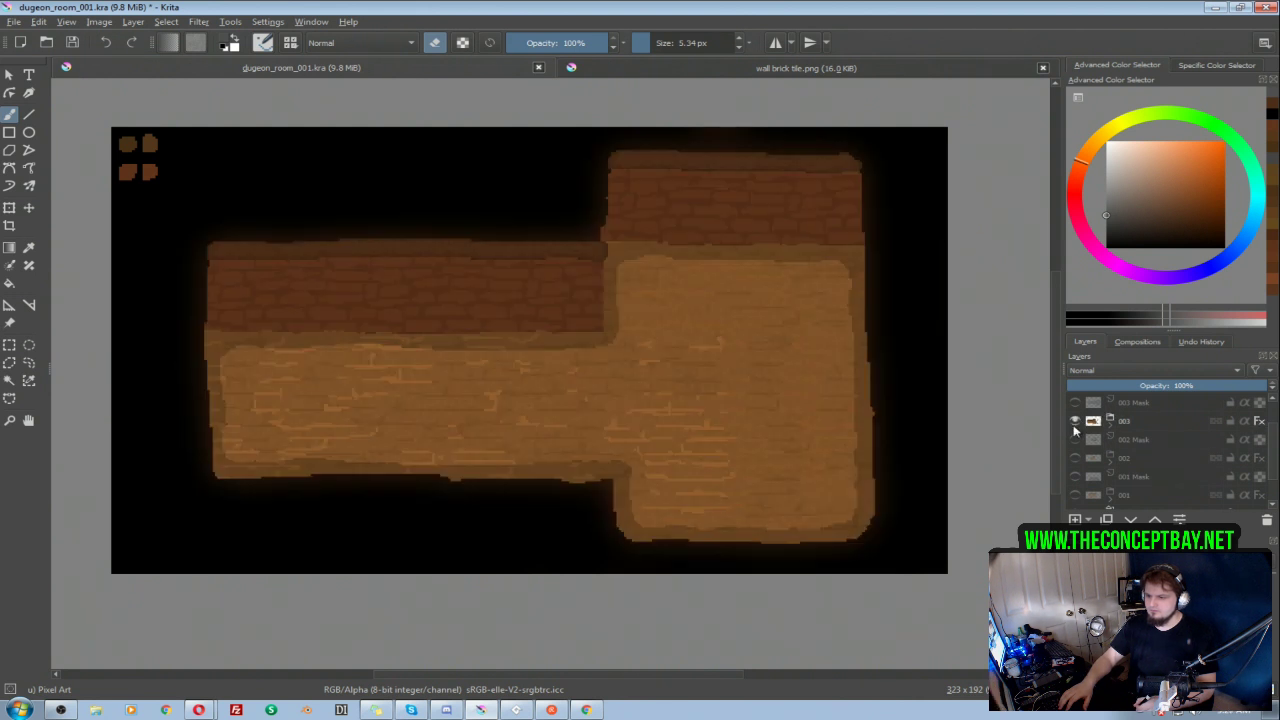
{"action": "left_click", "coordinate": [1077, 459]}
{"action": "left_click", "coordinate": [1077, 459]}
{"action": "left_click", "coordinate": [1075, 421]}
{"action": "left_click", "coordinate": [1077, 459]}
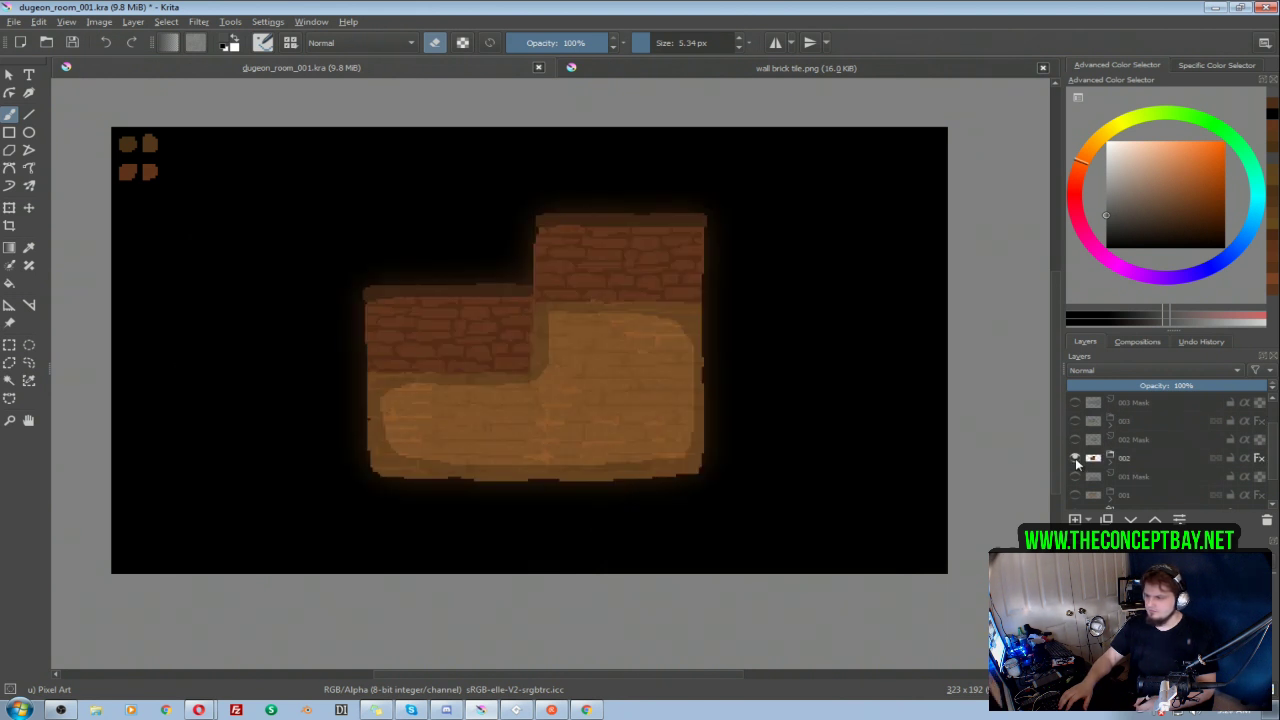
{"action": "left_click", "coordinate": [1077, 459]}
{"action": "left_click", "coordinate": [1075, 421]}
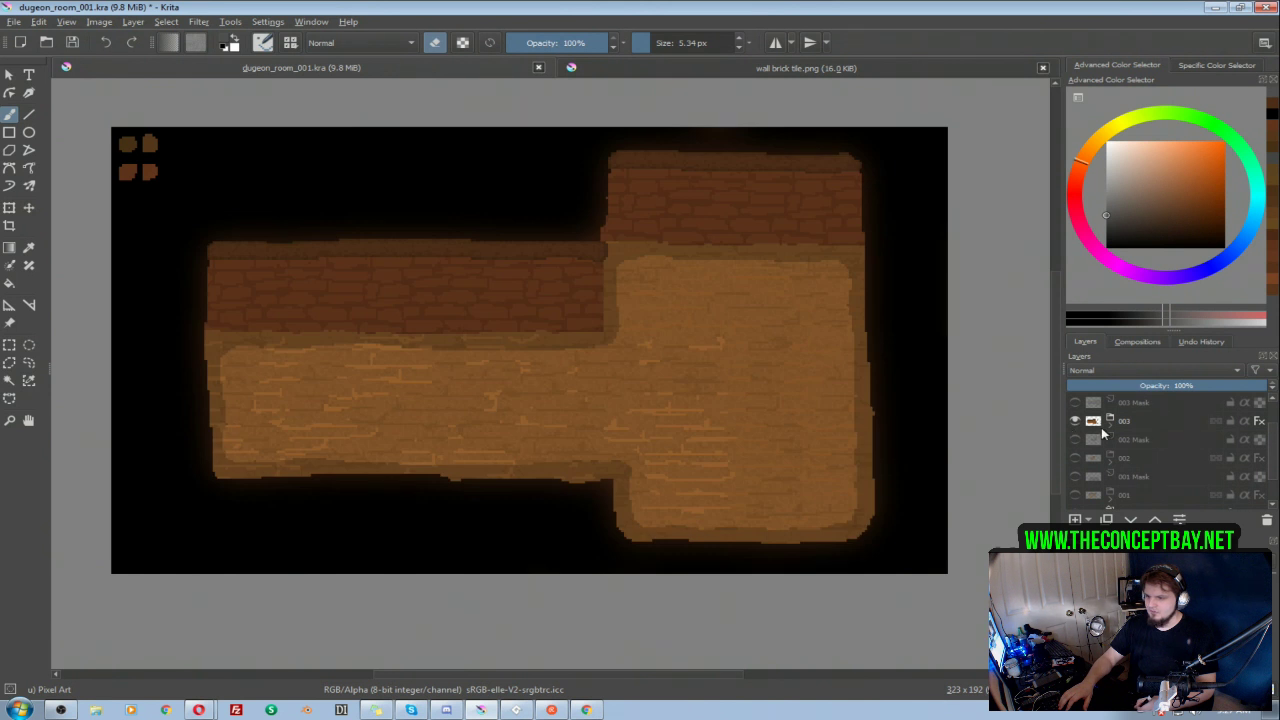
Step: Darken room 003's merged crack layer slightly with an HSV/HSL lightness of -2
{"action": "left_click", "coordinate": [1106, 428]}
{"action": "scroll", "coordinate": [1197, 466], "scroll_direction": "down", "scroll_amount": 1}
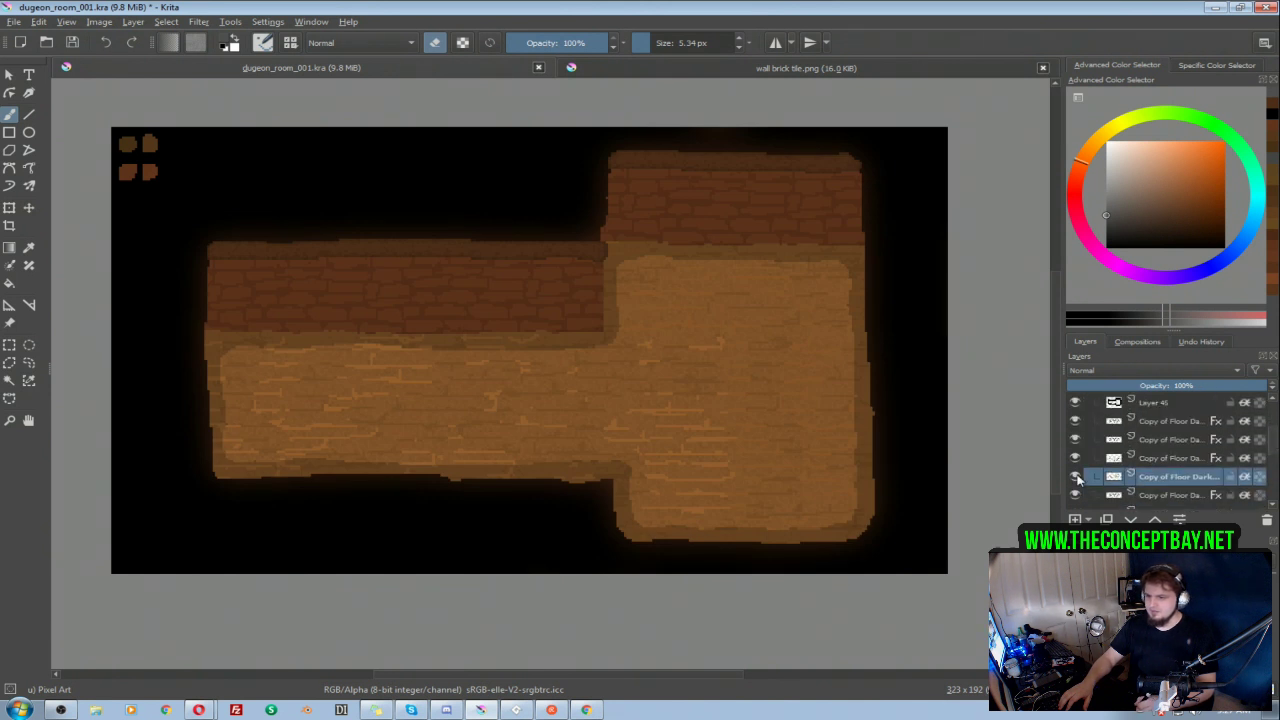
{"action": "key", "text": "ctrl+u"}
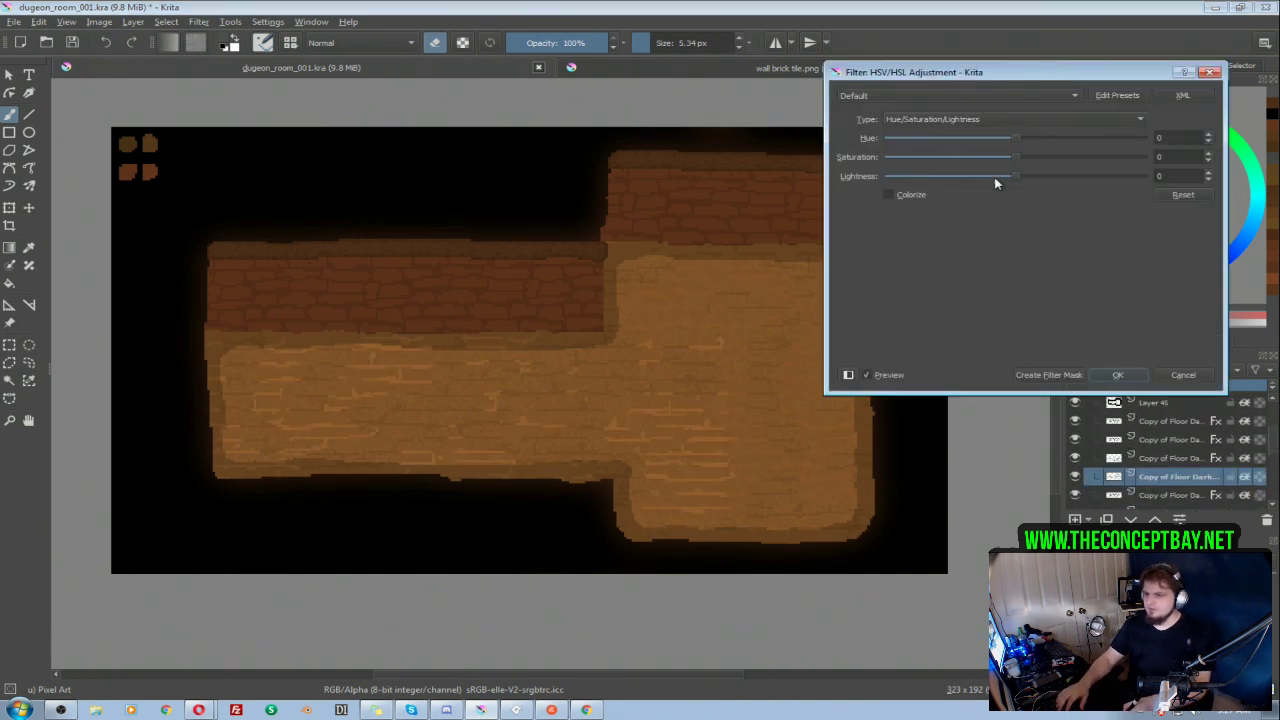
{"action": "left_click", "coordinate": [1010, 178]}
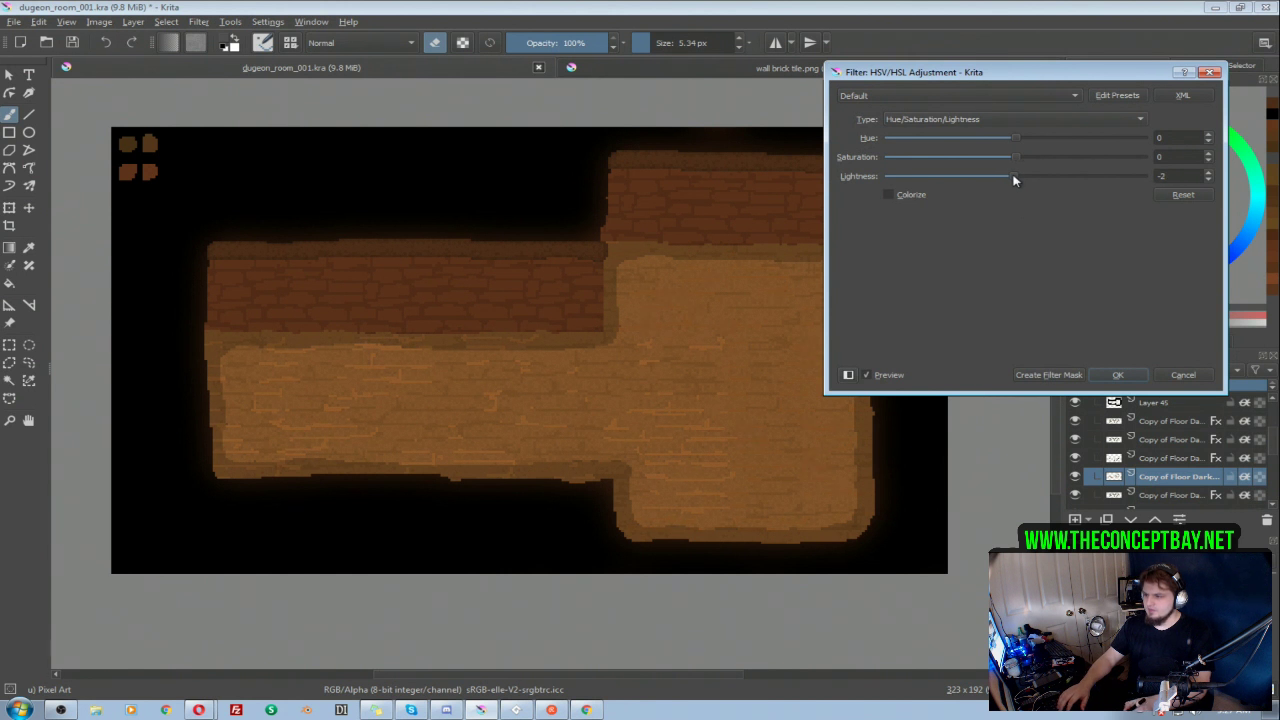
{"action": "left_click", "coordinate": [1117, 375]}
Step: Collapse group 003 and add a new paint layer above the 003 Mask layer
{"action": "scroll", "coordinate": [1274, 443], "scroll_direction": "down", "scroll_amount": 3}
{"action": "right_click", "coordinate": [1142, 423]}
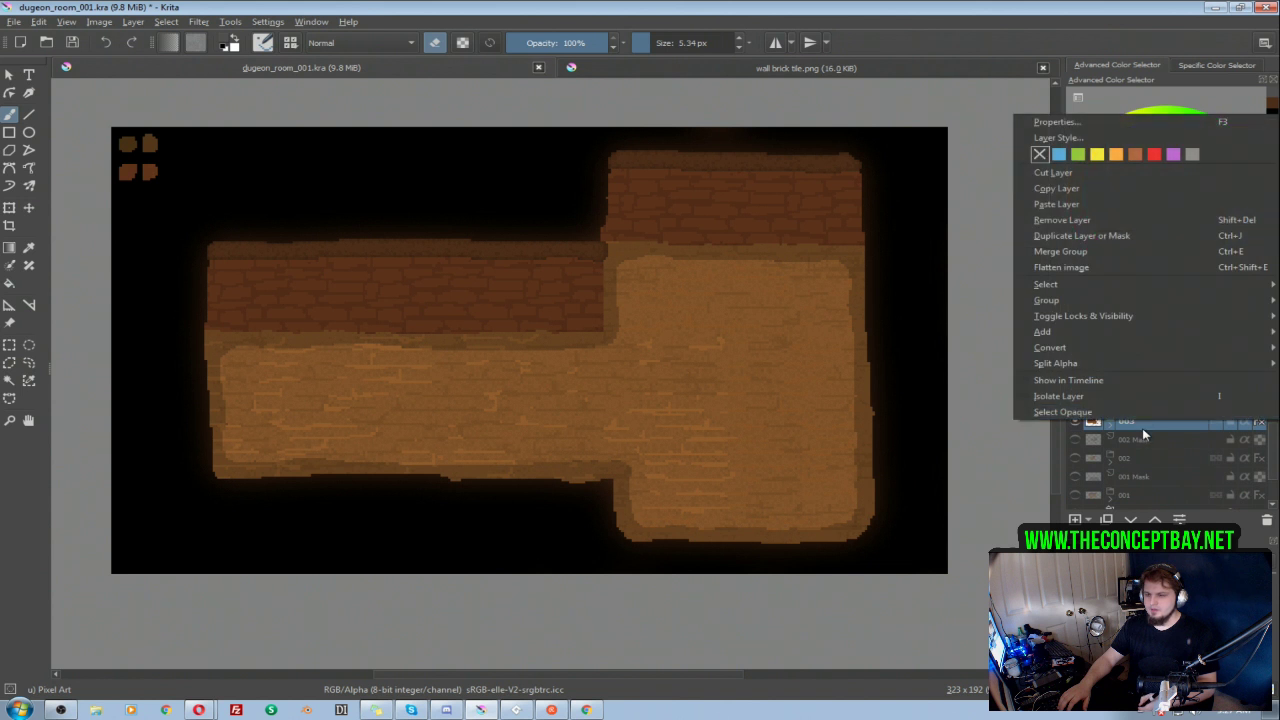
{"action": "left_click", "coordinate": [1134, 442]}
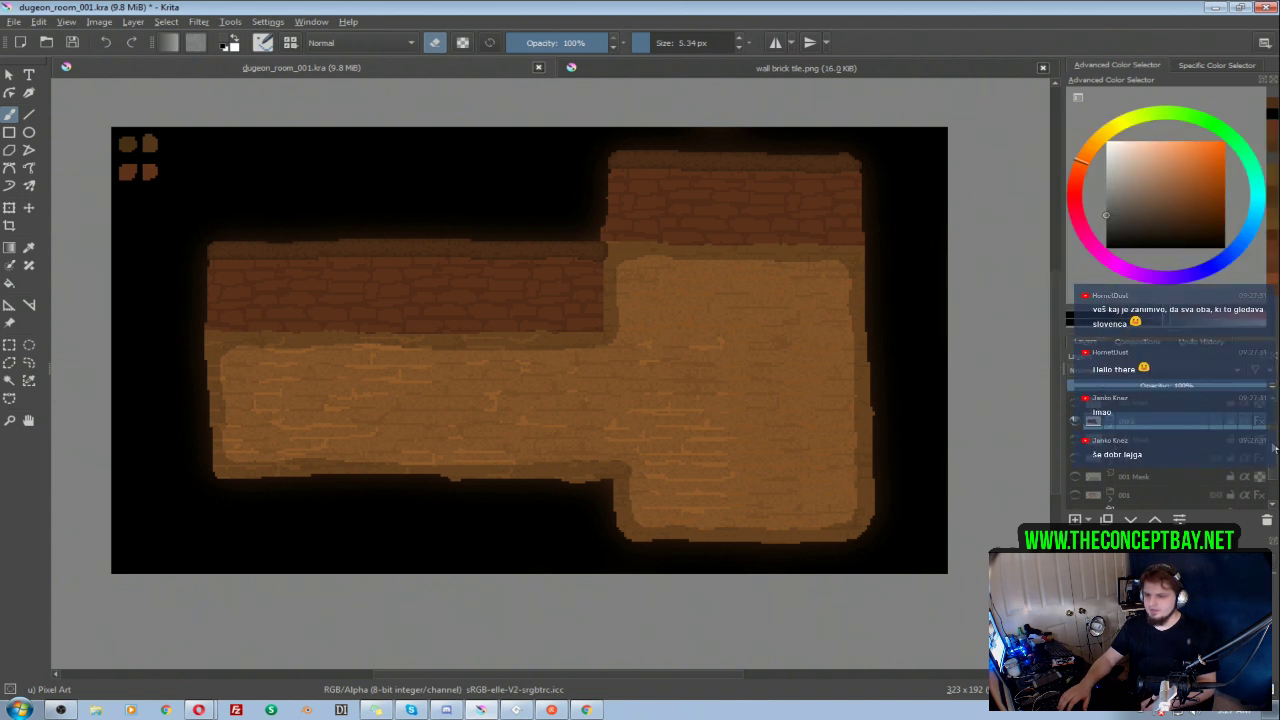
{"action": "scroll", "coordinate": [1212, 443], "scroll_direction": "up", "scroll_amount": 1}
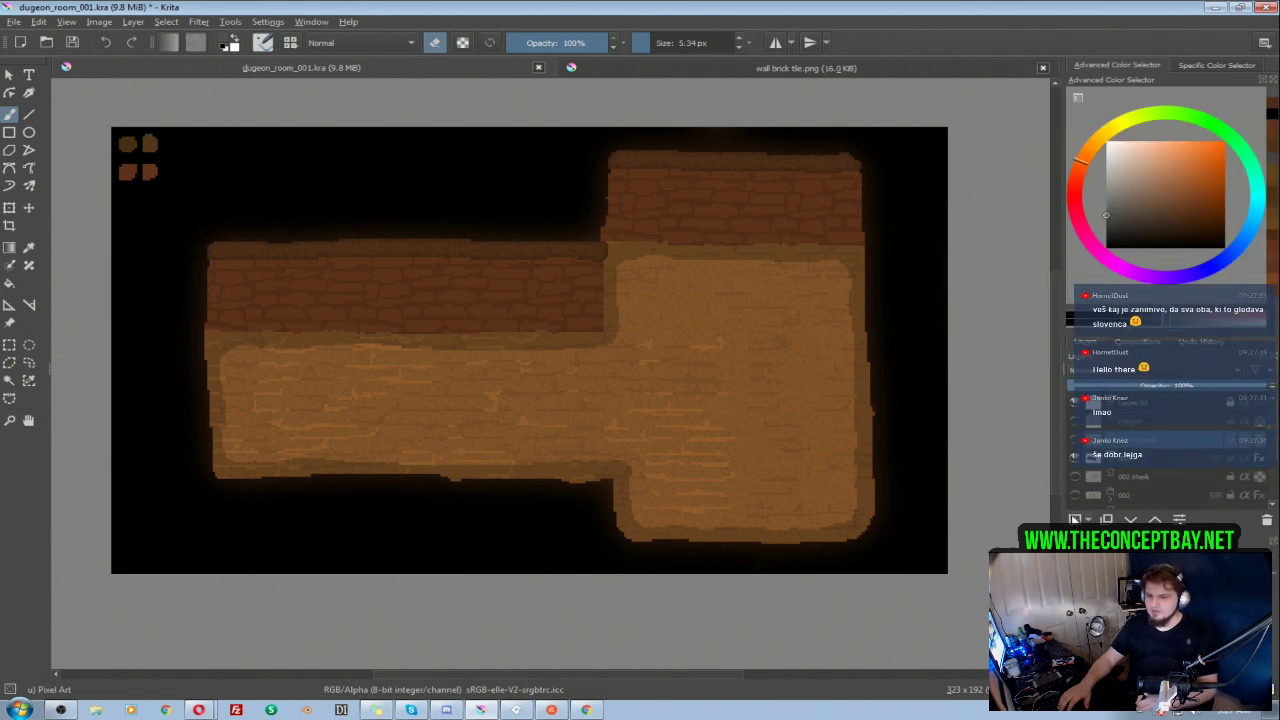
{"action": "scroll", "coordinate": [1072, 513], "scroll_direction": "up", "scroll_amount": 1}
{"action": "mouse_move", "coordinate": [1068, 506]}
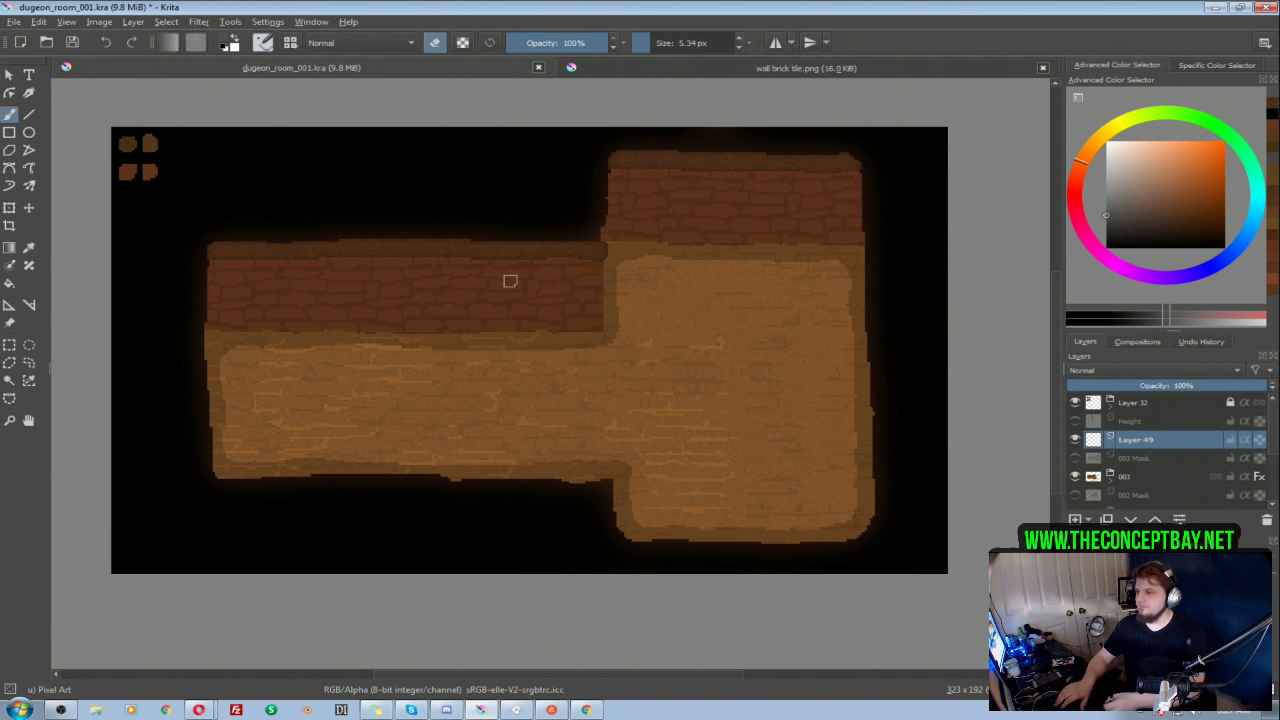
Step: Isolate Layer 37 in group 003, sample its brown base floor colour, and restore the full room view
{"action": "left_click", "coordinate": [1075, 477]}
{"action": "left_click", "coordinate": [1075, 441]}
{"action": "left_click", "coordinate": [1075, 441]}
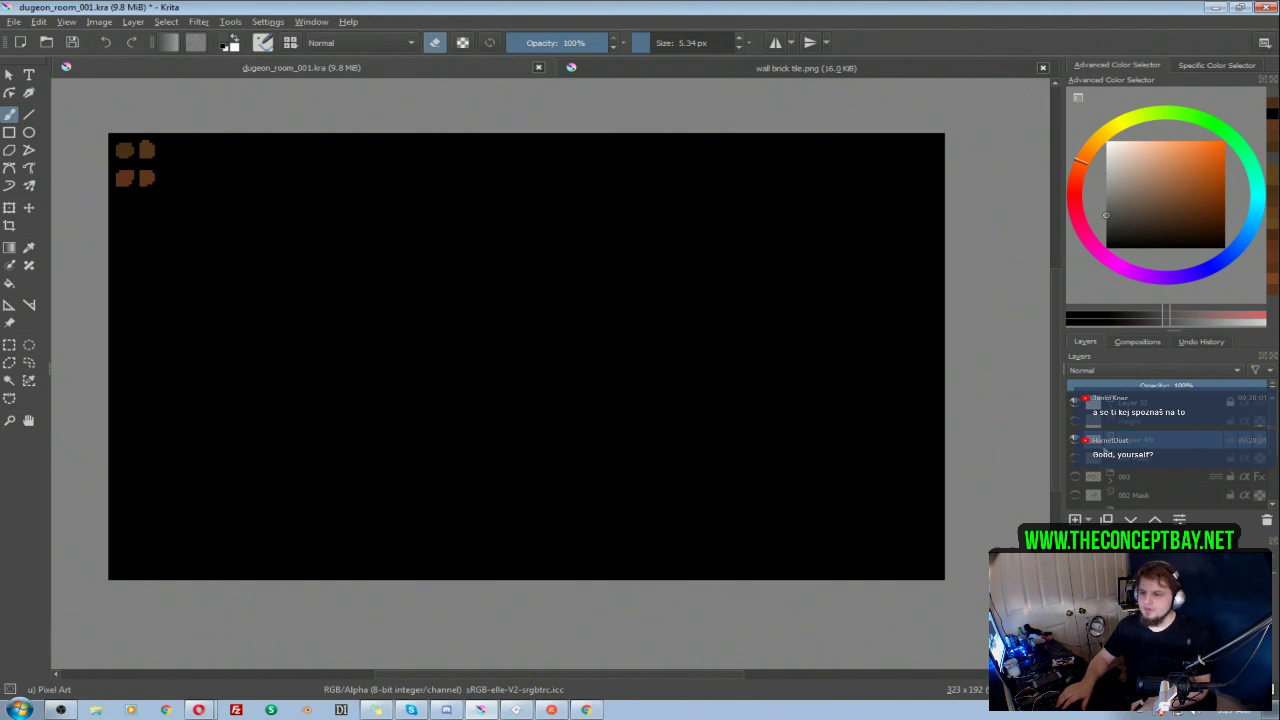
{"action": "left_click", "coordinate": [1075, 477]}
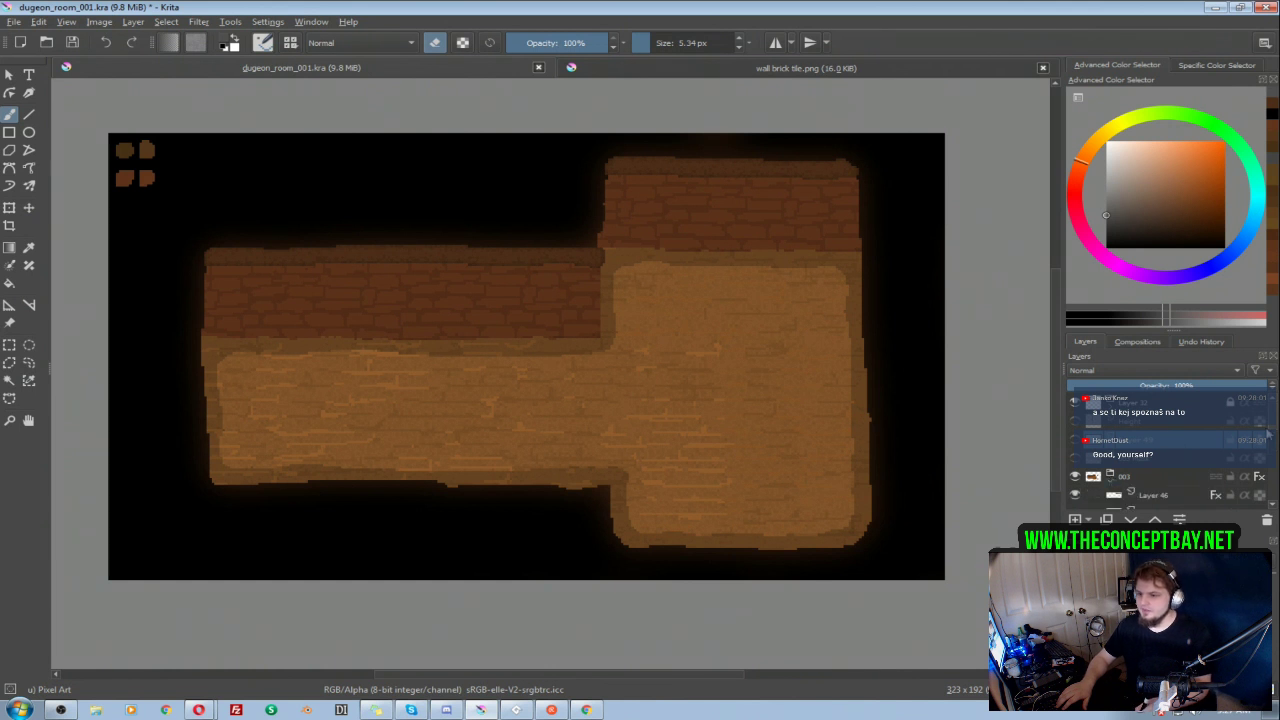
{"action": "left_click", "coordinate": [1110, 476]}
{"action": "left_click", "coordinate": [1170, 461]}
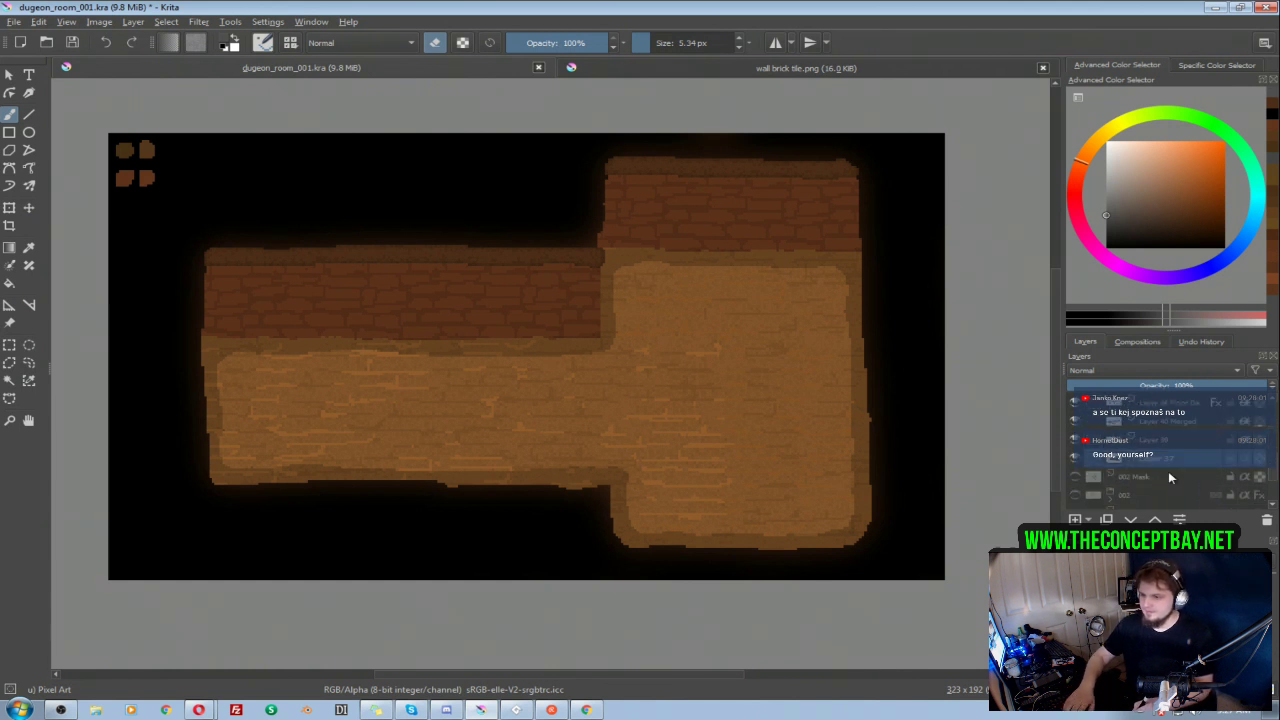
{"action": "left_click", "coordinate": [1114, 459], "text": "alt"}
{"action": "left_click", "coordinate": [705, 330], "text": "ctrl"}
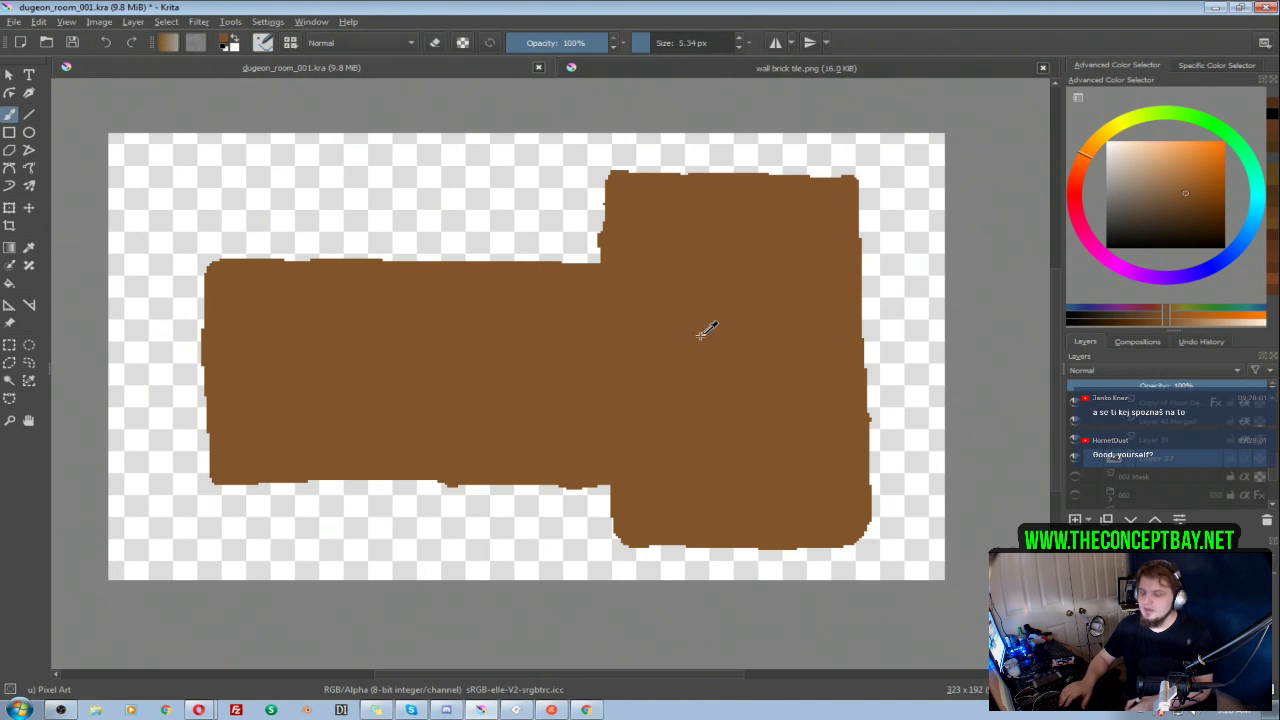
{"action": "left_click", "coordinate": [1162, 461], "text": "alt"}
{"action": "scroll", "coordinate": [1226, 428], "scroll_direction": "up", "scroll_amount": 5}
{"action": "left_click", "coordinate": [1111, 466]}
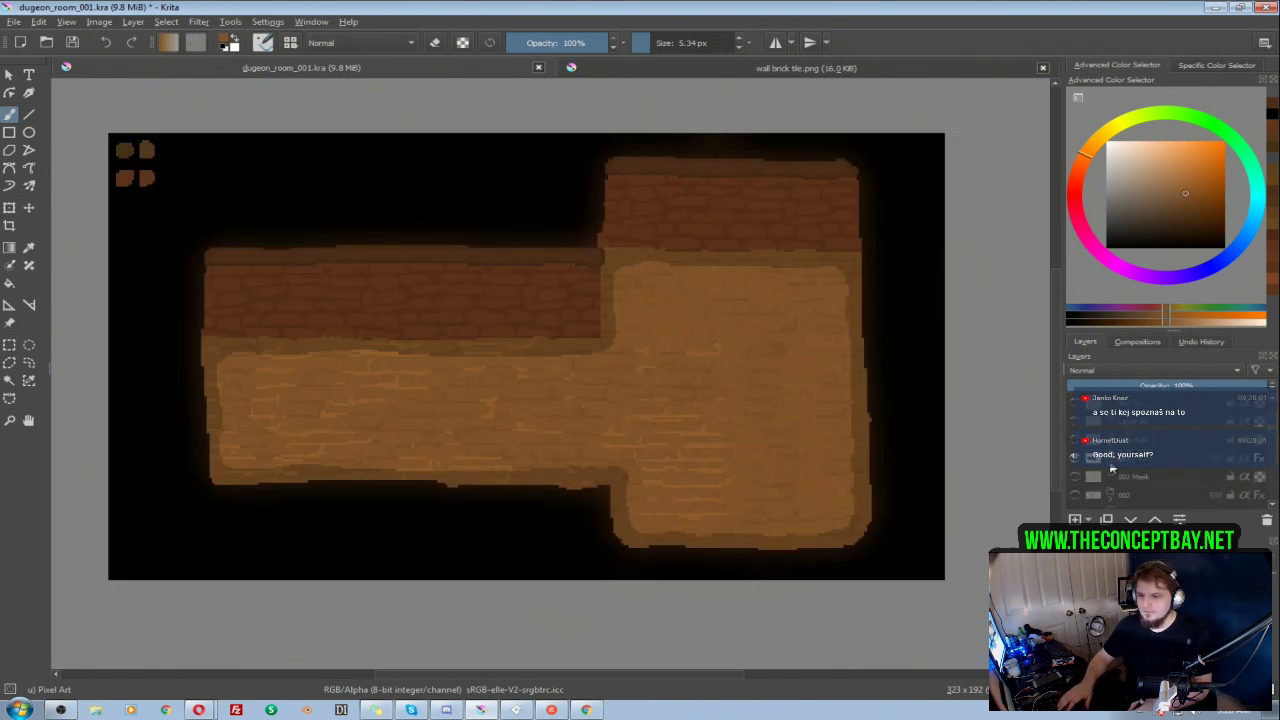
Step: Hide group 003 and paint a closed brown rectangular outline near the canvas edges on Layer 49 with the 5.34 px brush
{"action": "left_click", "coordinate": [1128, 423]}
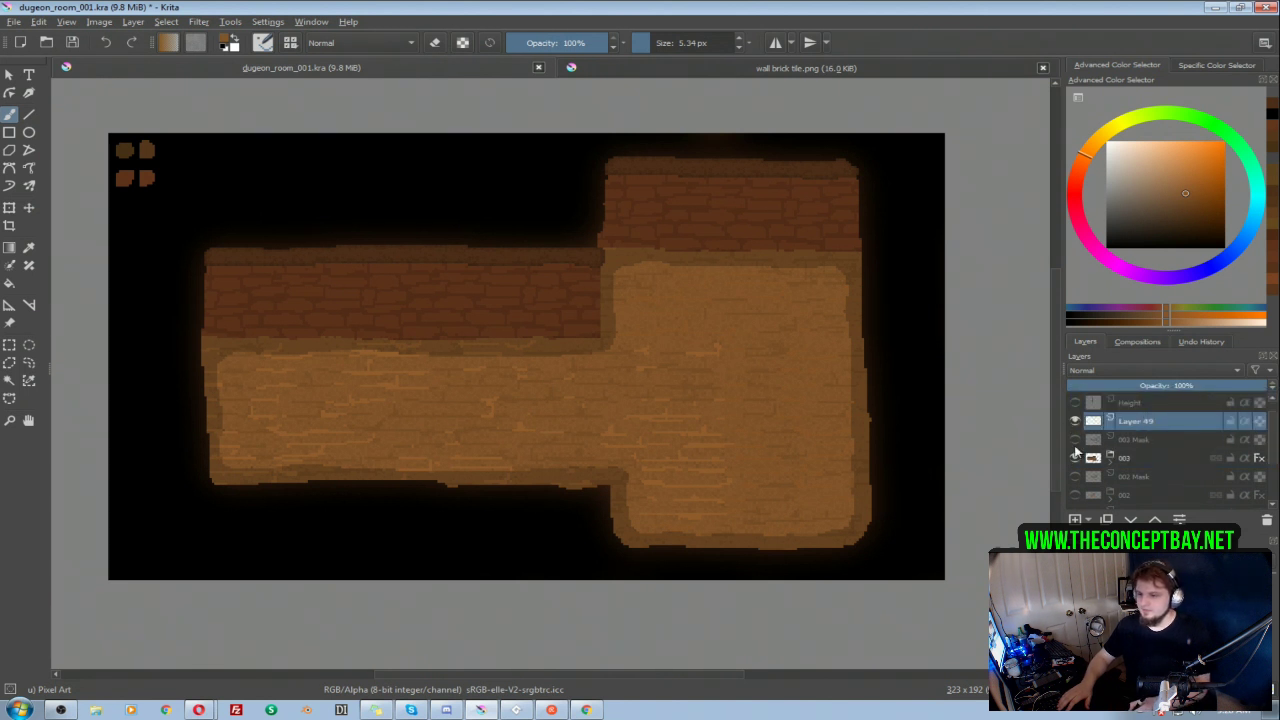
{"action": "left_click", "coordinate": [1075, 458]}
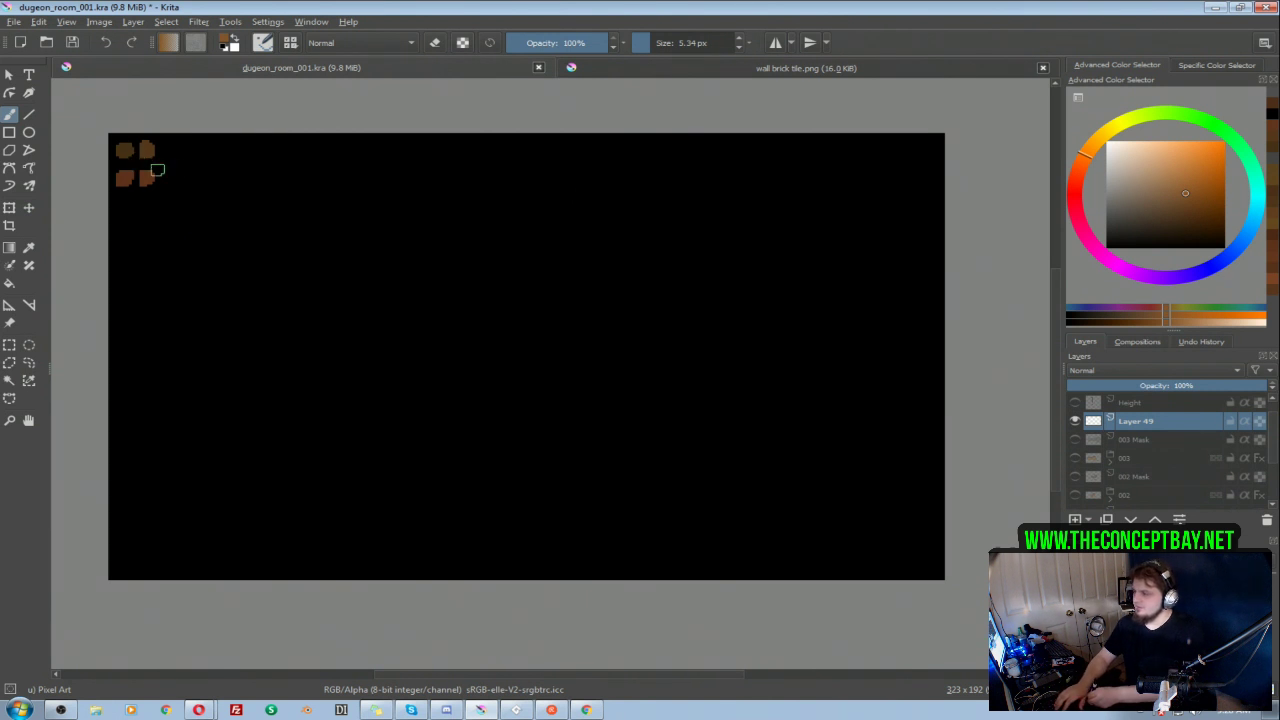
{"action": "left_click_drag", "start_coordinate": [137, 163], "coordinate": [700, 173]}
{"action": "mouse_move", "coordinate": [426, 163]}
{"action": "left_mouse_down"}
{"action": "mouse_move", "coordinate": [898, 172]}
{"action": "mouse_move", "coordinate": [914, 184]}
{"action": "mouse_move", "coordinate": [919, 279]}
{"action": "mouse_move", "coordinate": [906, 548]}
{"action": "mouse_move", "coordinate": [139, 546]}
{"action": "mouse_move", "coordinate": [138, 165]}
{"action": "mouse_move", "coordinate": [139, 450]}
{"action": "left_mouse_up"}
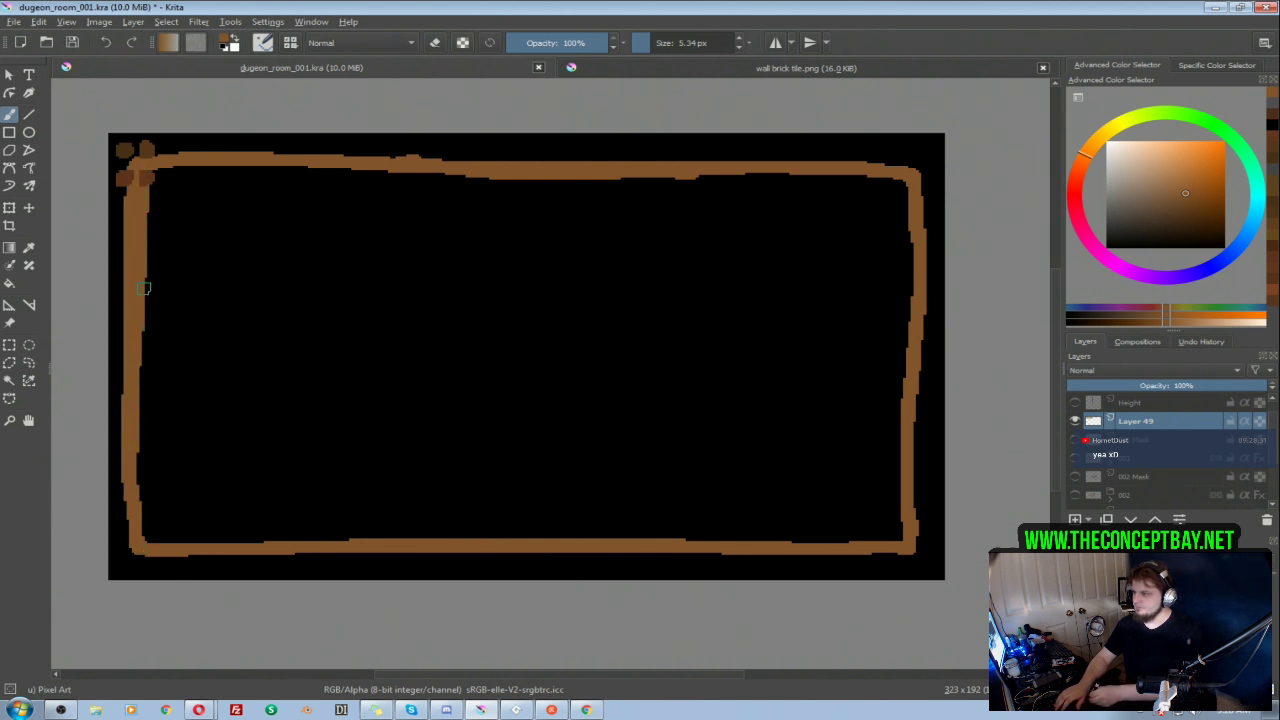
{"action": "mouse_move", "coordinate": [246, 162]}
{"action": "left_mouse_down"}
{"action": "mouse_move", "coordinate": [512, 151]}
{"action": "mouse_move", "coordinate": [790, 174]}
{"action": "left_mouse_up"}
{"action": "key", "text": "ctrl+z"}
{"action": "mouse_move", "coordinate": [908, 177]}
{"action": "left_mouse_down"}
{"action": "mouse_move", "coordinate": [858, 160]}
{"action": "mouse_move", "coordinate": [243, 165]}
{"action": "left_mouse_up"}
Step: Fill the inside of the brown outline on Layer 49 with the same colour and paint over the gaps along its inner edge
{"action": "key", "text": "ctrl+w"}
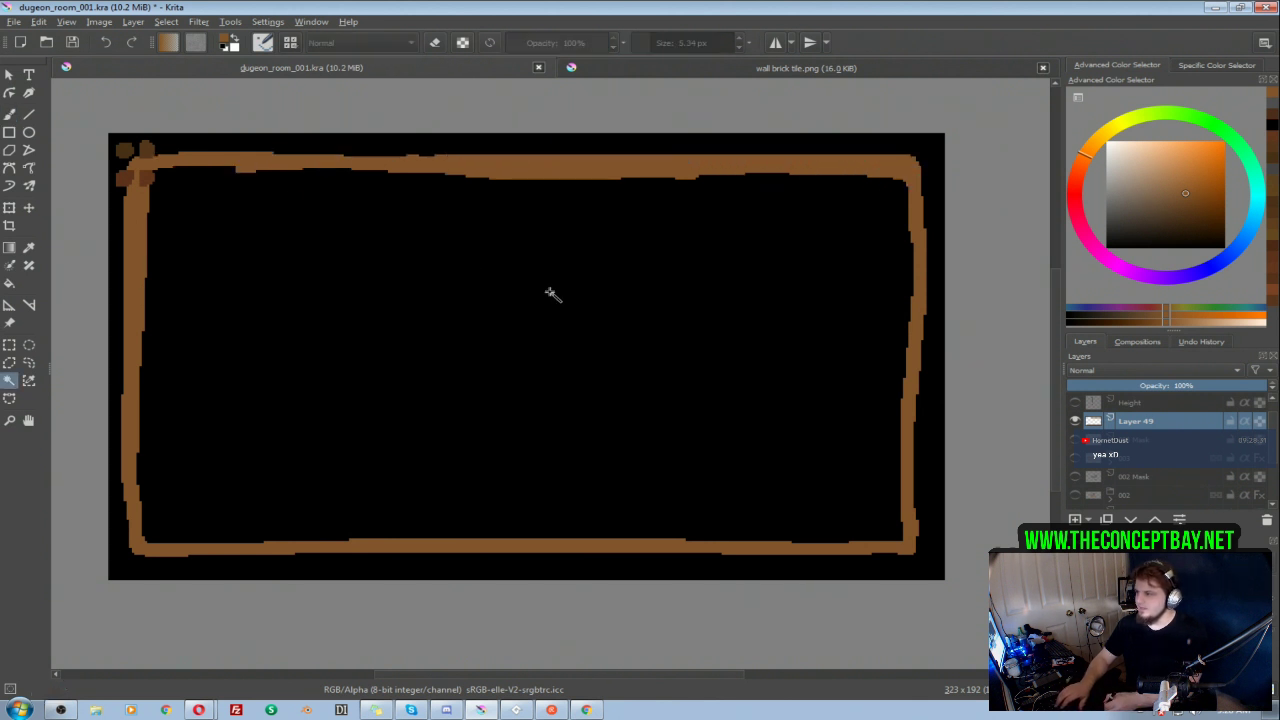
{"action": "left_click", "coordinate": [555, 305]}
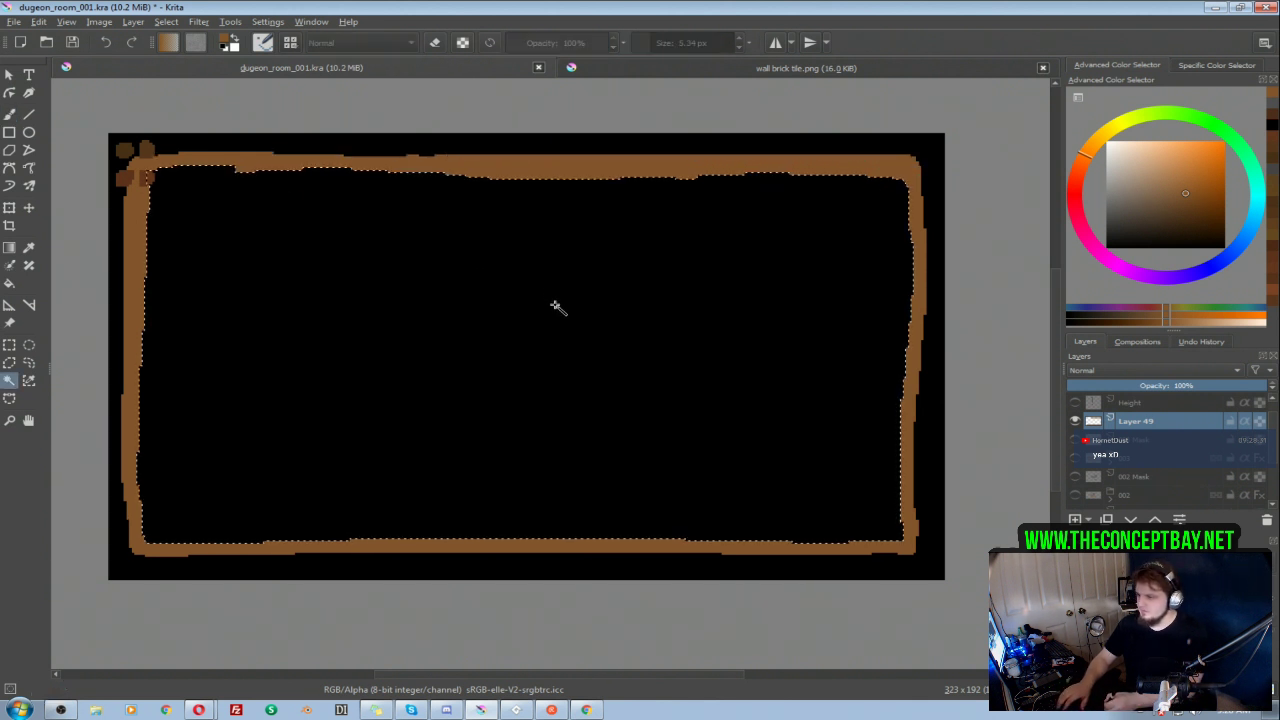
{"action": "key", "text": "f"}
{"action": "left_click", "coordinate": [651, 329]}
{"action": "key", "text": "ctrl+z"}
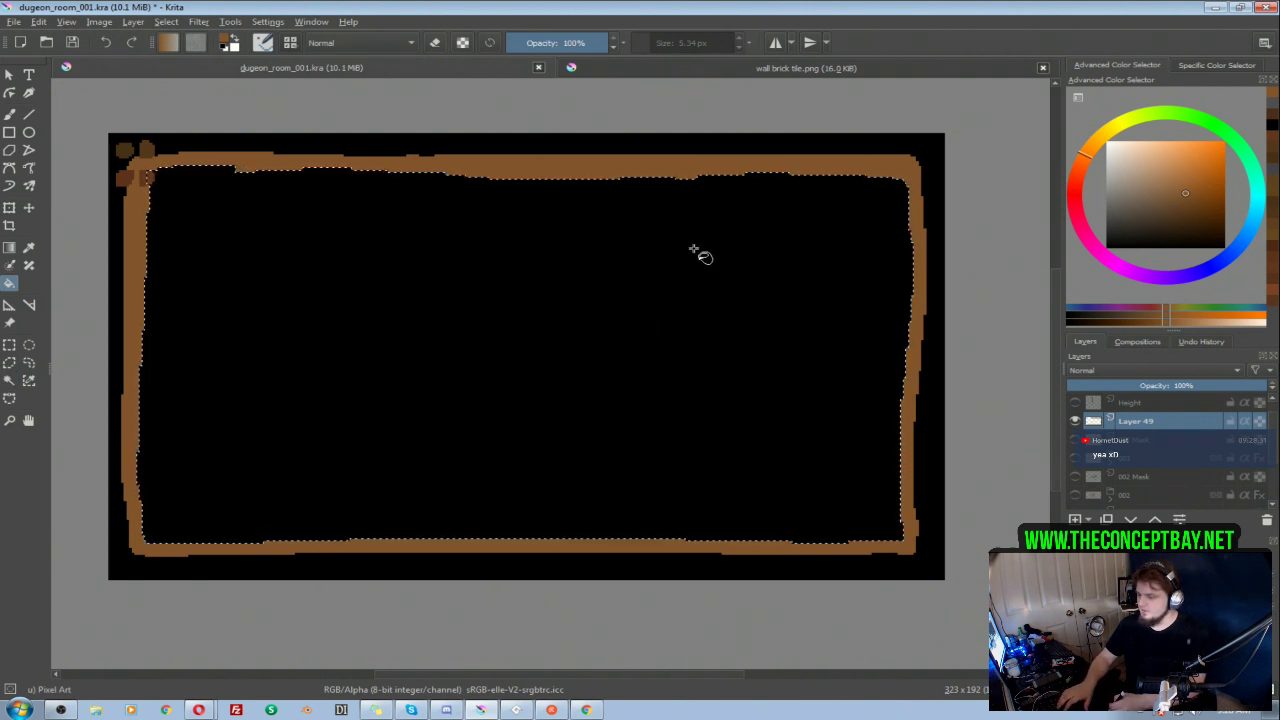
{"action": "left_click", "coordinate": [693, 308]}
{"action": "key", "text": "b"}
{"action": "key", "text": "ctrl+shift+a"}
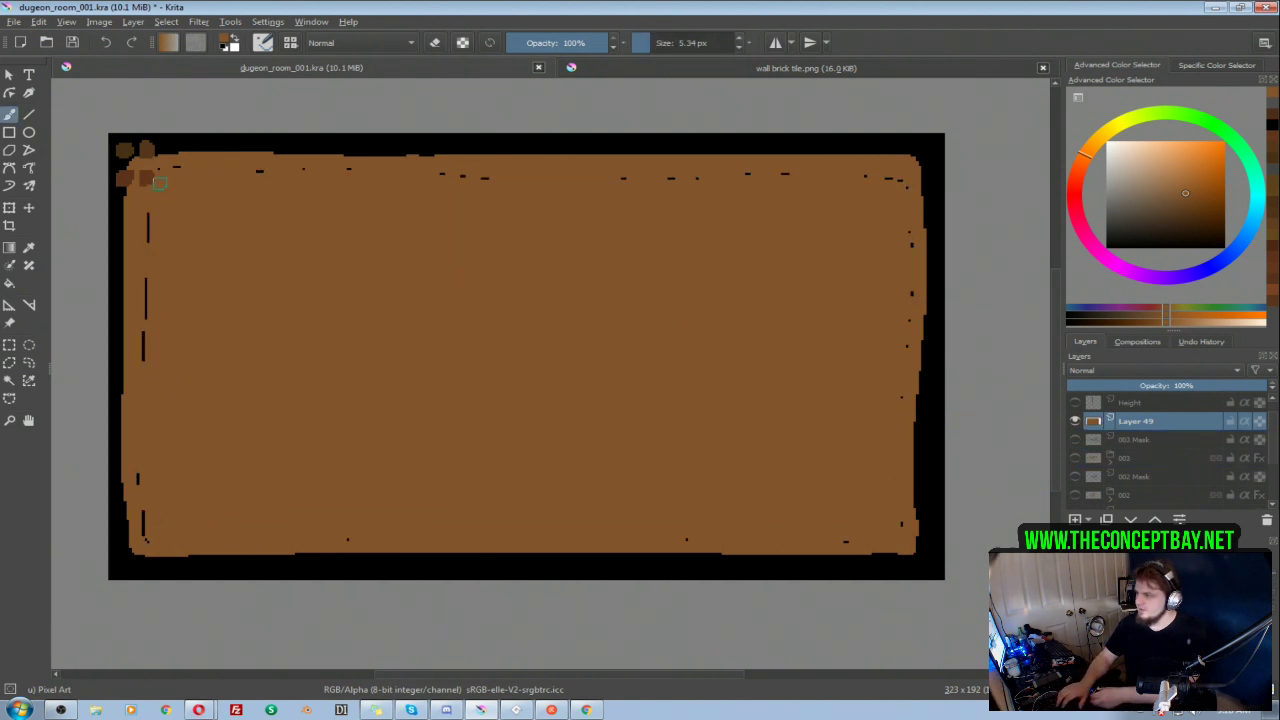
{"action": "left_click_drag", "start_coordinate": [147, 271], "coordinate": [143, 436]}
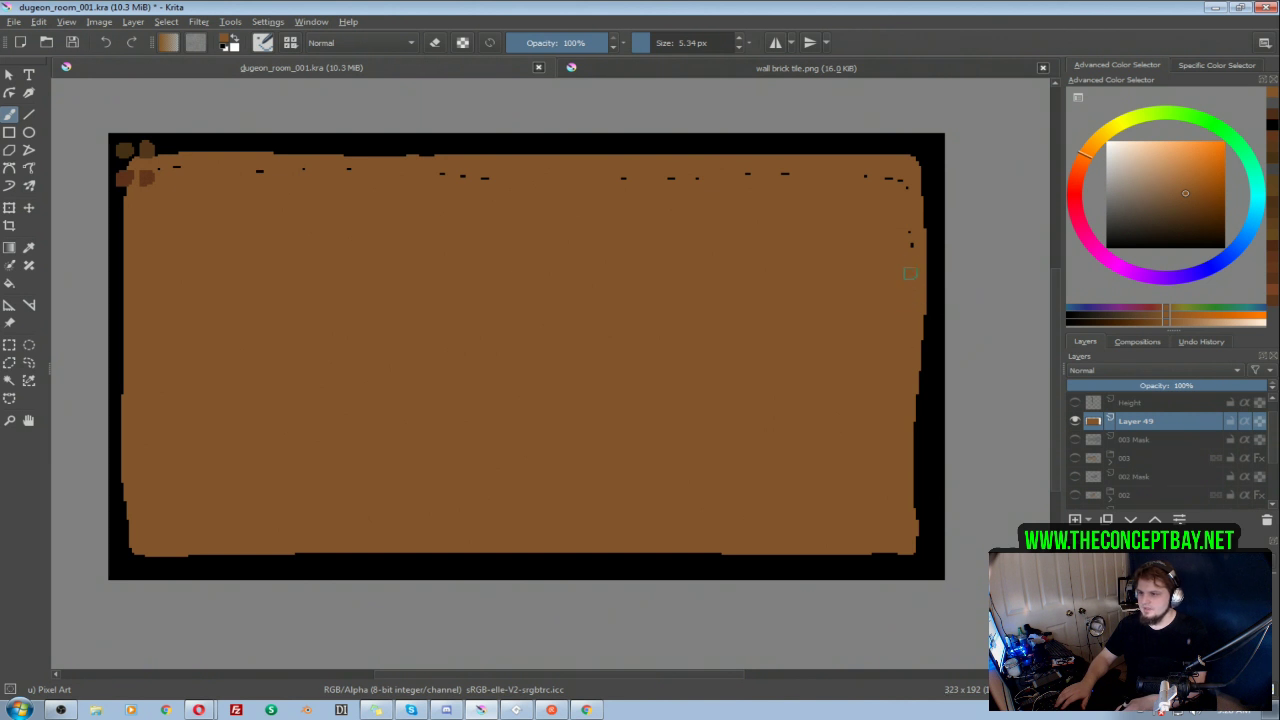
{"action": "left_click_drag", "start_coordinate": [871, 175], "coordinate": [249, 173]}
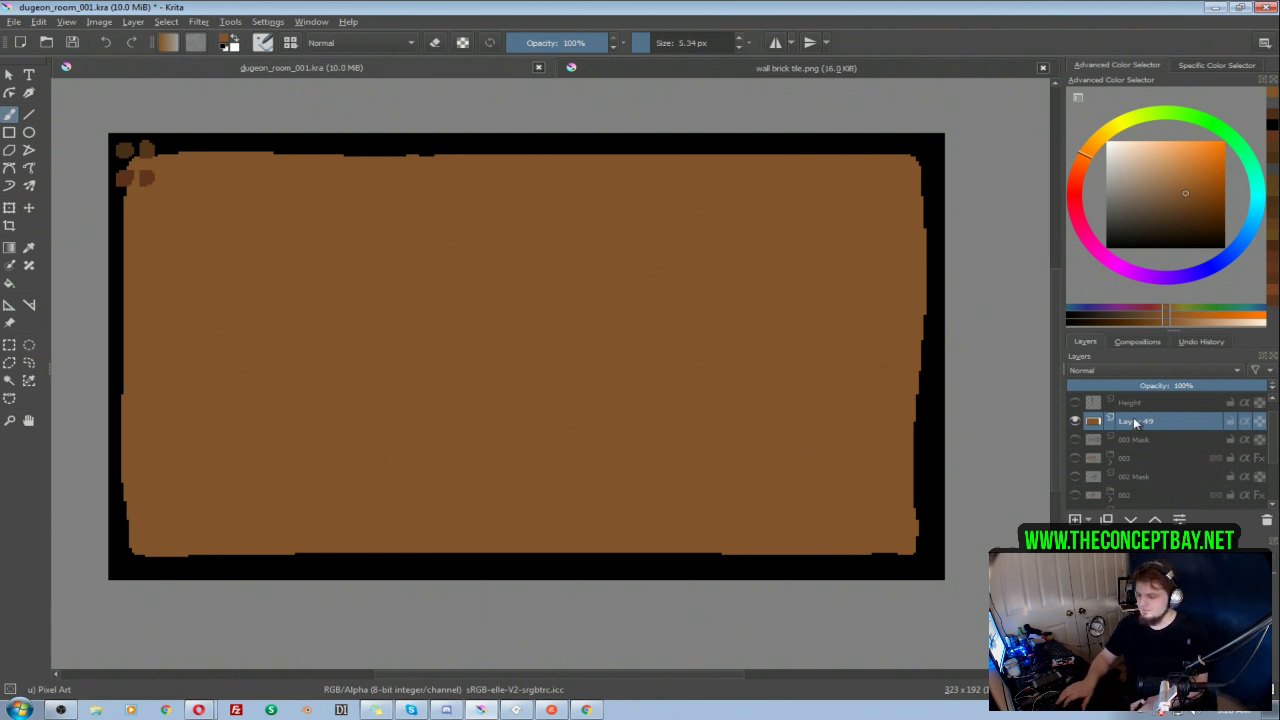
Step: Put Layer 49 into a new group and add an empty paint layer above it inside that group
{"action": "key", "text": "ctrl+g"}
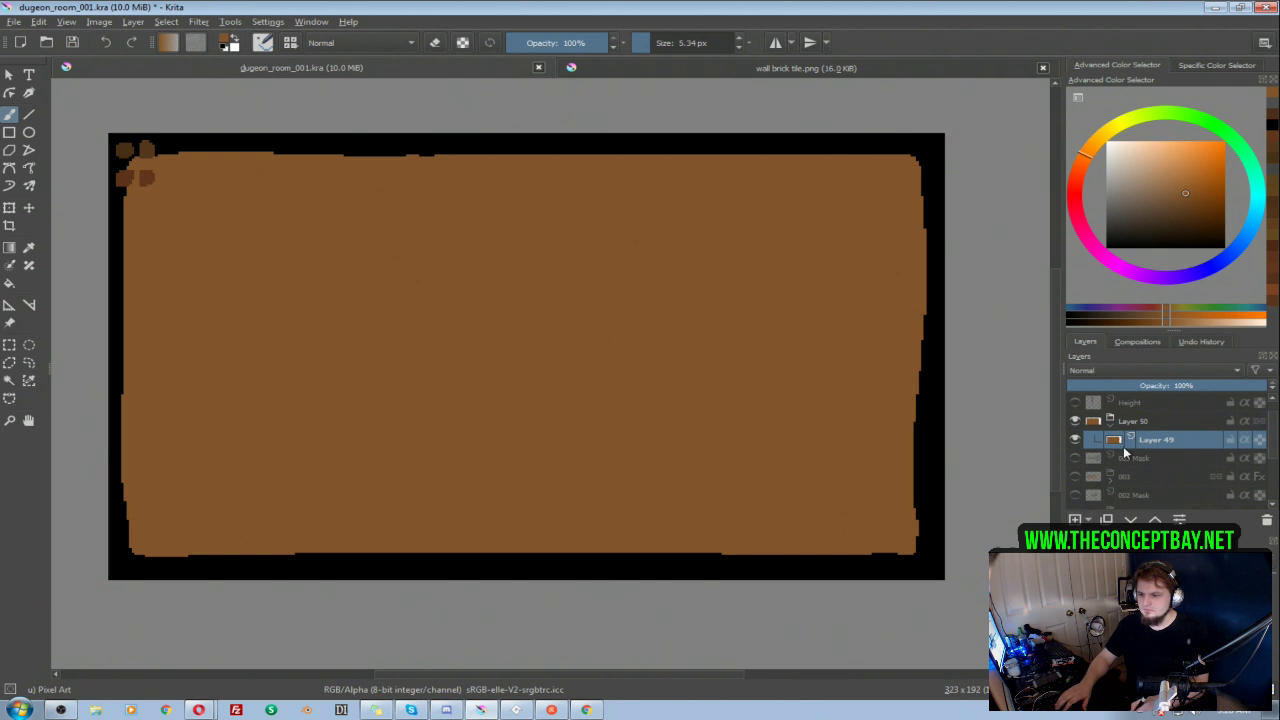
{"action": "key", "text": "Insert"}
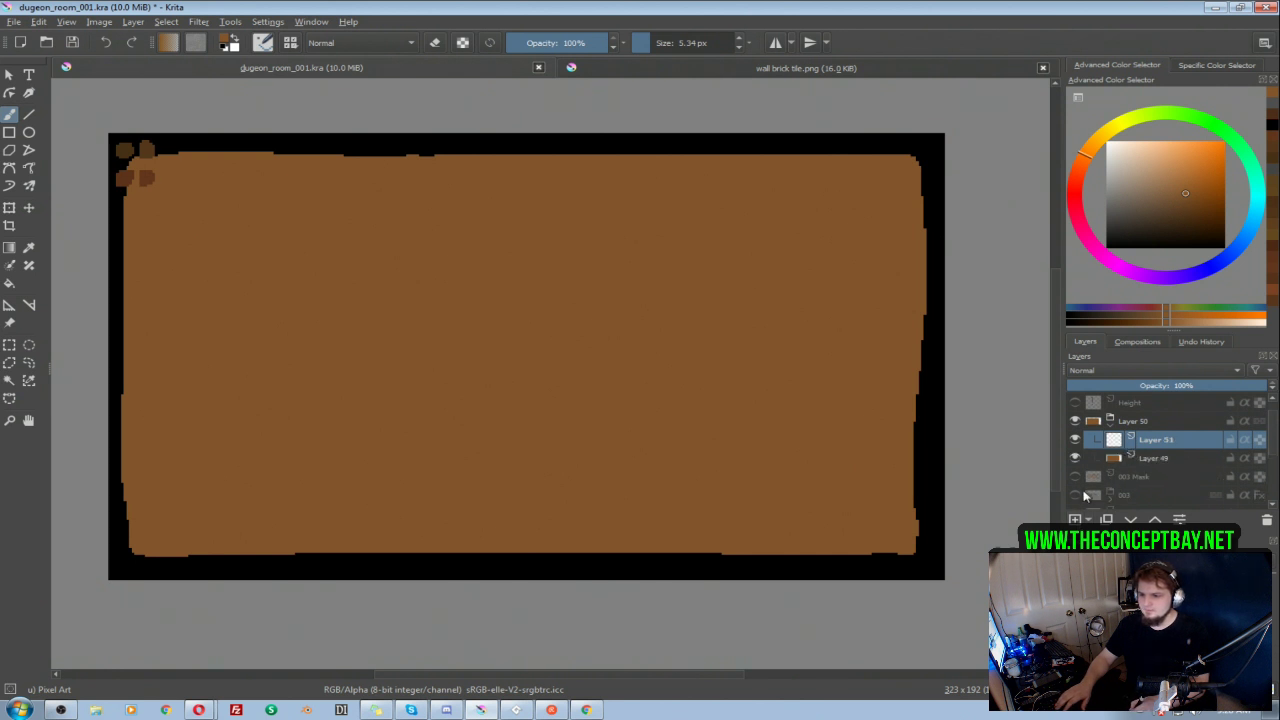
Step: Show group 003 in place of group Layer 50, isolate its Layer 39 and sample the reddish-brown wall colour
{"action": "left_click", "coordinate": [1074, 421]}
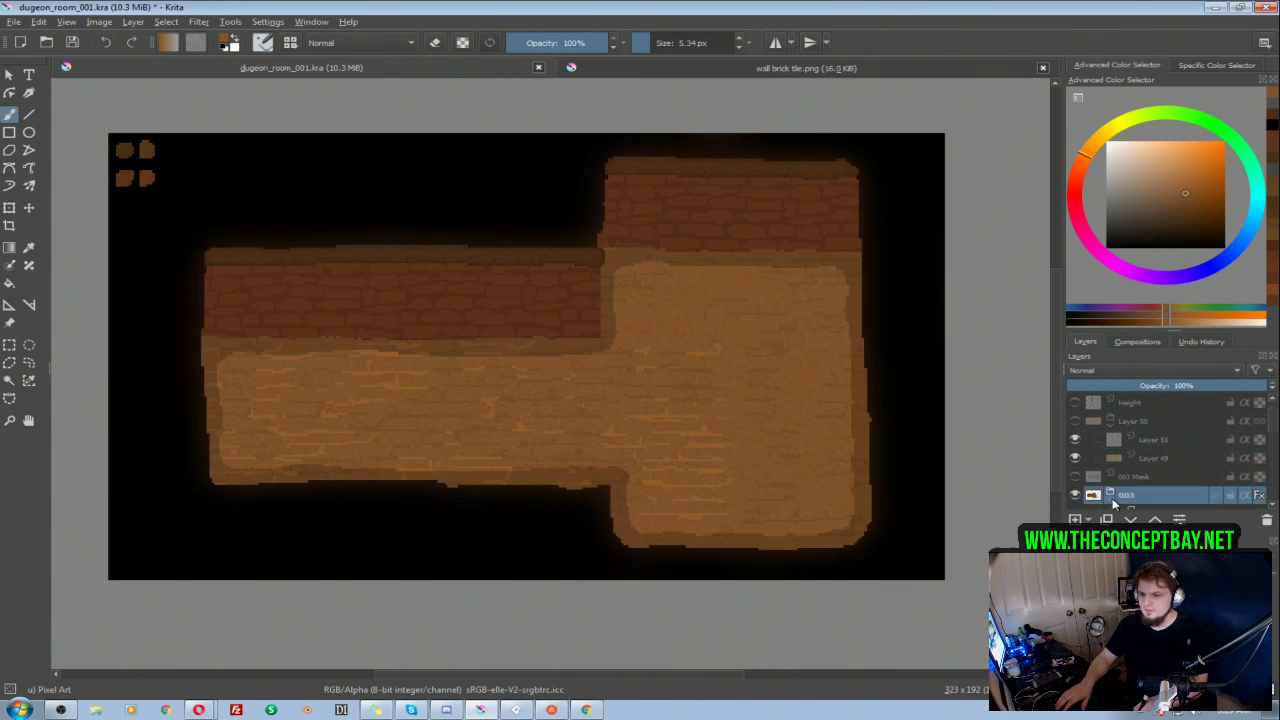
{"action": "scroll", "coordinate": [1270, 450], "scroll_direction": "down", "scroll_amount": 3}
{"action": "left_click_drag", "start_coordinate": [1271, 450], "coordinate": [1271, 476]}
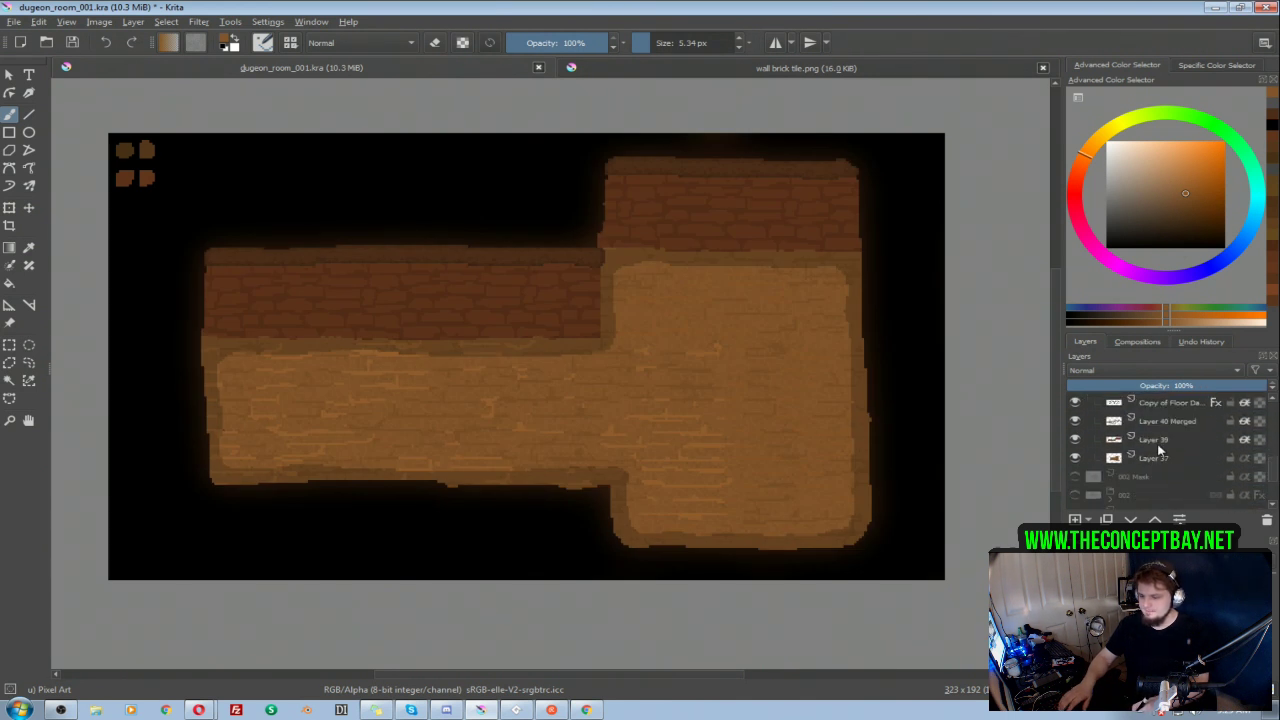
{"action": "left_click", "coordinate": [1156, 444]}
{"action": "left_click", "coordinate": [1154, 444], "text": "alt"}
{"action": "left_click", "coordinate": [749, 203], "text": "ctrl"}
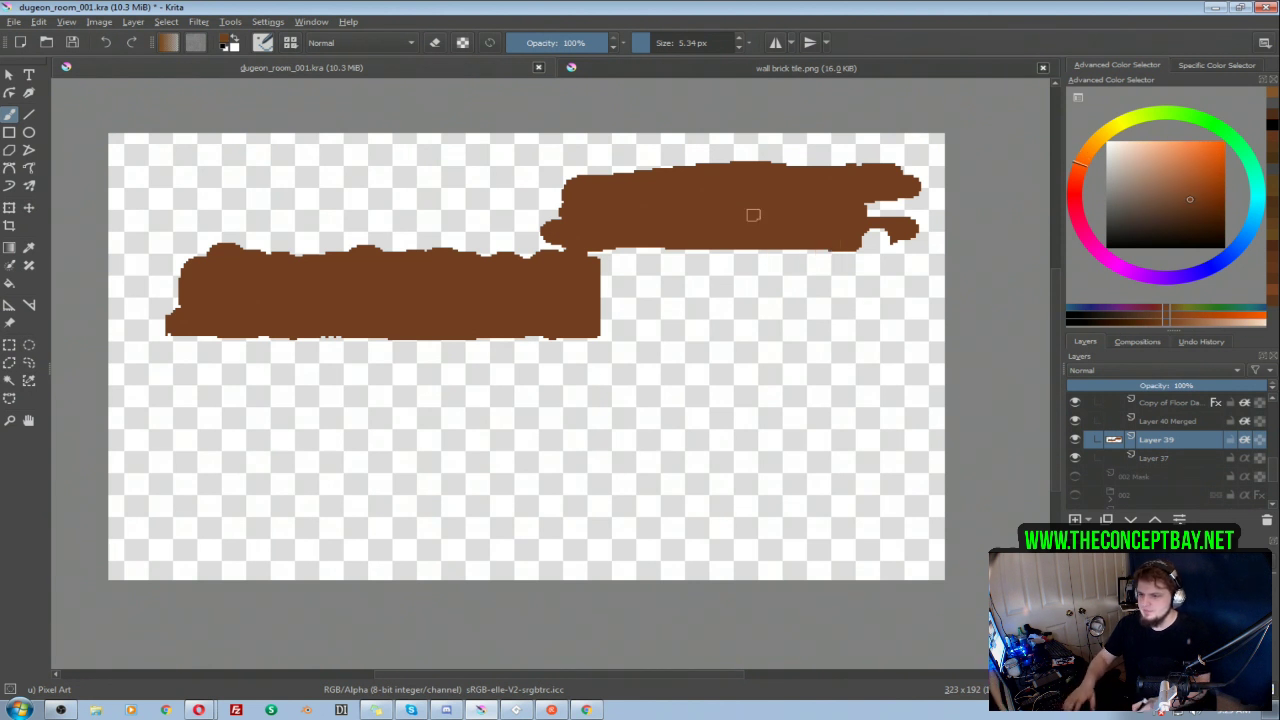
{"action": "left_click", "coordinate": [1156, 441], "text": "alt"}
Step: Collapse and hide group 003, and show group Layer 50 with the new room again
{"action": "scroll", "coordinate": [1271, 472], "scroll_direction": "down", "scroll_amount": 3}
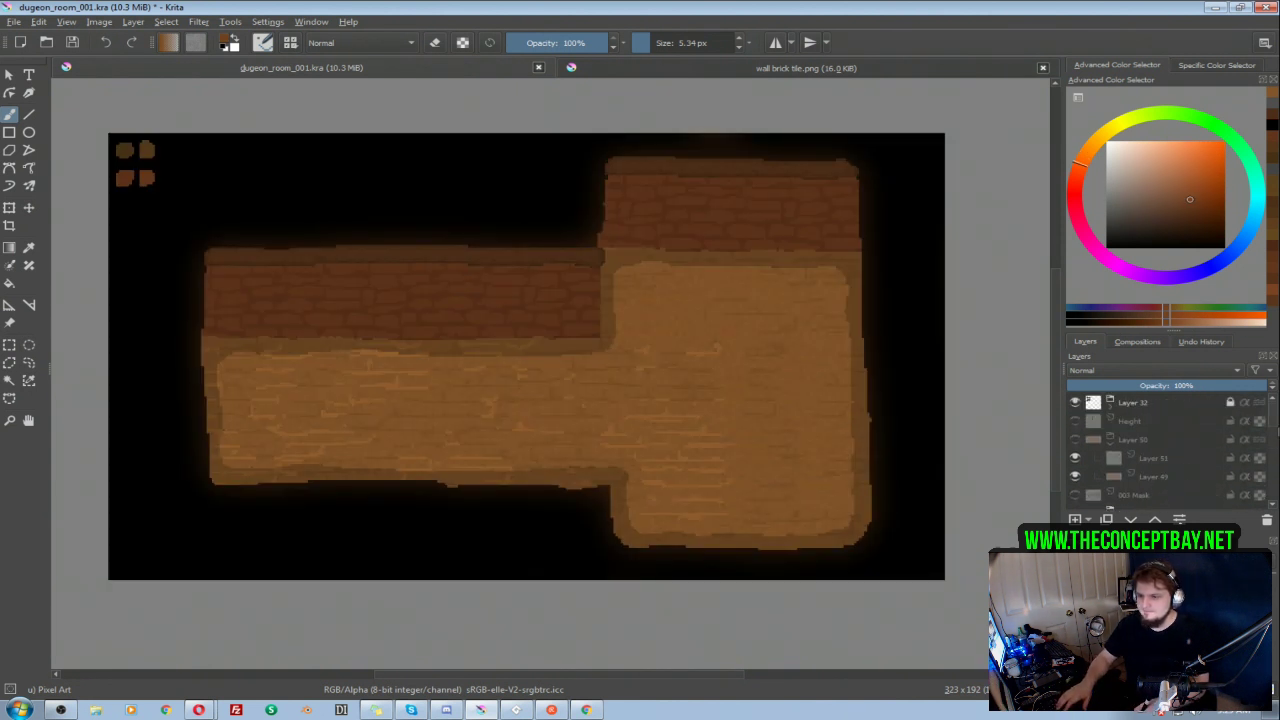
{"action": "scroll", "coordinate": [1275, 423], "scroll_direction": "down", "scroll_amount": 2}
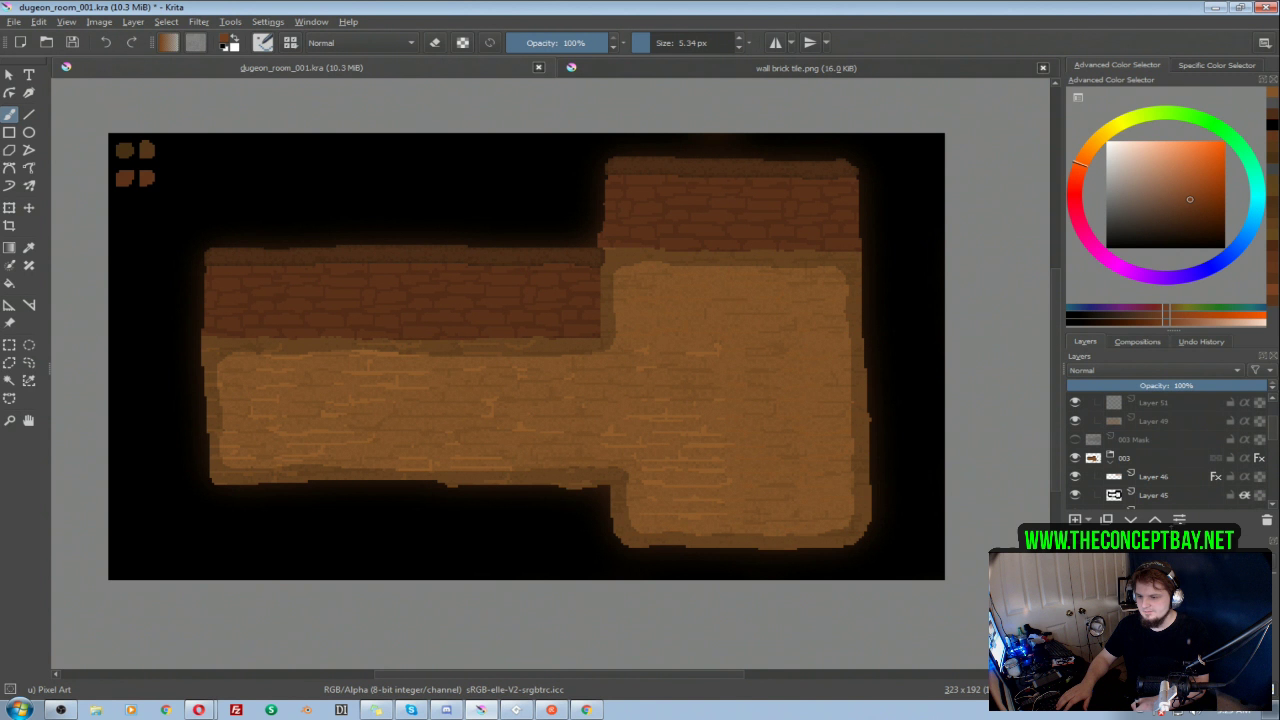
{"action": "left_click_drag", "start_coordinate": [1172, 531], "coordinate": [1172, 587]}
{"action": "left_click", "coordinate": [1111, 458]}
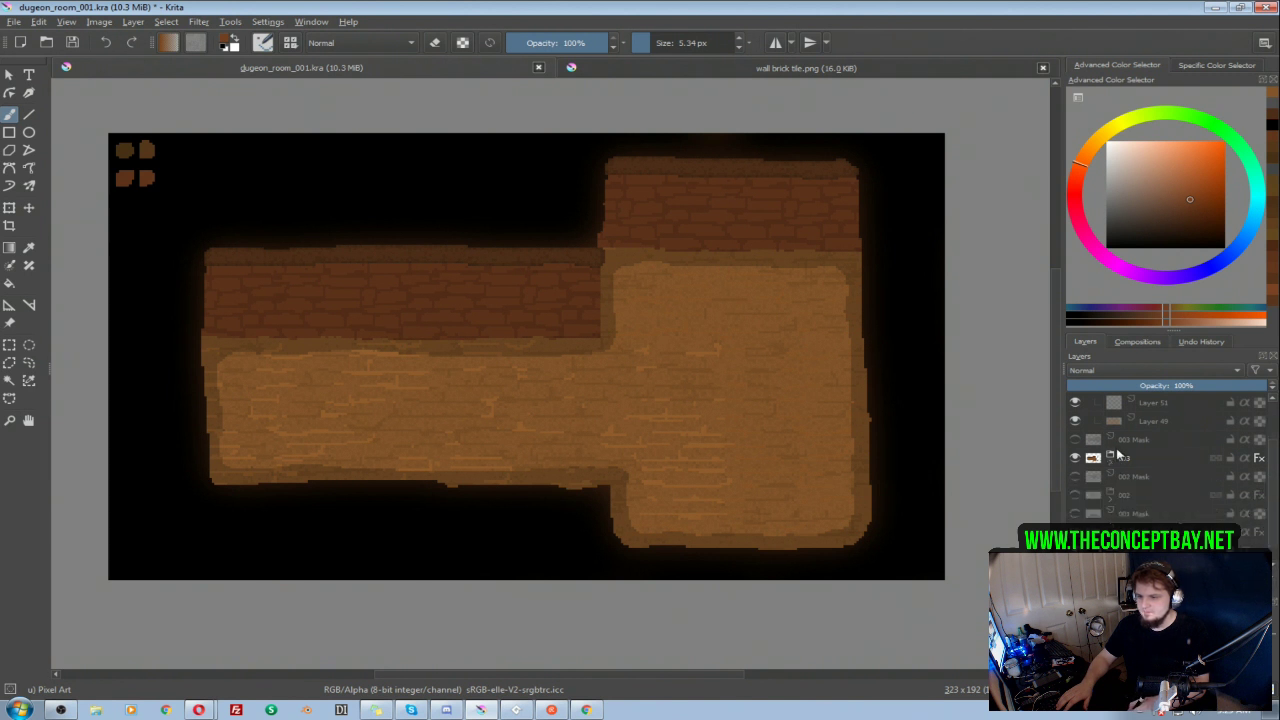
{"action": "left_click", "coordinate": [1074, 458]}
{"action": "scroll", "coordinate": [1274, 489], "scroll_direction": "up", "scroll_amount": 2}
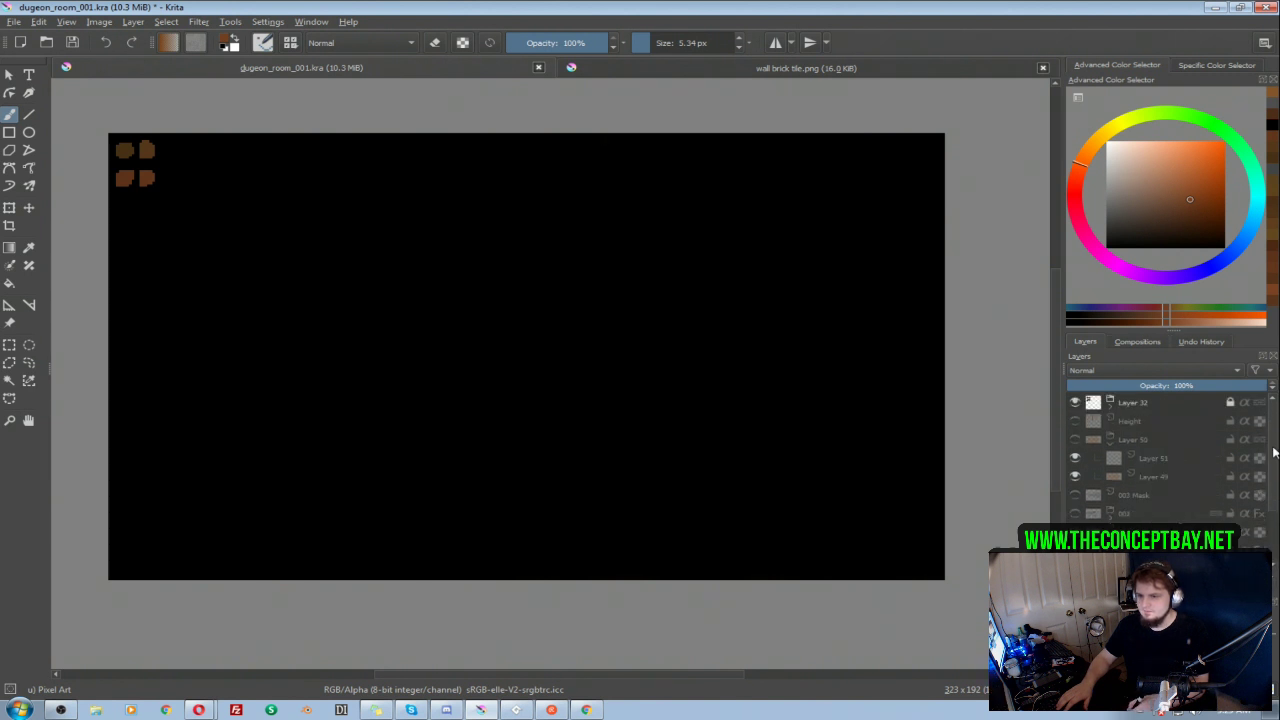
{"action": "left_click", "coordinate": [1075, 439]}
Step: Enlarge the brush to 20.16 px, show the Height layer and move its marker up to the new room's upper edge
{"action": "left_click_drag", "start_coordinate": [871, 200], "coordinate": [921, 200], "text": "shift"}
{"action": "left_click", "coordinate": [1076, 419]}
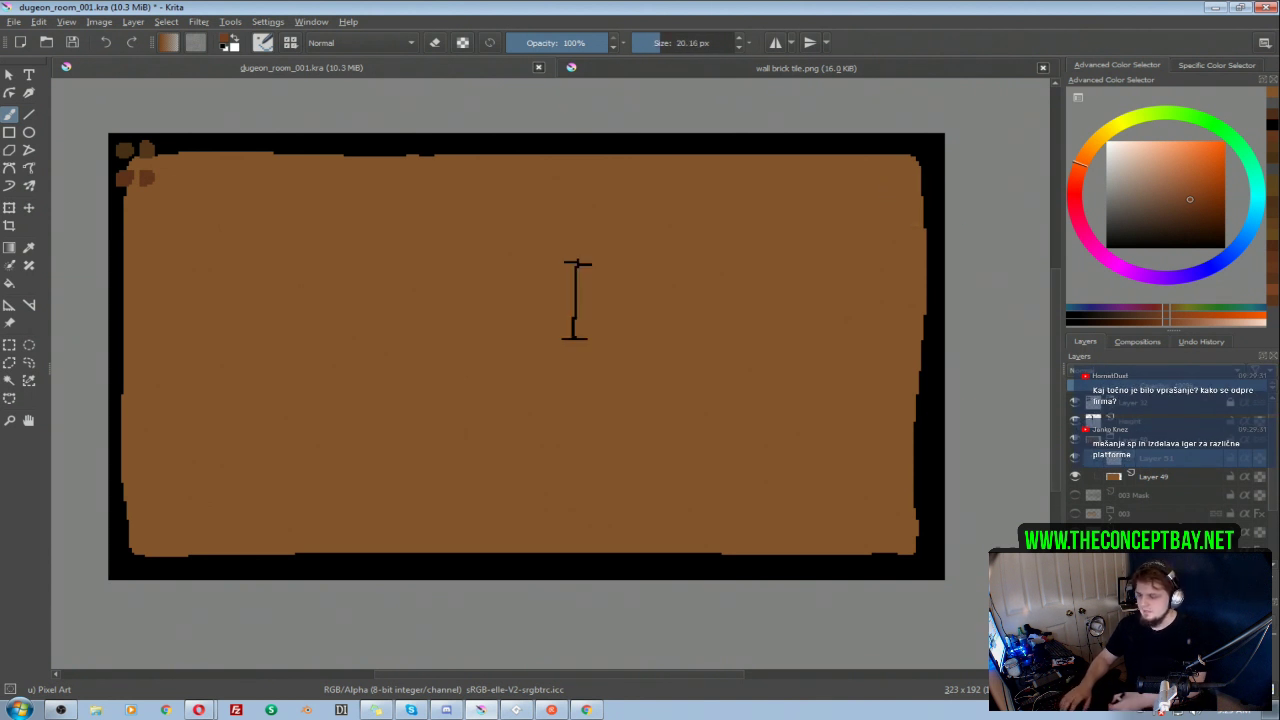
{"action": "key", "text": "t"}
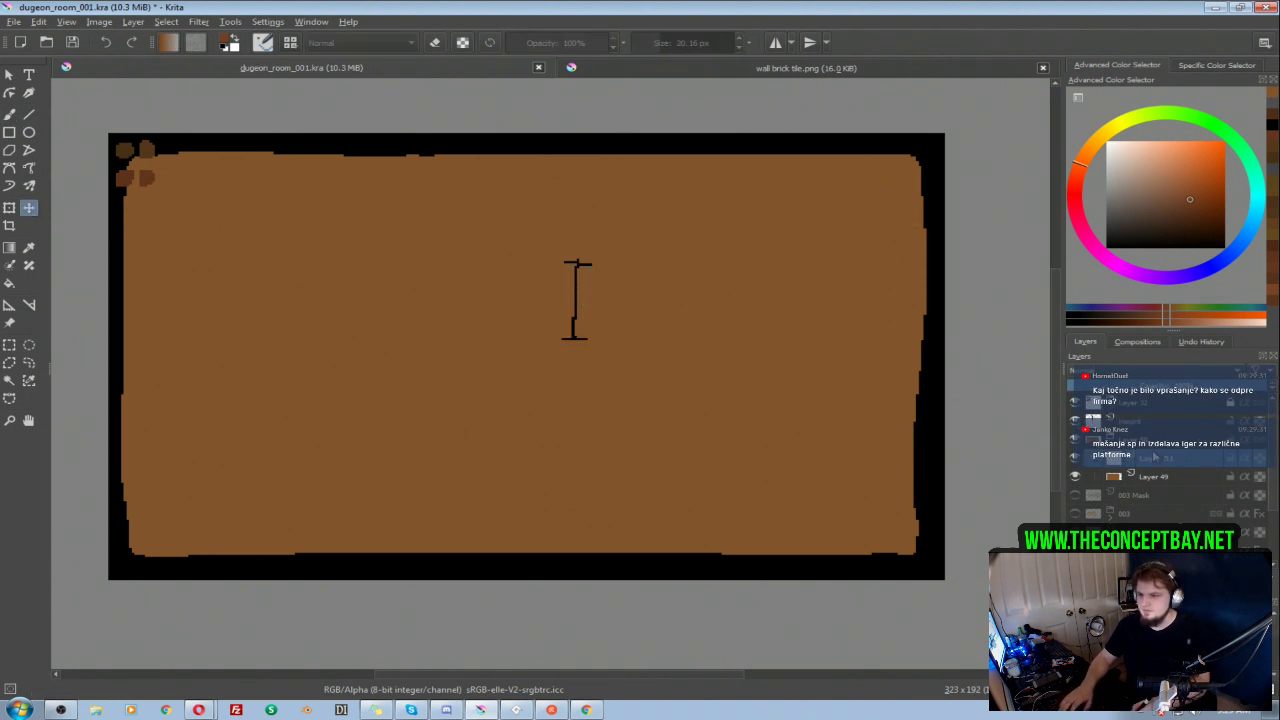
{"action": "left_click_drag", "start_coordinate": [566, 302], "coordinate": [651, 193]}
Step: Paint a reddish-brown wall band as tall as the height marker along the room's upper edge on Layer 51 and turn on inherit alpha
{"action": "key", "text": "b"}
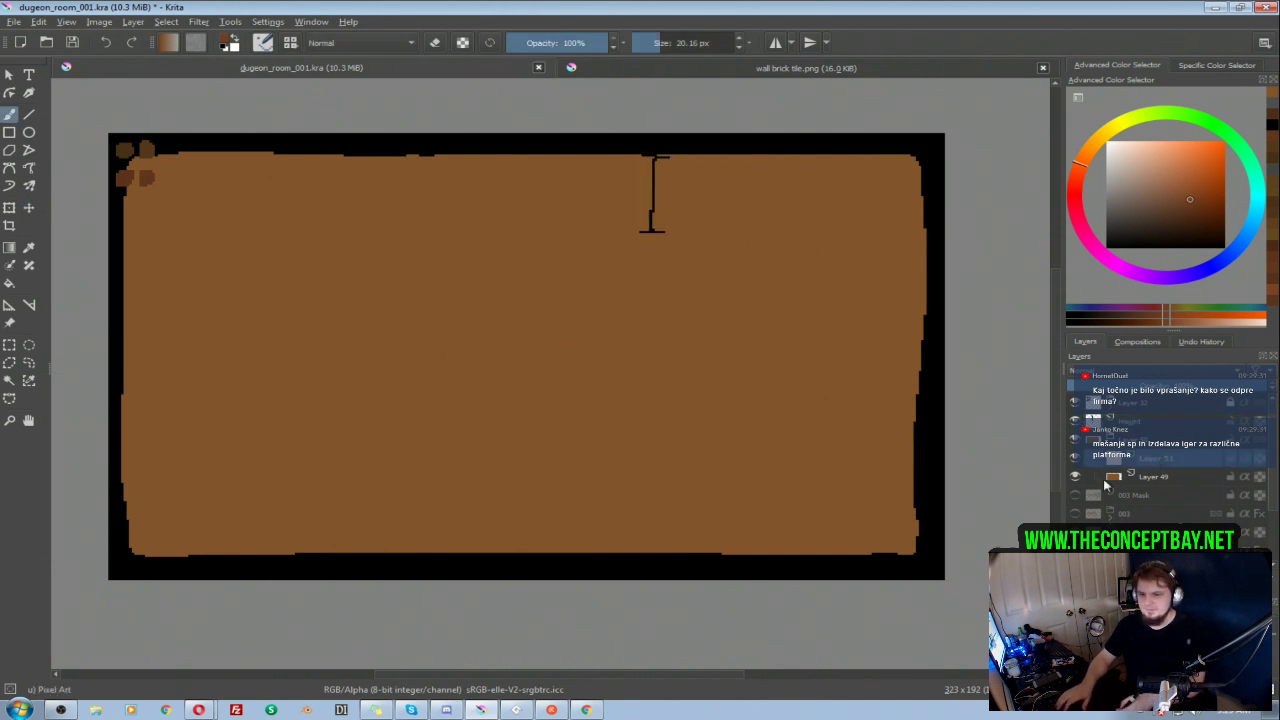
{"action": "mouse_move", "coordinate": [649, 209]}
{"action": "left_mouse_down"}
{"action": "mouse_move", "coordinate": [923, 208]}
{"action": "mouse_move", "coordinate": [746, 183]}
{"action": "mouse_move", "coordinate": [900, 171]}
{"action": "mouse_move", "coordinate": [589, 183]}
{"action": "mouse_move", "coordinate": [668, 206]}
{"action": "mouse_move", "coordinate": [365, 211]}
{"action": "left_mouse_up"}
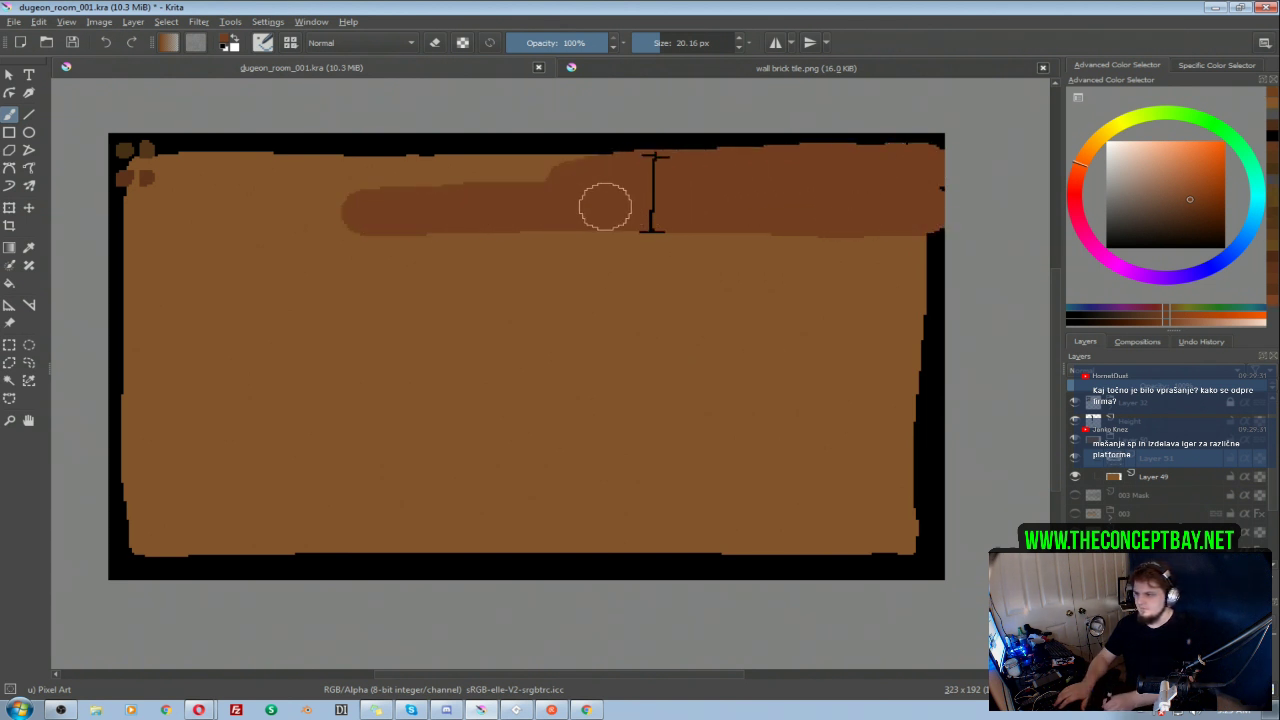
{"action": "mouse_move", "coordinate": [541, 211]}
{"action": "left_mouse_down"}
{"action": "mouse_move", "coordinate": [126, 194]}
{"action": "mouse_move", "coordinate": [174, 197]}
{"action": "mouse_move", "coordinate": [114, 214]}
{"action": "mouse_move", "coordinate": [229, 214]}
{"action": "mouse_move", "coordinate": [174, 211]}
{"action": "mouse_move", "coordinate": [133, 176]}
{"action": "mouse_move", "coordinate": [237, 191]}
{"action": "mouse_move", "coordinate": [349, 171]}
{"action": "mouse_move", "coordinate": [652, 163]}
{"action": "left_mouse_up"}
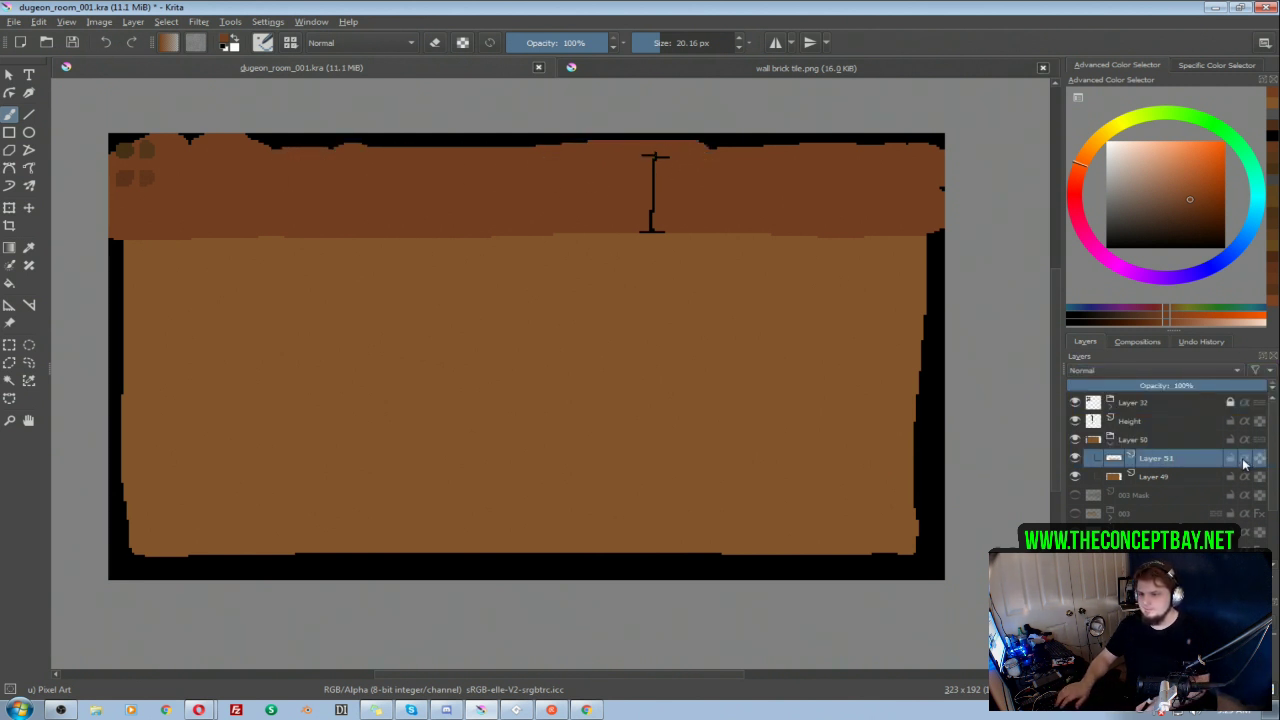
{"action": "left_click", "coordinate": [1244, 459]}
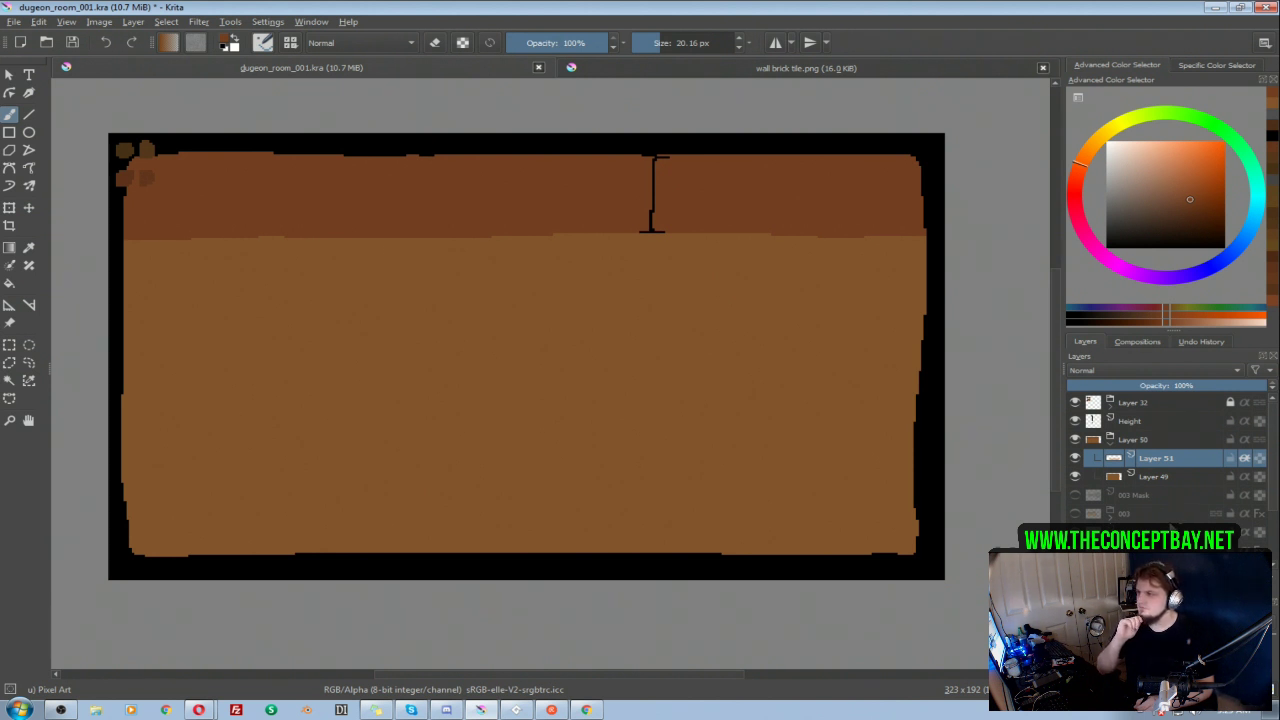
Step: Copy the Floor Darker and Copy of Floor Darker layers from group 001 into group Layer 50
{"action": "mouse_move", "coordinate": [1170, 524]}
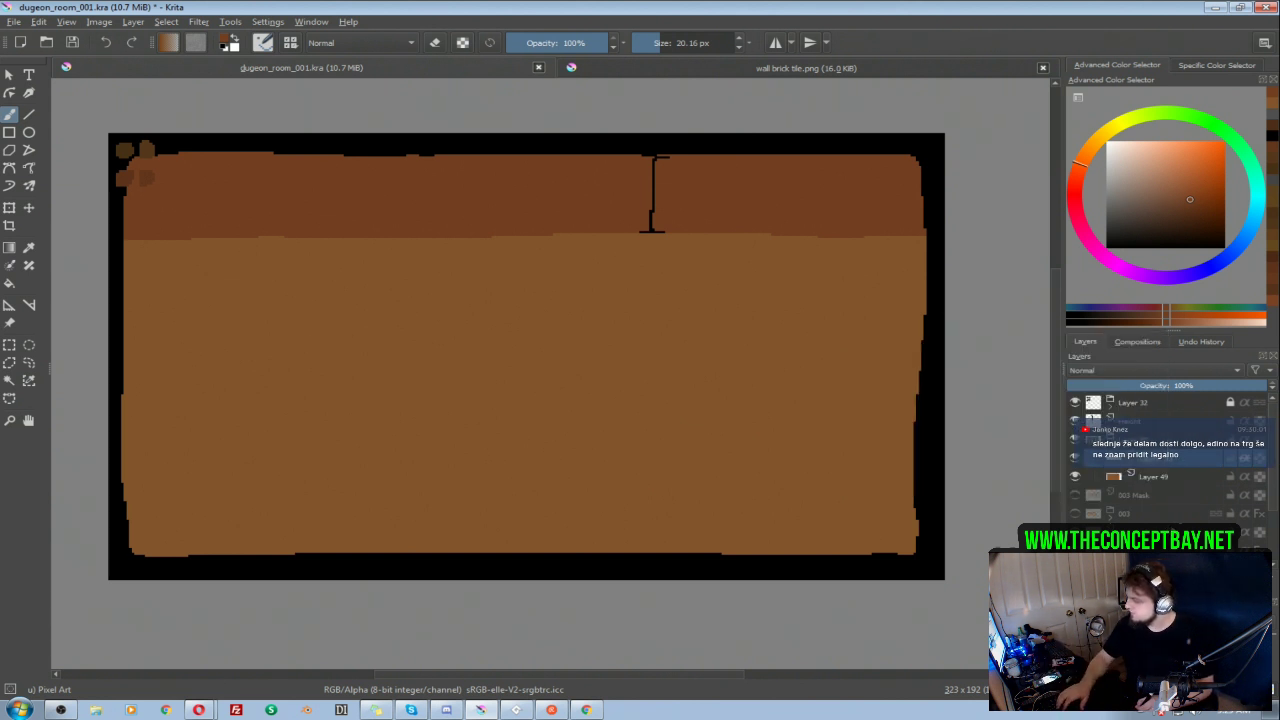
{"action": "mouse_move", "coordinate": [1175, 494]}
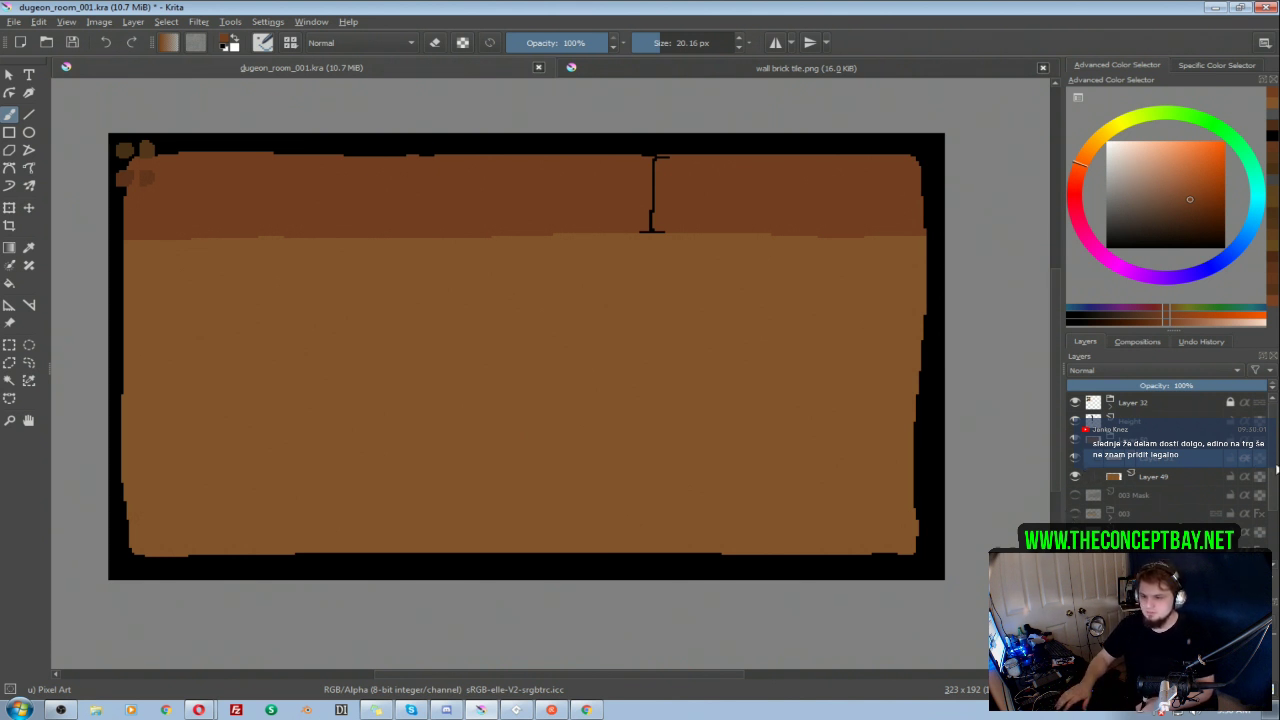
{"action": "left_click_drag", "start_coordinate": [1274, 460], "coordinate": [1267, 530]}
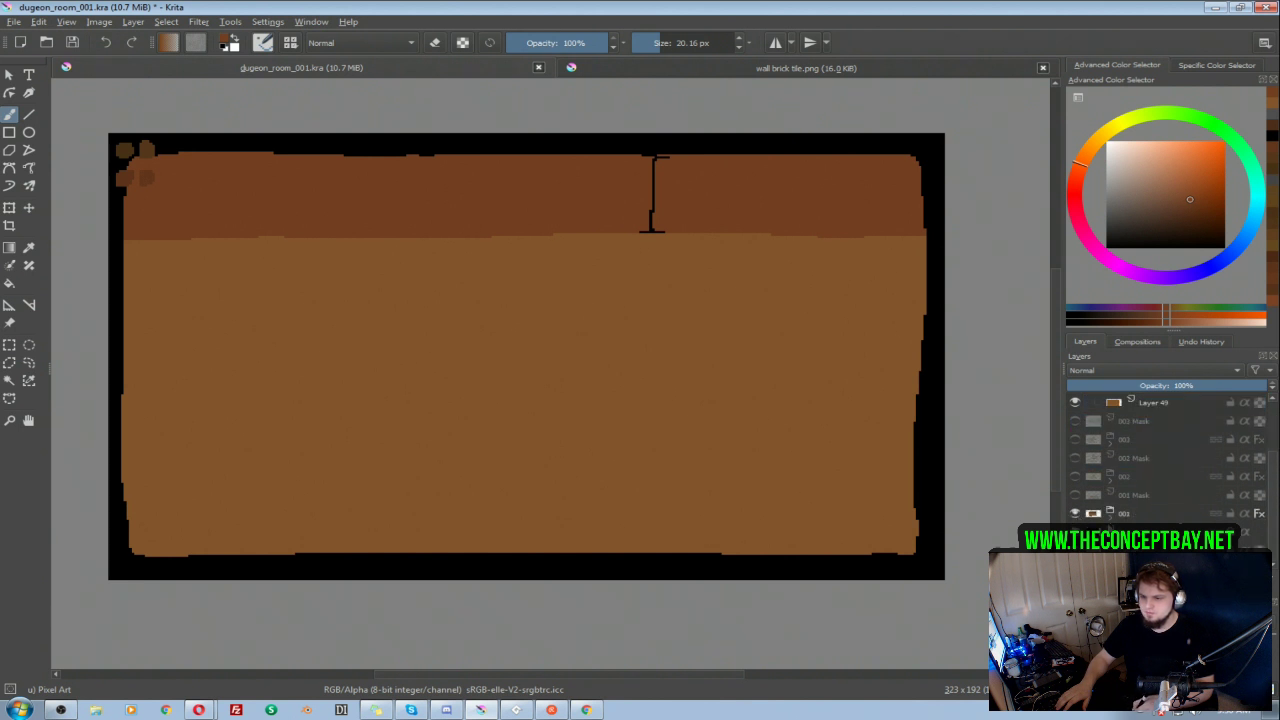
{"action": "scroll", "coordinate": [1160, 490], "scroll_direction": "down", "scroll_amount": 5}
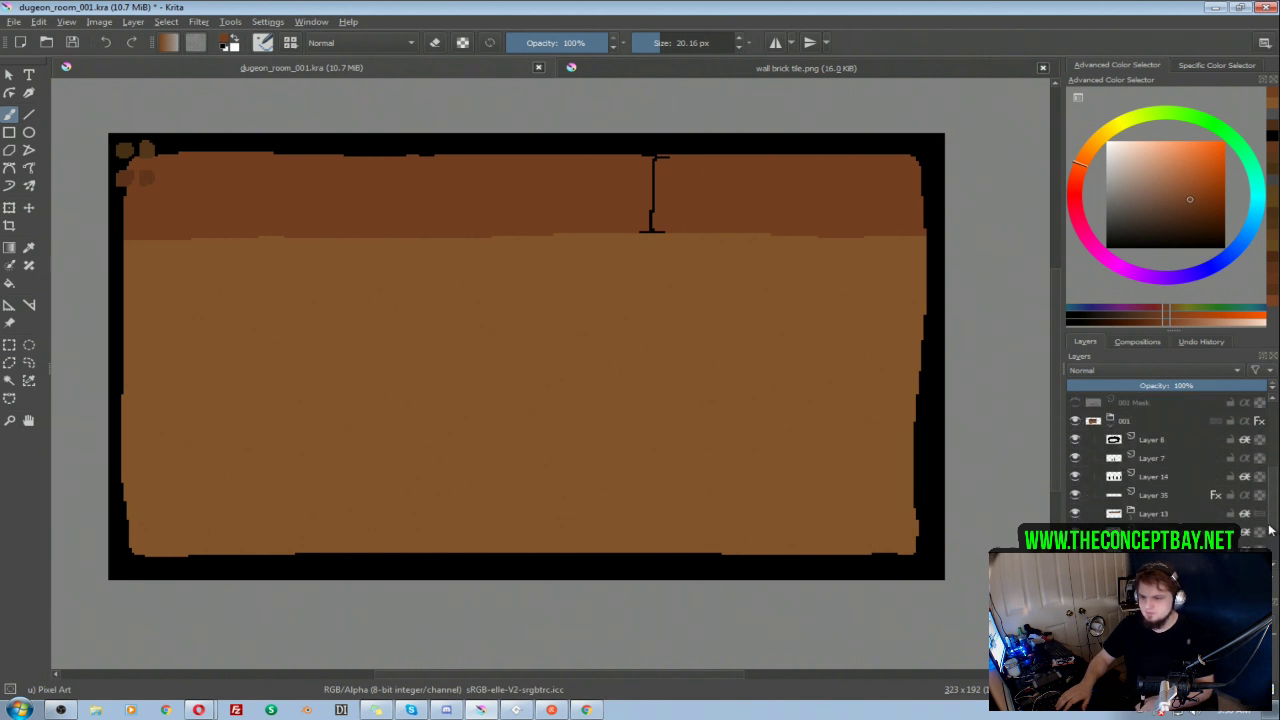
{"action": "left_click", "coordinate": [1152, 494]}
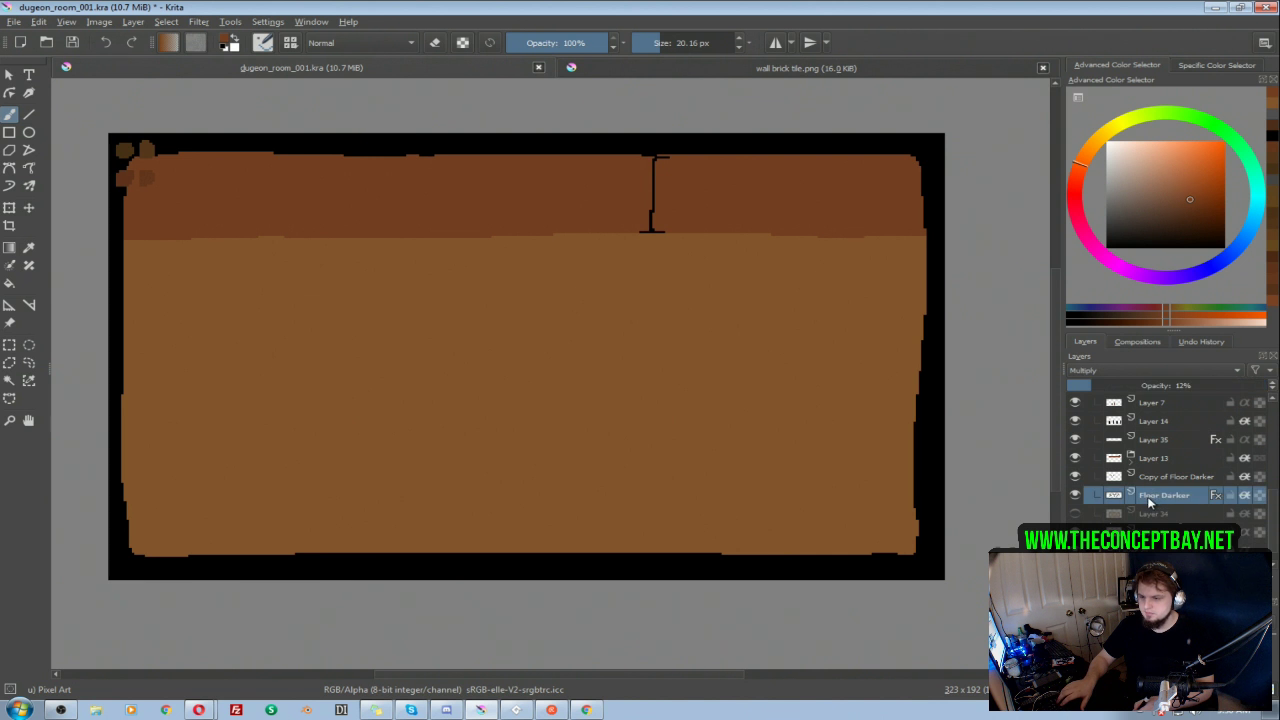
{"action": "left_click", "coordinate": [1152, 480], "text": "ctrl"}
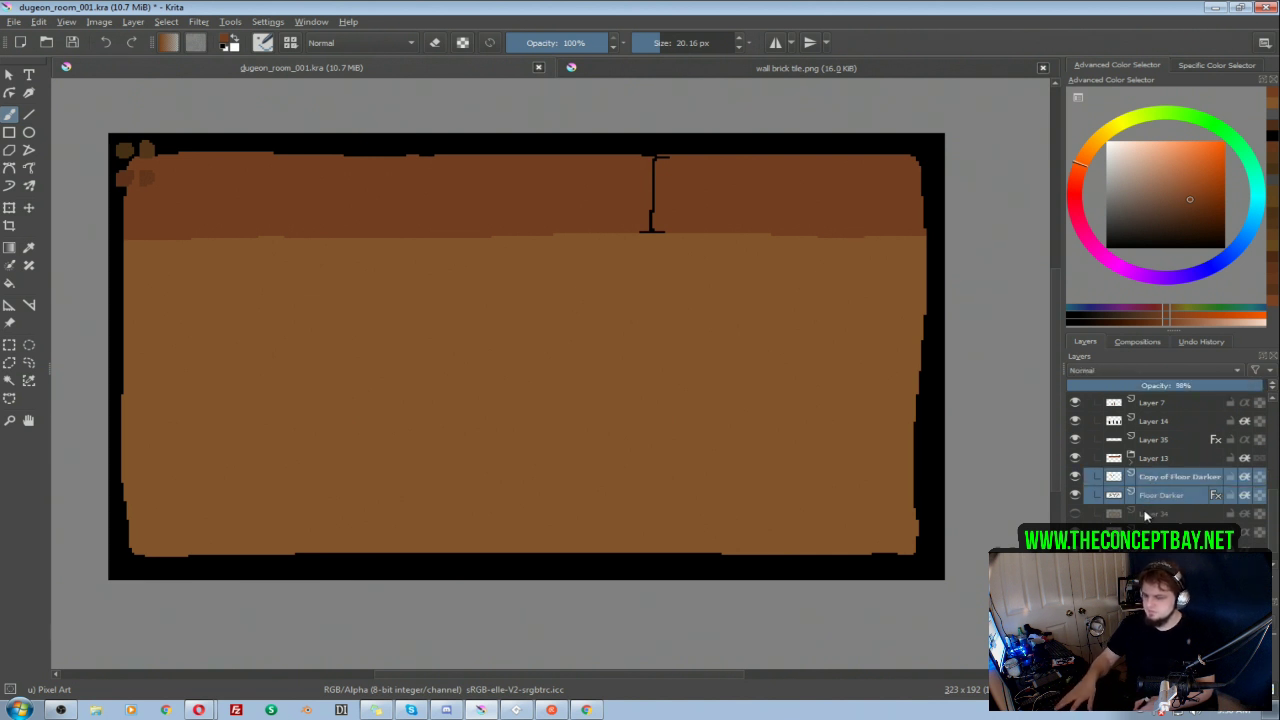
{"action": "left_click_drag", "start_coordinate": [1155, 494], "coordinate": [1184, 481]}
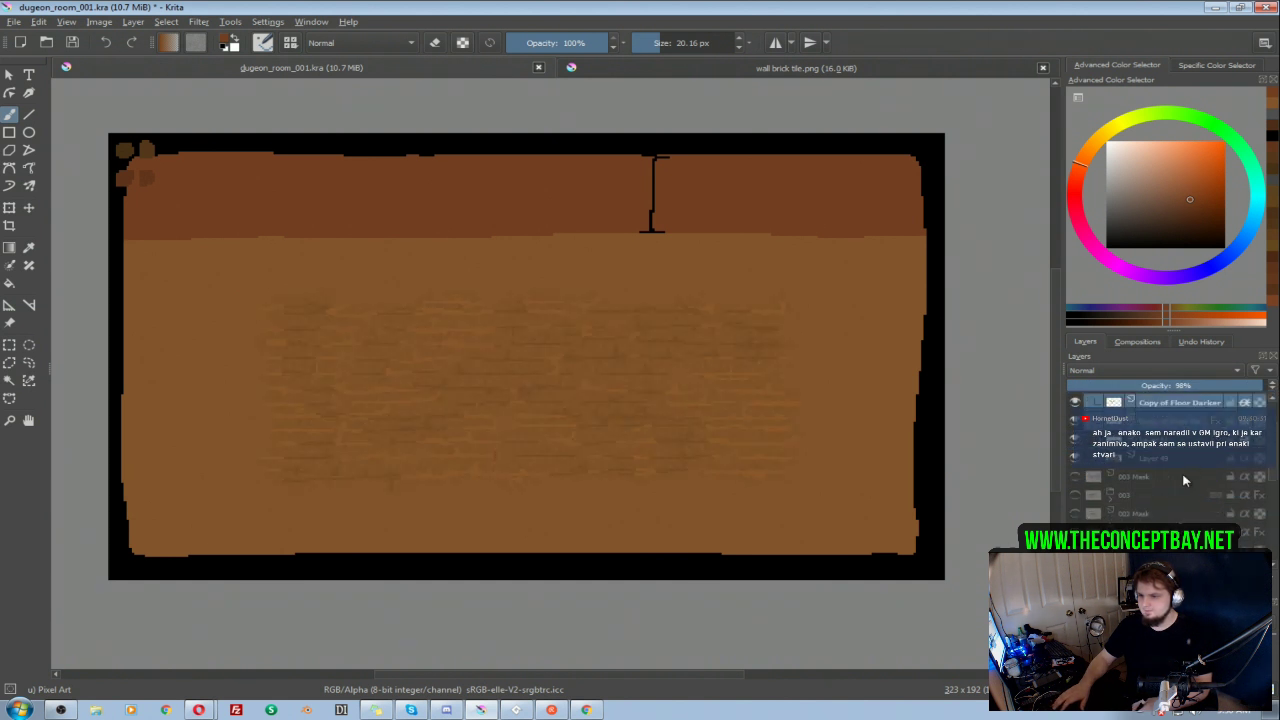
Step: Move the copied floor texture layers into the lower-left corner of the new room's floor
{"action": "key", "text": "t"}
{"action": "left_click_drag", "start_coordinate": [546, 369], "coordinate": [401, 431]}
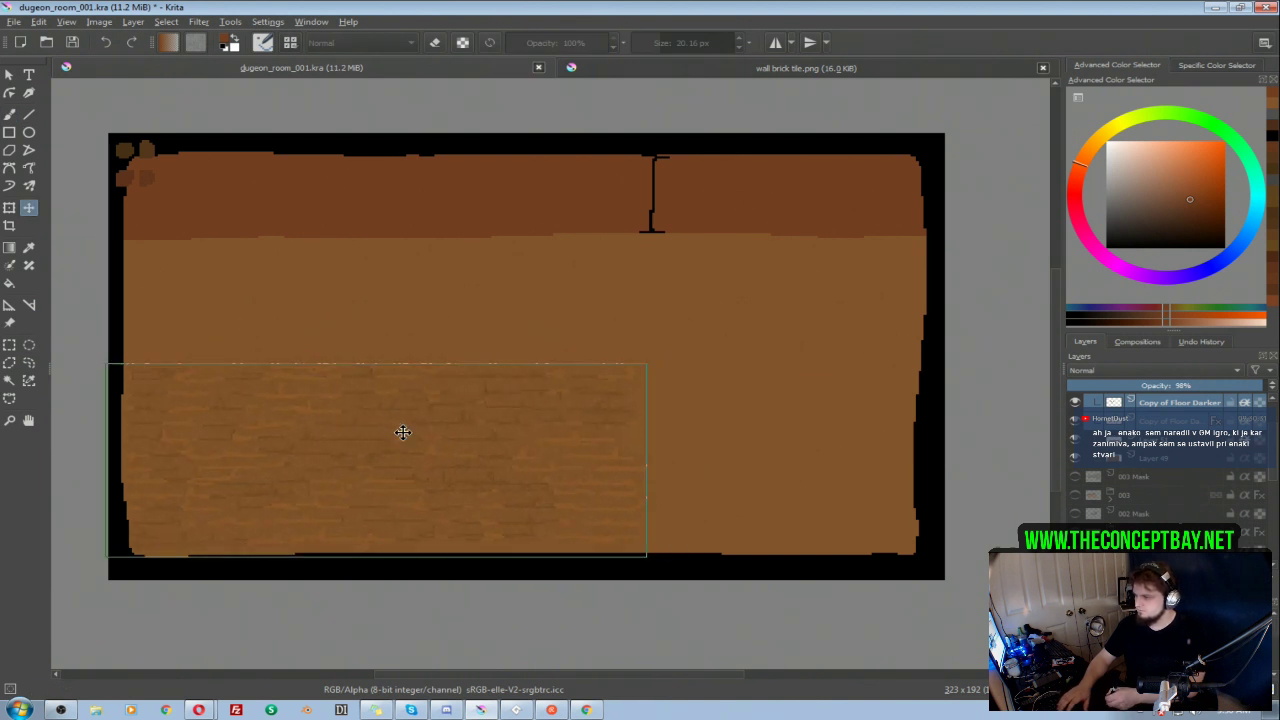
{"action": "mouse_move", "coordinate": [534, 477]}
{"action": "left_mouse_down"}
{"action": "mouse_move", "coordinate": [574, 477]}
{"action": "mouse_move", "coordinate": [527, 486]}
{"action": "left_mouse_up"}
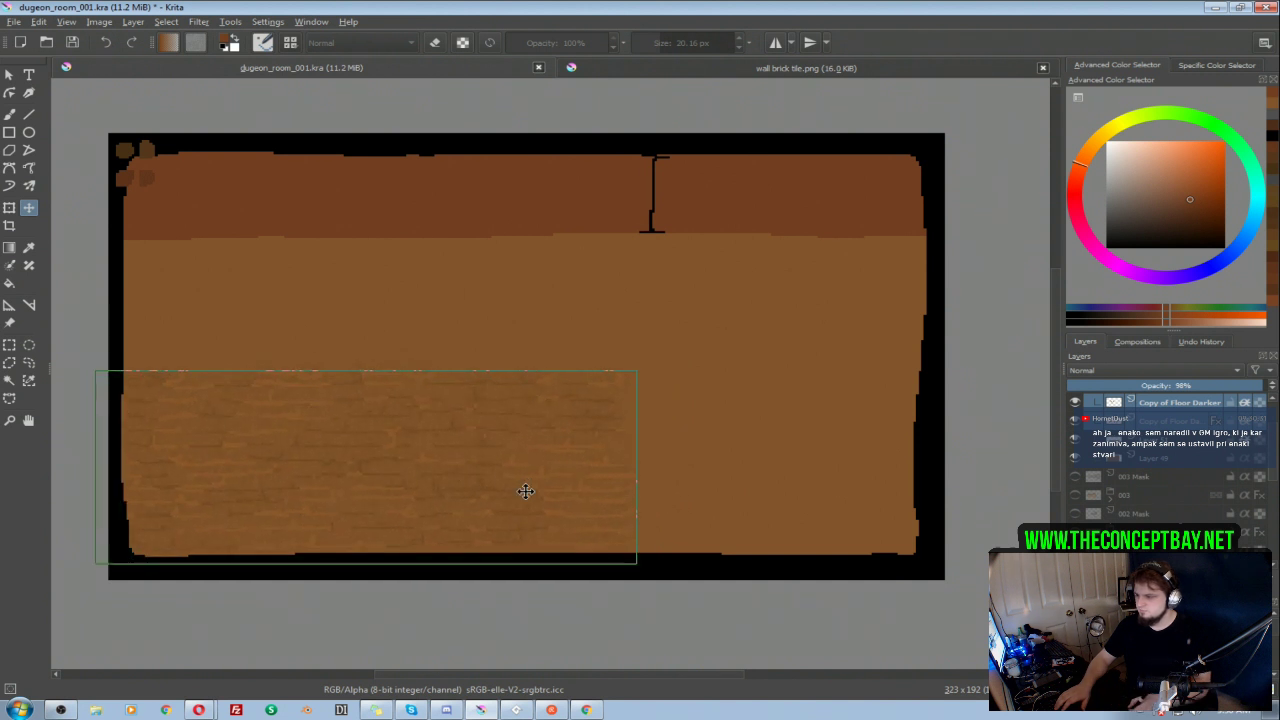
Step: Duplicate the pair of floor texture layers repeatedly and arrange the copies to cover the whole floor
{"action": "scroll", "coordinate": [1240, 458], "scroll_direction": "up", "scroll_amount": 1}
{"action": "left_click", "coordinate": [1214, 472], "text": "shift"}
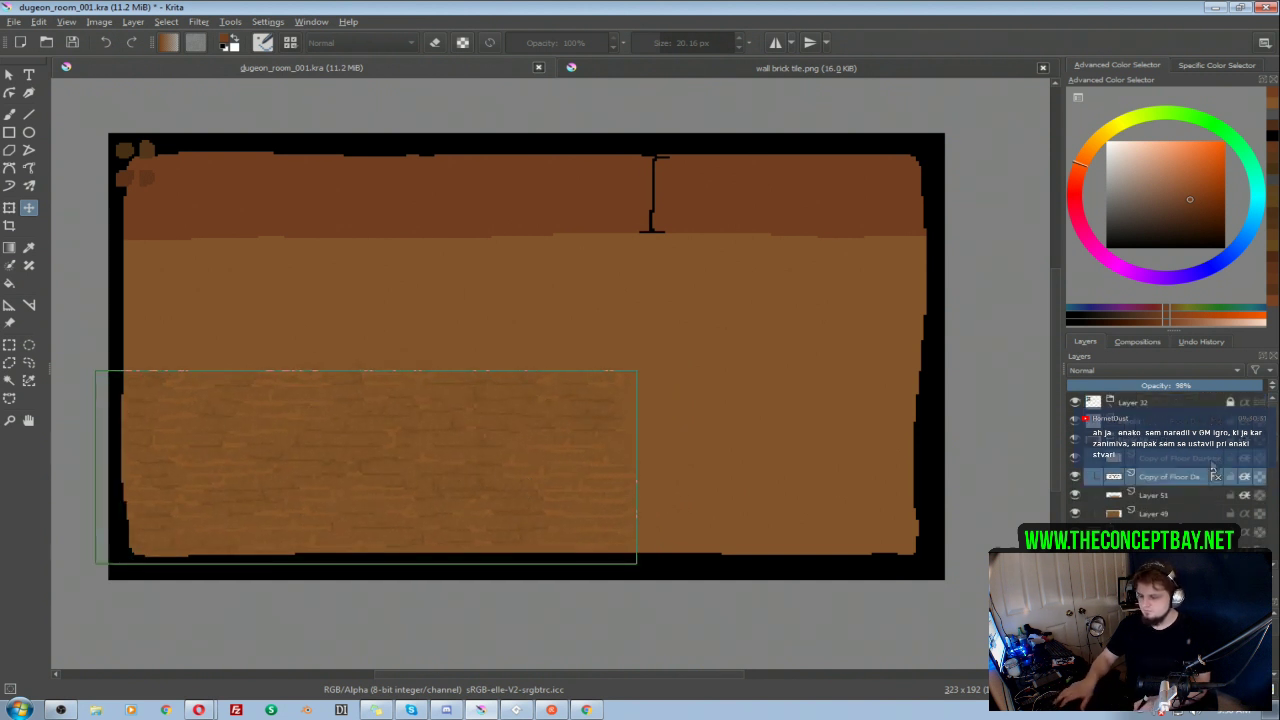
{"action": "key", "text": "ctrl+j"}
{"action": "left_click_drag", "start_coordinate": [310, 471], "coordinate": [769, 450]}
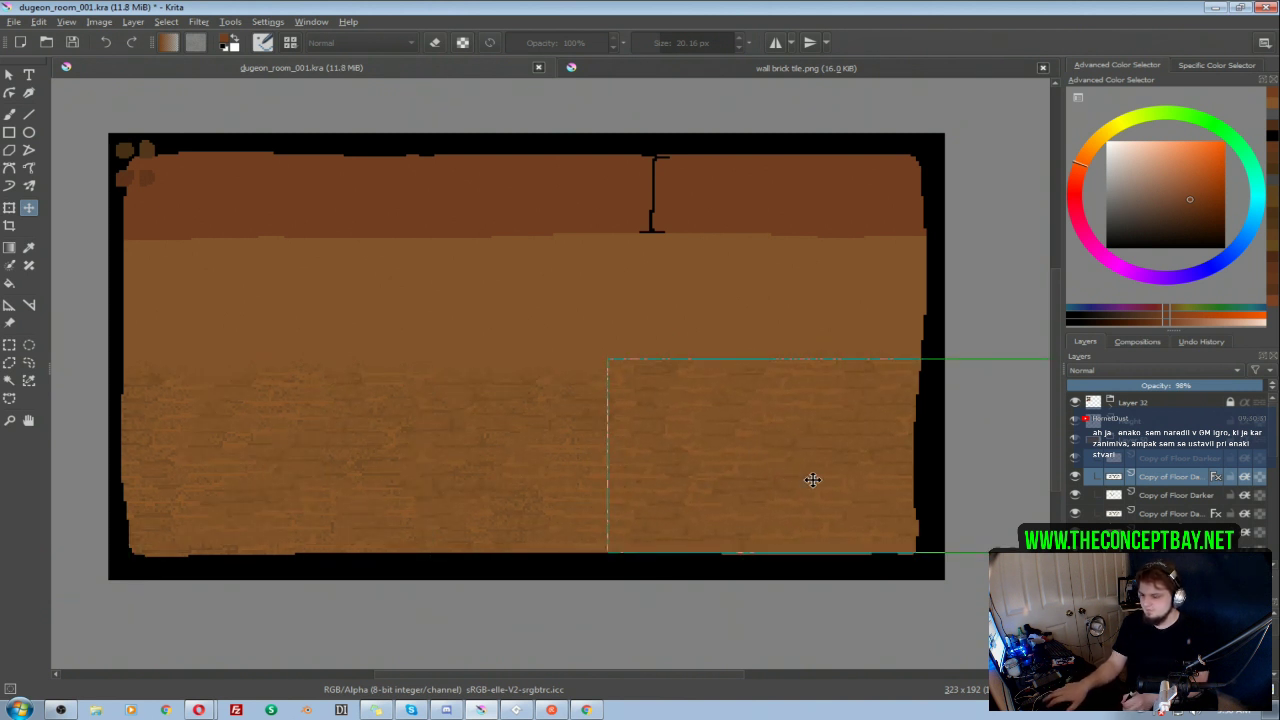
{"action": "left_click_drag", "start_coordinate": [826, 457], "coordinate": [374, 344]}
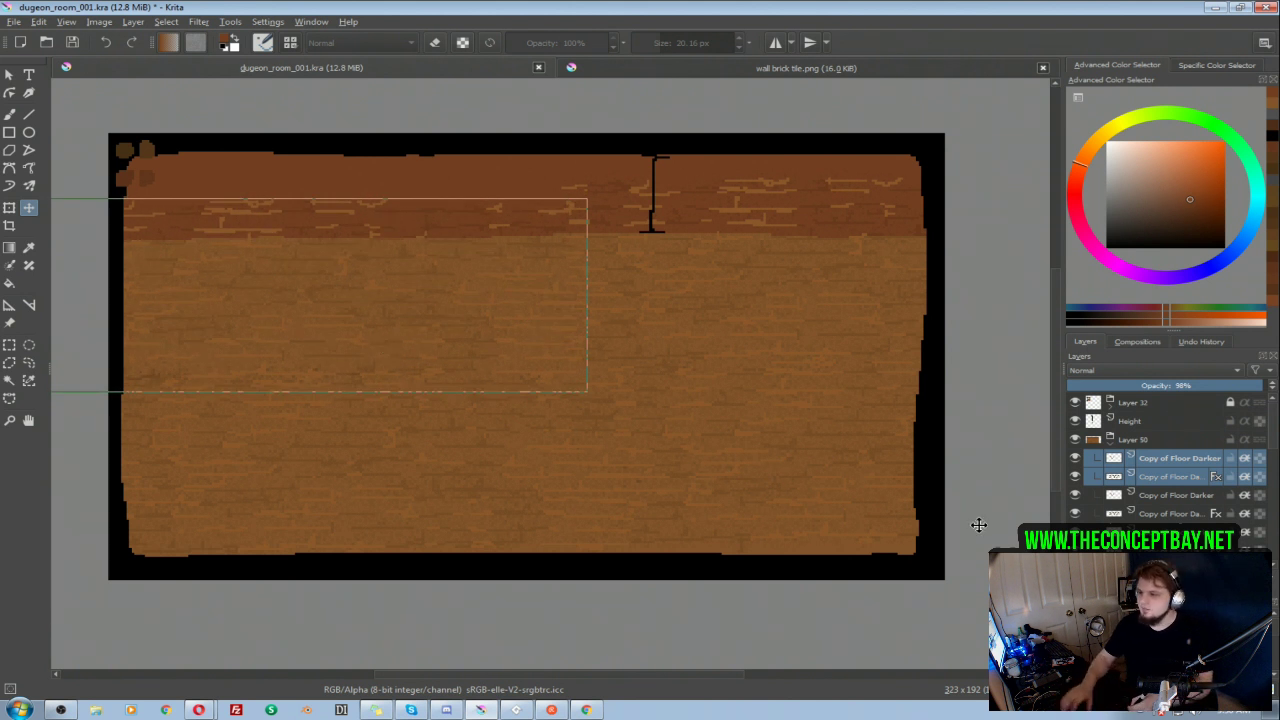
Step: Move wall Layer 51 above all floor texture copies in group Layer 50
{"action": "scroll", "coordinate": [1165, 490], "scroll_direction": "down", "scroll_amount": 3}
{"action": "left_click_drag", "start_coordinate": [1165, 495], "coordinate": [1175, 414]}
{"action": "left_click_drag", "start_coordinate": [1271, 442], "coordinate": [1271, 417]}
{"action": "left_click_drag", "start_coordinate": [1172, 512], "coordinate": [1174, 435]}
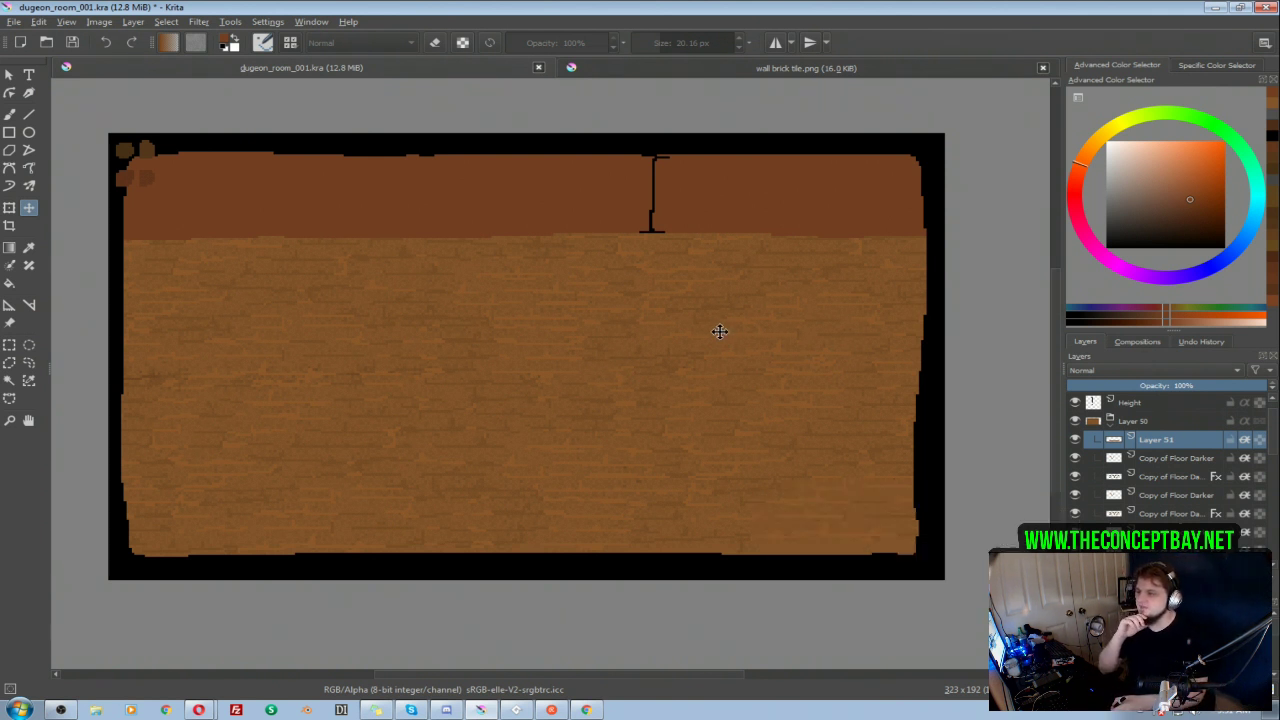
{"action": "scroll", "coordinate": [711, 340], "scroll_direction": "up", "scroll_amount": 1}
{"action": "scroll", "coordinate": [760, 330], "scroll_direction": "down", "scroll_amount": 1}
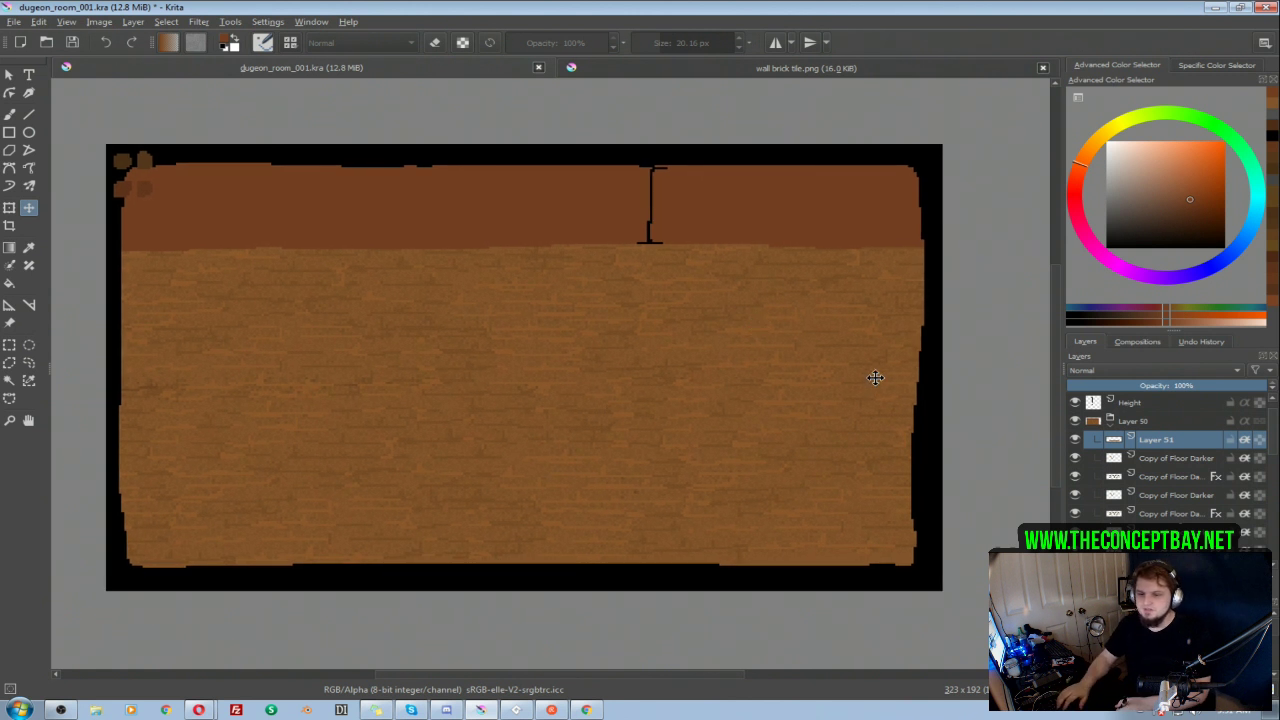
{"action": "left_click_drag", "start_coordinate": [762, 341], "coordinate": [779, 345]}
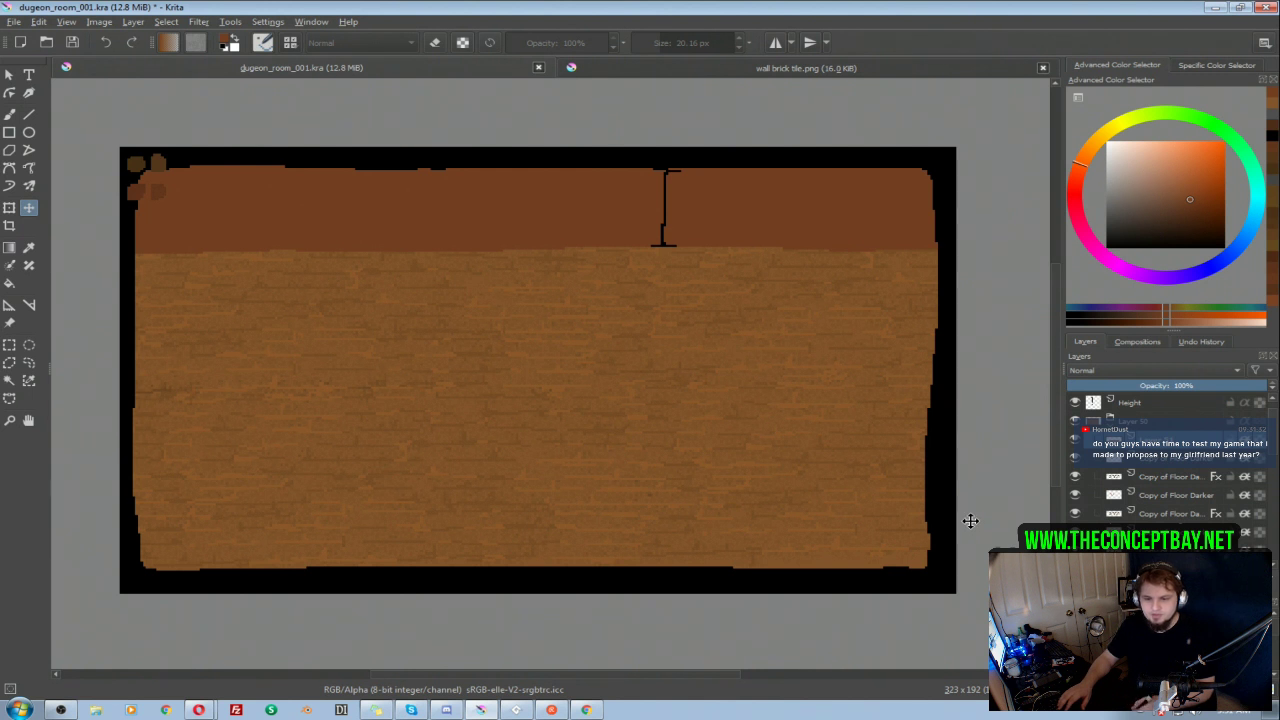
Step: Expand group 001, select its Layer 8 and look through the group's shading and detail layers
{"action": "left_click_drag", "start_coordinate": [1273, 436], "coordinate": [1272, 518]}
{"action": "key", "text": "Insert"}
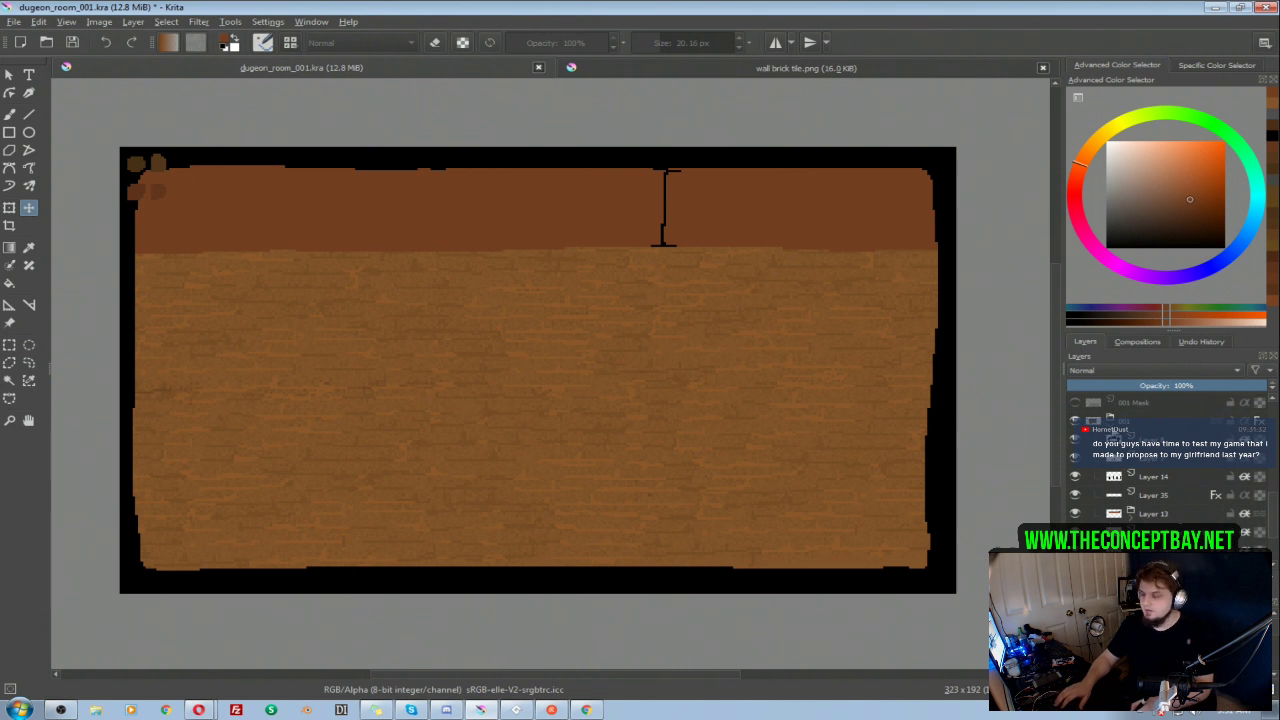
{"action": "left_click", "coordinate": [1176, 444]}
{"action": "left_click_drag", "start_coordinate": [1275, 508], "coordinate": [1276, 524]}
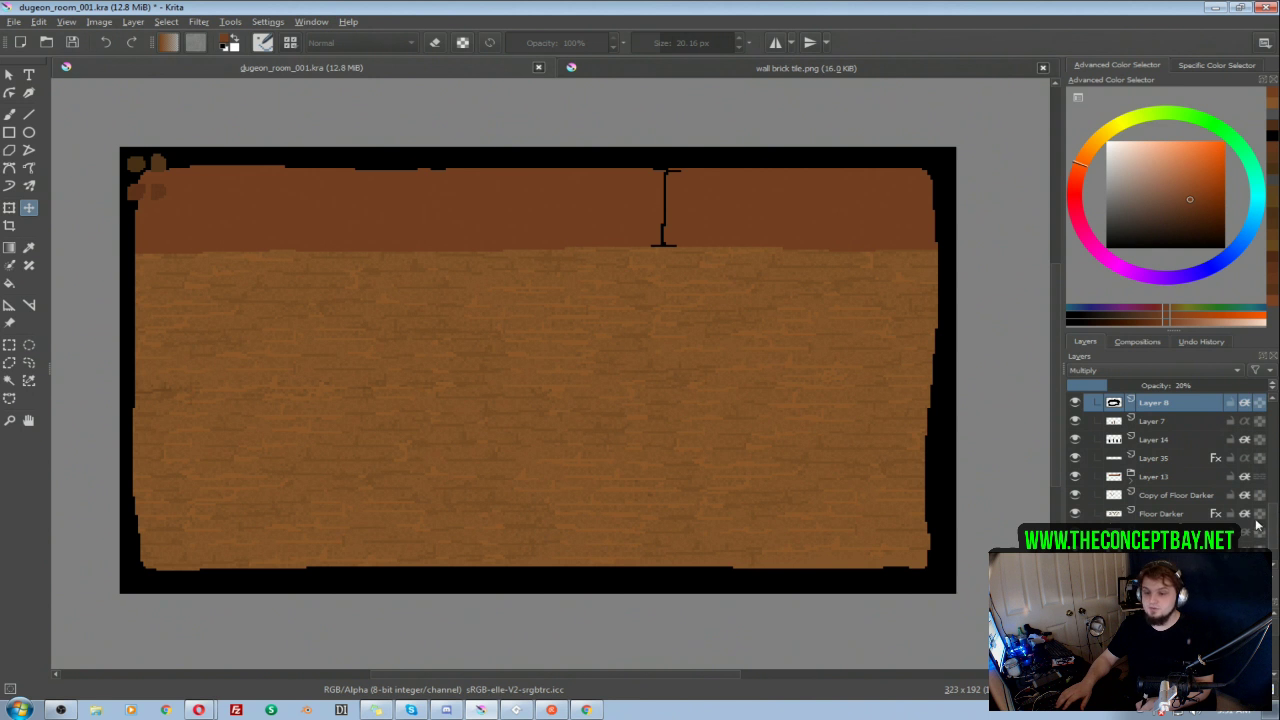
{"action": "left_click_drag", "start_coordinate": [1275, 530], "coordinate": [1274, 528]}
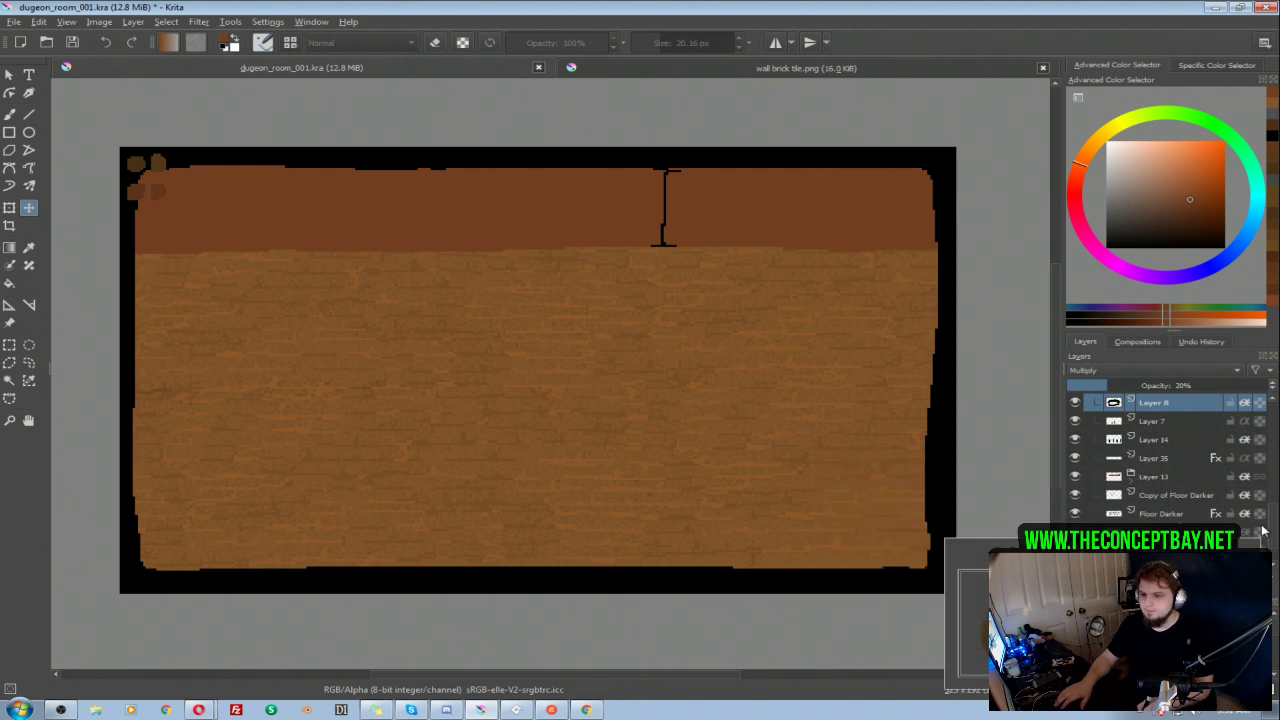
{"action": "mouse_move", "coordinate": [1274, 527]}
{"action": "left_mouse_down"}
{"action": "mouse_move", "coordinate": [1275, 430]}
{"action": "mouse_move", "coordinate": [1266, 555]}
{"action": "mouse_move", "coordinate": [1278, 526]}
{"action": "left_mouse_up"}
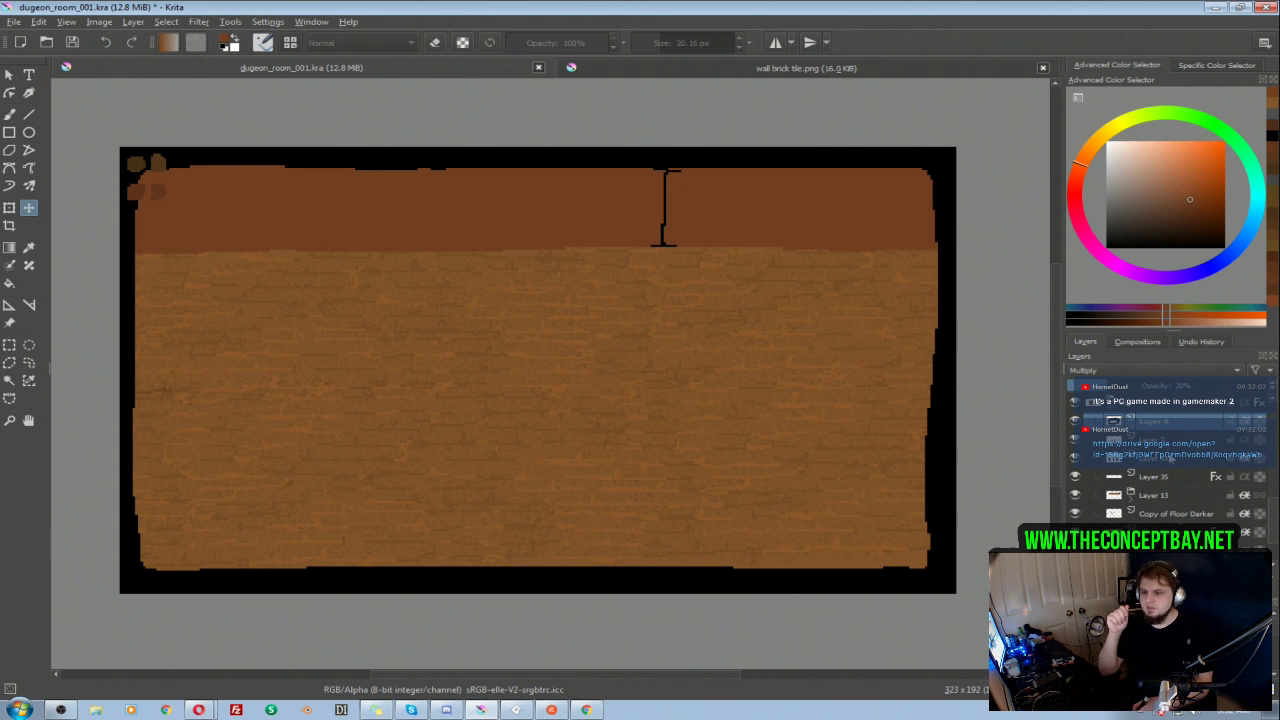
{"action": "left_click", "coordinate": [1112, 408]}
{"action": "mouse_move", "coordinate": [1276, 532]}
{"action": "left_mouse_down"}
{"action": "mouse_move", "coordinate": [1274, 440]}
{"action": "mouse_move", "coordinate": [1268, 531]}
{"action": "left_mouse_up"}
Step: Hide group Layer 50 and examine the finished room in group 001 as a reference for the new room
{"action": "left_click", "coordinate": [1076, 441]}
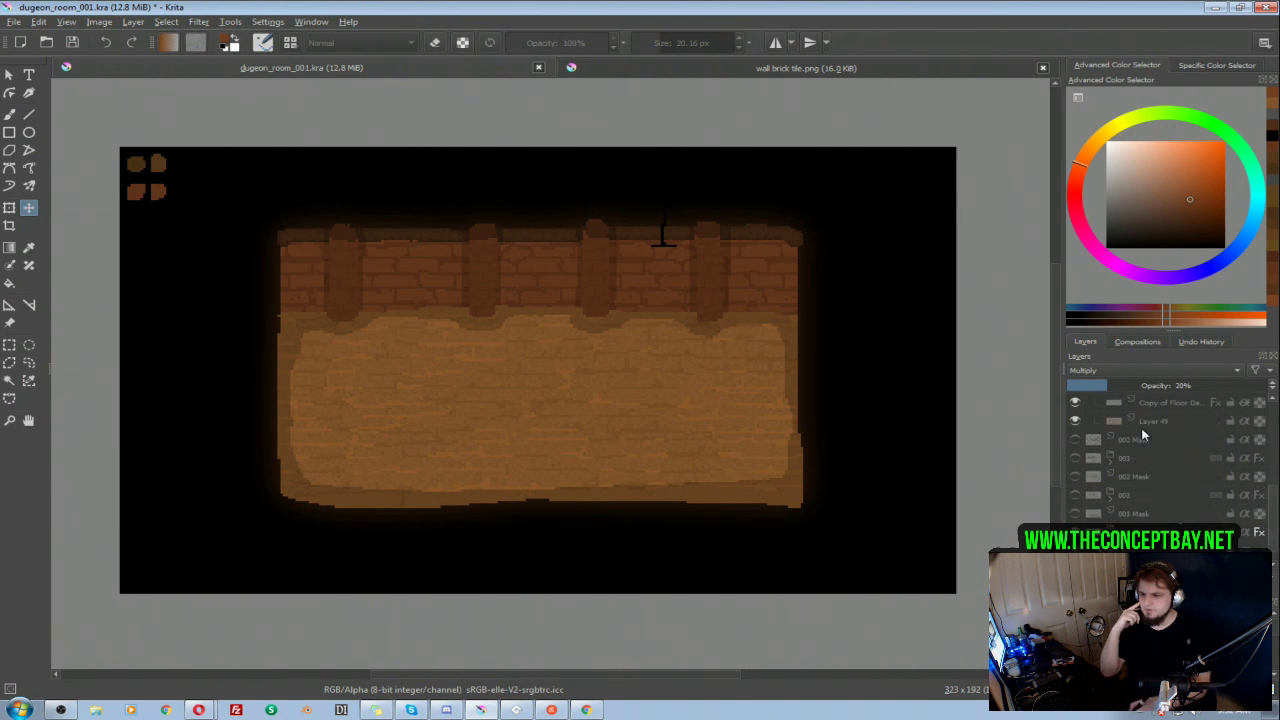
{"action": "left_click", "coordinate": [1076, 441]}
{"action": "left_click", "coordinate": [1076, 441]}
{"action": "scroll", "coordinate": [1106, 430], "scroll_direction": "up", "scroll_amount": 3}
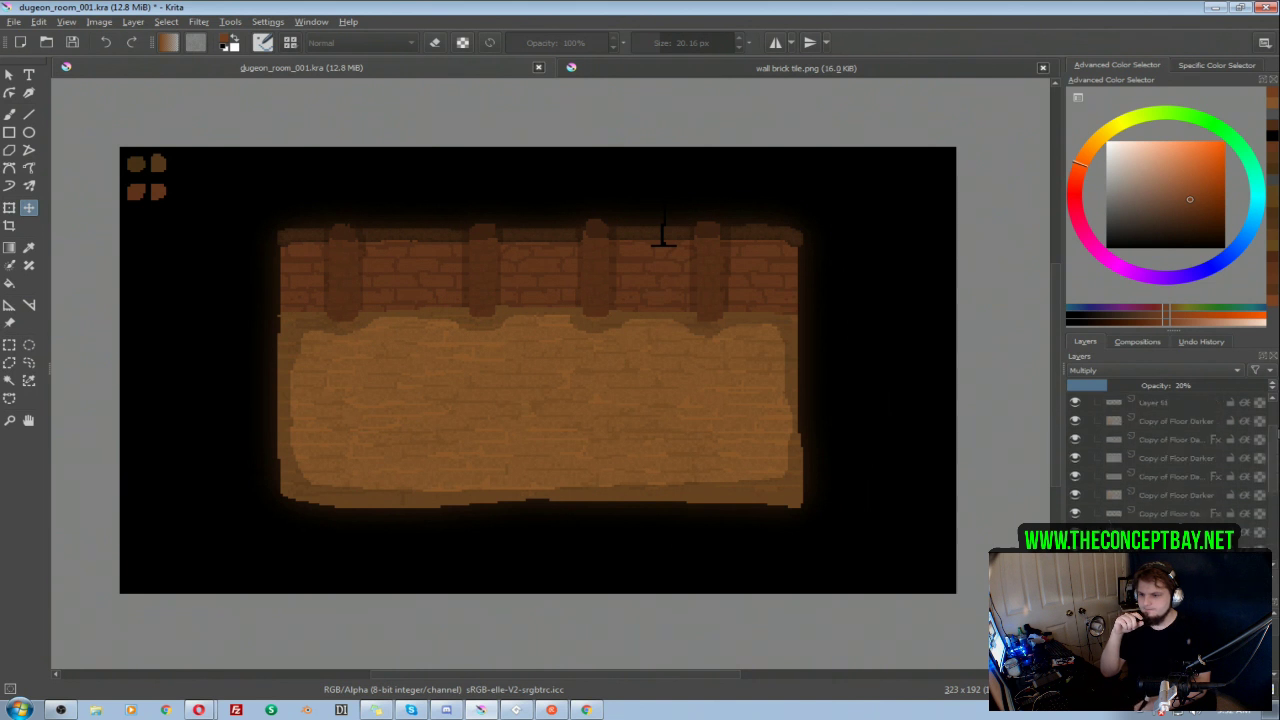
{"action": "left_click", "coordinate": [1076, 441]}
{"action": "left_click", "coordinate": [1076, 441]}
{"action": "left_click", "coordinate": [1076, 441]}
{"action": "left_click", "coordinate": [1076, 441]}
{"action": "scroll", "coordinate": [1257, 459], "scroll_direction": "down", "scroll_amount": 5}
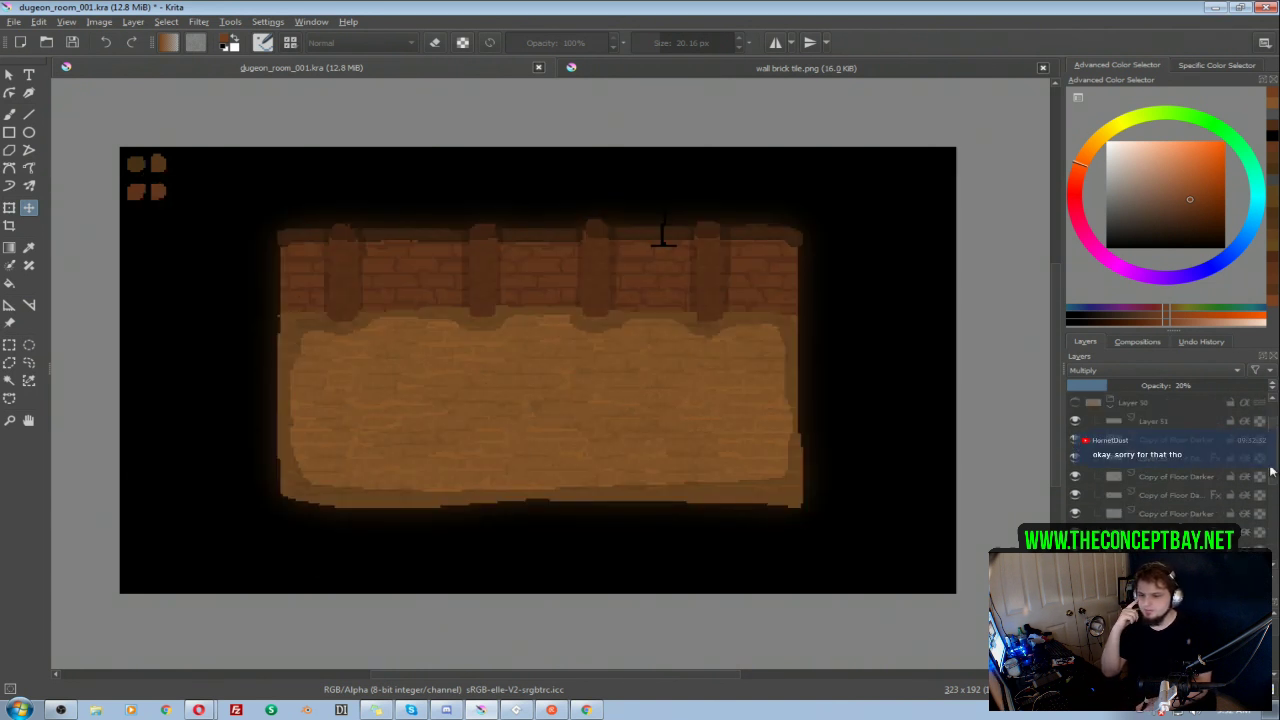
Step: Look through the layers of group 001, switching their visibility off and on to find the wall's brick texture layer
{"action": "scroll", "coordinate": [1259, 535], "scroll_direction": "down", "scroll_amount": 1}
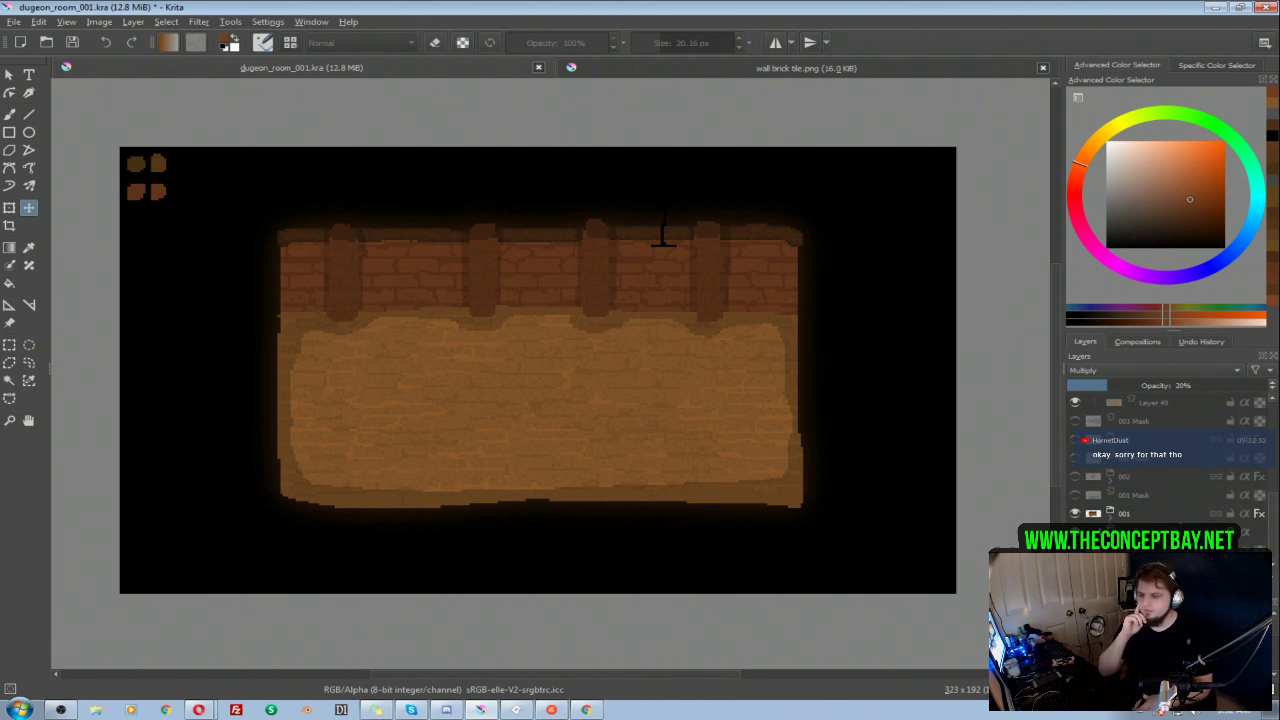
{"action": "left_click", "coordinate": [1074, 428]}
{"action": "left_click", "coordinate": [1074, 426]}
{"action": "left_click", "coordinate": [1074, 441]}
{"action": "left_click", "coordinate": [1074, 441]}
{"action": "left_click", "coordinate": [1074, 441]}
{"action": "left_click", "coordinate": [1074, 441]}
{"action": "scroll", "coordinate": [1265, 470], "scroll_direction": "up", "scroll_amount": 2}
{"action": "scroll", "coordinate": [1268, 516], "scroll_direction": "down", "scroll_amount": 2}
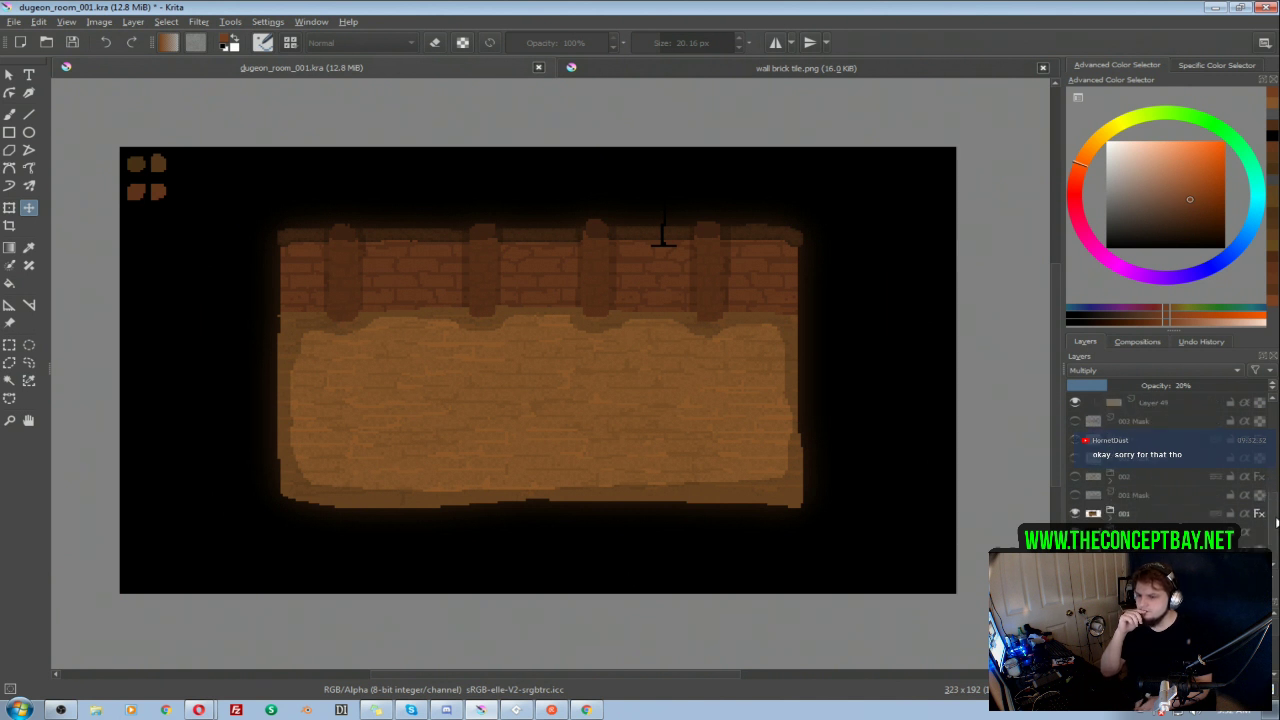
{"action": "left_click", "coordinate": [1111, 520]}
{"action": "left_click_drag", "start_coordinate": [1273, 526], "coordinate": [1273, 546]}
{"action": "left_click", "coordinate": [1076, 514]}
{"action": "left_click", "coordinate": [1076, 514]}
{"action": "left_click", "coordinate": [1076, 496]}
{"action": "left_click", "coordinate": [1076, 496]}
{"action": "left_click", "coordinate": [1131, 499]}
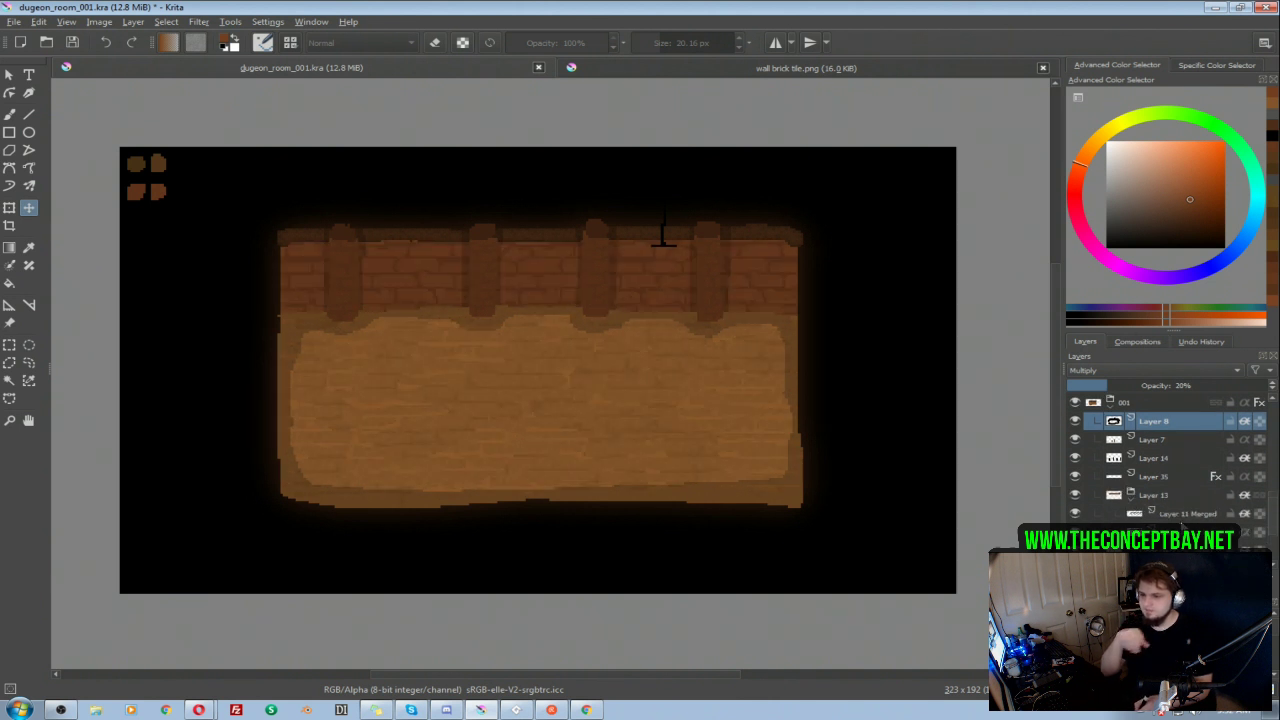
Step: Duplicate brick texture Layer 11 Merged from group 001 and move the copy above Layer 51 in group Layer 50
{"action": "left_click", "coordinate": [1180, 515]}
{"action": "left_click", "coordinate": [1076, 515]}
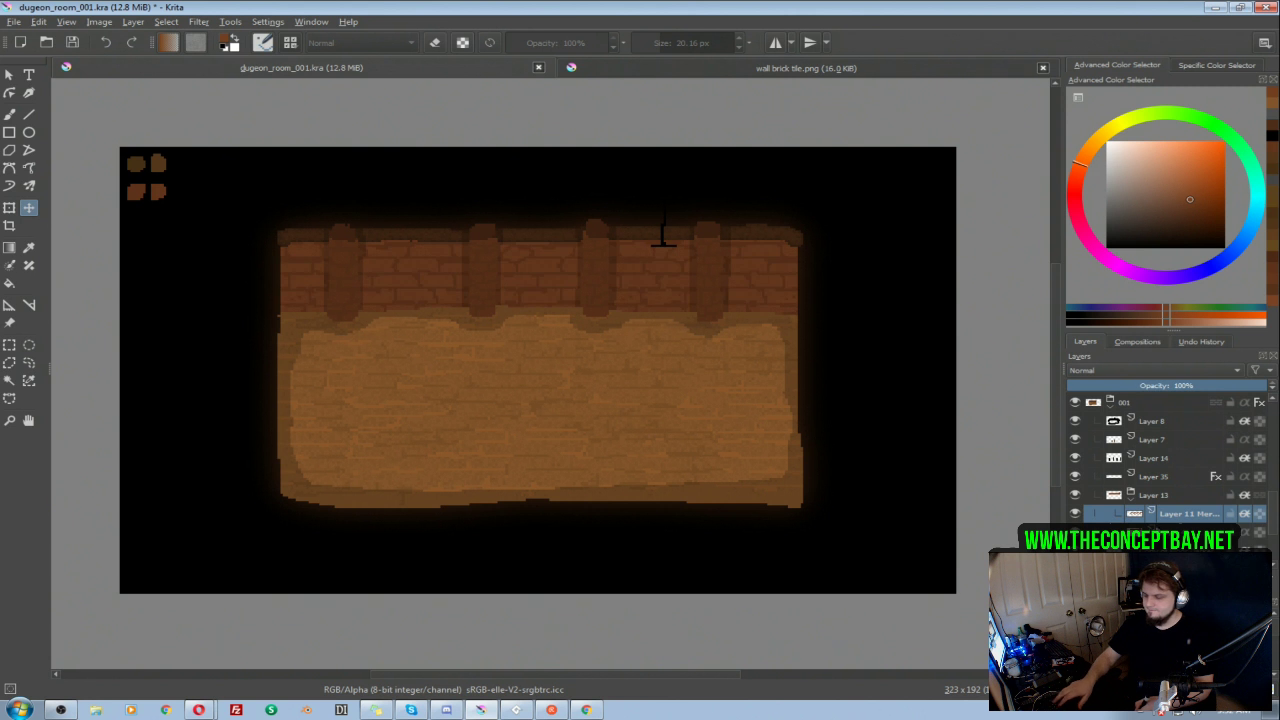
{"action": "key", "text": "ctrl+j"}
{"action": "left_click_drag", "start_coordinate": [1180, 515], "coordinate": [1194, 454]}
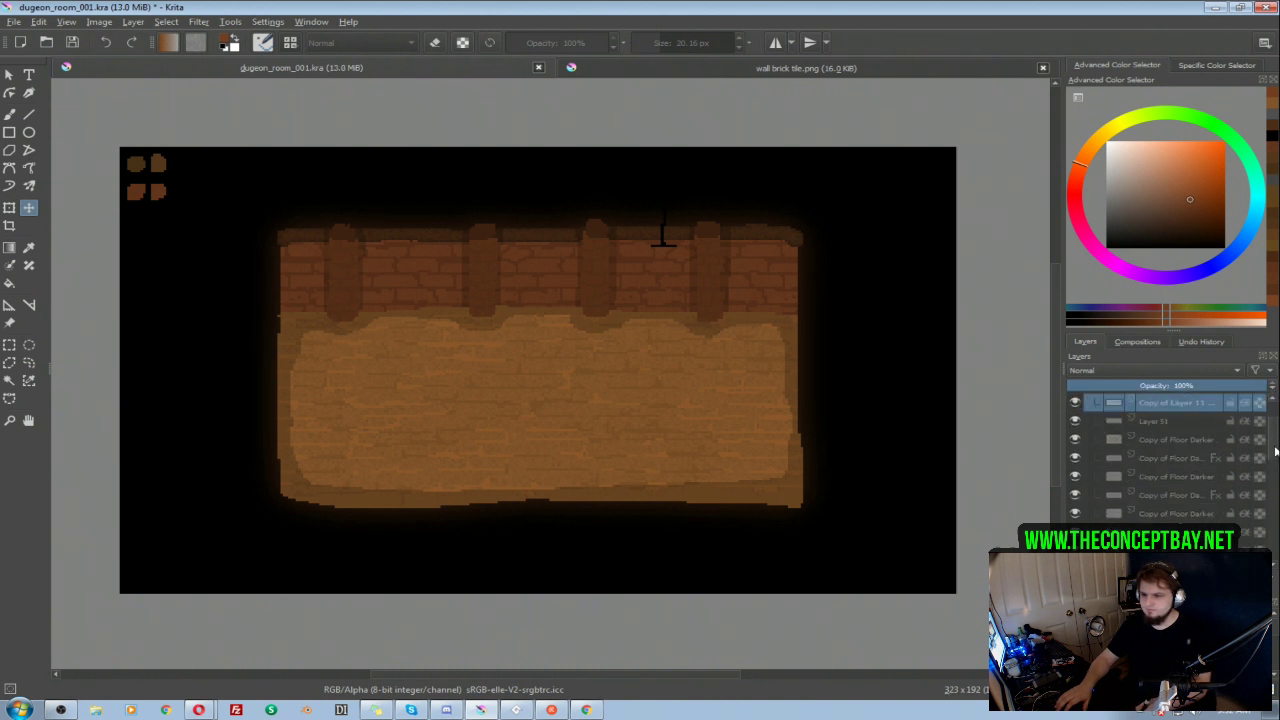
Step: Hide group 001, show group Layer 50 and position the brick texture copy over the new room's wall
{"action": "left_click_drag", "start_coordinate": [1273, 530], "coordinate": [1270, 481]}
{"action": "left_click", "coordinate": [1075, 513]}
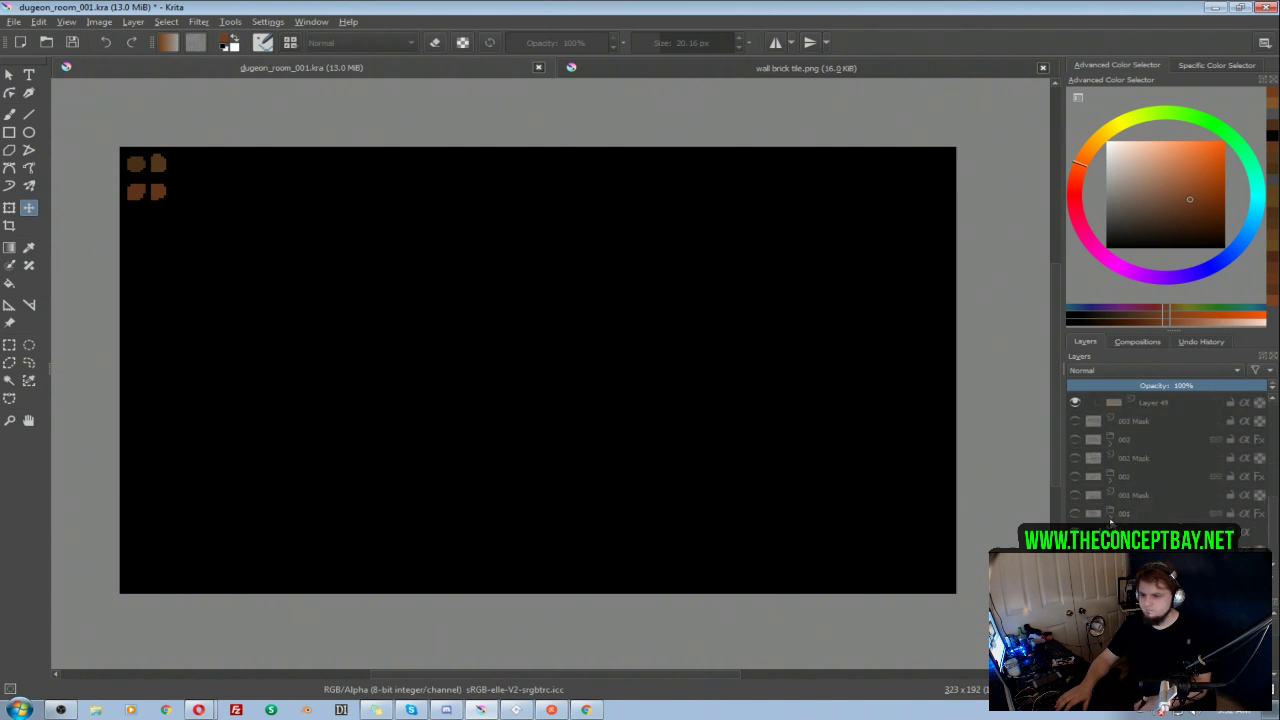
{"action": "scroll", "coordinate": [1265, 505], "scroll_direction": "down", "scroll_amount": 3}
{"action": "left_click", "coordinate": [1075, 440]}
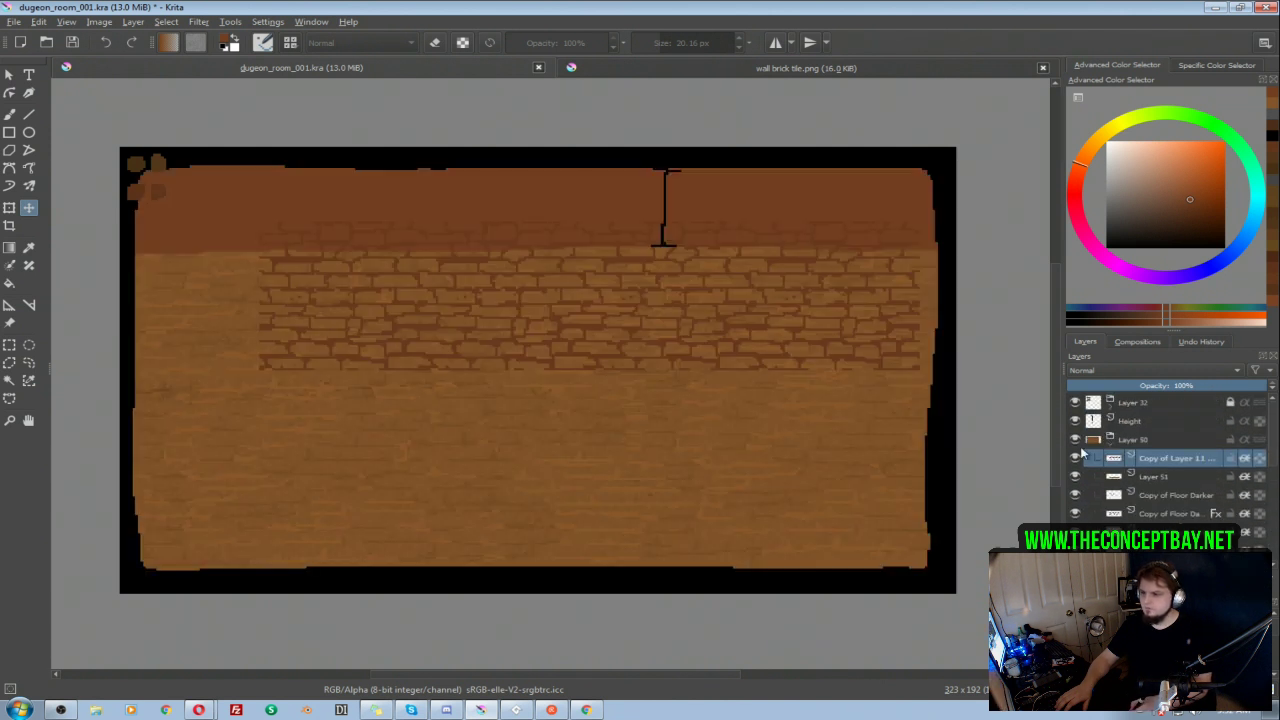
{"action": "left_click_drag", "start_coordinate": [840, 284], "coordinate": [856, 201]}
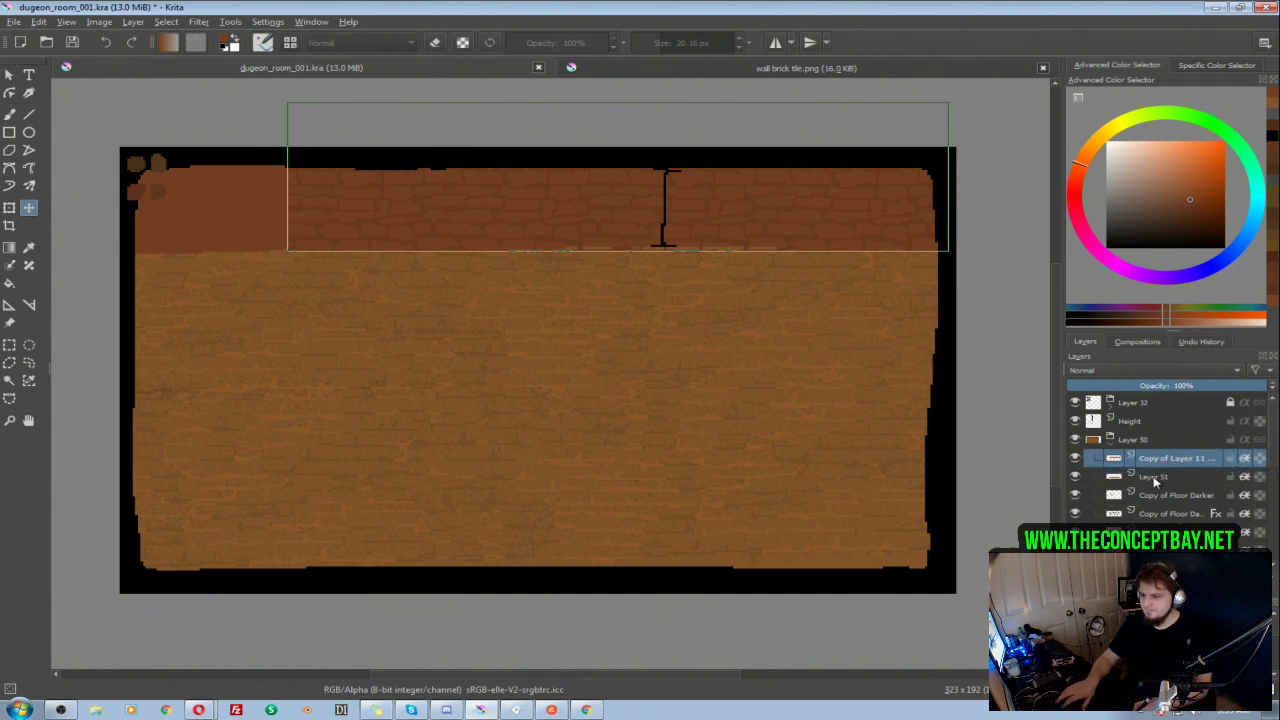
Step: Group the brick texture copy with wall Layer 51 and apply inherit alpha to the group instead of its two layers
{"action": "left_click", "coordinate": [1156, 478], "text": "shift"}
{"action": "key", "text": "ctrl+g"}
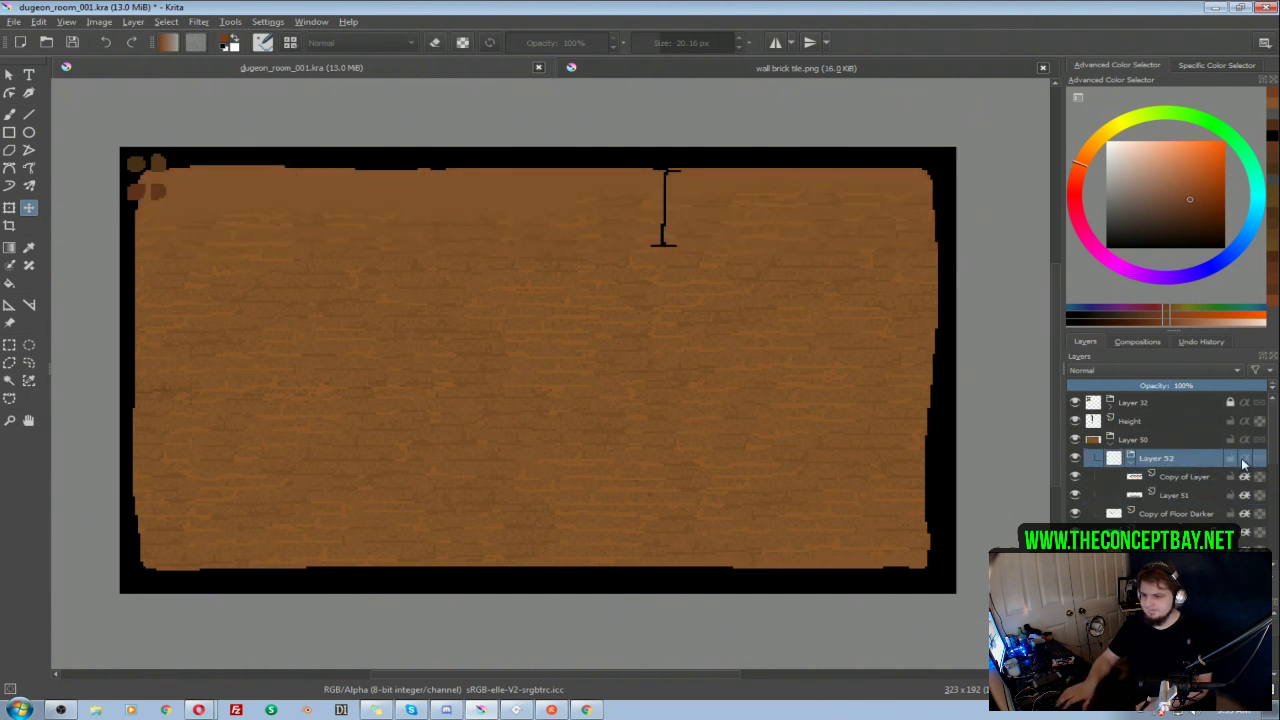
{"action": "left_click", "coordinate": [1245, 477]}
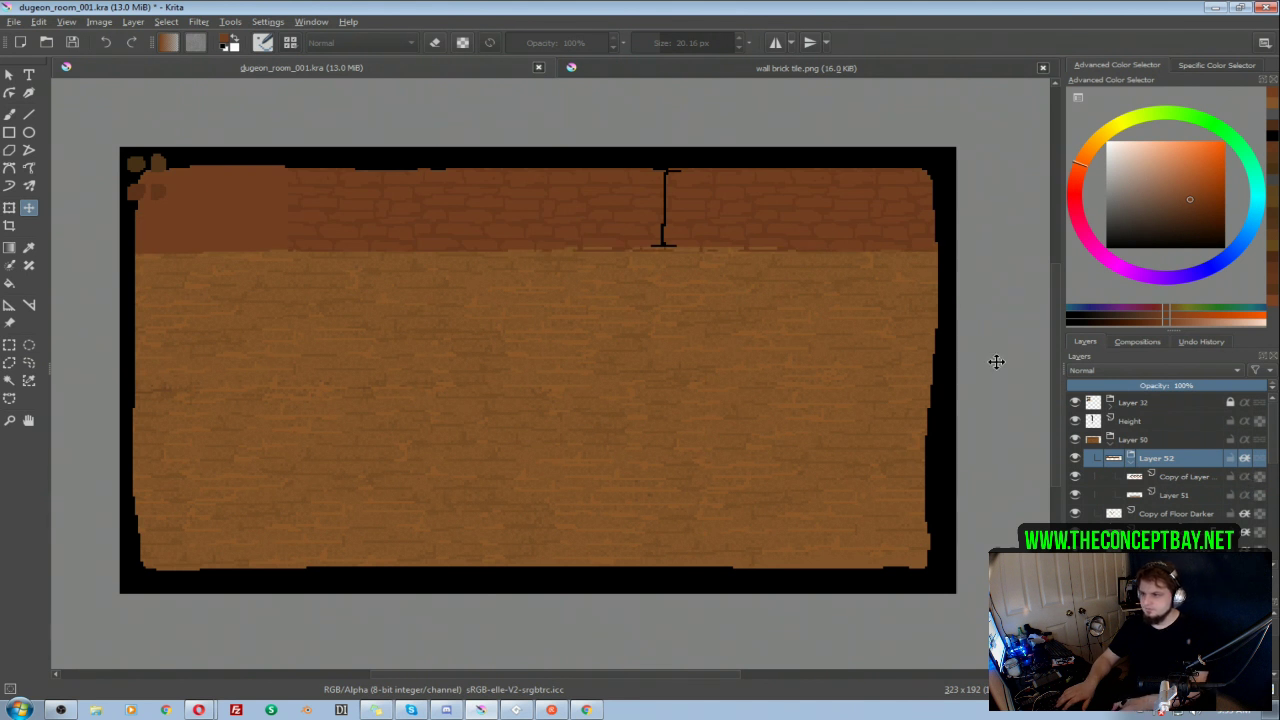
Step: Shift the brick texture copy right along the wall and place a duplicate of it over the bare left end
{"action": "left_click_drag", "start_coordinate": [676, 207], "coordinate": [848, 200]}
{"action": "key", "text": "ctrl+z"}
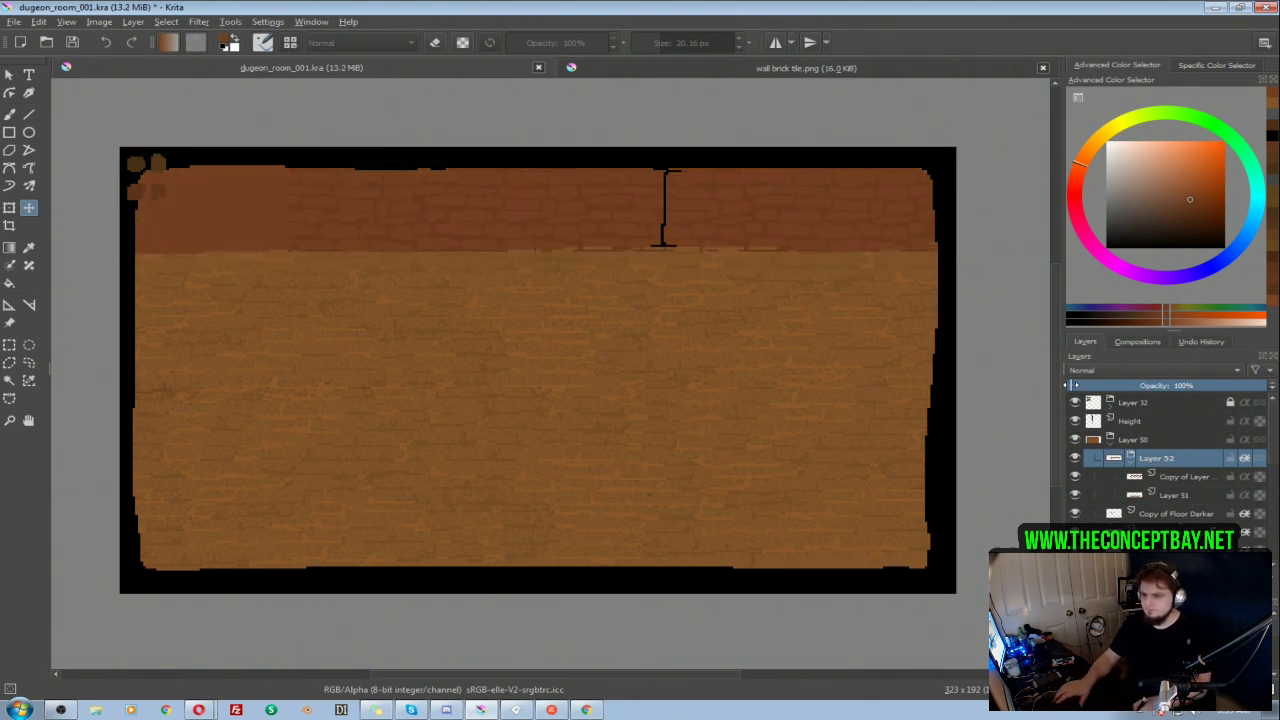
{"action": "left_click", "coordinate": [1180, 477]}
{"action": "left_click_drag", "start_coordinate": [724, 209], "coordinate": [860, 208]}
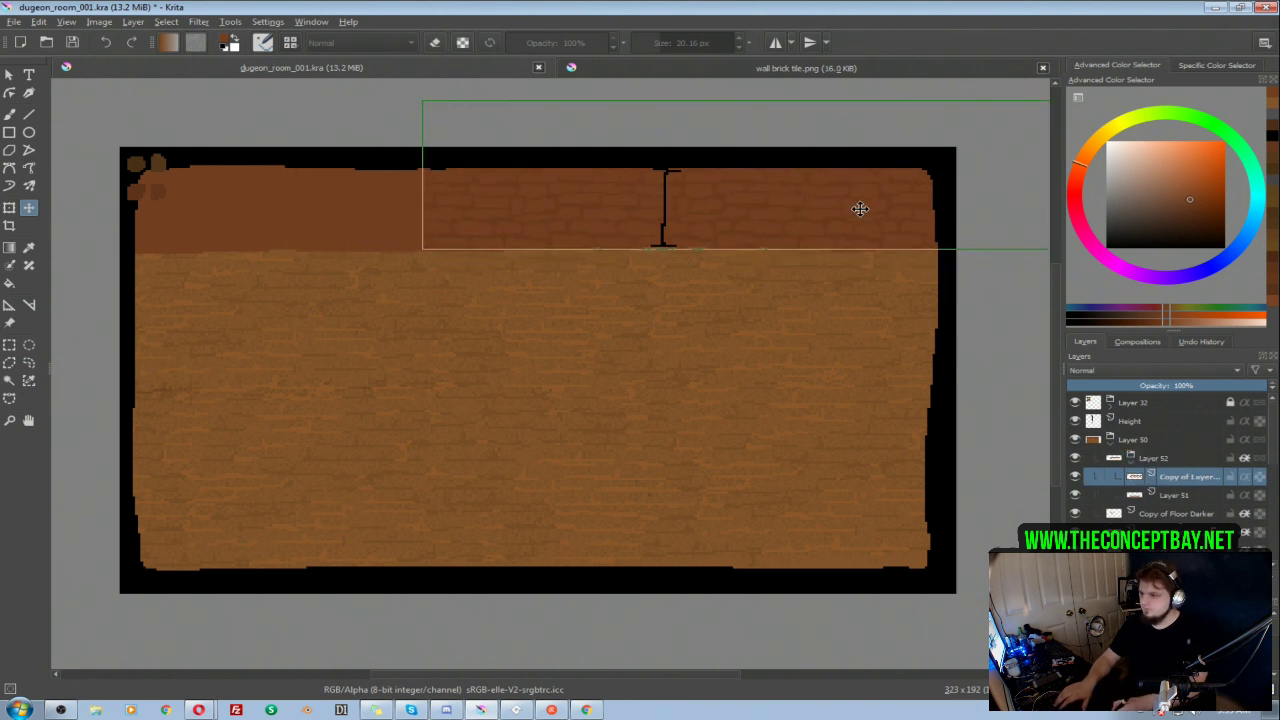
{"action": "left_click_drag", "start_coordinate": [745, 212], "coordinate": [359, 220]}
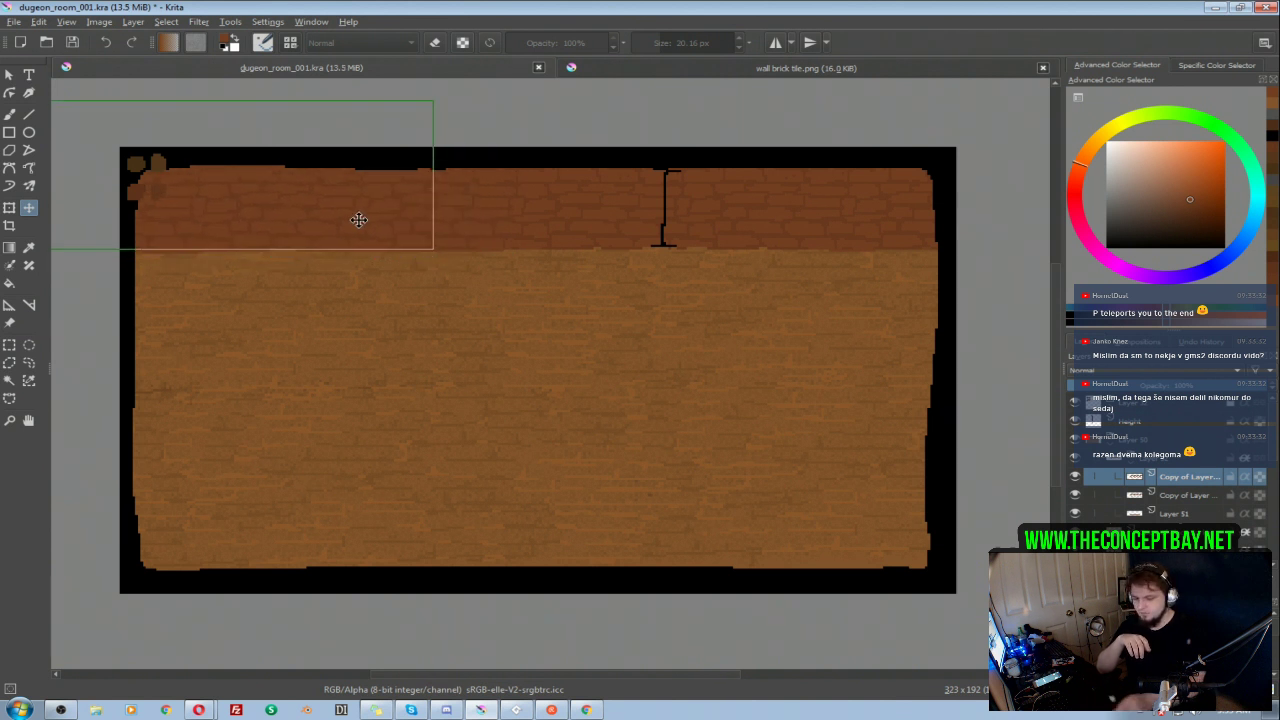
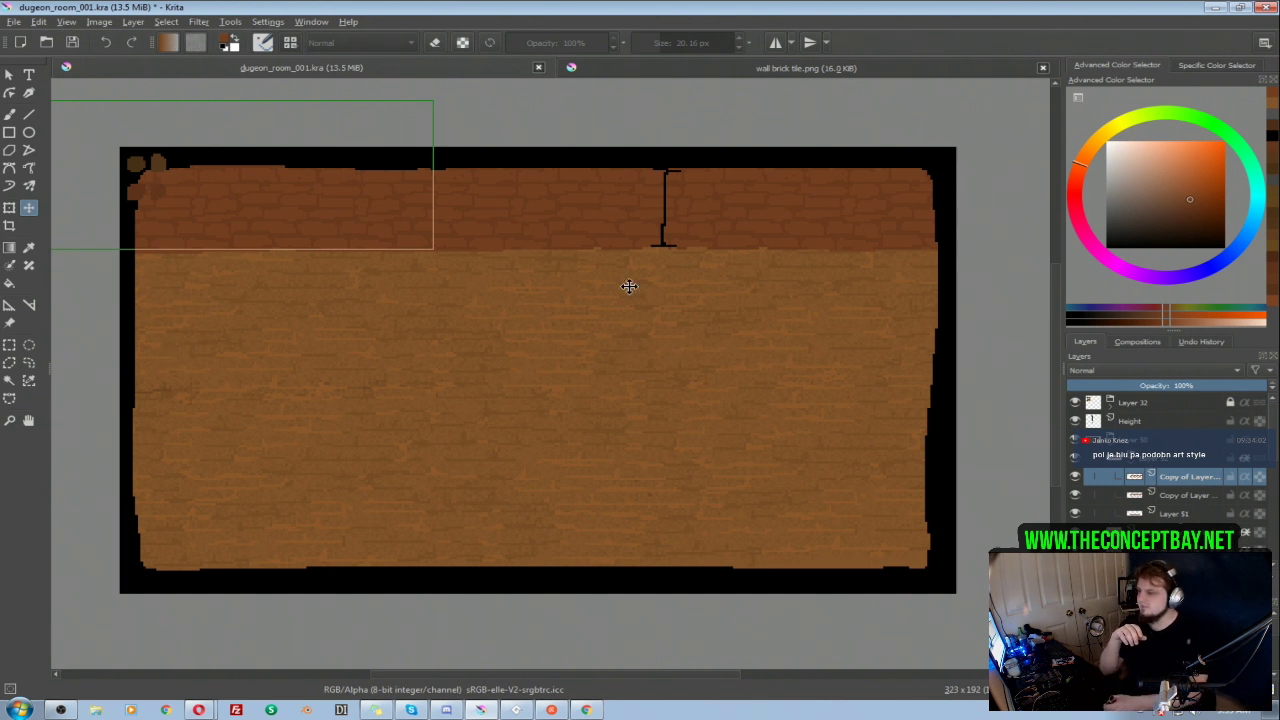
Step: Shift the upper brick texture copy slightly sideways along the wall and nudge both brick texture copies up
{"action": "left_click_drag", "start_coordinate": [352, 214], "coordinate": [357, 214]}
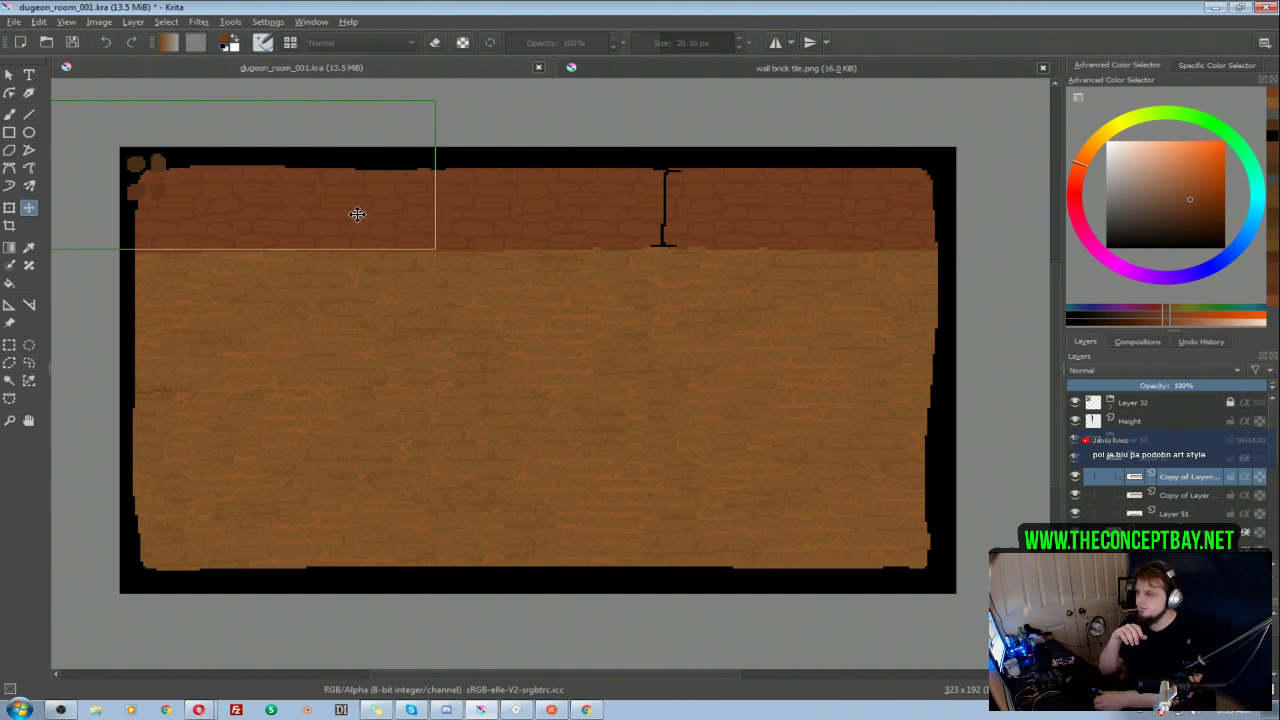
{"action": "key", "text": "b"}
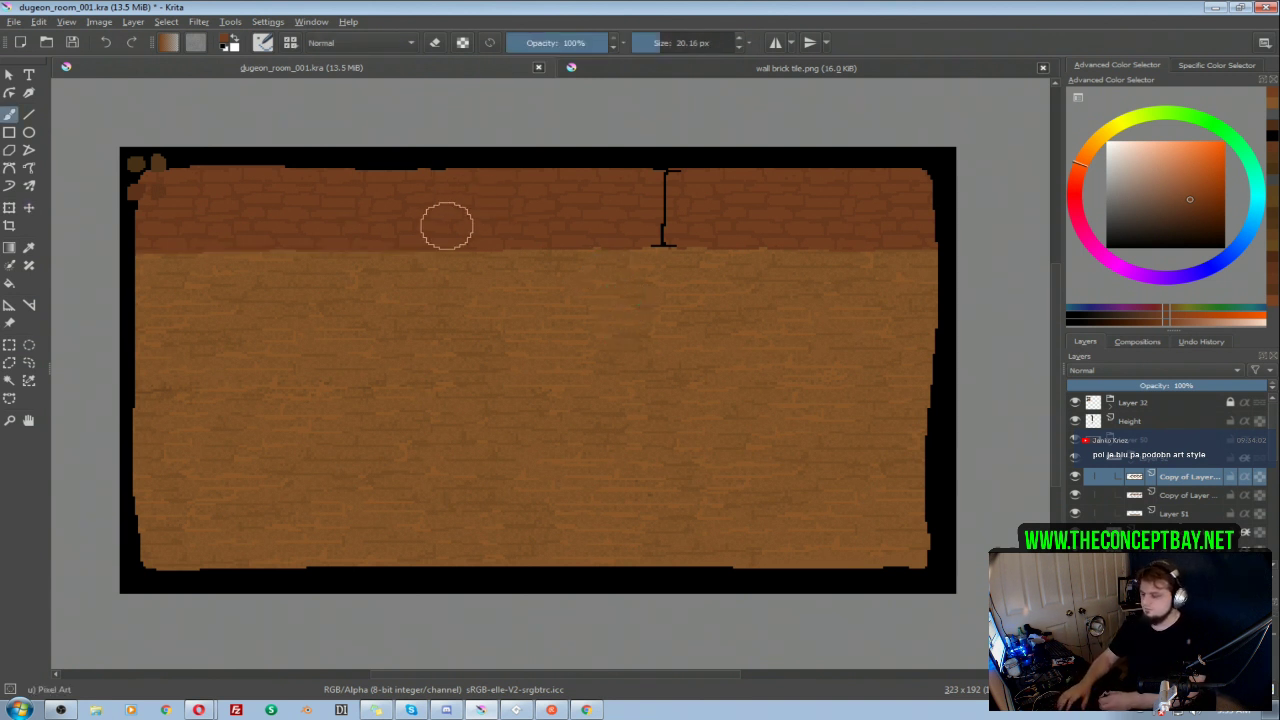
{"action": "key", "text": "t"}
{"action": "left_click", "coordinate": [1175, 497], "text": "ctrl"}
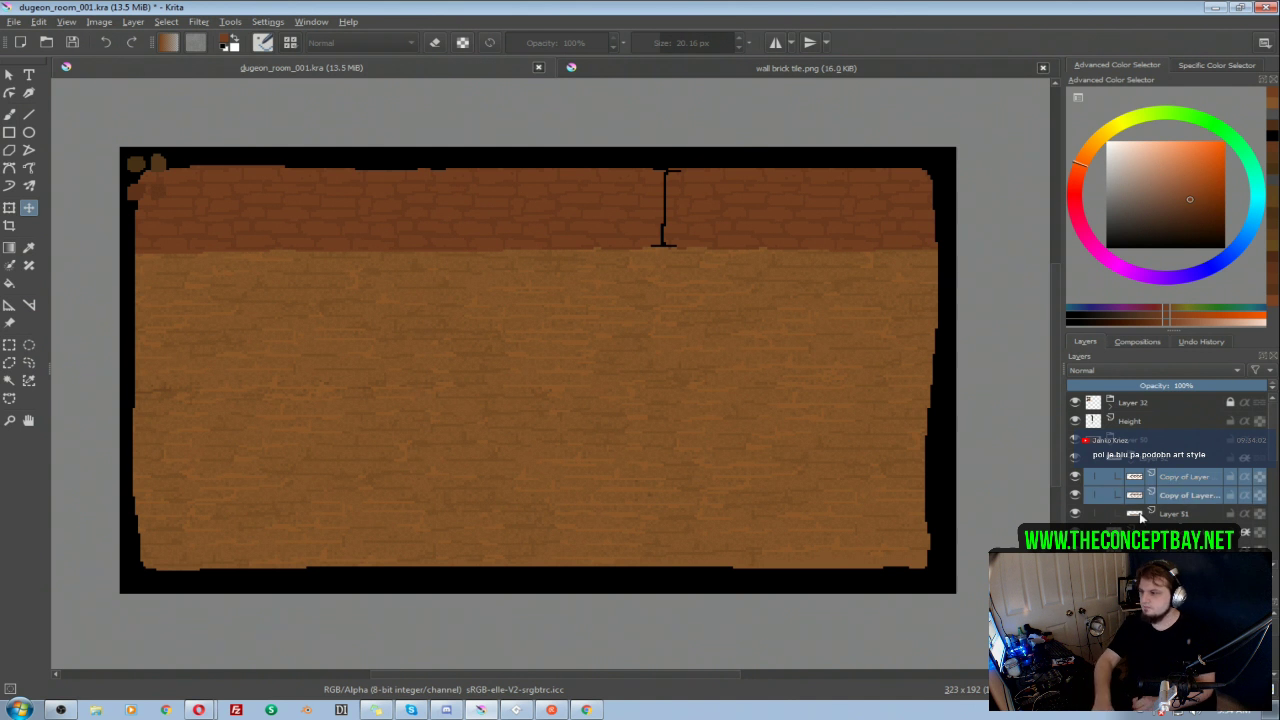
{"action": "key", "text": "Up"}
{"action": "key", "text": "b"}
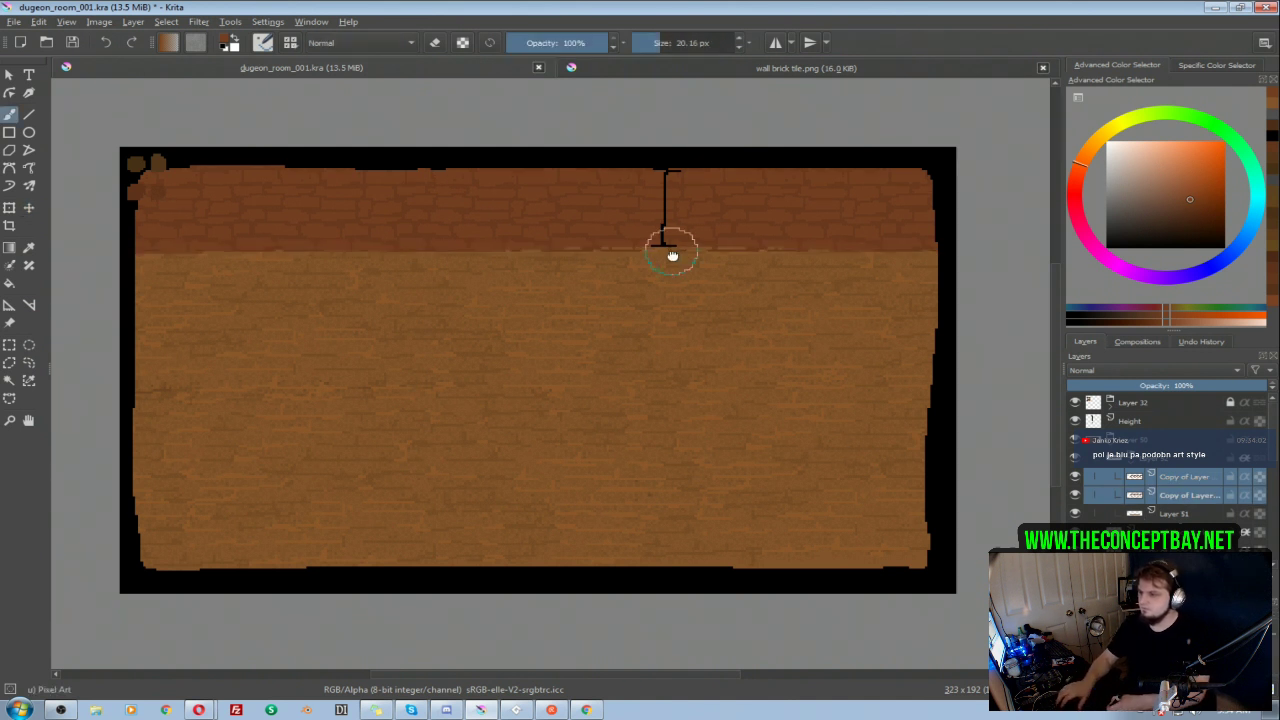
Step: Merge the two brick texture copies into one layer and turn on alpha inheritance for it
{"action": "left_click", "coordinate": [1180, 497]}
{"action": "left_click", "coordinate": [1178, 480]}
{"action": "left_click", "coordinate": [1178, 496], "text": "ctrl"}
{"action": "key", "text": "ctrl+e"}
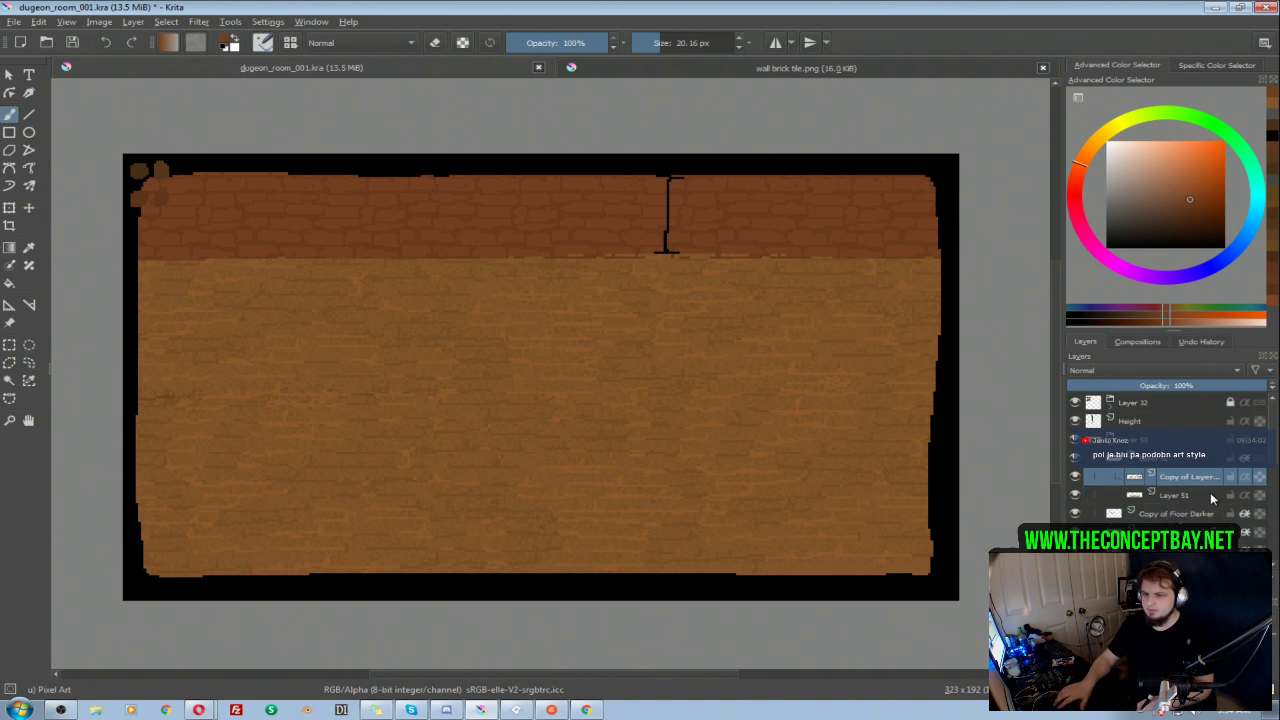
{"action": "left_click", "coordinate": [1245, 478]}
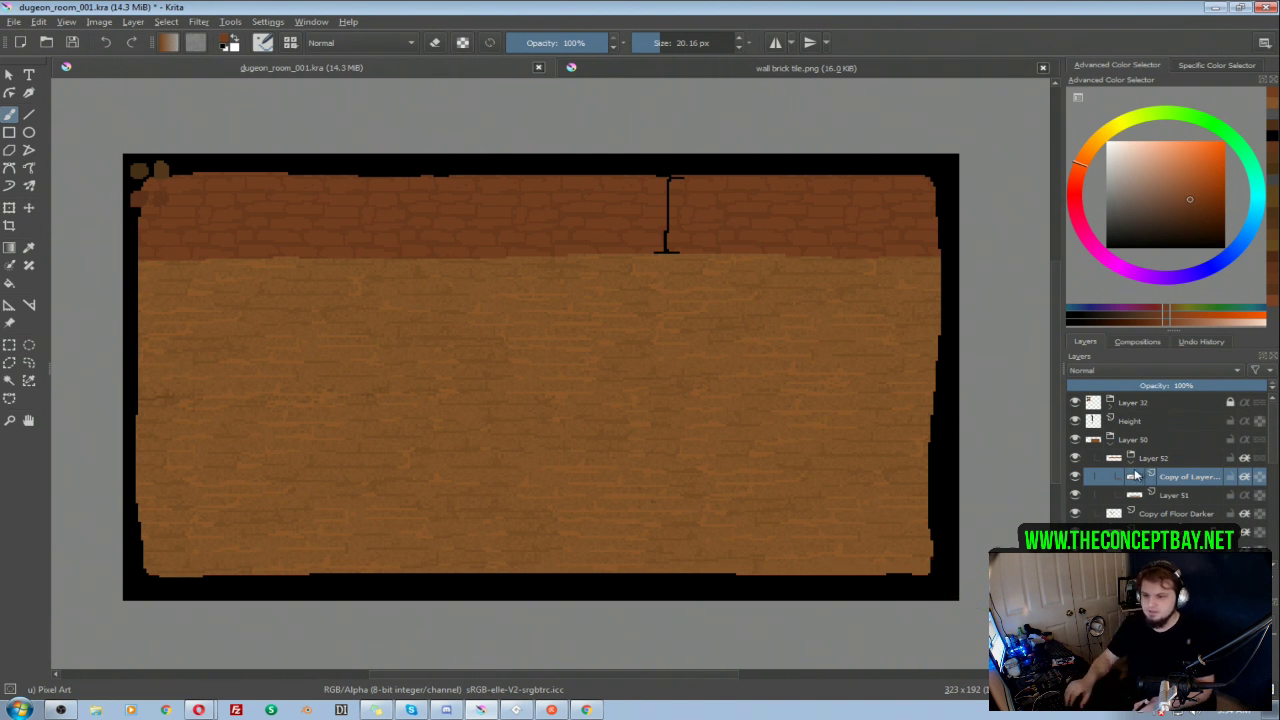
Step: Add a paint layer above the Layer 52 group, set its opacity to 20% and choose black as the paint colour
{"action": "left_click", "coordinate": [1136, 459]}
{"action": "left_click", "coordinate": [1140, 477]}
{"action": "left_click", "coordinate": [1077, 674]}
{"action": "left_click_drag", "start_coordinate": [1169, 475], "coordinate": [1178, 449]}
{"action": "left_click_drag", "start_coordinate": [1158, 219], "coordinate": [1064, 298]}
{"action": "left_click", "coordinate": [1142, 385]}
{"action": "type", "text": "20"}
{"action": "key", "text": "Return"}
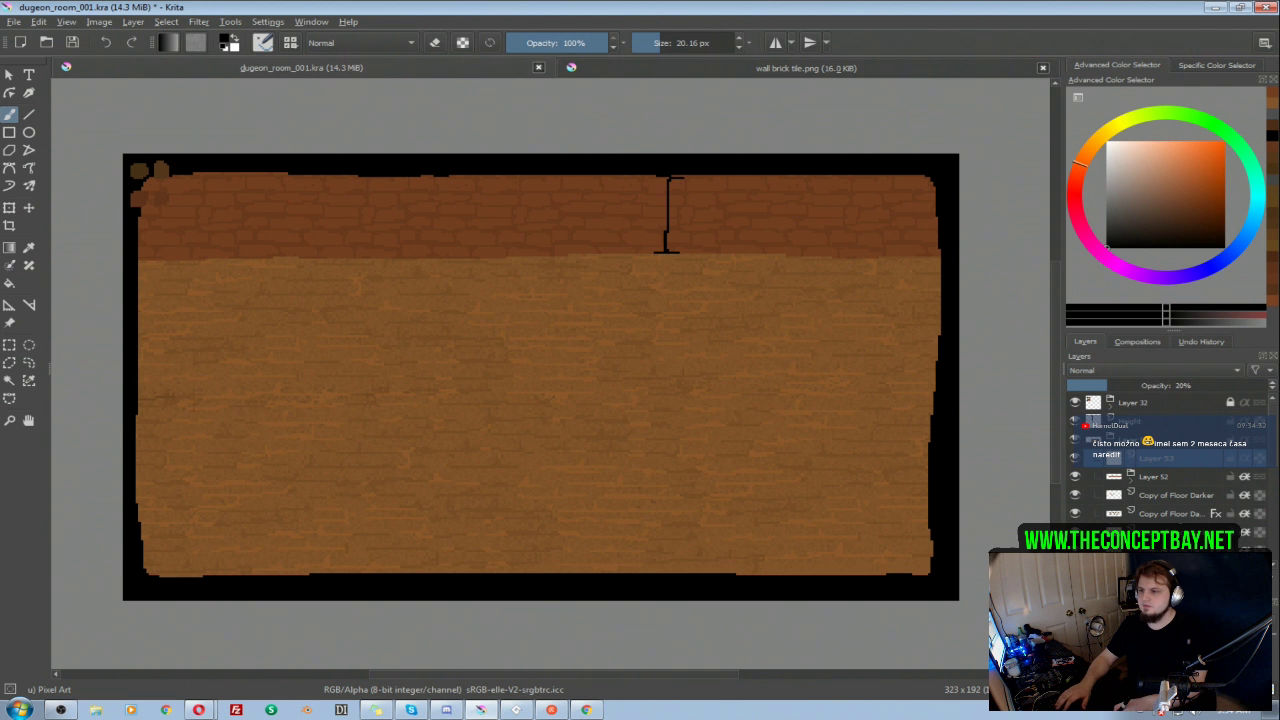
Step: Paint a dark shadow over the brick wall and around the floor's edges, and trim its inner border with the eraser
{"action": "mouse_move", "coordinate": [914, 172]}
{"action": "left_mouse_down"}
{"action": "mouse_move", "coordinate": [935, 252]}
{"action": "mouse_move", "coordinate": [930, 471]}
{"action": "mouse_move", "coordinate": [921, 548]}
{"action": "mouse_move", "coordinate": [877, 586]}
{"action": "mouse_move", "coordinate": [932, 543]}
{"action": "mouse_move", "coordinate": [858, 576]}
{"action": "mouse_move", "coordinate": [175, 574]}
{"action": "mouse_move", "coordinate": [130, 528]}
{"action": "mouse_move", "coordinate": [122, 345]}
{"action": "mouse_move", "coordinate": [127, 253]}
{"action": "mouse_move", "coordinate": [166, 175]}
{"action": "mouse_move", "coordinate": [140, 274]}
{"action": "mouse_move", "coordinate": [122, 289]}
{"action": "mouse_move", "coordinate": [144, 258]}
{"action": "mouse_move", "coordinate": [185, 244]}
{"action": "mouse_move", "coordinate": [837, 243]}
{"action": "mouse_move", "coordinate": [903, 251]}
{"action": "mouse_move", "coordinate": [949, 297]}
{"action": "mouse_move", "coordinate": [923, 204]}
{"action": "mouse_move", "coordinate": [880, 209]}
{"action": "mouse_move", "coordinate": [835, 187]}
{"action": "mouse_move", "coordinate": [786, 207]}
{"action": "mouse_move", "coordinate": [605, 217]}
{"action": "mouse_move", "coordinate": [470, 192]}
{"action": "mouse_move", "coordinate": [406, 214]}
{"action": "mouse_move", "coordinate": [352, 200]}
{"action": "mouse_move", "coordinate": [150, 198]}
{"action": "left_mouse_up"}
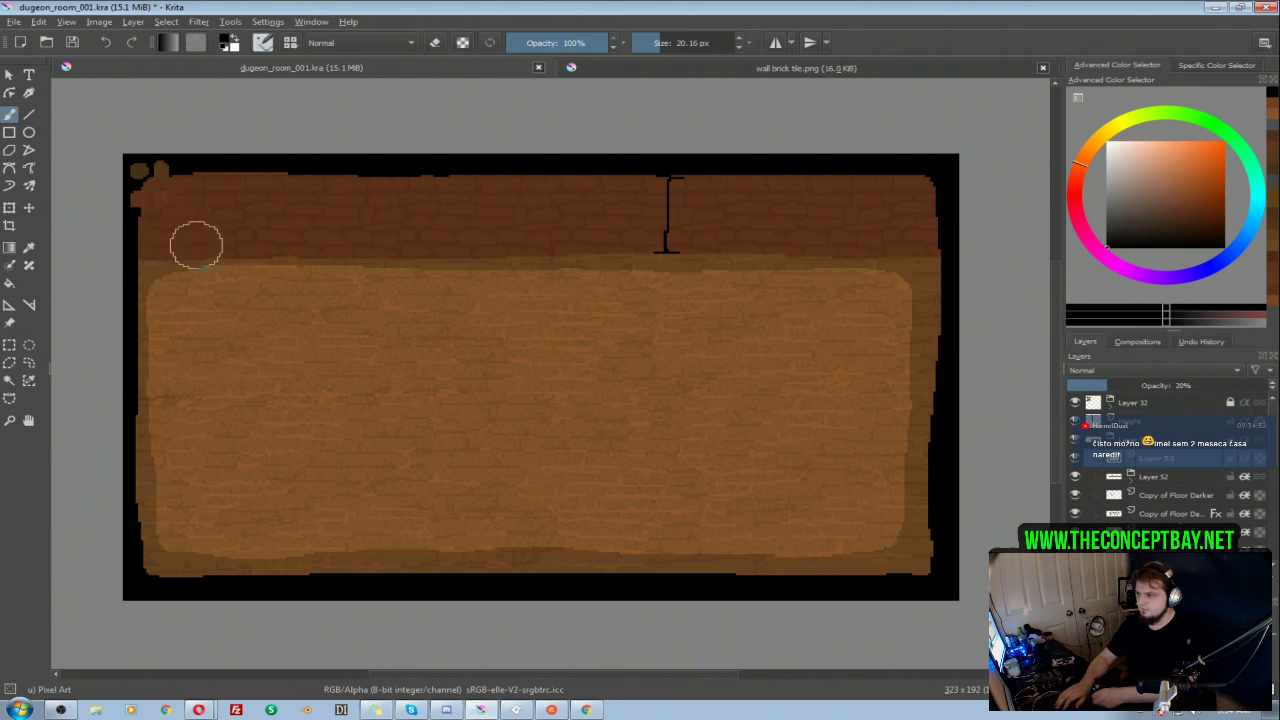
{"action": "key", "text": "e"}
{"action": "mouse_move", "coordinate": [864, 298]}
{"action": "left_mouse_down"}
{"action": "mouse_move", "coordinate": [692, 280]}
{"action": "mouse_move", "coordinate": [294, 289]}
{"action": "left_mouse_up"}
{"action": "key", "text": "e"}
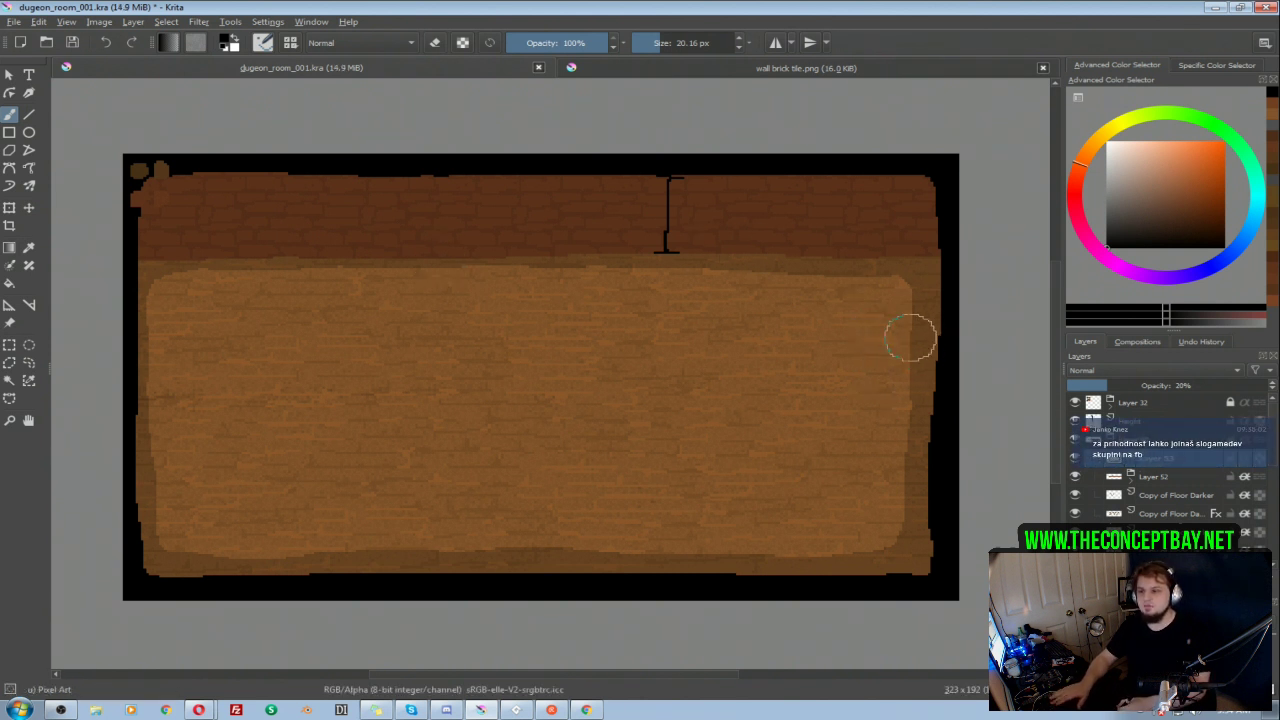
Step: Rework and thicken the shadow band along the floor's left edge
{"action": "mouse_move", "coordinate": [866, 376]}
{"action": "left_mouse_down"}
{"action": "mouse_move", "coordinate": [892, 380]}
{"action": "mouse_move", "coordinate": [886, 369]}
{"action": "left_mouse_up"}
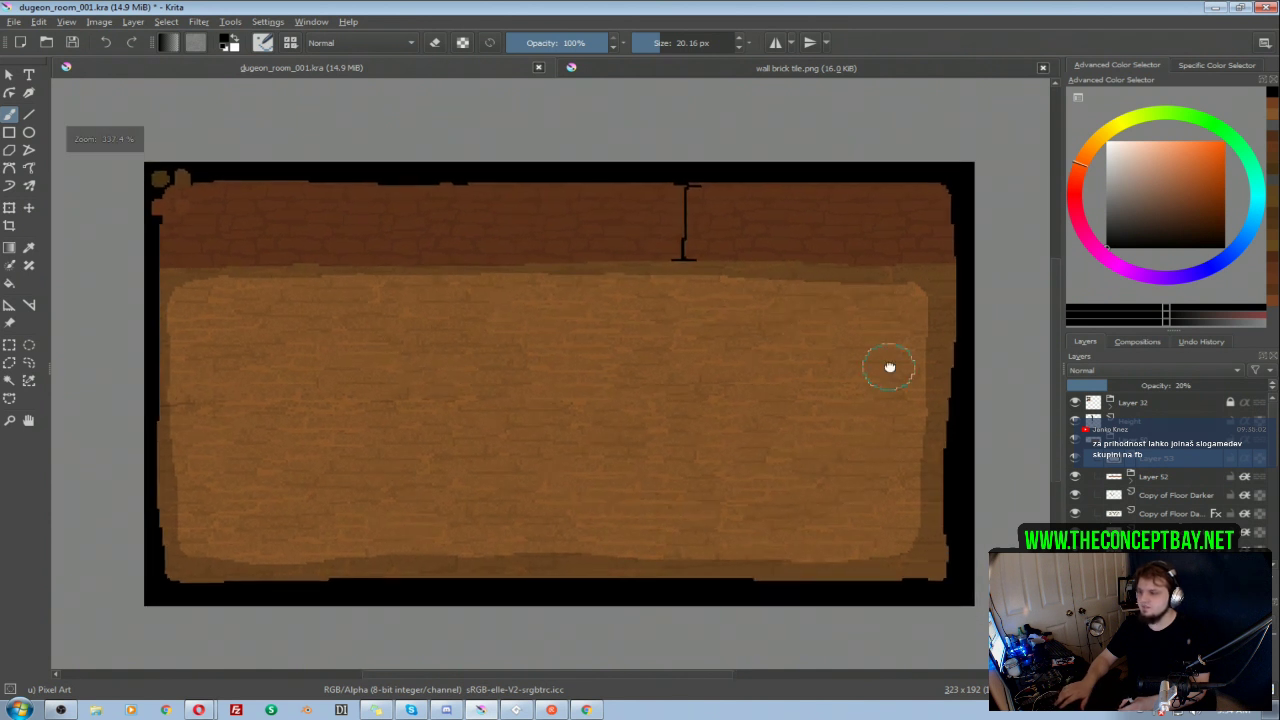
{"action": "key", "text": "e"}
{"action": "mouse_move", "coordinate": [328, 246]}
{"action": "left_mouse_down"}
{"action": "mouse_move", "coordinate": [251, 255]}
{"action": "mouse_move", "coordinate": [301, 258]}
{"action": "mouse_move", "coordinate": [137, 482]}
{"action": "left_mouse_up"}
{"action": "key", "text": "ctrl+z"}
{"action": "key", "text": "e"}
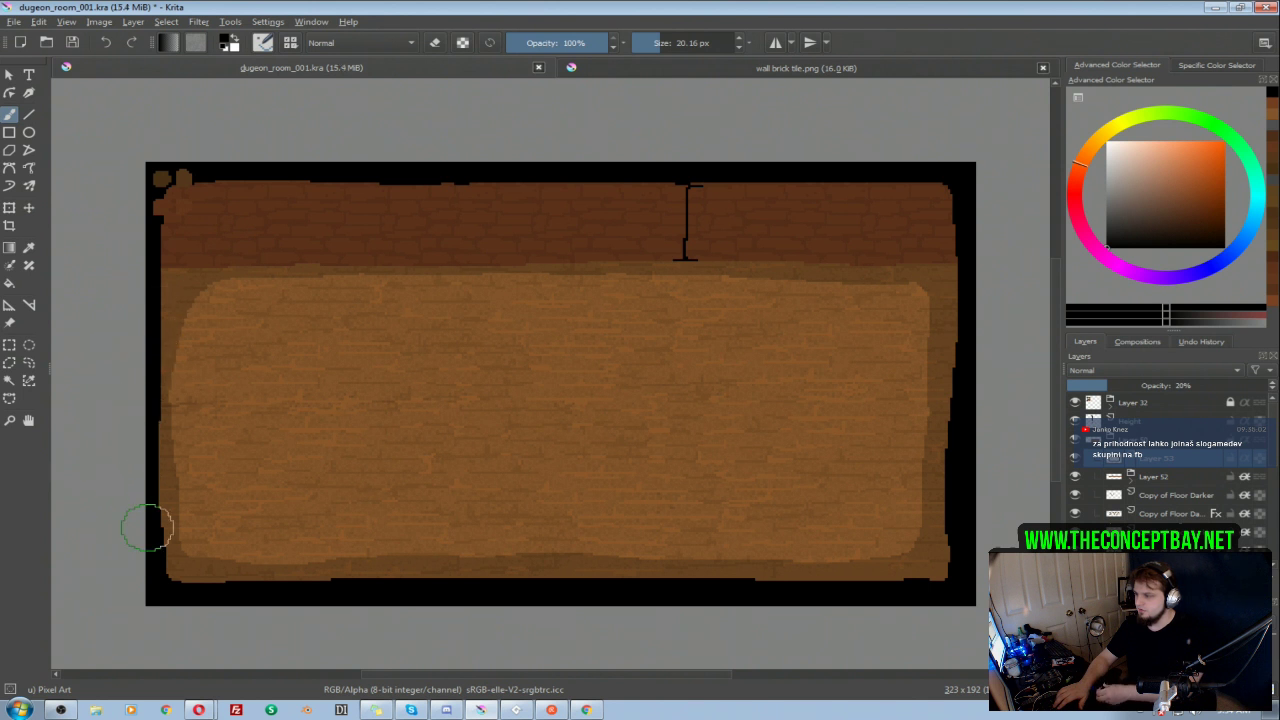
{"action": "mouse_move", "coordinate": [176, 281]}
{"action": "left_mouse_down"}
{"action": "mouse_move", "coordinate": [157, 434]}
{"action": "mouse_move", "coordinate": [170, 552]}
{"action": "mouse_move", "coordinate": [215, 587]}
{"action": "left_mouse_up"}
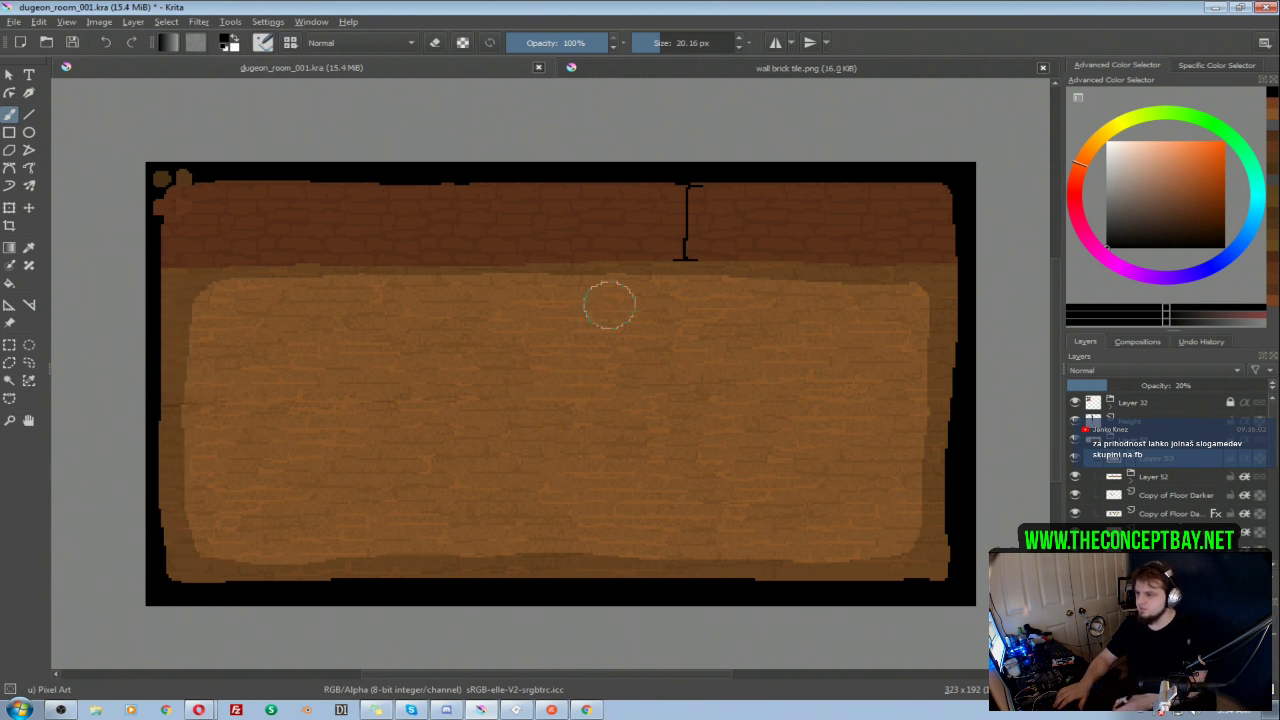
{"action": "key", "text": "e"}
{"action": "key", "text": "e"}
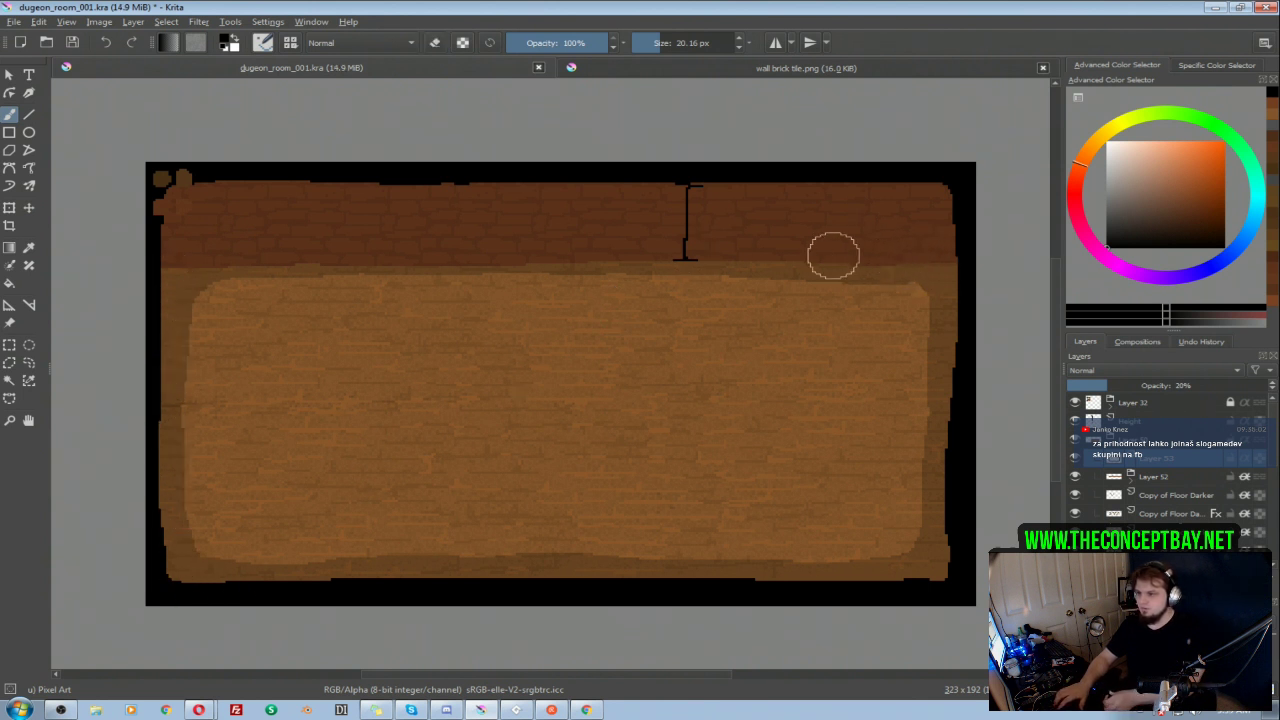
Step: Even out the shadow strip on the floor below the brick wall by painting it in and erasing its lower border
{"action": "left_click_drag", "start_coordinate": [163, 257], "coordinate": [707, 258]}
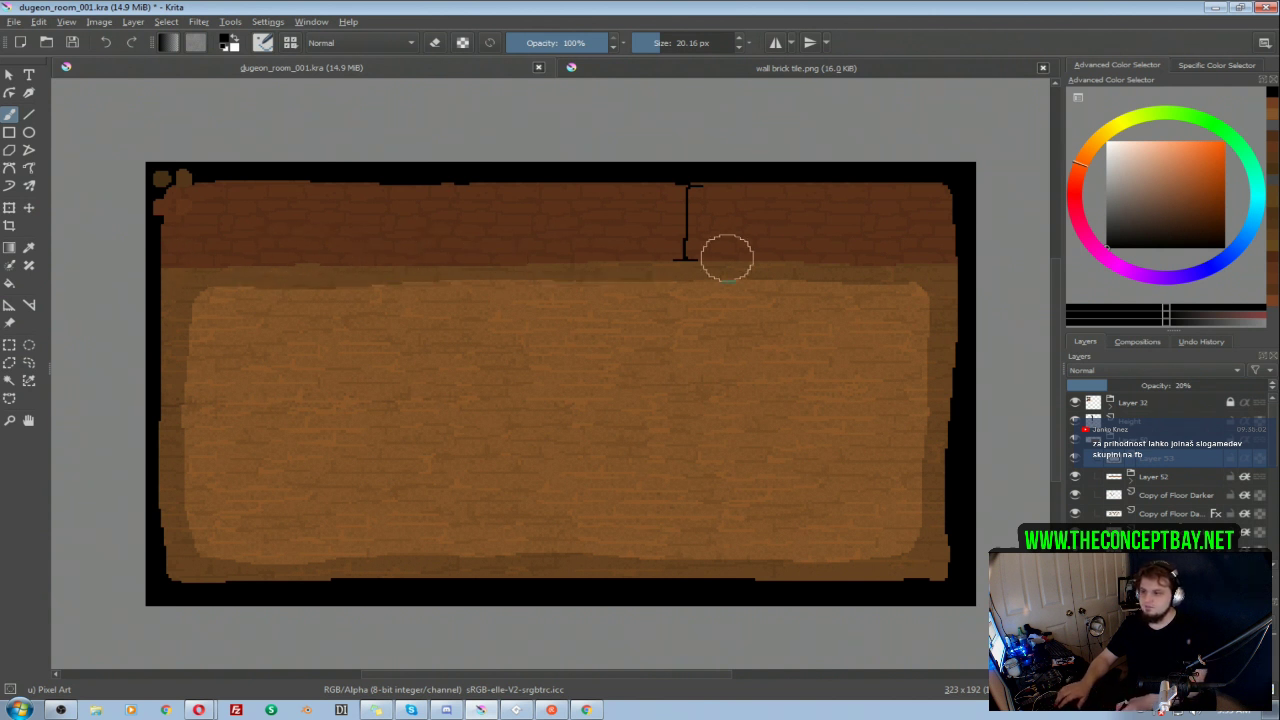
{"action": "key", "text": "e"}
{"action": "mouse_move", "coordinate": [791, 306]}
{"action": "left_mouse_down"}
{"action": "mouse_move", "coordinate": [593, 293]}
{"action": "mouse_move", "coordinate": [255, 303]}
{"action": "left_mouse_up"}
{"action": "key", "text": "e"}
{"action": "left_click_drag", "start_coordinate": [817, 248], "coordinate": [340, 250]}
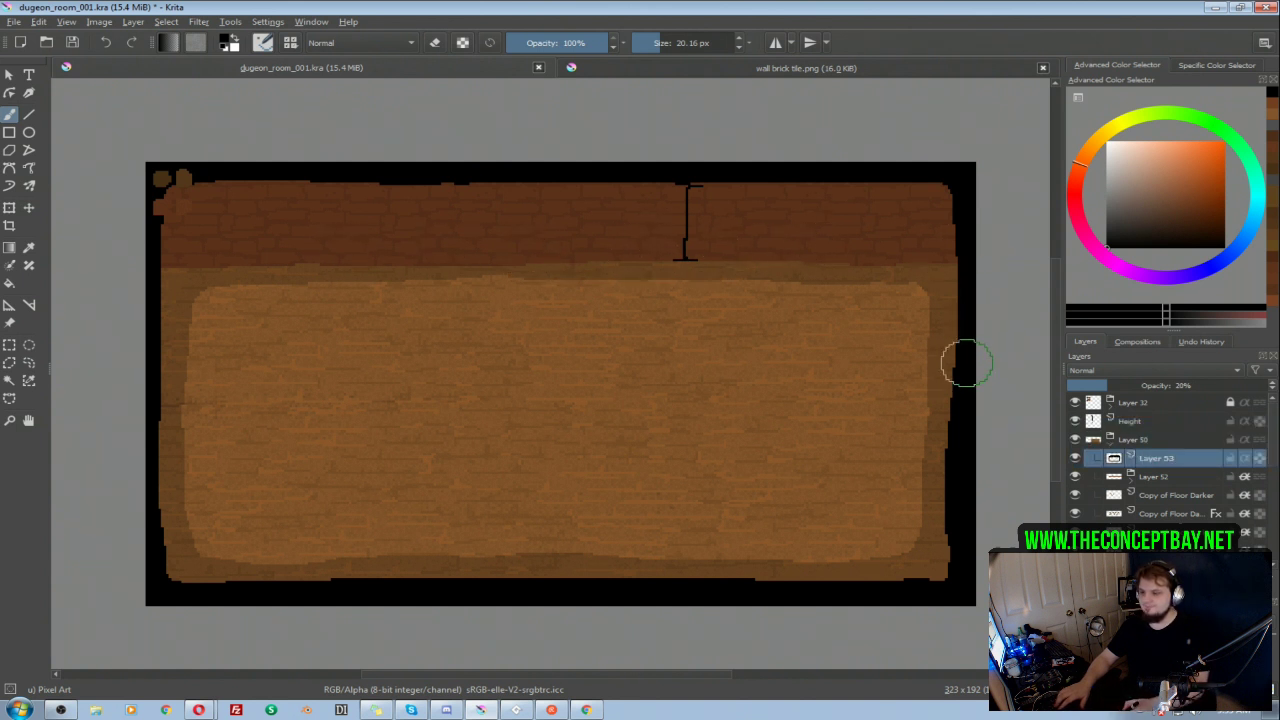
Step: Look over the shaded room and preview the hidden 003 and 002 groups with the Layer 50 group collapsed
{"action": "mouse_move", "coordinate": [972, 378]}
{"action": "left_mouse_down"}
{"action": "mouse_move", "coordinate": [980, 366]}
{"action": "mouse_move", "coordinate": [938, 389]}
{"action": "left_mouse_up"}
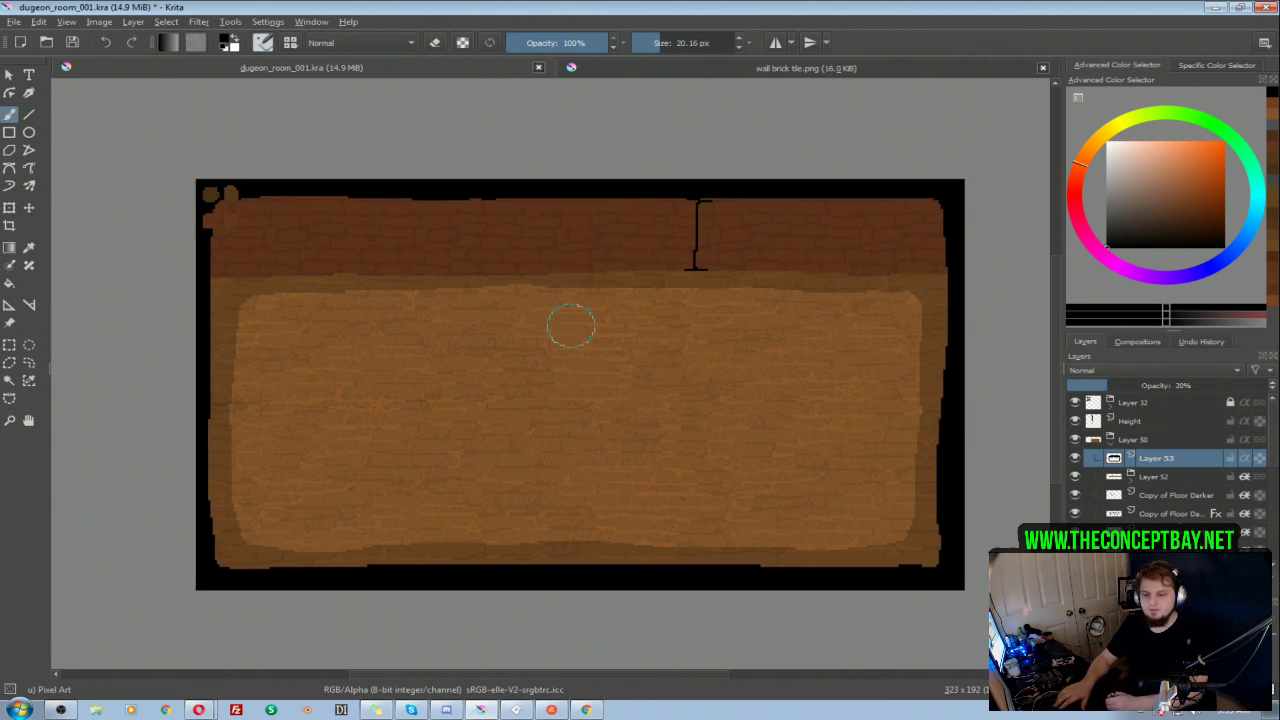
{"action": "mouse_move", "coordinate": [624, 374]}
{"action": "left_mouse_down"}
{"action": "mouse_move", "coordinate": [614, 360]}
{"action": "mouse_move", "coordinate": [611, 370]}
{"action": "left_mouse_up"}
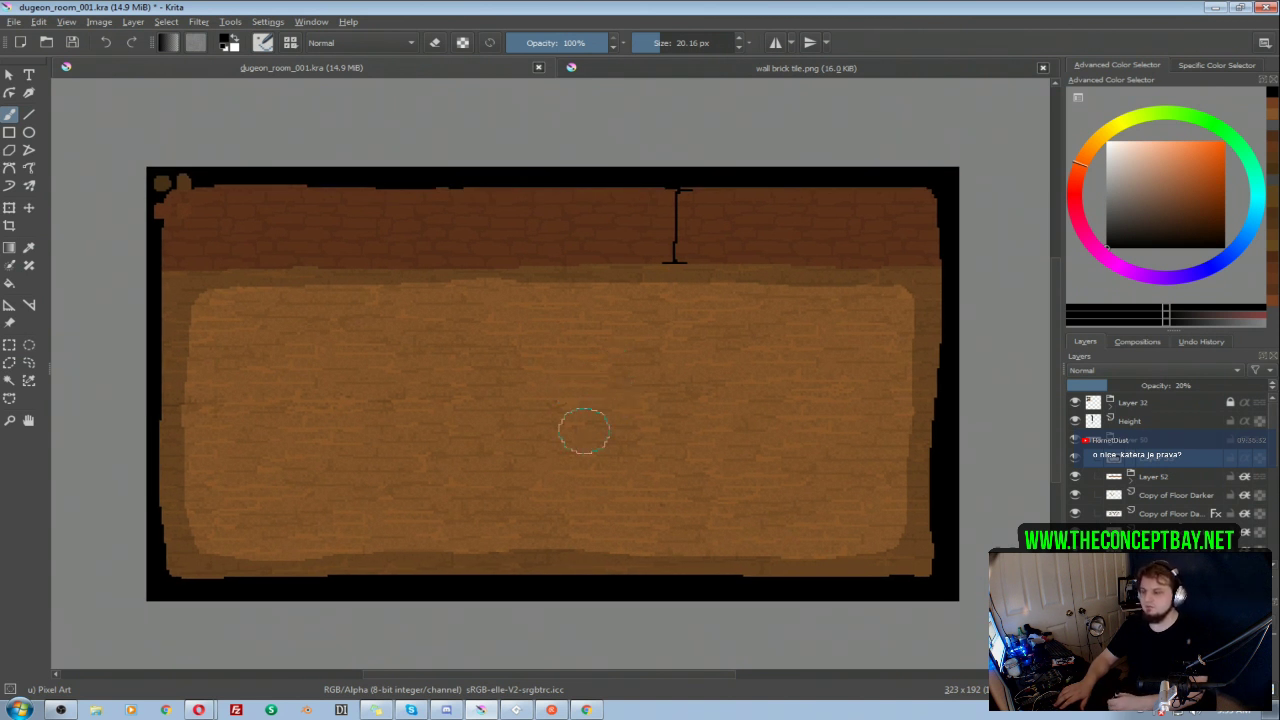
{"action": "left_click_drag", "start_coordinate": [604, 390], "coordinate": [607, 377]}
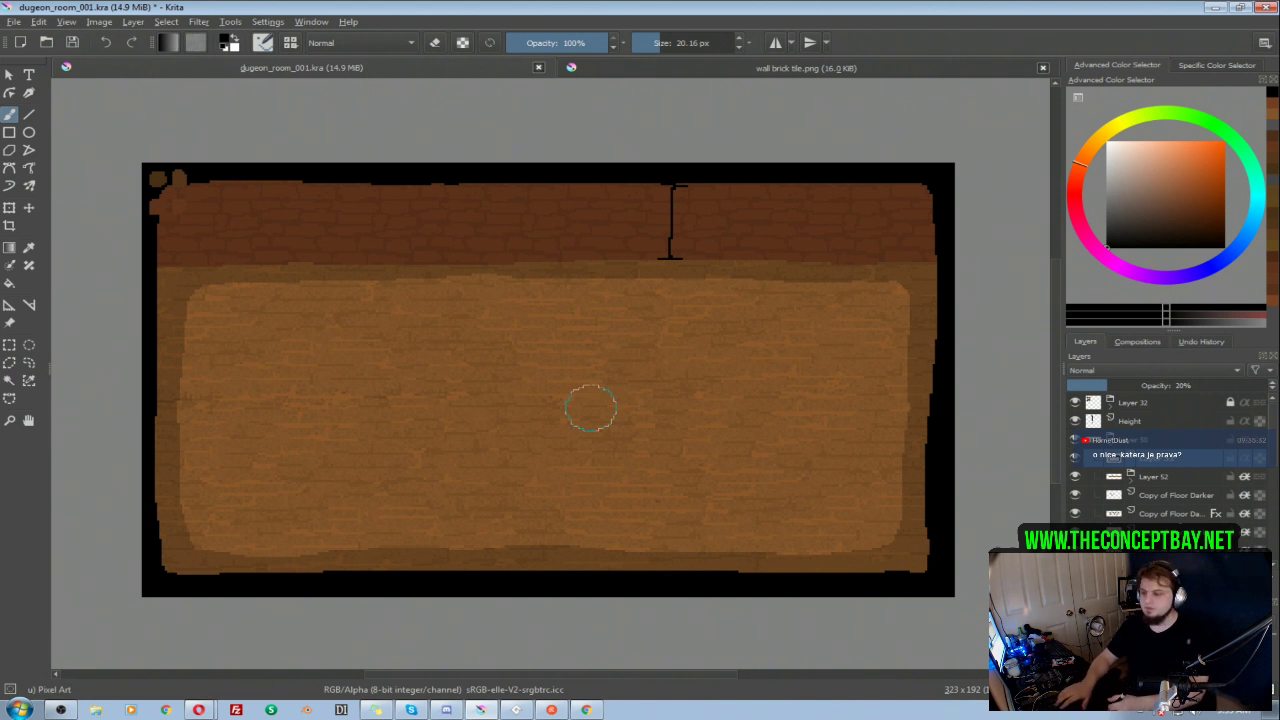
{"action": "left_click_drag", "start_coordinate": [653, 395], "coordinate": [666, 377]}
{"action": "left_click", "coordinate": [1113, 452]}
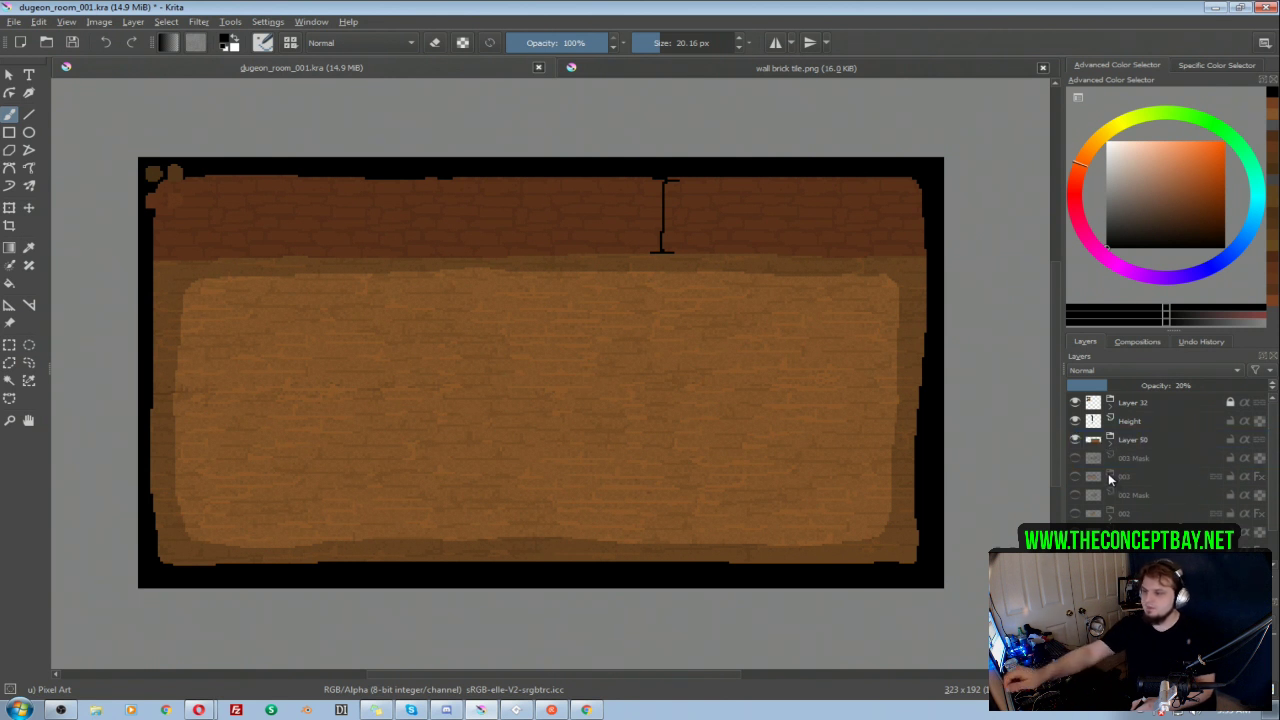
{"action": "mouse_move", "coordinate": [1101, 475]}
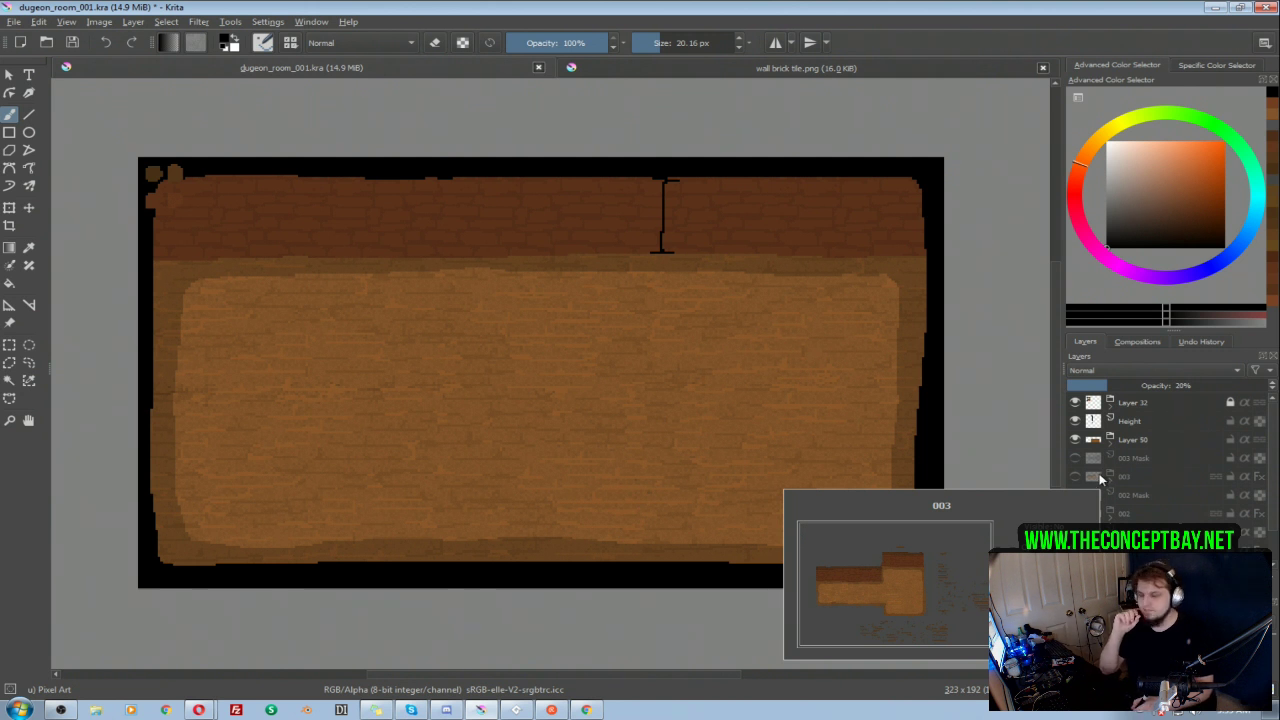
{"action": "mouse_move", "coordinate": [1105, 497]}
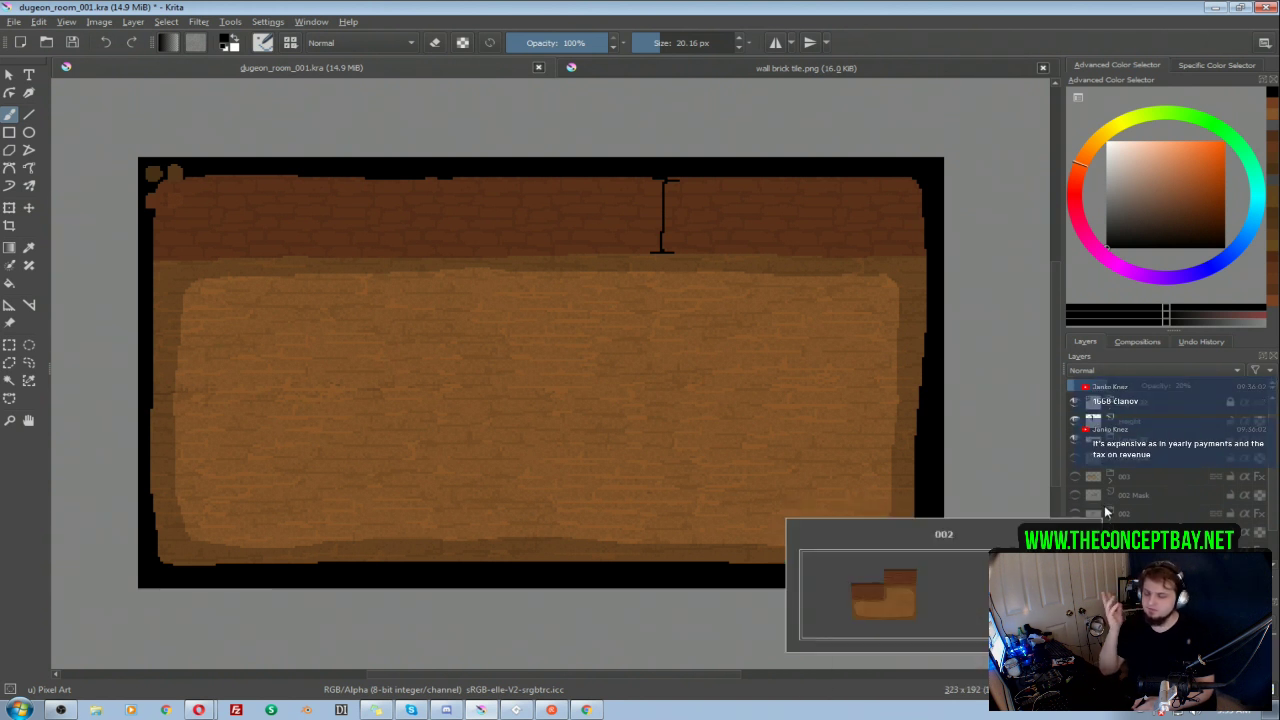
{"action": "left_click_drag", "start_coordinate": [690, 380], "coordinate": [704, 398]}
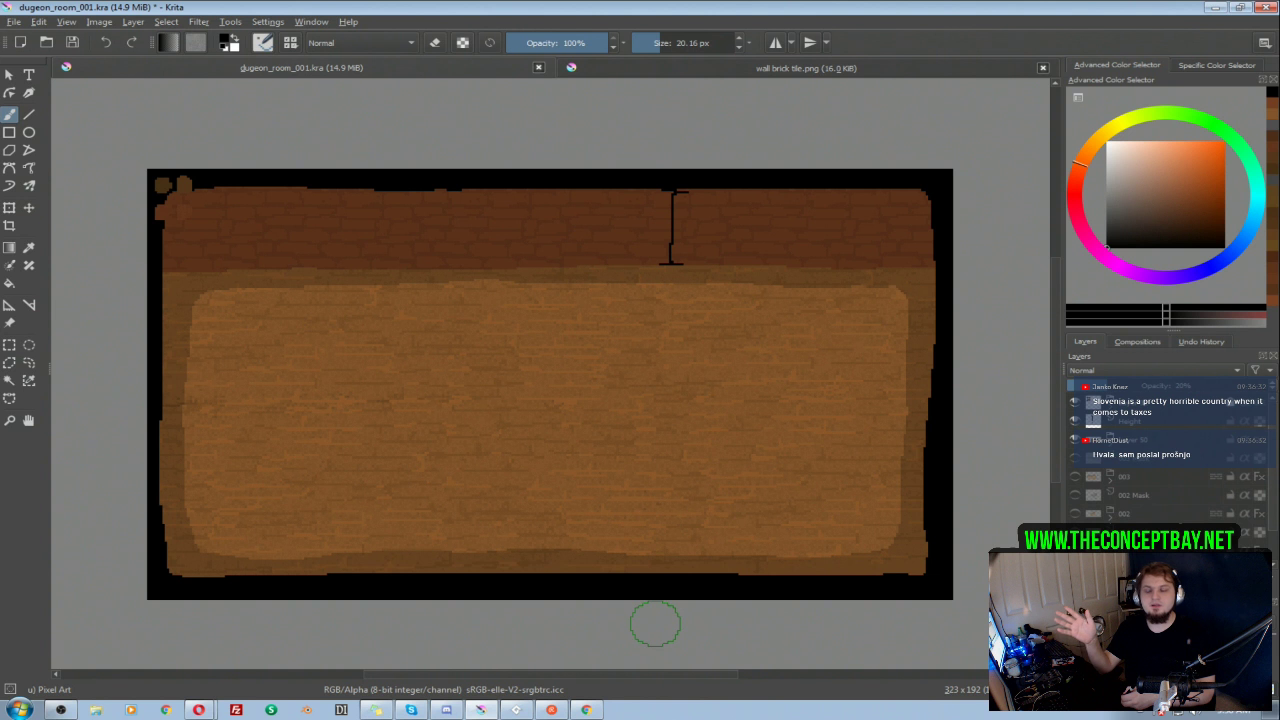
{"action": "mouse_move", "coordinate": [669, 572]}
{"action": "left_mouse_down"}
{"action": "mouse_move", "coordinate": [695, 584]}
{"action": "mouse_move", "coordinate": [667, 573]}
{"action": "left_mouse_up"}
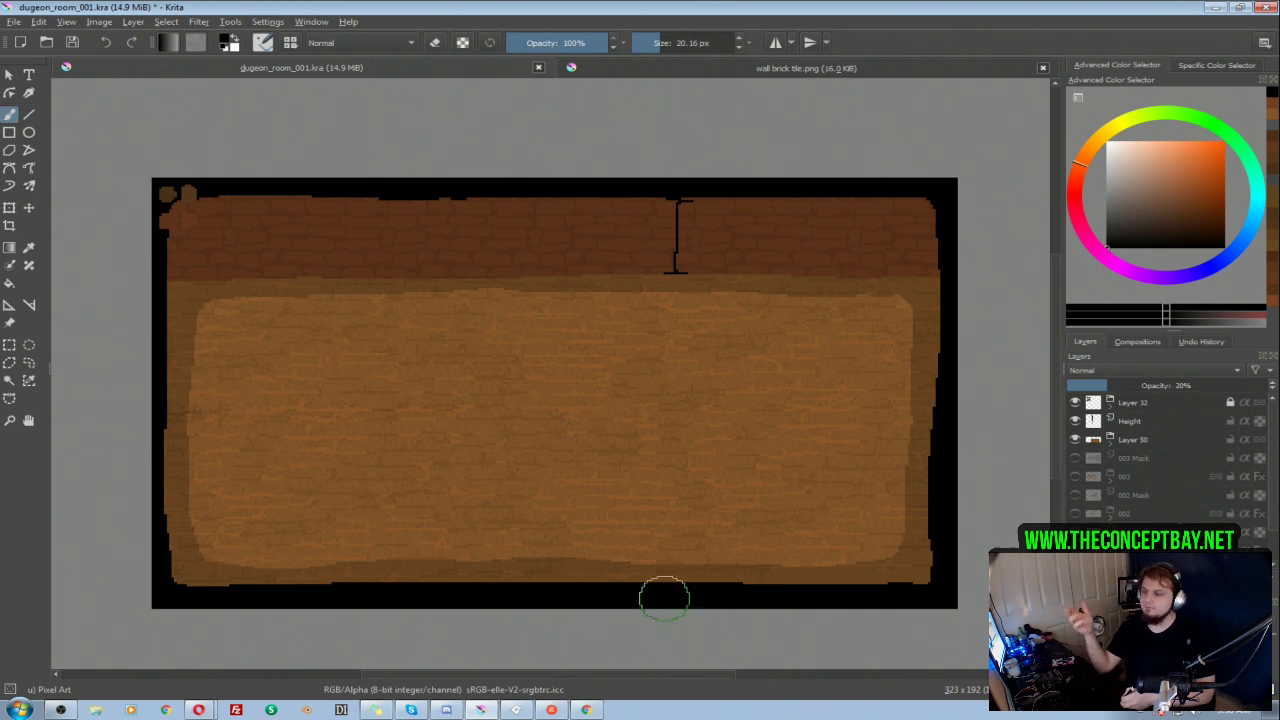
{"action": "left_click_drag", "start_coordinate": [624, 427], "coordinate": [590, 400]}
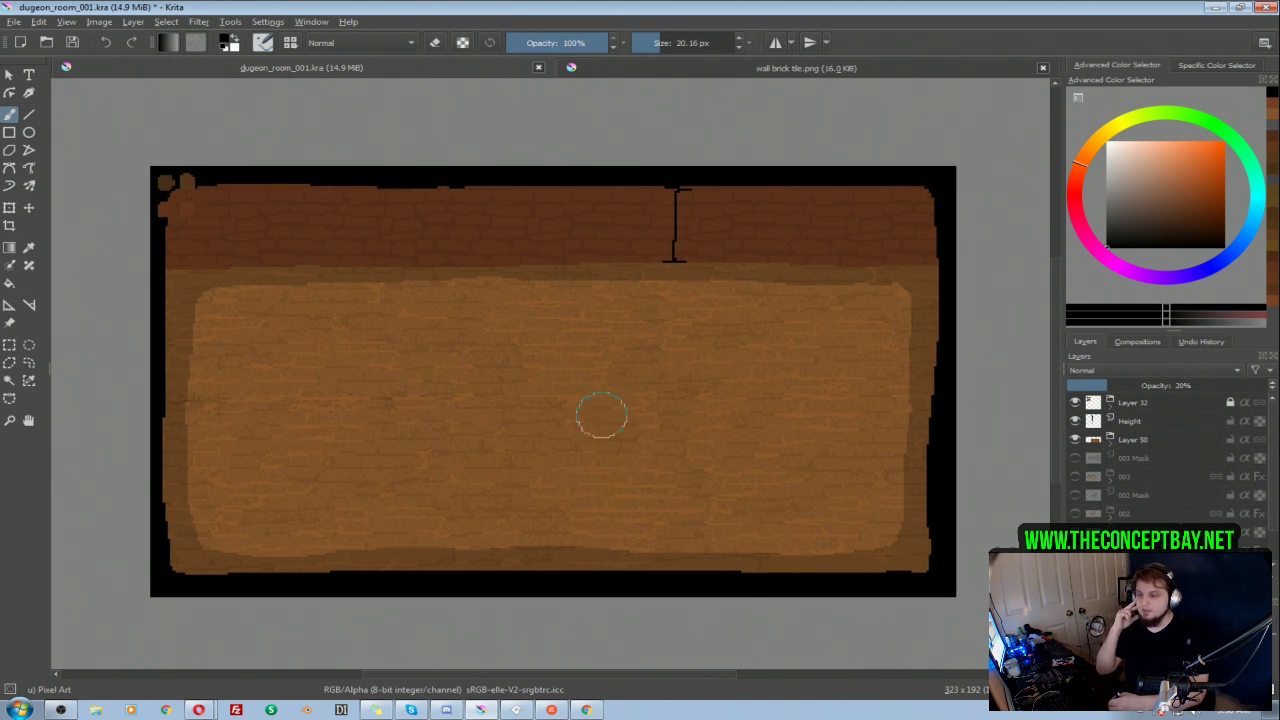
{"action": "mouse_move", "coordinate": [603, 417]}
{"action": "left_mouse_down"}
{"action": "mouse_move", "coordinate": [586, 401]}
{"action": "mouse_move", "coordinate": [608, 426]}
{"action": "left_mouse_up"}
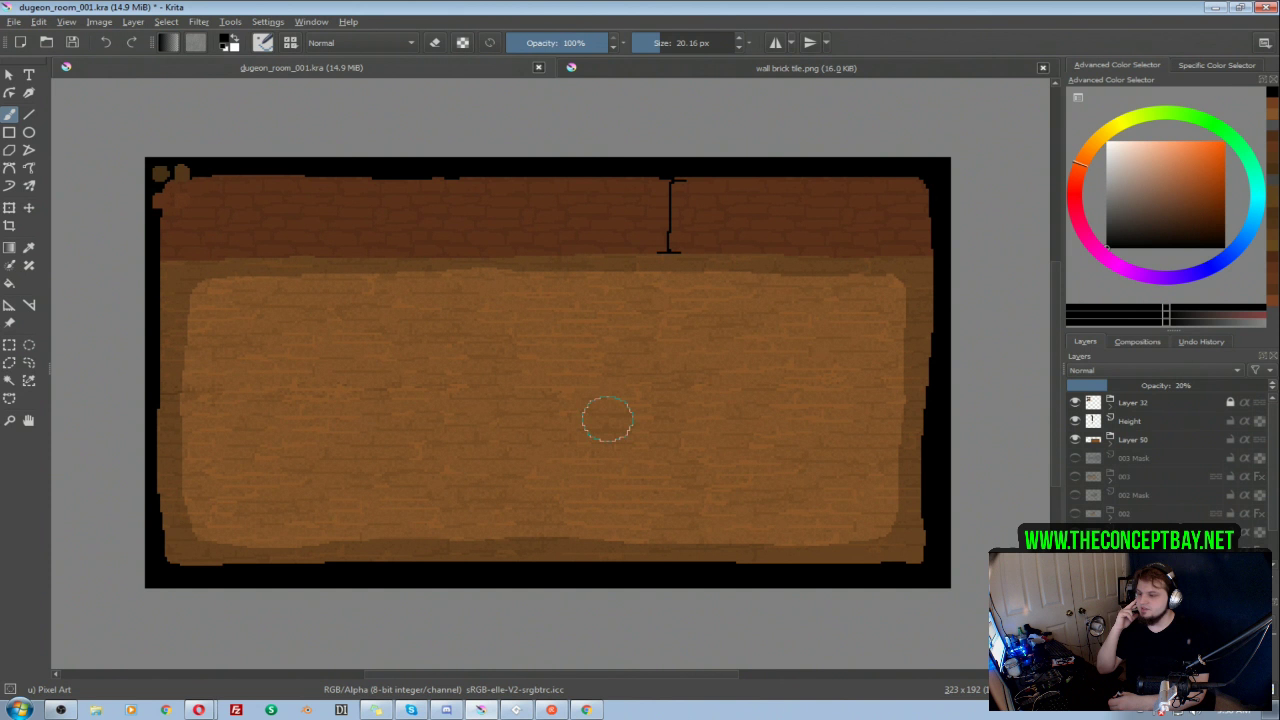
Step: On Layer 49, sample the floor's brown and reshape the room's bottom edge with brush strokes, undoing the unwanted ones
{"action": "left_click", "coordinate": [1125, 441]}
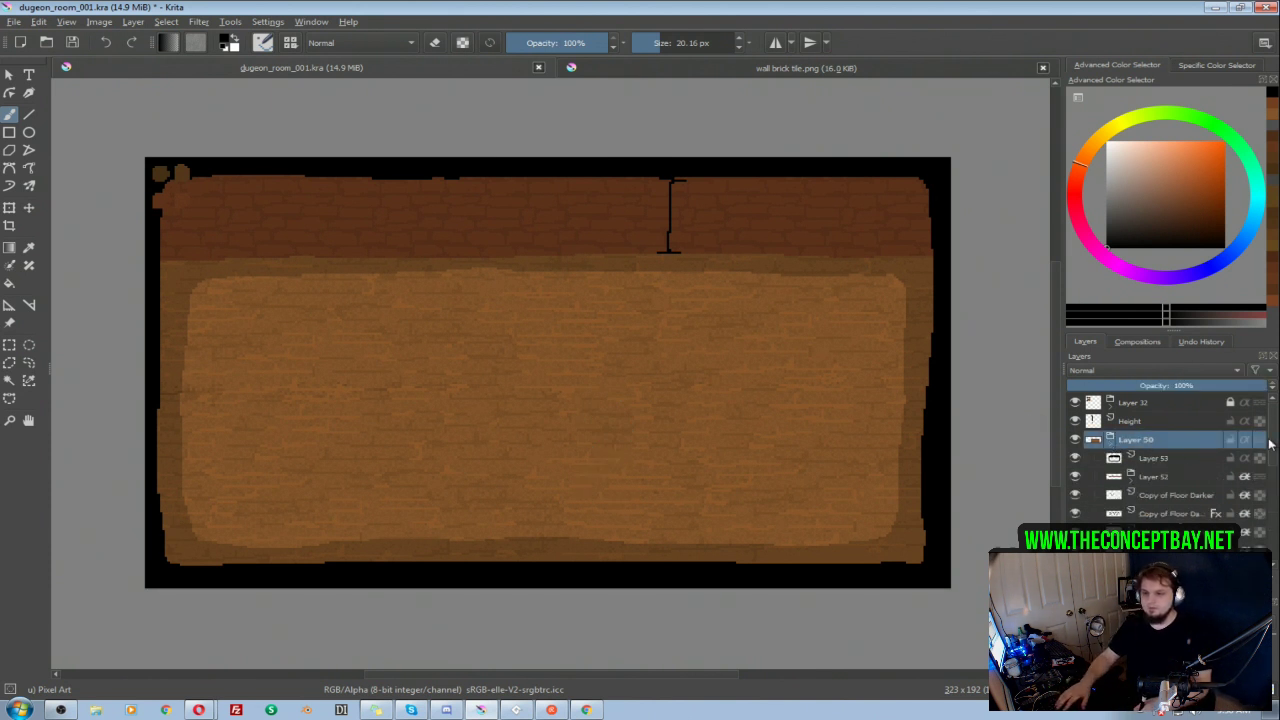
{"action": "scroll", "coordinate": [1265, 445], "scroll_direction": "down", "scroll_amount": 3}
{"action": "left_click", "coordinate": [1165, 494]}
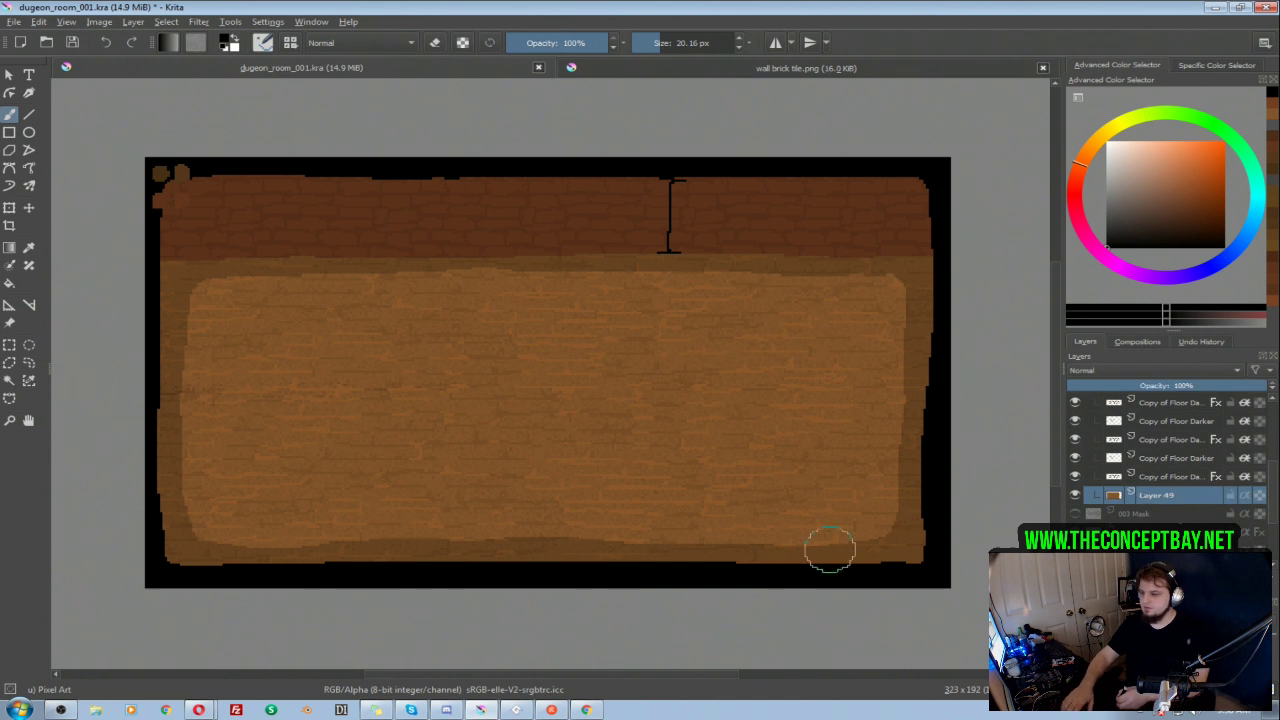
{"action": "key", "text": "i"}
{"action": "left_click", "coordinate": [609, 514], "text": "ctrl"}
{"action": "key", "text": "i"}
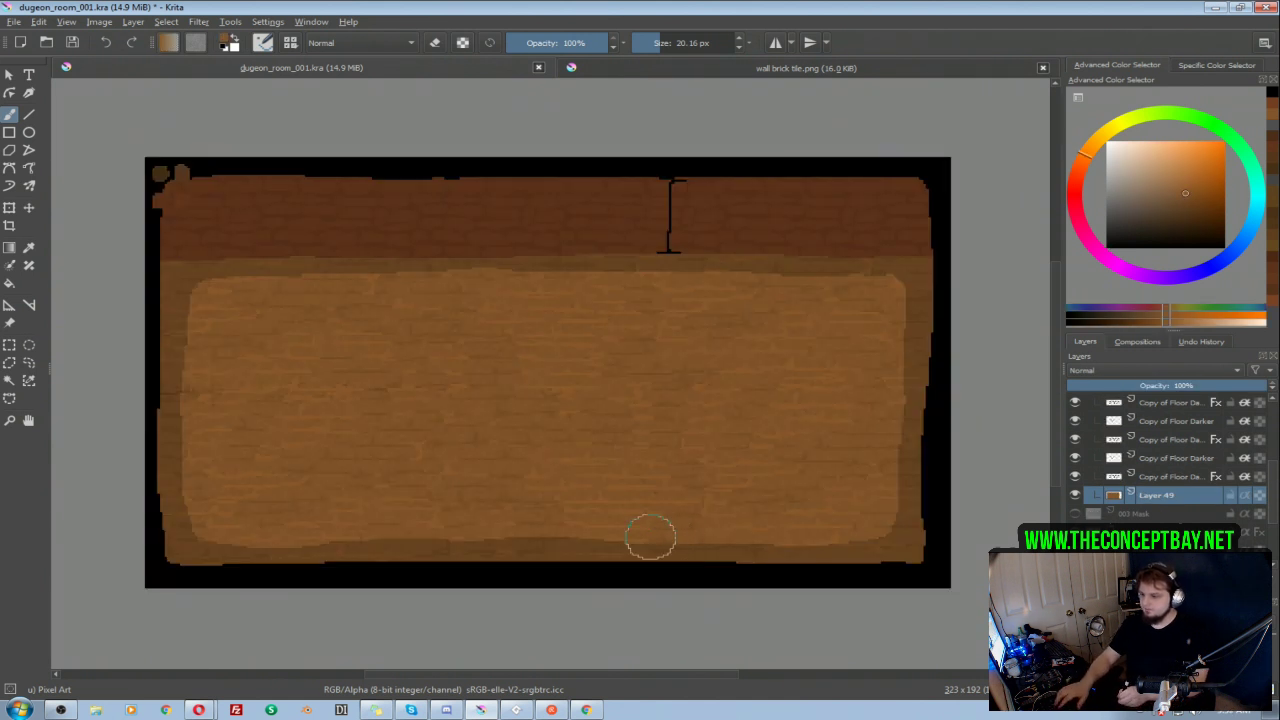
{"action": "mouse_move", "coordinate": [688, 542]}
{"action": "left_mouse_down"}
{"action": "mouse_move", "coordinate": [509, 555]}
{"action": "mouse_move", "coordinate": [348, 555]}
{"action": "mouse_move", "coordinate": [301, 540]}
{"action": "mouse_move", "coordinate": [714, 536]}
{"action": "mouse_move", "coordinate": [414, 543]}
{"action": "left_mouse_up"}
{"action": "key", "text": "ctrl+z"}
{"action": "key", "text": "ctrl+z"}
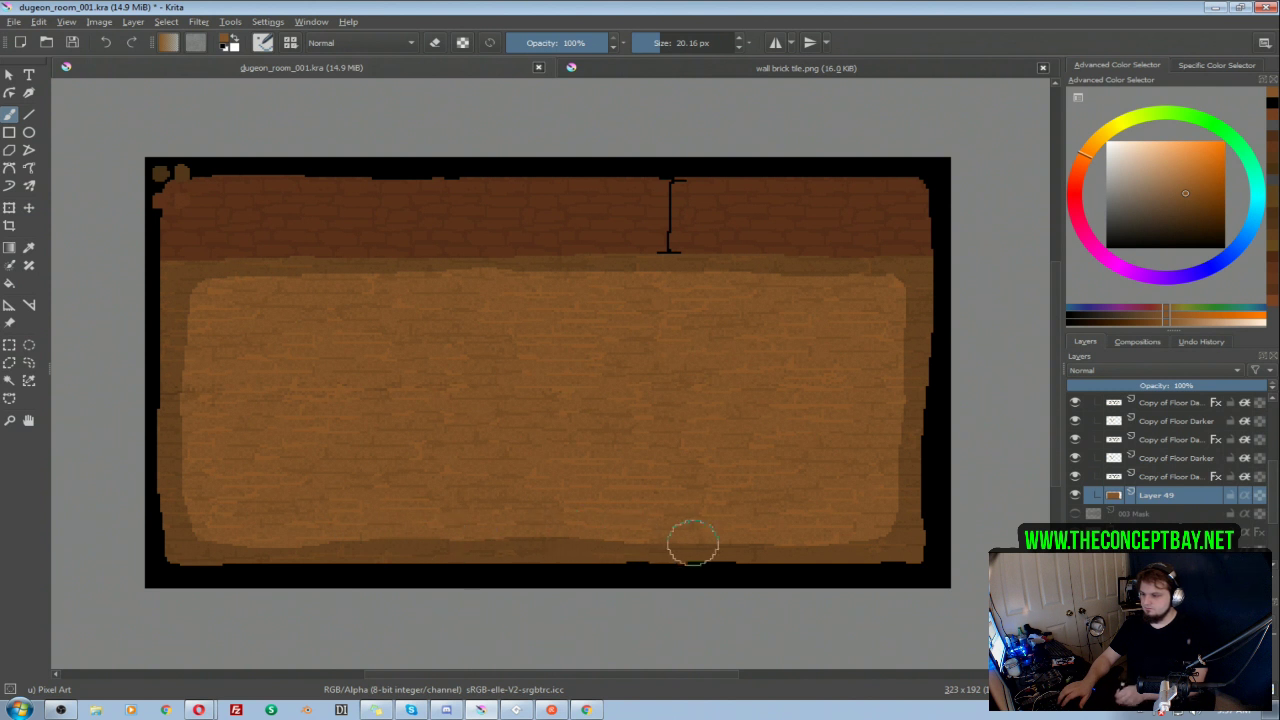
{"action": "left_click_drag", "start_coordinate": [743, 493], "coordinate": [749, 508]}
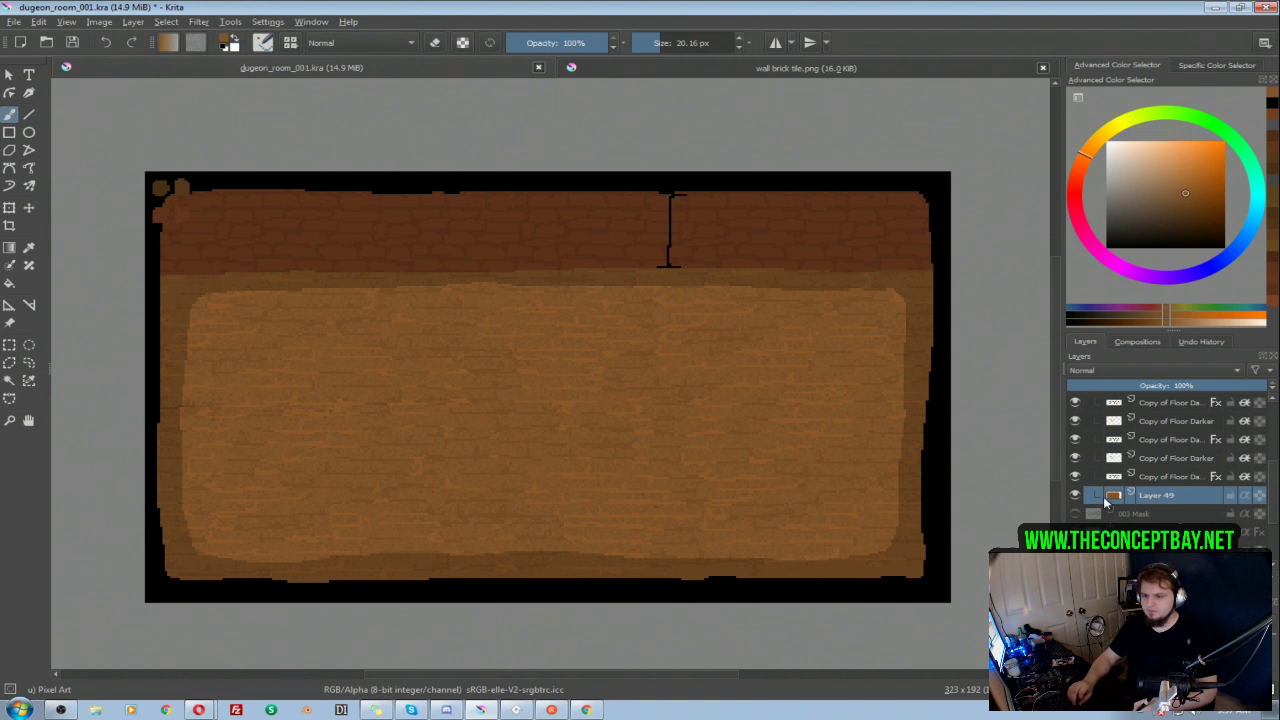
Step: Add a new empty paint layer directly above Layer 53 inside the Layer 50 group
{"action": "scroll", "coordinate": [1277, 455], "scroll_direction": "up", "scroll_amount": 3}
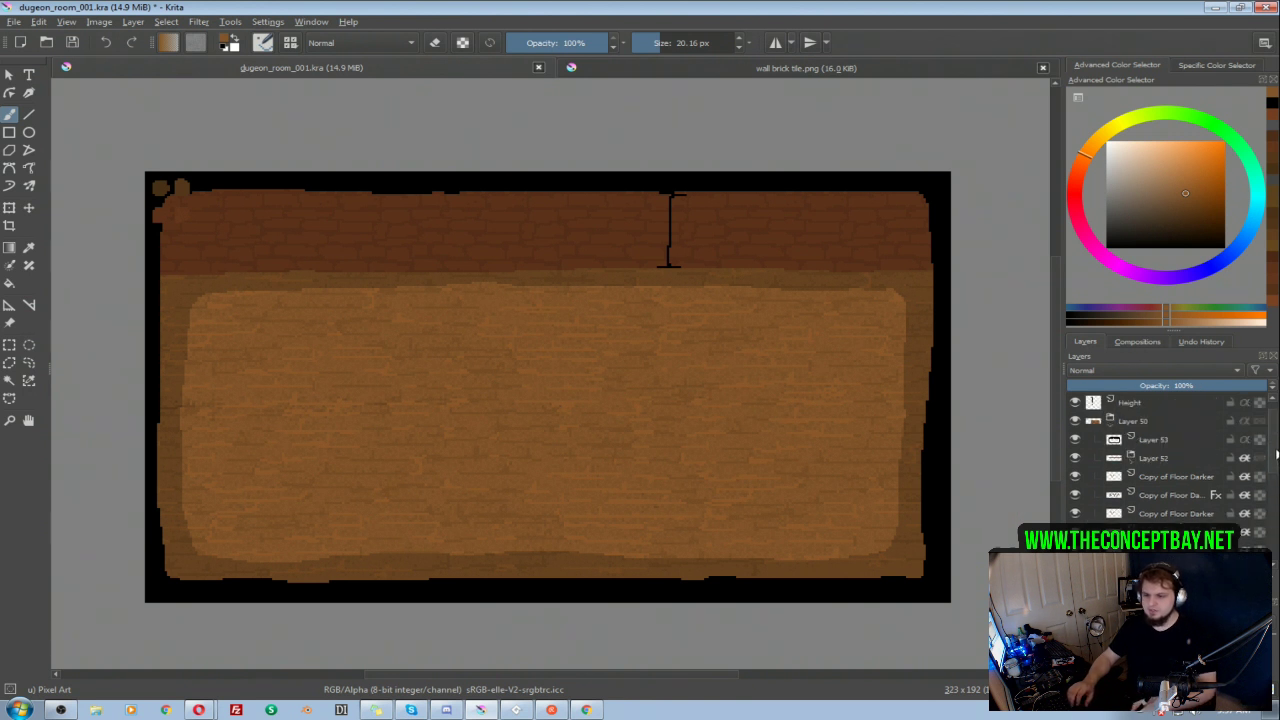
{"action": "left_click", "coordinate": [1110, 427]}
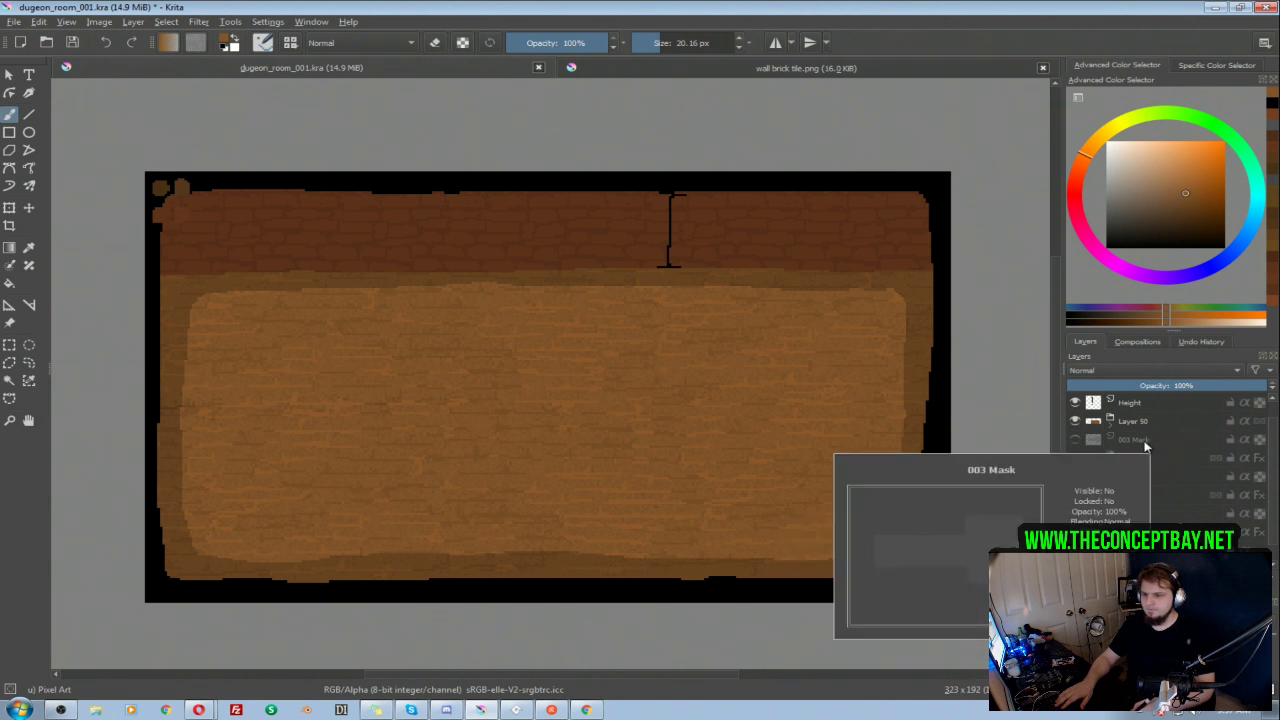
{"action": "left_click", "coordinate": [1111, 428]}
{"action": "left_click", "coordinate": [1111, 428]}
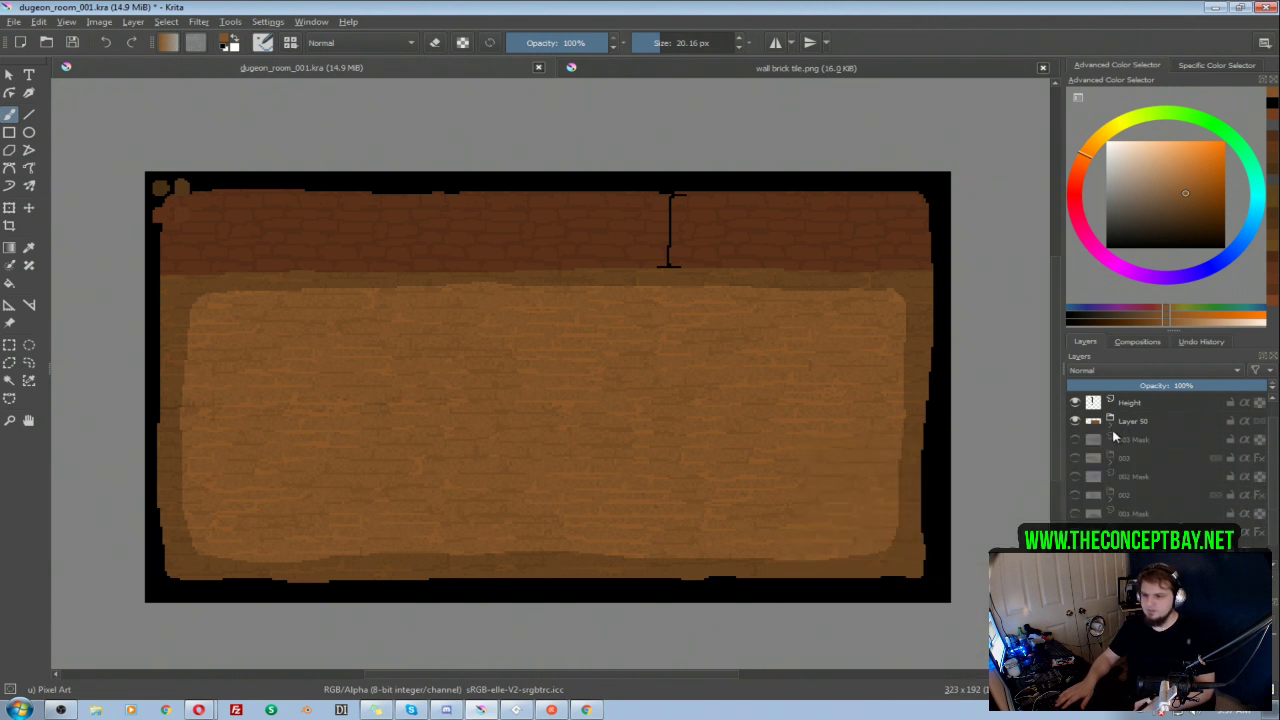
{"action": "left_click", "coordinate": [1111, 430]}
{"action": "left_click", "coordinate": [1158, 445]}
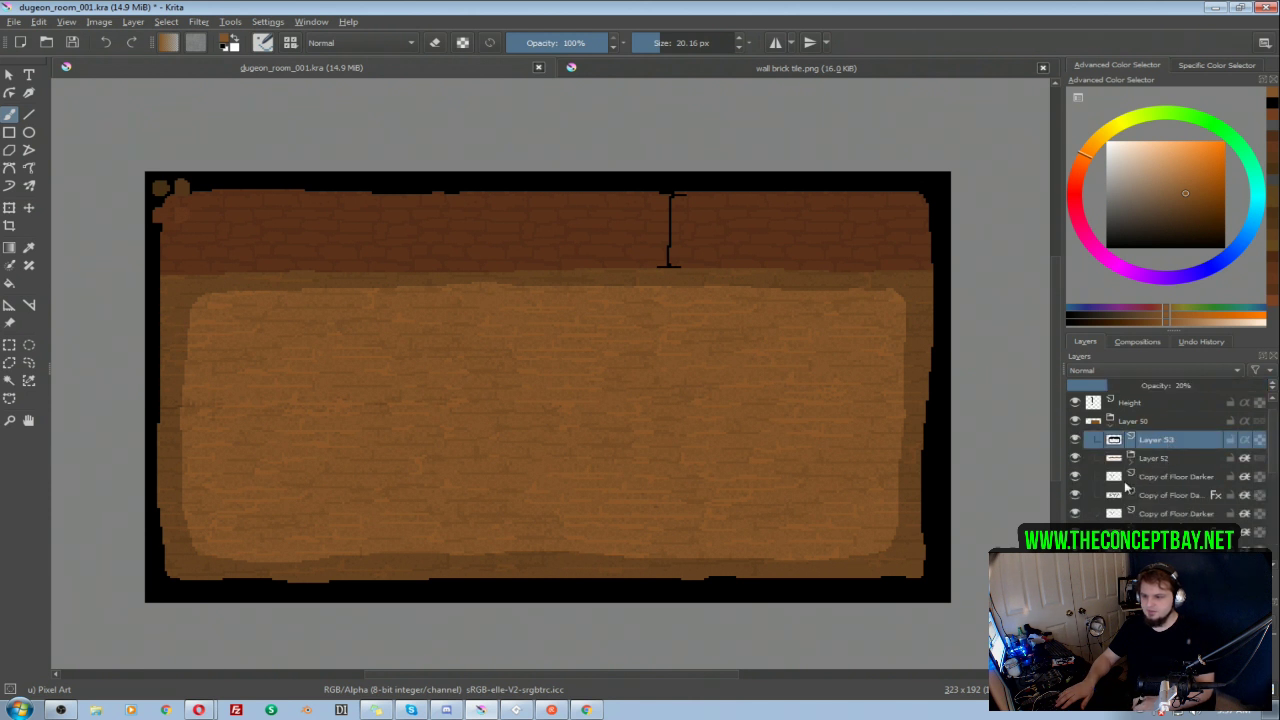
{"action": "key", "text": "Insert"}
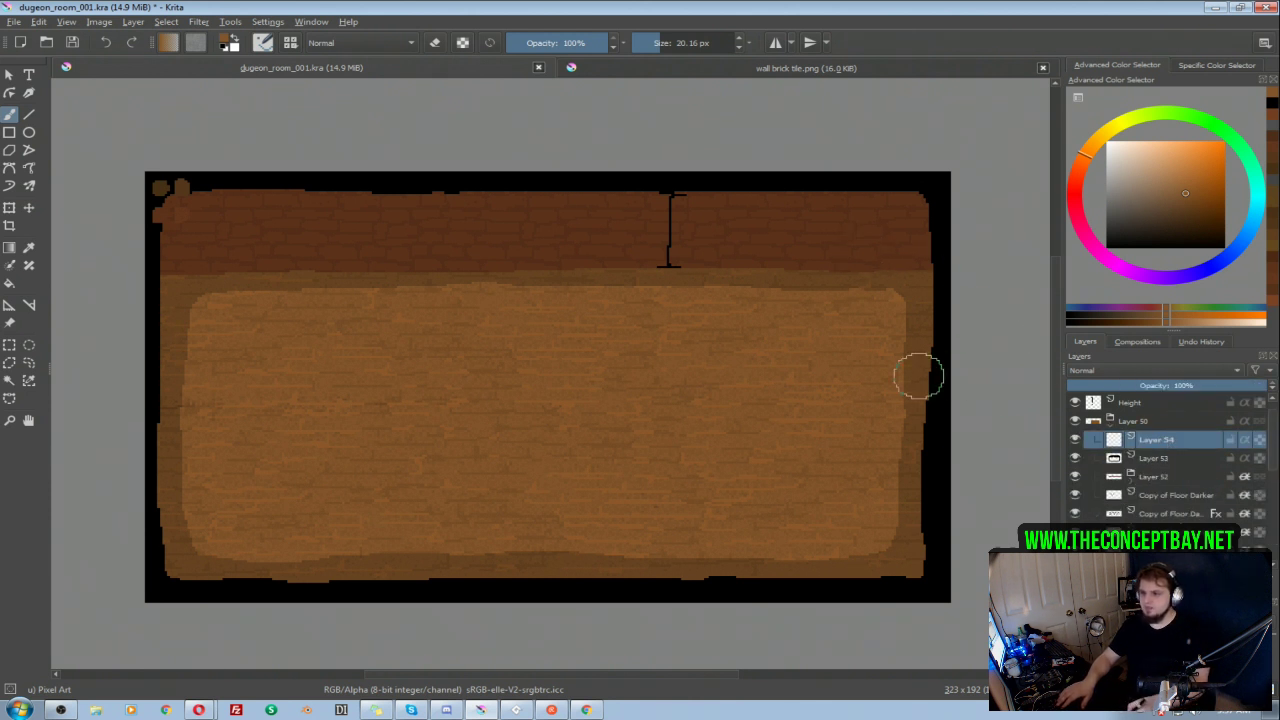
Step: Show and expand the 003 group and sample the dark brown of the ledge strip on its Layer 46 in isolation
{"action": "left_click", "coordinate": [1109, 424]}
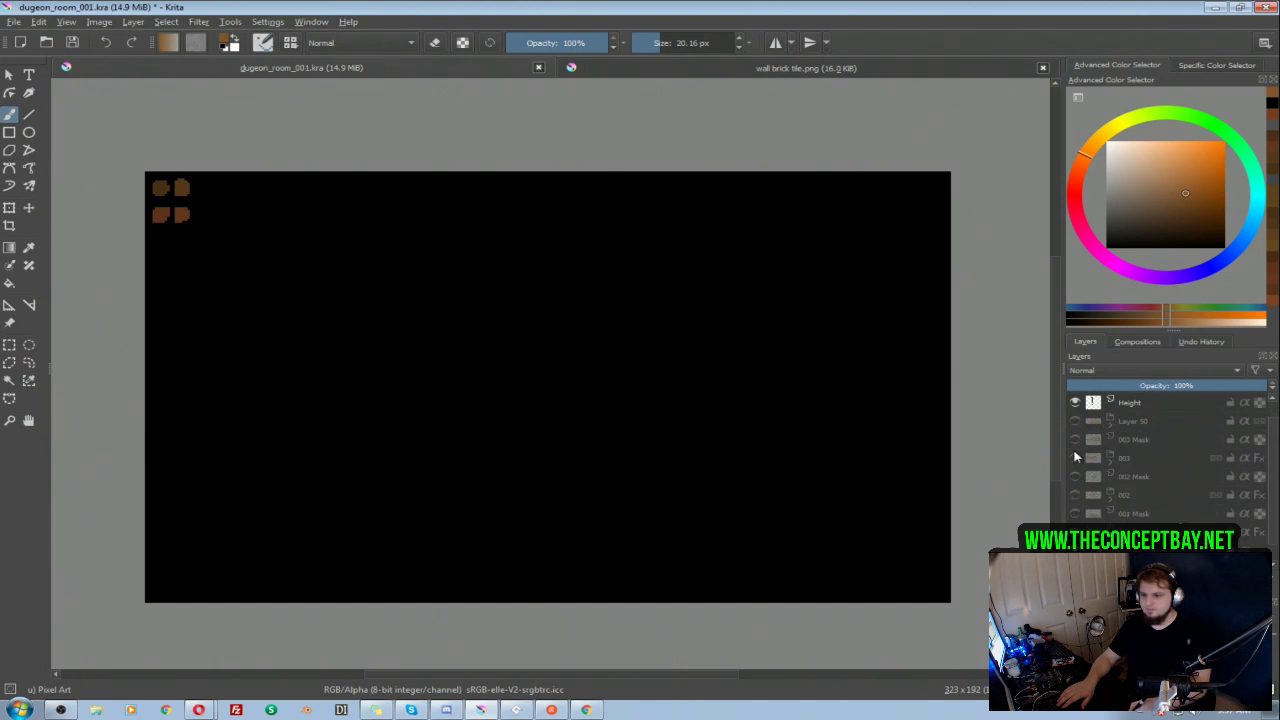
{"action": "left_click", "coordinate": [1075, 458]}
{"action": "left_click", "coordinate": [1111, 462]}
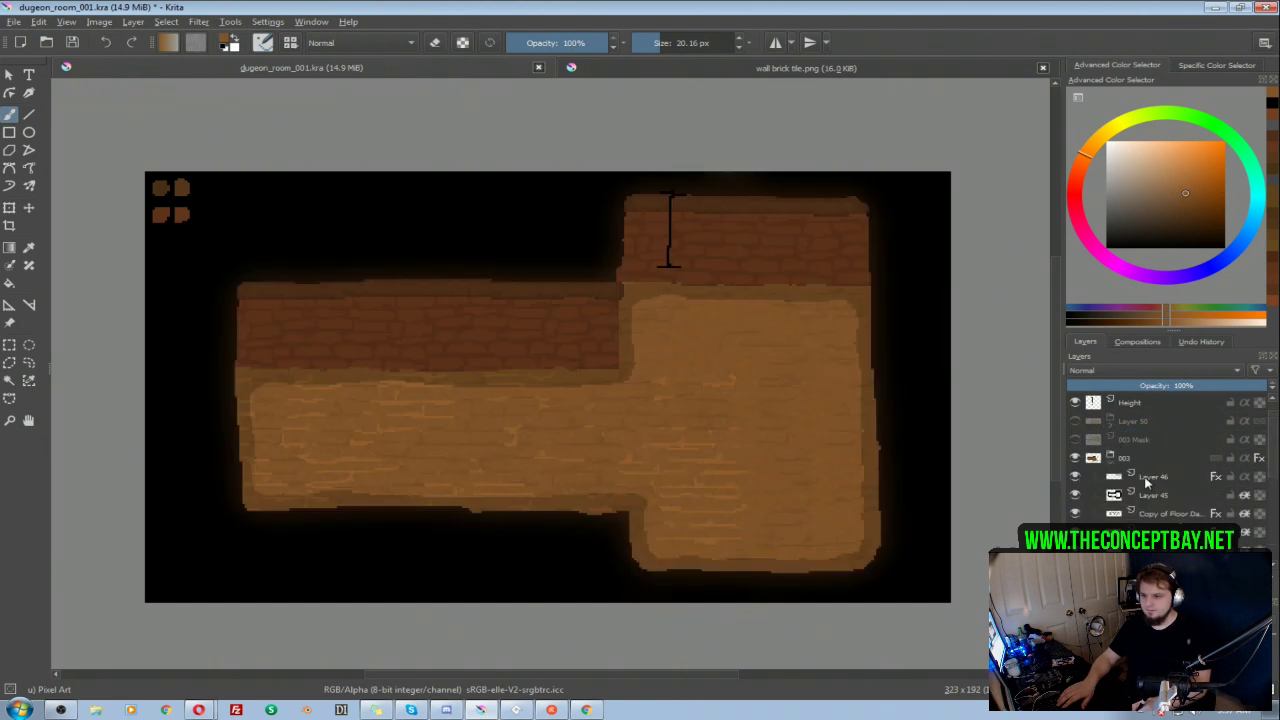
{"action": "left_click", "coordinate": [1153, 476]}
{"action": "left_click", "coordinate": [1130, 479], "text": "alt"}
{"action": "left_click", "coordinate": [782, 204], "text": "ctrl"}
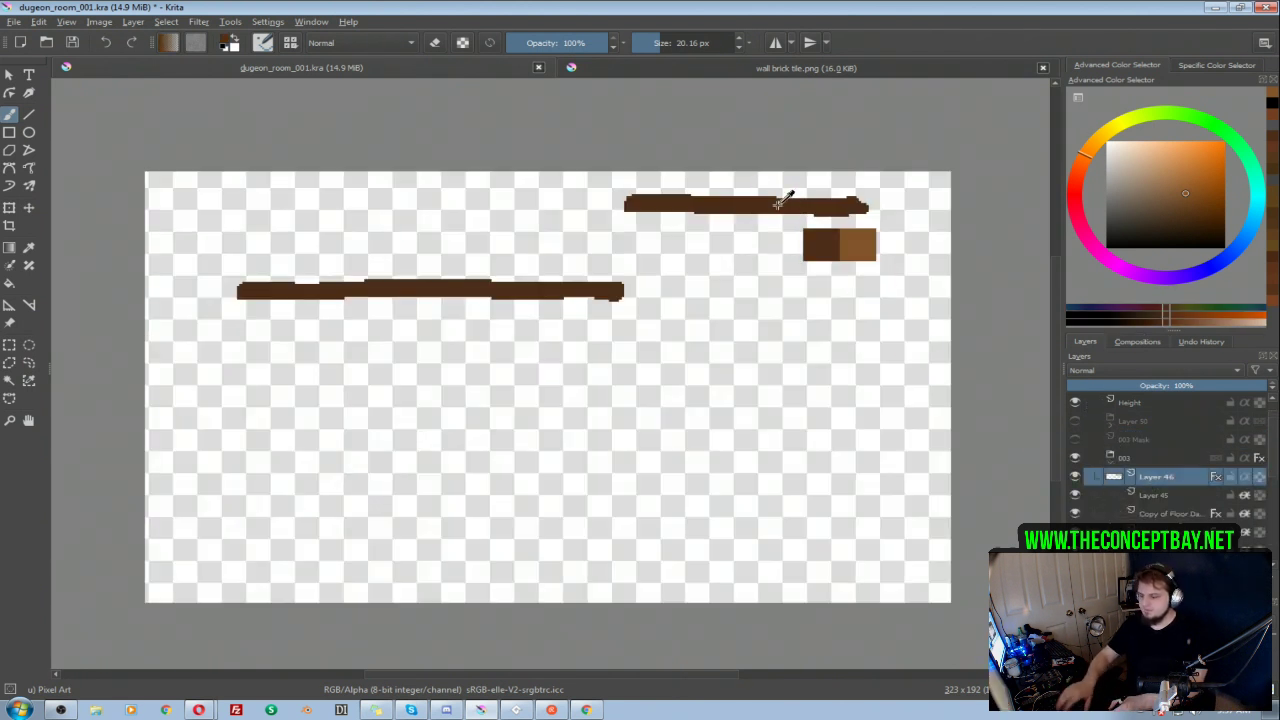
{"action": "left_click", "coordinate": [1116, 481], "text": "alt"}
Step: Collapse and hide the 003 group, and show the Layer 50 group expanded
{"action": "left_click", "coordinate": [1110, 458]}
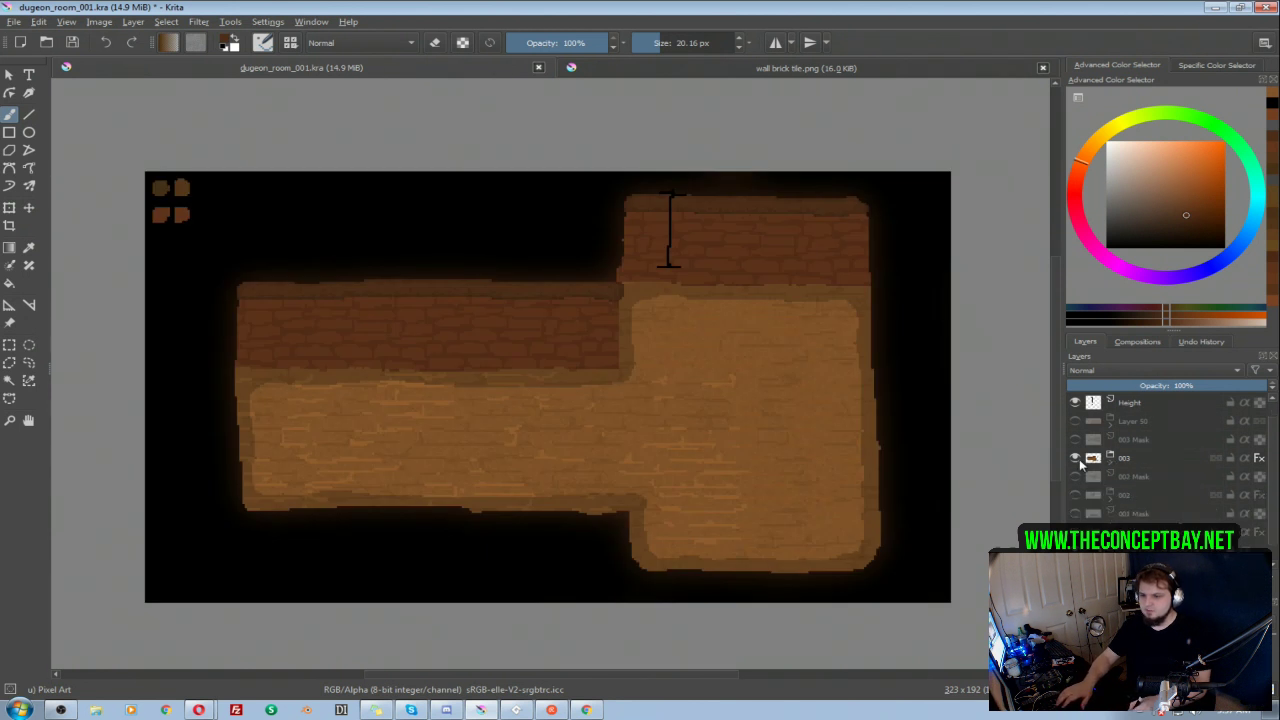
{"action": "left_click", "coordinate": [1075, 458]}
{"action": "left_click", "coordinate": [1075, 439]}
{"action": "left_click", "coordinate": [1075, 439]}
{"action": "left_click", "coordinate": [1075, 421]}
{"action": "left_click", "coordinate": [1109, 424]}
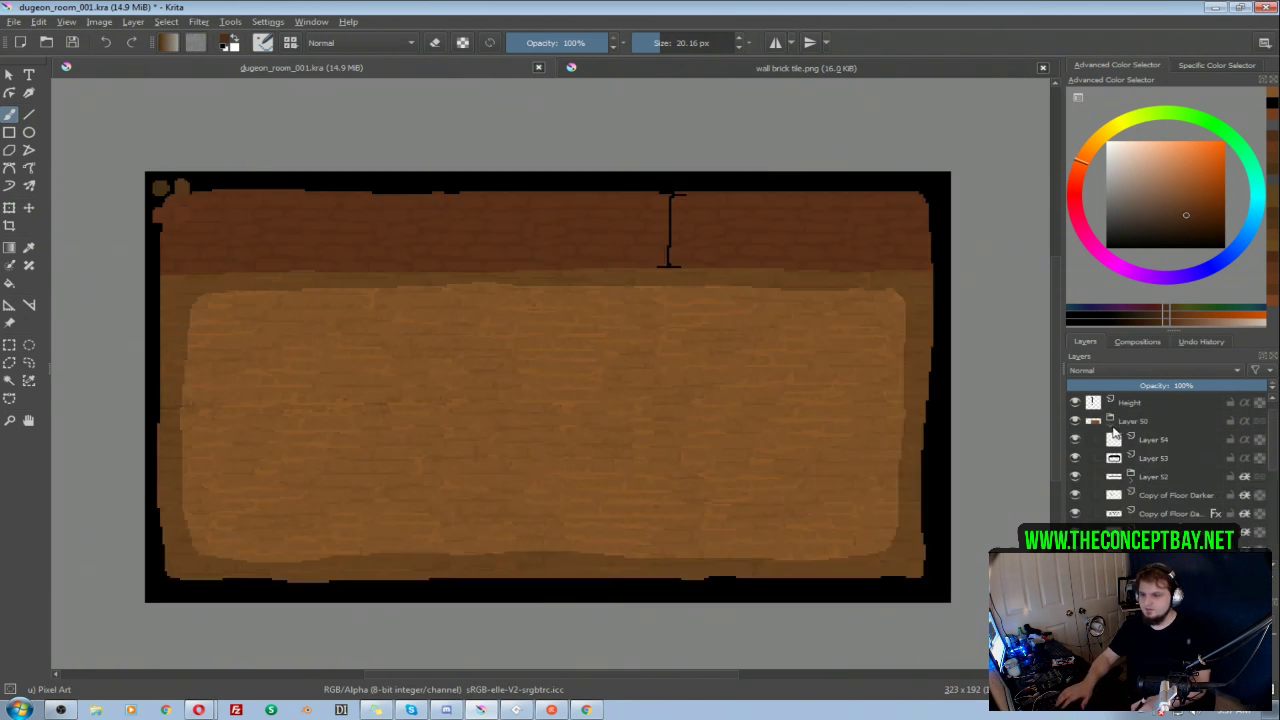
Step: On Layer 54, paint a dark brown ledge strip along the upper edge of the brick wall with a smaller brush
{"action": "left_click", "coordinate": [1155, 439]}
{"action": "key", "text": "bracketleft"}
{"action": "key", "text": "bracketleft"}
{"action": "key", "text": "bracketleft"}
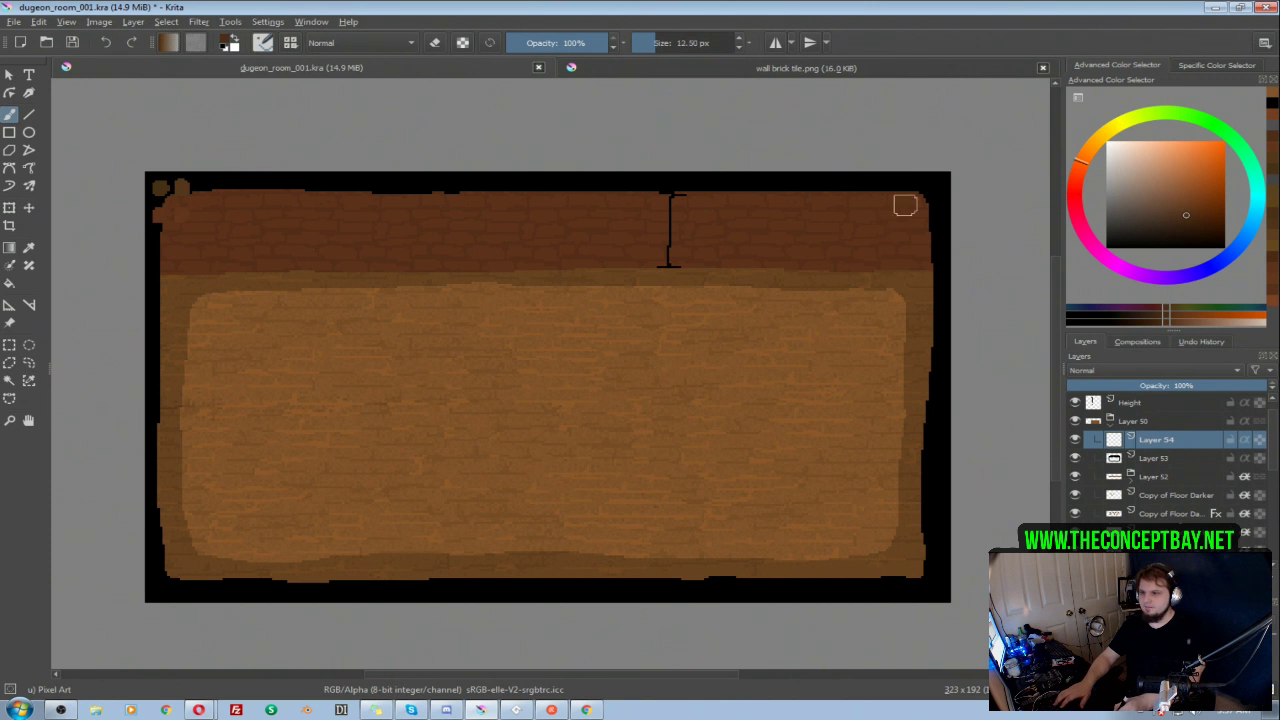
{"action": "left_click_drag", "start_coordinate": [916, 188], "coordinate": [249, 189]}
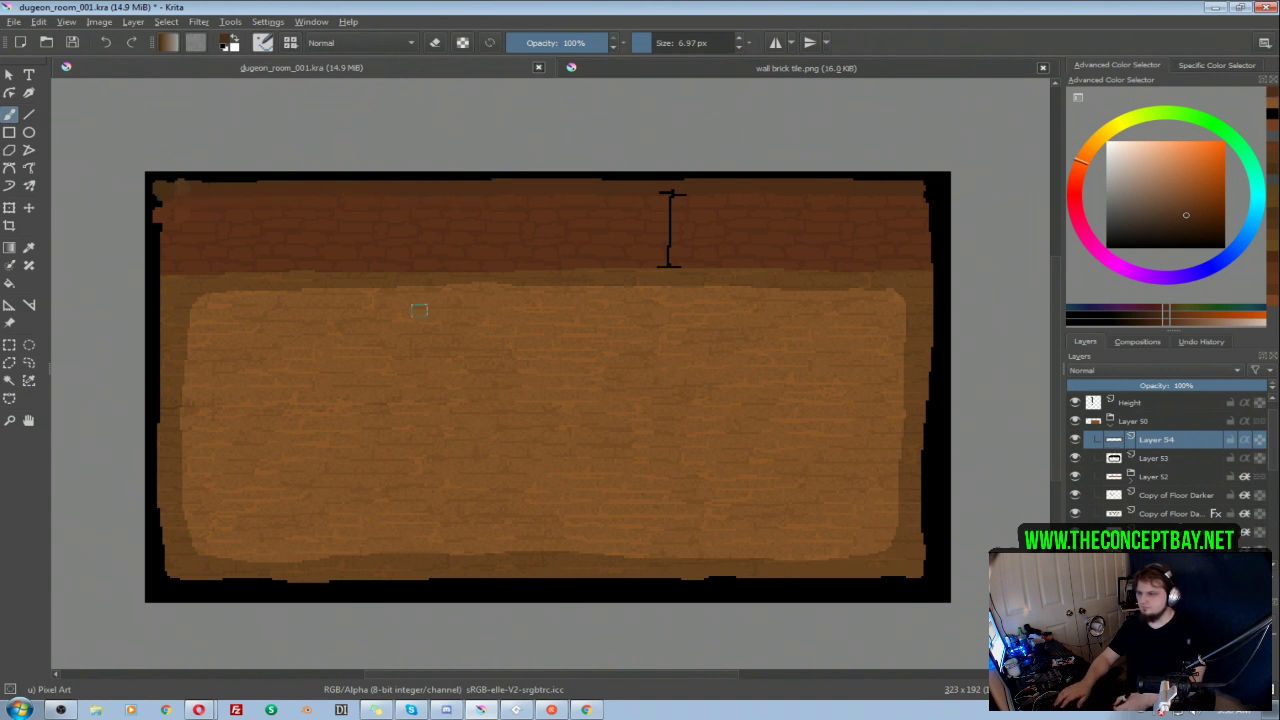
Step: Apply the saved "ledge texture noise" layer style to Layer 54 and save the document
{"action": "right_click", "coordinate": [1172, 446]}
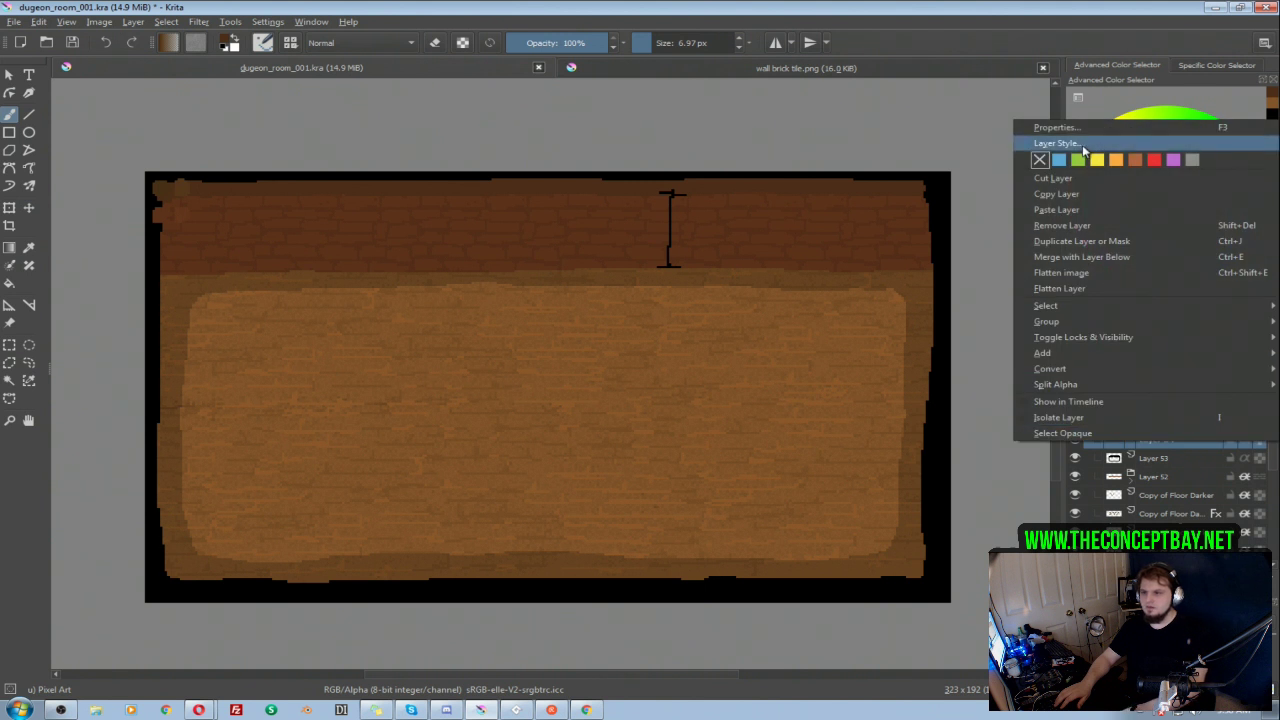
{"action": "left_click", "coordinate": [1043, 143]}
{"action": "left_click", "coordinate": [412, 140]}
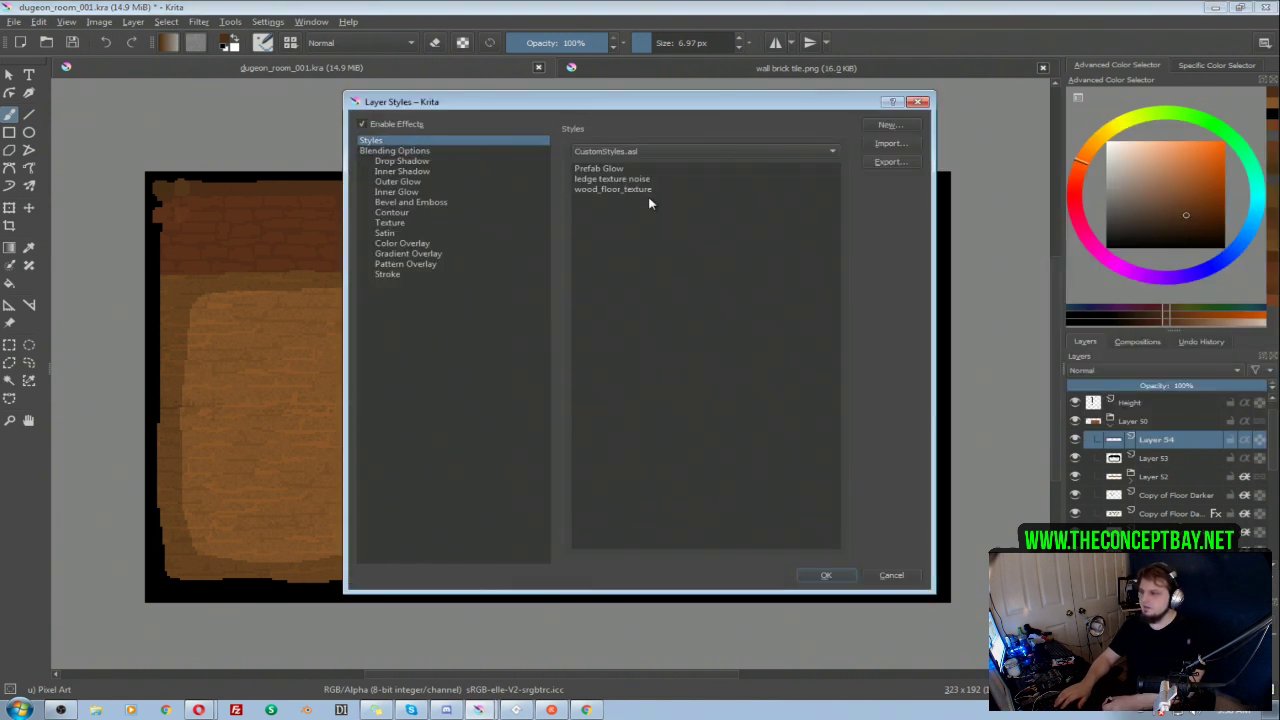
{"action": "left_click", "coordinate": [607, 180]}
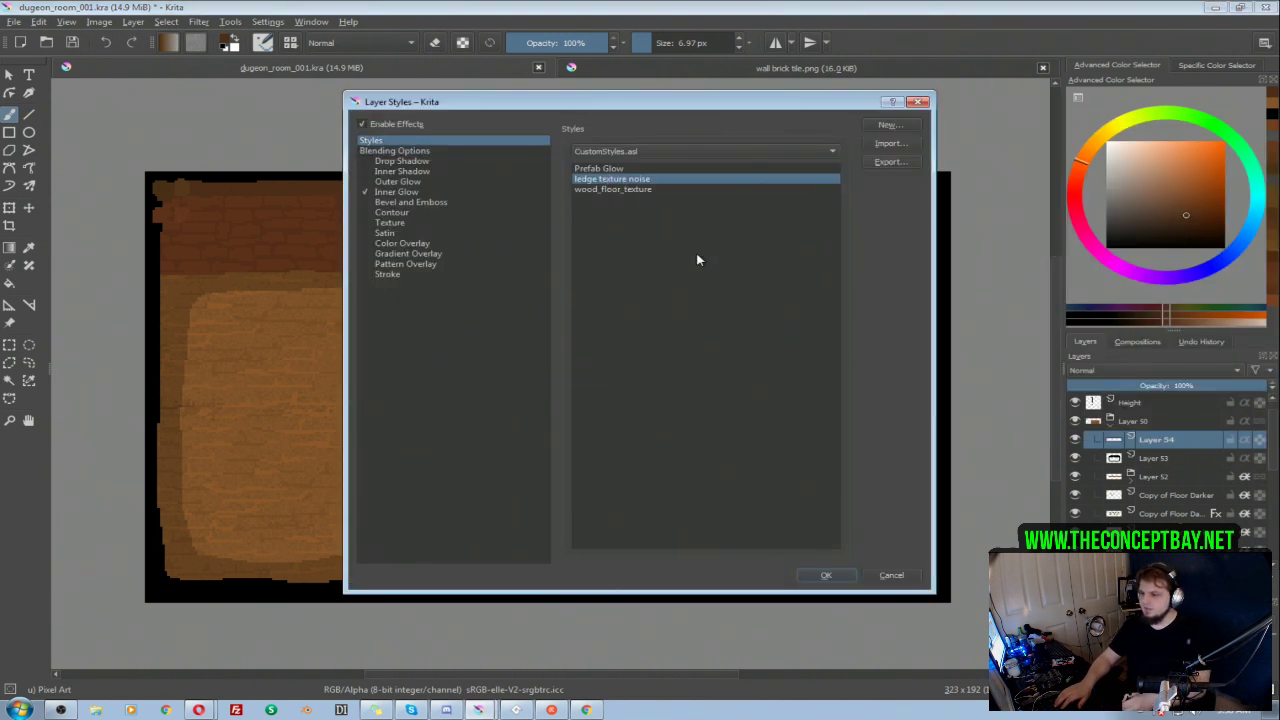
{"action": "left_click", "coordinate": [825, 578]}
{"action": "key", "text": "ctrl+s"}
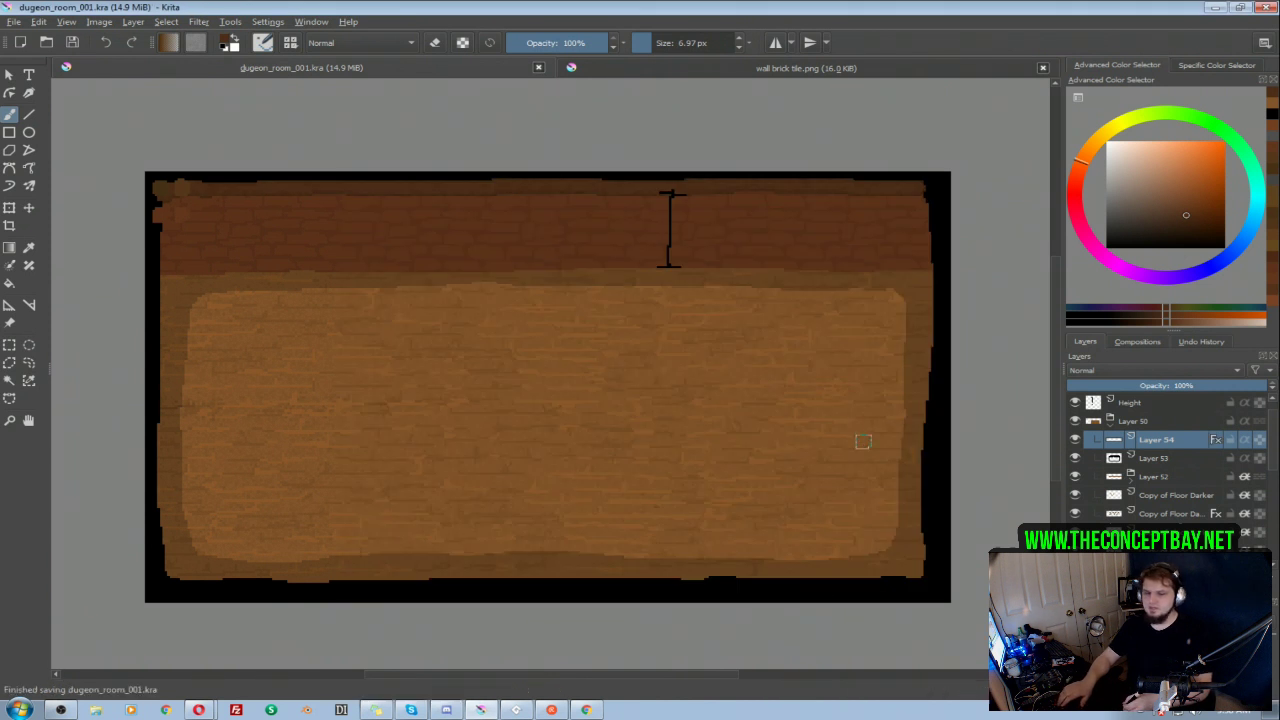
Step: Add a new paint layer directly above the Layer 50 group and rename the group as 004
{"action": "left_click_drag", "start_coordinate": [865, 435], "coordinate": [869, 441]}
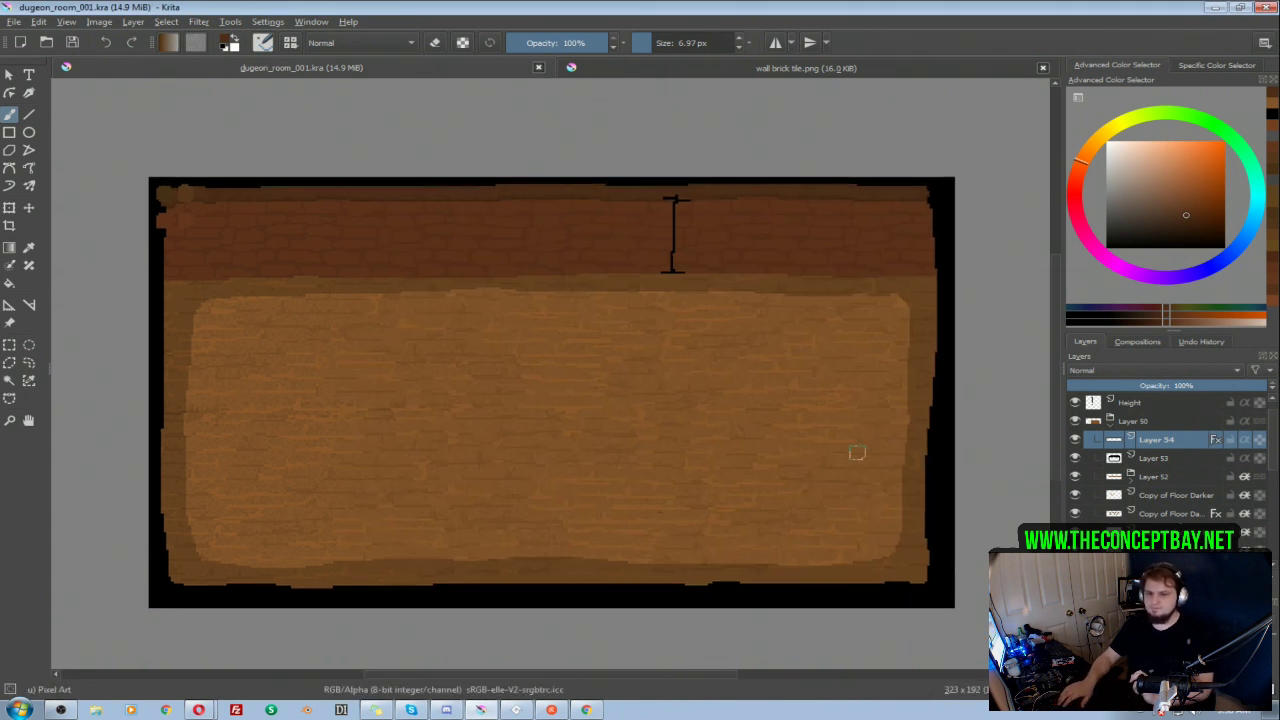
{"action": "left_click_drag", "start_coordinate": [805, 377], "coordinate": [814, 380]}
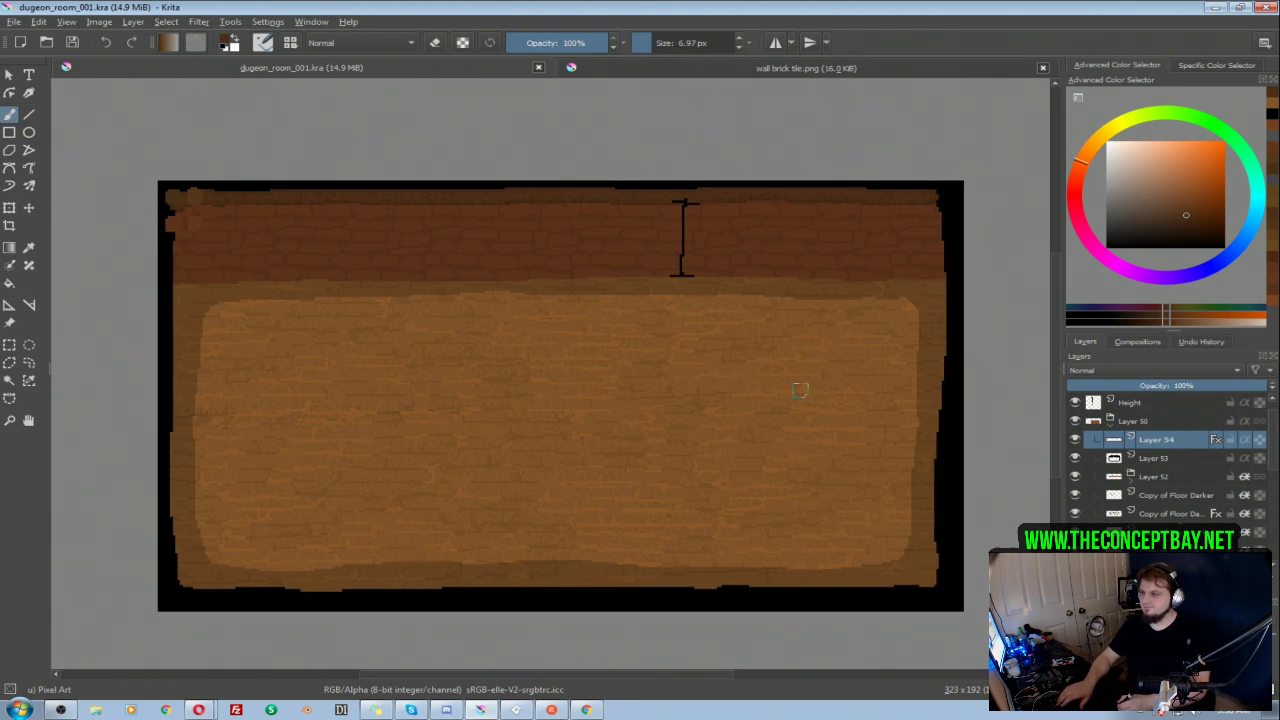
{"action": "left_click", "coordinate": [1127, 423]}
{"action": "left_click", "coordinate": [1138, 406]}
{"action": "key", "text": "Insert"}
{"action": "left_click_drag", "start_coordinate": [1140, 409], "coordinate": [1142, 435]}
{"action": "double_click", "coordinate": [1133, 457]}
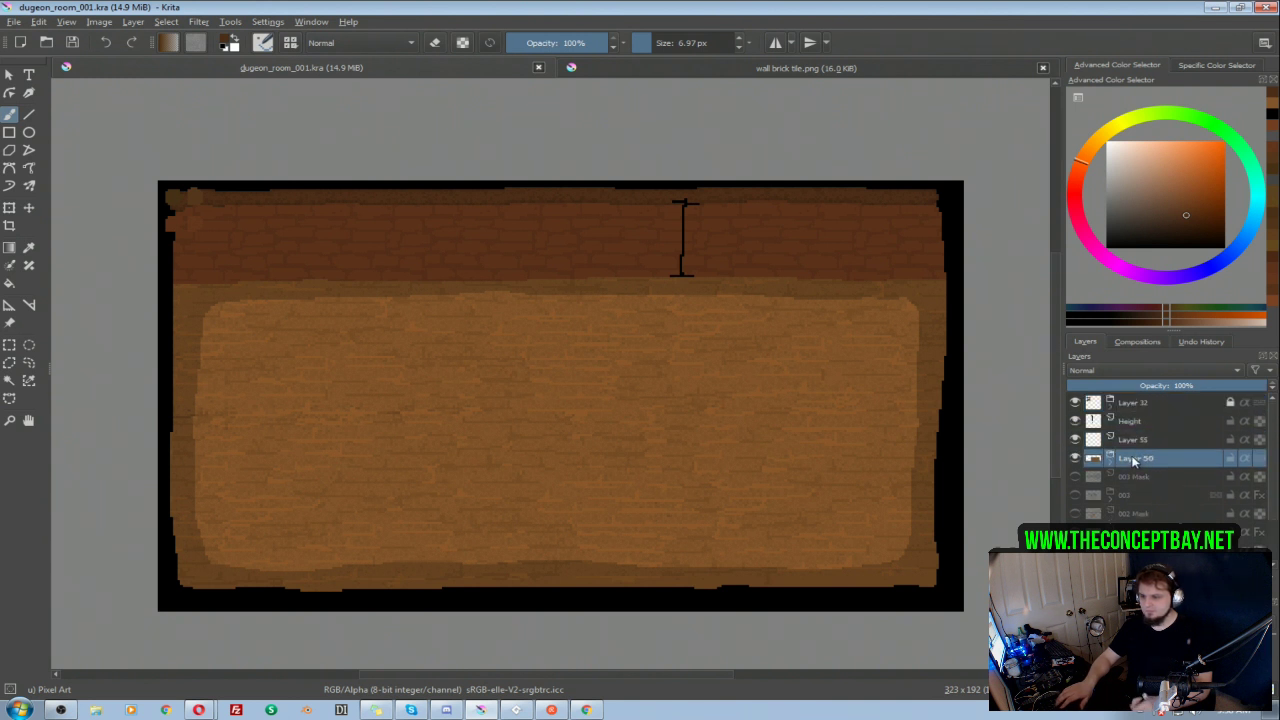
{"action": "type", "text": "004"}
{"action": "key", "text": "Return"}
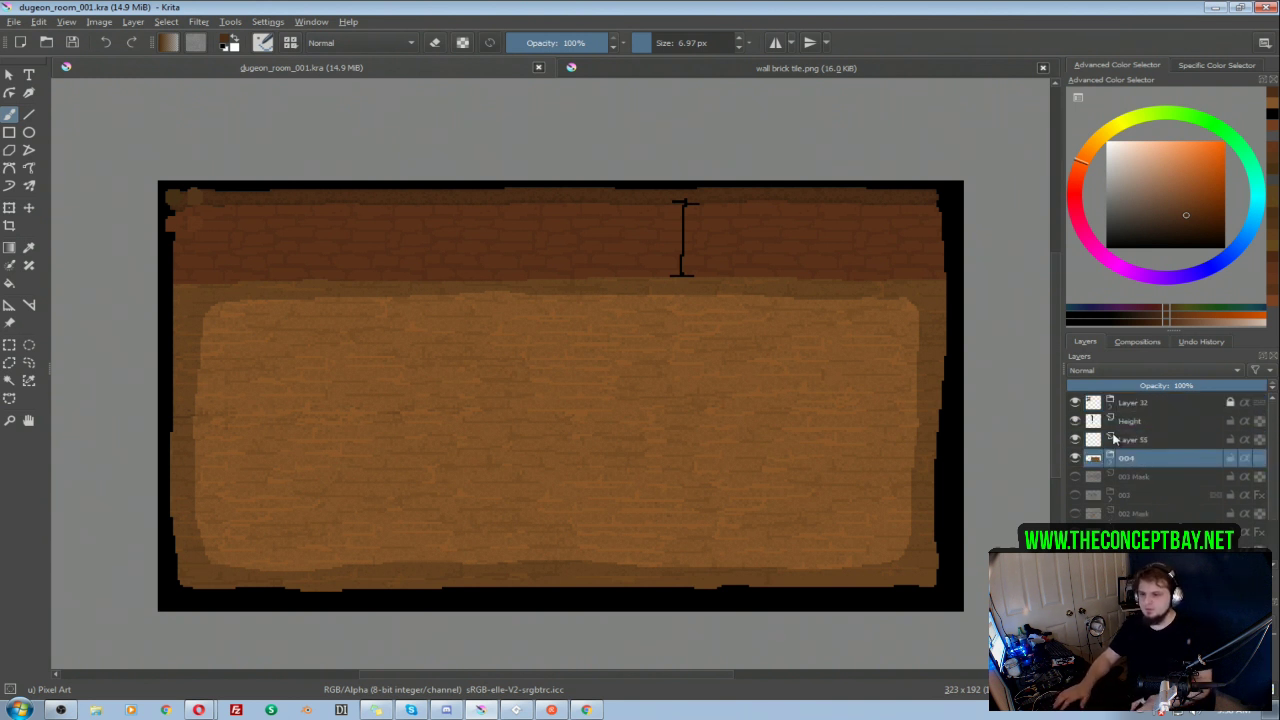
Step: Rename the new paint layer above the 004 group as "004 mask"
{"action": "double_click", "coordinate": [1145, 440]}
{"action": "type", "text": "mas"}
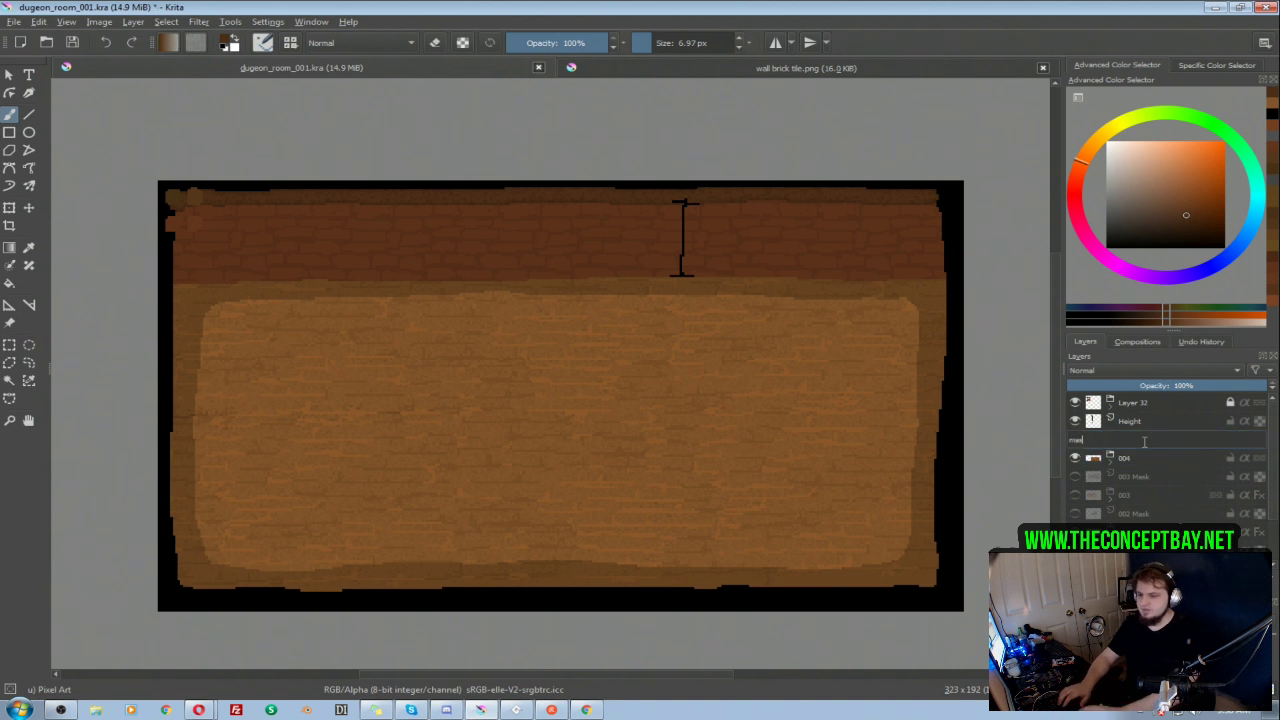
{"action": "type", "text": "004"}
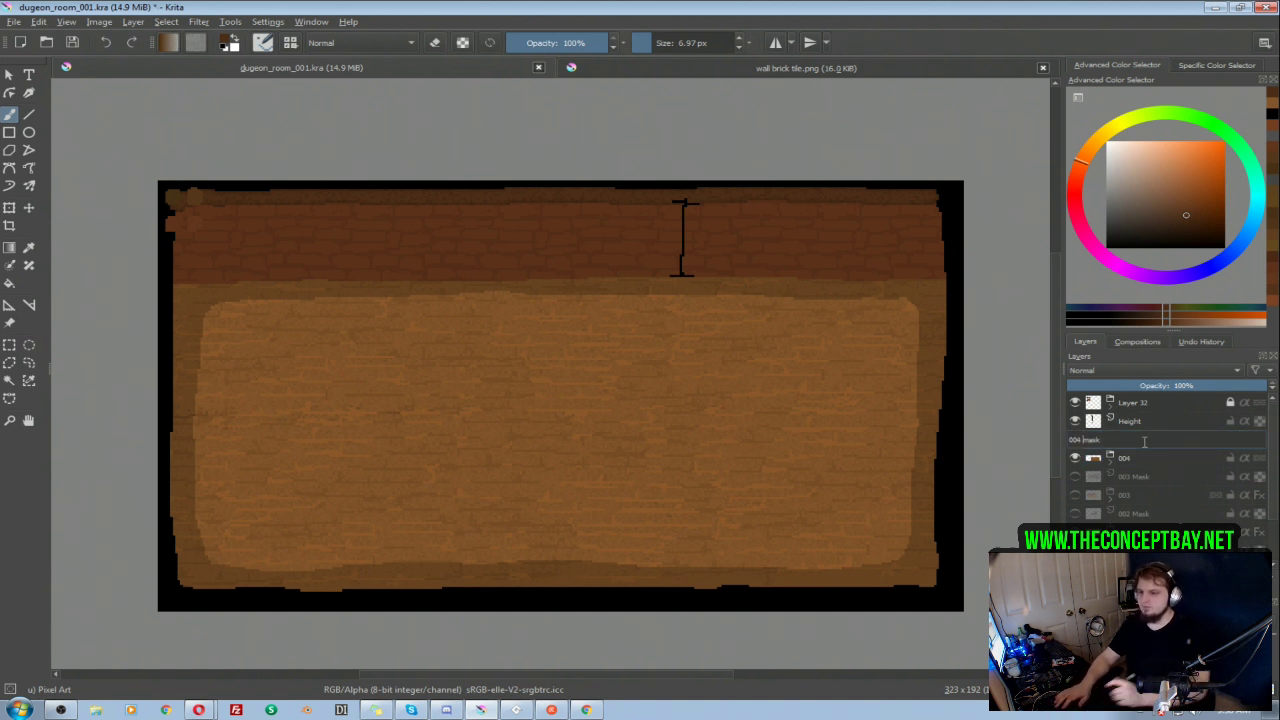
{"action": "key", "text": "Return"}
{"action": "left_click", "coordinate": [1111, 459]}
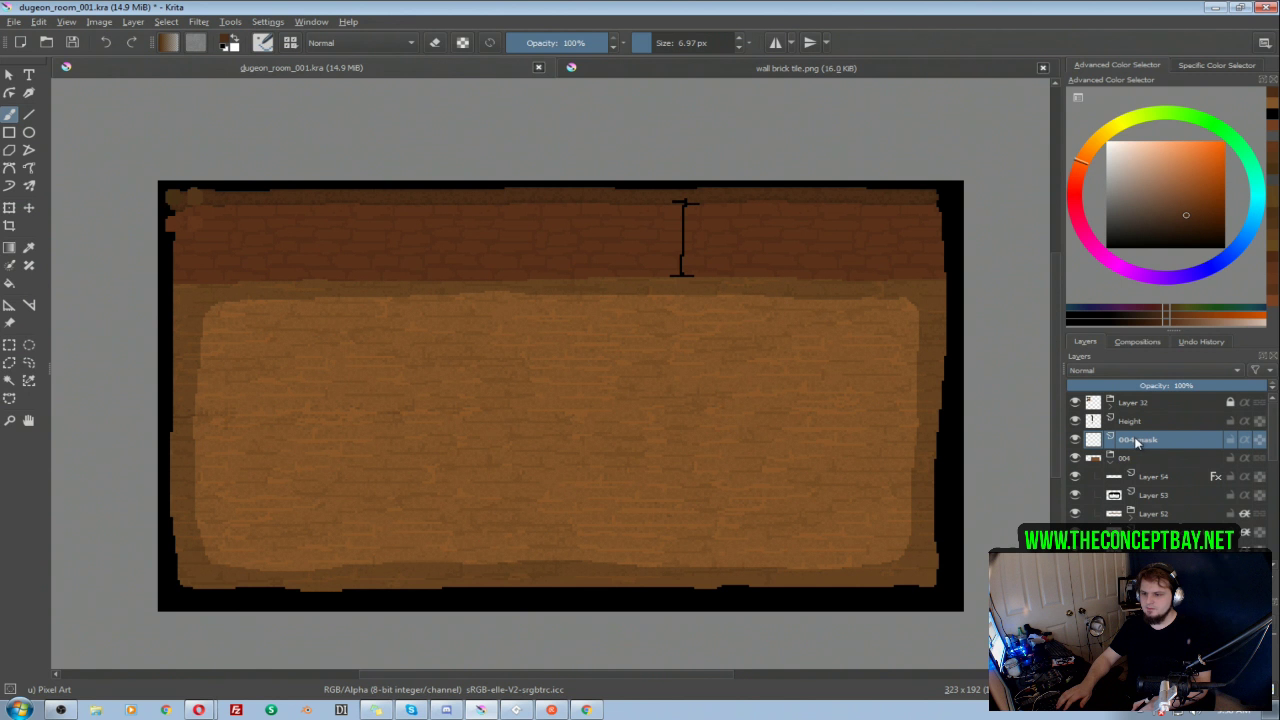
{"action": "left_click", "coordinate": [1110, 458]}
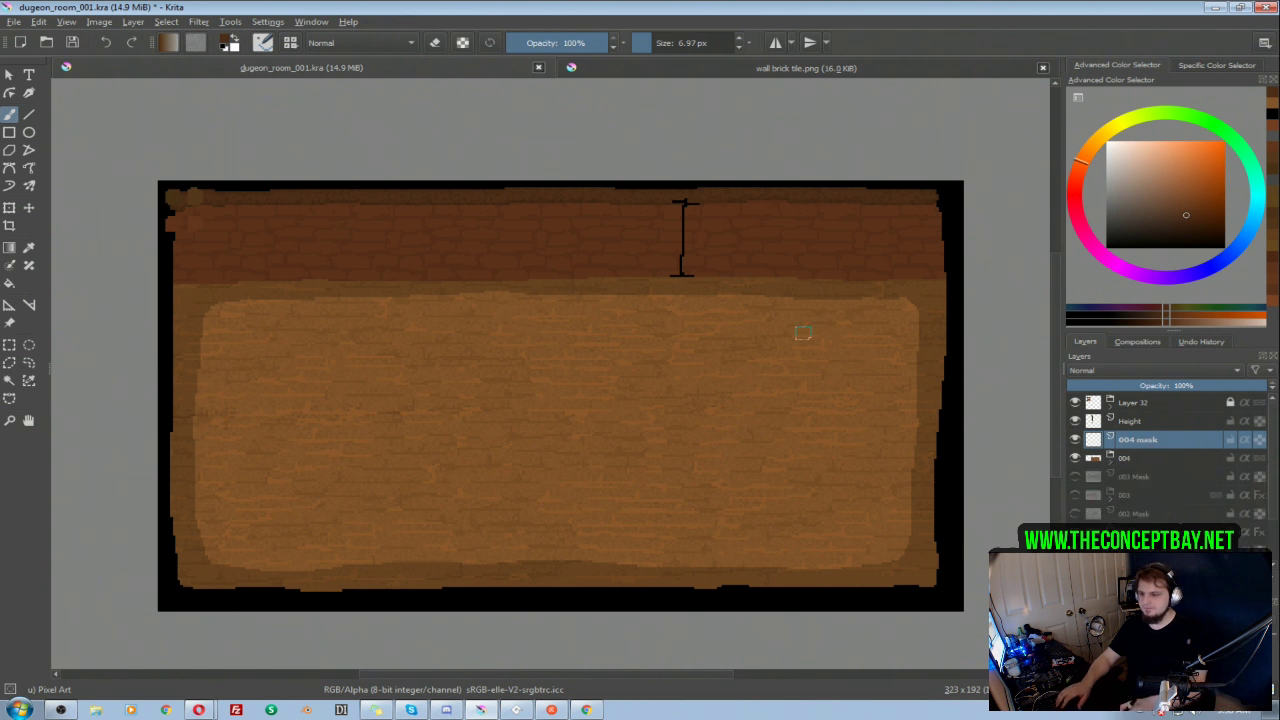
Step: On the 004 mask layer, paint a dark grey outline around the floor and clean its outer edges with the eraser
{"action": "left_click_drag", "start_coordinate": [1133, 203], "coordinate": [1105, 222]}
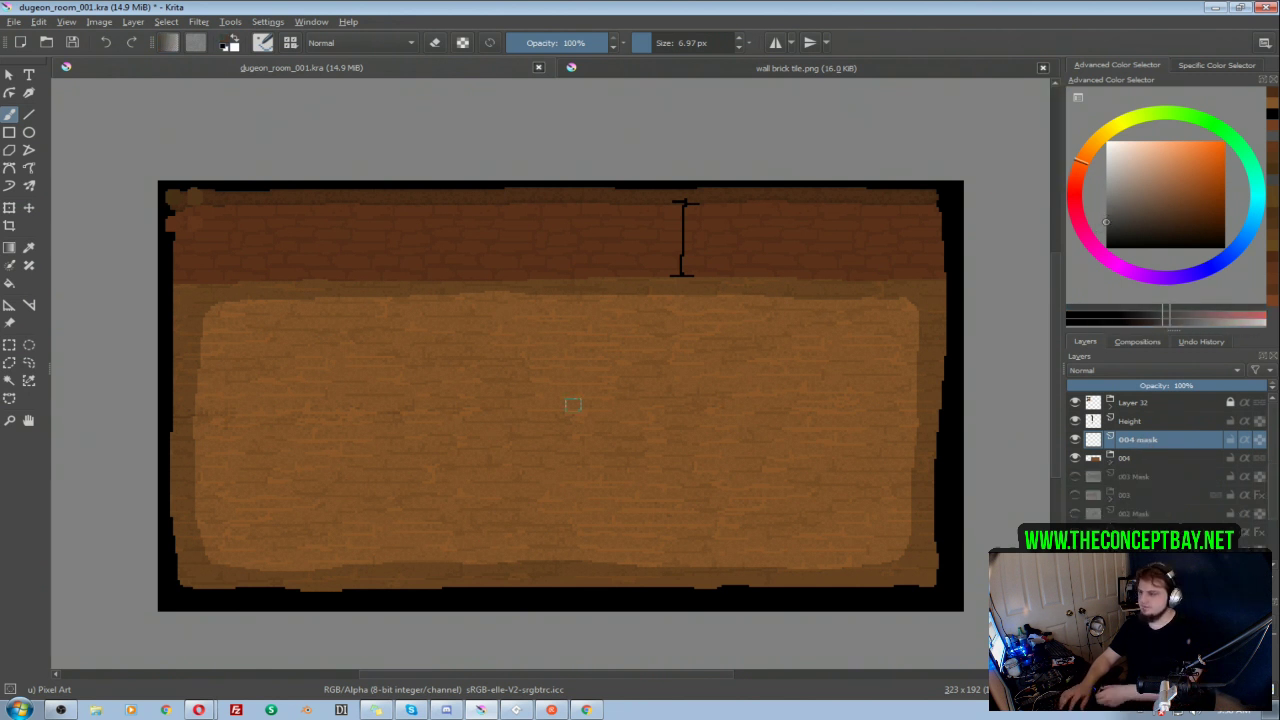
{"action": "mouse_move", "coordinate": [193, 298]}
{"action": "left_mouse_down"}
{"action": "mouse_move", "coordinate": [189, 332]}
{"action": "mouse_move", "coordinate": [189, 304]}
{"action": "mouse_move", "coordinate": [190, 464]}
{"action": "left_mouse_up"}
{"action": "left_click_drag", "start_coordinate": [189, 414], "coordinate": [186, 537]}
{"action": "key", "text": "e"}
{"action": "key", "text": "e"}
{"action": "mouse_move", "coordinate": [185, 512]}
{"action": "left_mouse_down"}
{"action": "mouse_move", "coordinate": [206, 574]}
{"action": "mouse_move", "coordinate": [915, 562]}
{"action": "mouse_move", "coordinate": [928, 297]}
{"action": "mouse_move", "coordinate": [185, 295]}
{"action": "mouse_move", "coordinate": [417, 272]}
{"action": "mouse_move", "coordinate": [769, 275]}
{"action": "left_mouse_up"}
{"action": "key", "text": "e"}
{"action": "key", "text": "e"}
{"action": "key", "text": "e"}
{"action": "left_click_drag", "start_coordinate": [953, 377], "coordinate": [946, 522]}
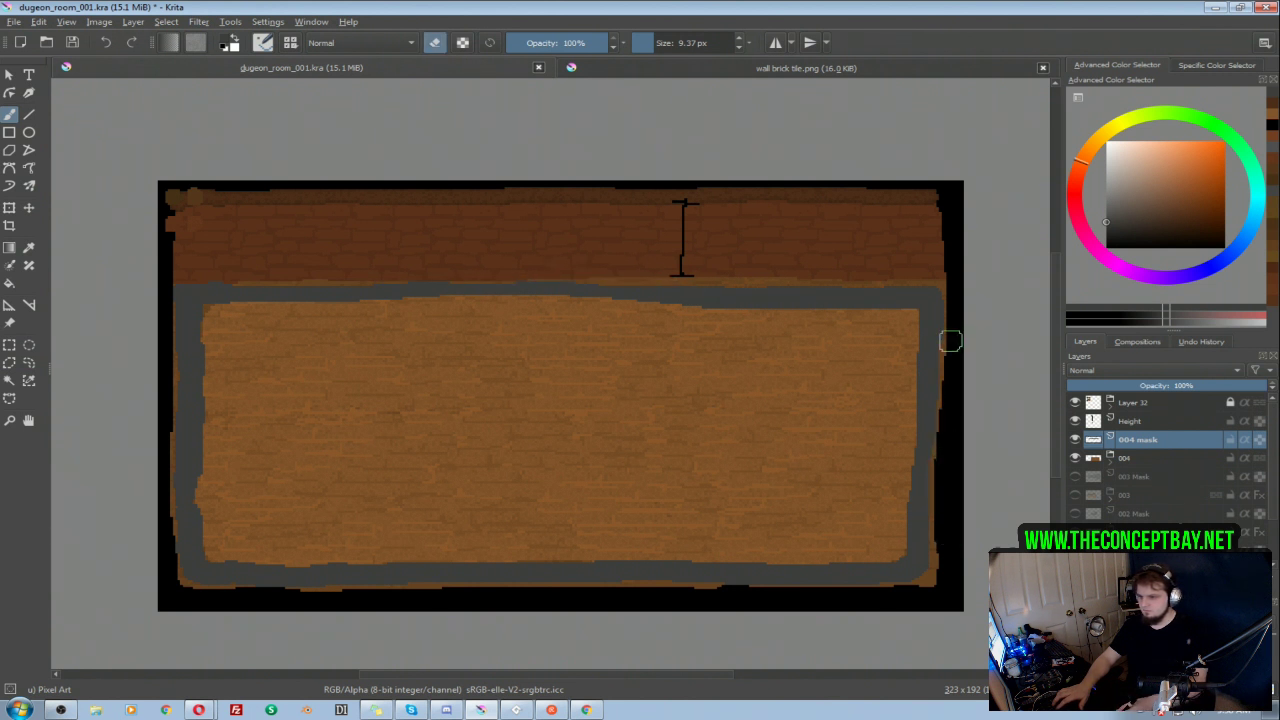
Step: Select the area inside the grey outline, fill it with dark grey brush strokes and clear the selection
{"action": "key", "text": "w"}
{"action": "left_click", "coordinate": [810, 437]}
{"action": "key", "text": "b"}
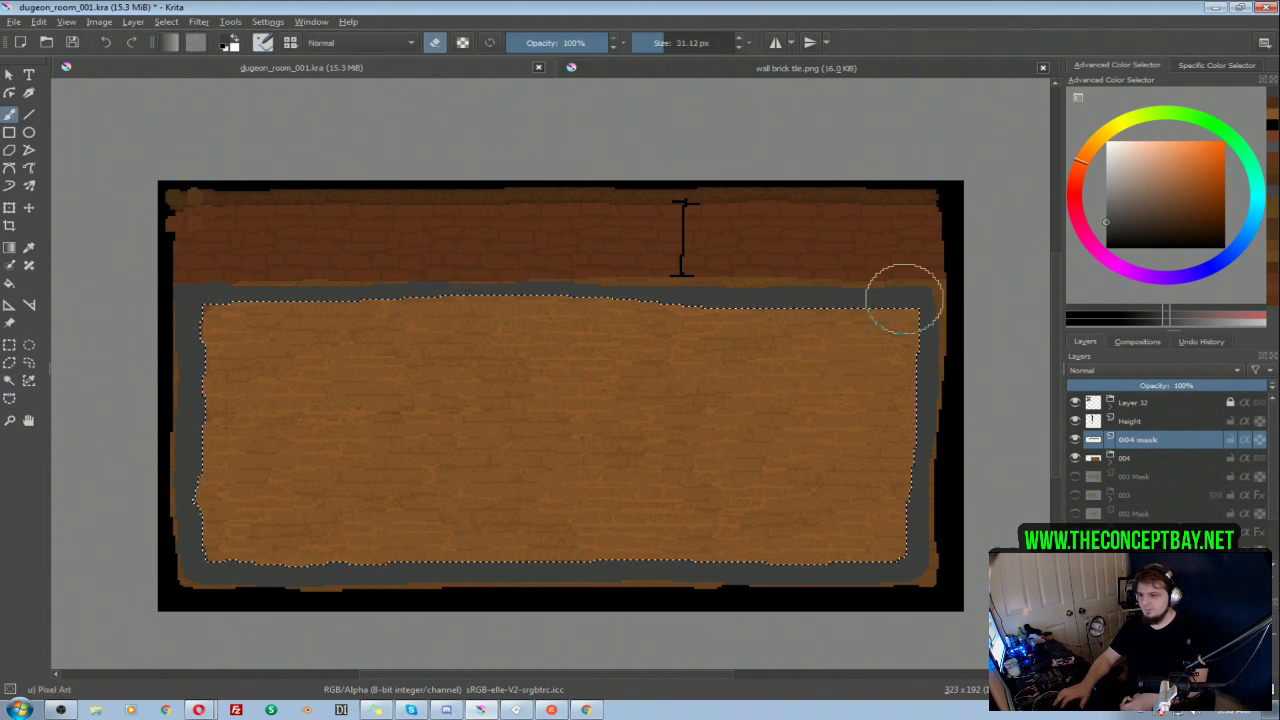
{"action": "mouse_move", "coordinate": [857, 386]}
{"action": "left_mouse_down"}
{"action": "mouse_move", "coordinate": [866, 537]}
{"action": "mouse_move", "coordinate": [875, 273]}
{"action": "mouse_move", "coordinate": [846, 463]}
{"action": "mouse_move", "coordinate": [720, 334]}
{"action": "mouse_move", "coordinate": [523, 529]}
{"action": "mouse_move", "coordinate": [450, 557]}
{"action": "mouse_move", "coordinate": [434, 337]}
{"action": "mouse_move", "coordinate": [357, 277]}
{"action": "mouse_move", "coordinate": [223, 294]}
{"action": "mouse_move", "coordinate": [244, 304]}
{"action": "left_mouse_up"}
{"action": "key", "text": "ctrl+shift+a"}
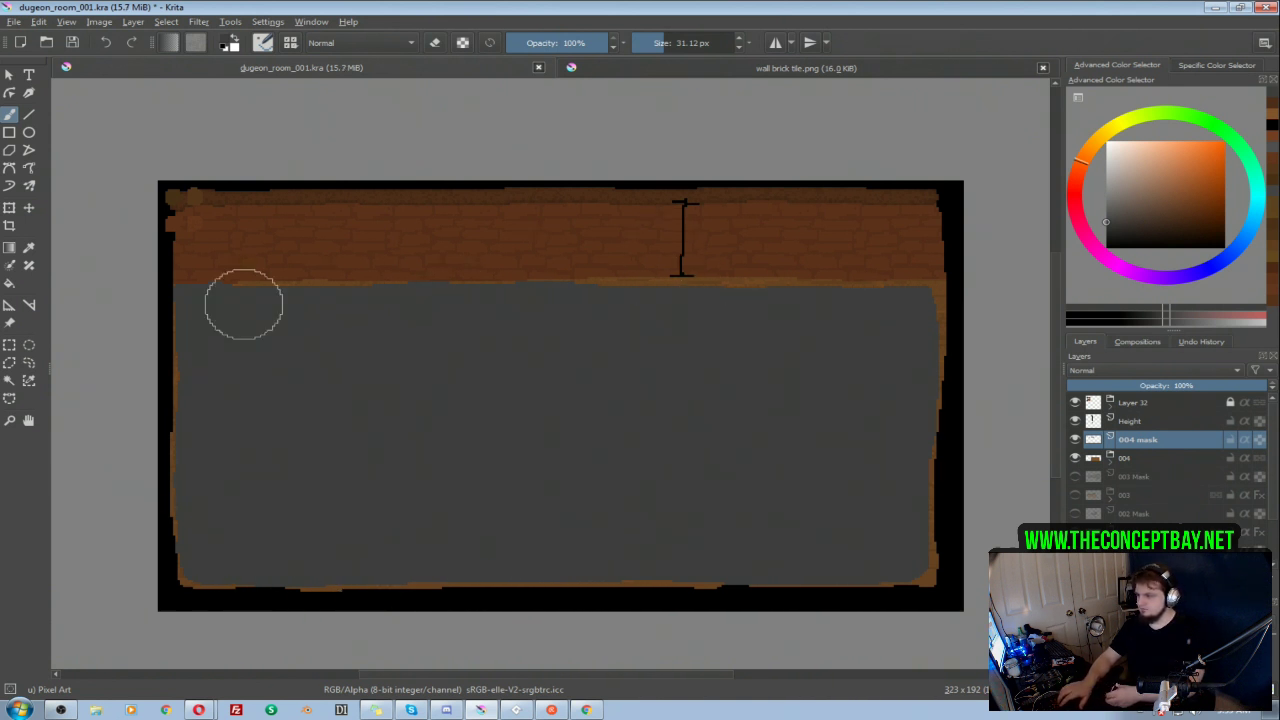
Step: Duplicate the 004 group, place the copy above the 004 mask layer, and hide the original group and the mask
{"action": "left_click", "coordinate": [1112, 463]}
{"action": "left_click", "coordinate": [1110, 461]}
{"action": "left_click", "coordinate": [1132, 457], "text": "ctrl"}
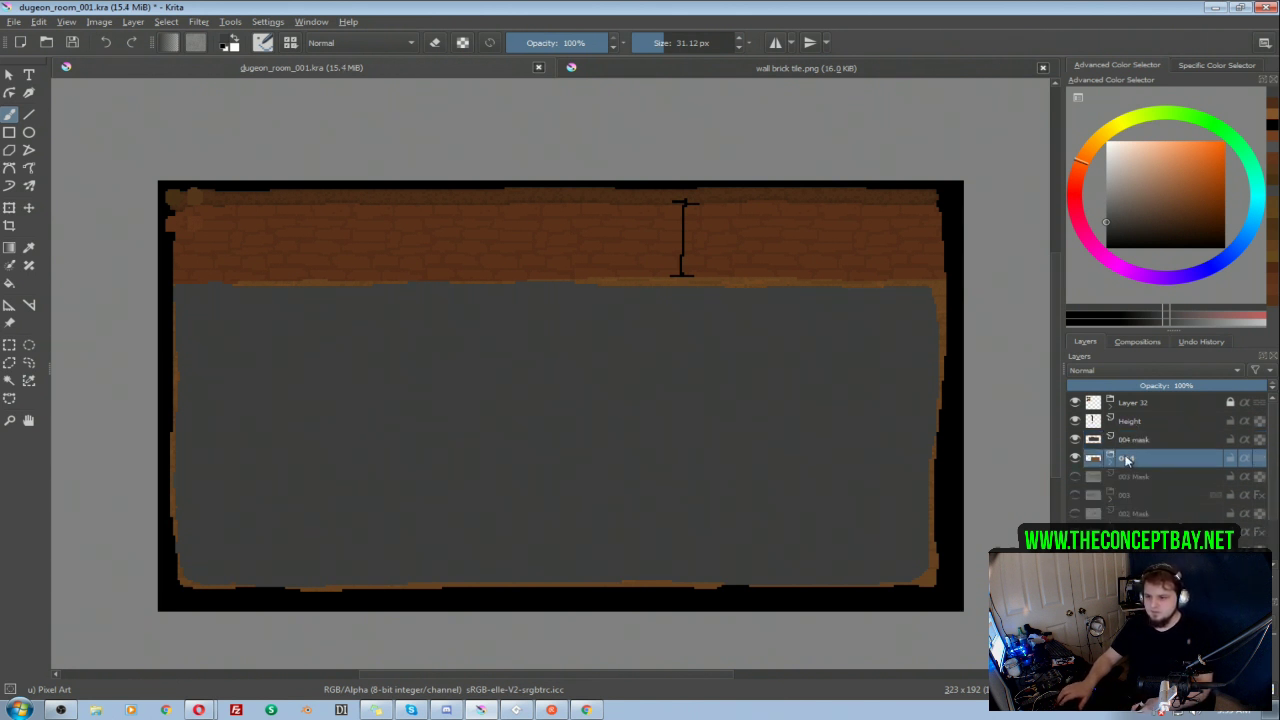
{"action": "left_click", "coordinate": [1128, 461]}
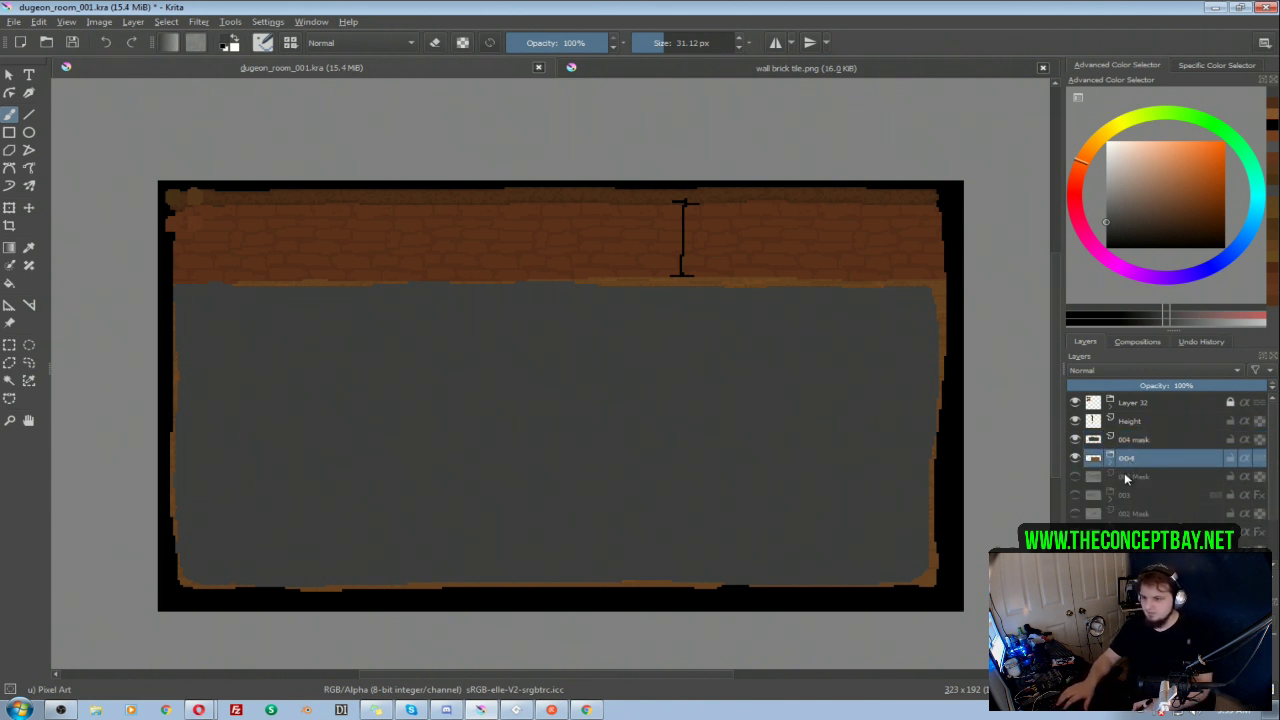
{"action": "key", "text": "ctrl+j"}
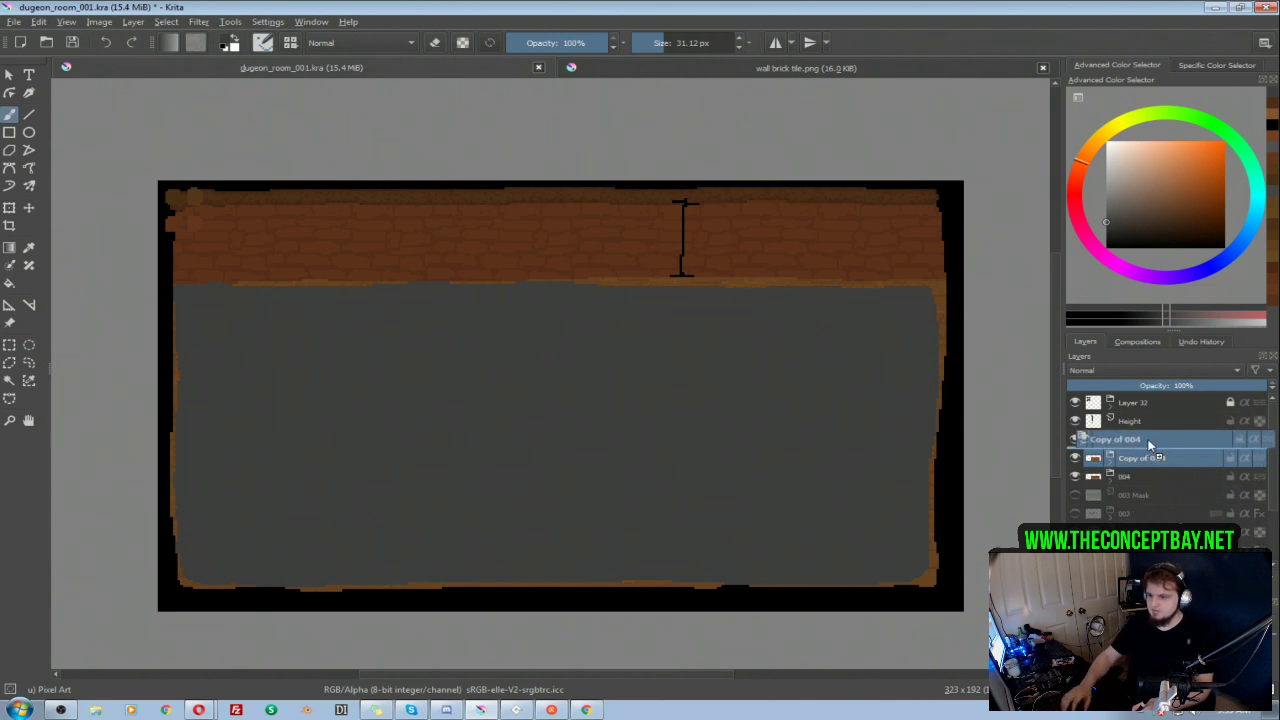
{"action": "left_click", "coordinate": [1075, 476]}
{"action": "left_click", "coordinate": [1108, 459]}
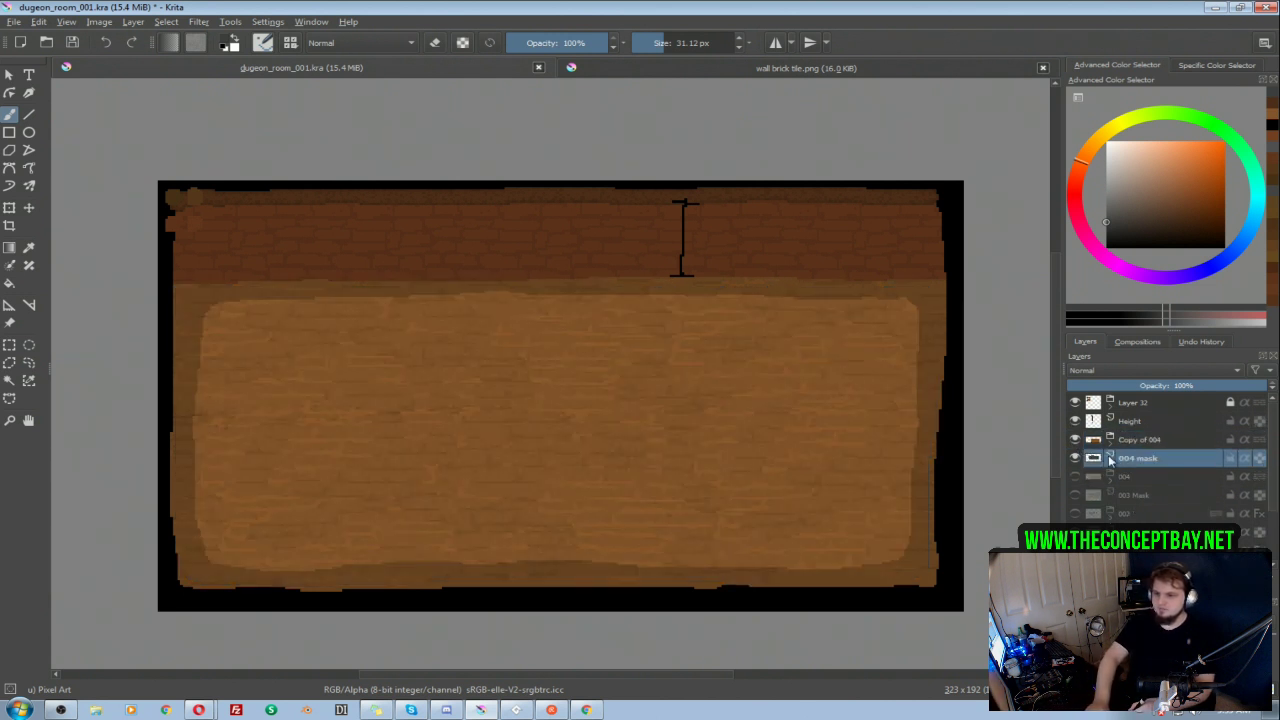
Step: Expand the Copy of 004 group and activate its Layer 49 with the brush in eraser mode
{"action": "left_click", "coordinate": [1113, 448]}
{"action": "left_click_drag", "start_coordinate": [1270, 450], "coordinate": [1265, 507]}
{"action": "left_click", "coordinate": [1170, 498]}
{"action": "key", "text": "e"}
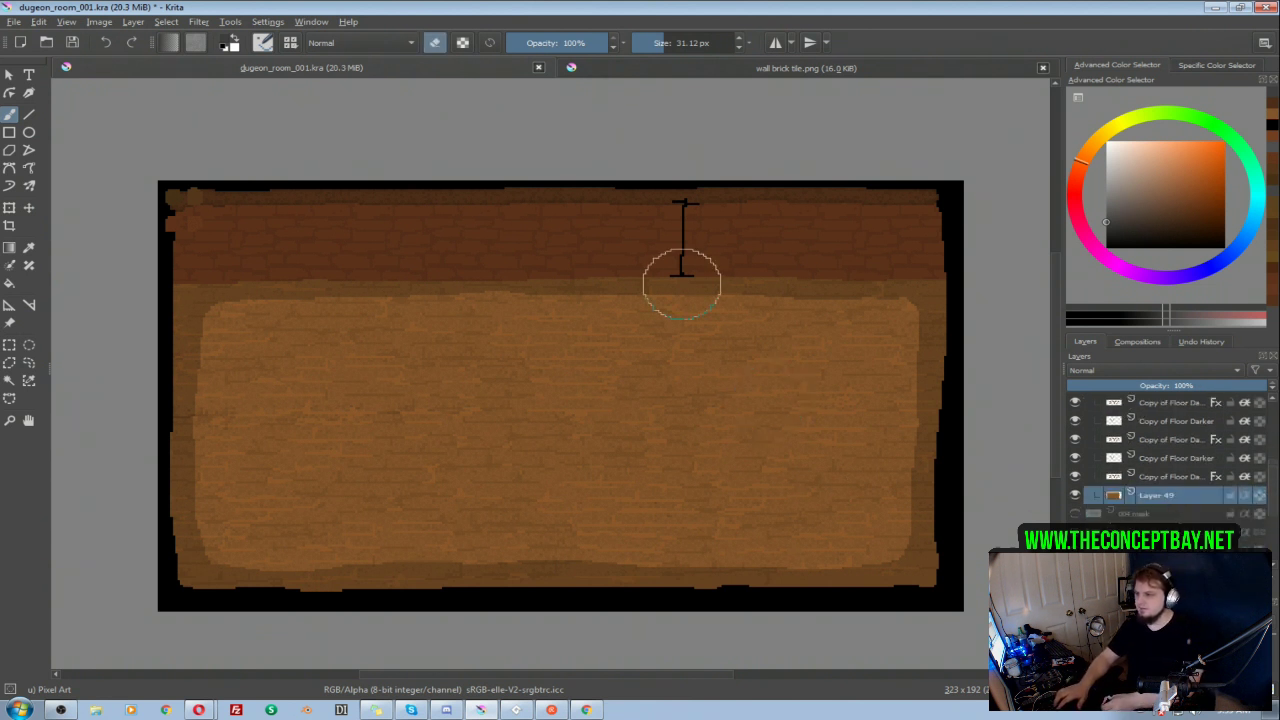
Step: Try erasing a vertical strip through the middle of the room on Layer 49, and undo the trial strokes
{"action": "left_click", "coordinate": [633, 188]}
{"action": "mouse_move", "coordinate": [633, 188]}
{"action": "left_mouse_down"}
{"action": "mouse_move", "coordinate": [640, 434]}
{"action": "mouse_move", "coordinate": [580, 611]}
{"action": "mouse_move", "coordinate": [584, 636]}
{"action": "left_mouse_up"}
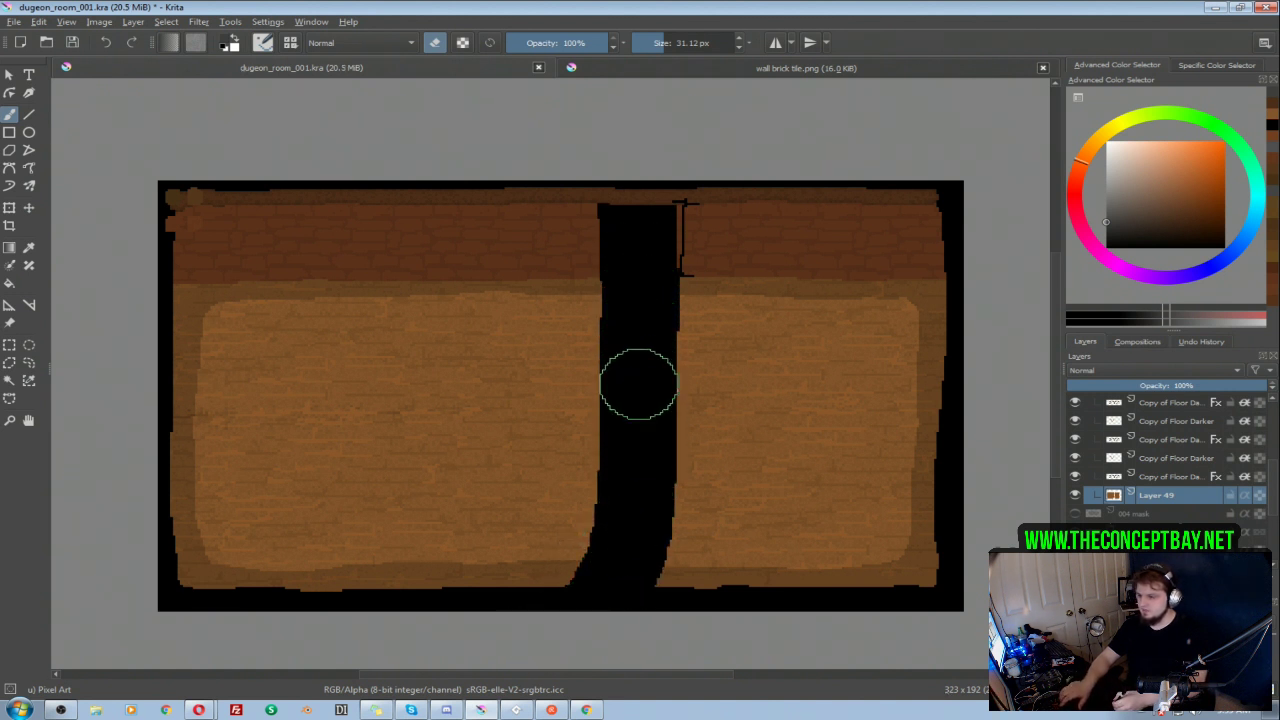
{"action": "key", "text": "ctrl+z"}
{"action": "key", "text": "ctrl+z"}
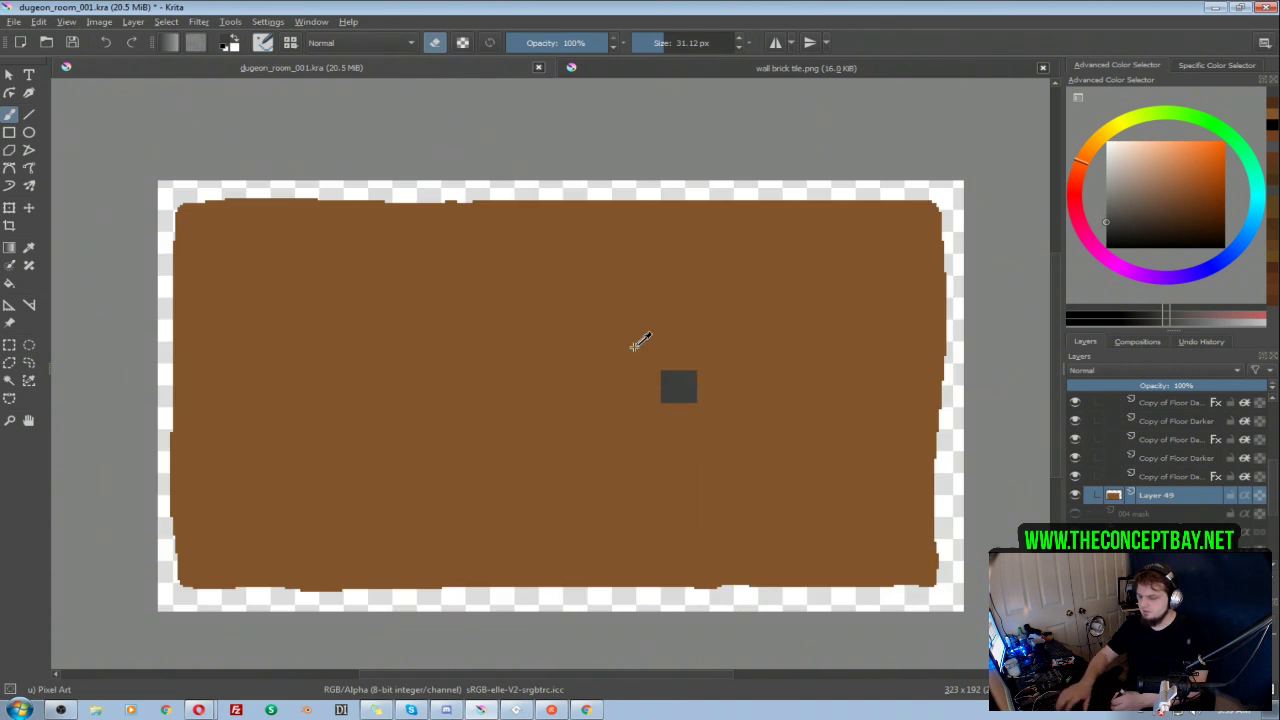
{"action": "left_click", "coordinate": [634, 347], "text": "ctrl"}
{"action": "key", "text": "i"}
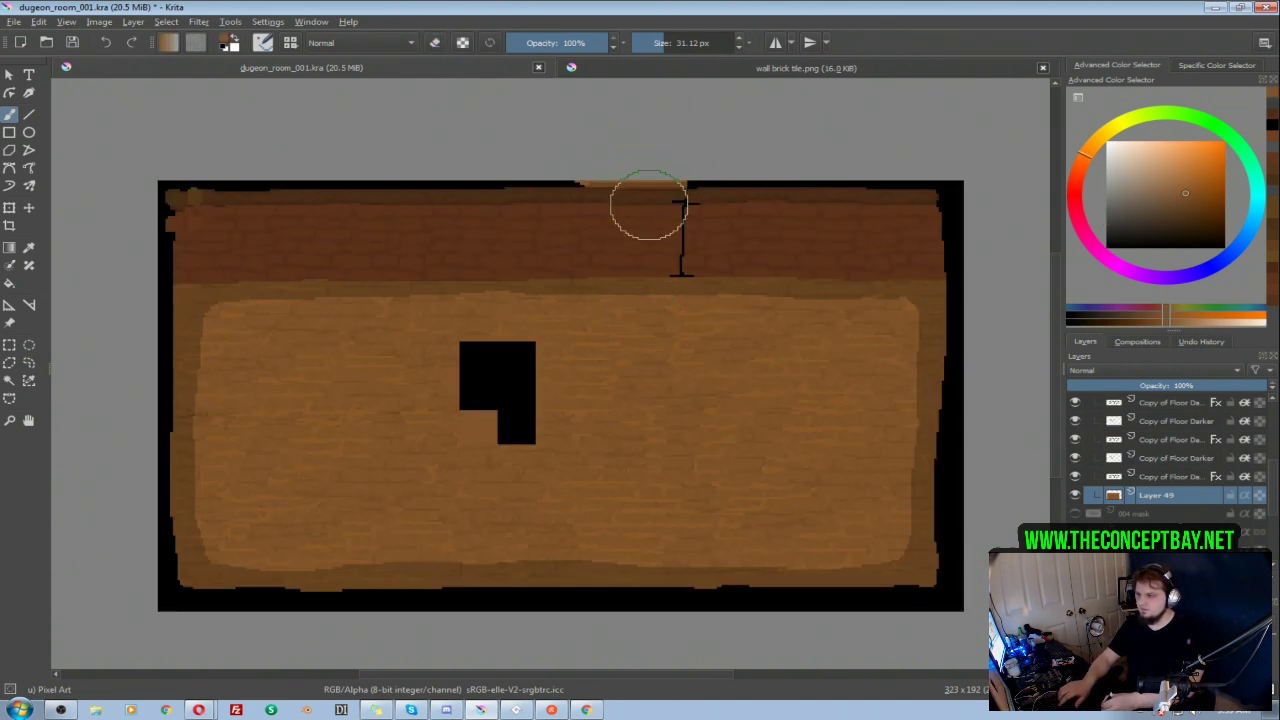
{"action": "key", "text": "e"}
{"action": "key", "text": "ctrl+z"}
Step: Erase the right half of the room's base shape on Layer 49 with large eraser strokes, and check it by toggling the layer's visibility
{"action": "mouse_move", "coordinate": [631, 182]}
{"action": "left_mouse_down", "text": "shift"}
{"action": "mouse_move", "coordinate": [576, 179]}
{"action": "mouse_move", "coordinate": [615, 226]}
{"action": "left_mouse_up", "text": "shift"}
{"action": "mouse_move", "coordinate": [618, 362]}
{"action": "left_mouse_down"}
{"action": "mouse_move", "coordinate": [606, 594]}
{"action": "mouse_move", "coordinate": [675, 546]}
{"action": "mouse_move", "coordinate": [670, 163]}
{"action": "mouse_move", "coordinate": [753, 245]}
{"action": "mouse_move", "coordinate": [829, 205]}
{"action": "mouse_move", "coordinate": [936, 327]}
{"action": "mouse_move", "coordinate": [932, 595]}
{"action": "mouse_move", "coordinate": [819, 609]}
{"action": "mouse_move", "coordinate": [723, 506]}
{"action": "left_mouse_up"}
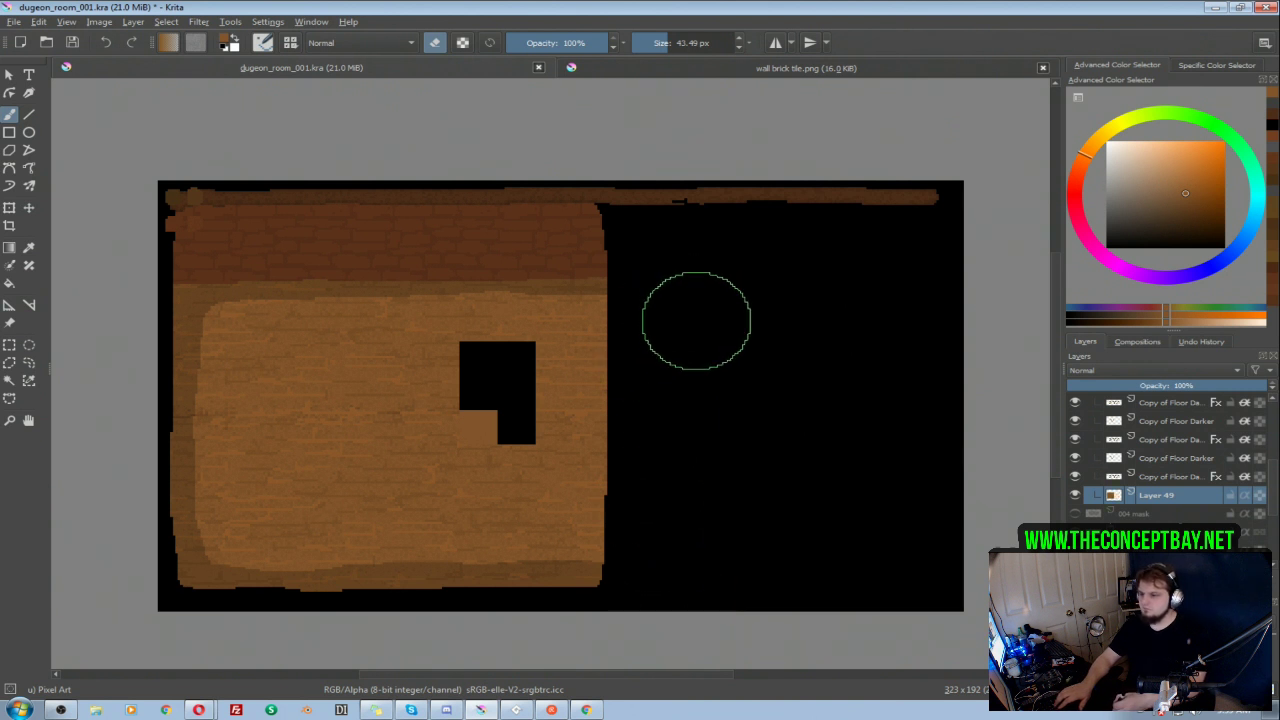
{"action": "left_click", "coordinate": [1075, 495]}
{"action": "left_click", "coordinate": [1076, 497]}
{"action": "left_click", "coordinate": [1076, 497]}
{"action": "mouse_move", "coordinate": [587, 380]}
{"action": "left_mouse_down"}
{"action": "mouse_move", "coordinate": [763, 406]}
{"action": "mouse_move", "coordinate": [751, 385]}
{"action": "mouse_move", "coordinate": [631, 364]}
{"action": "left_mouse_up"}
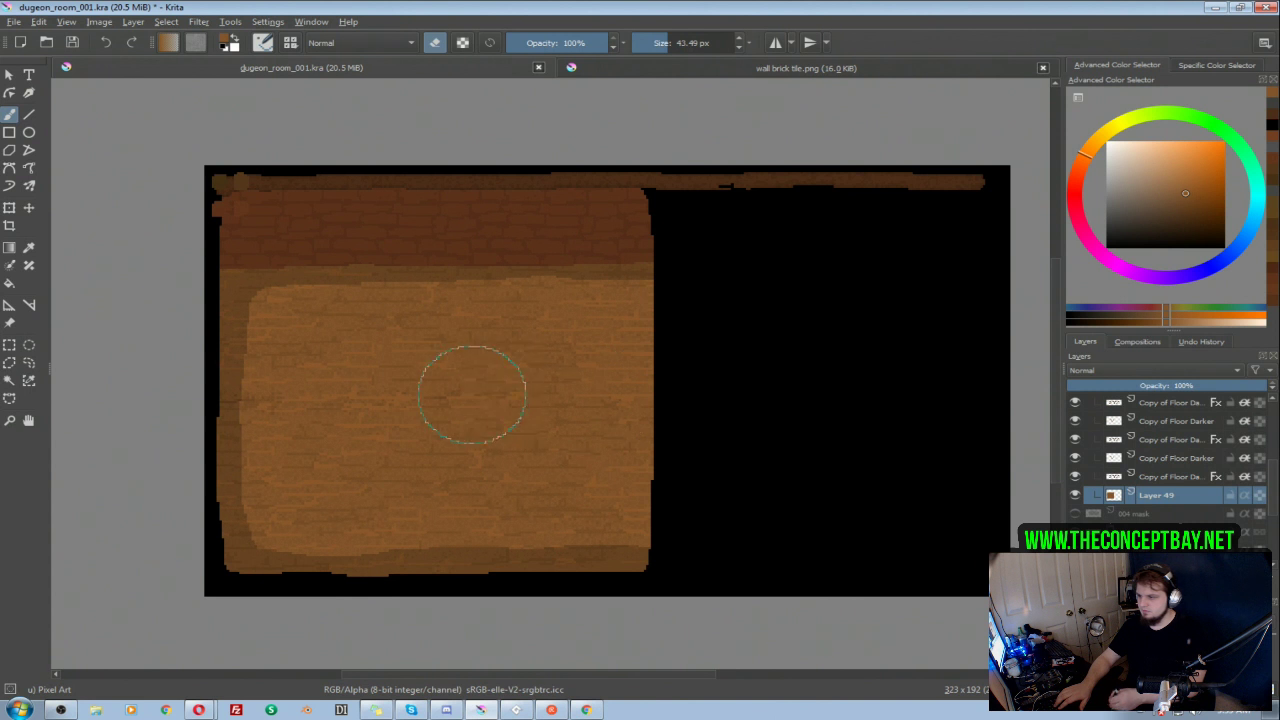
{"action": "left_click_drag", "start_coordinate": [706, 343], "coordinate": [676, 349]}
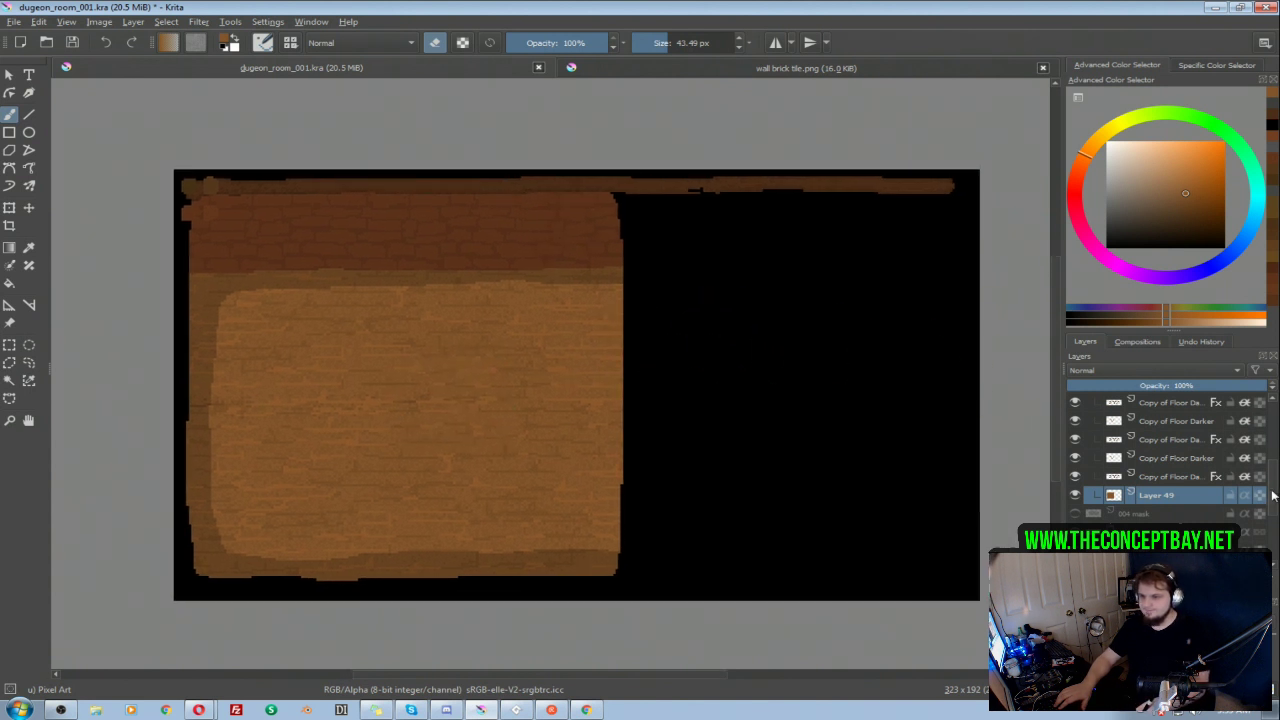
Step: Erase the leftover ledge strip that extends past the room's right wall on Layer 54 with an eraser of about 22 px
{"action": "scroll", "coordinate": [1273, 438], "scroll_direction": "up", "scroll_amount": 3}
{"action": "left_click", "coordinate": [1150, 457]}
{"action": "key", "text": "e"}
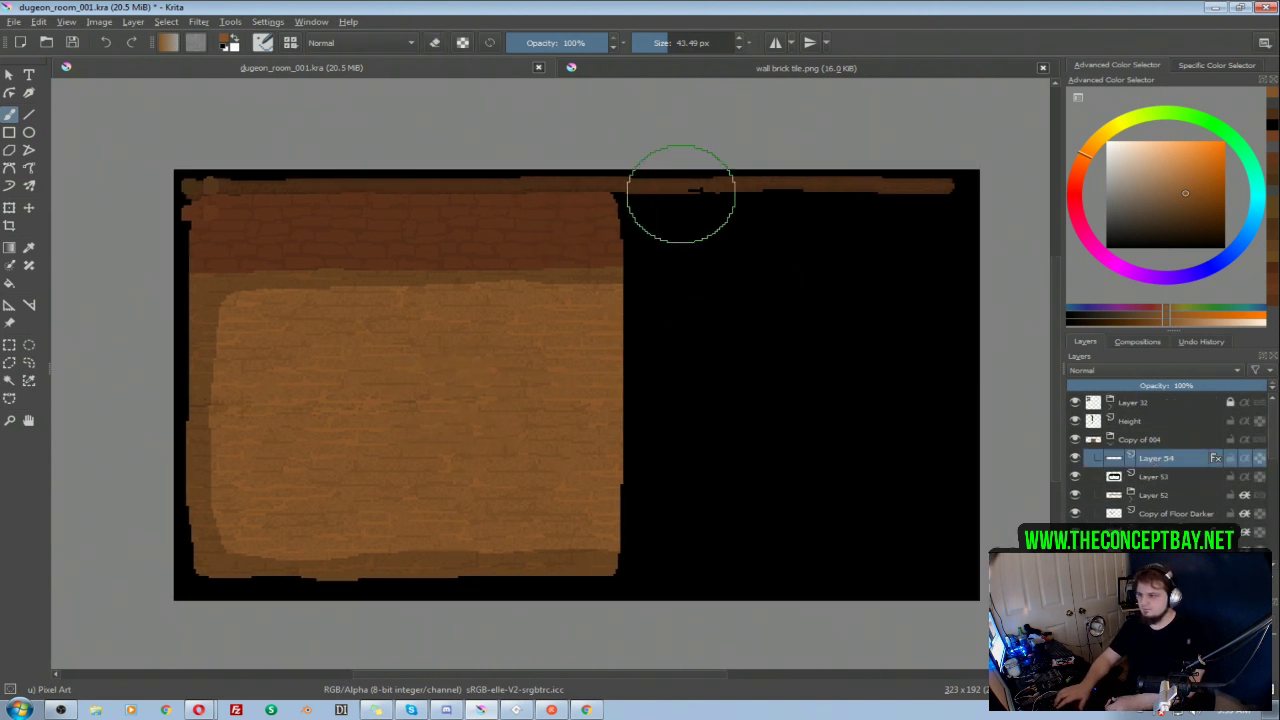
{"action": "left_click", "coordinate": [672, 192]}
{"action": "key", "text": "ctrl+z"}
{"action": "key", "text": "e"}
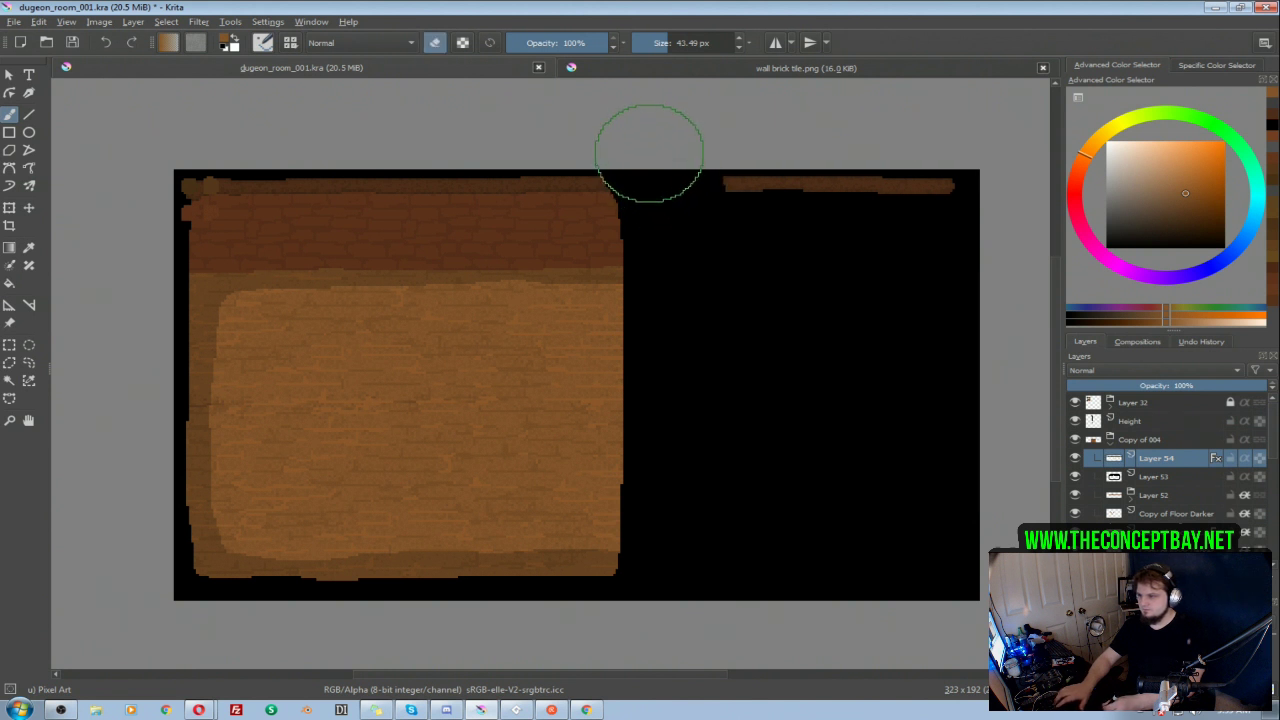
{"action": "key", "text": "bracketleft"}
{"action": "key", "text": "bracketleft"}
{"action": "key", "text": "bracketleft"}
{"action": "key", "text": "bracketleft"}
{"action": "key", "text": "bracketleft"}
{"action": "key", "text": "bracketleft"}
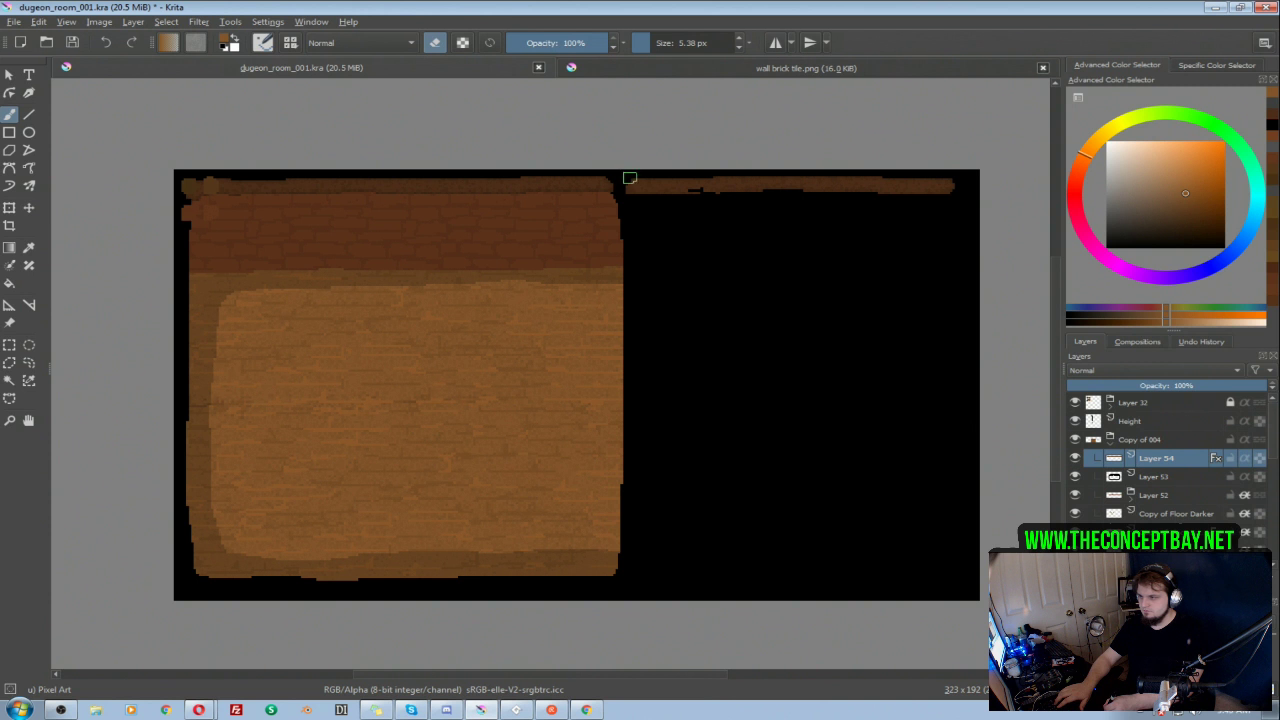
{"action": "key", "text": "bracketright"}
{"action": "key", "text": "bracketright"}
{"action": "key", "text": "bracketright"}
{"action": "key", "text": "bracketright"}
{"action": "left_click_drag", "start_coordinate": [657, 183], "coordinate": [994, 193]}
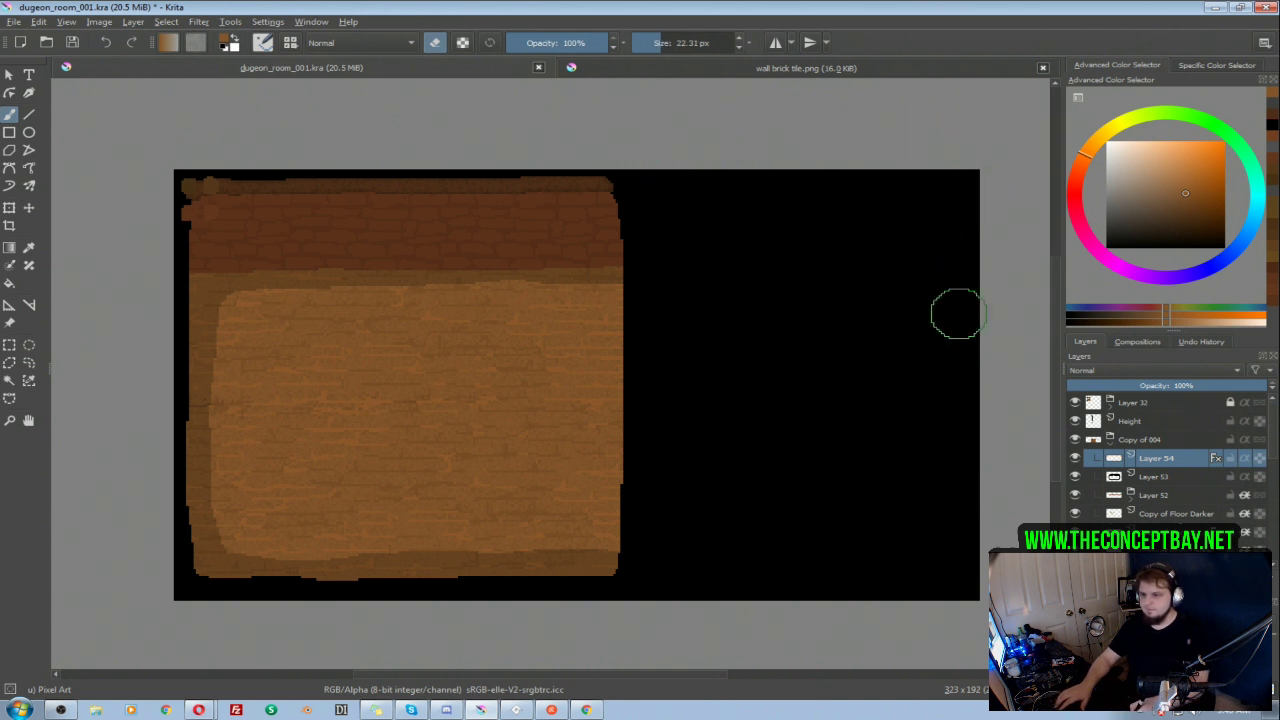
Step: Collapse the Copy of 004 group and move the whole room to about the middle of the canvas
{"action": "left_click", "coordinate": [1111, 446]}
{"action": "left_click", "coordinate": [1146, 441]}
{"action": "key", "text": "t"}
{"action": "left_click_drag", "start_coordinate": [478, 296], "coordinate": [672, 342]}
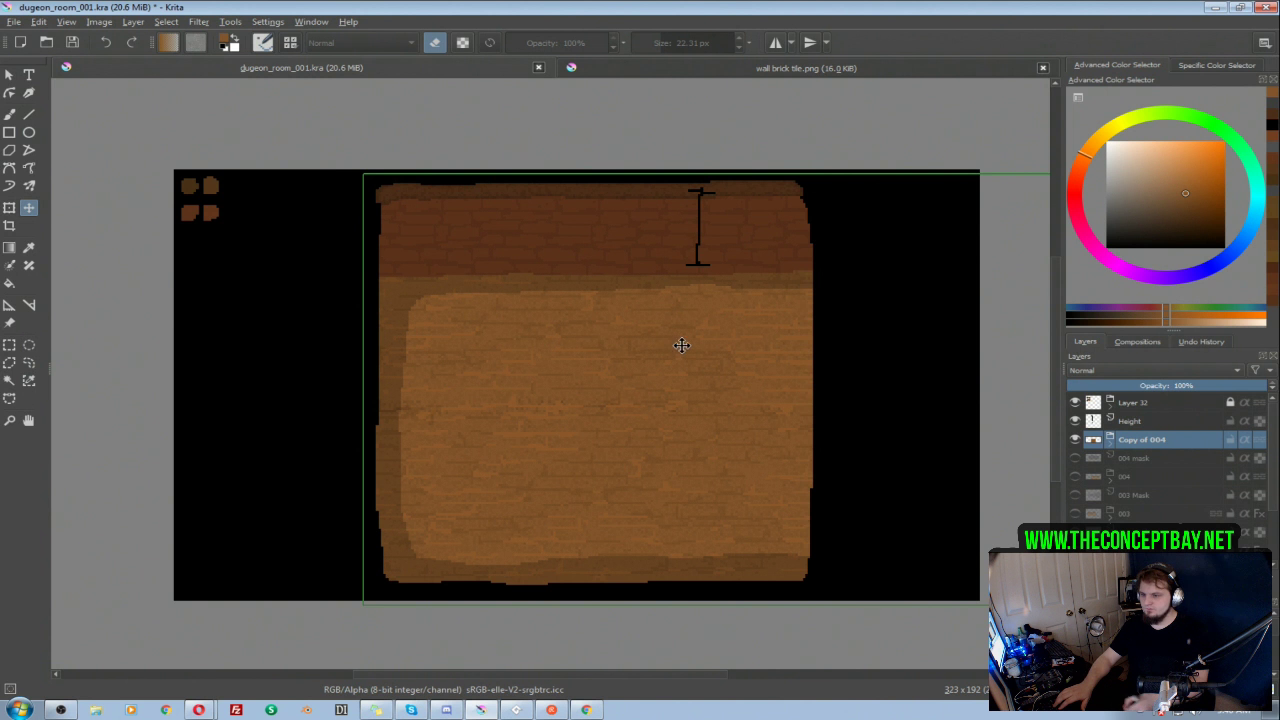
{"action": "left_click", "coordinate": [1112, 447]}
{"action": "left_click", "coordinate": [1110, 441]}
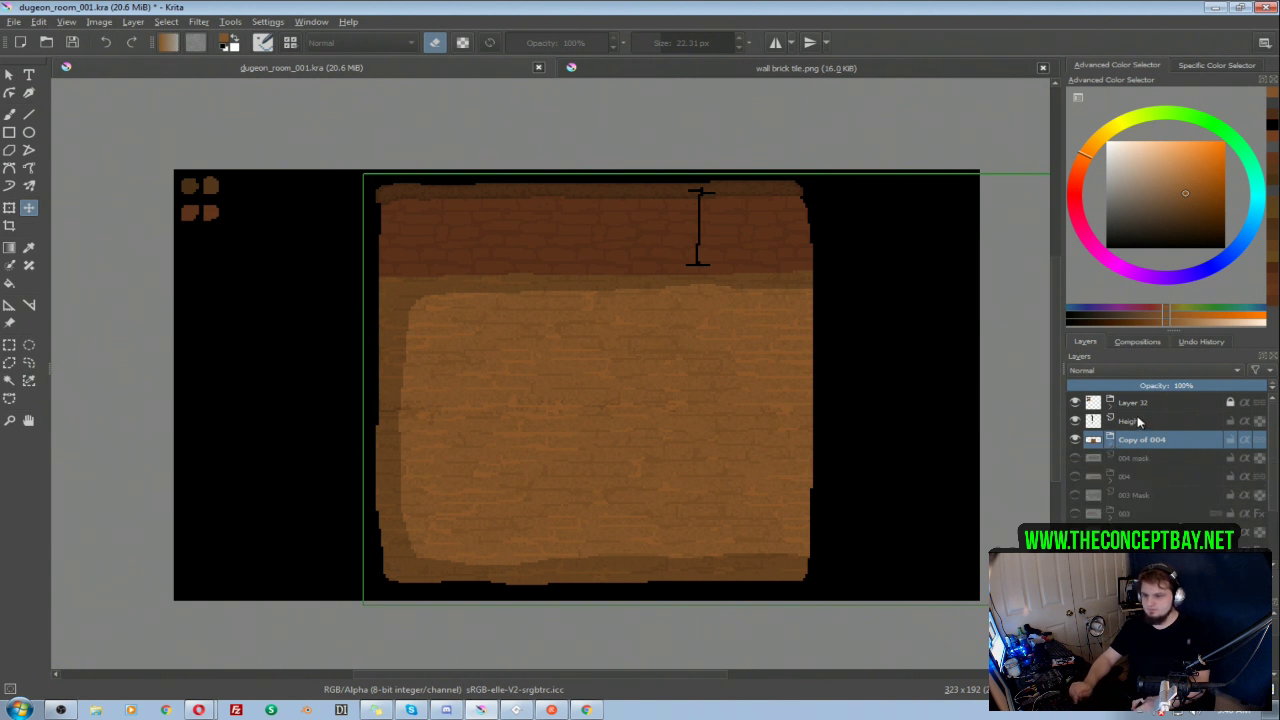
Step: Add a new paint layer above the Height layer and hide the Layer 32 group with the colour swatches
{"action": "left_click", "coordinate": [1138, 421]}
{"action": "key", "text": "ctrl+s"}
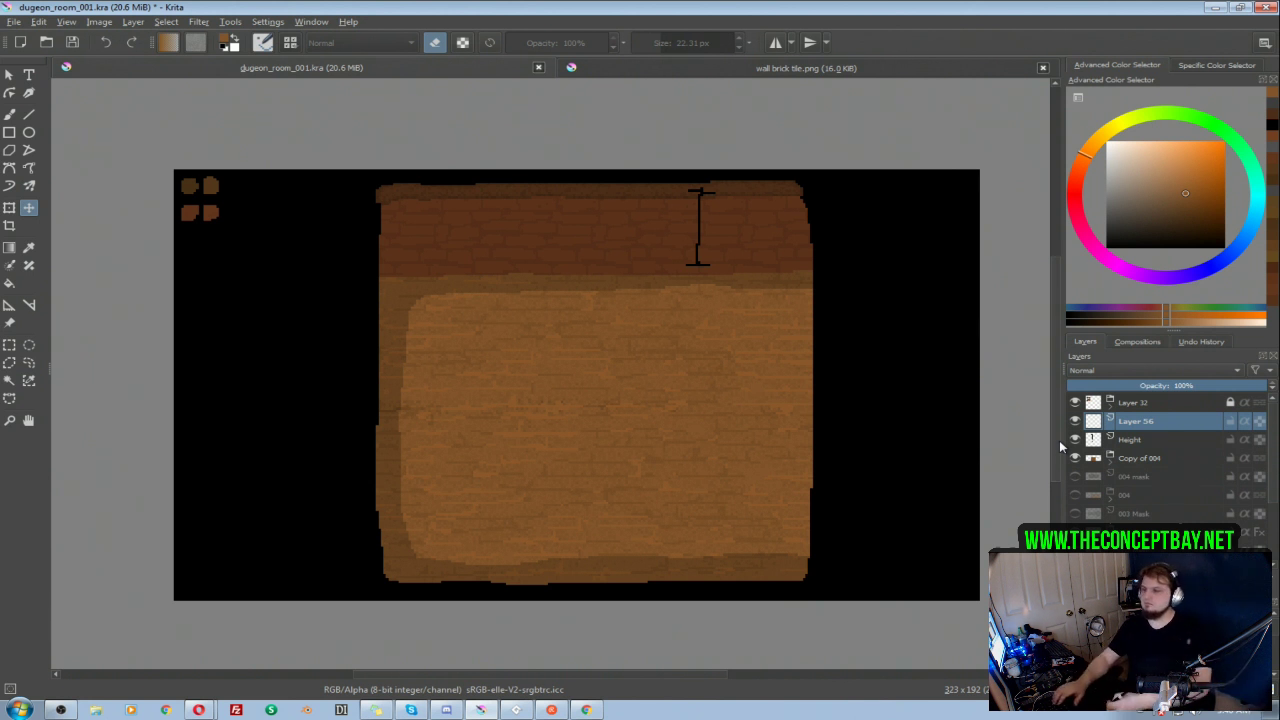
{"action": "left_click_drag", "start_coordinate": [630, 257], "coordinate": [608, 269]}
{"action": "left_click", "coordinate": [1074, 457]}
{"action": "left_click", "coordinate": [1074, 456]}
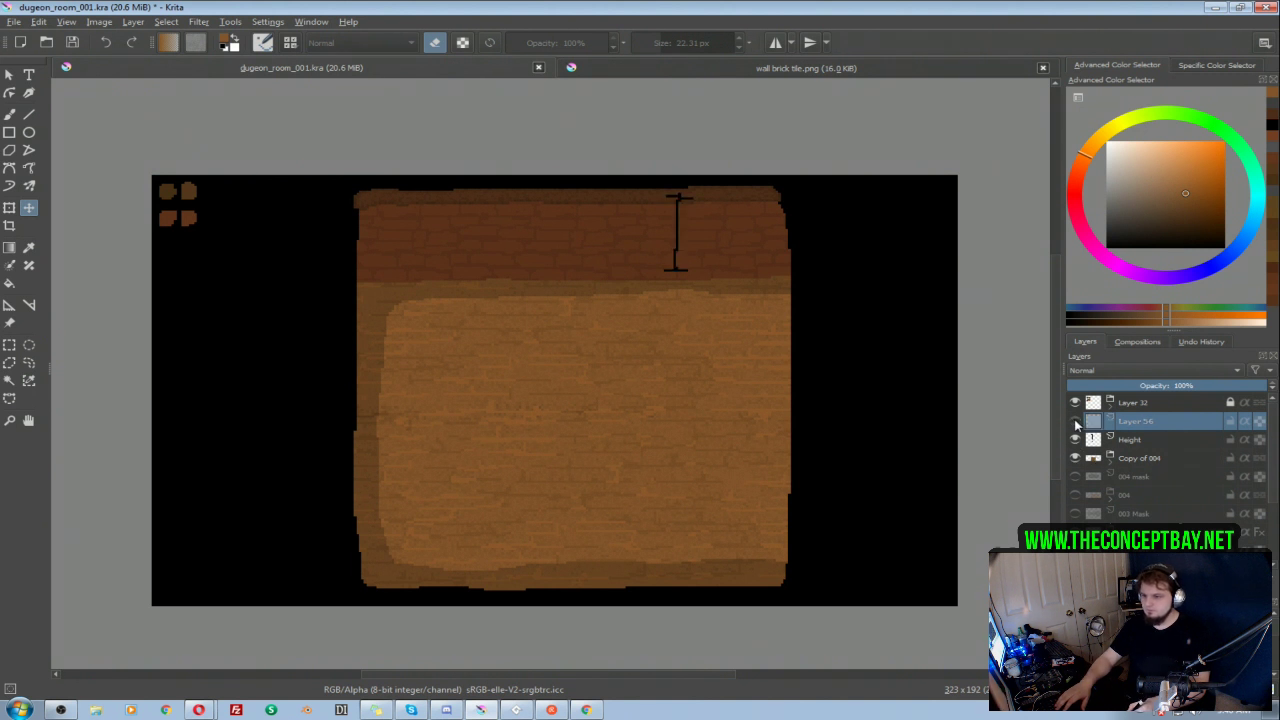
{"action": "left_click", "coordinate": [1075, 402]}
{"action": "left_click", "coordinate": [1075, 403]}
{"action": "left_click", "coordinate": [1075, 402]}
{"action": "left_click", "coordinate": [1076, 402]}
{"action": "left_click", "coordinate": [1077, 403]}
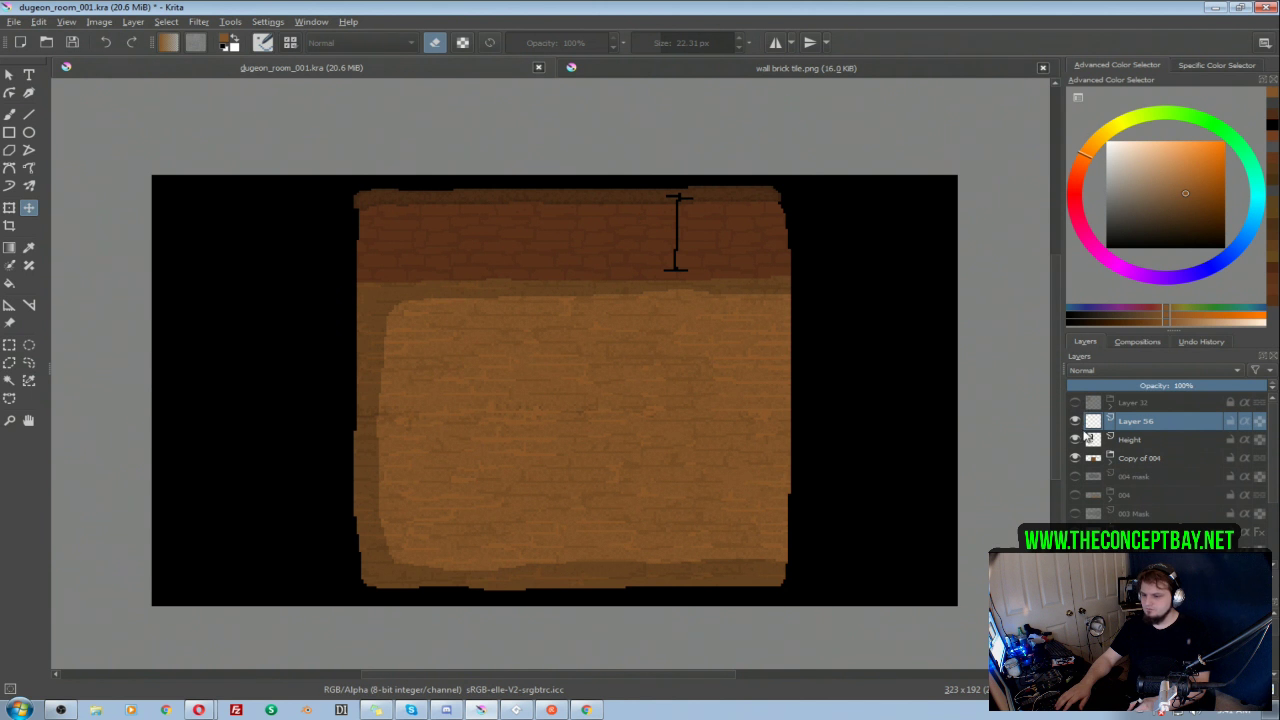
Step: Check the contents of the Copy of 004, Height and Layer 56 layers by toggling their visibility
{"action": "left_click", "coordinate": [1075, 457]}
{"action": "left_click", "coordinate": [1075, 457]}
{"action": "left_click", "coordinate": [1075, 458]}
{"action": "left_click", "coordinate": [1075, 458]}
{"action": "left_click", "coordinate": [1075, 440]}
{"action": "left_click", "coordinate": [1075, 440]}
{"action": "left_click", "coordinate": [1075, 421]}
{"action": "left_click", "coordinate": [1075, 421]}
{"action": "left_click", "coordinate": [1075, 440]}
{"action": "left_click", "coordinate": [1075, 441]}
Step: Move the Height marker slightly down and right so it spans the brick wall, and check it by toggling its visibility
{"action": "left_click", "coordinate": [1126, 441]}
{"action": "left_click_drag", "start_coordinate": [690, 245], "coordinate": [700, 255]}
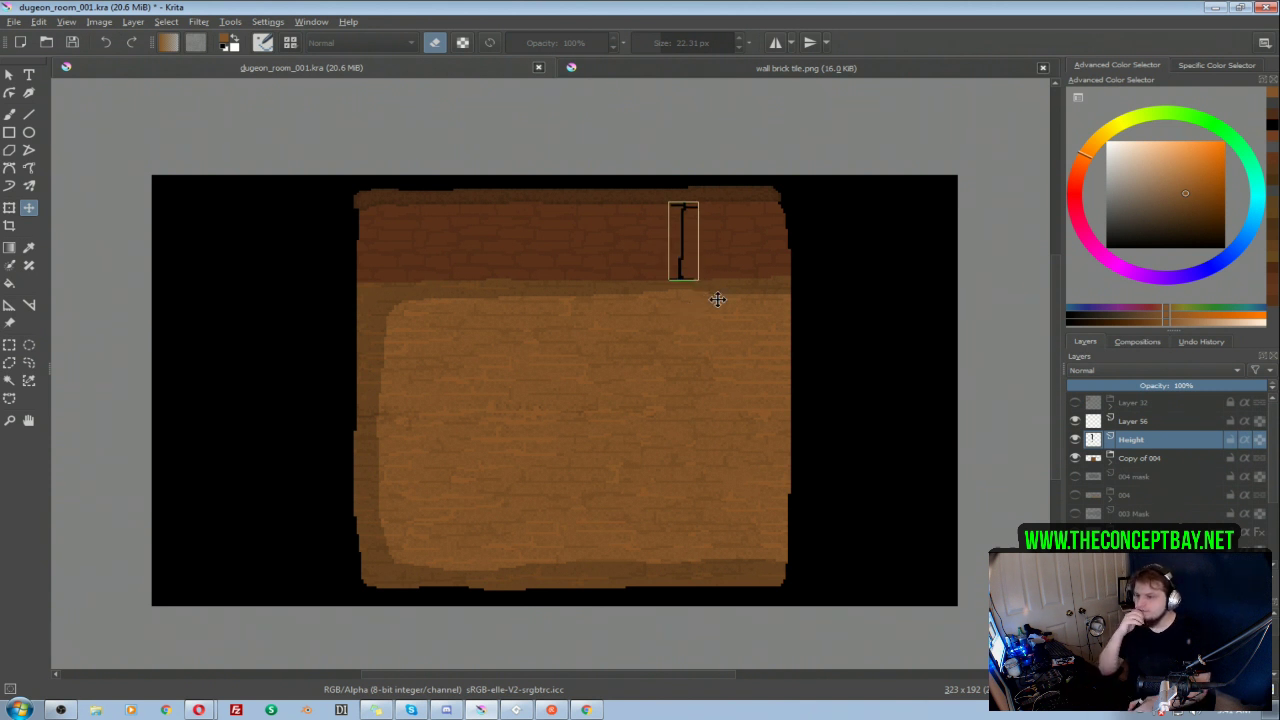
{"action": "left_click", "coordinate": [1075, 440]}
{"action": "scroll", "coordinate": [784, 408], "scroll_direction": "up", "scroll_amount": 1}
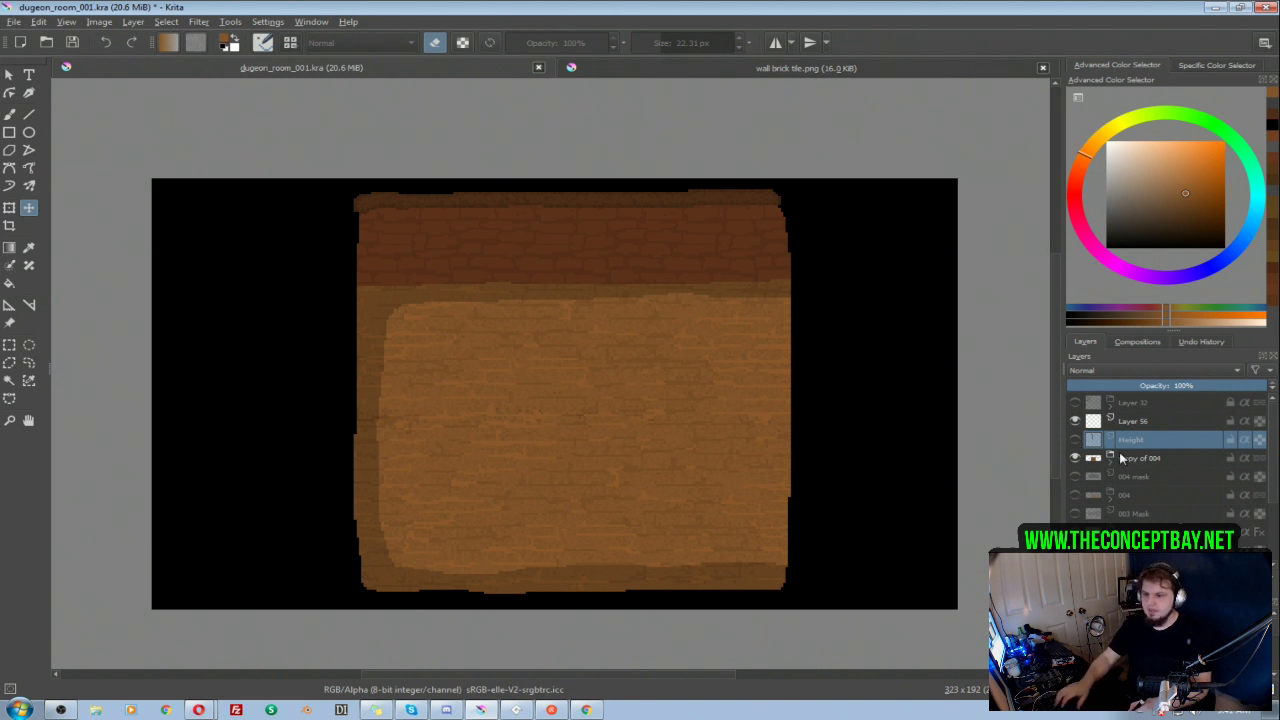
{"action": "left_click", "coordinate": [1075, 441]}
Step: Add a layer above the Copy of 004 group, rename the group 005, and name the new layer 005 mask
{"action": "left_click", "coordinate": [1076, 672]}
{"action": "left_click_drag", "start_coordinate": [1138, 440], "coordinate": [1146, 468]}
{"action": "double_click", "coordinate": [1149, 479]}
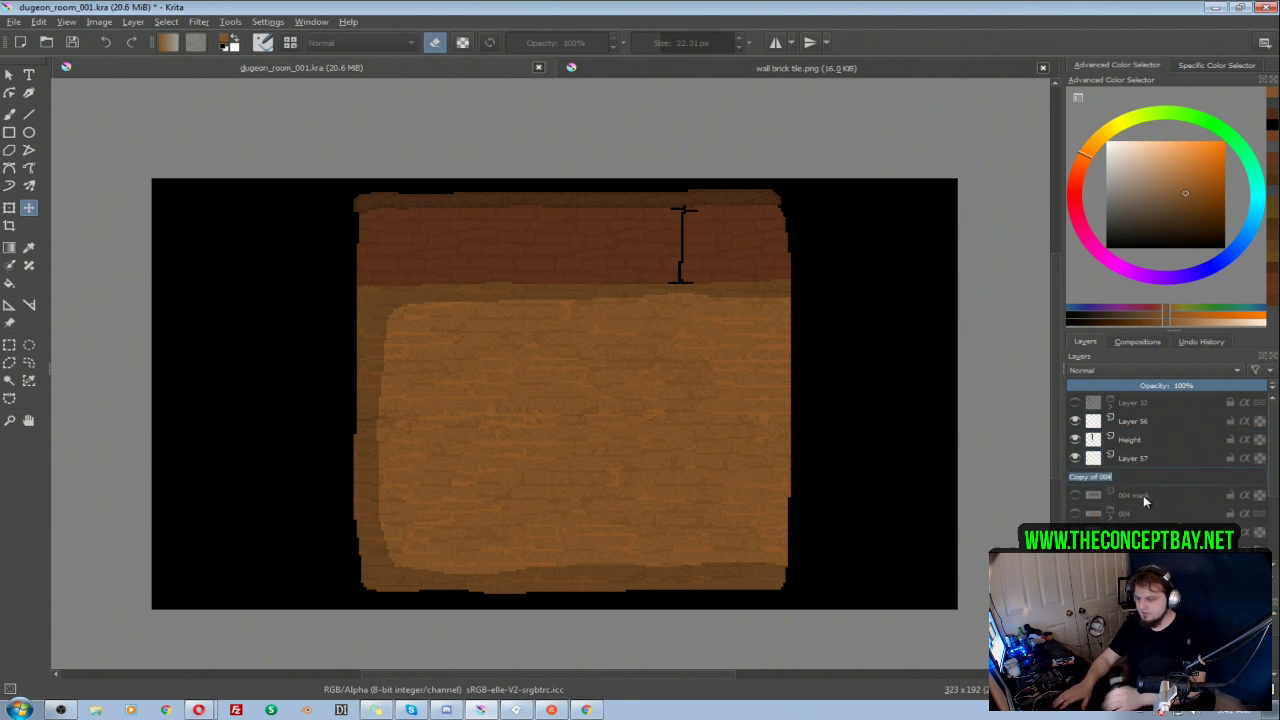
{"action": "key", "text": "Right"}
{"action": "type", "text": "5"}
{"action": "key", "text": "ctrl+a"}
{"action": "type", "text": "005"}
{"action": "key", "text": "Return"}
{"action": "left_click", "coordinate": [1140, 461]}
{"action": "double_click", "coordinate": [1141, 464]}
{"action": "type", "text": "005 mask"}
{"action": "key", "text": "Return"}
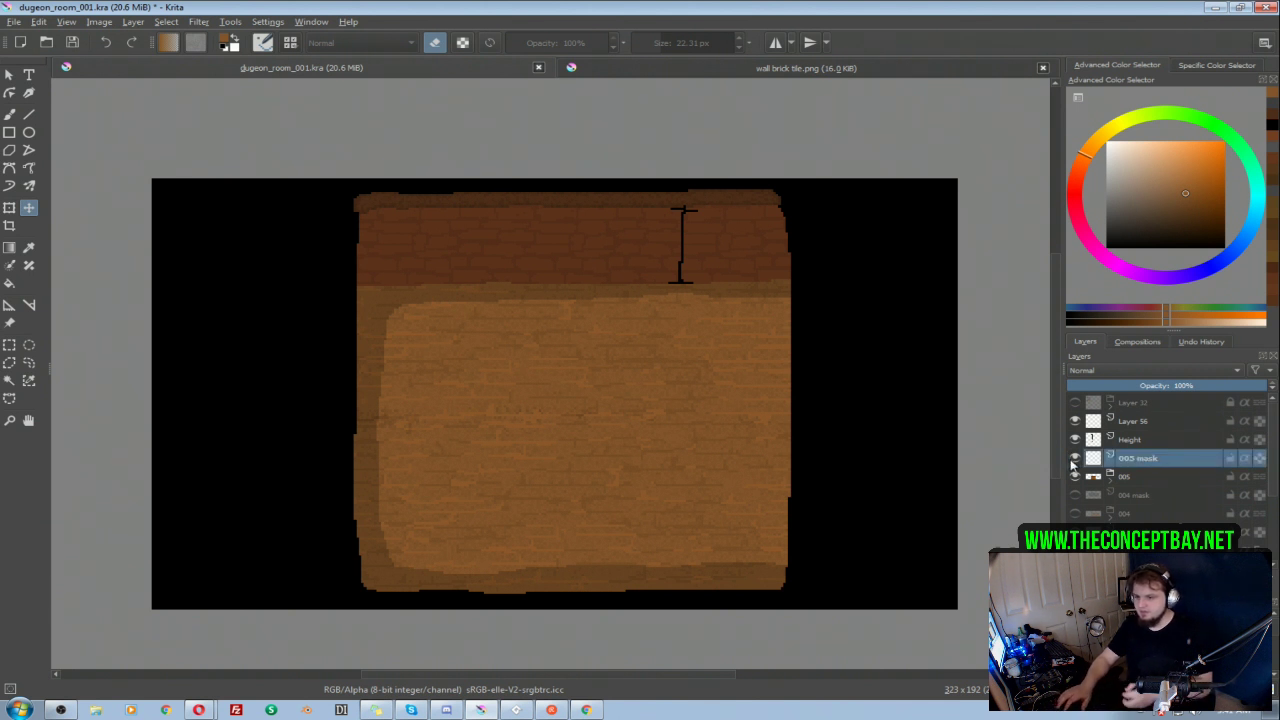
Step: Paint a solid dark grey rounded area covering the room's floor on the 005 mask layer
{"action": "key", "text": "b"}
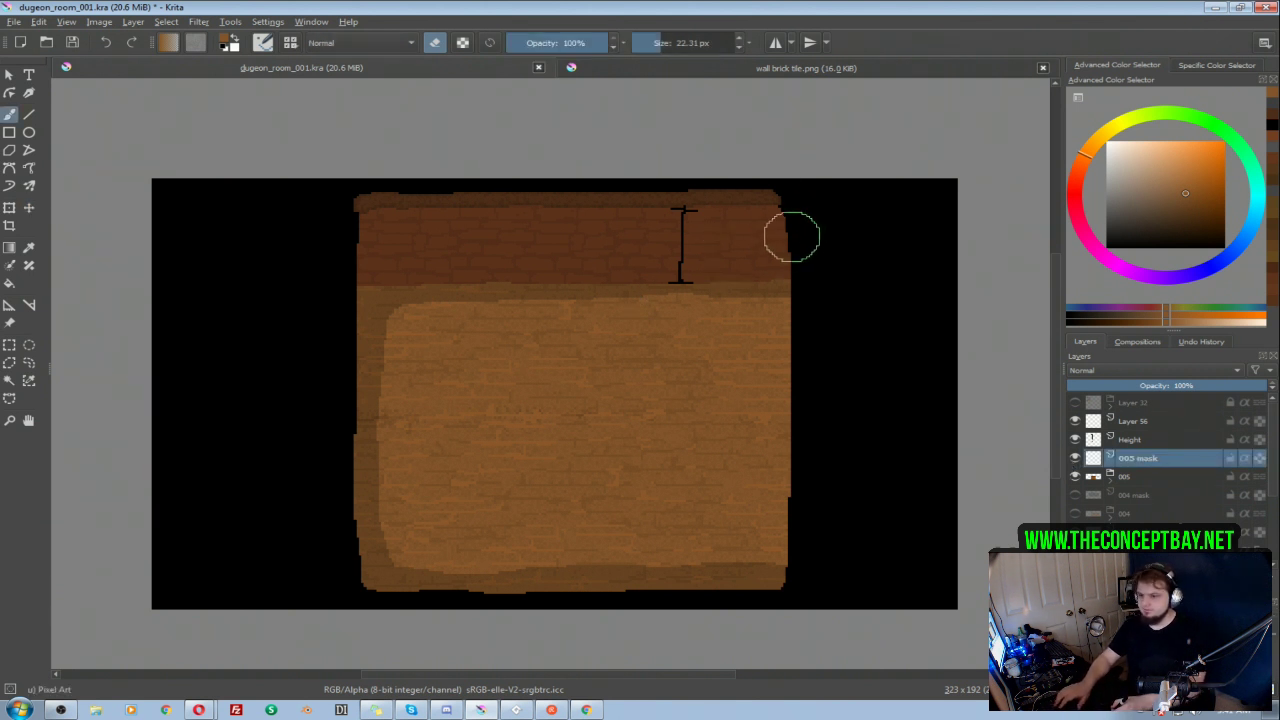
{"action": "key", "text": "e"}
{"action": "left_click", "coordinate": [1106, 213]}
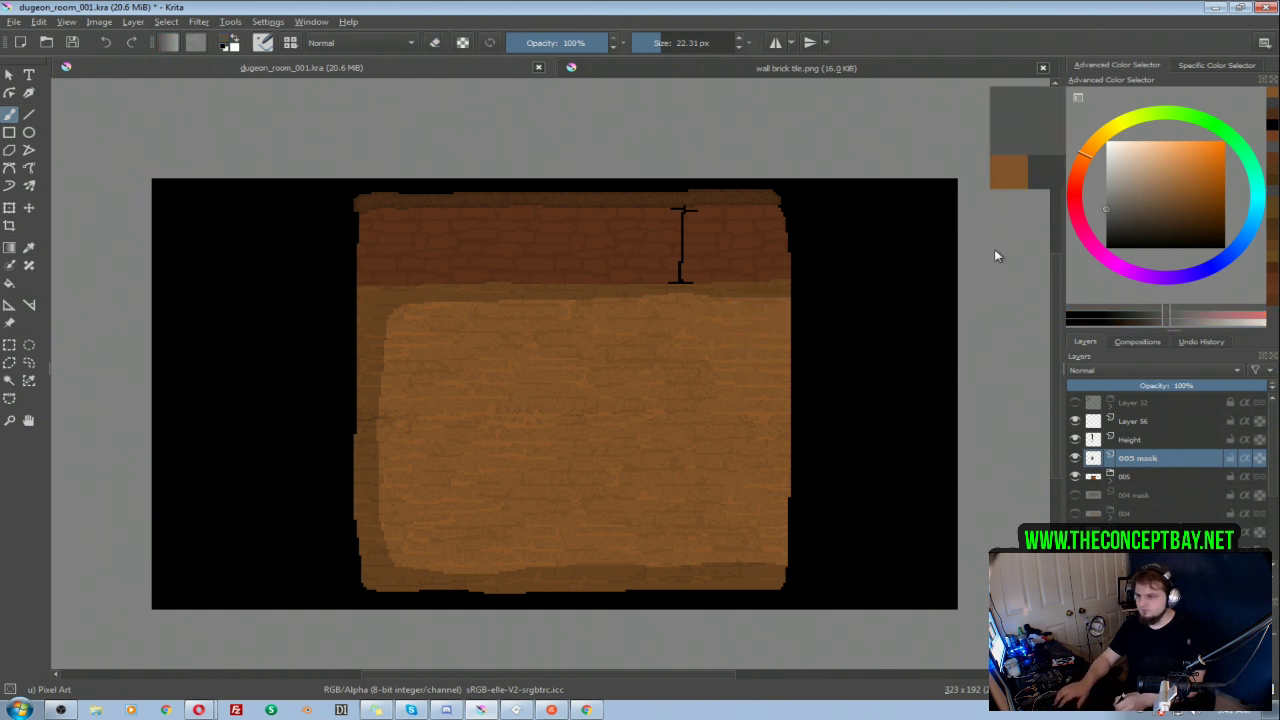
{"action": "mouse_move", "coordinate": [757, 330]}
{"action": "left_mouse_down"}
{"action": "mouse_move", "coordinate": [388, 316]}
{"action": "mouse_move", "coordinate": [386, 557]}
{"action": "mouse_move", "coordinate": [670, 562]}
{"action": "mouse_move", "coordinate": [757, 547]}
{"action": "mouse_move", "coordinate": [751, 342]}
{"action": "mouse_move", "coordinate": [707, 364]}
{"action": "mouse_move", "coordinate": [715, 484]}
{"action": "mouse_move", "coordinate": [721, 367]}
{"action": "mouse_move", "coordinate": [688, 366]}
{"action": "mouse_move", "coordinate": [673, 344]}
{"action": "mouse_move", "coordinate": [429, 332]}
{"action": "mouse_move", "coordinate": [432, 537]}
{"action": "mouse_move", "coordinate": [669, 517]}
{"action": "mouse_move", "coordinate": [465, 434]}
{"action": "mouse_move", "coordinate": [481, 355]}
{"action": "mouse_move", "coordinate": [626, 474]}
{"action": "left_mouse_up"}
{"action": "key", "text": "e"}
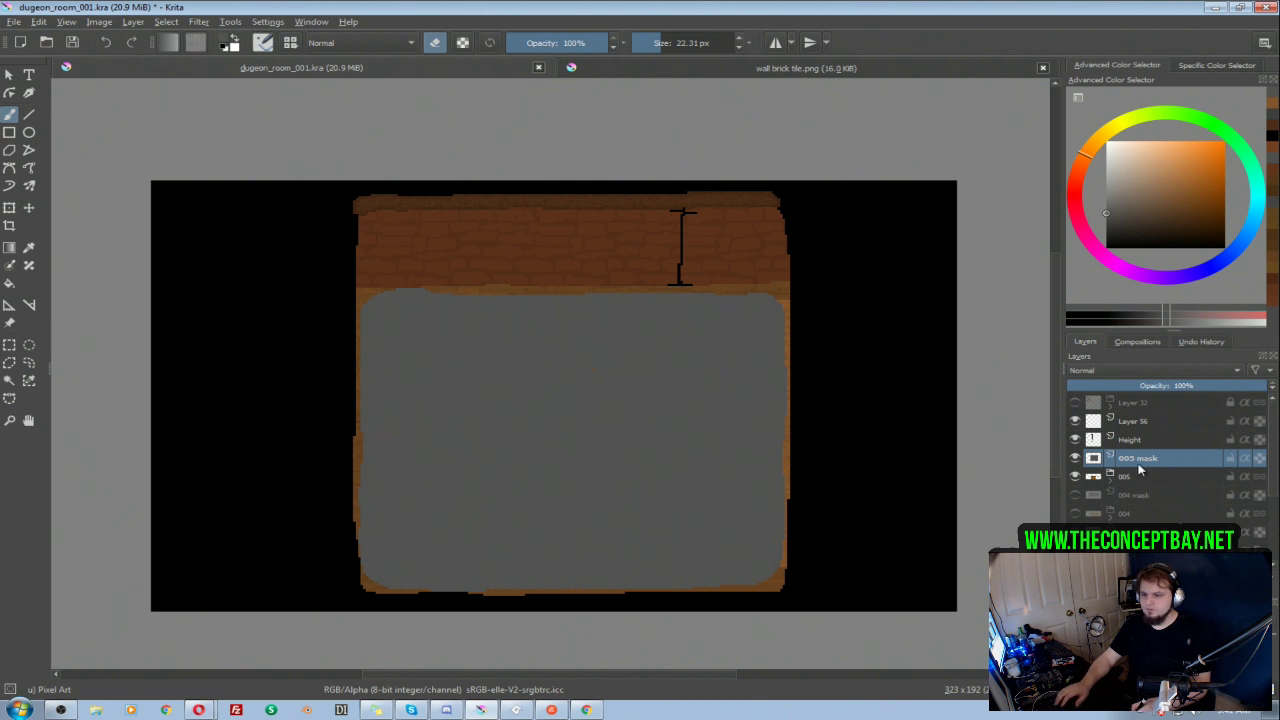
Step: Hide the 005 group and its mask, and show the 004 group
{"action": "left_click", "coordinate": [1075, 477]}
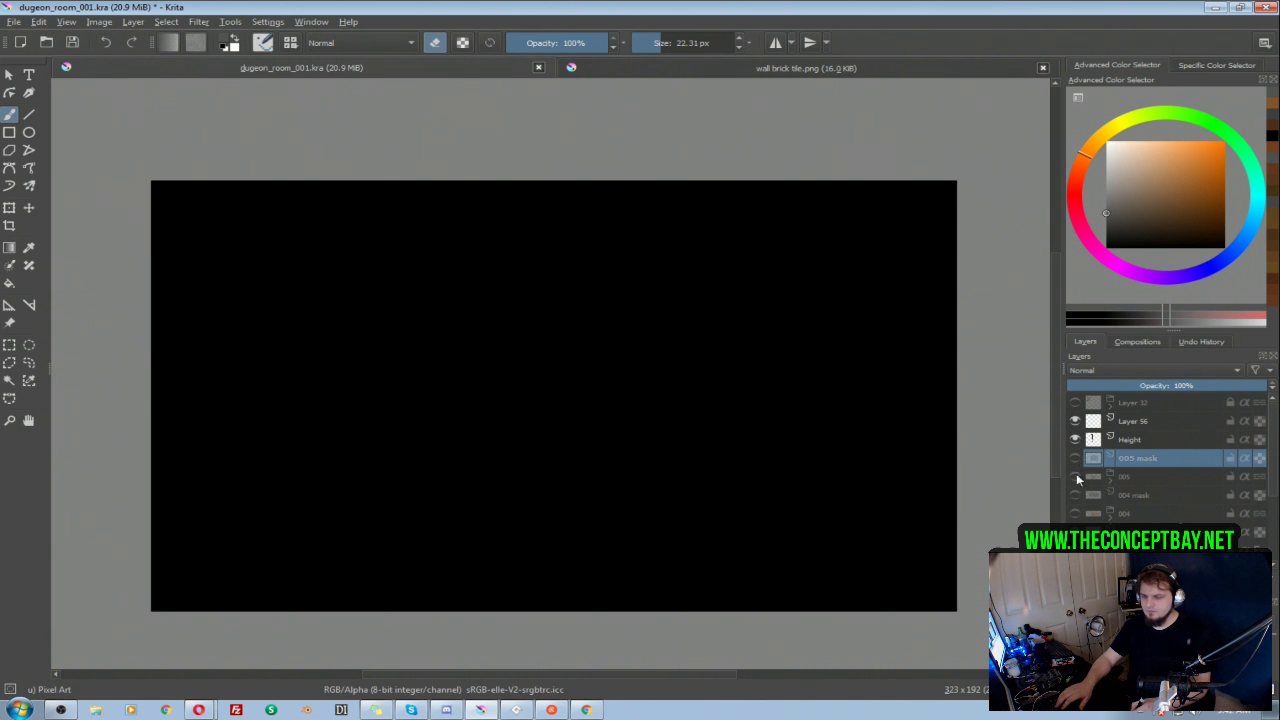
{"action": "left_click", "coordinate": [1136, 474]}
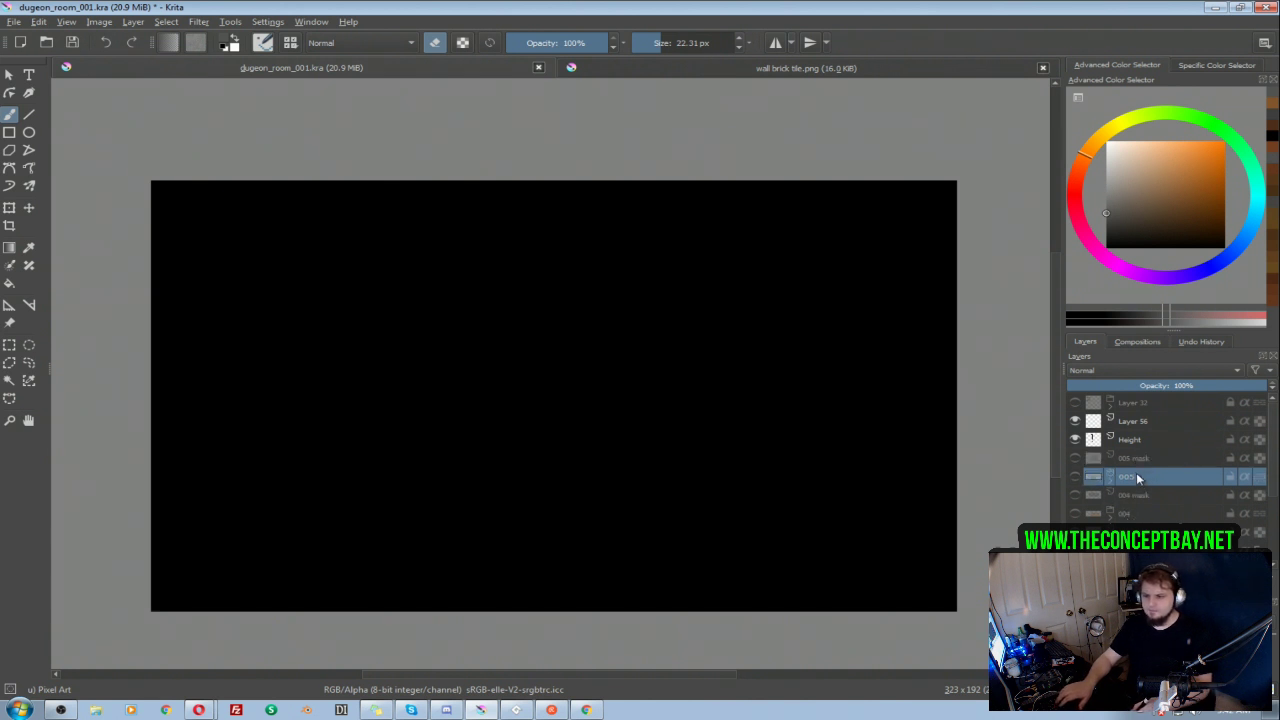
{"action": "left_click", "coordinate": [1136, 496]}
{"action": "left_click", "coordinate": [1075, 513]}
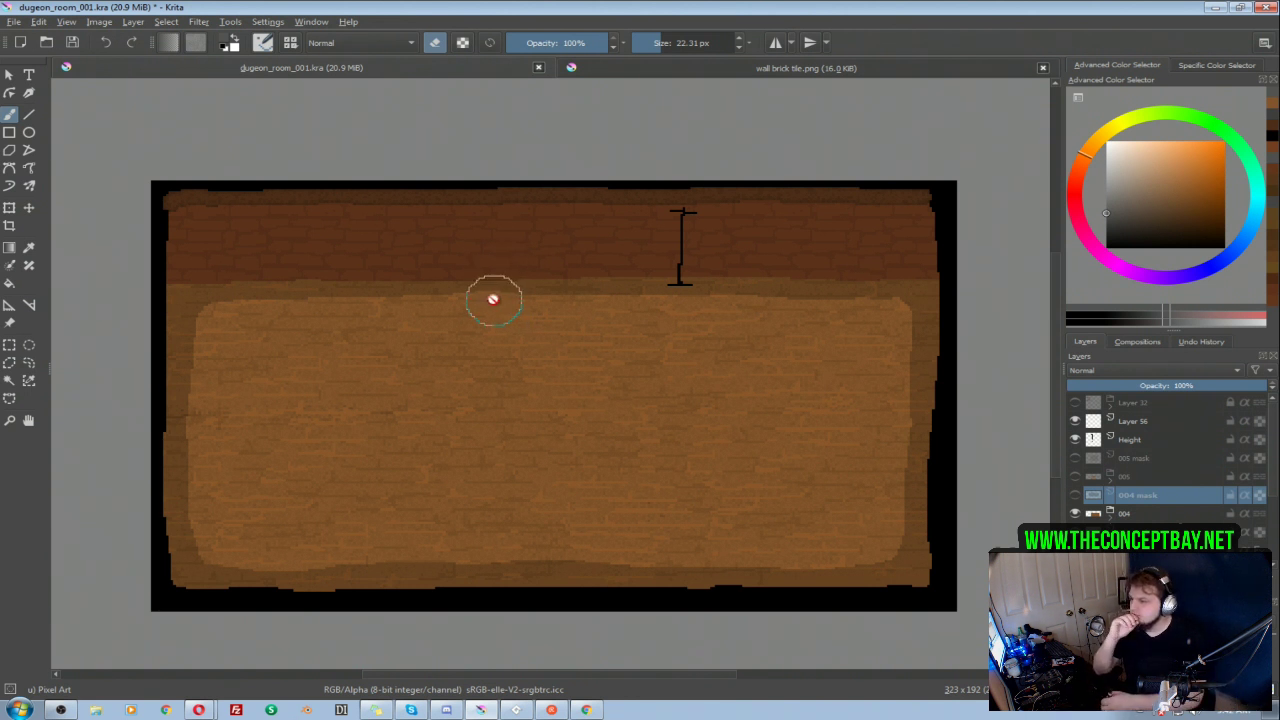
{"action": "scroll", "coordinate": [510, 372], "scroll_direction": "down", "scroll_amount": 1}
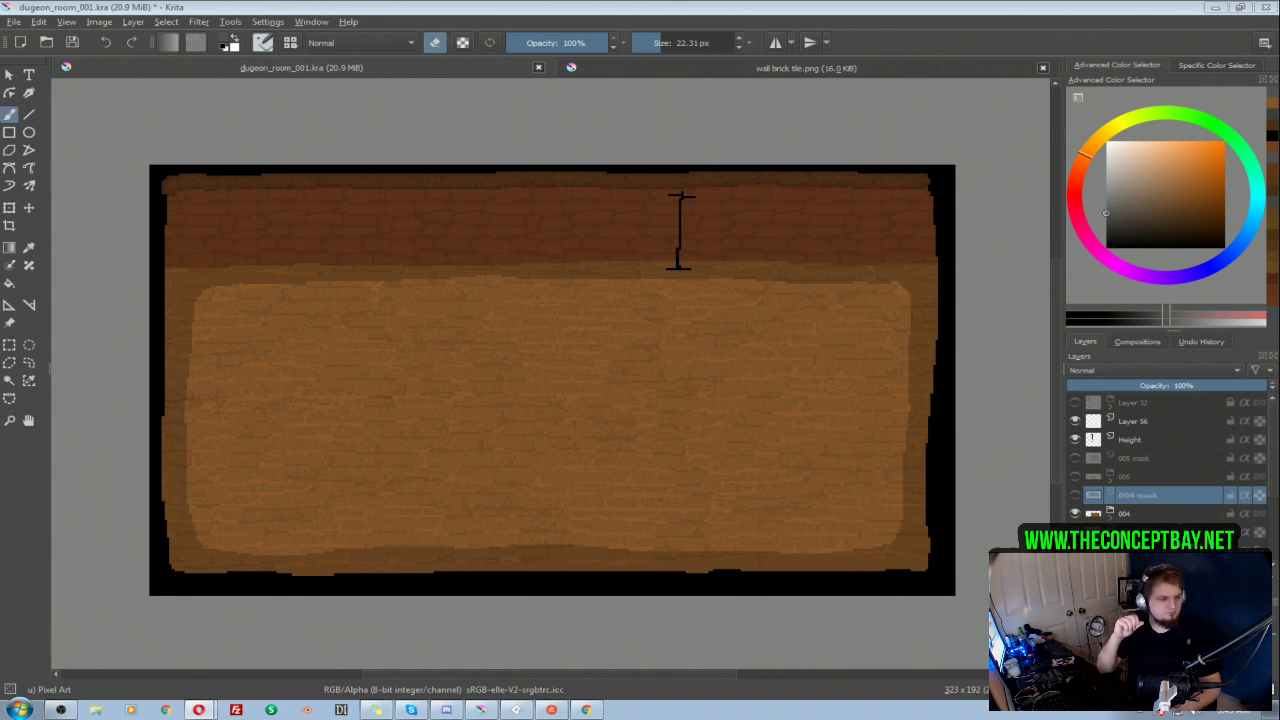
{"action": "left_click_drag", "start_coordinate": [521, 325], "coordinate": [550, 341]}
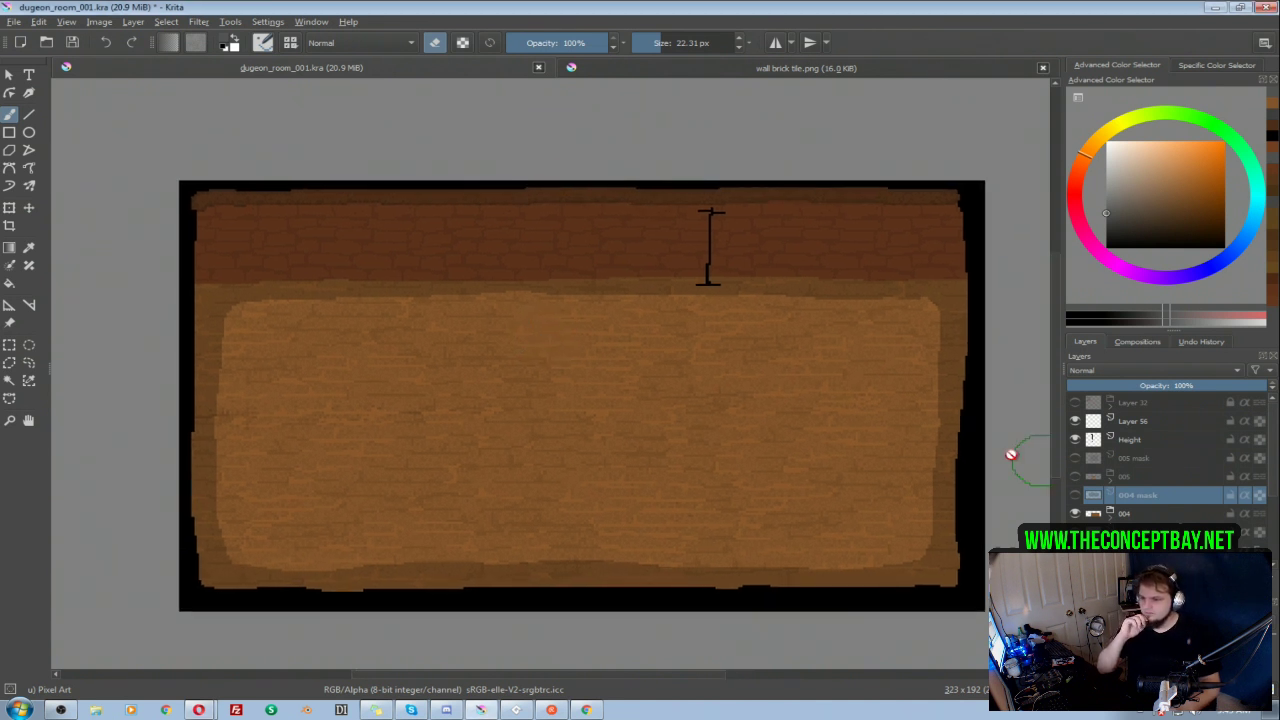
Step: Compare the 004 and 005 rooms by toggling their visibility, leaving only the 005 room shown
{"action": "left_click", "coordinate": [1076, 514]}
{"action": "left_click", "coordinate": [1076, 477]}
{"action": "left_click", "coordinate": [1076, 477]}
{"action": "left_click", "coordinate": [1076, 477]}
{"action": "left_click", "coordinate": [1076, 477]}
{"action": "left_click", "coordinate": [1076, 477]}
{"action": "left_click", "coordinate": [1076, 477]}
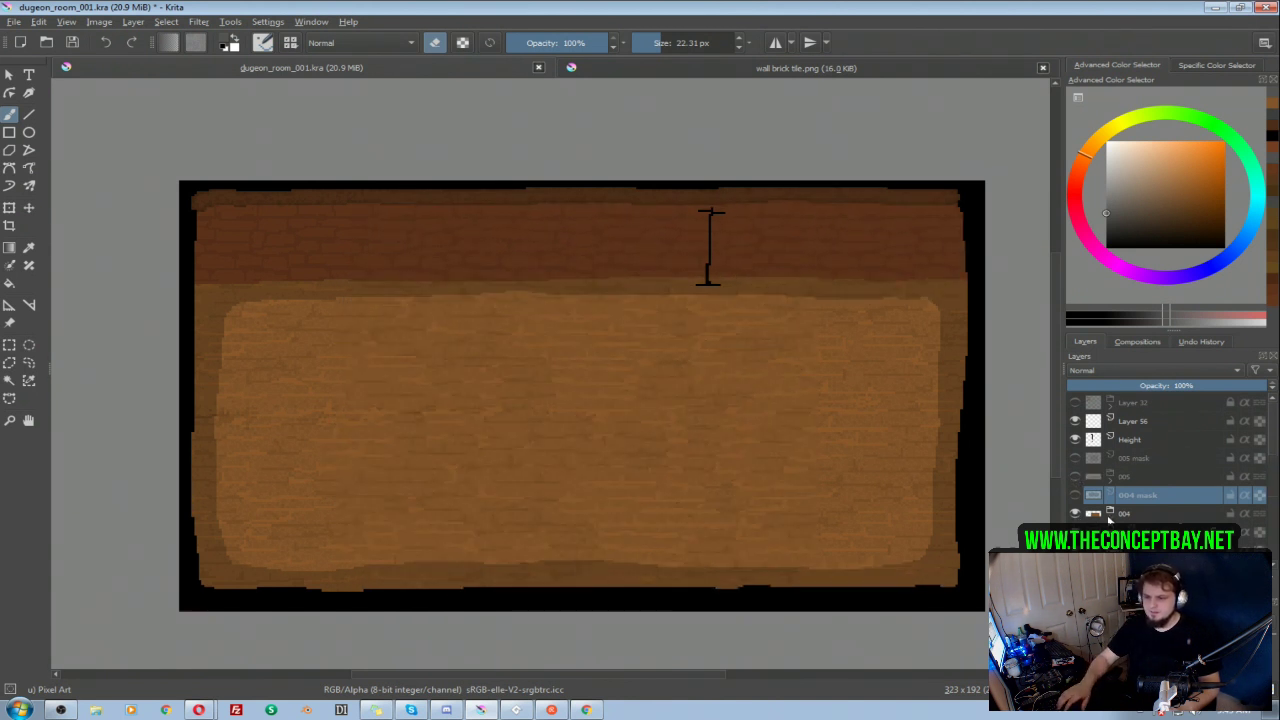
{"action": "left_click", "coordinate": [1076, 514]}
{"action": "left_click", "coordinate": [1076, 477]}
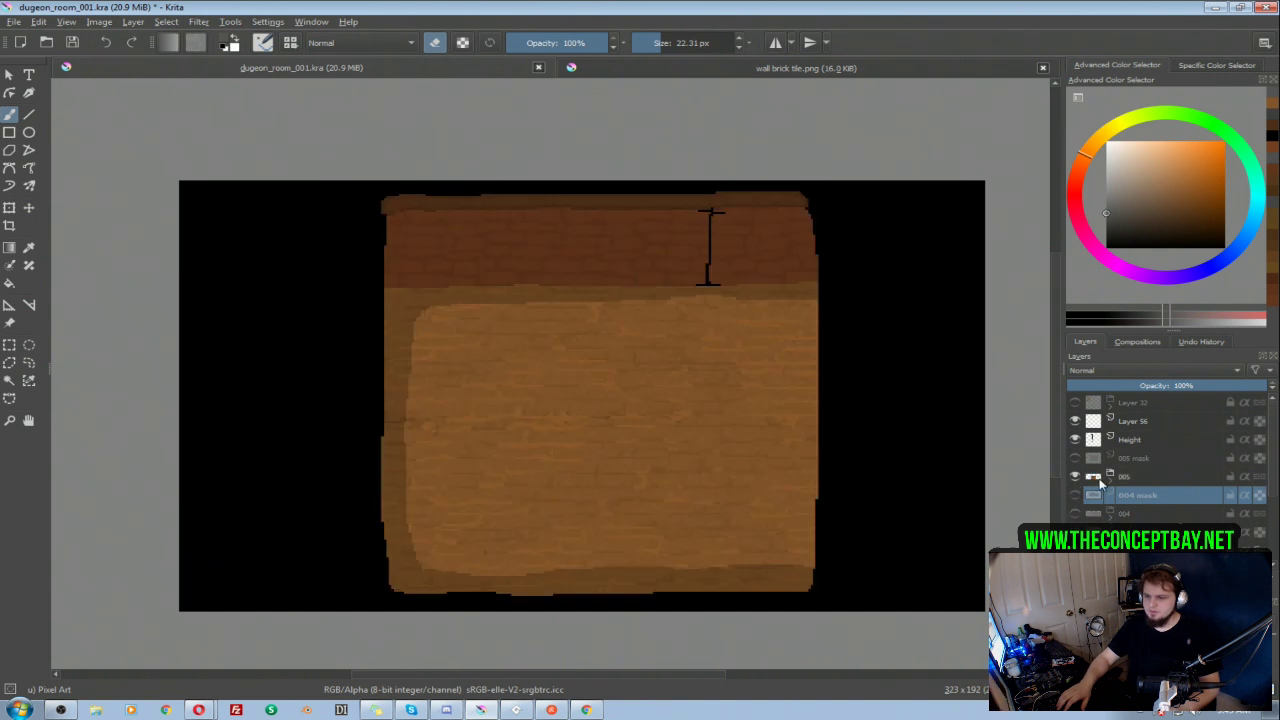
Step: Paint black shading down the right edge of the floor on Layer 53 of the 005 group
{"action": "left_click", "coordinate": [1086, 477]}
{"action": "left_click", "coordinate": [1147, 514]}
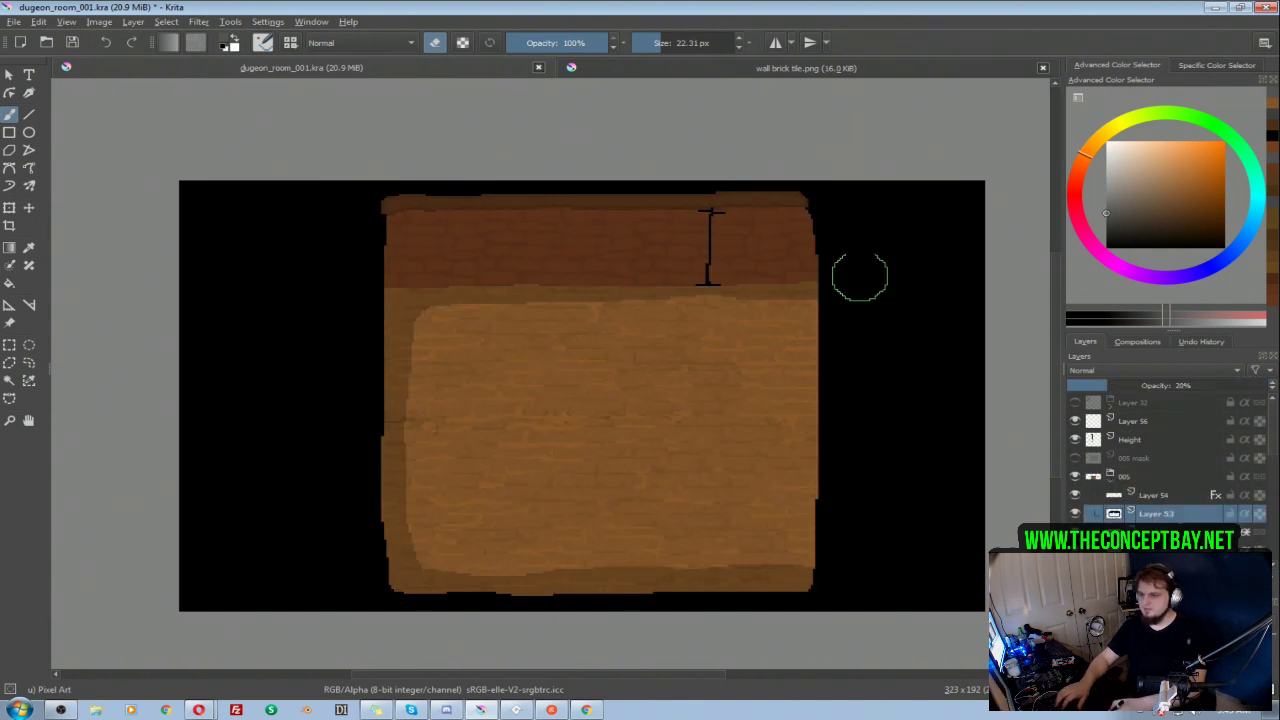
{"action": "key", "text": "e"}
{"action": "key", "text": "d"}
{"action": "mouse_move", "coordinate": [819, 290]}
{"action": "left_mouse_down"}
{"action": "mouse_move", "coordinate": [815, 542]}
{"action": "mouse_move", "coordinate": [786, 581]}
{"action": "mouse_move", "coordinate": [835, 563]}
{"action": "left_mouse_up"}
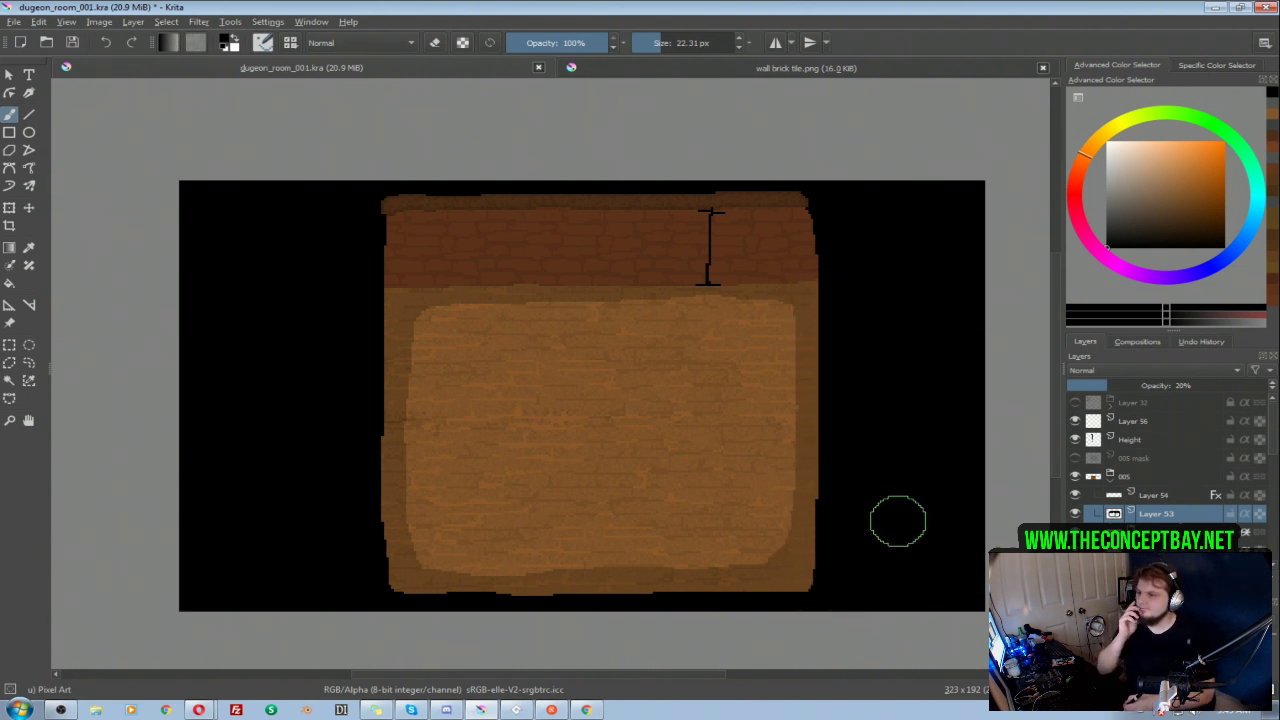
{"action": "left_click_drag", "start_coordinate": [874, 501], "coordinate": [871, 497]}
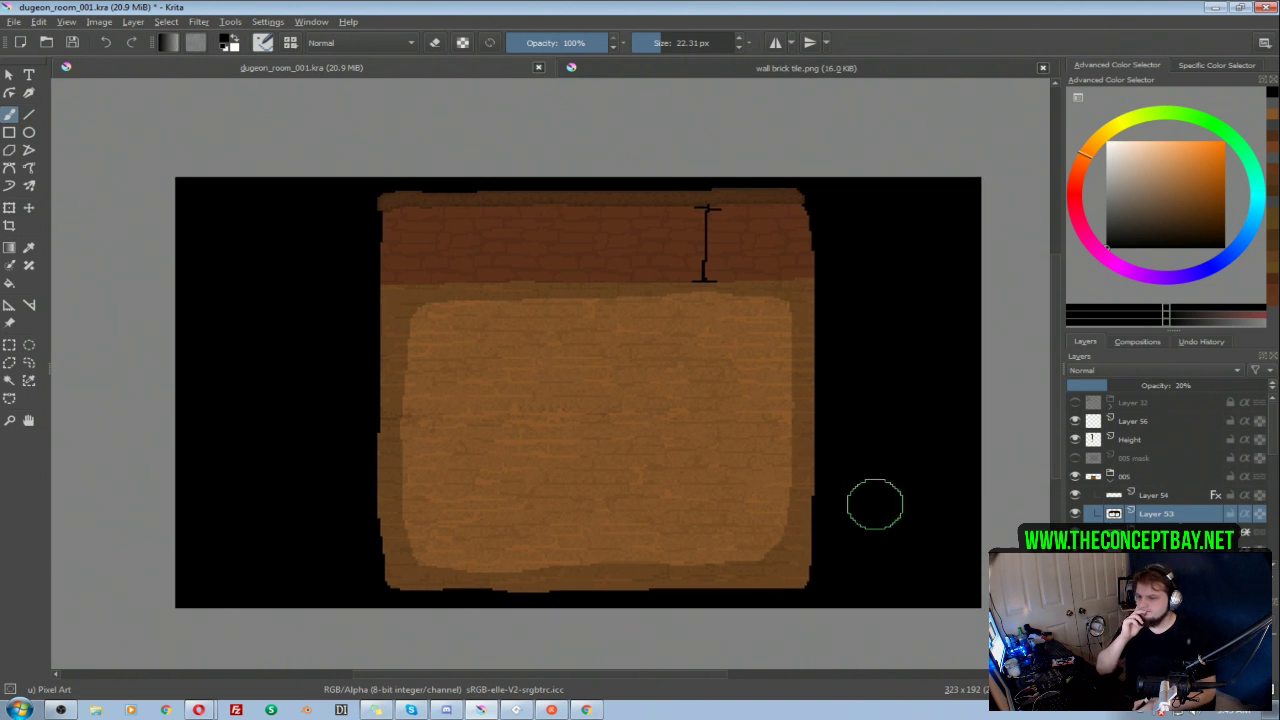
Step: Collapse and hide the 005 group, and show the 001 group
{"action": "left_click", "coordinate": [1110, 477]}
{"action": "left_click", "coordinate": [1075, 478]}
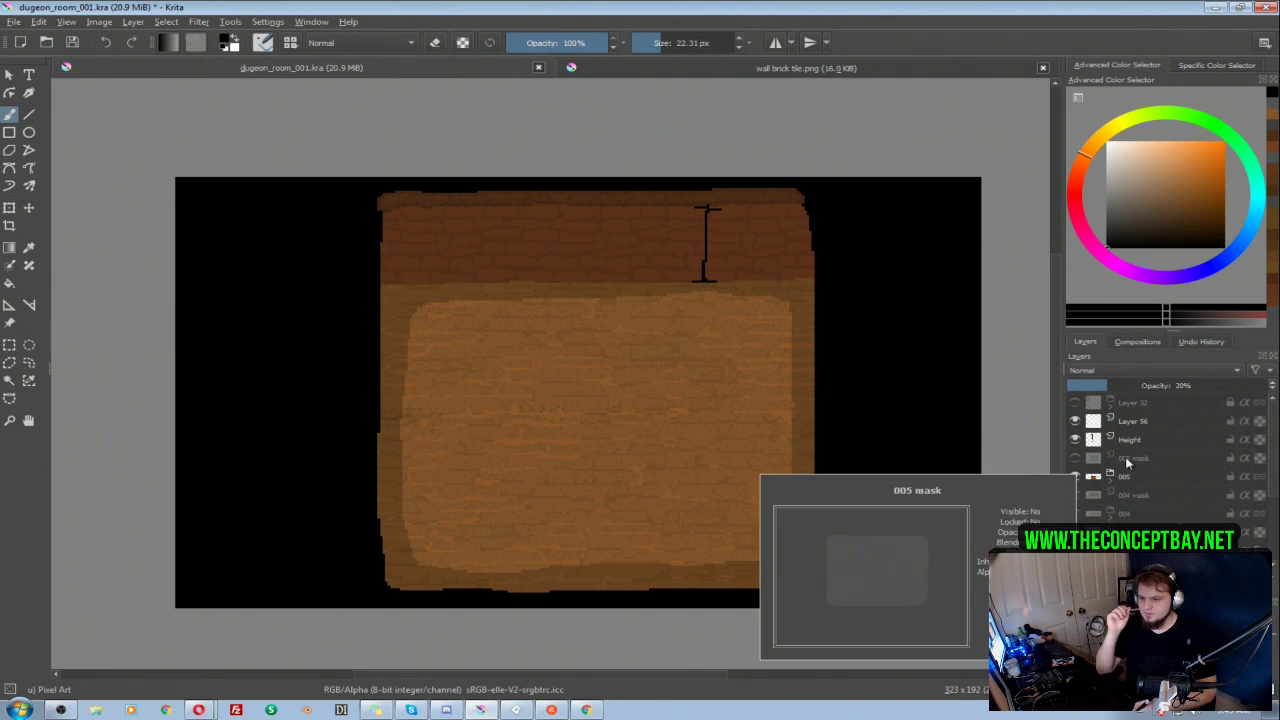
{"action": "left_click", "coordinate": [1077, 474]}
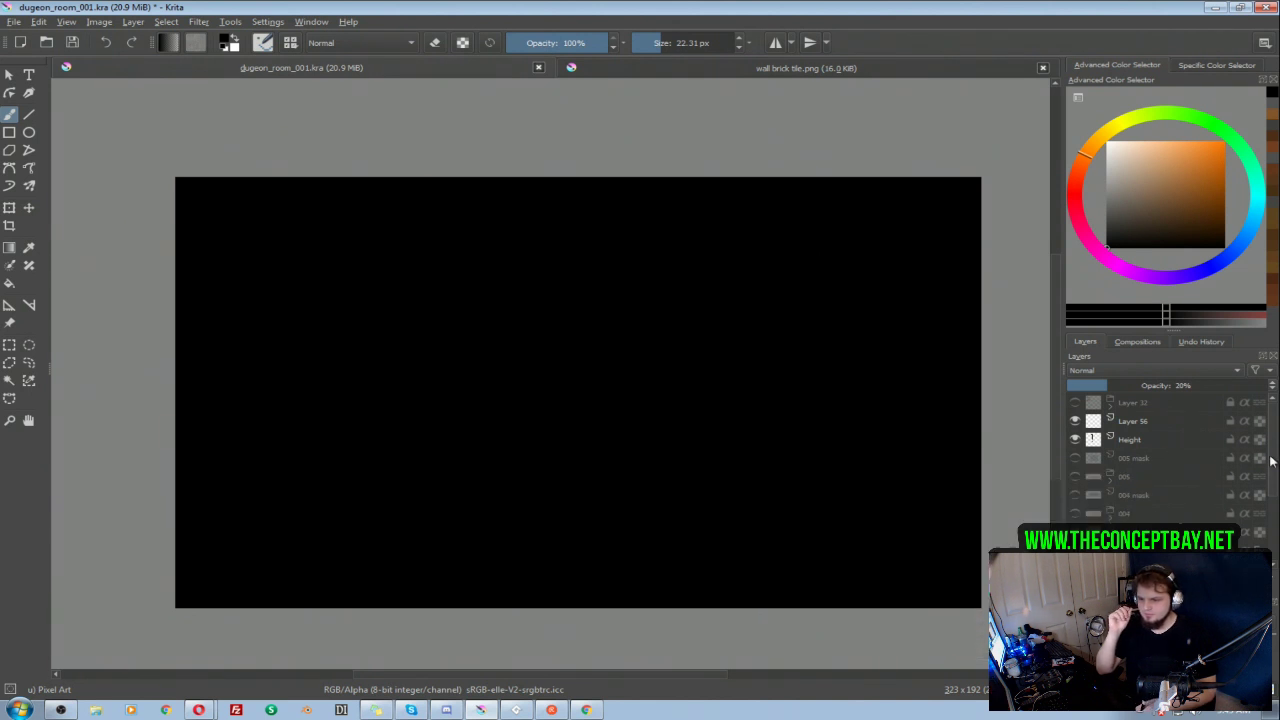
{"action": "left_click_drag", "start_coordinate": [1270, 462], "coordinate": [1257, 545]}
{"action": "left_click", "coordinate": [1075, 513]}
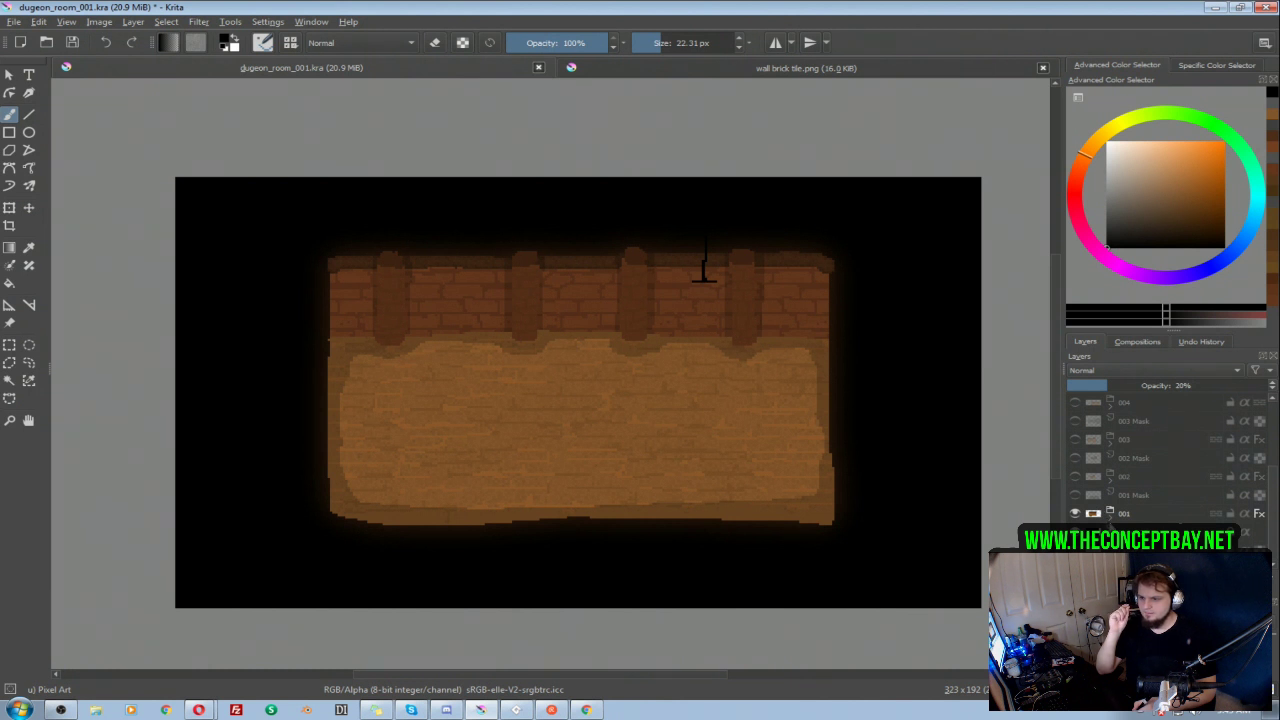
Step: Find the pillar layers inside the 001 group and hide Layer 14 and Layer 7
{"action": "scroll", "coordinate": [1196, 500], "scroll_direction": "down", "scroll_amount": 4}
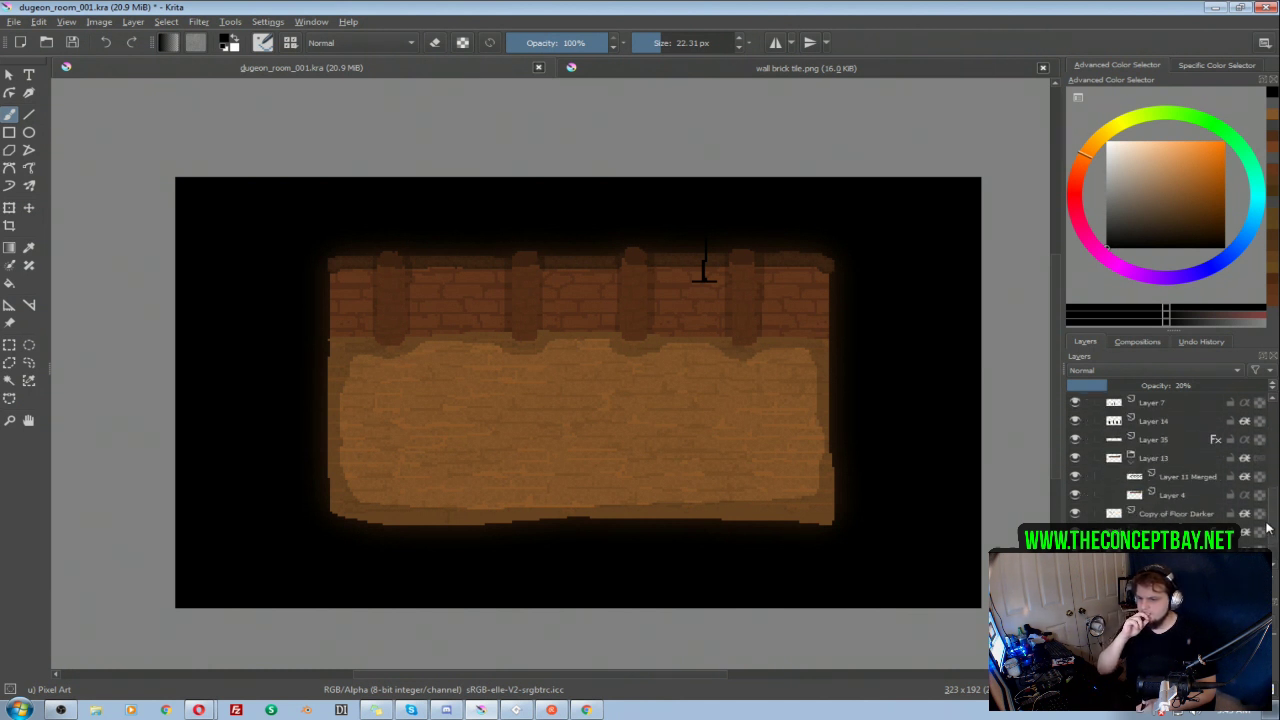
{"action": "left_click", "coordinate": [1073, 420]}
{"action": "left_click", "coordinate": [1074, 422]}
{"action": "left_click", "coordinate": [1075, 494]}
{"action": "scroll", "coordinate": [1152, 478], "scroll_direction": "up", "scroll_amount": 4}
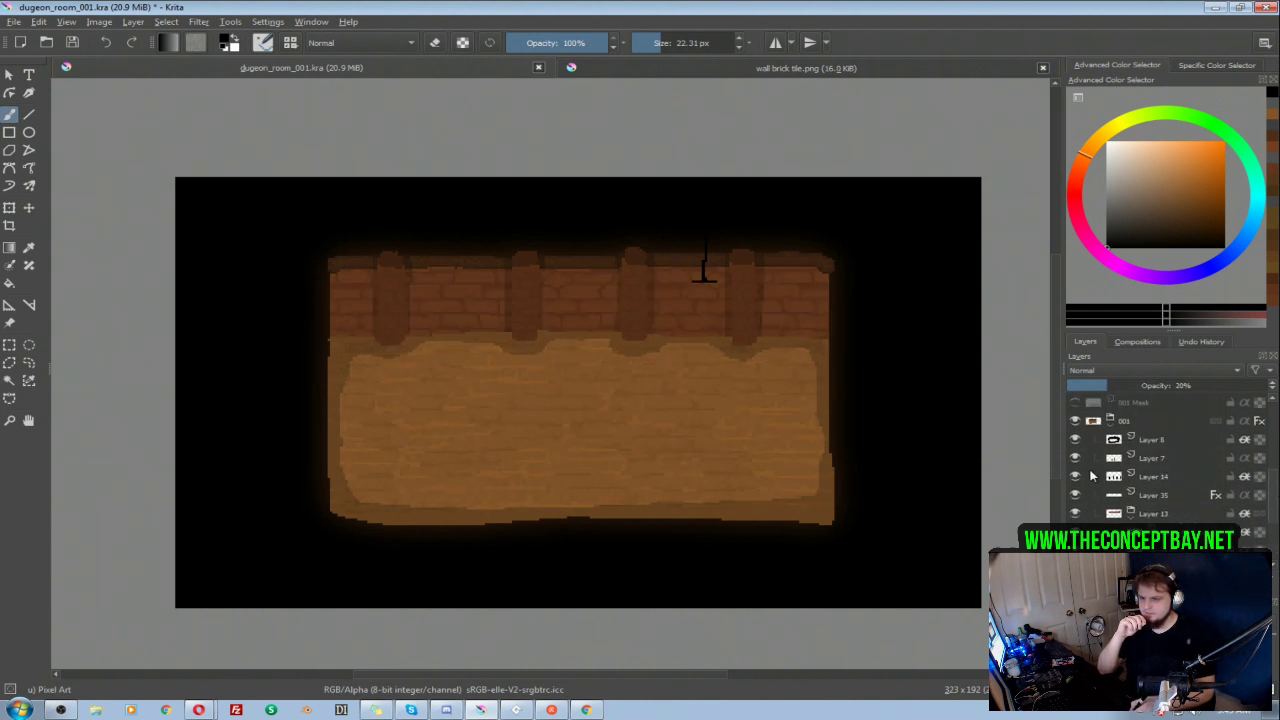
{"action": "left_click", "coordinate": [1075, 476]}
{"action": "left_click", "coordinate": [1075, 458]}
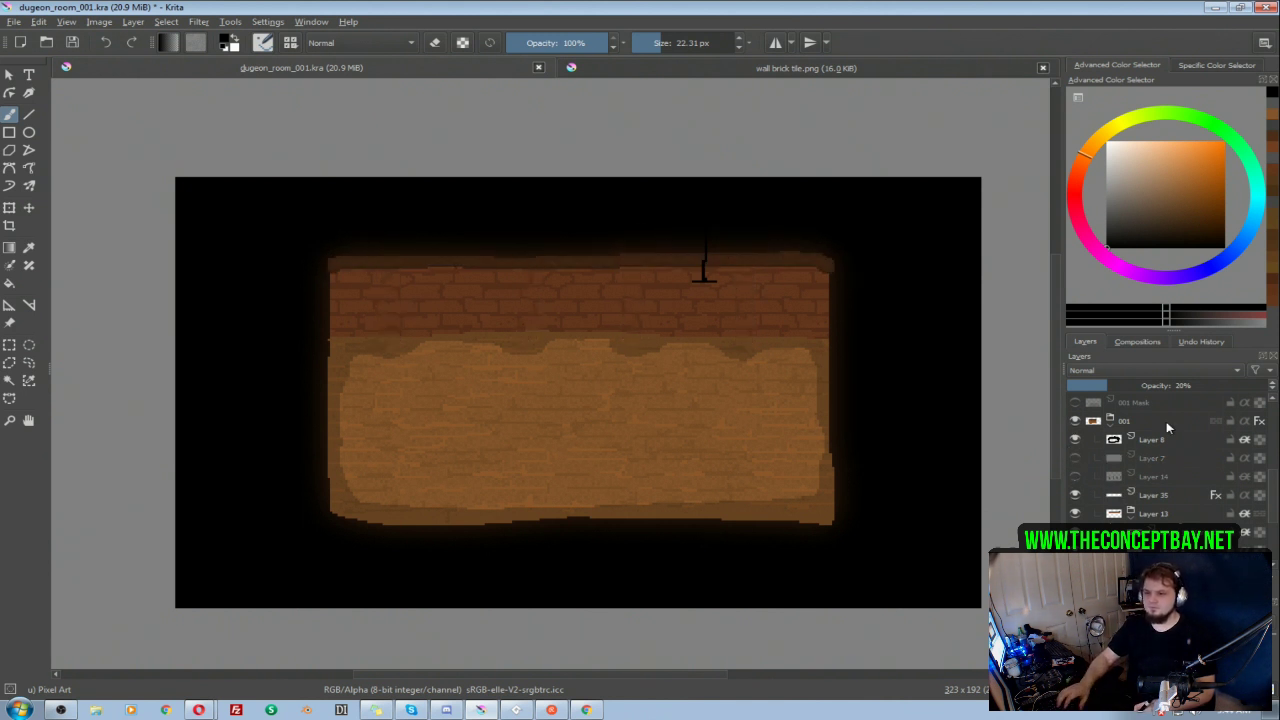
Step: Hide the Height marker layer so the 001 room shows without it
{"action": "scroll", "coordinate": [1268, 510], "scroll_direction": "down", "scroll_amount": 5}
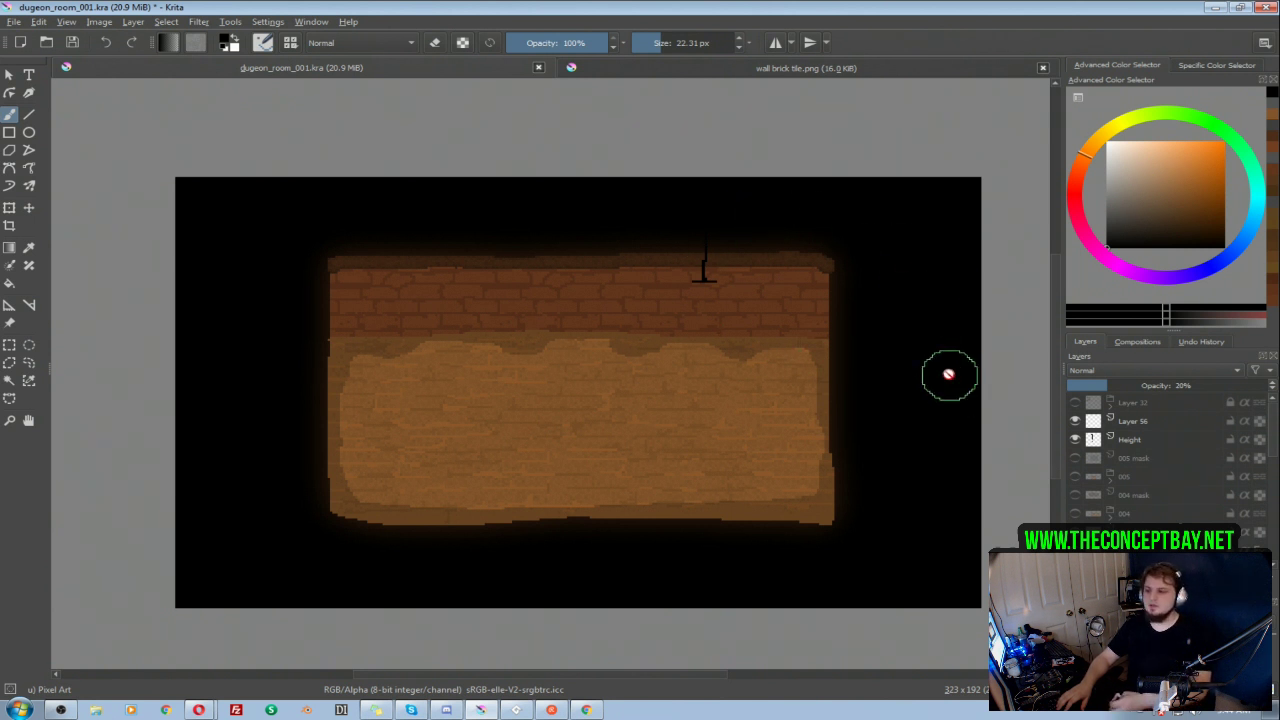
{"action": "left_click", "coordinate": [1092, 440]}
{"action": "left_click", "coordinate": [1075, 439]}
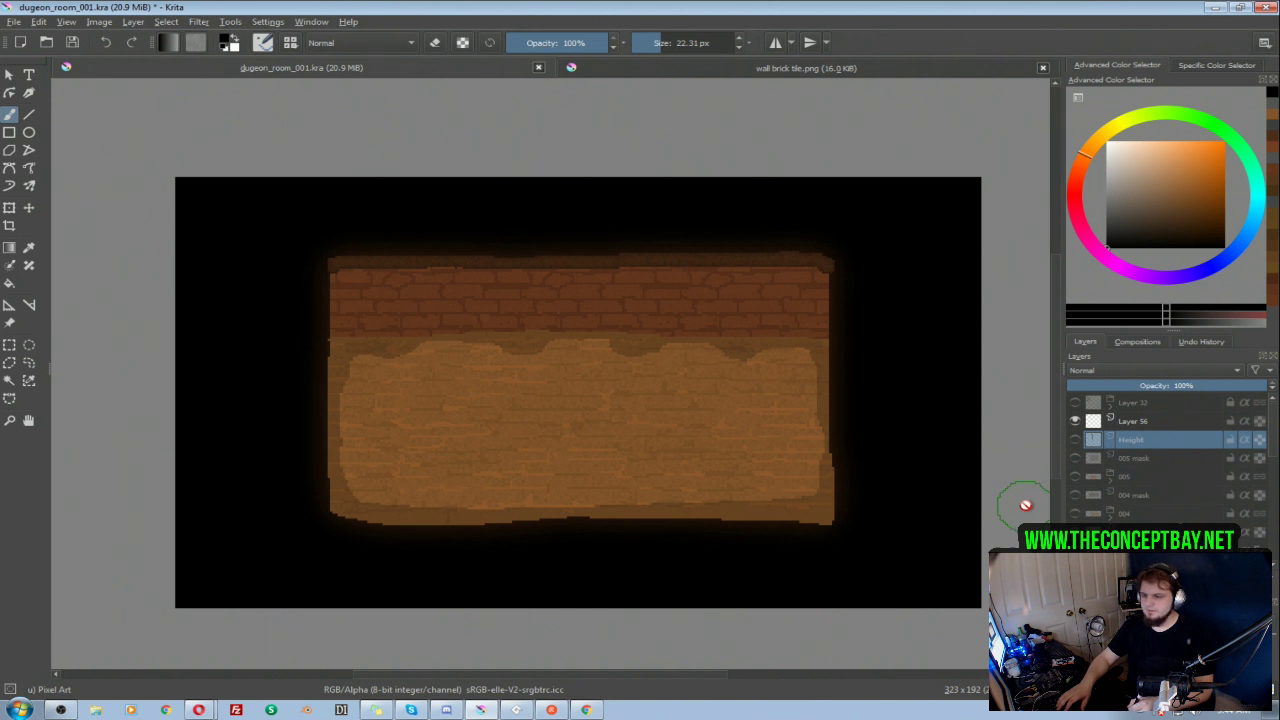
{"action": "scroll", "coordinate": [1266, 440], "scroll_direction": "down", "scroll_amount": 5}
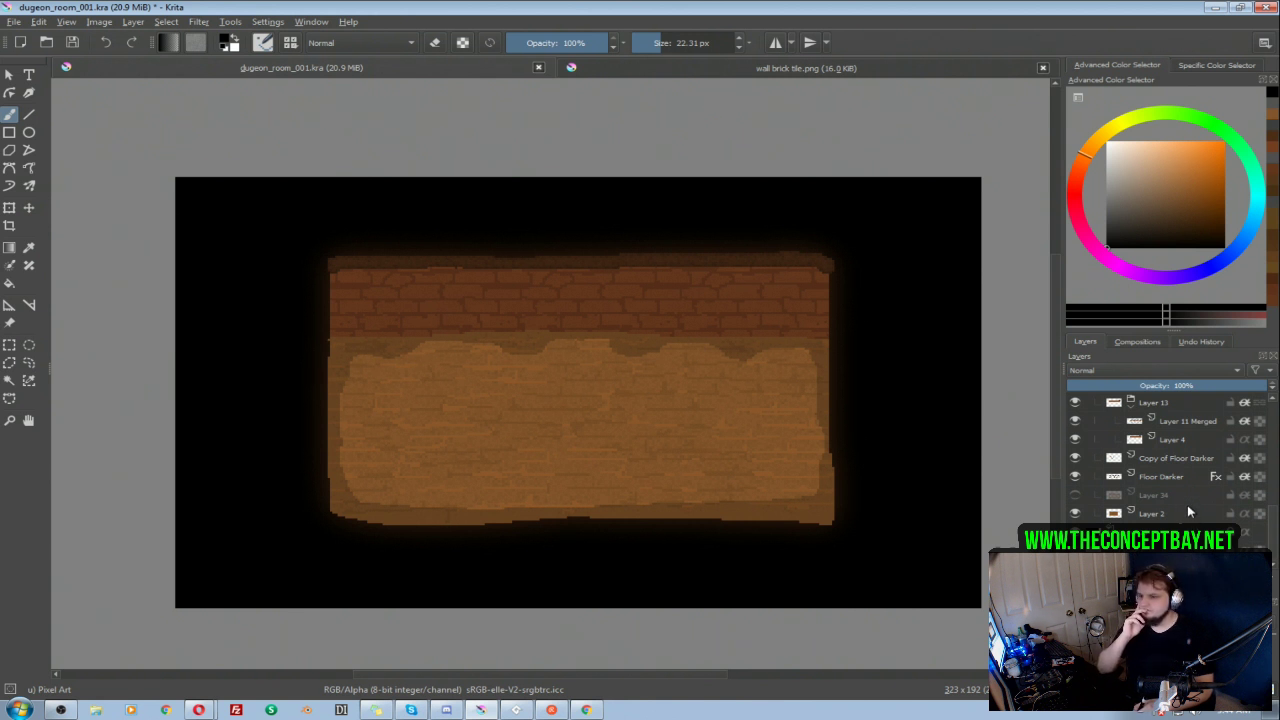
Step: Erase the wavy shading along the upper edge of the floor on Layer 8 of the 001 group
{"action": "scroll", "coordinate": [1200, 460], "scroll_direction": "down", "scroll_amount": 5}
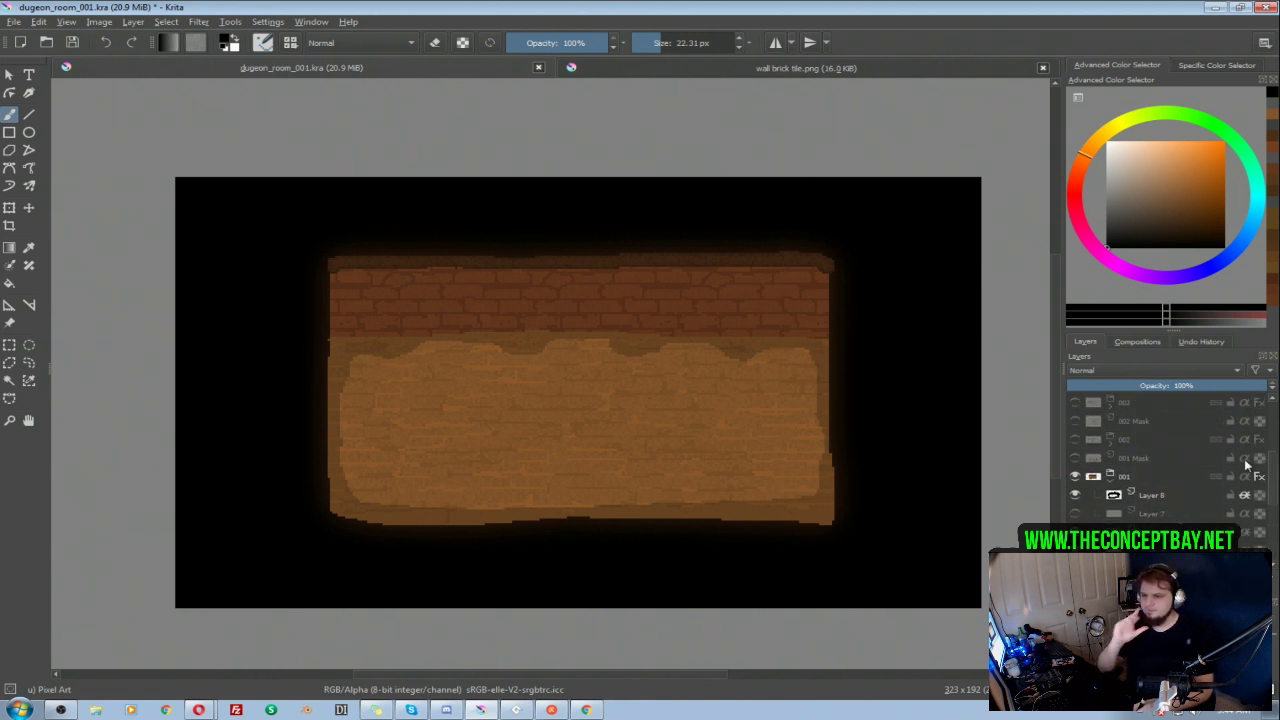
{"action": "left_click", "coordinate": [1135, 497]}
{"action": "key", "text": "e"}
{"action": "left_click_drag", "start_coordinate": [780, 368], "coordinate": [378, 370]}
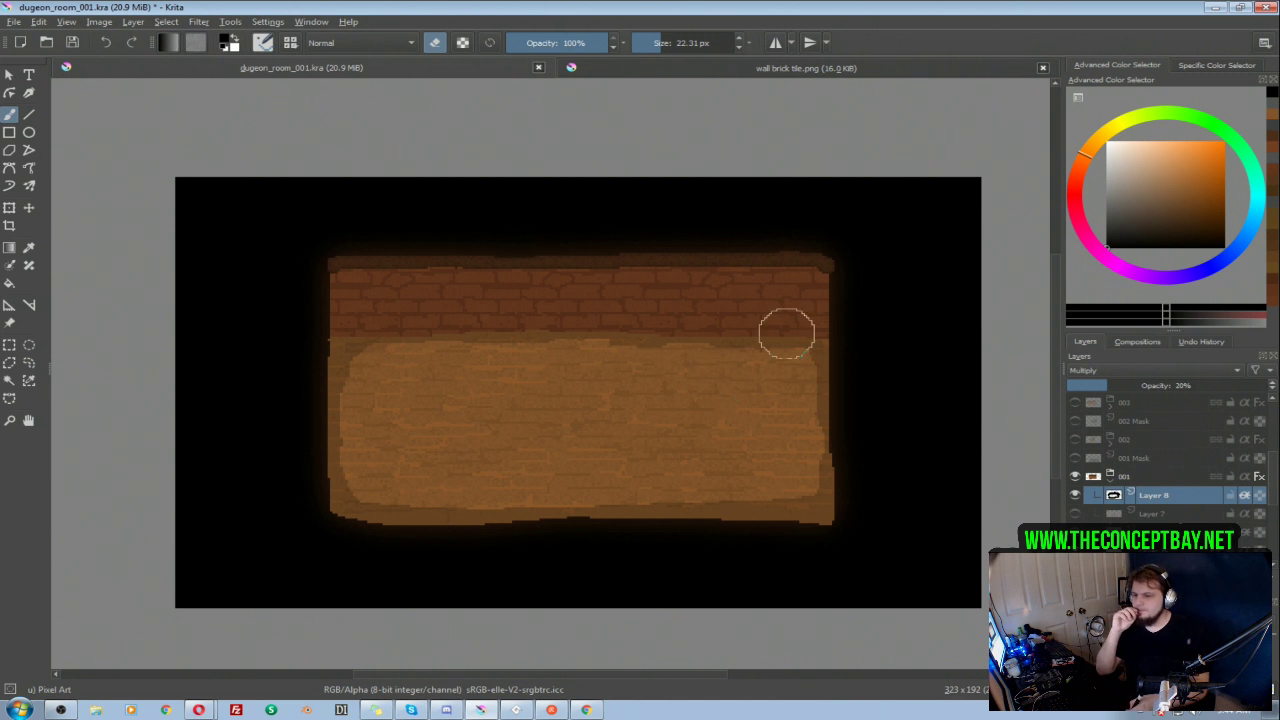
Step: Collapse and hide the 001 group
{"action": "left_click", "coordinate": [1083, 476]}
{"action": "left_click", "coordinate": [1075, 513]}
{"action": "left_click", "coordinate": [1075, 513]}
{"action": "left_click", "coordinate": [1075, 513]}
{"action": "left_click", "coordinate": [1071, 497]}
{"action": "left_click", "coordinate": [1071, 497]}
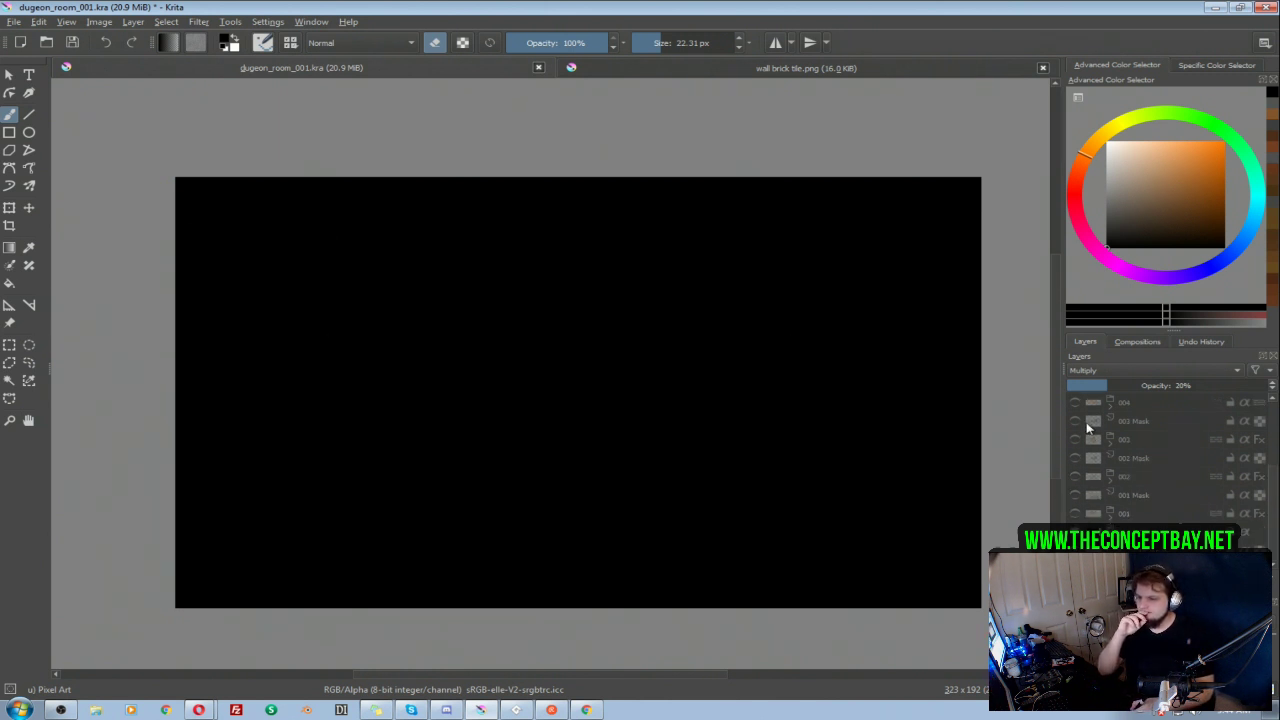
Step: Compare the 001, 002 and 003 rooms with their masks by showing each one briefly
{"action": "left_click", "coordinate": [1075, 495]}
{"action": "left_click", "coordinate": [1075, 495]}
{"action": "left_click", "coordinate": [1075, 458]}
{"action": "left_click", "coordinate": [1075, 458]}
{"action": "left_click", "coordinate": [1075, 421]}
{"action": "left_click", "coordinate": [1075, 421]}
{"action": "left_click", "coordinate": [1075, 532]}
{"action": "left_click", "coordinate": [1075, 532]}
{"action": "left_click", "coordinate": [1074, 497]}
{"action": "left_click", "coordinate": [1074, 497]}
{"action": "left_click", "coordinate": [1075, 513]}
{"action": "left_click", "coordinate": [1075, 513]}
{"action": "left_click", "coordinate": [1075, 513]}
{"action": "left_click", "coordinate": [1075, 513]}
{"action": "left_click", "coordinate": [1075, 476]}
{"action": "left_click", "coordinate": [1075, 476]}
{"action": "left_click", "coordinate": [1075, 513]}
{"action": "left_click", "coordinate": [1075, 513]}
{"action": "left_click", "coordinate": [1075, 477]}
{"action": "left_click", "coordinate": [1074, 476]}
{"action": "left_click", "coordinate": [1075, 439]}
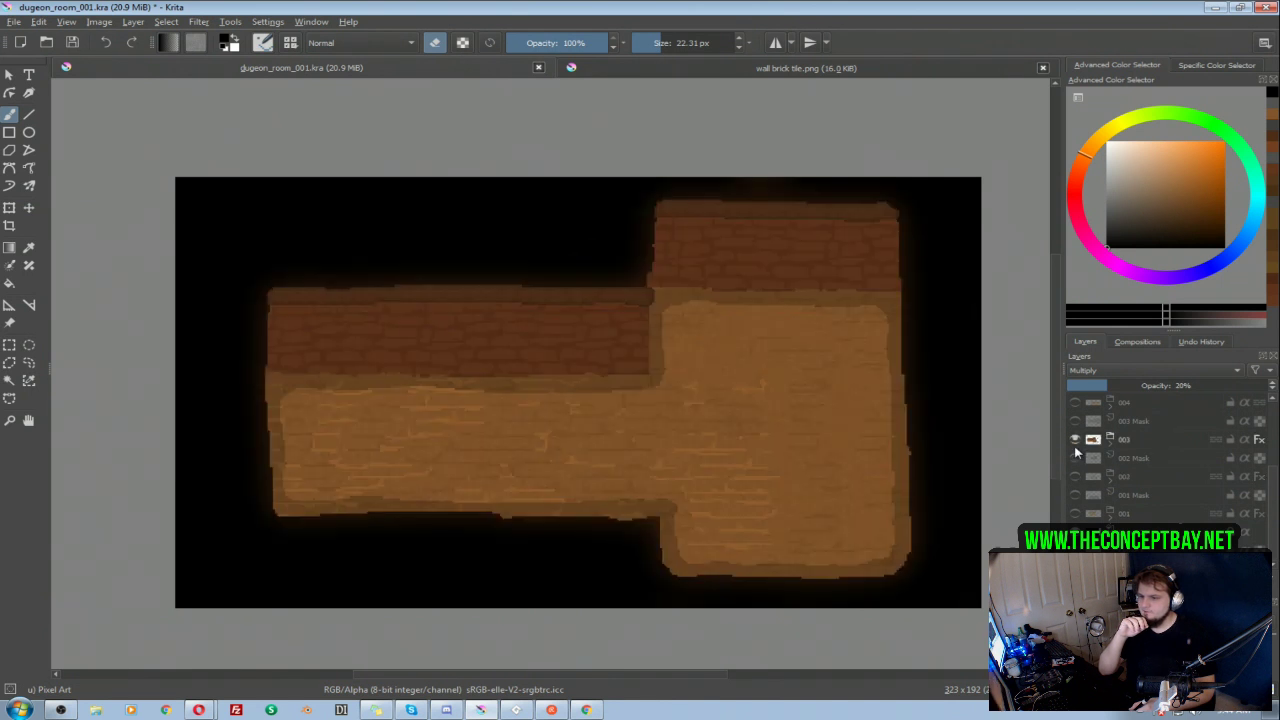
{"action": "left_click", "coordinate": [1075, 439]}
Step: Check the 004 and 005 rooms by showing each group briefly
{"action": "scroll", "coordinate": [1263, 509], "scroll_direction": "up", "scroll_amount": 2}
{"action": "left_click", "coordinate": [1075, 476]}
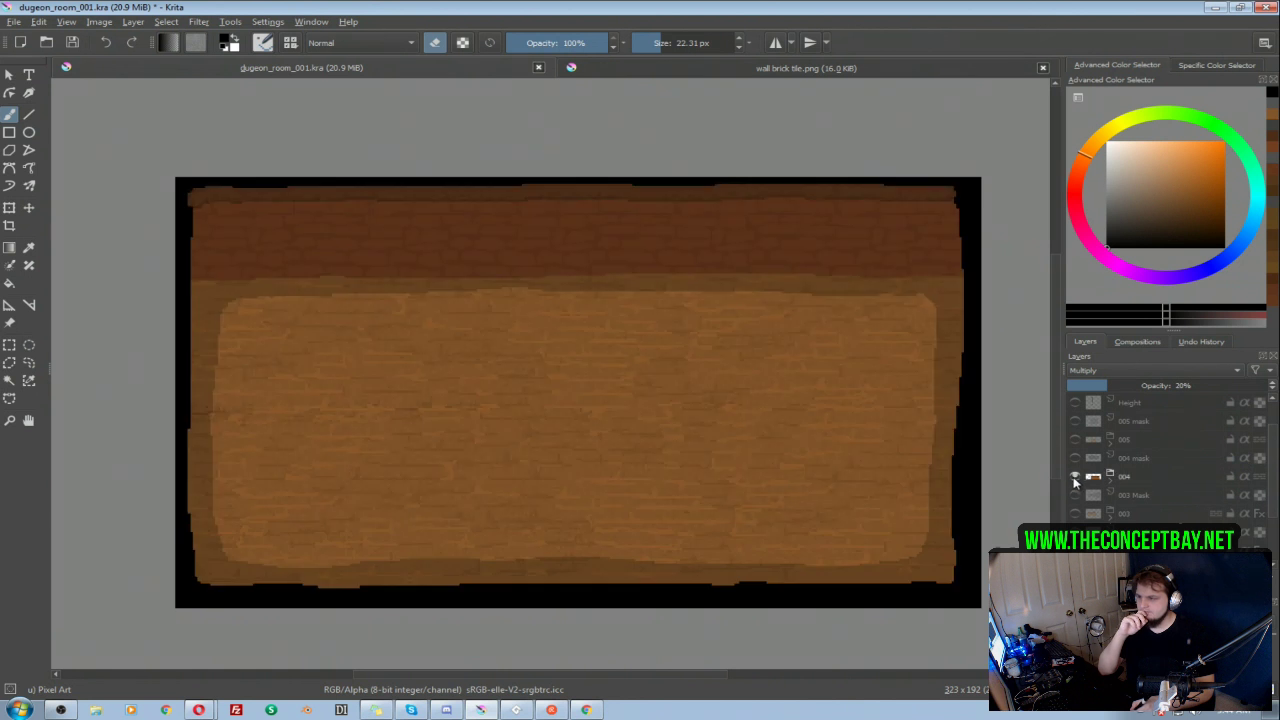
{"action": "left_click", "coordinate": [1076, 476]}
{"action": "left_click", "coordinate": [1075, 440]}
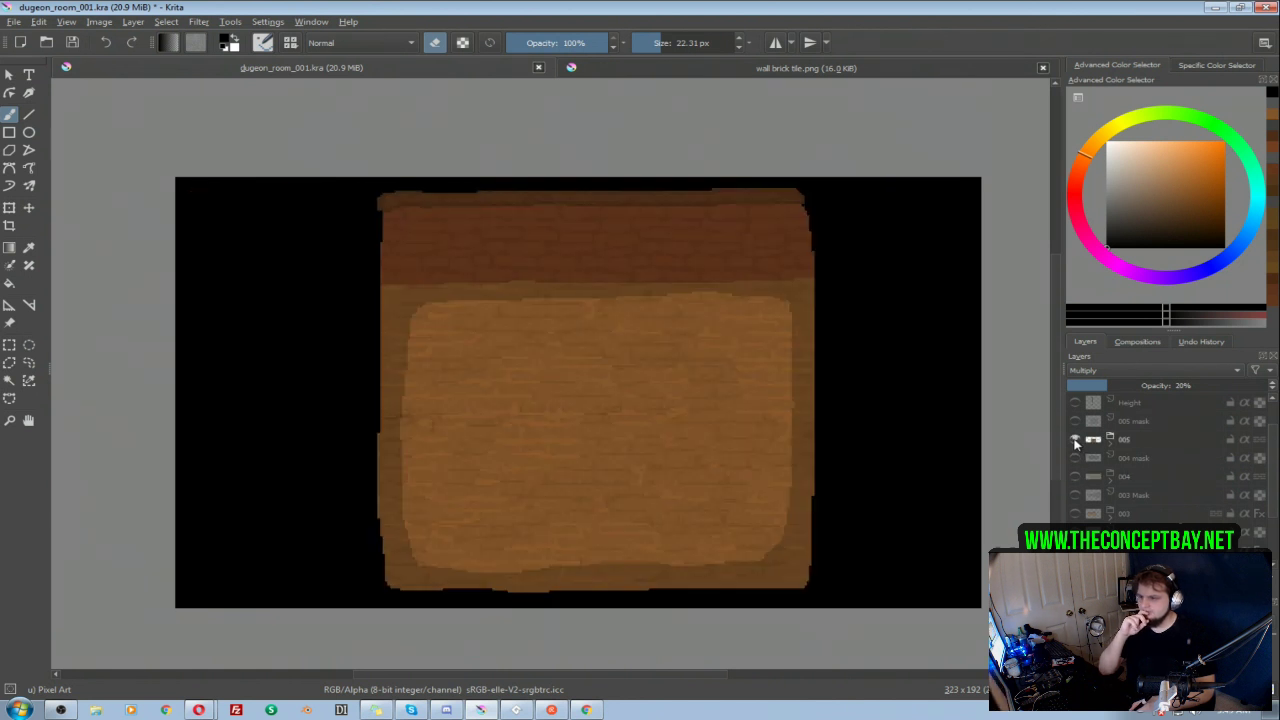
{"action": "left_click", "coordinate": [1075, 444]}
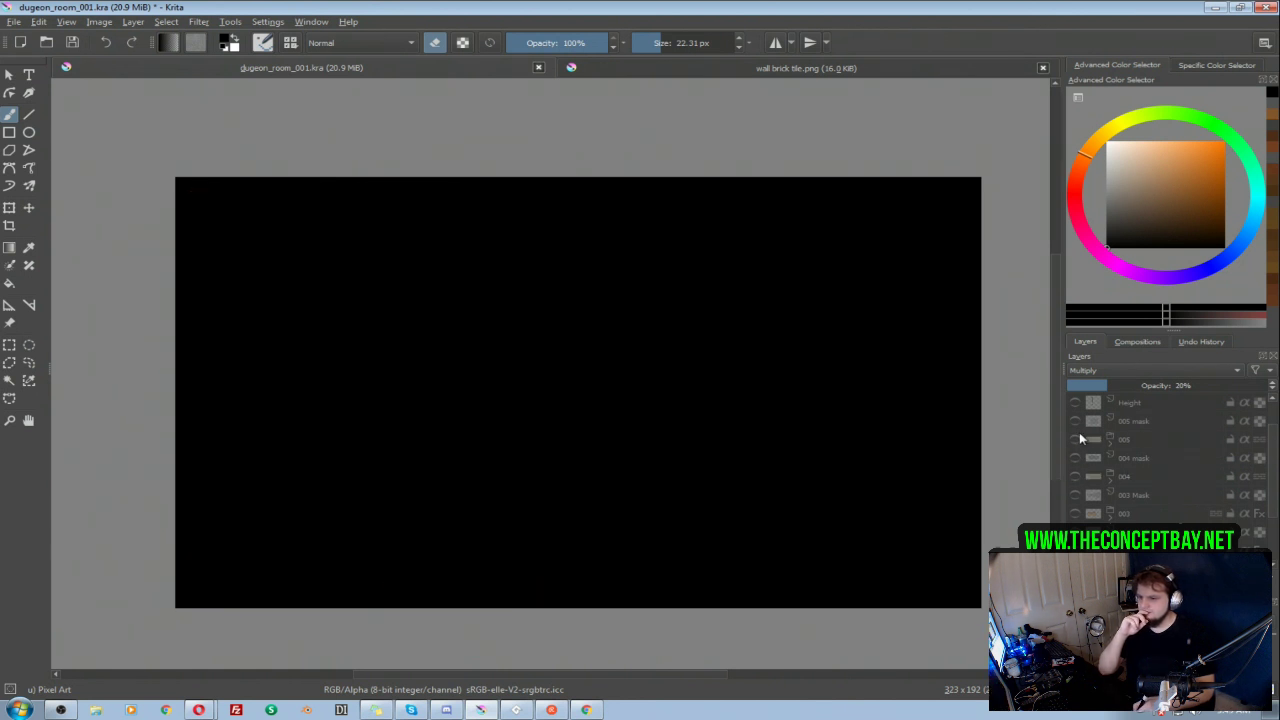
{"action": "scroll", "coordinate": [1262, 480], "scroll_direction": "up", "scroll_amount": 1}
{"action": "left_click", "coordinate": [1075, 476]}
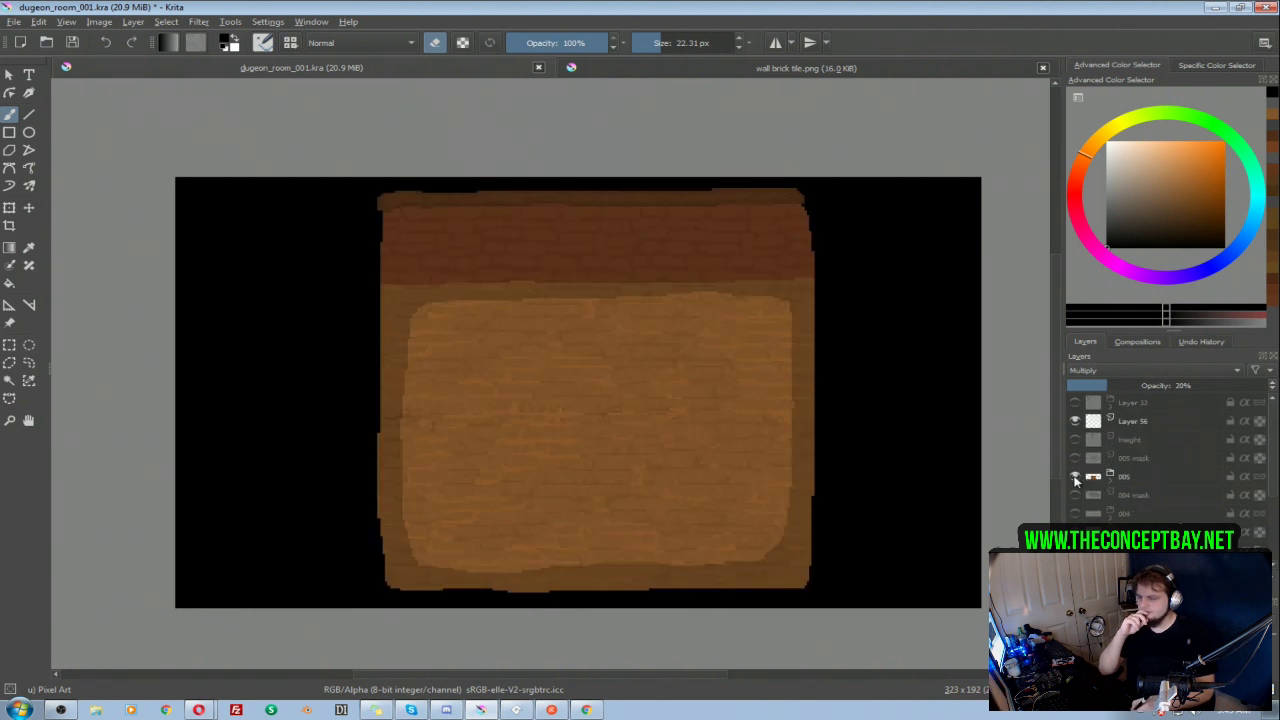
{"action": "left_click", "coordinate": [1076, 477]}
Step: Show the Height layer and check the 005 mask against the black background
{"action": "left_click", "coordinate": [1075, 457]}
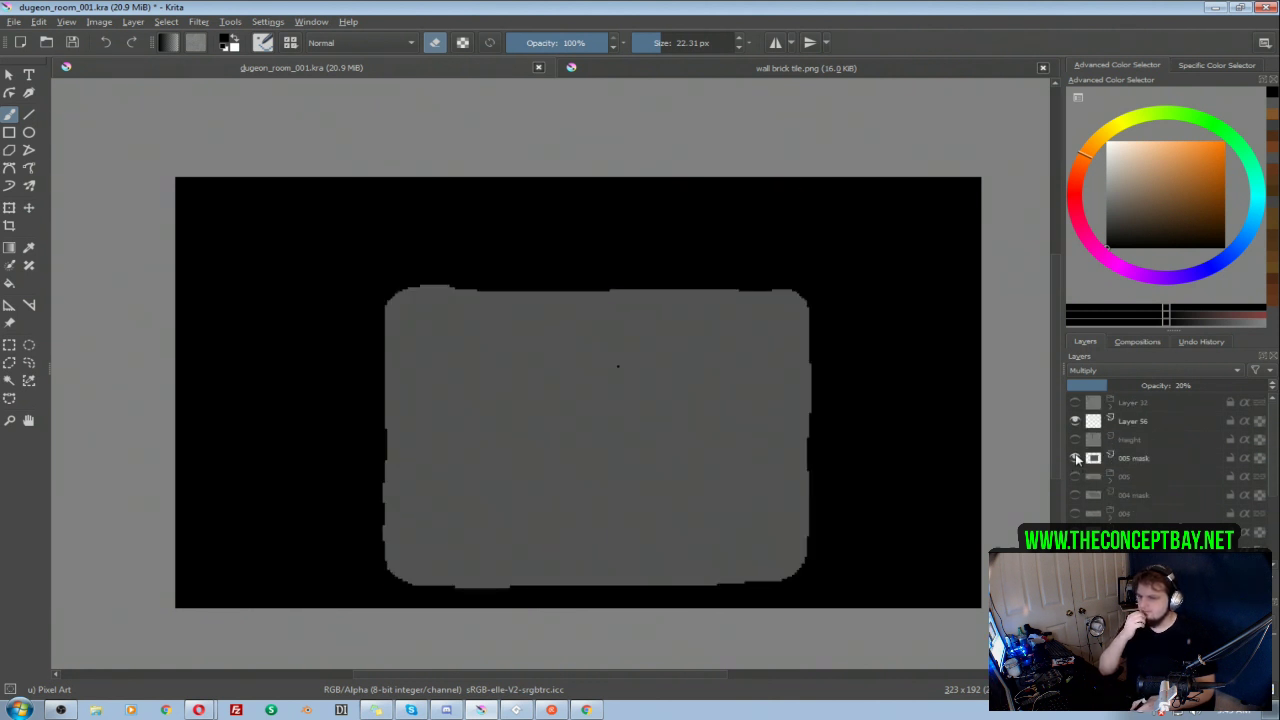
{"action": "left_click", "coordinate": [1075, 455]}
{"action": "left_click", "coordinate": [1075, 440]}
{"action": "left_click", "coordinate": [1075, 458]}
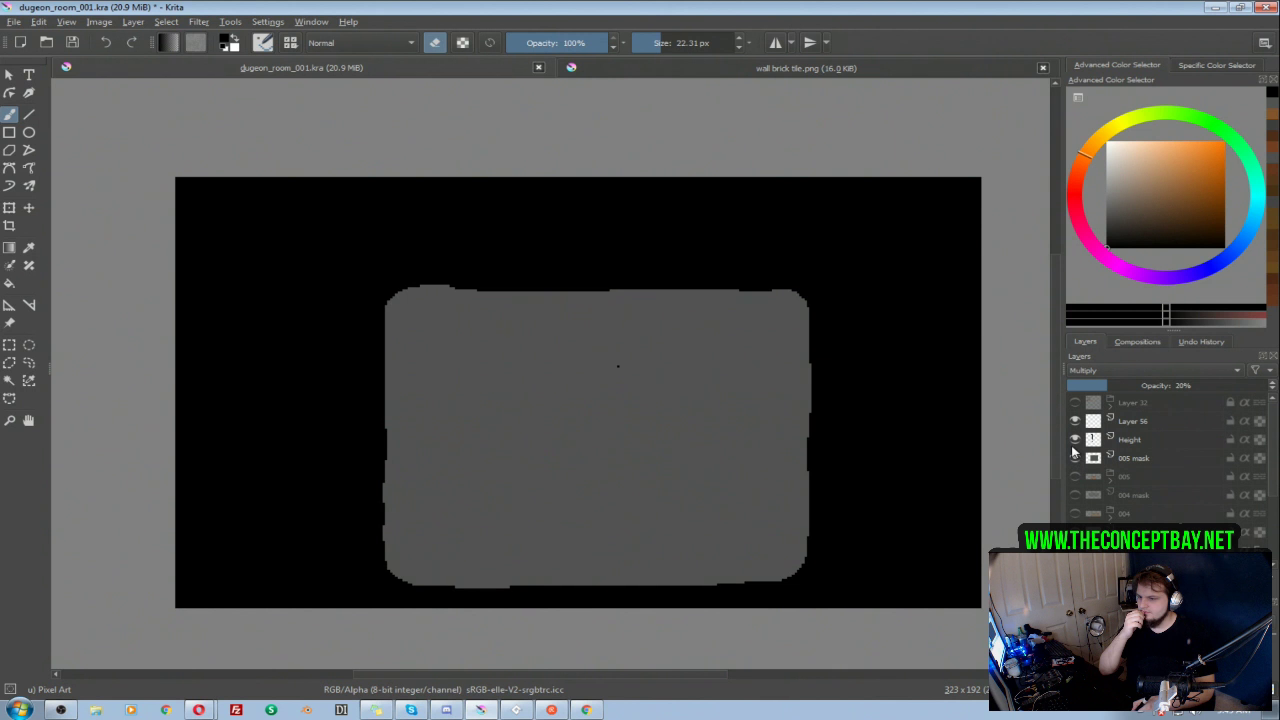
{"action": "left_click", "coordinate": [1127, 459]}
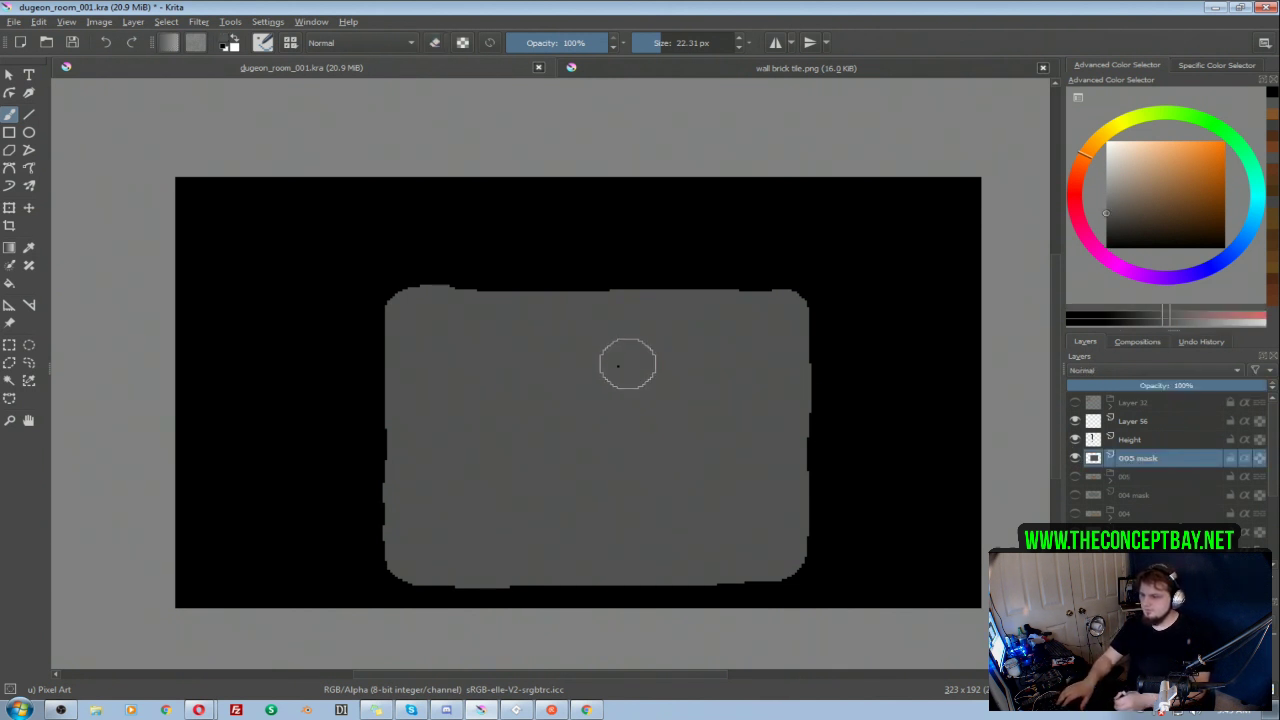
{"action": "left_click", "coordinate": [1075, 458]}
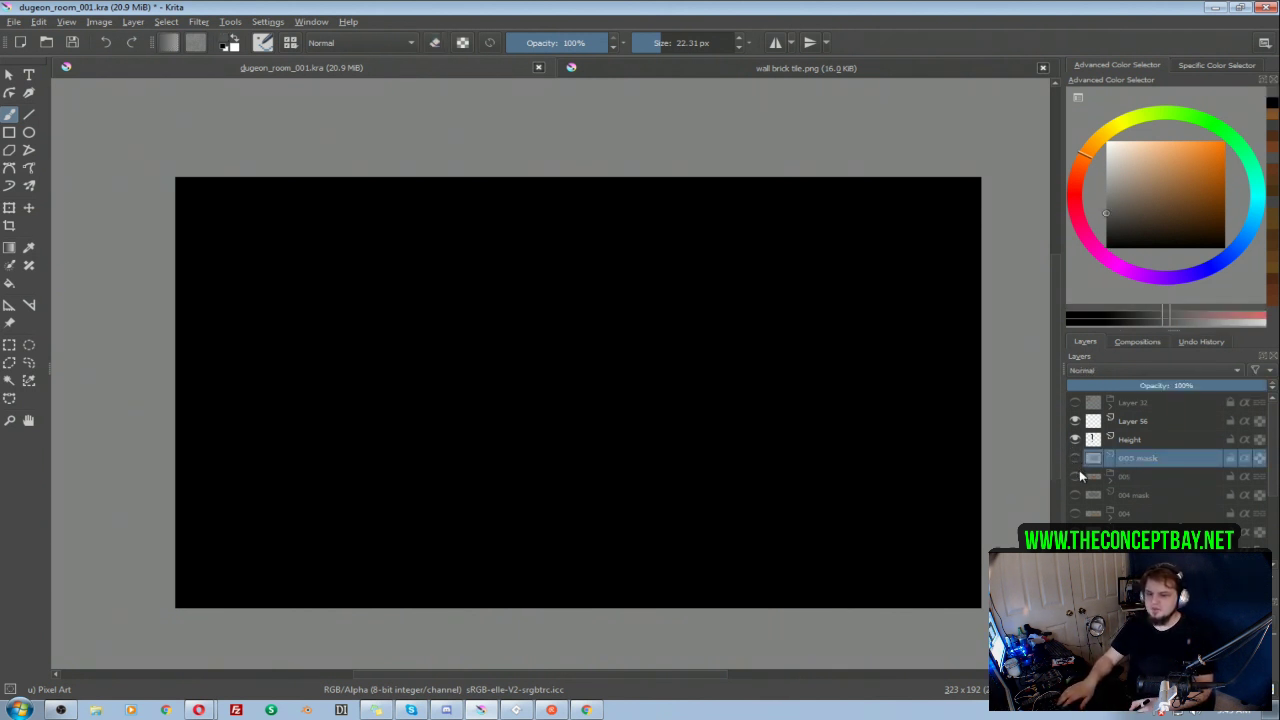
{"action": "left_click", "coordinate": [1075, 440]}
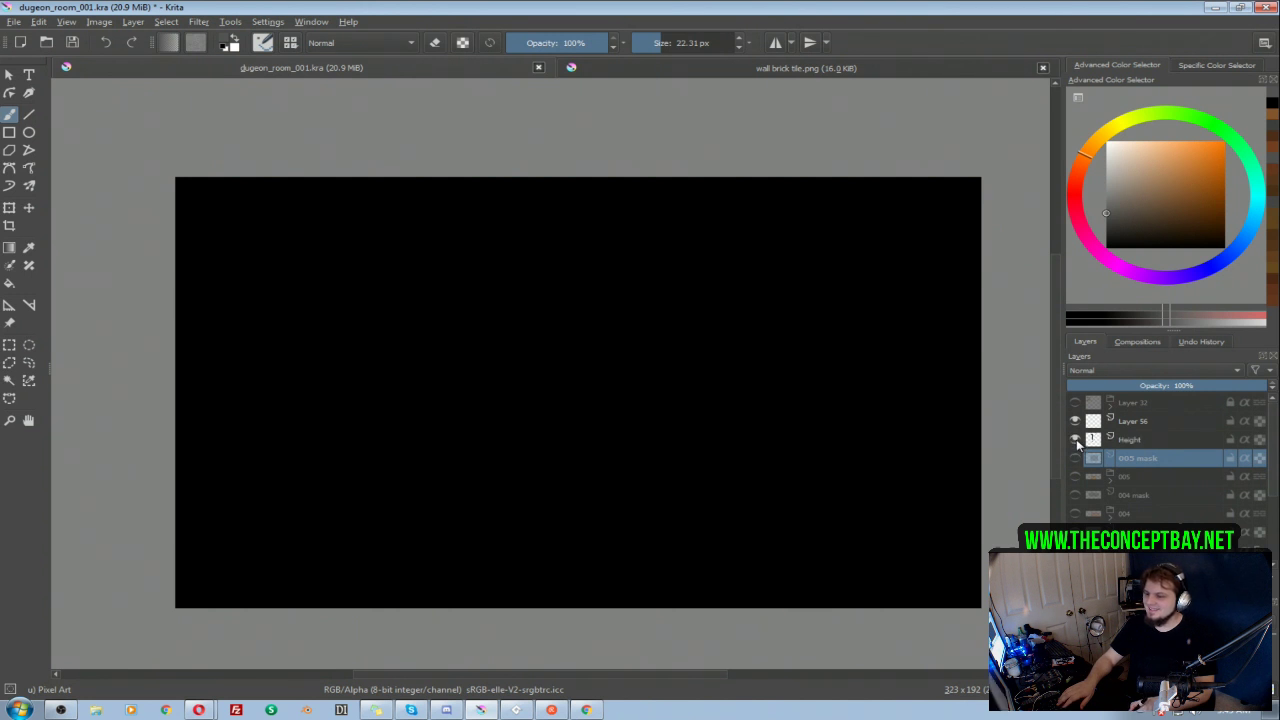
{"action": "left_click", "coordinate": [1076, 458]}
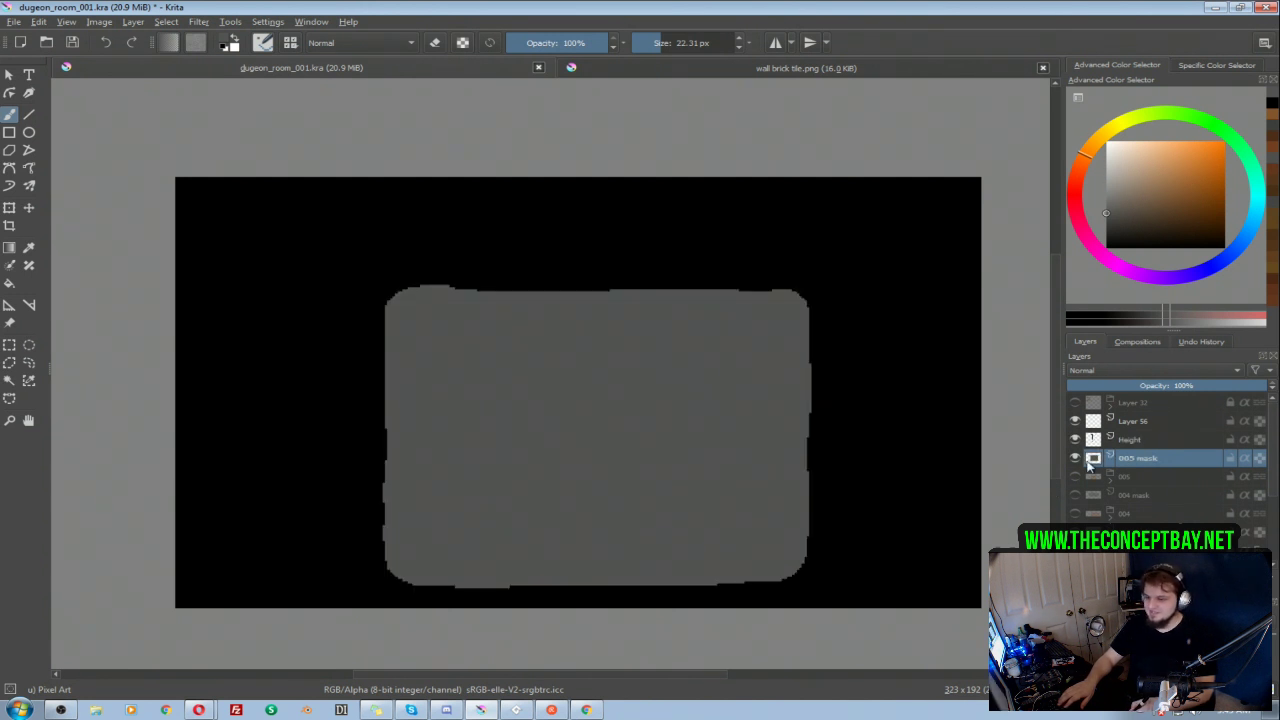
Step: Compare the 005 room with the 005 mask by toggling their visibility, then leave both hidden
{"action": "left_click", "coordinate": [1075, 458]}
{"action": "left_click", "coordinate": [1075, 476]}
{"action": "left_click", "coordinate": [1075, 440]}
{"action": "left_click", "coordinate": [1075, 440]}
{"action": "left_click", "coordinate": [1075, 458]}
{"action": "left_click", "coordinate": [1075, 476]}
{"action": "left_click", "coordinate": [1075, 458]}
{"action": "left_click", "coordinate": [1075, 476]}
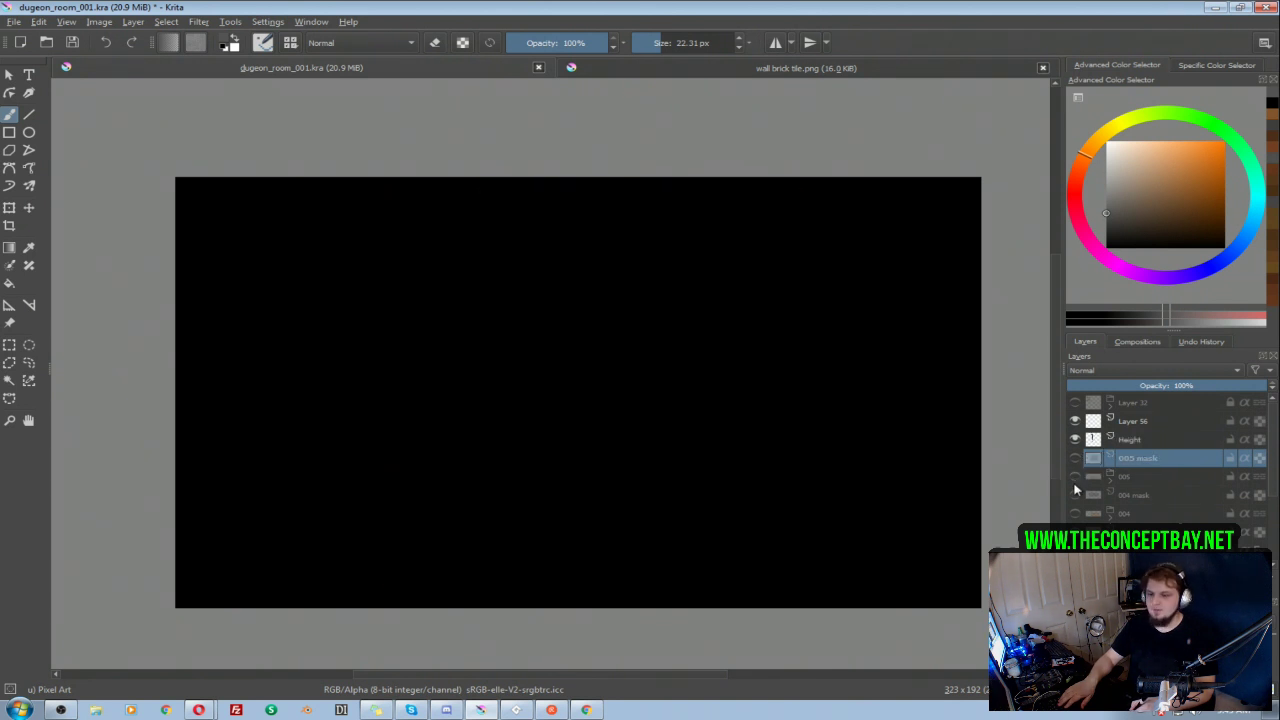
{"action": "left_click", "coordinate": [1075, 440]}
{"action": "left_click", "coordinate": [1075, 440]}
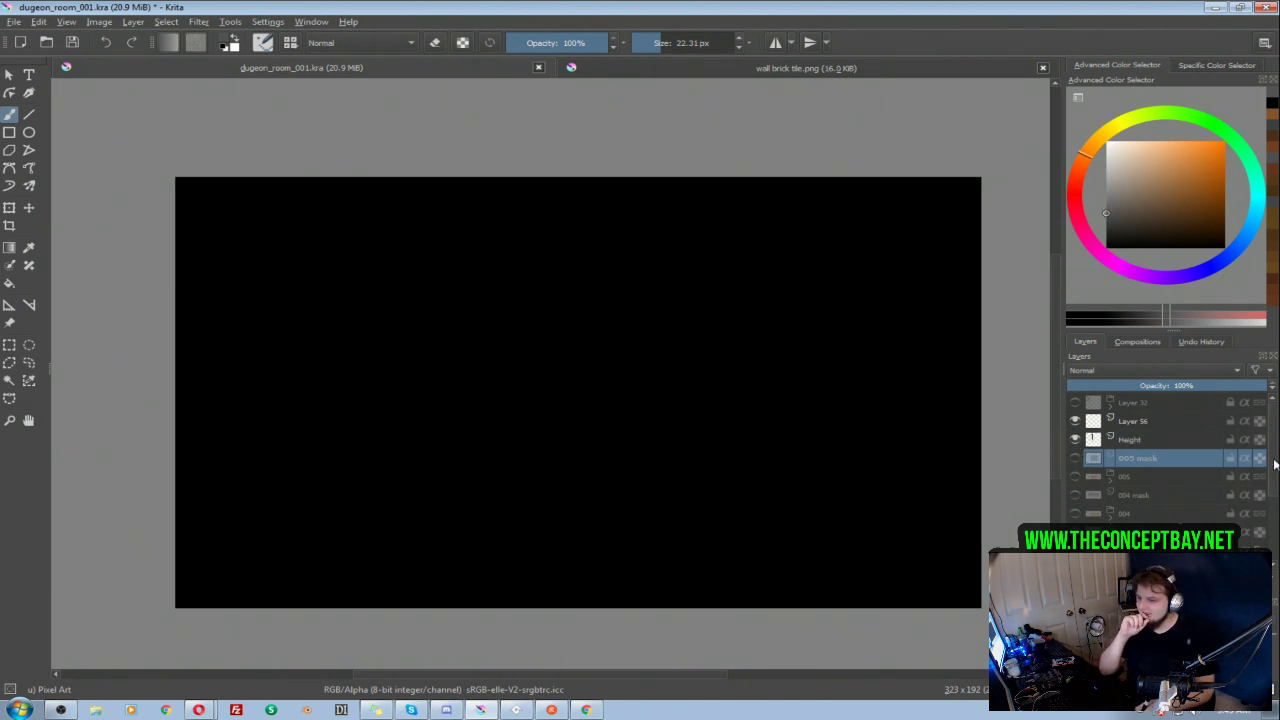
Step: Set the fill colour of the background Layer 29 to dark grey #2a2a2a
{"action": "scroll", "coordinate": [1270, 465], "scroll_direction": "down", "scroll_amount": 2}
{"action": "right_click", "coordinate": [1130, 534]}
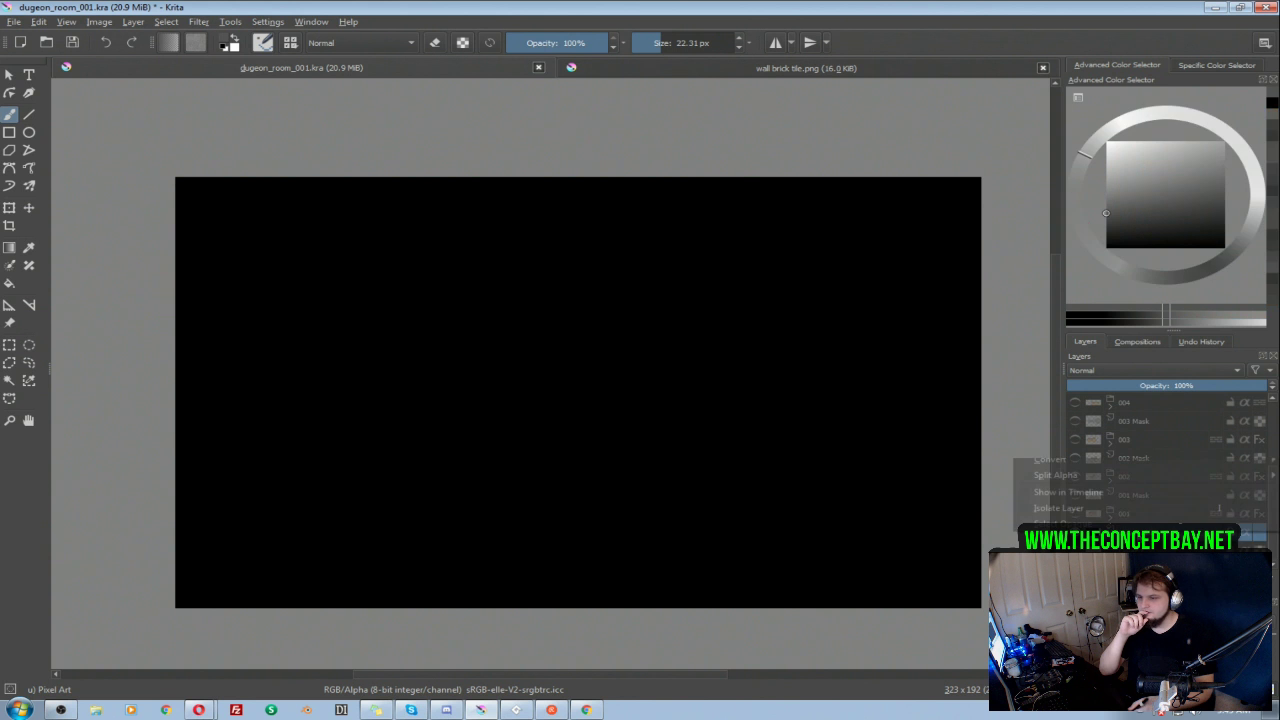
{"action": "left_click", "coordinate": [1130, 536]}
{"action": "double_click", "coordinate": [1130, 534]}
{"action": "left_click", "coordinate": [1130, 551]}
{"action": "double_click", "coordinate": [1130, 534]}
{"action": "left_click", "coordinate": [1130, 551]}
{"action": "left_click", "coordinate": [1130, 534]}
{"action": "right_click", "coordinate": [1130, 534]}
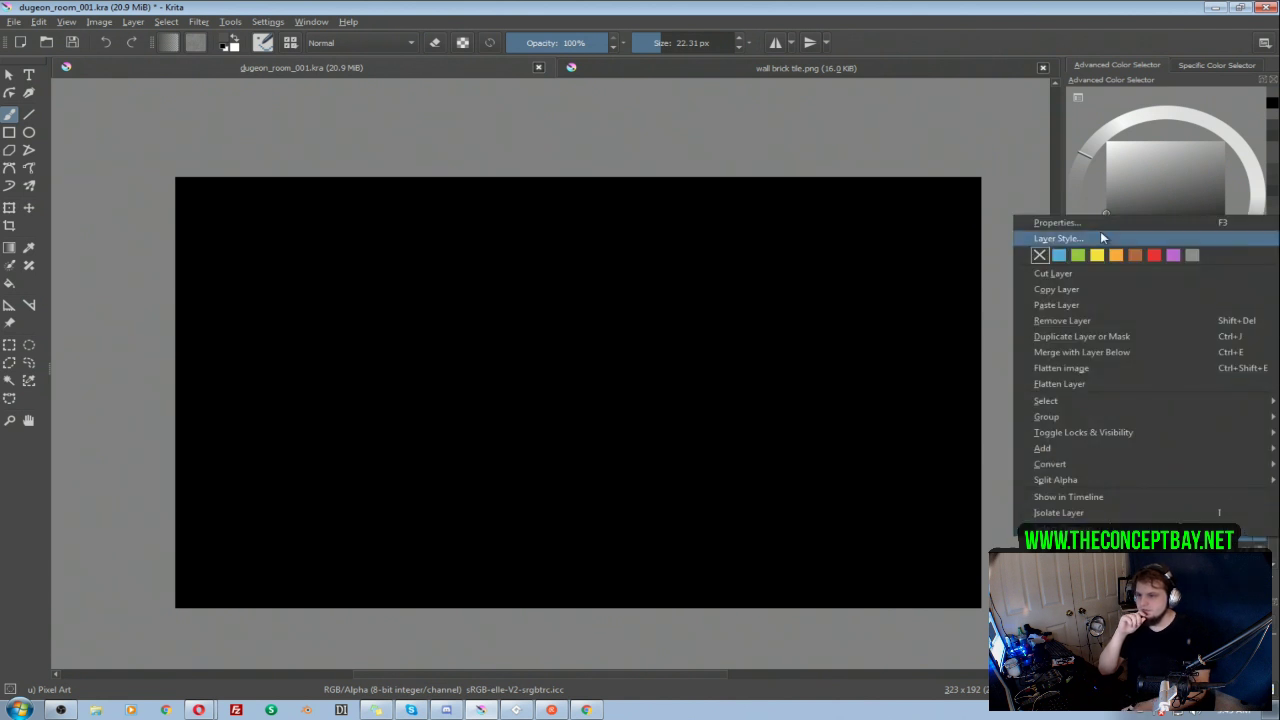
{"action": "left_click", "coordinate": [1090, 228]}
{"action": "left_click", "coordinate": [738, 355]}
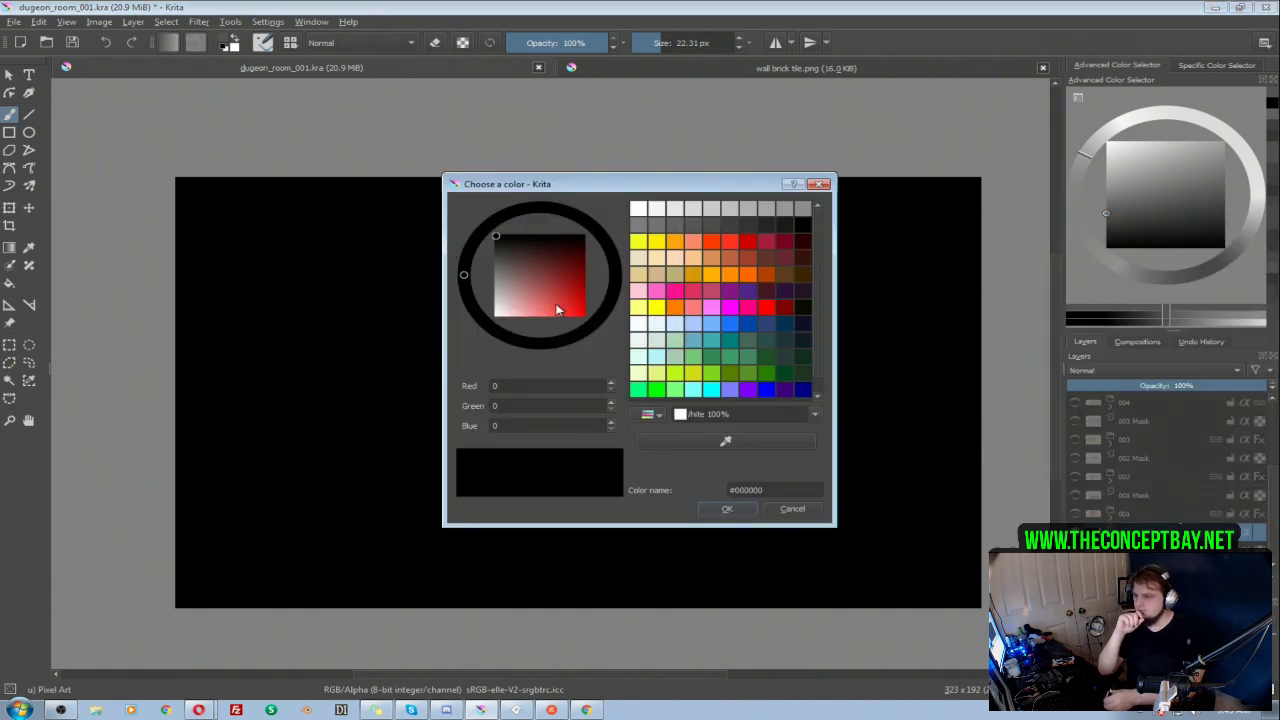
{"action": "left_click", "coordinate": [495, 250]}
{"action": "left_click", "coordinate": [729, 510]}
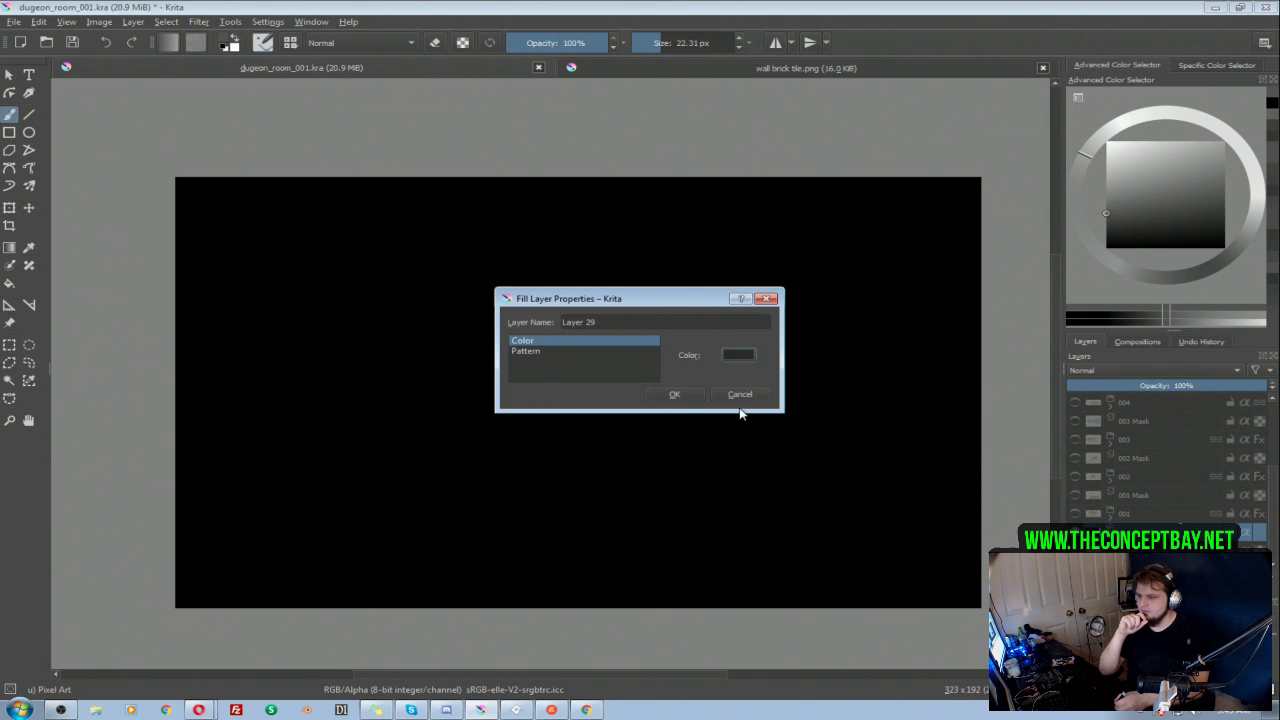
{"action": "left_click", "coordinate": [676, 394]}
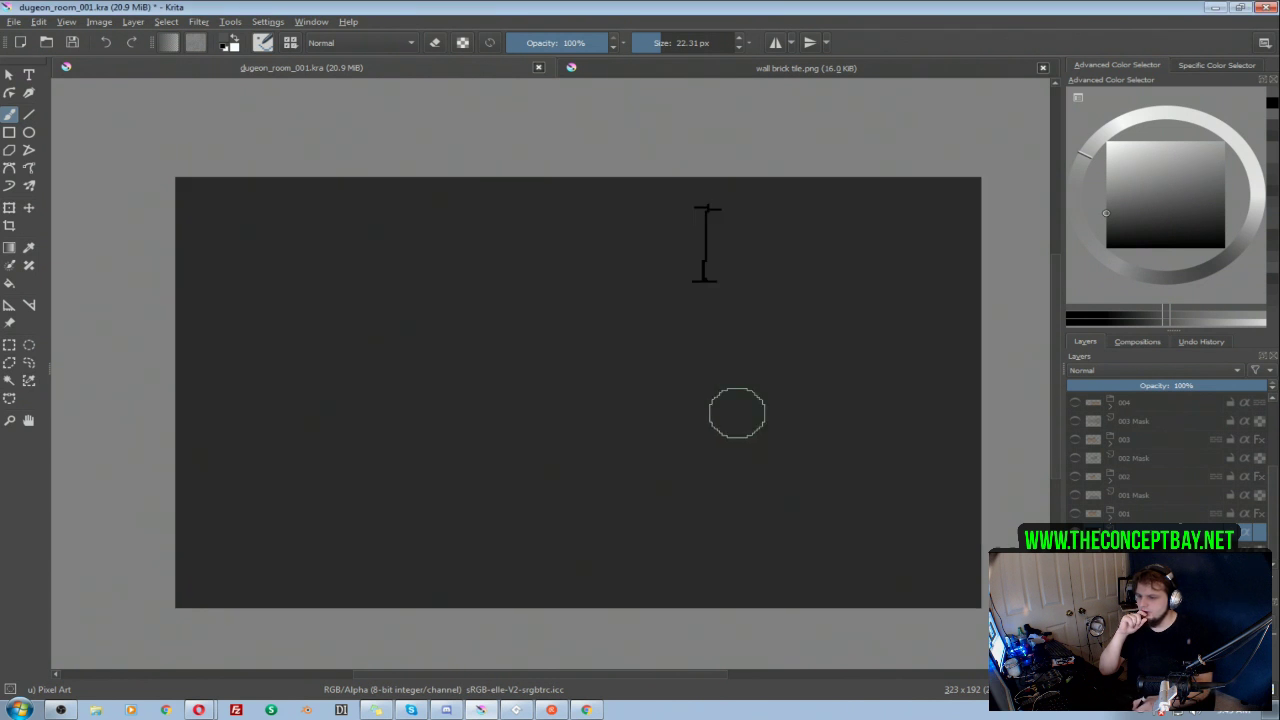
Step: Darken the fill colour of the background Layer 29 to a near-black grey
{"action": "right_click", "coordinate": [1090, 525]}
{"action": "left_click", "coordinate": [1057, 222]}
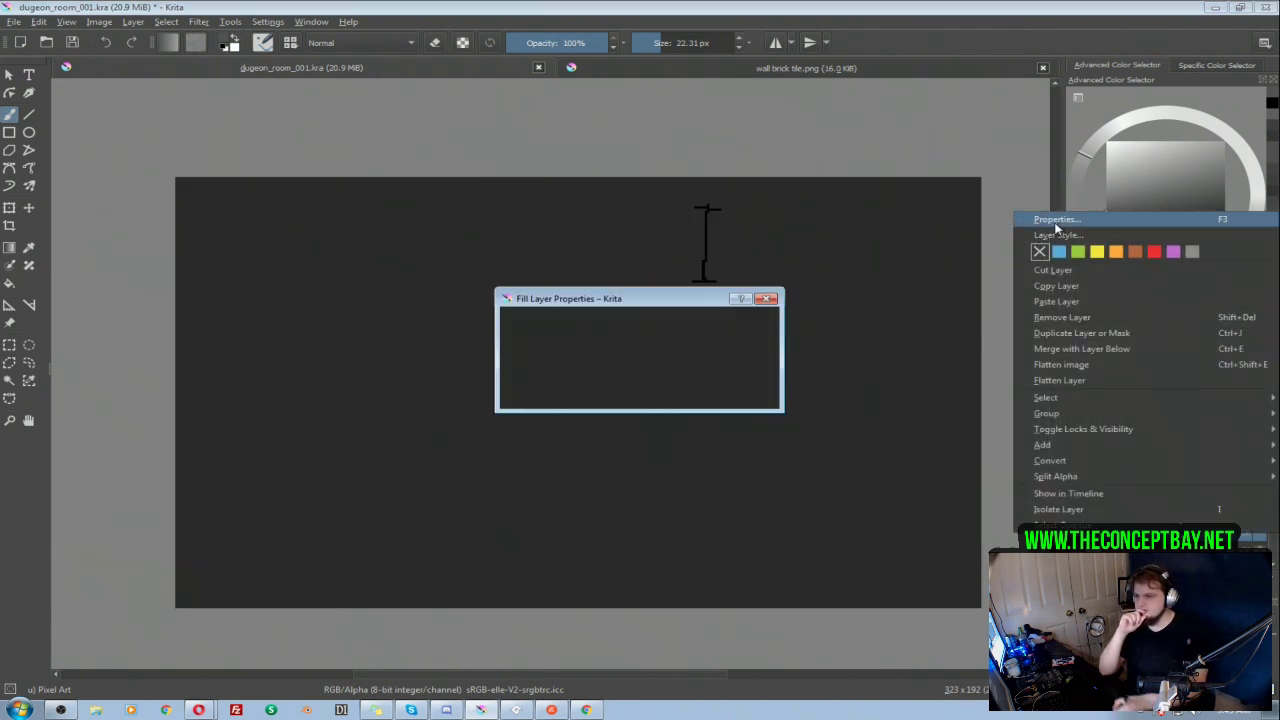
{"action": "left_click", "coordinate": [738, 353]}
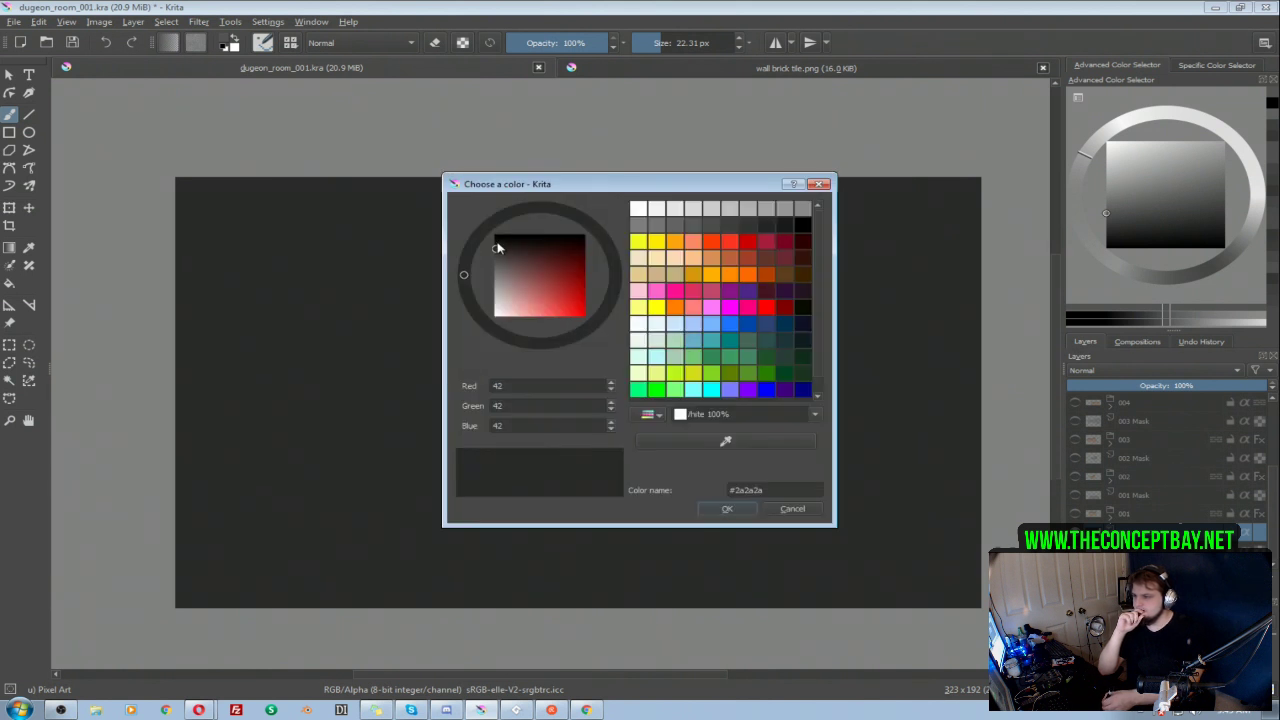
{"action": "left_click", "coordinate": [498, 248]}
{"action": "left_click", "coordinate": [727, 508]}
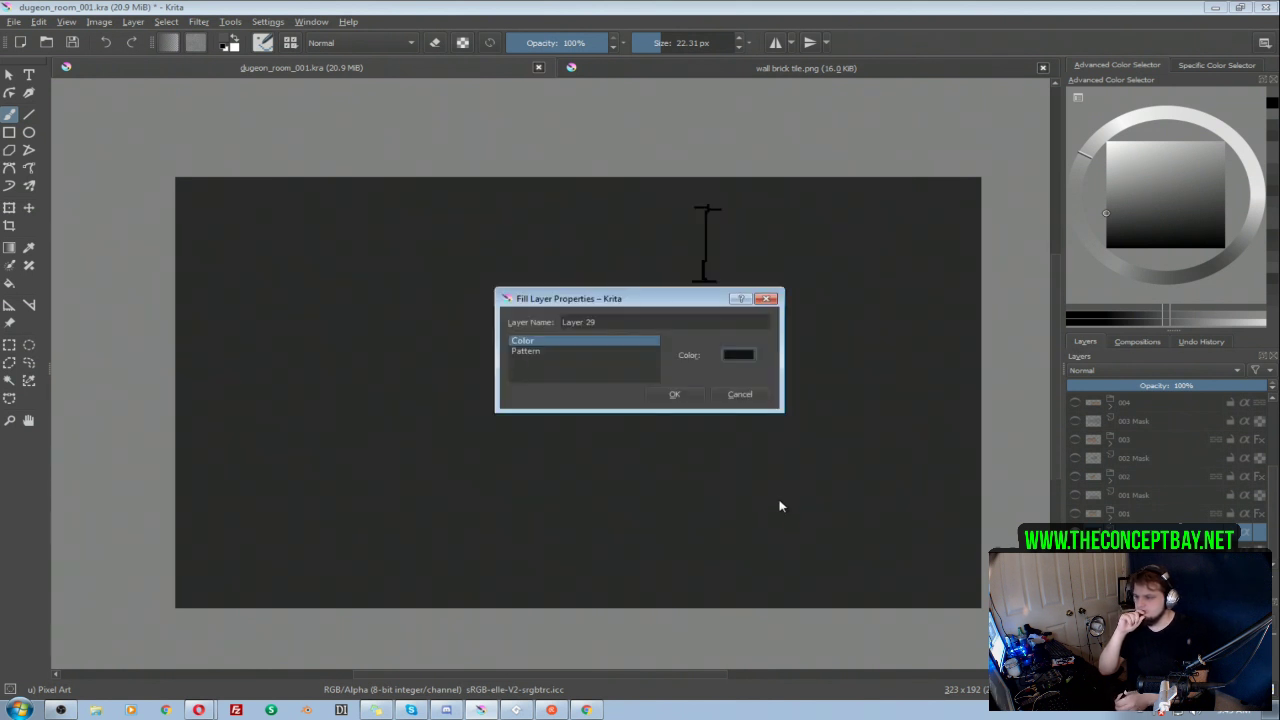
{"action": "left_click", "coordinate": [675, 396]}
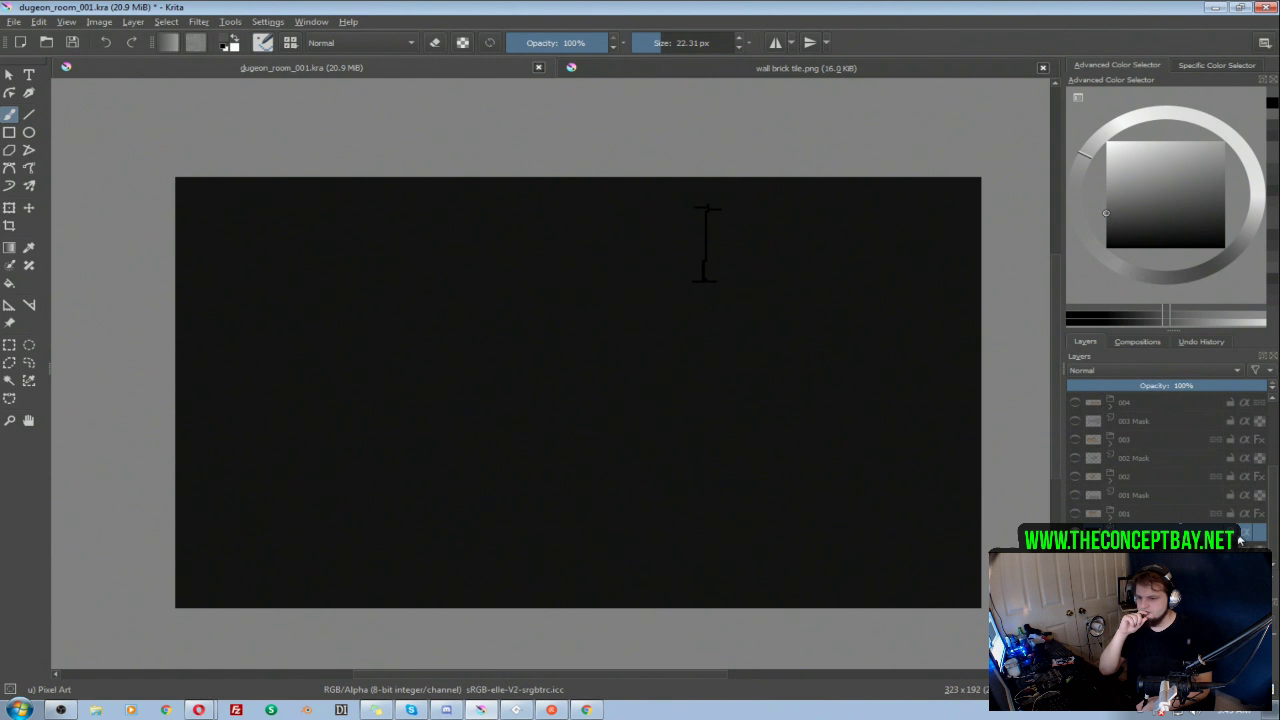
Step: Compare the 005 room and the 005 mask against the near-black background
{"action": "scroll", "coordinate": [1150, 470], "scroll_direction": "up", "scroll_amount": 2}
{"action": "left_click", "coordinate": [1075, 476]}
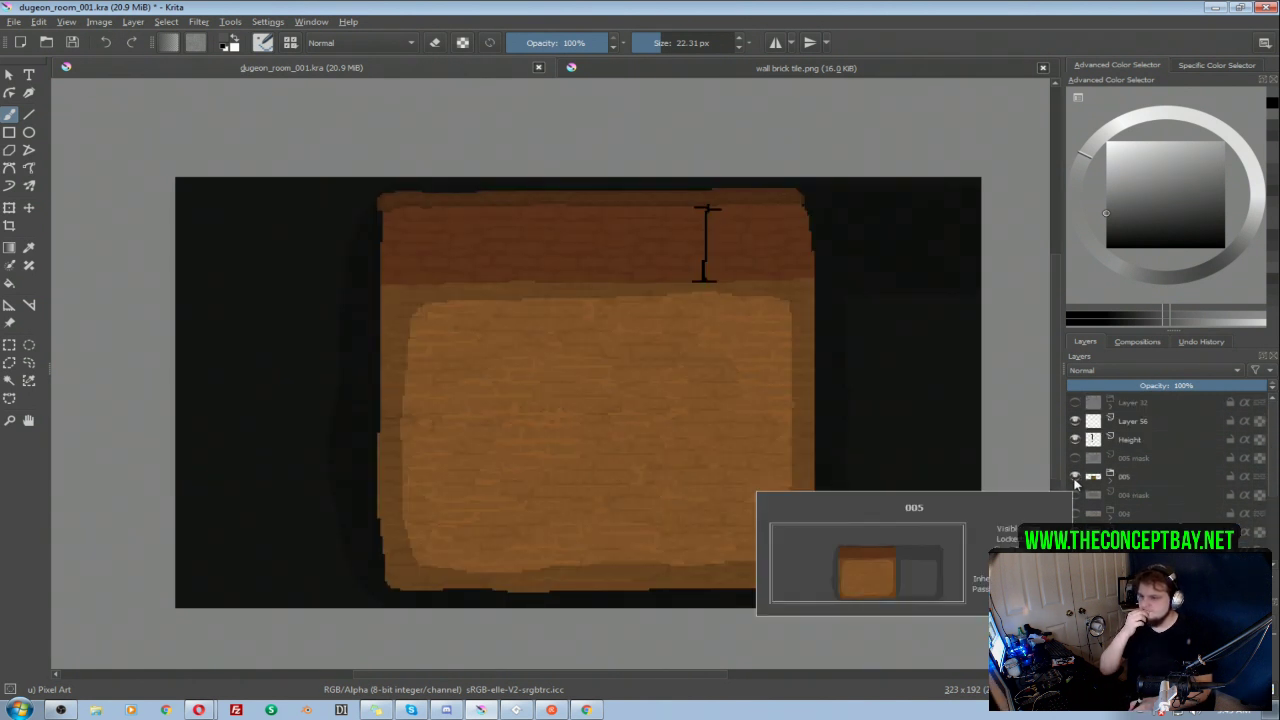
{"action": "left_click", "coordinate": [1075, 478]}
{"action": "left_click", "coordinate": [1075, 459]}
{"action": "left_click", "coordinate": [1075, 459]}
{"action": "left_click", "coordinate": [1075, 477]}
{"action": "left_click", "coordinate": [1075, 477]}
{"action": "left_click", "coordinate": [1075, 459]}
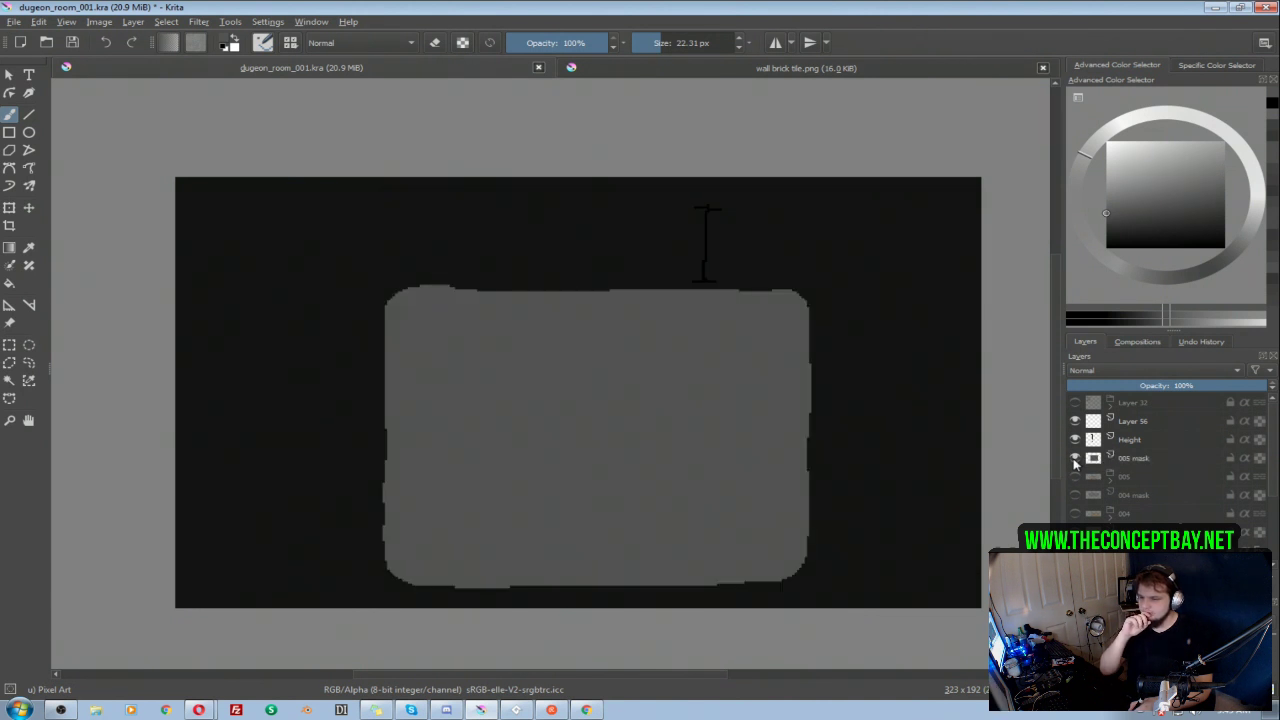
{"action": "left_click", "coordinate": [1075, 459]}
Step: Show and duplicate the 004 group, place the copy above the 005 mask and append 006 to its name
{"action": "left_click", "coordinate": [1118, 480]}
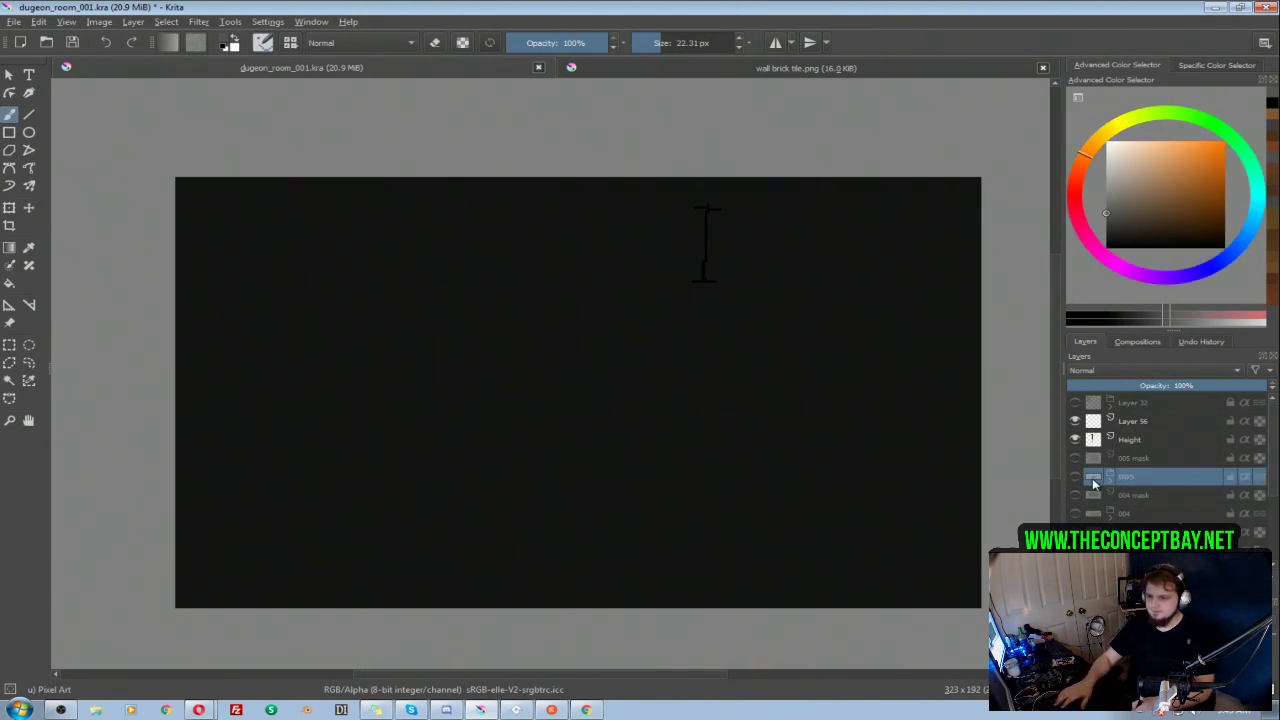
{"action": "left_click", "coordinate": [1125, 514]}
{"action": "left_click", "coordinate": [1075, 513]}
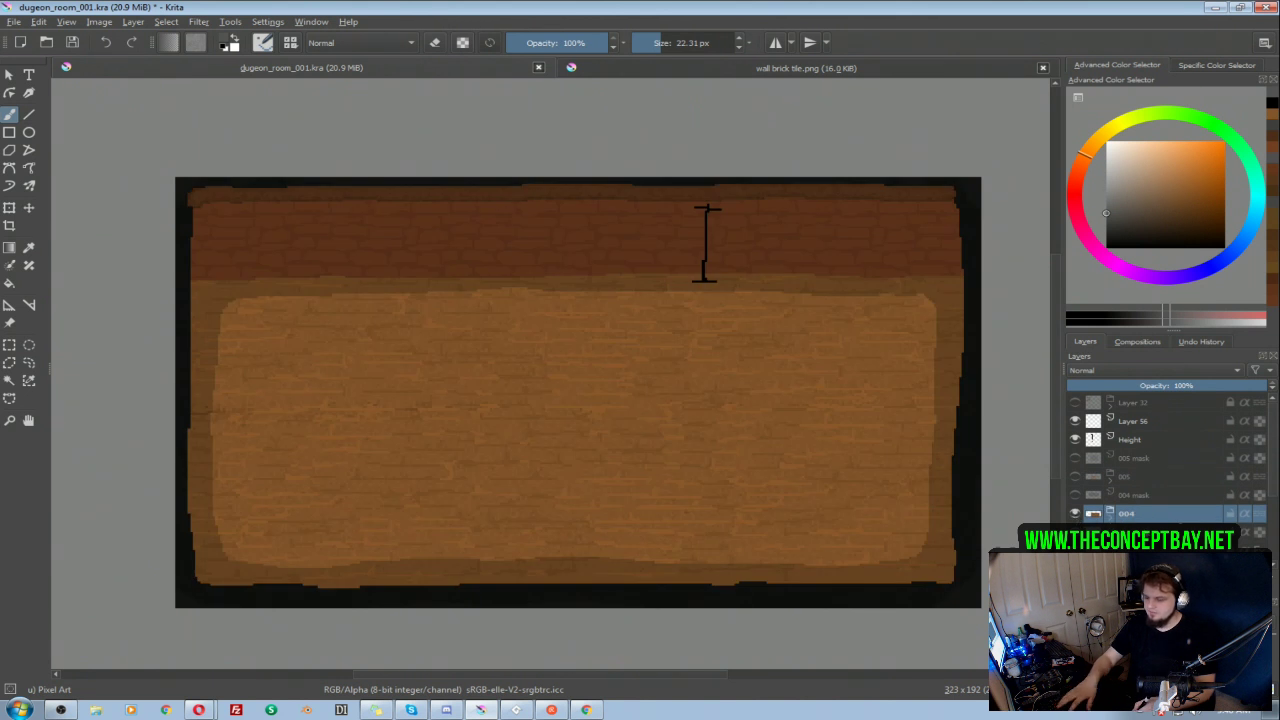
{"action": "key", "text": "ctrl+j"}
{"action": "left_click_drag", "start_coordinate": [1140, 513], "coordinate": [1172, 457]}
{"action": "double_click", "coordinate": [1143, 462]}
{"action": "type", "text": "006"}
{"action": "key", "text": "Return"}
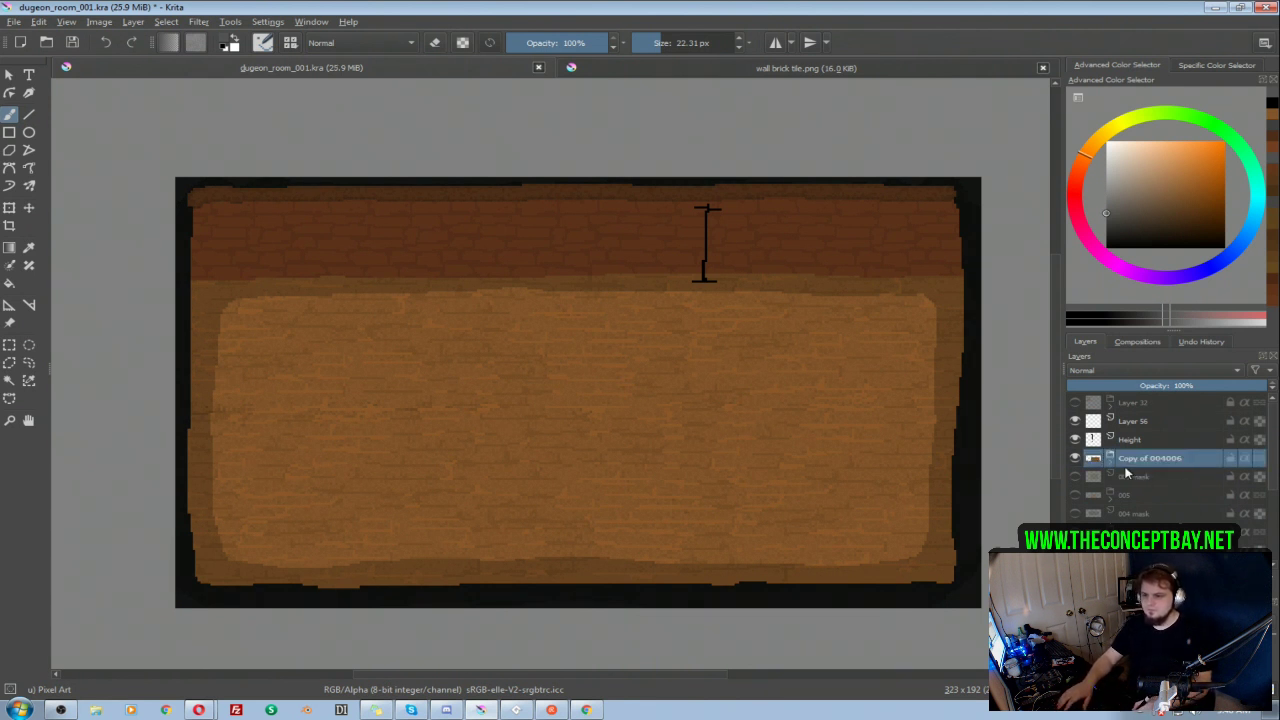
Step: Erase a horizontal band across the middle of the floor on Layer 49 of the duplicated group
{"action": "key", "text": "Right"}
{"action": "left_click_drag", "start_coordinate": [1264, 442], "coordinate": [1277, 498]}
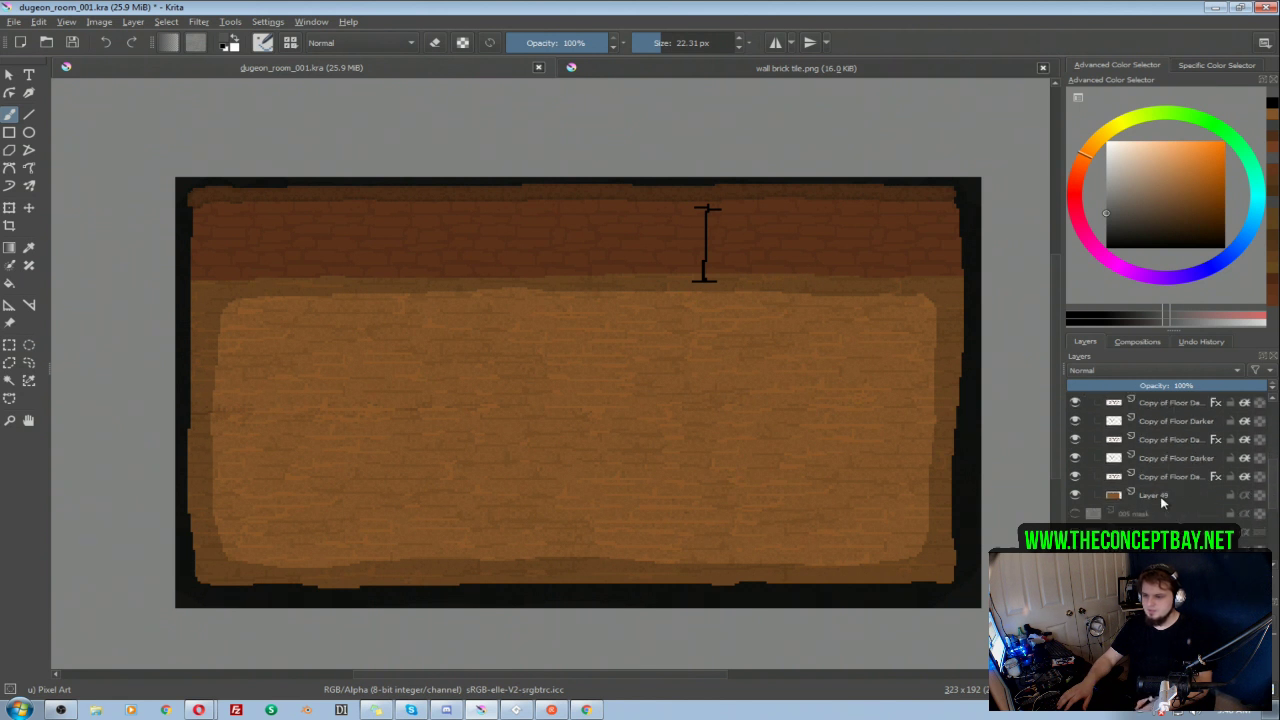
{"action": "left_click", "coordinate": [1162, 498]}
{"action": "key", "text": "e"}
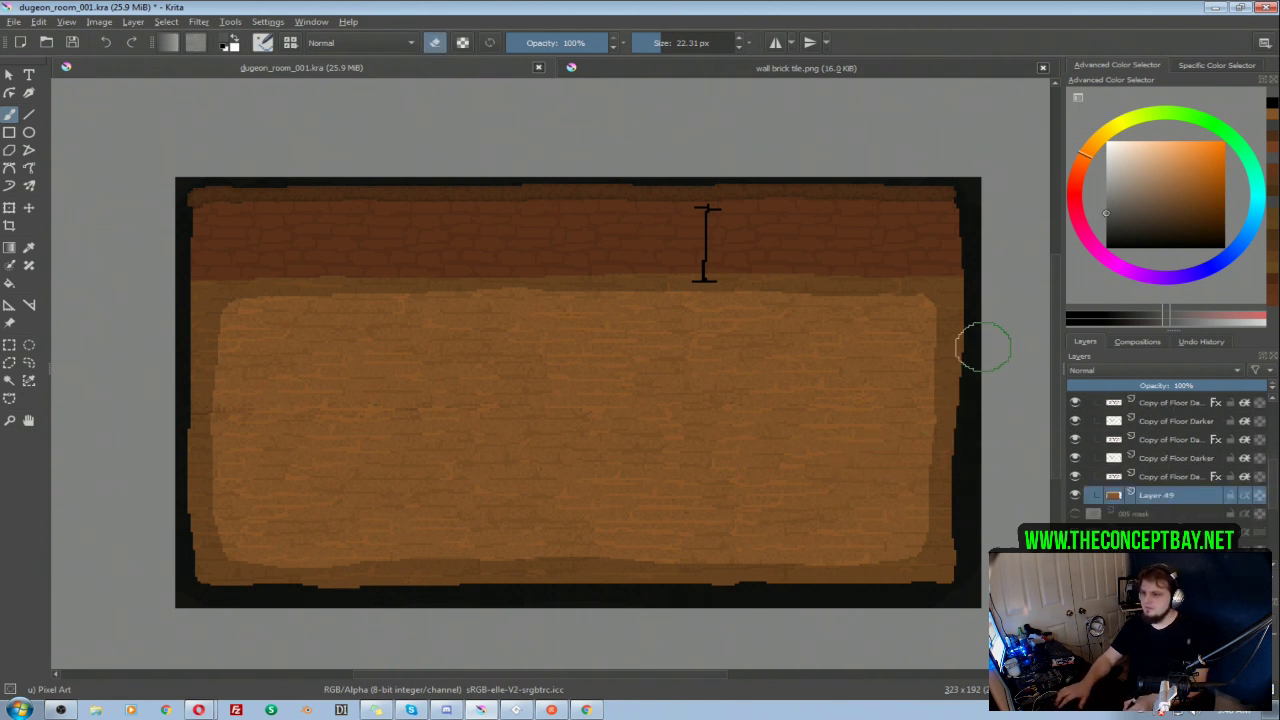
{"action": "left_click_drag", "start_coordinate": [974, 441], "coordinate": [545, 437]}
{"action": "left_click_drag", "start_coordinate": [336, 437], "coordinate": [180, 432]}
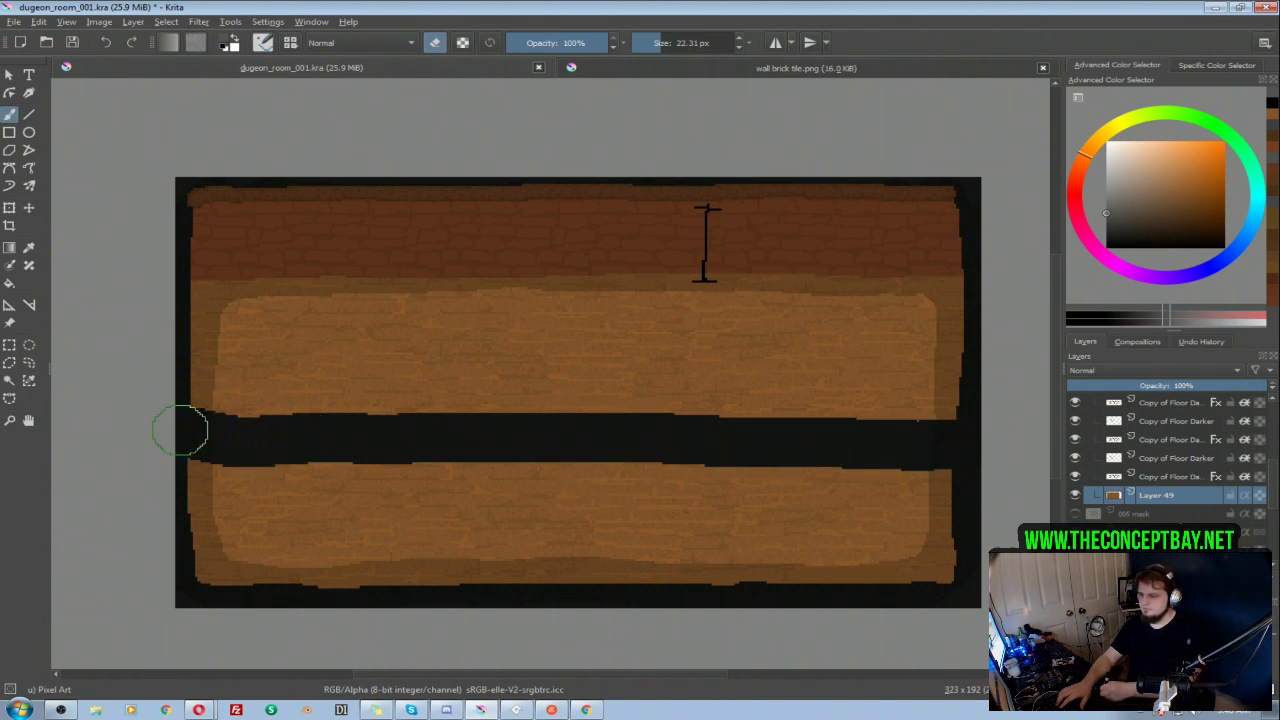
Step: Erase the rest of the floor below the band with a 49.29 px eraser, and reduce the eraser to 10.75 px
{"action": "key", "text": "bracketright"}
{"action": "key", "text": "bracketright"}
{"action": "key", "text": "bracketright"}
{"action": "mouse_move", "coordinate": [234, 491]}
{"action": "left_mouse_down"}
{"action": "mouse_move", "coordinate": [250, 532]}
{"action": "mouse_move", "coordinate": [459, 562]}
{"action": "mouse_move", "coordinate": [887, 589]}
{"action": "mouse_move", "coordinate": [979, 527]}
{"action": "mouse_move", "coordinate": [746, 495]}
{"action": "mouse_move", "coordinate": [294, 529]}
{"action": "left_mouse_up"}
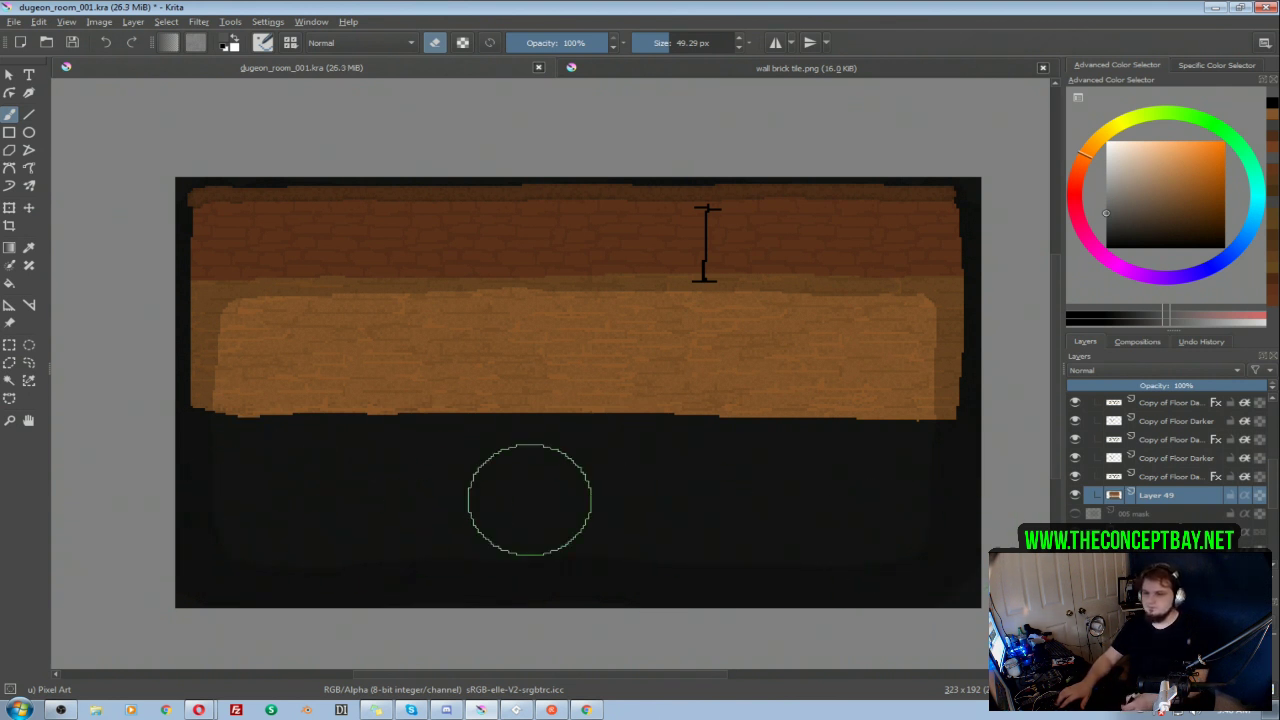
{"action": "key", "text": "bracketleft"}
{"action": "key", "text": "bracketleft"}
{"action": "key", "text": "bracketleft"}
{"action": "key", "text": "bracketleft"}
{"action": "key", "text": "bracketleft"}
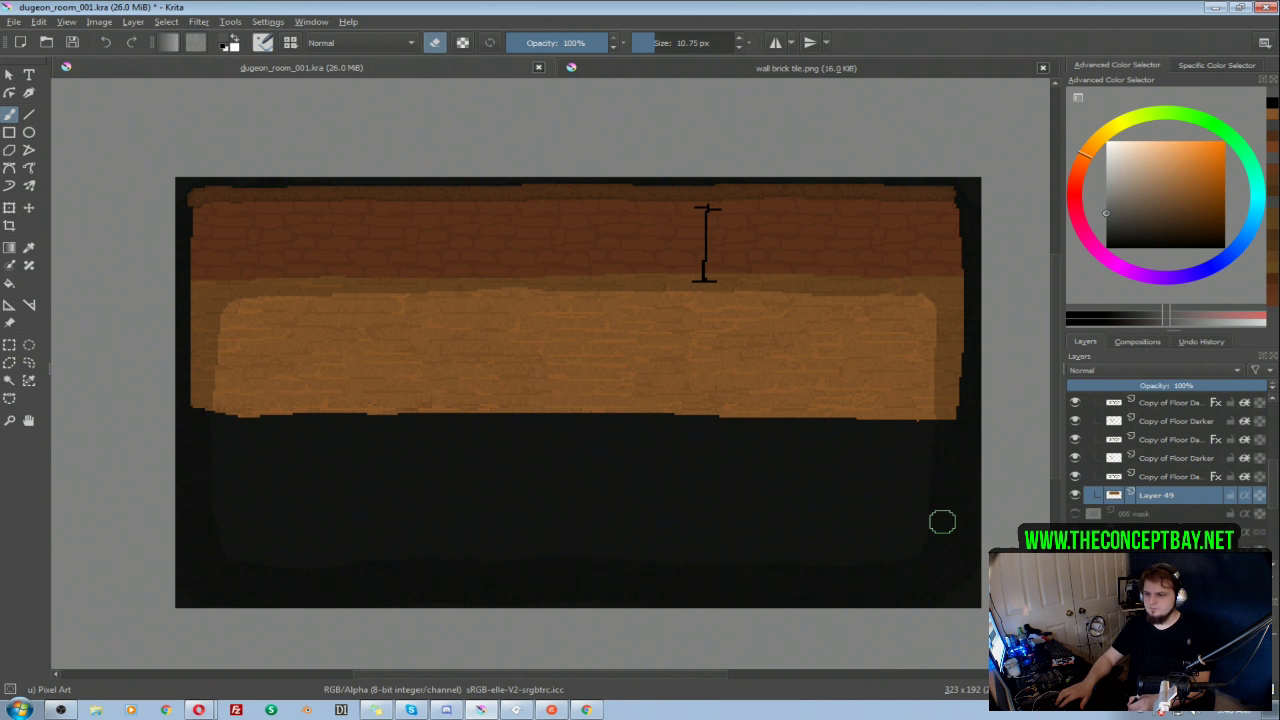
Step: Round off the floor's lower right corner with the eraser and paint the darker border along the floor's new lower edge on Layer 53
{"action": "left_click_drag", "start_coordinate": [971, 400], "coordinate": [925, 446]}
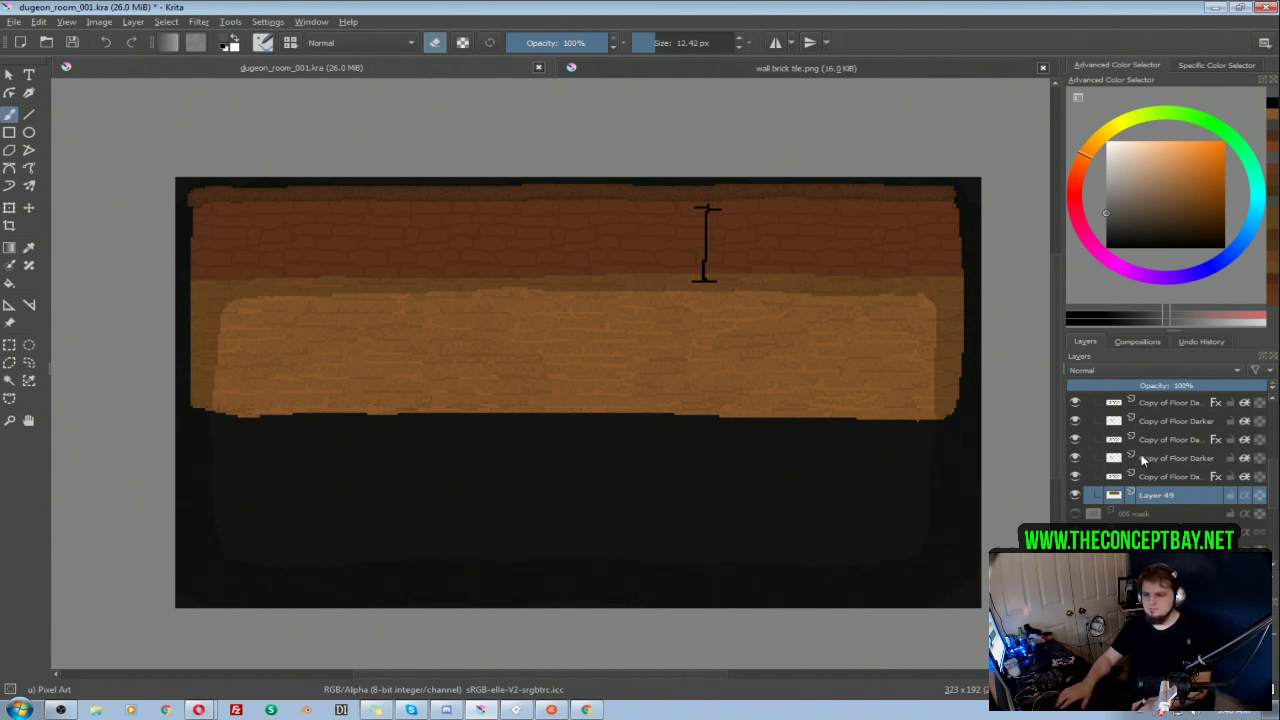
{"action": "scroll", "coordinate": [1270, 480], "scroll_direction": "up", "scroll_amount": 2}
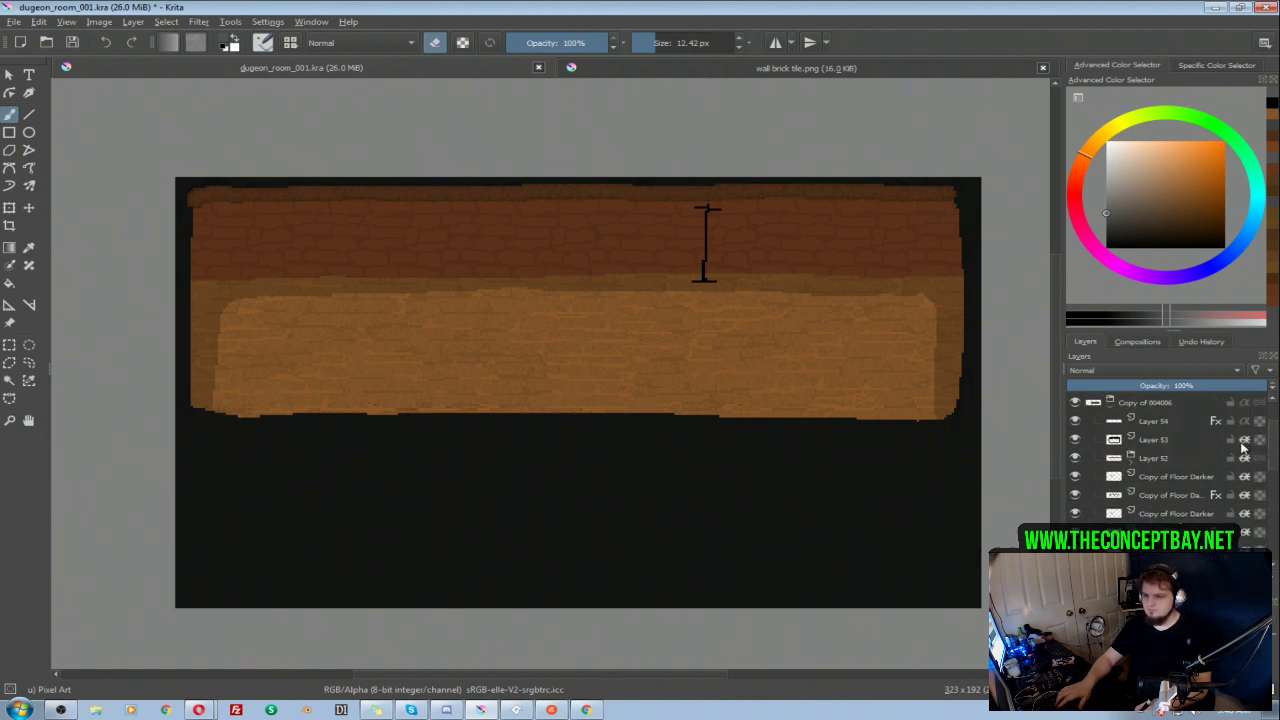
{"action": "left_click", "coordinate": [1170, 439]}
{"action": "key", "text": "e"}
{"action": "mouse_move", "coordinate": [936, 419]}
{"action": "left_mouse_down", "text": "shift"}
{"action": "mouse_move", "coordinate": [967, 420]}
{"action": "mouse_move", "coordinate": [957, 401]}
{"action": "mouse_move", "coordinate": [896, 425]}
{"action": "mouse_move", "coordinate": [820, 426]}
{"action": "mouse_move", "coordinate": [331, 427]}
{"action": "mouse_move", "coordinate": [189, 410]}
{"action": "left_mouse_up", "text": "shift"}
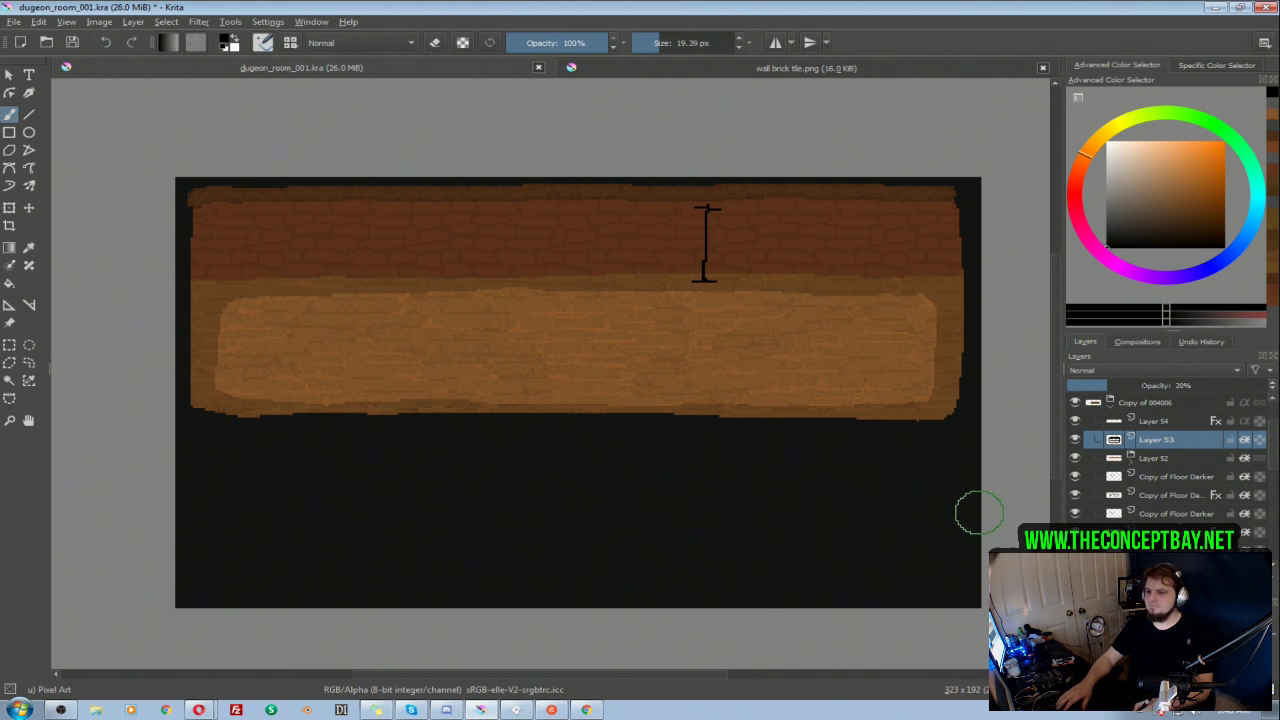
Step: Nudge the whole Copy of 004006 group slightly upward with the Move tool and hide it
{"action": "key", "text": "t"}
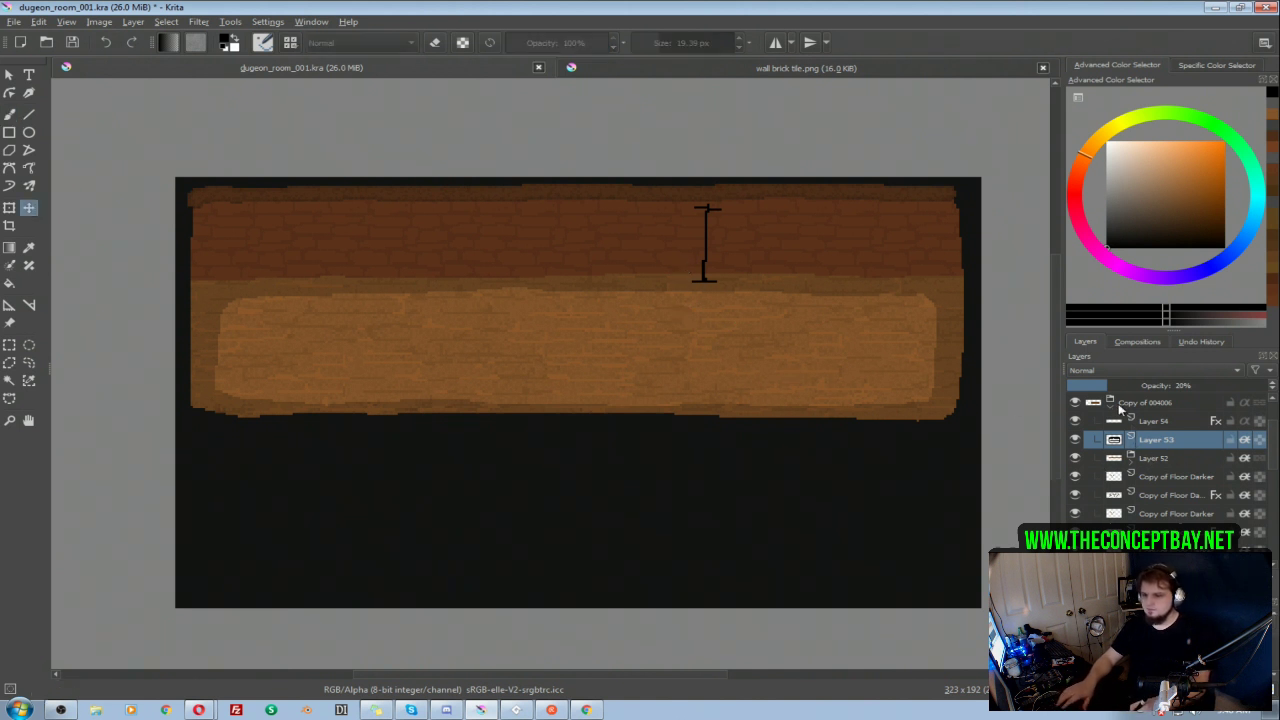
{"action": "left_click", "coordinate": [1130, 404]}
{"action": "left_click_drag", "start_coordinate": [734, 432], "coordinate": [734, 417]}
{"action": "left_click", "coordinate": [1075, 402]}
Step: Toggle the 005 mask, show the 005 room and examine the layers inside its group
{"action": "left_click", "coordinate": [1075, 421]}
{"action": "left_click", "coordinate": [1074, 421]}
{"action": "left_click", "coordinate": [1073, 440]}
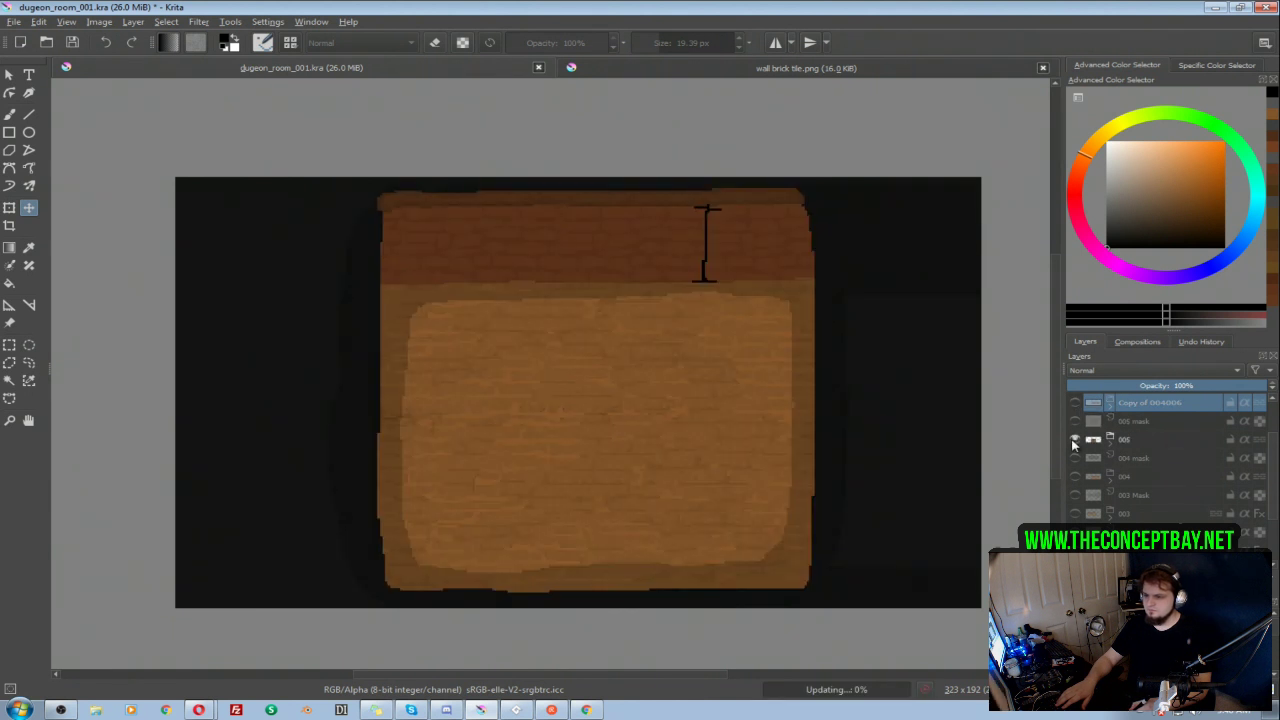
{"action": "left_click", "coordinate": [1084, 440]}
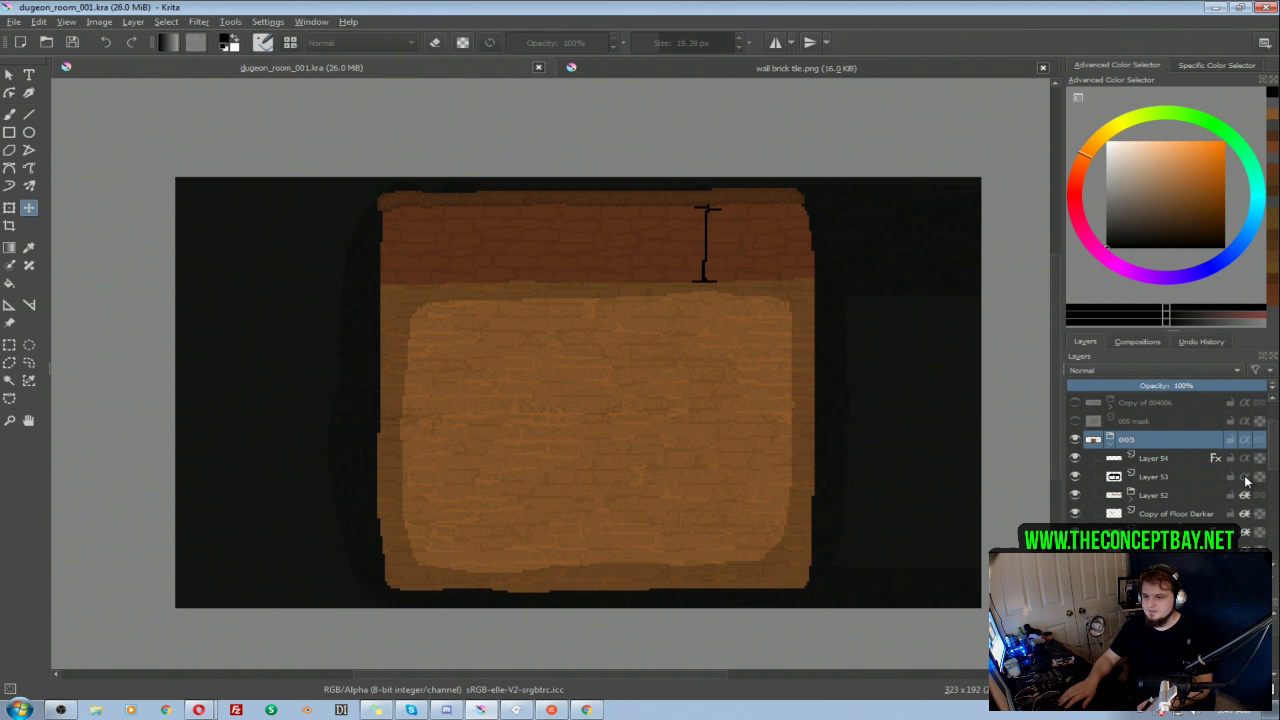
{"action": "left_click", "coordinate": [1108, 441]}
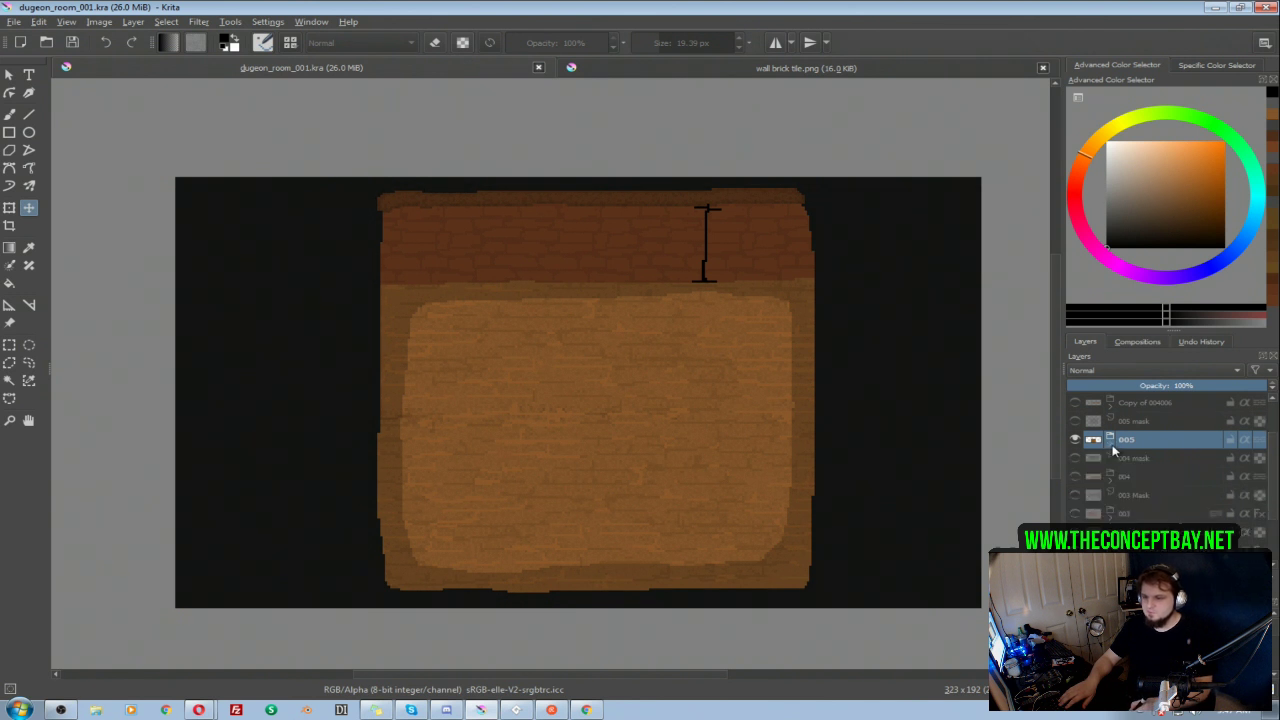
Step: Show the 004, 003 and 002 rooms one at a time to compare the glow around their edges
{"action": "left_click", "coordinate": [1075, 440]}
{"action": "left_click", "coordinate": [1076, 477]}
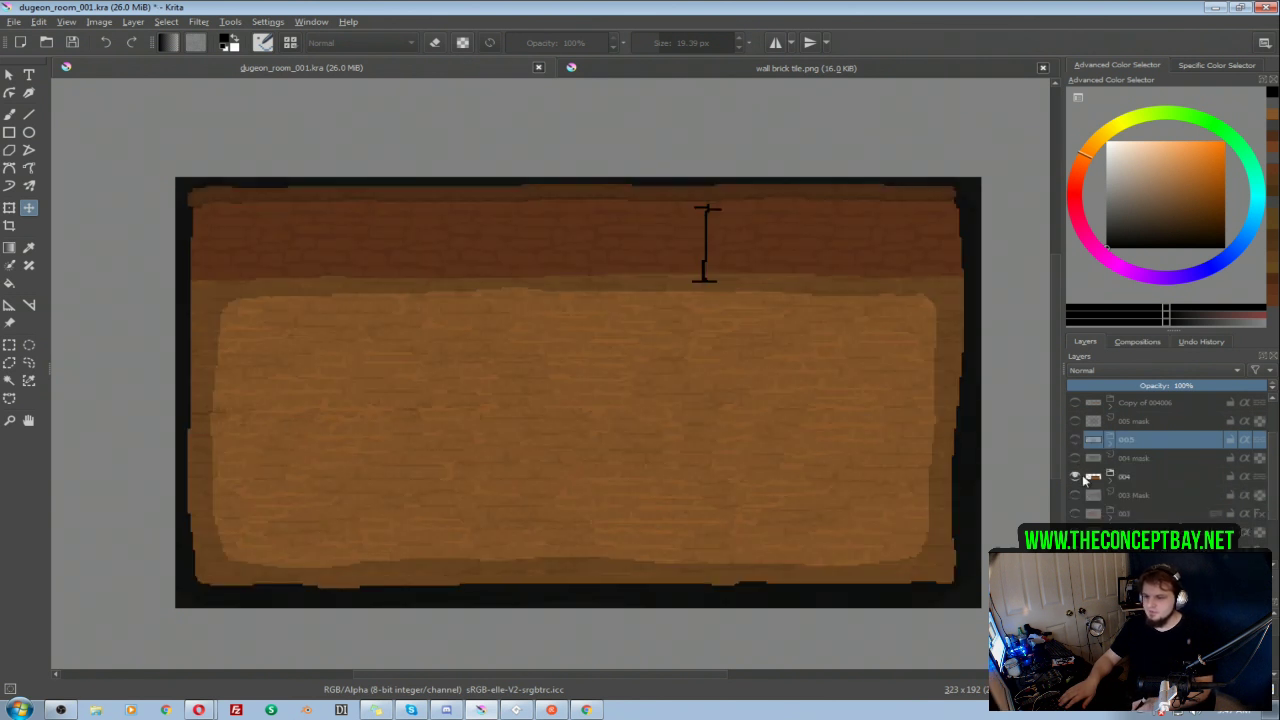
{"action": "left_click", "coordinate": [1110, 477]}
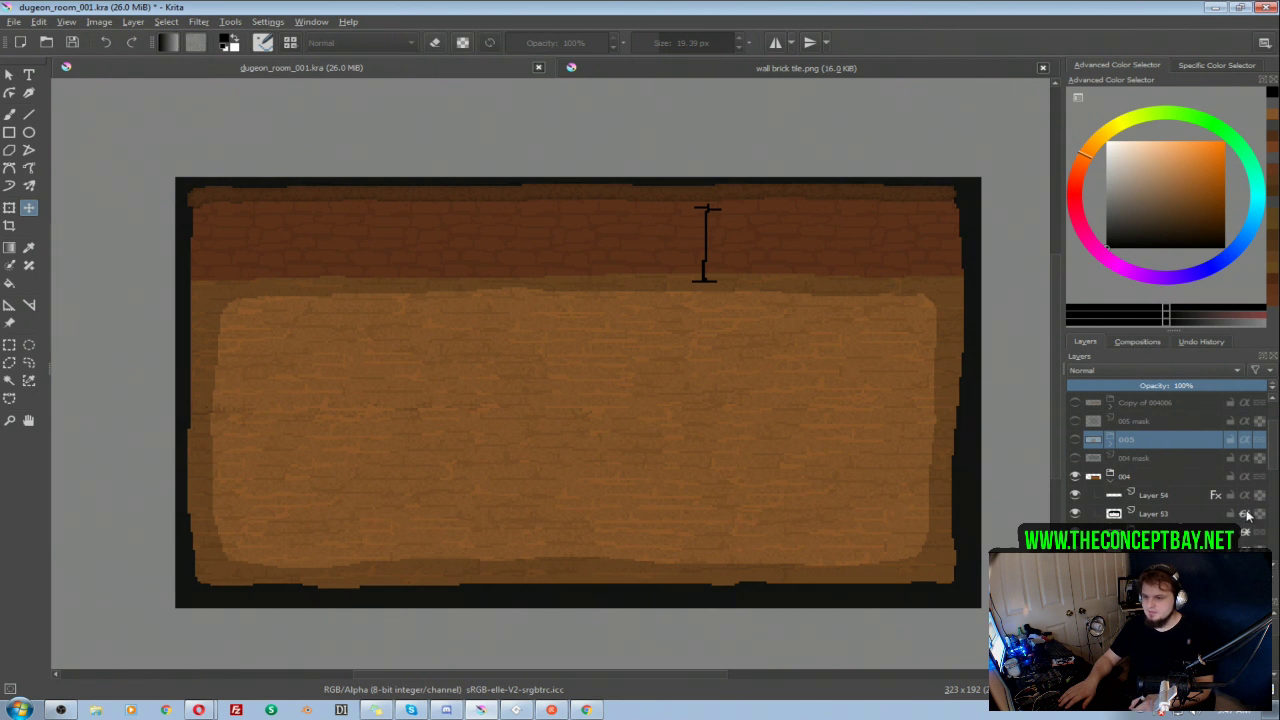
{"action": "left_click", "coordinate": [1110, 477]}
{"action": "left_click", "coordinate": [1074, 478]}
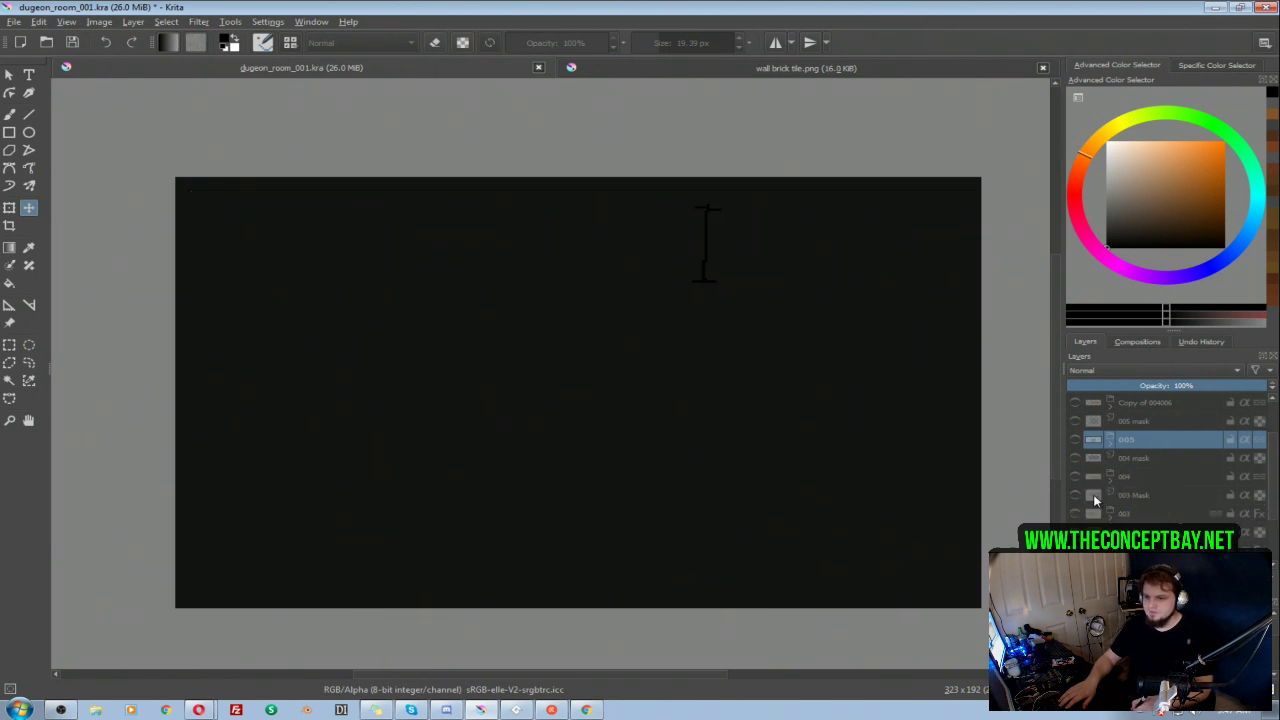
{"action": "left_click", "coordinate": [1074, 513]}
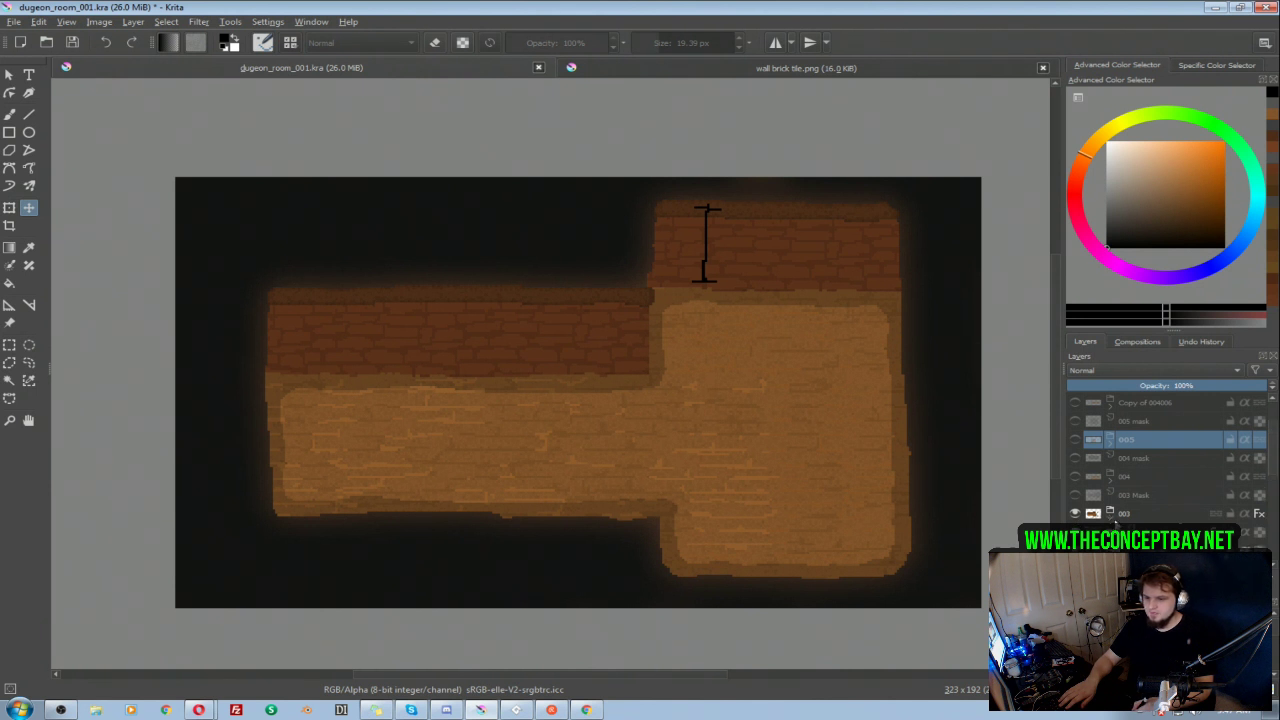
{"action": "left_click", "coordinate": [1074, 513]}
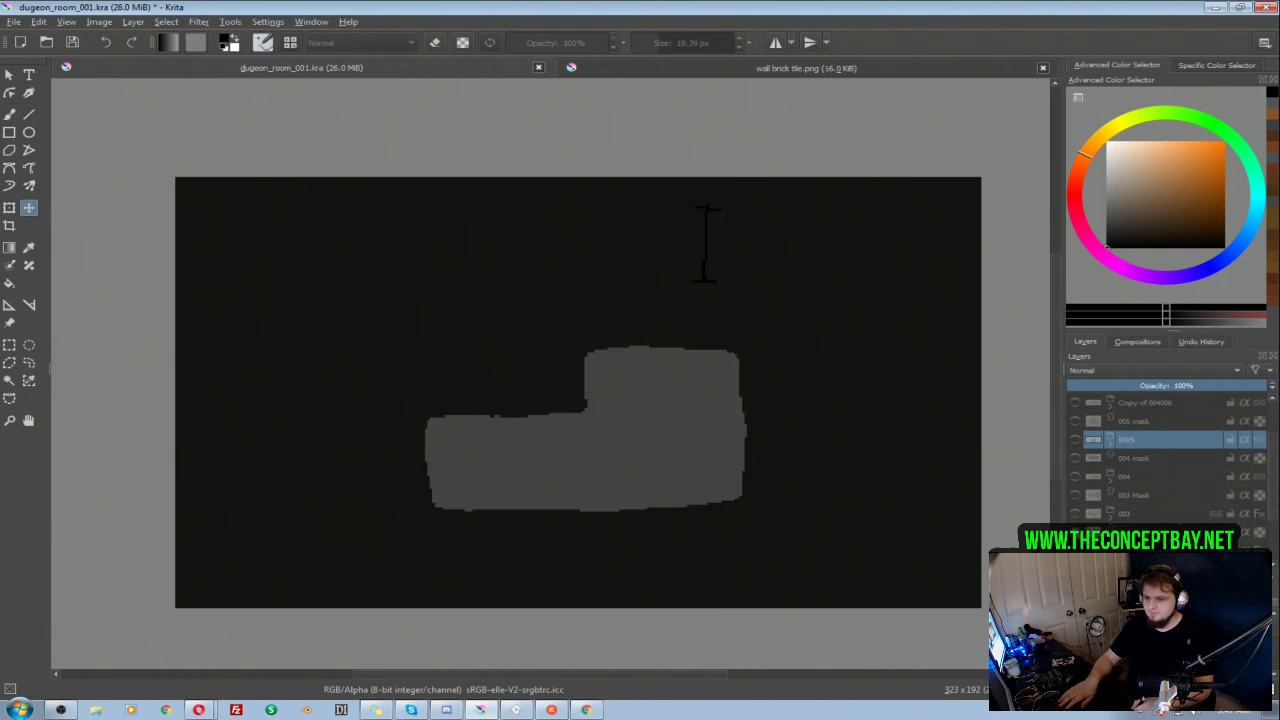
{"action": "left_click", "coordinate": [1074, 550]}
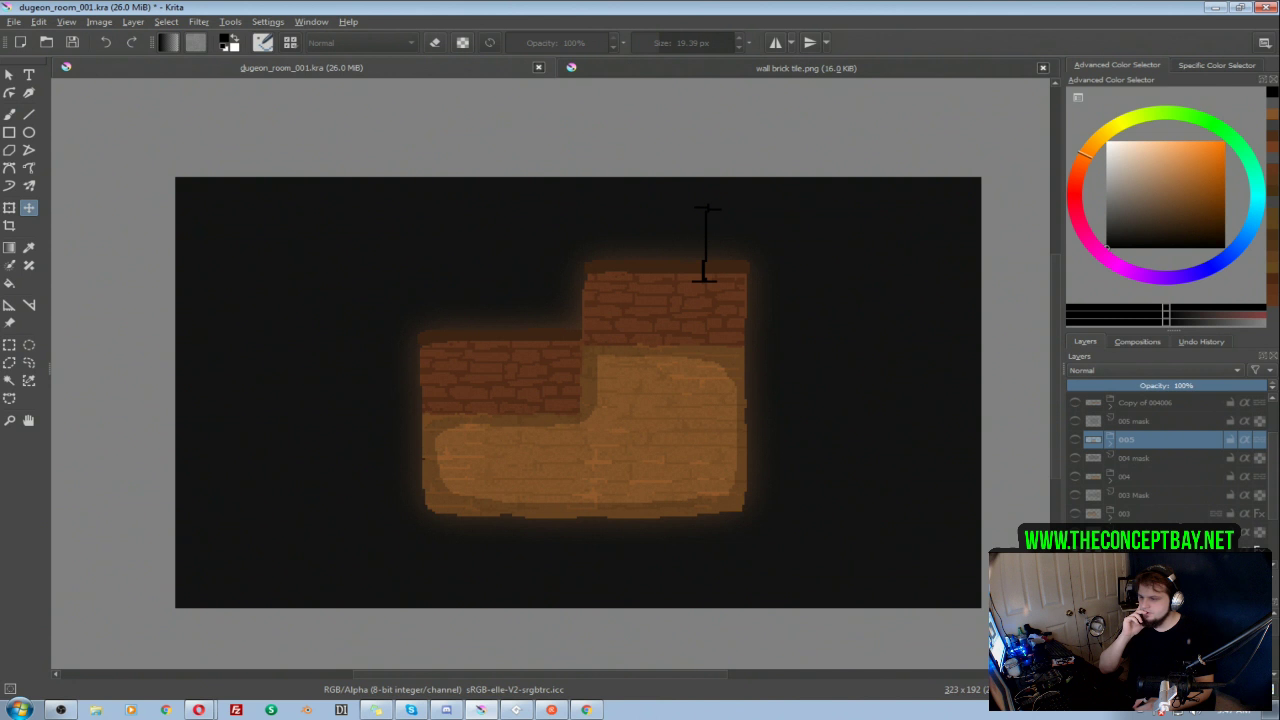
{"action": "left_click", "coordinate": [1074, 550]}
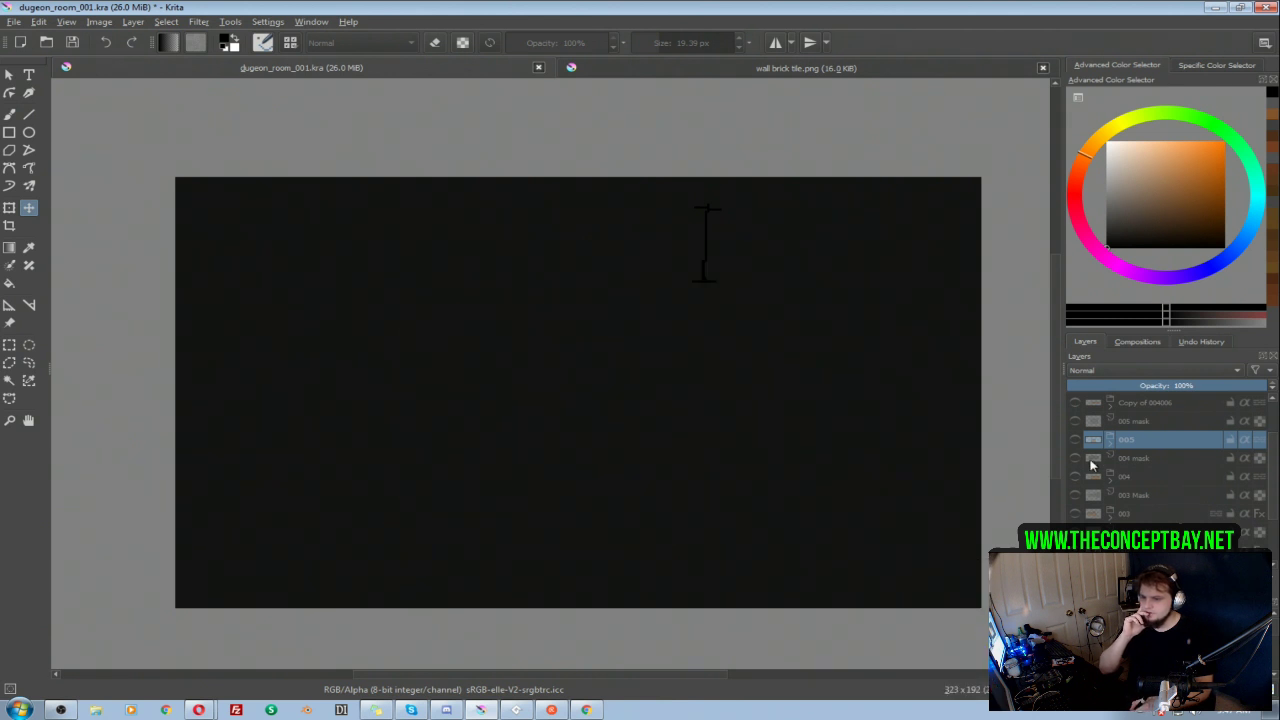
Step: Show the 004 group and apply the Prefab Glow custom layer style to it
{"action": "left_click", "coordinate": [1075, 477]}
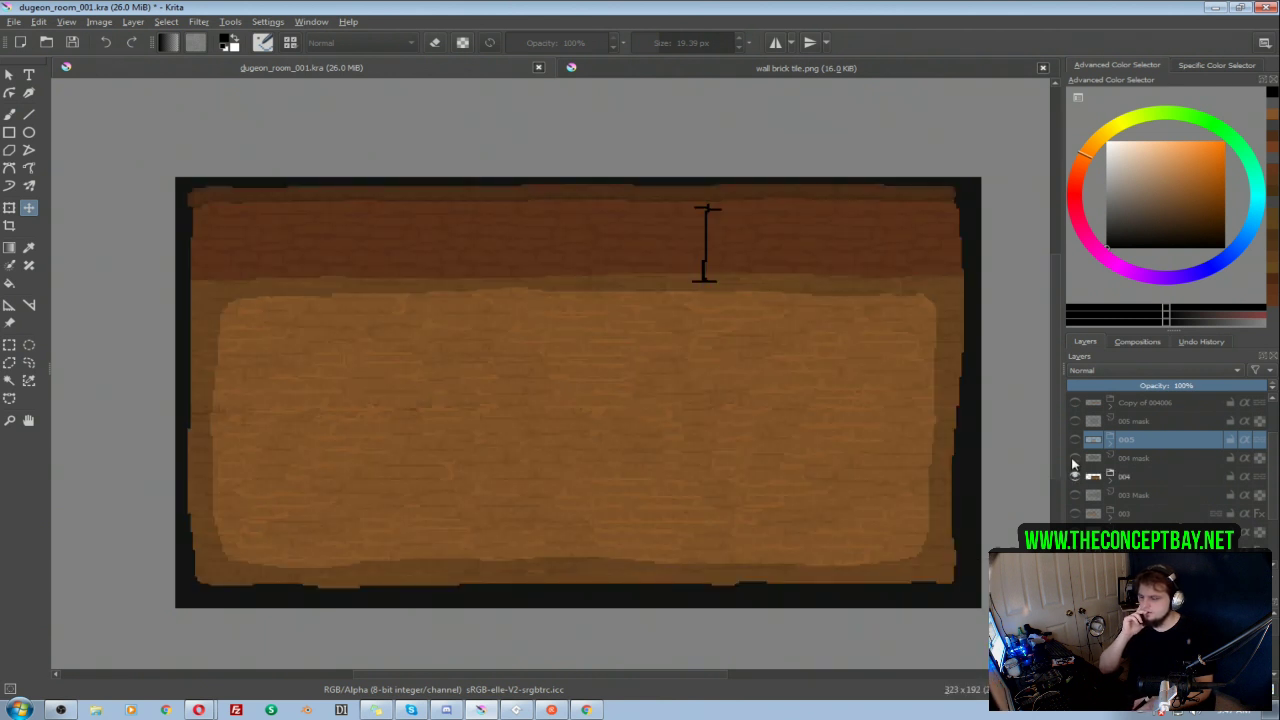
{"action": "right_click", "coordinate": [1132, 476]}
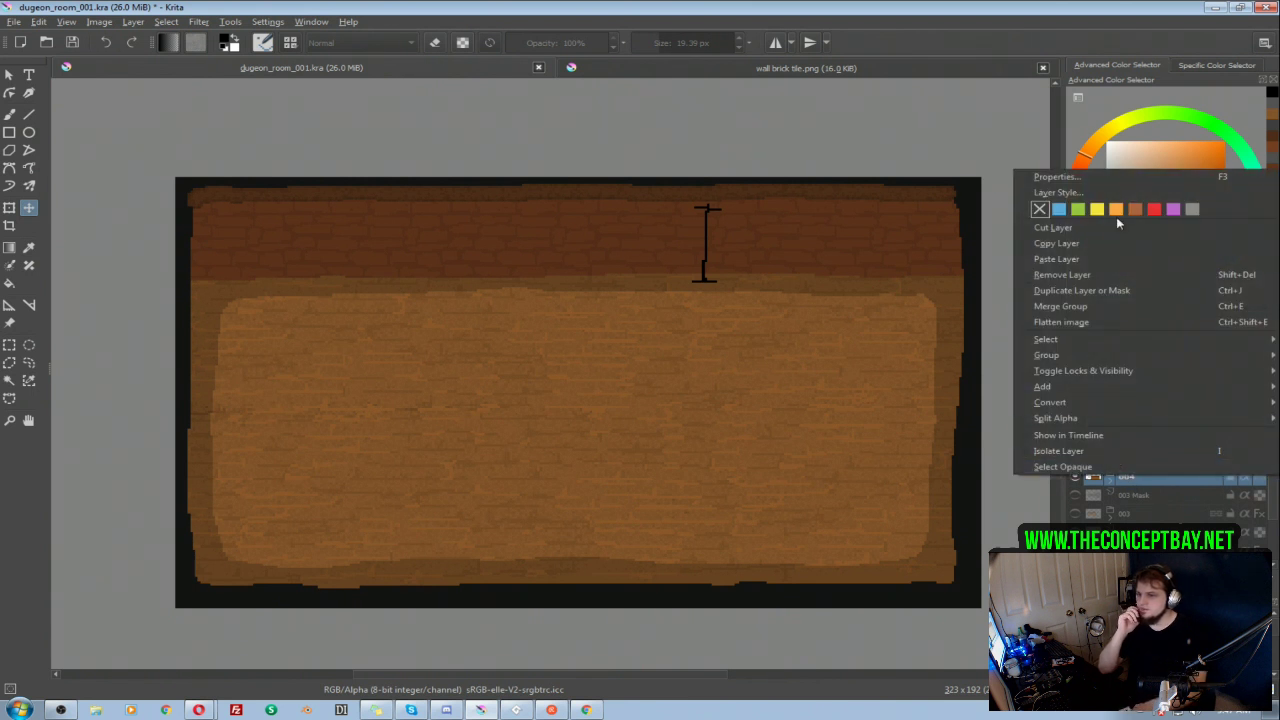
{"action": "left_click", "coordinate": [1049, 186]}
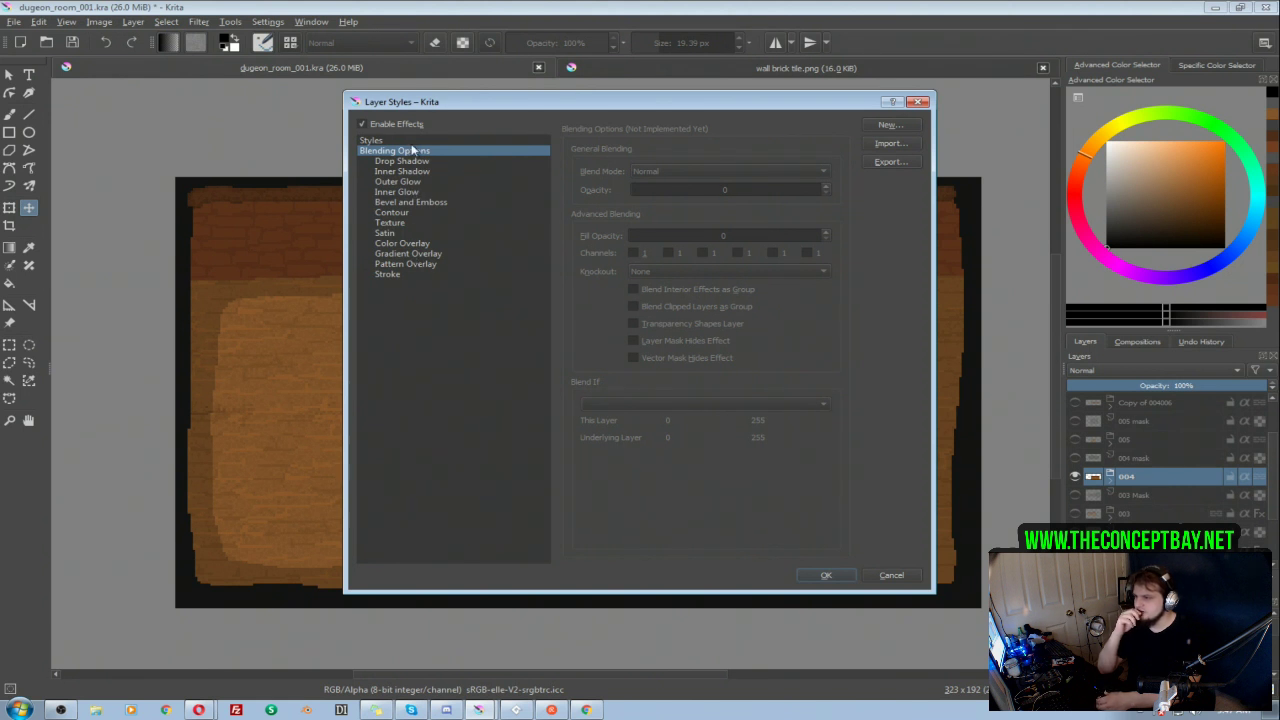
{"action": "left_click", "coordinate": [411, 142]}
{"action": "left_click", "coordinate": [595, 170]}
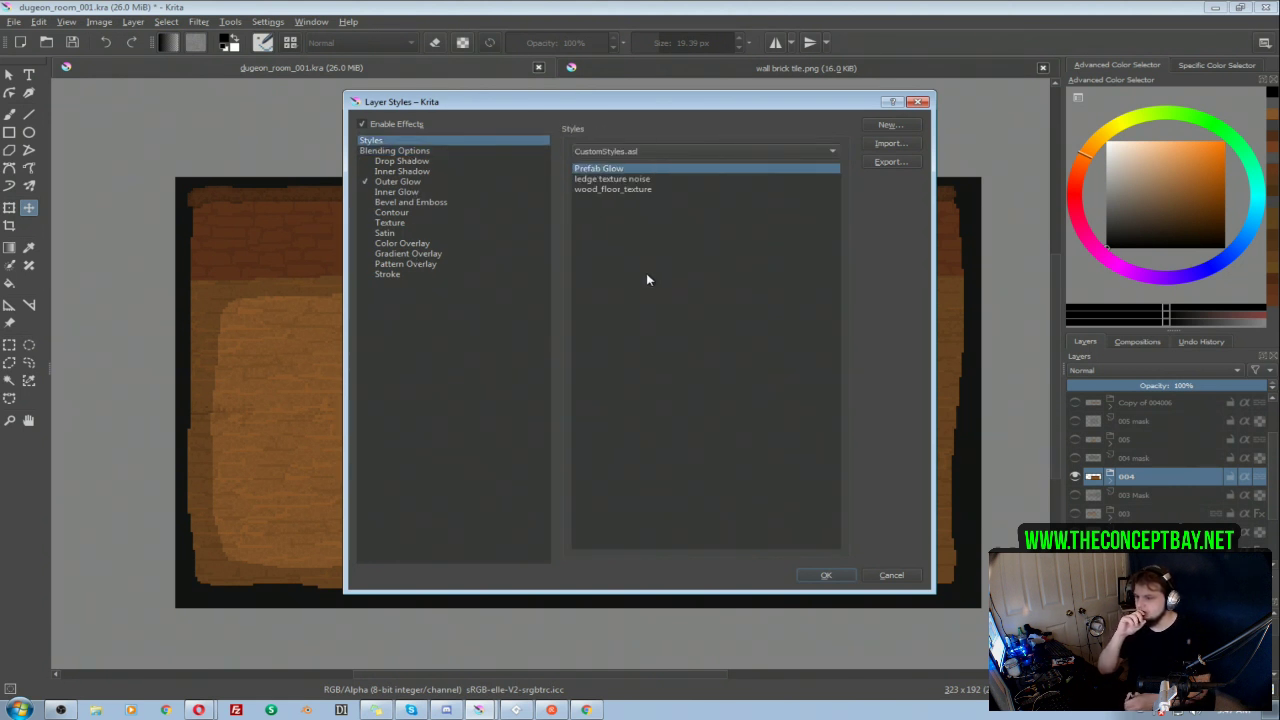
{"action": "left_click", "coordinate": [826, 575]}
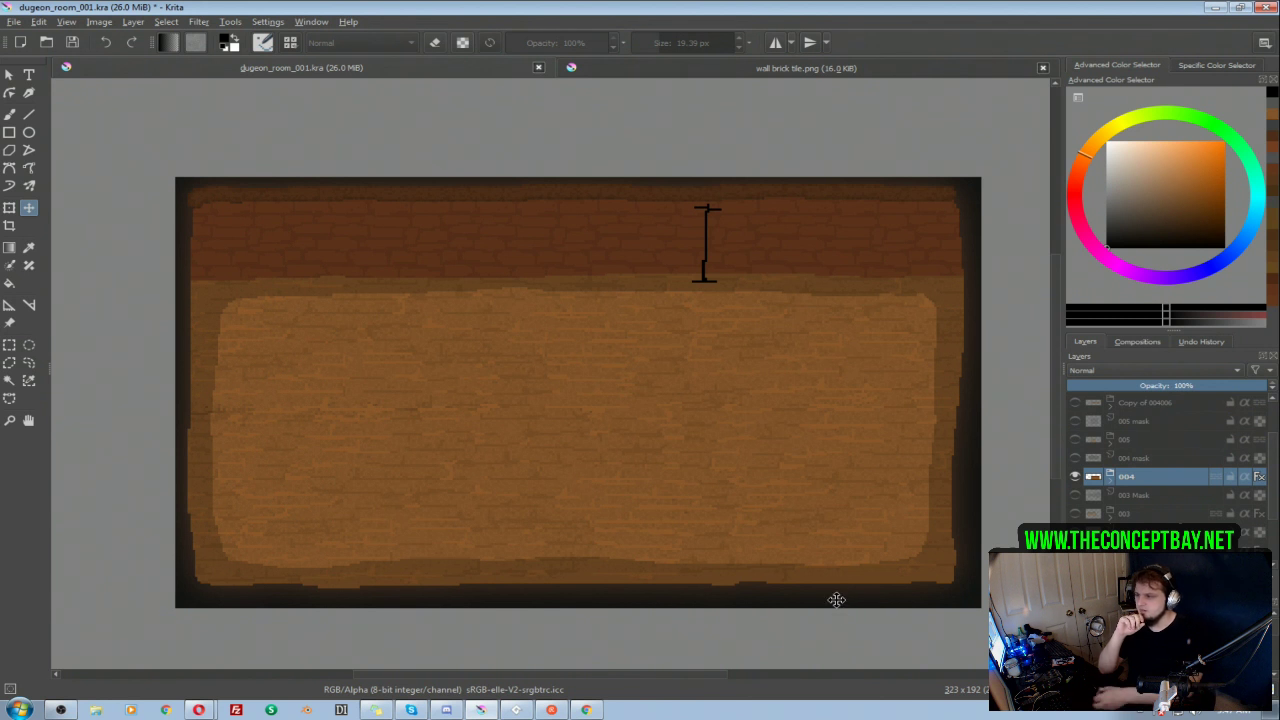
Step: Enlarge the canvas to 110% in both width and height around its centre
{"action": "left_click", "coordinate": [99, 21]}
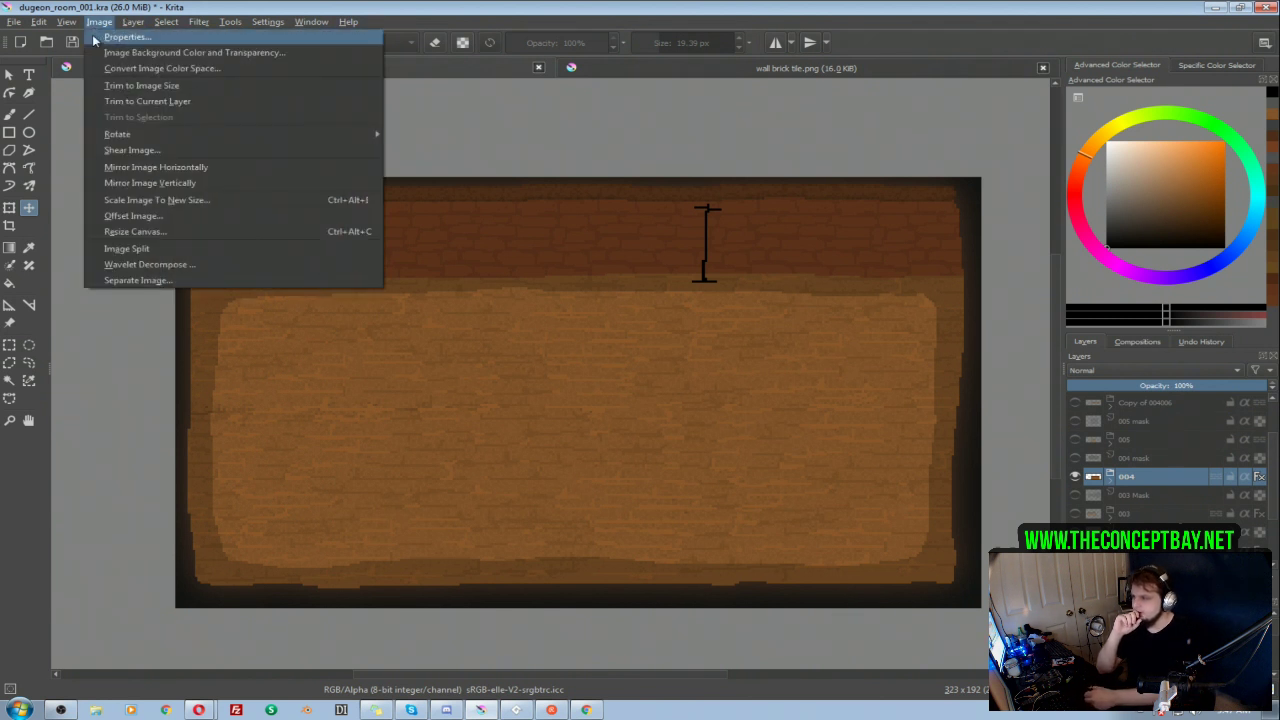
{"action": "left_click", "coordinate": [140, 232]}
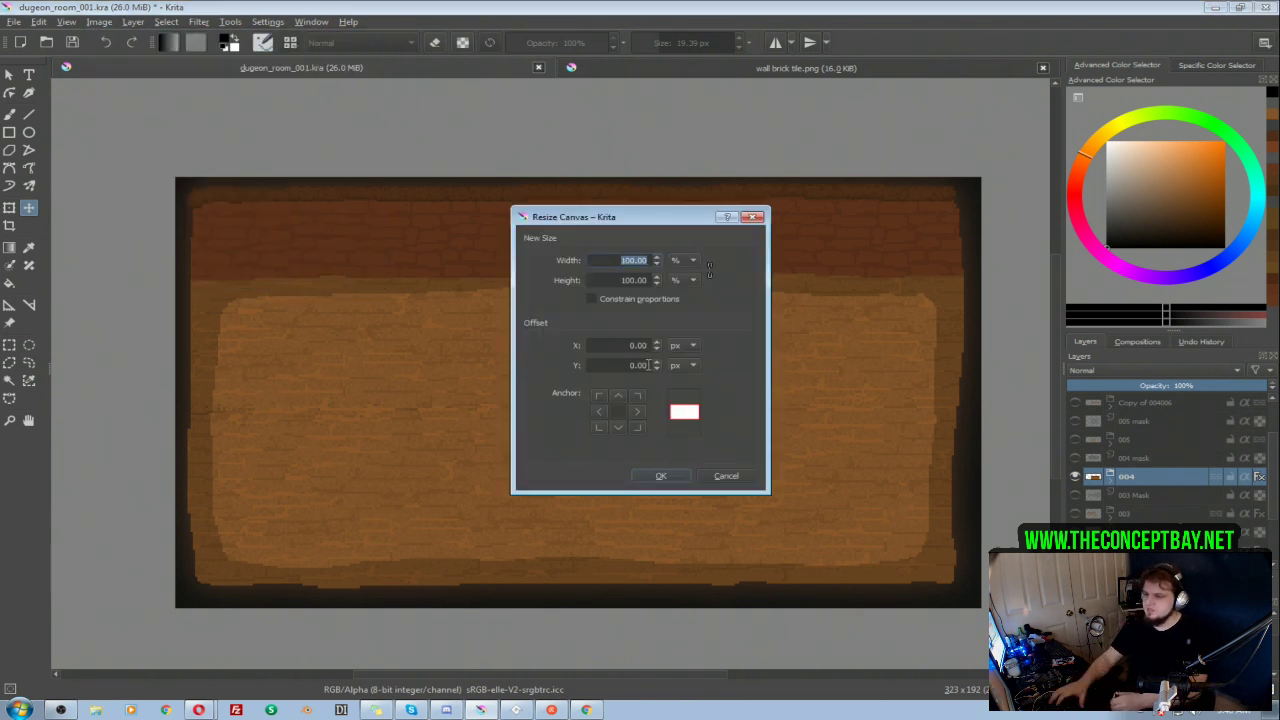
{"action": "left_click", "coordinate": [624, 346]}
{"action": "double_click", "coordinate": [622, 260]}
{"action": "type", "text": "110"}
{"action": "key", "text": "Tab"}
{"action": "type", "text": "100"}
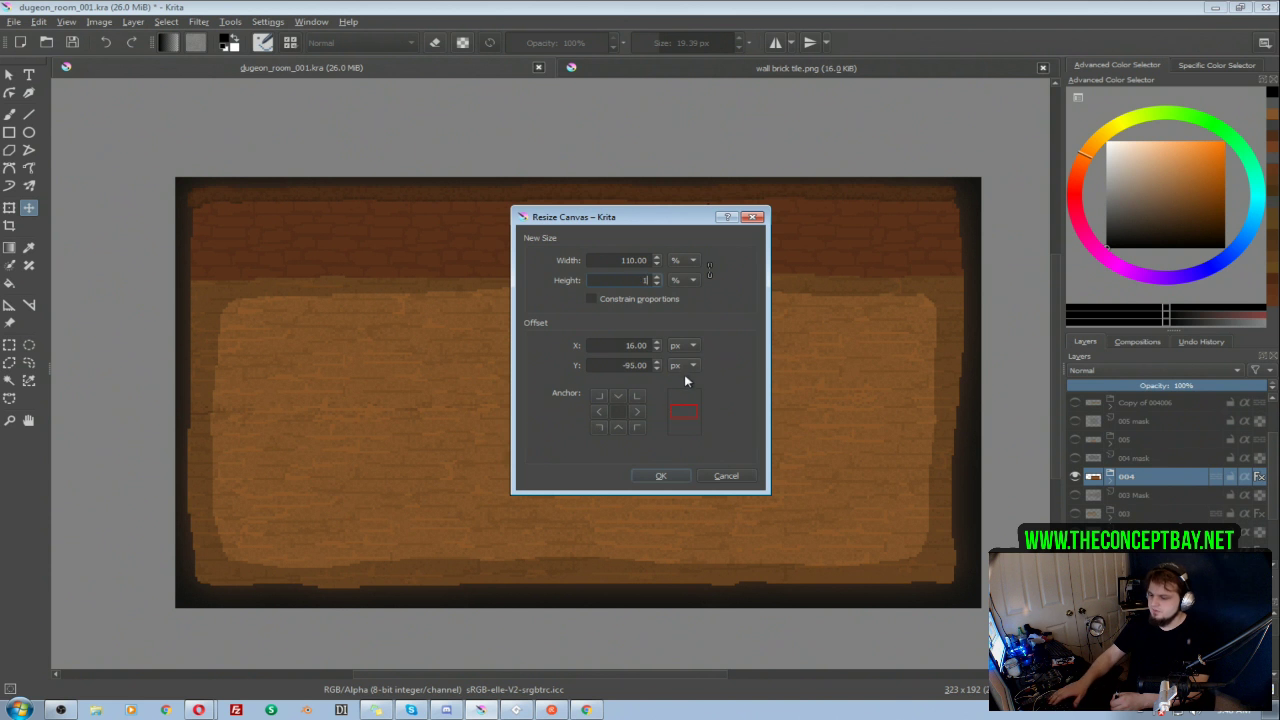
{"action": "key", "text": "Return"}
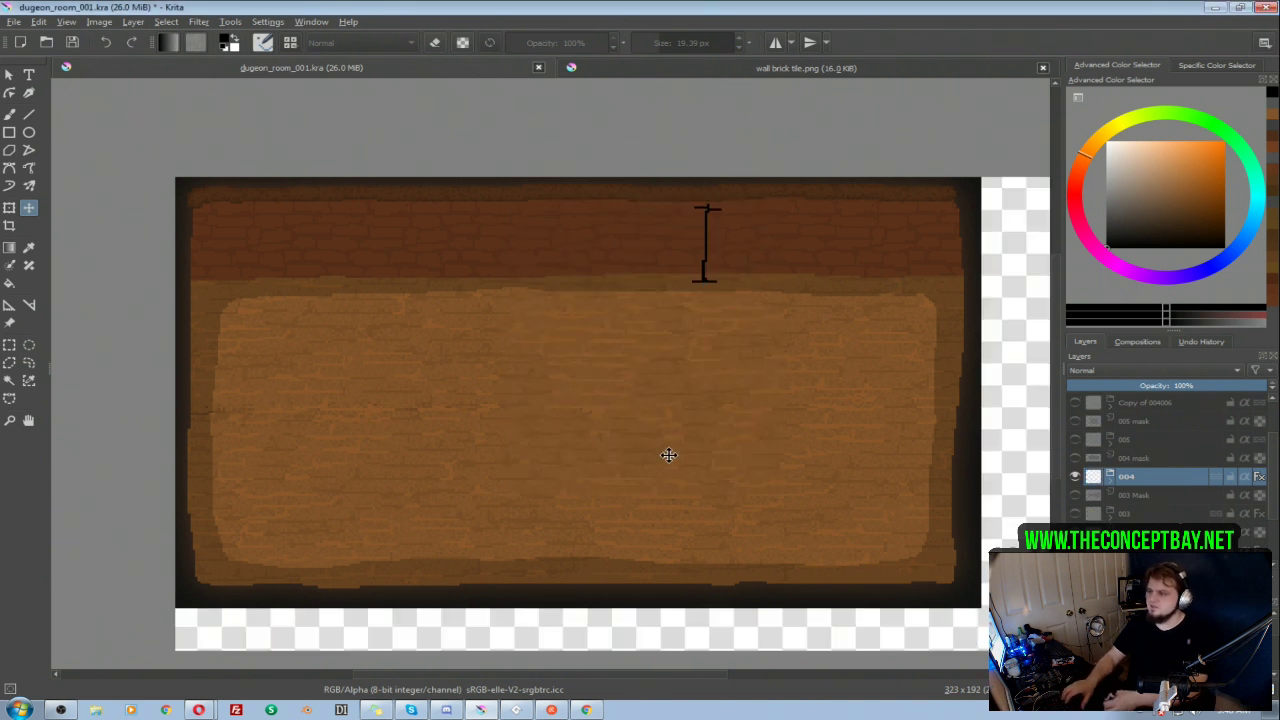
Step: Shift the 004 group slightly with the Move tool to position it within the enlarged canvas
{"action": "left_click", "coordinate": [166, 22]}
{"action": "left_click_drag", "start_coordinate": [567, 131], "coordinate": [561, 137]}
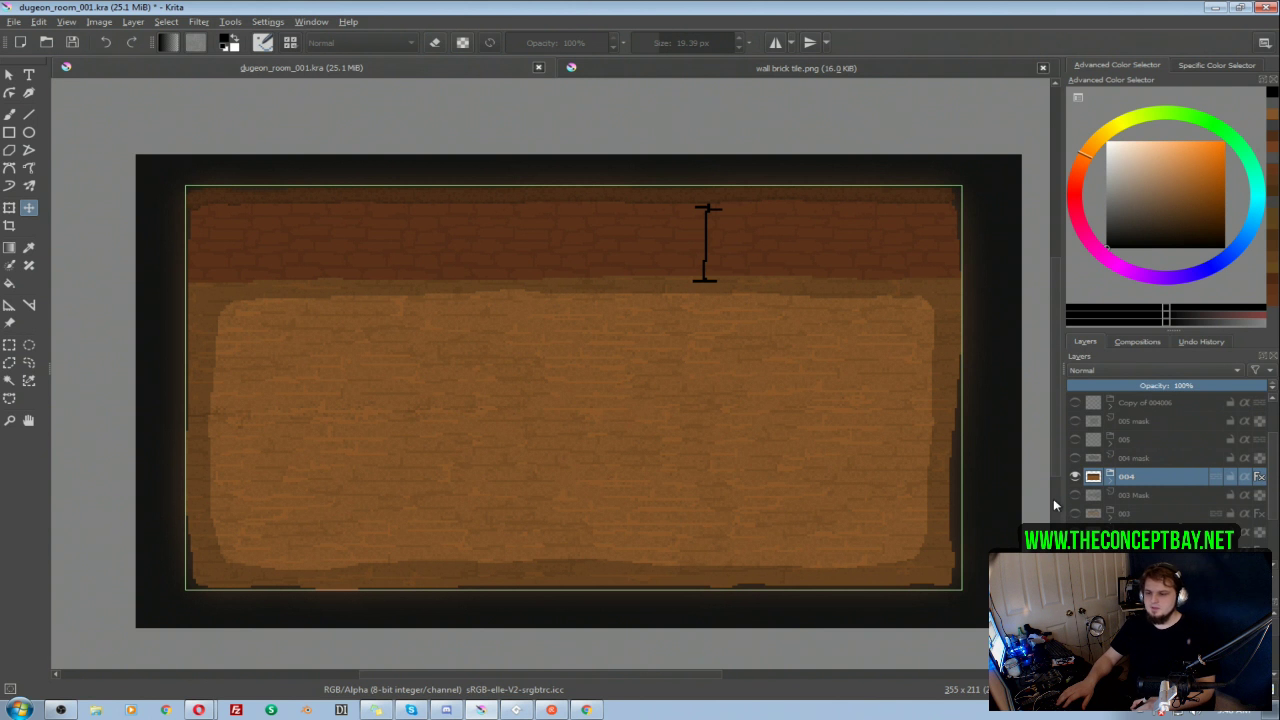
{"action": "left_click", "coordinate": [1076, 478]}
{"action": "left_click", "coordinate": [1076, 478]}
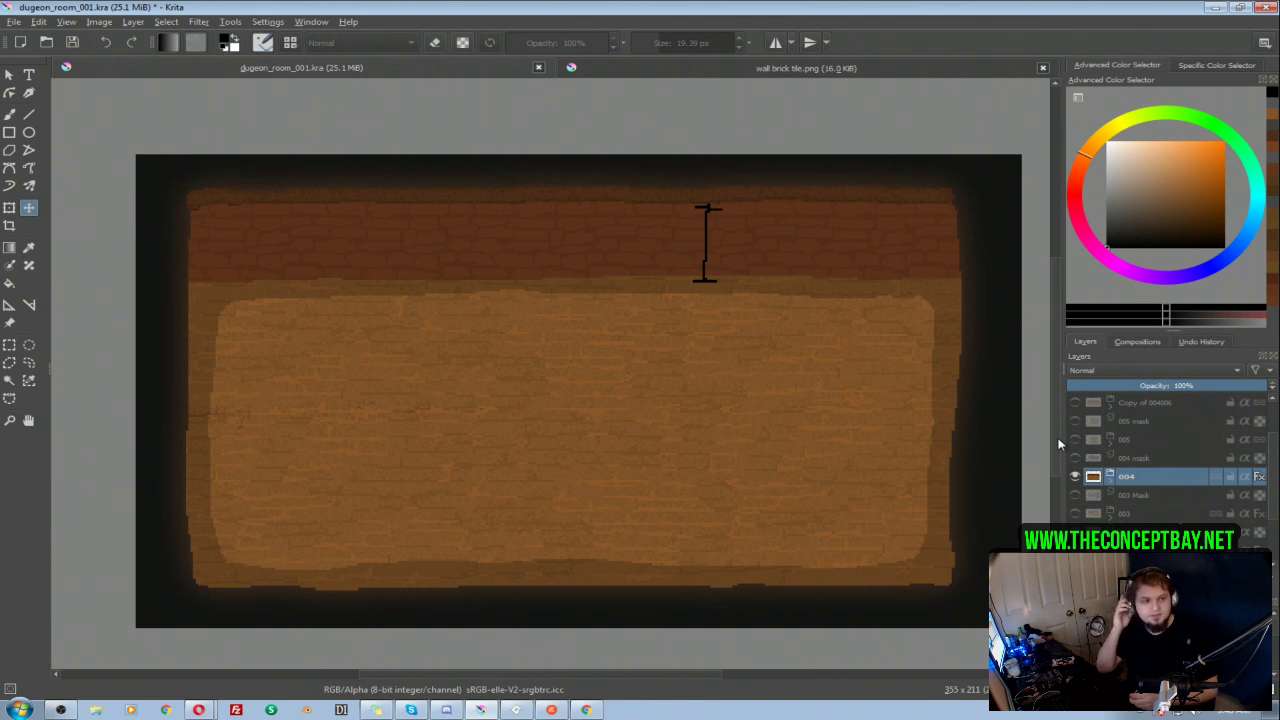
{"action": "left_click_drag", "start_coordinate": [717, 414], "coordinate": [730, 466]}
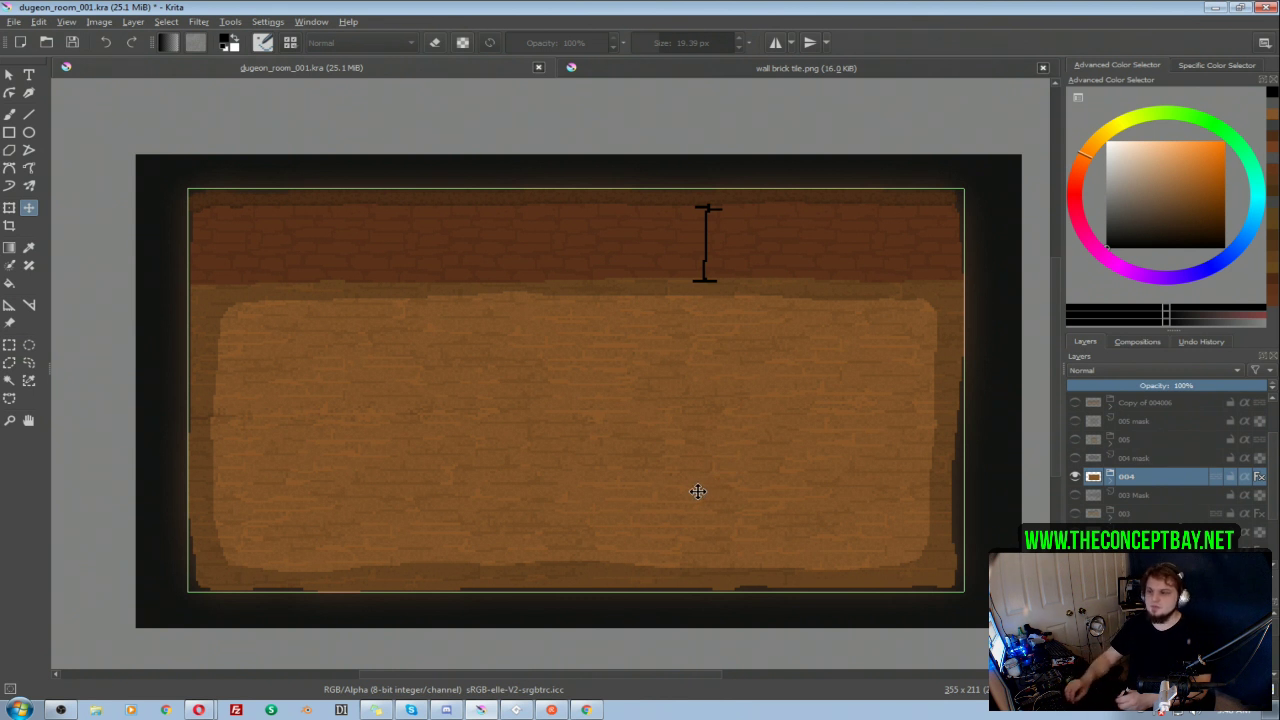
Step: Switch the window layout to the Animation workspace
{"action": "left_click", "coordinate": [304, 22]}
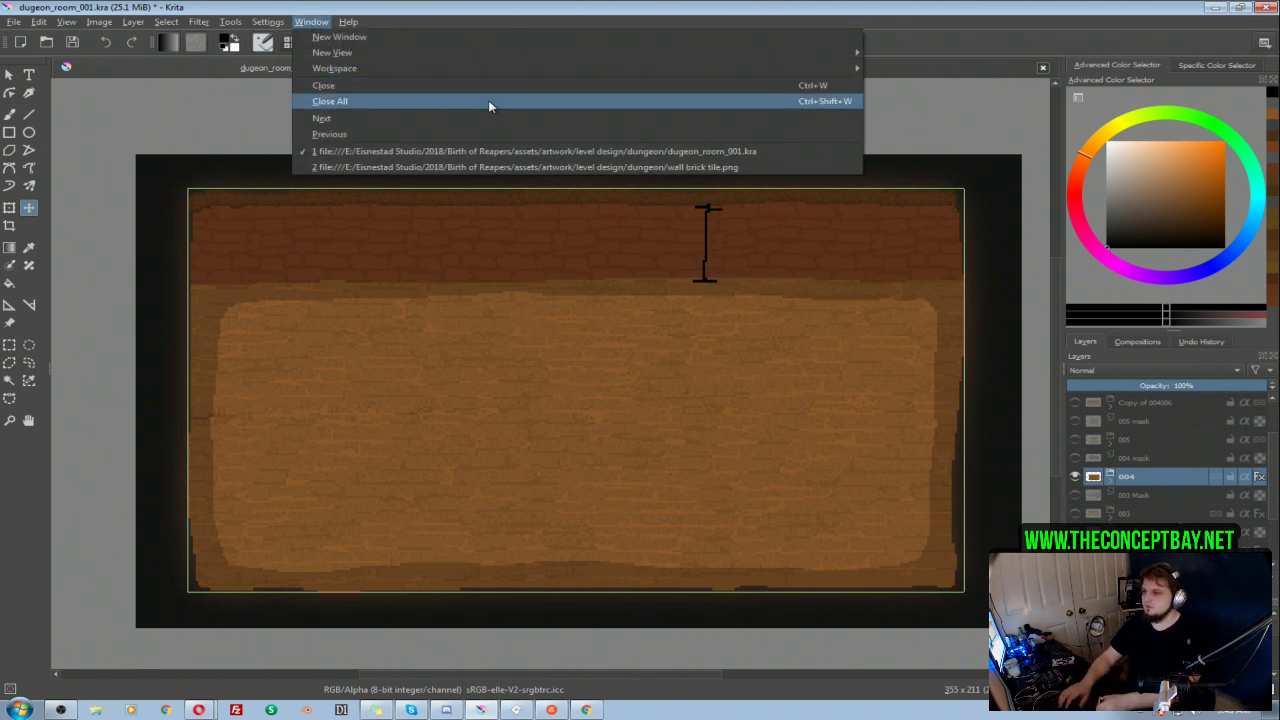
{"action": "mouse_move", "coordinate": [516, 76]}
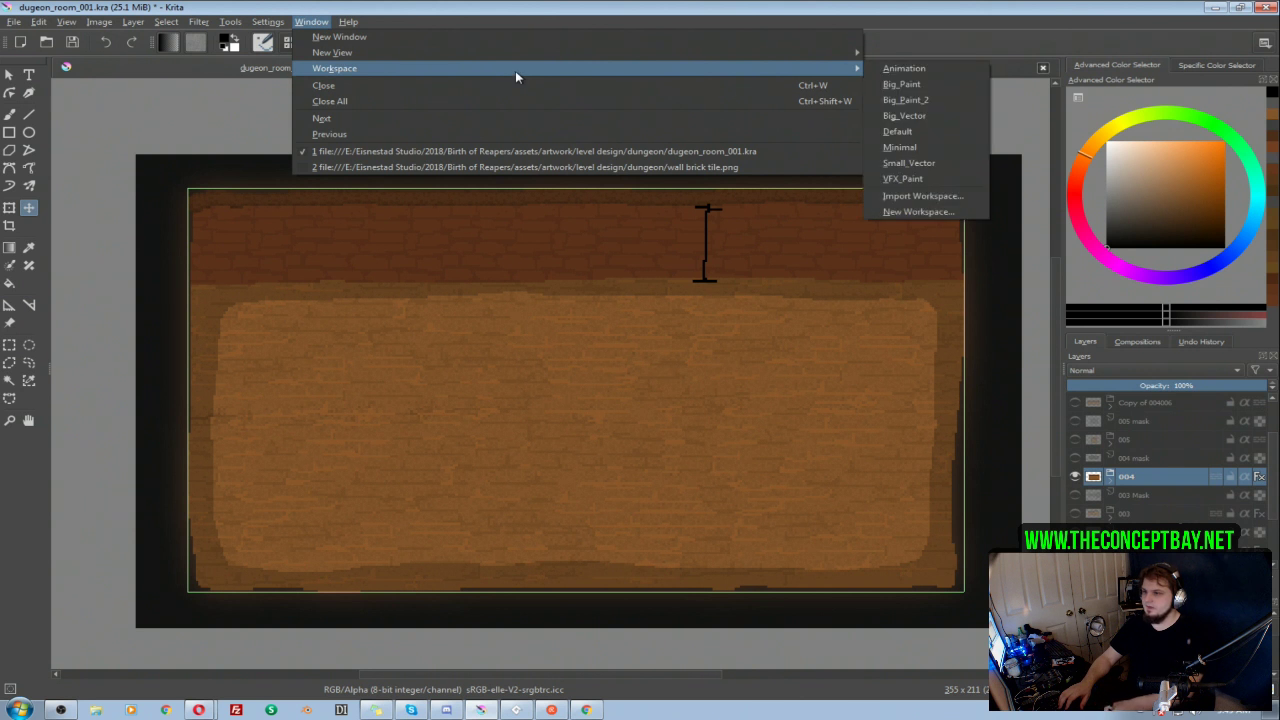
{"action": "left_click", "coordinate": [904, 68]}
{"action": "left_click", "coordinate": [179, 651]}
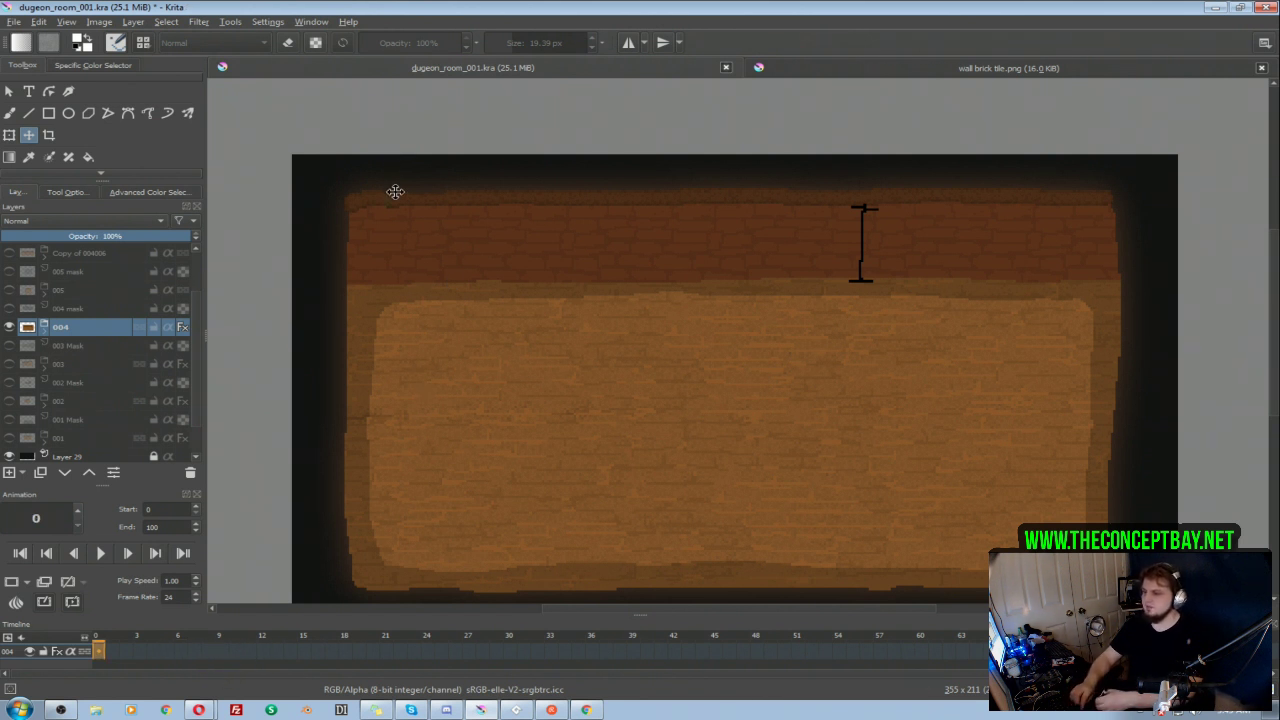
{"action": "left_click_drag", "start_coordinate": [406, 263], "coordinate": [384, 229]}
{"action": "left_click", "coordinate": [311, 21]}
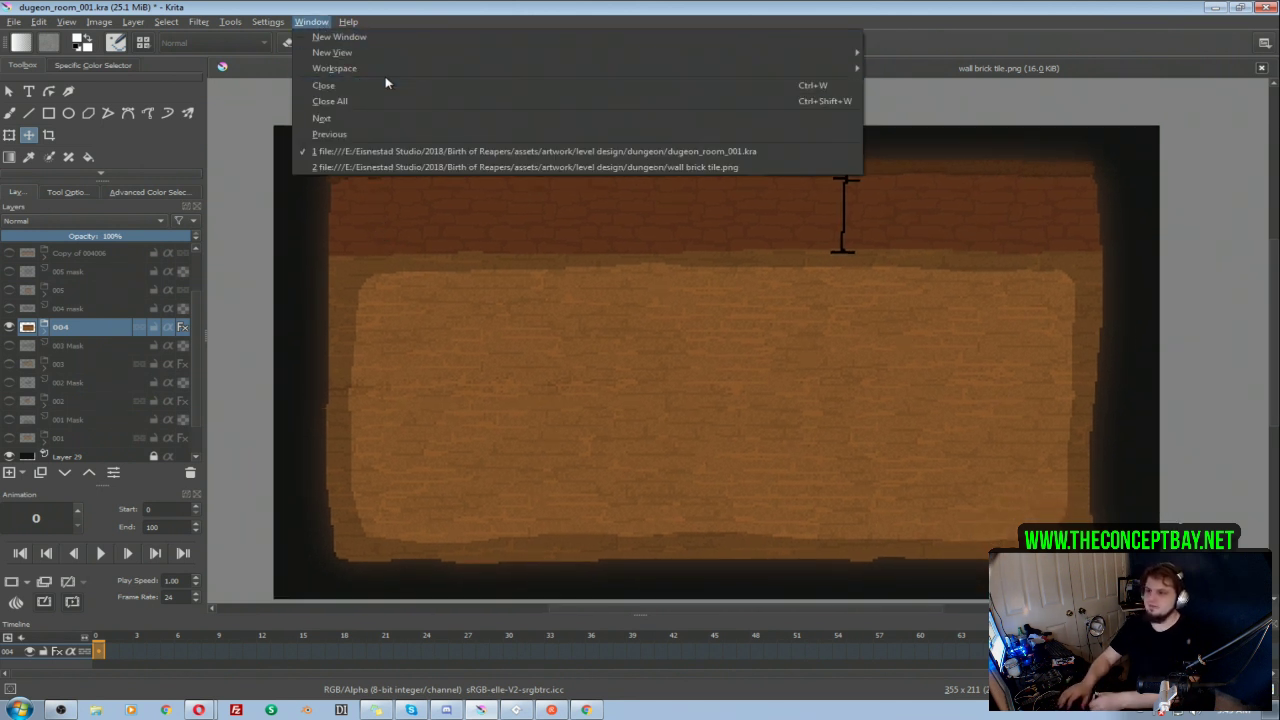
{"action": "mouse_move", "coordinate": [500, 69]}
{"action": "left_click", "coordinate": [902, 72]}
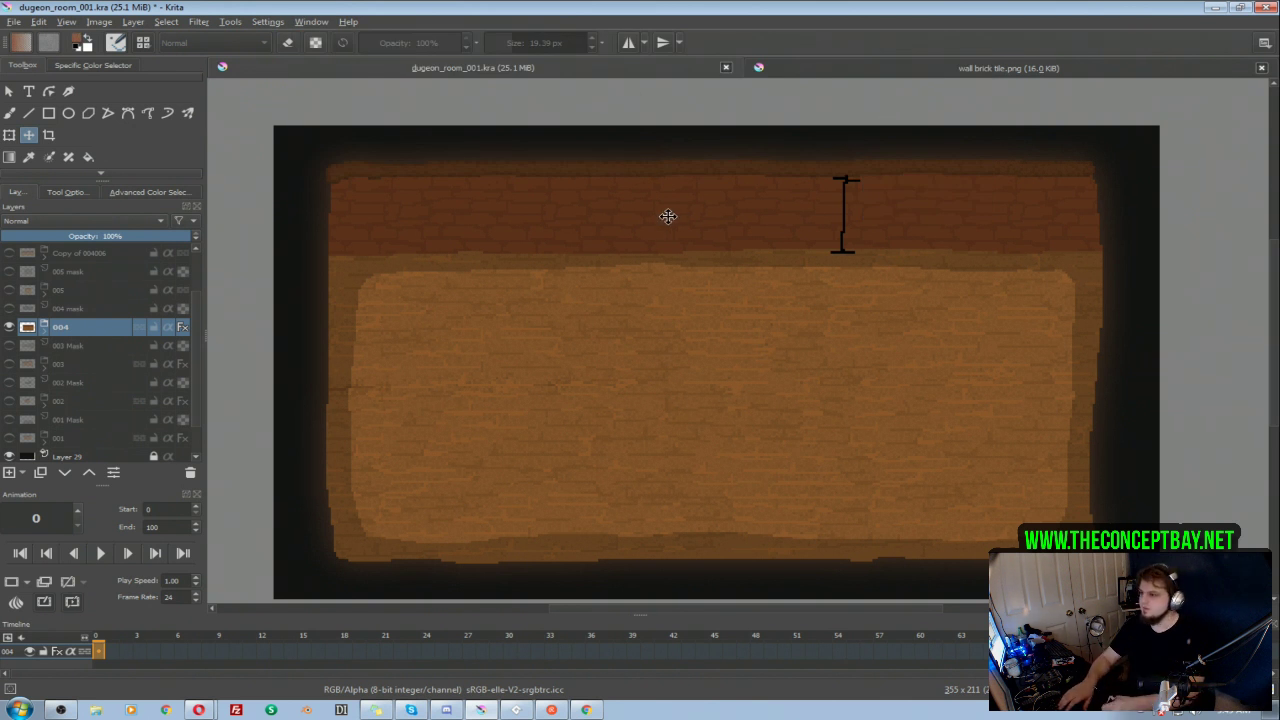
{"action": "left_click_drag", "start_coordinate": [630, 212], "coordinate": [626, 196]}
Step: Switch back to the painting workspace and bring the whole 004 room into view
{"action": "left_click", "coordinate": [311, 21]}
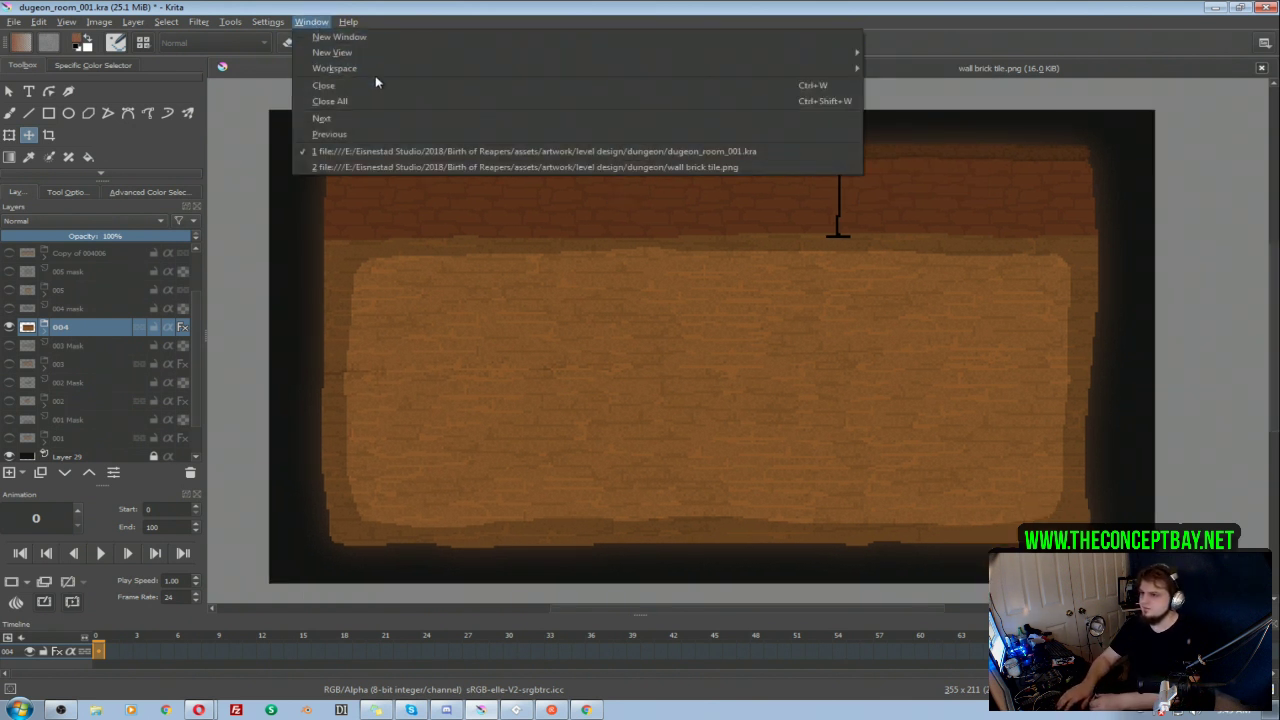
{"action": "mouse_move", "coordinate": [780, 69]}
{"action": "left_click", "coordinate": [906, 92]}
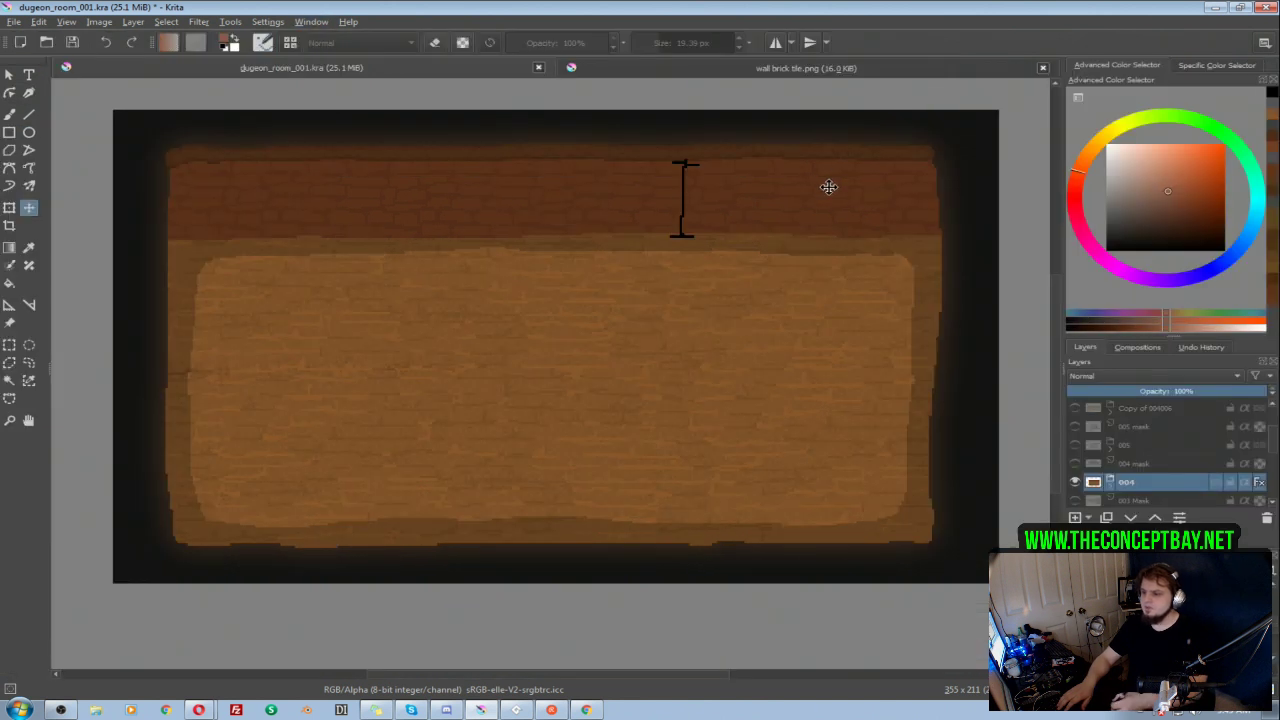
{"action": "left_click_drag", "start_coordinate": [686, 331], "coordinate": [673, 363]}
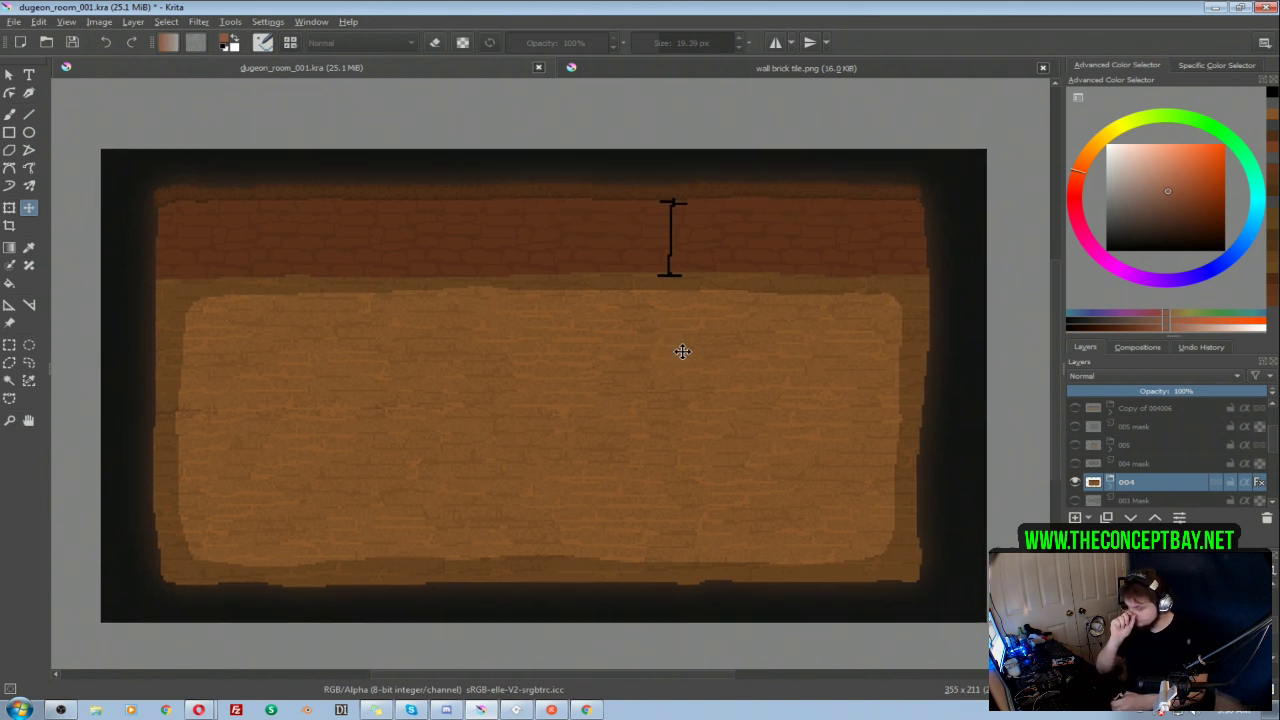
Step: Show the 005 group in place of 004 and apply the Prefab Glow layer style to it
{"action": "left_click", "coordinate": [1075, 485]}
{"action": "left_click", "coordinate": [1078, 445]}
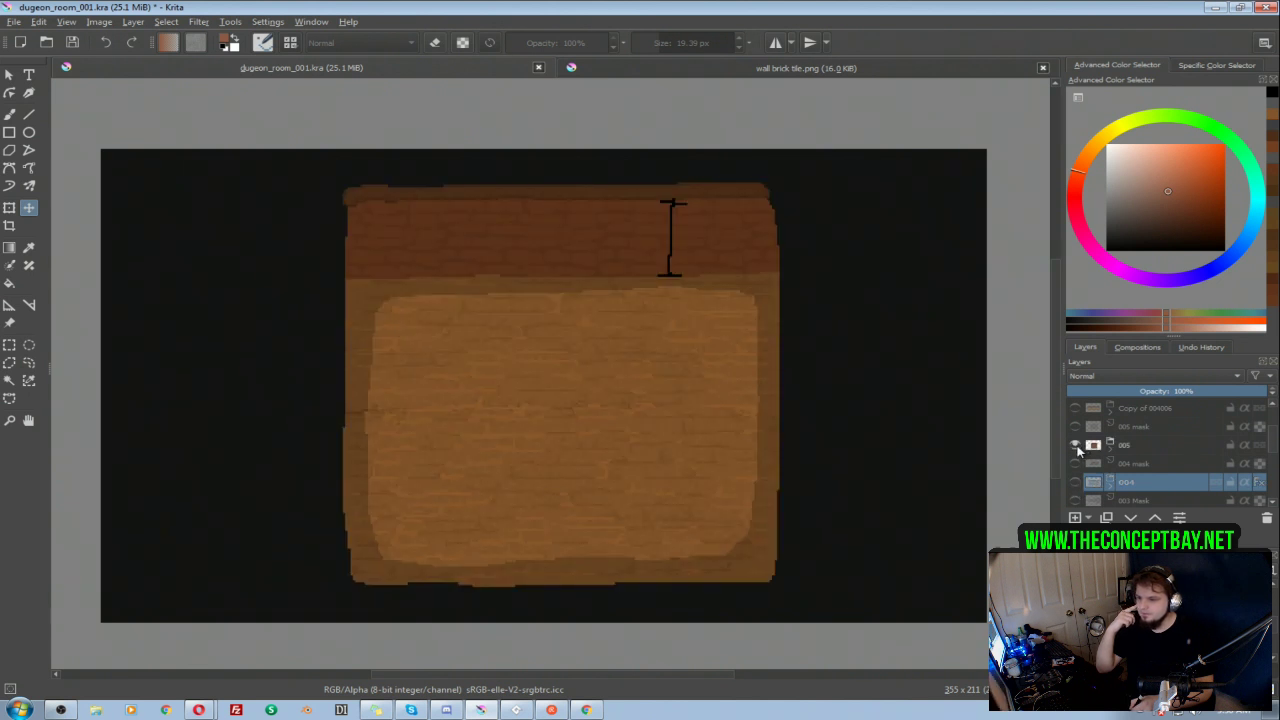
{"action": "right_click", "coordinate": [1145, 445]}
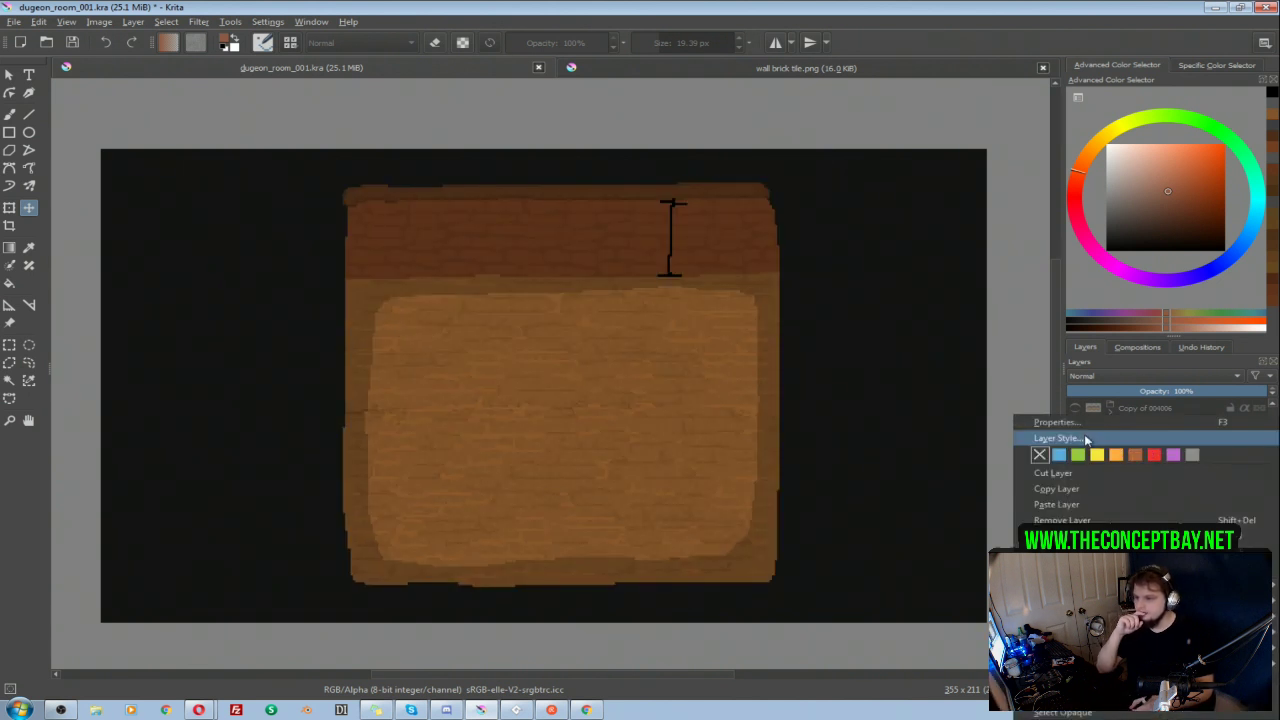
{"action": "left_click", "coordinate": [1087, 439]}
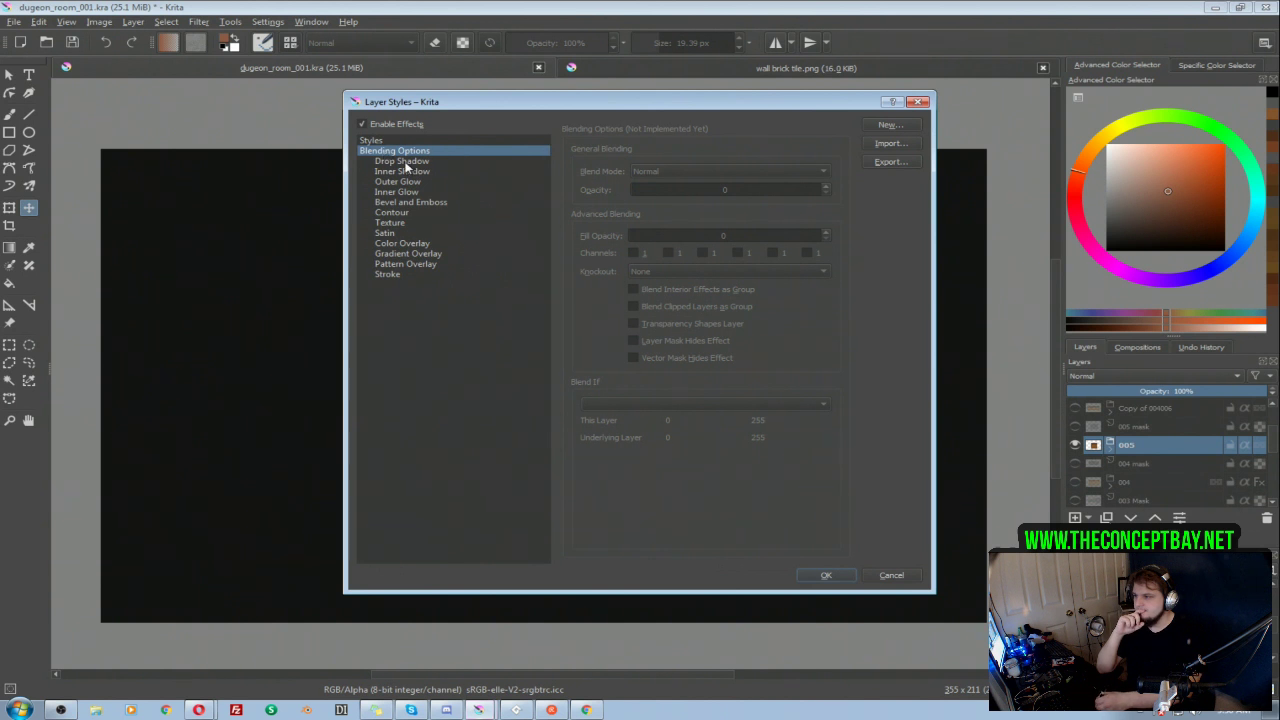
{"action": "left_click", "coordinate": [375, 141]}
{"action": "left_click", "coordinate": [605, 170]}
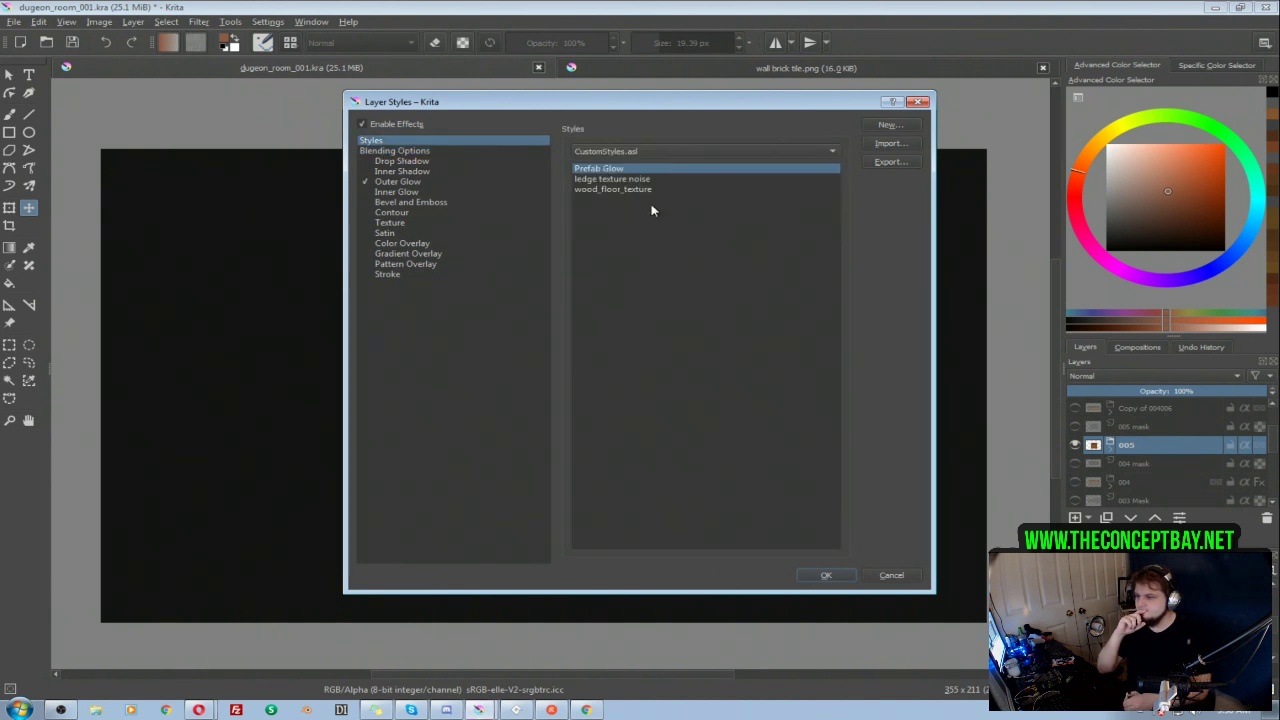
{"action": "left_click", "coordinate": [840, 575]}
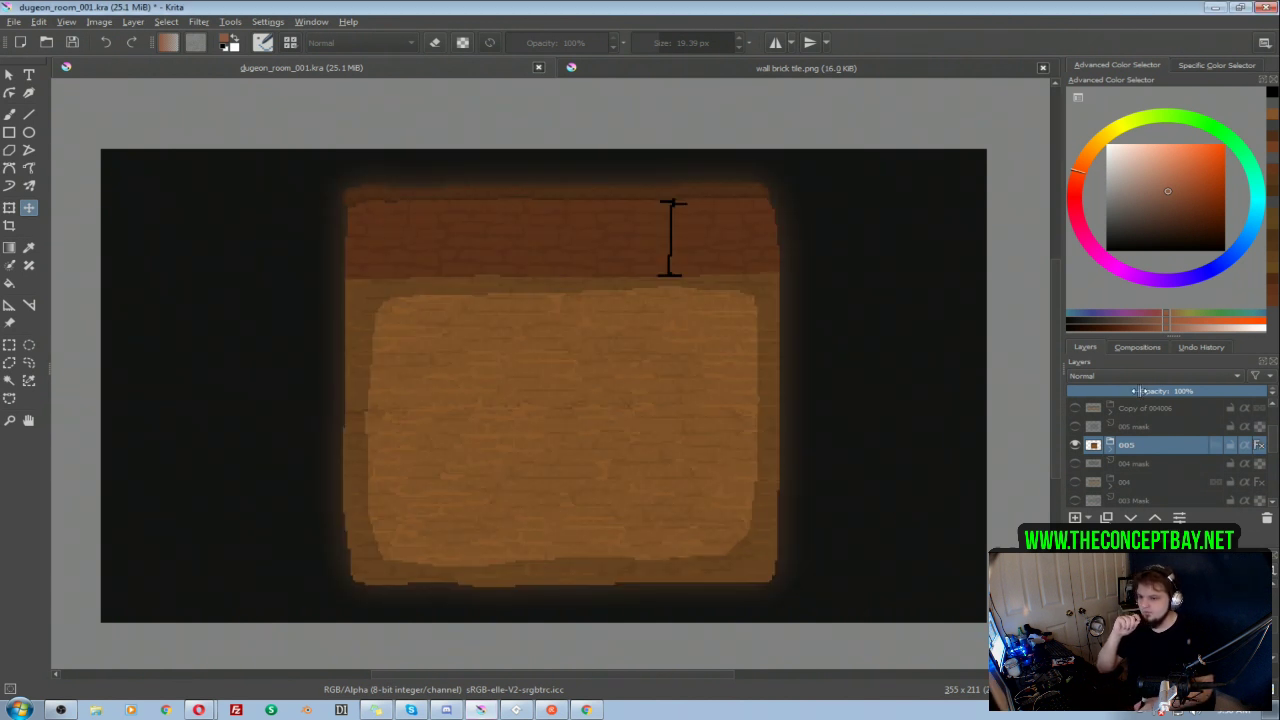
Step: Show the Copy of 004006 group in place of 005, apply the Prefab Glow layer style, and shift it slightly
{"action": "scroll", "coordinate": [1160, 450], "scroll_direction": "up", "scroll_amount": 2}
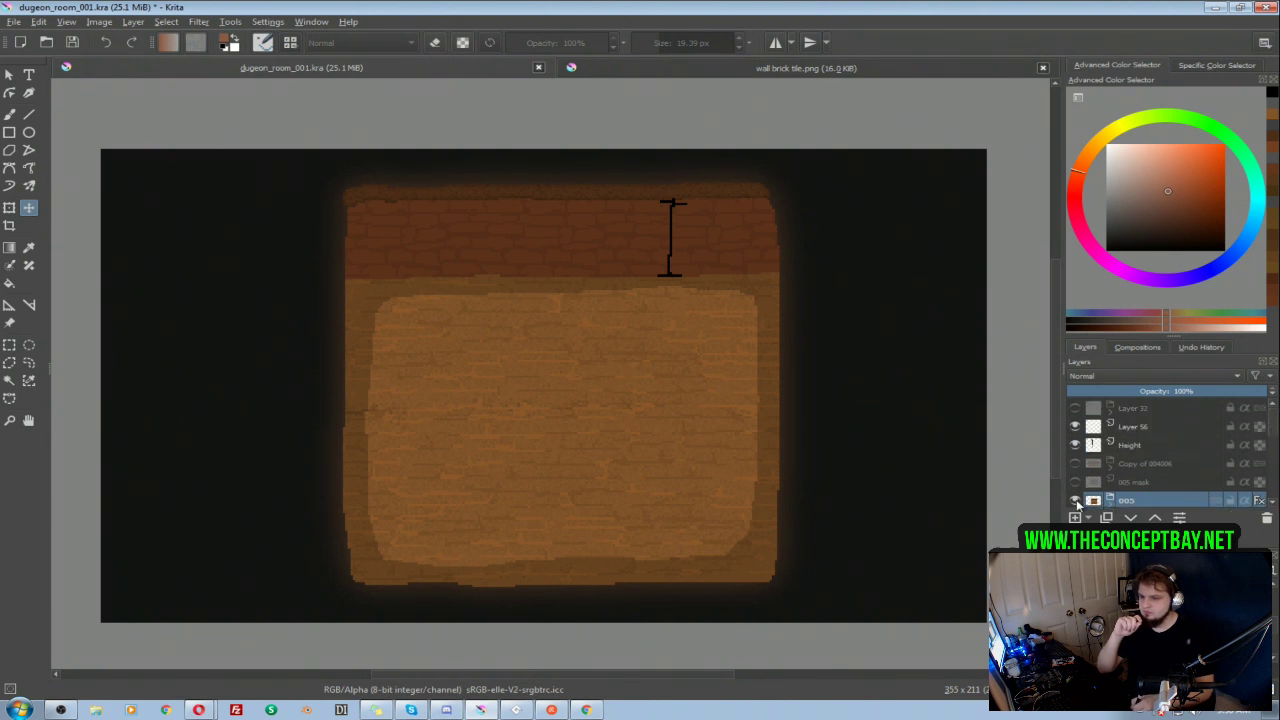
{"action": "left_click", "coordinate": [1075, 500]}
{"action": "left_click", "coordinate": [1075, 464]}
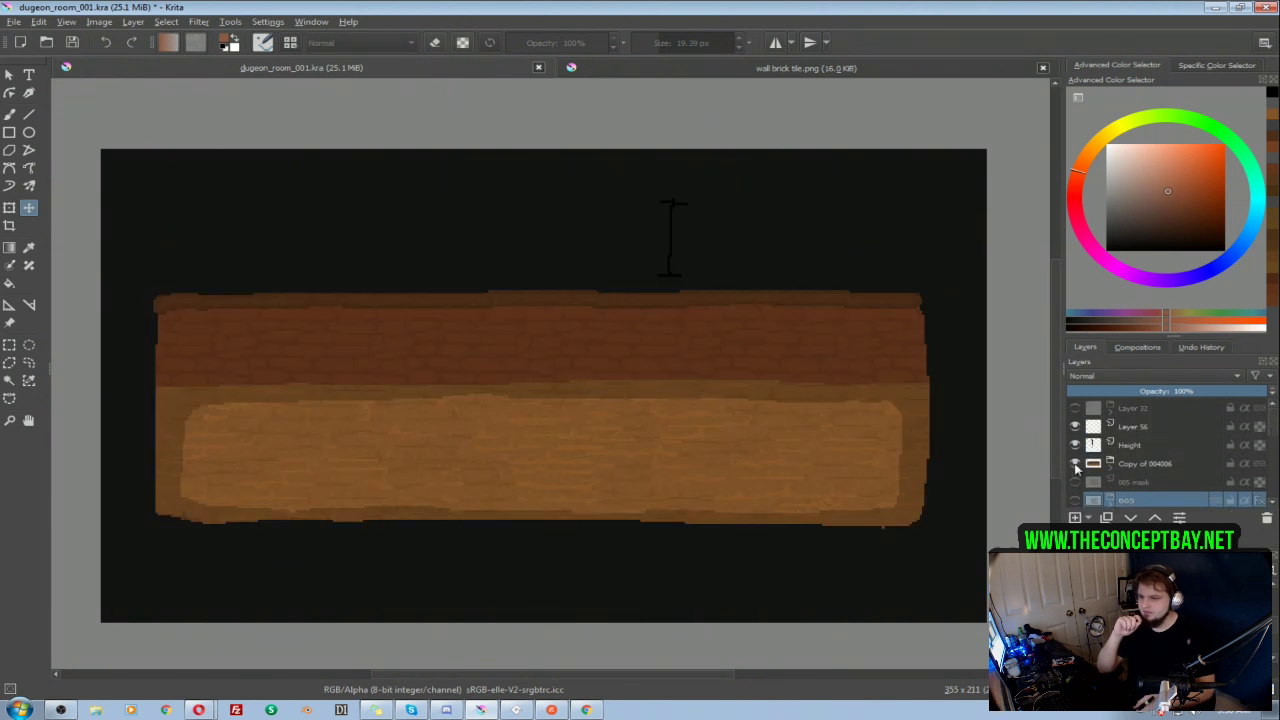
{"action": "right_click", "coordinate": [1144, 466]}
{"action": "left_click", "coordinate": [1052, 183]}
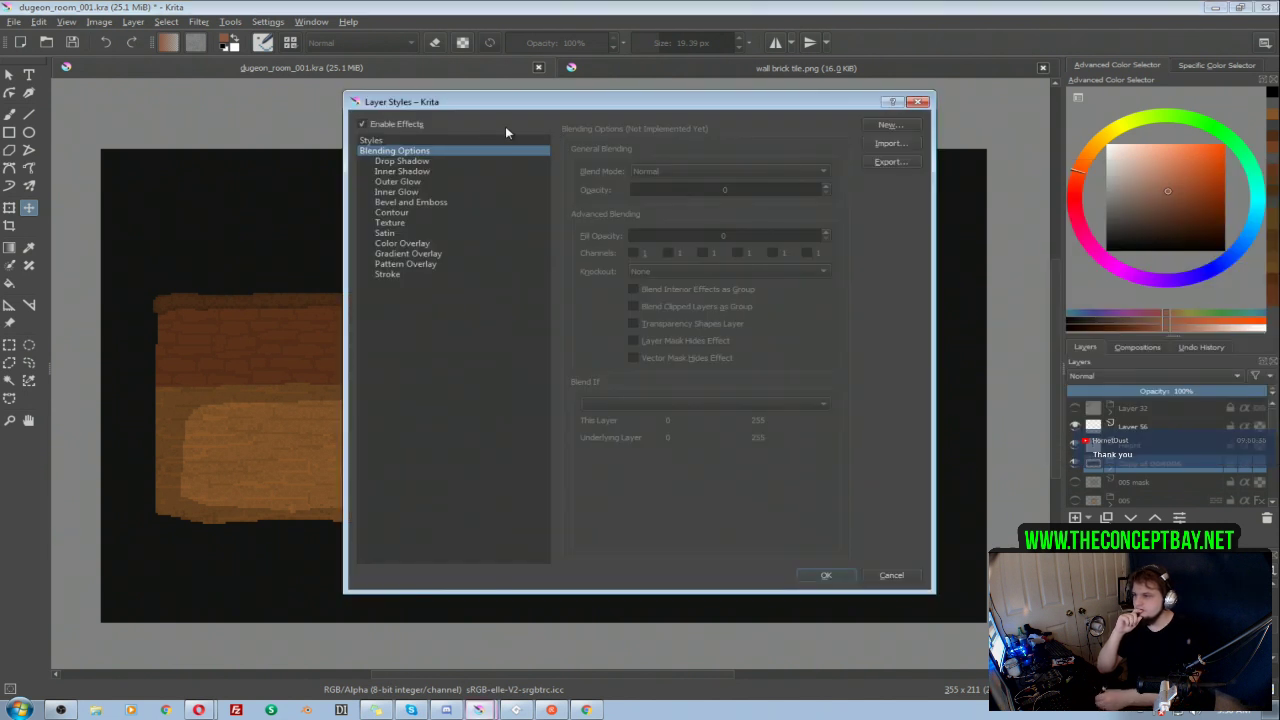
{"action": "left_click", "coordinate": [372, 141]}
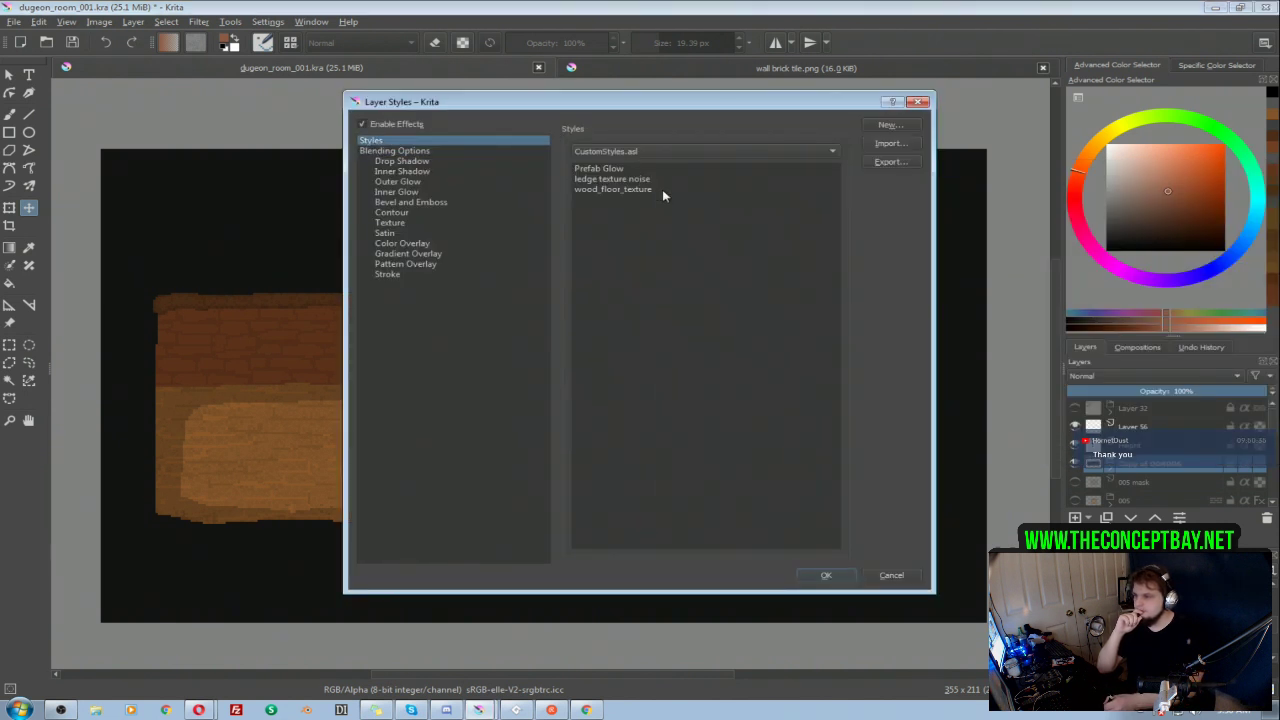
{"action": "left_click", "coordinate": [602, 169]}
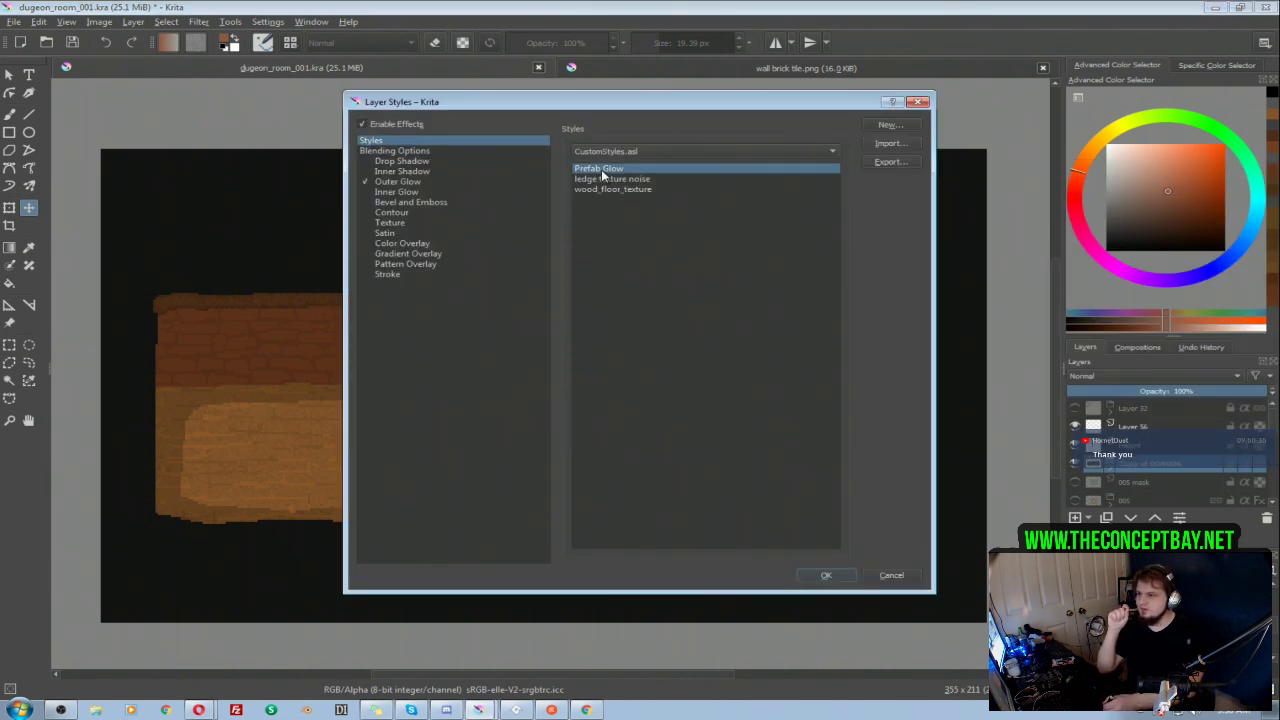
{"action": "left_click", "coordinate": [826, 576]}
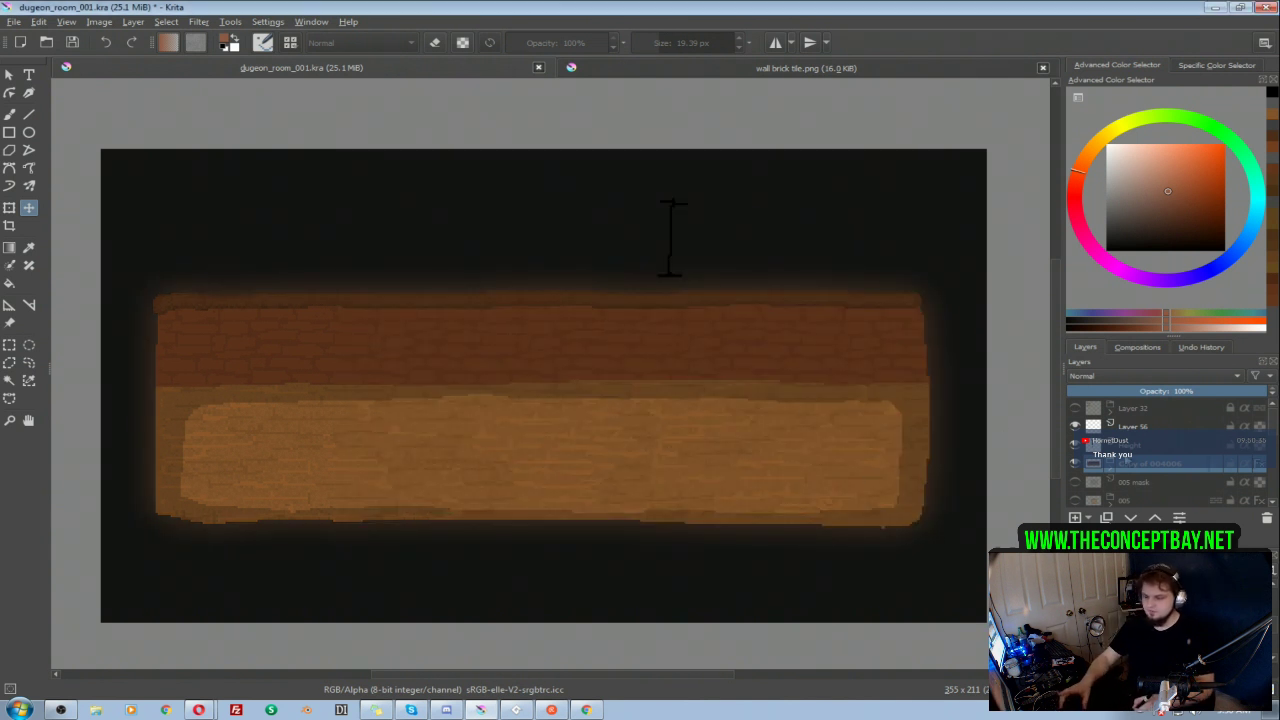
{"action": "left_click_drag", "start_coordinate": [706, 394], "coordinate": [710, 404]}
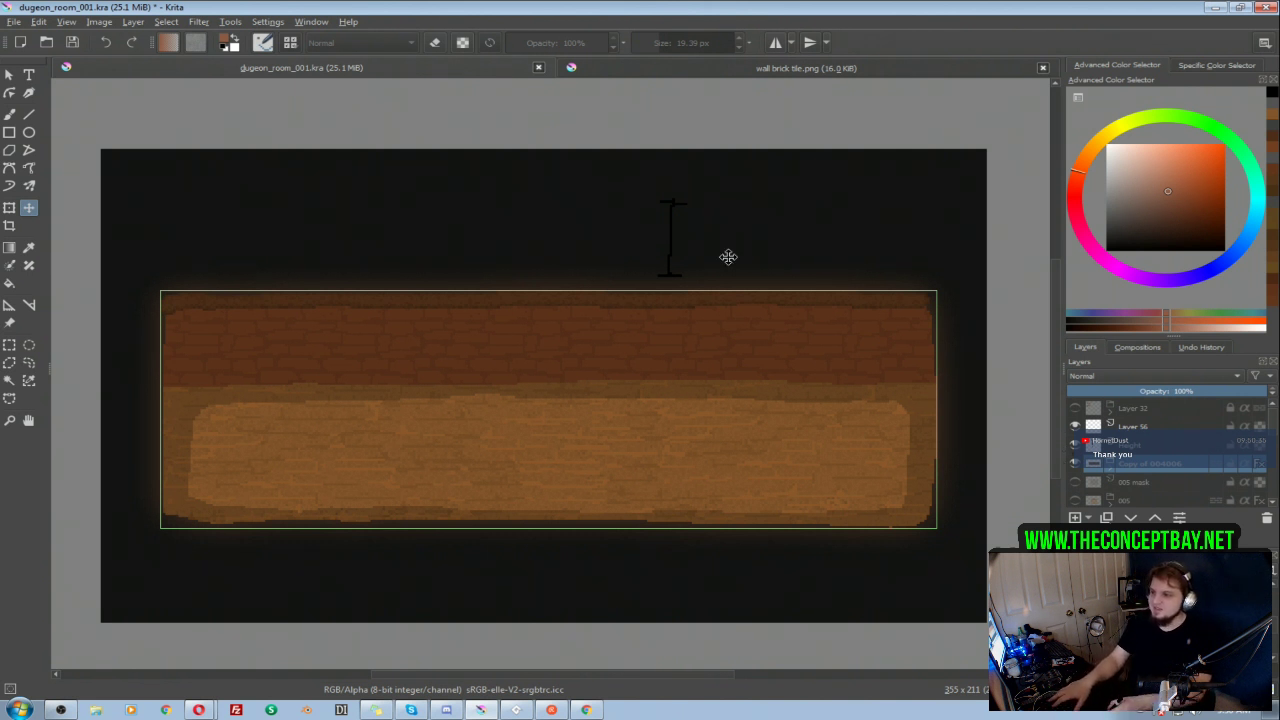
Step: Create a new 100 by 100 pixel document
{"action": "left_click", "coordinate": [15, 22]}
{"action": "left_click", "coordinate": [32, 31]}
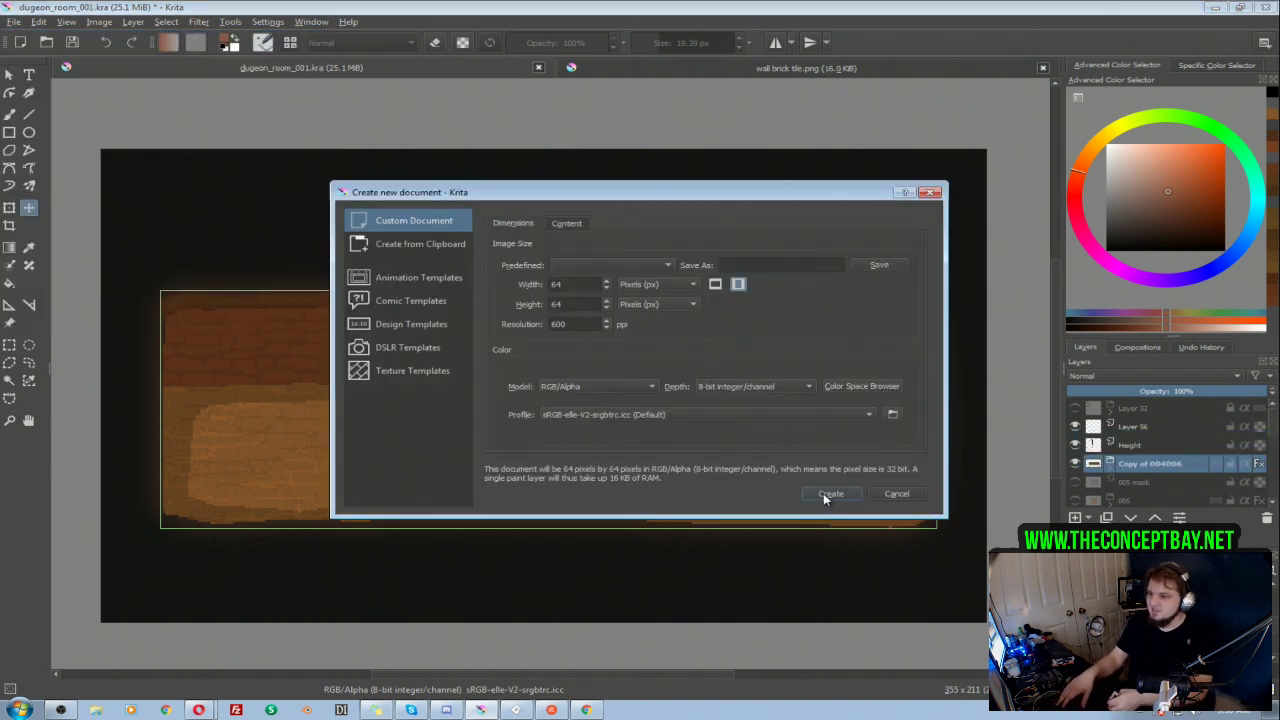
{"action": "double_click", "coordinate": [573, 285]}
{"action": "type", "text": "100"}
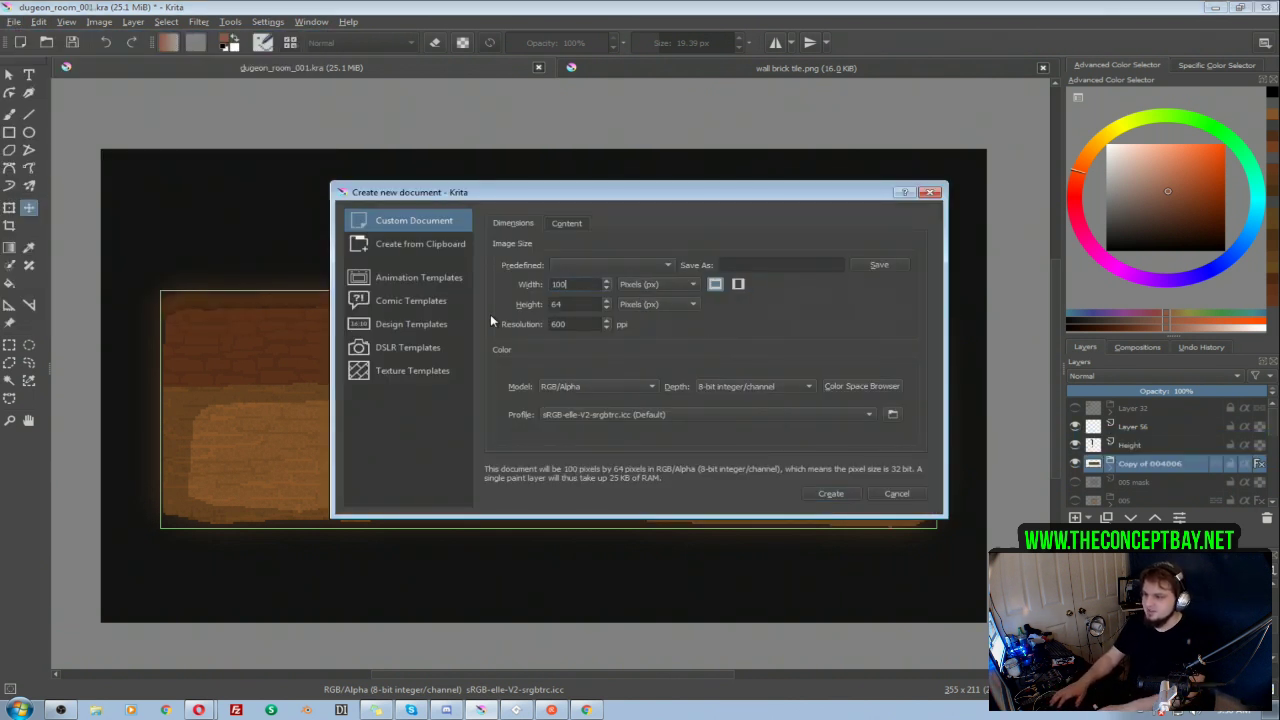
{"action": "type", "text": "100"}
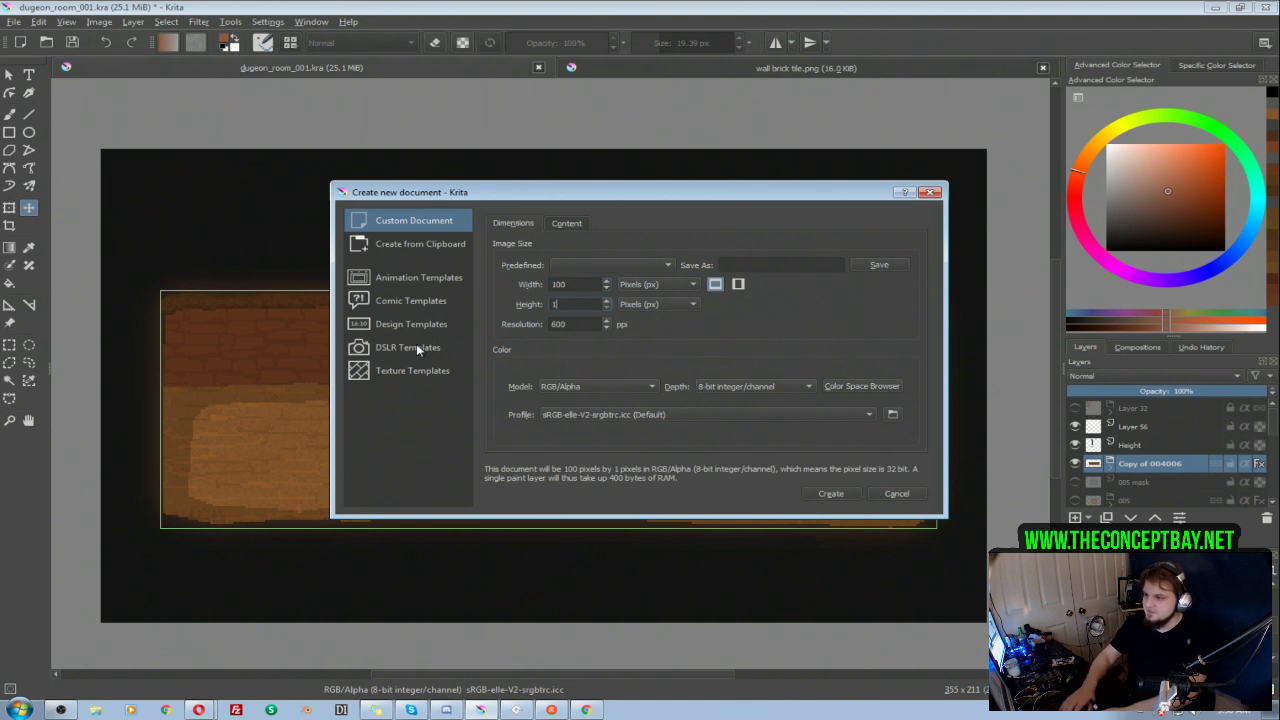
{"action": "left_click", "coordinate": [831, 494]}
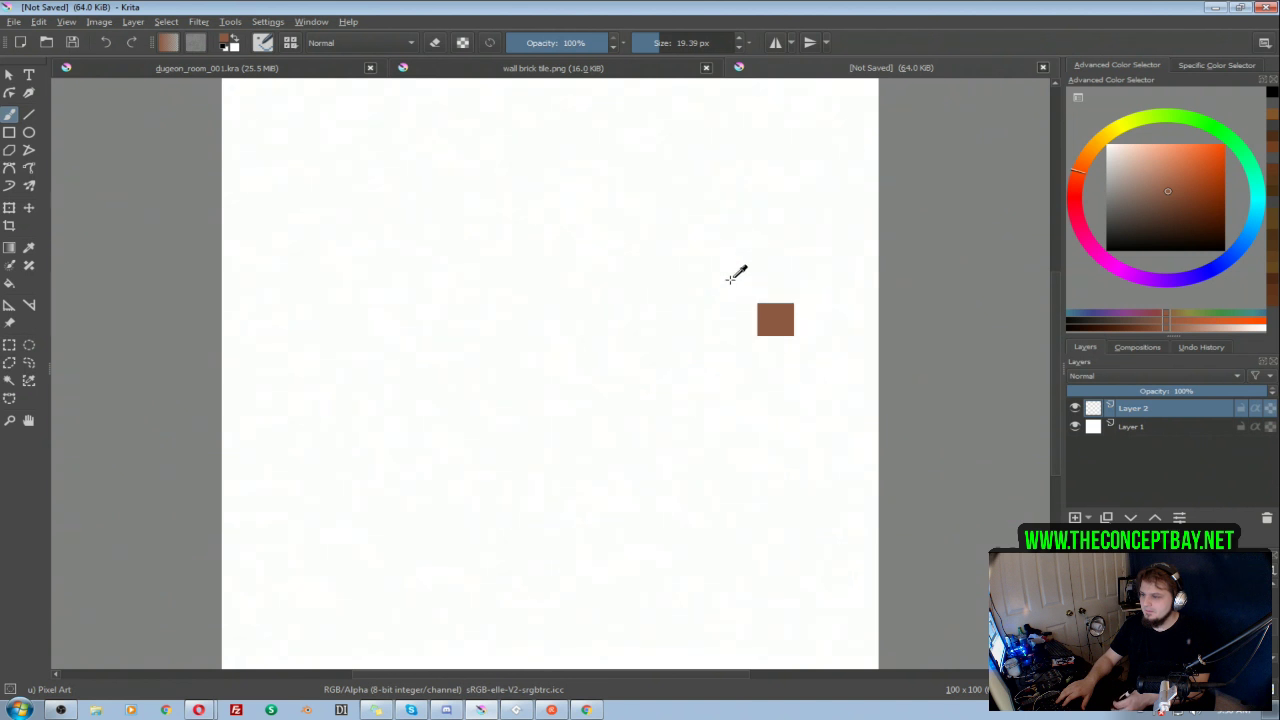
Step: Cover the whole new canvas in dark brown with the Fill tool and brush, painting over the remaining white specks
{"action": "mouse_move", "coordinate": [705, 309]}
{"action": "left_mouse_down"}
{"action": "mouse_move", "coordinate": [708, 325]}
{"action": "mouse_move", "coordinate": [680, 350]}
{"action": "mouse_move", "coordinate": [600, 348]}
{"action": "left_mouse_up"}
{"action": "left_click", "coordinate": [1194, 210]}
{"action": "left_click_drag", "start_coordinate": [739, 227], "coordinate": [720, 227]}
{"action": "mouse_move", "coordinate": [795, 190]}
{"action": "left_mouse_down"}
{"action": "mouse_move", "coordinate": [714, 191]}
{"action": "mouse_move", "coordinate": [795, 200]}
{"action": "left_mouse_up"}
{"action": "left_click_drag", "start_coordinate": [706, 300], "coordinate": [740, 300]}
{"action": "key", "text": "f"}
{"action": "left_click", "coordinate": [634, 371]}
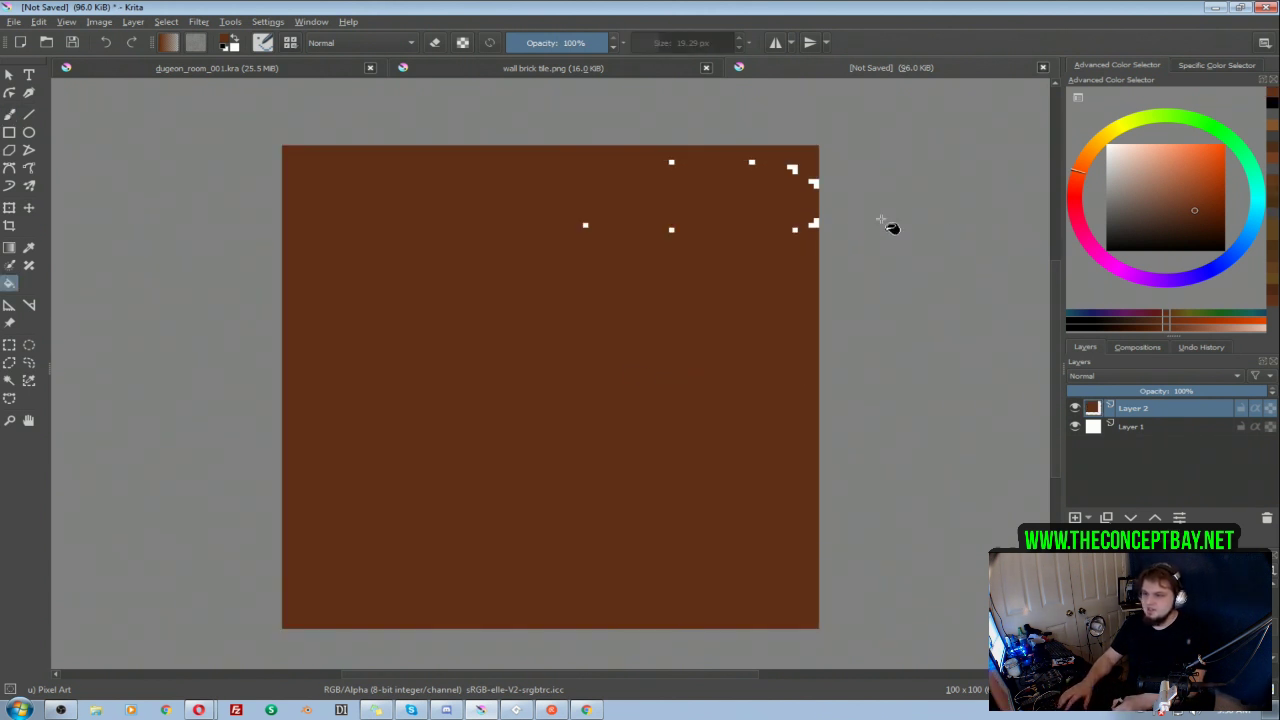
{"action": "key", "text": "b"}
{"action": "left_click", "coordinate": [800, 228]}
{"action": "left_click_drag", "start_coordinate": [800, 228], "coordinate": [546, 197]}
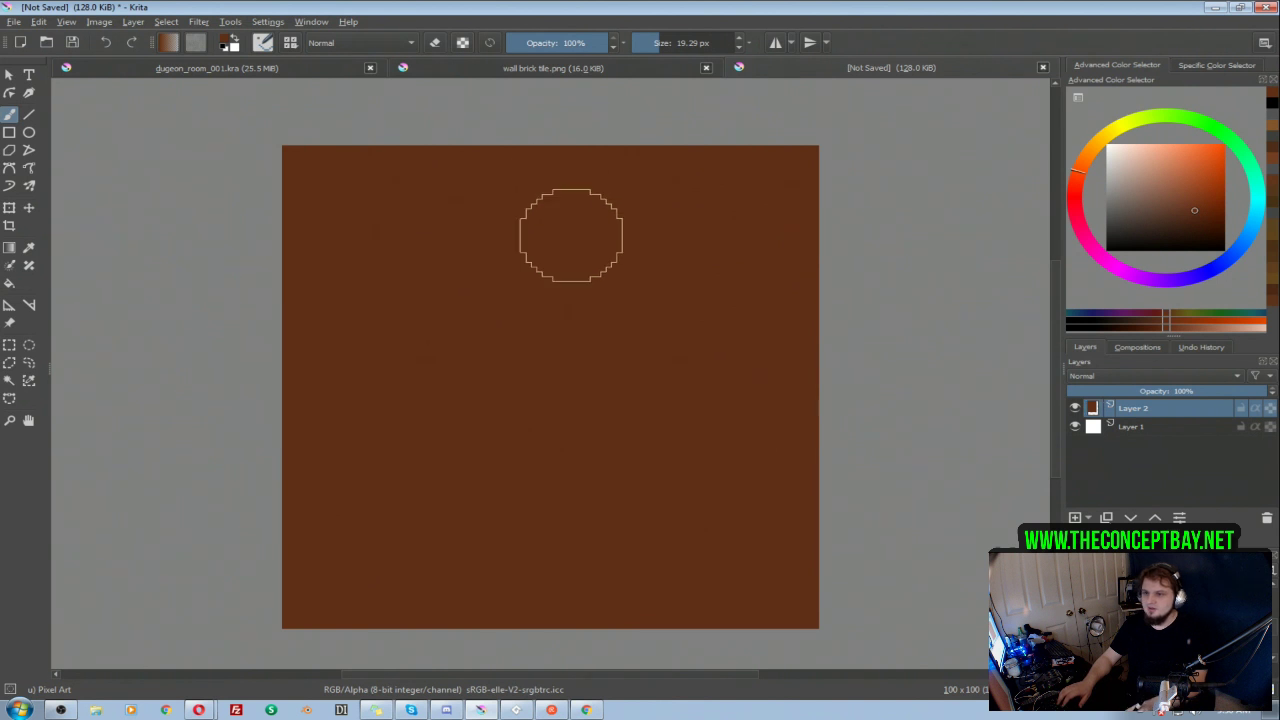
Step: Paint staggered rows of rounded, lighter reddish-brown bricks across the dark brown tile with a 14.65 px brush
{"action": "left_click", "coordinate": [1199, 198]}
{"action": "key", "text": "bracketleft"}
{"action": "key", "text": "bracketleft"}
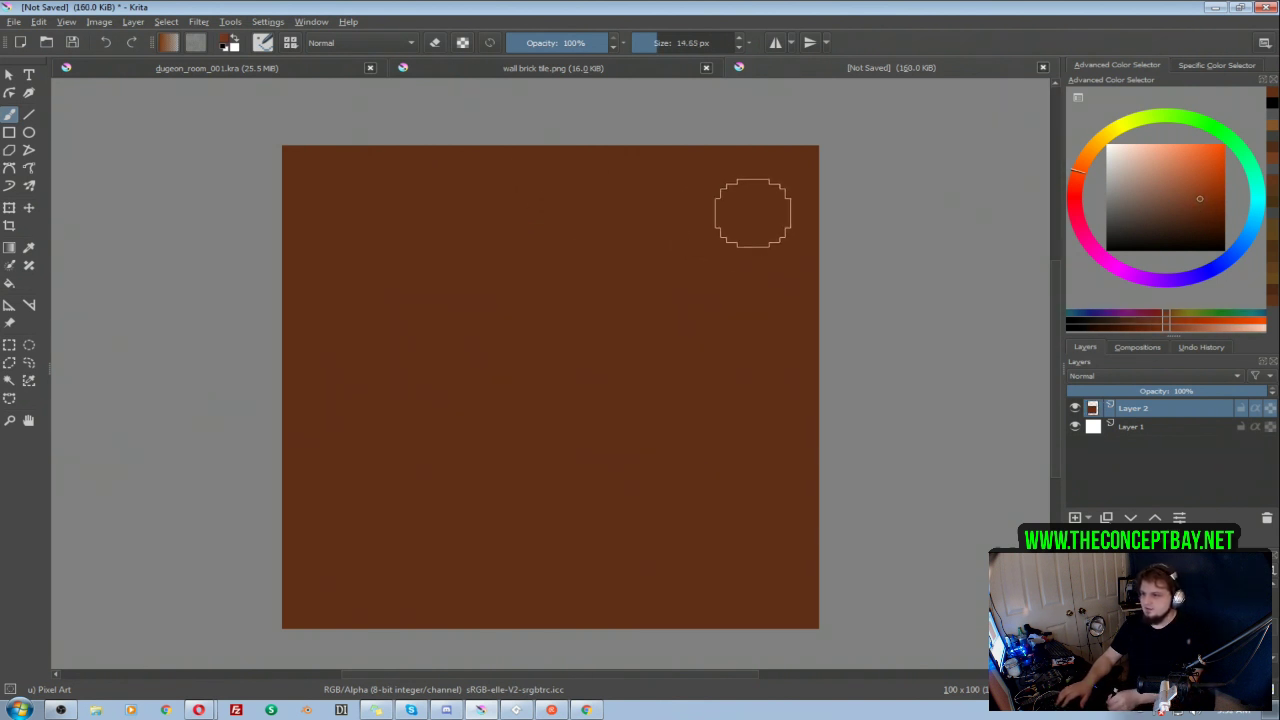
{"action": "left_click_drag", "start_coordinate": [751, 211], "coordinate": [686, 223]}
{"action": "left_click_drag", "start_coordinate": [492, 213], "coordinate": [429, 214]}
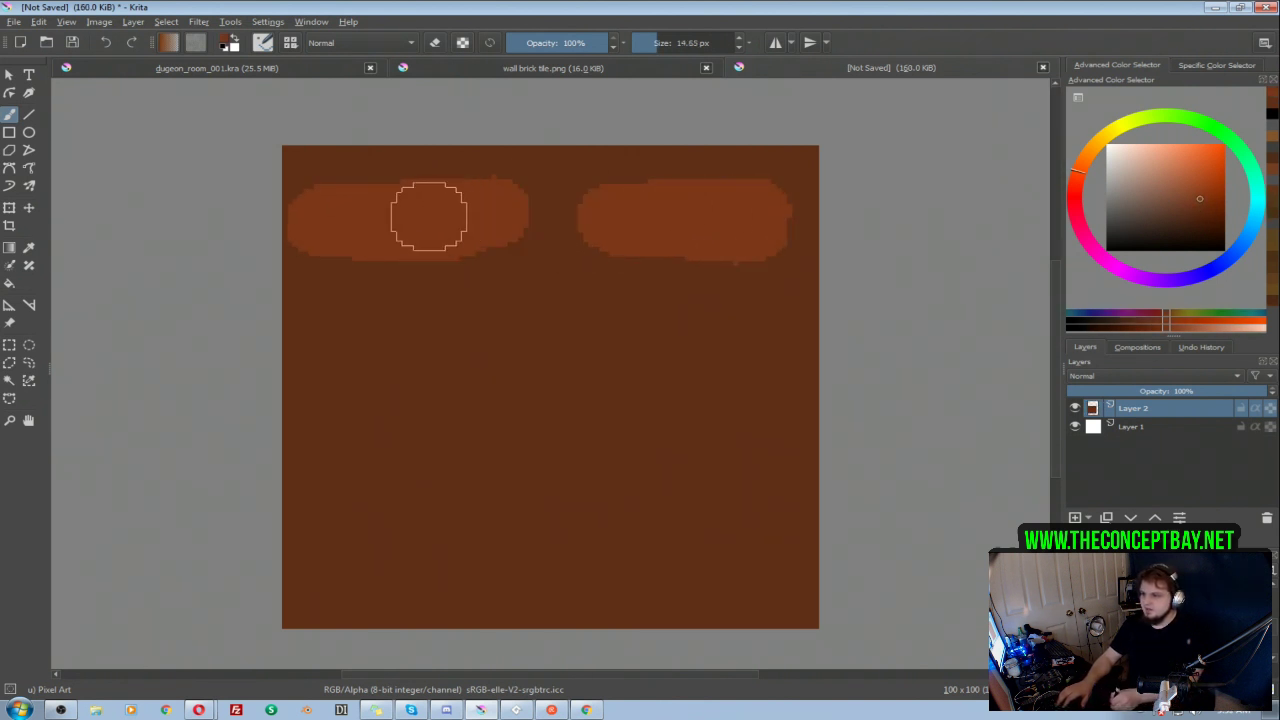
{"action": "mouse_move", "coordinate": [563, 297]}
{"action": "left_mouse_down"}
{"action": "mouse_move", "coordinate": [569, 329]}
{"action": "mouse_move", "coordinate": [627, 332]}
{"action": "left_mouse_up"}
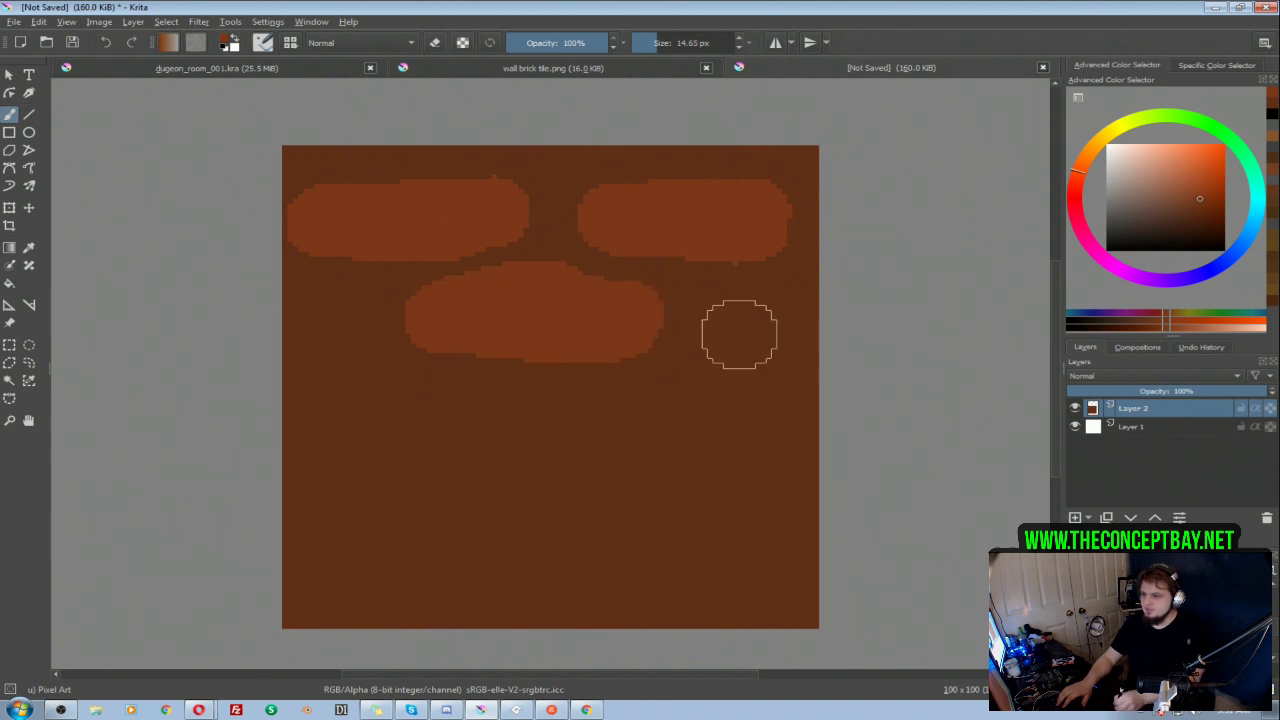
{"action": "left_click_drag", "start_coordinate": [737, 334], "coordinate": [740, 317]}
{"action": "left_click_drag", "start_coordinate": [311, 305], "coordinate": [322, 318]}
{"action": "mouse_move", "coordinate": [322, 406]}
{"action": "left_mouse_down"}
{"action": "mouse_move", "coordinate": [366, 403]}
{"action": "mouse_move", "coordinate": [409, 431]}
{"action": "left_mouse_up"}
{"action": "mouse_move", "coordinate": [751, 422]}
{"action": "left_mouse_down"}
{"action": "mouse_move", "coordinate": [703, 413]}
{"action": "mouse_move", "coordinate": [717, 422]}
{"action": "mouse_move", "coordinate": [587, 431]}
{"action": "left_mouse_up"}
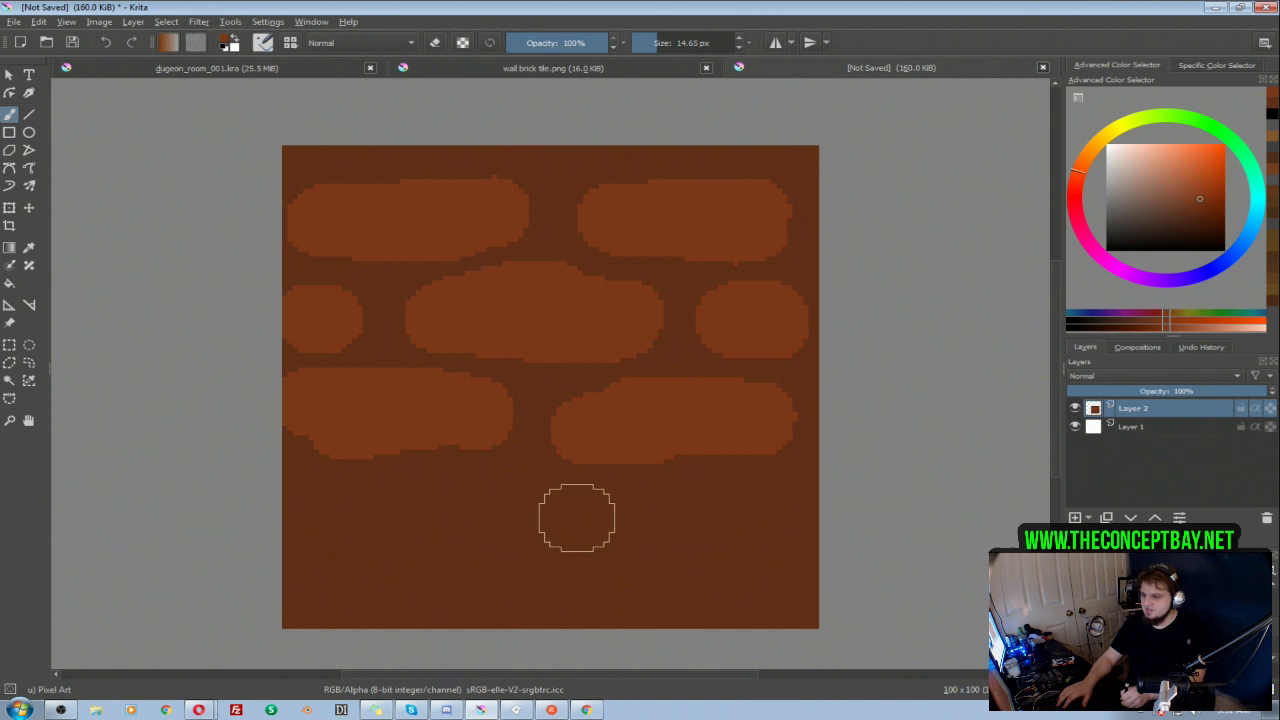
{"action": "left_click_drag", "start_coordinate": [740, 512], "coordinate": [777, 509]}
{"action": "left_click_drag", "start_coordinate": [455, 515], "coordinate": [620, 515]}
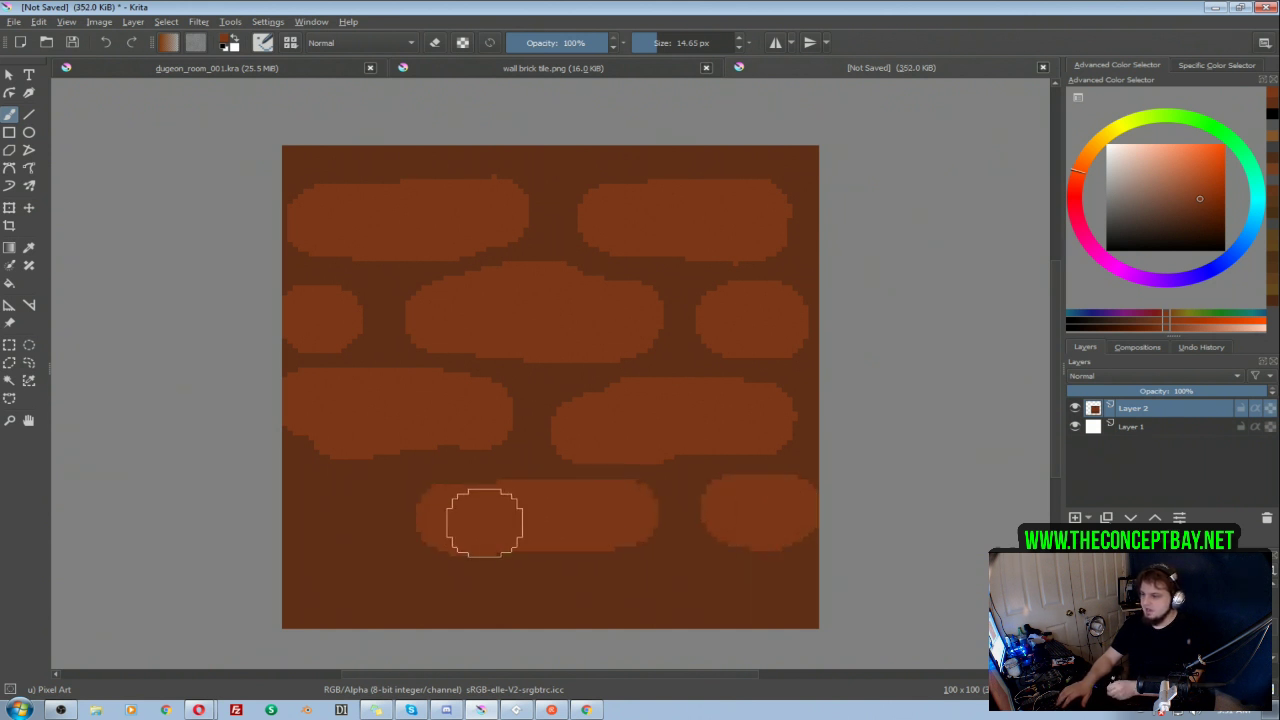
{"action": "left_click_drag", "start_coordinate": [307, 510], "coordinate": [337, 514]}
{"action": "left_click_drag", "start_coordinate": [316, 600], "coordinate": [483, 593]}
{"action": "left_click_drag", "start_coordinate": [653, 593], "coordinate": [768, 606]}
Step: Turn on wraparound mode and paint over the tile edges with a 10.18 px brush so the bricks repeat seamlessly
{"action": "key", "text": "shift+w"}
{"action": "scroll", "coordinate": [763, 377], "scroll_direction": "down", "scroll_amount": 2}
{"action": "left_click_drag", "start_coordinate": [763, 377], "coordinate": [668, 365]}
{"action": "left_click_drag", "start_coordinate": [704, 442], "coordinate": [693, 440]}
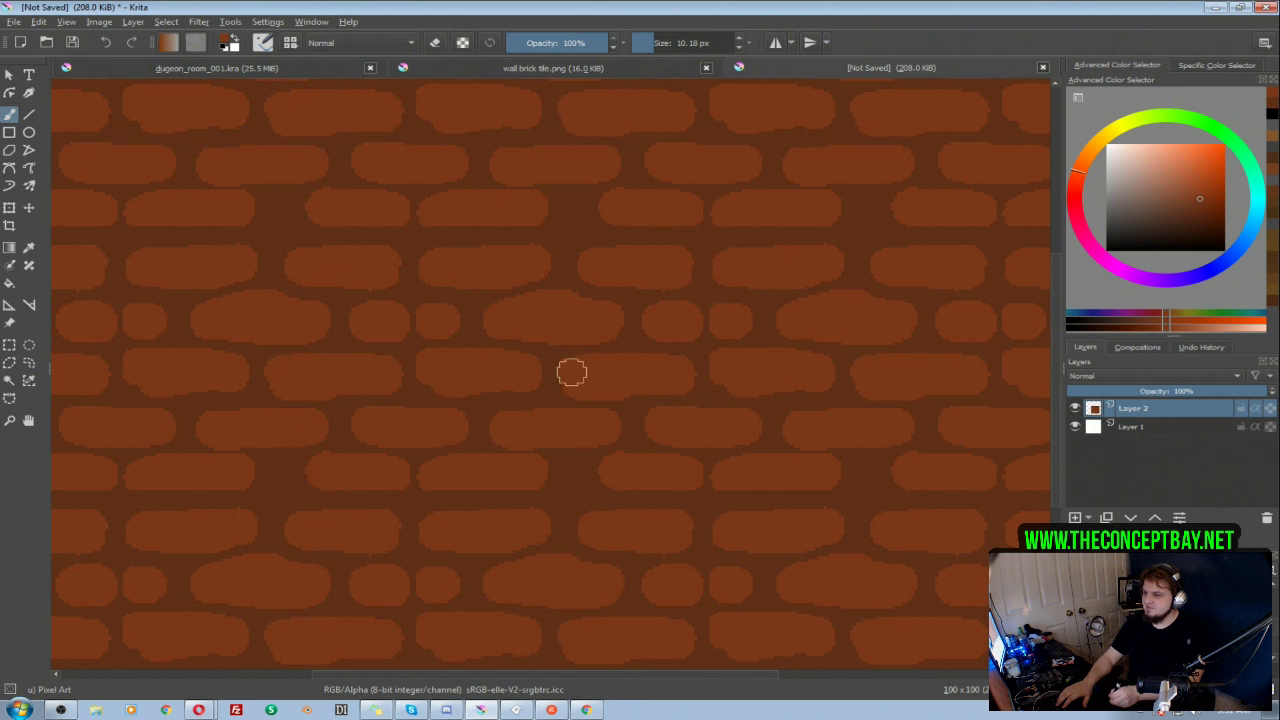
{"action": "mouse_move", "coordinate": [680, 247]}
{"action": "left_mouse_down"}
{"action": "mouse_move", "coordinate": [627, 254]}
{"action": "mouse_move", "coordinate": [673, 265]}
{"action": "left_mouse_up"}
{"action": "scroll", "coordinate": [640, 262], "scroll_direction": "down", "scroll_amount": 3}
{"action": "scroll", "coordinate": [686, 257], "scroll_direction": "up", "scroll_amount": 3}
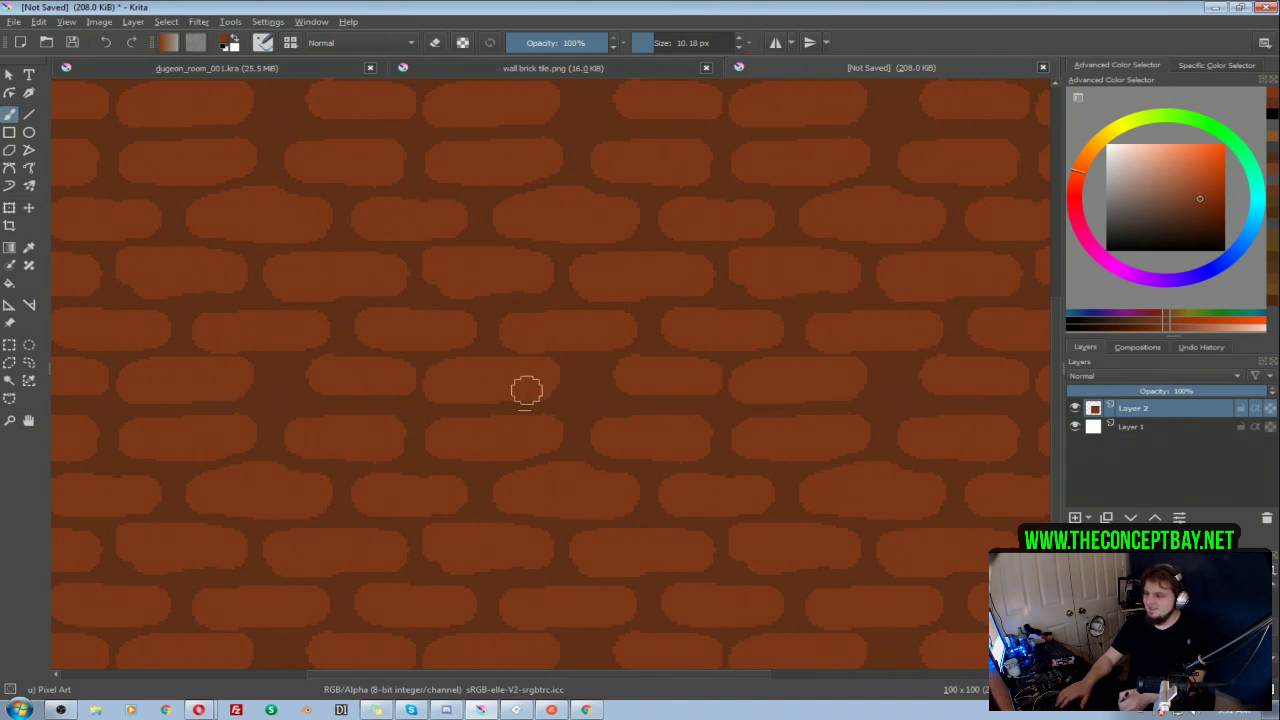
Step: Compare the brick tile with wraparound mode off and on, leaving the mode switched off
{"action": "key", "text": "w"}
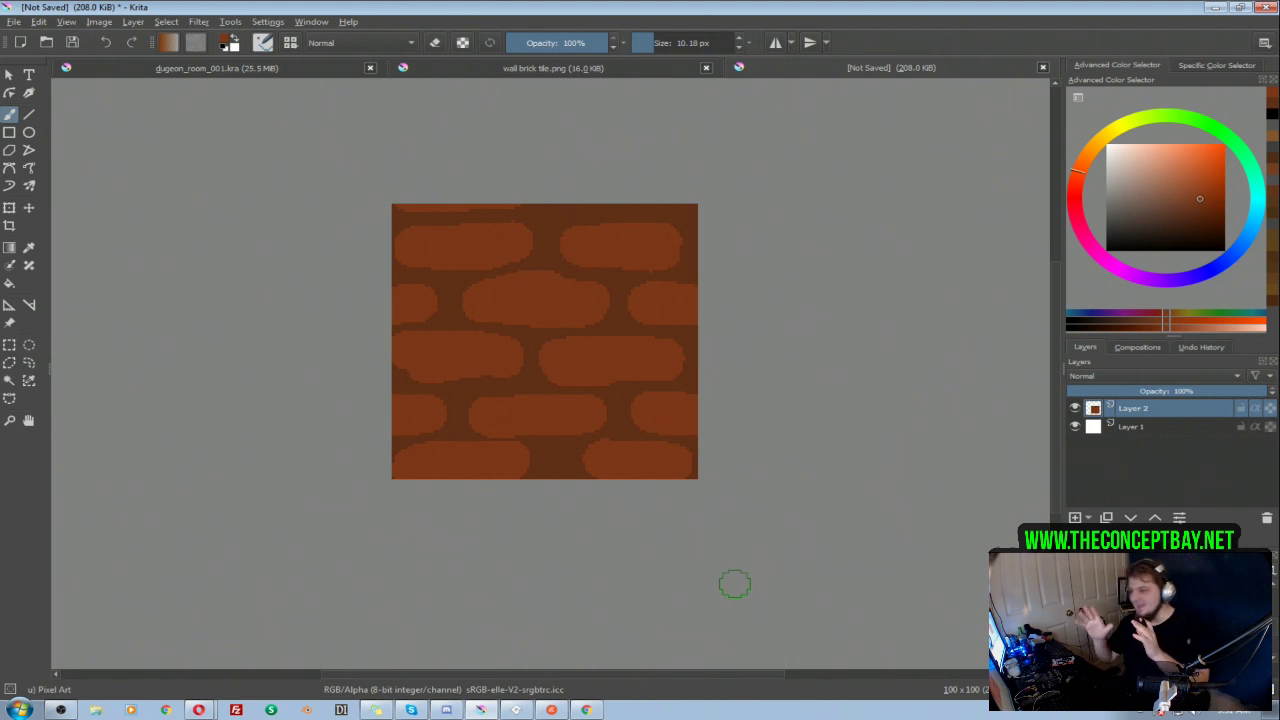
{"action": "key", "text": "w"}
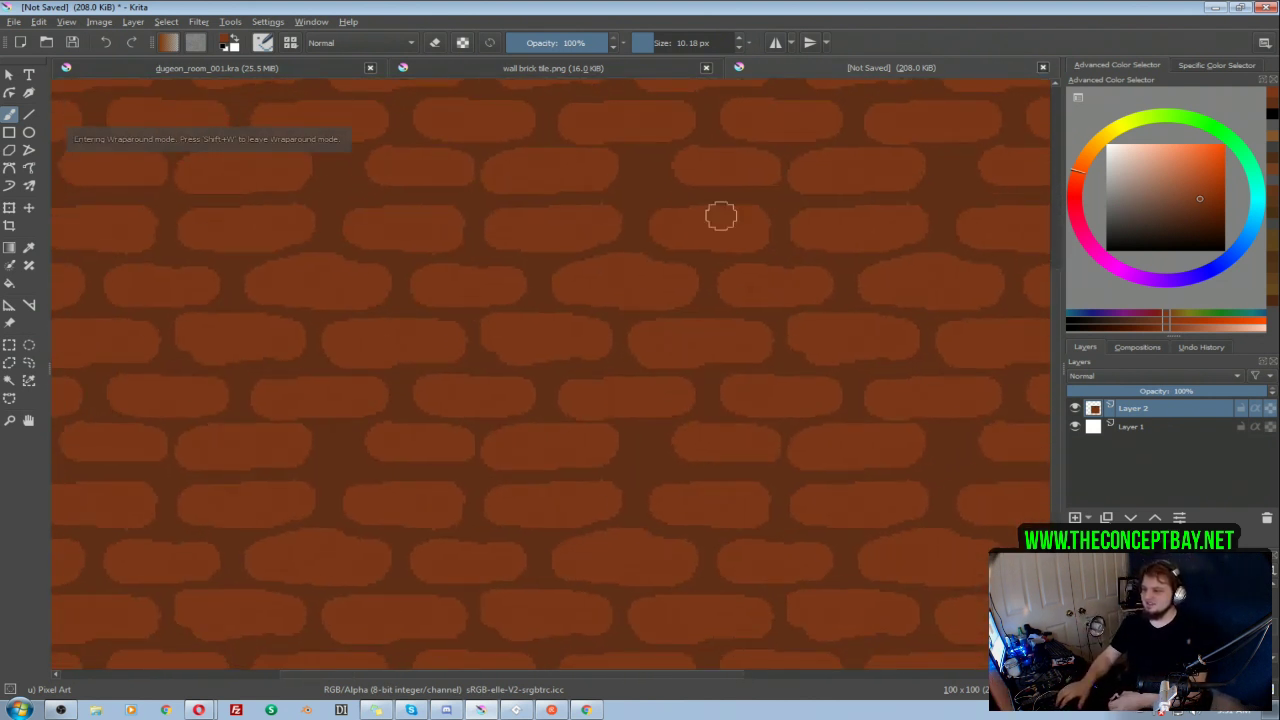
{"action": "mouse_move", "coordinate": [631, 385]}
{"action": "left_mouse_down"}
{"action": "mouse_move", "coordinate": [594, 289]}
{"action": "mouse_move", "coordinate": [611, 305]}
{"action": "mouse_move", "coordinate": [591, 383]}
{"action": "mouse_move", "coordinate": [646, 441]}
{"action": "left_mouse_up"}
{"action": "left_click_drag", "start_coordinate": [482, 367], "coordinate": [575, 377]}
{"action": "key", "text": "w"}
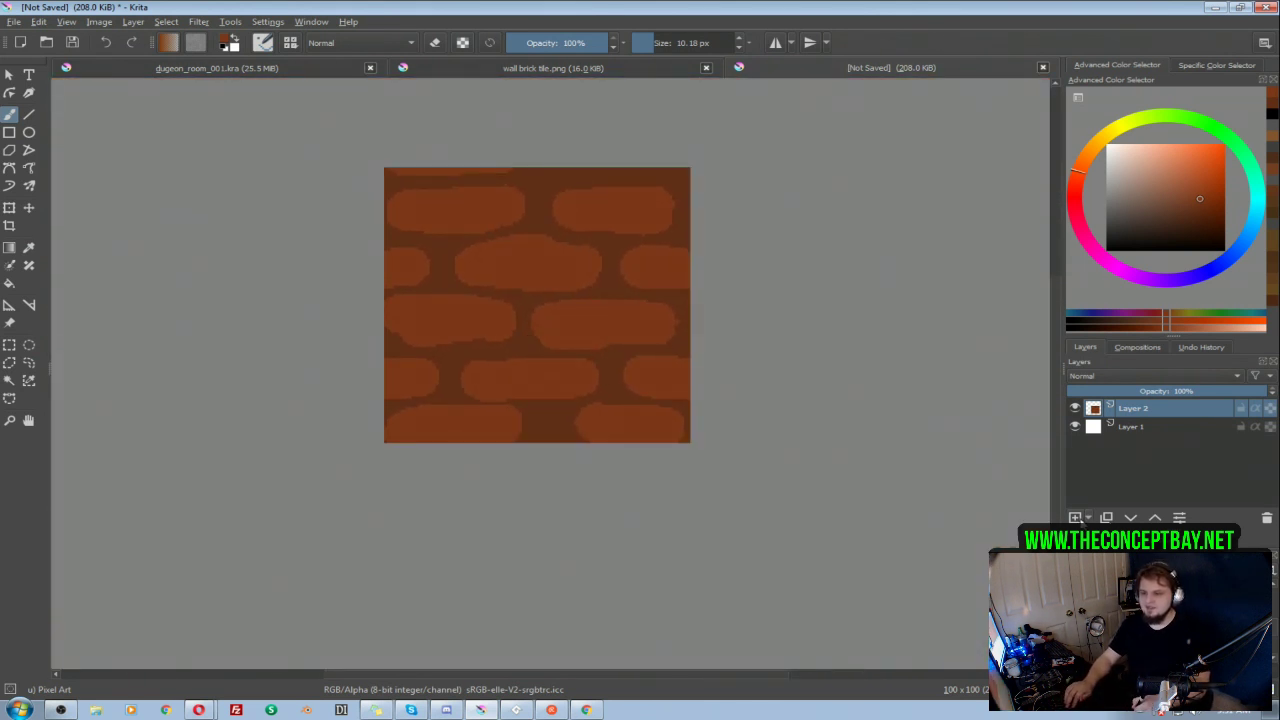
Step: On a new layer with horizontal mirroring on, draw a symmetrical black outline of a pointed dome above a narrow base, using a 2.49 px brush
{"action": "left_click", "coordinate": [1076, 518]}
{"action": "left_click", "coordinate": [777, 44]}
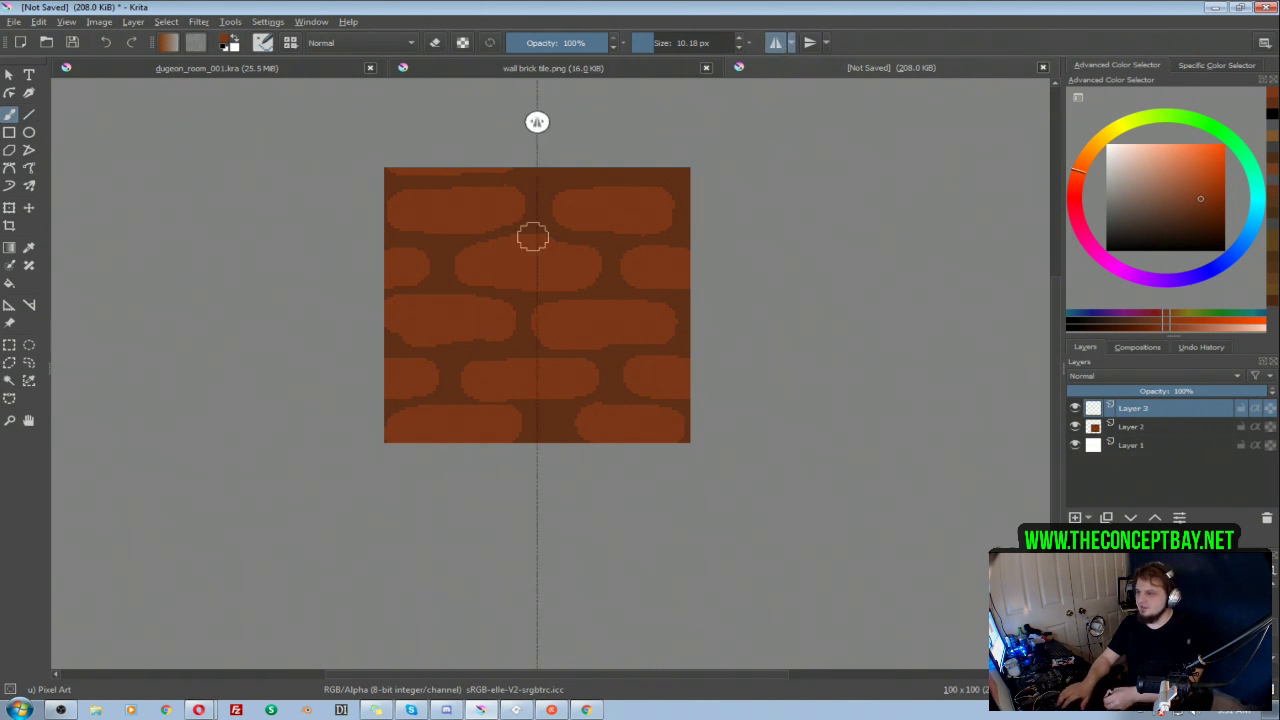
{"action": "mouse_move", "coordinate": [489, 215]}
{"action": "left_mouse_down"}
{"action": "mouse_move", "coordinate": [442, 287]}
{"action": "mouse_move", "coordinate": [483, 373]}
{"action": "left_mouse_up"}
{"action": "key", "text": "ctrl+z"}
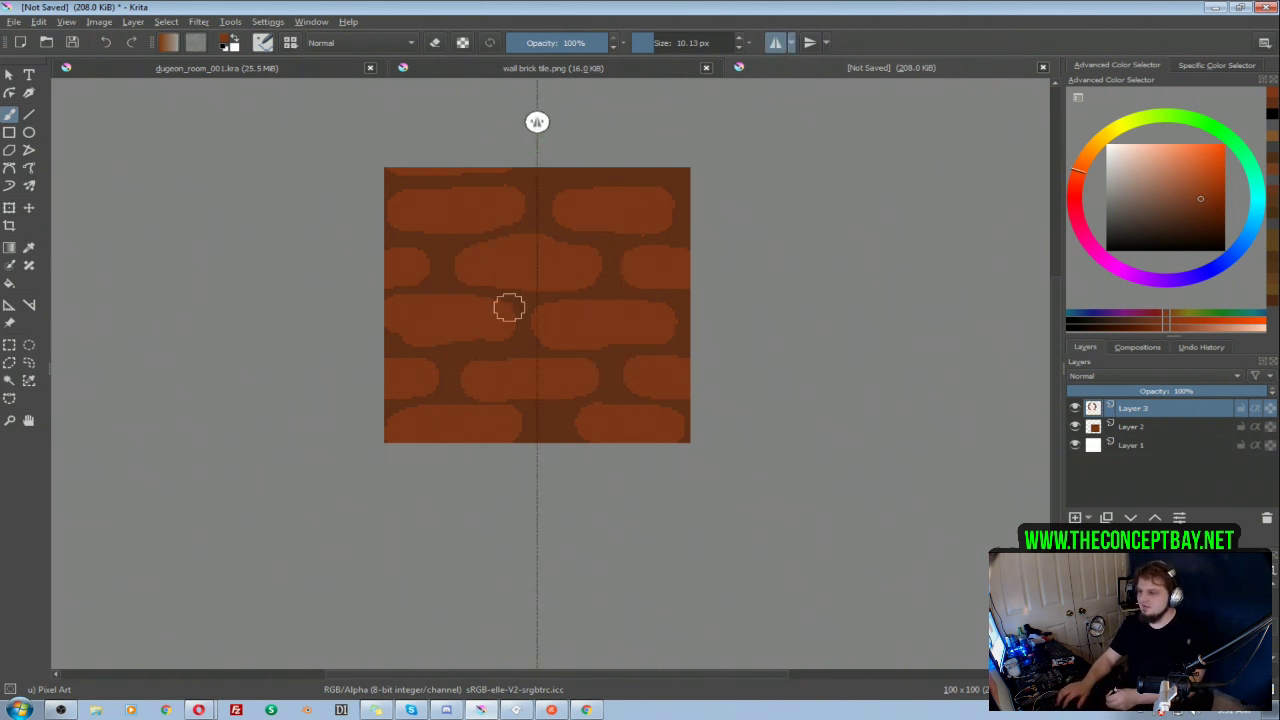
{"action": "left_click_drag", "start_coordinate": [508, 306], "coordinate": [486, 277], "text": "shift"}
{"action": "key", "text": "d"}
{"action": "mouse_move", "coordinate": [508, 215]}
{"action": "left_mouse_down"}
{"action": "mouse_move", "coordinate": [482, 231]}
{"action": "mouse_move", "coordinate": [500, 378]}
{"action": "left_mouse_up"}
{"action": "key", "text": "ctrl+z"}
{"action": "mouse_move", "coordinate": [535, 191]}
{"action": "left_mouse_down"}
{"action": "mouse_move", "coordinate": [446, 262]}
{"action": "mouse_move", "coordinate": [515, 306]}
{"action": "mouse_move", "coordinate": [497, 372]}
{"action": "mouse_move", "coordinate": [515, 426]}
{"action": "mouse_move", "coordinate": [537, 425]}
{"action": "left_mouse_up"}
{"action": "mouse_move", "coordinate": [515, 315]}
{"action": "left_mouse_down"}
{"action": "mouse_move", "coordinate": [472, 357]}
{"action": "mouse_move", "coordinate": [507, 371]}
{"action": "mouse_move", "coordinate": [489, 344]}
{"action": "mouse_move", "coordinate": [487, 361]}
{"action": "mouse_move", "coordinate": [535, 346]}
{"action": "left_mouse_up"}
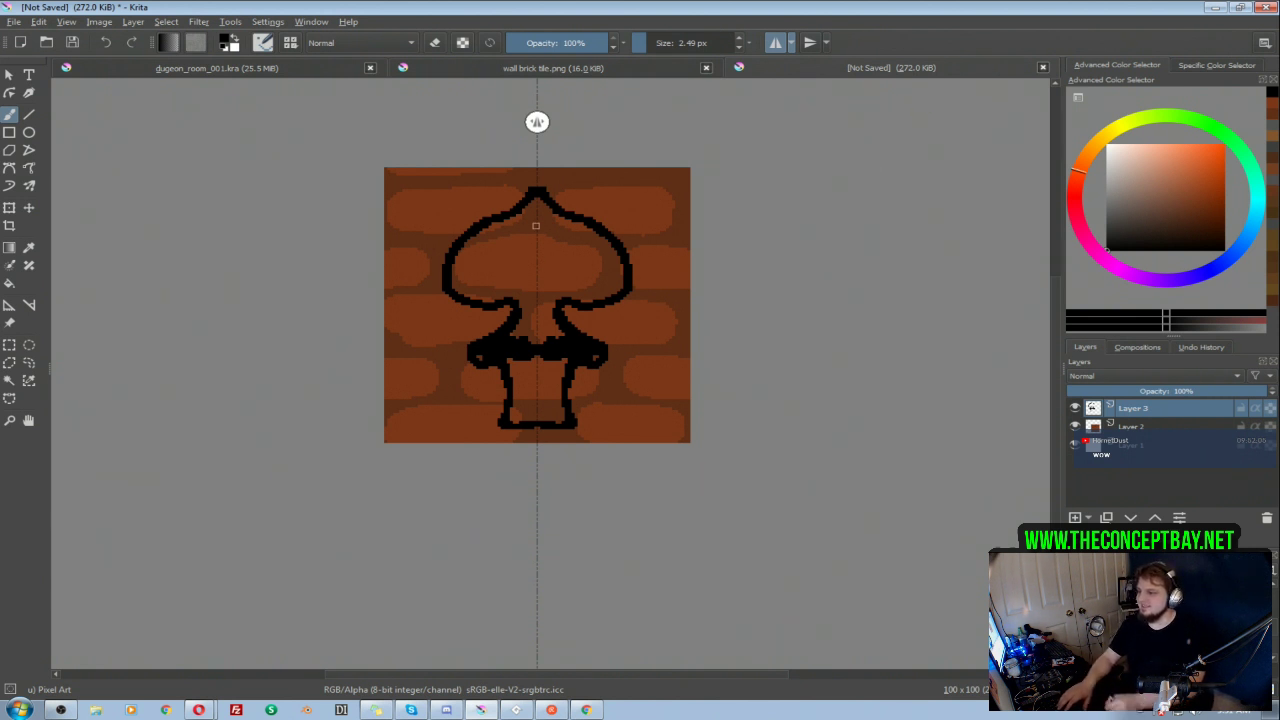
Step: Close the unnamed tile document without saving and turn off horizontal mirroring
{"action": "left_click", "coordinate": [1043, 68]}
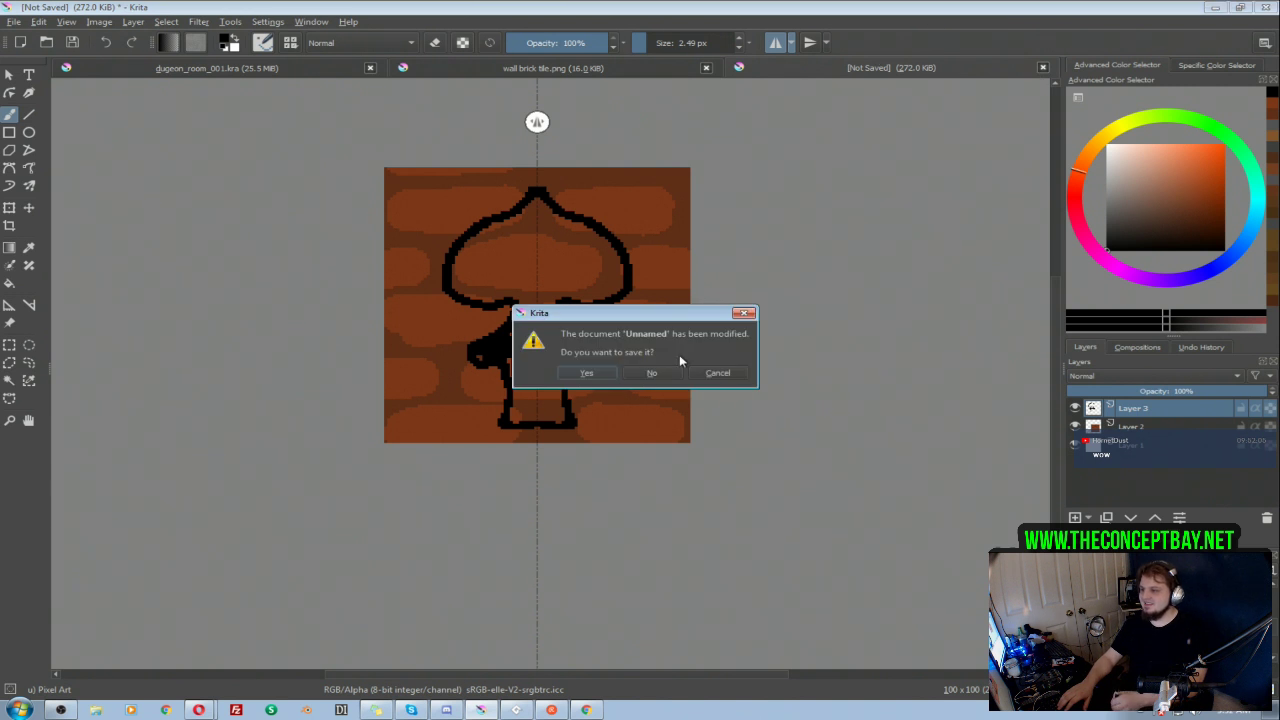
{"action": "left_click", "coordinate": [652, 372]}
{"action": "left_click_drag", "start_coordinate": [700, 352], "coordinate": [760, 367]}
{"action": "left_click", "coordinate": [777, 44]}
Step: Hide the Height marker layer and toggle the Copy of 004006 group's visibility to check it, leaving the group shown
{"action": "mouse_move", "coordinate": [775, 455]}
{"action": "left_mouse_down"}
{"action": "mouse_move", "coordinate": [777, 469]}
{"action": "mouse_move", "coordinate": [769, 450]}
{"action": "left_mouse_up"}
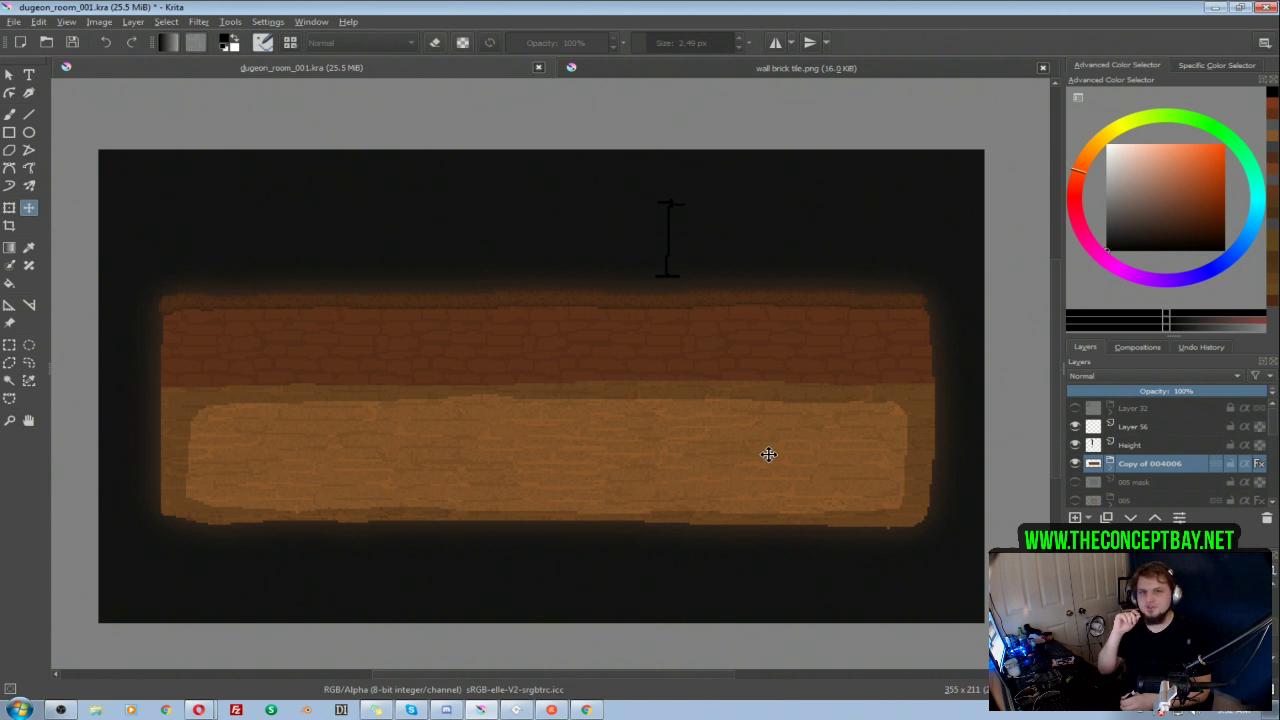
{"action": "mouse_move", "coordinate": [770, 475]}
{"action": "left_mouse_down"}
{"action": "mouse_move", "coordinate": [768, 441]}
{"action": "mouse_move", "coordinate": [773, 495]}
{"action": "left_mouse_up"}
{"action": "left_click", "coordinate": [1075, 463]}
{"action": "left_click", "coordinate": [1075, 463]}
{"action": "left_click", "coordinate": [1075, 463]}
{"action": "left_click", "coordinate": [1074, 445]}
{"action": "left_click", "coordinate": [1074, 445]}
{"action": "left_click", "coordinate": [1074, 445]}
{"action": "left_click", "coordinate": [1075, 463]}
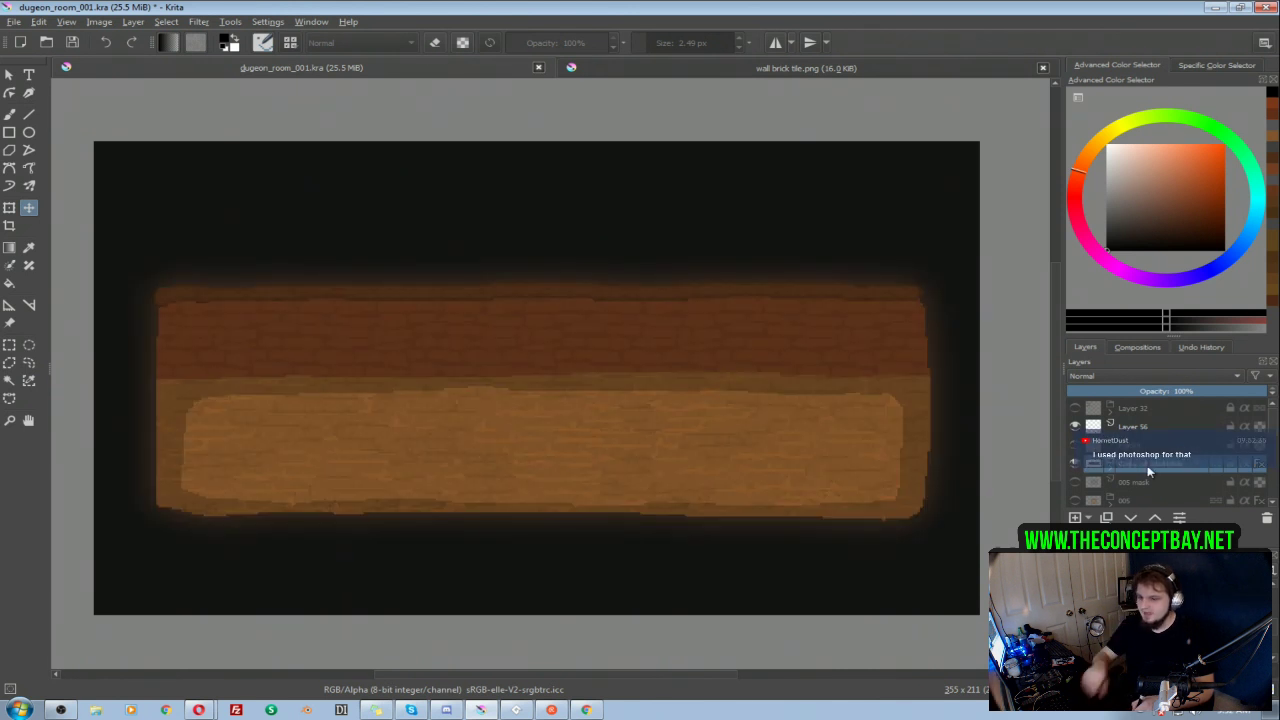
Step: Rename the Copy of 004006 group as 006 and toggle its visibility to check it, leaving it shown
{"action": "double_click", "coordinate": [1144, 467]}
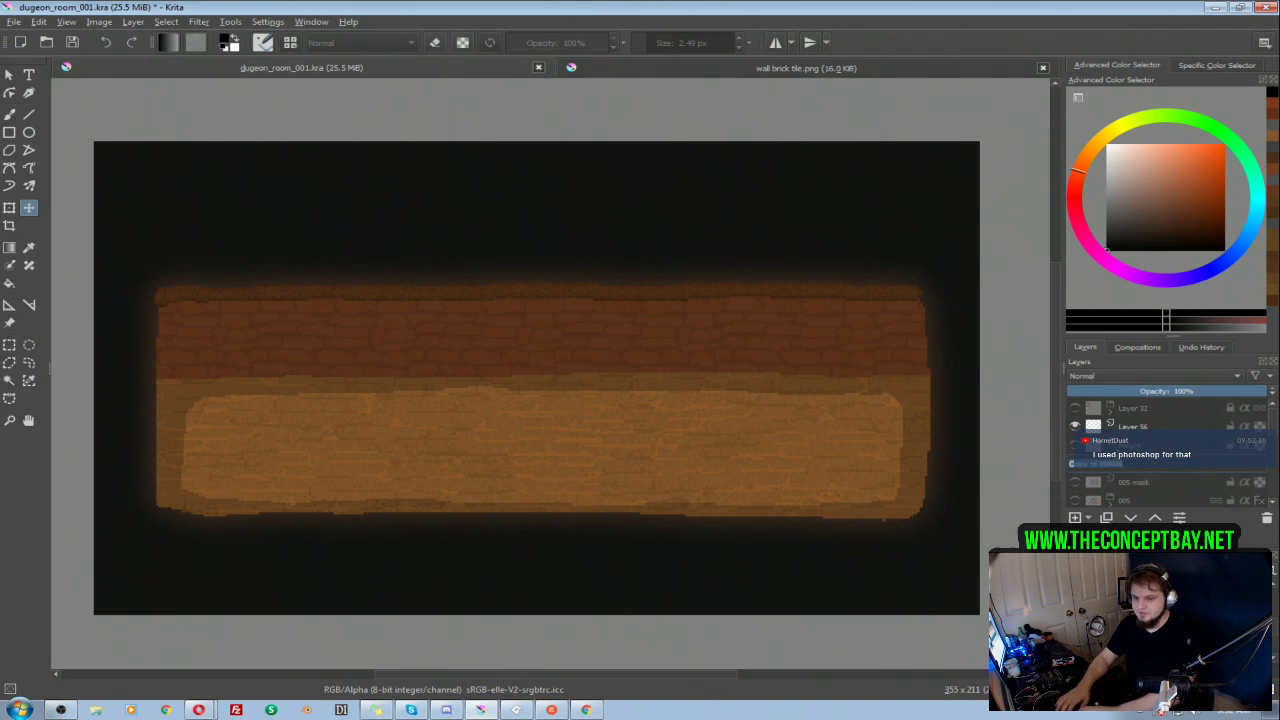
{"action": "key", "text": "Return"}
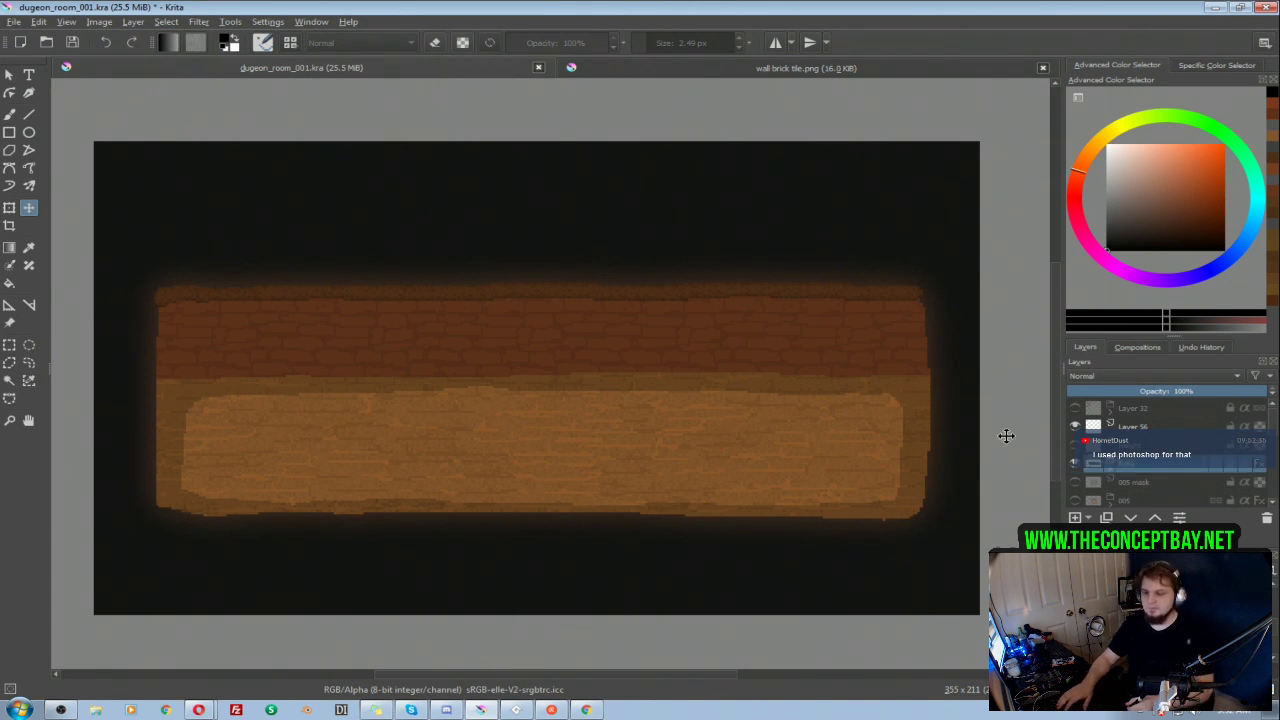
{"action": "left_click", "coordinate": [1076, 464]}
{"action": "left_click", "coordinate": [1080, 468]}
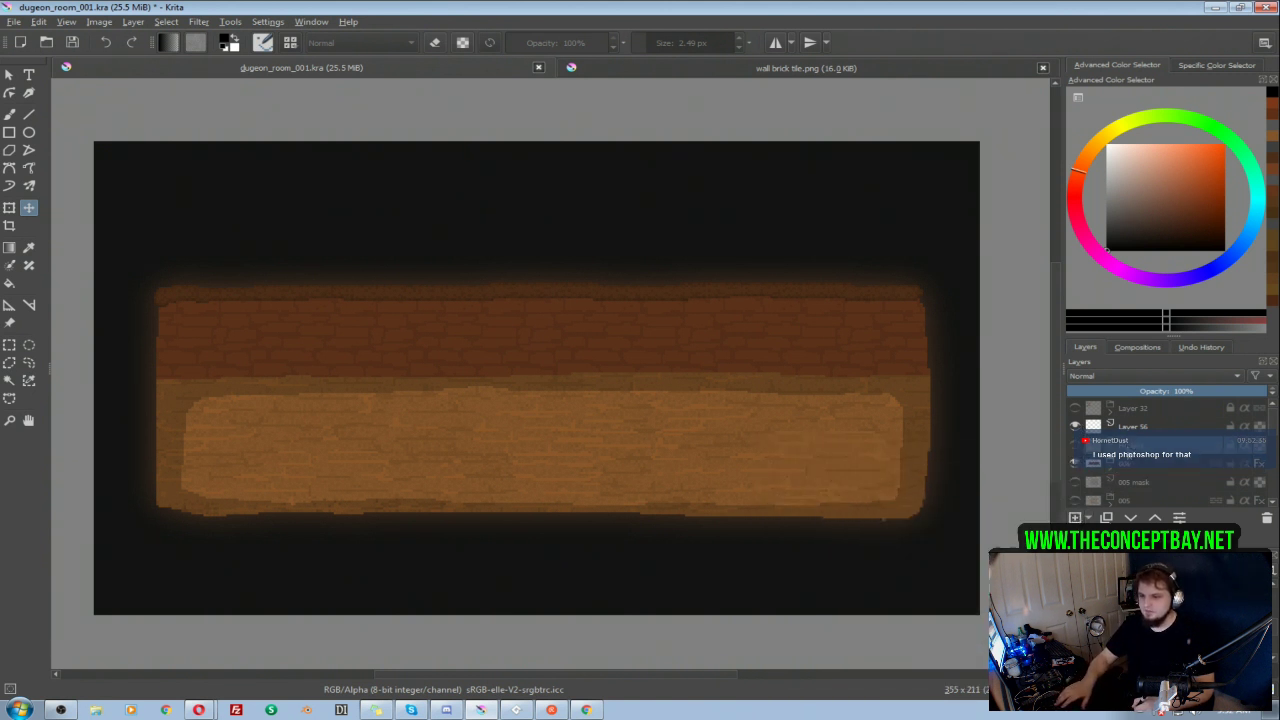
Step: Add a new paint layer directly above the 006 group and name it 006 mask
{"action": "left_click", "coordinate": [1075, 518]}
{"action": "left_click_drag", "start_coordinate": [1129, 448], "coordinate": [1131, 472]}
{"action": "double_click", "coordinate": [1129, 467]}
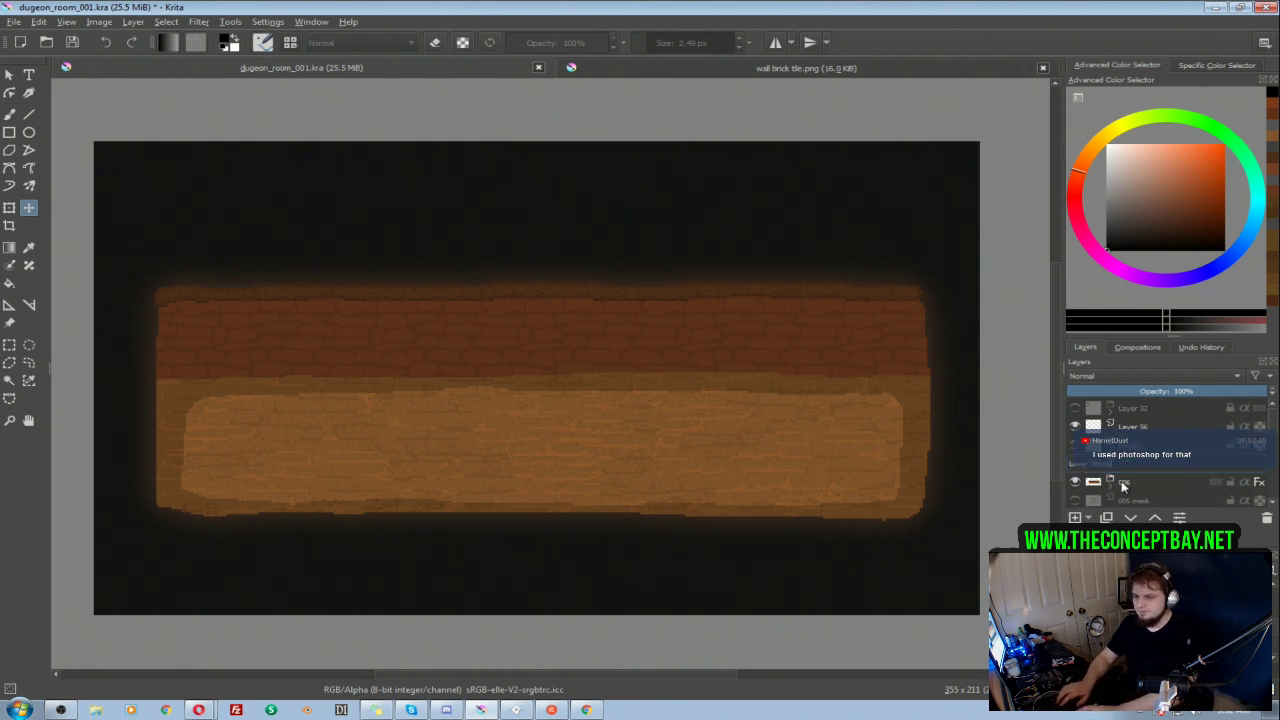
{"action": "type", "text": "d"}
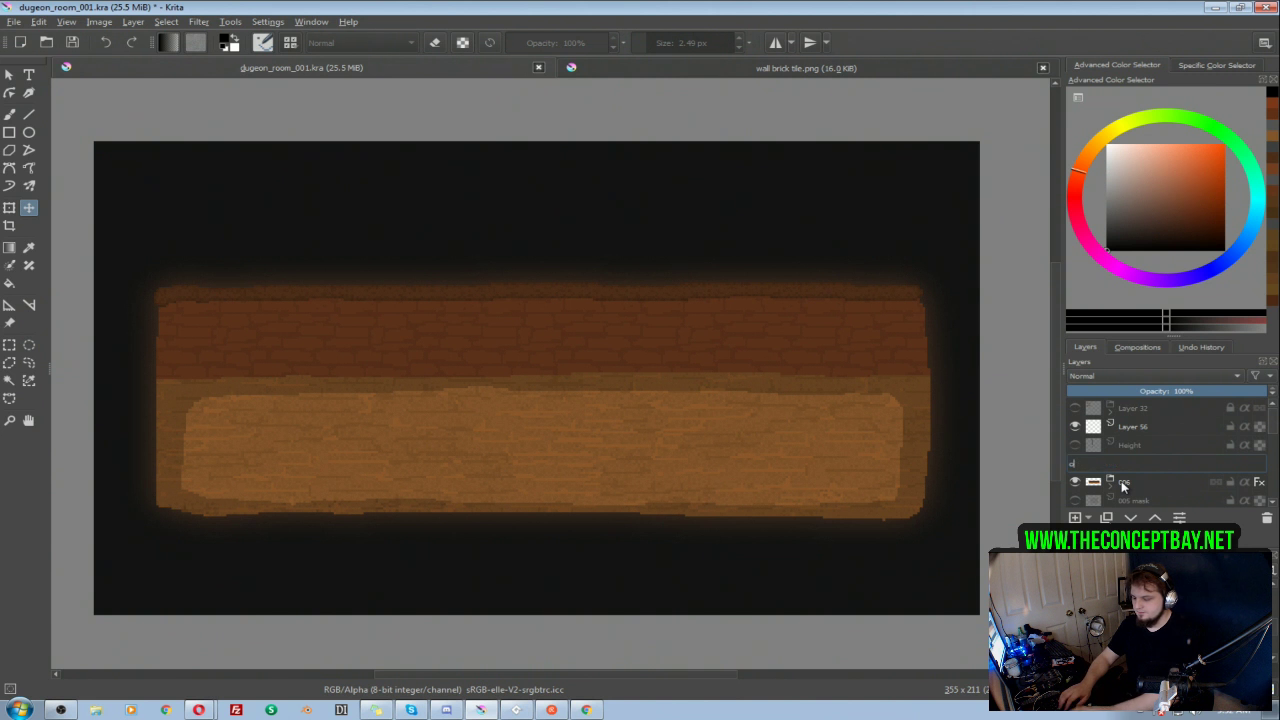
{"action": "type", "text": "06 mask"}
{"action": "key", "text": "Return"}
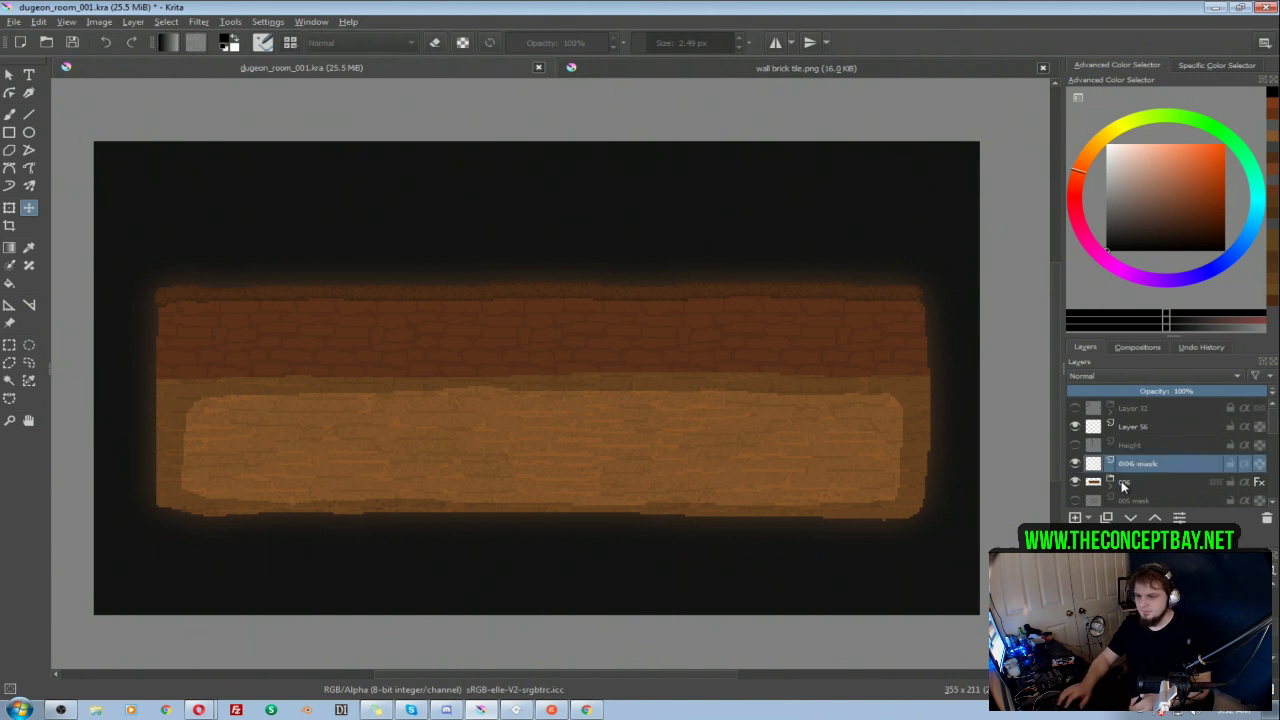
Step: On the 006 mask layer, outline the room's floor area in dark grey with a 9.41 px brush
{"action": "left_click", "coordinate": [1115, 485]}
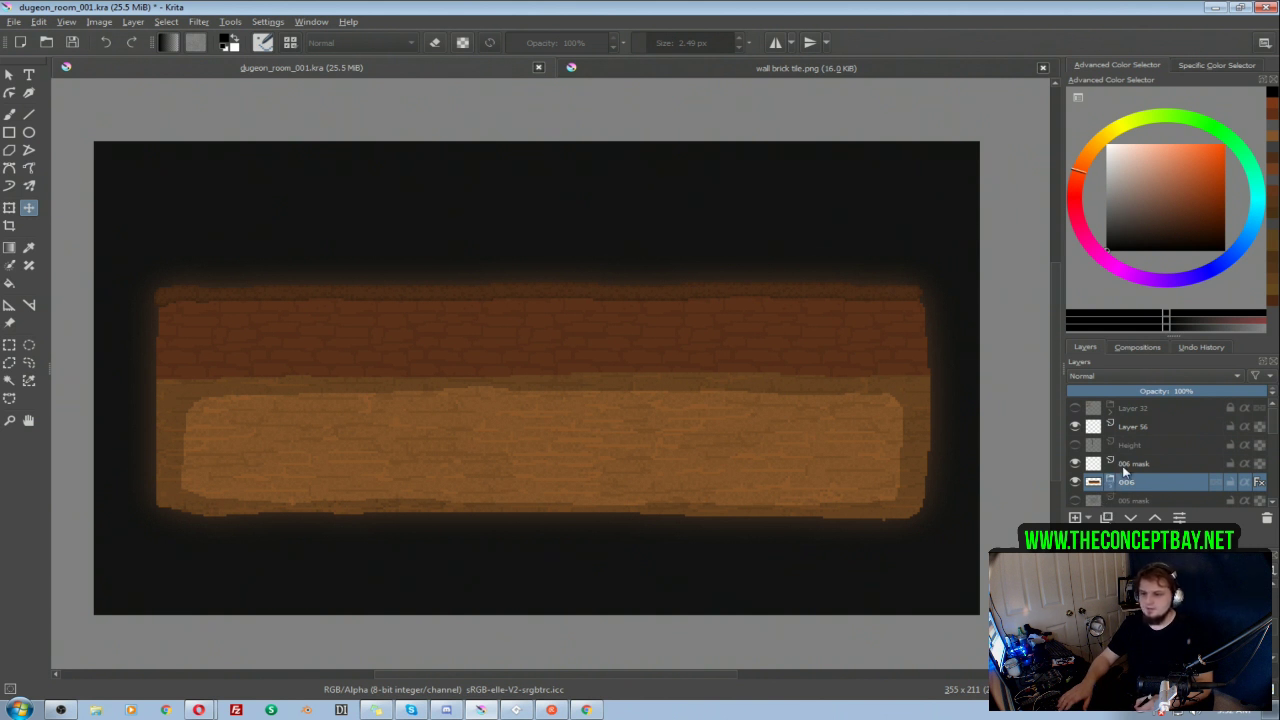
{"action": "left_click", "coordinate": [1119, 469]}
{"action": "left_click", "coordinate": [1106, 227]}
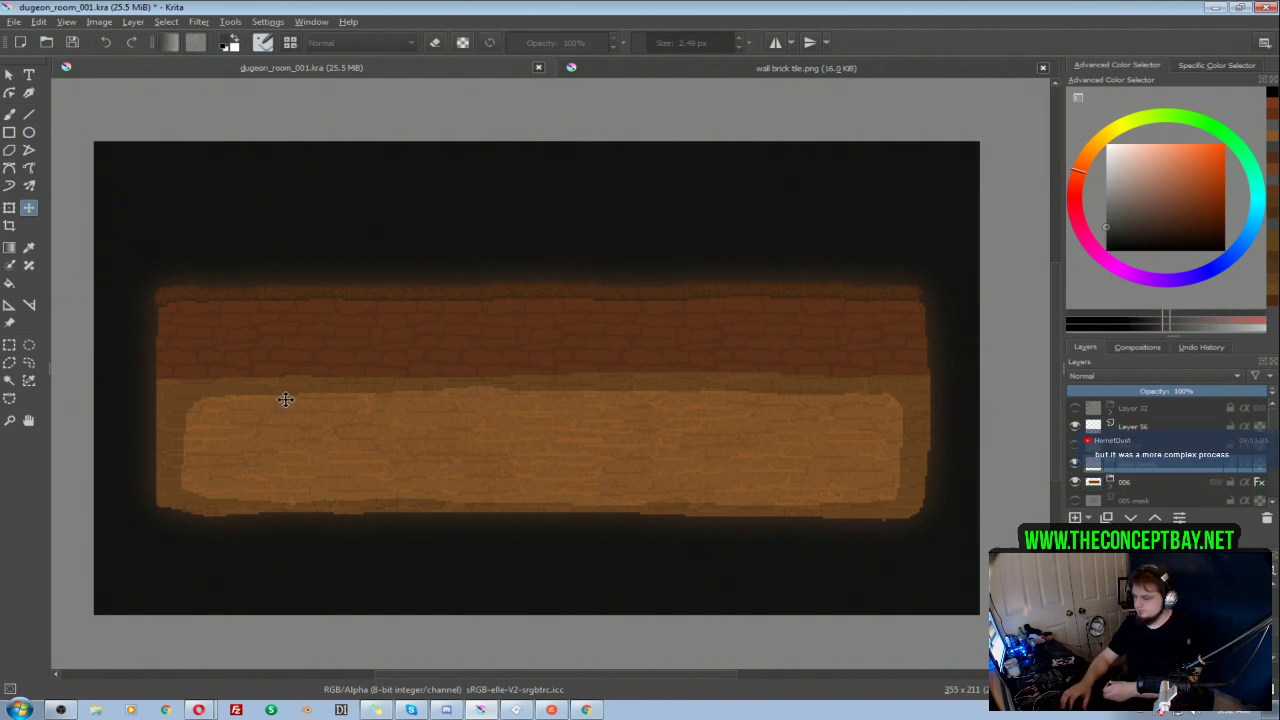
{"action": "key", "text": "b"}
{"action": "key", "text": "bracketright"}
{"action": "key", "text": "bracketright"}
{"action": "key", "text": "bracketright"}
{"action": "key", "text": "bracketright"}
{"action": "mouse_move", "coordinate": [176, 392]}
{"action": "left_mouse_down"}
{"action": "mouse_move", "coordinate": [173, 486]}
{"action": "mouse_move", "coordinate": [211, 500]}
{"action": "mouse_move", "coordinate": [826, 499]}
{"action": "left_mouse_up"}
{"action": "mouse_move", "coordinate": [870, 499]}
{"action": "left_mouse_down"}
{"action": "mouse_move", "coordinate": [903, 491]}
{"action": "mouse_move", "coordinate": [909, 400]}
{"action": "mouse_move", "coordinate": [854, 389]}
{"action": "mouse_move", "coordinate": [171, 395]}
{"action": "left_mouse_up"}
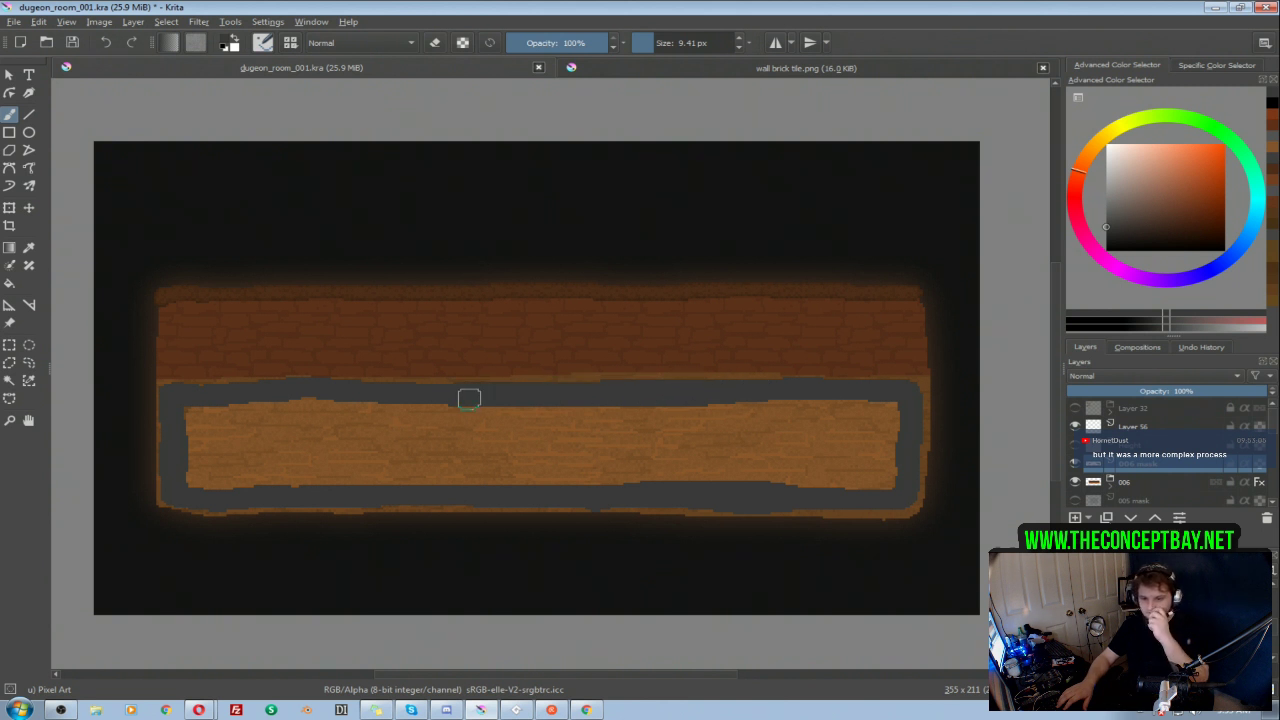
Step: Select the area inside the grey outline, fill it with dark grey using a 40.39 px brush, and deselect
{"action": "key", "text": "w"}
{"action": "left_click", "coordinate": [740, 440]}
{"action": "key", "text": "b"}
{"action": "mouse_move", "coordinate": [884, 414]}
{"action": "left_mouse_down", "text": "shift"}
{"action": "mouse_move", "coordinate": [852, 479]}
{"action": "mouse_move", "coordinate": [780, 376]}
{"action": "mouse_move", "coordinate": [722, 379]}
{"action": "mouse_move", "coordinate": [562, 488]}
{"action": "mouse_move", "coordinate": [458, 354]}
{"action": "mouse_move", "coordinate": [380, 357]}
{"action": "mouse_move", "coordinate": [218, 502]}
{"action": "mouse_move", "coordinate": [192, 420]}
{"action": "left_mouse_up", "text": "shift"}
{"action": "key", "text": "ctrl+shift+a"}
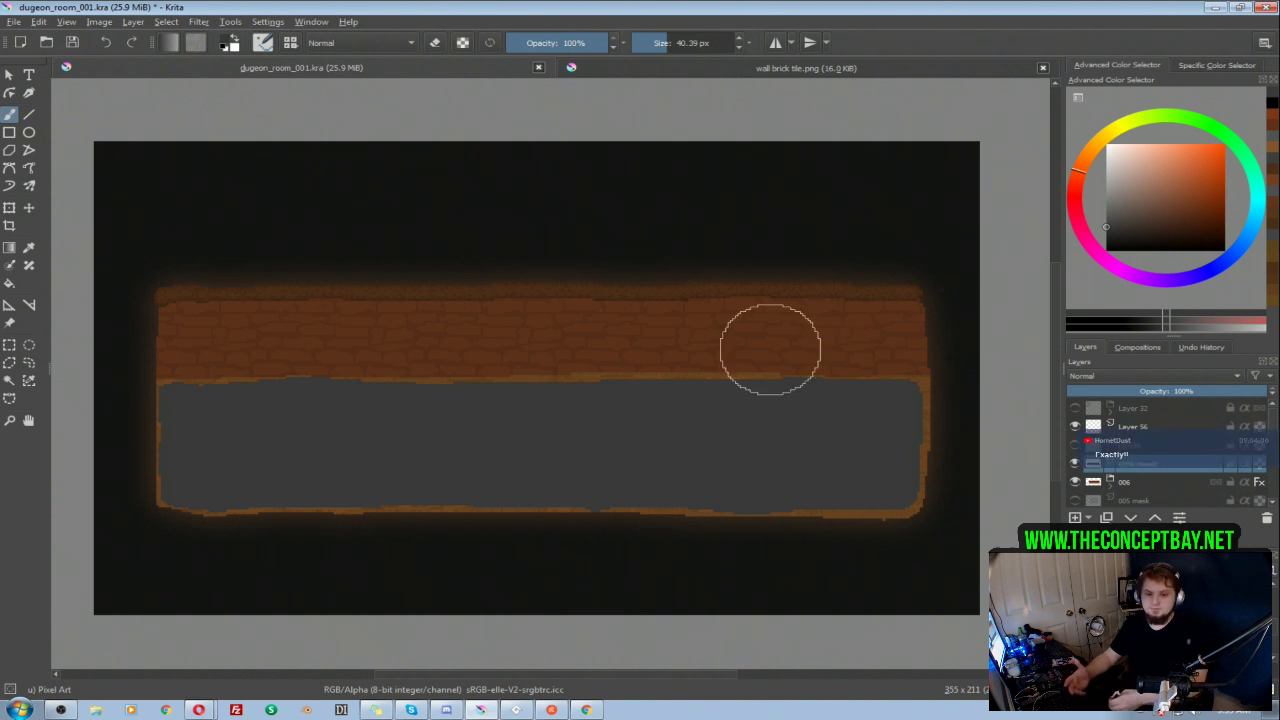
Step: Hide the 006 mask layer and the 006 group
{"action": "left_click_drag", "start_coordinate": [595, 343], "coordinate": [581, 341]}
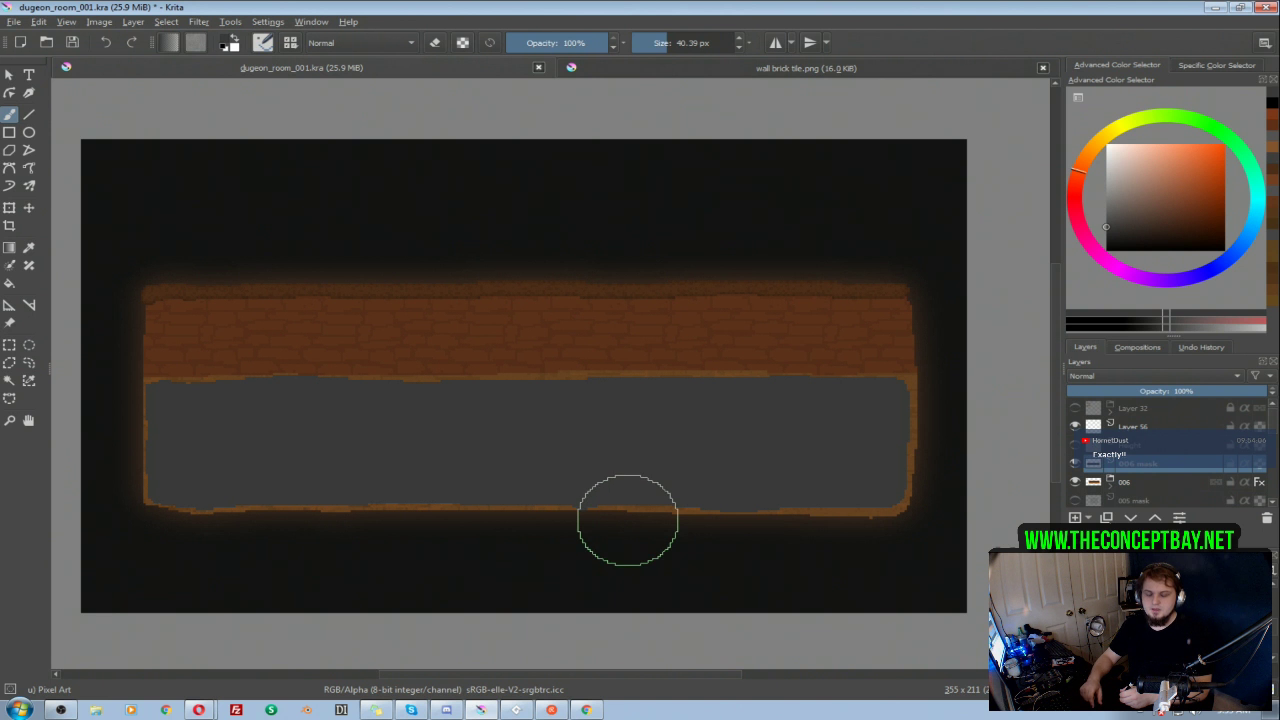
{"action": "mouse_move", "coordinate": [626, 491]}
{"action": "left_mouse_down"}
{"action": "mouse_move", "coordinate": [646, 506]}
{"action": "mouse_move", "coordinate": [635, 484]}
{"action": "mouse_move", "coordinate": [673, 482]}
{"action": "mouse_move", "coordinate": [668, 446]}
{"action": "left_mouse_up"}
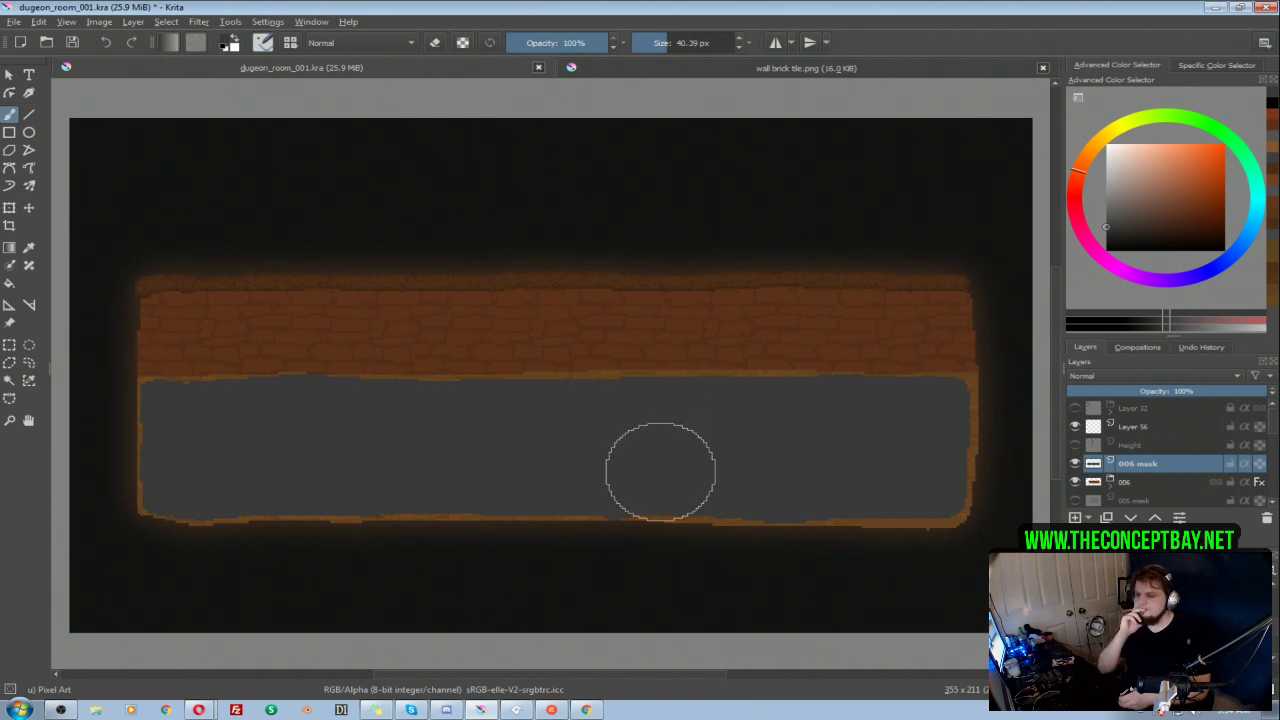
{"action": "left_click_drag", "start_coordinate": [664, 470], "coordinate": [663, 469]}
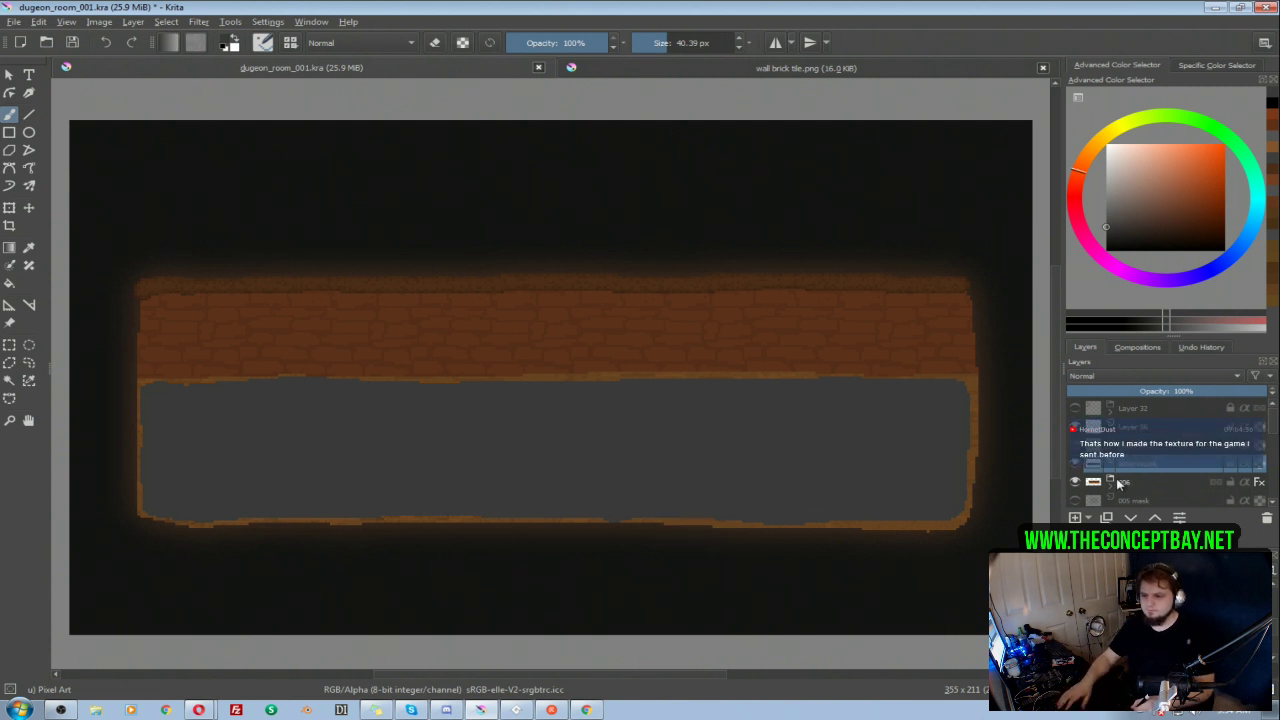
{"action": "left_click", "coordinate": [1076, 480]}
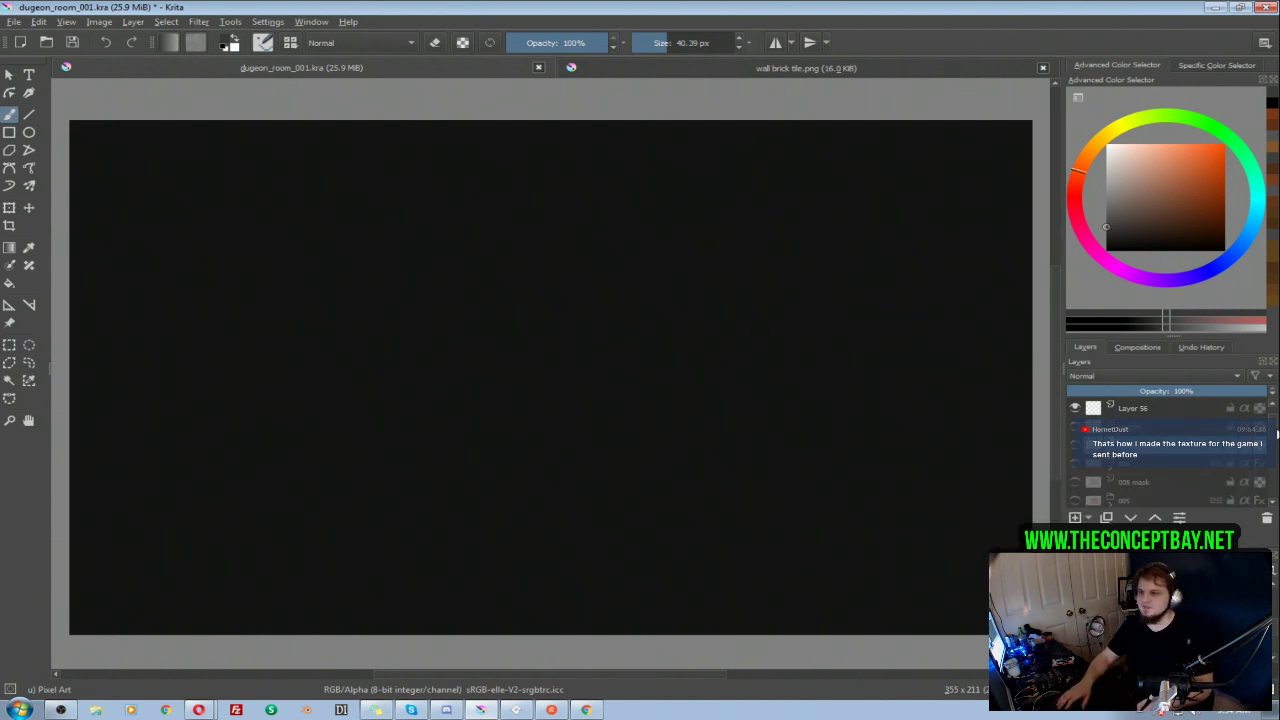
Step: Bring up the wall brick tile document and view its repeating pattern in wraparound mode
{"action": "left_click", "coordinate": [806, 67]}
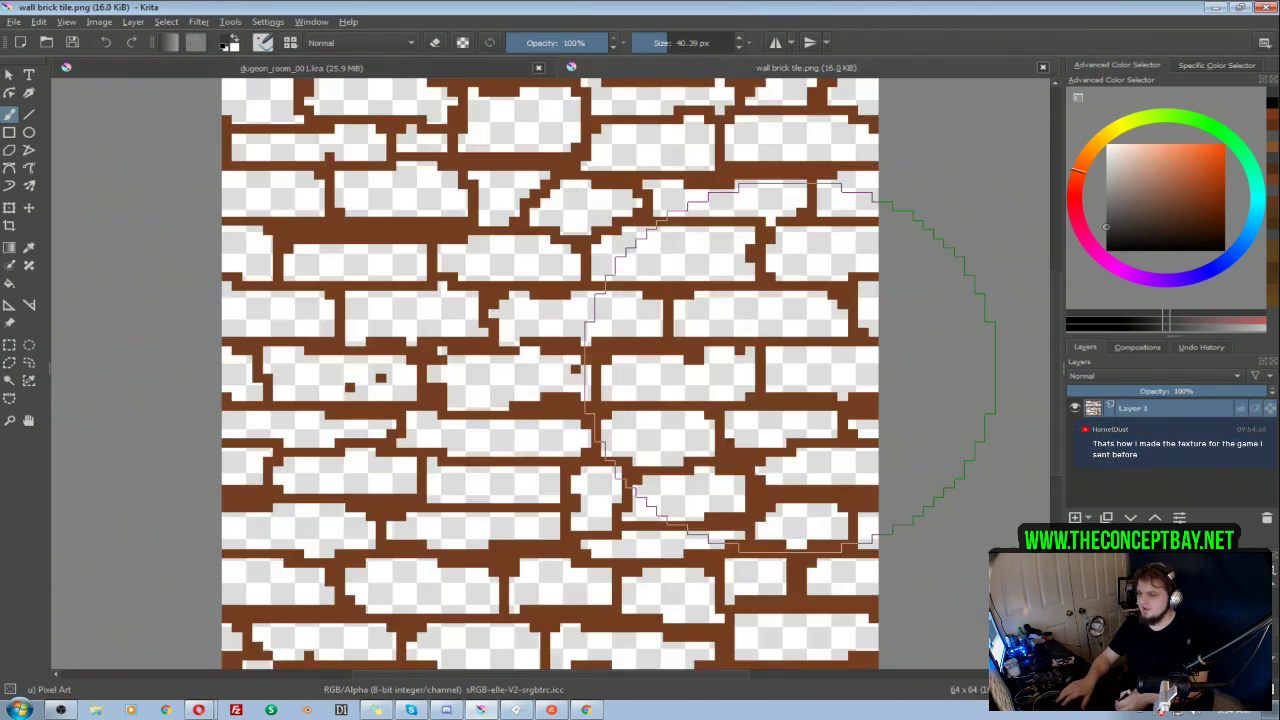
{"action": "left_click_drag", "start_coordinate": [684, 357], "coordinate": [676, 428]}
{"action": "key", "text": "shift+w"}
{"action": "left_click_drag", "start_coordinate": [654, 369], "coordinate": [688, 311]}
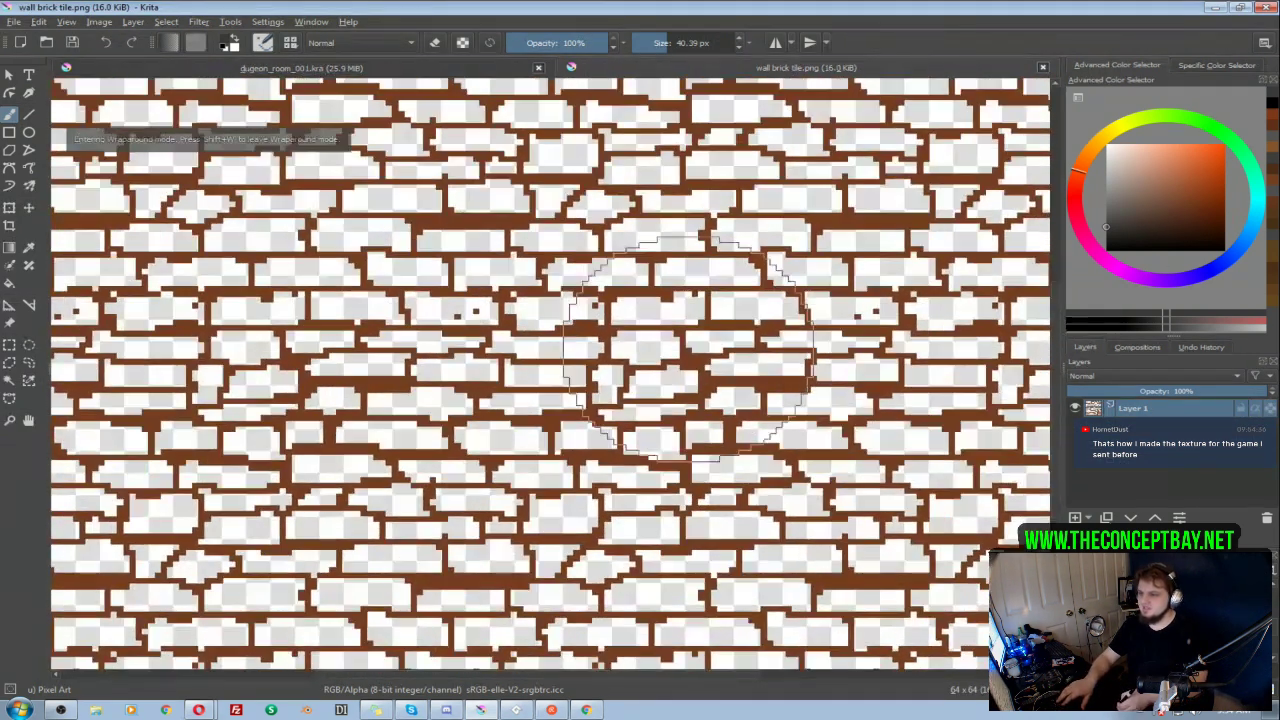
{"action": "left_click_drag", "start_coordinate": [742, 357], "coordinate": [690, 405]}
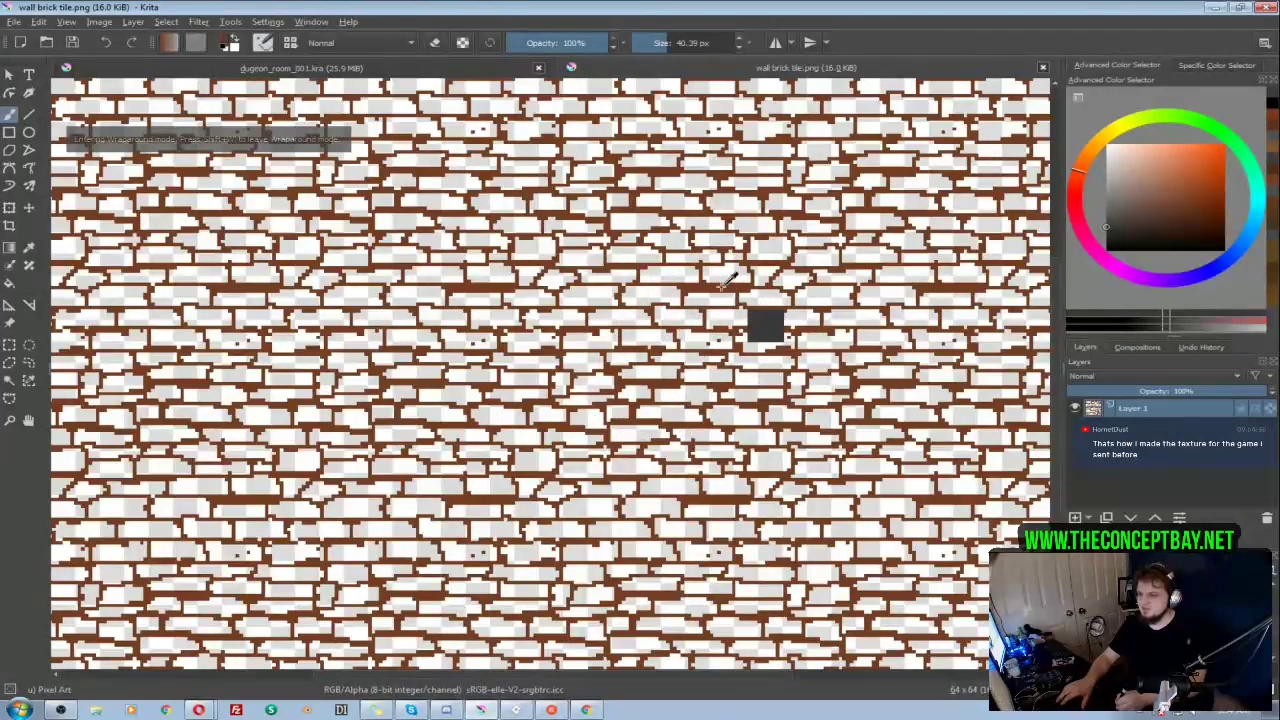
Step: Try painting brown spots on the wrapped brick pattern with a 2.15 px brush and undo the latest strokes
{"action": "left_click", "coordinate": [732, 352], "text": "ctrl"}
{"action": "left_click_drag", "start_coordinate": [732, 351], "coordinate": [689, 325]}
{"action": "left_click_drag", "start_coordinate": [497, 377], "coordinate": [522, 377]}
{"action": "left_click", "coordinate": [521, 342]}
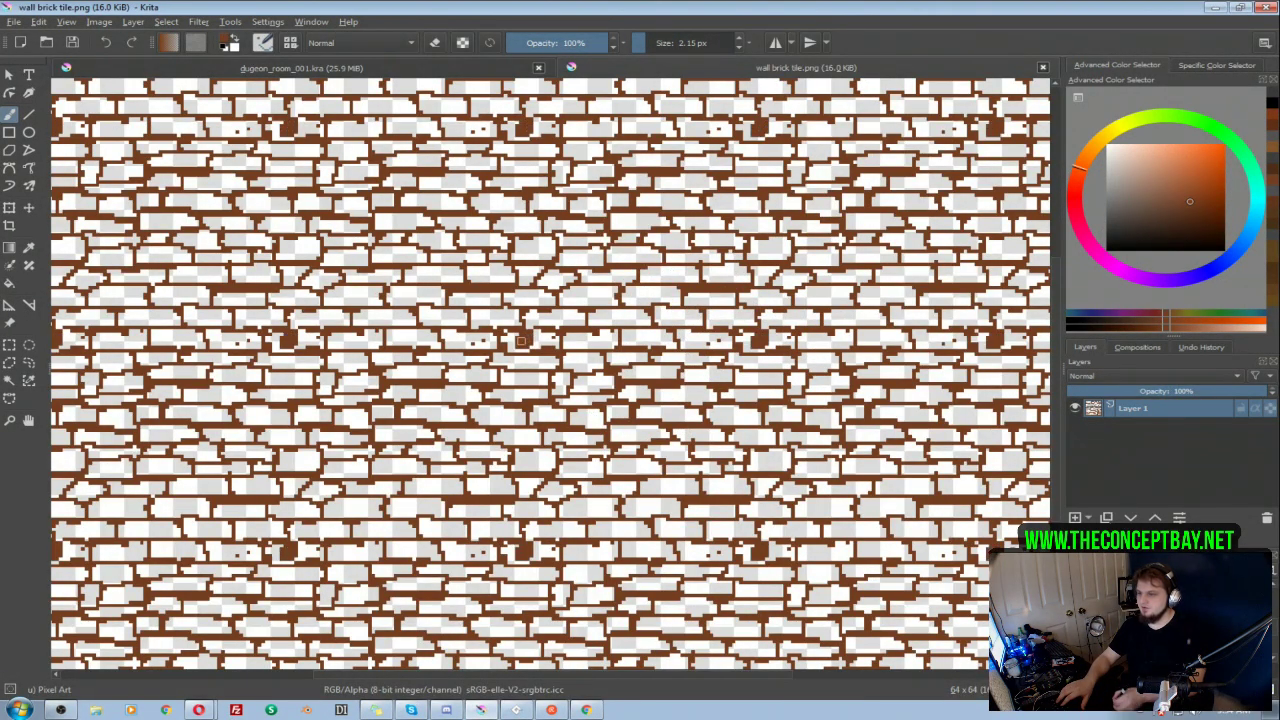
{"action": "left_click", "coordinate": [874, 253]}
{"action": "left_click_drag", "start_coordinate": [208, 321], "coordinate": [202, 315]}
{"action": "mouse_move", "coordinate": [218, 270]}
{"action": "left_mouse_down"}
{"action": "mouse_move", "coordinate": [467, 410]}
{"action": "mouse_move", "coordinate": [586, 386]}
{"action": "mouse_move", "coordinate": [514, 386]}
{"action": "left_mouse_up"}
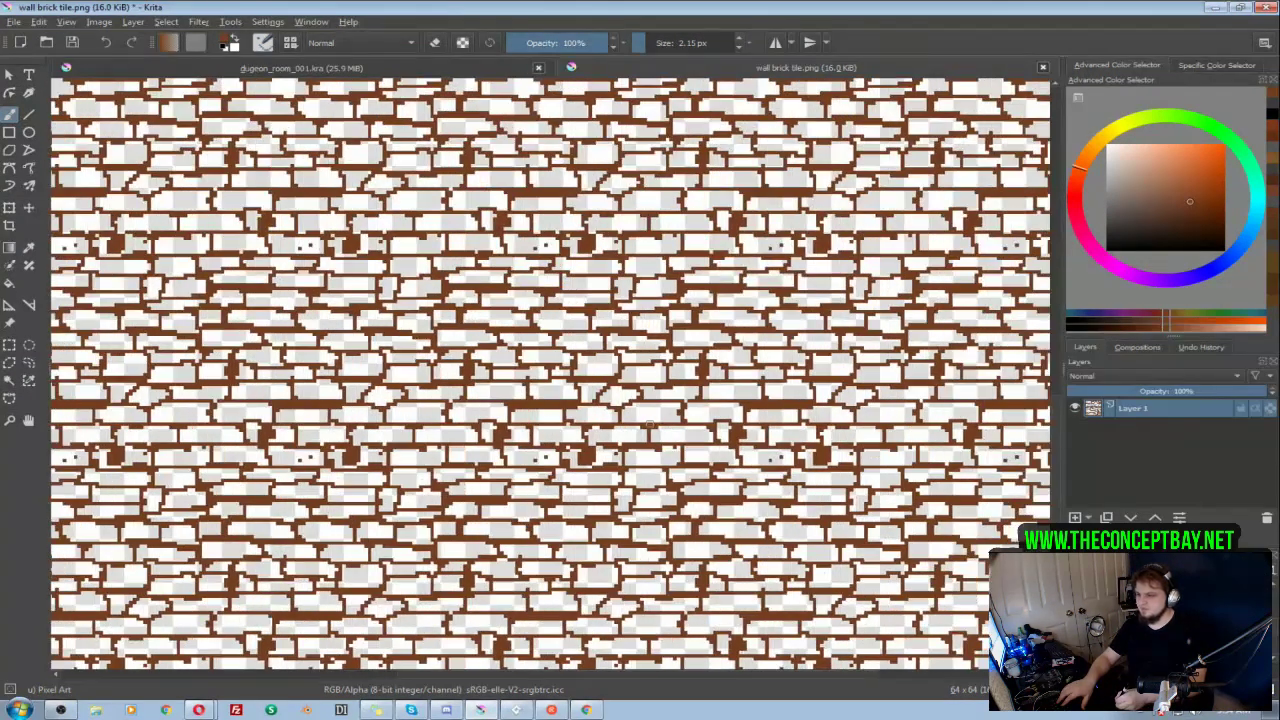
{"action": "left_click_drag", "start_coordinate": [448, 265], "coordinate": [486, 406]}
{"action": "key", "text": "ctrl+z"}
{"action": "key", "text": "ctrl+z"}
{"action": "key", "text": "ctrl+z"}
{"action": "key", "text": "ctrl+z"}
{"action": "key", "text": "ctrl+z"}
{"action": "key", "text": "ctrl+z"}
{"action": "key", "text": "ctrl+z"}
{"action": "key", "text": "ctrl+z"}
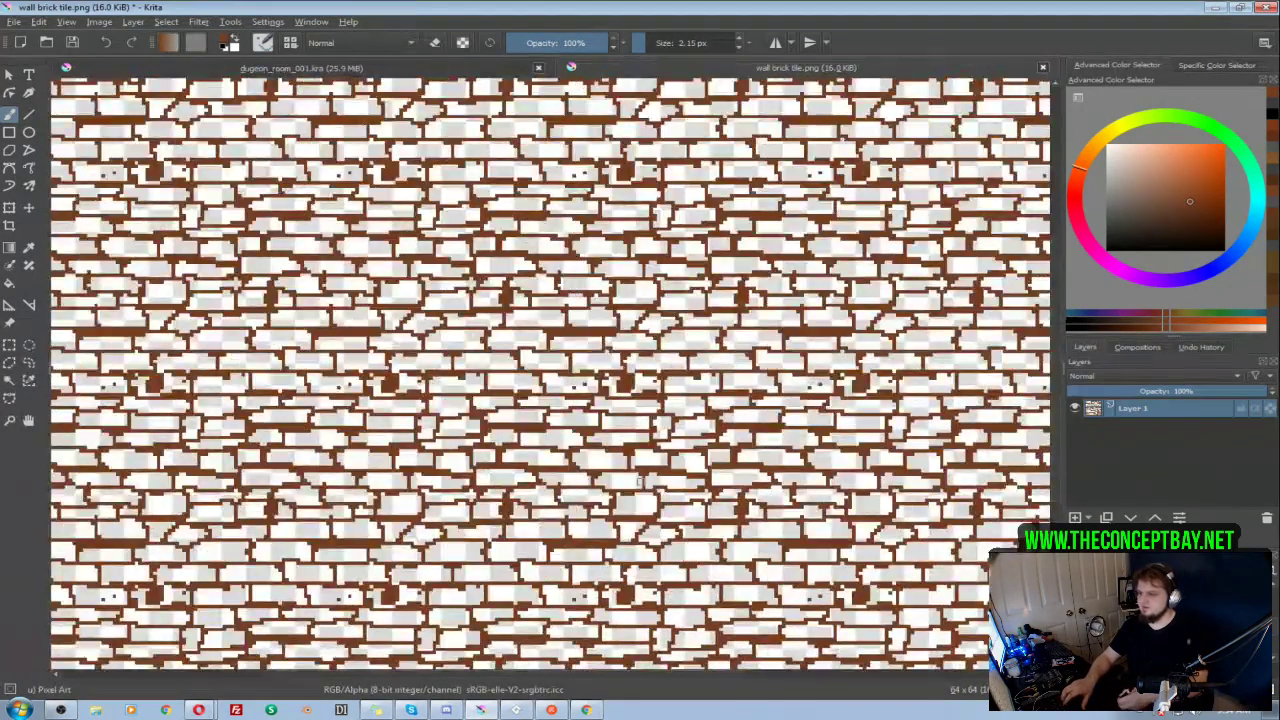
Step: Try long brown strokes across several repeats of the brick tile and undo all the test strokes
{"action": "left_click_drag", "start_coordinate": [650, 479], "coordinate": [647, 551]}
{"action": "left_click_drag", "start_coordinate": [566, 226], "coordinate": [460, 464]}
{"action": "mouse_move", "coordinate": [565, 227]}
{"action": "left_mouse_down"}
{"action": "mouse_move", "coordinate": [601, 261]}
{"action": "mouse_move", "coordinate": [646, 415]}
{"action": "mouse_move", "coordinate": [701, 457]}
{"action": "left_mouse_up"}
{"action": "left_click_drag", "start_coordinate": [457, 243], "coordinate": [453, 453]}
{"action": "mouse_move", "coordinate": [467, 235]}
{"action": "left_mouse_down"}
{"action": "mouse_move", "coordinate": [692, 245]}
{"action": "mouse_move", "coordinate": [709, 378]}
{"action": "mouse_move", "coordinate": [823, 245]}
{"action": "mouse_move", "coordinate": [585, 355]}
{"action": "mouse_move", "coordinate": [799, 300]}
{"action": "mouse_move", "coordinate": [644, 552]}
{"action": "mouse_move", "coordinate": [257, 573]}
{"action": "mouse_move", "coordinate": [68, 567]}
{"action": "left_mouse_up"}
{"action": "key", "text": "ctrl+z"}
{"action": "key", "text": "ctrl+z"}
{"action": "key", "text": "ctrl+z"}
{"action": "key", "text": "ctrl+z"}
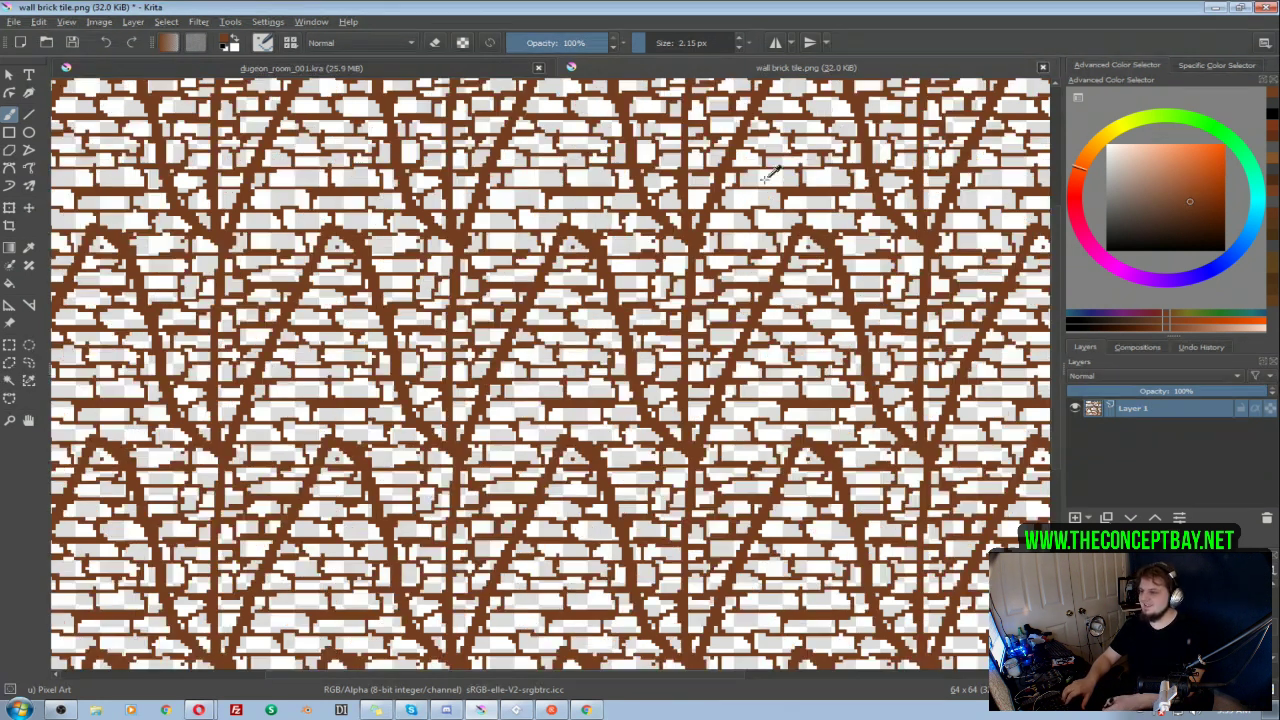
Step: Close the wall brick tile document, and leave the 006 group visible with Layer 56 and the 006 mask hidden
{"action": "left_click", "coordinate": [1043, 68]}
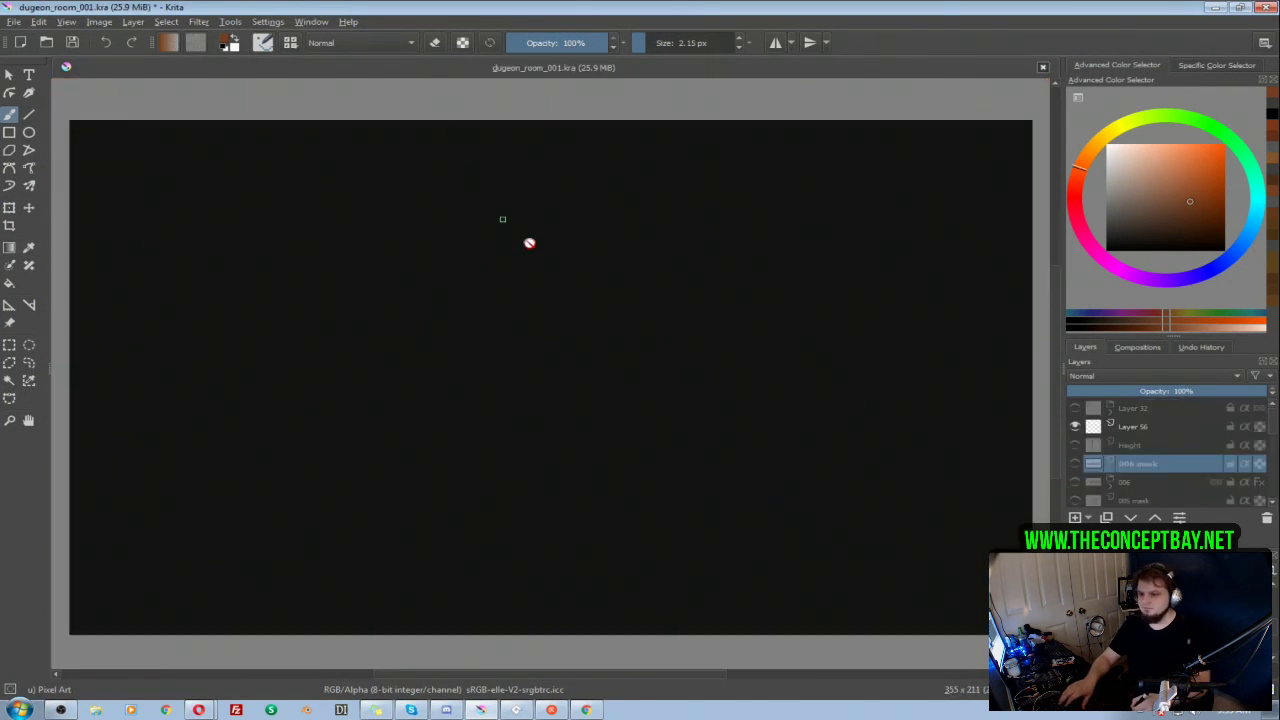
{"action": "left_click", "coordinate": [1075, 427]}
{"action": "left_click", "coordinate": [1077, 426]}
{"action": "left_click", "coordinate": [1076, 461]}
{"action": "left_click", "coordinate": [1076, 464]}
{"action": "left_click", "coordinate": [1076, 482]}
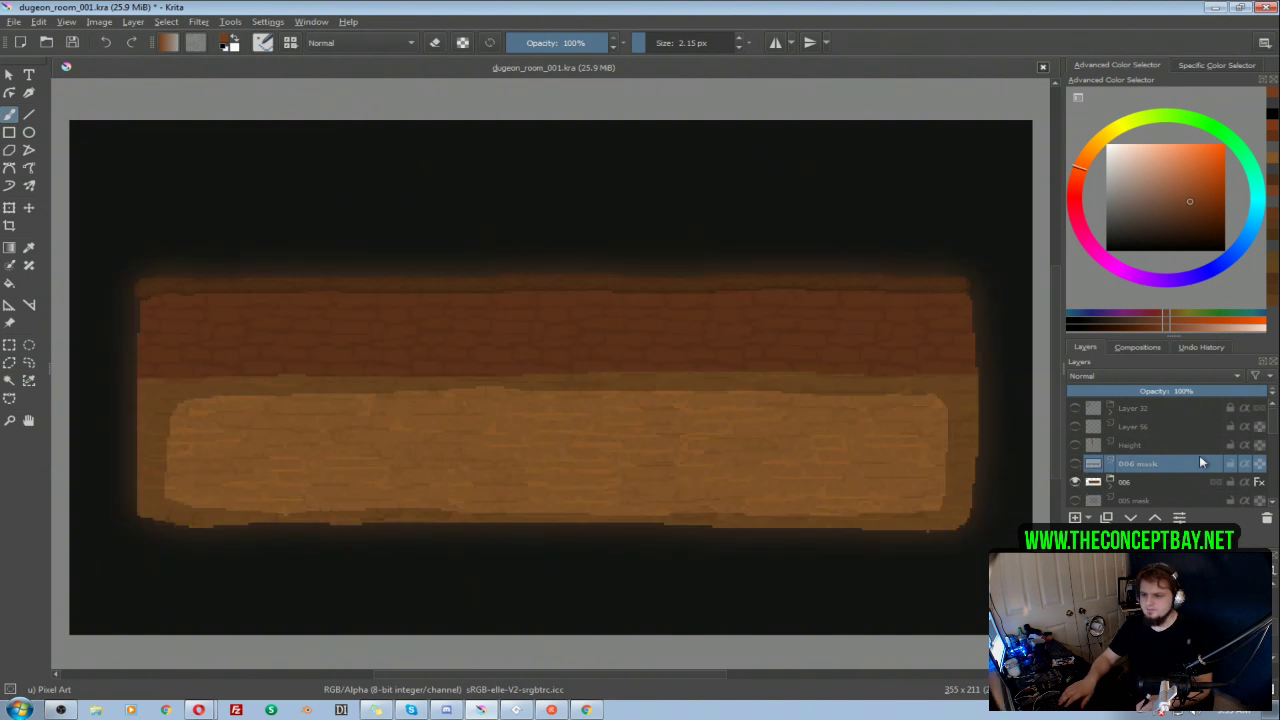
Step: Check the 006, 005 and 004 room groups one at a time, leaving each of them hidden
{"action": "scroll", "coordinate": [1268, 426], "scroll_direction": "down", "scroll_amount": 1}
{"action": "left_click", "coordinate": [1075, 427]}
{"action": "left_click", "coordinate": [1075, 427]}
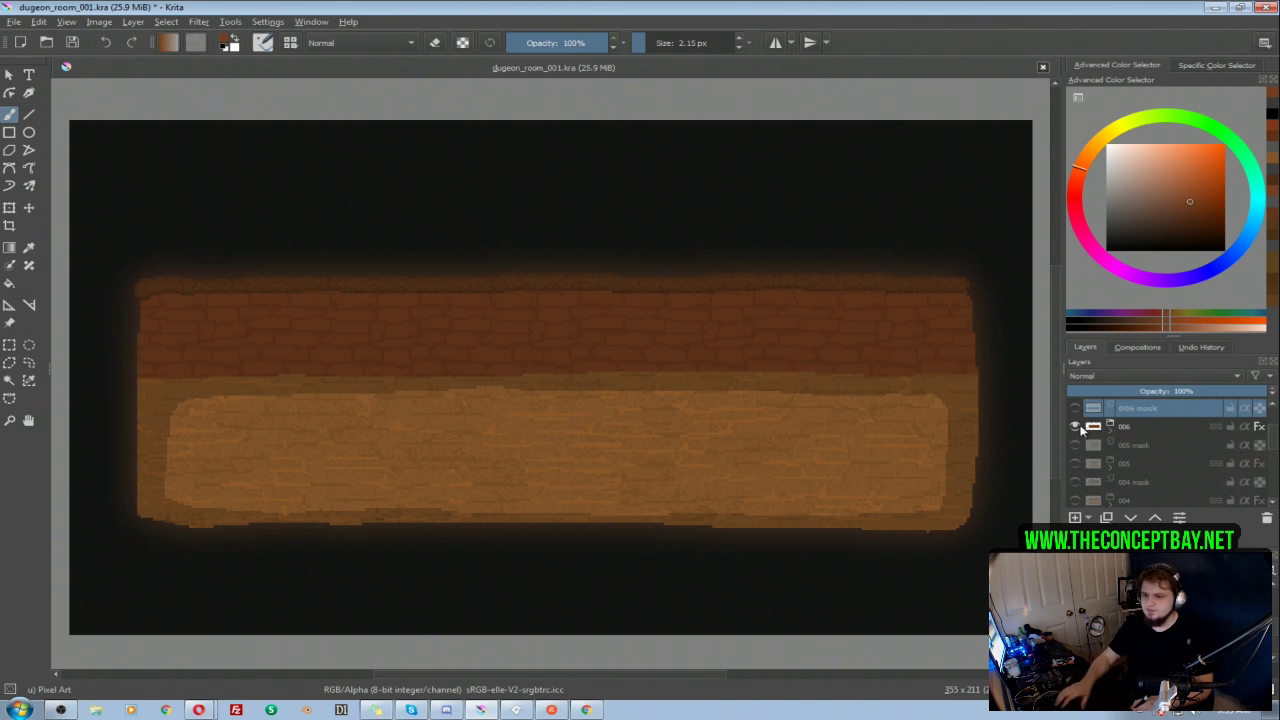
{"action": "left_click", "coordinate": [1075, 427]}
{"action": "left_click", "coordinate": [1075, 464]}
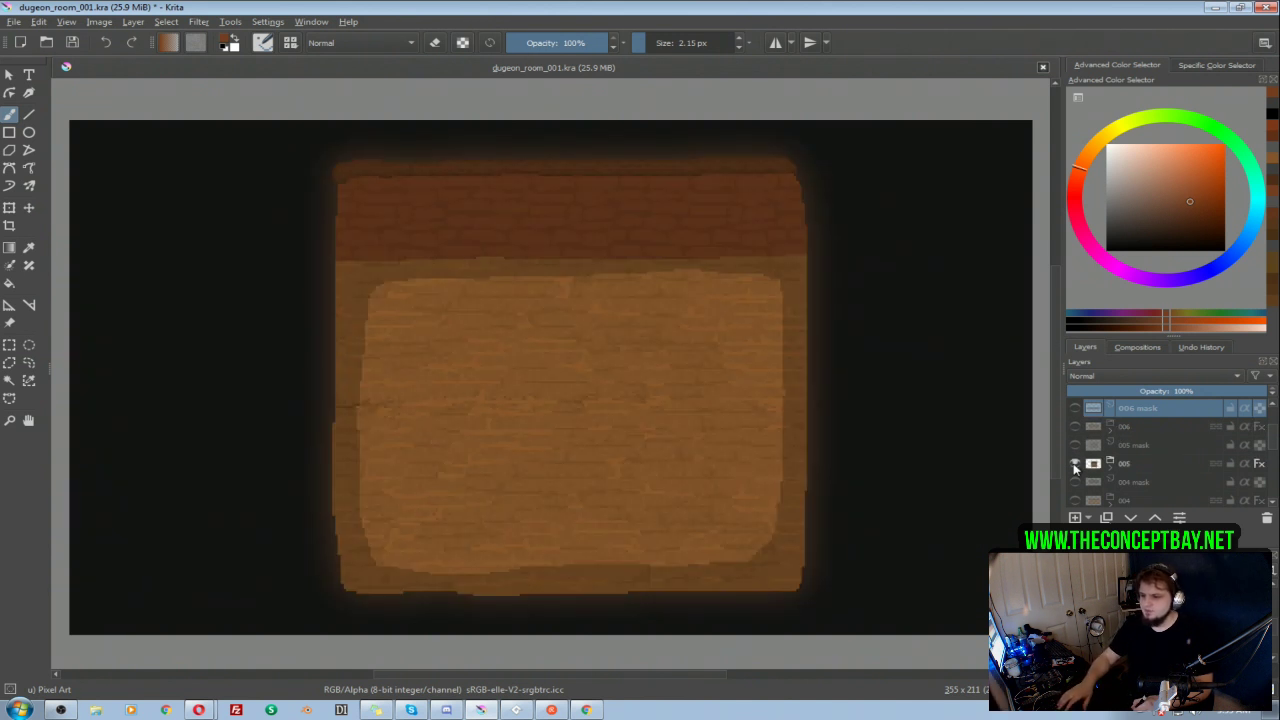
{"action": "left_click", "coordinate": [1075, 464]}
{"action": "left_click", "coordinate": [1075, 500]}
{"action": "left_click", "coordinate": [1075, 500]}
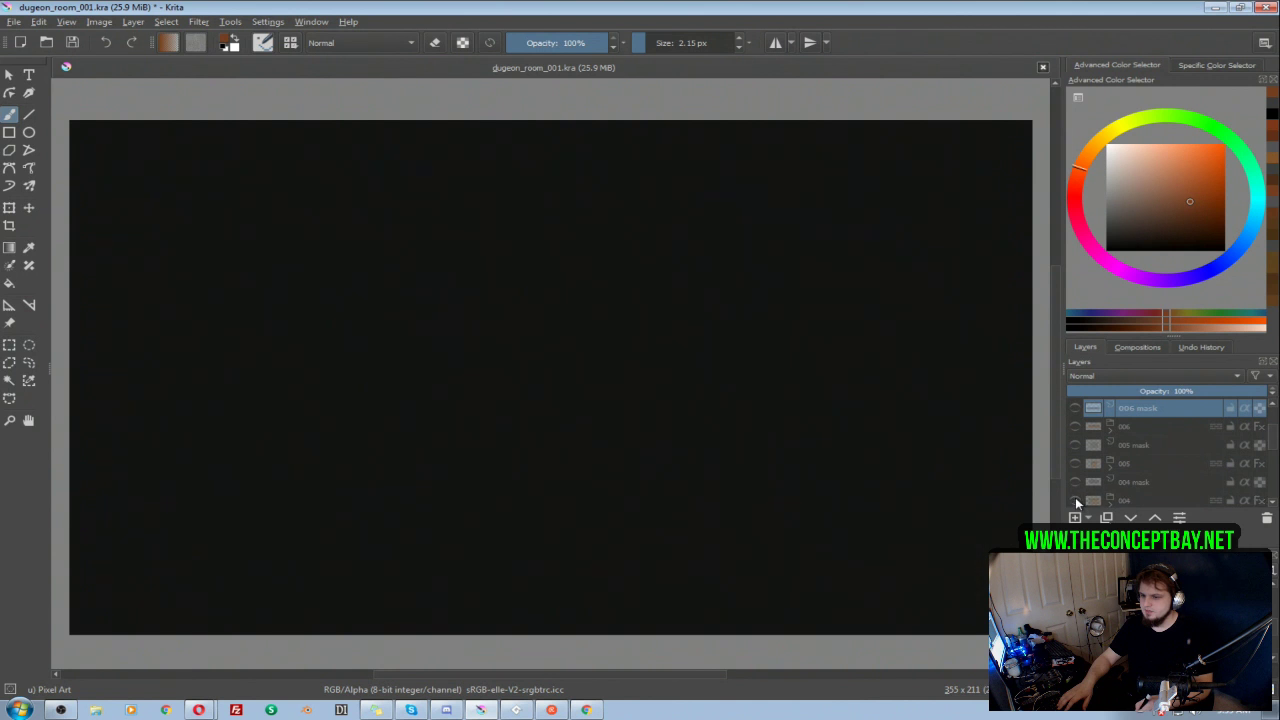
{"action": "scroll", "coordinate": [1273, 443], "scroll_direction": "down", "scroll_amount": 1}
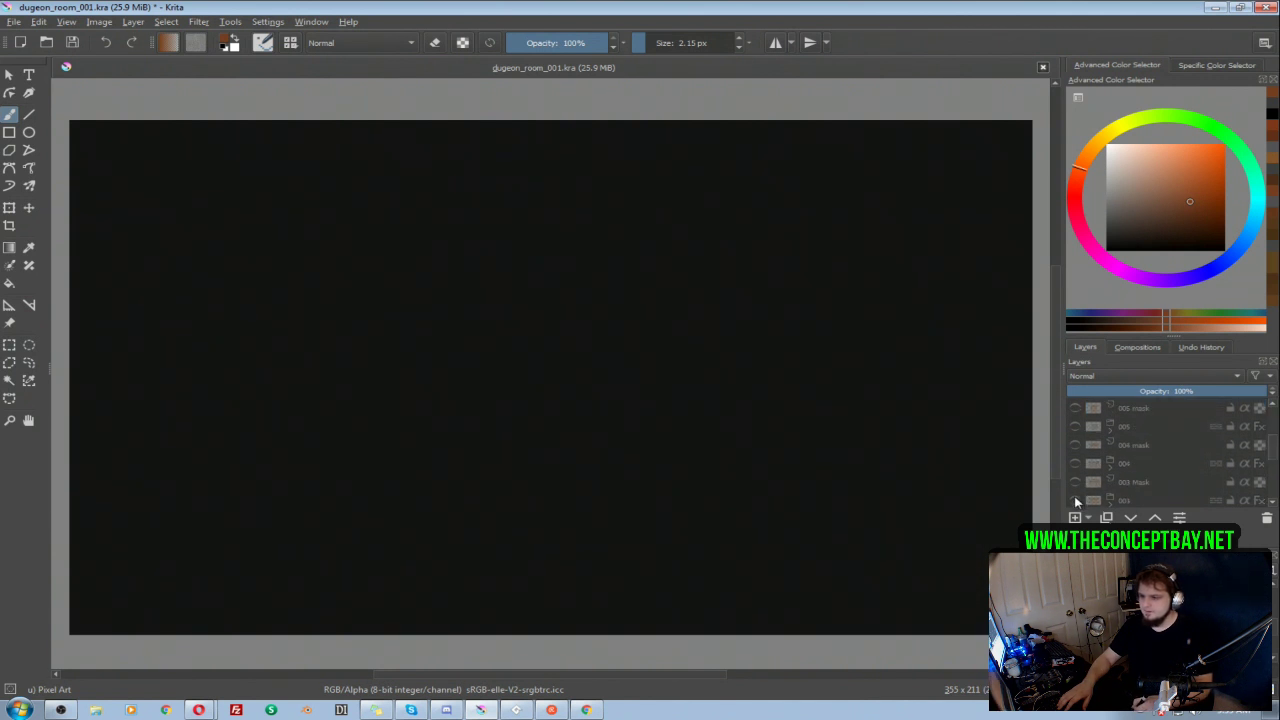
Step: Show the 003 group and erase the two stray brown shapes outside the room on Layer 37 with a 36.16 px eraser
{"action": "left_click", "coordinate": [1075, 500]}
{"action": "scroll", "coordinate": [1273, 449], "scroll_direction": "down", "scroll_amount": 2}
{"action": "scroll", "coordinate": [1273, 446], "scroll_direction": "down", "scroll_amount": 1}
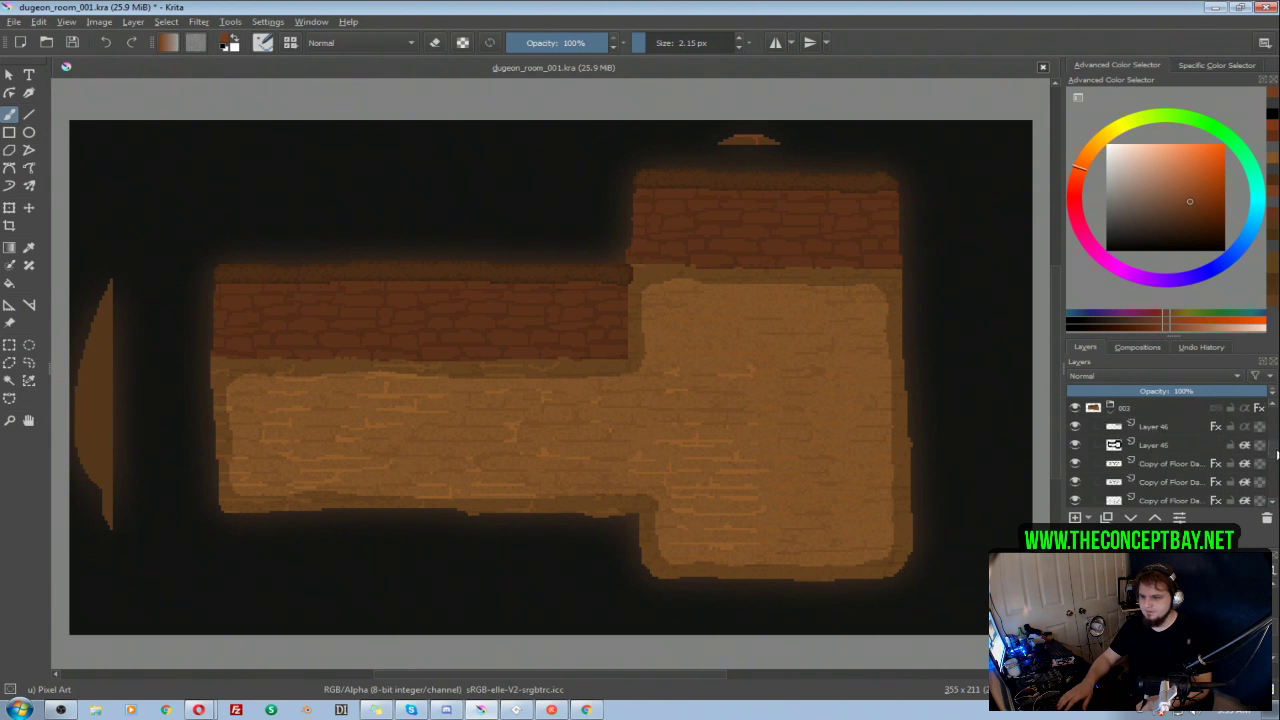
{"action": "scroll", "coordinate": [1273, 443], "scroll_direction": "down", "scroll_amount": 3}
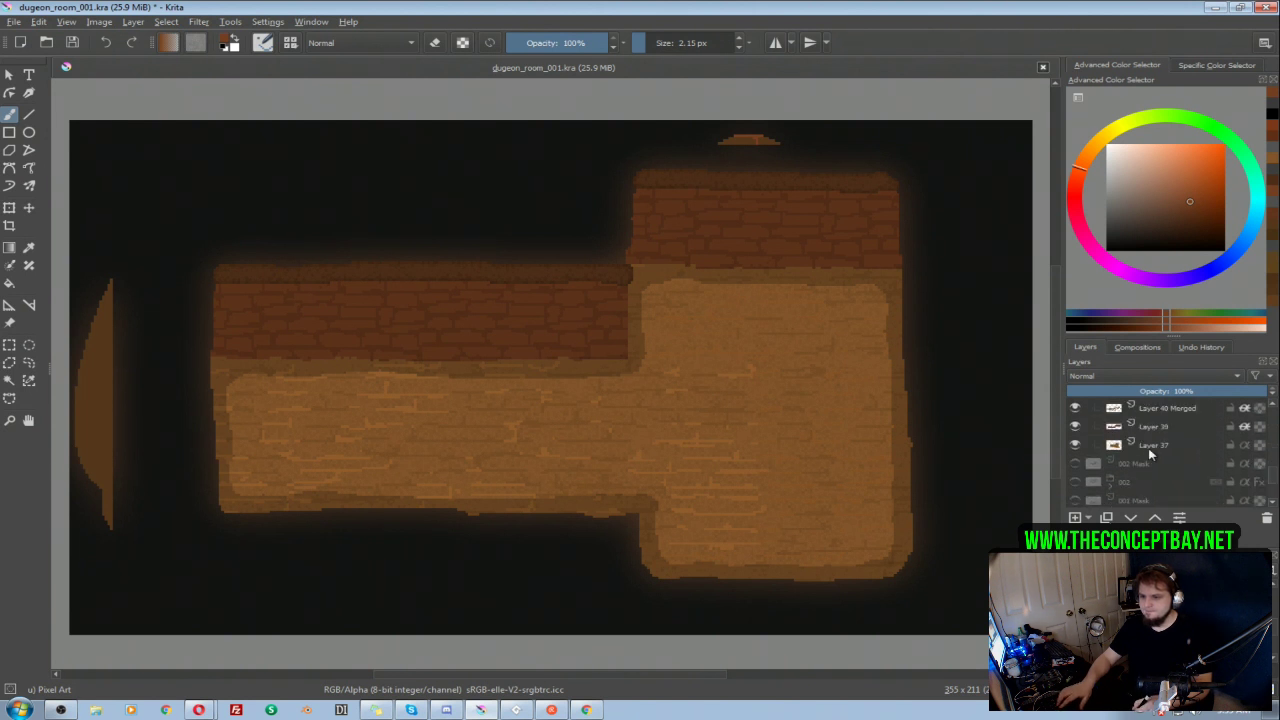
{"action": "left_click", "coordinate": [1075, 445]}
{"action": "left_click", "coordinate": [1075, 446]}
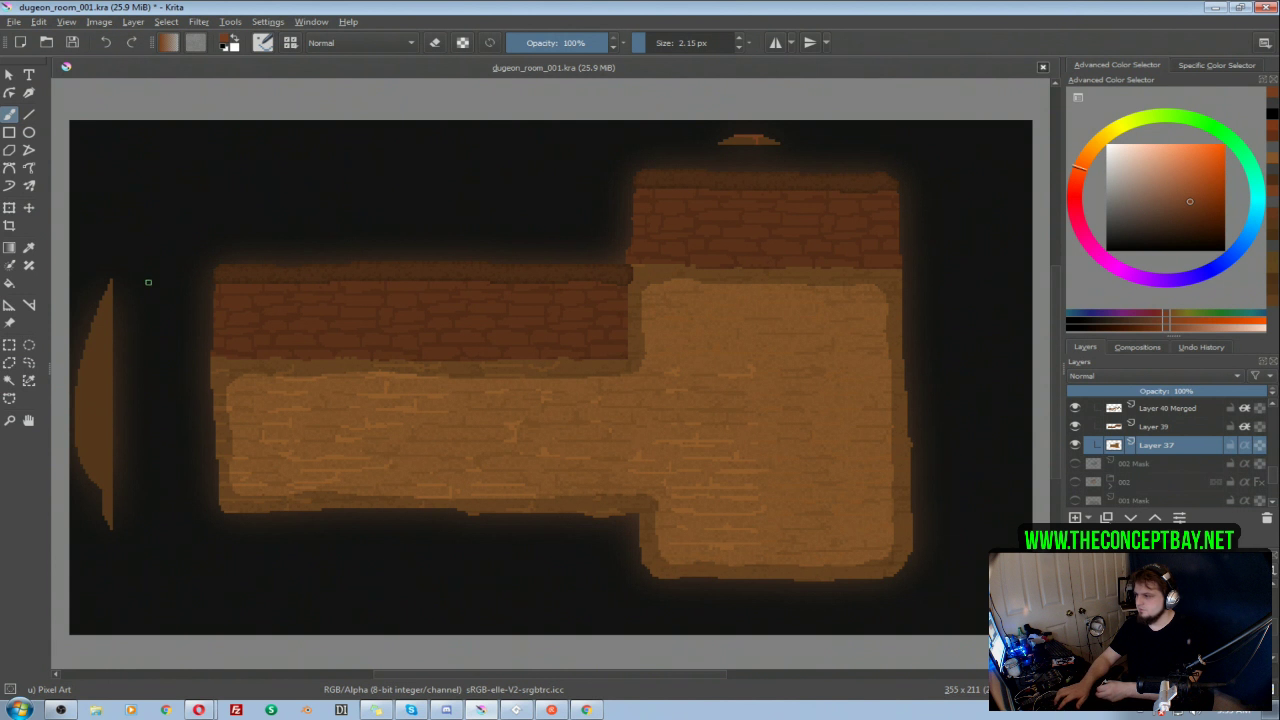
{"action": "key", "text": "e"}
{"action": "left_click_drag", "start_coordinate": [123, 286], "coordinate": [114, 525]}
{"action": "left_click_drag", "start_coordinate": [723, 114], "coordinate": [794, 123]}
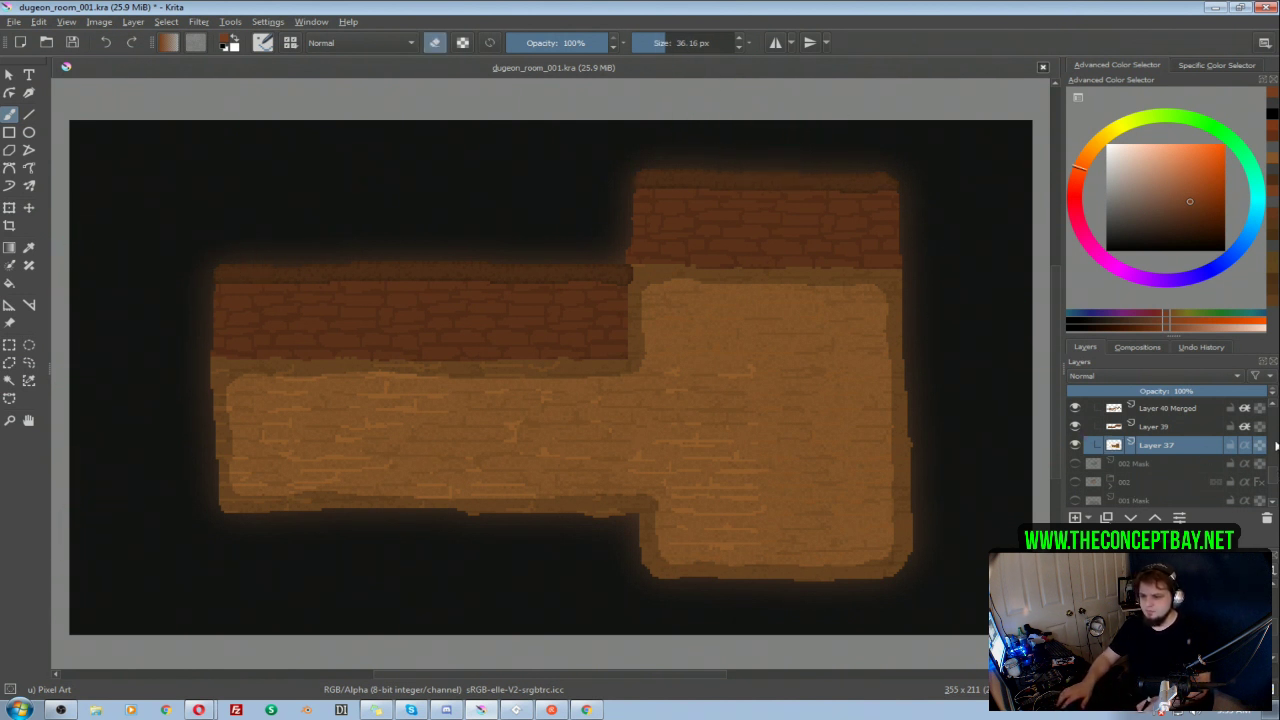
Step: Collapse the 003 group and hide it
{"action": "scroll", "coordinate": [1270, 481], "scroll_direction": "up", "scroll_amount": 5}
{"action": "left_click", "coordinate": [1110, 453]}
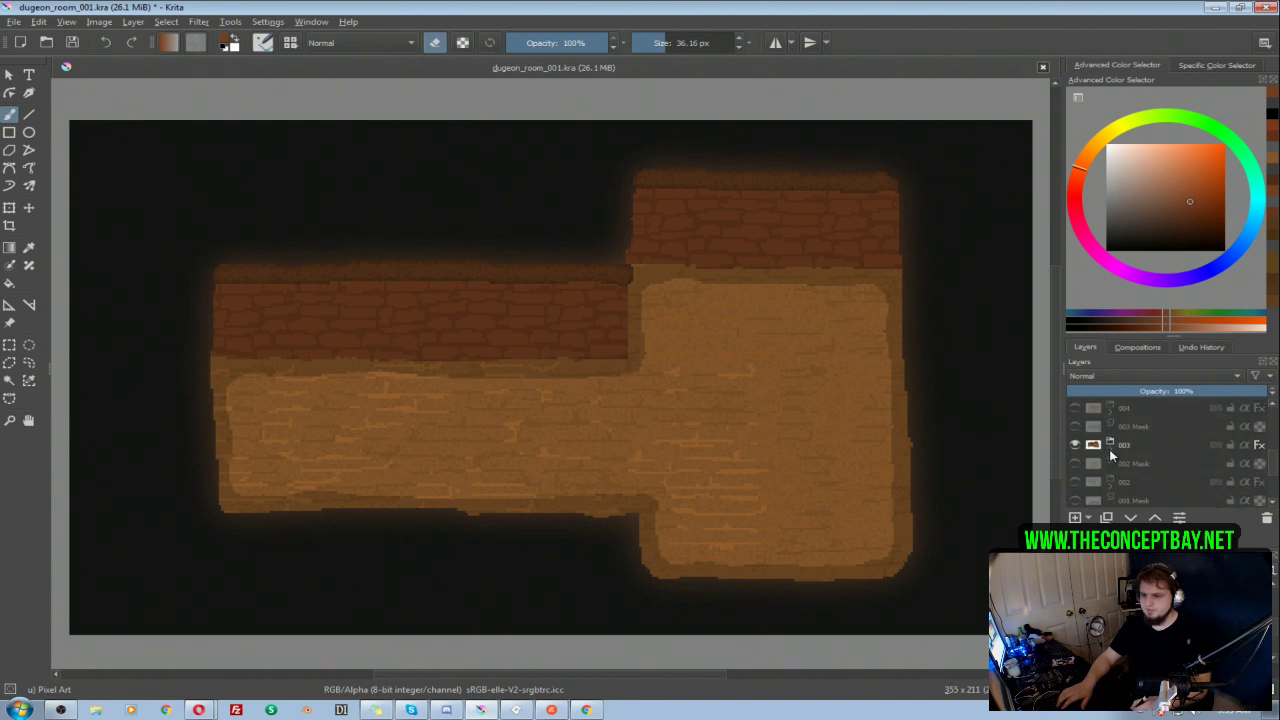
{"action": "left_click", "coordinate": [1076, 446]}
Step: Erase the stray grey shape below the room on the 002 Mask layer, hiding the mask and showing the 002 group
{"action": "left_click", "coordinate": [1076, 464]}
{"action": "left_click", "coordinate": [1076, 464]}
{"action": "left_click", "coordinate": [1076, 482]}
{"action": "left_click", "coordinate": [1076, 482]}
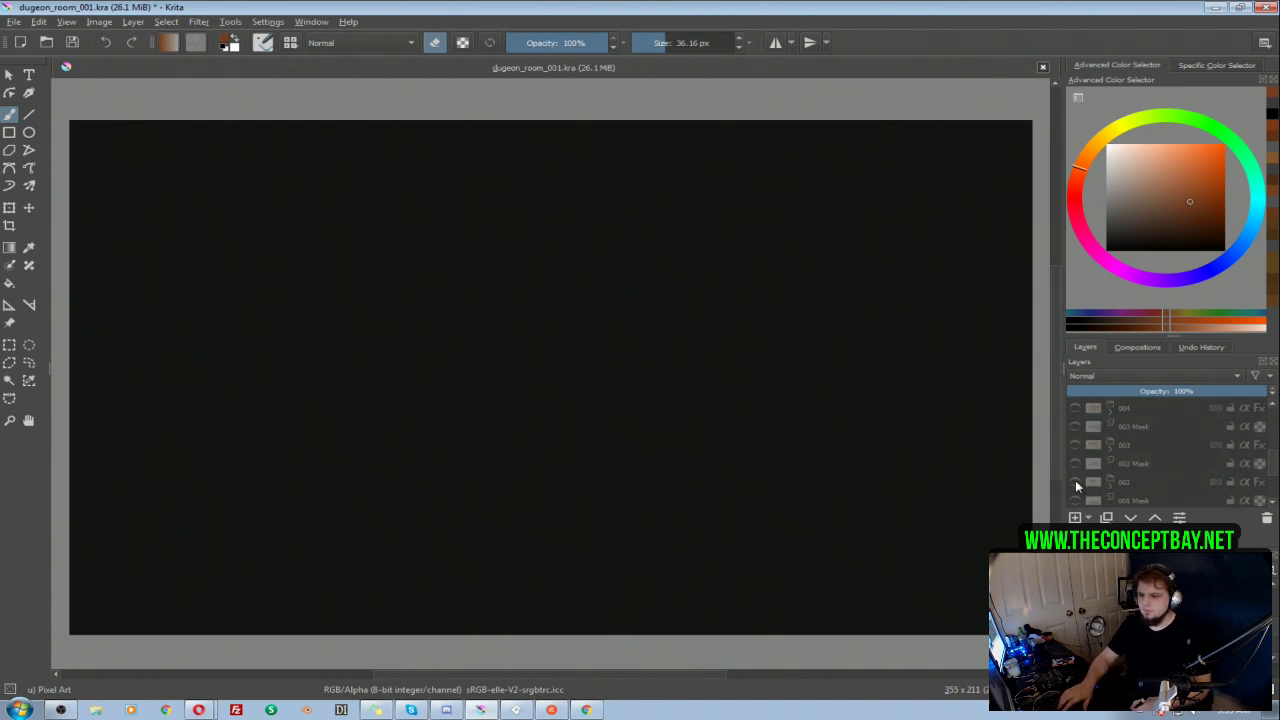
{"action": "left_click", "coordinate": [1076, 464]}
{"action": "left_click", "coordinate": [1117, 467]}
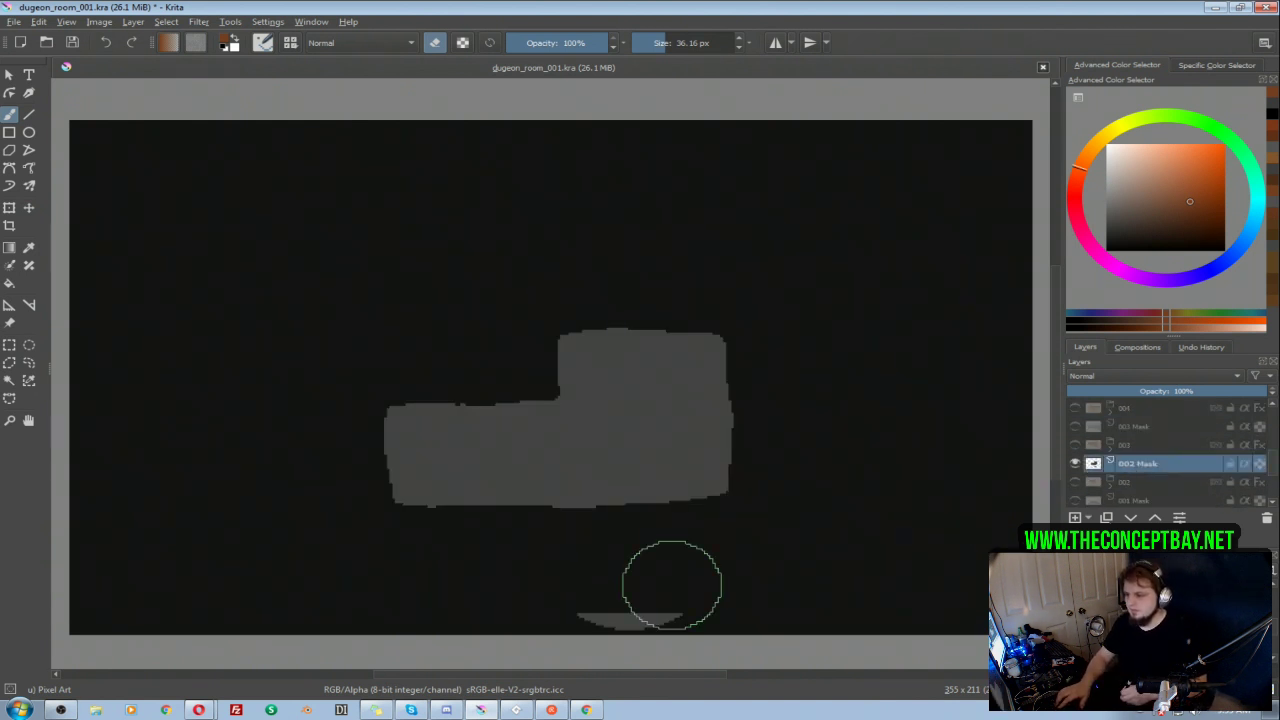
{"action": "left_click_drag", "start_coordinate": [632, 603], "coordinate": [590, 601]}
{"action": "left_click", "coordinate": [1076, 464]}
{"action": "left_click", "coordinate": [1075, 482]}
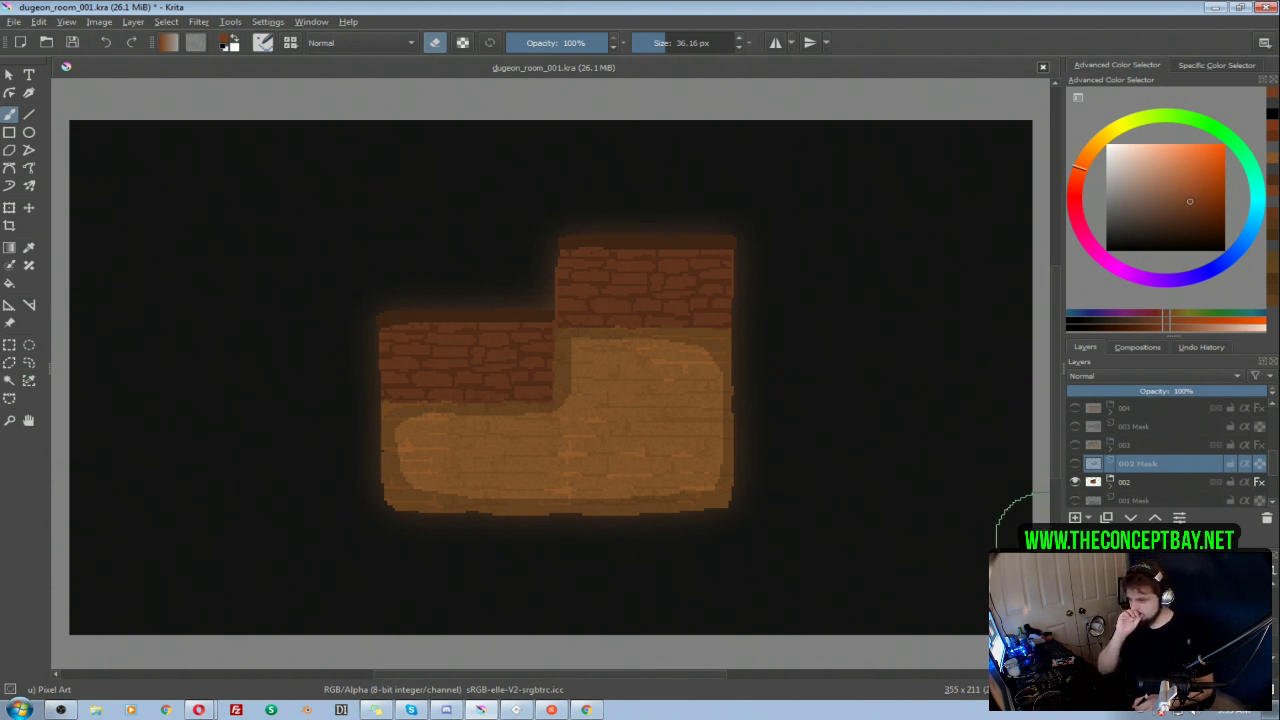
Step: Check the 002, 001 and 006 room groups one at a time, leaving each of them hidden
{"action": "left_click", "coordinate": [1076, 483]}
{"action": "left_click", "coordinate": [1076, 483]}
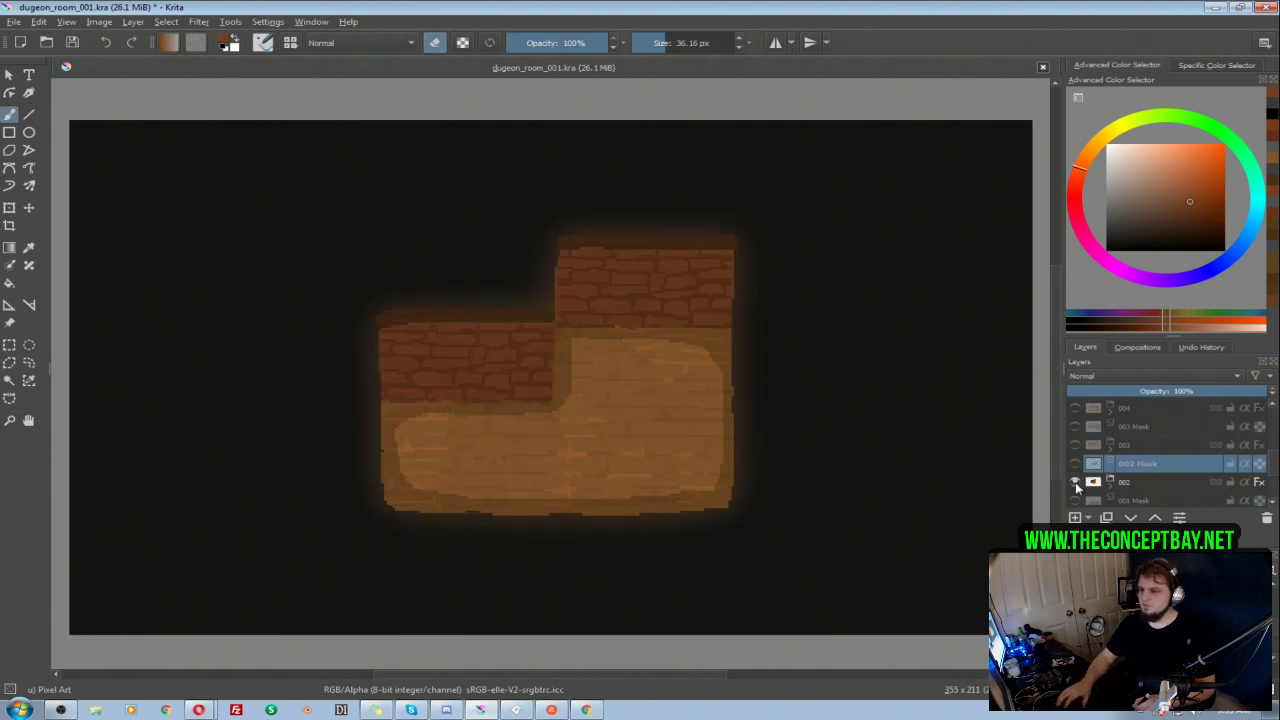
{"action": "left_click", "coordinate": [1076, 483]}
{"action": "scroll", "coordinate": [1228, 480], "scroll_direction": "down", "scroll_amount": 2}
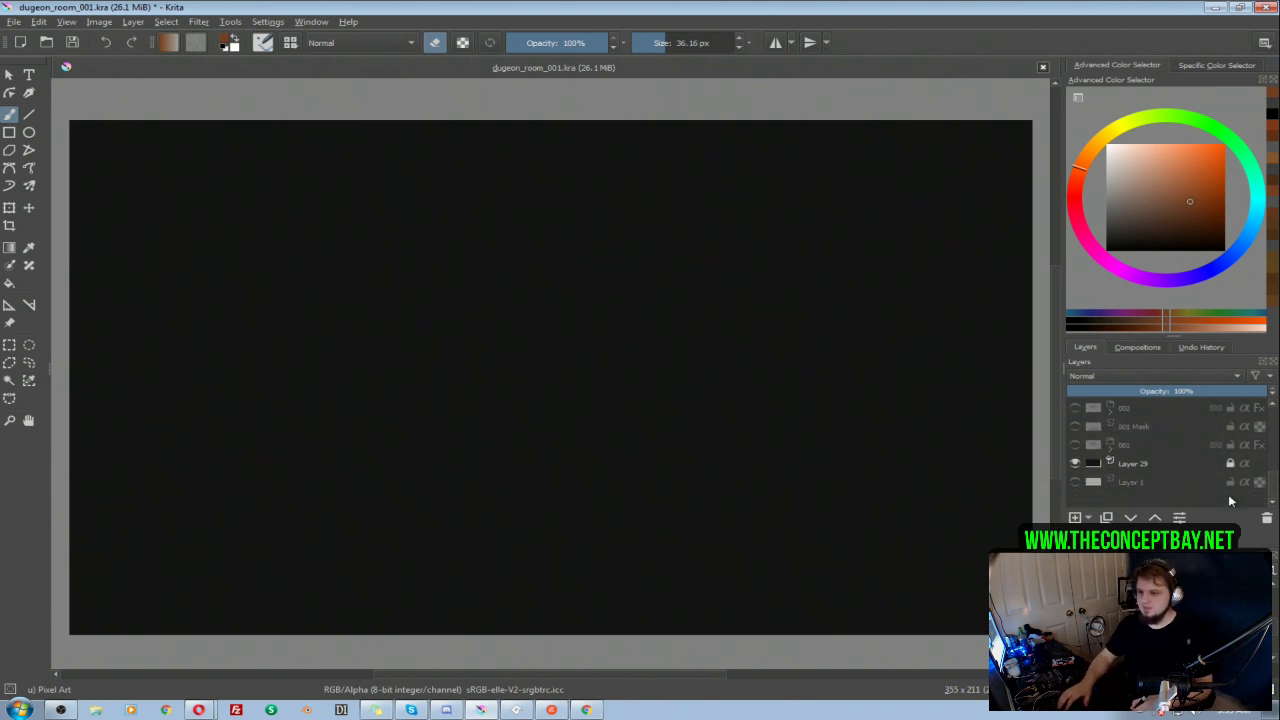
{"action": "left_click", "coordinate": [1076, 444]}
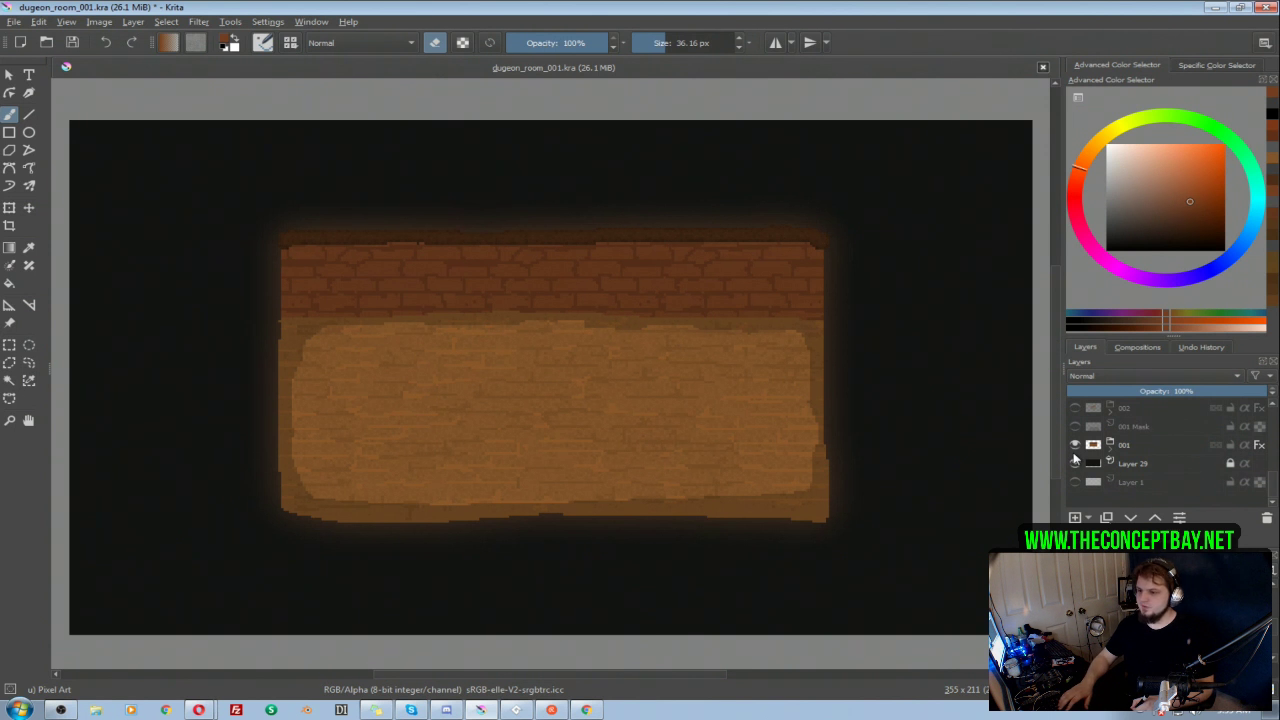
{"action": "left_click", "coordinate": [1076, 444]}
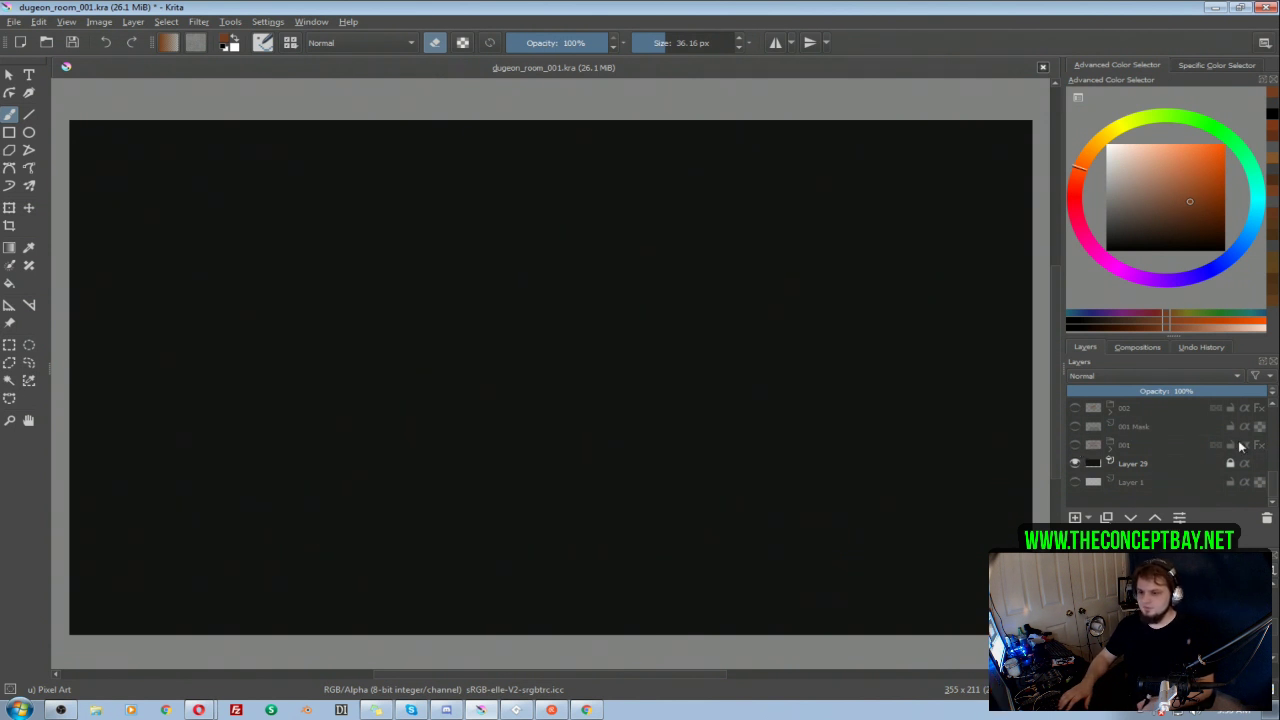
{"action": "scroll", "coordinate": [1230, 458], "scroll_direction": "up", "scroll_amount": 4}
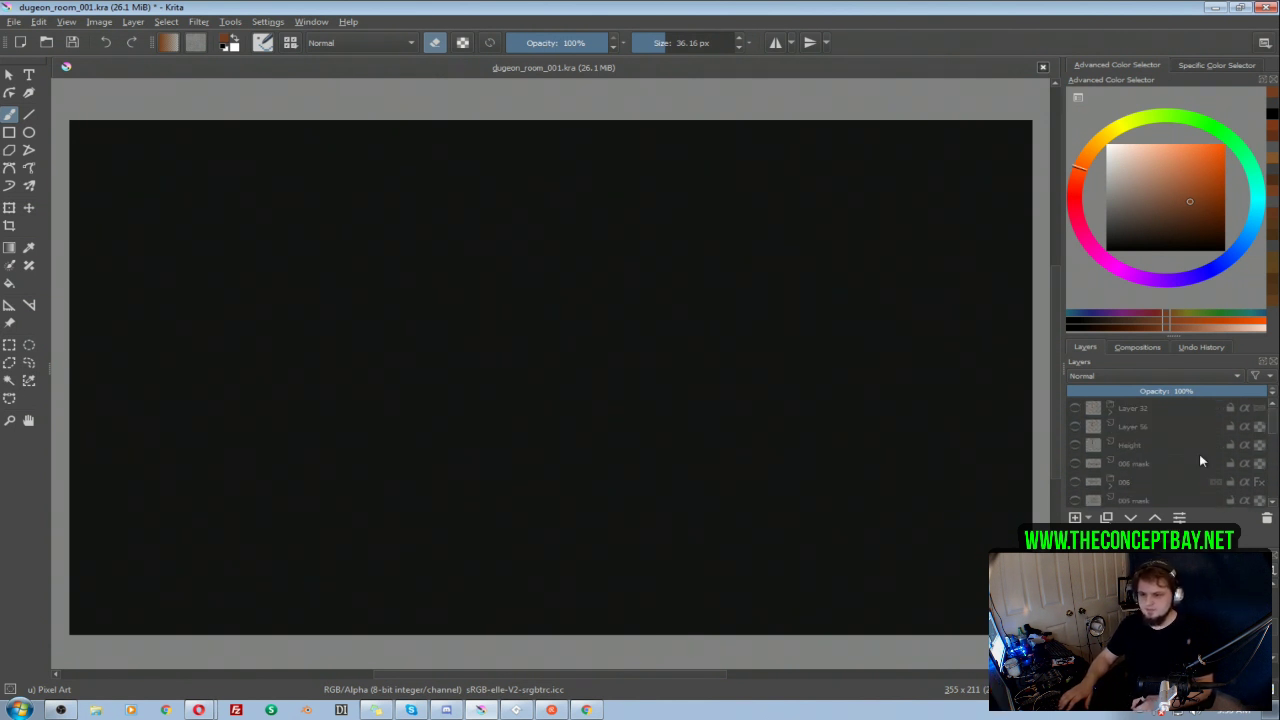
{"action": "left_click", "coordinate": [1076, 483]}
{"action": "left_click", "coordinate": [1076, 483]}
{"action": "left_click", "coordinate": [1076, 483]}
{"action": "left_click", "coordinate": [1076, 483]}
Step: Show and duplicate the 004 group, move the copy above the 006 mask layer and hide the original
{"action": "left_click_drag", "start_coordinate": [1272, 426], "coordinate": [1271, 443]}
{"action": "left_click", "coordinate": [1075, 464]}
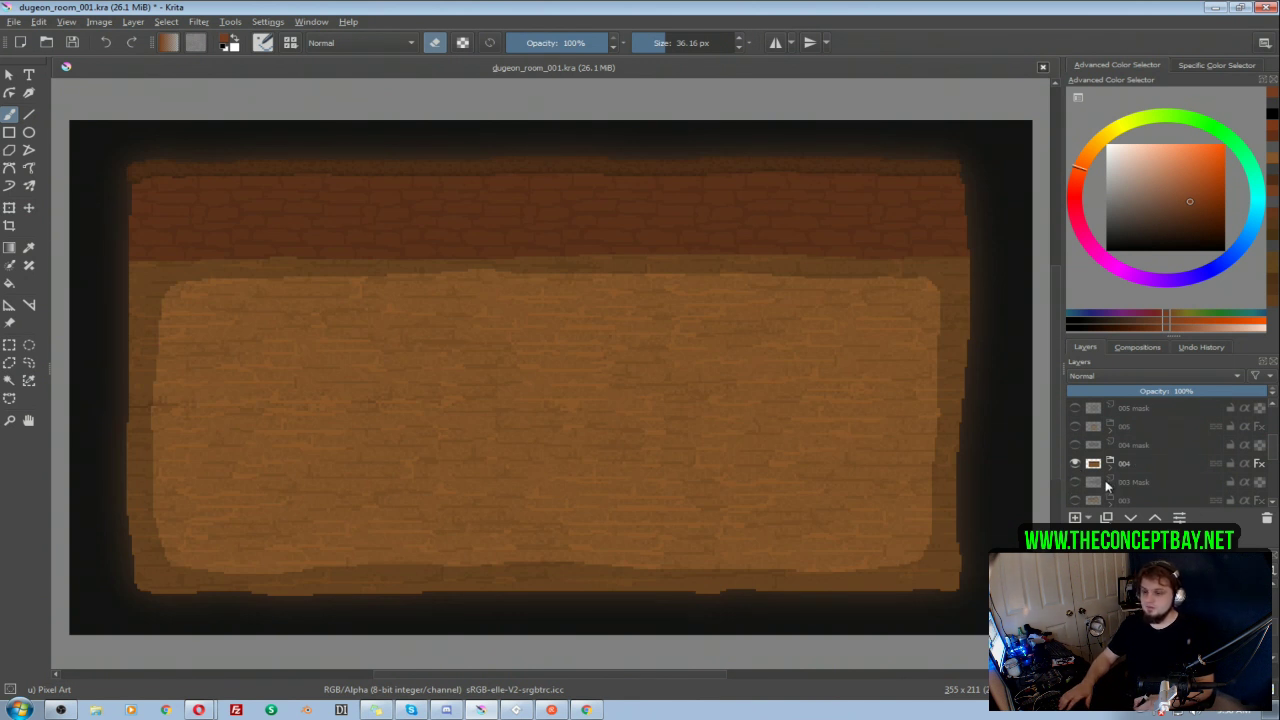
{"action": "left_click", "coordinate": [1132, 463]}
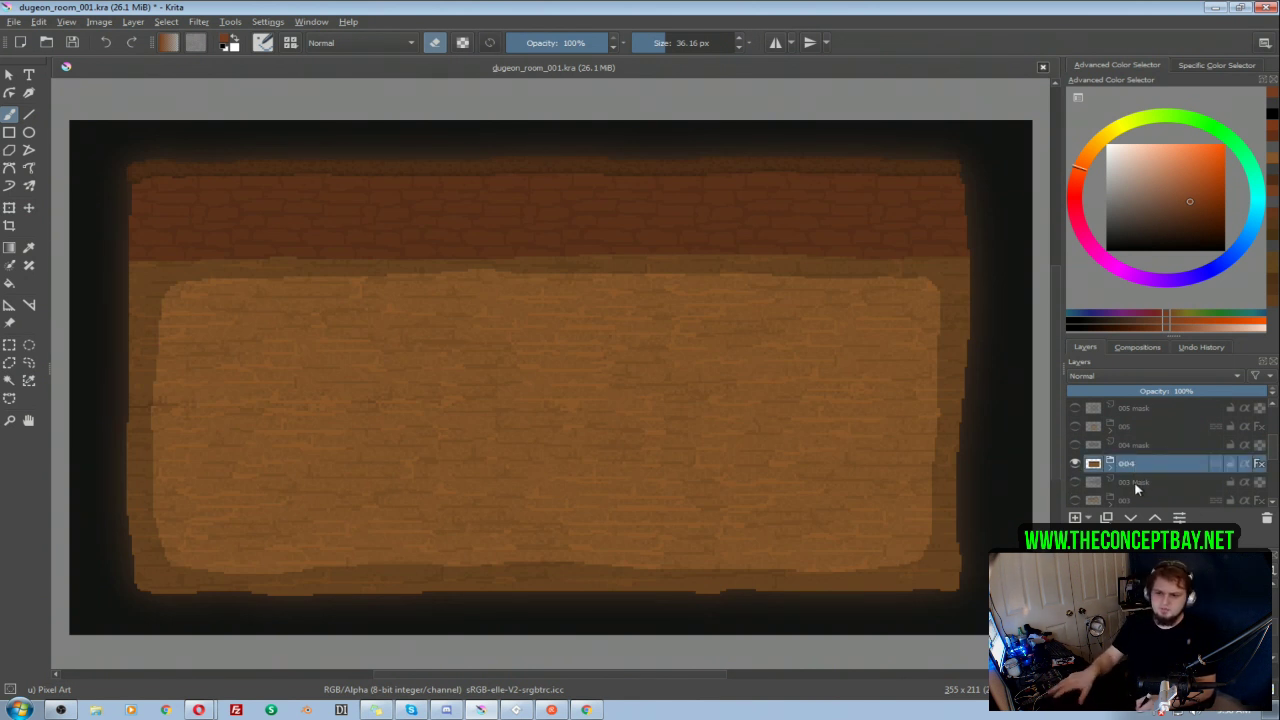
{"action": "key", "text": "ctrl+j"}
{"action": "left_click_drag", "start_coordinate": [1247, 463], "coordinate": [1162, 404]}
{"action": "left_click_drag", "start_coordinate": [1163, 401], "coordinate": [1184, 456]}
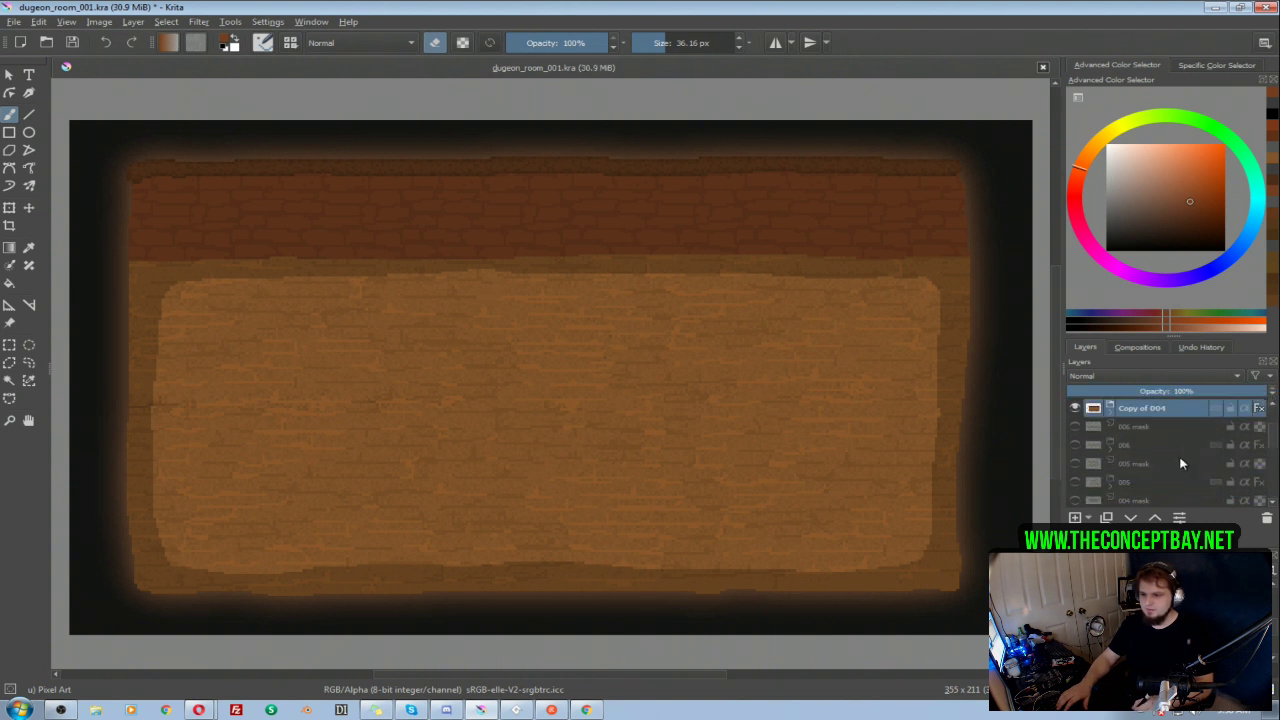
{"action": "mouse_move", "coordinate": [1272, 435]}
{"action": "left_mouse_down"}
{"action": "mouse_move", "coordinate": [1273, 461]}
{"action": "mouse_move", "coordinate": [1258, 411]}
{"action": "mouse_move", "coordinate": [1272, 455]}
{"action": "left_mouse_up"}
{"action": "left_click", "coordinate": [1075, 427]}
Step: Erase the right two thirds of the room's wall and floor on Layer 49 in the copied 004 group
{"action": "left_click", "coordinate": [1110, 470]}
{"action": "left_click", "coordinate": [1168, 452]}
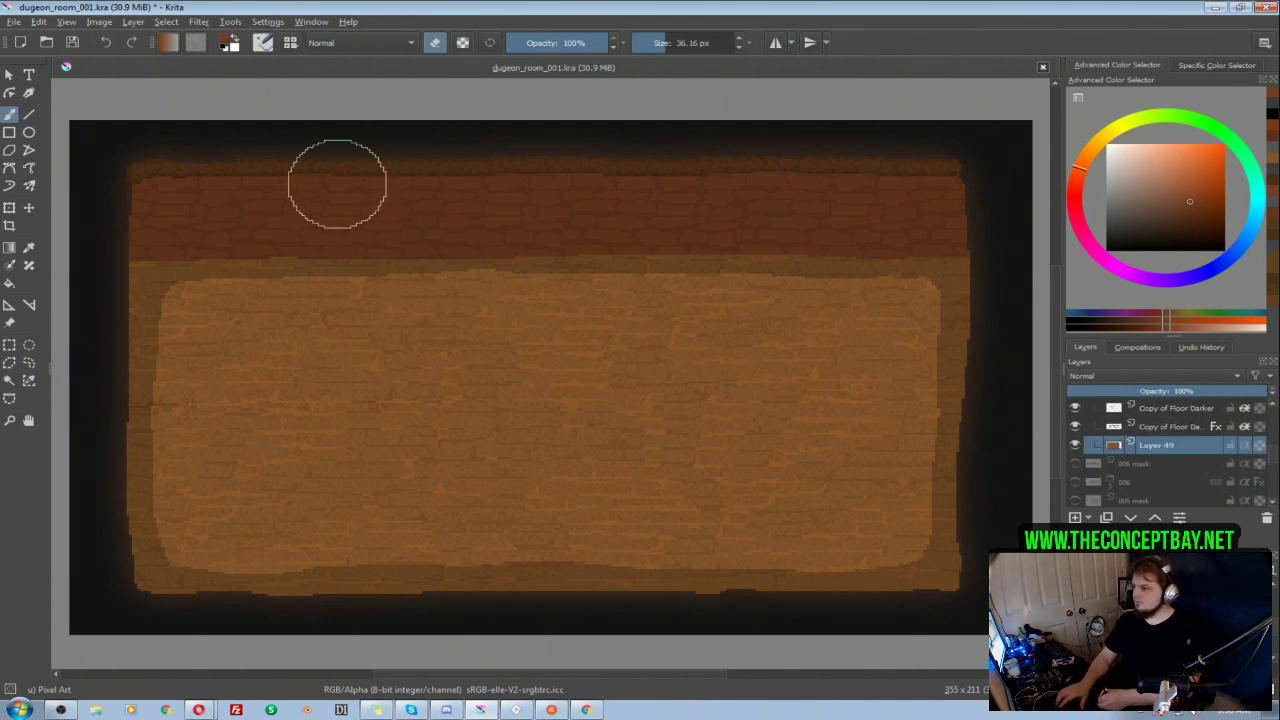
{"action": "key", "text": "e"}
{"action": "mouse_move", "coordinate": [398, 139]}
{"action": "left_mouse_down"}
{"action": "mouse_move", "coordinate": [436, 146]}
{"action": "mouse_move", "coordinate": [443, 208]}
{"action": "mouse_move", "coordinate": [441, 610]}
{"action": "left_mouse_up"}
{"action": "key", "text": "ctrl+z"}
{"action": "key", "text": "bracketright"}
{"action": "key", "text": "bracketright"}
{"action": "key", "text": "bracketright"}
{"action": "key", "text": "bracketright"}
{"action": "mouse_move", "coordinate": [506, 177]}
{"action": "left_mouse_down"}
{"action": "mouse_move", "coordinate": [502, 281]}
{"action": "mouse_move", "coordinate": [509, 247]}
{"action": "mouse_move", "coordinate": [629, 174]}
{"action": "mouse_move", "coordinate": [687, 181]}
{"action": "mouse_move", "coordinate": [788, 153]}
{"action": "mouse_move", "coordinate": [873, 239]}
{"action": "mouse_move", "coordinate": [934, 254]}
{"action": "mouse_move", "coordinate": [903, 576]}
{"action": "mouse_move", "coordinate": [924, 644]}
{"action": "mouse_move", "coordinate": [942, 474]}
{"action": "mouse_move", "coordinate": [857, 405]}
{"action": "mouse_move", "coordinate": [784, 575]}
{"action": "mouse_move", "coordinate": [849, 203]}
{"action": "mouse_move", "coordinate": [737, 207]}
{"action": "mouse_move", "coordinate": [626, 256]}
{"action": "mouse_move", "coordinate": [556, 351]}
{"action": "mouse_move", "coordinate": [510, 361]}
{"action": "mouse_move", "coordinate": [485, 425]}
{"action": "mouse_move", "coordinate": [503, 610]}
{"action": "mouse_move", "coordinate": [586, 367]}
{"action": "mouse_move", "coordinate": [628, 570]}
{"action": "mouse_move", "coordinate": [658, 602]}
{"action": "mouse_move", "coordinate": [707, 615]}
{"action": "mouse_move", "coordinate": [771, 533]}
{"action": "left_mouse_up"}
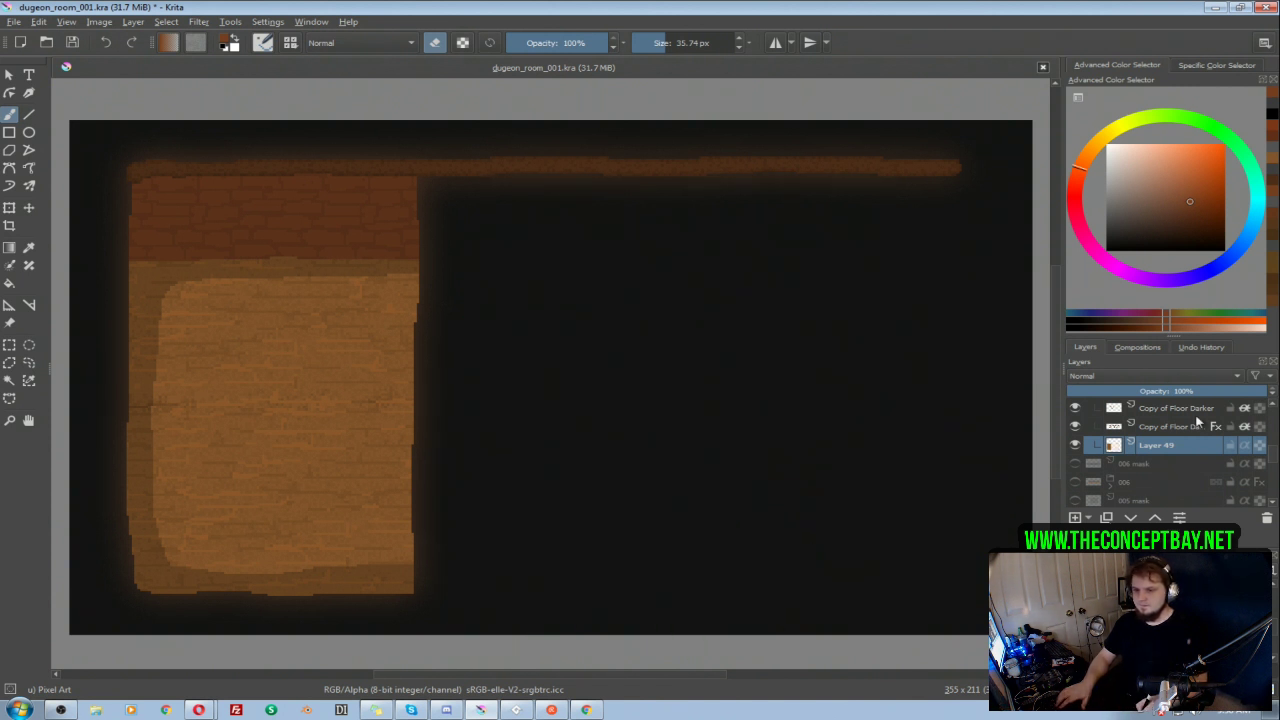
Step: Erase the wall-top strip on Layer 54 beyond the shortened room's right edge
{"action": "left_click_drag", "start_coordinate": [1276, 460], "coordinate": [1276, 426]}
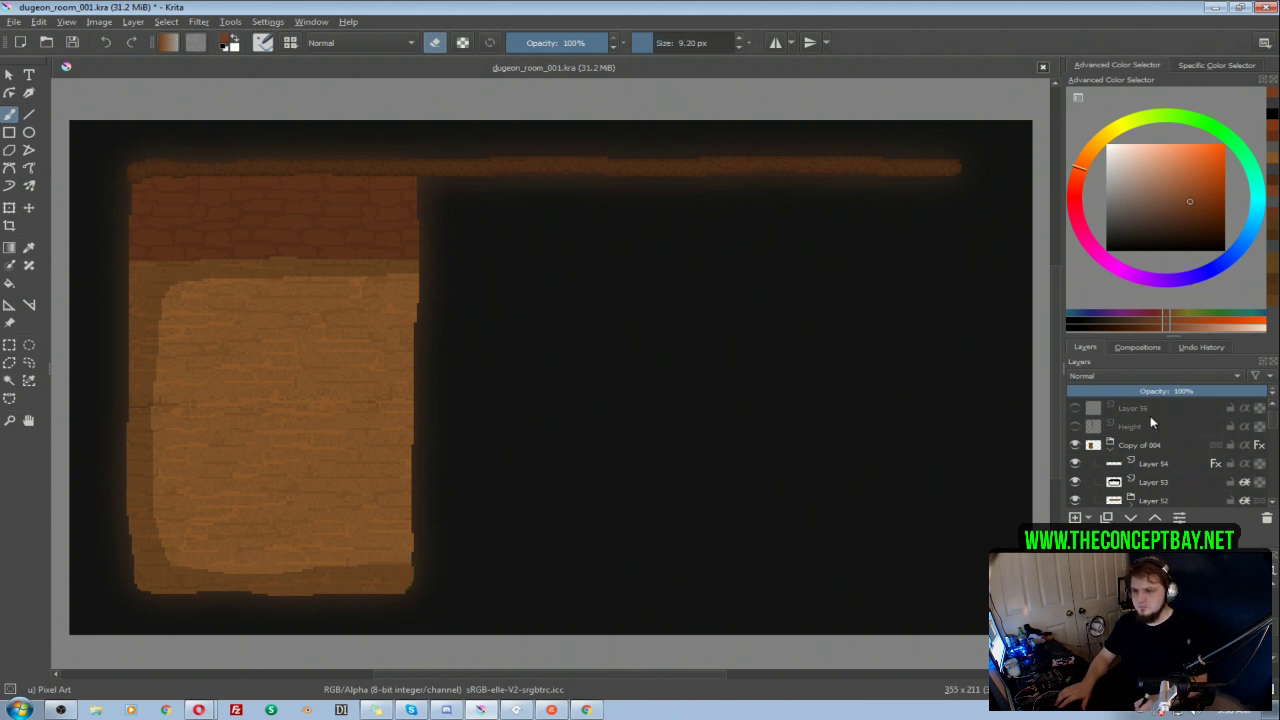
{"action": "left_click", "coordinate": [1172, 468]}
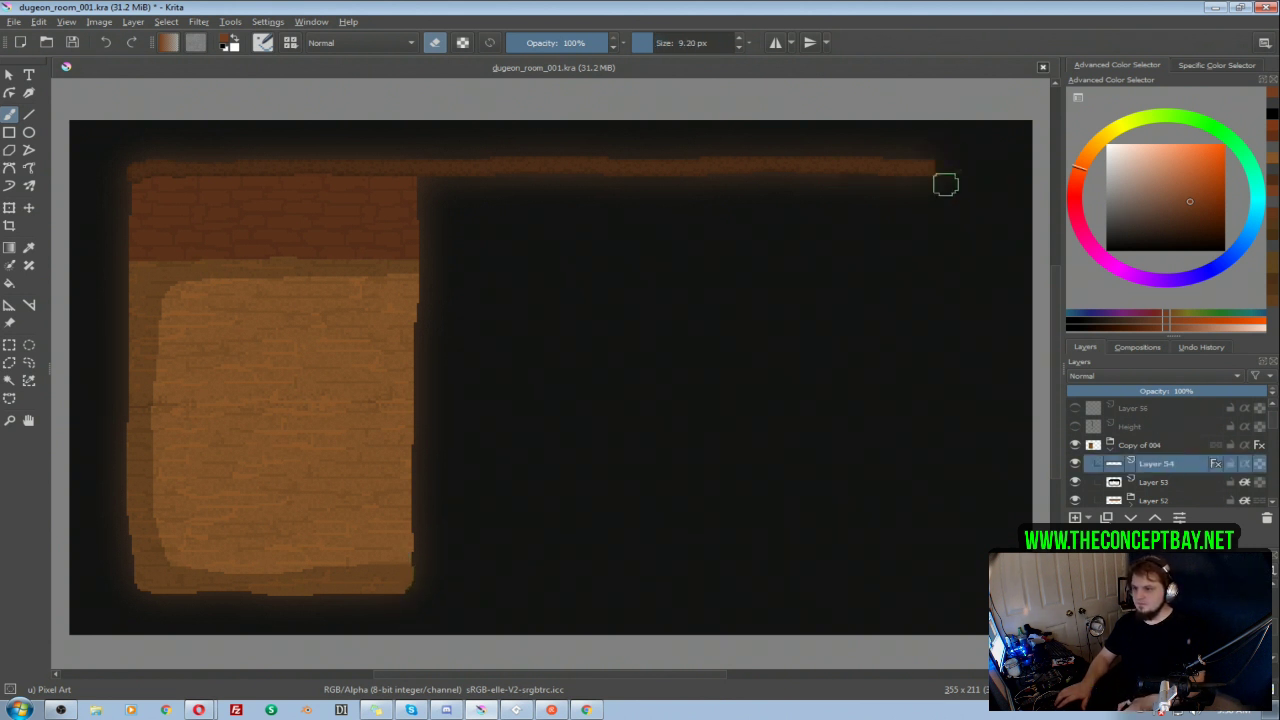
{"action": "mouse_move", "coordinate": [958, 174]}
{"action": "left_mouse_down"}
{"action": "mouse_move", "coordinate": [831, 200]}
{"action": "mouse_move", "coordinate": [741, 162]}
{"action": "mouse_move", "coordinate": [623, 159]}
{"action": "mouse_move", "coordinate": [522, 133]}
{"action": "mouse_move", "coordinate": [454, 164]}
{"action": "left_mouse_up"}
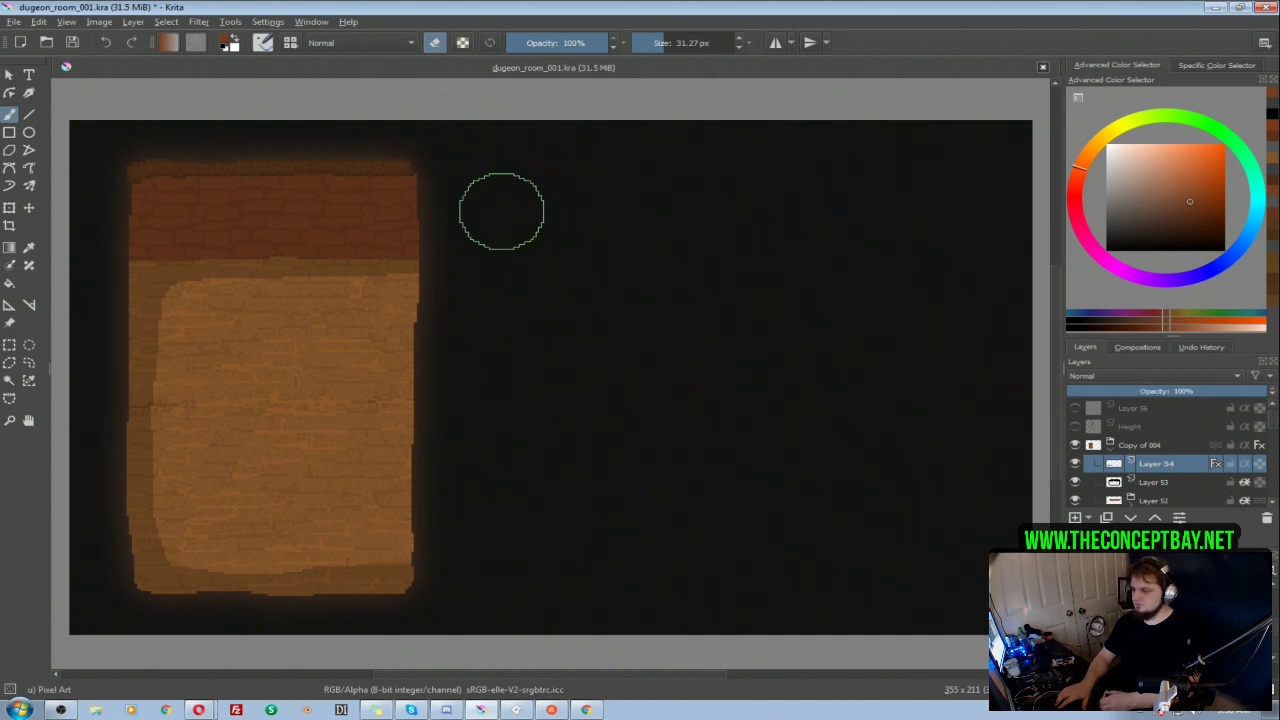
{"action": "key", "text": "t"}
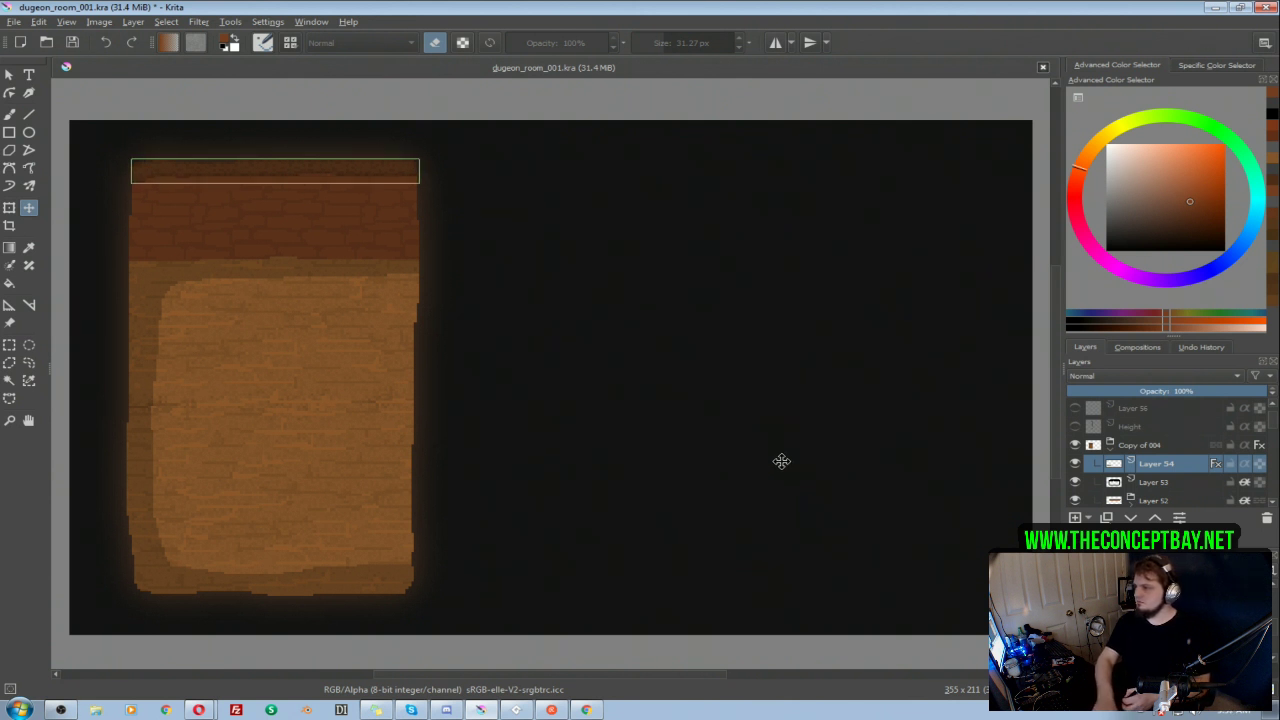
{"action": "key", "text": "b"}
{"action": "left_click_drag", "start_coordinate": [672, 203], "coordinate": [697, 189]}
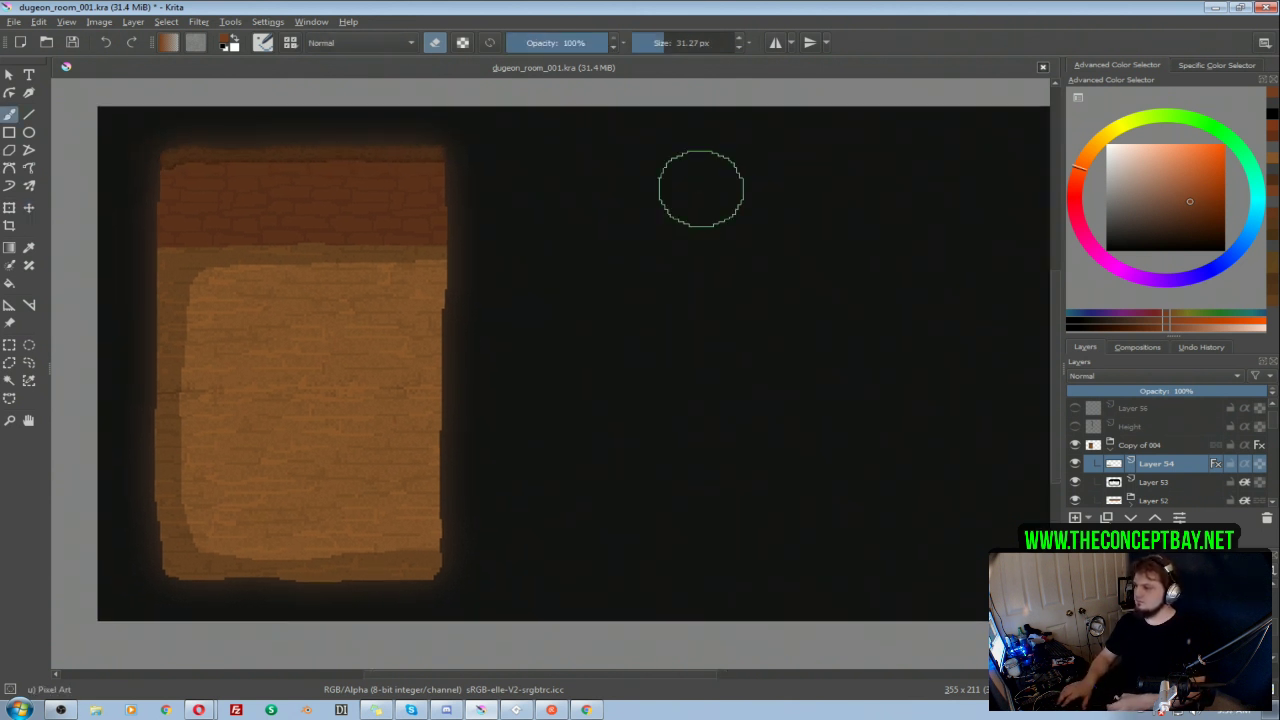
Step: Paint a black shading band along the floor's new right edge on Layer 53 with a 12.88 px brush
{"action": "left_click", "coordinate": [1157, 482]}
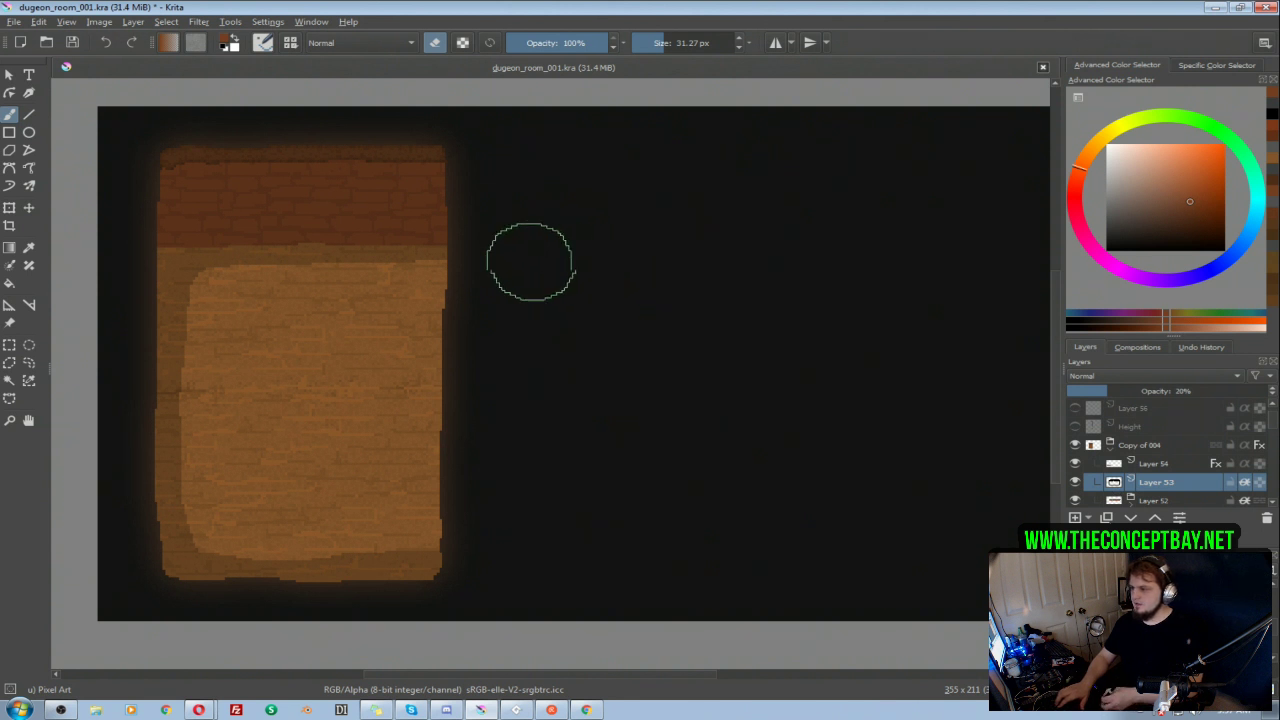
{"action": "key", "text": "d"}
{"action": "key", "text": "e"}
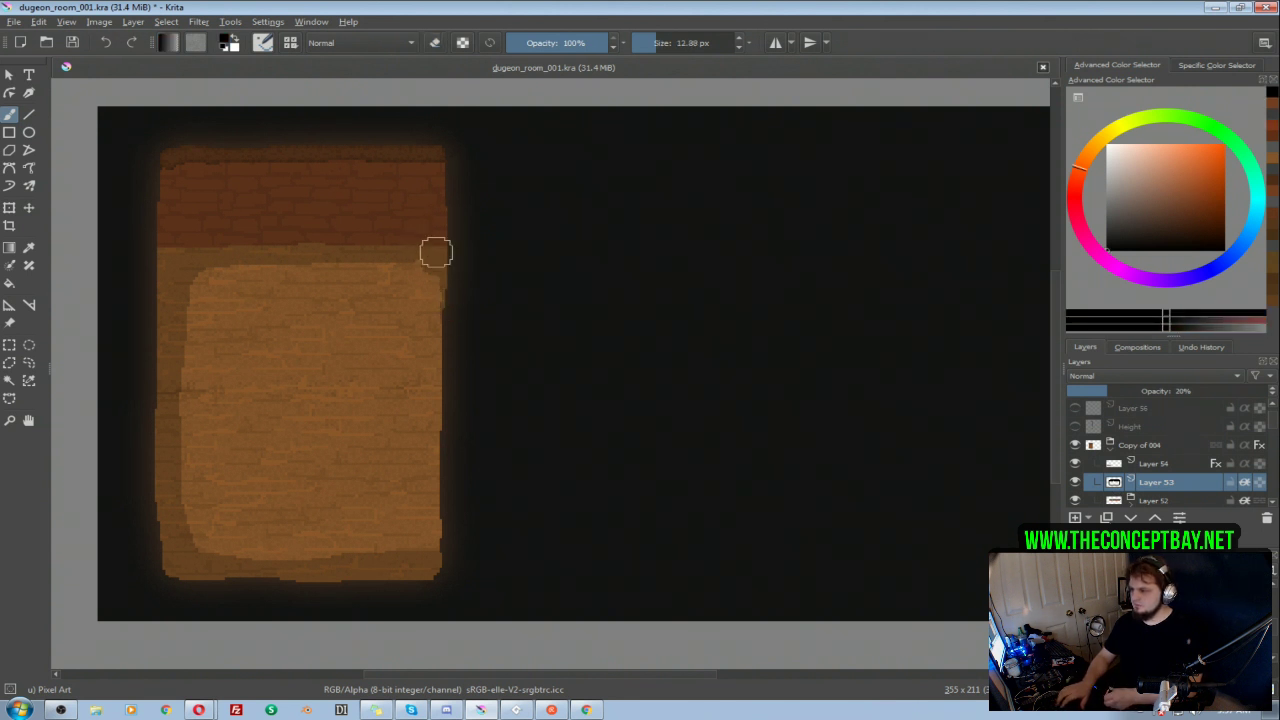
{"action": "left_click_drag", "start_coordinate": [451, 347], "coordinate": [435, 537]}
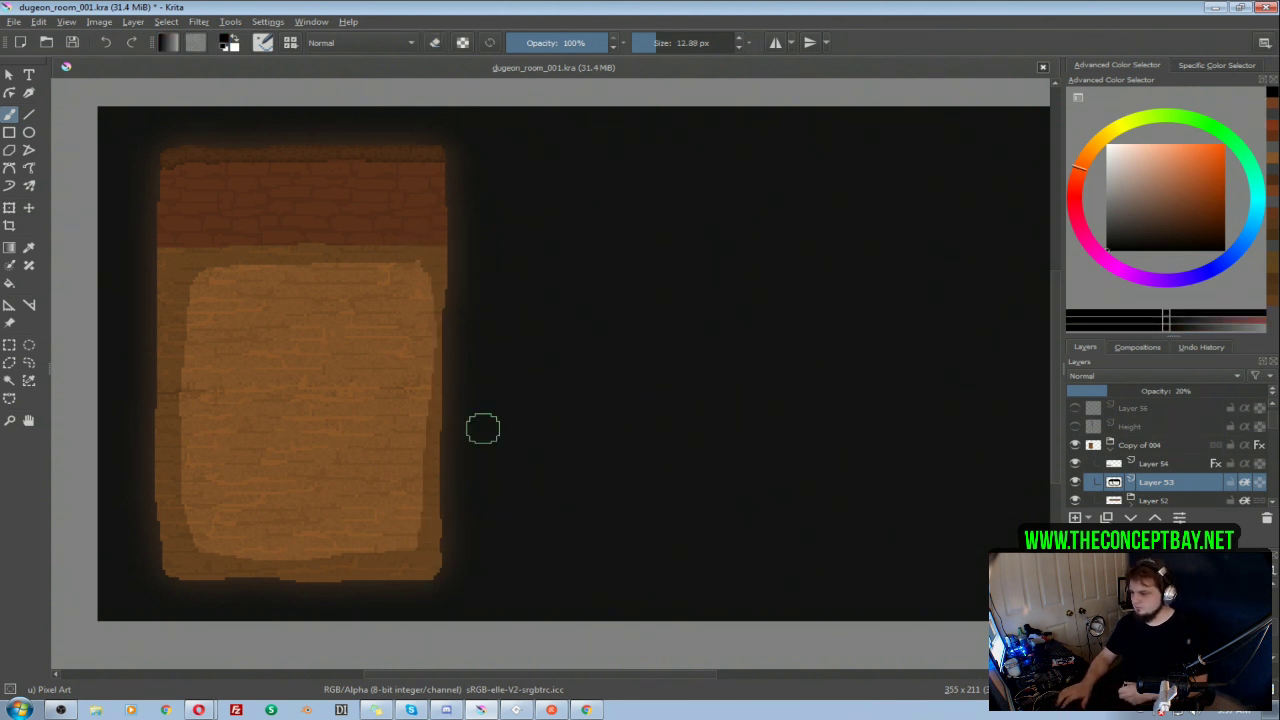
Step: Switch to the BORv0003 project in GameMaker Studio 2 and run the game
{"action": "left_click", "coordinate": [519, 710]}
{"action": "key", "text": "F5"}
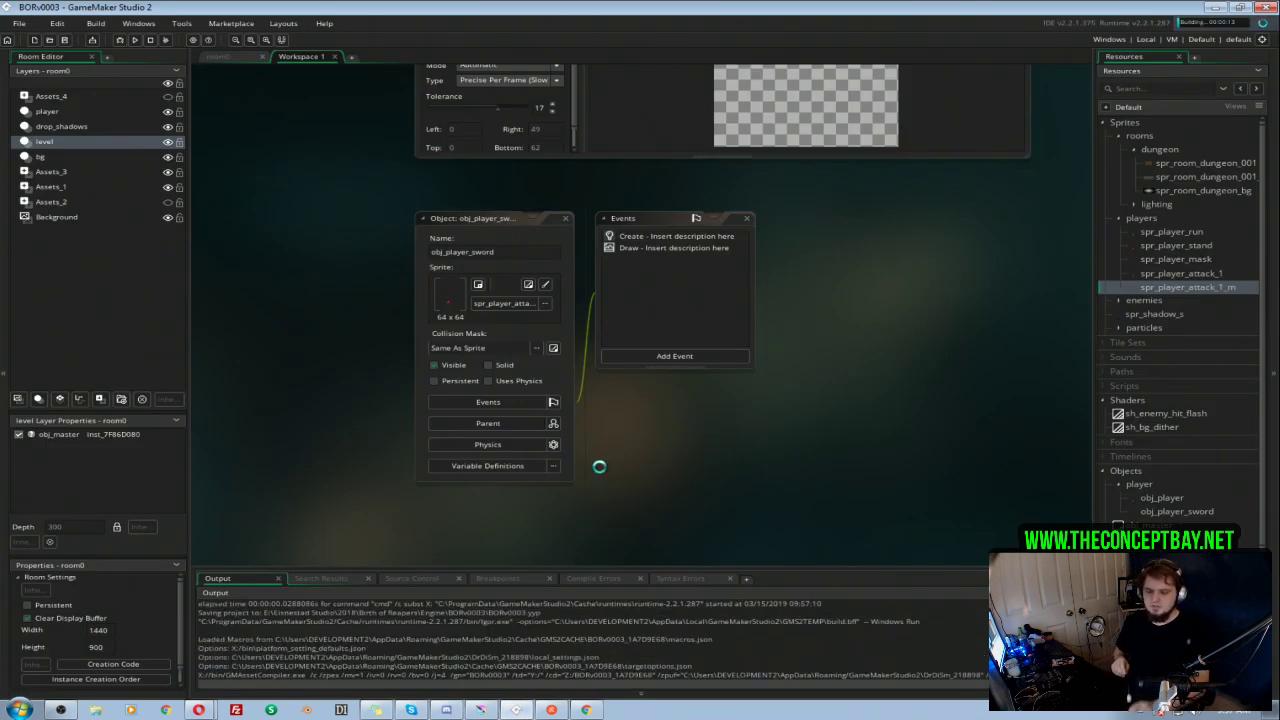
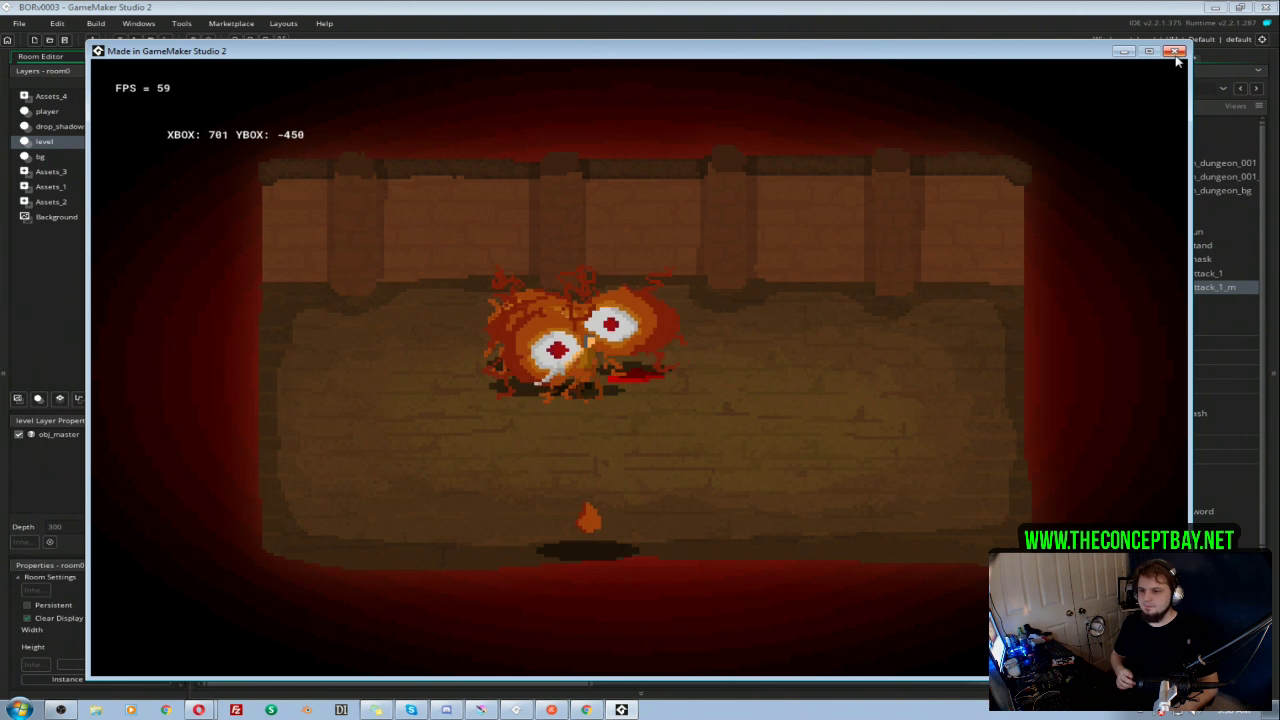
Step: Close the running game and bring up the room0 room editor
{"action": "key", "text": "Escape"}
{"action": "left_click", "coordinate": [1166, 300]}
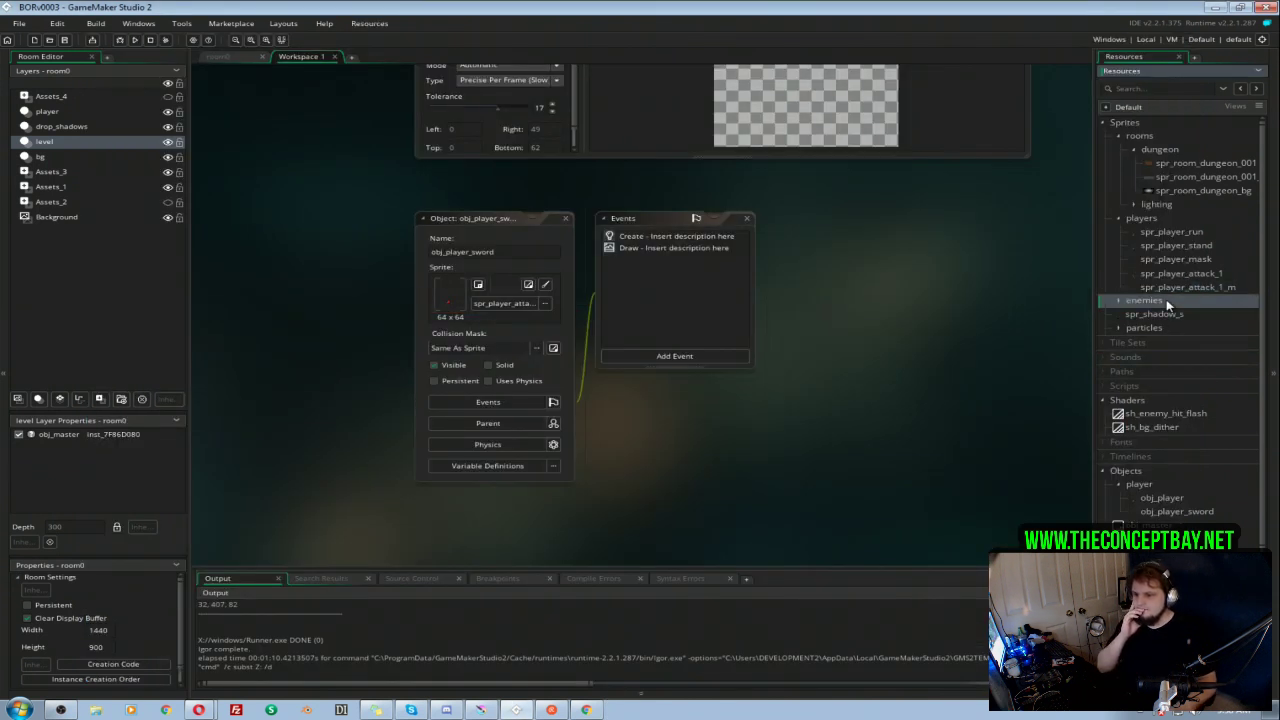
{"action": "scroll", "coordinate": [1160, 312], "scroll_direction": "down", "scroll_amount": 1}
{"action": "left_click", "coordinate": [1163, 467]}
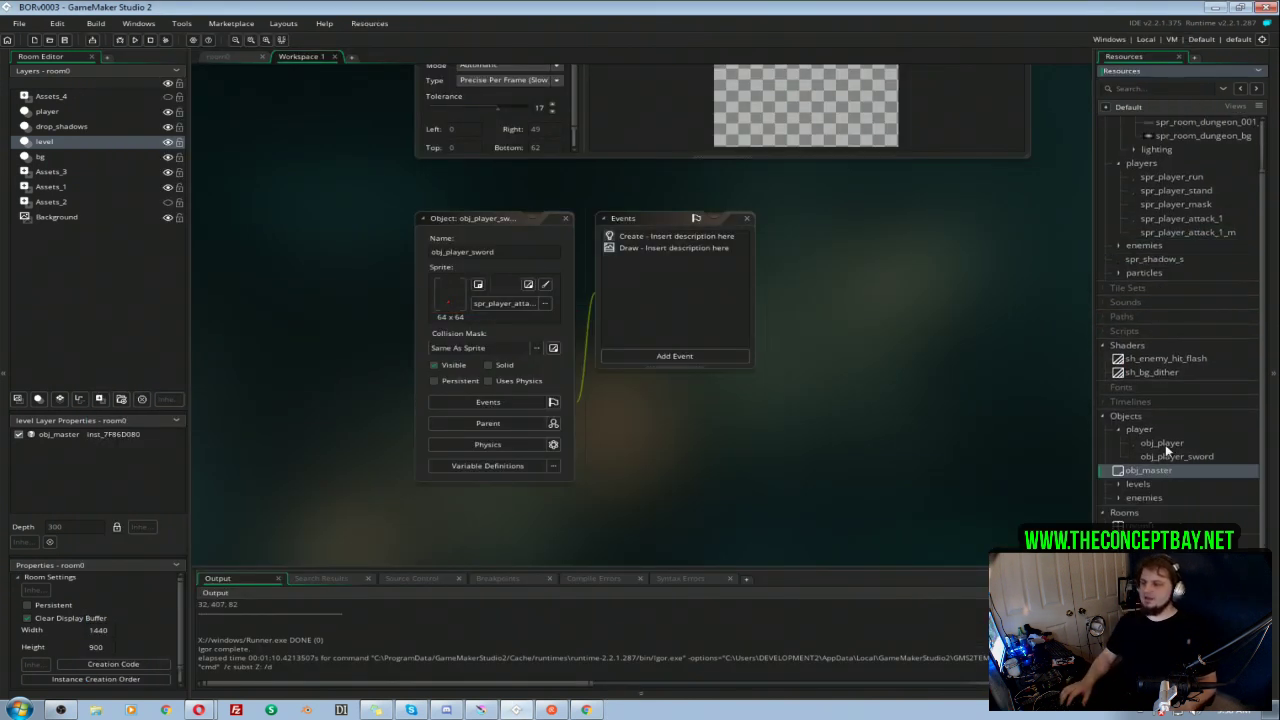
{"action": "left_click", "coordinate": [227, 56]}
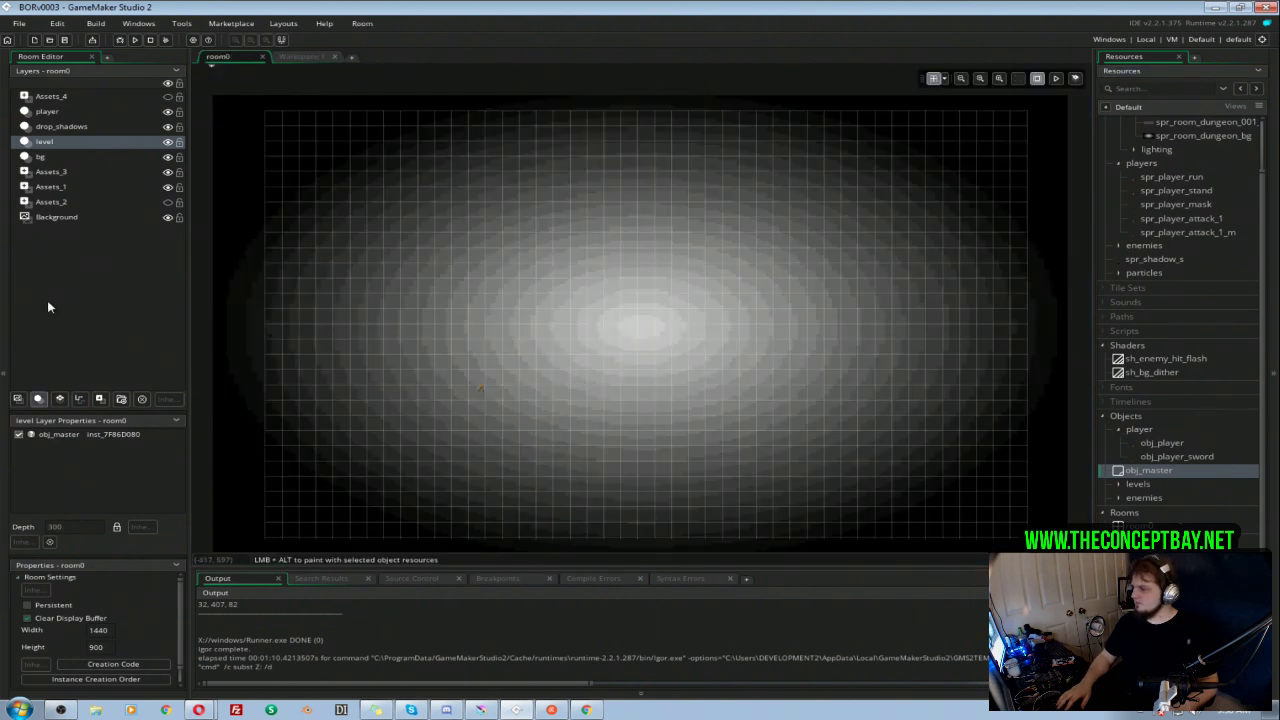
Step: Mix an orange with hex FFA826 in the Background layer's colour picker and leave it without applying the colour
{"action": "left_click", "coordinate": [60, 219]}
{"action": "left_click", "coordinate": [124, 472]}
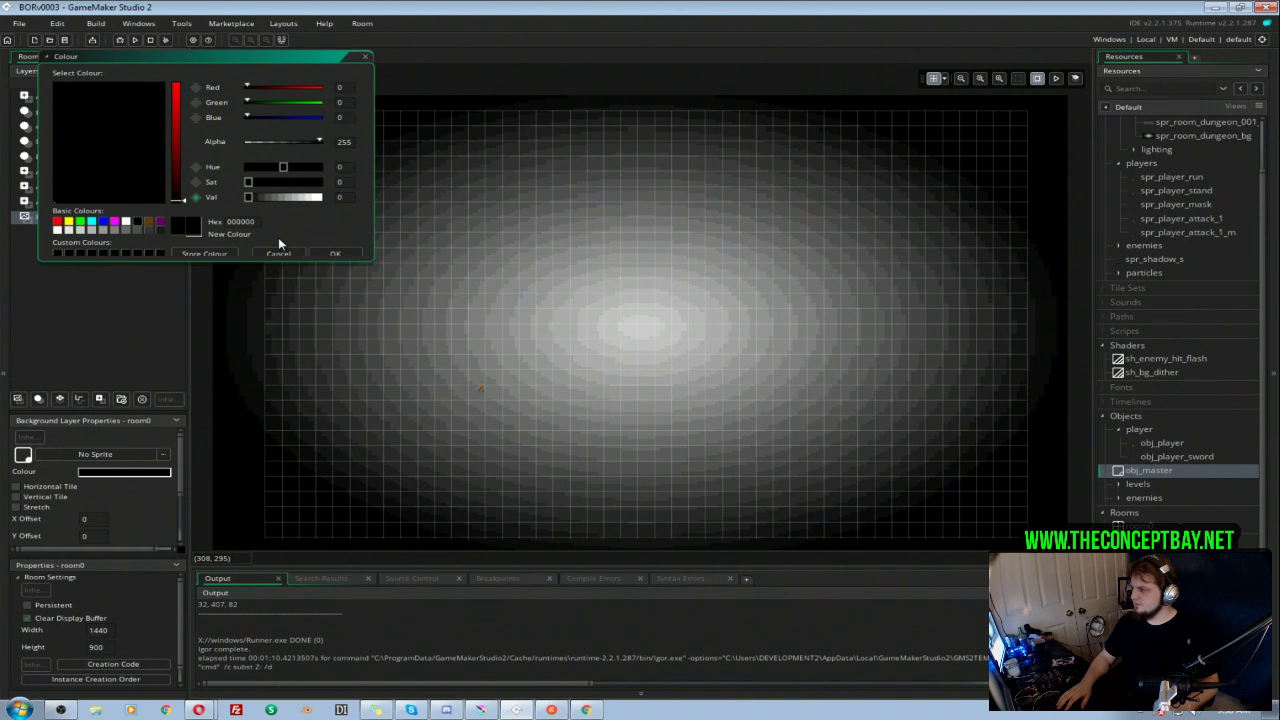
{"action": "left_click", "coordinate": [152, 222]}
{"action": "left_click_drag", "start_coordinate": [174, 113], "coordinate": [173, 56]}
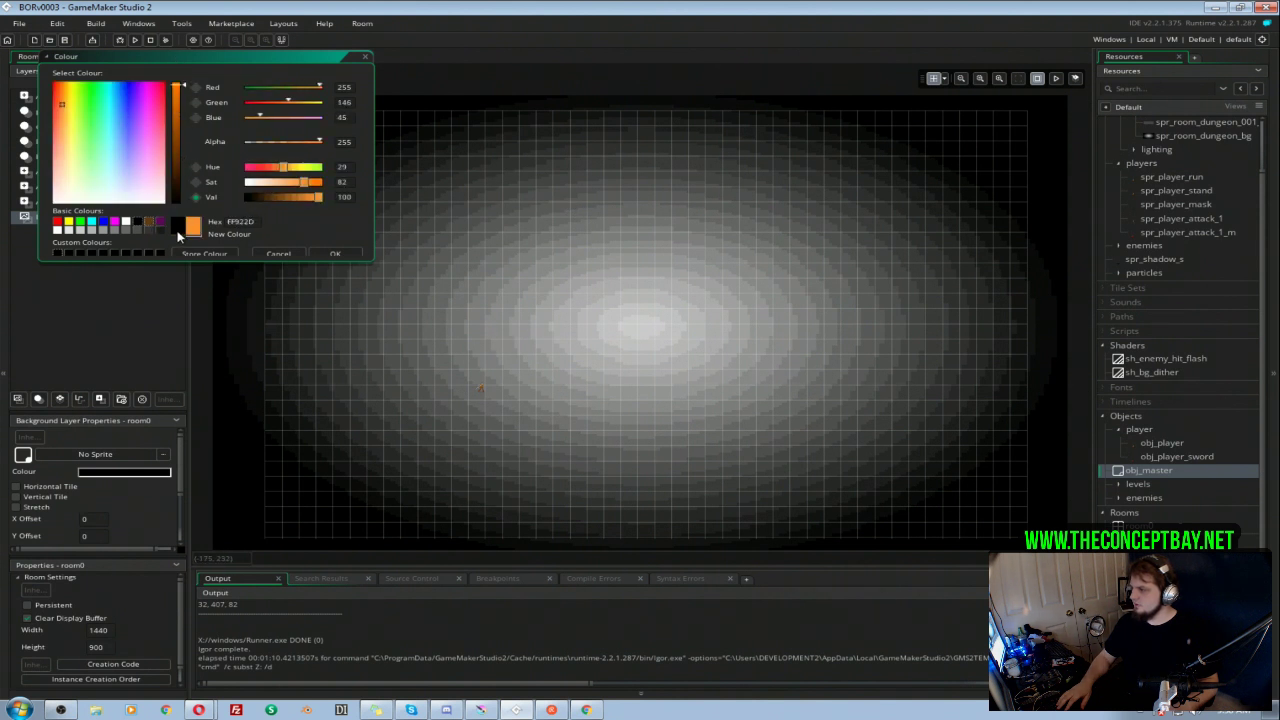
{"action": "left_click", "coordinate": [65, 103]}
{"action": "left_click_drag", "start_coordinate": [66, 107], "coordinate": [62, 104]}
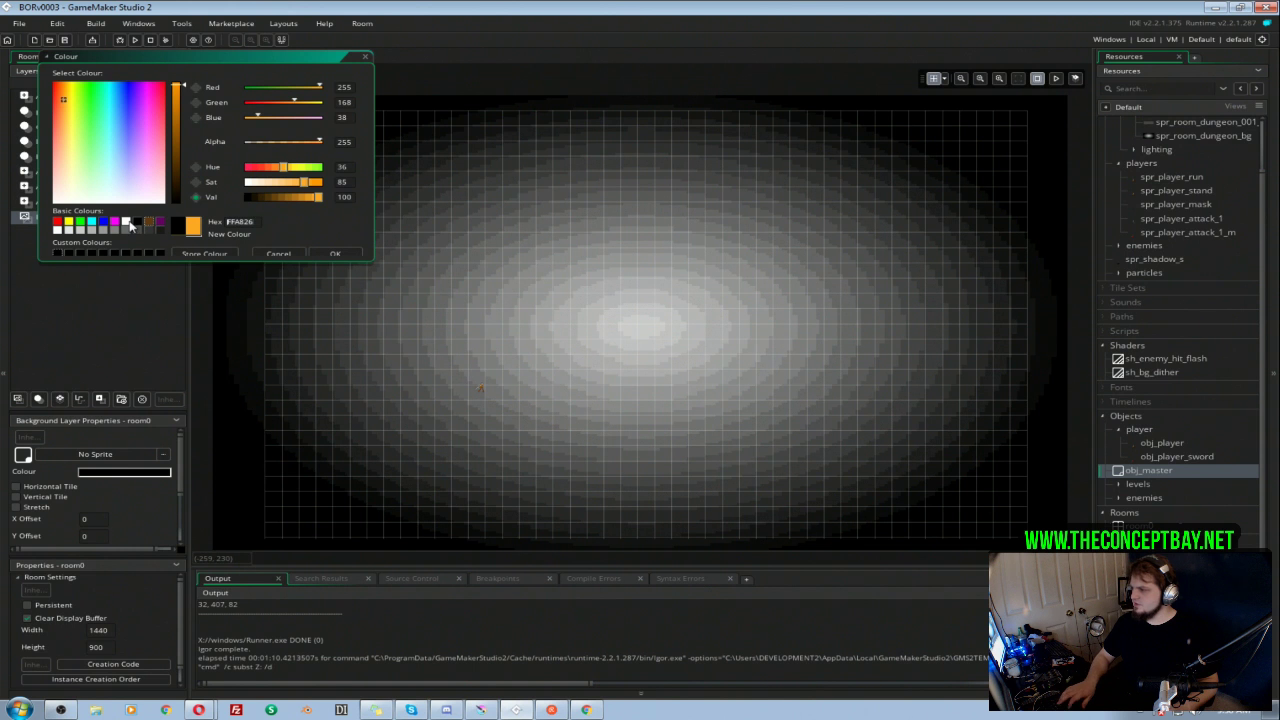
{"action": "left_click", "coordinate": [290, 254]}
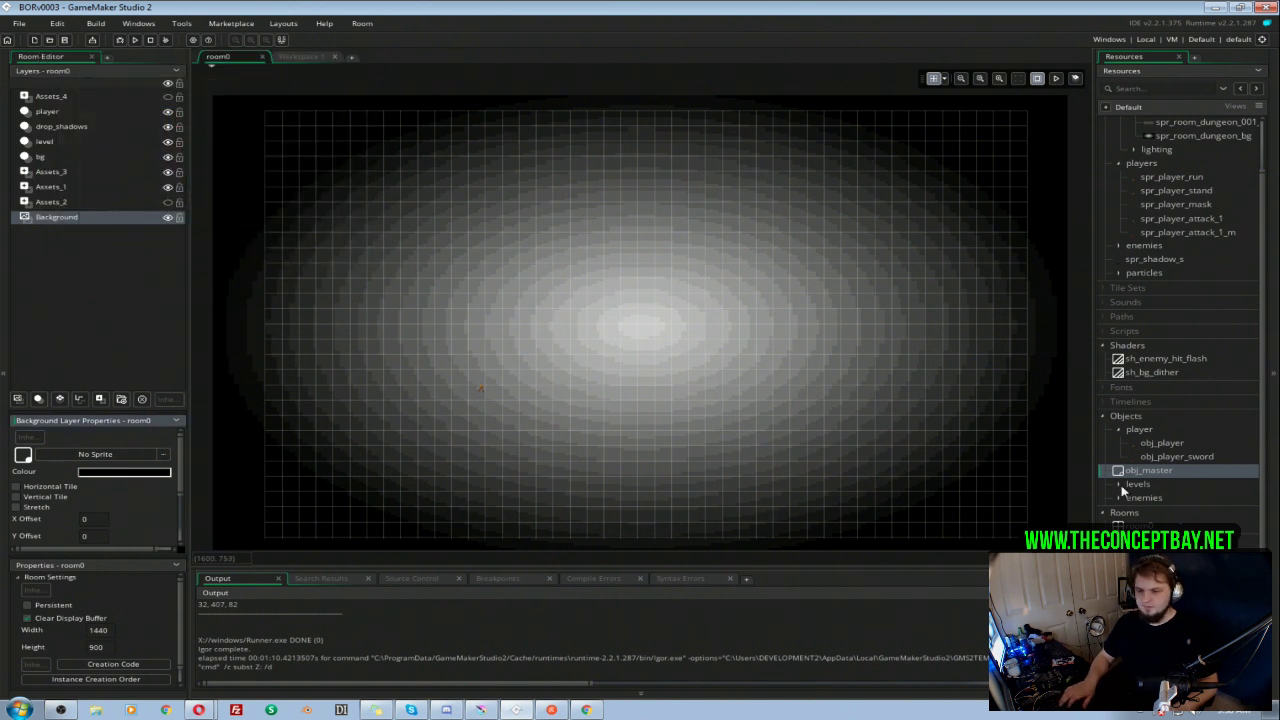
{"action": "left_click", "coordinate": [1188, 458]}
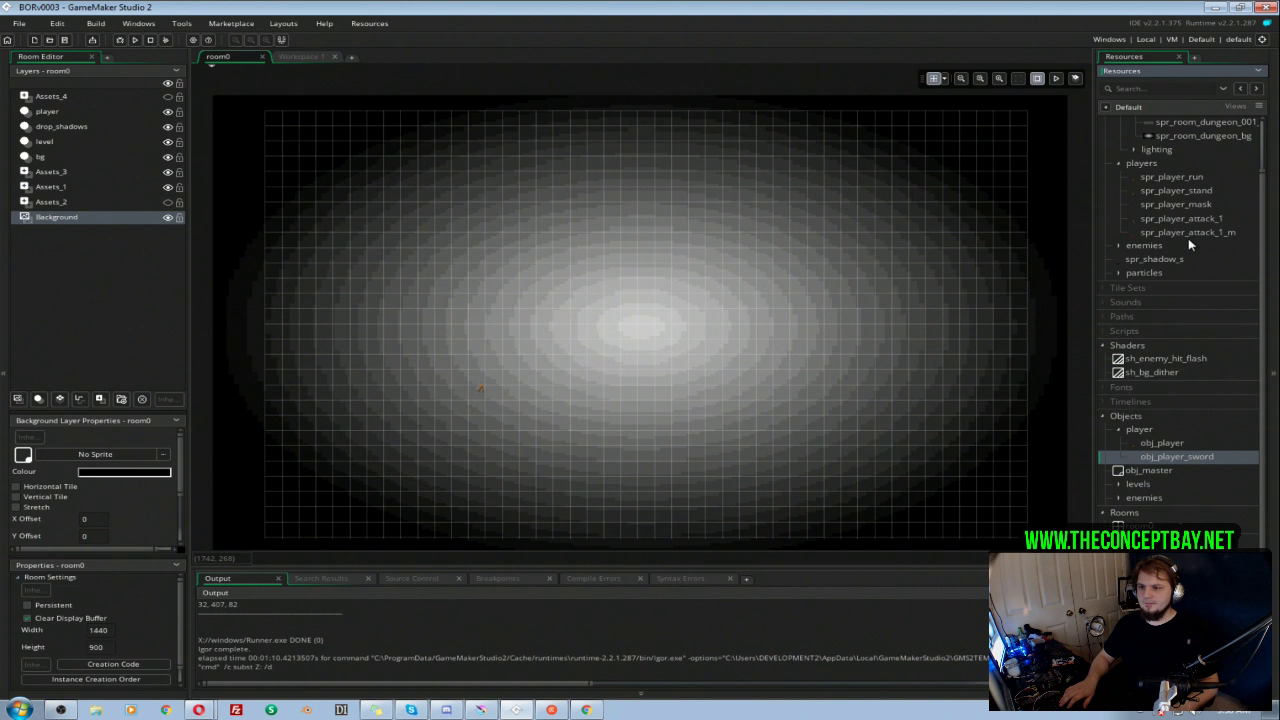
{"action": "left_click", "coordinate": [1174, 180]}
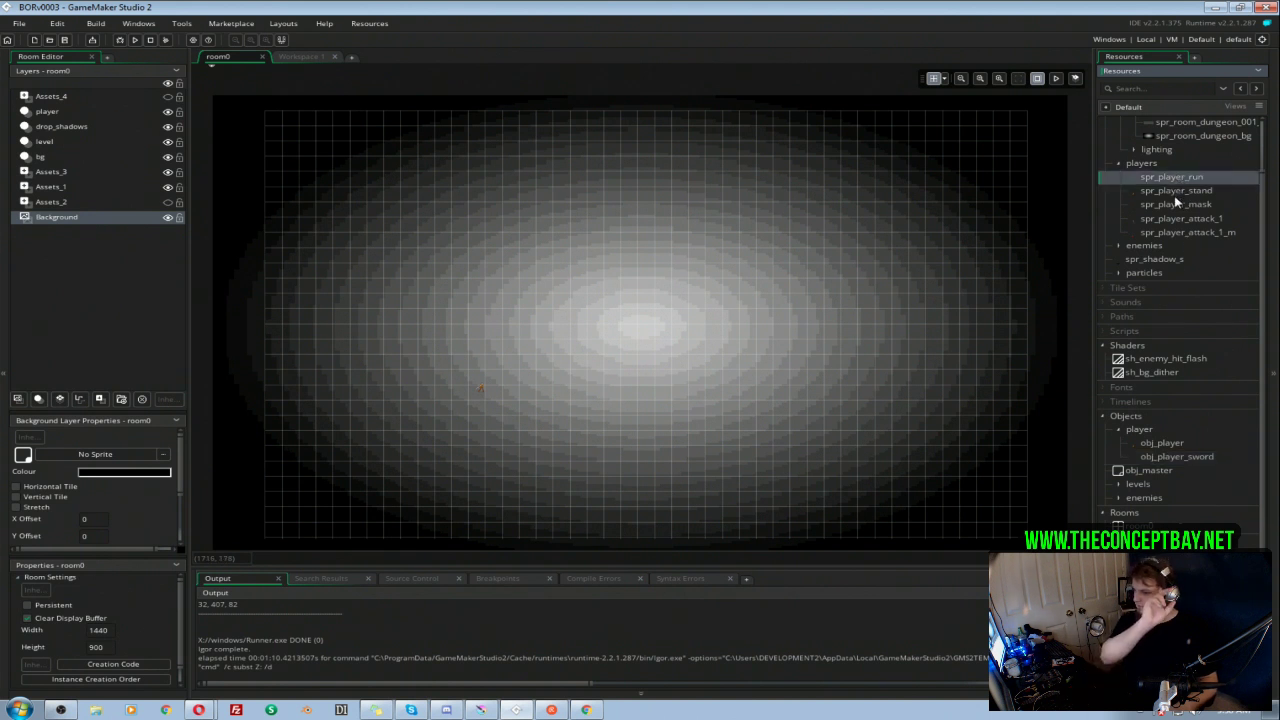
{"action": "left_click", "coordinate": [1170, 444]}
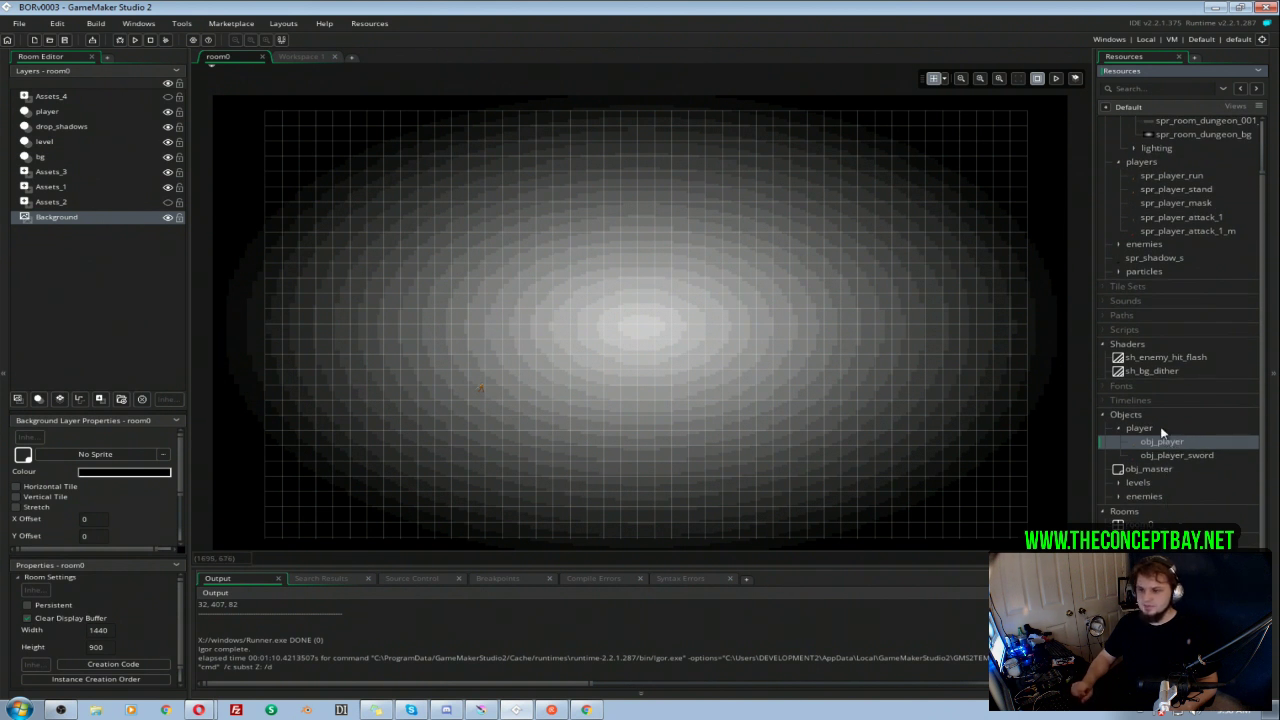
{"action": "scroll", "coordinate": [1141, 338], "scroll_direction": "up", "scroll_amount": 2}
{"action": "scroll", "coordinate": [1190, 455], "scroll_direction": "down", "scroll_amount": 2}
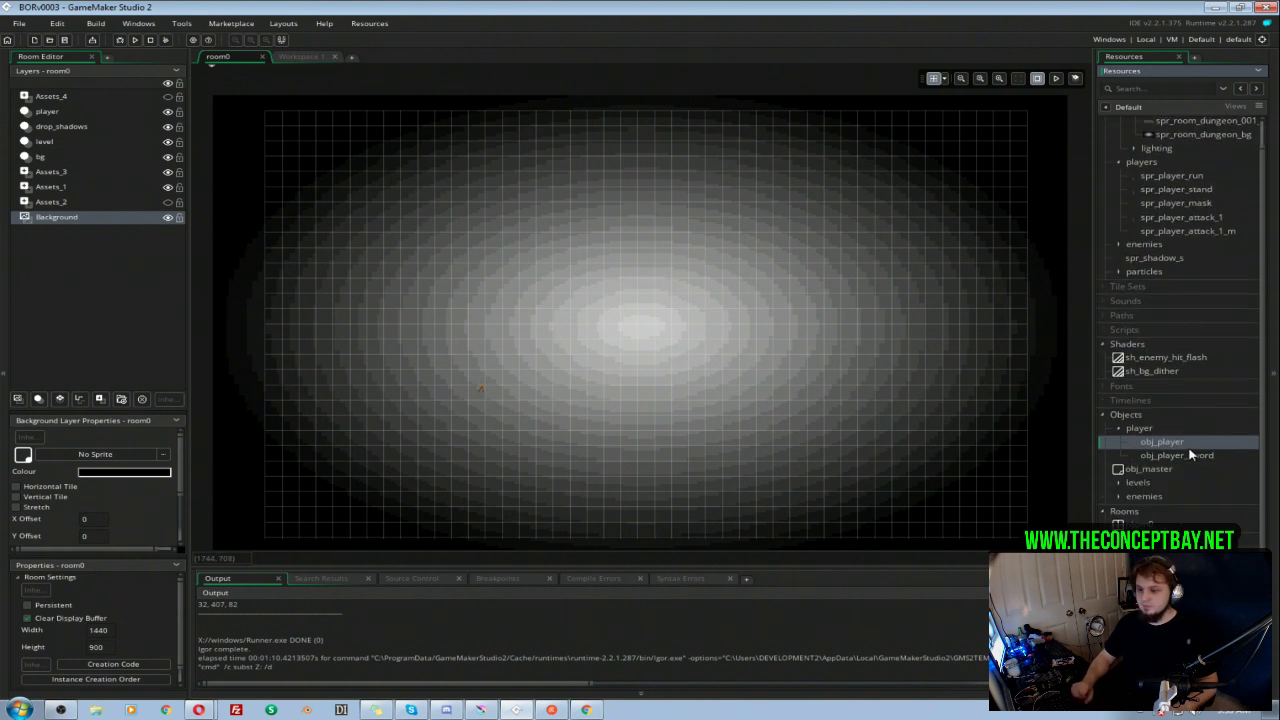
Step: Comment out the draw_text line for the mouse coordinates in the Draw event of obj_room_blank
{"action": "left_click", "coordinate": [1120, 485]}
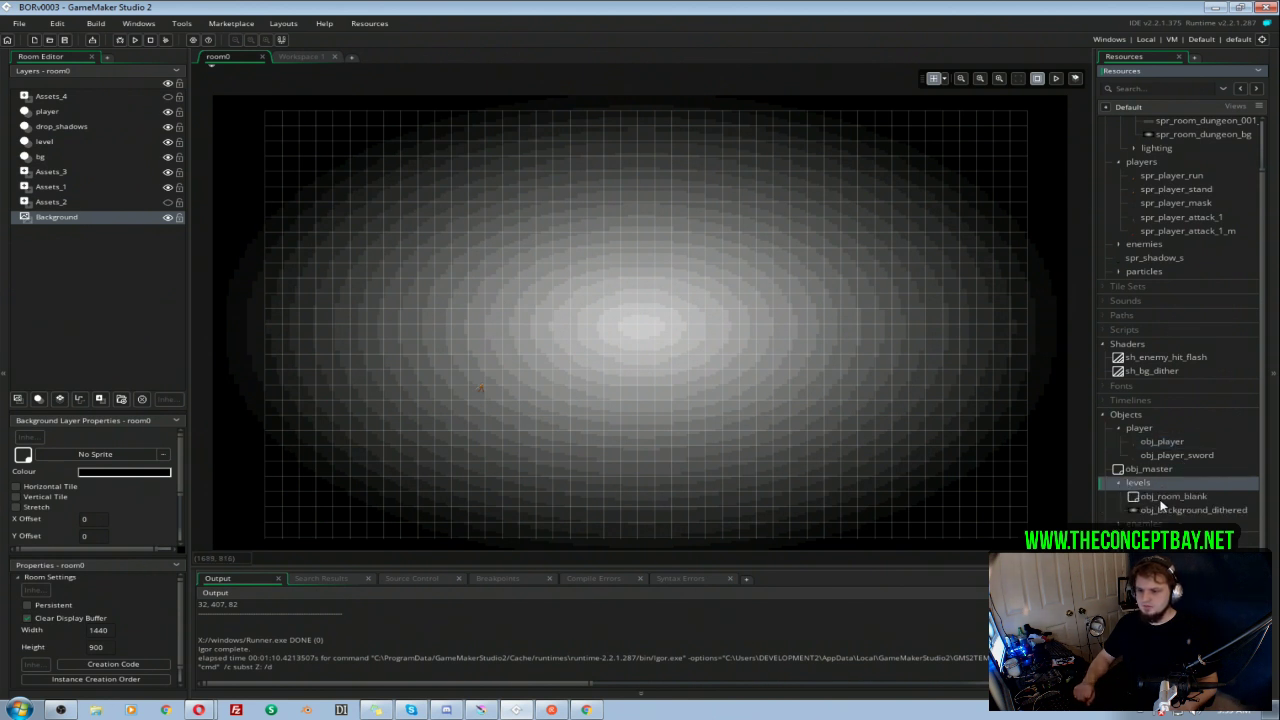
{"action": "double_click", "coordinate": [1165, 497]}
{"action": "left_click", "coordinate": [498, 195]}
{"action": "left_click", "coordinate": [567, 195]}
{"action": "left_click_drag", "start_coordinate": [434, 314], "coordinate": [519, 312]}
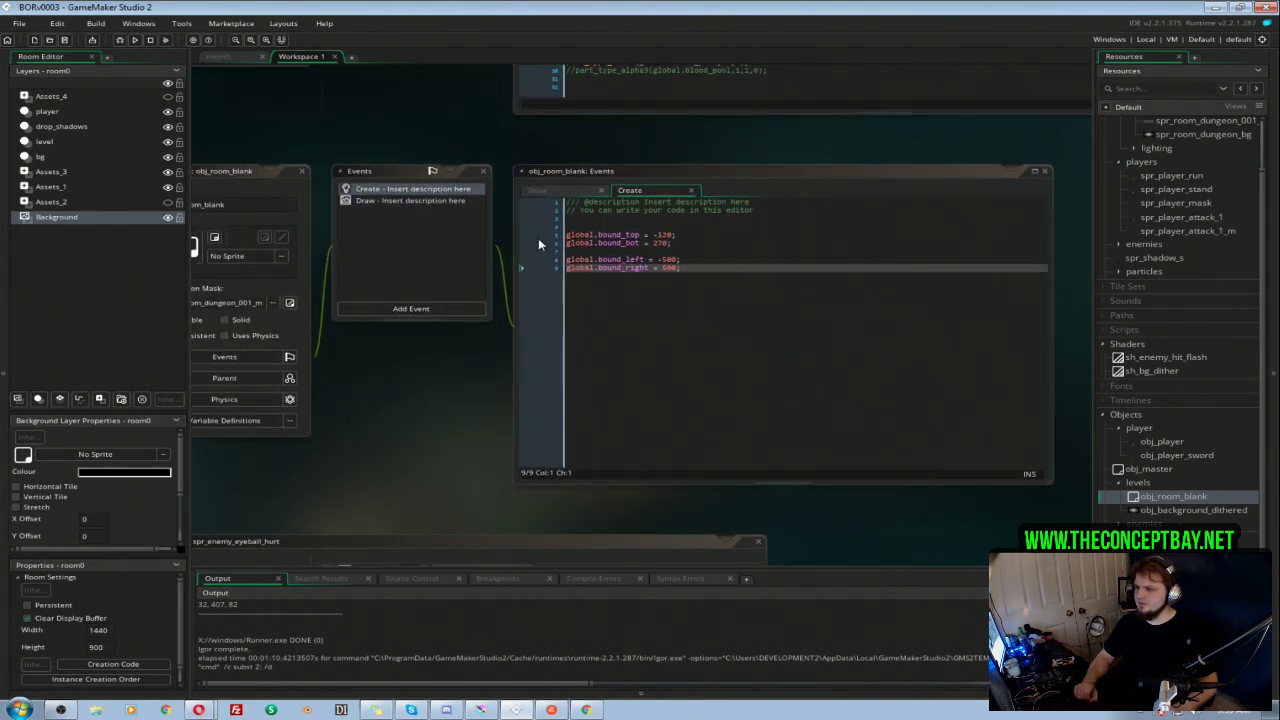
{"action": "left_click", "coordinate": [538, 190]}
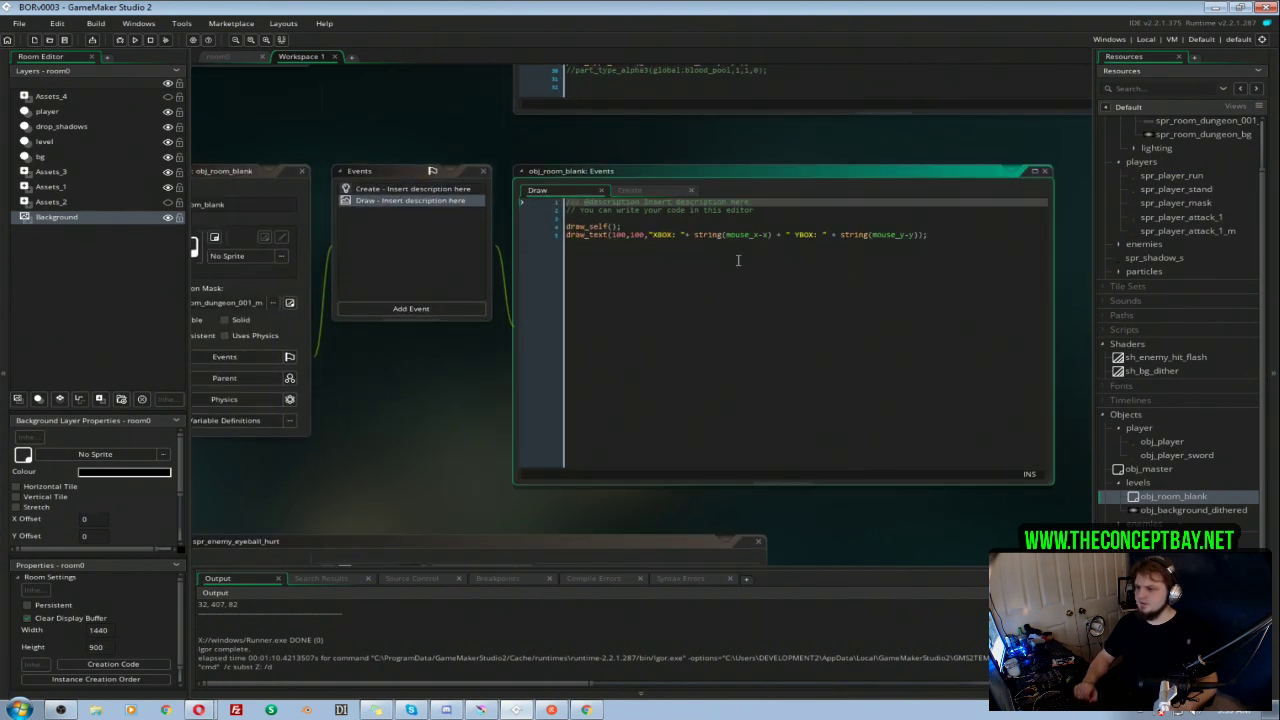
{"action": "left_click", "coordinate": [569, 238]}
{"action": "type", "text": "//"}
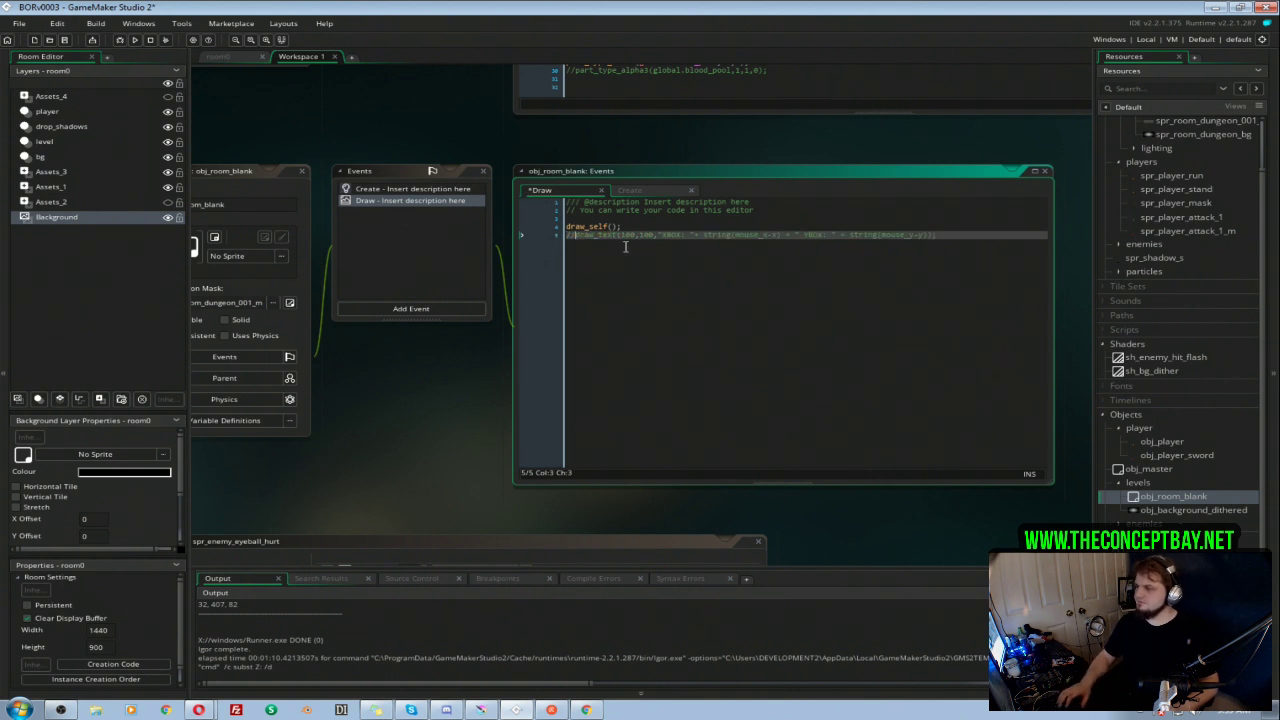
Step: Add a room_body.image_blend assignment below the image_yscale line in the Create event of obj_master
{"action": "left_click_drag", "start_coordinate": [376, 390], "coordinate": [436, 385]}
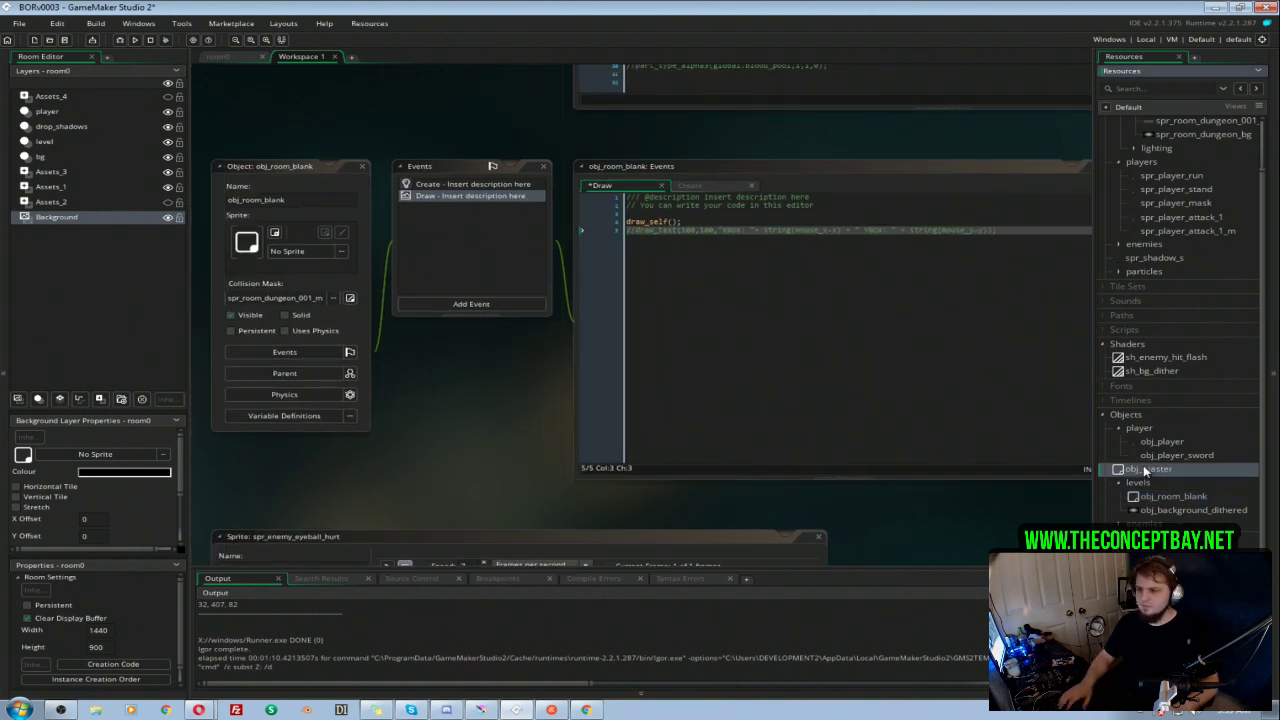
{"action": "double_click", "coordinate": [1143, 465]}
{"action": "left_click", "coordinate": [878, 236]}
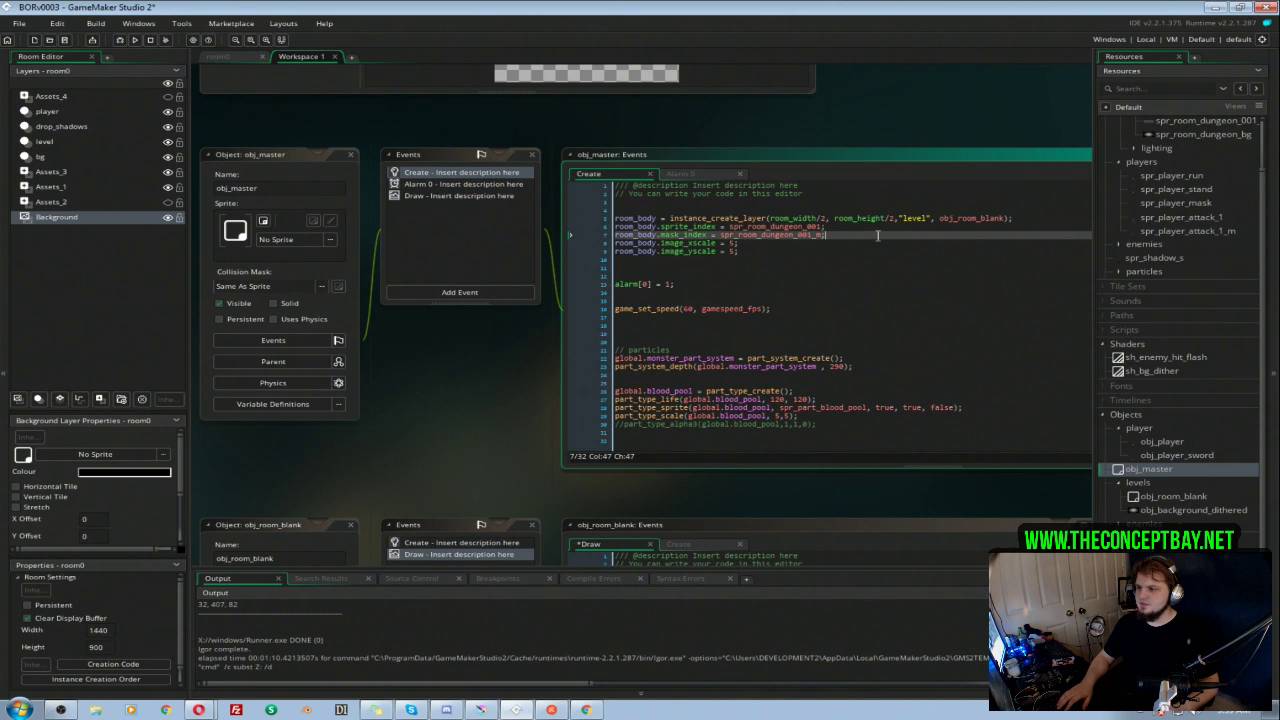
{"action": "left_click", "coordinate": [795, 250]}
{"action": "key", "text": "Return"}
{"action": "type", "text": "room_body.image_"}
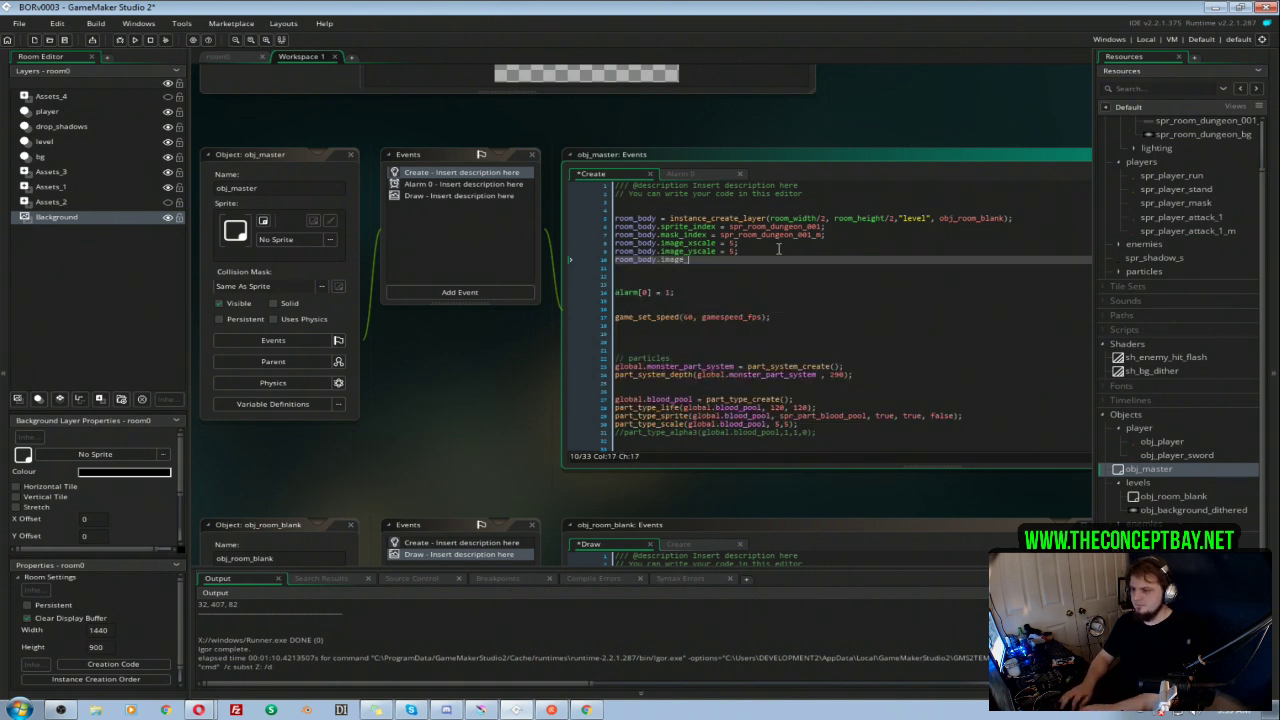
{"action": "type", "text": "blend = colo"}
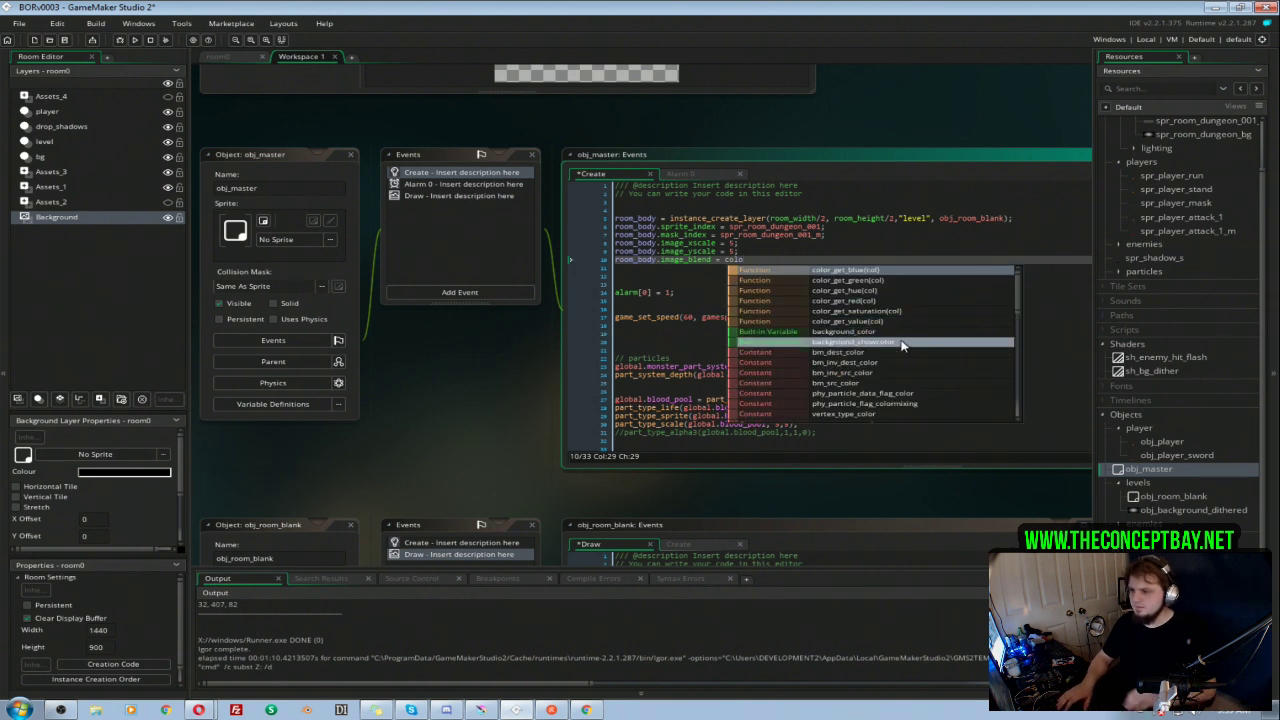
Step: Drop the colour function name from the image_blend line and enter the hex value FFA826 instead
{"action": "type", "text": "_se"}
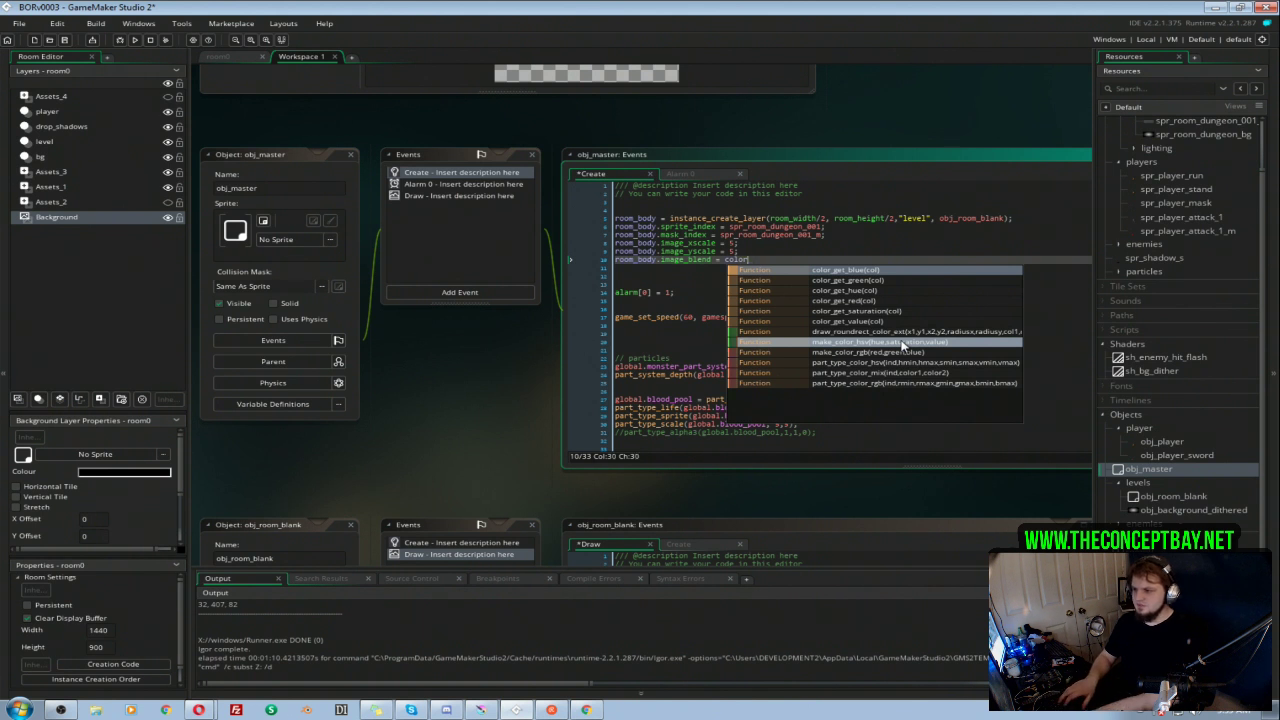
{"action": "key", "text": "BackSpace"}
{"action": "key", "text": "BackSpace"}
{"action": "key", "text": "BackSpace"}
{"action": "key", "text": "BackSpace"}
{"action": "key", "text": "BackSpace"}
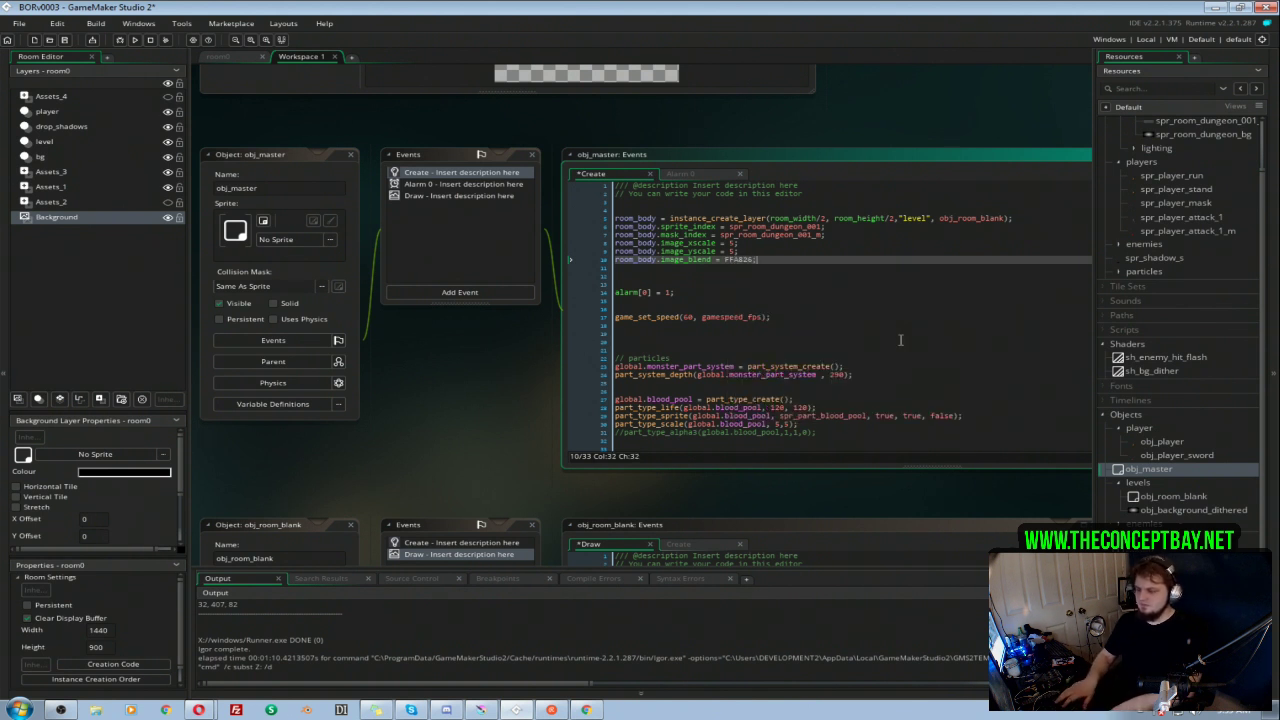
{"action": "type", "text": "FFA826"}
Step: Try to write the blend colour as the quoted string "#FFA826"
{"action": "key", "text": "Left"}
{"action": "key", "text": "Left"}
{"action": "key", "text": "Left"}
{"action": "key", "text": "Left"}
{"action": "key", "text": "Left"}
{"action": "key", "text": "Left"}
{"action": "type", "text": "#"}
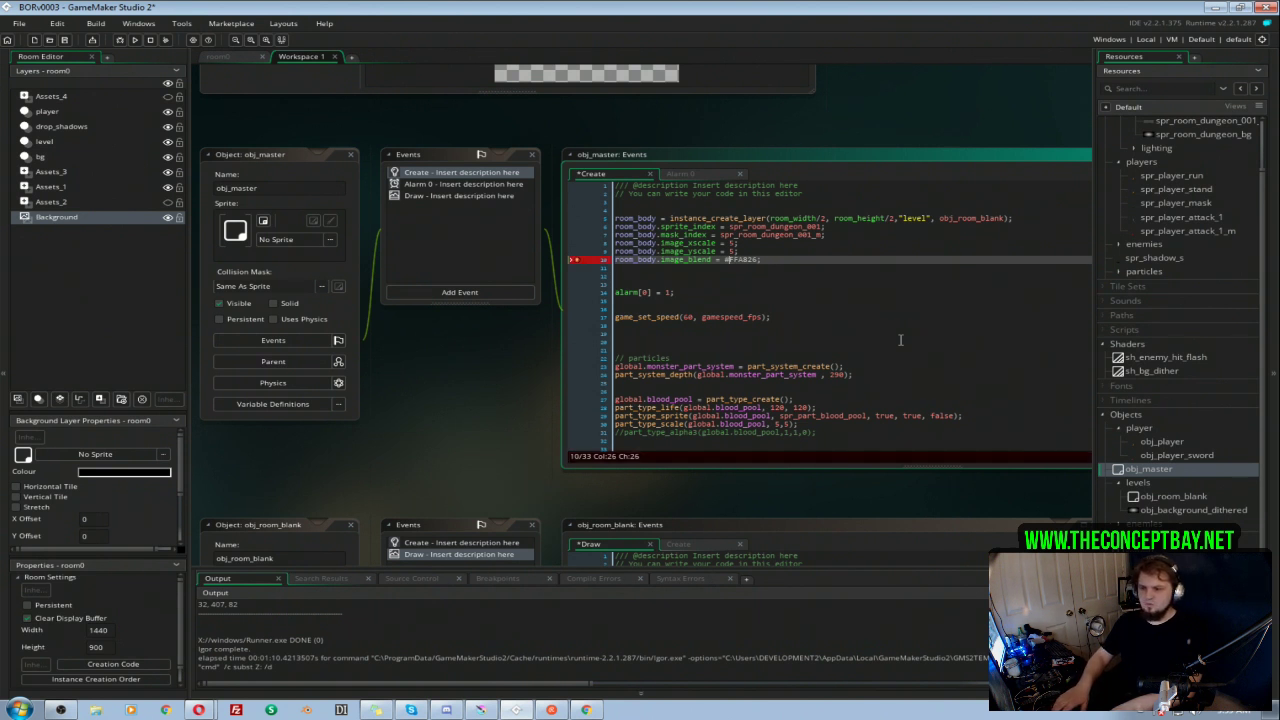
{"action": "type", "text": "\""}
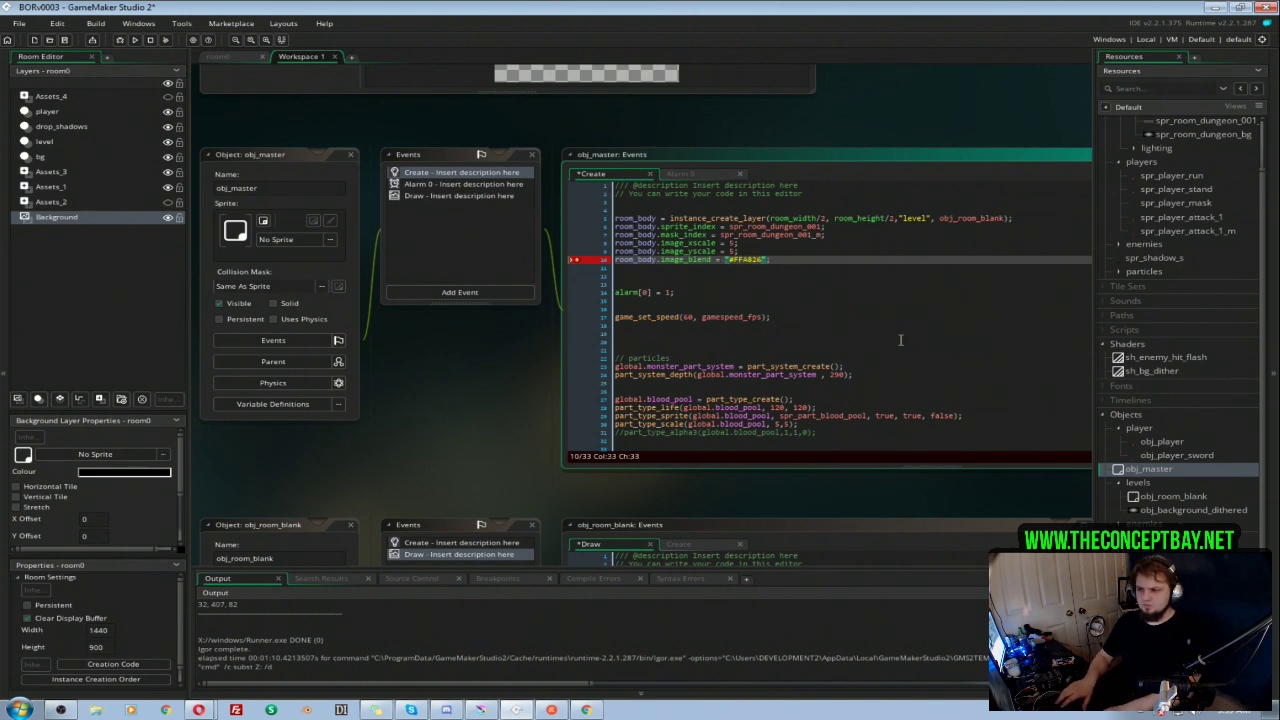
Step: Remove the quotes from the blend colour and write it as $#FFA826
{"action": "key", "text": "BackSpace"}
{"action": "type", "text": "$"}
{"action": "key", "text": "Right"}
{"action": "key", "text": "Right"}
{"action": "key", "text": "Right"}
{"action": "key", "text": "Right"}
{"action": "key", "text": "Right"}
{"action": "key", "text": "Right"}
{"action": "key", "text": "Right"}
{"action": "key", "text": "Left"}
{"action": "key", "text": "Left"}
{"action": "key", "text": "Left"}
{"action": "key", "text": "Left"}
{"action": "key", "text": "Left"}
{"action": "key", "text": "Left"}
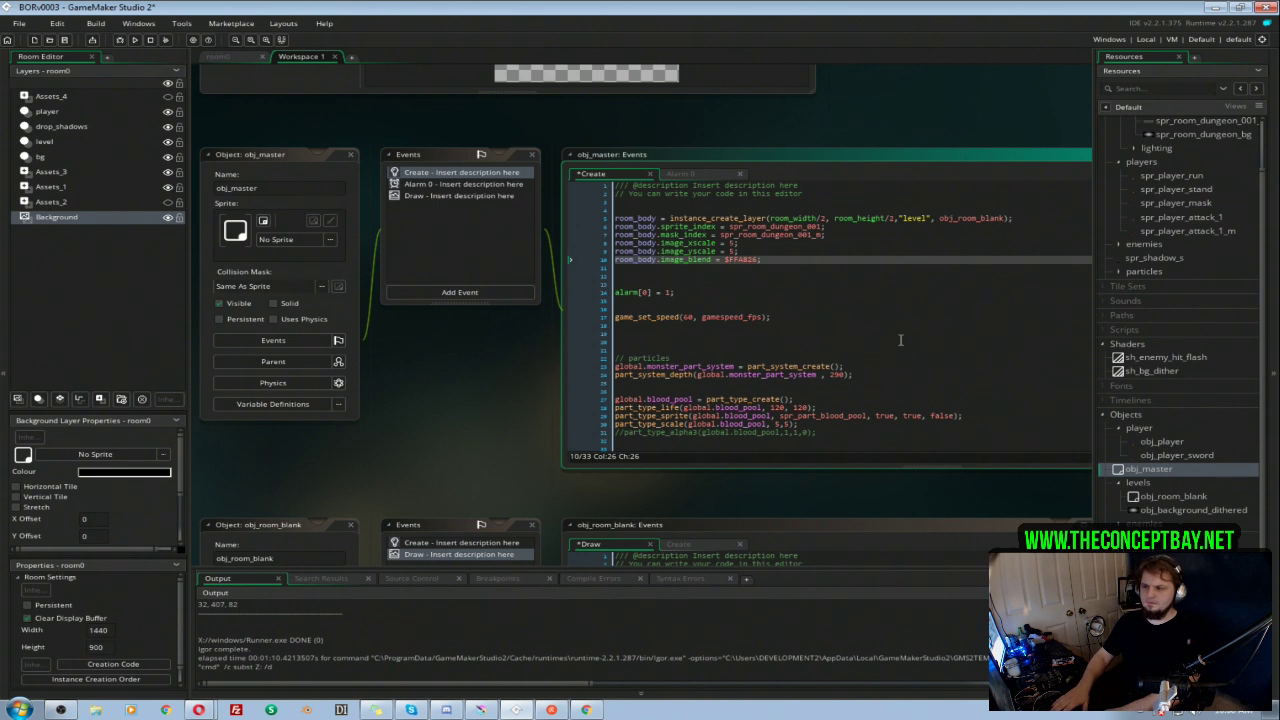
{"action": "type", "text": "#"}
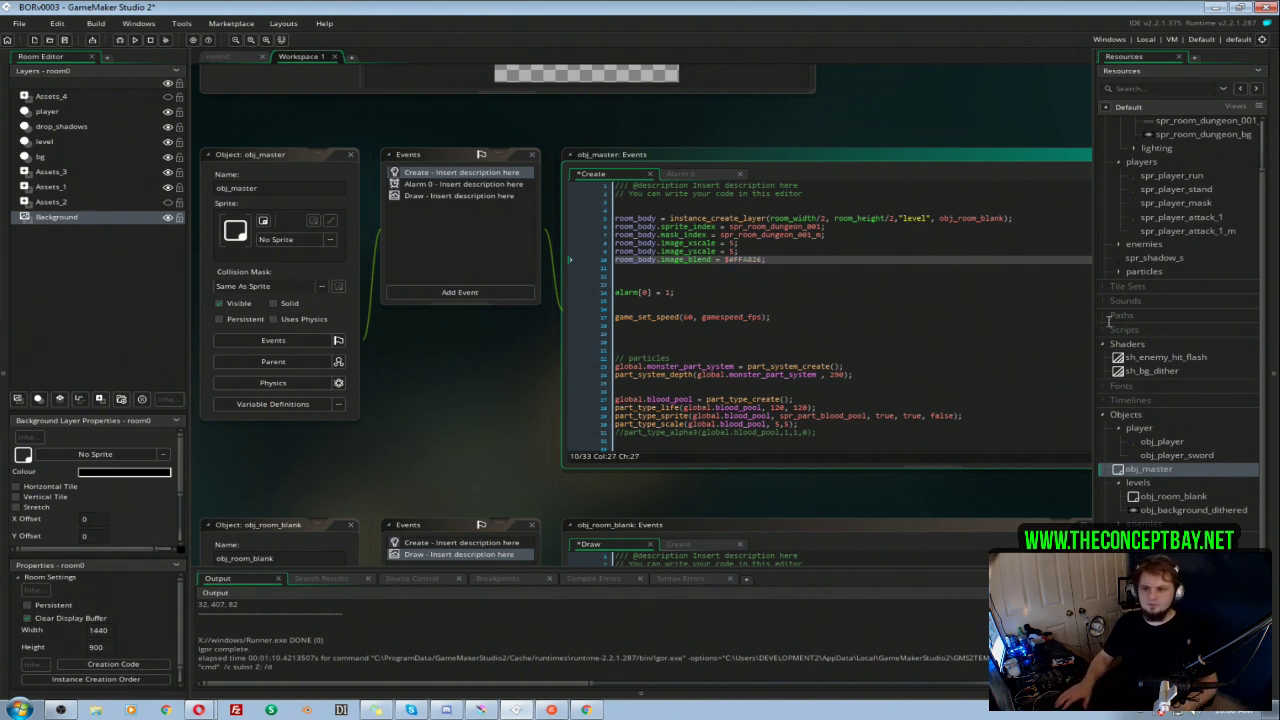
{"action": "left_click", "coordinate": [803, 260]}
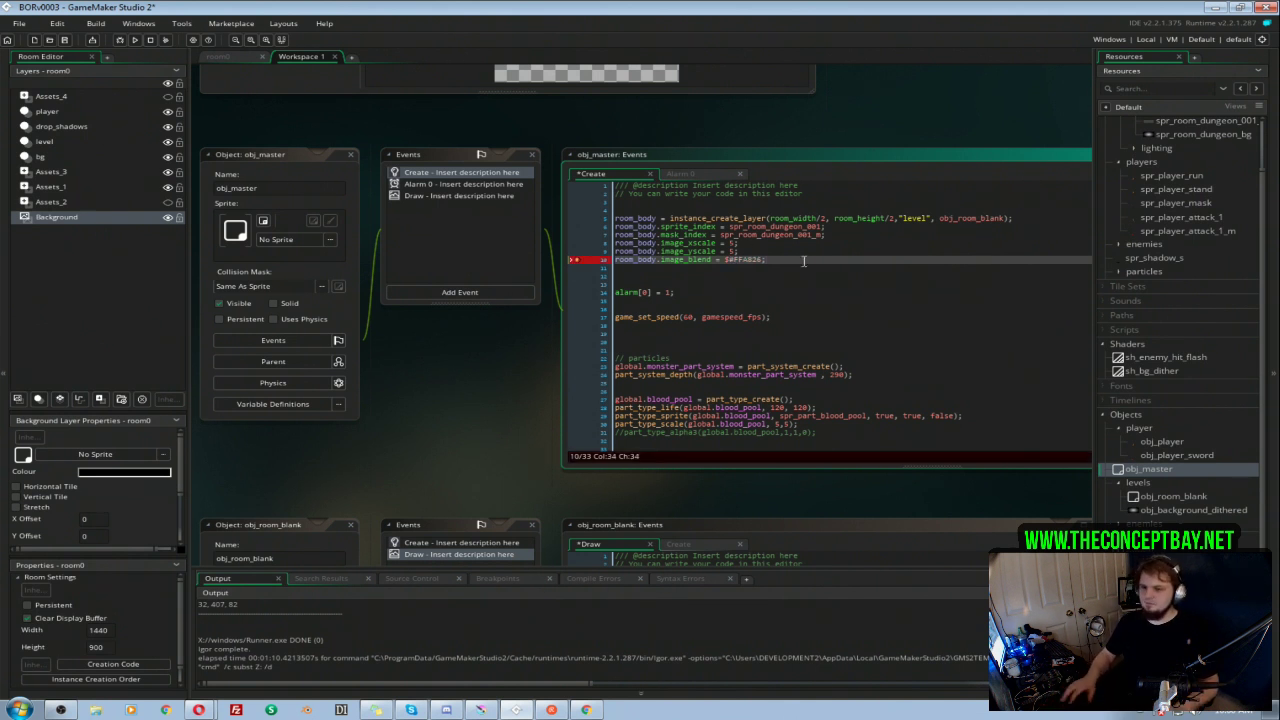
Step: Search the GameMaker manual for "Hex" and read the Colour Functions page for the hexadecimal colour syntax
{"action": "key", "text": "F1"}
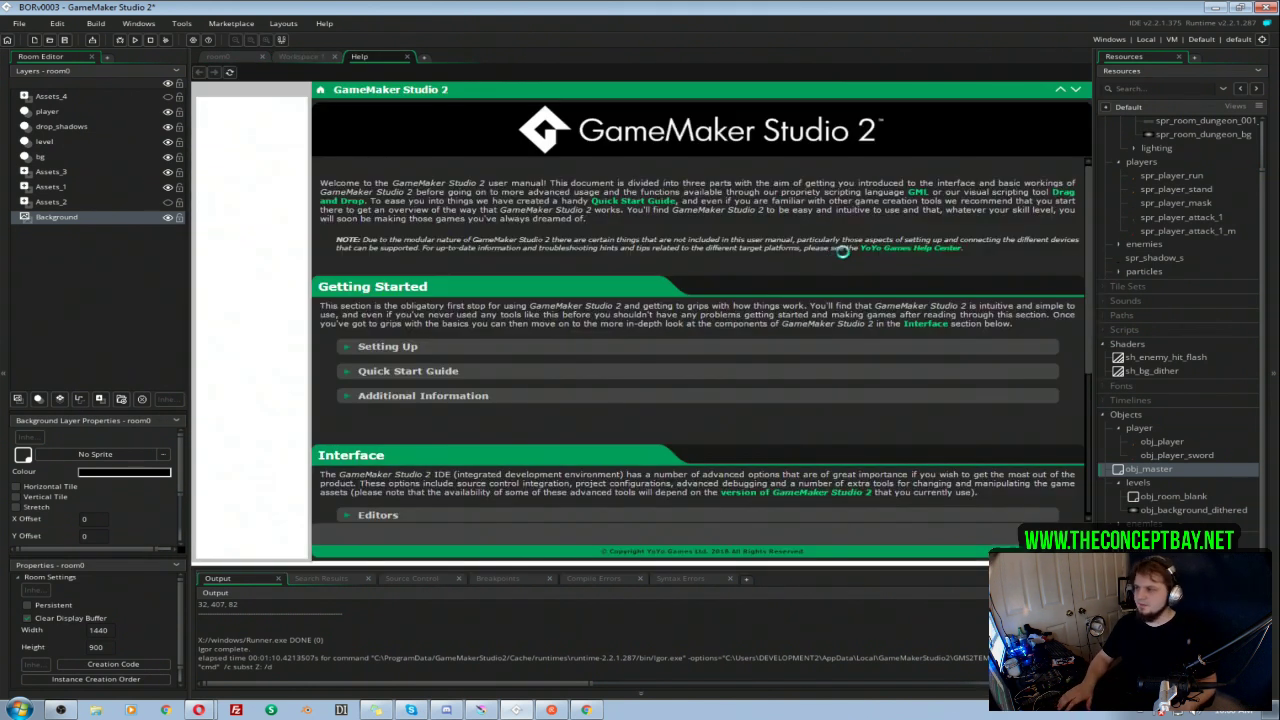
{"action": "left_click", "coordinate": [250, 91]}
{"action": "left_click", "coordinate": [278, 92]}
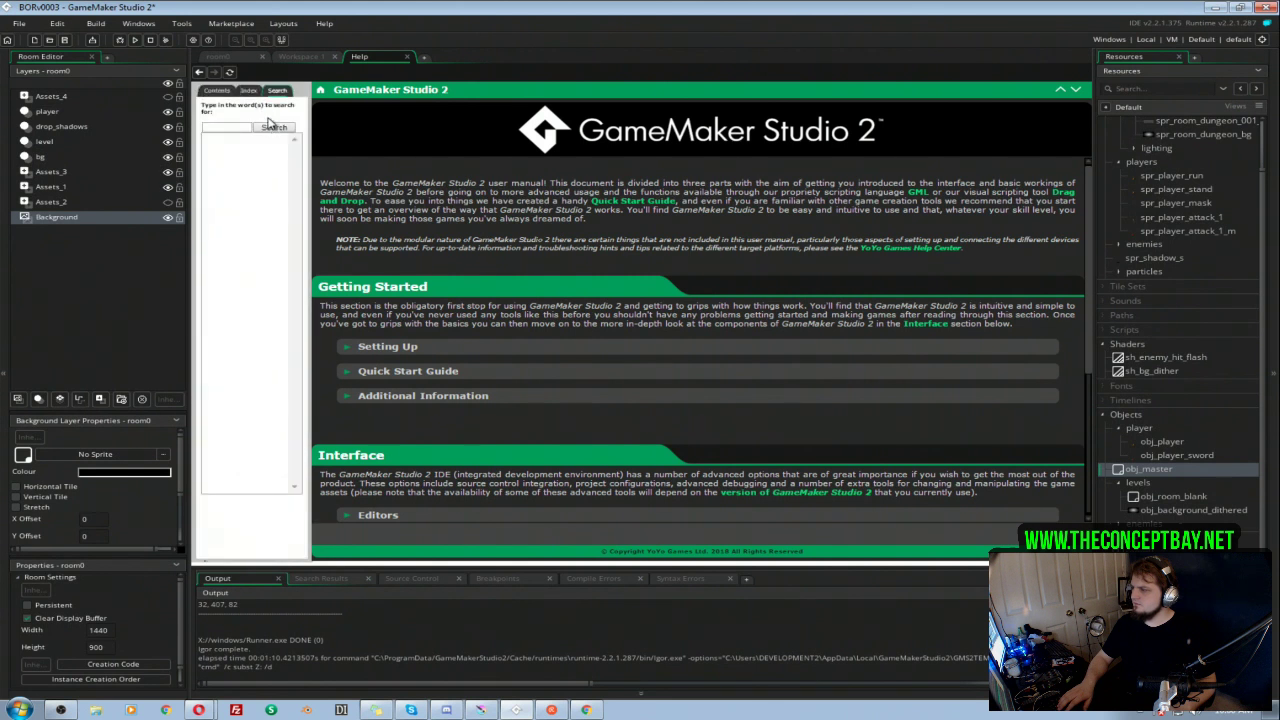
{"action": "type", "text": "Hex"}
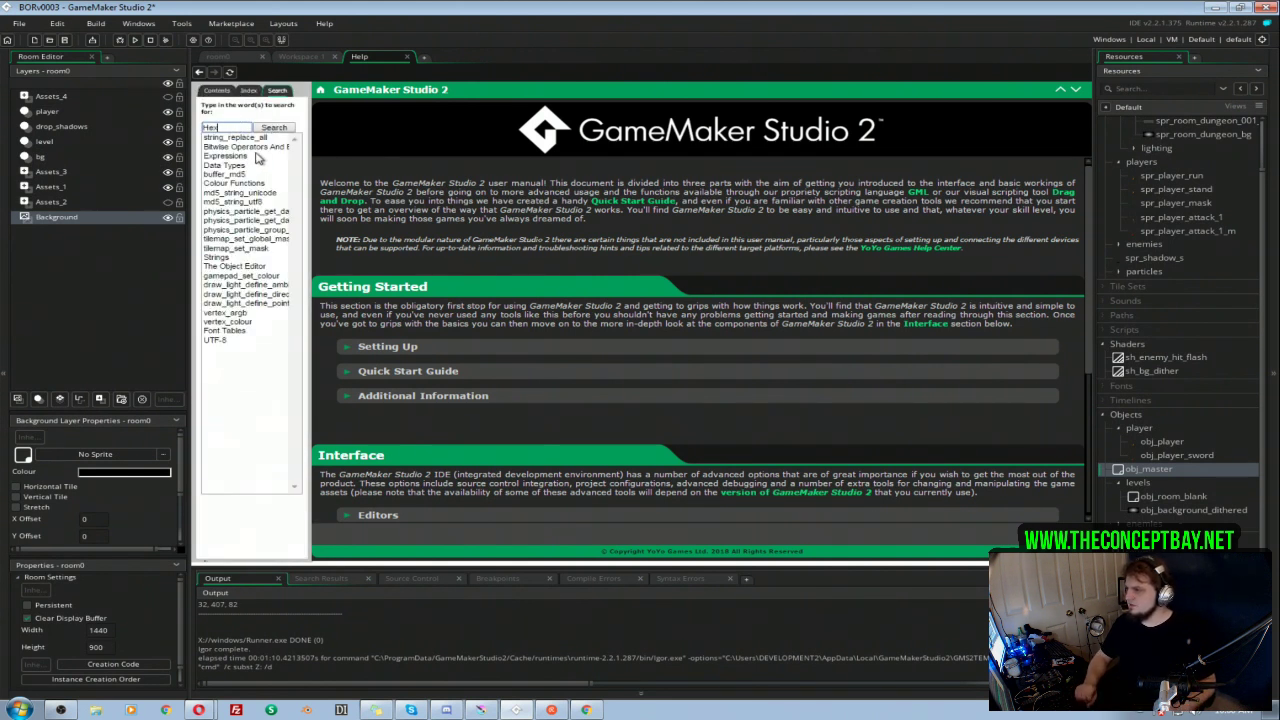
{"action": "left_click", "coordinate": [250, 147]}
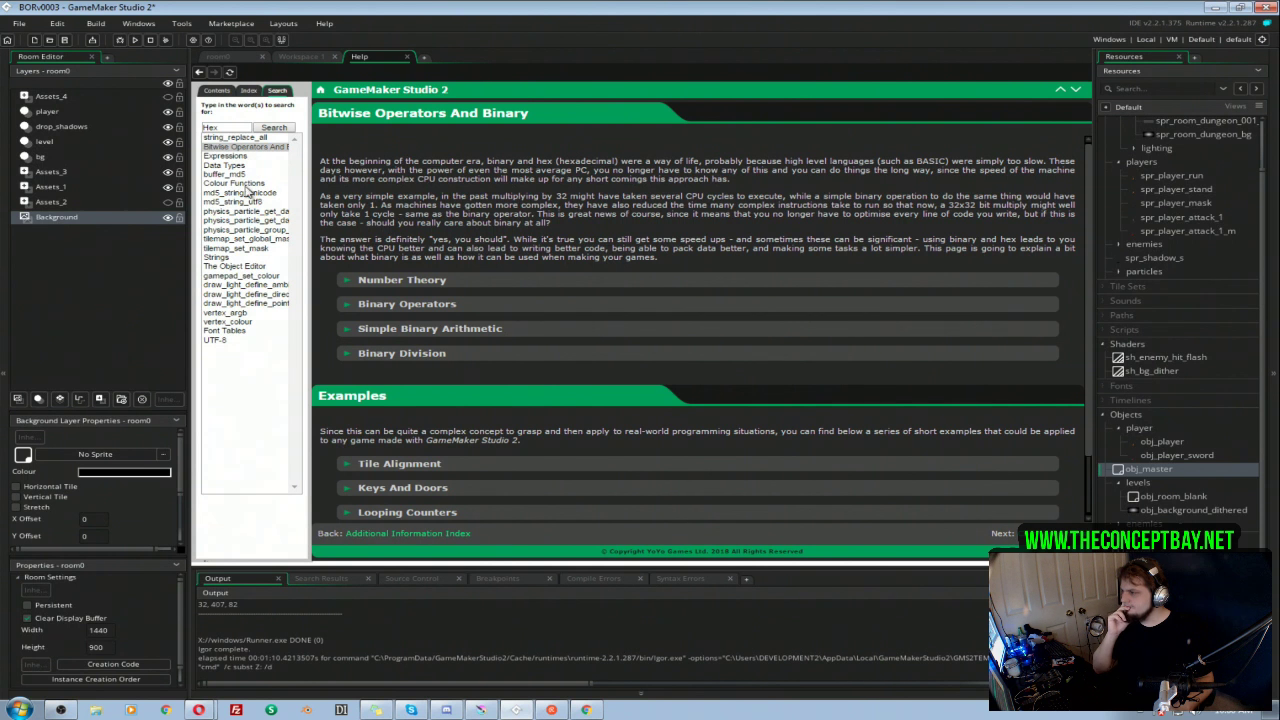
{"action": "left_click", "coordinate": [238, 184]}
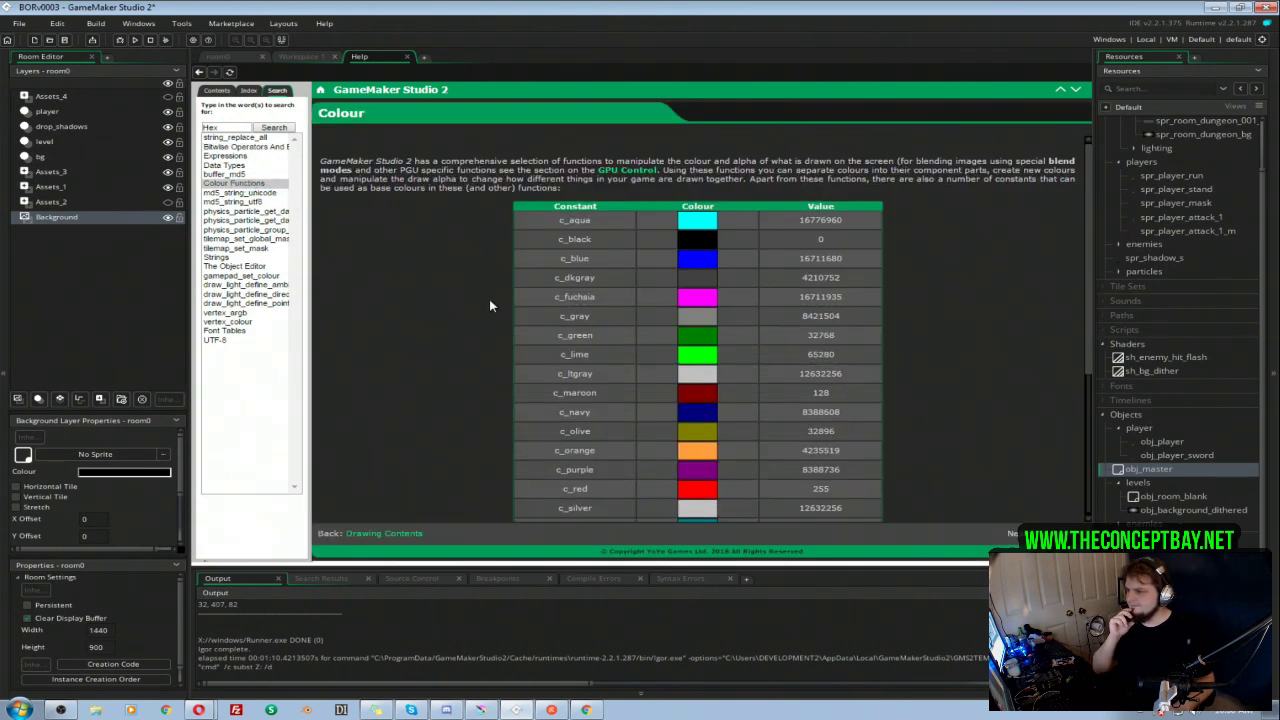
{"action": "scroll", "coordinate": [490, 305], "scroll_direction": "down", "scroll_amount": 3}
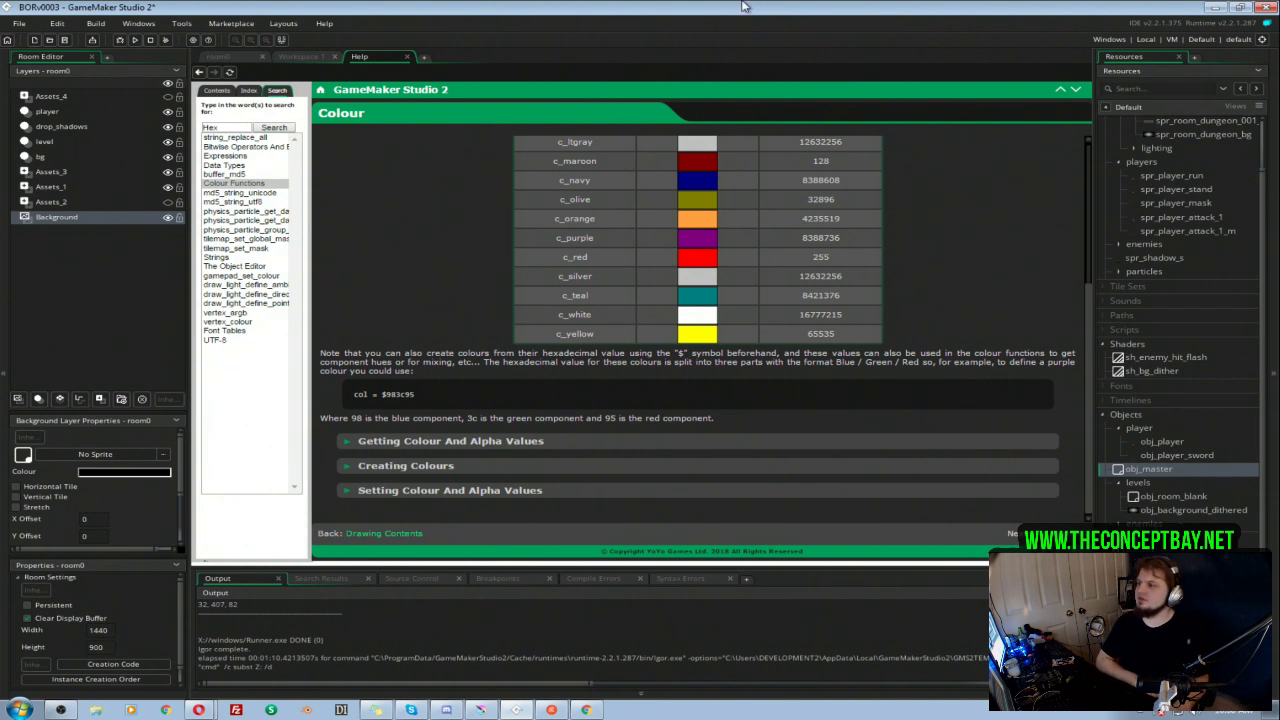
Step: Remove the # so room_body.image_blend in obj_master's Create event is $FFA826, and run the game
{"action": "left_click", "coordinate": [287, 56]}
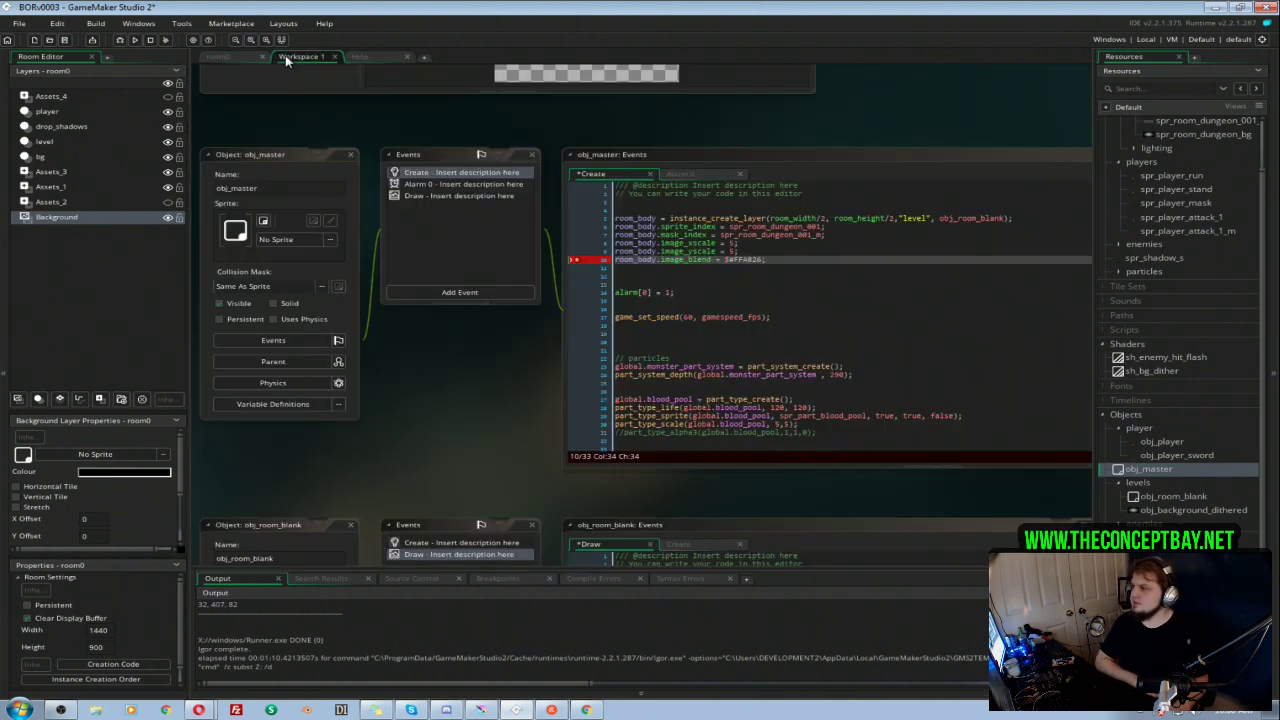
{"action": "left_click", "coordinate": [732, 261]}
{"action": "key", "text": "BackSpace"}
{"action": "left_click", "coordinate": [795, 263]}
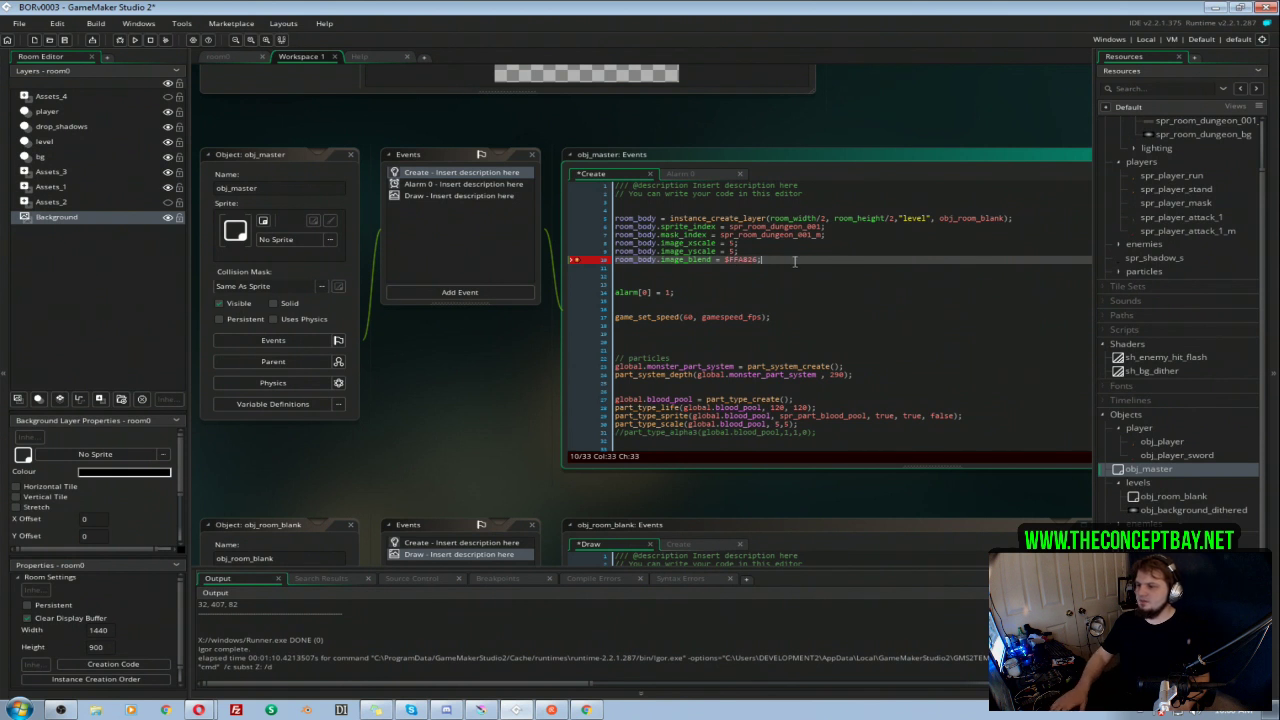
{"action": "key", "text": "F5"}
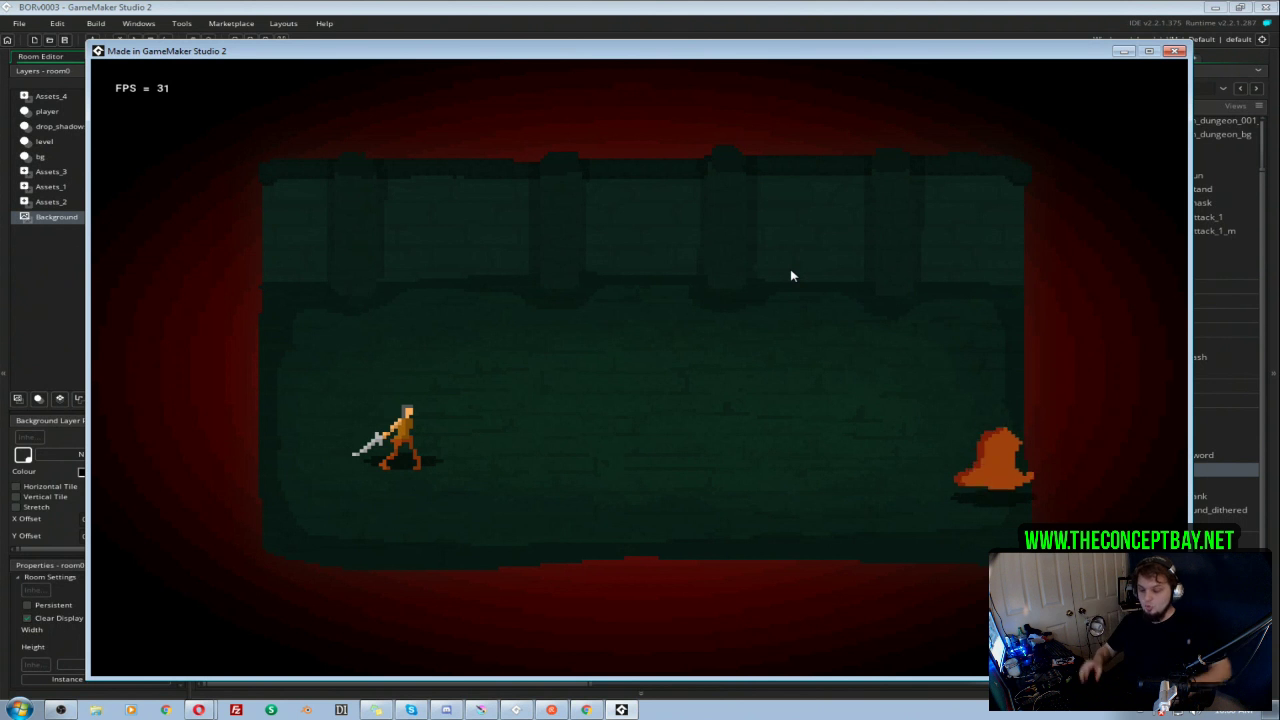
Step: Close the running game and open the manual's image_blend page from obj_master's Create event code
{"action": "left_click", "coordinate": [1175, 51]}
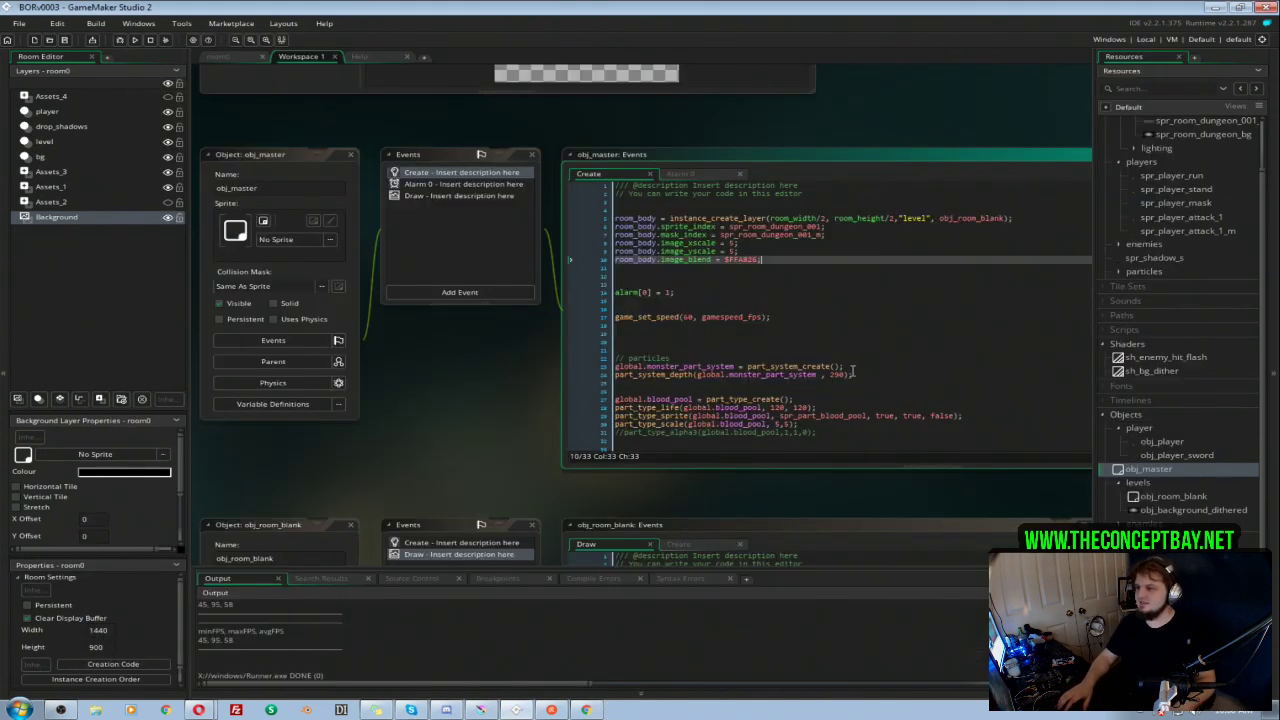
{"action": "left_click", "coordinate": [737, 278]}
{"action": "double_click", "coordinate": [686, 259]}
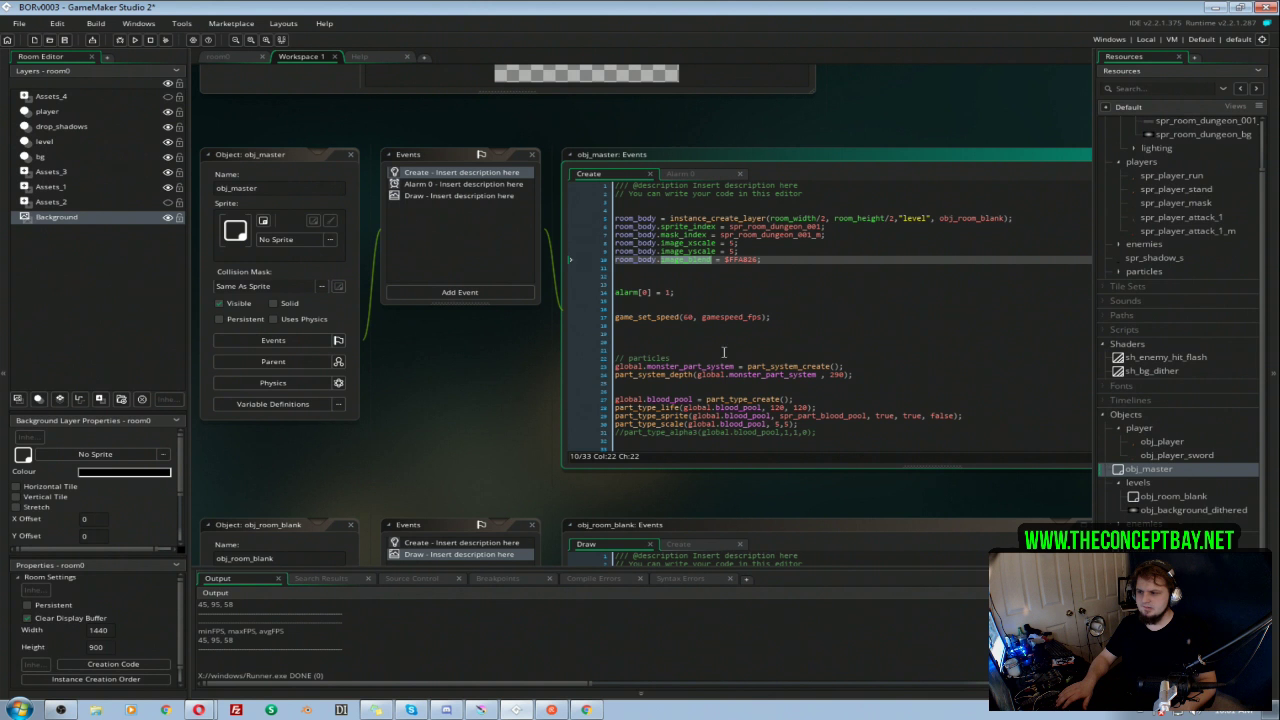
{"action": "left_click", "coordinate": [754, 270]}
{"action": "middle_click", "coordinate": [679, 259]}
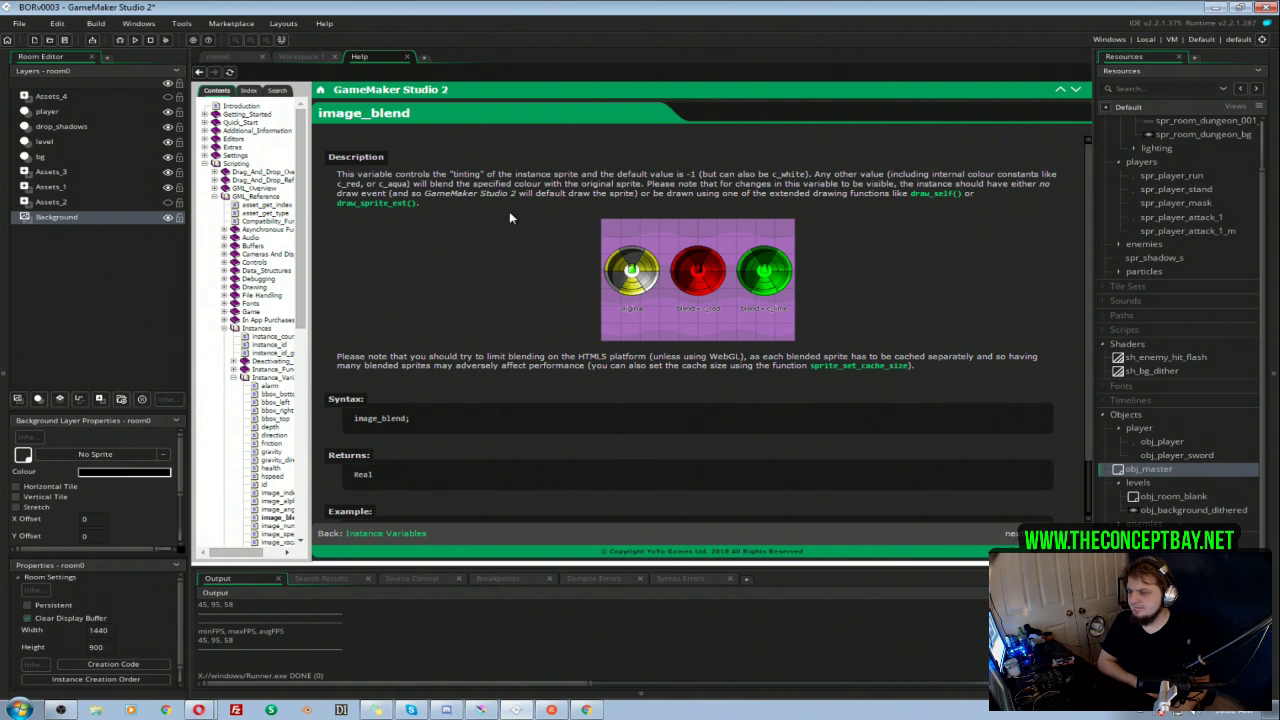
Step: Comment out draw_self() in the Draw event of obj_room_blank
{"action": "left_click", "coordinate": [1165, 499]}
{"action": "double_click", "coordinate": [1165, 499]}
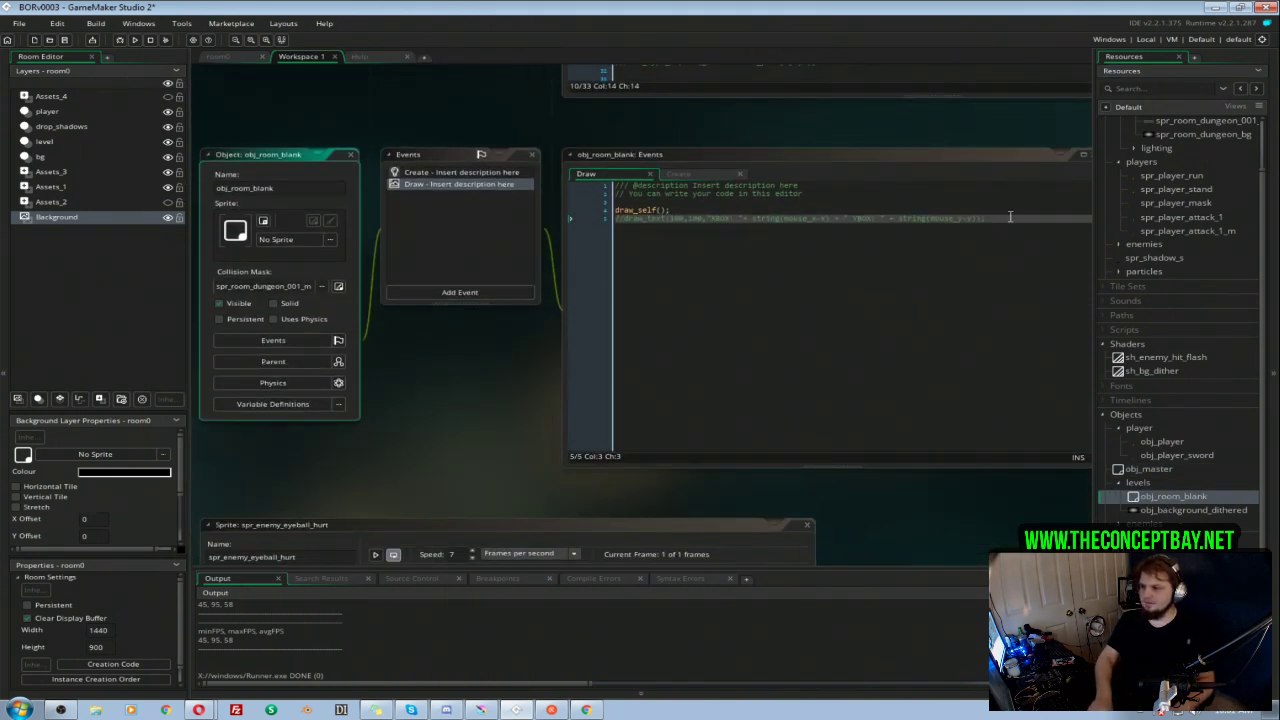
{"action": "left_click", "coordinate": [617, 210]}
{"action": "type", "text": "/"}
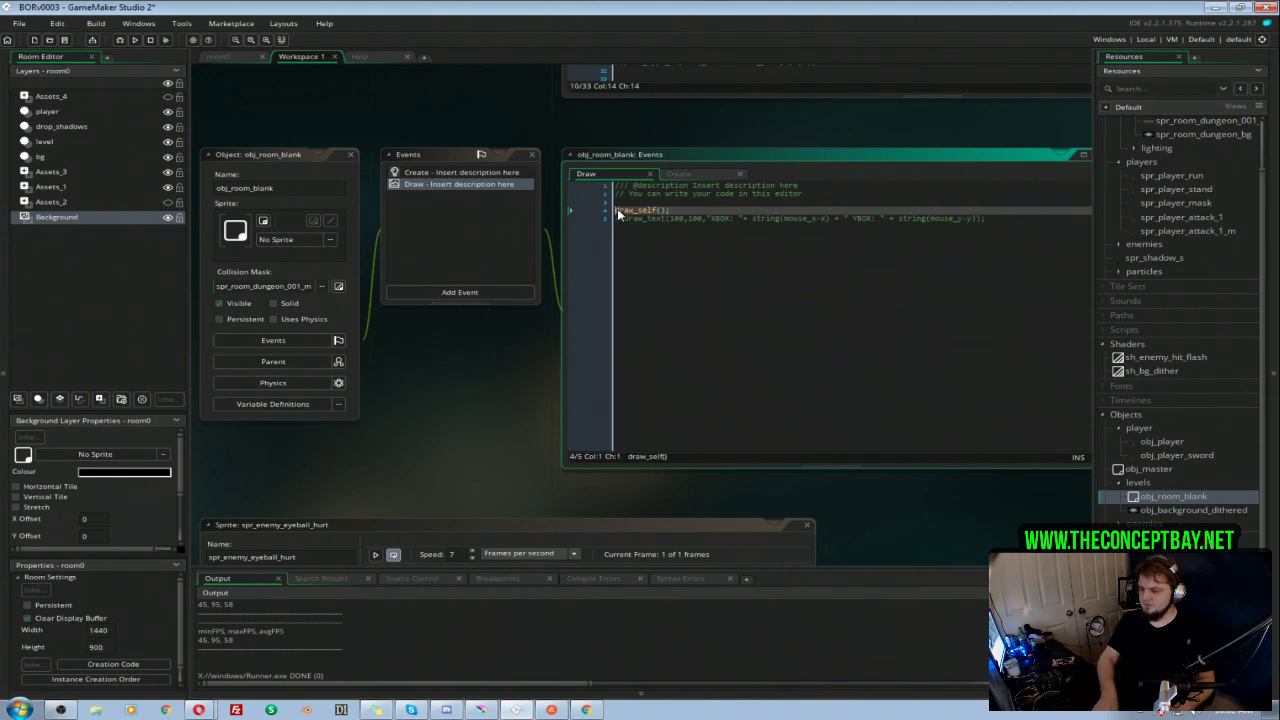
{"action": "type", "text": "/"}
Step: Above the draw_self() line, start a draw_sprite_ext call with sprite_index as its sprite argument
{"action": "left_click", "coordinate": [716, 204]}
{"action": "key", "text": "Return"}
{"action": "key", "text": "Return"}
{"action": "type", "text": "draw_spr"}
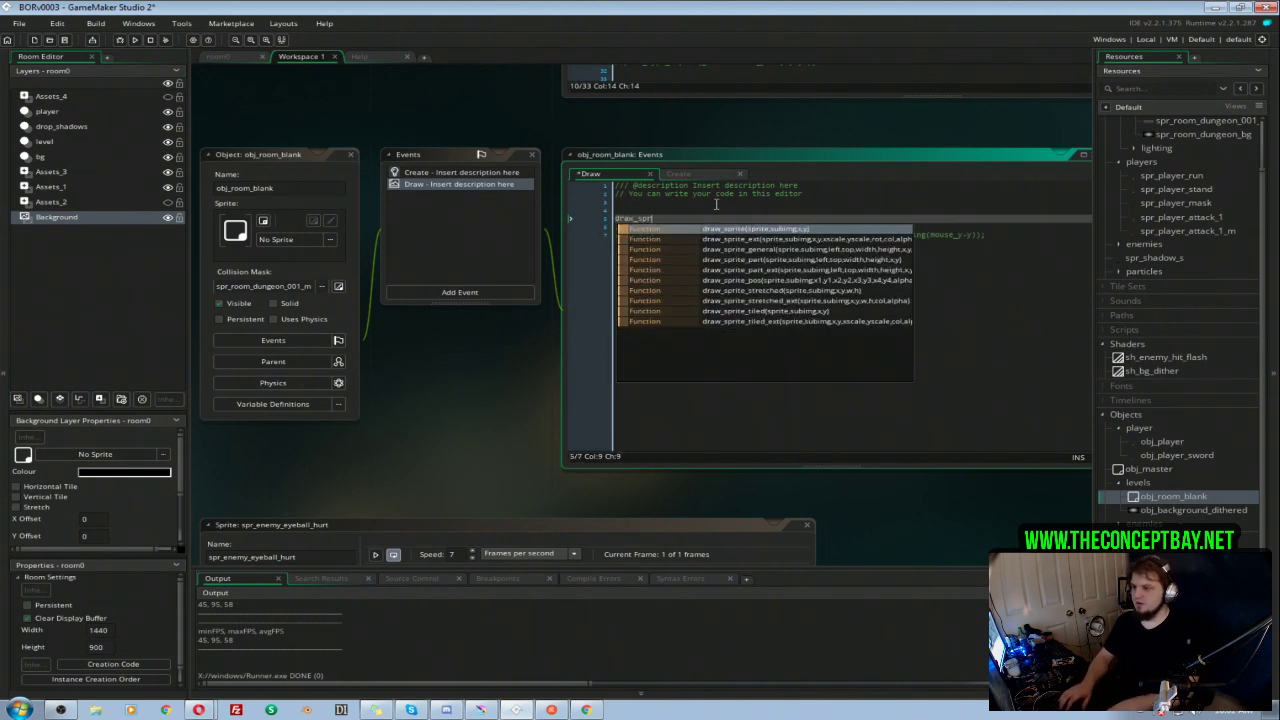
{"action": "key", "text": "Down"}
{"action": "key", "text": "Return"}
{"action": "type", "text": "sp"}
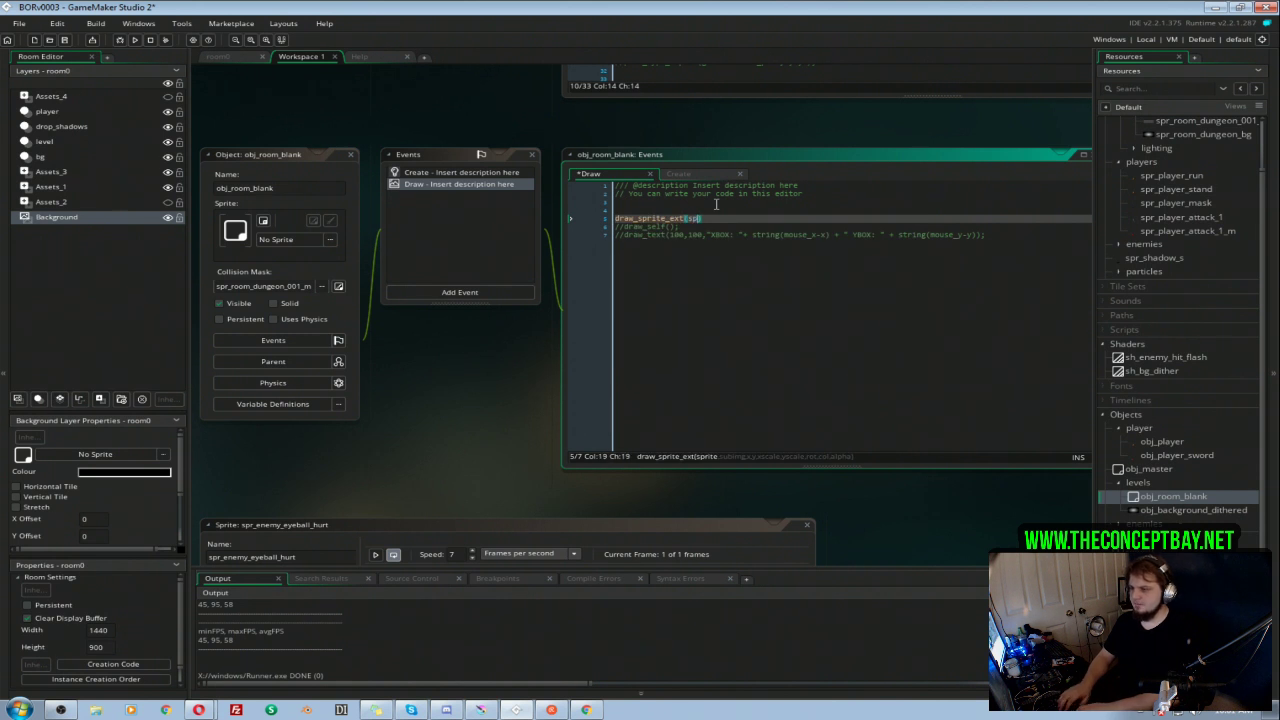
{"action": "type", "text": "r"}
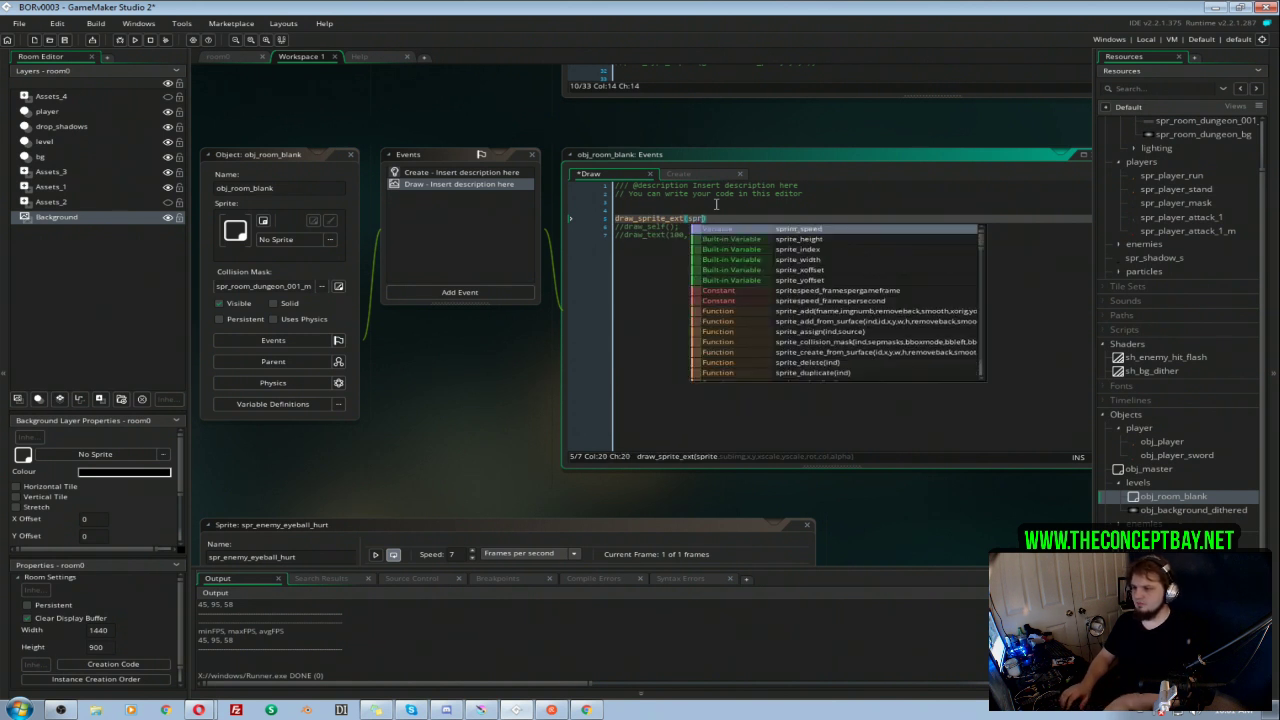
{"action": "key", "text": "Down"}
{"action": "key", "text": "Down"}
{"action": "key", "text": "Return"}
Step: Add image_index, x and y as the following arguments of the draw_sprite_ext call
{"action": "type", "text": ", spr"}
{"action": "type", "text": "ite"}
{"action": "key", "text": "BackSpace"}
{"action": "key", "text": "BackSpace"}
{"action": "key", "text": "BackSpace"}
{"action": "key", "text": "BackSpace"}
{"action": "key", "text": "BackSpace"}
{"action": "key", "text": "BackSpace"}
{"action": "type", "text": "image_index"}
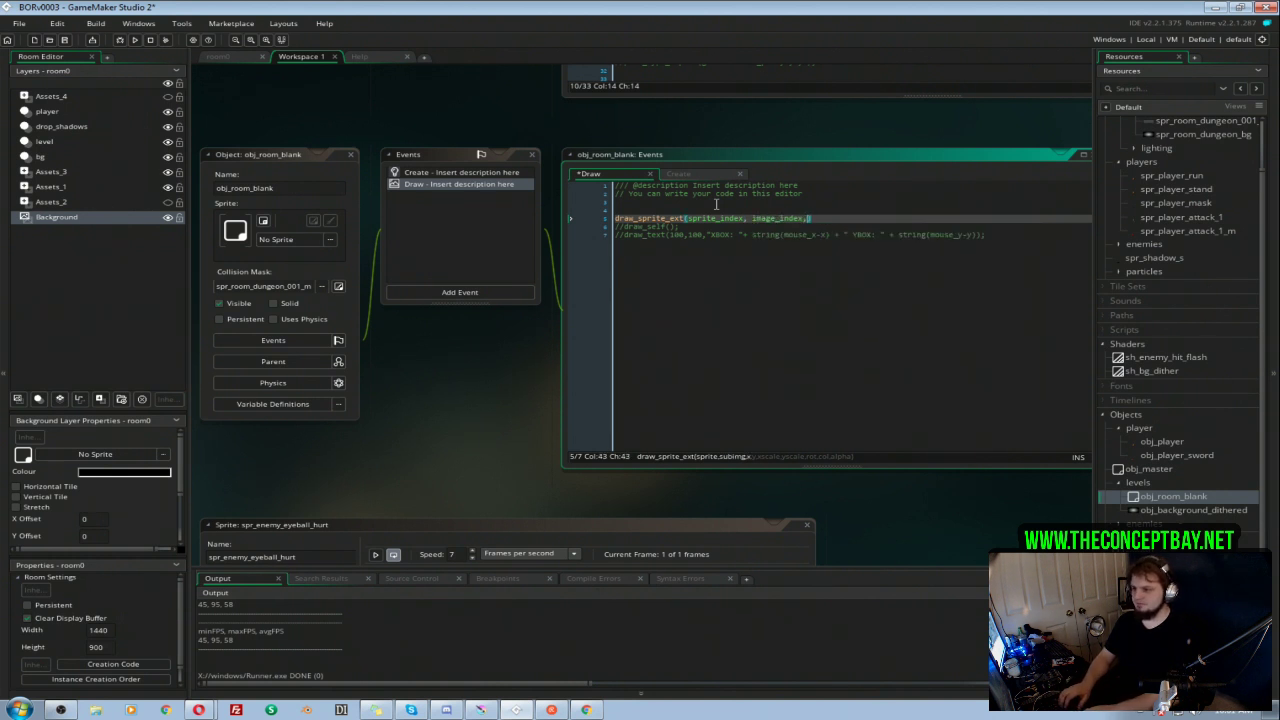
{"action": "type", "text": ", x,y,"}
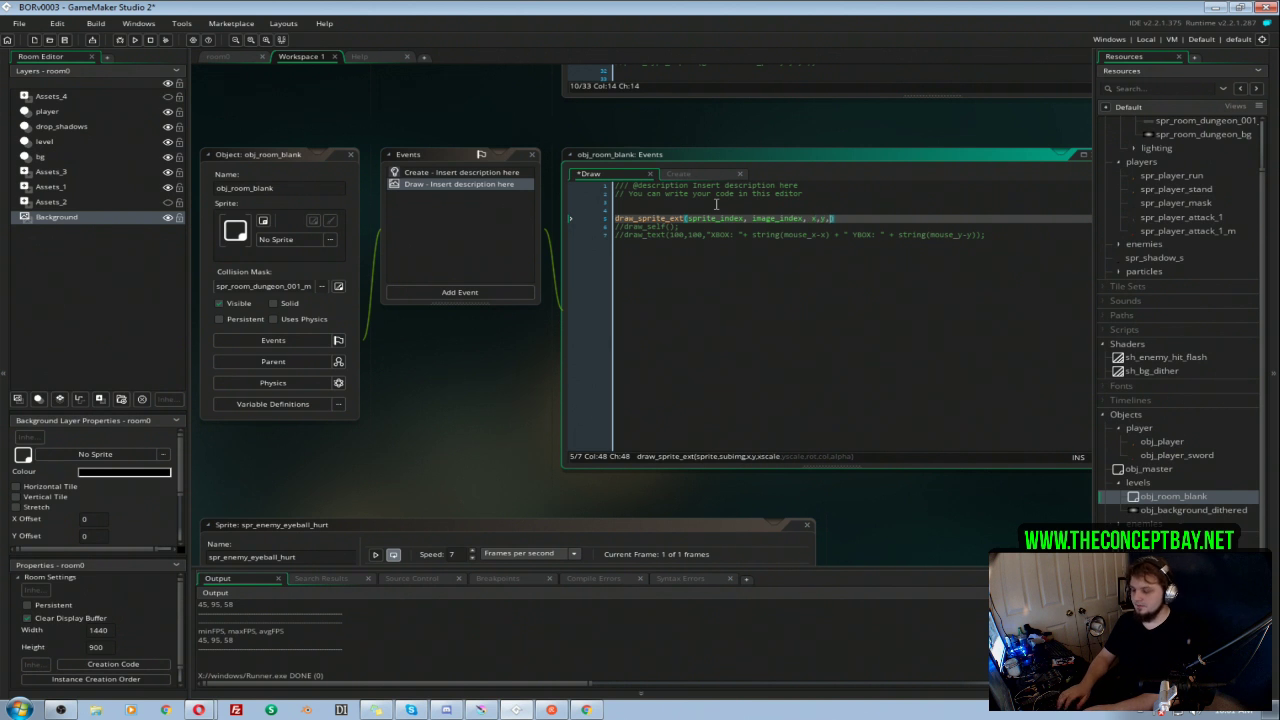
{"action": "type", "text": " image_xscale,"}
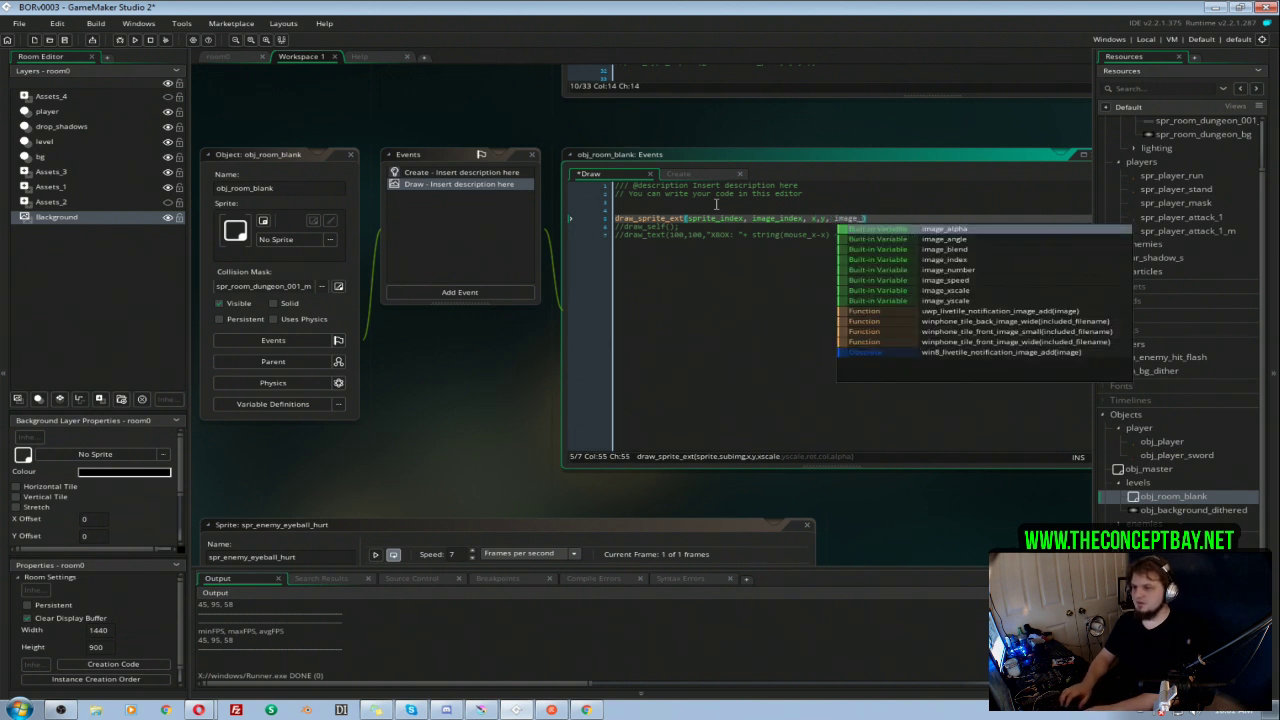
{"action": "type", "text": " image_yscale, "}
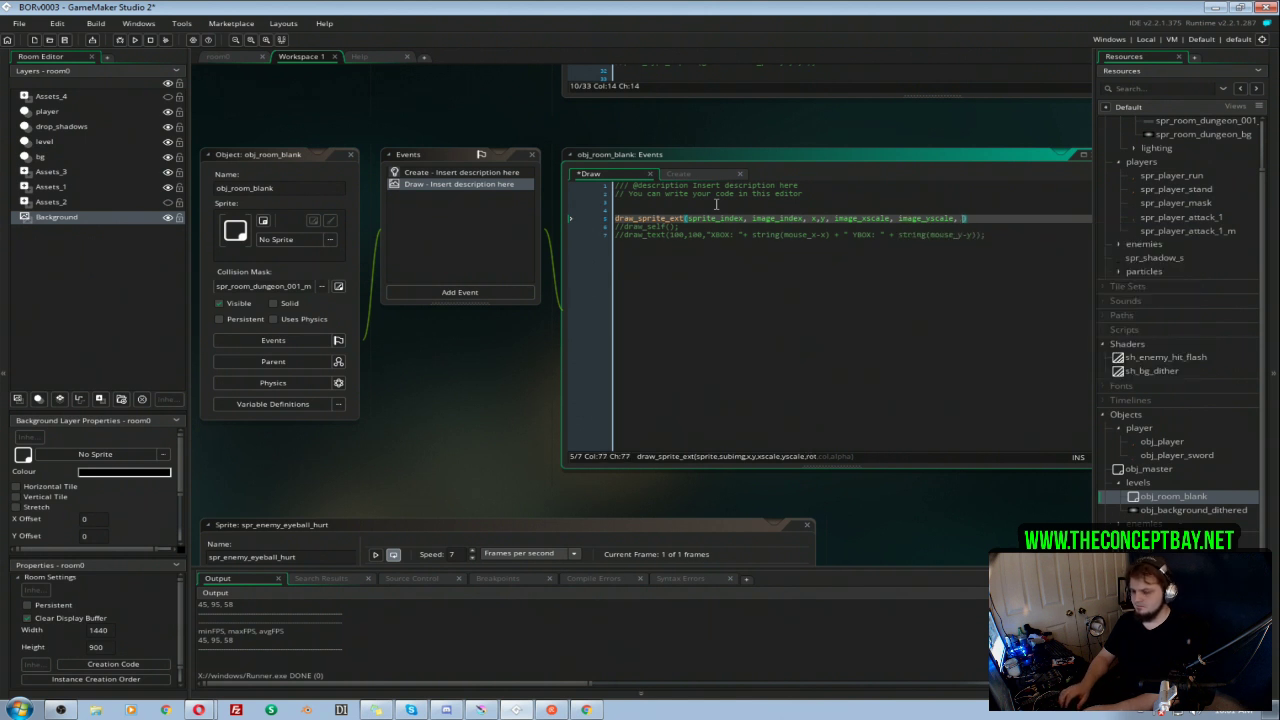
{"action": "type", "text": "image_angle, im"}
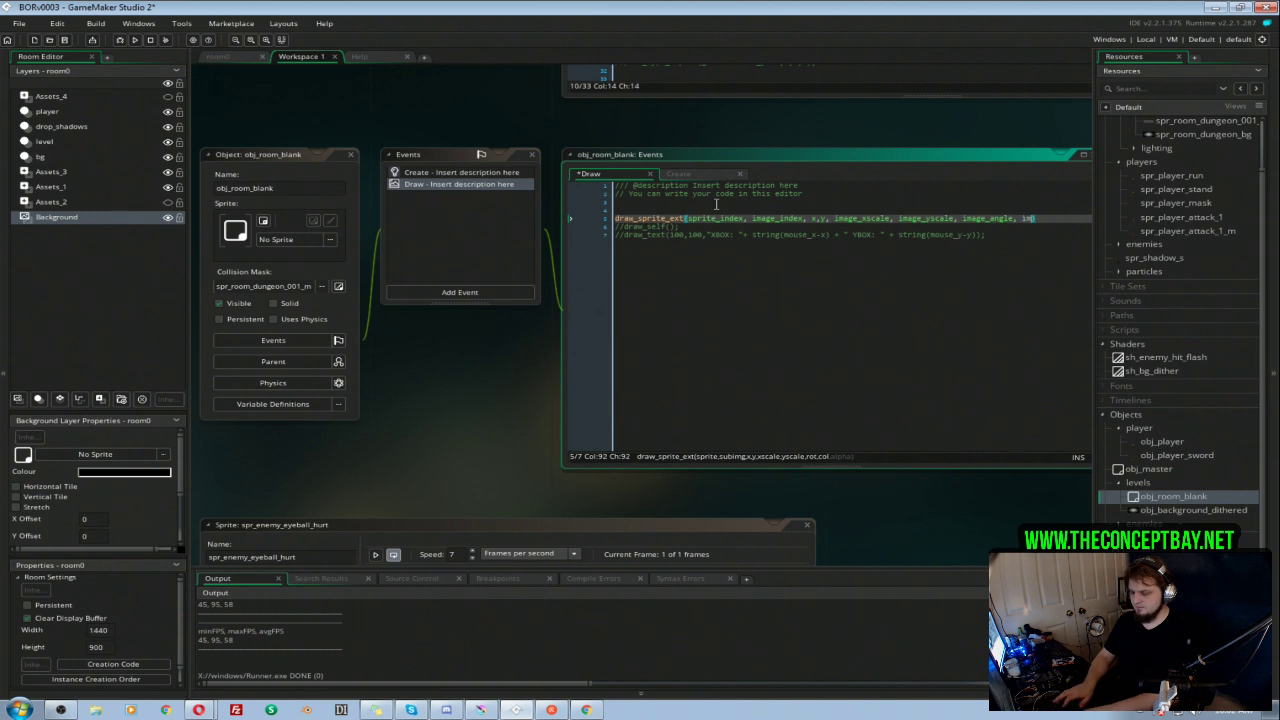
{"action": "type", "text": "age_bplend"}
Step: Continue the draw_sprite_ext call with image_xscale, image_yscale, image_angle and image_blend
{"action": "key", "text": "ctrl+shift+Left"}
{"action": "type", "text": "image_bl"}
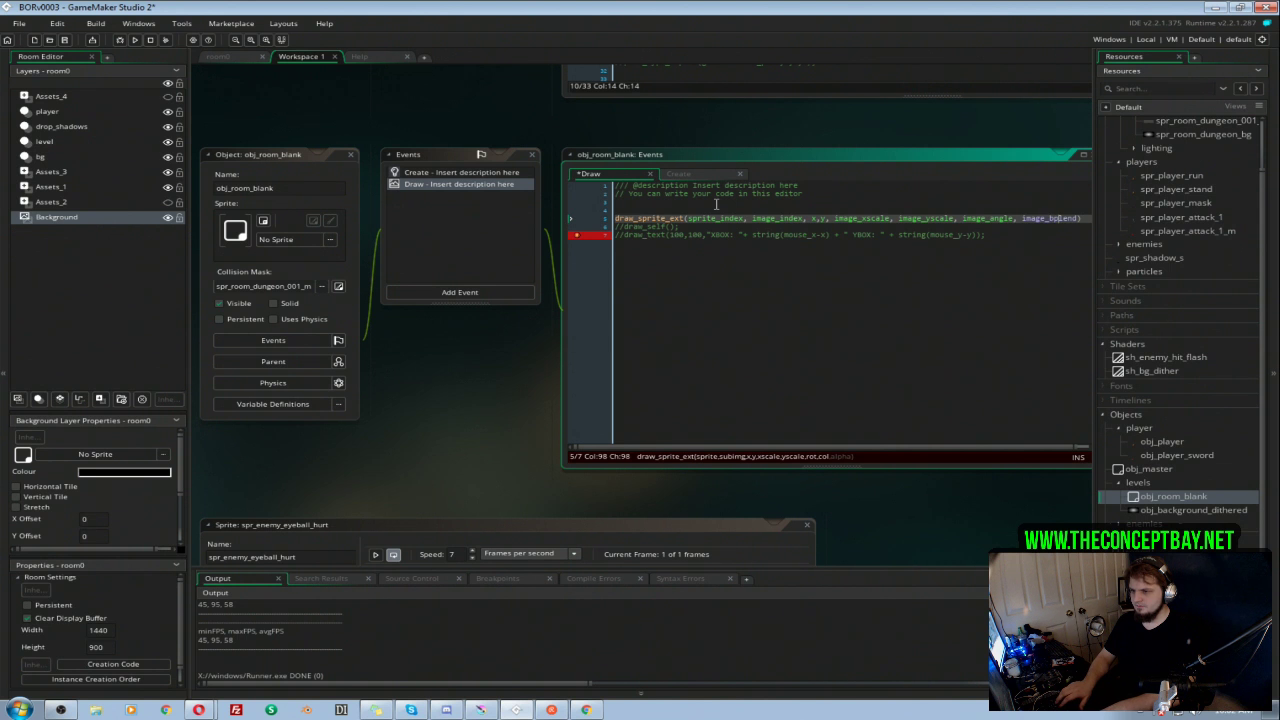
{"action": "key", "text": "BackSpace"}
{"action": "key", "text": "ctrl+Right"}
Step: Finish the draw_sprite_ext statement with image_alpha, then test-run the game
{"action": "type", "text": "image_alpha)"}
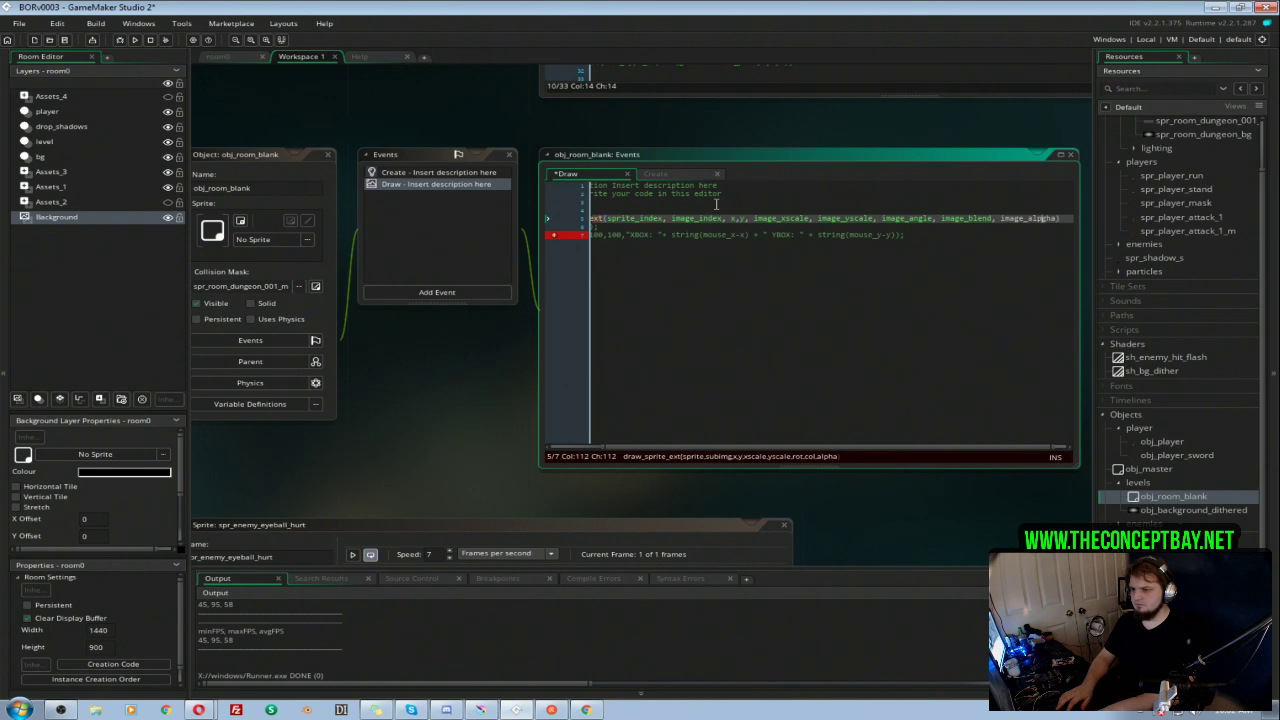
{"action": "key", "text": "Left"}
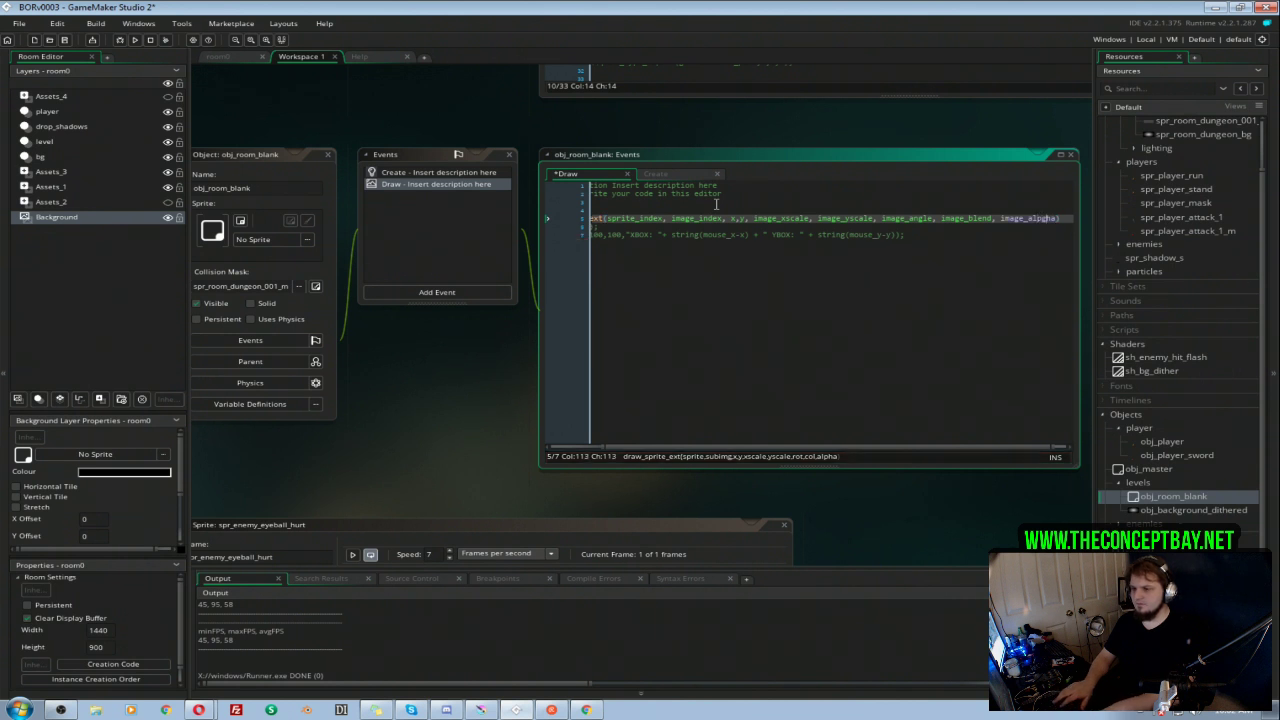
{"action": "type", "text": ");"}
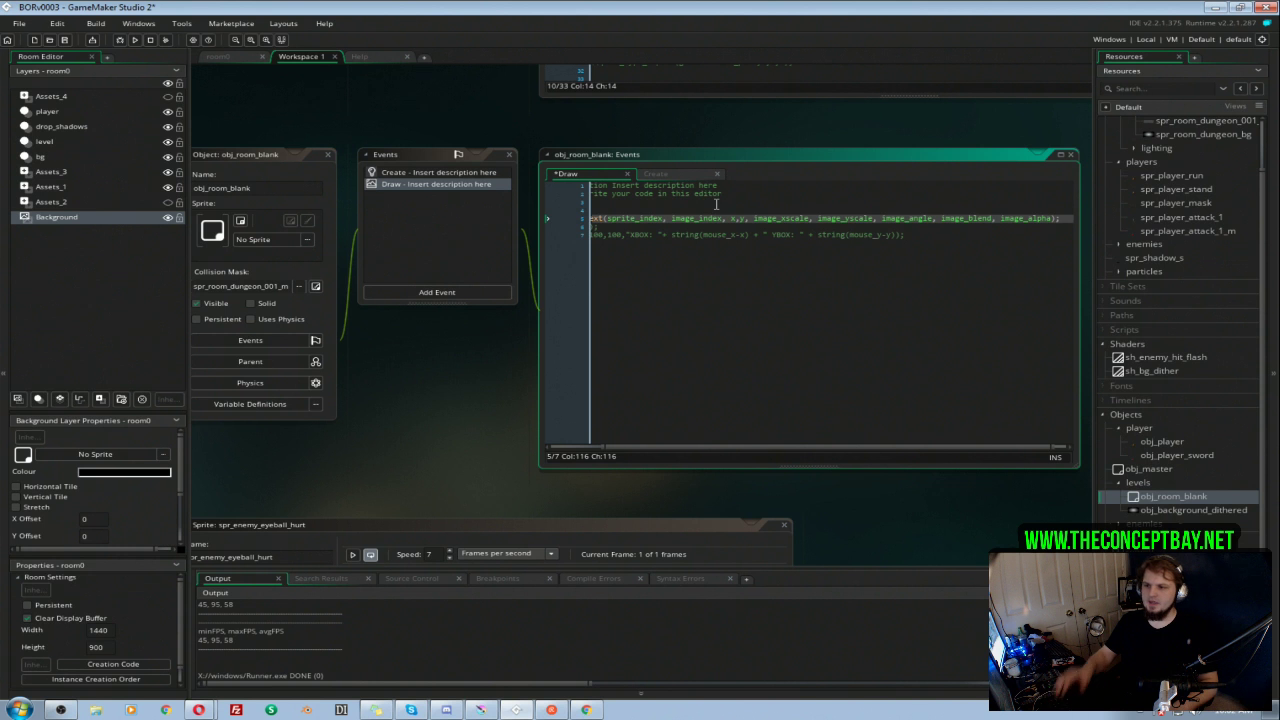
{"action": "key", "text": "F5"}
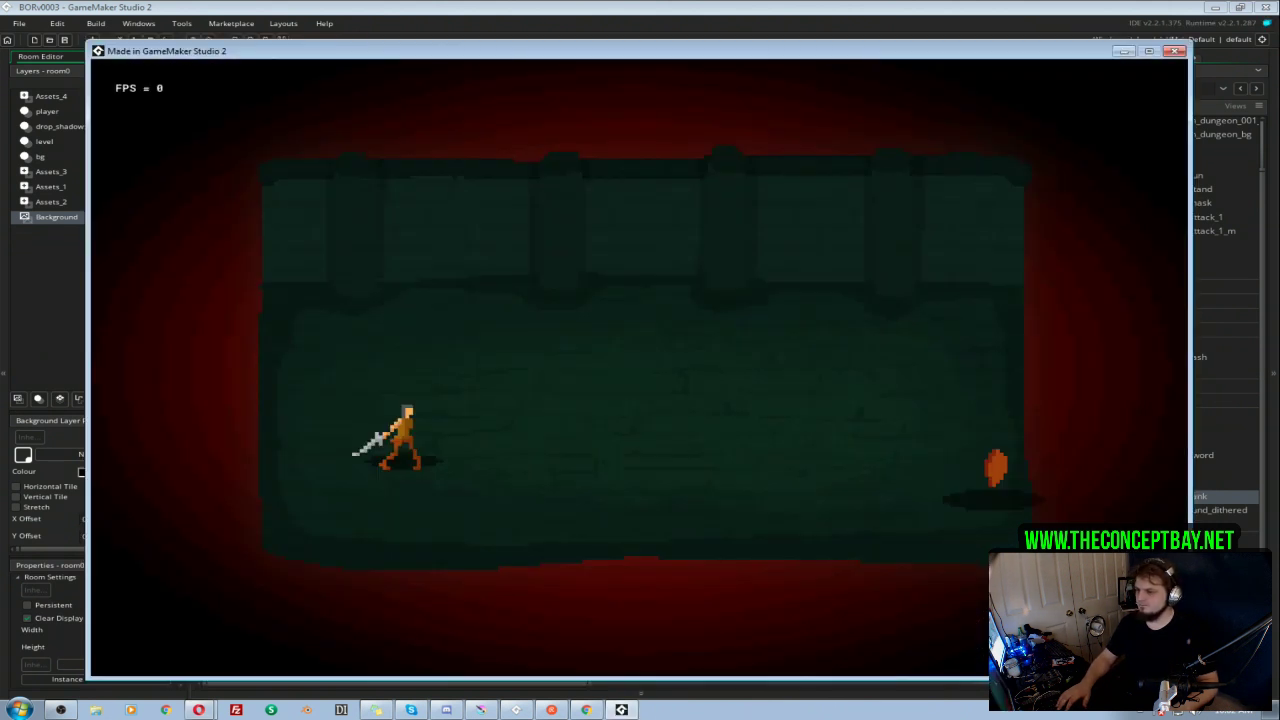
{"action": "left_click", "coordinate": [1176, 51]}
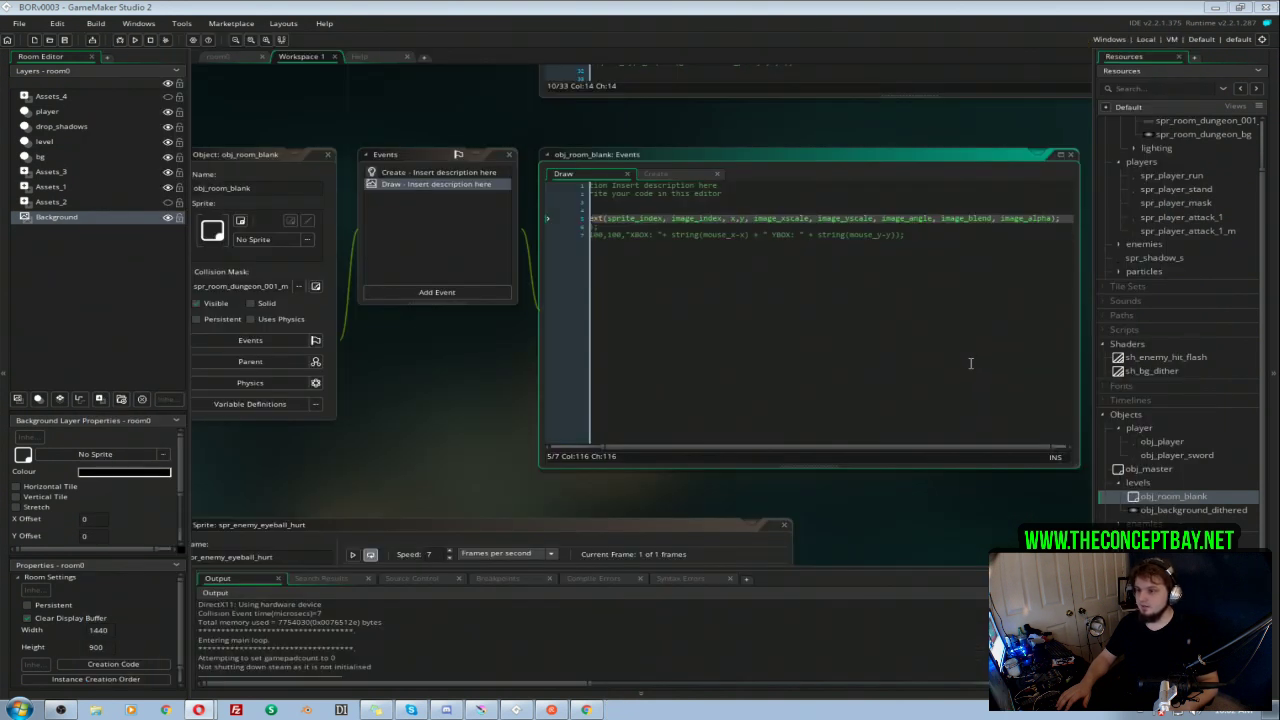
Step: Uncomment draw_self() and comment out the draw_sprite_ext line in obj_room_blank's Draw event
{"action": "left_click", "coordinate": [692, 298]}
{"action": "left_click_drag", "start_coordinate": [777, 447], "coordinate": [704, 447]}
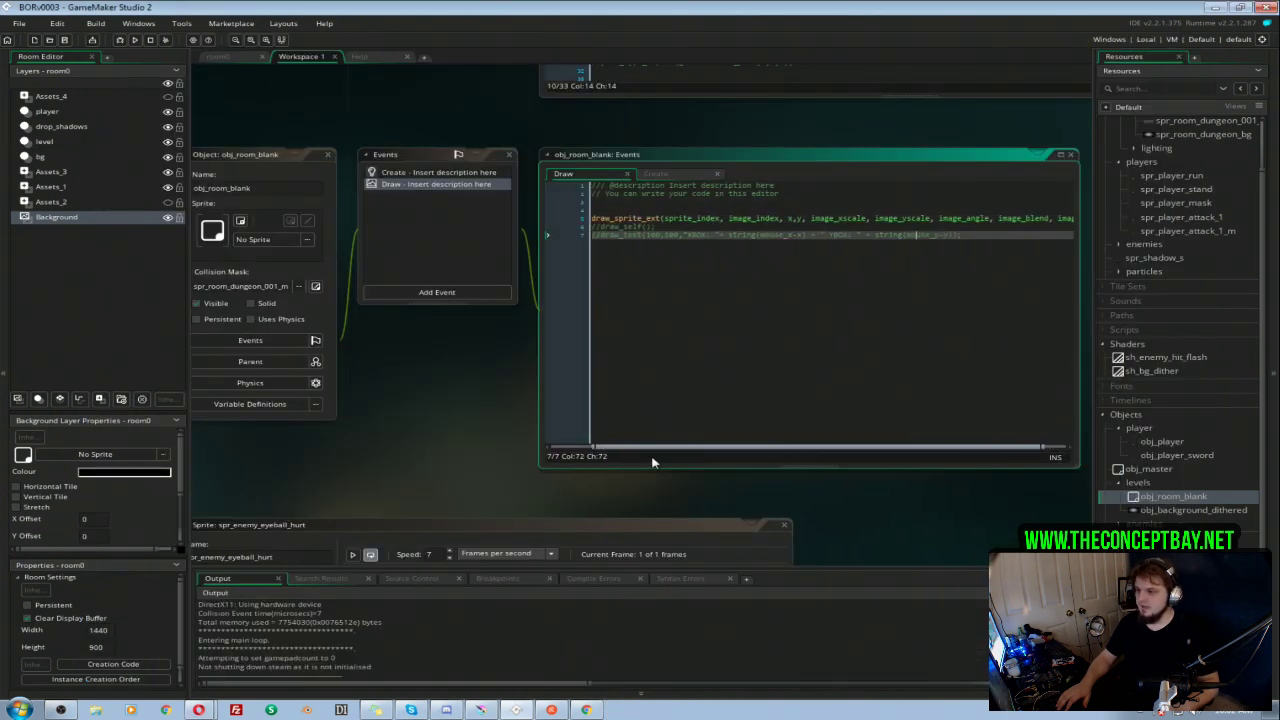
{"action": "left_click", "coordinate": [599, 227]}
{"action": "key", "text": "BackSpace"}
{"action": "key", "text": "BackSpace"}
{"action": "left_click", "coordinate": [593, 219]}
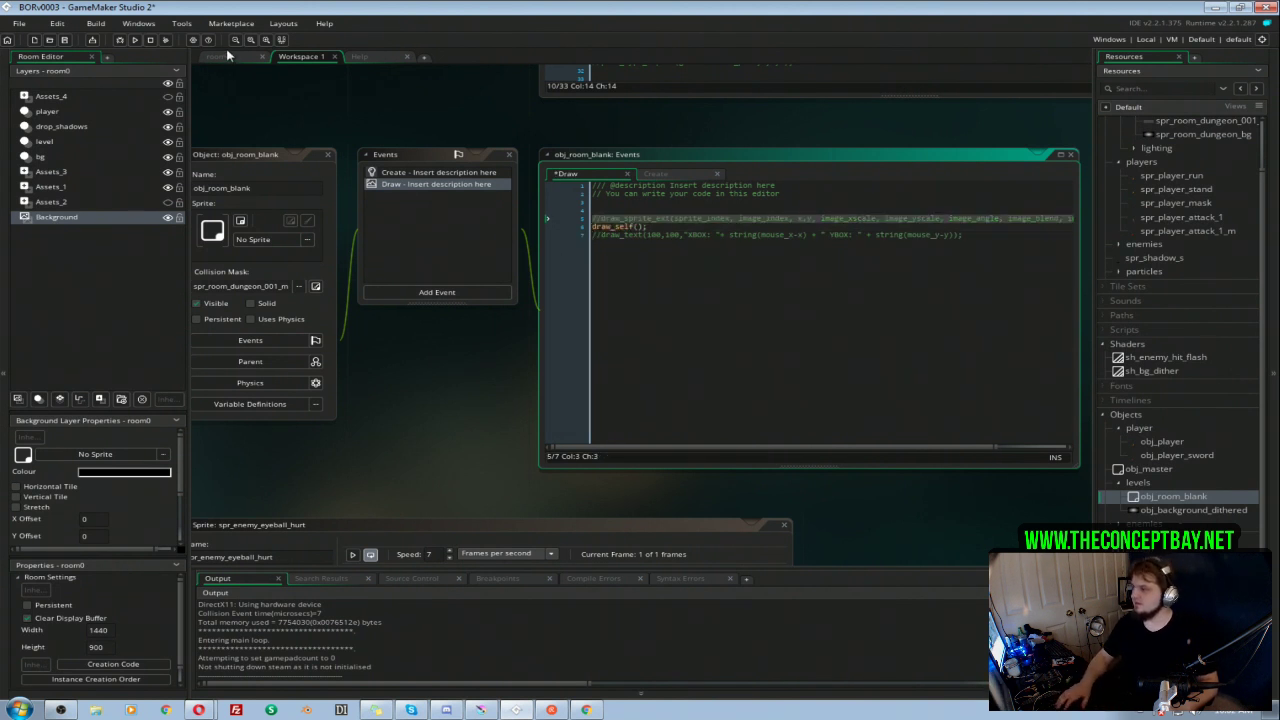
Step: Set the colour argument of draw_sprite_ext in obj_background_dithered's Draw event to $FFA826 and test-run the game
{"action": "left_click", "coordinate": [218, 56]}
{"action": "left_click", "coordinate": [40, 201]}
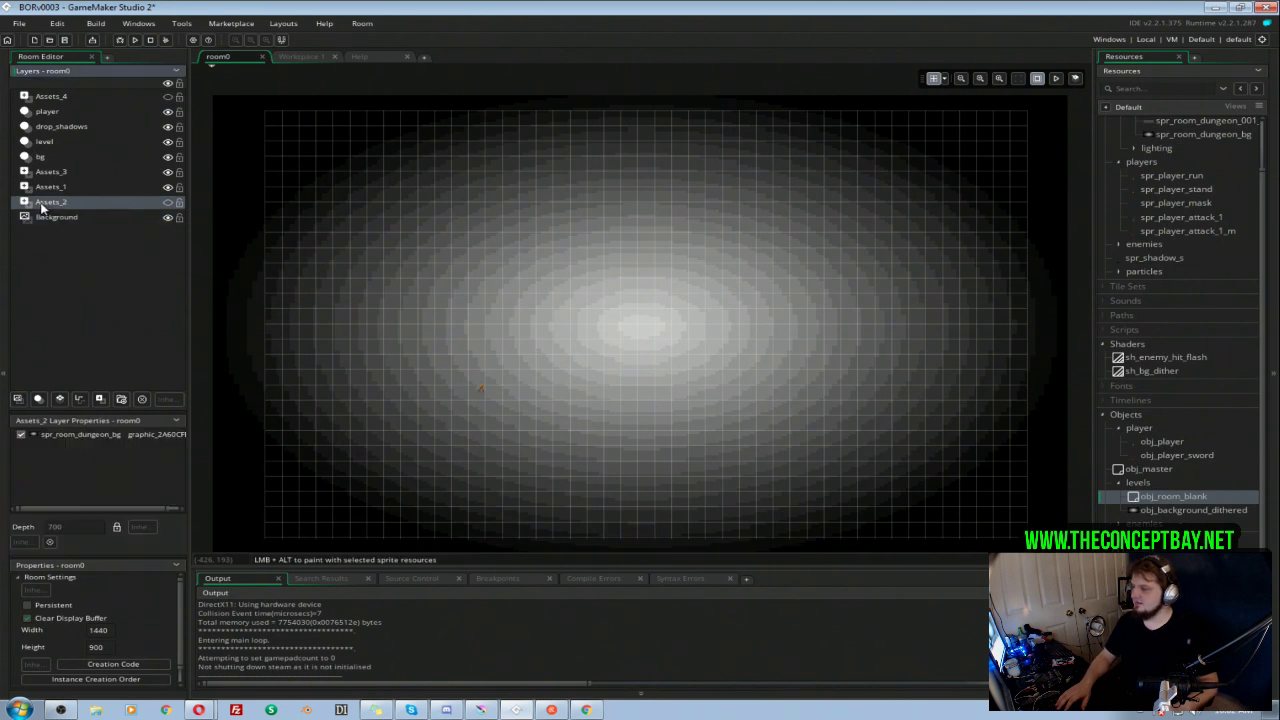
{"action": "double_click", "coordinate": [1194, 510]}
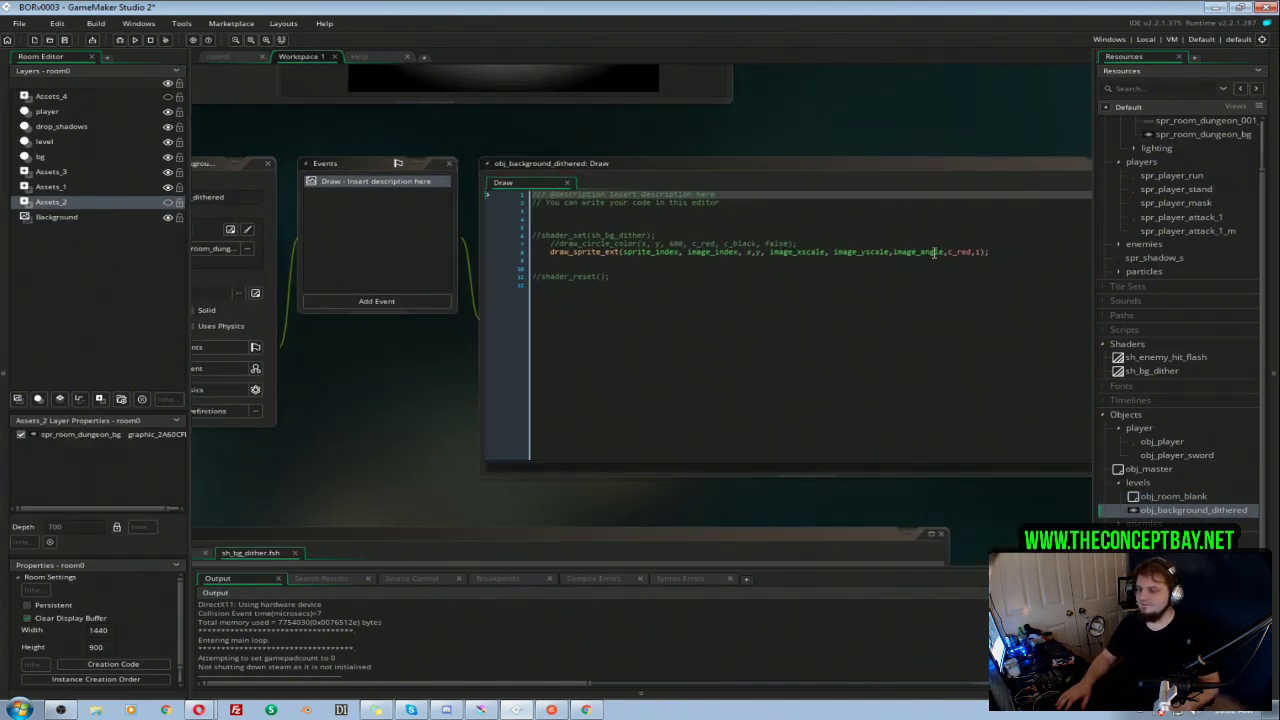
{"action": "double_click", "coordinate": [960, 251]}
{"action": "type", "text": "#FA826"}
{"action": "left_click", "coordinate": [951, 247]}
{"action": "left_click", "coordinate": [949, 252]}
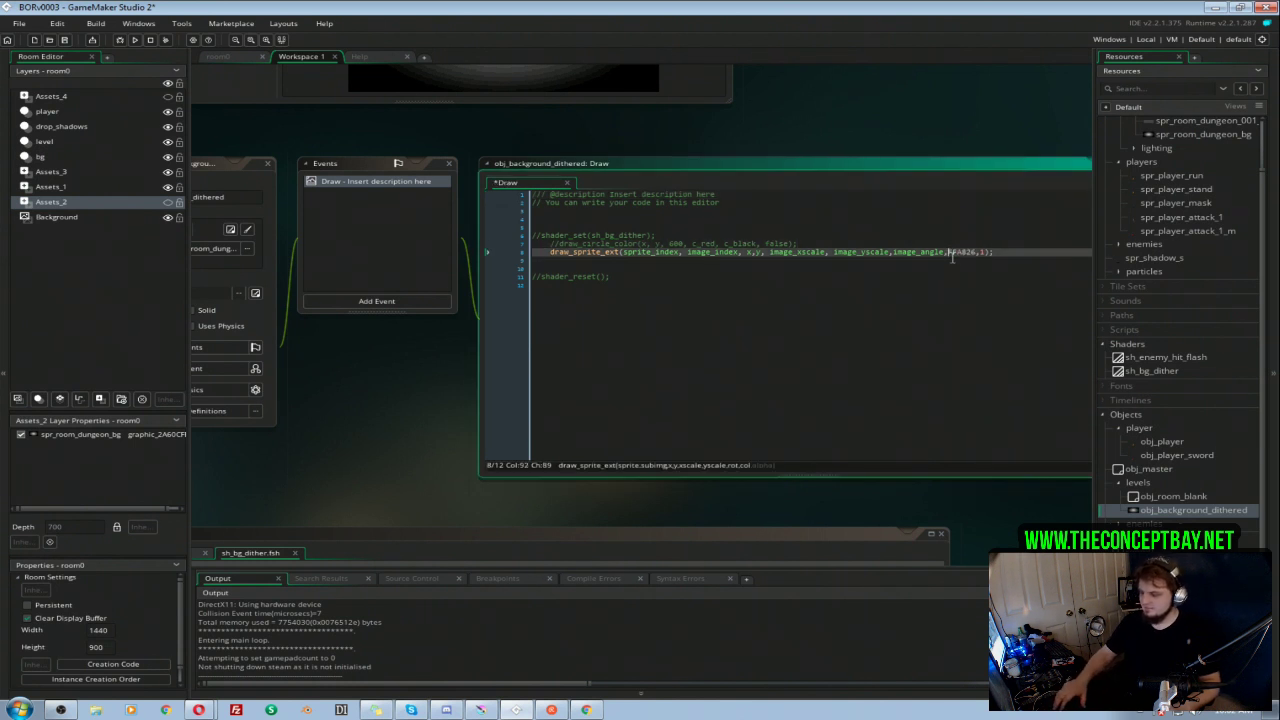
{"action": "type", "text": "$"}
{"action": "left_click", "coordinate": [957, 268]}
{"action": "key", "text": "F5"}
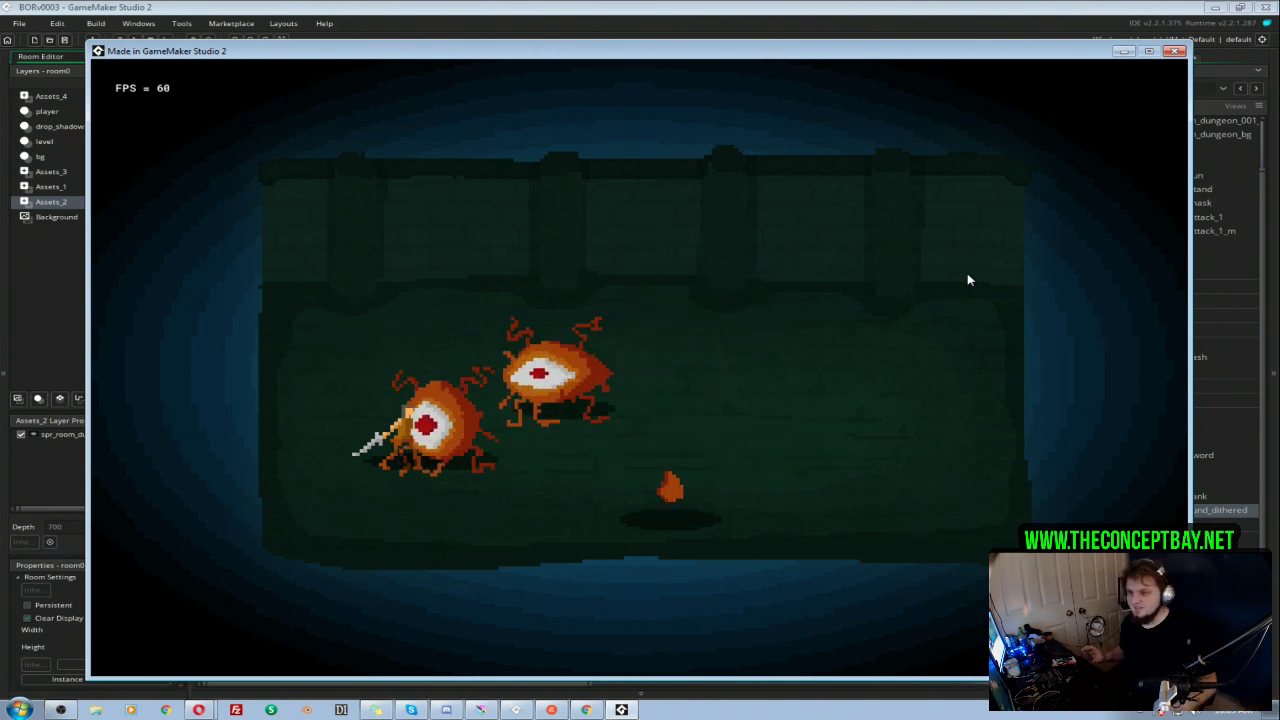
{"action": "left_click", "coordinate": [1174, 51]}
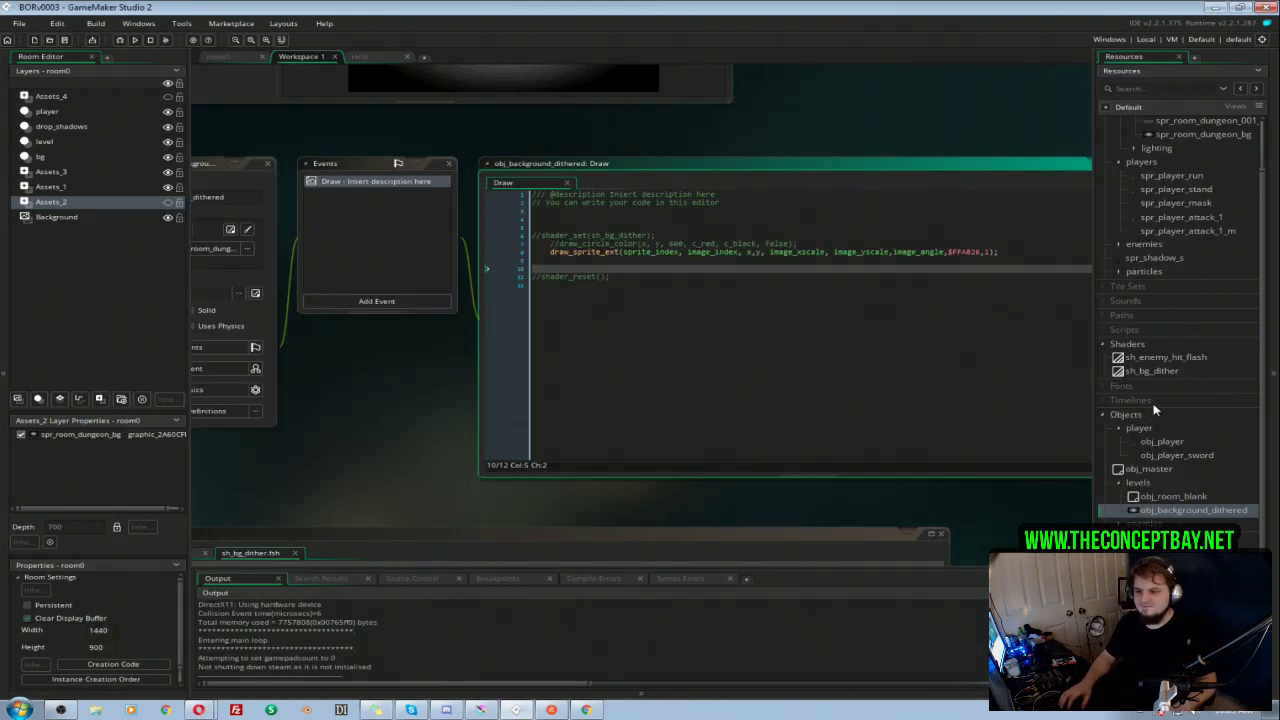
Step: Delete the room_body.image_blend line from obj_master's Create event
{"action": "double_click", "coordinate": [1152, 470]}
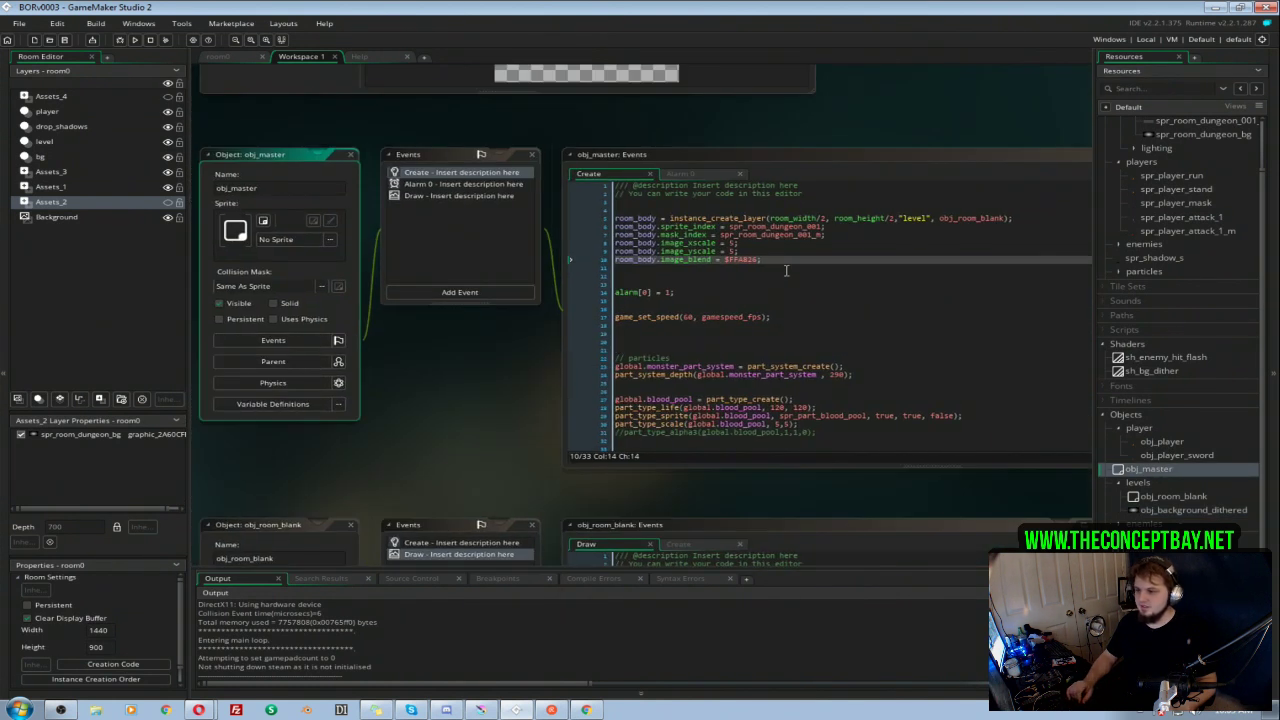
{"action": "left_click_drag", "start_coordinate": [766, 260], "coordinate": [760, 248]}
{"action": "key", "text": "BackSpace"}
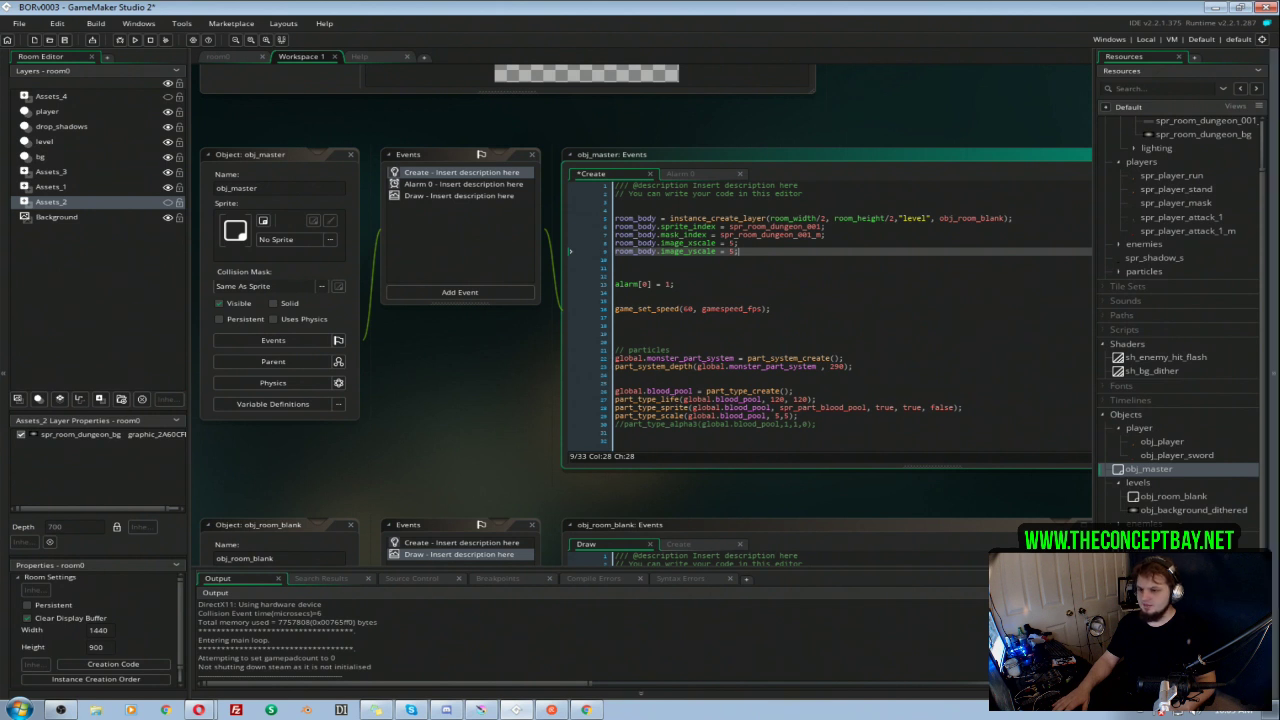
Step: In obj_background_dithered's Draw event, set the colour argument of draw_sprite_ext to image_blend
{"action": "double_click", "coordinate": [1186, 512]}
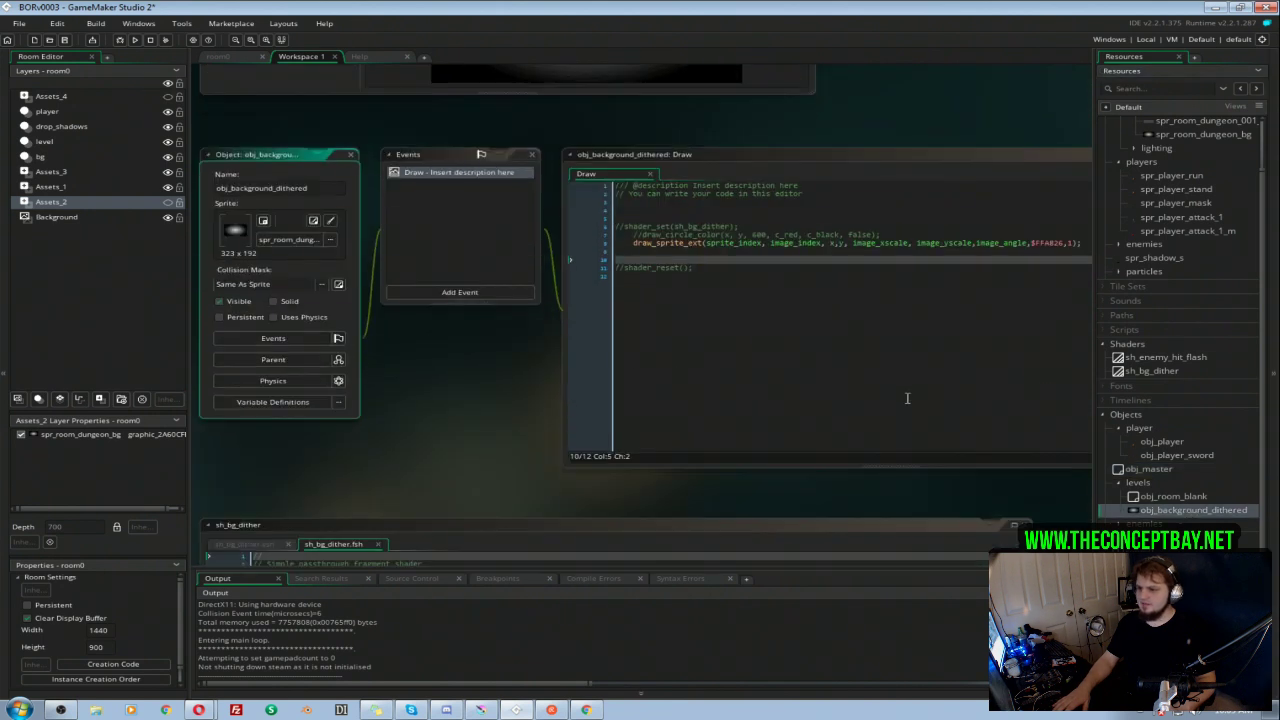
{"action": "left_click_drag", "start_coordinate": [585, 387], "coordinate": [477, 409]}
{"action": "left_click", "coordinate": [941, 267]}
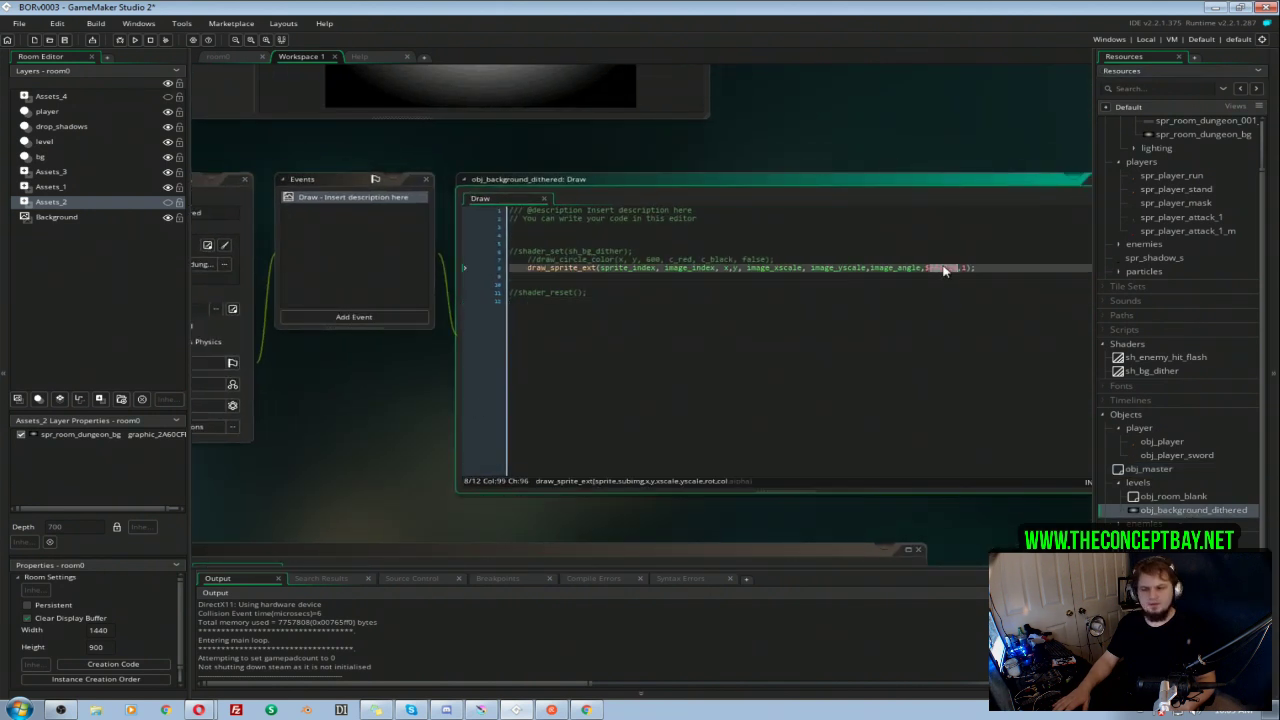
{"action": "left_click", "coordinate": [939, 275]}
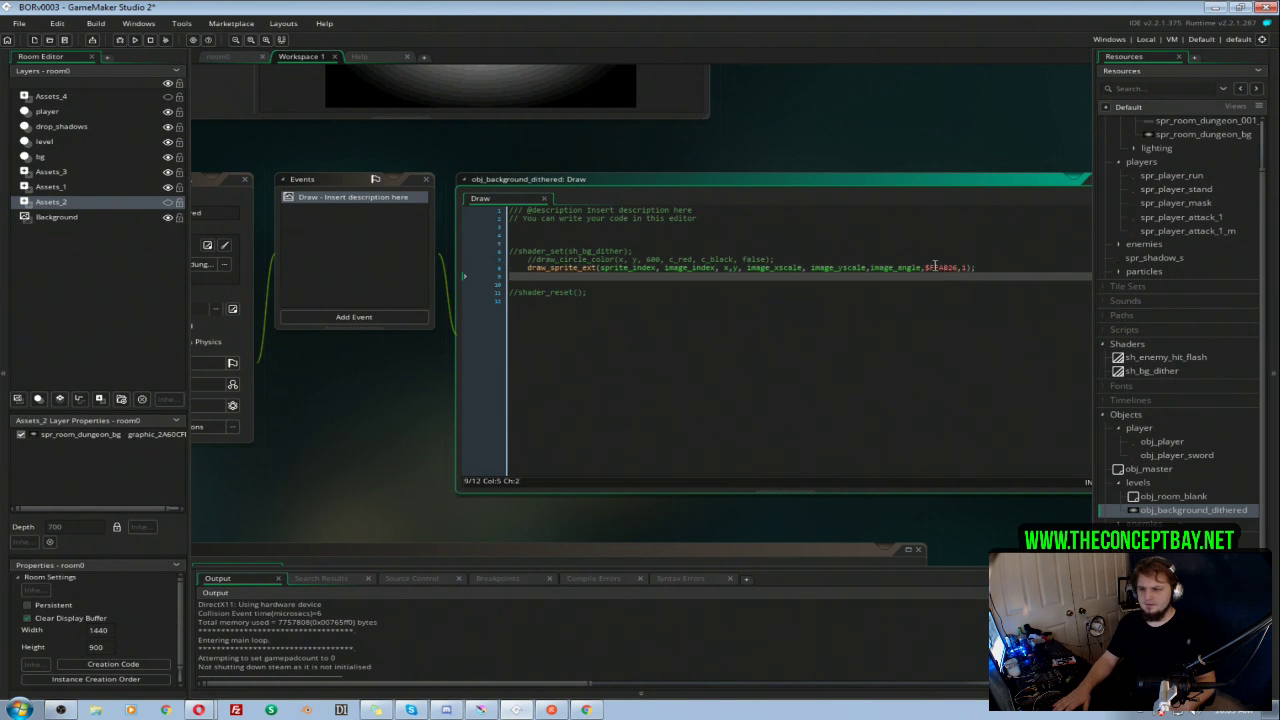
{"action": "left_click_drag", "start_coordinate": [926, 268], "coordinate": [941, 270]}
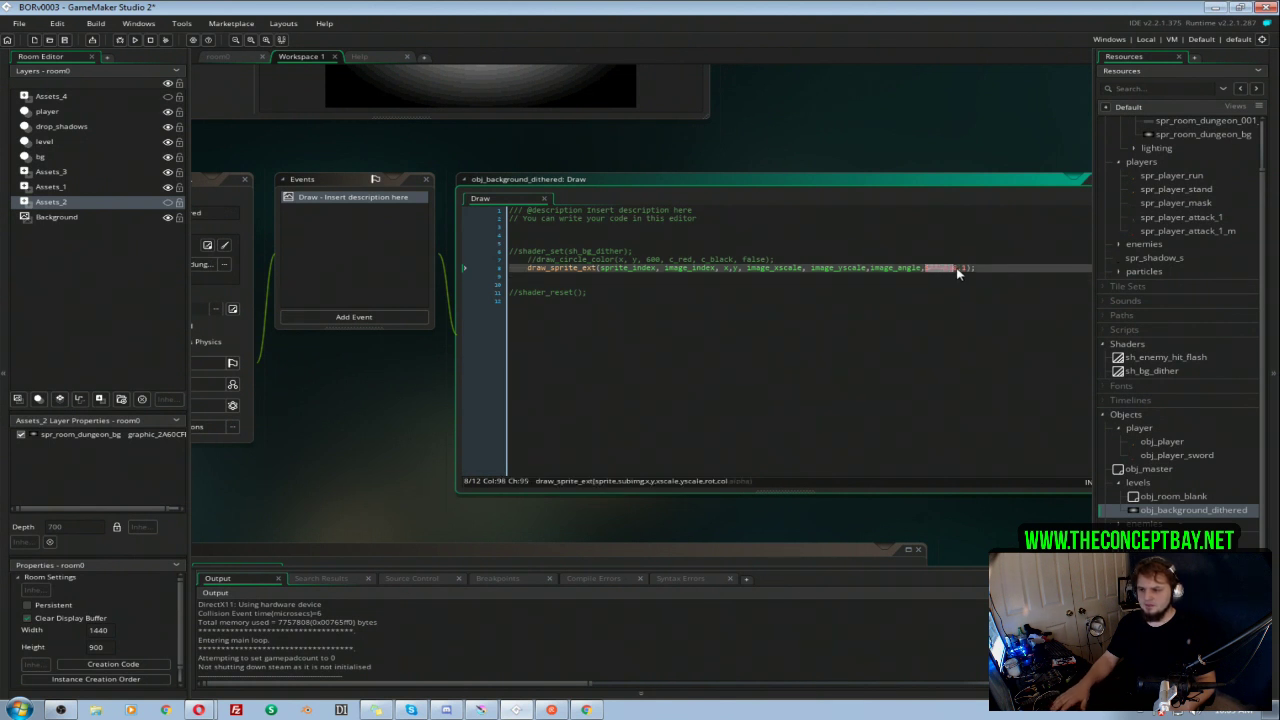
{"action": "type", "text": "image_blend"}
Step: Insert the line image_blend = $FFA826; above the draw_sprite_ext call and run the game
{"action": "key", "text": "Home"}
{"action": "key", "text": "Return"}
{"action": "key", "text": "Return"}
{"action": "key", "text": "Up"}
{"action": "type", "text": "image_blend "}
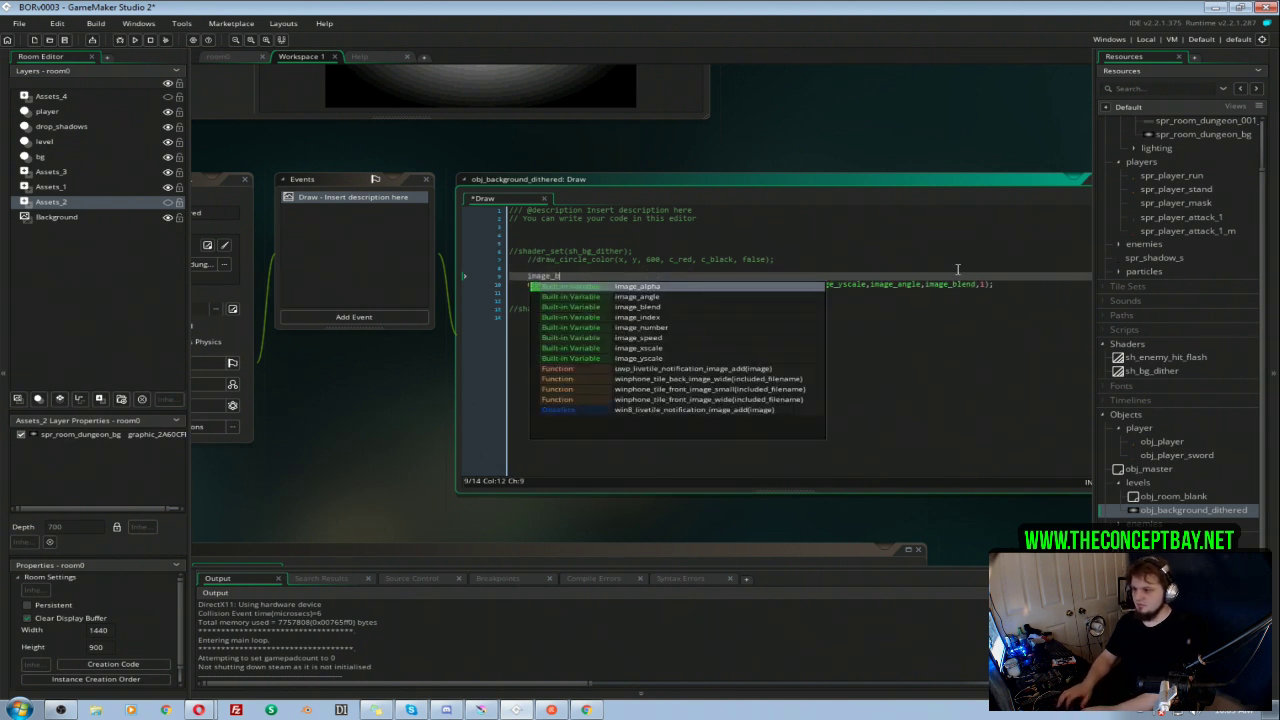
{"action": "type", "text": "= $FFA026;"}
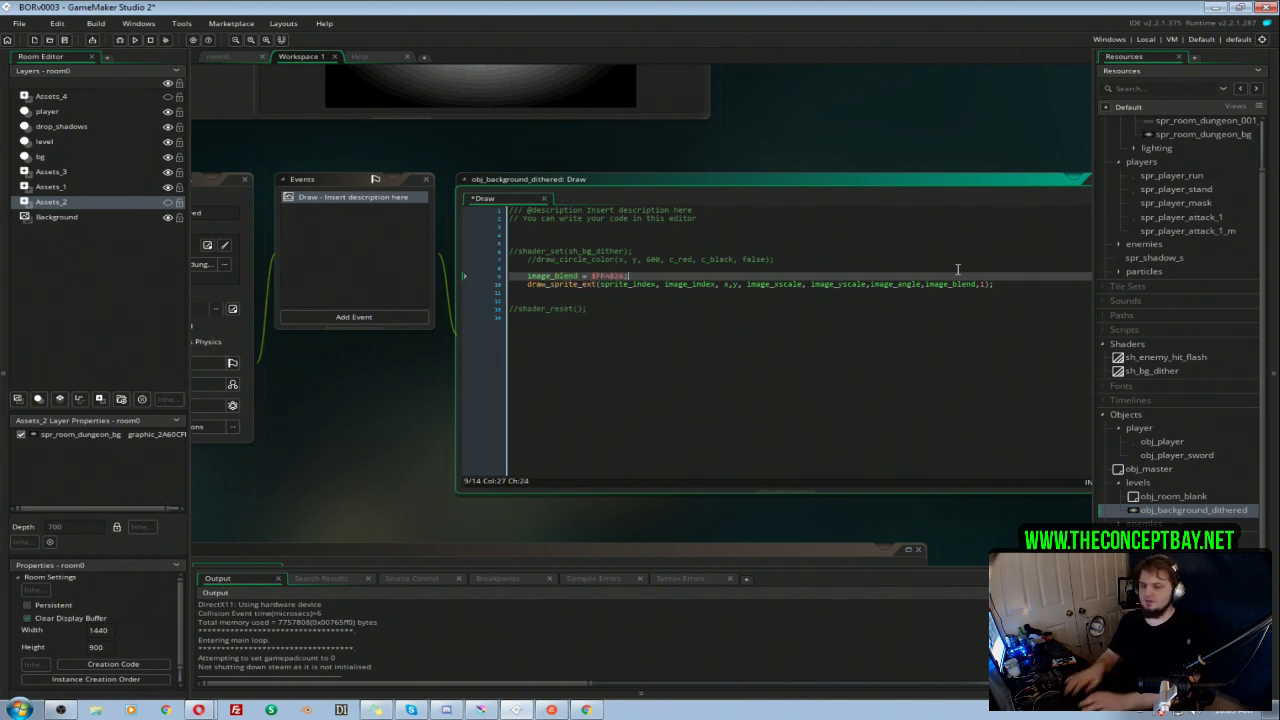
{"action": "key", "text": "F5"}
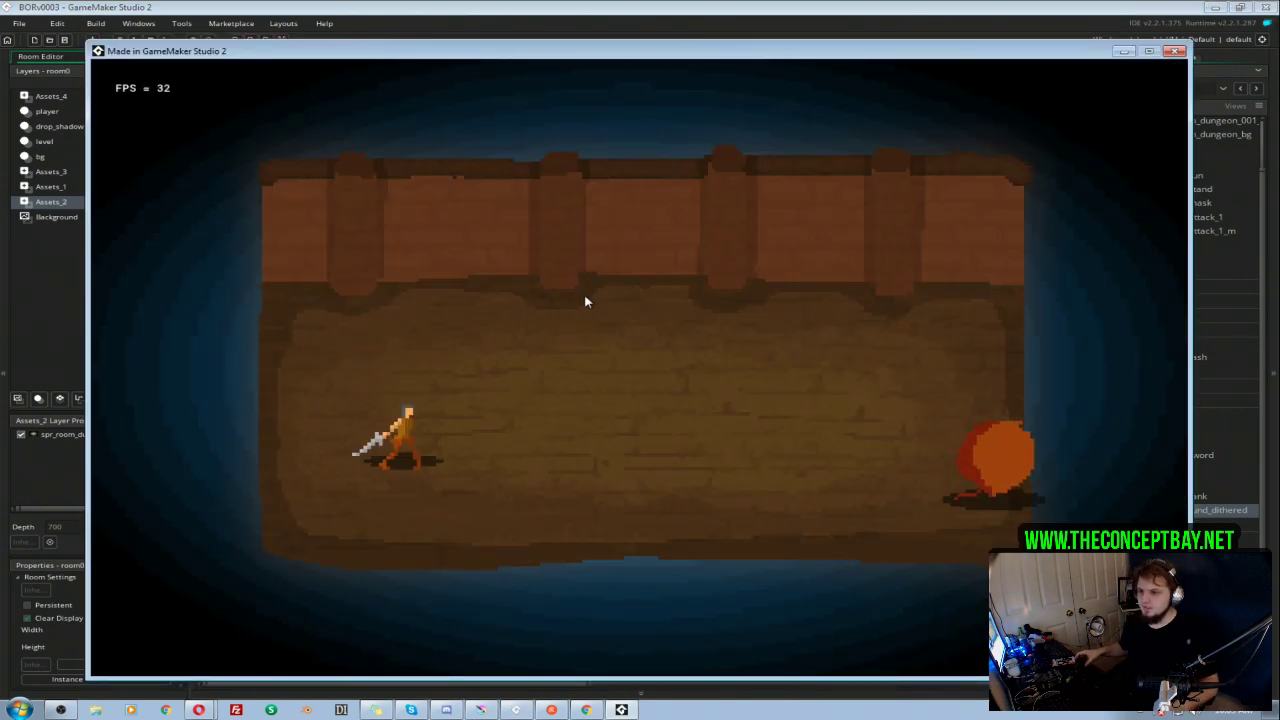
Step: Comment out the image_blend = $FFA826 line in obj_background_dithered's Draw event and test-run the game
{"action": "left_click", "coordinate": [1174, 51]}
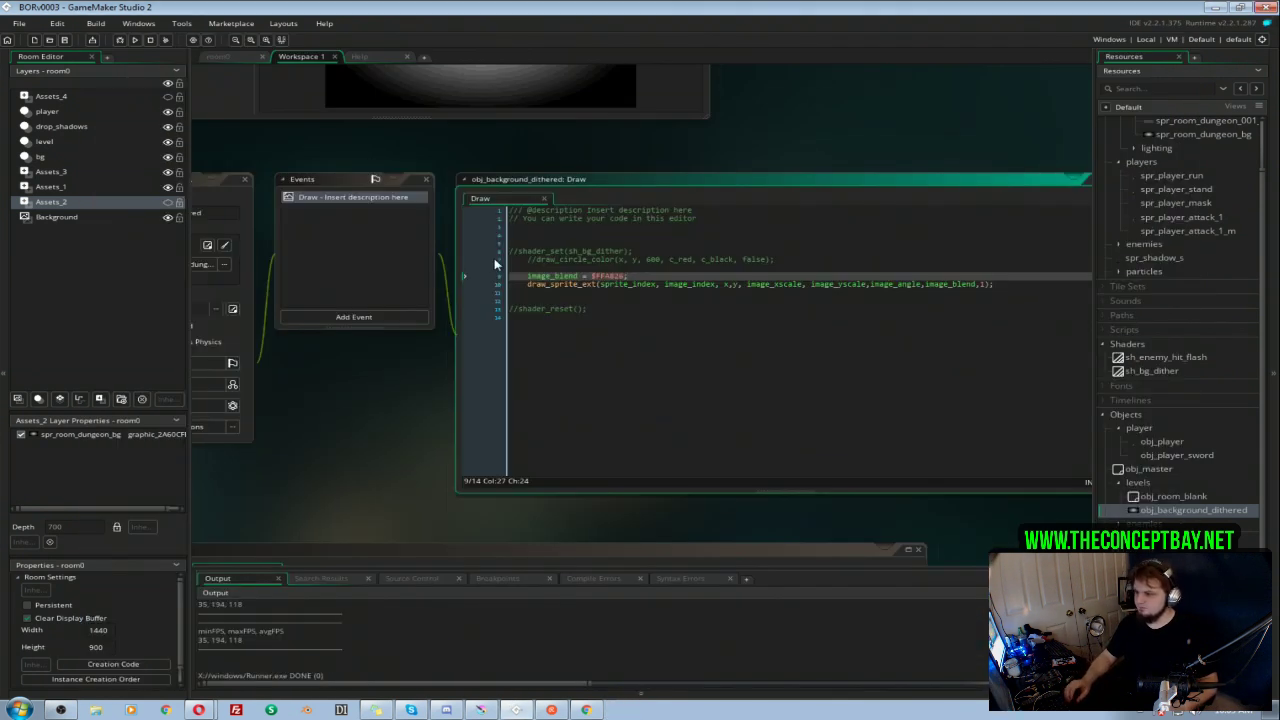
{"action": "left_click", "coordinate": [529, 276]}
{"action": "type", "text": "//"}
{"action": "key", "text": "F5"}
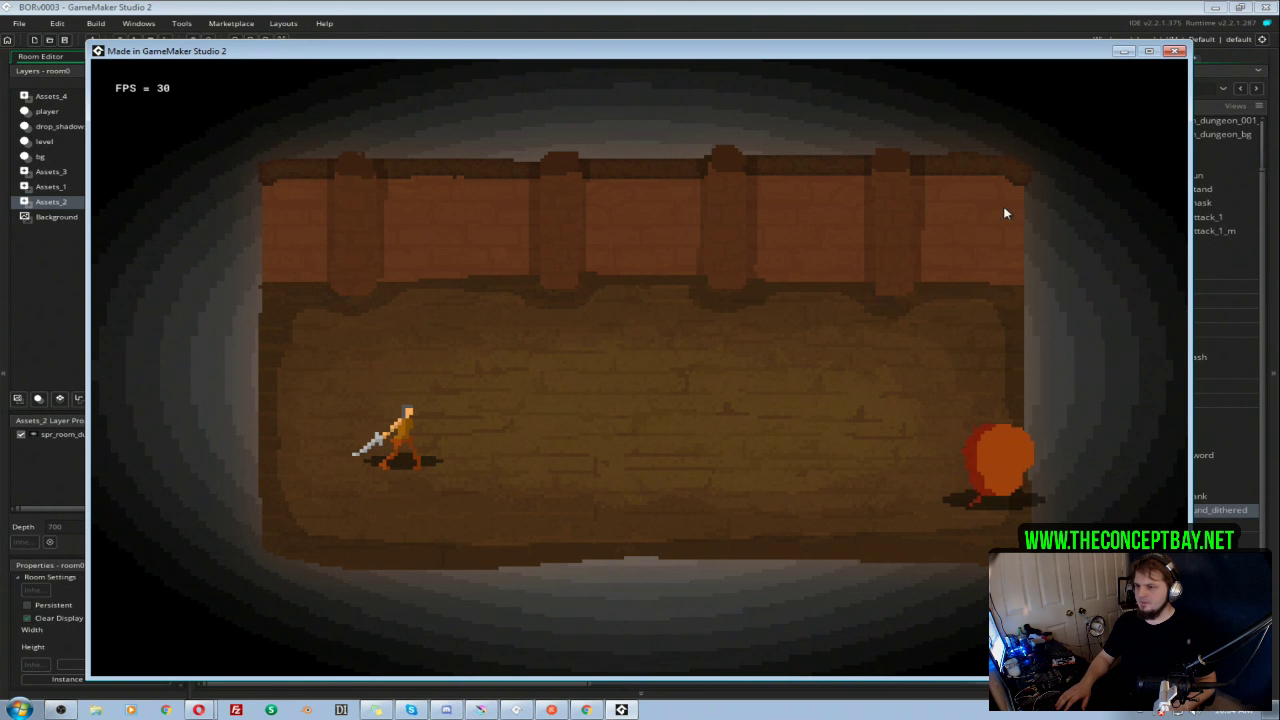
Step: Look up the hue, saturation and value of hex FFA826 in the Background layer's colour picker, without applying the colour
{"action": "left_click", "coordinate": [1178, 52]}
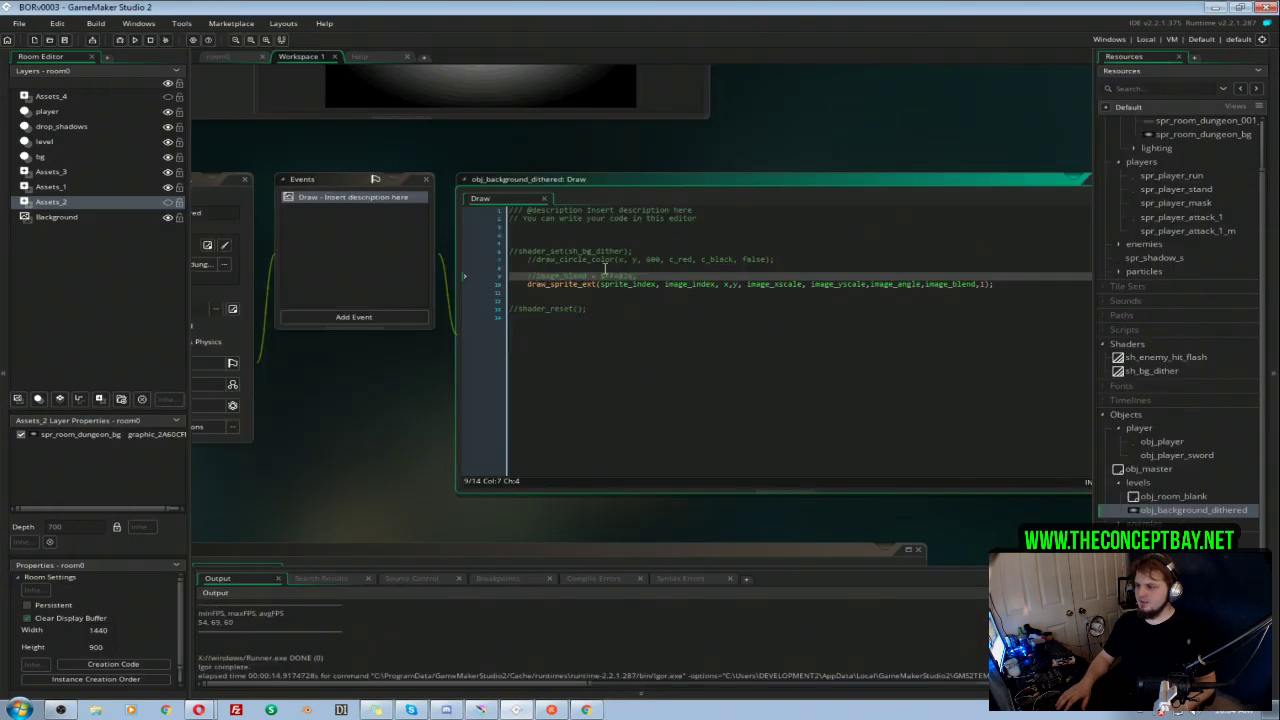
{"action": "double_click", "coordinate": [630, 276]}
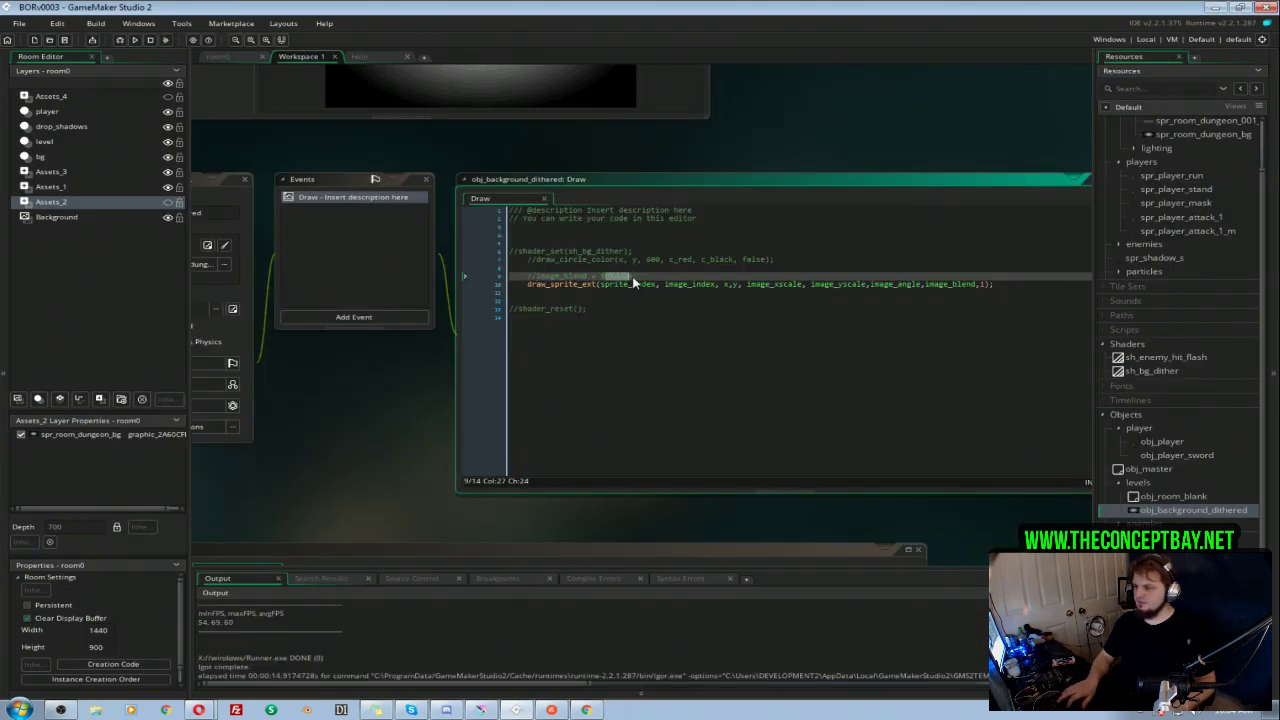
{"action": "left_click", "coordinate": [57, 216]}
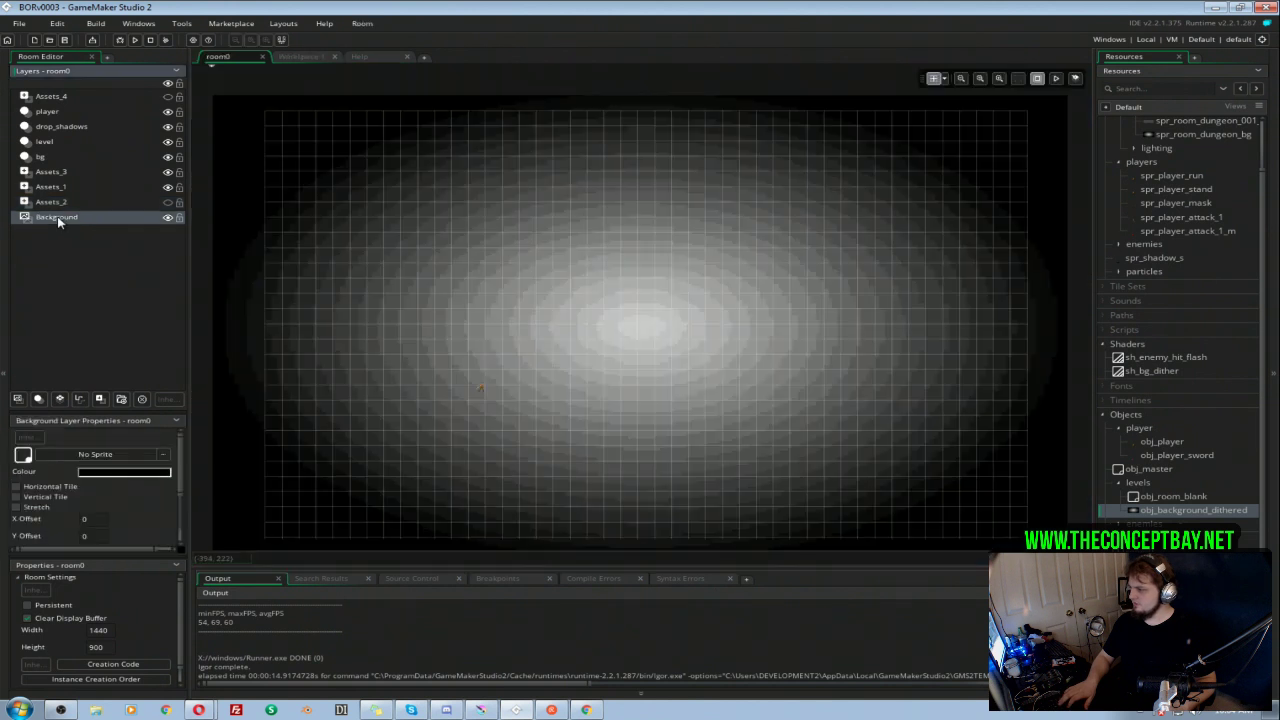
{"action": "left_click", "coordinate": [122, 472]}
{"action": "double_click", "coordinate": [248, 221]}
{"action": "type", "text": "FFA826"}
{"action": "key", "text": "Return"}
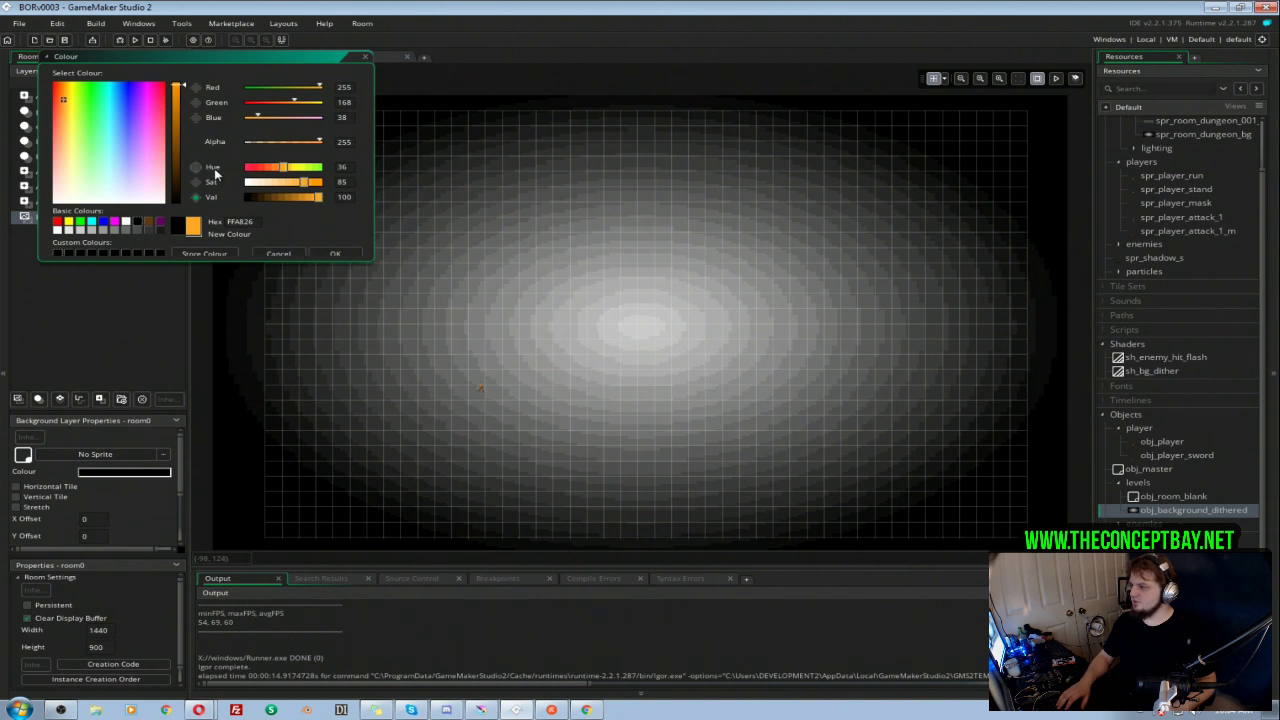
{"action": "left_click", "coordinate": [280, 253]}
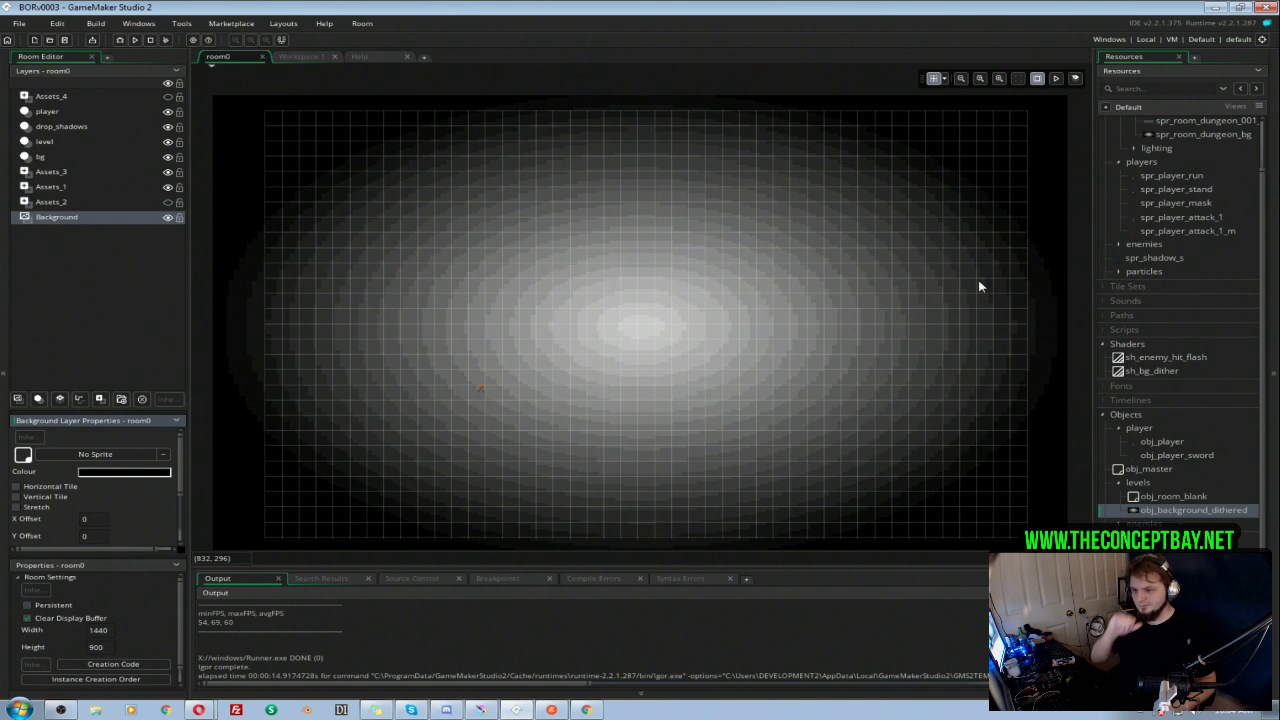
Step: Add an empty line below the commented image_blend line, and preview hue 30, saturation 80, value 90 in the Background layer's colour picker without applying it
{"action": "double_click", "coordinate": [1166, 512]}
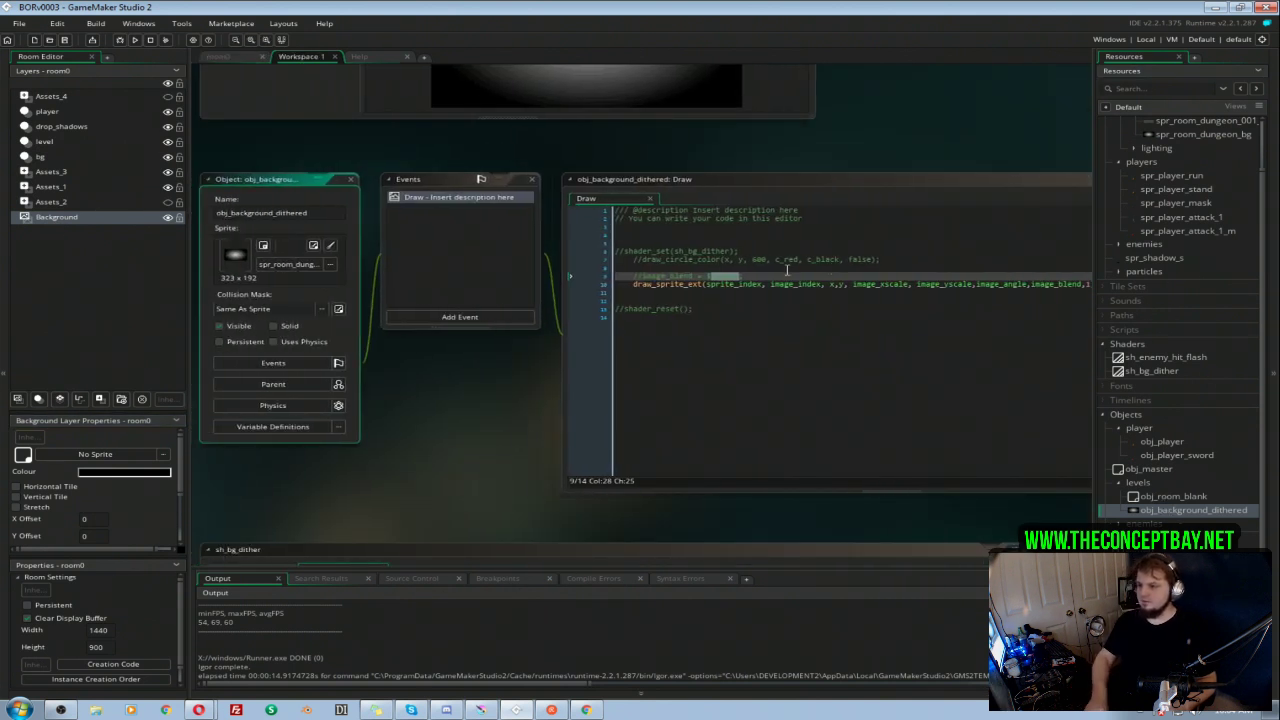
{"action": "key", "text": "Return"}
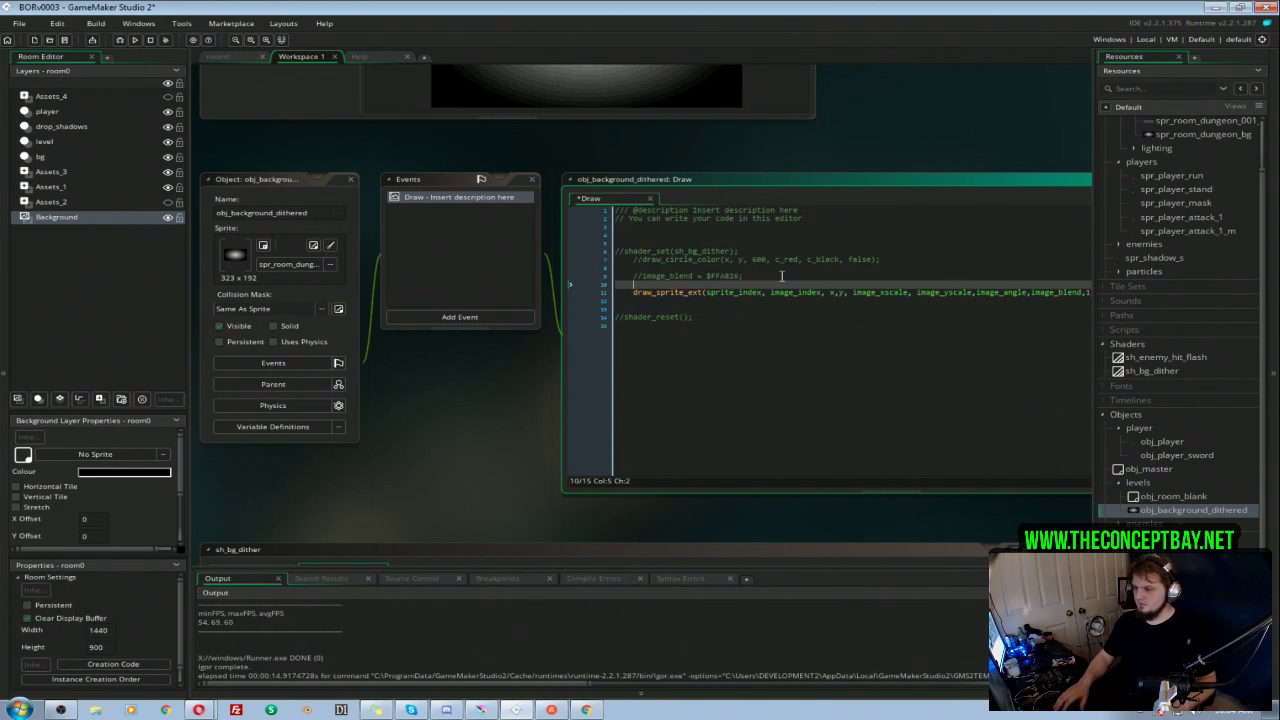
{"action": "left_click", "coordinate": [114, 474]}
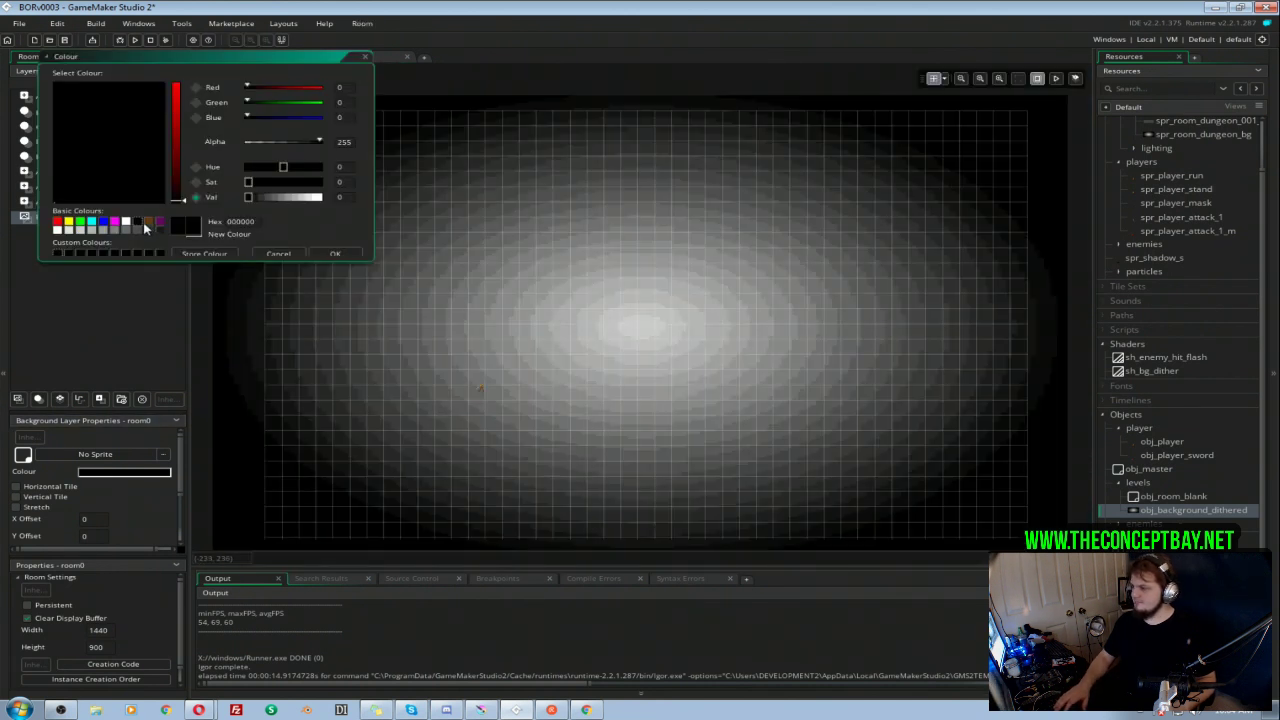
{"action": "left_click", "coordinate": [147, 221]}
{"action": "left_click_drag", "start_coordinate": [177, 162], "coordinate": [176, 91]}
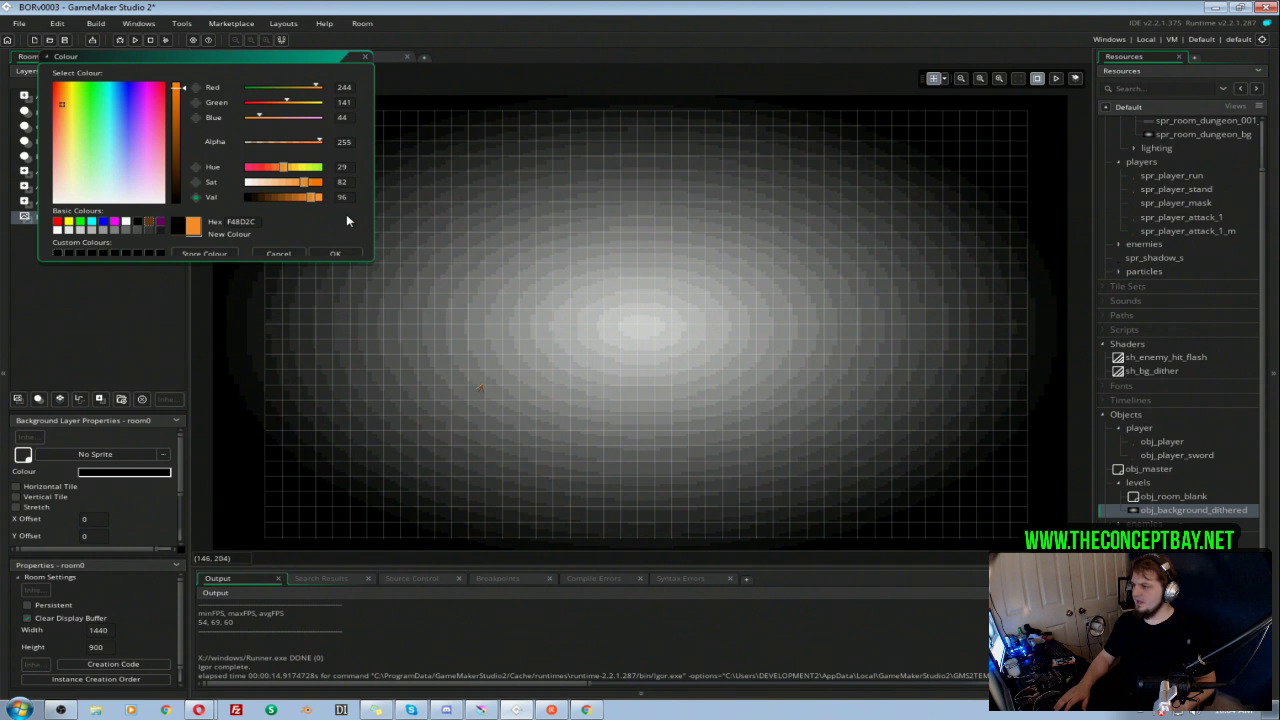
{"action": "left_click_drag", "start_coordinate": [349, 165], "coordinate": [111, 186]}
{"action": "type", "text": "30"}
{"action": "left_click_drag", "start_coordinate": [348, 182], "coordinate": [70, 204]}
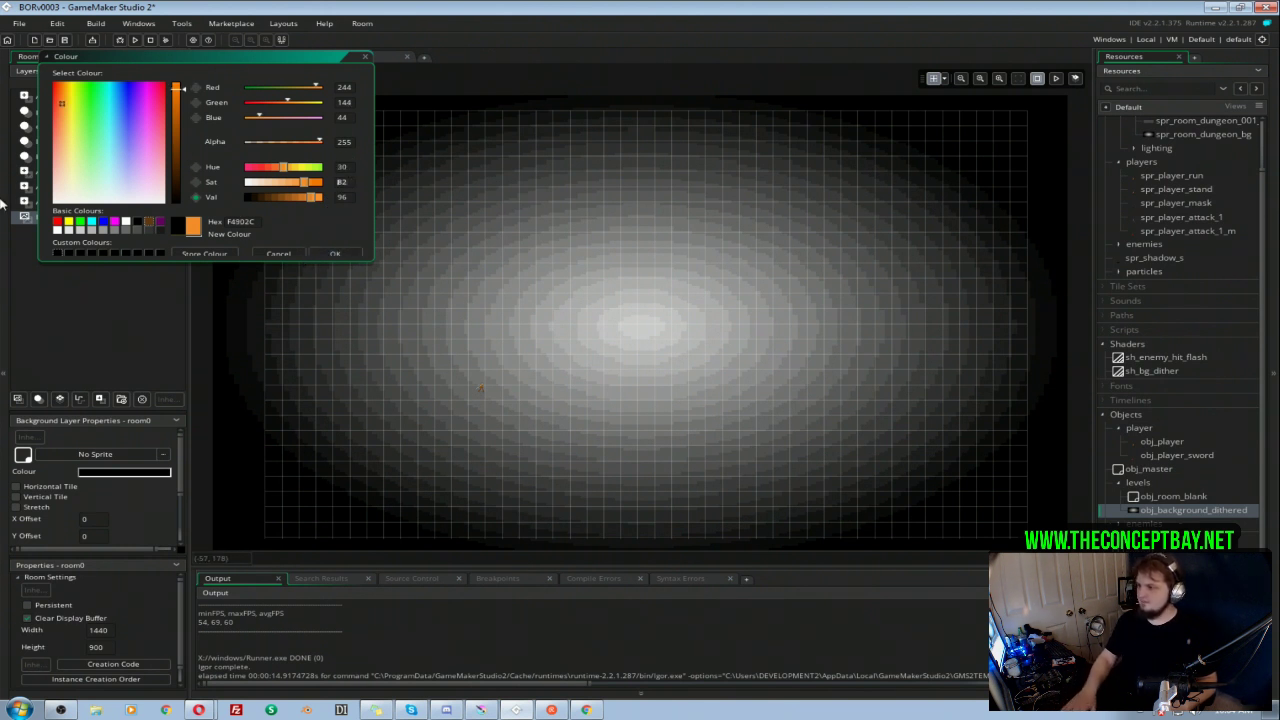
{"action": "type", "text": "80"}
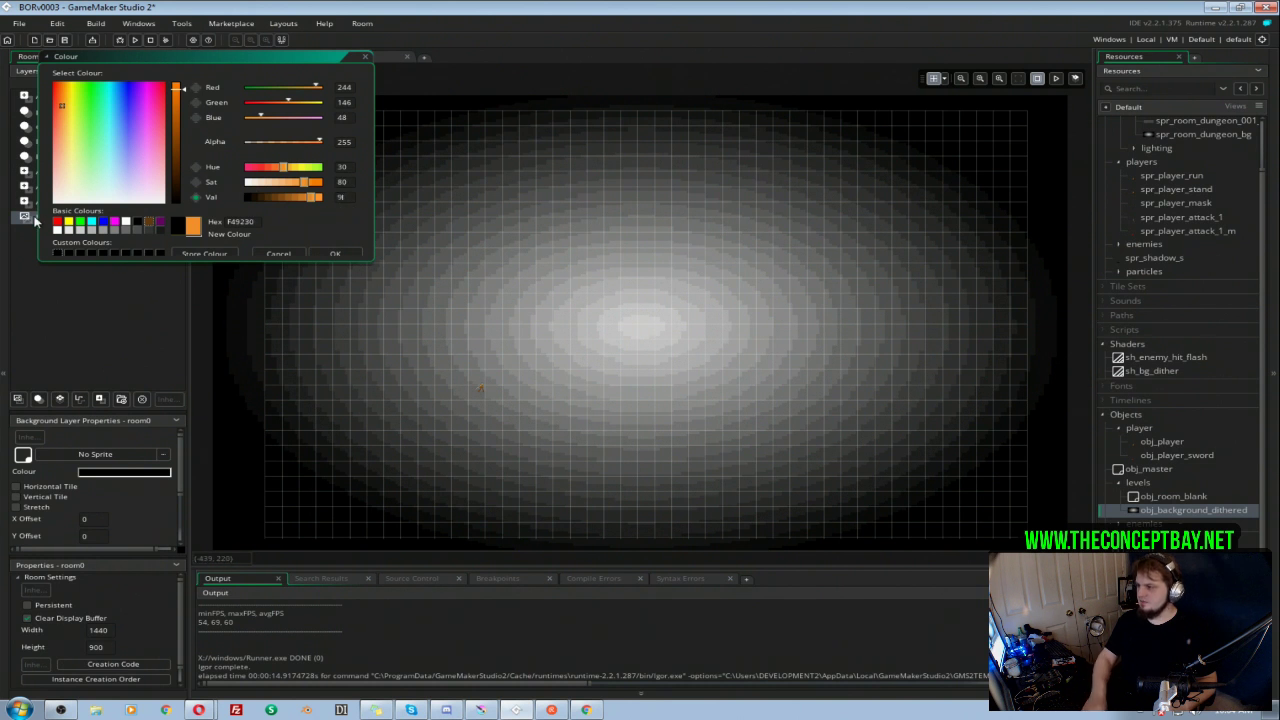
{"action": "type", "text": "90"}
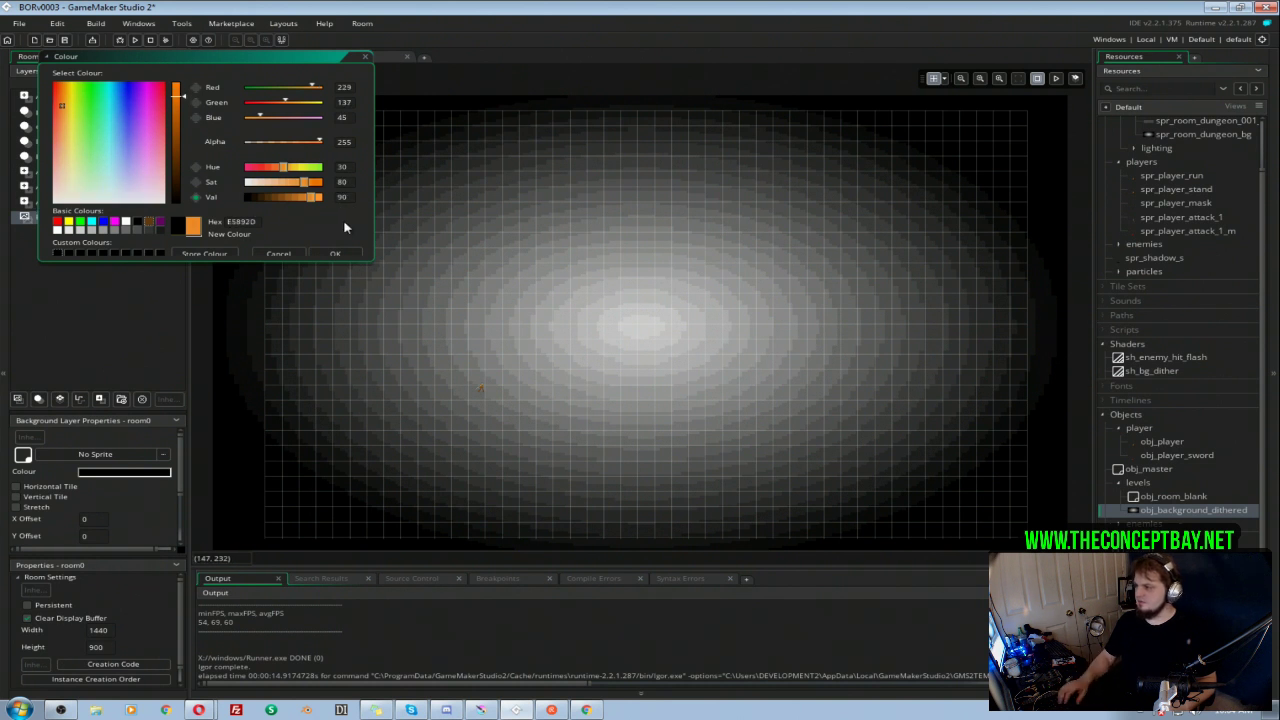
{"action": "left_click", "coordinate": [278, 253]}
Step: Write var c = make_color_hsv(30, 80, 90); on the line above draw_sprite_ext in obj_background_dithered's Draw event
{"action": "double_click", "coordinate": [1158, 507]}
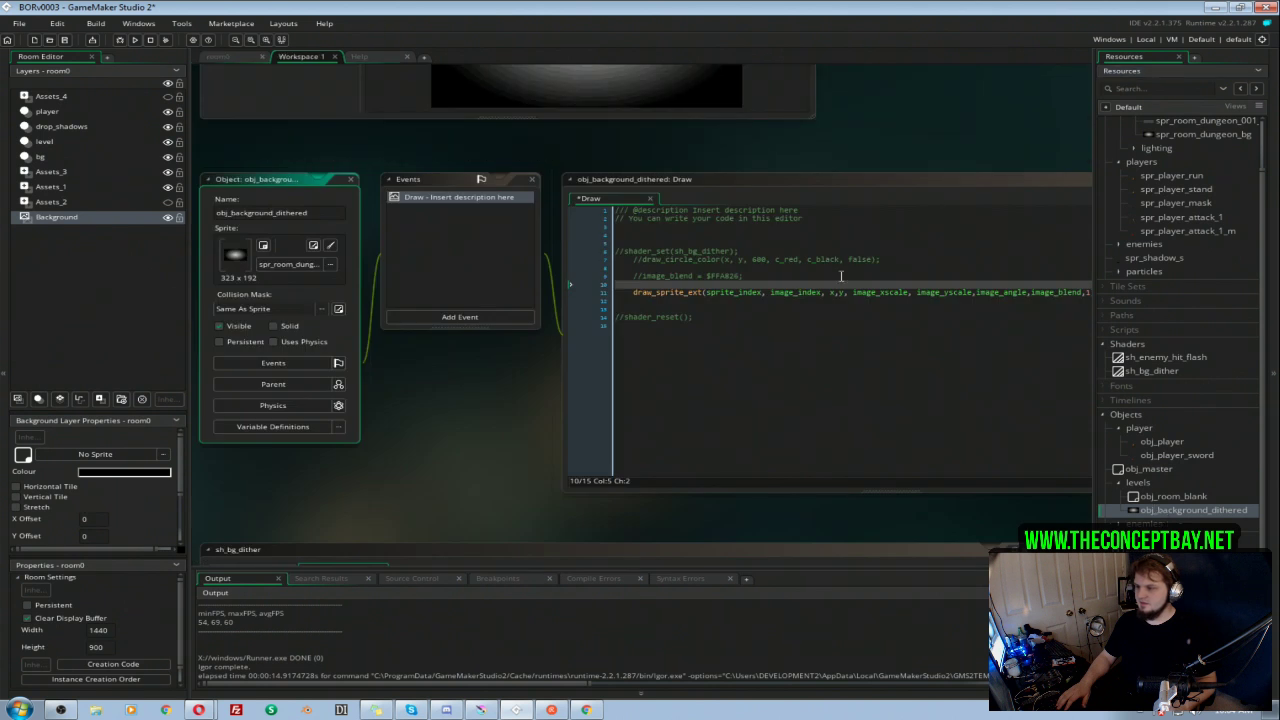
{"action": "left_click", "coordinate": [756, 283]}
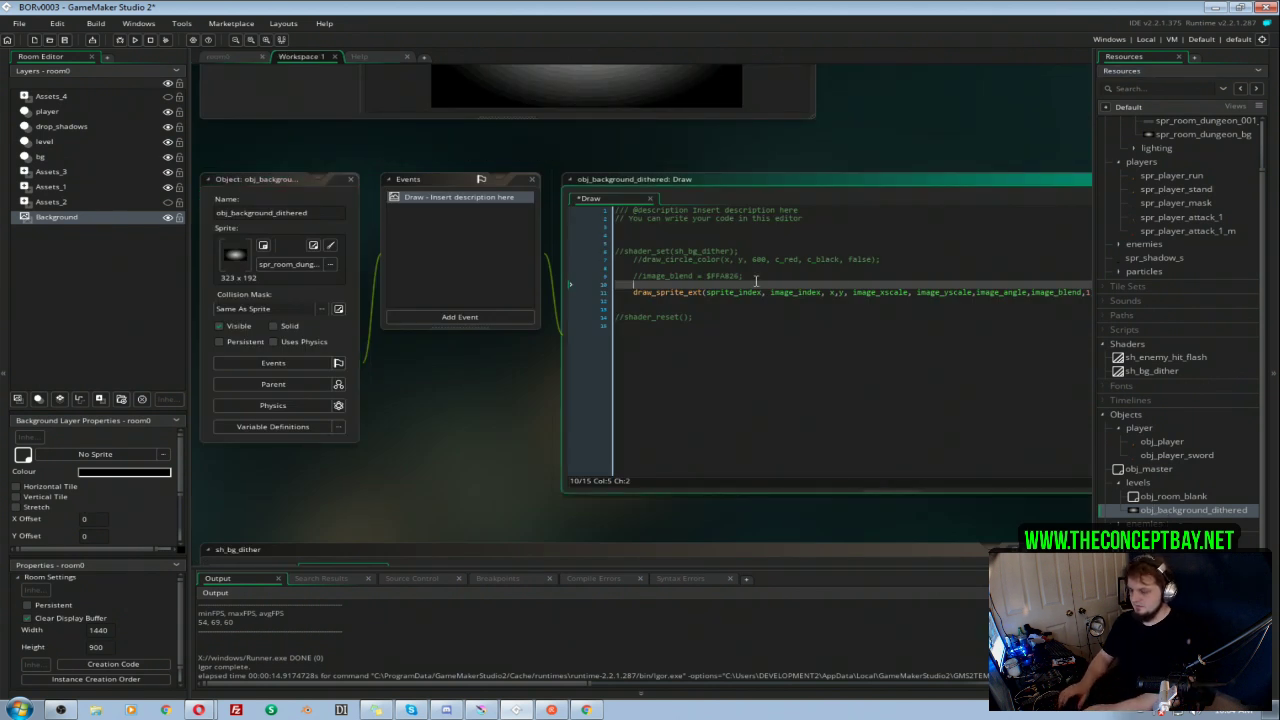
{"action": "type", "text": "c = "}
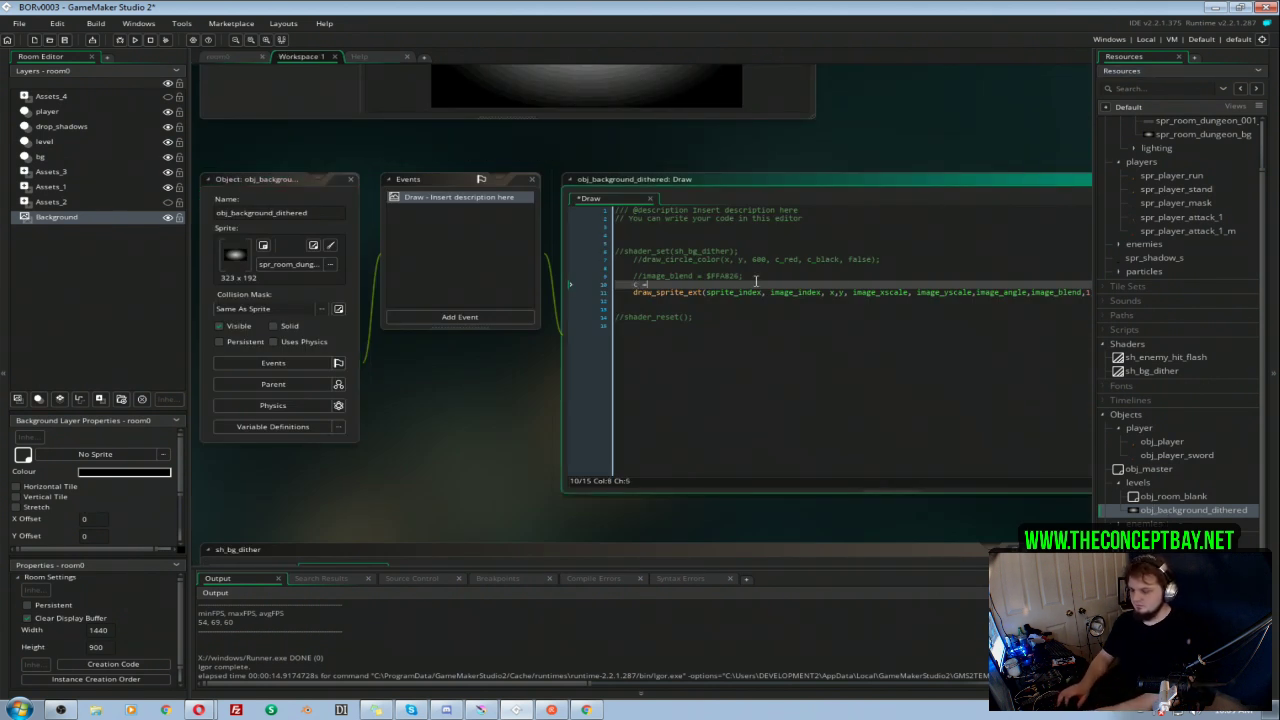
{"action": "type", "text": "make_c"}
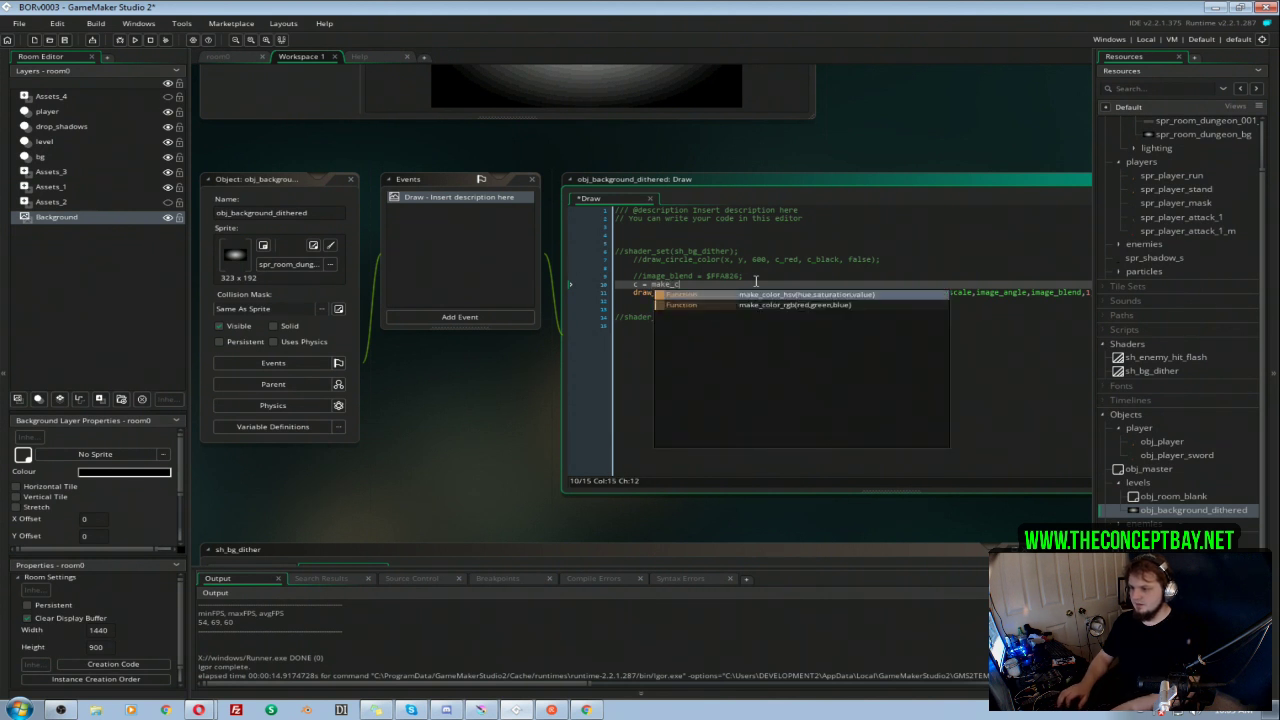
{"action": "key", "text": "Down"}
{"action": "key", "text": "Up"}
{"action": "key", "text": "Return"}
{"action": "type", "text": "(25, 90, 90);"}
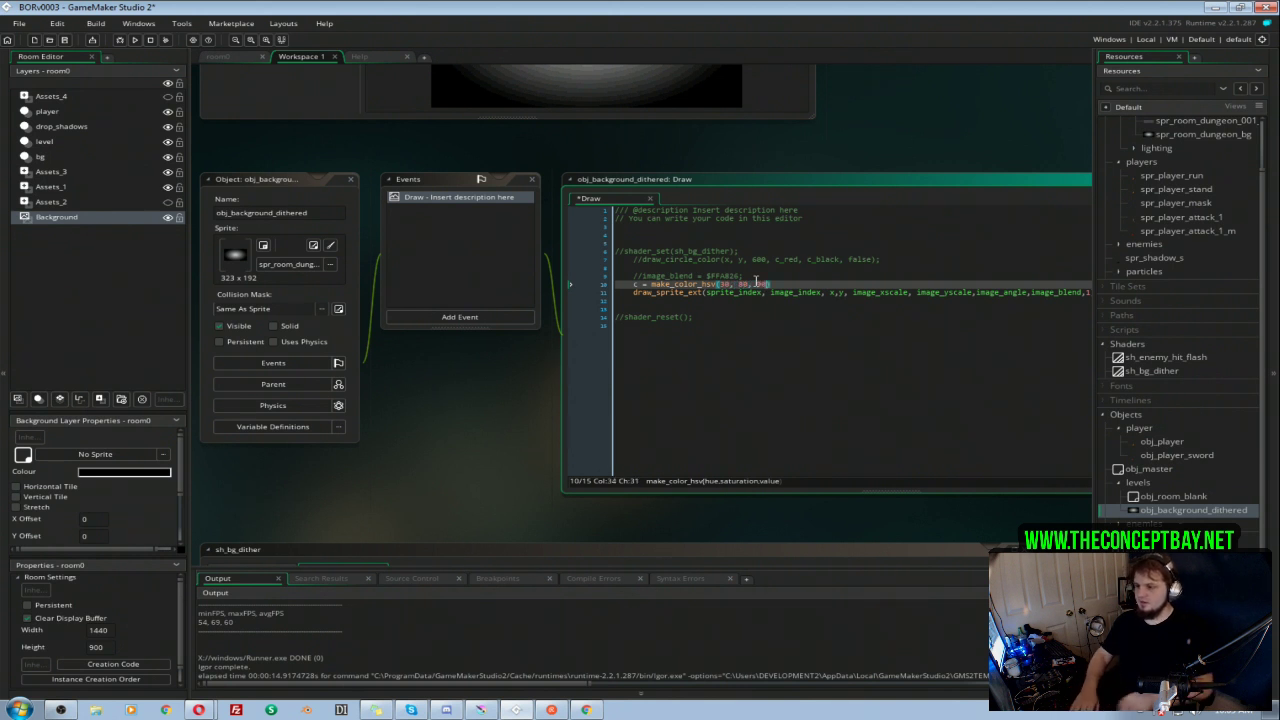
{"action": "left_click", "coordinate": [635, 284]}
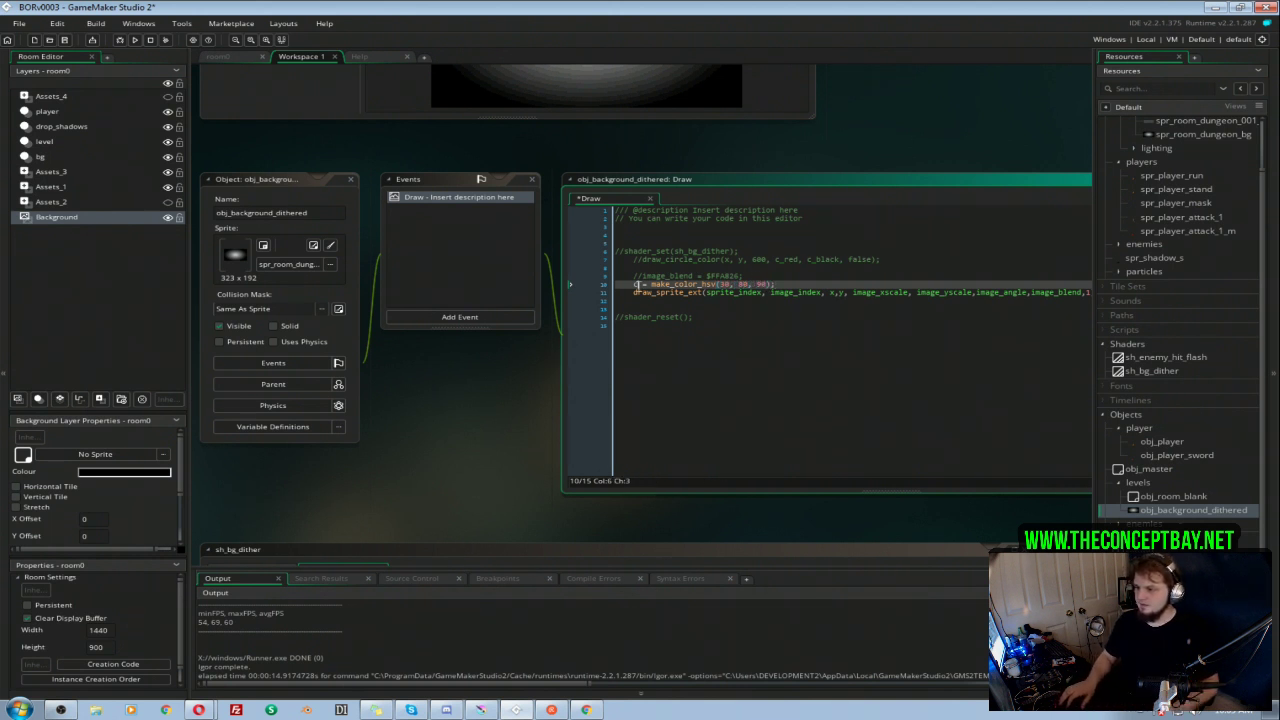
{"action": "type", "text": "var"}
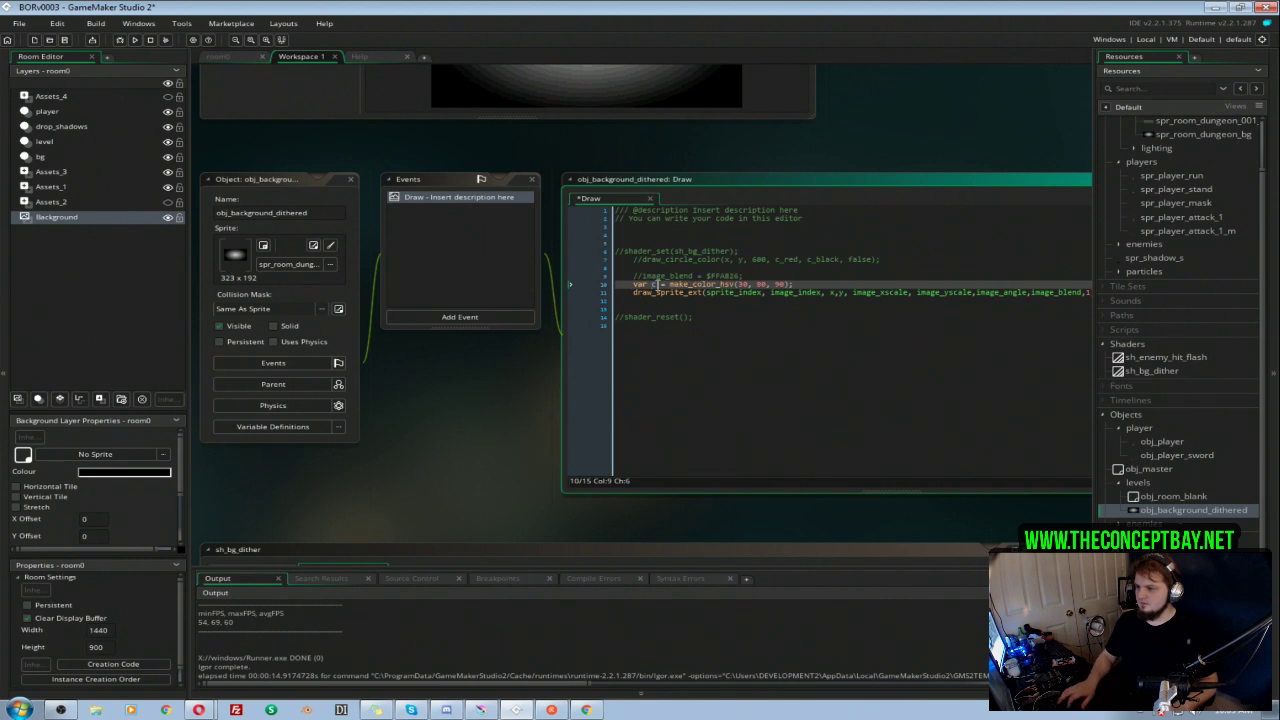
Step: Replace the image_blend argument of draw_sprite_ext with c and run the game
{"action": "left_click_drag", "start_coordinate": [912, 526], "coordinate": [714, 531]}
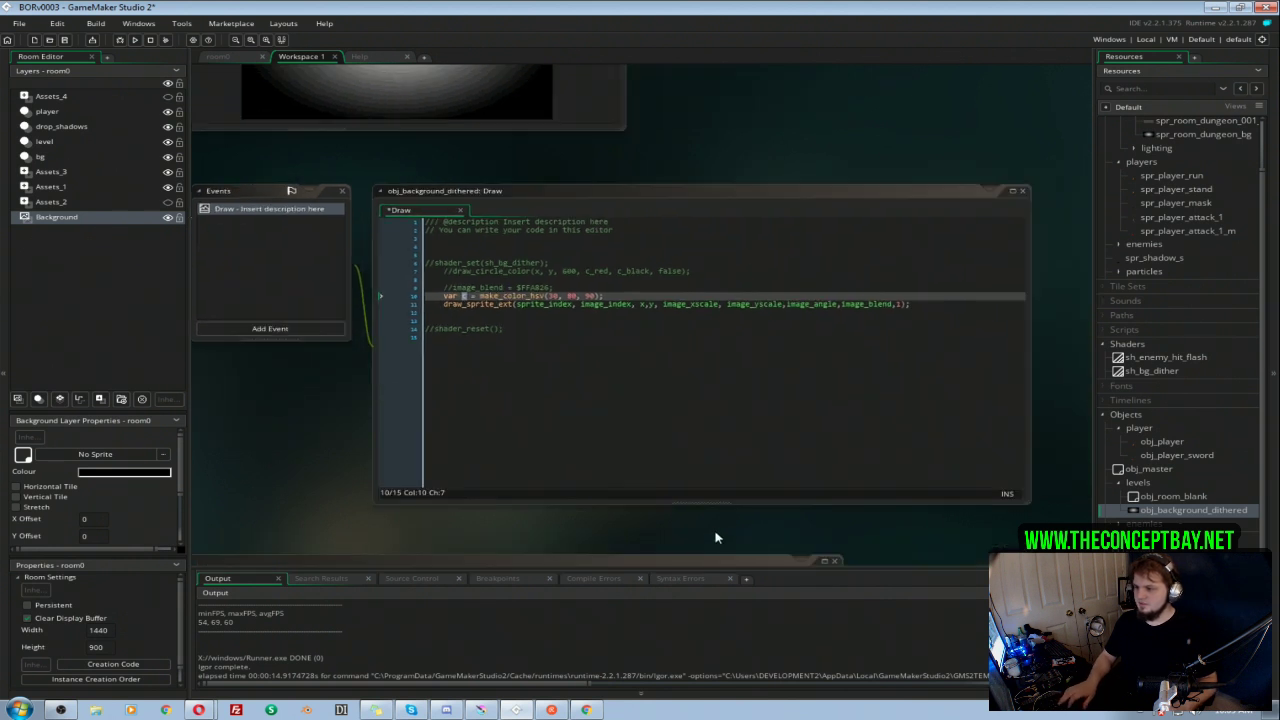
{"action": "left_click", "coordinate": [868, 305]}
{"action": "double_click", "coordinate": [862, 305]}
{"action": "type", "text": "c"}
{"action": "left_click", "coordinate": [879, 329]}
{"action": "key", "text": "F5"}
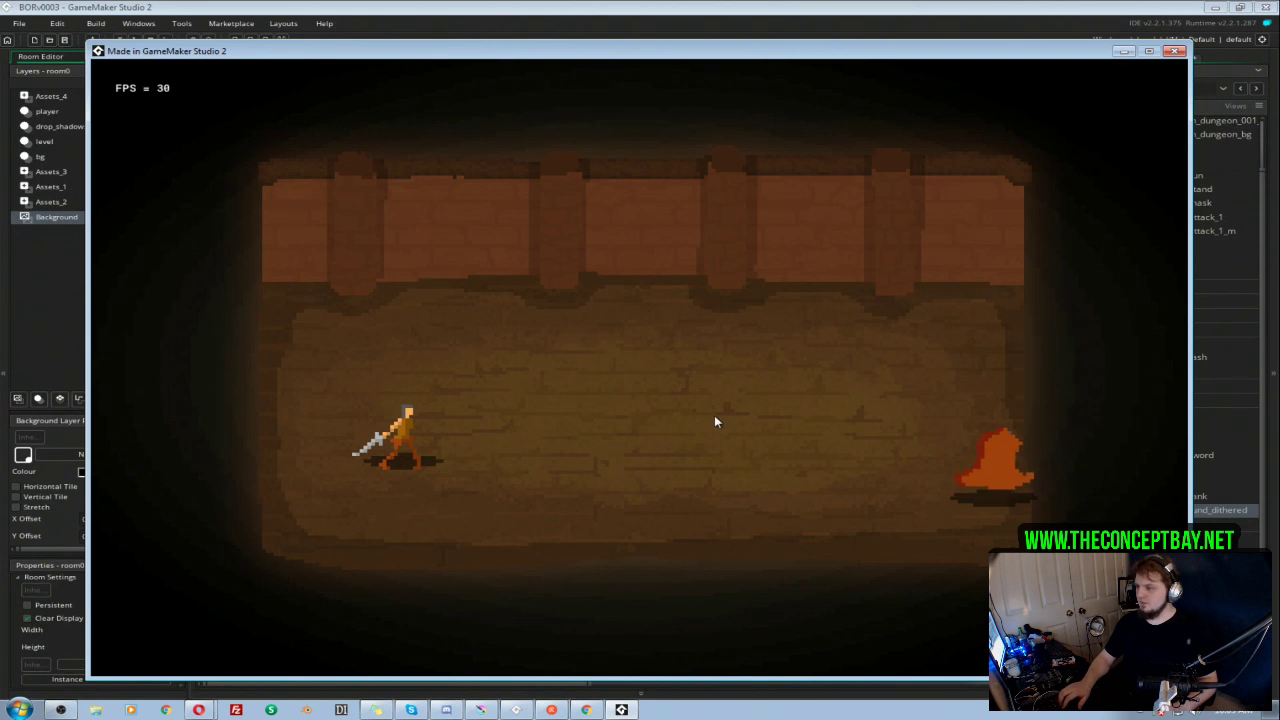
Step: Play the test run, moving the character around the tinted room and attacking the enemies, and close the game
{"action": "key", "text": "d"}
{"action": "key", "text": "s"}
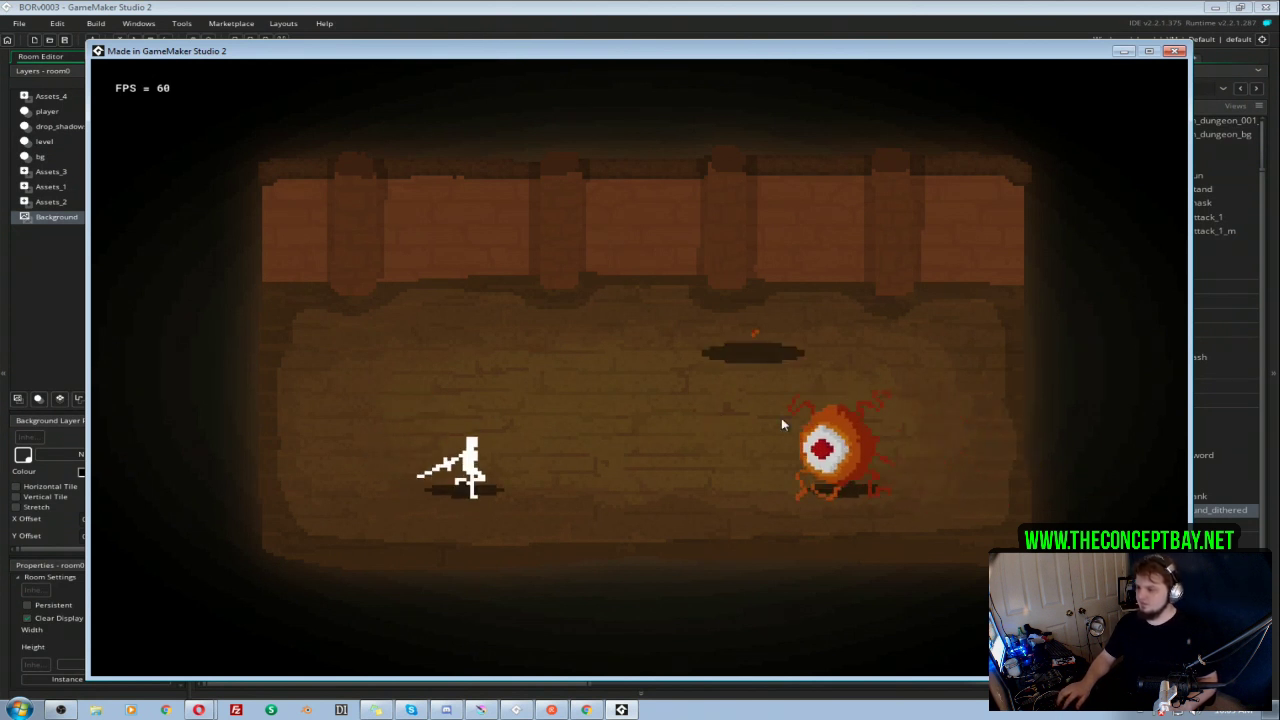
{"action": "left_click", "coordinate": [819, 425]}
{"action": "key", "text": "d"}
{"action": "key", "text": "w"}
{"action": "key", "text": "a"}
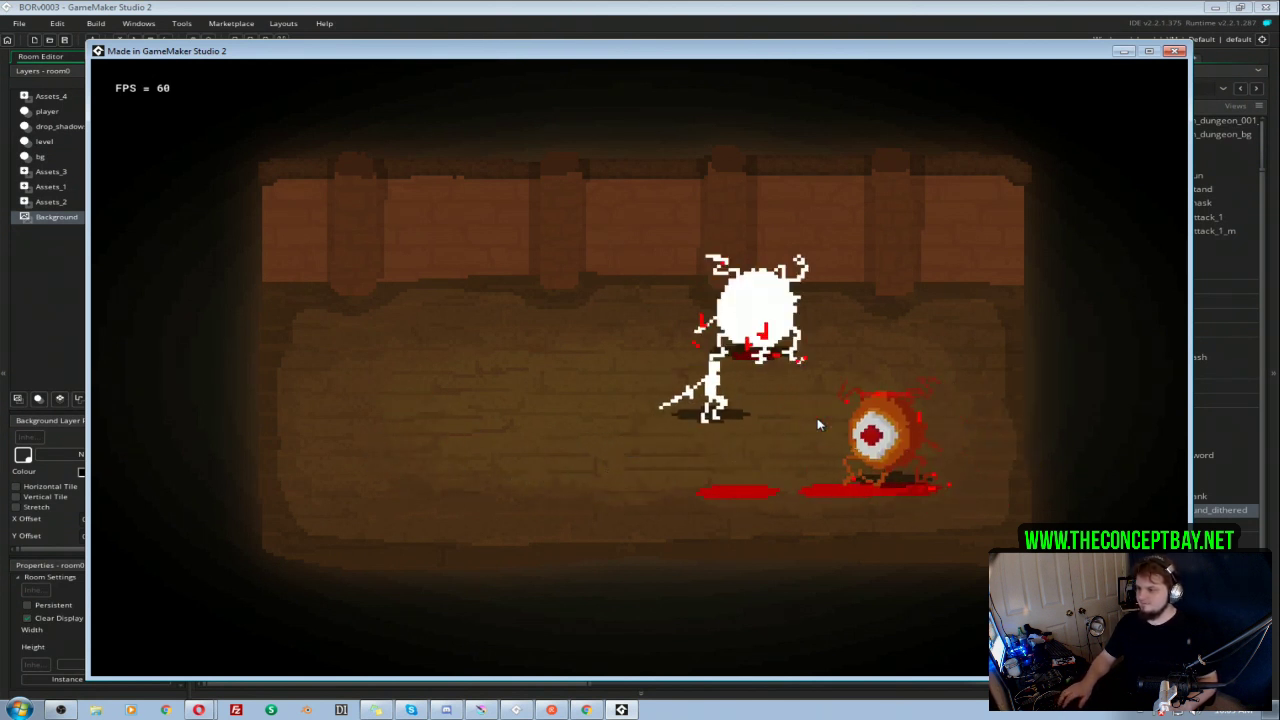
{"action": "key", "text": "s"}
{"action": "key", "text": "d"}
{"action": "key", "text": "a"}
{"action": "key", "text": "w"}
{"action": "key", "text": "a"}
{"action": "key", "text": "w"}
{"action": "key", "text": "d"}
{"action": "key", "text": "s"}
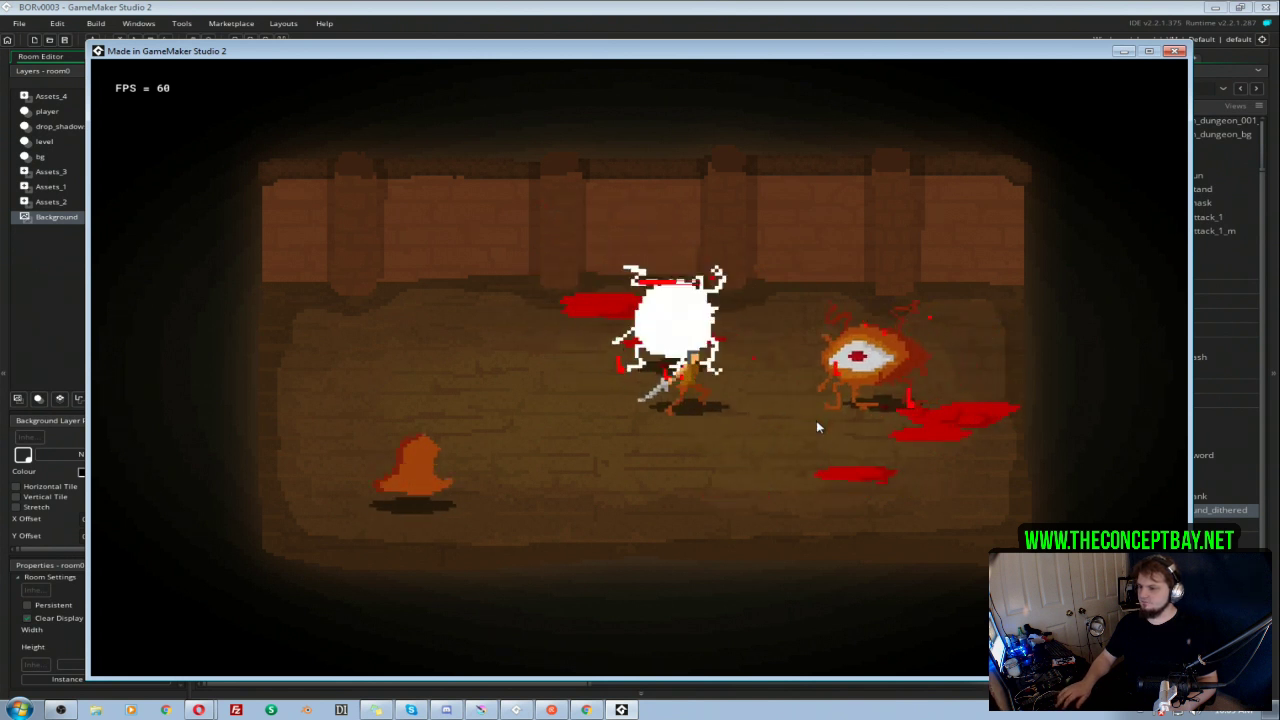
{"action": "key", "text": "a"}
{"action": "key", "text": "a"}
{"action": "key", "text": "s"}
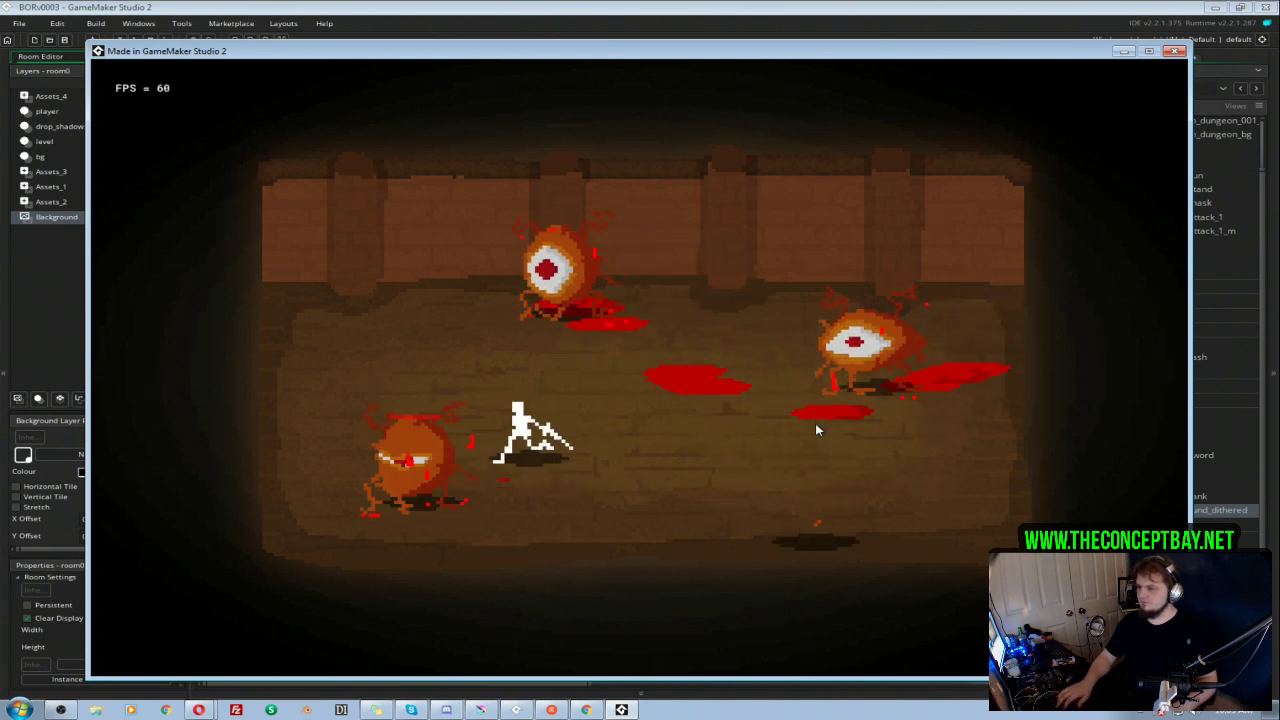
{"action": "key", "text": "d"}
{"action": "key", "text": "w"}
{"action": "left_click", "coordinate": [816, 427]}
{"action": "left_click", "coordinate": [820, 420]}
{"action": "left_click", "coordinate": [1174, 51]}
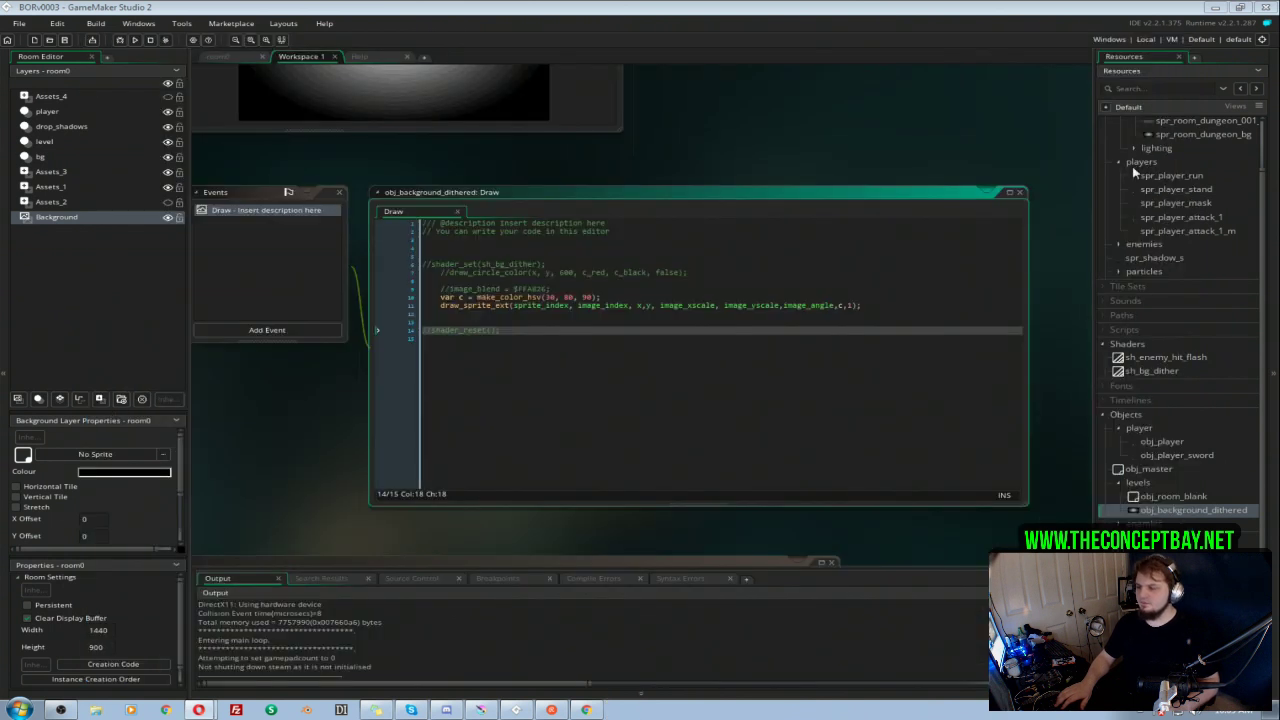
Step: Set the value argument of make_color_hsv to 60 and test-run the game with a short fight
{"action": "left_click", "coordinate": [556, 297]}
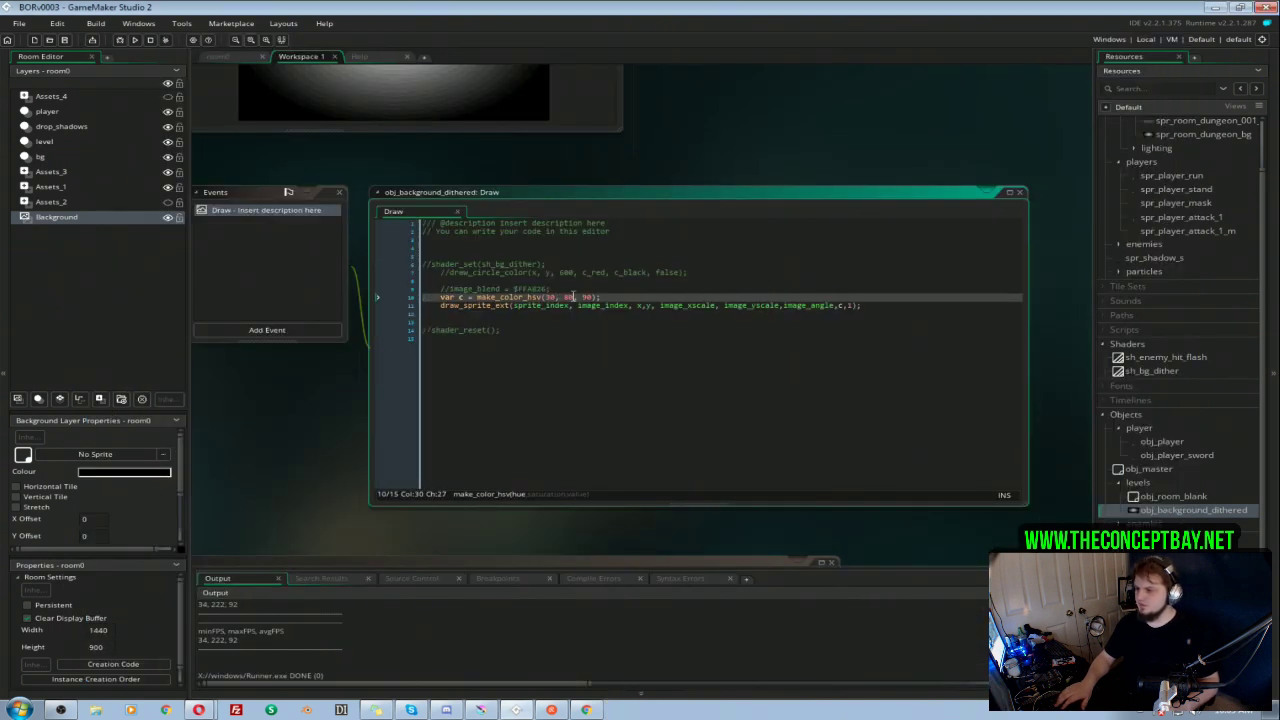
{"action": "double_click", "coordinate": [589, 297]}
{"action": "key", "text": "BackSpace"}
{"action": "type", "text": "6"}
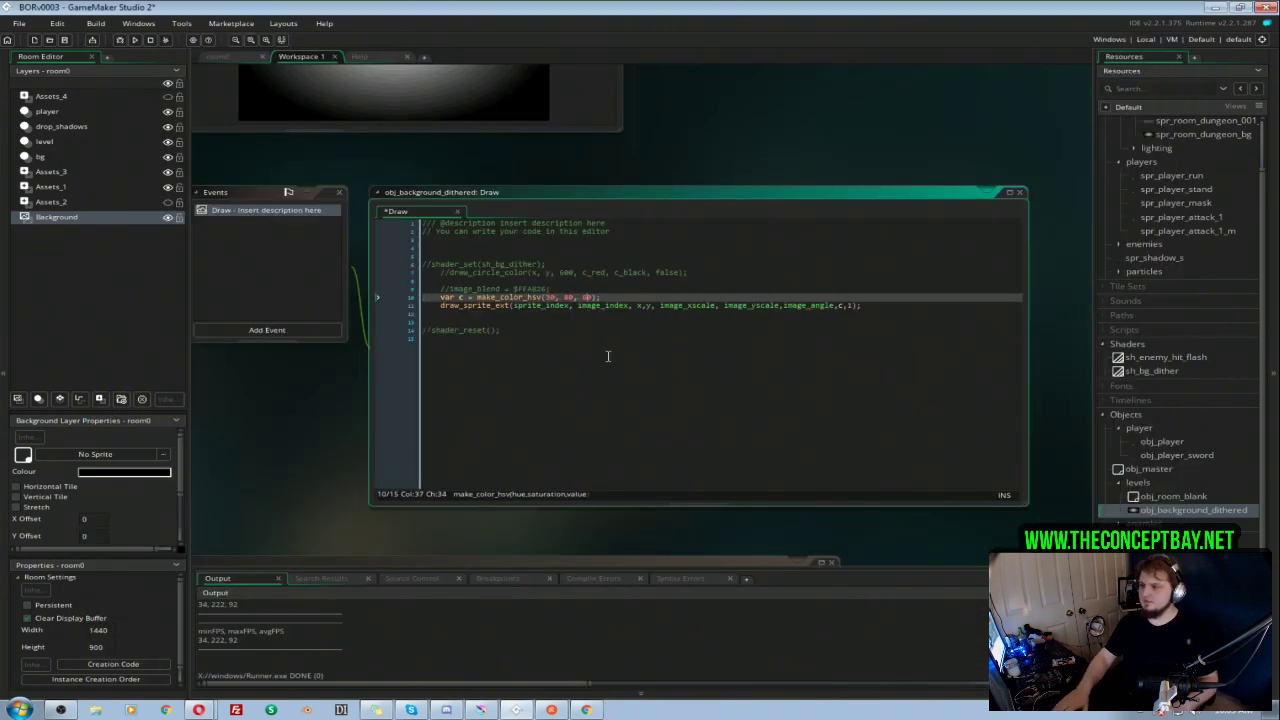
{"action": "type", "text": "0"}
{"action": "left_click", "coordinate": [607, 356]}
{"action": "key", "text": "F5"}
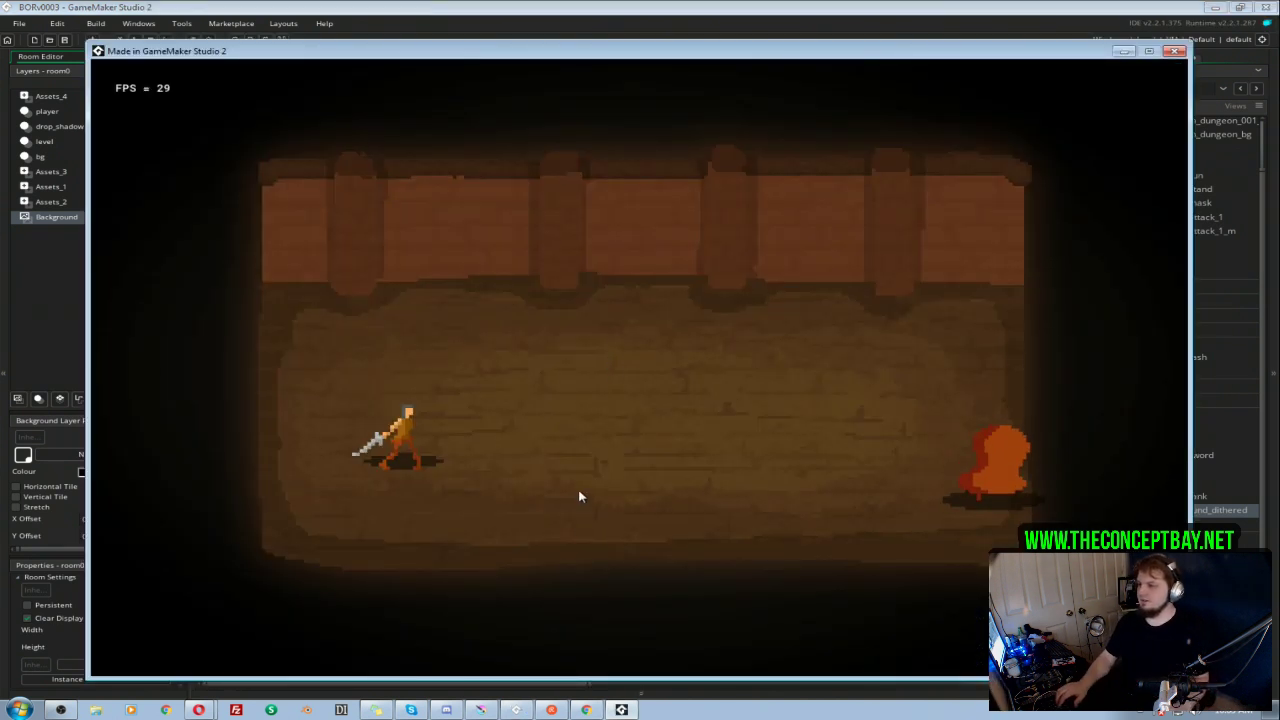
{"action": "key", "text": "d"}
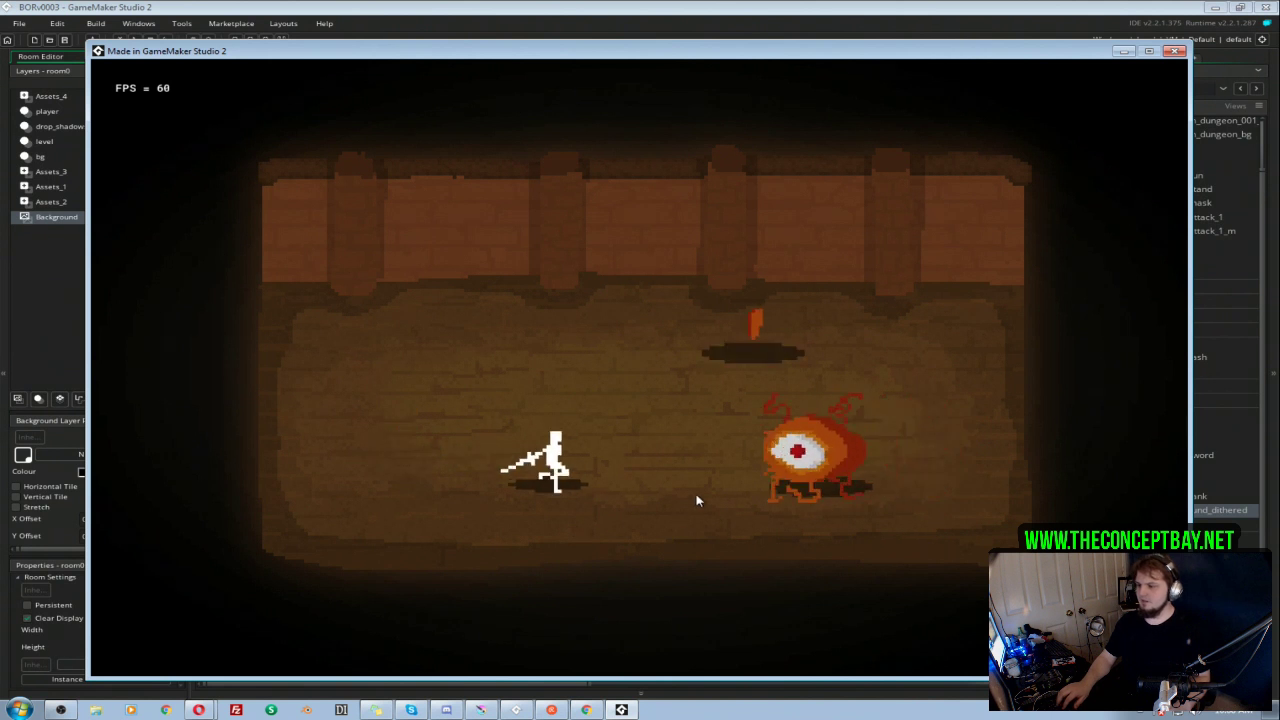
{"action": "left_click", "coordinate": [796, 464]}
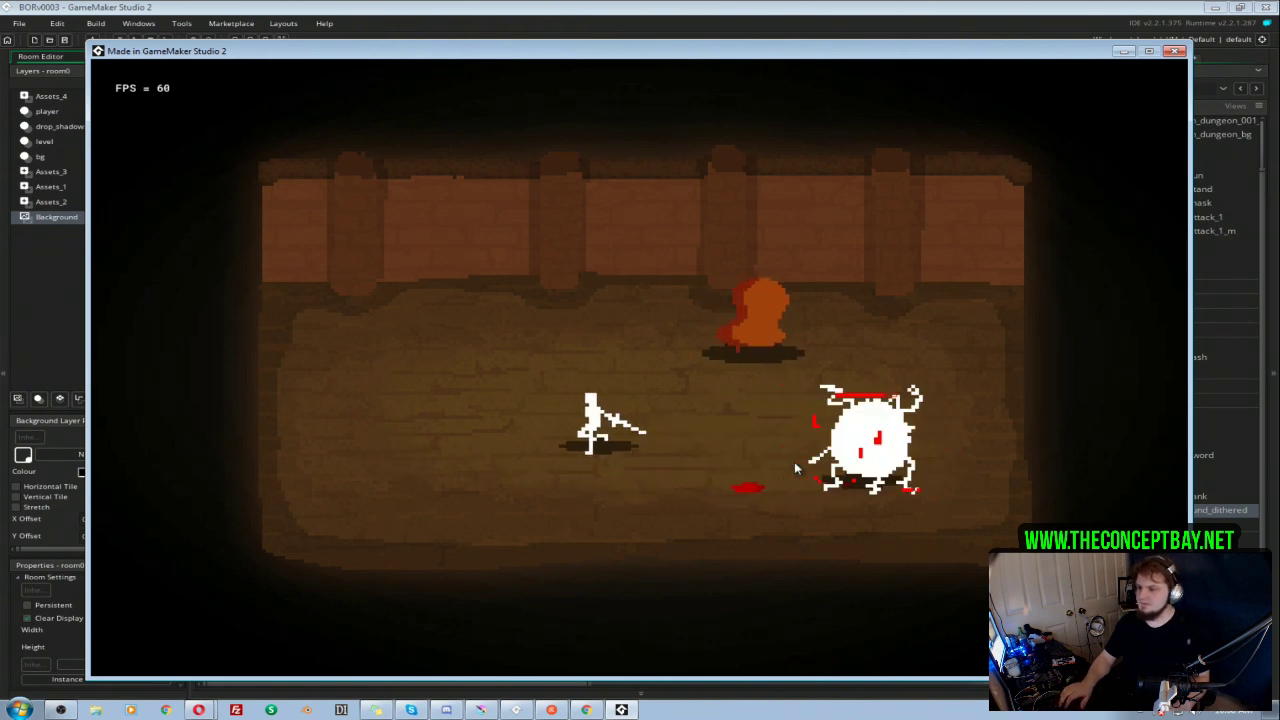
{"action": "left_click", "coordinate": [1175, 51]}
Step: Set the value argument of make_color_hsv to 40 and run the game
{"action": "double_click", "coordinate": [585, 297]}
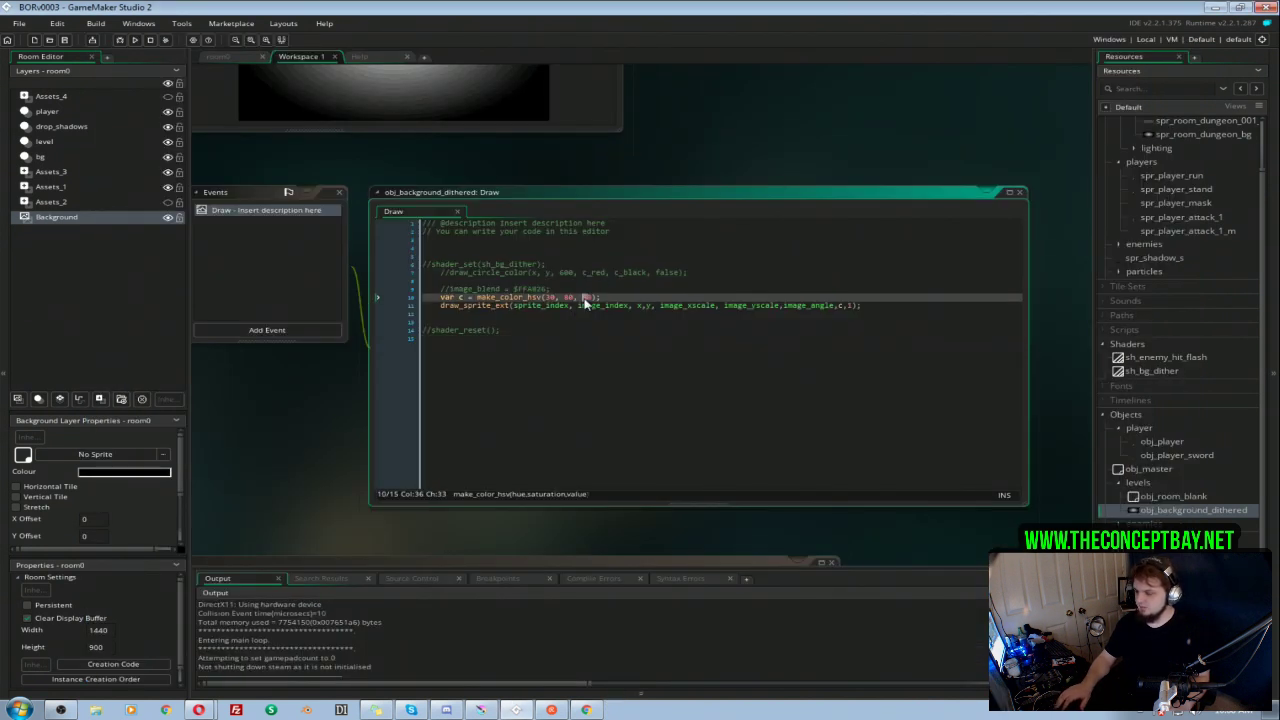
{"action": "type", "text": "40"}
{"action": "key", "text": "Up"}
{"action": "key", "text": "F5"}
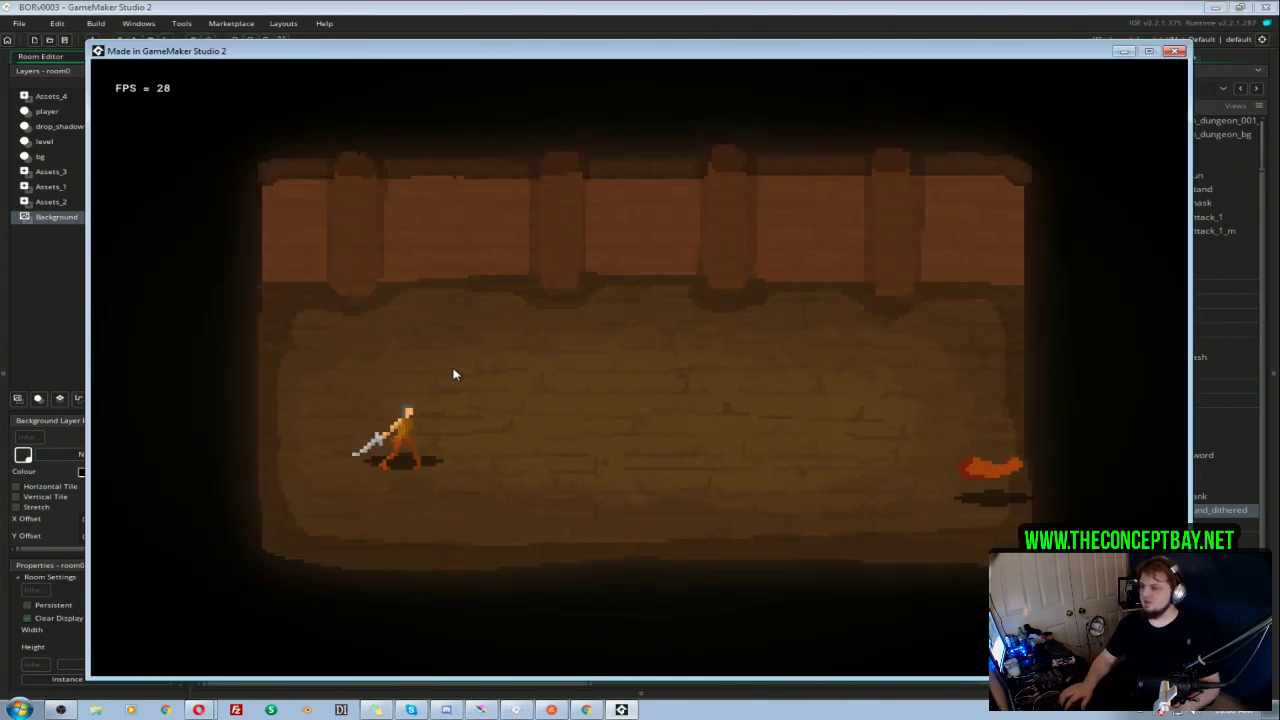
Step: Play the test run, moving the character around the dimmed room and attacking the enemies, and close the game
{"action": "key", "text": "d"}
{"action": "key", "text": "s"}
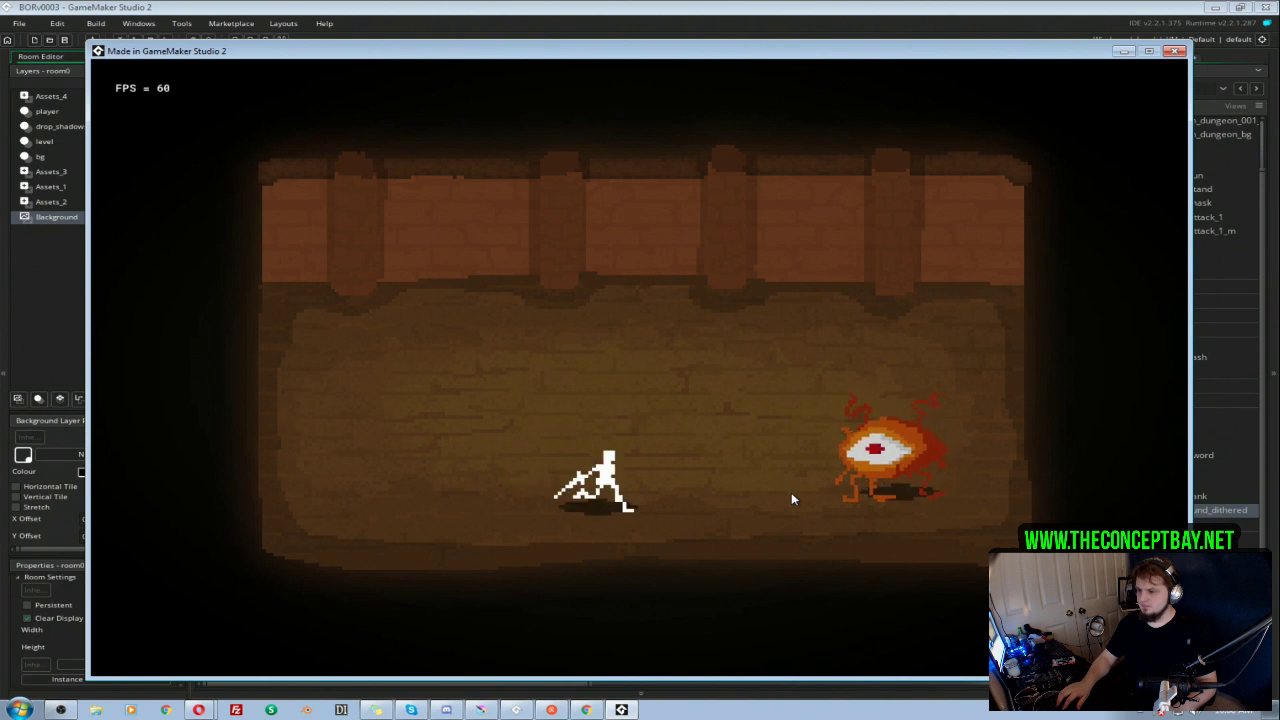
{"action": "left_click", "coordinate": [827, 456]}
{"action": "key", "text": "a"}
{"action": "key", "text": "w"}
{"action": "key", "text": "d"}
{"action": "key", "text": "d"}
{"action": "key", "text": "s"}
{"action": "left_click", "coordinate": [827, 457]}
{"action": "key", "text": "a"}
{"action": "left_click", "coordinate": [827, 457]}
{"action": "key", "text": "w"}
{"action": "left_click", "coordinate": [828, 458]}
{"action": "key", "text": "a"}
{"action": "left_click", "coordinate": [828, 463]}
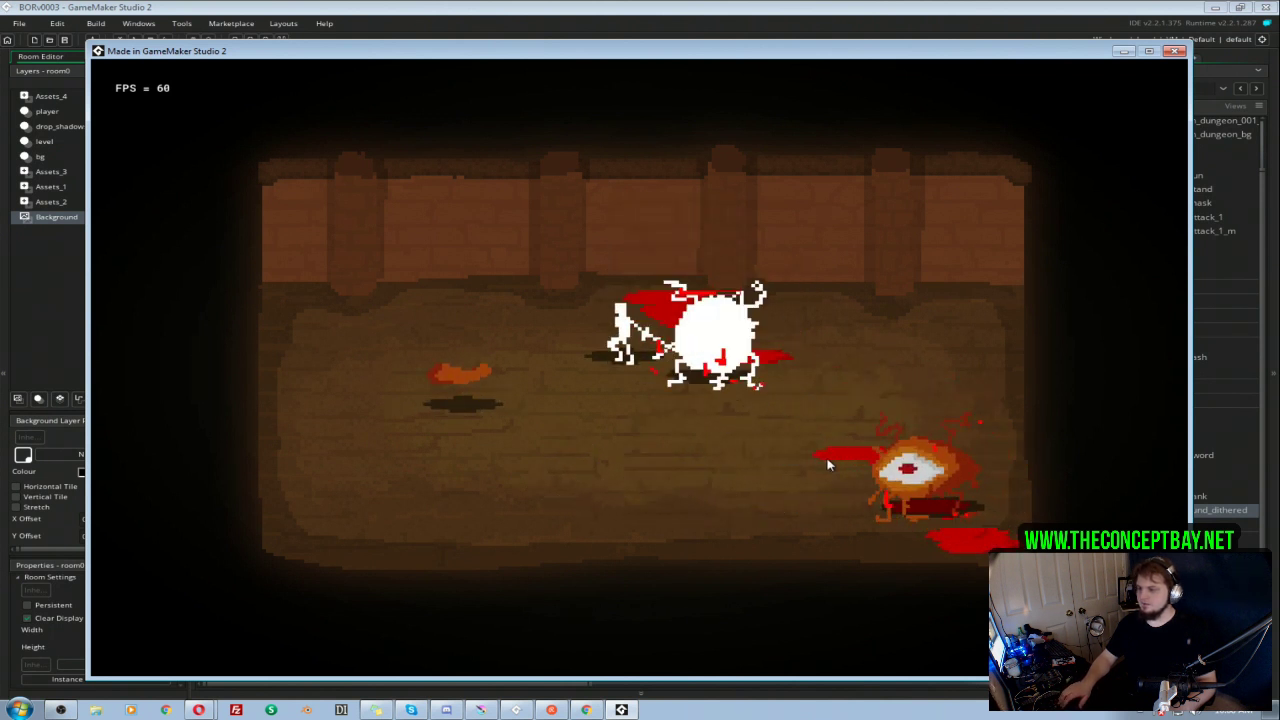
{"action": "key", "text": "s"}
{"action": "left_click", "coordinate": [828, 463]}
{"action": "key", "text": "d"}
{"action": "key", "text": "s"}
{"action": "left_click", "coordinate": [826, 466]}
{"action": "key", "text": "w"}
{"action": "left_click", "coordinate": [826, 467]}
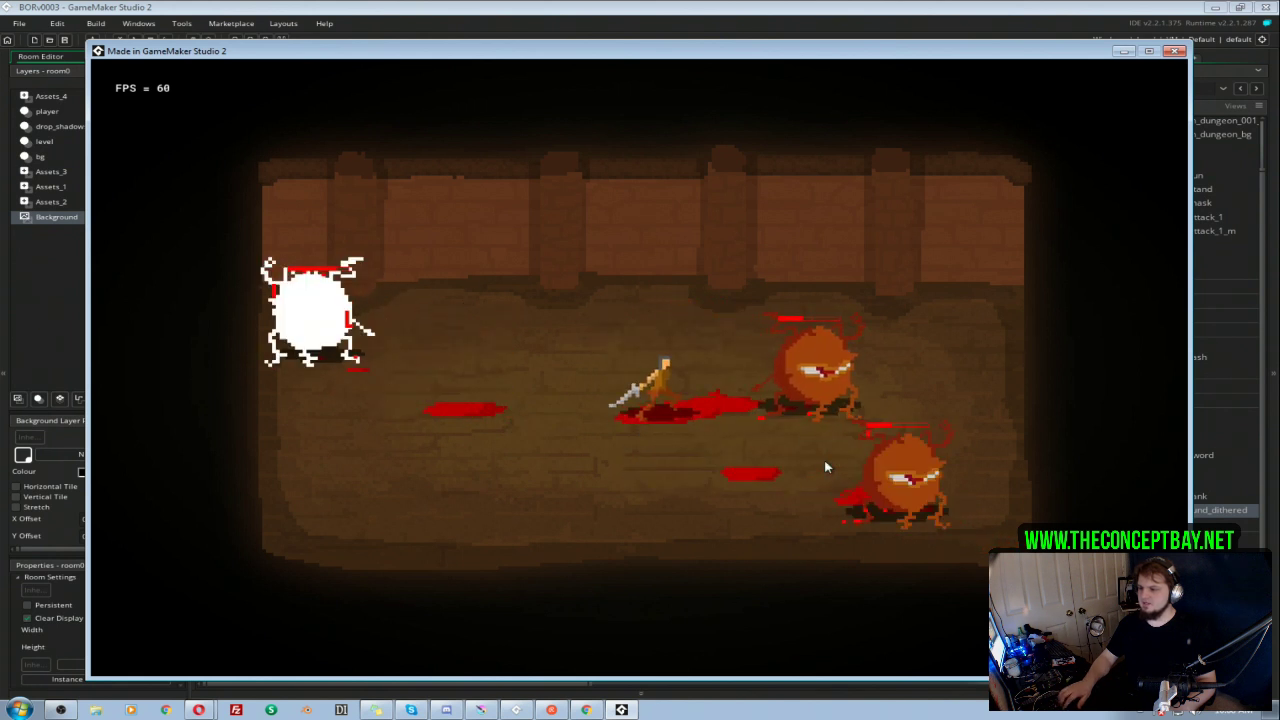
{"action": "key", "text": "d"}
{"action": "left_click", "coordinate": [826, 467]}
{"action": "key", "text": "s"}
{"action": "left_click", "coordinate": [826, 467]}
{"action": "key", "text": "w"}
{"action": "left_click", "coordinate": [826, 462]}
{"action": "key", "text": "a"}
{"action": "left_click", "coordinate": [826, 462]}
{"action": "key", "text": "s"}
{"action": "left_click", "coordinate": [826, 462]}
{"action": "key", "text": "d"}
{"action": "left_click", "coordinate": [825, 456]}
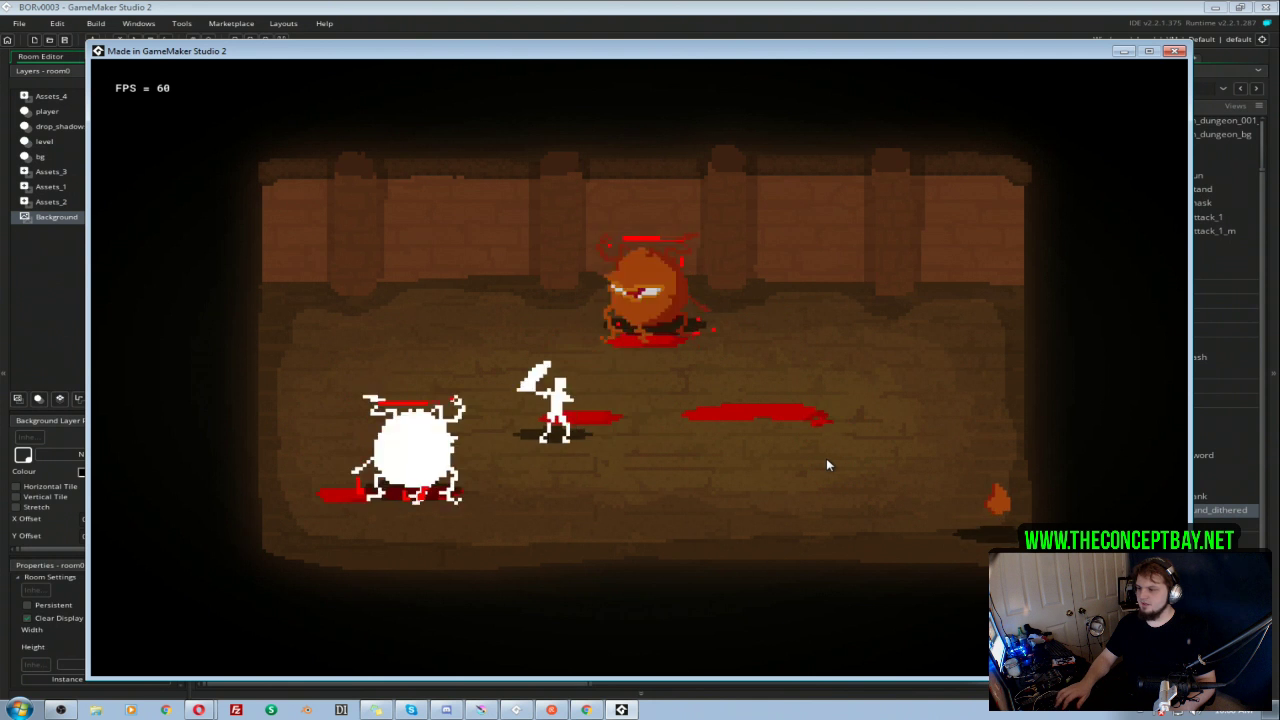
{"action": "left_click", "coordinate": [826, 458]}
{"action": "key", "text": "a"}
{"action": "left_click", "coordinate": [826, 458]}
{"action": "key", "text": "s"}
{"action": "left_click", "coordinate": [826, 458]}
{"action": "key", "text": "s"}
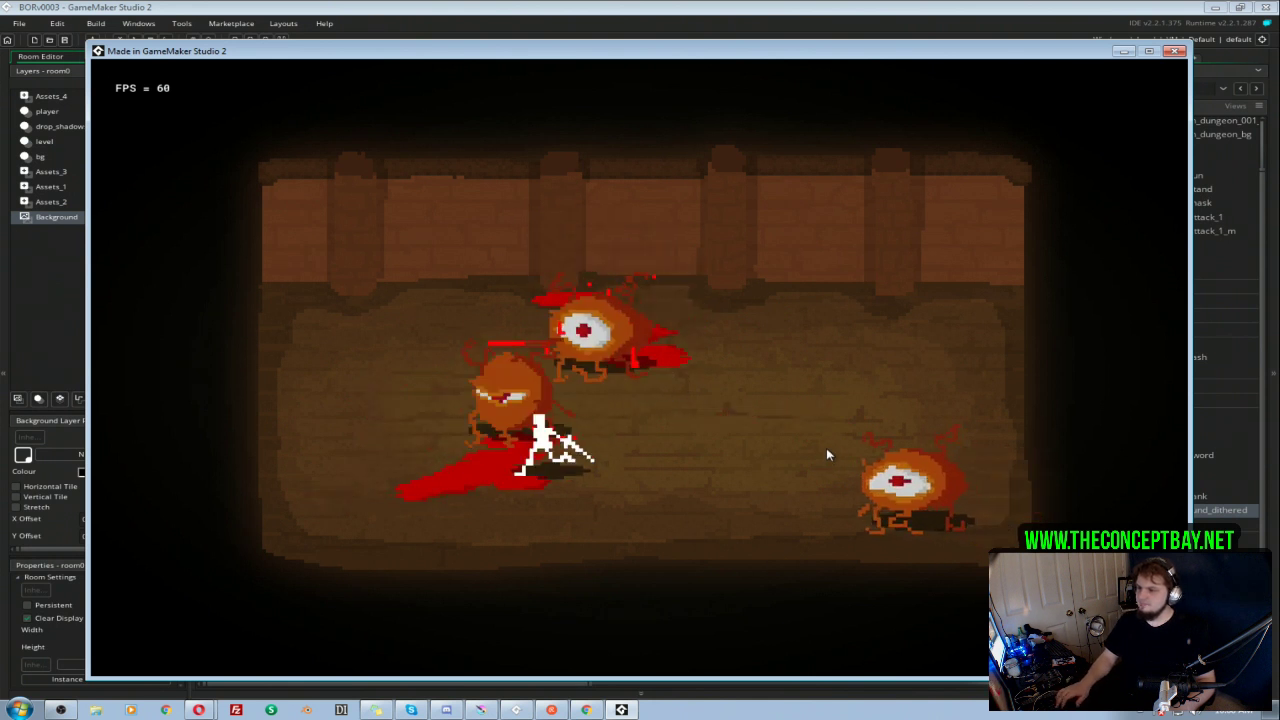
{"action": "key", "text": "w"}
{"action": "left_click", "coordinate": [827, 453]}
{"action": "key", "text": "s"}
{"action": "left_click", "coordinate": [827, 453]}
{"action": "key", "text": "a"}
{"action": "key", "text": "w"}
{"action": "left_click", "coordinate": [828, 453]}
{"action": "key", "text": "s"}
{"action": "key", "text": "d"}
{"action": "left_click", "coordinate": [828, 453]}
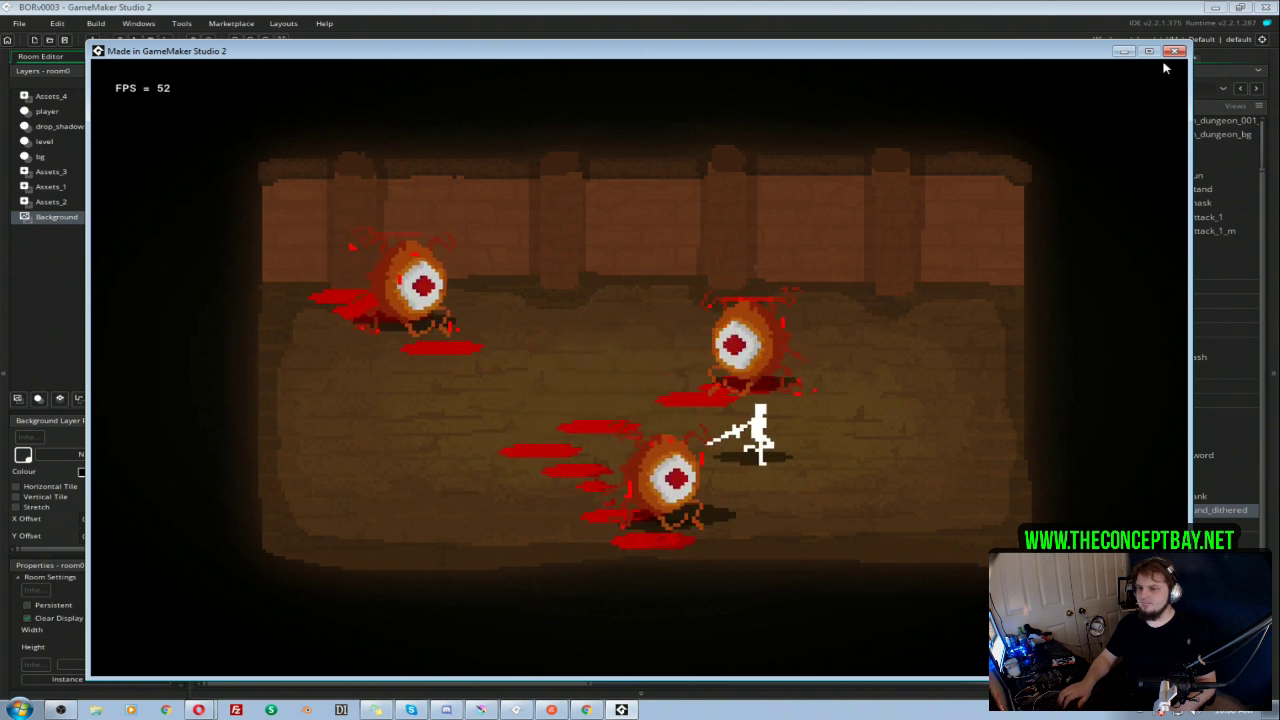
{"action": "left_click", "coordinate": [1175, 51]}
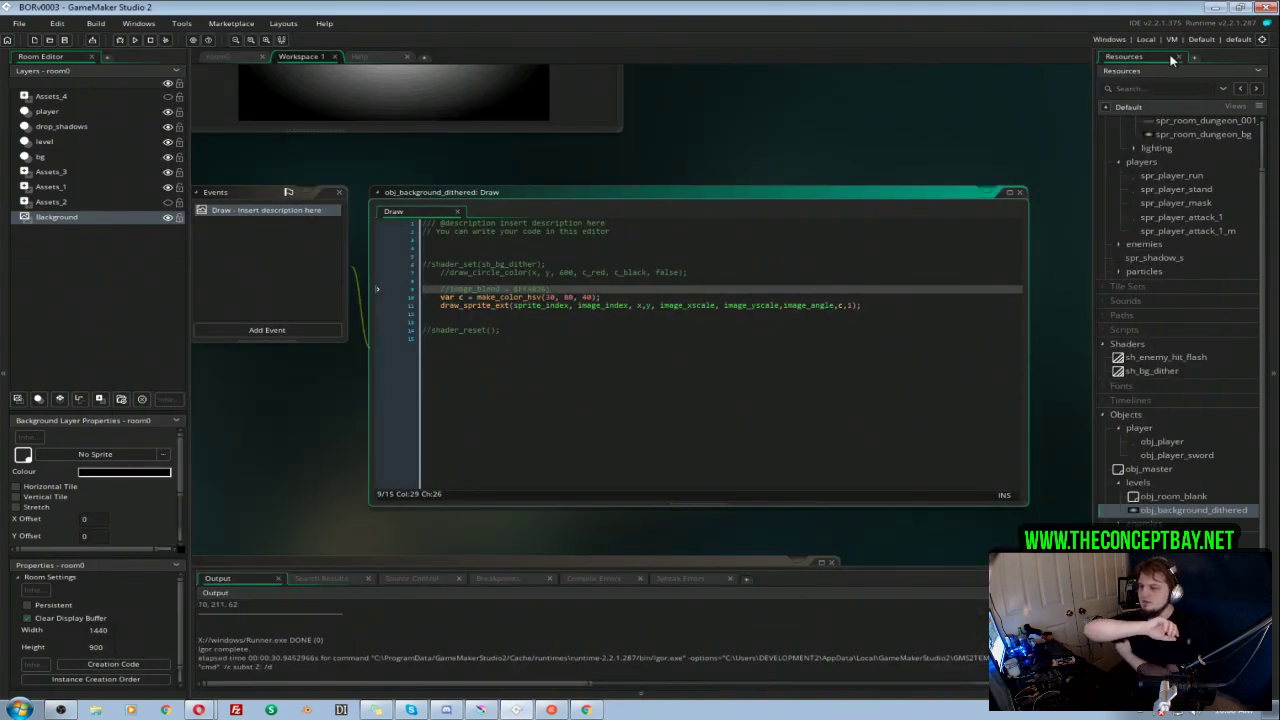
Step: Switch to Krita, hide and collapse the Copy of 004 group, and show the 006 room group
{"action": "left_click", "coordinate": [481, 710]}
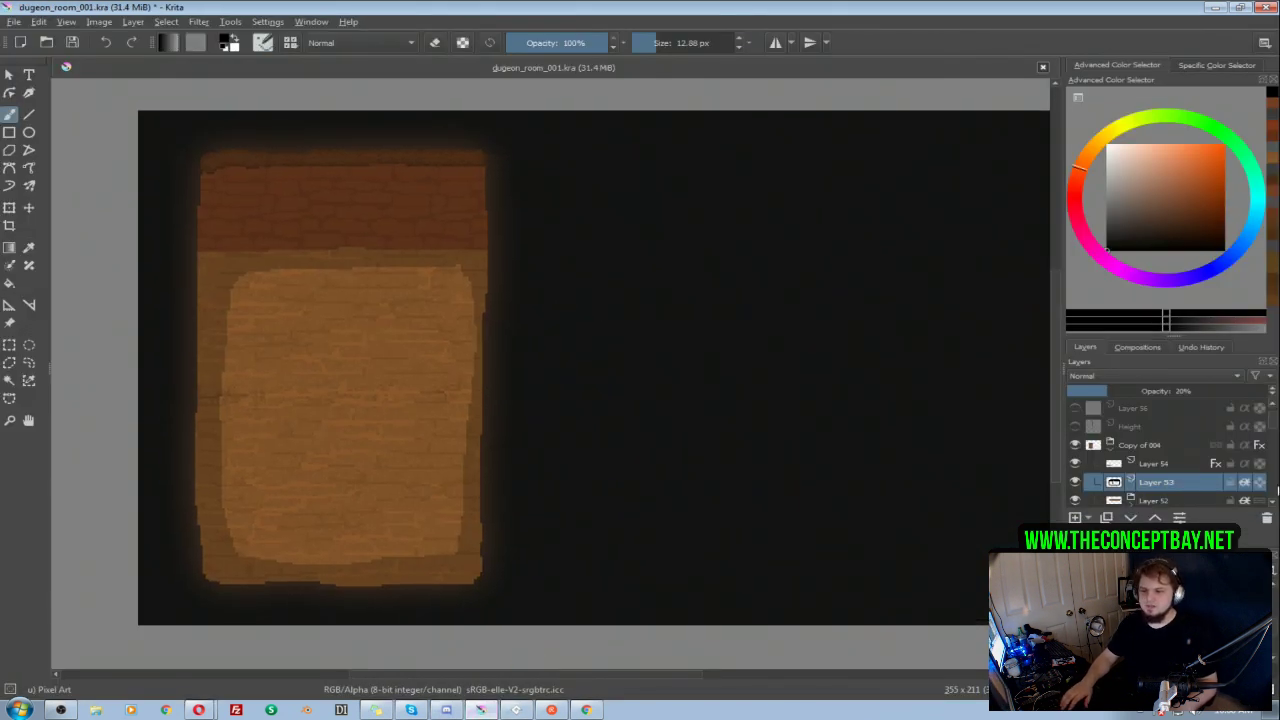
{"action": "left_click", "coordinate": [1075, 445]}
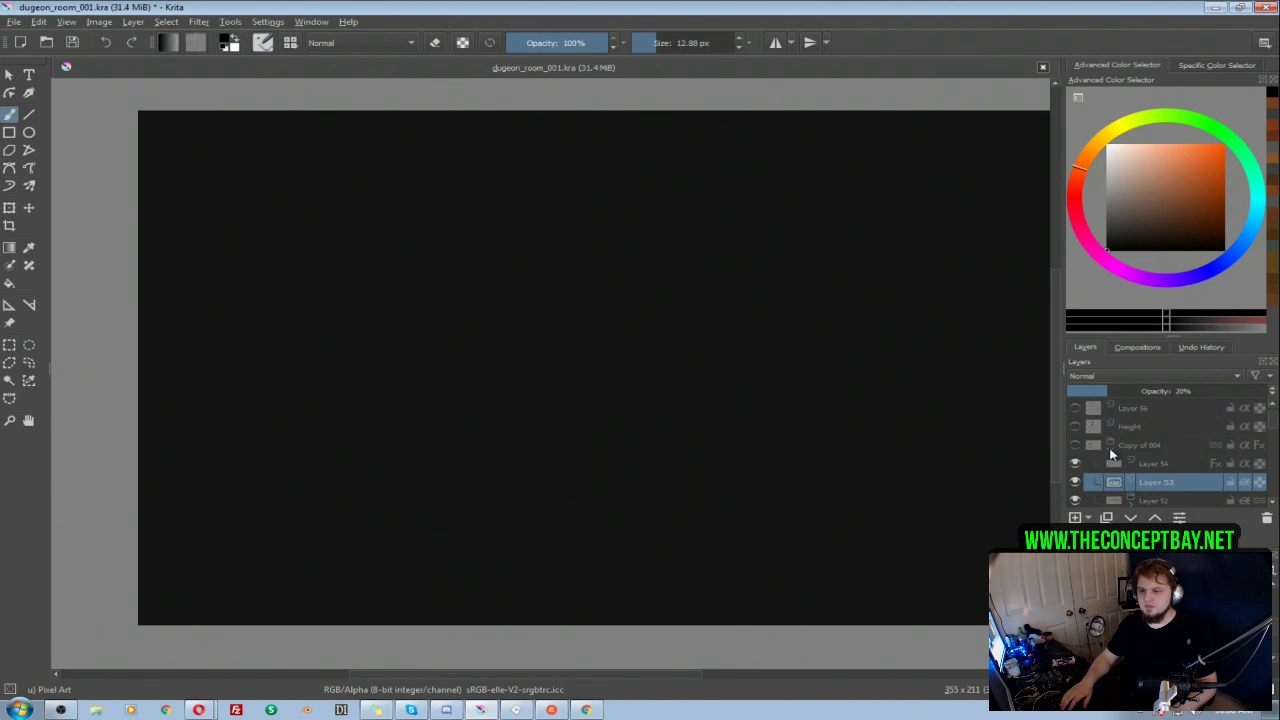
{"action": "left_click", "coordinate": [1109, 445]}
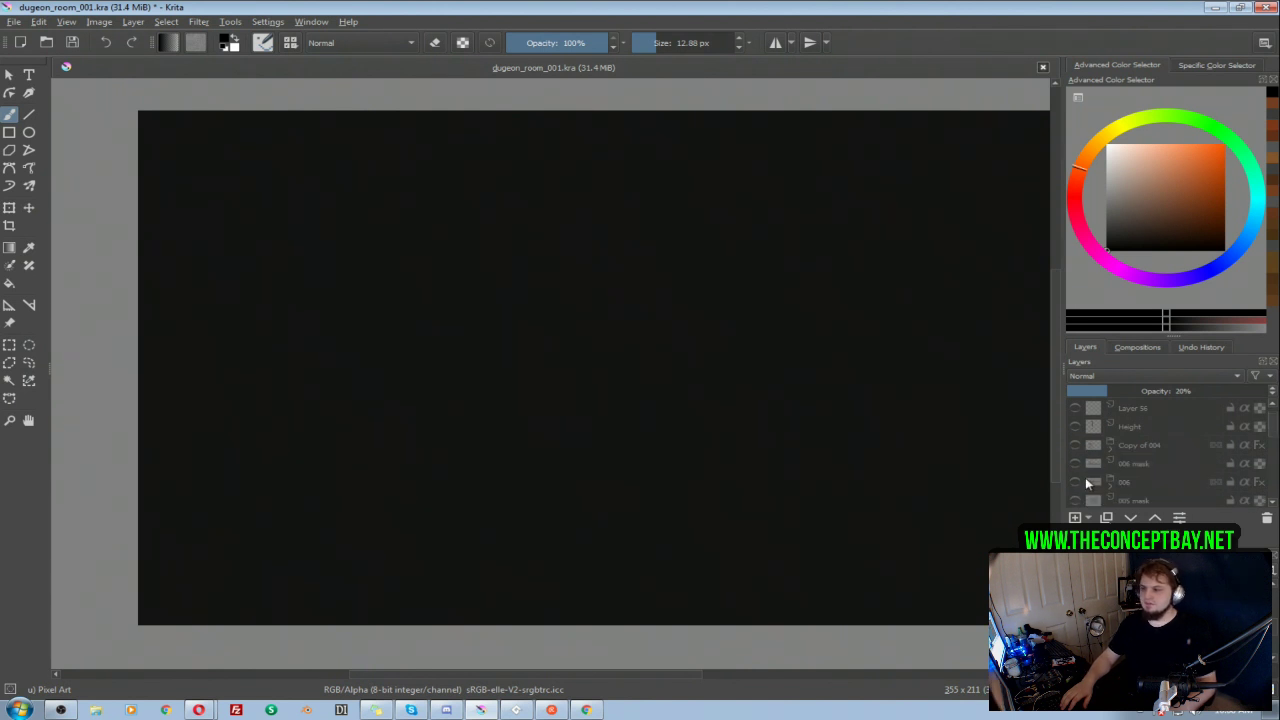
{"action": "left_click", "coordinate": [1075, 482]}
{"action": "left_click_drag", "start_coordinate": [764, 390], "coordinate": [735, 391]}
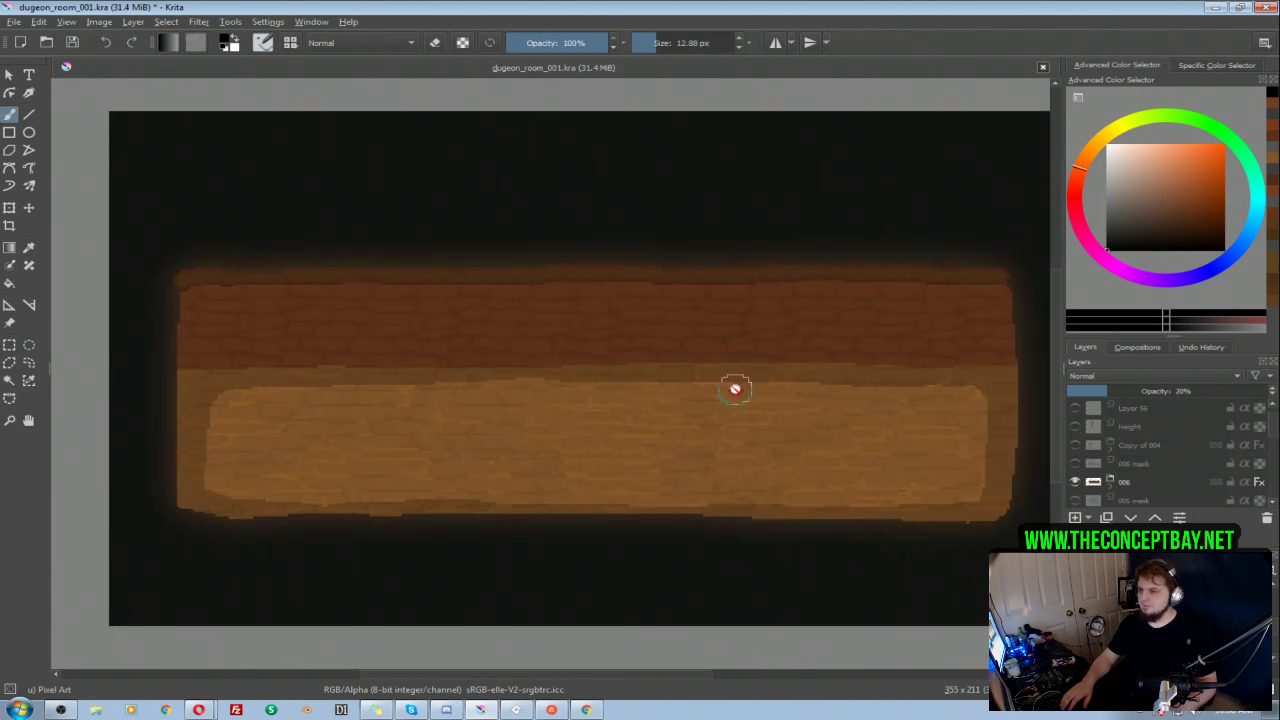
{"action": "scroll", "coordinate": [1273, 443], "scroll_direction": "down", "scroll_amount": 5}
{"action": "double_click", "coordinate": [1126, 462]}
{"action": "left_click", "coordinate": [1134, 500]}
{"action": "double_click", "coordinate": [1100, 464]}
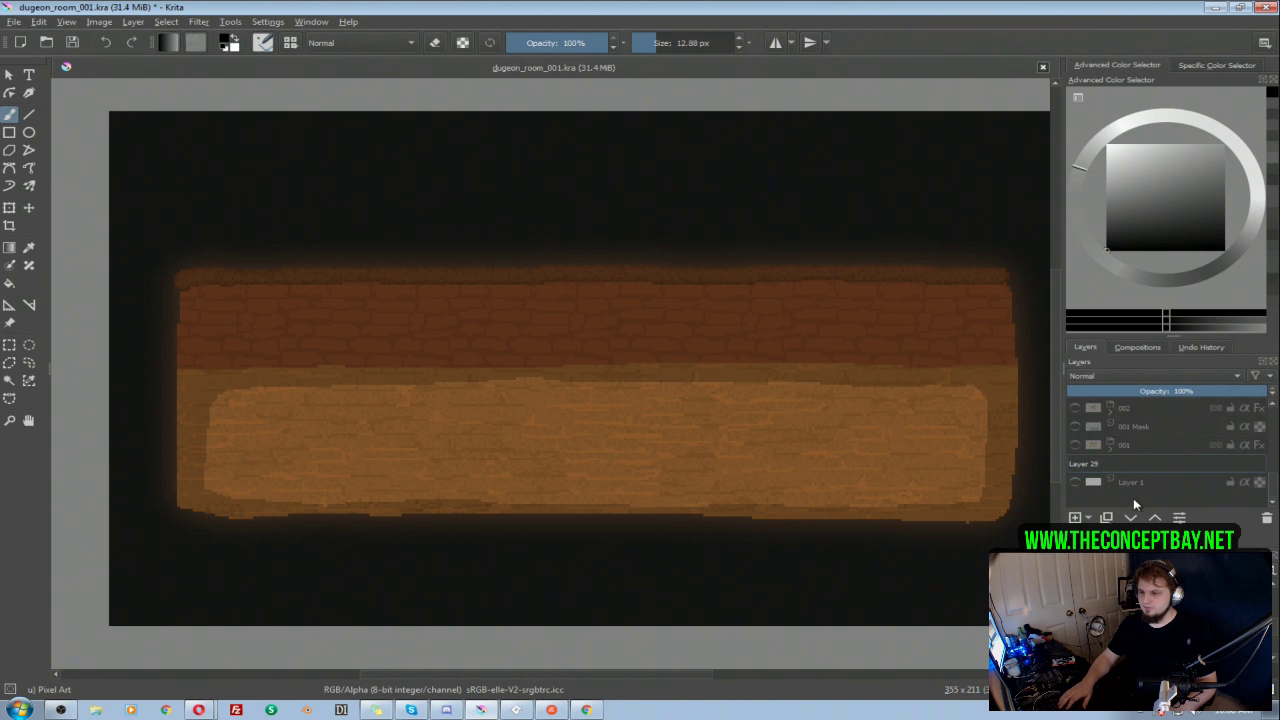
{"action": "right_click", "coordinate": [1123, 462]}
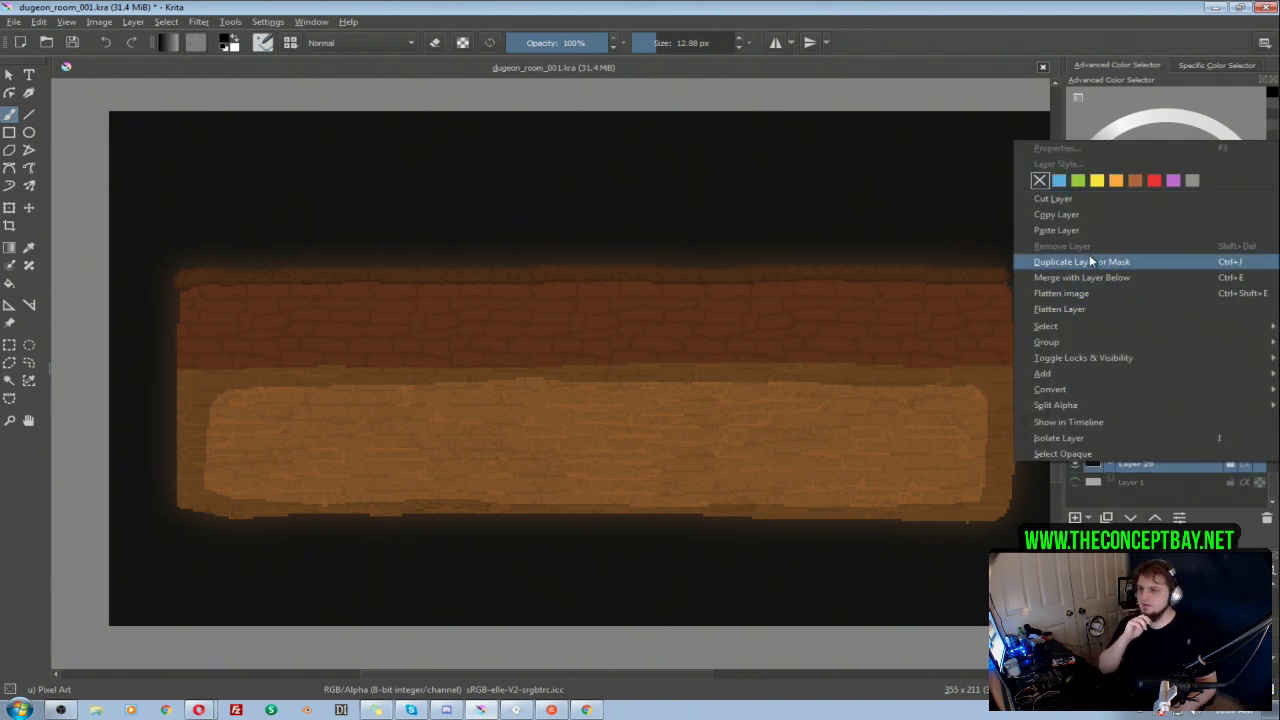
{"action": "left_click", "coordinate": [1166, 504]}
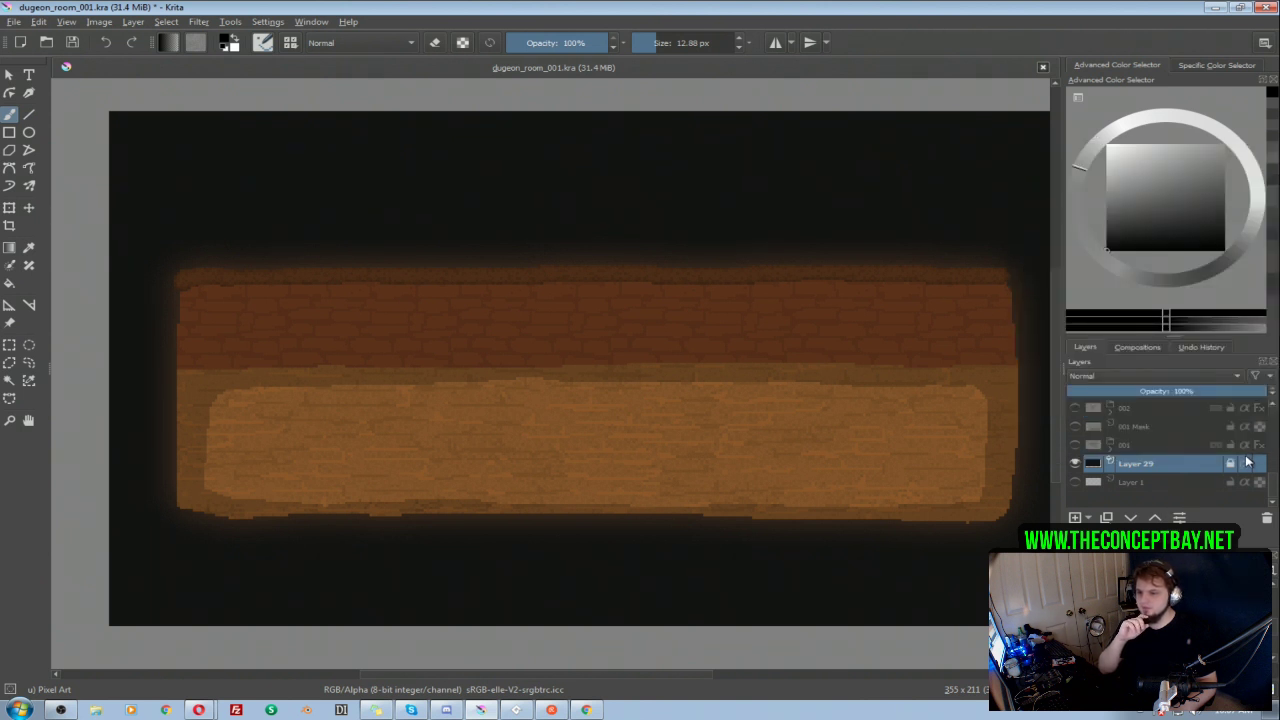
{"action": "right_click", "coordinate": [1119, 465]}
{"action": "left_click", "coordinate": [1056, 167]}
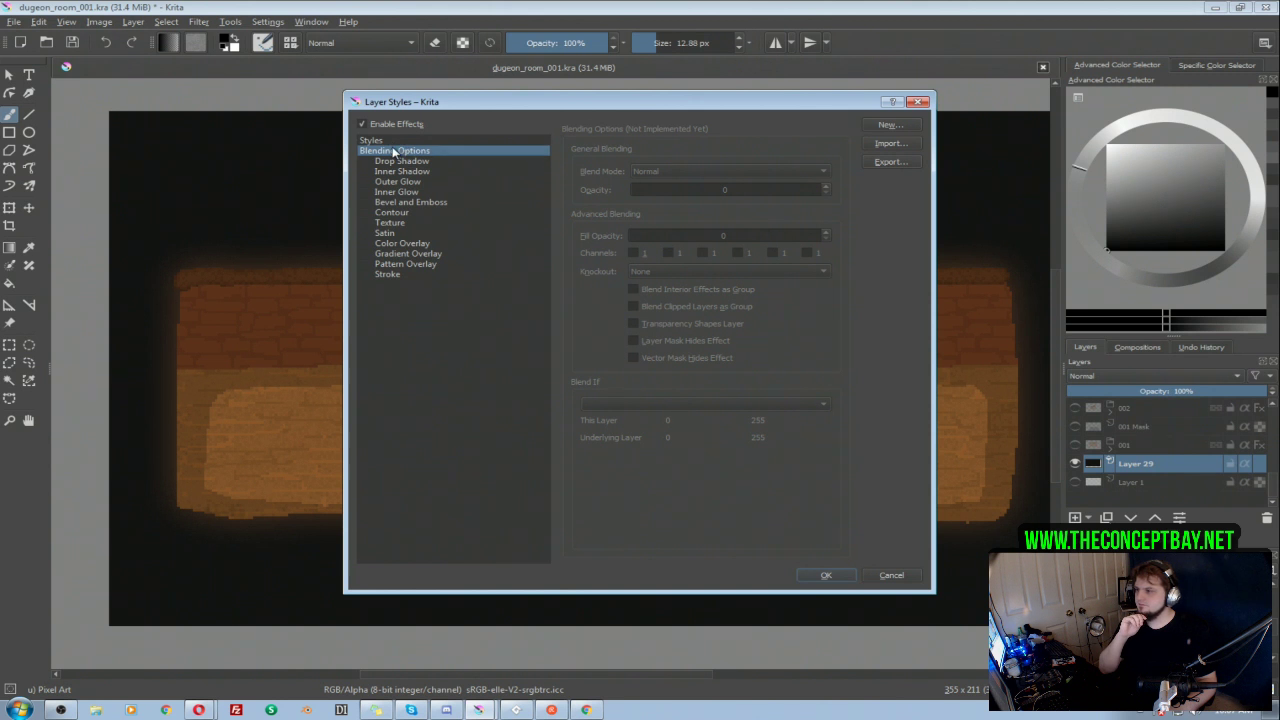
{"action": "left_click", "coordinate": [390, 141]}
{"action": "left_click", "coordinate": [392, 151]}
{"action": "left_click", "coordinate": [389, 142]}
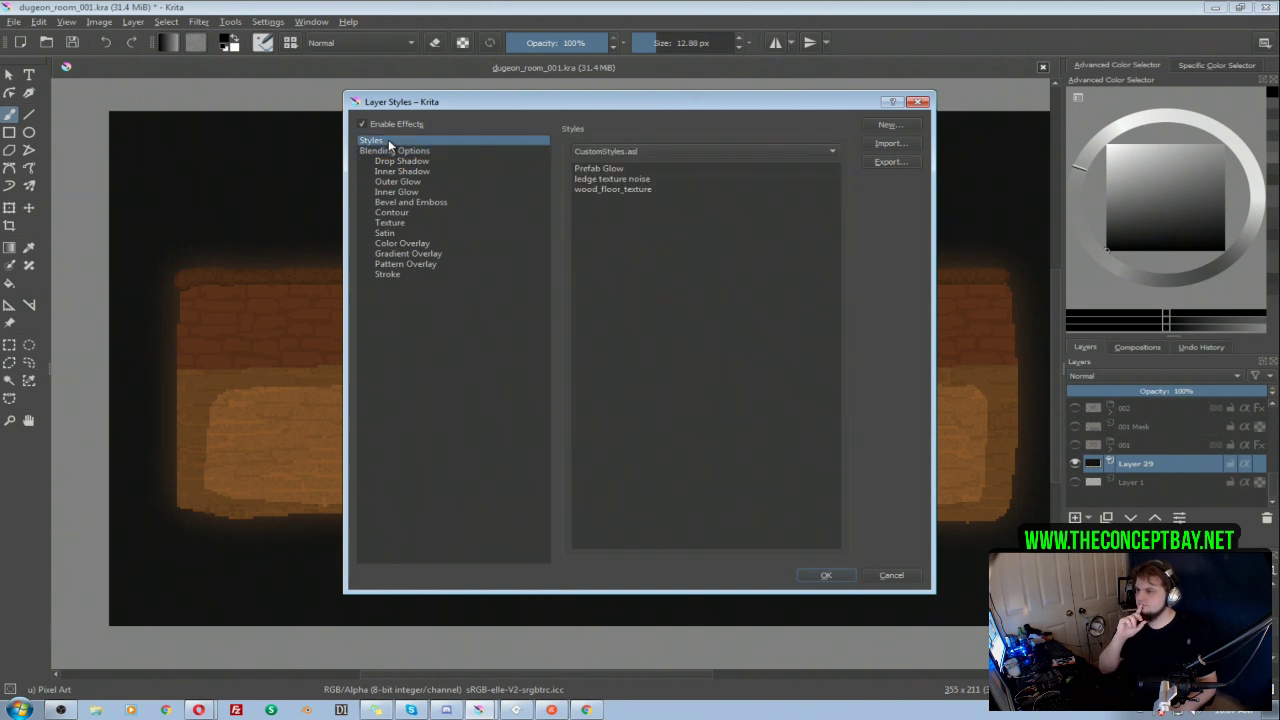
{"action": "left_click", "coordinate": [894, 576]}
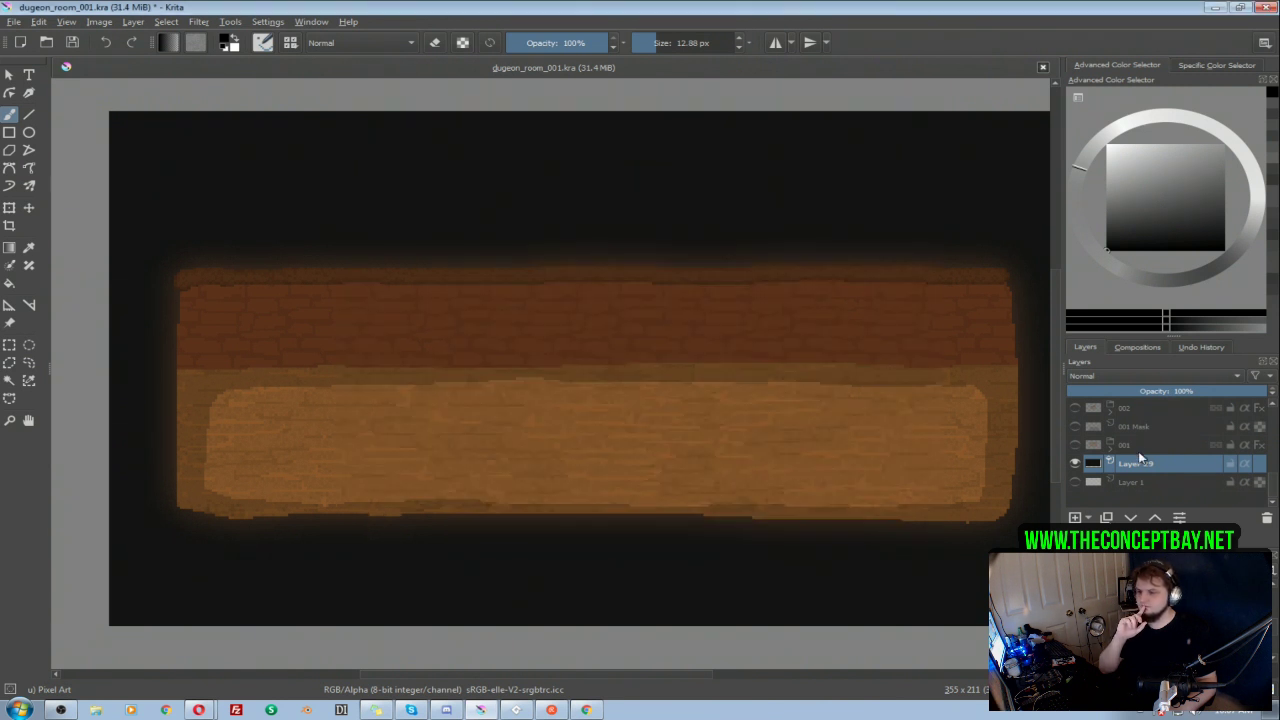
{"action": "right_click", "coordinate": [1098, 463]}
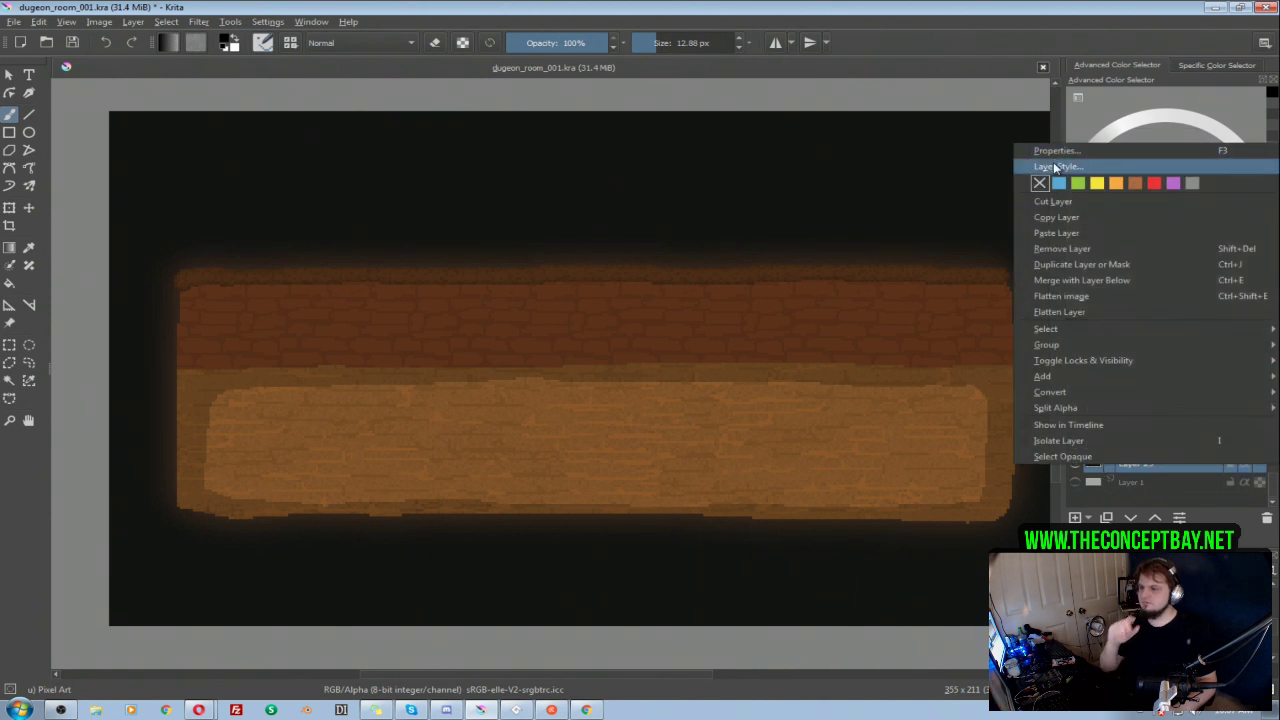
{"action": "left_click", "coordinate": [1060, 163]}
{"action": "left_click", "coordinate": [917, 102]}
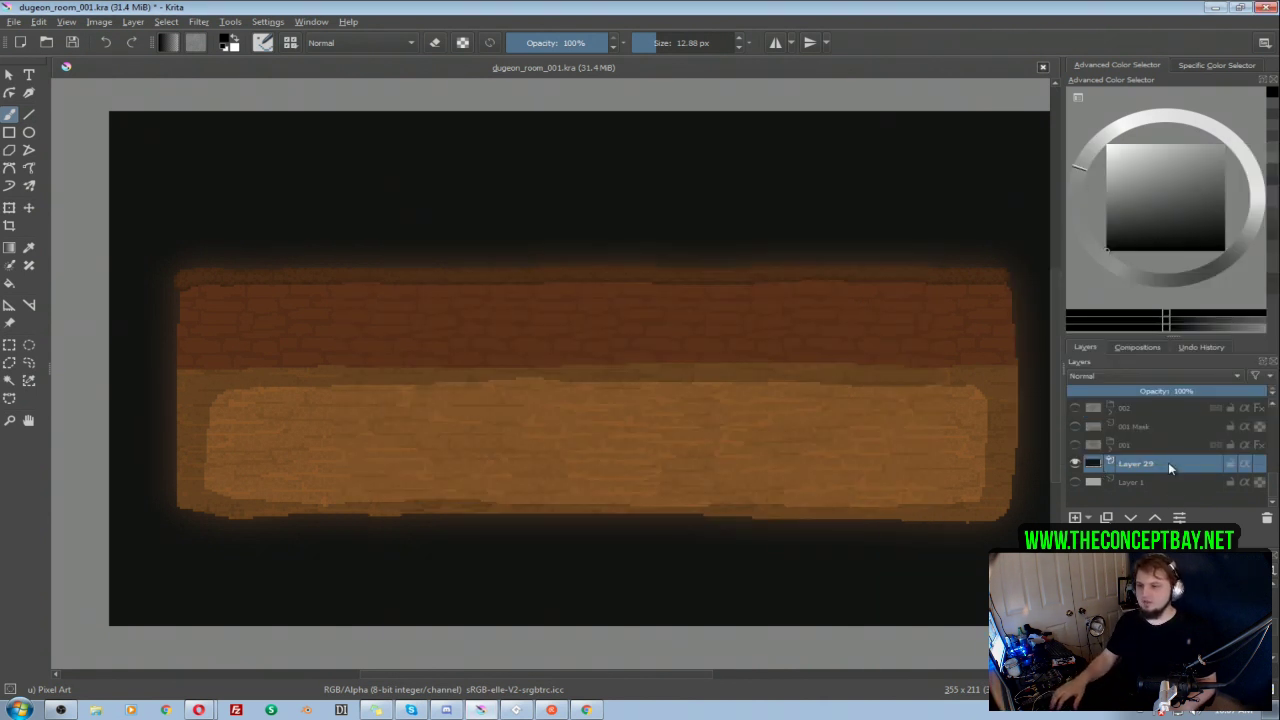
Step: Set the fill colour of the background fill layer, Layer 29, to red 7, green 7, blue 7
{"action": "right_click", "coordinate": [1168, 463]}
{"action": "left_click", "coordinate": [1056, 149]}
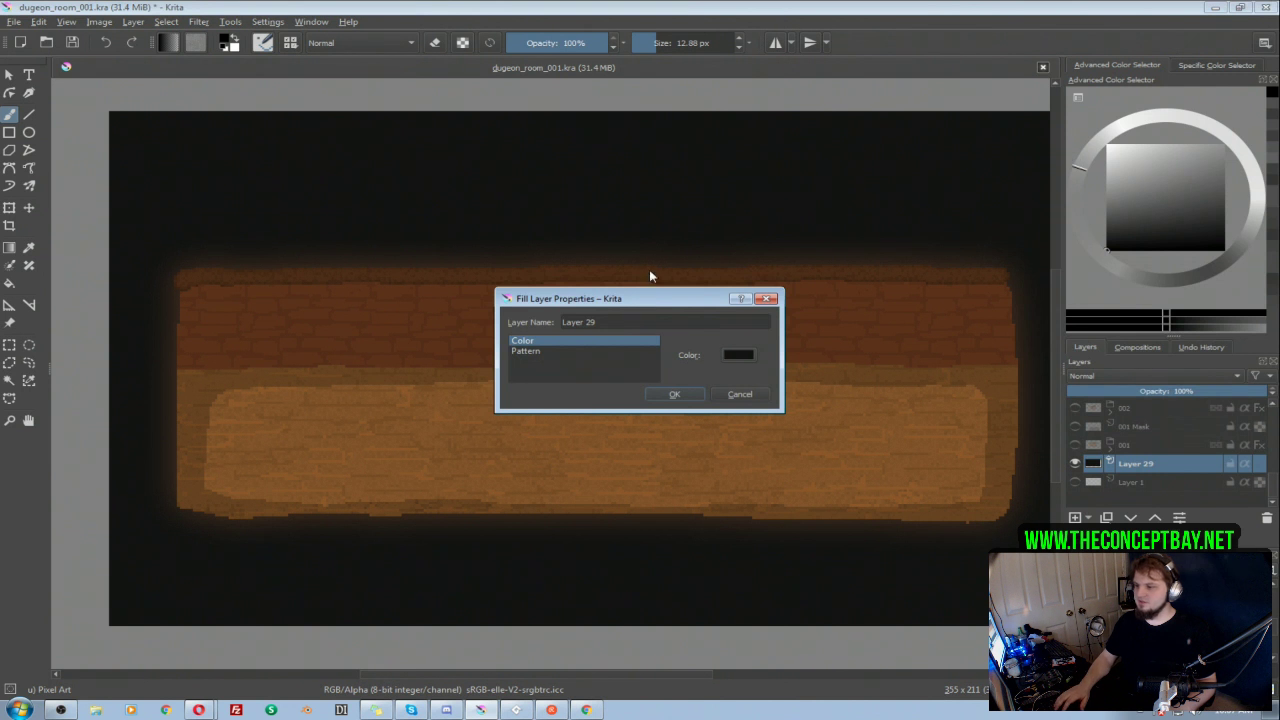
{"action": "left_click", "coordinate": [733, 356]}
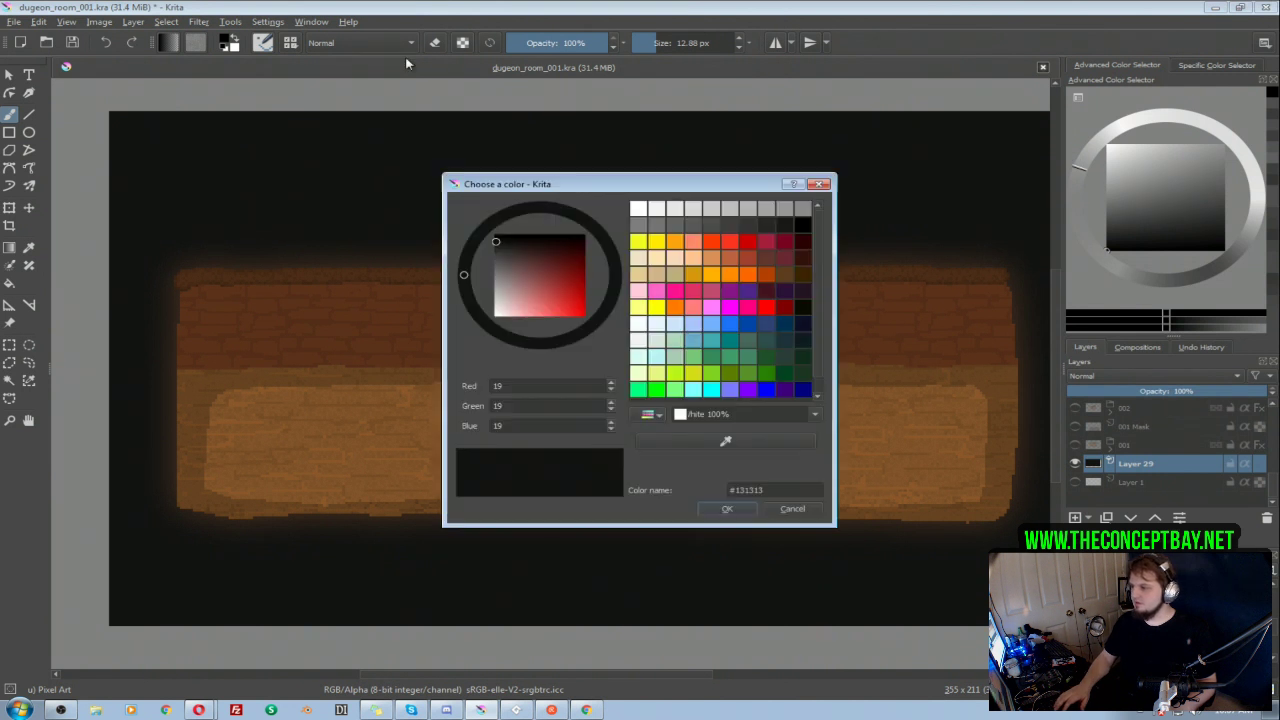
{"action": "double_click", "coordinate": [500, 386]}
{"action": "type", "text": "7"}
{"action": "key", "text": "Tab"}
{"action": "type", "text": "7"}
{"action": "key", "text": "Tab"}
{"action": "type", "text": "7"}
{"action": "key", "text": "Return"}
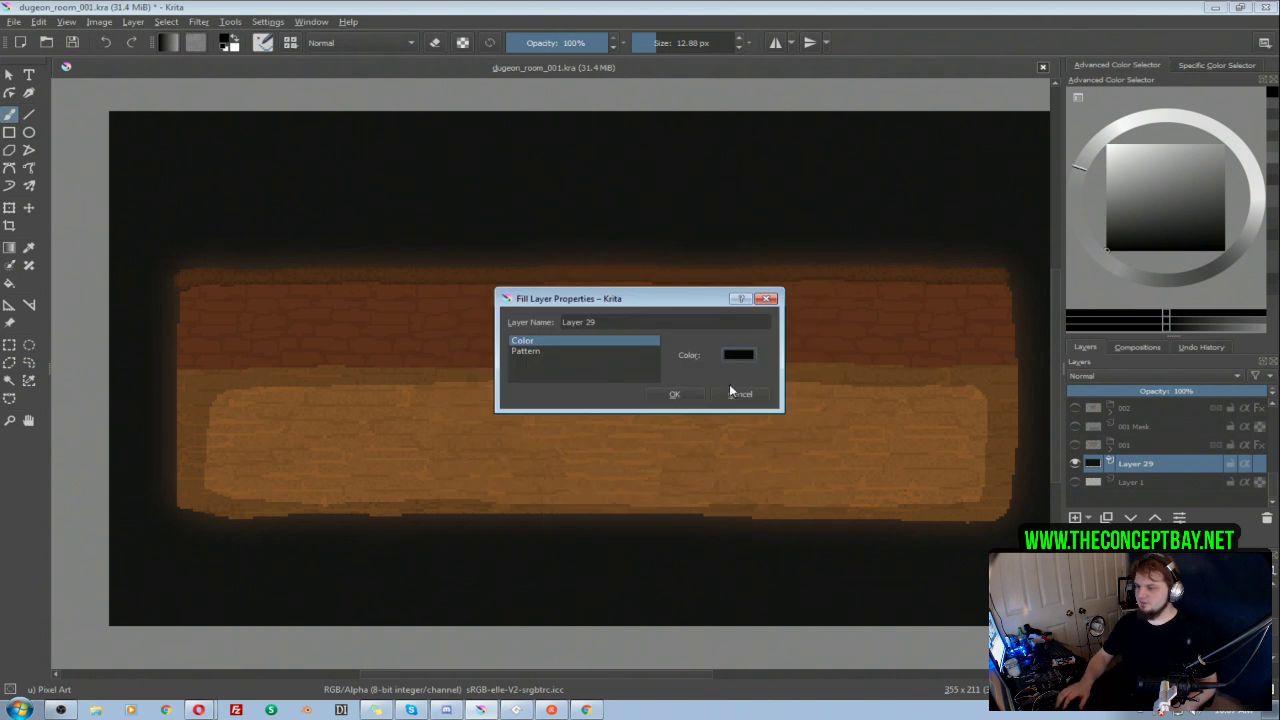
{"action": "left_click", "coordinate": [674, 394]}
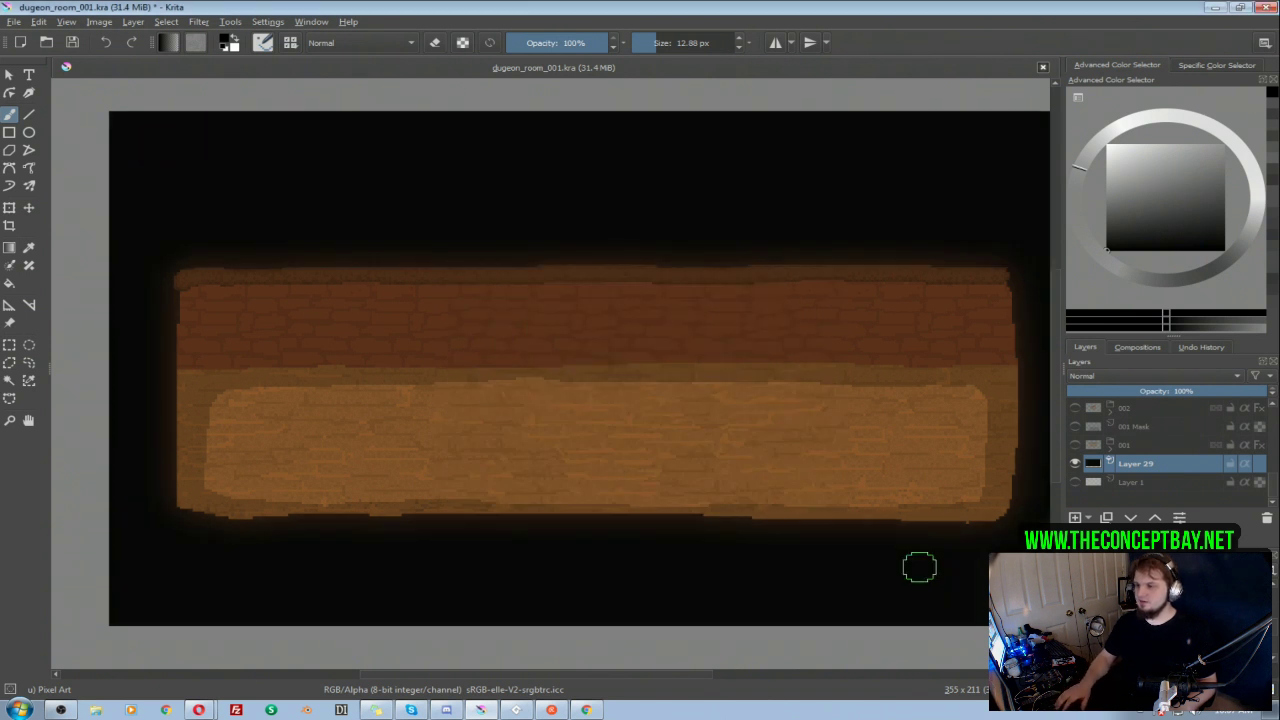
{"action": "left_click", "coordinate": [1076, 463]}
{"action": "left_click", "coordinate": [1076, 463]}
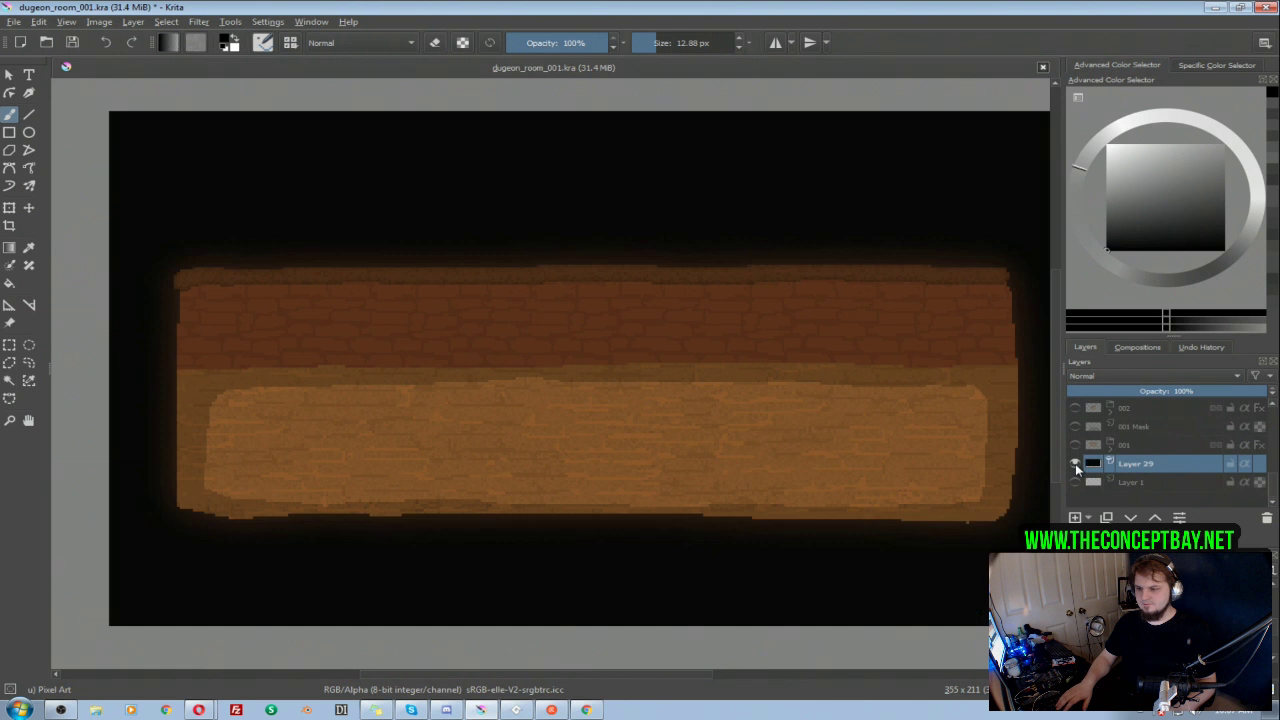
Step: Add a new paint layer directly above the 006 group and name it Doors
{"action": "scroll", "coordinate": [1075, 463], "scroll_direction": "up", "scroll_amount": 5}
{"action": "left_click", "coordinate": [1153, 445]}
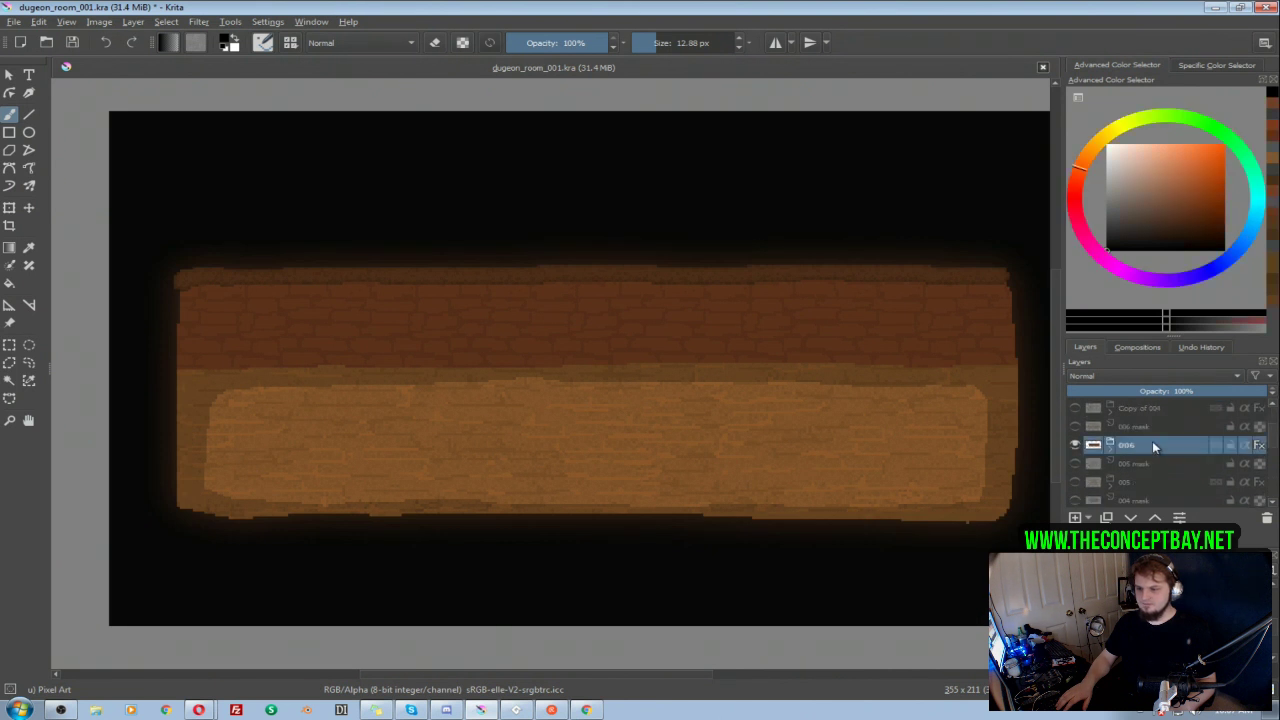
{"action": "key", "text": "Insert"}
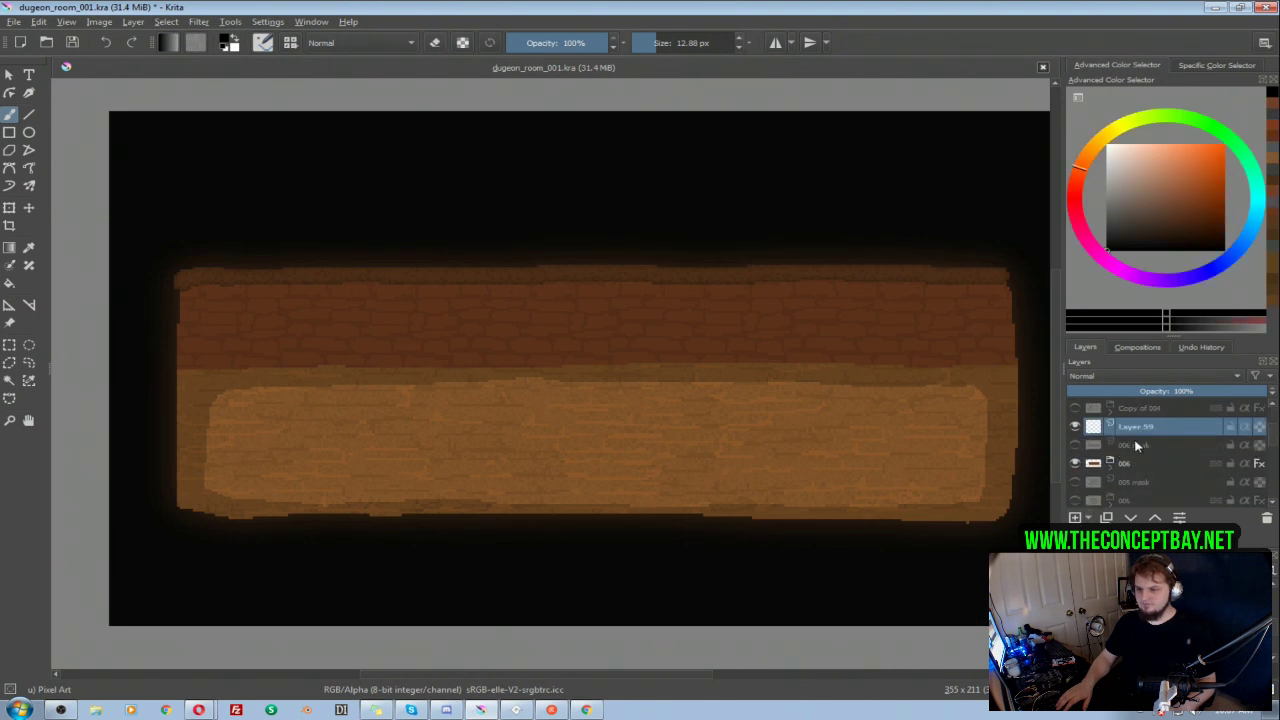
{"action": "key", "text": "ctrl+Page_Down"}
{"action": "double_click", "coordinate": [1135, 446]}
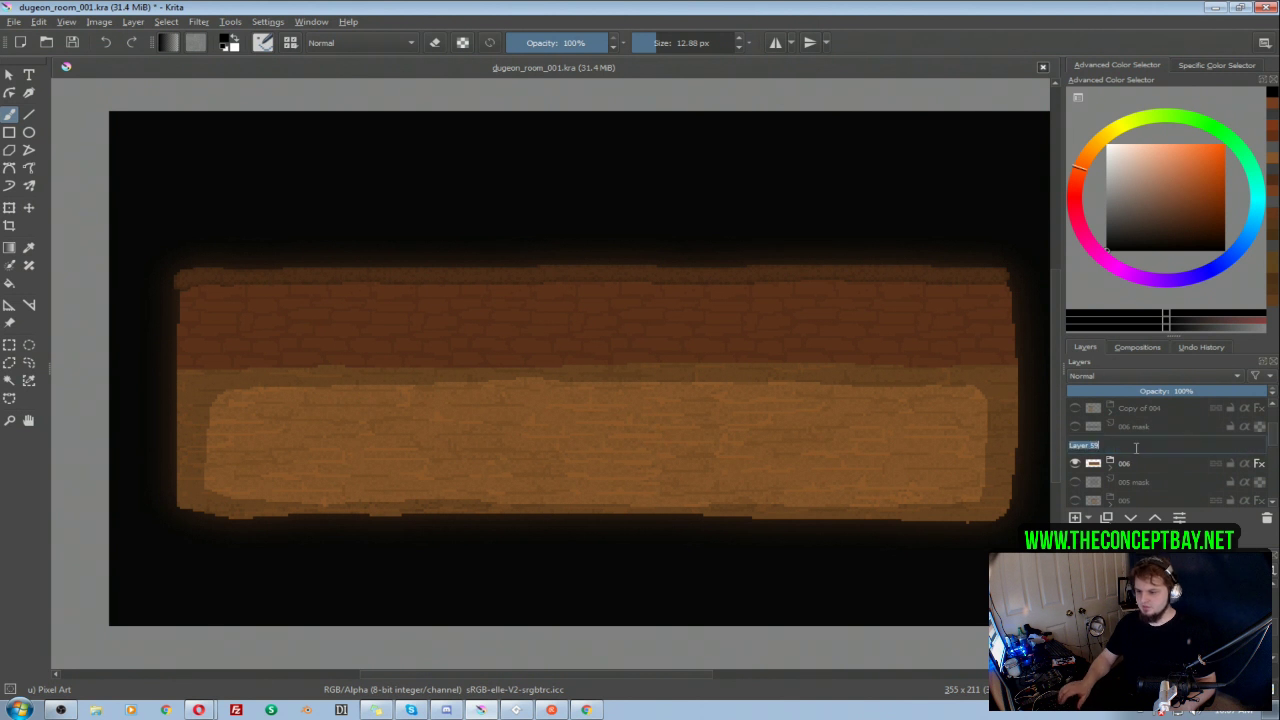
{"action": "type", "text": "Door"}
{"action": "key", "text": "ctrl+a"}
{"action": "type", "text": "Doors"}
{"action": "key", "text": "Return"}
Step: Put the Doors layer in a new group and name the group Door
{"action": "key", "text": "ctrl+g"}
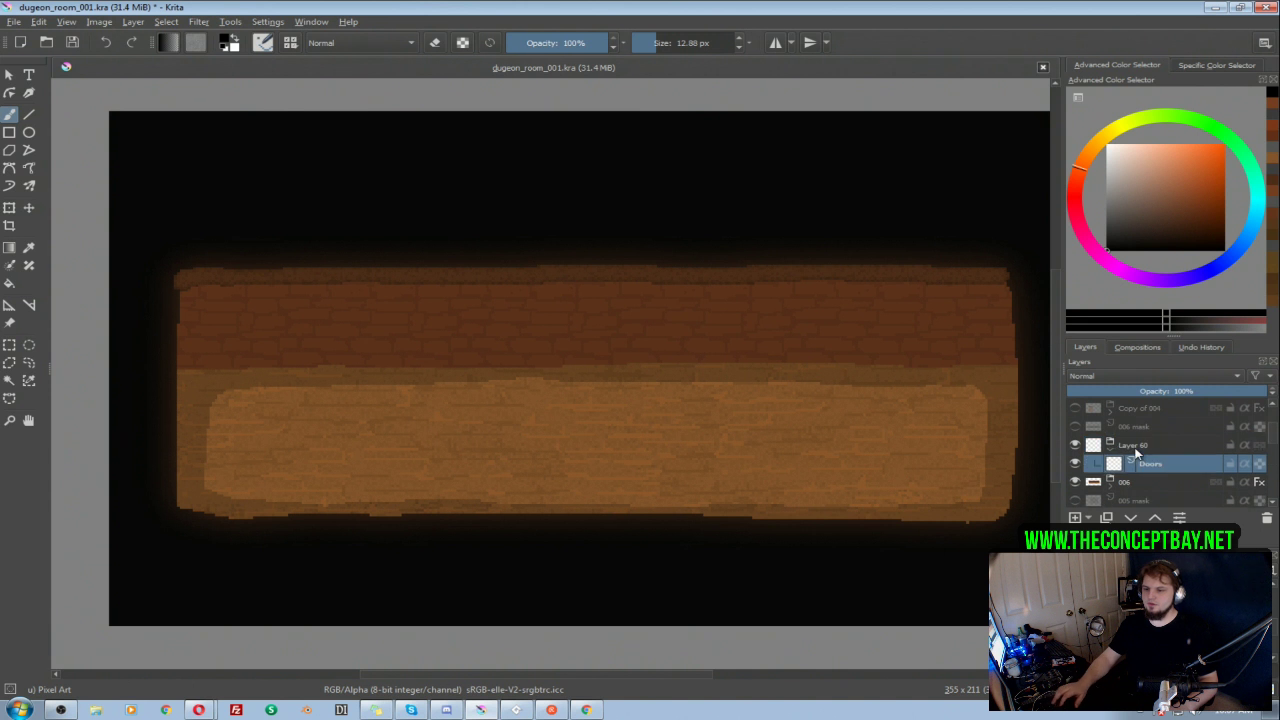
{"action": "double_click", "coordinate": [1147, 446]}
{"action": "type", "text": "Door"}
{"action": "key", "text": "Return"}
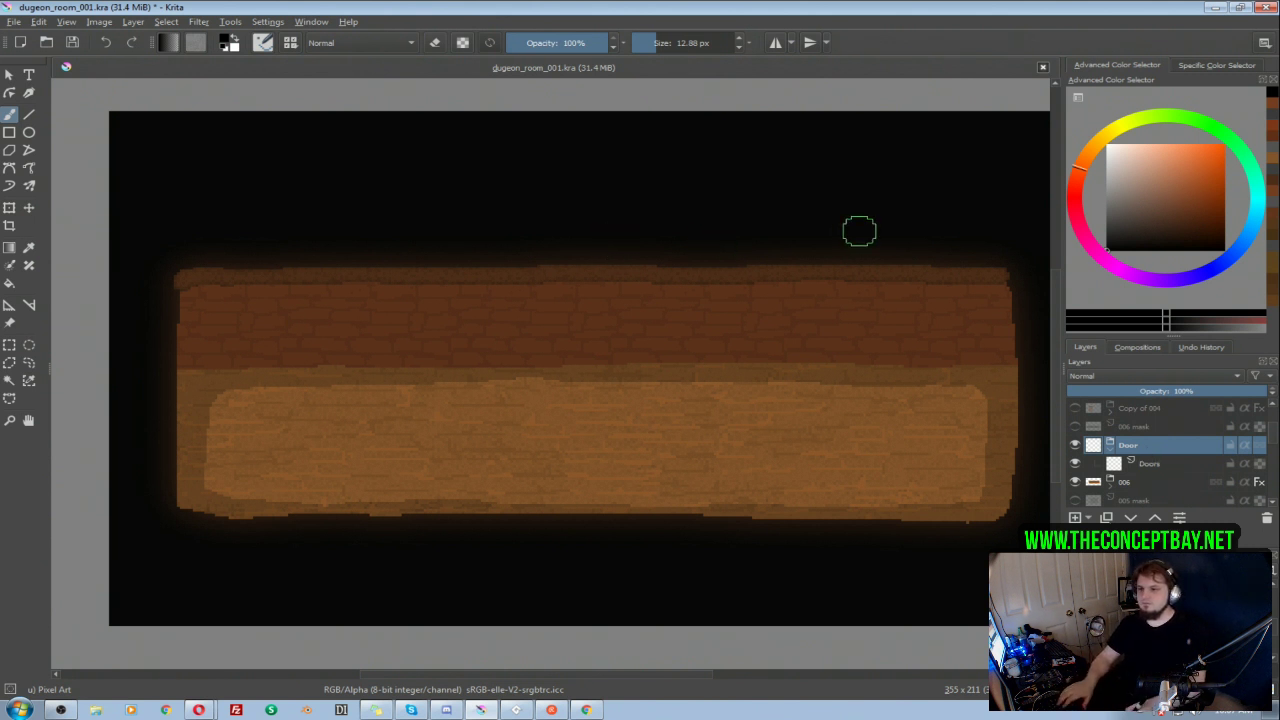
Step: Outline a rectangular door in the brick wall on the Doors layer with a dark red 2 px brush
{"action": "left_click", "coordinate": [1201, 197]}
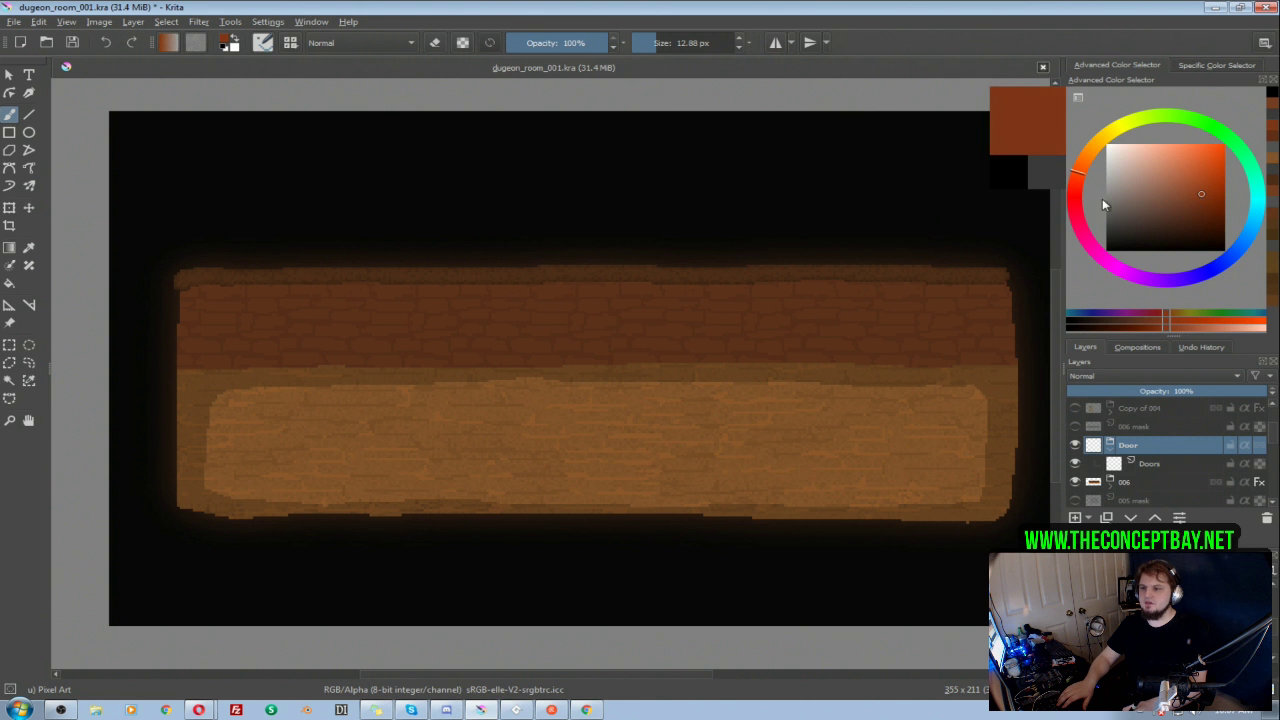
{"action": "left_click", "coordinate": [1076, 184]}
{"action": "key", "text": "["}
{"action": "key", "text": "["}
{"action": "key", "text": "["}
{"action": "key", "text": "["}
{"action": "key", "text": "["}
{"action": "key", "text": "["}
{"action": "key", "text": "["}
{"action": "key", "text": "["}
{"action": "key", "text": "["}
{"action": "key", "text": "["}
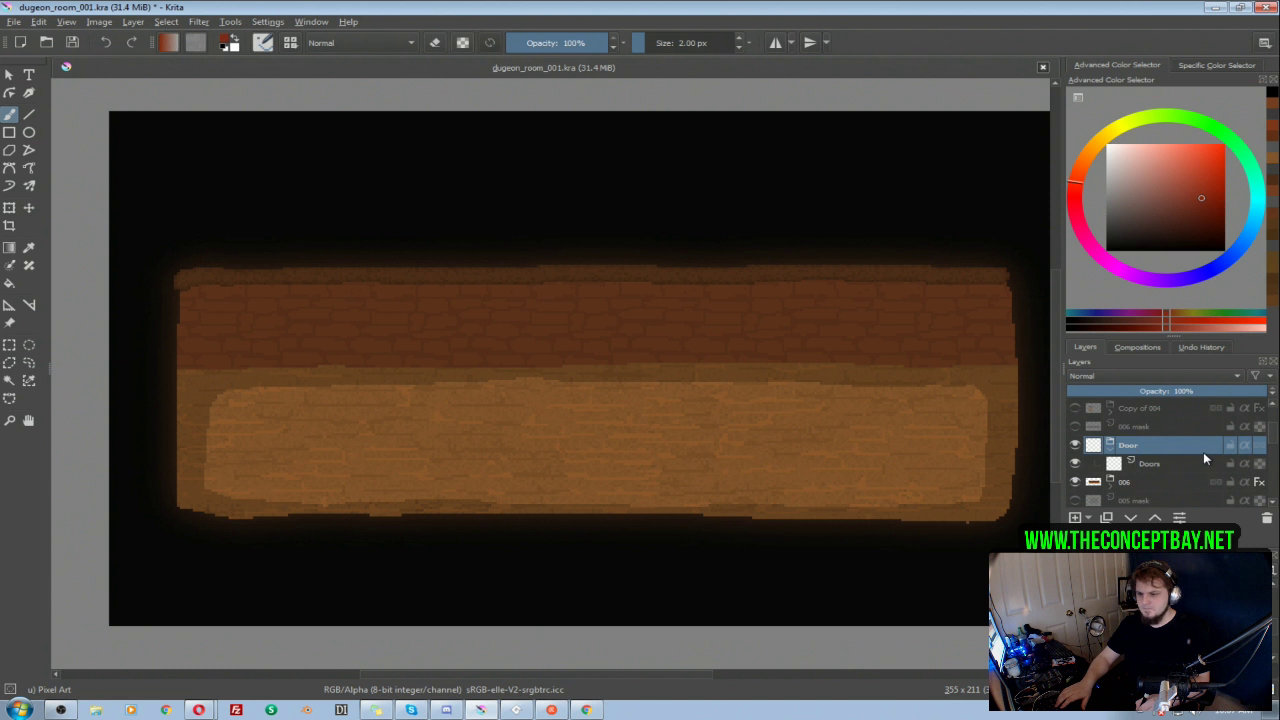
{"action": "left_click", "coordinate": [1166, 466]}
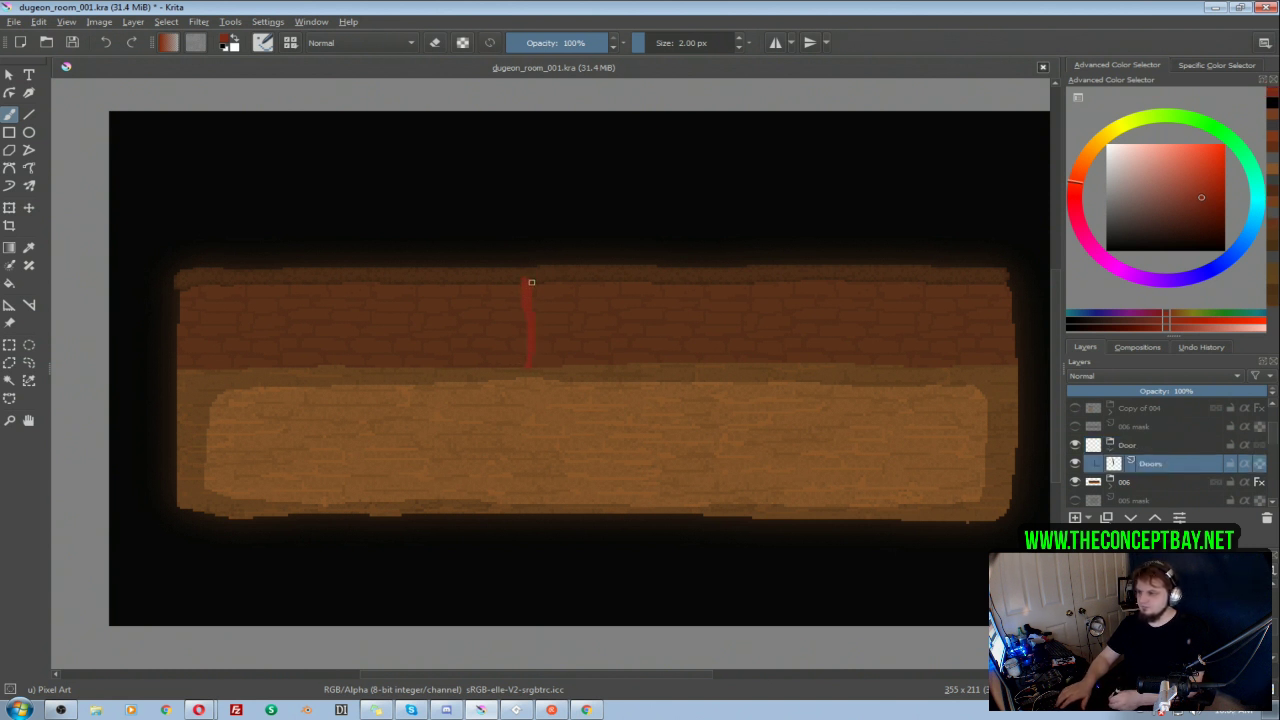
{"action": "mouse_move", "coordinate": [552, 277]}
{"action": "left_mouse_down"}
{"action": "mouse_move", "coordinate": [606, 276]}
{"action": "mouse_move", "coordinate": [611, 364]}
{"action": "left_mouse_up"}
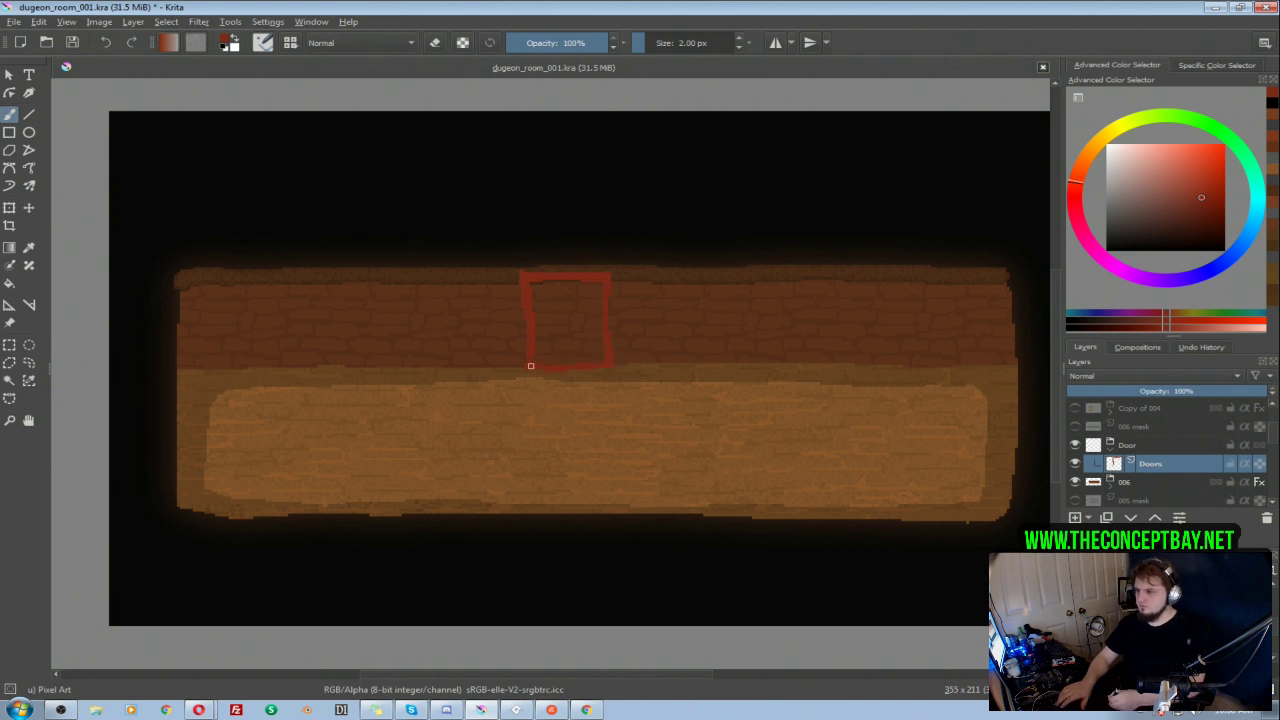
Step: Draw a rectangular block on top of the door outline and fill it with the same dark red
{"action": "mouse_move", "coordinate": [523, 258]}
{"action": "left_mouse_down"}
{"action": "mouse_move", "coordinate": [603, 247]}
{"action": "mouse_move", "coordinate": [607, 268]}
{"action": "left_mouse_up"}
{"action": "key", "text": "e"}
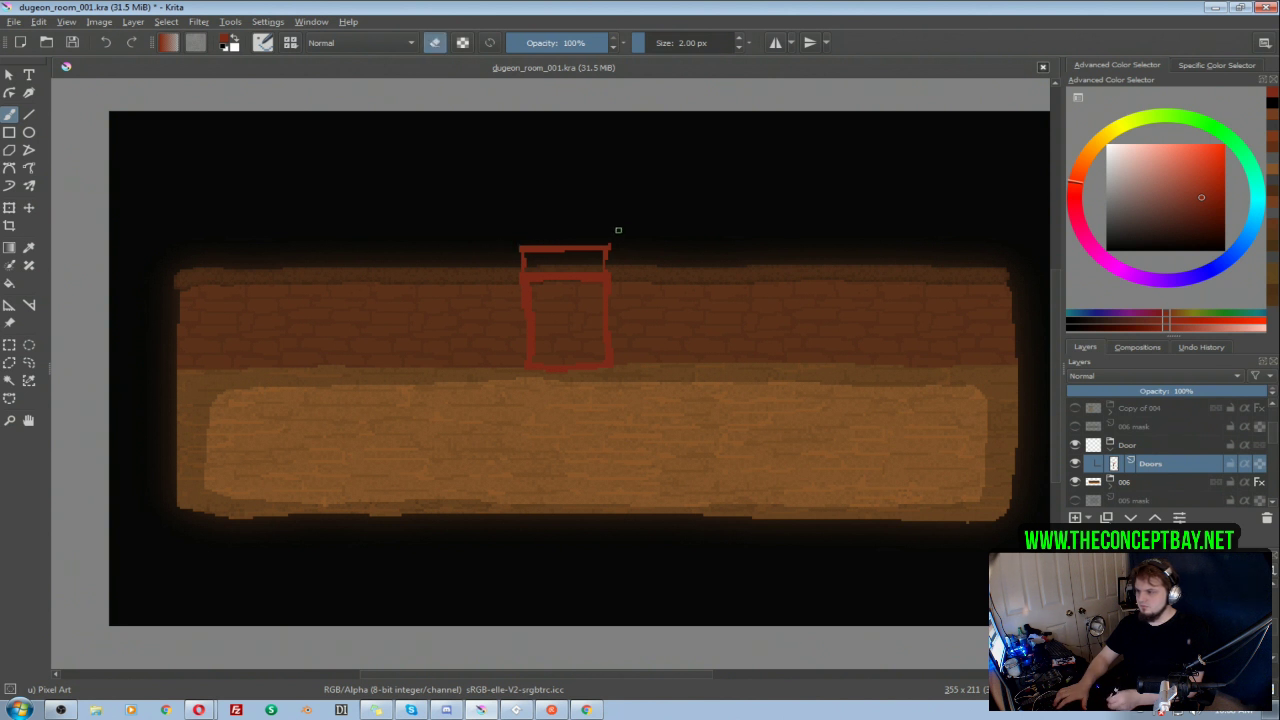
{"action": "key", "text": "e"}
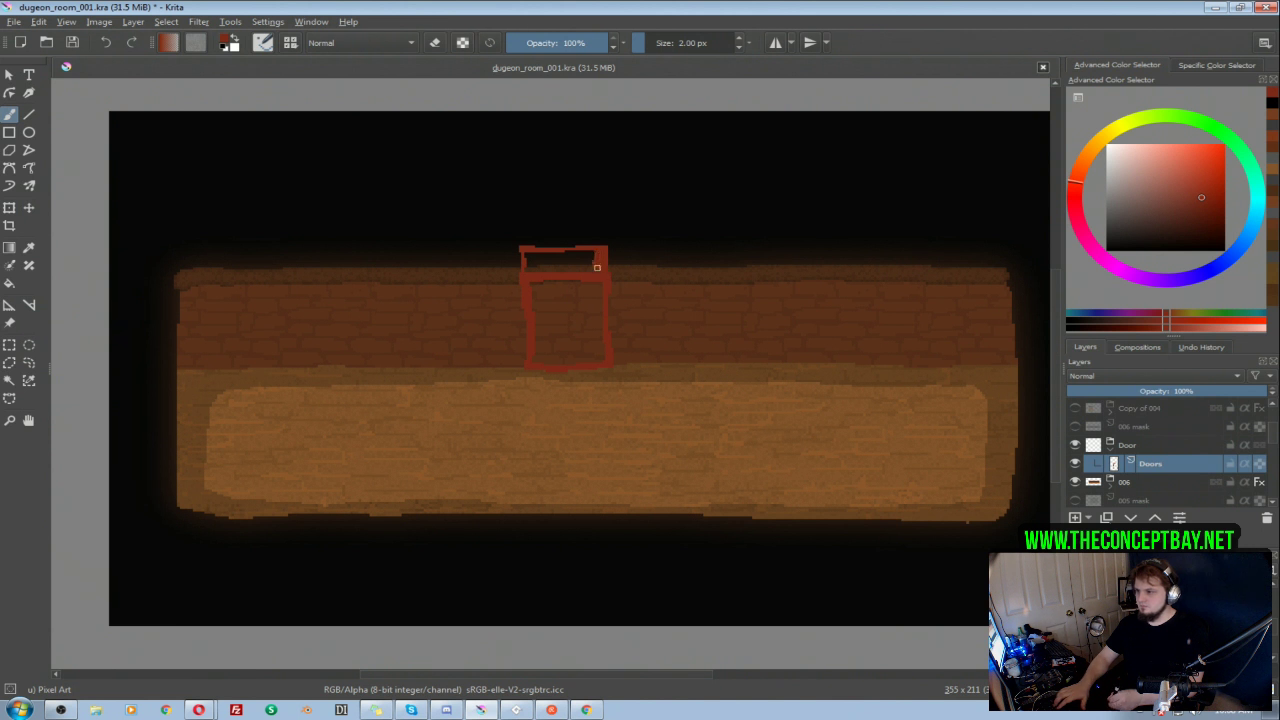
{"action": "key", "text": "f"}
{"action": "left_click", "coordinate": [545, 263]}
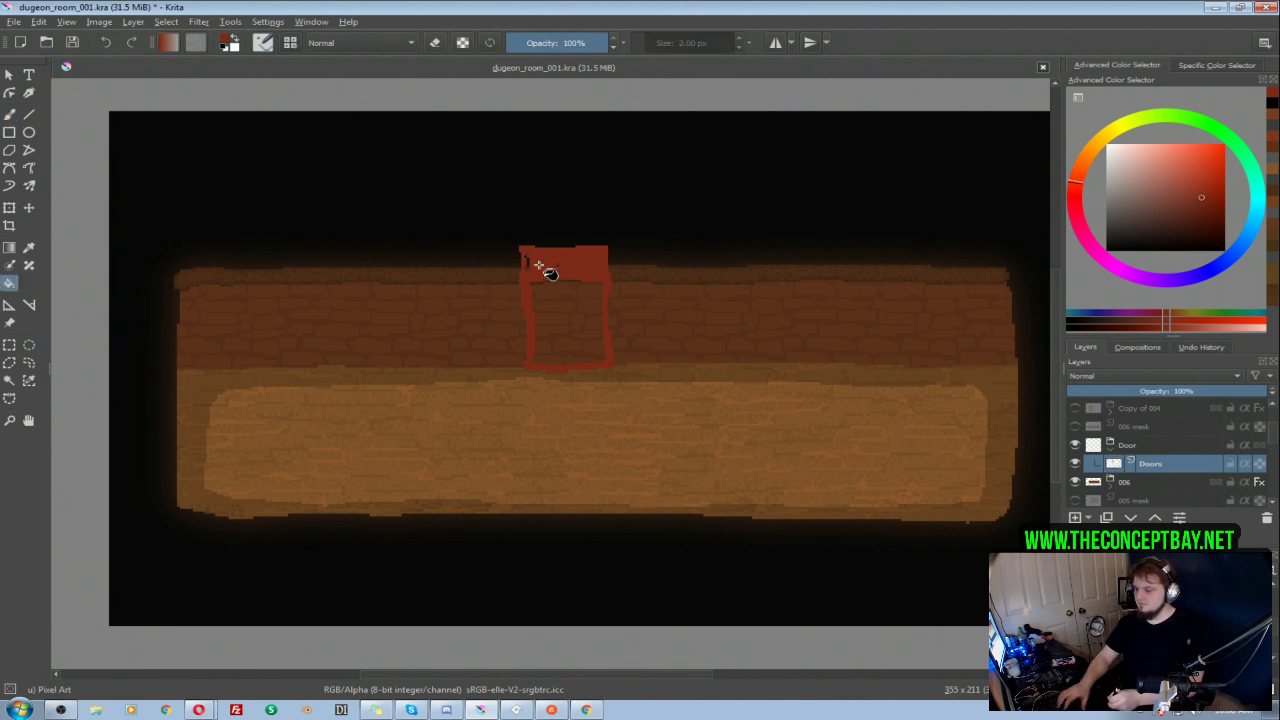
{"action": "key", "text": "b"}
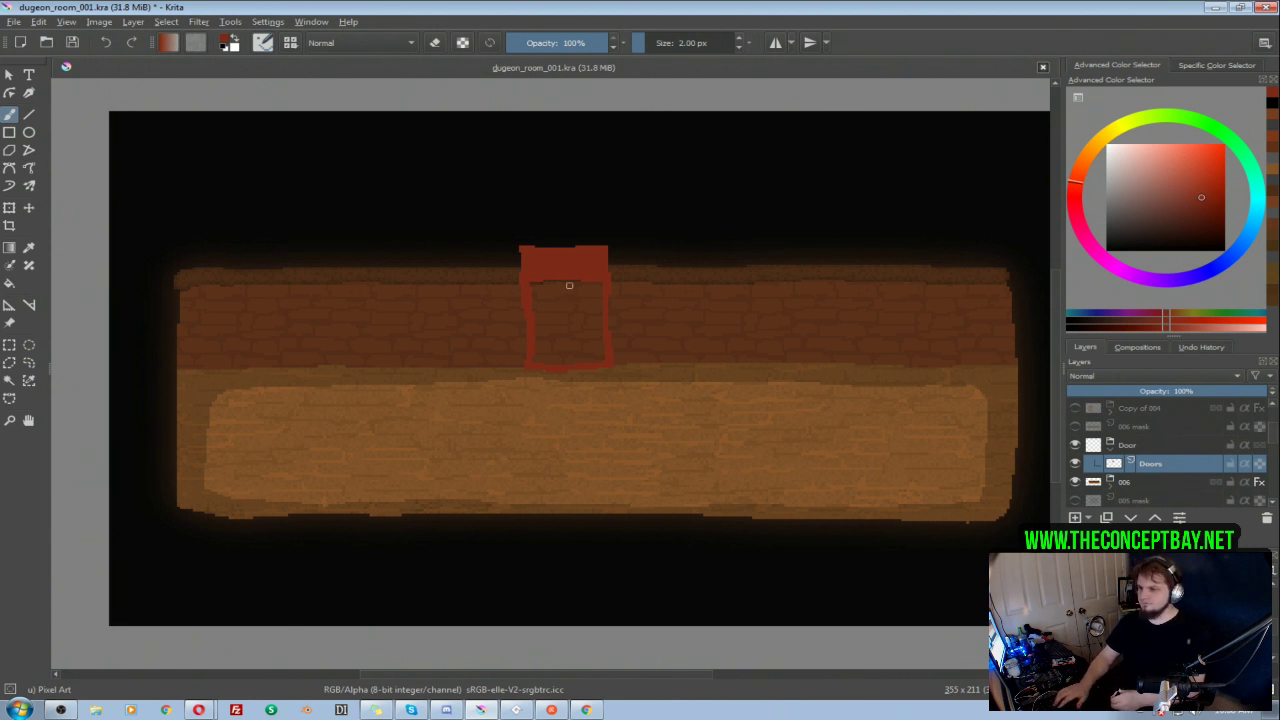
Step: Repaint the block above the door in a darker red with a 9.22 px brush, keeping to the existing pixels
{"action": "left_click", "coordinate": [1203, 207]}
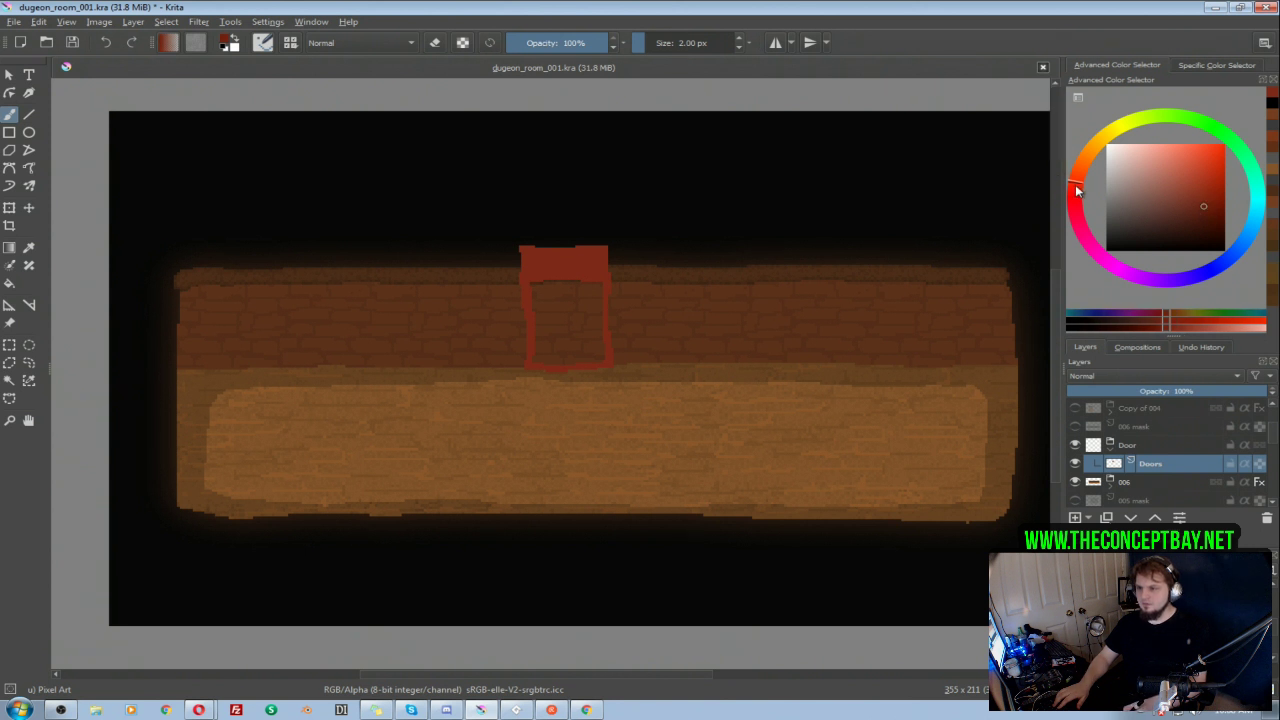
{"action": "left_click_drag", "start_coordinate": [518, 250], "coordinate": [608, 254], "text": "shift"}
{"action": "key", "text": "ctrl+z"}
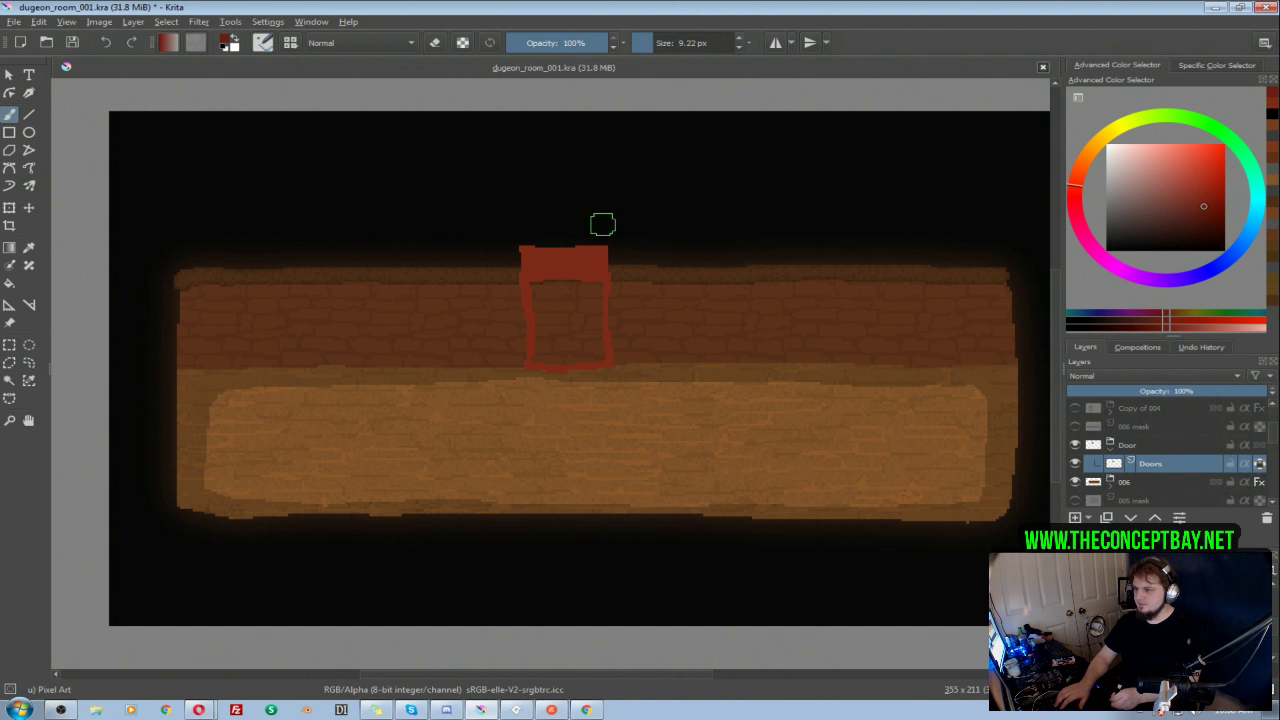
{"action": "mouse_move", "coordinate": [615, 252]}
{"action": "left_mouse_down"}
{"action": "mouse_move", "coordinate": [506, 263]}
{"action": "mouse_move", "coordinate": [635, 259]}
{"action": "mouse_move", "coordinate": [485, 258]}
{"action": "left_mouse_up"}
{"action": "key", "text": "ctrl+z"}
{"action": "key", "text": "ctrl+z"}
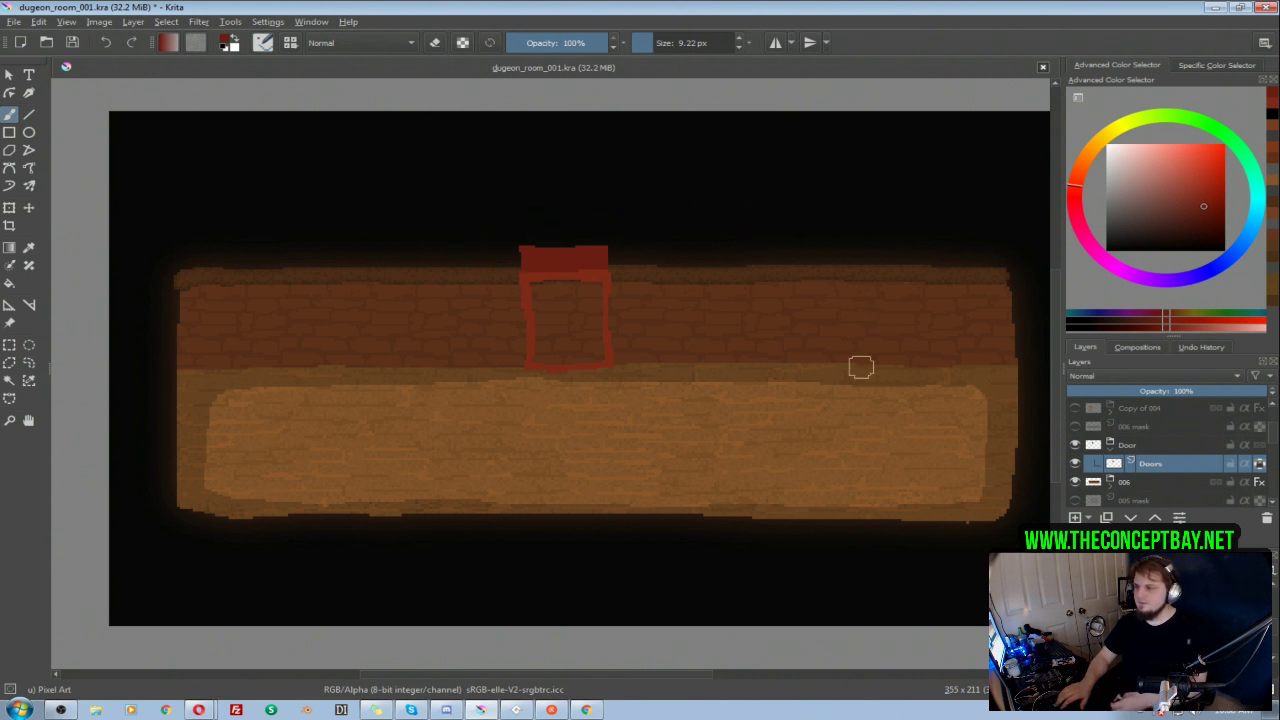
Step: Add a new paint layer above Doors and paint the door's interior solid dark orange-brown
{"action": "scroll", "coordinate": [620, 256], "scroll_direction": "down", "scroll_amount": 1}
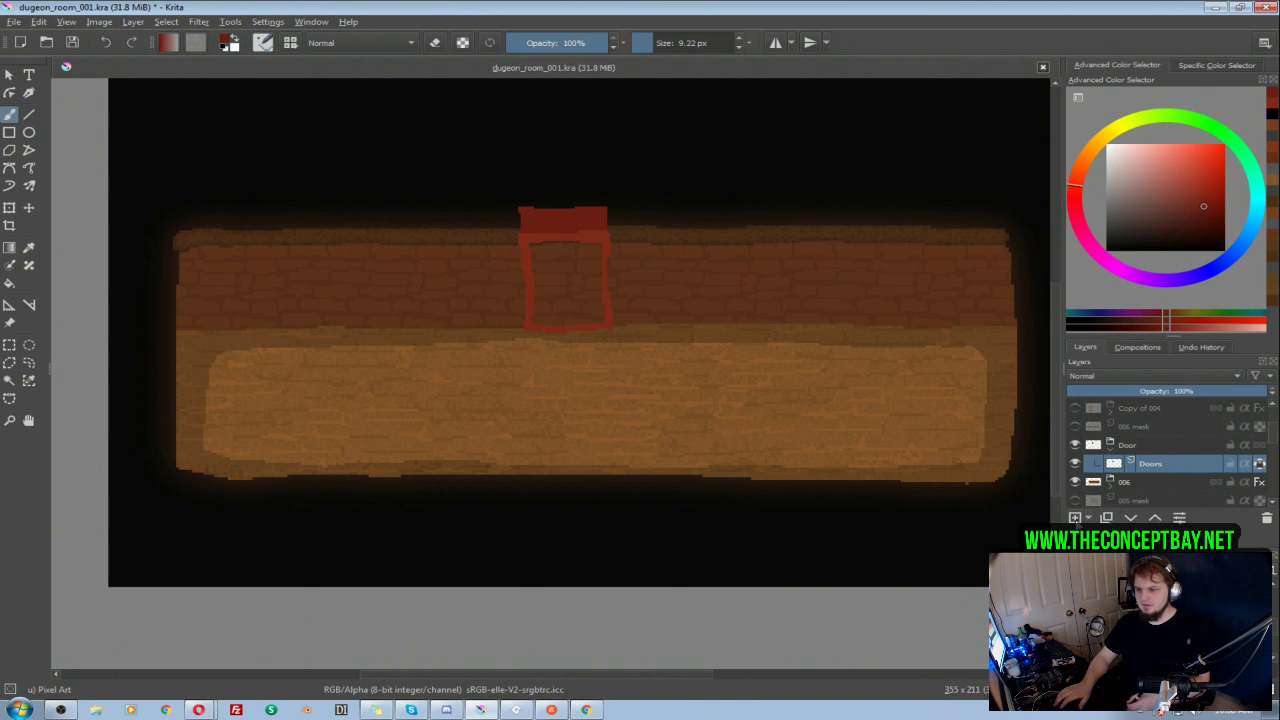
{"action": "left_click", "coordinate": [1075, 518]}
{"action": "left_click", "coordinate": [1207, 214]}
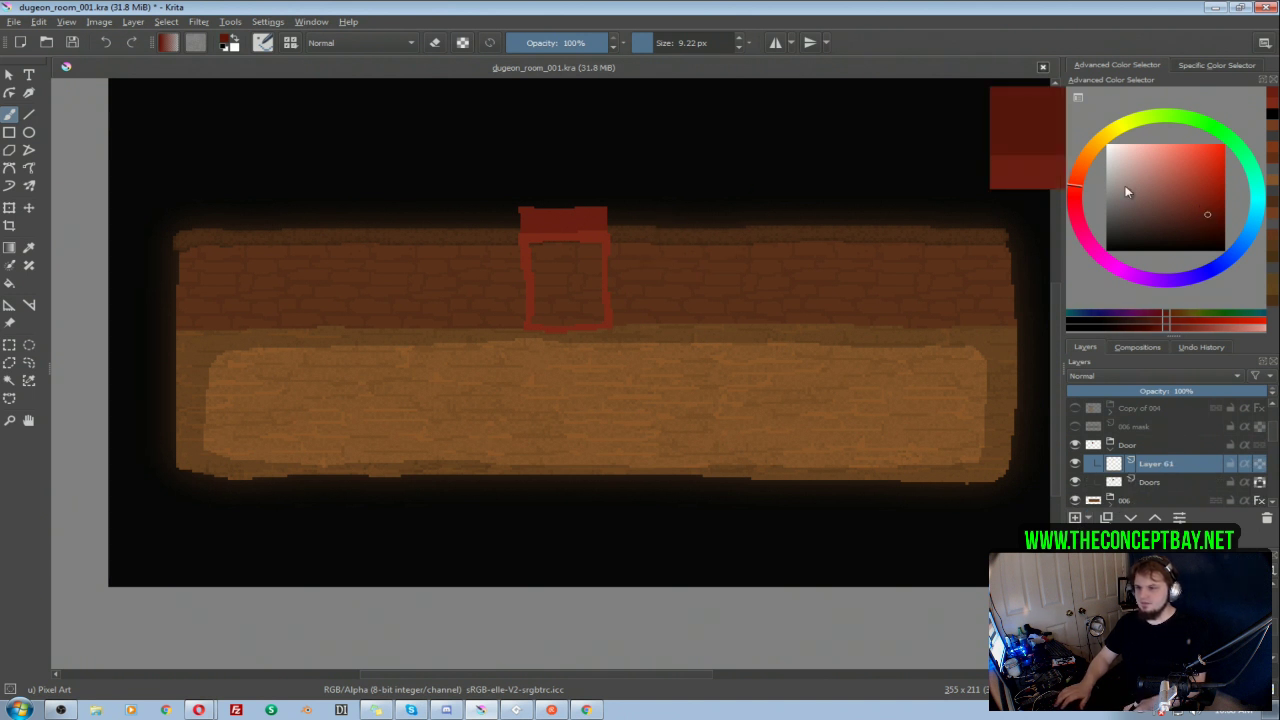
{"action": "left_click", "coordinate": [1074, 193]}
{"action": "left_click", "coordinate": [1079, 170]}
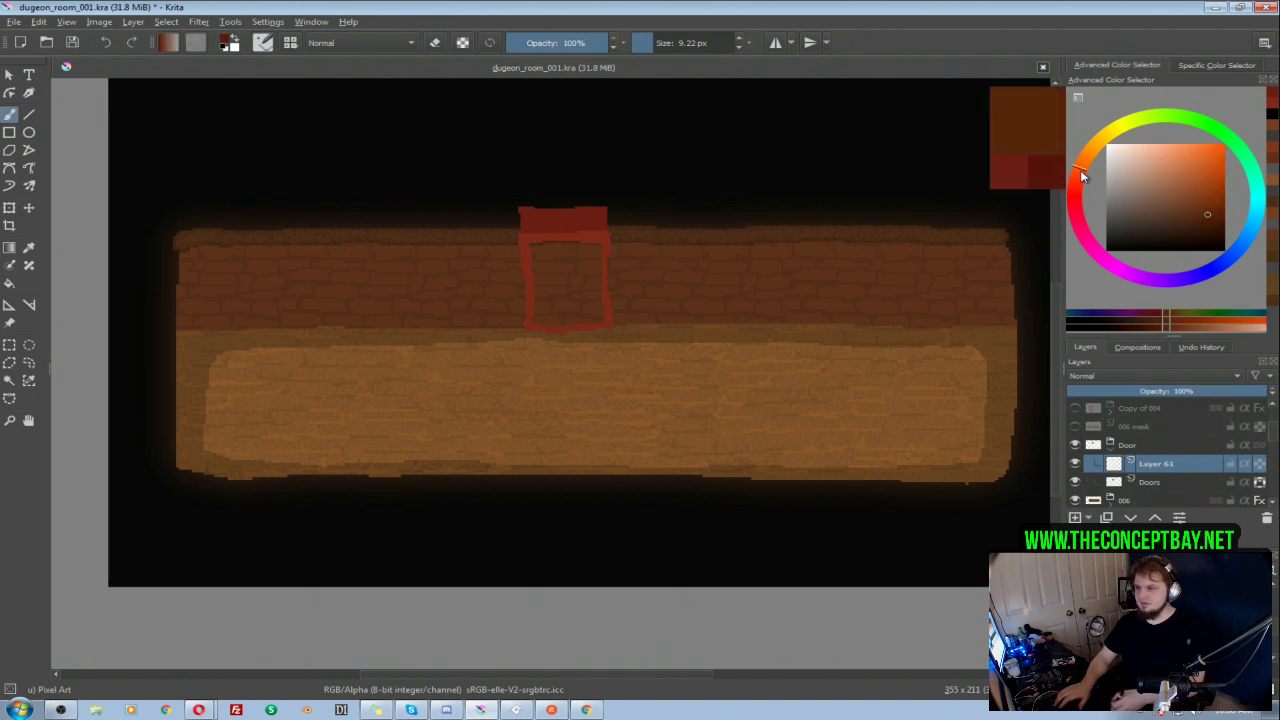
{"action": "mouse_move", "coordinate": [570, 255]}
{"action": "left_mouse_down", "text": "shift"}
{"action": "mouse_move", "coordinate": [541, 250]}
{"action": "mouse_move", "coordinate": [551, 253]}
{"action": "mouse_move", "coordinate": [534, 310]}
{"action": "mouse_move", "coordinate": [600, 318]}
{"action": "mouse_move", "coordinate": [597, 267]}
{"action": "mouse_move", "coordinate": [537, 240]}
{"action": "left_mouse_up", "text": "shift"}
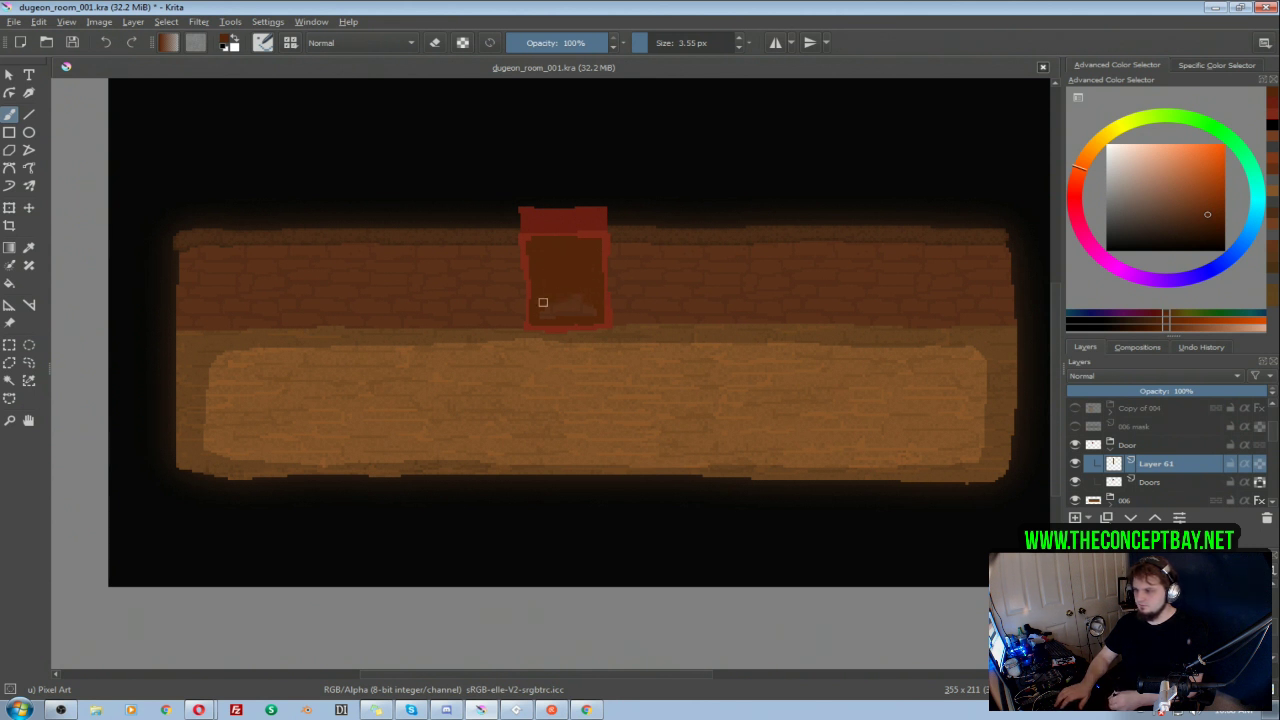
{"action": "mouse_move", "coordinate": [553, 306]}
{"action": "left_mouse_down"}
{"action": "mouse_move", "coordinate": [600, 315]}
{"action": "mouse_move", "coordinate": [595, 339]}
{"action": "mouse_move", "coordinate": [591, 288]}
{"action": "left_mouse_up"}
Step: Lock the new layer's alpha and repaint the door panel in a slightly lighter brown with a 3.55 px brush
{"action": "left_click", "coordinate": [1245, 464]}
{"action": "left_click", "coordinate": [1245, 464]}
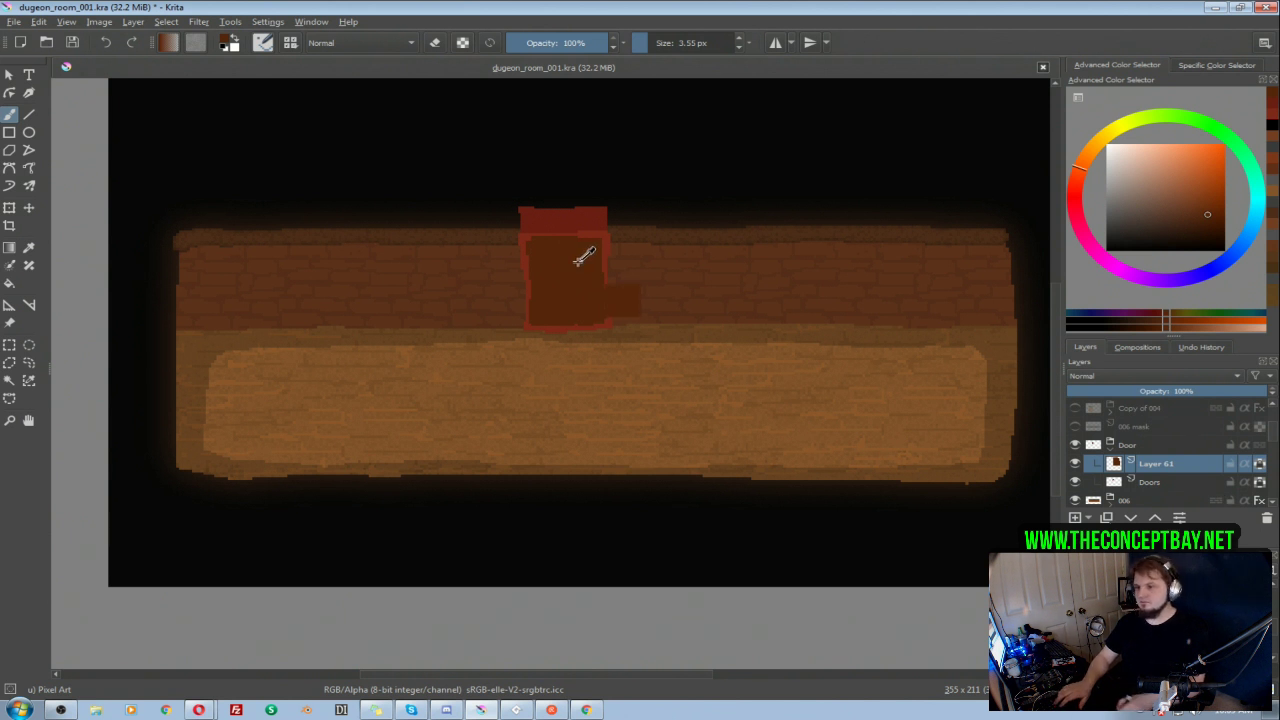
{"action": "left_click", "coordinate": [1208, 213]}
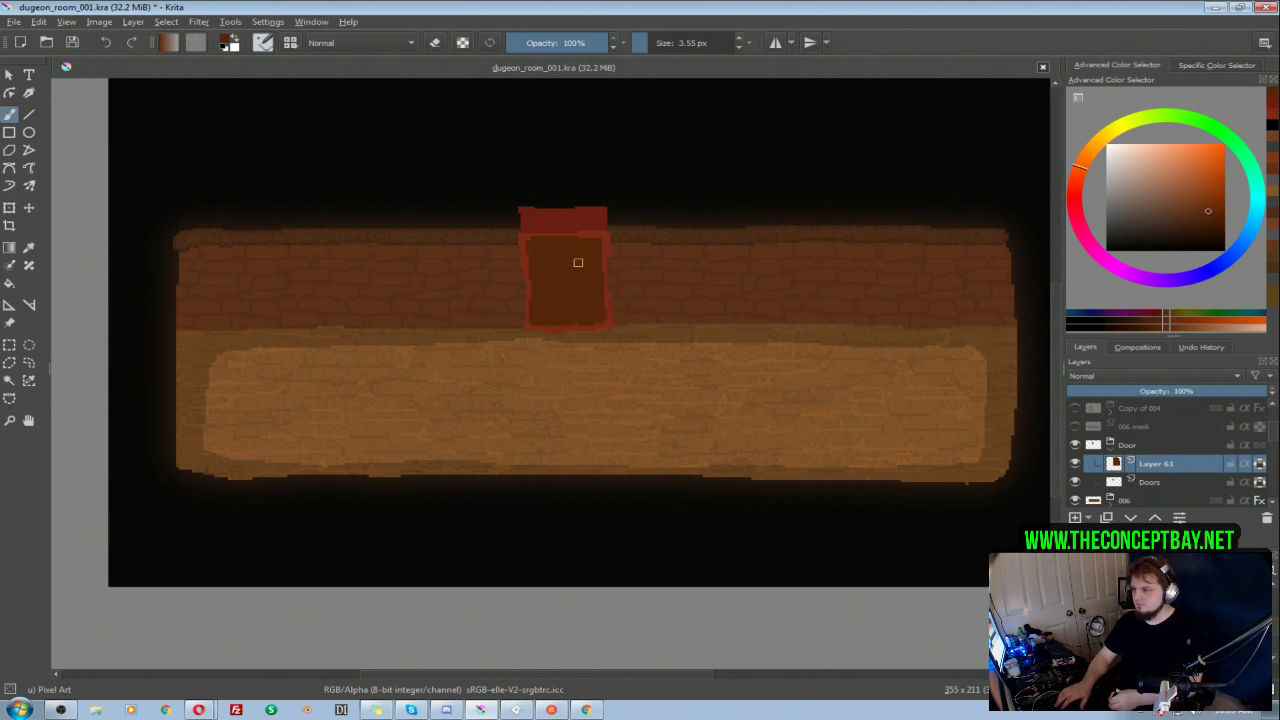
{"action": "left_click_drag", "start_coordinate": [546, 253], "coordinate": [550, 292]}
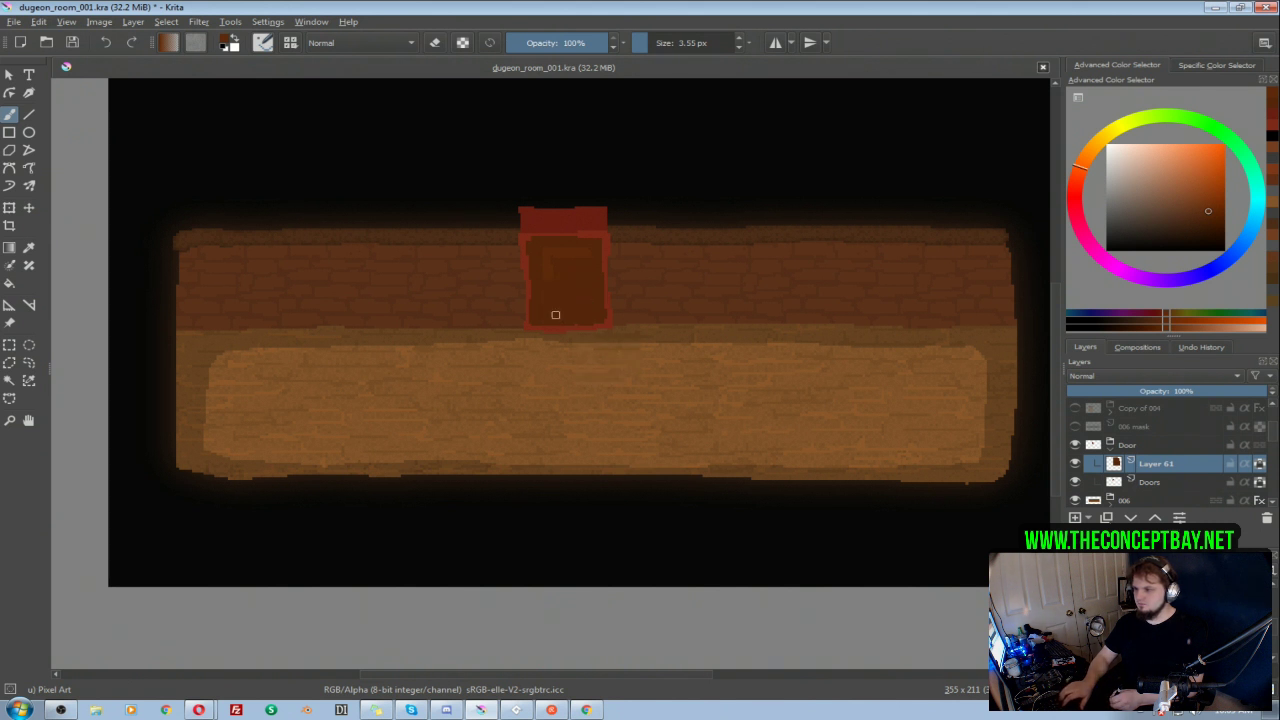
Step: Paint five vertical dark grey window bars on the door's upper half with a 0.84 px brush, the middle one tallest
{"action": "key", "text": "bracketleft"}
{"action": "left_click", "coordinate": [1204, 227]}
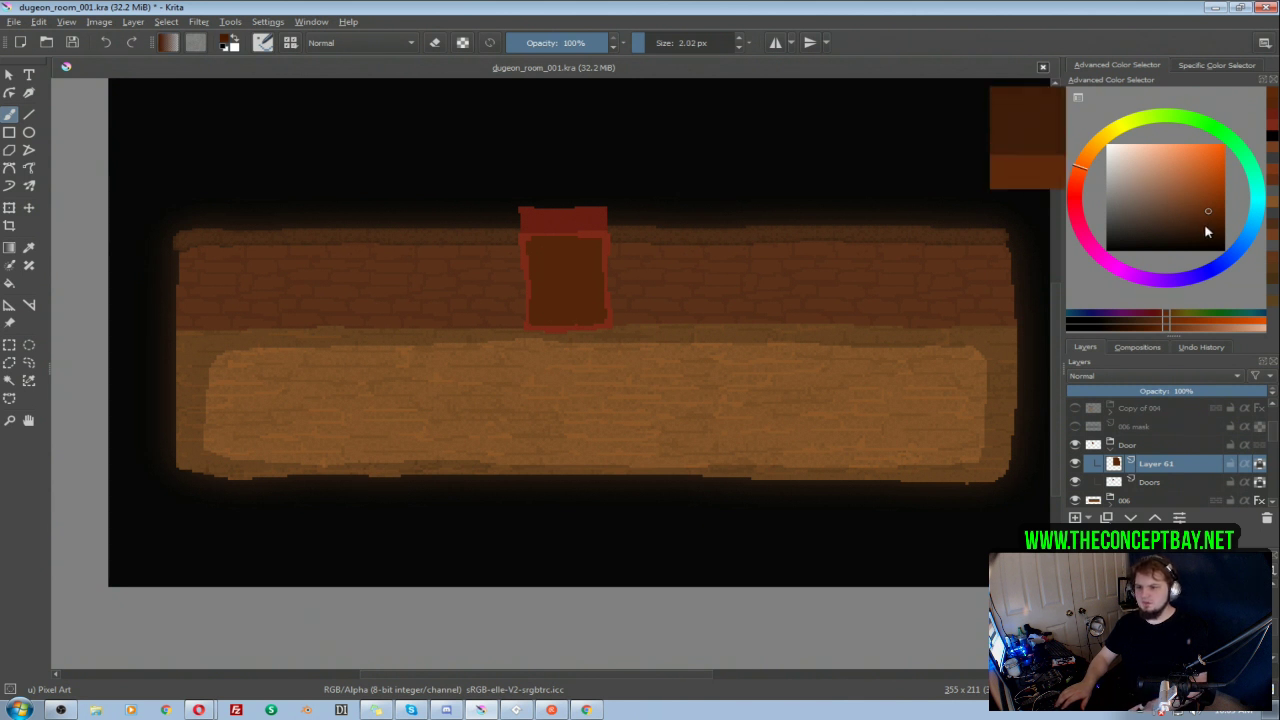
{"action": "left_click", "coordinate": [1155, 228]}
{"action": "left_click", "coordinate": [1145, 230]}
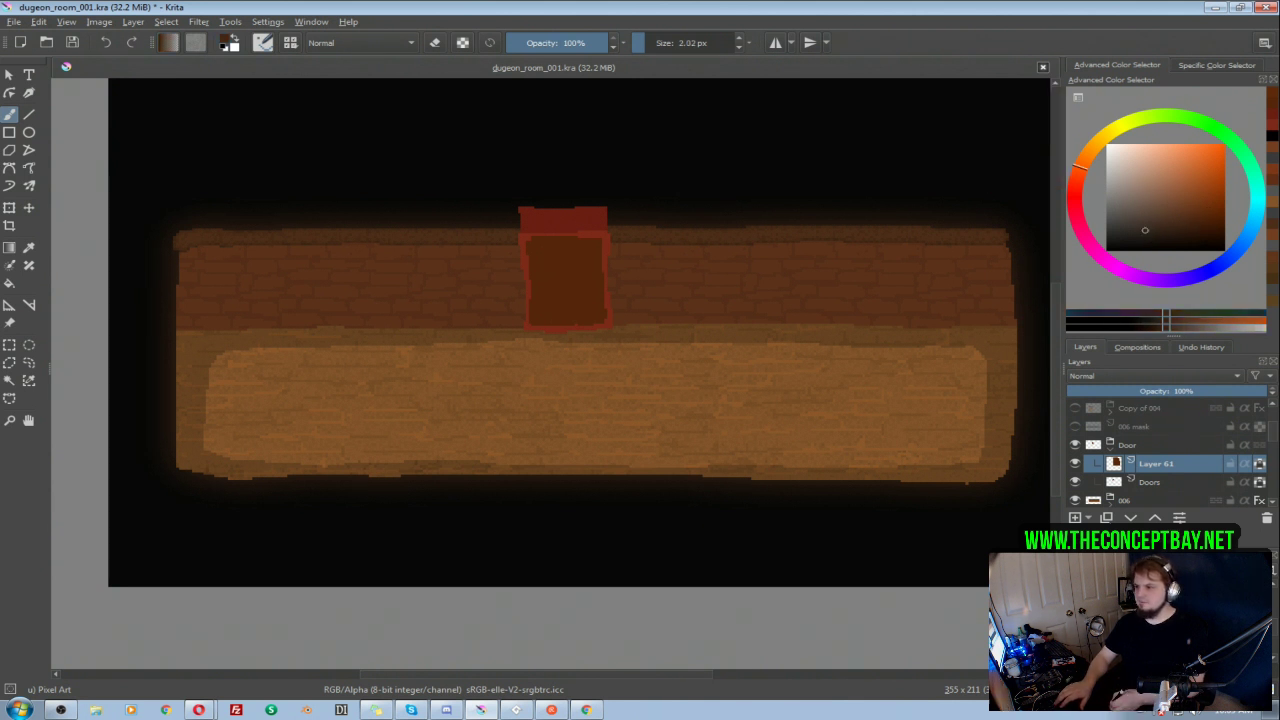
{"action": "scroll", "coordinate": [549, 272], "scroll_direction": "up", "scroll_amount": 3}
{"action": "key", "text": "bracketleft"}
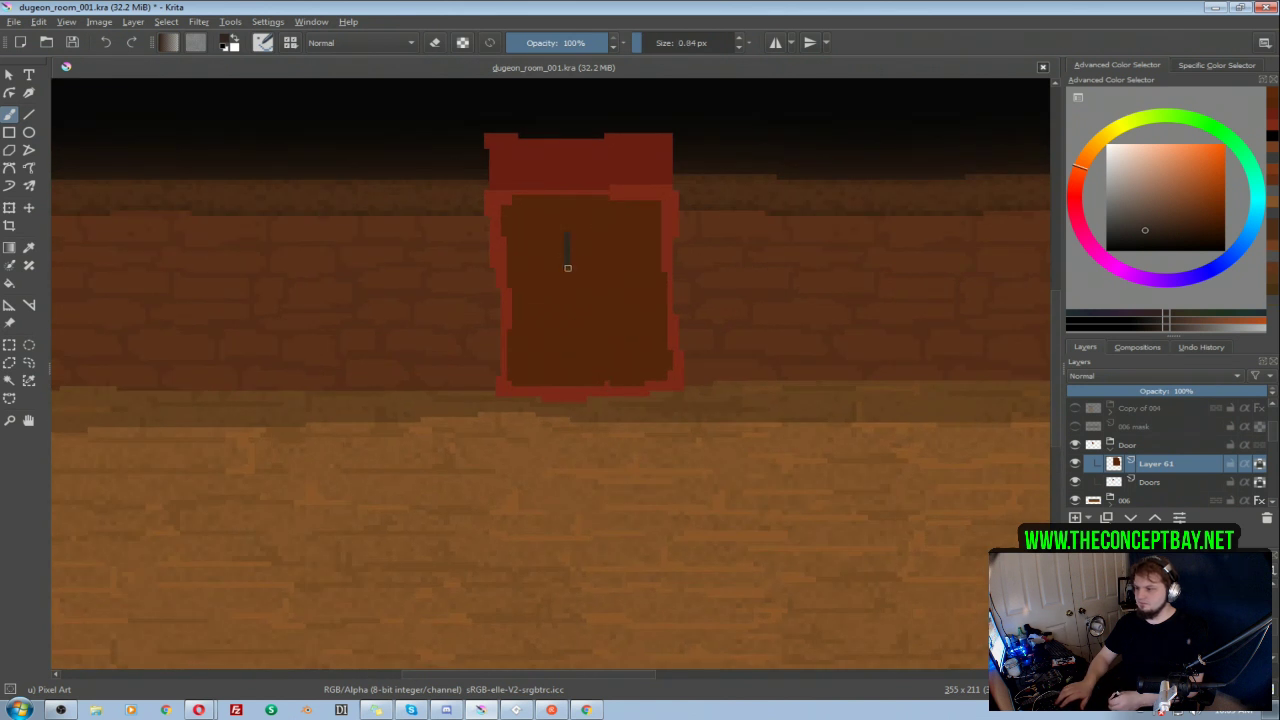
{"action": "left_click_drag", "start_coordinate": [565, 249], "coordinate": [566, 266]}
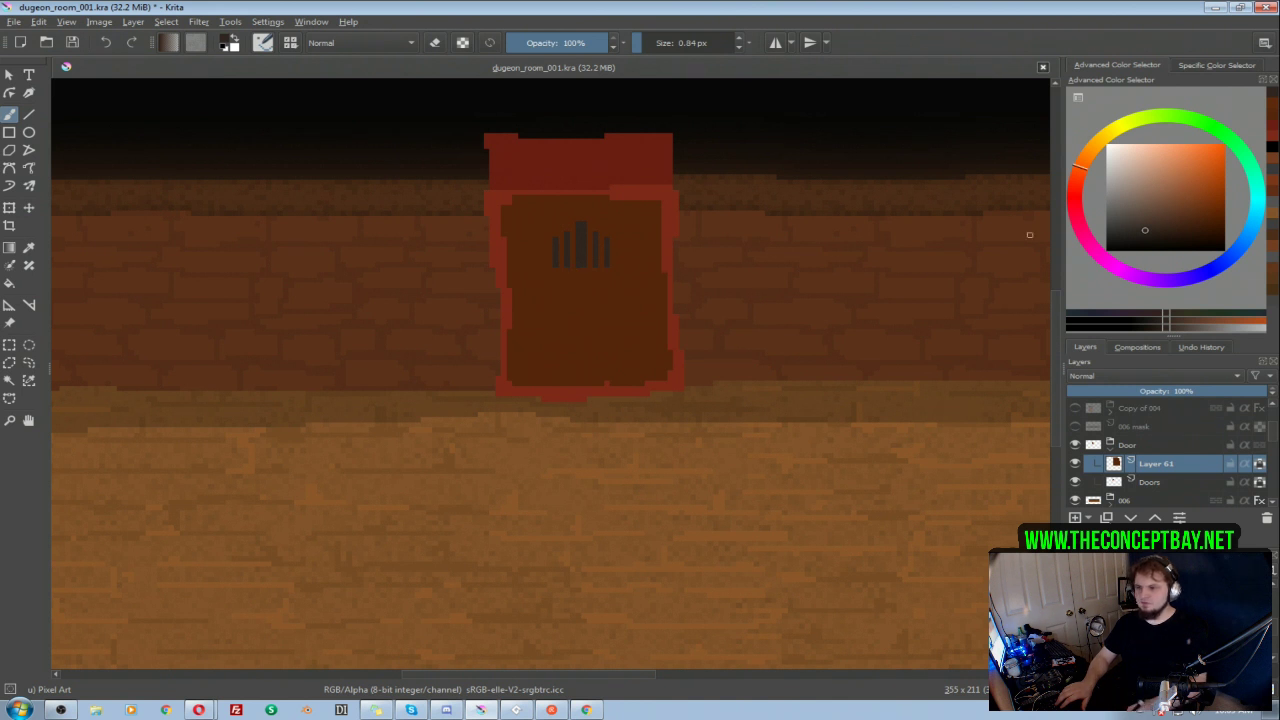
Step: Frame the window bars with a dark brown arch and trim the bar ends with the door's own brown
{"action": "left_click", "coordinate": [626, 299], "text": "ctrl"}
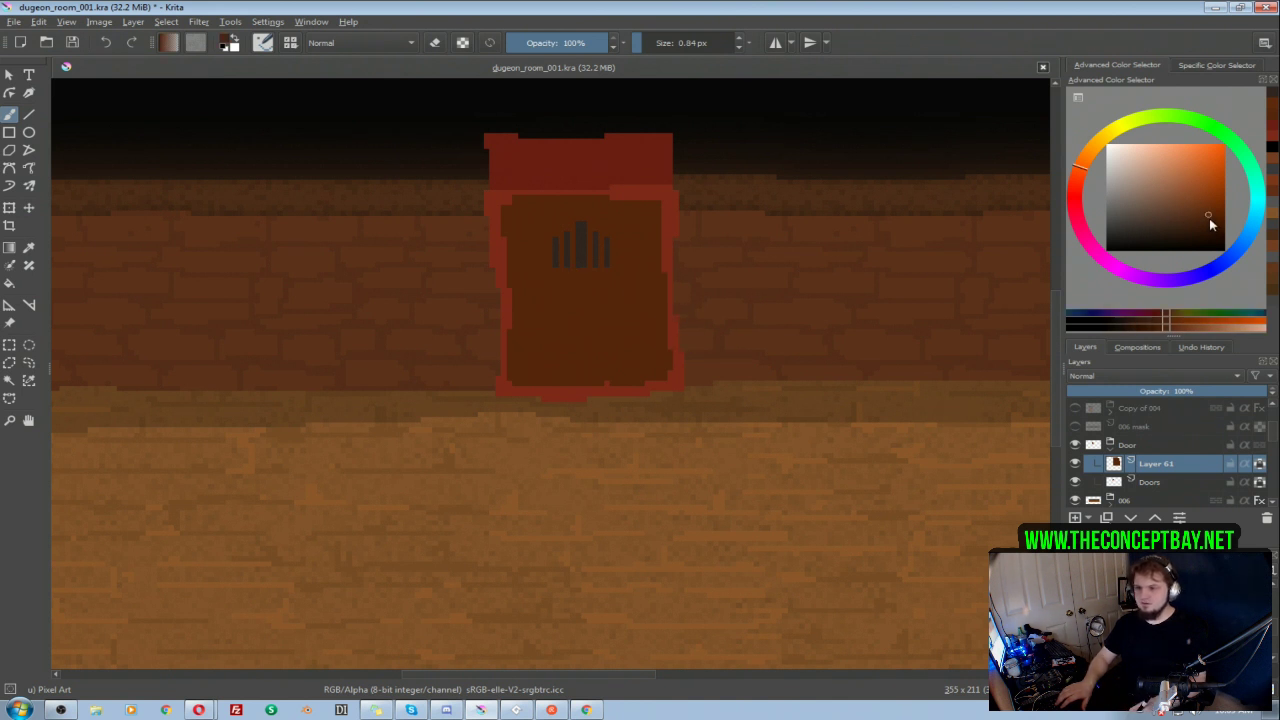
{"action": "left_click", "coordinate": [1206, 222]}
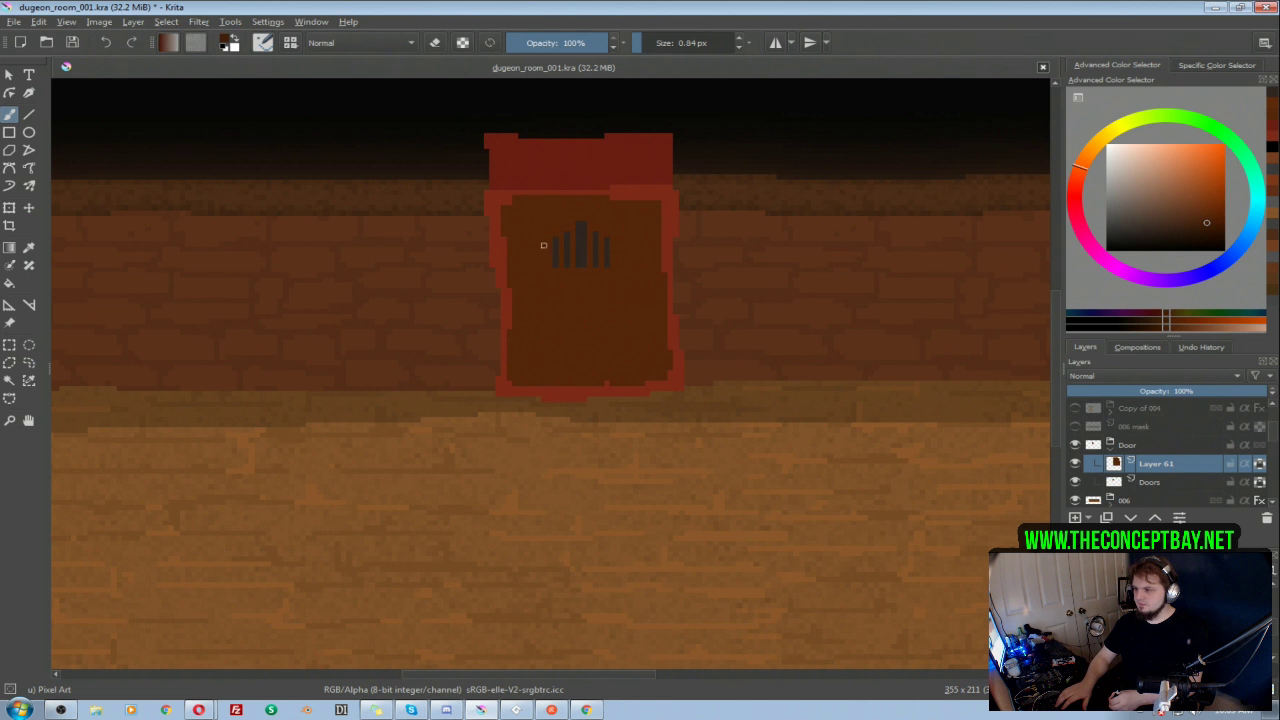
{"action": "mouse_move", "coordinate": [545, 265]}
{"action": "left_mouse_down"}
{"action": "mouse_move", "coordinate": [563, 226]}
{"action": "mouse_move", "coordinate": [594, 225]}
{"action": "mouse_move", "coordinate": [583, 219]}
{"action": "mouse_move", "coordinate": [620, 259]}
{"action": "left_mouse_up"}
{"action": "key", "text": "ctrl+z"}
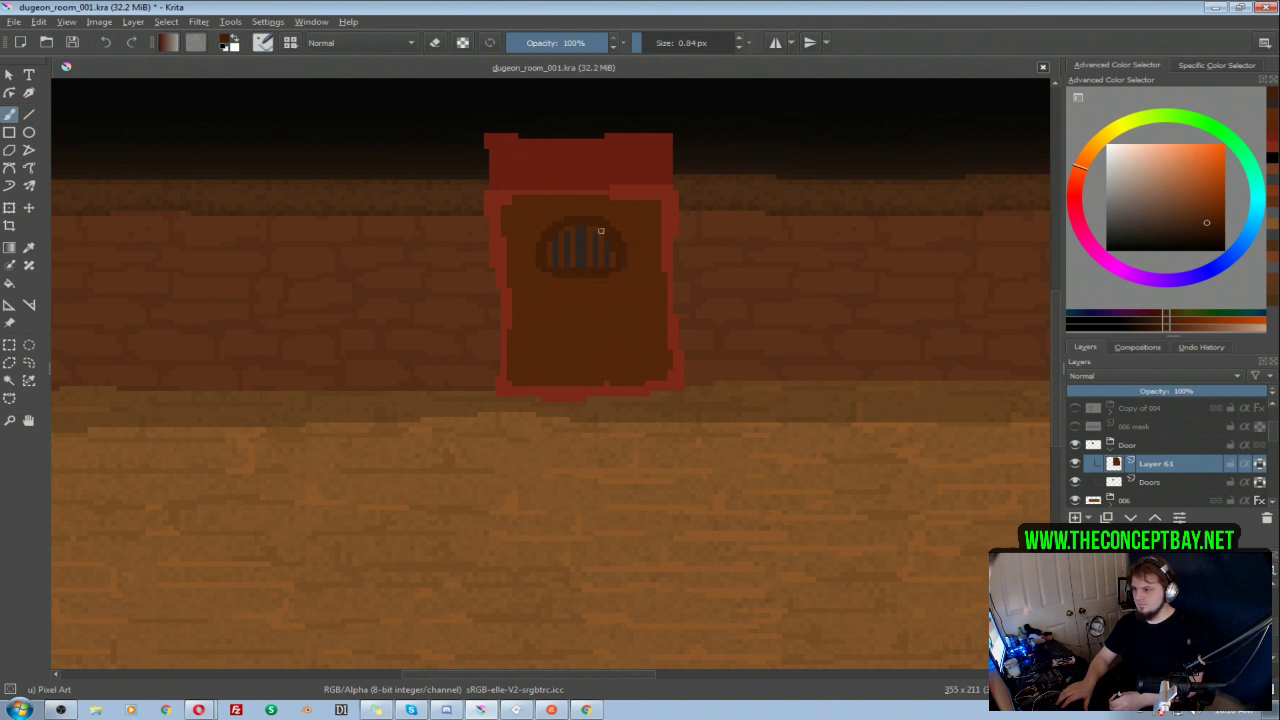
{"action": "left_click", "coordinate": [590, 229], "text": "ctrl"}
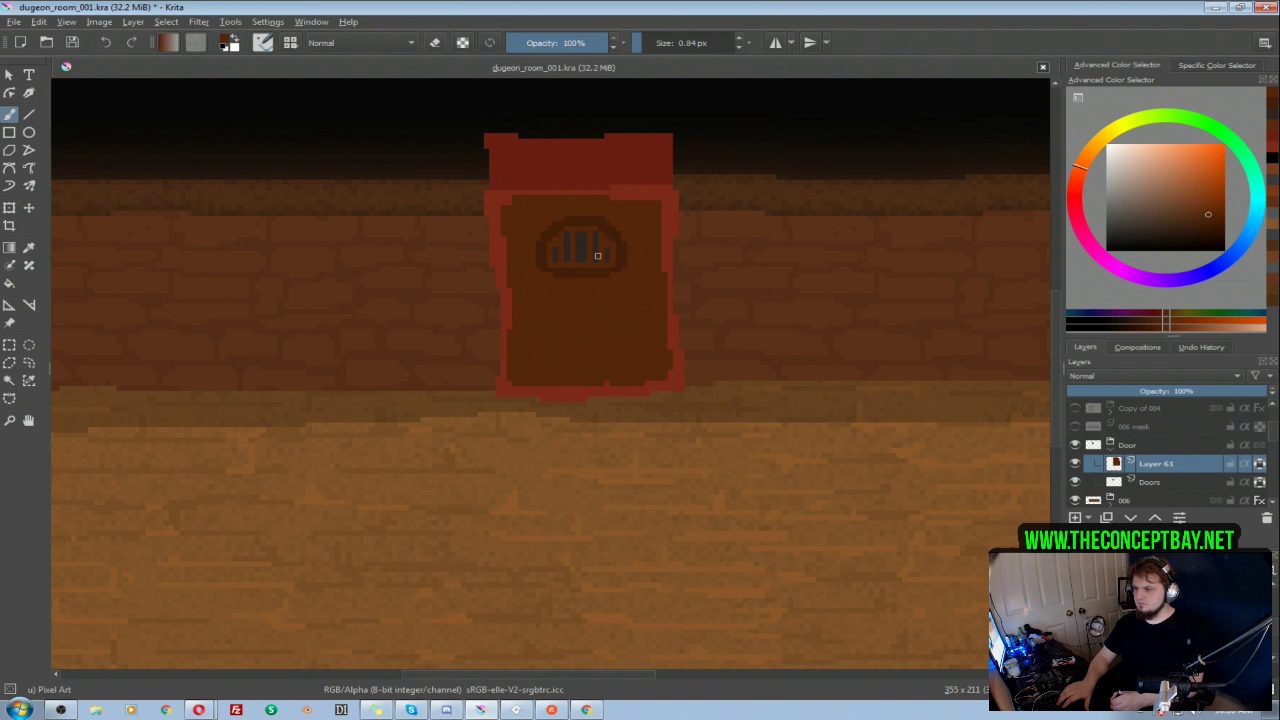
{"action": "left_click_drag", "start_coordinate": [620, 215], "coordinate": [566, 258]}
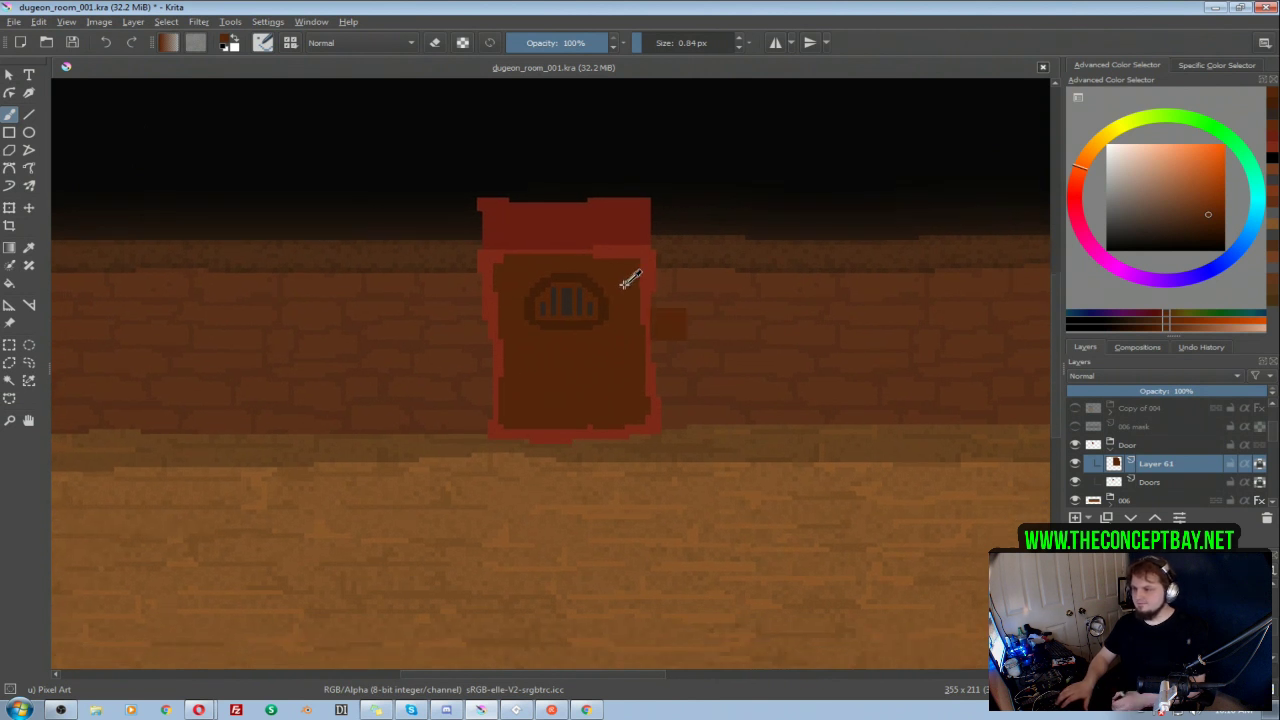
Step: Tint the door panel along its left side with a slightly lighter, more orange brown using a larger brush
{"action": "left_click", "coordinate": [1208, 215]}
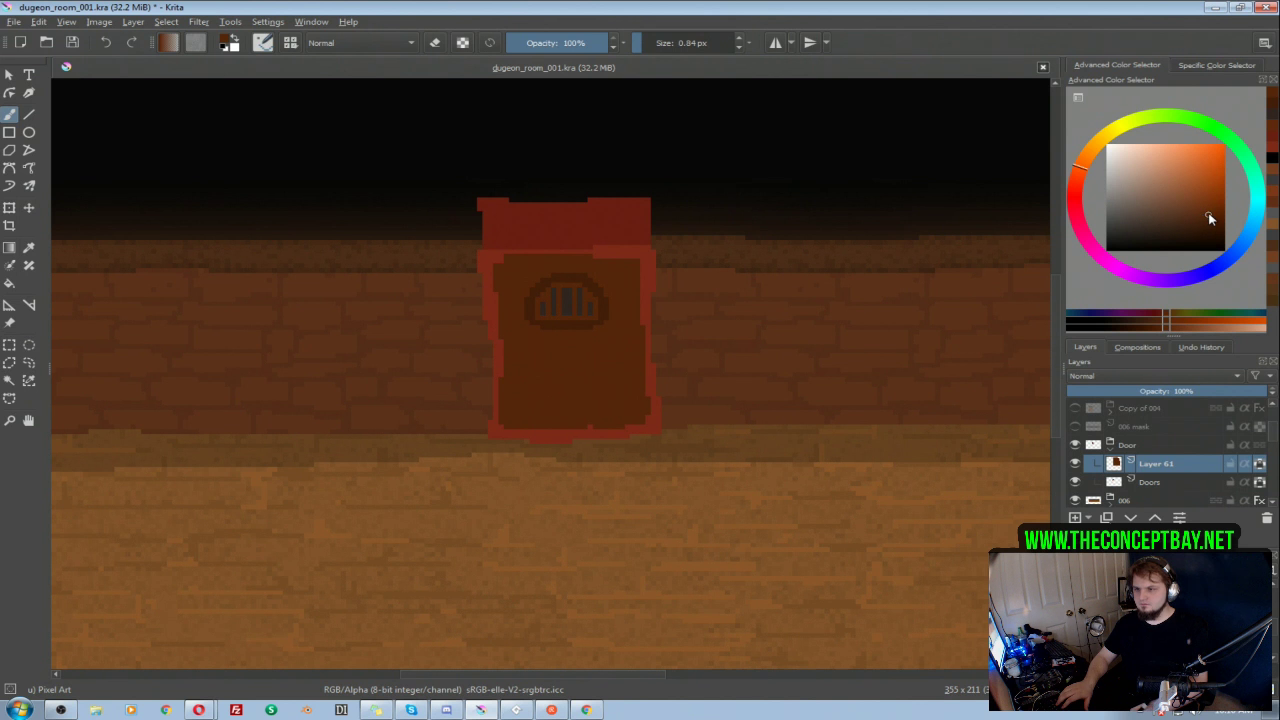
{"action": "left_click", "coordinate": [1210, 212]}
{"action": "left_click", "coordinate": [1087, 164]}
{"action": "left_click_drag", "start_coordinate": [507, 279], "coordinate": [519, 279]}
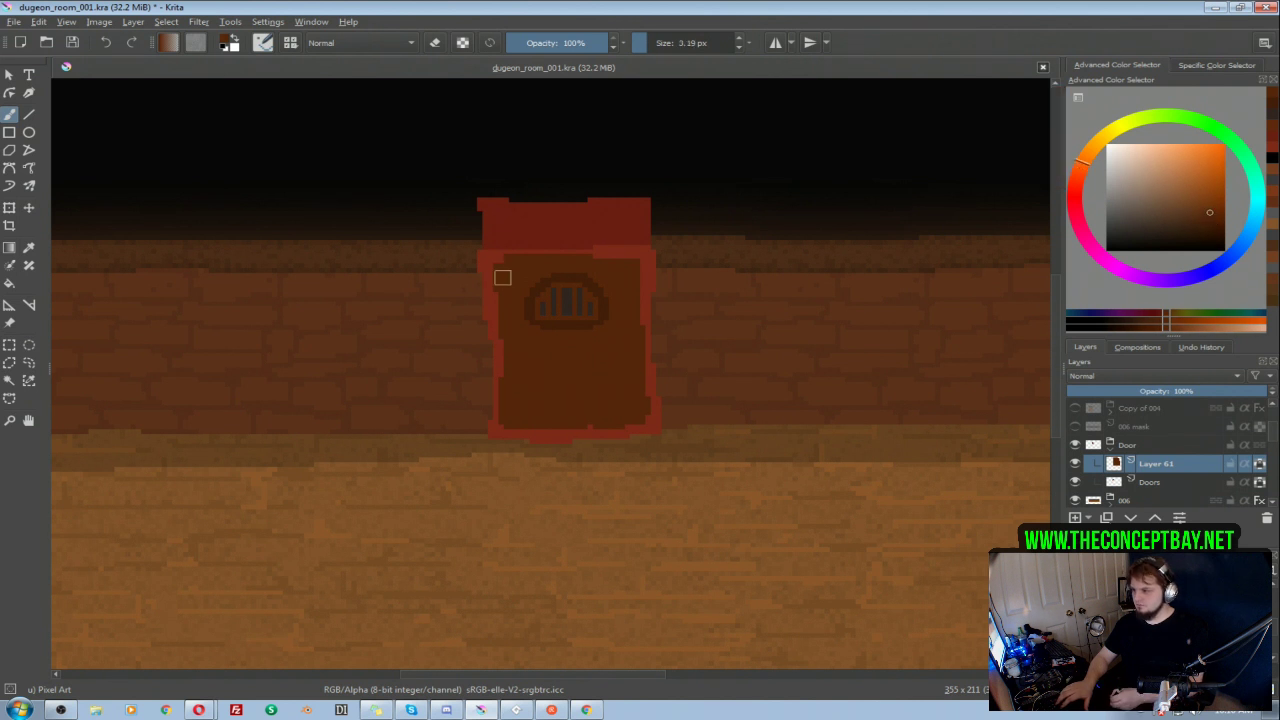
{"action": "left_click_drag", "start_coordinate": [497, 366], "coordinate": [509, 354]}
{"action": "left_click_drag", "start_coordinate": [504, 285], "coordinate": [510, 285]}
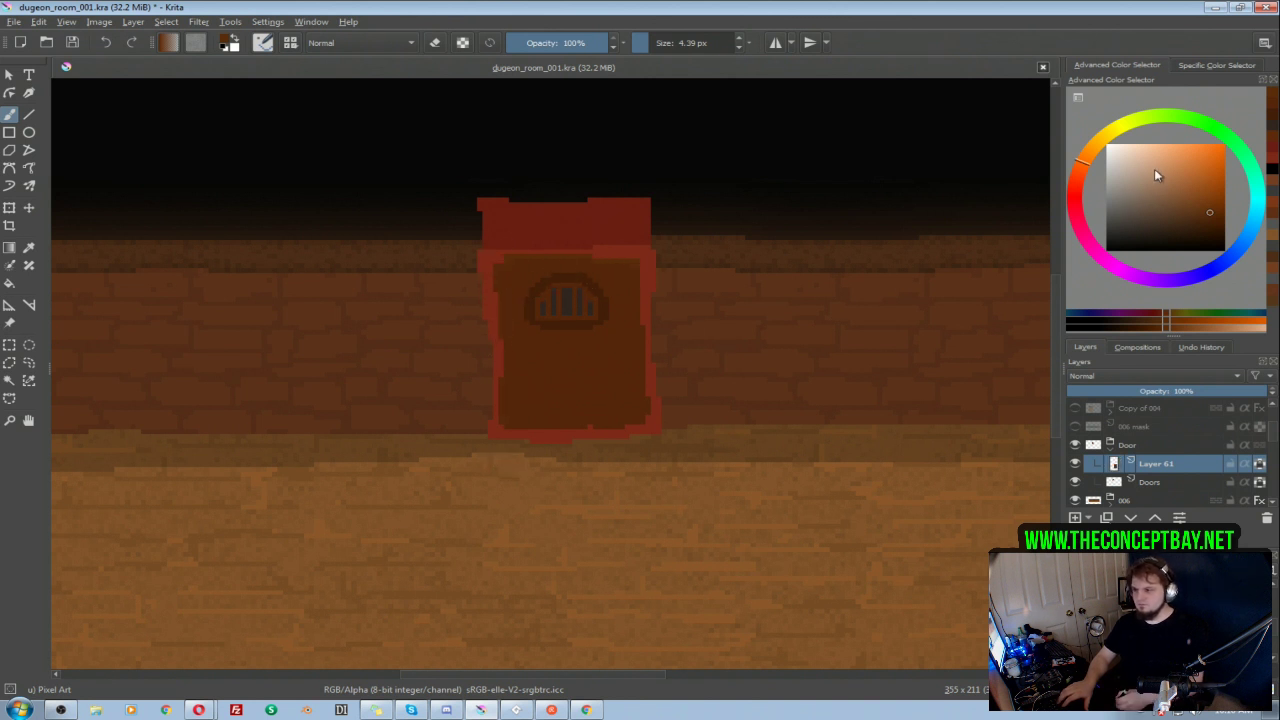
Step: Shade the edges of the door panel with darker, redder browns using a 4.39 px brush
{"action": "left_click", "coordinate": [636, 360], "text": "ctrl"}
{"action": "left_click", "coordinate": [1209, 221]}
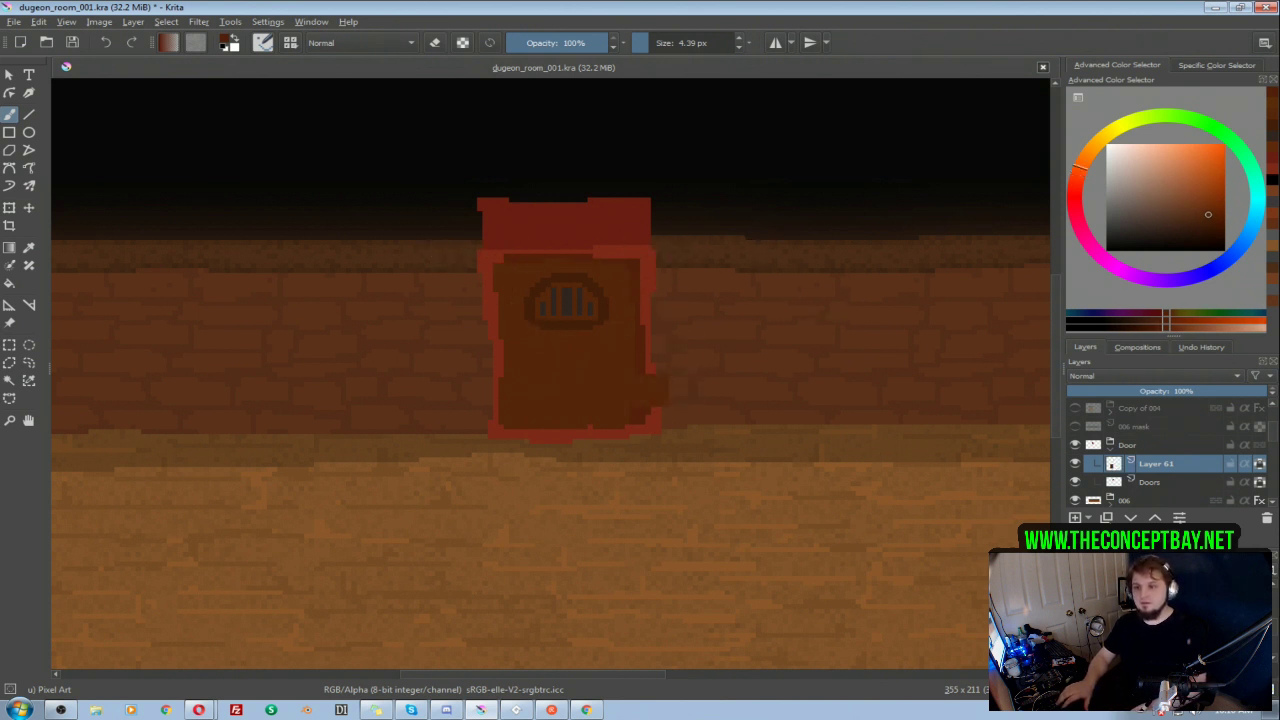
{"action": "left_click", "coordinate": [1070, 173]}
{"action": "left_click", "coordinate": [1070, 175]}
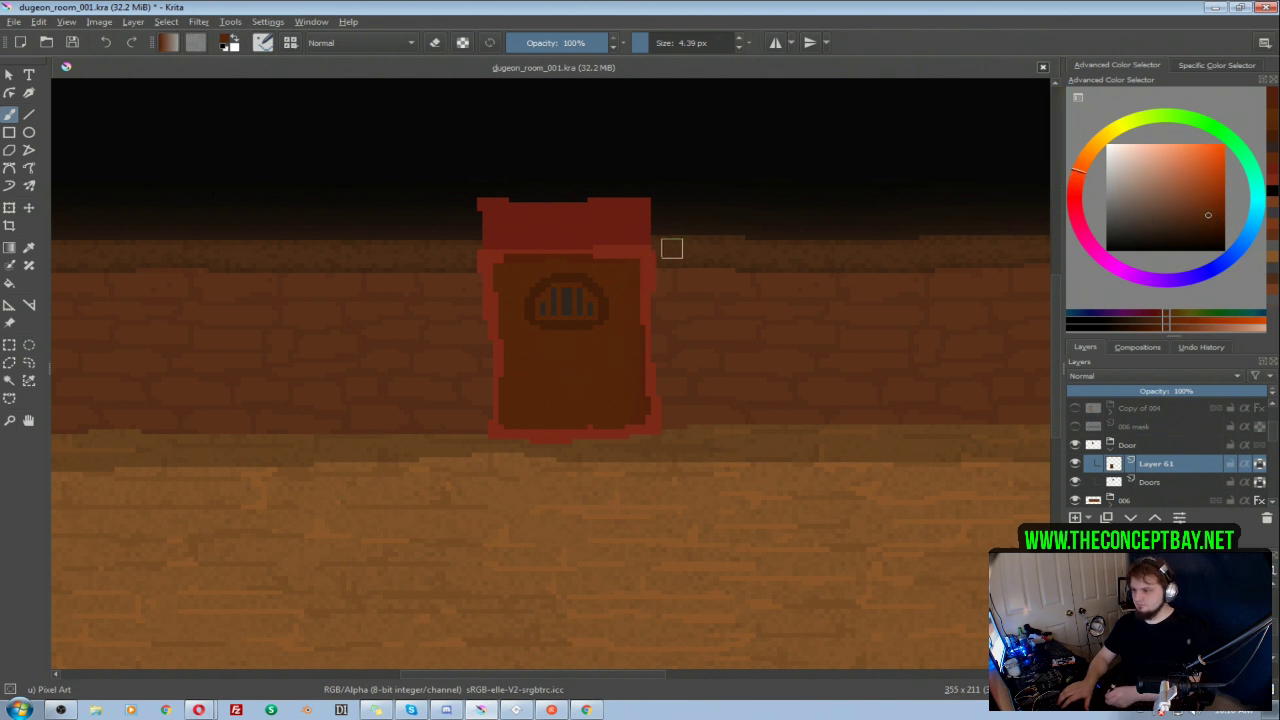
{"action": "left_click", "coordinate": [1208, 220]}
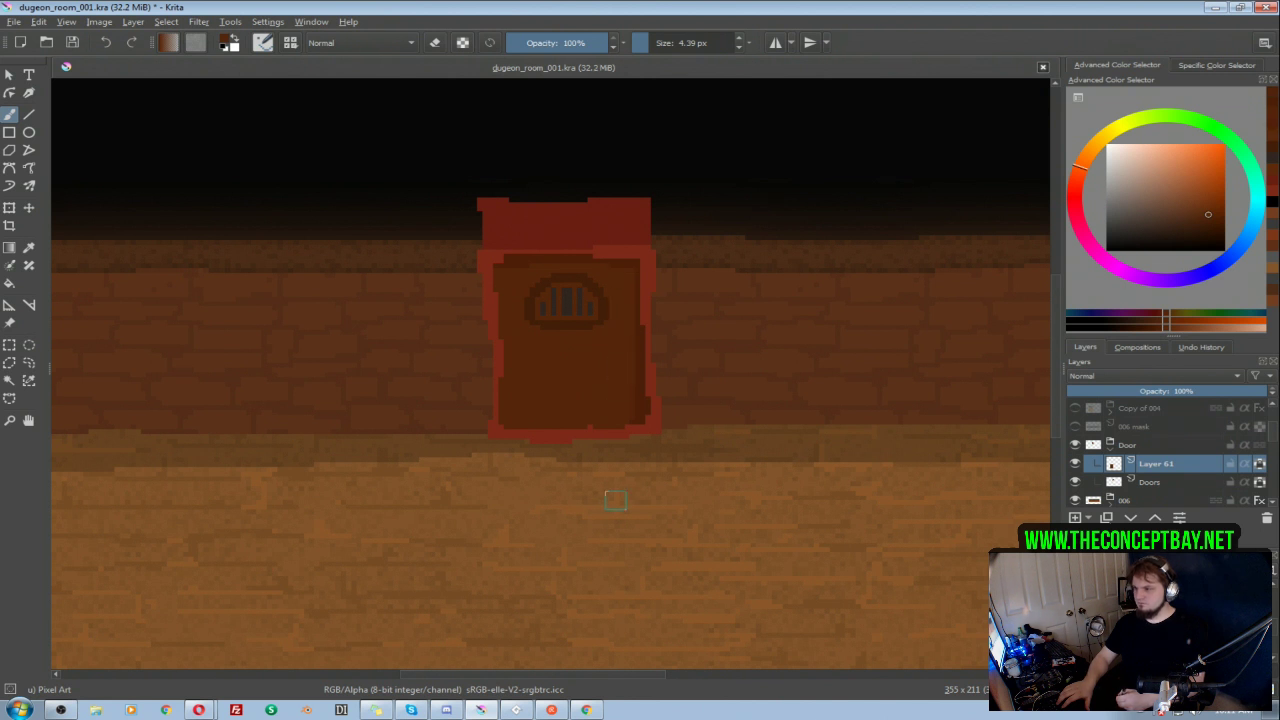
{"action": "left_click", "coordinate": [524, 258], "text": "ctrl"}
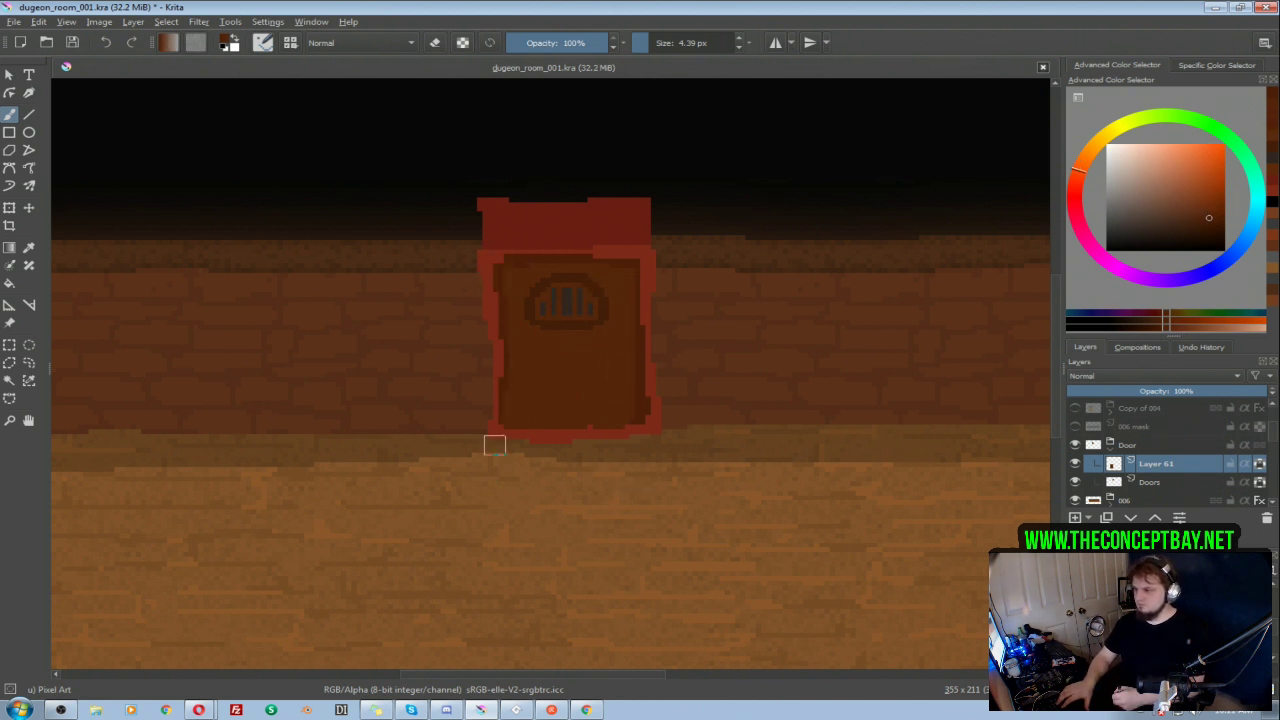
{"action": "left_click", "coordinate": [499, 428]}
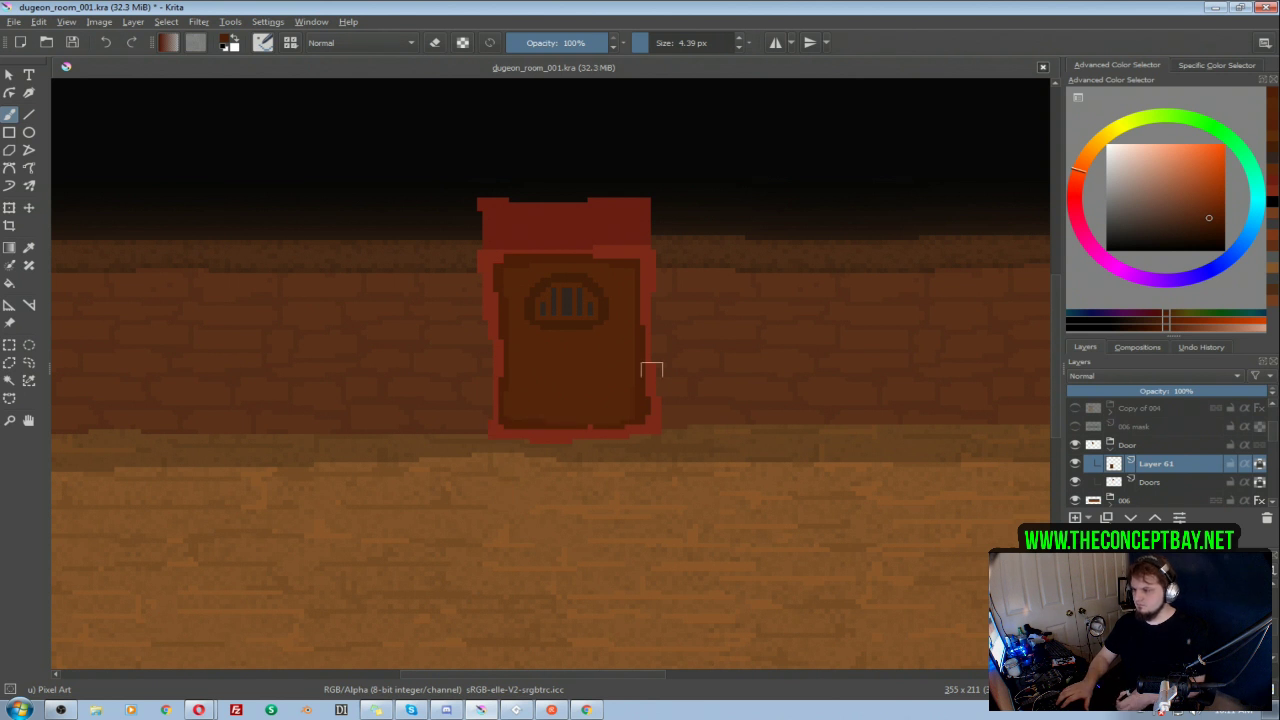
Step: Recolour the Doors layer to a dark brown with an HSV/HSL adjustment, setting lightness to -50 and shifting the hue slightly towards orange
{"action": "scroll", "coordinate": [651, 397], "scroll_direction": "down", "scroll_amount": 4}
{"action": "scroll", "coordinate": [609, 294], "scroll_direction": "up", "scroll_amount": 3}
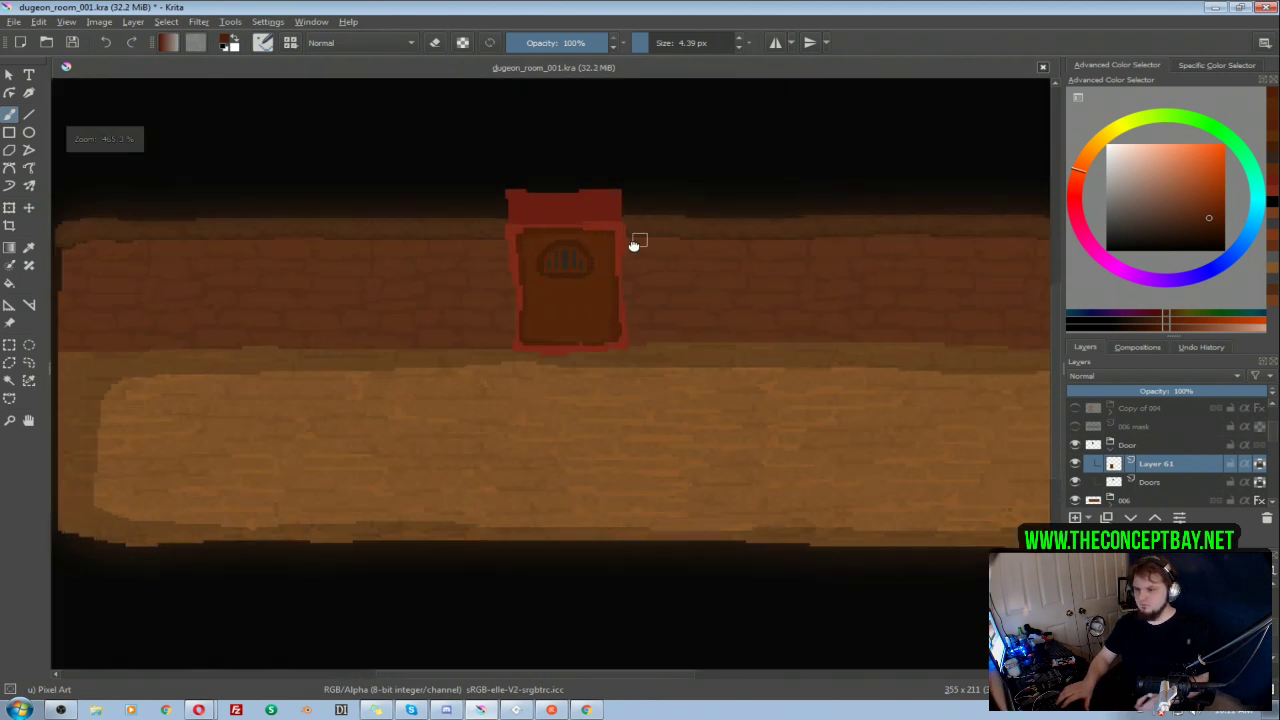
{"action": "left_click", "coordinate": [1150, 482]}
{"action": "key", "text": "ctrl+u"}
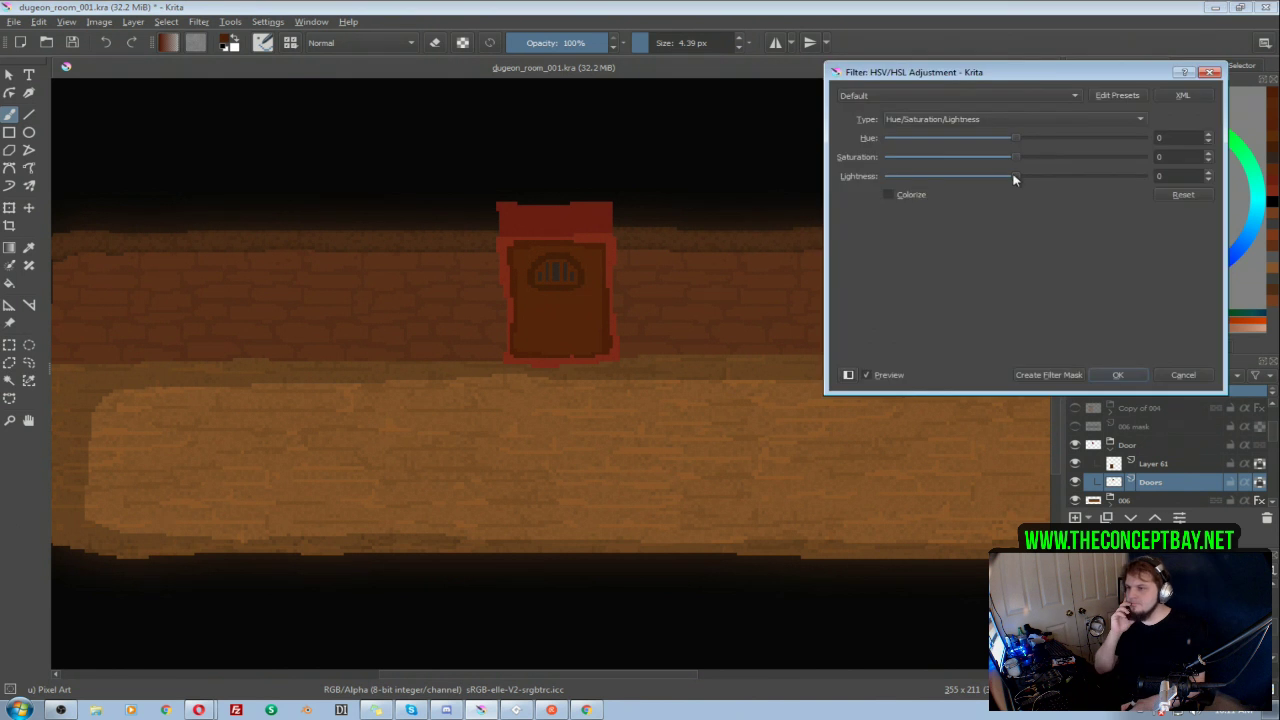
{"action": "left_click_drag", "start_coordinate": [1031, 176], "coordinate": [980, 177]}
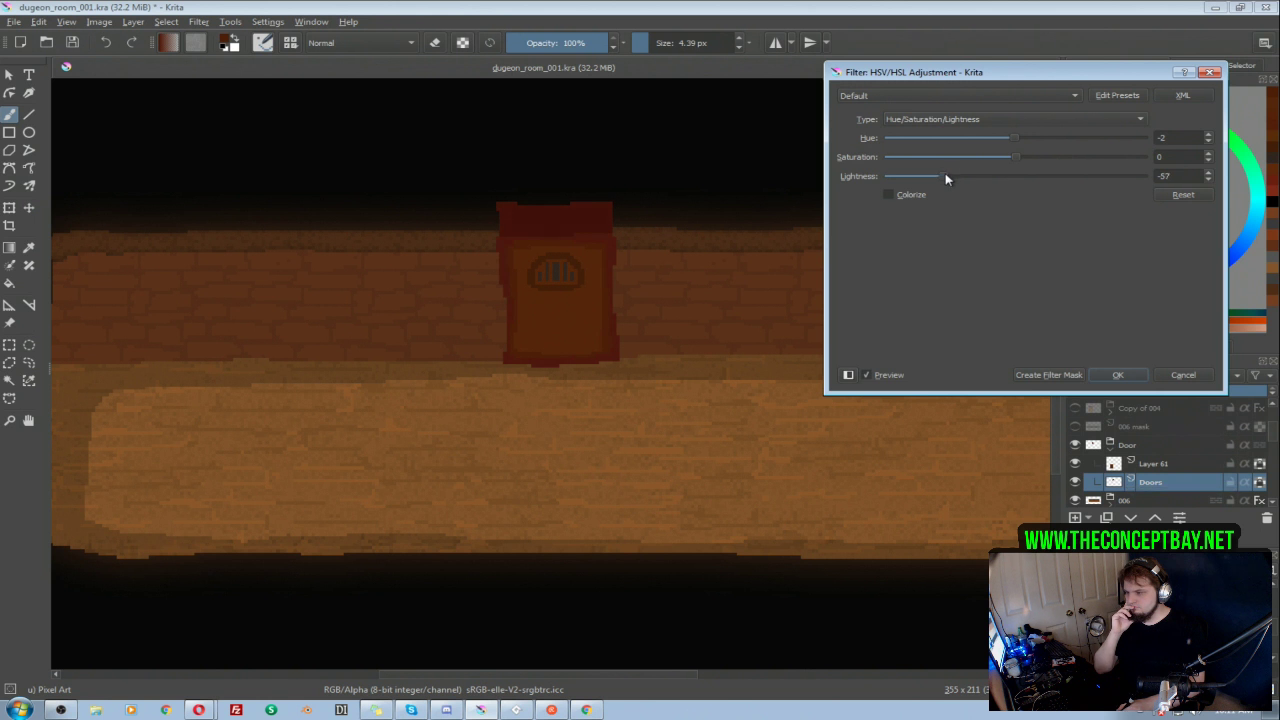
{"action": "left_click", "coordinate": [940, 178]}
{"action": "left_click_drag", "start_coordinate": [940, 178], "coordinate": [955, 185]}
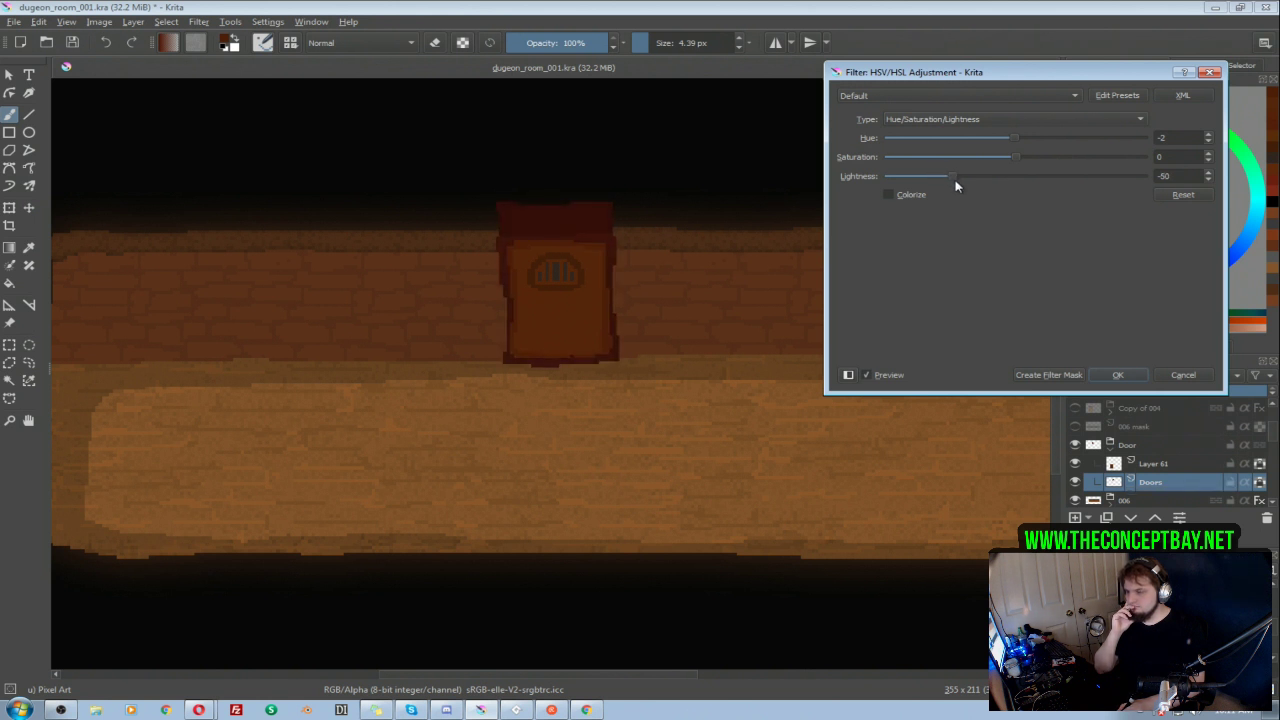
{"action": "left_click_drag", "start_coordinate": [1014, 144], "coordinate": [1022, 147]}
{"action": "left_click", "coordinate": [1118, 375]}
Step: Move the door panel on Layer 61 slightly downward within the dark brown frame
{"action": "left_click", "coordinate": [1152, 466]}
{"action": "key", "text": "t"}
{"action": "left_click_drag", "start_coordinate": [560, 271], "coordinate": [565, 279]}
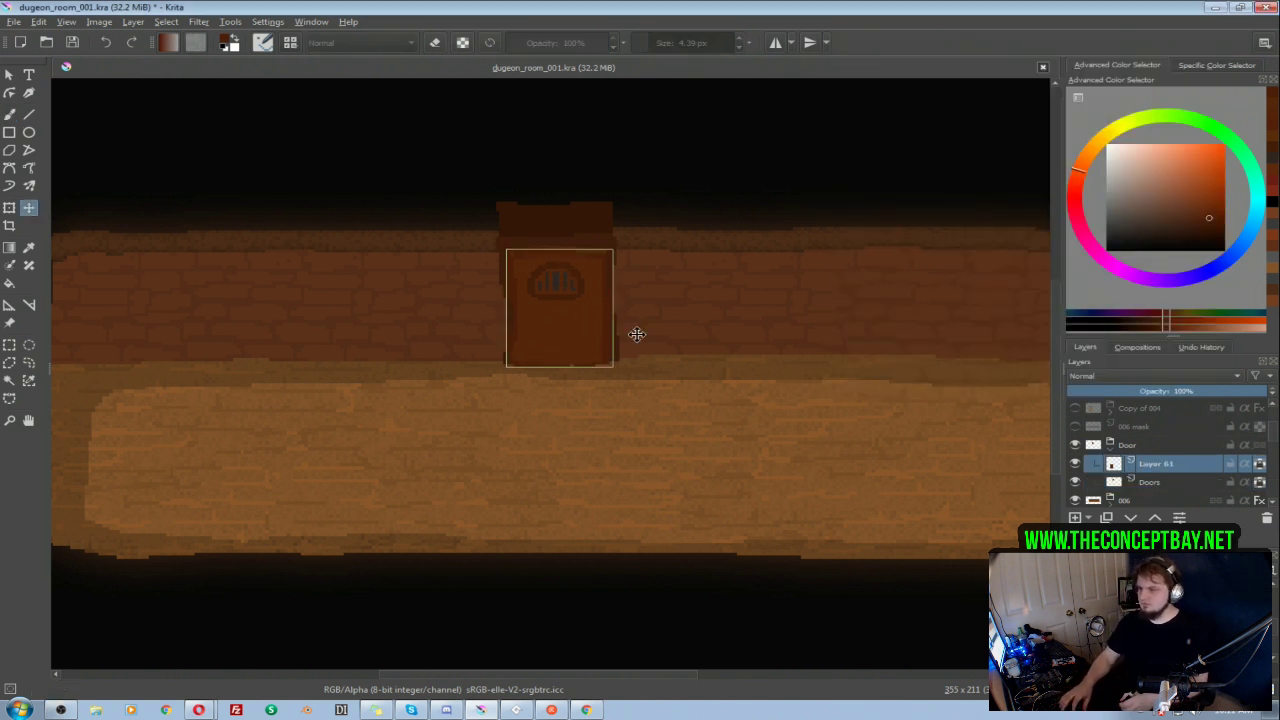
{"action": "key", "text": "b"}
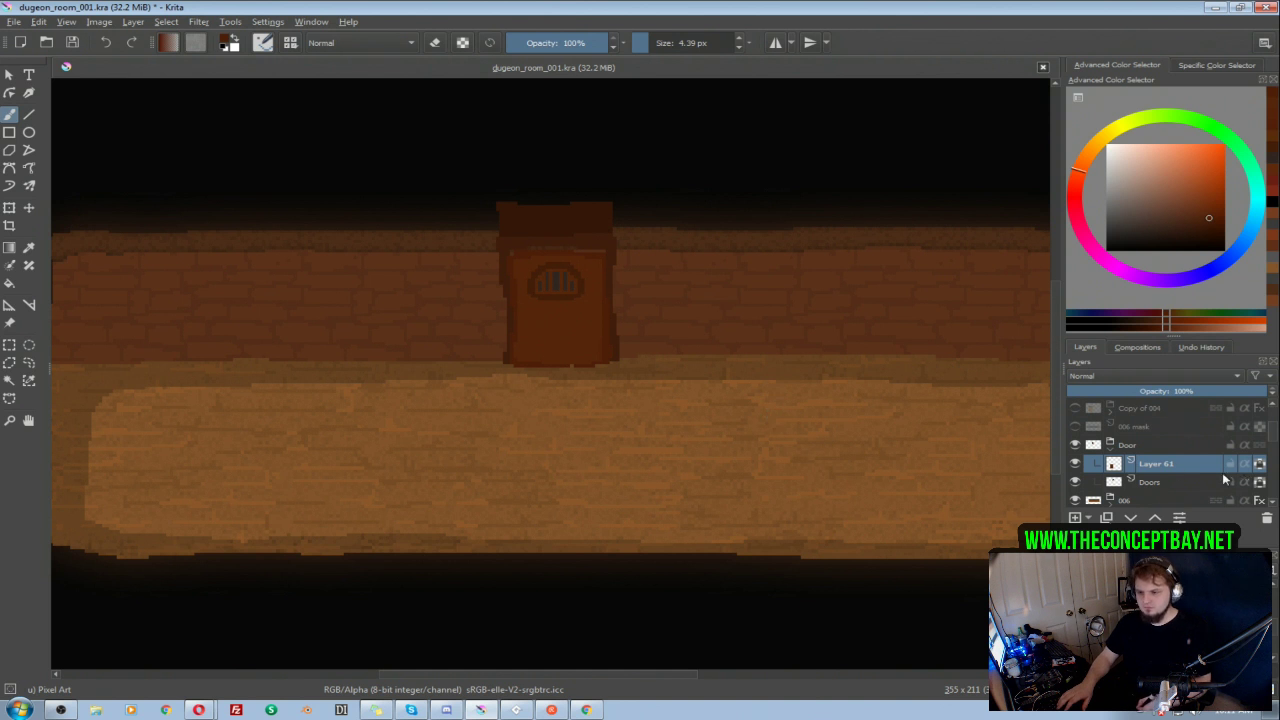
Step: Isolate the Doors layer, select the empty opening inside the frame, fill it with the frame's dark brown using a 14.30 px brush, and deselect
{"action": "left_click", "coordinate": [1155, 483], "text": "alt"}
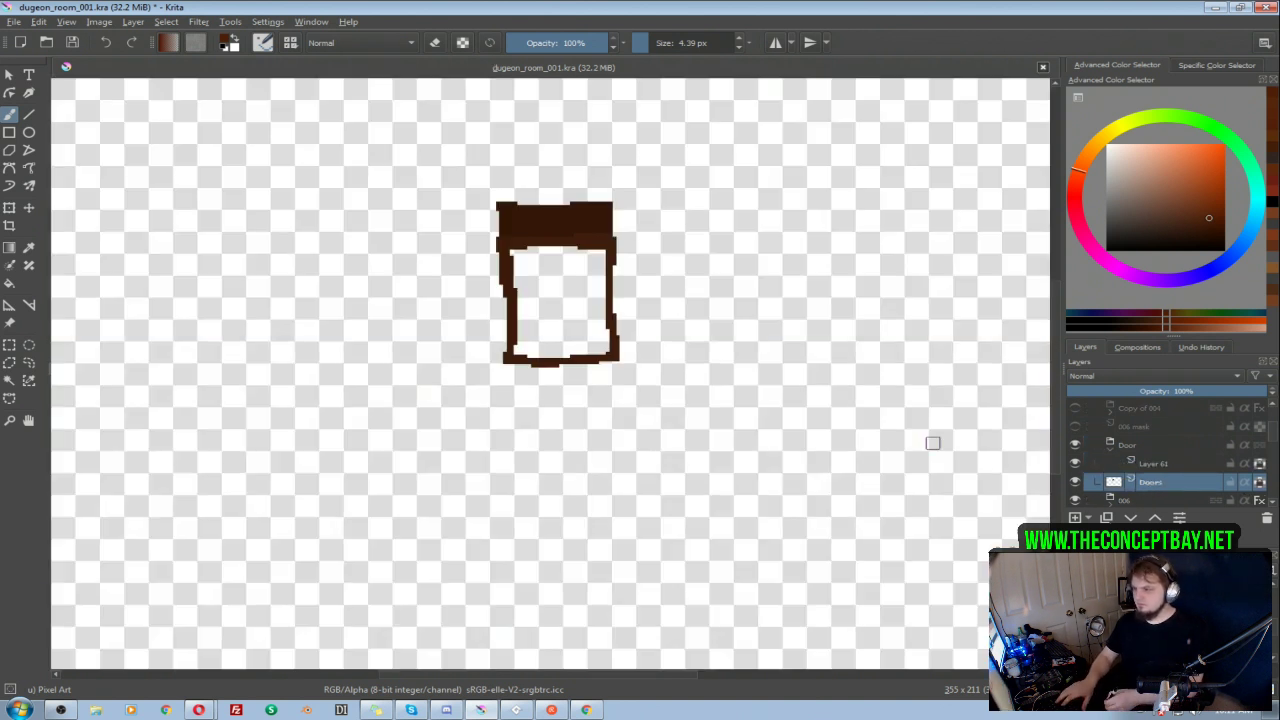
{"action": "left_click", "coordinate": [512, 246], "text": "ctrl"}
{"action": "key", "text": "w"}
{"action": "left_click", "coordinate": [558, 293]}
{"action": "key", "text": "b"}
{"action": "left_click_drag", "start_coordinate": [521, 252], "coordinate": [556, 252], "text": "shift"}
{"action": "left_click_drag", "start_coordinate": [577, 349], "coordinate": [587, 313]}
{"action": "key", "text": "e"}
{"action": "key", "text": "e"}
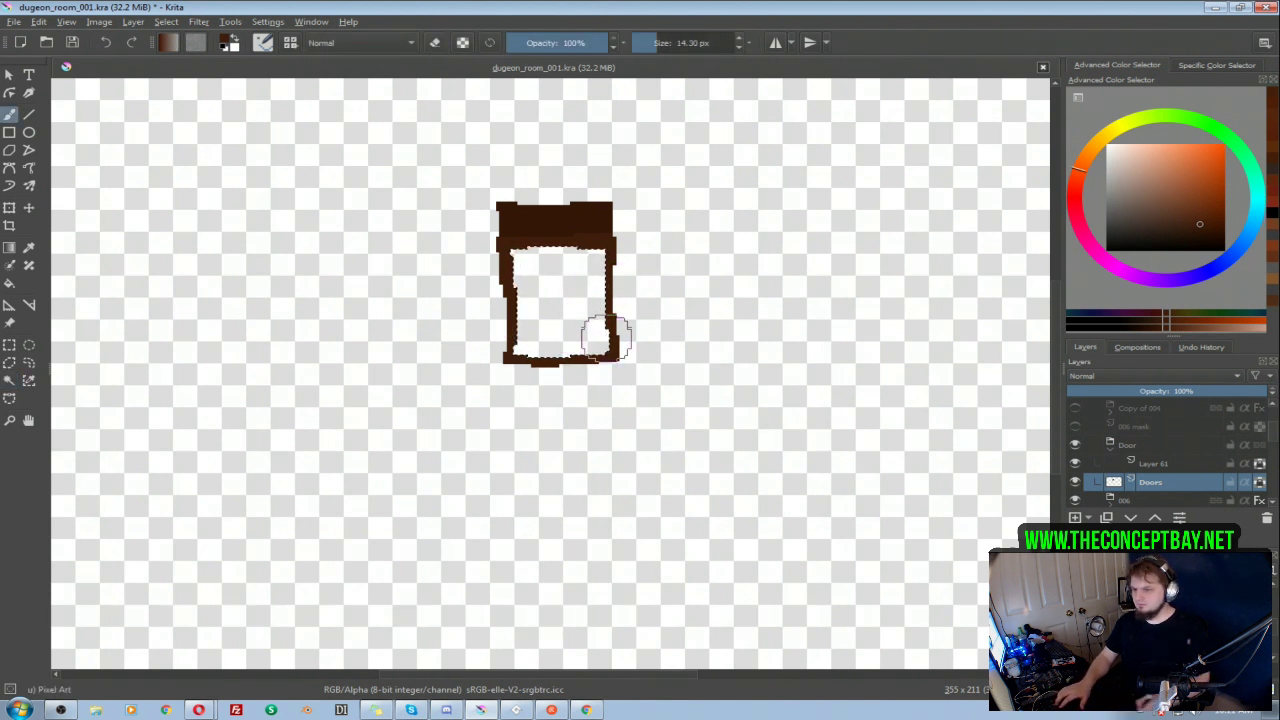
{"action": "mouse_move", "coordinate": [602, 335]}
{"action": "left_mouse_down"}
{"action": "mouse_move", "coordinate": [613, 266]}
{"action": "mouse_move", "coordinate": [514, 356]}
{"action": "mouse_move", "coordinate": [537, 232]}
{"action": "left_mouse_up"}
{"action": "key", "text": "ctrl+shift+a"}
{"action": "left_click", "coordinate": [1261, 483]}
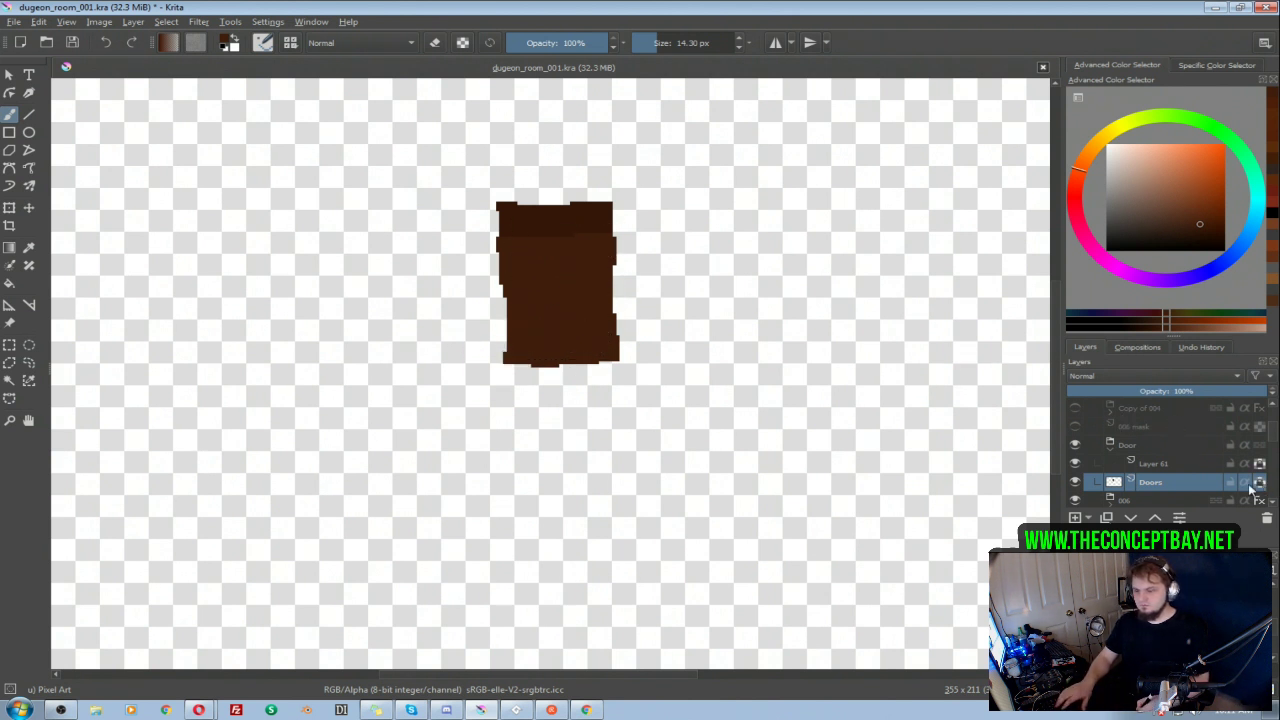
{"action": "left_click", "coordinate": [1136, 483], "text": "alt"}
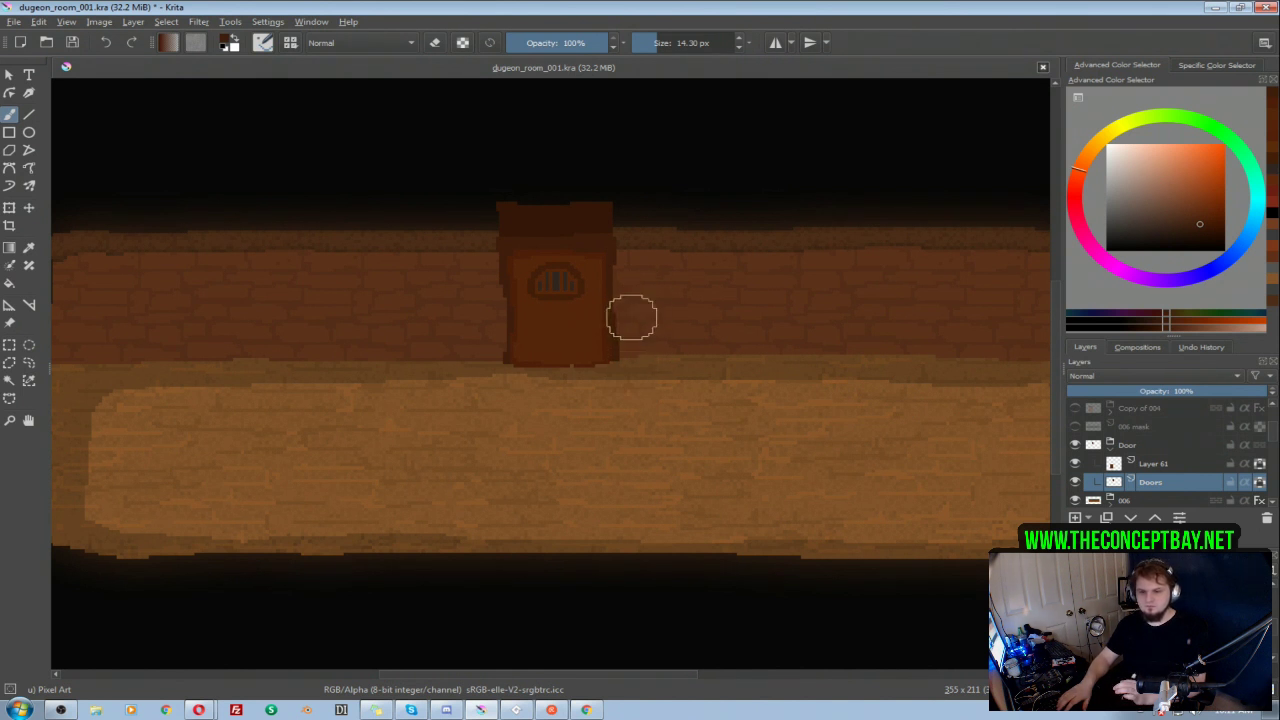
Step: Paint thin wood-grain strokes on the frame's lintel and left post in slightly varied dark browns with a very small brush
{"action": "left_click", "coordinate": [573, 225], "text": "ctrl"}
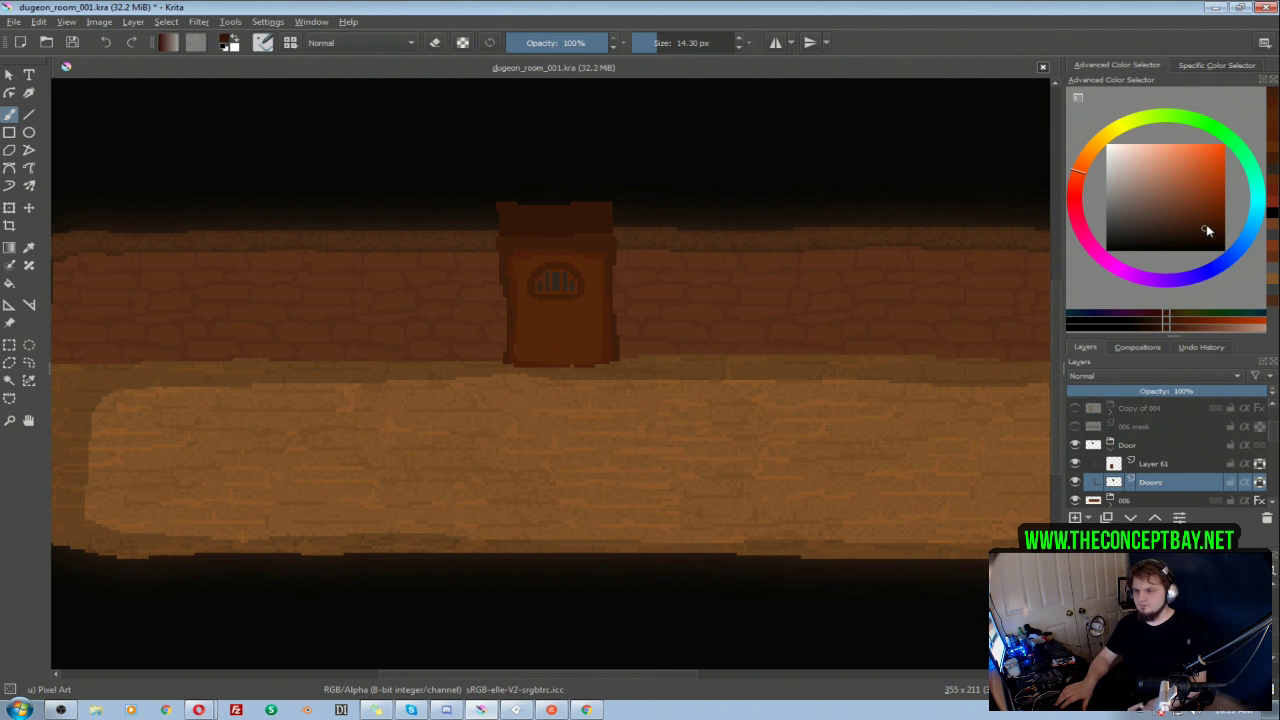
{"action": "left_click", "coordinate": [1205, 226]}
{"action": "left_click", "coordinate": [1083, 166]}
{"action": "left_click_drag", "start_coordinate": [558, 236], "coordinate": [506, 236]}
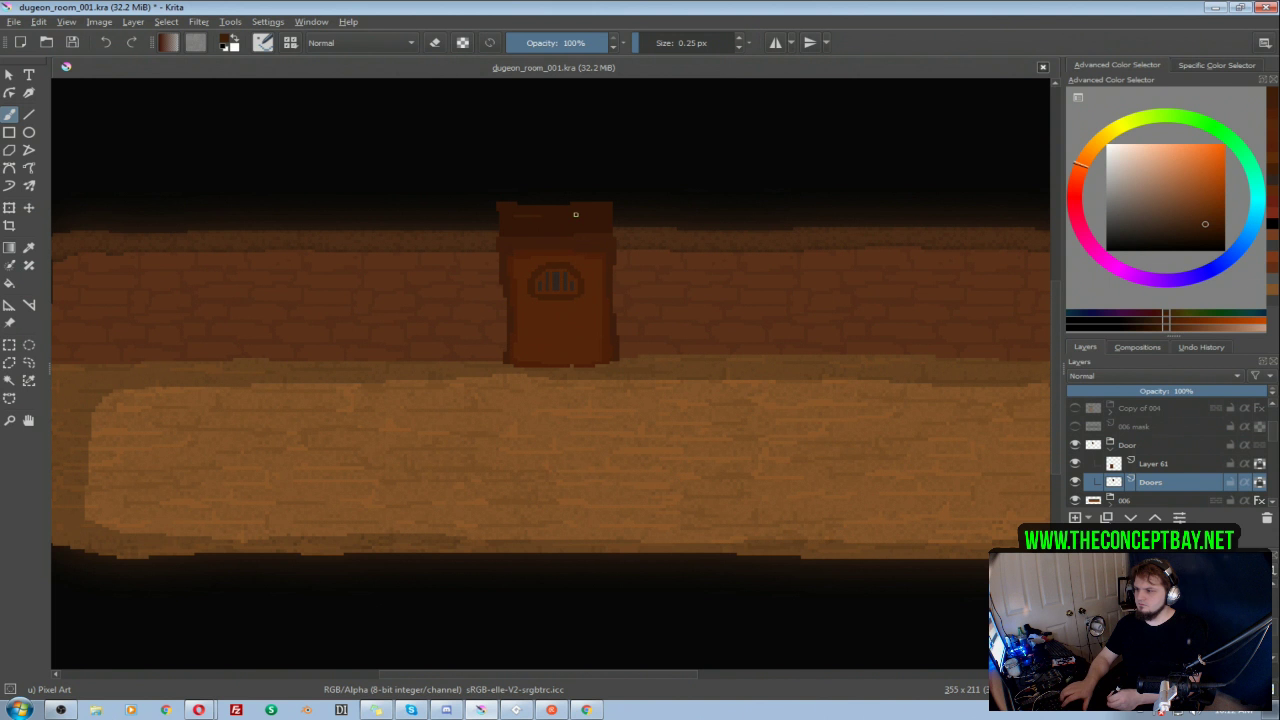
{"action": "left_click", "coordinate": [552, 223], "text": "ctrl"}
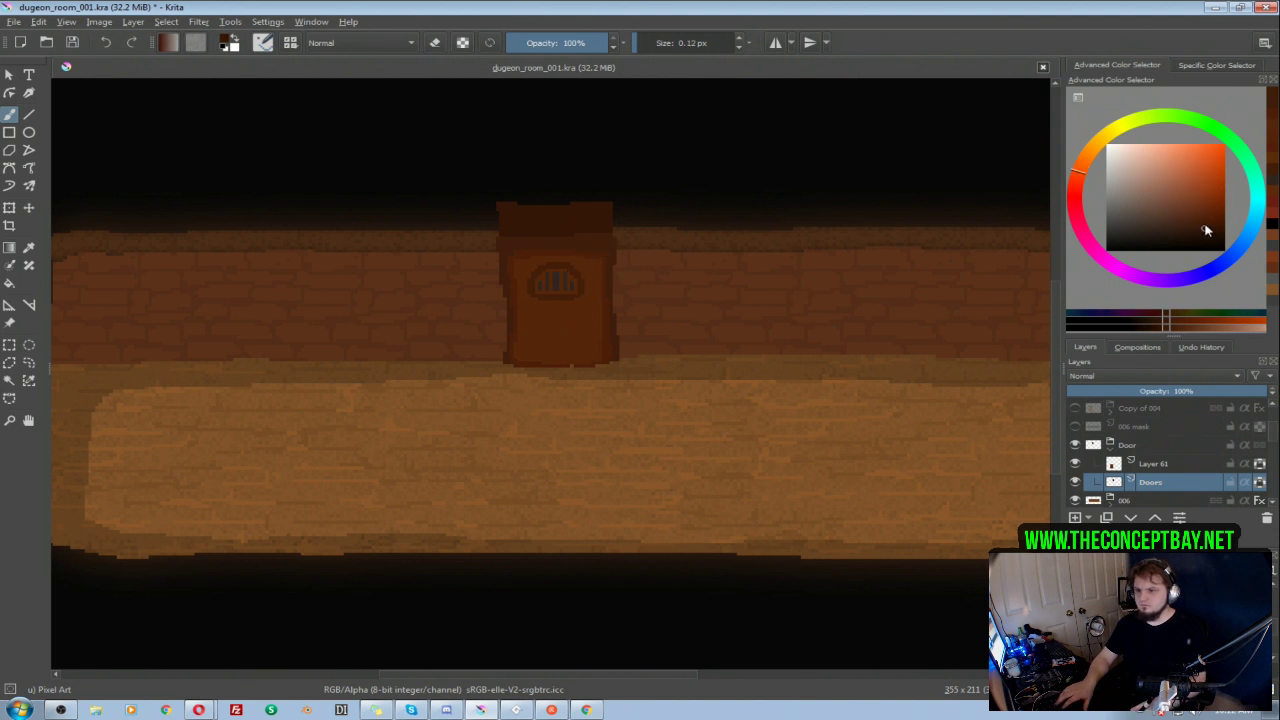
{"action": "left_click", "coordinate": [1205, 228]}
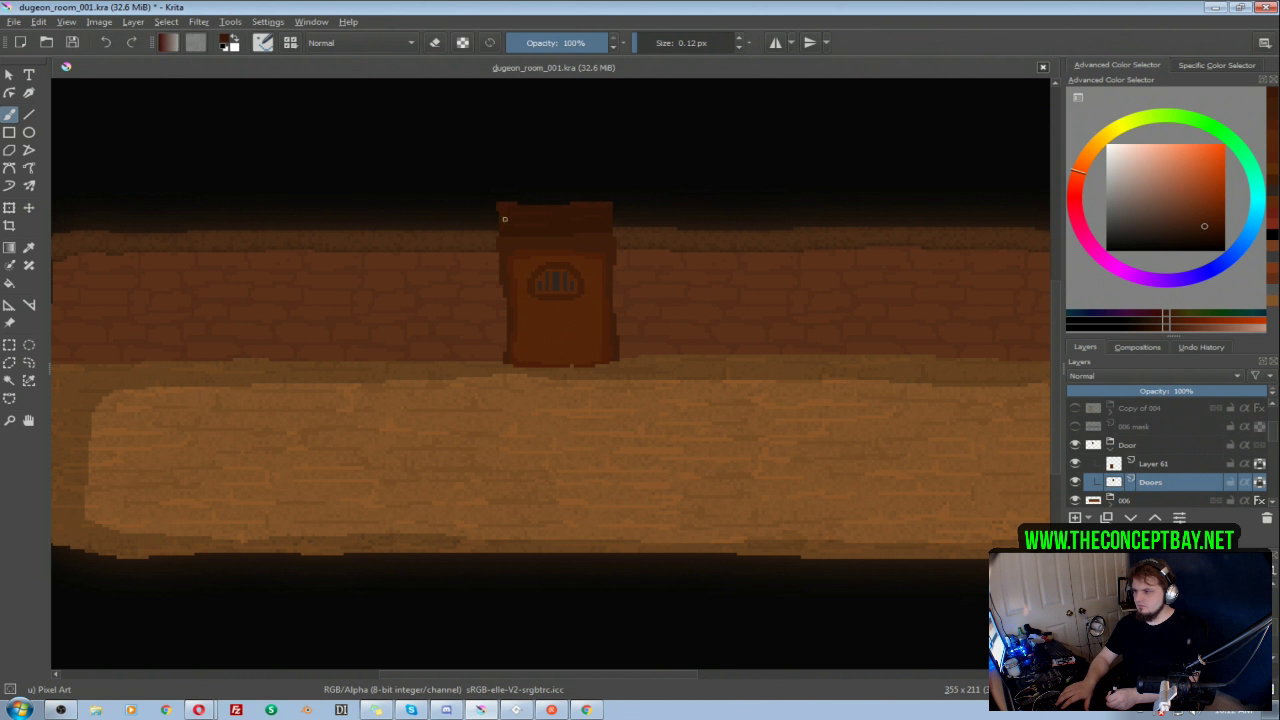
{"action": "left_click", "coordinate": [1200, 220]}
{"action": "left_click", "coordinate": [1082, 164]}
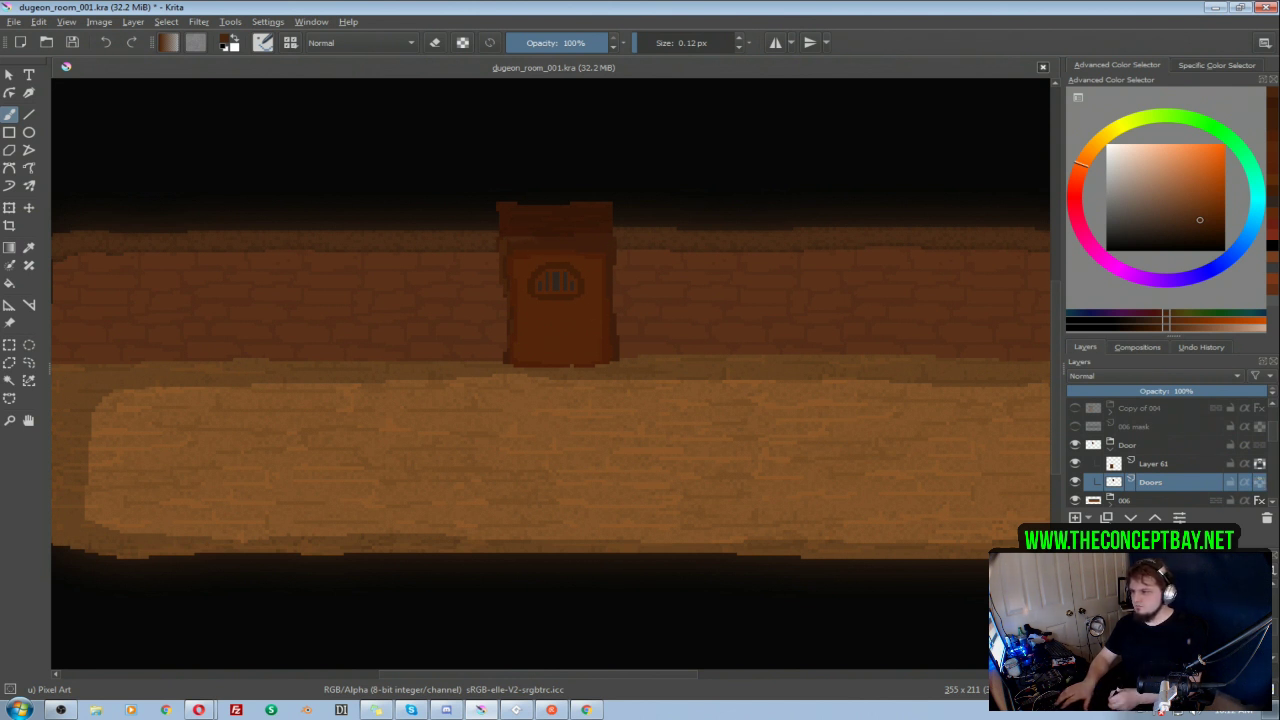
{"action": "left_click", "coordinate": [592, 246], "text": "ctrl"}
{"action": "left_click_drag", "start_coordinate": [506, 299], "coordinate": [505, 357]}
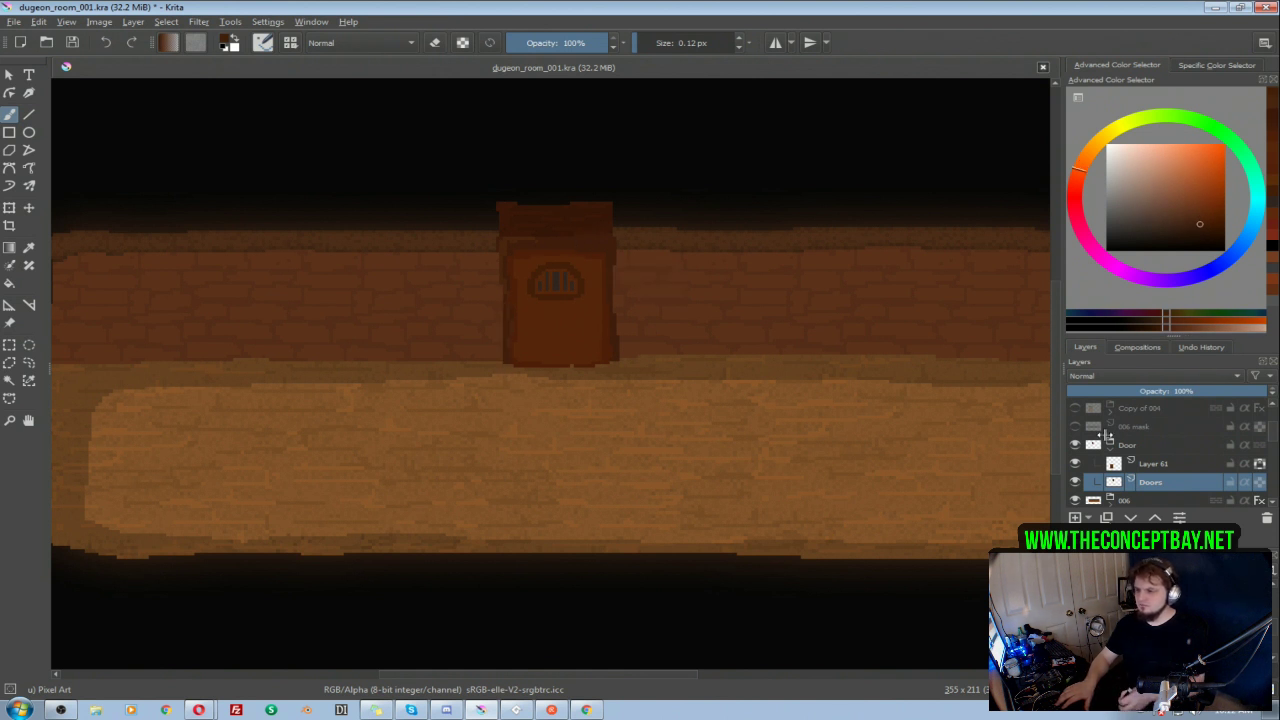
Step: Fill the gap in the door panel's bottom edge on Layer 61, and add darker grain strokes to the frame on the Doors layer with a 0.12 px brush
{"action": "left_click", "coordinate": [1186, 464]}
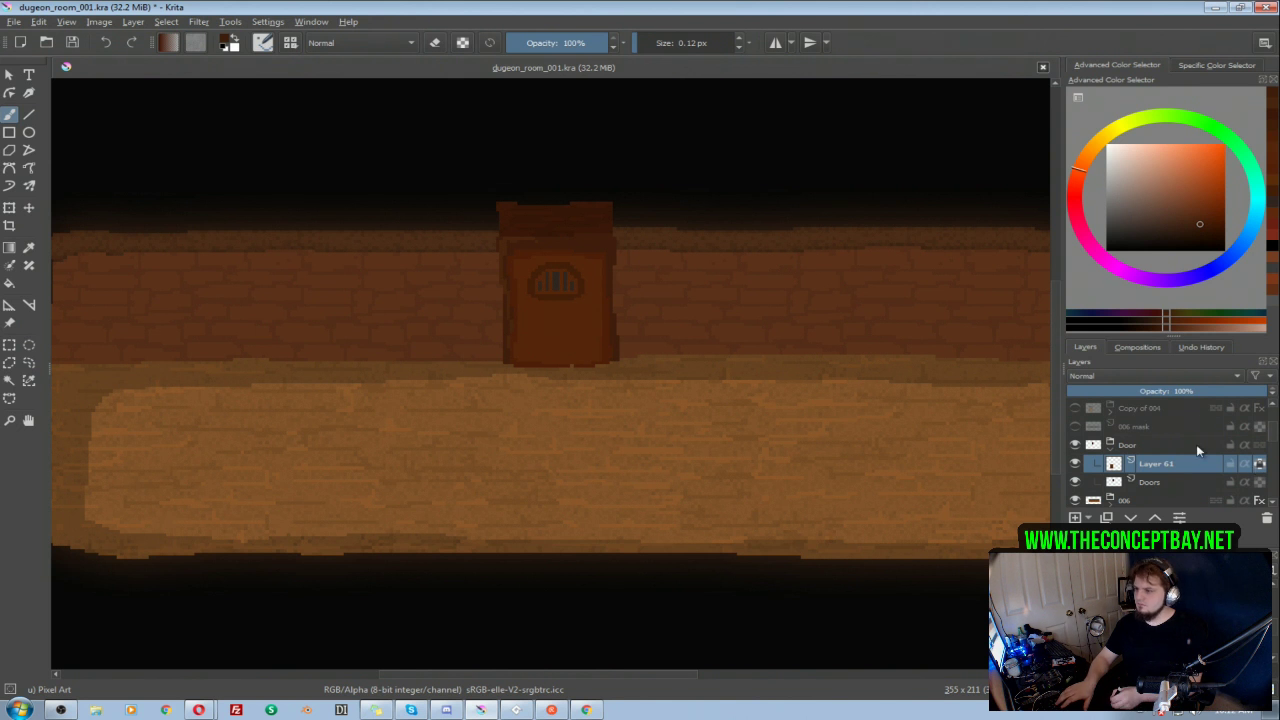
{"action": "left_click", "coordinate": [612, 326], "text": "ctrl"}
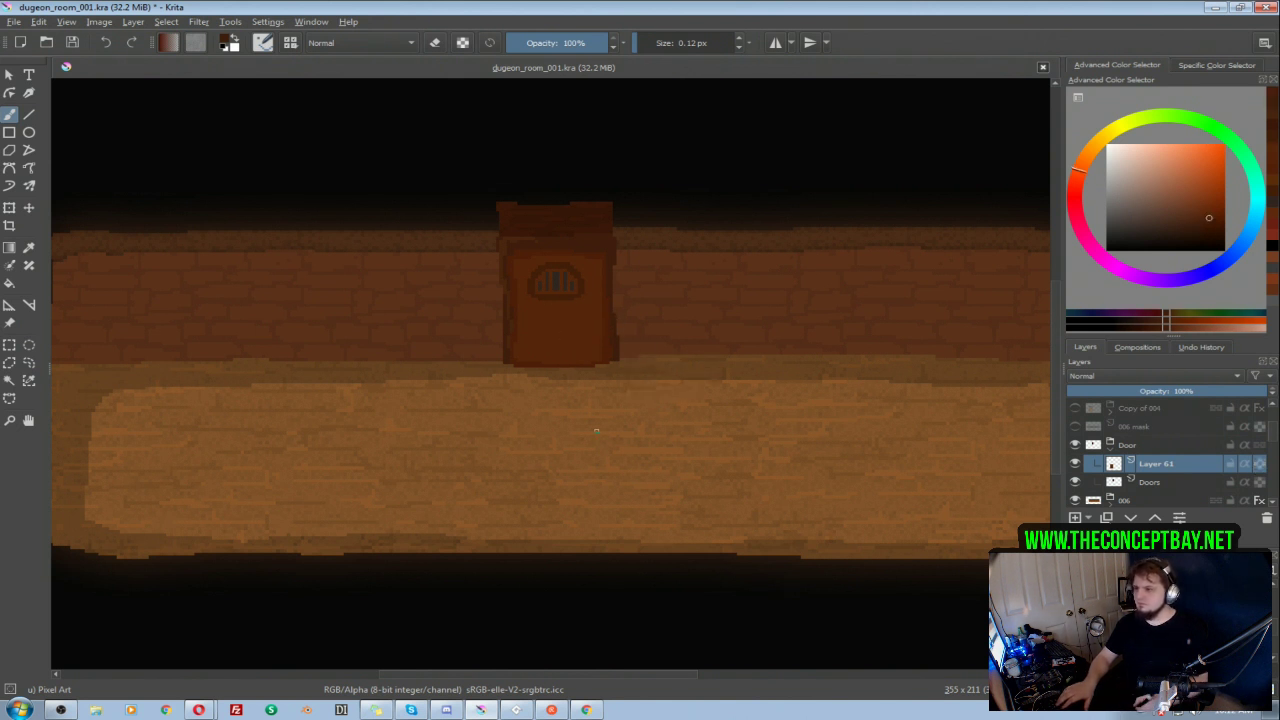
{"action": "left_click", "coordinate": [1181, 481], "text": "shift"}
{"action": "left_click", "coordinate": [1183, 488]}
{"action": "left_click", "coordinate": [663, 331], "text": "ctrl"}
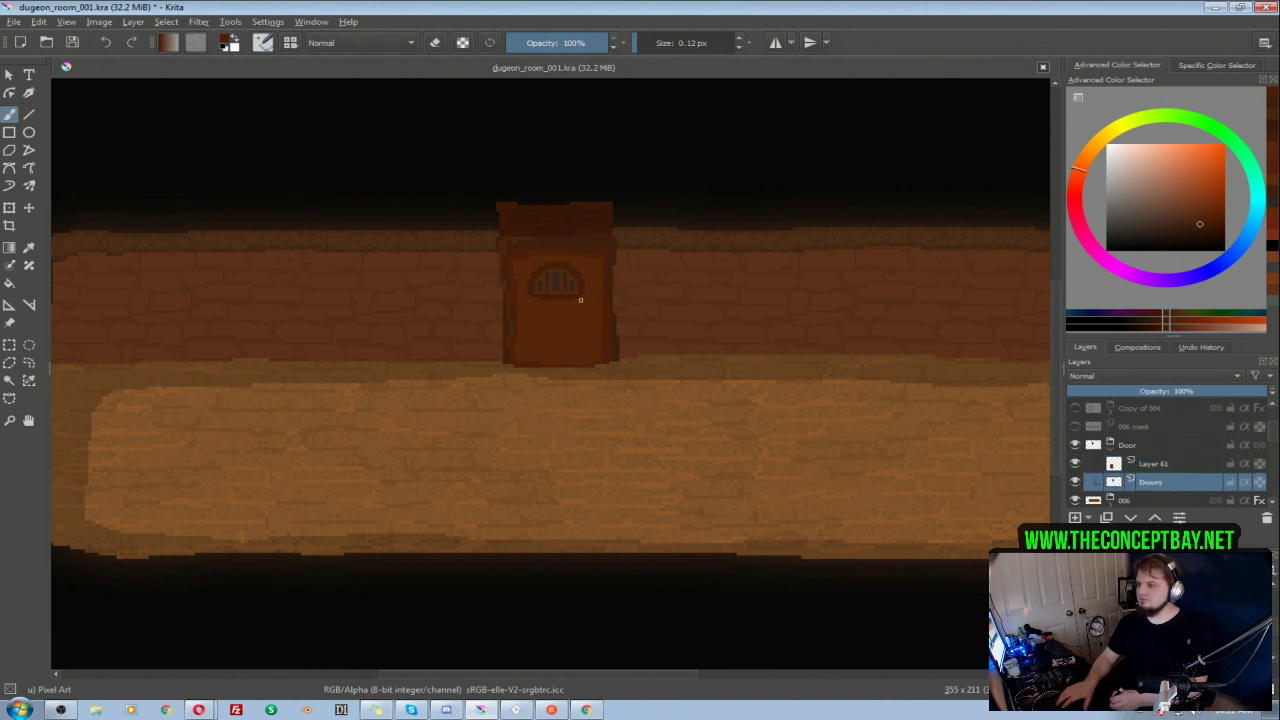
{"action": "left_click", "coordinate": [573, 243], "text": "ctrl"}
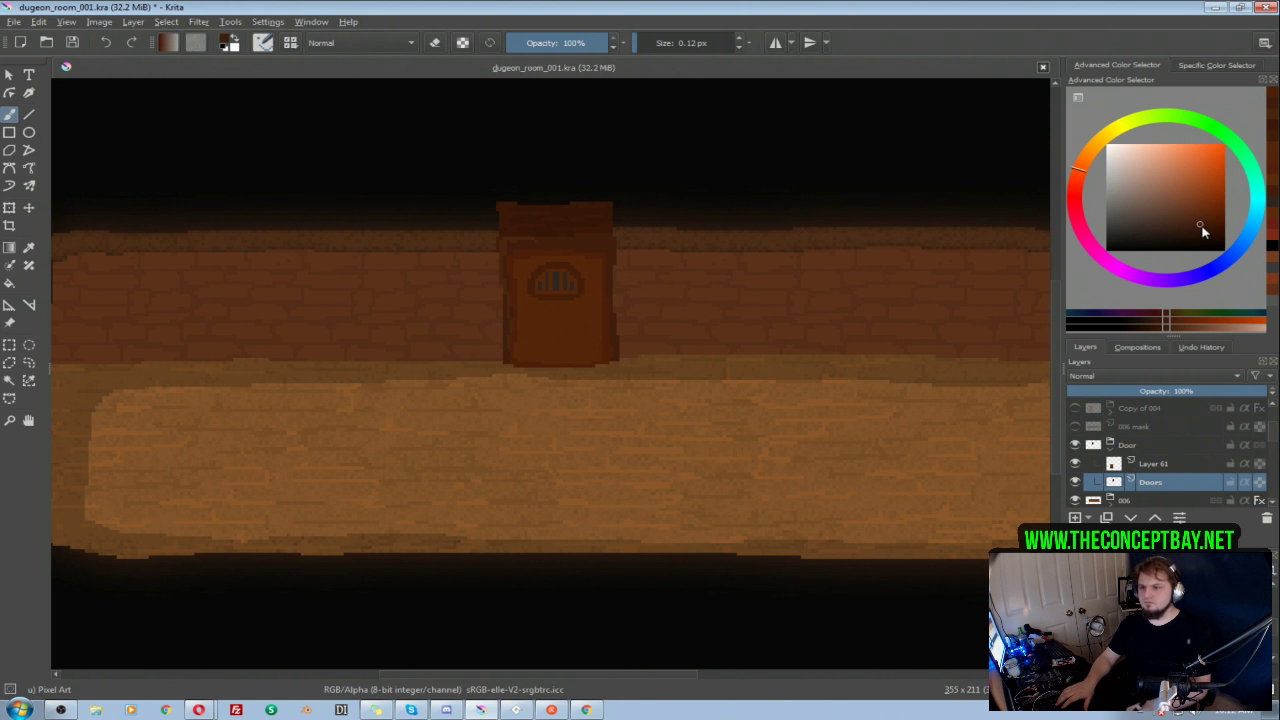
{"action": "left_click", "coordinate": [1200, 226]}
{"action": "left_click", "coordinate": [1078, 173]}
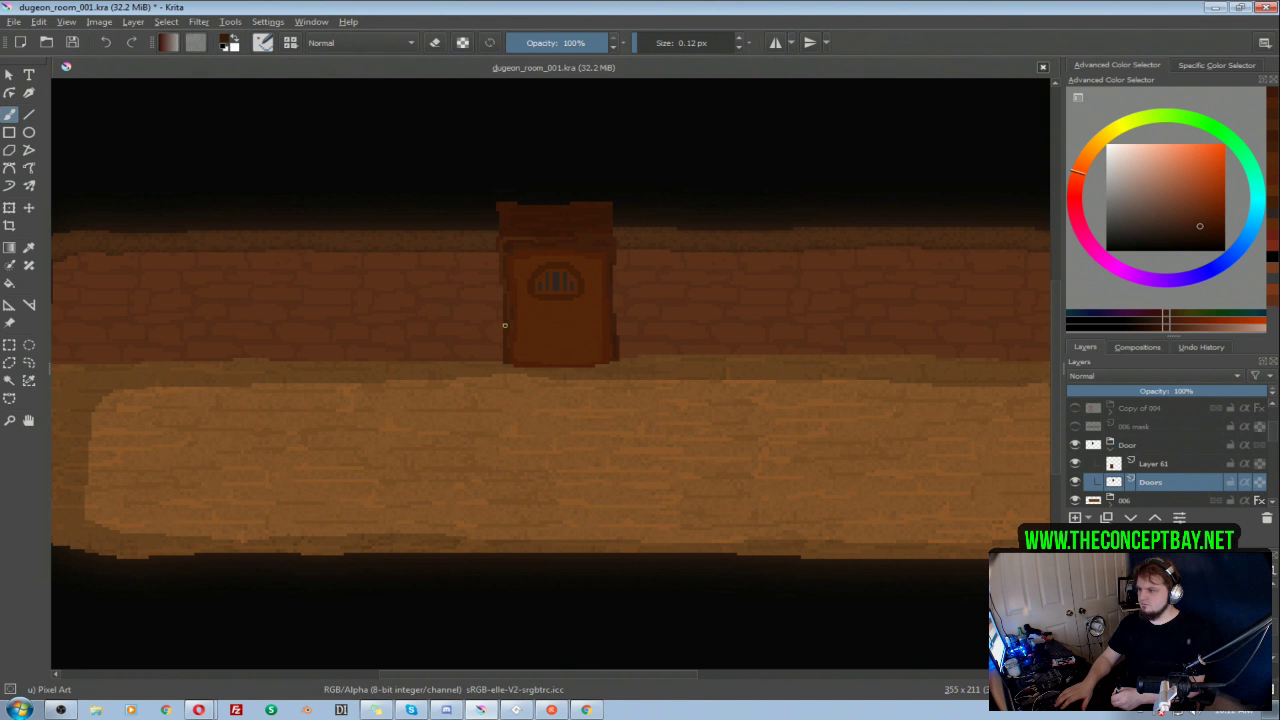
{"action": "left_click", "coordinate": [516, 247], "text": "ctrl"}
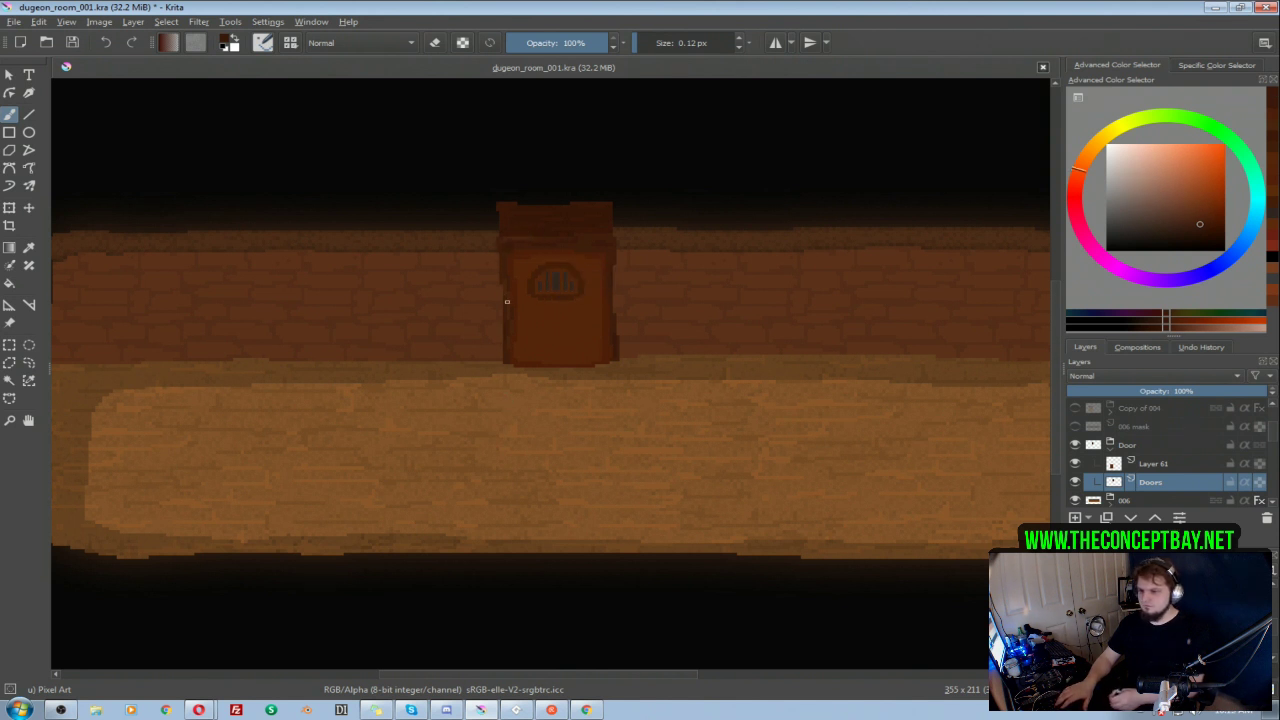
{"action": "left_click", "coordinate": [1260, 483]}
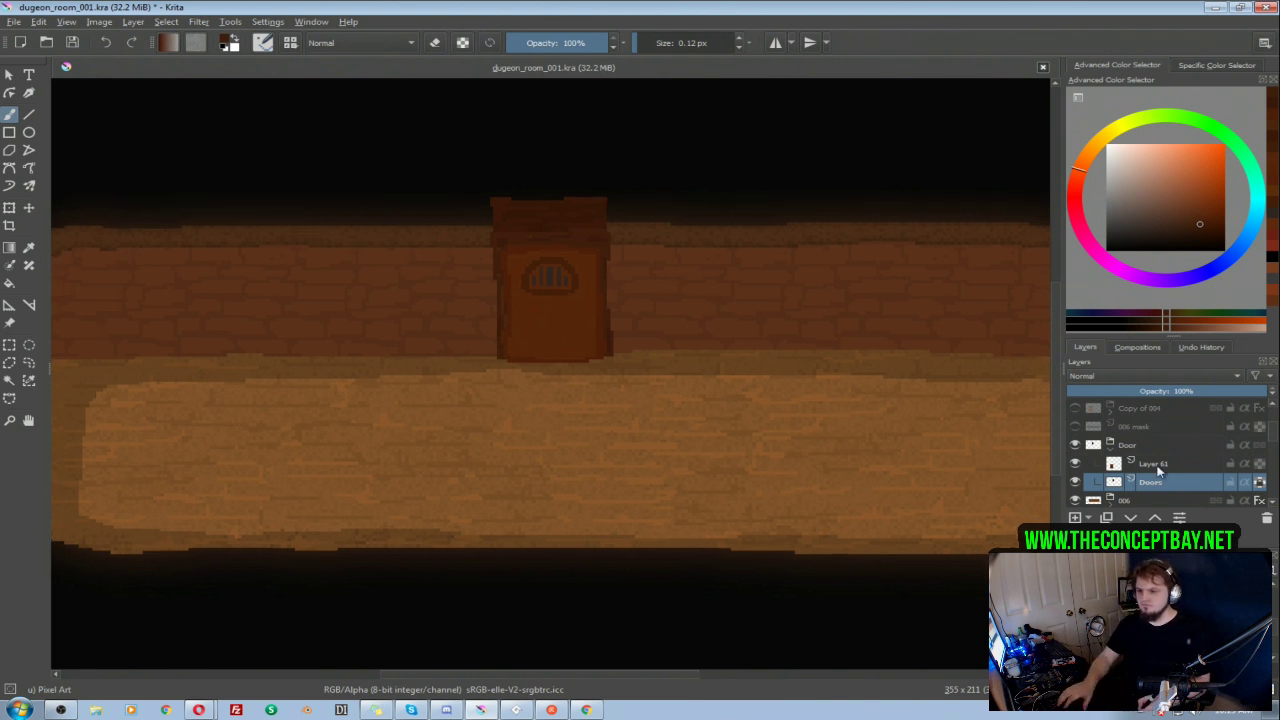
Step: Recolour the window bars on Layer 61 with a darker grey derived from their own colour
{"action": "left_click", "coordinate": [1155, 466]}
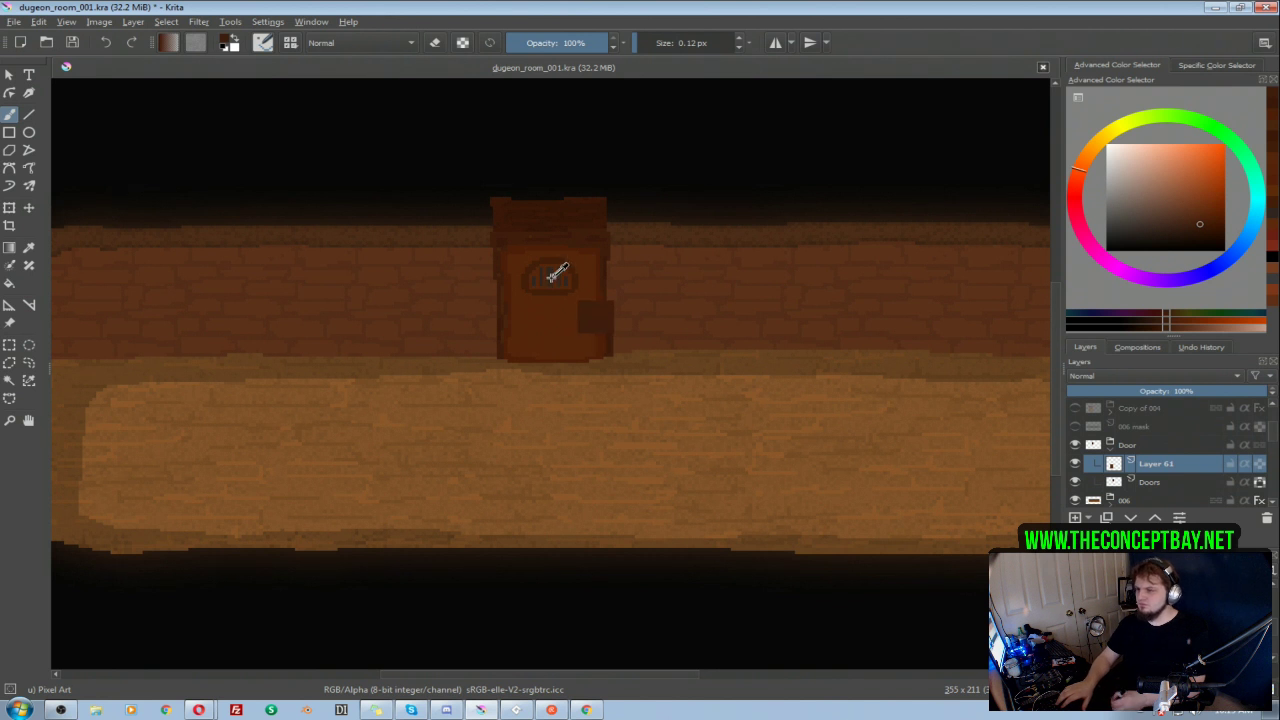
{"action": "left_click", "coordinate": [553, 281], "text": "ctrl"}
{"action": "left_click", "coordinate": [1145, 233]}
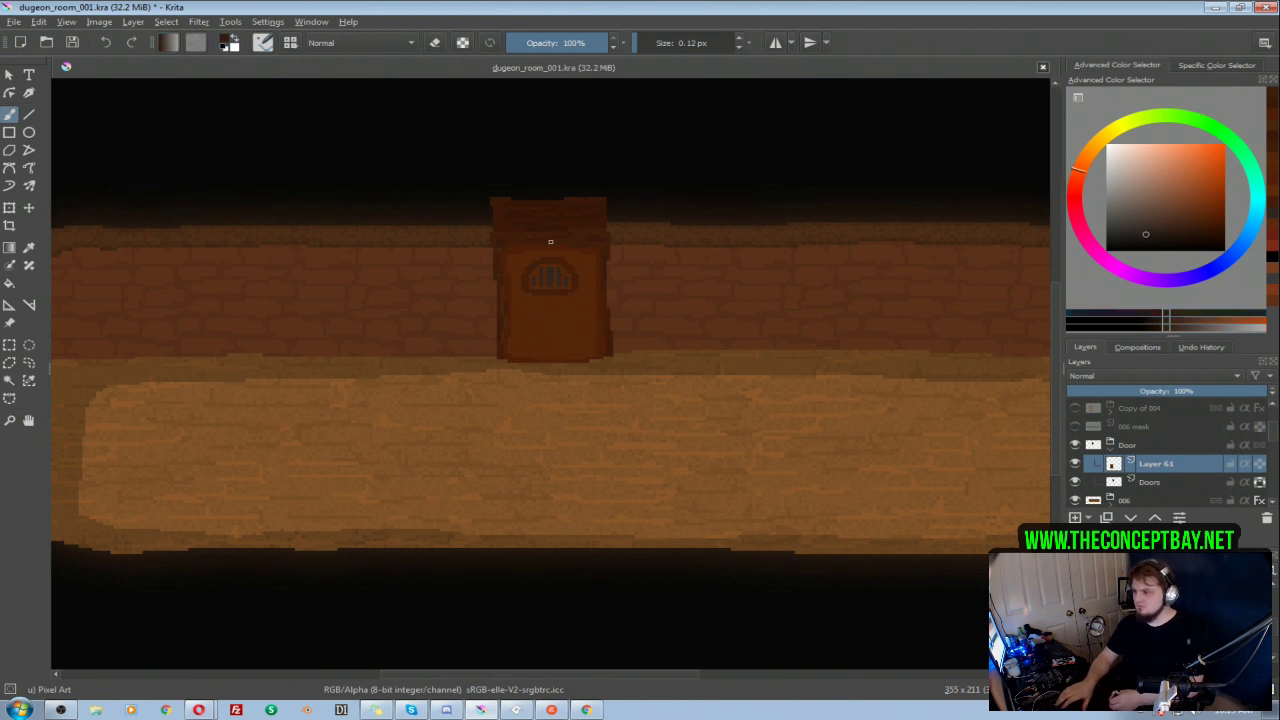
{"action": "left_click", "coordinate": [552, 272]}
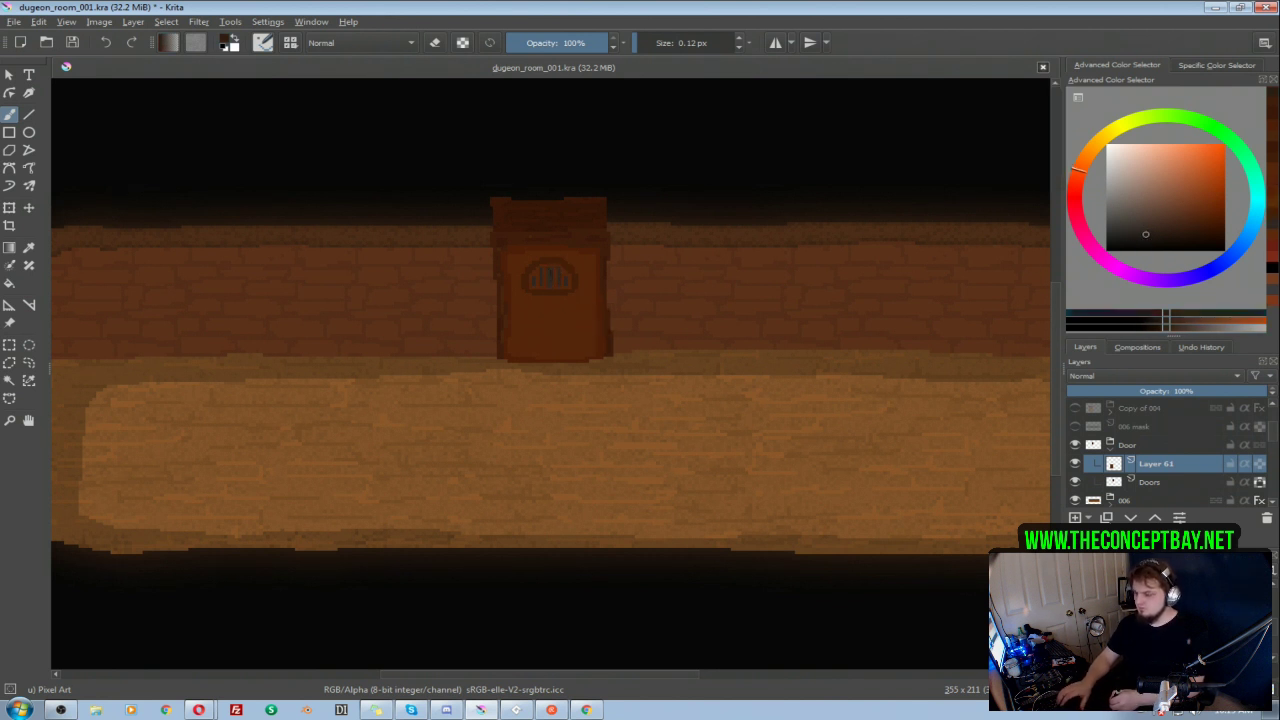
{"action": "key", "text": "f"}
{"action": "left_click", "coordinate": [560, 282]}
{"action": "key", "text": "ctrl+z"}
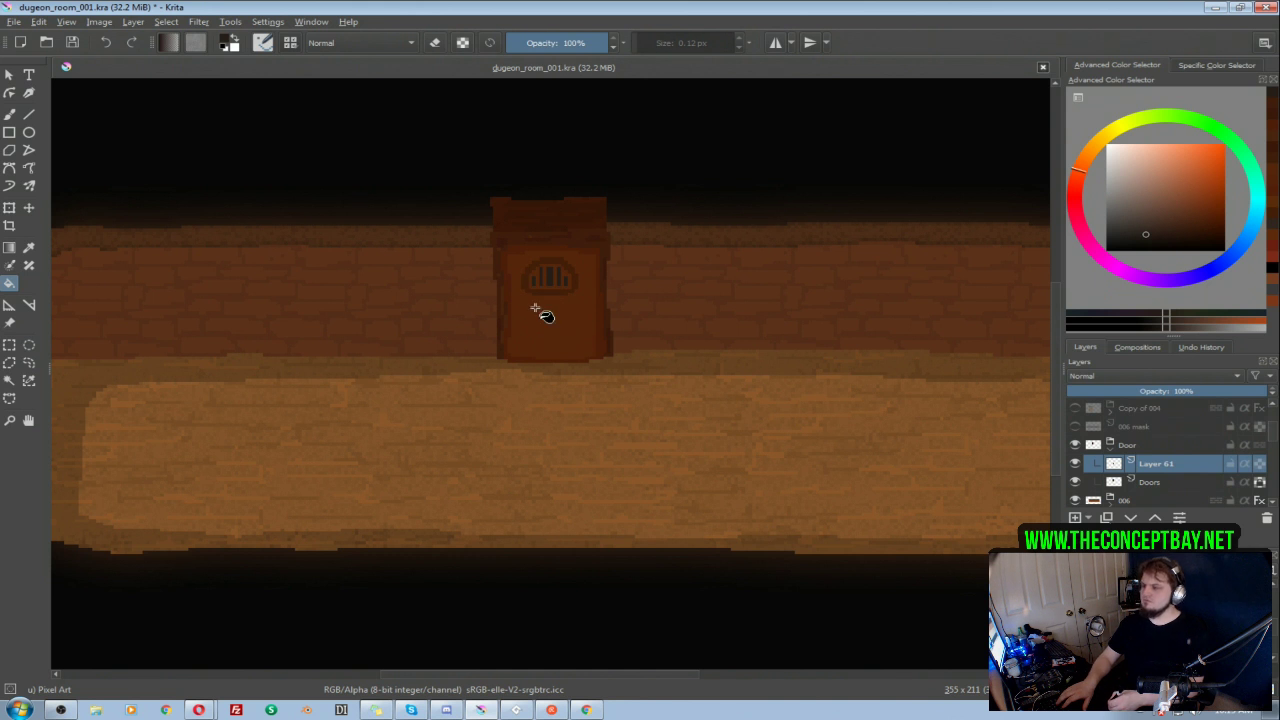
{"action": "scroll", "coordinate": [560, 211], "scroll_direction": "up", "scroll_amount": 2}
{"action": "key", "text": "b"}
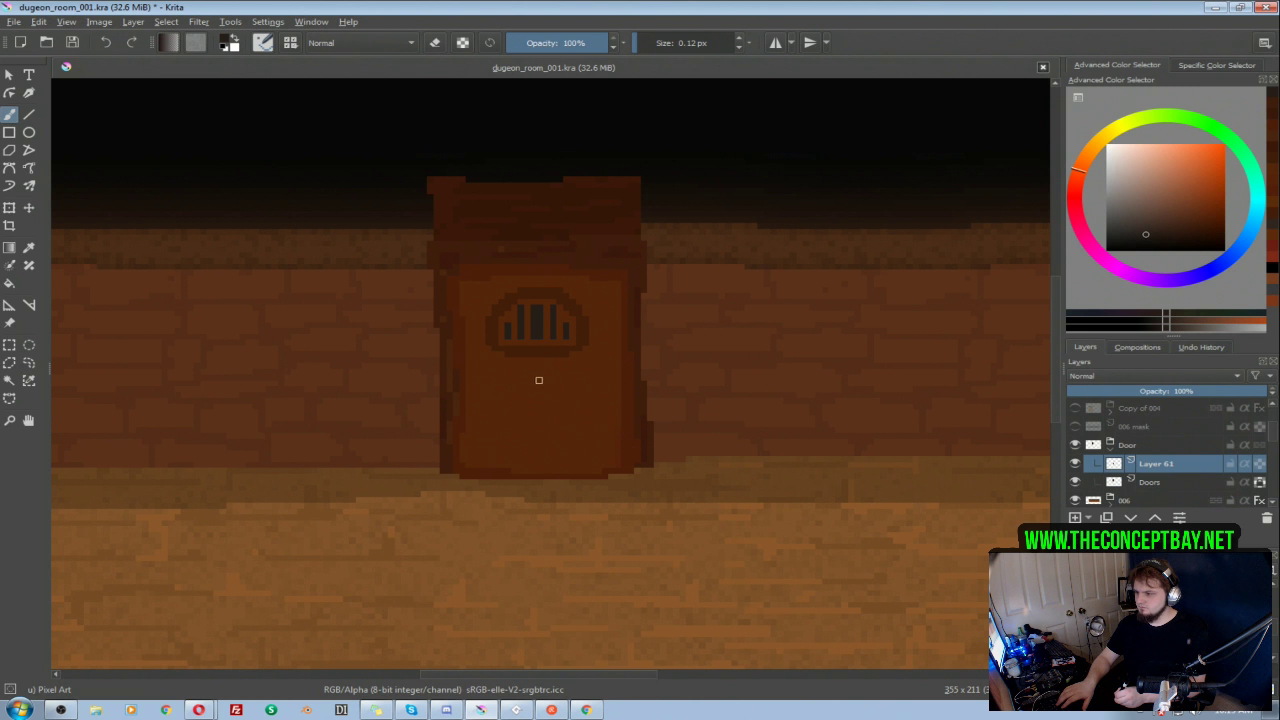
{"action": "mouse_move", "coordinate": [584, 379]}
{"action": "left_mouse_down"}
{"action": "mouse_move", "coordinate": [580, 396]}
{"action": "mouse_move", "coordinate": [614, 388]}
{"action": "mouse_move", "coordinate": [588, 410]}
{"action": "mouse_move", "coordinate": [584, 383]}
{"action": "mouse_move", "coordinate": [573, 388]}
{"action": "mouse_move", "coordinate": [600, 379]}
{"action": "left_mouse_up"}
{"action": "key", "text": "ctrl+z"}
{"action": "key", "text": "ctrl+z"}
Step: Draw a dark grey, open-topped ring below the barred window as a door knocker with a 0.12 px brush
{"action": "key", "text": "ctrl+z"}
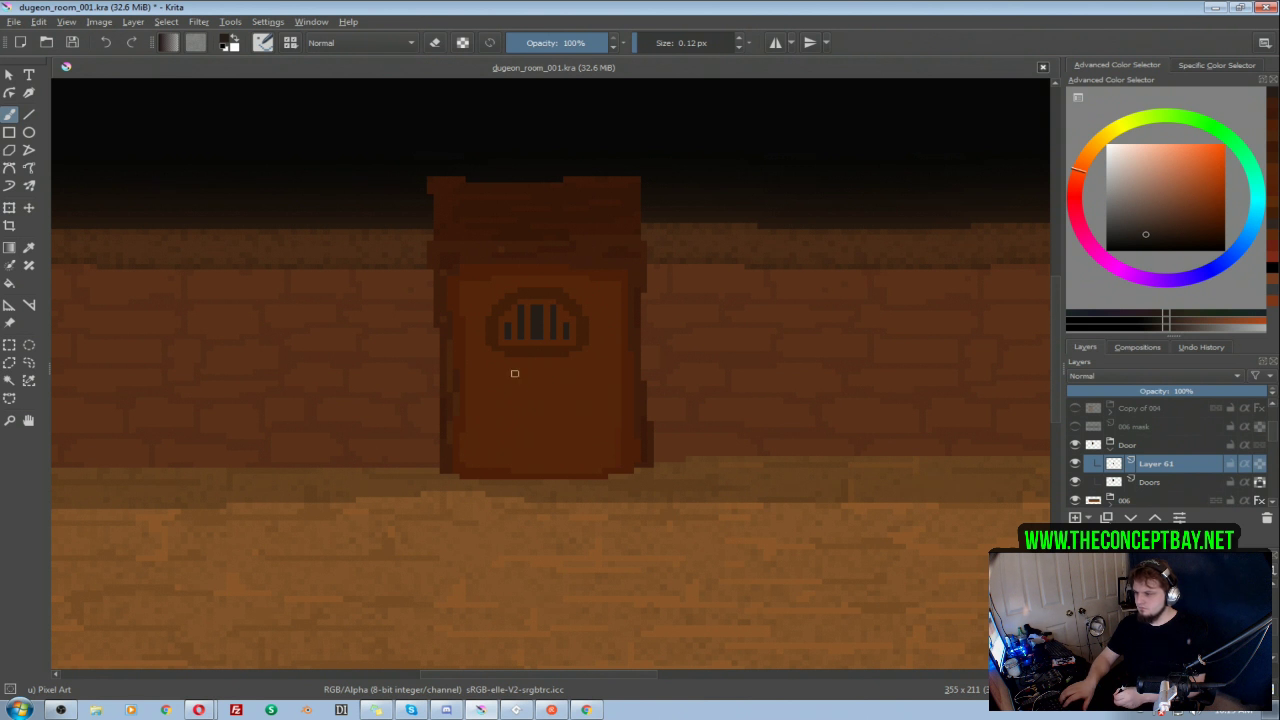
{"action": "mouse_move", "coordinate": [524, 375]}
{"action": "left_mouse_down"}
{"action": "mouse_move", "coordinate": [543, 415]}
{"action": "mouse_move", "coordinate": [546, 379]}
{"action": "mouse_move", "coordinate": [537, 414]}
{"action": "mouse_move", "coordinate": [549, 380]}
{"action": "mouse_move", "coordinate": [517, 393]}
{"action": "mouse_move", "coordinate": [562, 395]}
{"action": "mouse_move", "coordinate": [545, 414]}
{"action": "mouse_move", "coordinate": [527, 383]}
{"action": "left_mouse_up"}
{"action": "key", "text": "ctrl+z"}
{"action": "key", "text": "ctrl+z"}
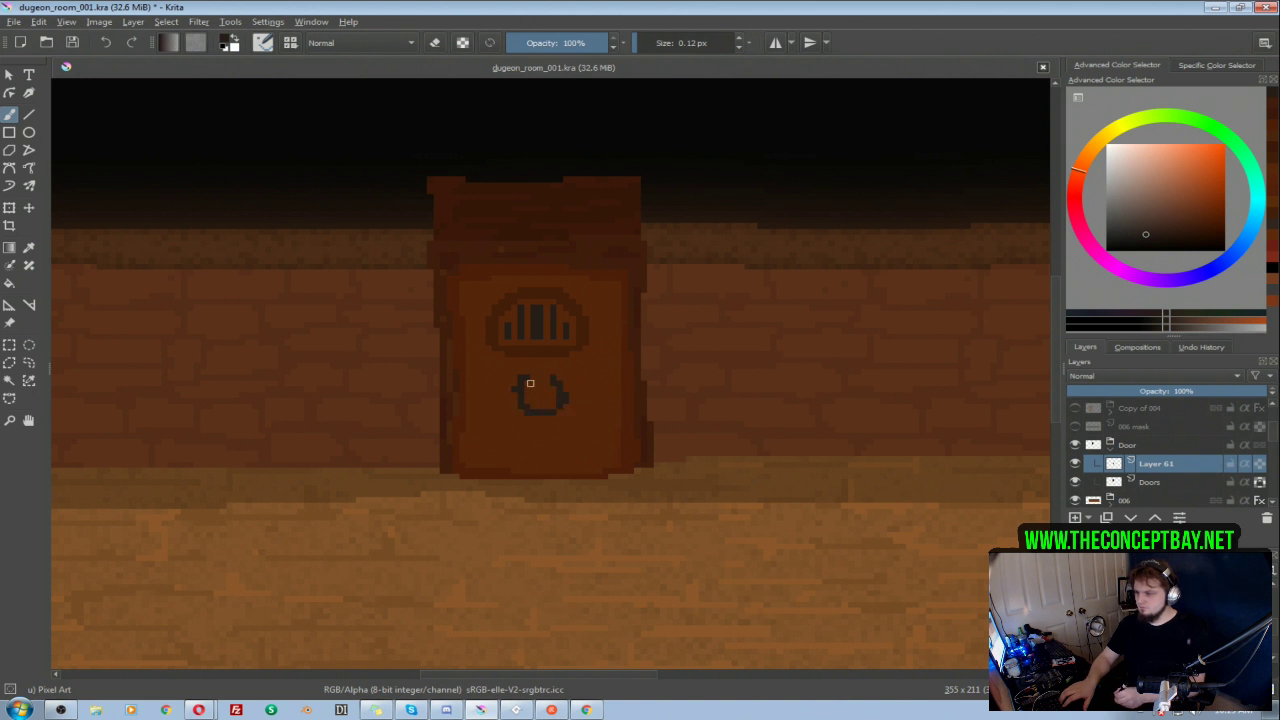
Step: Reshape the left side of the door knocker ring on Layer 61 with single pixels of door brown and dark grey
{"action": "key", "text": "e"}
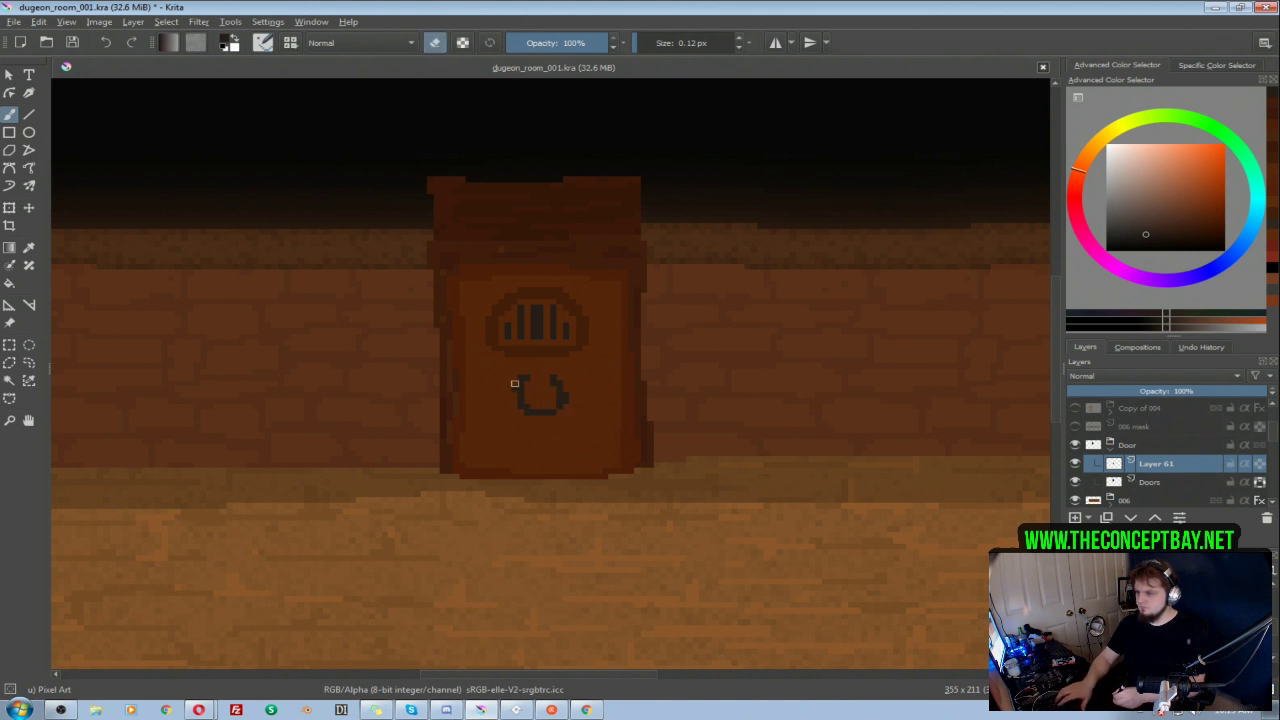
{"action": "key", "text": "e"}
{"action": "left_click", "coordinate": [518, 377], "text": "ctrl"}
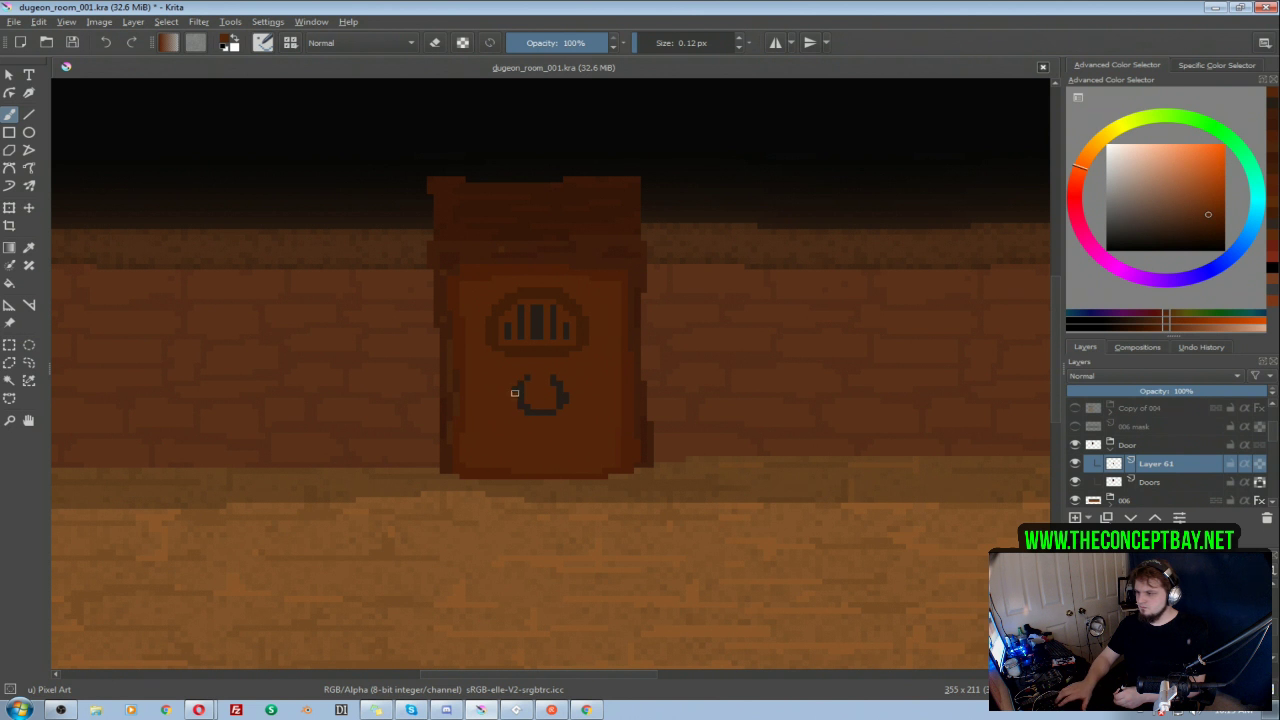
{"action": "left_click", "coordinate": [522, 390], "text": "ctrl"}
{"action": "key", "text": "e"}
{"action": "key", "text": "e"}
{"action": "left_click", "coordinate": [528, 388], "text": "ctrl"}
Step: Round off and thin the knocker ring's right side and lower curve using dark grey and sampled door brown
{"action": "left_click", "coordinate": [571, 380], "text": "ctrl"}
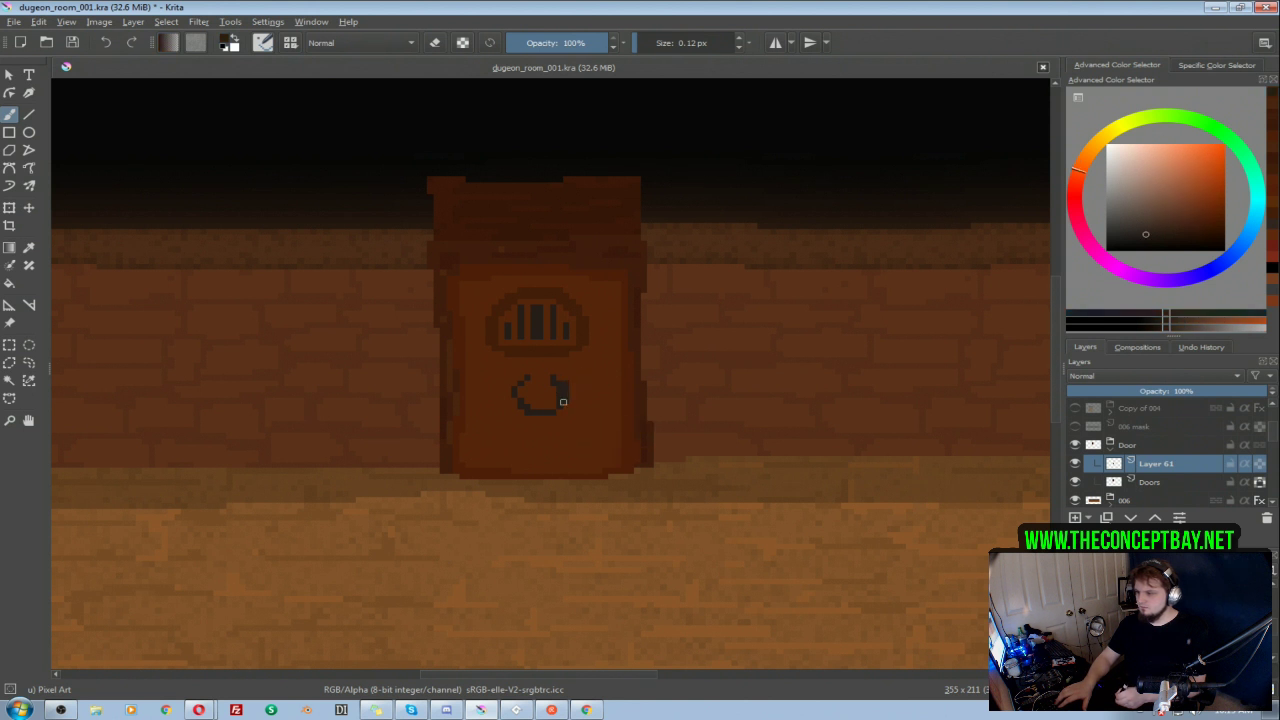
{"action": "left_click", "coordinate": [579, 448], "text": "ctrl"}
{"action": "left_click_drag", "start_coordinate": [560, 389], "coordinate": [560, 395]}
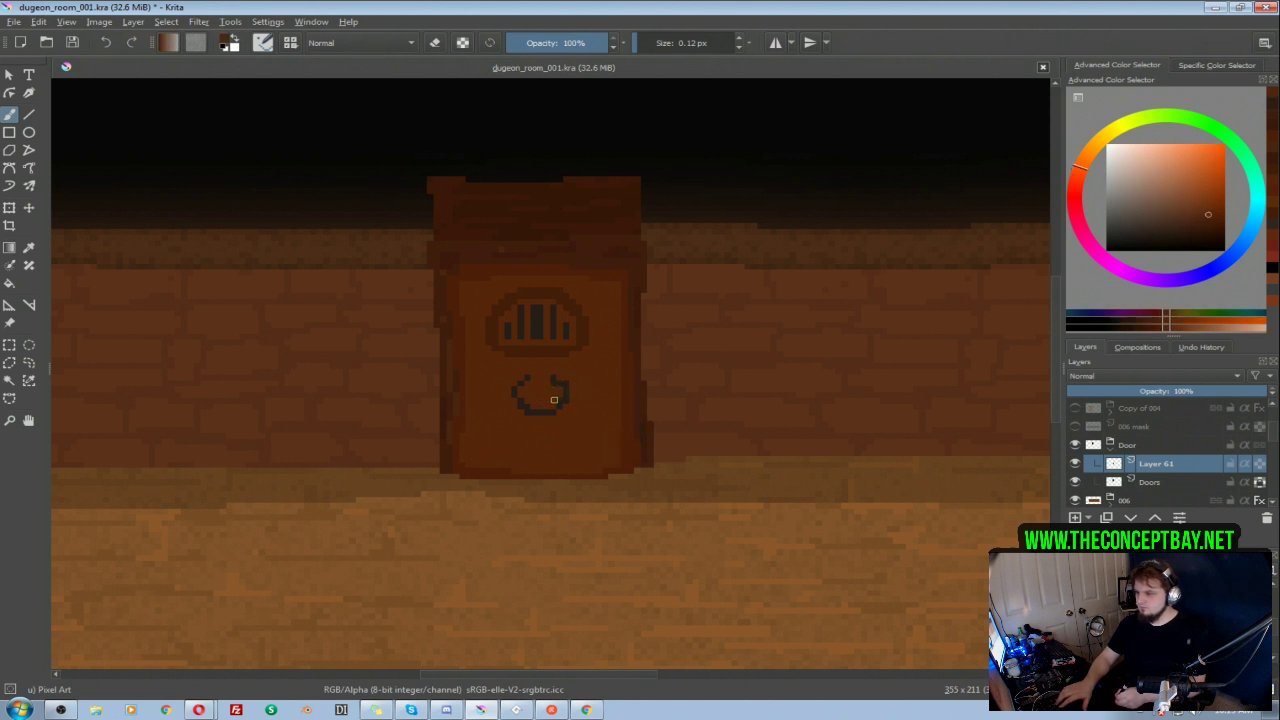
{"action": "left_click", "coordinate": [562, 381], "text": "ctrl"}
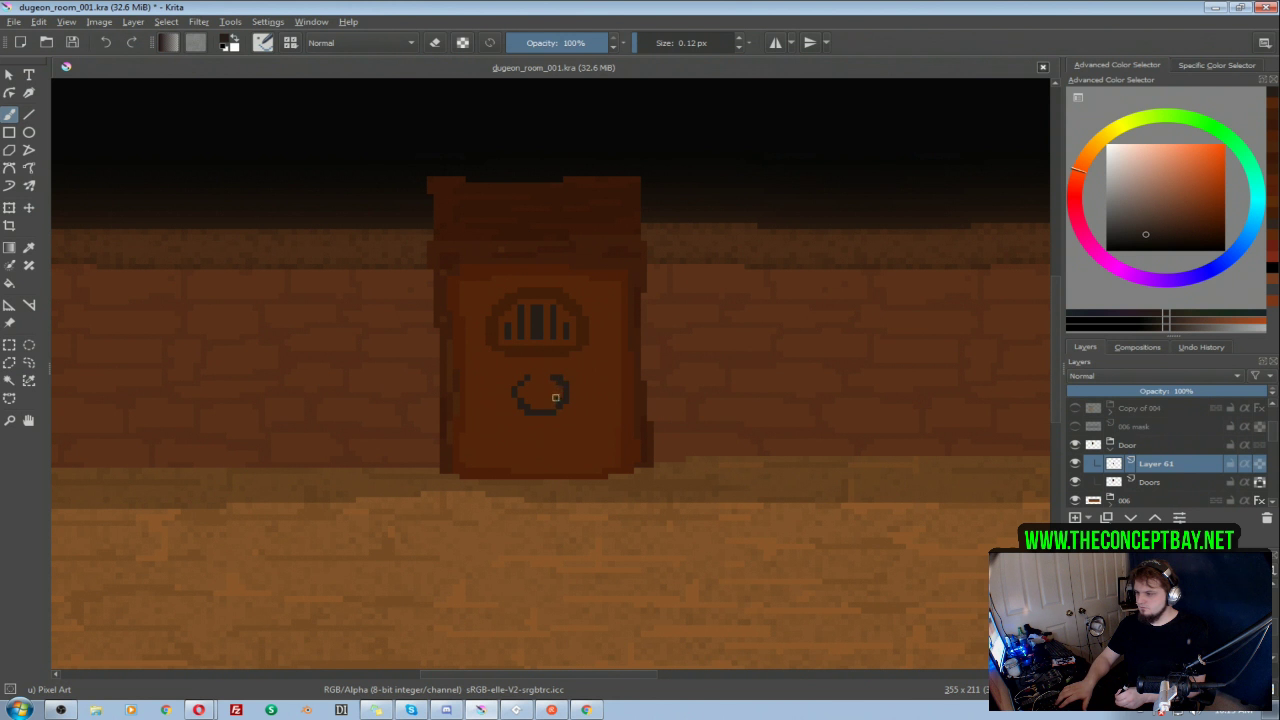
{"action": "left_click", "coordinate": [568, 419], "text": "ctrl"}
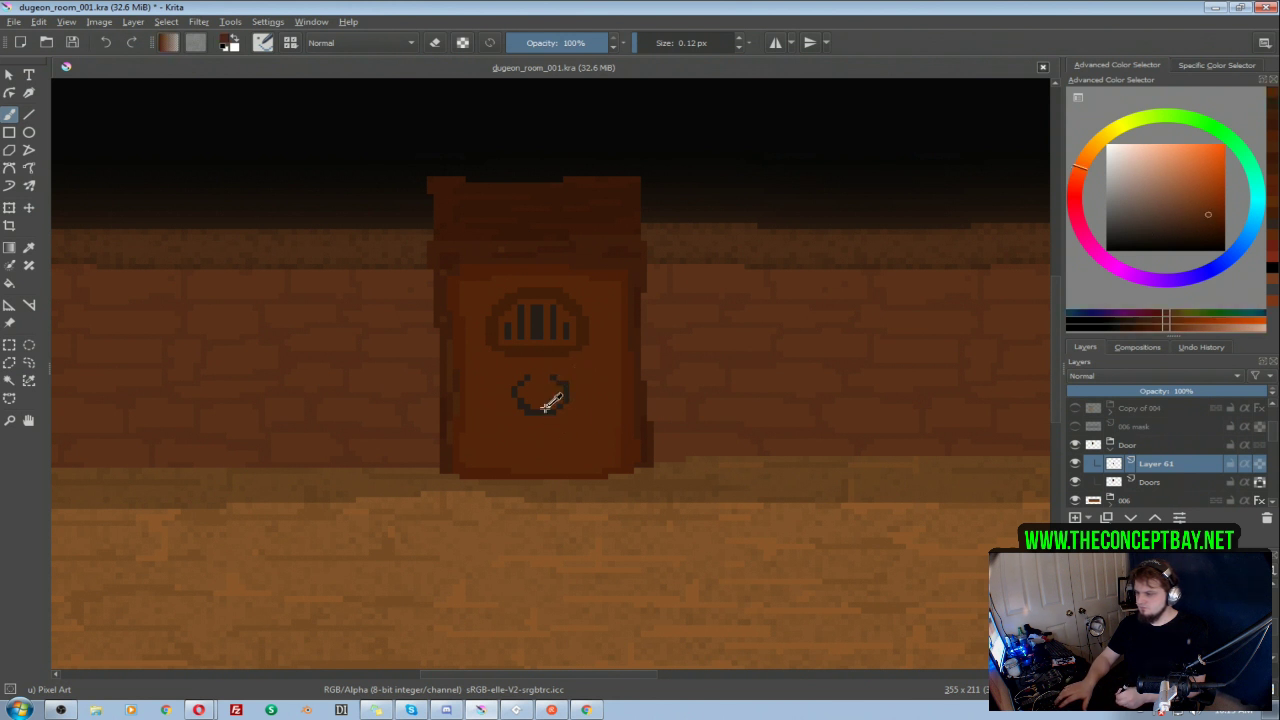
{"action": "left_click", "coordinate": [549, 408], "text": "ctrl"}
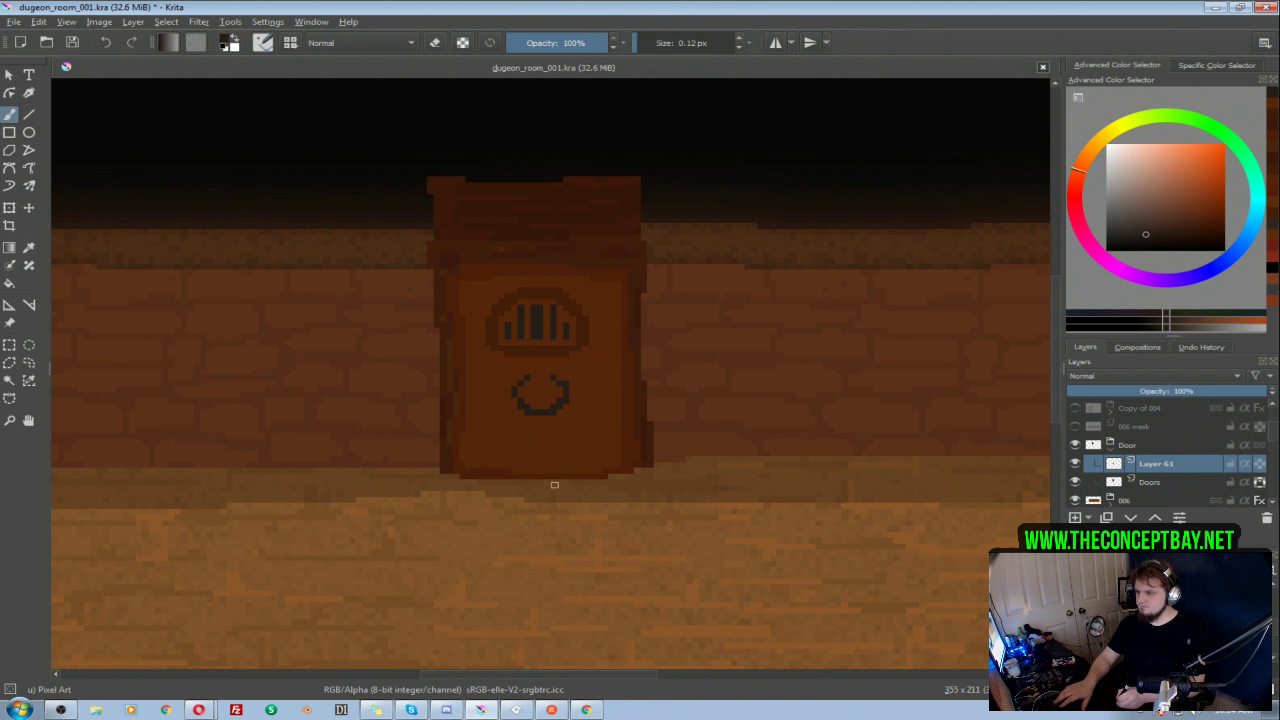
Step: Paint a small reddish-brown mount in the ring's open top and tidy the ring's left edge
{"action": "left_click", "coordinate": [571, 366], "text": "ctrl"}
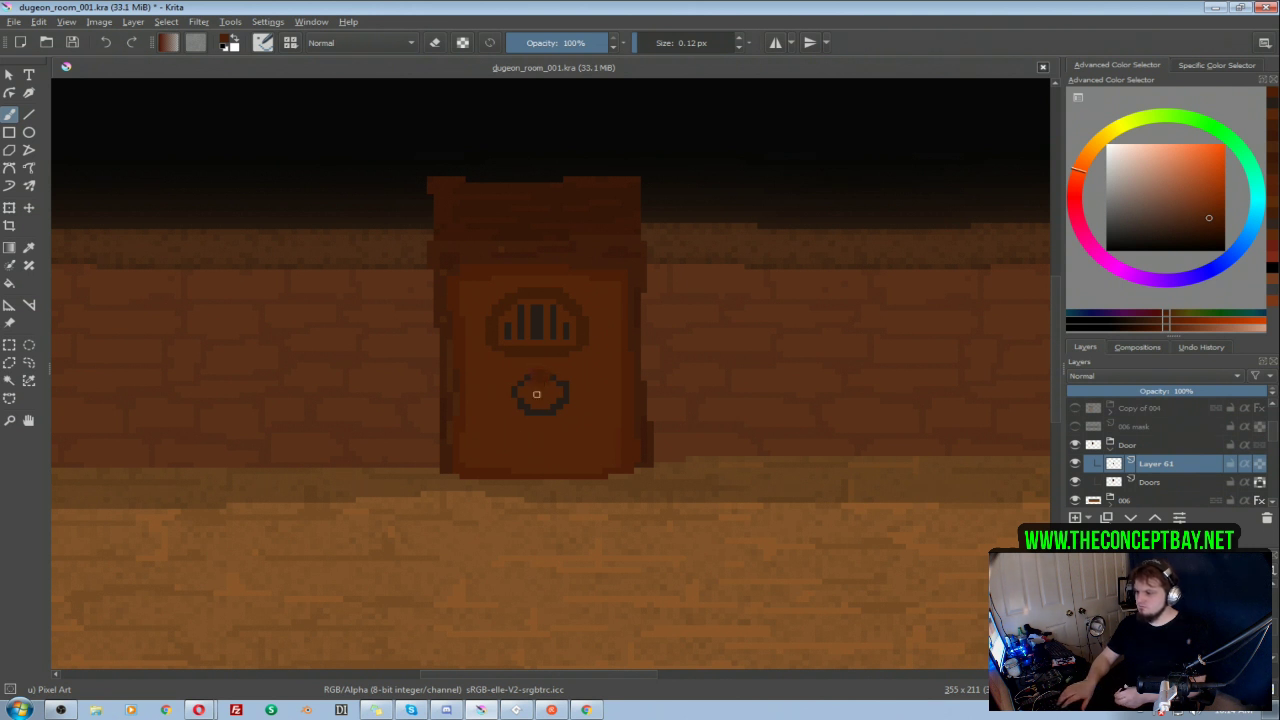
{"action": "left_click", "coordinate": [598, 418], "text": "ctrl"}
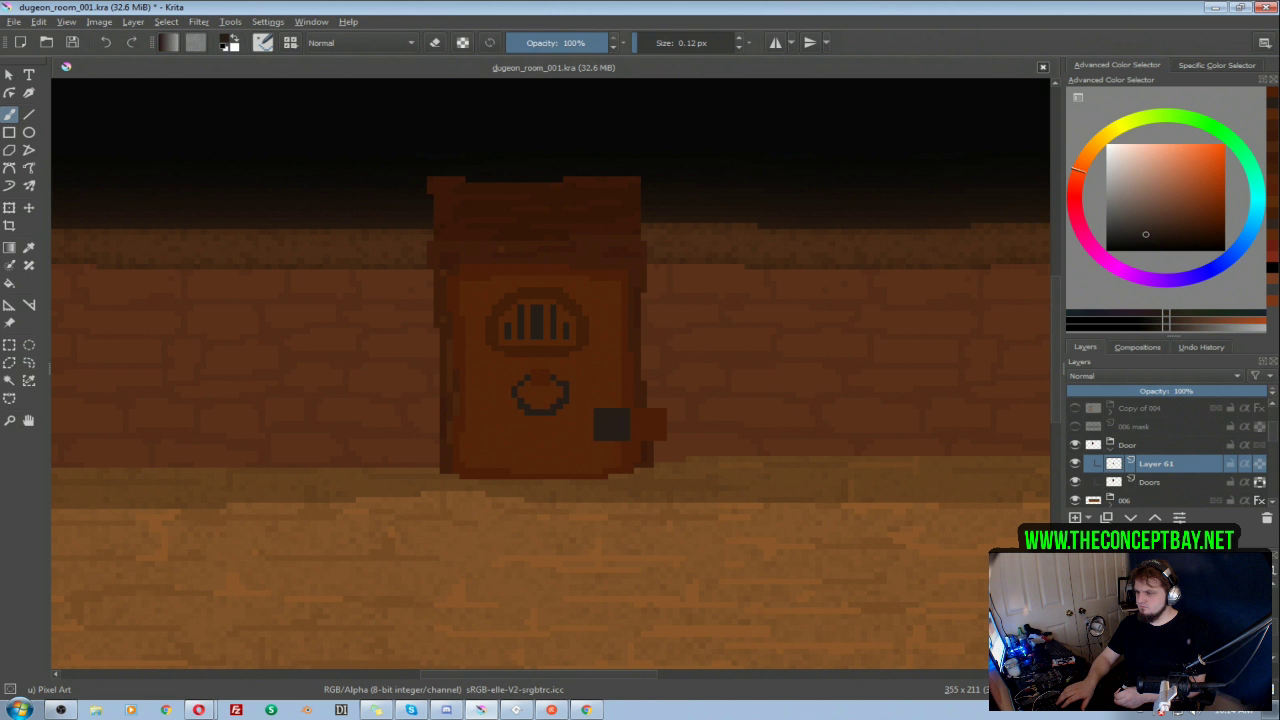
{"action": "left_click", "coordinate": [520, 405], "text": "ctrl"}
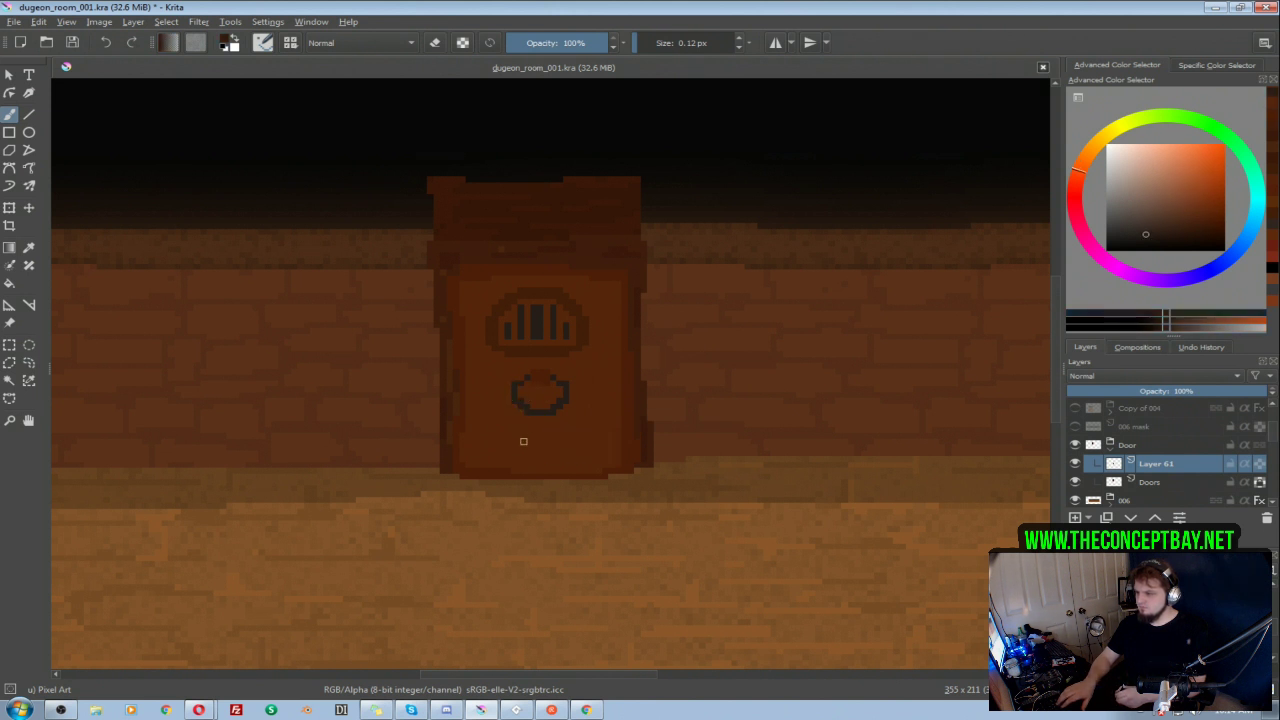
Step: Add lighter grey highlight pixels to the knocker ring's left and lower parts, and reddish-brown shading around its right side
{"action": "left_click", "coordinate": [559, 402], "text": "ctrl"}
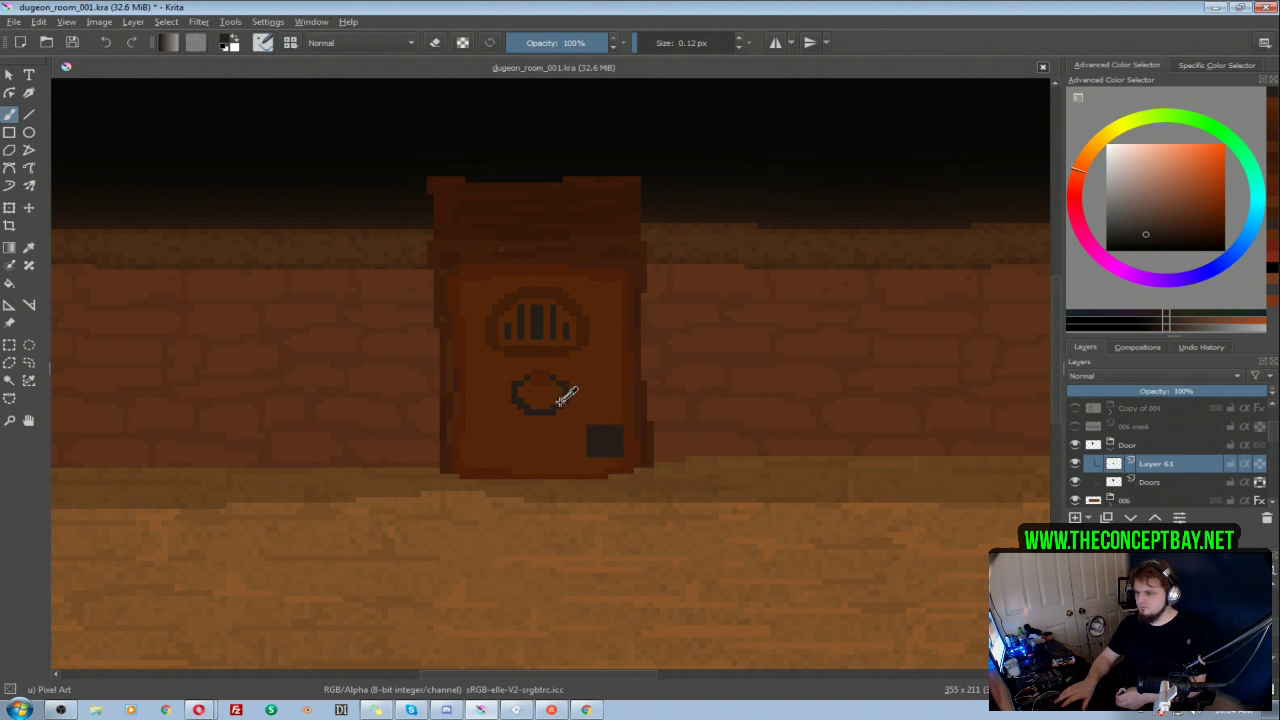
{"action": "left_click", "coordinate": [1142, 224]}
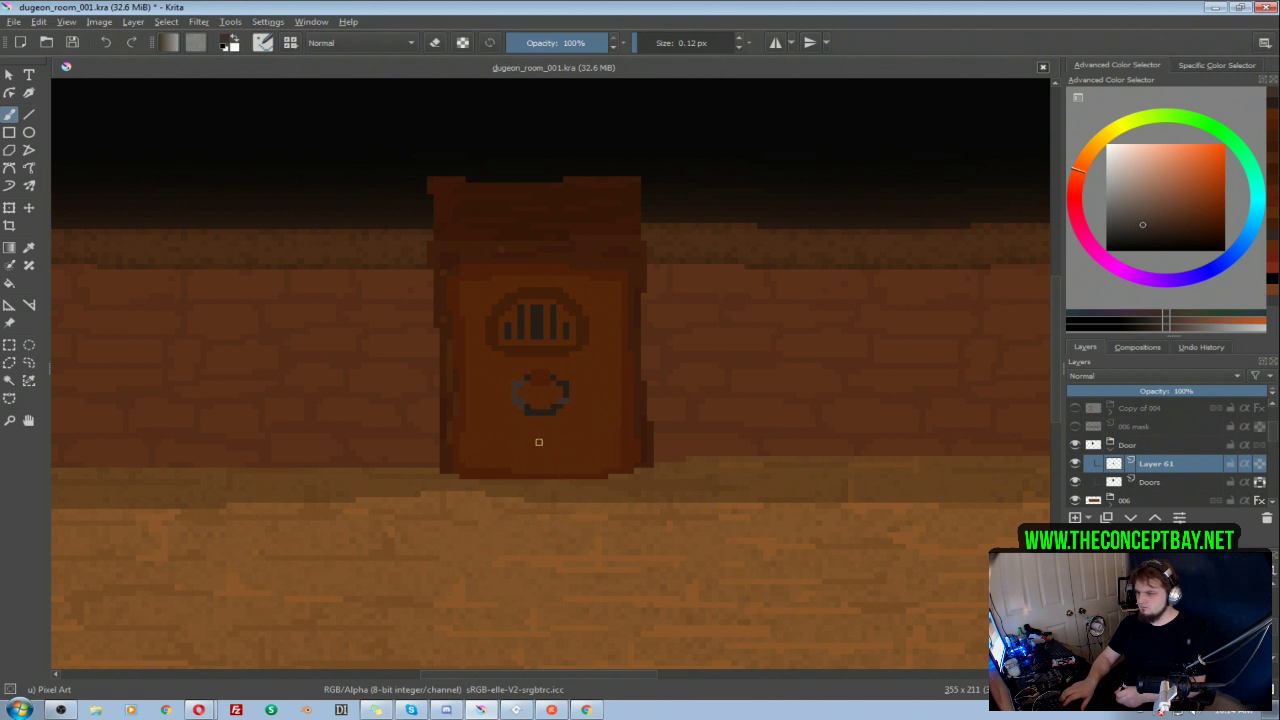
{"action": "left_click_drag", "start_coordinate": [566, 400], "coordinate": [559, 402]}
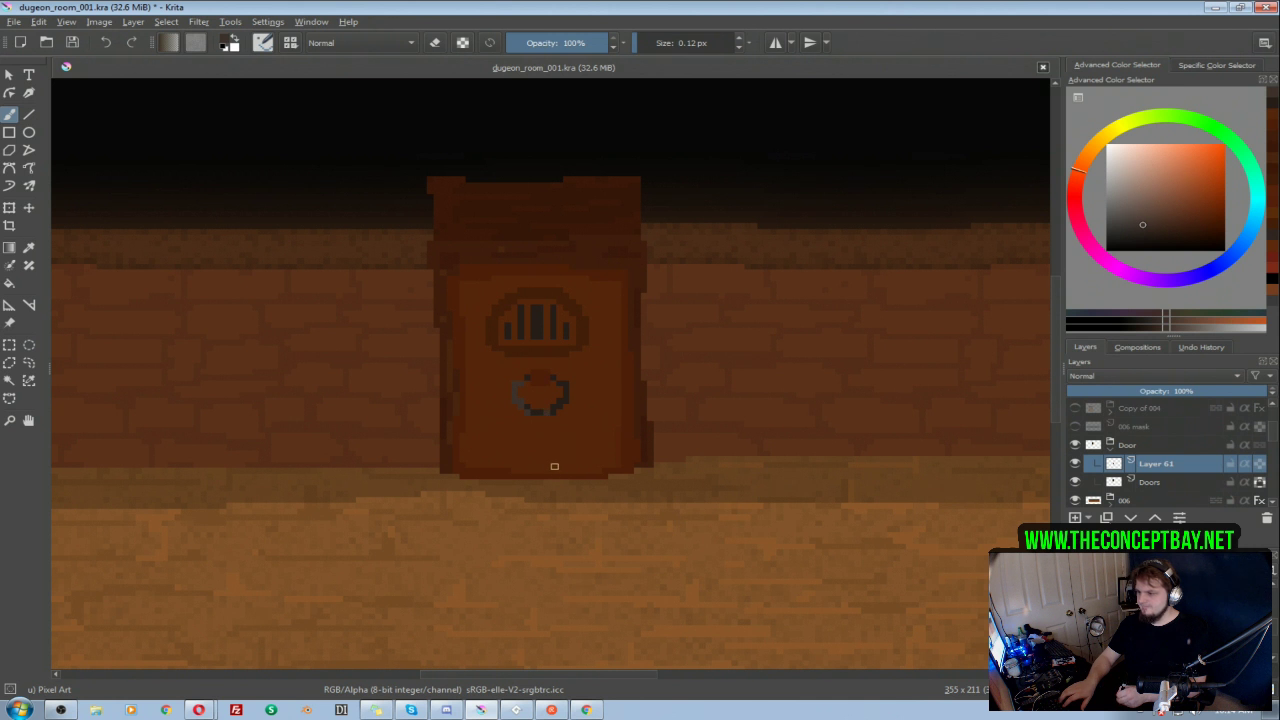
{"action": "left_click", "coordinate": [636, 430], "text": "ctrl"}
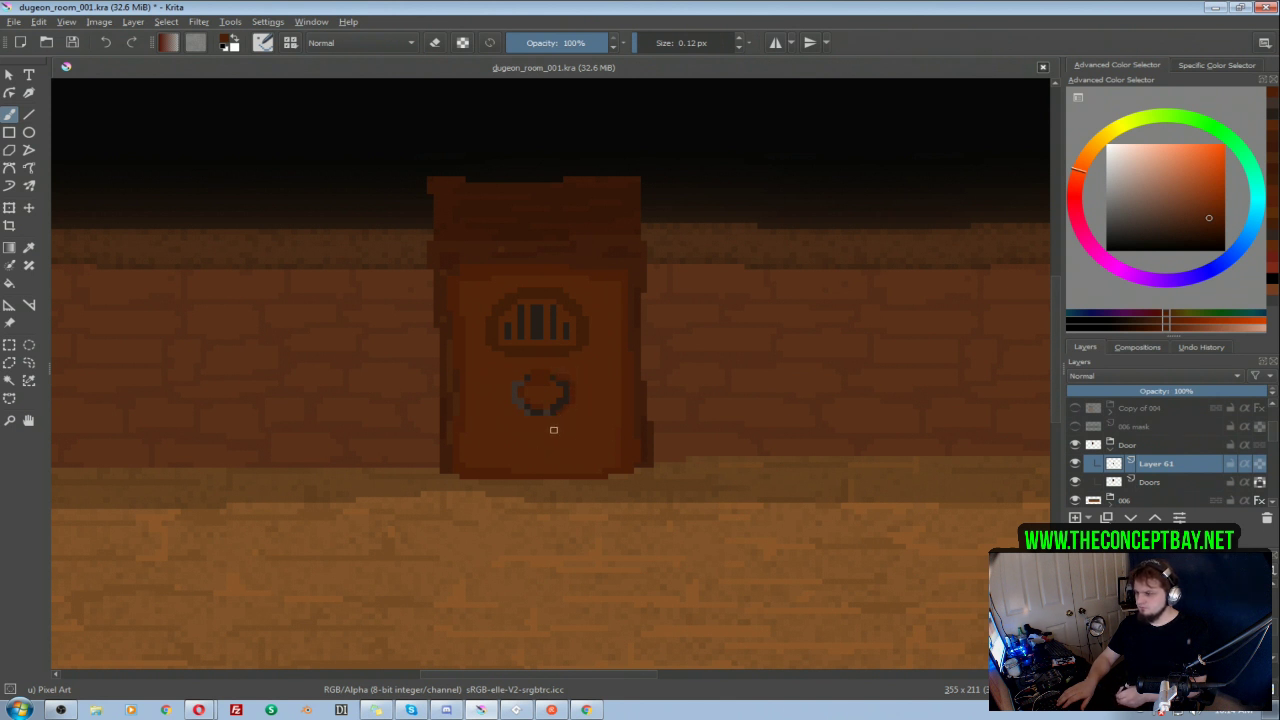
{"action": "mouse_move", "coordinate": [562, 337]}
{"action": "left_mouse_down"}
{"action": "mouse_move", "coordinate": [549, 391]}
{"action": "mouse_move", "coordinate": [620, 309]}
{"action": "mouse_move", "coordinate": [583, 380]}
{"action": "left_mouse_up"}
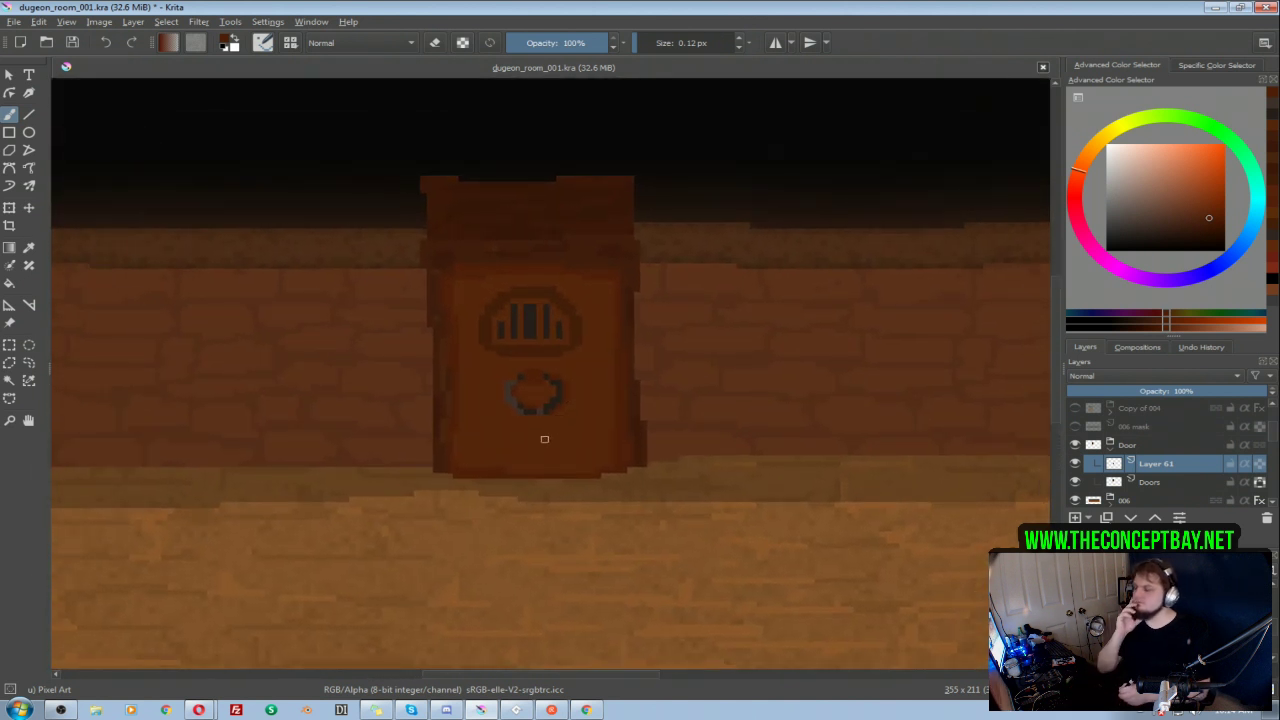
Step: Add an Inner Glow layer style to Layer 61 with Normal blend mode and a black glow colour
{"action": "left_click", "coordinate": [1075, 463]}
{"action": "left_click", "coordinate": [1075, 463]}
{"action": "right_click", "coordinate": [1112, 465]}
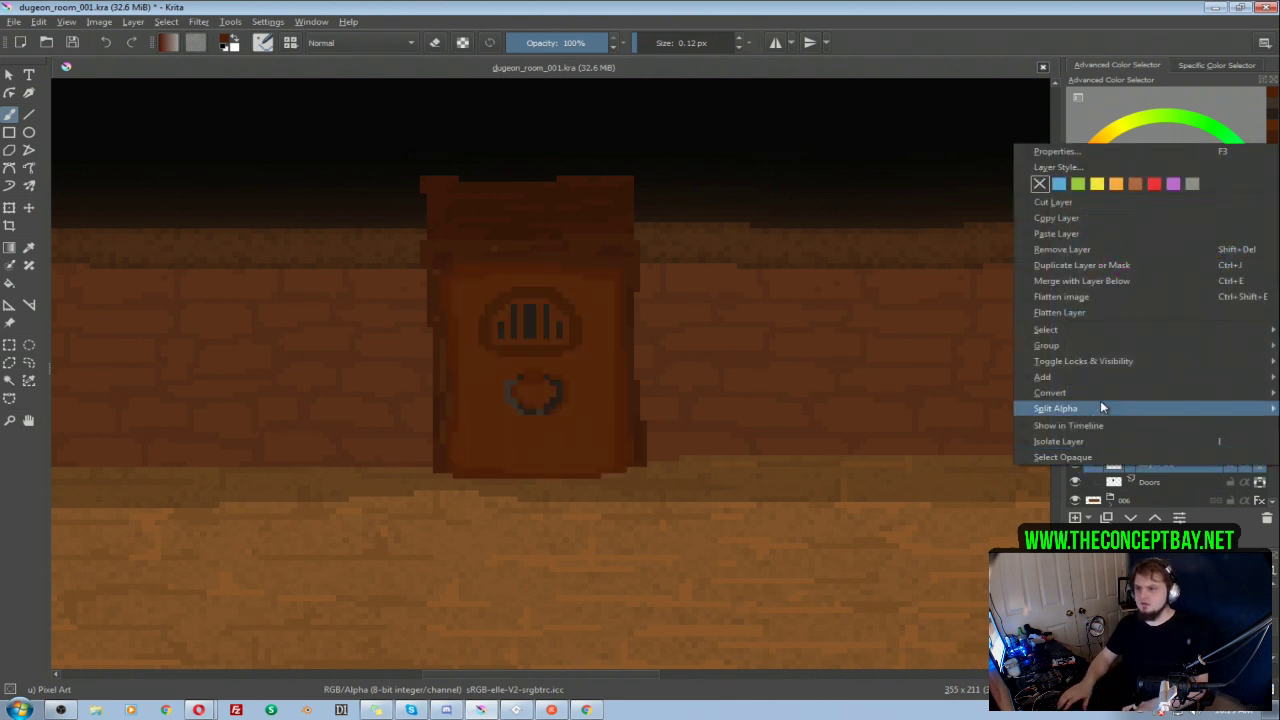
{"action": "left_click", "coordinate": [1085, 166]}
{"action": "left_click_drag", "start_coordinate": [480, 106], "coordinate": [735, 147]}
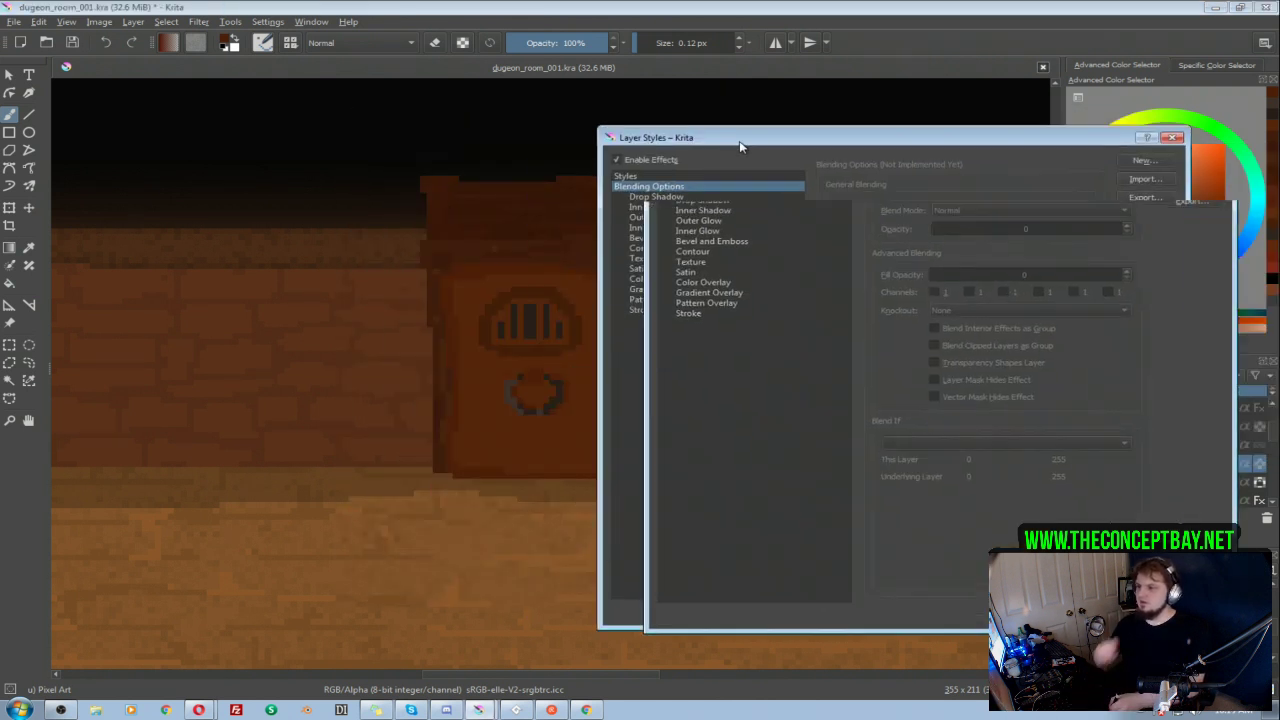
{"action": "left_click", "coordinate": [672, 230]}
{"action": "left_click", "coordinate": [1050, 208]}
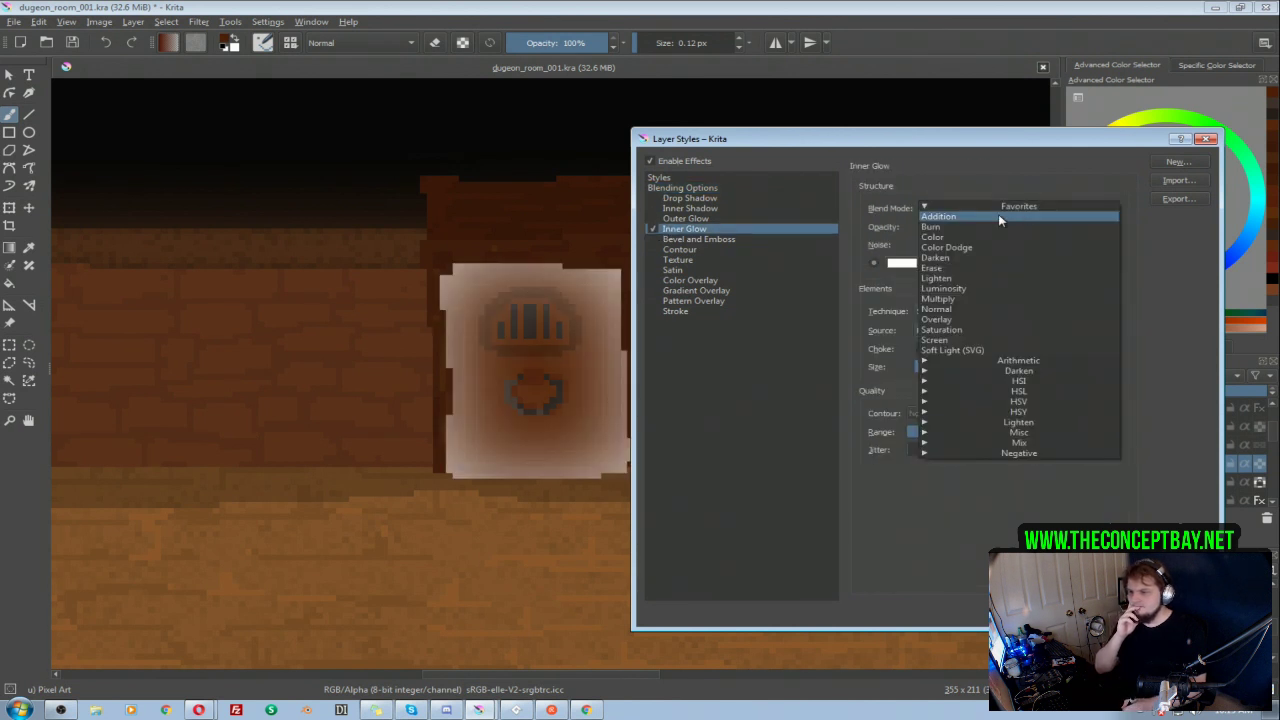
{"action": "left_click", "coordinate": [950, 310]}
{"action": "left_click", "coordinate": [903, 263]}
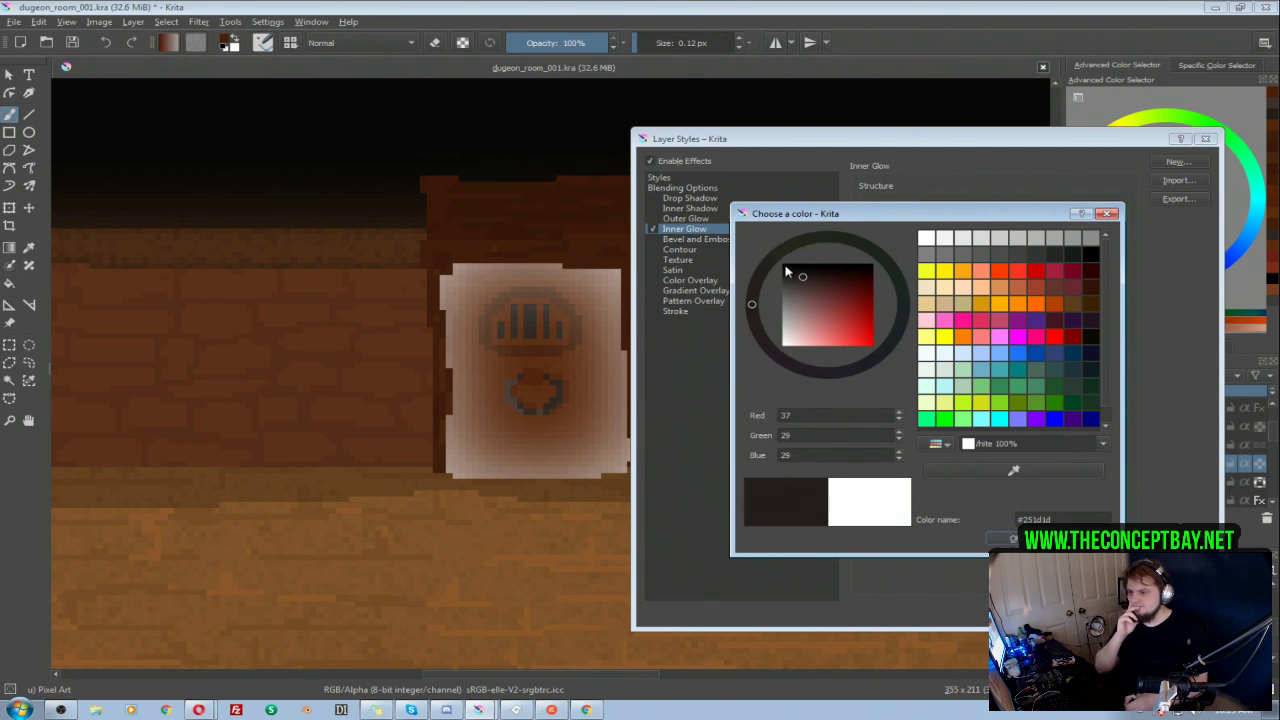
{"action": "left_click", "coordinate": [785, 268]}
{"action": "left_click", "coordinate": [1012, 538]}
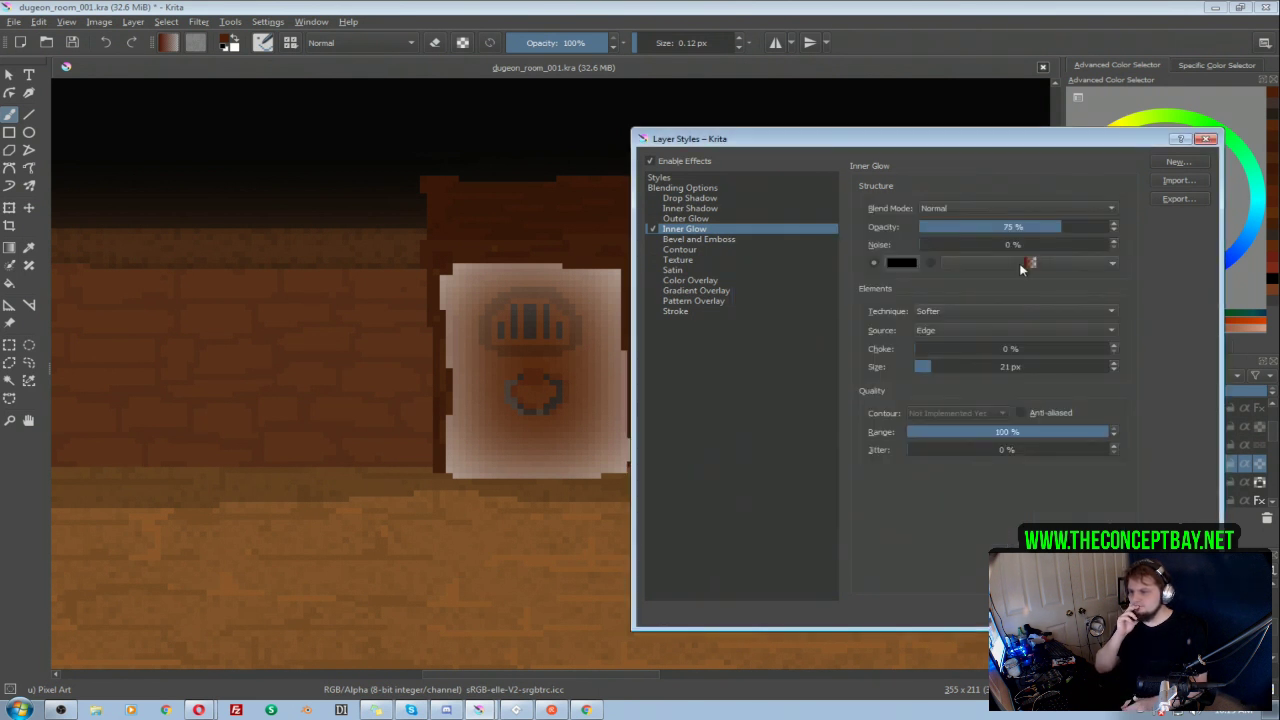
Step: Set Layer 61's inner glow to 39% opacity and 16% noise, and apply the style
{"action": "left_click", "coordinate": [990, 208]}
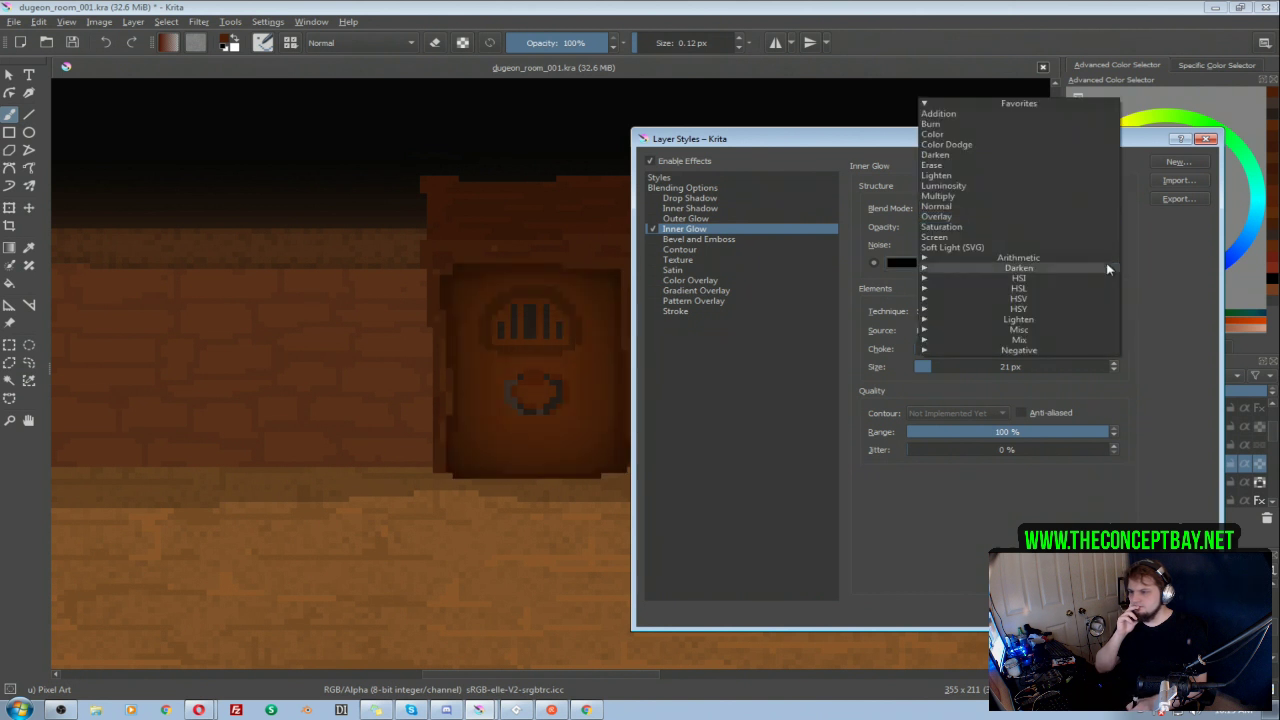
{"action": "left_click", "coordinate": [1162, 322]}
{"action": "left_click", "coordinate": [978, 245]}
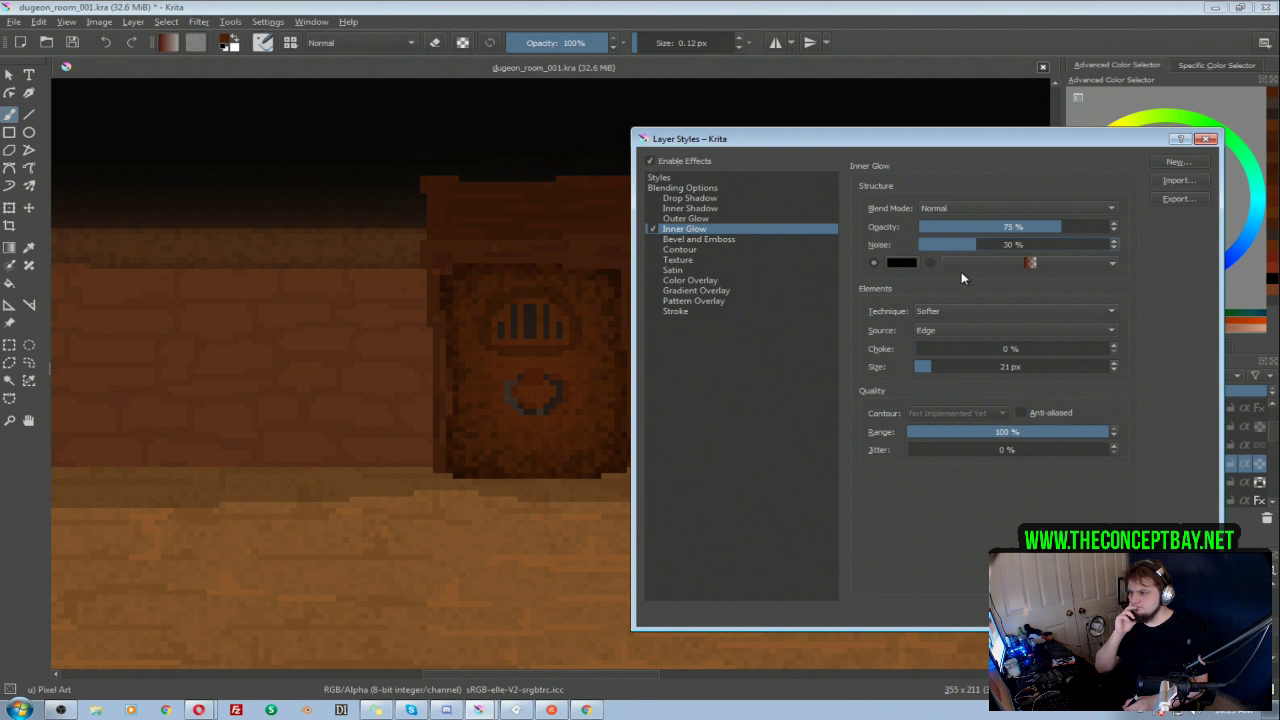
{"action": "left_click", "coordinate": [982, 228]}
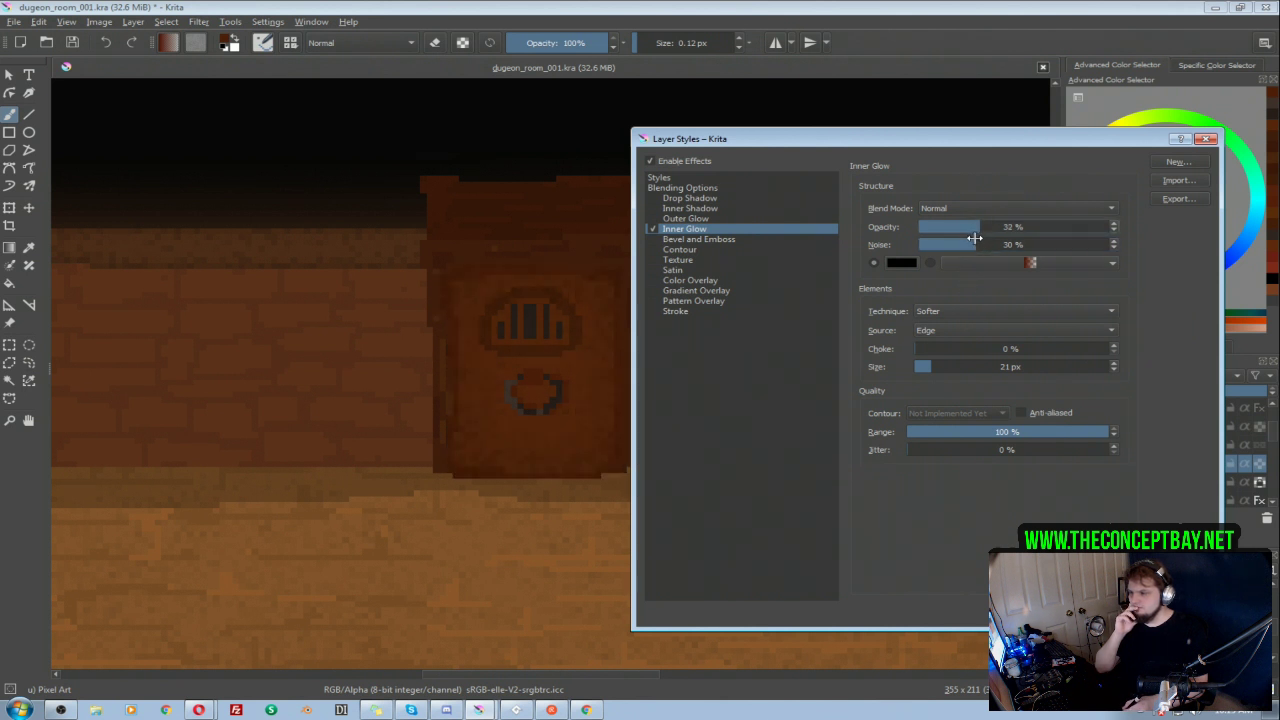
{"action": "left_click", "coordinate": [950, 244]}
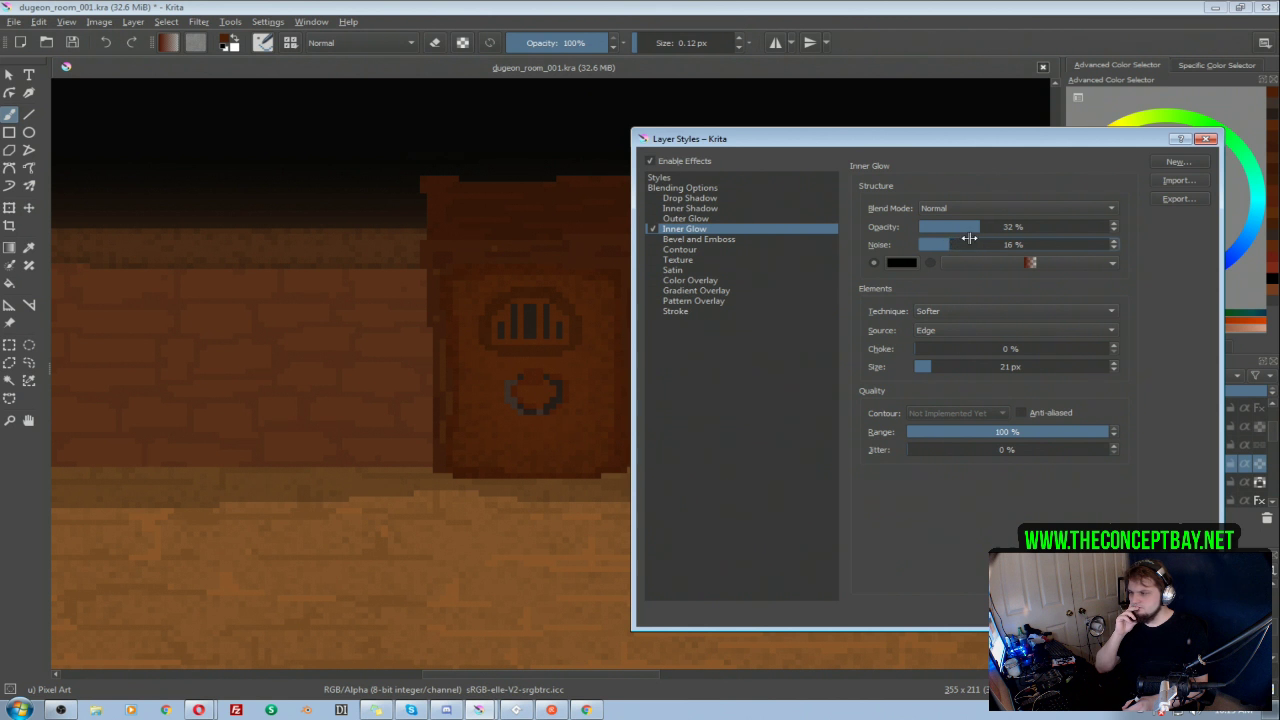
{"action": "left_click", "coordinate": [994, 228]}
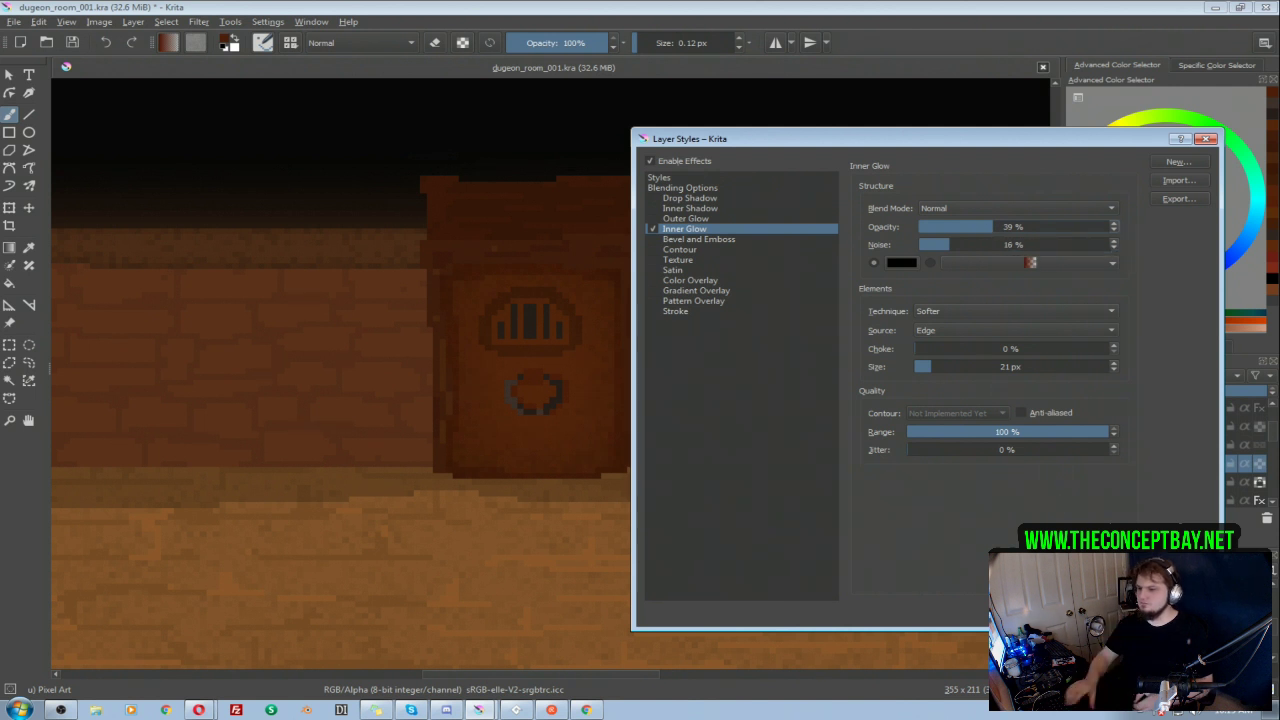
{"action": "left_click", "coordinate": [1115, 613]}
Step: Paint darker brown shadow pixels along the outer right edge of the knocker ring
{"action": "scroll", "coordinate": [800, 357], "scroll_direction": "down", "scroll_amount": 5}
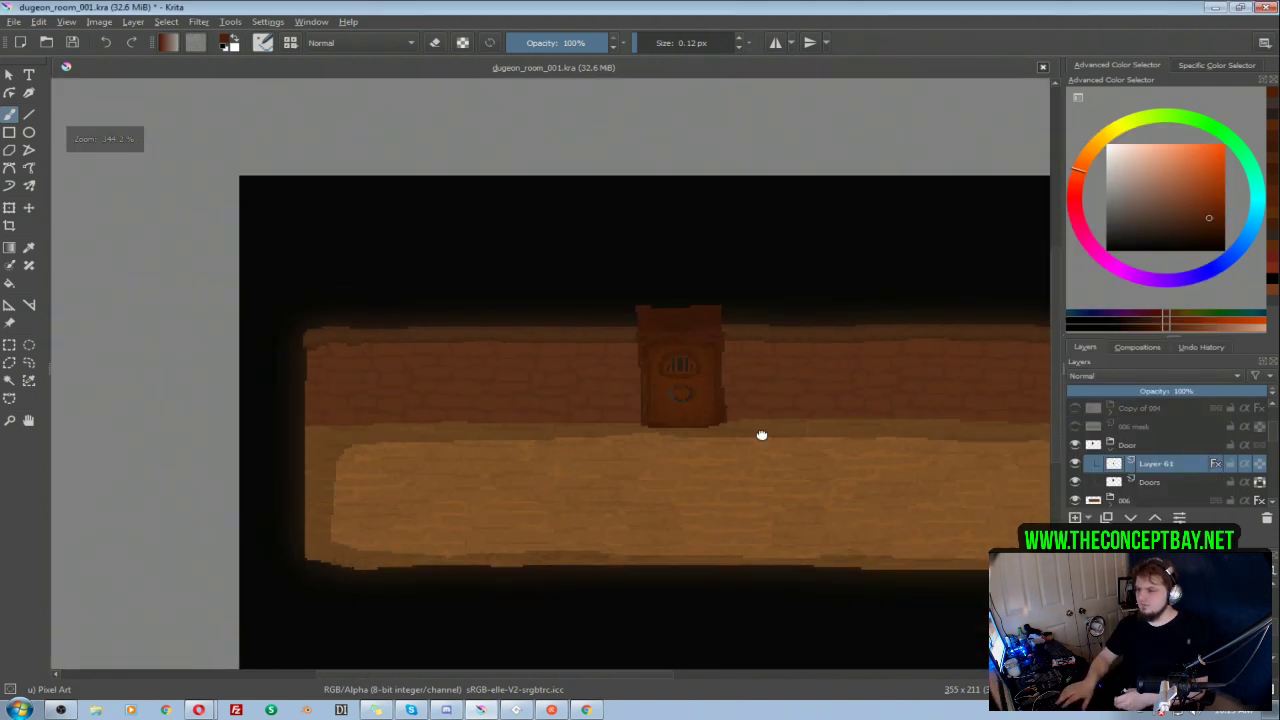
{"action": "scroll", "coordinate": [607, 338], "scroll_direction": "up", "scroll_amount": 4}
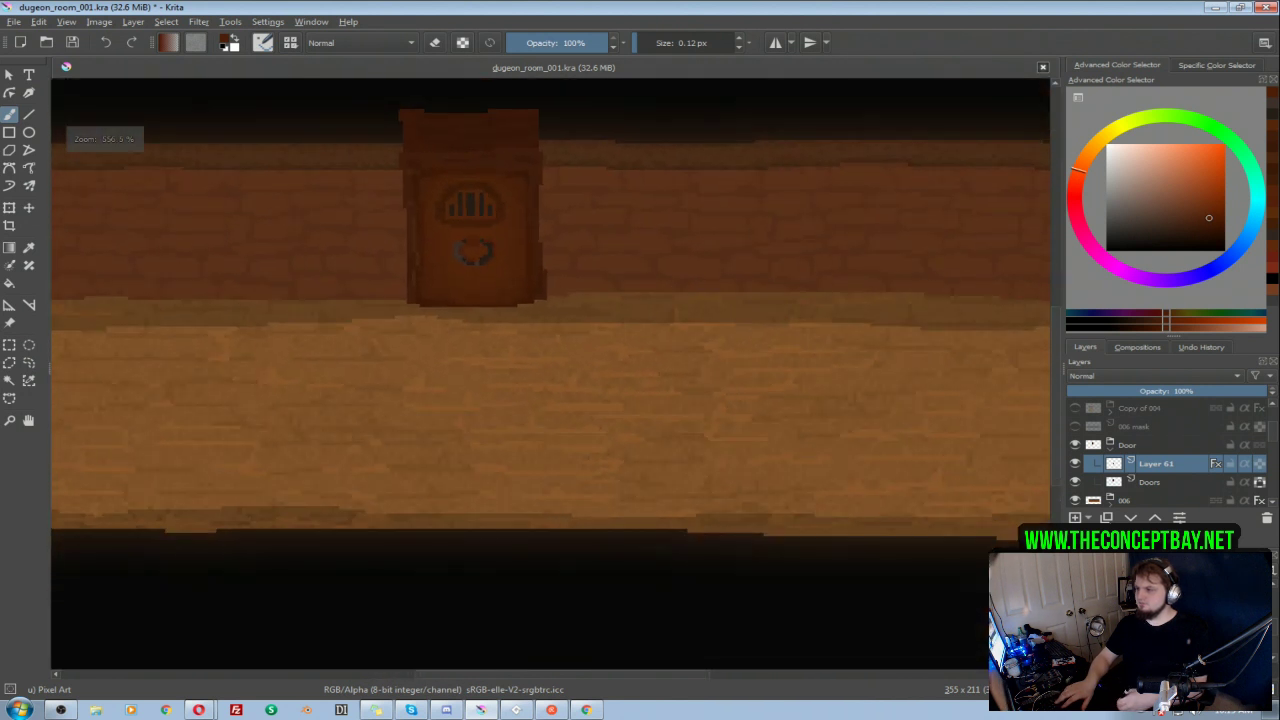
{"action": "scroll", "coordinate": [654, 351], "scroll_direction": "up", "scroll_amount": 2}
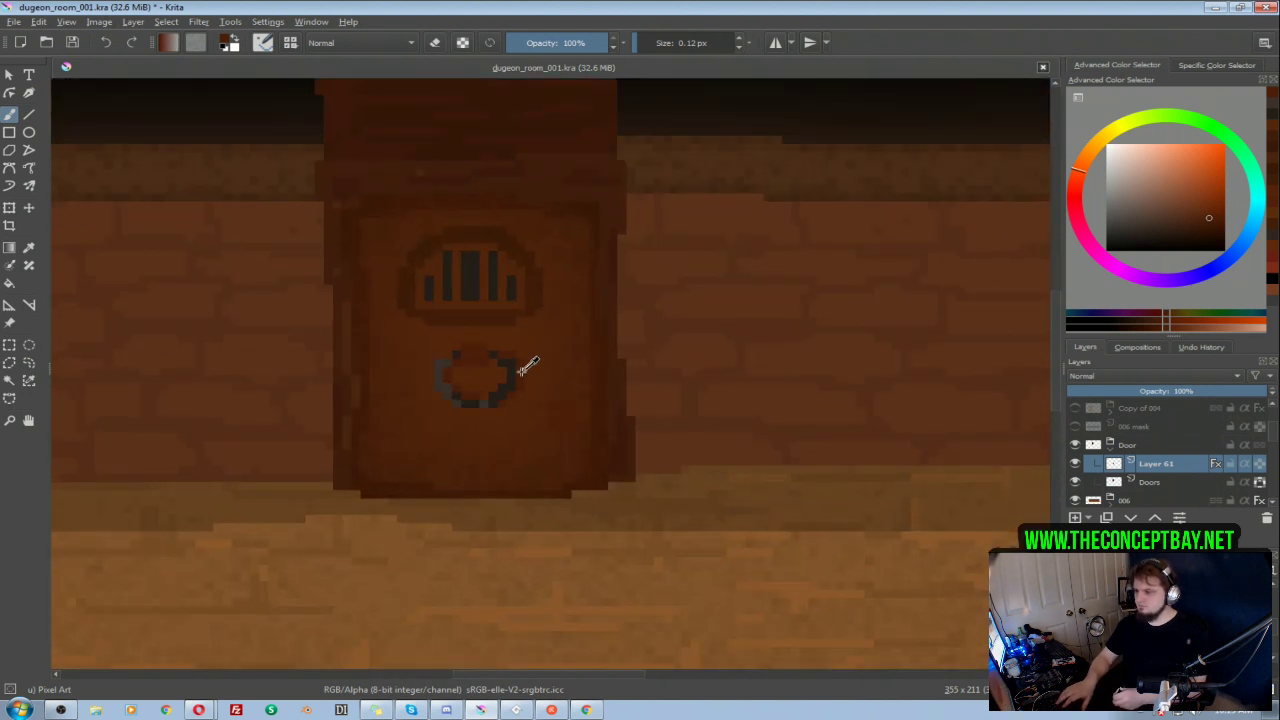
{"action": "left_click", "coordinate": [1209, 225]}
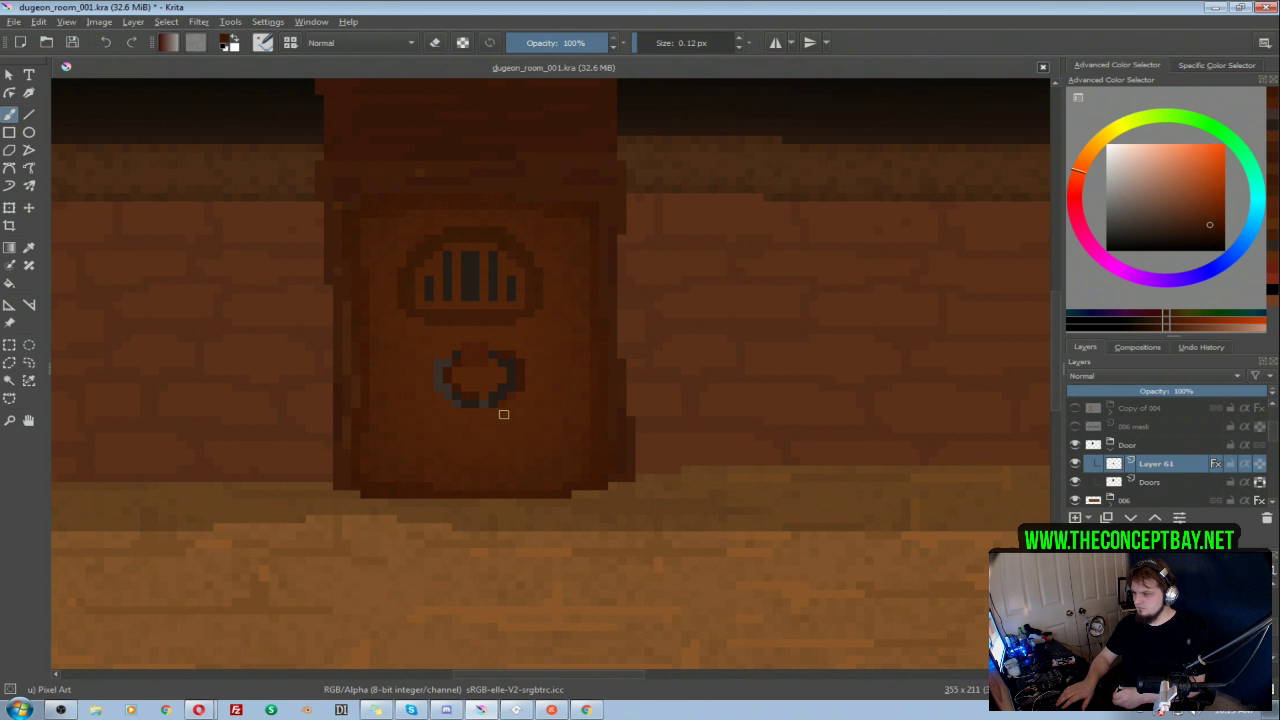
{"action": "left_click_drag", "start_coordinate": [512, 337], "coordinate": [616, 347]}
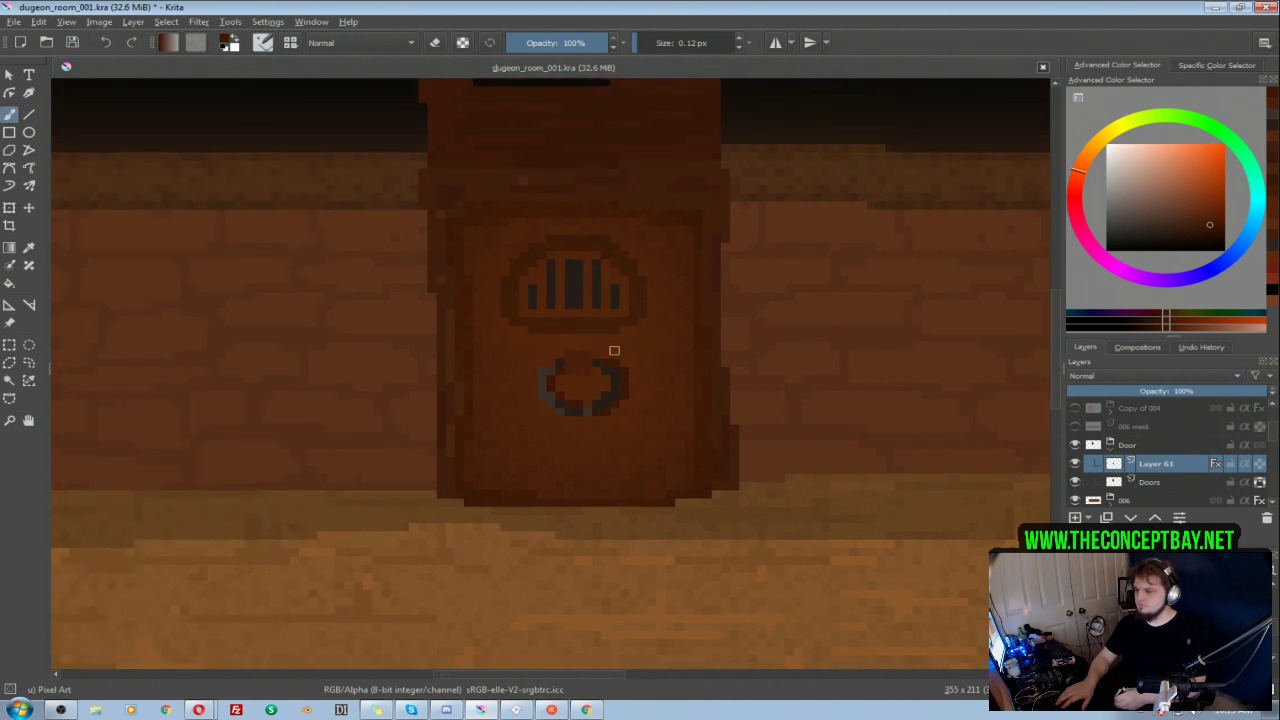
Step: Paint a lighter orange-brown highlight on the knocker's mount at the top of the ring
{"action": "left_click", "coordinate": [470, 345], "text": "ctrl"}
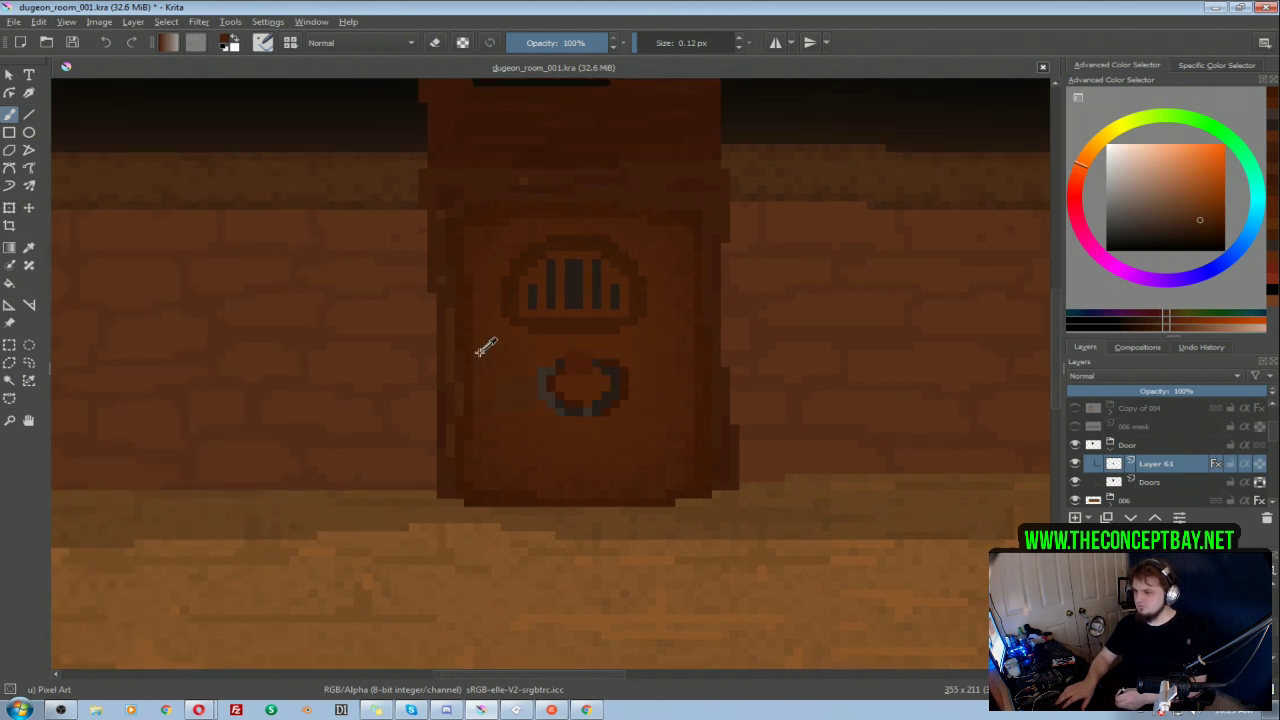
{"action": "left_click", "coordinate": [574, 367]}
{"action": "left_click", "coordinate": [578, 366], "text": "ctrl"}
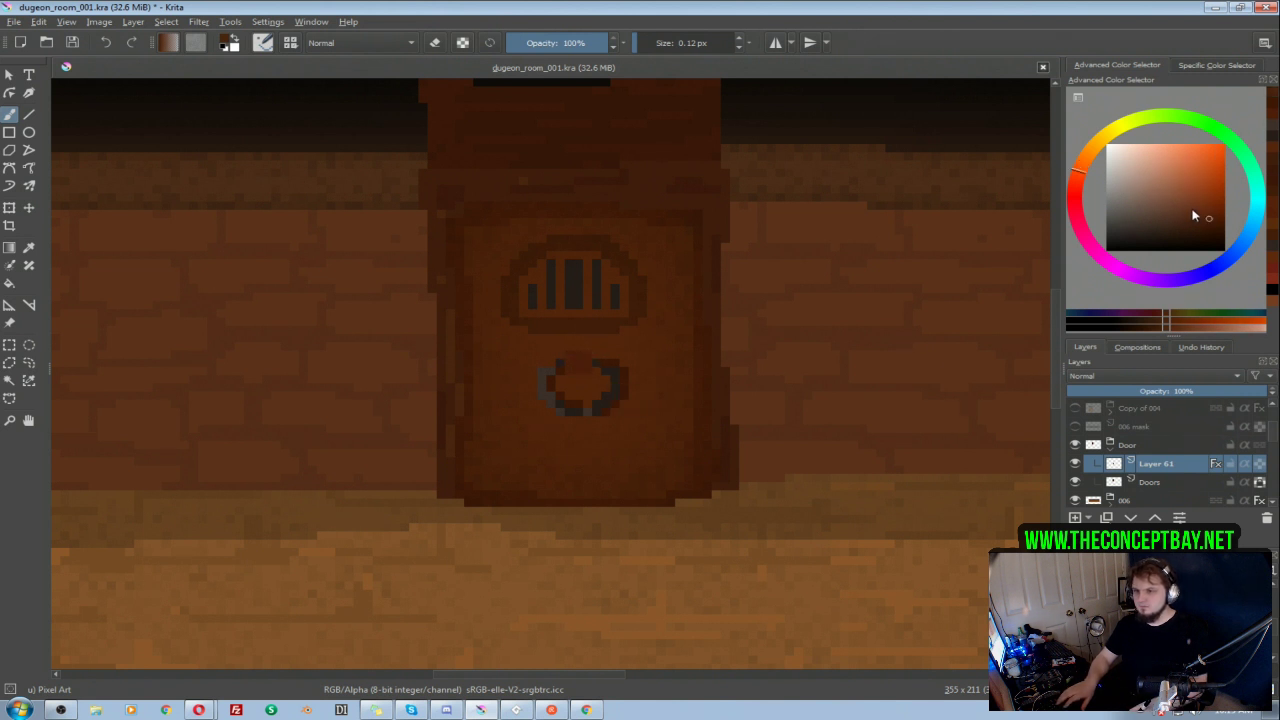
{"action": "left_click", "coordinate": [1209, 205]}
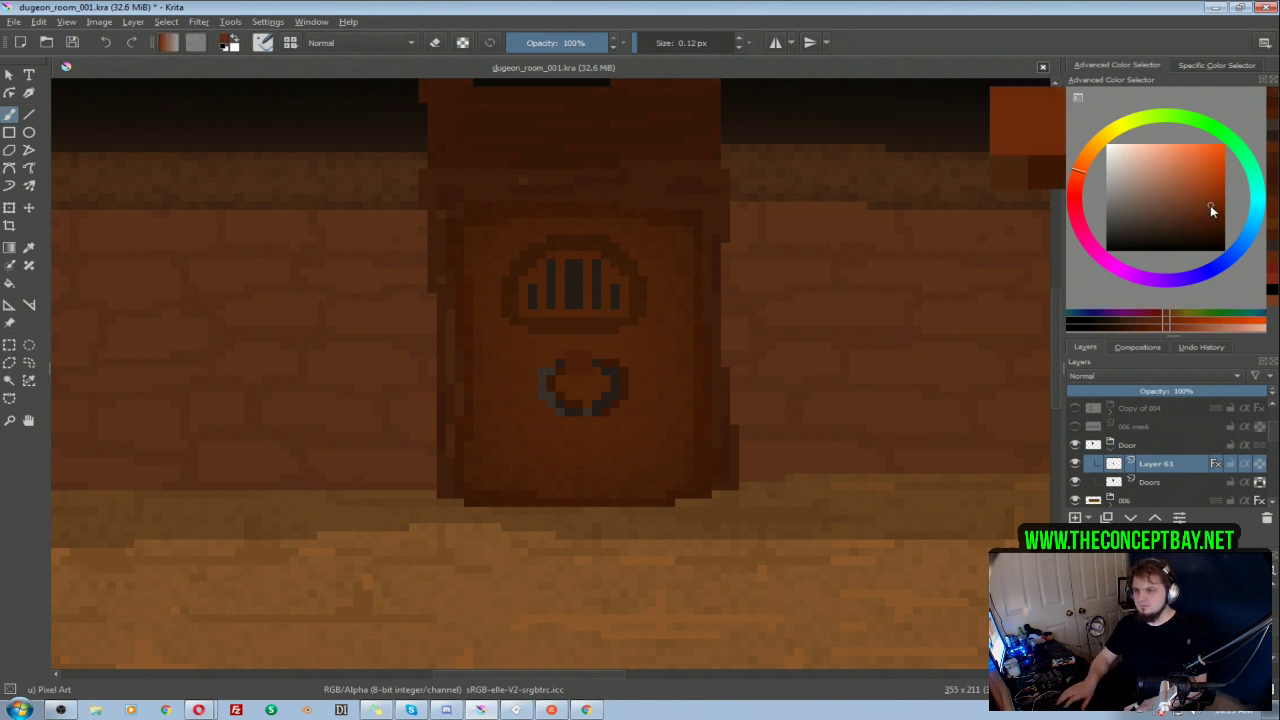
{"action": "left_click", "coordinate": [576, 358]}
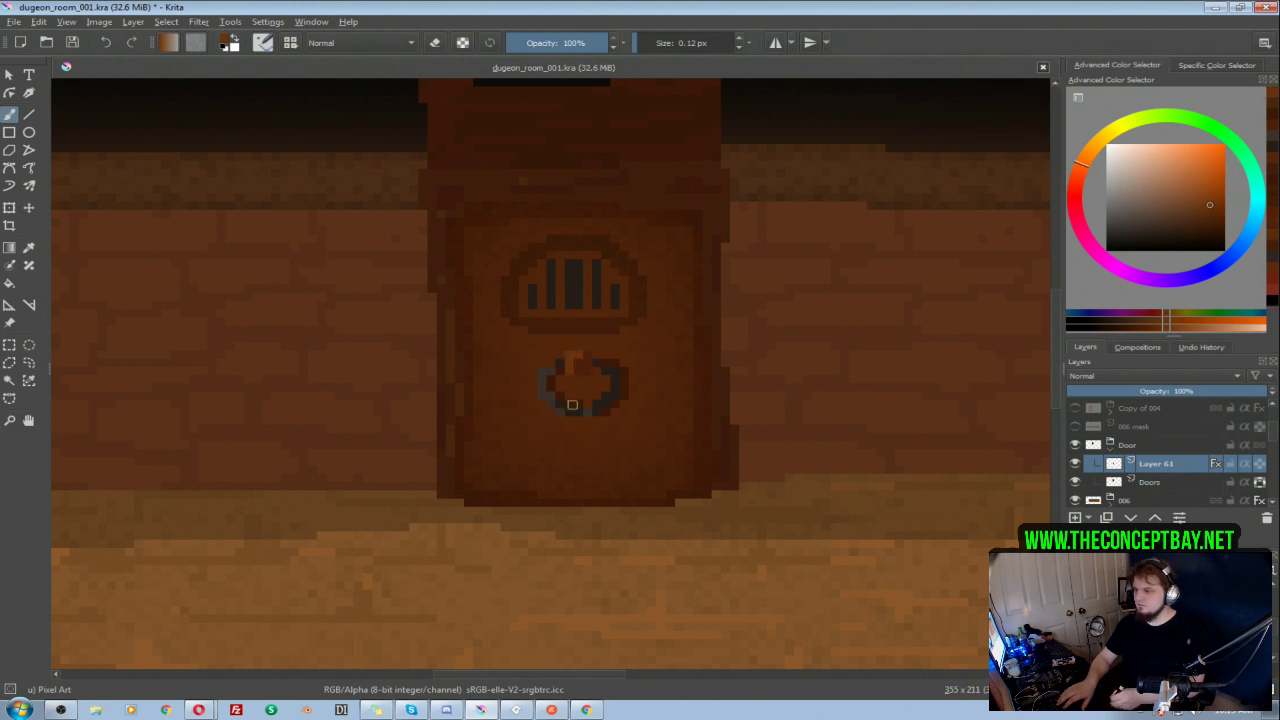
Step: Sample the window surround's brown and choose a darker shade of it as the brush colour
{"action": "left_click", "coordinate": [481, 392], "text": "ctrl"}
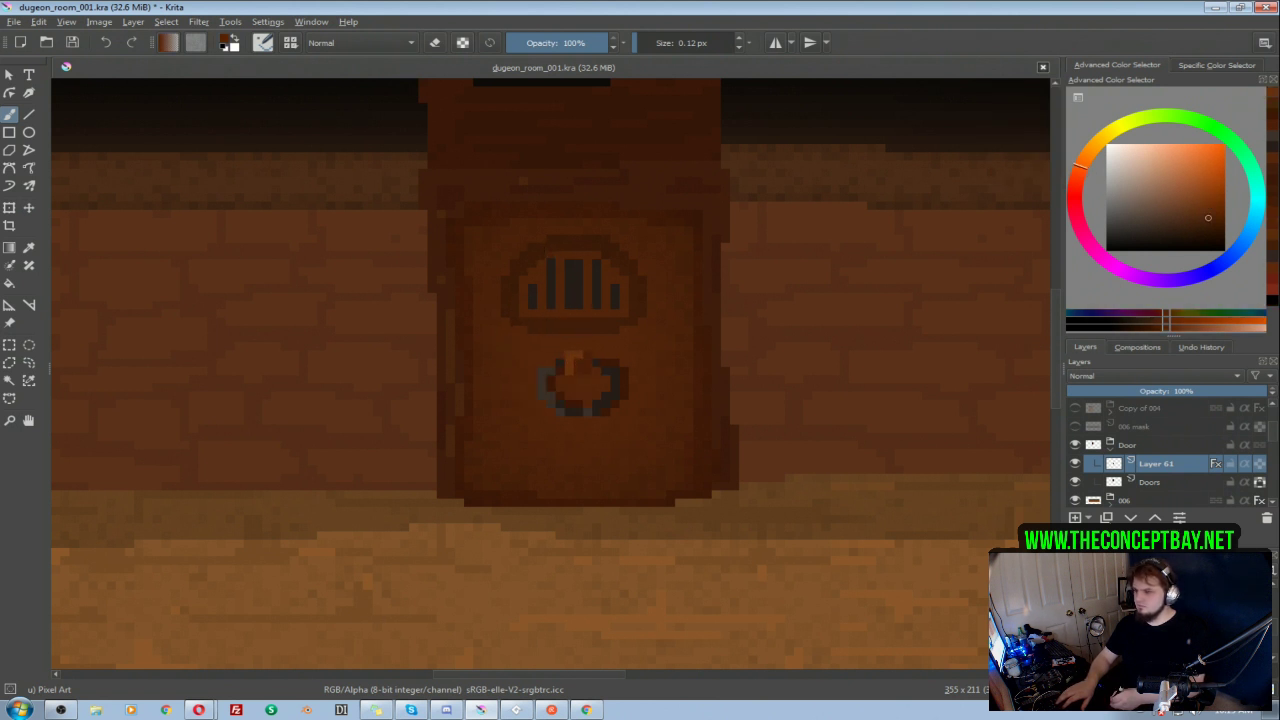
{"action": "left_click", "coordinate": [547, 253], "text": "ctrl"}
{"action": "left_click", "coordinate": [1206, 218]}
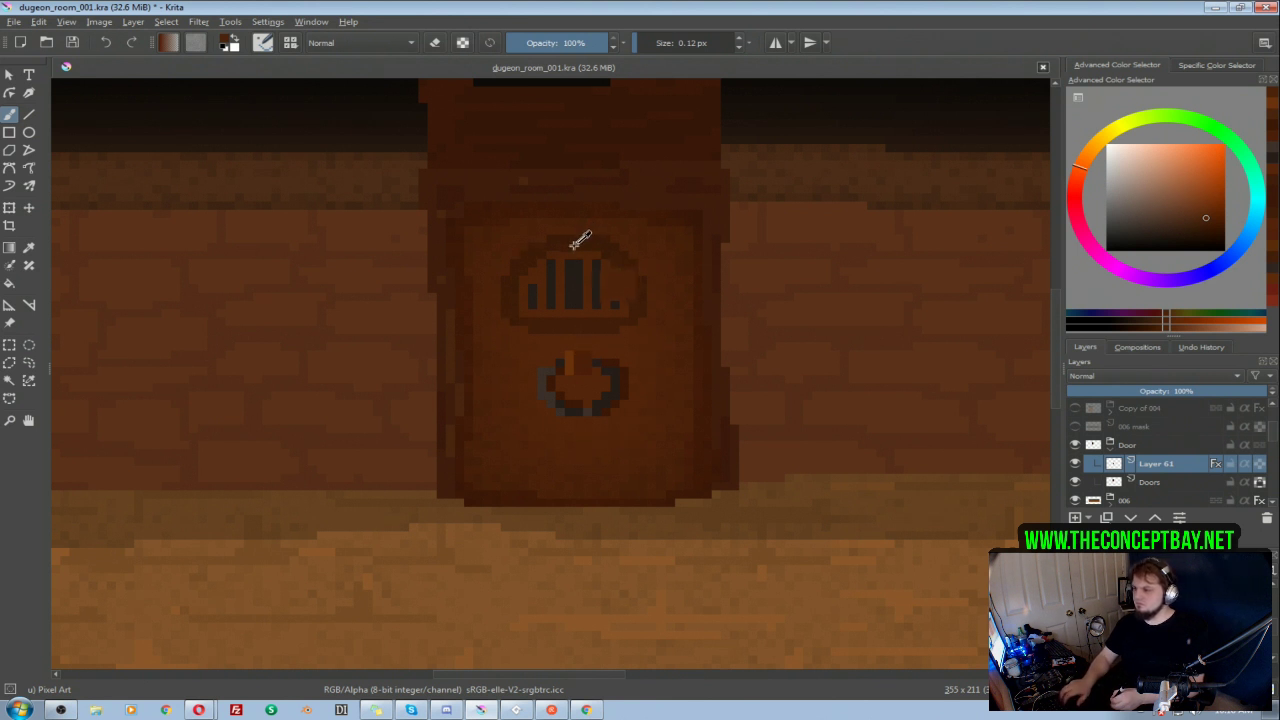
{"action": "left_click", "coordinate": [1207, 227]}
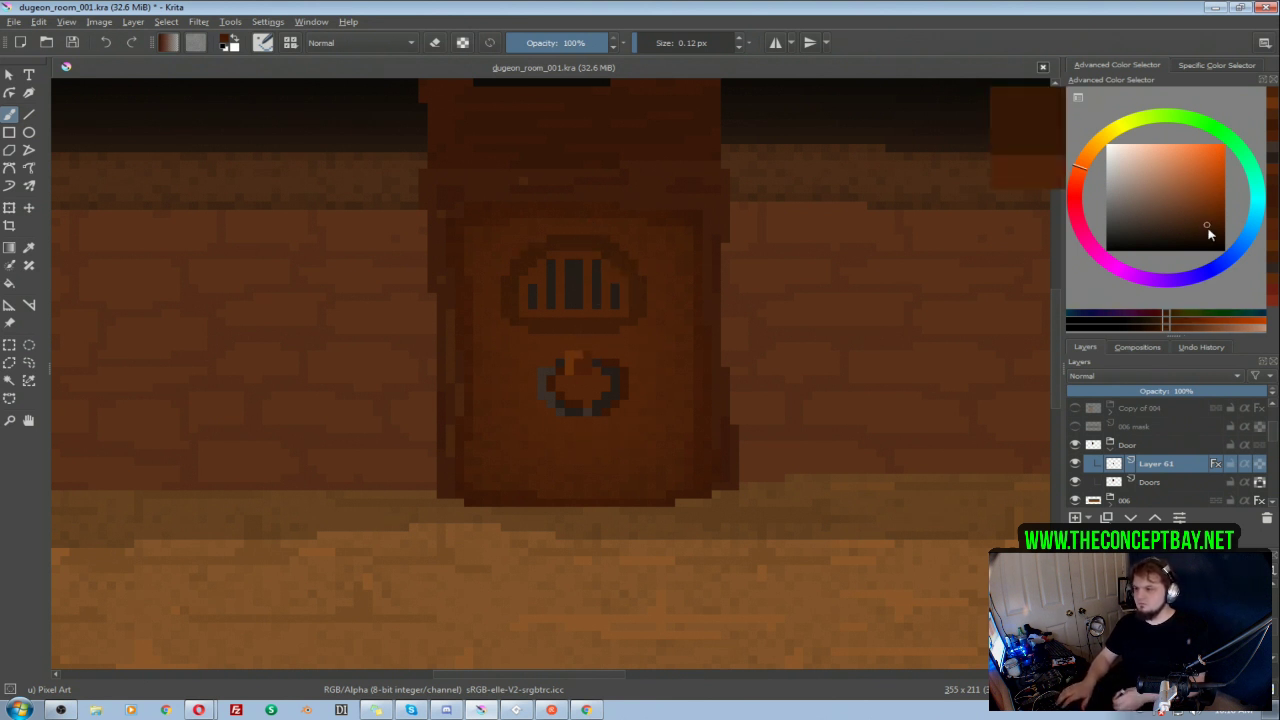
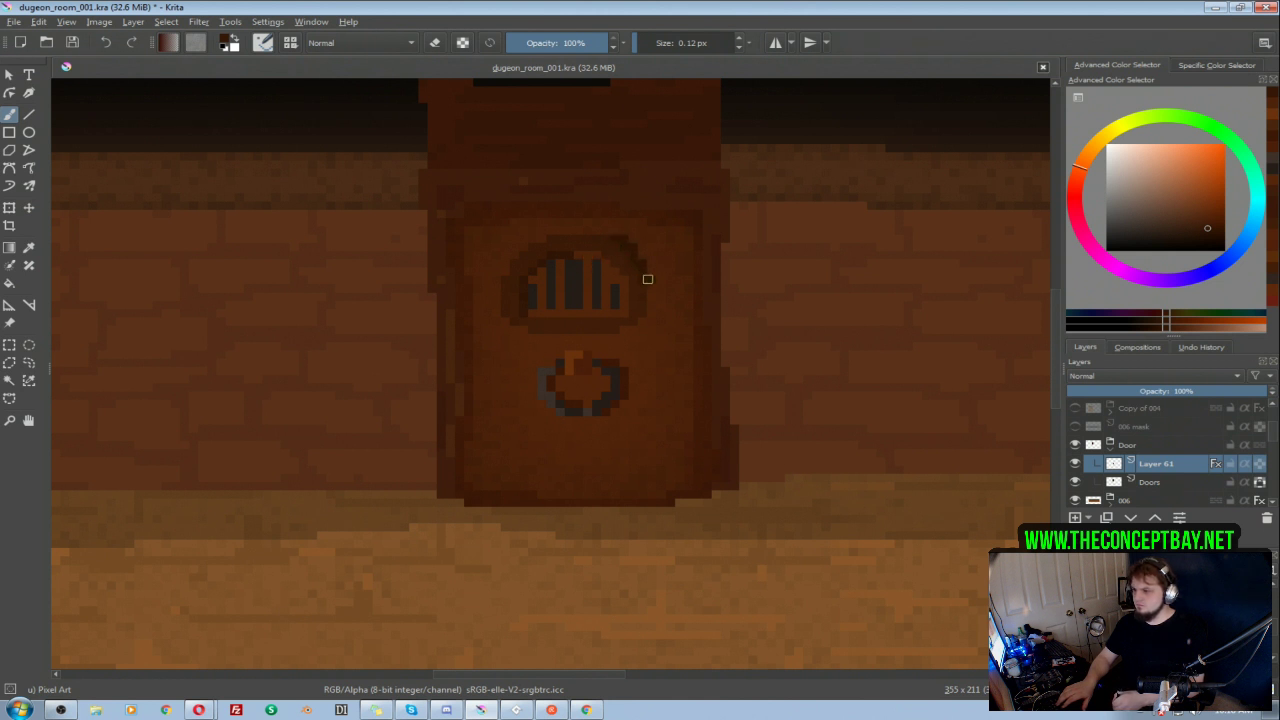
Step: Touch up the lower right corner of the barred window's surround with brown sampled from the door panel
{"action": "left_click_drag", "start_coordinate": [628, 207], "coordinate": [590, 381]}
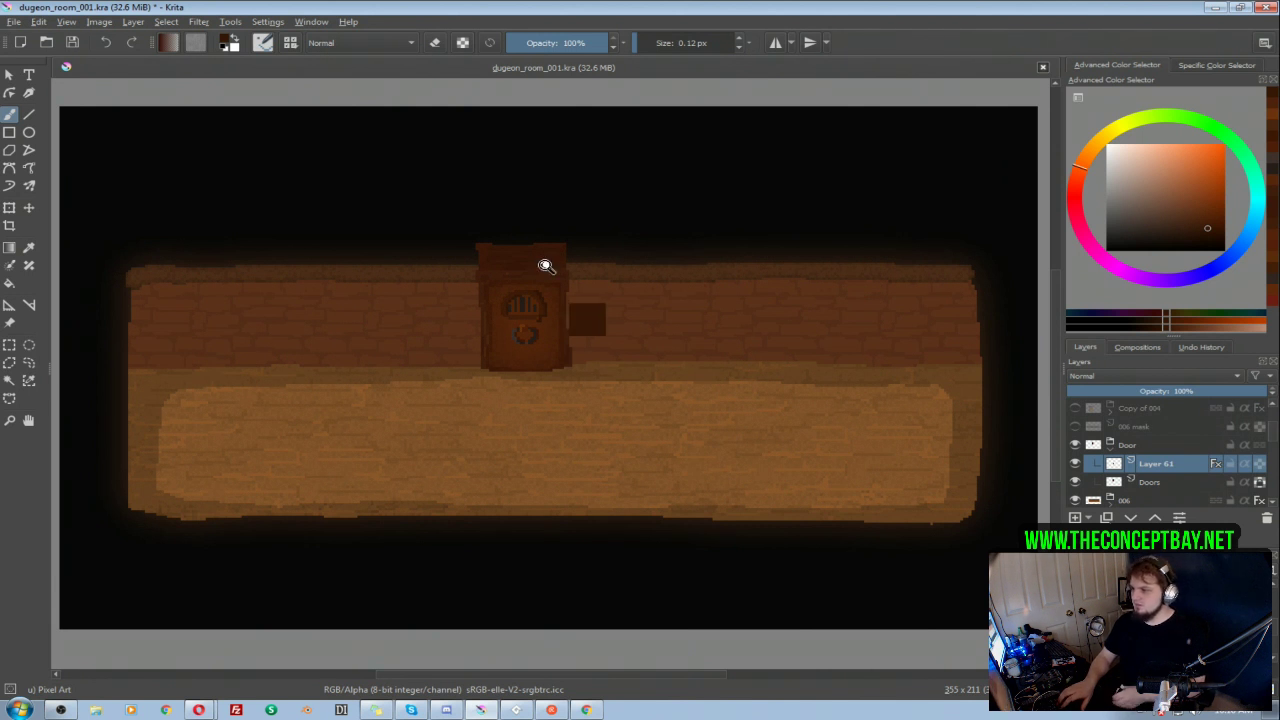
{"action": "left_click_drag", "start_coordinate": [545, 278], "coordinate": [553, 255]}
{"action": "left_click_drag", "start_coordinate": [559, 318], "coordinate": [566, 295]}
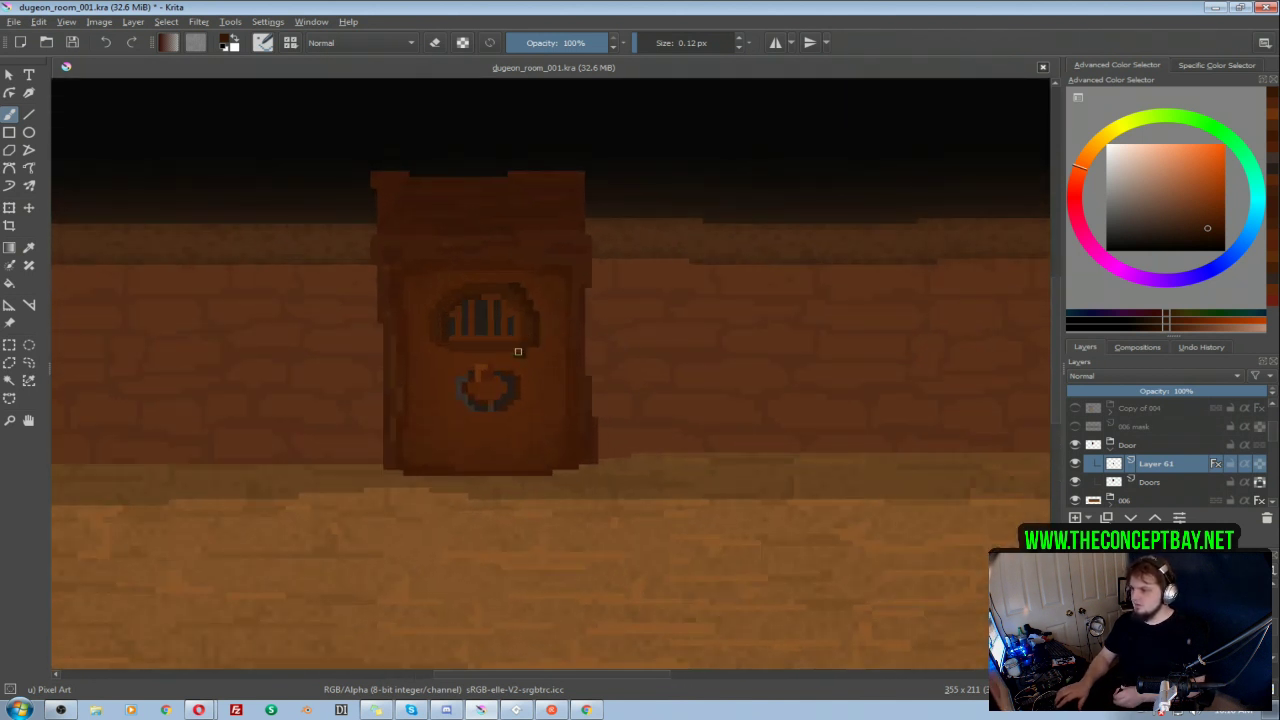
{"action": "left_click", "coordinate": [555, 364], "text": "ctrl"}
{"action": "left_click", "coordinate": [523, 356]}
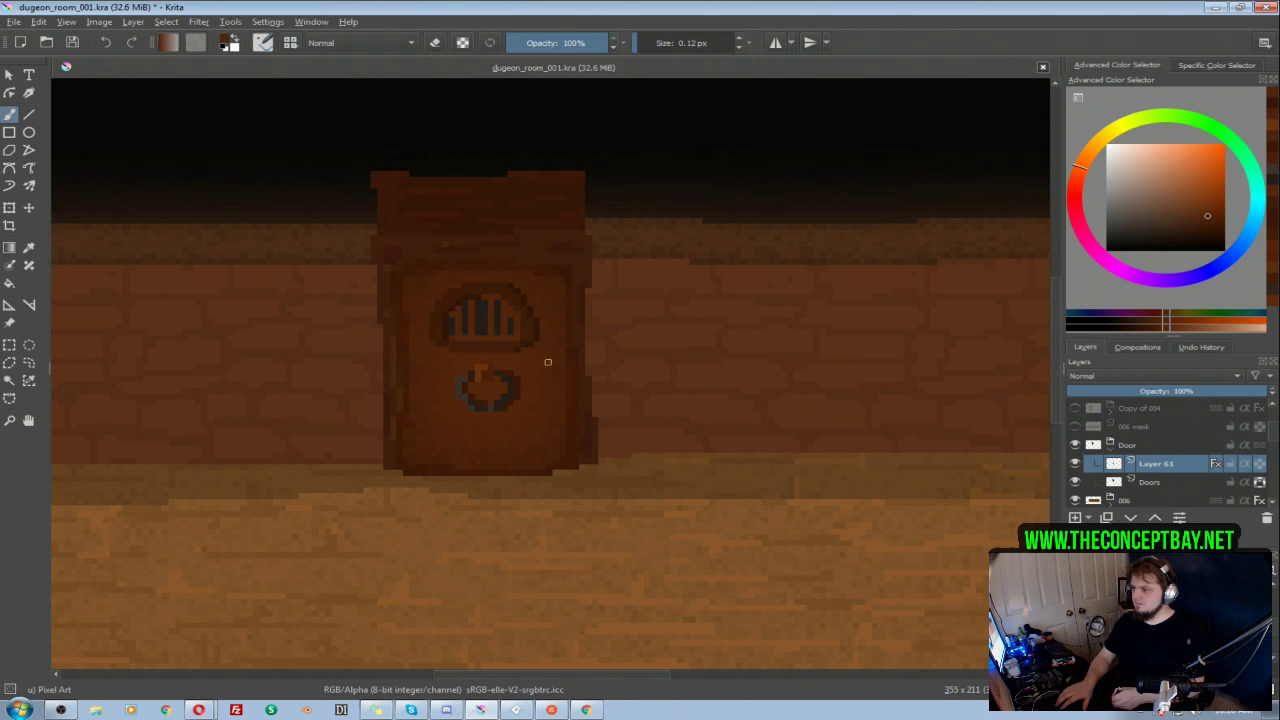
Step: Sample the window surround's dark brown and touch up the pixels at its lower left corner
{"action": "scroll", "coordinate": [505, 322], "scroll_direction": "down", "scroll_amount": 2}
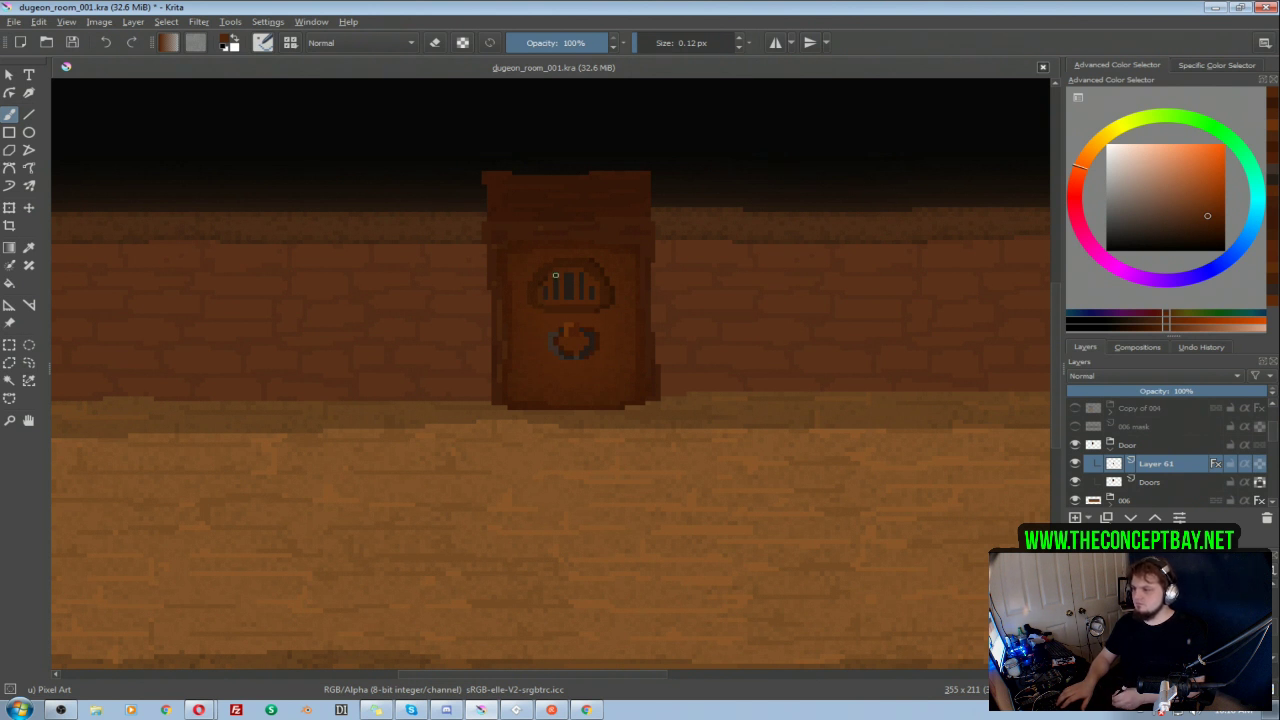
{"action": "left_click", "coordinate": [557, 276], "text": "ctrl"}
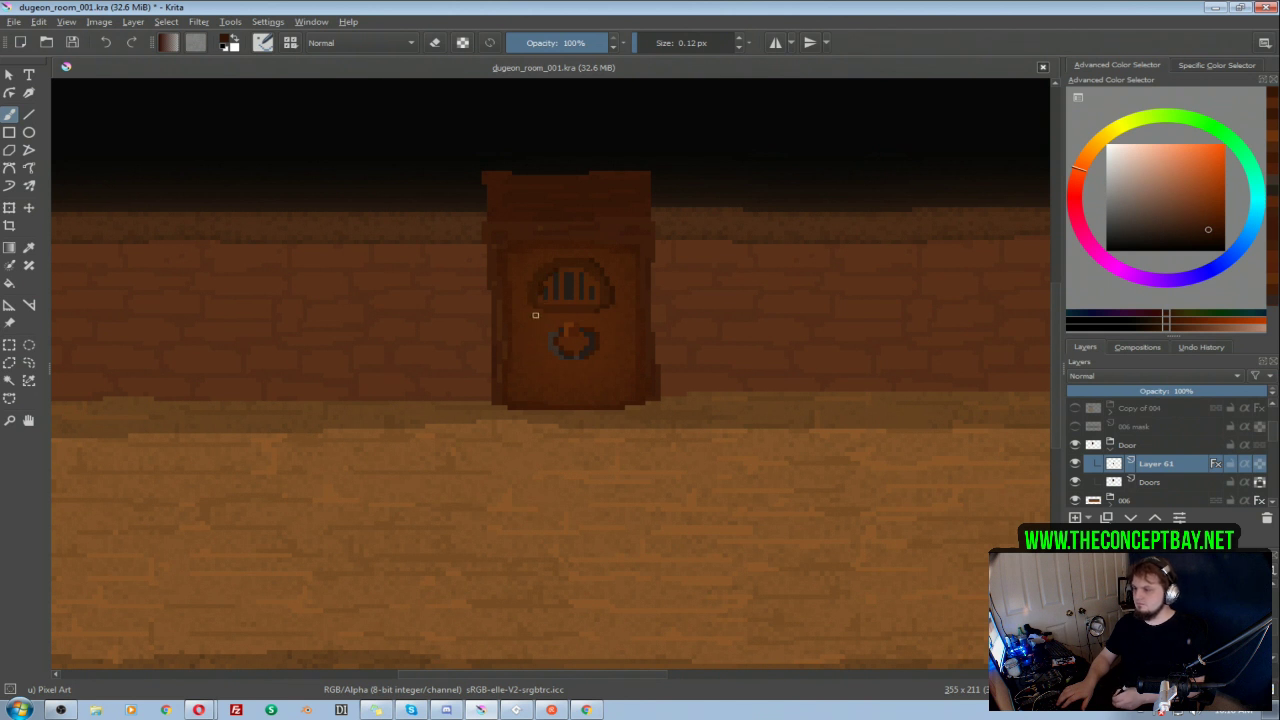
{"action": "mouse_move", "coordinate": [538, 318]}
{"action": "left_mouse_down"}
{"action": "mouse_move", "coordinate": [534, 331]}
{"action": "mouse_move", "coordinate": [560, 294]}
{"action": "mouse_move", "coordinate": [540, 319]}
{"action": "left_mouse_up"}
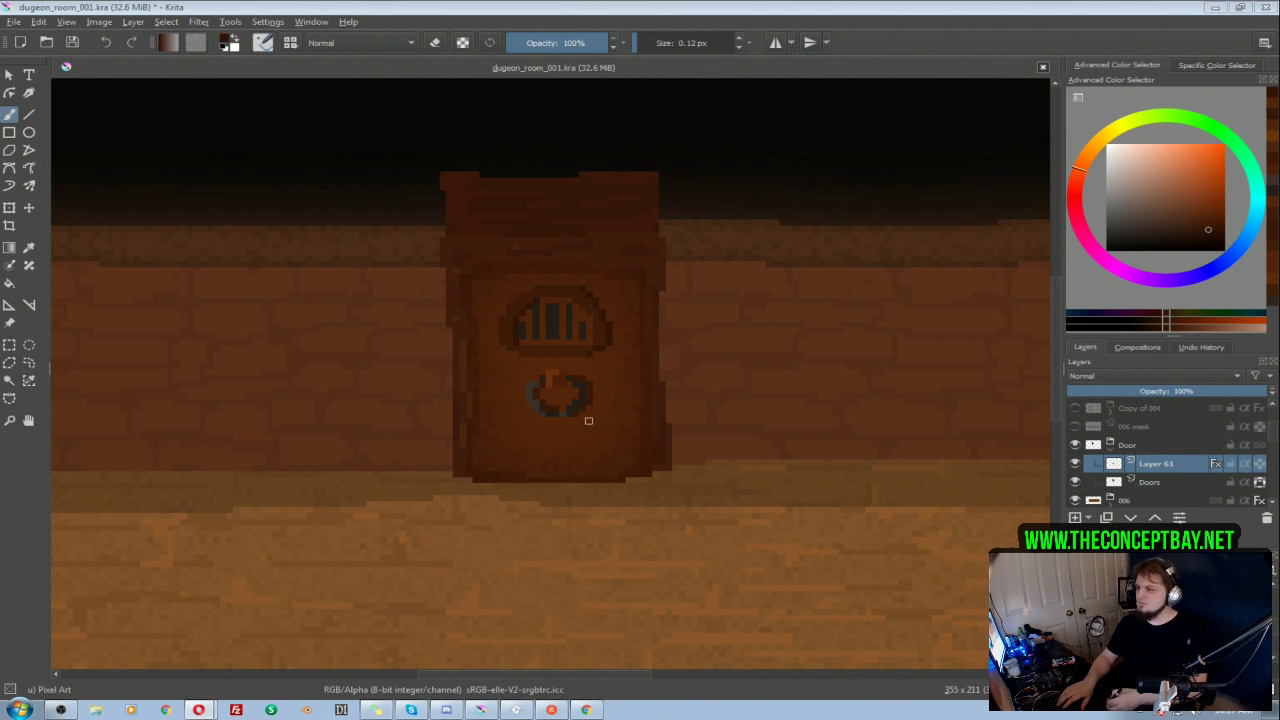
{"action": "mouse_move", "coordinate": [579, 297]}
{"action": "left_mouse_down"}
{"action": "mouse_move", "coordinate": [605, 263]}
{"action": "mouse_move", "coordinate": [573, 301]}
{"action": "left_mouse_up"}
Step: Toggle the door layers to find the frame, select the Doors layer and darken it by lowering the HSL adjustment's lightness
{"action": "left_click", "coordinate": [1076, 465]}
{"action": "left_click", "coordinate": [1076, 466]}
{"action": "left_click", "coordinate": [1076, 467]}
{"action": "left_click", "coordinate": [1076, 467]}
{"action": "left_click", "coordinate": [1076, 486]}
{"action": "left_click", "coordinate": [1076, 486]}
{"action": "left_click", "coordinate": [1120, 482]}
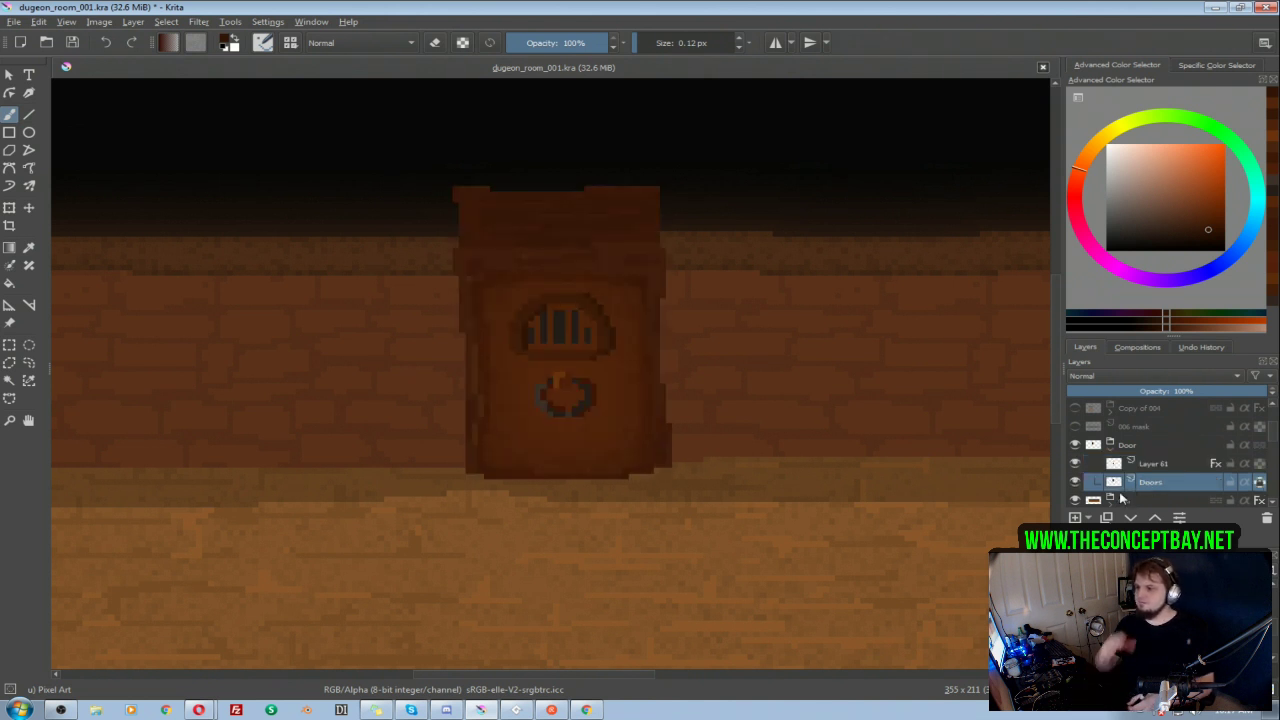
{"action": "key", "text": "ctrl+u"}
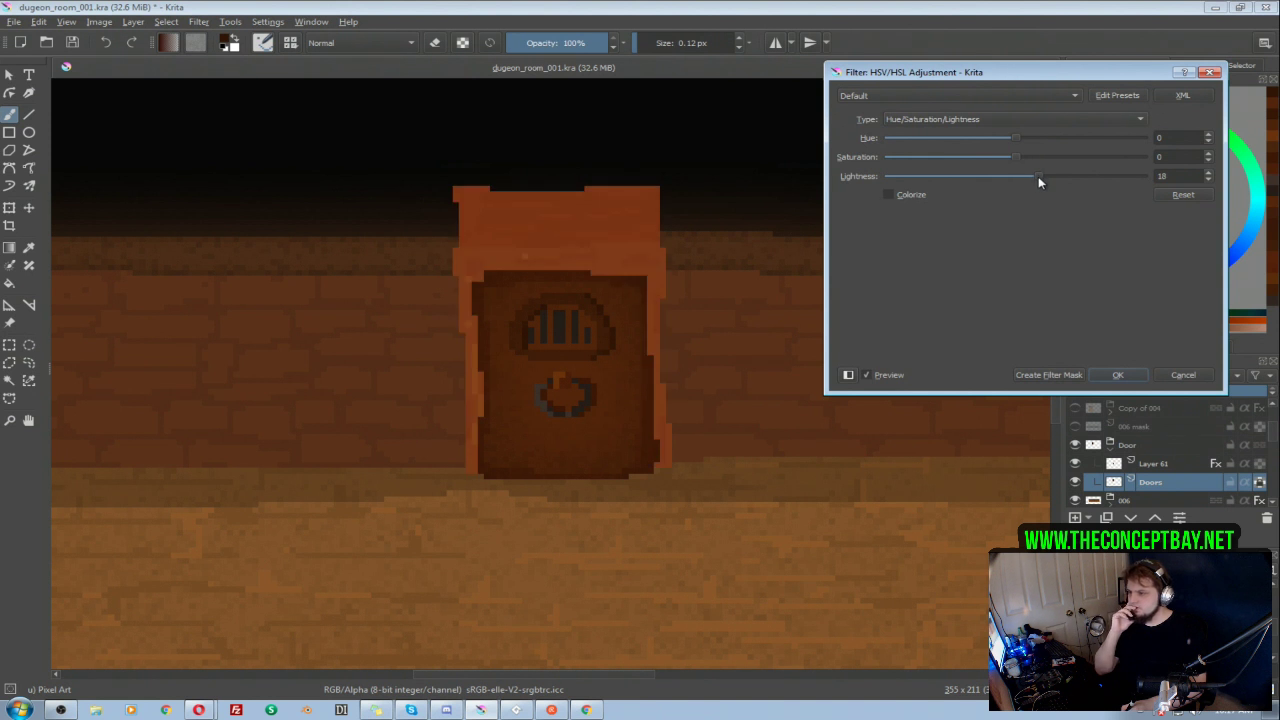
{"action": "left_click_drag", "start_coordinate": [1034, 178], "coordinate": [977, 183]}
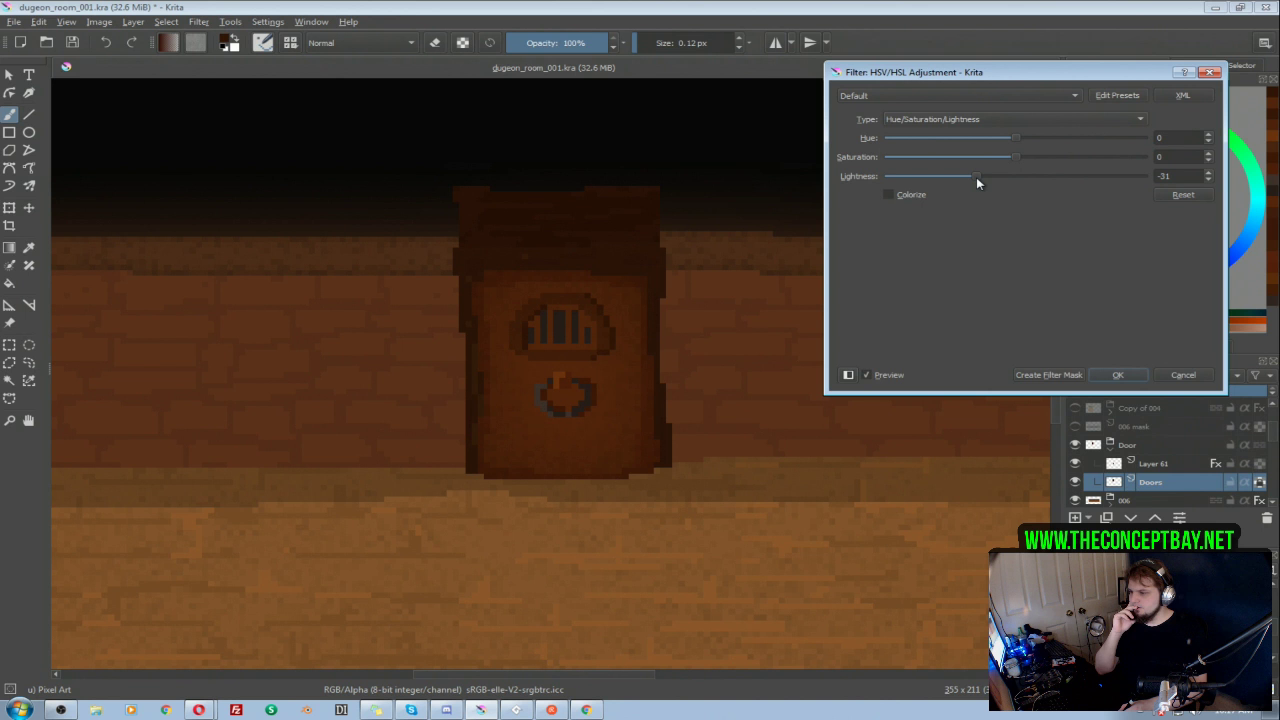
{"action": "left_click_drag", "start_coordinate": [970, 177], "coordinate": [972, 177]}
{"action": "left_click", "coordinate": [1105, 380]}
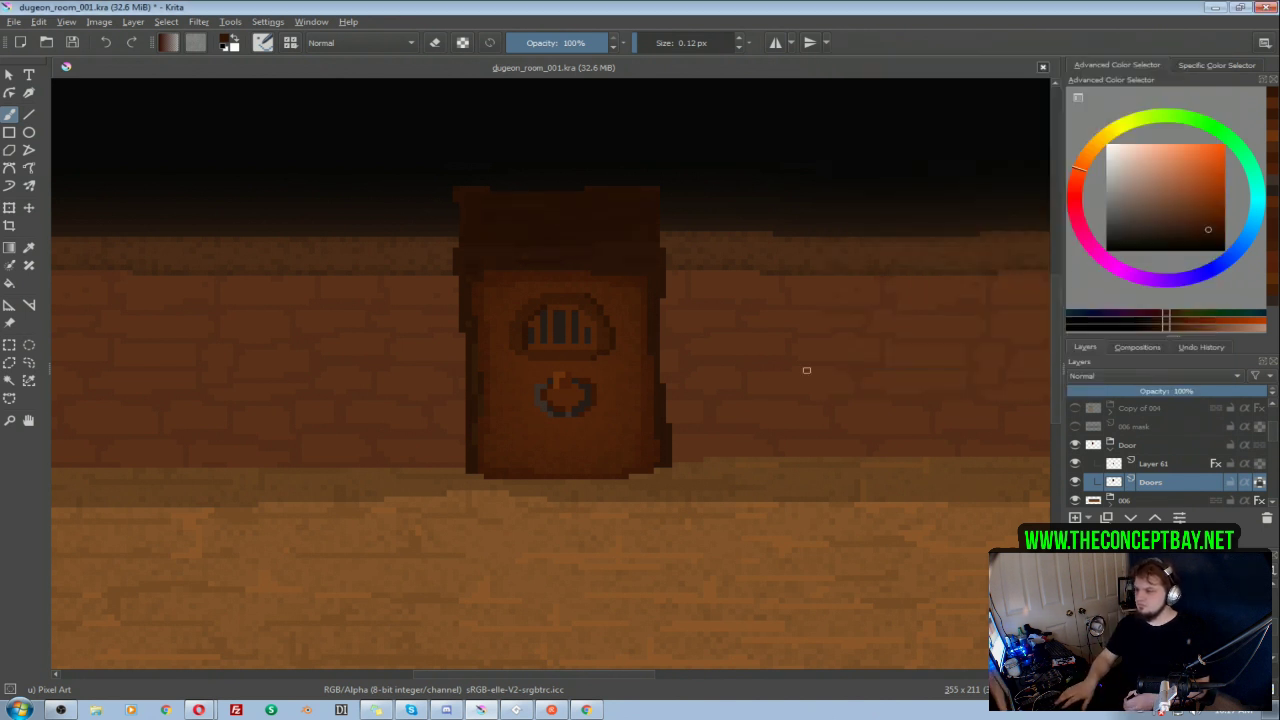
Step: Make a freehand selection around the top block of the door frame and raise its HSL lightness to 6
{"action": "left_click_drag", "start_coordinate": [804, 369], "coordinate": [796, 490]}
{"action": "left_click_drag", "start_coordinate": [731, 398], "coordinate": [566, 366]}
{"action": "left_click_drag", "start_coordinate": [602, 377], "coordinate": [652, 334]}
{"action": "left_click_drag", "start_coordinate": [652, 334], "coordinate": [686, 324]}
{"action": "mouse_move", "coordinate": [684, 326]}
{"action": "left_mouse_down"}
{"action": "mouse_move", "coordinate": [674, 309]}
{"action": "mouse_move", "coordinate": [674, 342]}
{"action": "left_mouse_up"}
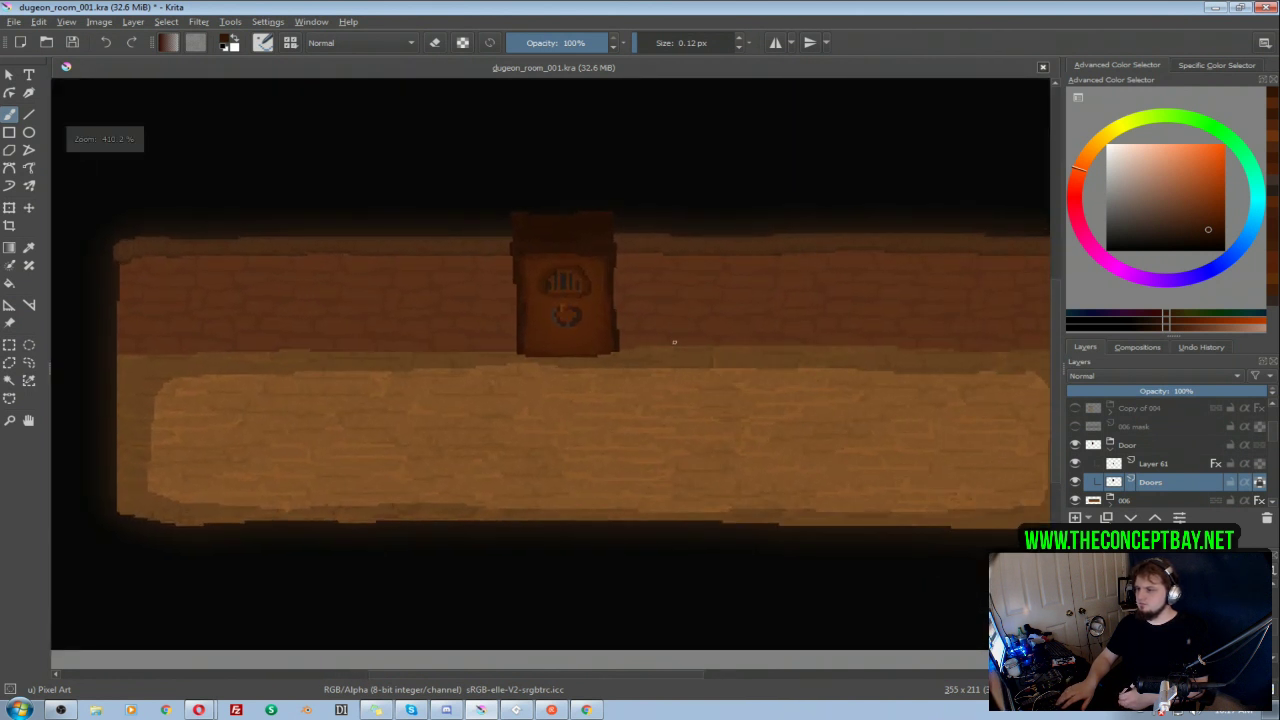
{"action": "key", "text": "l"}
{"action": "mouse_move", "coordinate": [490, 244]}
{"action": "left_mouse_down"}
{"action": "mouse_move", "coordinate": [620, 248]}
{"action": "mouse_move", "coordinate": [488, 218]}
{"action": "mouse_move", "coordinate": [490, 240]}
{"action": "left_mouse_up"}
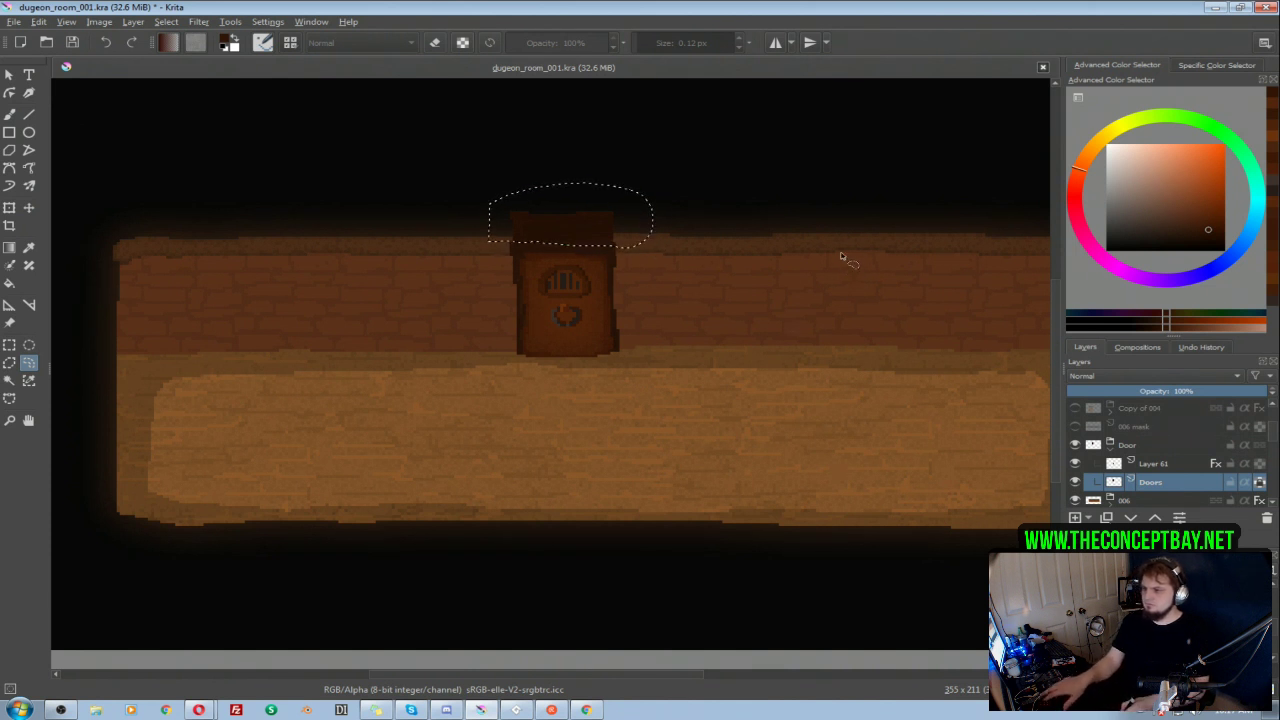
{"action": "key", "text": "ctrl+u"}
{"action": "left_click", "coordinate": [1028, 174]}
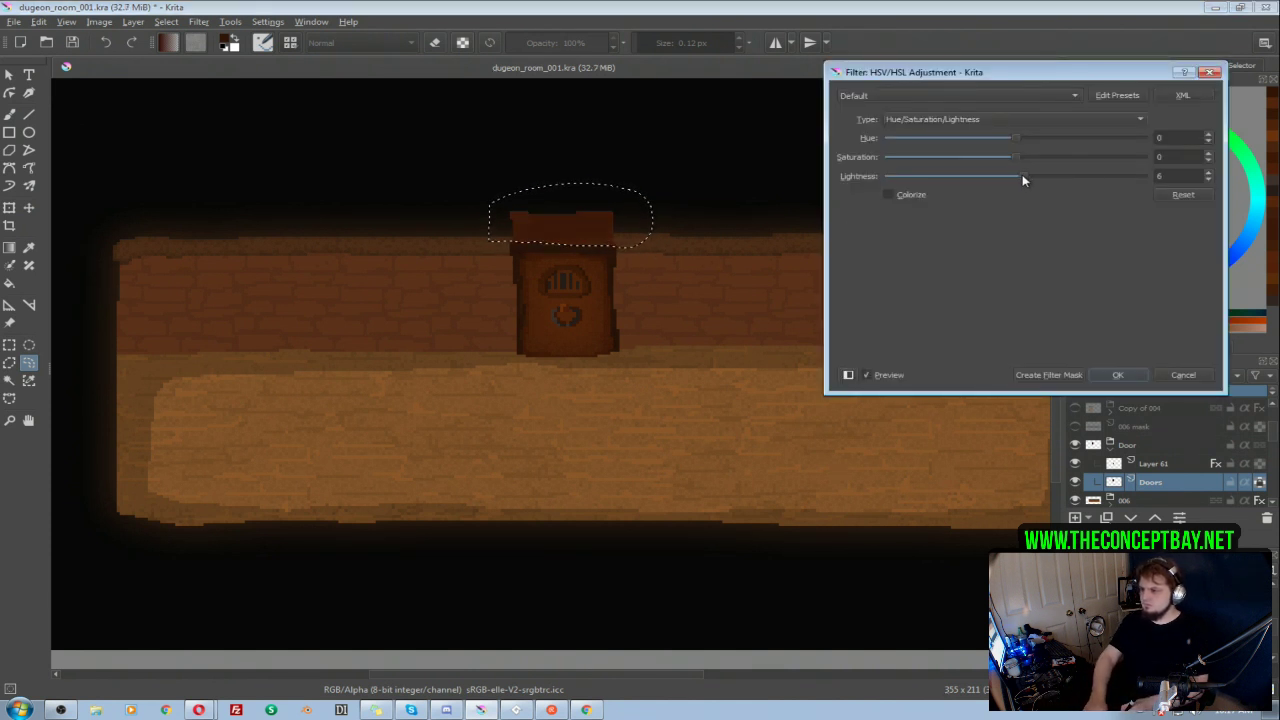
{"action": "key", "text": "Return"}
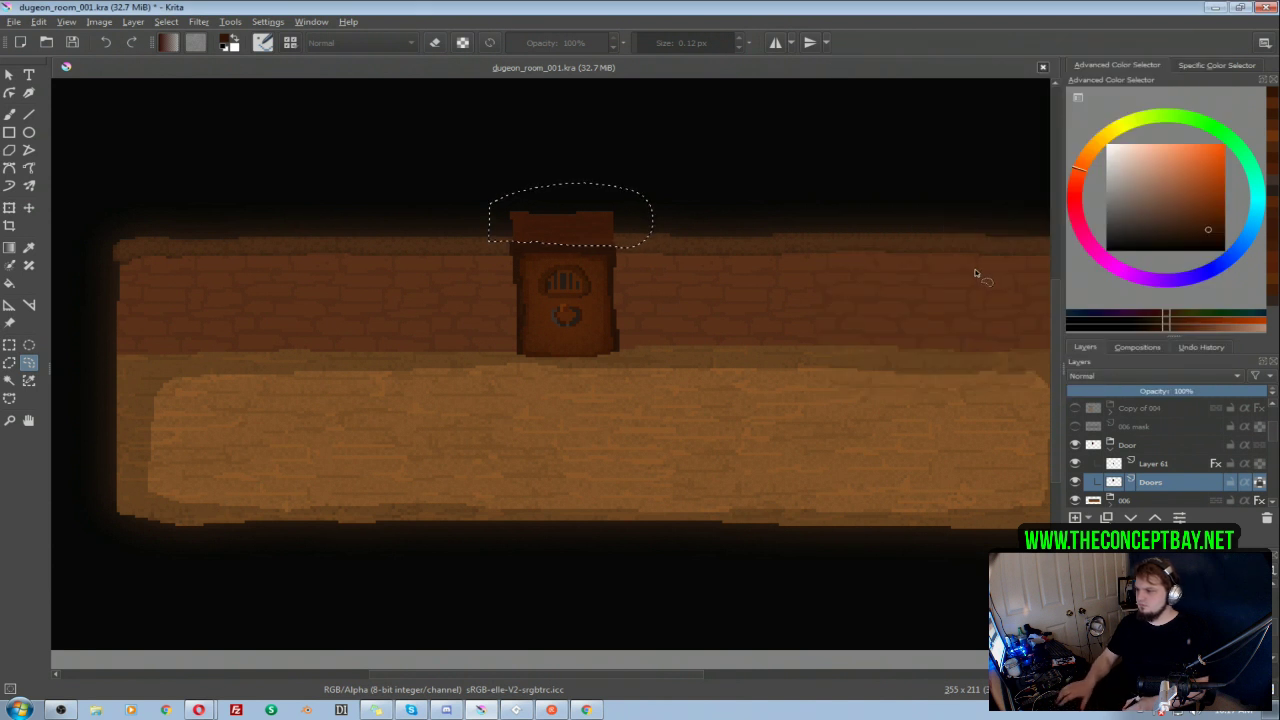
Step: Clear the selection and try painting a dark brown shadow band across the lower part of the frame's top block
{"action": "left_click_drag", "start_coordinate": [837, 368], "coordinate": [807, 382]}
{"action": "scroll", "coordinate": [765, 297], "scroll_direction": "down", "scroll_amount": 1}
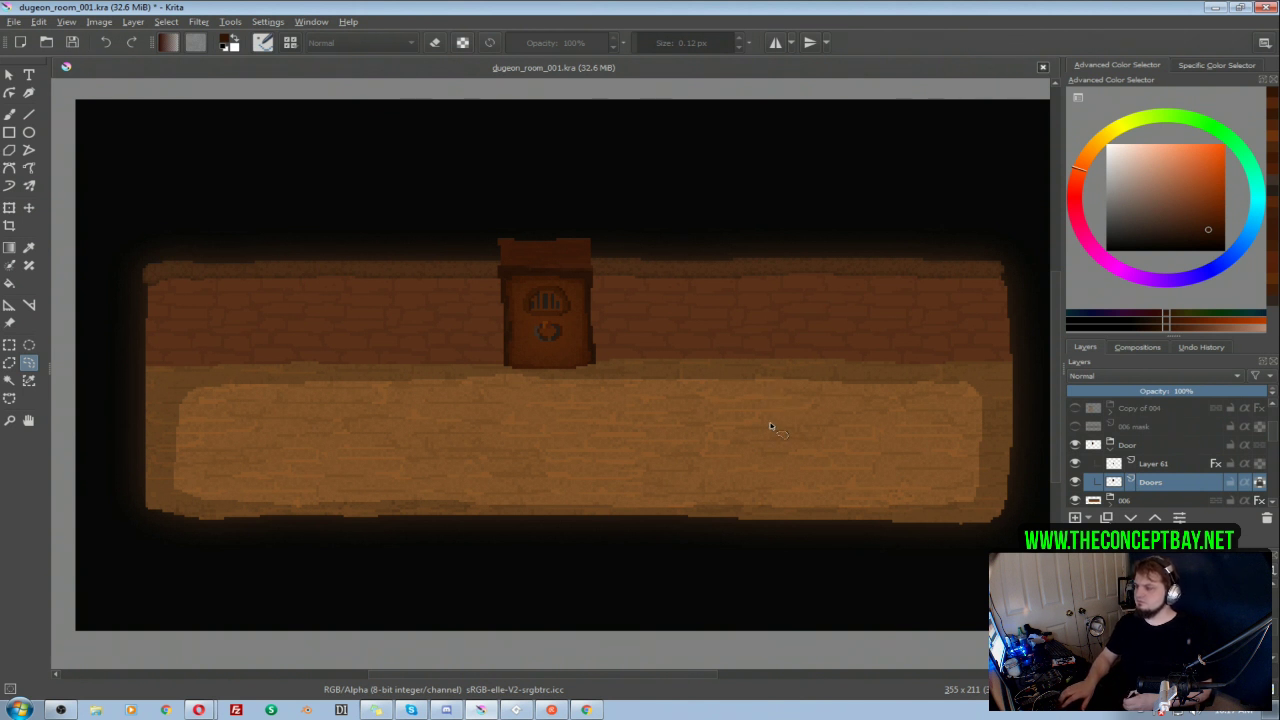
{"action": "left_click_drag", "start_coordinate": [770, 421], "coordinate": [762, 421]}
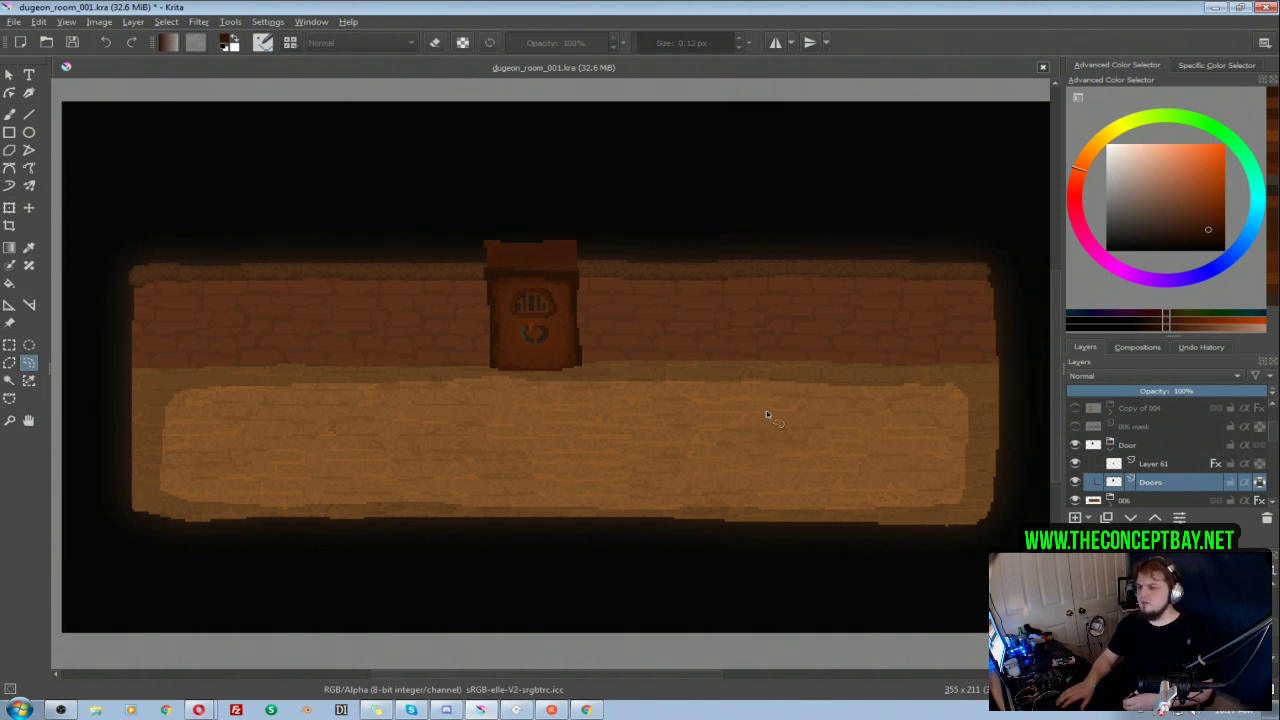
{"action": "scroll", "coordinate": [762, 435], "scroll_direction": "up", "scroll_amount": 2}
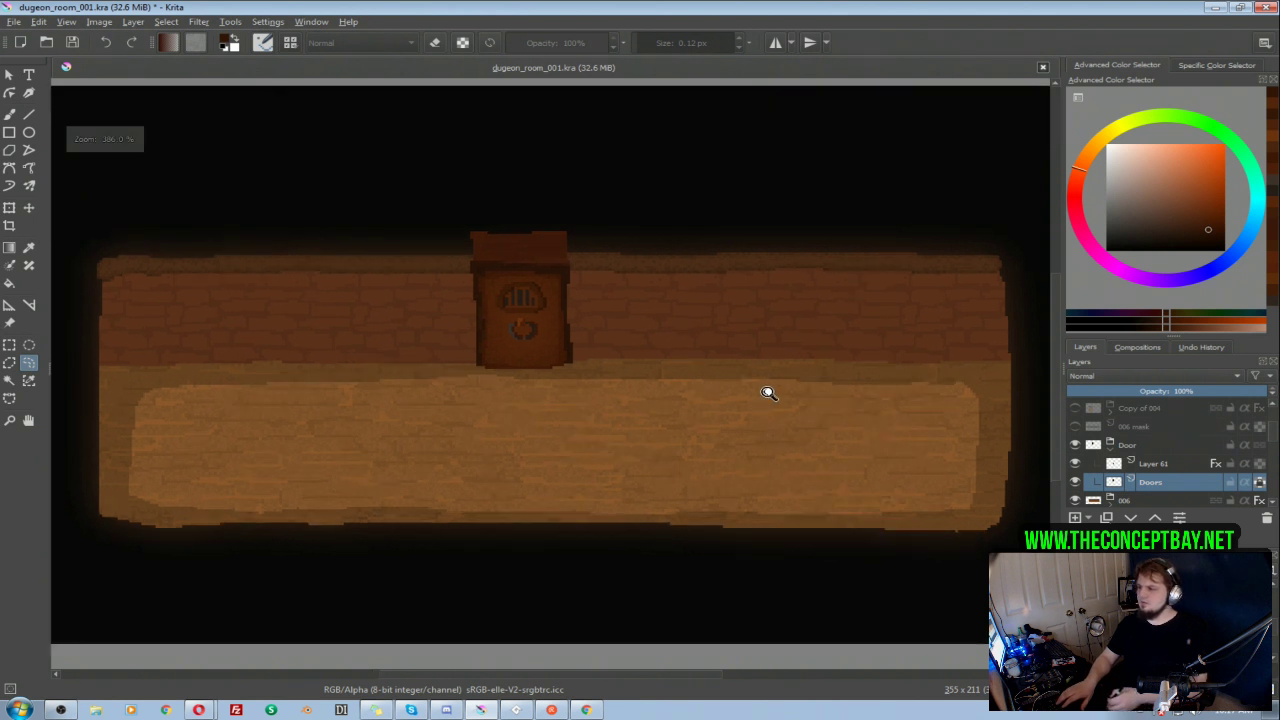
{"action": "left_click_drag", "start_coordinate": [547, 179], "coordinate": [673, 218]}
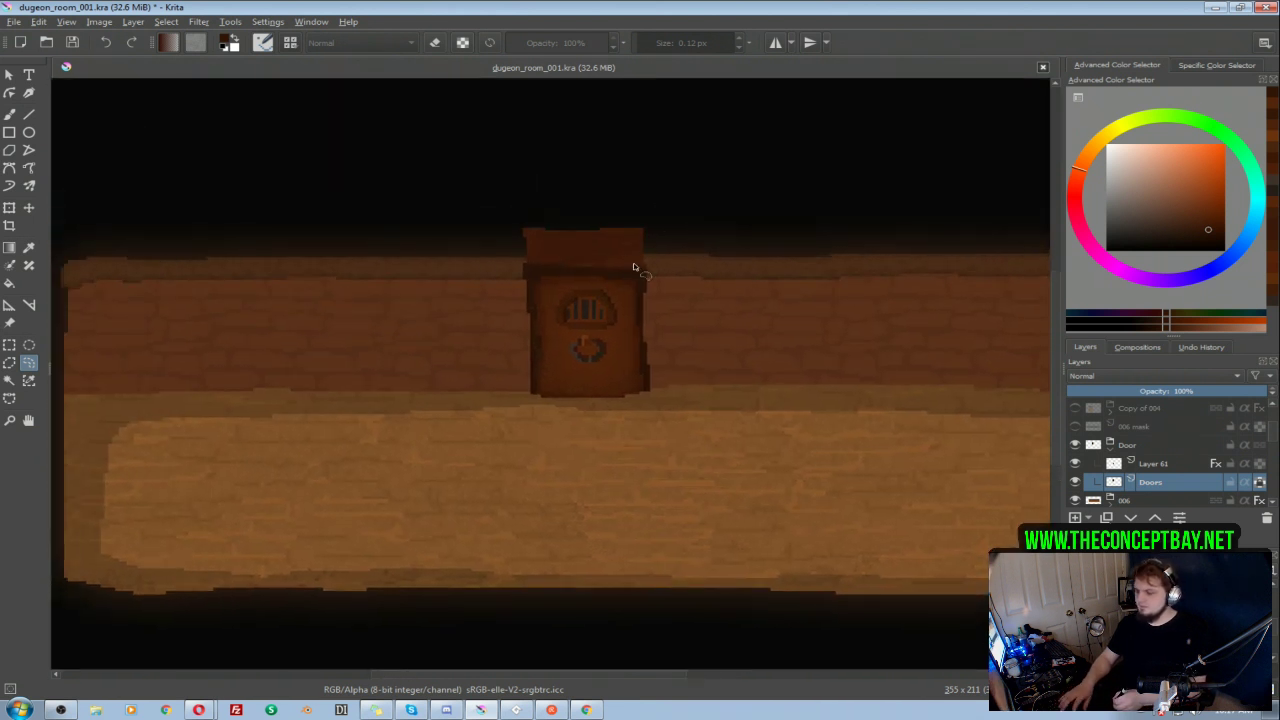
{"action": "key", "text": "b"}
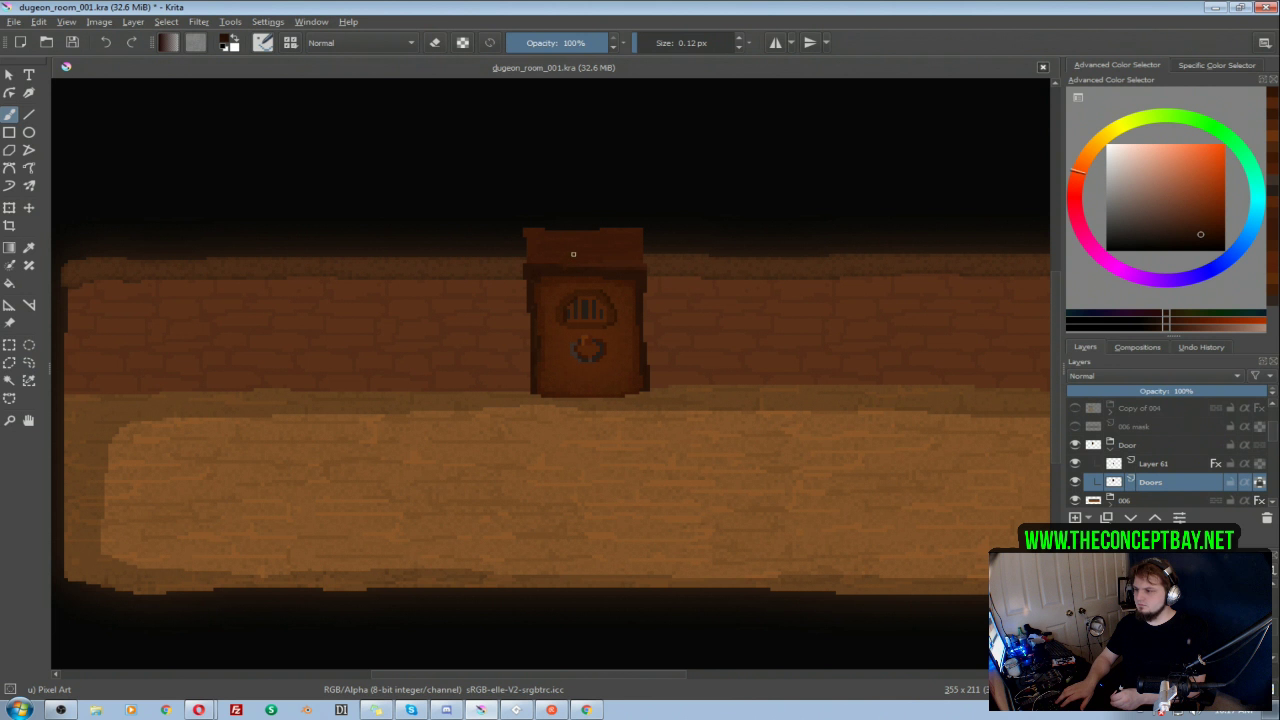
{"action": "left_click_drag", "start_coordinate": [534, 253], "coordinate": [645, 263]}
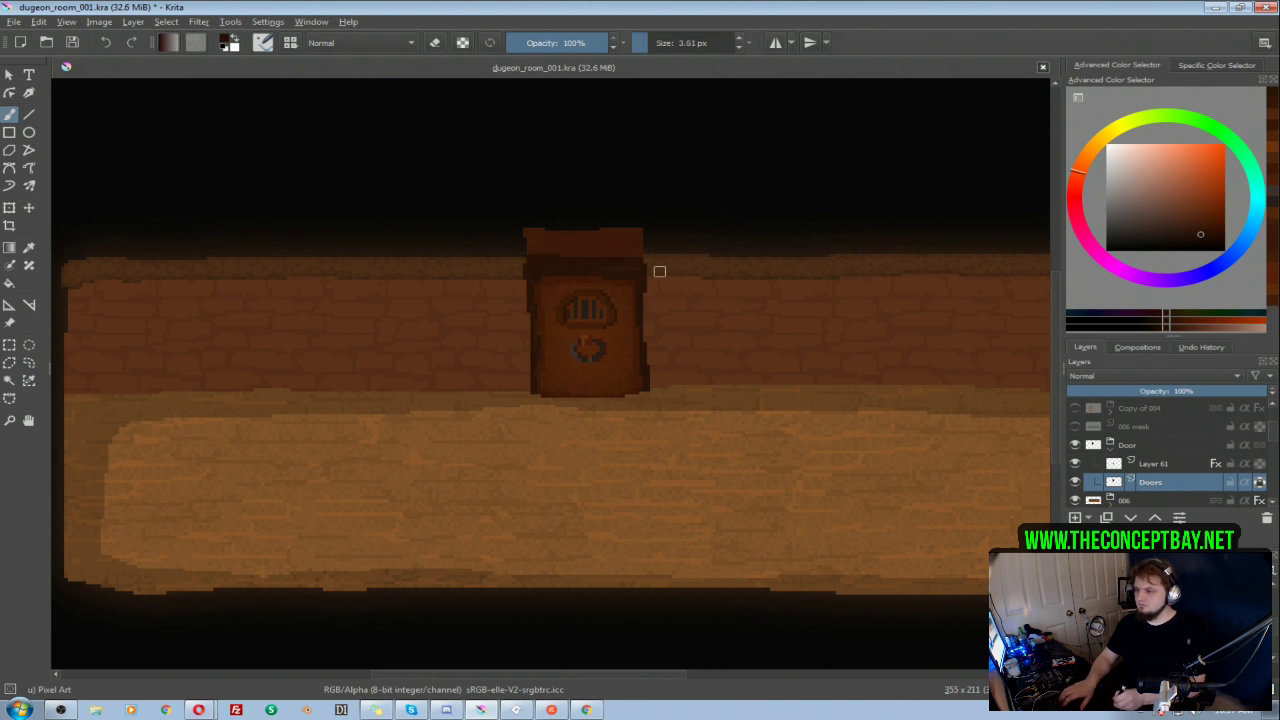
{"action": "key", "text": "ctrl+z"}
Step: Shade the frame's top block with a darker sampled brown, using the Texture Big Pixel brush at 11.84 px
{"action": "left_click", "coordinate": [628, 244], "text": "ctrl"}
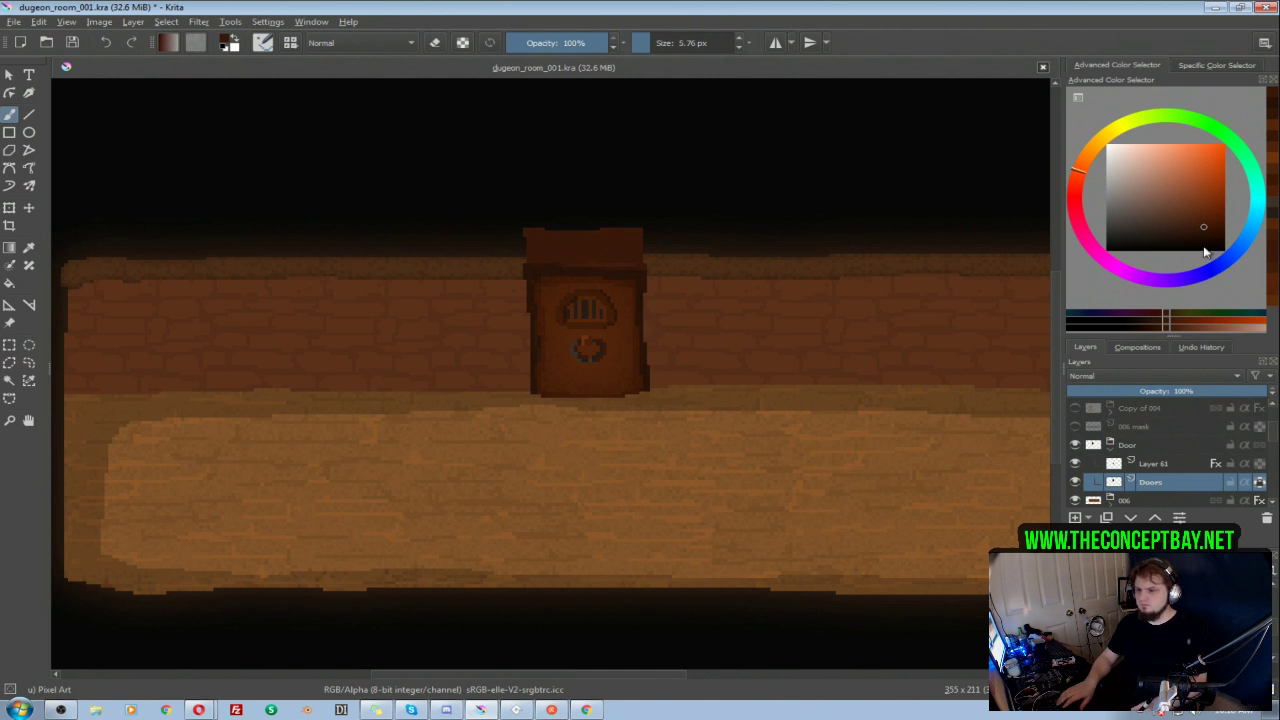
{"action": "right_click", "coordinate": [592, 244]}
{"action": "left_click", "coordinate": [653, 300]}
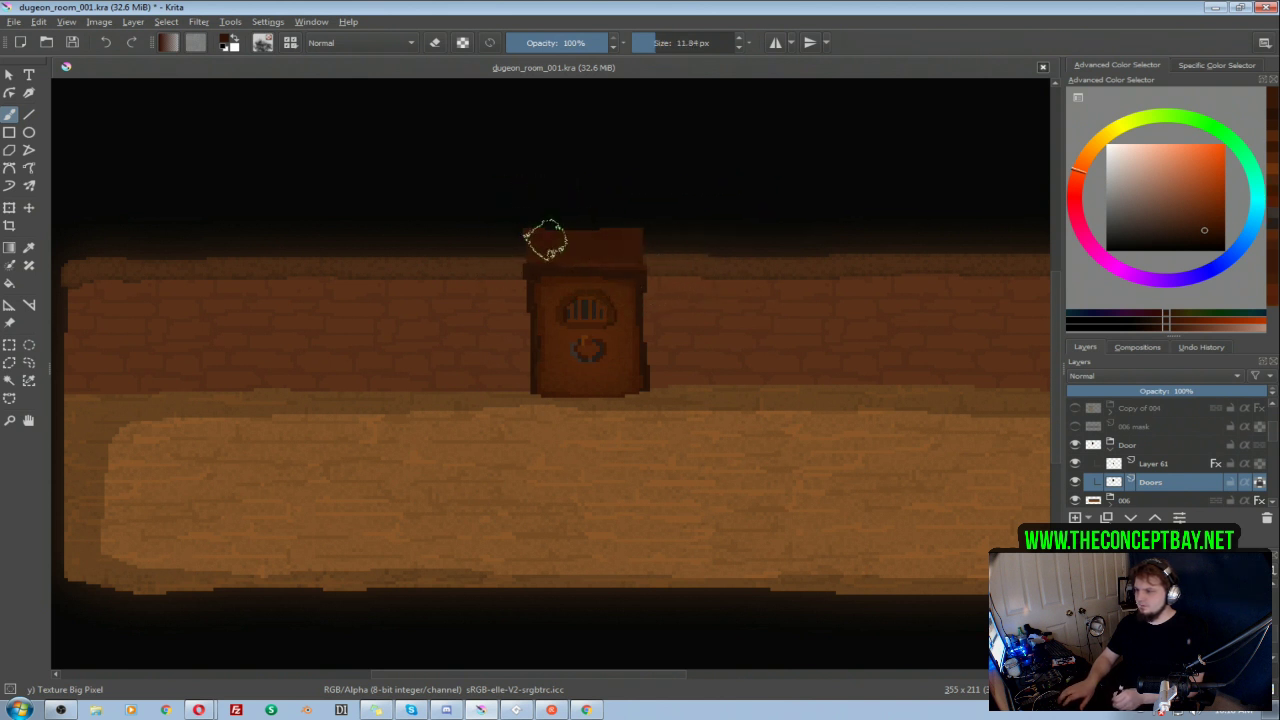
{"action": "left_click", "coordinate": [1205, 234]}
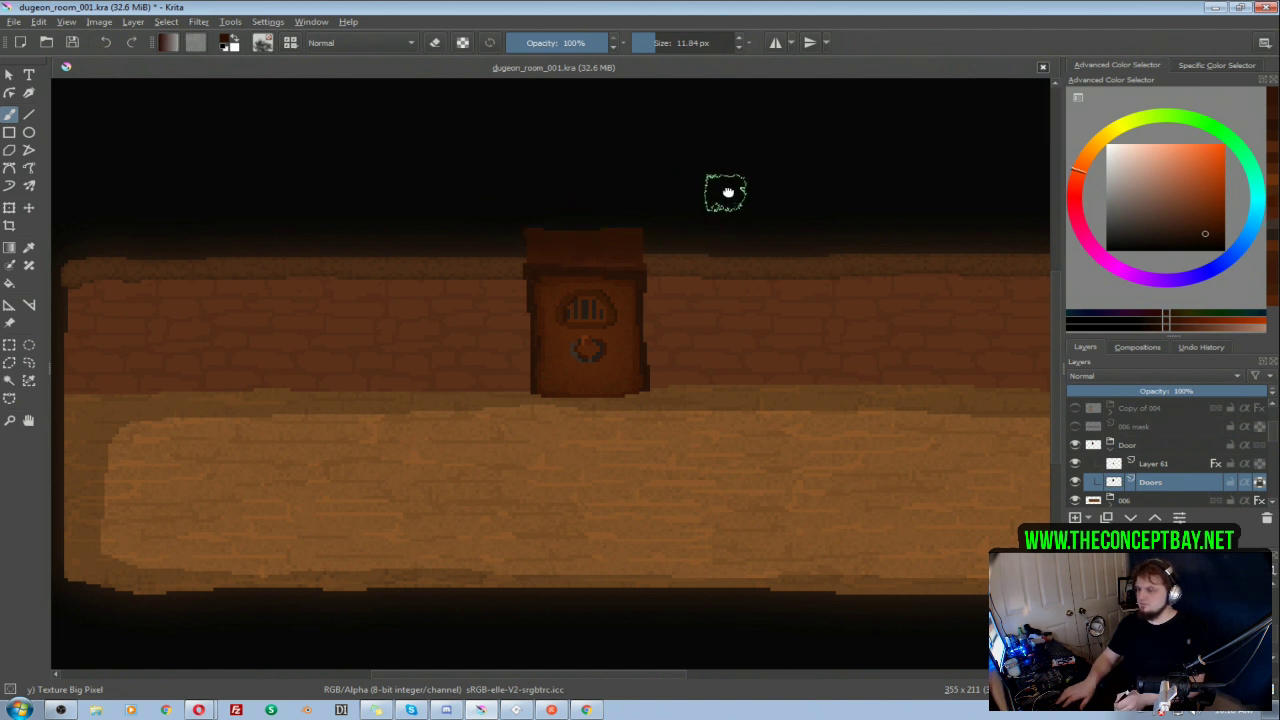
{"action": "left_click_drag", "start_coordinate": [726, 194], "coordinate": [762, 161]}
Step: Select Layer 61, choose a dark orange-brown based on the door's colour, and enlarge the texture brush to 17.42 px
{"action": "left_click", "coordinate": [1190, 472]}
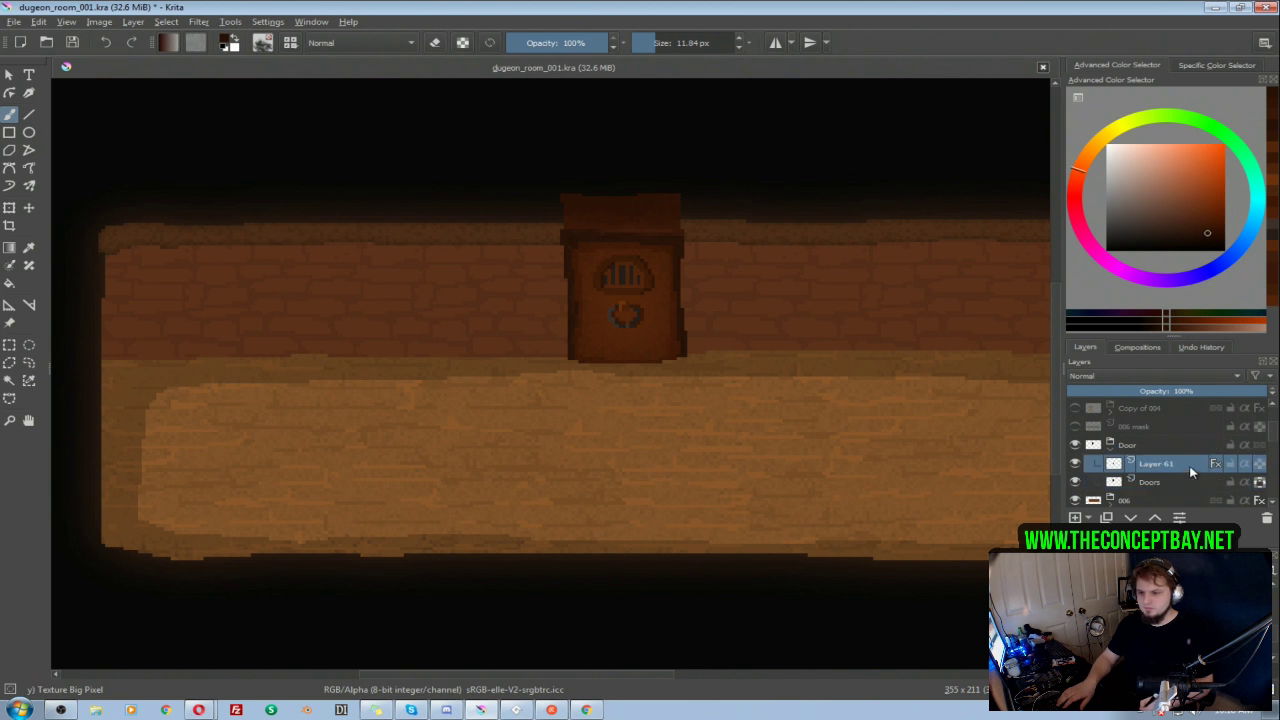
{"action": "left_click", "coordinate": [1075, 464]}
{"action": "left_click", "coordinate": [1075, 464]}
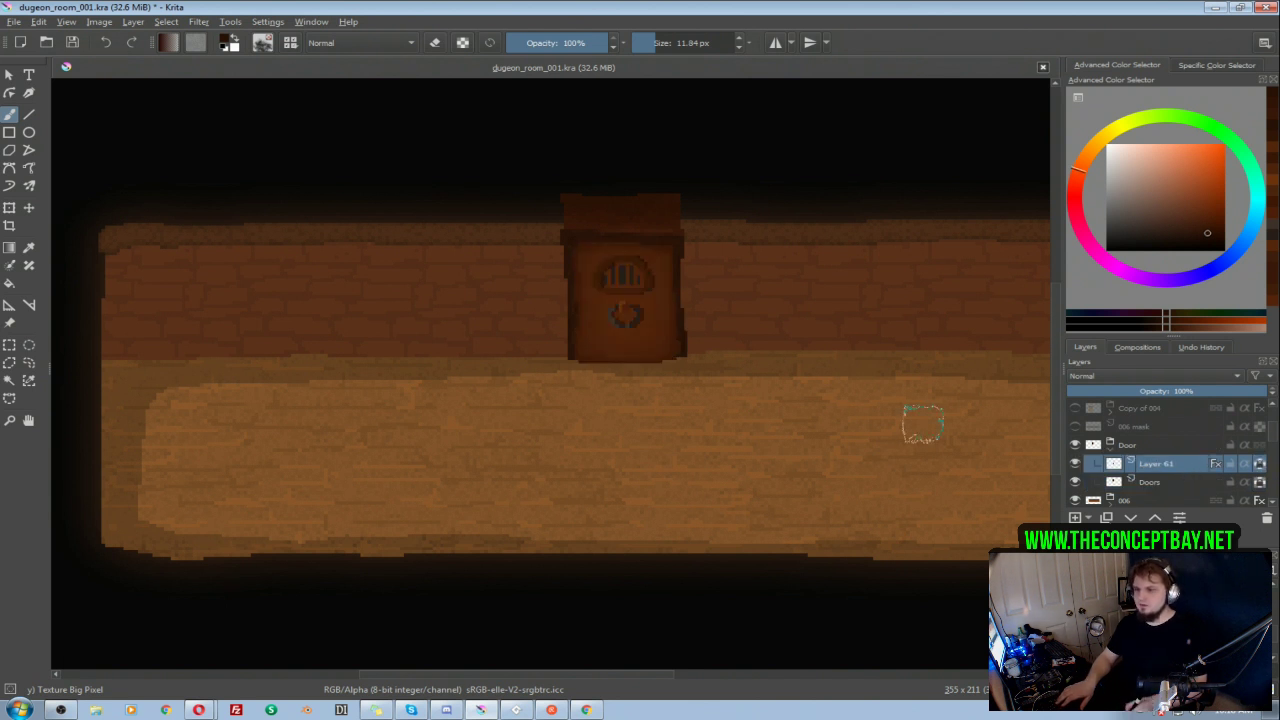
{"action": "left_click", "coordinate": [630, 322], "text": "ctrl"}
{"action": "left_click", "coordinate": [1207, 230]}
{"action": "left_click", "coordinate": [1080, 172]}
{"action": "left_click_drag", "start_coordinate": [681, 351], "coordinate": [700, 351], "text": "shift"}
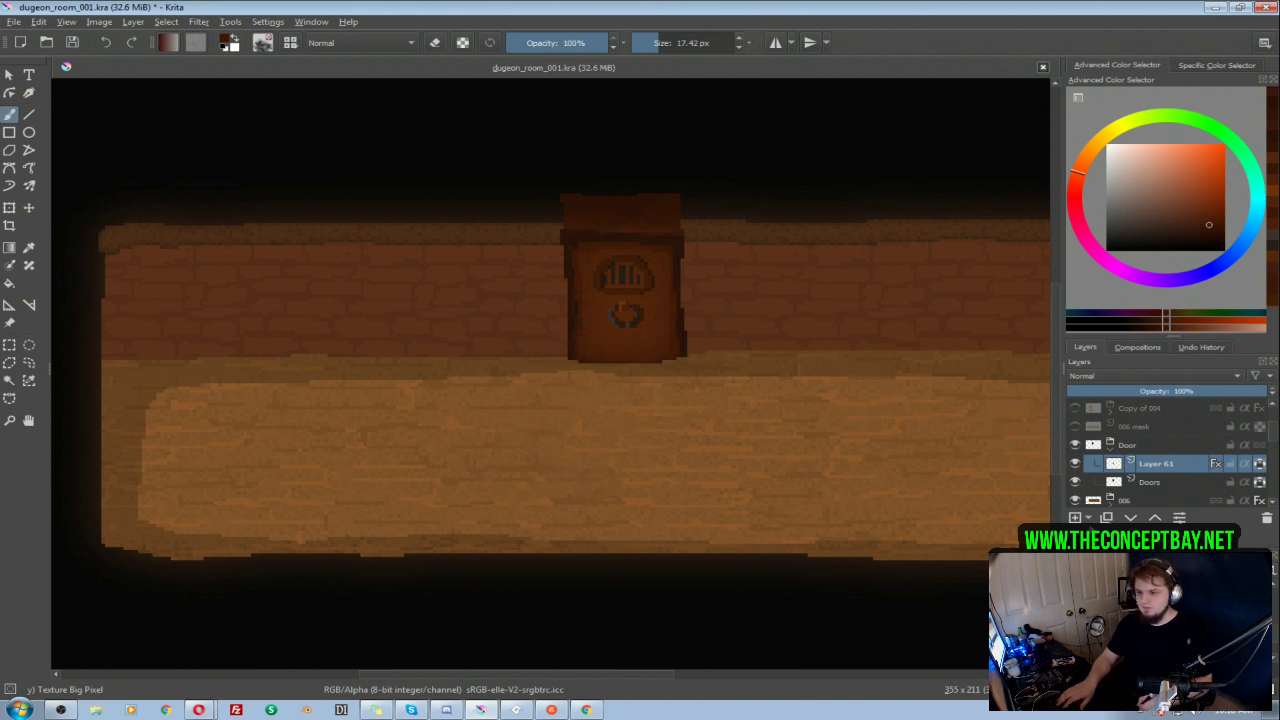
Step: Add a paint layer above Layer 61, group the two layers, and make the new layer active
{"action": "left_click", "coordinate": [1078, 518]}
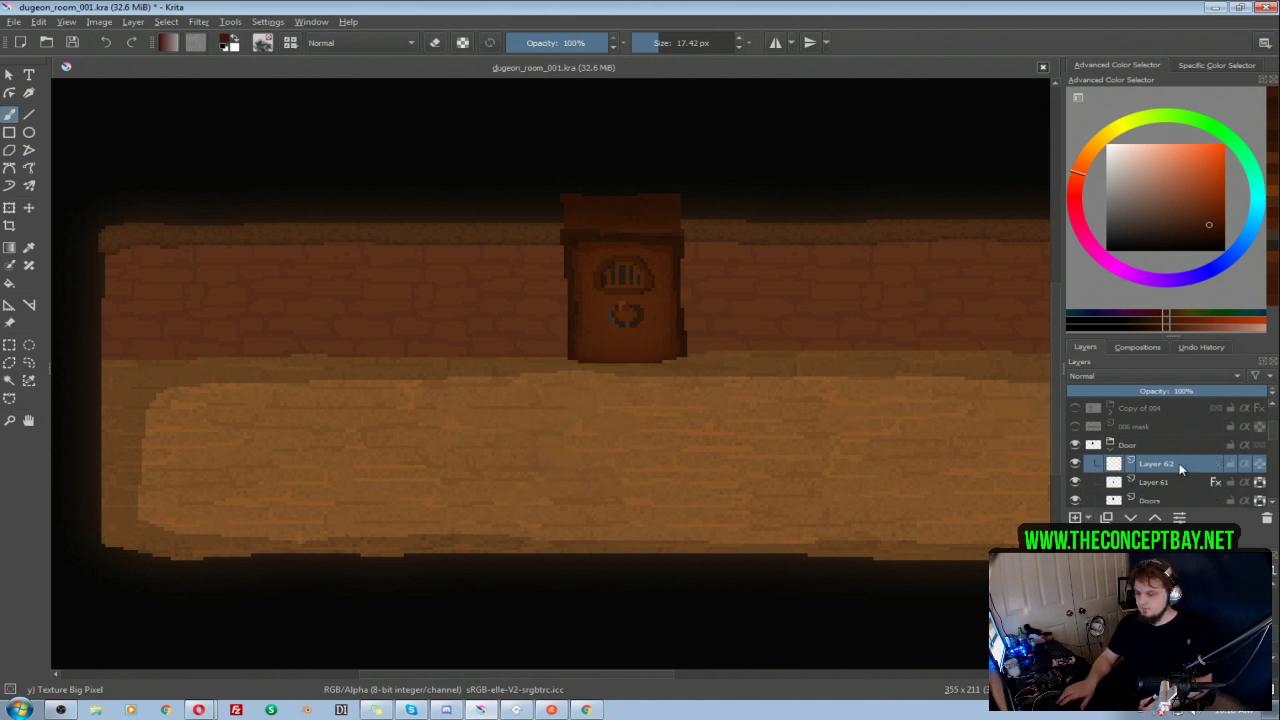
{"action": "left_click", "coordinate": [1173, 482], "text": "ctrl"}
{"action": "key", "text": "ctrl+g"}
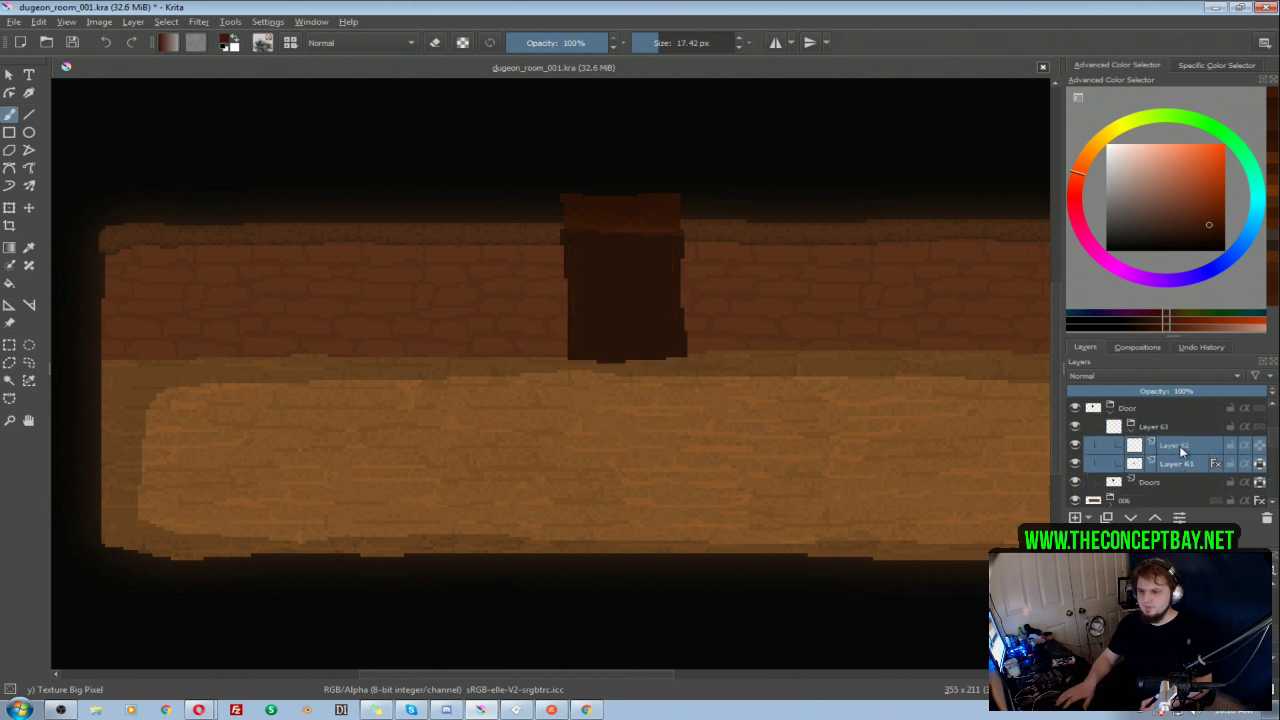
{"action": "left_click", "coordinate": [1182, 447]}
{"action": "left_click", "coordinate": [1259, 463]}
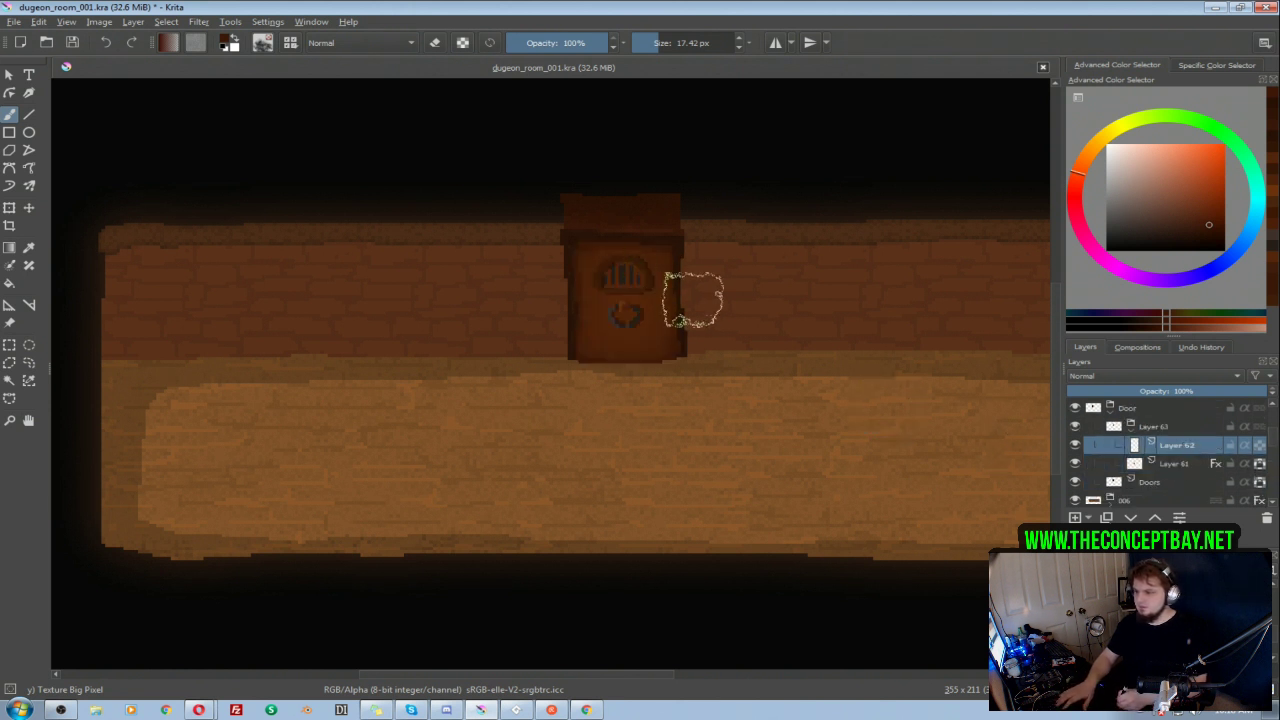
Step: Paint textured brown shading around the door's lower edges on Layer 62 and clip it to the door with inherit alpha
{"action": "left_click_drag", "start_coordinate": [676, 340], "coordinate": [612, 362]}
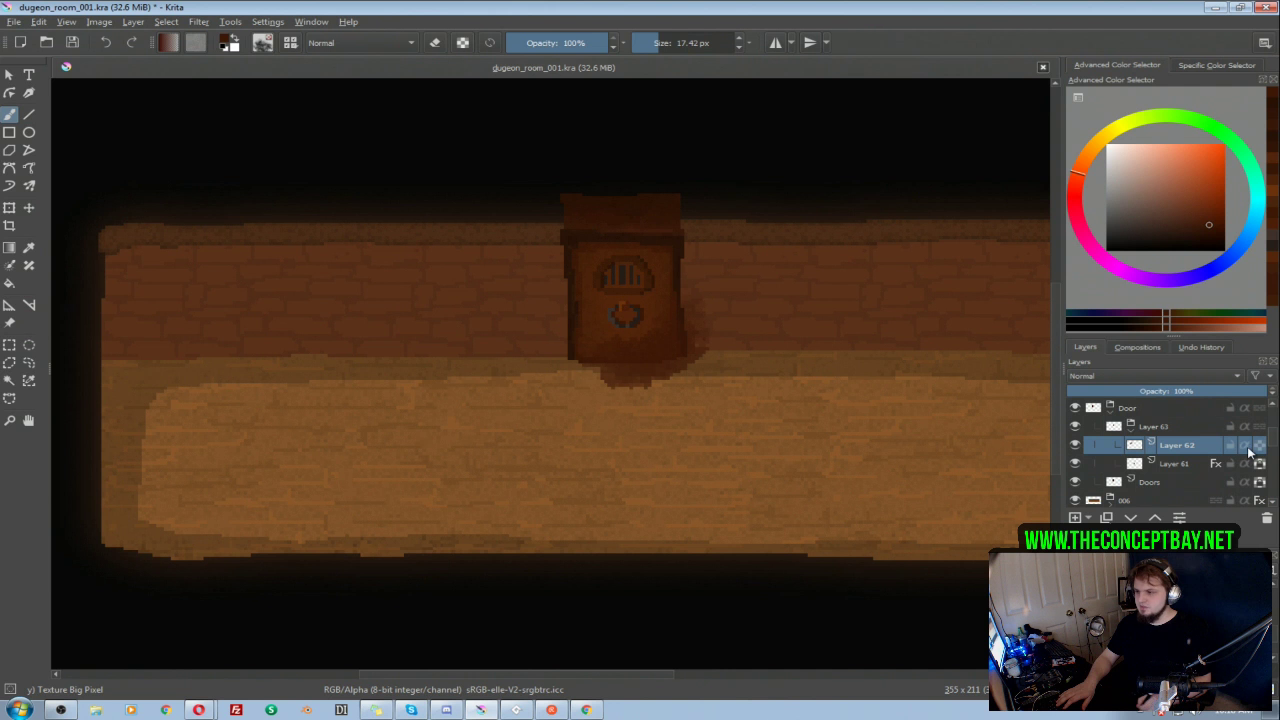
{"action": "left_click", "coordinate": [1245, 446]}
{"action": "mouse_move", "coordinate": [704, 356]}
{"action": "left_mouse_down"}
{"action": "mouse_move", "coordinate": [599, 339]}
{"action": "mouse_move", "coordinate": [632, 383]}
{"action": "mouse_move", "coordinate": [574, 343]}
{"action": "left_mouse_up"}
Step: Set Layer 62's blending mode to Multiply and its opacity to 45%
{"action": "left_click", "coordinate": [1184, 375]}
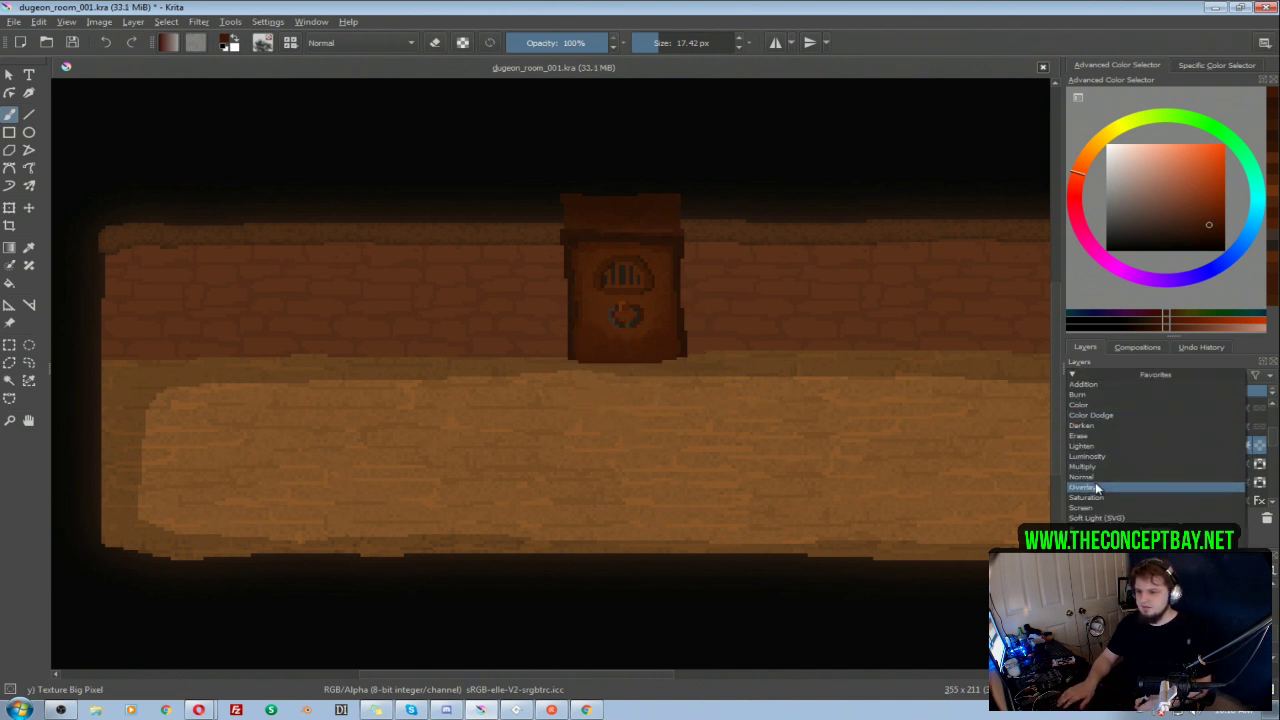
{"action": "left_click", "coordinate": [1087, 466]}
{"action": "left_click_drag", "start_coordinate": [1184, 391], "coordinate": [1157, 391]}
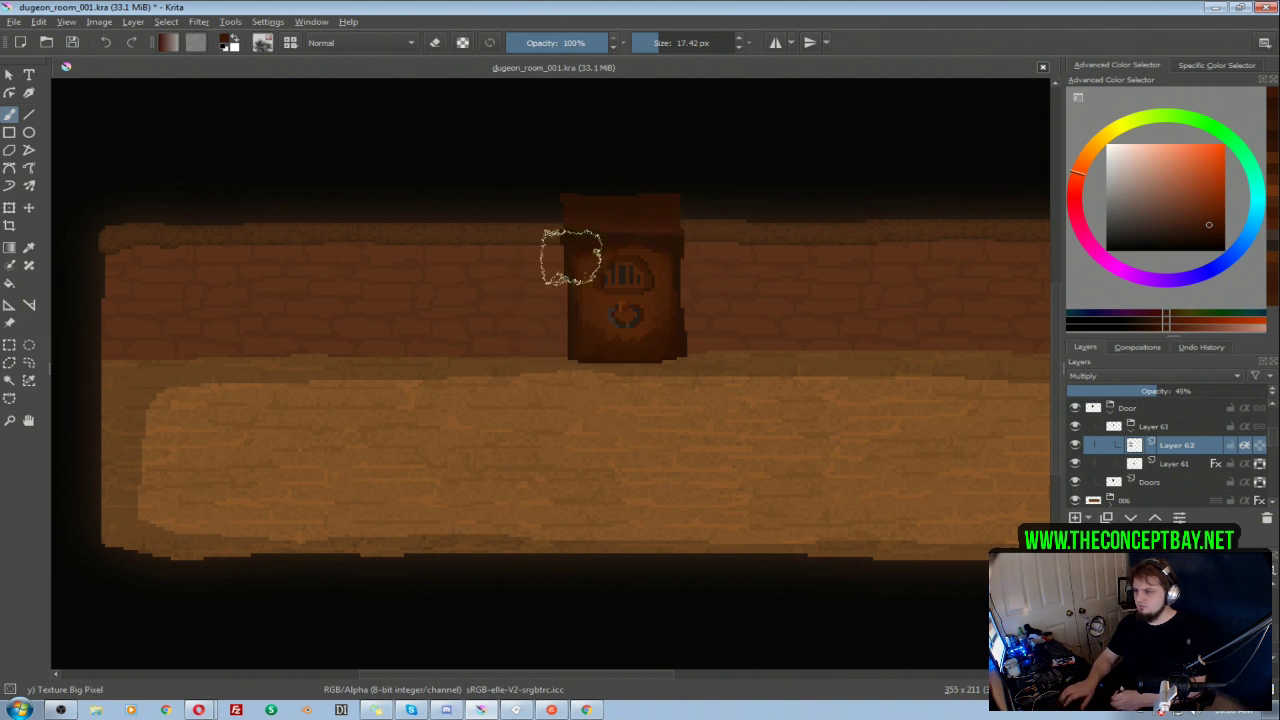
Step: Refine the textured shading on Layer 62 by alternately painting and erasing along the door's edges and around the knocker
{"action": "key", "text": "e"}
{"action": "mouse_move", "coordinate": [586, 388]}
{"action": "left_mouse_down"}
{"action": "mouse_move", "coordinate": [616, 391]}
{"action": "mouse_move", "coordinate": [631, 374]}
{"action": "mouse_move", "coordinate": [690, 370]}
{"action": "left_mouse_up"}
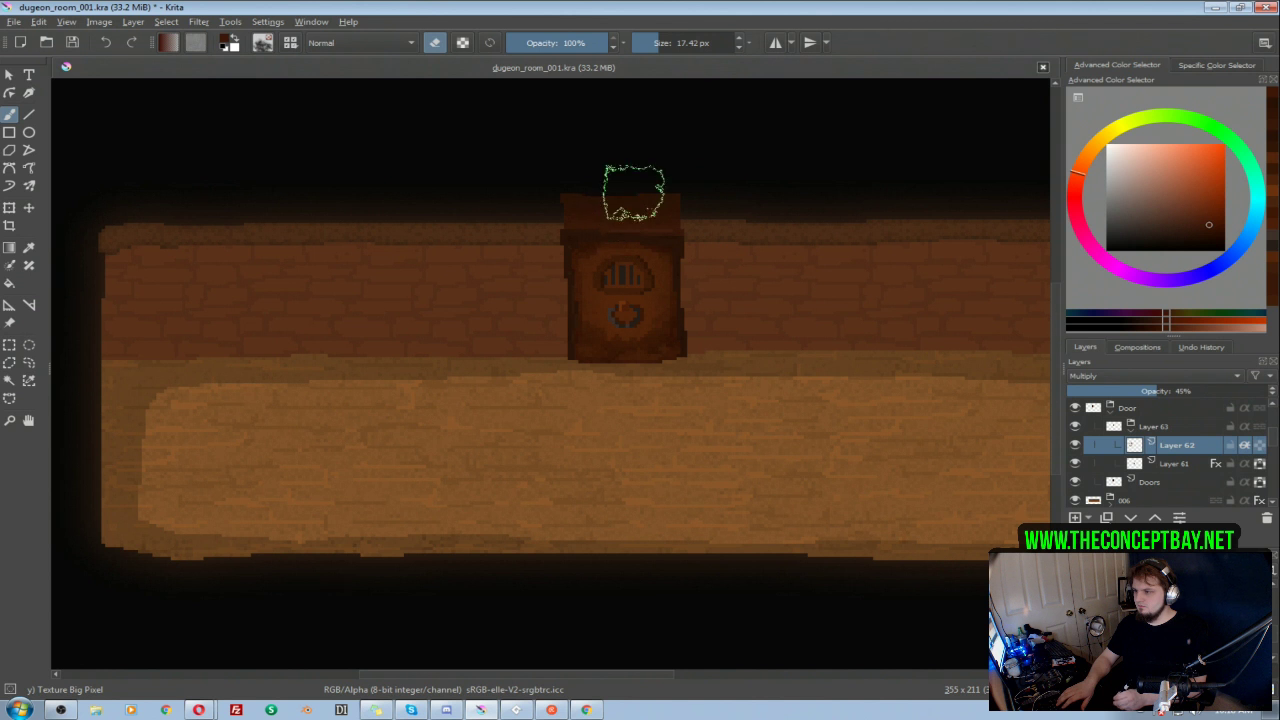
{"action": "key", "text": "e"}
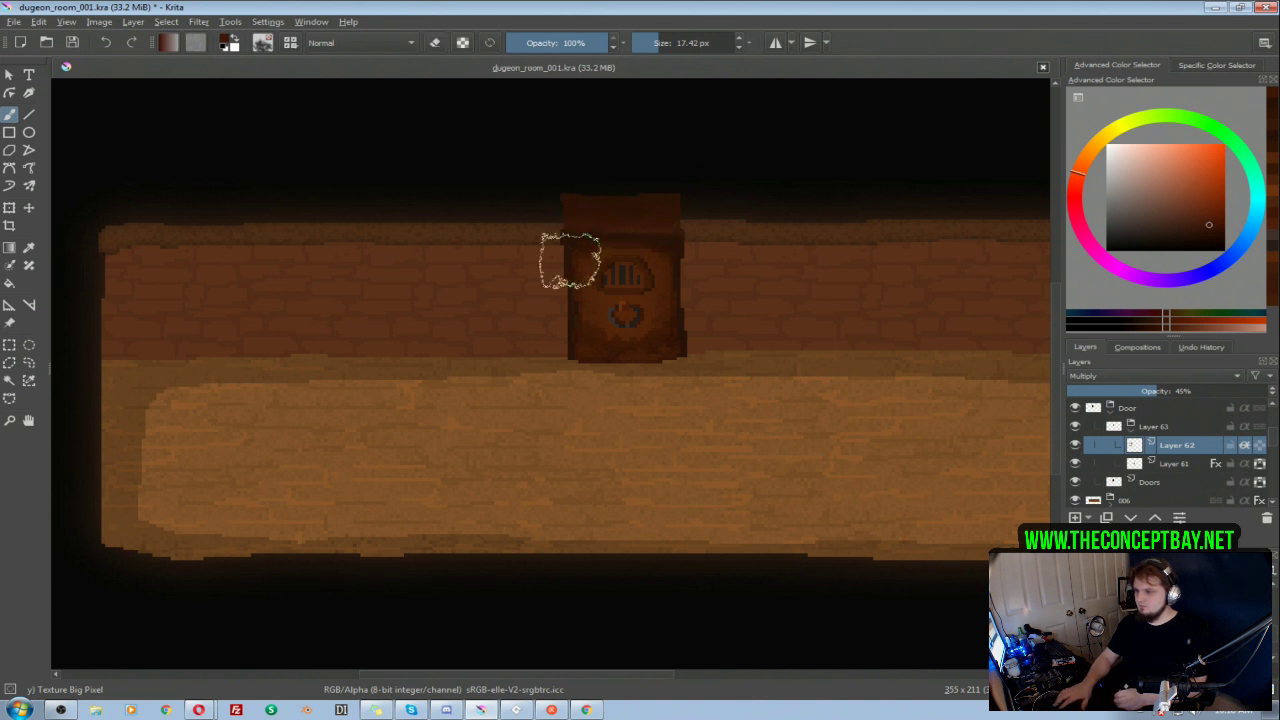
{"action": "key", "text": "e"}
{"action": "mouse_move", "coordinate": [626, 306]}
{"action": "left_mouse_down"}
{"action": "mouse_move", "coordinate": [663, 298]}
{"action": "mouse_move", "coordinate": [623, 308]}
{"action": "mouse_move", "coordinate": [607, 332]}
{"action": "mouse_move", "coordinate": [638, 323]}
{"action": "left_mouse_up"}
{"action": "key", "text": "e"}
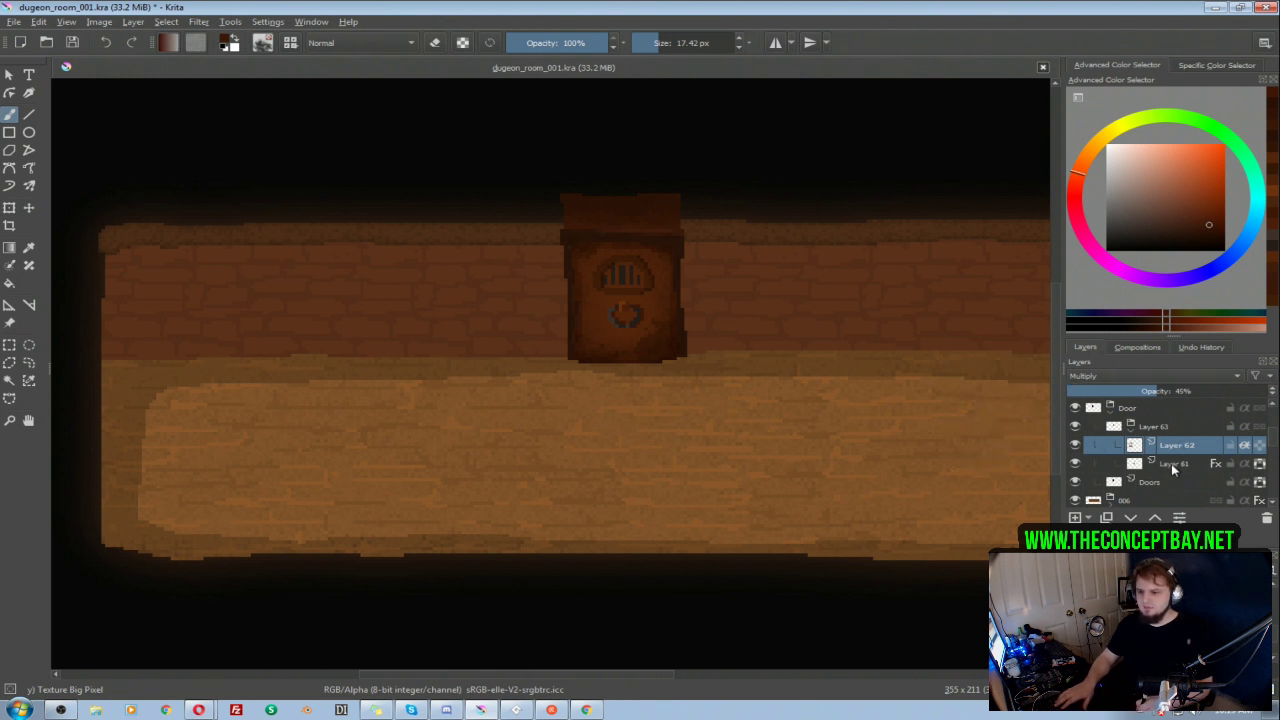
Step: Brighten and warm the Doors layer with an HSV/HSL adjustment of hue 8, saturation 35 and lightness 11
{"action": "left_click", "coordinate": [1155, 483]}
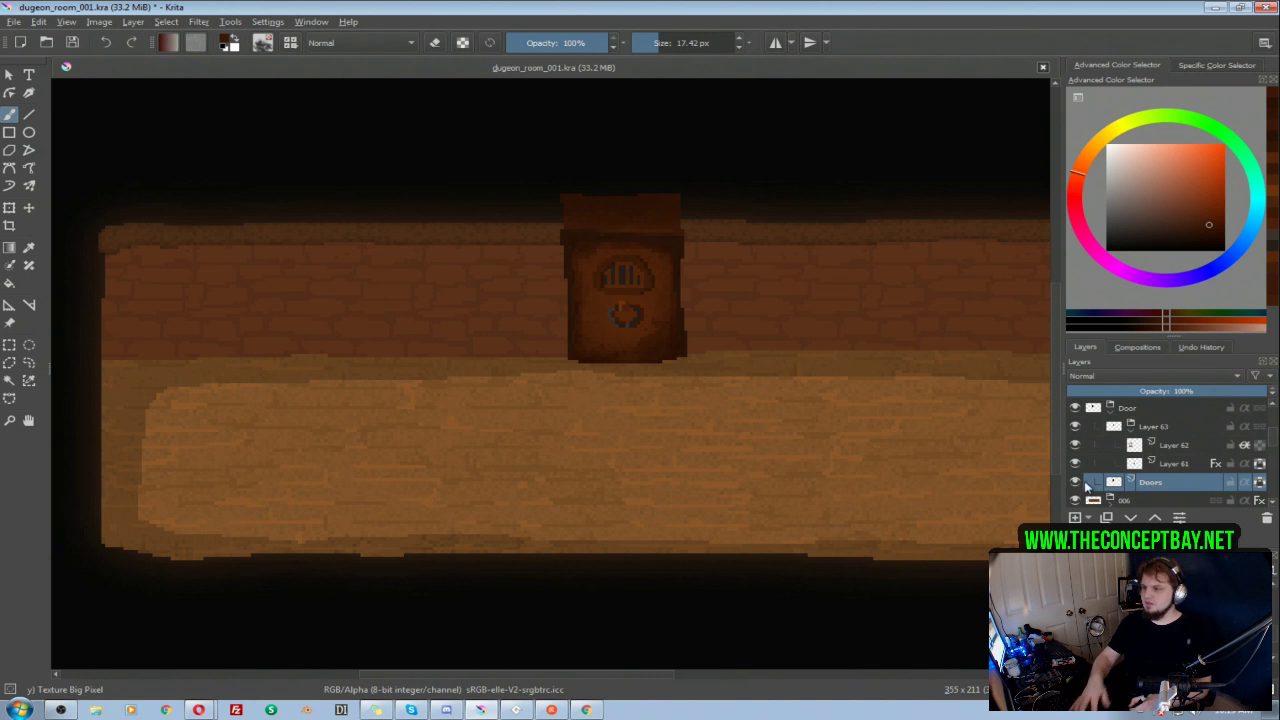
{"action": "key", "text": "ctrl+u"}
{"action": "left_click_drag", "start_coordinate": [1018, 176], "coordinate": [1030, 178]}
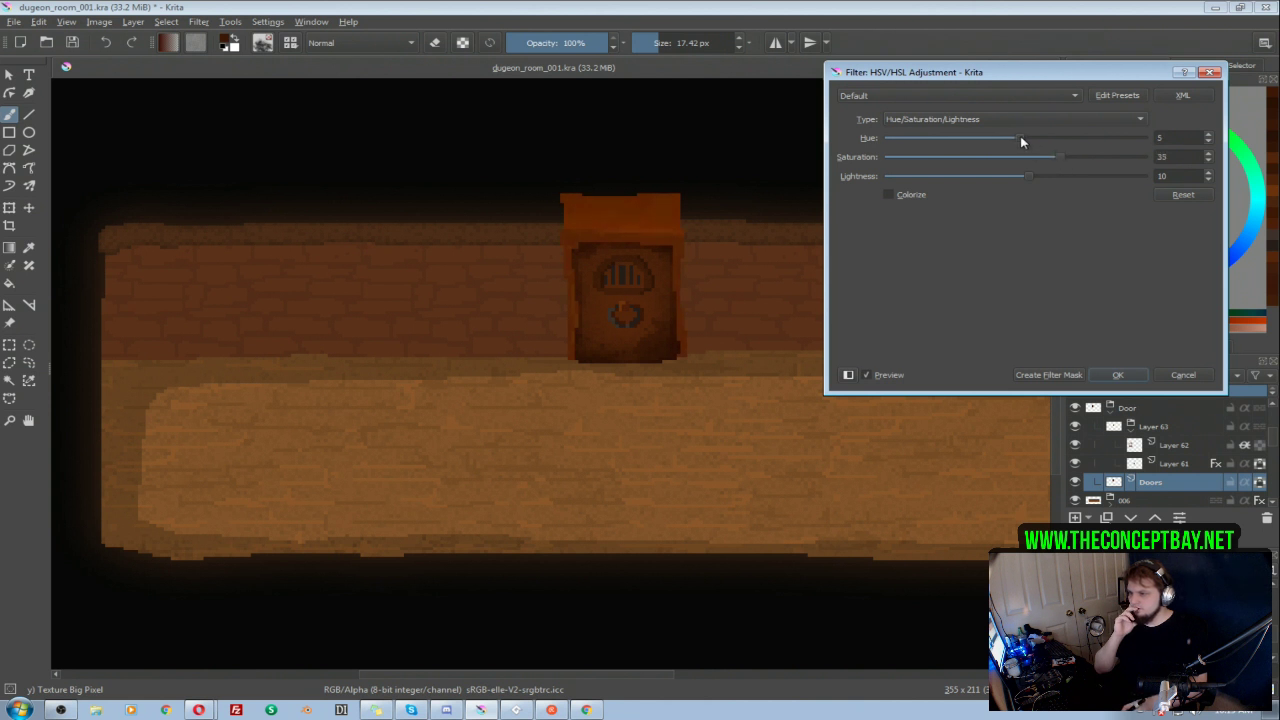
{"action": "left_click_drag", "start_coordinate": [1020, 137], "coordinate": [1017, 137]}
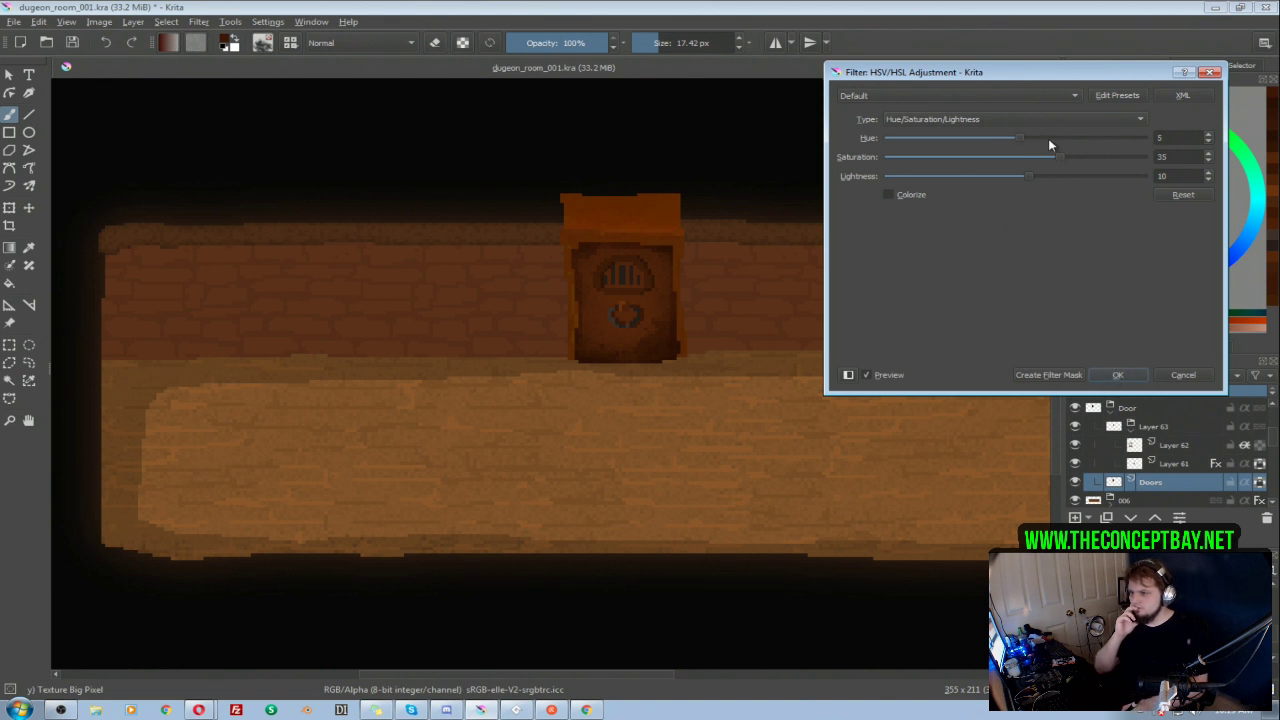
{"action": "left_click_drag", "start_coordinate": [1027, 172], "coordinate": [1031, 176]}
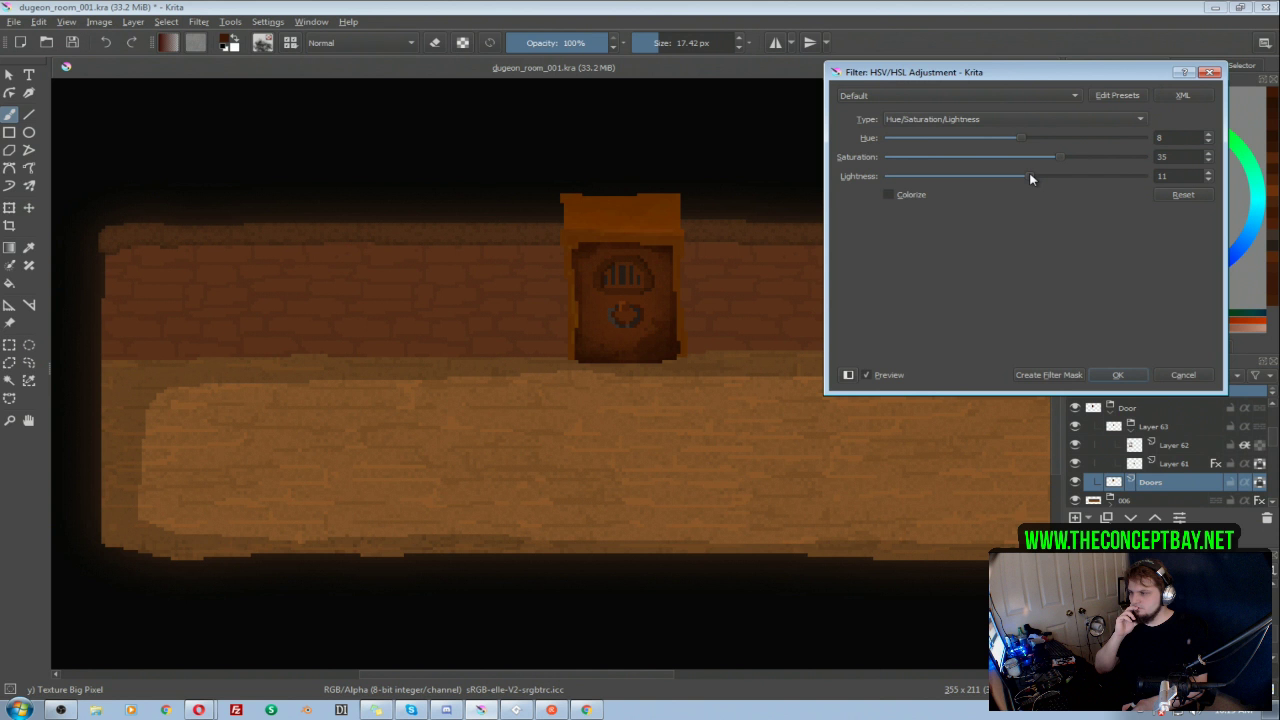
{"action": "left_click", "coordinate": [1118, 376]}
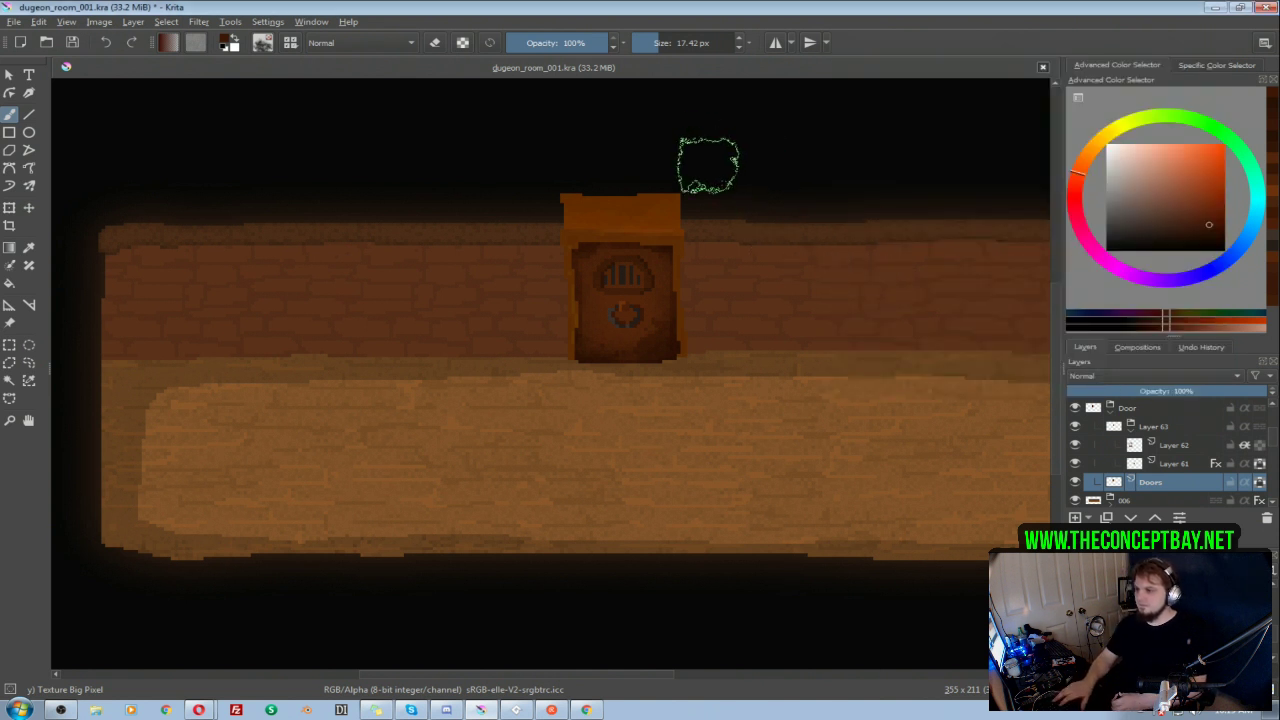
Step: Shade the top of the door frame on the Doors layer with progressively darker orange-browns sampled from the frame
{"action": "left_click", "coordinate": [655, 239], "text": "ctrl"}
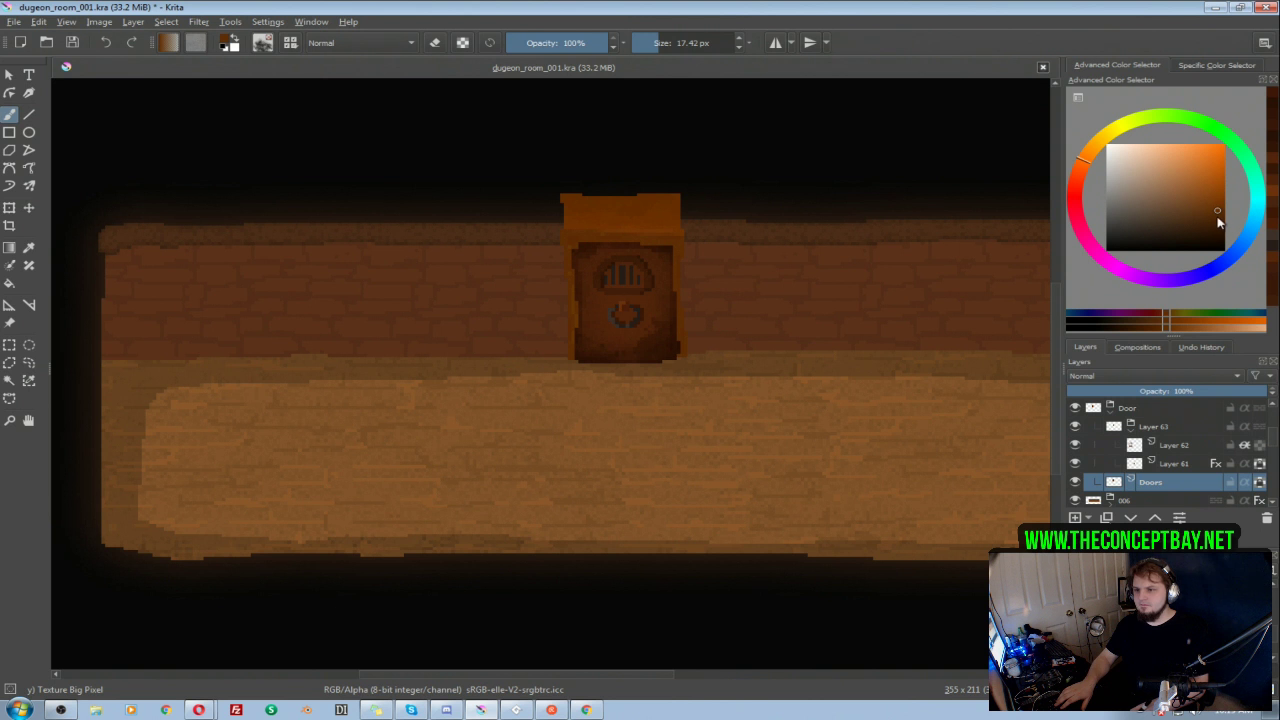
{"action": "left_click", "coordinate": [1216, 218]}
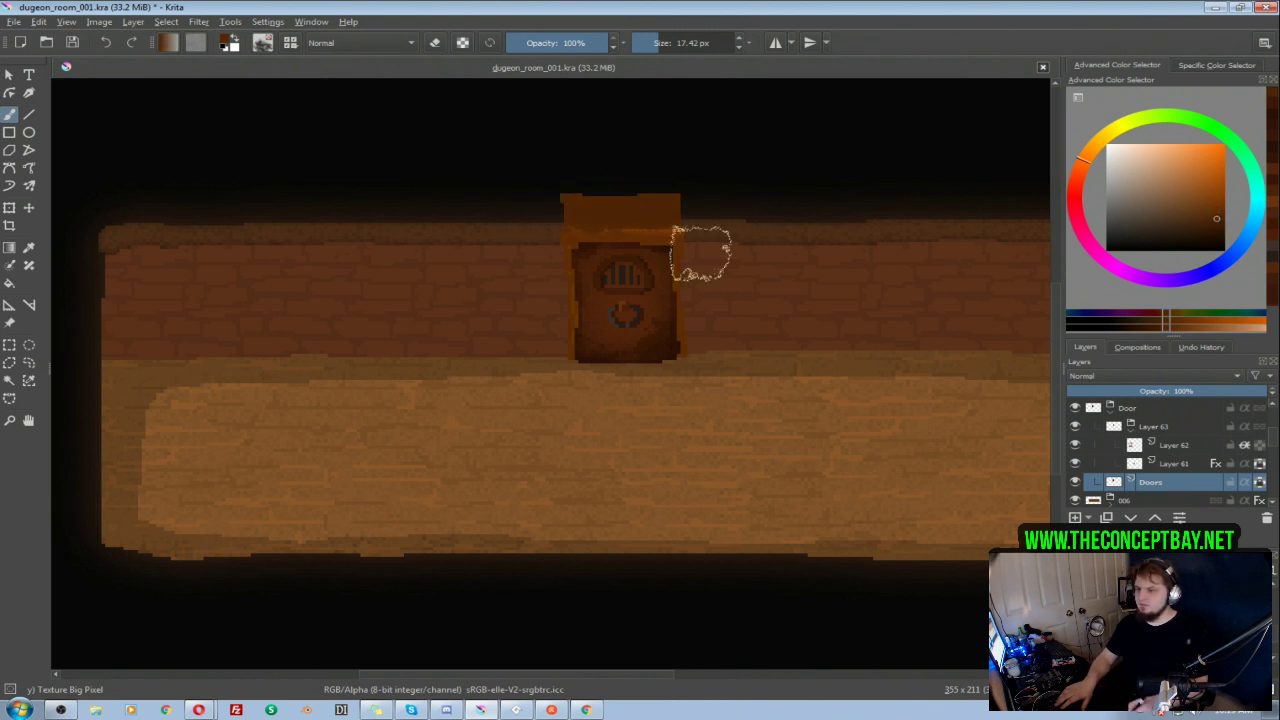
{"action": "left_click", "coordinate": [1218, 223]}
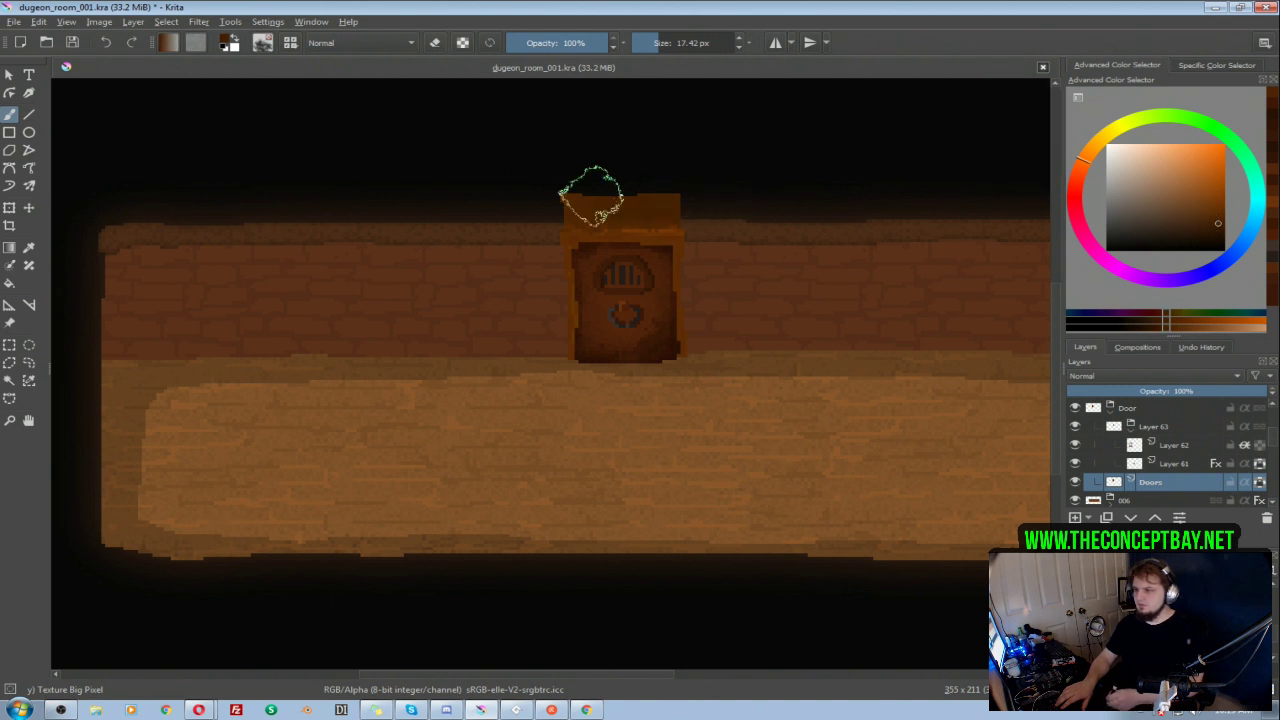
{"action": "left_click", "coordinate": [1218, 227]}
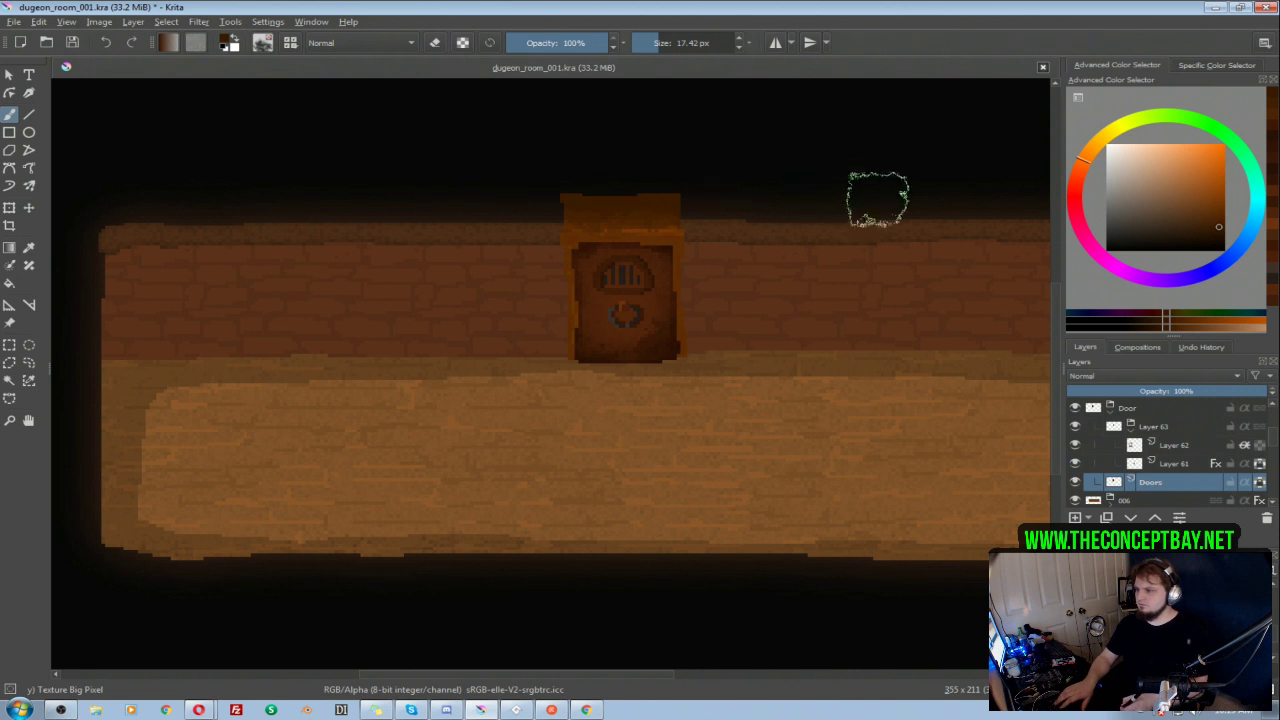
{"action": "scroll", "coordinate": [868, 230], "scroll_direction": "down", "scroll_amount": 2}
{"action": "left_click_drag", "start_coordinate": [854, 246], "coordinate": [630, 280]}
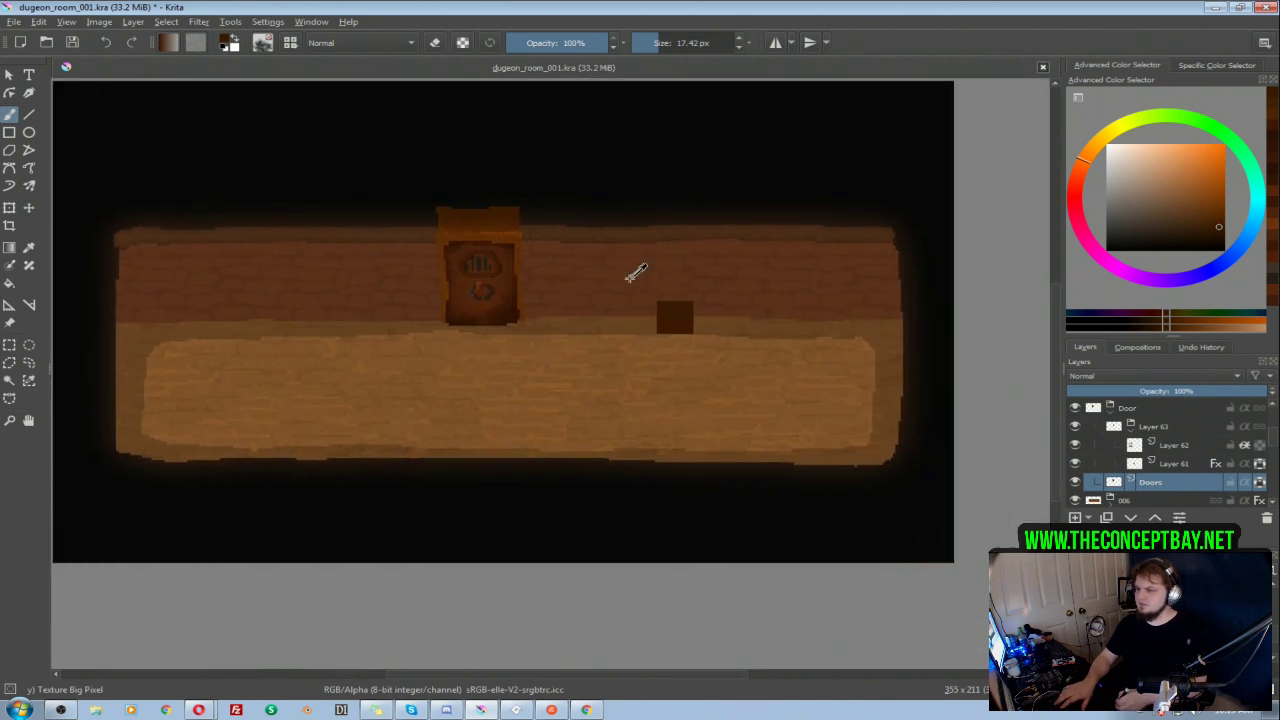
{"action": "scroll", "coordinate": [743, 289], "scroll_direction": "up", "scroll_amount": 3}
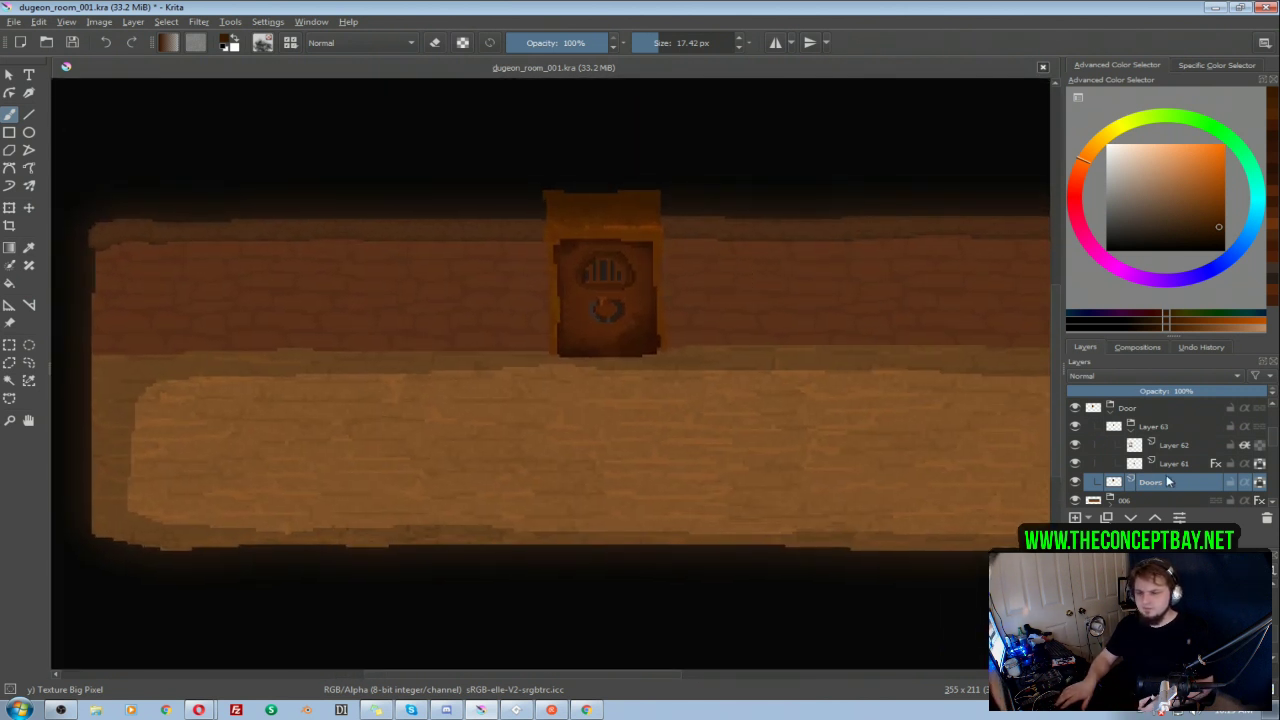
Step: Add a paint layer directly below the Doors layer and choose black as the painting colour
{"action": "left_click", "coordinate": [1076, 518]}
{"action": "left_click_drag", "start_coordinate": [1160, 499], "coordinate": [1164, 478]}
{"action": "left_click", "coordinate": [1155, 502]}
{"action": "scroll", "coordinate": [1155, 490], "scroll_direction": "down", "scroll_amount": 1}
{"action": "left_click", "coordinate": [1108, 249]}
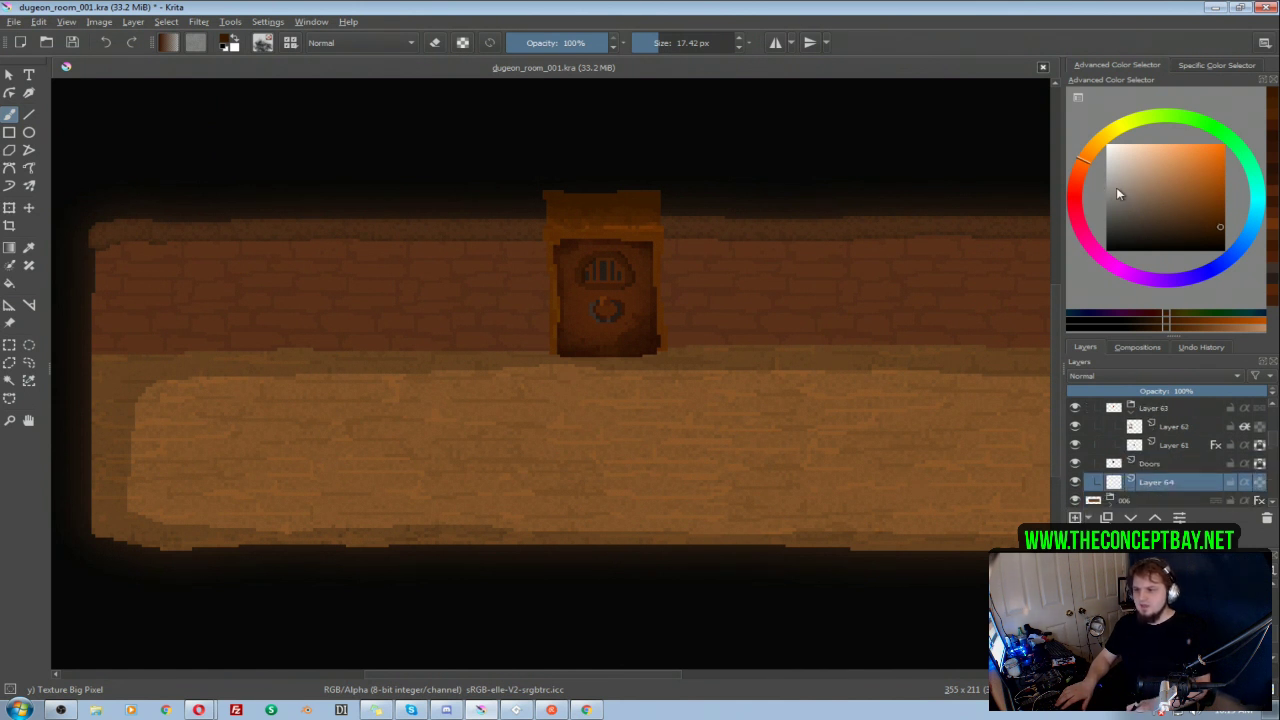
Step: Paint a black shadow around the door frame's outer edges with the Pixel Art brush and set Layer 64's opacity to 28%
{"action": "left_click_drag", "start_coordinate": [642, 215], "coordinate": [634, 334]}
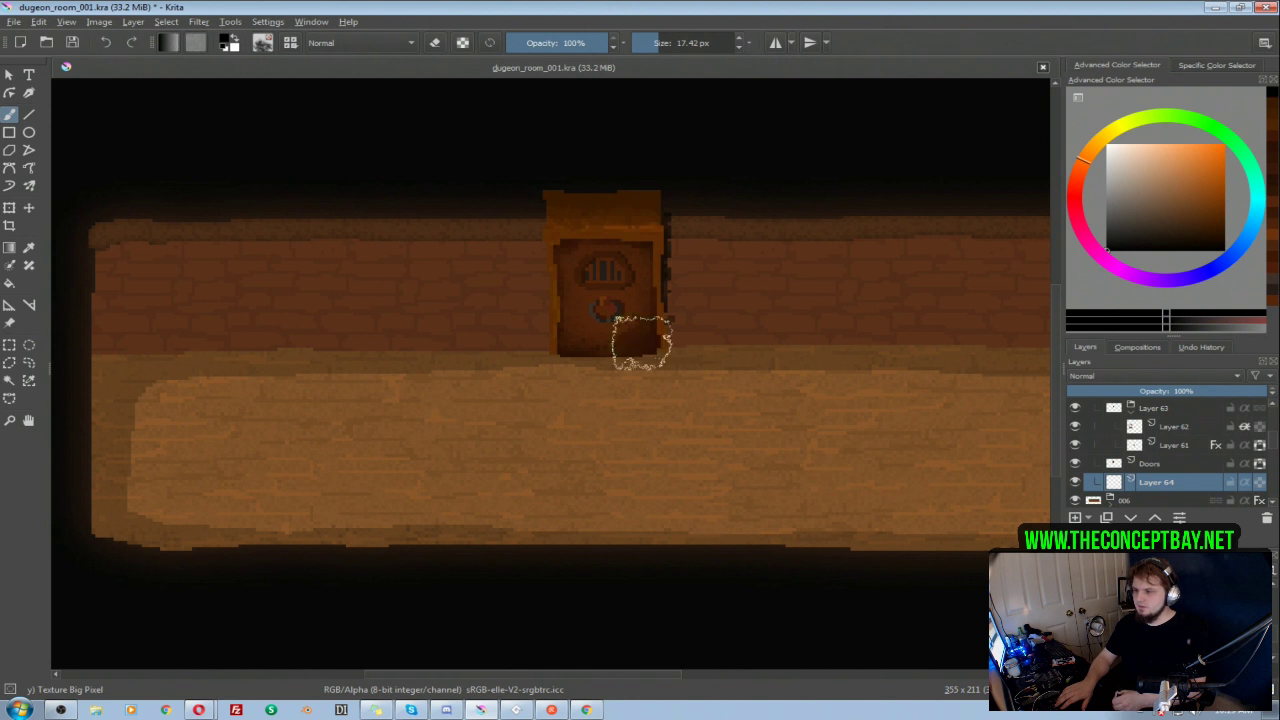
{"action": "right_click", "coordinate": [748, 266]}
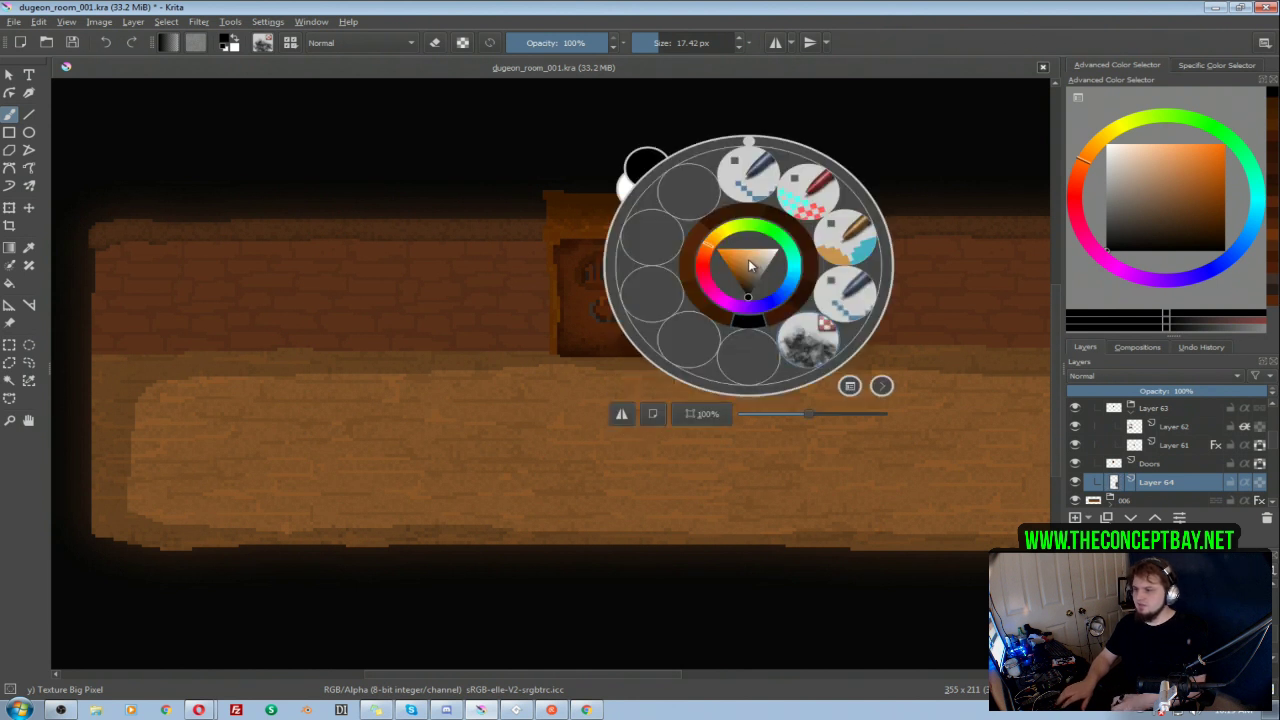
{"action": "left_click", "coordinate": [758, 181]}
{"action": "key", "text": "ctrl+z"}
{"action": "mouse_move", "coordinate": [654, 237]}
{"action": "left_mouse_down"}
{"action": "mouse_move", "coordinate": [669, 225]}
{"action": "mouse_move", "coordinate": [654, 343]}
{"action": "mouse_move", "coordinate": [634, 344]}
{"action": "mouse_move", "coordinate": [654, 346]}
{"action": "mouse_move", "coordinate": [560, 346]}
{"action": "mouse_move", "coordinate": [552, 256]}
{"action": "left_mouse_up"}
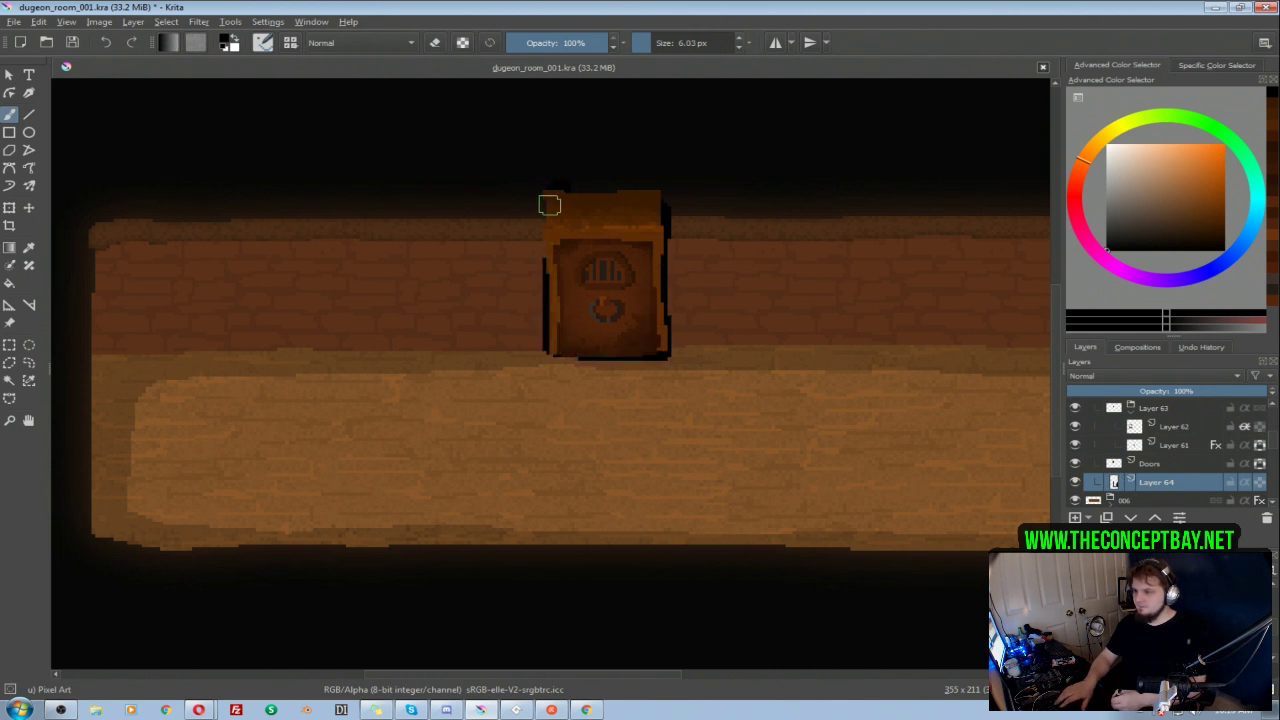
{"action": "left_click_drag", "start_coordinate": [549, 206], "coordinate": [550, 266]}
{"action": "left_click_drag", "start_coordinate": [1155, 392], "coordinate": [1122, 392]}
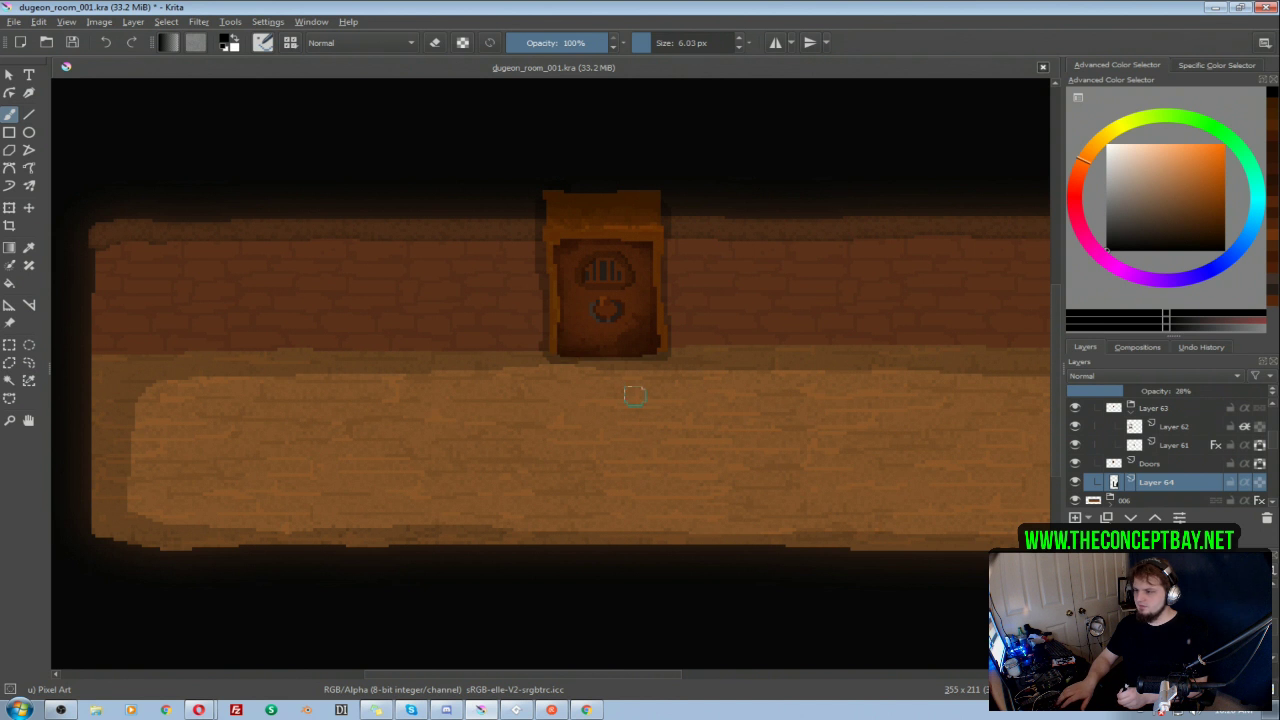
Step: Refine the shadow around the door on Layer 64 by alternately erasing and repainting its edges
{"action": "left_click_drag", "start_coordinate": [676, 281], "coordinate": [622, 331]}
{"action": "left_click_drag", "start_coordinate": [614, 319], "coordinate": [494, 312]}
{"action": "left_click_drag", "start_coordinate": [534, 297], "coordinate": [527, 276]}
{"action": "key", "text": "e"}
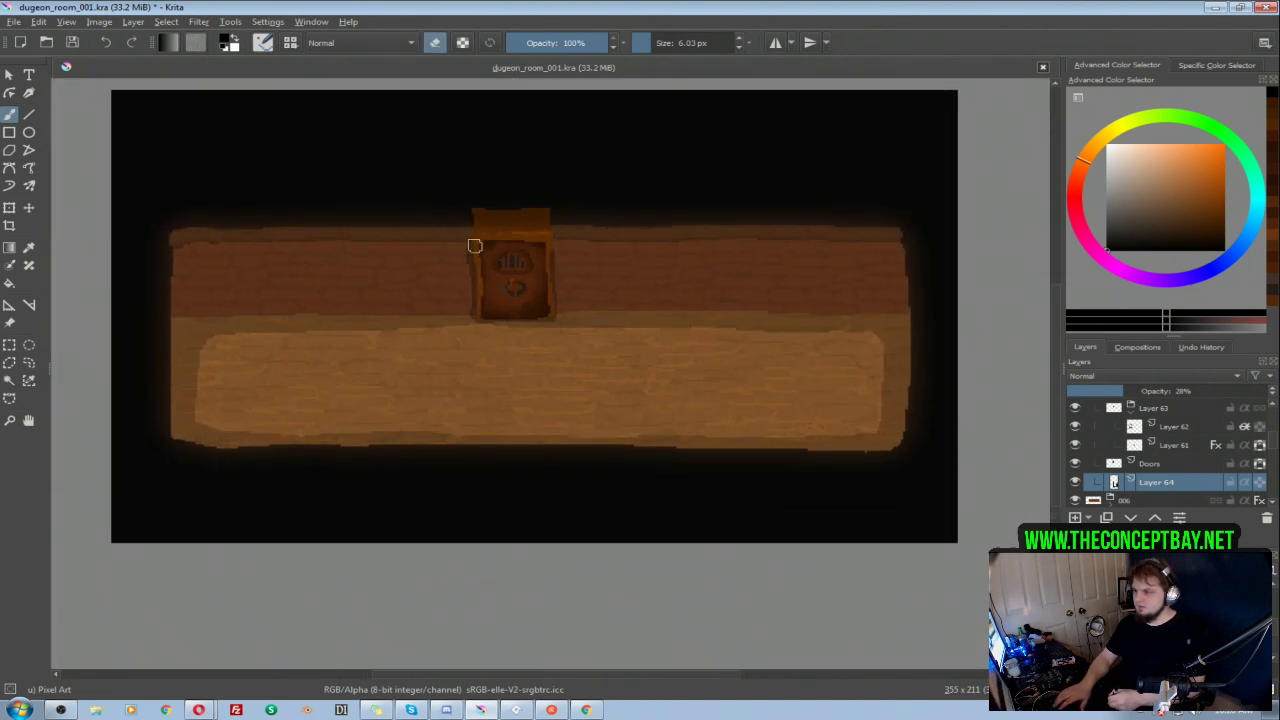
{"action": "key", "text": "e"}
{"action": "key", "text": "e"}
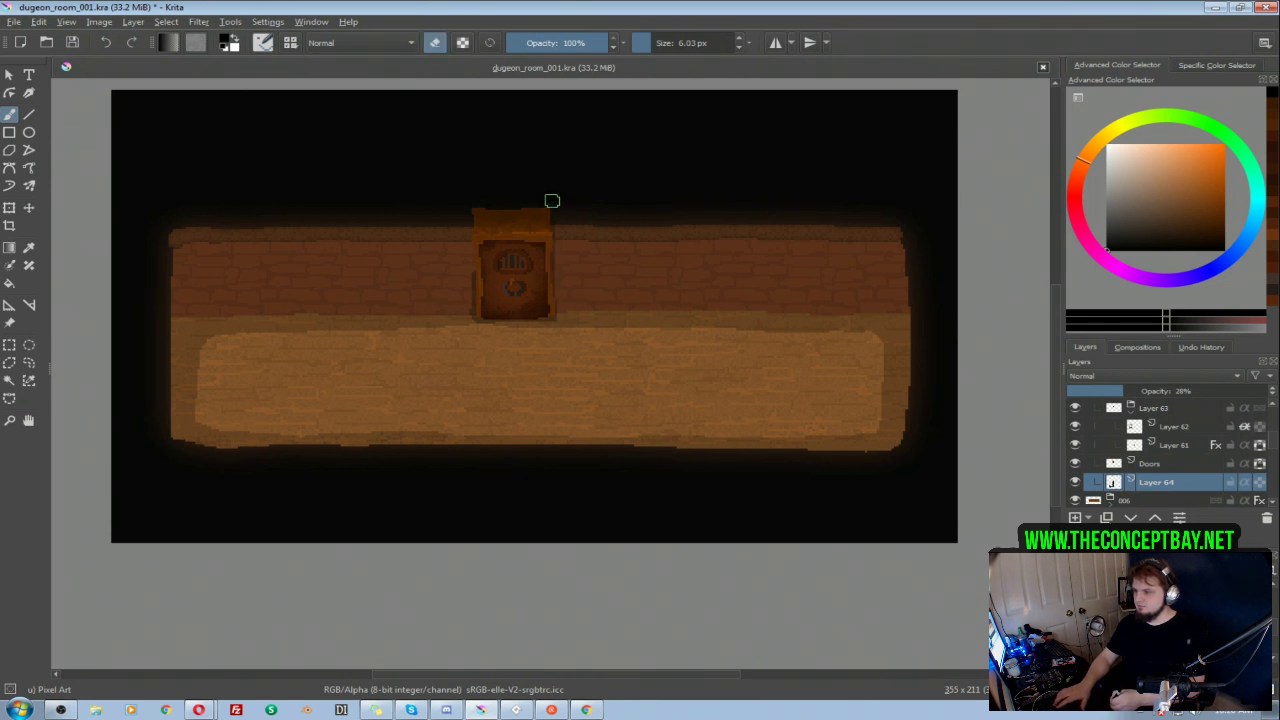
{"action": "key", "text": "e"}
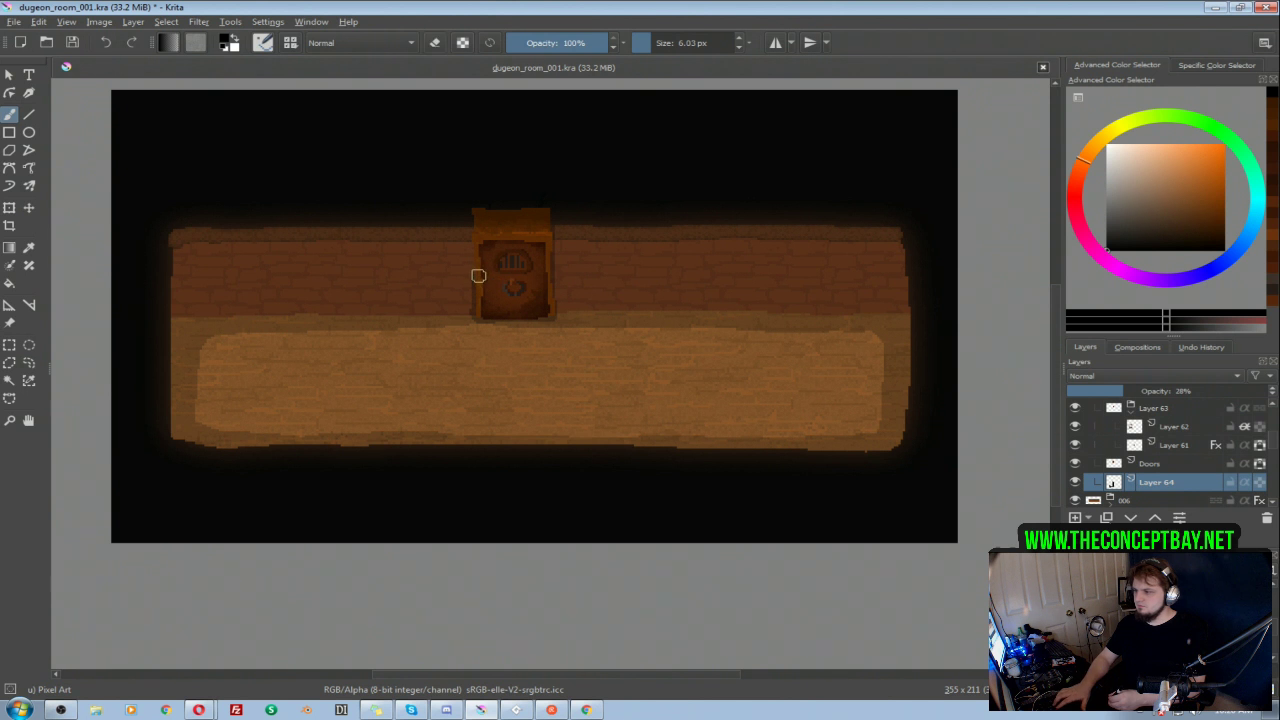
{"action": "left_click_drag", "start_coordinate": [545, 196], "coordinate": [666, 169]}
Step: Darken the Doors layer with an HSV/HSL adjustment of lightness -13
{"action": "left_click", "coordinate": [1174, 462]}
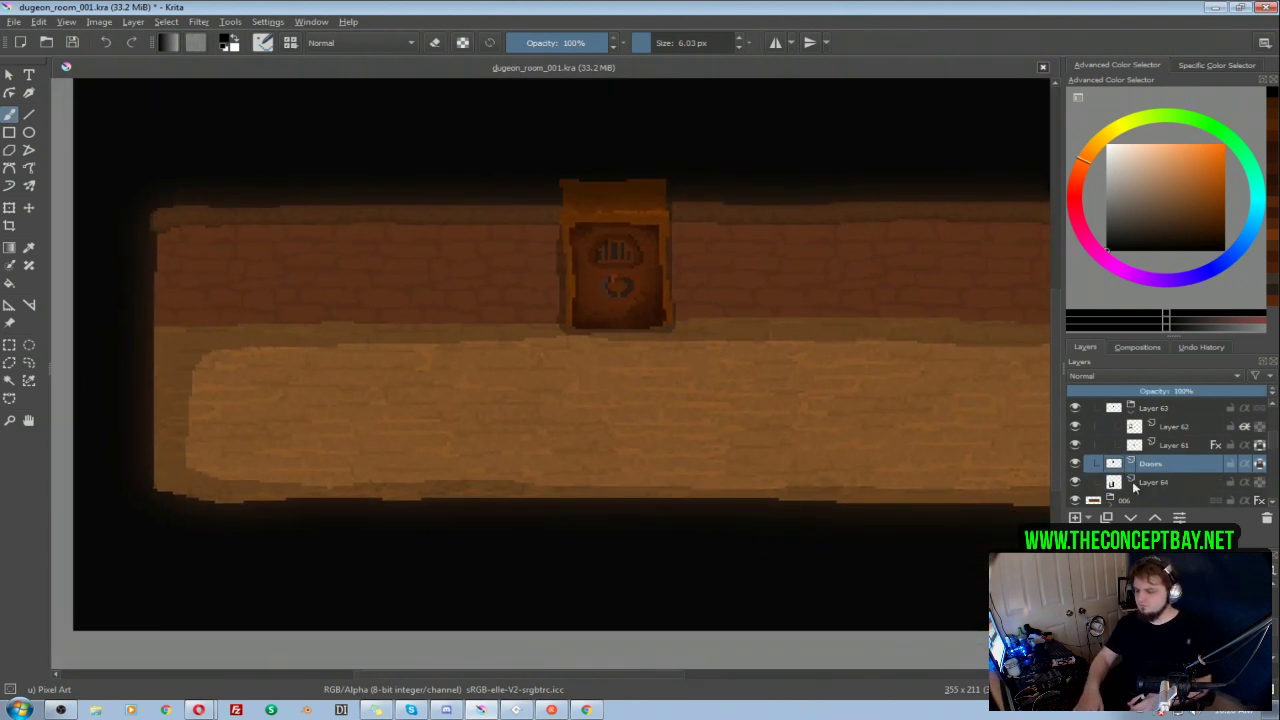
{"action": "key", "text": "ctrl+u"}
{"action": "left_click_drag", "start_coordinate": [1018, 175], "coordinate": [1002, 175]}
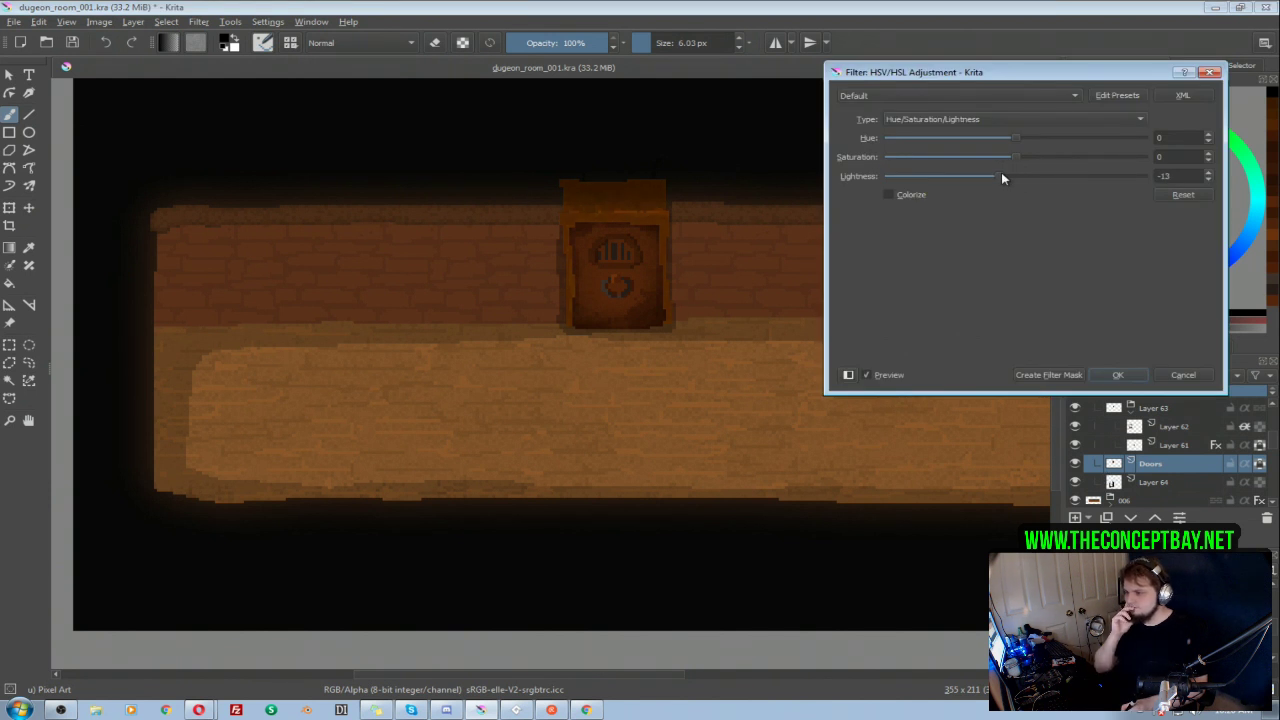
{"action": "left_click", "coordinate": [1119, 375]}
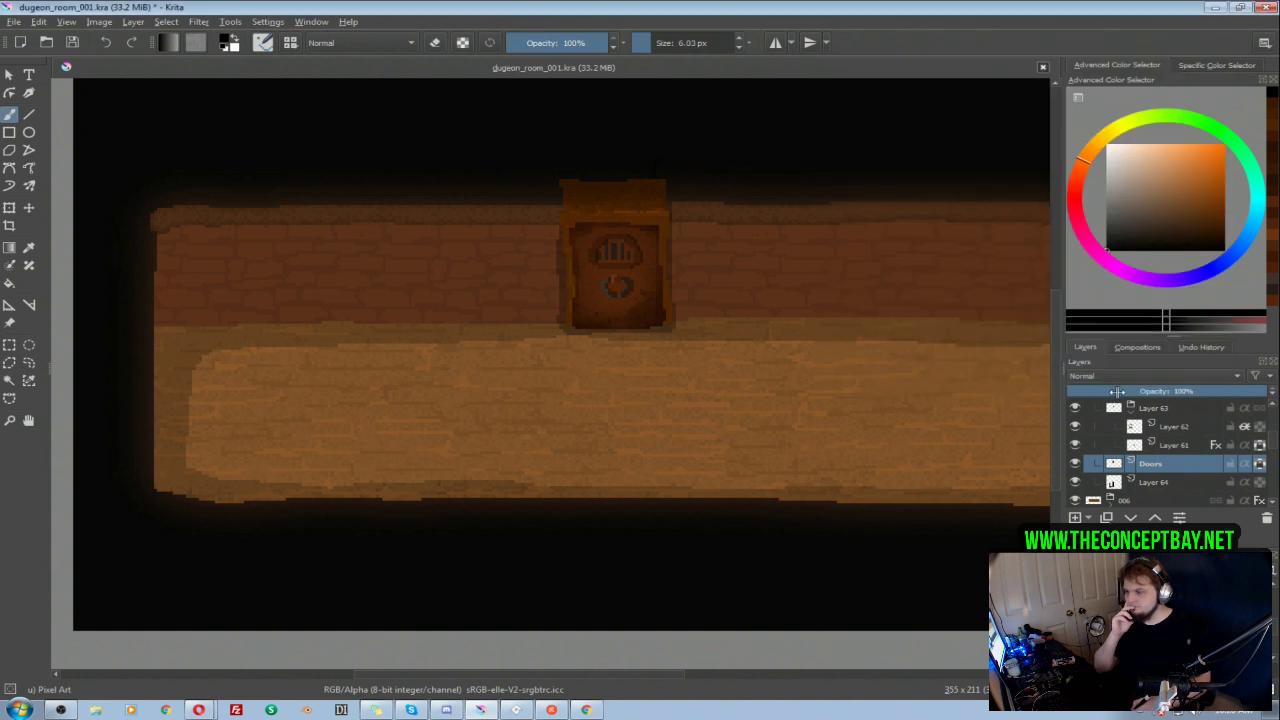
Step: Compare the door with and without the Doors and Layer 64 layers, and inspect the frame and shadow up close
{"action": "left_click_drag", "start_coordinate": [820, 329], "coordinate": [807, 337]}
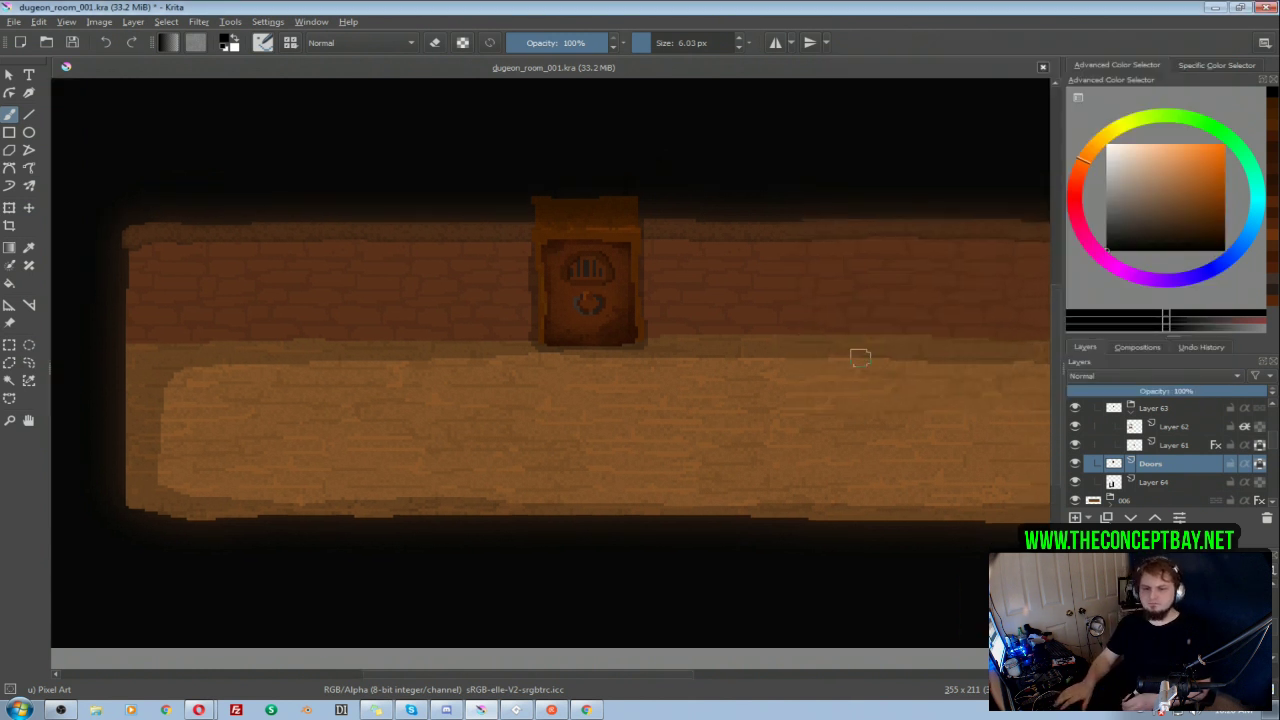
{"action": "mouse_move", "coordinate": [808, 317]}
{"action": "left_mouse_down"}
{"action": "mouse_move", "coordinate": [763, 351]}
{"action": "mouse_move", "coordinate": [770, 331]}
{"action": "left_mouse_up"}
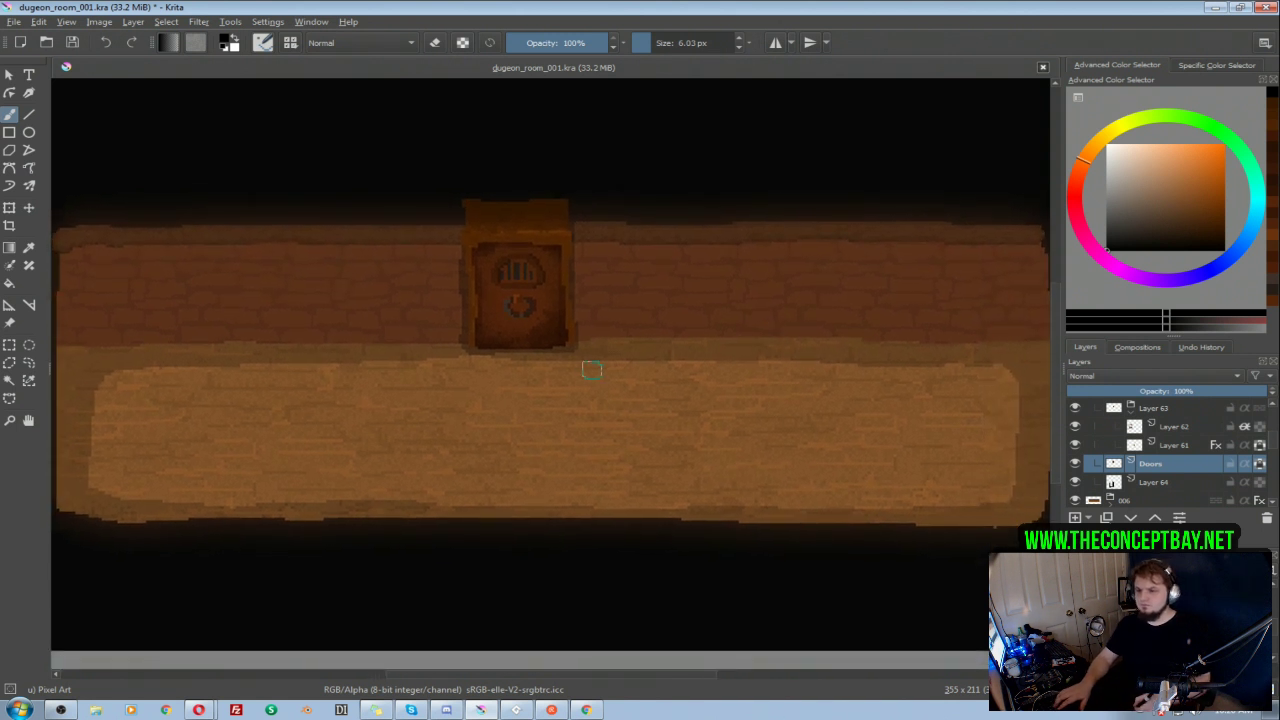
{"action": "left_click", "coordinate": [1075, 468]}
{"action": "left_click", "coordinate": [1077, 466]}
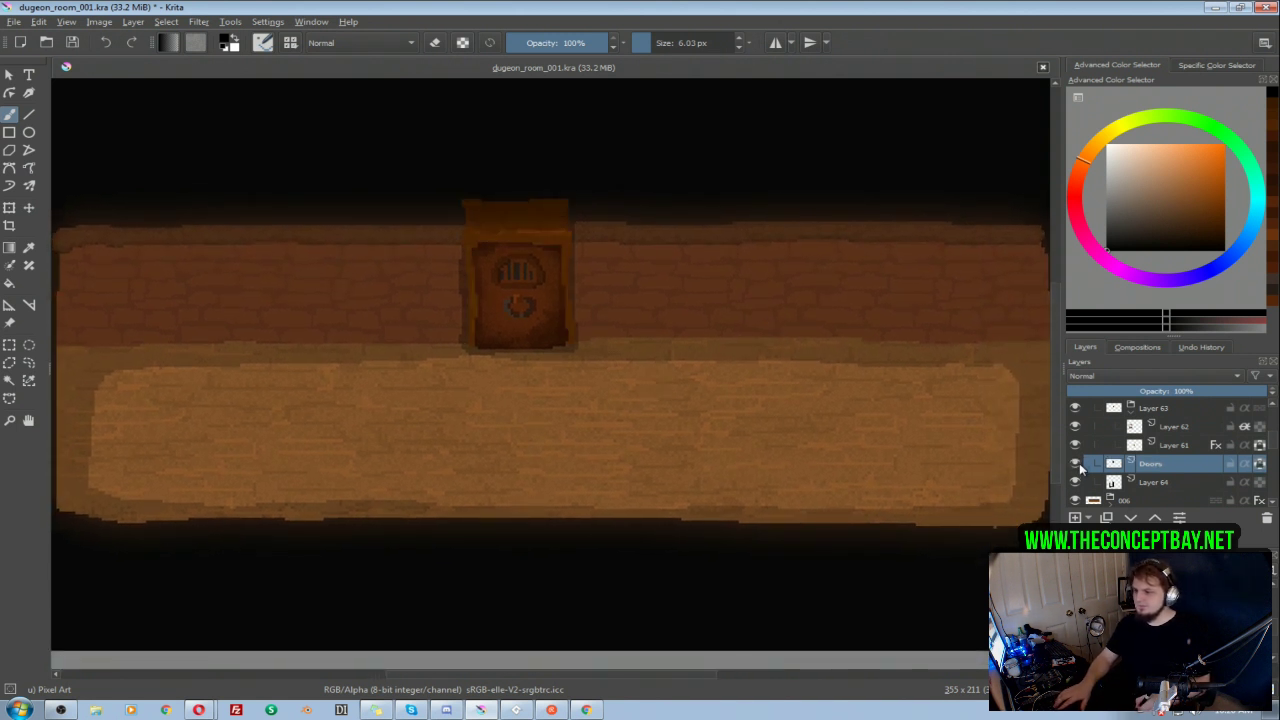
{"action": "left_click", "coordinate": [1076, 484]}
{"action": "left_click", "coordinate": [1076, 484]}
{"action": "left_click_drag", "start_coordinate": [680, 336], "coordinate": [678, 321]}
{"action": "left_click_drag", "start_coordinate": [712, 355], "coordinate": [794, 406]}
{"action": "mouse_move", "coordinate": [784, 385]}
{"action": "left_mouse_down"}
{"action": "mouse_move", "coordinate": [711, 317]}
{"action": "mouse_move", "coordinate": [690, 260]}
{"action": "left_mouse_up"}
{"action": "left_click_drag", "start_coordinate": [635, 317], "coordinate": [720, 347]}
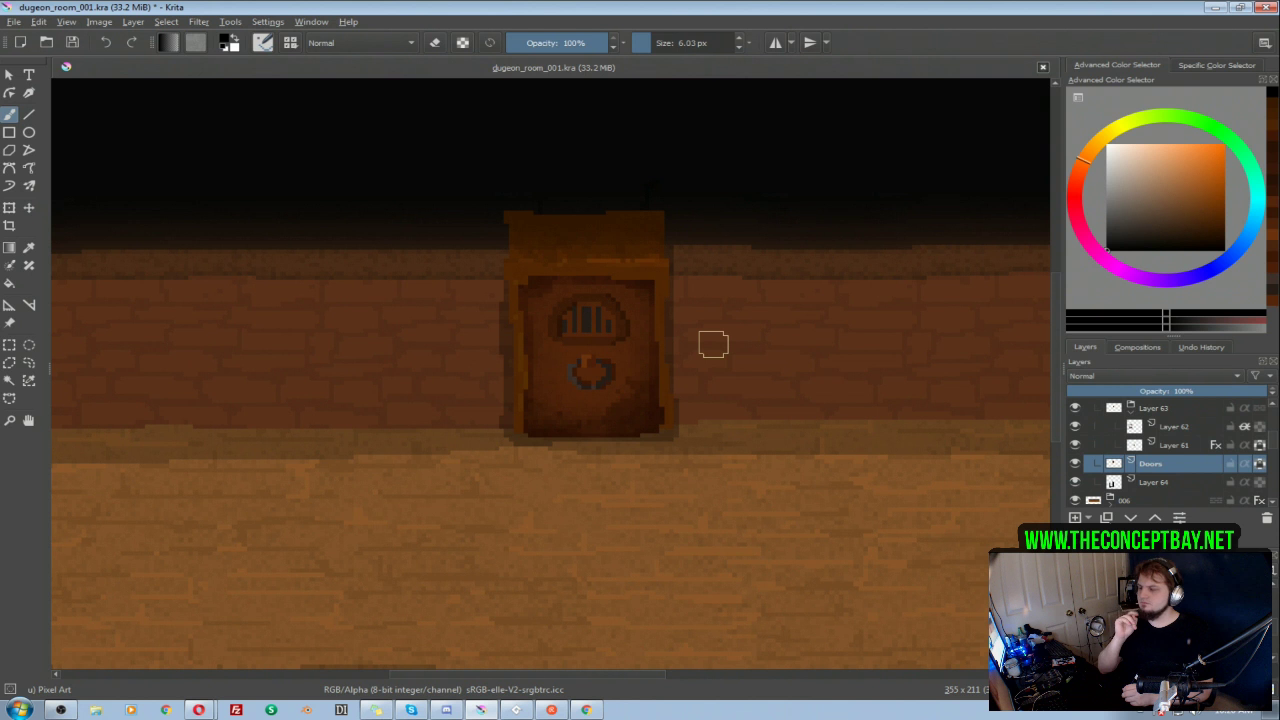
{"action": "mouse_move", "coordinate": [732, 376]}
{"action": "left_mouse_down"}
{"action": "mouse_move", "coordinate": [750, 346]}
{"action": "mouse_move", "coordinate": [745, 365]}
{"action": "mouse_move", "coordinate": [605, 336]}
{"action": "left_mouse_up"}
{"action": "mouse_move", "coordinate": [622, 280]}
{"action": "left_mouse_down", "text": "ctrl"}
{"action": "mouse_move", "coordinate": [611, 402]}
{"action": "mouse_move", "coordinate": [649, 329]}
{"action": "mouse_move", "coordinate": [729, 327]}
{"action": "mouse_move", "coordinate": [667, 310]}
{"action": "left_mouse_up", "text": "ctrl"}
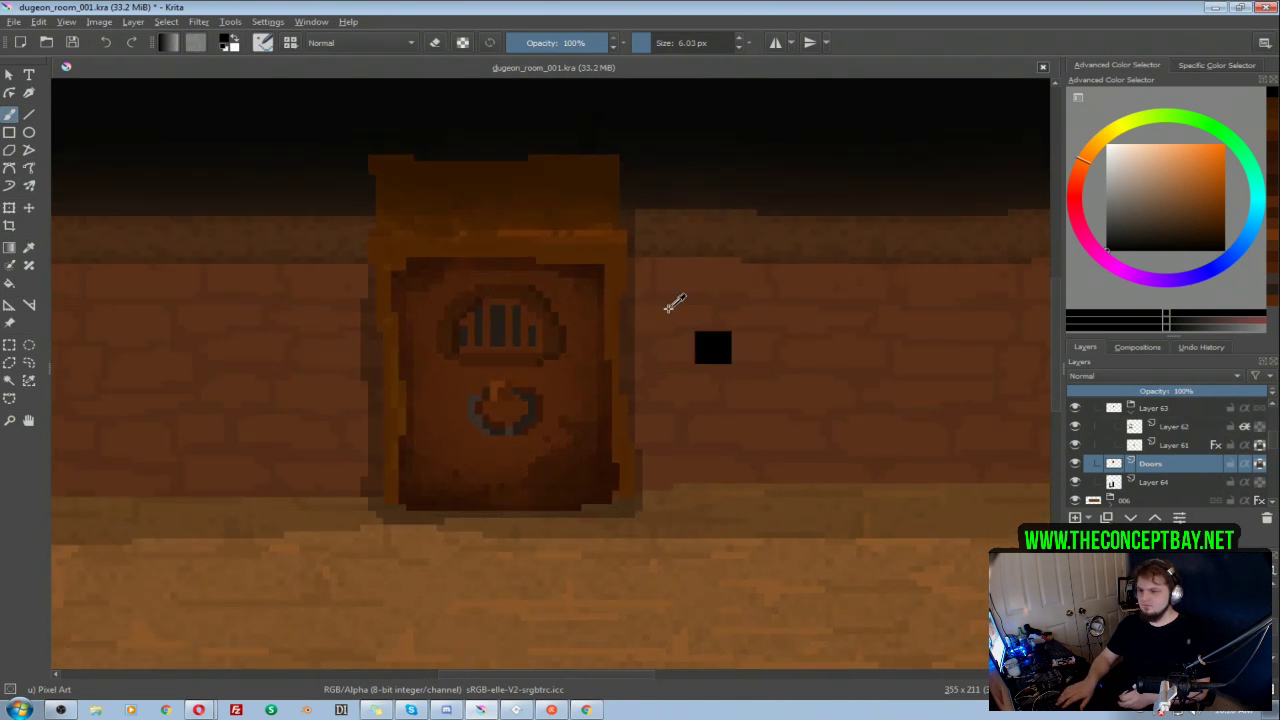
Step: Refine the outline of the door's barred window on Layer 61 with sampled browns and a 0.07 px Pixel Art brush
{"action": "left_click_drag", "start_coordinate": [711, 346], "coordinate": [741, 346]}
{"action": "left_click", "coordinate": [1175, 447]}
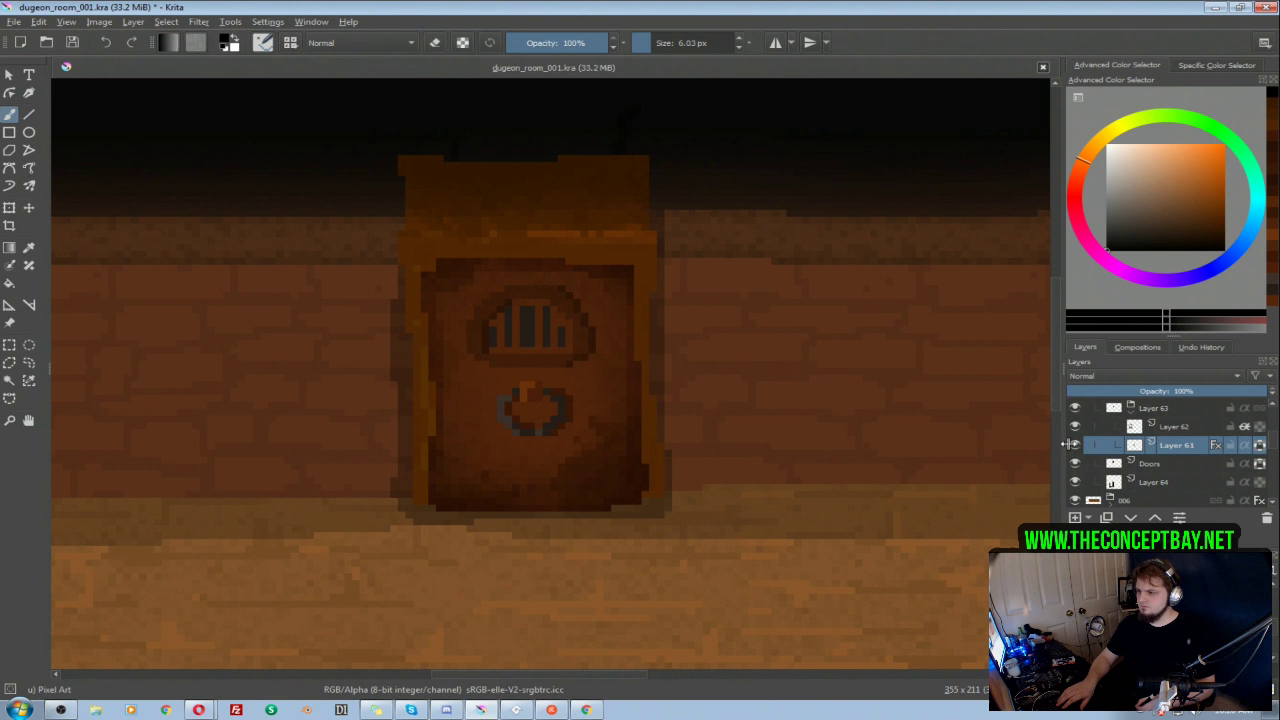
{"action": "left_click", "coordinate": [550, 308], "text": "ctrl"}
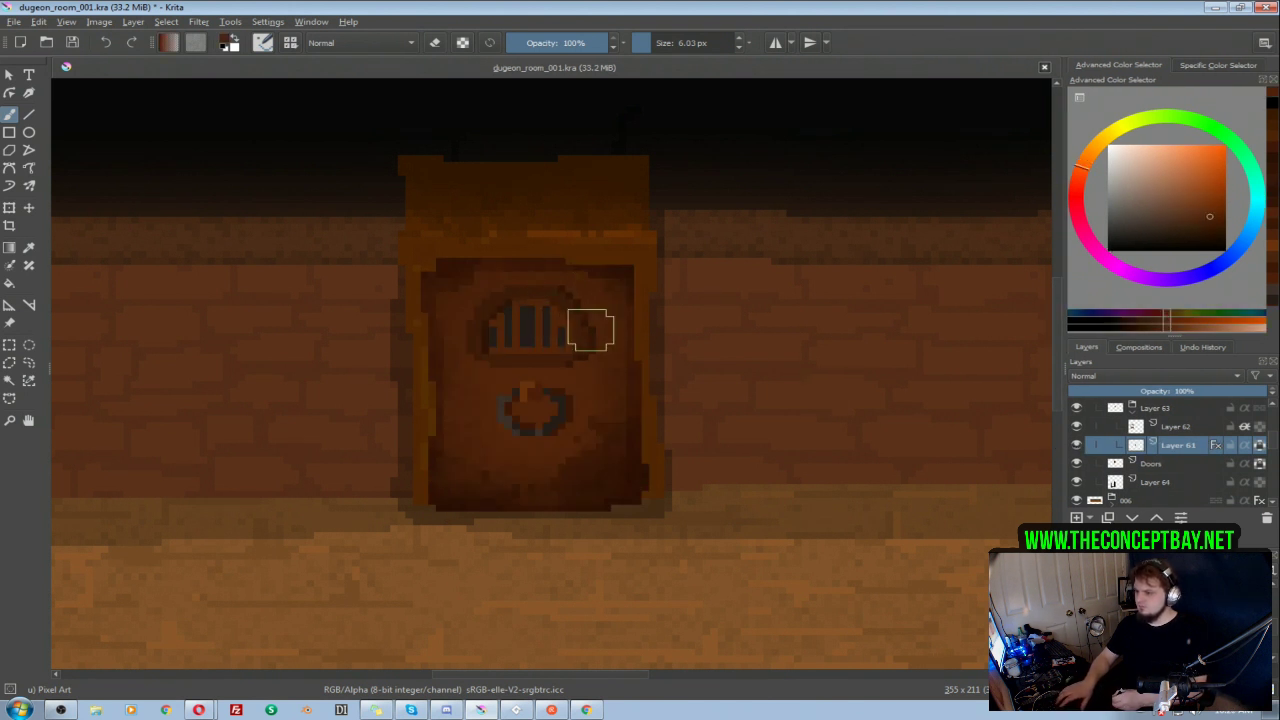
{"action": "left_click_drag", "start_coordinate": [590, 330], "coordinate": [552, 306]}
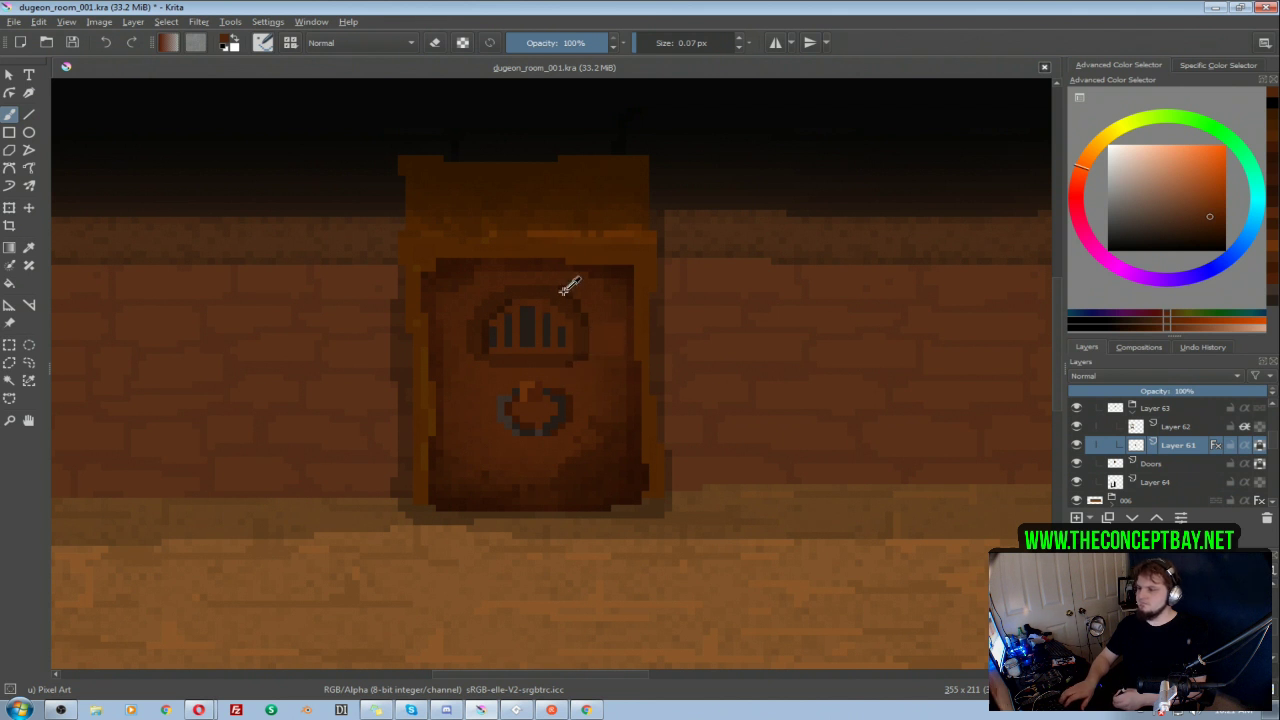
{"action": "scroll", "coordinate": [571, 286], "scroll_direction": "down", "scroll_amount": 3}
{"action": "scroll", "coordinate": [625, 332], "scroll_direction": "up", "scroll_amount": 3}
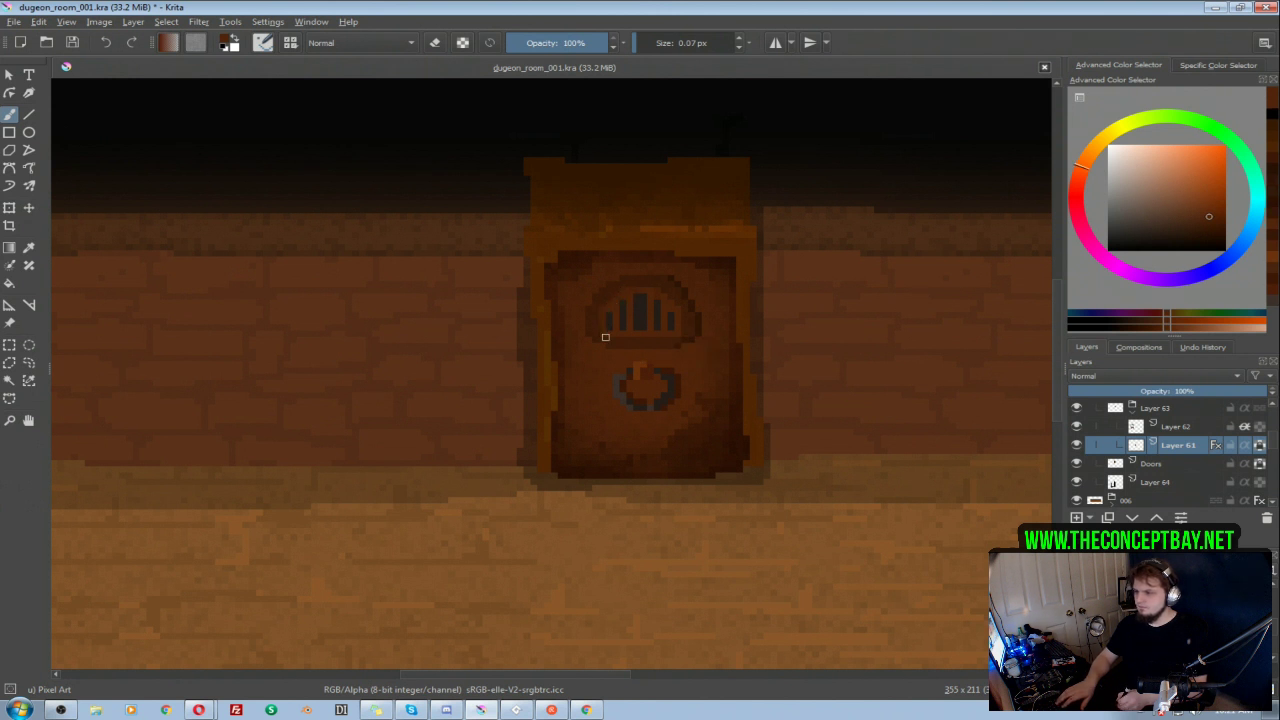
{"action": "left_click", "coordinate": [695, 325], "text": "ctrl"}
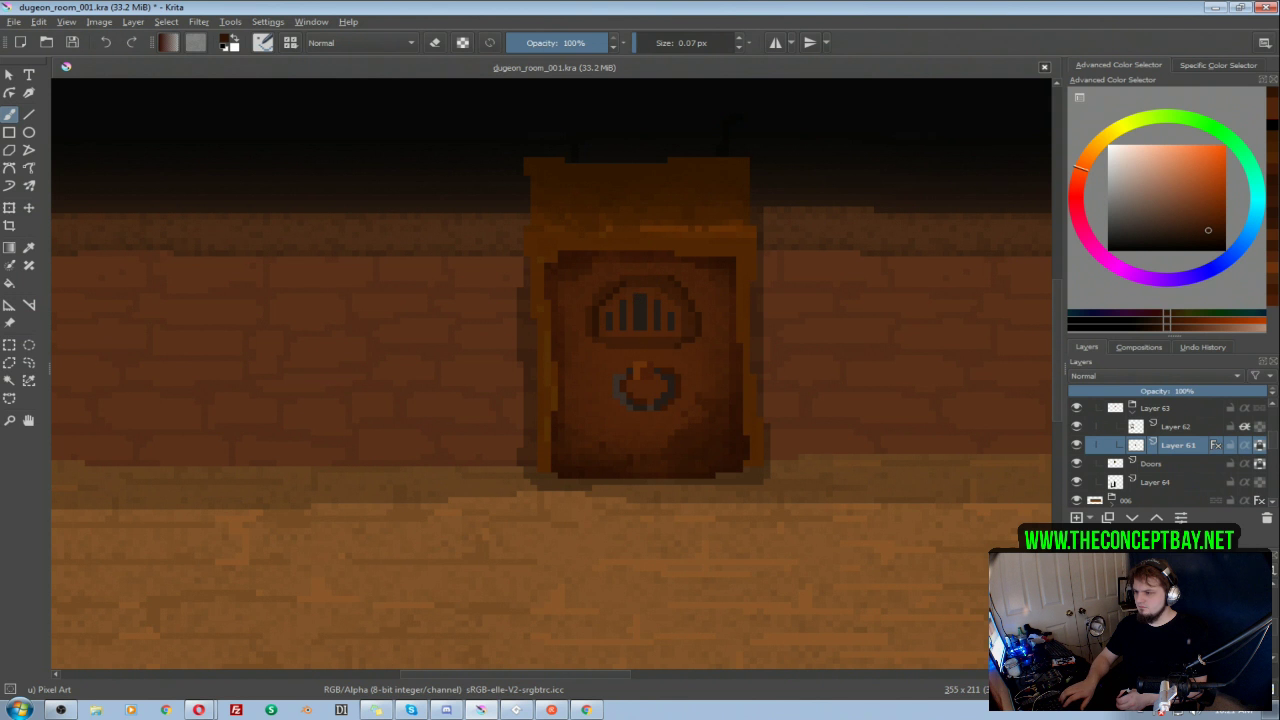
Step: Save the dungeon room document with the finished door shading
{"action": "scroll", "coordinate": [620, 297], "scroll_direction": "down", "scroll_amount": 3}
{"action": "mouse_move", "coordinate": [610, 323]}
{"action": "left_mouse_down"}
{"action": "mouse_move", "coordinate": [479, 350]}
{"action": "mouse_move", "coordinate": [600, 314]}
{"action": "mouse_move", "coordinate": [572, 363]}
{"action": "mouse_move", "coordinate": [563, 326]}
{"action": "mouse_move", "coordinate": [586, 310]}
{"action": "mouse_move", "coordinate": [602, 340]}
{"action": "mouse_move", "coordinate": [589, 326]}
{"action": "left_mouse_up"}
{"action": "key", "text": "ctrl+s"}
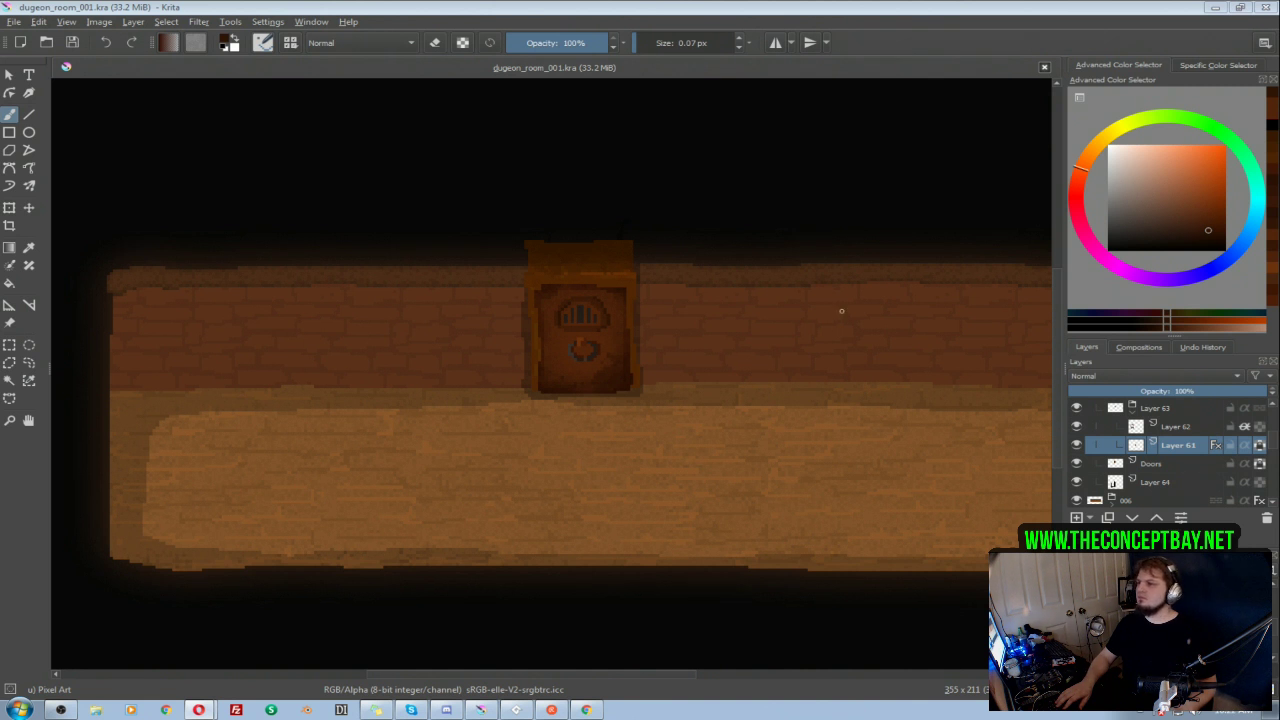
{"action": "left_click_drag", "start_coordinate": [752, 372], "coordinate": [805, 349]}
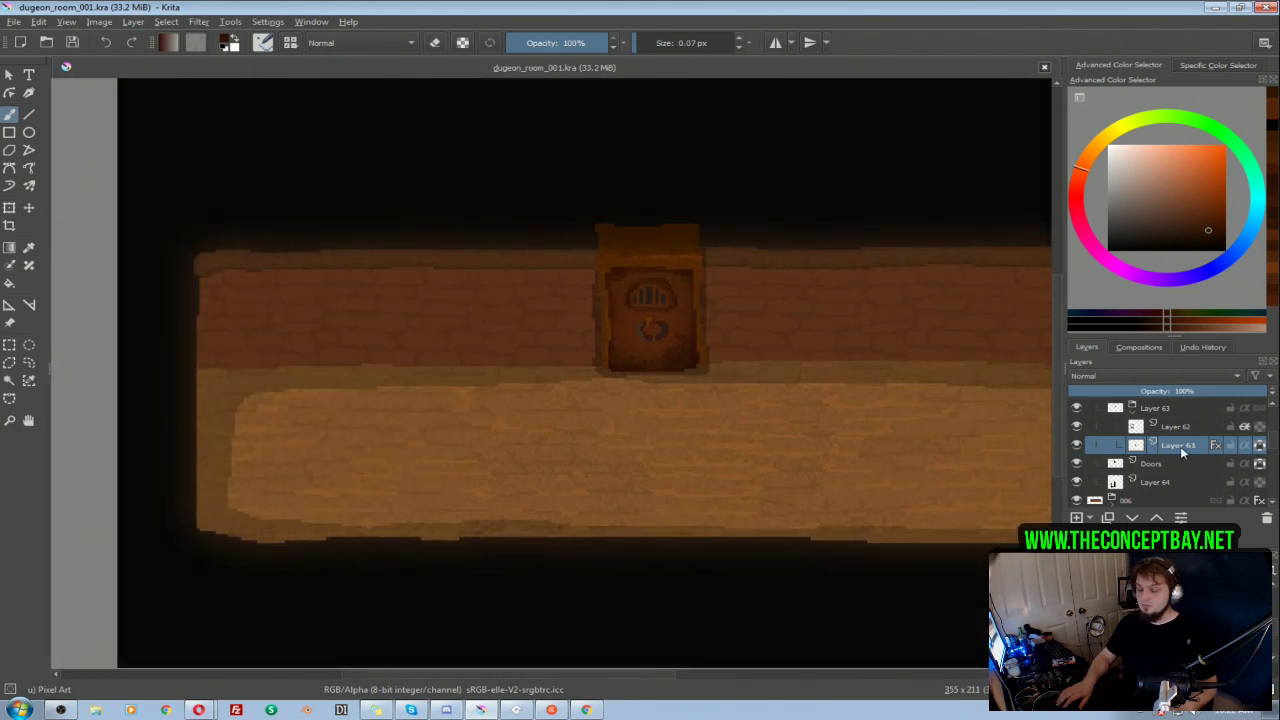
{"action": "scroll", "coordinate": [1217, 460], "scroll_direction": "up", "scroll_amount": 1}
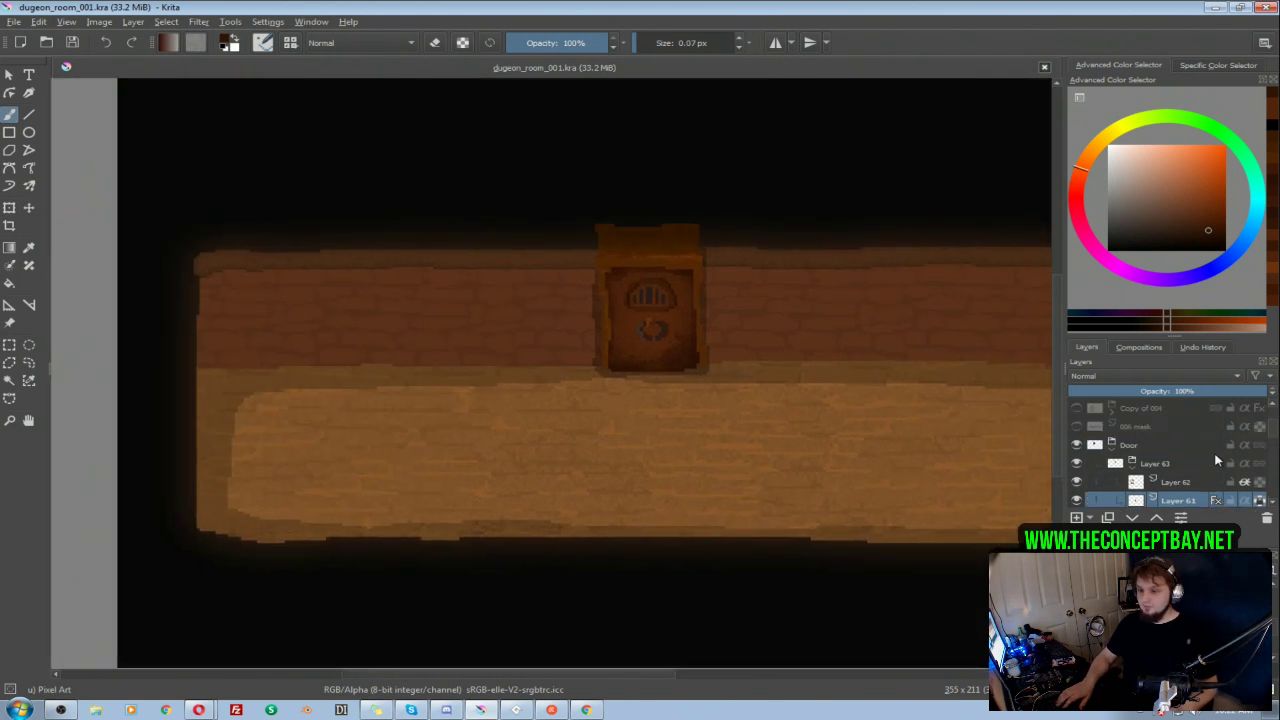
Step: Collapse the Layer 63 group and compare the room with and without the door's barred window, ring and panel details
{"action": "left_click", "coordinate": [1132, 469]}
{"action": "left_click", "coordinate": [1079, 464]}
{"action": "left_click", "coordinate": [1080, 464]}
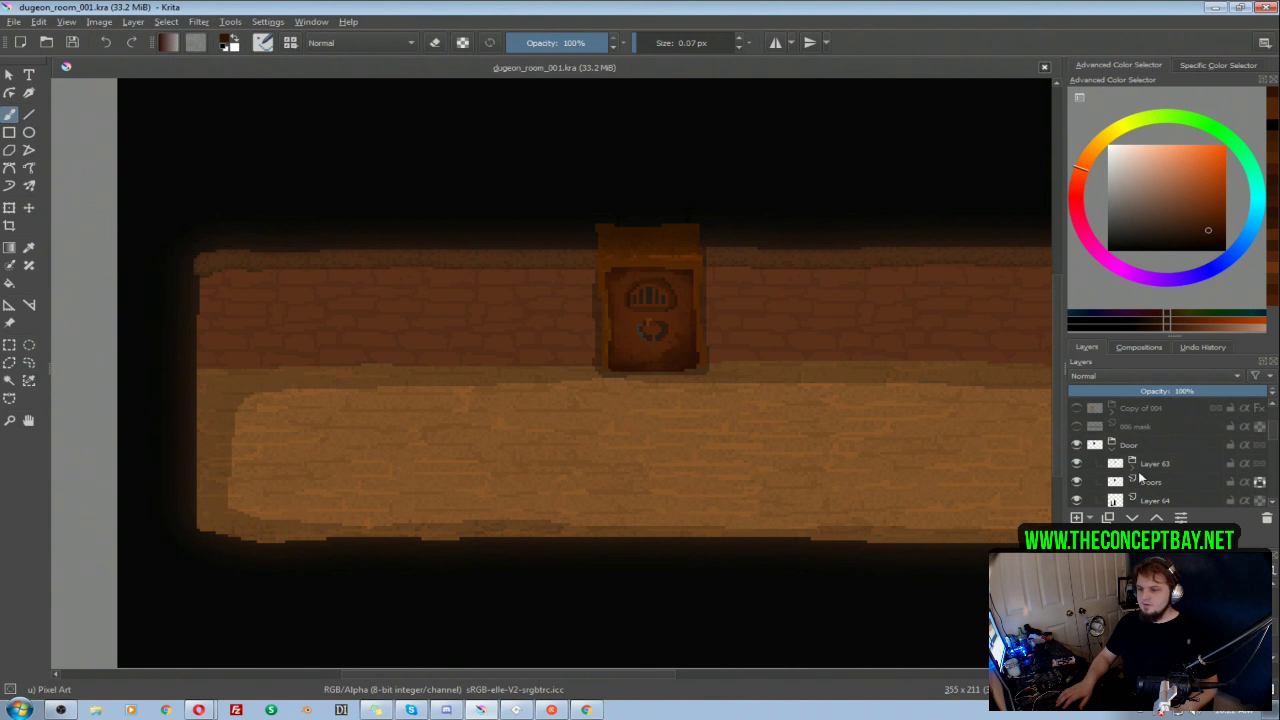
{"action": "left_click", "coordinate": [1076, 466]}
{"action": "left_click", "coordinate": [1077, 467]}
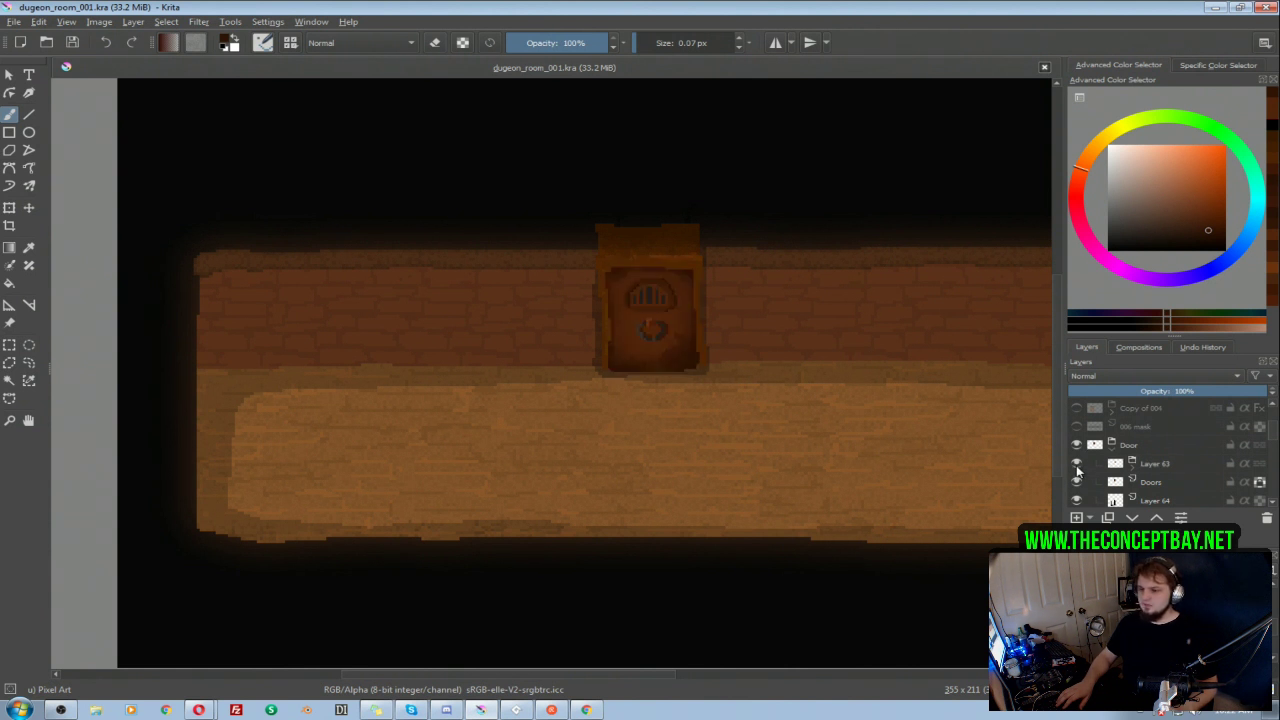
{"action": "left_click", "coordinate": [1076, 448]}
{"action": "left_click", "coordinate": [1076, 448]}
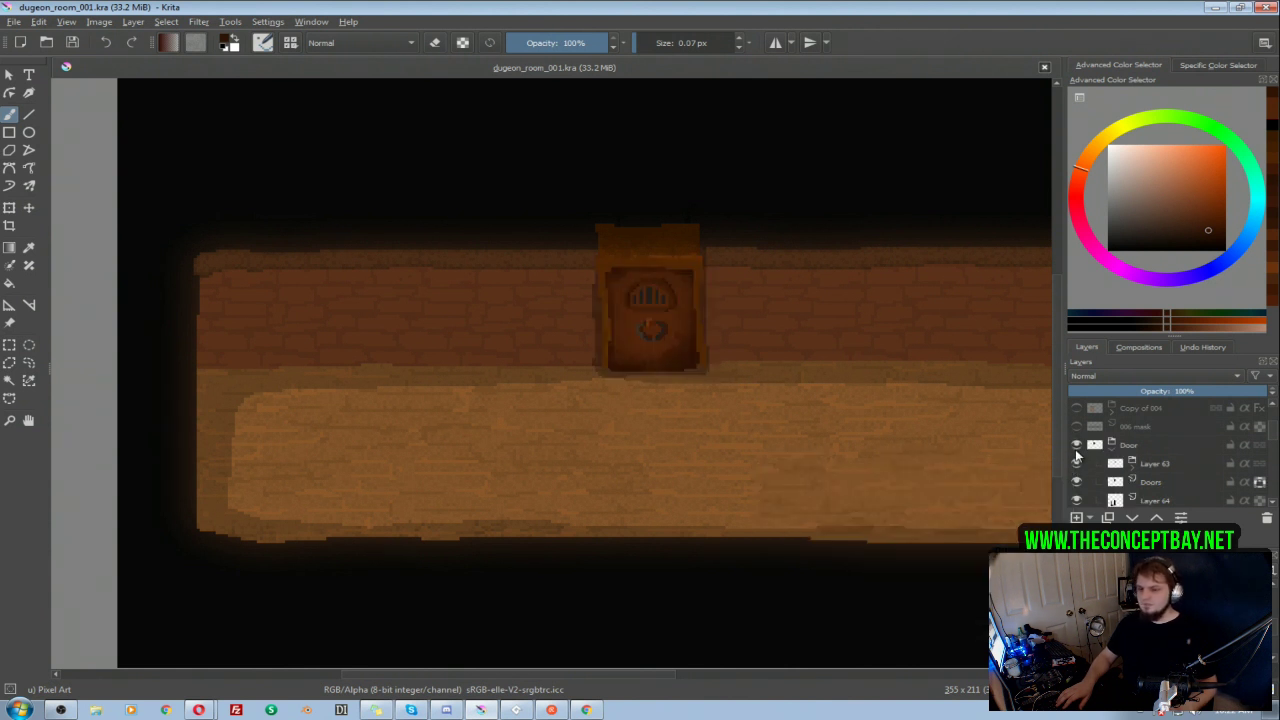
{"action": "scroll", "coordinate": [668, 358], "scroll_direction": "up", "scroll_amount": 4}
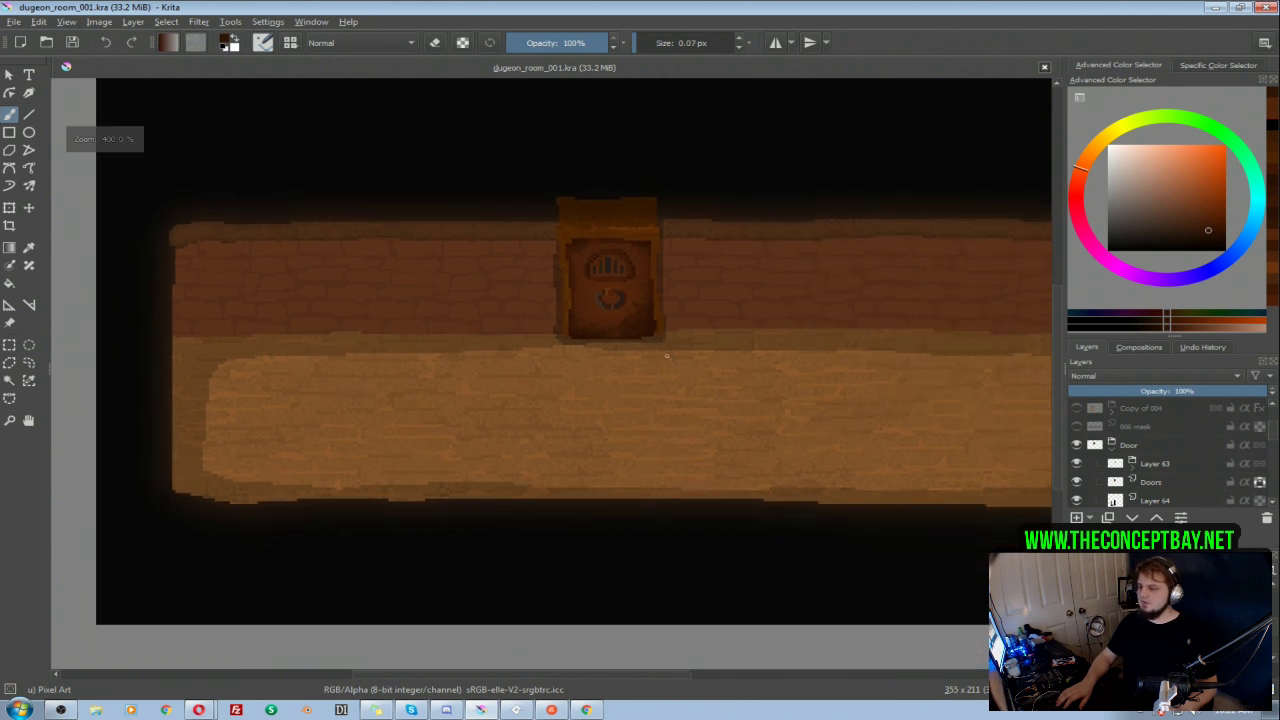
{"action": "scroll", "coordinate": [669, 360], "scroll_direction": "down", "scroll_amount": 2}
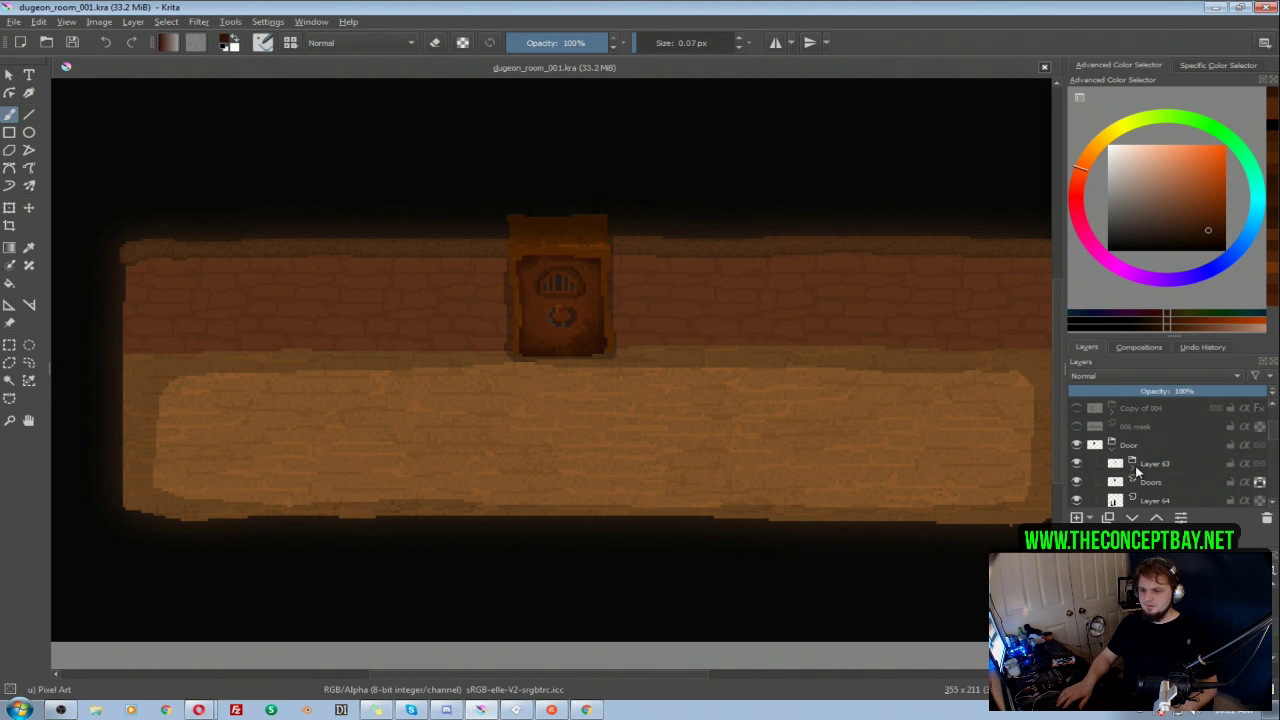
Step: Select Layer 63, Doors and Layer 64 together inside the Door group
{"action": "left_click", "coordinate": [1146, 470]}
{"action": "scroll", "coordinate": [1150, 462], "scroll_direction": "down", "scroll_amount": 1}
{"action": "left_click", "coordinate": [1160, 448], "text": "shift"}
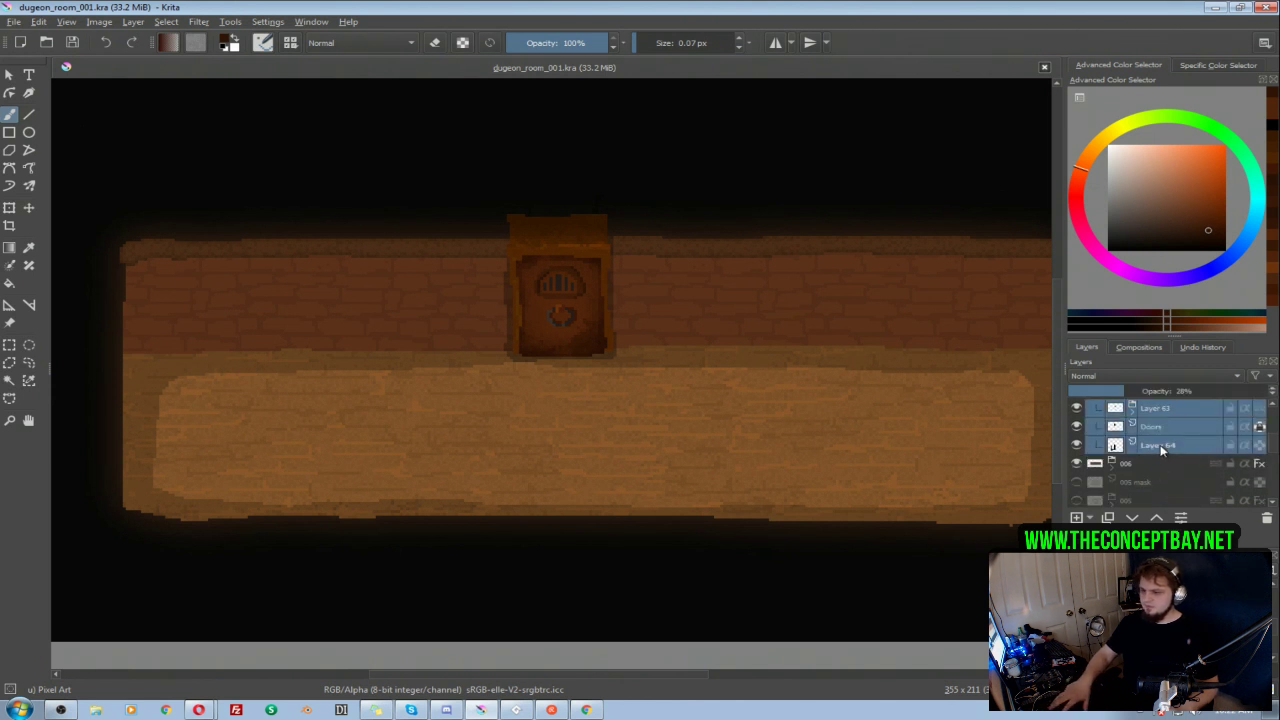
{"action": "key", "text": "ctrl+t"}
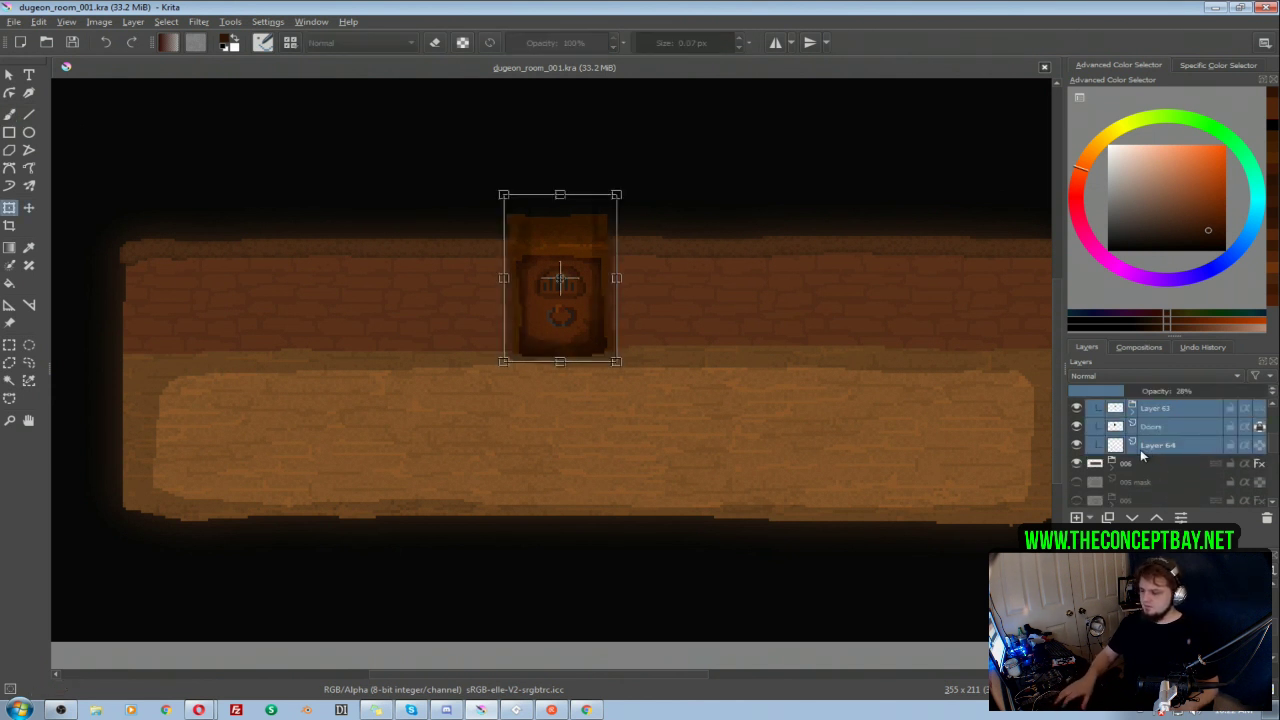
{"action": "left_click_drag", "start_coordinate": [614, 343], "coordinate": [608, 361]}
{"action": "key", "text": "Escape"}
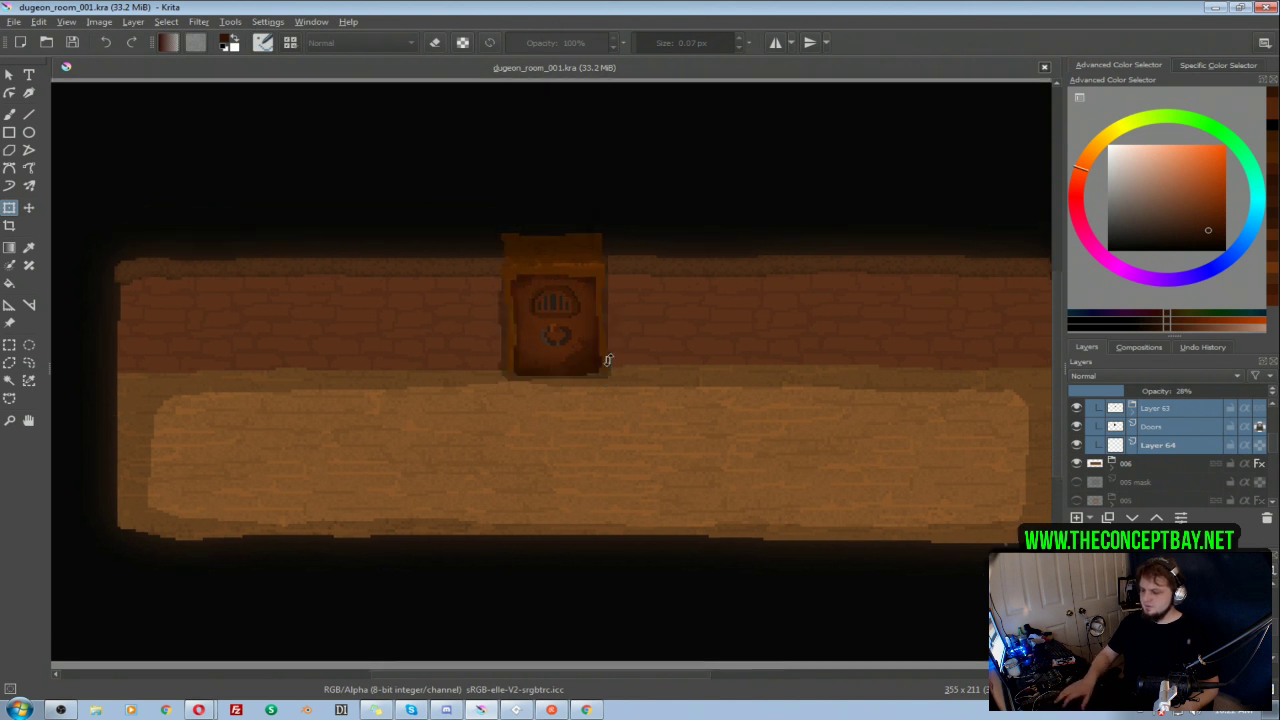
Step: Group the selected door layers, collapse the new group and rename it Top
{"action": "key", "text": "ctrl+g"}
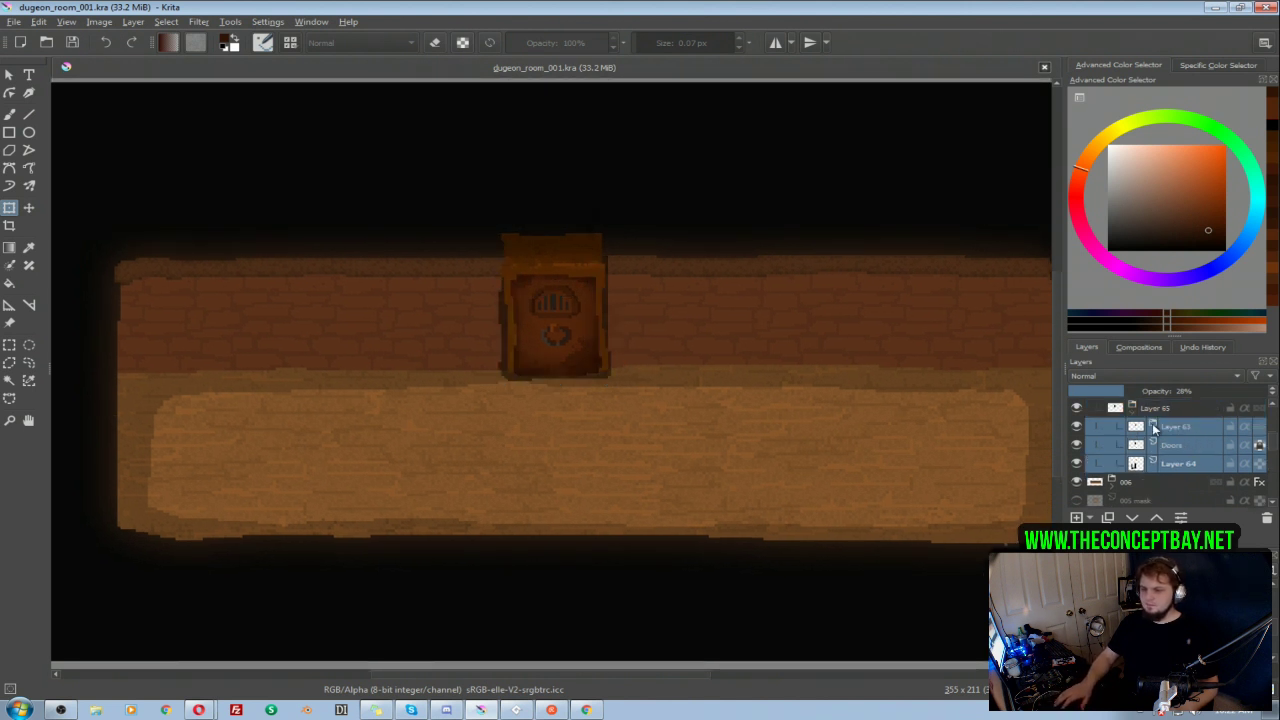
{"action": "left_click", "coordinate": [1132, 415]}
{"action": "double_click", "coordinate": [1164, 465]}
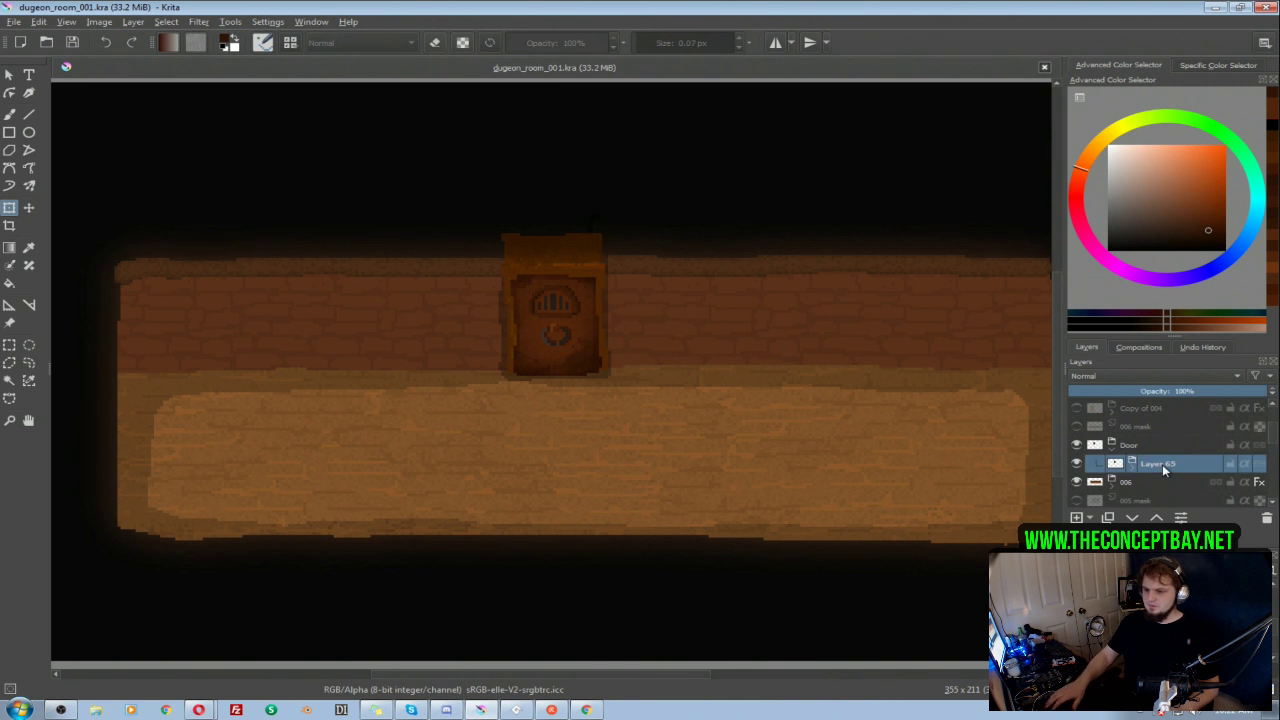
{"action": "type", "text": "Top"}
{"action": "key", "text": "Return"}
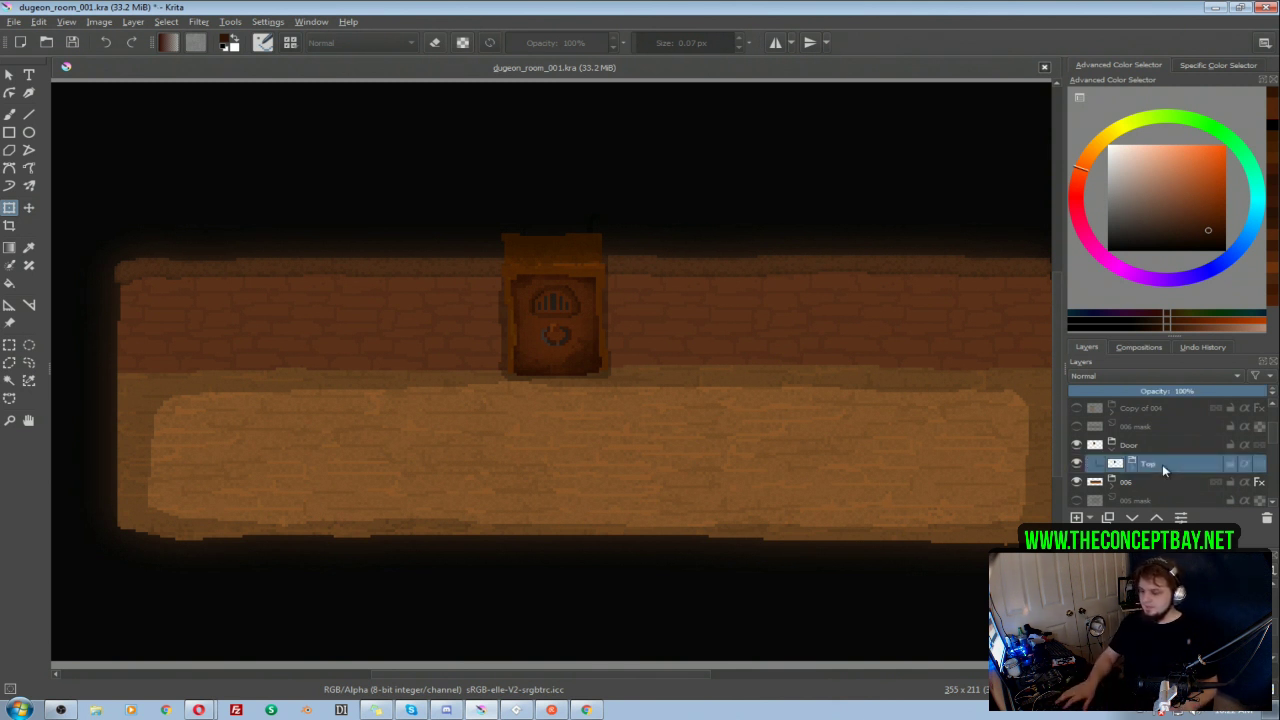
Step: Duplicate the Top group and move the copied door onto the room's bottom edge, a little right of the centre
{"action": "key", "text": "ctrl+j"}
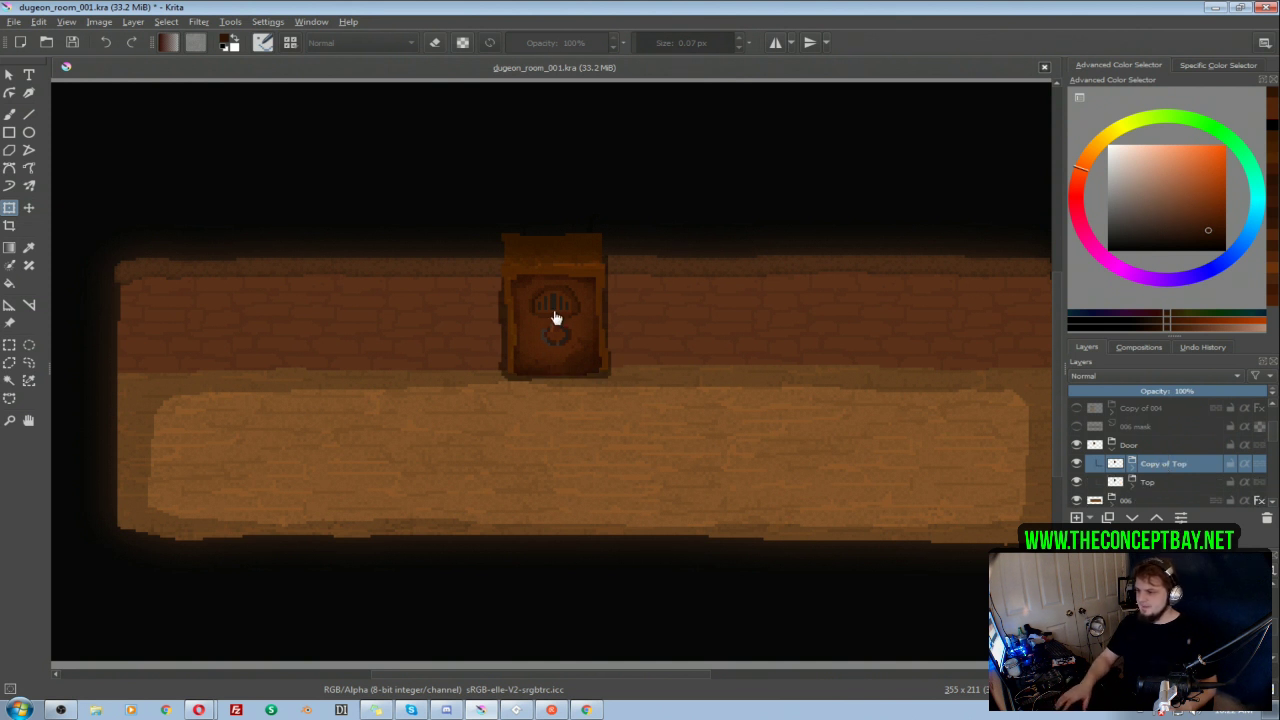
{"action": "key", "text": "t"}
{"action": "left_click_drag", "start_coordinate": [565, 335], "coordinate": [738, 493]}
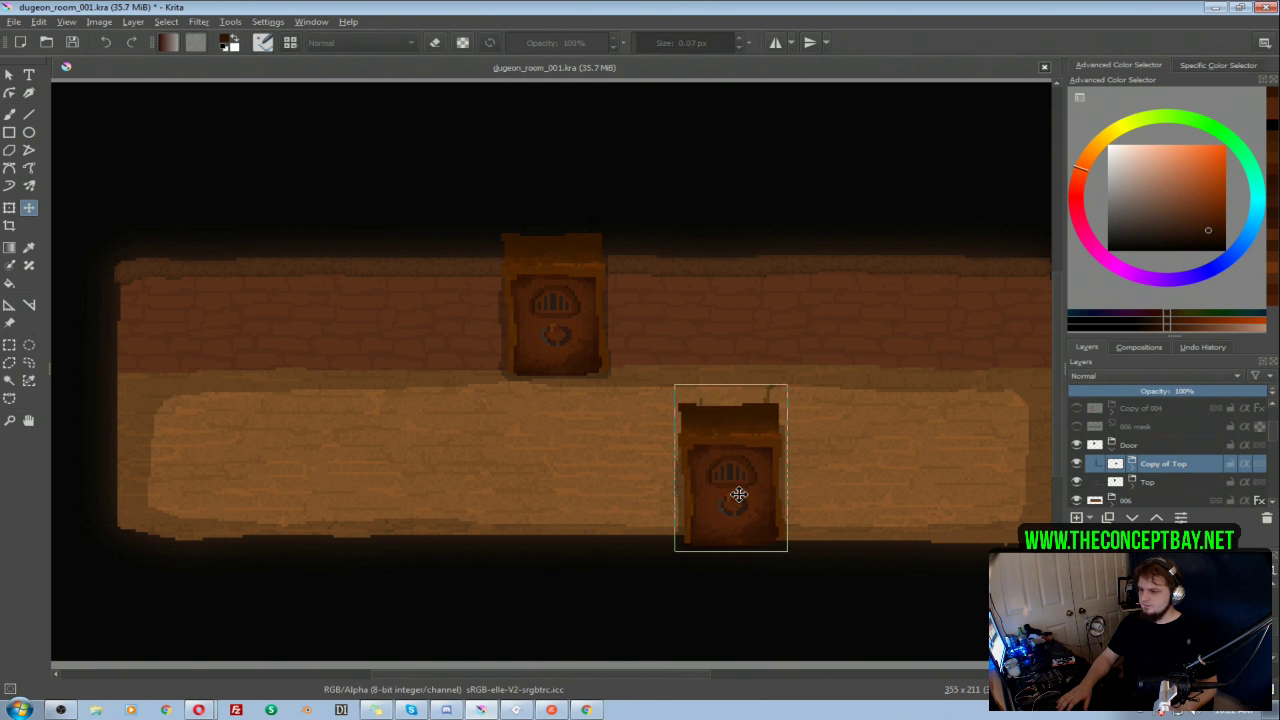
{"action": "left_click_drag", "start_coordinate": [914, 591], "coordinate": [811, 491]}
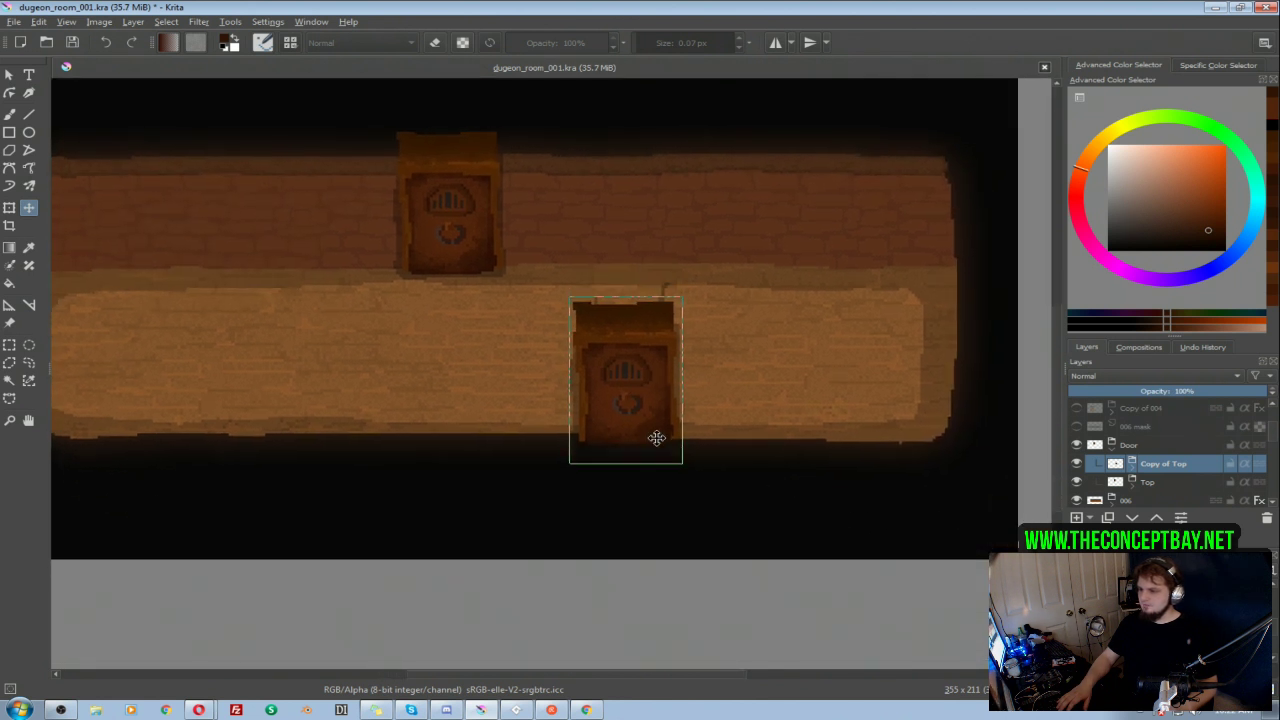
{"action": "left_click_drag", "start_coordinate": [657, 429], "coordinate": [655, 452]}
{"action": "left_click_drag", "start_coordinate": [500, 451], "coordinate": [573, 483]}
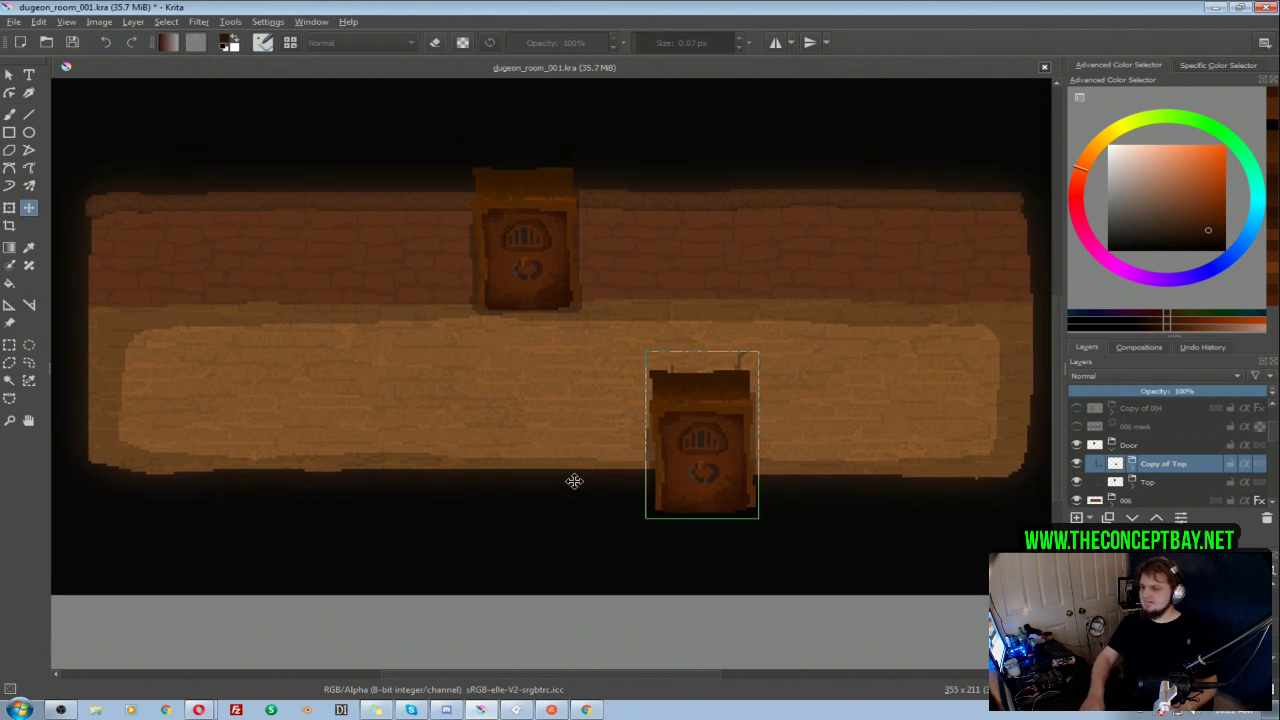
{"action": "key", "text": "Return"}
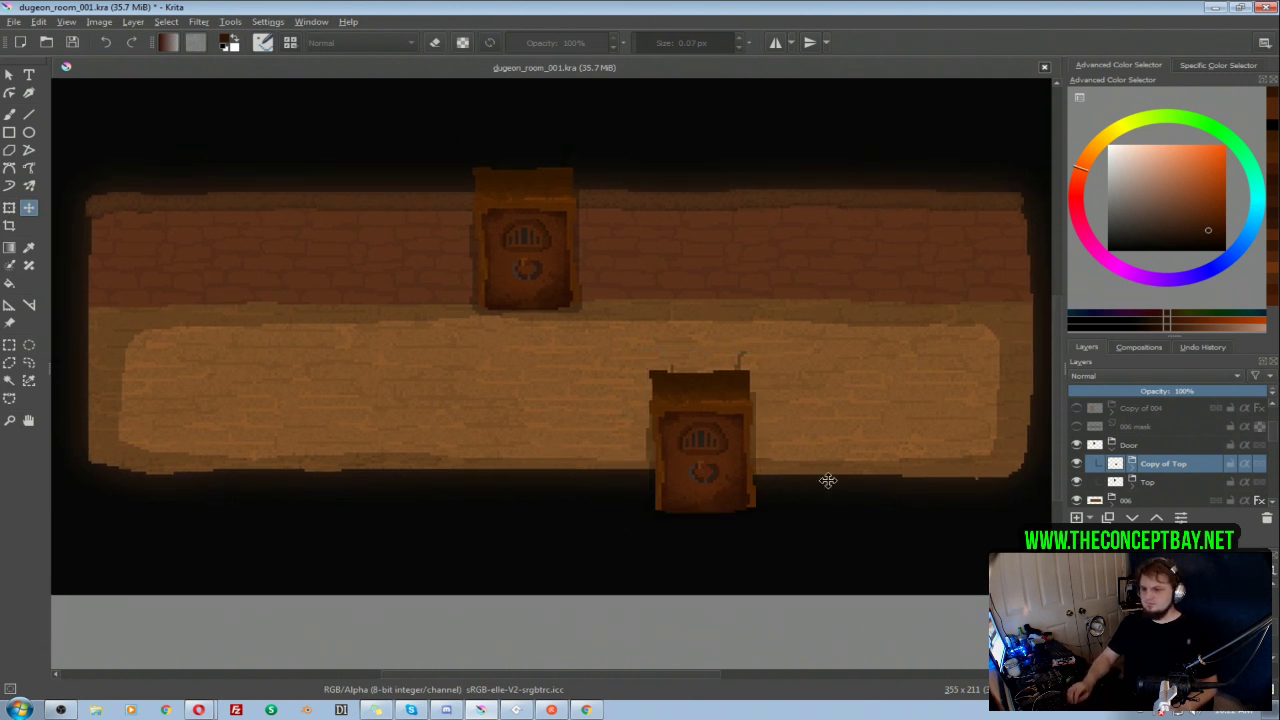
Step: Expand the Copy of Top group, check its Layer 64 shadow and hide its Layer 63 door details
{"action": "left_click", "coordinate": [1130, 468]}
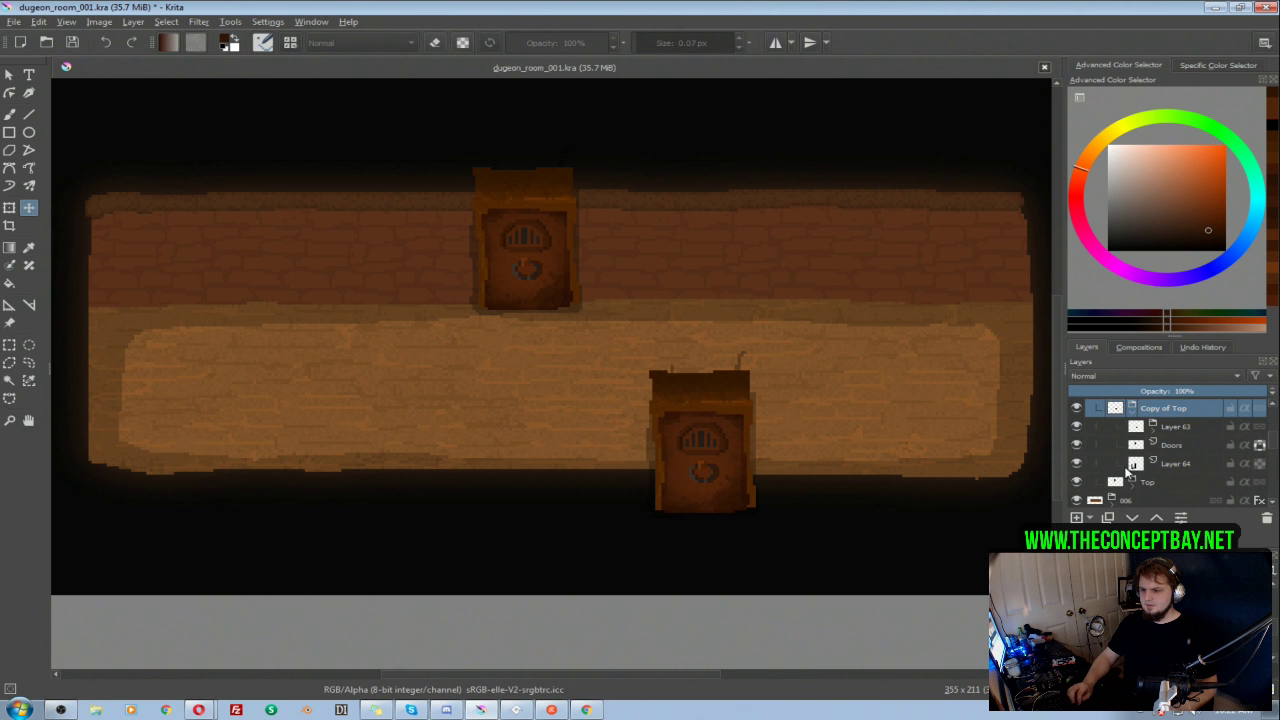
{"action": "left_click", "coordinate": [1077, 463]}
{"action": "left_click", "coordinate": [1077, 463]}
{"action": "left_click", "coordinate": [1077, 426]}
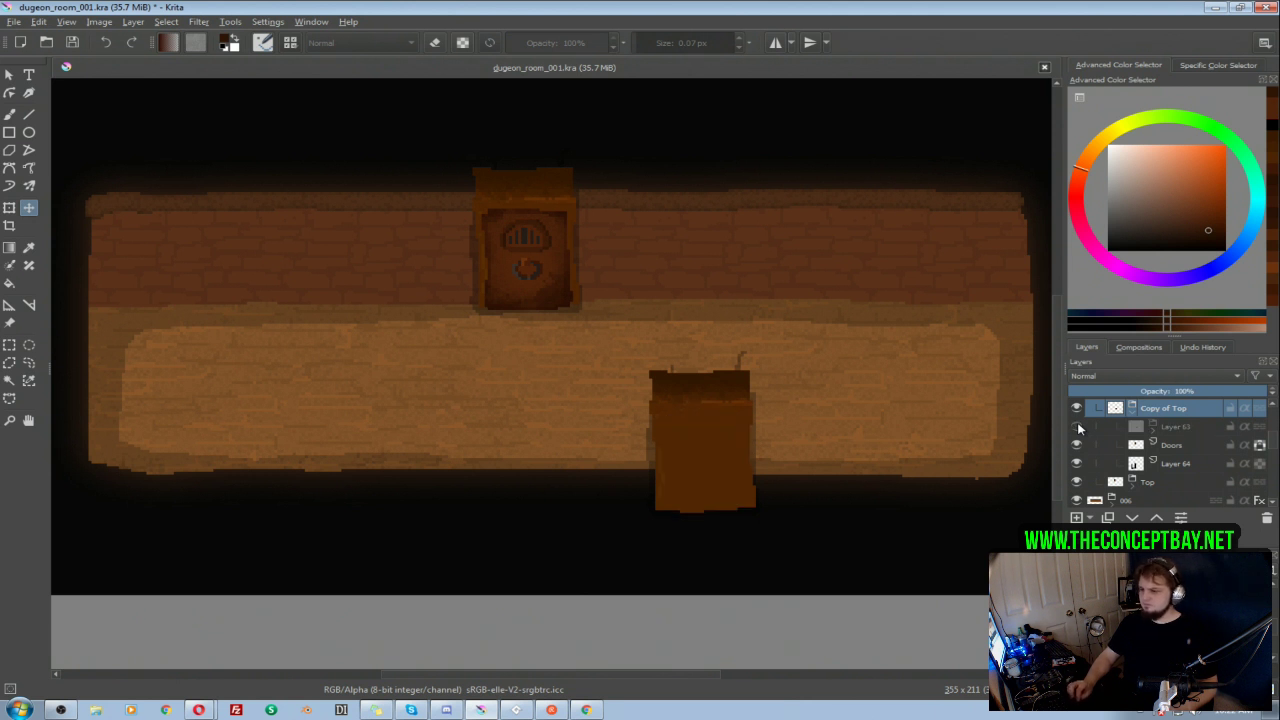
{"action": "left_click", "coordinate": [1077, 427]}
{"action": "left_click", "coordinate": [1077, 427]}
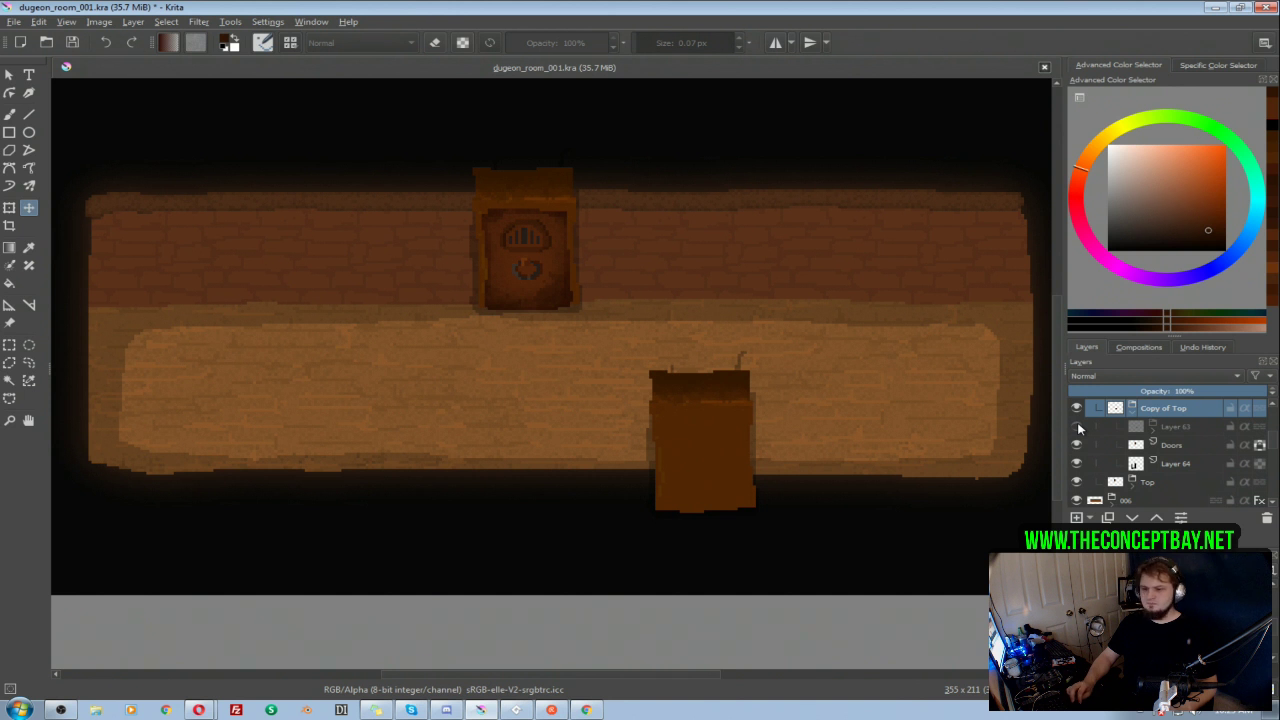
Step: Set the opacity of Layer 64 in the original Top group to 40% and collapse that group
{"action": "left_click", "coordinate": [1132, 486]}
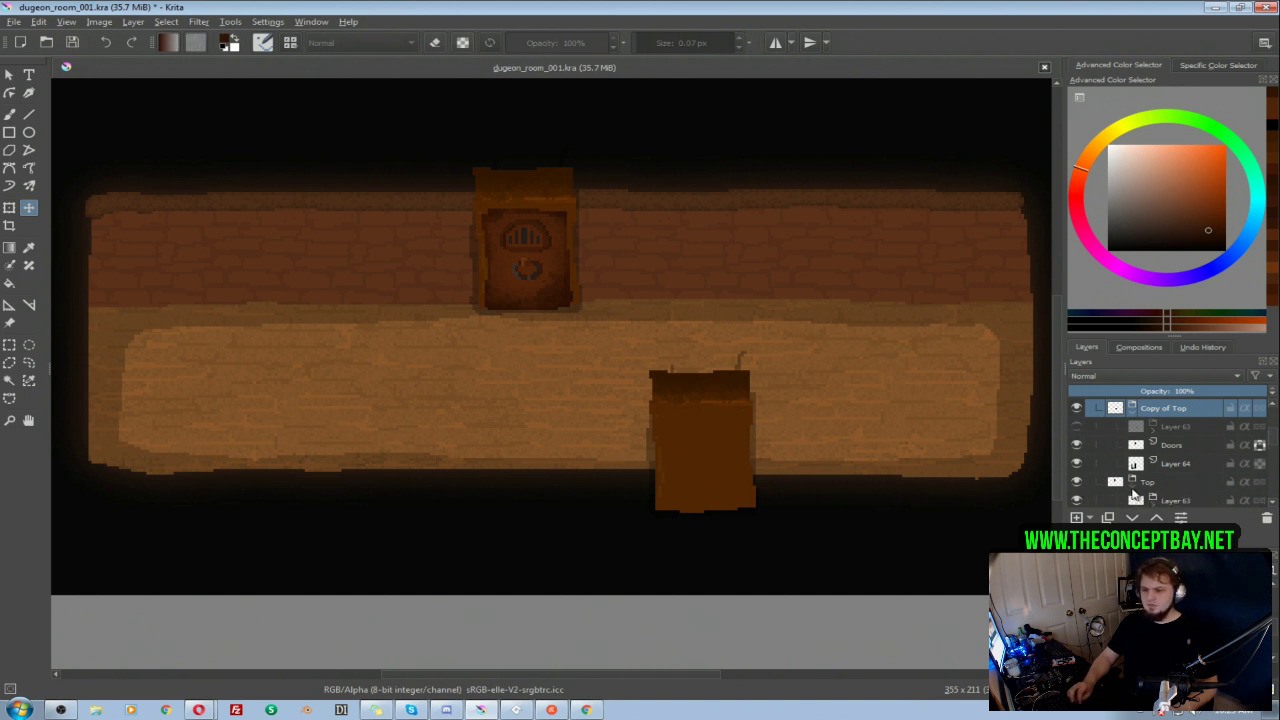
{"action": "scroll", "coordinate": [1138, 482], "scroll_direction": "down", "scroll_amount": 1}
{"action": "left_click", "coordinate": [1181, 442]}
{"action": "left_click", "coordinate": [1166, 487]}
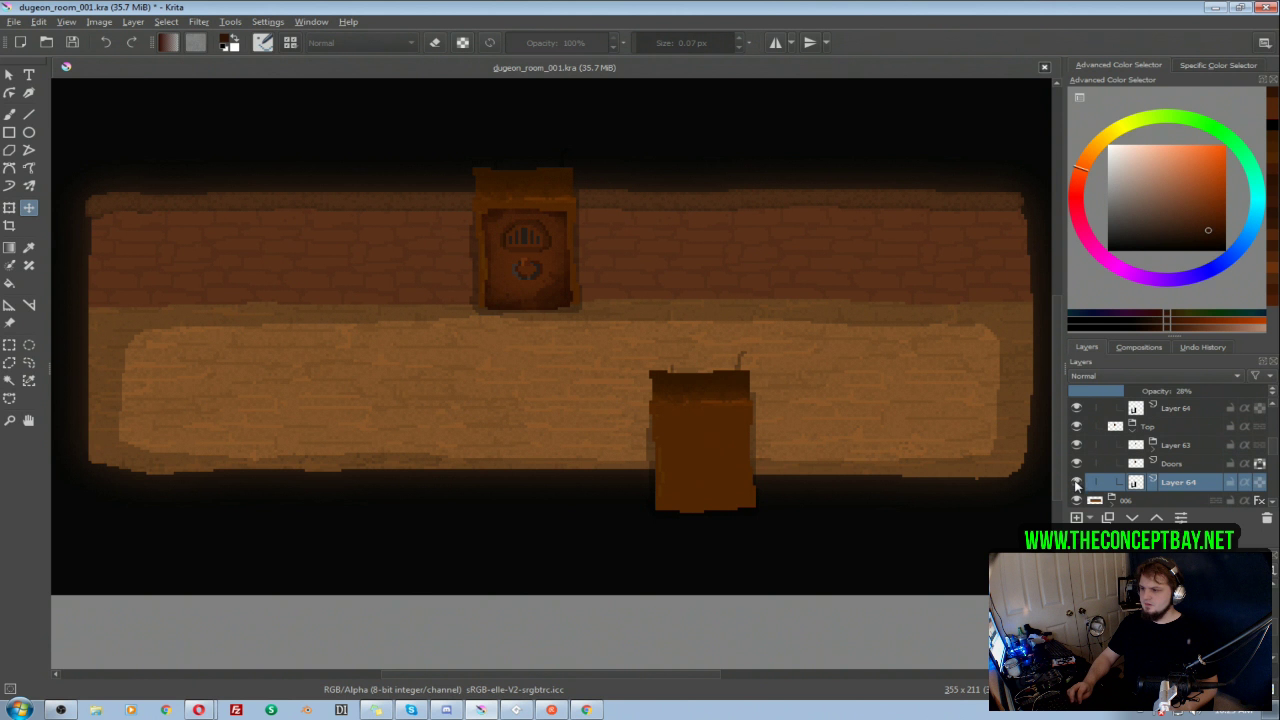
{"action": "left_click", "coordinate": [1148, 391]}
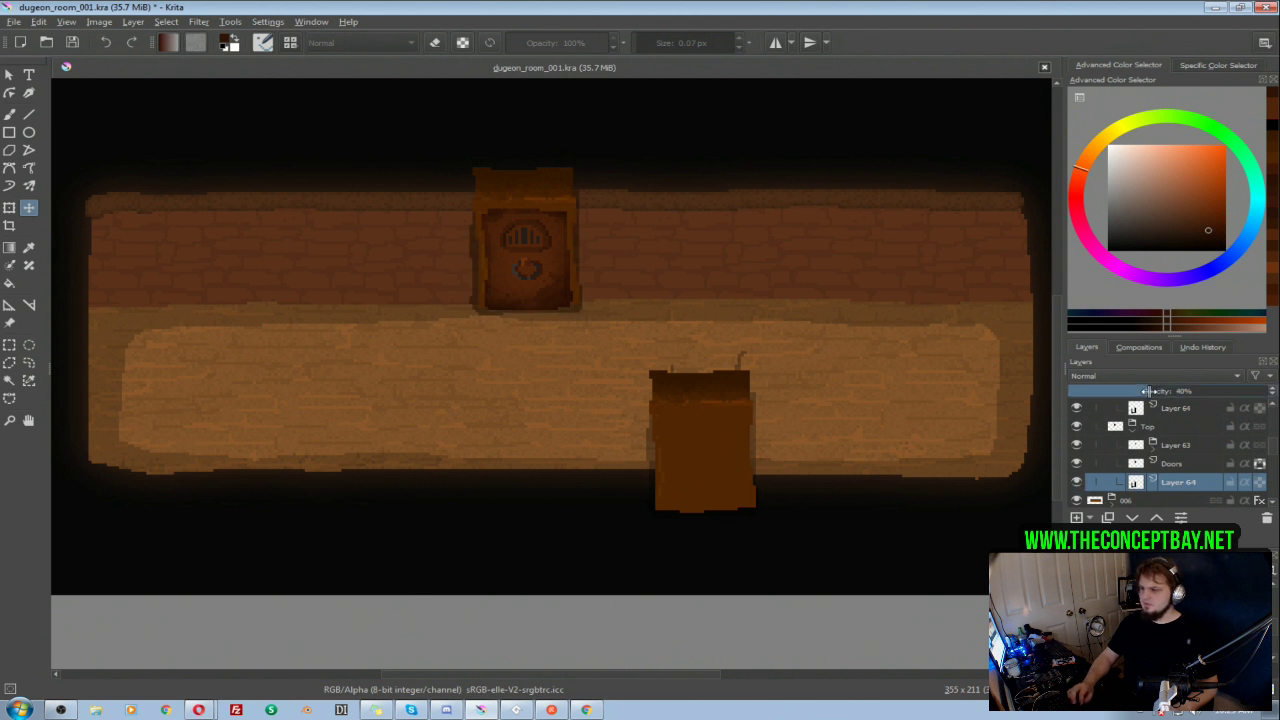
{"action": "left_click", "coordinate": [1200, 391]}
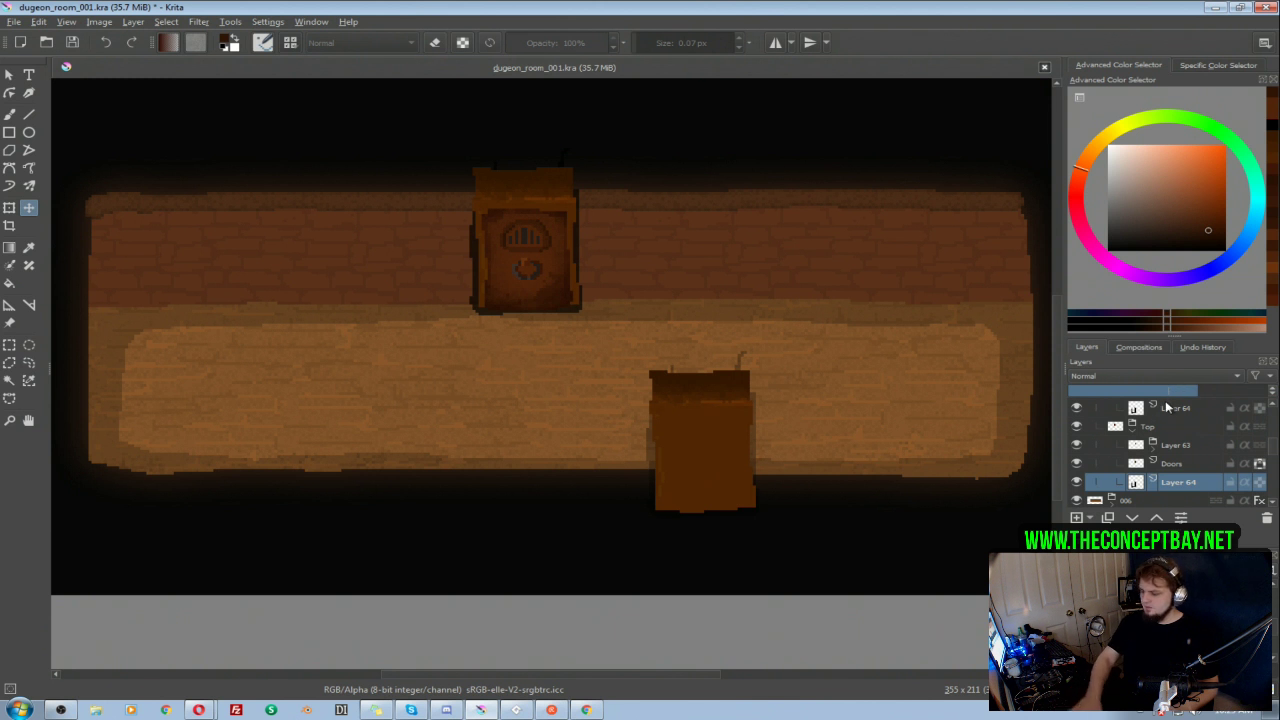
{"action": "key", "text": "Return"}
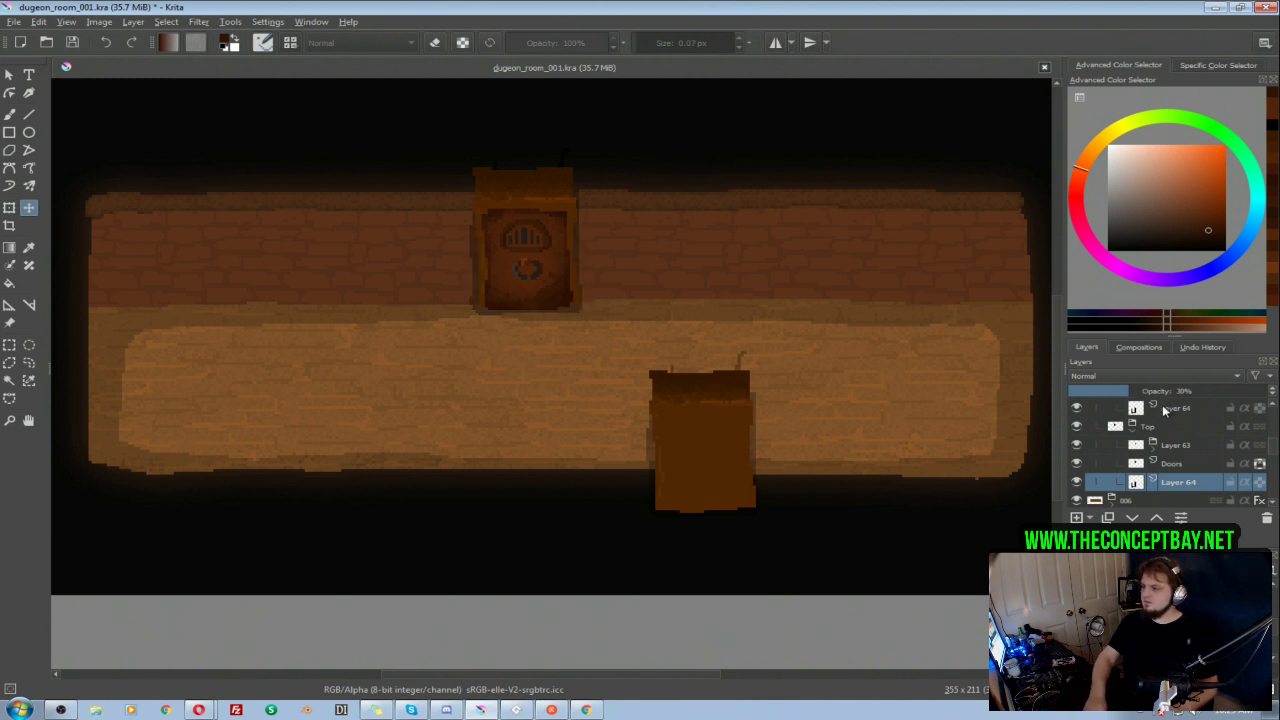
{"action": "left_click_drag", "start_coordinate": [1160, 391], "coordinate": [1173, 391]}
{"action": "type", "text": "40"}
{"action": "key", "text": "Return"}
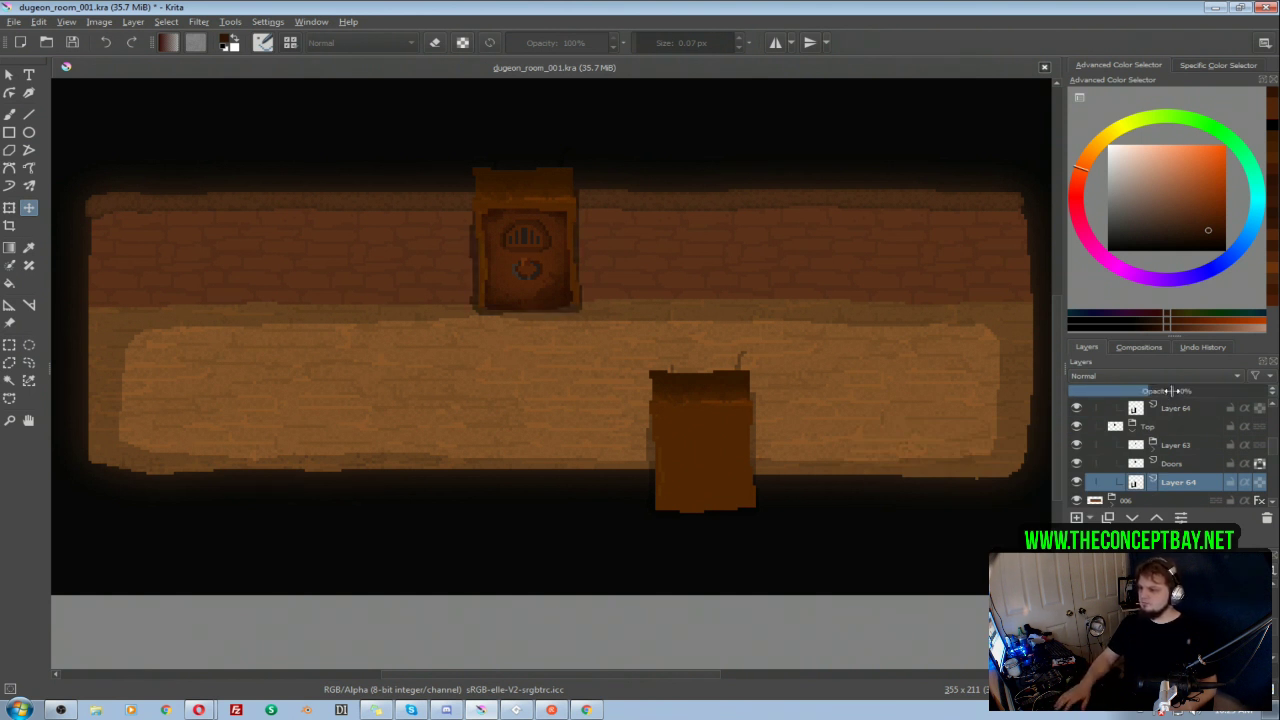
{"action": "left_click", "coordinate": [1130, 430]}
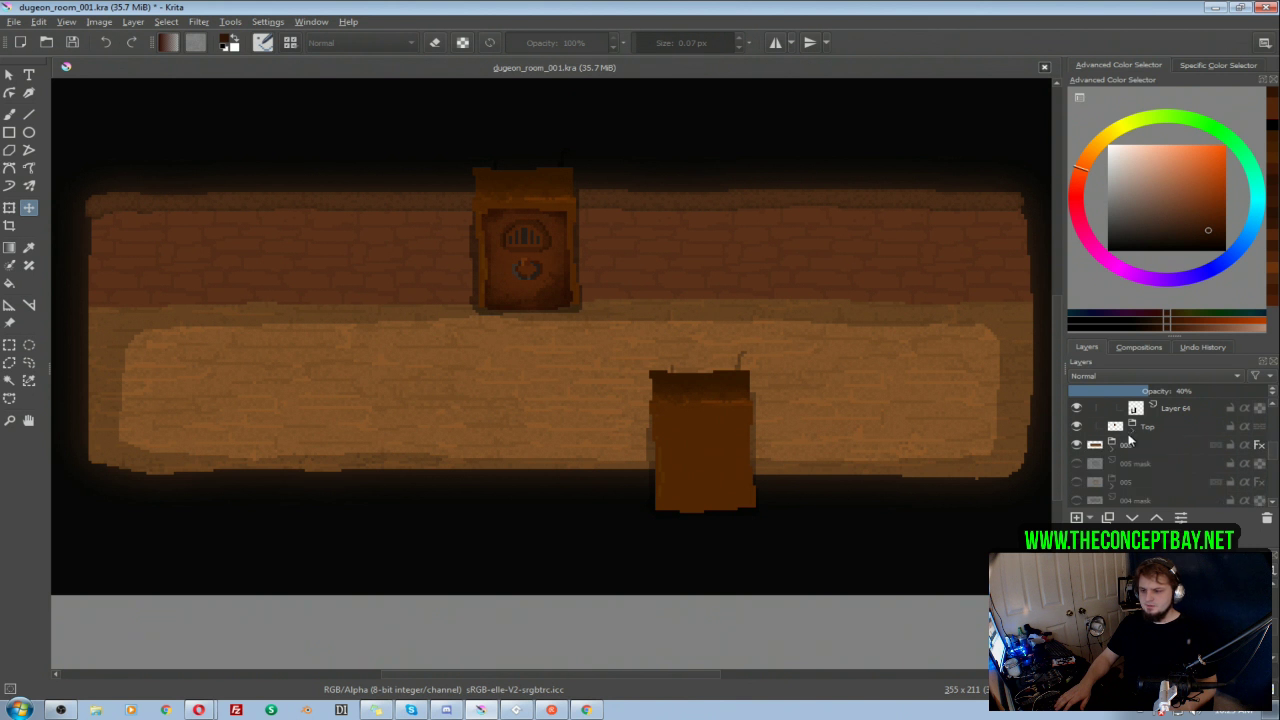
Step: Compare the copied door with and without its Layer 63 details, leave them hidden, and check the Copy of Top group's visibility
{"action": "scroll", "coordinate": [1095, 440], "scroll_direction": "up", "scroll_amount": 1}
{"action": "left_click", "coordinate": [1077, 426]}
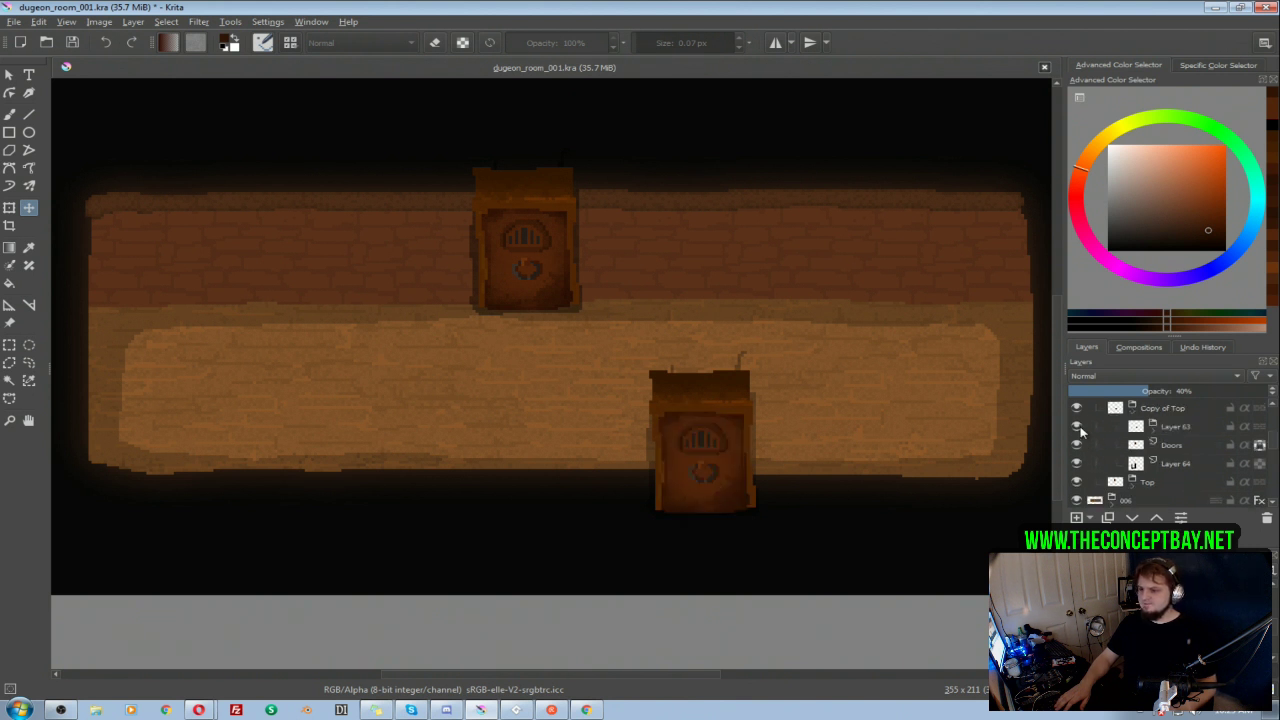
{"action": "left_click", "coordinate": [1152, 431]}
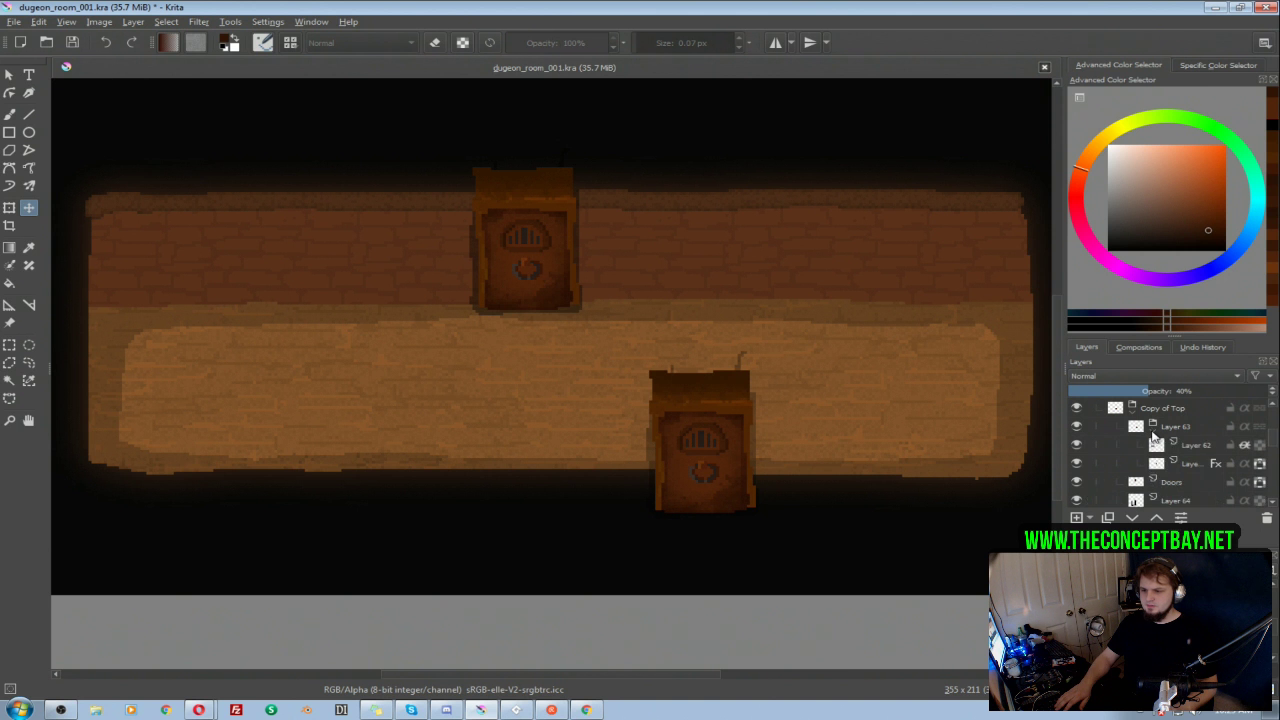
{"action": "left_click", "coordinate": [1075, 428]}
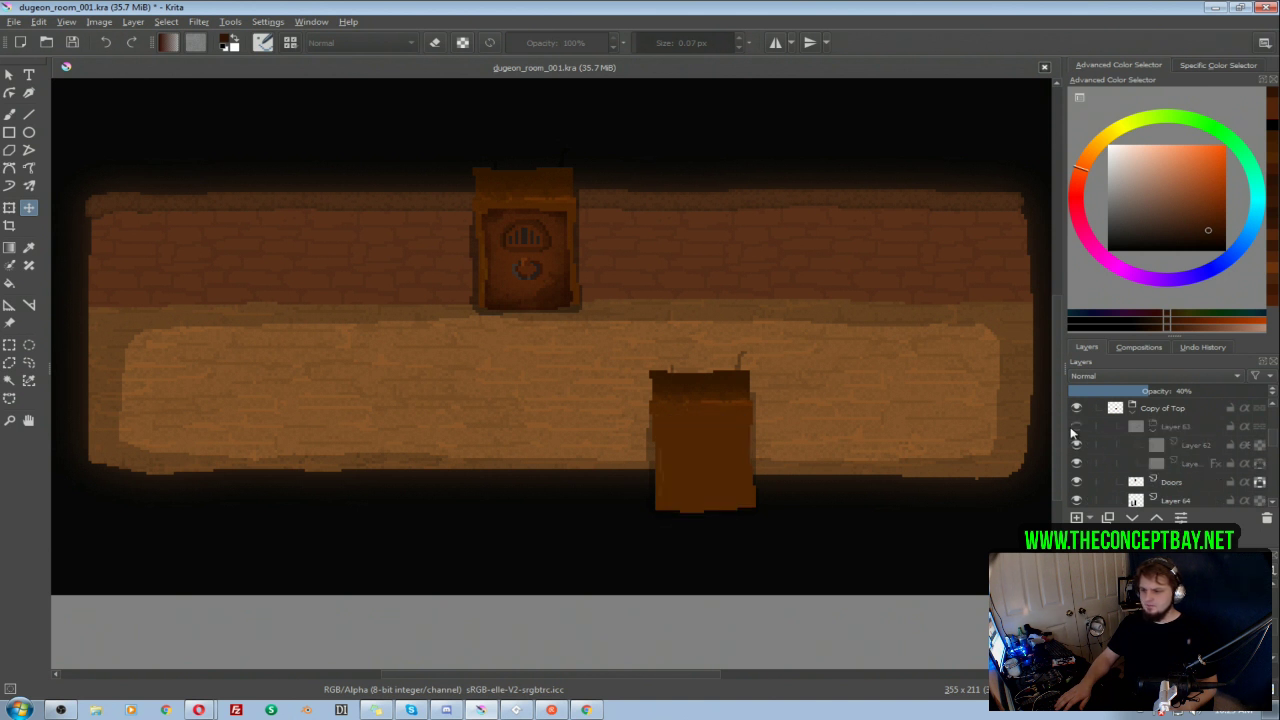
{"action": "left_click", "coordinate": [1175, 410]}
{"action": "left_click", "coordinate": [1077, 410]}
{"action": "left_click", "coordinate": [1077, 410]}
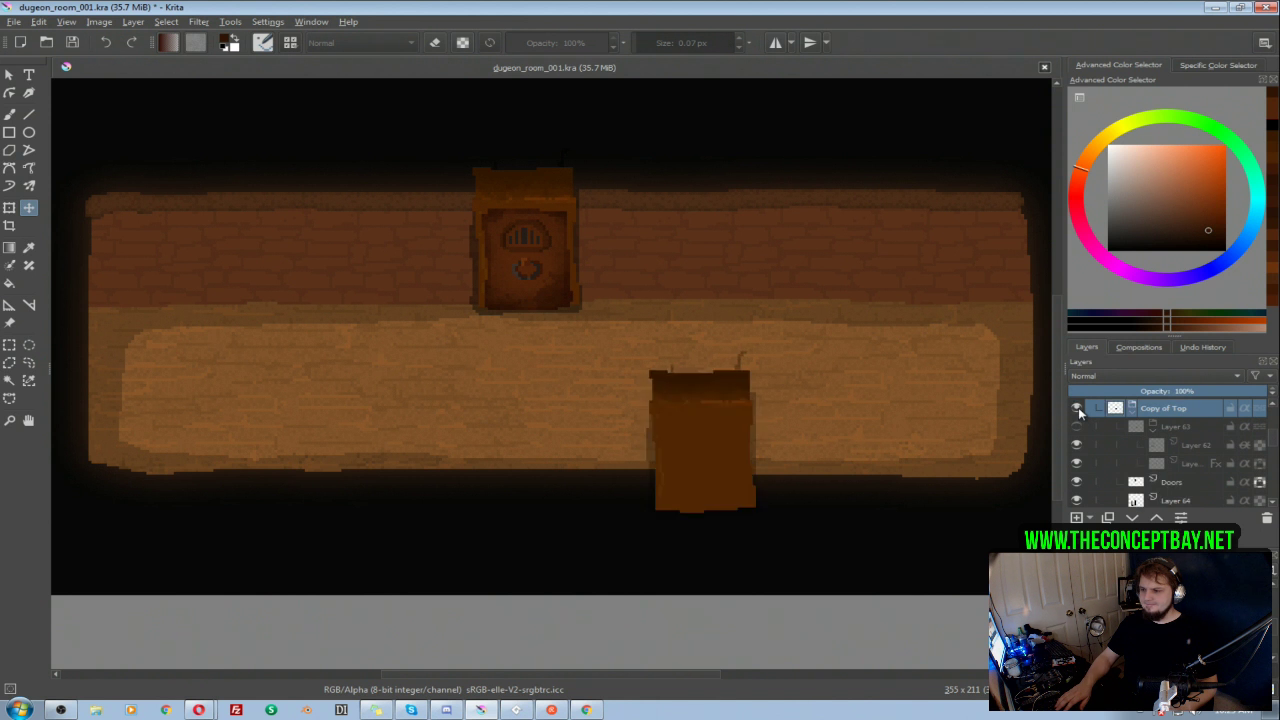
{"action": "scroll", "coordinate": [1175, 455], "scroll_direction": "up", "scroll_amount": 1}
{"action": "scroll", "coordinate": [1175, 459], "scroll_direction": "down", "scroll_amount": 2}
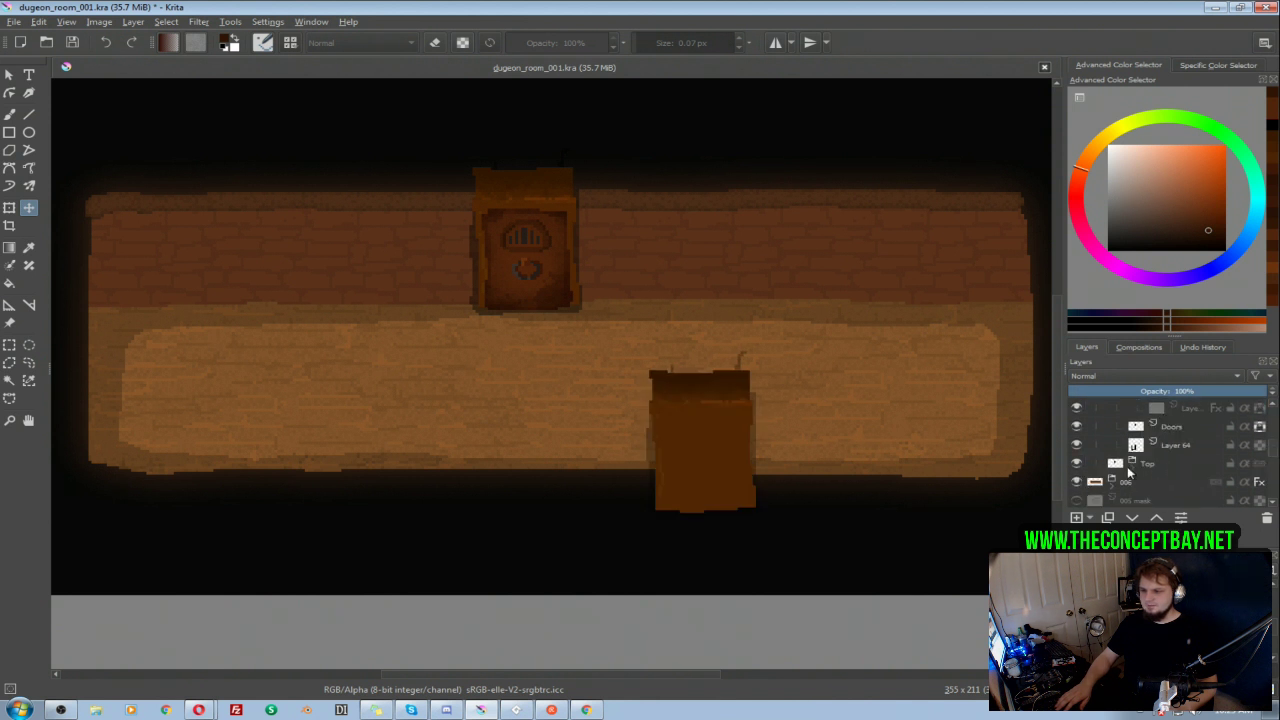
Step: Erase the inside of the copied door on its Doors layer with a 5.55 px Pixel Art brush, leaving a frame, and sample the frame's brown
{"action": "left_click", "coordinate": [1175, 430]}
{"action": "left_click", "coordinate": [1077, 428]}
{"action": "left_click", "coordinate": [1077, 428]}
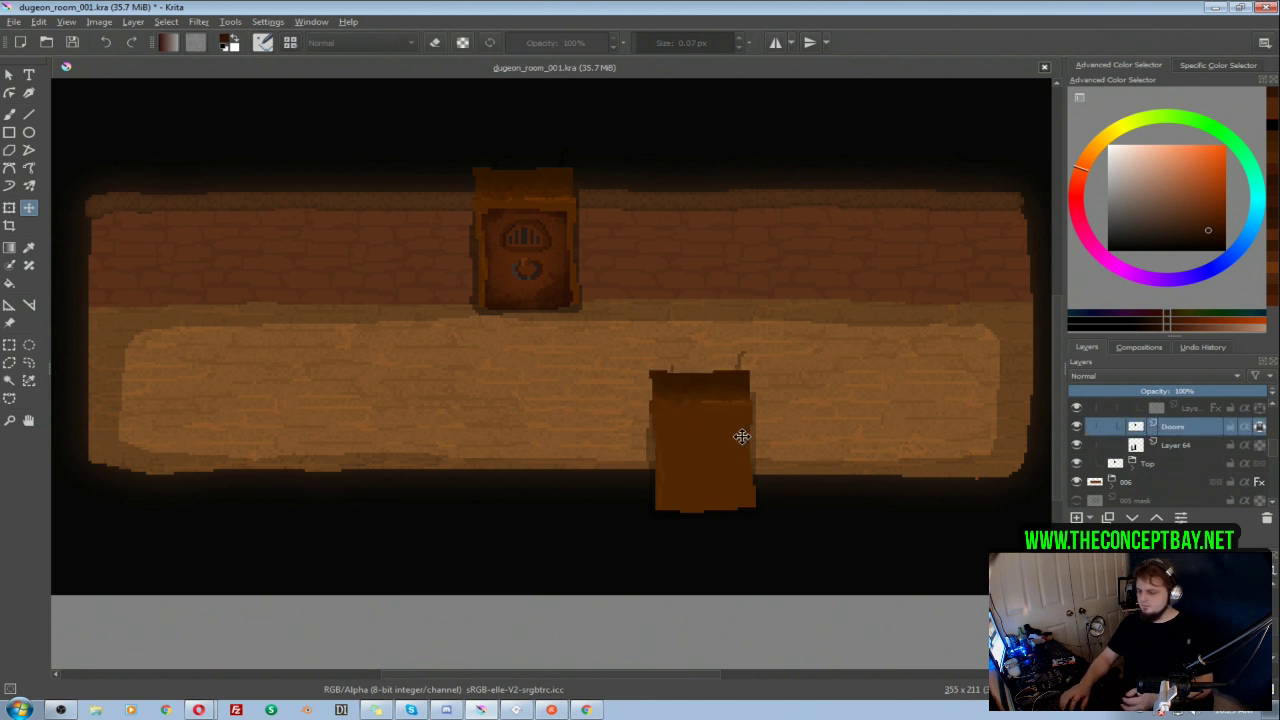
{"action": "key", "text": "b"}
{"action": "key", "text": "e"}
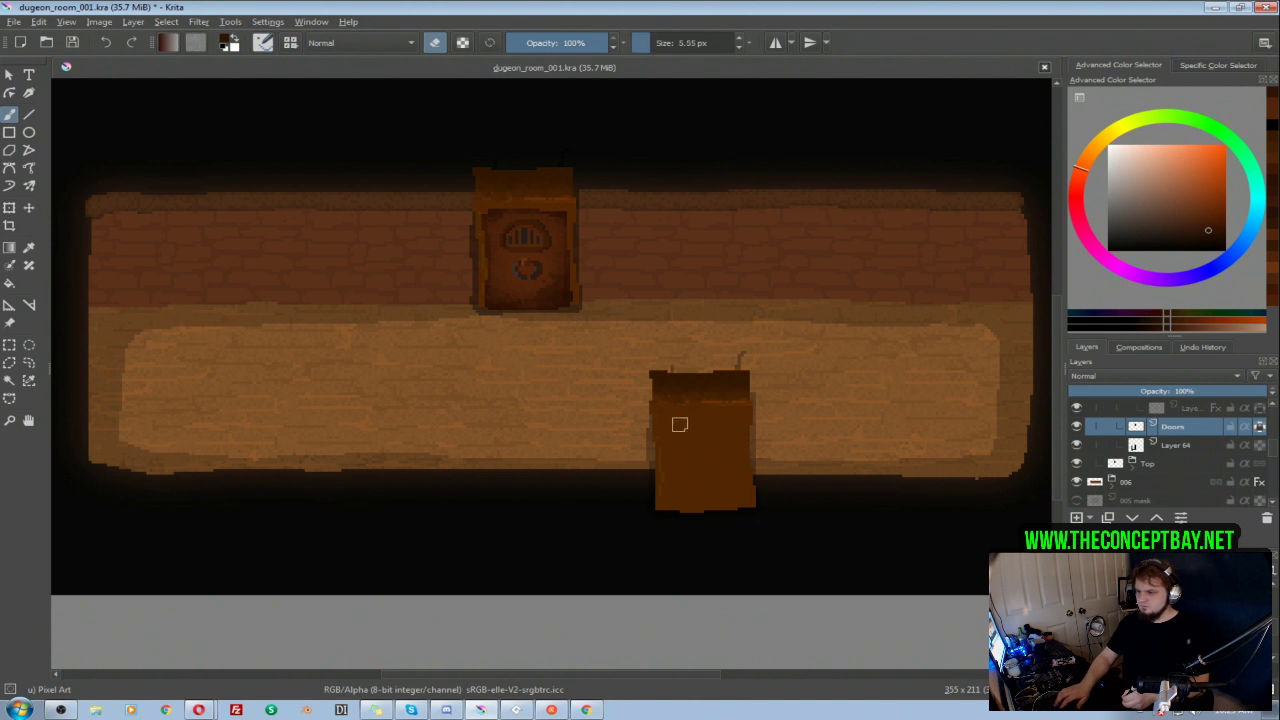
{"action": "mouse_move", "coordinate": [673, 427]}
{"action": "left_mouse_down"}
{"action": "mouse_move", "coordinate": [669, 492]}
{"action": "mouse_move", "coordinate": [737, 492]}
{"action": "mouse_move", "coordinate": [734, 423]}
{"action": "mouse_move", "coordinate": [682, 422]}
{"action": "mouse_move", "coordinate": [681, 445]}
{"action": "mouse_move", "coordinate": [702, 422]}
{"action": "mouse_move", "coordinate": [726, 472]}
{"action": "mouse_move", "coordinate": [680, 456]}
{"action": "left_mouse_up"}
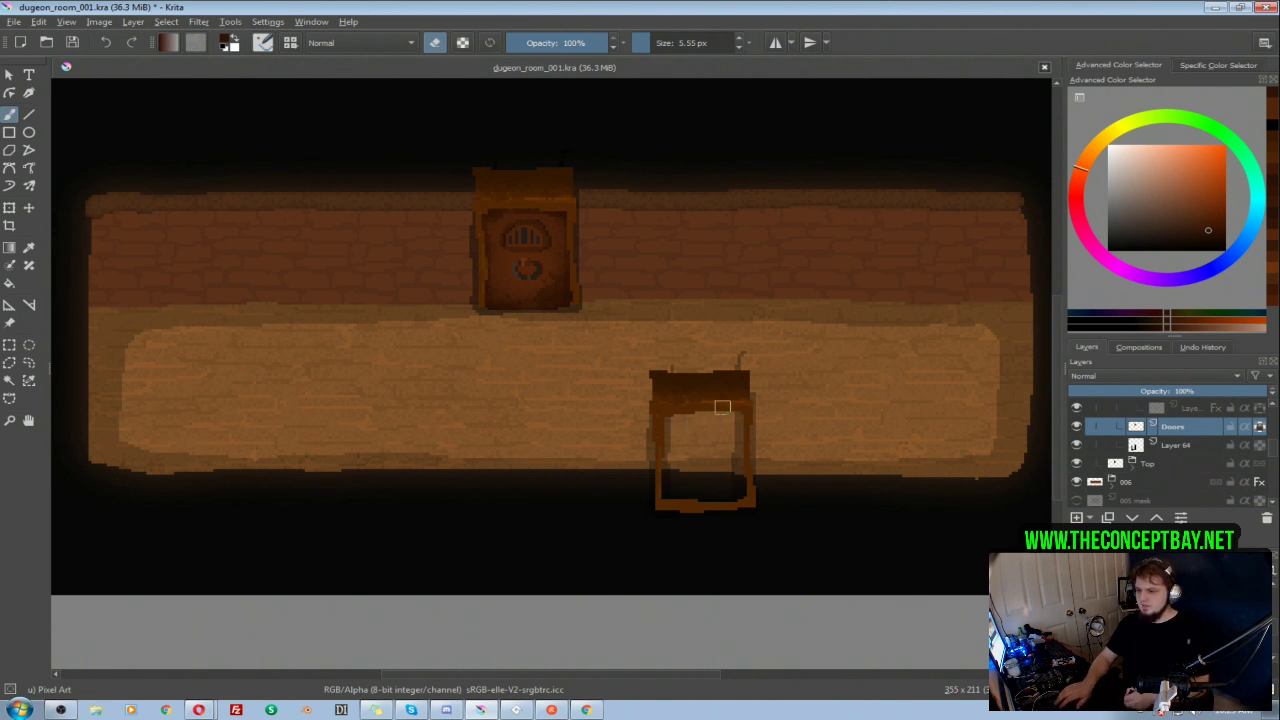
{"action": "left_click", "coordinate": [689, 509], "text": "ctrl"}
{"action": "left_click", "coordinate": [1216, 226]}
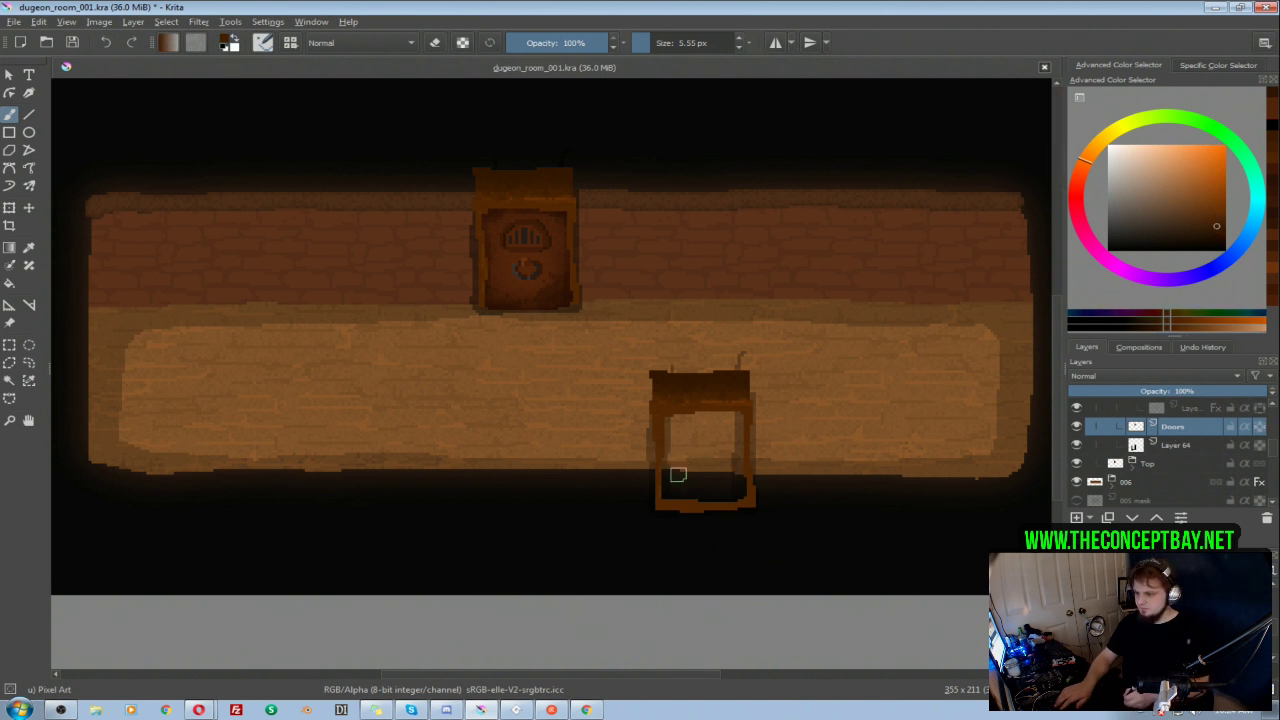
Step: Paint the lower part of the copied door's opening dark brown on its Doors layer with the 5.55 px Pixel Art brush
{"action": "mouse_move", "coordinate": [669, 475]}
{"action": "left_mouse_down"}
{"action": "mouse_move", "coordinate": [671, 491]}
{"action": "mouse_move", "coordinate": [704, 493]}
{"action": "mouse_move", "coordinate": [732, 492]}
{"action": "mouse_move", "coordinate": [740, 476]}
{"action": "mouse_move", "coordinate": [676, 476]}
{"action": "mouse_move", "coordinate": [714, 490]}
{"action": "mouse_move", "coordinate": [692, 494]}
{"action": "left_mouse_up"}
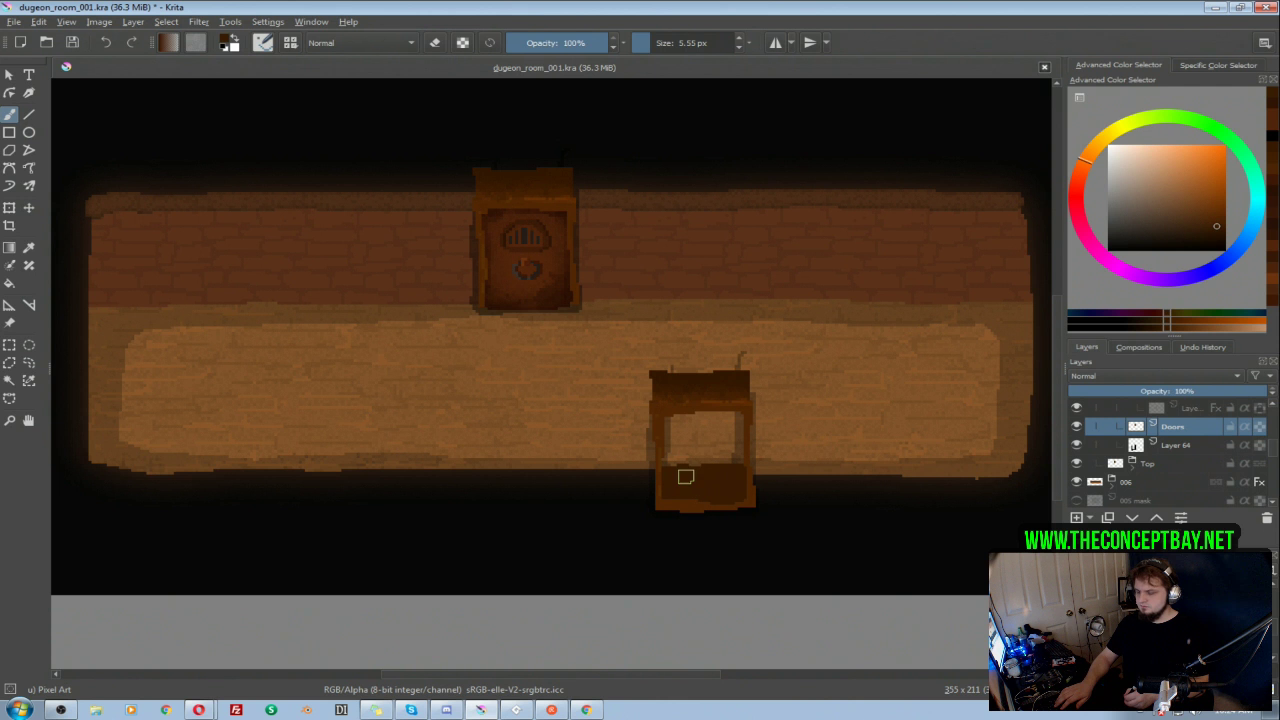
{"action": "scroll", "coordinate": [697, 409], "scroll_direction": "up", "scroll_amount": 1}
{"action": "scroll", "coordinate": [700, 408], "scroll_direction": "down", "scroll_amount": 1}
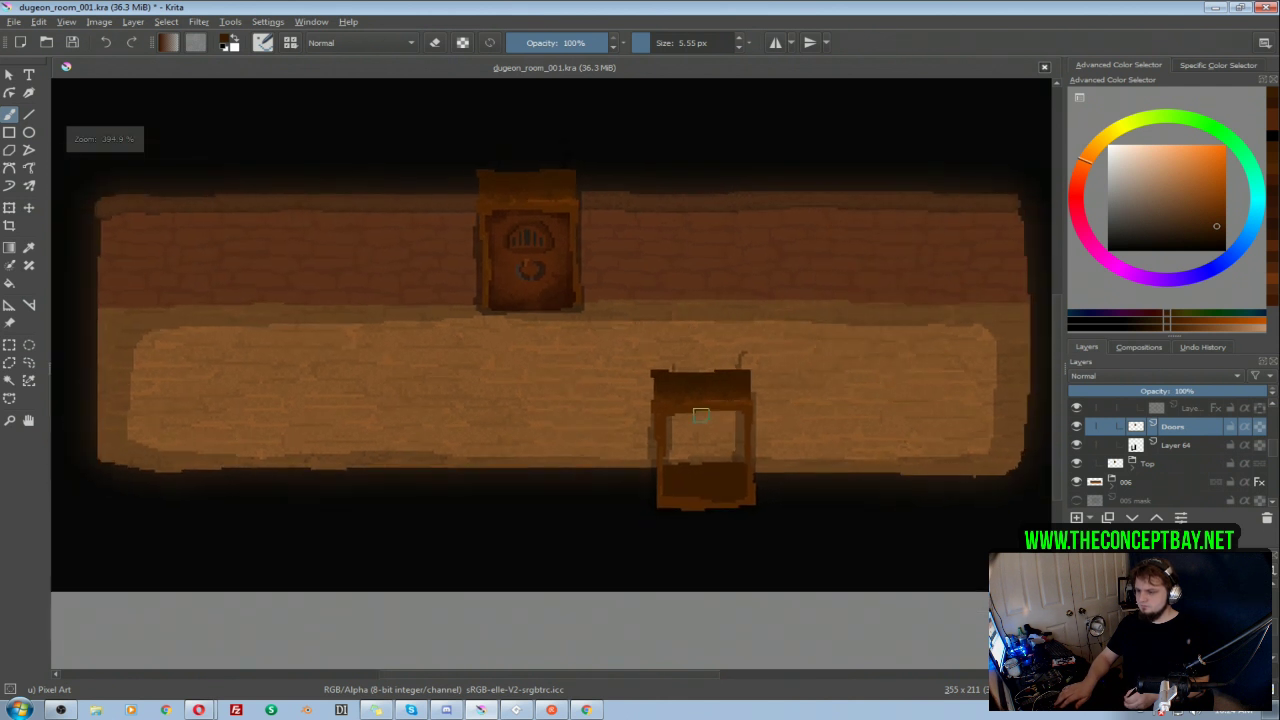
{"action": "left_click_drag", "start_coordinate": [699, 410], "coordinate": [747, 394]}
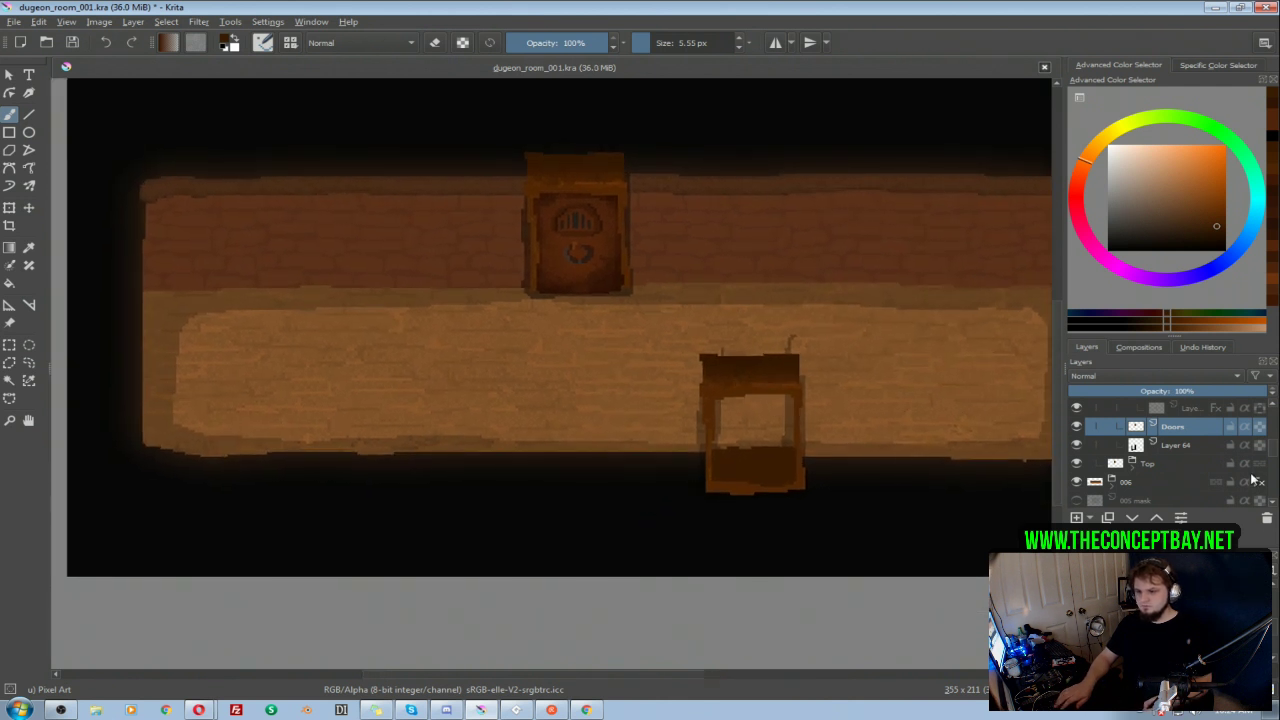
Step: Try shading the copied door's frame in black with the Texture Big Pixel brush, undoing the strokes
{"action": "right_click", "coordinate": [852, 496]}
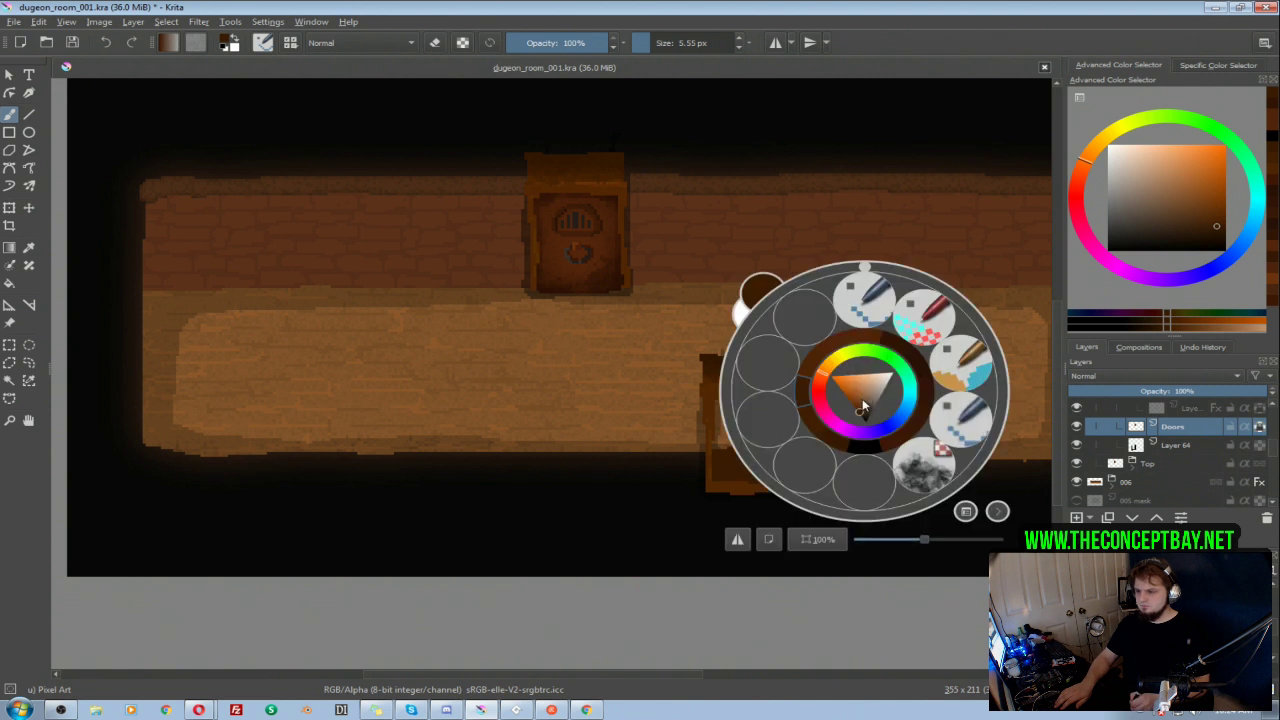
{"action": "left_click", "coordinate": [922, 462]}
{"action": "left_click", "coordinate": [790, 512], "text": "ctrl"}
{"action": "left_click_drag", "start_coordinate": [743, 508], "coordinate": [760, 491]}
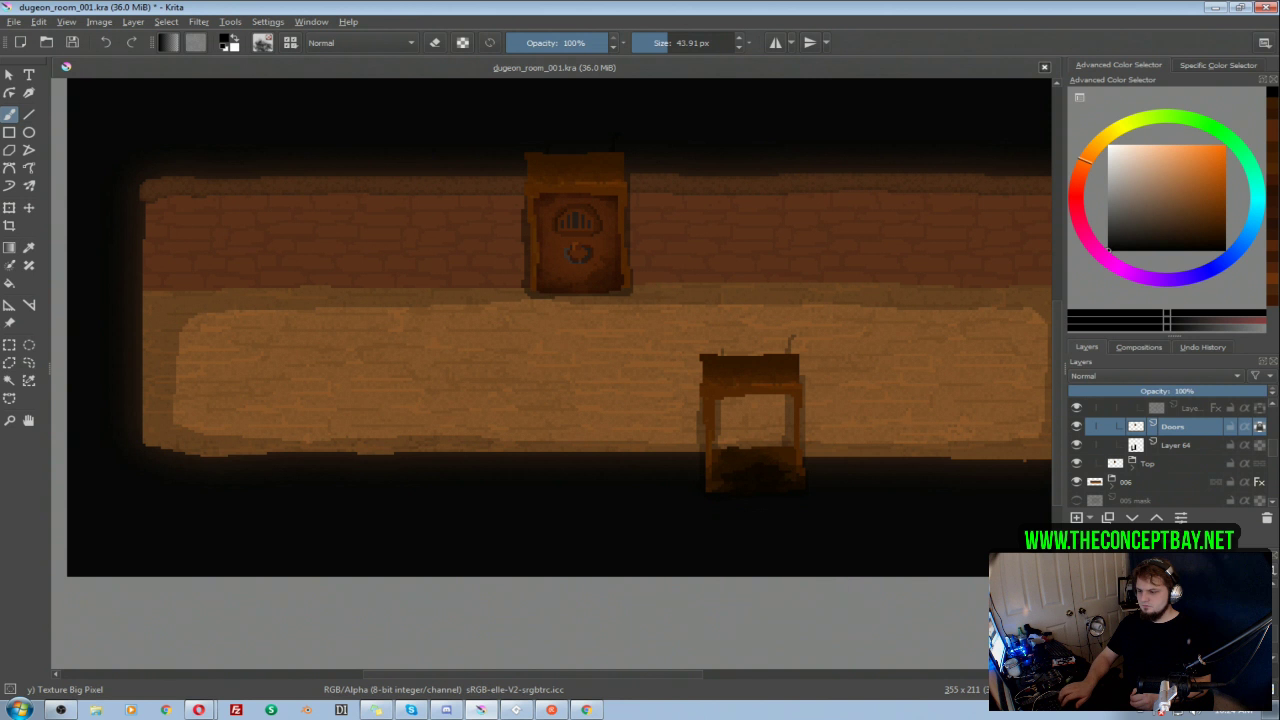
{"action": "key", "text": "ctrl+z"}
{"action": "mouse_move", "coordinate": [808, 517]}
{"action": "left_mouse_down", "text": "shift"}
{"action": "mouse_move", "coordinate": [764, 498]}
{"action": "mouse_move", "coordinate": [746, 513]}
{"action": "mouse_move", "coordinate": [732, 496]}
{"action": "left_mouse_up", "text": "shift"}
{"action": "mouse_move", "coordinate": [806, 462]}
{"action": "left_mouse_down", "text": "ctrl"}
{"action": "mouse_move", "coordinate": [800, 497]}
{"action": "mouse_move", "coordinate": [686, 448]}
{"action": "mouse_move", "coordinate": [706, 412]}
{"action": "mouse_move", "coordinate": [789, 426]}
{"action": "mouse_move", "coordinate": [809, 403]}
{"action": "left_mouse_up", "text": "ctrl"}
{"action": "key", "text": "ctrl+z"}
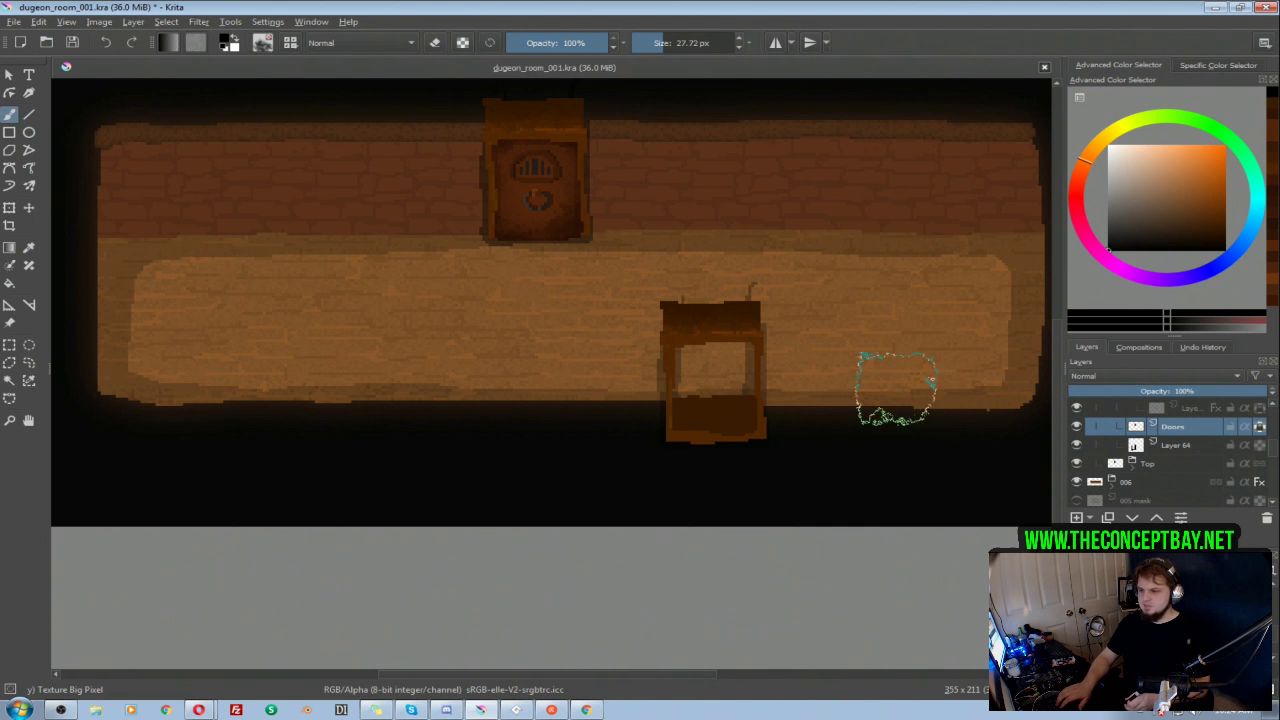
Step: Trim the frame's brown lower fill and its top piece on the Doors layer with a 6.07 px Pixel Art eraser
{"action": "right_click", "coordinate": [806, 358]}
{"action": "left_click", "coordinate": [818, 275]}
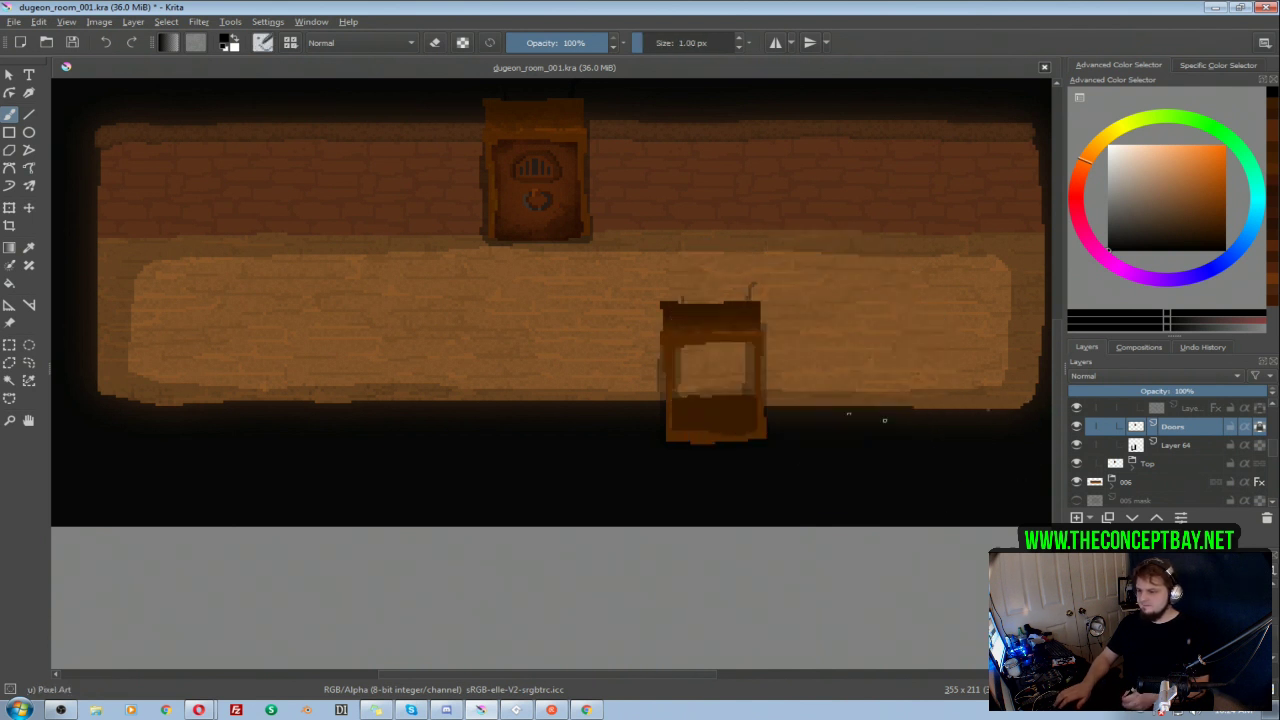
{"action": "key", "text": "e"}
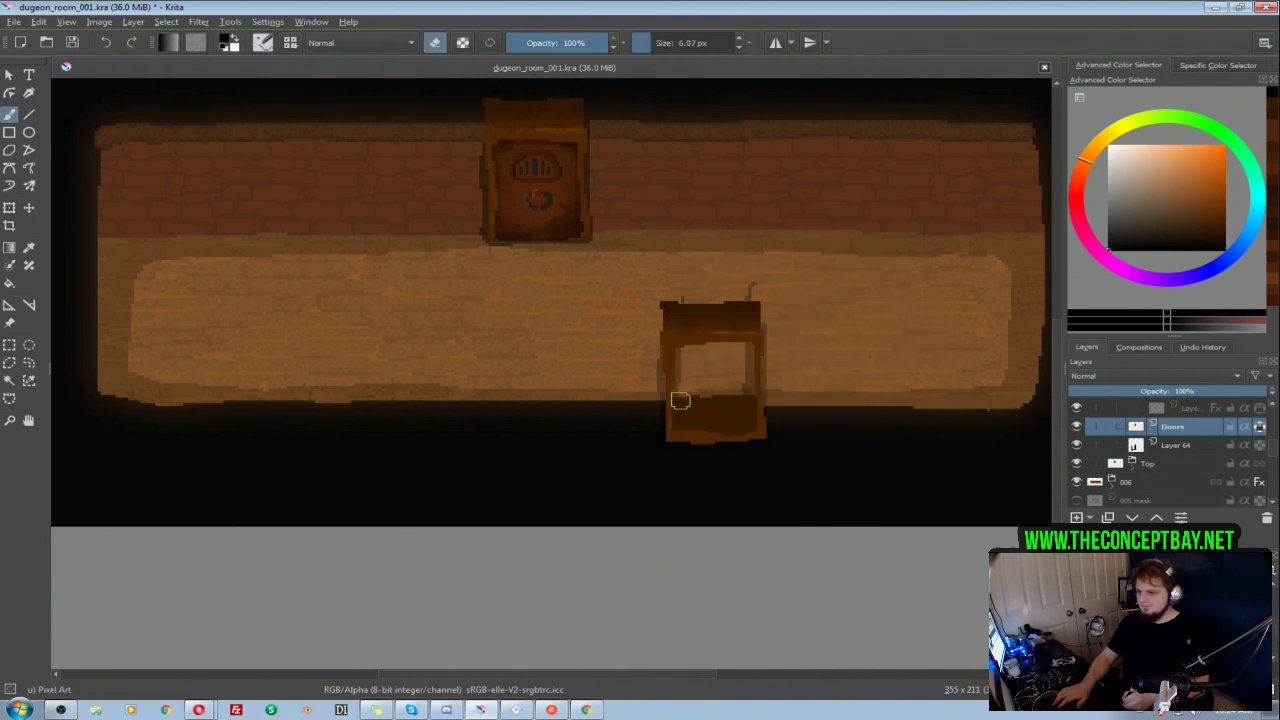
{"action": "mouse_move", "coordinate": [681, 401]}
{"action": "left_mouse_down"}
{"action": "mouse_move", "coordinate": [743, 408]}
{"action": "mouse_move", "coordinate": [744, 396]}
{"action": "mouse_move", "coordinate": [694, 399]}
{"action": "left_mouse_up"}
{"action": "key", "text": "ctrl+z"}
{"action": "mouse_move", "coordinate": [765, 299]}
{"action": "left_mouse_down"}
{"action": "mouse_move", "coordinate": [632, 302]}
{"action": "mouse_move", "coordinate": [637, 313]}
{"action": "mouse_move", "coordinate": [754, 309]}
{"action": "left_mouse_up"}
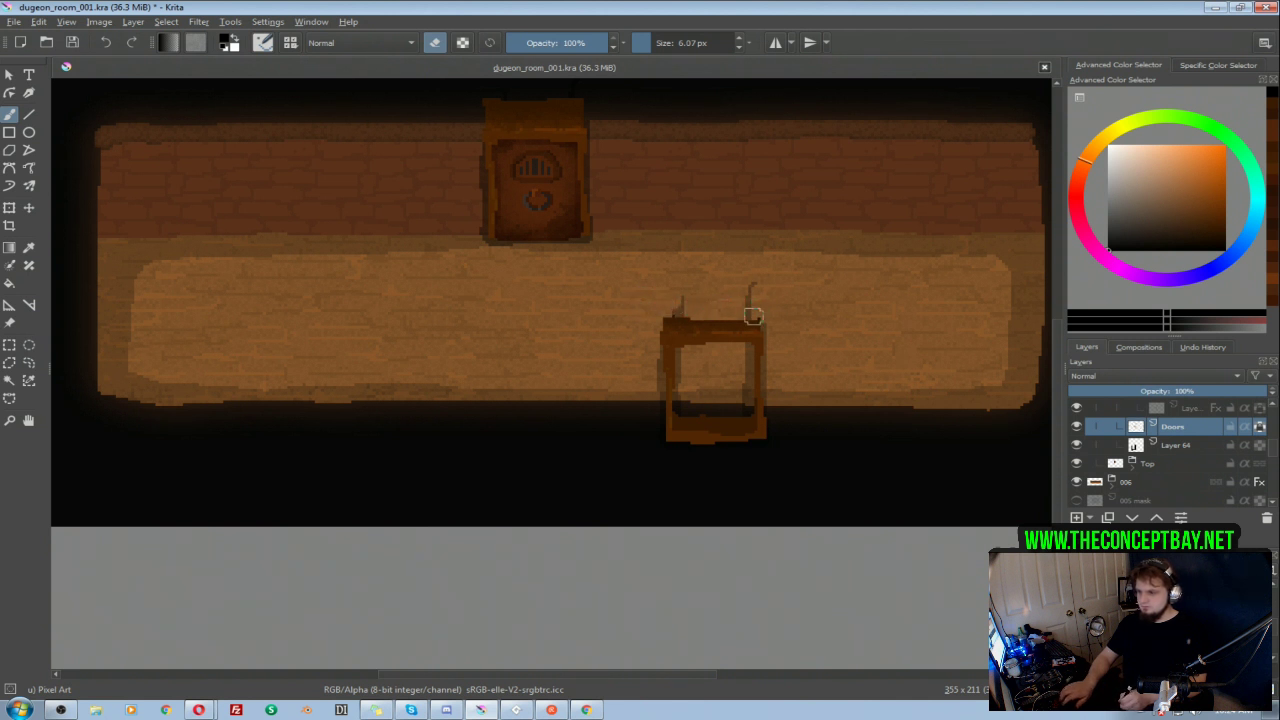
{"action": "key", "text": "ctrl+z"}
{"action": "mouse_move", "coordinate": [757, 292]}
{"action": "left_mouse_down"}
{"action": "mouse_move", "coordinate": [648, 300]}
{"action": "mouse_move", "coordinate": [769, 291]}
{"action": "left_mouse_up"}
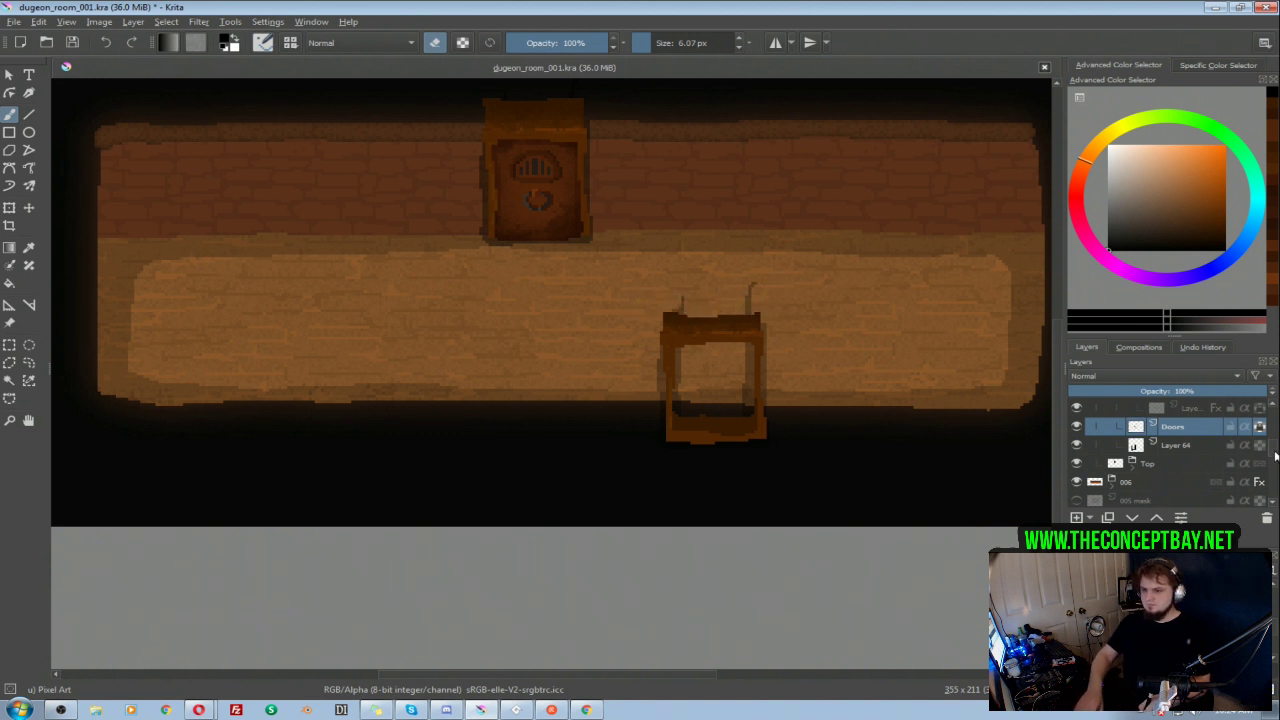
Step: Move the whole Copy of Top group slightly upward to position the door frame on the room's bottom wall
{"action": "left_click_drag", "start_coordinate": [1274, 457], "coordinate": [1275, 447]}
{"action": "left_click", "coordinate": [1132, 449]}
{"action": "left_click", "coordinate": [1147, 451]}
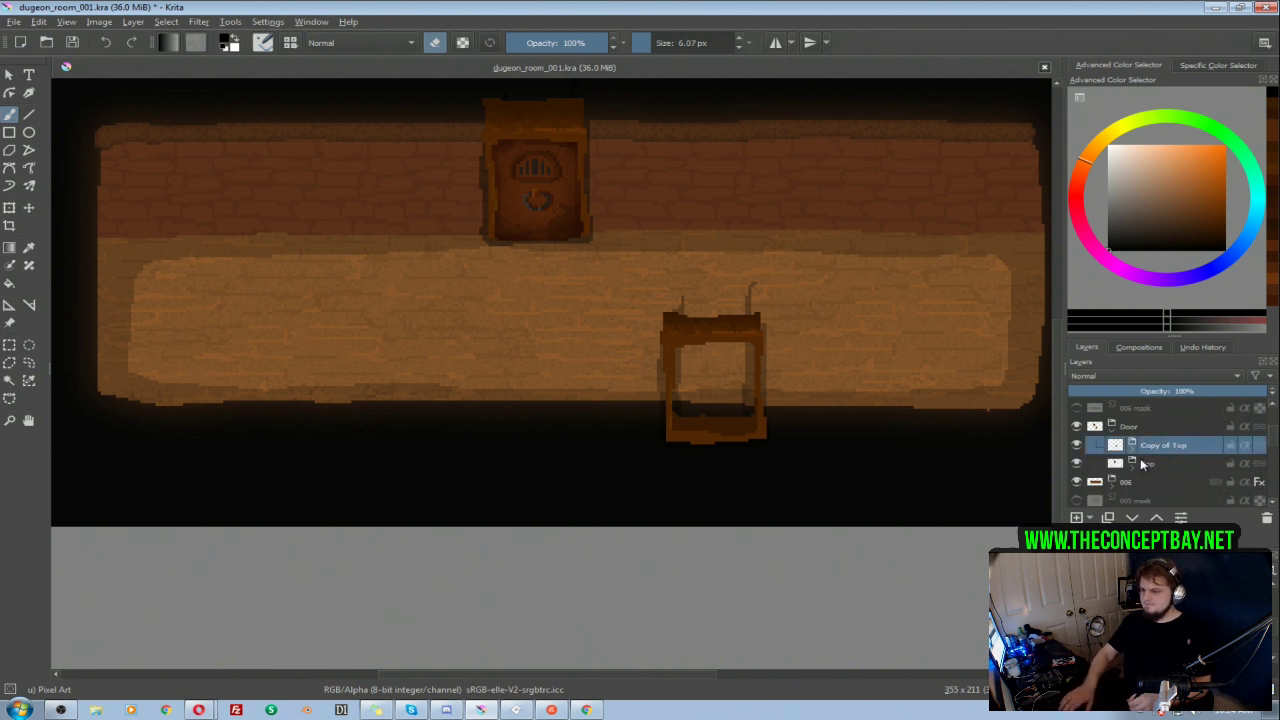
{"action": "key", "text": "t"}
{"action": "key", "text": "shift+Up"}
{"action": "key", "text": "Down"}
{"action": "key", "text": "Down"}
{"action": "key", "text": "Down"}
{"action": "key", "text": "Down"}
{"action": "key", "text": "Down"}
Step: Erase the stray shadow spikes above the frame and the shadow inside its opening on Layer 64 of Copy of Top
{"action": "left_click", "coordinate": [1133, 450]}
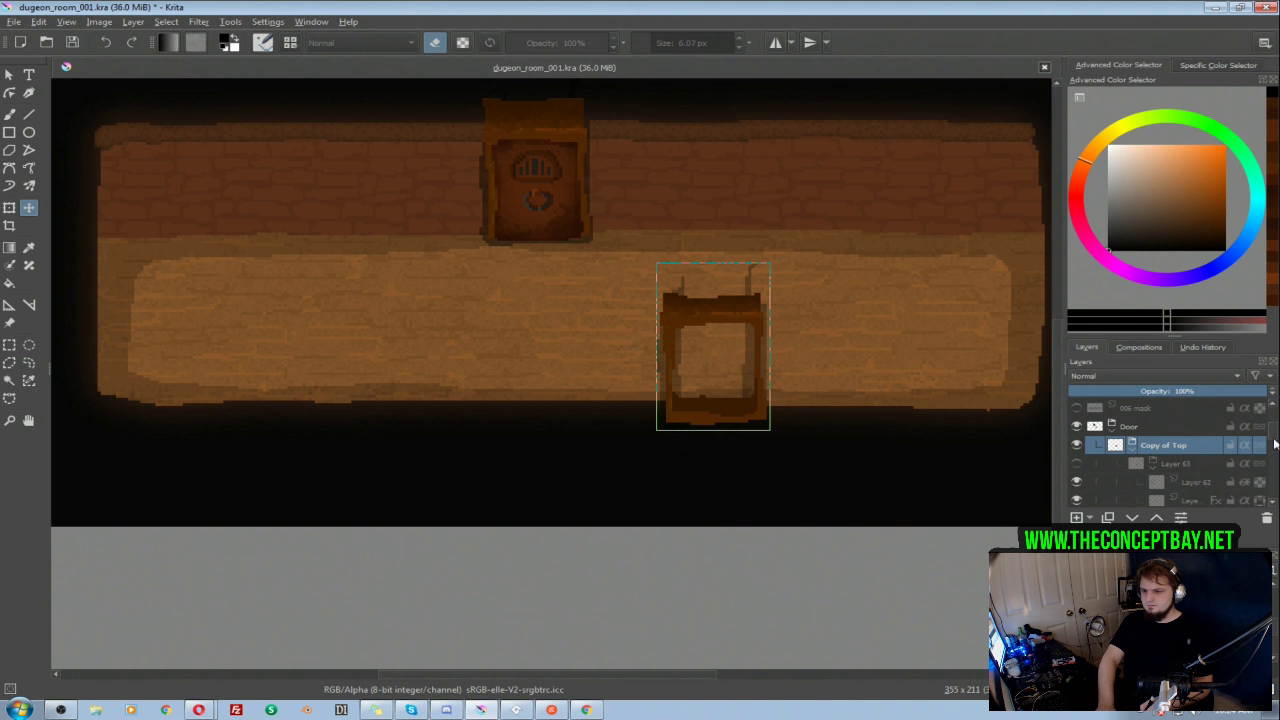
{"action": "left_click_drag", "start_coordinate": [1274, 447], "coordinate": [1275, 451]}
{"action": "left_click", "coordinate": [1187, 464]}
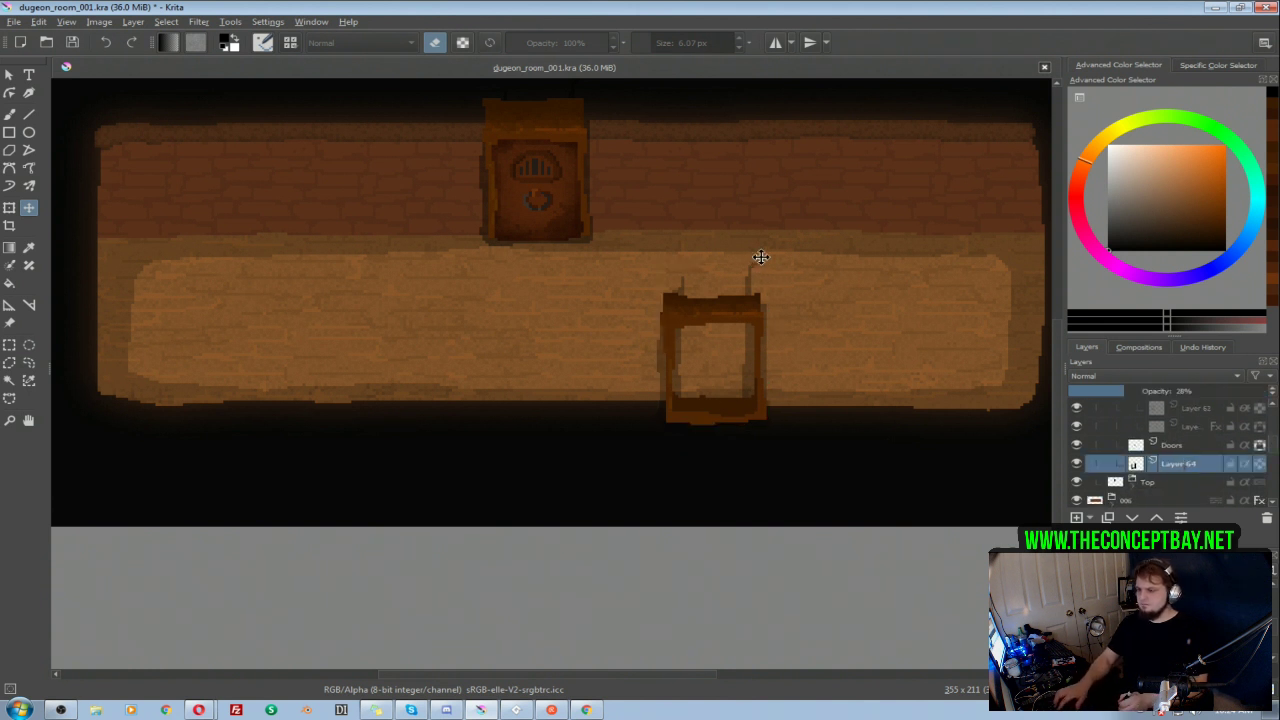
{"action": "key", "text": "b"}
{"action": "mouse_move", "coordinate": [746, 287]}
{"action": "left_mouse_down"}
{"action": "mouse_move", "coordinate": [745, 393]}
{"action": "mouse_move", "coordinate": [687, 391]}
{"action": "mouse_move", "coordinate": [680, 282]}
{"action": "left_mouse_up"}
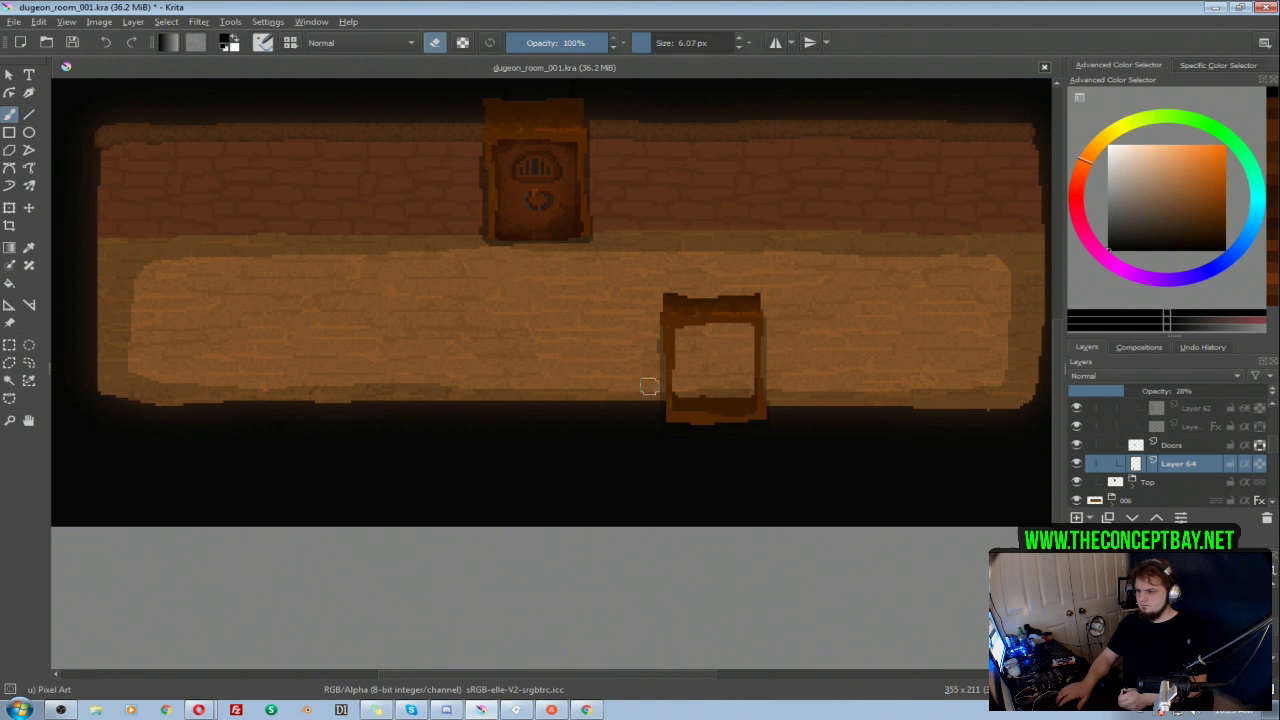
{"action": "mouse_move", "coordinate": [762, 259]}
{"action": "left_mouse_down"}
{"action": "mouse_move", "coordinate": [754, 354]}
{"action": "mouse_move", "coordinate": [774, 323]}
{"action": "mouse_move", "coordinate": [797, 349]}
{"action": "mouse_move", "coordinate": [789, 340]}
{"action": "left_mouse_up"}
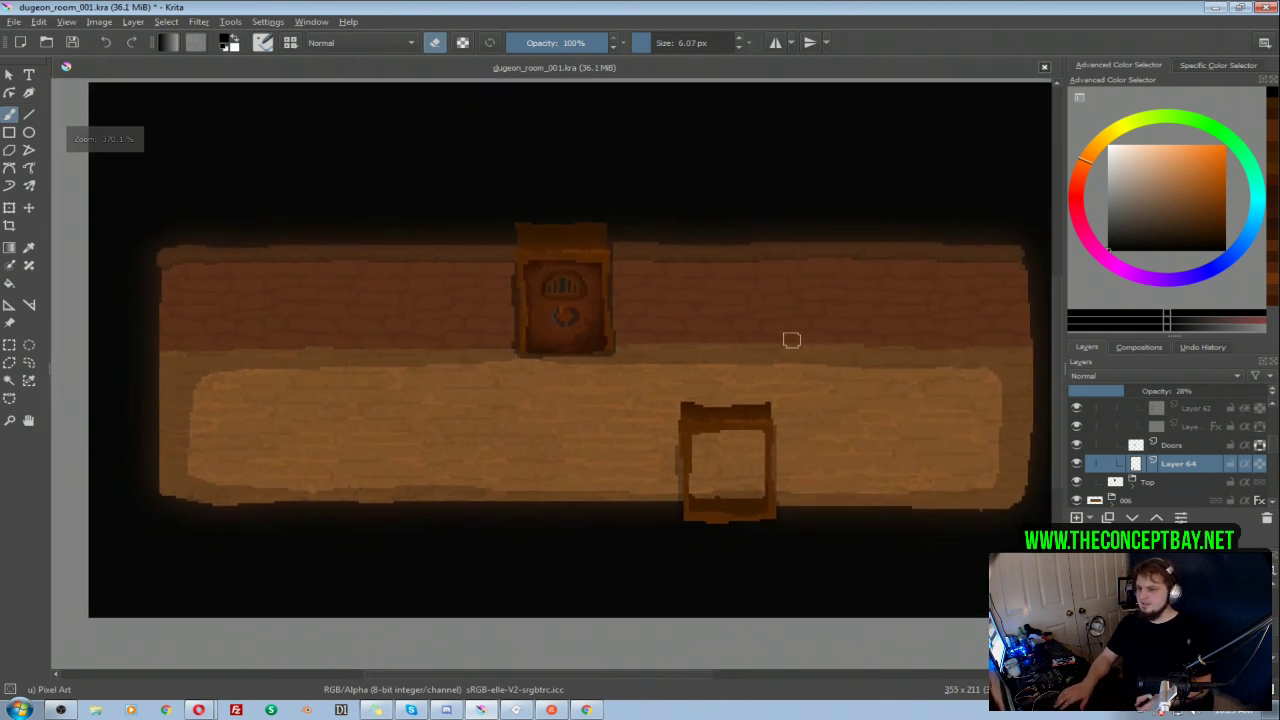
Step: Compare the copied door with and without its Layer 63 details and leave them shown
{"action": "scroll", "coordinate": [1245, 437], "scroll_direction": "up", "scroll_amount": 1}
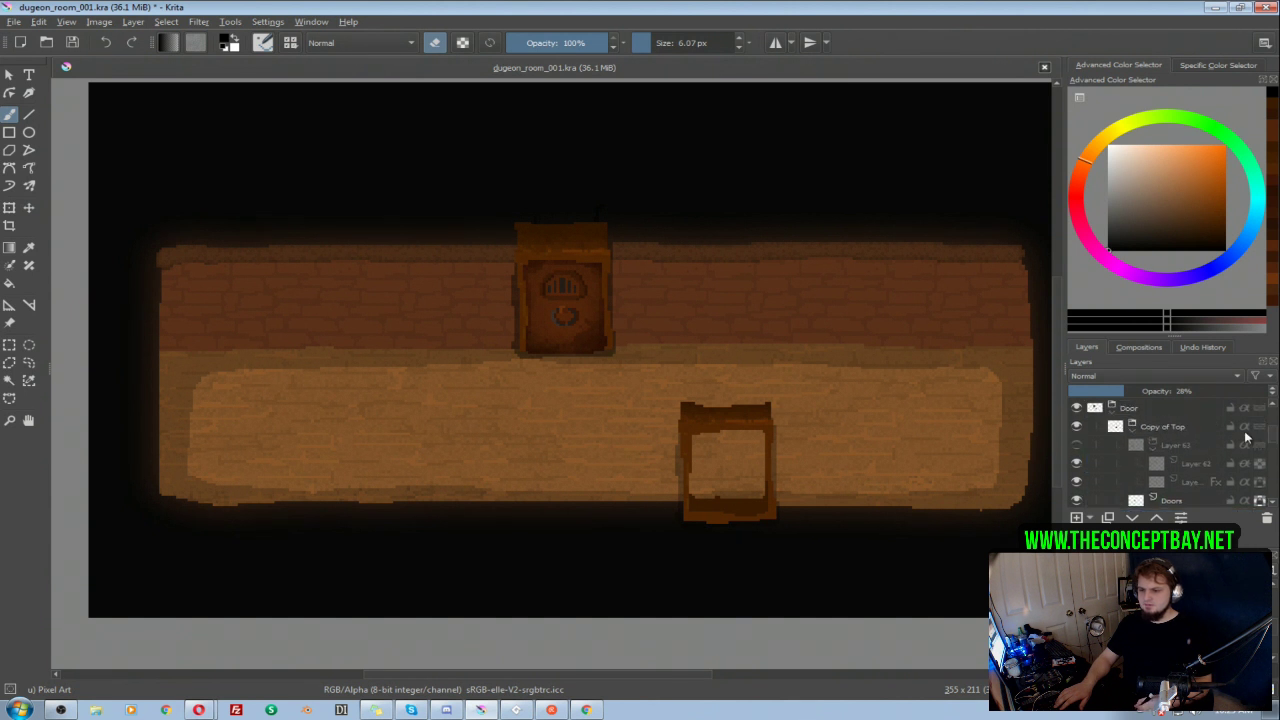
{"action": "left_click", "coordinate": [1078, 446]}
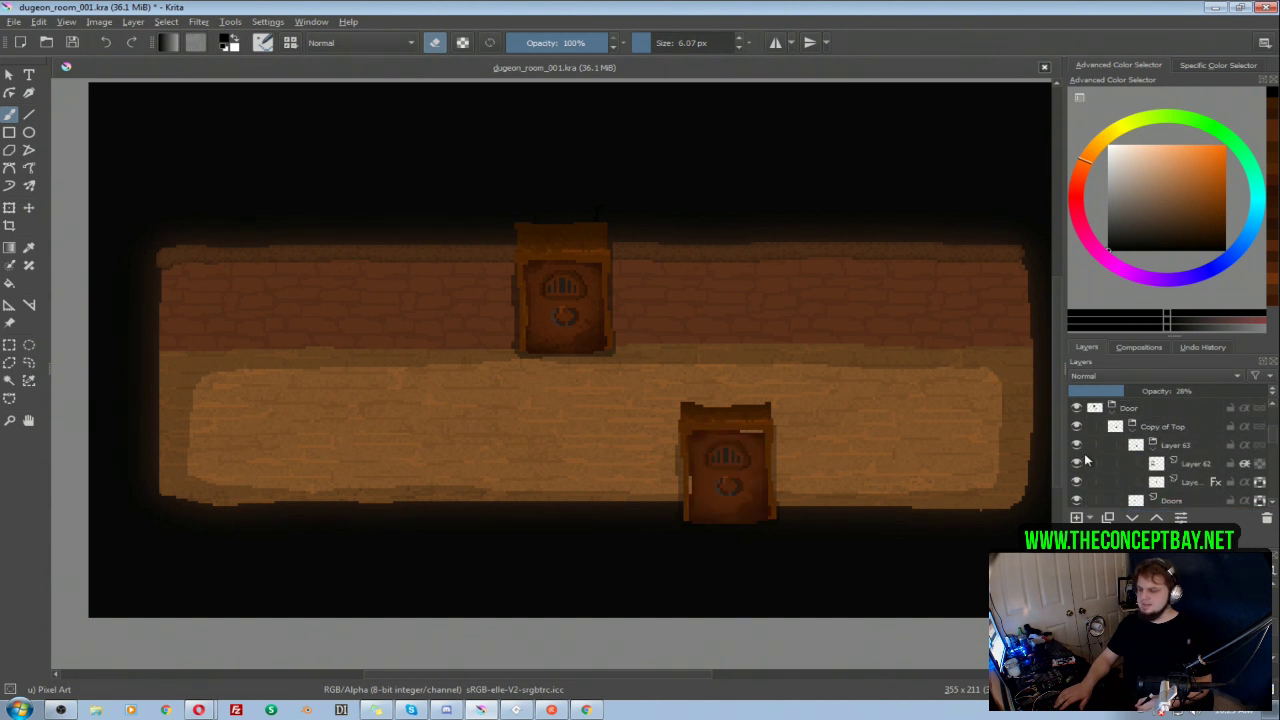
{"action": "mouse_move", "coordinate": [1087, 452]}
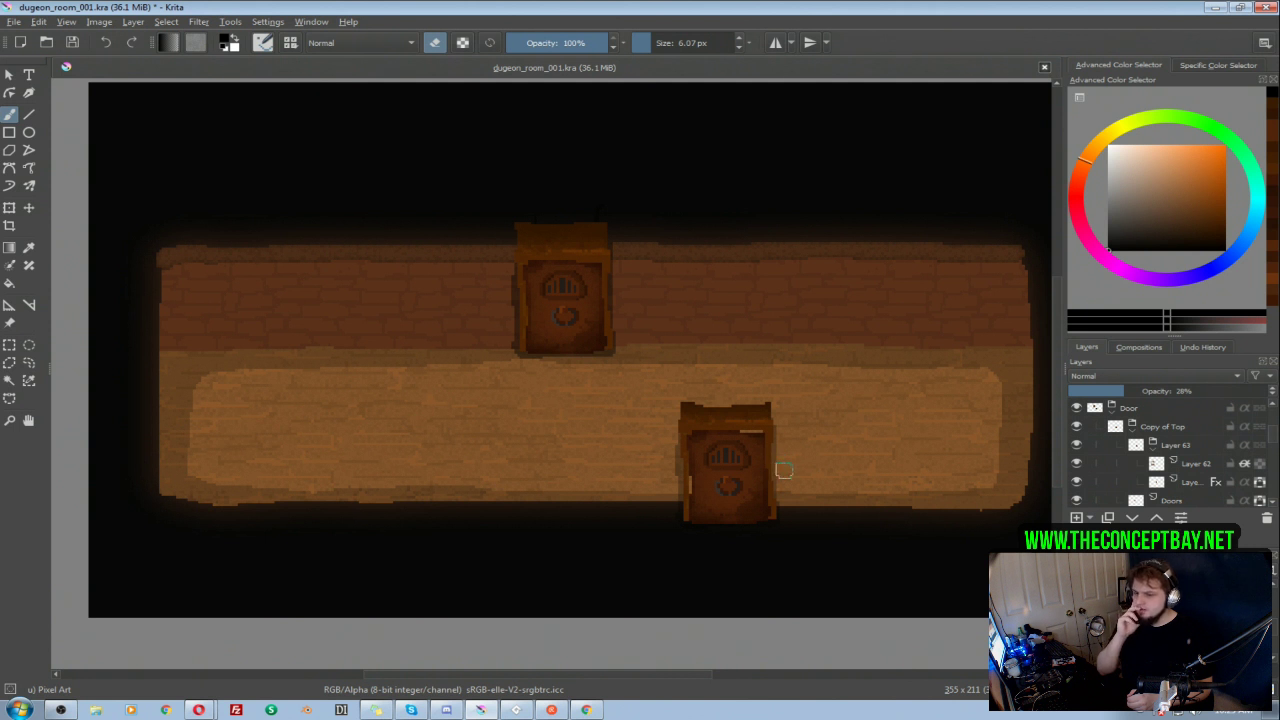
{"action": "left_click", "coordinate": [1078, 464]}
{"action": "left_click", "coordinate": [1078, 464]}
{"action": "left_click", "coordinate": [1077, 445]}
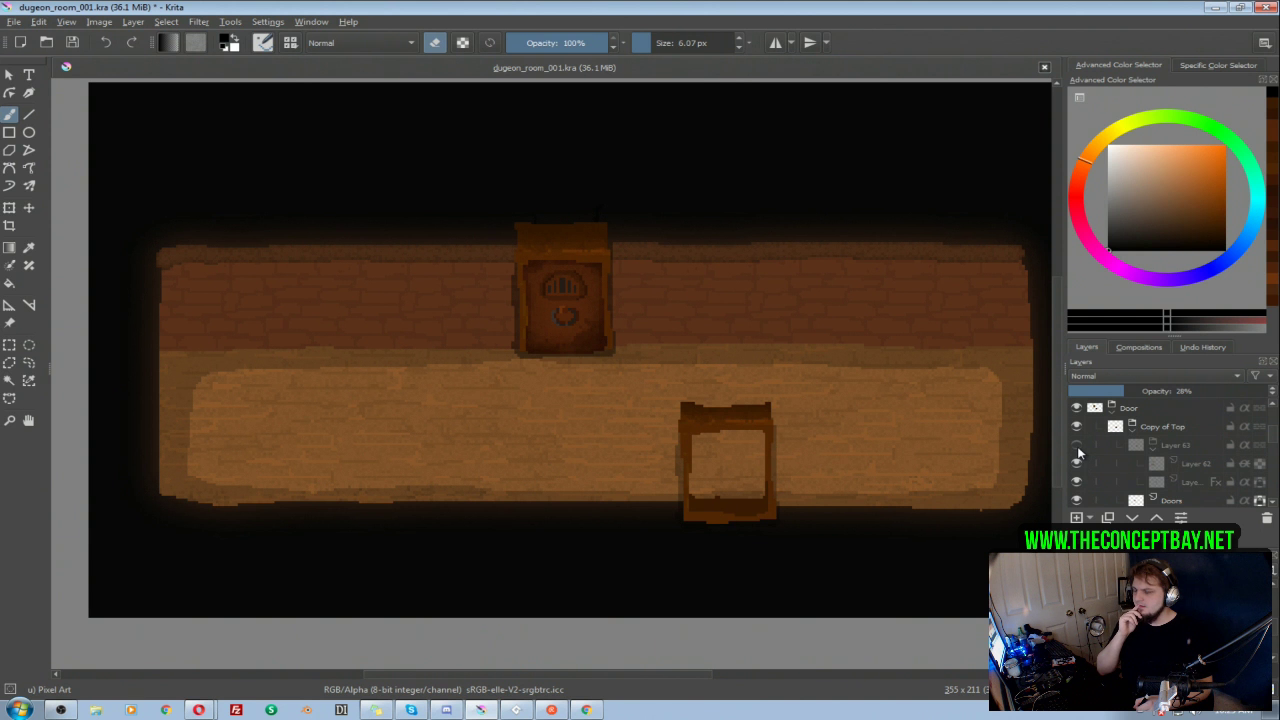
{"action": "left_click", "coordinate": [1078, 445]}
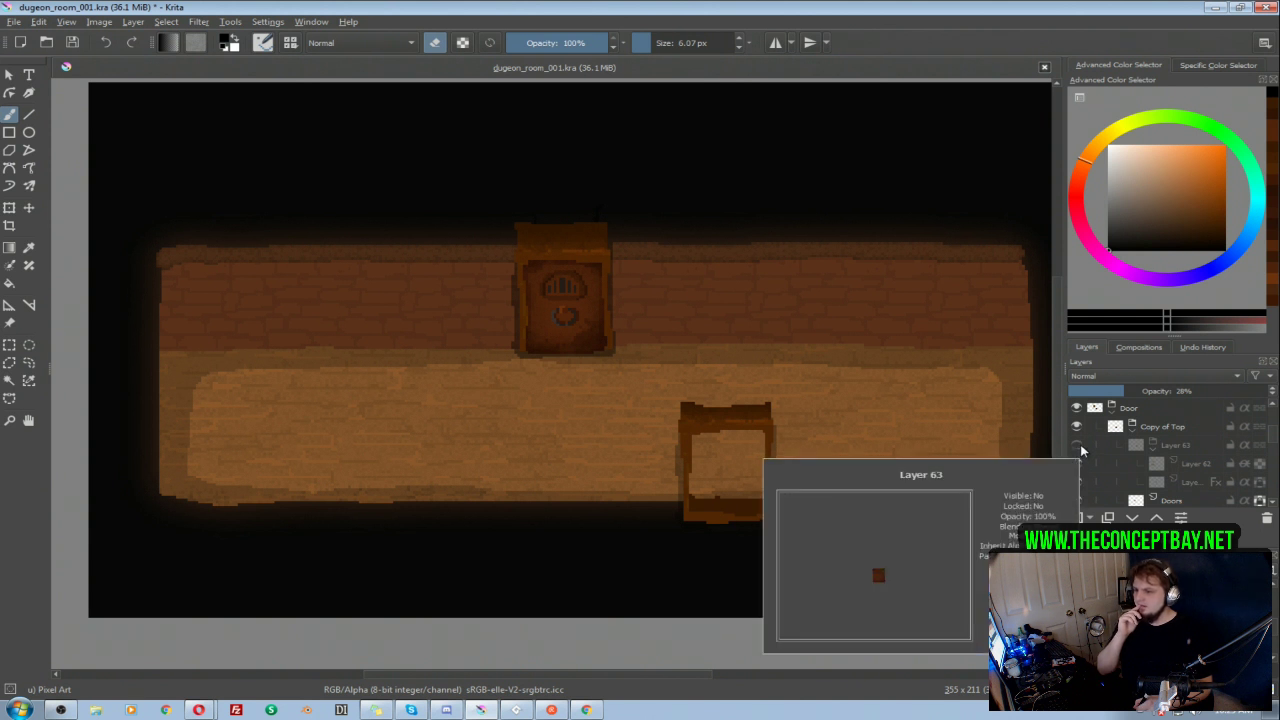
{"action": "left_click", "coordinate": [1078, 445]}
{"action": "left_click", "coordinate": [1078, 445]}
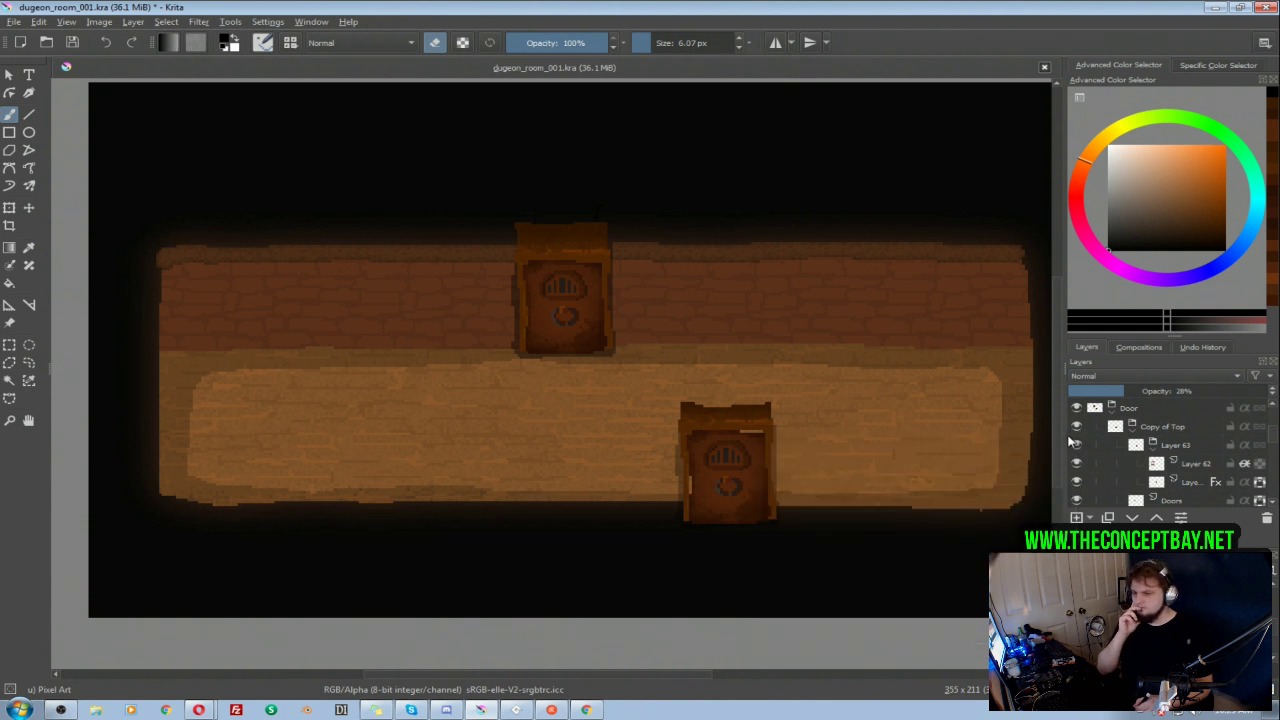
{"action": "left_click", "coordinate": [1077, 445]}
{"action": "left_click", "coordinate": [1077, 446]}
{"action": "left_click", "coordinate": [1077, 446]}
{"action": "left_click", "coordinate": [1077, 446]}
{"action": "left_click", "coordinate": [1077, 446]}
{"action": "left_click", "coordinate": [1077, 446]}
{"action": "left_click", "coordinate": [1077, 446]}
{"action": "left_click", "coordinate": [1077, 446]}
{"action": "left_click", "coordinate": [1077, 446]}
{"action": "left_click", "coordinate": [1077, 446]}
{"action": "left_click", "coordinate": [1077, 446]}
{"action": "left_click", "coordinate": [1077, 446]}
{"action": "left_click", "coordinate": [1077, 446]}
{"action": "left_click", "coordinate": [1077, 446]}
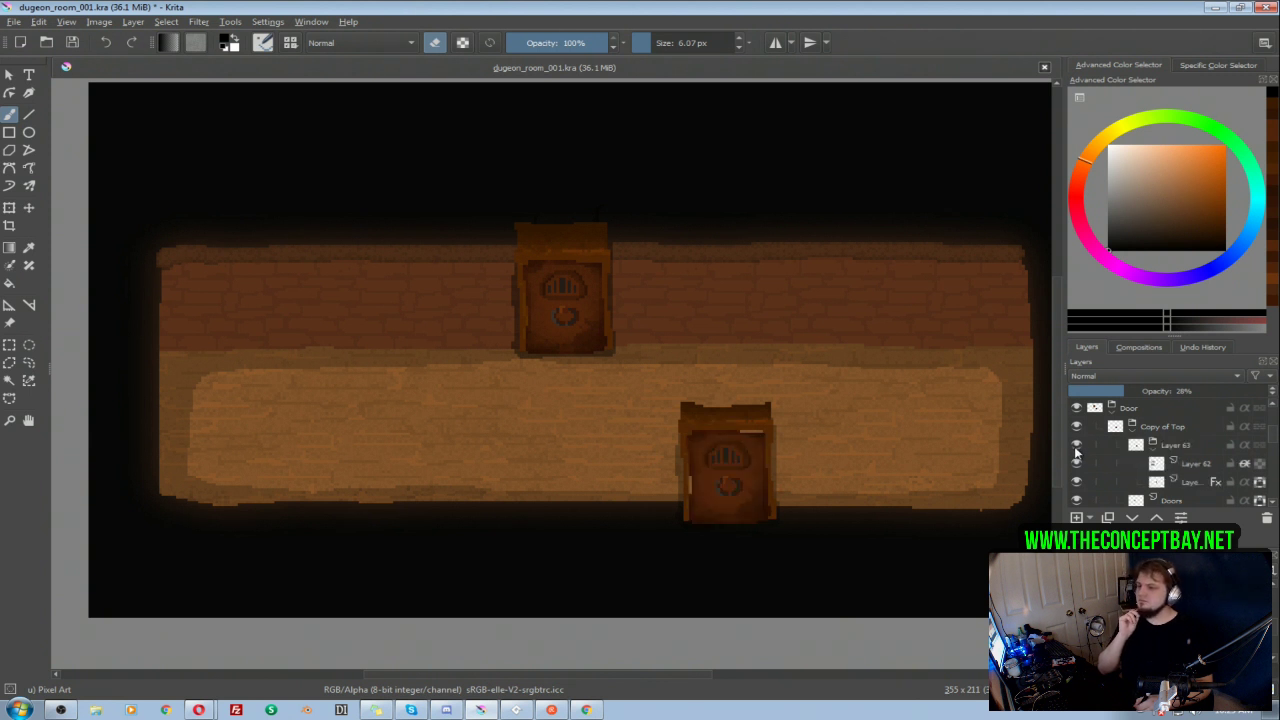
{"action": "left_click", "coordinate": [1077, 446]}
{"action": "left_click", "coordinate": [1077, 446]}
{"action": "left_click", "coordinate": [1077, 446]}
{"action": "left_click", "coordinate": [1077, 446]}
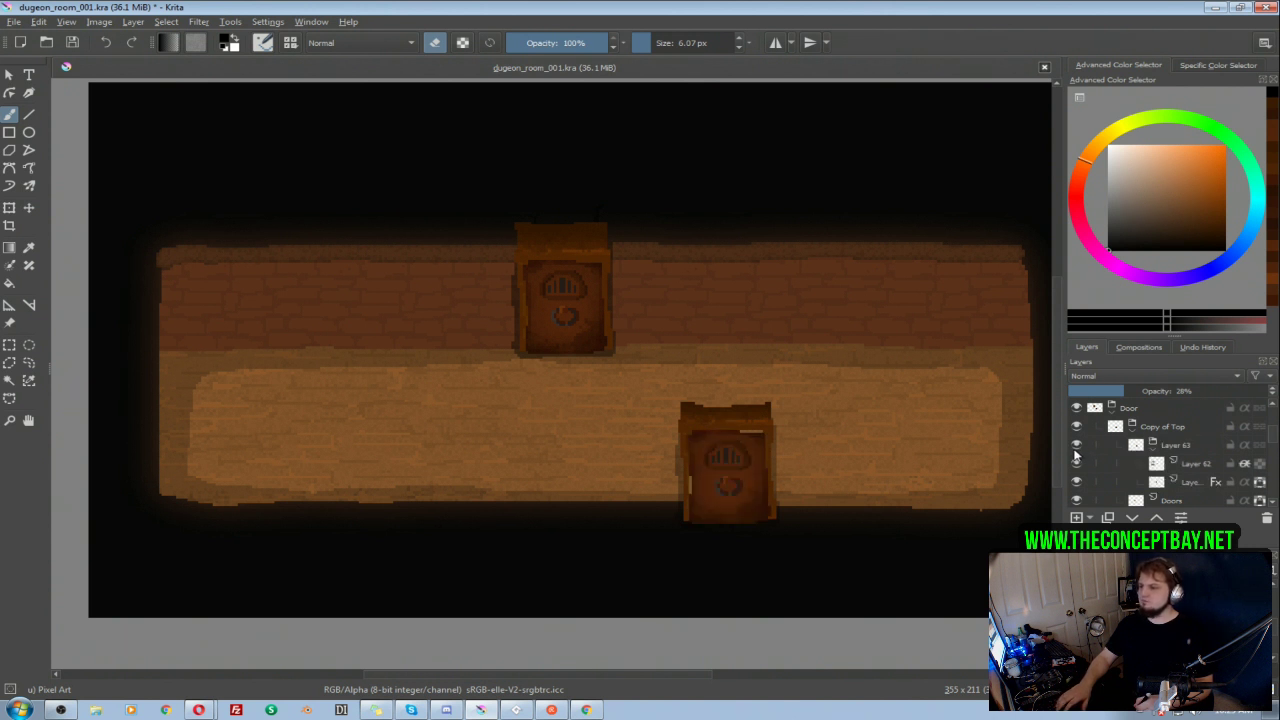
{"action": "left_click", "coordinate": [1077, 446]}
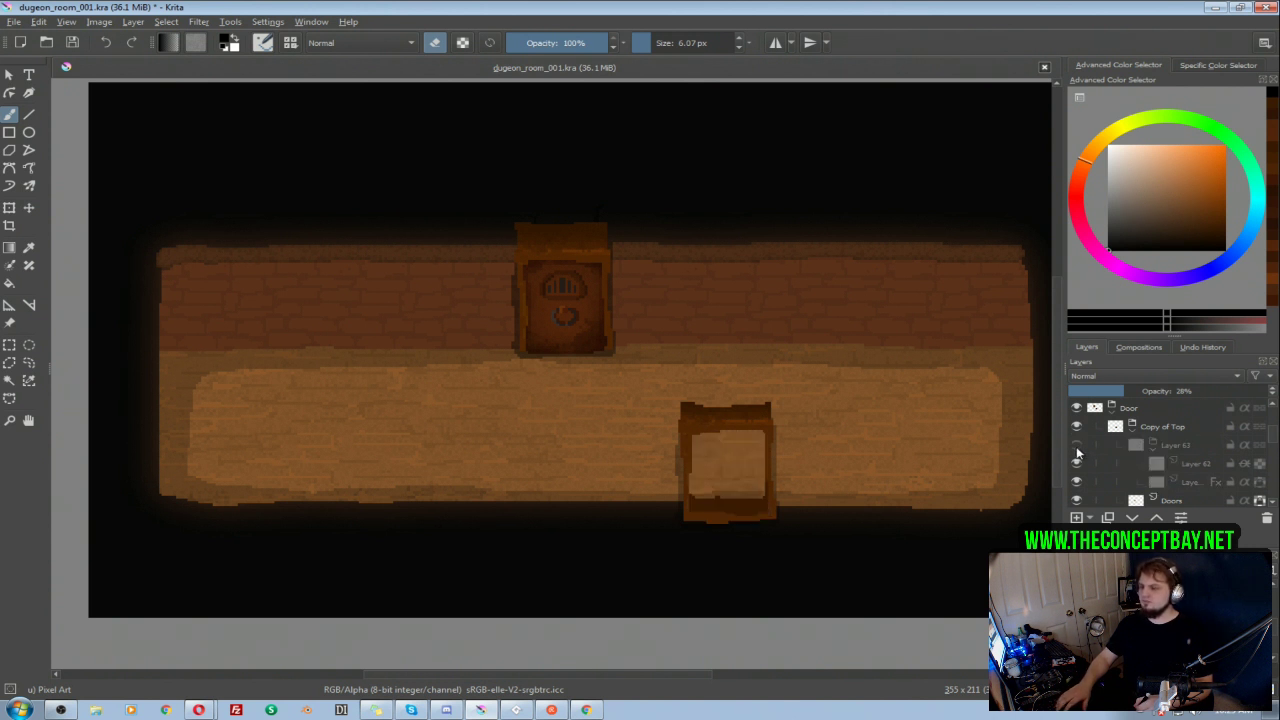
{"action": "left_click", "coordinate": [1077, 446]}
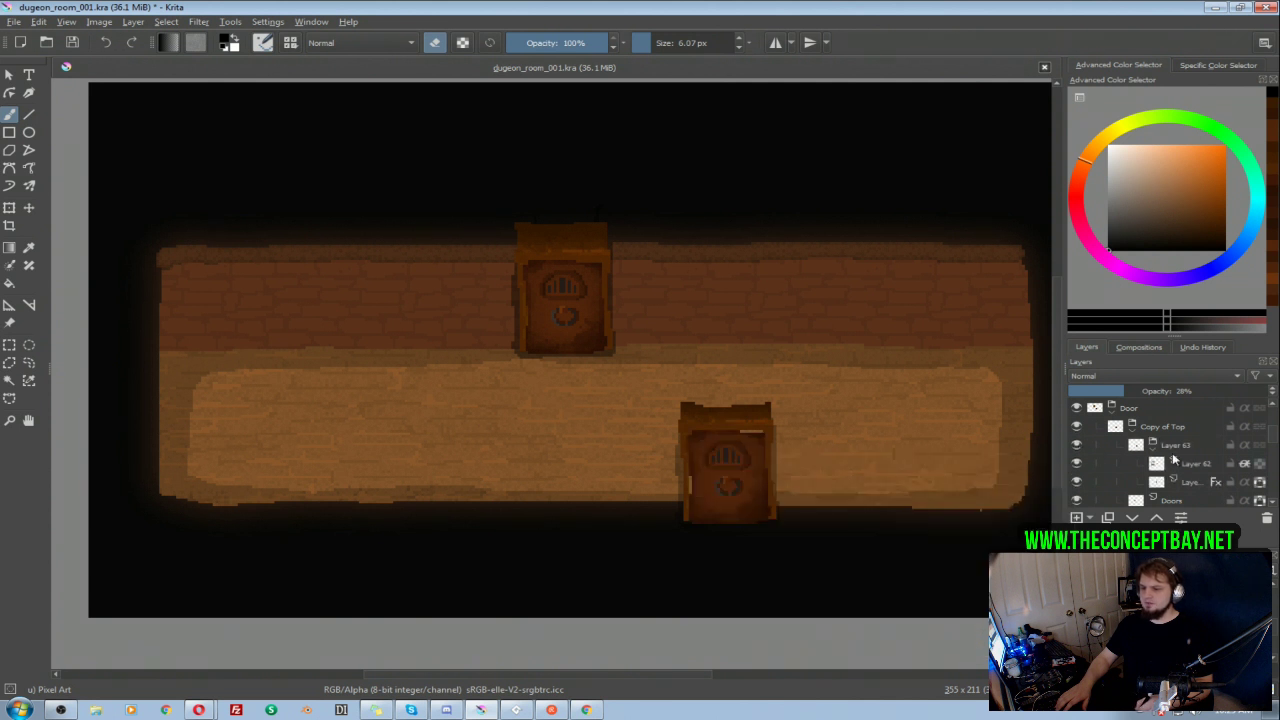
Step: Set the opacity of Layer 63 in the Copy of Top group to 53%
{"action": "left_click", "coordinate": [1163, 450]}
{"action": "left_click", "coordinate": [1165, 391]}
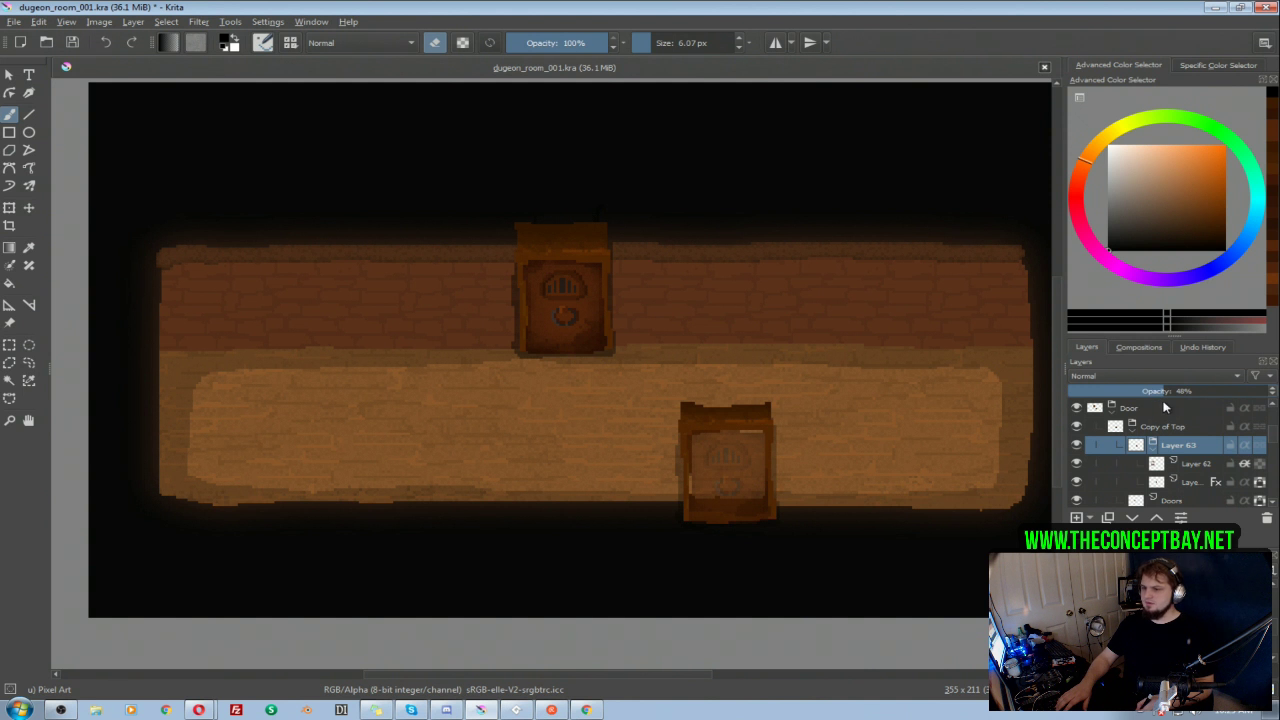
{"action": "left_click_drag", "start_coordinate": [1175, 389], "coordinate": [1168, 394]}
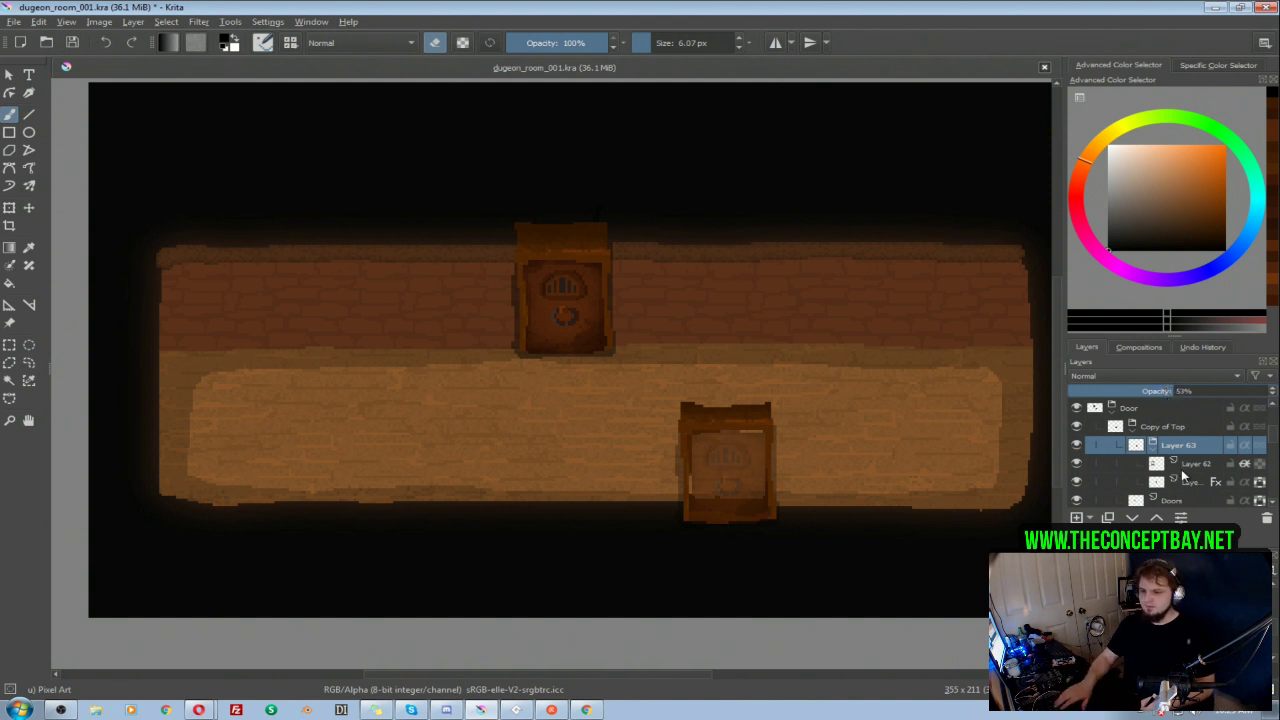
Step: Check what the Doors layer and the Layer 64 shadow contribute to the copied door, and select Doors
{"action": "scroll", "coordinate": [1275, 440], "scroll_direction": "down", "scroll_amount": 3}
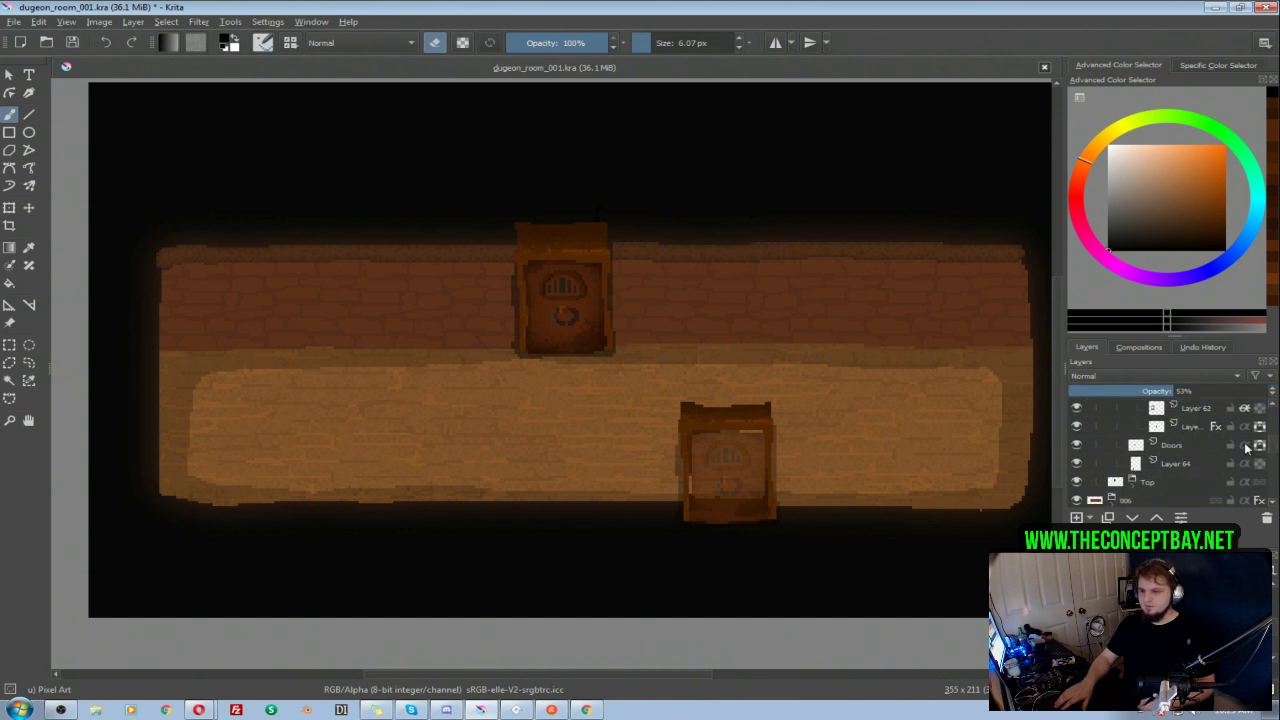
{"action": "left_click", "coordinate": [1192, 448]}
{"action": "left_click", "coordinate": [1077, 446]}
{"action": "left_click", "coordinate": [1078, 448]}
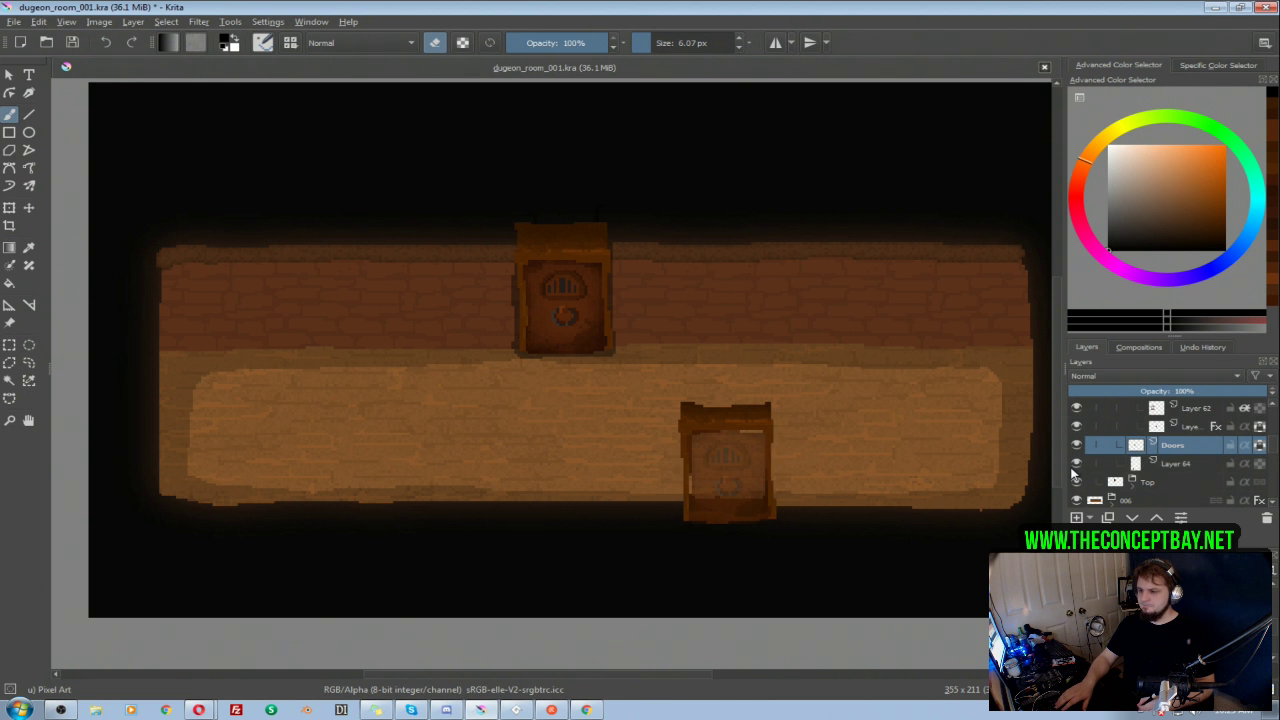
{"action": "left_click", "coordinate": [1180, 465]}
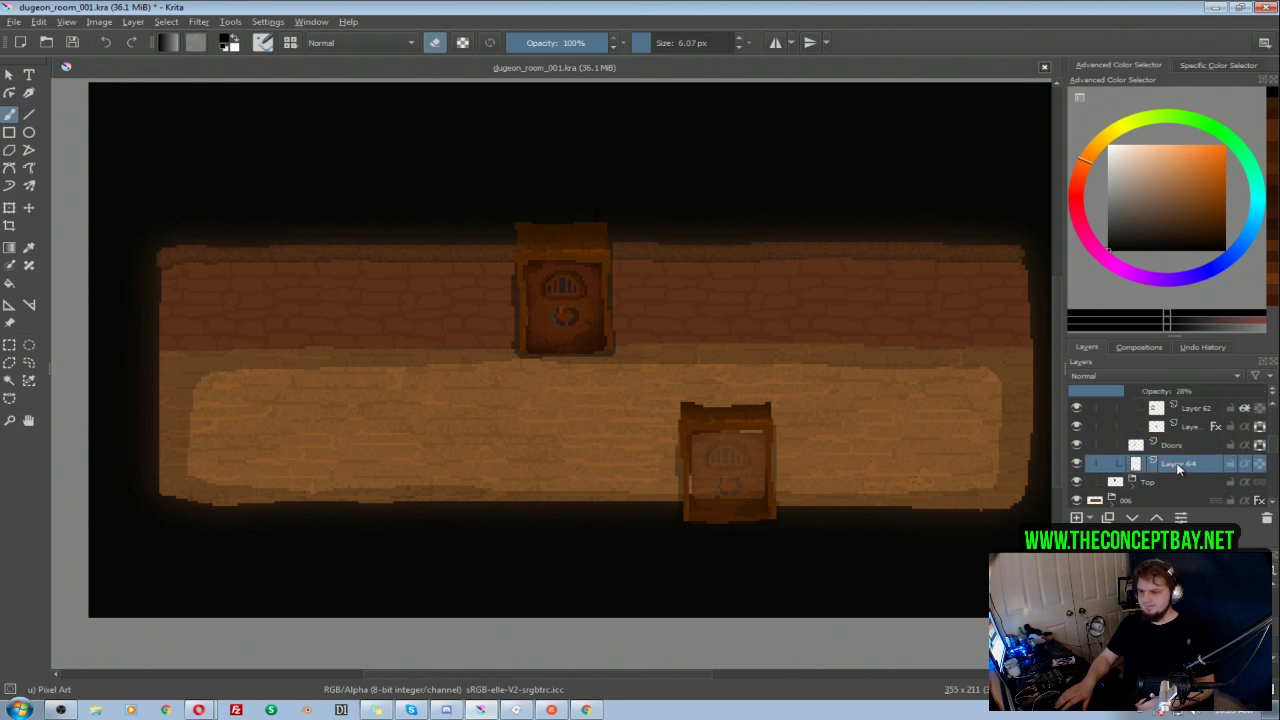
{"action": "left_click", "coordinate": [1110, 447]}
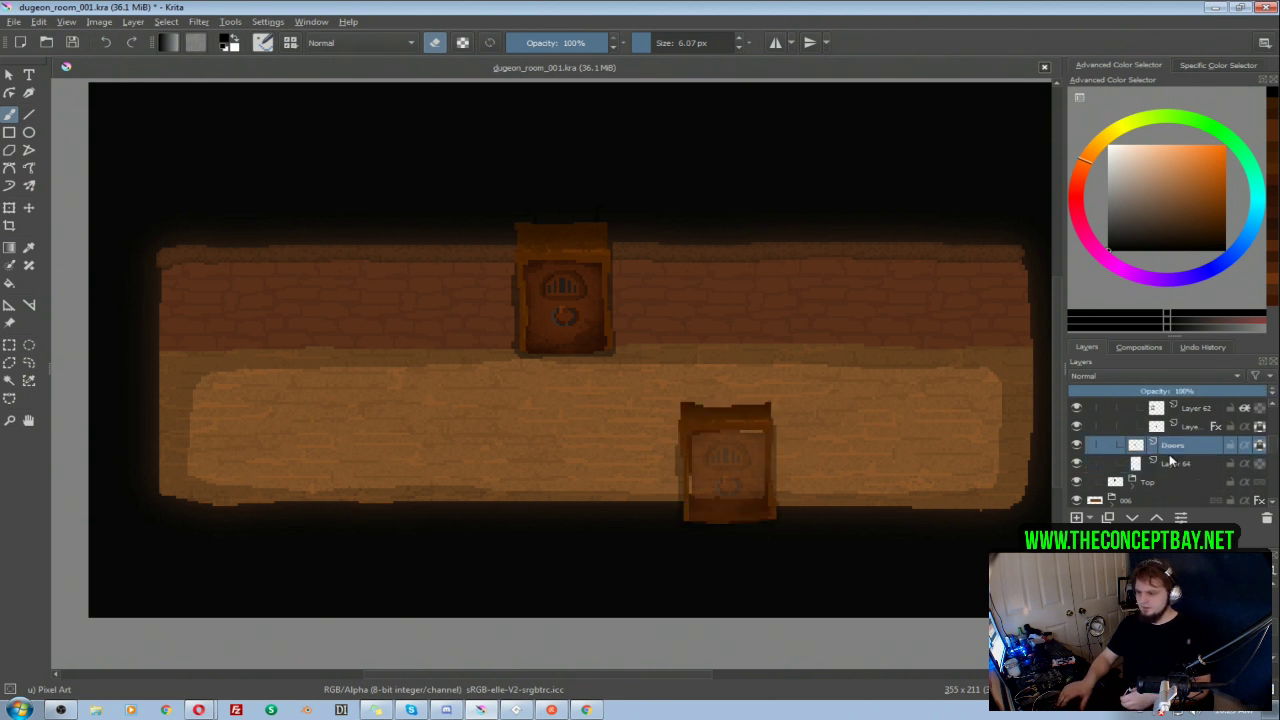
Step: Paint brown sampled from the door over the inner edge of the bottom door's frame on Doors, using a 0.93 px brush
{"action": "right_click", "coordinate": [690, 418]}
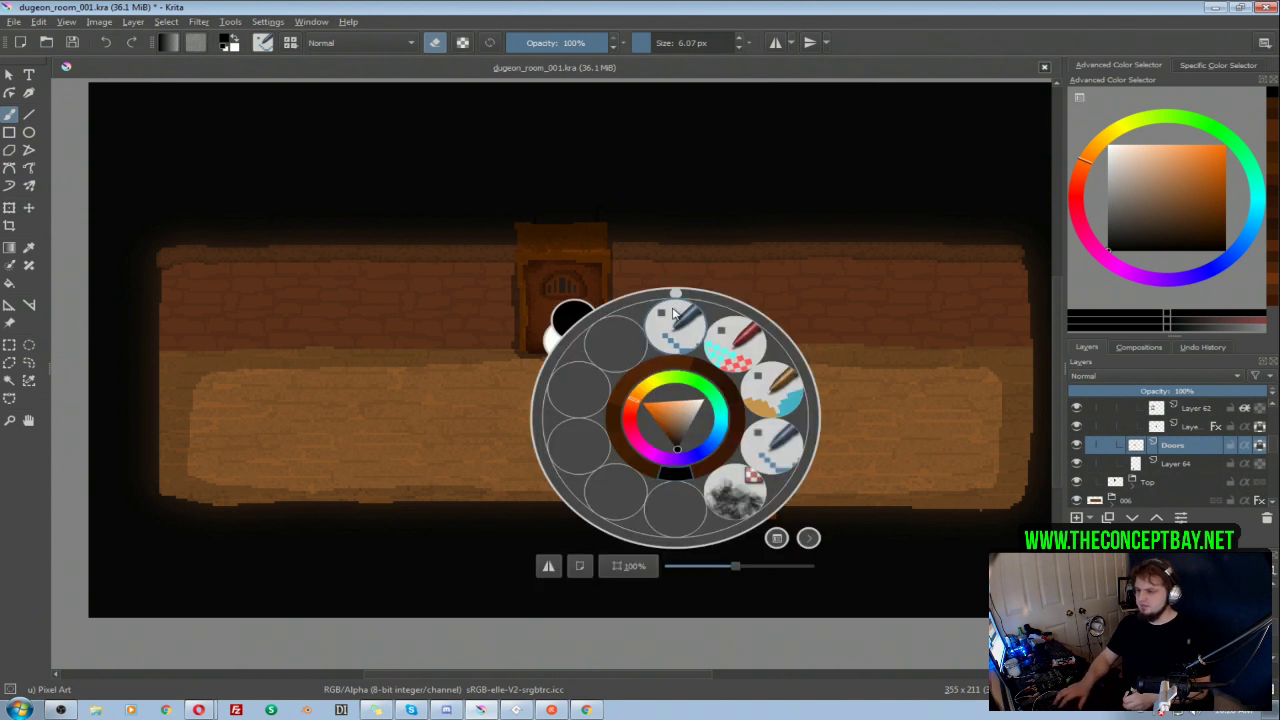
{"action": "right_click", "coordinate": [694, 415]}
{"action": "left_click_drag", "start_coordinate": [754, 413], "coordinate": [738, 416]}
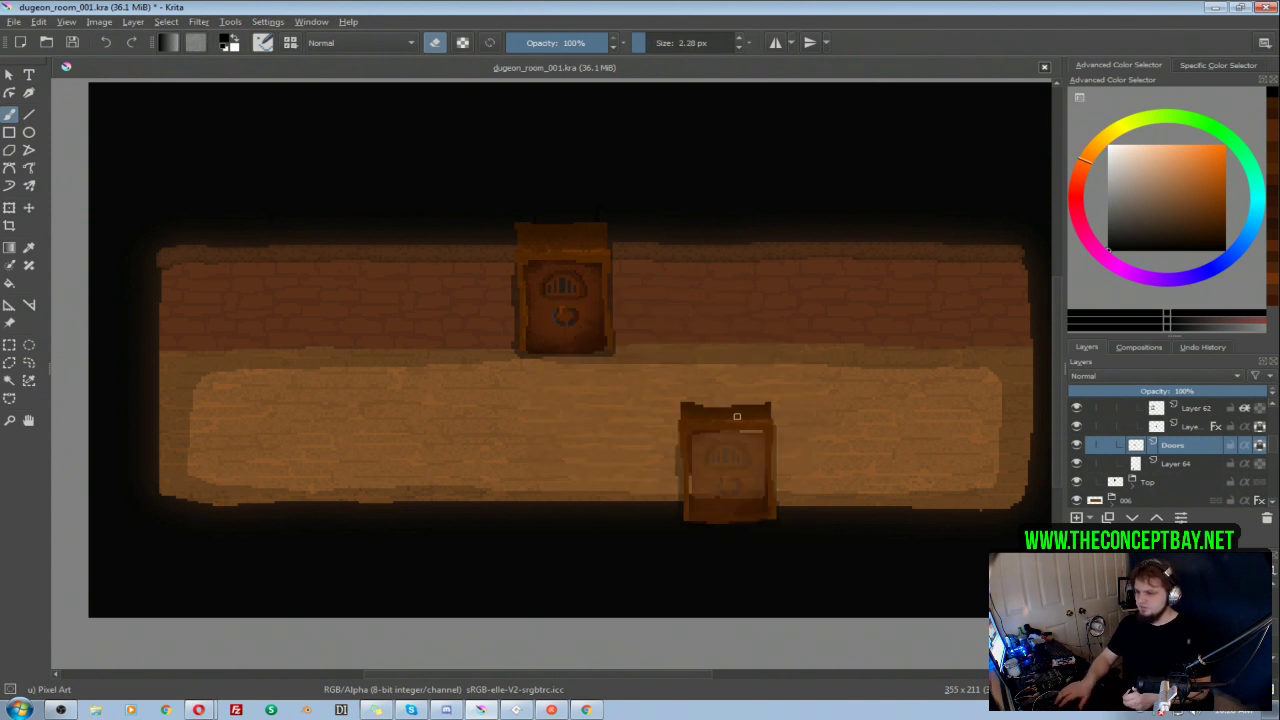
{"action": "left_click", "coordinate": [692, 464], "text": "ctrl"}
{"action": "key", "text": "e"}
{"action": "left_click_drag", "start_coordinate": [690, 480], "coordinate": [690, 466]}
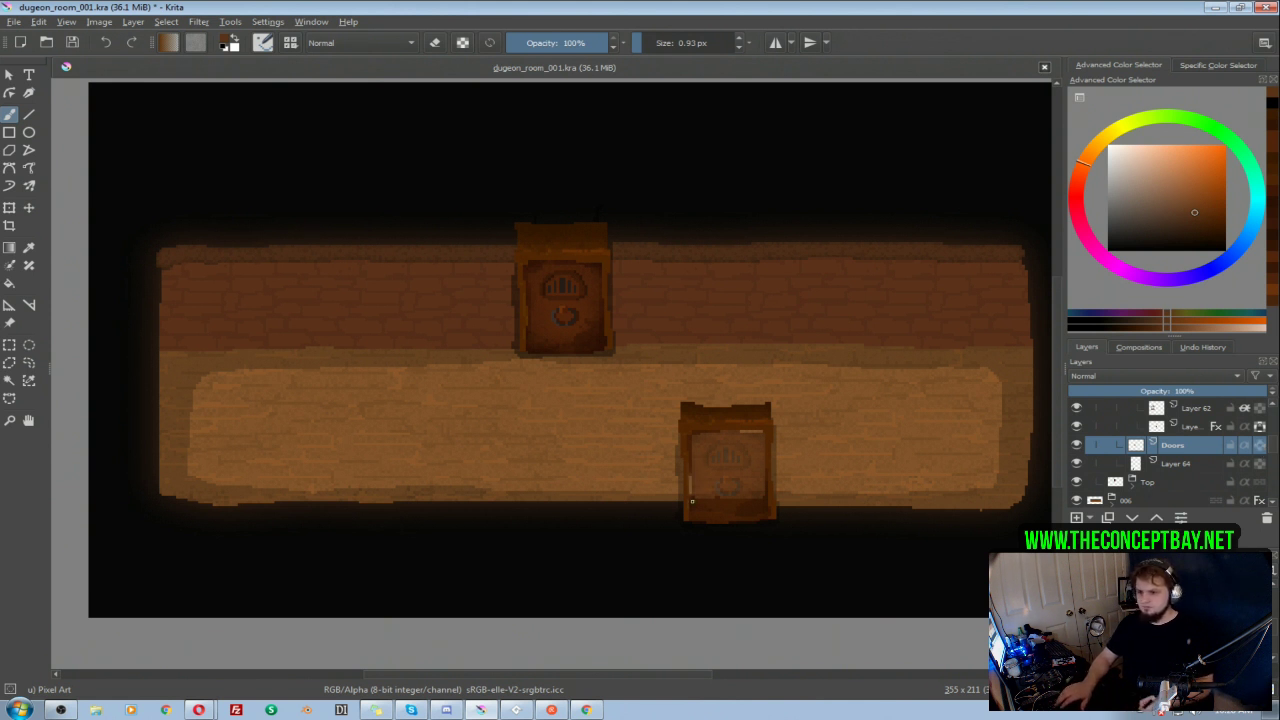
Step: Check the copied door's layers by toggling their visibility and fill the light gaps inside its frame with sampled brown
{"action": "left_click", "coordinate": [1077, 446]}
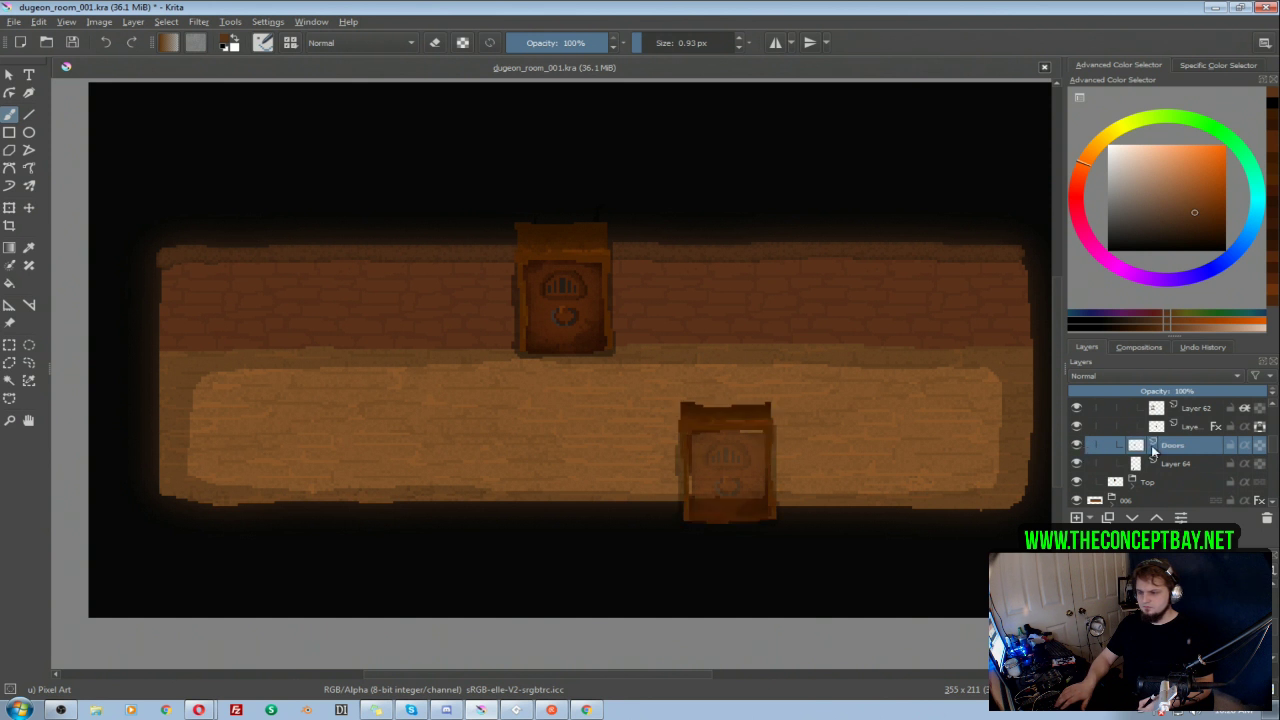
{"action": "scroll", "coordinate": [1172, 450], "scroll_direction": "up", "scroll_amount": 1}
{"action": "left_click", "coordinate": [1077, 463]}
{"action": "left_click", "coordinate": [1077, 463]}
{"action": "left_click", "coordinate": [1077, 482]}
{"action": "left_click", "coordinate": [1077, 482]}
{"action": "left_click", "coordinate": [685, 450], "text": "ctrl"}
{"action": "left_click_drag", "start_coordinate": [692, 489], "coordinate": [715, 491]}
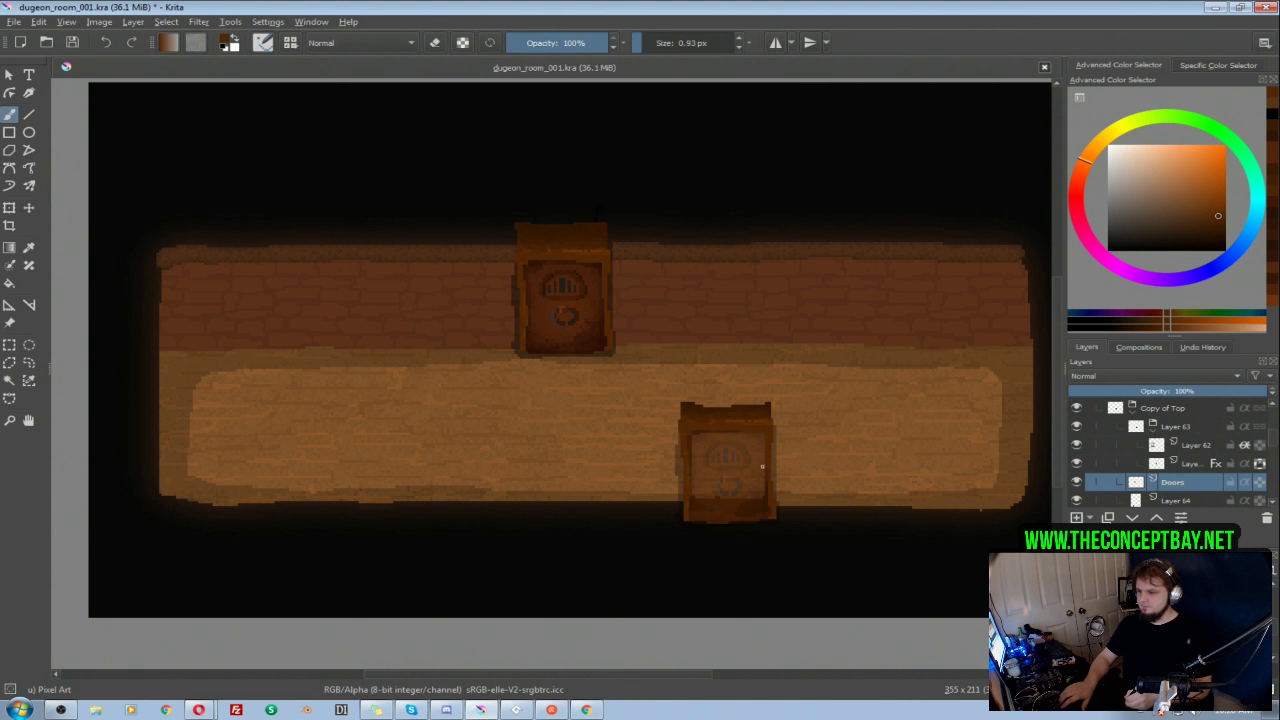
{"action": "key", "text": "e"}
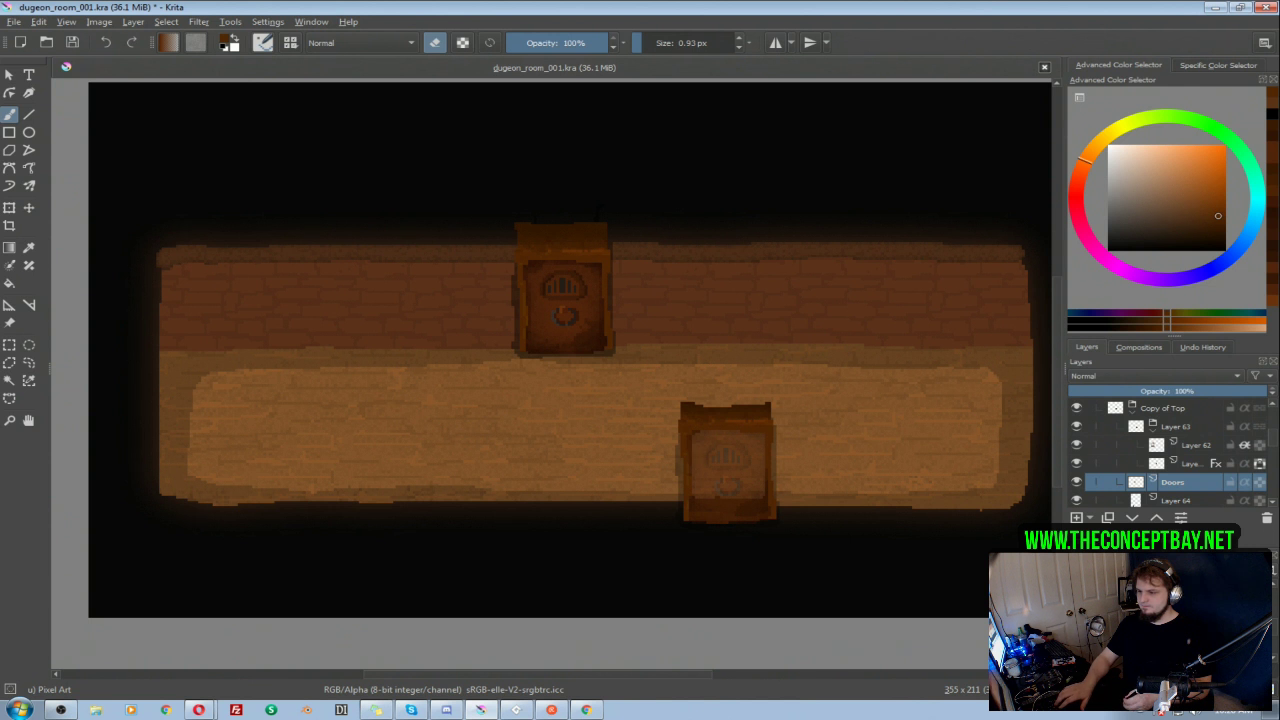
{"action": "scroll", "coordinate": [749, 356], "scroll_direction": "down", "scroll_amount": 2}
{"action": "mouse_move", "coordinate": [747, 358]}
{"action": "left_mouse_down"}
{"action": "mouse_move", "coordinate": [725, 331]}
{"action": "mouse_move", "coordinate": [777, 325]}
{"action": "mouse_move", "coordinate": [772, 343]}
{"action": "left_mouse_up"}
{"action": "scroll", "coordinate": [740, 355], "scroll_direction": "up", "scroll_amount": 1}
{"action": "scroll", "coordinate": [747, 330], "scroll_direction": "up", "scroll_amount": 1}
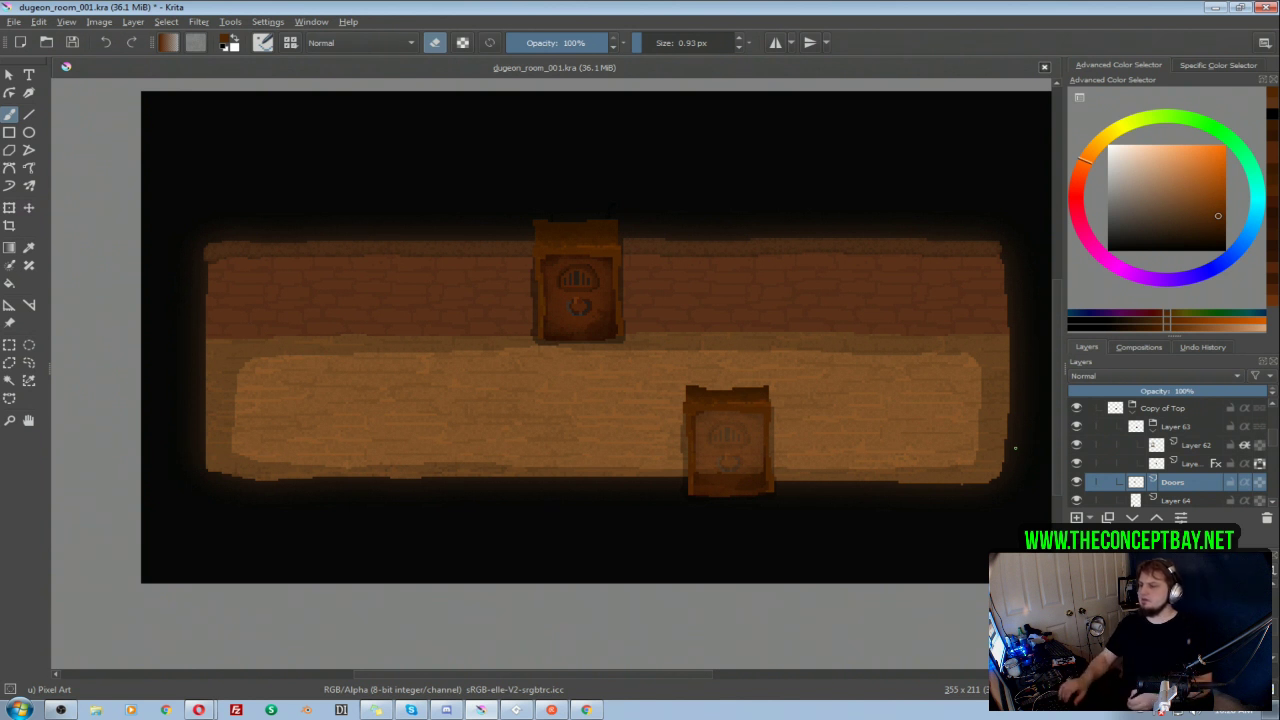
{"action": "mouse_move", "coordinate": [789, 406]}
{"action": "left_mouse_down"}
{"action": "mouse_move", "coordinate": [758, 389]}
{"action": "mouse_move", "coordinate": [741, 404]}
{"action": "mouse_move", "coordinate": [798, 392]}
{"action": "mouse_move", "coordinate": [780, 391]}
{"action": "left_mouse_up"}
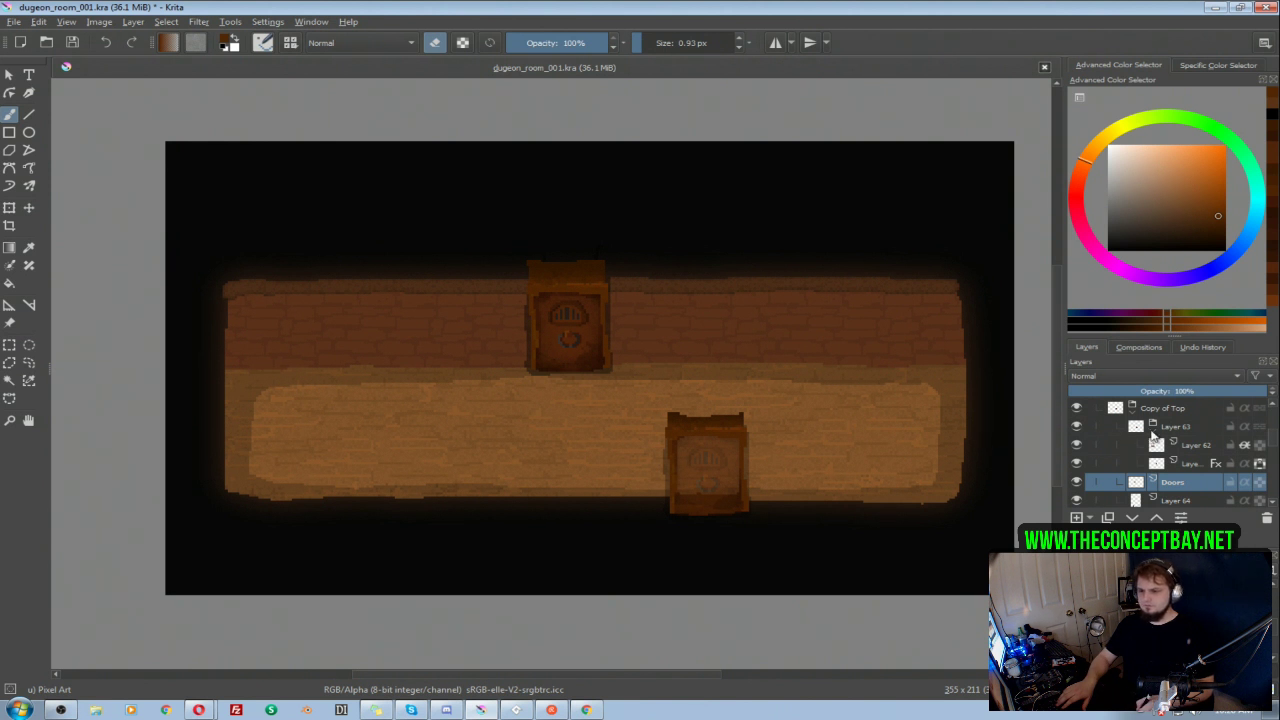
Step: Collapse the Copy of Top group with its Layer 63 subgroup and rename it "bottom"
{"action": "left_click", "coordinate": [1153, 429]}
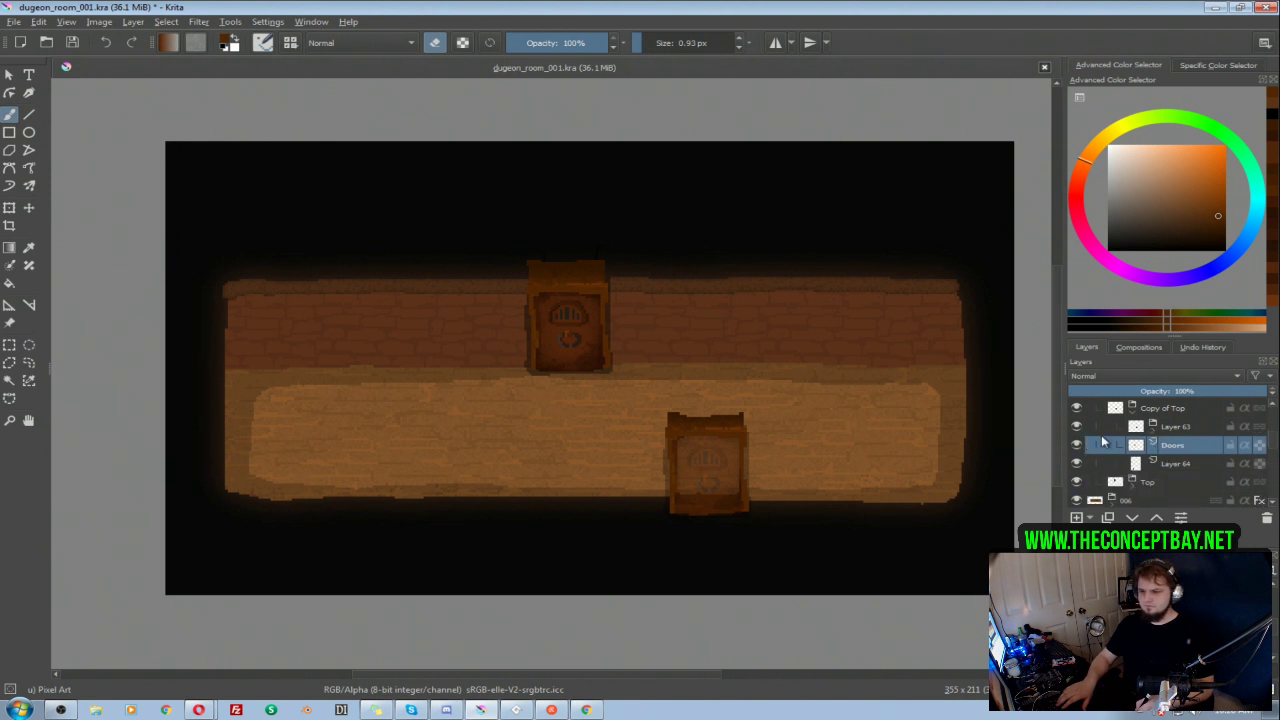
{"action": "left_click_drag", "start_coordinate": [1136, 424], "coordinate": [1140, 432]}
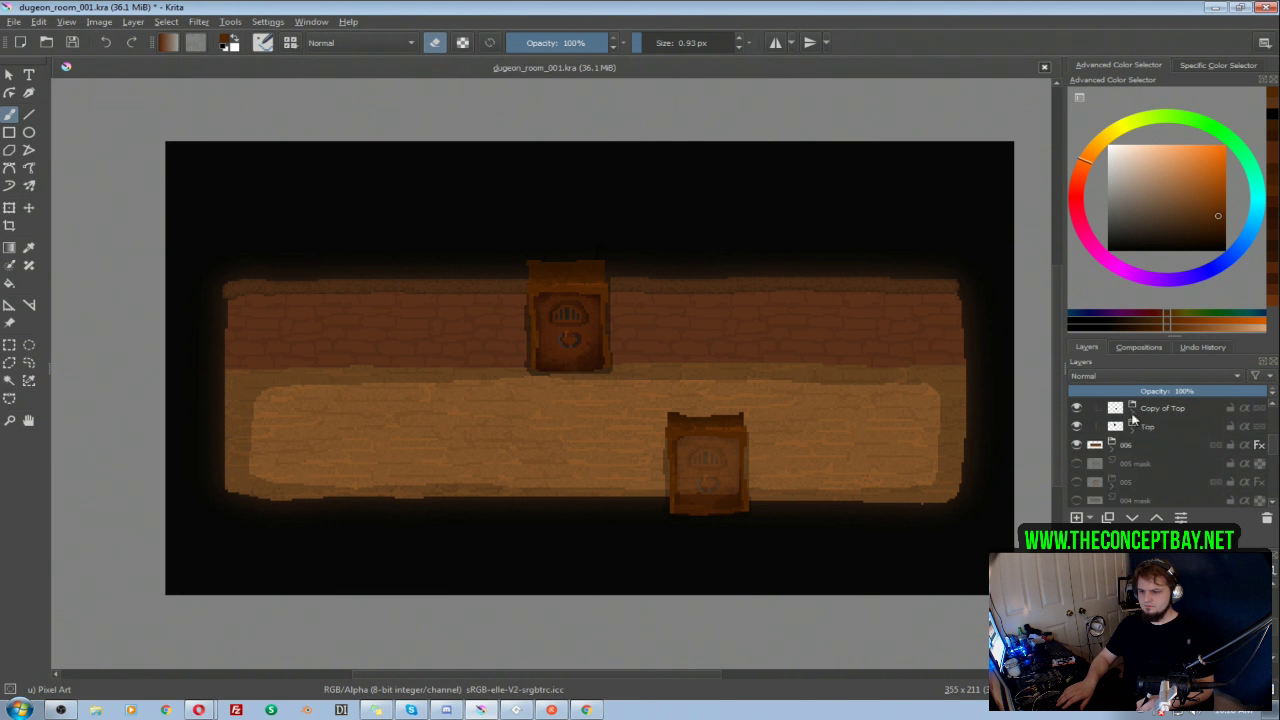
{"action": "double_click", "coordinate": [1160, 409]}
{"action": "type", "text": "bottom"}
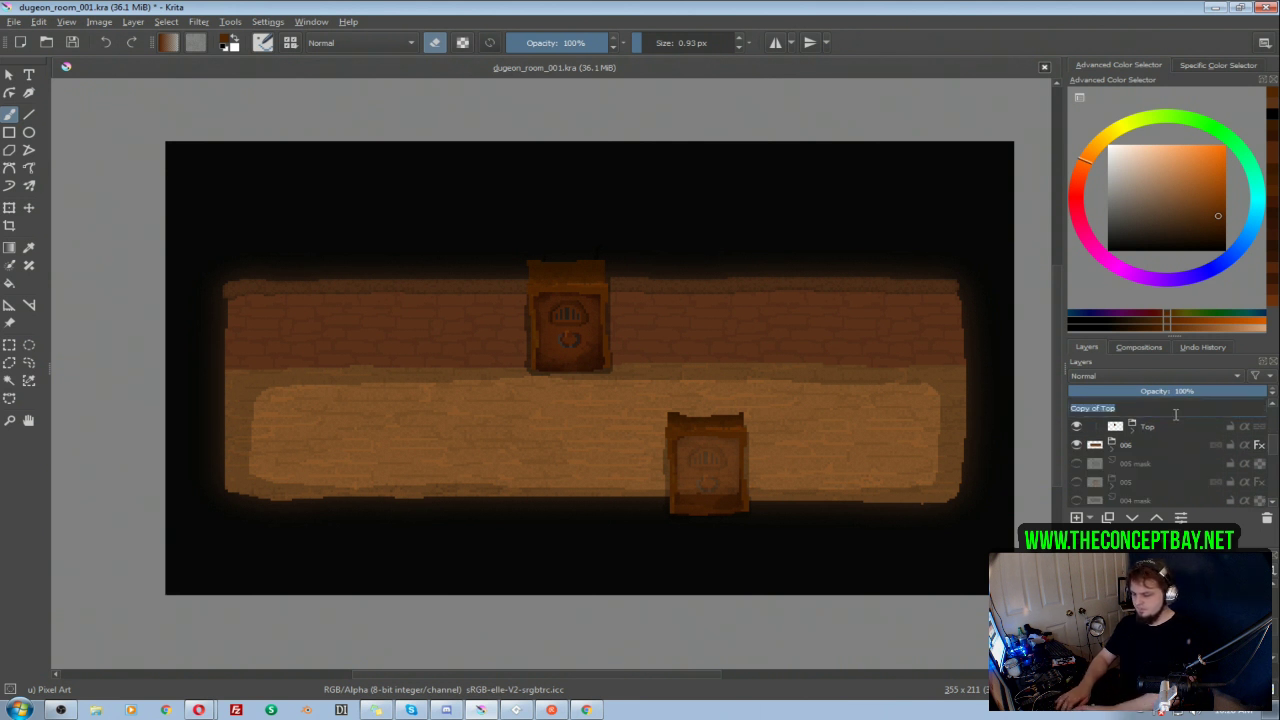
{"action": "key", "text": "Return"}
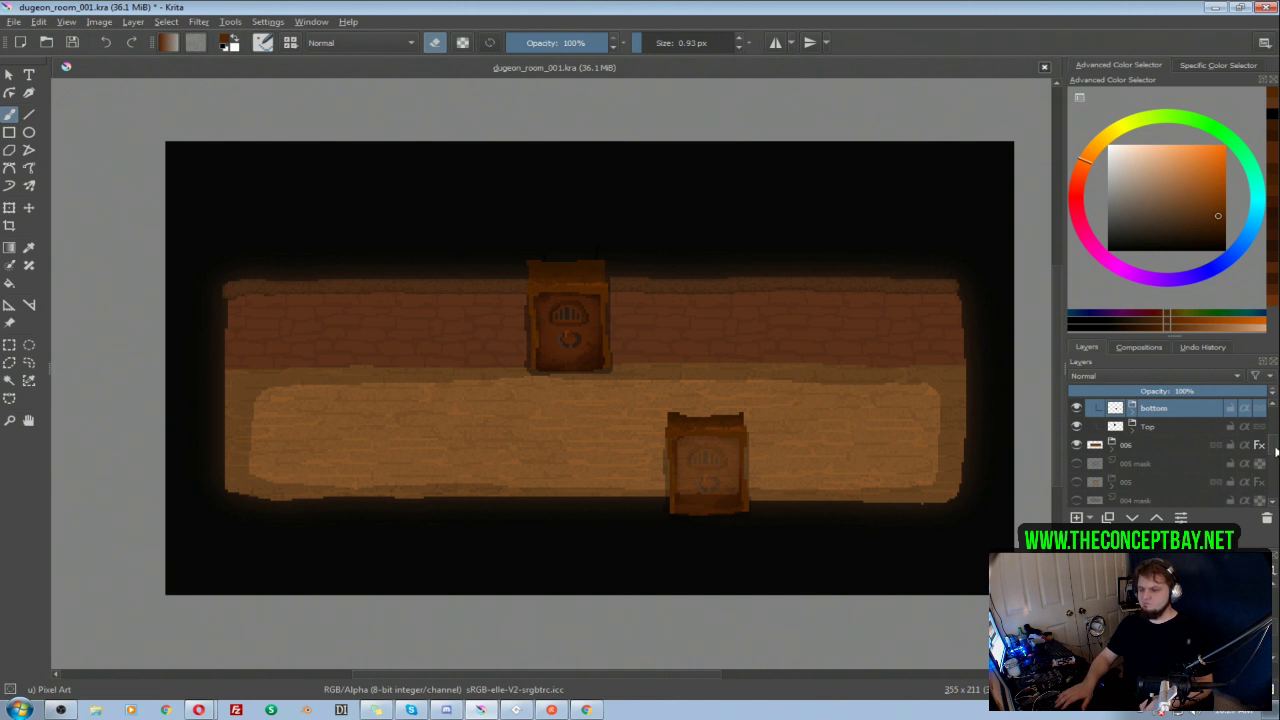
Step: Confirm which door the Top group holds by toggling its visibility, and duplicate that group
{"action": "left_click_drag", "start_coordinate": [1276, 453], "coordinate": [1276, 440]}
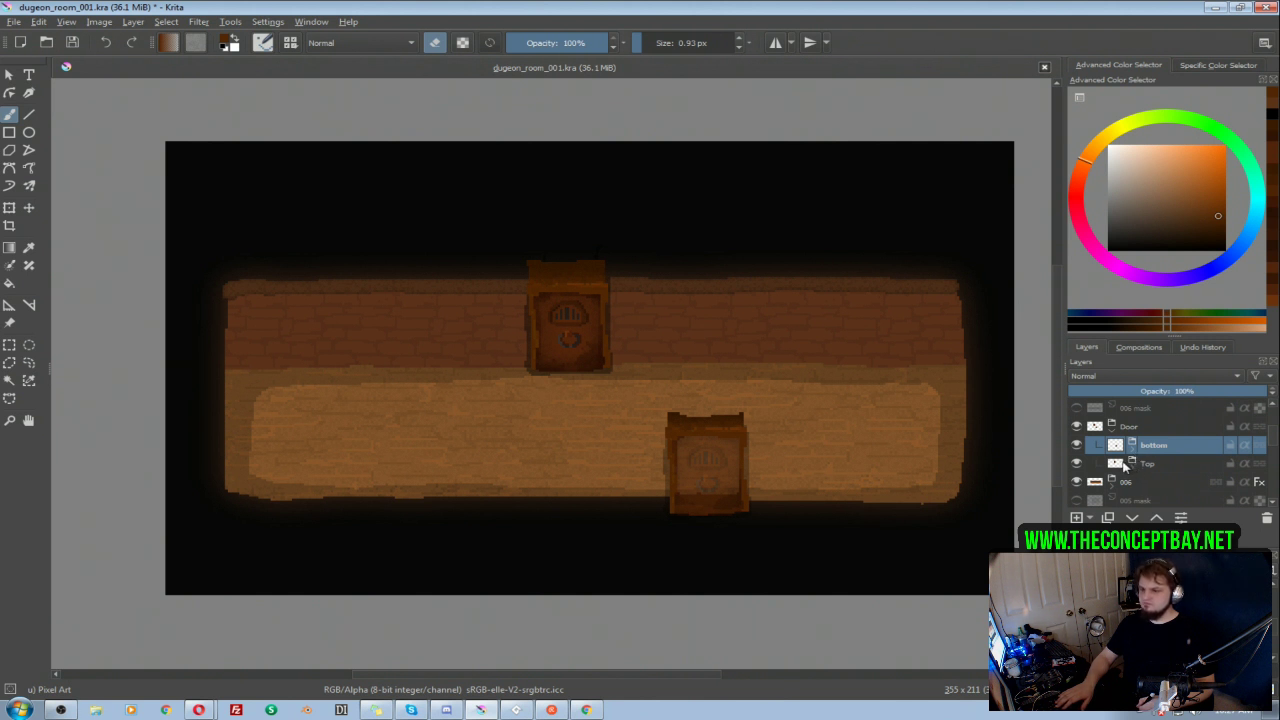
{"action": "mouse_move", "coordinate": [1122, 464]}
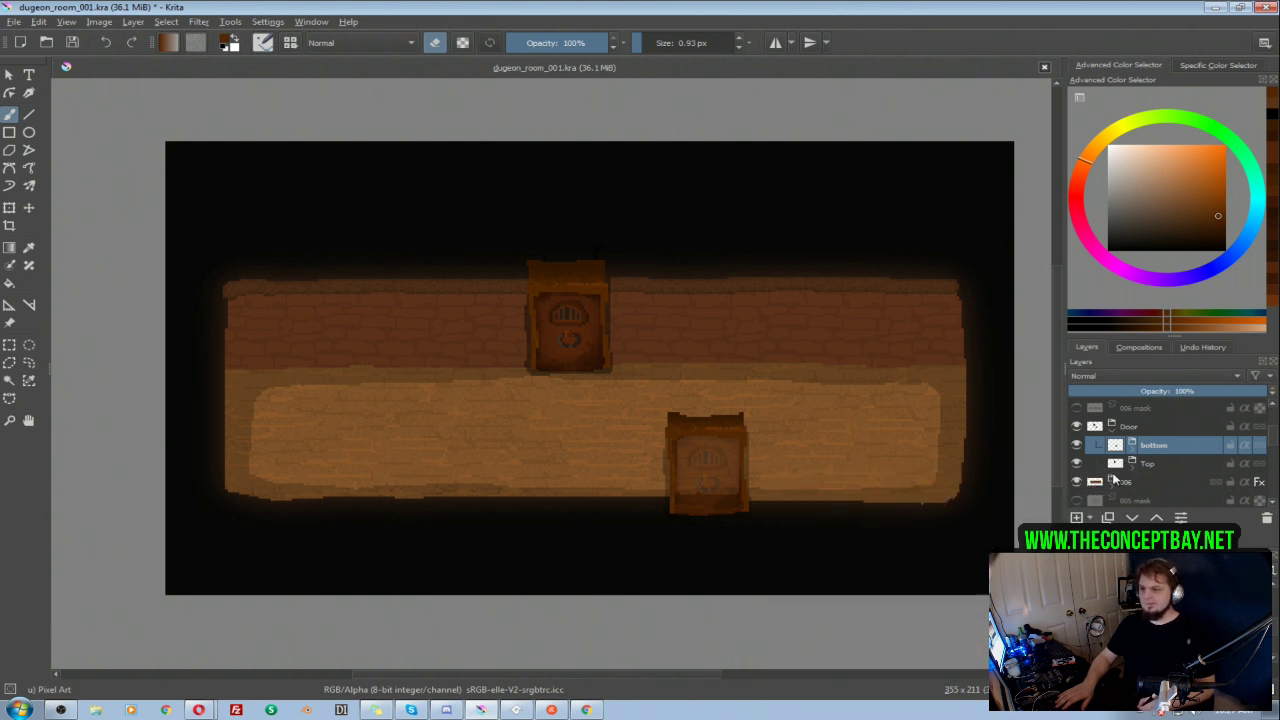
{"action": "left_click", "coordinate": [1078, 465]}
{"action": "left_click", "coordinate": [1078, 465]}
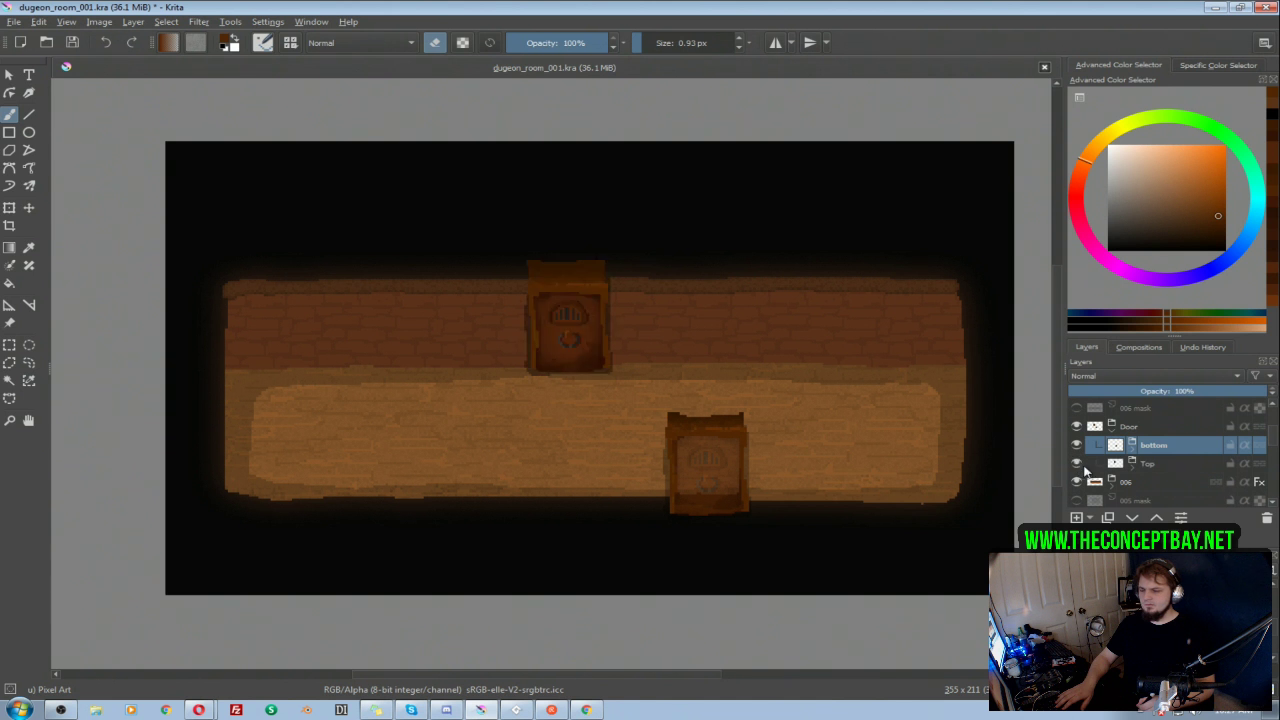
{"action": "left_click", "coordinate": [1114, 465]}
{"action": "key", "text": "ctrl+j"}
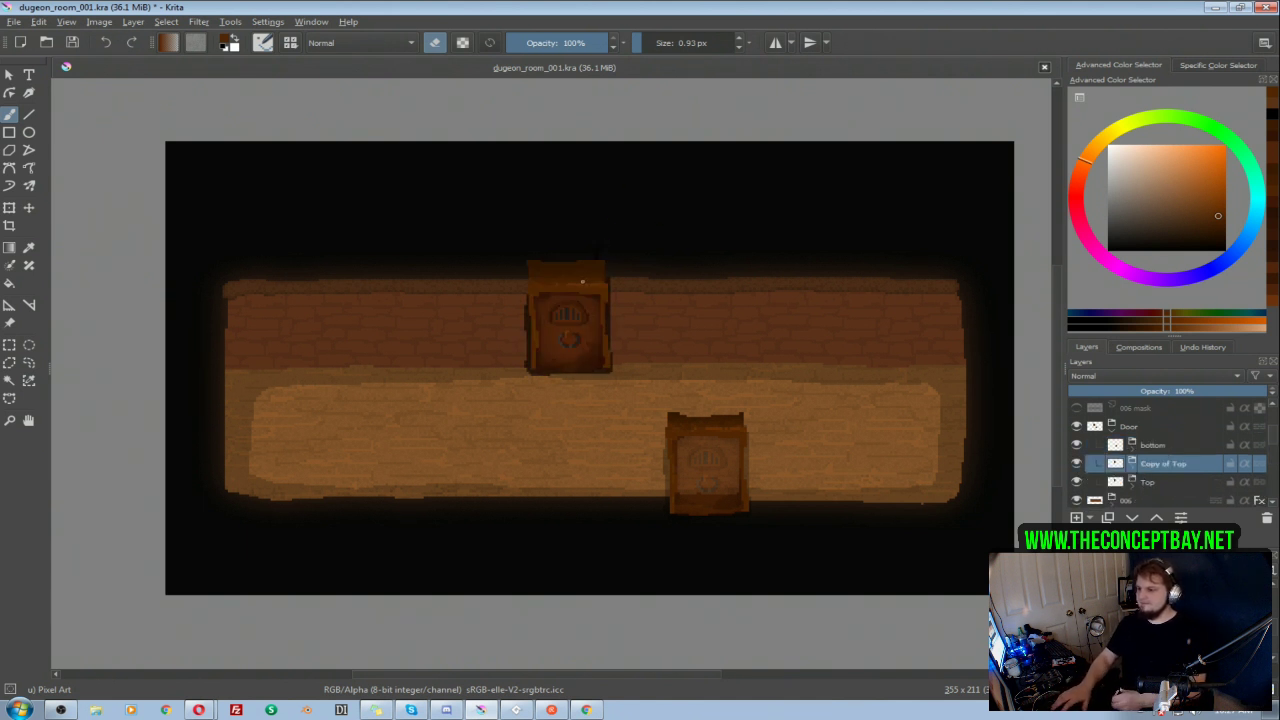
Step: Rotate the duplicated door a quarter turn counterclockwise and place it at the right part of the room's brick wall
{"action": "key", "text": "ctrl+t"}
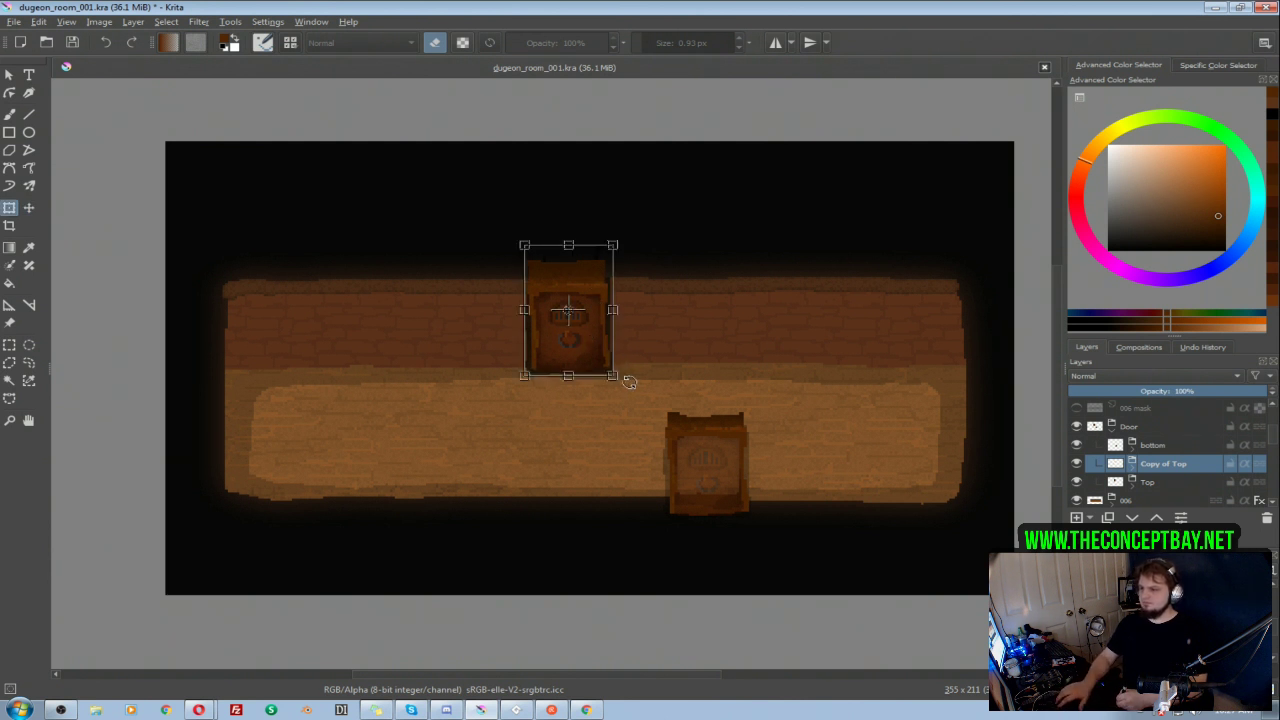
{"action": "left_click_drag", "start_coordinate": [648, 353], "coordinate": [659, 232]}
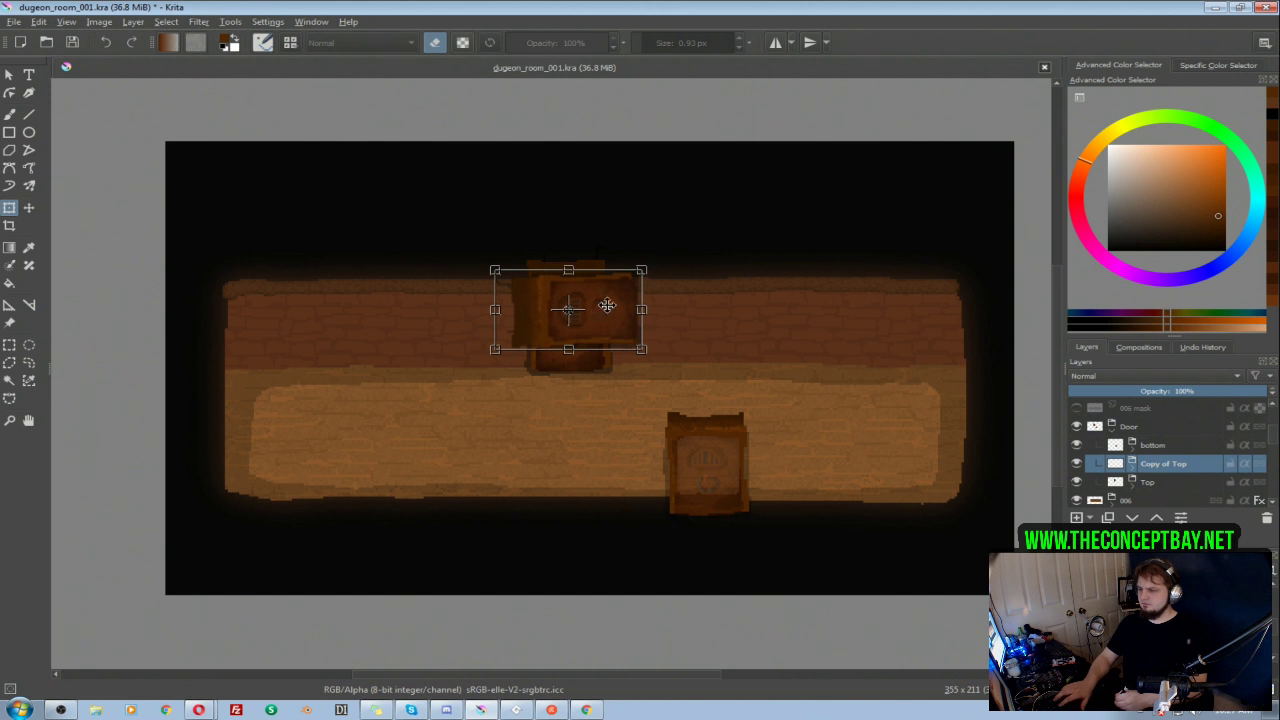
{"action": "left_click_drag", "start_coordinate": [590, 322], "coordinate": [1024, 356]}
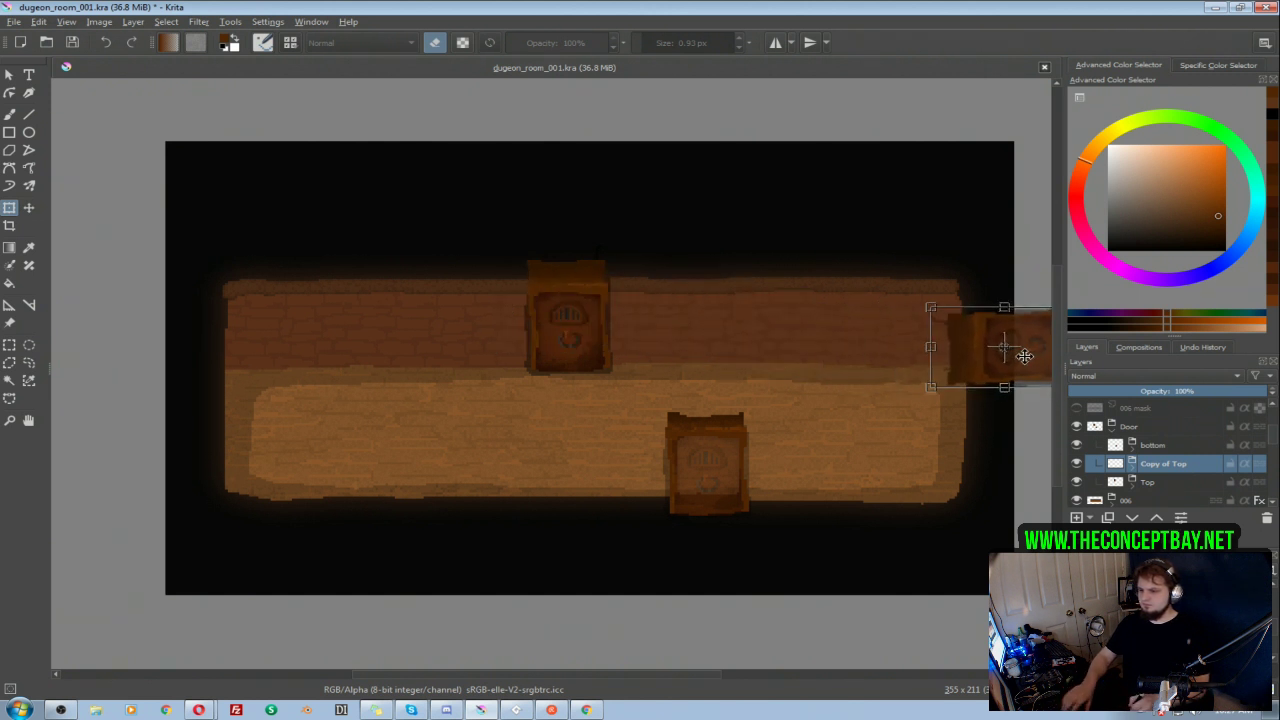
{"action": "key", "text": "Return"}
{"action": "left_click_drag", "start_coordinate": [759, 359], "coordinate": [890, 390]}
{"action": "left_click", "coordinate": [973, 380]}
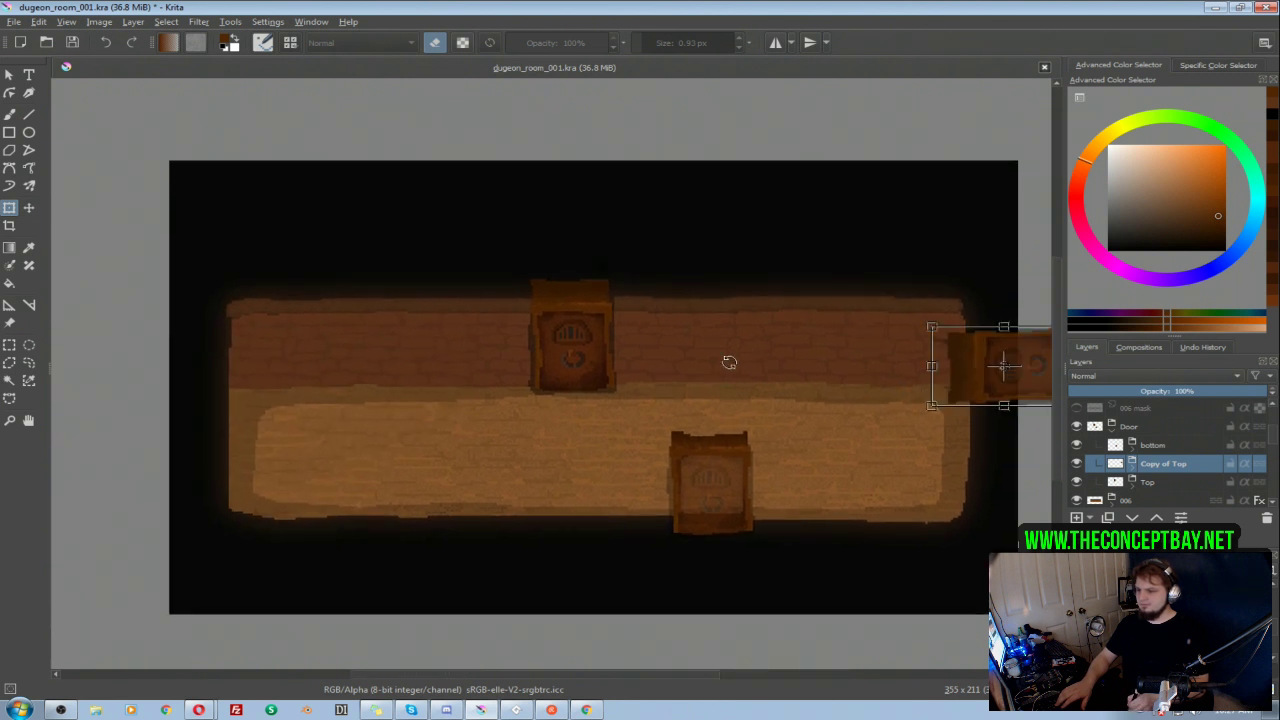
{"action": "left_click_drag", "start_coordinate": [975, 390], "coordinate": [776, 390]}
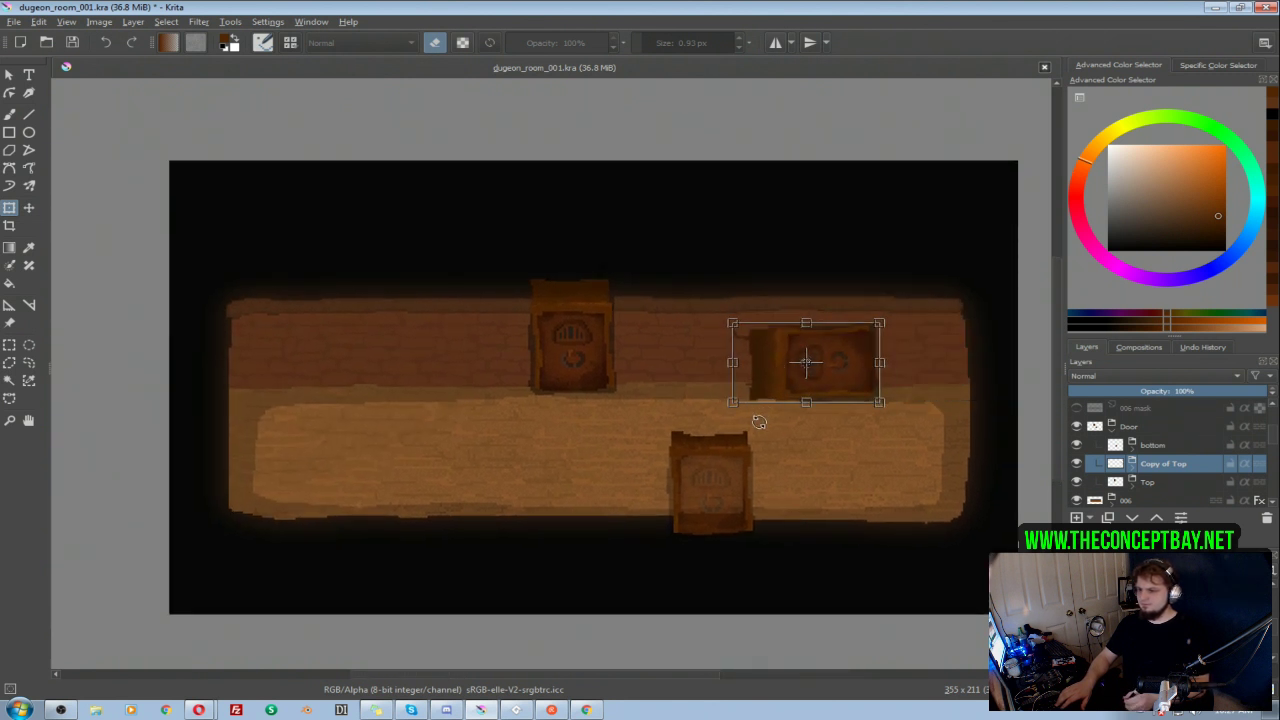
{"action": "key", "text": "Return"}
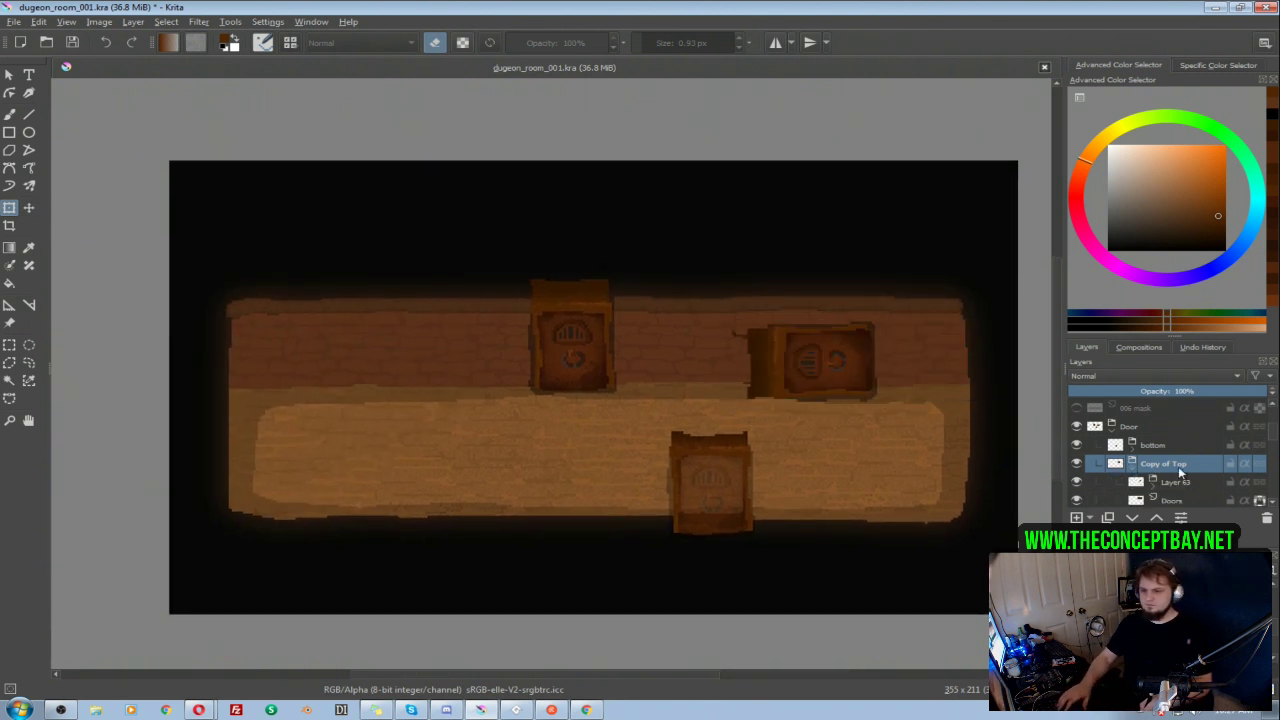
Step: Hide Layer 63 of Copy of Top and ready its Doors layer for brushing with the transparency unlocked
{"action": "scroll", "coordinate": [1270, 443], "scroll_direction": "down", "scroll_amount": 2}
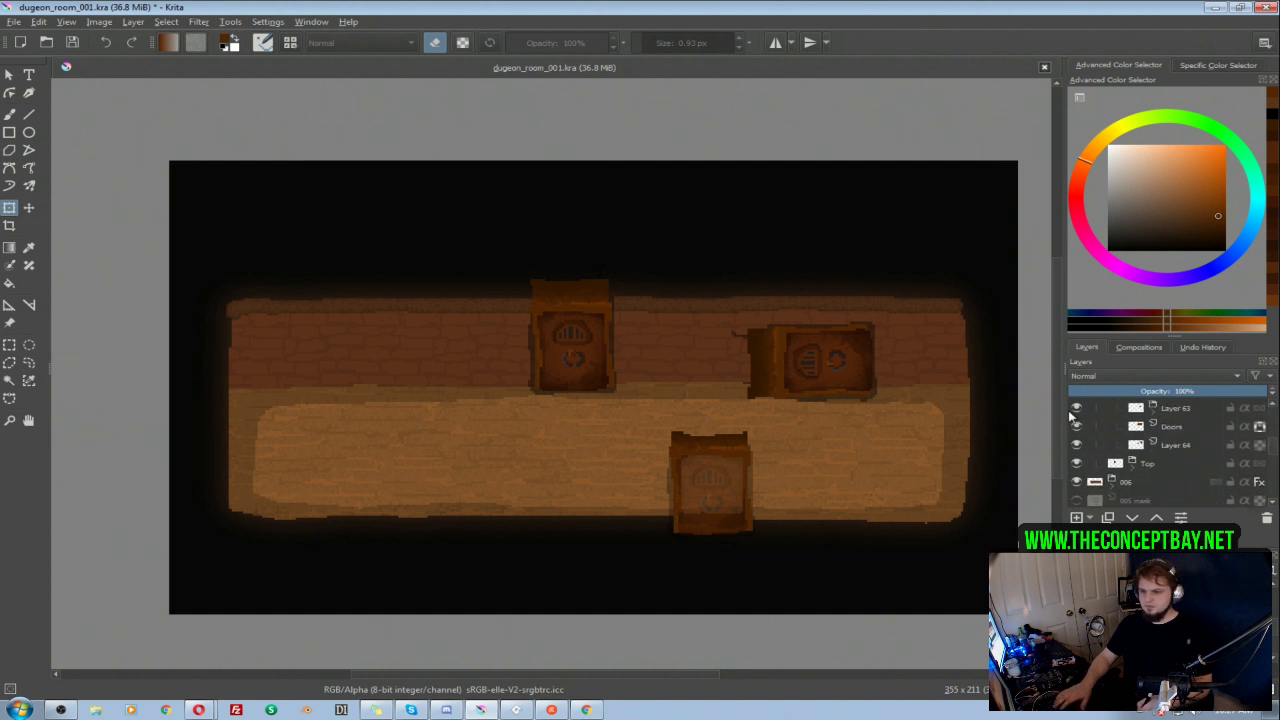
{"action": "left_click", "coordinate": [1192, 409]}
{"action": "left_click", "coordinate": [1077, 410]}
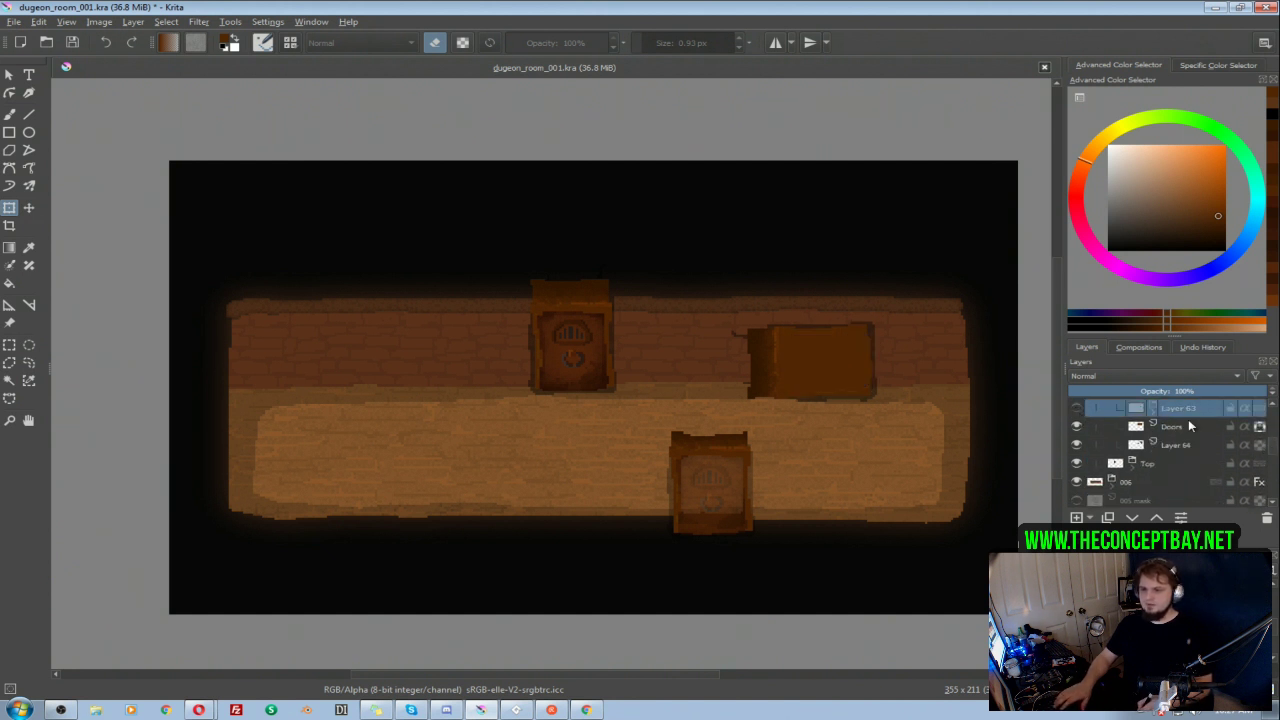
{"action": "left_click", "coordinate": [1185, 447]}
{"action": "left_click", "coordinate": [1076, 426]}
{"action": "left_click", "coordinate": [1076, 426]}
{"action": "left_click", "coordinate": [1170, 427]}
{"action": "key", "text": "b"}
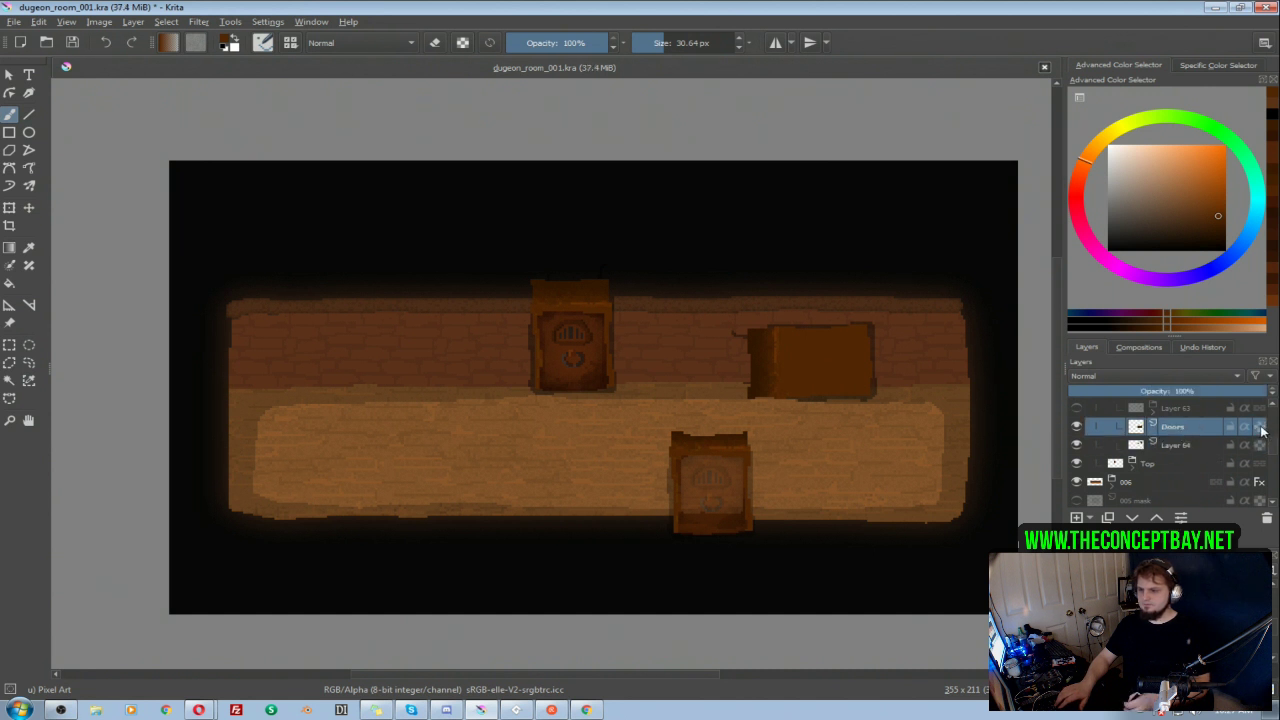
Step: Erase the rotated door's body on Doors, keeping only the narrow brown strip at its left end
{"action": "left_click_drag", "start_coordinate": [820, 362], "coordinate": [851, 377]}
{"action": "key", "text": "ctrl+z"}
{"action": "mouse_move", "coordinate": [843, 318]}
{"action": "left_mouse_down"}
{"action": "mouse_move", "coordinate": [818, 318]}
{"action": "mouse_move", "coordinate": [857, 337]}
{"action": "mouse_move", "coordinate": [809, 320]}
{"action": "mouse_move", "coordinate": [802, 384]}
{"action": "mouse_move", "coordinate": [769, 393]}
{"action": "left_mouse_up"}
{"action": "key", "text": "e"}
{"action": "key", "text": "e"}
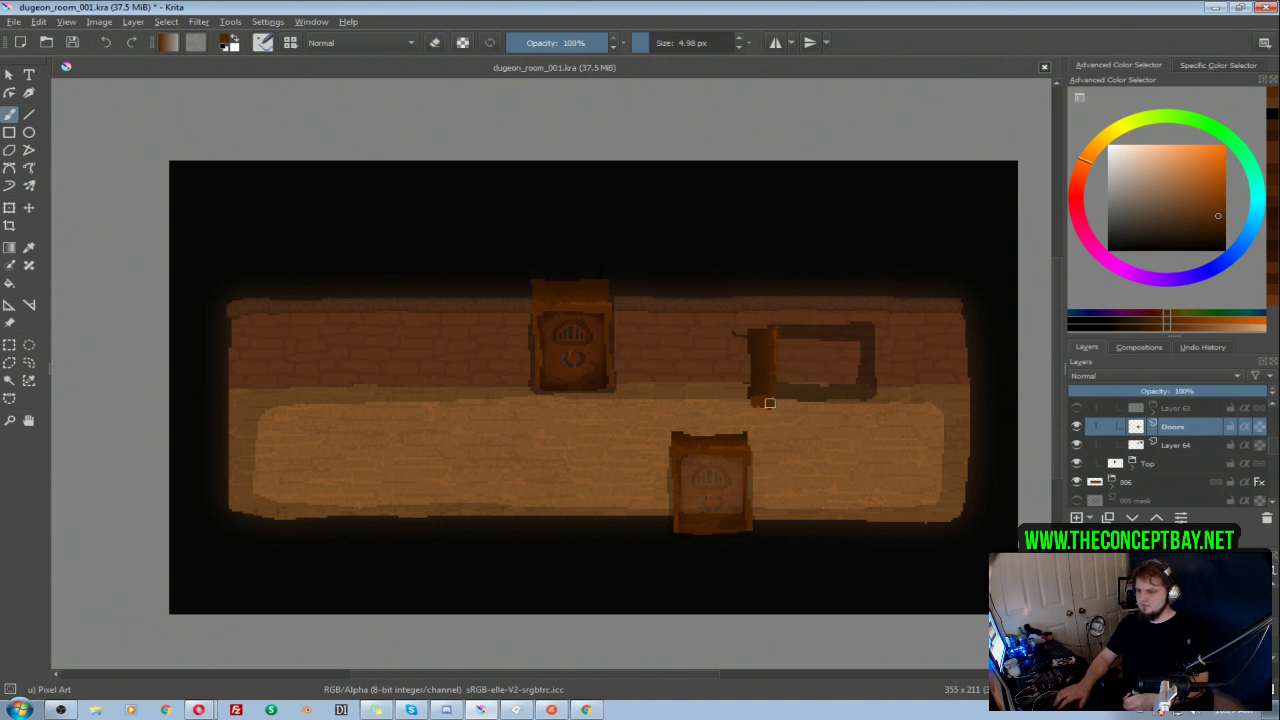
Step: Extend the brown strip downward into a side door post beside the bottom door and erase its excess upper part
{"action": "mouse_move", "coordinate": [757, 402]}
{"action": "left_mouse_down"}
{"action": "mouse_move", "coordinate": [758, 461]}
{"action": "mouse_move", "coordinate": [770, 407]}
{"action": "left_mouse_up"}
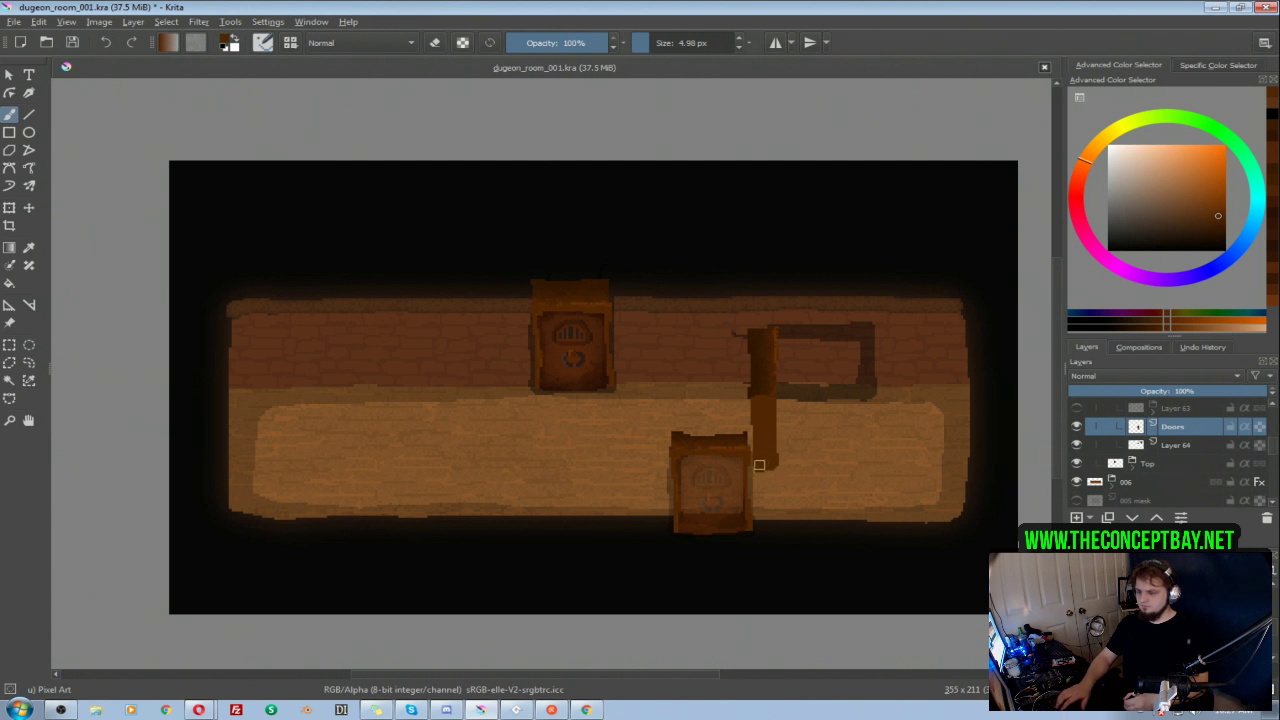
{"action": "key", "text": "t"}
{"action": "left_click_drag", "start_coordinate": [765, 395], "coordinate": [769, 440]}
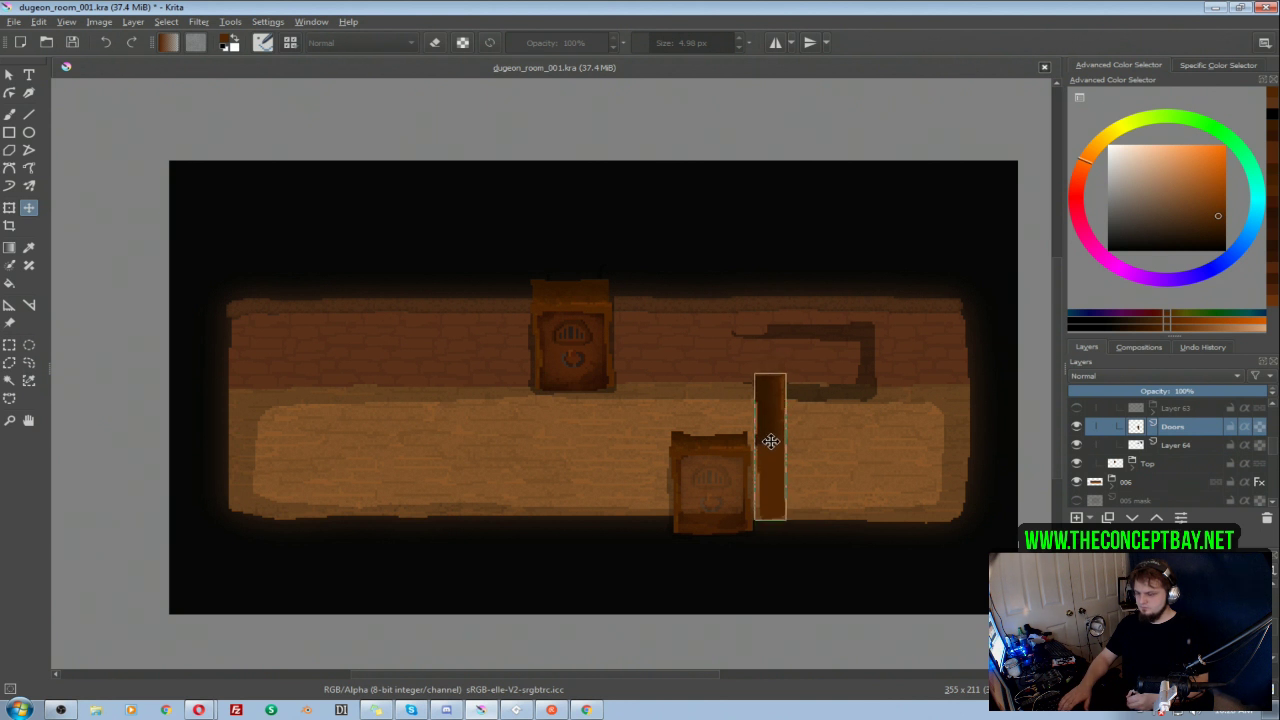
{"action": "key", "text": "b"}
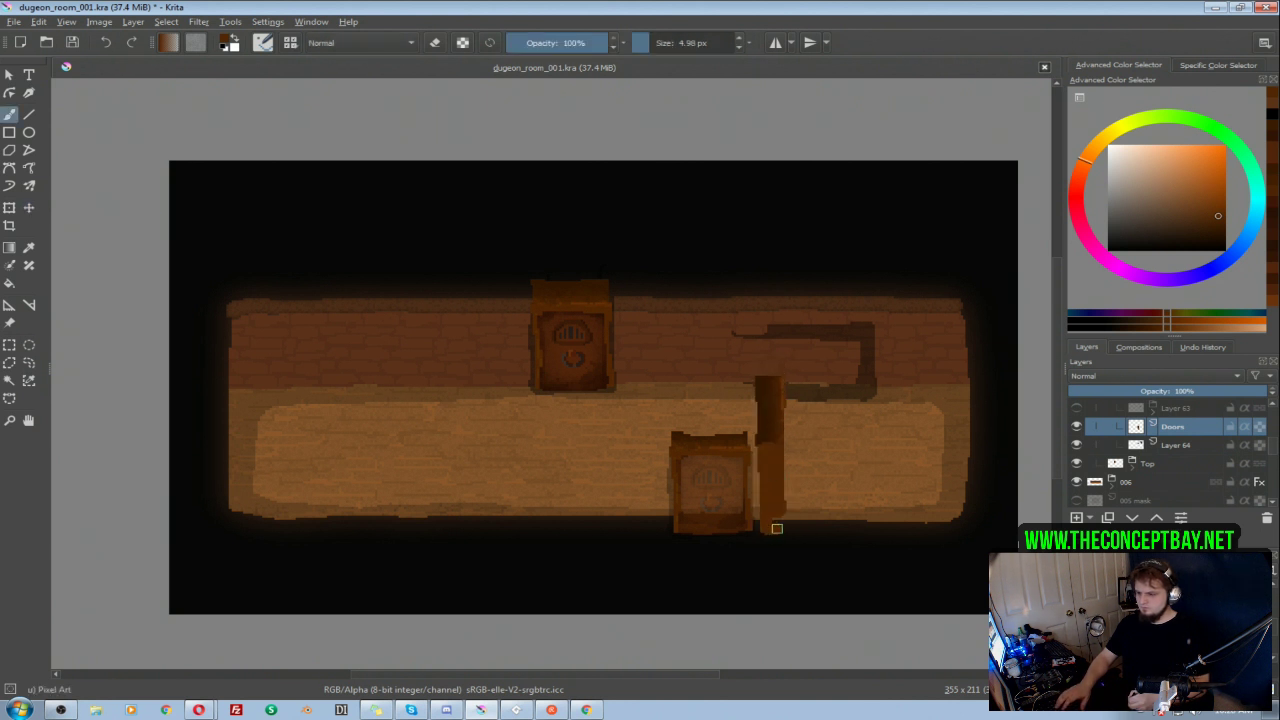
{"action": "key", "text": "e"}
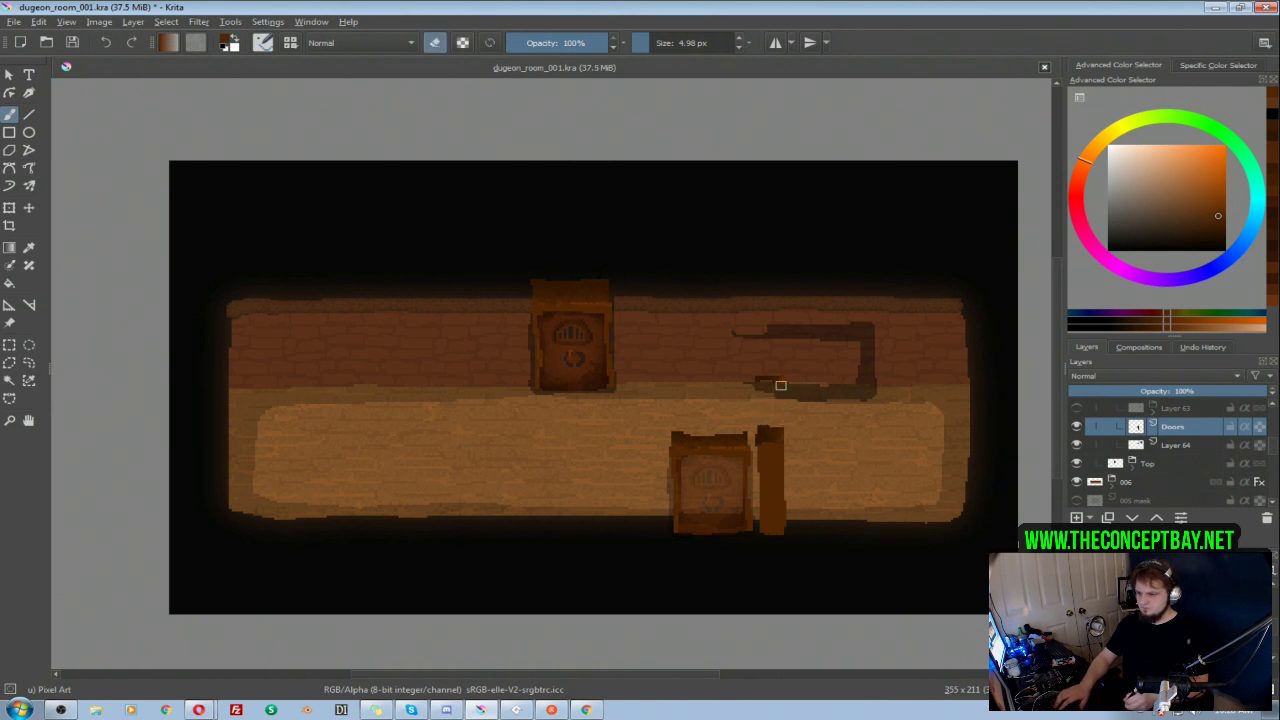
Step: Delete Layer 64 and Layer 63 from the Copy of Top group
{"action": "left_click", "coordinate": [1170, 445]}
{"action": "left_click", "coordinate": [1266, 517]}
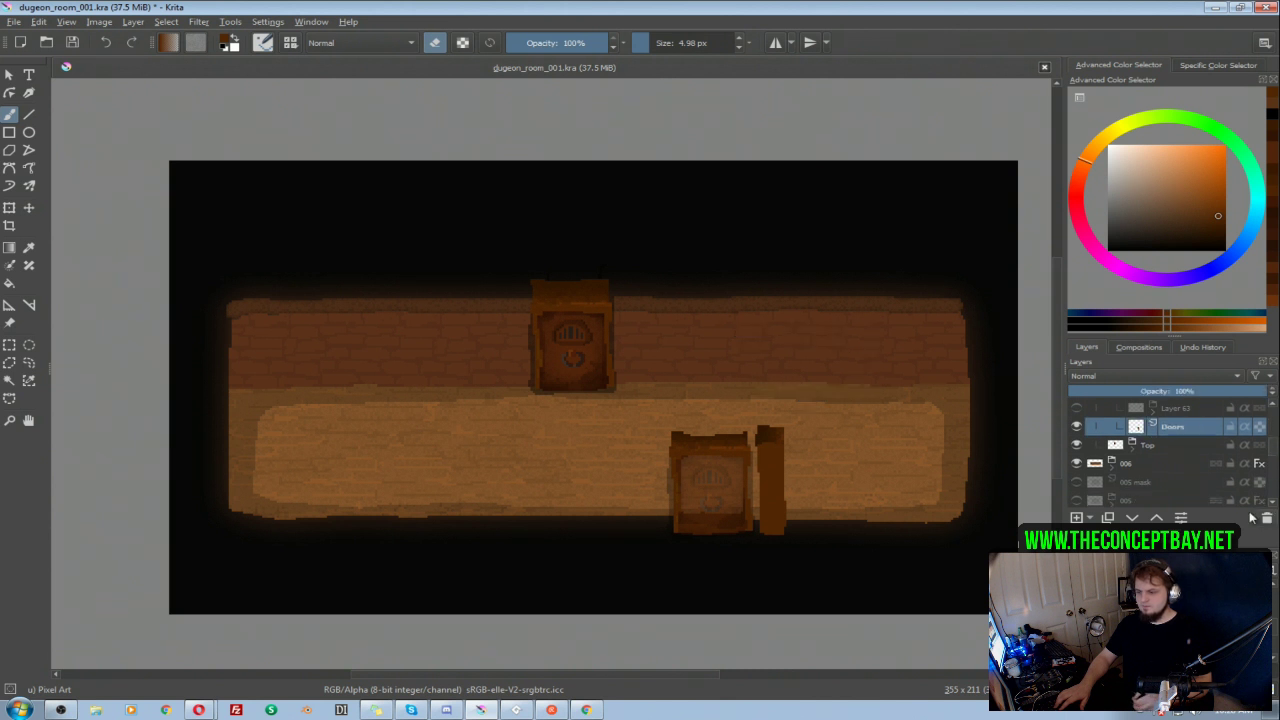
{"action": "key", "text": "t"}
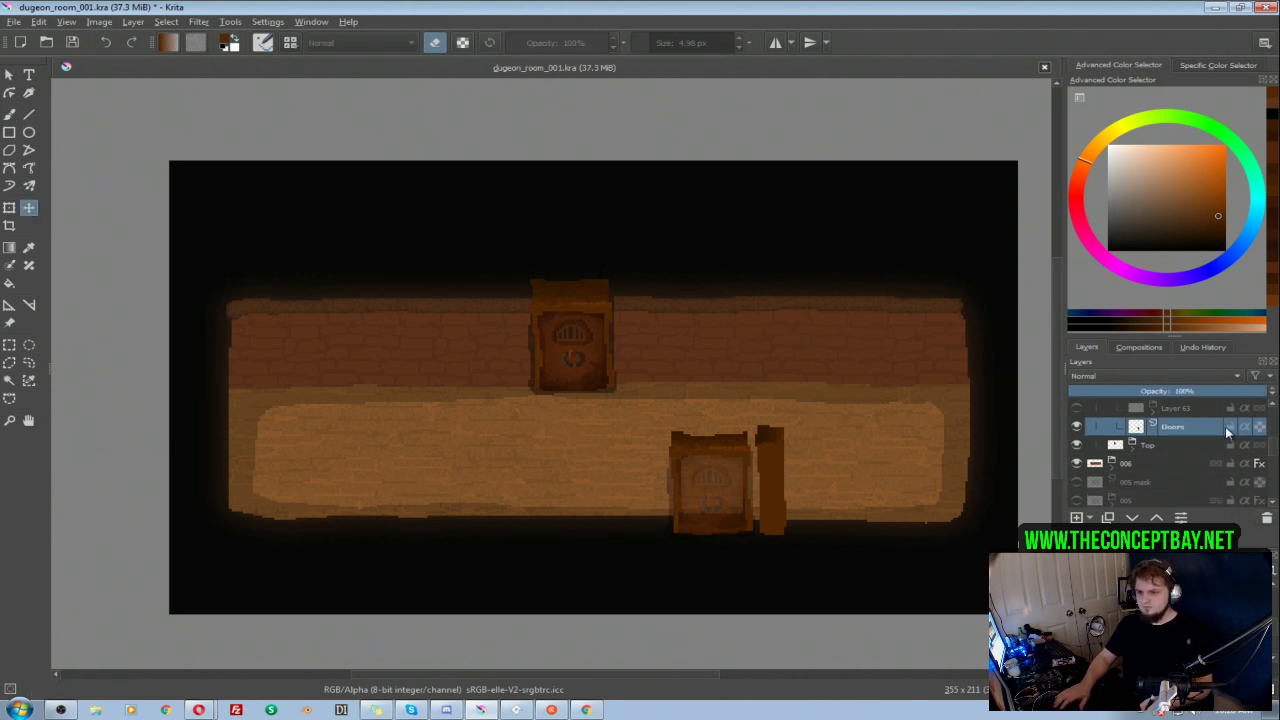
{"action": "left_click_drag", "start_coordinate": [1273, 447], "coordinate": [1273, 436]}
{"action": "left_click", "coordinate": [1188, 469]}
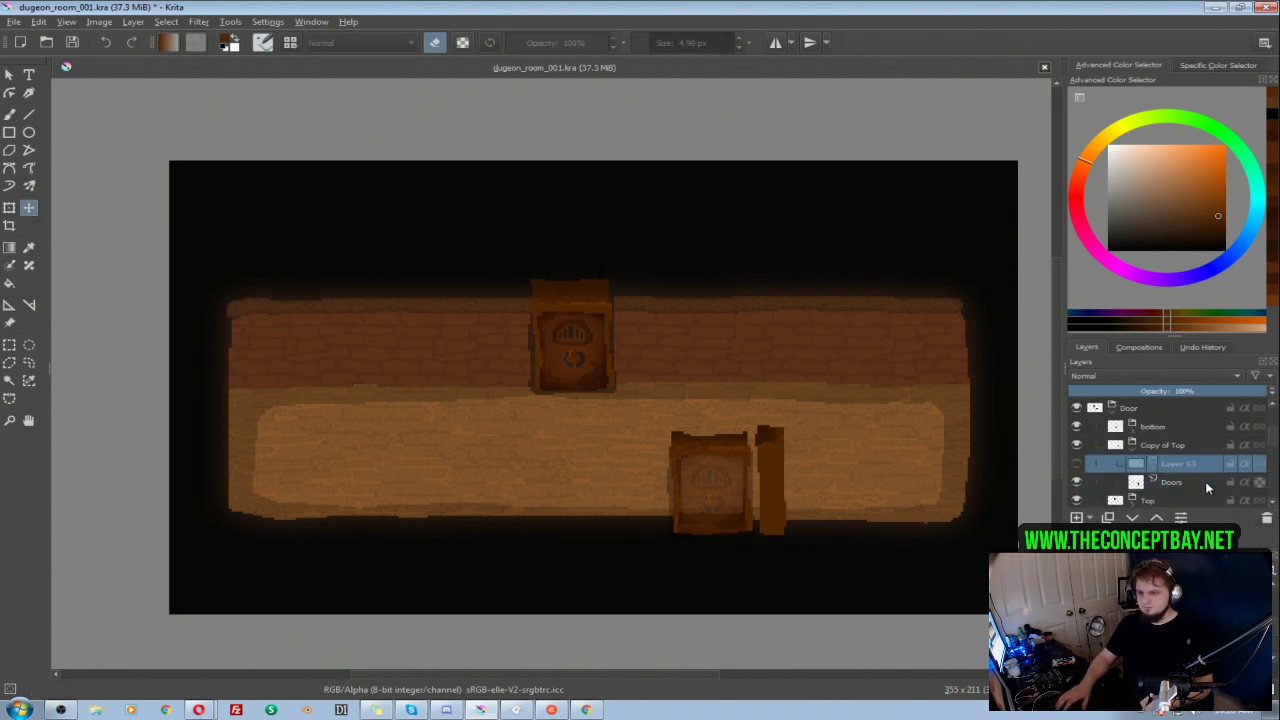
{"action": "left_click", "coordinate": [1266, 517]}
Step: Move the brown door post on Doors to the outside of the room's right wall and return to the brush
{"action": "left_click_drag", "start_coordinate": [764, 492], "coordinate": [977, 418]}
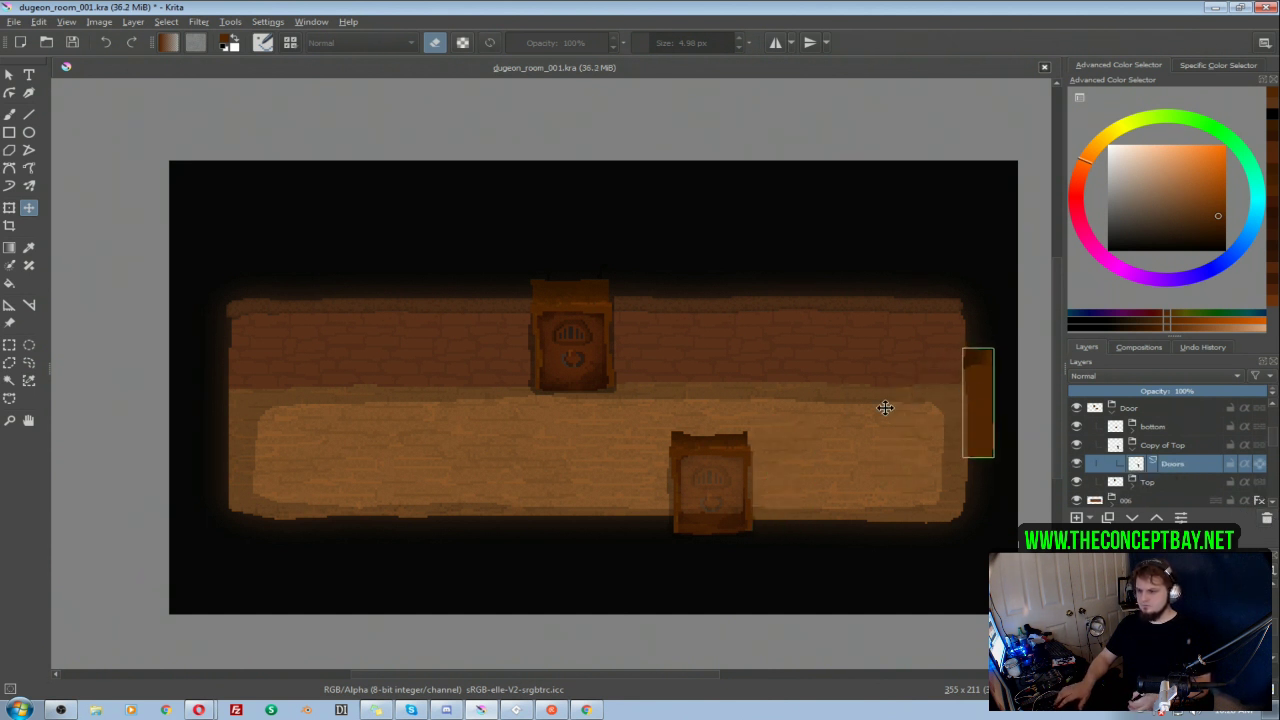
{"action": "left_click_drag", "start_coordinate": [847, 403], "coordinate": [607, 377]}
{"action": "left_click_drag", "start_coordinate": [734, 375], "coordinate": [733, 377]}
{"action": "key", "text": "b"}
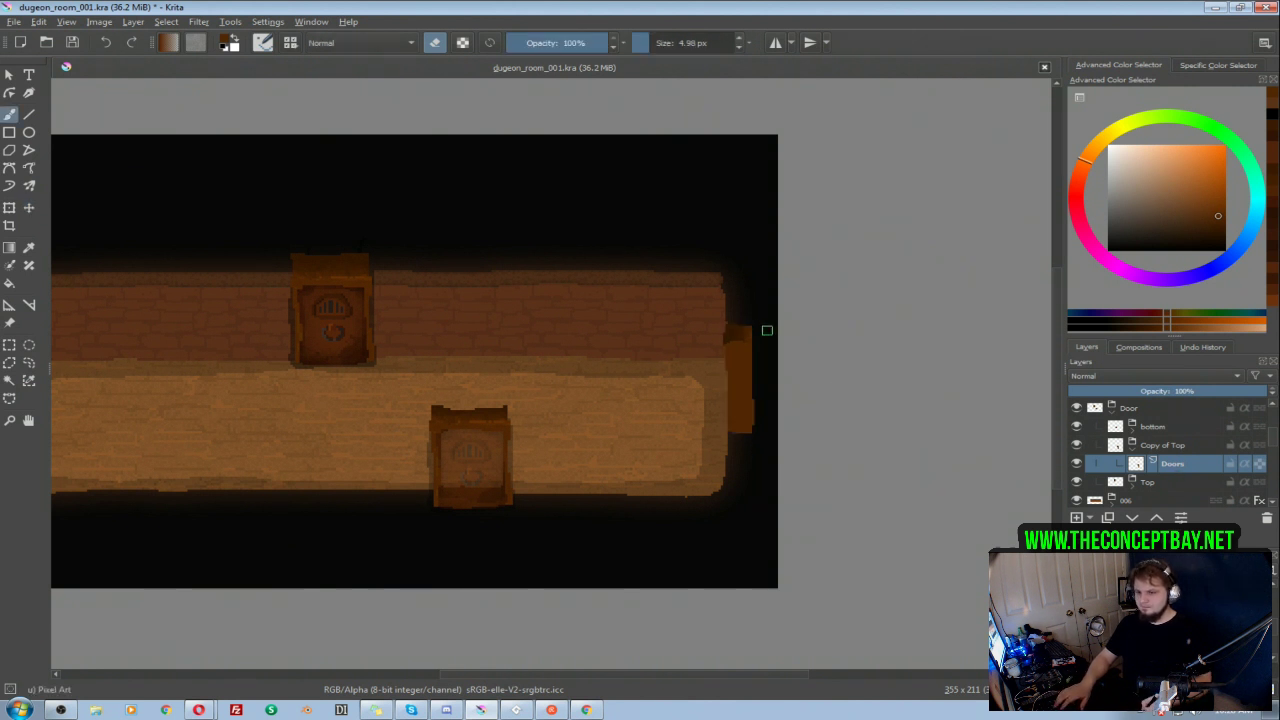
Step: Lock the transparency of Doors, turn off erasing, and paint darker brown across the upper end of the side door post
{"action": "left_click", "coordinate": [1260, 464]}
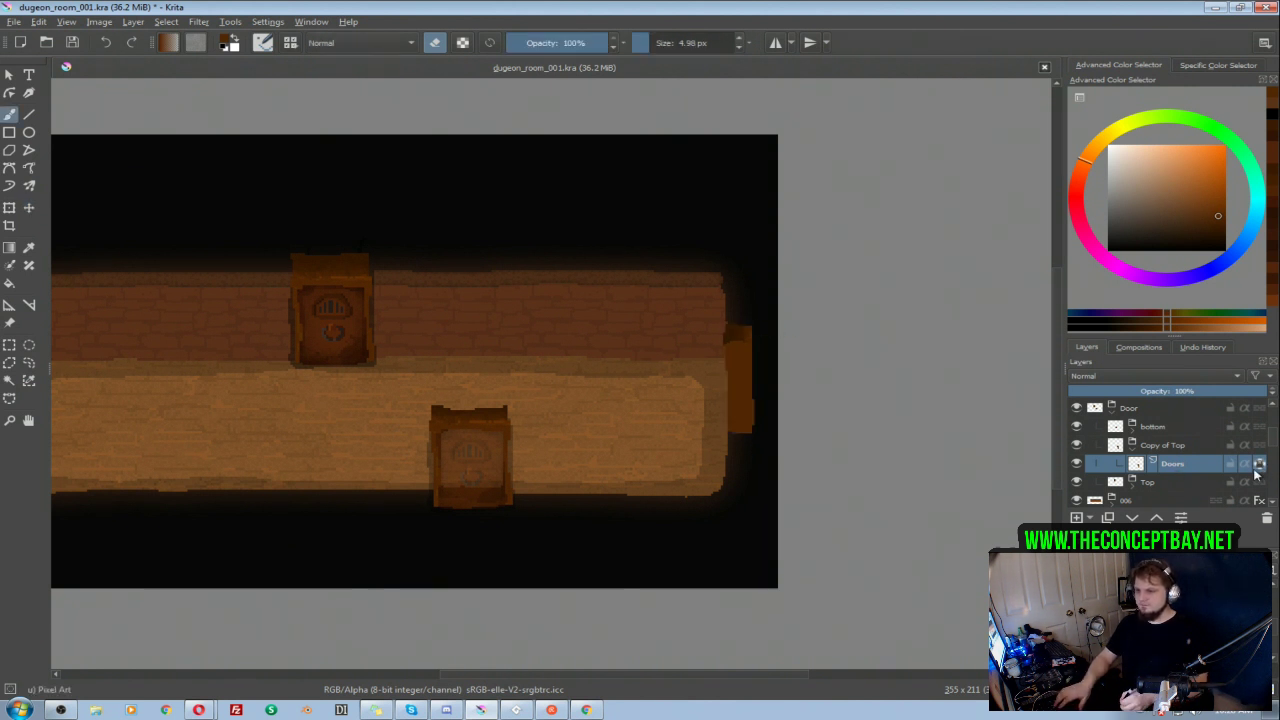
{"action": "left_click", "coordinate": [735, 333], "text": "ctrl"}
{"action": "key", "text": "e"}
{"action": "left_click_drag", "start_coordinate": [738, 343], "coordinate": [748, 345]}
{"action": "left_click", "coordinate": [746, 344], "text": "ctrl"}
{"action": "left_click", "coordinate": [747, 347], "text": "ctrl"}
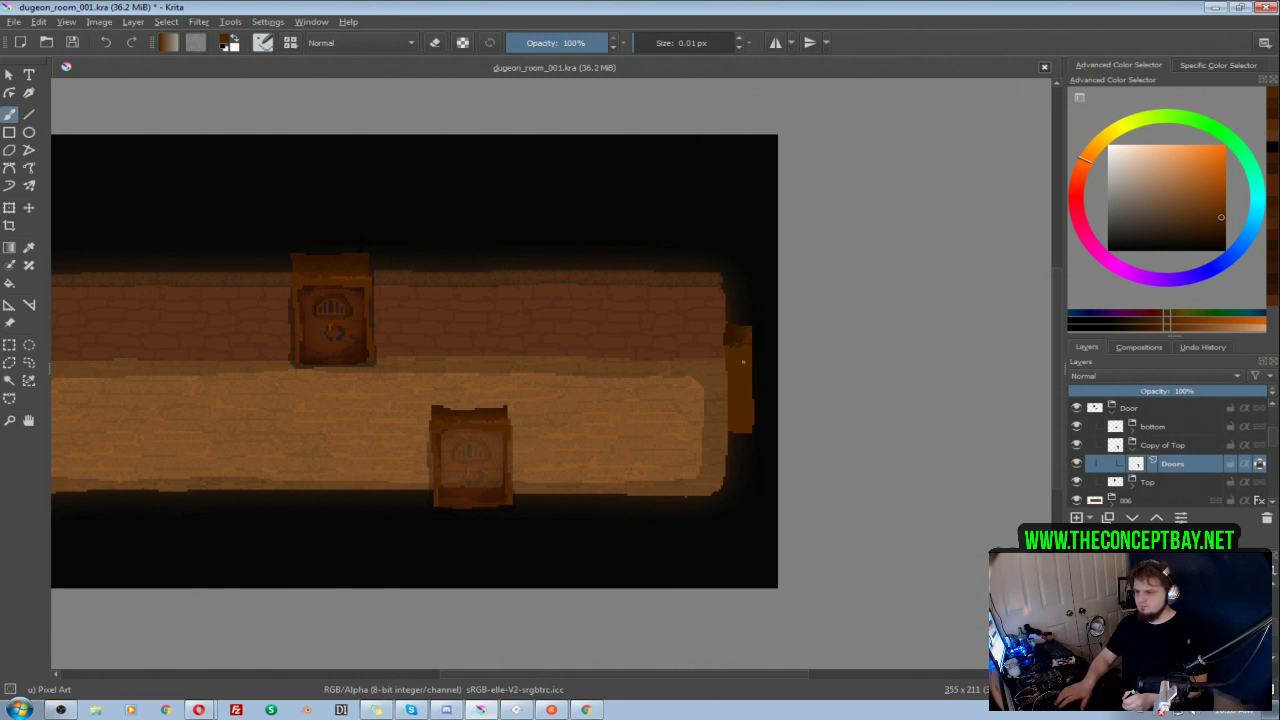
{"action": "left_click", "coordinate": [737, 331], "text": "ctrl"}
Step: Shade the edges of the side door post in dark brown with the Texture Big Pixel brush, undoing unwanted strokes
{"action": "right_click", "coordinate": [730, 391]}
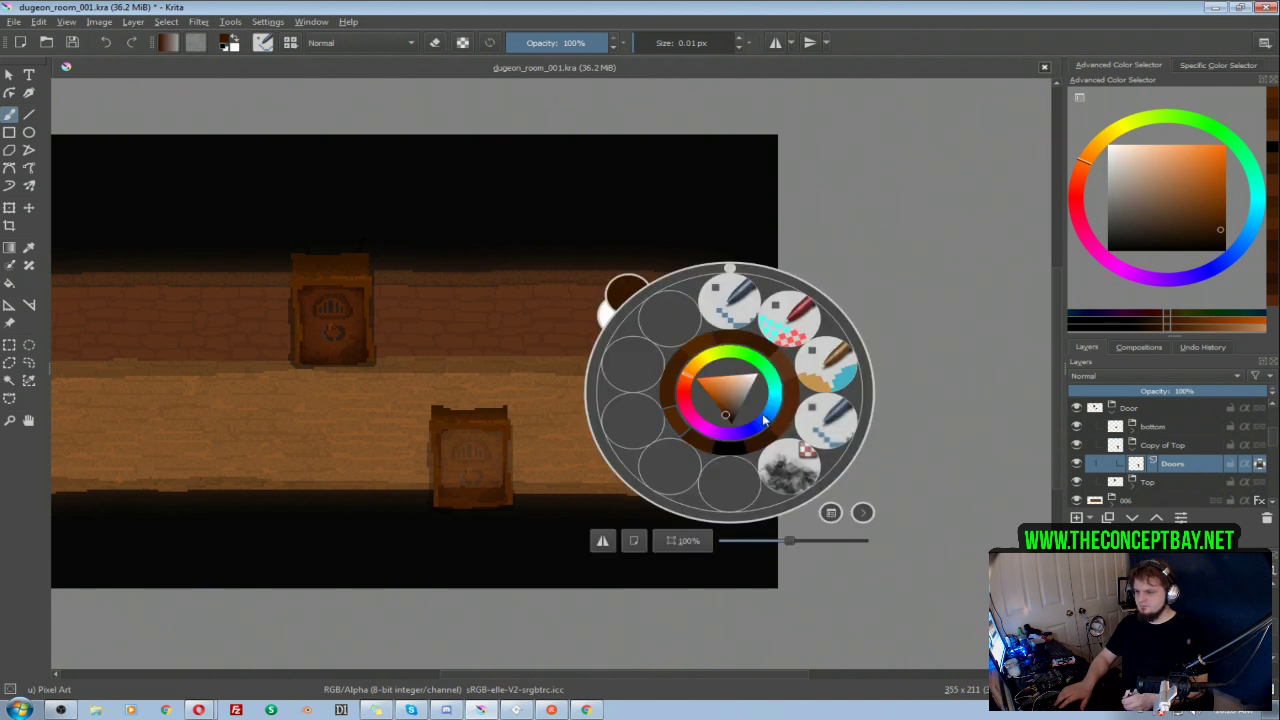
{"action": "left_click", "coordinate": [790, 465]}
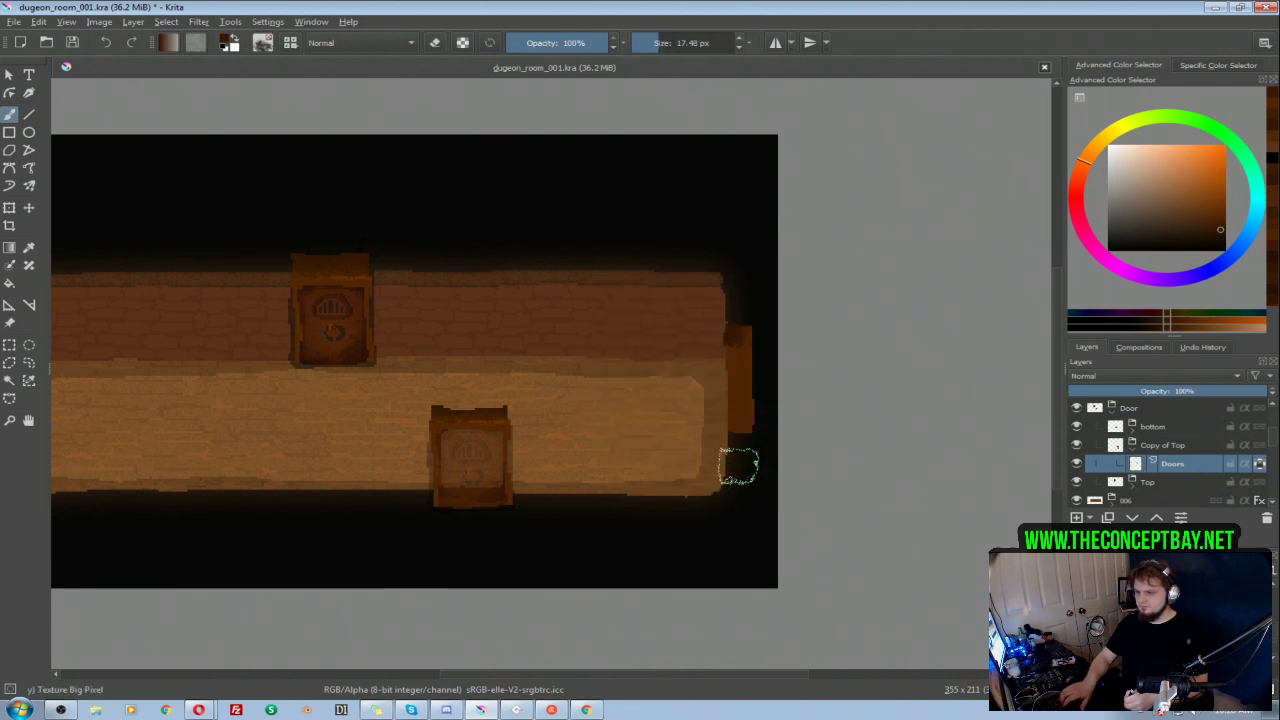
{"action": "left_click_drag", "start_coordinate": [750, 430], "coordinate": [762, 342]}
{"action": "key", "text": "ctrl+z"}
{"action": "left_click_drag", "start_coordinate": [733, 437], "coordinate": [725, 367]}
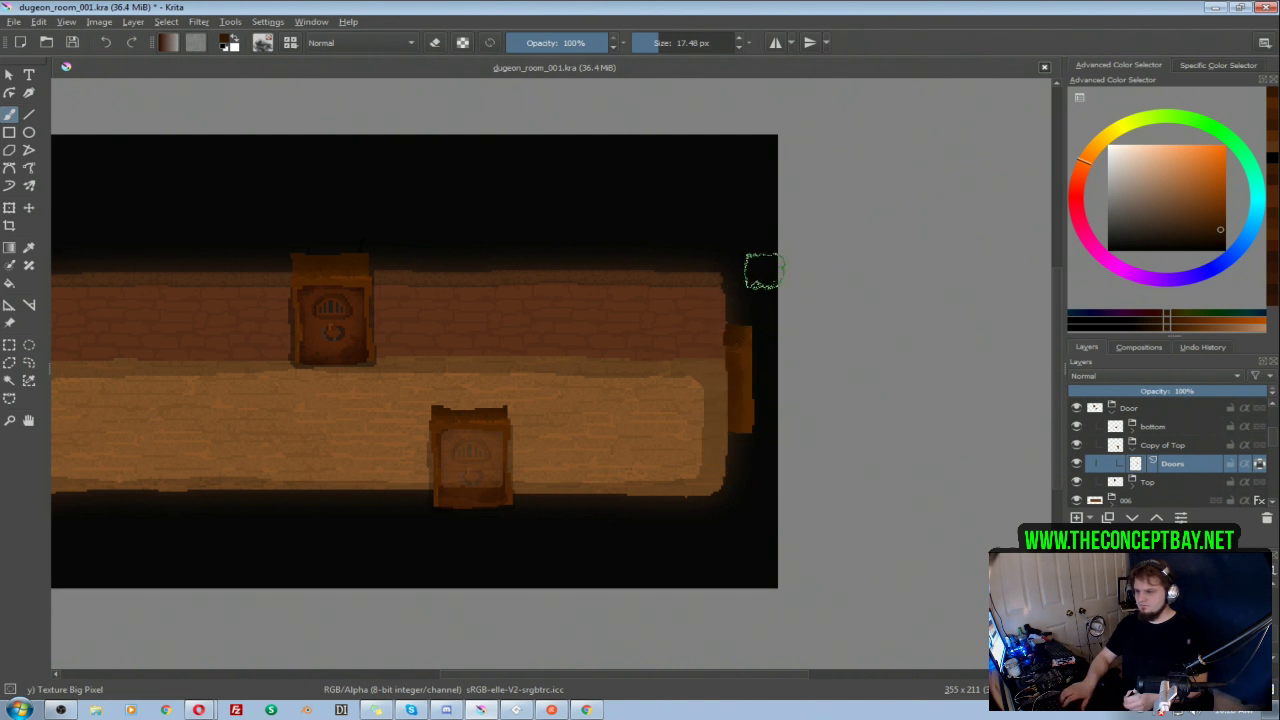
{"action": "left_click_drag", "start_coordinate": [754, 431], "coordinate": [762, 335]}
{"action": "key", "text": "ctrl+z"}
{"action": "key", "text": "ctrl+z"}
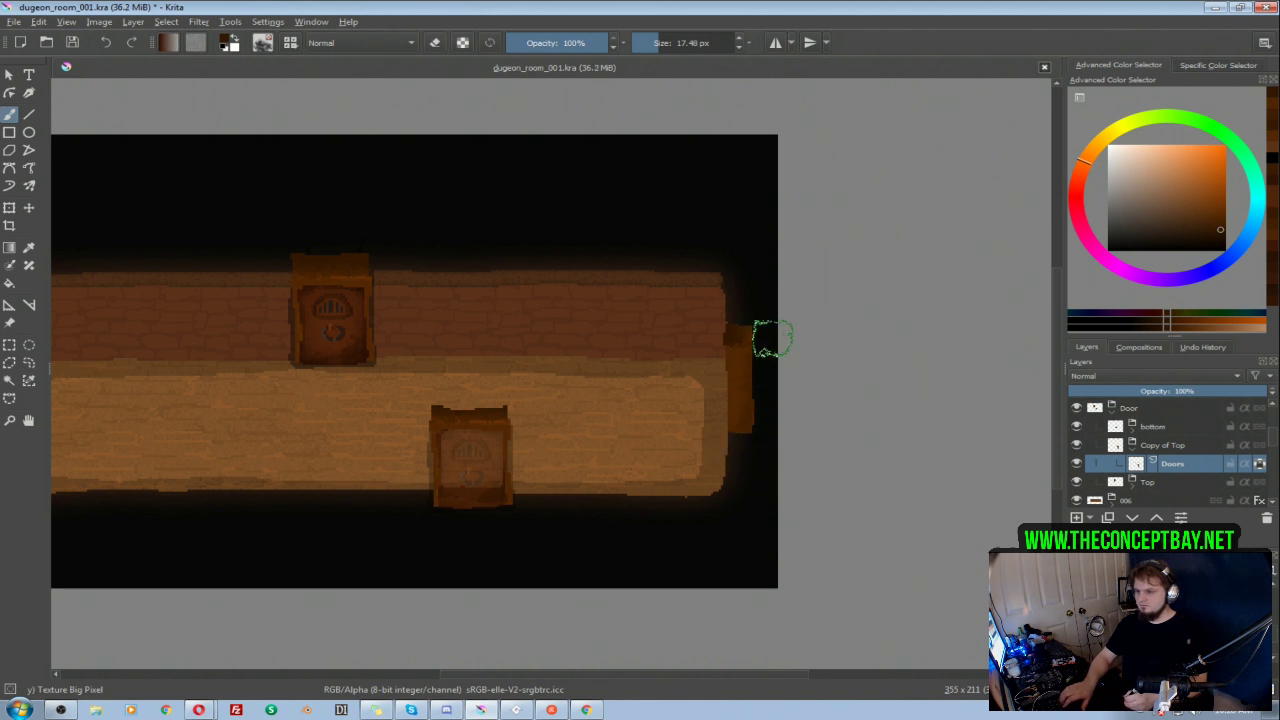
{"action": "key", "text": "ctrl+z"}
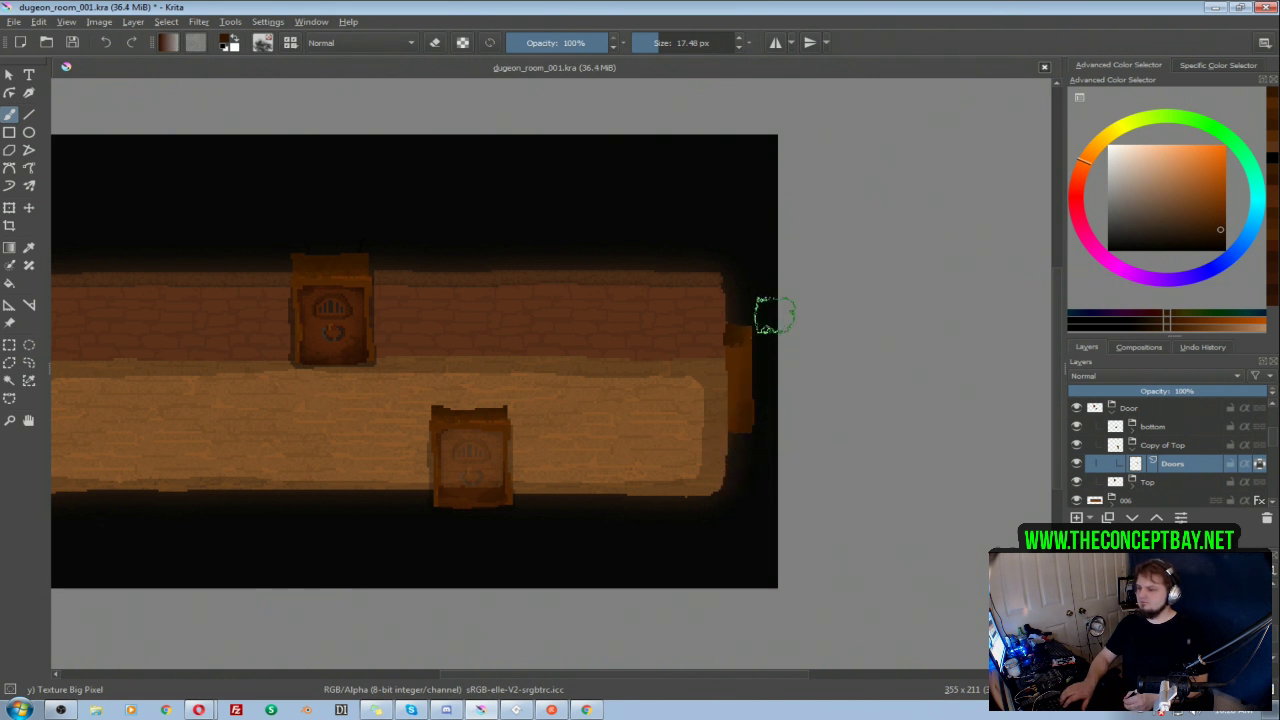
{"action": "key", "text": "t"}
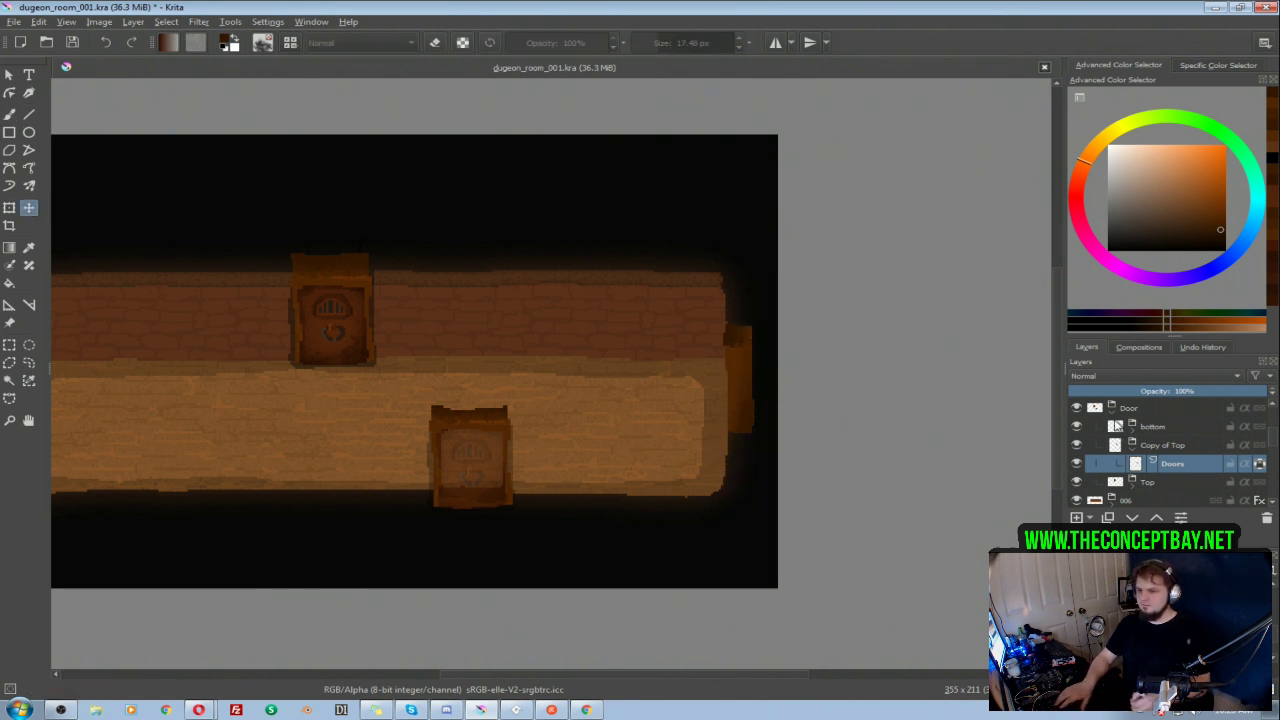
{"action": "left_click", "coordinate": [1128, 409]}
{"action": "left_click_drag", "start_coordinate": [748, 385], "coordinate": [733, 386]}
{"action": "key", "text": "ctrl+z"}
{"action": "left_click", "coordinate": [1152, 429]}
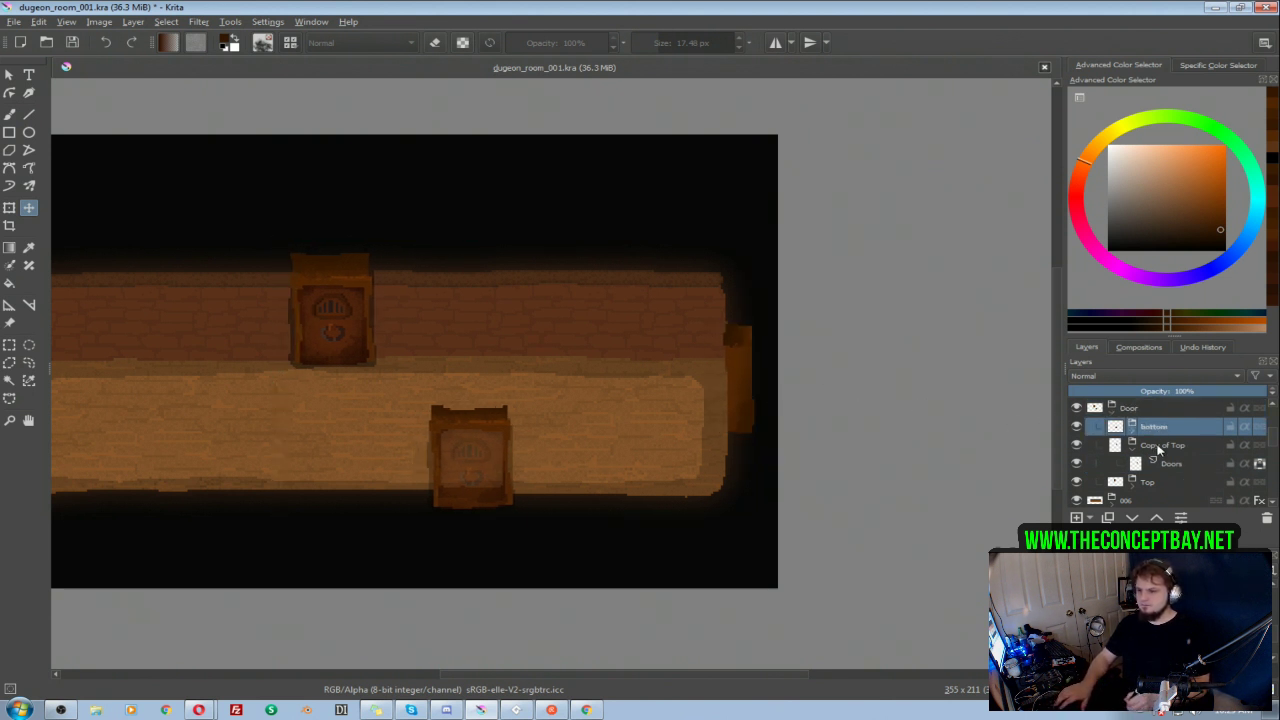
Step: Reposition the Copy of Top group so its door post sits against the outside of the room's right wall, and save the file
{"action": "left_click", "coordinate": [1160, 445]}
{"action": "mouse_move", "coordinate": [764, 381]}
{"action": "left_mouse_down"}
{"action": "mouse_move", "coordinate": [738, 383]}
{"action": "mouse_move", "coordinate": [762, 384]}
{"action": "left_mouse_up"}
{"action": "left_click_drag", "start_coordinate": [814, 347], "coordinate": [814, 375]}
{"action": "left_click_drag", "start_coordinate": [814, 375], "coordinate": [962, 390]}
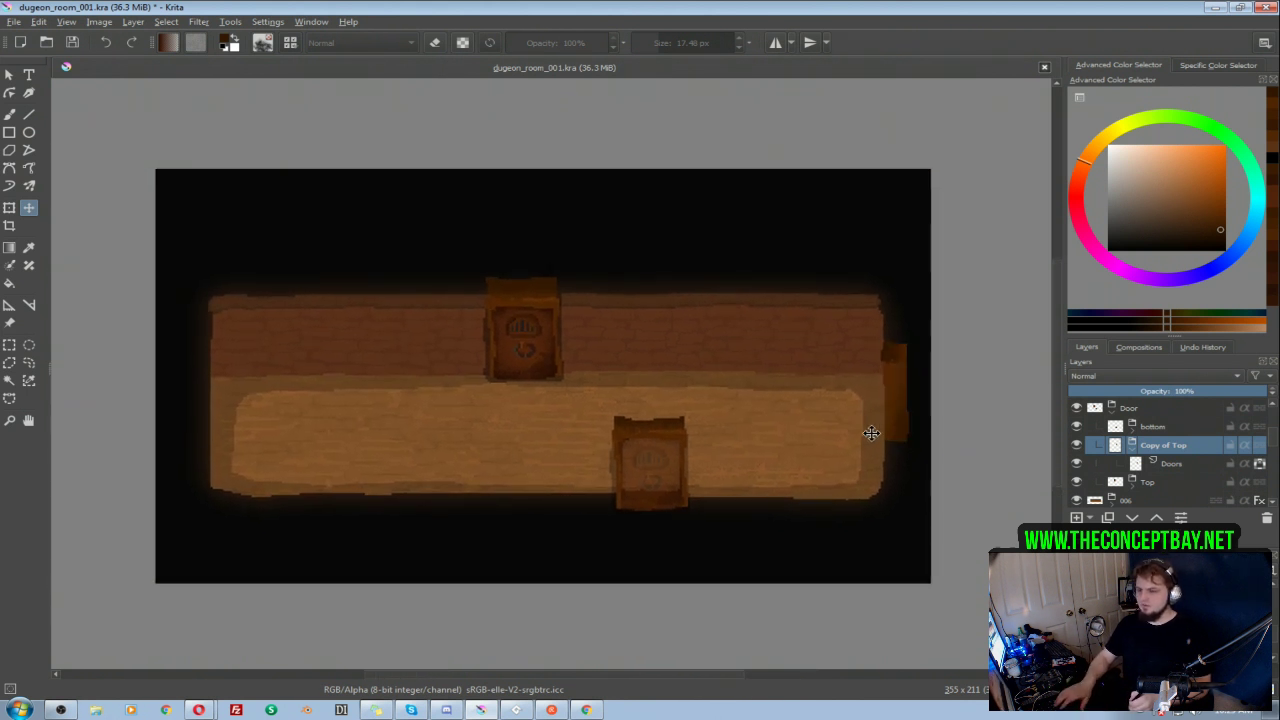
{"action": "mouse_move", "coordinate": [902, 383]}
{"action": "left_mouse_down"}
{"action": "mouse_move", "coordinate": [917, 393]}
{"action": "mouse_move", "coordinate": [903, 414]}
{"action": "mouse_move", "coordinate": [896, 406]}
{"action": "left_mouse_up"}
{"action": "mouse_move", "coordinate": [875, 351]}
{"action": "left_mouse_down"}
{"action": "mouse_move", "coordinate": [903, 323]}
{"action": "mouse_move", "coordinate": [875, 349]}
{"action": "mouse_move", "coordinate": [886, 352]}
{"action": "left_mouse_up"}
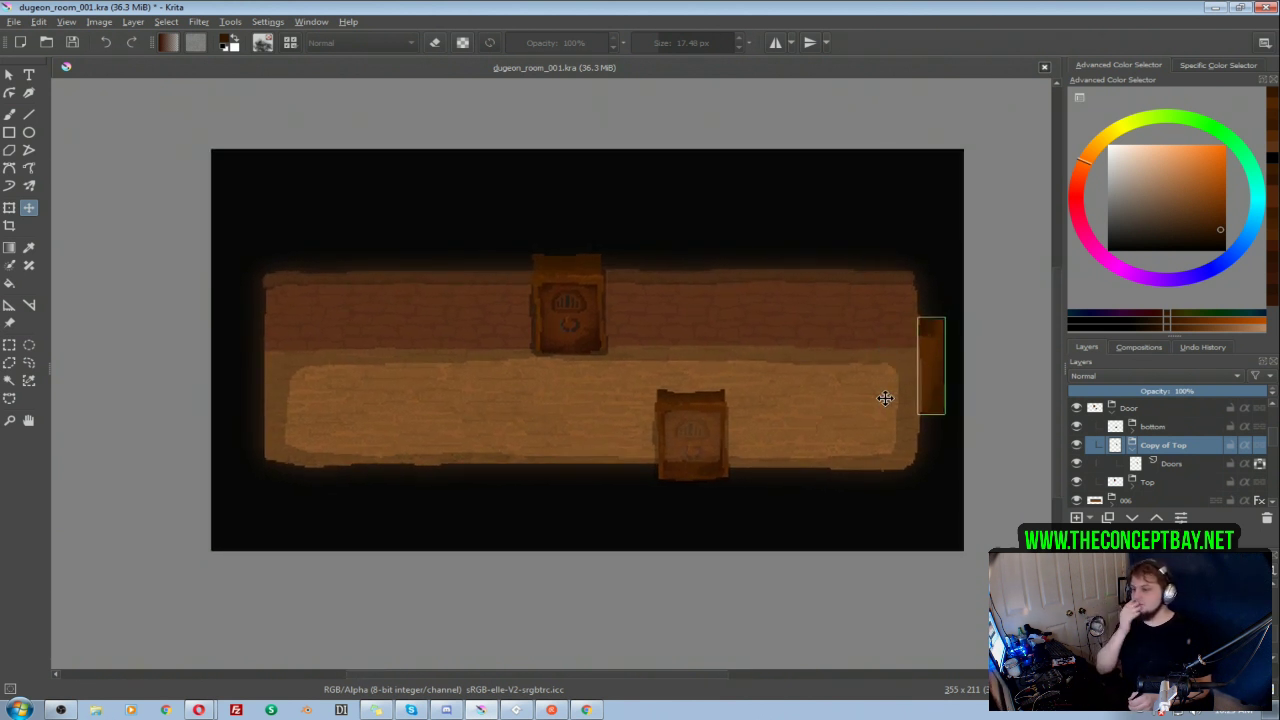
{"action": "key", "text": "Return"}
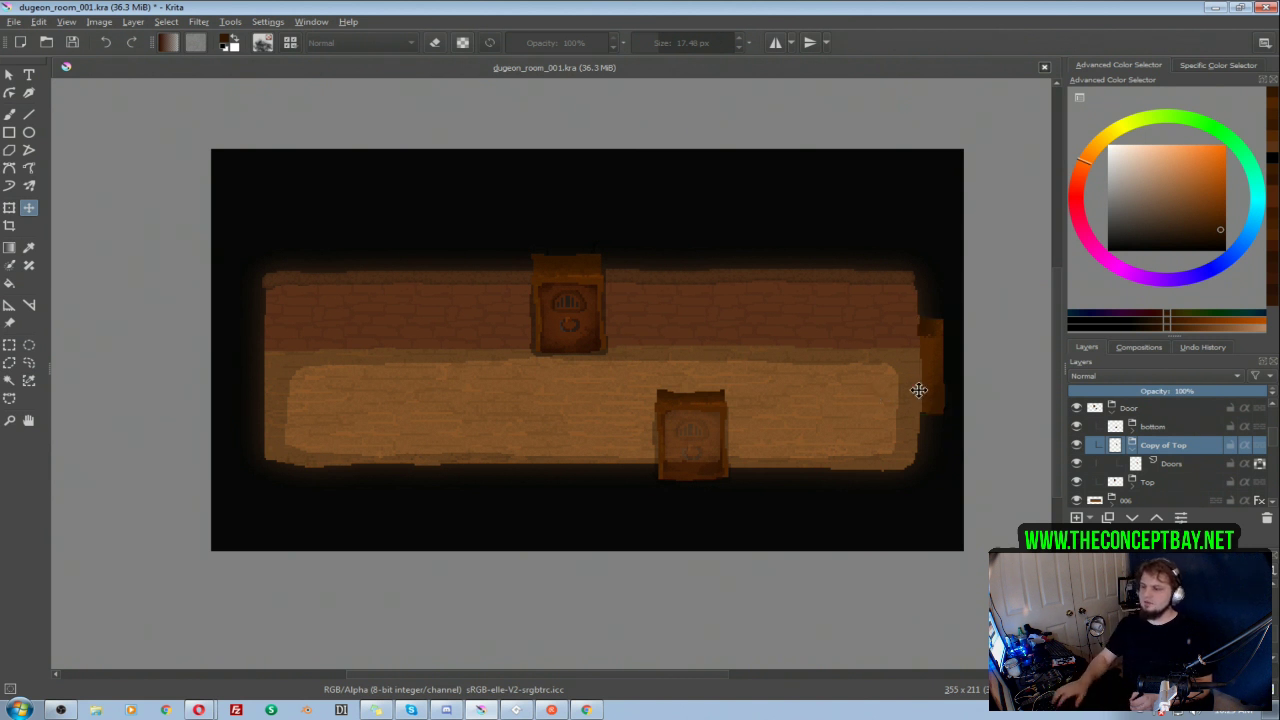
{"action": "left_click_drag", "start_coordinate": [874, 378], "coordinate": [898, 361]}
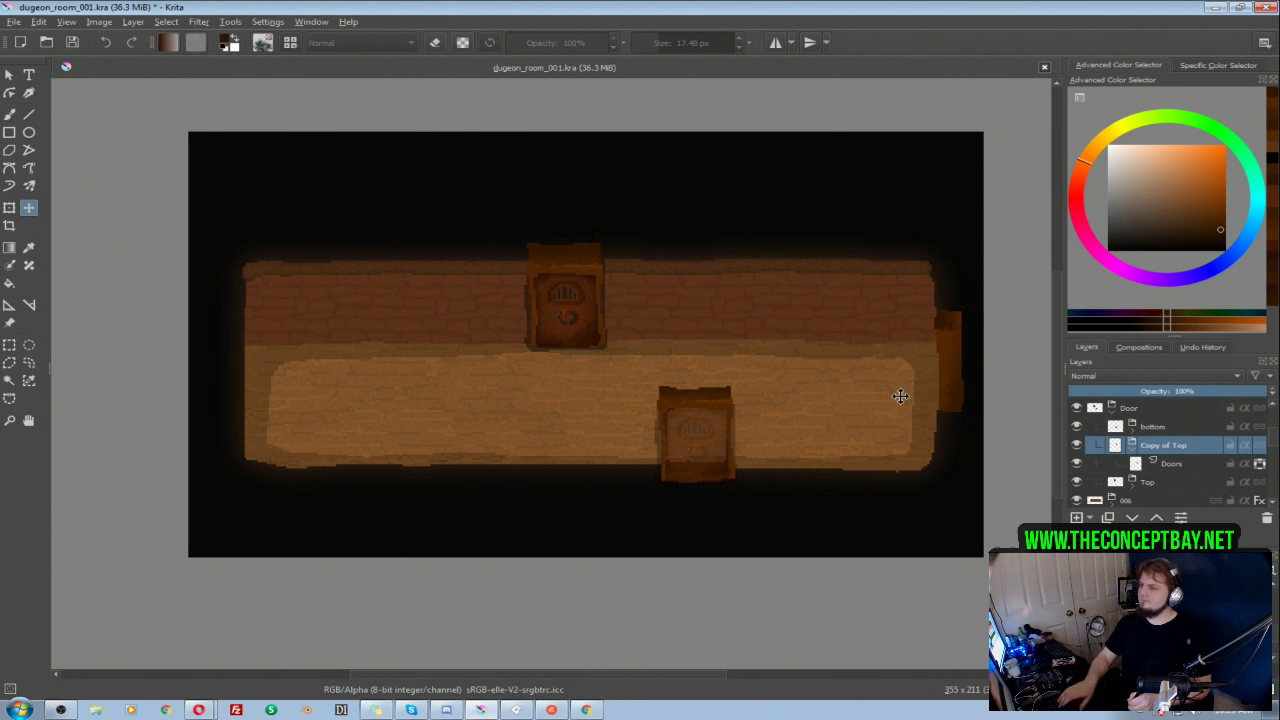
{"action": "key", "text": "ctrl+s"}
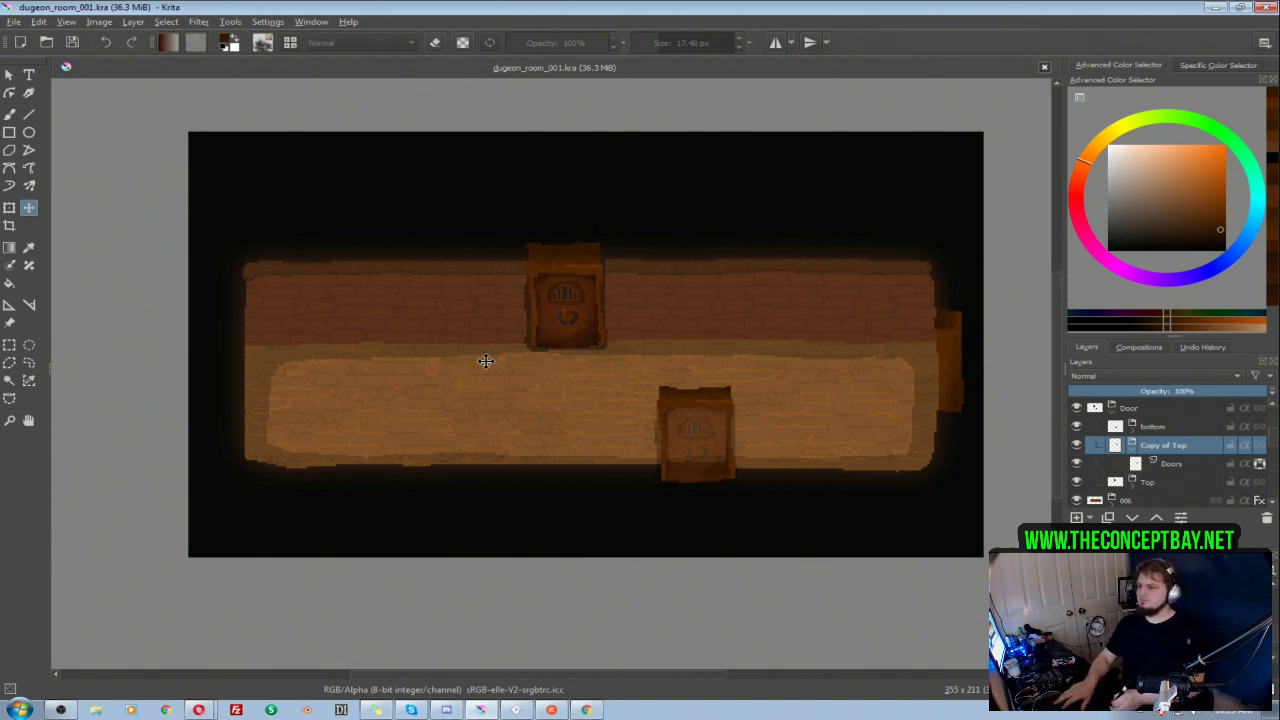
Step: Switch to the Animation workspace and choose the Pixel Art brush with the view on the upper door
{"action": "scroll", "coordinate": [518, 369], "scroll_direction": "up", "scroll_amount": 5}
{"action": "scroll", "coordinate": [556, 380], "scroll_direction": "down", "scroll_amount": 2}
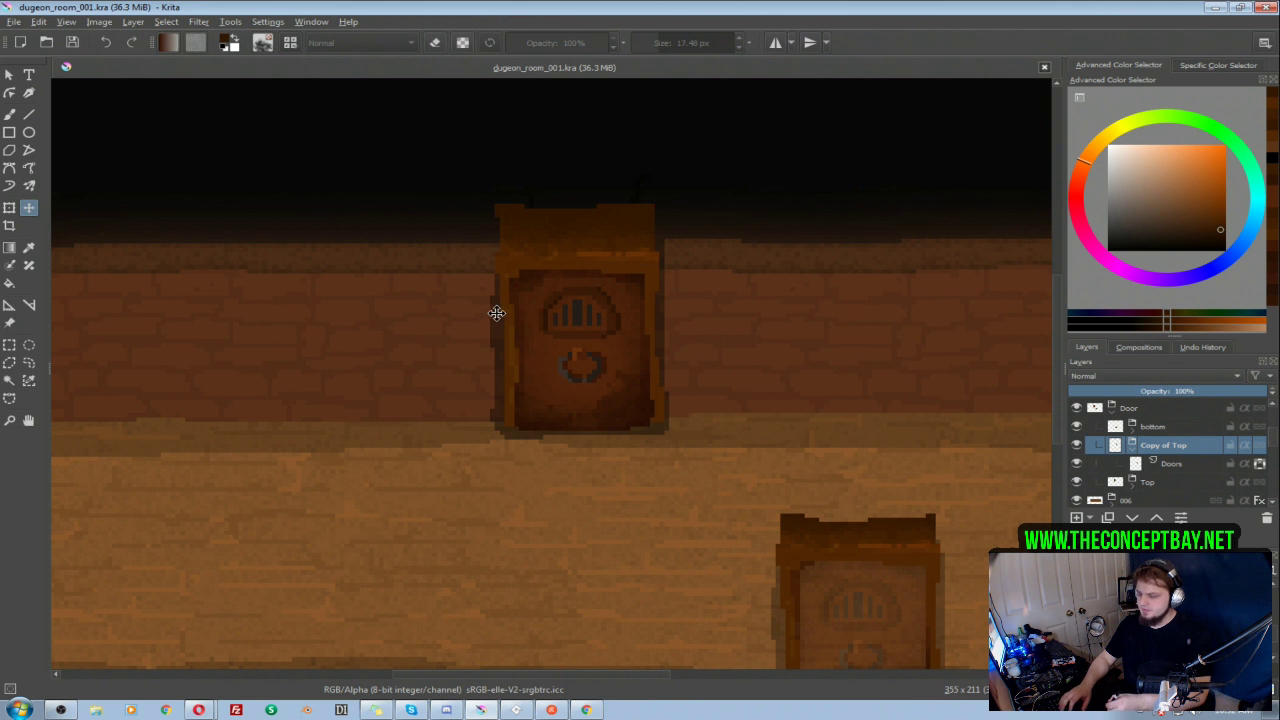
{"action": "key", "text": "b"}
{"action": "left_click_drag", "start_coordinate": [598, 300], "coordinate": [645, 319]}
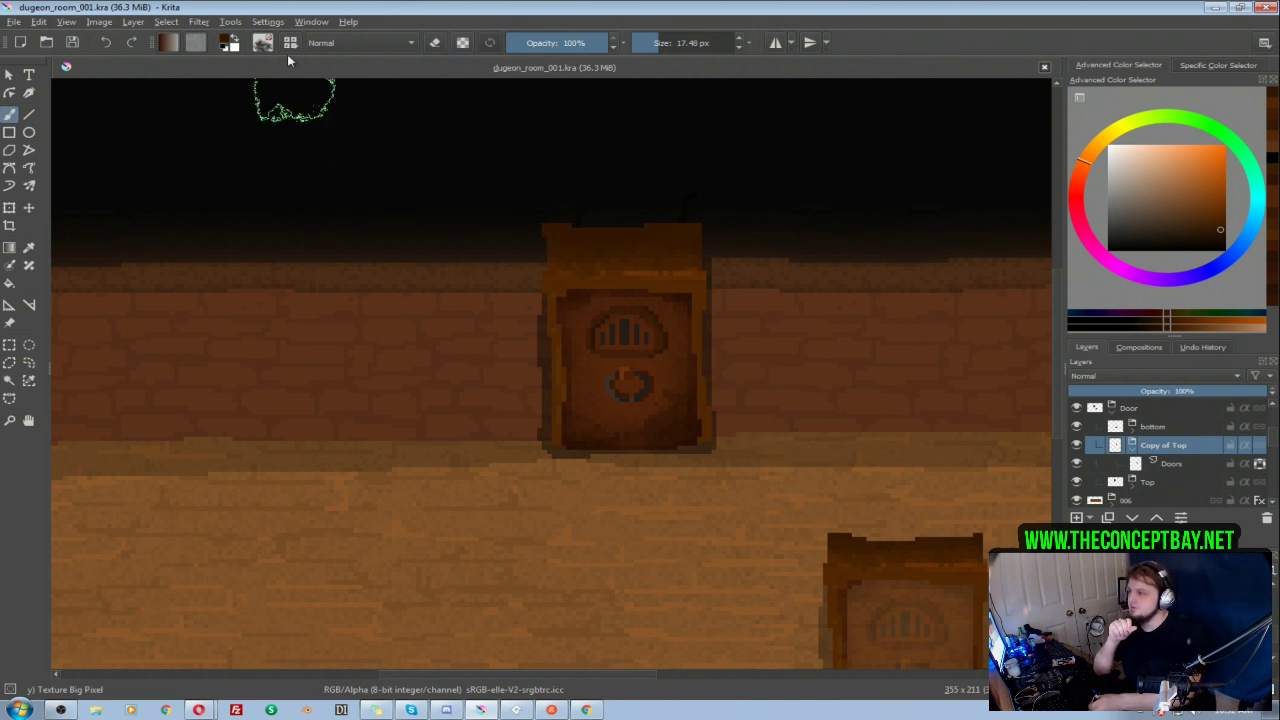
{"action": "left_click", "coordinate": [312, 22]}
{"action": "mouse_move", "coordinate": [701, 69]}
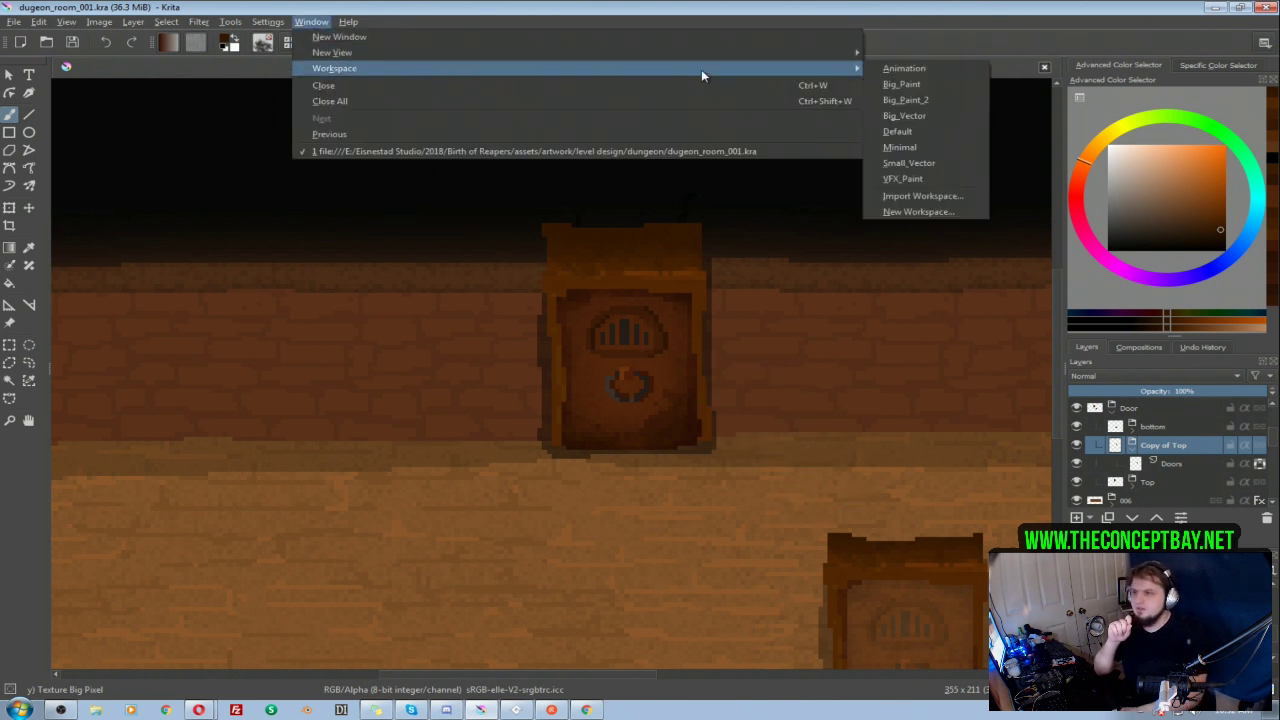
{"action": "left_click", "coordinate": [923, 72]}
{"action": "left_click_drag", "start_coordinate": [529, 380], "coordinate": [392, 405]}
{"action": "left_click_drag", "start_coordinate": [427, 466], "coordinate": [423, 420]}
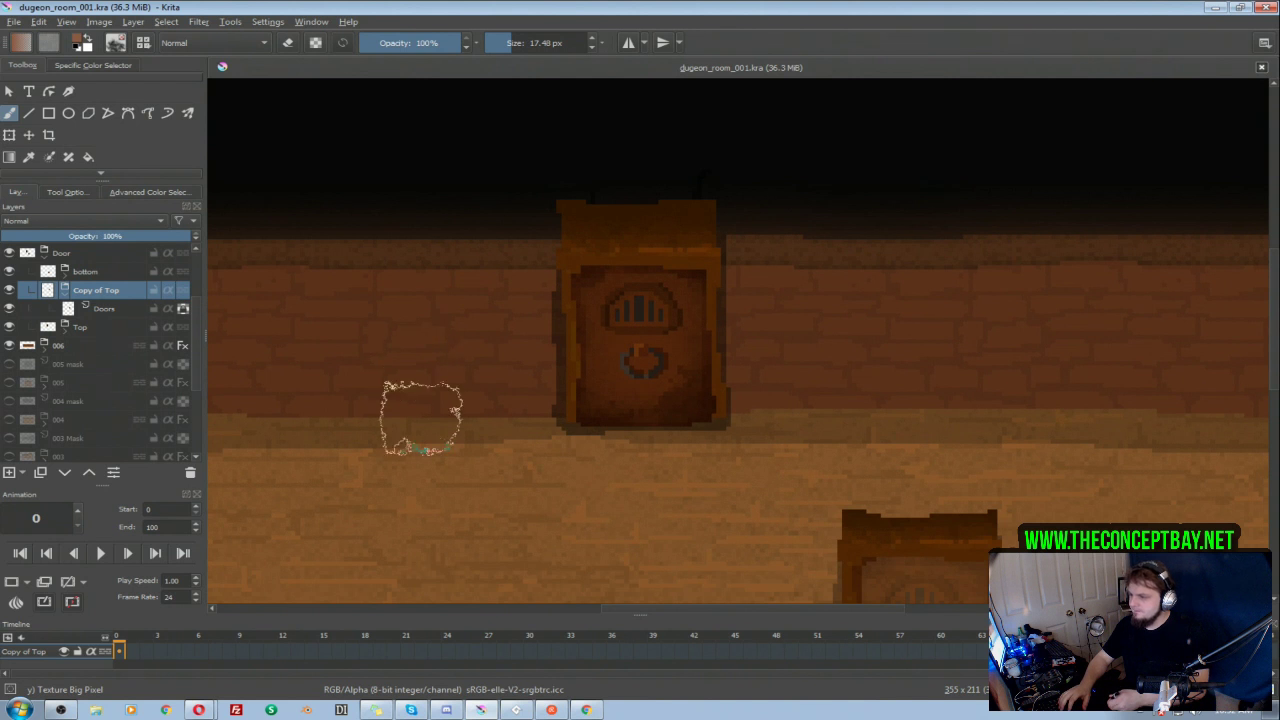
{"action": "right_click", "coordinate": [432, 396]}
{"action": "left_click", "coordinate": [420, 314]}
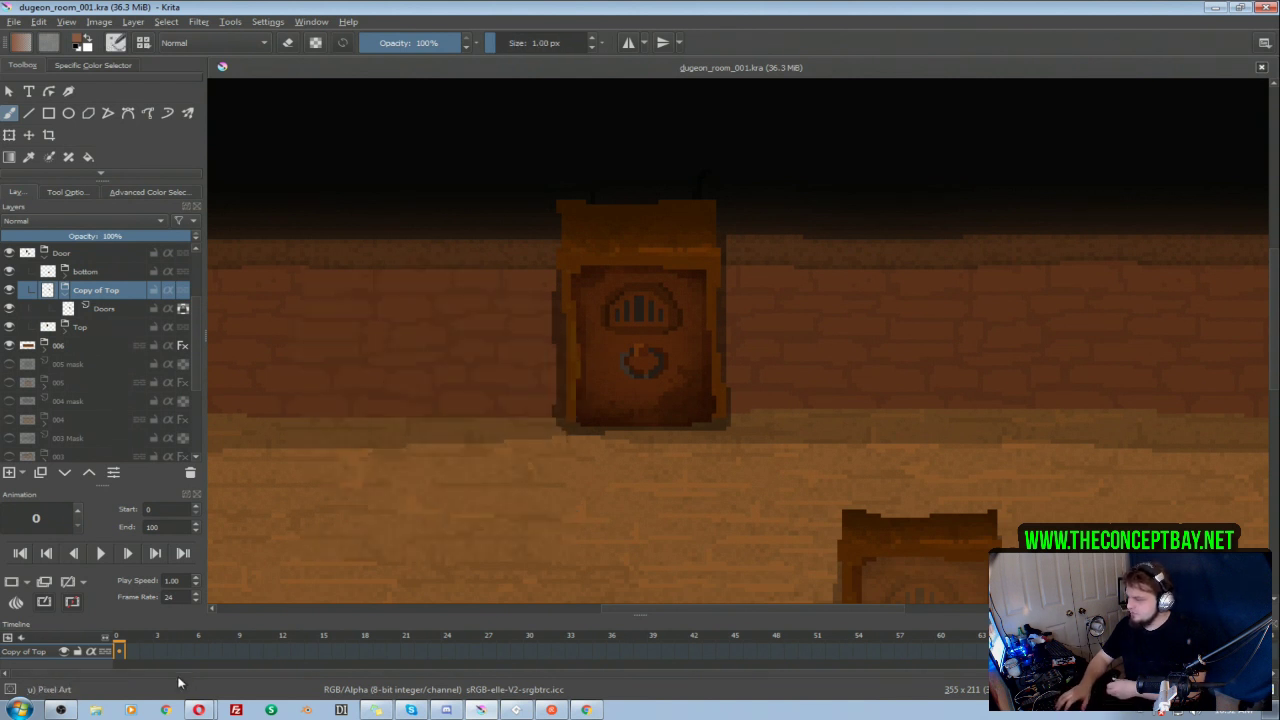
Step: Collapse the Copy of Top group and expand the Top group inside Door
{"action": "left_click", "coordinate": [10, 309]}
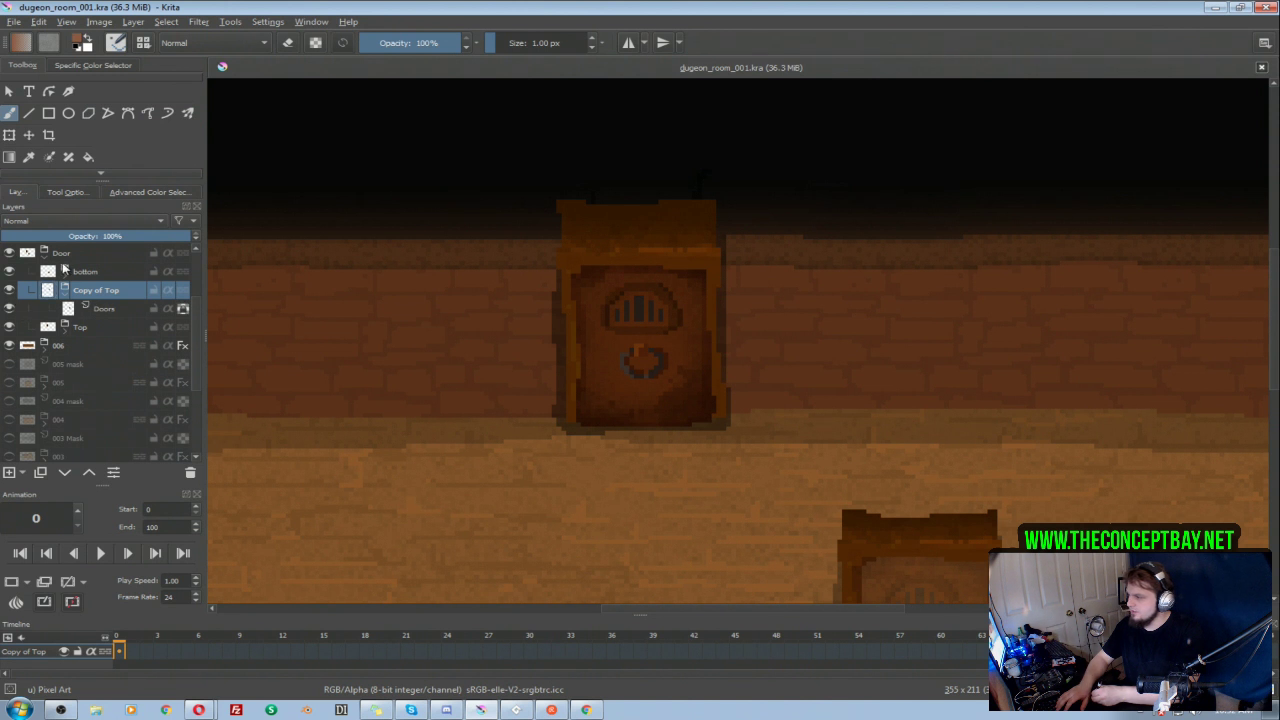
{"action": "left_click", "coordinate": [65, 290]}
{"action": "left_click", "coordinate": [44, 258]}
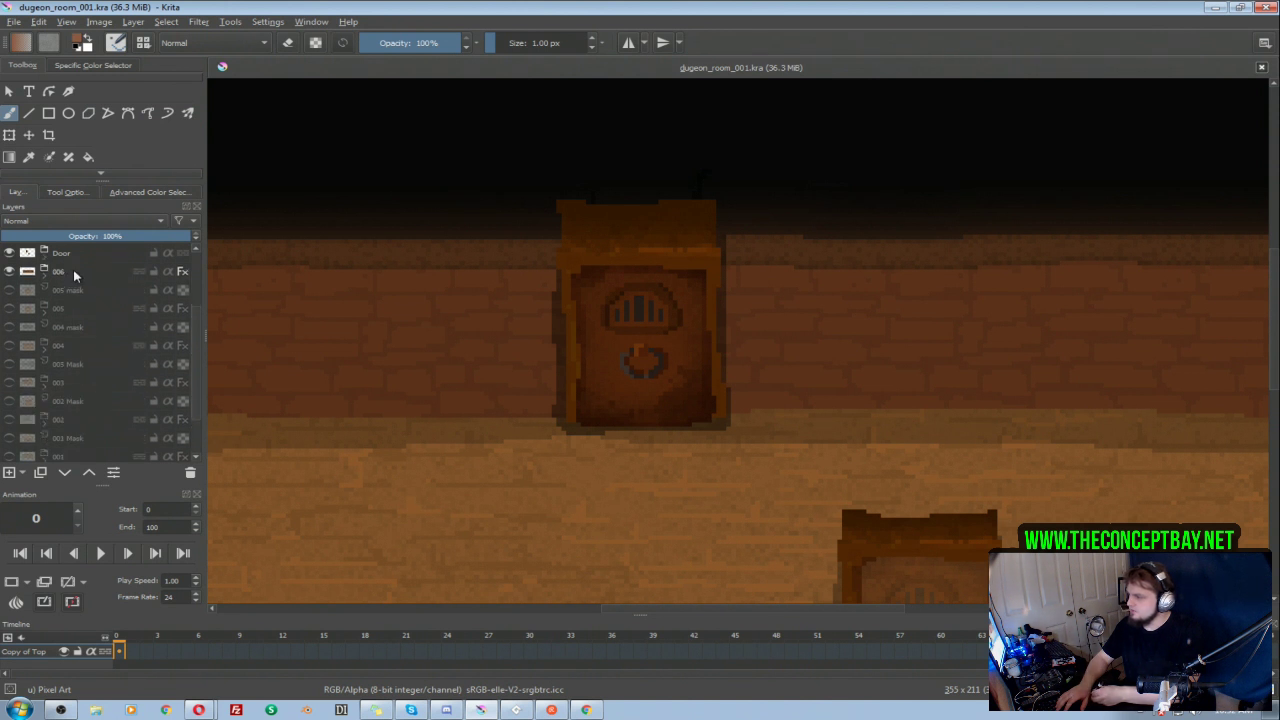
{"action": "left_click", "coordinate": [45, 258]}
{"action": "left_click", "coordinate": [70, 308]}
{"action": "left_click", "coordinate": [64, 308]}
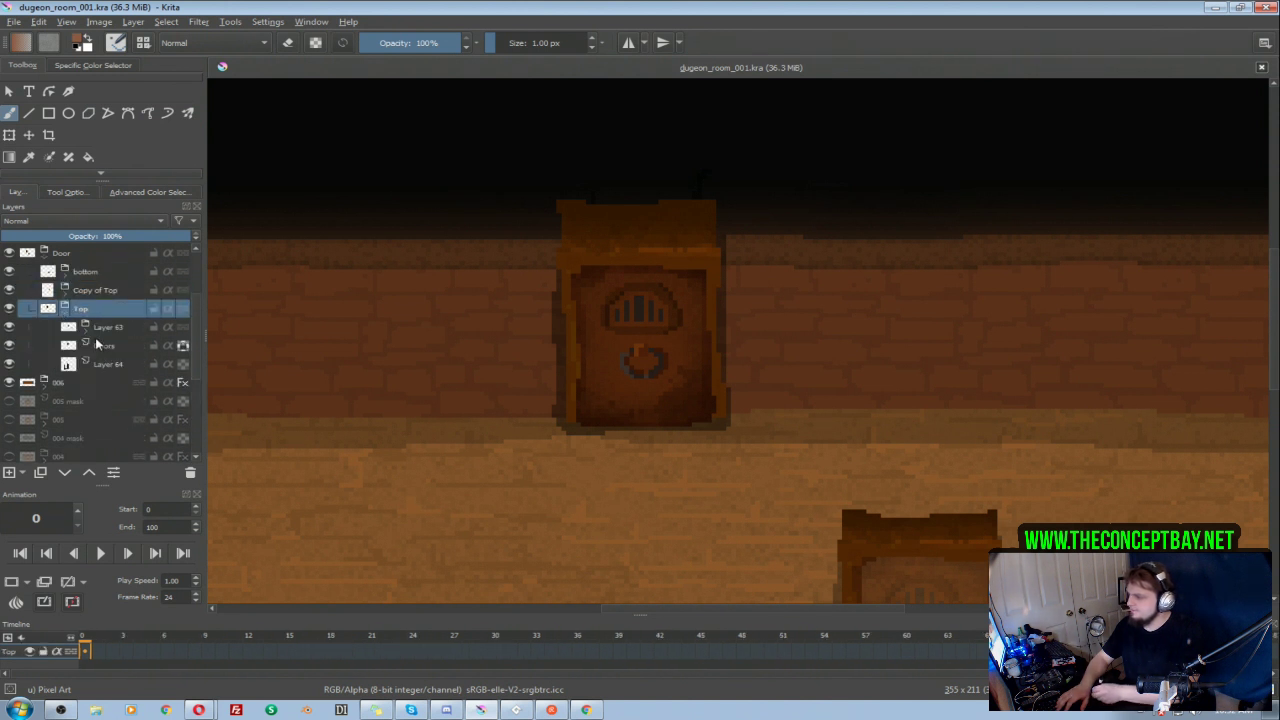
Step: Expand Layer 63 in the Top group, select the door layer Layer 61, and hide Layer 62
{"action": "left_click", "coordinate": [10, 327]}
{"action": "left_click", "coordinate": [10, 328]}
{"action": "left_click", "coordinate": [86, 327]}
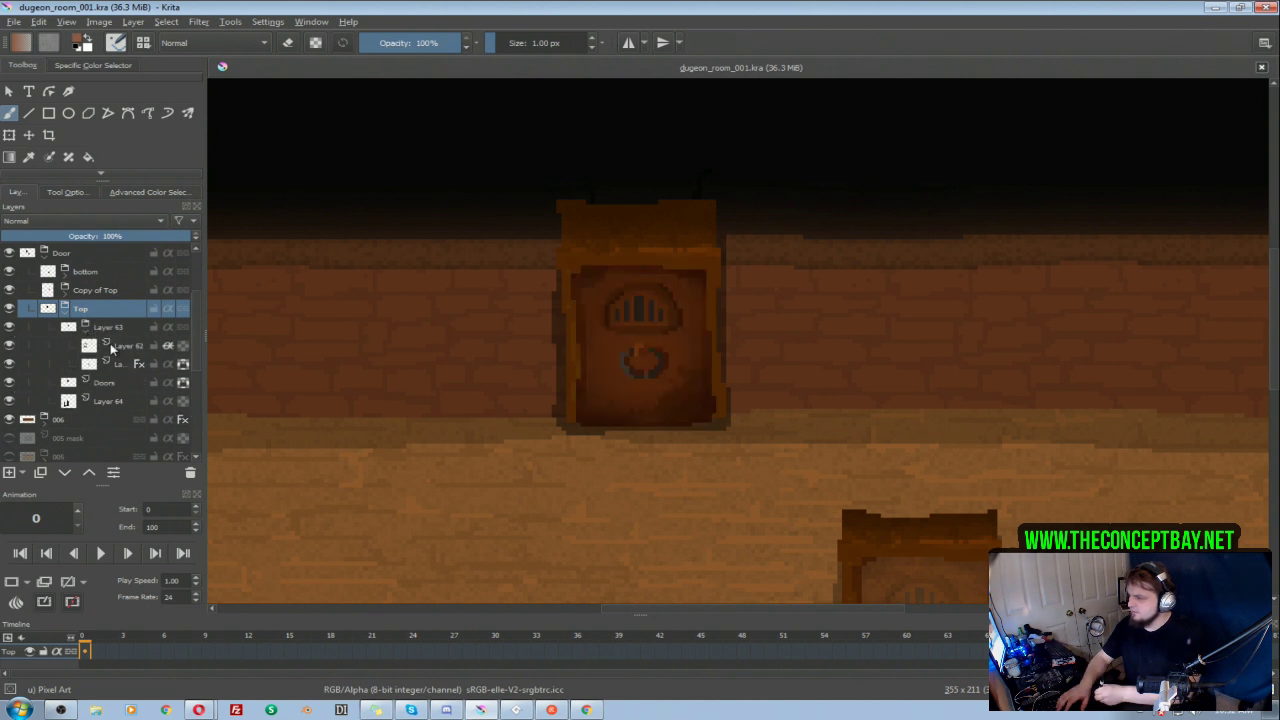
{"action": "left_click", "coordinate": [119, 364]}
{"action": "left_click", "coordinate": [12, 365]}
{"action": "left_click", "coordinate": [12, 365]}
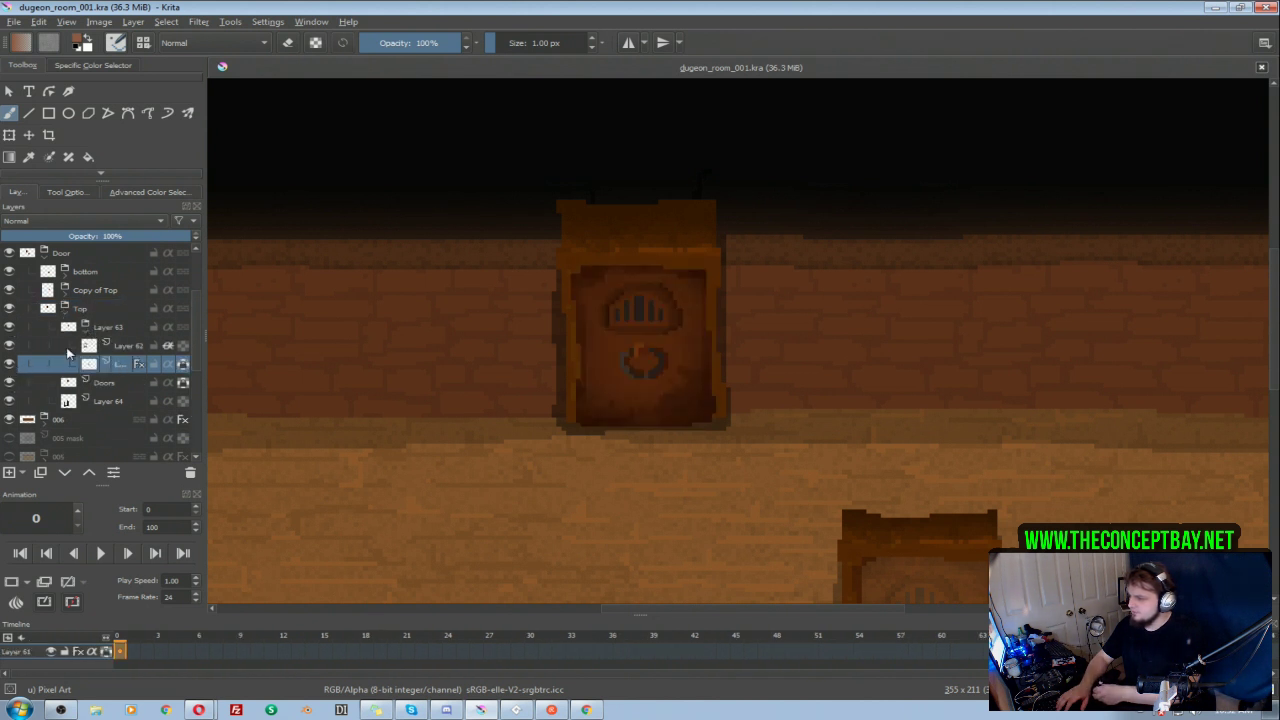
{"action": "left_click", "coordinate": [12, 346]}
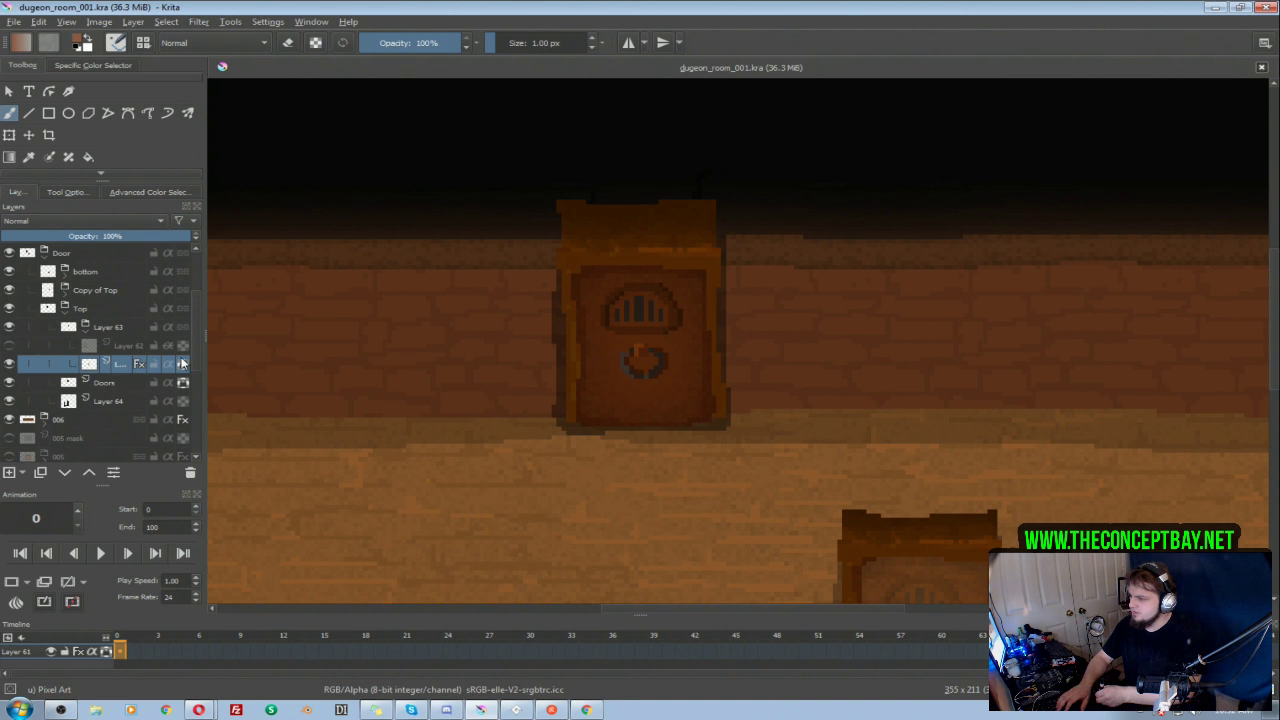
Step: Make Layer 61 animated with its door on frame 0, add a blank keyframe at frame 2, and enable onion skins
{"action": "scroll", "coordinate": [194, 358], "scroll_direction": "down", "scroll_amount": 1}
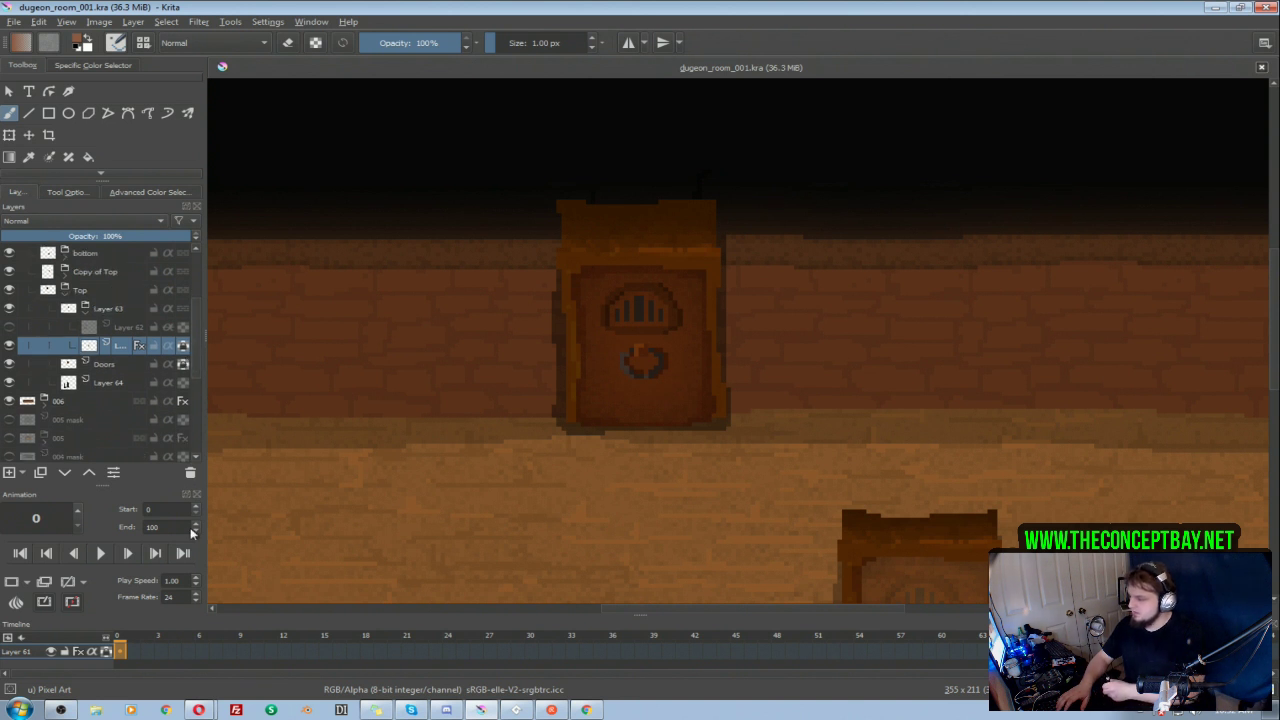
{"action": "left_click_drag", "start_coordinate": [120, 651], "coordinate": [169, 648]}
{"action": "left_click", "coordinate": [136, 653]}
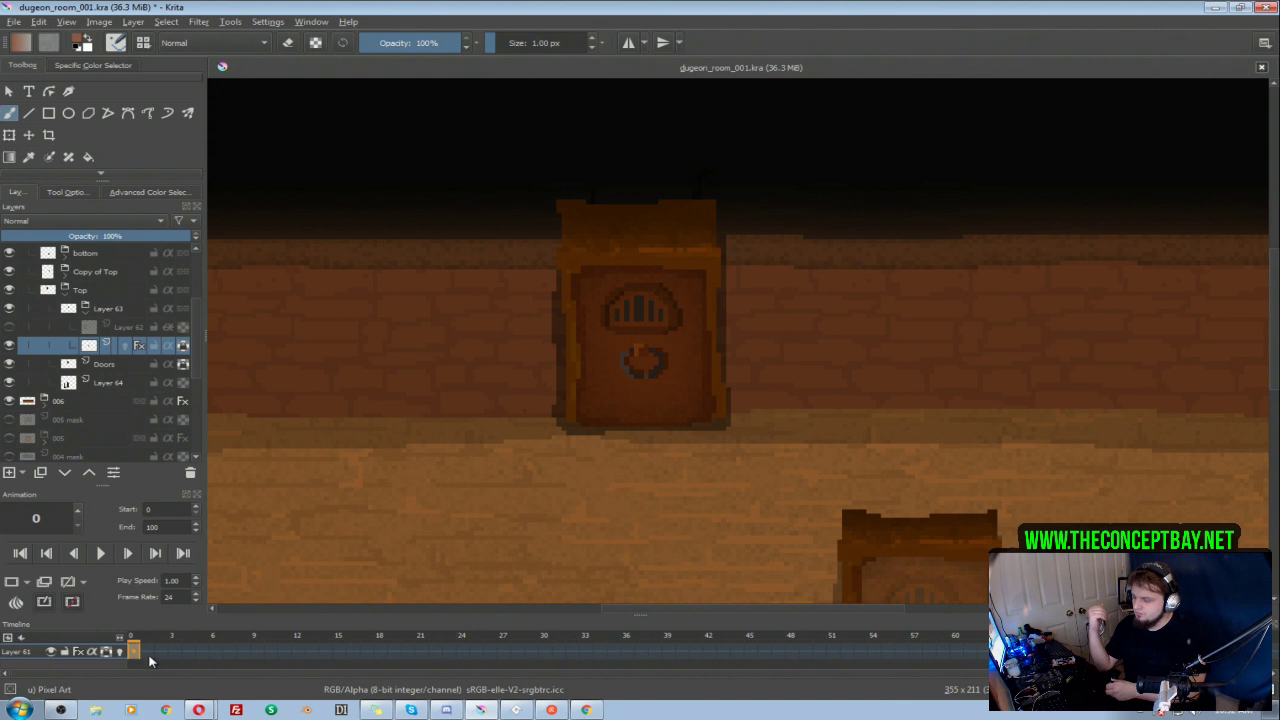
{"action": "mouse_move", "coordinate": [150, 651]}
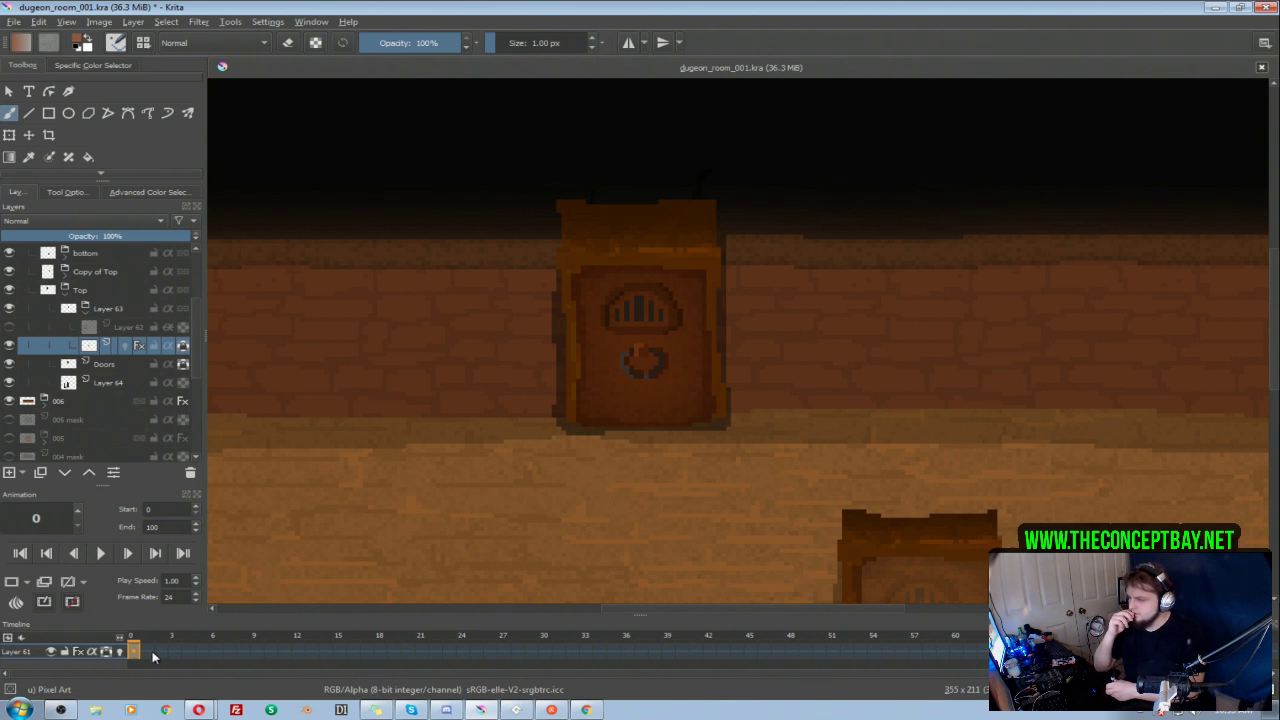
{"action": "left_click", "coordinate": [163, 652]}
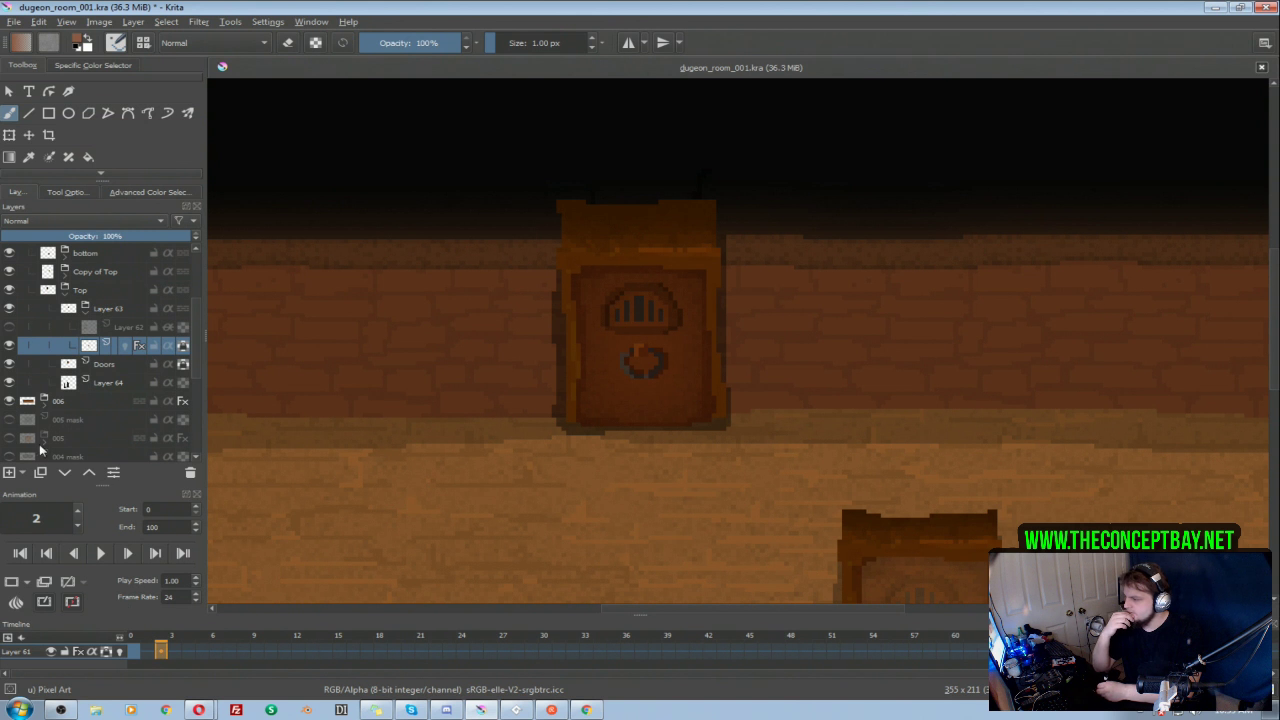
{"action": "left_click", "coordinate": [16, 599]}
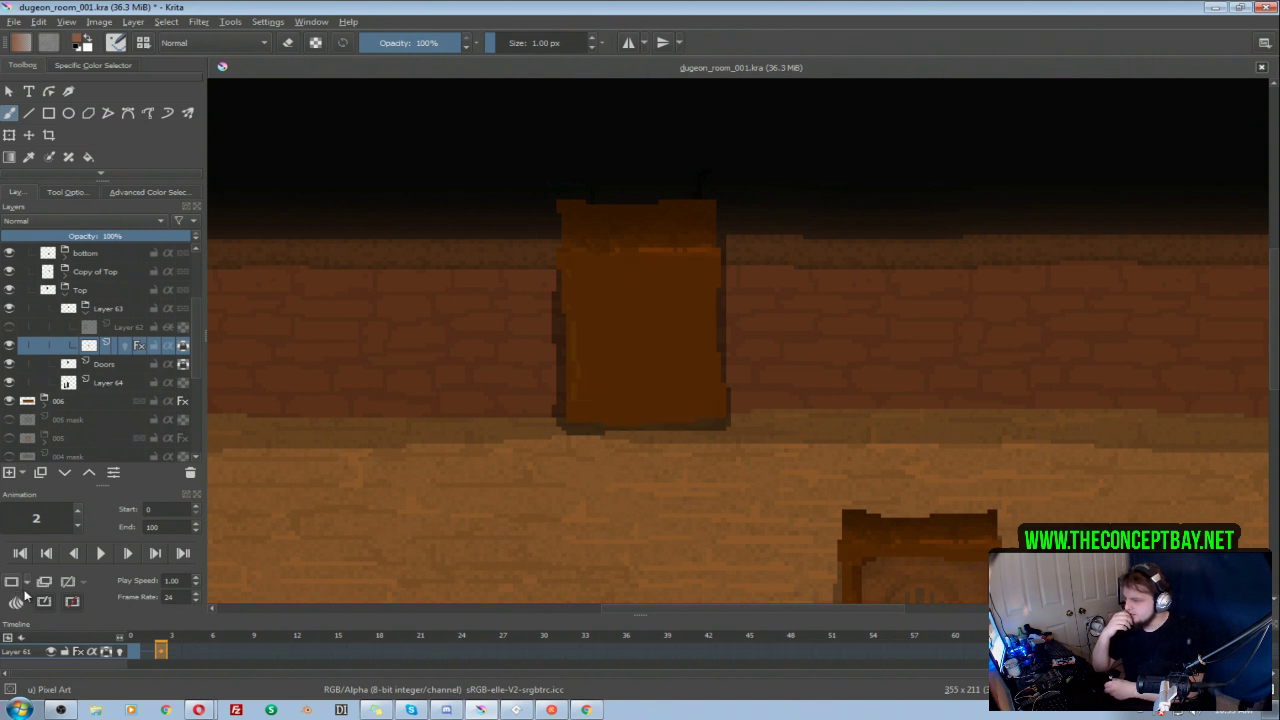
{"action": "left_click", "coordinate": [120, 652]}
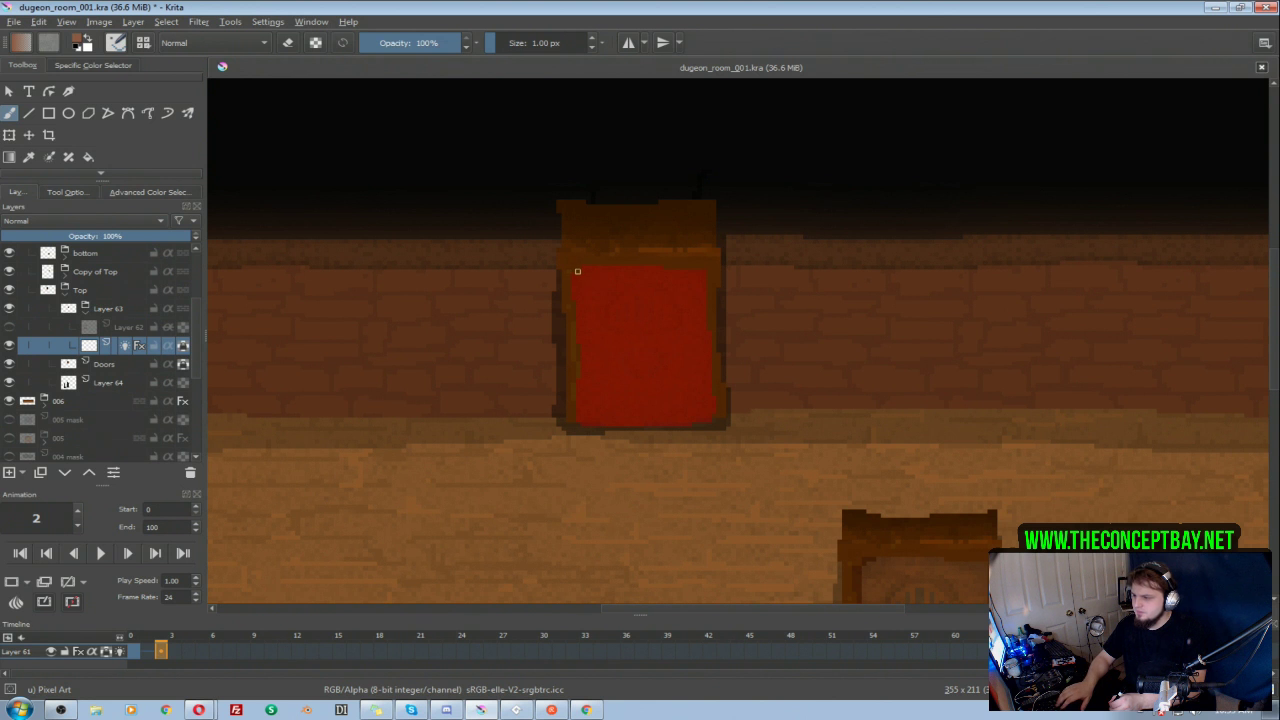
Step: Sample the door's dark brown on frame 0 and outline the door on frame 2 over its red onion skin
{"action": "left_click", "coordinate": [138, 652]}
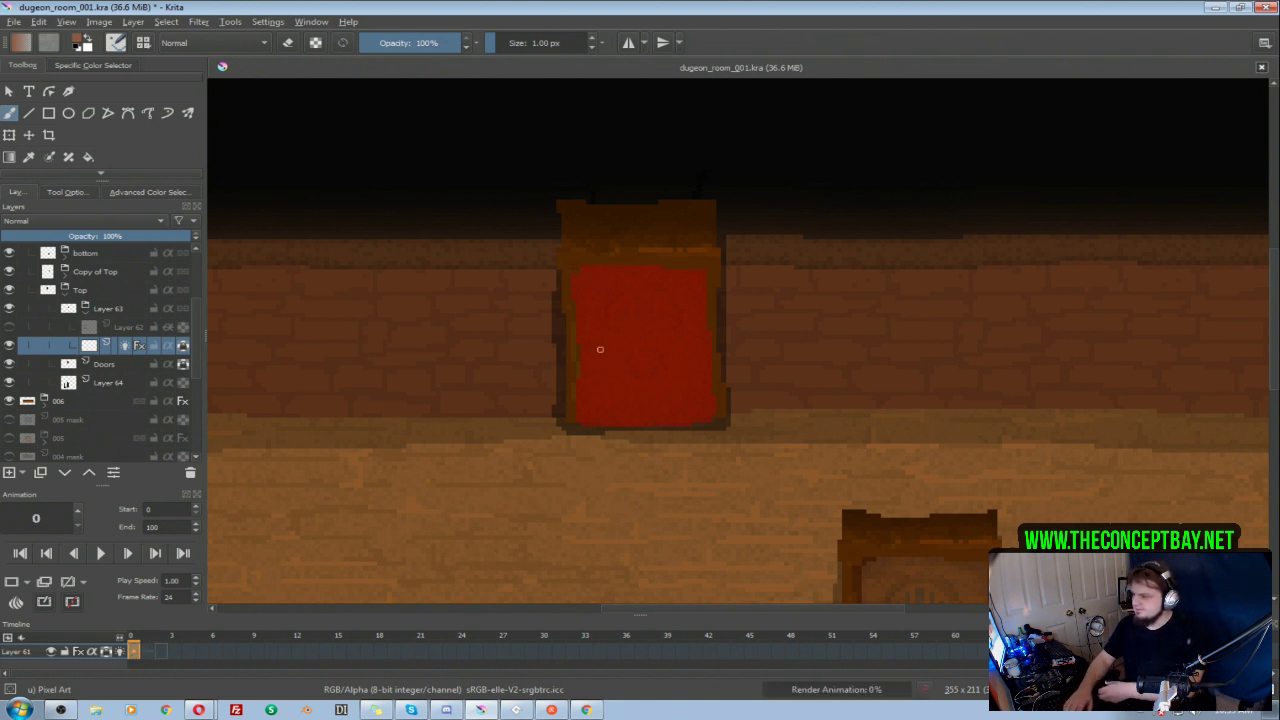
{"action": "left_click", "coordinate": [120, 346], "text": "alt"}
{"action": "left_click", "coordinate": [687, 347], "text": "ctrl"}
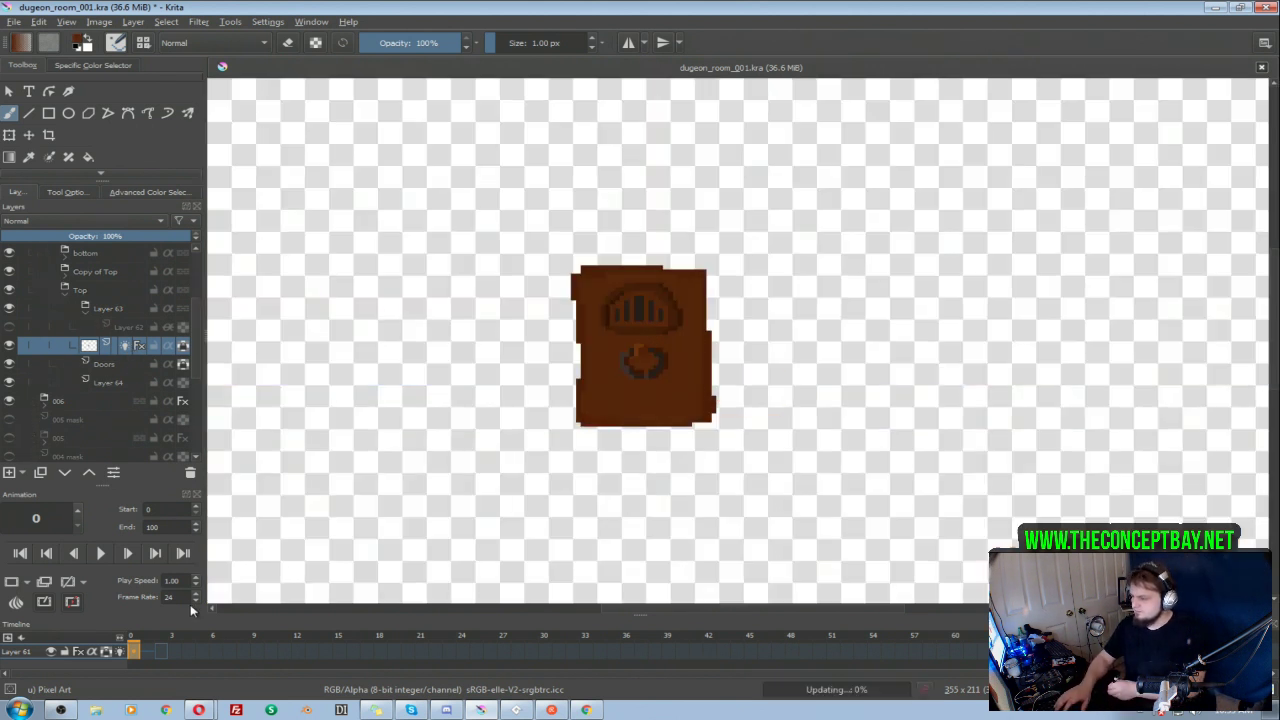
{"action": "left_click", "coordinate": [162, 651]}
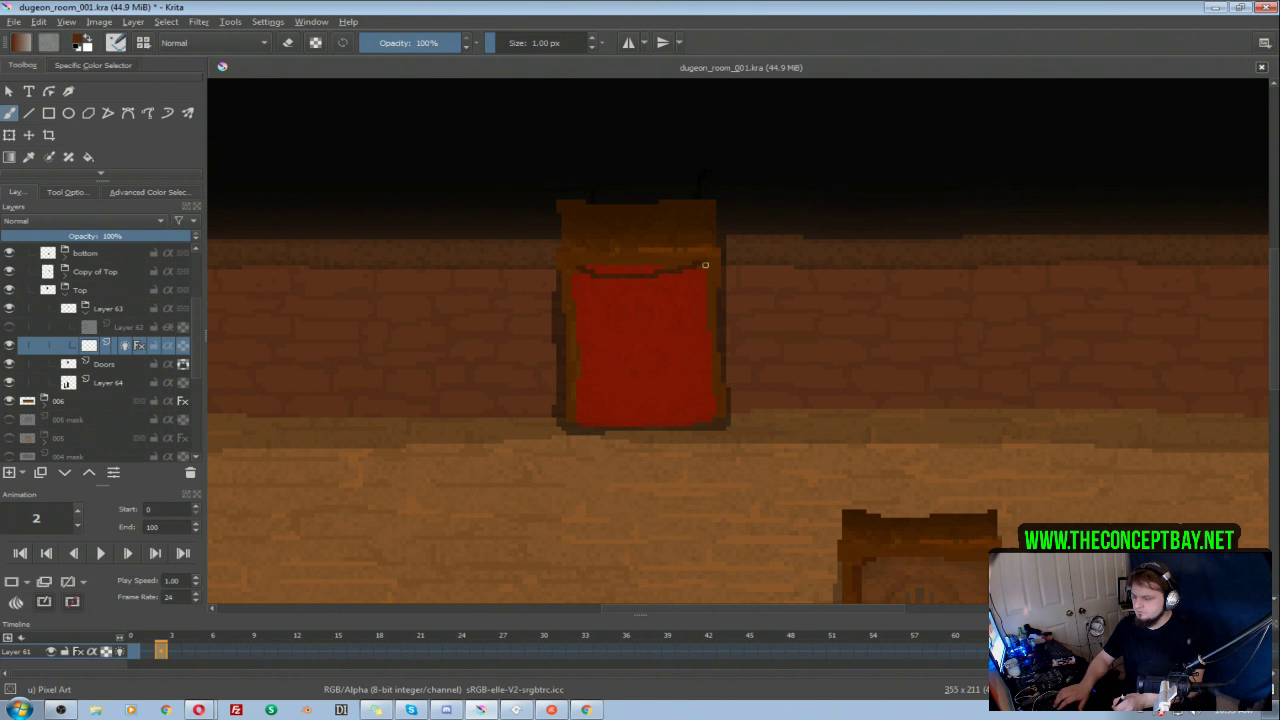
{"action": "mouse_move", "coordinate": [703, 279]}
{"action": "left_mouse_down"}
{"action": "mouse_move", "coordinate": [714, 417]}
{"action": "mouse_move", "coordinate": [669, 434]}
{"action": "mouse_move", "coordinate": [617, 437]}
{"action": "mouse_move", "coordinate": [574, 419]}
{"action": "mouse_move", "coordinate": [574, 270]}
{"action": "left_mouse_up"}
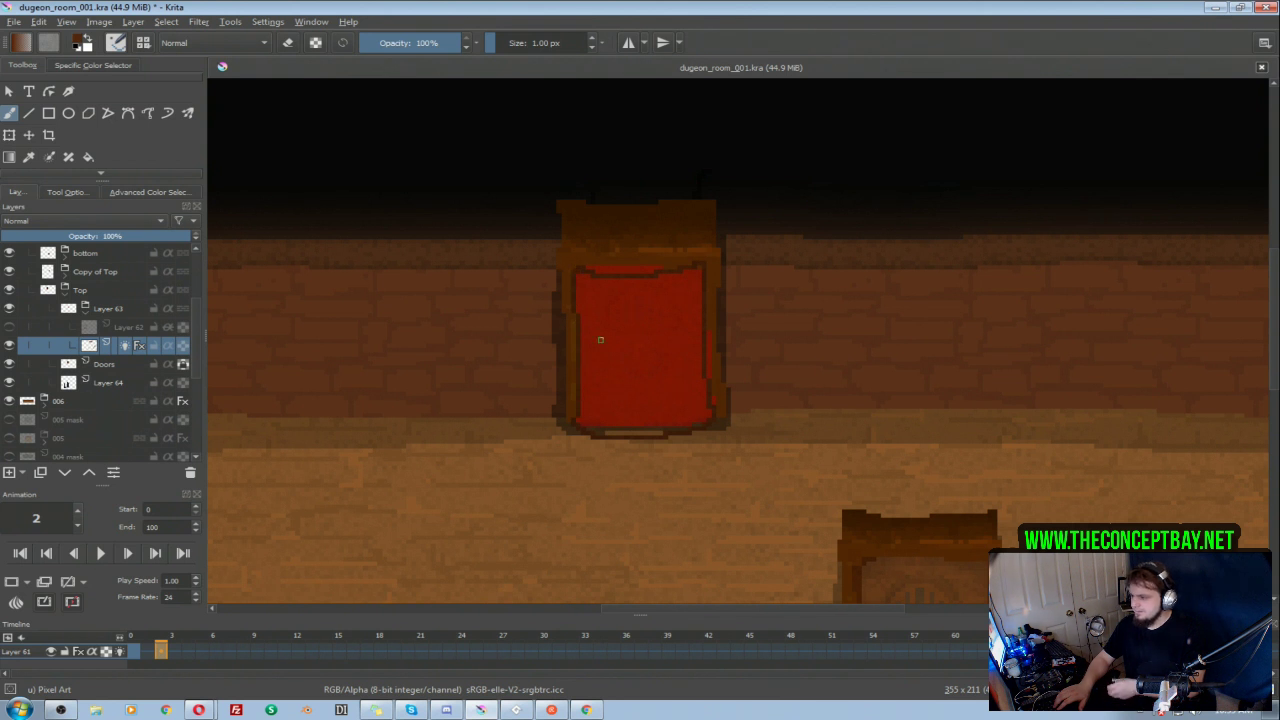
Step: Add a blank keyframe to Layer 61 at frame 4 and save the file
{"action": "left_click", "coordinate": [134, 651]}
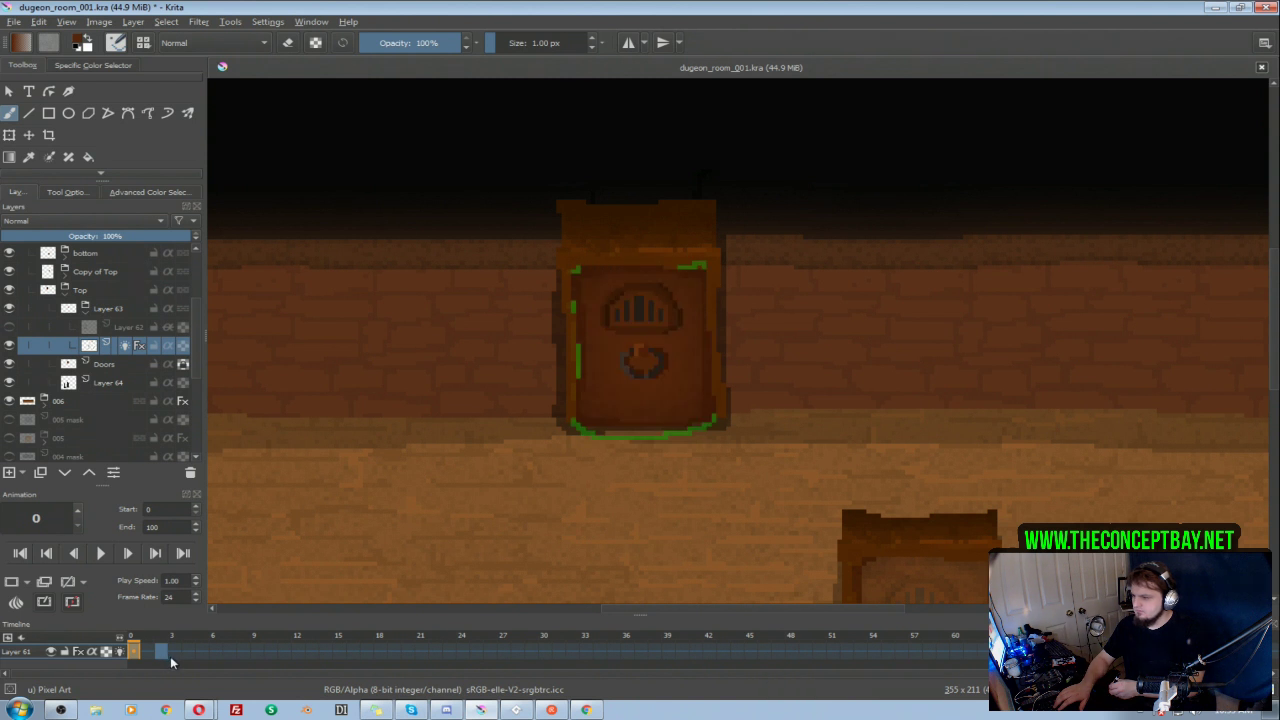
{"action": "left_click", "coordinate": [162, 651]}
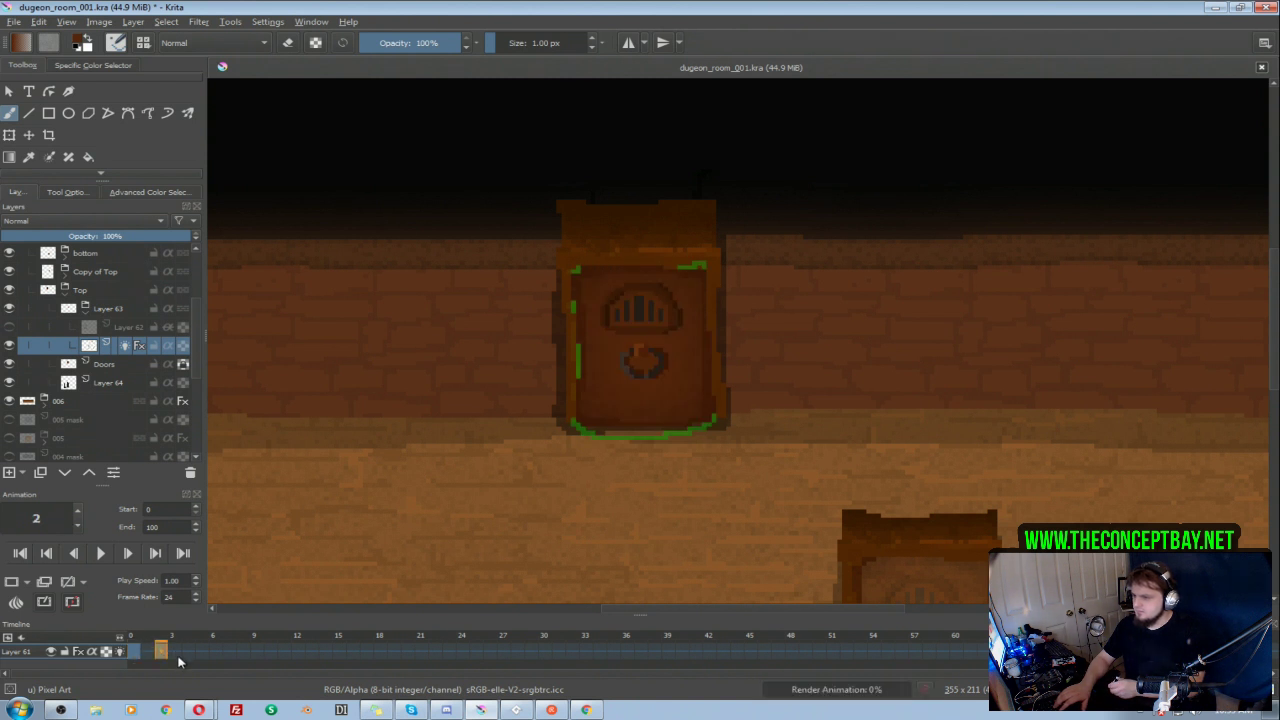
{"action": "left_click", "coordinate": [188, 651]}
{"action": "left_click", "coordinate": [14, 585]}
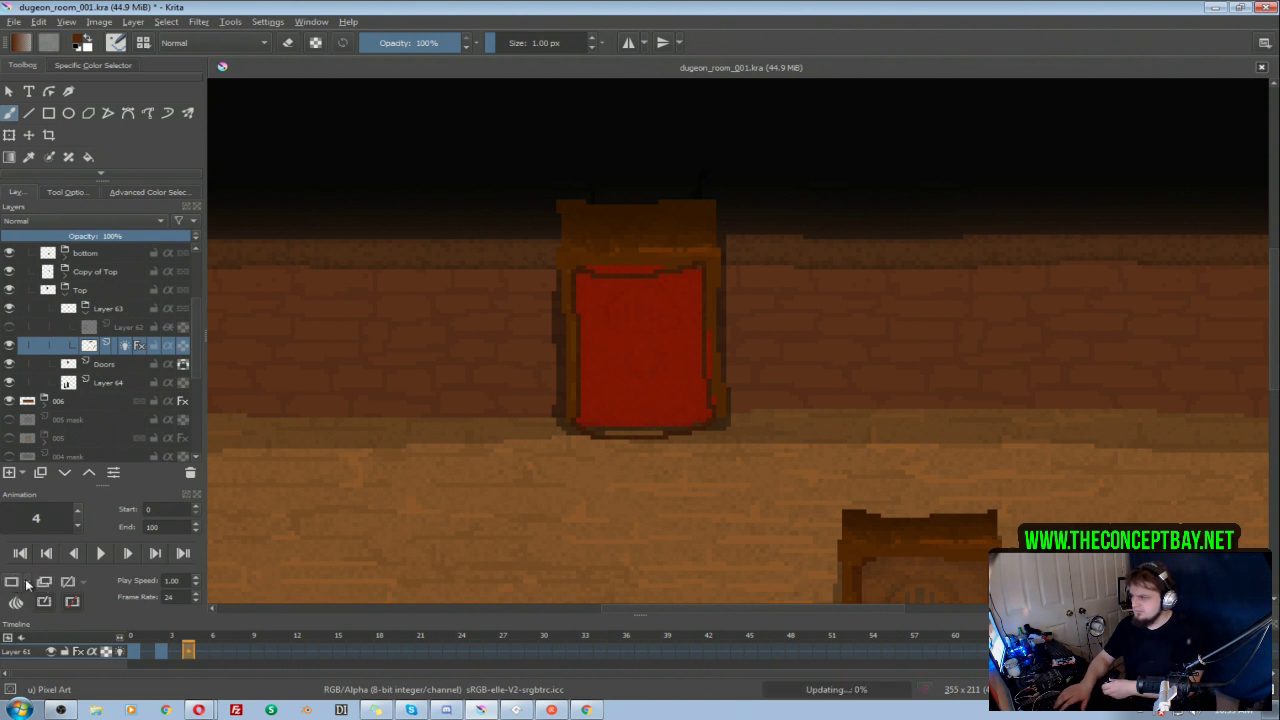
{"action": "key", "text": "ctrl+s"}
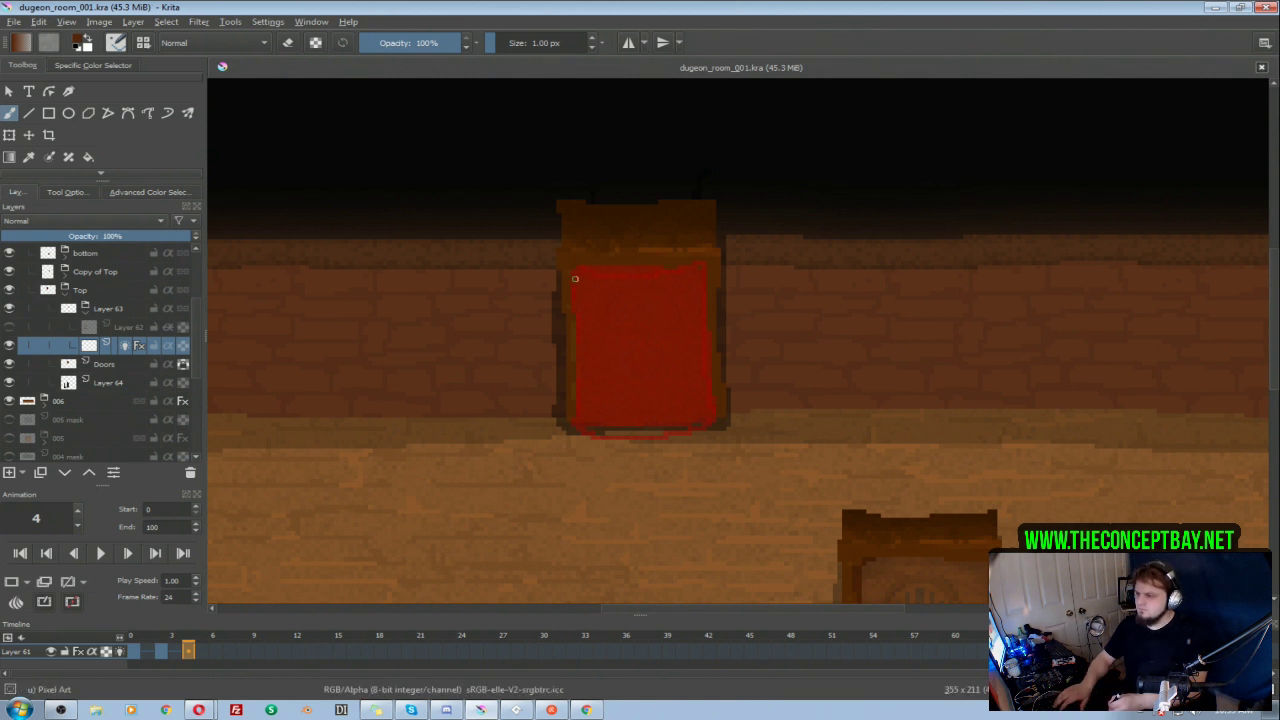
Step: Outline the half-open door on frame 4 as a narrower panel hinged on the doorway's left side and reaching below the threshold
{"action": "mouse_move", "coordinate": [576, 268]}
{"action": "left_mouse_down"}
{"action": "mouse_move", "coordinate": [616, 346]}
{"action": "mouse_move", "coordinate": [651, 363]}
{"action": "left_mouse_up"}
{"action": "key", "text": "ctrl+z"}
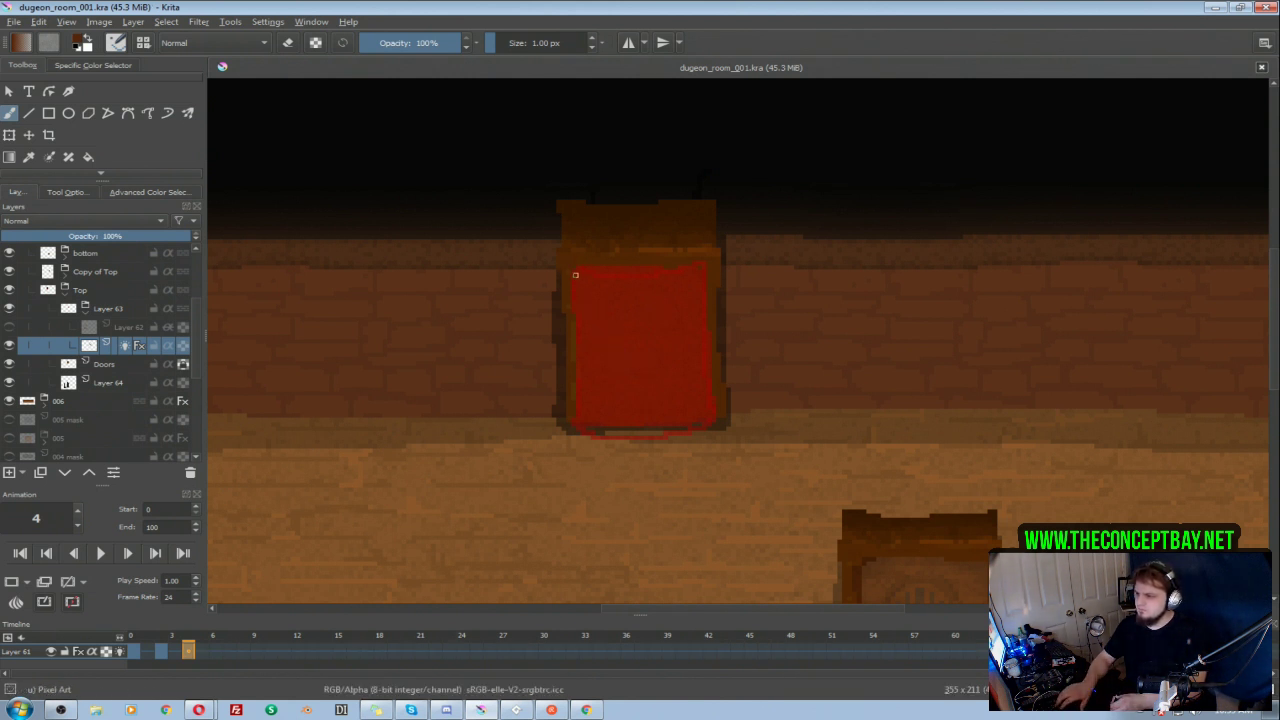
{"action": "mouse_move", "coordinate": [576, 290]}
{"action": "left_mouse_down"}
{"action": "mouse_move", "coordinate": [649, 325]}
{"action": "mouse_move", "coordinate": [646, 445]}
{"action": "left_mouse_up"}
{"action": "key", "text": "ctrl+z"}
{"action": "mouse_move", "coordinate": [633, 328]}
{"action": "left_mouse_down"}
{"action": "mouse_move", "coordinate": [635, 440]}
{"action": "mouse_move", "coordinate": [633, 330]}
{"action": "left_mouse_up"}
{"action": "mouse_move", "coordinate": [631, 449]}
{"action": "left_mouse_down"}
{"action": "mouse_move", "coordinate": [566, 409]}
{"action": "mouse_move", "coordinate": [569, 429]}
{"action": "mouse_move", "coordinate": [574, 275]}
{"action": "mouse_move", "coordinate": [580, 429]}
{"action": "mouse_move", "coordinate": [632, 458]}
{"action": "left_mouse_up"}
{"action": "key", "text": "ctrl+z"}
{"action": "key", "text": "ctrl+z"}
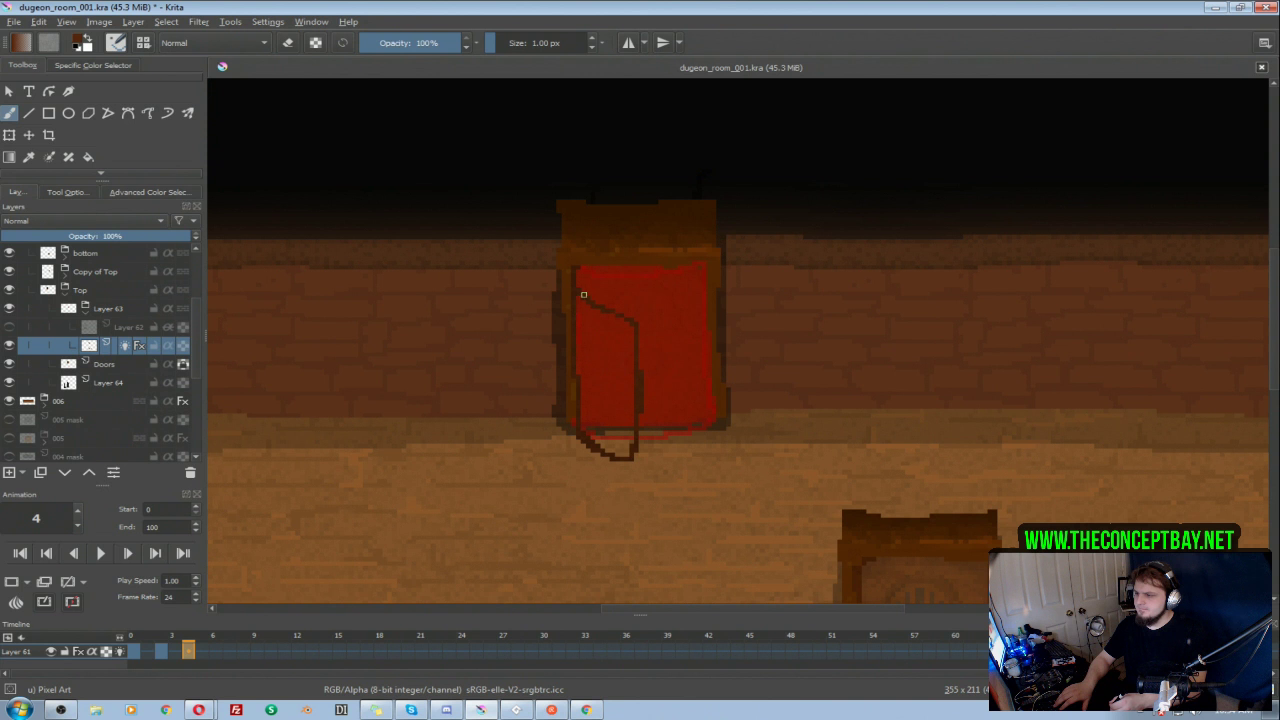
Step: Add a blank keyframe at frame 6 and outline the door swung open against the wall left of the doorway
{"action": "left_click", "coordinate": [218, 650]}
{"action": "left_click", "coordinate": [14, 603]}
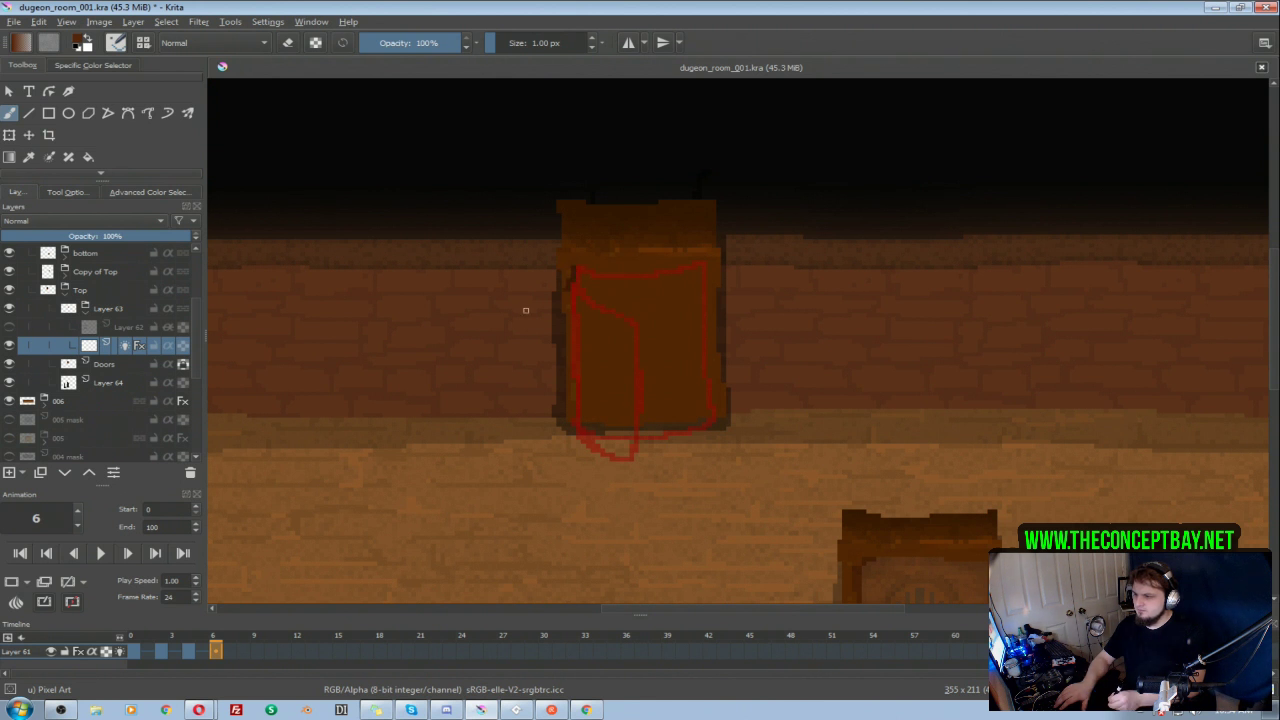
{"action": "mouse_move", "coordinate": [573, 268]}
{"action": "left_mouse_down"}
{"action": "mouse_move", "coordinate": [524, 304]}
{"action": "mouse_move", "coordinate": [485, 308]}
{"action": "mouse_move", "coordinate": [497, 450]}
{"action": "mouse_move", "coordinate": [492, 356]}
{"action": "left_mouse_up"}
{"action": "mouse_move", "coordinate": [492, 453]}
{"action": "left_mouse_down"}
{"action": "mouse_move", "coordinate": [520, 458]}
{"action": "mouse_move", "coordinate": [574, 420]}
{"action": "mouse_move", "coordinate": [555, 428]}
{"action": "left_mouse_up"}
{"action": "left_click_drag", "start_coordinate": [573, 279], "coordinate": [577, 424]}
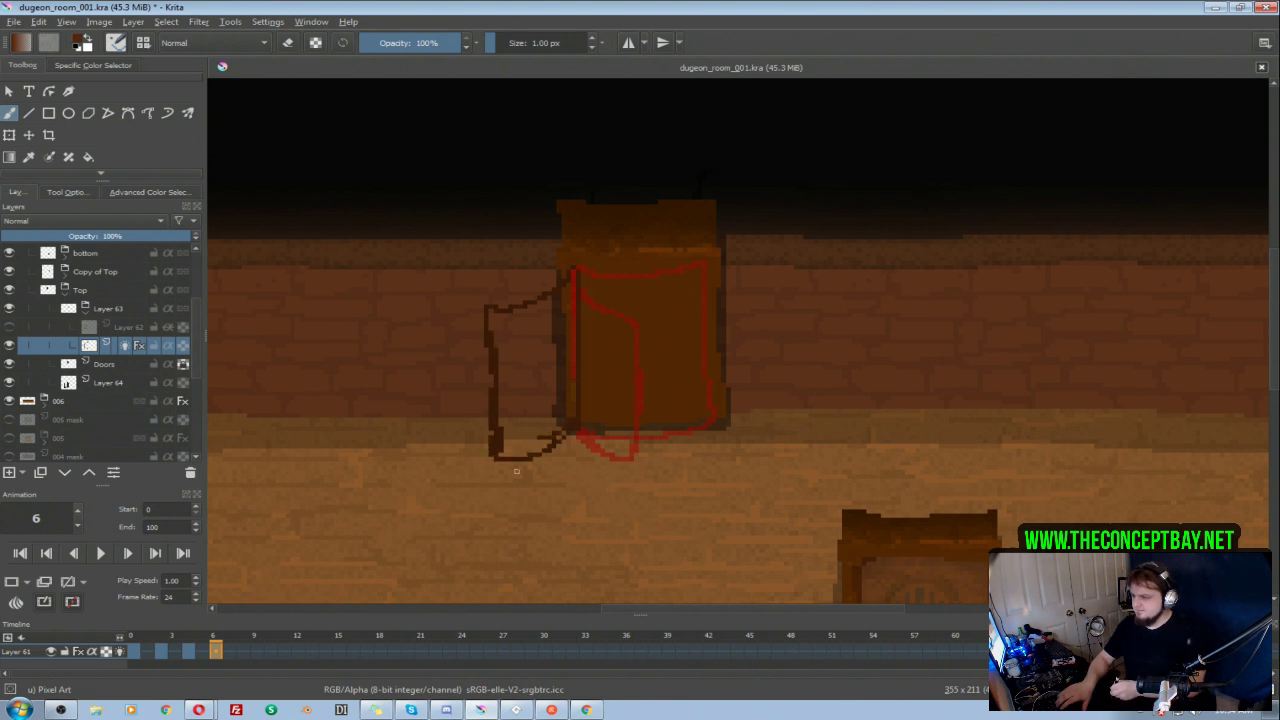
Step: Add a keyframe at frame 8 and outline the fully open door slightly outside frame 6's red onion skin
{"action": "left_click", "coordinate": [244, 650]}
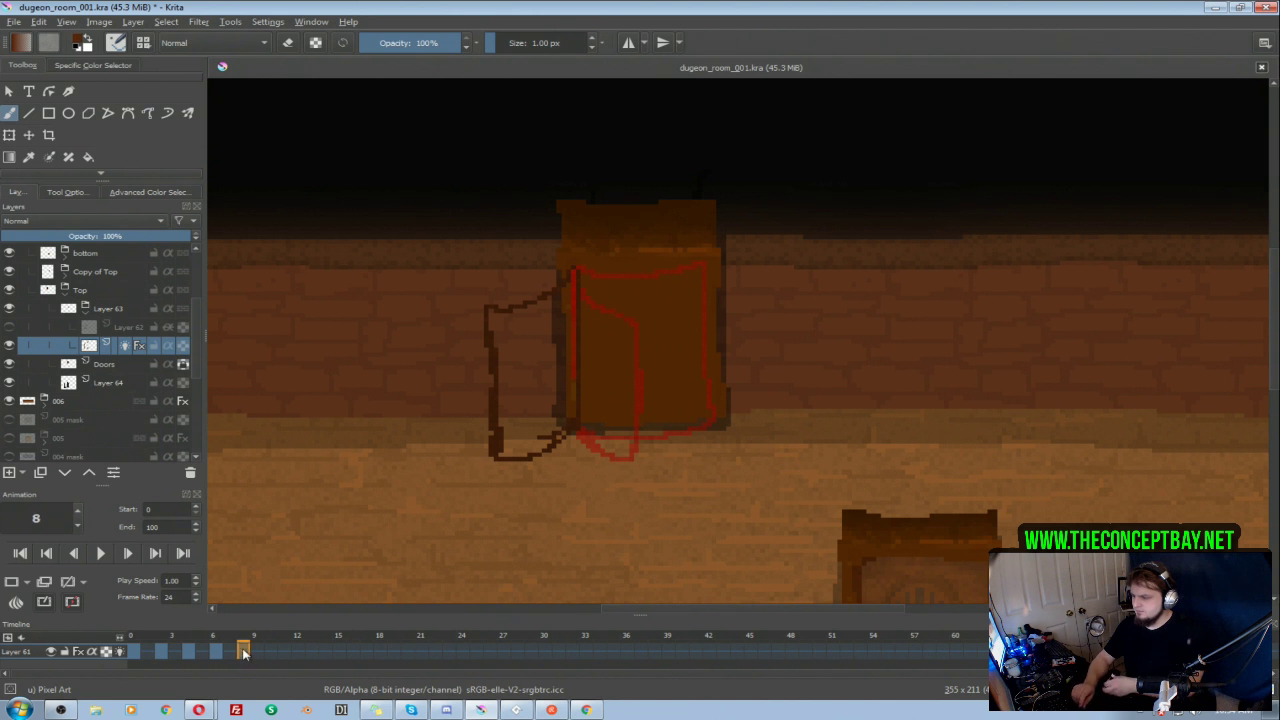
{"action": "mouse_move", "coordinate": [571, 269]}
{"action": "left_mouse_down"}
{"action": "mouse_move", "coordinate": [477, 301]}
{"action": "mouse_move", "coordinate": [486, 447]}
{"action": "mouse_move", "coordinate": [574, 425]}
{"action": "mouse_move", "coordinate": [493, 452]}
{"action": "left_mouse_up"}
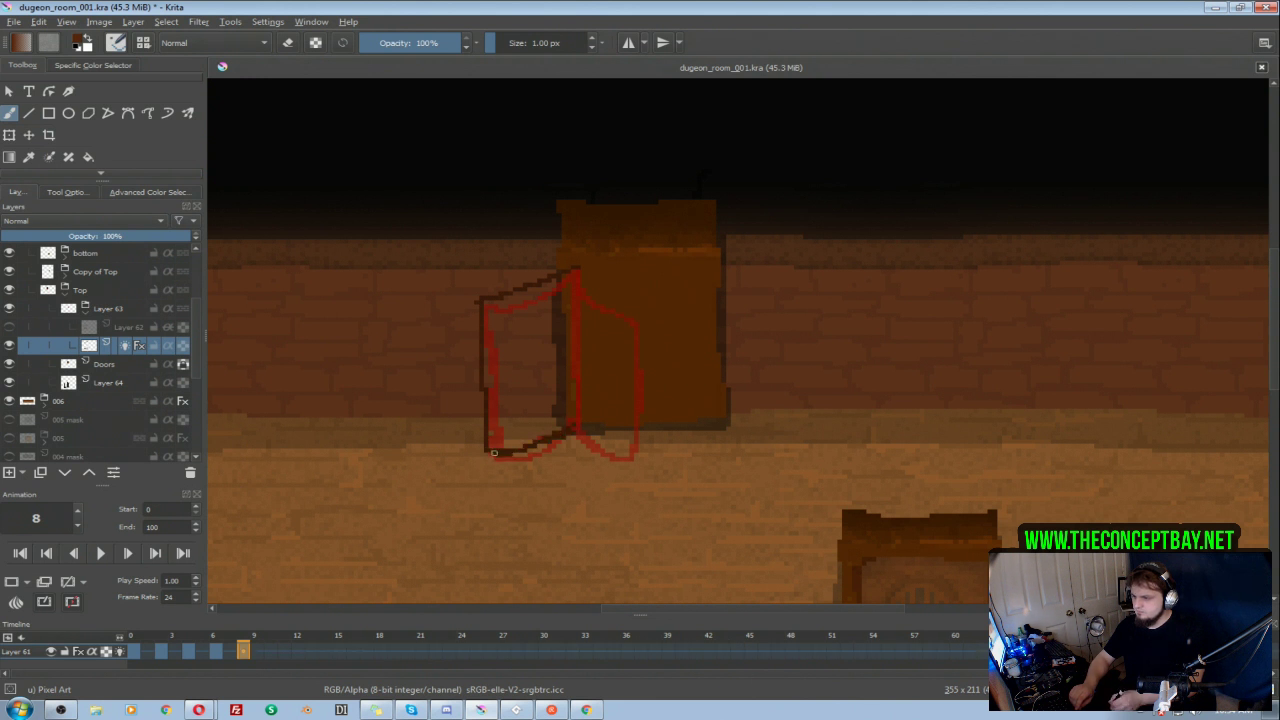
{"action": "left_click_drag", "start_coordinate": [577, 270], "coordinate": [574, 425]}
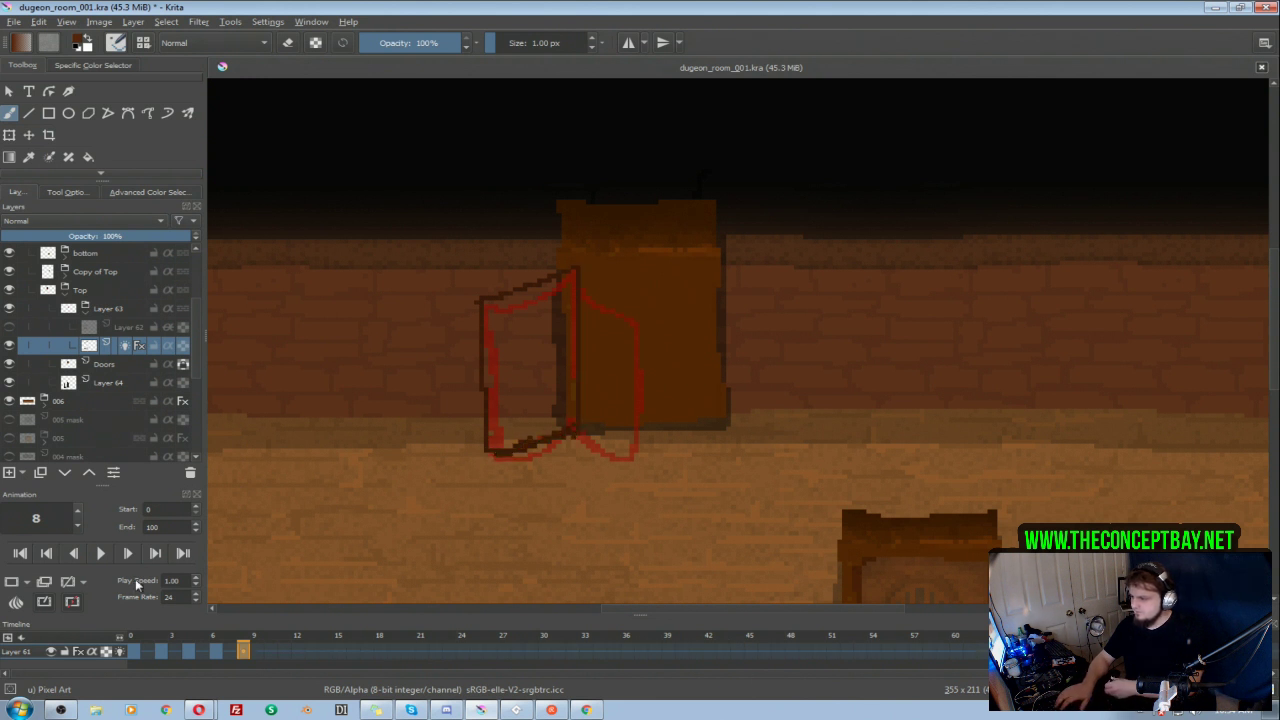
Step: Set the animation's end frame to 10 and play the door opening once through
{"action": "left_click", "coordinate": [270, 652]}
{"action": "double_click", "coordinate": [171, 528]}
{"action": "type", "text": "10"}
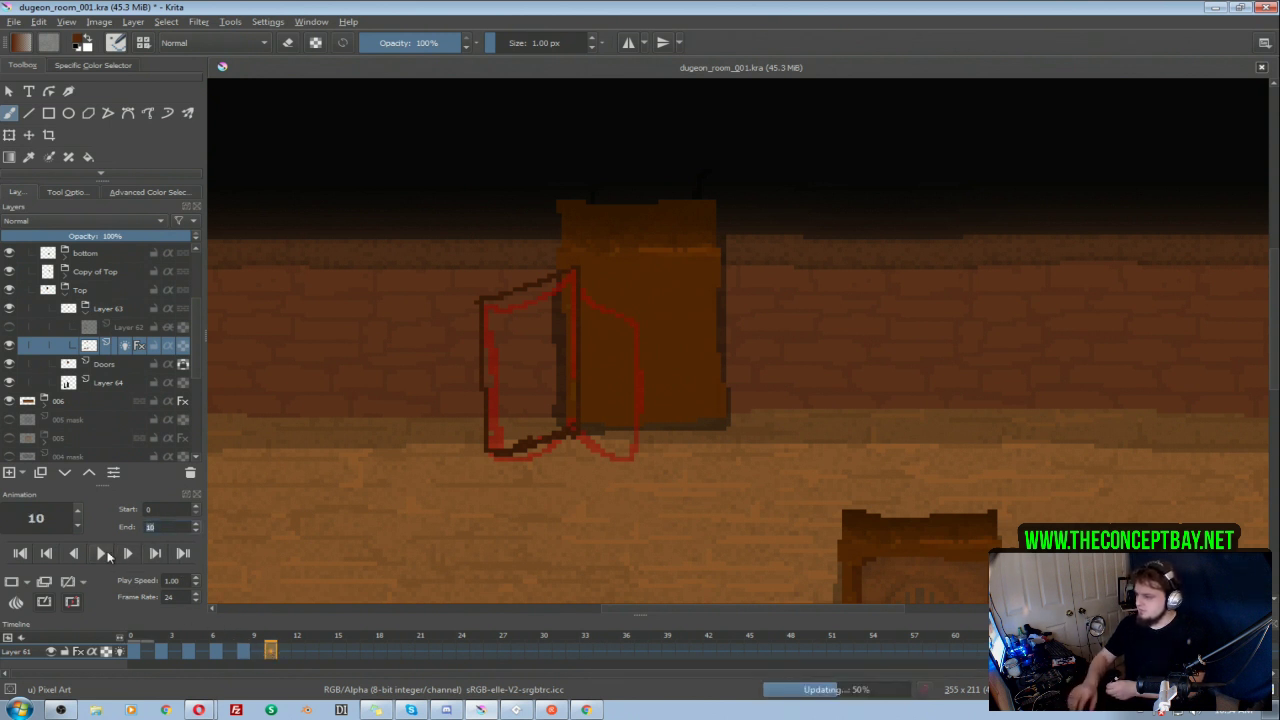
{"action": "left_click", "coordinate": [101, 554]}
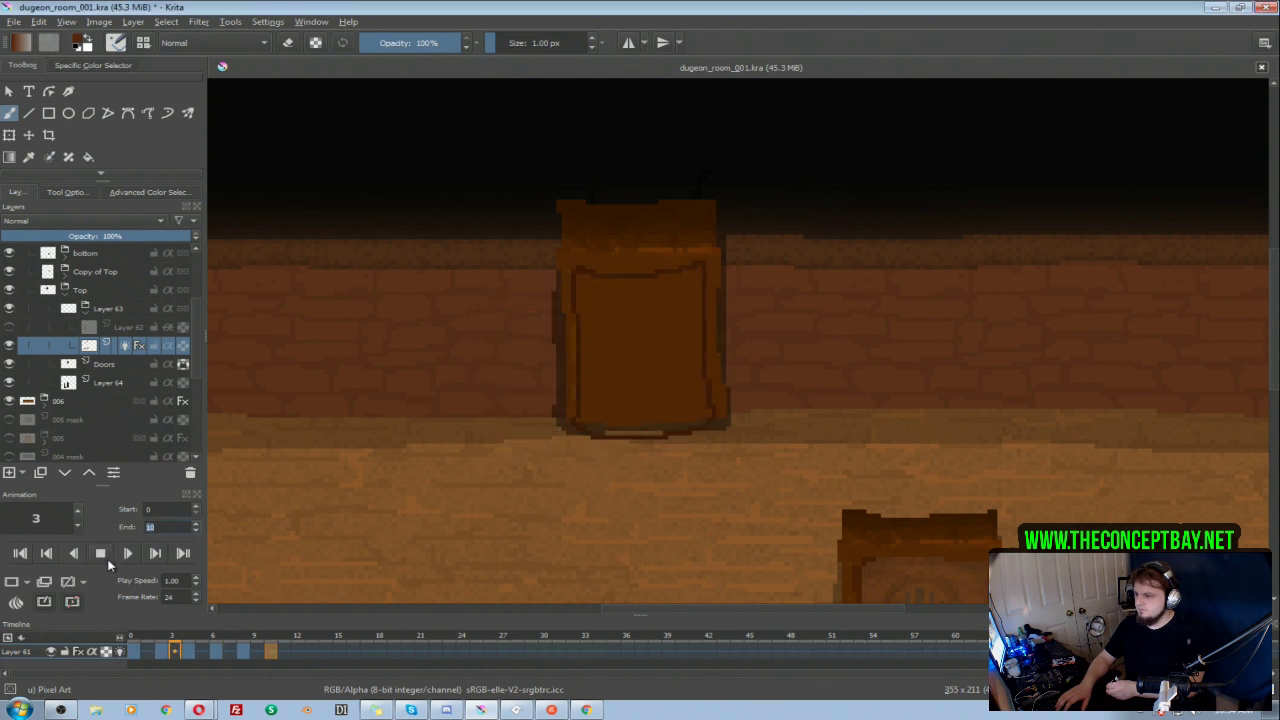
{"action": "left_click", "coordinate": [109, 555]}
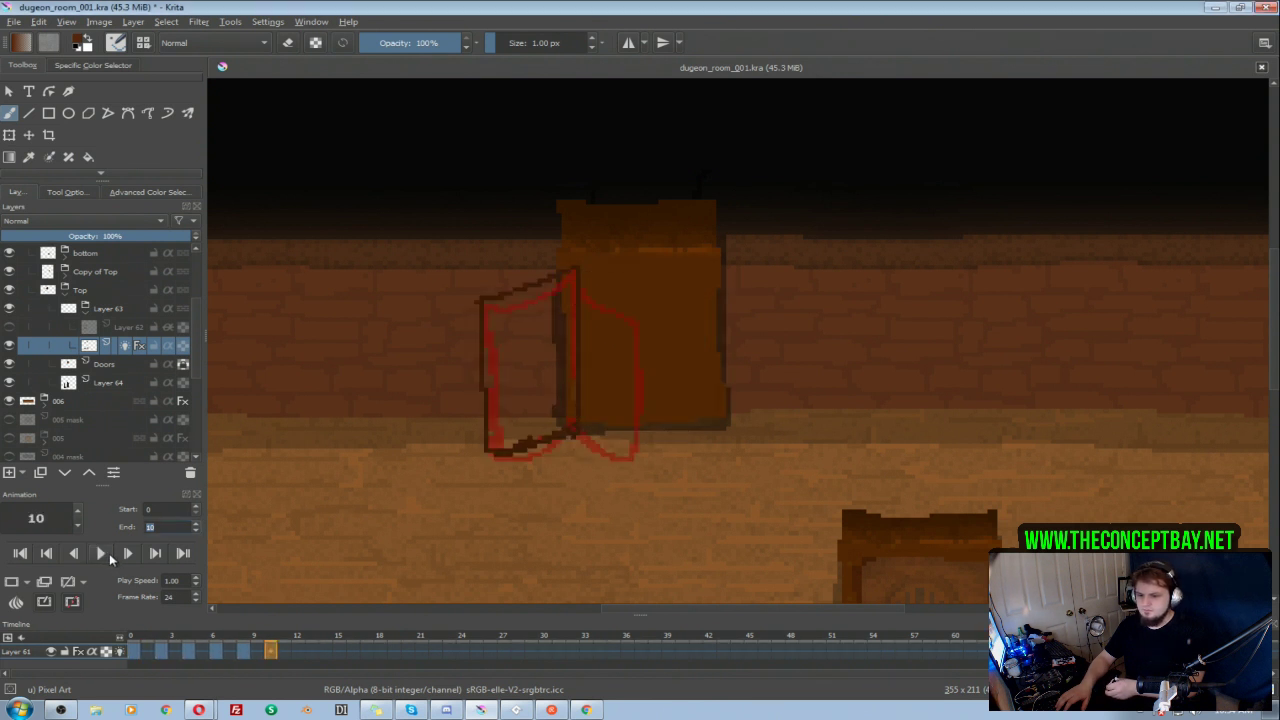
Step: Redraw frame 4's door as a thin, nearly edge-on panel projecting below the doorway, and remove the wider outline
{"action": "left_click", "coordinate": [160, 651]}
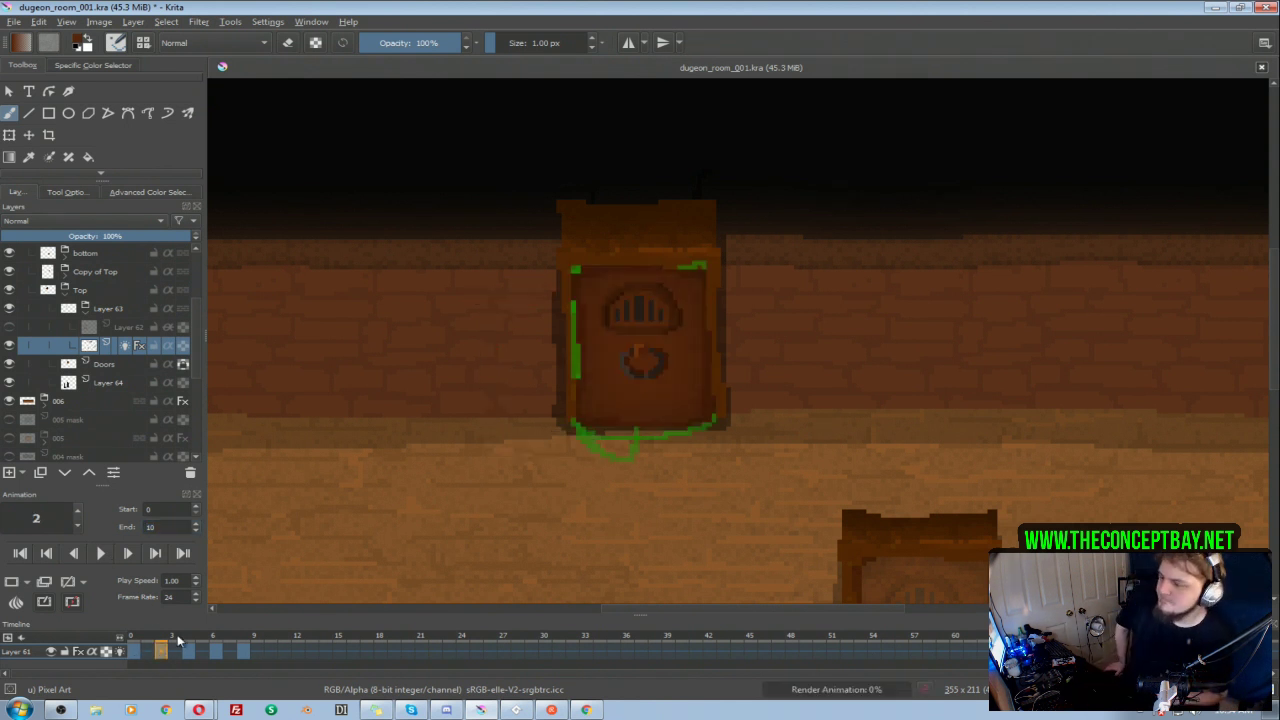
{"action": "left_click", "coordinate": [189, 648]}
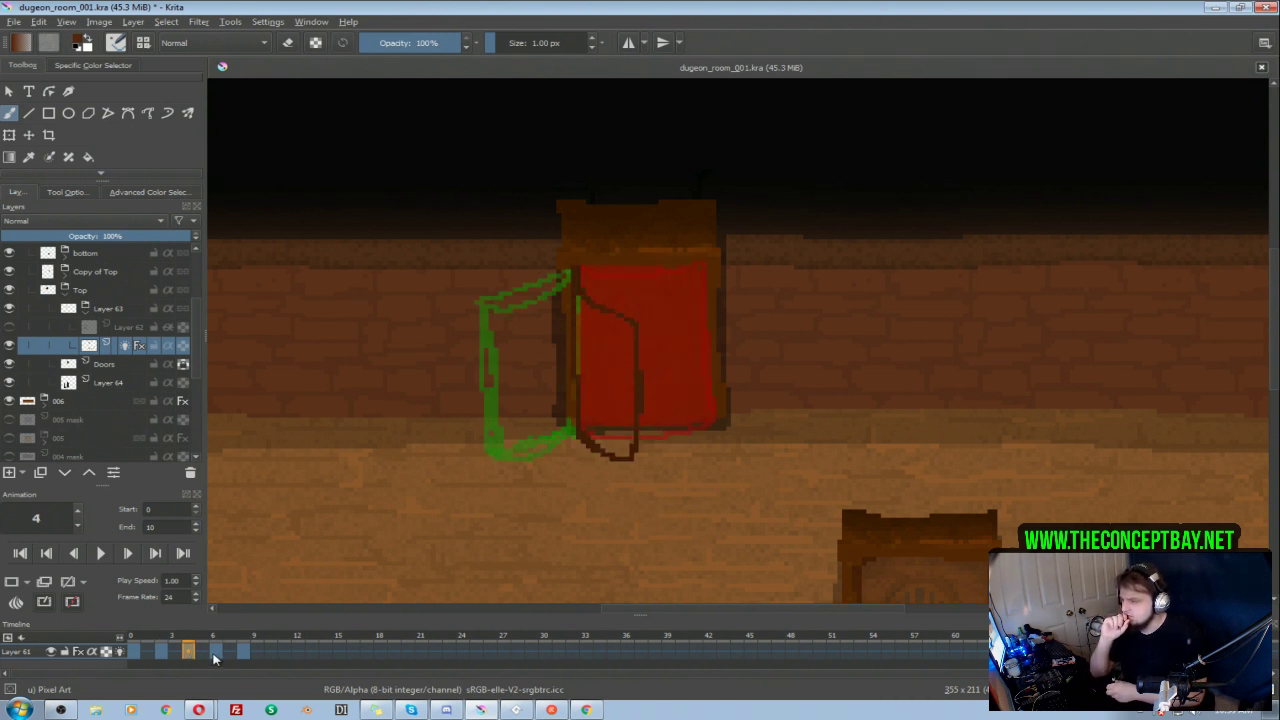
{"action": "left_click", "coordinate": [136, 652]}
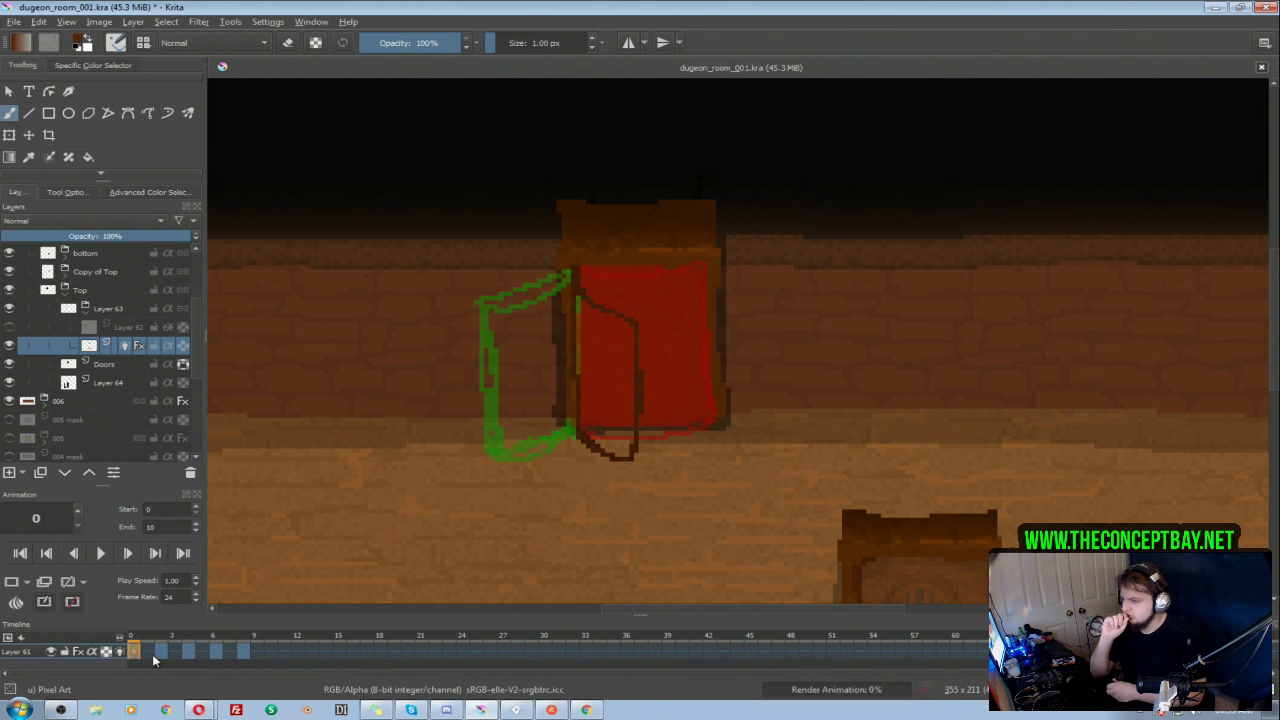
{"action": "left_click", "coordinate": [159, 649]}
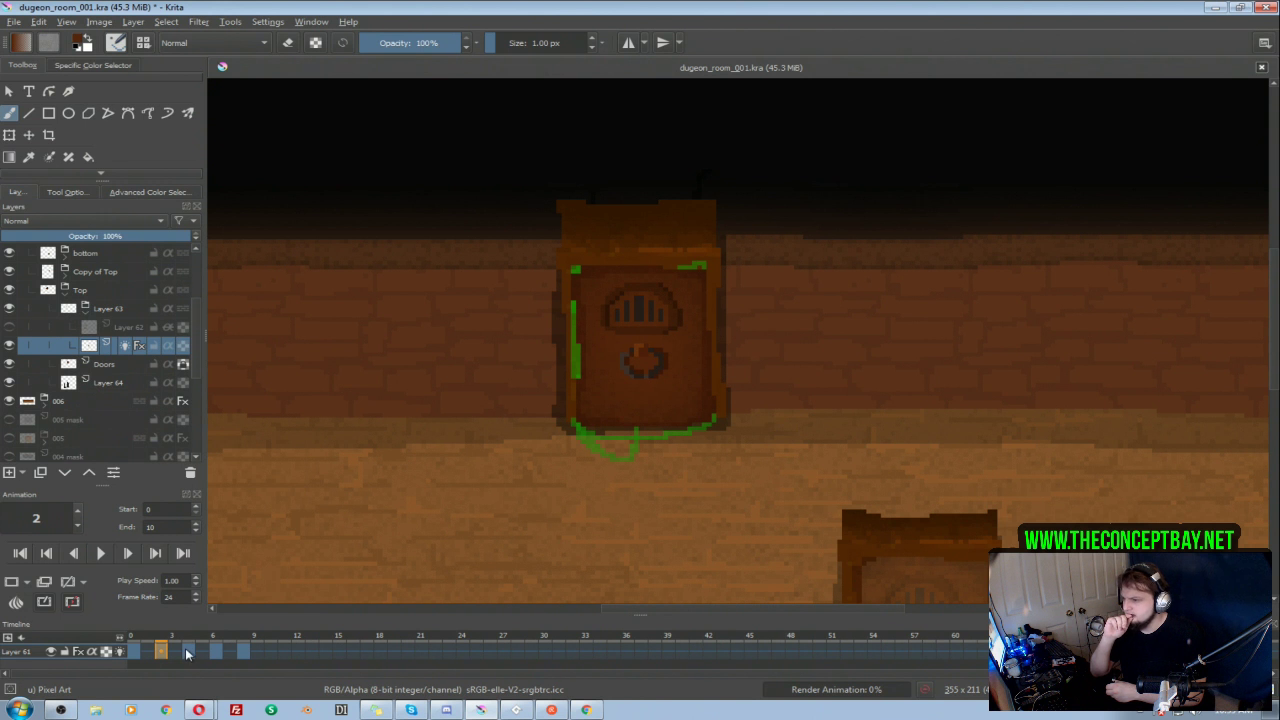
{"action": "left_click", "coordinate": [186, 650]}
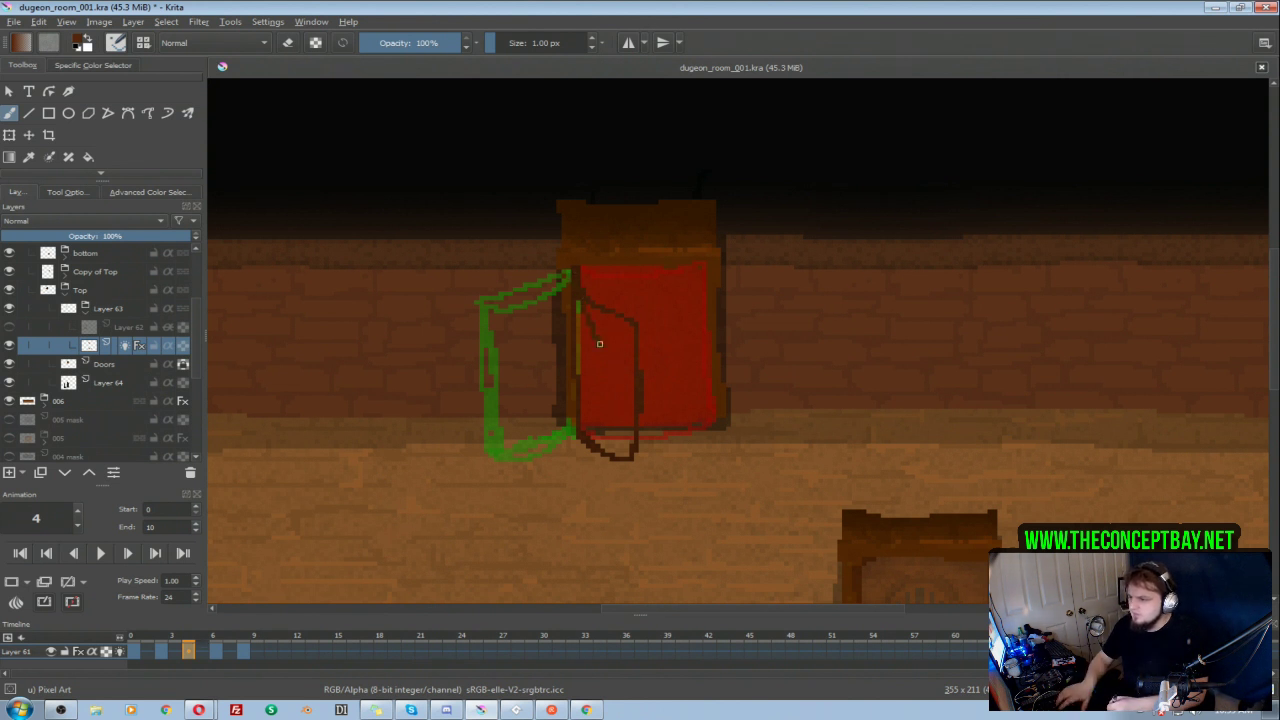
{"action": "left_click_drag", "start_coordinate": [592, 344], "coordinate": [587, 296]}
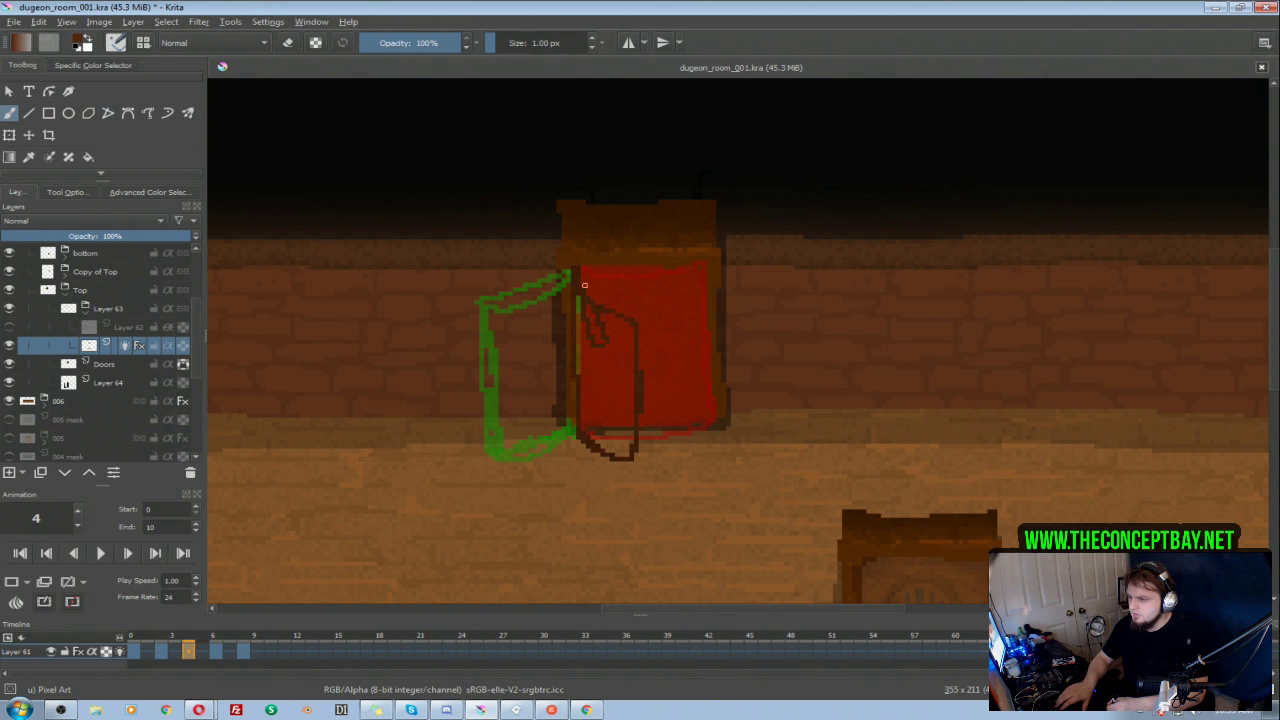
{"action": "mouse_move", "coordinate": [594, 388]}
{"action": "left_mouse_down"}
{"action": "mouse_move", "coordinate": [600, 475]}
{"action": "mouse_move", "coordinate": [580, 427]}
{"action": "left_mouse_up"}
{"action": "mouse_move", "coordinate": [602, 336]}
{"action": "left_mouse_down"}
{"action": "mouse_move", "coordinate": [608, 476]}
{"action": "mouse_move", "coordinate": [637, 330]}
{"action": "mouse_move", "coordinate": [609, 293]}
{"action": "mouse_move", "coordinate": [641, 359]}
{"action": "mouse_move", "coordinate": [639, 437]}
{"action": "mouse_move", "coordinate": [624, 491]}
{"action": "mouse_move", "coordinate": [606, 495]}
{"action": "mouse_move", "coordinate": [587, 537]}
{"action": "mouse_move", "coordinate": [659, 481]}
{"action": "mouse_move", "coordinate": [684, 522]}
{"action": "left_mouse_up"}
{"action": "key", "text": "e"}
{"action": "key", "text": "e"}
{"action": "key", "text": "ctrl+z"}
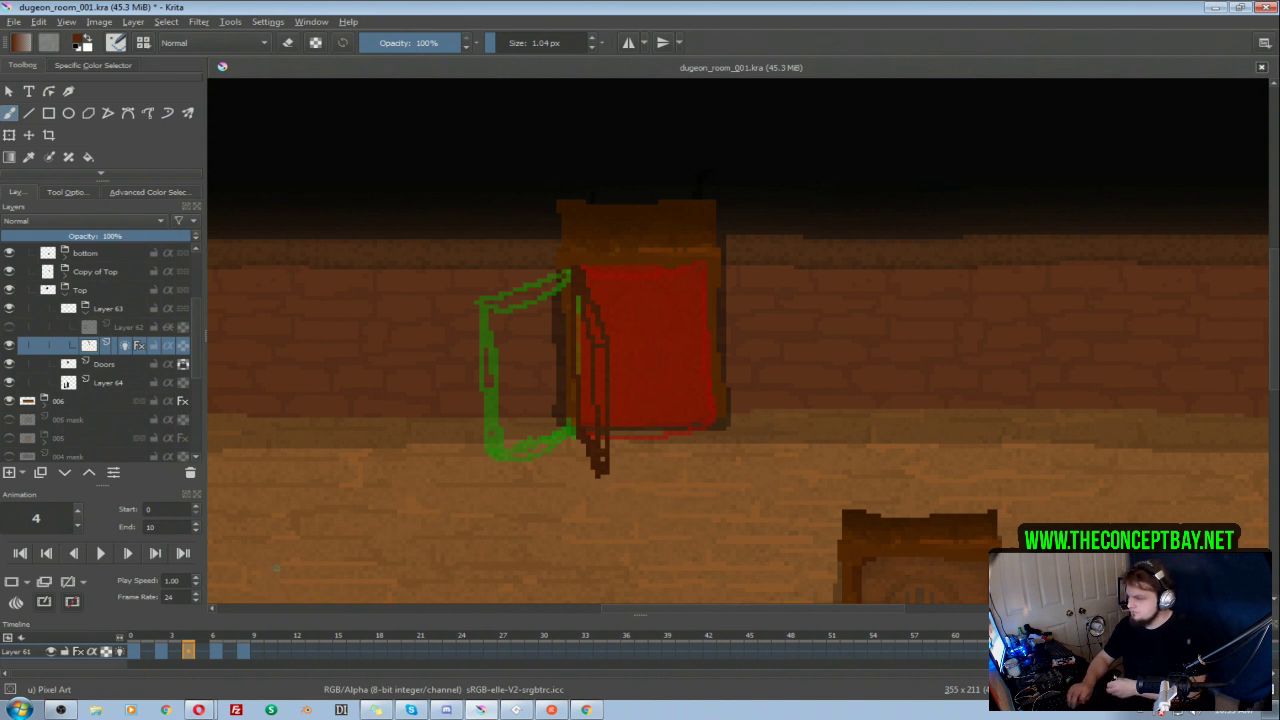
Step: Clear frame 6 and redraw the open door outline with its outer edge slightly higher and farther left than on frame 8
{"action": "left_click", "coordinate": [131, 650]}
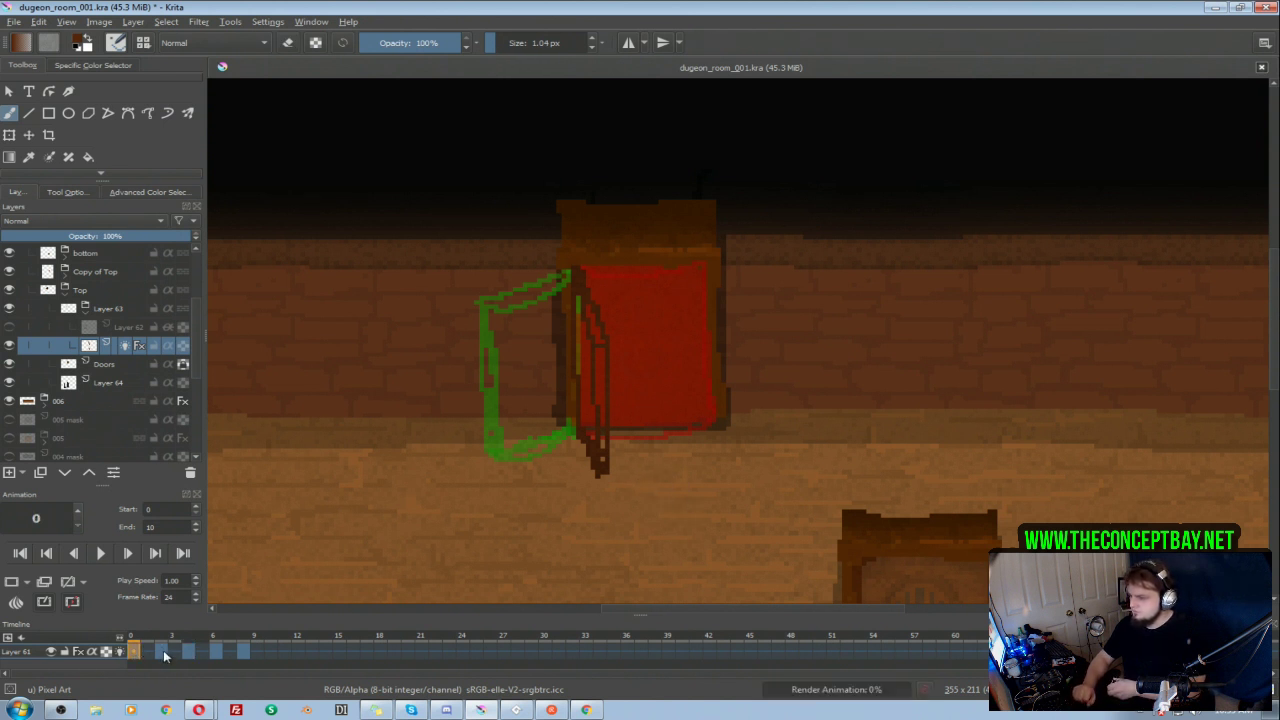
{"action": "left_click", "coordinate": [163, 650]}
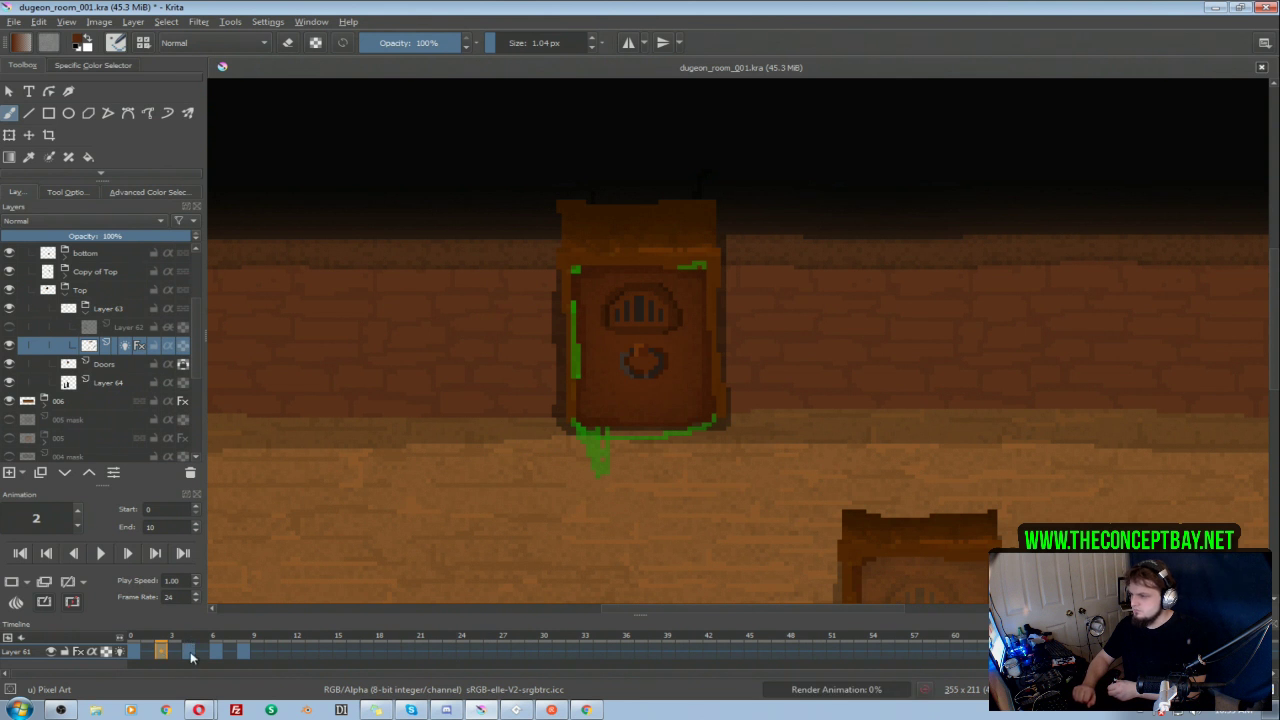
{"action": "left_click", "coordinate": [190, 651]}
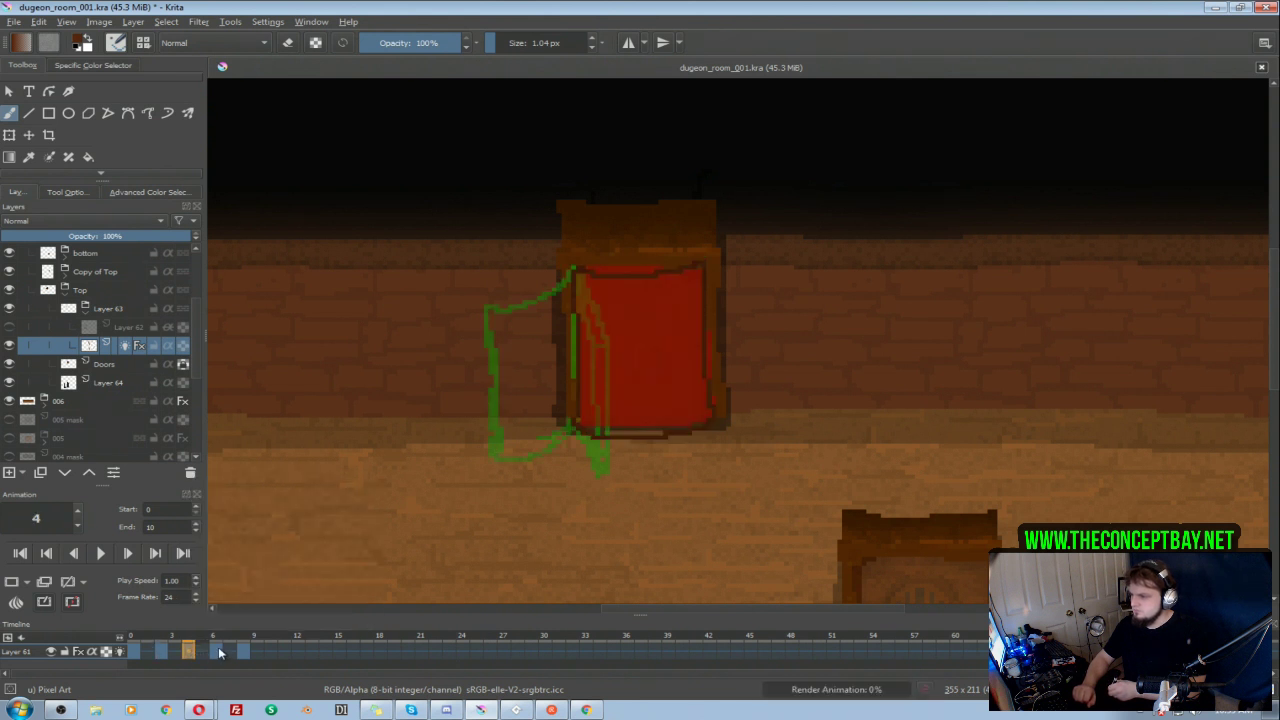
{"action": "left_click", "coordinate": [219, 650]}
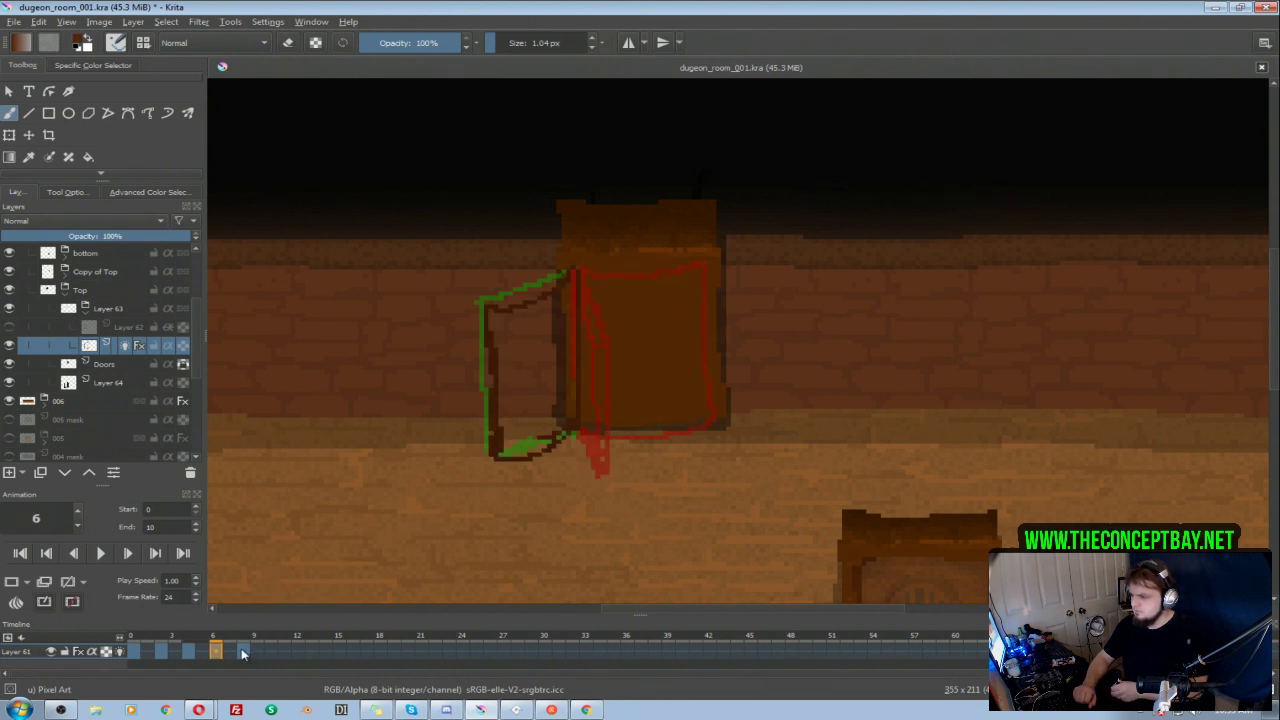
{"action": "left_click", "coordinate": [244, 651]}
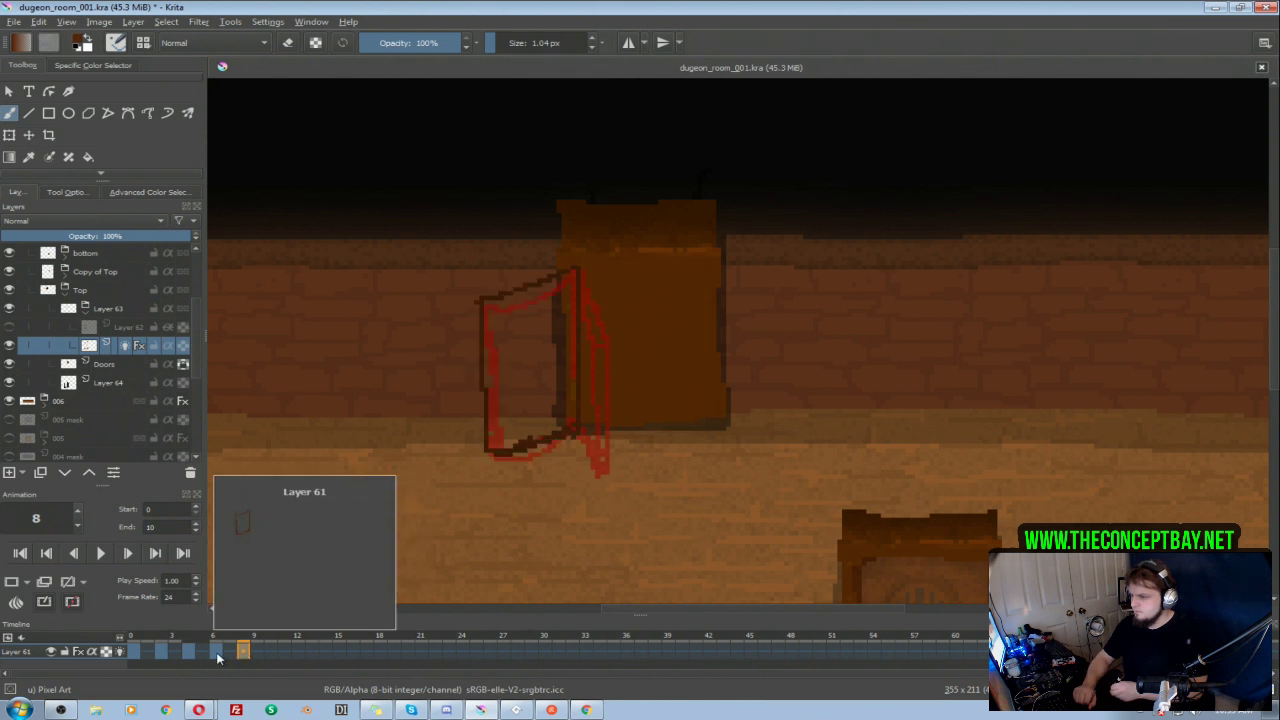
{"action": "left_click", "coordinate": [215, 651]}
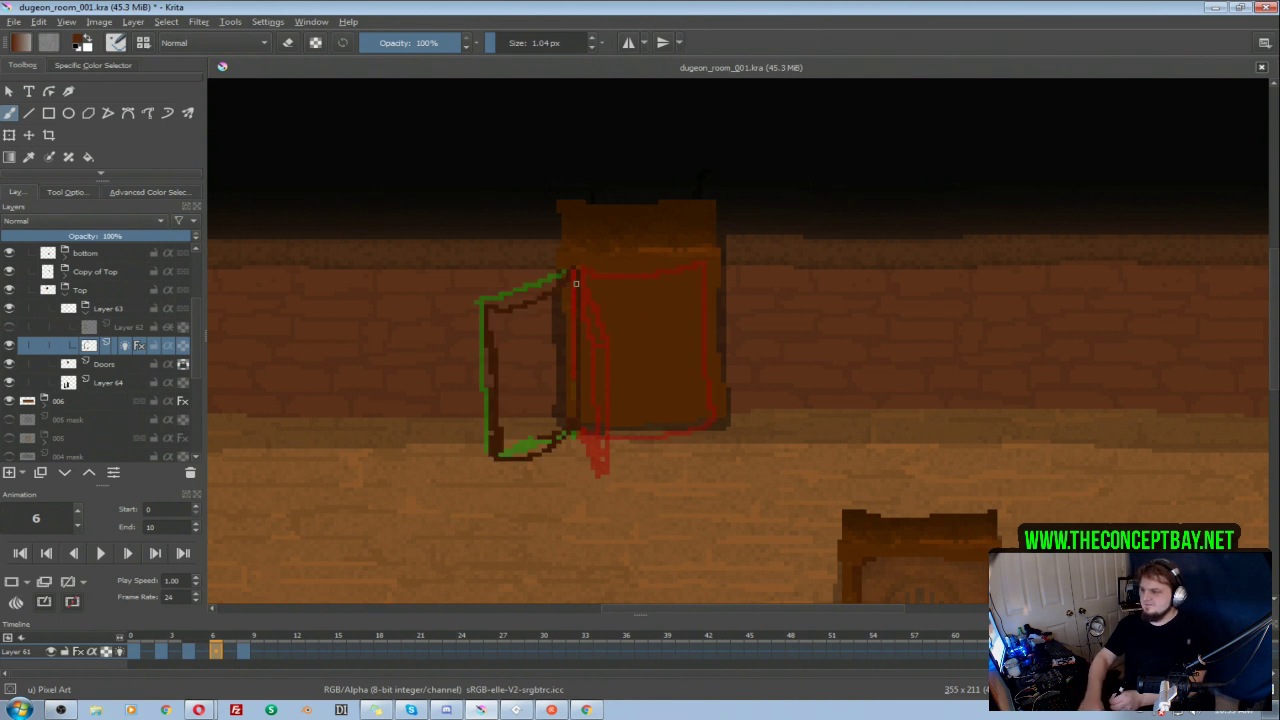
{"action": "key", "text": "Delete"}
{"action": "left_click_drag", "start_coordinate": [577, 268], "coordinate": [468, 290]}
{"action": "key", "text": "ctrl+z"}
{"action": "mouse_move", "coordinate": [577, 268]}
{"action": "left_mouse_down"}
{"action": "mouse_move", "coordinate": [477, 288]}
{"action": "mouse_move", "coordinate": [476, 335]}
{"action": "mouse_move", "coordinate": [484, 441]}
{"action": "mouse_move", "coordinate": [580, 412]}
{"action": "mouse_move", "coordinate": [575, 434]}
{"action": "mouse_move", "coordinate": [486, 442]}
{"action": "mouse_move", "coordinate": [575, 431]}
{"action": "left_mouse_up"}
{"action": "key", "text": "ctrl+z"}
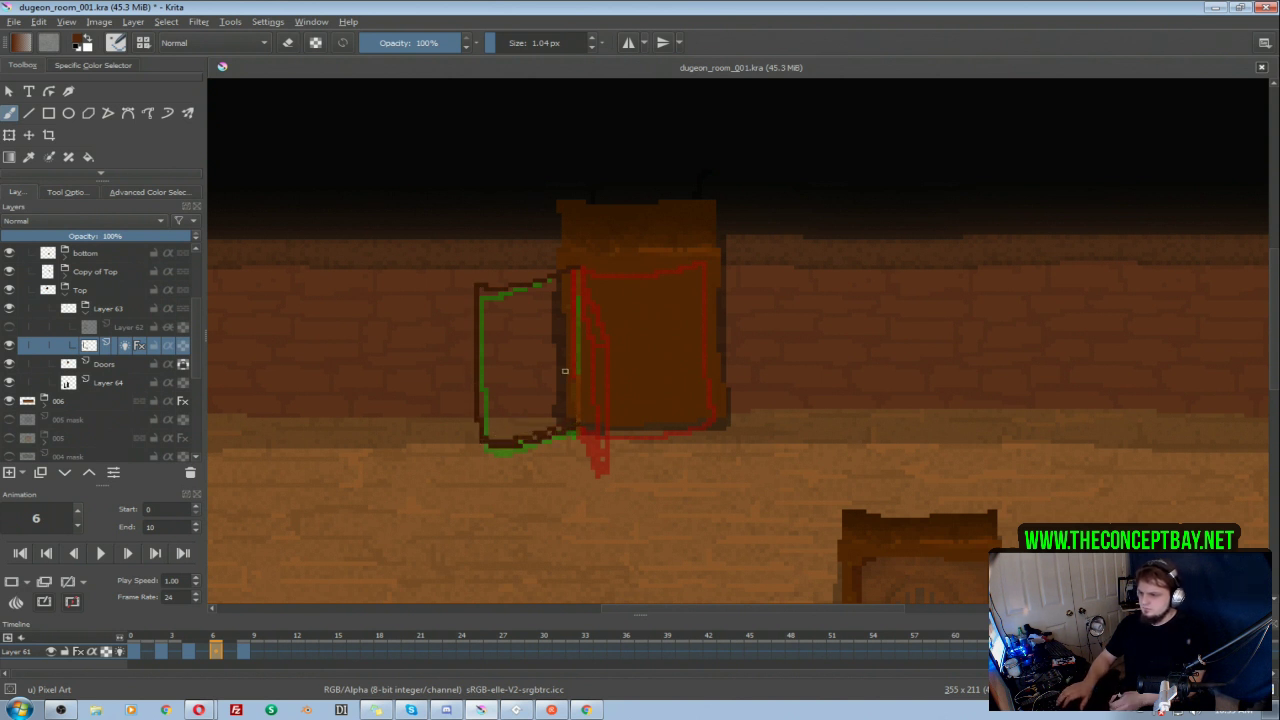
{"action": "left_click_drag", "start_coordinate": [576, 273], "coordinate": [578, 429]}
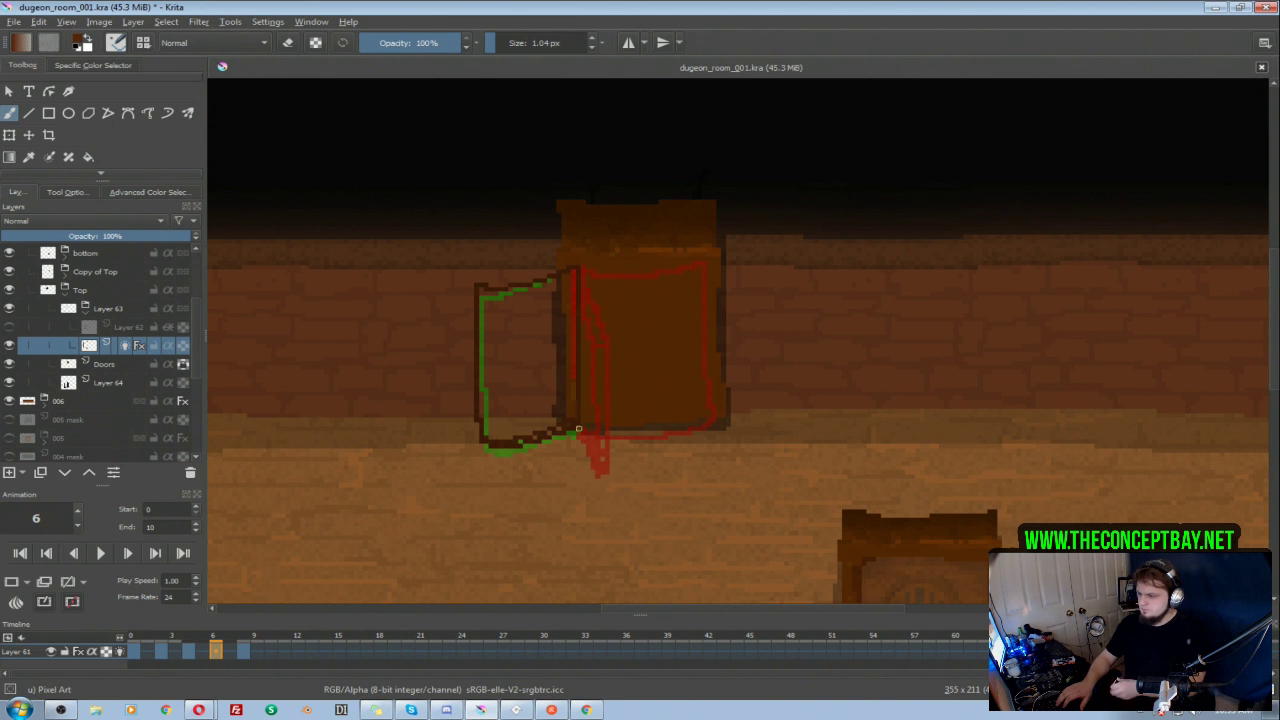
Step: Play back the door animation and compare the open-door outlines on frames 6 and 8
{"action": "left_click", "coordinate": [243, 650]}
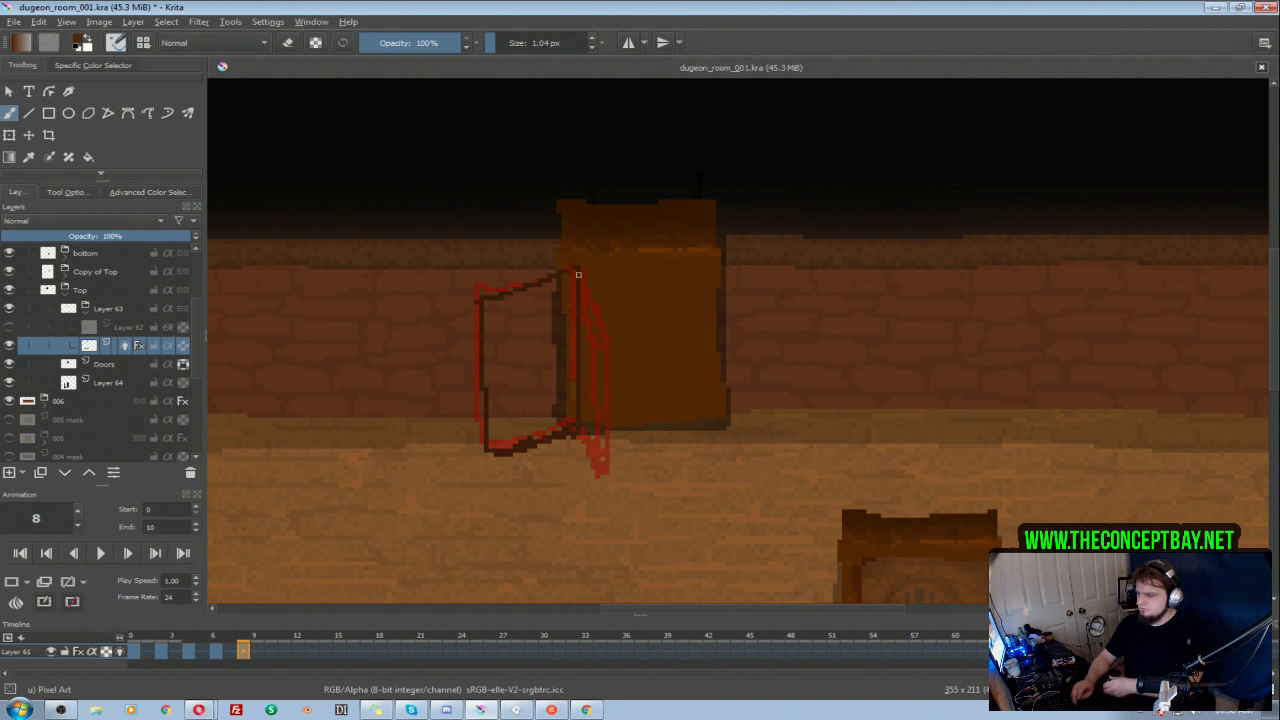
{"action": "left_click", "coordinate": [104, 553]}
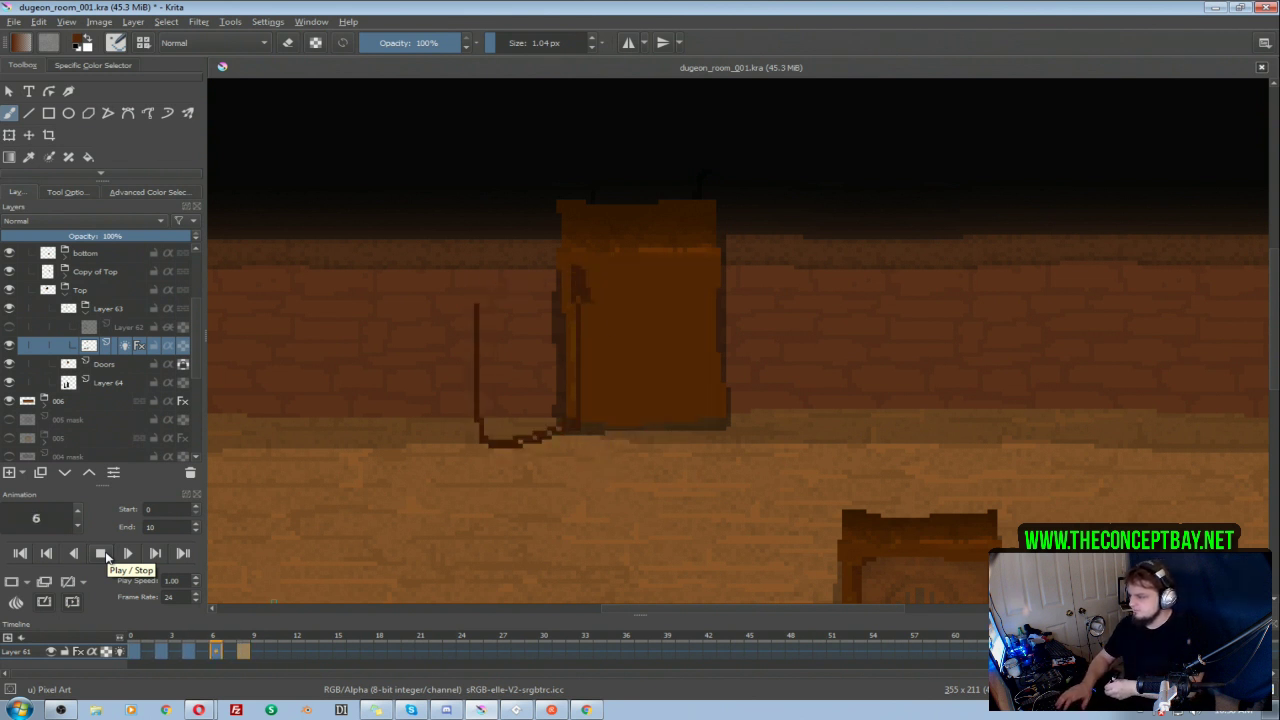
{"action": "left_click", "coordinate": [101, 555]}
{"action": "left_click", "coordinate": [219, 651]}
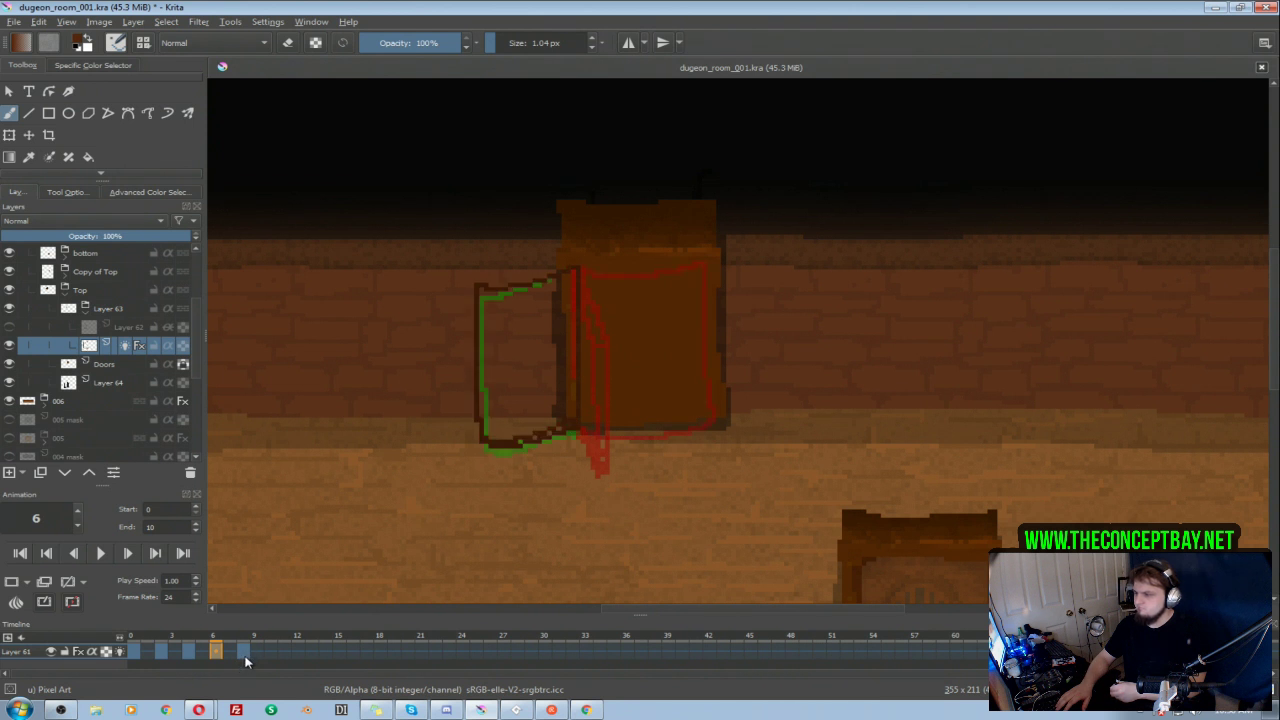
{"action": "left_click", "coordinate": [244, 651]}
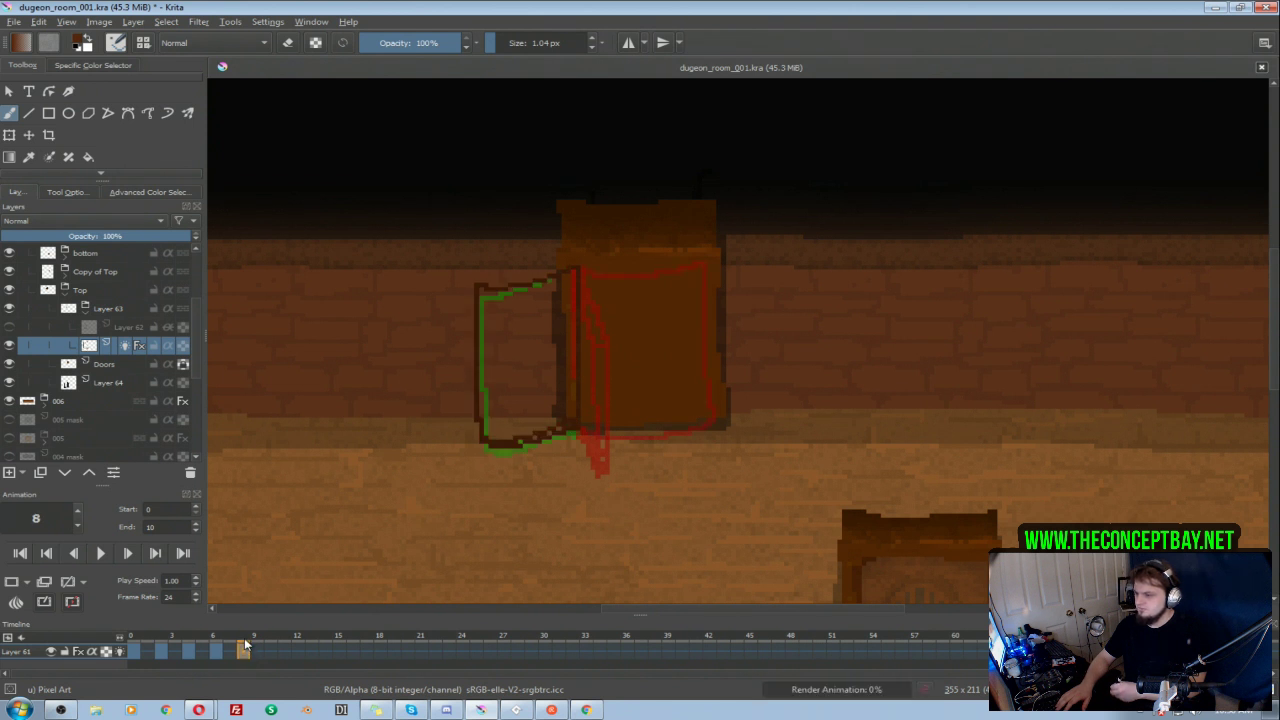
Step: On frame 6, redraw the open door's top edge higher and nearly level, then erase the surplus lines along its top and bottom edges
{"action": "left_click", "coordinate": [216, 651]}
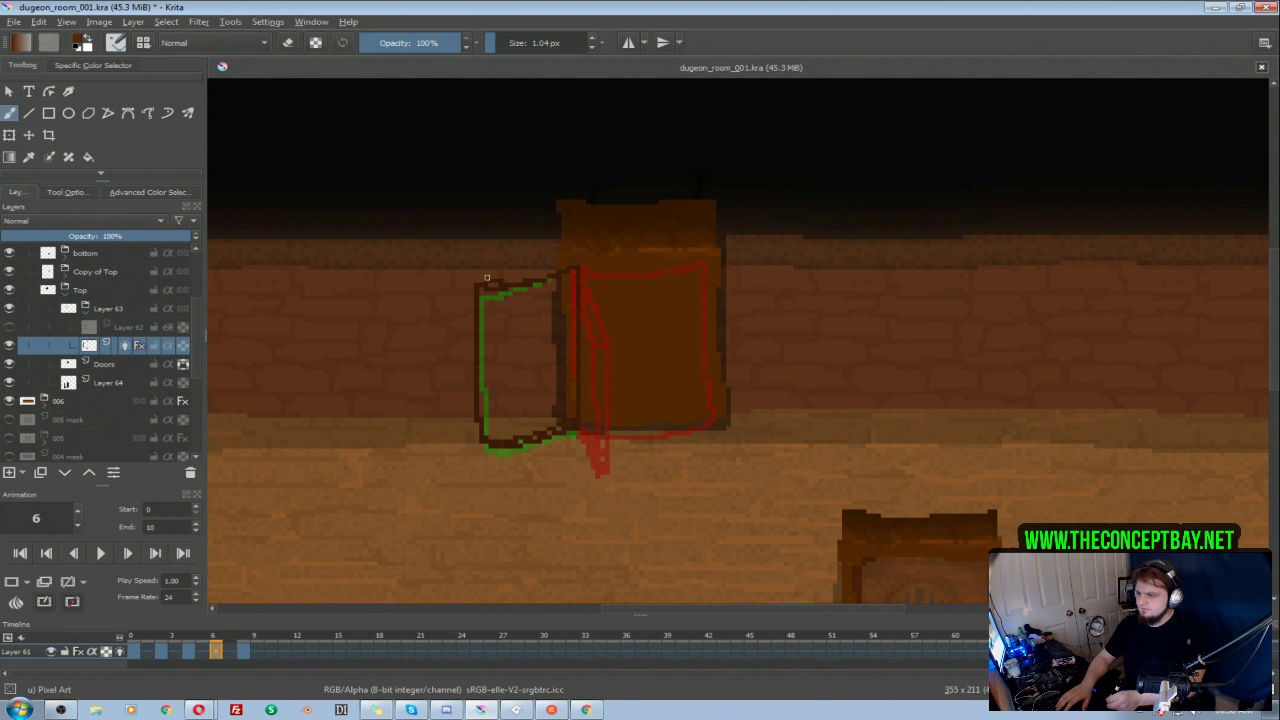
{"action": "mouse_move", "coordinate": [573, 265]}
{"action": "left_mouse_down"}
{"action": "mouse_move", "coordinate": [519, 278]}
{"action": "mouse_move", "coordinate": [481, 267]}
{"action": "mouse_move", "coordinate": [481, 370]}
{"action": "left_mouse_up"}
{"action": "key", "text": "e"}
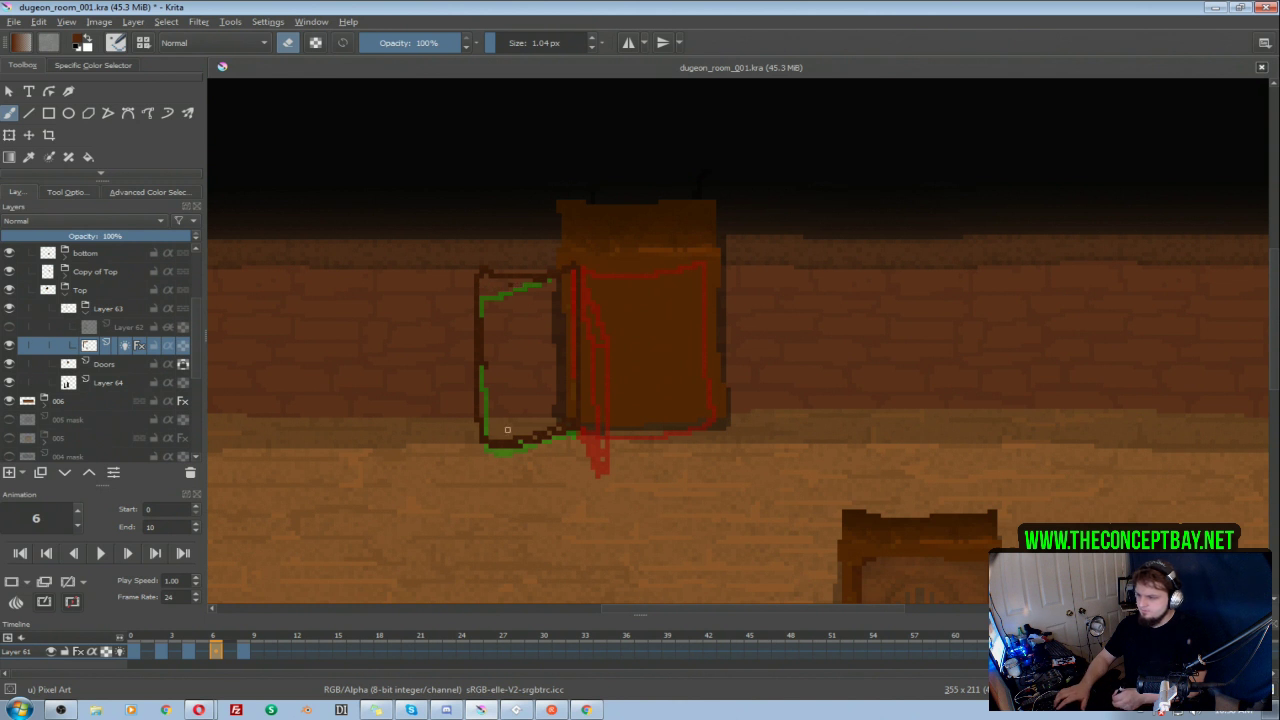
{"action": "left_click_drag", "start_coordinate": [485, 443], "coordinate": [553, 433]}
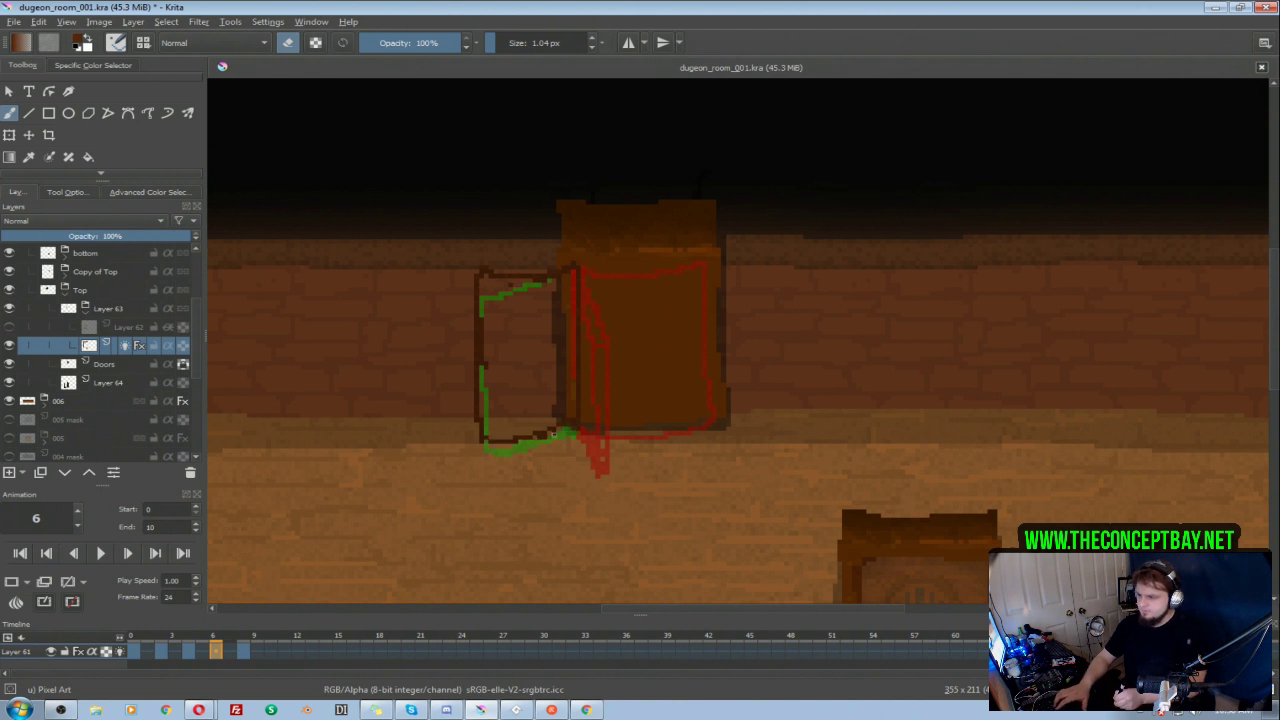
{"action": "key", "text": "e"}
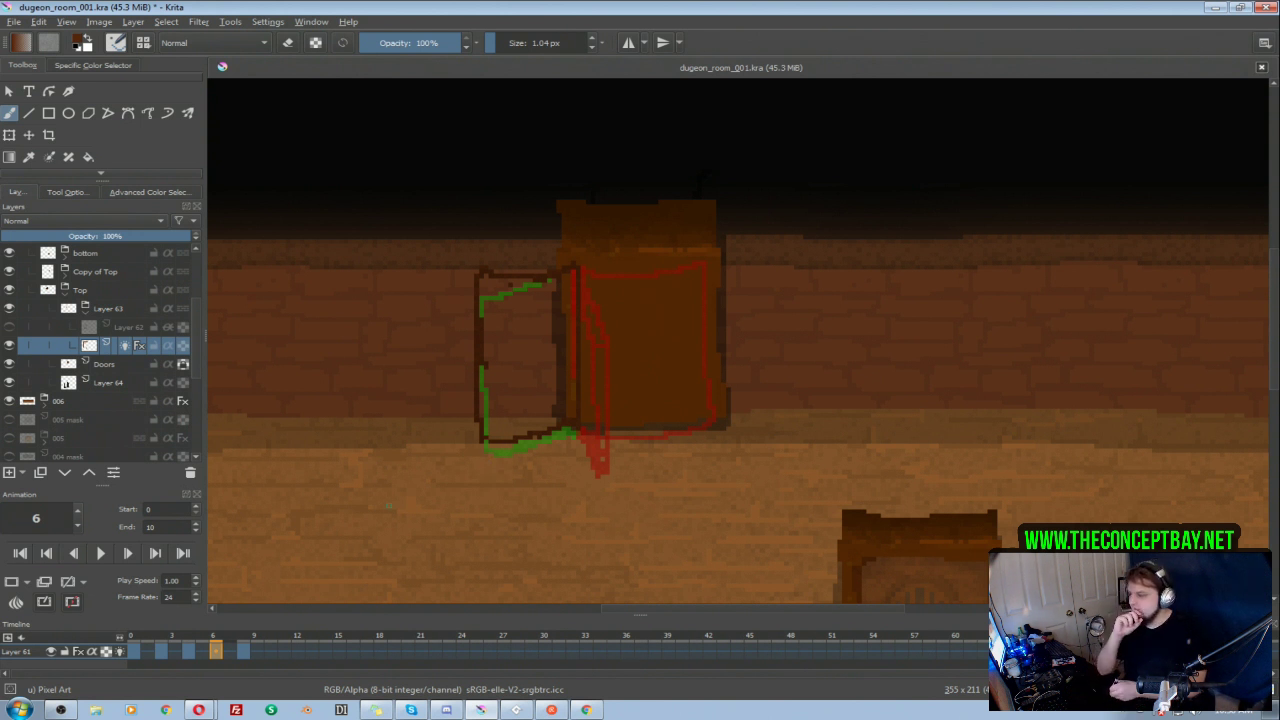
Step: Play back the door opening animation and check the outlines on frames 0, 2 and 8
{"action": "left_click", "coordinate": [242, 651]}
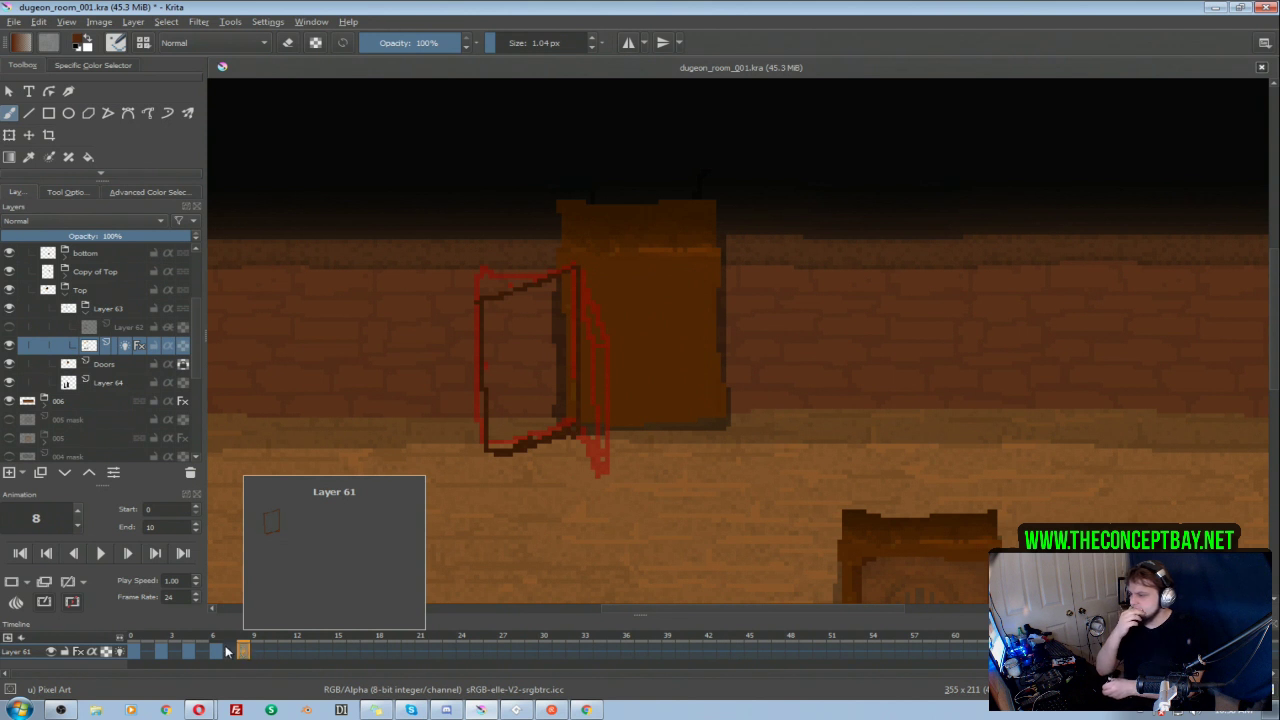
{"action": "left_click", "coordinate": [100, 555]}
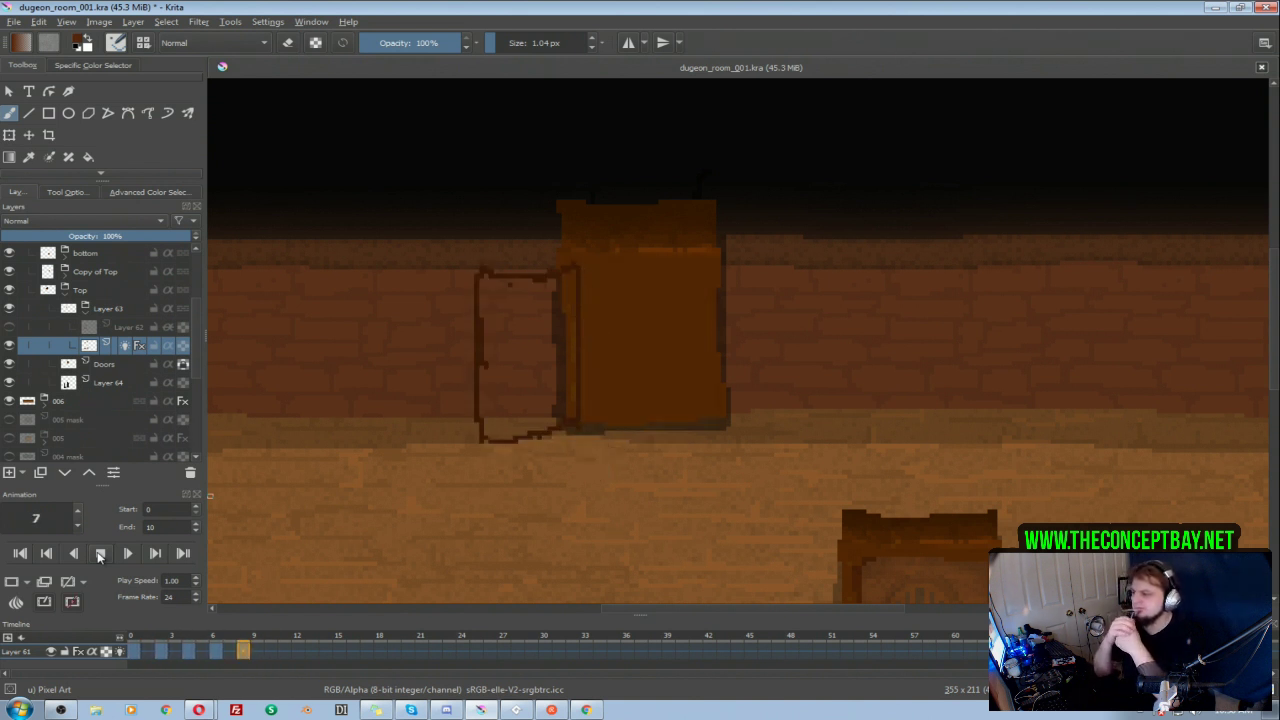
{"action": "left_click", "coordinate": [99, 554]}
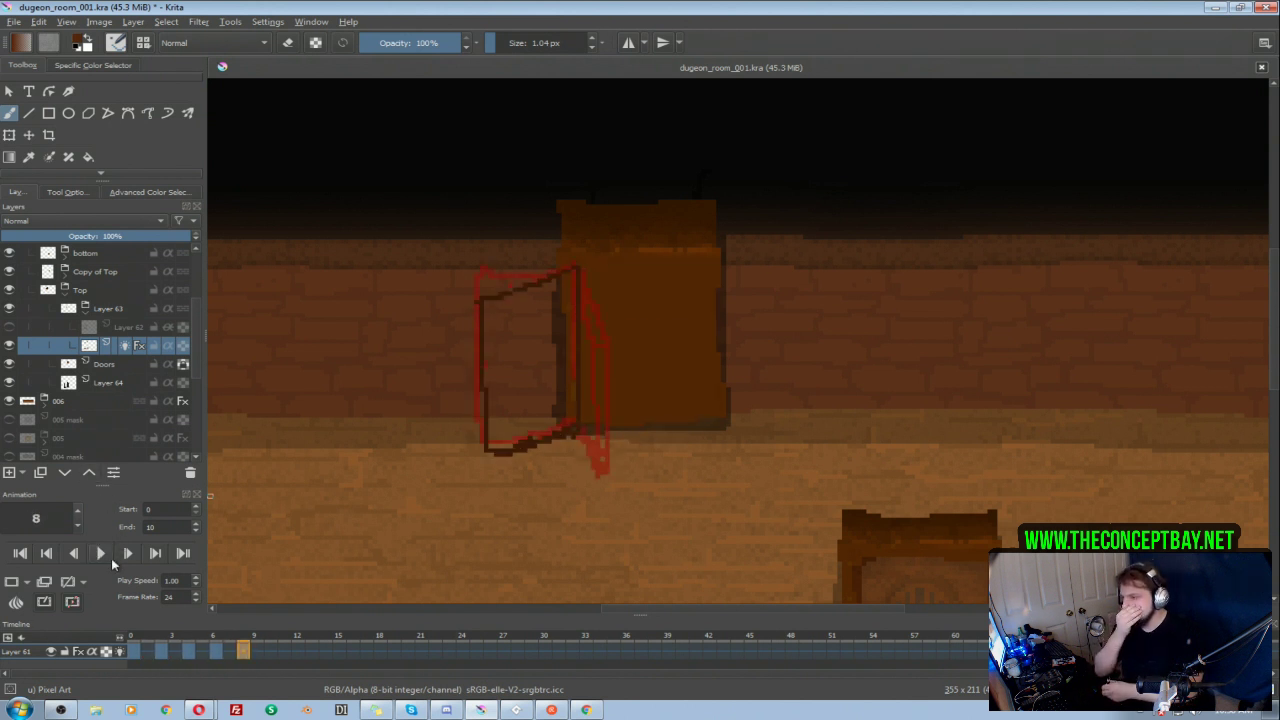
{"action": "left_click", "coordinate": [132, 650]}
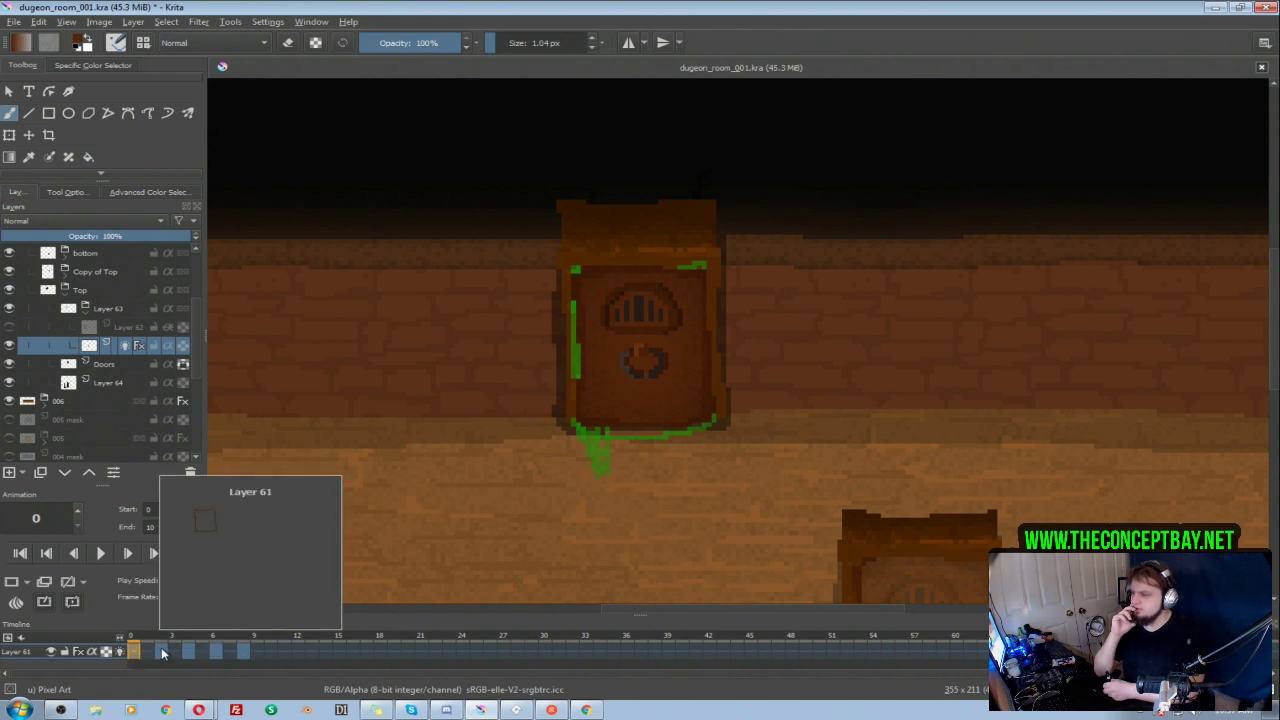
{"action": "left_click", "coordinate": [162, 651]}
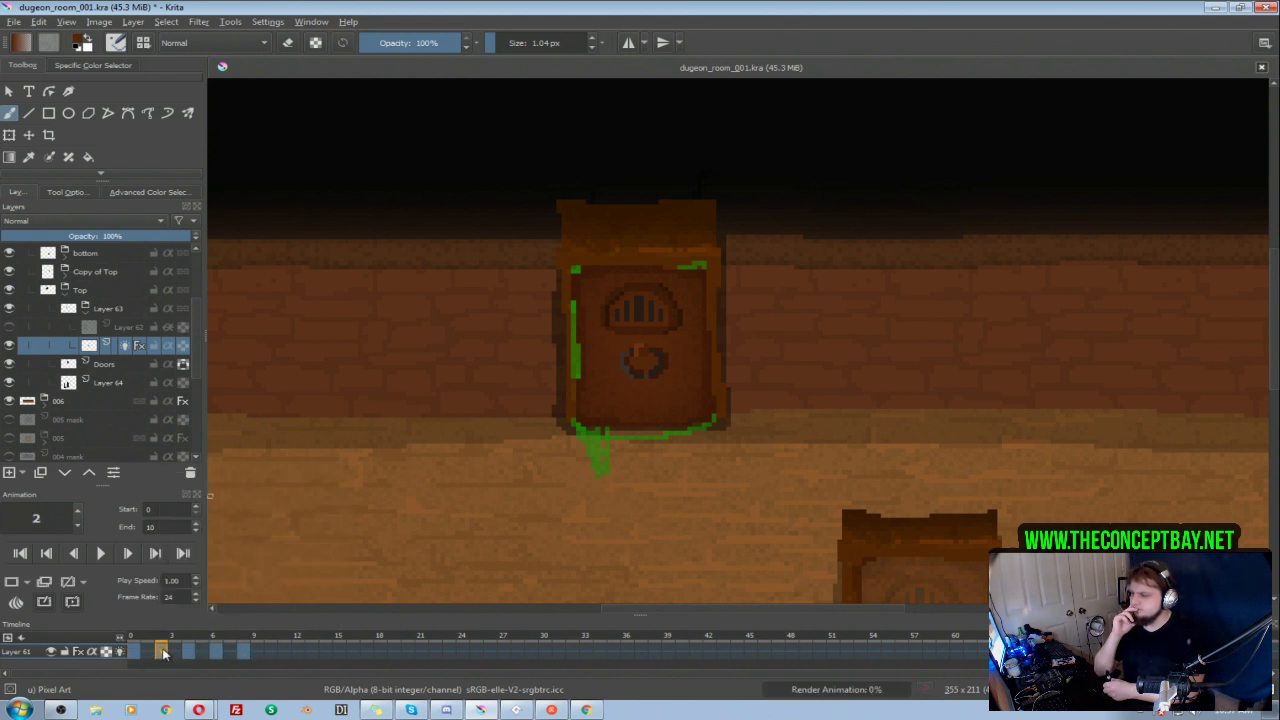
{"action": "left_click", "coordinate": [101, 558]}
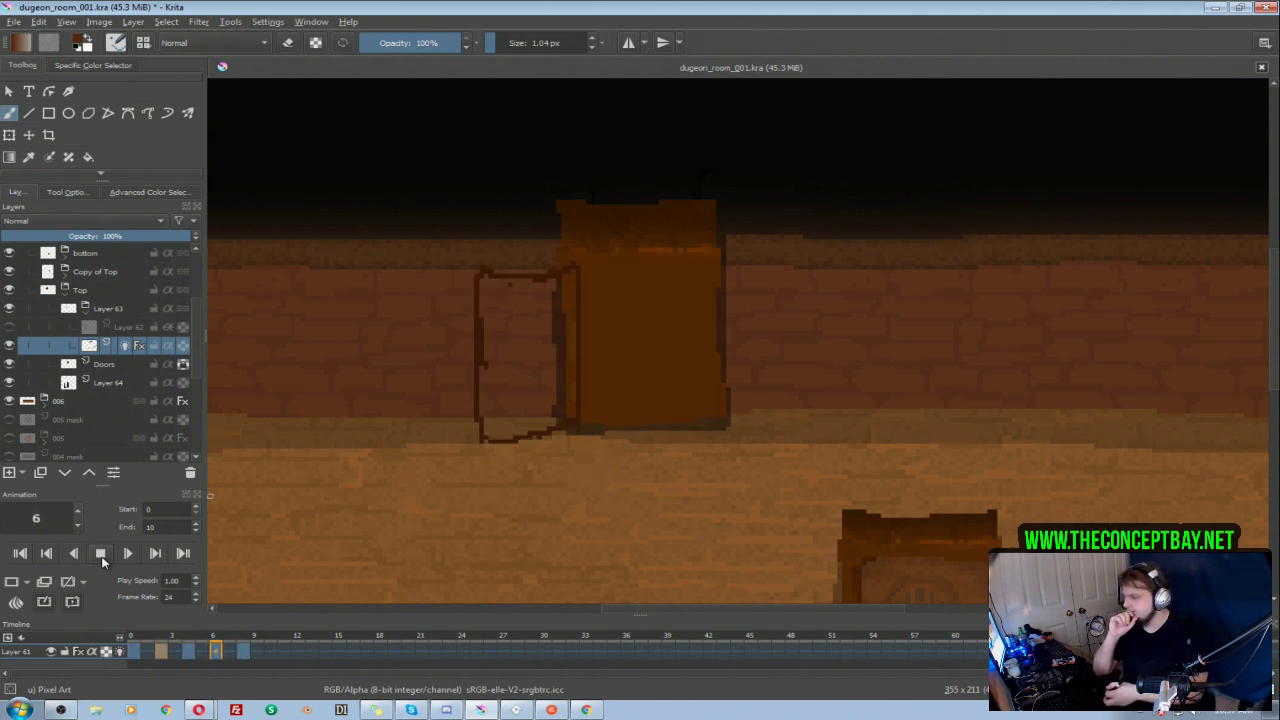
{"action": "left_click", "coordinate": [101, 556]}
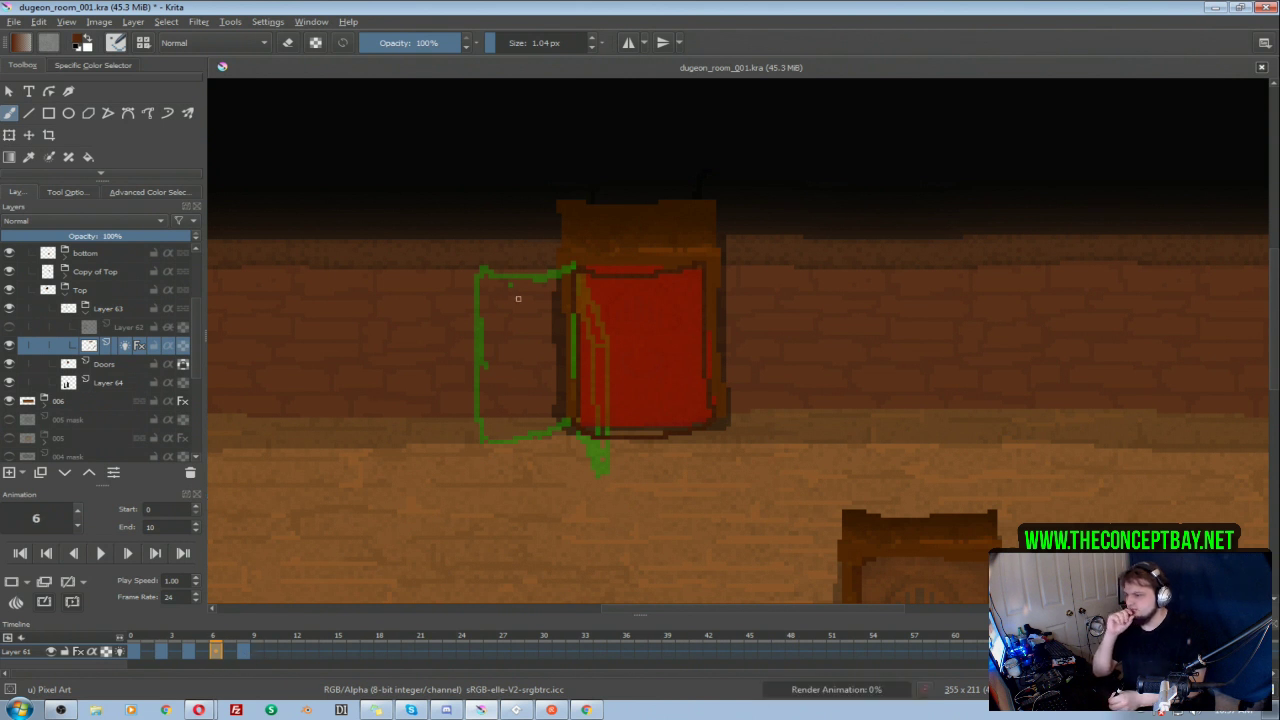
Step: Redraw frame 6's outer door edge as an outward-bulging curve, erase the old straight edge, and play the animation
{"action": "mouse_move", "coordinate": [478, 277]}
{"action": "left_mouse_down"}
{"action": "mouse_move", "coordinate": [455, 322]}
{"action": "mouse_move", "coordinate": [464, 440]}
{"action": "mouse_move", "coordinate": [476, 435]}
{"action": "mouse_move", "coordinate": [452, 330]}
{"action": "mouse_move", "coordinate": [476, 278]}
{"action": "mouse_move", "coordinate": [484, 339]}
{"action": "left_mouse_up"}
{"action": "key", "text": "ctrl+z"}
{"action": "key", "text": "e"}
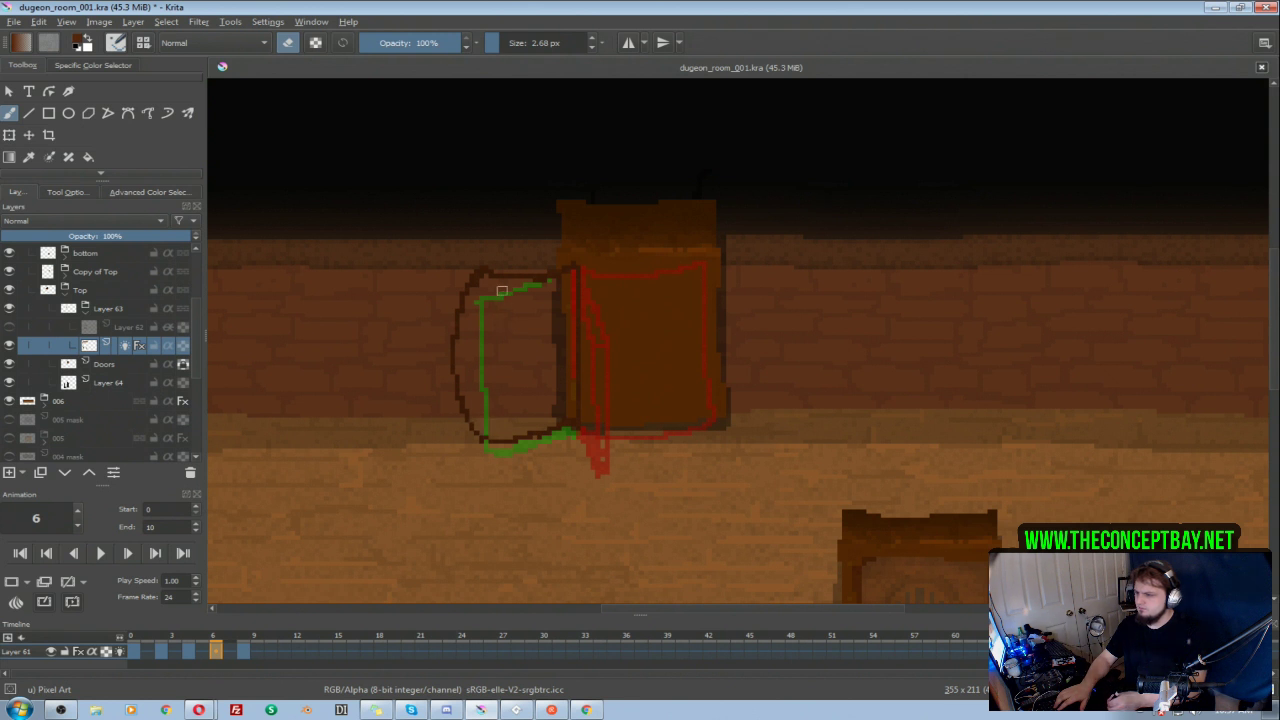
{"action": "mouse_move", "coordinate": [512, 280]}
{"action": "left_mouse_down"}
{"action": "mouse_move", "coordinate": [552, 283]}
{"action": "mouse_move", "coordinate": [528, 311]}
{"action": "left_mouse_up"}
{"action": "key", "text": "e"}
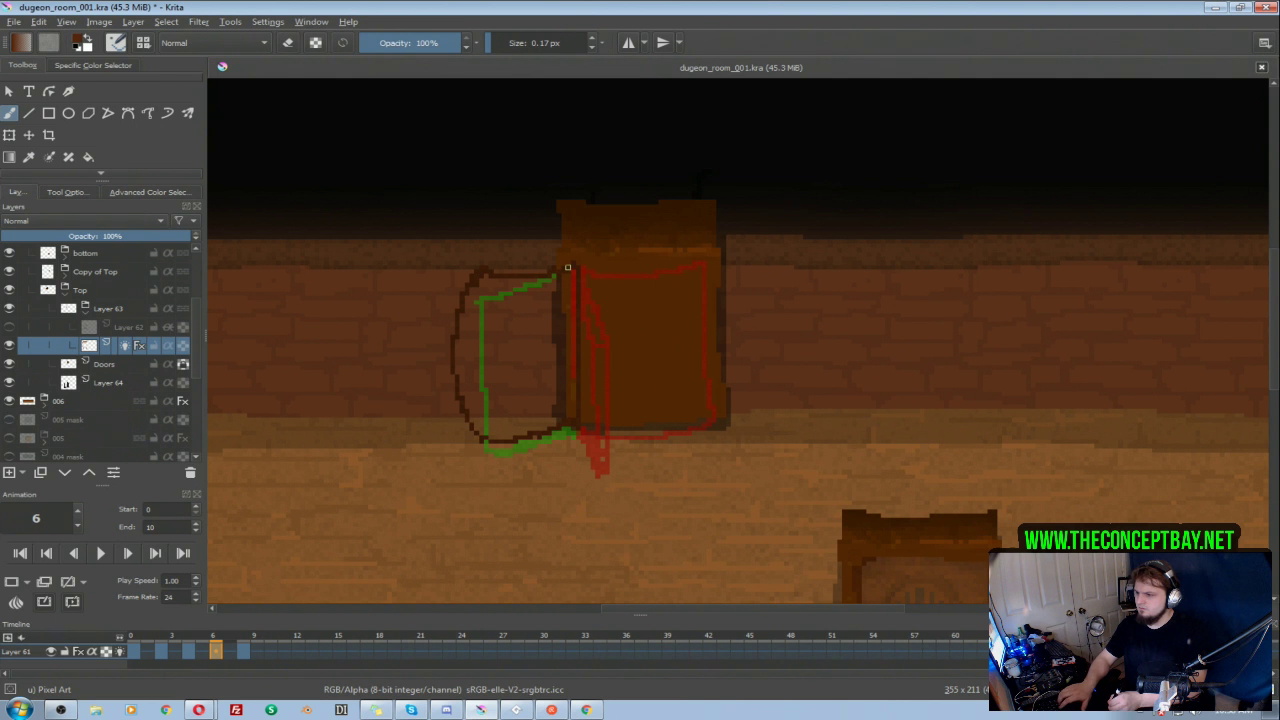
{"action": "left_click_drag", "start_coordinate": [564, 276], "coordinate": [488, 273]}
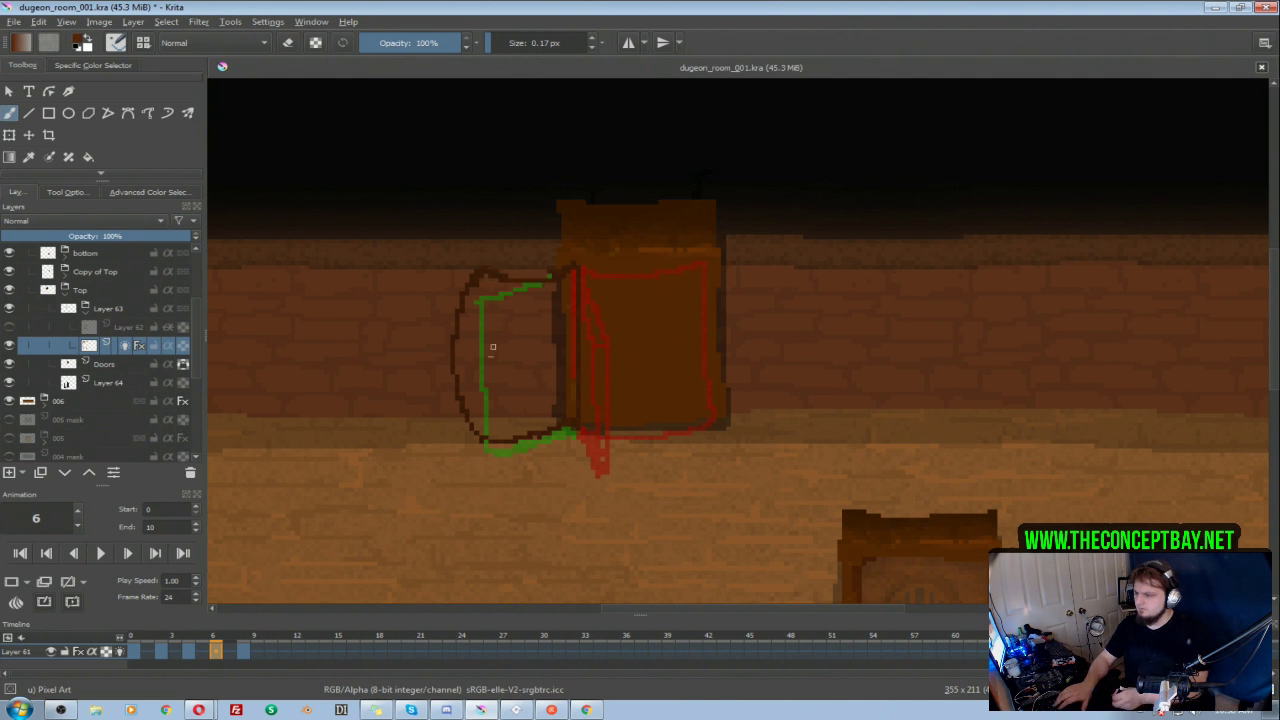
{"action": "left_click", "coordinate": [100, 553]}
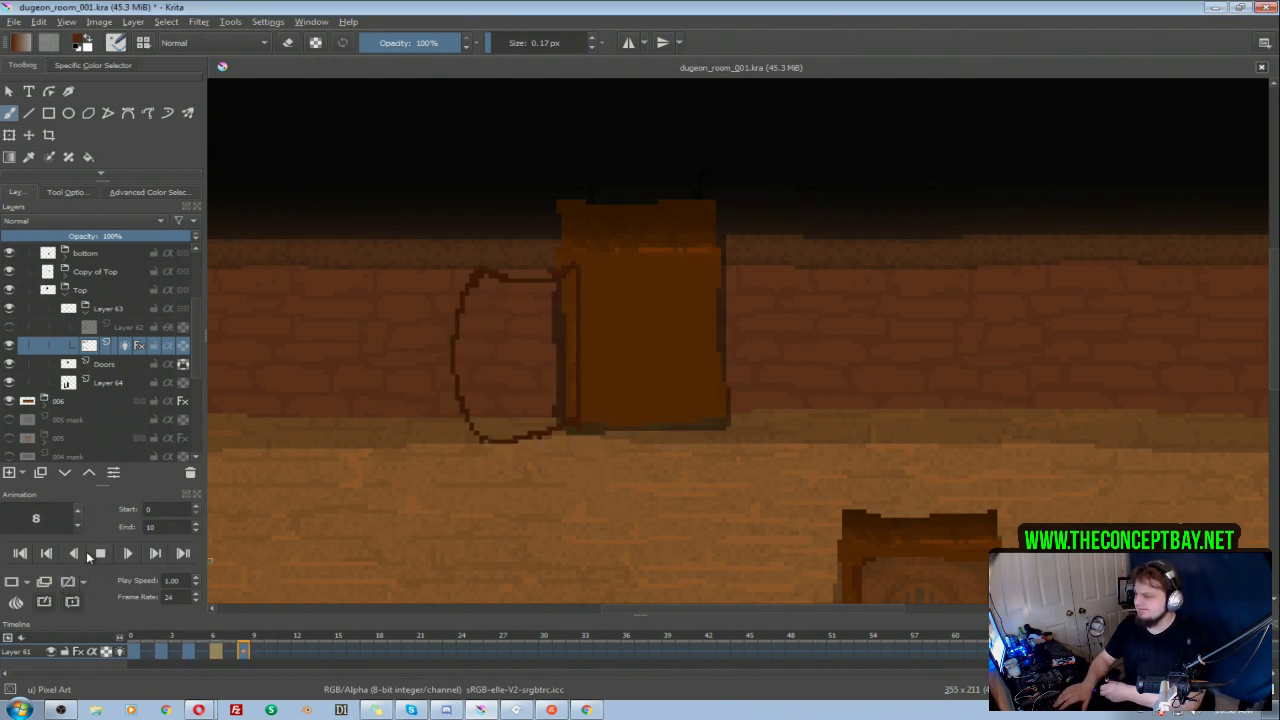
{"action": "left_click", "coordinate": [102, 553]}
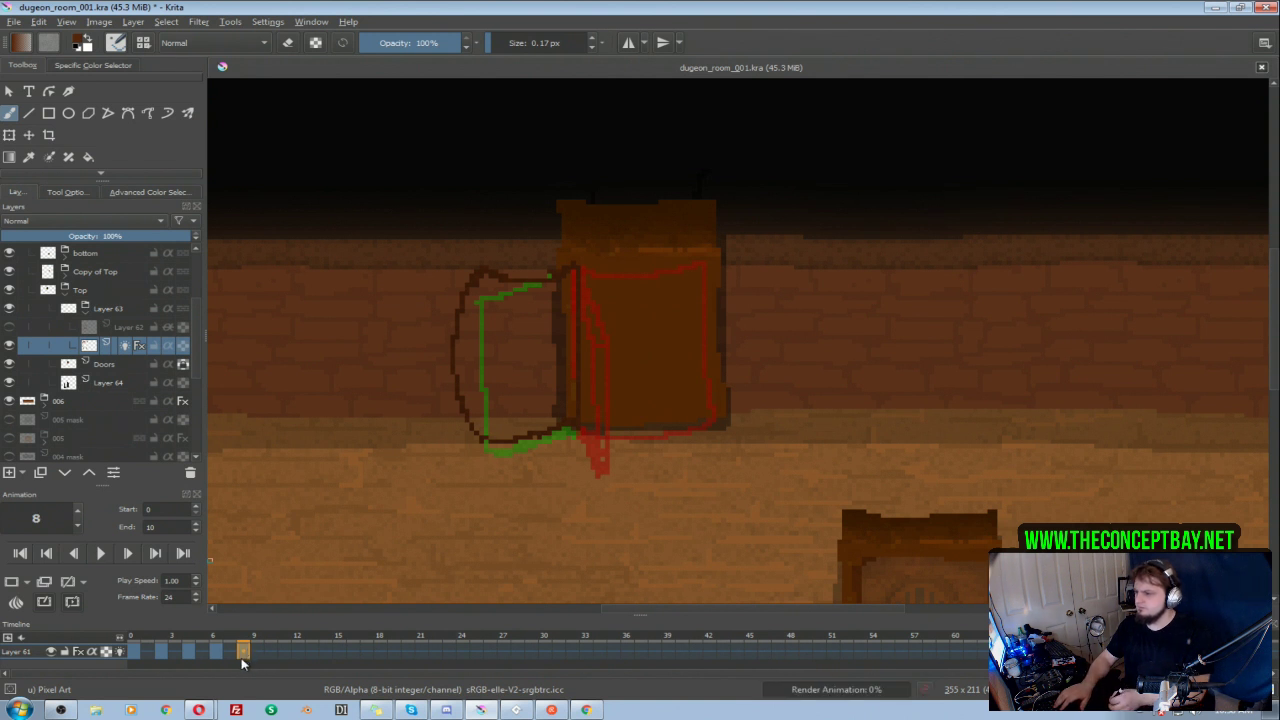
Step: Redraw frame 8's door narrower, with its outer edge closer to the doorway, erase the wider outline, and compare it with frame 6
{"action": "mouse_move", "coordinate": [574, 272]}
{"action": "left_mouse_down"}
{"action": "mouse_move", "coordinate": [507, 328]}
{"action": "mouse_move", "coordinate": [518, 438]}
{"action": "left_mouse_up"}
{"action": "key", "text": "ctrl+z"}
{"action": "key", "text": "ctrl+z"}
{"action": "left_click_drag", "start_coordinate": [511, 328], "coordinate": [511, 456]}
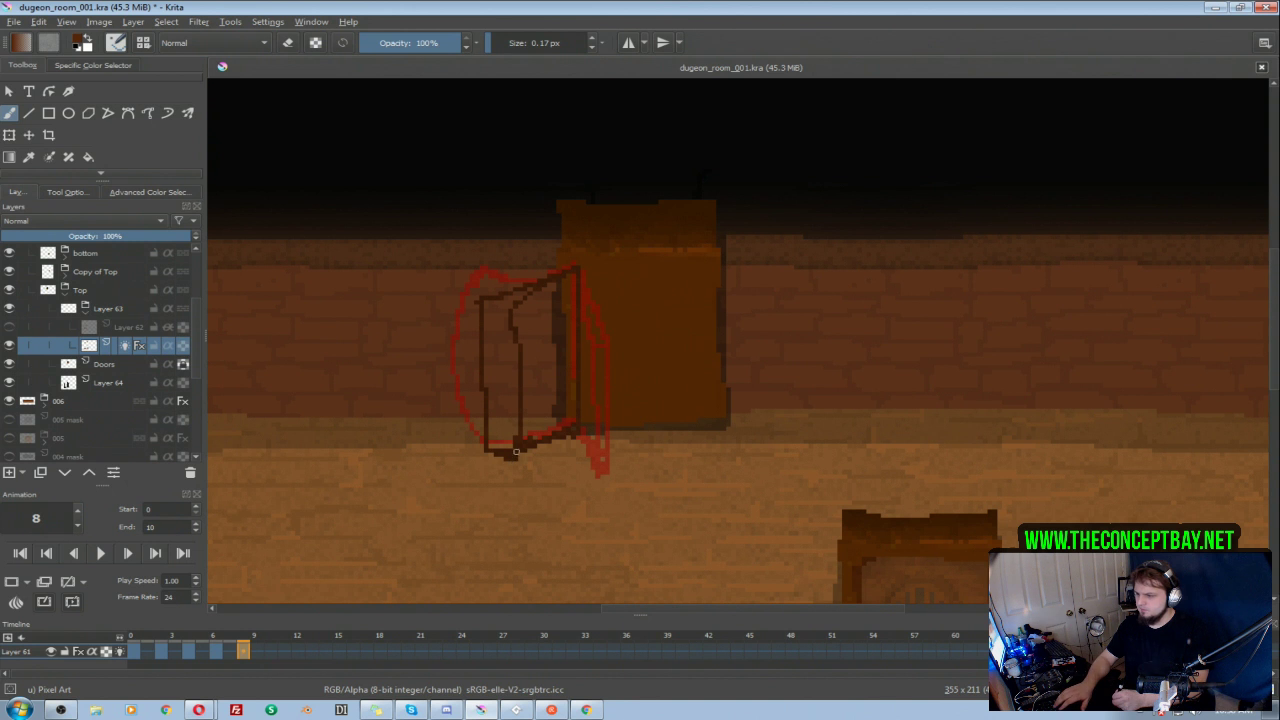
{"action": "key", "text": "e"}
{"action": "mouse_move", "coordinate": [493, 450]}
{"action": "left_mouse_down"}
{"action": "mouse_move", "coordinate": [477, 293]}
{"action": "mouse_move", "coordinate": [482, 339]}
{"action": "mouse_move", "coordinate": [501, 279]}
{"action": "mouse_move", "coordinate": [533, 275]}
{"action": "mouse_move", "coordinate": [499, 296]}
{"action": "mouse_move", "coordinate": [542, 272]}
{"action": "left_mouse_up"}
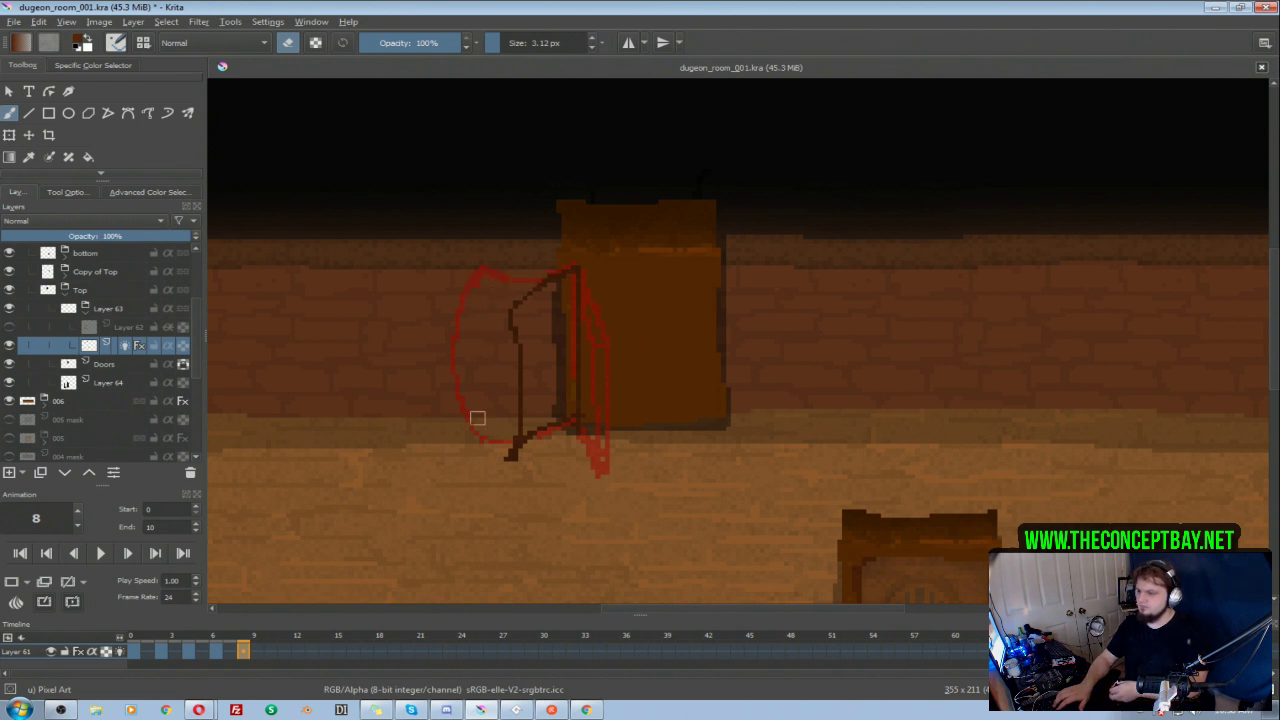
{"action": "left_click", "coordinate": [216, 652]}
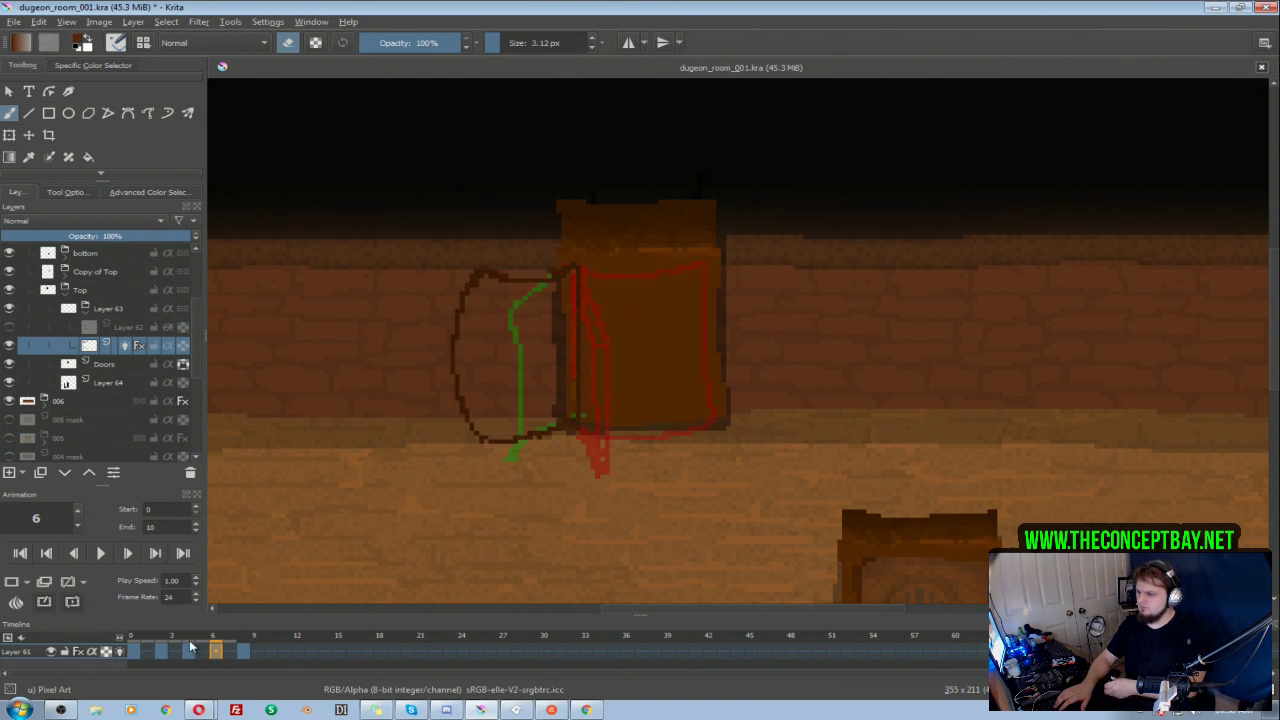
{"action": "left_click", "coordinate": [246, 653]}
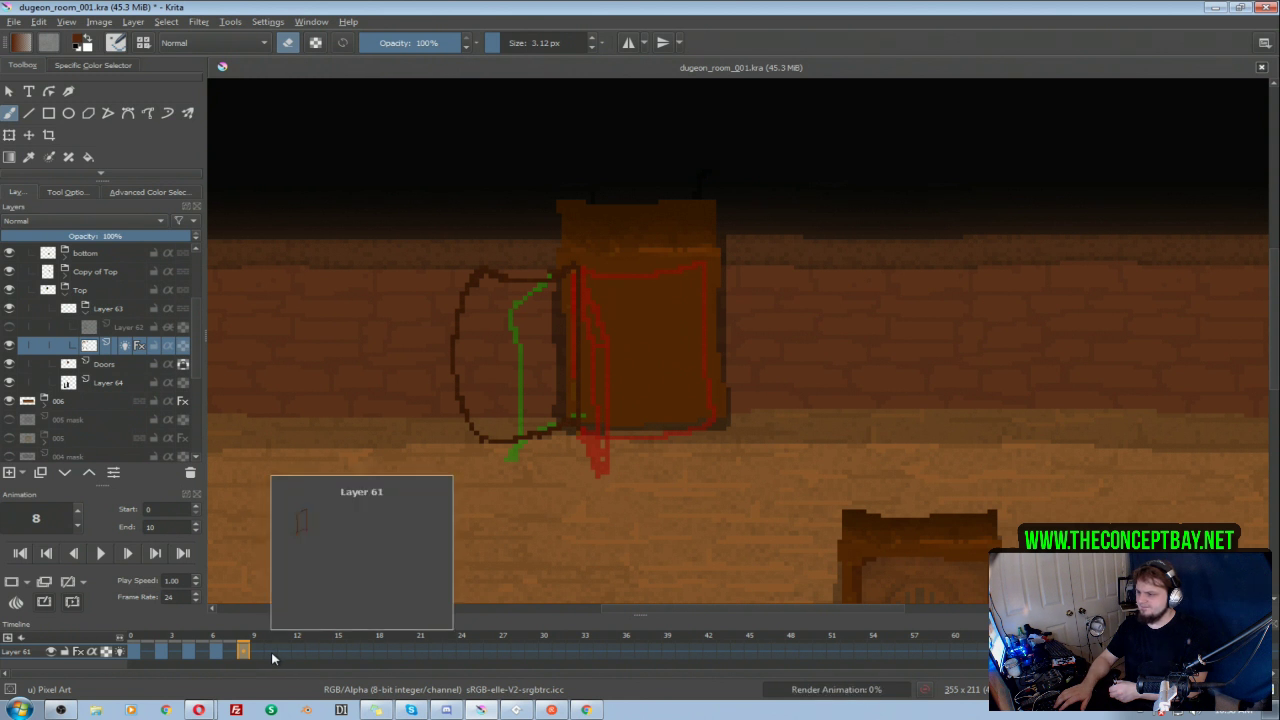
Step: Add a blank keyframe at frame 10 and draw the fully open door, wider than on frame 8, with its outer corner angled down
{"action": "left_click", "coordinate": [273, 651]}
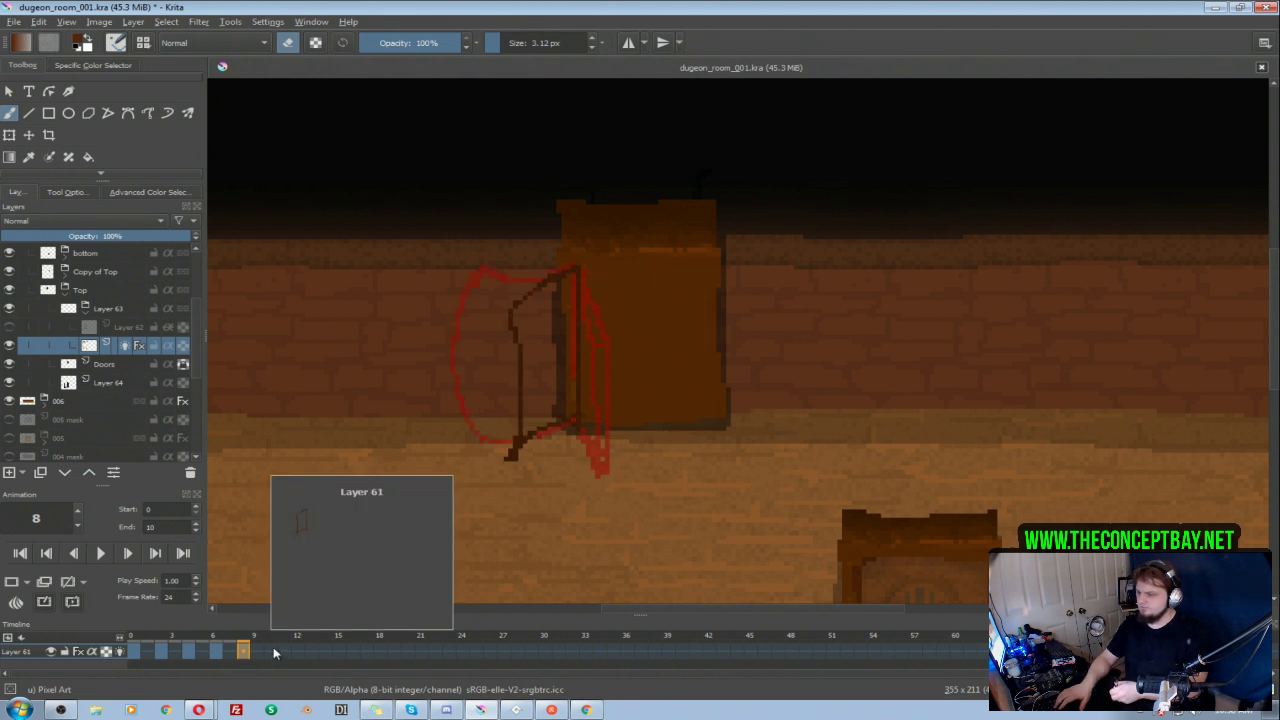
{"action": "left_click", "coordinate": [11, 586]}
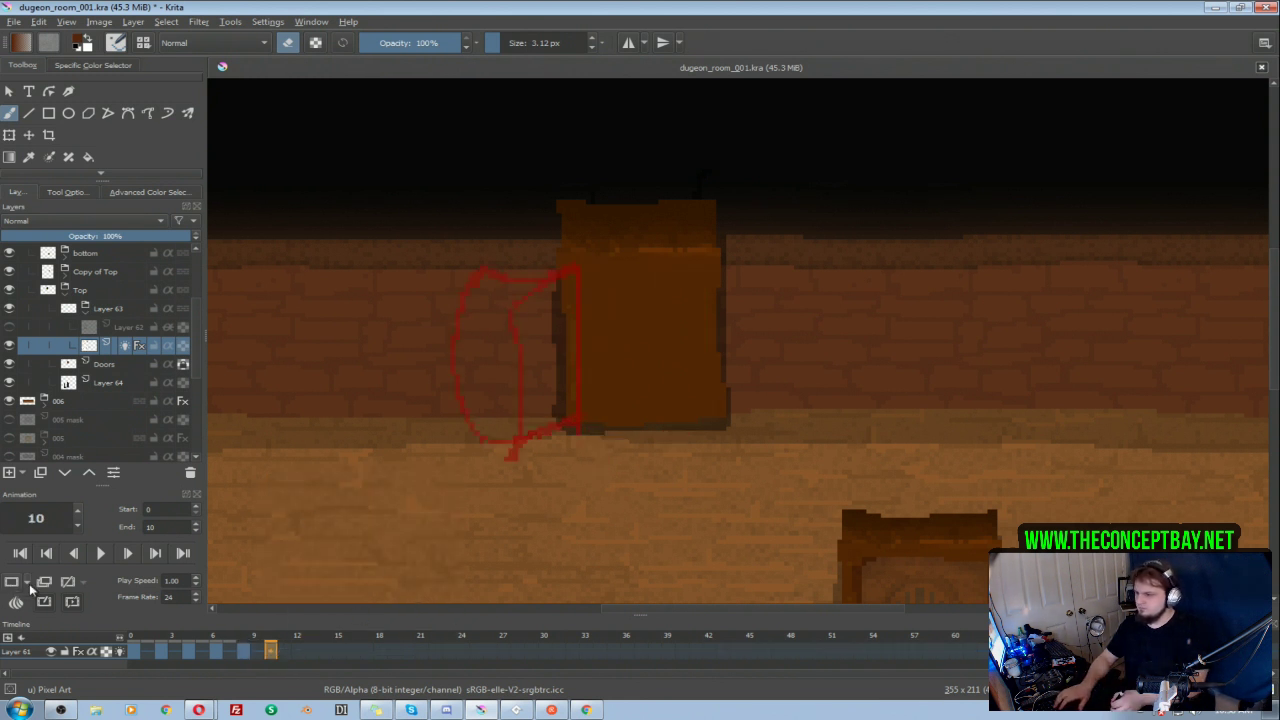
{"action": "mouse_move", "coordinate": [565, 296]}
{"action": "left_mouse_down"}
{"action": "mouse_move", "coordinate": [484, 305]}
{"action": "mouse_move", "coordinate": [488, 456]}
{"action": "mouse_move", "coordinate": [504, 438]}
{"action": "mouse_move", "coordinate": [491, 451]}
{"action": "mouse_move", "coordinate": [566, 426]}
{"action": "left_mouse_up"}
{"action": "key", "text": "e"}
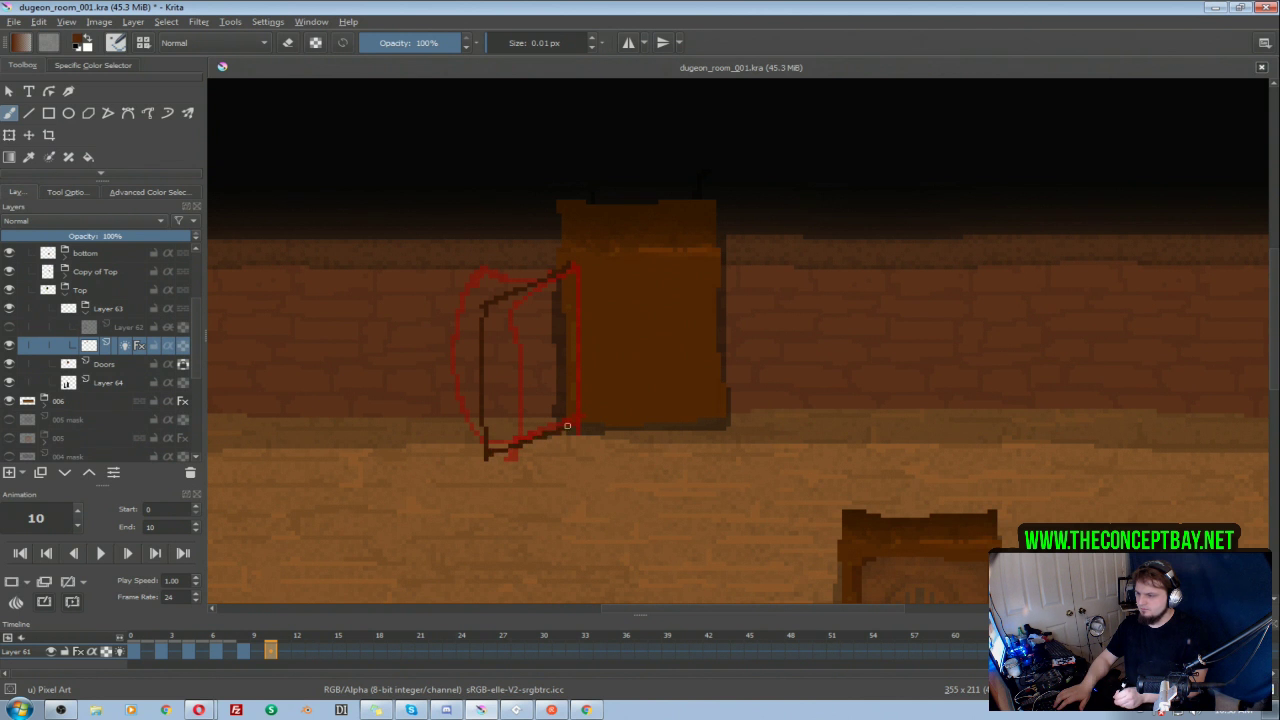
{"action": "key", "text": "ctrl+z"}
{"action": "left_click_drag", "start_coordinate": [487, 459], "coordinate": [571, 419]}
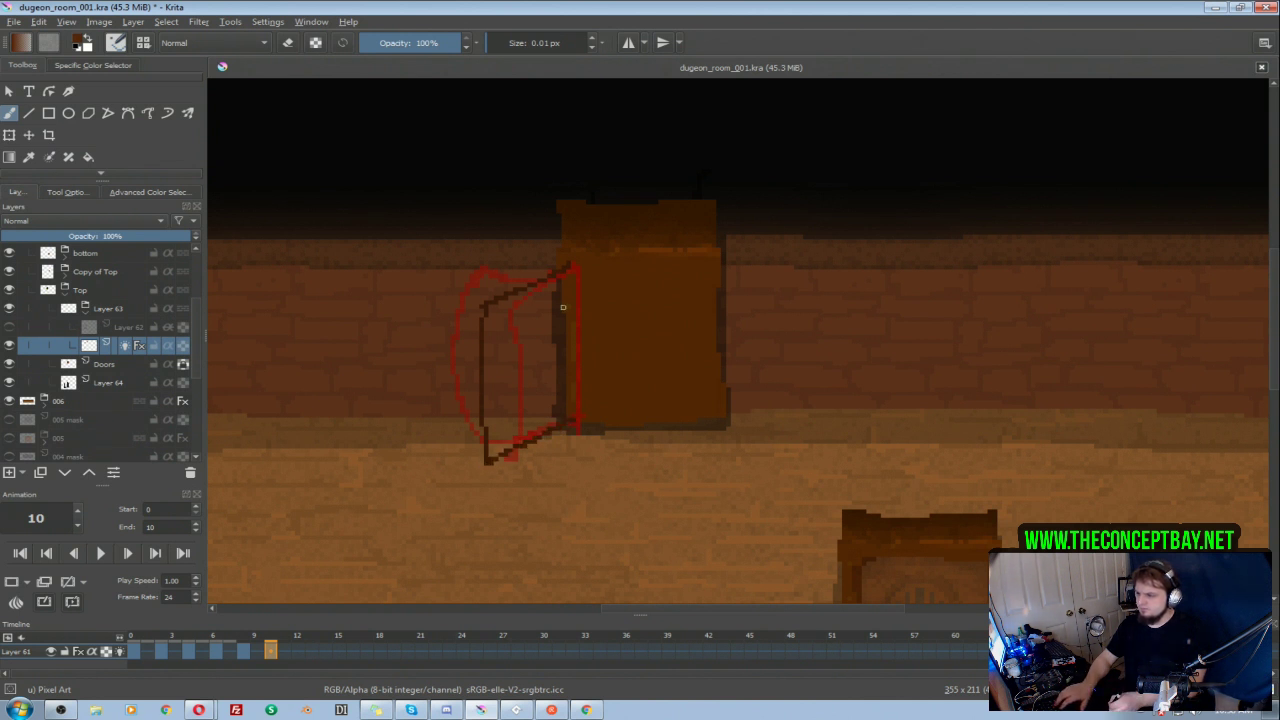
{"action": "mouse_move", "coordinate": [573, 266]}
{"action": "left_mouse_down"}
{"action": "mouse_move", "coordinate": [573, 421]}
{"action": "mouse_move", "coordinate": [573, 267]}
{"action": "left_mouse_up"}
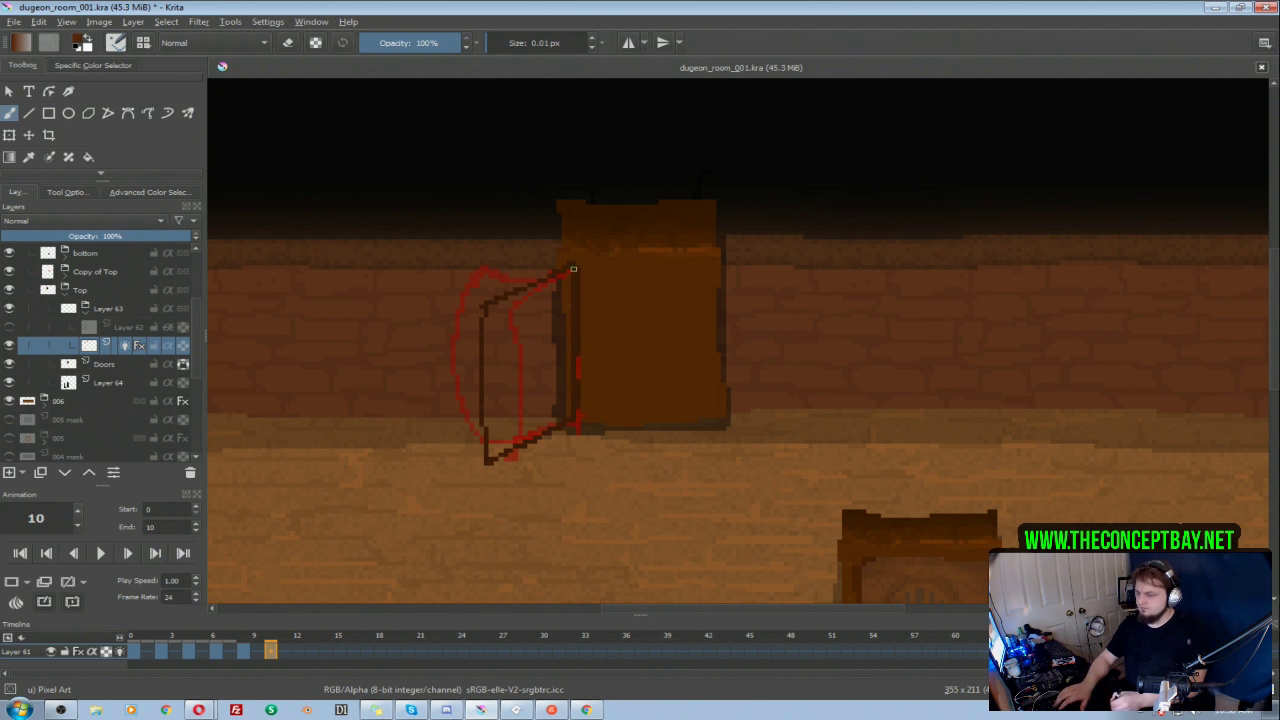
{"action": "key", "text": "F5"}
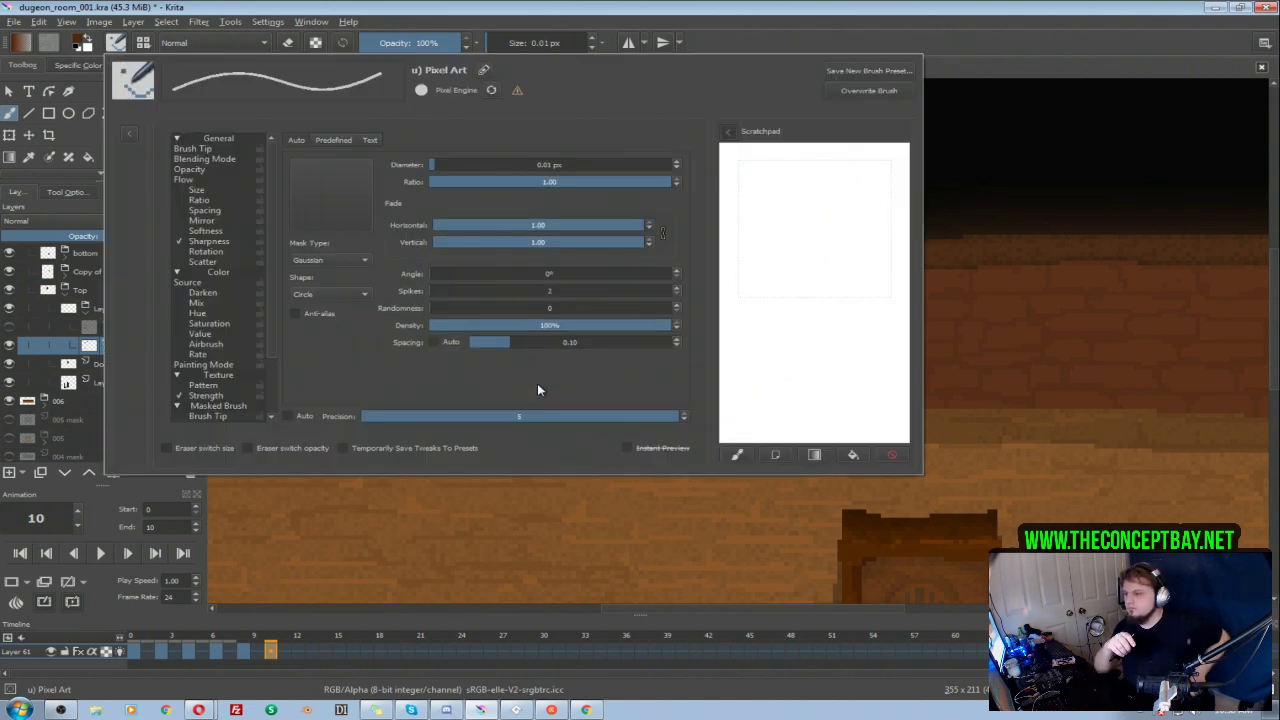
{"action": "key", "text": "F5"}
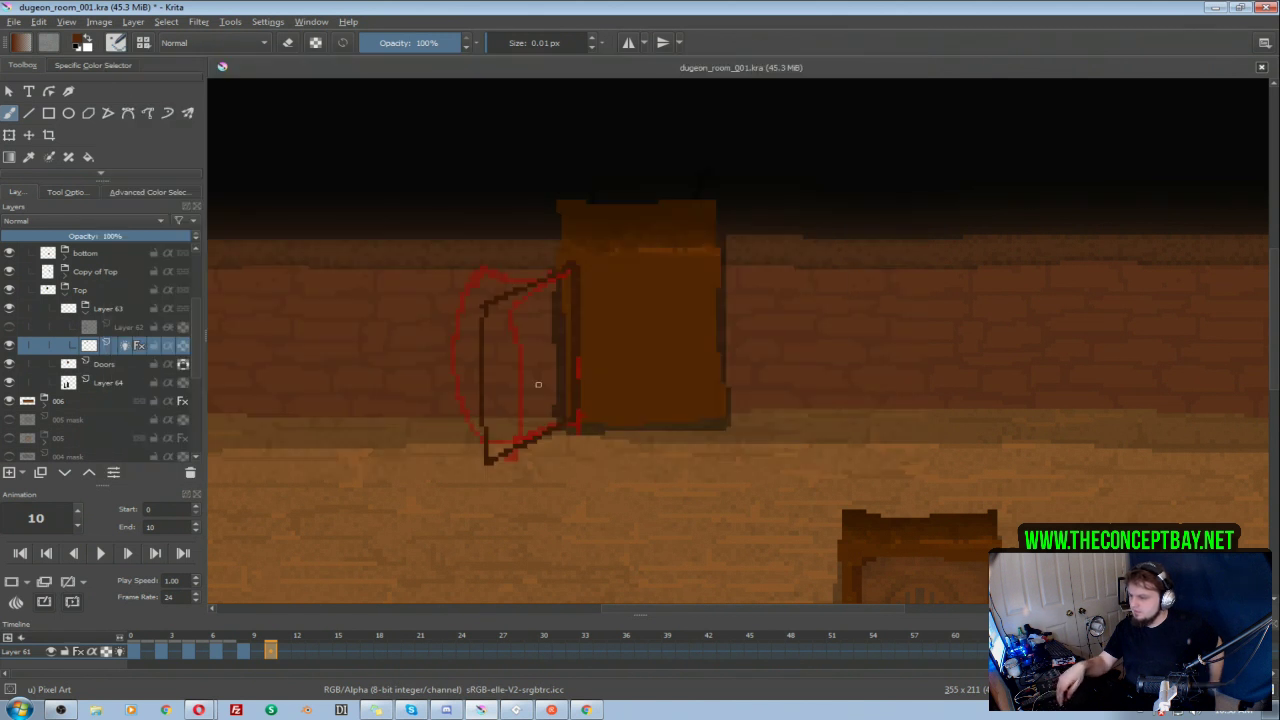
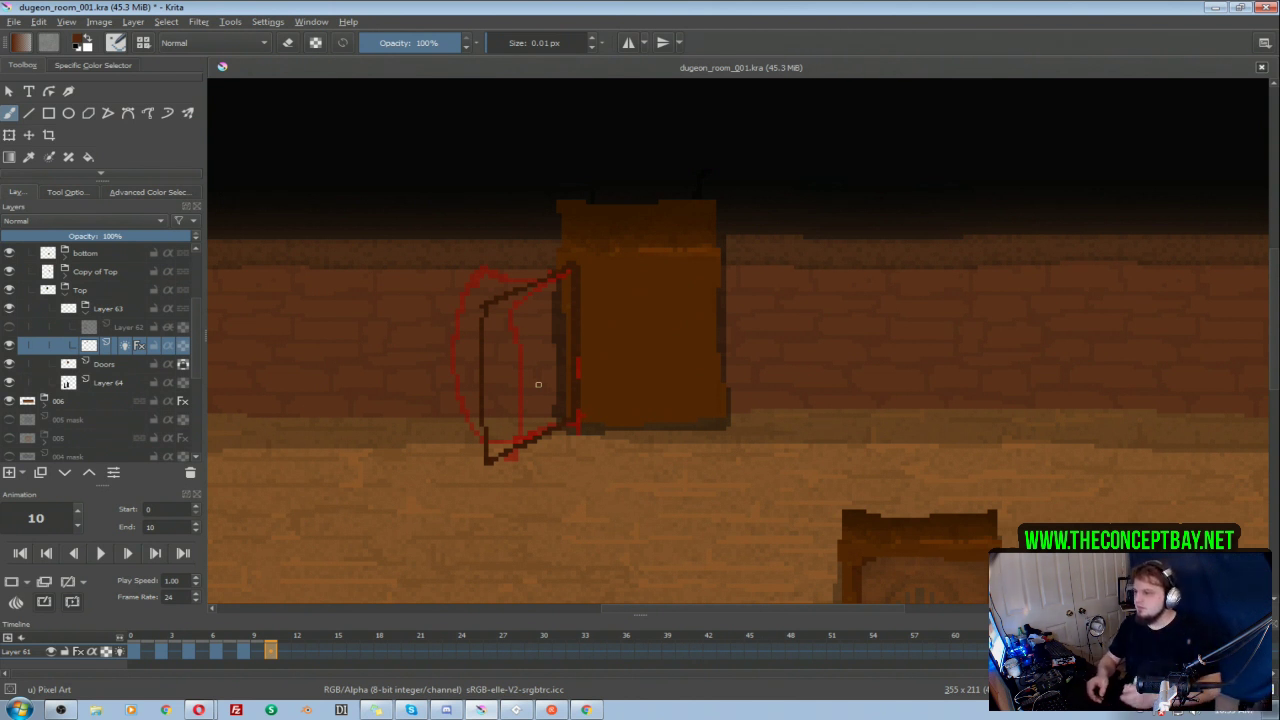
Step: Step through the door keyframes from frame 0 to frame 10 and play back the opening animation
{"action": "left_click", "coordinate": [134, 651]}
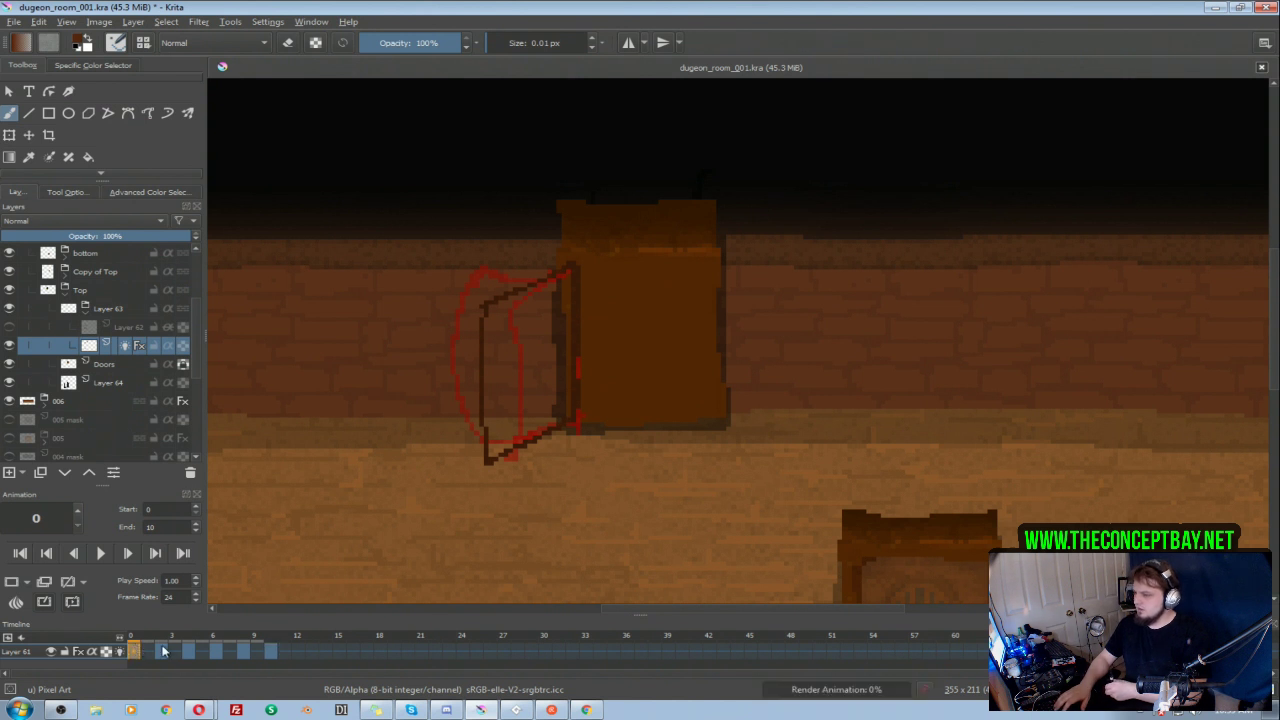
{"action": "left_click", "coordinate": [160, 652]}
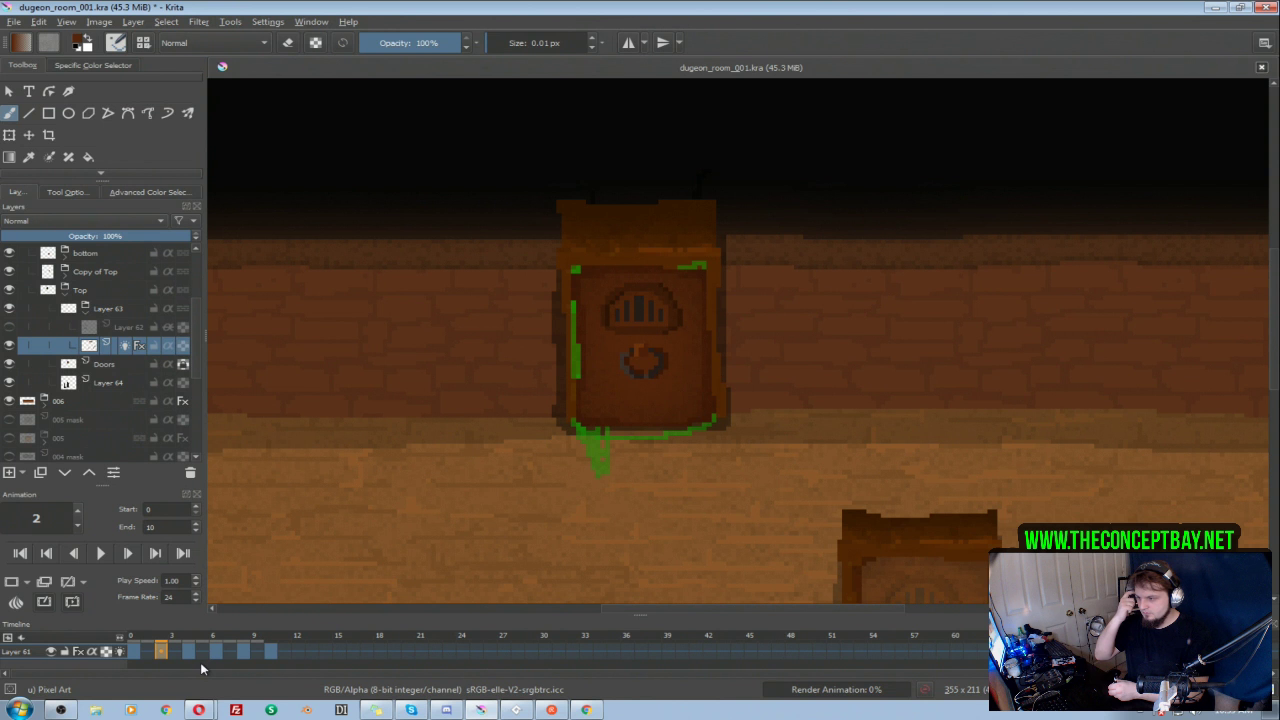
{"action": "left_click", "coordinate": [188, 650]}
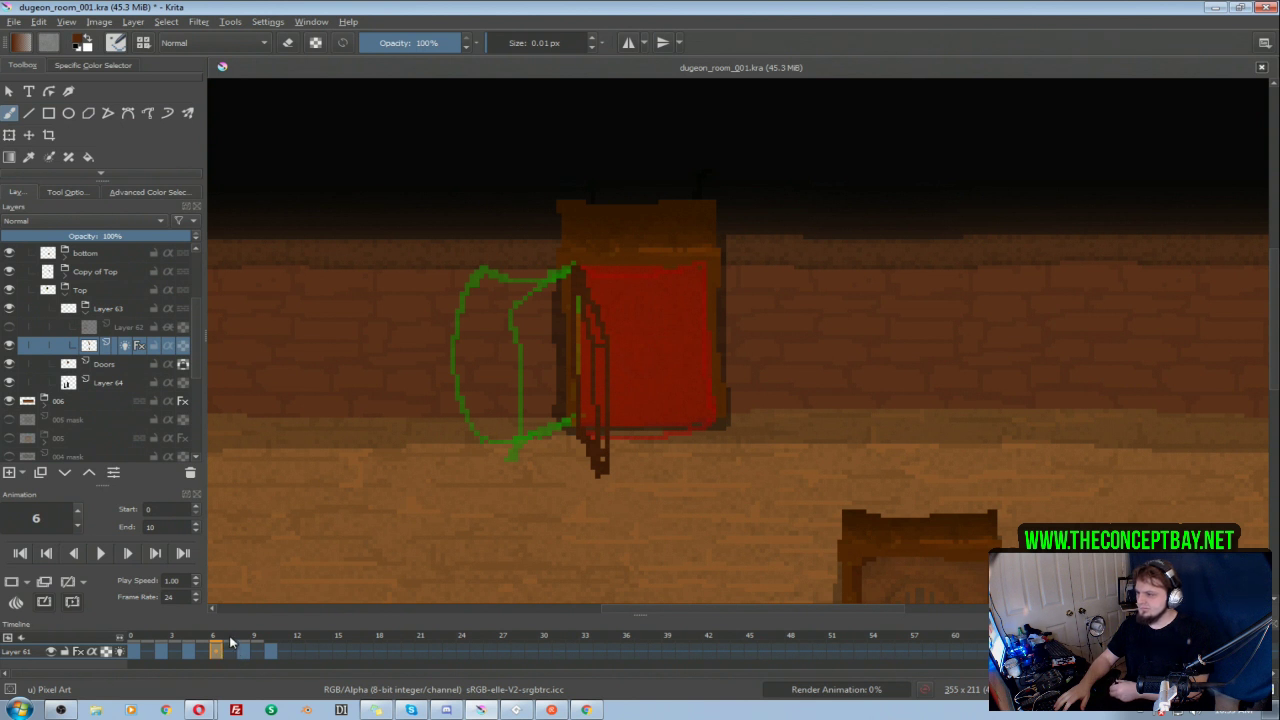
{"action": "left_click", "coordinate": [243, 651]}
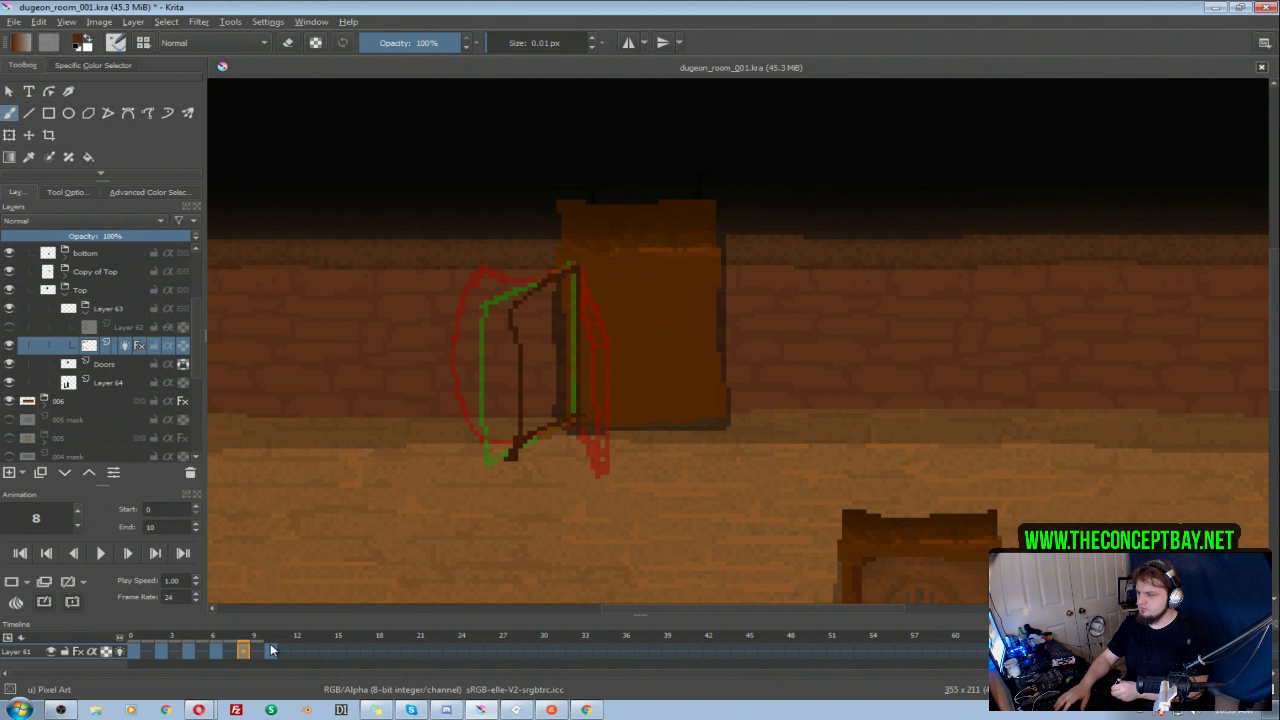
{"action": "left_click", "coordinate": [271, 650]}
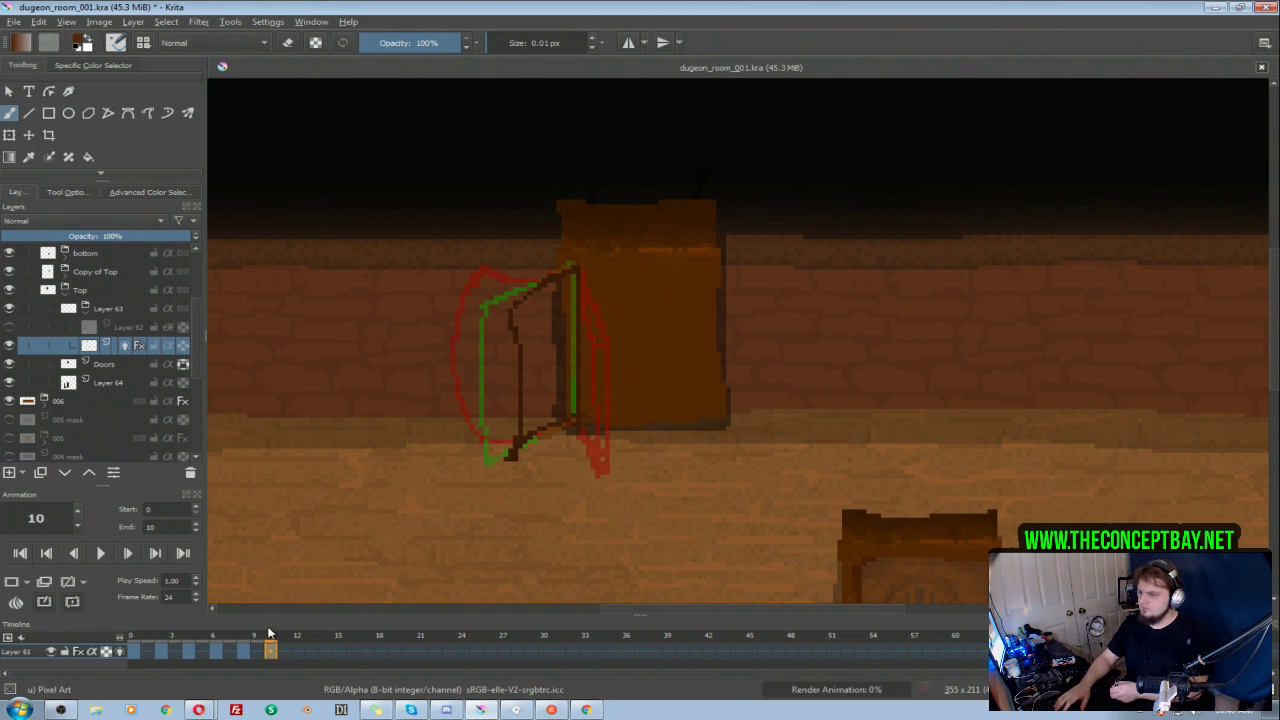
{"action": "left_click", "coordinate": [103, 552]}
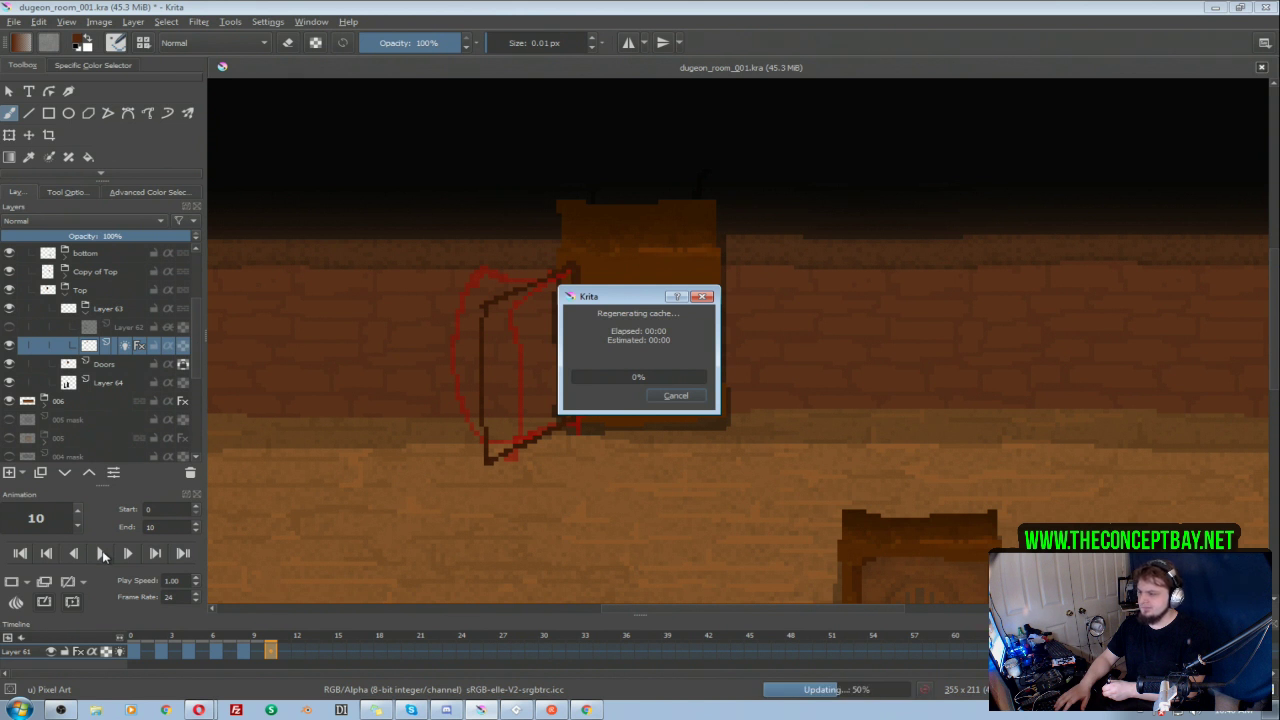
{"action": "left_click", "coordinate": [105, 555]}
Step: Extend the animation to end at frame 12, play it back, and save the document
{"action": "left_click", "coordinate": [299, 653]}
{"action": "left_click", "coordinate": [152, 528]}
{"action": "key", "text": "Return"}
{"action": "left_click", "coordinate": [103, 555]}
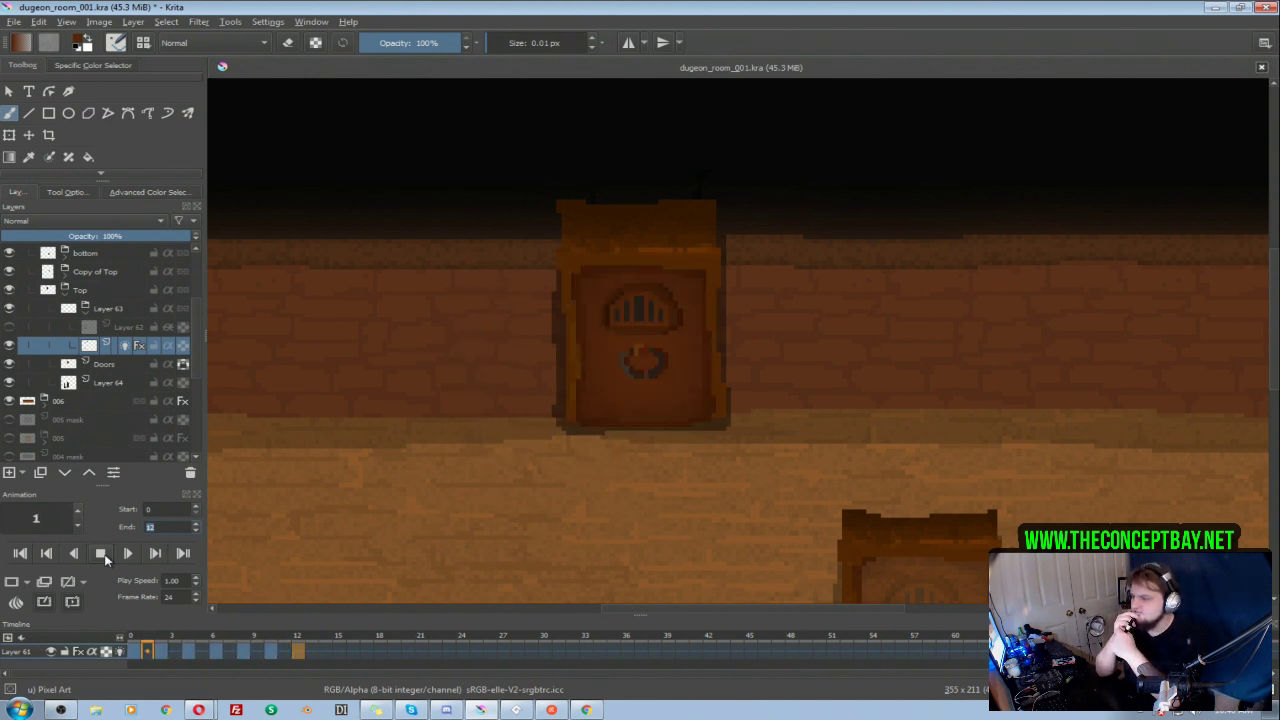
{"action": "left_click", "coordinate": [101, 553]}
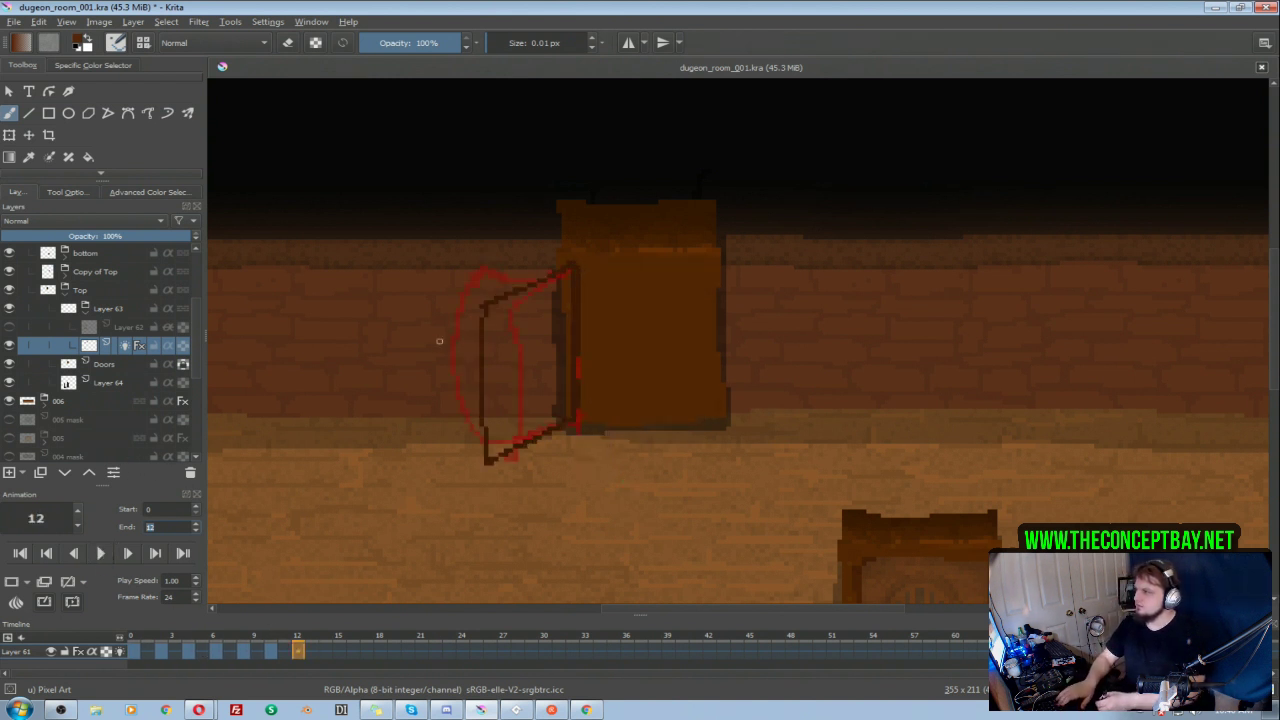
{"action": "key", "text": "ctrl+s"}
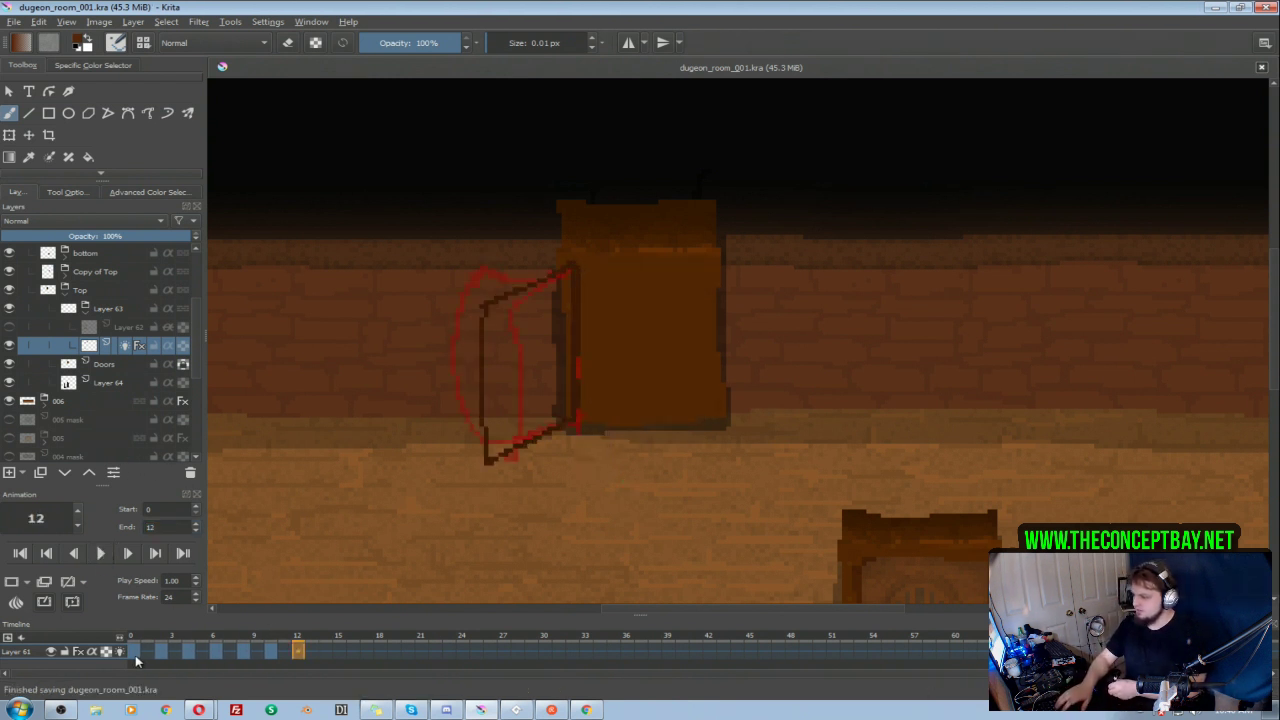
Step: Select the keyframes on frames 2 to 10 and shift them together to frames 14 to 22
{"action": "left_click", "coordinate": [161, 653]}
{"action": "left_click", "coordinate": [268, 656], "text": "shift"}
{"action": "left_click", "coordinate": [163, 656]}
{"action": "left_click_drag", "start_coordinate": [163, 656], "coordinate": [346, 650]}
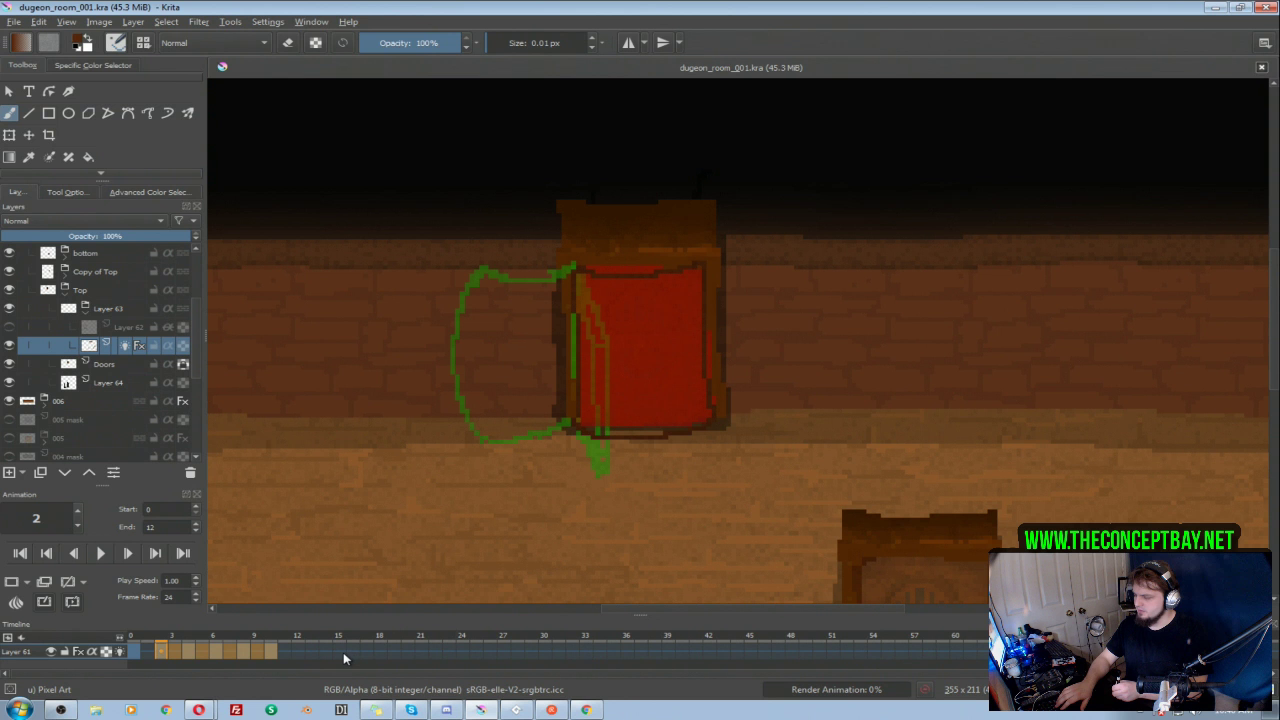
{"action": "left_click_drag", "start_coordinate": [271, 654], "coordinate": [437, 652]}
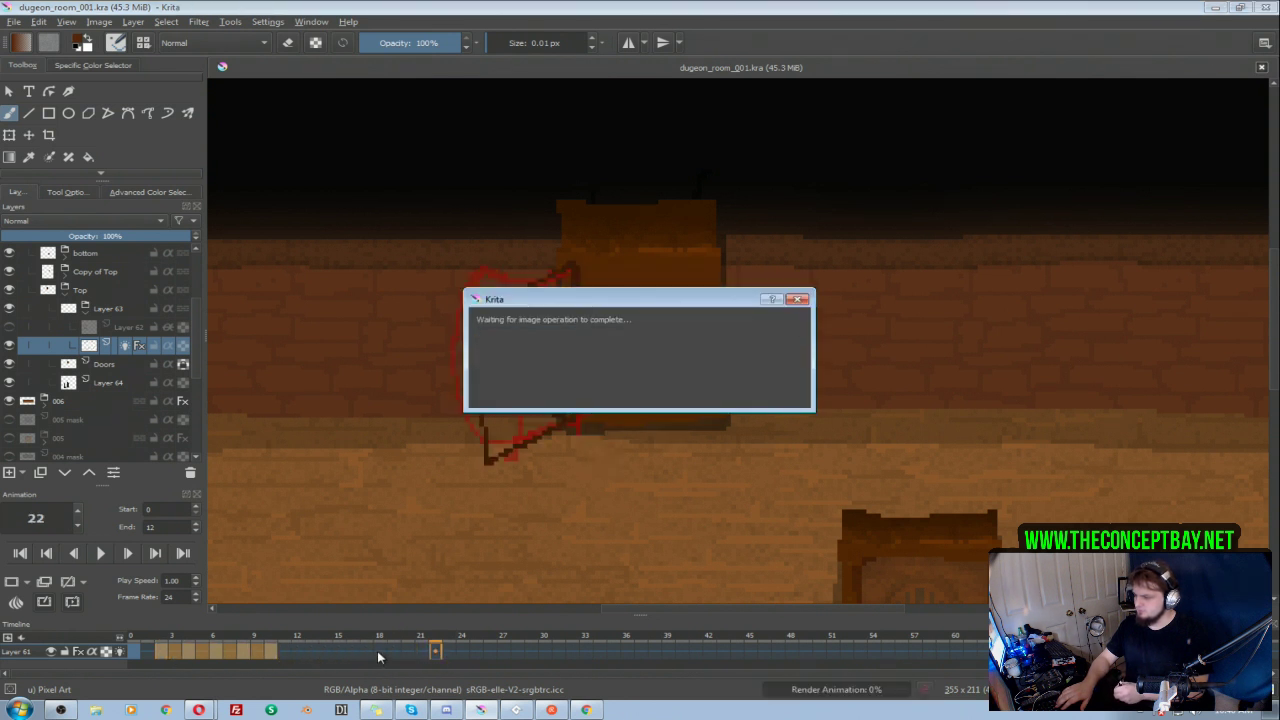
Step: Add a blank keyframe at frame 2 and draw a squashed door outline with sides bulging outward and top and bottom curving inward
{"action": "left_click", "coordinate": [160, 651]}
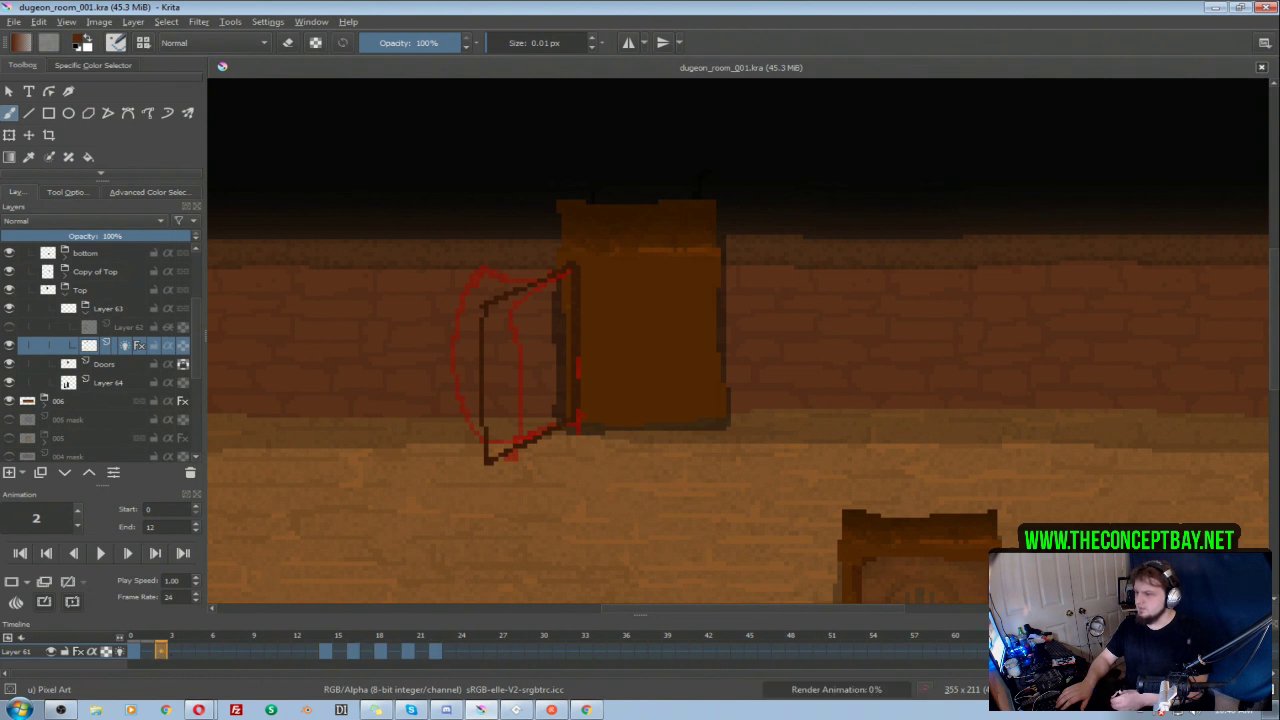
{"action": "left_click", "coordinate": [15, 583]}
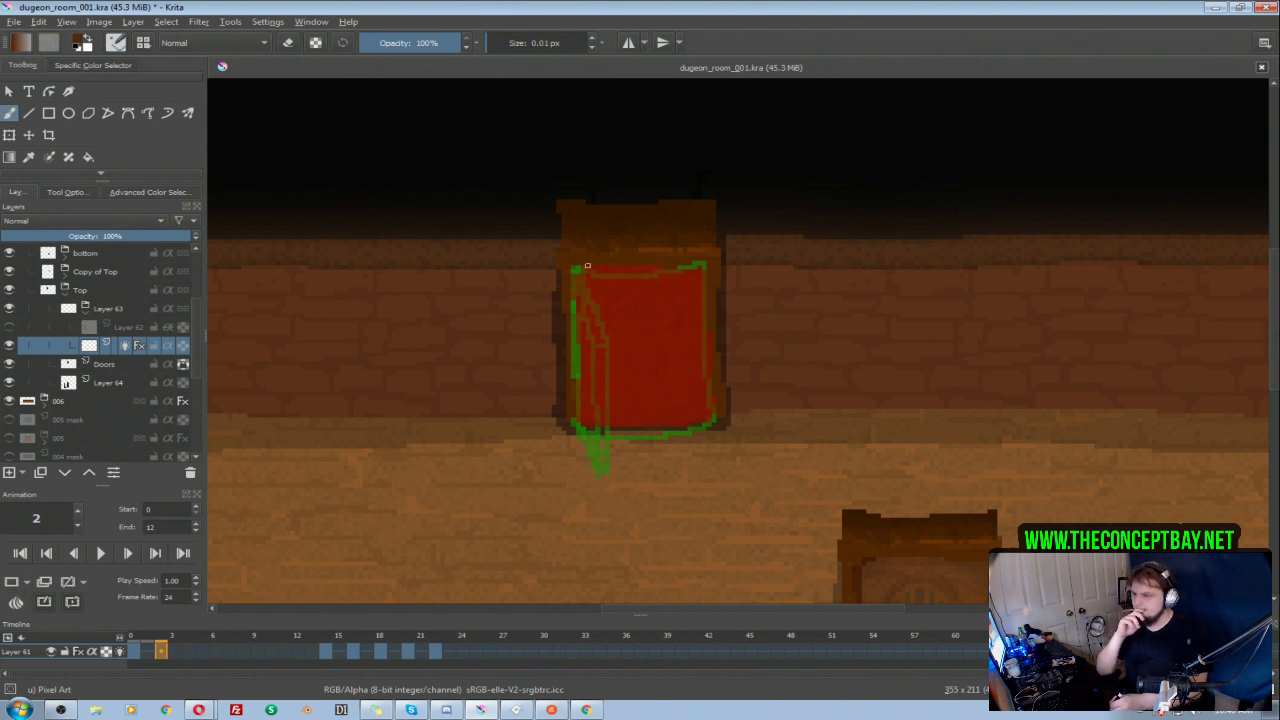
{"action": "mouse_move", "coordinate": [579, 268]}
{"action": "left_mouse_down"}
{"action": "mouse_move", "coordinate": [636, 285]}
{"action": "mouse_move", "coordinate": [698, 272]}
{"action": "left_mouse_up"}
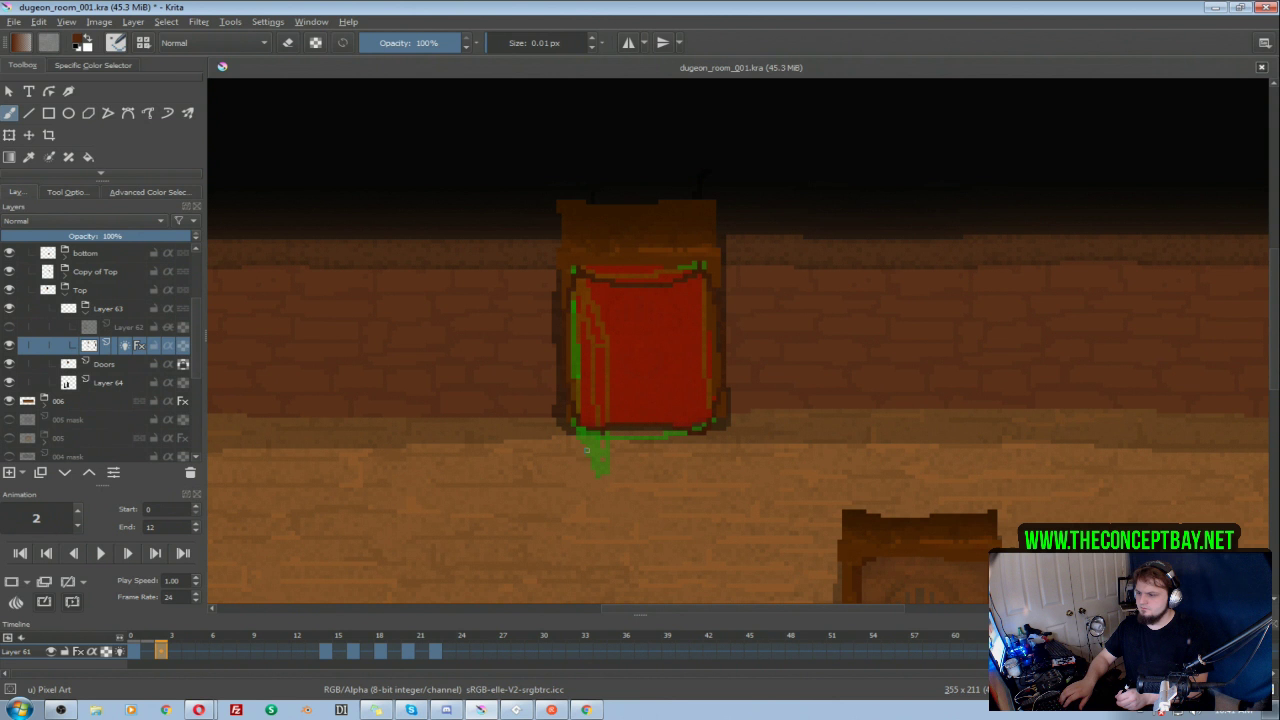
Step: Add a blank keyframe at frame 4, draw a stretched door outline with pinched sides and bulging top and bottom, and compare it with frame 2
{"action": "left_click", "coordinate": [189, 652]}
{"action": "left_click", "coordinate": [13, 581]}
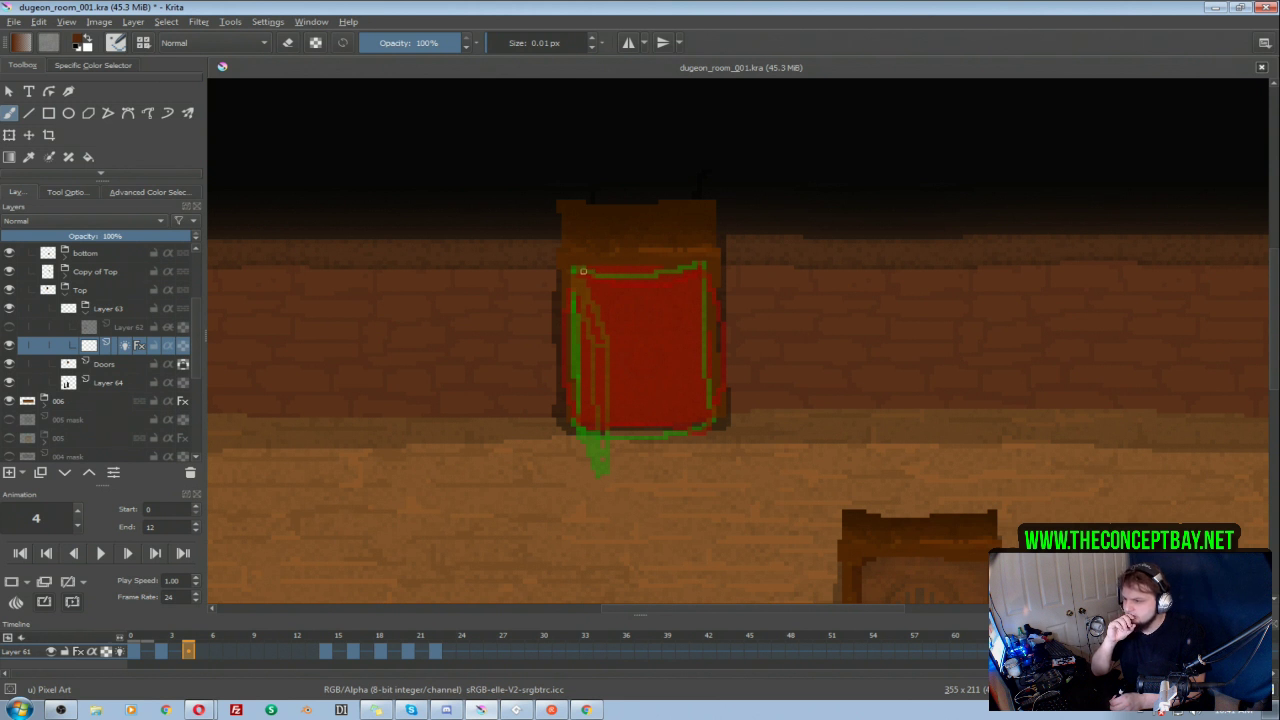
{"action": "mouse_move", "coordinate": [589, 267]}
{"action": "left_mouse_down"}
{"action": "mouse_move", "coordinate": [655, 257]}
{"action": "mouse_move", "coordinate": [716, 276]}
{"action": "mouse_move", "coordinate": [698, 312]}
{"action": "mouse_move", "coordinate": [710, 428]}
{"action": "left_mouse_up"}
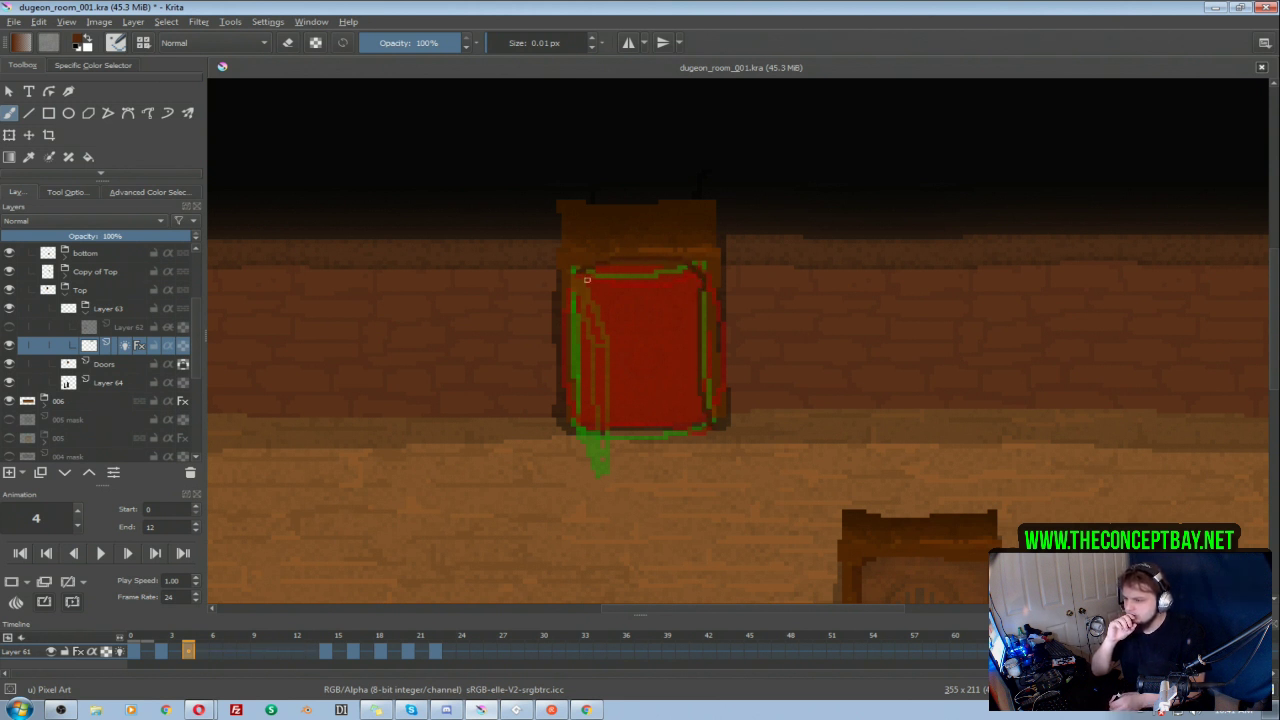
{"action": "mouse_move", "coordinate": [575, 271]}
{"action": "left_mouse_down"}
{"action": "mouse_move", "coordinate": [593, 336]}
{"action": "mouse_move", "coordinate": [577, 430]}
{"action": "mouse_move", "coordinate": [629, 445]}
{"action": "mouse_move", "coordinate": [709, 422]}
{"action": "left_mouse_up"}
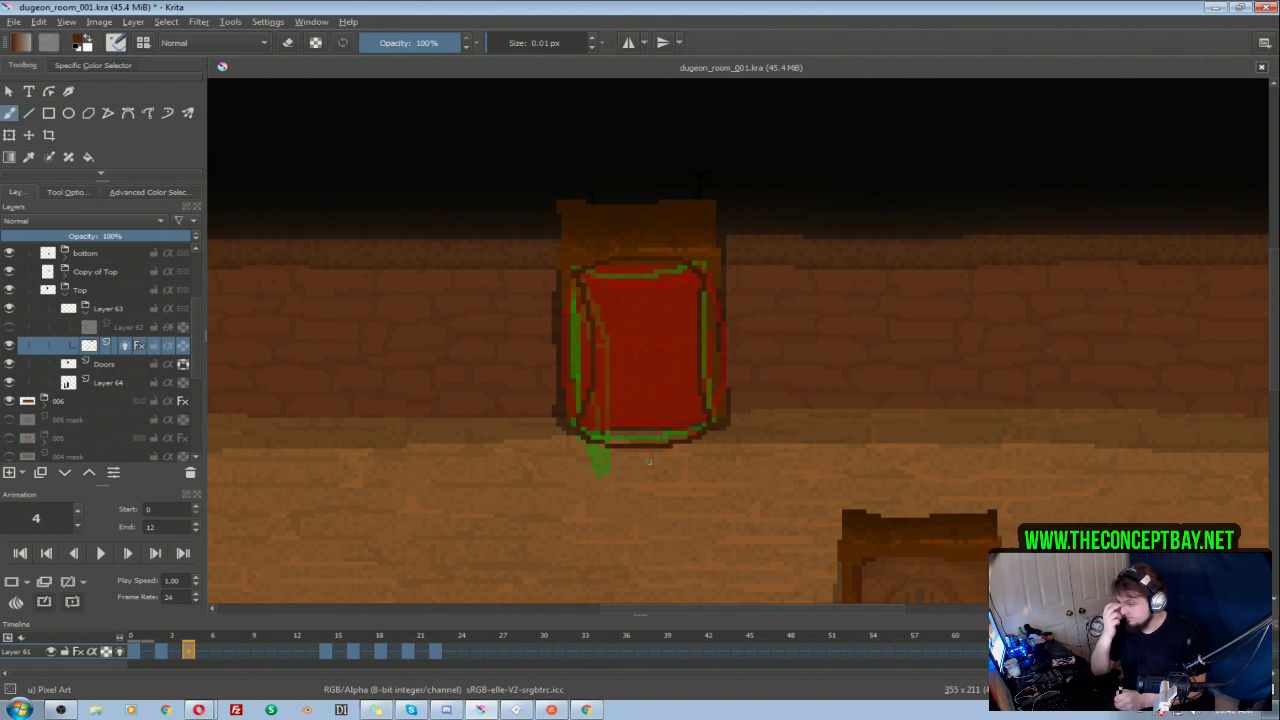
{"action": "left_click", "coordinate": [164, 654]}
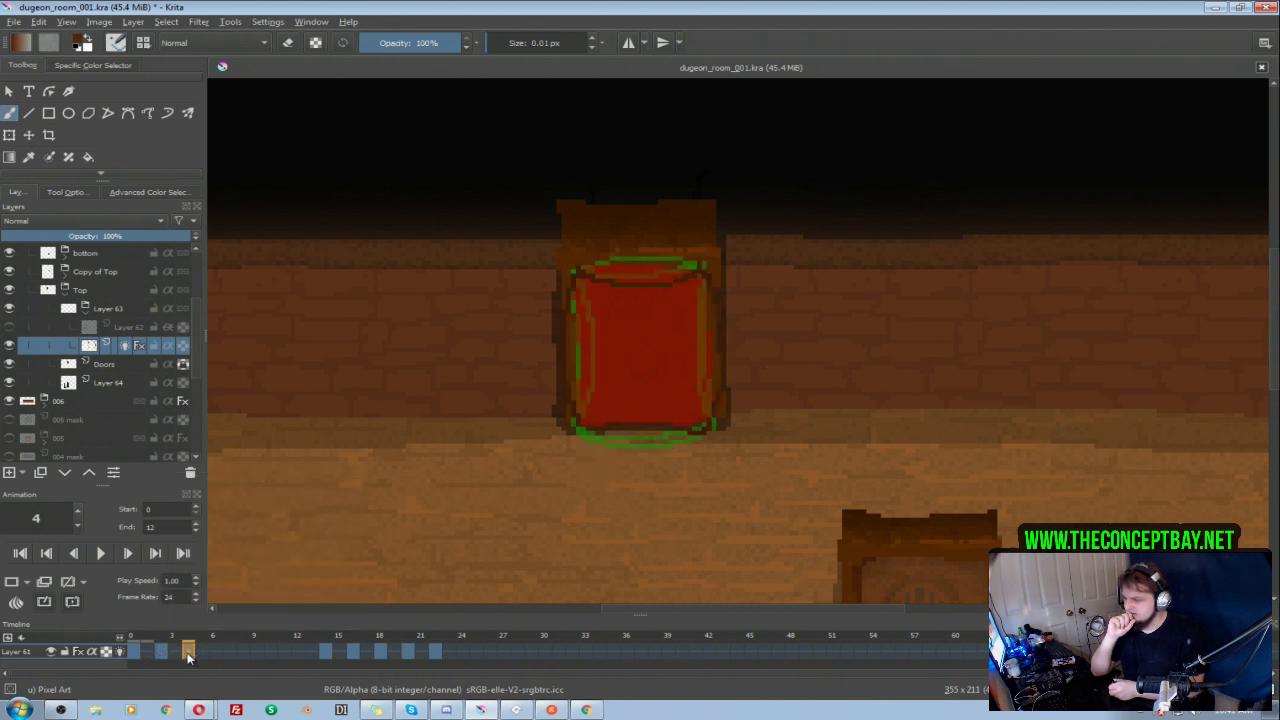
{"action": "left_click", "coordinate": [188, 654]}
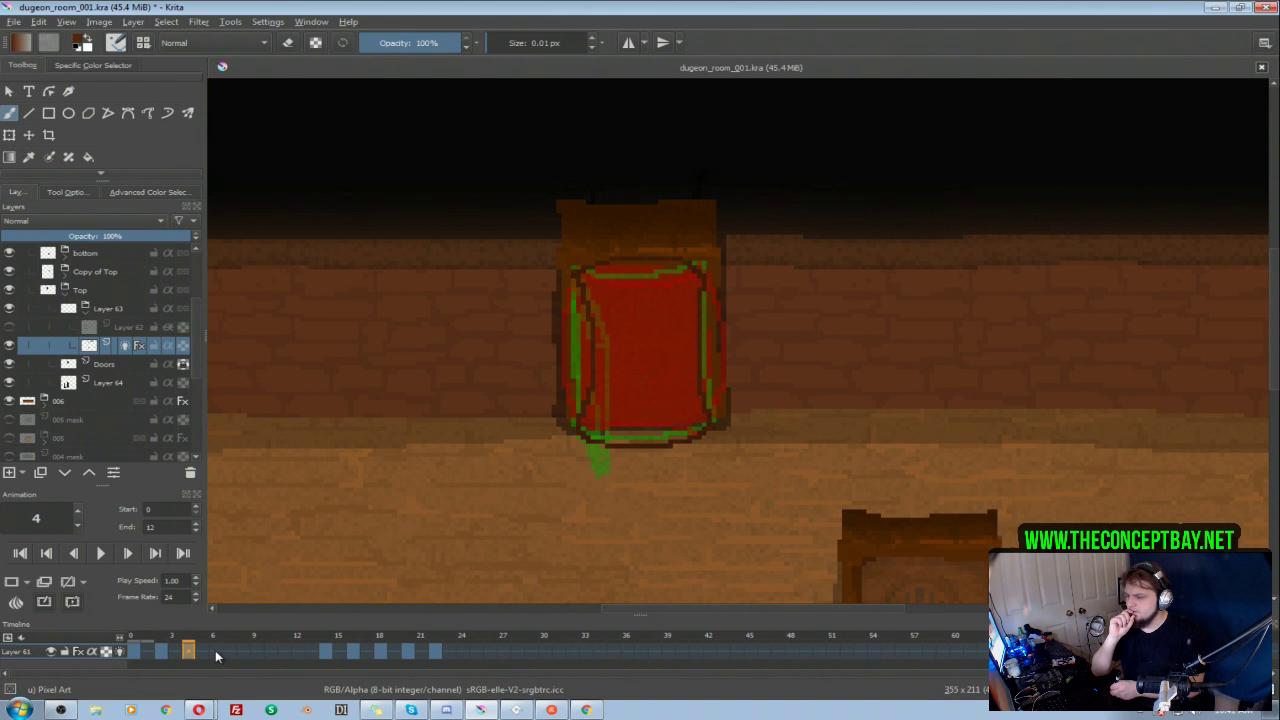
Step: Draw the swung-open door beside the doorway on new frames 6 and 8, first with a bulging outer edge, then with bulging top and bottom
{"action": "left_click", "coordinate": [215, 650]}
{"action": "left_click", "coordinate": [14, 583]}
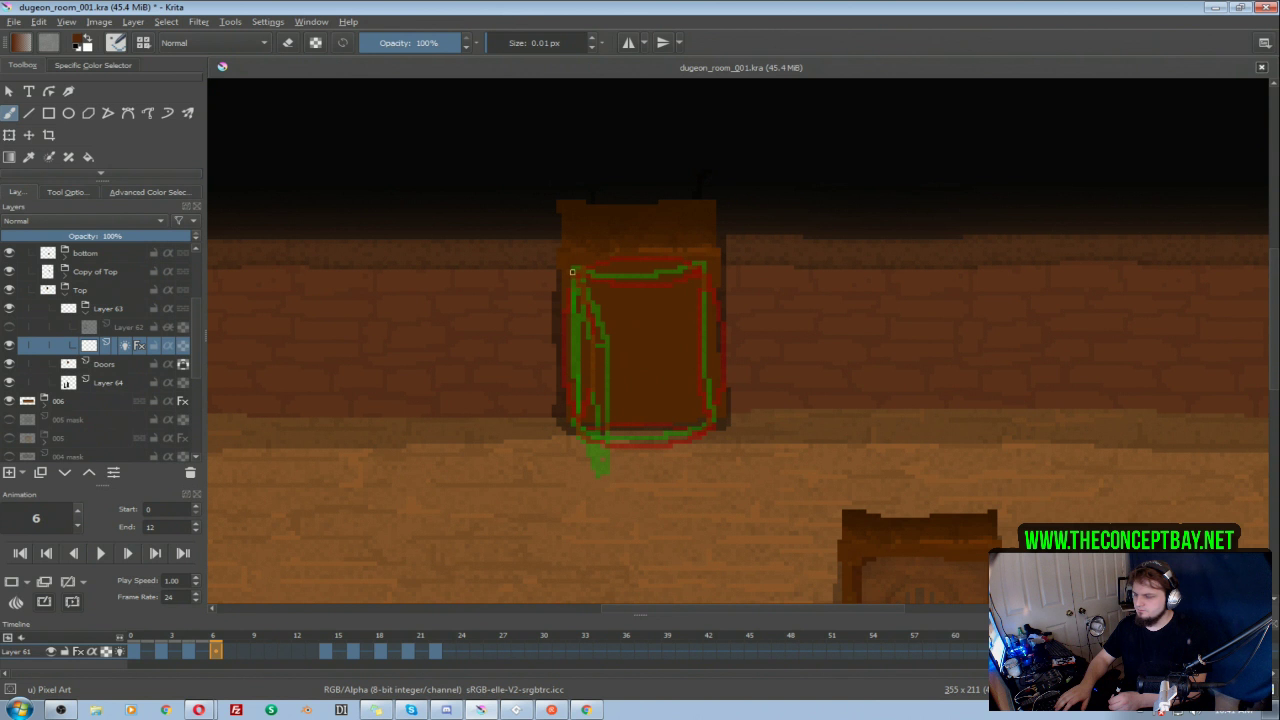
{"action": "mouse_move", "coordinate": [557, 299]}
{"action": "left_mouse_down"}
{"action": "mouse_move", "coordinate": [514, 304]}
{"action": "mouse_move", "coordinate": [462, 281]}
{"action": "left_mouse_up"}
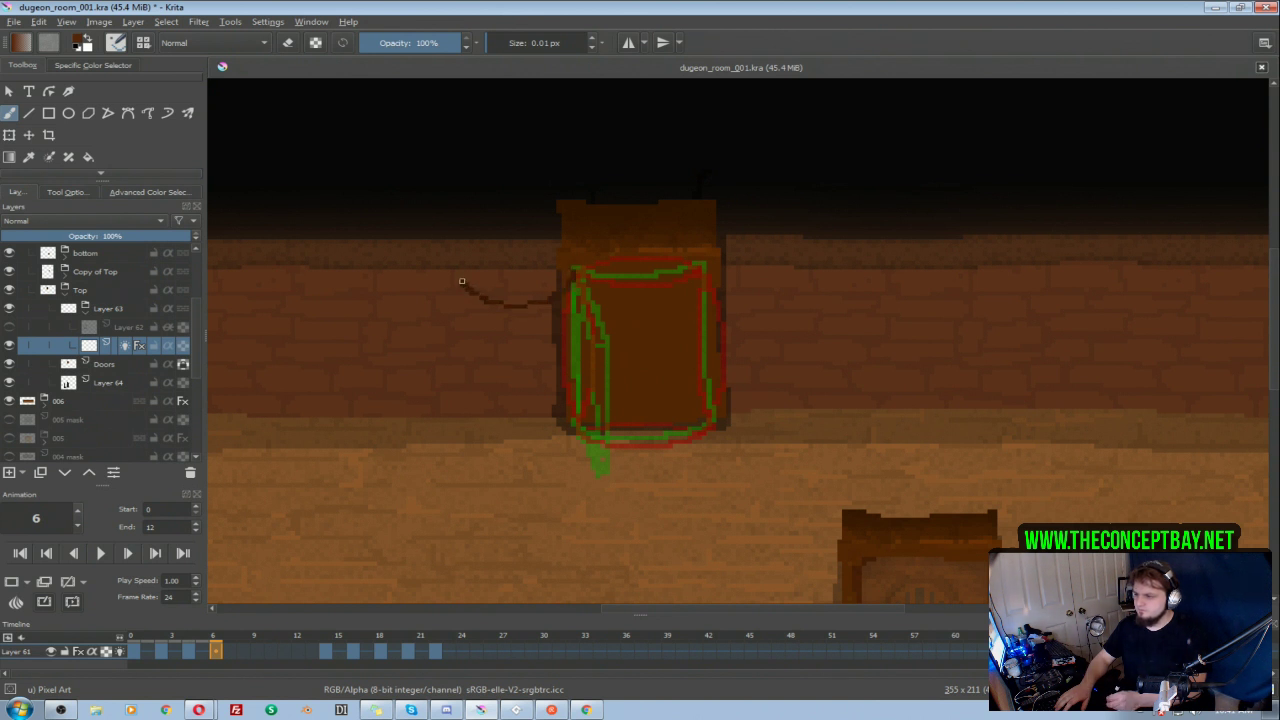
{"action": "key", "text": "ctrl+z"}
{"action": "mouse_move", "coordinate": [556, 280]}
{"action": "left_mouse_down"}
{"action": "mouse_move", "coordinate": [450, 280]}
{"action": "mouse_move", "coordinate": [461, 280]}
{"action": "mouse_move", "coordinate": [447, 297]}
{"action": "mouse_move", "coordinate": [448, 407]}
{"action": "mouse_move", "coordinate": [463, 438]}
{"action": "mouse_move", "coordinate": [539, 421]}
{"action": "mouse_move", "coordinate": [575, 433]}
{"action": "mouse_move", "coordinate": [569, 273]}
{"action": "mouse_move", "coordinate": [580, 297]}
{"action": "mouse_move", "coordinate": [582, 279]}
{"action": "mouse_move", "coordinate": [572, 274]}
{"action": "mouse_move", "coordinate": [575, 429]}
{"action": "left_mouse_up"}
{"action": "key", "text": "ctrl+z"}
{"action": "left_click", "coordinate": [243, 651]}
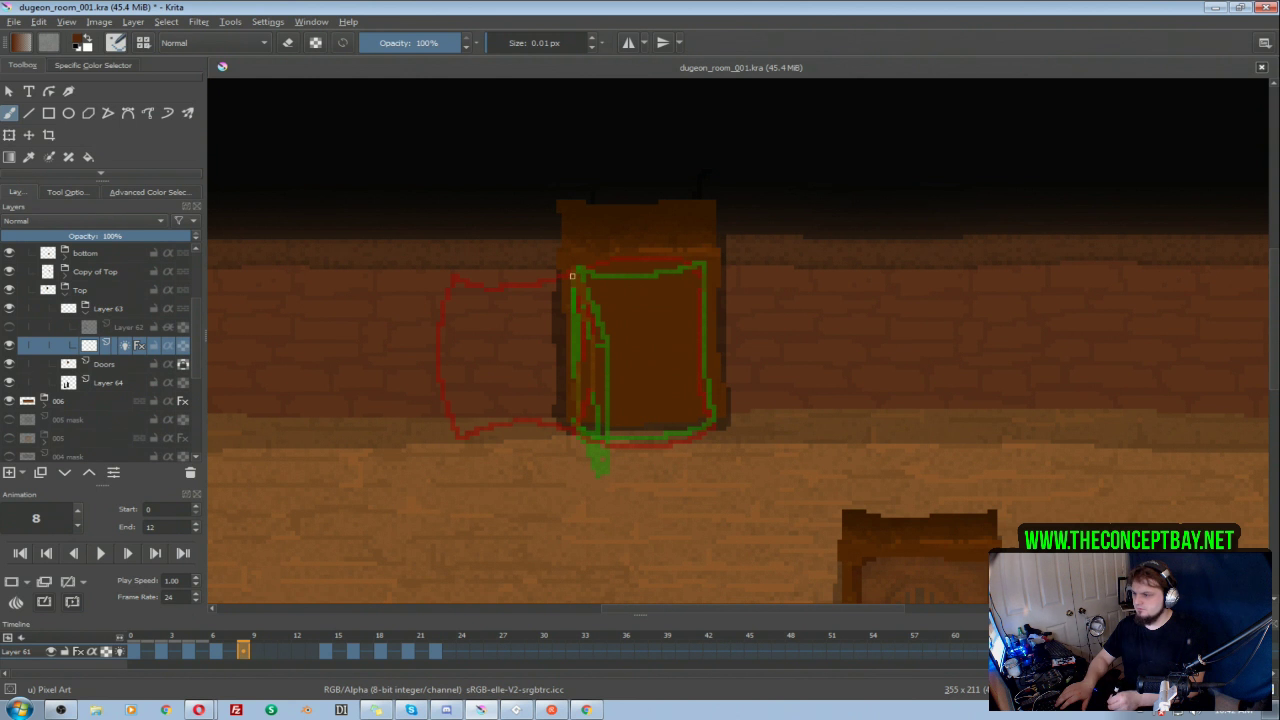
{"action": "mouse_move", "coordinate": [568, 275]}
{"action": "left_mouse_down"}
{"action": "mouse_move", "coordinate": [460, 278]}
{"action": "mouse_move", "coordinate": [455, 434]}
{"action": "mouse_move", "coordinate": [574, 421]}
{"action": "left_mouse_up"}
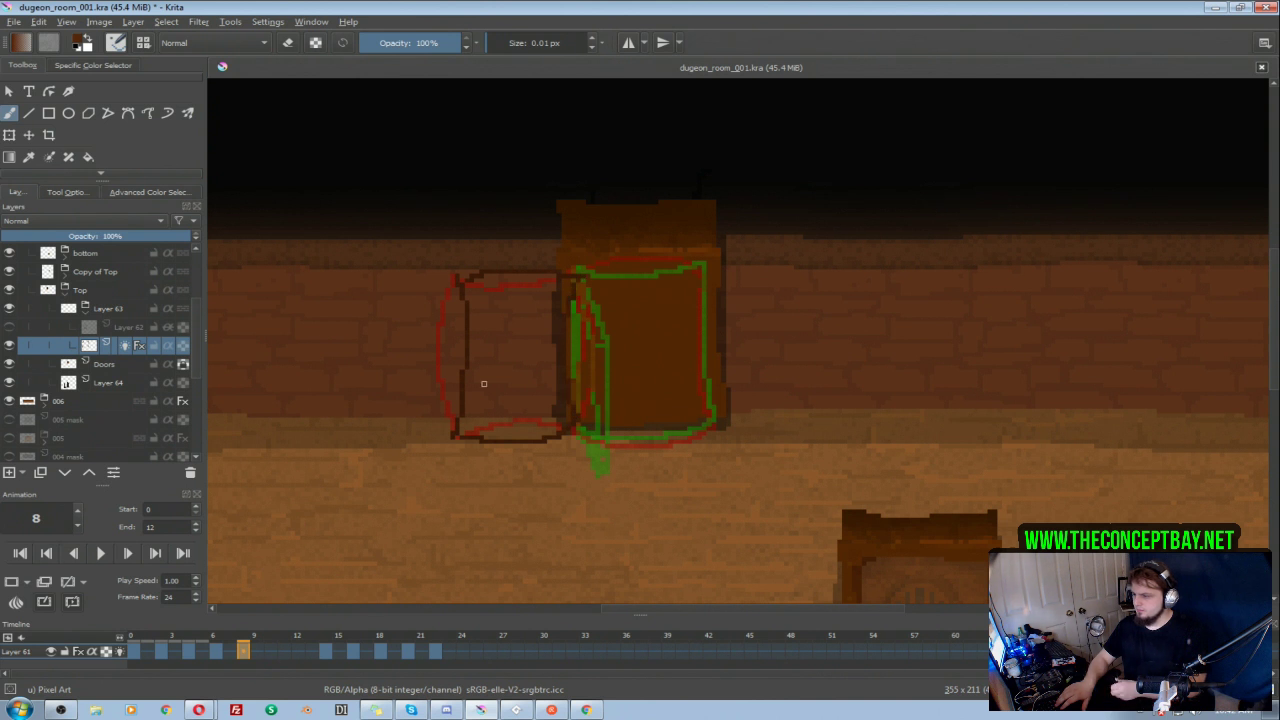
Step: Draw the open door on frame 10 with a nearly straight outer edge and only slightly arched top, redoing unsatisfactory strokes
{"action": "left_click", "coordinate": [270, 651]}
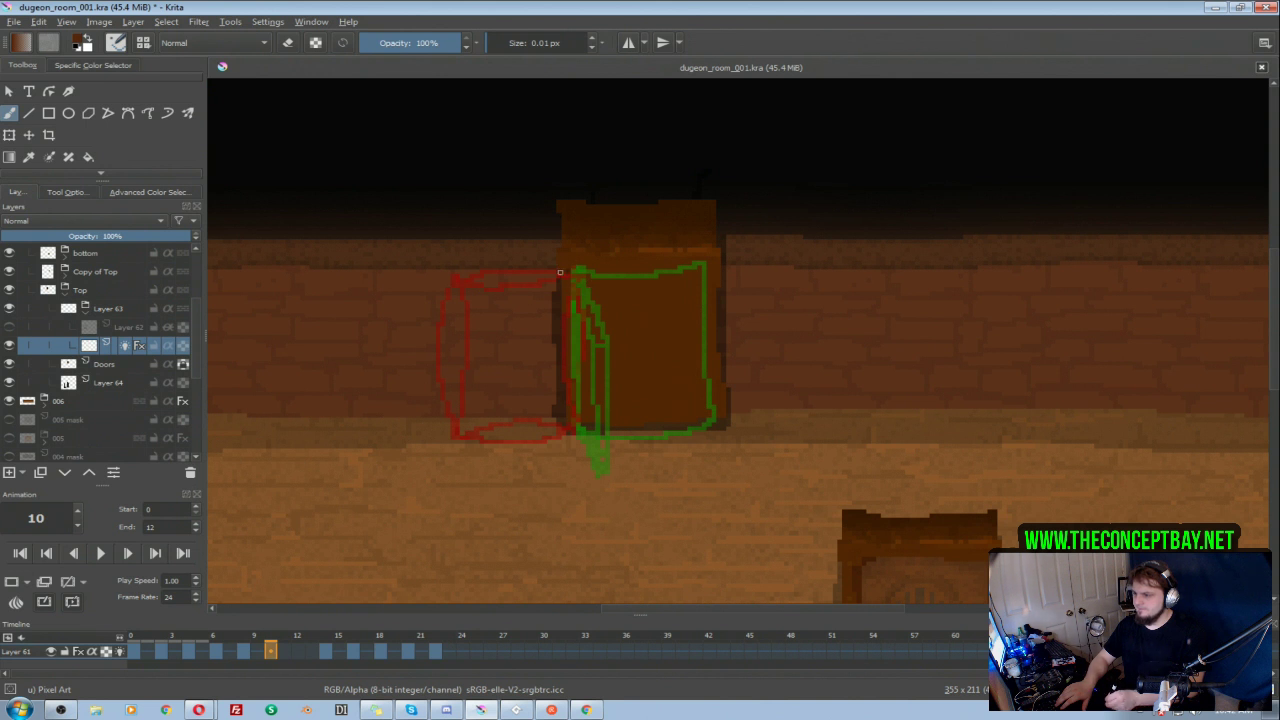
{"action": "mouse_move", "coordinate": [492, 270]}
{"action": "left_mouse_down"}
{"action": "mouse_move", "coordinate": [460, 284]}
{"action": "mouse_move", "coordinate": [457, 406]}
{"action": "left_mouse_up"}
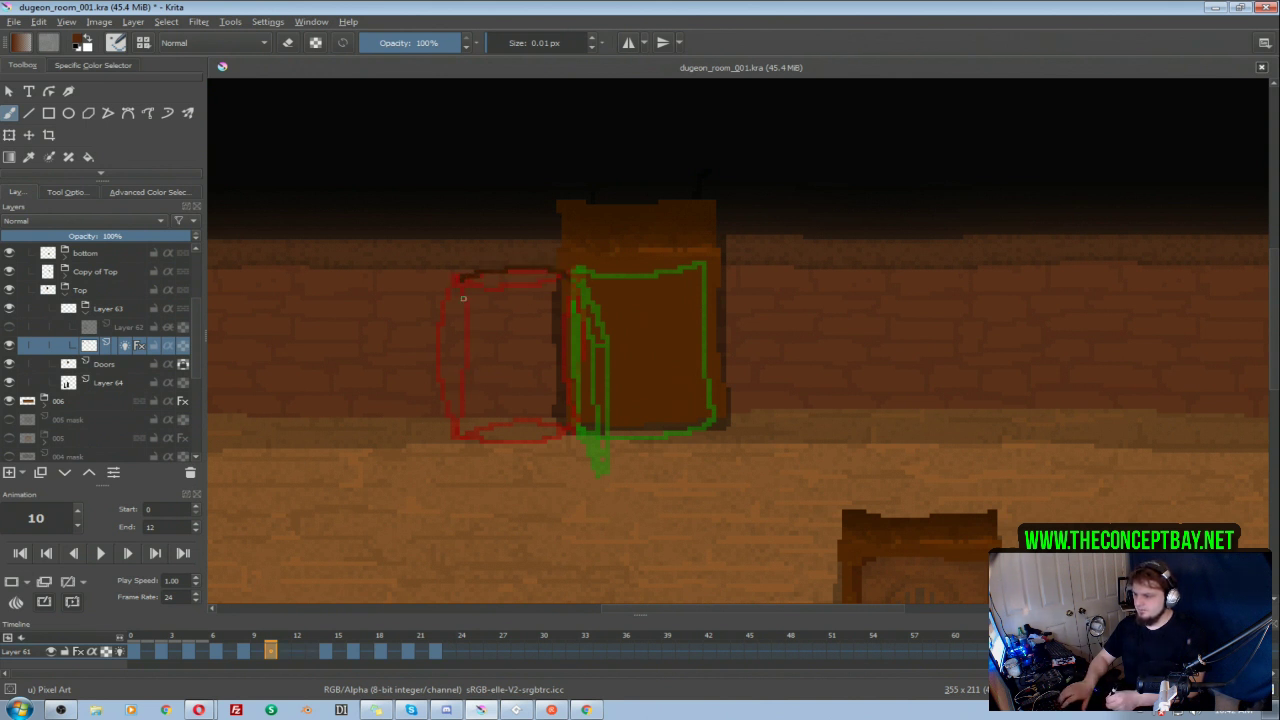
{"action": "key", "text": "ctrl+z"}
{"action": "mouse_move", "coordinate": [456, 282]}
{"action": "left_mouse_down"}
{"action": "mouse_move", "coordinate": [453, 432]}
{"action": "mouse_move", "coordinate": [525, 426]}
{"action": "mouse_move", "coordinate": [454, 431]}
{"action": "mouse_move", "coordinate": [529, 442]}
{"action": "mouse_move", "coordinate": [553, 437]}
{"action": "mouse_move", "coordinate": [453, 428]}
{"action": "mouse_move", "coordinate": [487, 439]}
{"action": "mouse_move", "coordinate": [561, 429]}
{"action": "left_mouse_up"}
{"action": "key", "text": "ctrl+z"}
{"action": "key", "text": "ctrl+z"}
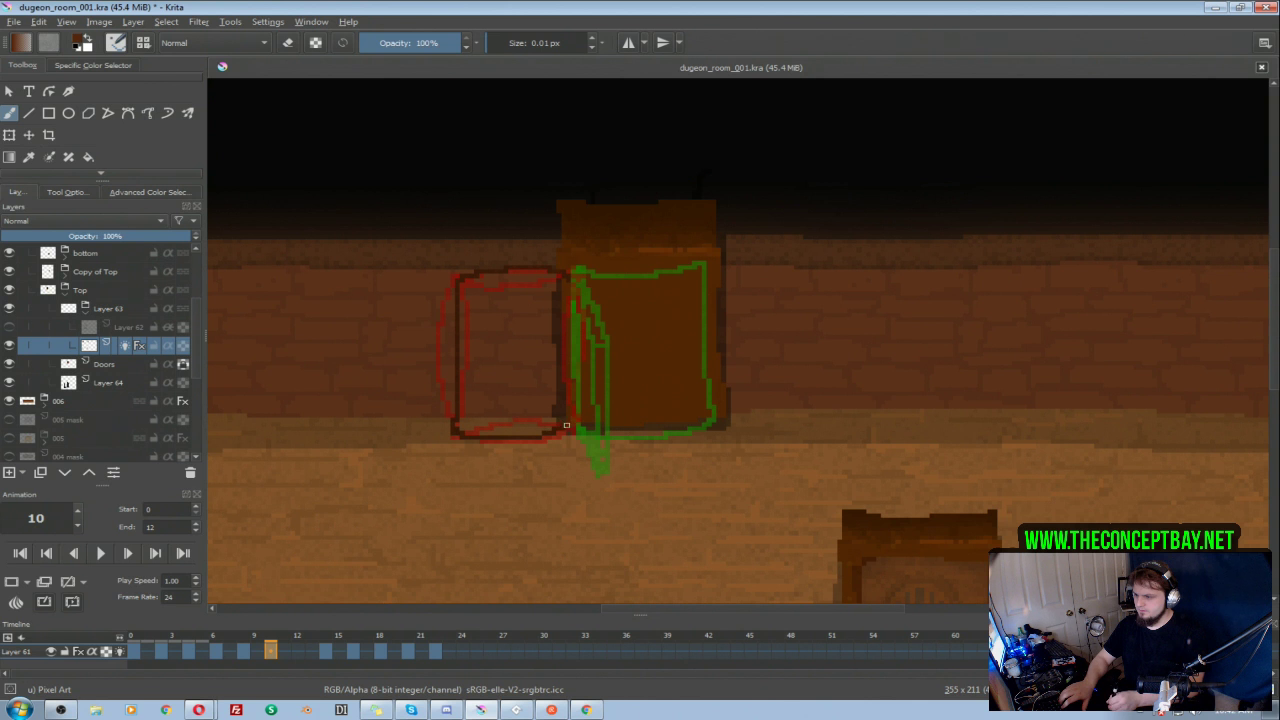
{"action": "mouse_move", "coordinate": [562, 307]}
{"action": "left_mouse_down"}
{"action": "mouse_move", "coordinate": [571, 281]}
{"action": "mouse_move", "coordinate": [574, 427]}
{"action": "left_mouse_up"}
{"action": "key", "text": "ctrl+z"}
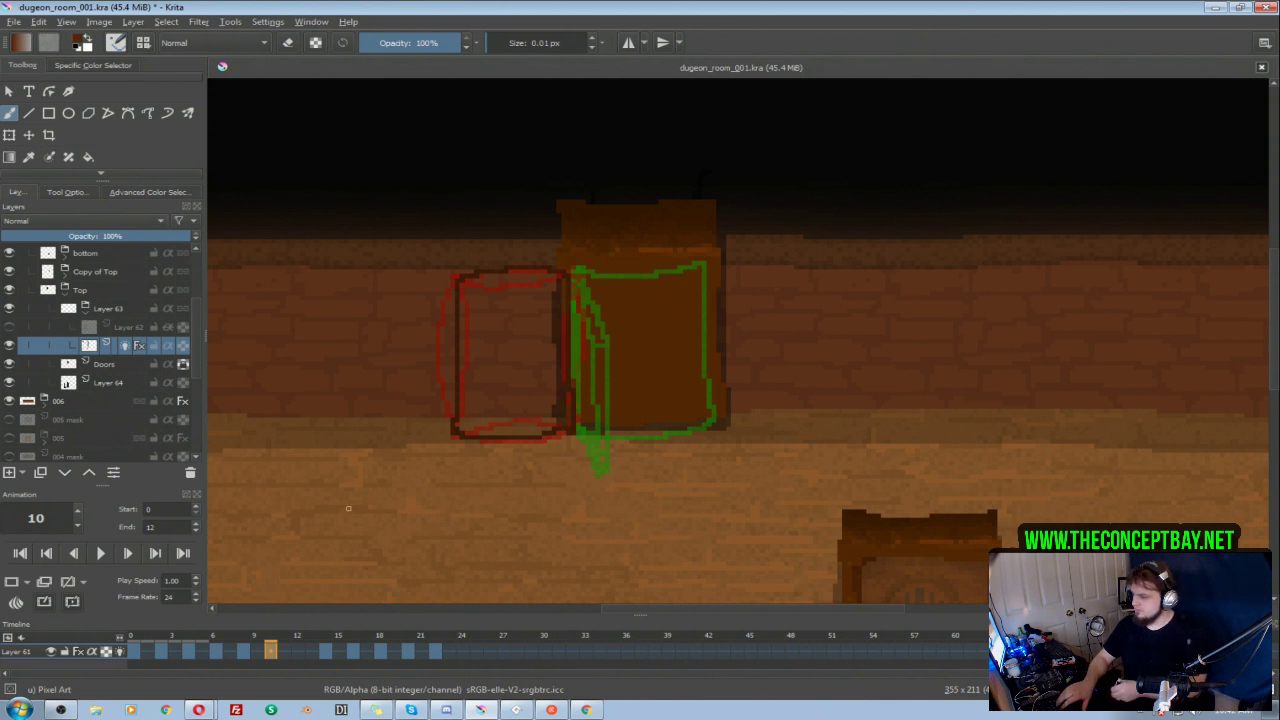
Step: Add a blank keyframe at frame 12, draw the settled open door as a straight-edged rectangle, and play the animation
{"action": "left_click", "coordinate": [297, 650]}
{"action": "left_click", "coordinate": [12, 583]}
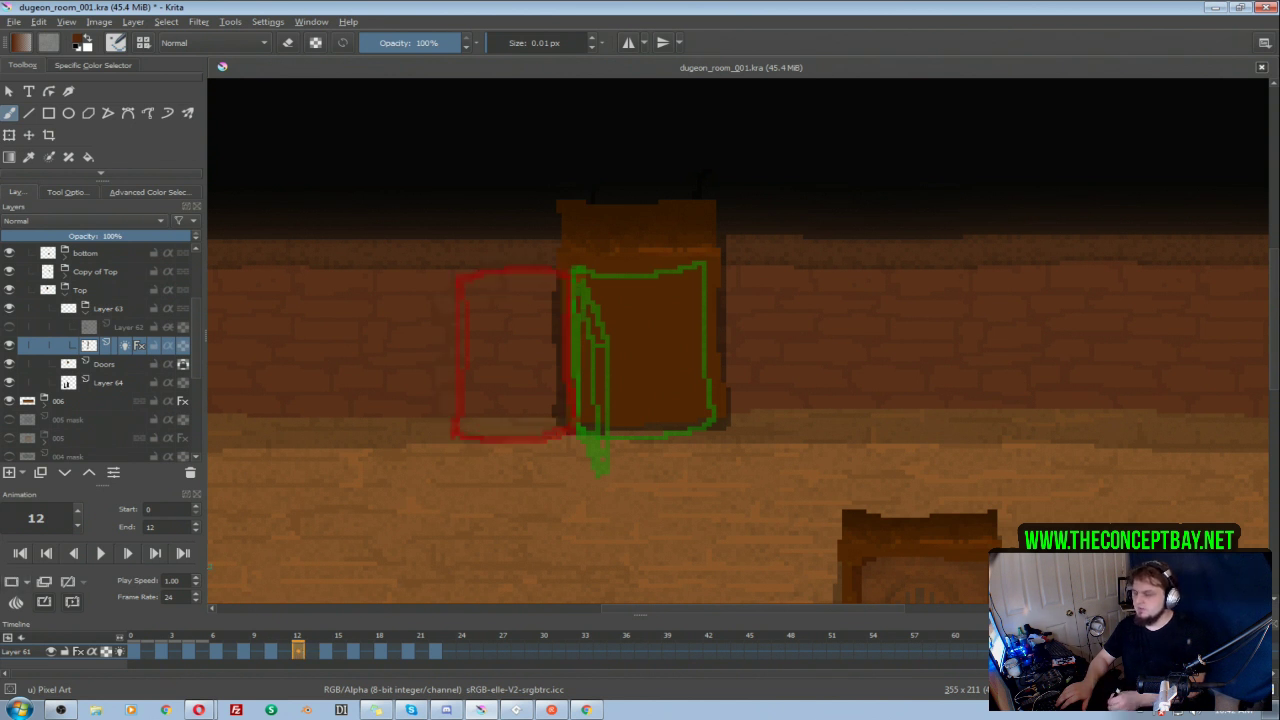
{"action": "left_click_drag", "start_coordinate": [567, 272], "coordinate": [456, 278]}
{"action": "key", "text": "ctrl+z"}
{"action": "mouse_move", "coordinate": [568, 271]}
{"action": "left_mouse_down"}
{"action": "mouse_move", "coordinate": [459, 277]}
{"action": "mouse_move", "coordinate": [463, 431]}
{"action": "mouse_move", "coordinate": [561, 431]}
{"action": "mouse_move", "coordinate": [572, 270]}
{"action": "mouse_move", "coordinate": [571, 430]}
{"action": "left_mouse_up"}
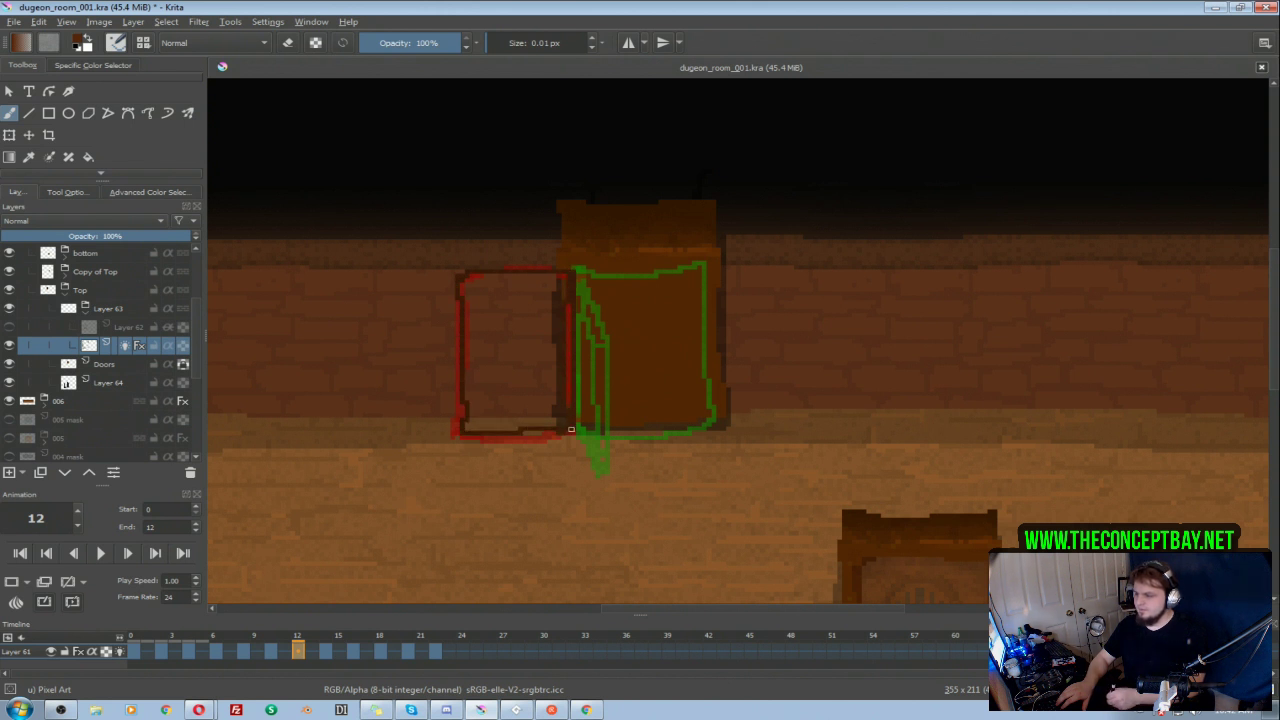
{"action": "left_click", "coordinate": [101, 556]}
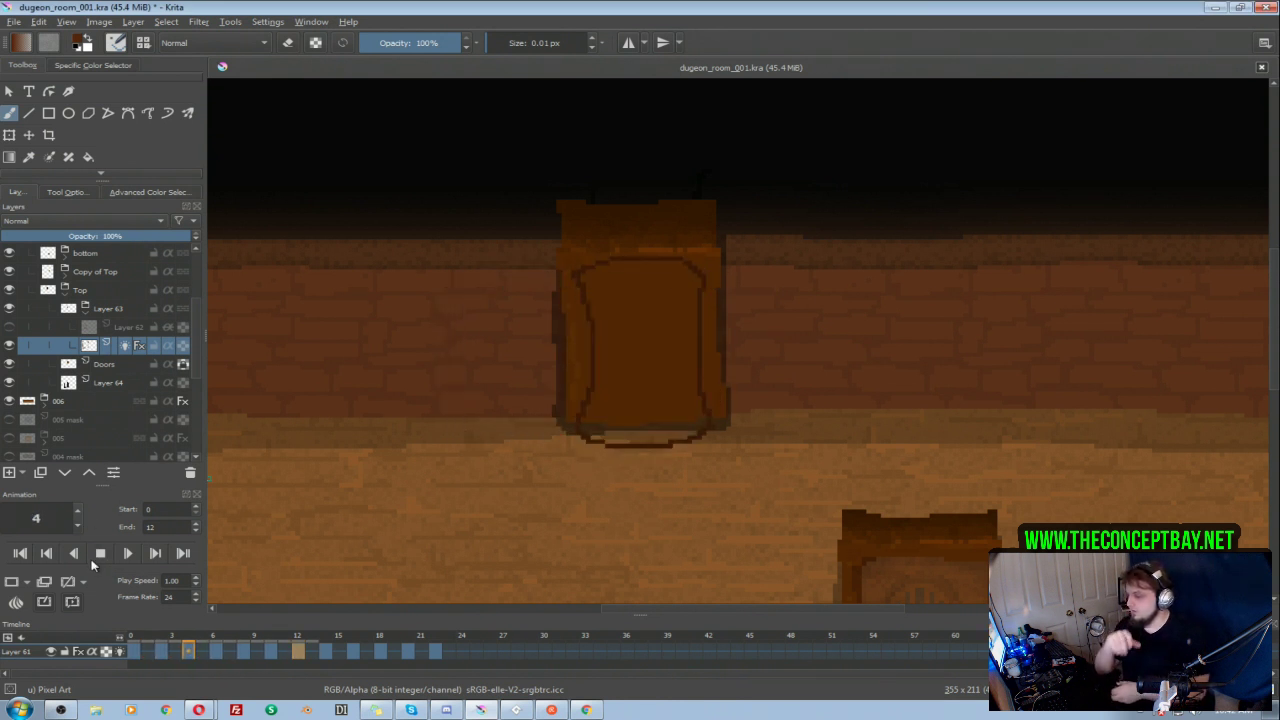
{"action": "left_click", "coordinate": [100, 555]}
Step: Shift the old keyframes from frames 14 to 22 to frames 20 to 28 and play the animation again
{"action": "left_click_drag", "start_coordinate": [333, 657], "coordinate": [512, 657]}
{"action": "mouse_move", "coordinate": [505, 653]}
{"action": "left_mouse_down"}
{"action": "mouse_move", "coordinate": [525, 658]}
{"action": "mouse_move", "coordinate": [439, 658]}
{"action": "mouse_move", "coordinate": [530, 652]}
{"action": "left_mouse_up"}
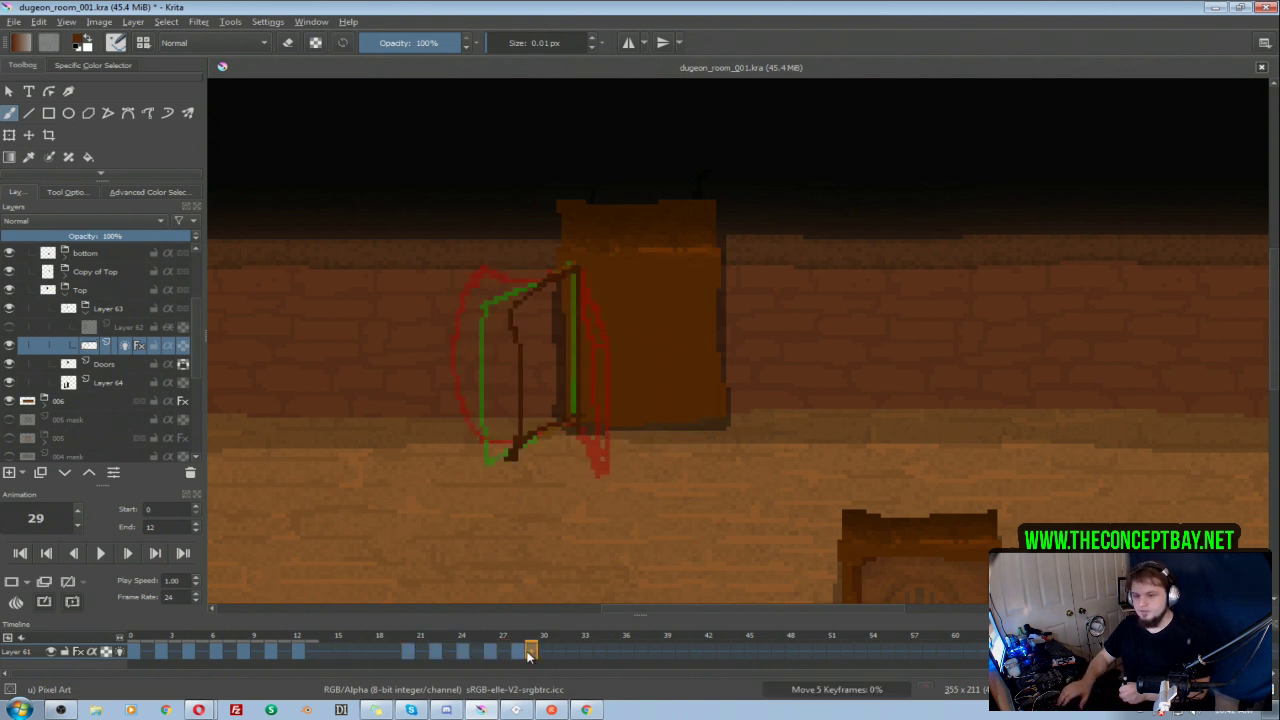
{"action": "left_click", "coordinate": [102, 554]}
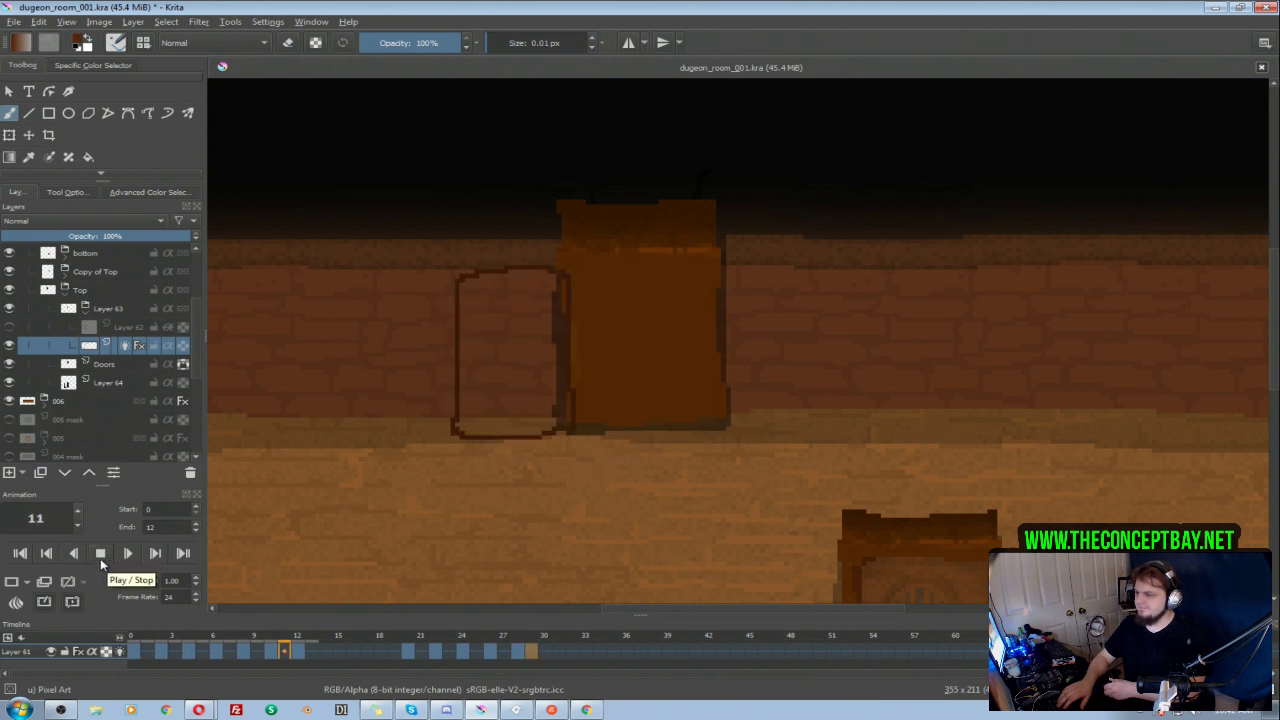
{"action": "left_click", "coordinate": [102, 557]}
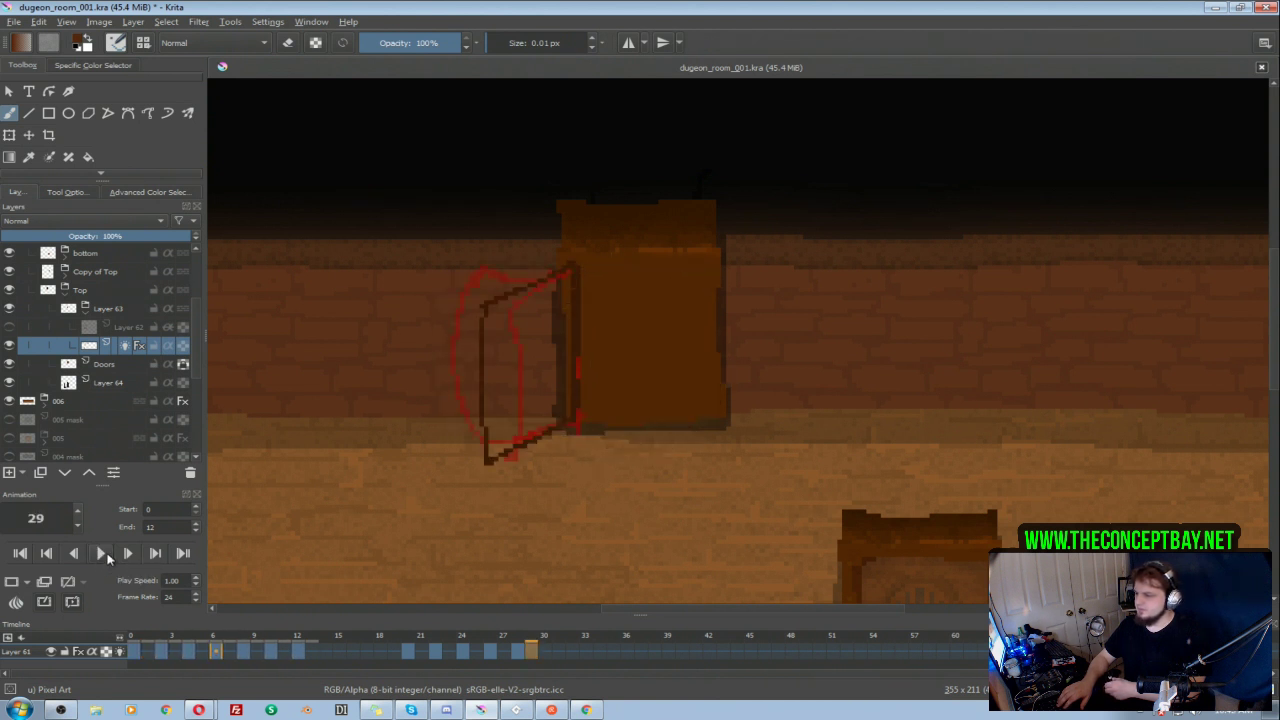
Step: Review the door drawings on frames 0, 2 and 4 and play the opening animation
{"action": "left_click", "coordinate": [133, 652]}
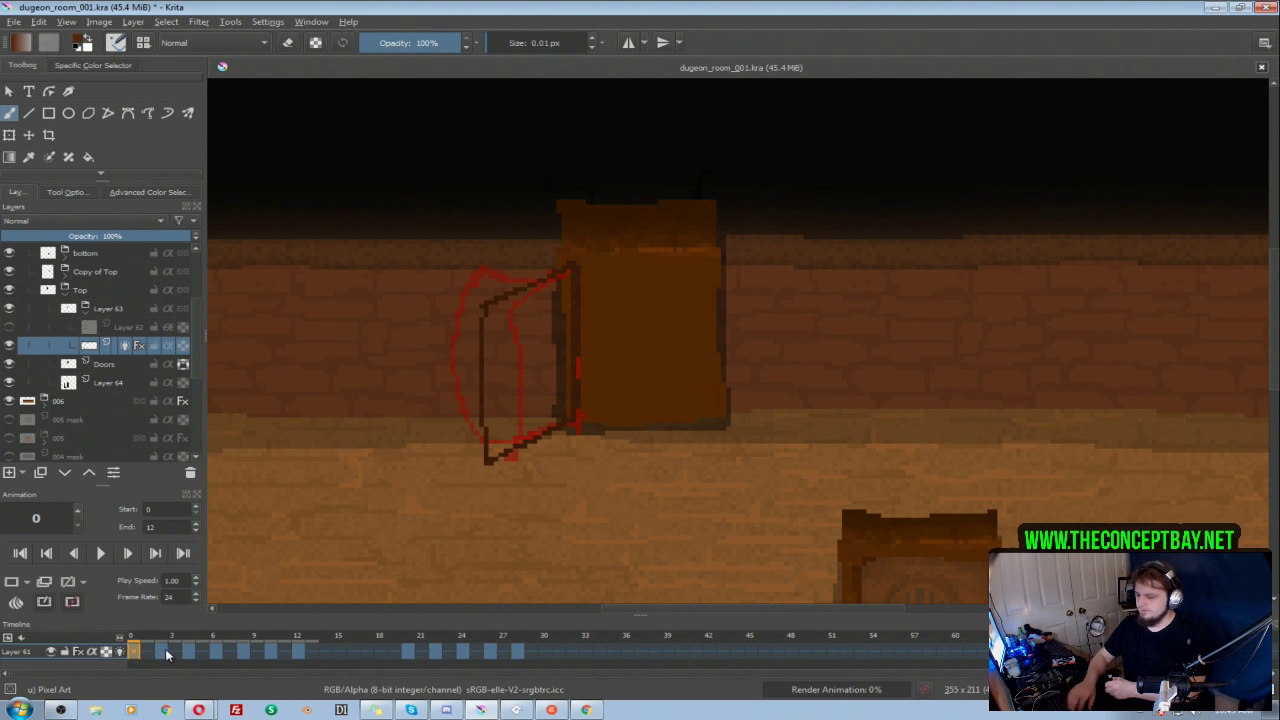
{"action": "key", "text": "slash"}
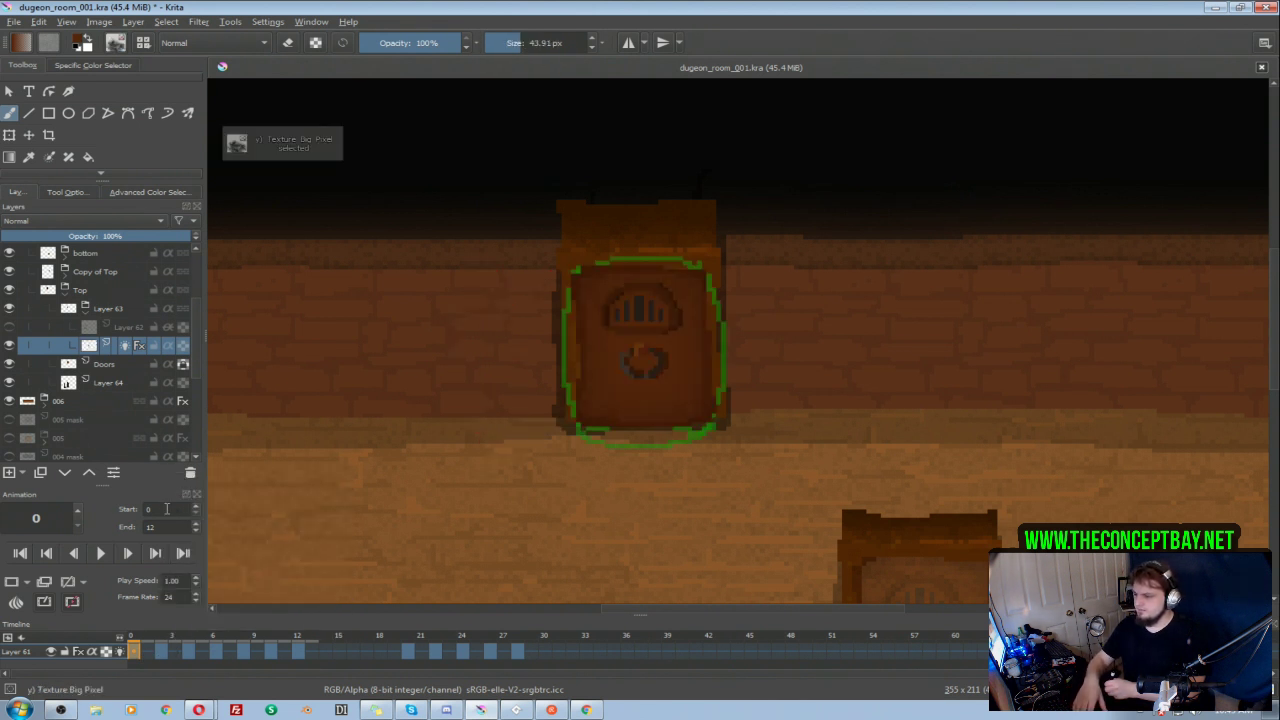
{"action": "key", "text": "slash"}
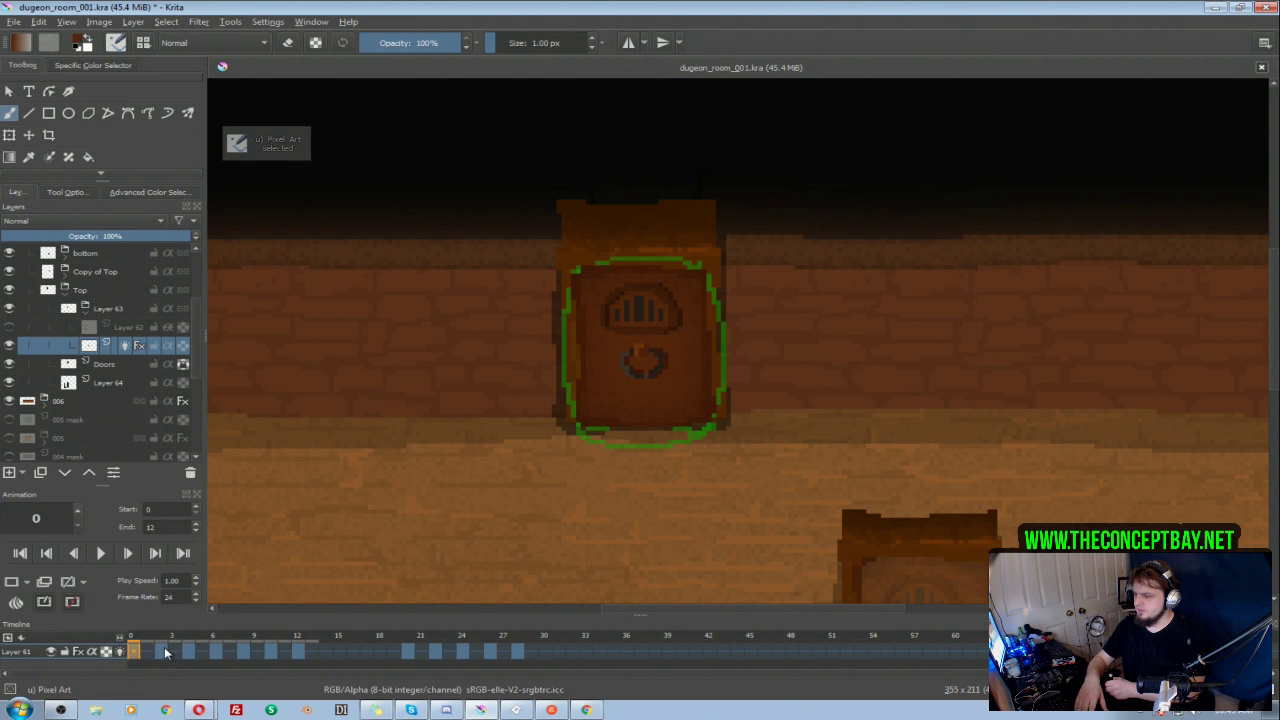
{"action": "left_click", "coordinate": [162, 652]}
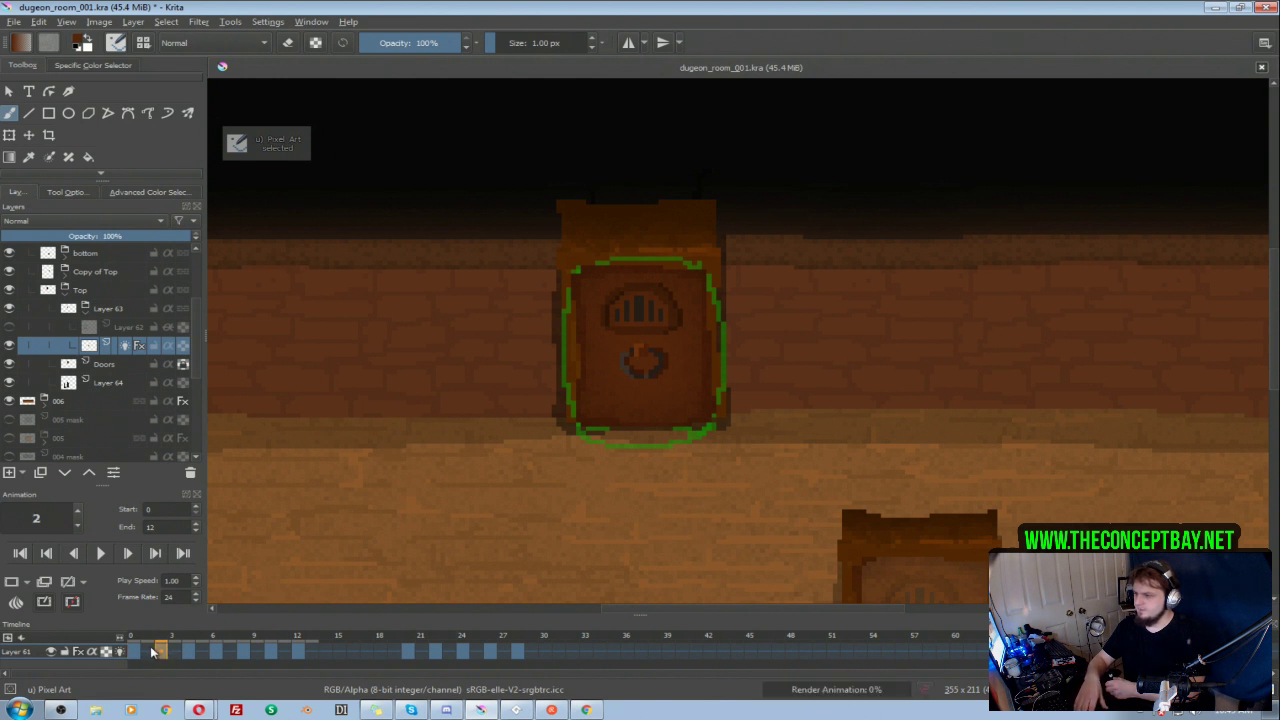
{"action": "left_click", "coordinate": [189, 652]}
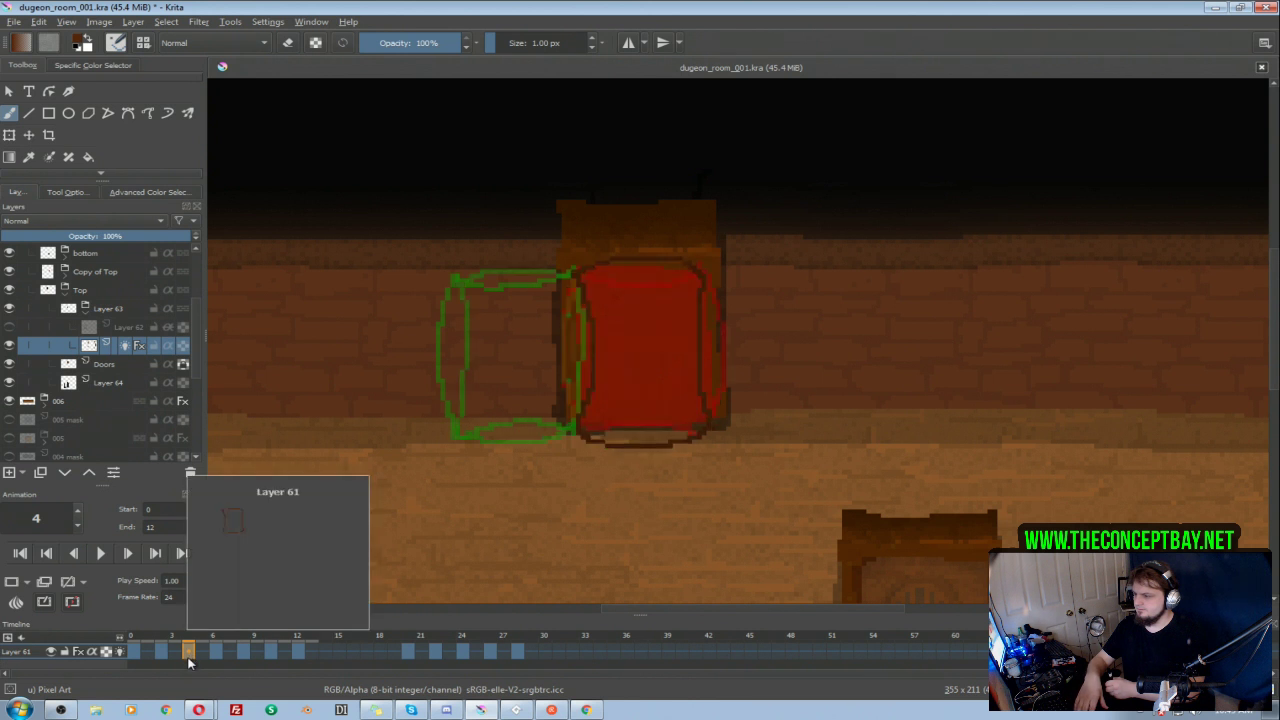
{"action": "left_click", "coordinate": [99, 560]}
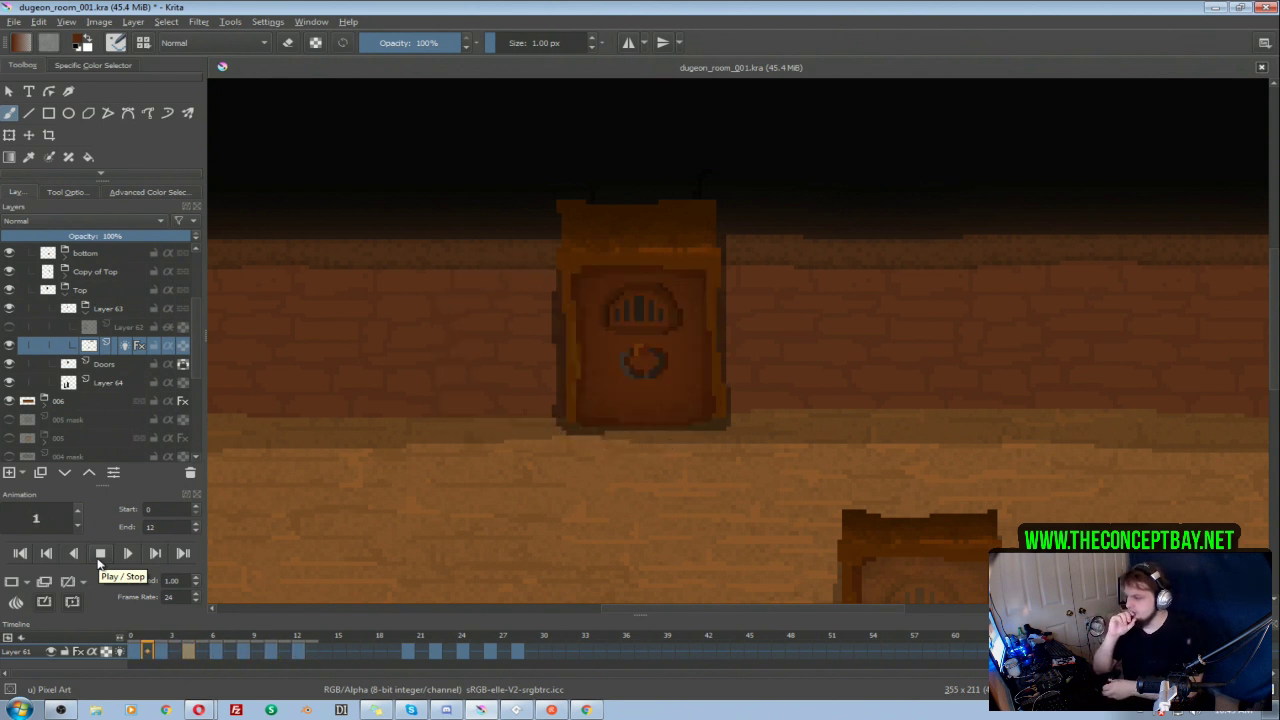
{"action": "left_click", "coordinate": [100, 553]}
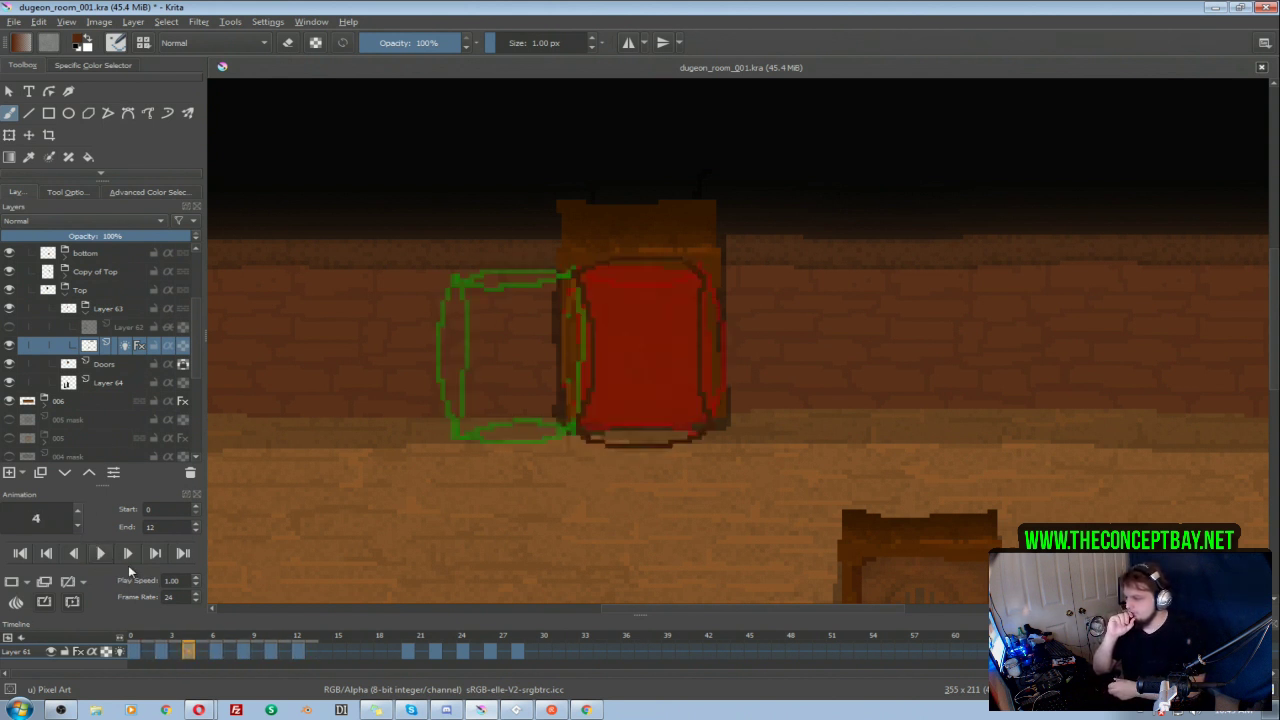
Step: Redraw the closed door on frame 2 as a stretched shape with a high arched top and slightly pinched sides
{"action": "left_click", "coordinate": [161, 651]}
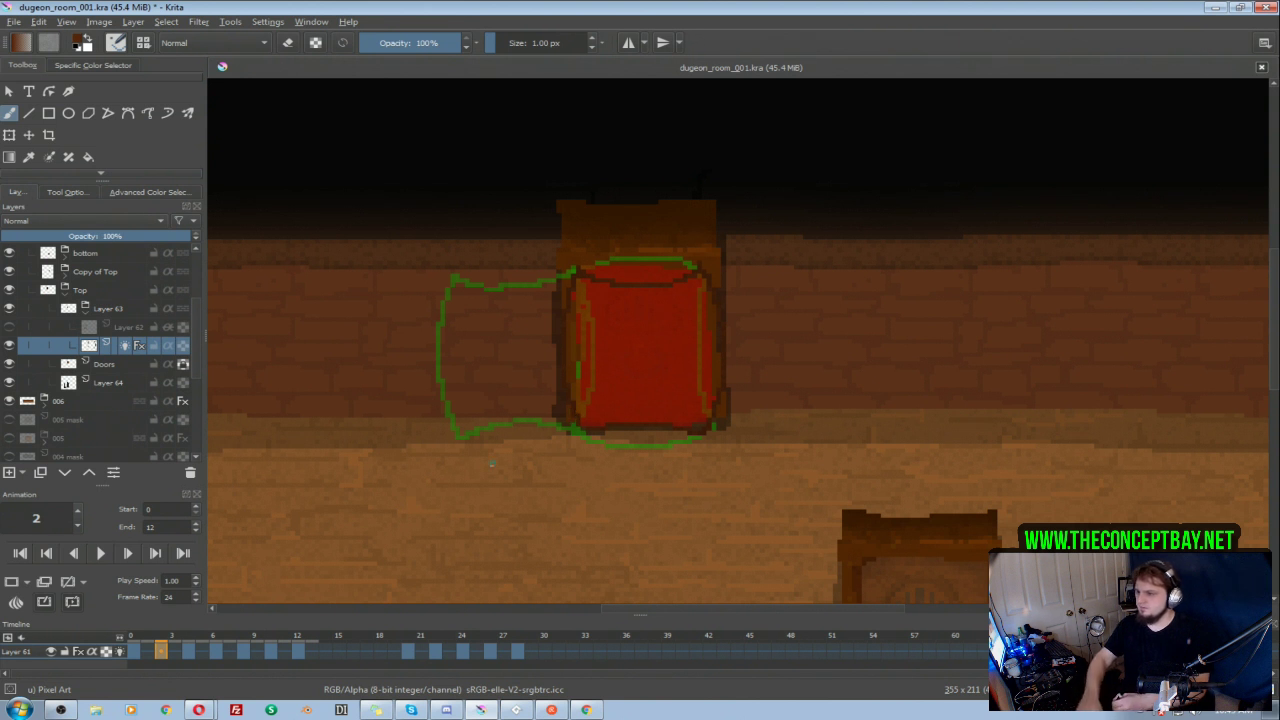
{"action": "left_click_drag", "start_coordinate": [573, 422], "coordinate": [576, 258]}
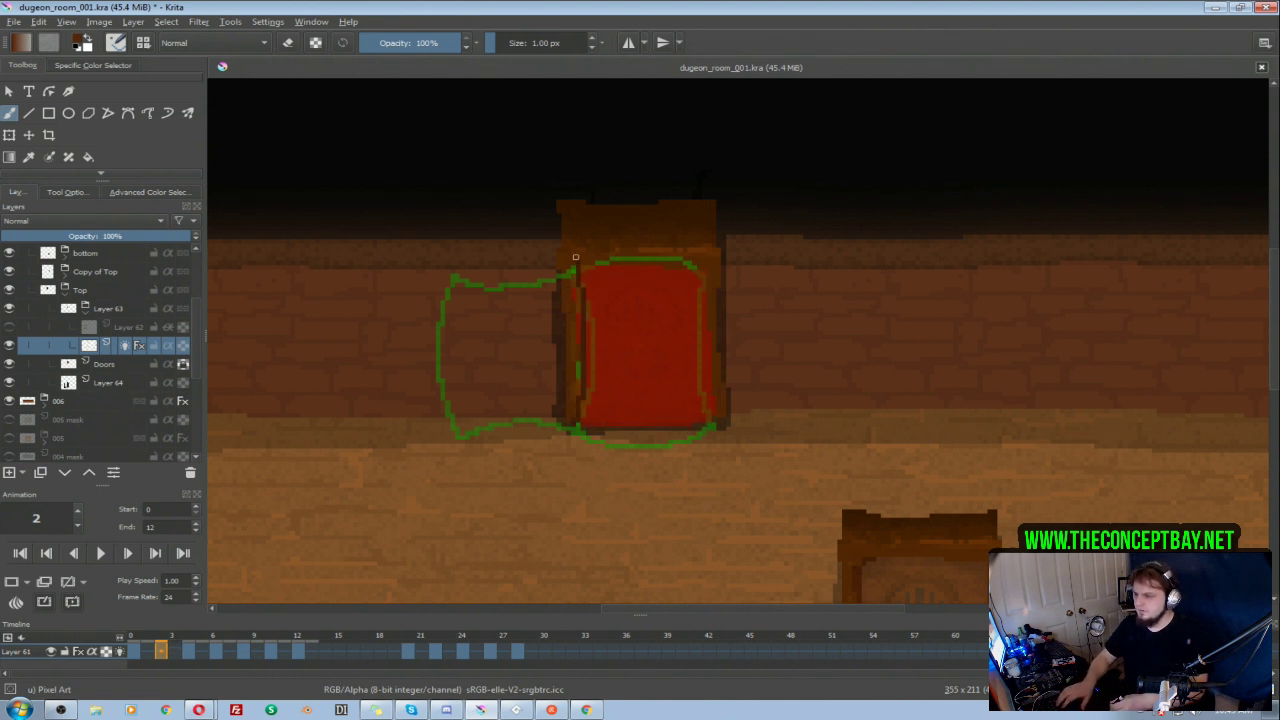
{"action": "mouse_move", "coordinate": [636, 250]}
{"action": "left_mouse_down"}
{"action": "mouse_move", "coordinate": [702, 251]}
{"action": "mouse_move", "coordinate": [709, 426]}
{"action": "mouse_move", "coordinate": [578, 425]}
{"action": "left_mouse_up"}
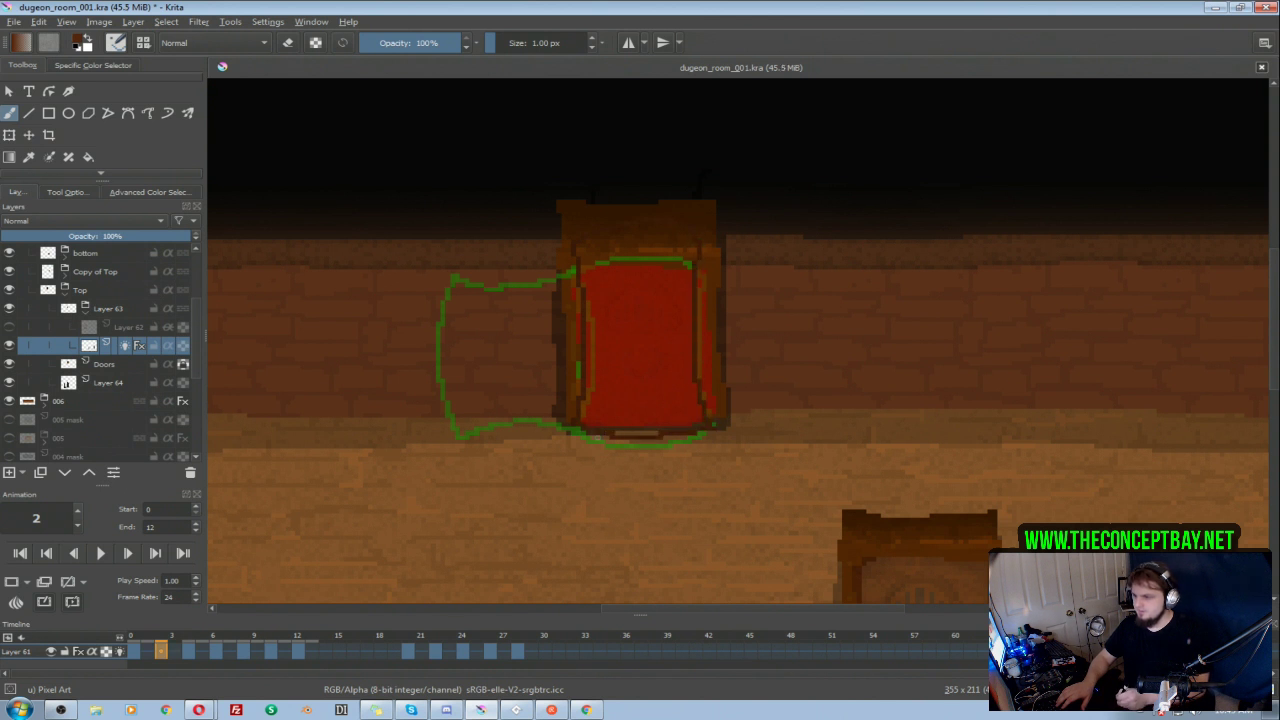
Step: Clear frame 4 and redraw the door as a squashed shape with widely bulging sides and a dipped top edge
{"action": "left_click", "coordinate": [190, 650]}
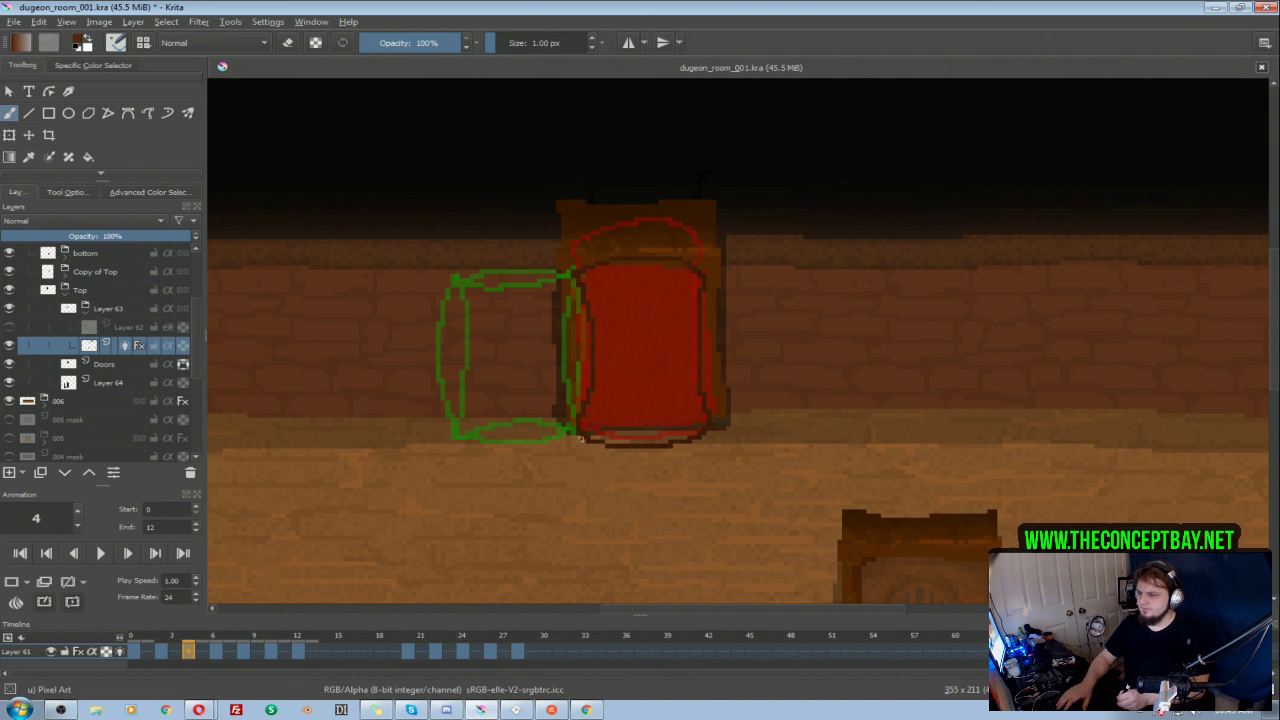
{"action": "key", "text": "ctrl+s"}
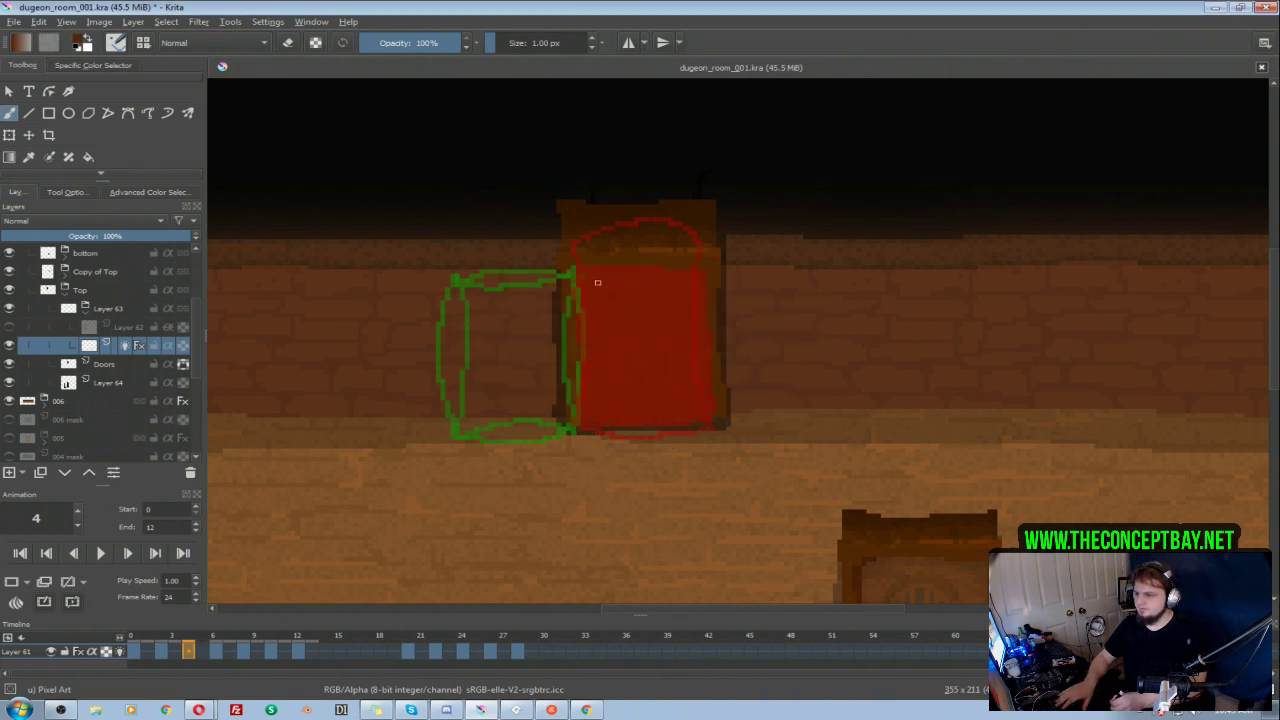
{"action": "mouse_move", "coordinate": [575, 264]}
{"action": "left_mouse_down"}
{"action": "mouse_move", "coordinate": [623, 287]}
{"action": "mouse_move", "coordinate": [692, 277]}
{"action": "mouse_move", "coordinate": [744, 327]}
{"action": "mouse_move", "coordinate": [719, 416]}
{"action": "left_mouse_up"}
{"action": "mouse_move", "coordinate": [574, 268]}
{"action": "left_mouse_down"}
{"action": "mouse_move", "coordinate": [558, 295]}
{"action": "mouse_move", "coordinate": [555, 389]}
{"action": "mouse_move", "coordinate": [581, 434]}
{"action": "mouse_move", "coordinate": [664, 425]}
{"action": "mouse_move", "coordinate": [704, 434]}
{"action": "left_mouse_up"}
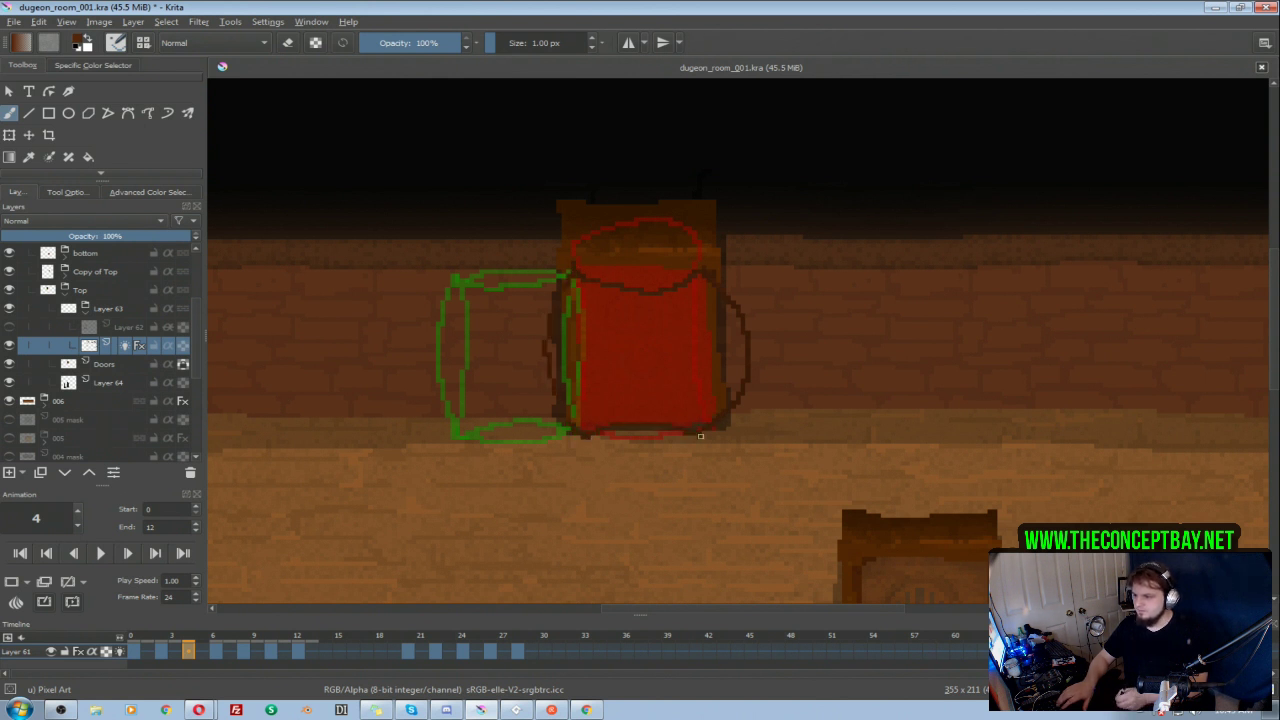
Step: Redraw the swung-open door on frame 6 with arched top and bottom and pinched sides, comparing it with frame 4
{"action": "left_click", "coordinate": [215, 651]}
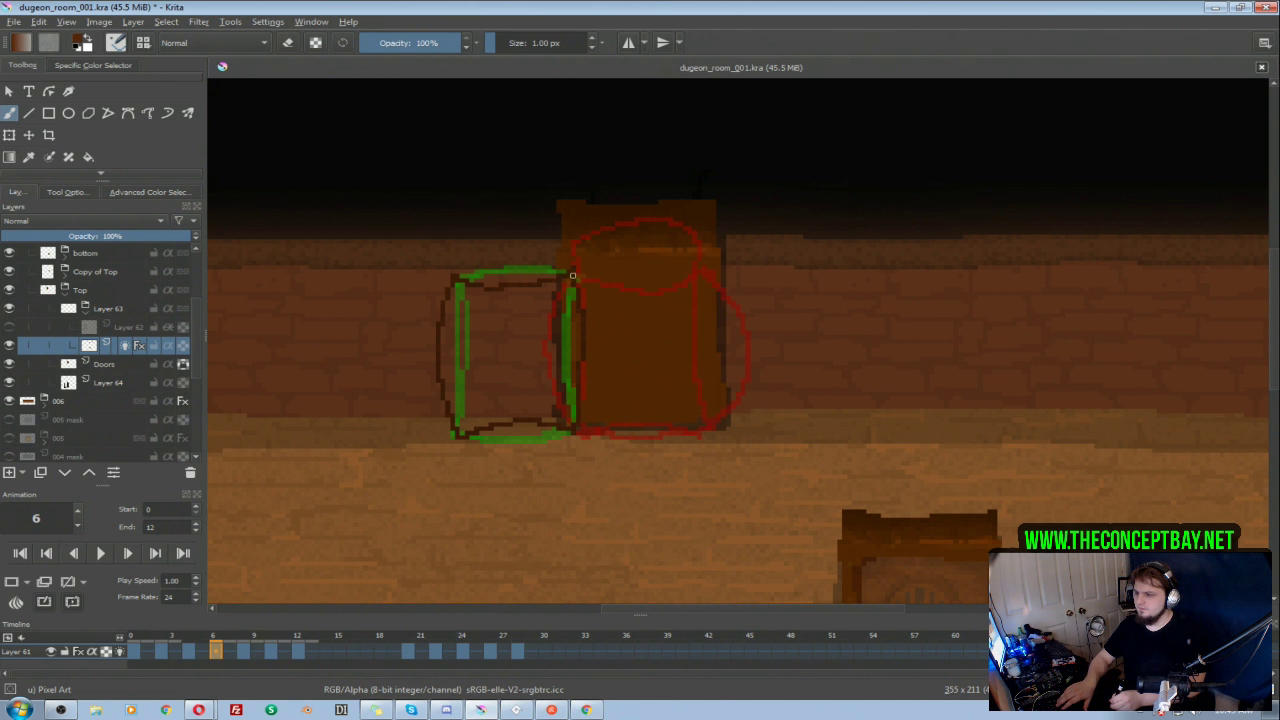
{"action": "left_click", "coordinate": [190, 651]}
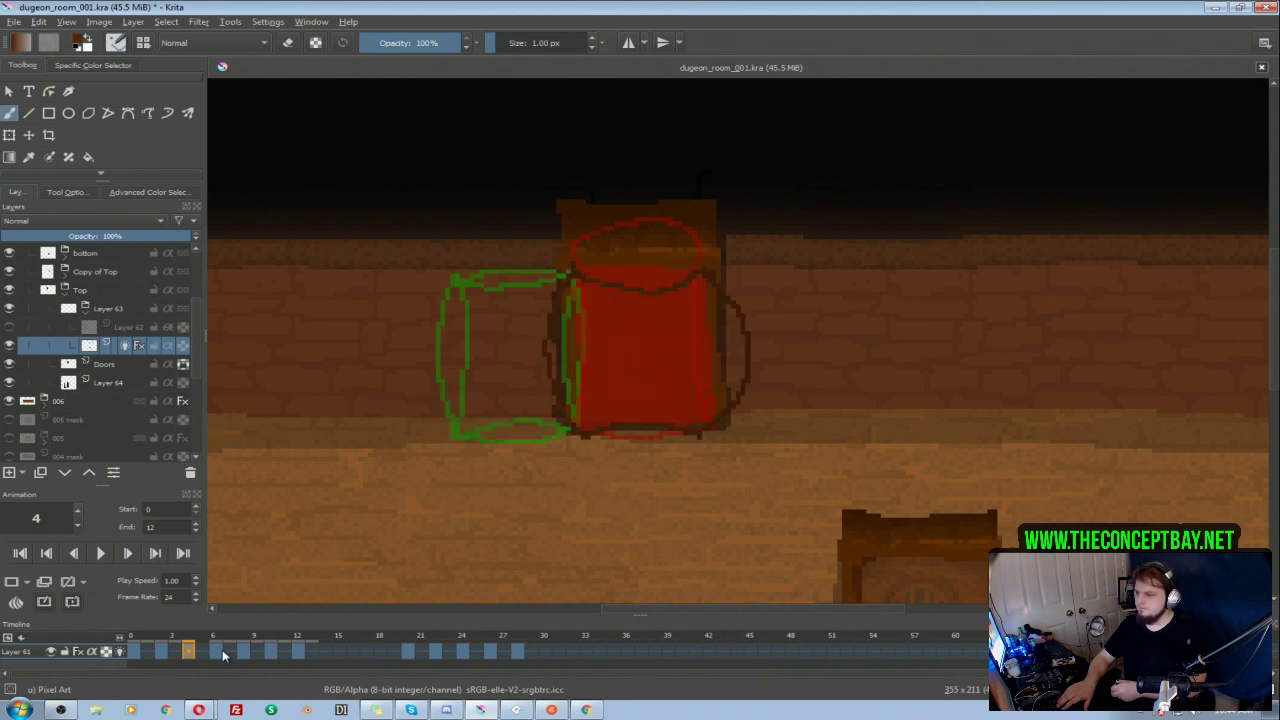
{"action": "left_click", "coordinate": [217, 650]}
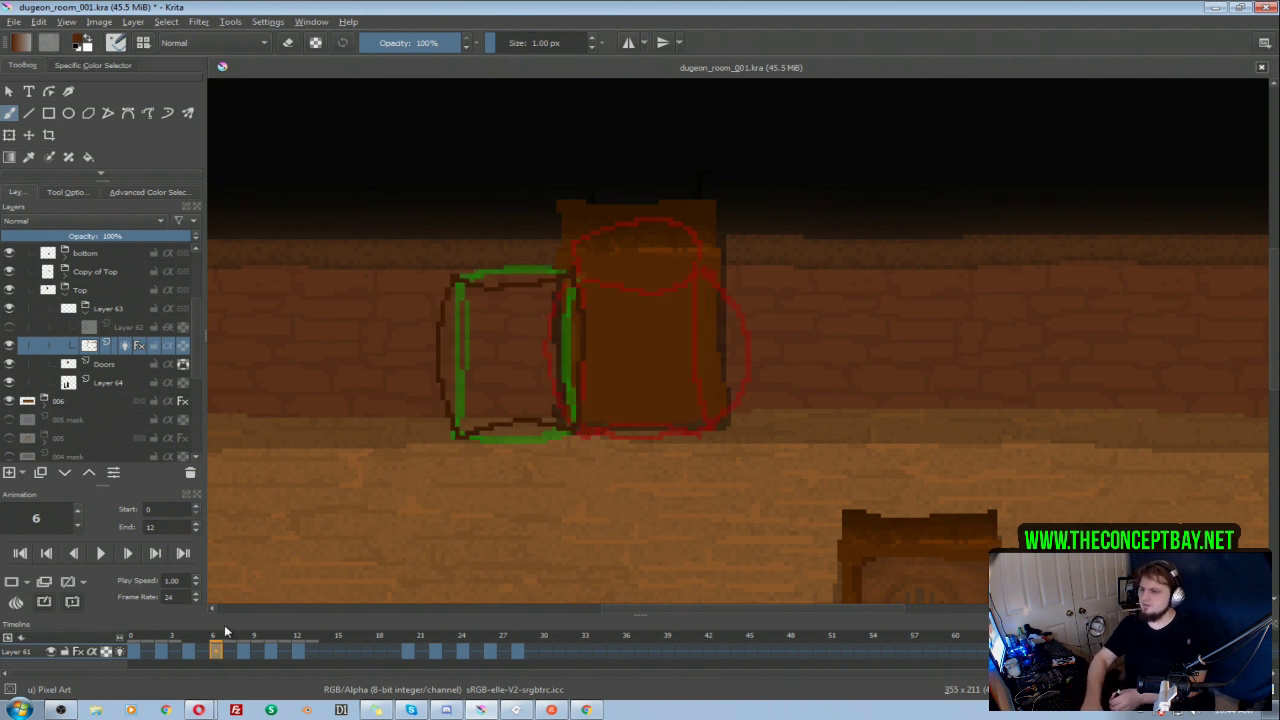
{"action": "mouse_move", "coordinate": [569, 275]}
{"action": "left_mouse_down"}
{"action": "mouse_move", "coordinate": [529, 252]}
{"action": "mouse_move", "coordinate": [467, 267]}
{"action": "mouse_move", "coordinate": [456, 436]}
{"action": "left_mouse_up"}
{"action": "key", "text": "ctrl+z"}
{"action": "mouse_move", "coordinate": [458, 276]}
{"action": "left_mouse_down"}
{"action": "mouse_move", "coordinate": [472, 373]}
{"action": "mouse_move", "coordinate": [458, 442]}
{"action": "mouse_move", "coordinate": [451, 431]}
{"action": "mouse_move", "coordinate": [484, 444]}
{"action": "mouse_move", "coordinate": [561, 435]}
{"action": "mouse_move", "coordinate": [582, 415]}
{"action": "mouse_move", "coordinate": [566, 388]}
{"action": "mouse_move", "coordinate": [574, 278]}
{"action": "left_mouse_up"}
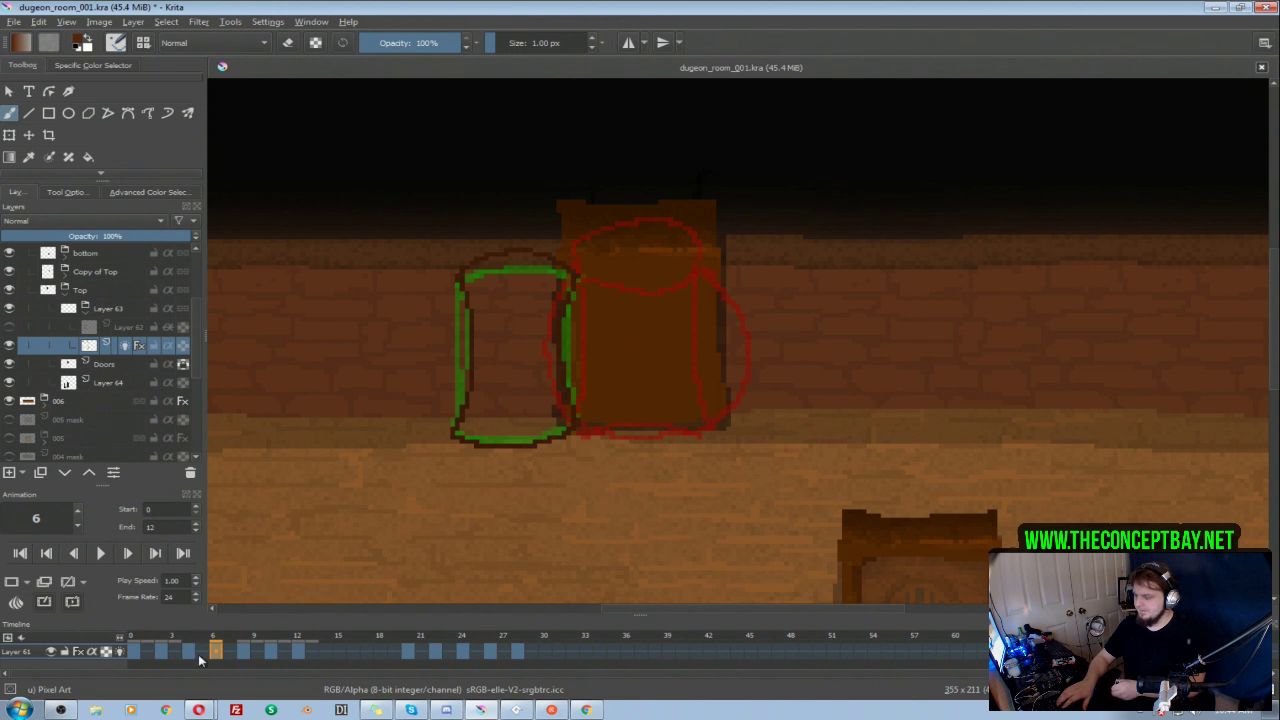
Step: Redraw the open door on frame 8 with outward-bulging sides and slightly pinched top and bottom edges
{"action": "left_click", "coordinate": [243, 651]}
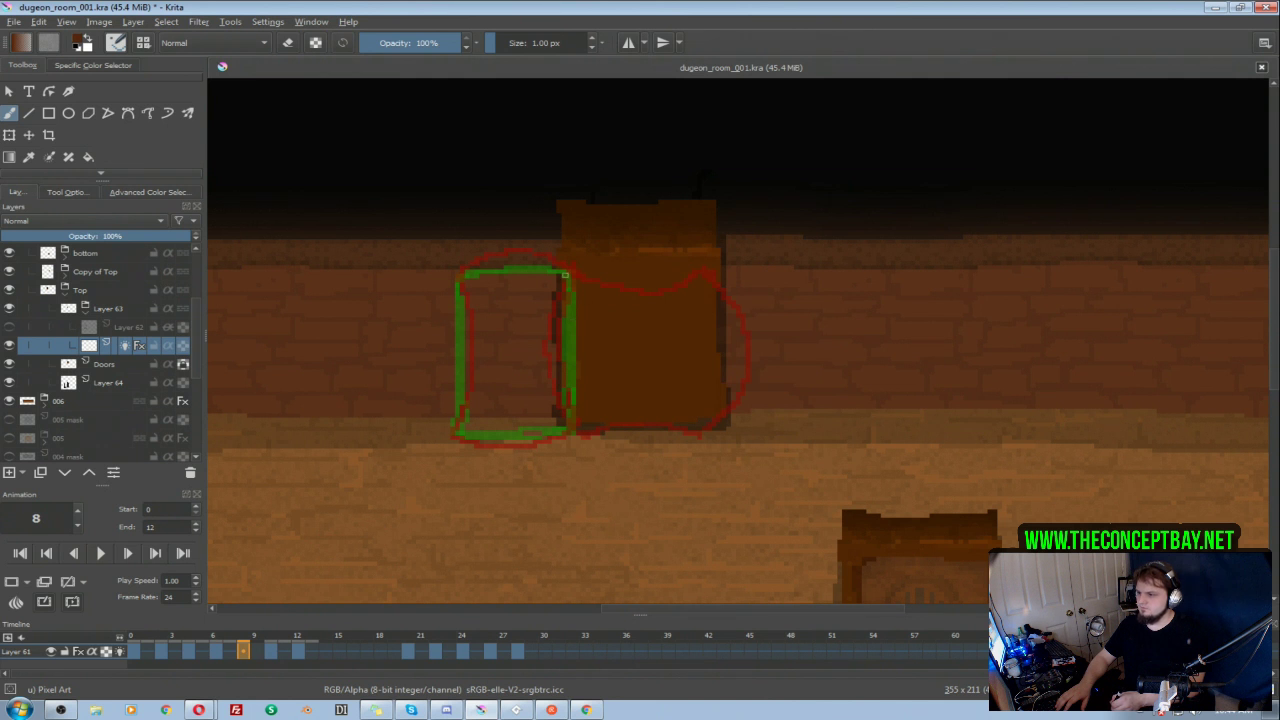
{"action": "mouse_move", "coordinate": [565, 283]}
{"action": "left_mouse_down"}
{"action": "mouse_move", "coordinate": [578, 354]}
{"action": "mouse_move", "coordinate": [562, 436]}
{"action": "left_mouse_up"}
{"action": "mouse_move", "coordinate": [561, 270]}
{"action": "left_mouse_down"}
{"action": "mouse_move", "coordinate": [463, 273]}
{"action": "mouse_move", "coordinate": [449, 375]}
{"action": "mouse_move", "coordinate": [460, 418]}
{"action": "mouse_move", "coordinate": [483, 436]}
{"action": "mouse_move", "coordinate": [466, 433]}
{"action": "mouse_move", "coordinate": [565, 444]}
{"action": "left_mouse_up"}
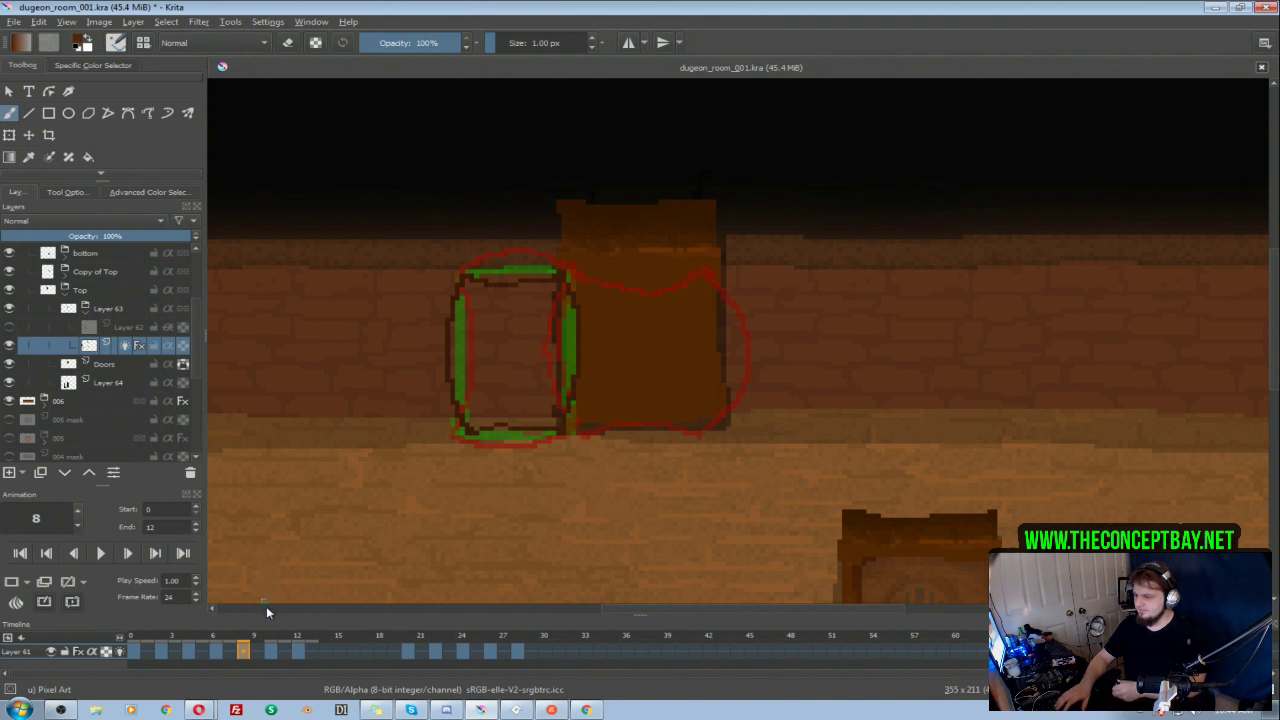
Step: Check the door on frame 10, return to frame 0 and play the reworked animation
{"action": "left_click", "coordinate": [270, 650]}
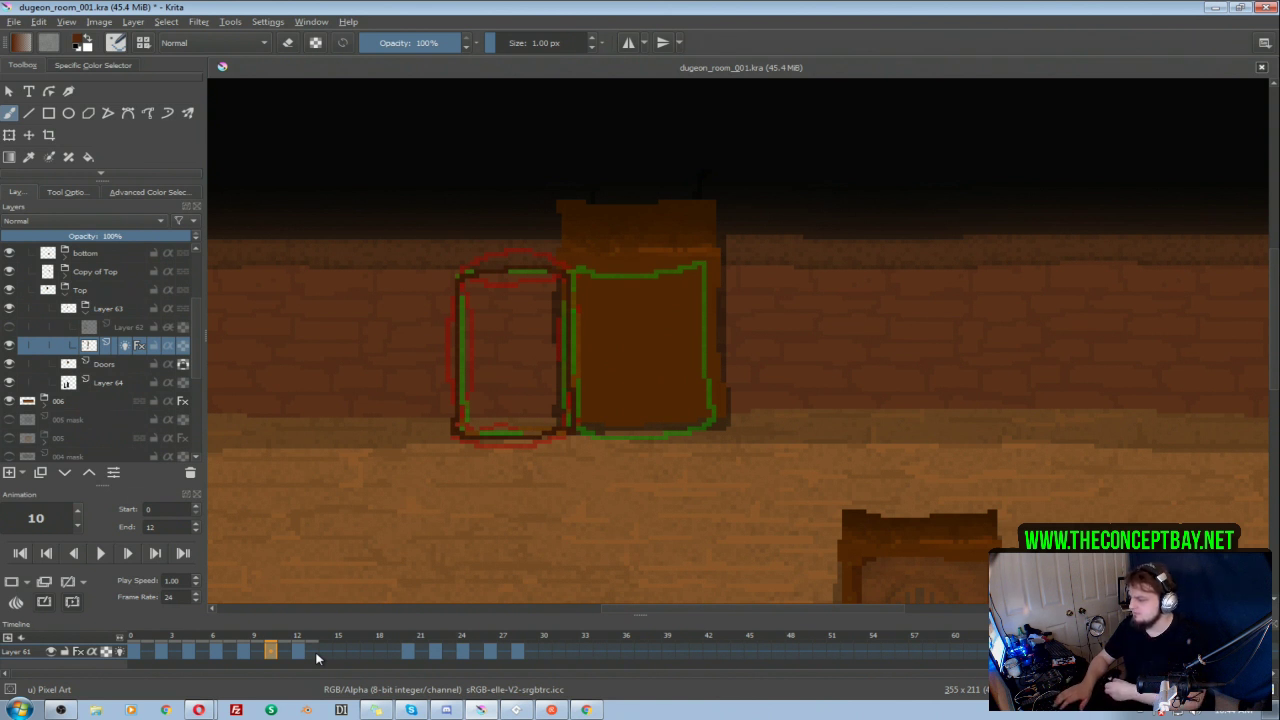
{"action": "left_click", "coordinate": [132, 652]}
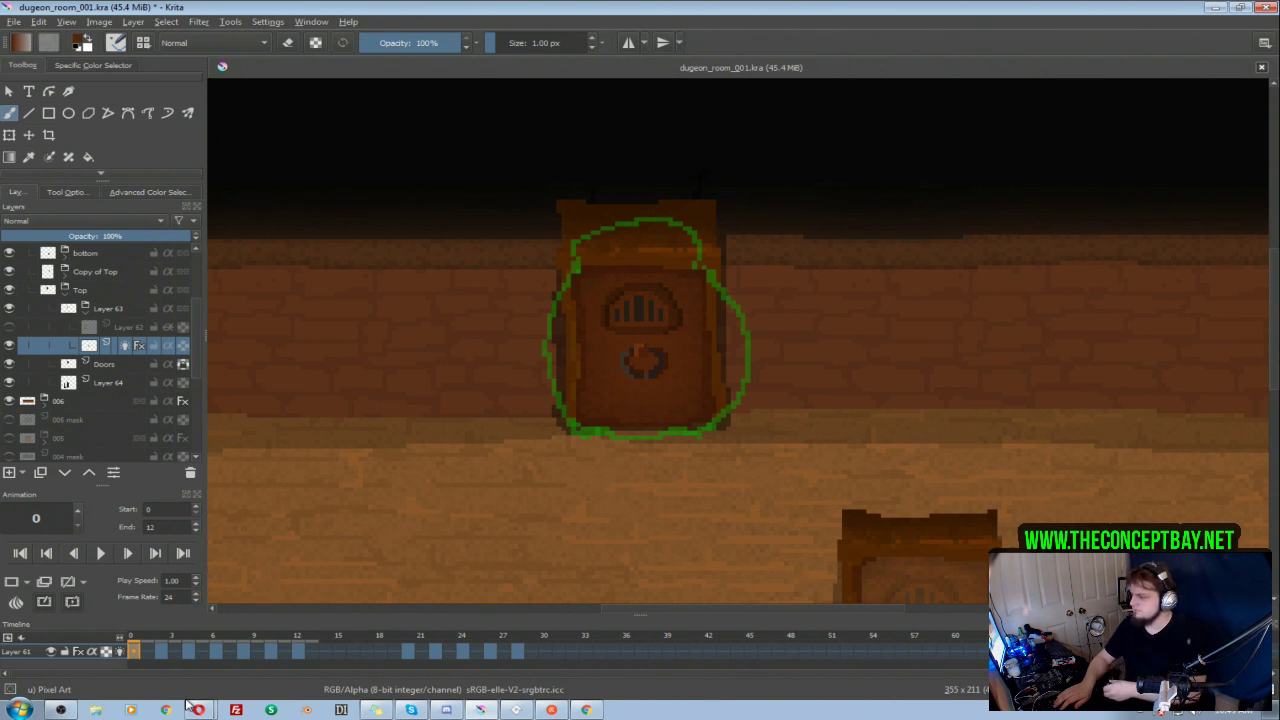
{"action": "left_click", "coordinate": [107, 555]}
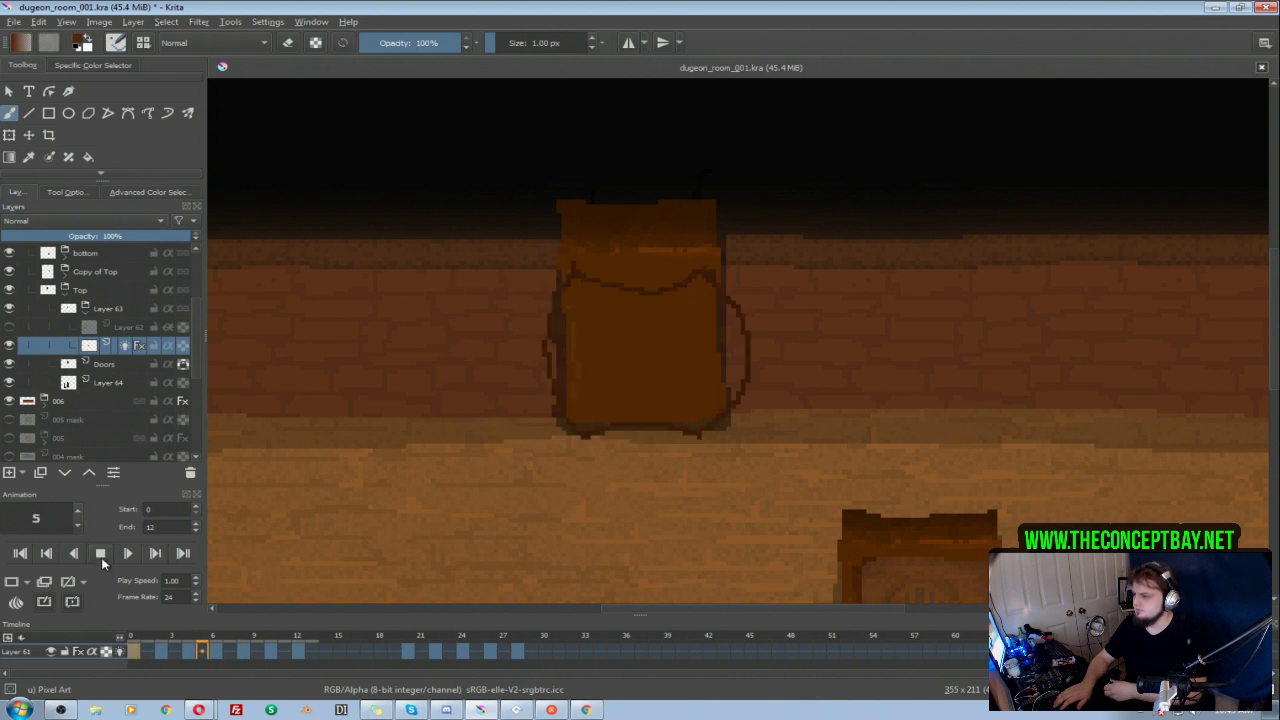
{"action": "left_click", "coordinate": [101, 555]}
Step: Set the animation's play speed to 0.70 and play it back
{"action": "double_click", "coordinate": [152, 527]}
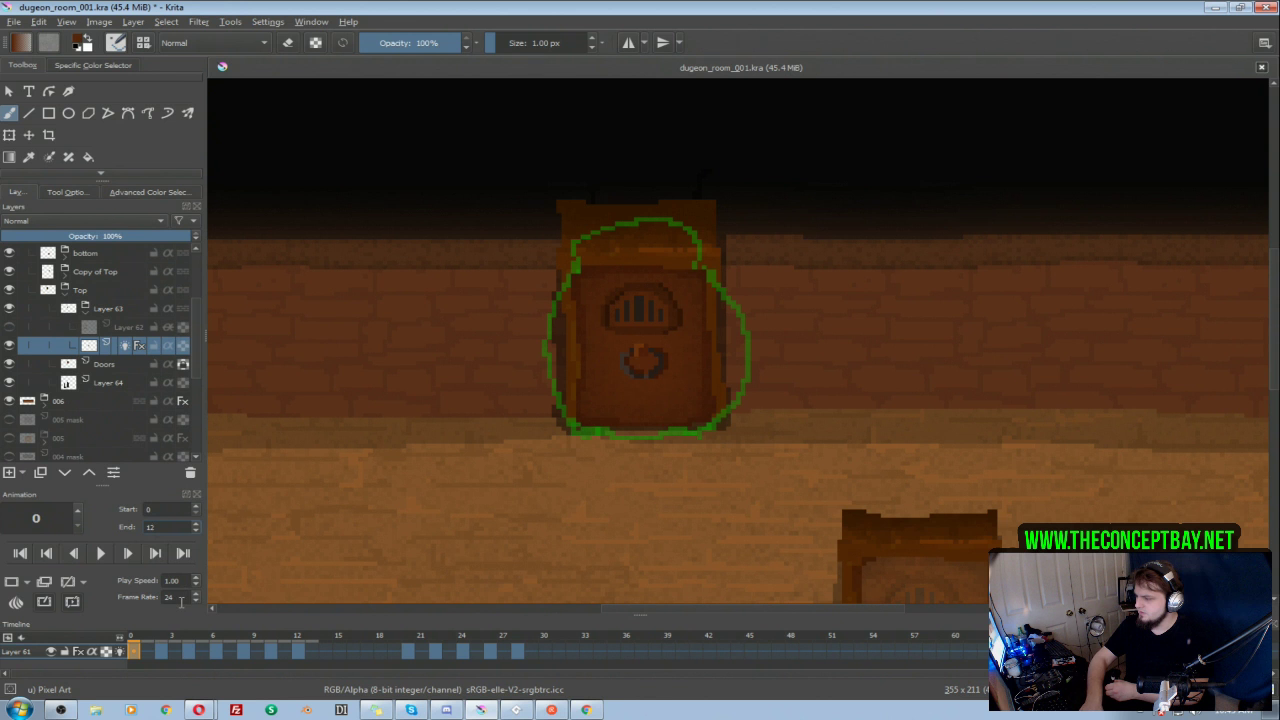
{"action": "double_click", "coordinate": [181, 581]}
{"action": "type", "text": "0.5"}
{"action": "left_click", "coordinate": [100, 553]}
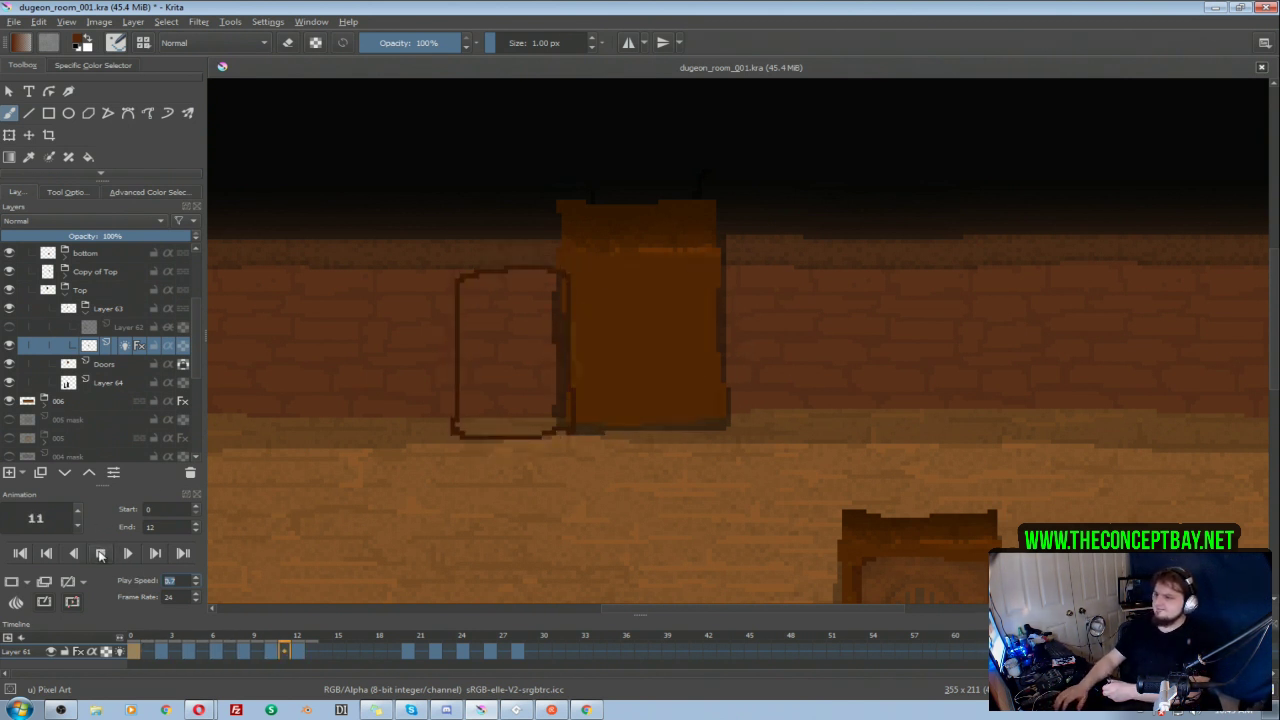
{"action": "left_click", "coordinate": [108, 552]}
Step: Shift the keyframes from frames 4 to 12 to frames 6 to 14 and set the animation's end frame to 15
{"action": "left_click", "coordinate": [188, 651]}
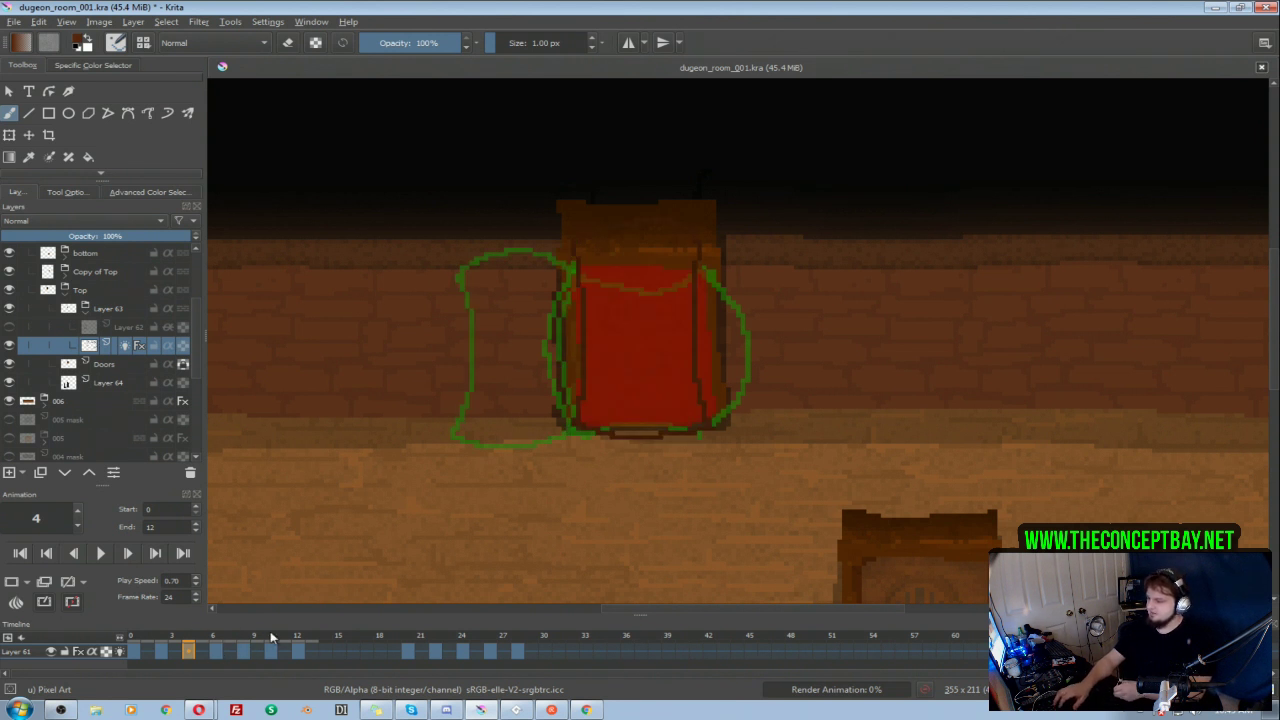
{"action": "left_click", "coordinate": [297, 652], "text": "shift"}
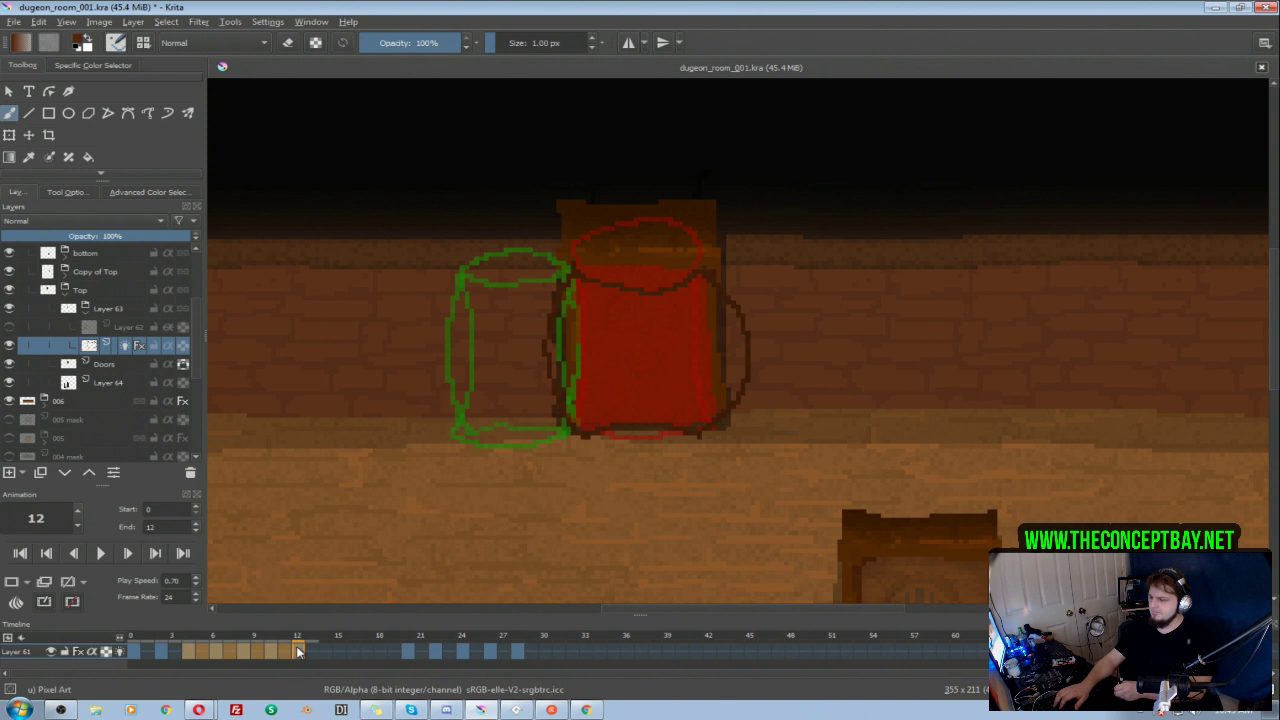
{"action": "left_click_drag", "start_coordinate": [327, 655], "coordinate": [334, 656]}
{"action": "left_click", "coordinate": [174, 527]}
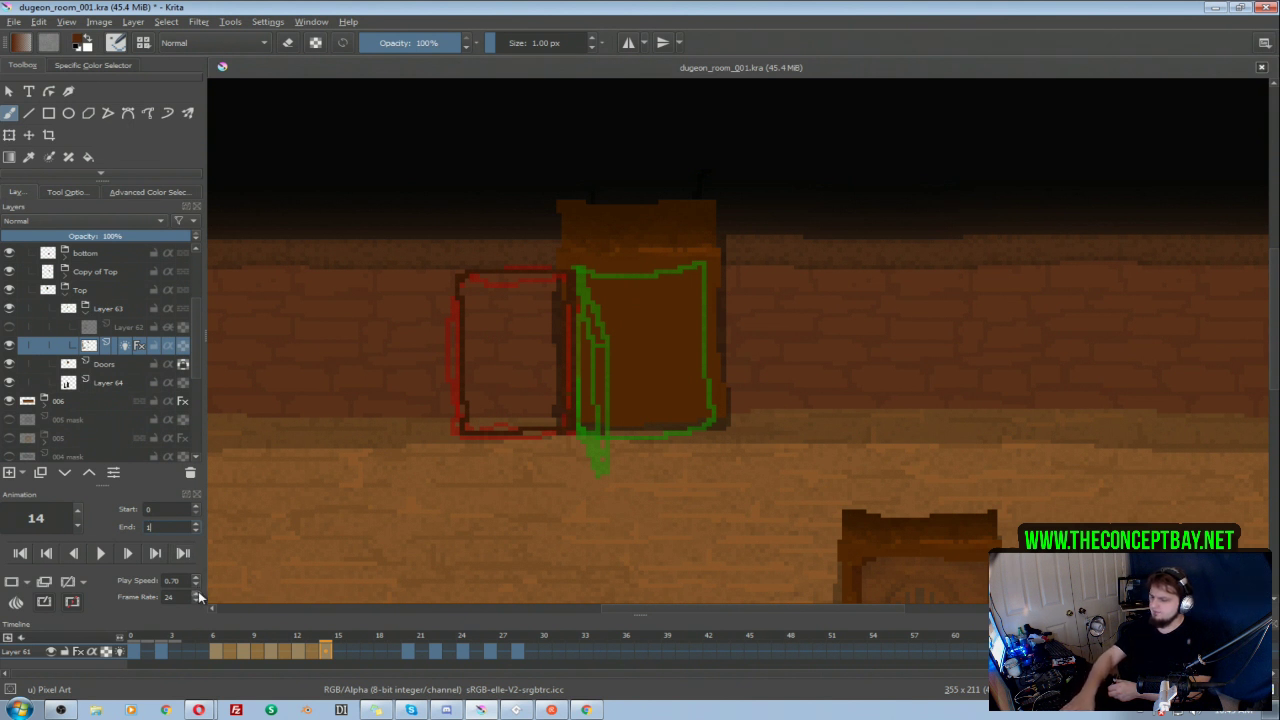
{"action": "type", "text": "5"}
{"action": "key", "text": "Return"}
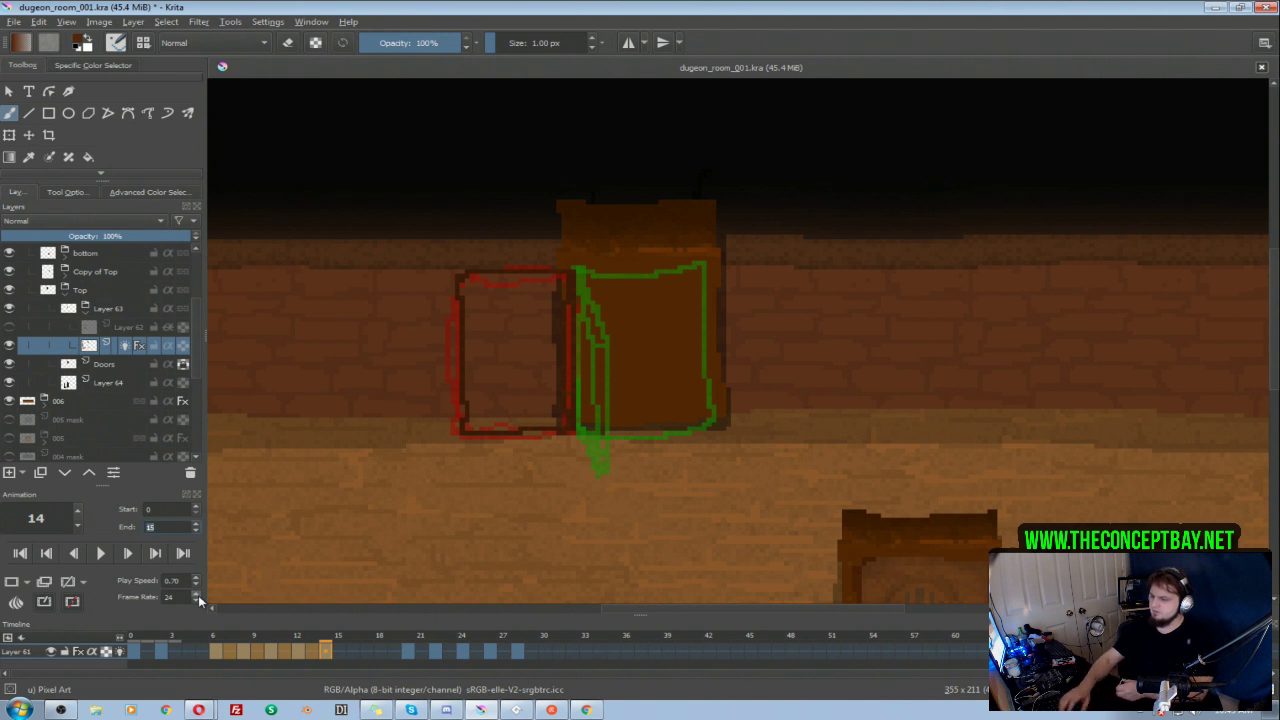
{"action": "left_click", "coordinate": [327, 652]}
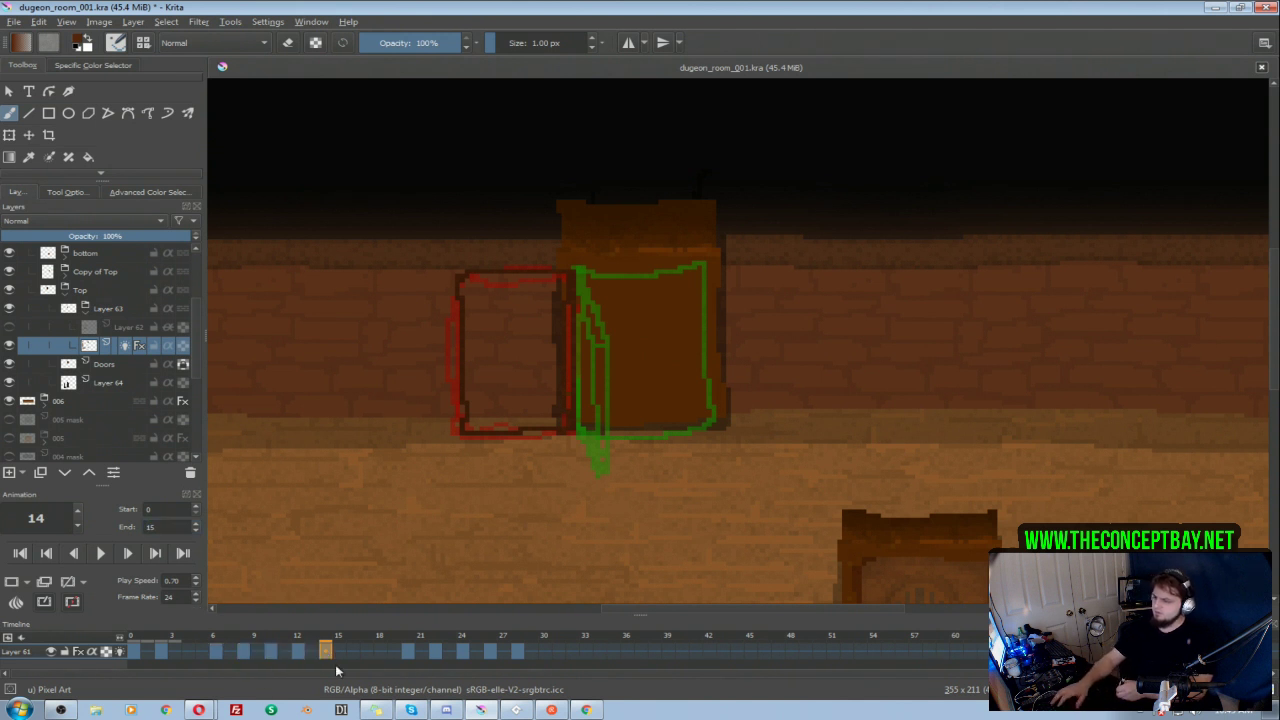
Step: Draw an in-between on frame 4 showing the door nearly edge-on at the hinge side, its lower corner reaching below the doorway
{"action": "left_click", "coordinate": [191, 651]}
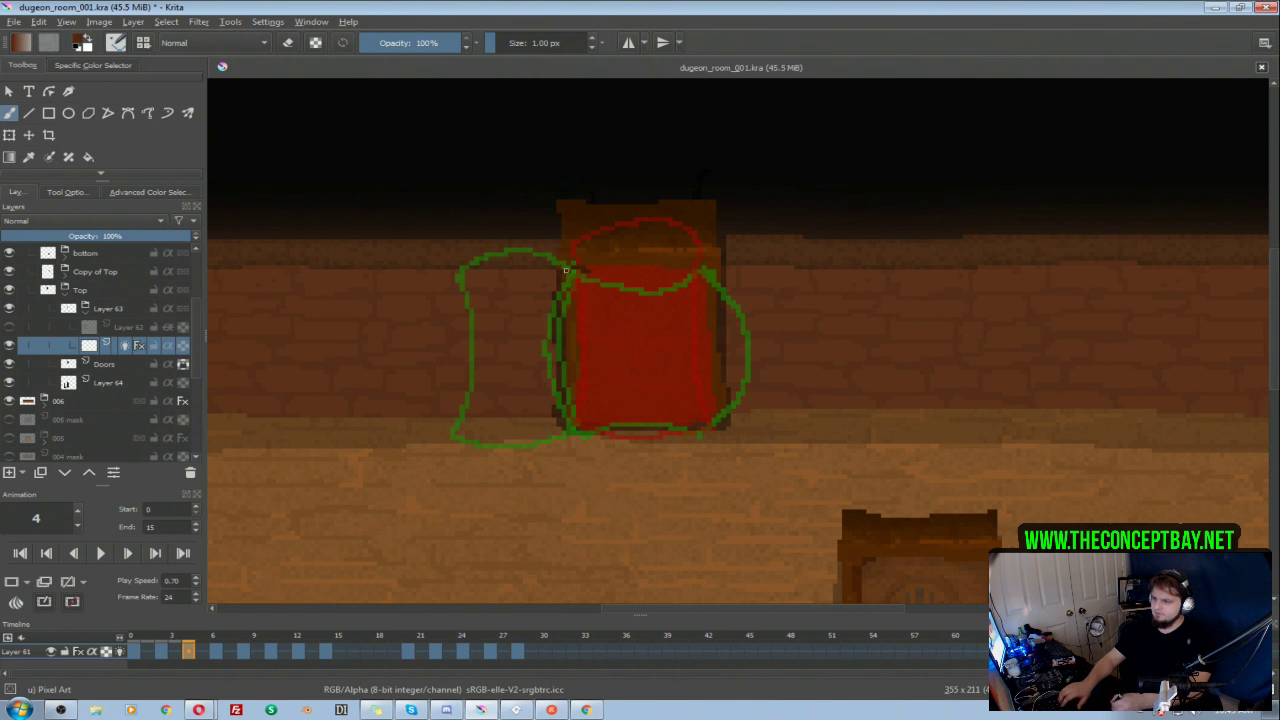
{"action": "mouse_move", "coordinate": [587, 270]}
{"action": "left_mouse_down"}
{"action": "mouse_move", "coordinate": [542, 348]}
{"action": "mouse_move", "coordinate": [548, 327]}
{"action": "mouse_move", "coordinate": [559, 482]}
{"action": "left_mouse_up"}
{"action": "left_click_drag", "start_coordinate": [575, 424], "coordinate": [564, 472]}
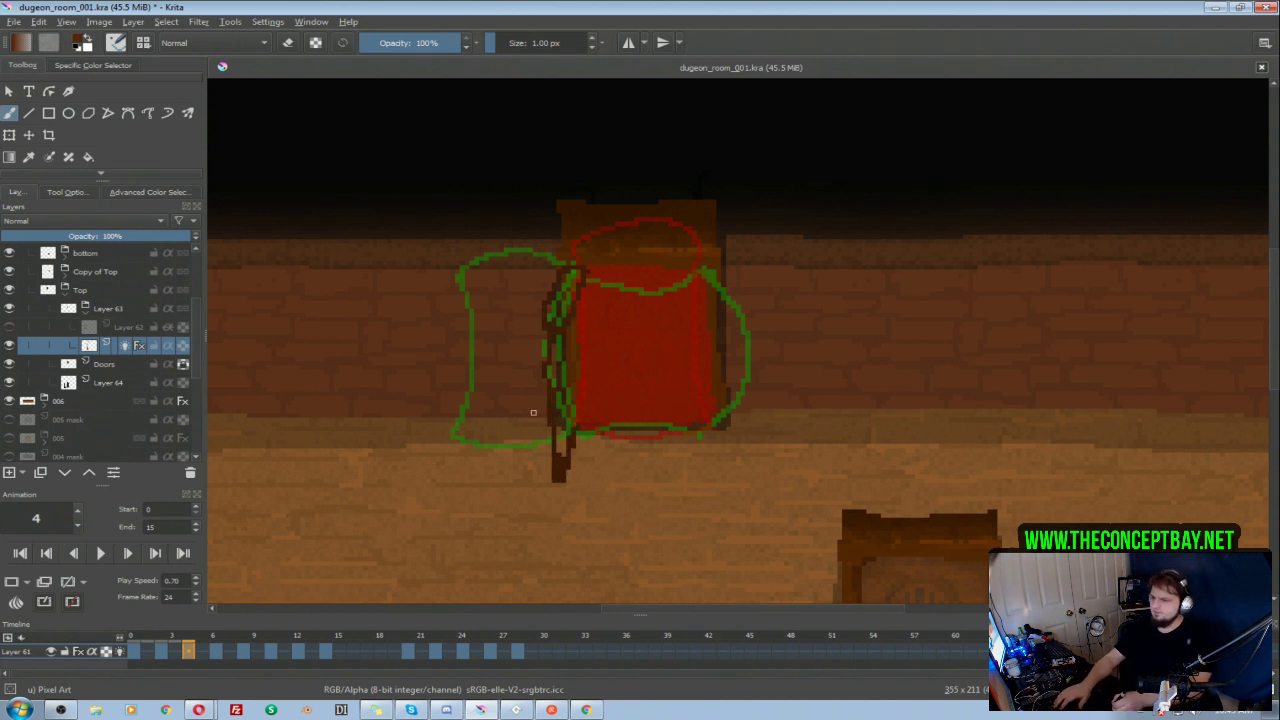
{"action": "left_click_drag", "start_coordinate": [581, 290], "coordinate": [587, 425]}
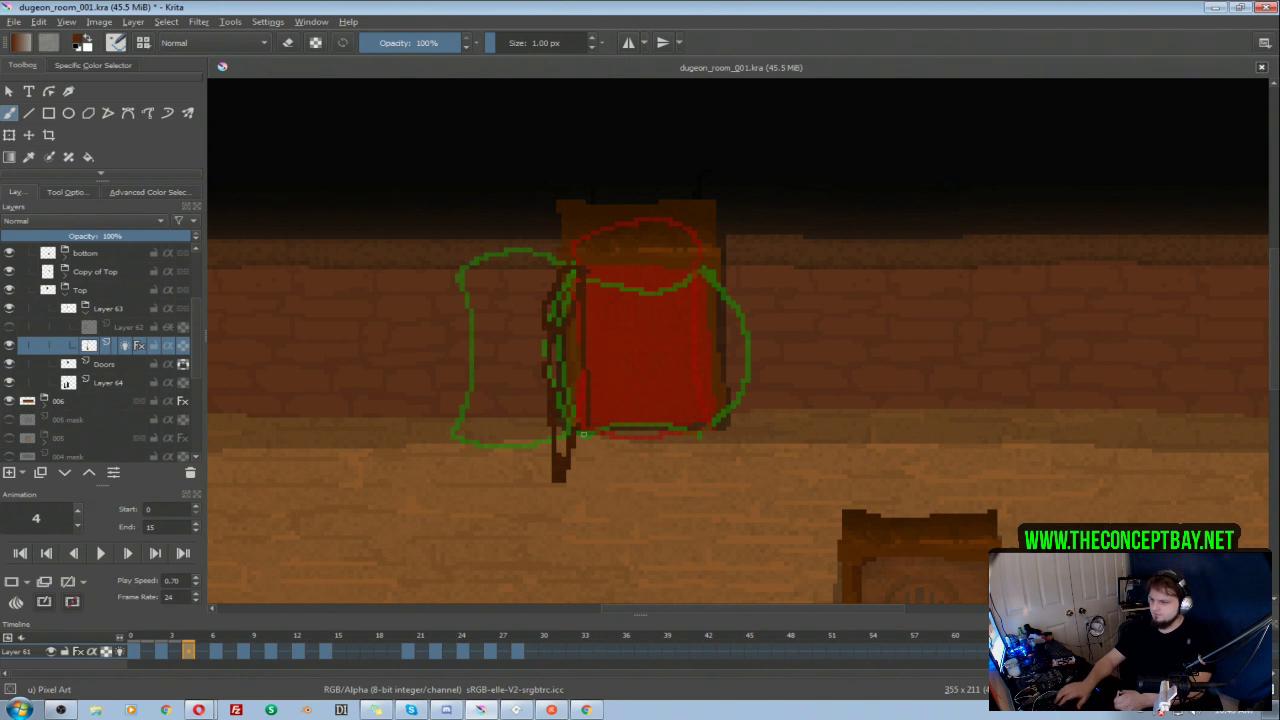
Step: Play the animation with the new in-between, then examine the squashed door on frame 6
{"action": "left_click", "coordinate": [102, 556]}
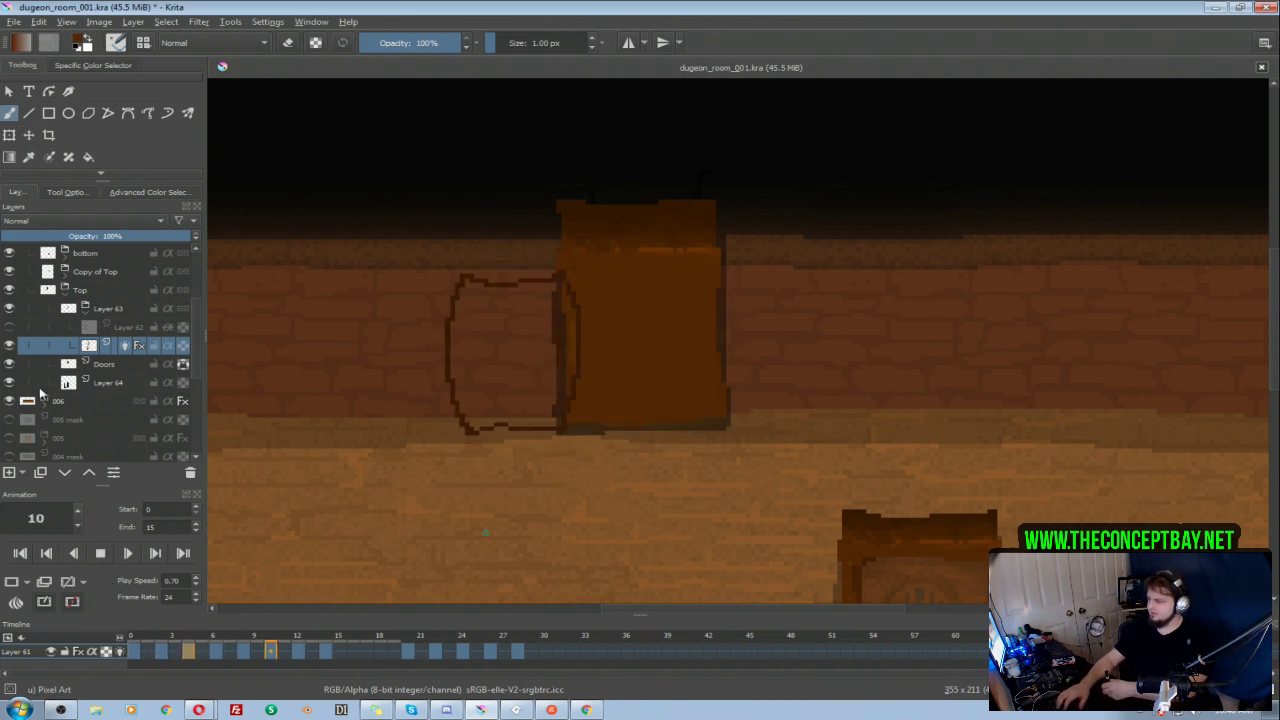
{"action": "left_click", "coordinate": [103, 556]}
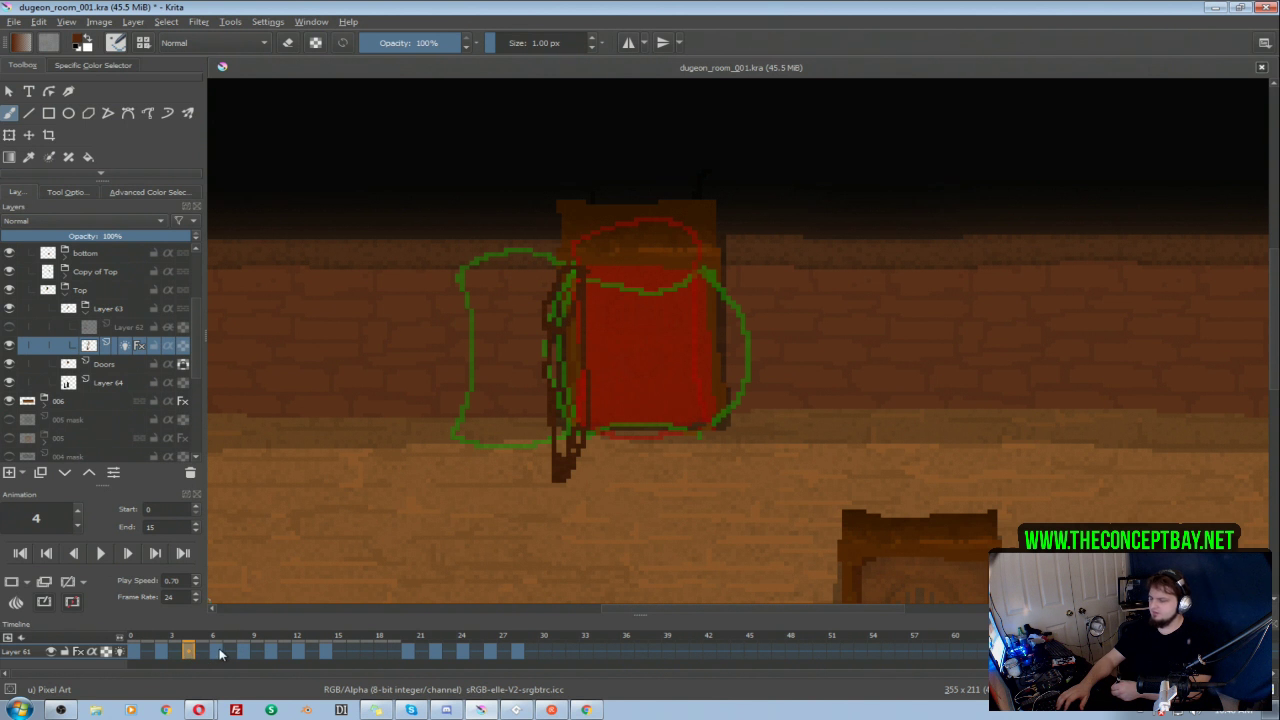
{"action": "left_click", "coordinate": [218, 652]}
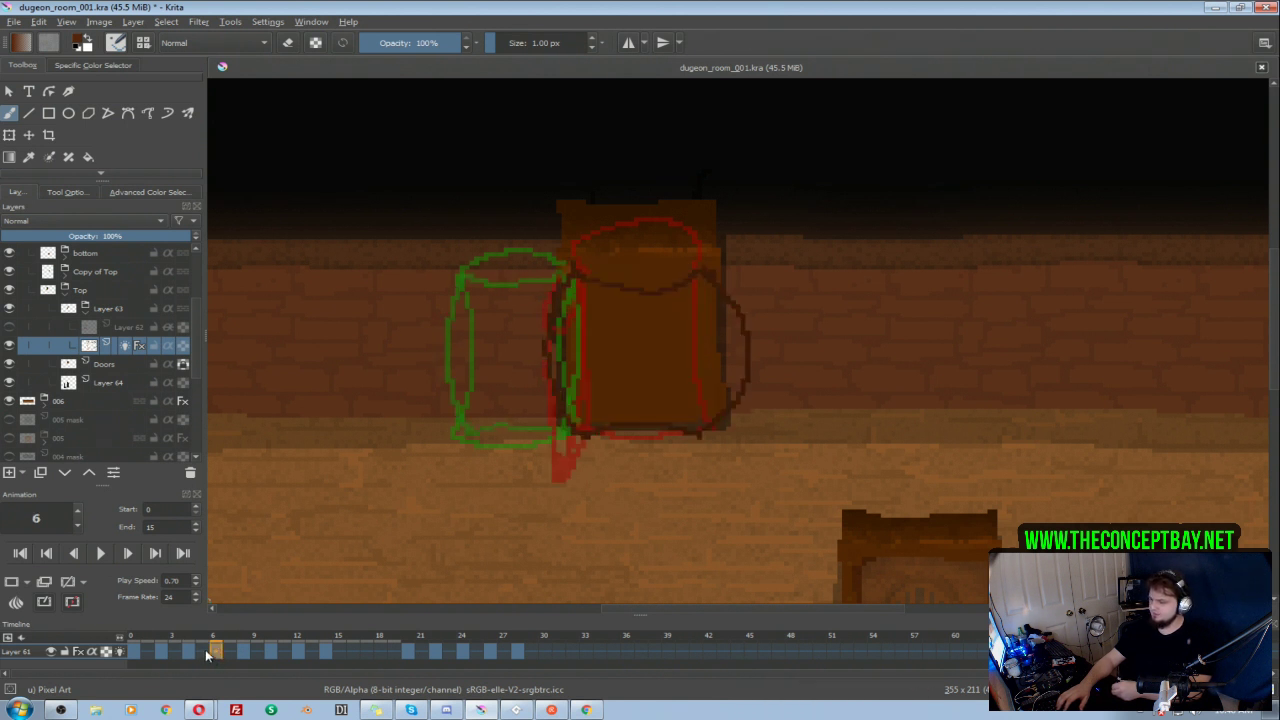
Step: Swap the door drawings on frames 4 and 6 so the edge-on door follows the squashed one, and play the animation
{"action": "left_click", "coordinate": [198, 652]}
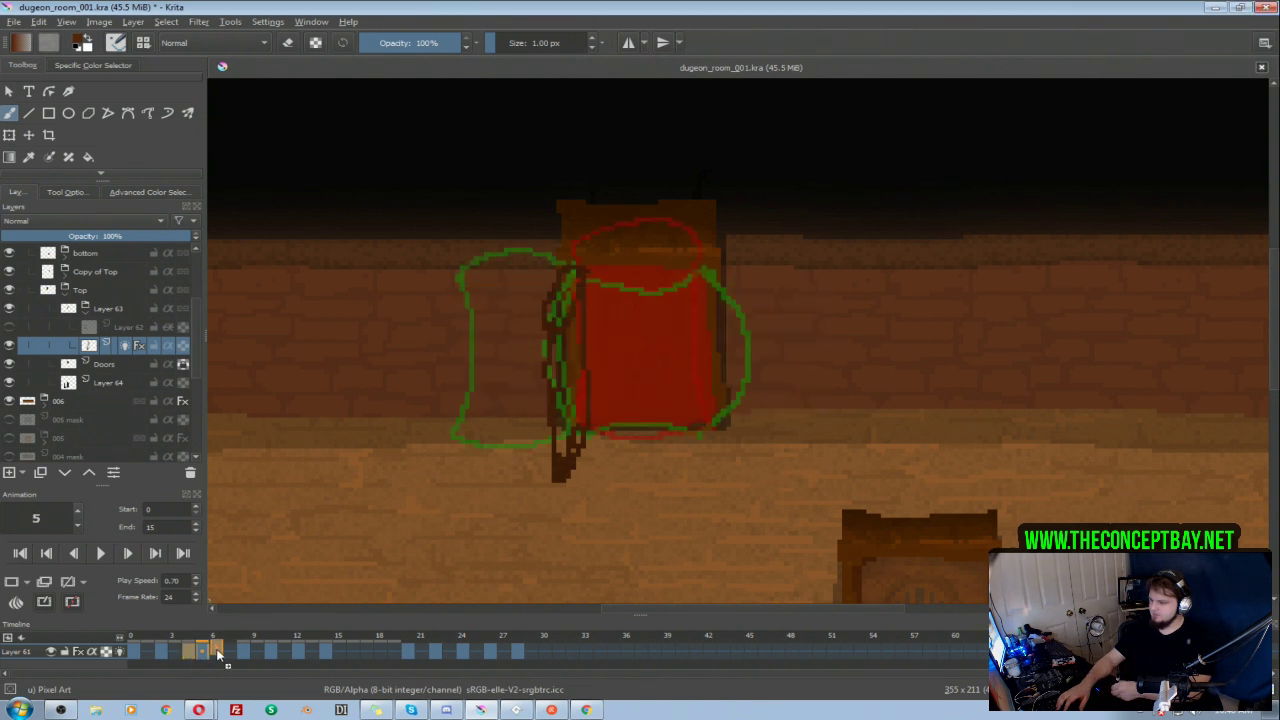
{"action": "left_click", "coordinate": [218, 651]}
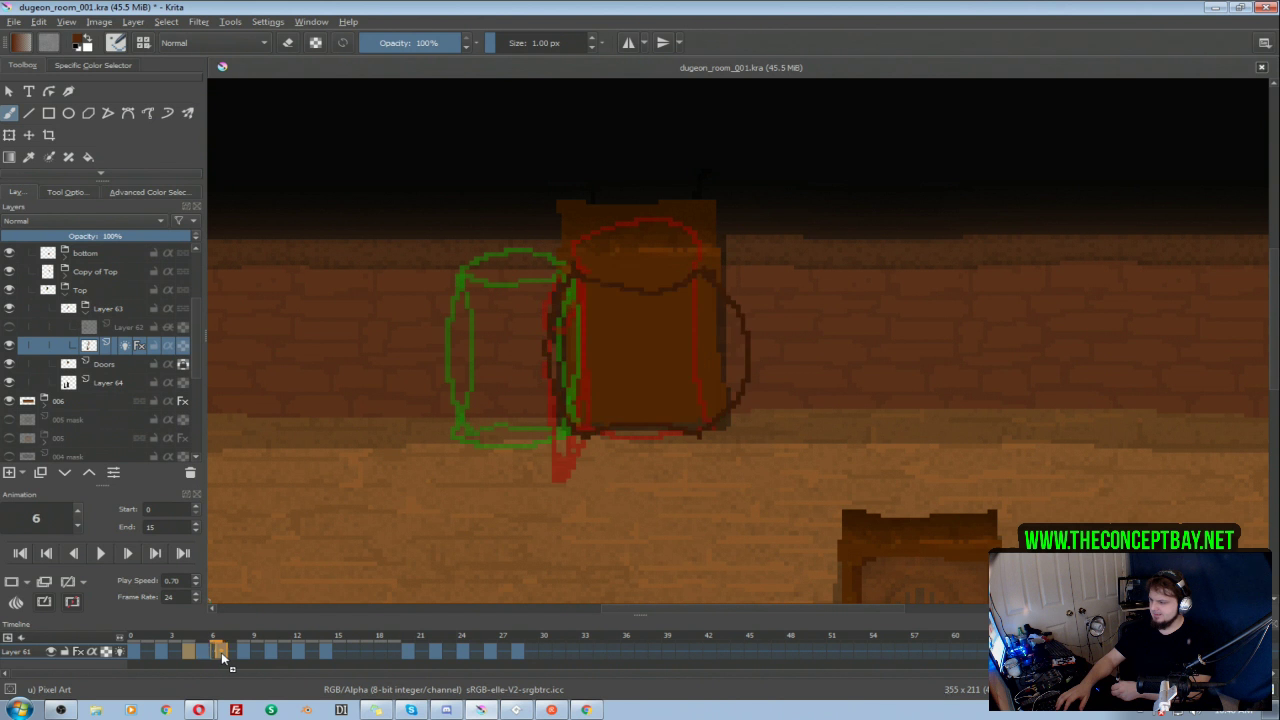
{"action": "left_click", "coordinate": [201, 652]}
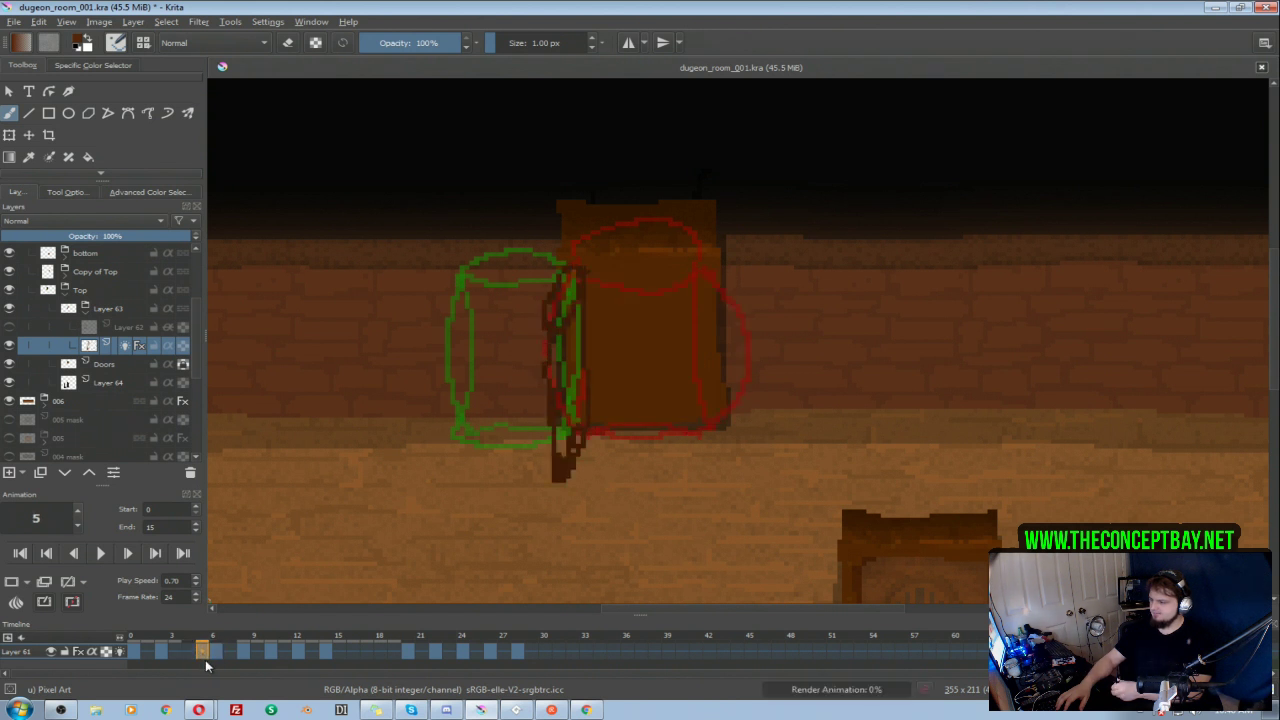
{"action": "left_click", "coordinate": [186, 653]}
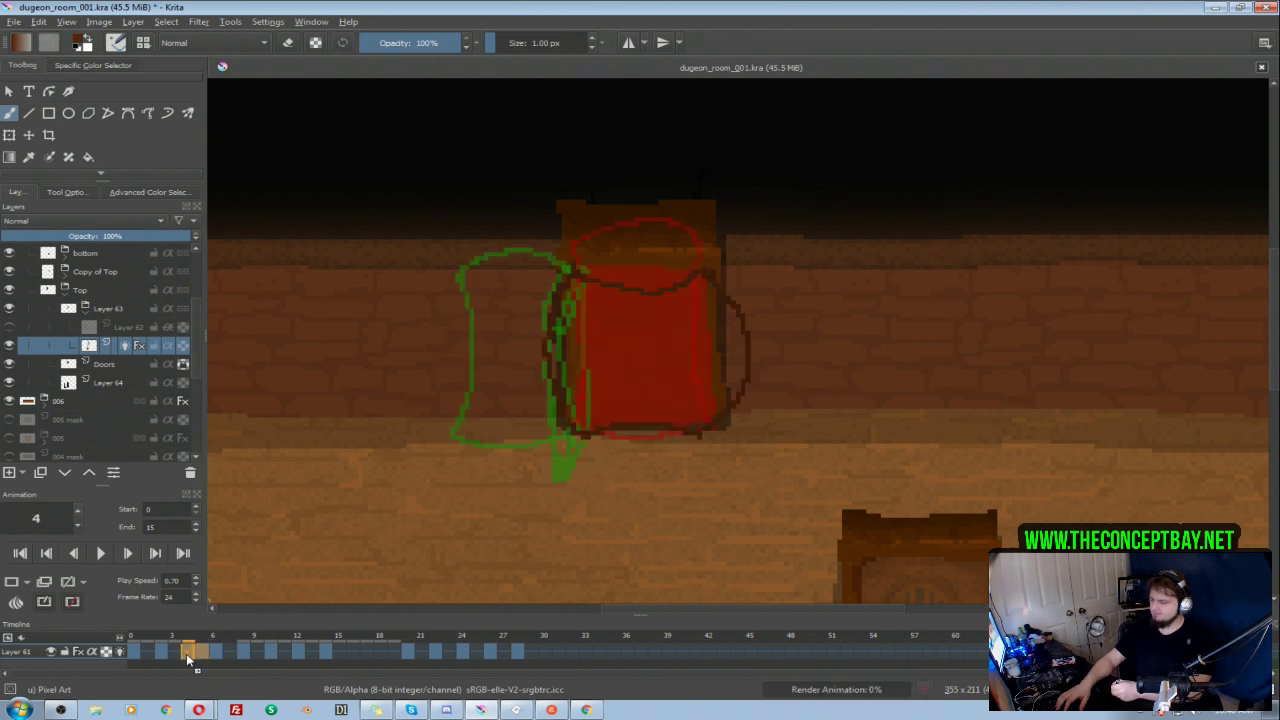
{"action": "left_click", "coordinate": [97, 554]}
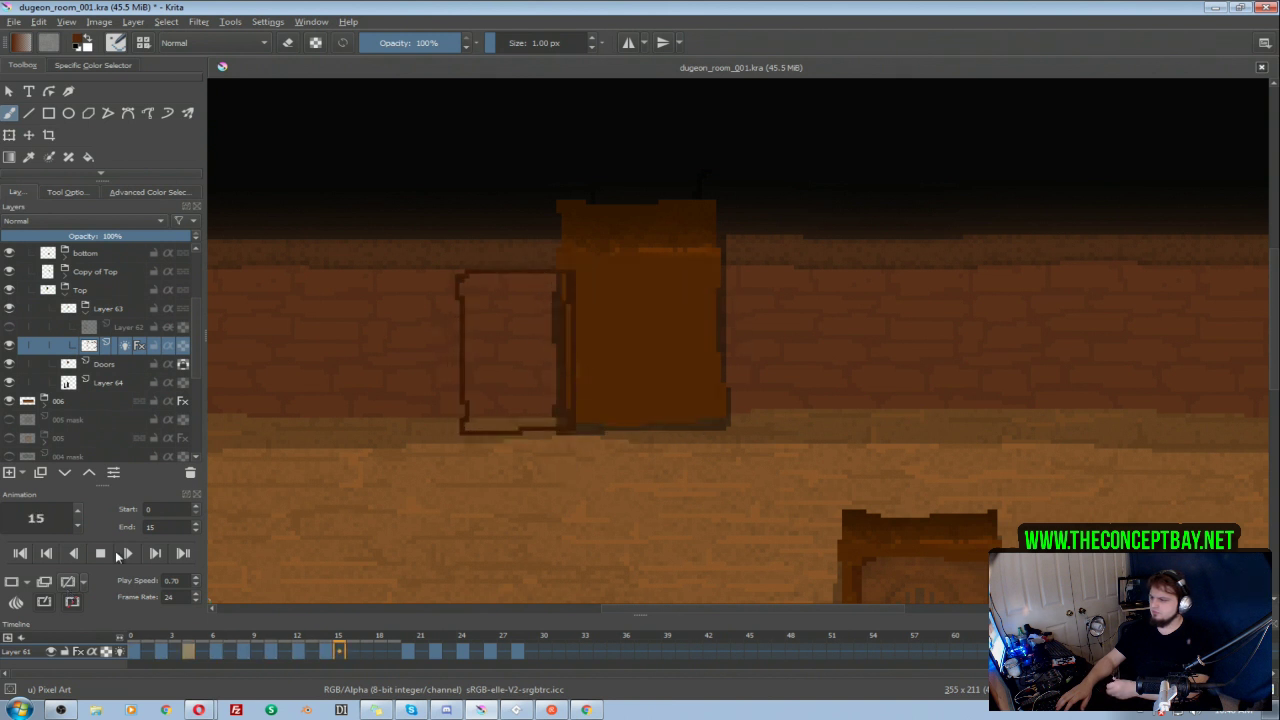
{"action": "key", "text": "space"}
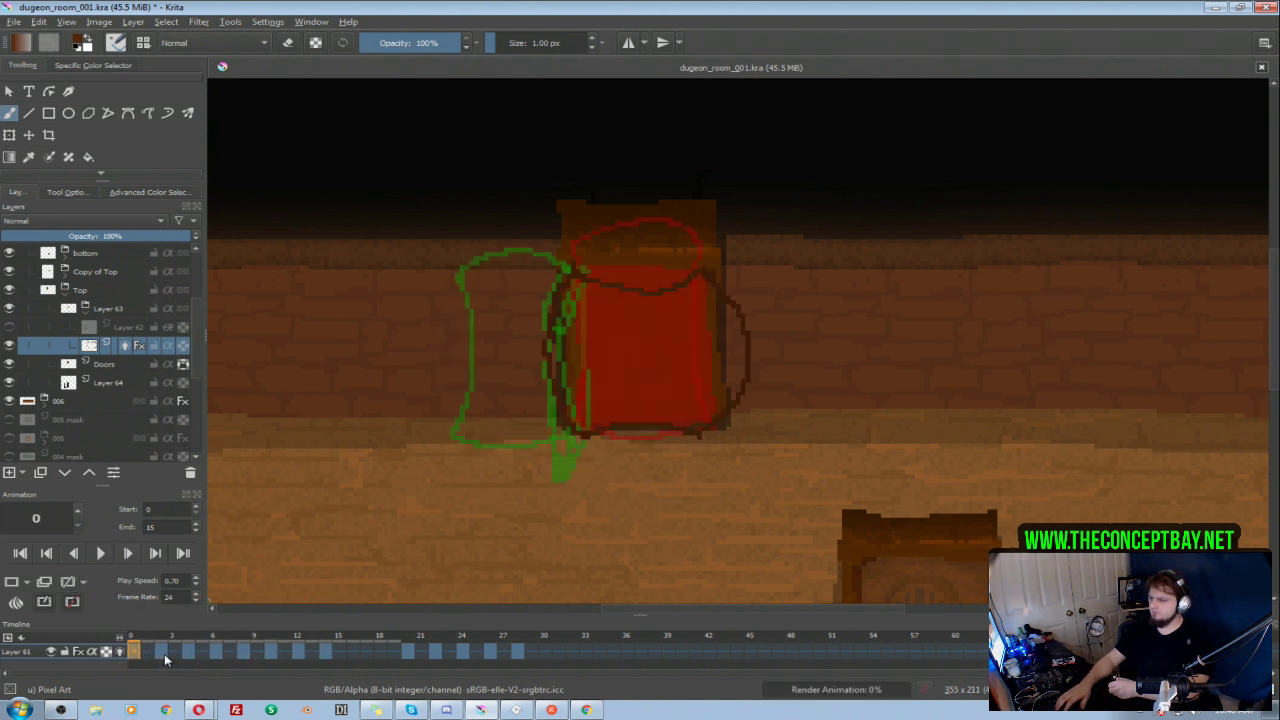
Step: Review the door drawings from frame 2 onward, and swap the open-door drawings on frames 8 and 10
{"action": "left_click", "coordinate": [163, 652]}
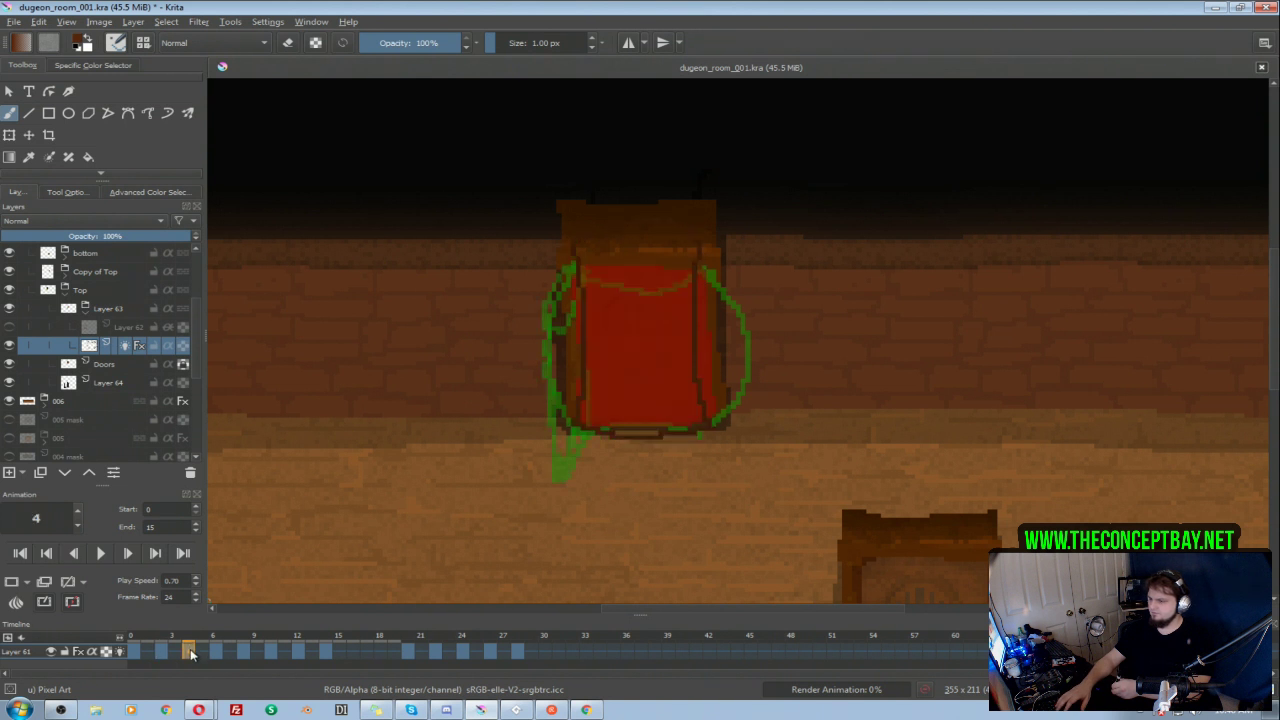
{"action": "left_click", "coordinate": [216, 653]}
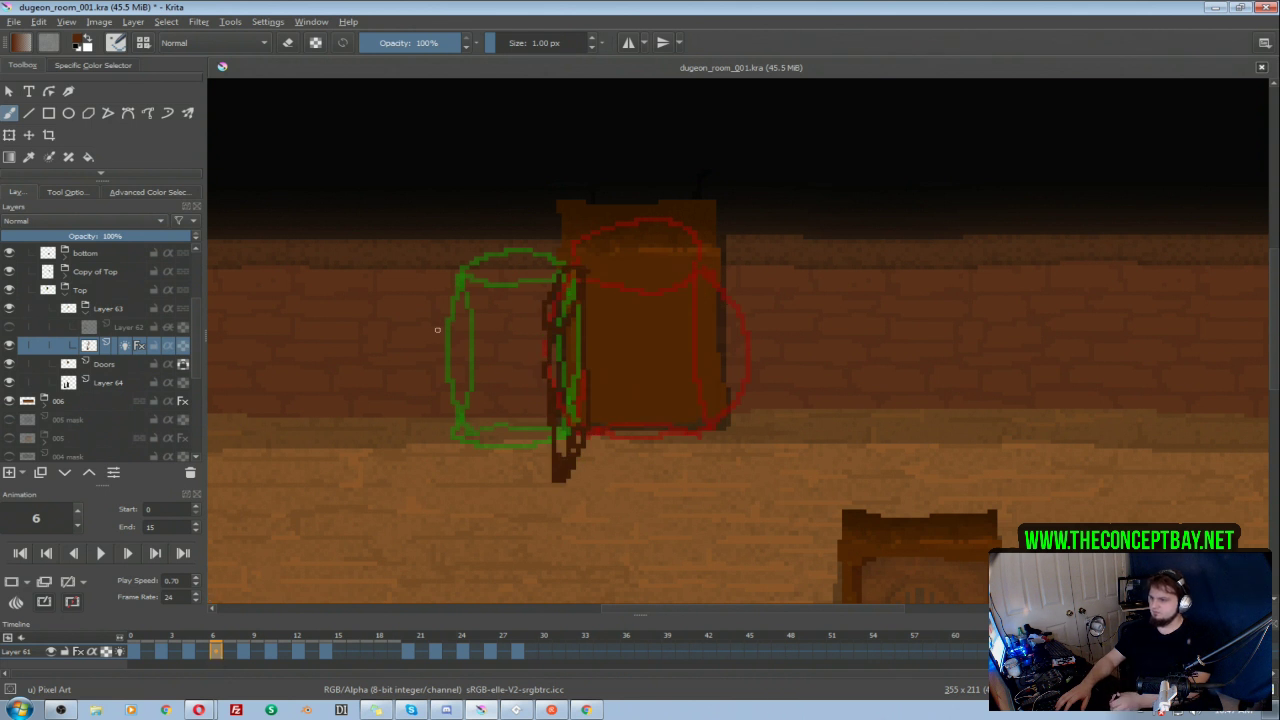
{"action": "left_click", "coordinate": [249, 651]}
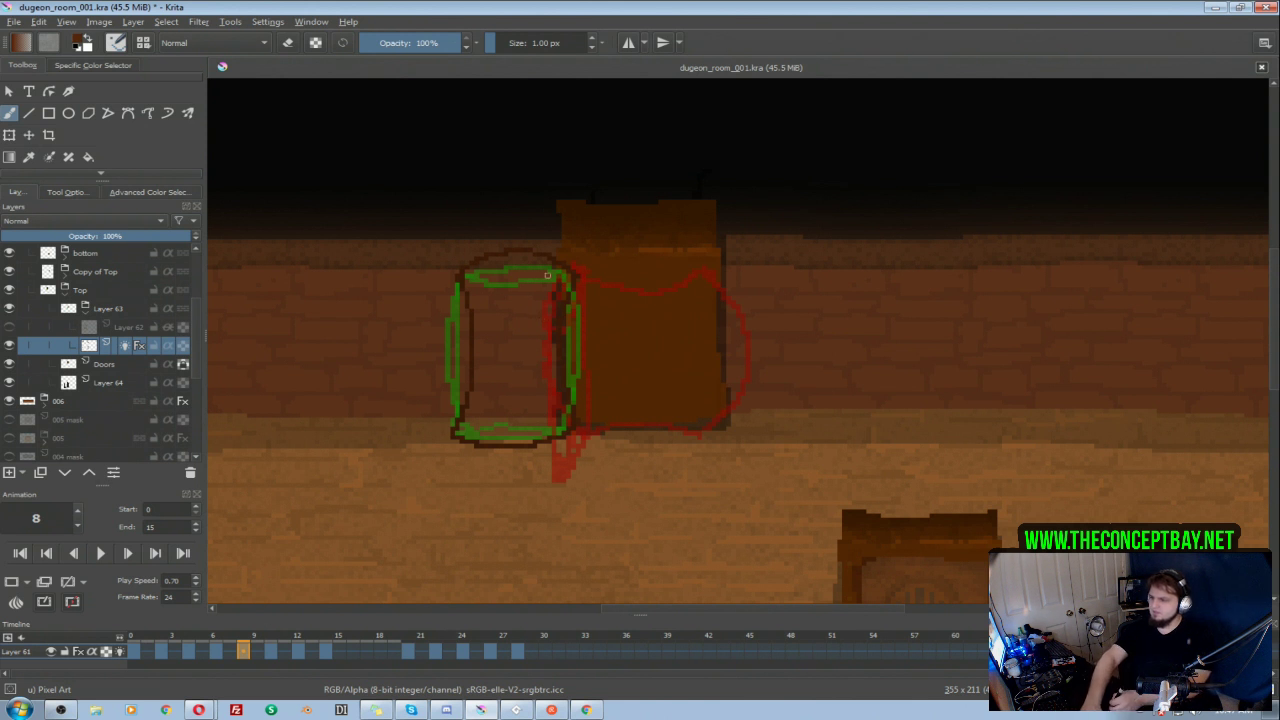
{"action": "left_click", "coordinate": [271, 652]}
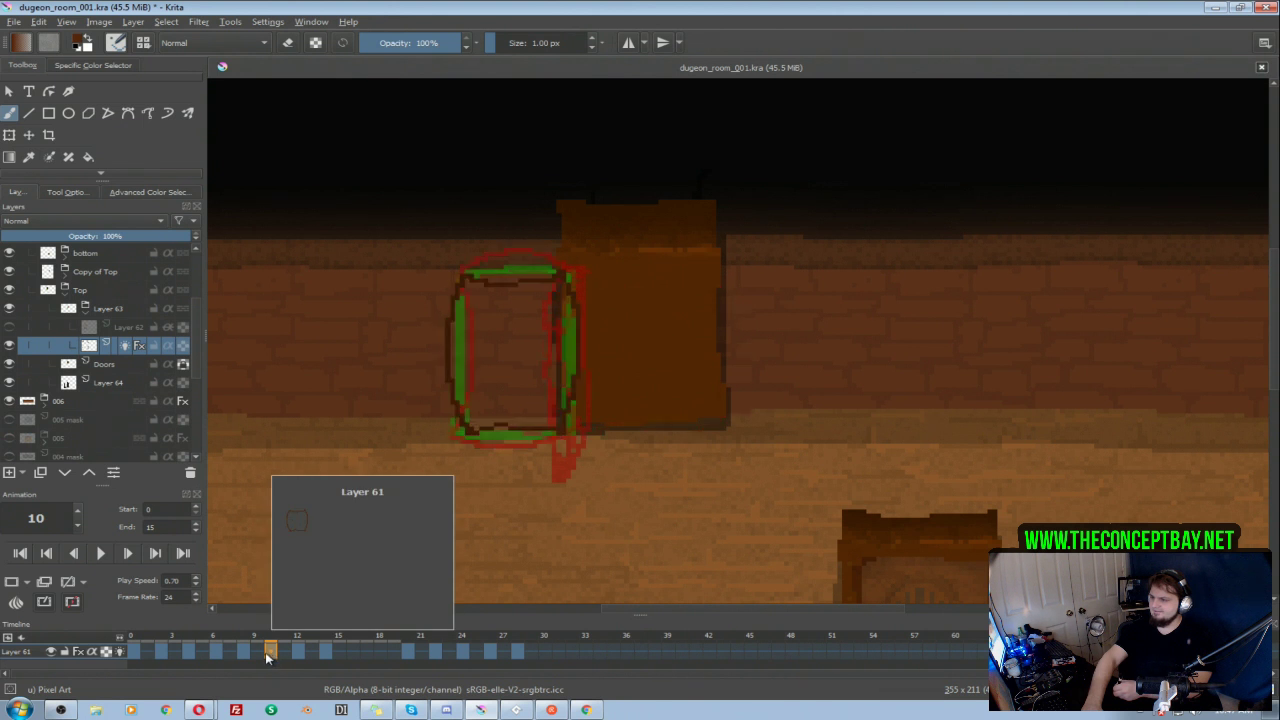
{"action": "left_click", "coordinate": [245, 656]}
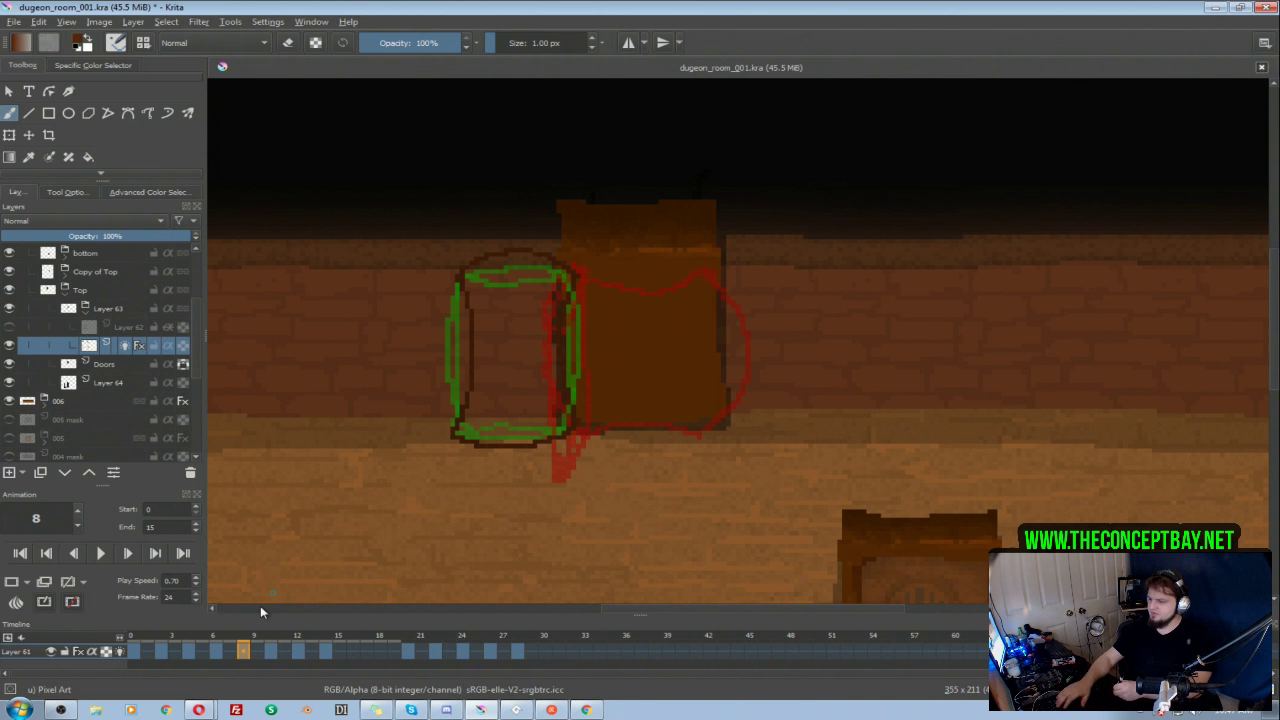
{"action": "left_click", "coordinate": [270, 653]}
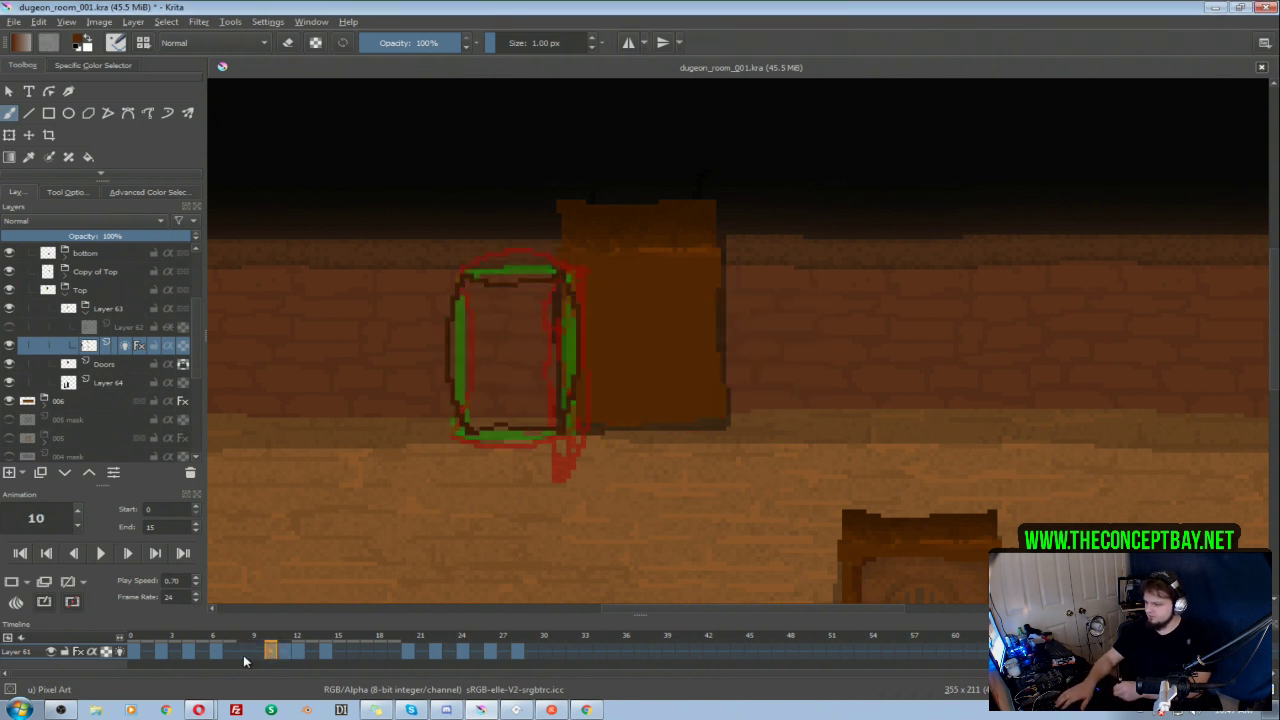
{"action": "left_click", "coordinate": [247, 654]}
{"action": "left_click", "coordinate": [273, 653]}
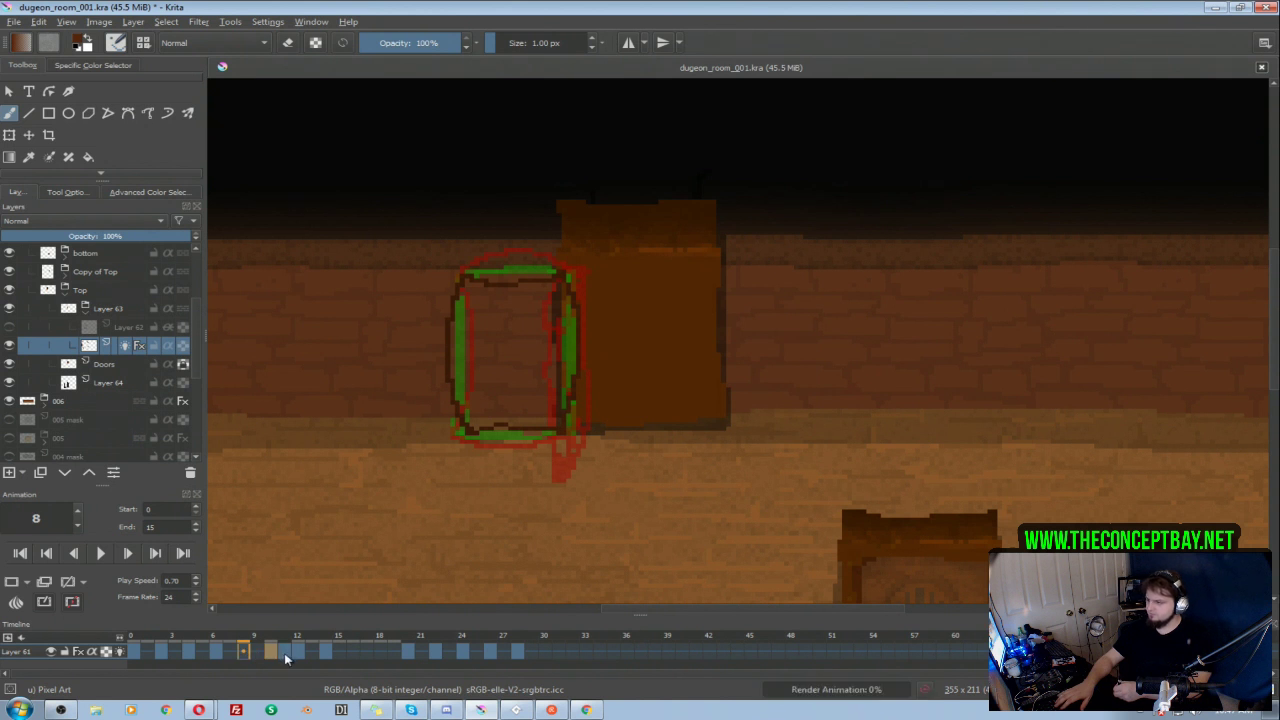
{"action": "left_click", "coordinate": [285, 655]}
{"action": "left_click_drag", "start_coordinate": [285, 655], "coordinate": [272, 653]}
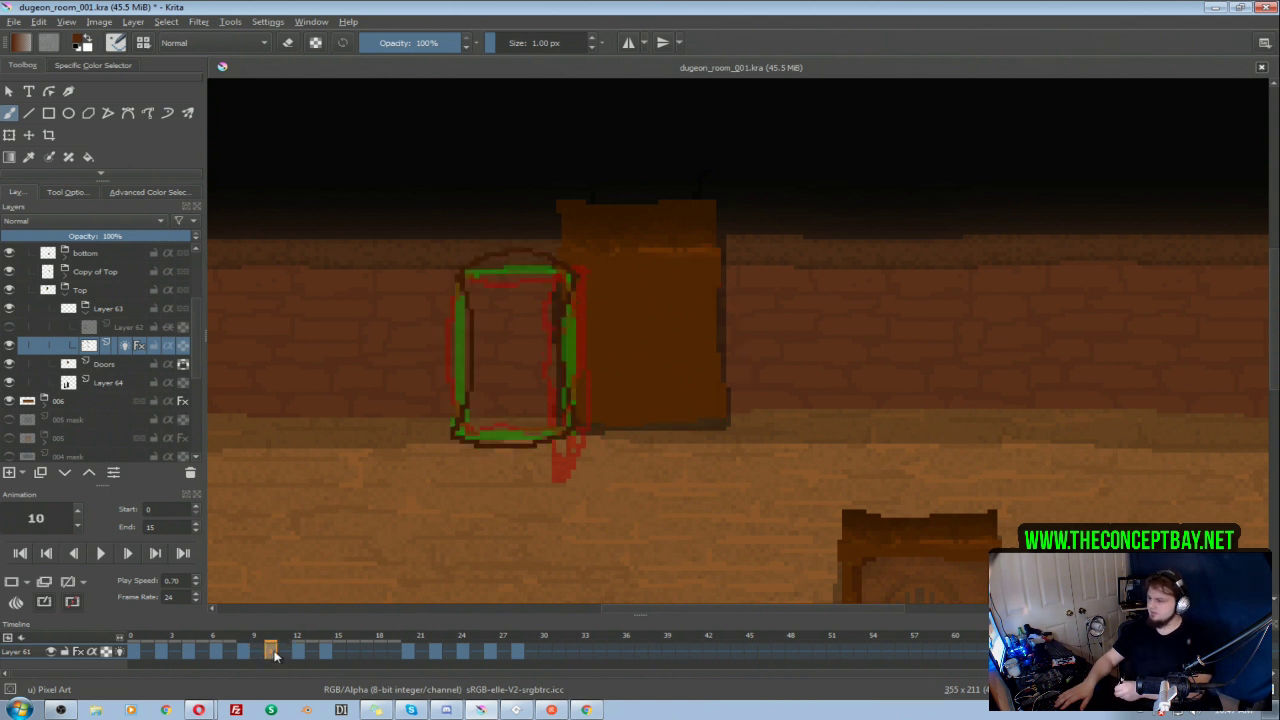
Step: Play the animation and set its play speed to 1.00
{"action": "left_click", "coordinate": [299, 655]}
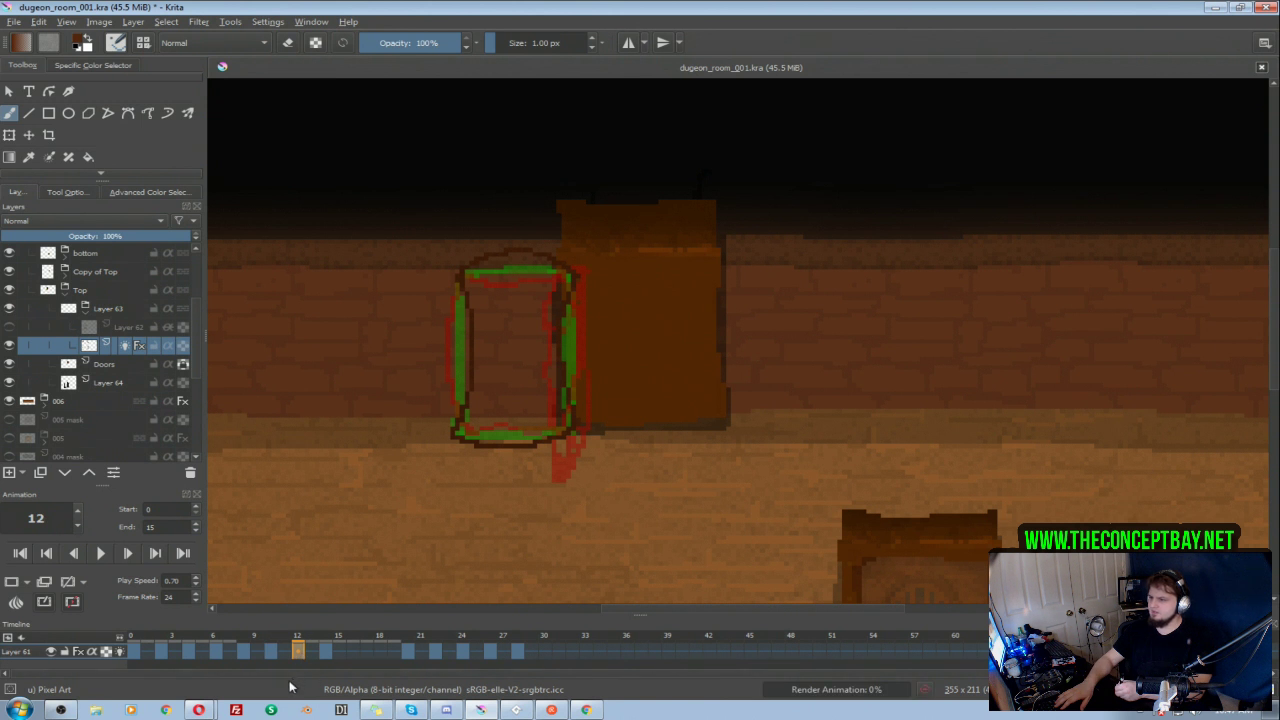
{"action": "left_click", "coordinate": [114, 558]}
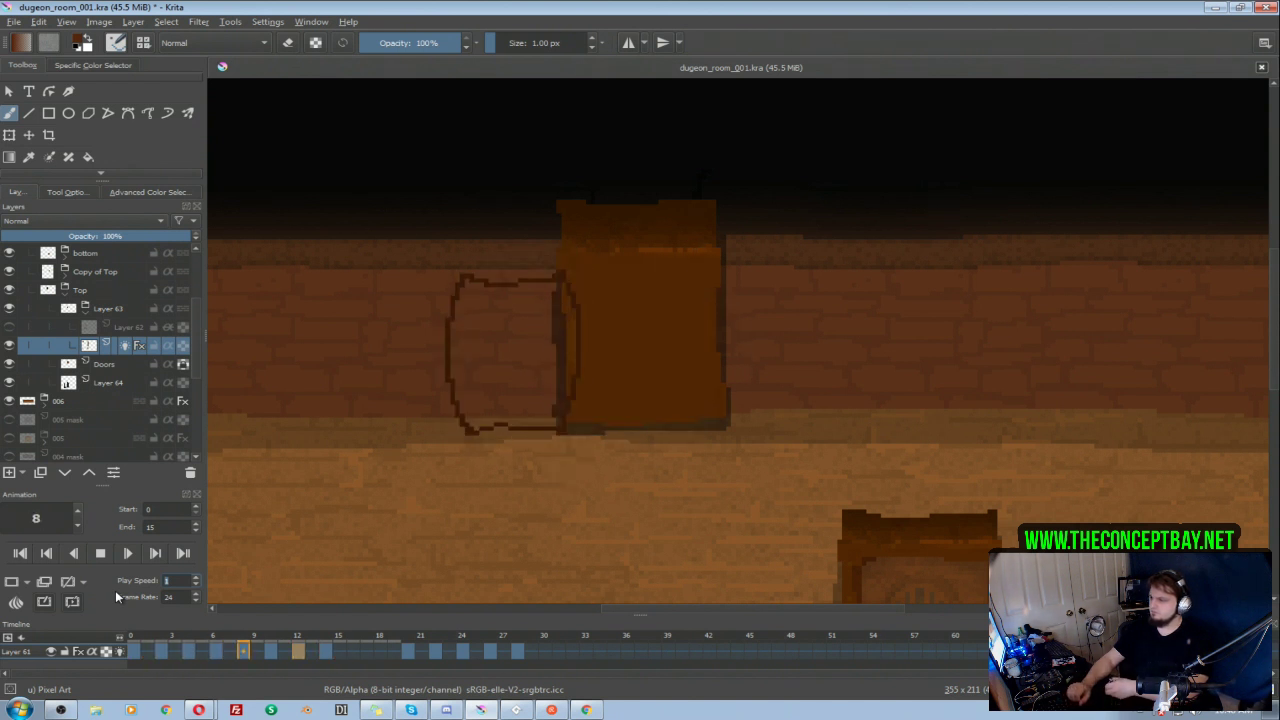
{"action": "left_click", "coordinate": [100, 553]}
Step: Shift the keyframes from frames 6 to 14 to frames 8 to 16 and set the animation's end frame to 17
{"action": "left_click", "coordinate": [135, 652]}
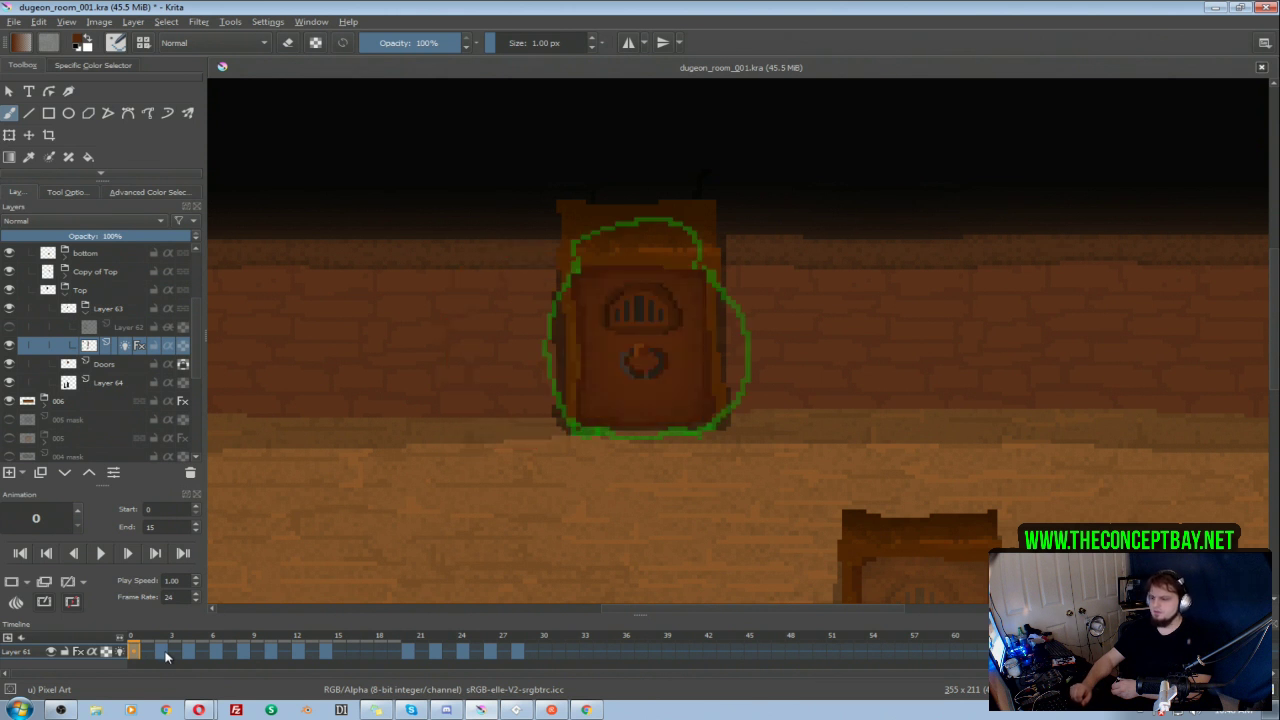
{"action": "left_click", "coordinate": [163, 652]}
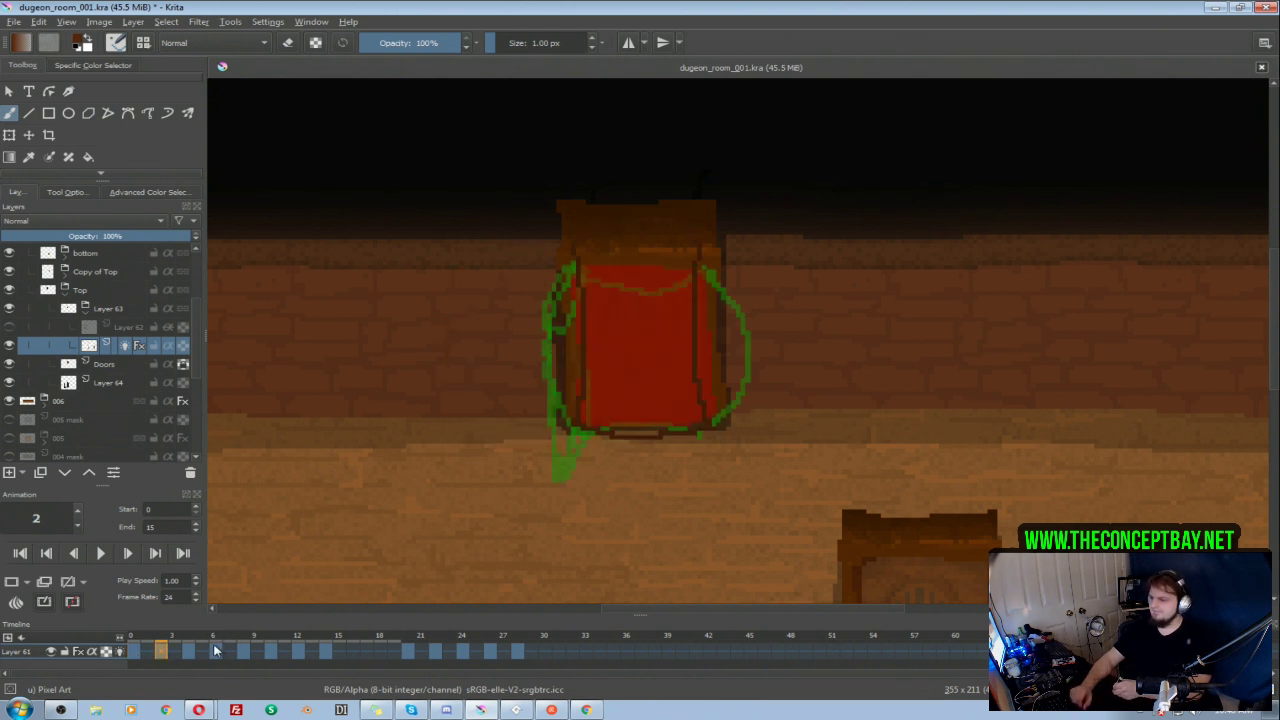
{"action": "left_click", "coordinate": [190, 651]}
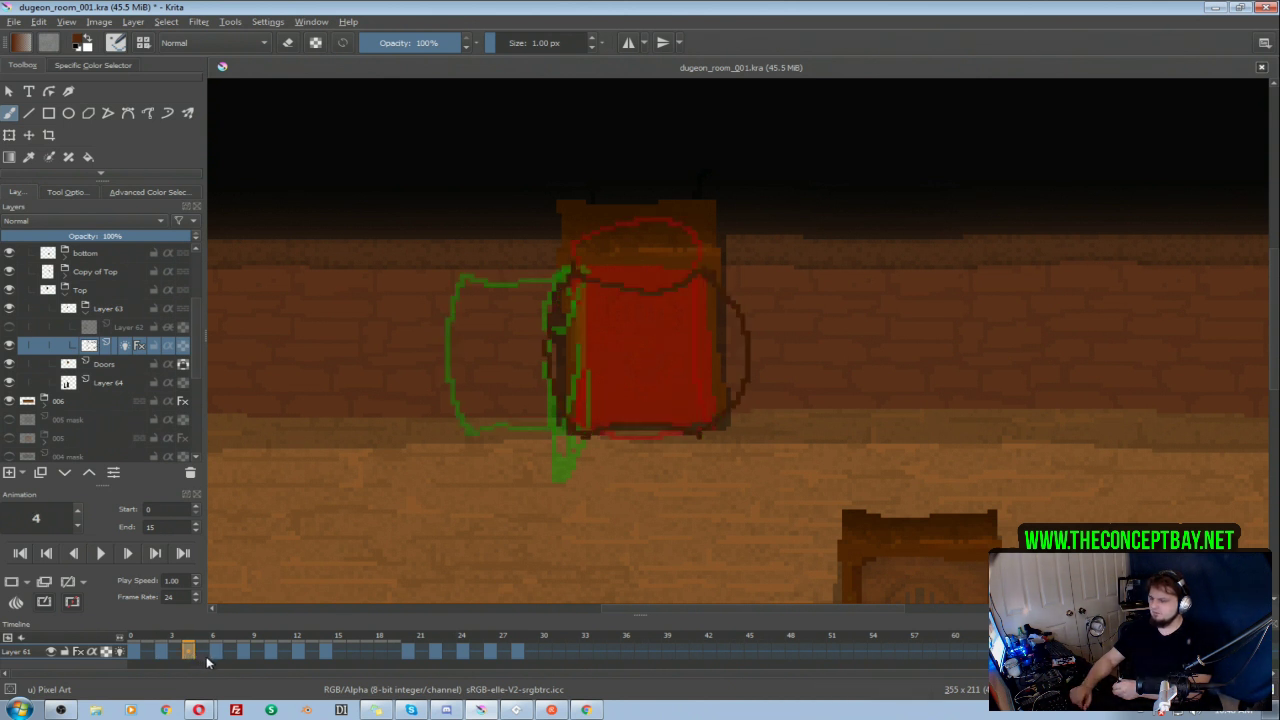
{"action": "left_click", "coordinate": [216, 652]}
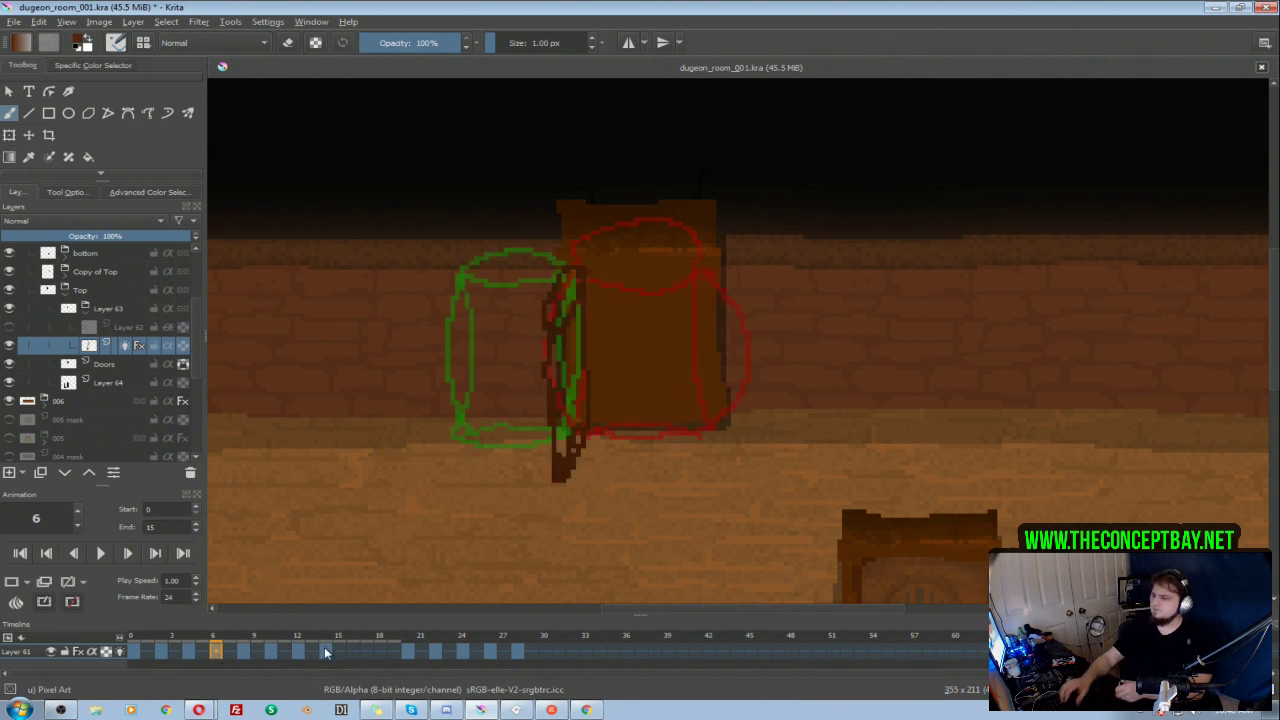
{"action": "left_click_drag", "start_coordinate": [327, 655], "coordinate": [219, 654]}
{"action": "left_click", "coordinate": [351, 651]}
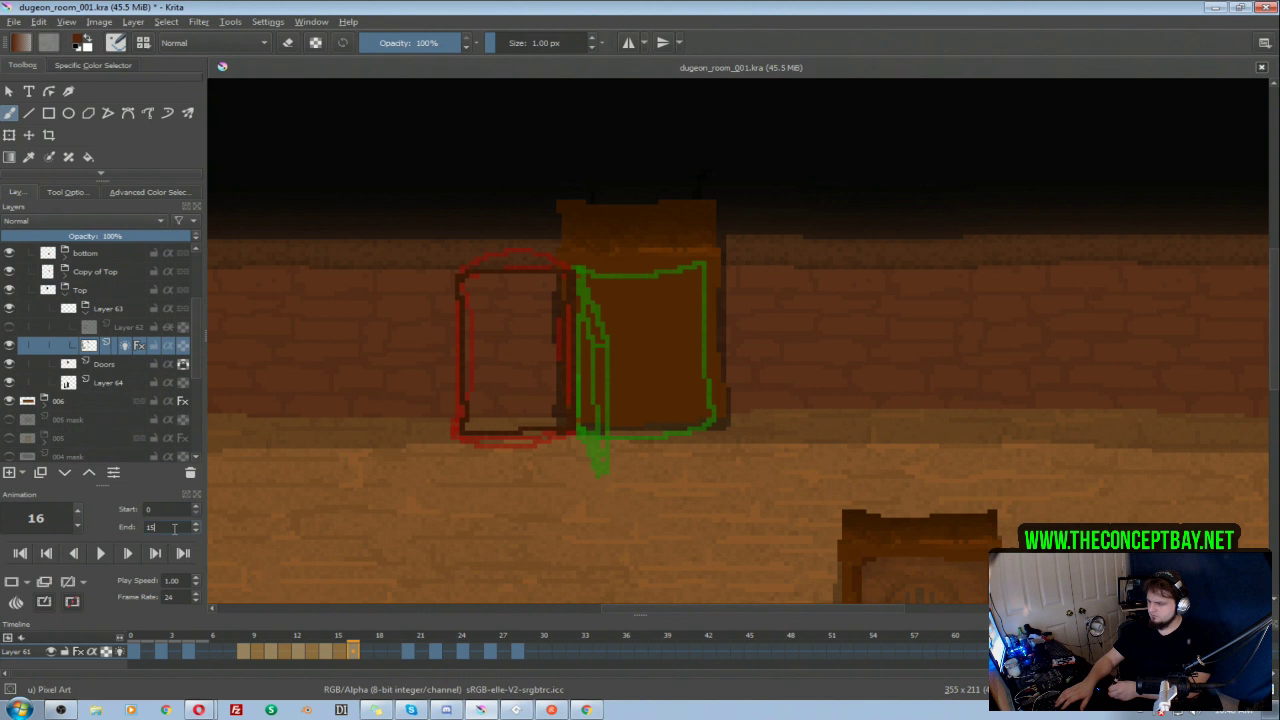
{"action": "type", "text": "17"}
Step: Try a tall in-between on frame 6 with the door's sides pinched inward, and play the animation
{"action": "left_click", "coordinate": [217, 653]}
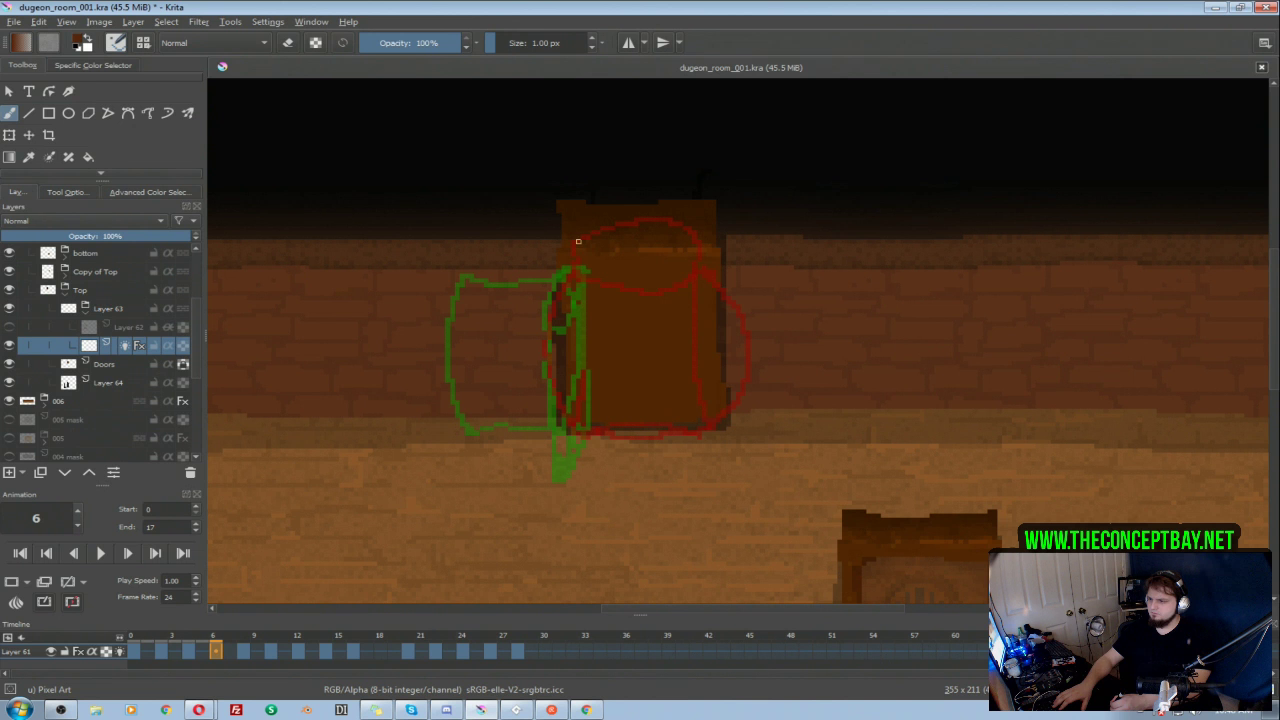
{"action": "left_click_drag", "start_coordinate": [579, 246], "coordinate": [574, 428]}
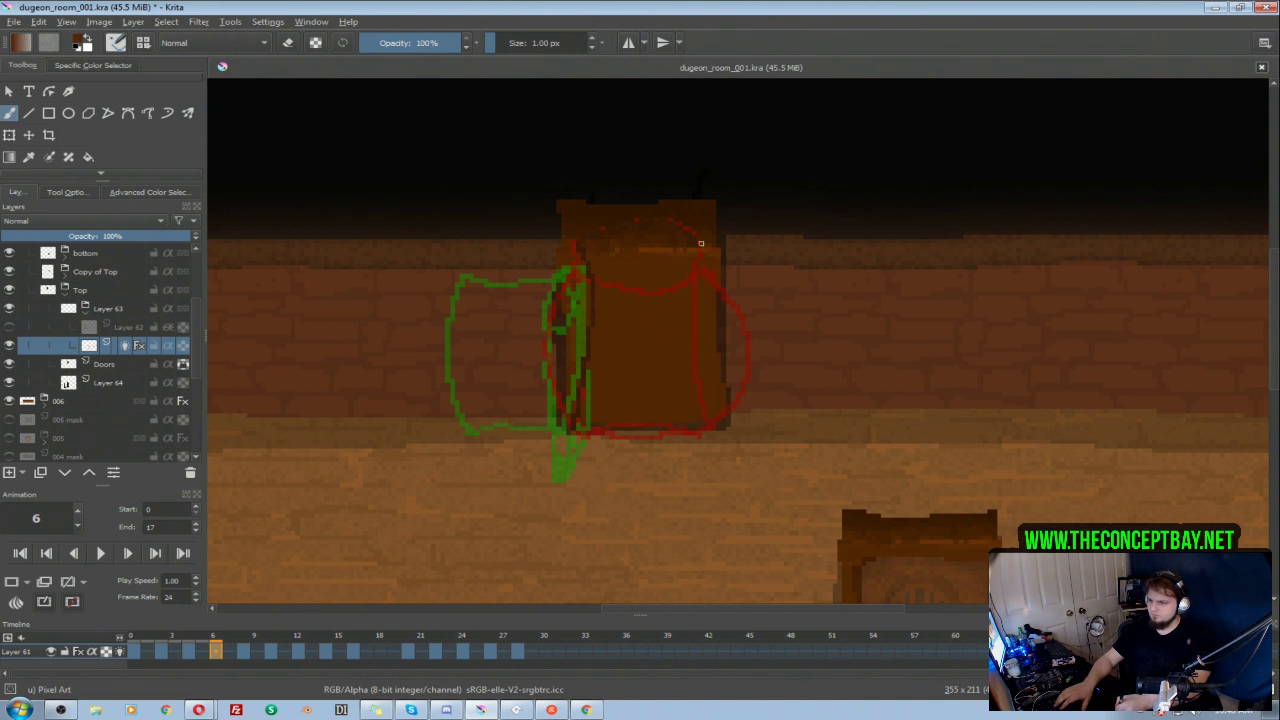
{"action": "mouse_move", "coordinate": [685, 359]}
{"action": "left_mouse_down"}
{"action": "mouse_move", "coordinate": [705, 431]}
{"action": "mouse_move", "coordinate": [668, 443]}
{"action": "mouse_move", "coordinate": [699, 425]}
{"action": "mouse_move", "coordinate": [574, 435]}
{"action": "left_mouse_up"}
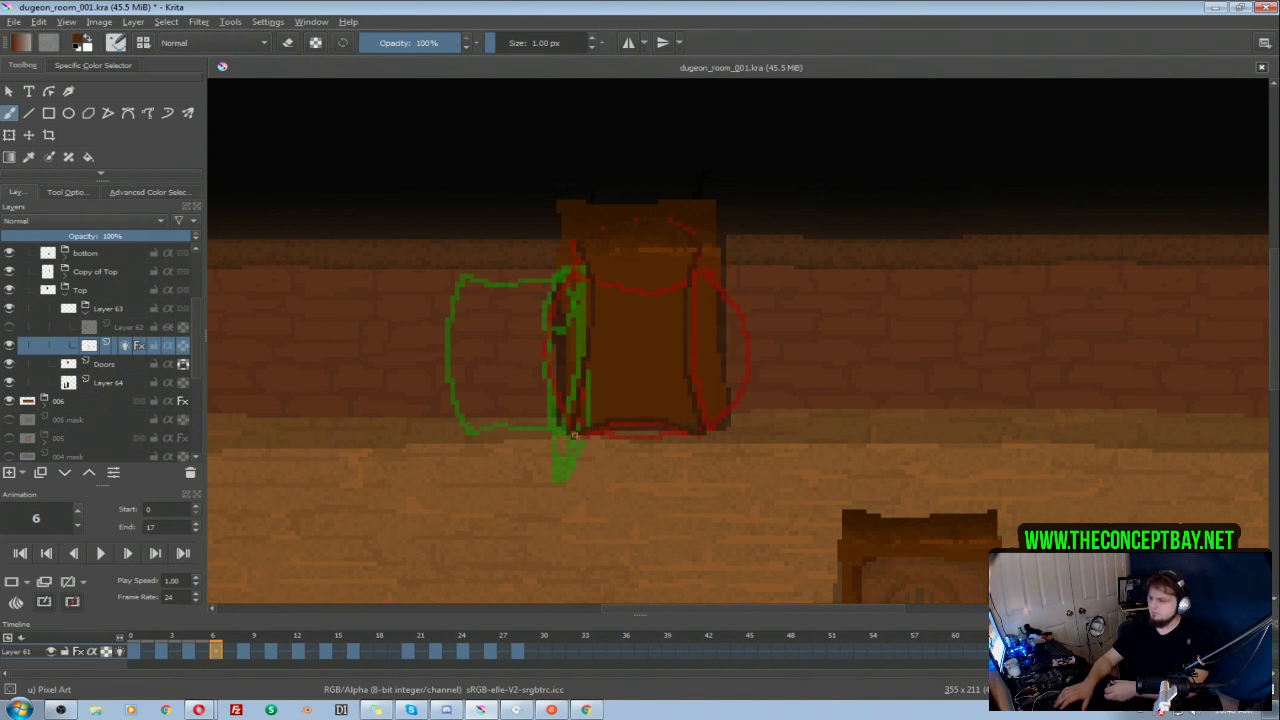
{"action": "left_click", "coordinate": [100, 553]}
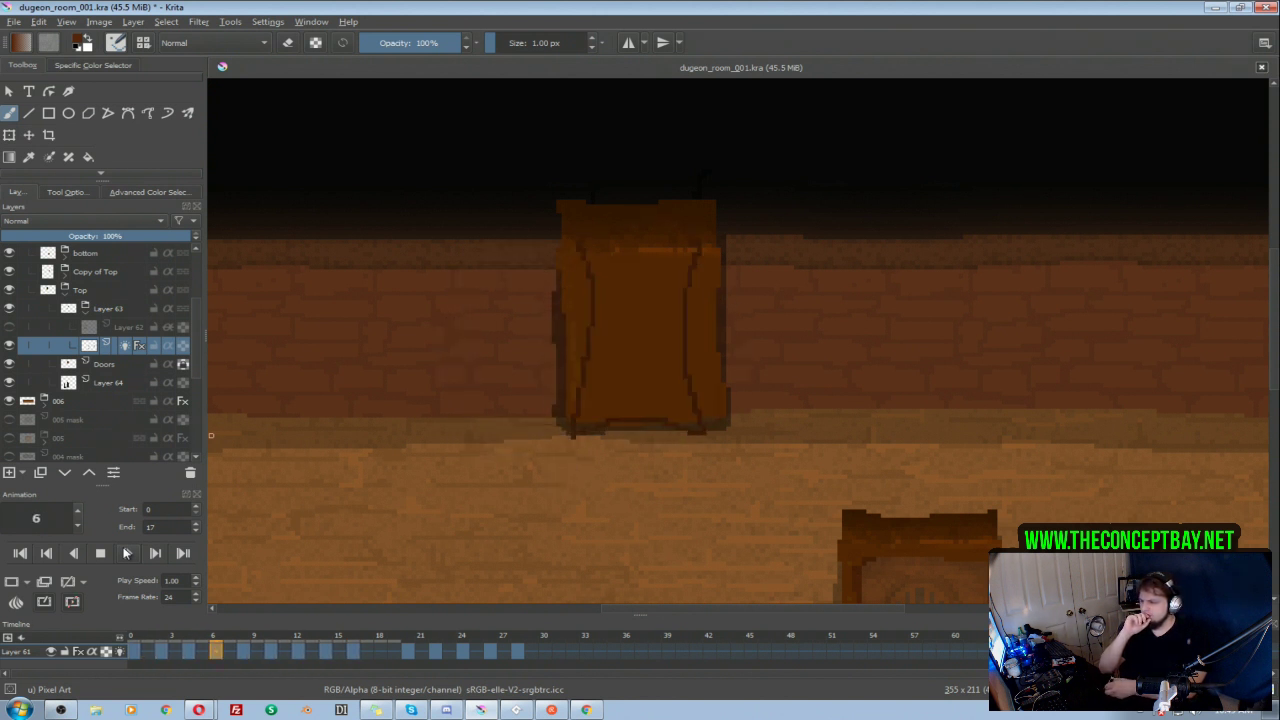
{"action": "left_click", "coordinate": [101, 553]}
Step: Redraw the in-between on frame 6 as a shorter door with its sides bulging slightly outward, and play the animation
{"action": "left_click", "coordinate": [137, 651]}
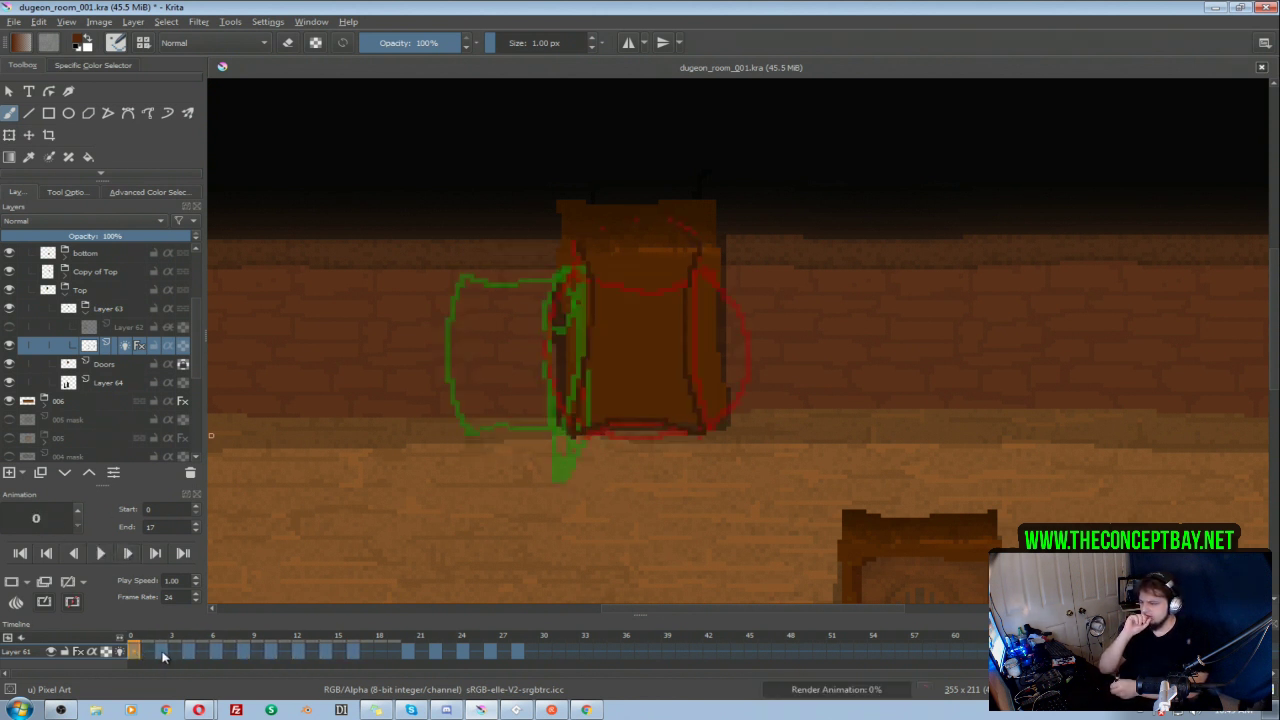
{"action": "left_click", "coordinate": [167, 652]}
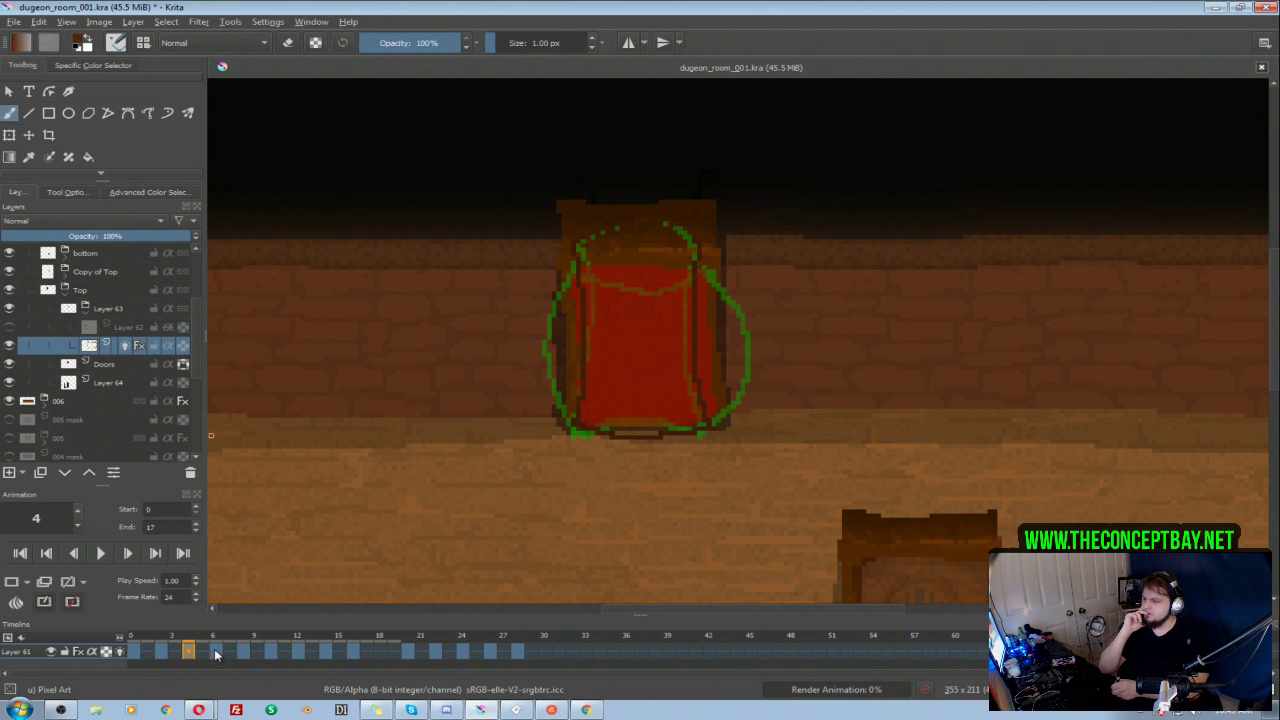
{"action": "left_click", "coordinate": [215, 652]}
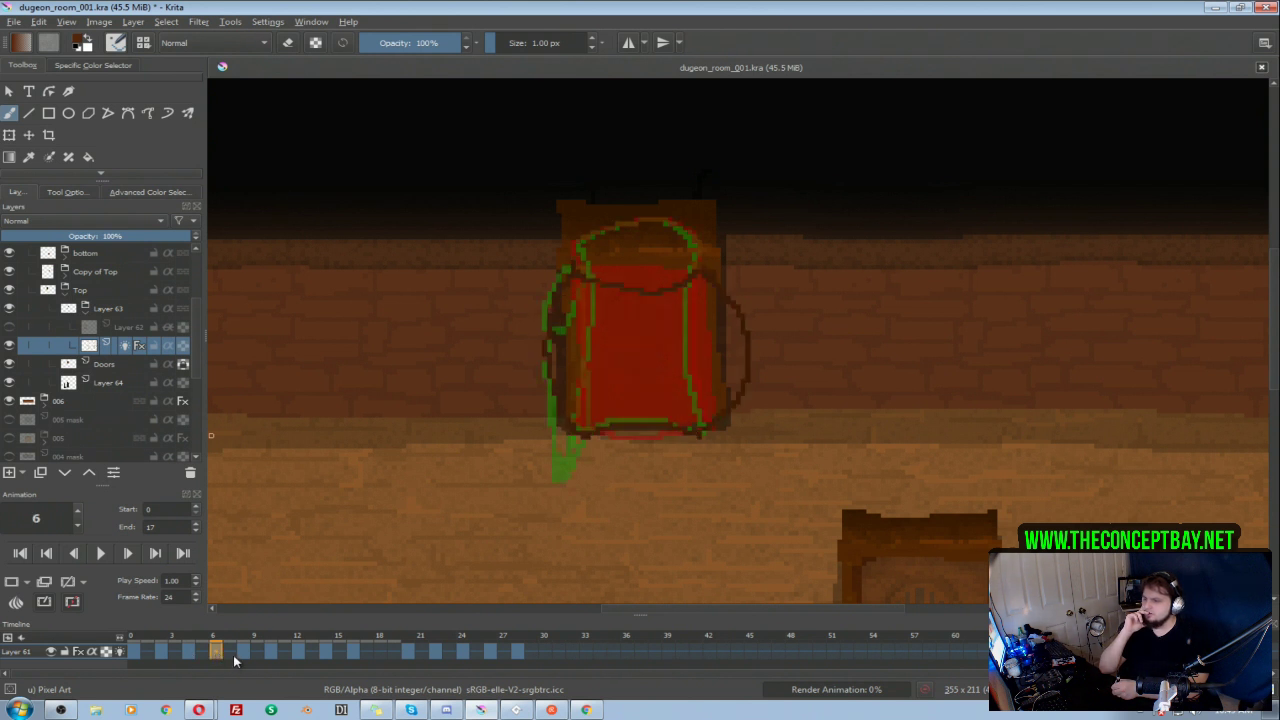
{"action": "left_click", "coordinate": [243, 652]}
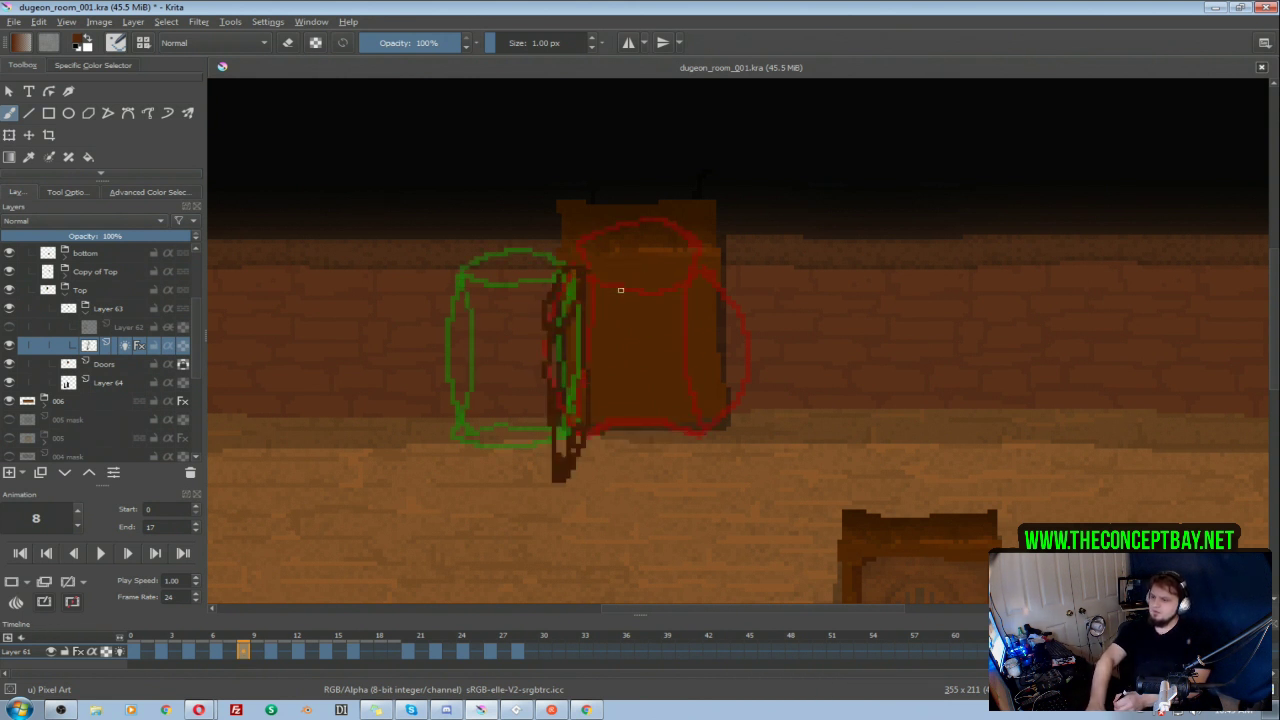
{"action": "left_click", "coordinate": [215, 652]}
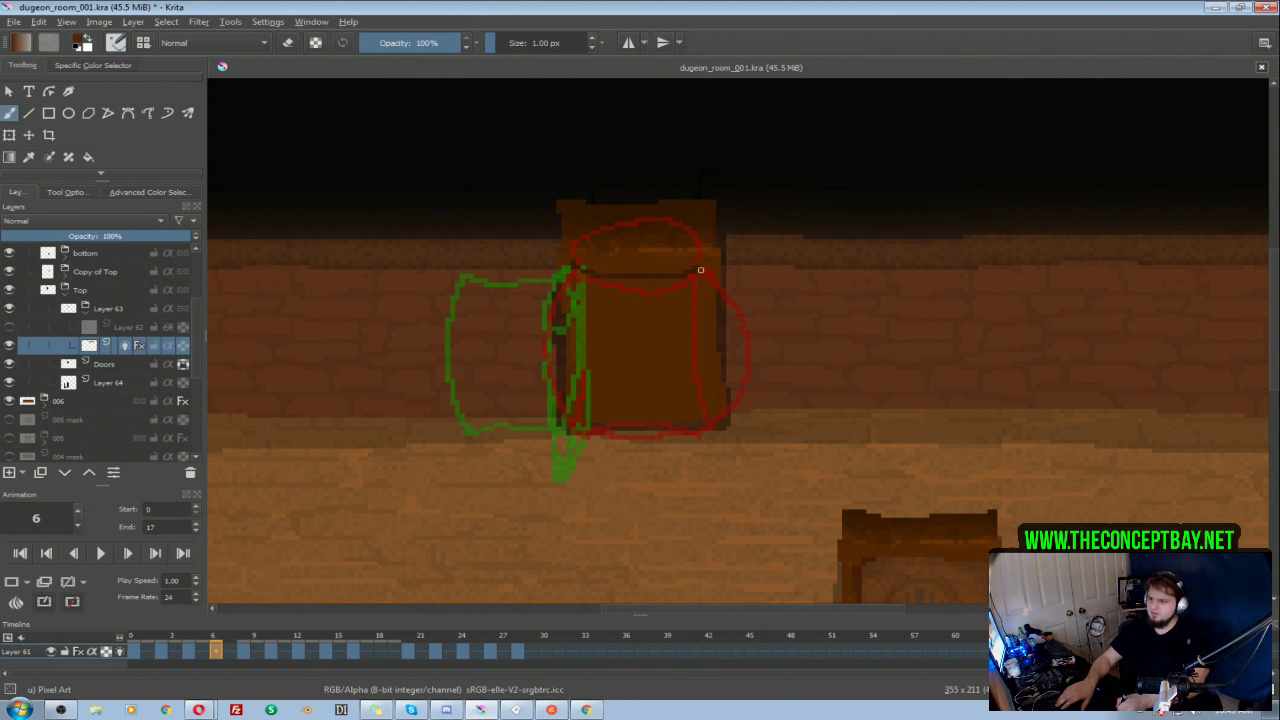
{"action": "left_click_drag", "start_coordinate": [729, 335], "coordinate": [698, 435]}
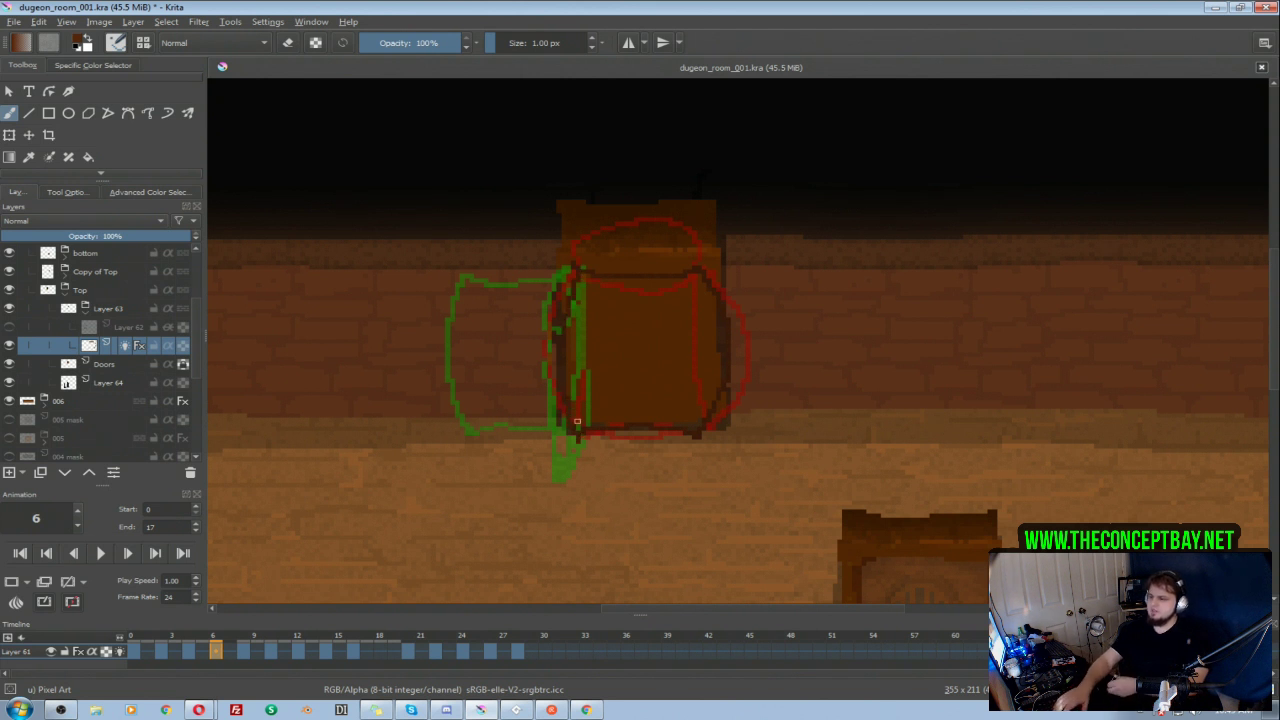
{"action": "left_click", "coordinate": [97, 553]}
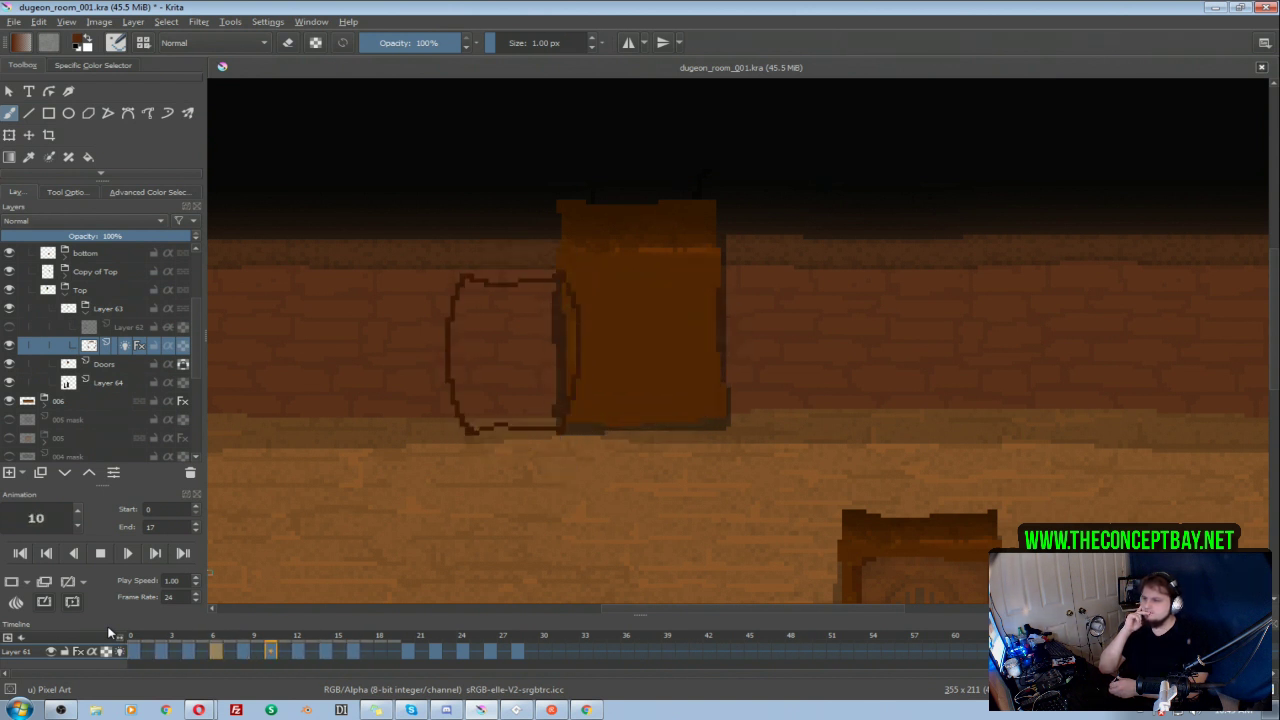
{"action": "left_click", "coordinate": [108, 554]}
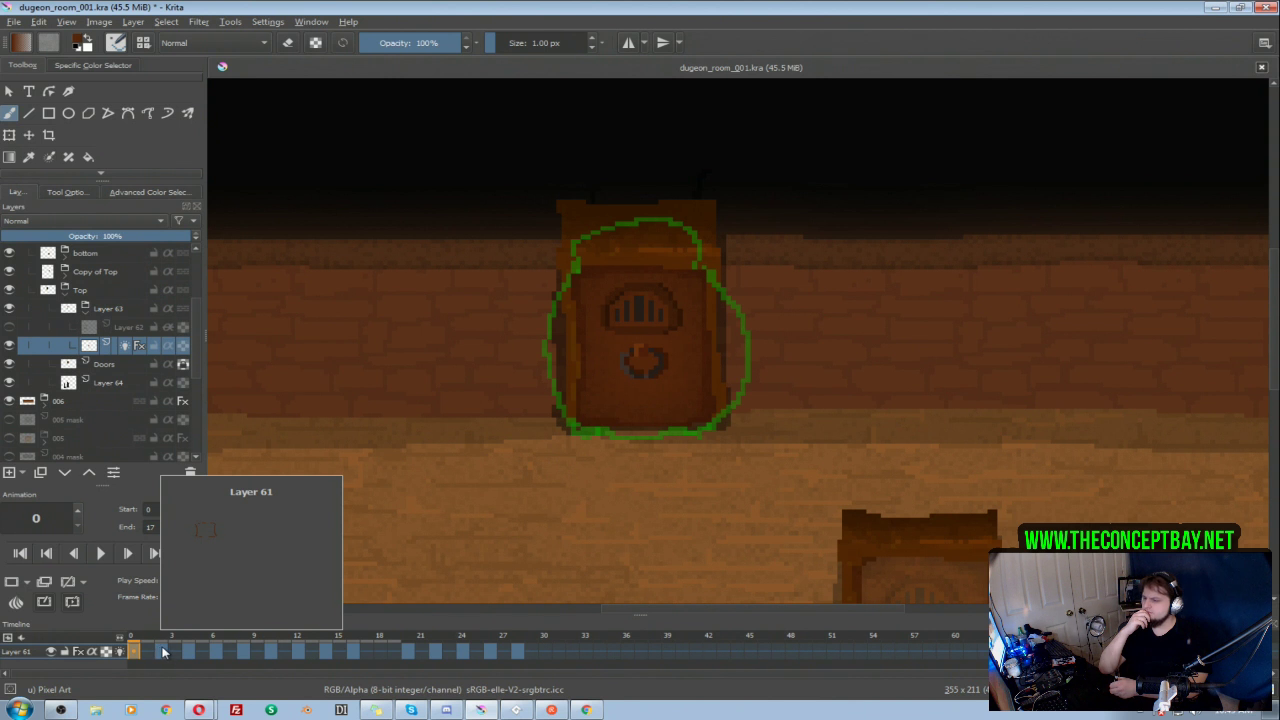
Step: Go to frame 2 and limit the onion skins to one previous and one next frame
{"action": "left_click", "coordinate": [162, 650]}
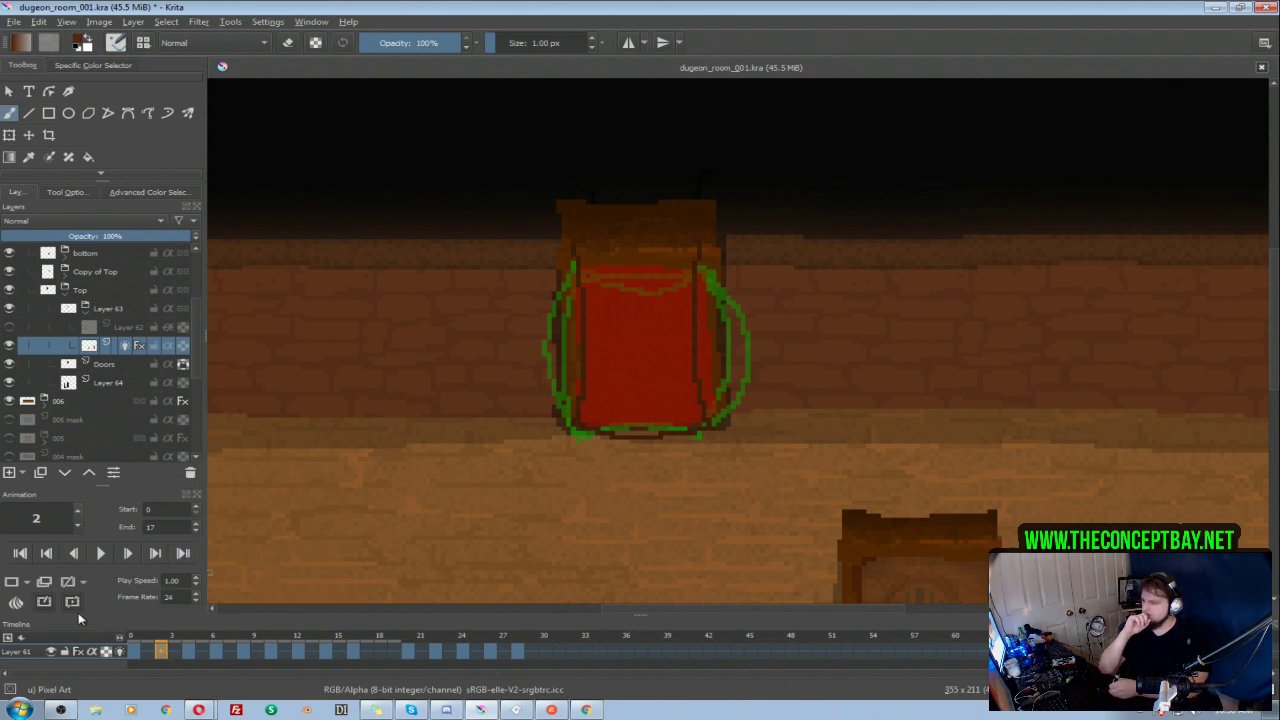
{"action": "left_click", "coordinate": [17, 603]}
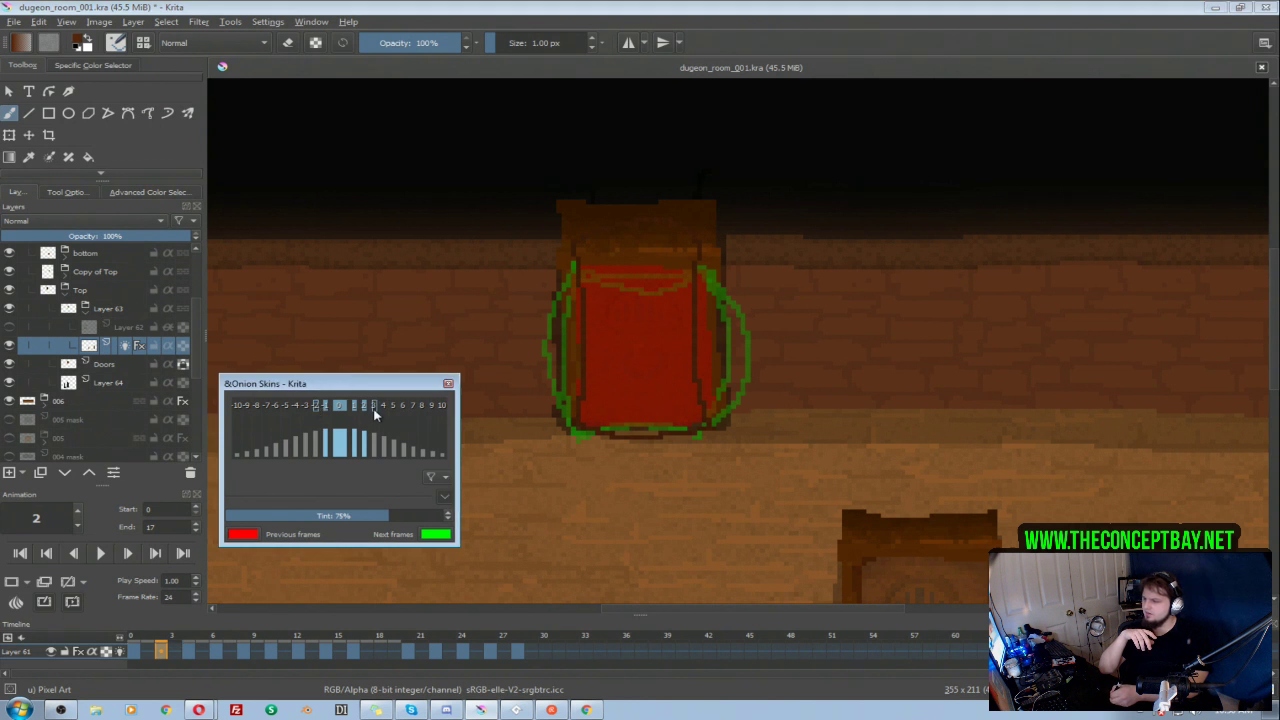
{"action": "left_click", "coordinate": [448, 383]}
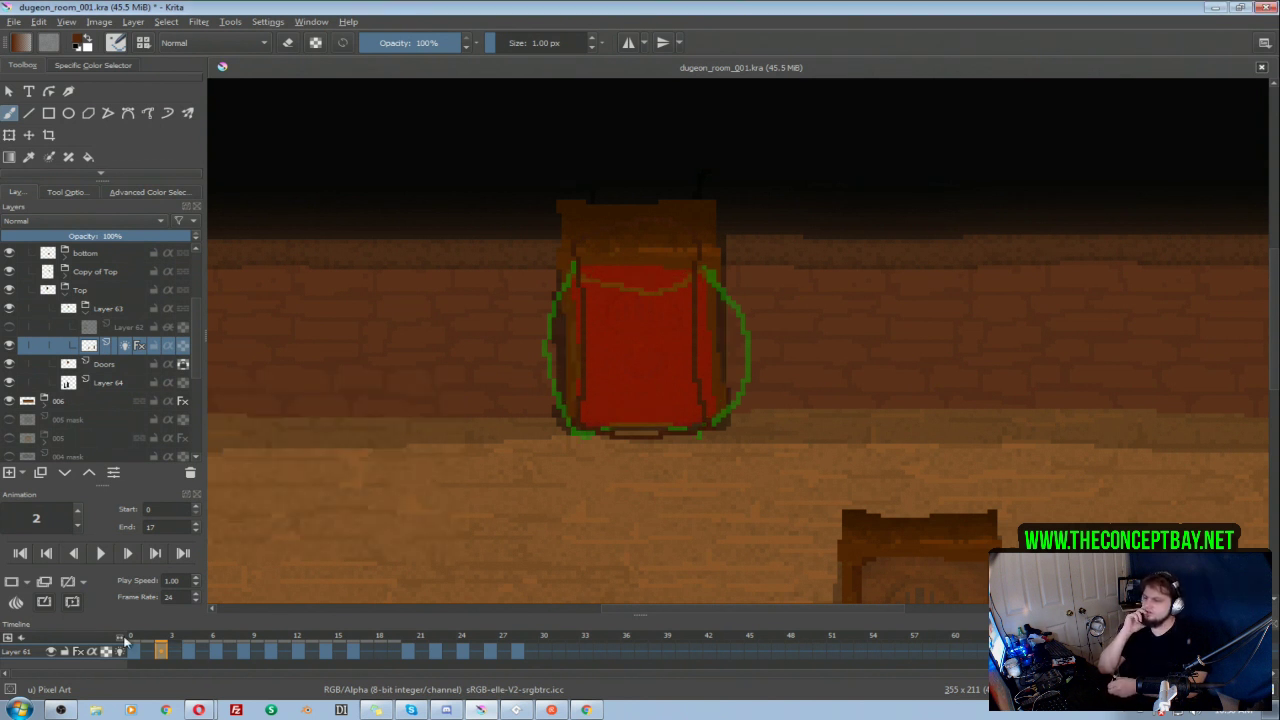
Step: Change the onion skin tint for previous frames from red to cyan
{"action": "left_click", "coordinate": [17, 602]}
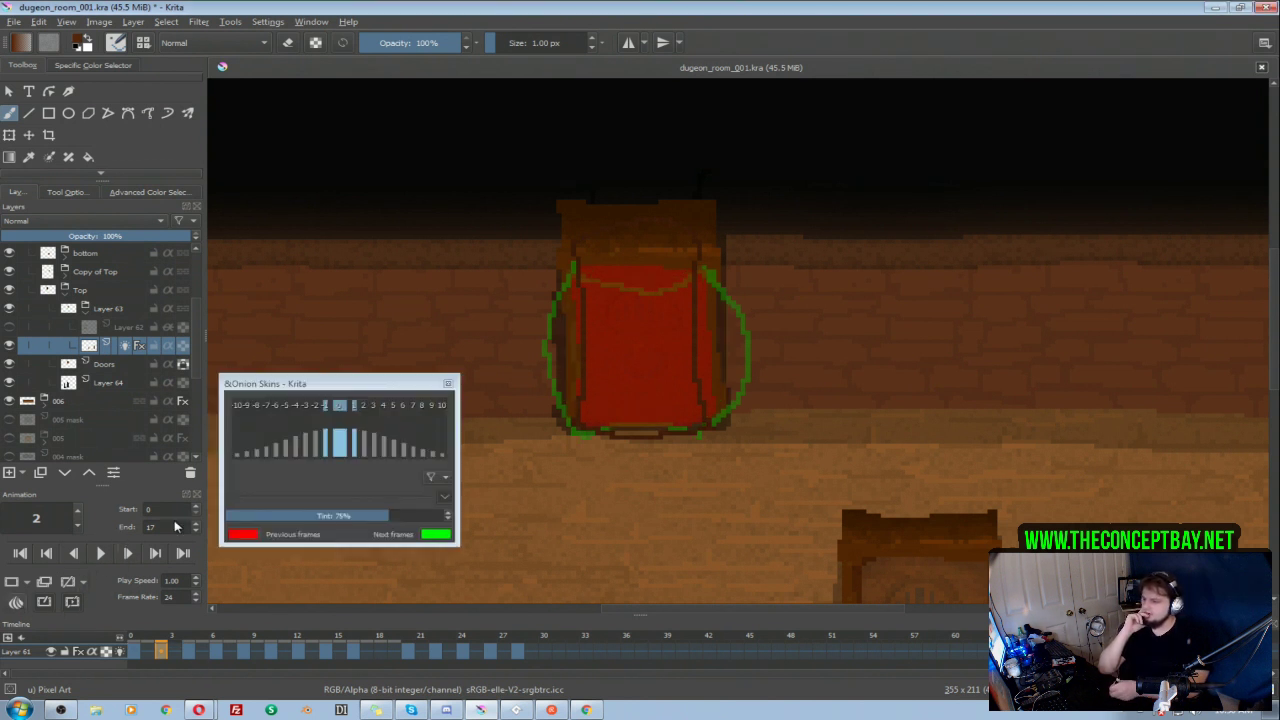
{"action": "left_click", "coordinate": [243, 534]}
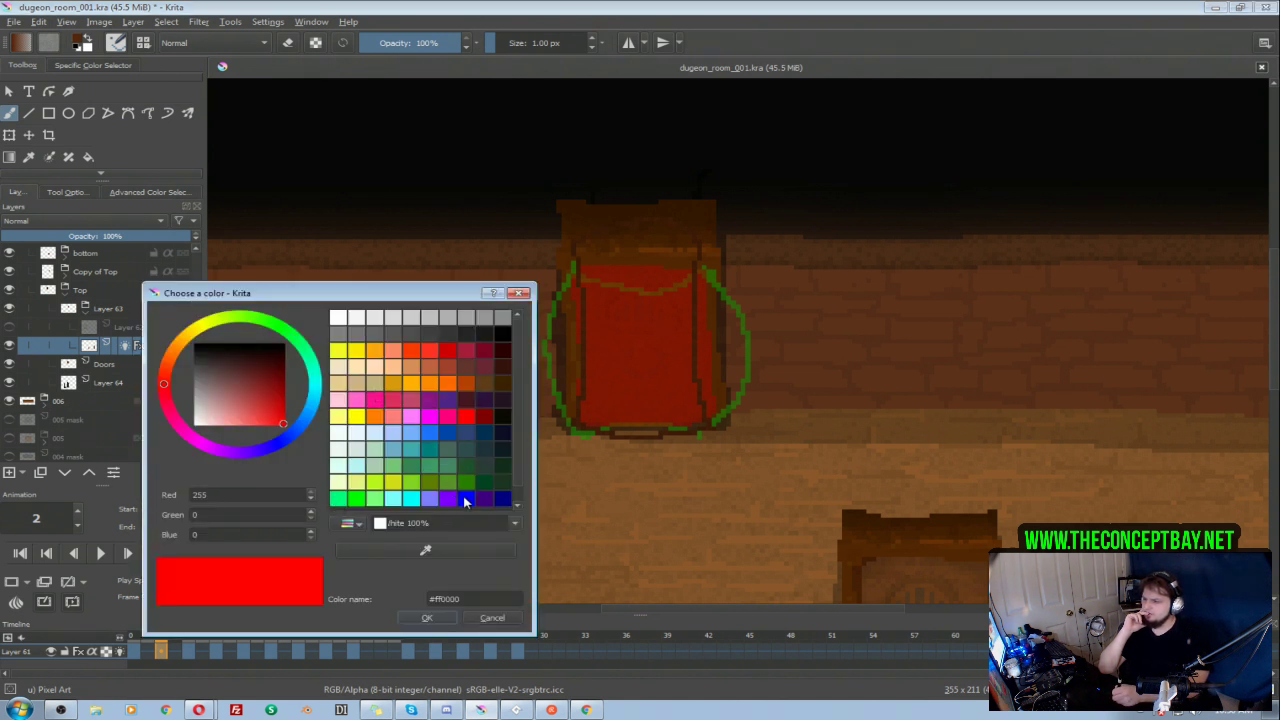
{"action": "left_click", "coordinate": [416, 501]}
{"action": "left_click", "coordinate": [426, 617]}
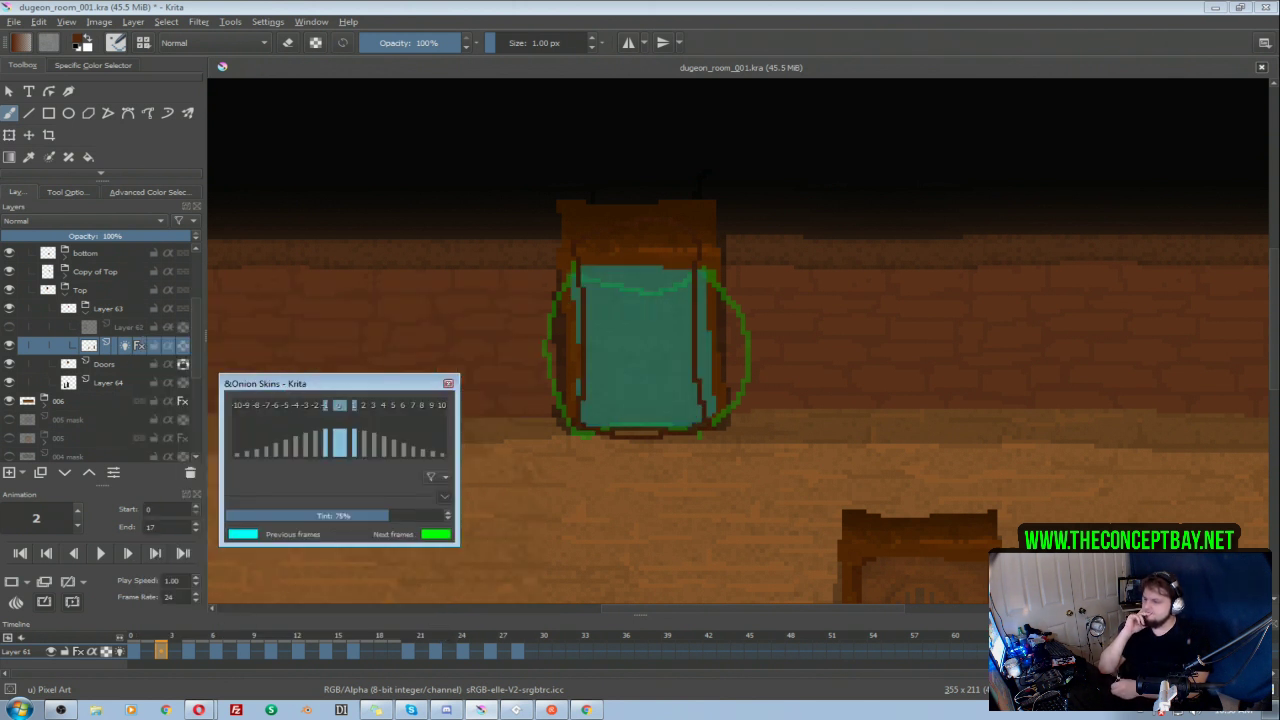
{"action": "left_click", "coordinate": [448, 383]}
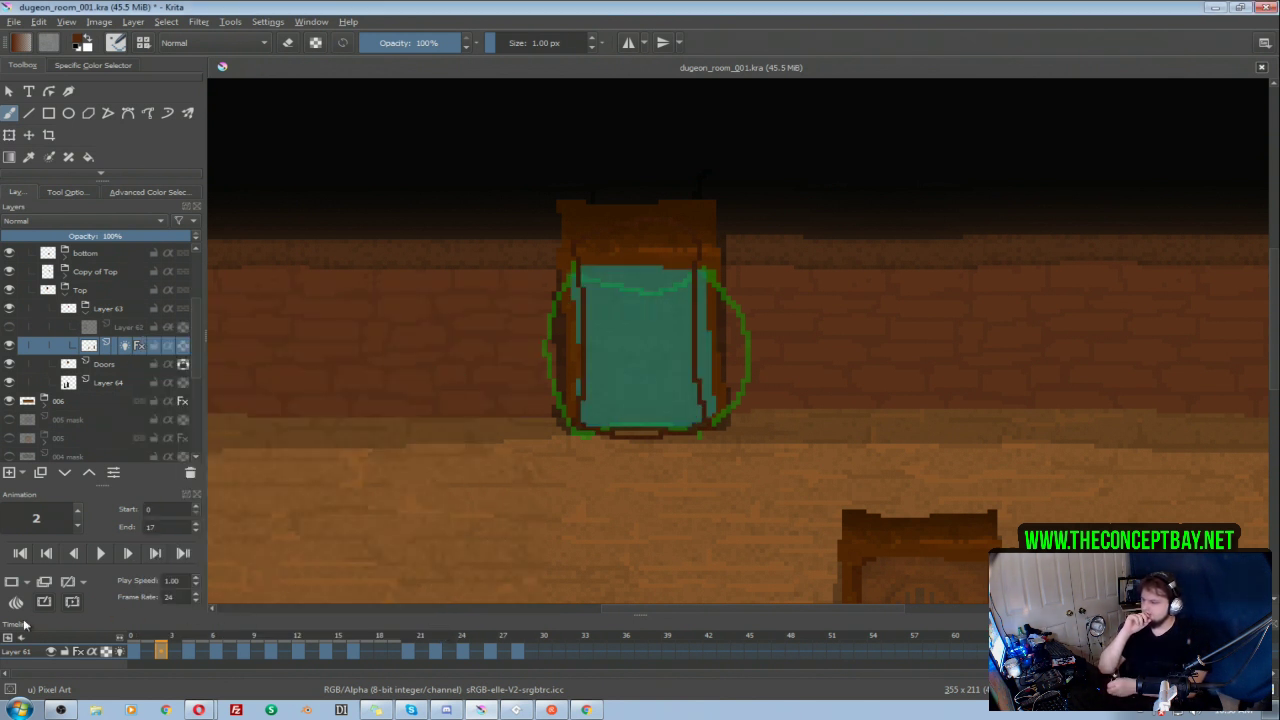
Step: Play the door animation, stop it, and return to frame 2 to check the opening frames
{"action": "left_click", "coordinate": [100, 553]}
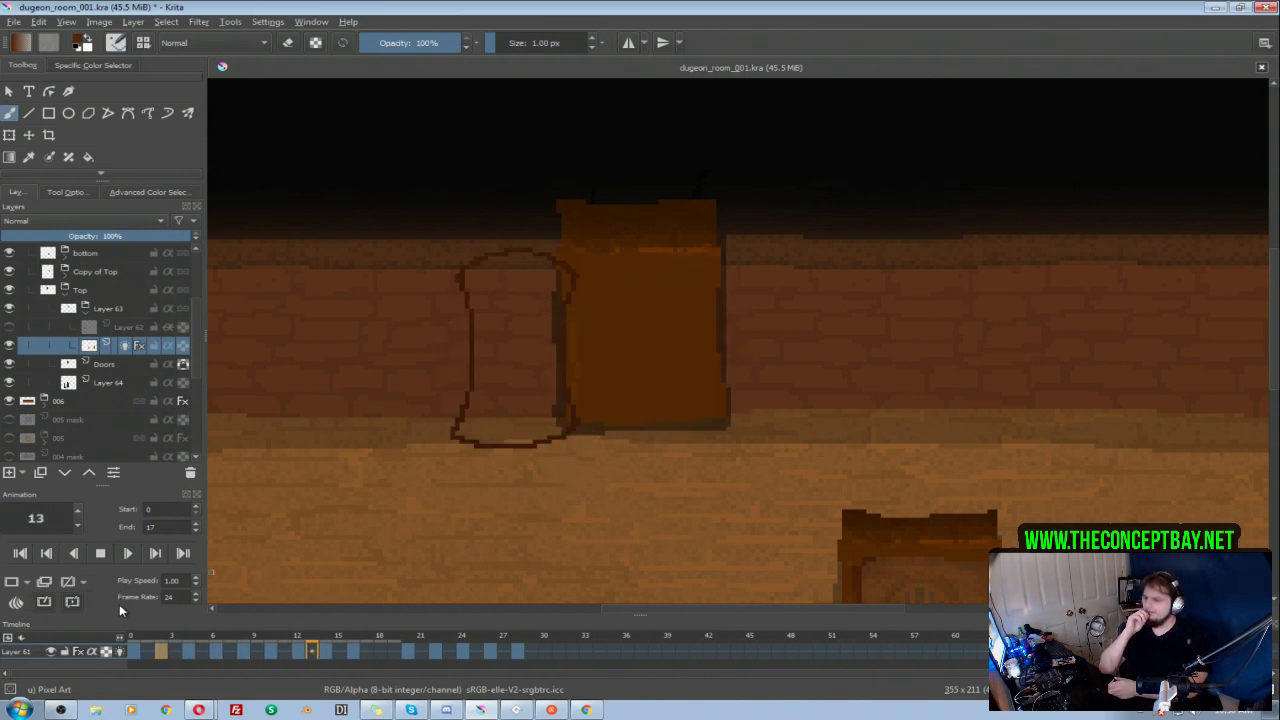
{"action": "left_click", "coordinate": [122, 555]}
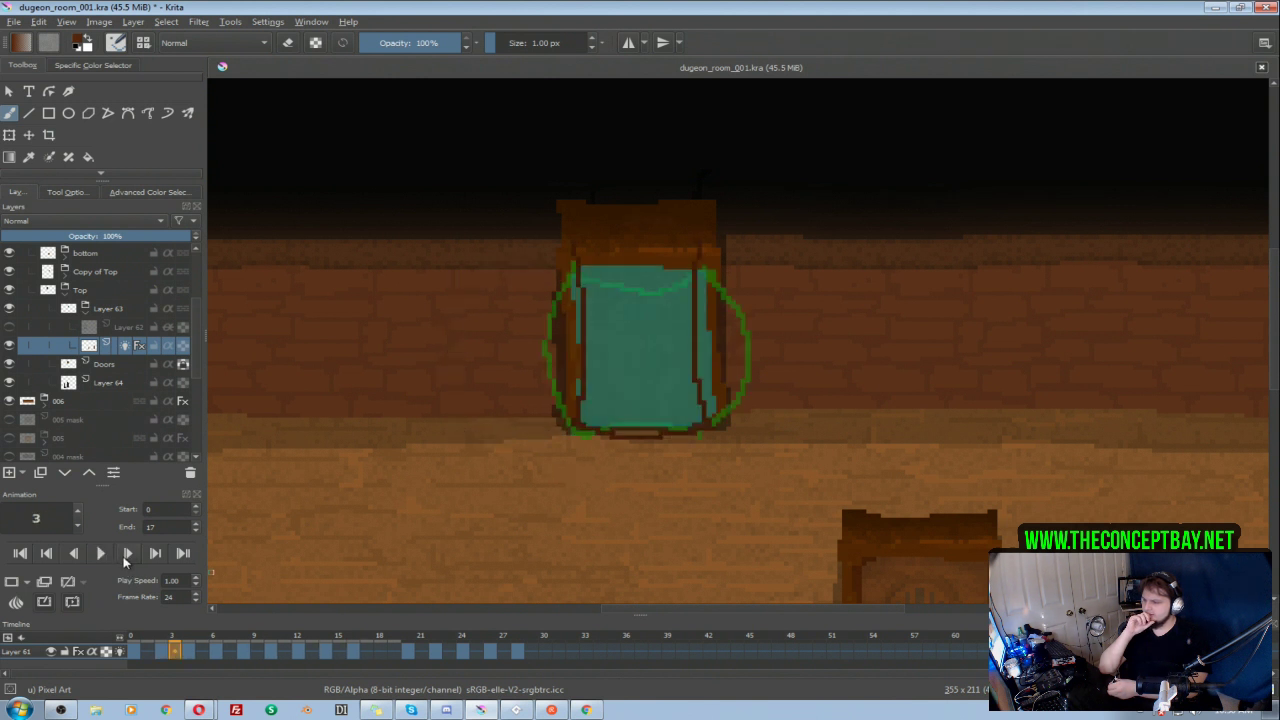
{"action": "left_click", "coordinate": [157, 652]}
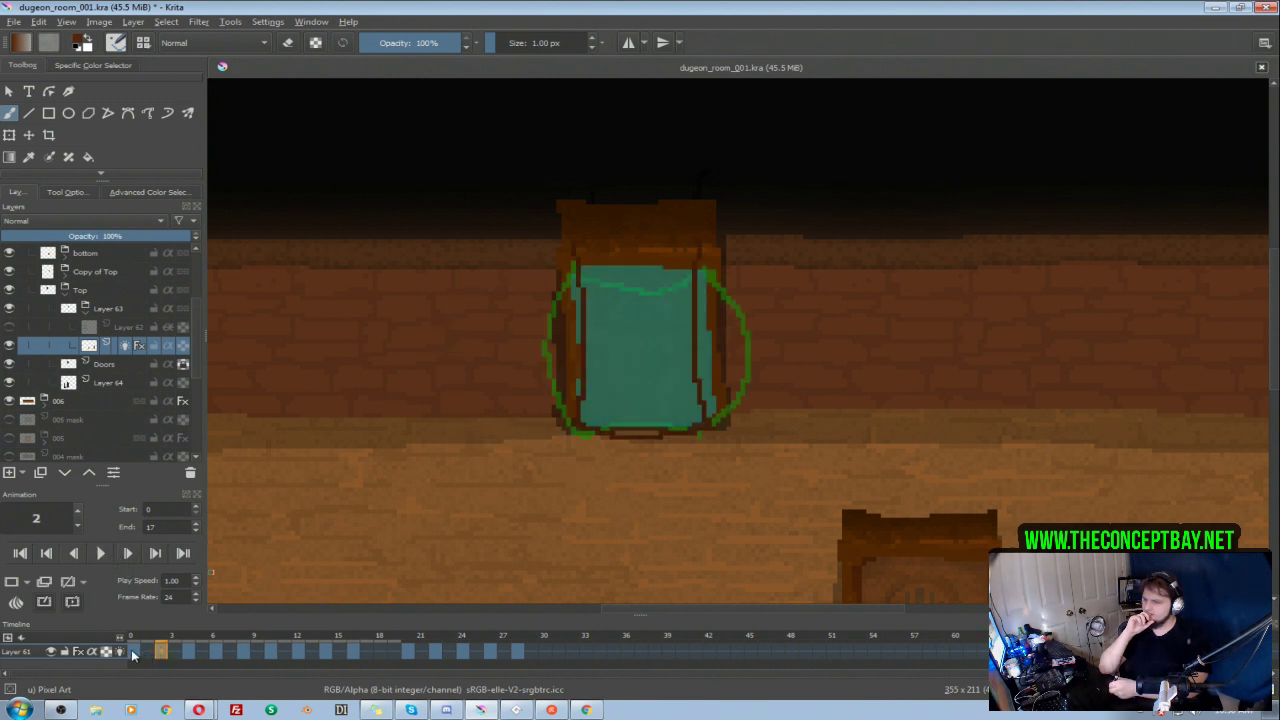
{"action": "mouse_move", "coordinate": [131, 649]}
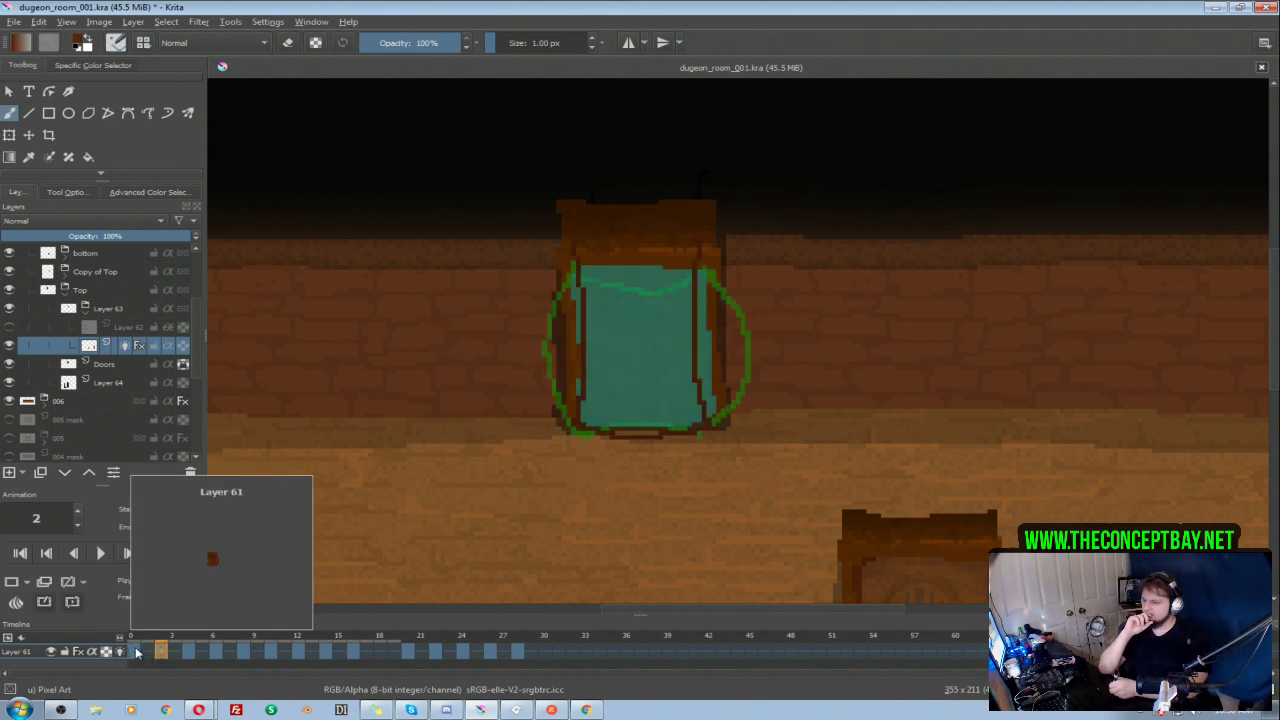
Step: Clear the door outline on frame 6 and draw a new top edge sloping down from the hinge corner to mid-doorway
{"action": "left_click", "coordinate": [216, 651]}
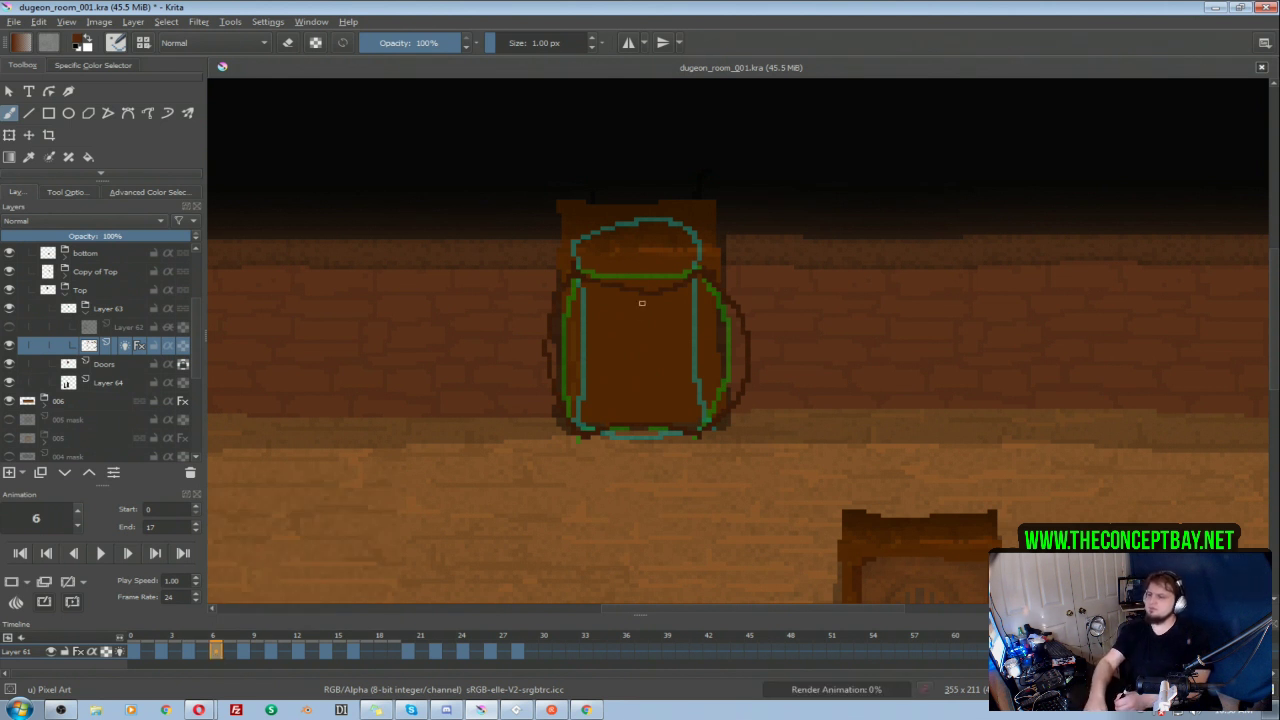
{"action": "key", "text": "Delete"}
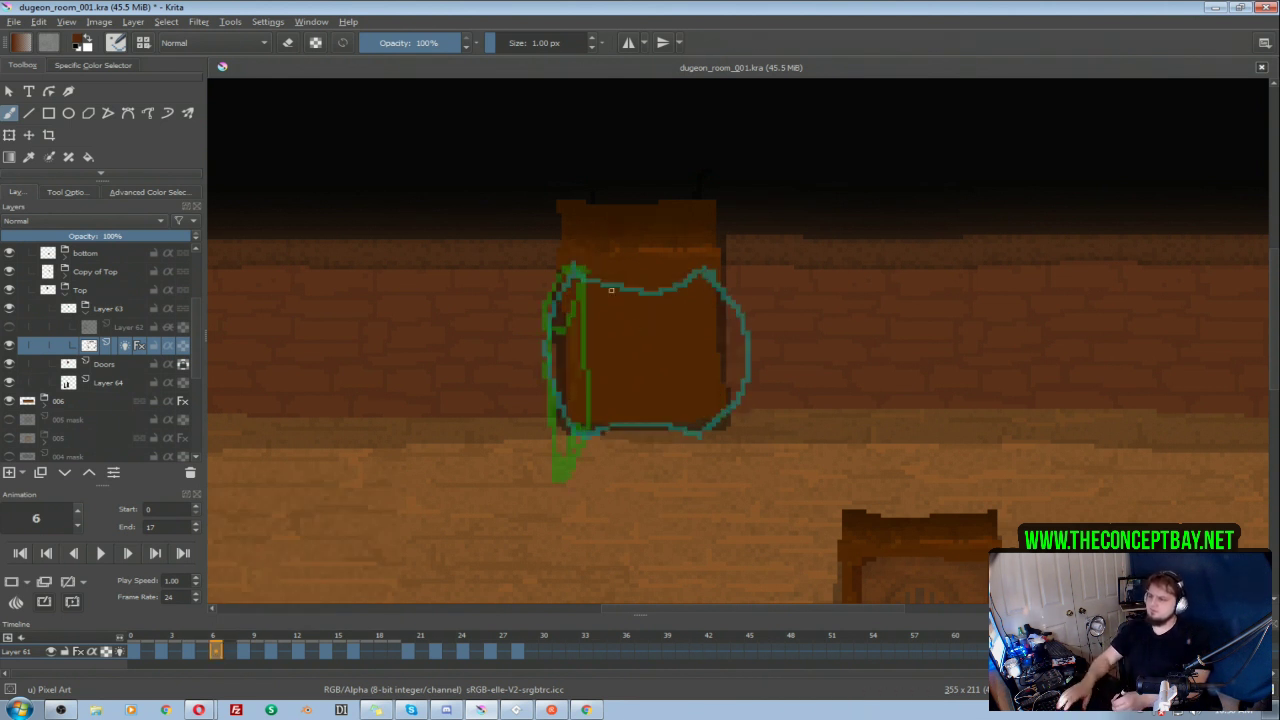
{"action": "left_click_drag", "start_coordinate": [572, 269], "coordinate": [661, 310]}
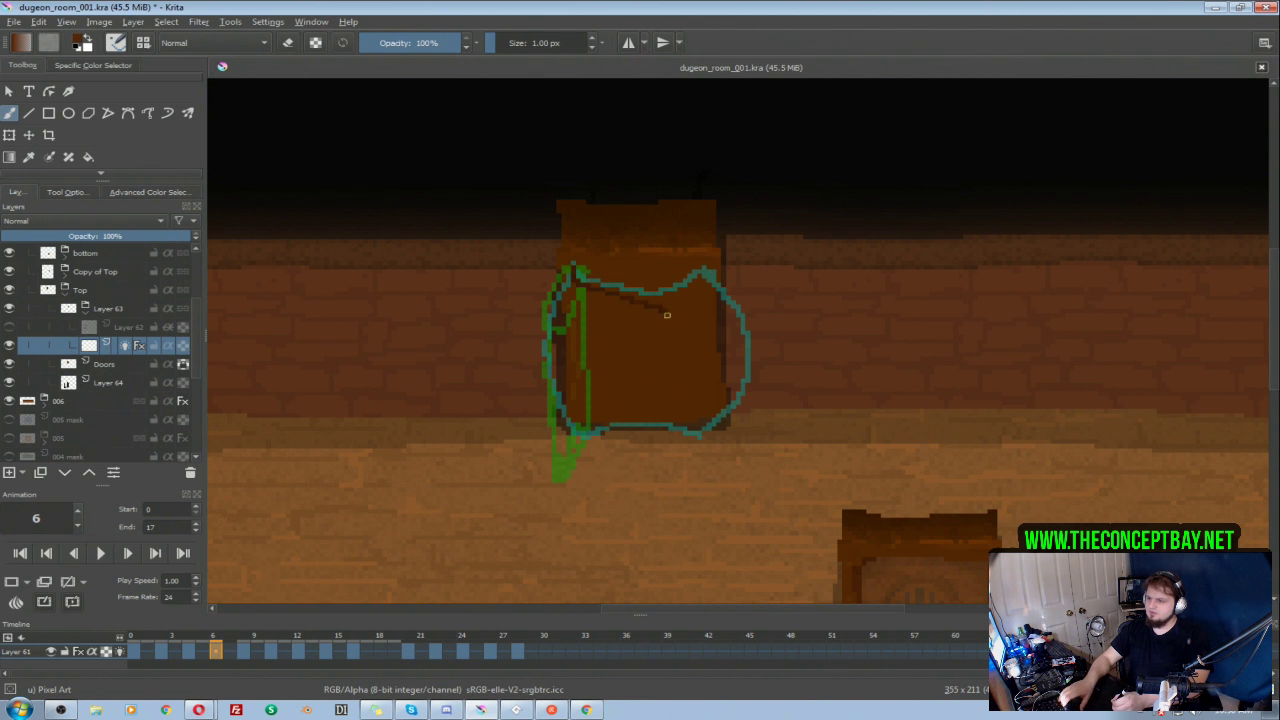
{"action": "key", "text": "ctrl+z"}
{"action": "mouse_move", "coordinate": [574, 272]}
{"action": "left_mouse_down"}
{"action": "mouse_move", "coordinate": [618, 306]}
{"action": "mouse_move", "coordinate": [675, 328]}
{"action": "left_mouse_up"}
{"action": "key", "text": "ctrl+z"}
{"action": "left_click_drag", "start_coordinate": [574, 271], "coordinate": [664, 327]}
{"action": "key", "text": "ctrl+z"}
{"action": "mouse_move", "coordinate": [574, 271]}
{"action": "left_mouse_down"}
{"action": "mouse_move", "coordinate": [596, 303]}
{"action": "mouse_move", "coordinate": [635, 322]}
{"action": "left_mouse_up"}
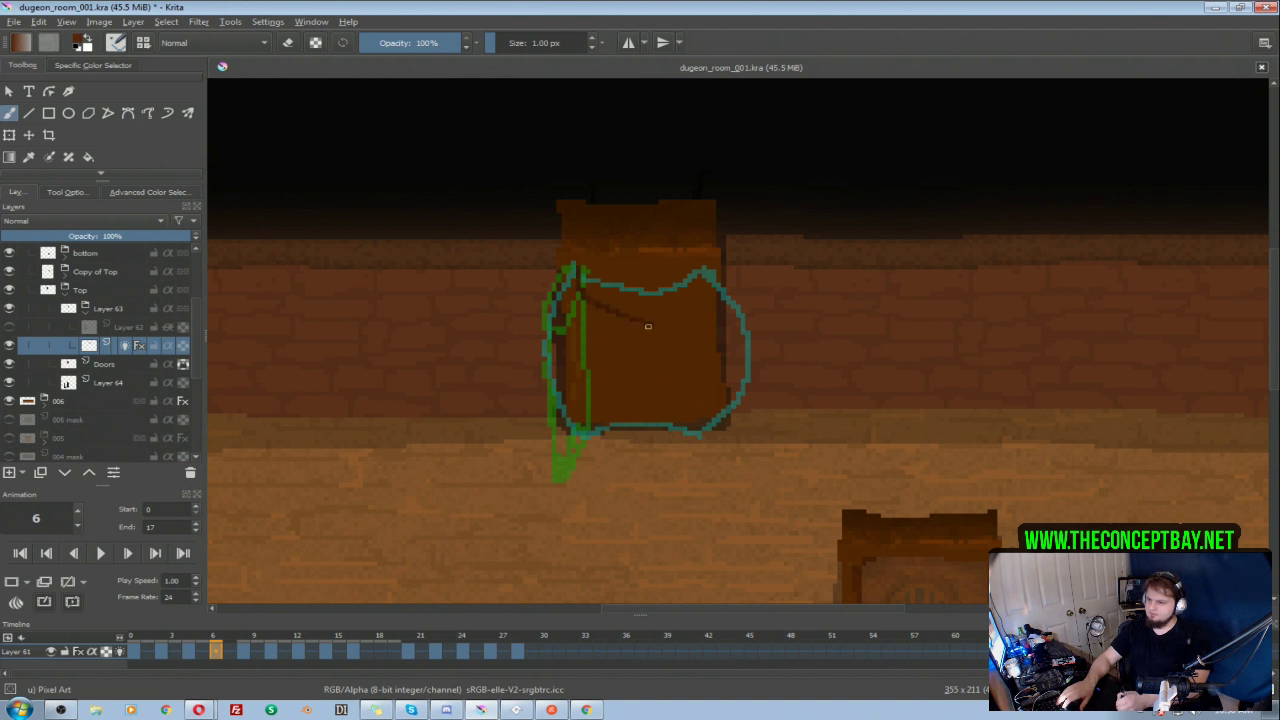
Step: Complete the partly open door on frame 6 with a vertical hinge side, curved bottom and straight outer side, and clean up its top edge
{"action": "mouse_move", "coordinate": [648, 423]}
{"action": "left_mouse_down"}
{"action": "mouse_move", "coordinate": [644, 456]}
{"action": "mouse_move", "coordinate": [563, 411]}
{"action": "left_mouse_up"}
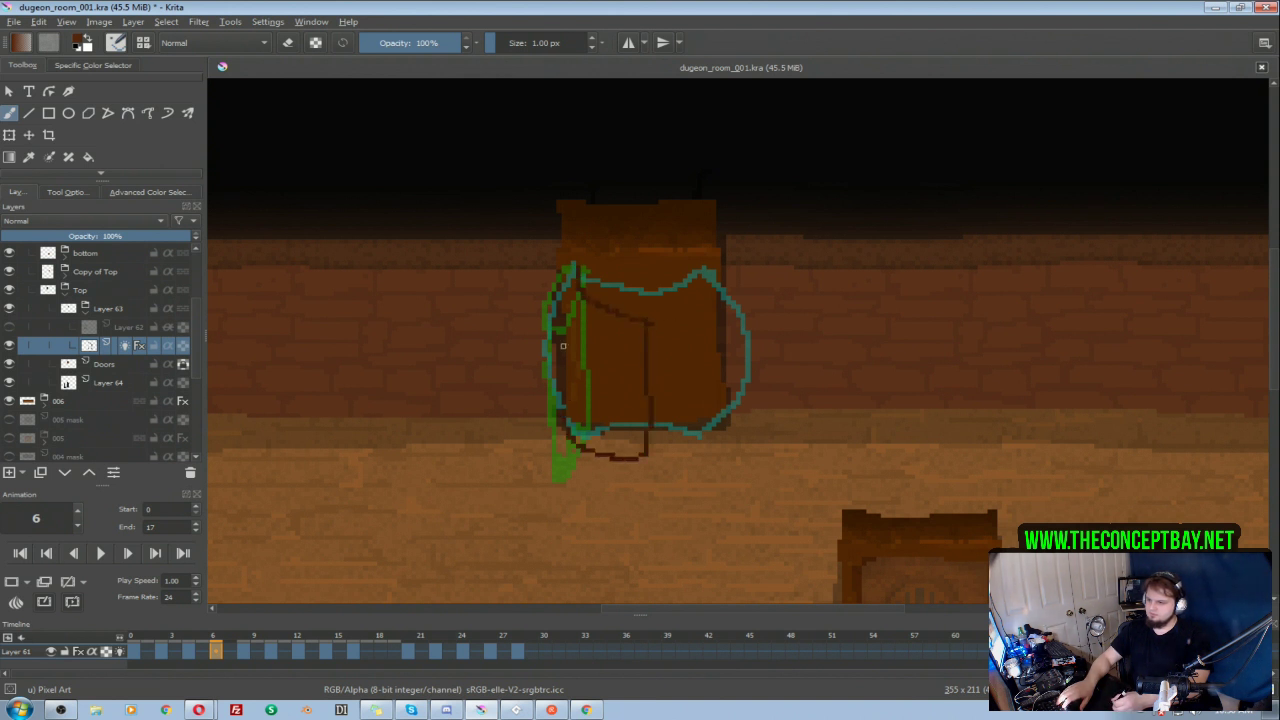
{"action": "key", "text": "ctrl+z"}
{"action": "mouse_move", "coordinate": [573, 346]}
{"action": "left_mouse_down"}
{"action": "mouse_move", "coordinate": [574, 434]}
{"action": "mouse_move", "coordinate": [650, 464]}
{"action": "left_mouse_up"}
{"action": "left_click_drag", "start_coordinate": [650, 324], "coordinate": [651, 463]}
{"action": "key", "text": "e"}
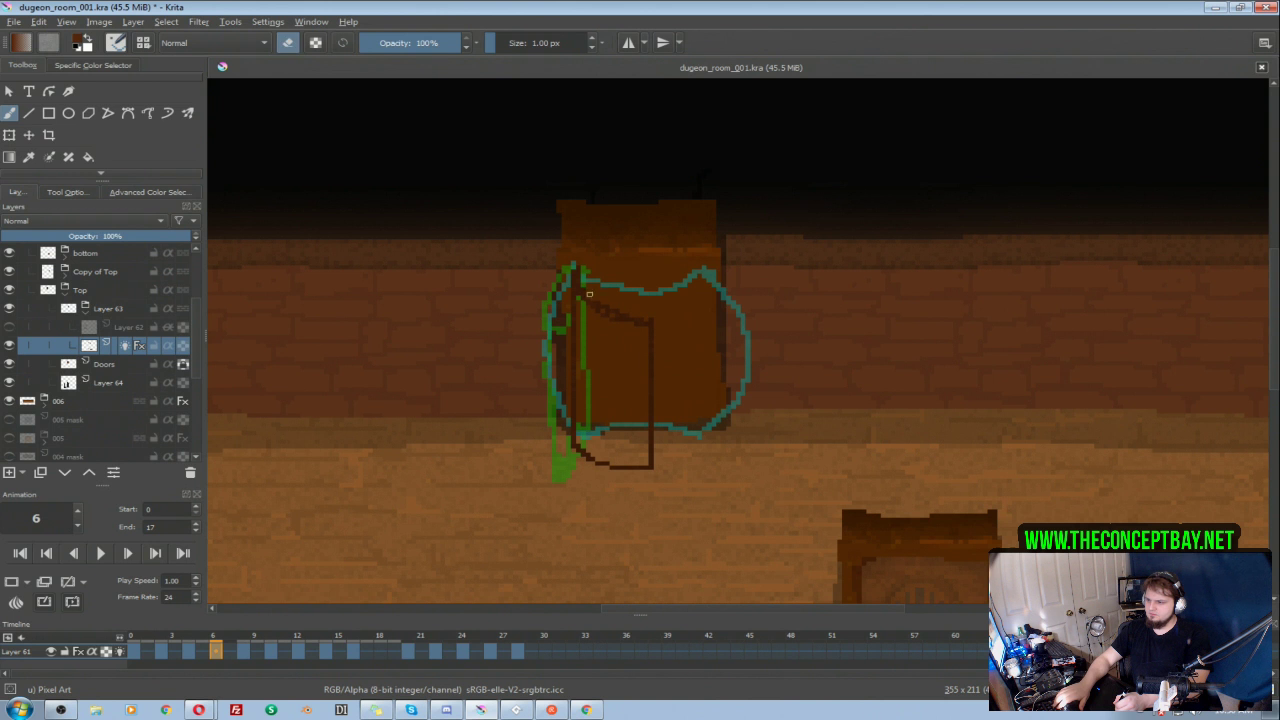
{"action": "left_click", "coordinate": [642, 326]}
{"action": "key", "text": "e"}
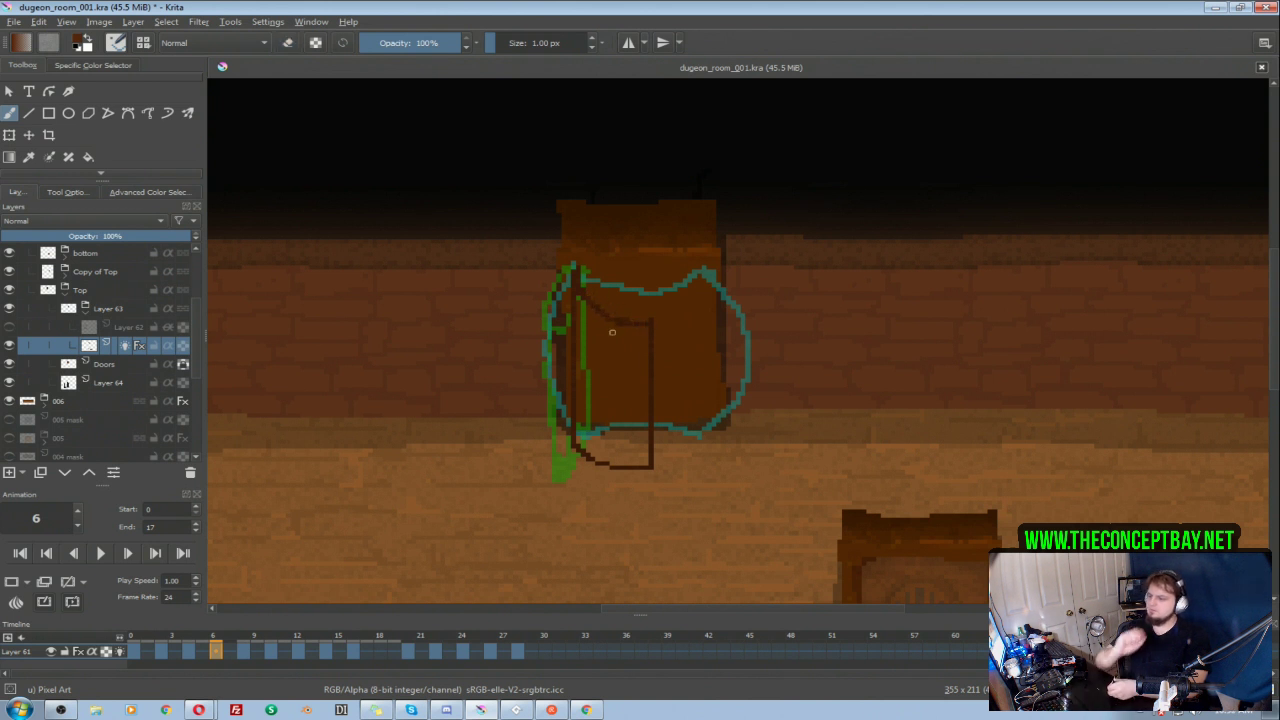
Step: Play the animation and compare the door outlines on frames 4, 6 and 8
{"action": "left_click", "coordinate": [101, 554]}
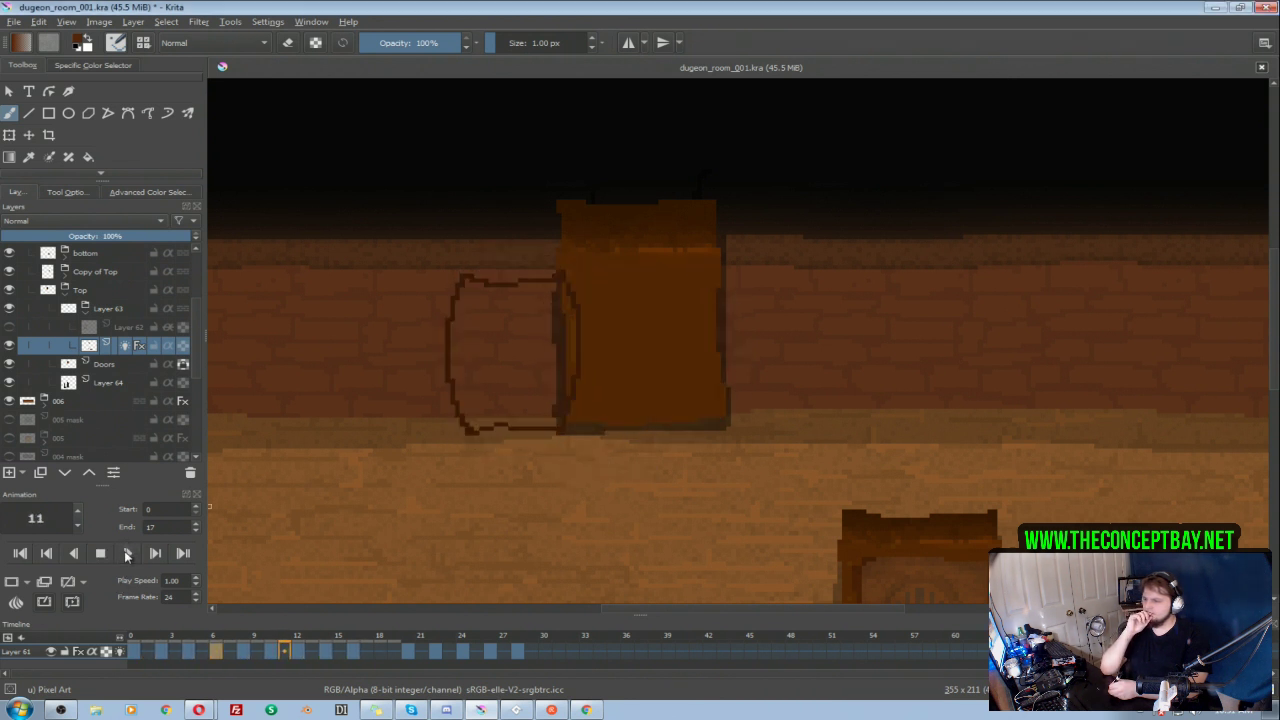
{"action": "left_click", "coordinate": [119, 559]}
{"action": "left_click", "coordinate": [189, 651]}
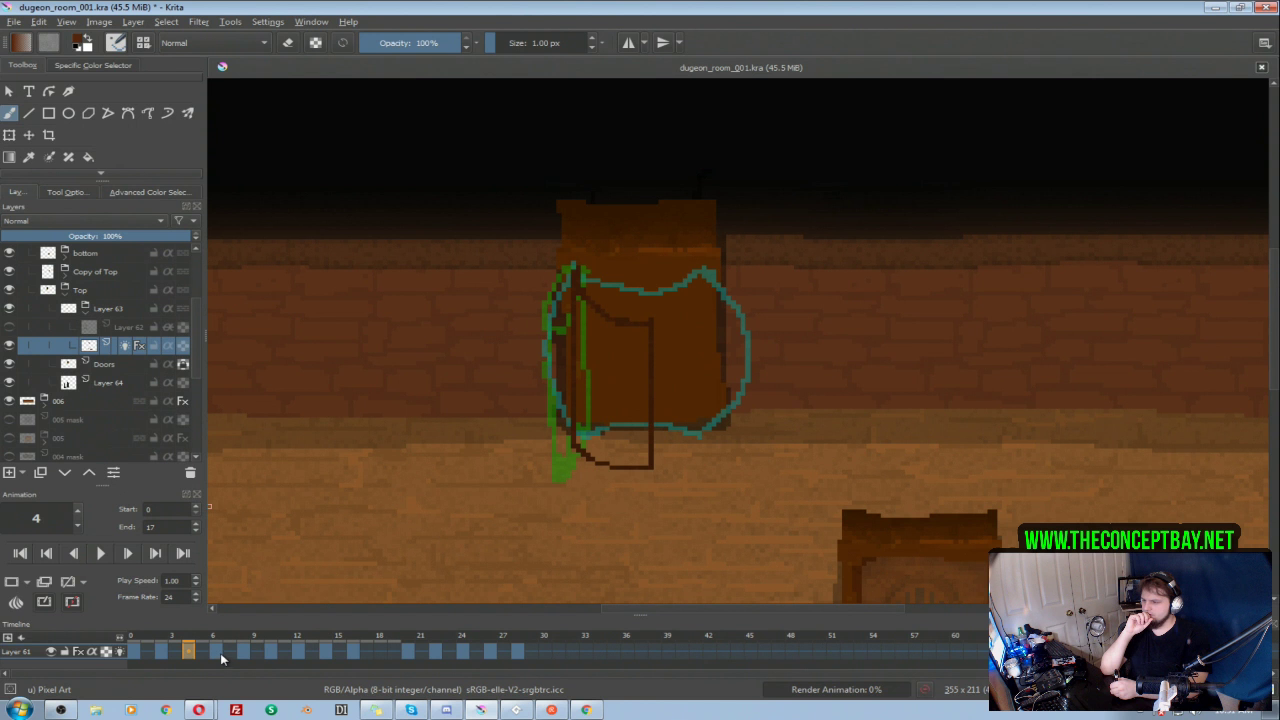
{"action": "left_click", "coordinate": [220, 651]}
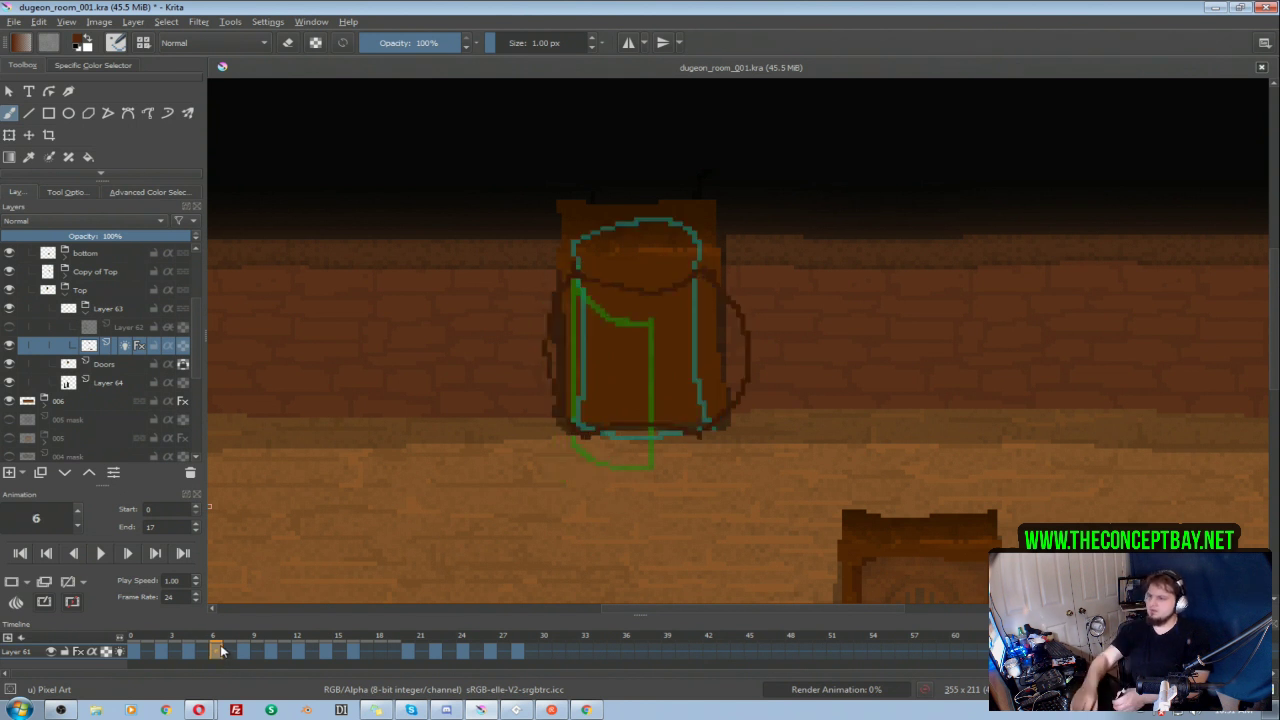
{"action": "left_click", "coordinate": [244, 651]}
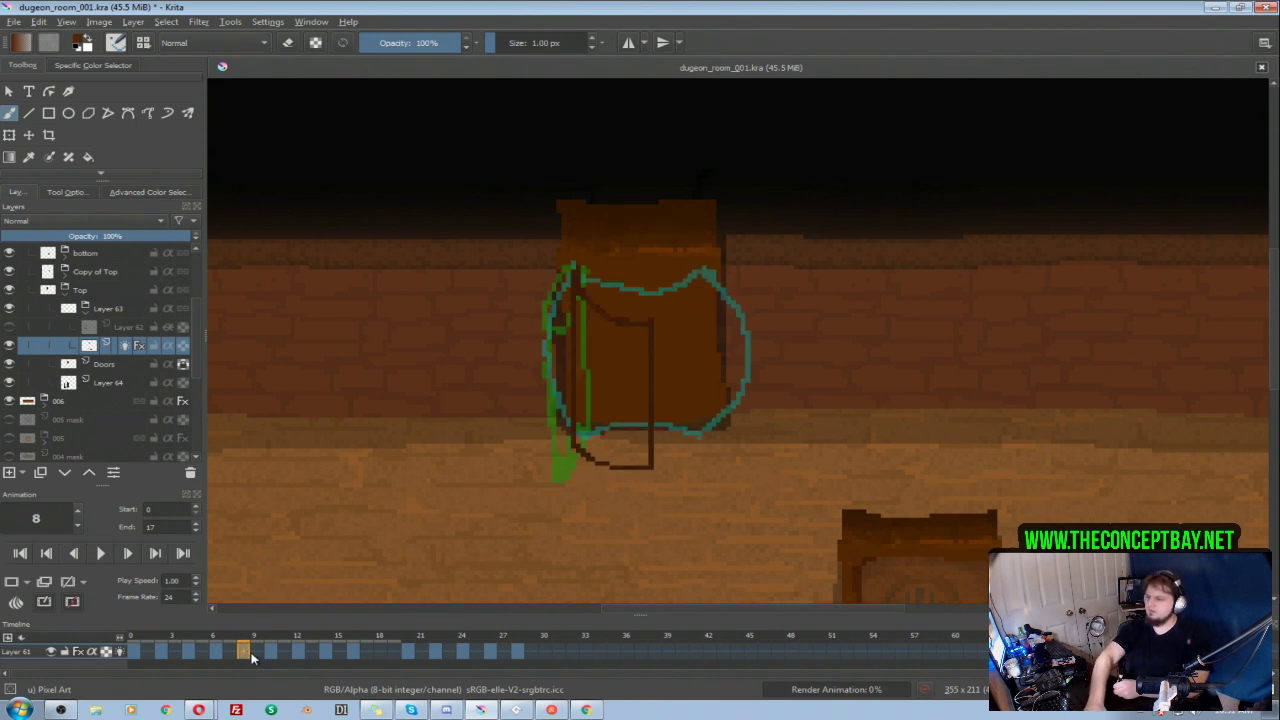
Step: Try redrawing the door on frame 10 with angled top and bottom edges, a nearly straight outer side and a hinge side
{"action": "left_click", "coordinate": [272, 651]}
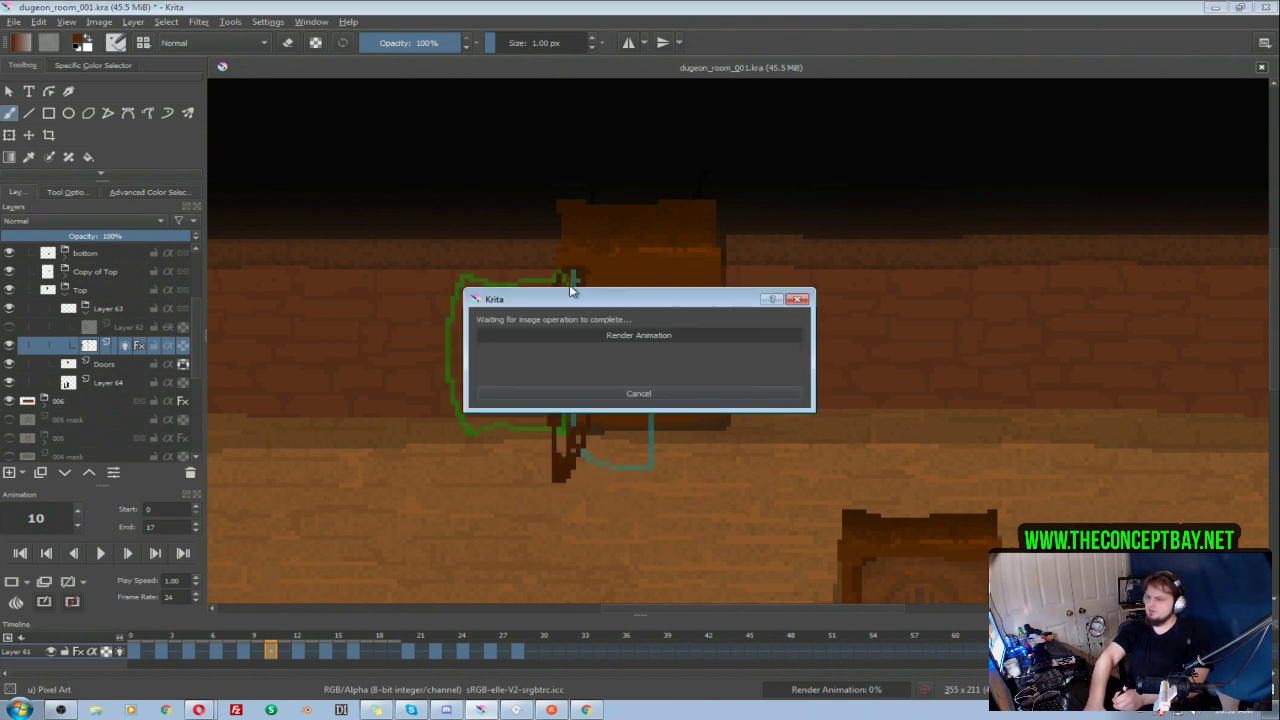
{"action": "mouse_move", "coordinate": [572, 279]}
{"action": "left_mouse_down"}
{"action": "mouse_move", "coordinate": [517, 286]}
{"action": "mouse_move", "coordinate": [480, 315]}
{"action": "left_mouse_up"}
{"action": "key", "text": "ctrl+z"}
{"action": "mouse_move", "coordinate": [579, 277]}
{"action": "left_mouse_down"}
{"action": "mouse_move", "coordinate": [517, 285]}
{"action": "mouse_move", "coordinate": [474, 308]}
{"action": "mouse_move", "coordinate": [475, 452]}
{"action": "left_mouse_up"}
{"action": "key", "text": "ctrl+z"}
{"action": "mouse_move", "coordinate": [482, 300]}
{"action": "left_mouse_down"}
{"action": "mouse_move", "coordinate": [469, 398]}
{"action": "mouse_move", "coordinate": [481, 458]}
{"action": "mouse_move", "coordinate": [587, 429]}
{"action": "left_mouse_up"}
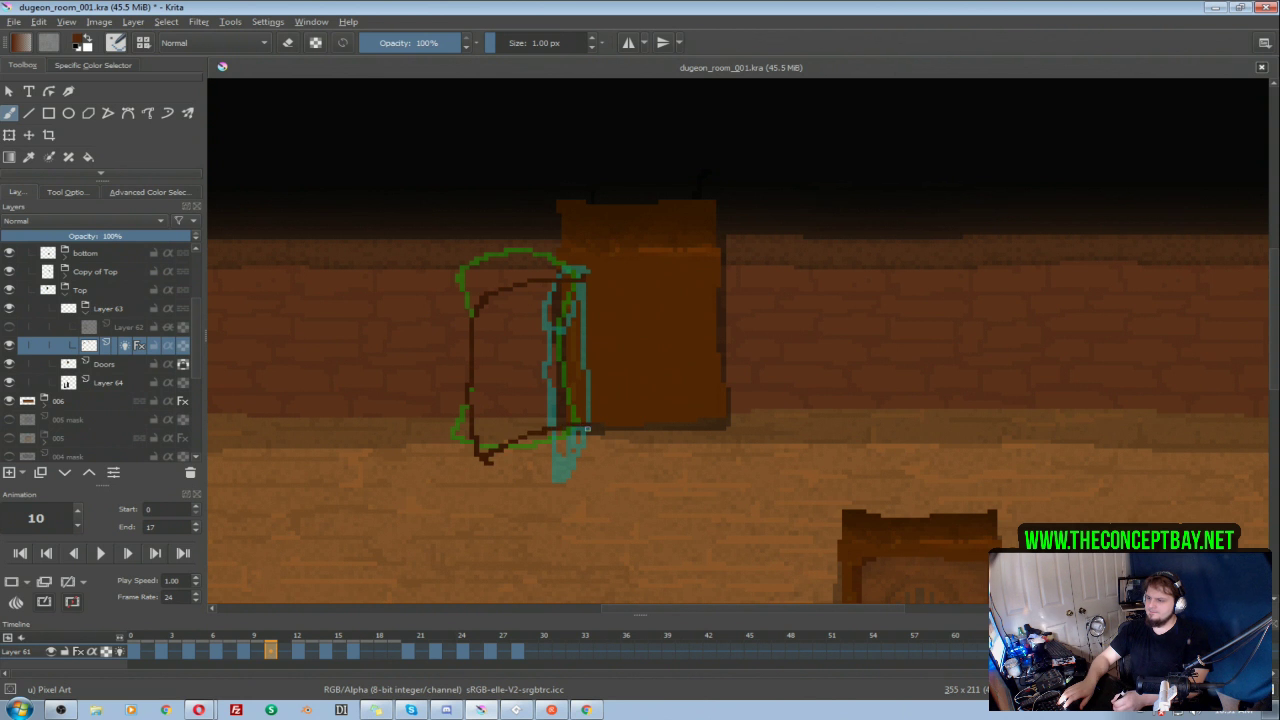
{"action": "left_click_drag", "start_coordinate": [578, 290], "coordinate": [586, 432]}
{"action": "key", "text": "ctrl+z"}
{"action": "left_click_drag", "start_coordinate": [582, 290], "coordinate": [585, 425]}
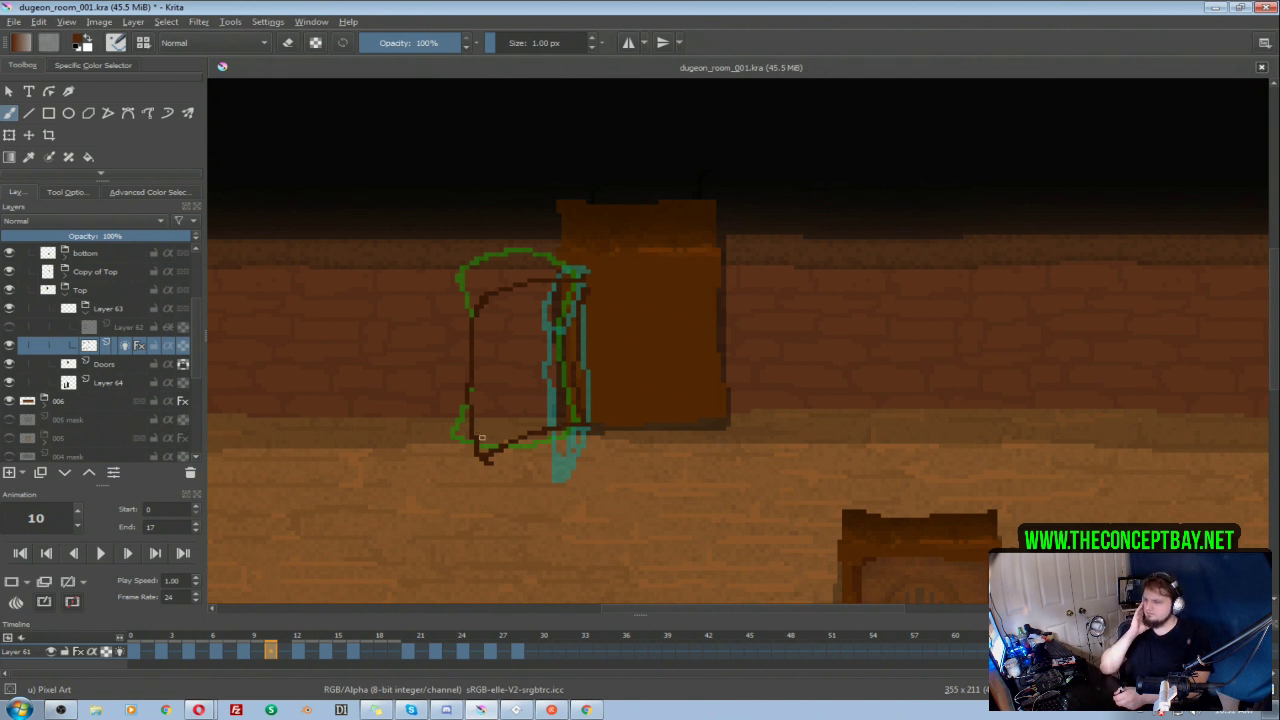
Step: Play the animation, review frames 4 to 10, and undo the redrawn door outline on frame 10
{"action": "left_click", "coordinate": [68, 584]}
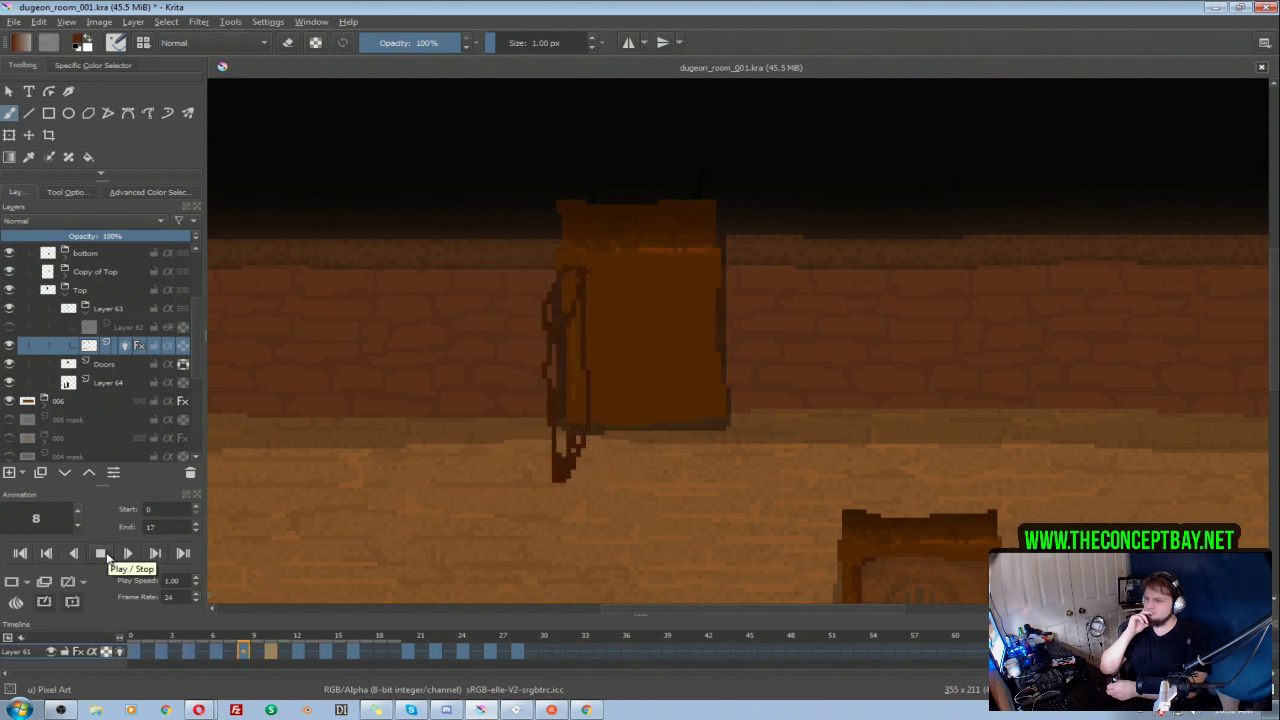
{"action": "left_click", "coordinate": [104, 554]}
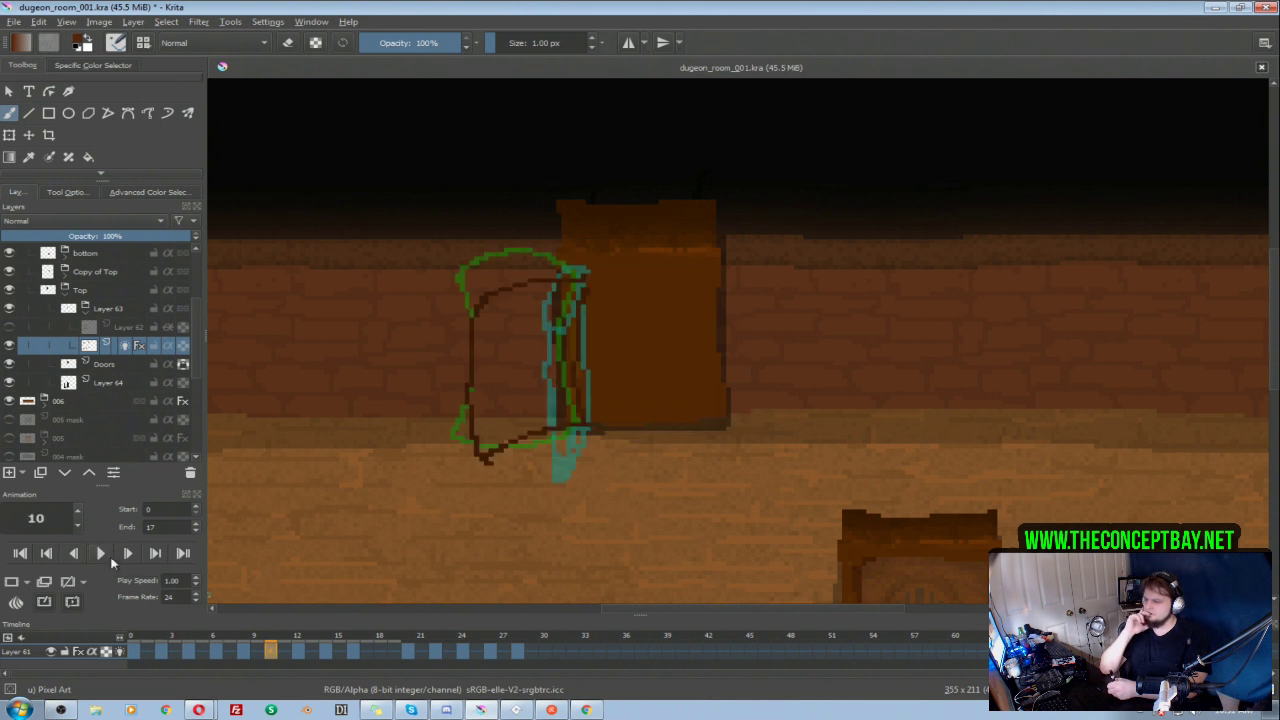
{"action": "left_click", "coordinate": [190, 652]}
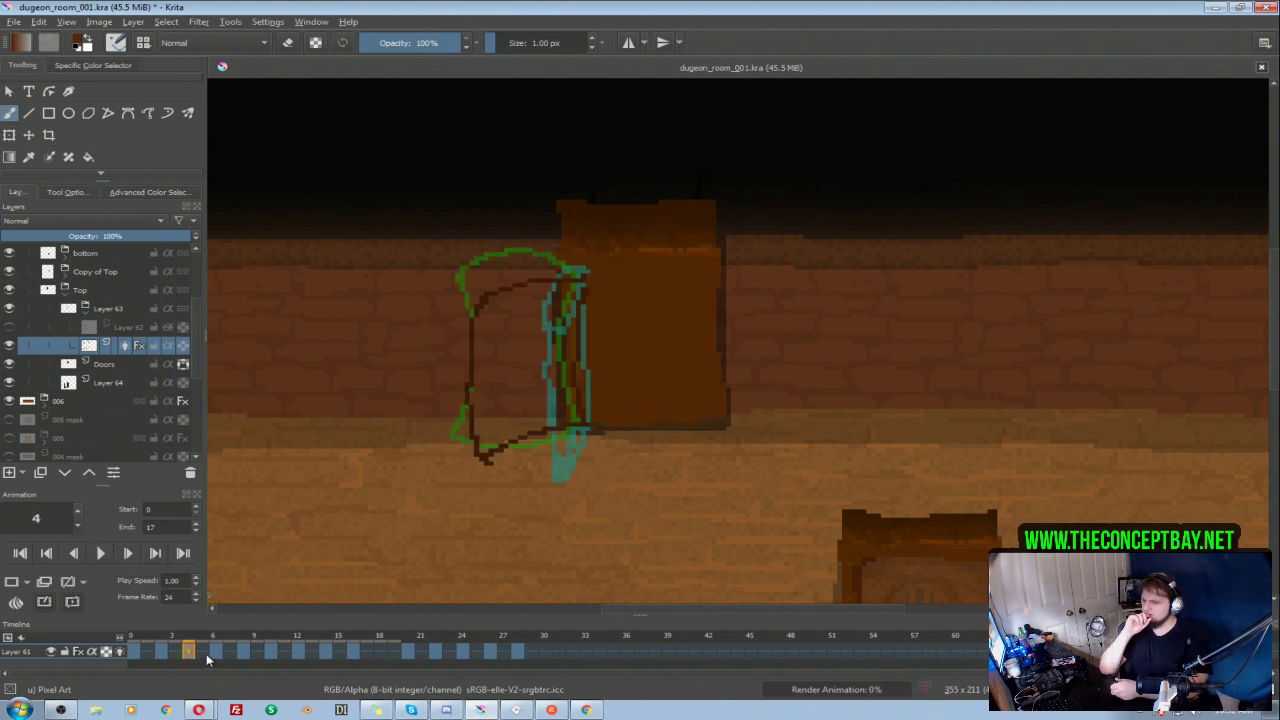
{"action": "left_click", "coordinate": [215, 652]}
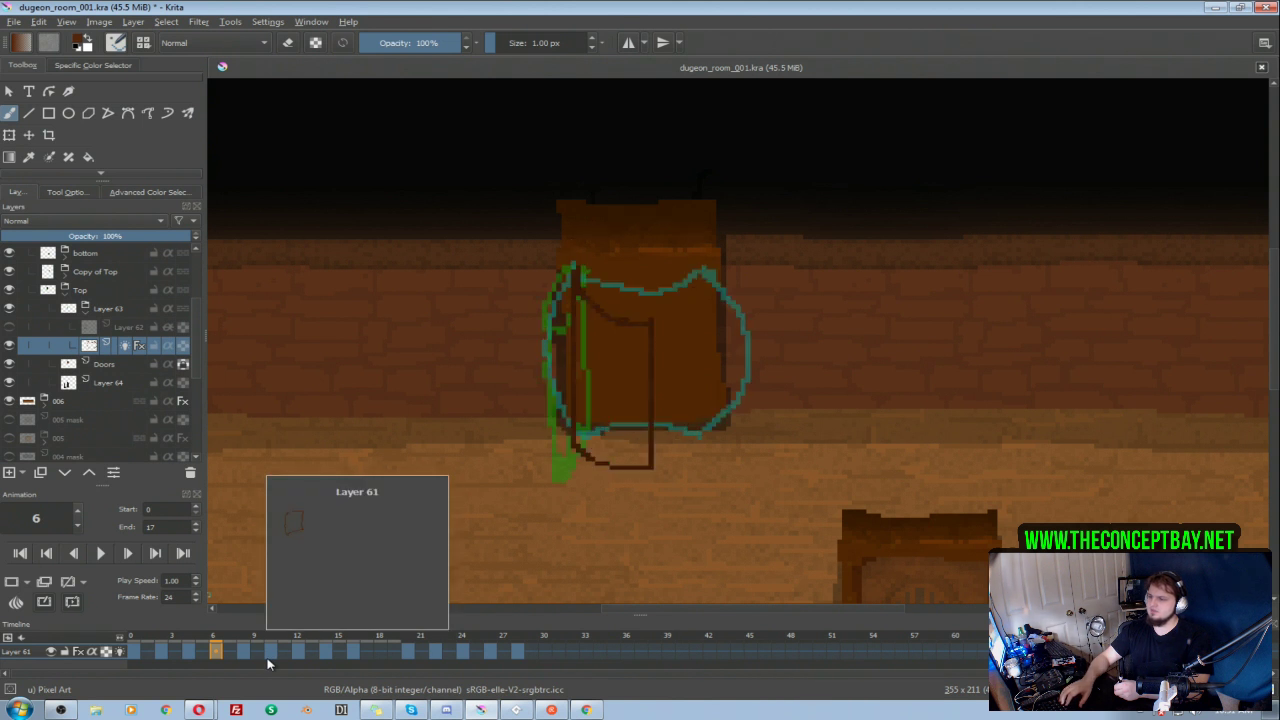
{"action": "left_click", "coordinate": [243, 652]}
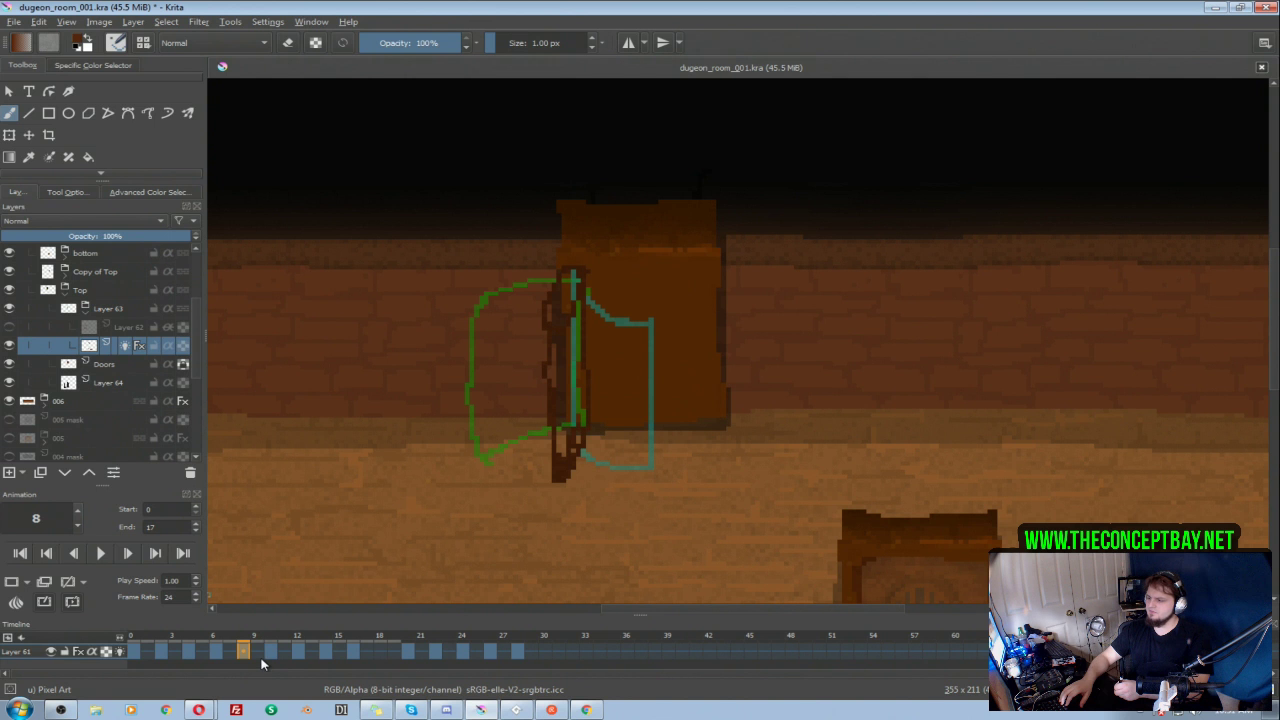
{"action": "left_click", "coordinate": [264, 660]}
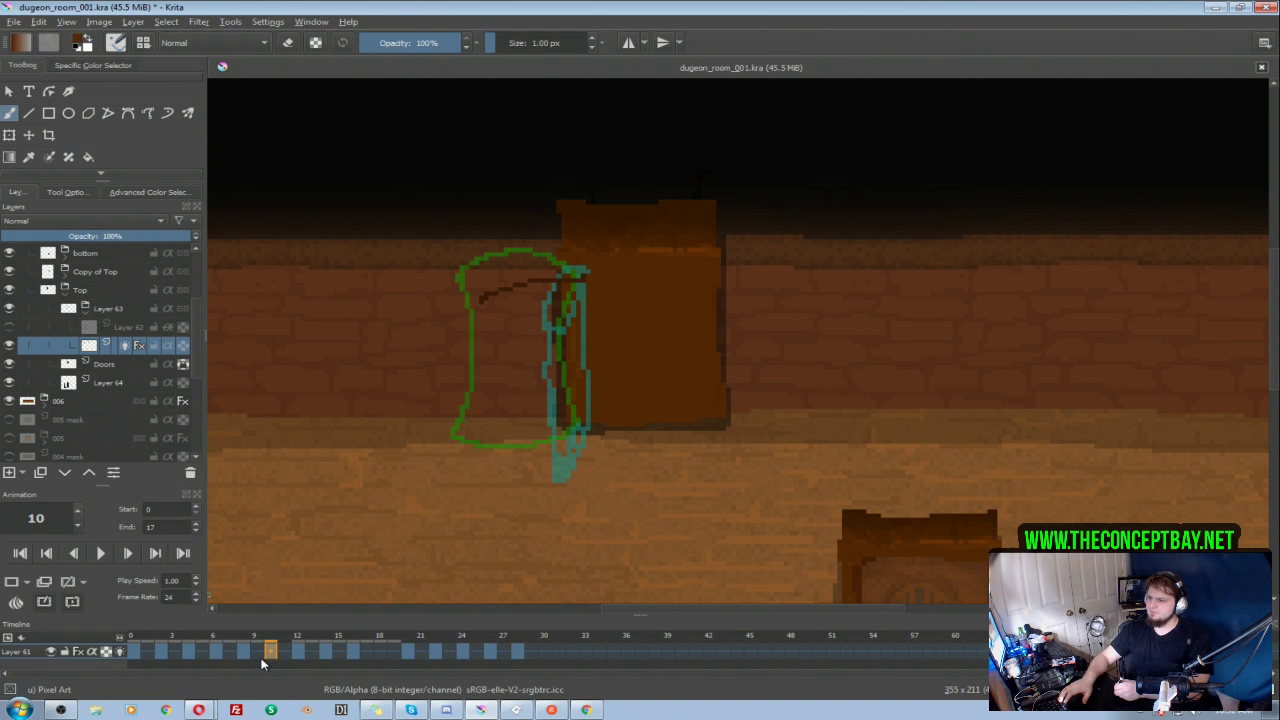
Step: Clear frame 8 and draw the door swung outside the doorway with a curved top, vertical outer side and bottom edge rising to the hinge
{"action": "left_click", "coordinate": [246, 651]}
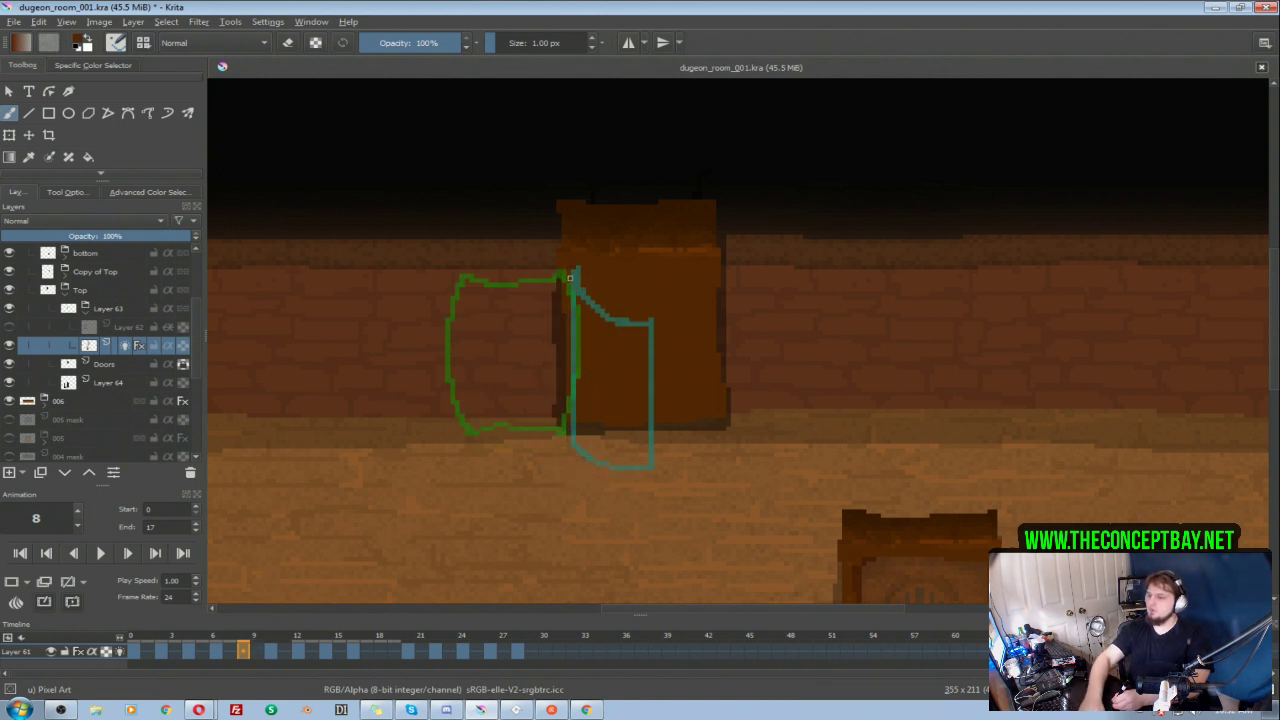
{"action": "mouse_move", "coordinate": [575, 272]}
{"action": "left_mouse_down"}
{"action": "mouse_move", "coordinate": [530, 287]}
{"action": "mouse_move", "coordinate": [481, 341]}
{"action": "mouse_move", "coordinate": [512, 303]}
{"action": "mouse_move", "coordinate": [488, 314]}
{"action": "mouse_move", "coordinate": [480, 401]}
{"action": "mouse_move", "coordinate": [478, 458]}
{"action": "left_mouse_up"}
{"action": "key", "text": "ctrl+z"}
{"action": "left_click_drag", "start_coordinate": [483, 320], "coordinate": [487, 467]}
{"action": "key", "text": "ctrl+z"}
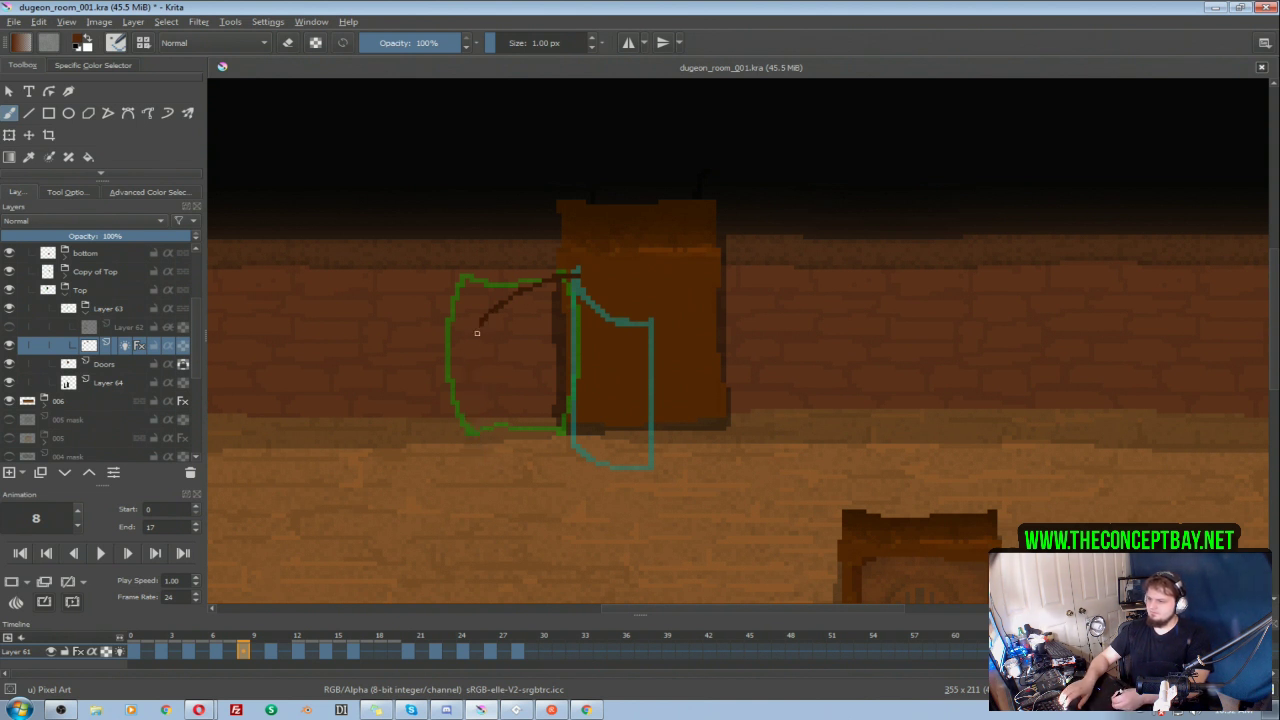
{"action": "mouse_move", "coordinate": [484, 325]}
{"action": "left_mouse_down"}
{"action": "mouse_move", "coordinate": [504, 479]}
{"action": "mouse_move", "coordinate": [514, 488]}
{"action": "mouse_move", "coordinate": [512, 455]}
{"action": "mouse_move", "coordinate": [580, 430]}
{"action": "left_mouse_up"}
{"action": "key", "text": "ctrl+z"}
{"action": "left_click_drag", "start_coordinate": [500, 473], "coordinate": [577, 430]}
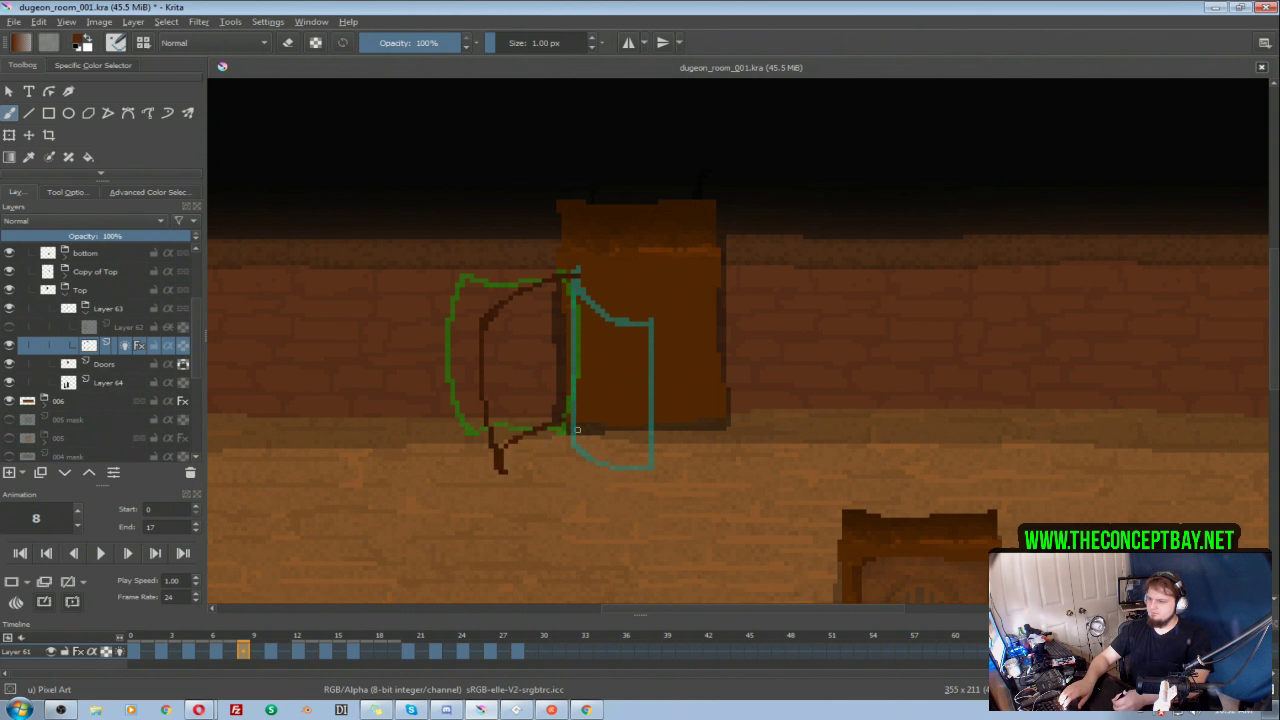
Step: Add the hinge side to the swung-open door on frame 8 and reinforce its bottom edge down to the outer corner
{"action": "left_click_drag", "start_coordinate": [572, 329], "coordinate": [574, 433]}
{"action": "key", "text": "ctrl+z"}
{"action": "left_click_drag", "start_coordinate": [578, 279], "coordinate": [566, 433]}
{"action": "key", "text": "ctrl+z"}
{"action": "mouse_move", "coordinate": [578, 281]}
{"action": "left_mouse_down"}
{"action": "mouse_move", "coordinate": [571, 424]}
{"action": "mouse_move", "coordinate": [538, 431]}
{"action": "mouse_move", "coordinate": [503, 471]}
{"action": "left_mouse_up"}
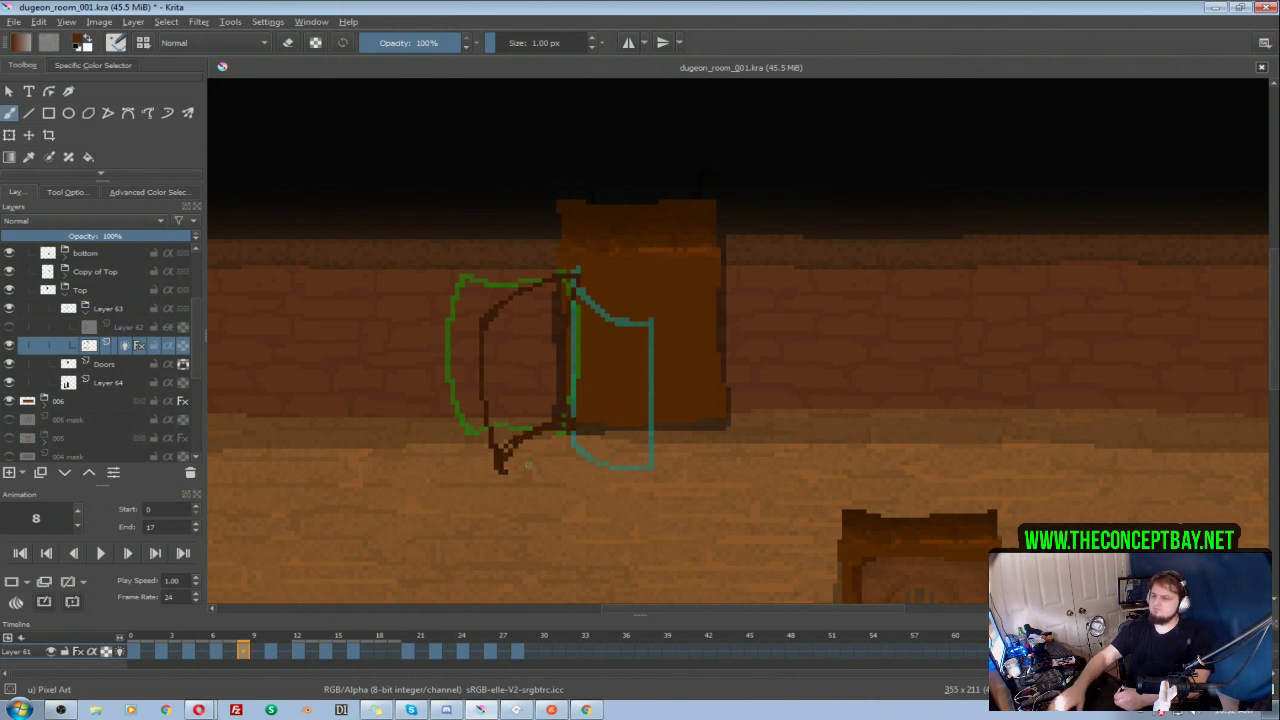
Step: Play back the door animation, return to its start, and fill the door outlines on frames 2, 4 and 6 with dark brown
{"action": "left_click", "coordinate": [108, 554]}
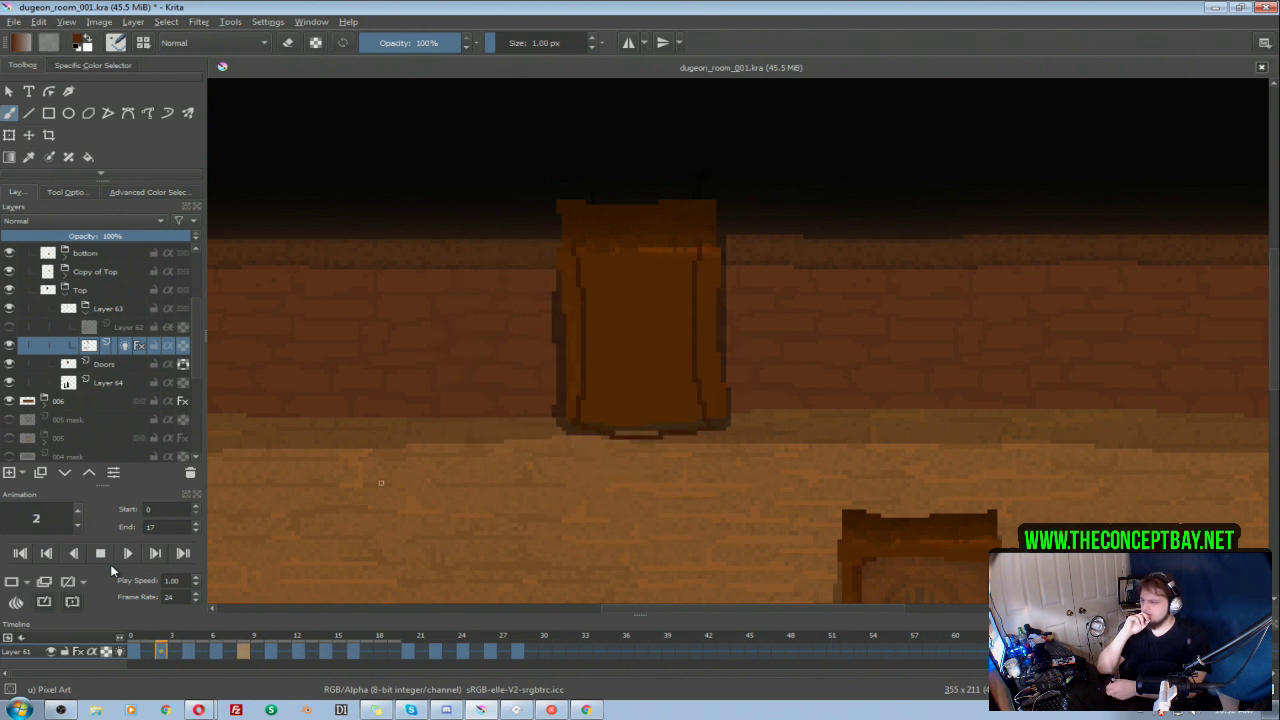
{"action": "left_click", "coordinate": [100, 552]}
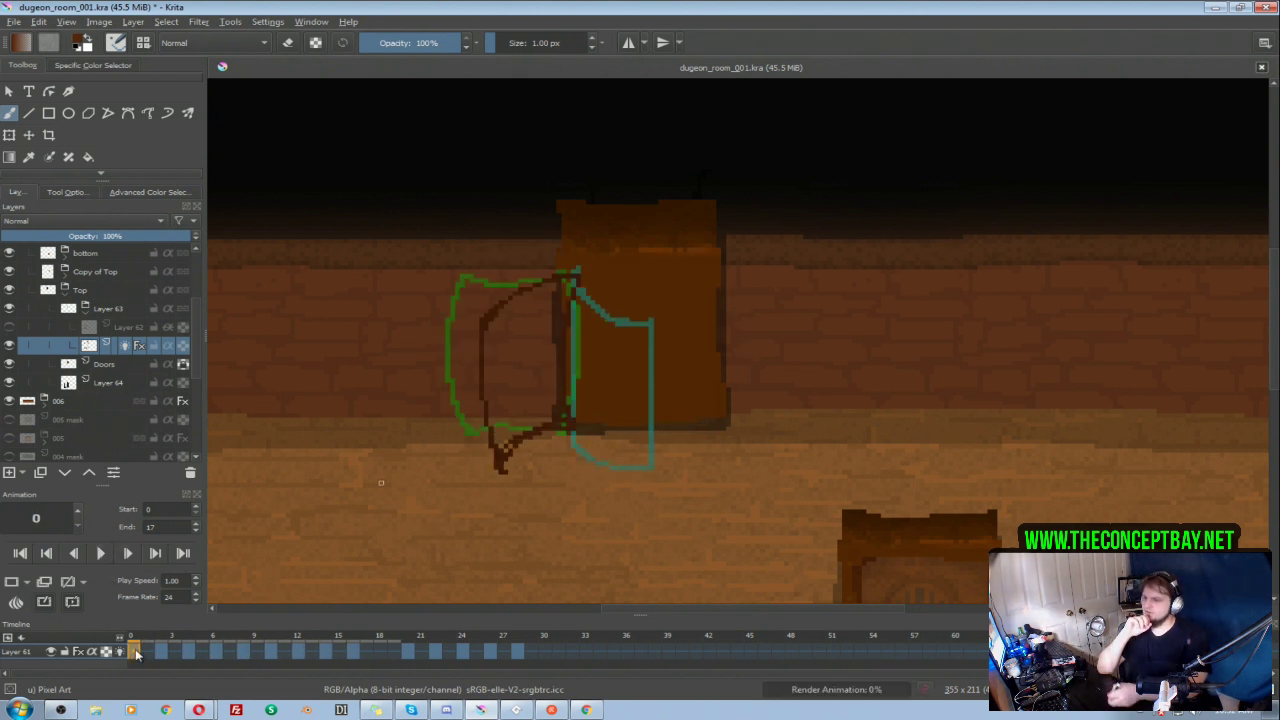
{"action": "key", "text": "f"}
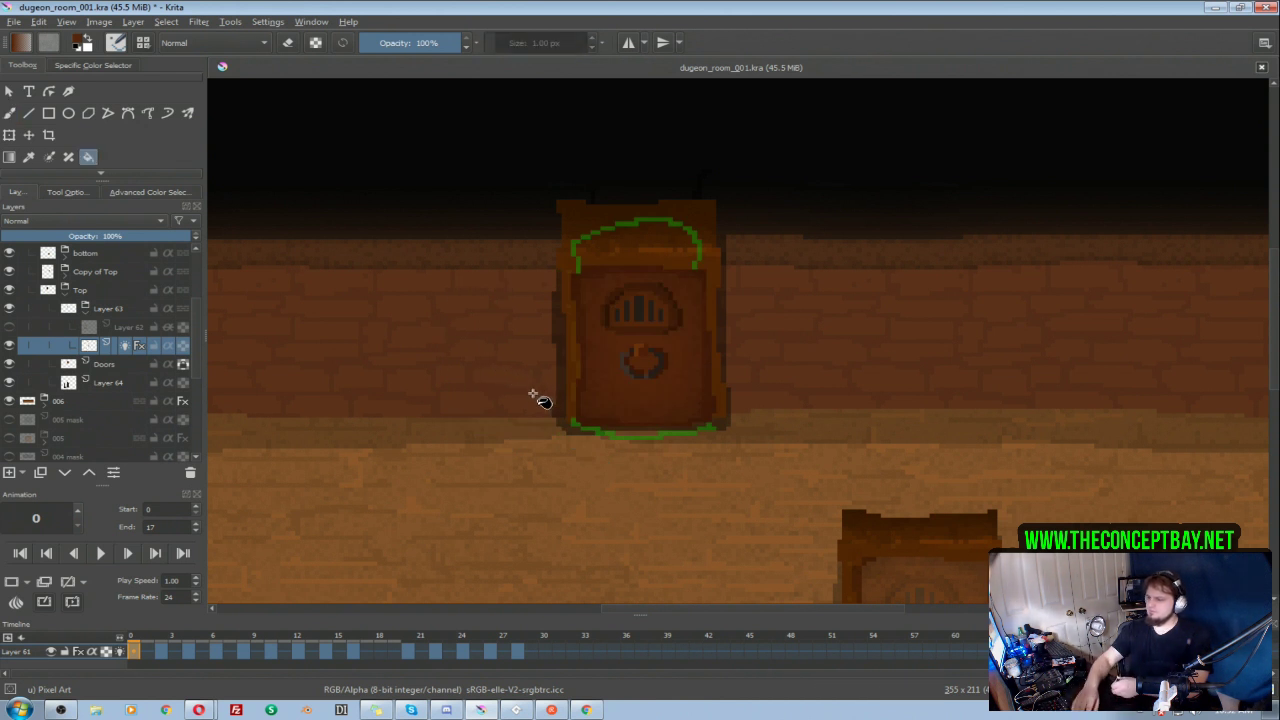
{"action": "left_click", "coordinate": [163, 653]}
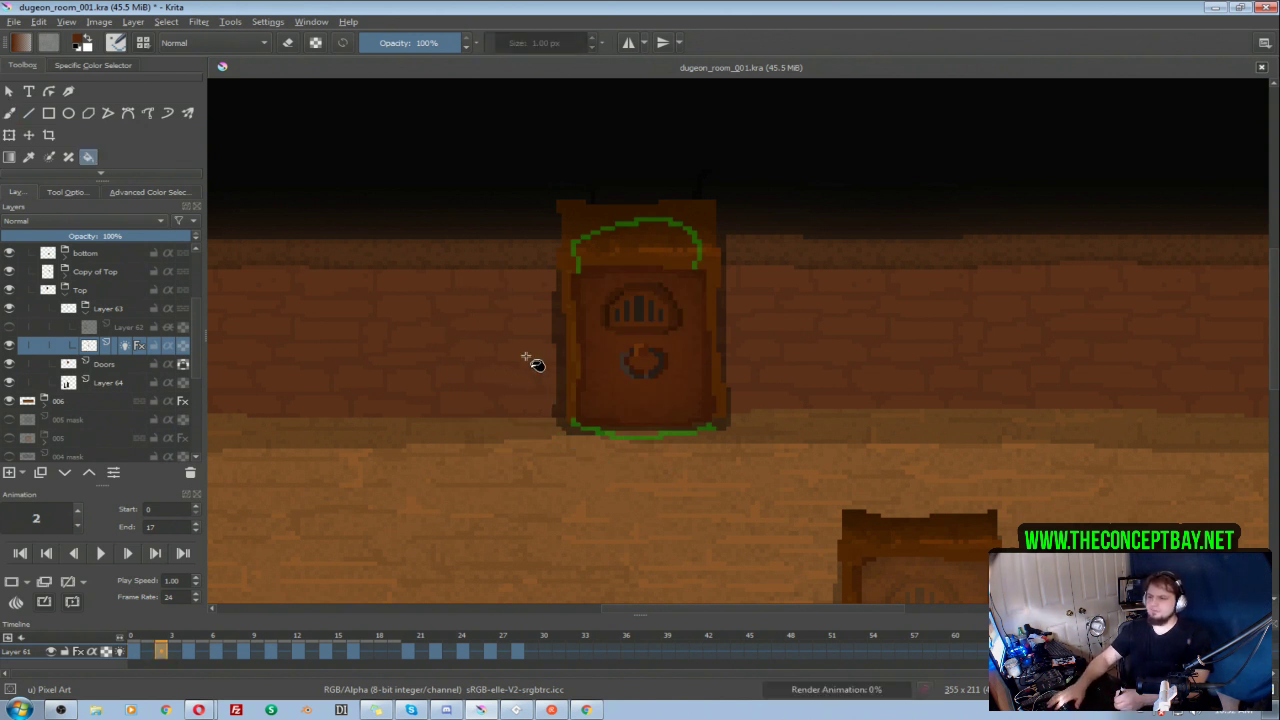
{"action": "left_click", "coordinate": [601, 402]}
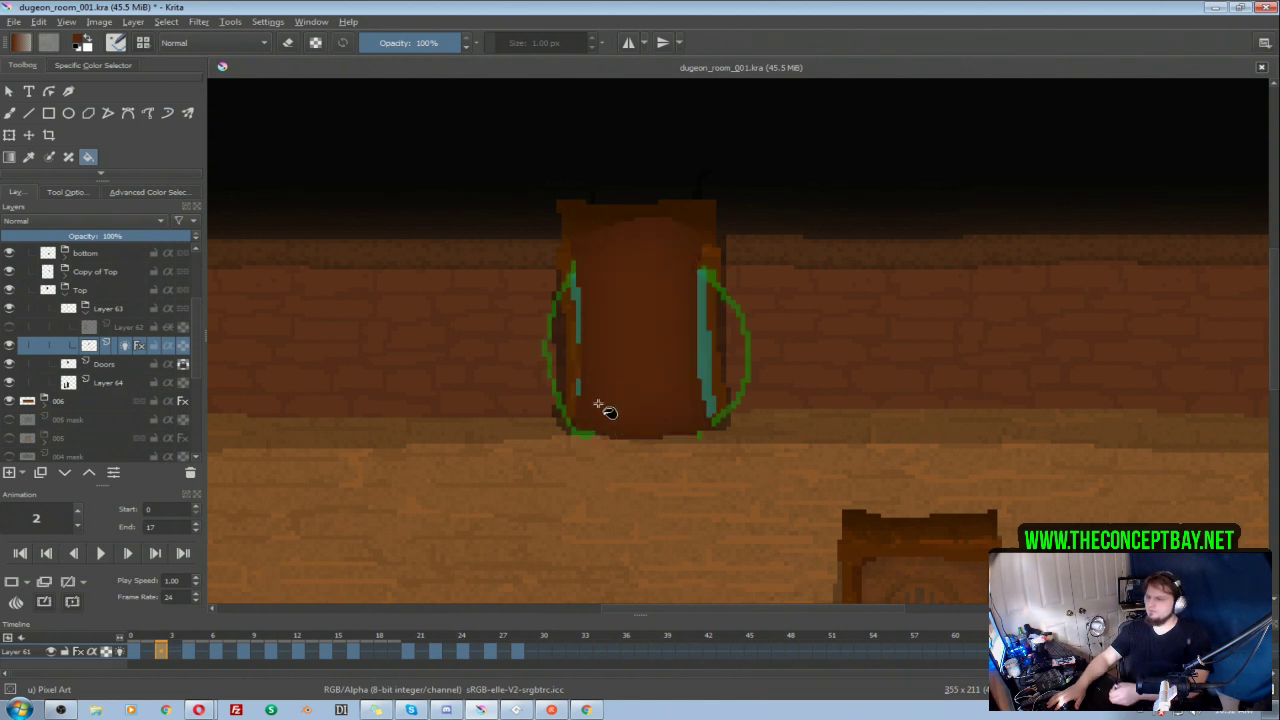
{"action": "left_click", "coordinate": [189, 652]}
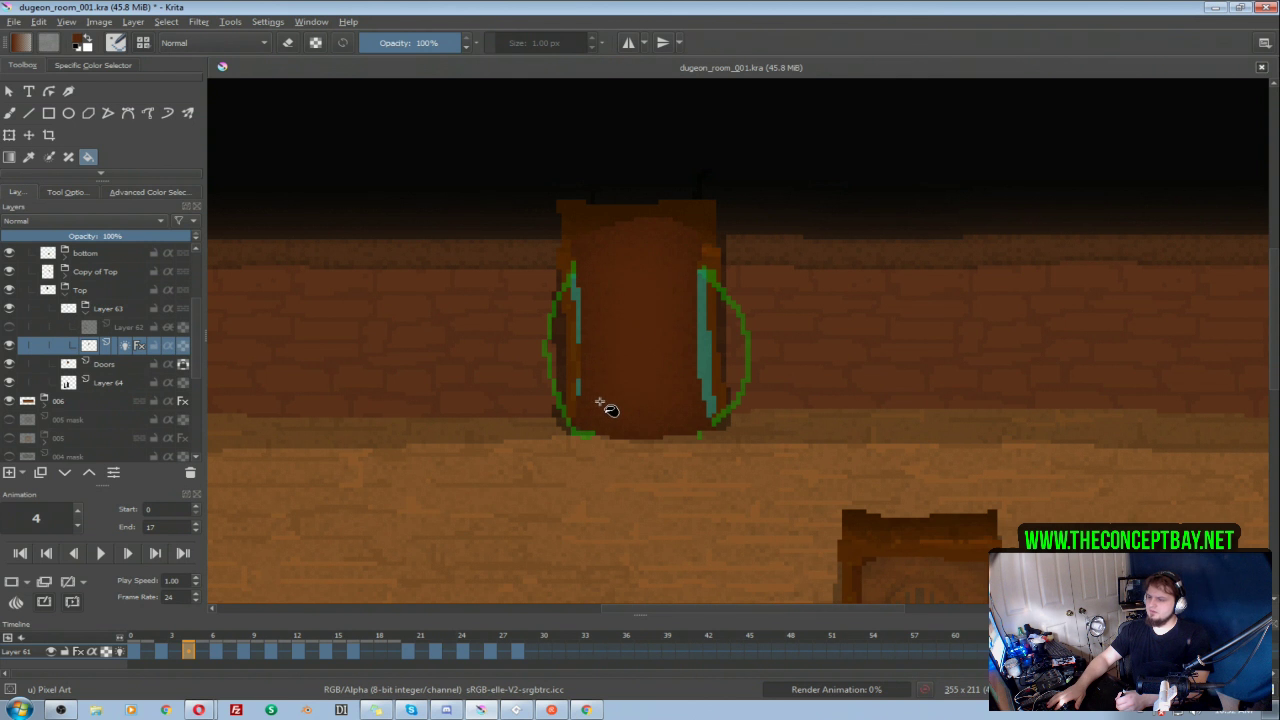
{"action": "left_click", "coordinate": [605, 394]}
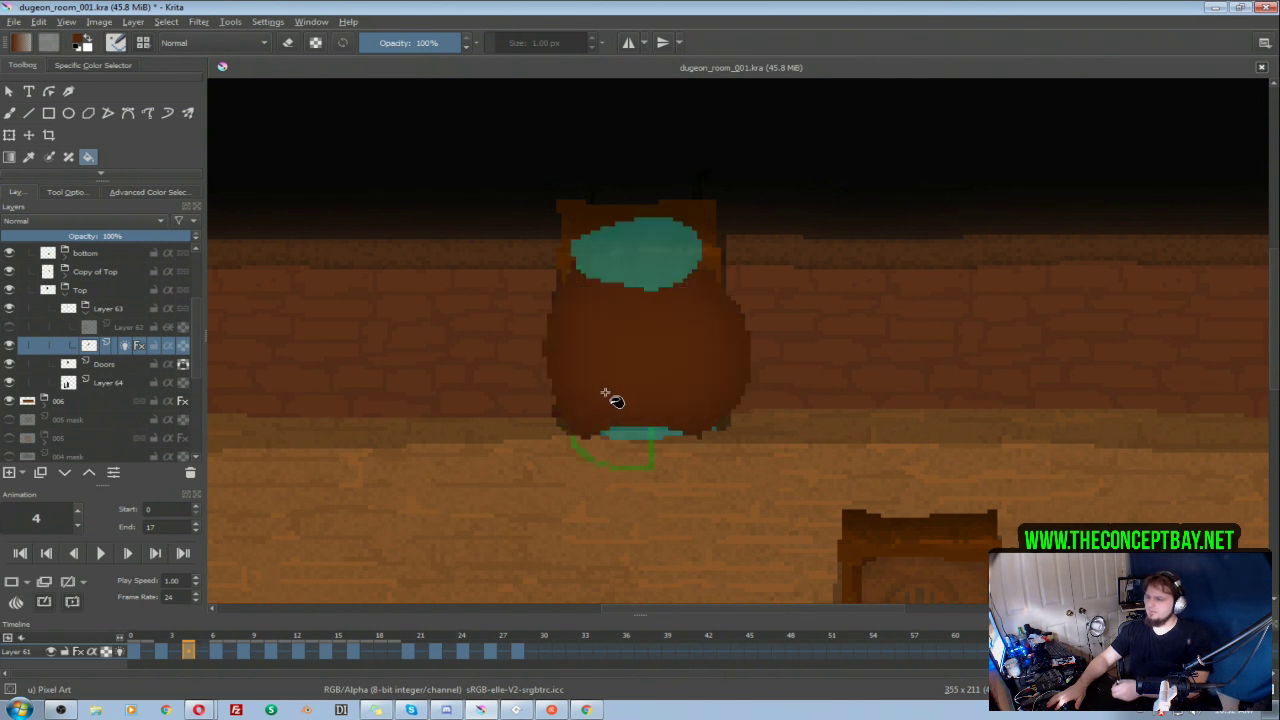
{"action": "left_click", "coordinate": [215, 651]}
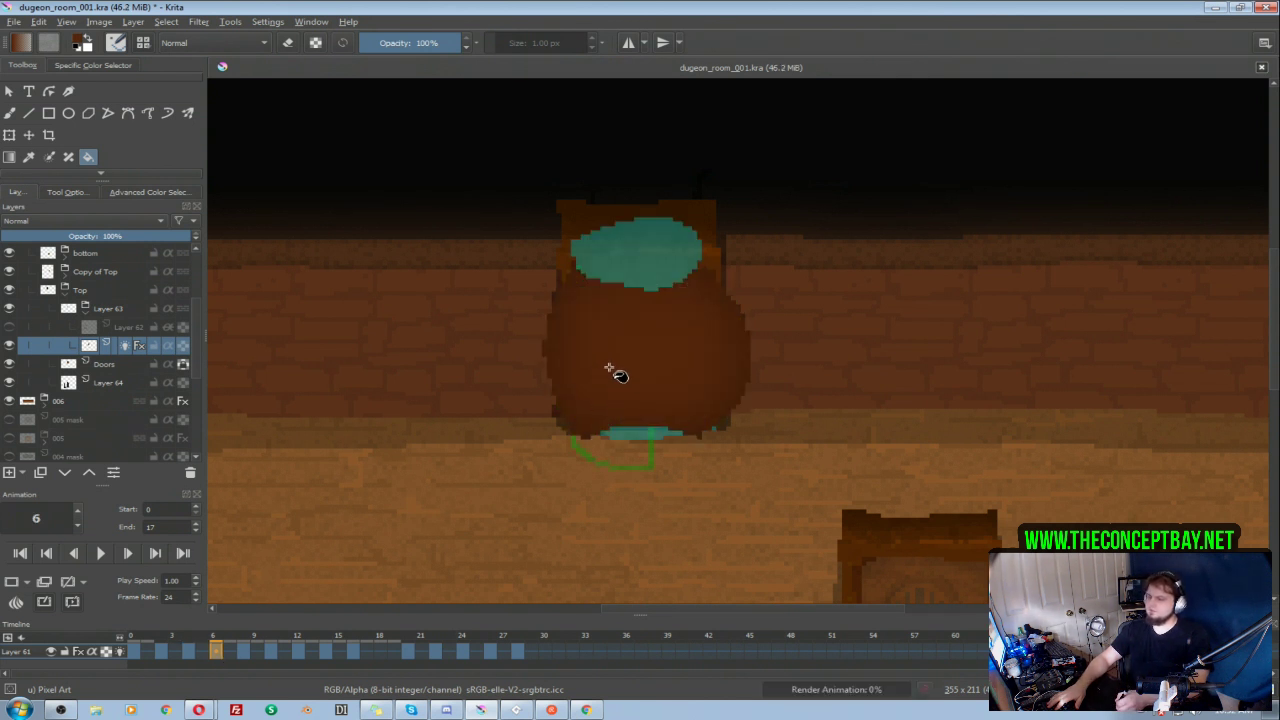
{"action": "left_click", "coordinate": [597, 414]}
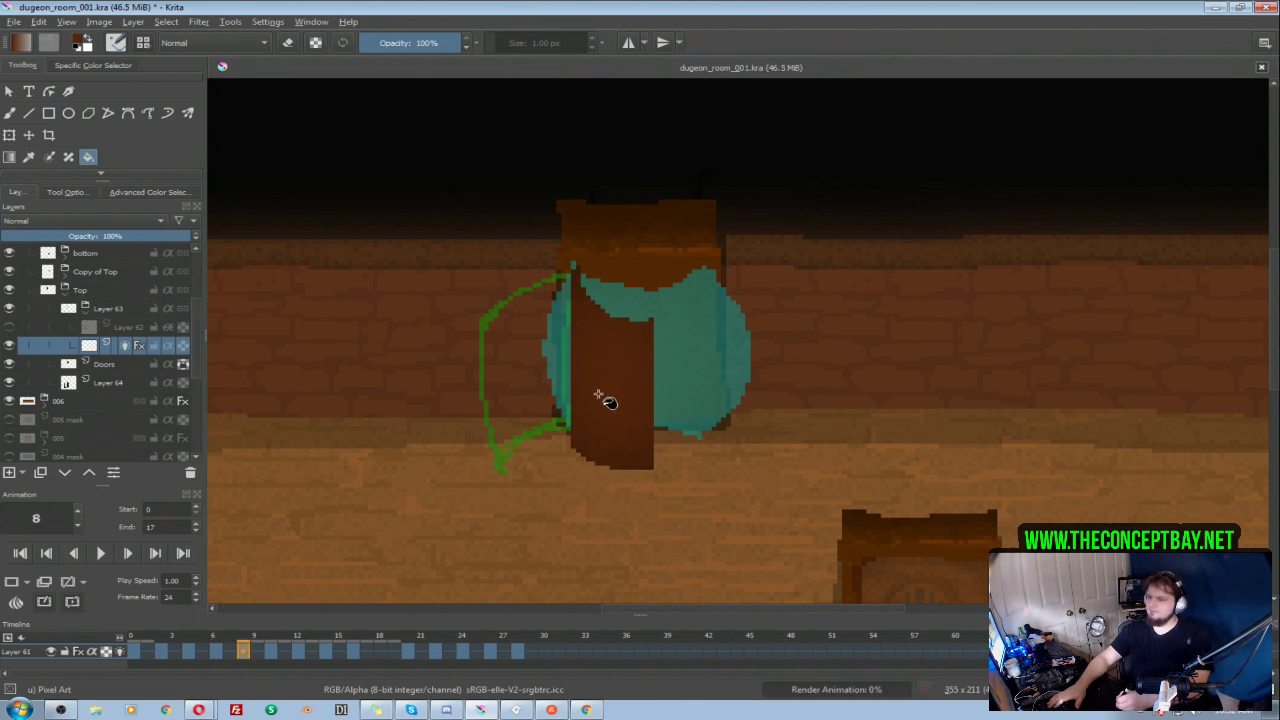
Step: Fill the door outlines on frames 8, 10, 12, 14 and 16 with dark brown and play the animation to review it
{"action": "left_click", "coordinate": [549, 400]}
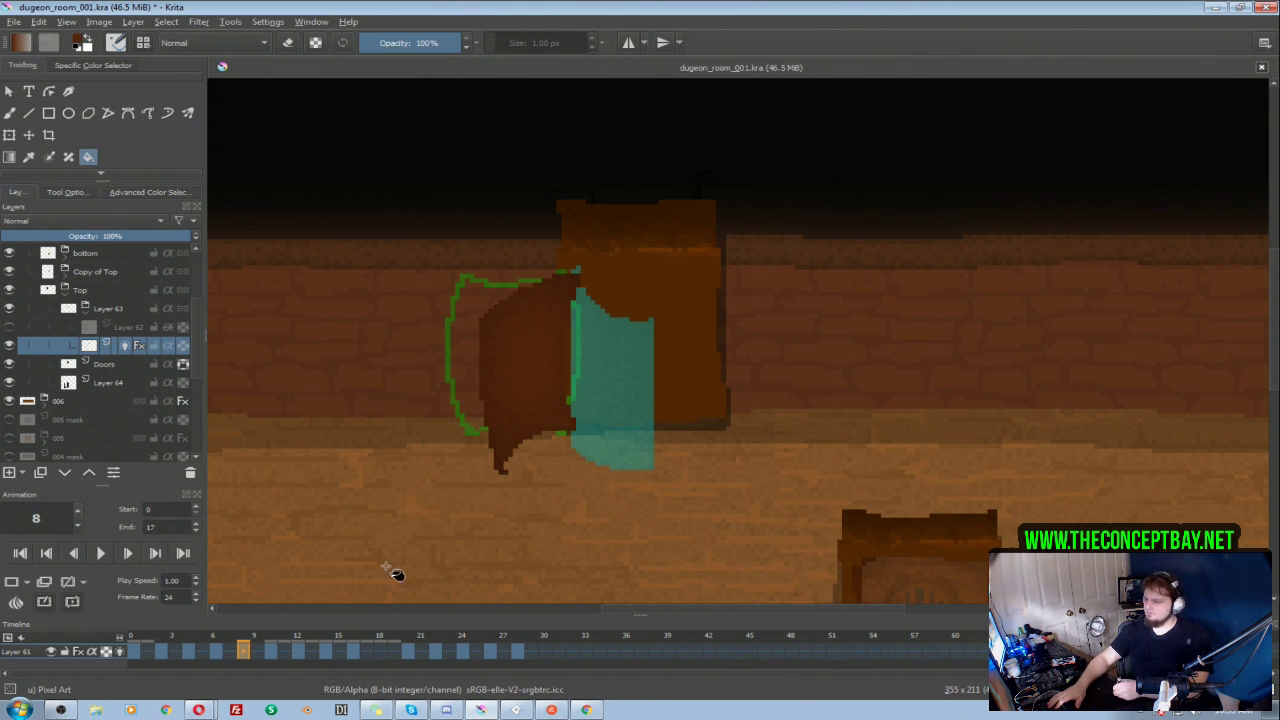
{"action": "left_click", "coordinate": [270, 650]}
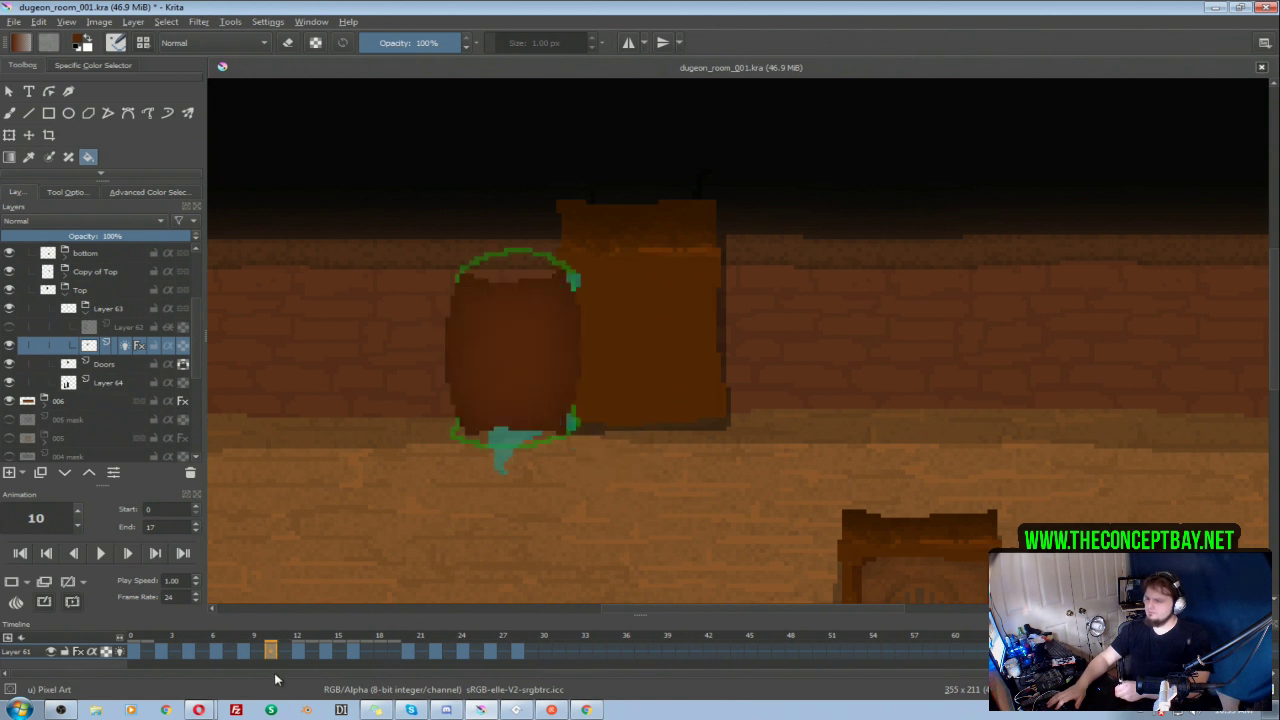
{"action": "key", "text": "ctrl+s"}
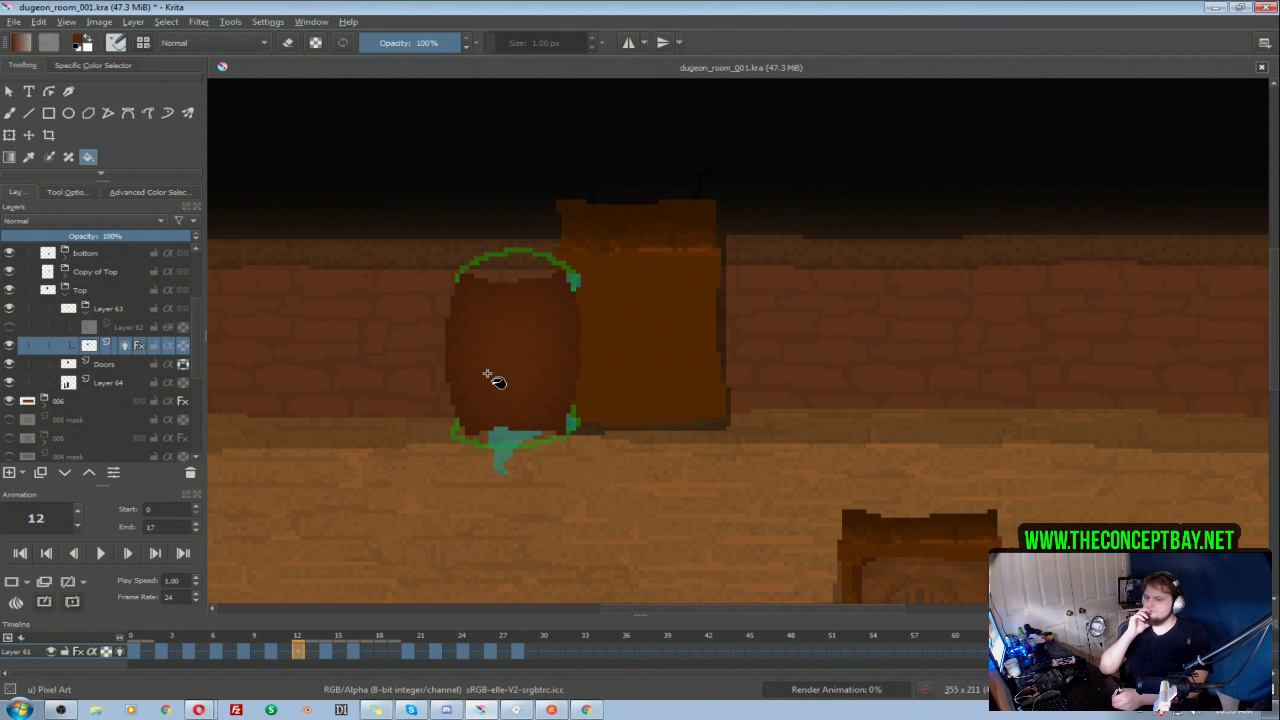
{"action": "left_click", "coordinate": [327, 652]}
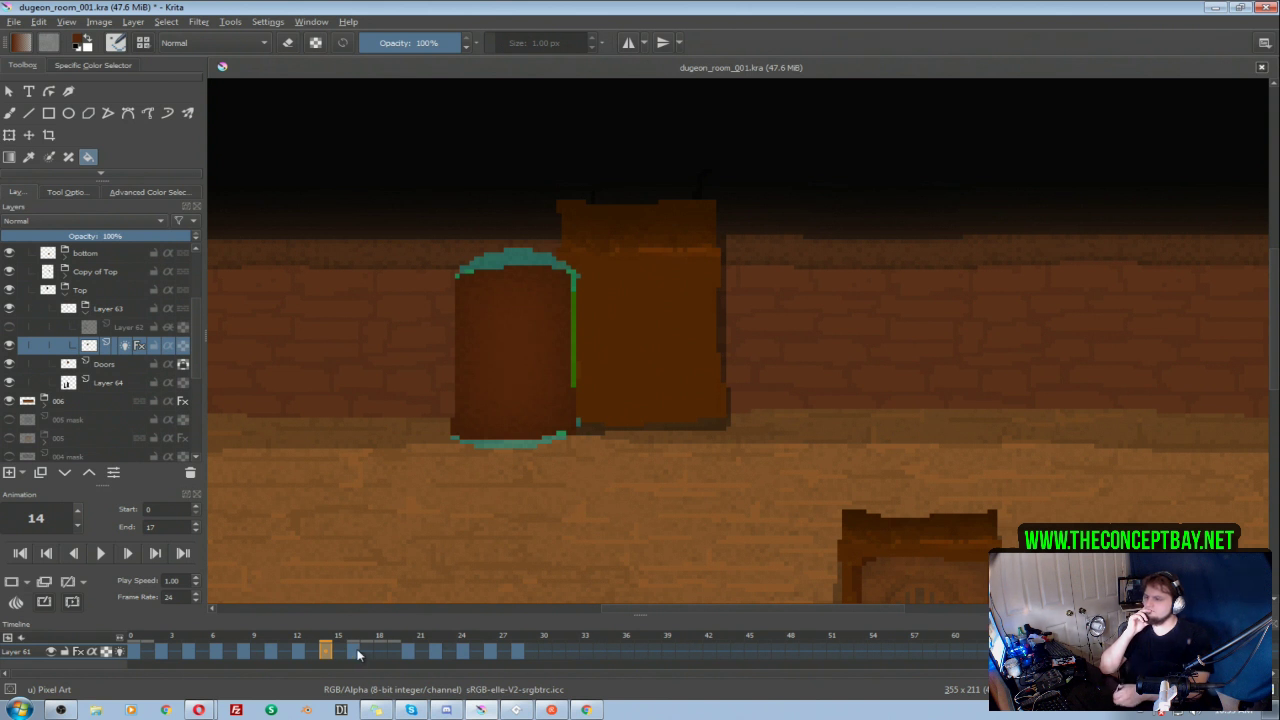
{"action": "left_click", "coordinate": [357, 651]}
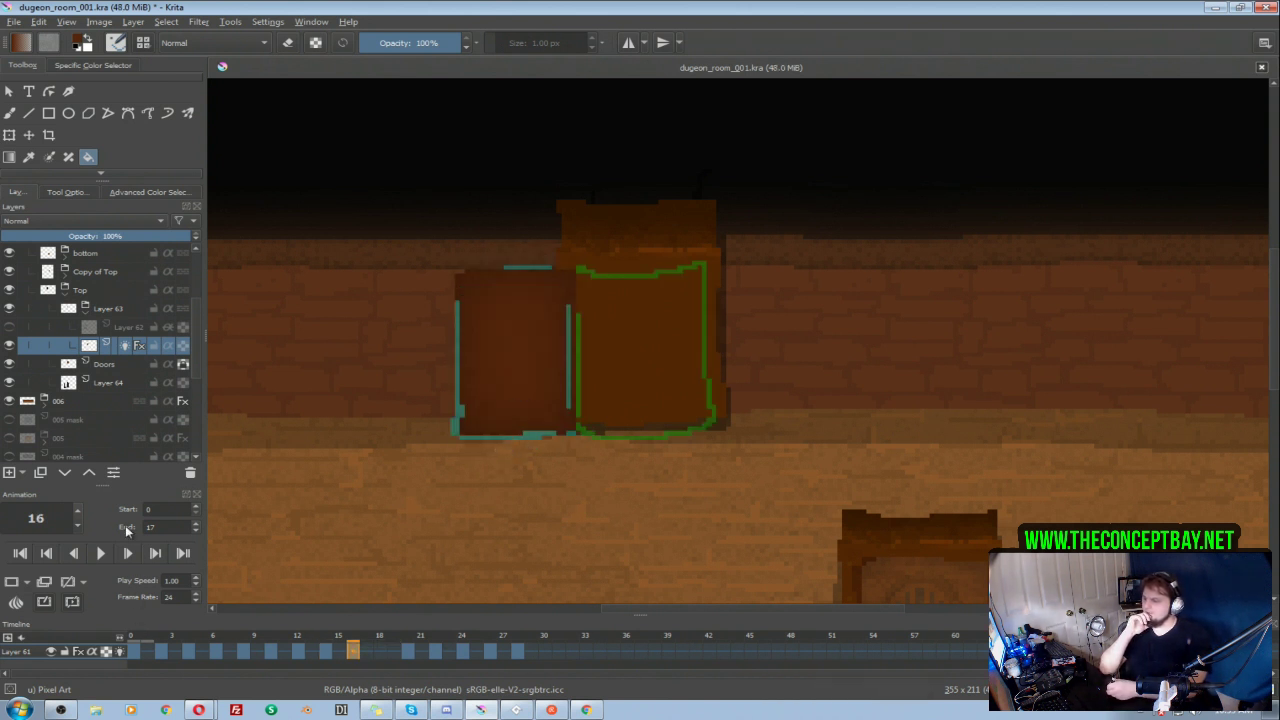
{"action": "left_click", "coordinate": [103, 553]}
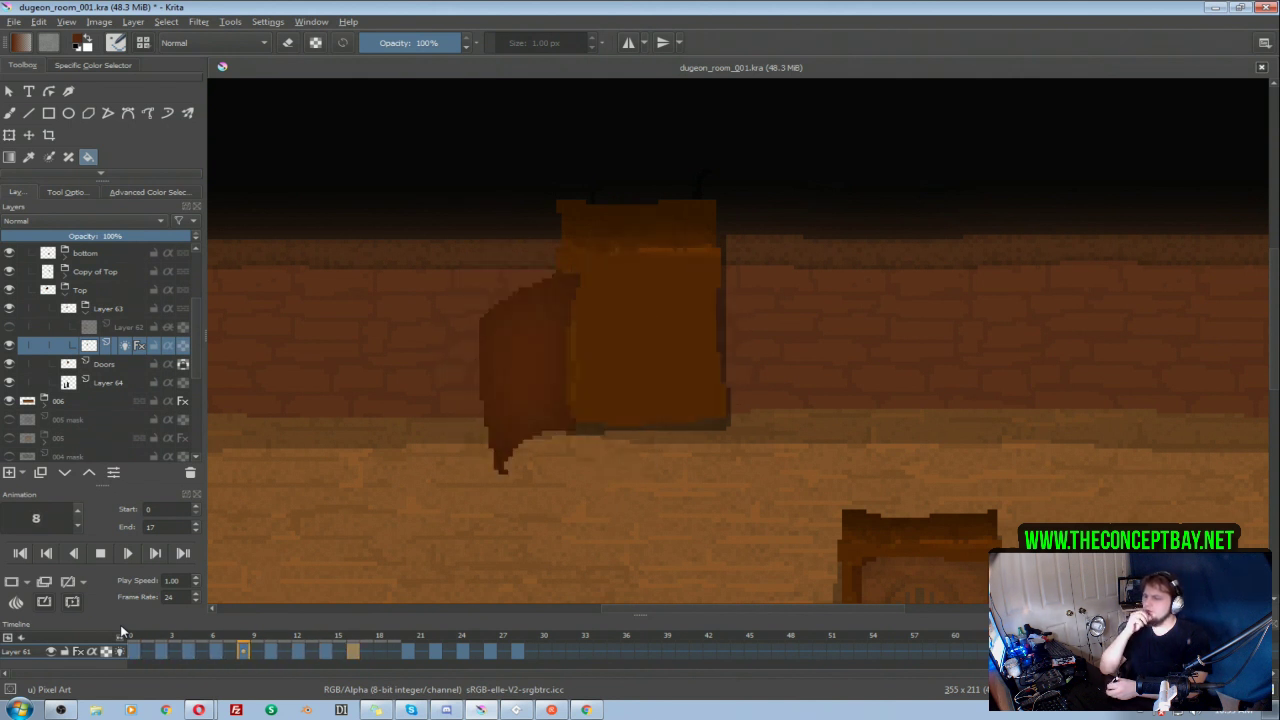
{"action": "left_click", "coordinate": [100, 556]}
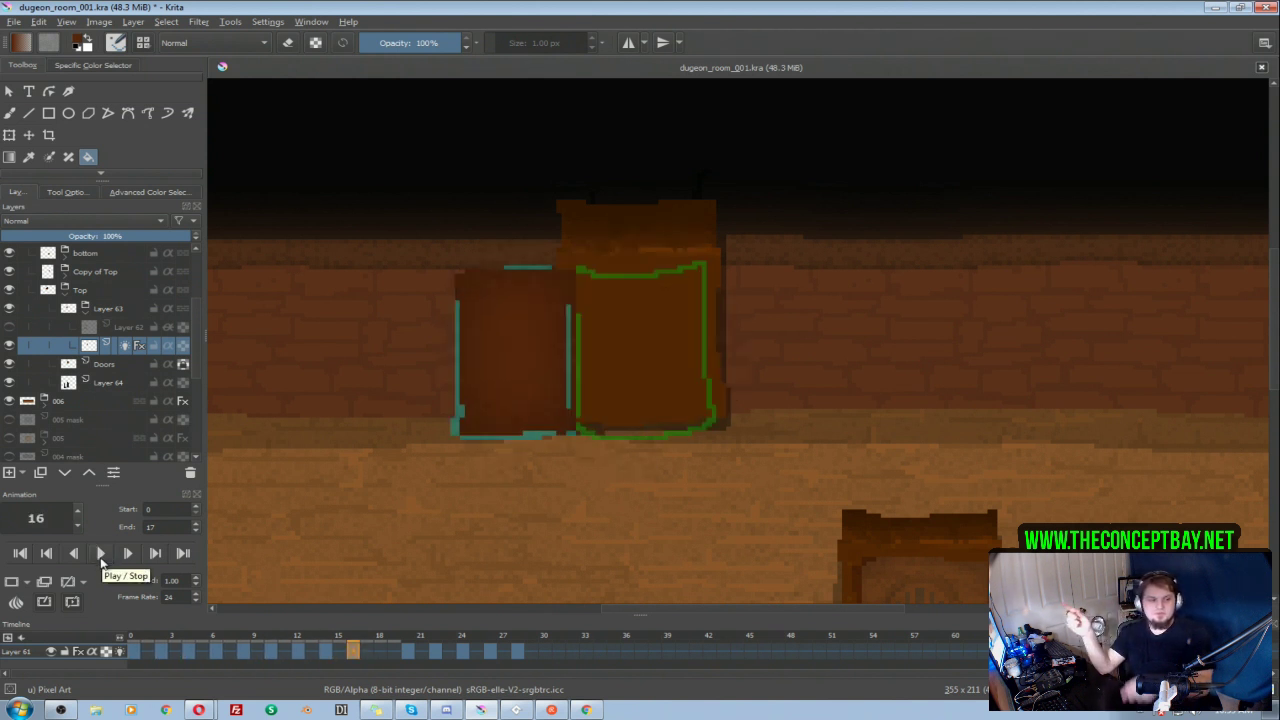